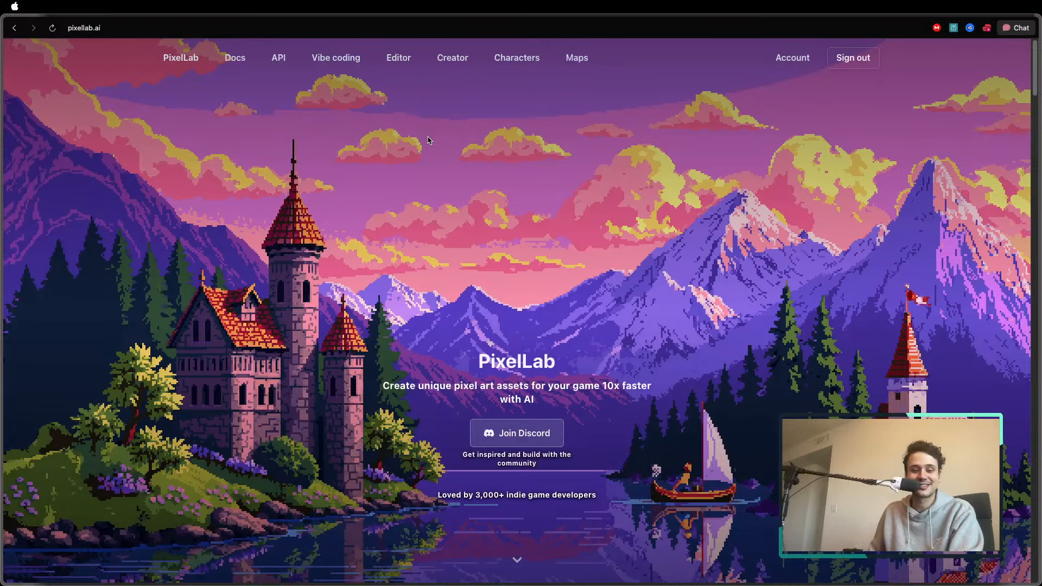
Open the PixelLab editor and dismiss the welcome window and the offer to recover autosaved projects
{"action": "left_click", "coordinate": [396, 63]}
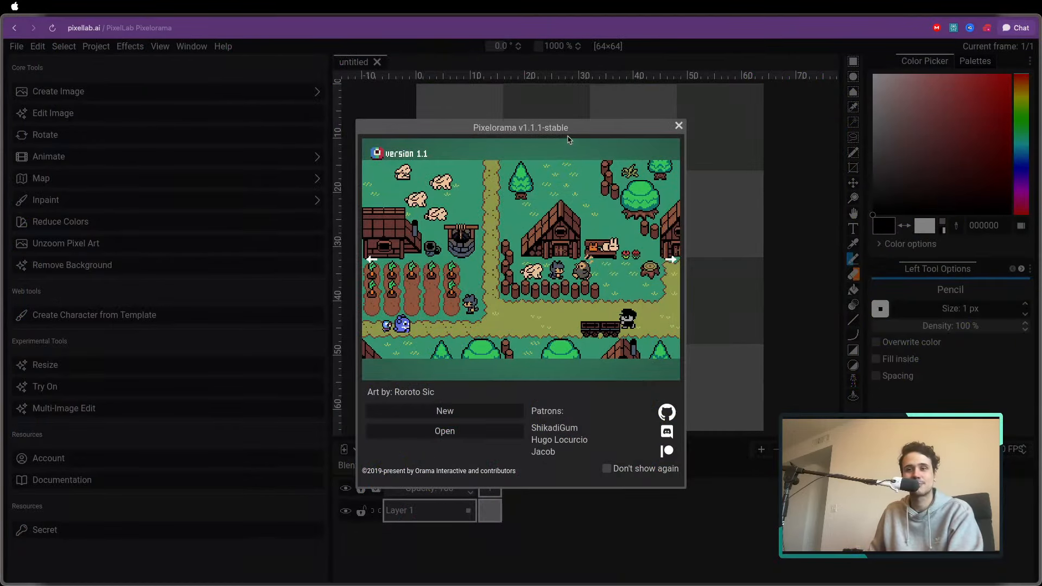
{"action": "left_click", "coordinate": [679, 126]}
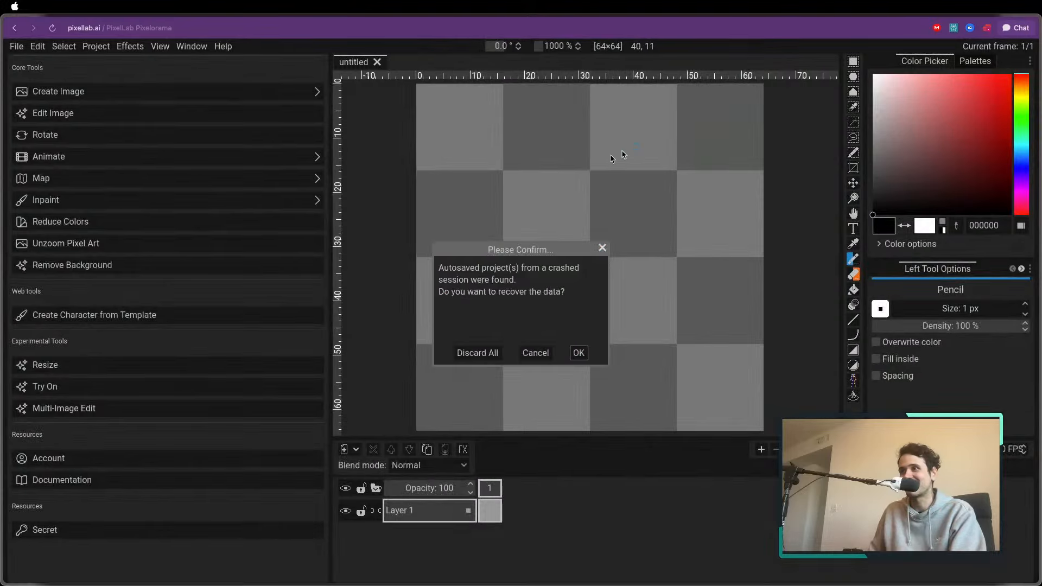
{"action": "left_click", "coordinate": [603, 248]}
{"action": "scroll", "coordinate": [457, 227], "scroll_direction": "down", "scroll_amount": 5}
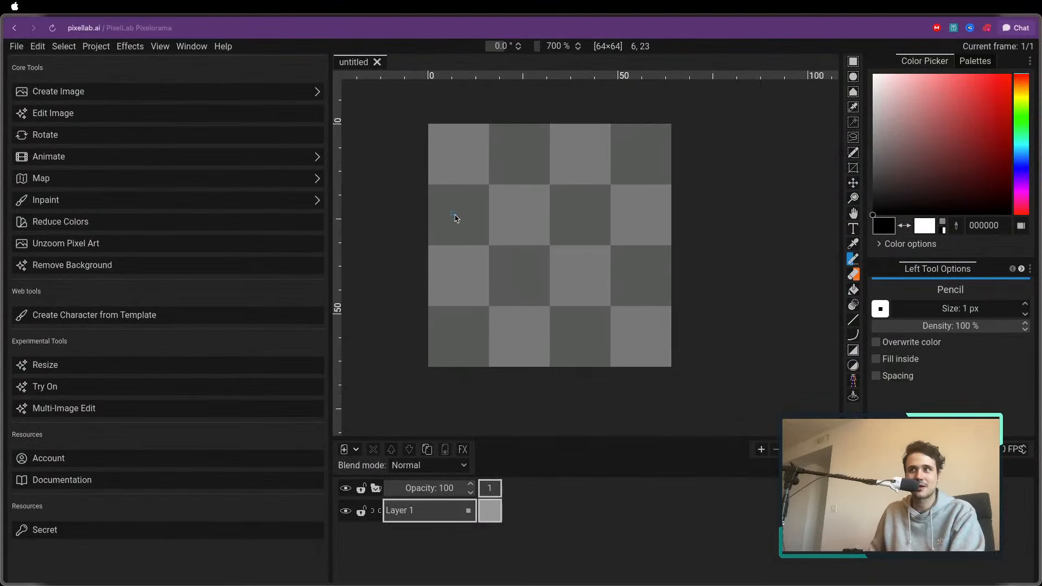
{"action": "scroll", "coordinate": [455, 218], "scroll_direction": "up", "scroll_amount": 3}
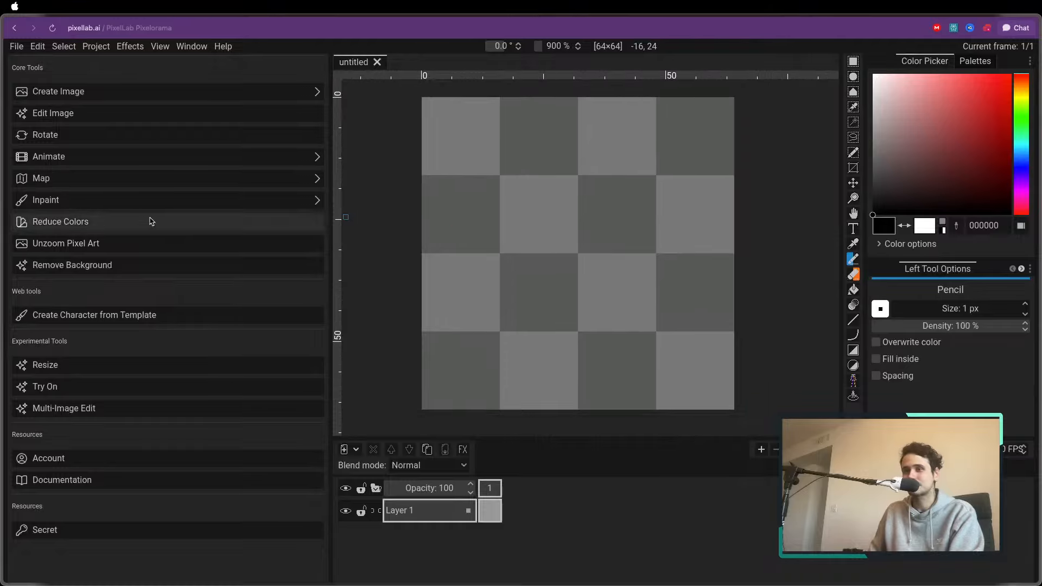
Examine the available Create Image and Animate tools, including the settings of Generate images with same style (New)
{"action": "left_click", "coordinate": [105, 97]}
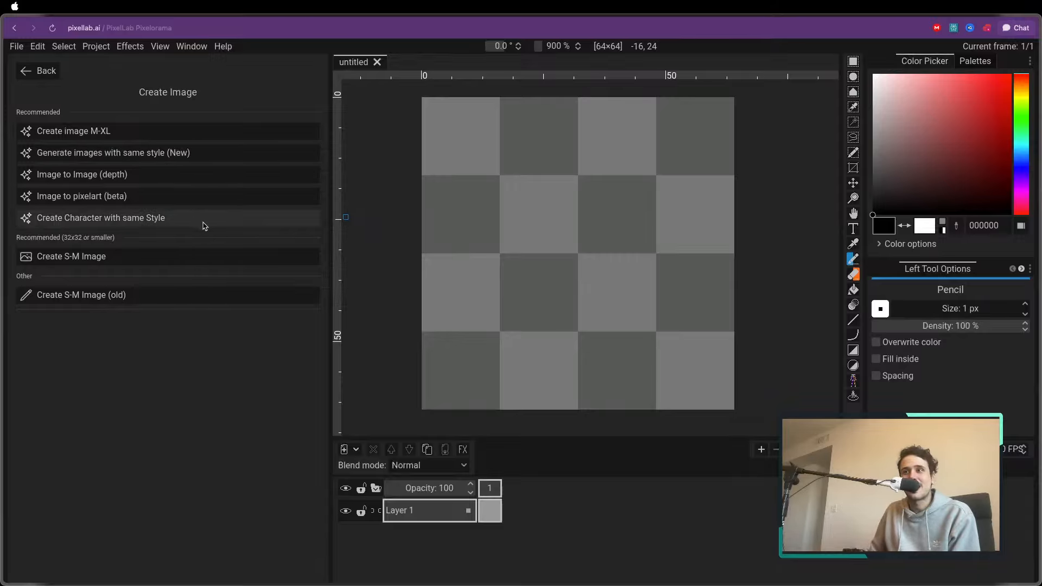
{"action": "left_click", "coordinate": [39, 70]}
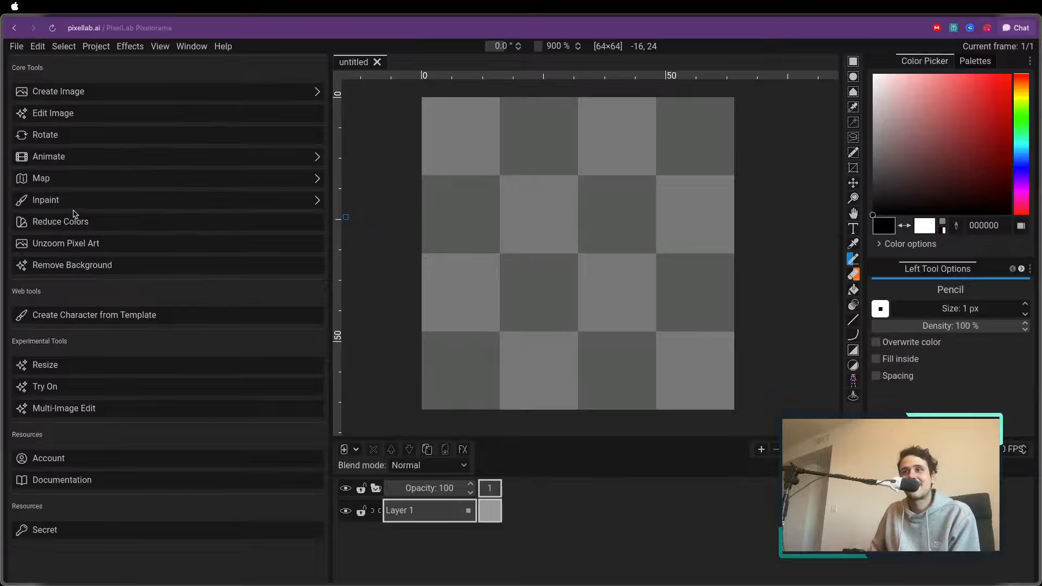
{"action": "left_click", "coordinate": [58, 158]}
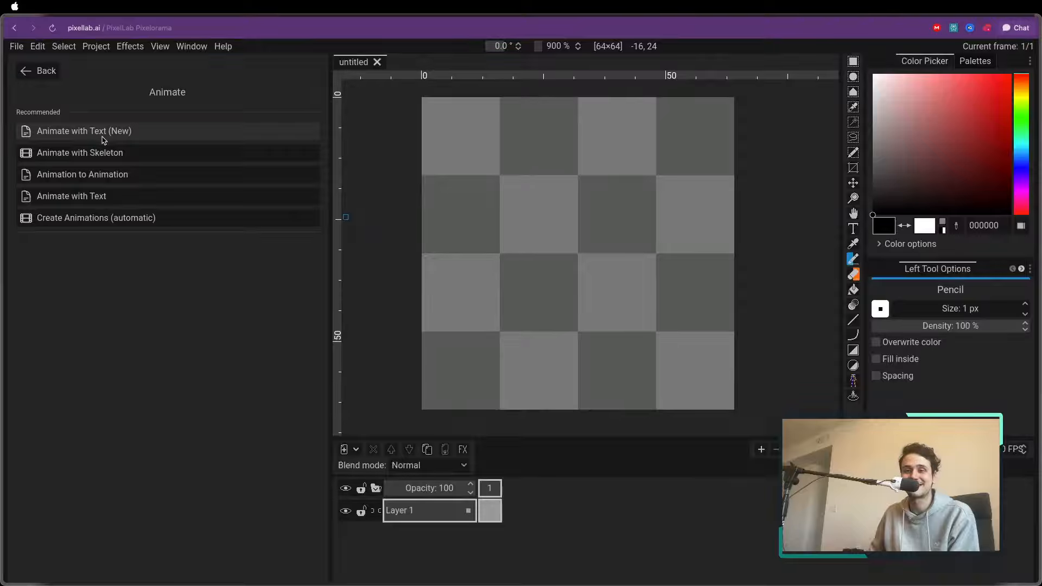
{"action": "left_click", "coordinate": [48, 71]}
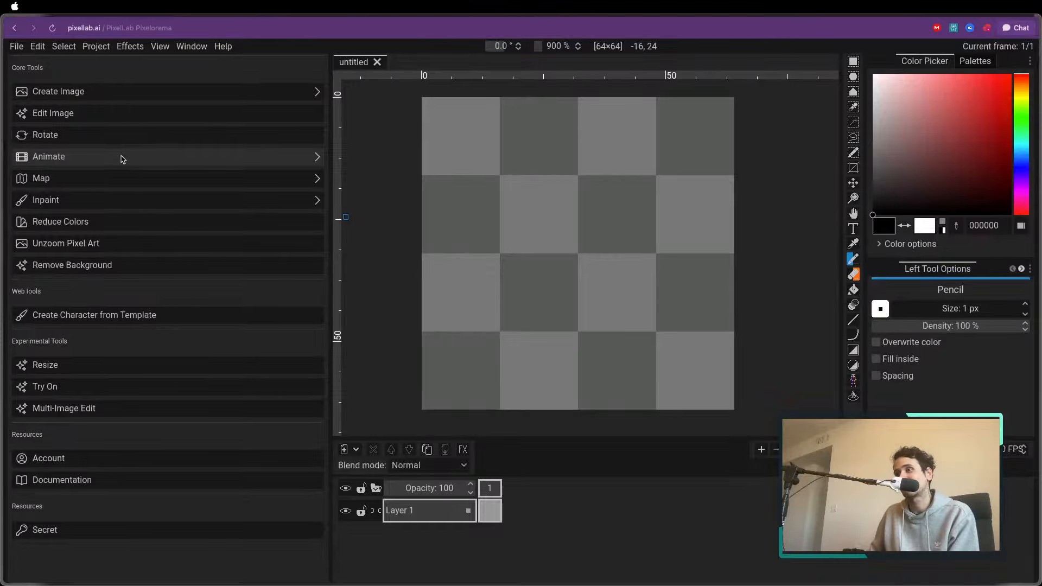
{"action": "left_click", "coordinate": [130, 98]}
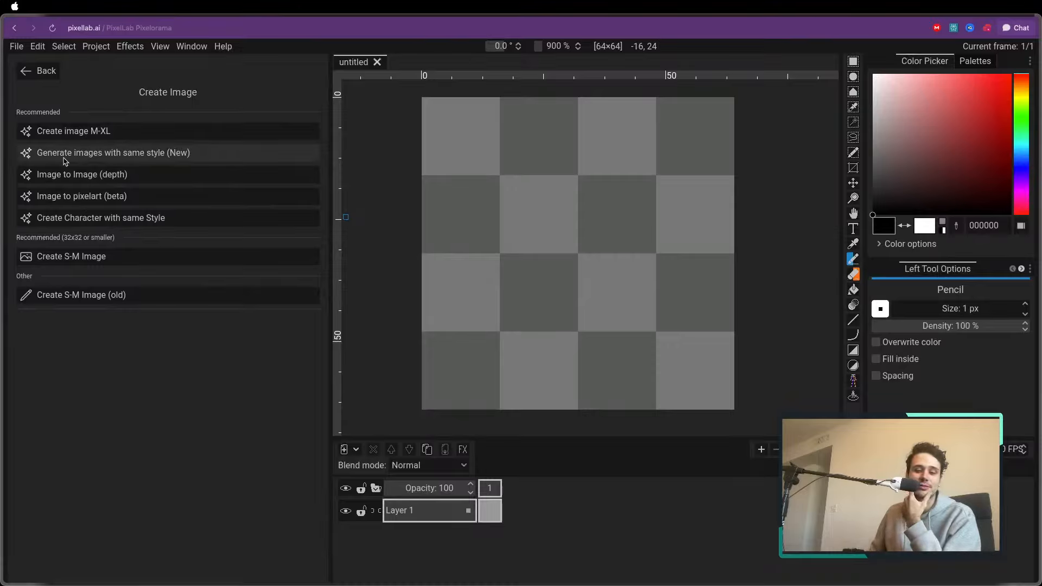
{"action": "left_click", "coordinate": [109, 157]}
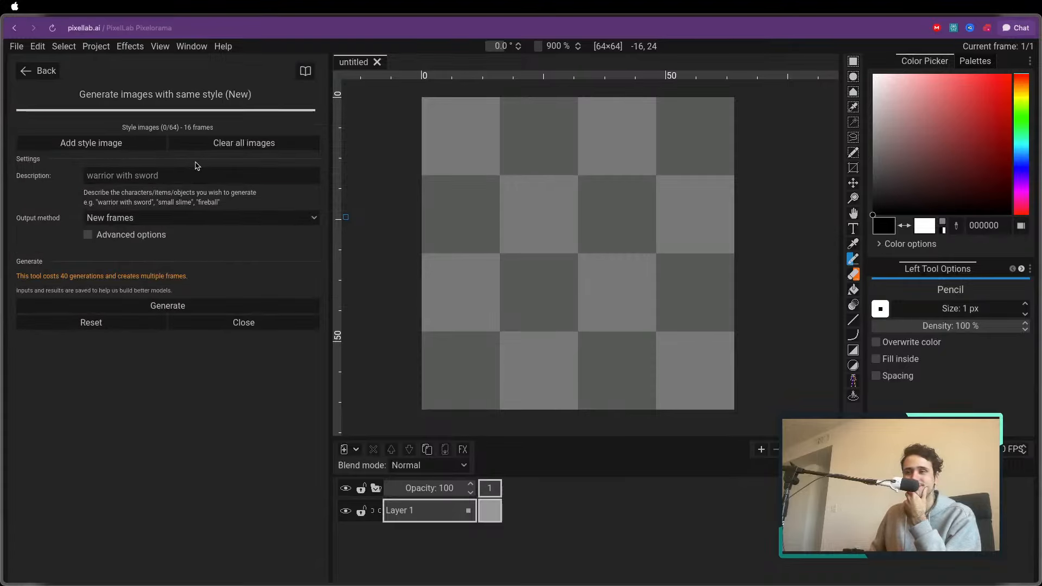
{"action": "left_click", "coordinate": [148, 177]}
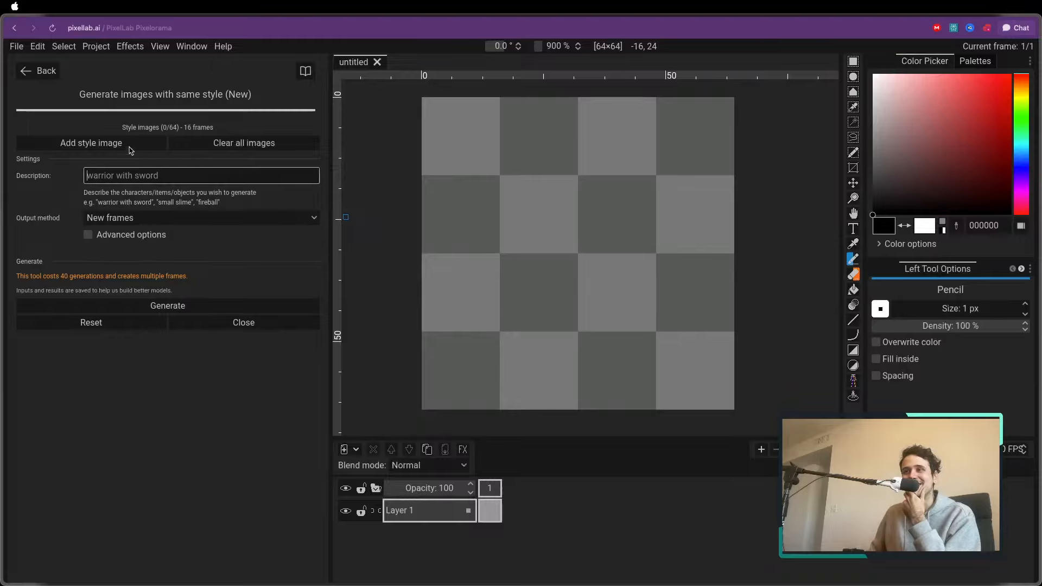
{"action": "left_click", "coordinate": [42, 80]}
{"action": "left_click", "coordinate": [39, 71]}
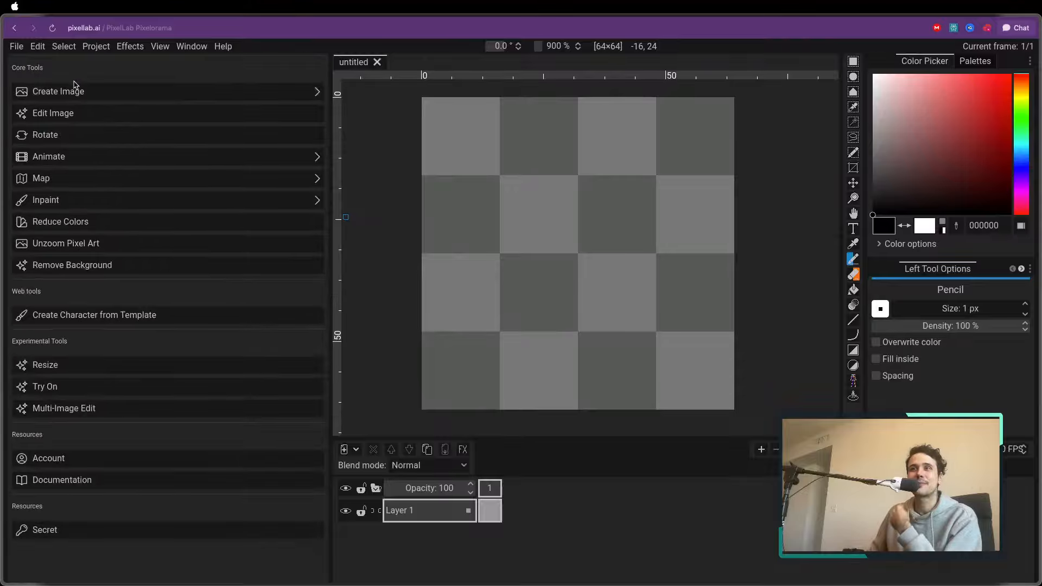
Set up a Create image M-XL generation with the description "chibi male character dressed as a teacher"
{"action": "left_click", "coordinate": [76, 91]}
{"action": "left_click", "coordinate": [130, 132]}
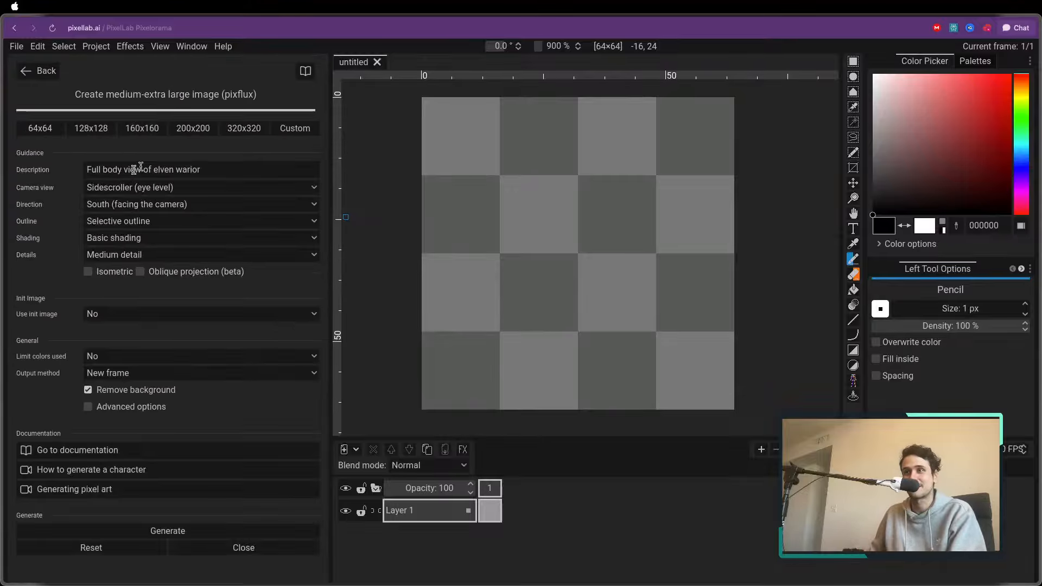
{"action": "left_click", "coordinate": [219, 173]}
{"action": "mouse_move", "coordinate": [4, 173]}
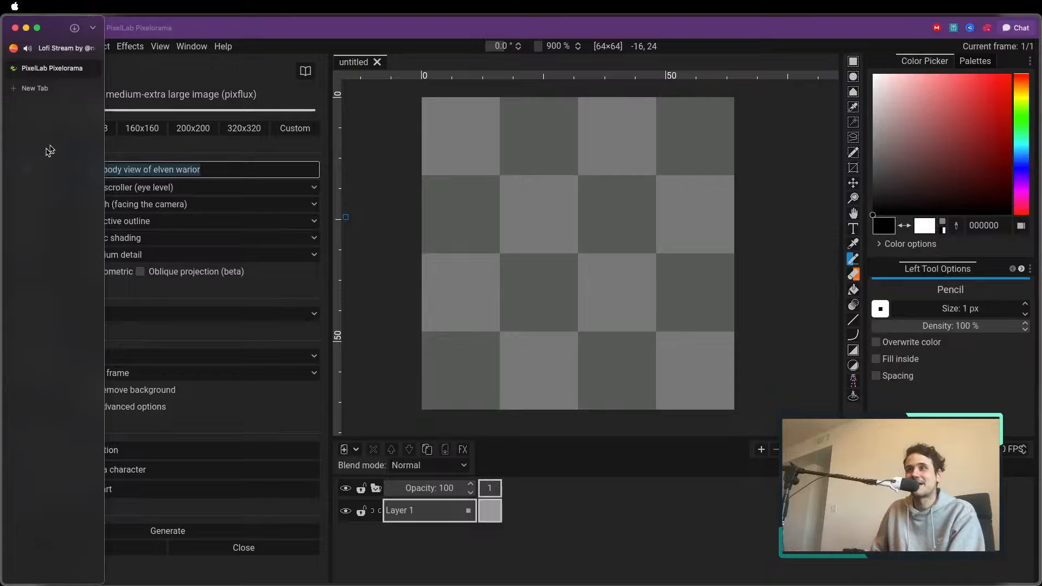
{"action": "left_click", "coordinate": [253, 168]}
{"action": "key", "text": "ctrl+a"}
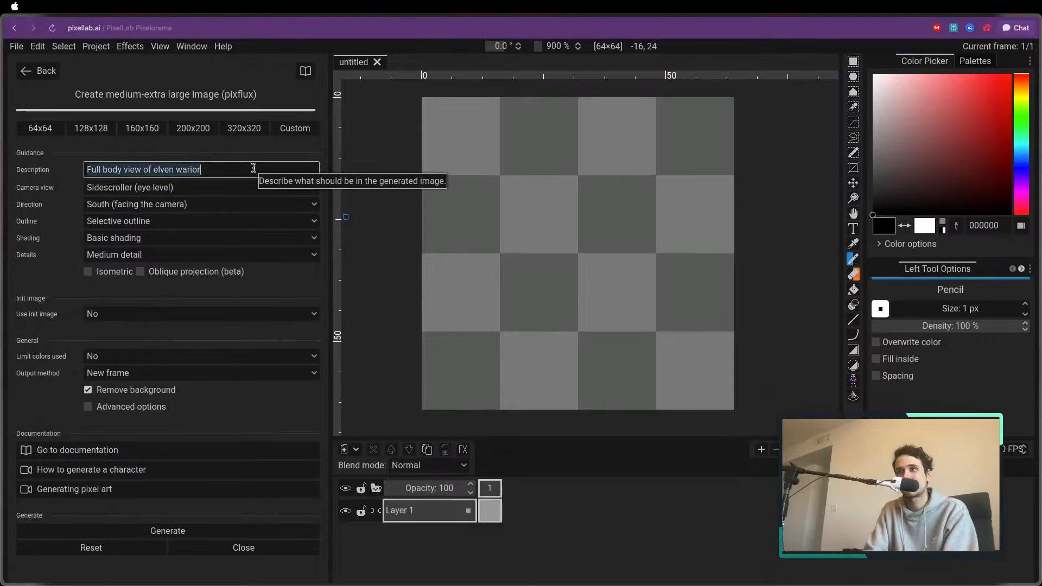
{"action": "key", "text": "BackSpace"}
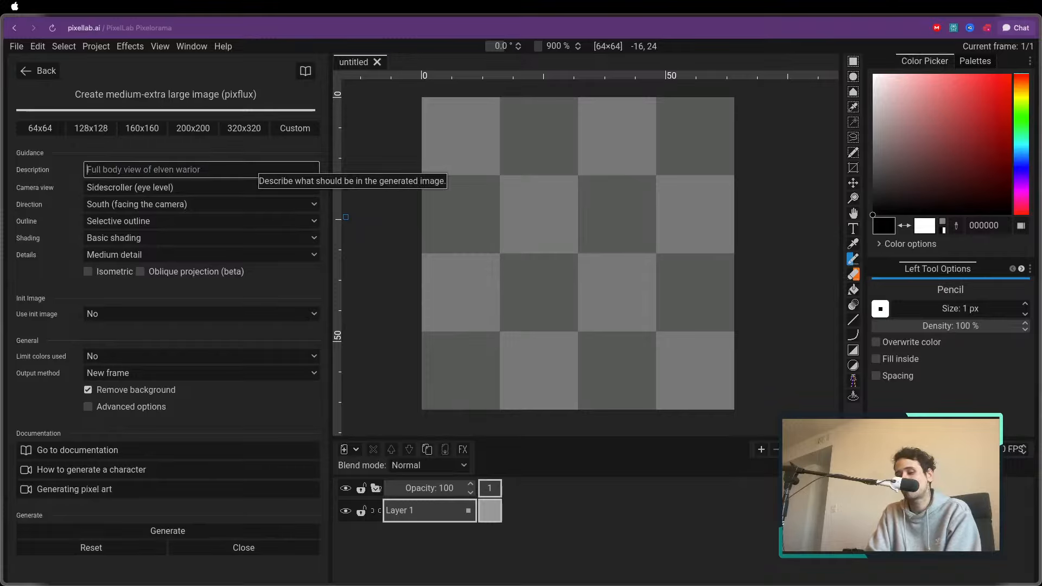
{"action": "type", "text": "chibi male character we"}
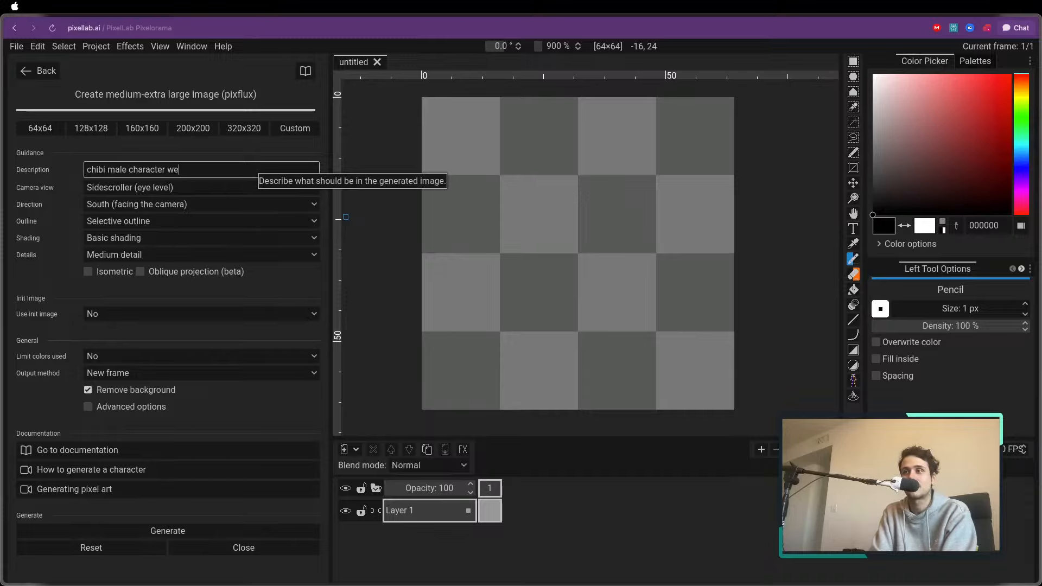
{"action": "key", "text": "BackSpace"}
{"action": "key", "text": "BackSpace"}
{"action": "type", "text": "dressed"}
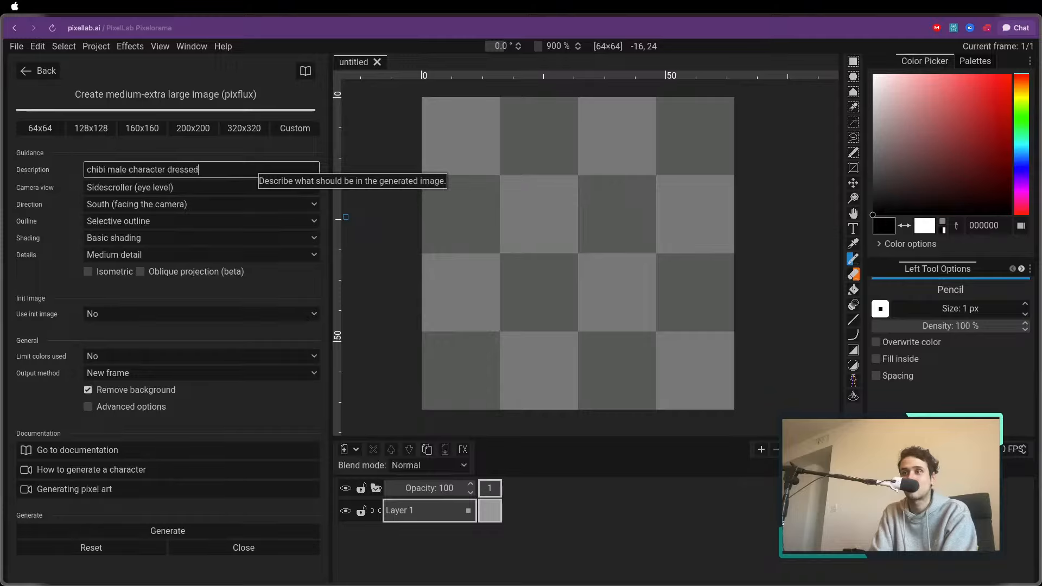
{"action": "type", "text": " as a teac"}
{"action": "key", "text": "BackSpace"}
{"action": "type", "text": "acher"}
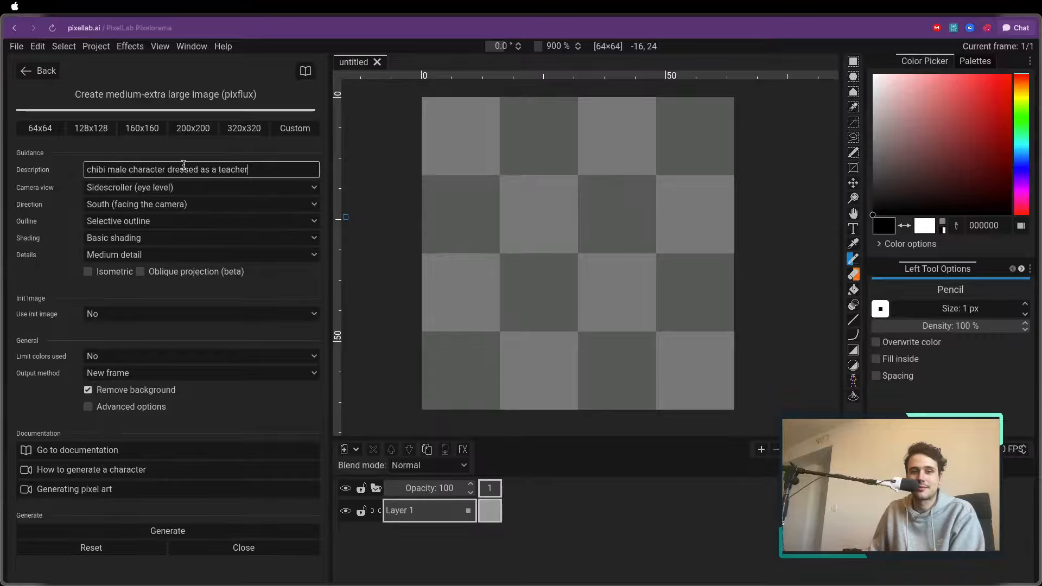
Set the camera view to High Top-Down (ca 35°) and generate the character image
{"action": "left_click", "coordinate": [263, 188]}
{"action": "left_click", "coordinate": [151, 217]}
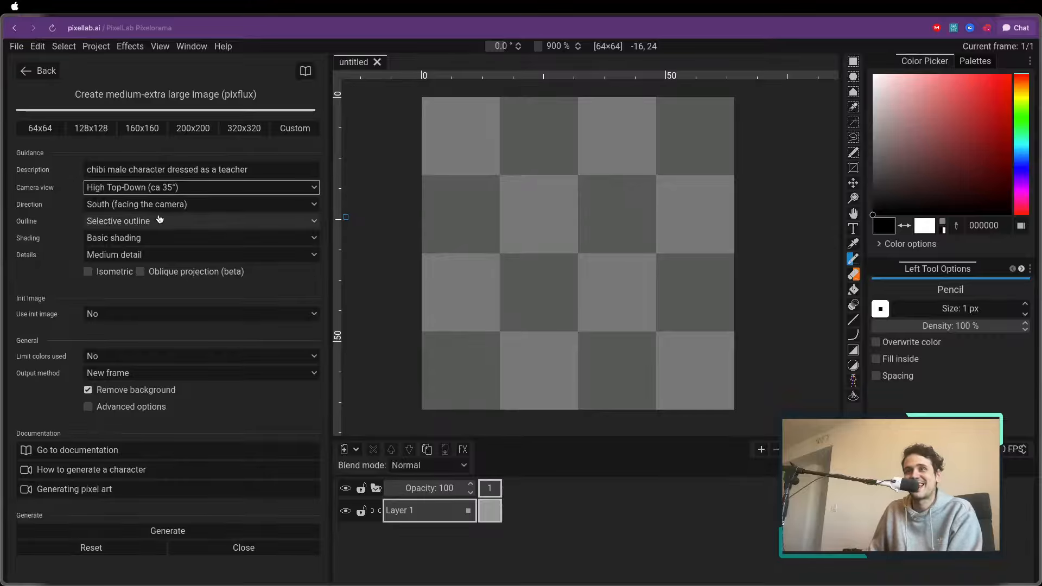
{"action": "left_click", "coordinate": [117, 537]}
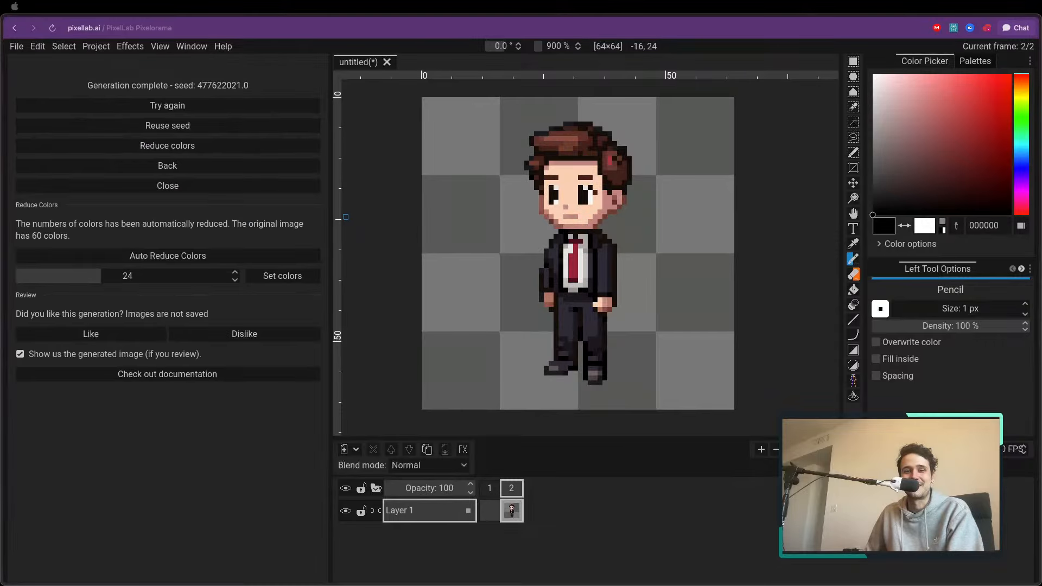
Sample the skin colour f9cfb3 and paint over the stray dark pixel beside the character's eye with the Pencil
{"action": "scroll", "coordinate": [549, 190], "scroll_direction": "up", "scroll_amount": 5}
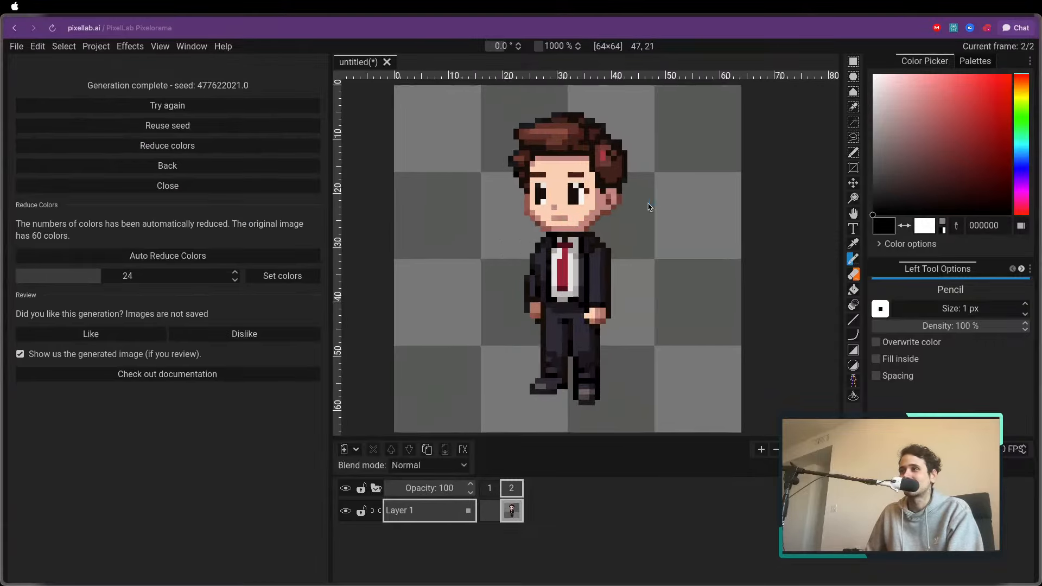
{"action": "scroll", "coordinate": [537, 189], "scroll_direction": "down", "scroll_amount": 4}
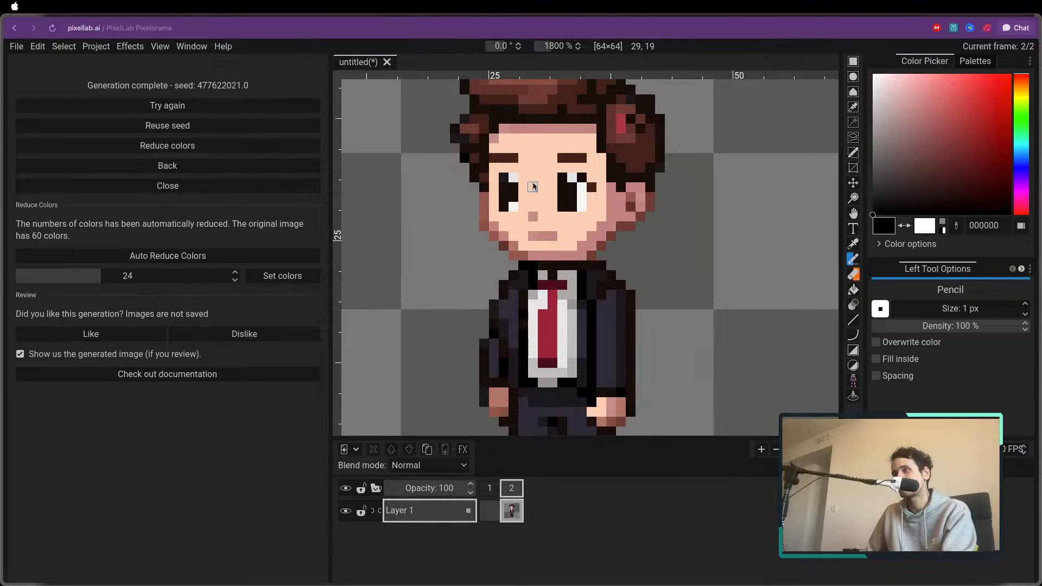
{"action": "scroll", "coordinate": [558, 189], "scroll_direction": "down", "scroll_amount": 4}
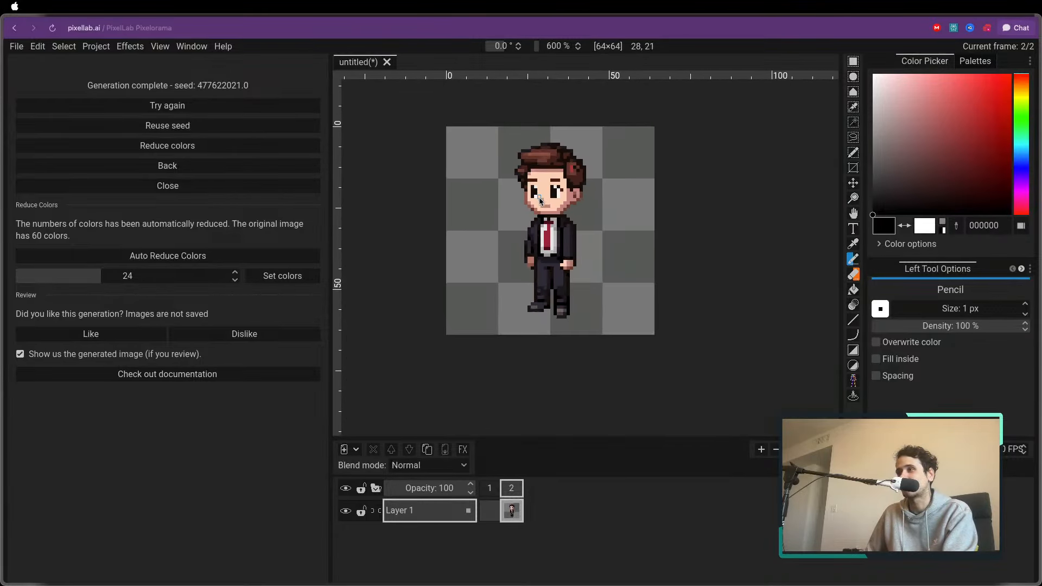
{"action": "scroll", "coordinate": [564, 202], "scroll_direction": "up", "scroll_amount": 8}
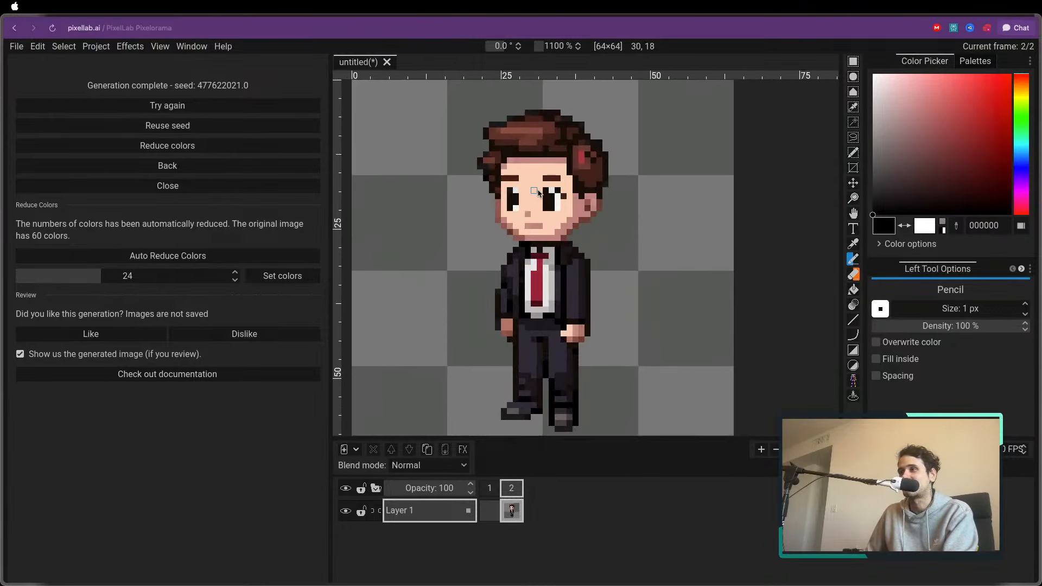
{"action": "key", "text": "o"}
{"action": "left_click", "coordinate": [562, 184]}
{"action": "key", "text": "b"}
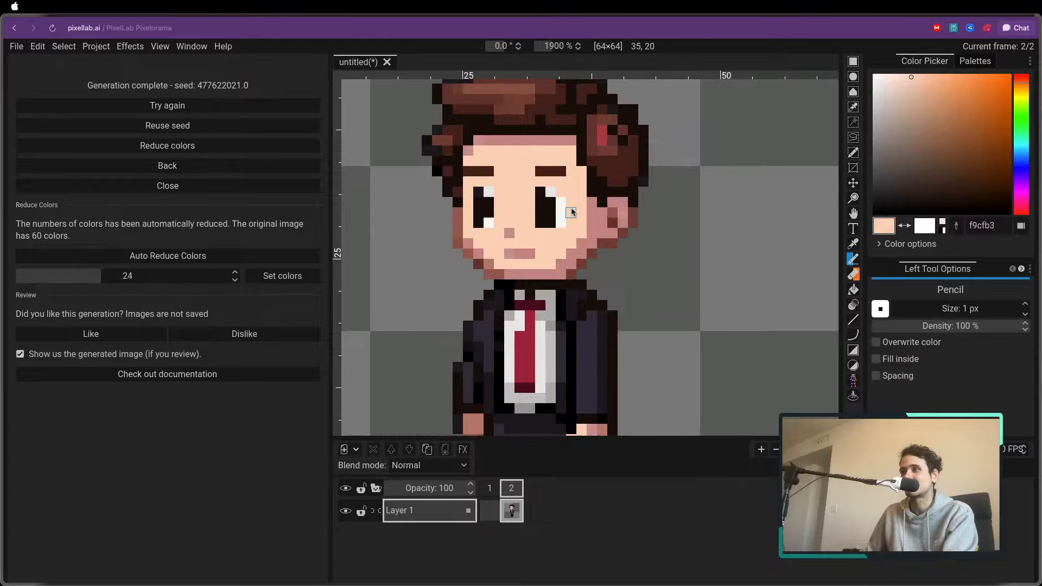
{"action": "scroll", "coordinate": [489, 215], "scroll_direction": "down", "scroll_amount": 2}
{"action": "scroll", "coordinate": [487, 216], "scroll_direction": "up", "scroll_amount": 4}
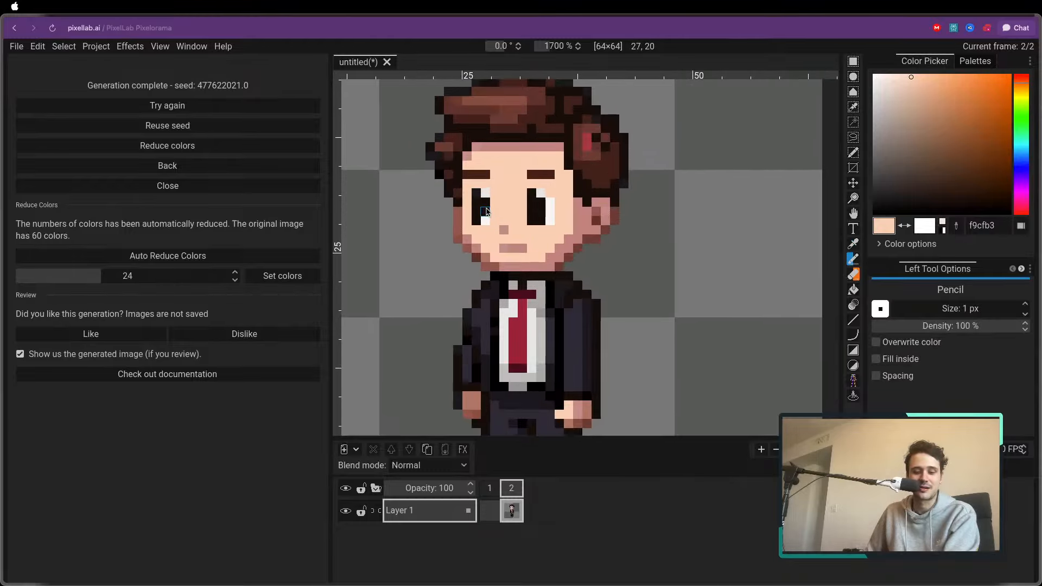
{"action": "scroll", "coordinate": [485, 193], "scroll_direction": "down", "scroll_amount": 5}
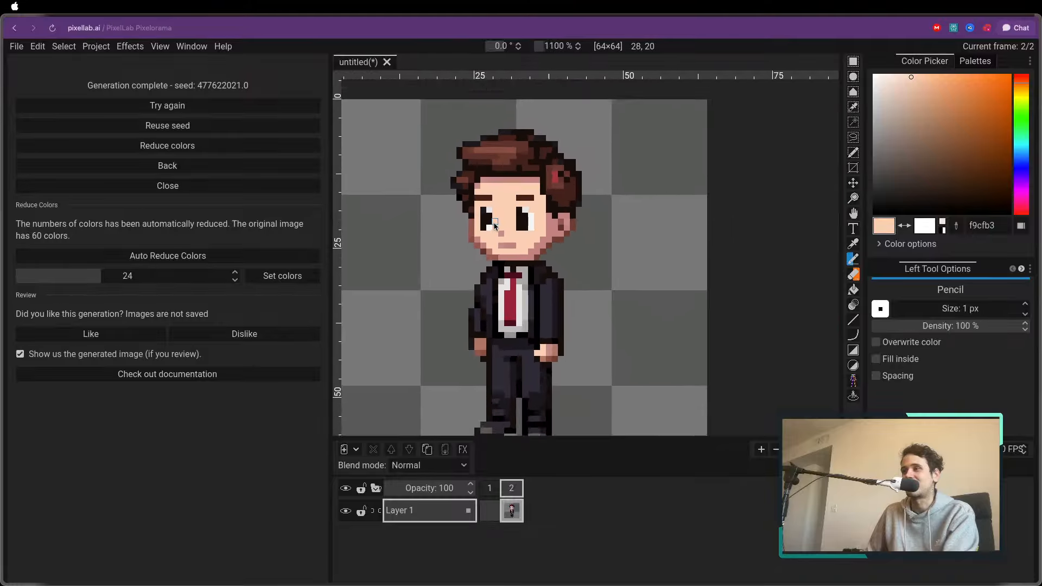
Apply Auto Reduce Colors to the current frame, with the output on a new layer
{"action": "left_click", "coordinate": [170, 155]}
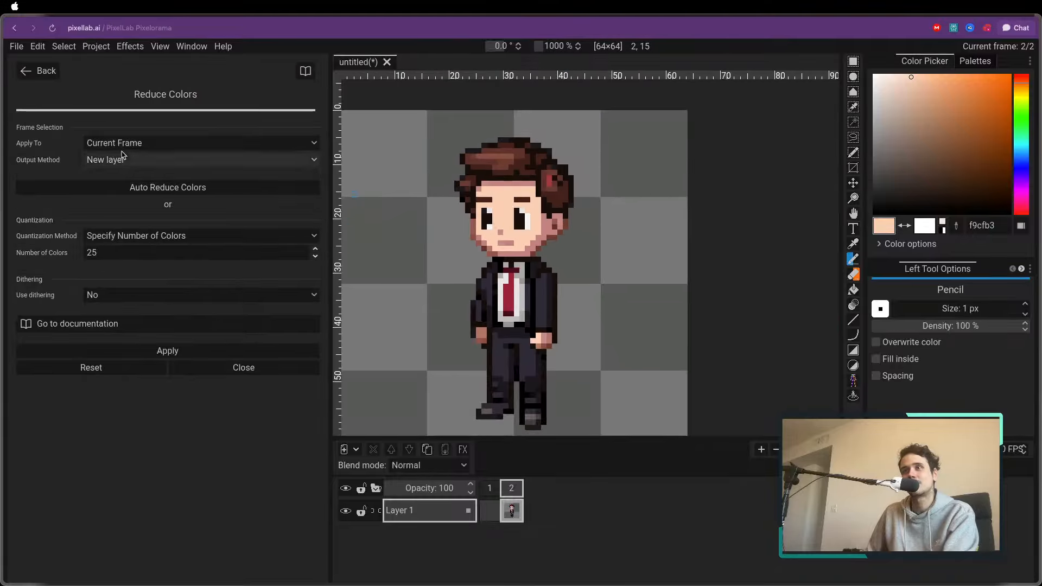
{"action": "left_click", "coordinate": [140, 187]}
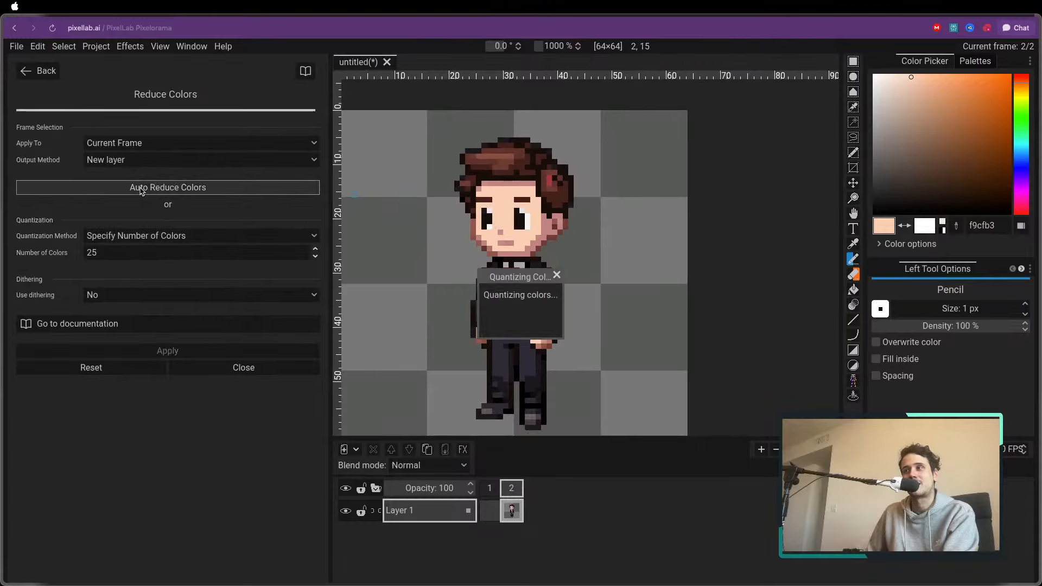
{"action": "scroll", "coordinate": [480, 193], "scroll_direction": "down", "scroll_amount": 2}
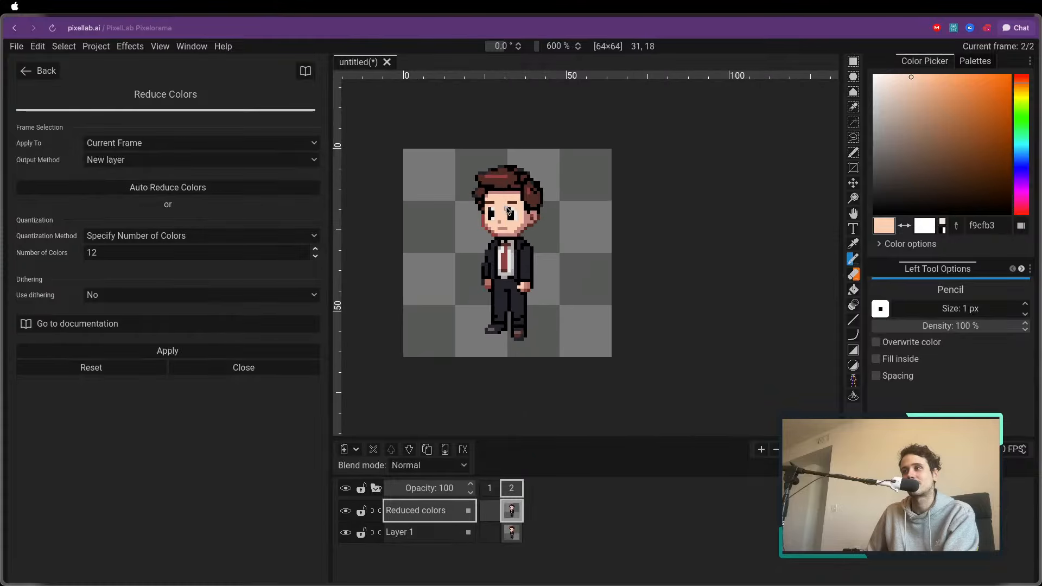
Sample the outline black 010101, paint the greyish hair outline pixels with it, and undo the last stroke
{"action": "scroll", "coordinate": [479, 193], "scroll_direction": "up", "scroll_amount": 5}
{"action": "scroll", "coordinate": [480, 193], "scroll_direction": "up", "scroll_amount": 1}
{"action": "left_click", "coordinate": [480, 193], "text": "alt"}
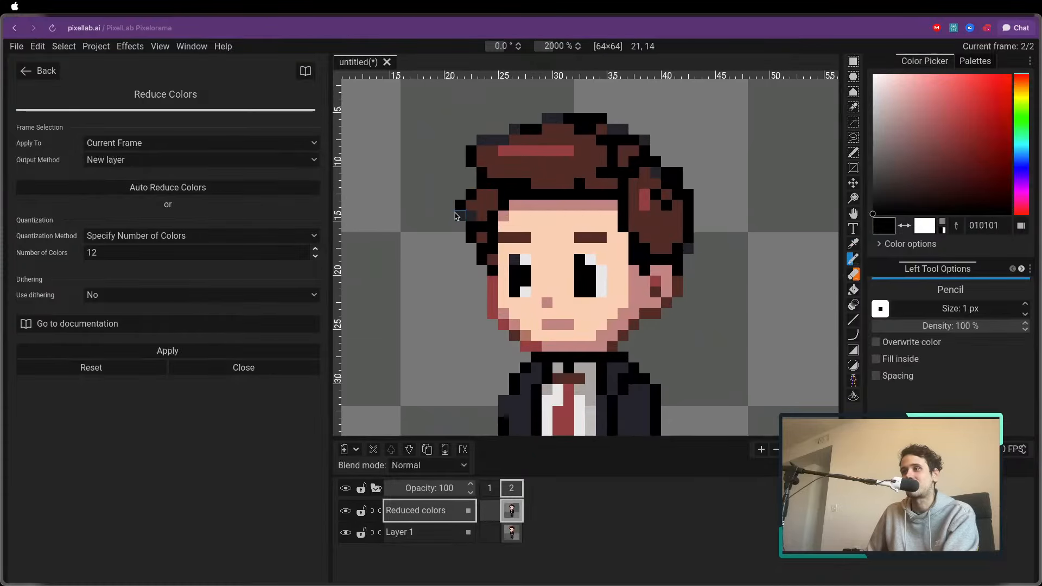
{"action": "mouse_move", "coordinate": [482, 147]}
{"action": "left_mouse_down"}
{"action": "mouse_move", "coordinate": [573, 118]}
{"action": "mouse_move", "coordinate": [632, 133]}
{"action": "mouse_move", "coordinate": [609, 127]}
{"action": "mouse_move", "coordinate": [677, 179]}
{"action": "left_mouse_up"}
{"action": "key", "text": "super+z"}
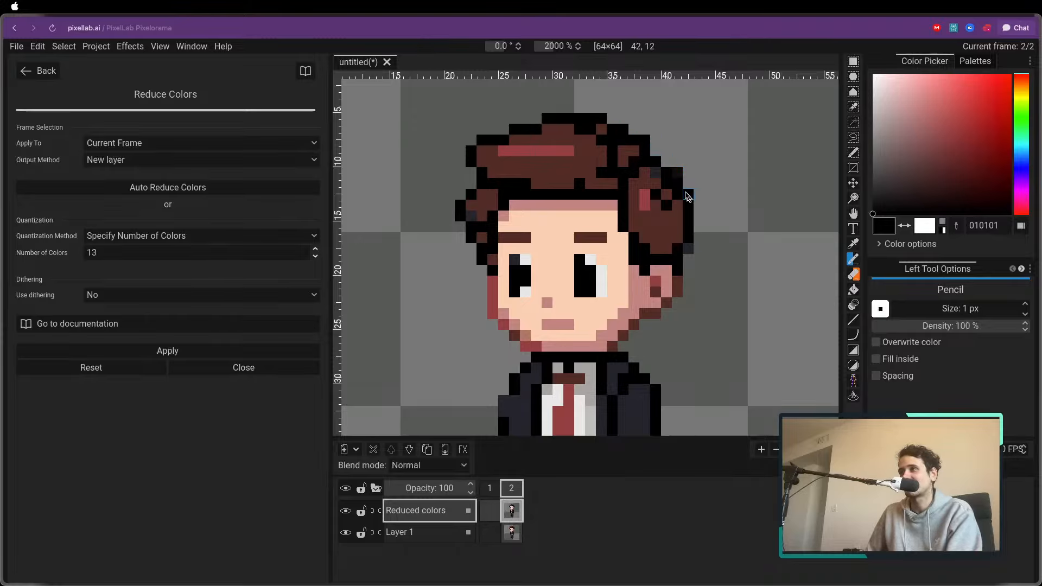
Hide Layer 1, sample the hair brown 532b24, and paint over the stray greyish pixels in the character's hair with the Pencil
{"action": "left_click", "coordinate": [346, 533]}
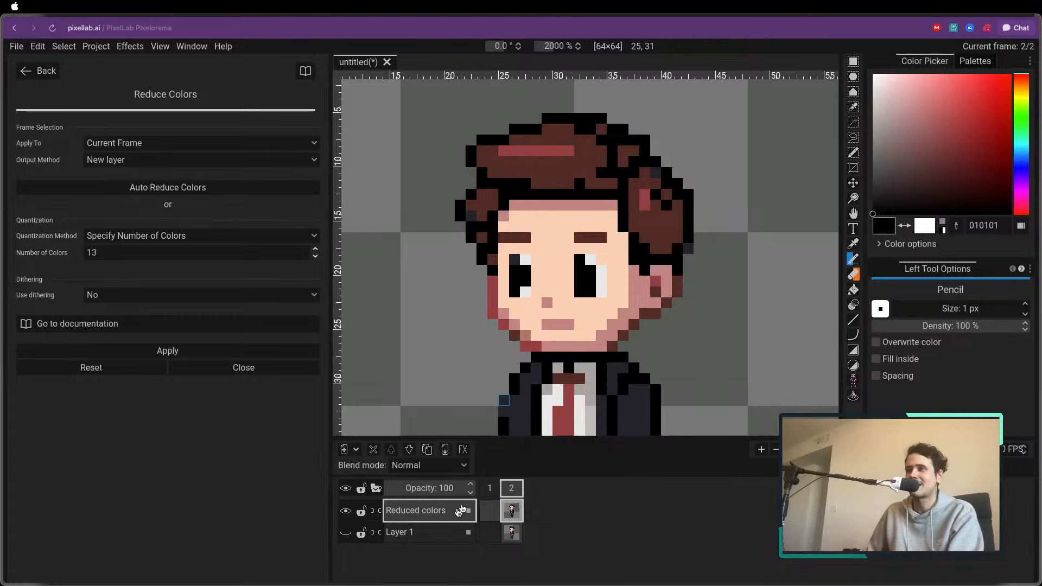
{"action": "key", "text": "o"}
{"action": "left_click", "coordinate": [654, 186]}
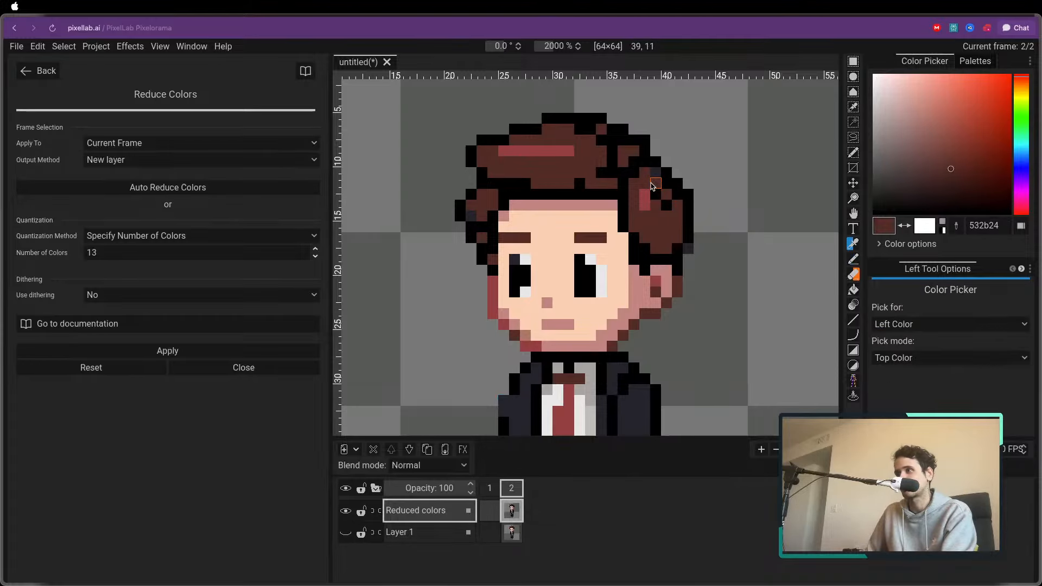
{"action": "key", "text": "p"}
{"action": "left_click", "coordinate": [655, 174]}
{"action": "left_click", "coordinate": [471, 215]}
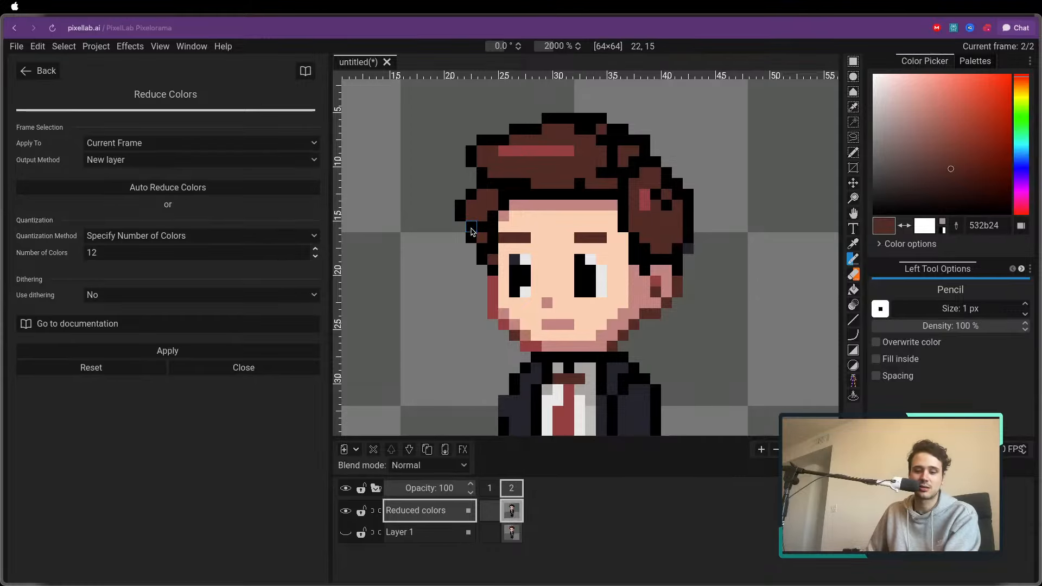
Sample the shirt's grey a7a3a0 as the left colour and return to the Pencil
{"action": "scroll", "coordinate": [534, 263], "scroll_direction": "down", "scroll_amount": 5}
{"action": "scroll", "coordinate": [535, 263], "scroll_direction": "down", "scroll_amount": 2}
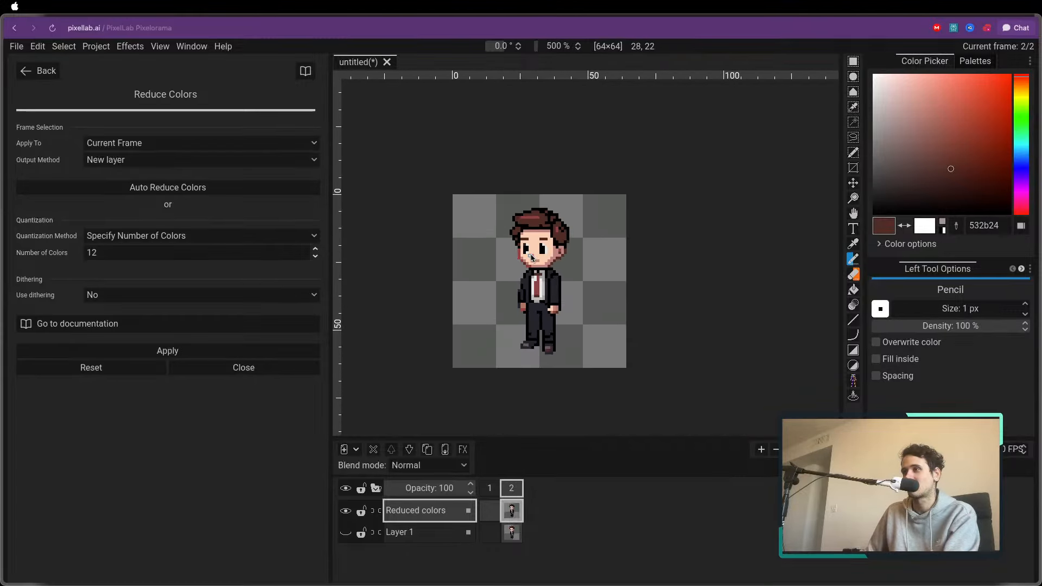
{"action": "scroll", "coordinate": [553, 336], "scroll_direction": "down", "scroll_amount": 2}
{"action": "scroll", "coordinate": [490, 339], "scroll_direction": "up", "scroll_amount": 5}
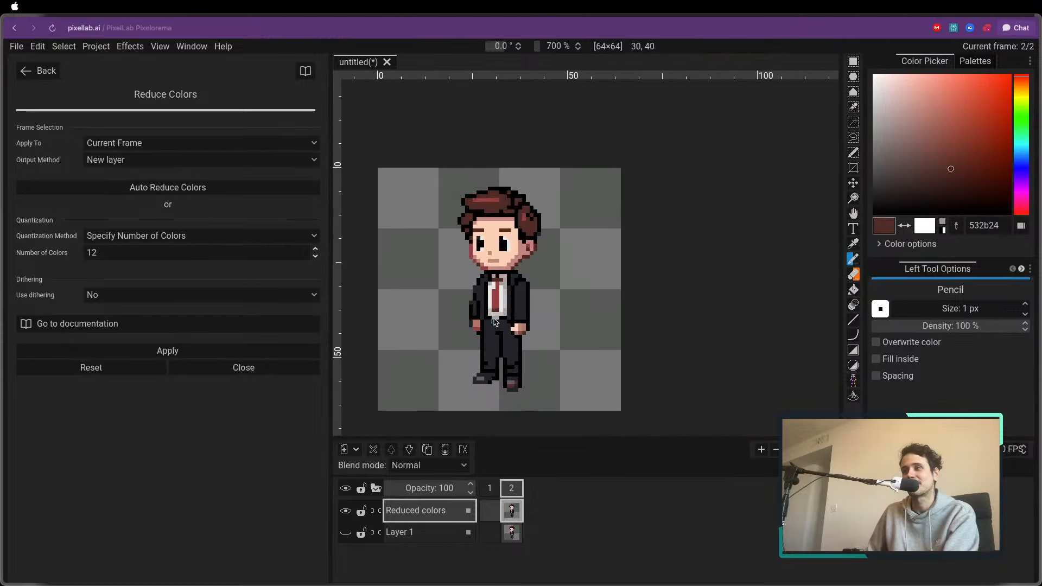
{"action": "key", "text": "o"}
{"action": "left_click", "coordinate": [502, 317]}
{"action": "key", "text": "p"}
{"action": "key", "text": "o"}
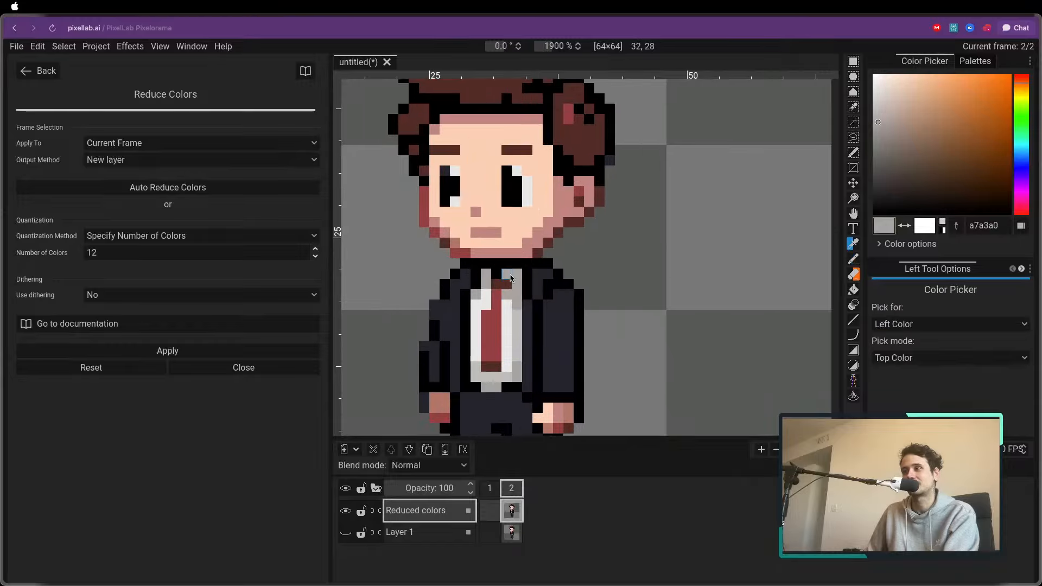
{"action": "key", "text": "p"}
{"action": "scroll", "coordinate": [505, 318], "scroll_direction": "down", "scroll_amount": 4}
{"action": "left_click_drag", "start_coordinate": [514, 362], "coordinate": [482, 353]}
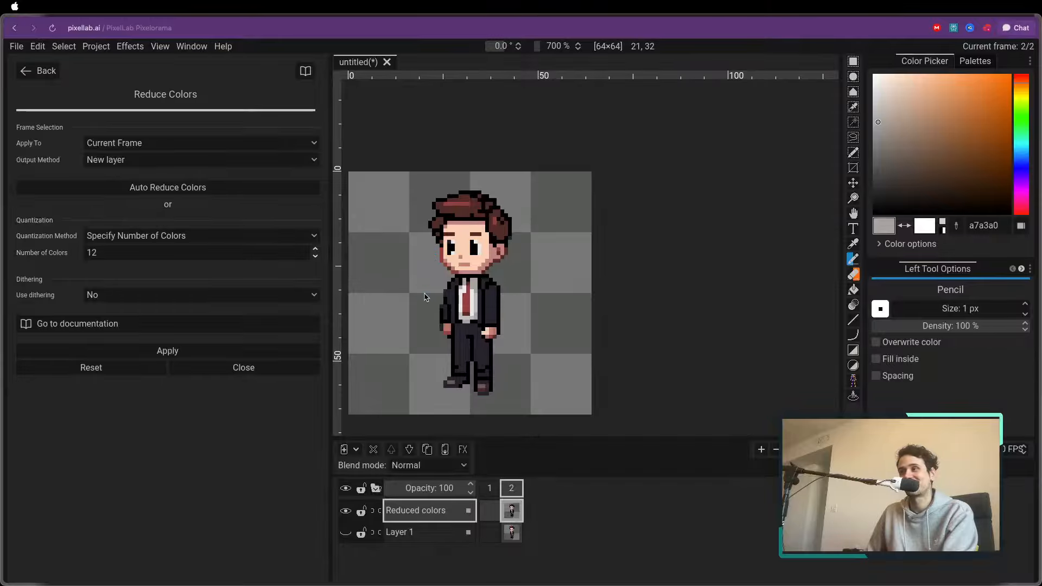
Leave Reduce Colors and open the Generate images with same style (New) tool
{"action": "left_click", "coordinate": [41, 71]}
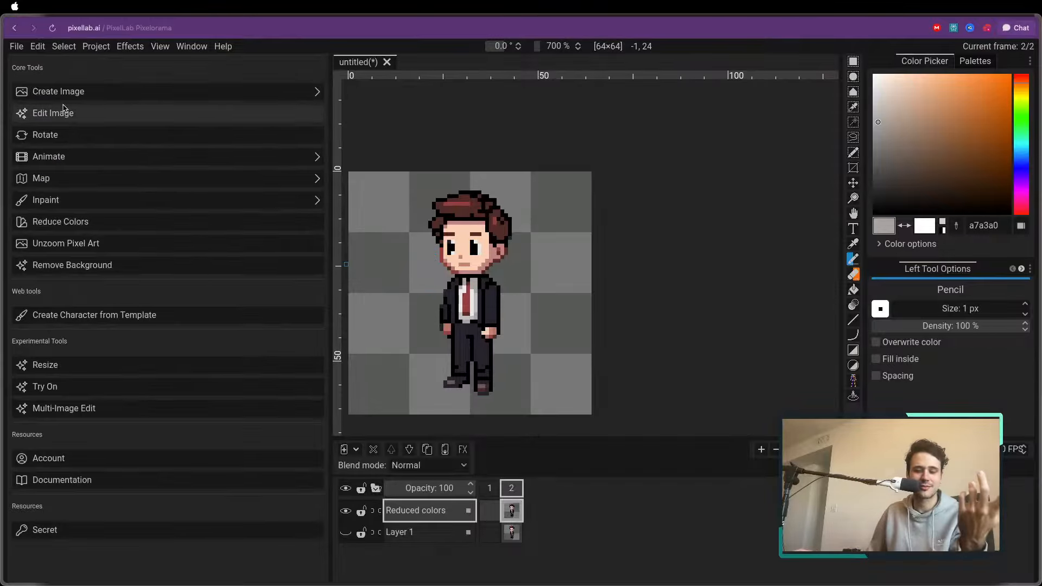
{"action": "left_click", "coordinate": [93, 92]}
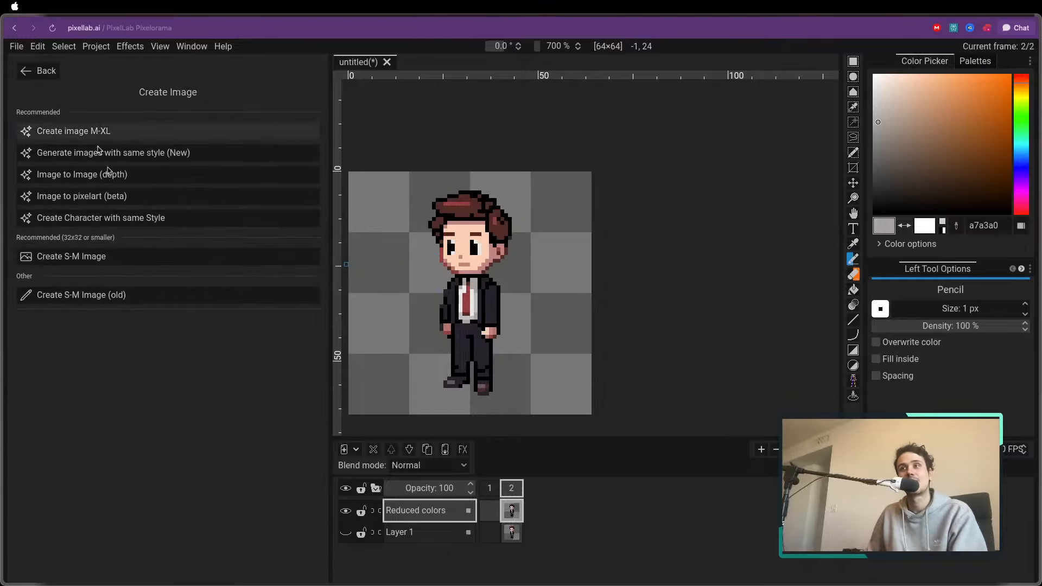
{"action": "left_click", "coordinate": [184, 156]}
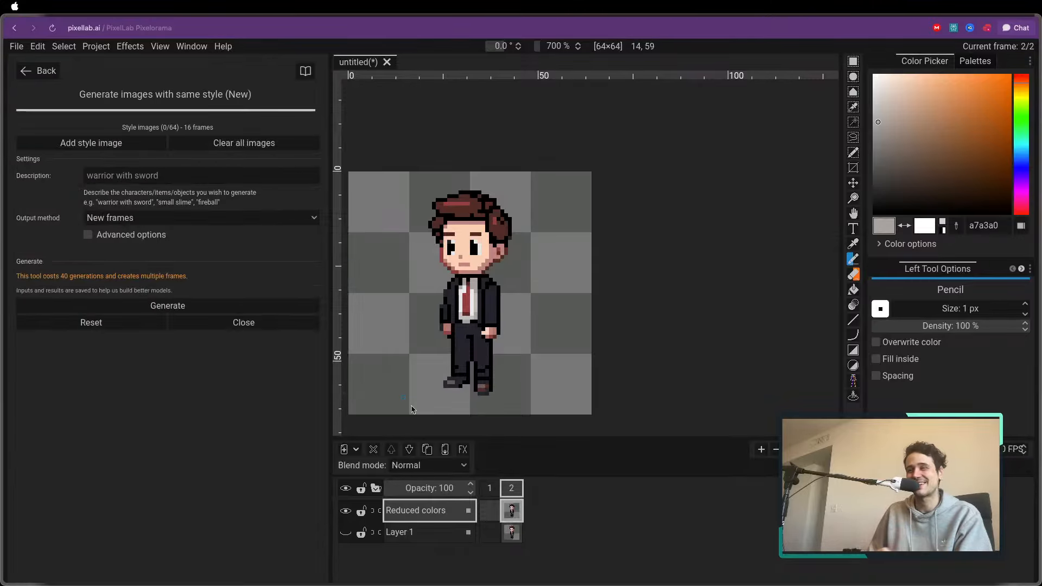
Delete the empty frame 1 and the hidden Layer 1, keeping only the Reduced colors layer
{"action": "left_click", "coordinate": [490, 488]}
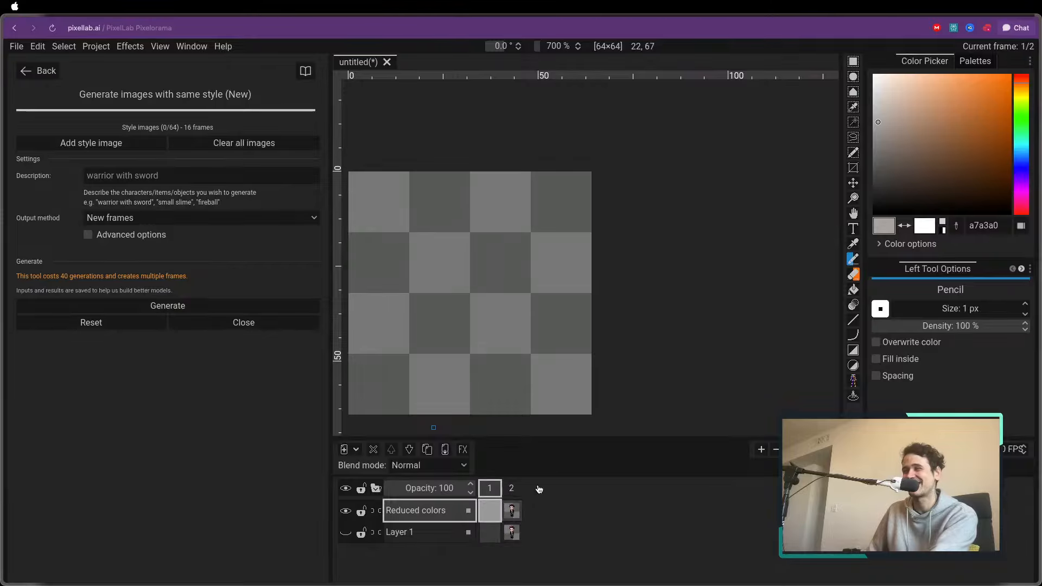
{"action": "left_click", "coordinate": [777, 454]}
{"action": "left_click", "coordinate": [419, 537]}
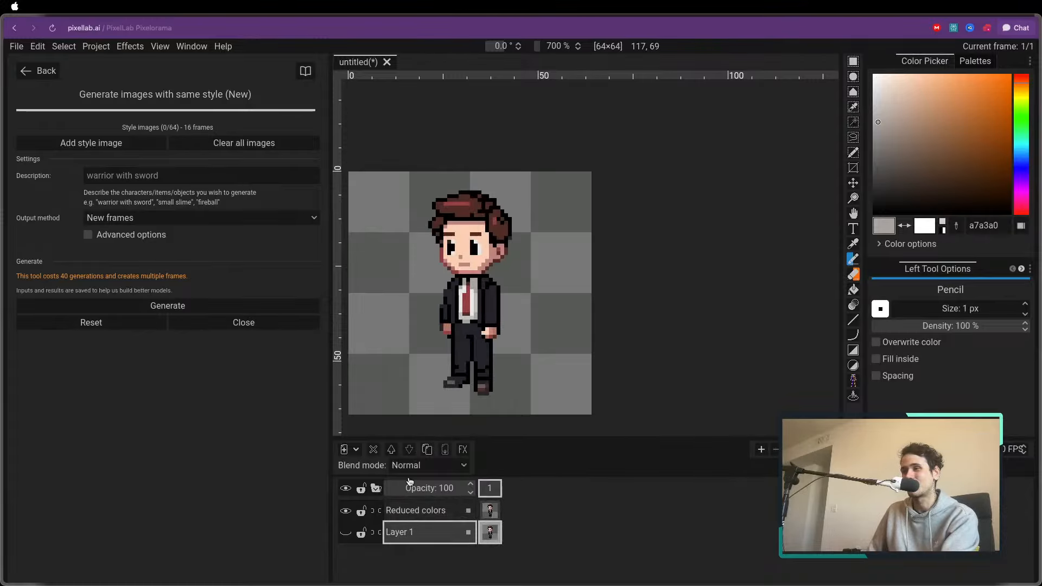
{"action": "left_click", "coordinate": [373, 449]}
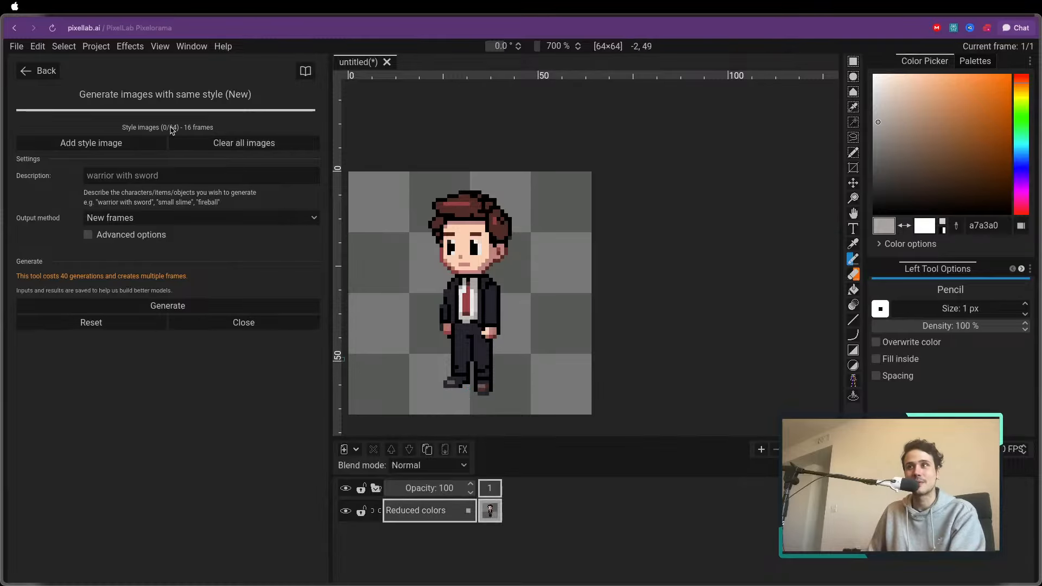
Go back to the main tool list and reopen Generate images with same style (New)
{"action": "left_click", "coordinate": [48, 73]}
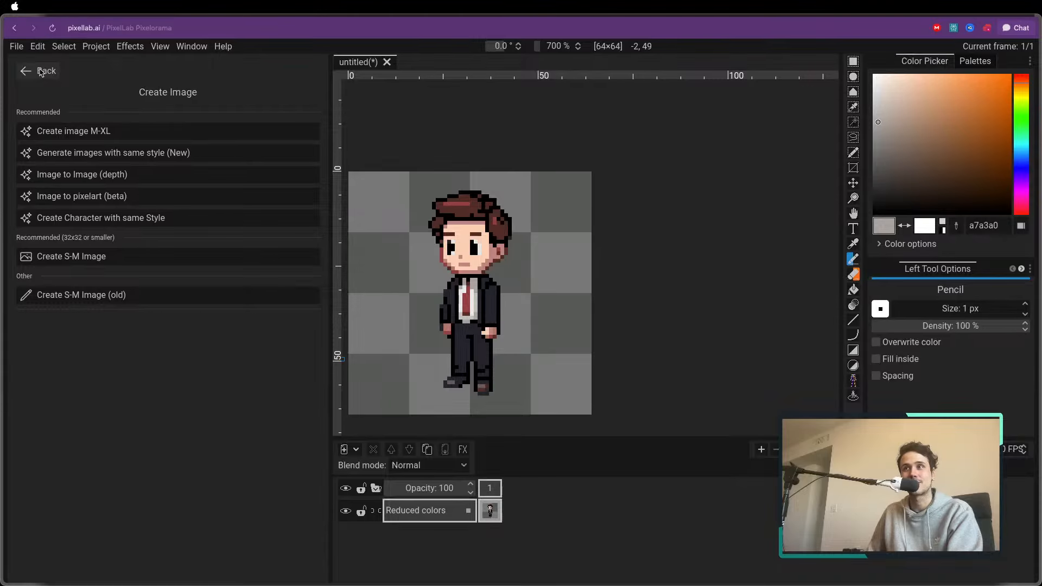
{"action": "left_click", "coordinate": [43, 71]}
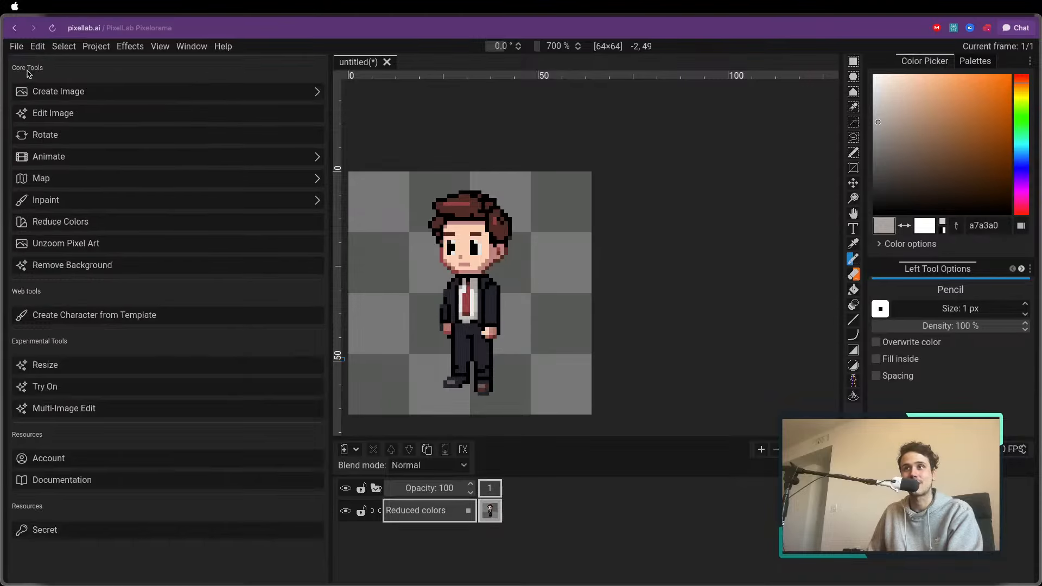
{"action": "left_click", "coordinate": [88, 95]}
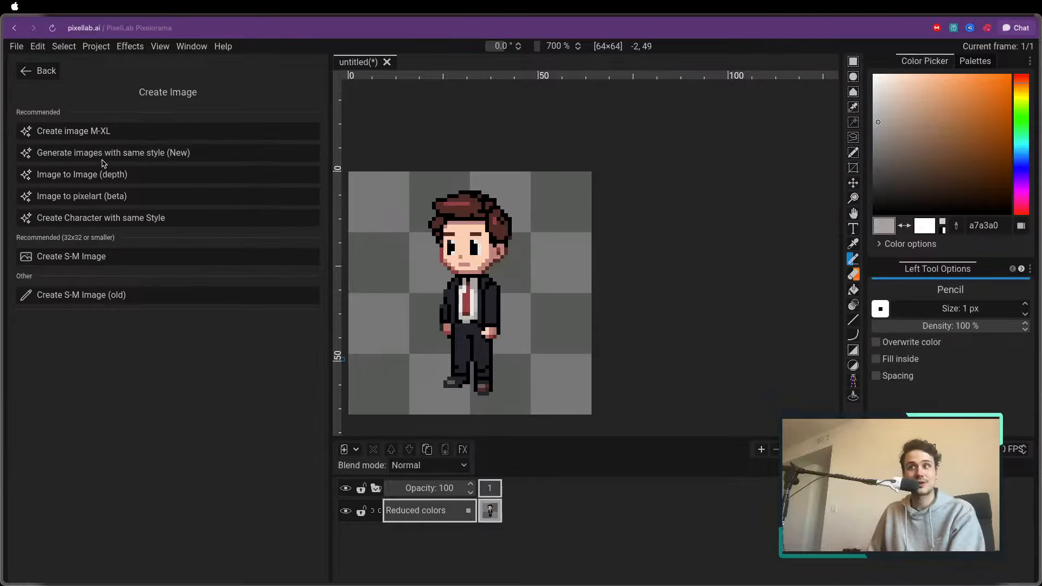
{"action": "left_click", "coordinate": [159, 159]}
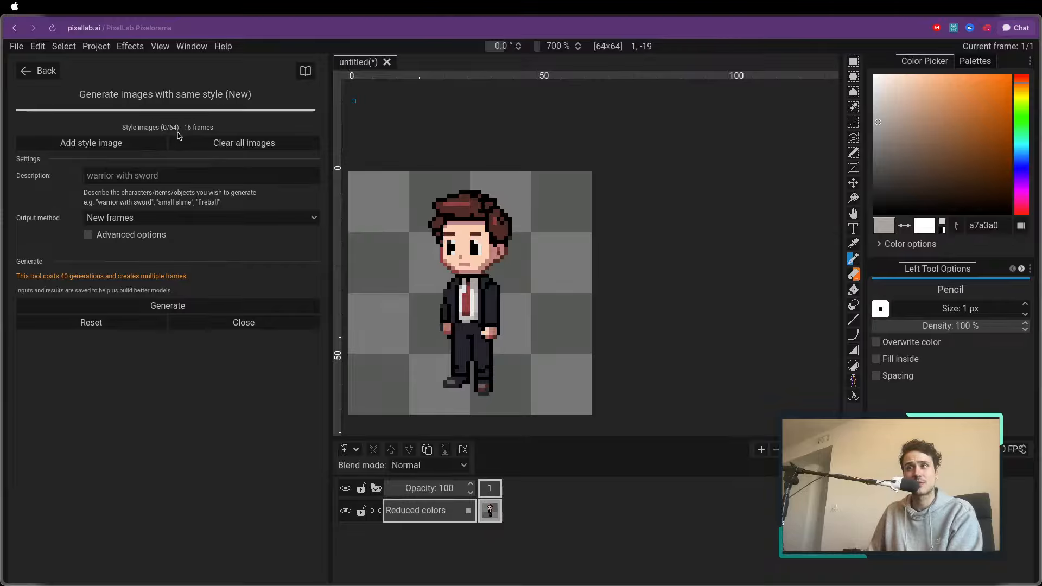
Add the current character repeatedly as a style image, and clear all the style images
{"action": "left_click", "coordinate": [140, 142]}
{"action": "left_click", "coordinate": [141, 187]}
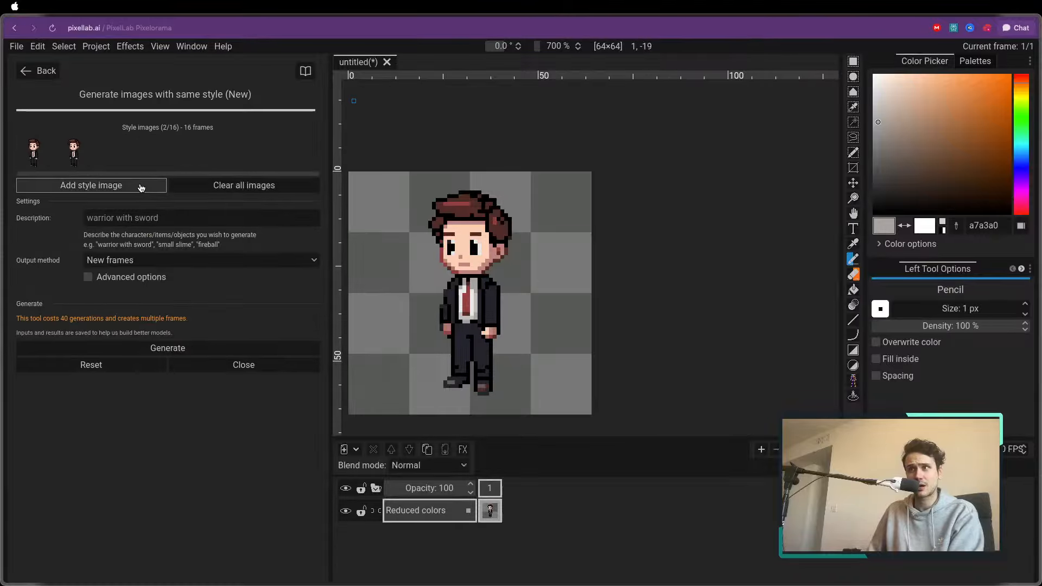
{"action": "left_click", "coordinate": [141, 188]}
{"action": "left_click", "coordinate": [141, 187]}
{"action": "left_click", "coordinate": [141, 187]}
{"action": "left_click", "coordinate": [141, 187]}
{"action": "left_click", "coordinate": [140, 187]}
{"action": "left_click", "coordinate": [141, 187]}
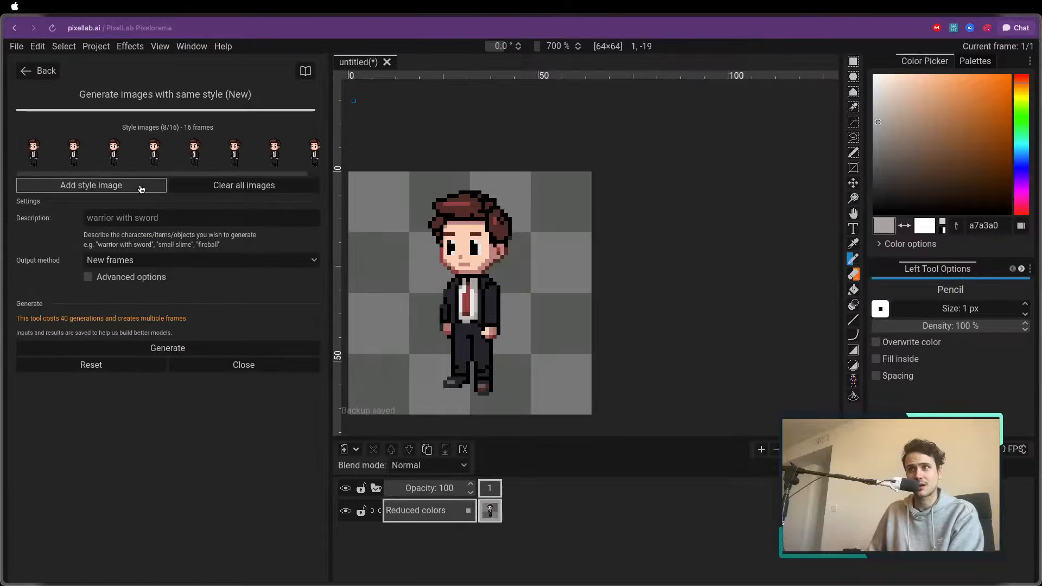
{"action": "left_click", "coordinate": [226, 185]}
Add the current character once as the style image for the generation
{"action": "left_click", "coordinate": [144, 143]}
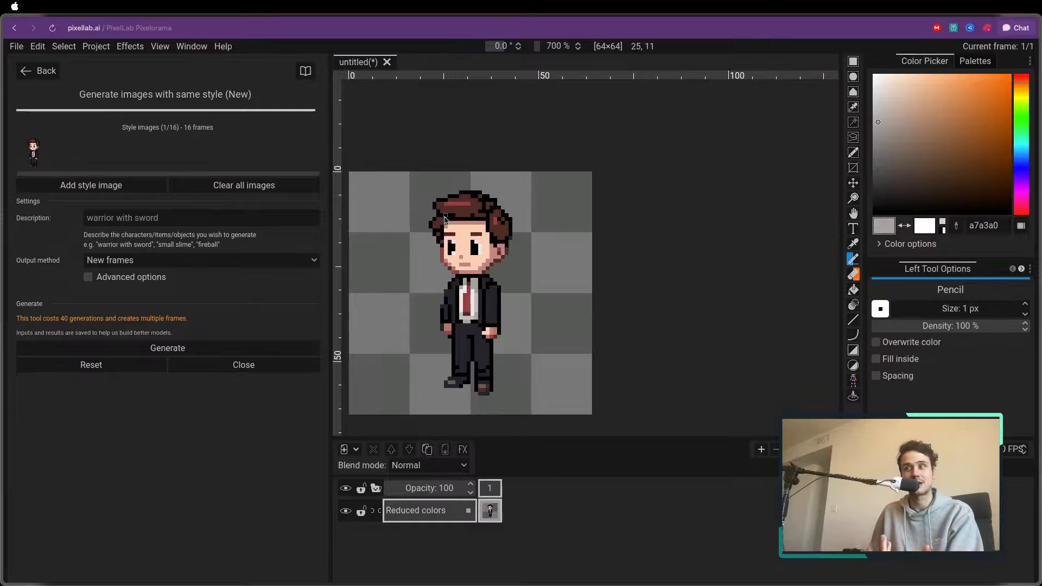
{"action": "scroll", "coordinate": [474, 241], "scroll_direction": "down", "scroll_amount": 1}
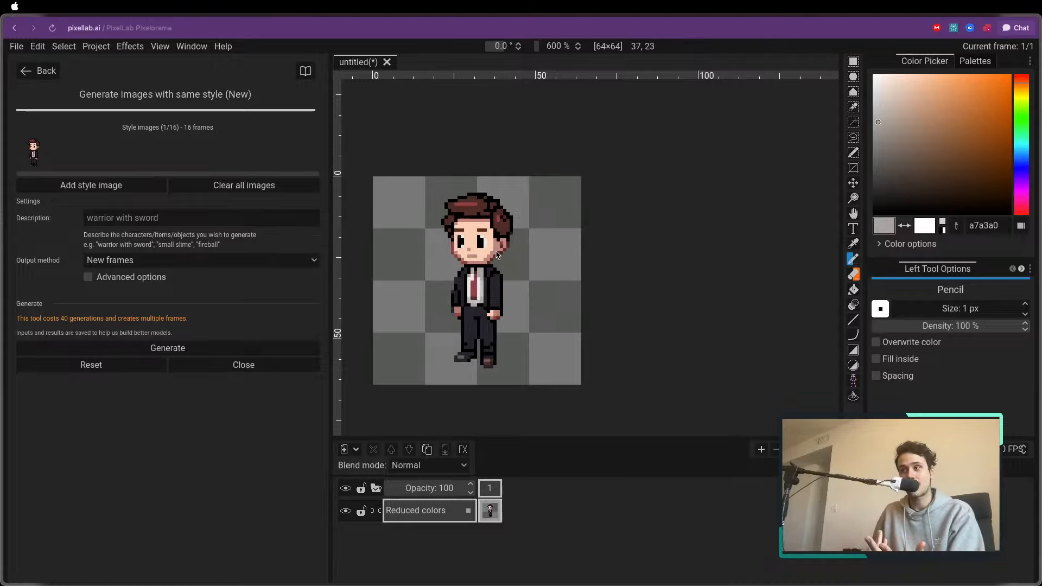
{"action": "scroll", "coordinate": [496, 254], "scroll_direction": "down", "scroll_amount": 2}
{"action": "scroll", "coordinate": [491, 255], "scroll_direction": "up", "scroll_amount": 2}
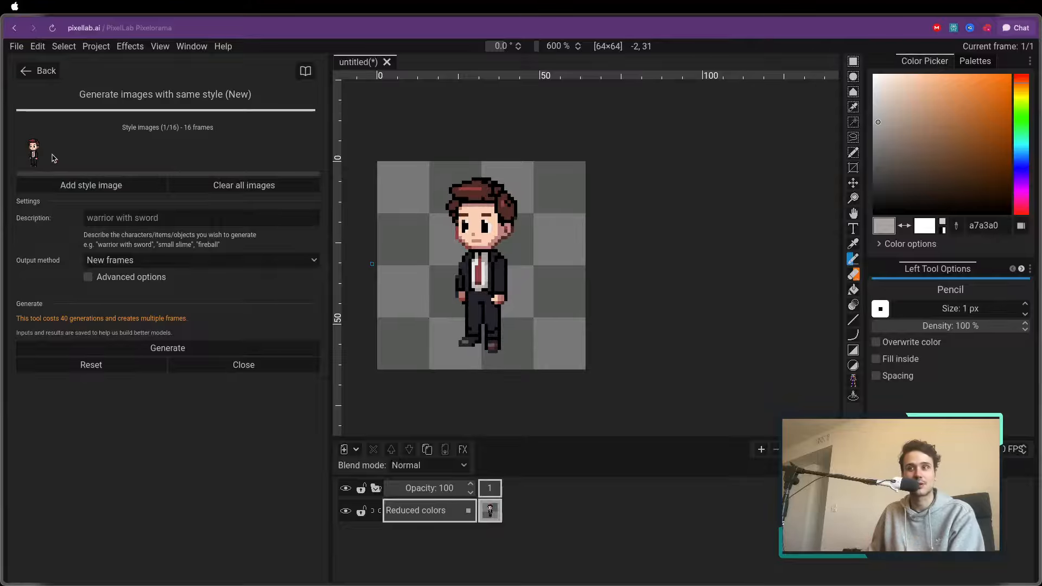
Enter the description "multiple characters from an office, wearing different outfits"
{"action": "left_click", "coordinate": [163, 219]}
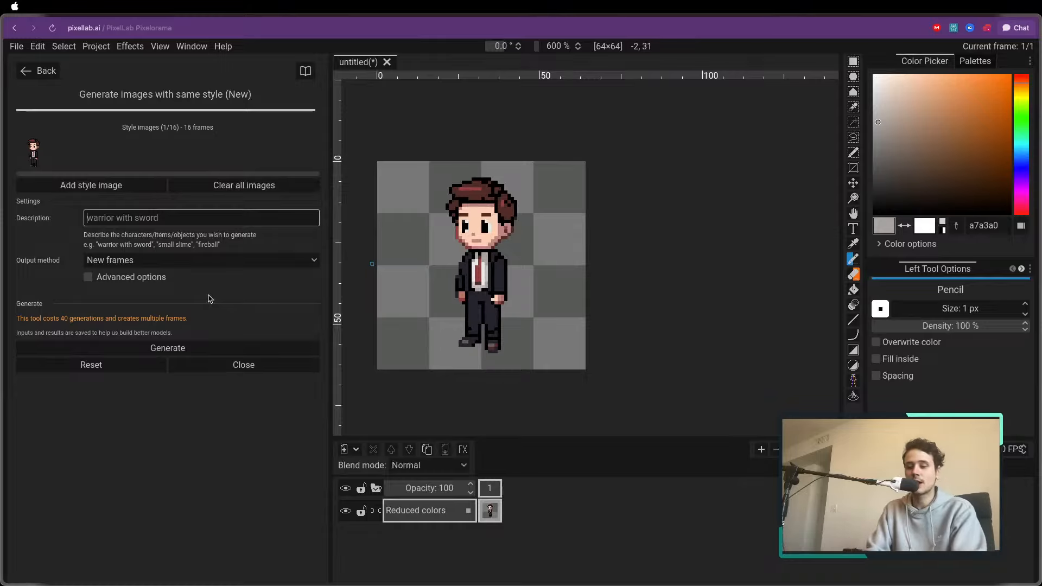
{"action": "type", "text": "multiple characters f"}
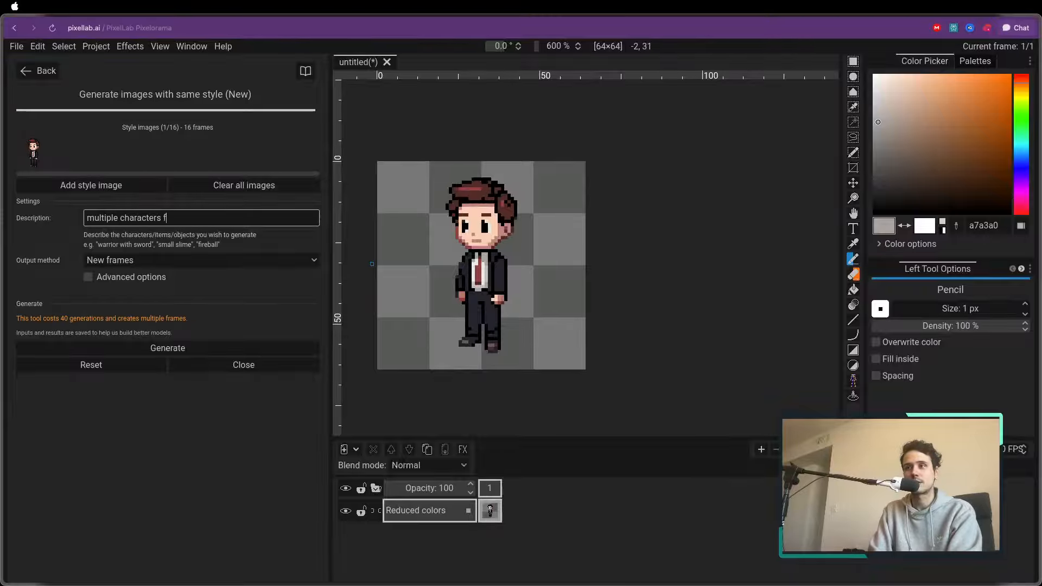
{"action": "type", "text": "rom an offic"}
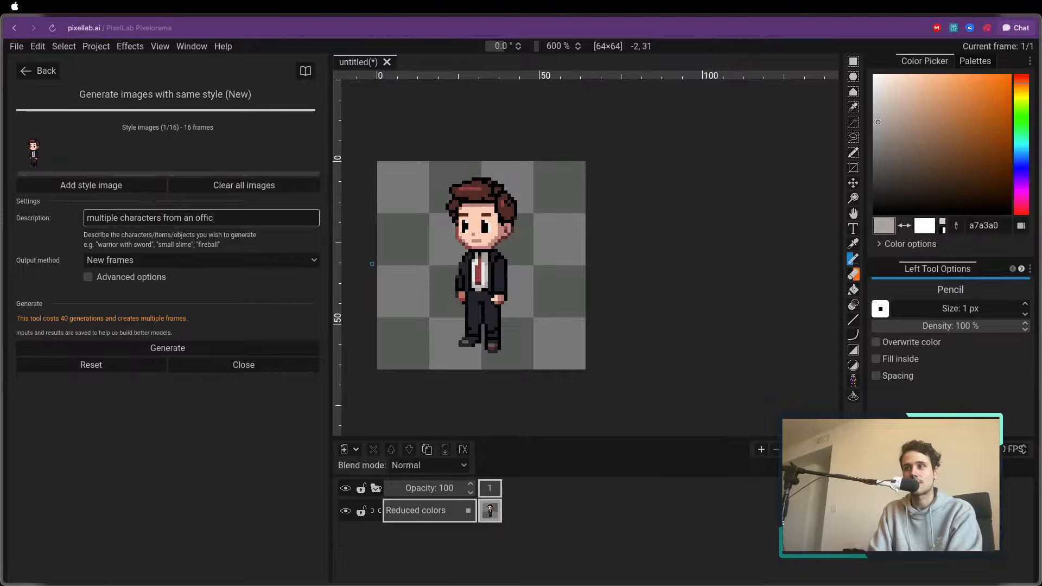
{"action": "type", "text": "e, wearing diffe"}
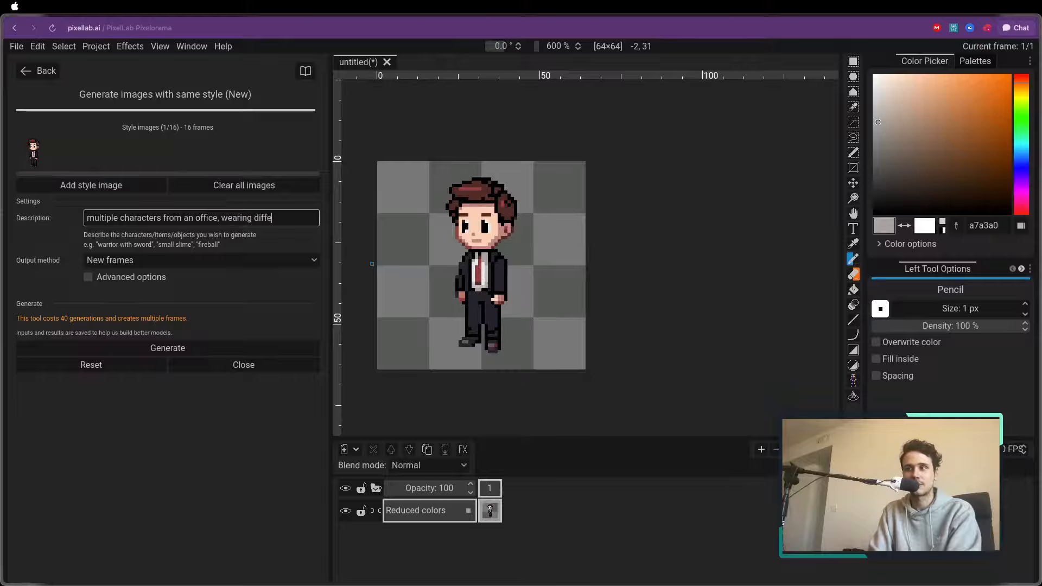
{"action": "type", "text": "rent outfits"}
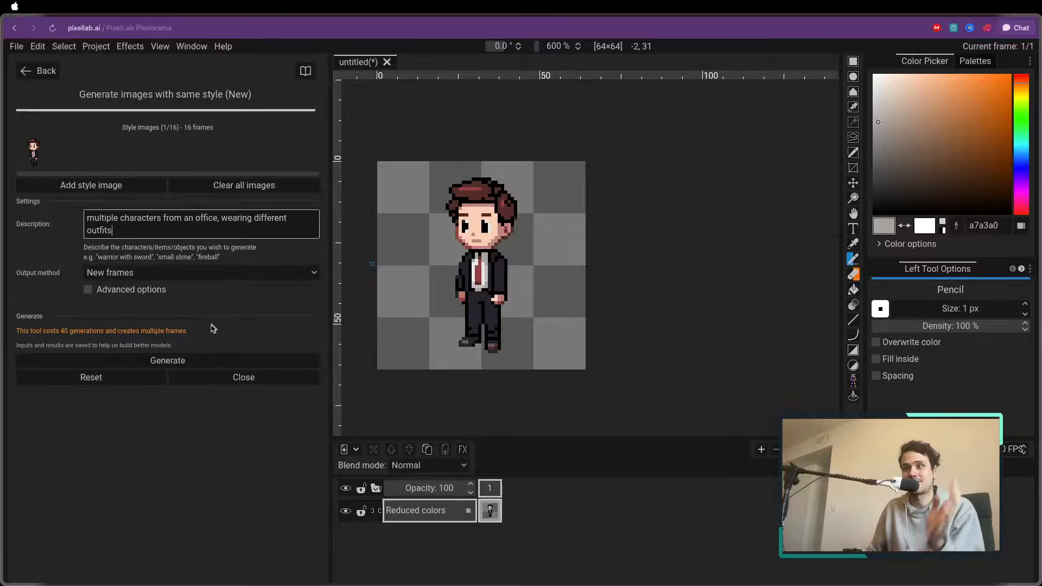
Keep the output method at New frames and start generating the images in the same style
{"action": "left_click", "coordinate": [120, 277]}
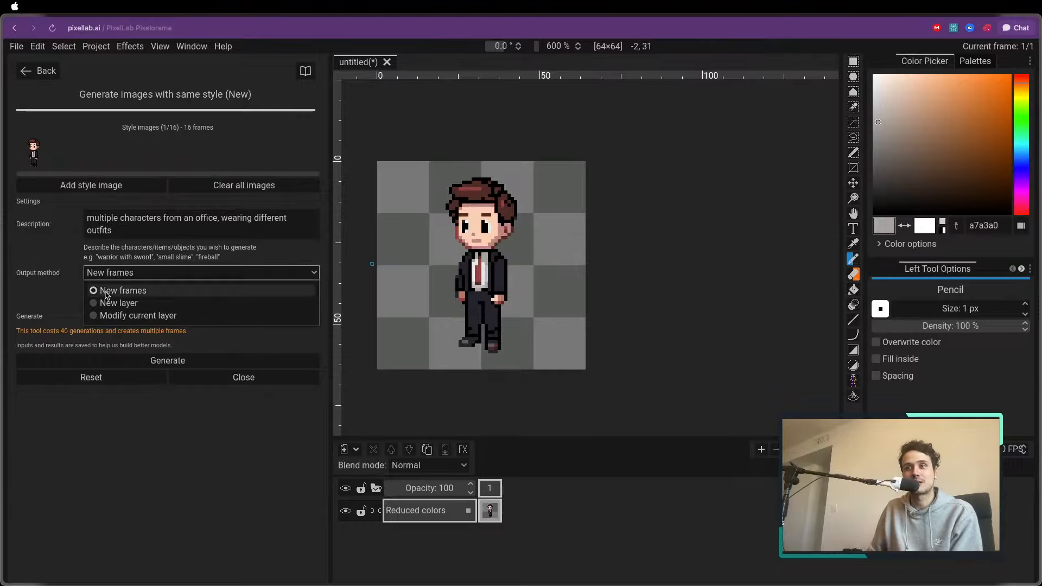
{"action": "left_click", "coordinate": [111, 292]}
{"action": "left_click", "coordinate": [148, 272]}
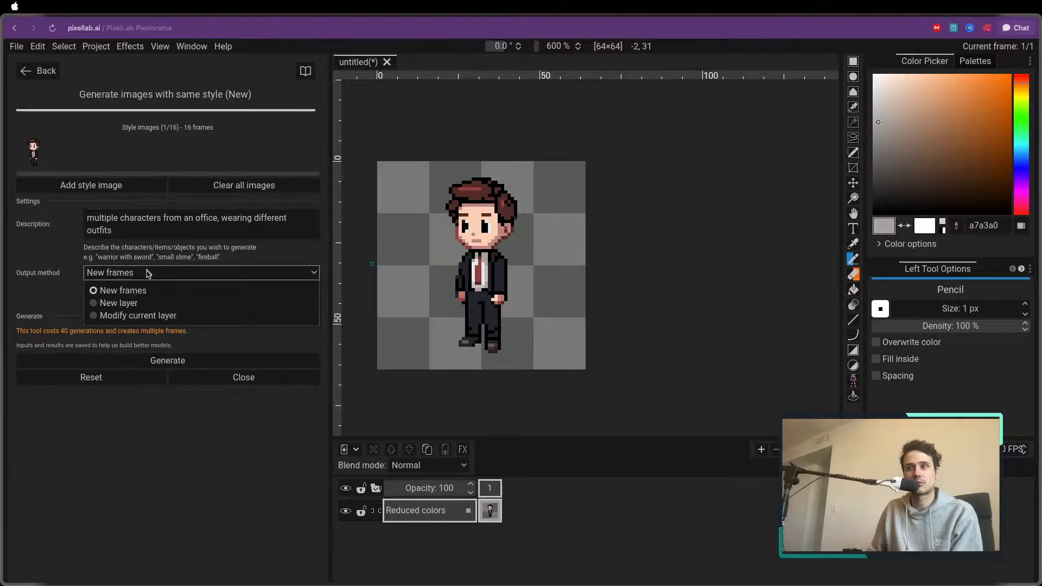
{"action": "left_click", "coordinate": [137, 277]}
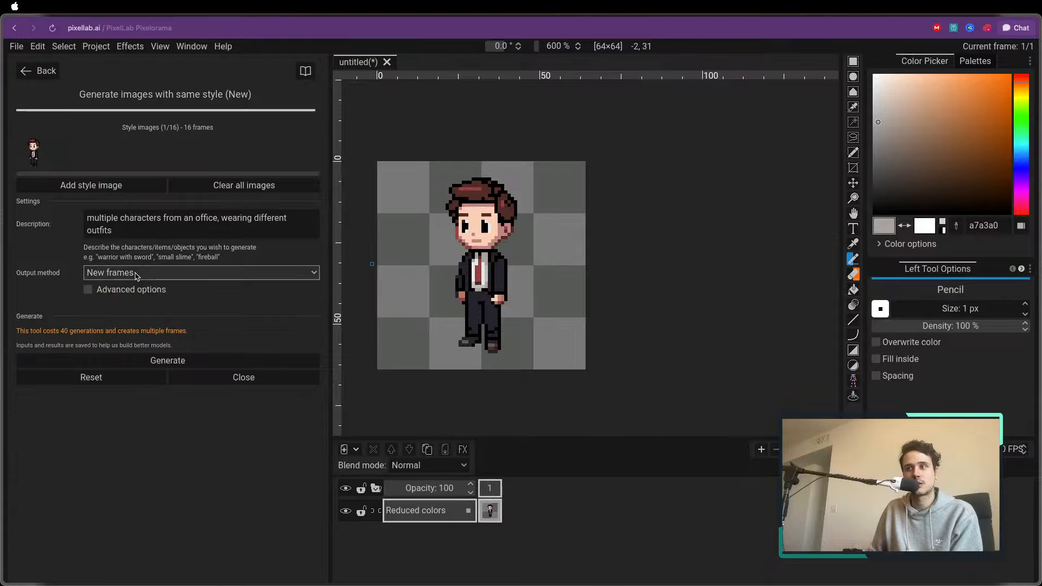
{"action": "left_click", "coordinate": [165, 363]}
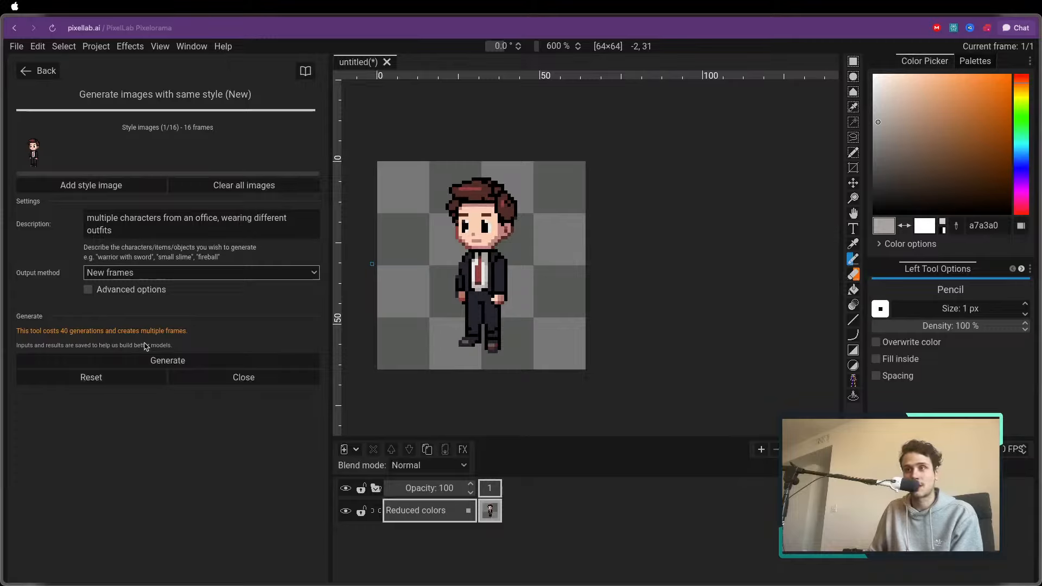
{"action": "left_click", "coordinate": [193, 362]}
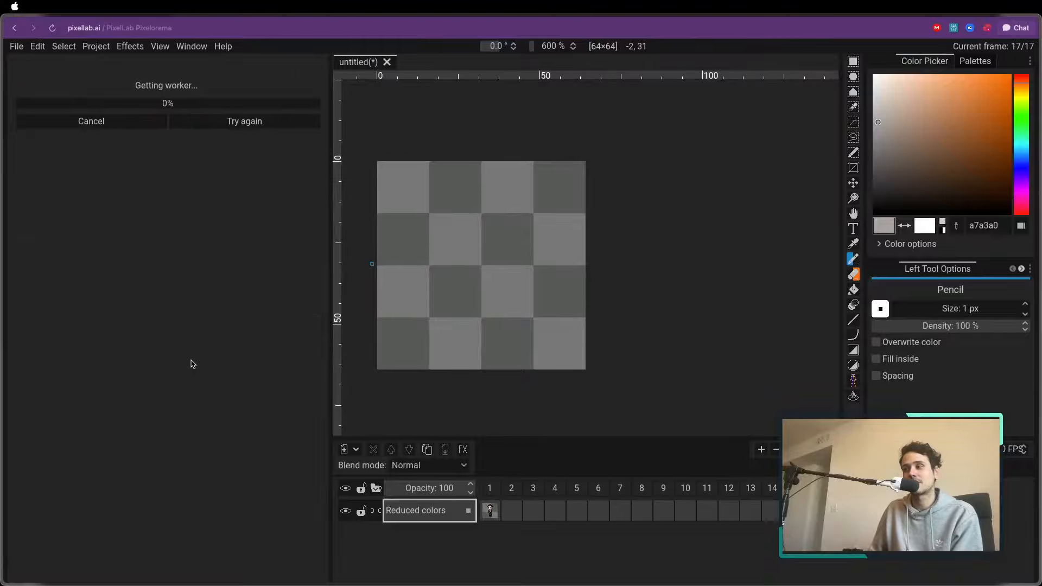
View frame 2 and the original character in frame 1 while the generation runs
{"action": "left_click", "coordinate": [506, 489]}
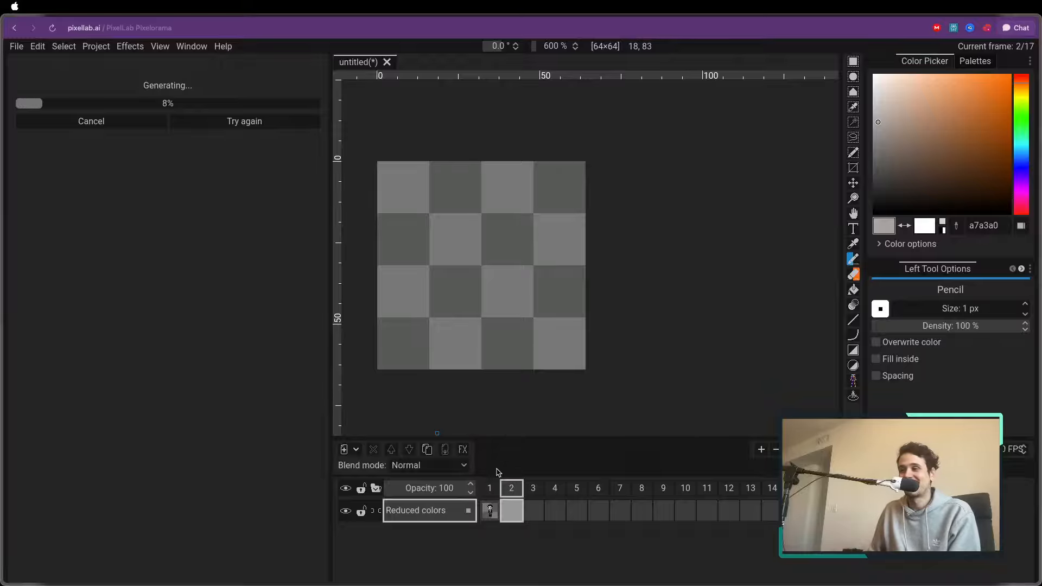
{"action": "left_click", "coordinate": [491, 491]}
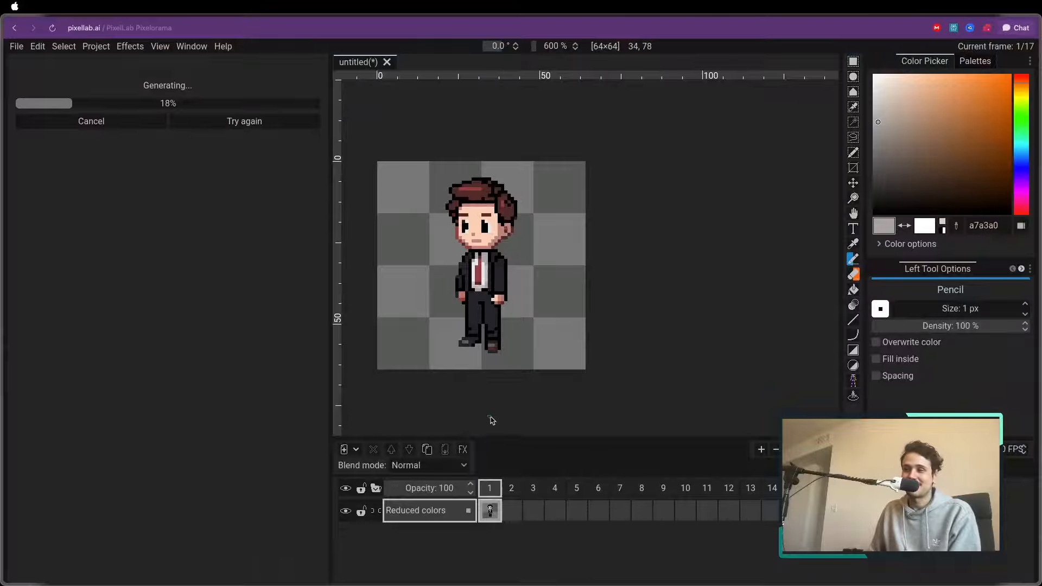
{"action": "scroll", "coordinate": [488, 421], "scroll_direction": "up", "scroll_amount": 1}
{"action": "left_click_drag", "start_coordinate": [488, 365], "coordinate": [555, 395]}
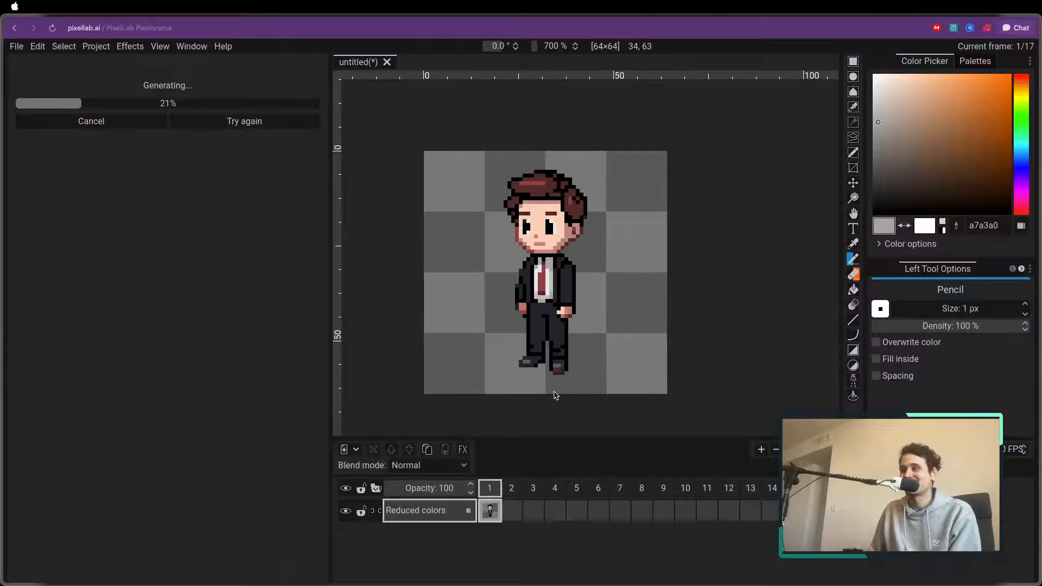
Check frame 2, and open the PixelLab website in a new browser tab while the generation runs
{"action": "left_click", "coordinate": [511, 487]}
{"action": "scroll", "coordinate": [545, 320], "scroll_direction": "up", "scroll_amount": 1}
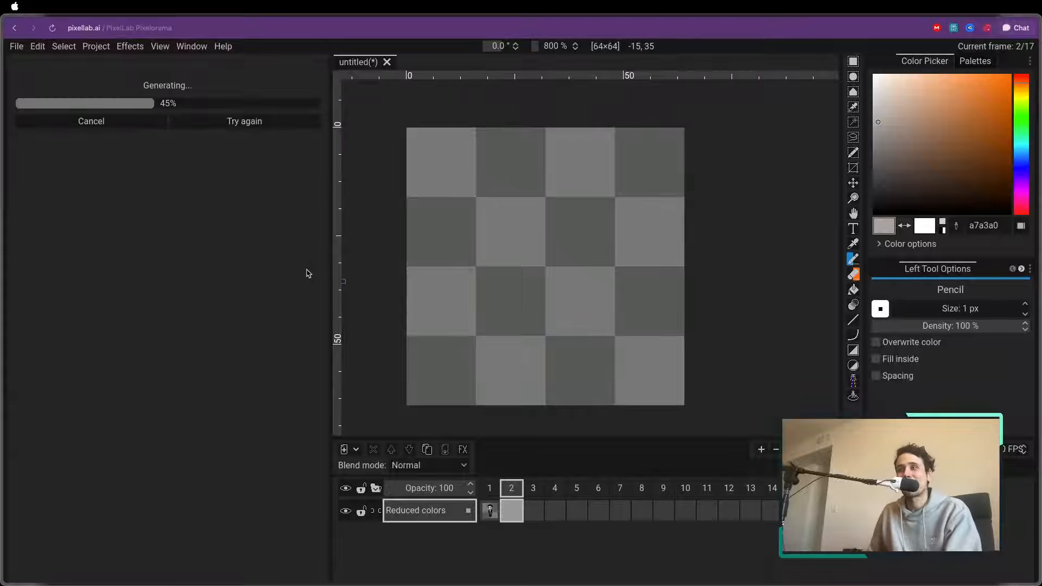
{"action": "mouse_move", "coordinate": [63, 133]}
{"action": "left_click", "coordinate": [51, 92]}
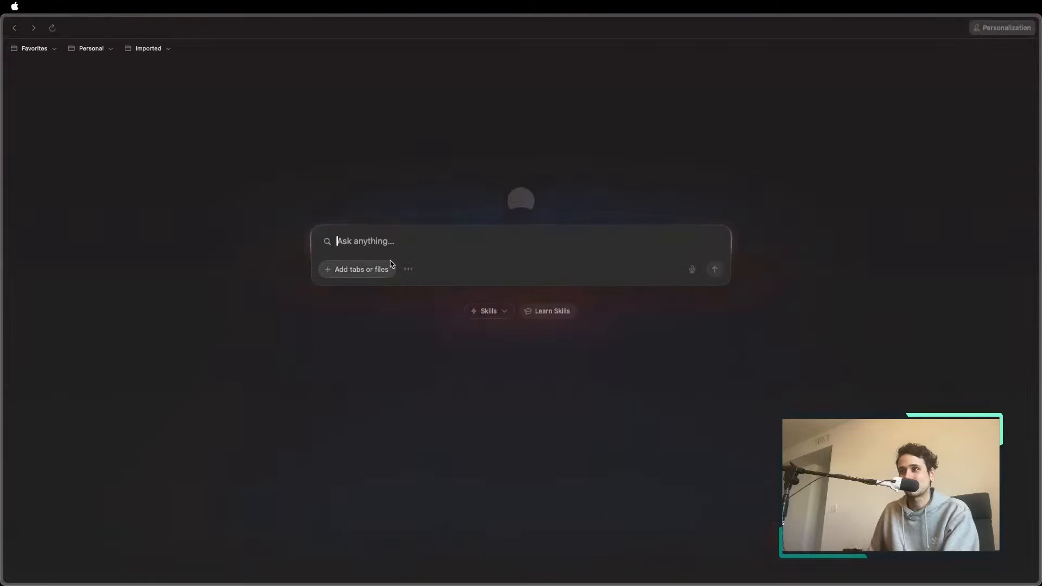
{"action": "type", "text": "pixellab.ai"}
{"action": "key", "text": "Return"}
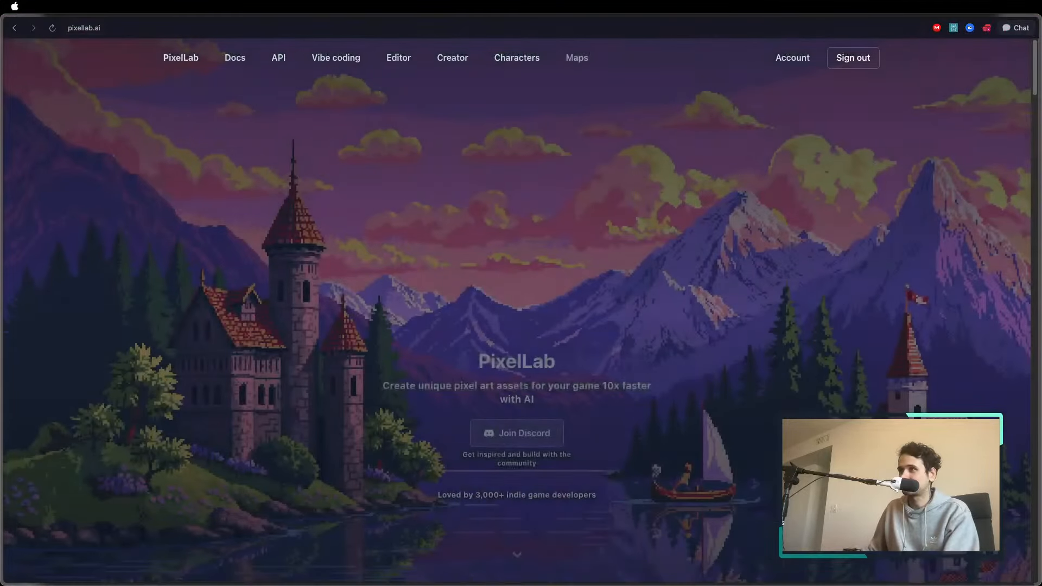
Look through the saved maps and the 16×16 tilesets in the Map Workshop
{"action": "scroll", "coordinate": [418, 144], "scroll_direction": "down", "scroll_amount": 4}
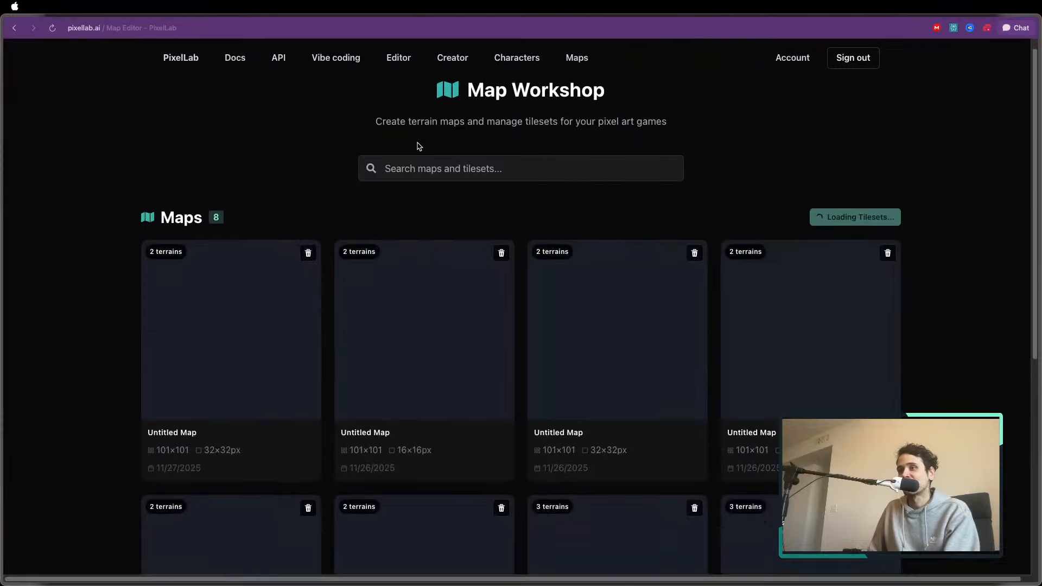
{"action": "scroll", "coordinate": [526, 135], "scroll_direction": "up", "scroll_amount": 4}
{"action": "scroll", "coordinate": [521, 154], "scroll_direction": "down", "scroll_amount": 13}
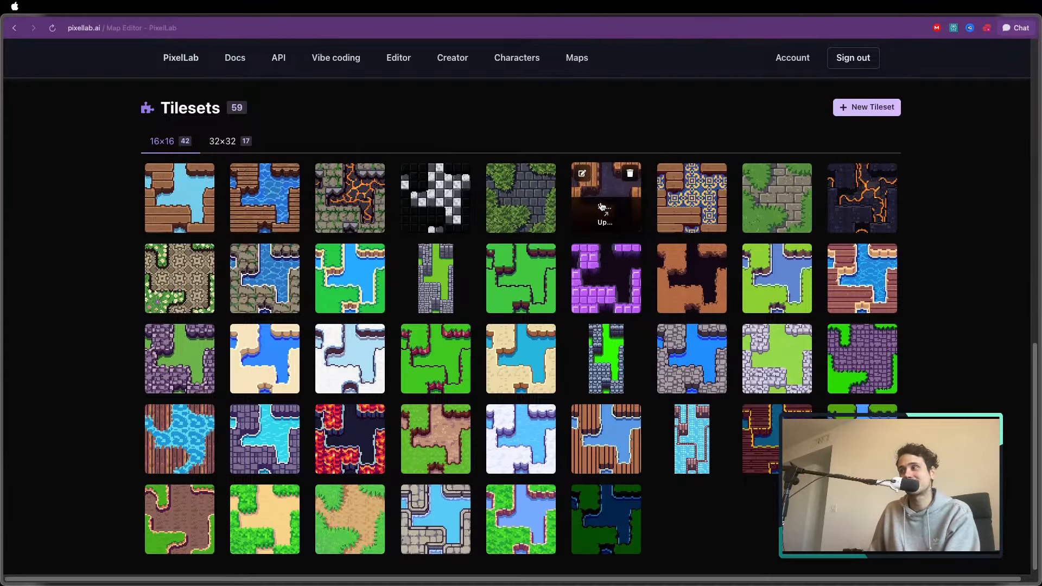
{"action": "scroll", "coordinate": [601, 206], "scroll_direction": "up", "scroll_amount": 2}
{"action": "scroll", "coordinate": [568, 195], "scroll_direction": "up", "scroll_amount": 4}
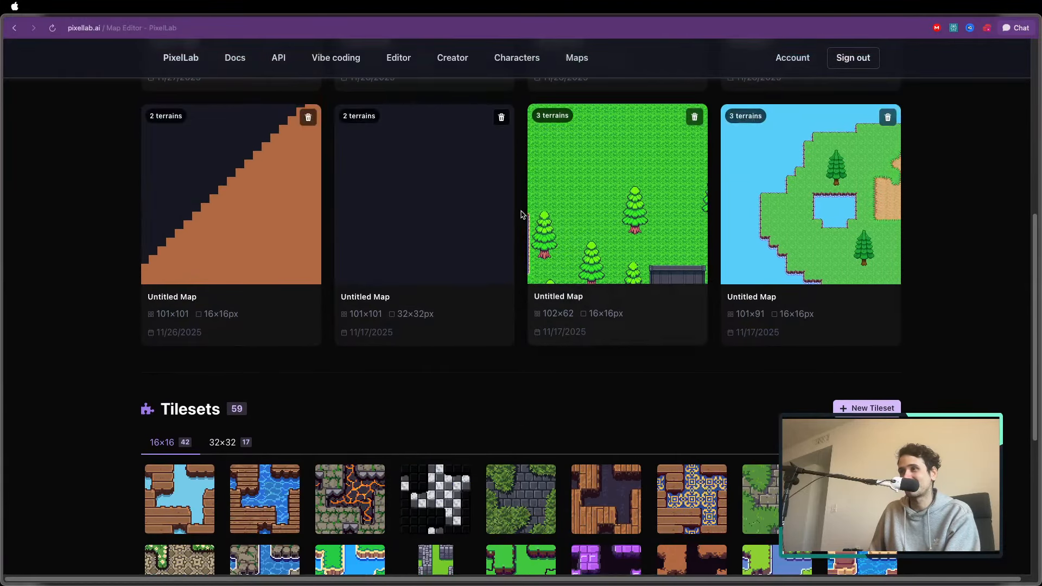
{"action": "scroll", "coordinate": [520, 212], "scroll_direction": "up", "scroll_amount": 8}
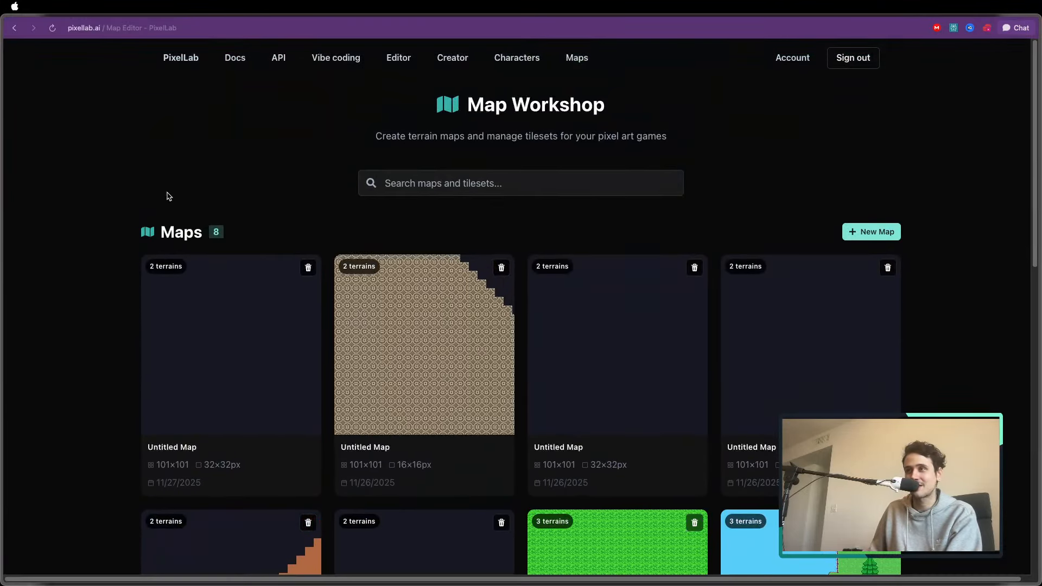
Return to the PixelLab Pixelorama tab and flip between frames 3, 2 and 1 during the generation
{"action": "mouse_move", "coordinate": [6, 71]}
{"action": "left_click", "coordinate": [38, 69]}
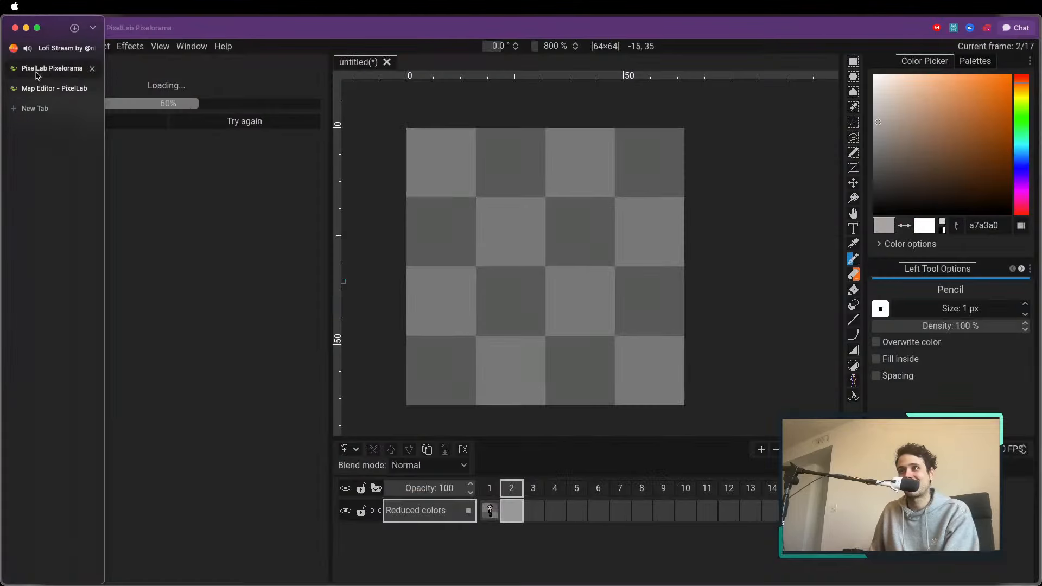
{"action": "left_click", "coordinate": [536, 491]}
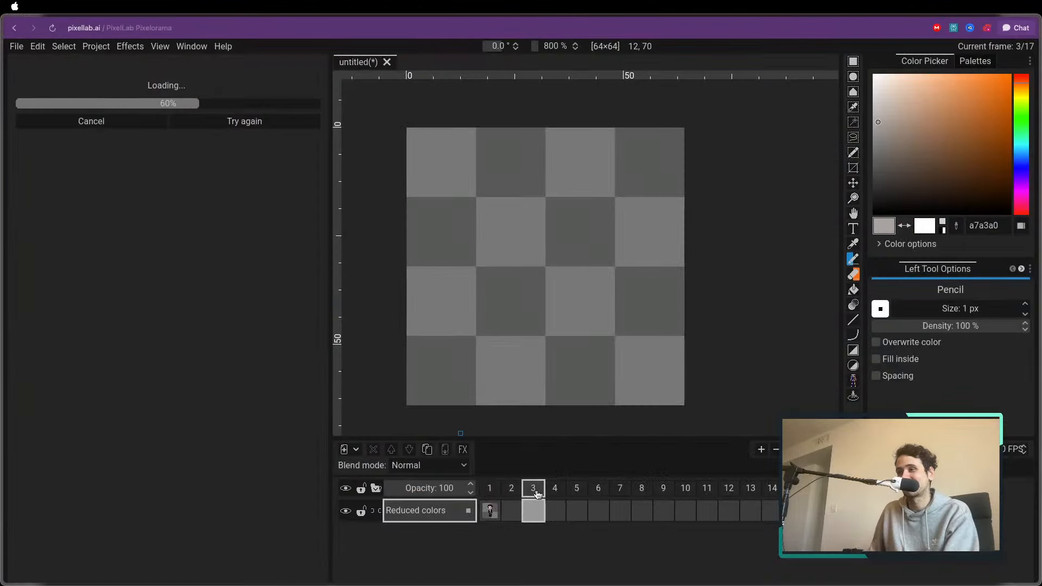
{"action": "left_click", "coordinate": [511, 490]}
{"action": "left_click", "coordinate": [490, 491]}
{"action": "left_click", "coordinate": [511, 491]}
{"action": "left_click", "coordinate": [492, 491]}
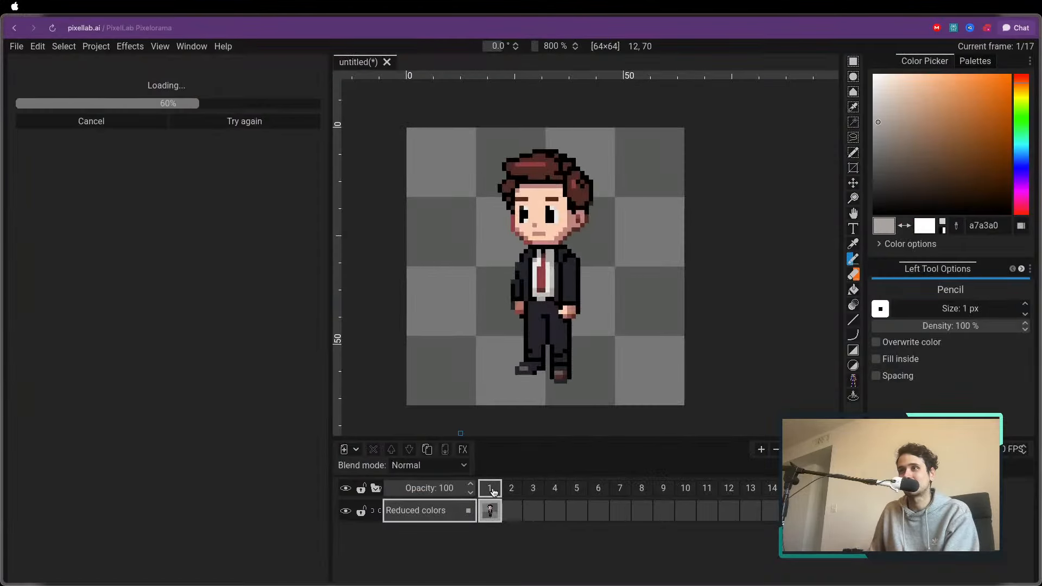
{"action": "scroll", "coordinate": [500, 314], "scroll_direction": "up", "scroll_amount": 1}
{"action": "scroll", "coordinate": [490, 269], "scroll_direction": "up", "scroll_amount": 1}
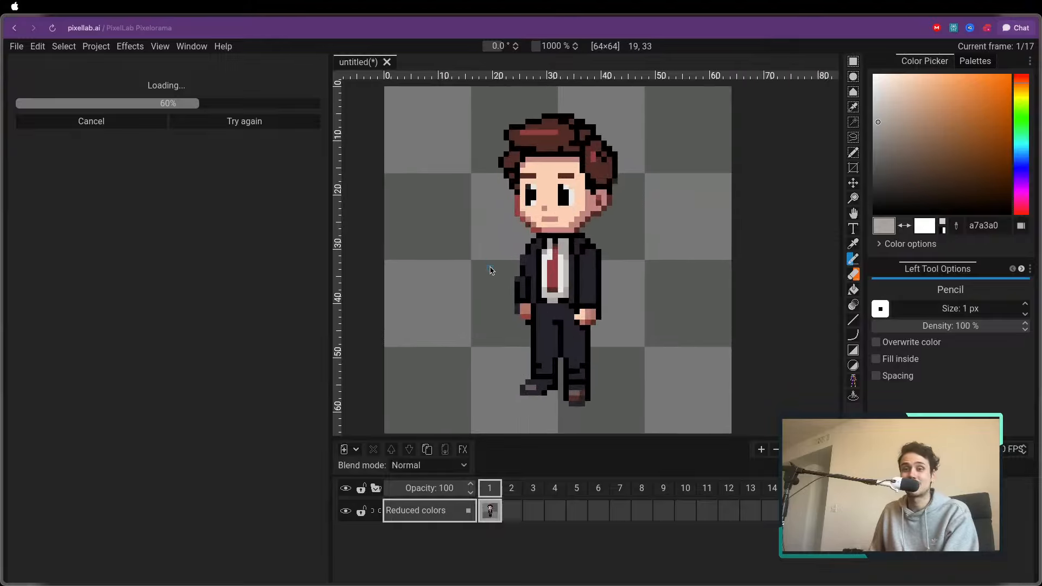
{"action": "scroll", "coordinate": [491, 271], "scroll_direction": "down", "scroll_amount": 2}
{"action": "scroll", "coordinate": [491, 270], "scroll_direction": "up", "scroll_amount": 2}
{"action": "scroll", "coordinate": [490, 270], "scroll_direction": "down", "scroll_amount": 1}
{"action": "scroll", "coordinate": [490, 271], "scroll_direction": "up", "scroll_amount": 1}
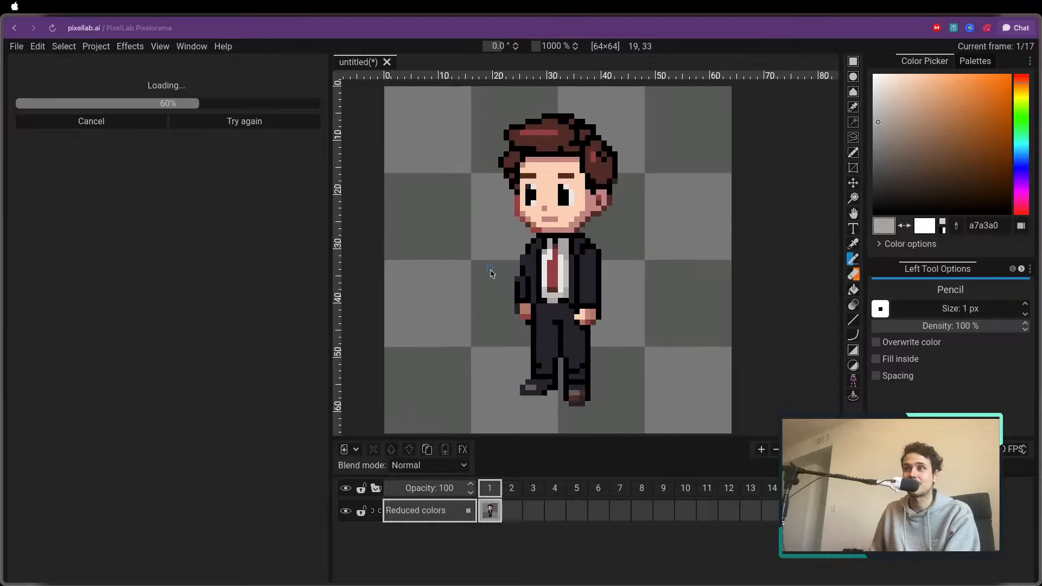
{"action": "scroll", "coordinate": [491, 272], "scroll_direction": "down", "scroll_amount": 1}
{"action": "scroll", "coordinate": [490, 272], "scroll_direction": "up", "scroll_amount": 2}
{"action": "scroll", "coordinate": [490, 271], "scroll_direction": "down", "scroll_amount": 1}
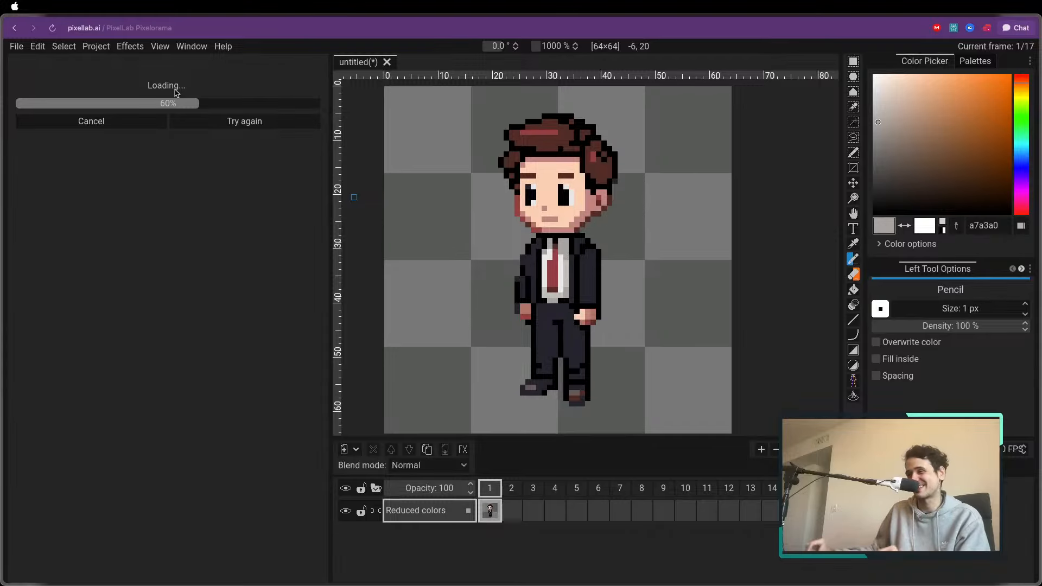
Switch back to the Map Editor tab and skim the saved maps and the start of the tilesets
{"action": "mouse_move", "coordinate": [4, 87]}
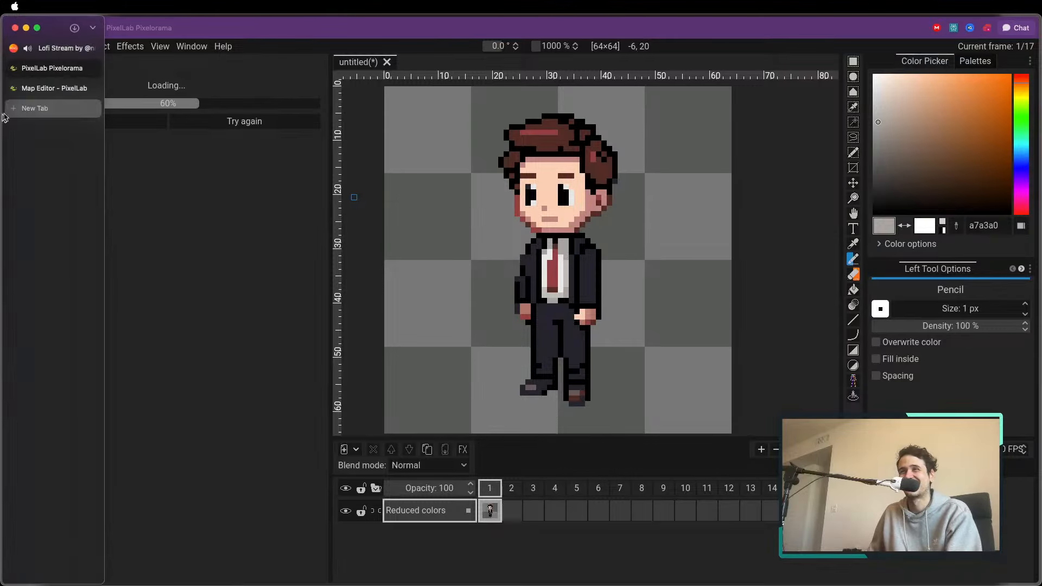
{"action": "left_click", "coordinate": [57, 88]}
{"action": "scroll", "coordinate": [347, 301], "scroll_direction": "down", "scroll_amount": 6}
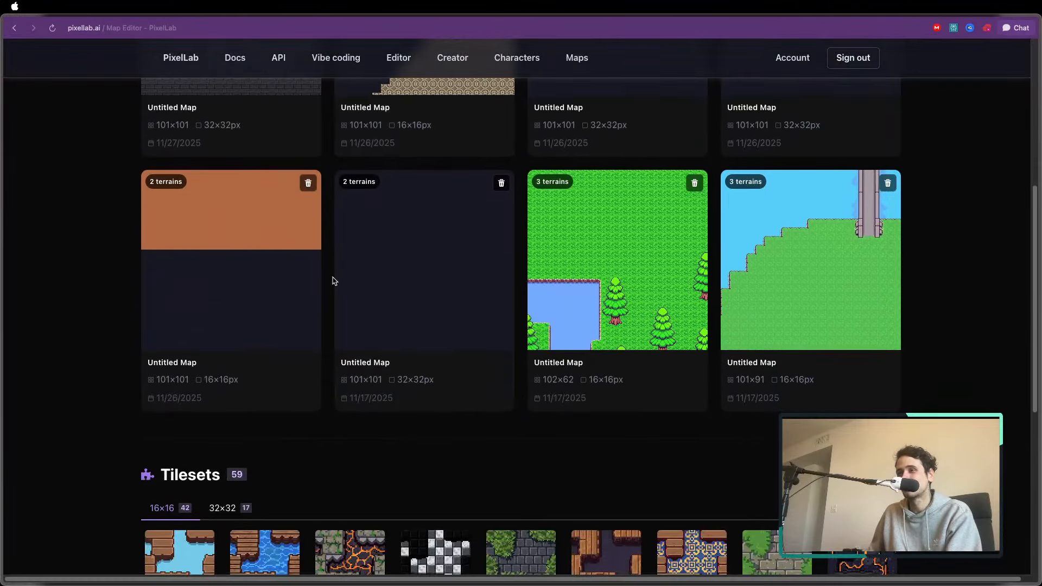
{"action": "scroll", "coordinate": [332, 281], "scroll_direction": "up", "scroll_amount": 6}
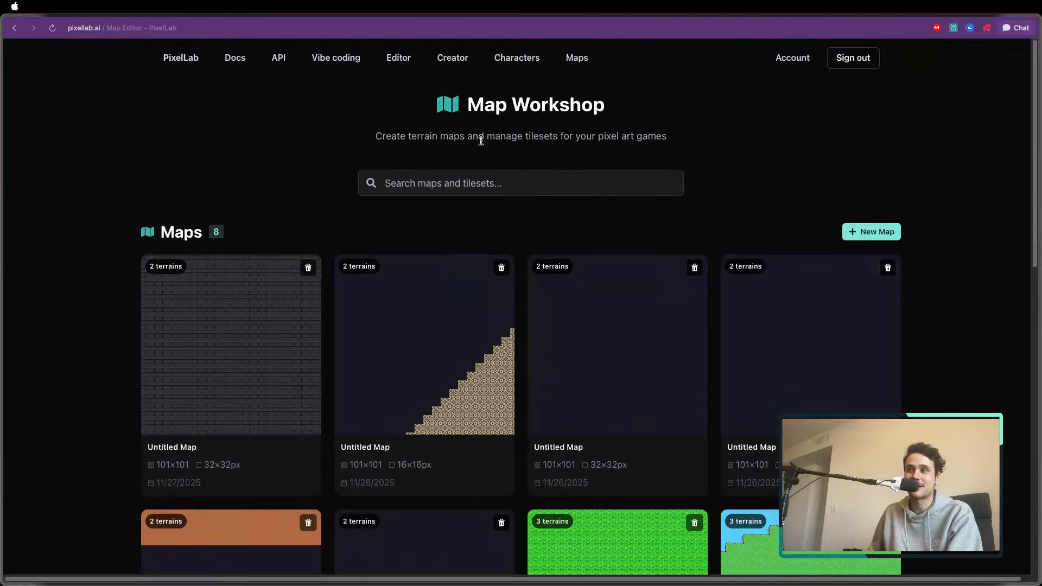
Alternate between the Characters page and the Map Workshop page on the PixelLab site to view both
{"action": "left_click", "coordinate": [517, 58]}
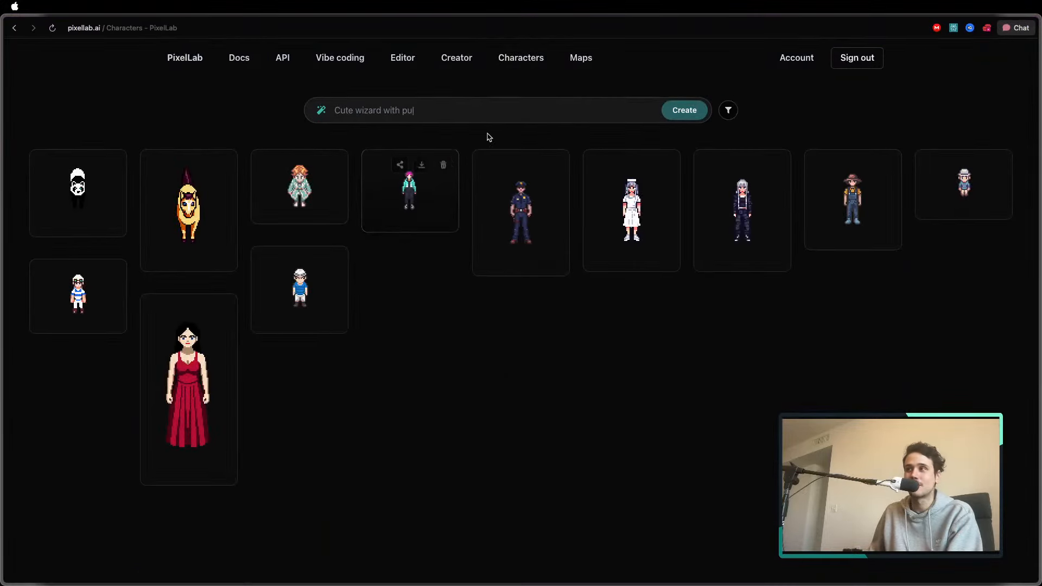
{"action": "left_click", "coordinate": [579, 64]}
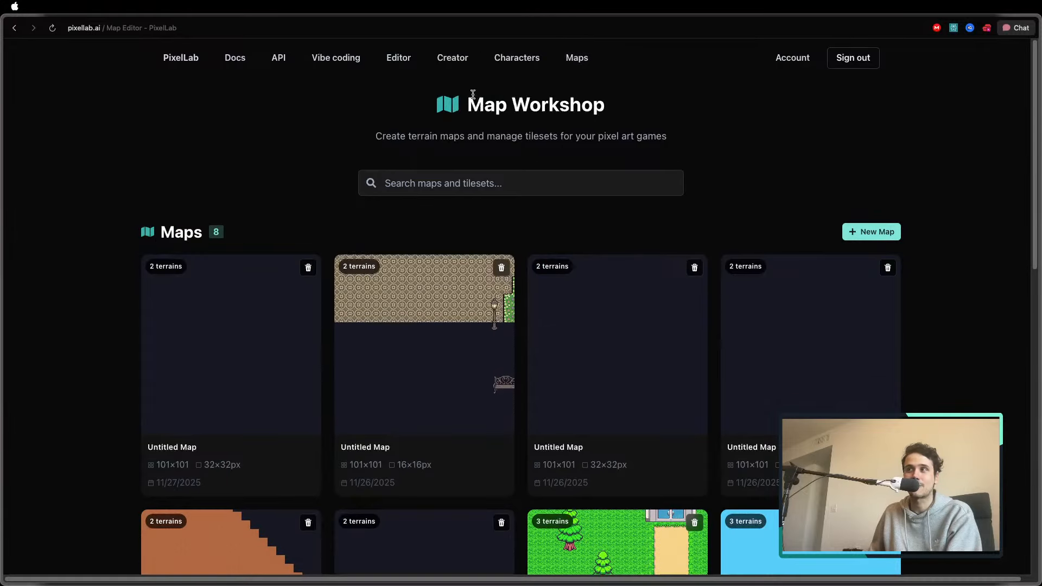
{"action": "left_click_drag", "start_coordinate": [467, 97], "coordinate": [632, 99]}
{"action": "left_click", "coordinate": [634, 100]}
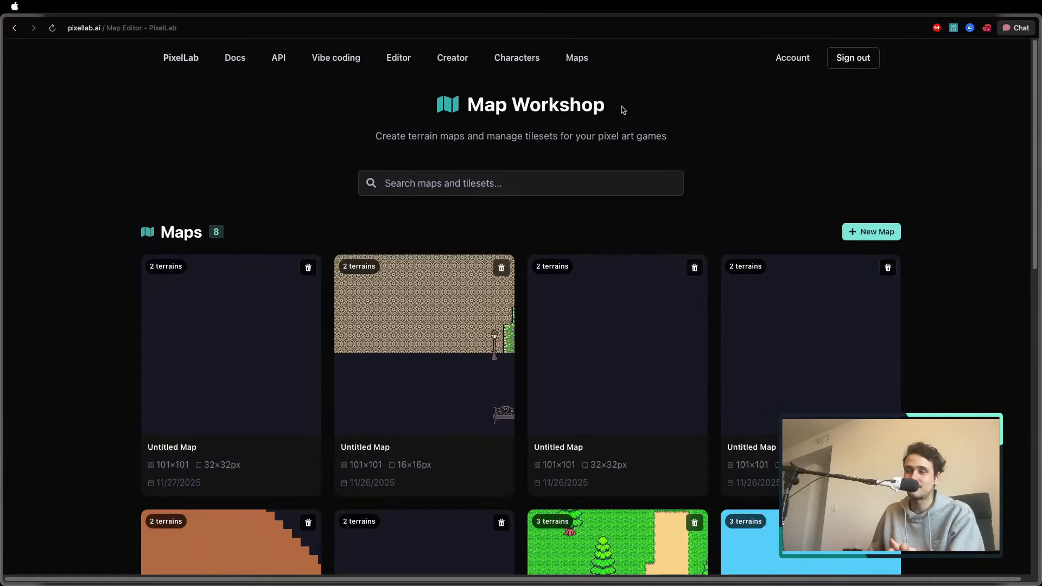
{"action": "scroll", "coordinate": [588, 214], "scroll_direction": "down", "scroll_amount": 5}
{"action": "scroll", "coordinate": [588, 214], "scroll_direction": "up", "scroll_amount": 5}
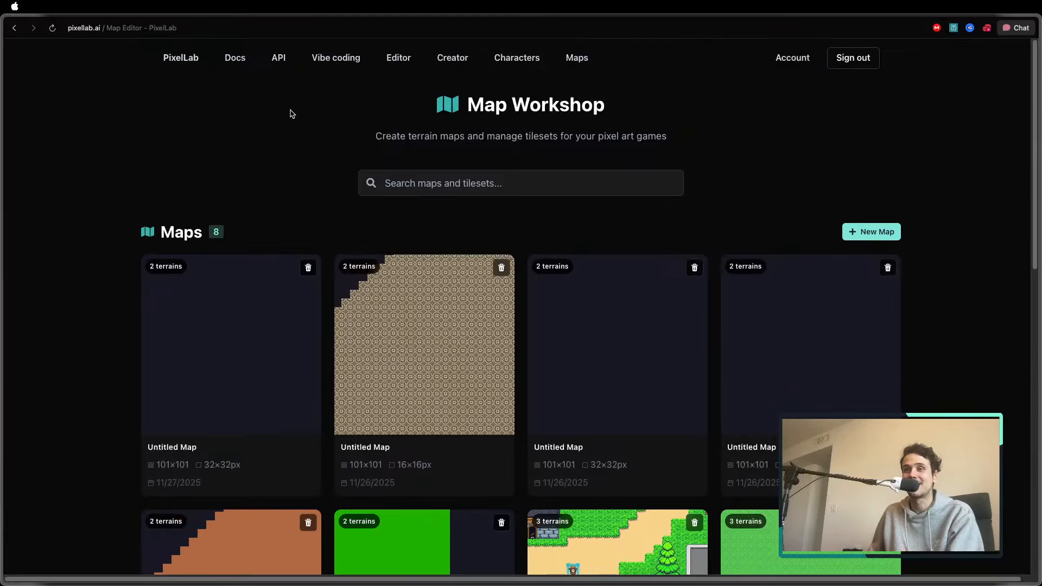
{"action": "left_click", "coordinate": [520, 59]}
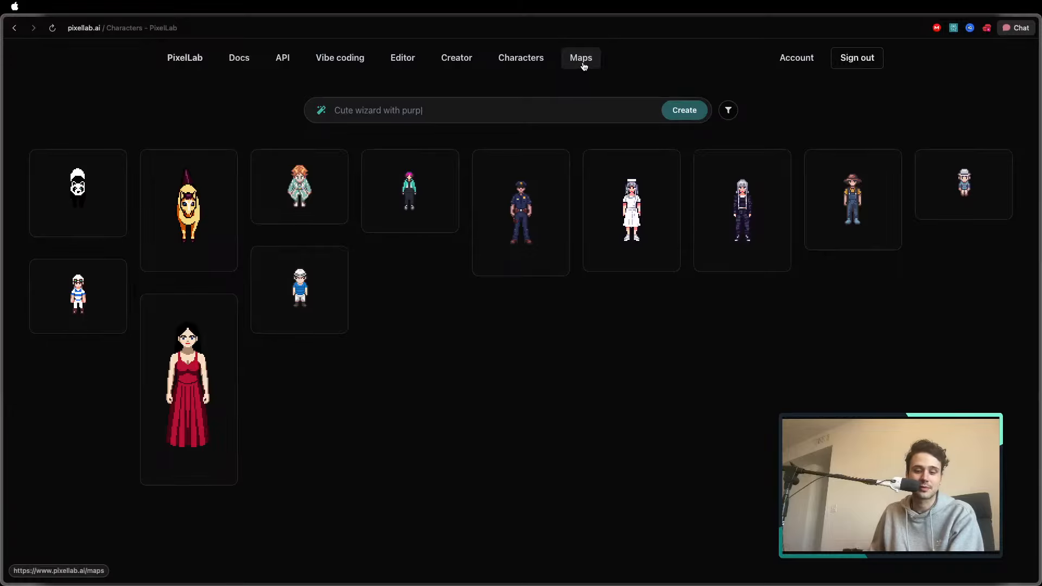
{"action": "left_click", "coordinate": [581, 59]}
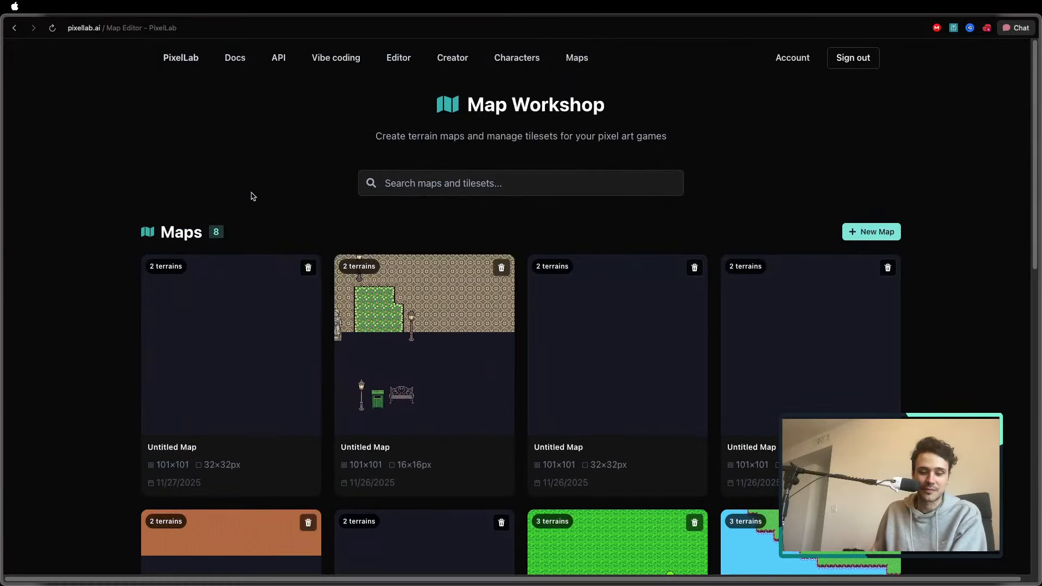
Return to the PixelLab Pixelorama tab and view the generated characters in frames 2 and 3
{"action": "mouse_move", "coordinate": [2, 206]}
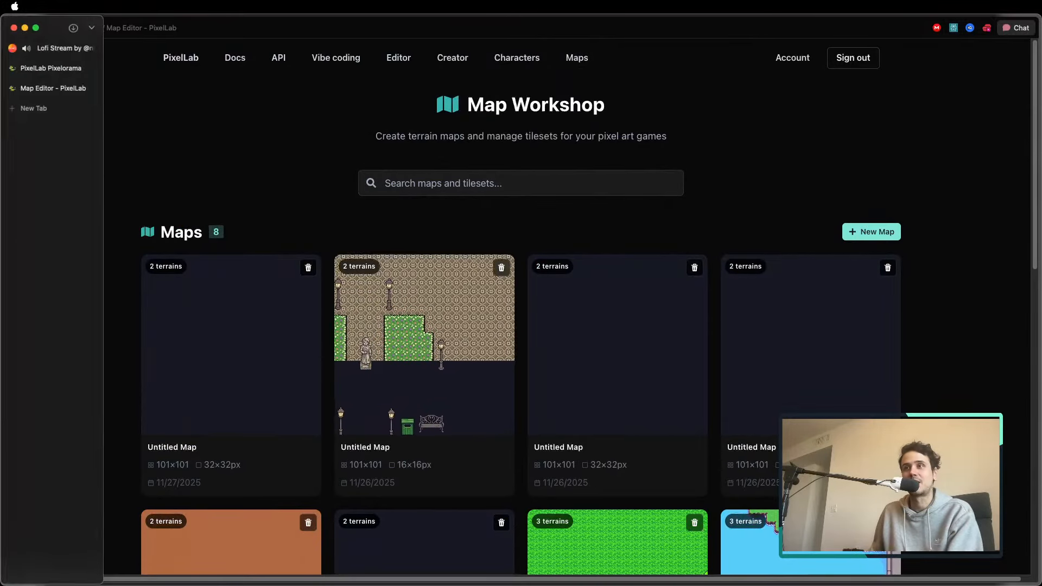
{"action": "left_click", "coordinate": [51, 68]}
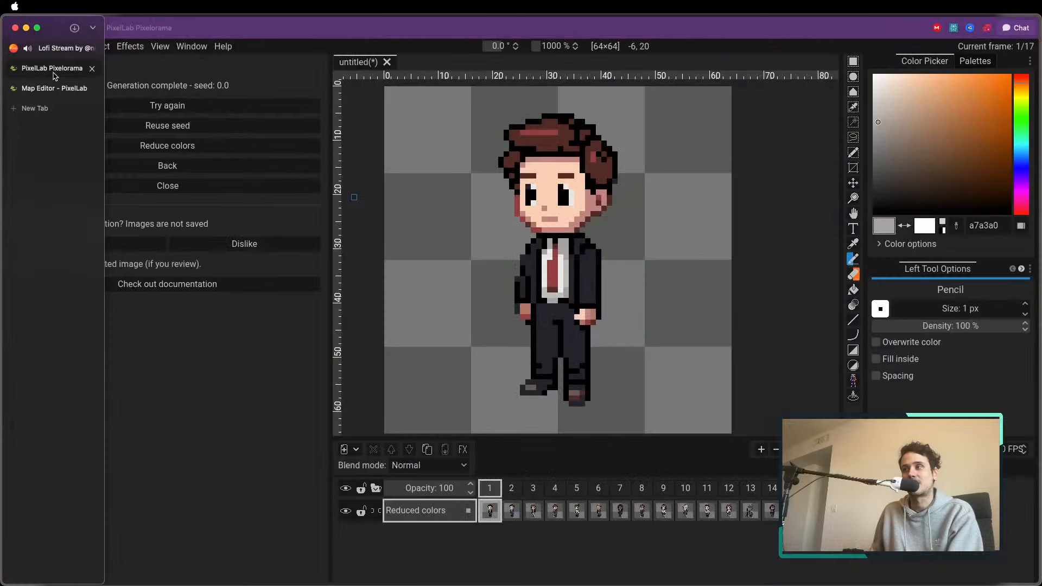
{"action": "left_click", "coordinate": [512, 491]}
{"action": "left_click", "coordinate": [533, 490]}
{"action": "scroll", "coordinate": [517, 309], "scroll_direction": "down", "scroll_amount": 1}
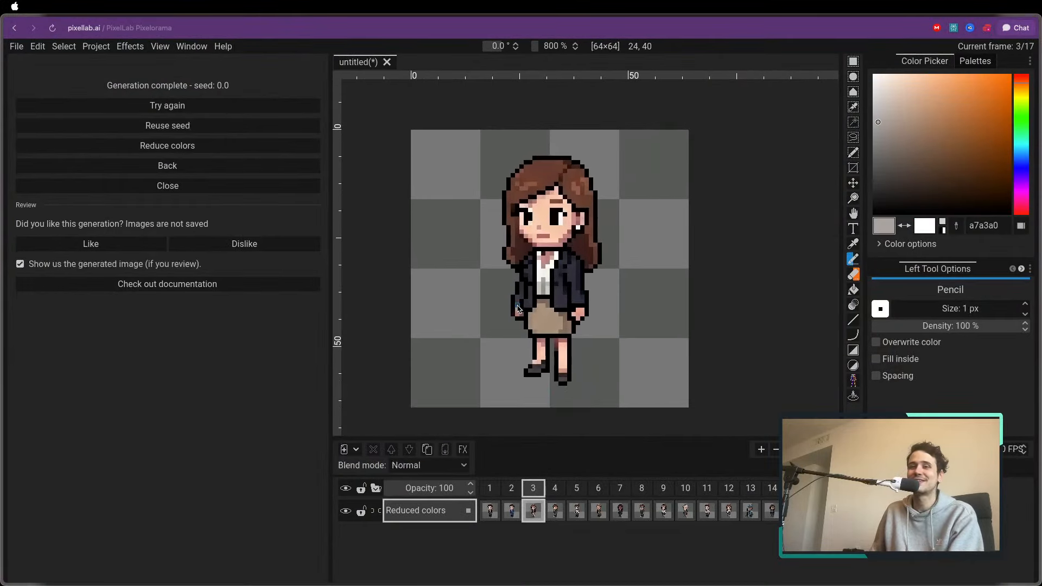
{"action": "scroll", "coordinate": [517, 309], "scroll_direction": "up", "scroll_amount": 1}
{"action": "scroll", "coordinate": [517, 309], "scroll_direction": "down", "scroll_amount": 1}
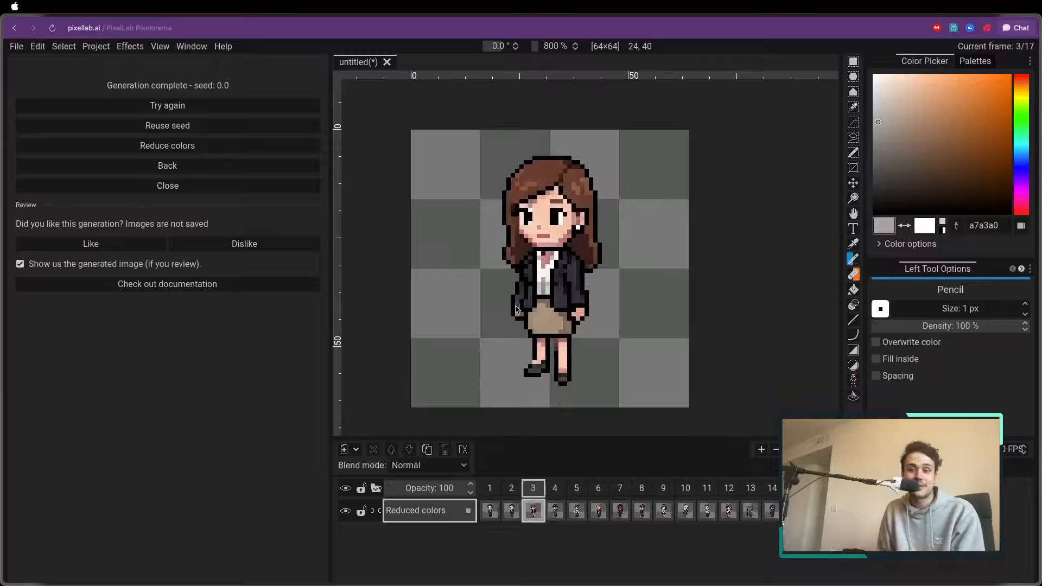
{"action": "scroll", "coordinate": [543, 310], "scroll_direction": "right", "scroll_amount": 1}
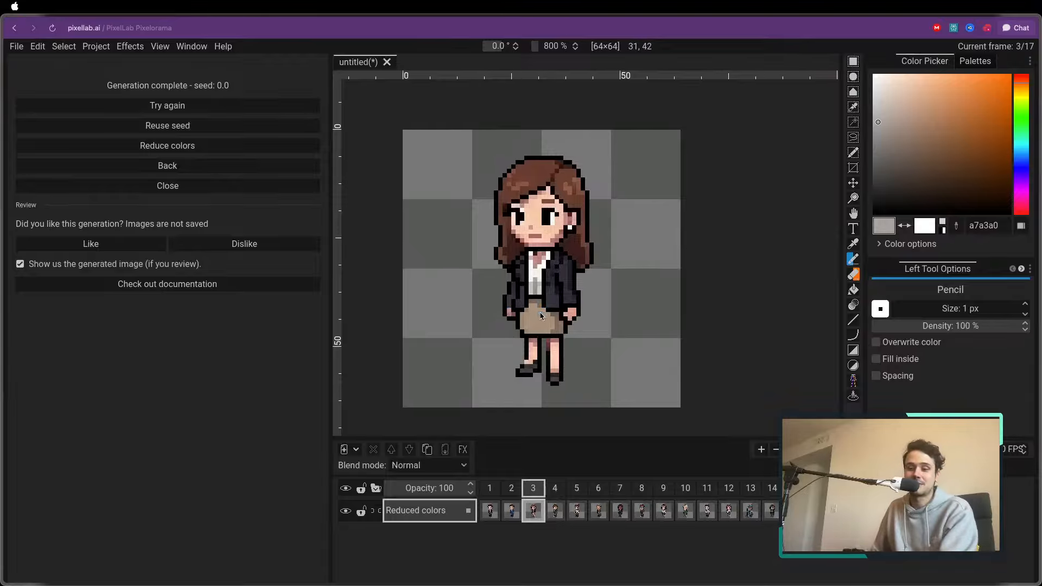
Step through frames 4 to 10 to examine the generated office characters one by one
{"action": "key", "text": "ctrl+Right"}
{"action": "key", "text": "ctrl+Right"}
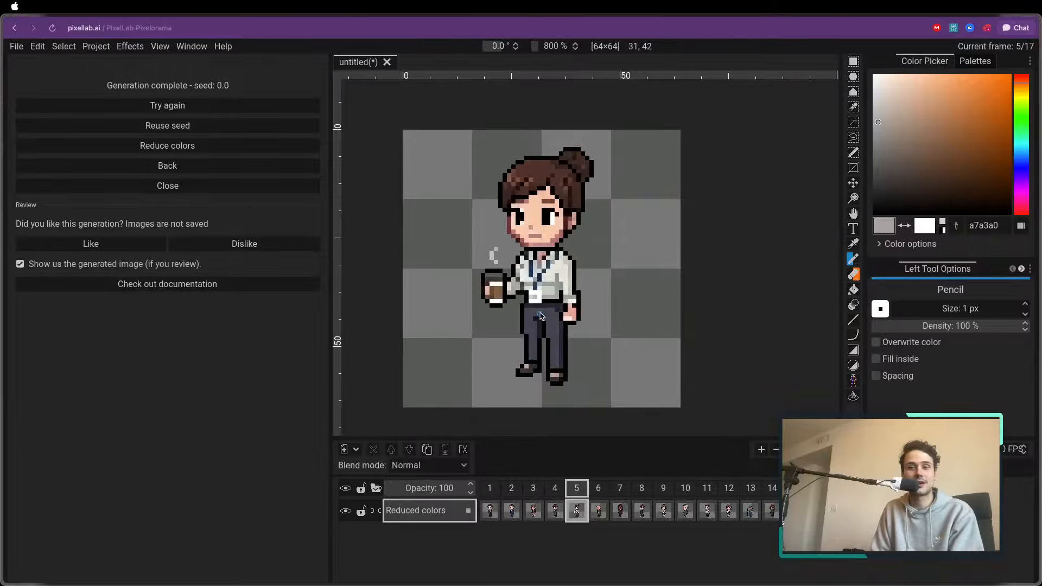
{"action": "key", "text": "ctrl+Right"}
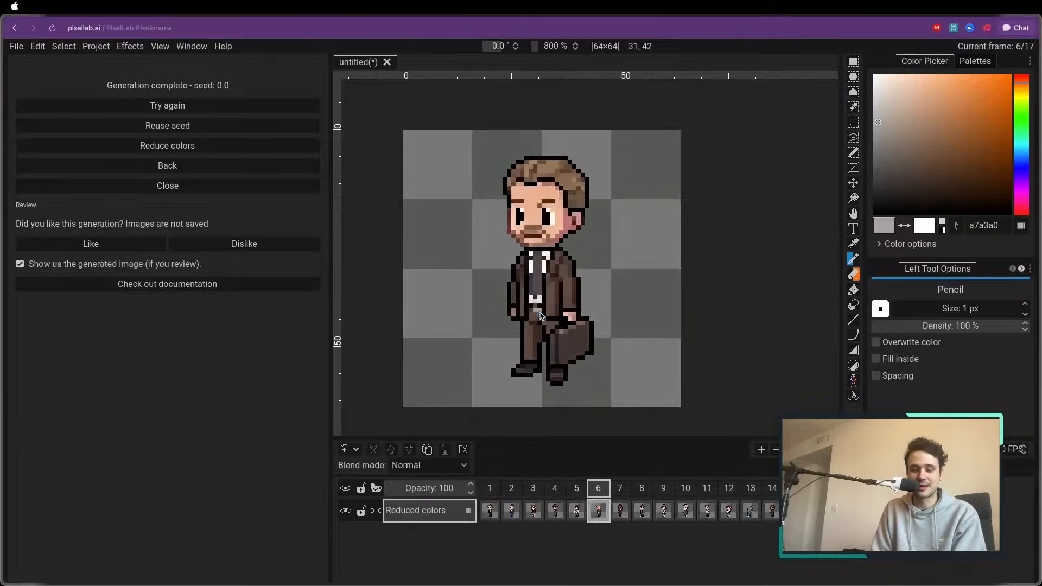
{"action": "key", "text": "ctrl+Right"}
{"action": "key", "text": "ctrl+Right"}
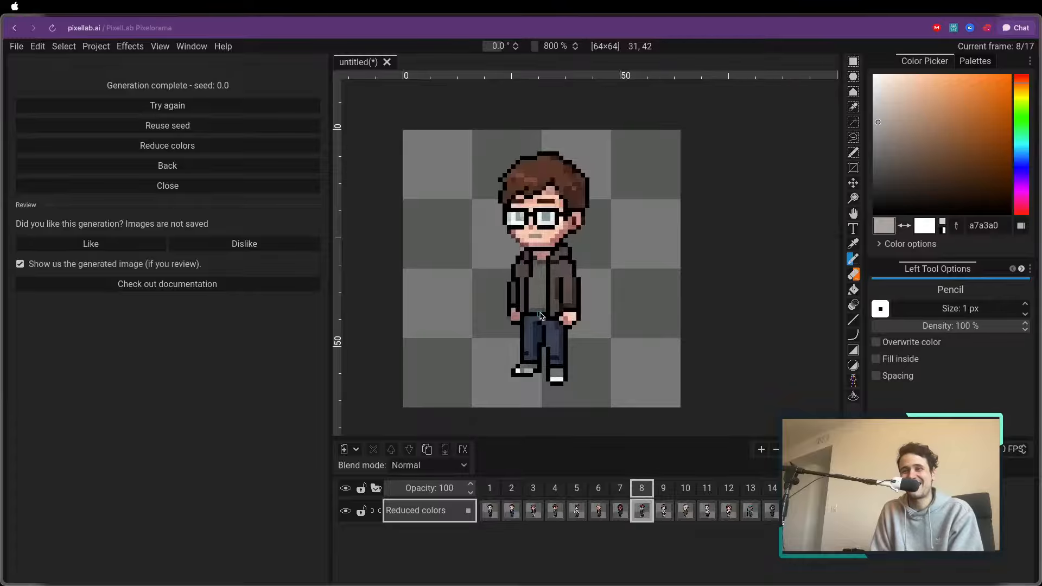
{"action": "key", "text": "ctrl+Right"}
{"action": "key", "text": "ctrl+Right"}
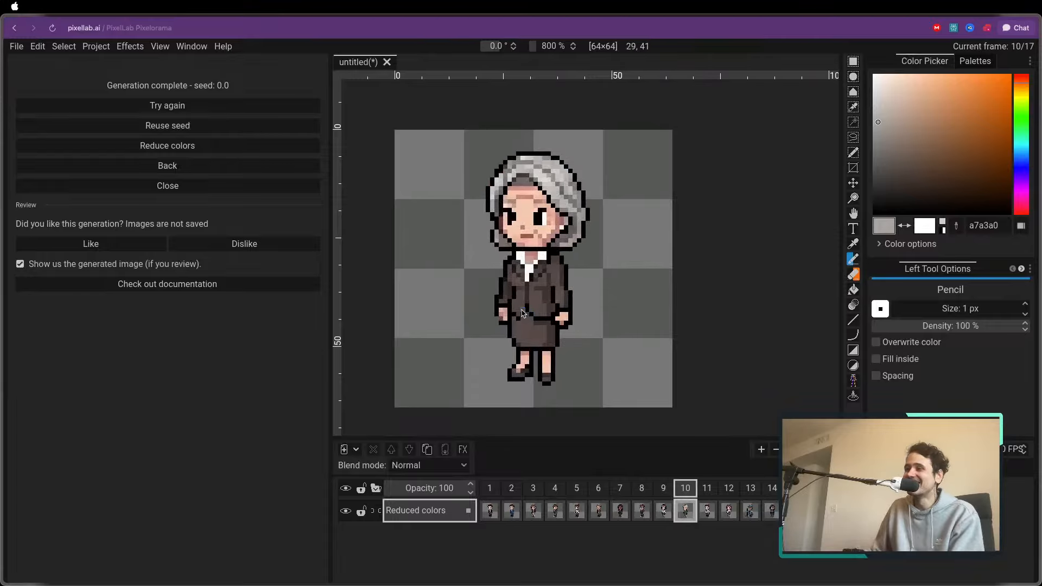
Go back to the original character in frame 1 and compare it with the characters in frames 2 and 3
{"action": "left_click", "coordinate": [490, 489]}
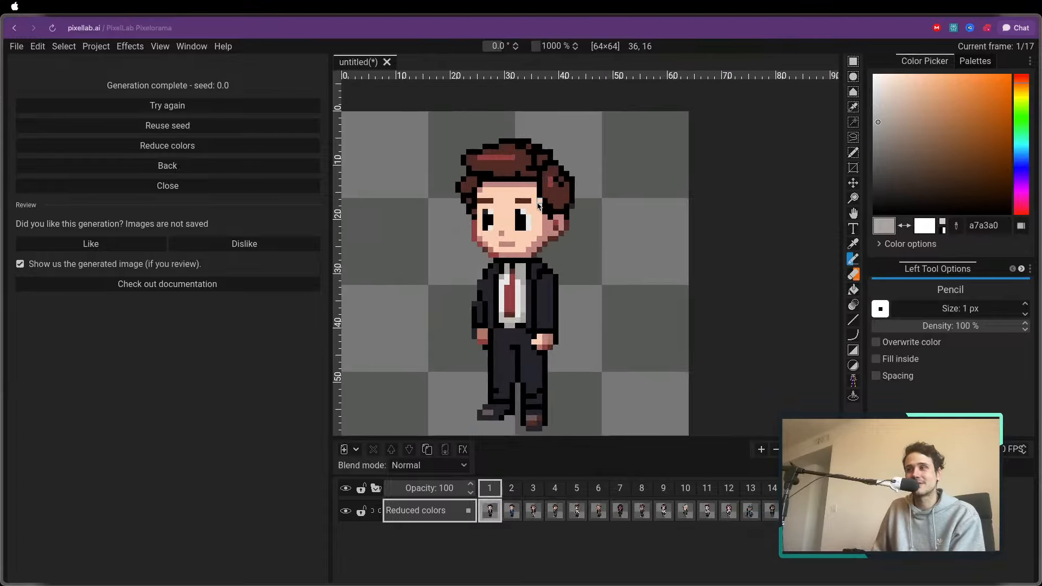
{"action": "scroll", "coordinate": [530, 265], "scroll_direction": "up", "scroll_amount": 1}
{"action": "scroll", "coordinate": [578, 221], "scroll_direction": "up", "scroll_amount": 1}
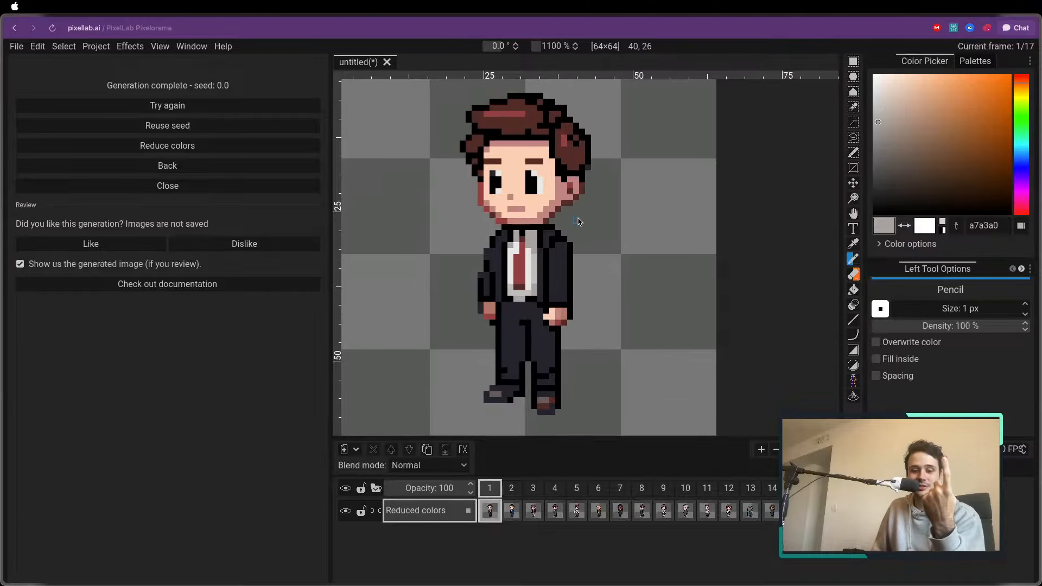
{"action": "scroll", "coordinate": [578, 221], "scroll_direction": "down", "scroll_amount": 2}
{"action": "scroll", "coordinate": [578, 221], "scroll_direction": "up", "scroll_amount": 1}
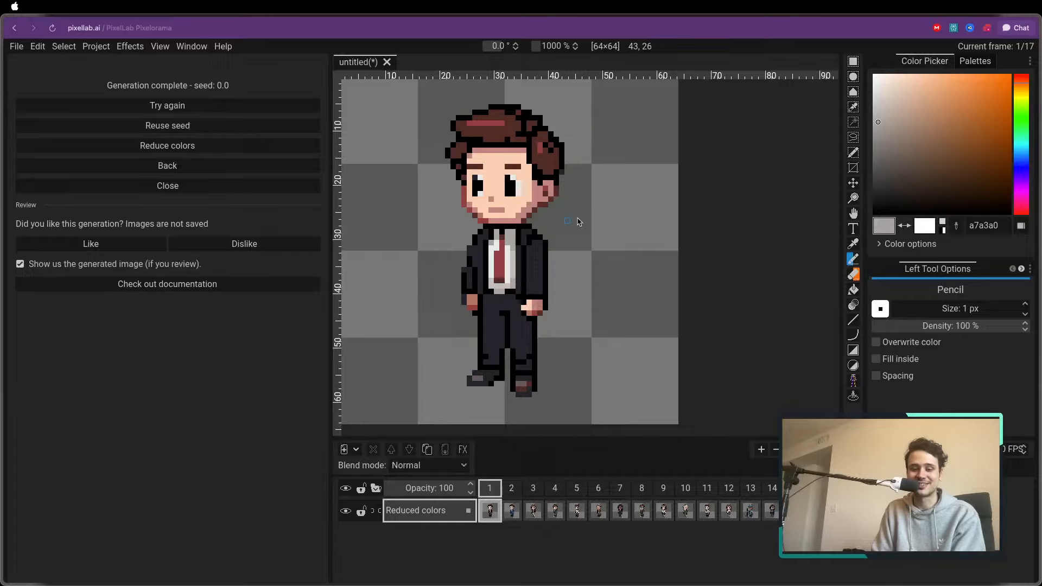
{"action": "key", "text": "Right"}
Step through frames 4 to 11 to examine the generated office characters
{"action": "key", "text": "Right"}
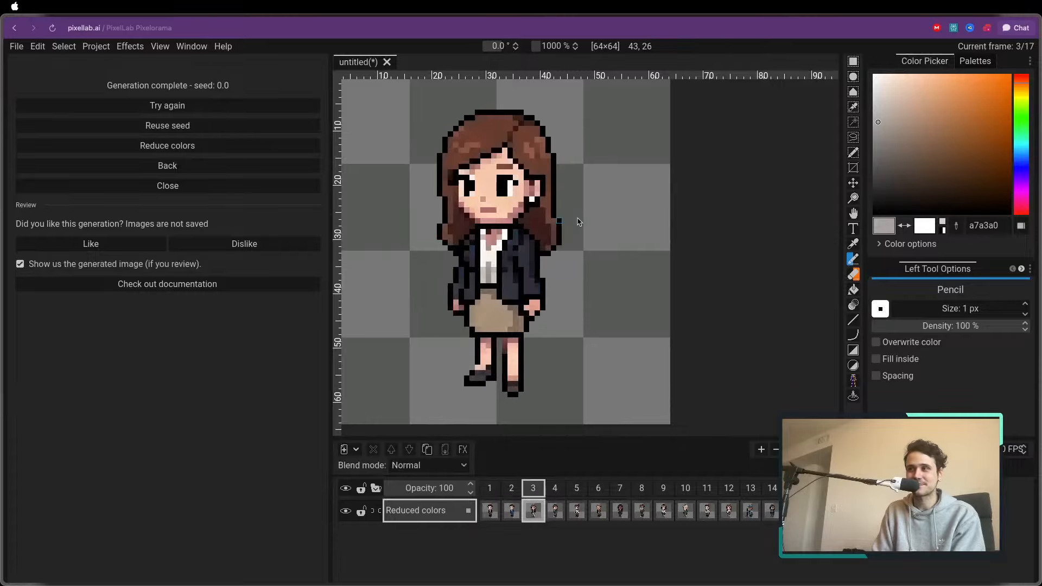
{"action": "key", "text": "Right"}
{"action": "key", "text": "Right"}
{"action": "key", "text": "Right"}
{"action": "key", "text": "Right"}
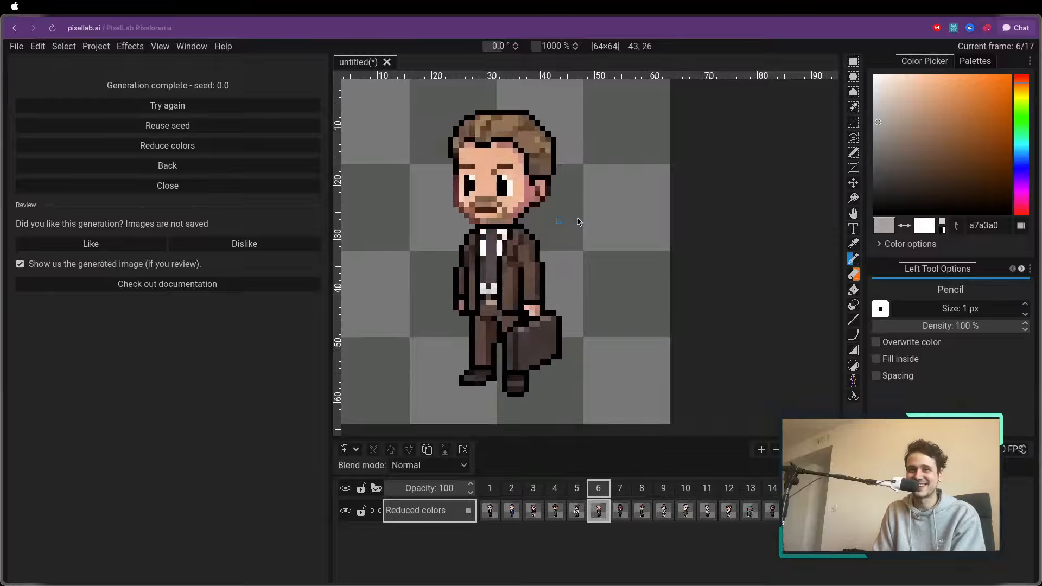
{"action": "key", "text": "Right"}
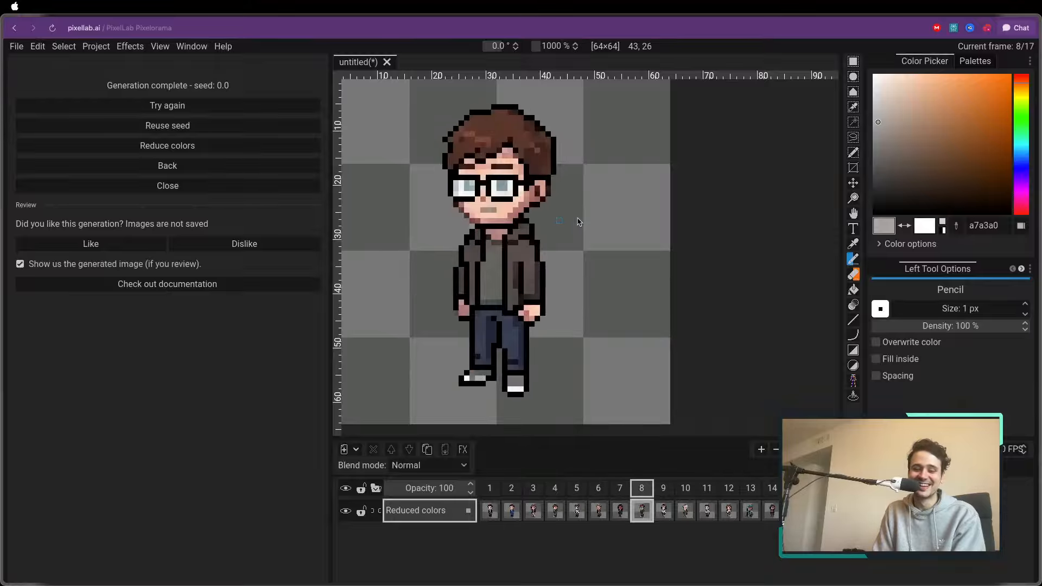
{"action": "key", "text": "Right"}
{"action": "key", "text": "Right"}
View the remaining characters in frames 12 to 17, finishing on the clipboard character in frame 15
{"action": "key", "text": "Right"}
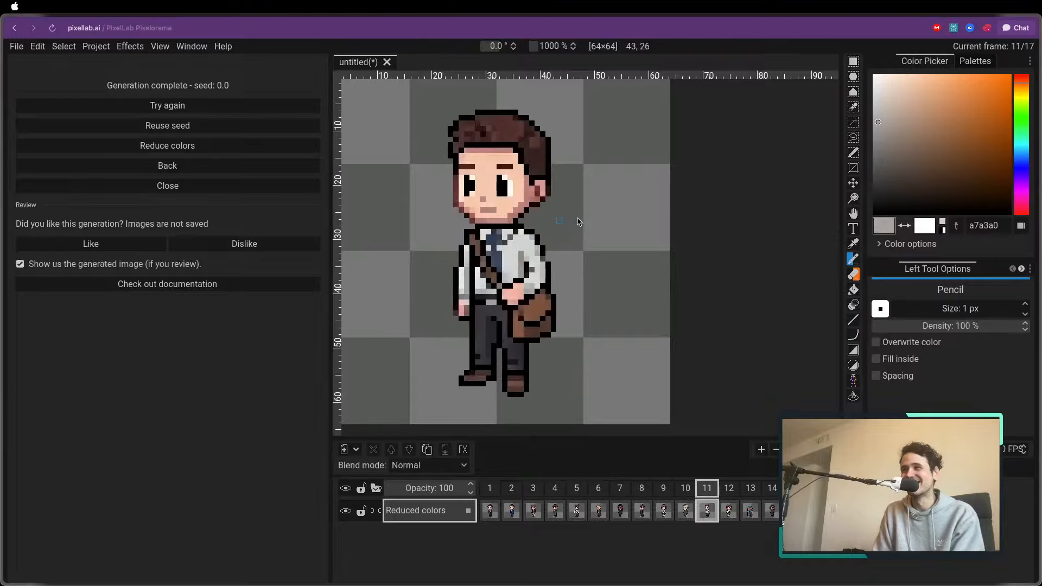
{"action": "key", "text": "Right"}
{"action": "key", "text": "Right"}
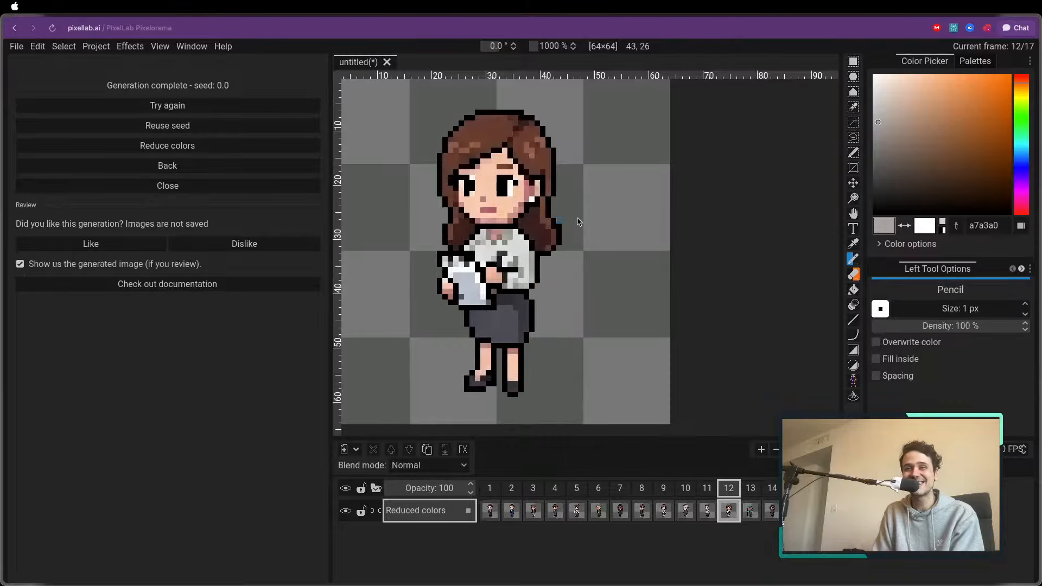
{"action": "key", "text": "Right"}
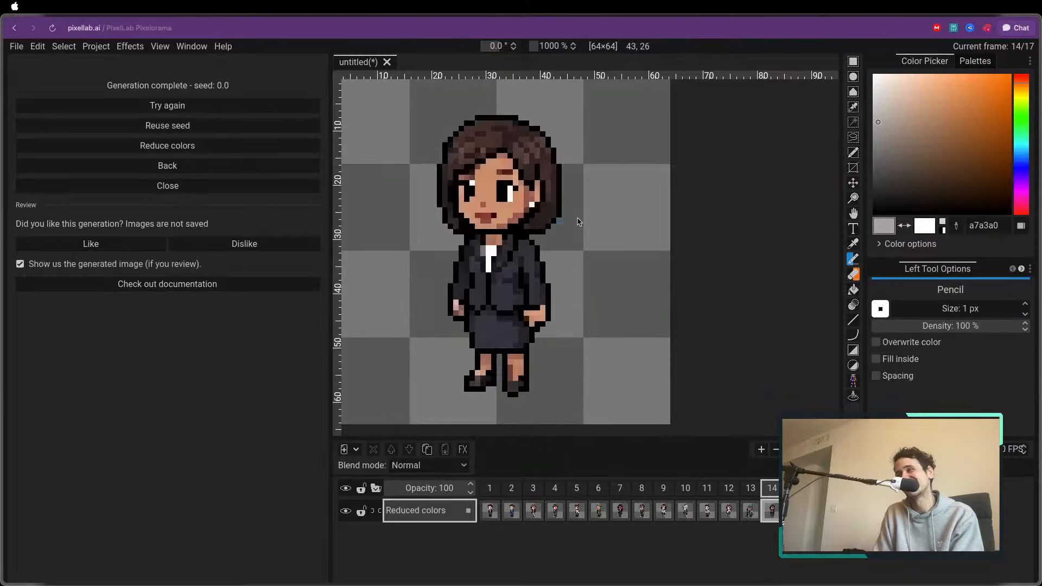
{"action": "key", "text": "Right"}
{"action": "key", "text": "Right"}
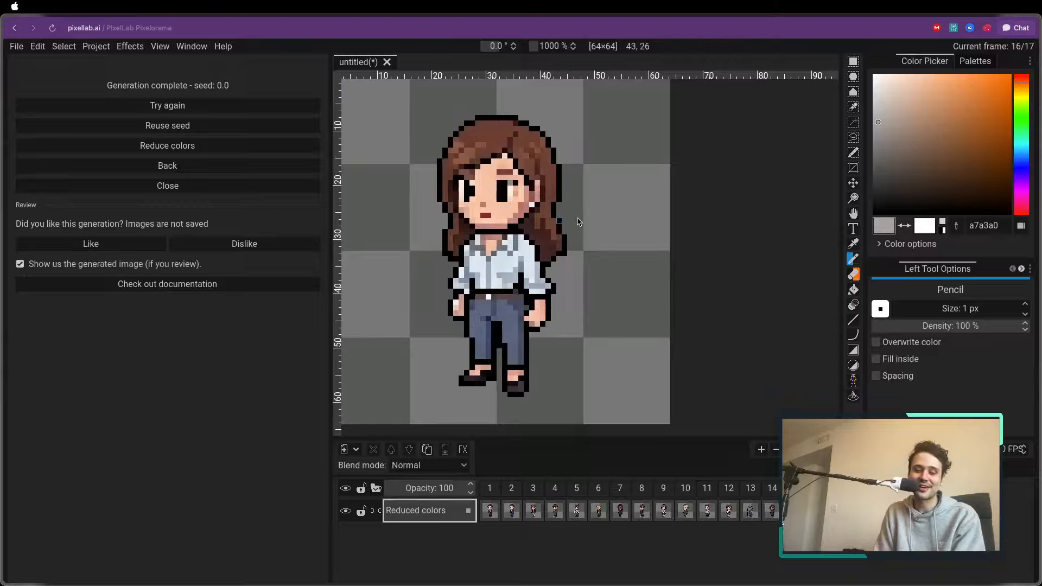
{"action": "key", "text": "Right"}
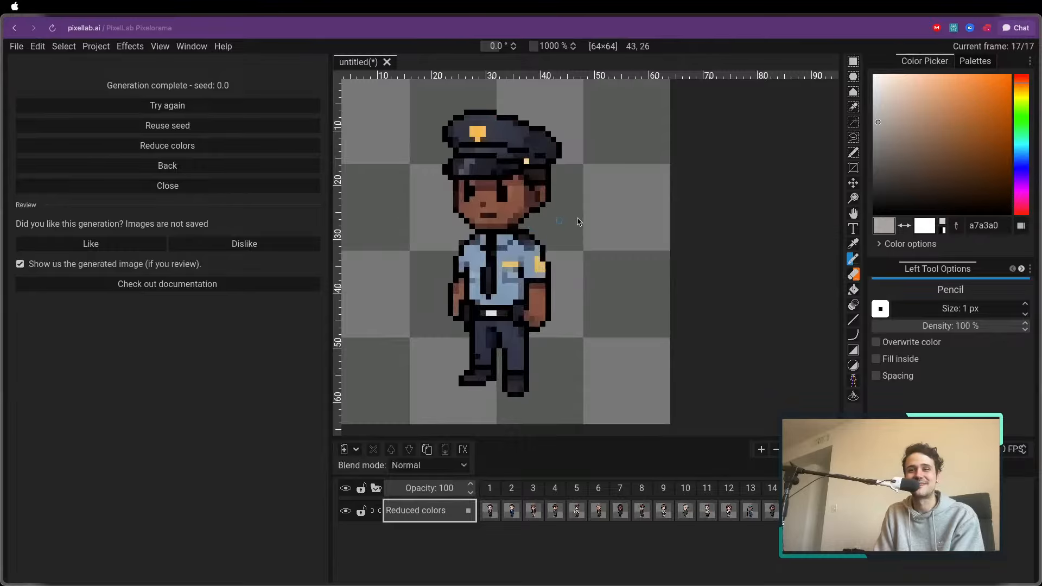
{"action": "key", "text": "Left"}
{"action": "key", "text": "Left"}
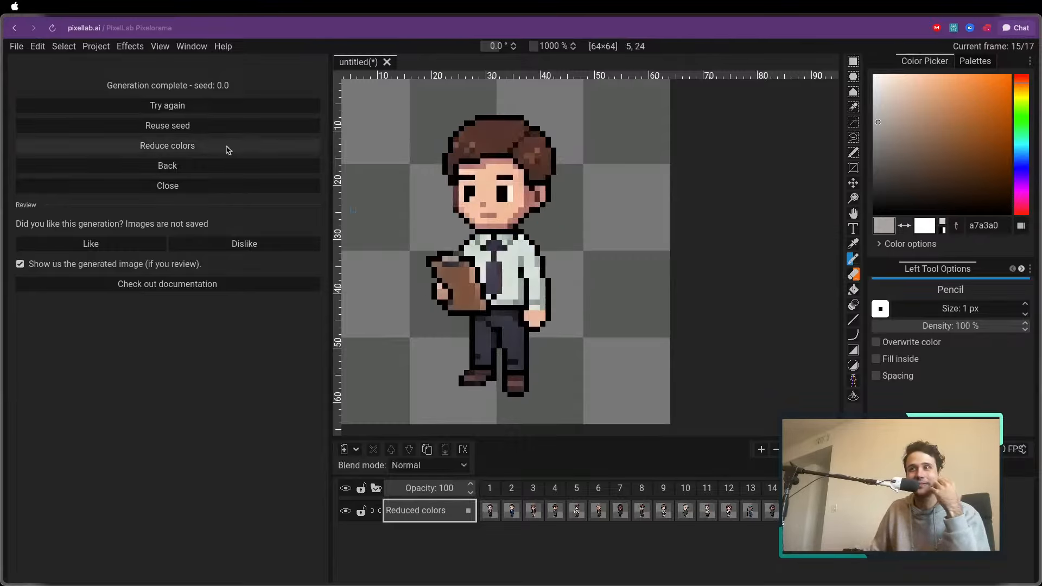
Return to the generation settings and add the characters in frames 2, 3 and 4 as style images
{"action": "left_click", "coordinate": [228, 165]}
{"action": "left_click", "coordinate": [511, 510]}
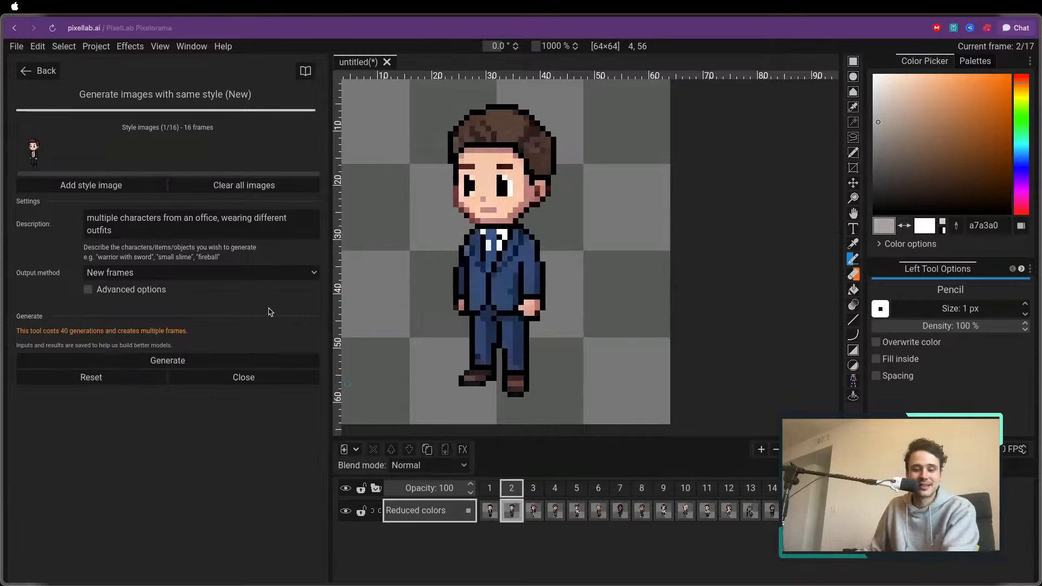
{"action": "left_click", "coordinate": [135, 187]}
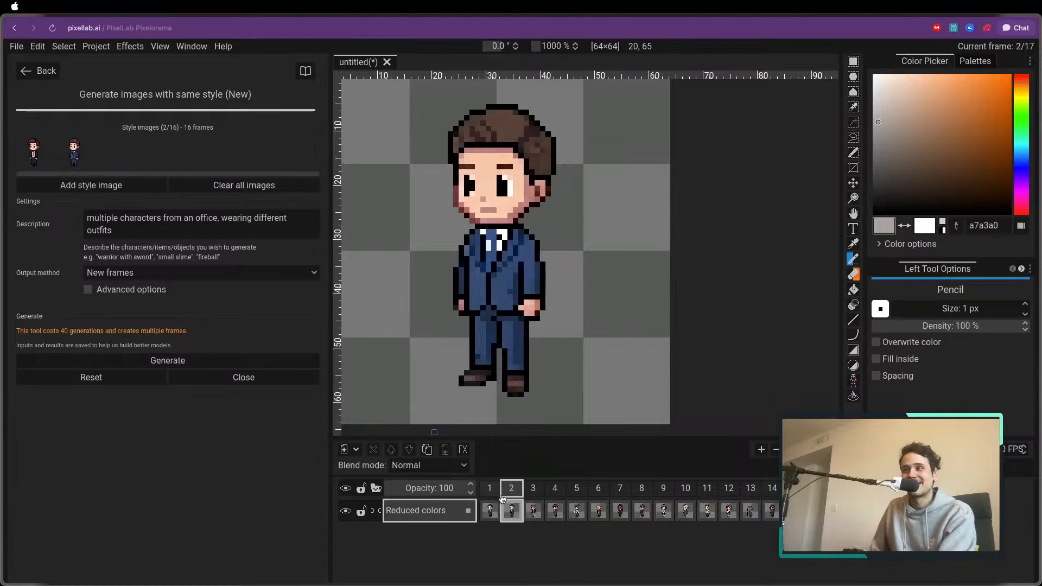
{"action": "left_click", "coordinate": [144, 191]}
{"action": "left_click", "coordinate": [556, 493]}
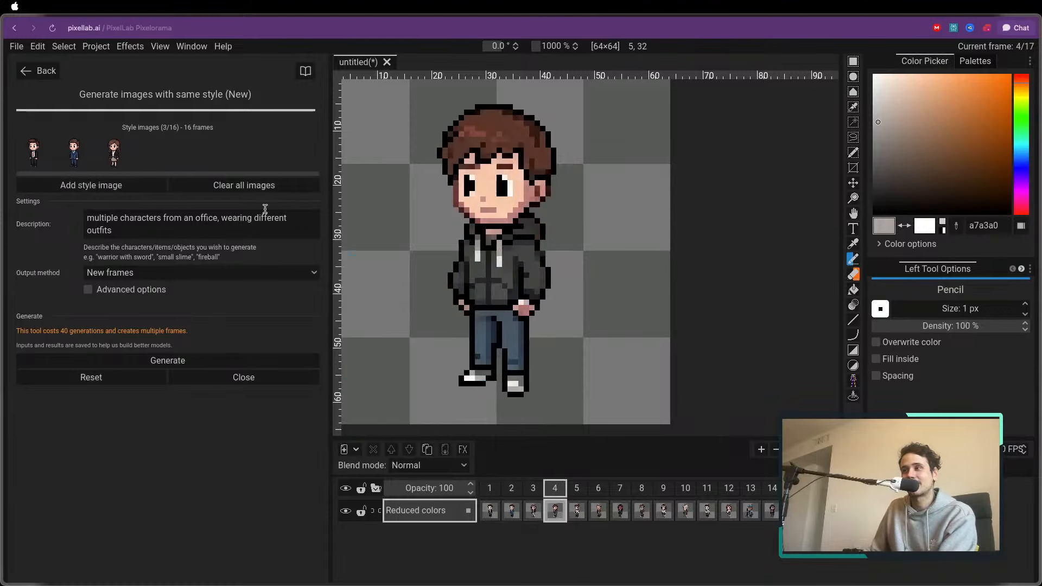
{"action": "left_click", "coordinate": [155, 184]}
Add the characters in frames 5, 6, 7 and 8 to the style images
{"action": "key", "text": "Right"}
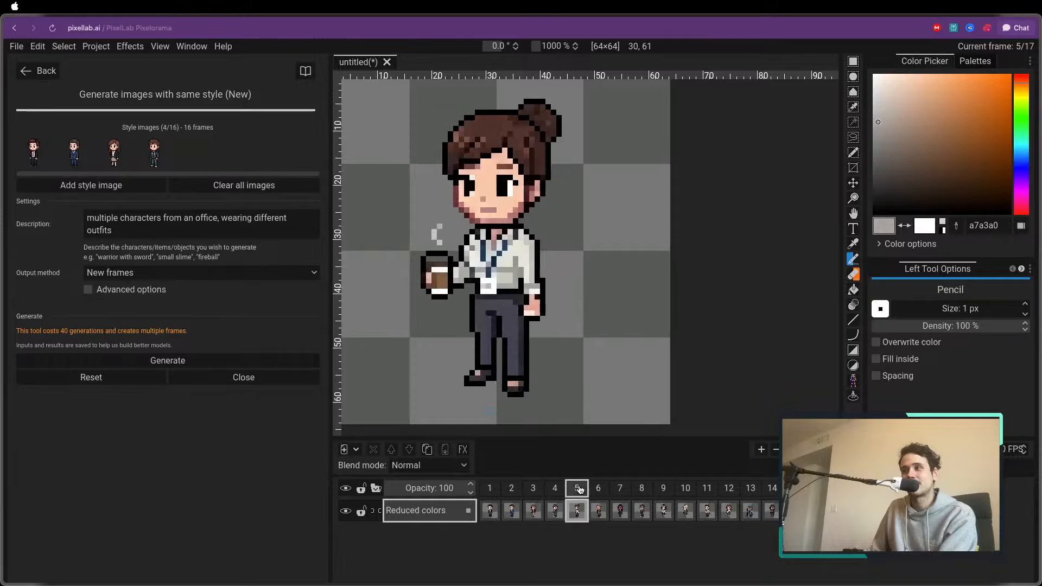
{"action": "left_click", "coordinate": [144, 186]}
{"action": "key", "text": "Right"}
{"action": "left_click", "coordinate": [164, 186]}
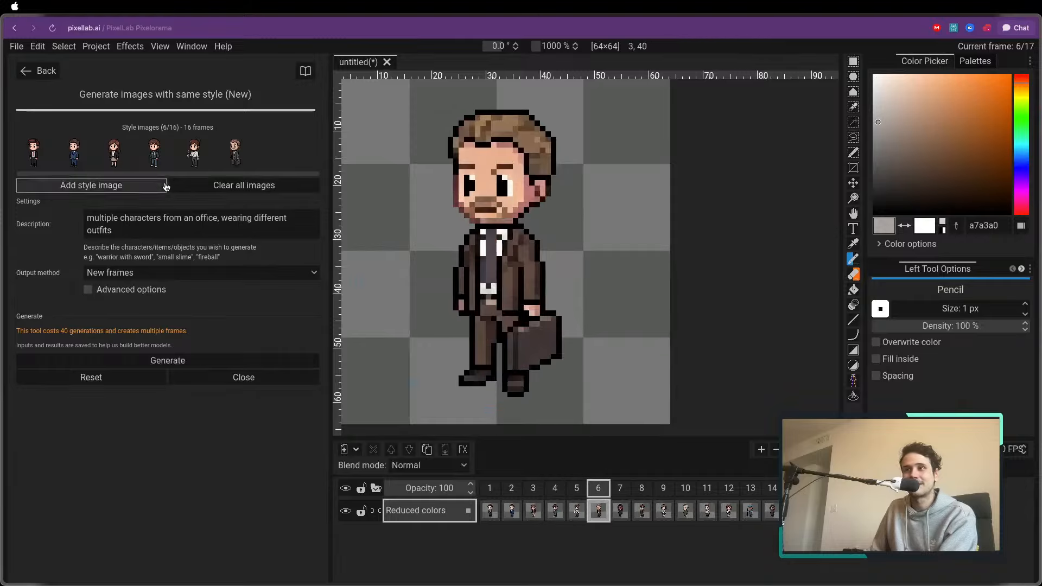
{"action": "left_click", "coordinate": [620, 488]}
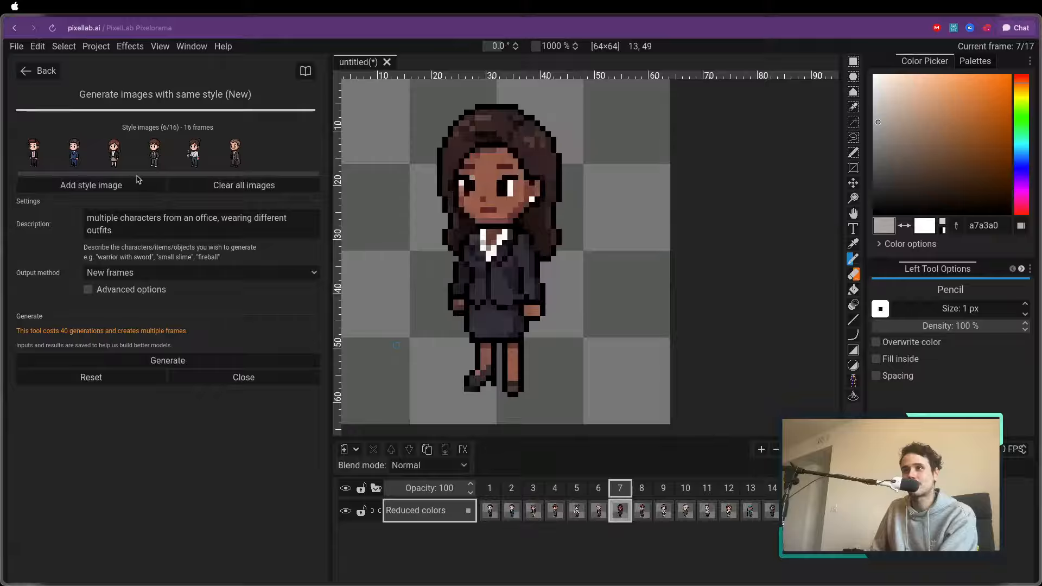
{"action": "left_click", "coordinate": [148, 190]}
{"action": "key", "text": "Right"}
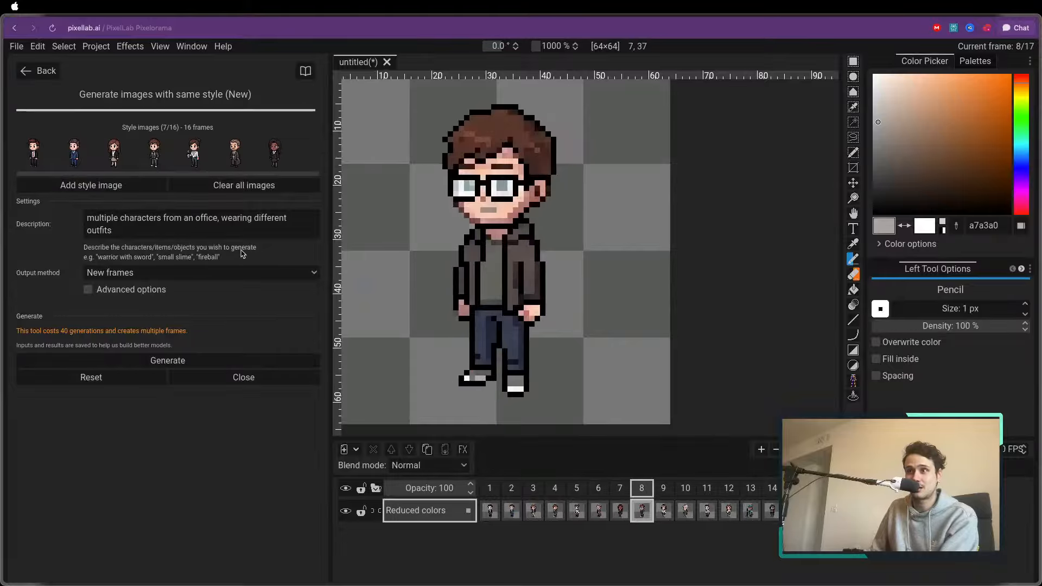
{"action": "left_click", "coordinate": [153, 188]}
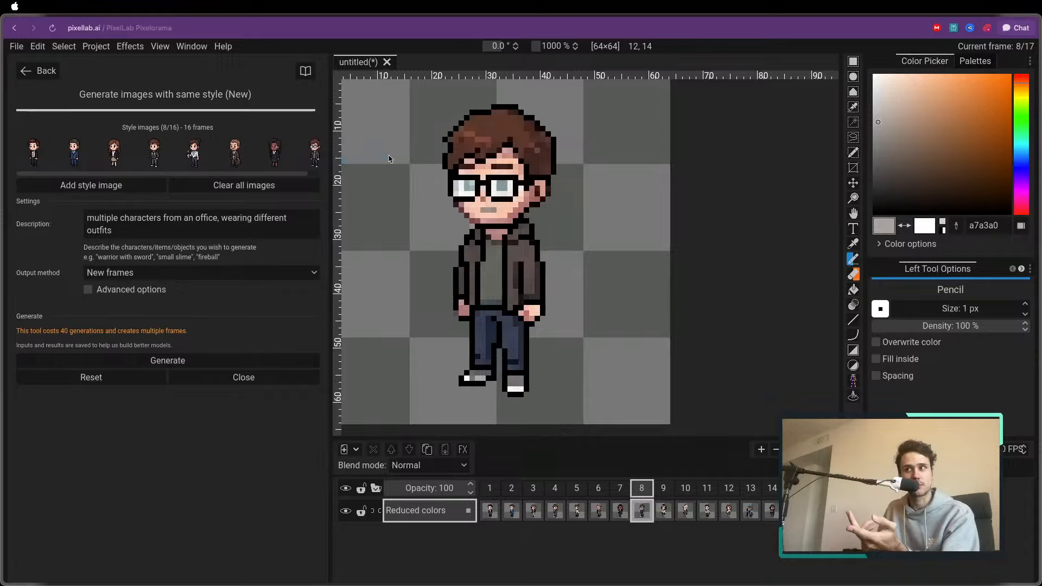
Add the characters in frames 9 through 13 to the style images as well
{"action": "left_click", "coordinate": [665, 510]}
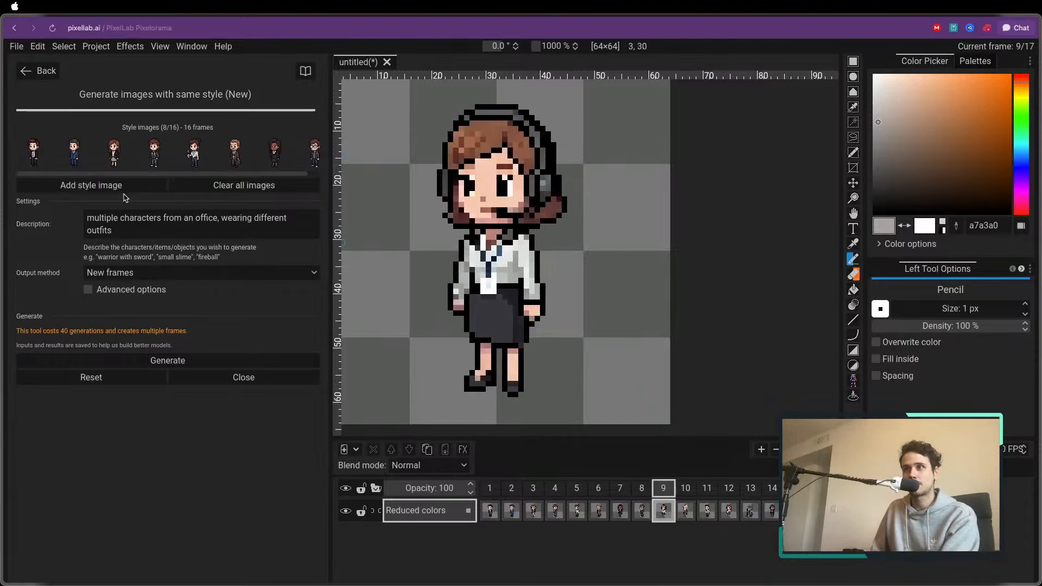
{"action": "left_click", "coordinate": [689, 491]}
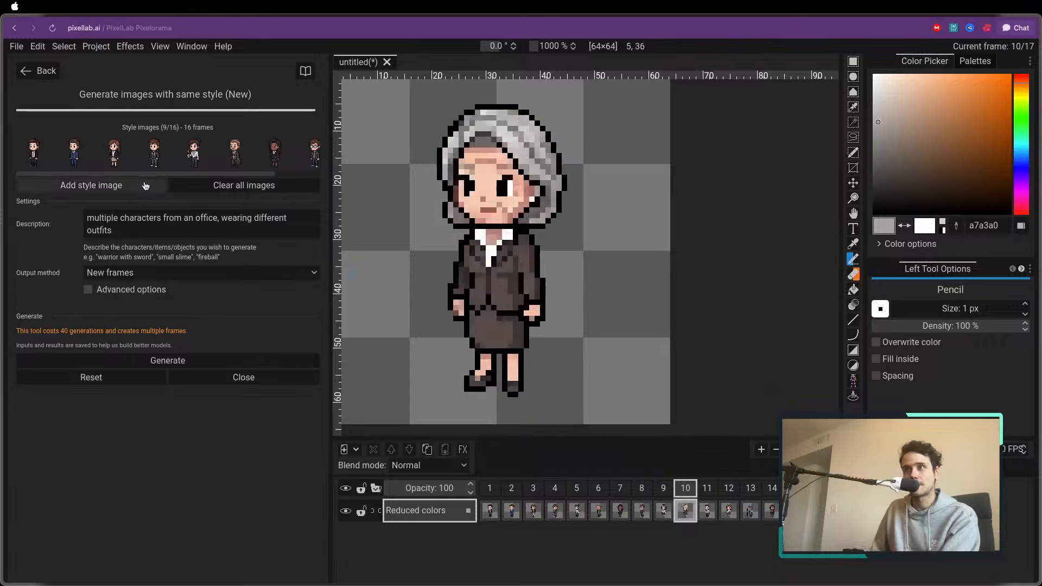
{"action": "left_click", "coordinate": [706, 489]}
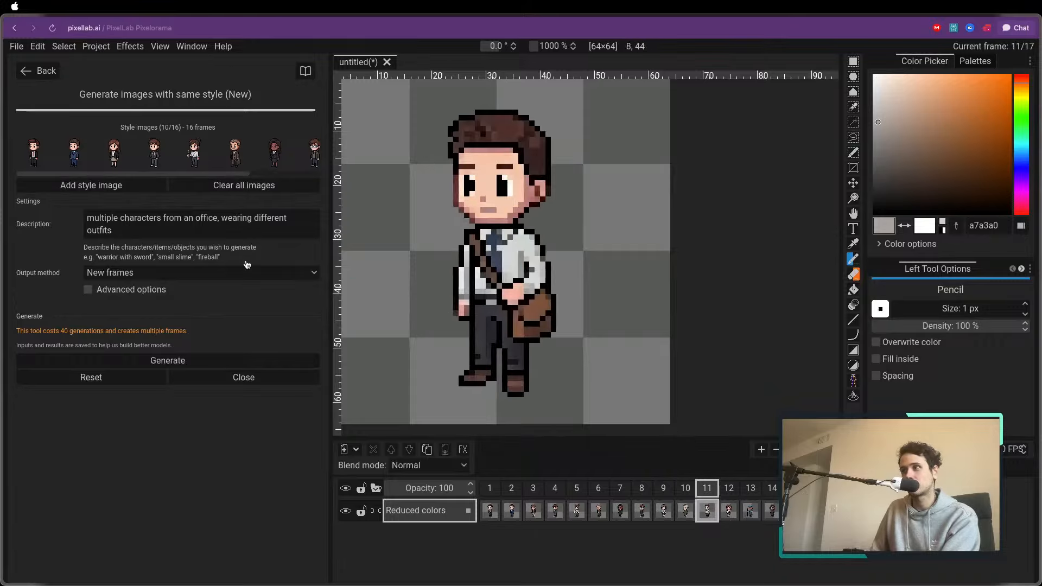
{"action": "left_click", "coordinate": [128, 186]}
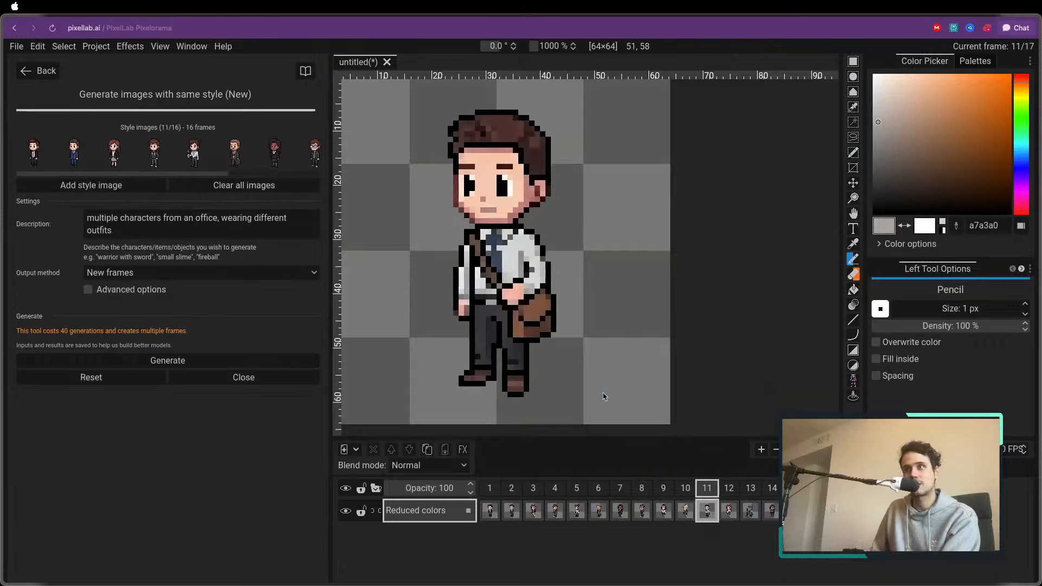
{"action": "left_click", "coordinate": [728, 490]}
{"action": "left_click", "coordinate": [131, 187]}
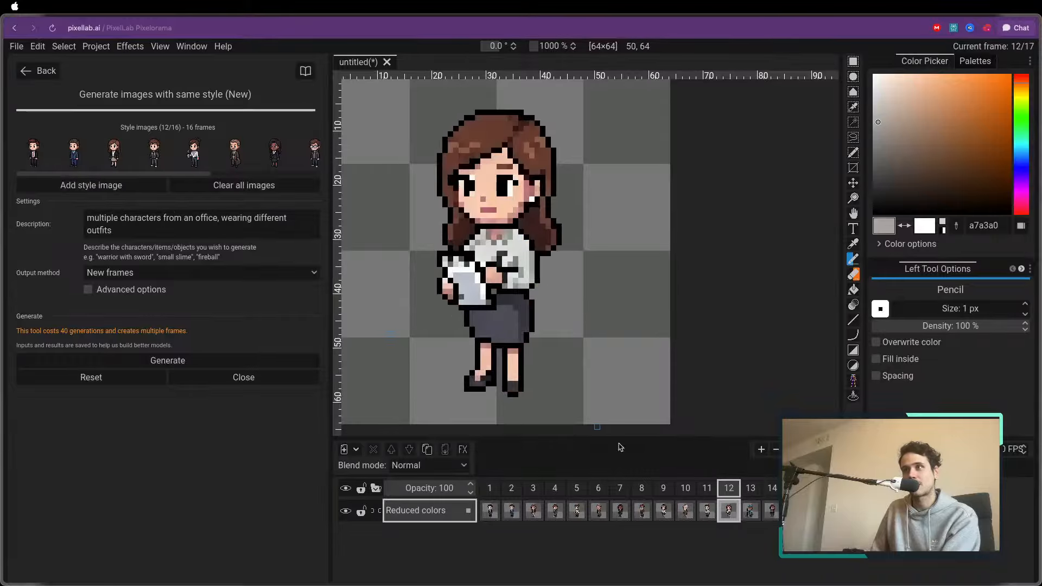
{"action": "left_click", "coordinate": [749, 491]}
{"action": "left_click", "coordinate": [133, 186]}
Change the generation description to "multiple characters from a hospital, wearing different outfits"
{"action": "left_click_drag", "start_coordinate": [174, 228], "coordinate": [84, 209]}
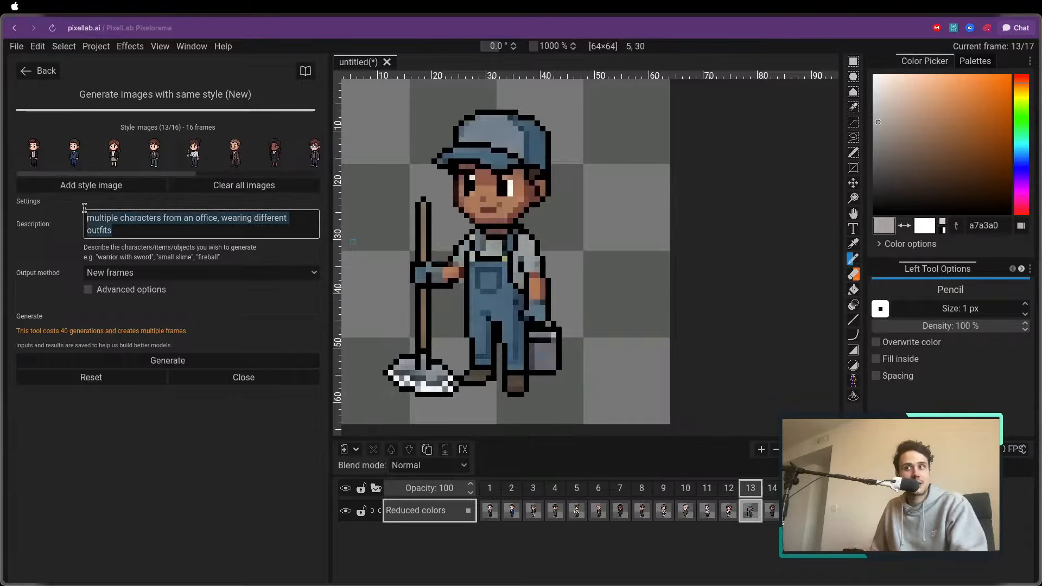
{"action": "left_click", "coordinate": [194, 229]}
{"action": "double_click", "coordinate": [203, 220]}
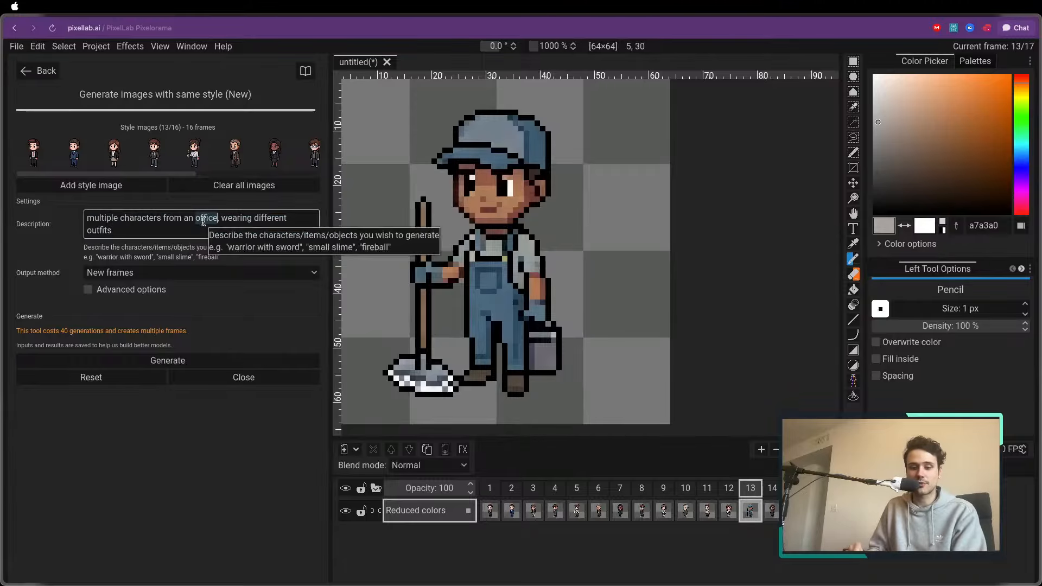
{"action": "key", "text": "BackSpace"}
{"action": "key", "text": "BackSpace"}
{"action": "key", "text": "BackSpace"}
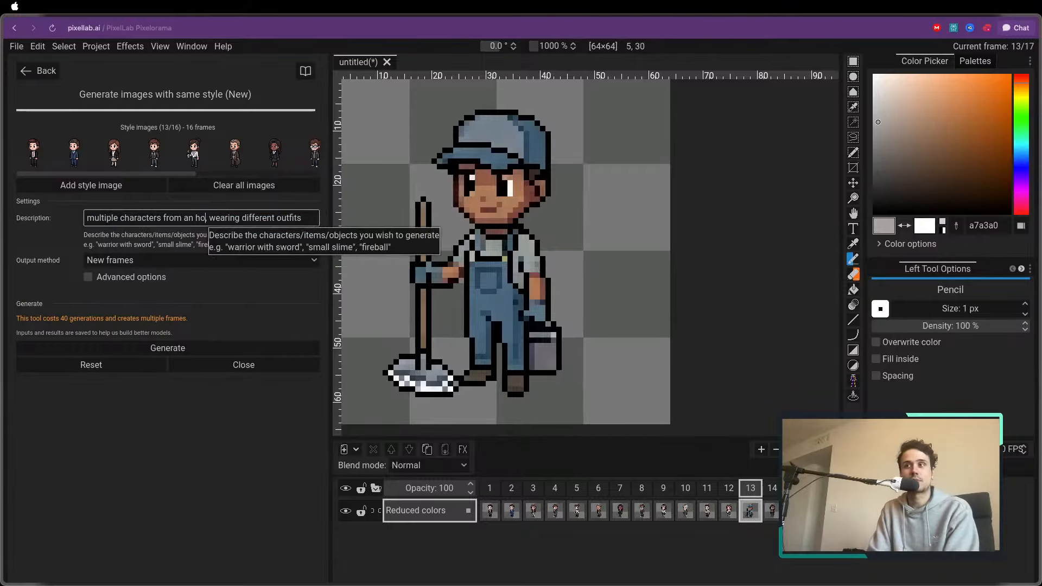
{"action": "type", "text": "hospital,"}
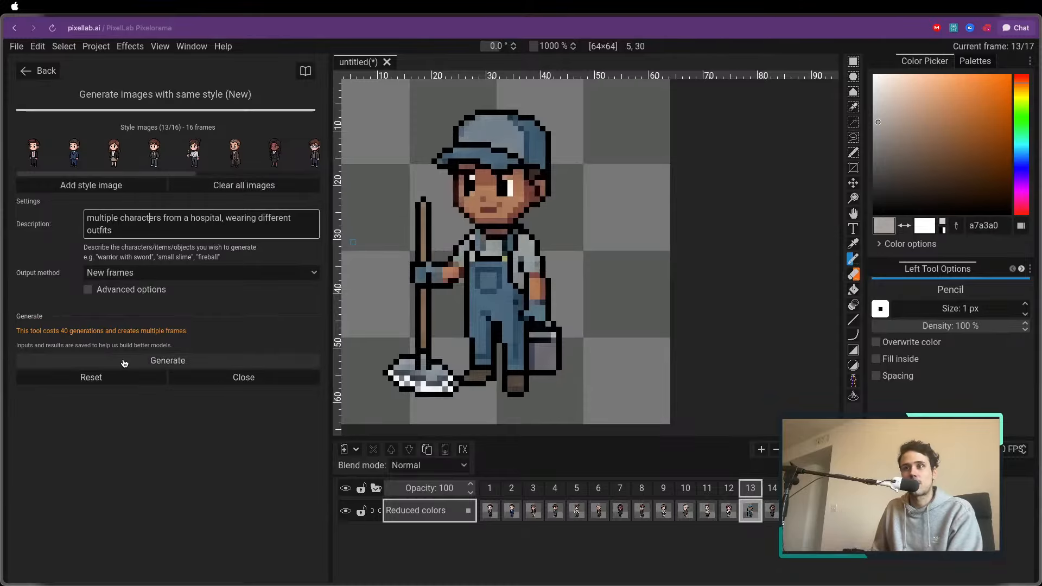
With frame 1 selected, choose a different output method and start generating the hospital characters
{"action": "left_click", "coordinate": [489, 488]}
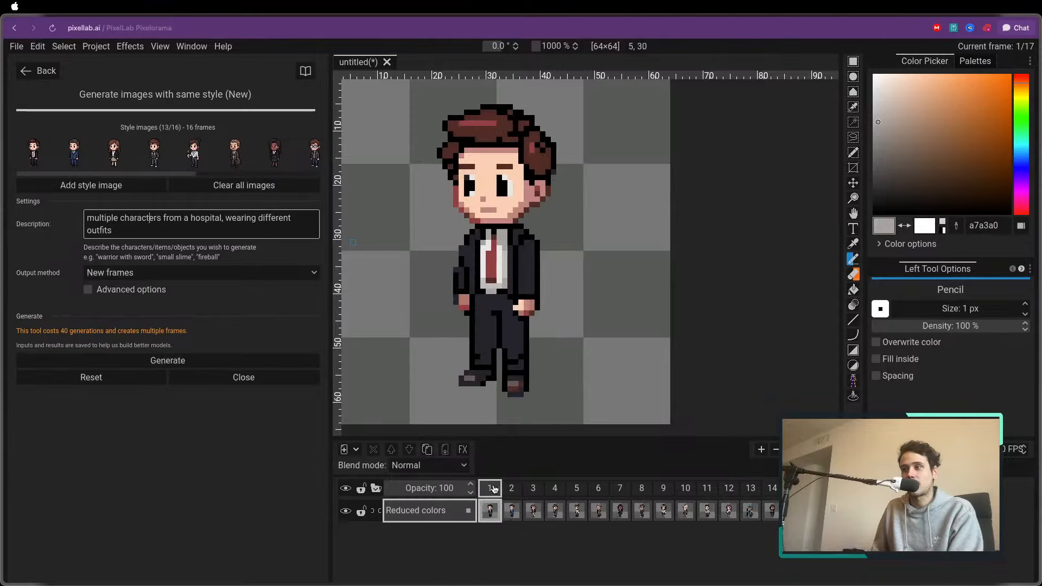
{"action": "left_click", "coordinate": [130, 273]}
{"action": "left_click", "coordinate": [125, 303]}
{"action": "left_click", "coordinate": [181, 362]}
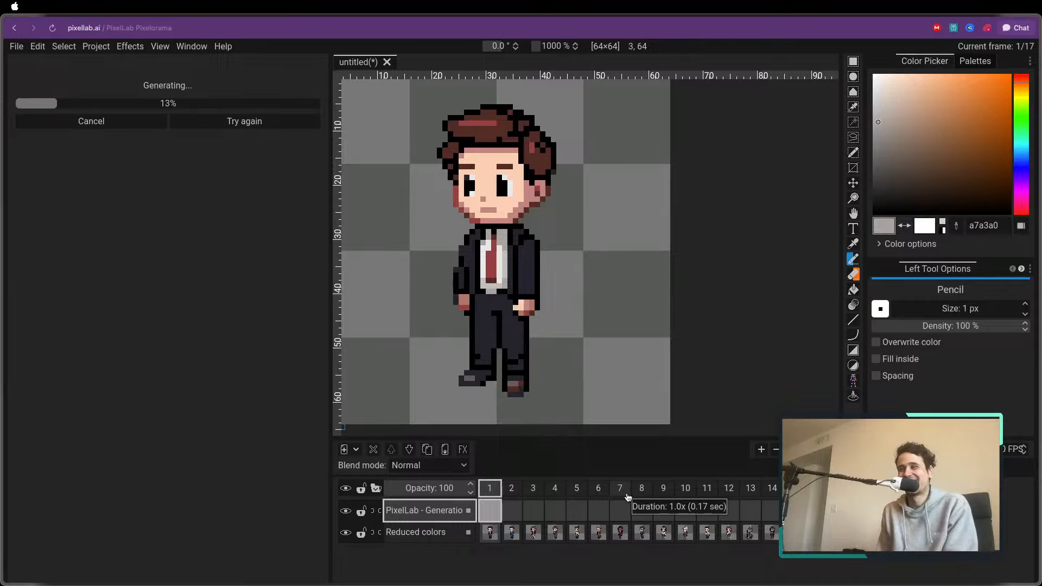
Switch to the Reduced colors layer and flip back and forth between the characters in frames 1 to 4
{"action": "key", "text": "ctrl+Down"}
{"action": "key", "text": "ctrl+Right"}
{"action": "key", "text": "ctrl+Right"}
{"action": "key", "text": "ctrl+Right"}
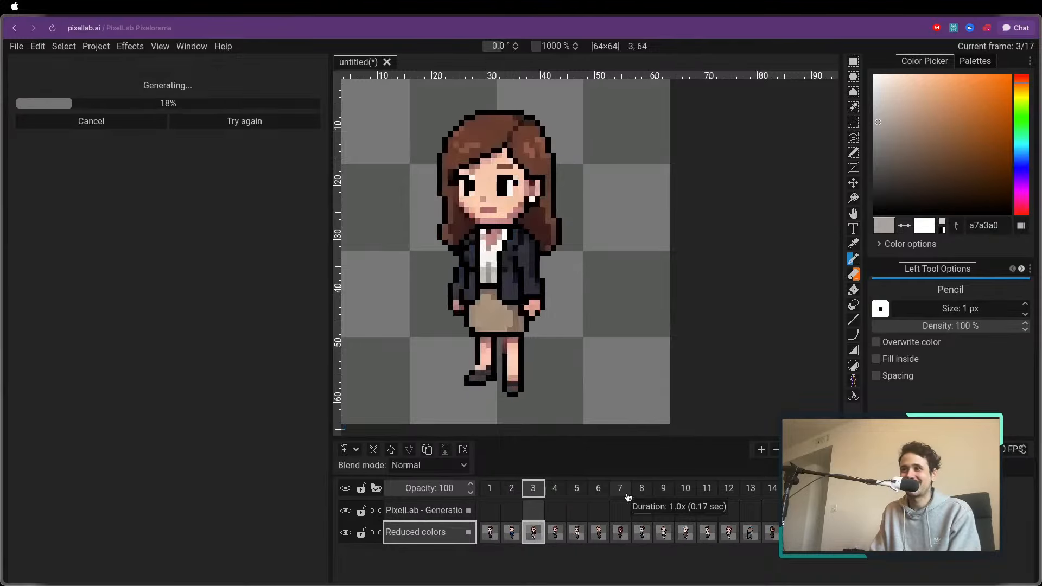
{"action": "key", "text": "ctrl+Left"}
{"action": "key", "text": "ctrl+Left"}
{"action": "key", "text": "ctrl+Right"}
{"action": "key", "text": "ctrl+Right"}
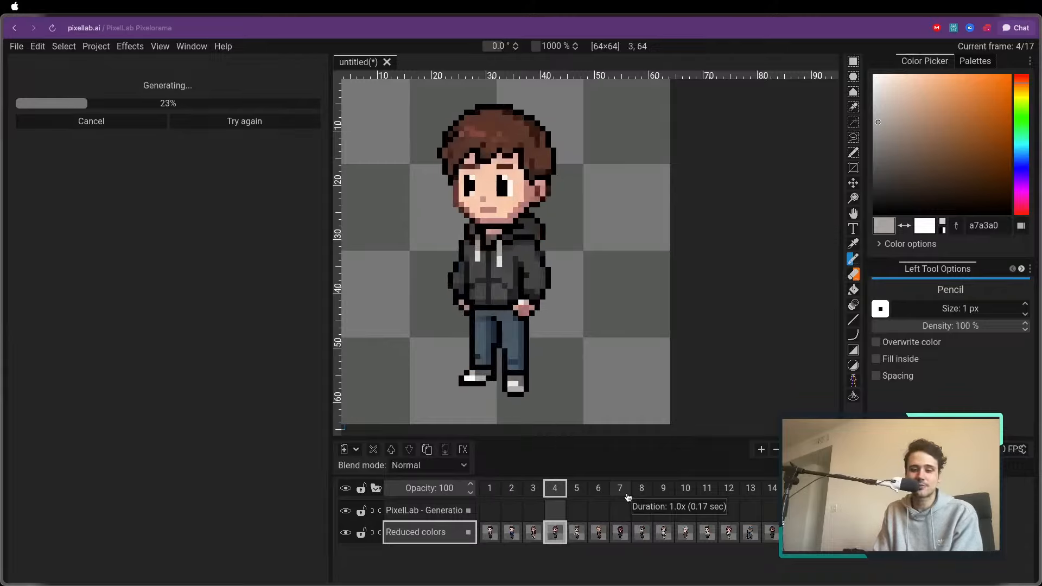
Move back and forth through the first several frames to compare the office characters, stopping on frame 5
{"action": "key", "text": "ctrl+Right"}
{"action": "key", "text": "ctrl+Right"}
{"action": "key", "text": "ctrl+Right"}
{"action": "key", "text": "ctrl+Left"}
{"action": "key", "text": "ctrl+Left"}
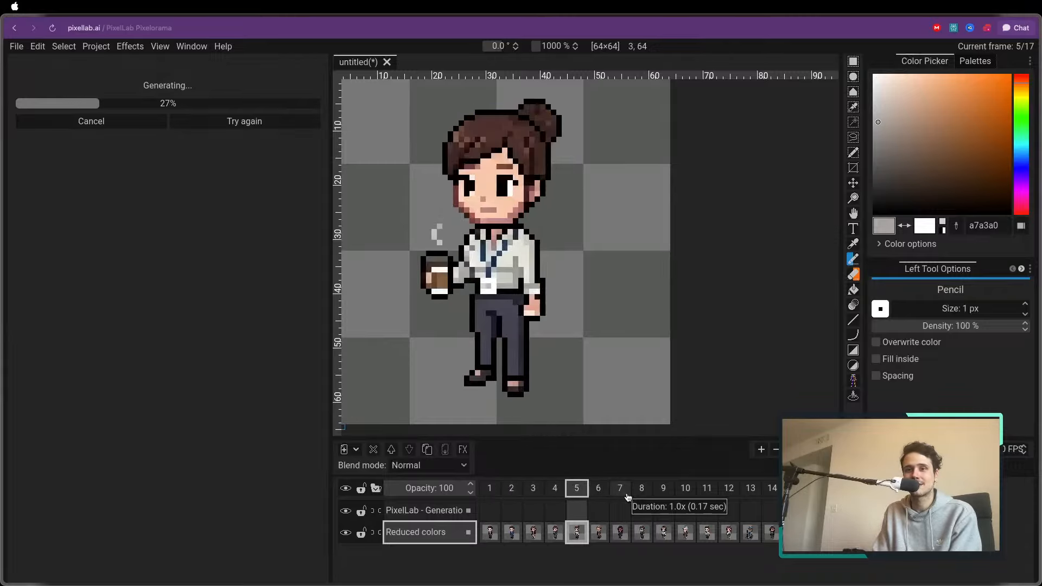
{"action": "key", "text": "ctrl+Left"}
{"action": "key", "text": "ctrl+Left"}
{"action": "key", "text": "ctrl+Left"}
{"action": "key", "text": "ctrl+Left"}
Step from frame 6 through frame 17 to look over the rest of the office characters
{"action": "key", "text": "ctrl+Right"}
{"action": "key", "text": "ctrl+Right"}
{"action": "key", "text": "ctrl+Right"}
{"action": "key", "text": "ctrl+Right"}
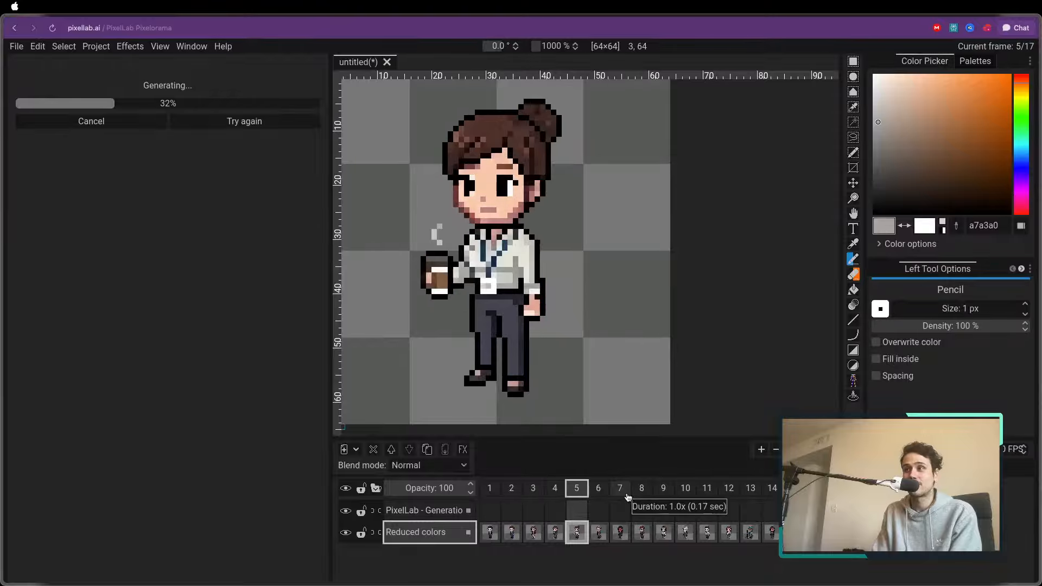
{"action": "key", "text": "ctrl+Right"}
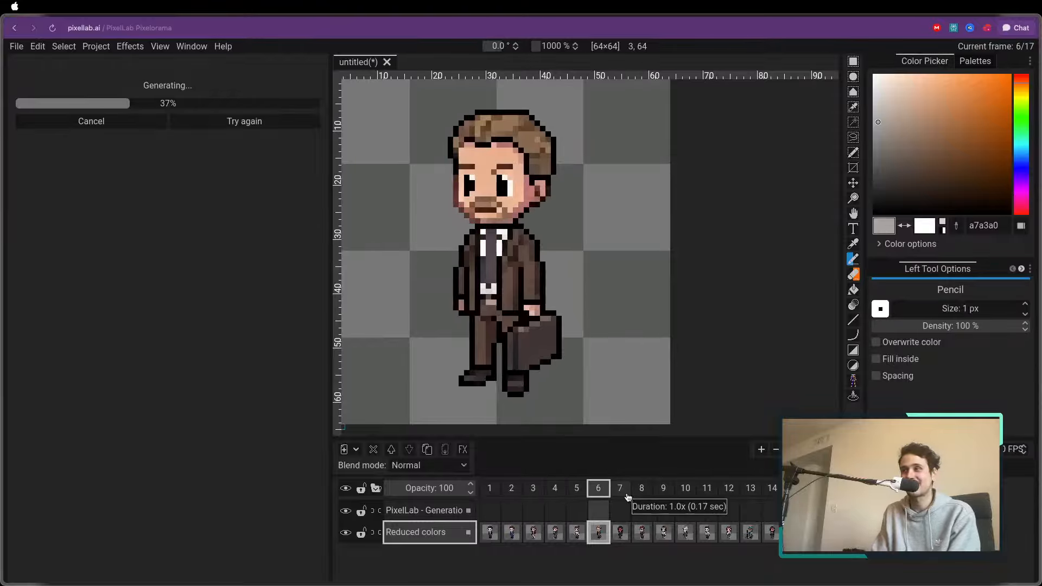
{"action": "key", "text": "ctrl+Right"}
{"action": "key", "text": "ctrl+Right"}
{"action": "key", "text": "ctrl+Right"}
{"action": "key", "text": "ctrl+Right"}
{"action": "key", "text": "ctrl+Right"}
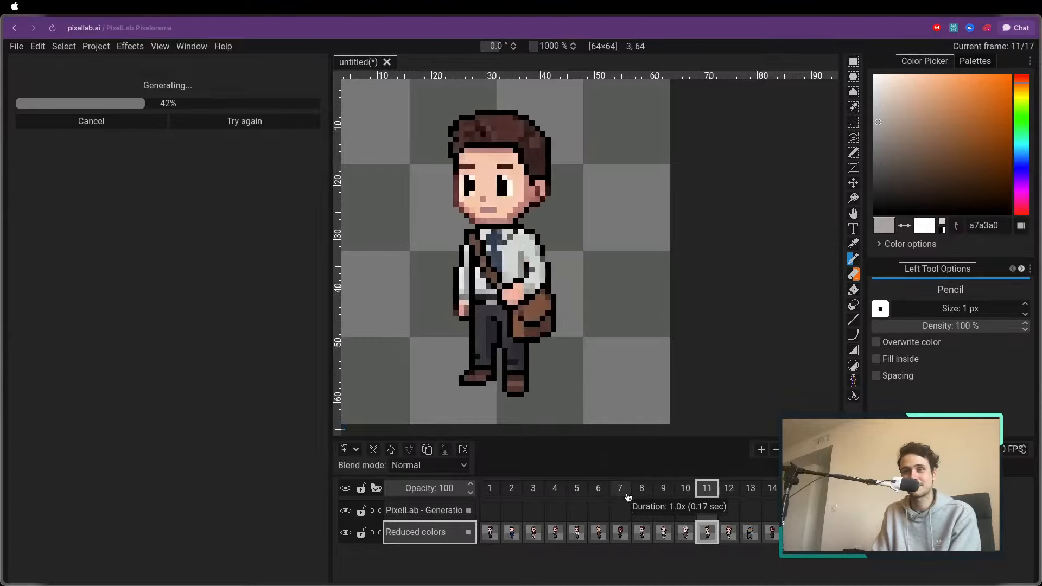
{"action": "key", "text": "ctrl+Right"}
{"action": "key", "text": "ctrl+Right"}
{"action": "key", "text": "ctrl+Right"}
{"action": "key", "text": "ctrl+Right"}
{"action": "key", "text": "ctrl+Right"}
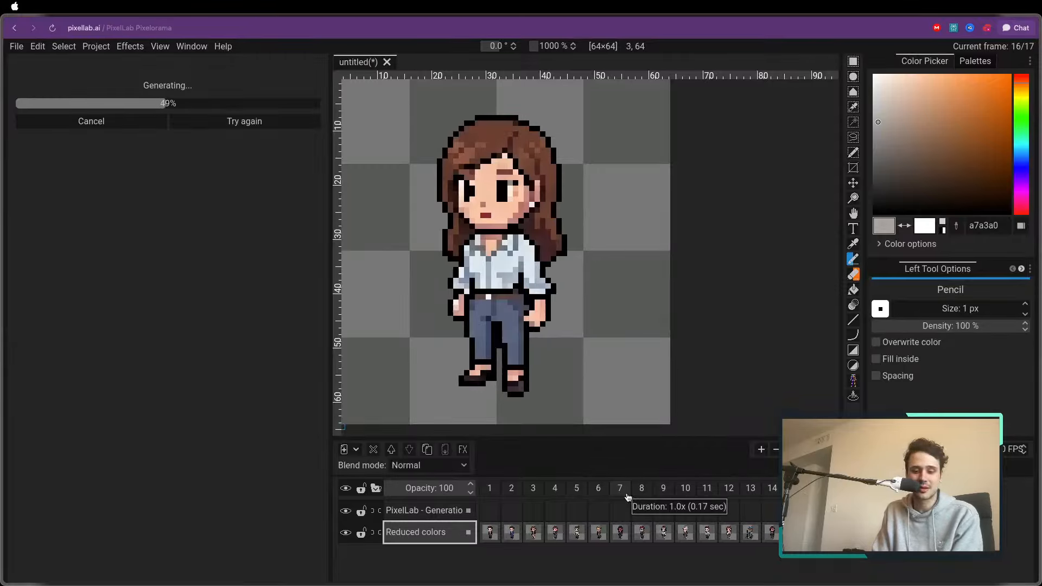
{"action": "key", "text": "ctrl+Right"}
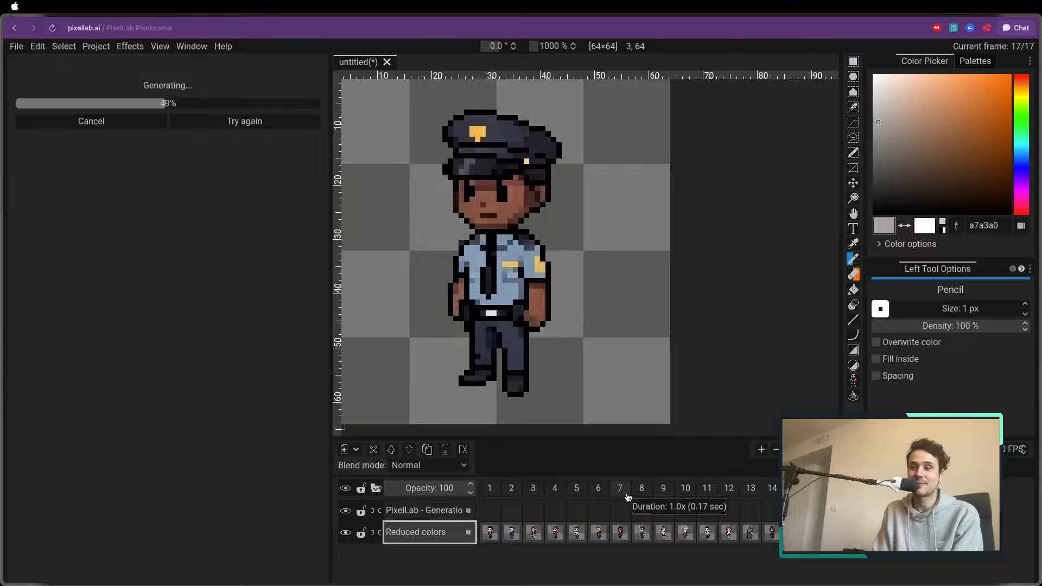
Step through the office characters from frame 1 to frame 6 and go back to frame 1
{"action": "key", "text": "ctrl+Right"}
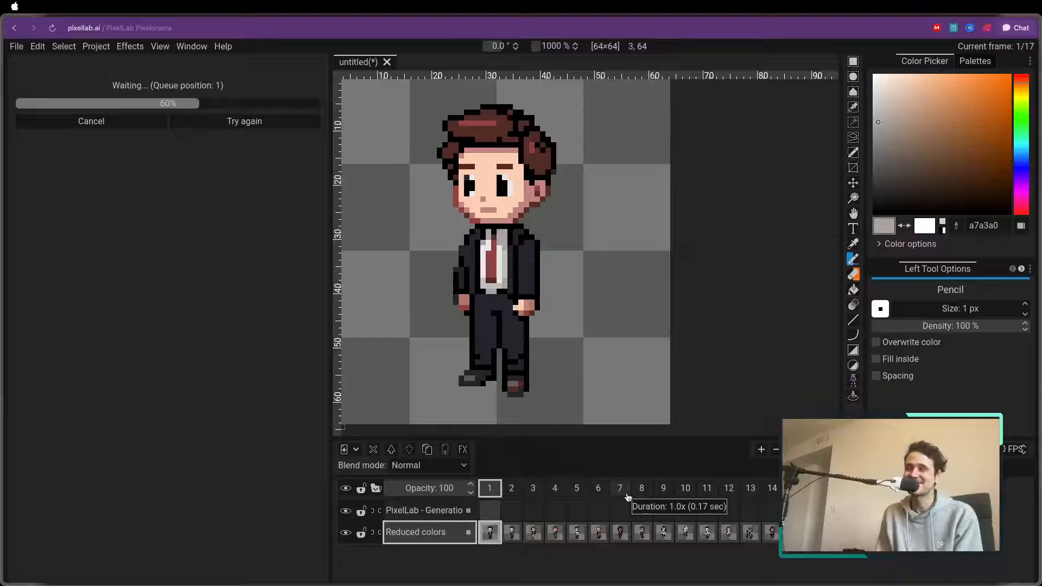
{"action": "key", "text": "ctrl+Right"}
{"action": "key", "text": "ctrl+Right"}
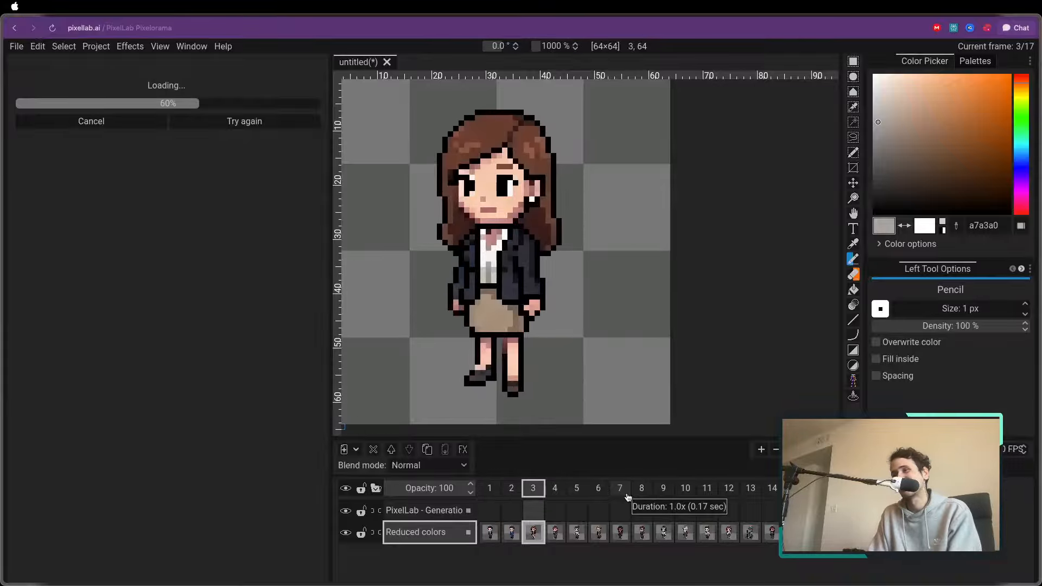
{"action": "key", "text": "ctrl+Right"}
{"action": "key", "text": "ctrl+Right"}
{"action": "key", "text": "ctrl+Right"}
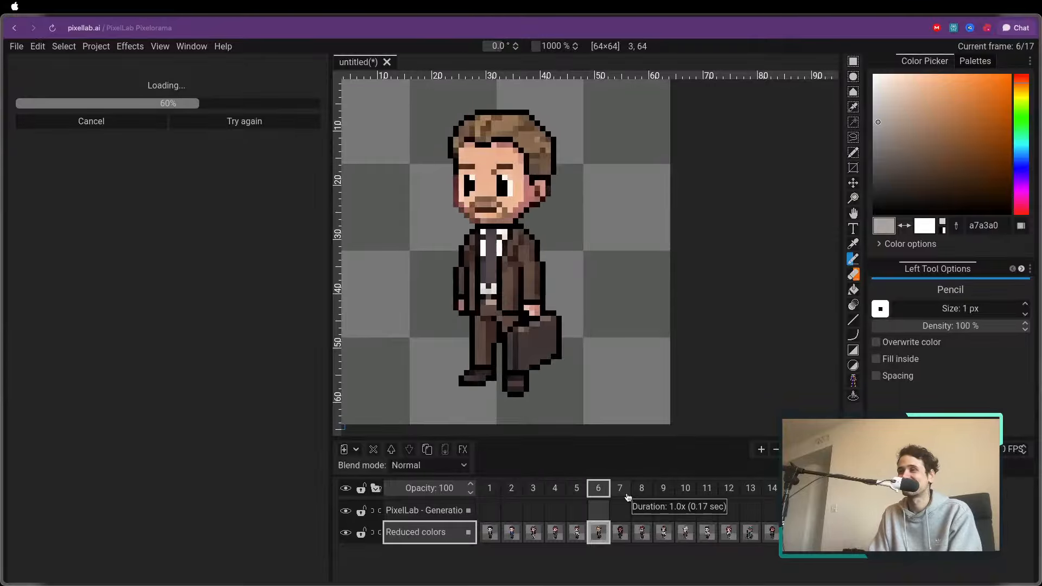
{"action": "key", "text": "ctrl+Left"}
{"action": "key", "text": "ctrl+Left"}
{"action": "key", "text": "ctrl+Left"}
{"action": "key", "text": "ctrl+Left"}
{"action": "key", "text": "ctrl+Left"}
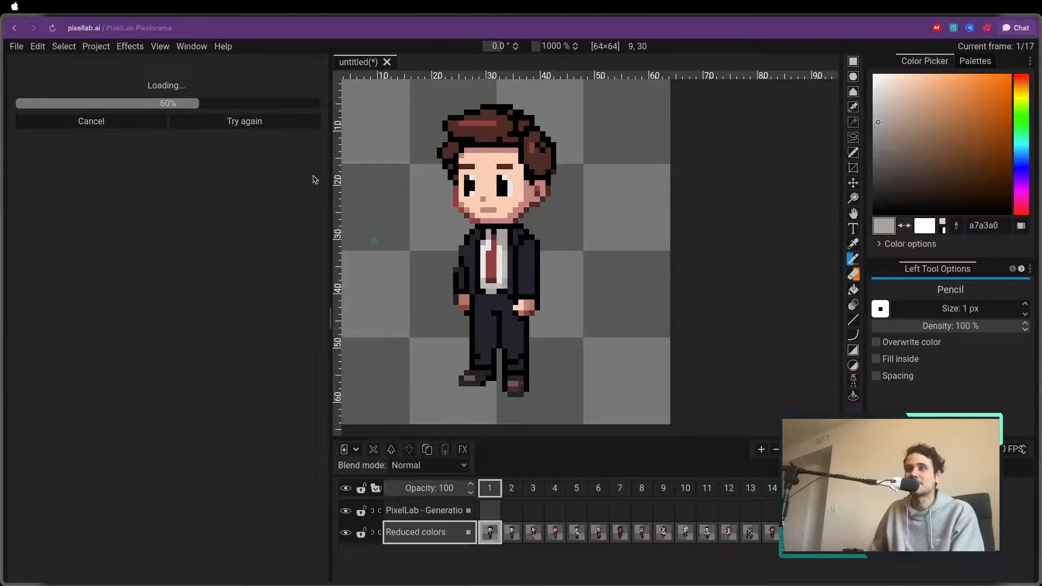
Switch to PixelLab's Map Workshop and look over the existing maps and the 32×32 tilesets
{"action": "mouse_move", "coordinate": [6, 109]}
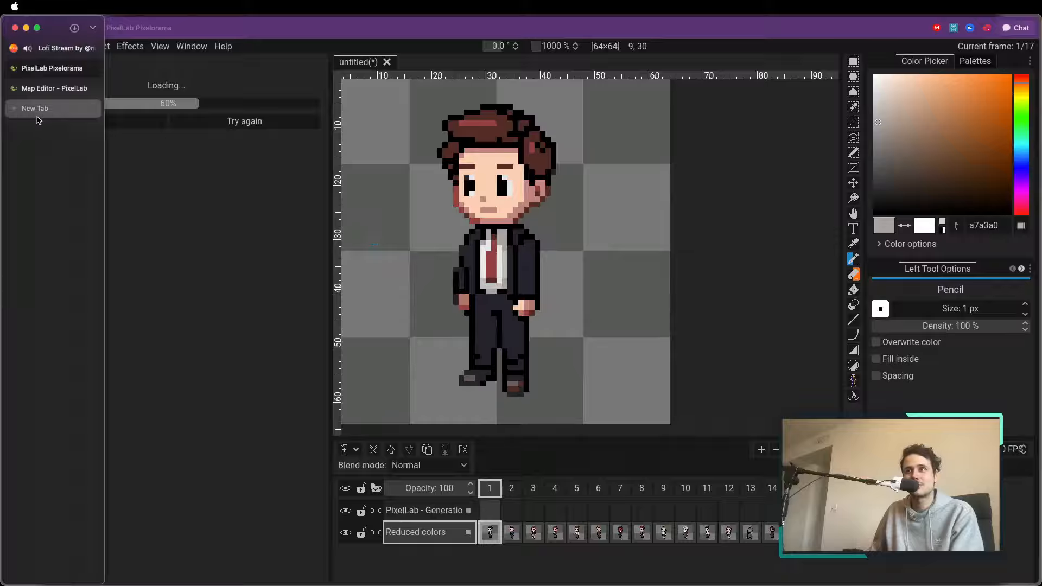
{"action": "left_click", "coordinate": [54, 88]}
{"action": "scroll", "coordinate": [353, 133], "scroll_direction": "down", "scroll_amount": 10}
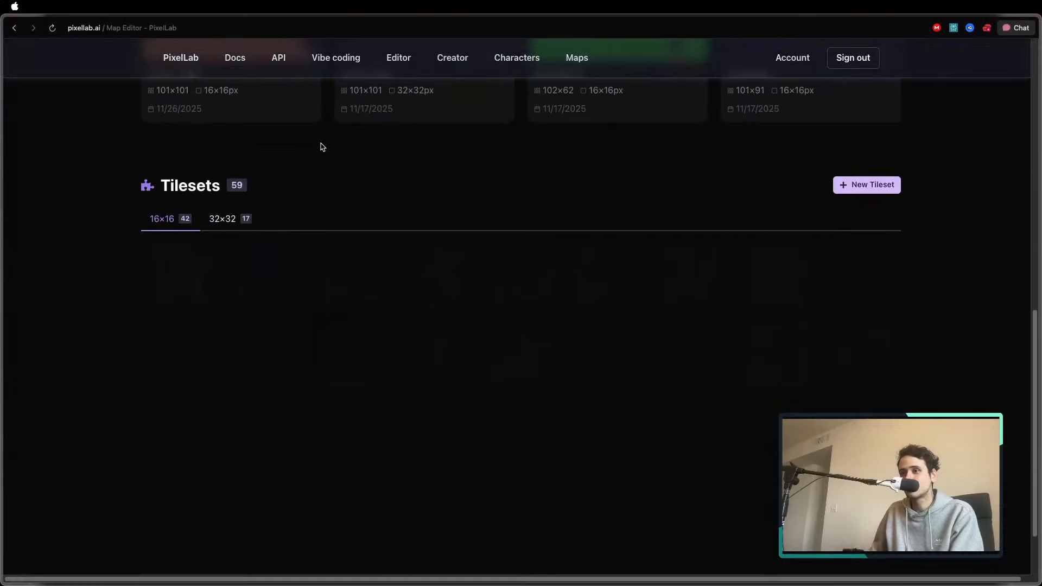
{"action": "scroll", "coordinate": [321, 146], "scroll_direction": "up", "scroll_amount": 10}
{"action": "scroll", "coordinate": [235, 233], "scroll_direction": "down", "scroll_amount": 10}
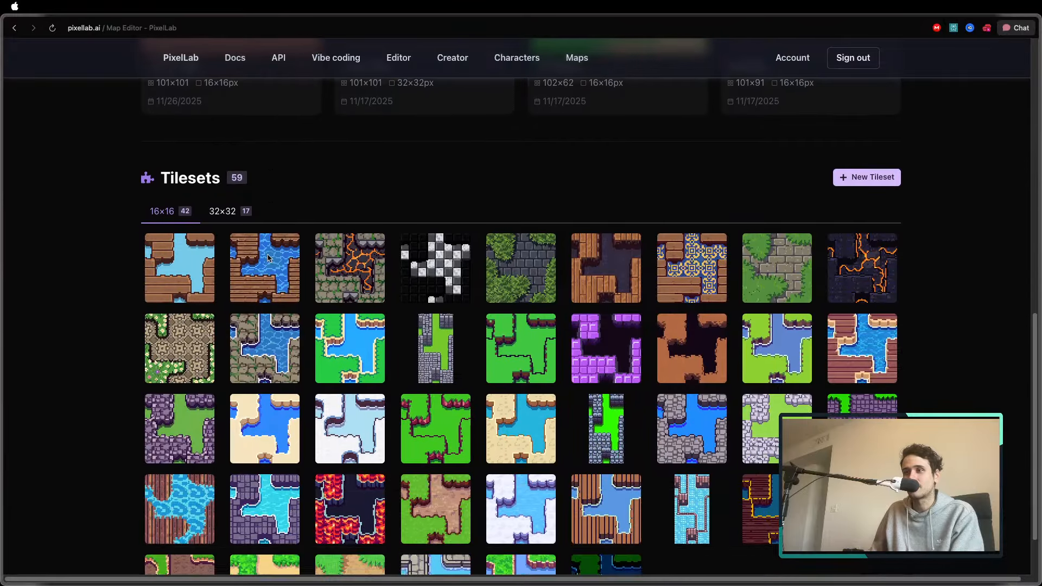
{"action": "left_click", "coordinate": [223, 211]}
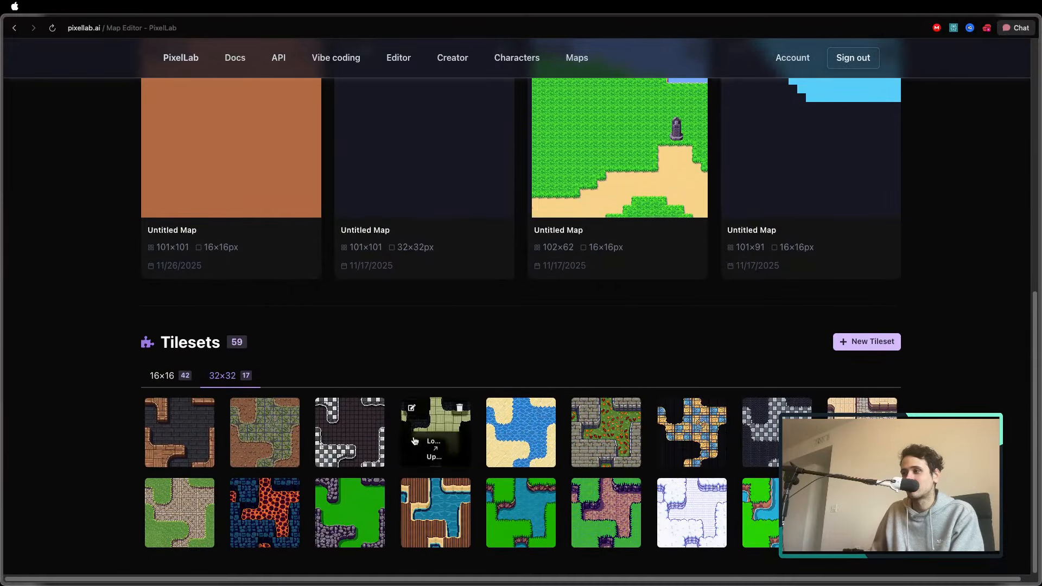
{"action": "mouse_move", "coordinate": [182, 439]}
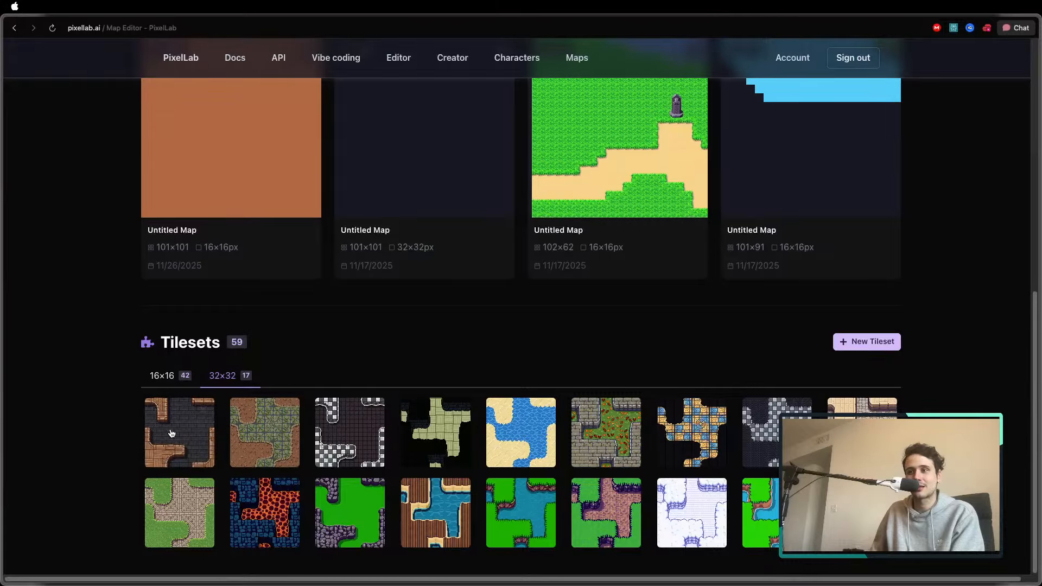
Create a new map from the 32×32 black void and wood plank tileset
{"action": "scroll", "coordinate": [651, 272], "scroll_direction": "up", "scroll_amount": 10}
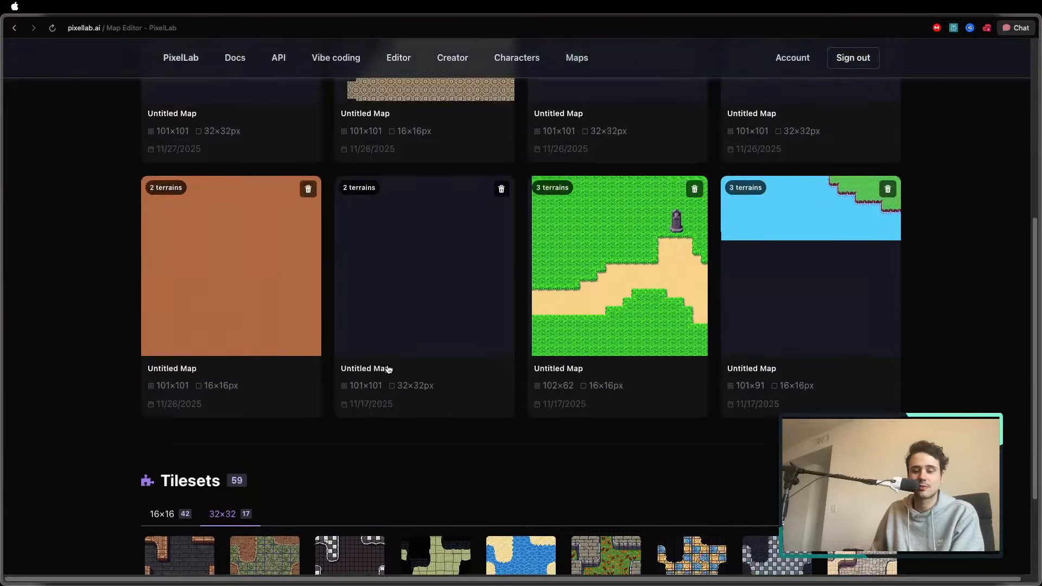
{"action": "left_click", "coordinate": [856, 232]}
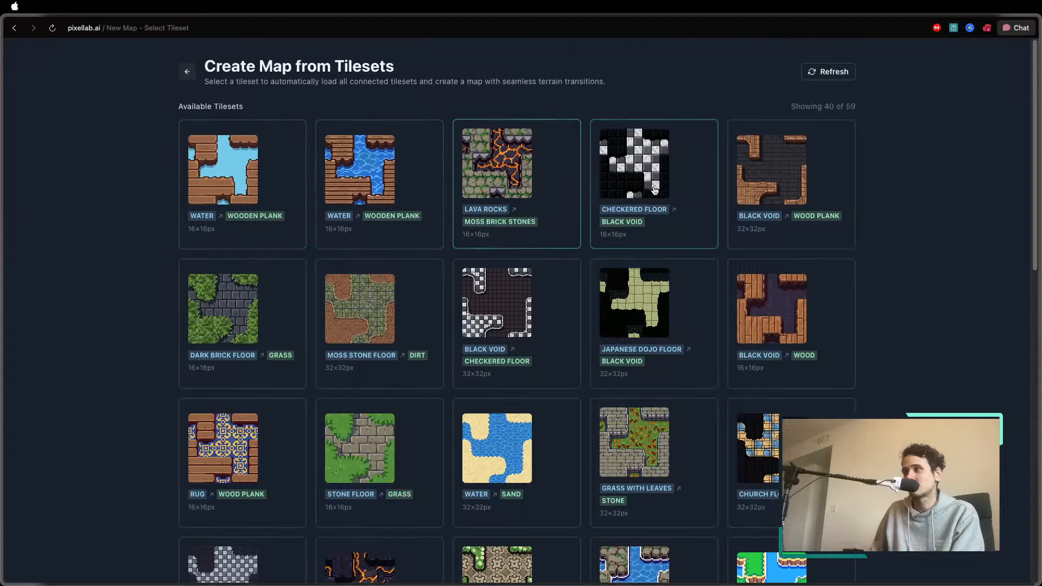
{"action": "left_click", "coordinate": [763, 190]}
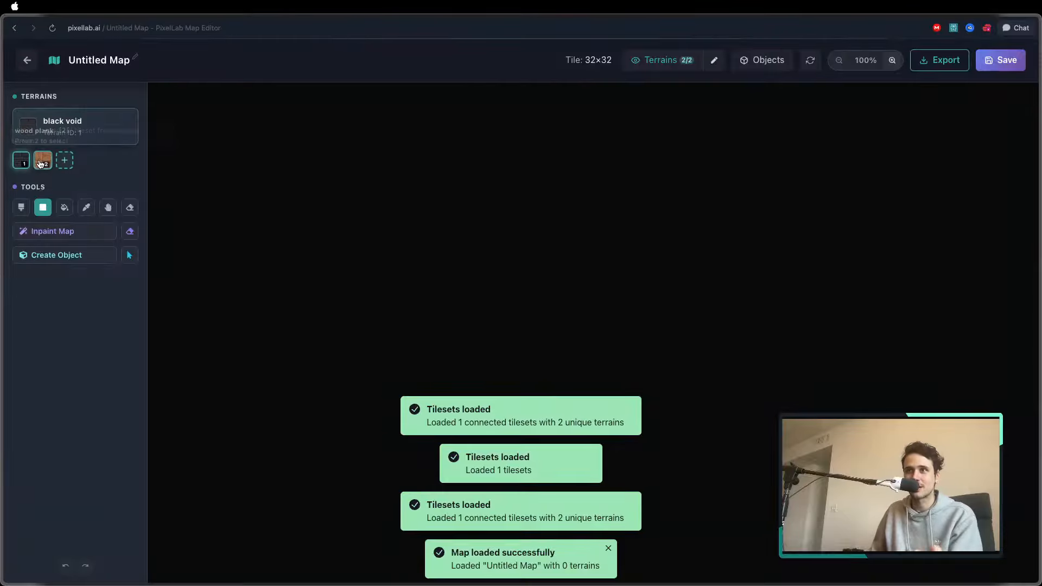
Fill the map with the wood plank terrain, then hide the terrain overlay and view it at 200%
{"action": "left_click", "coordinate": [42, 160]}
{"action": "left_click", "coordinate": [64, 207]}
{"action": "left_click", "coordinate": [241, 214]}
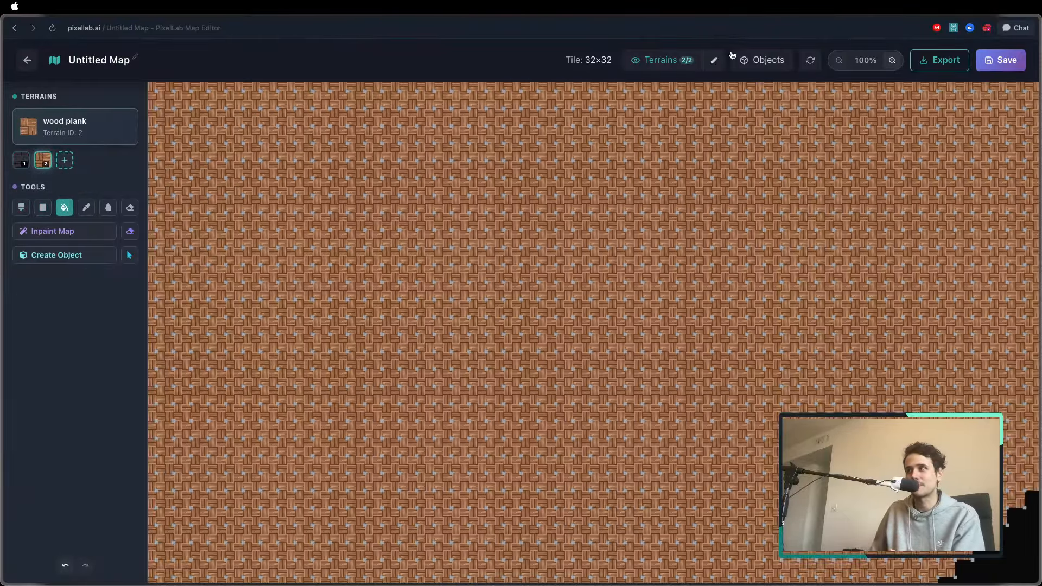
{"action": "left_click", "coordinate": [697, 61]}
{"action": "left_click", "coordinate": [892, 60]}
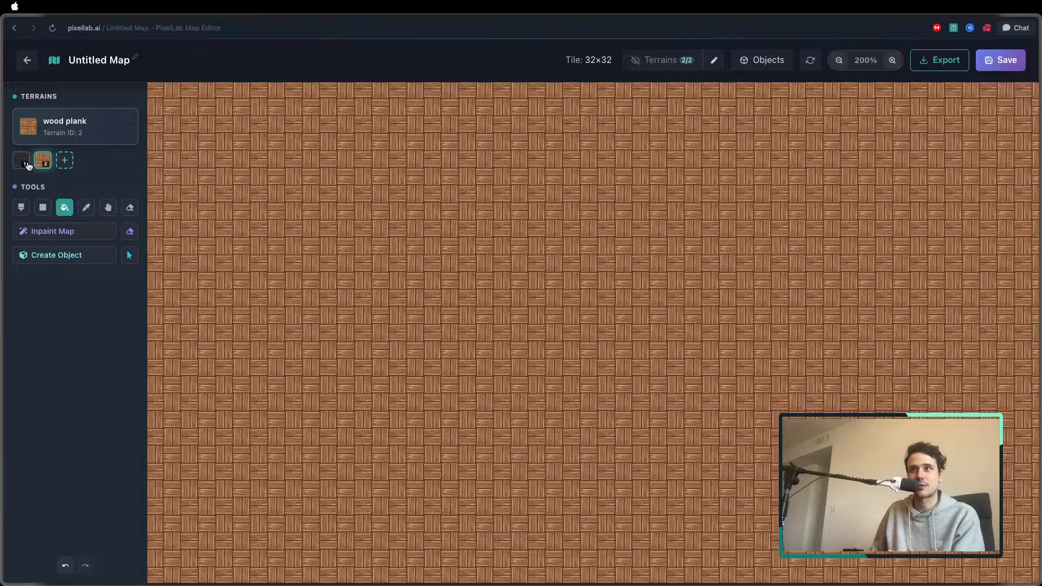
Paint a thick rectangular ring of black void with brush size 3, leaving a wood plank platform in the middle
{"action": "left_click", "coordinate": [25, 162]}
{"action": "left_click", "coordinate": [25, 208]}
{"action": "key", "text": "bracketright"}
{"action": "key", "text": "bracketright"}
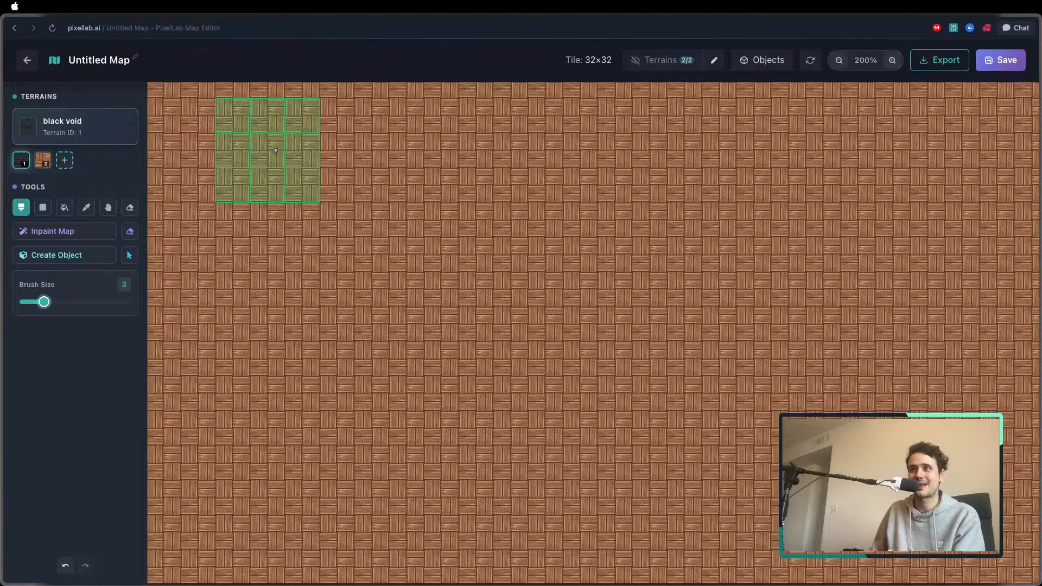
{"action": "left_click_drag", "start_coordinate": [276, 150], "coordinate": [651, 152]}
{"action": "mouse_move", "coordinate": [753, 184]}
{"action": "left_mouse_down"}
{"action": "mouse_move", "coordinate": [759, 408]}
{"action": "mouse_move", "coordinate": [719, 497]}
{"action": "mouse_move", "coordinate": [258, 468]}
{"action": "mouse_move", "coordinate": [224, 376]}
{"action": "mouse_move", "coordinate": [218, 147]}
{"action": "mouse_move", "coordinate": [290, 527]}
{"action": "mouse_move", "coordinate": [243, 528]}
{"action": "mouse_move", "coordinate": [229, 510]}
{"action": "mouse_move", "coordinate": [528, 511]}
{"action": "mouse_move", "coordinate": [656, 486]}
{"action": "mouse_move", "coordinate": [659, 465]}
{"action": "mouse_move", "coordinate": [696, 461]}
{"action": "mouse_move", "coordinate": [780, 241]}
{"action": "mouse_move", "coordinate": [733, 147]}
{"action": "mouse_move", "coordinate": [777, 162]}
{"action": "mouse_move", "coordinate": [788, 493]}
{"action": "left_mouse_up"}
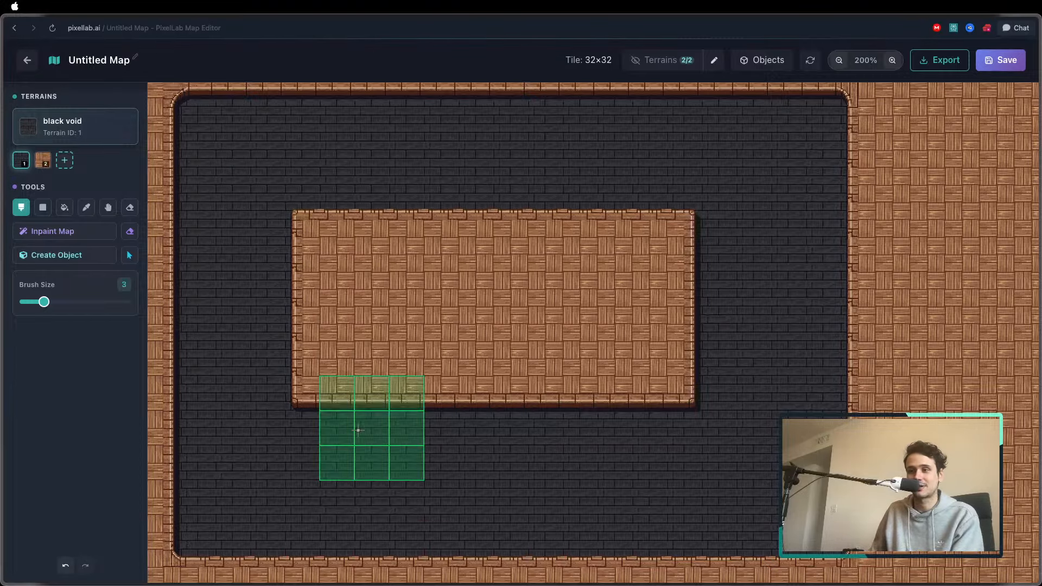
{"action": "mouse_move", "coordinate": [232, 151]}
{"action": "left_mouse_down"}
{"action": "mouse_move", "coordinate": [238, 121]}
{"action": "mouse_move", "coordinate": [779, 120]}
{"action": "left_mouse_up"}
Trim the edges of the central wood plank platform with black void using brush size 1, leaving a narrow stub below it
{"action": "mouse_move", "coordinate": [683, 205]}
{"action": "left_mouse_down"}
{"action": "mouse_move", "coordinate": [711, 312]}
{"action": "mouse_move", "coordinate": [714, 196]}
{"action": "left_mouse_up"}
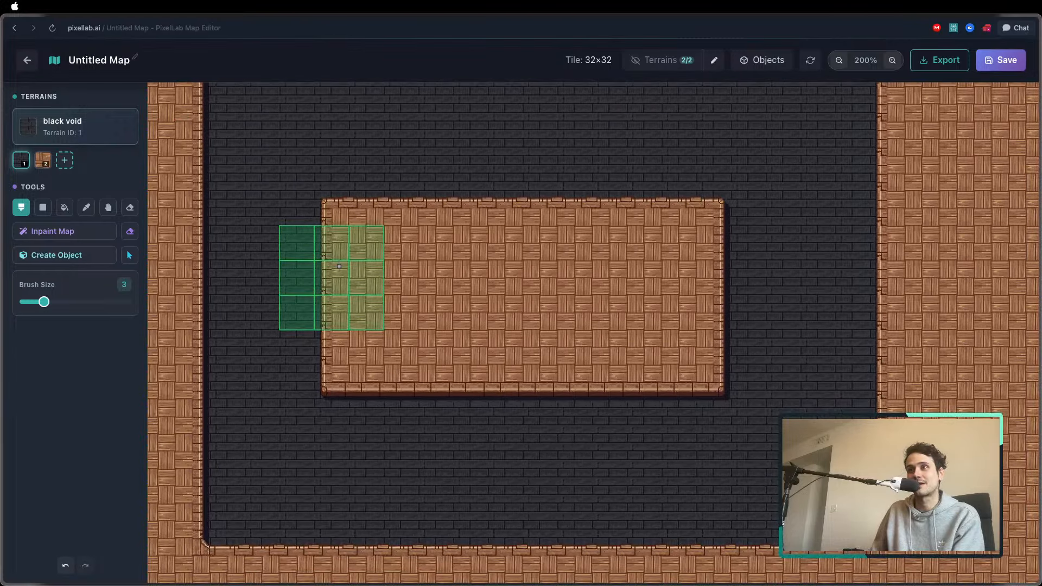
{"action": "mouse_move", "coordinate": [371, 286]}
{"action": "left_mouse_down"}
{"action": "mouse_move", "coordinate": [442, 275]}
{"action": "mouse_move", "coordinate": [464, 302]}
{"action": "left_mouse_up"}
{"action": "mouse_move", "coordinate": [331, 163]}
{"action": "left_mouse_down"}
{"action": "mouse_move", "coordinate": [352, 239]}
{"action": "mouse_move", "coordinate": [359, 187]}
{"action": "mouse_move", "coordinate": [353, 157]}
{"action": "mouse_move", "coordinate": [352, 388]}
{"action": "mouse_move", "coordinate": [384, 353]}
{"action": "mouse_move", "coordinate": [347, 254]}
{"action": "left_mouse_up"}
{"action": "left_click_drag", "start_coordinate": [328, 340], "coordinate": [333, 412]}
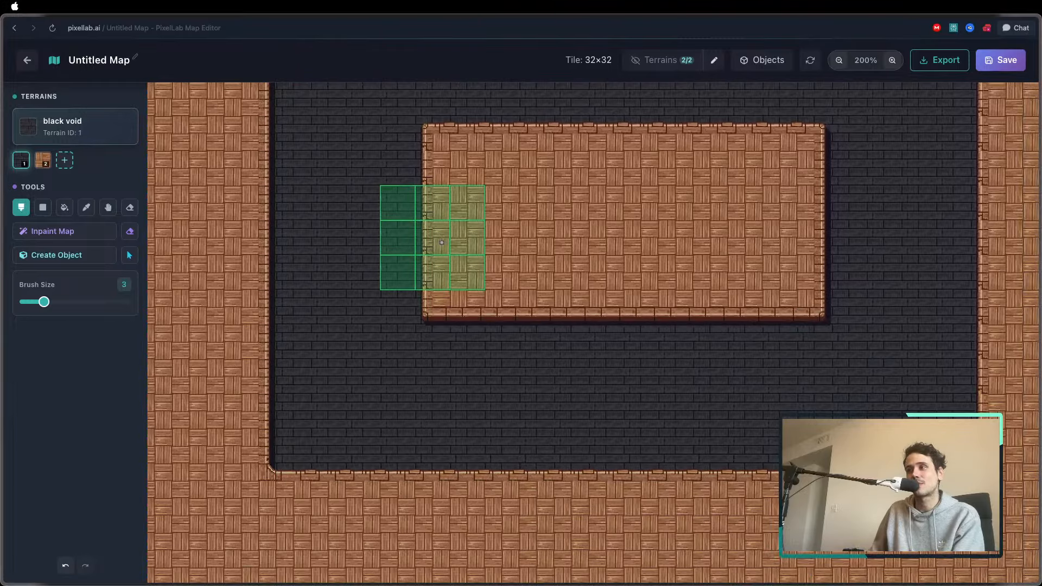
{"action": "left_click_drag", "start_coordinate": [436, 242], "coordinate": [330, 364]}
{"action": "key", "text": "["}
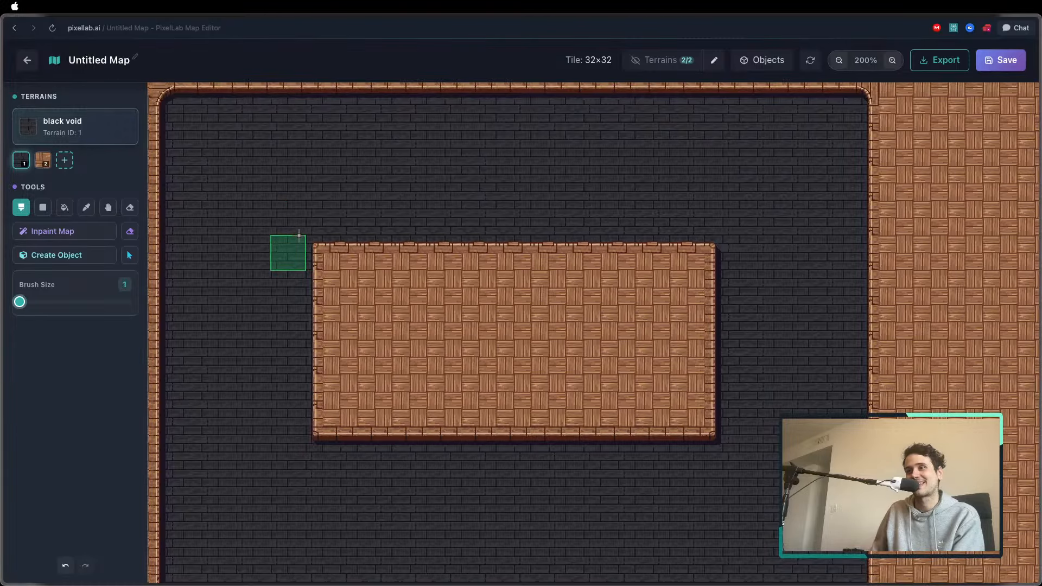
{"action": "key", "text": "]"}
{"action": "key", "text": "["}
{"action": "mouse_move", "coordinate": [301, 233]}
{"action": "left_mouse_down"}
{"action": "mouse_move", "coordinate": [331, 240]}
{"action": "mouse_move", "coordinate": [681, 244]}
{"action": "mouse_move", "coordinate": [697, 261]}
{"action": "mouse_move", "coordinate": [704, 417]}
{"action": "mouse_move", "coordinate": [298, 419]}
{"action": "mouse_move", "coordinate": [320, 184]}
{"action": "mouse_move", "coordinate": [332, 298]}
{"action": "mouse_move", "coordinate": [217, 181]}
{"action": "left_mouse_up"}
Return to PixelLab Pixelorama, hide the Reduced colors layer and select the PixelLab generation layer to view the first hospital character
{"action": "mouse_move", "coordinate": [4, 70]}
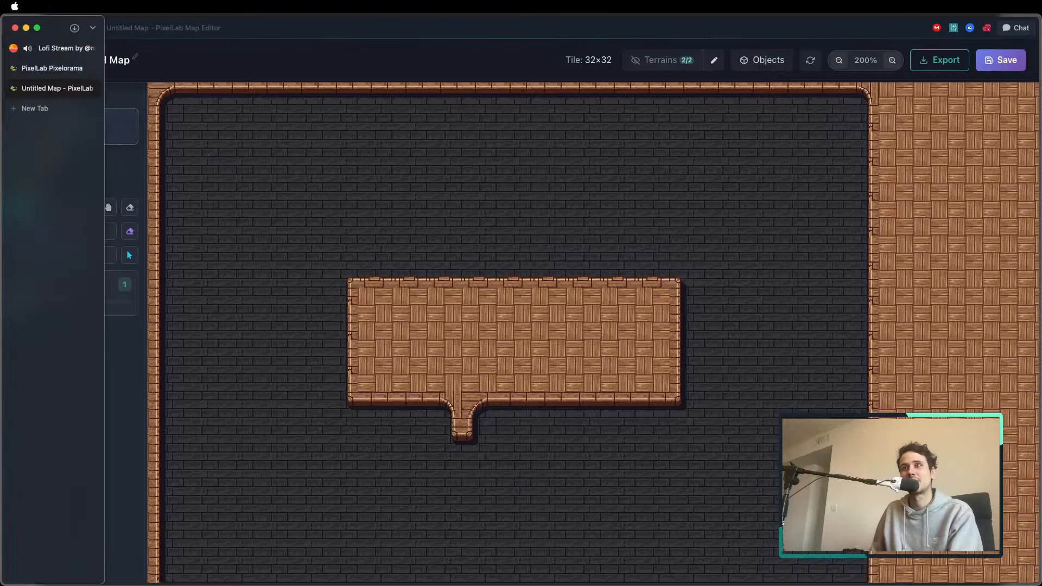
{"action": "left_click", "coordinate": [54, 69]}
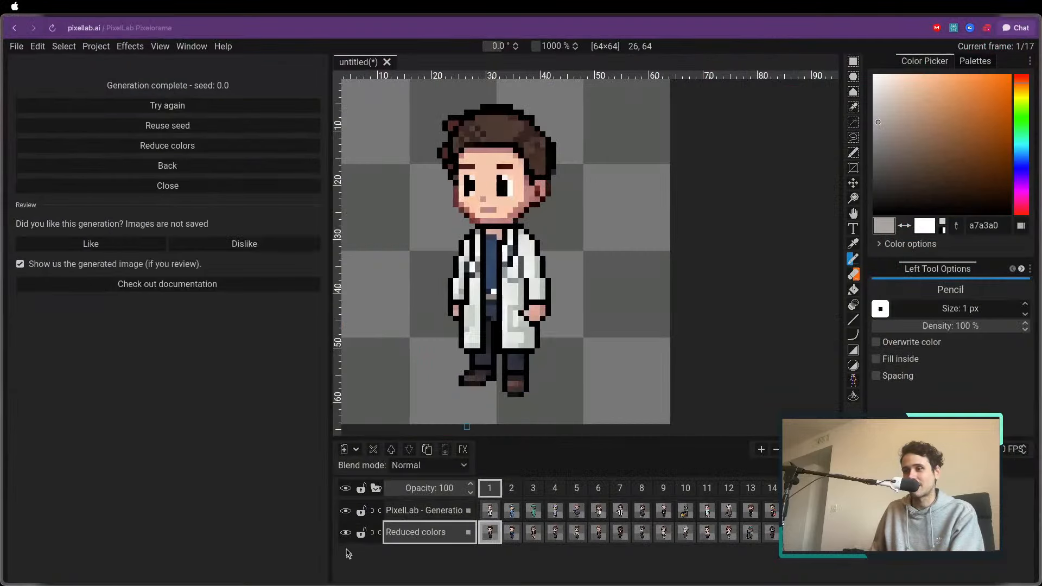
{"action": "left_click", "coordinate": [345, 533]}
{"action": "left_click", "coordinate": [428, 510]}
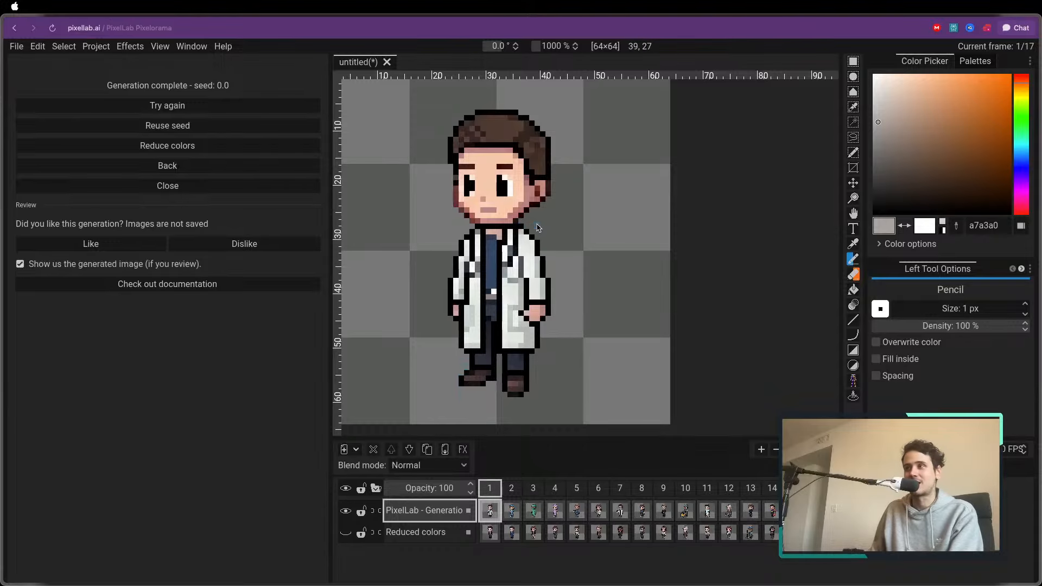
{"action": "scroll", "coordinate": [537, 227], "scroll_direction": "down", "scroll_amount": 3}
{"action": "scroll", "coordinate": [444, 226], "scroll_direction": "up", "scroll_amount": 3}
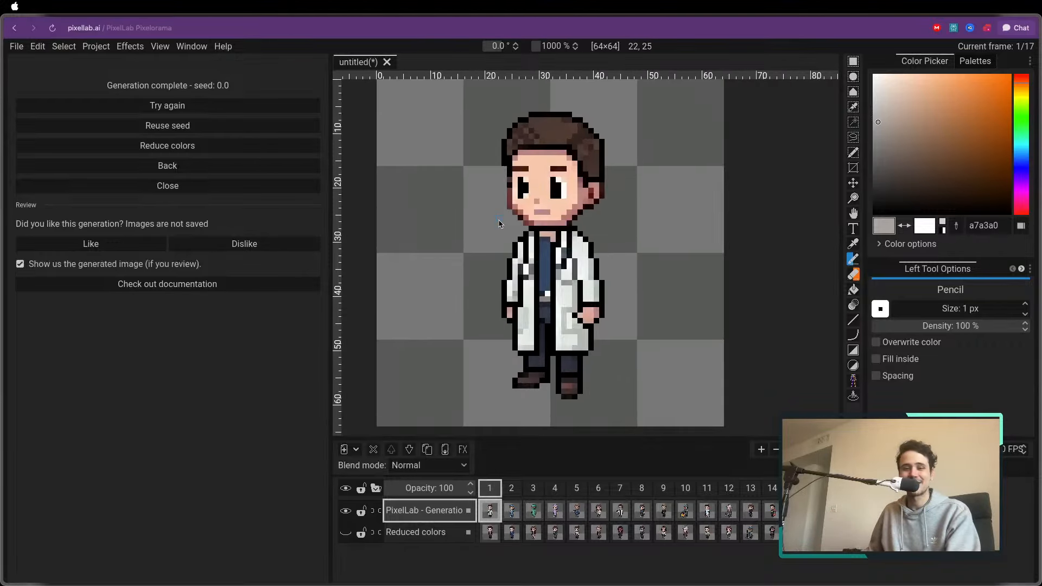
{"action": "scroll", "coordinate": [499, 224], "scroll_direction": "down", "scroll_amount": 2}
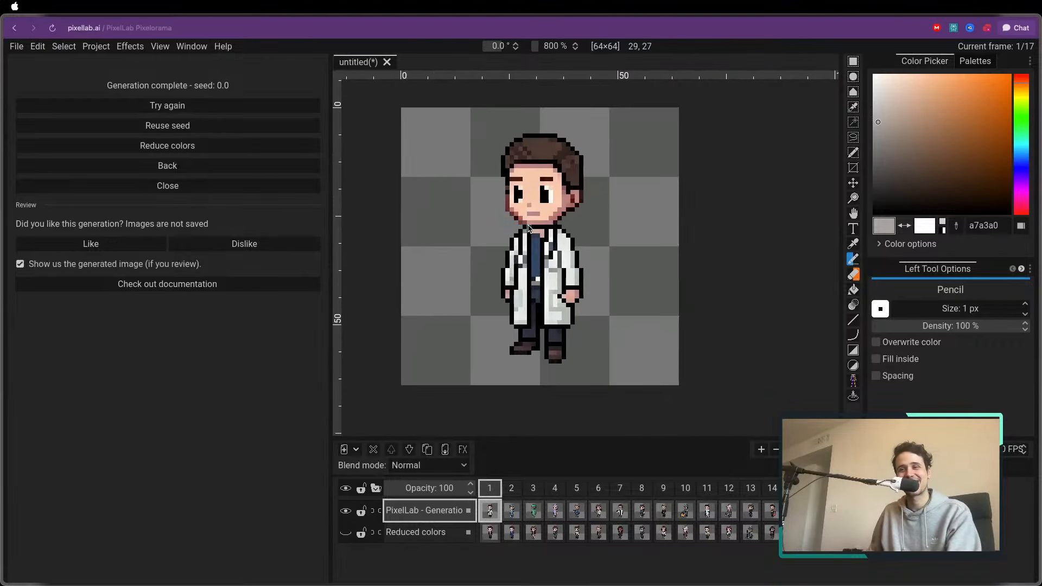
{"action": "scroll", "coordinate": [498, 187], "scroll_direction": "up", "scroll_amount": 1}
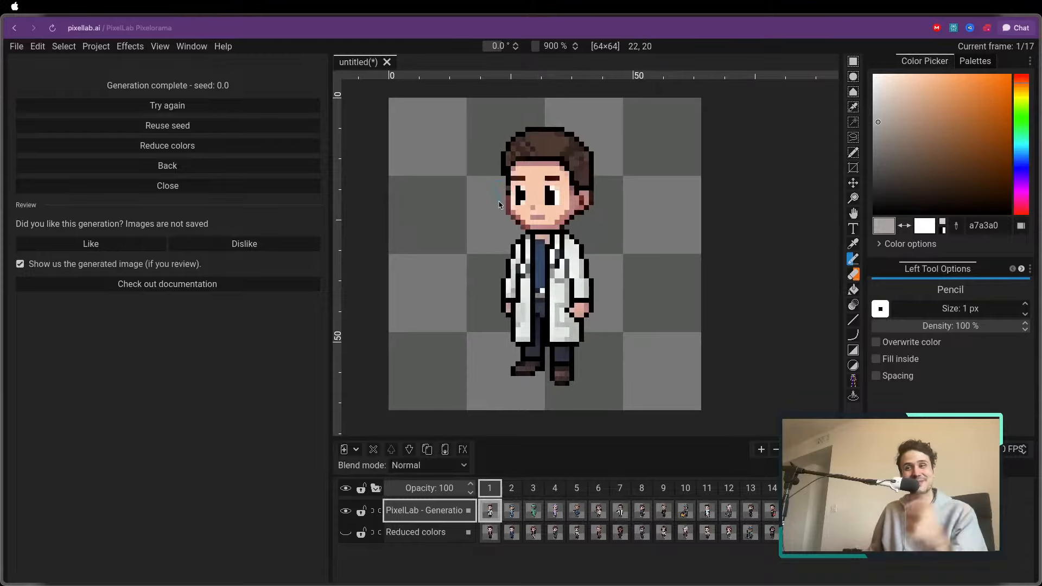
Look at the generated hospital characters in frames 2 to 5 and return to frame 1
{"action": "left_click", "coordinate": [512, 494]}
{"action": "left_click", "coordinate": [533, 493]}
{"action": "left_click", "coordinate": [551, 492]}
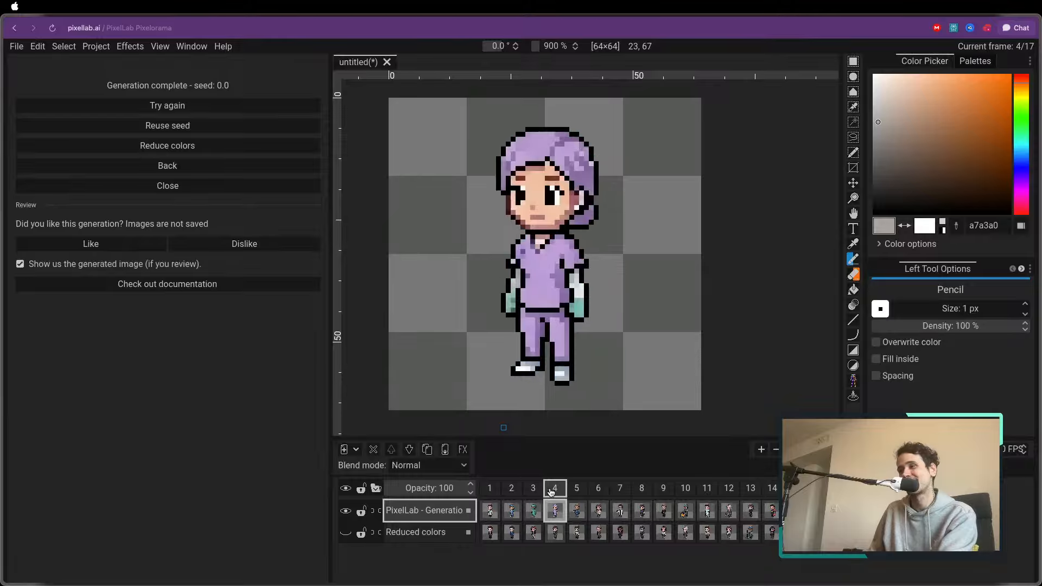
{"action": "left_click", "coordinate": [576, 490]}
{"action": "scroll", "coordinate": [487, 273], "scroll_direction": "down", "scroll_amount": 4}
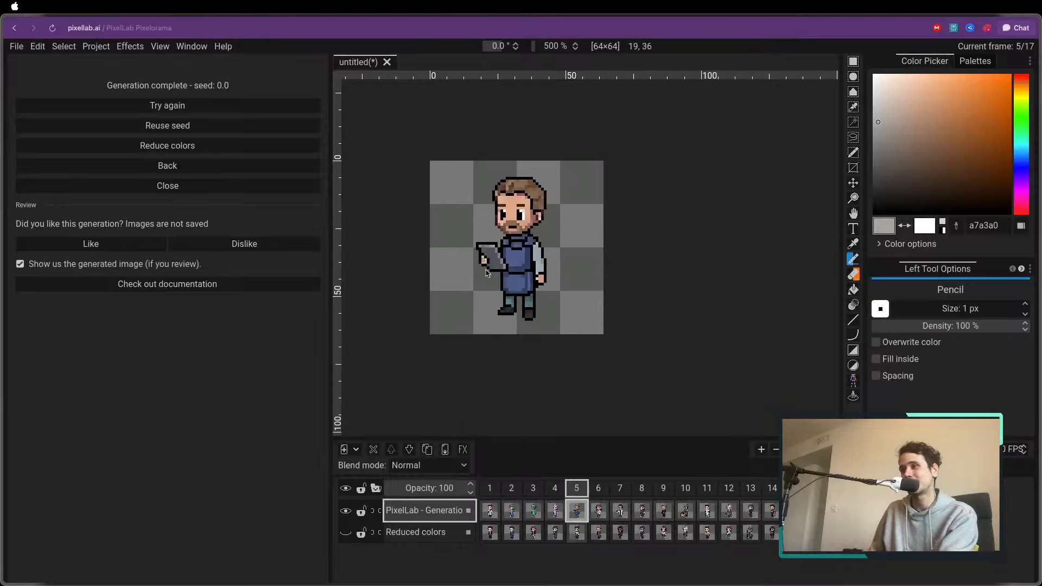
{"action": "left_click", "coordinate": [498, 498]}
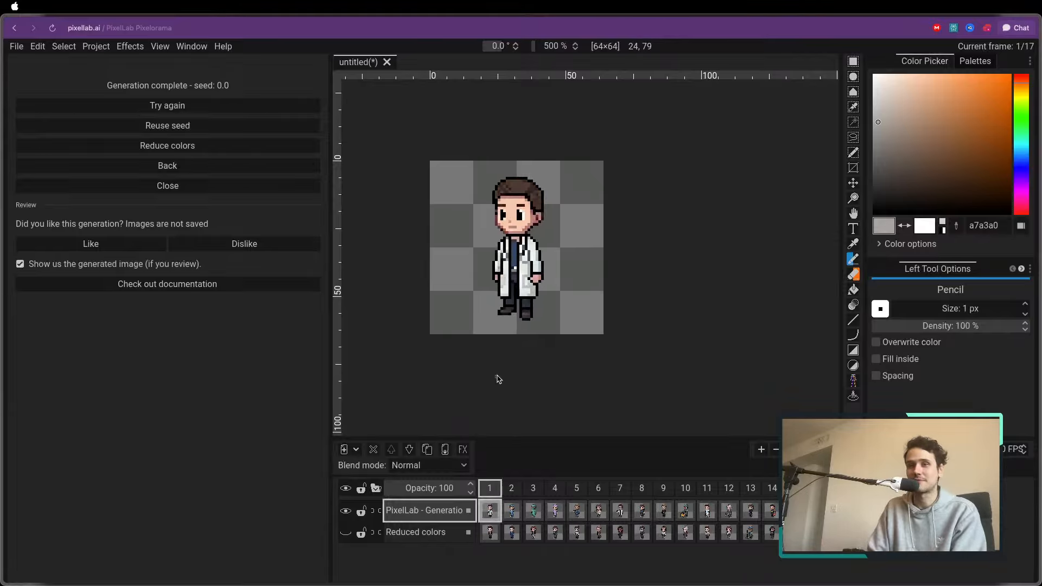
Step through the hospital characters up to frame 15 and go back to frame 1
{"action": "key", "text": "ctrl+Right"}
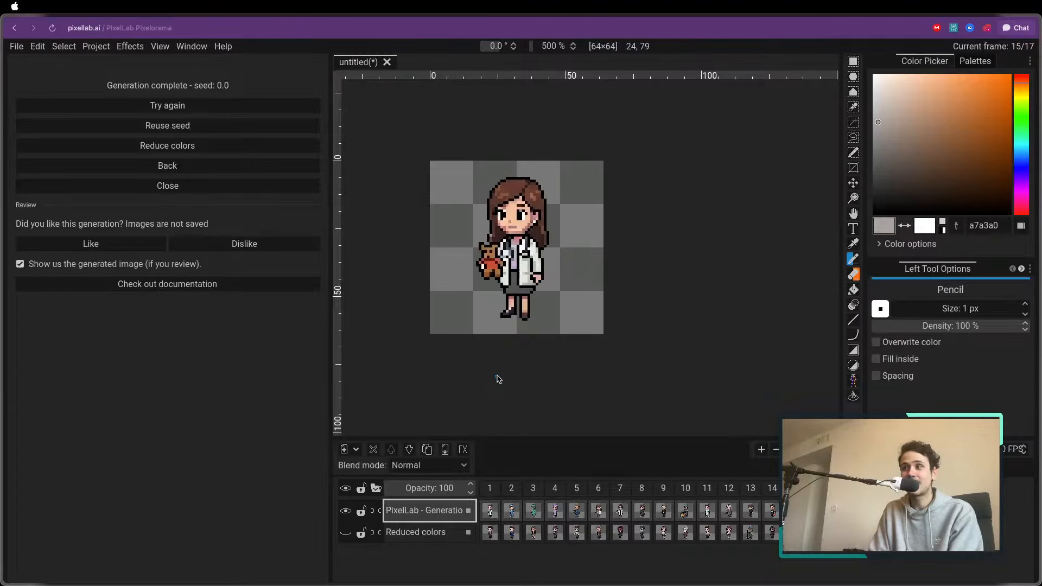
{"action": "scroll", "coordinate": [498, 379], "scroll_direction": "right", "scroll_amount": 2}
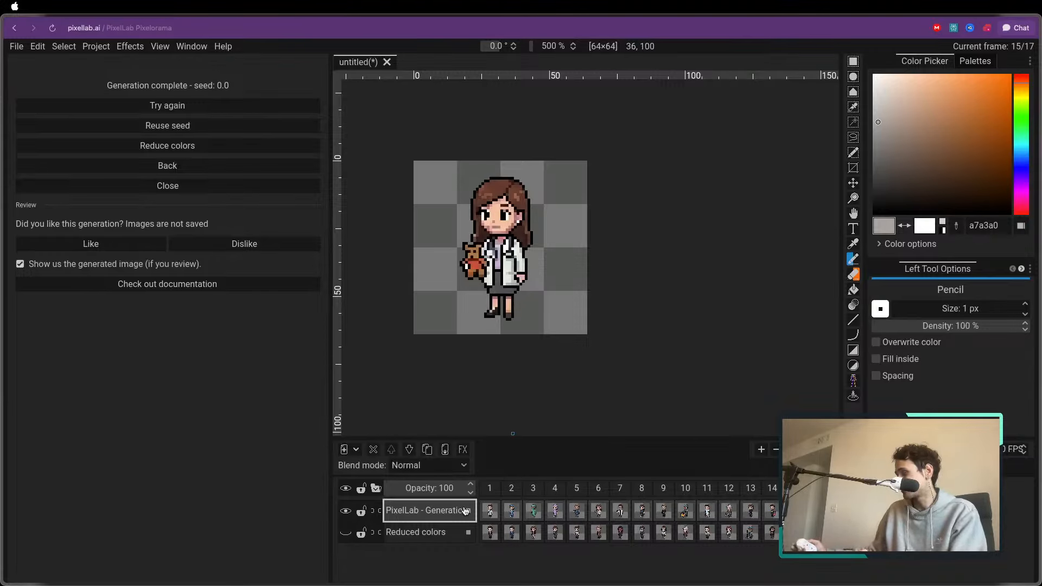
{"action": "left_click", "coordinate": [492, 488]}
{"action": "scroll", "coordinate": [575, 239], "scroll_direction": "down", "scroll_amount": 2}
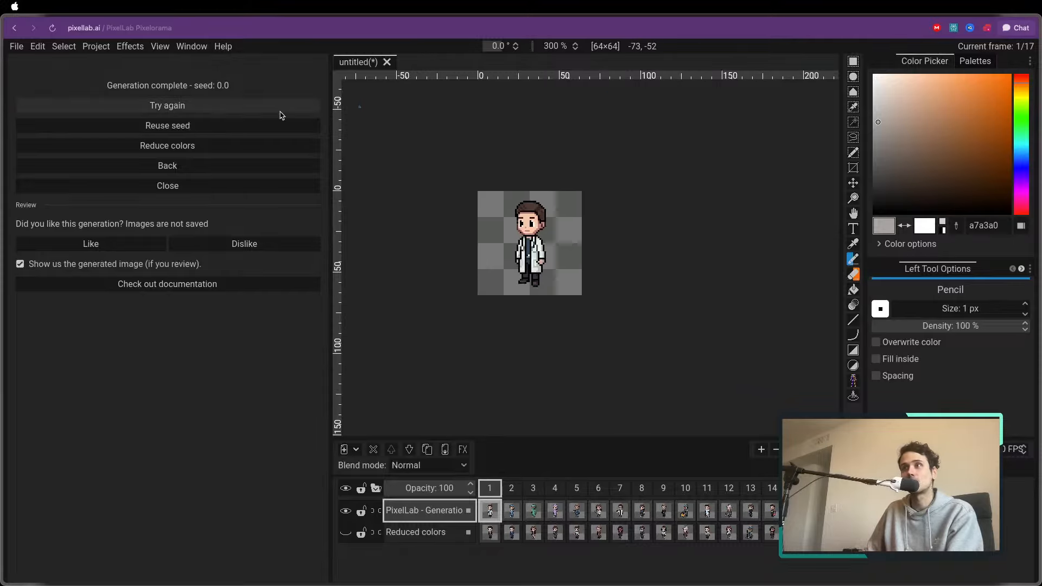
Close the generation results, then hide the PixelLab generation layer and show it again
{"action": "left_click", "coordinate": [172, 186]}
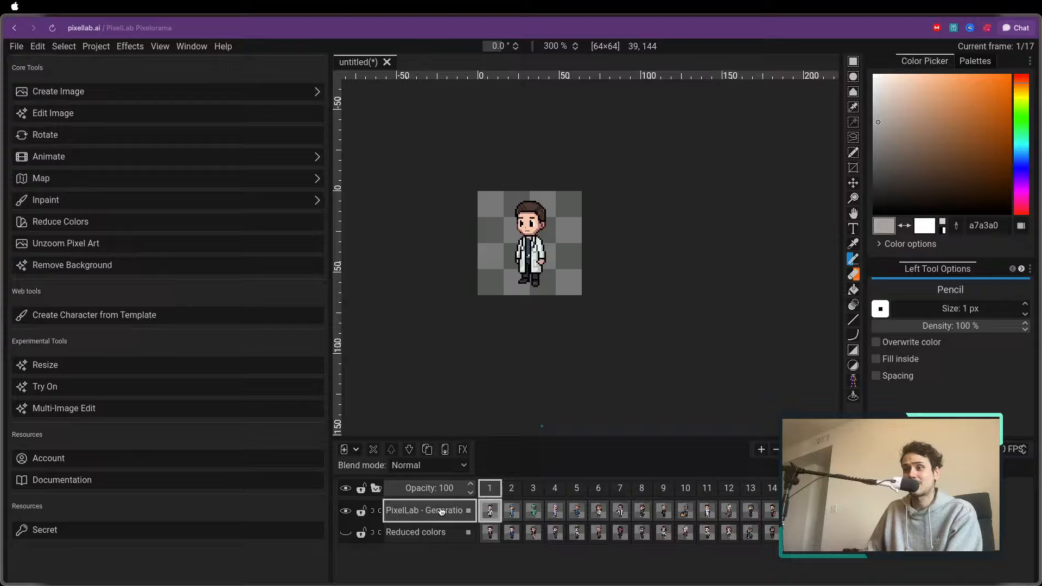
{"action": "left_click", "coordinate": [345, 510]}
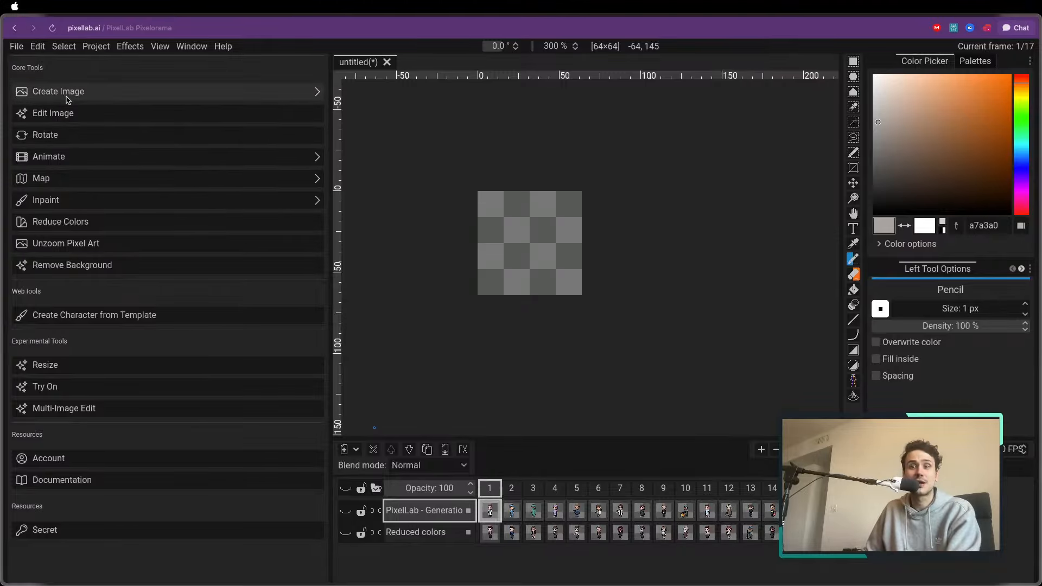
{"action": "left_click", "coordinate": [345, 510]}
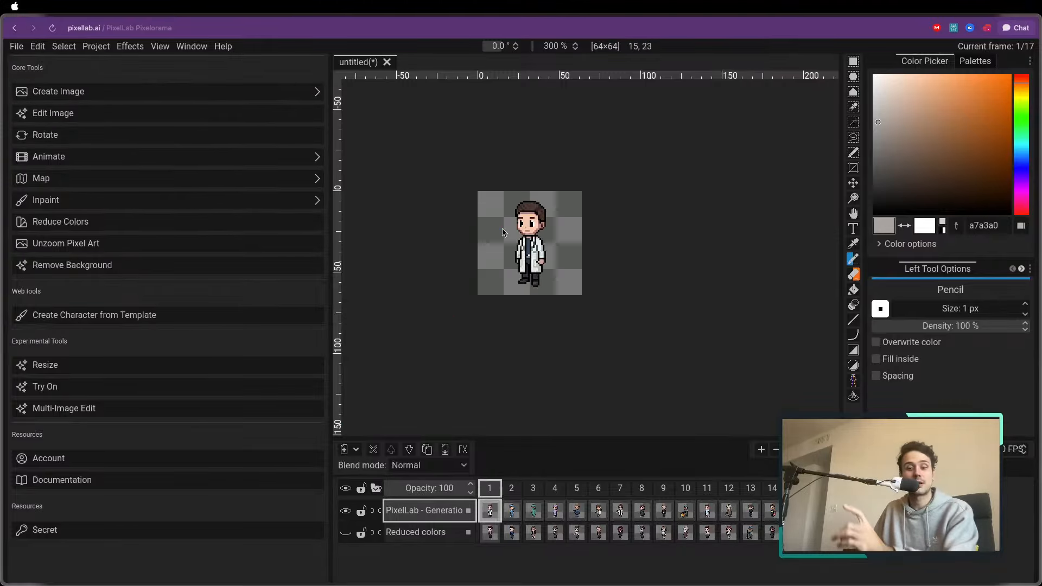
{"action": "scroll", "coordinate": [488, 238], "scroll_direction": "up", "scroll_amount": 4}
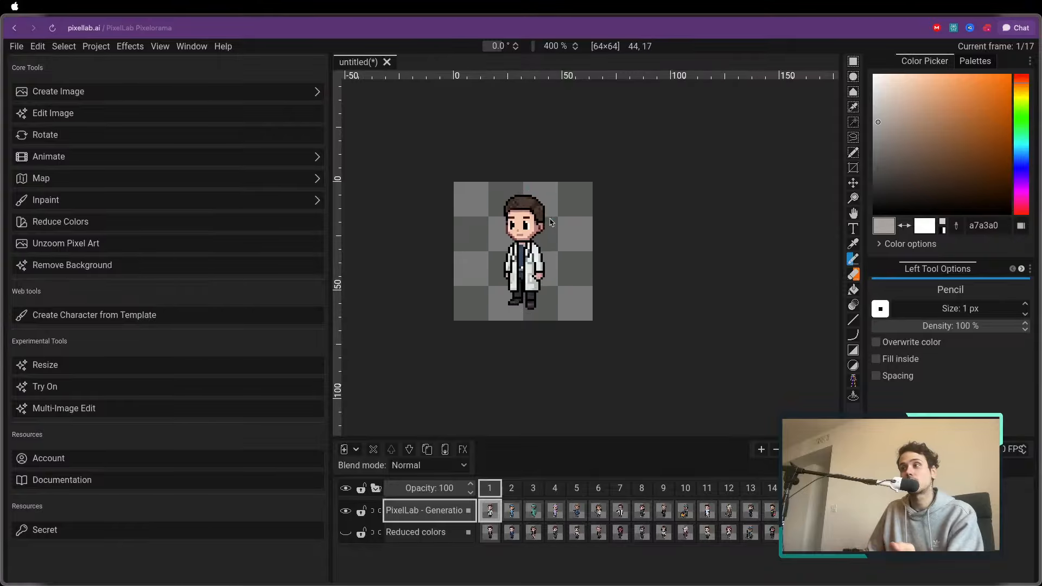
Inspect the doctor character up close and open the tool for generating images with the same style
{"action": "scroll", "coordinate": [468, 238], "scroll_direction": "up", "scroll_amount": 1}
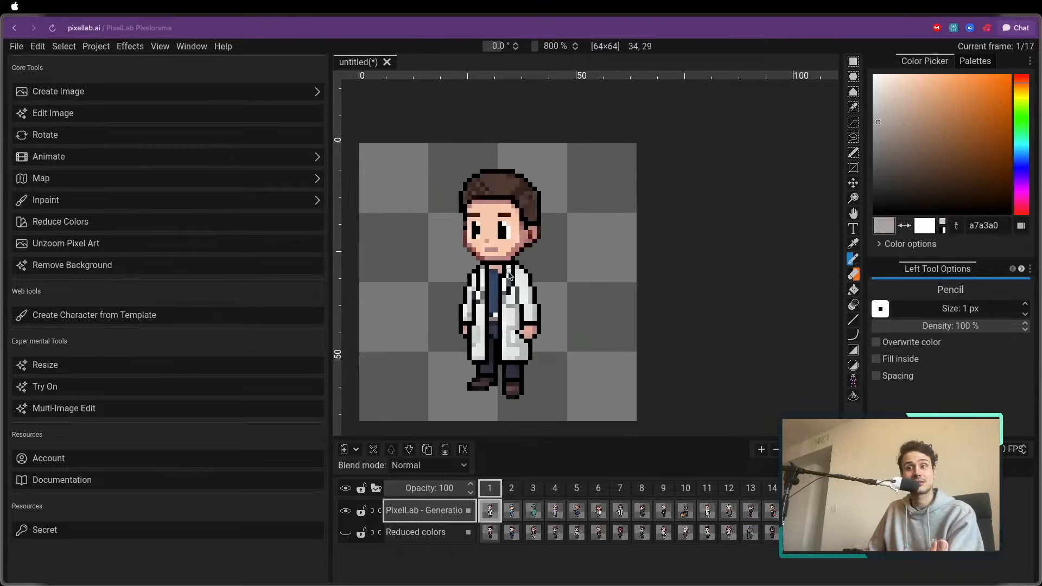
{"action": "scroll", "coordinate": [508, 276], "scroll_direction": "down", "scroll_amount": 3}
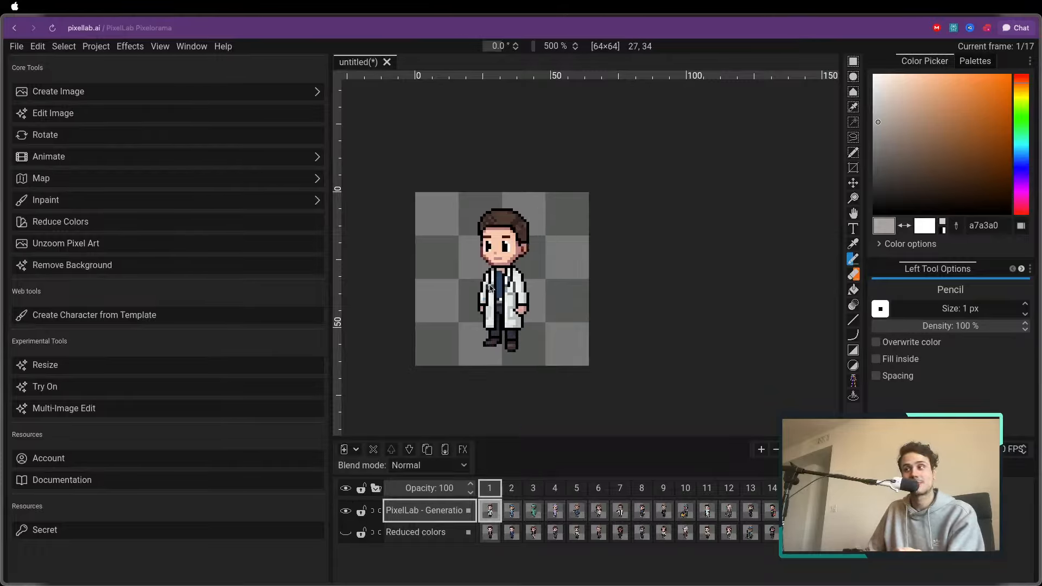
{"action": "left_click", "coordinate": [85, 95]}
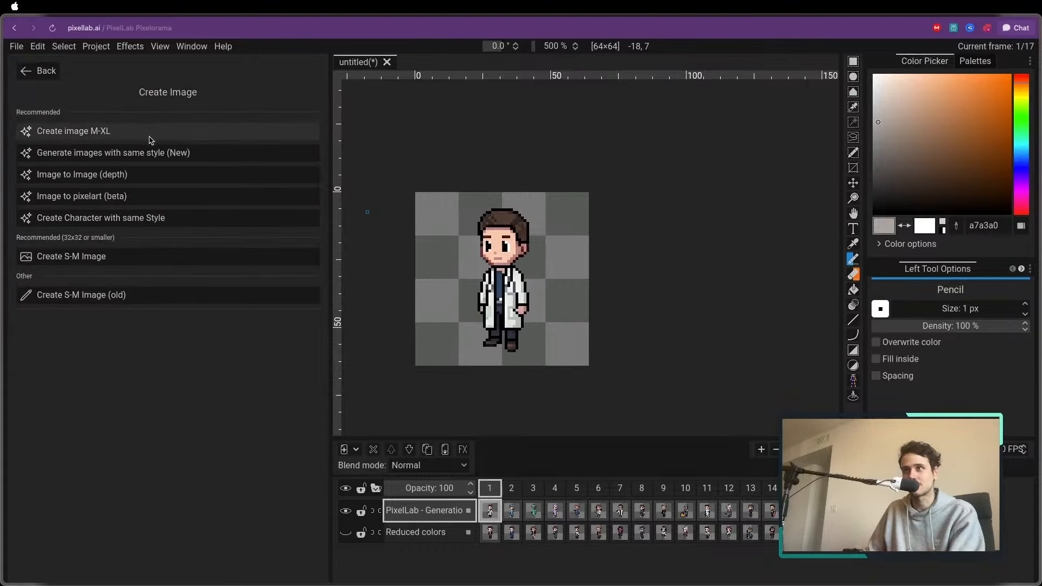
{"action": "left_click", "coordinate": [104, 153]}
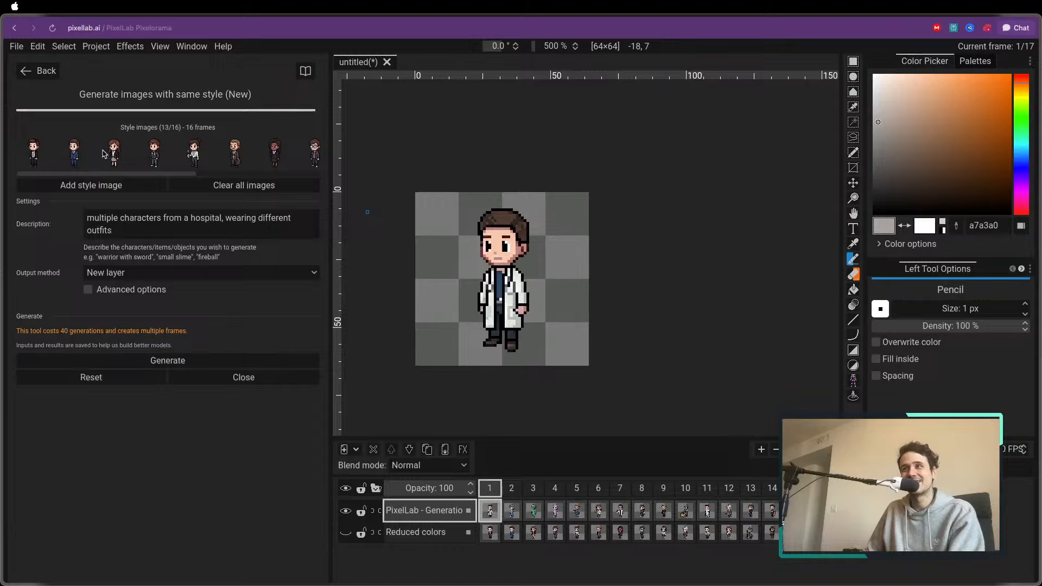
Generate images described as "hospital items and assets, topdown, multiple instruments" and hide the earlier character generation layer
{"action": "left_click", "coordinate": [155, 229]}
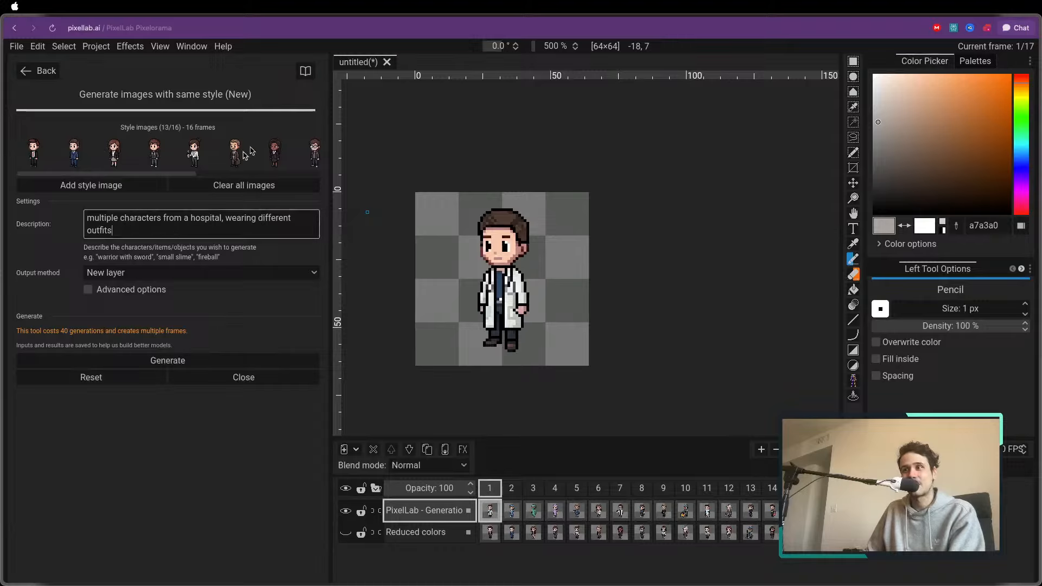
{"action": "triple_click", "coordinate": [149, 230]}
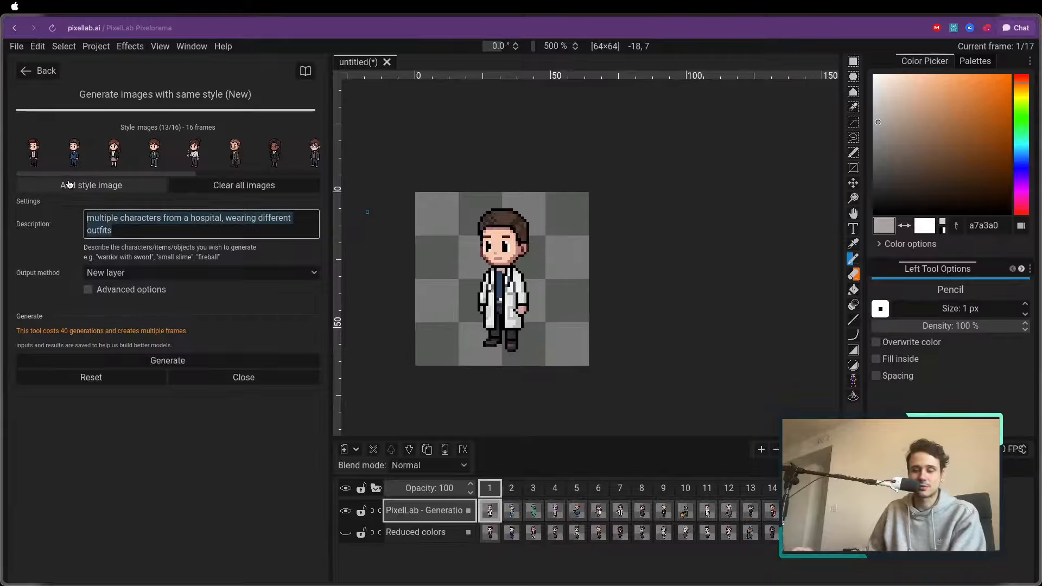
{"action": "key", "text": "BackSpace"}
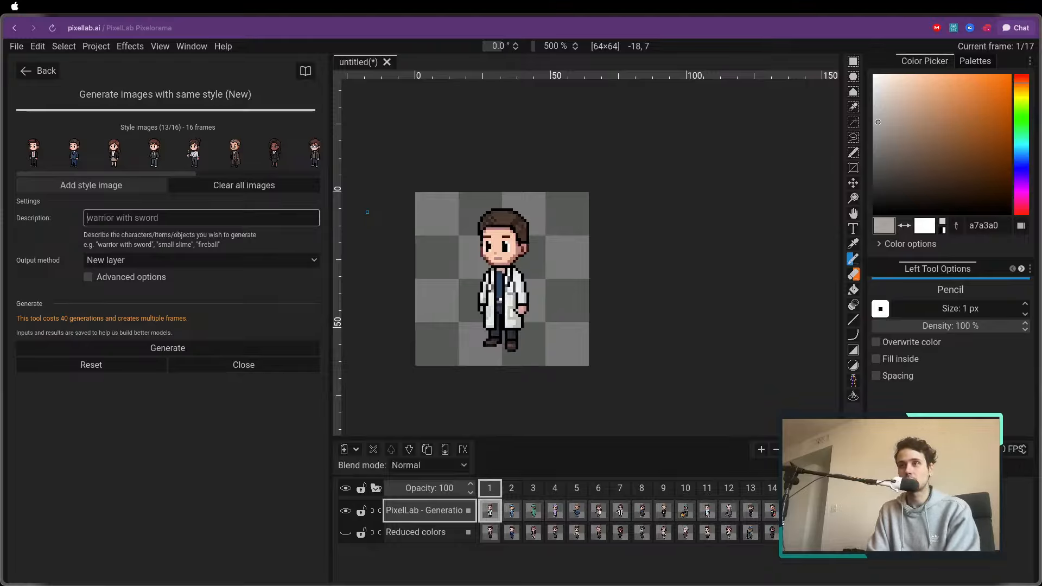
{"action": "type", "text": "hospital items and a"}
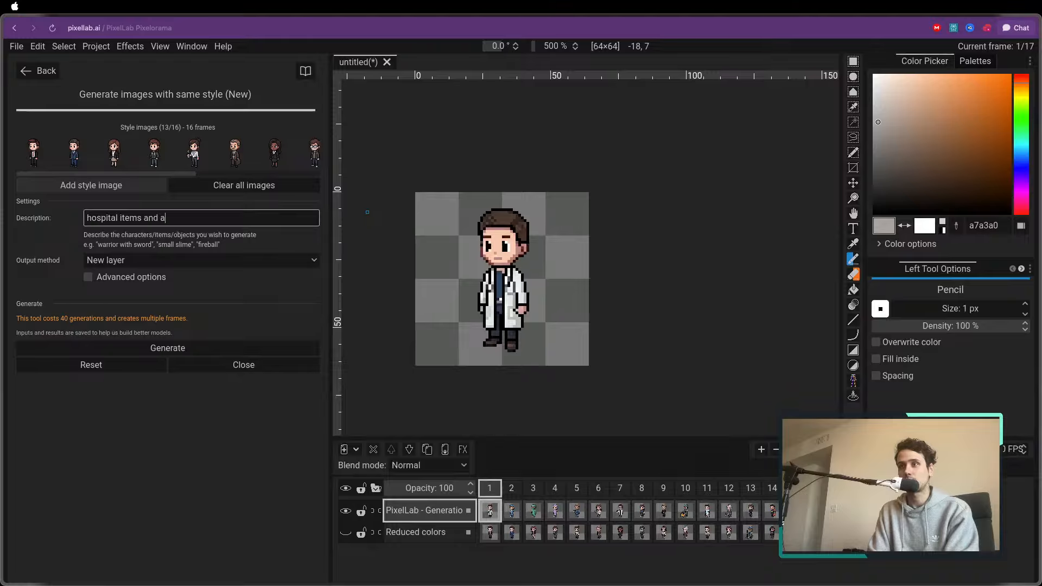
{"action": "type", "text": "down"}
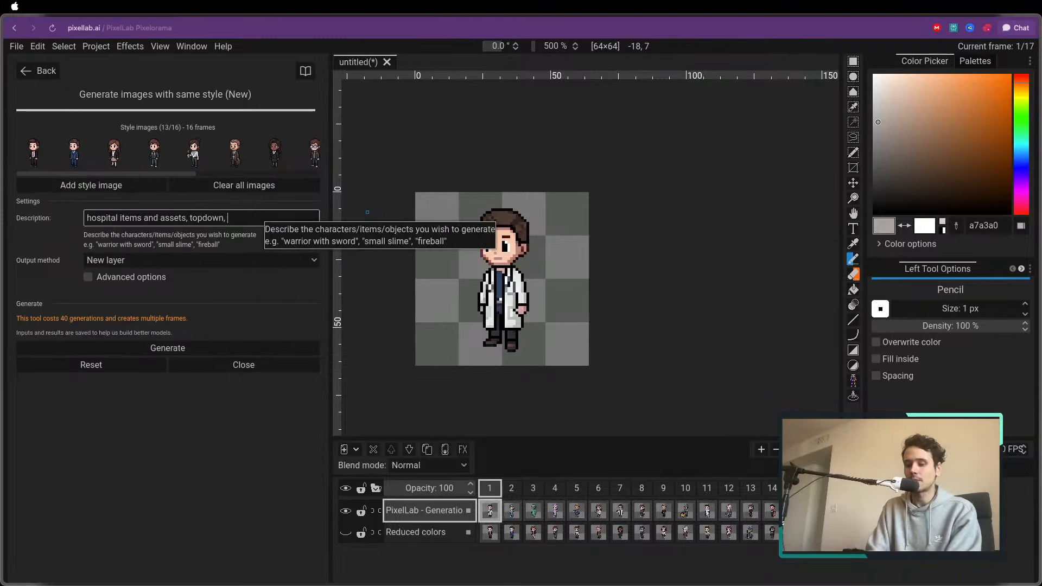
{"action": "type", "text": ", multiple instru"}
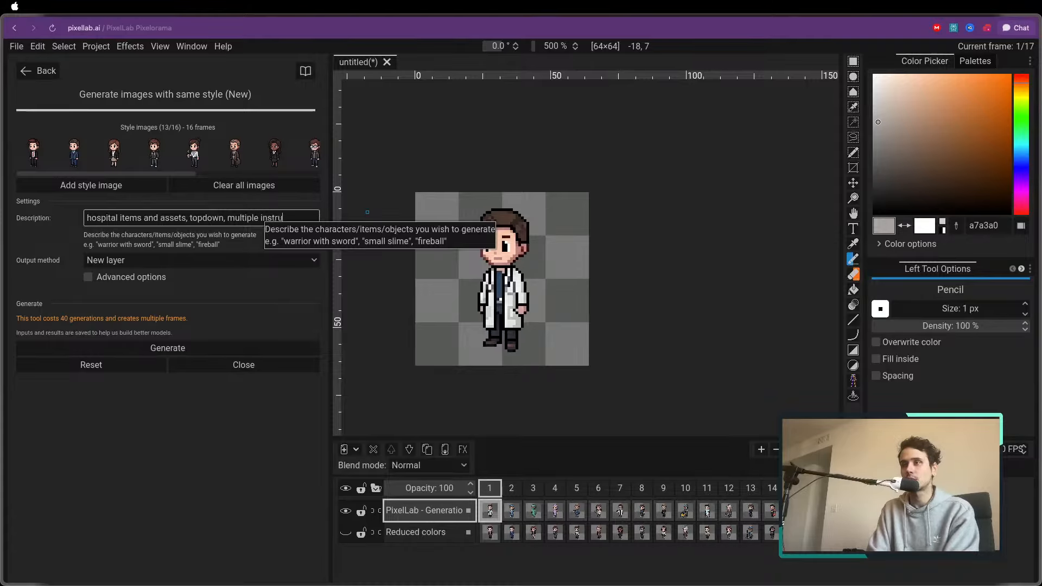
{"action": "type", "text": "ments"}
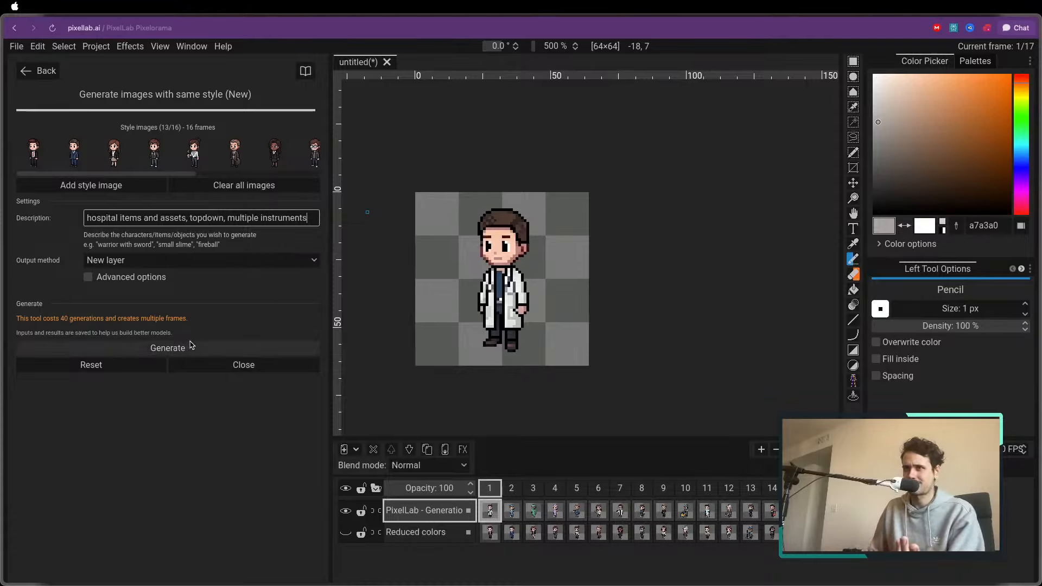
{"action": "left_click", "coordinate": [177, 350]}
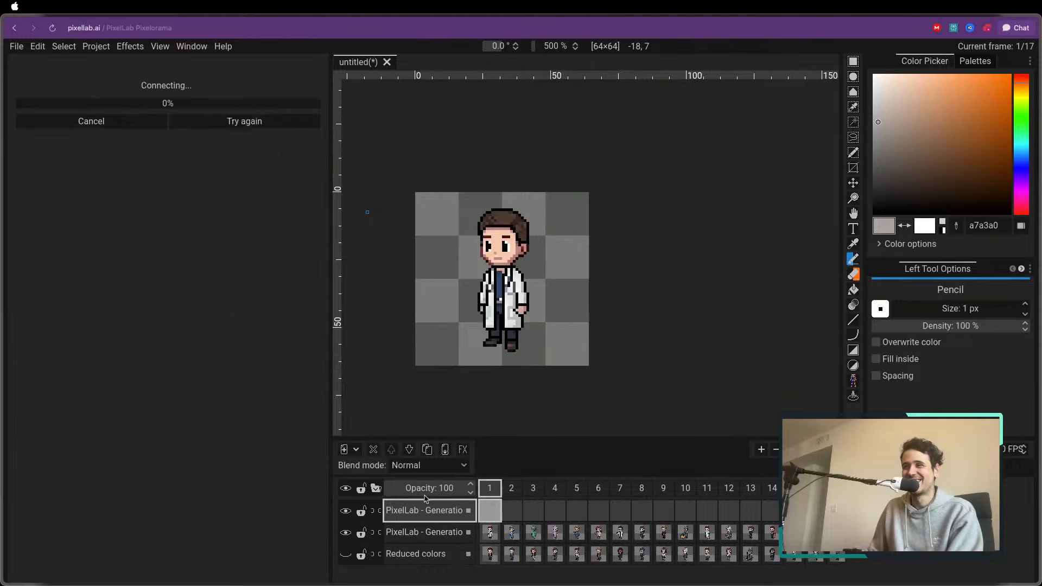
{"action": "left_click", "coordinate": [345, 533]}
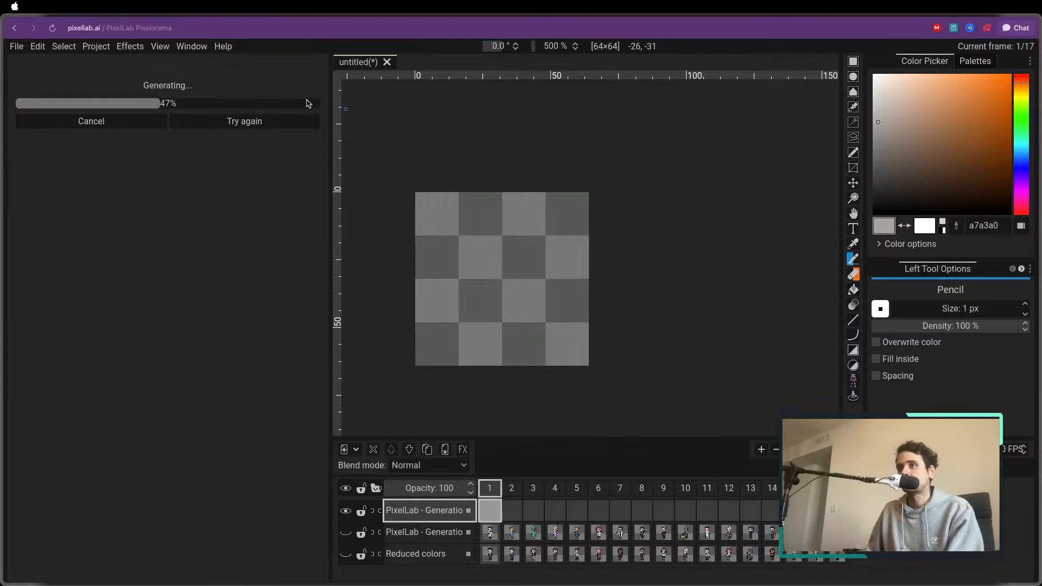
Switch to the PixelLab Map Editor, paint black void over the wooden stub below the central platform, and set the brush size to 2
{"action": "mouse_move", "coordinate": [4, 87]}
{"action": "left_click", "coordinate": [49, 87]}
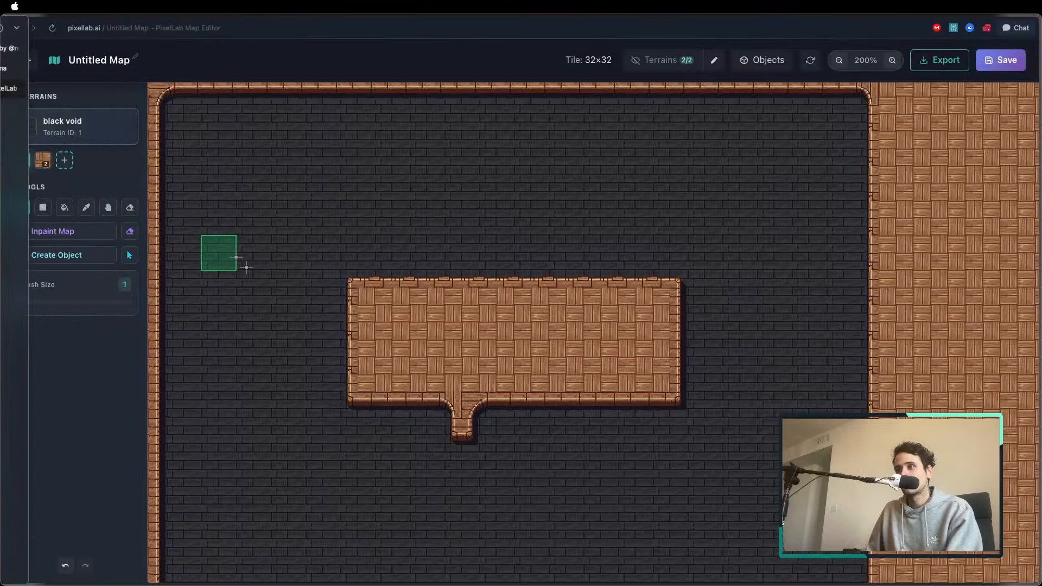
{"action": "left_click_drag", "start_coordinate": [432, 426], "coordinate": [530, 427]}
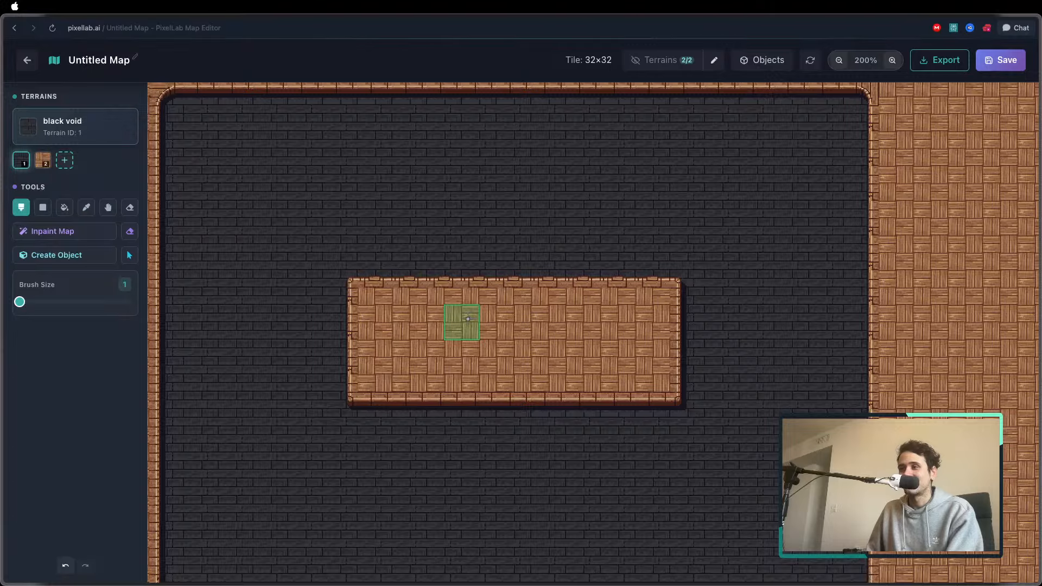
{"action": "key", "text": "bracketright"}
{"action": "key", "text": "bracketright"}
{"action": "key", "text": "bracketleft"}
{"action": "key", "text": "bracketleft"}
{"action": "key", "text": "bracketright"}
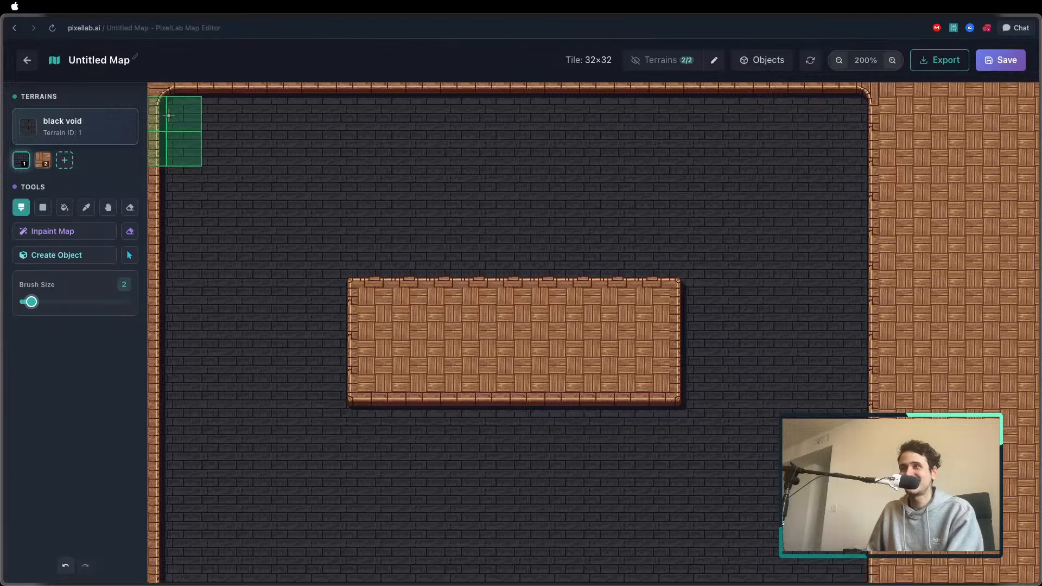
Leave the map for the Map Workshop and browse the saved maps and tilesets
{"action": "left_click", "coordinate": [25, 57]}
{"action": "left_click", "coordinate": [501, 344]}
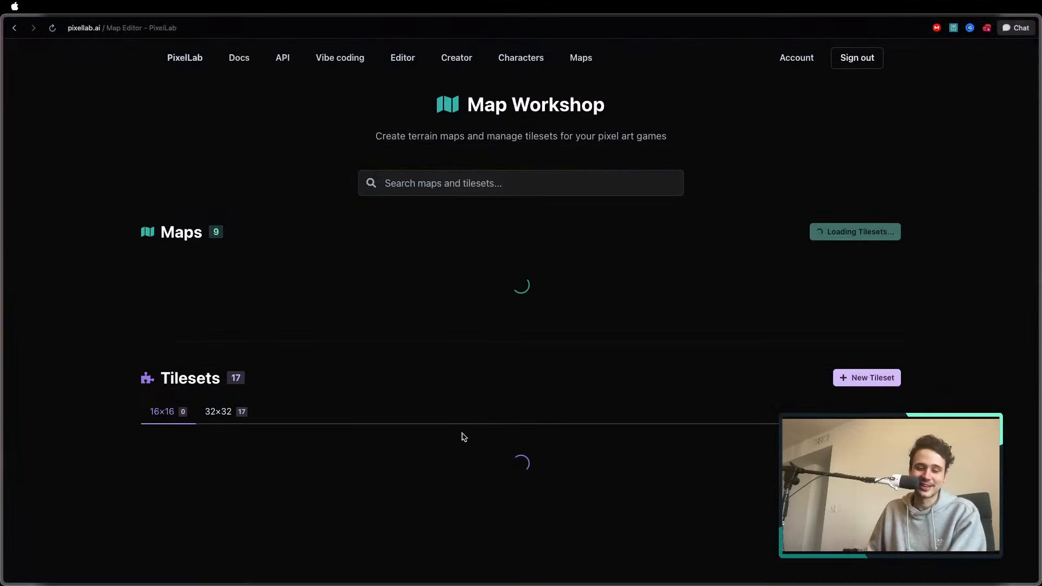
{"action": "scroll", "coordinate": [516, 318], "scroll_direction": "down", "scroll_amount": 3}
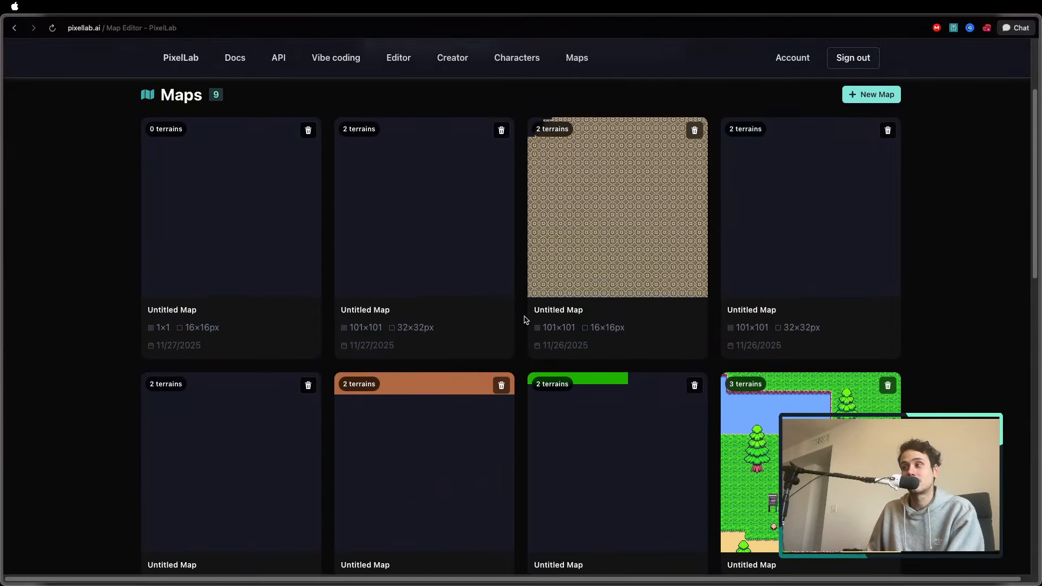
{"action": "scroll", "coordinate": [525, 319], "scroll_direction": "down", "scroll_amount": 4}
{"action": "scroll", "coordinate": [525, 320], "scroll_direction": "down", "scroll_amount": 10}
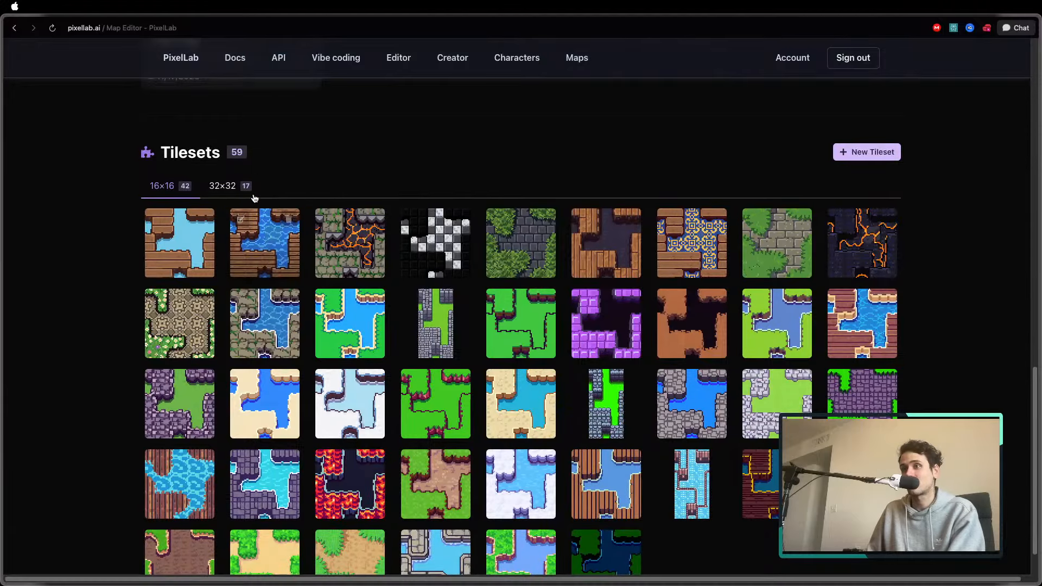
{"action": "scroll", "coordinate": [368, 221], "scroll_direction": "up", "scroll_amount": 4}
{"action": "scroll", "coordinate": [398, 220], "scroll_direction": "up", "scroll_amount": 1}
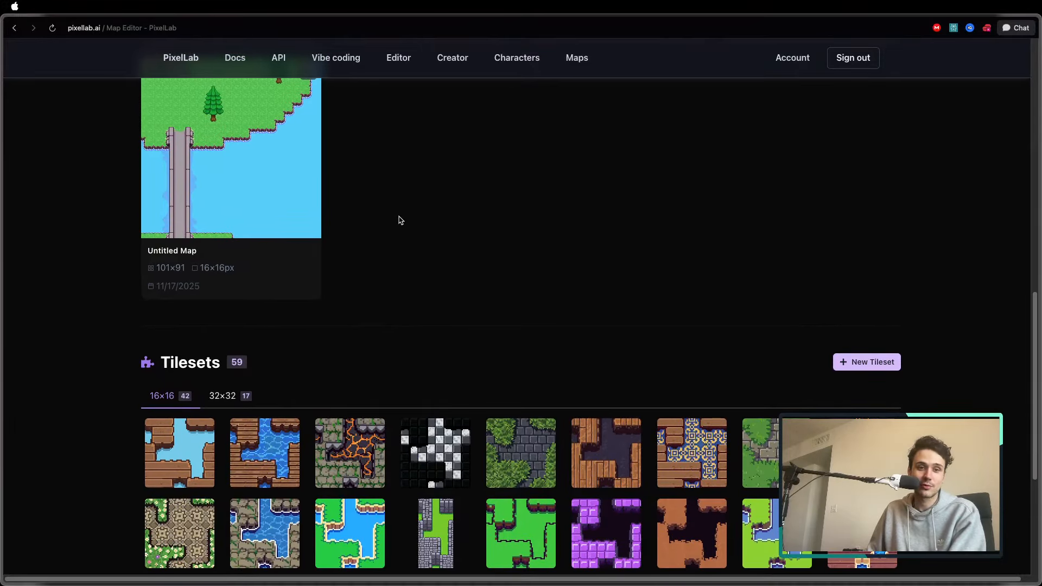
{"action": "scroll", "coordinate": [416, 192], "scroll_direction": "up", "scroll_amount": 1}
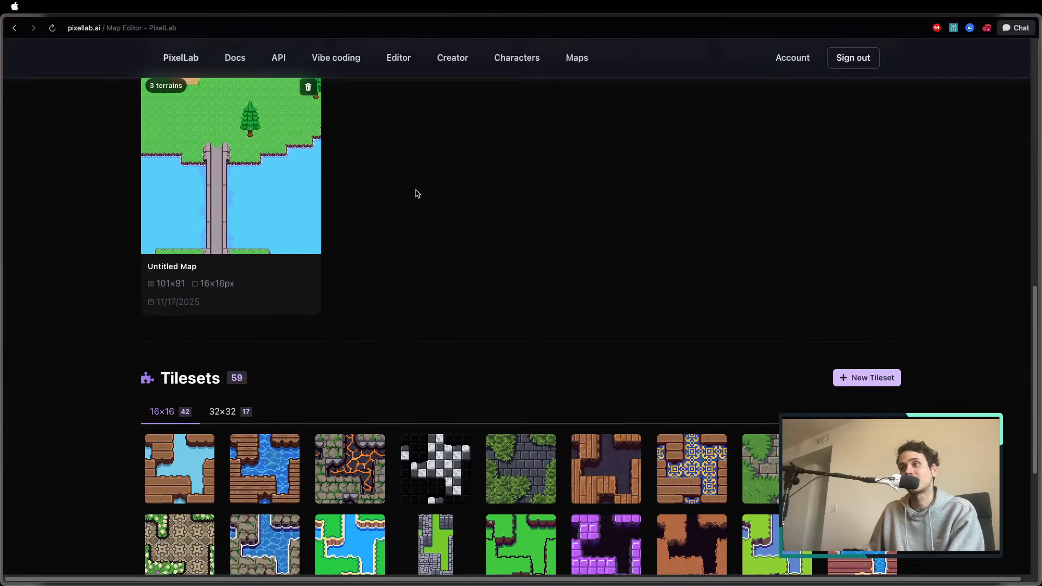
{"action": "scroll", "coordinate": [416, 192], "scroll_direction": "up", "scroll_amount": 10}
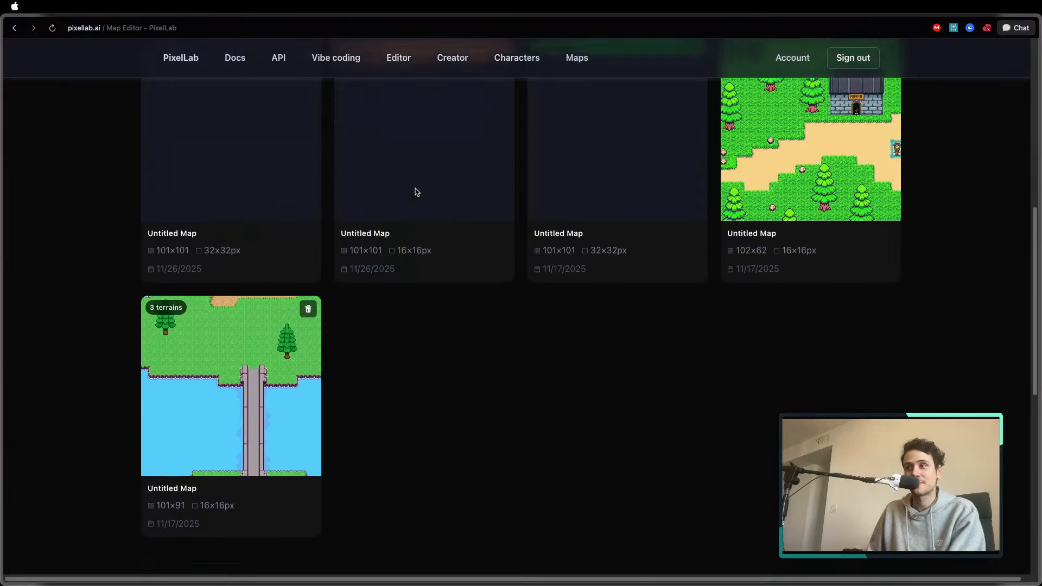
{"action": "scroll", "coordinate": [478, 180], "scroll_direction": "up", "scroll_amount": 3}
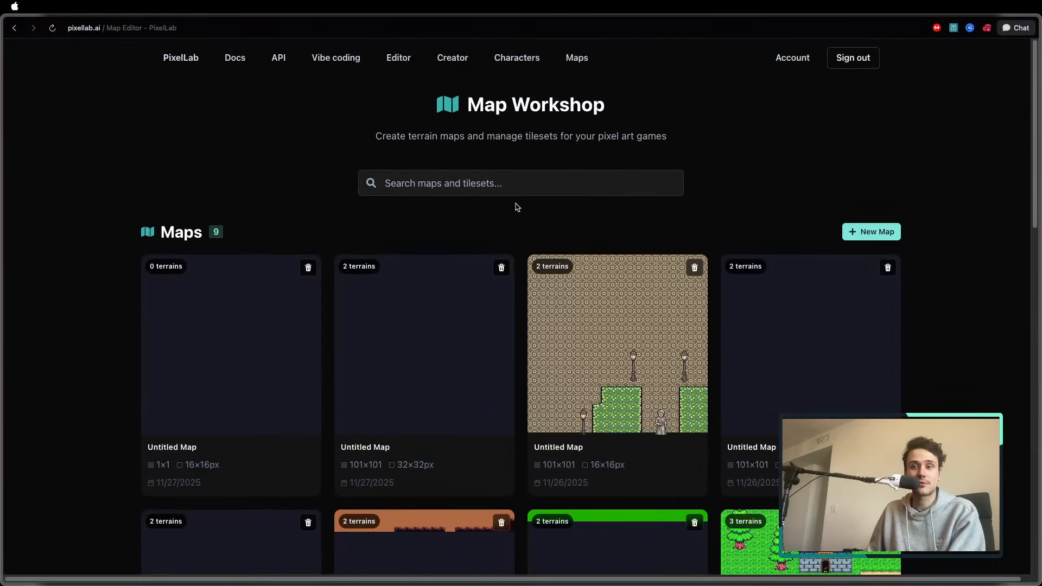
{"action": "right_click", "coordinate": [456, 213]}
{"action": "left_click", "coordinate": [415, 214]}
{"action": "right_click", "coordinate": [371, 204]}
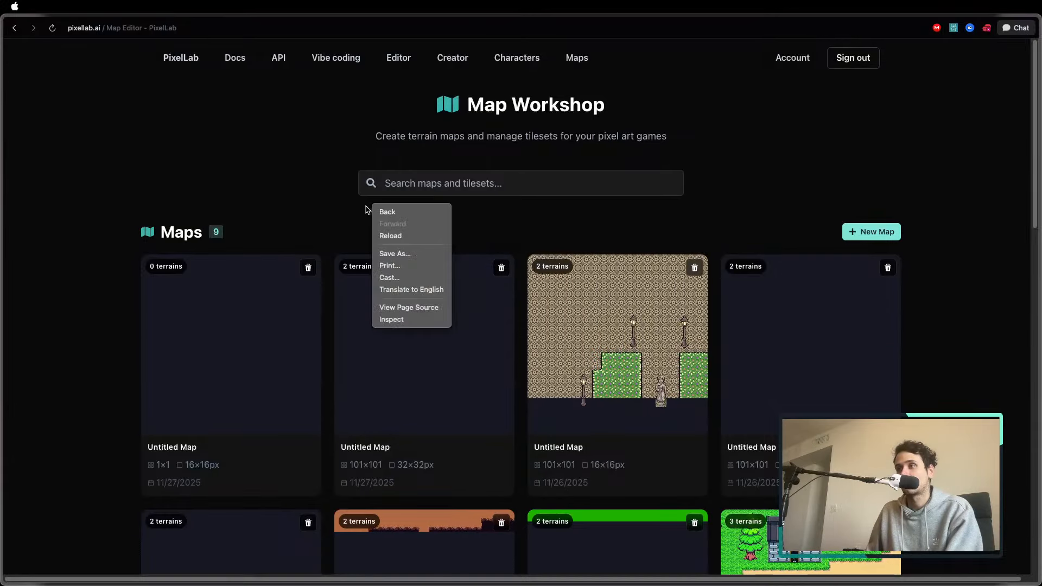
{"action": "left_click", "coordinate": [357, 204]}
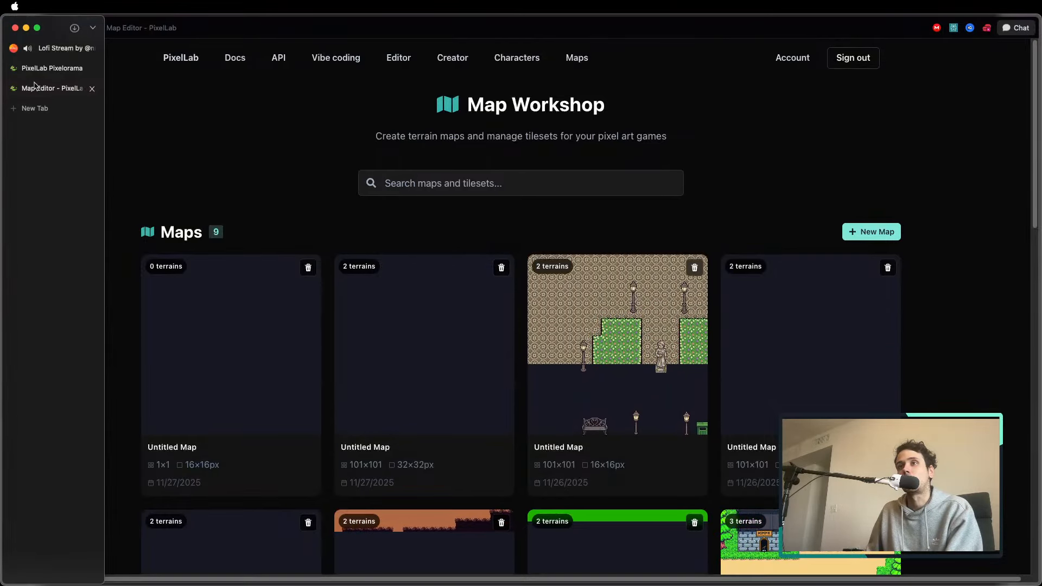
Look over the 16×16 tilesets and switch back to PixelLab Pixelorama
{"action": "scroll", "coordinate": [291, 192], "scroll_direction": "down", "scroll_amount": 15}
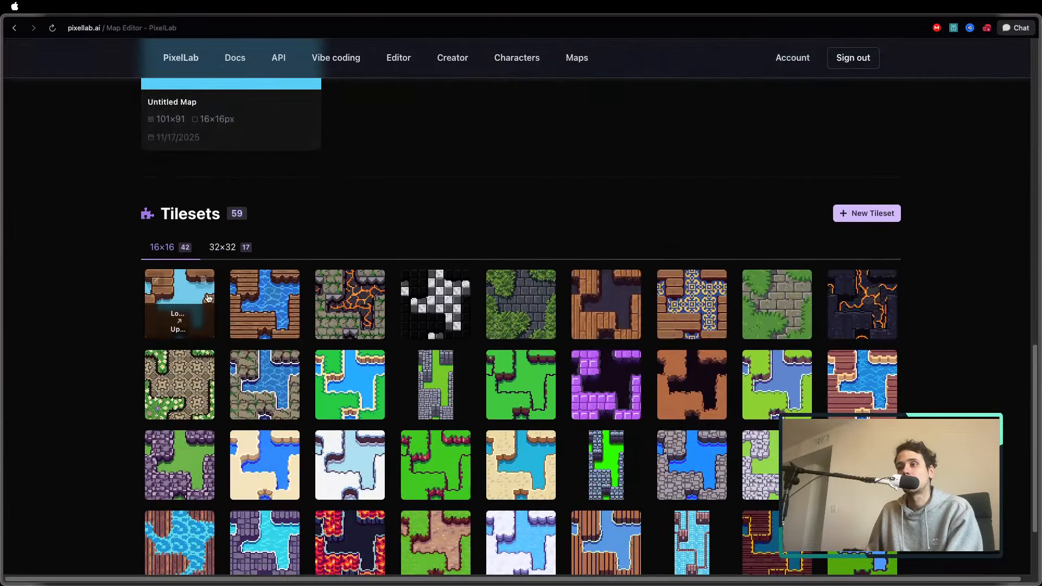
{"action": "scroll", "coordinate": [266, 295], "scroll_direction": "down", "scroll_amount": 3}
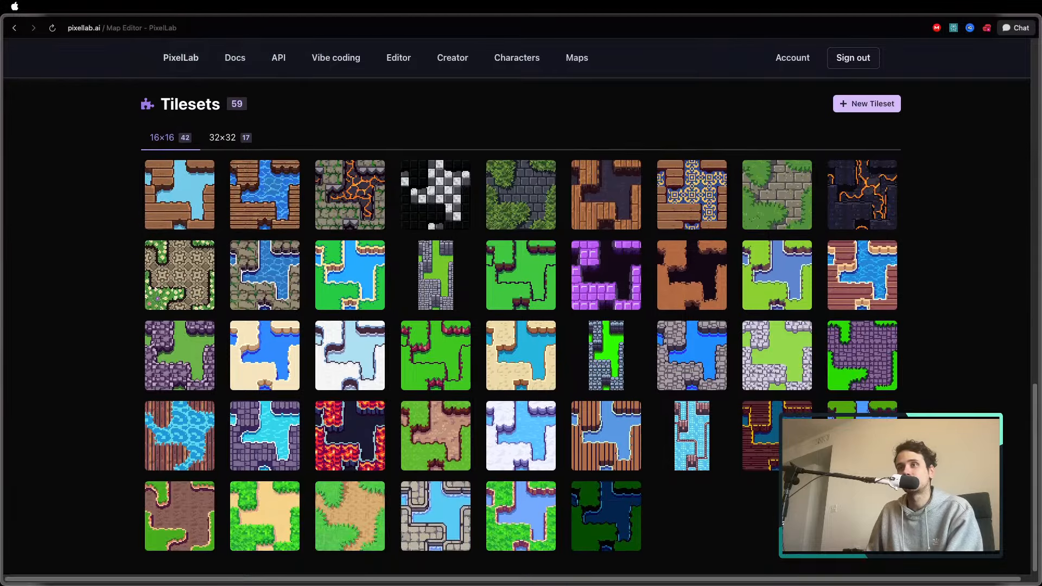
{"action": "mouse_move", "coordinate": [52, 103]}
{"action": "left_click", "coordinate": [52, 68]}
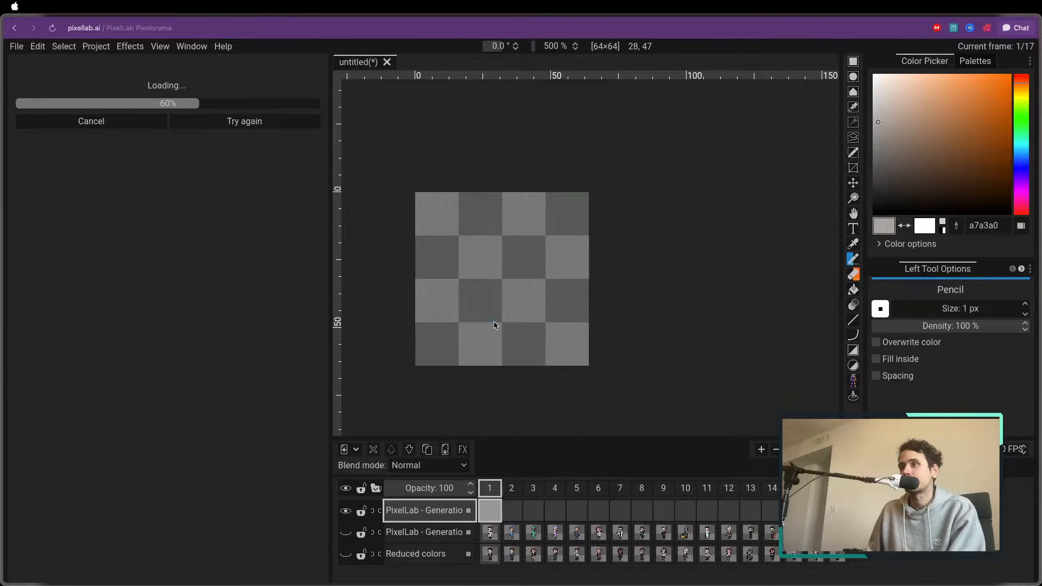
Examine the generated hospital items in frames 1 to 3
{"action": "scroll", "coordinate": [494, 326], "scroll_direction": "up", "scroll_amount": 1}
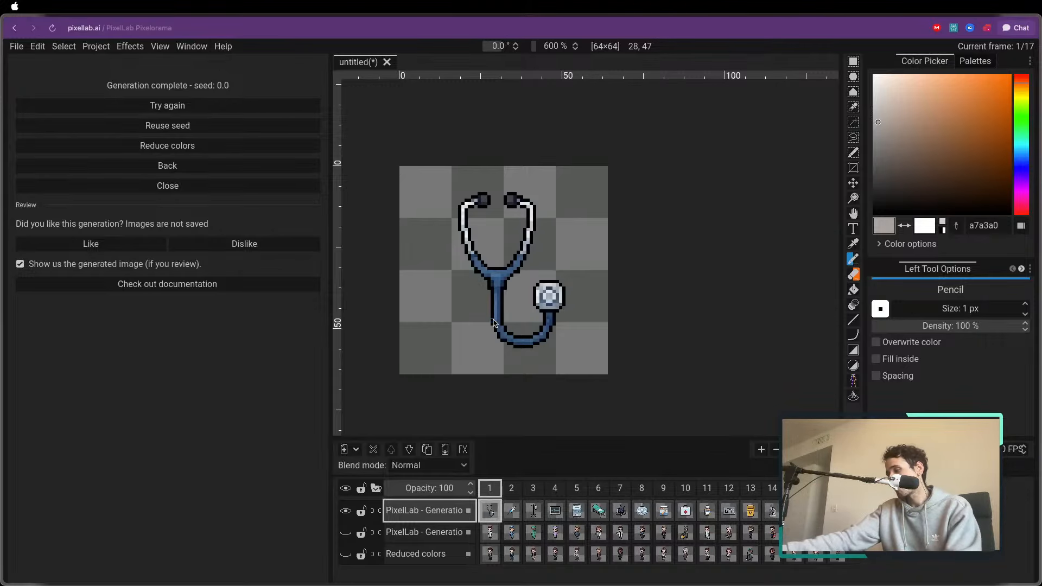
{"action": "key", "text": "ctrl+Right"}
{"action": "key", "text": "ctrl+Right"}
{"action": "key", "text": "ctrl+Right"}
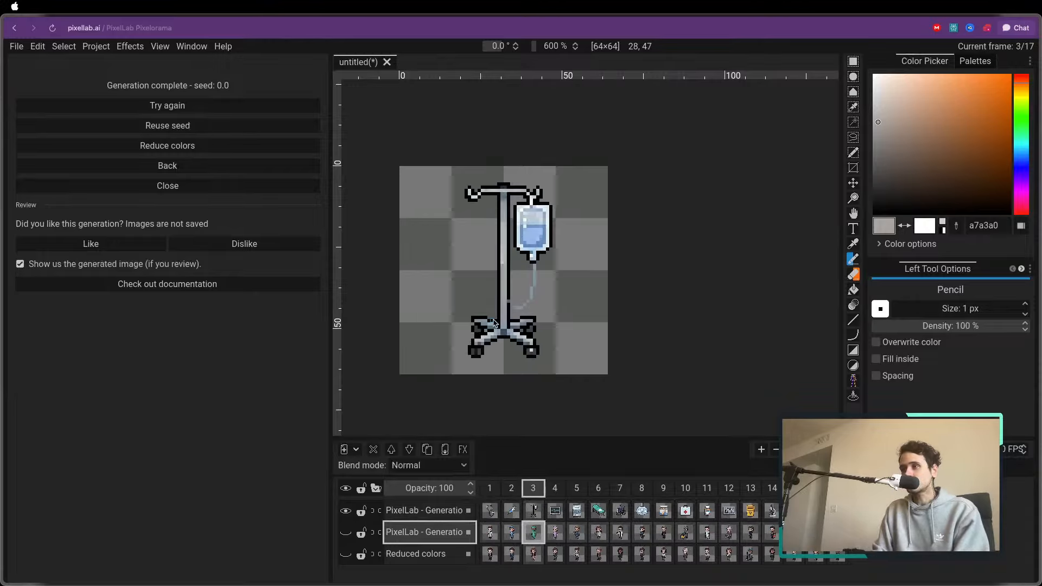
{"action": "key", "text": "ctrl+Left"}
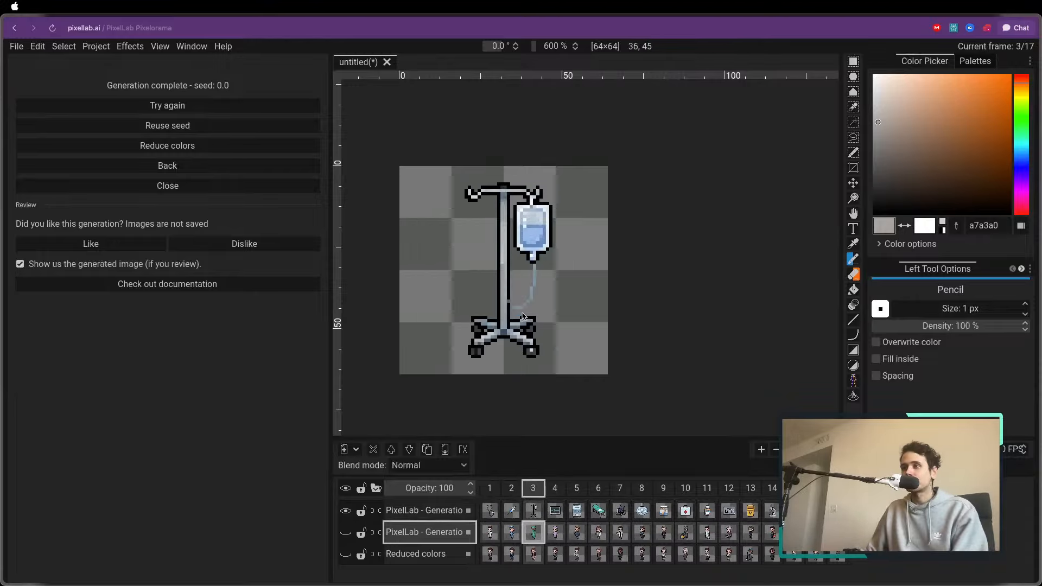
{"action": "scroll", "coordinate": [525, 313], "scroll_direction": "down", "scroll_amount": 1}
{"action": "scroll", "coordinate": [524, 313], "scroll_direction": "up", "scroll_amount": 1}
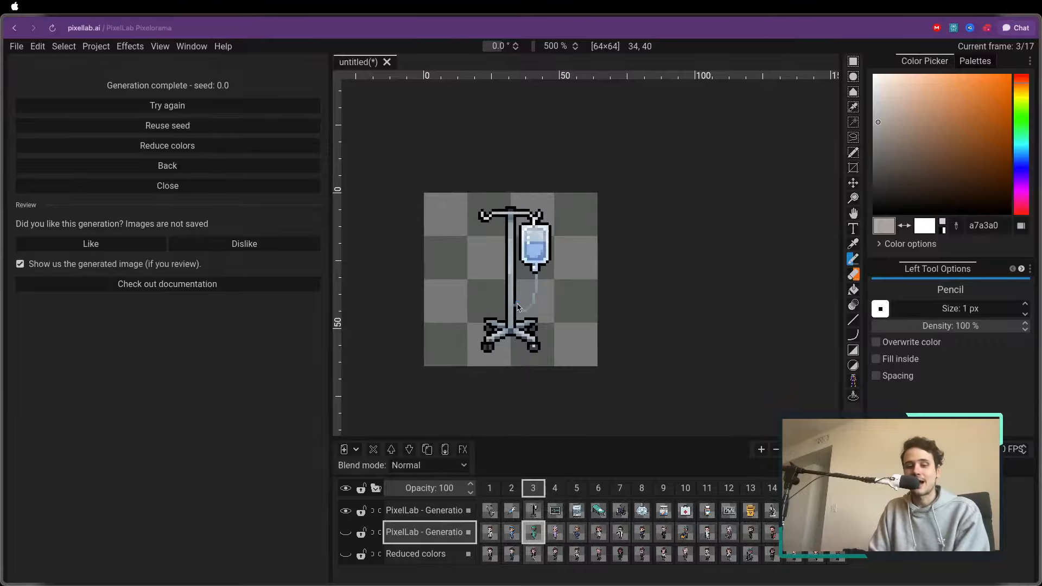
Step through the generated hospital items from frame 4 to frame 9
{"action": "key", "text": "ctrl+Right"}
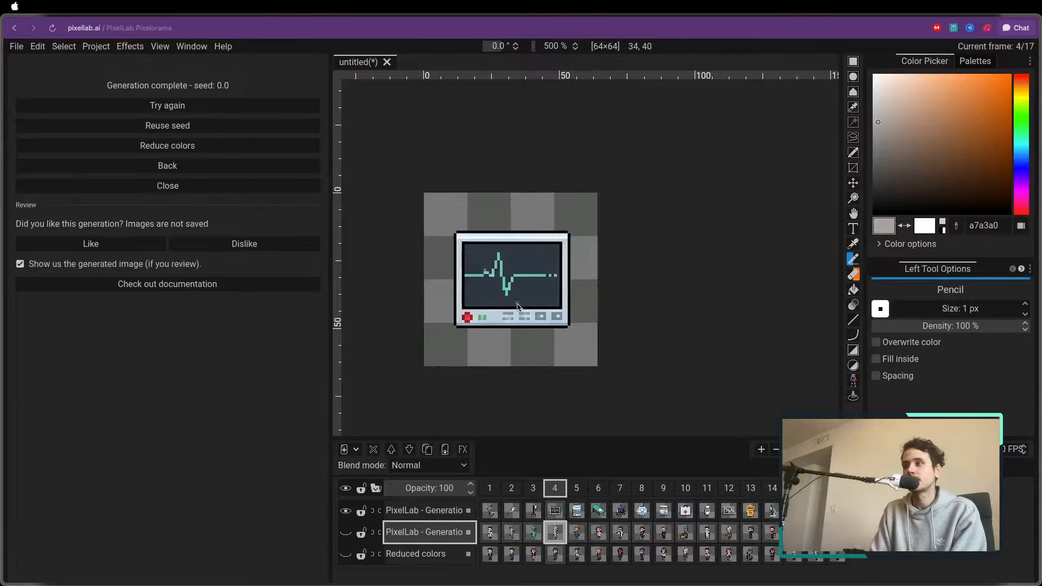
{"action": "key", "text": "ctrl+Right"}
{"action": "key", "text": "ctrl+Right"}
{"action": "key", "text": "ctrl+Left"}
{"action": "key", "text": "ctrl+Right"}
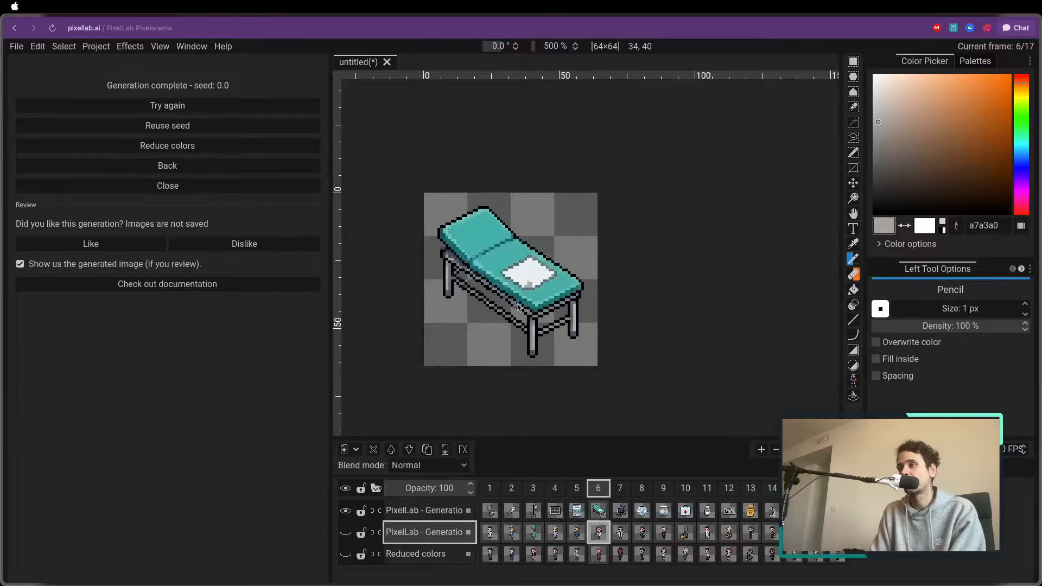
{"action": "key", "text": "ctrl+Right"}
Examine the generated hospital items in frames 9 to 11, comparing neighbouring frames
{"action": "key", "text": "ctrl+Right"}
{"action": "key", "text": "ctrl+Right"}
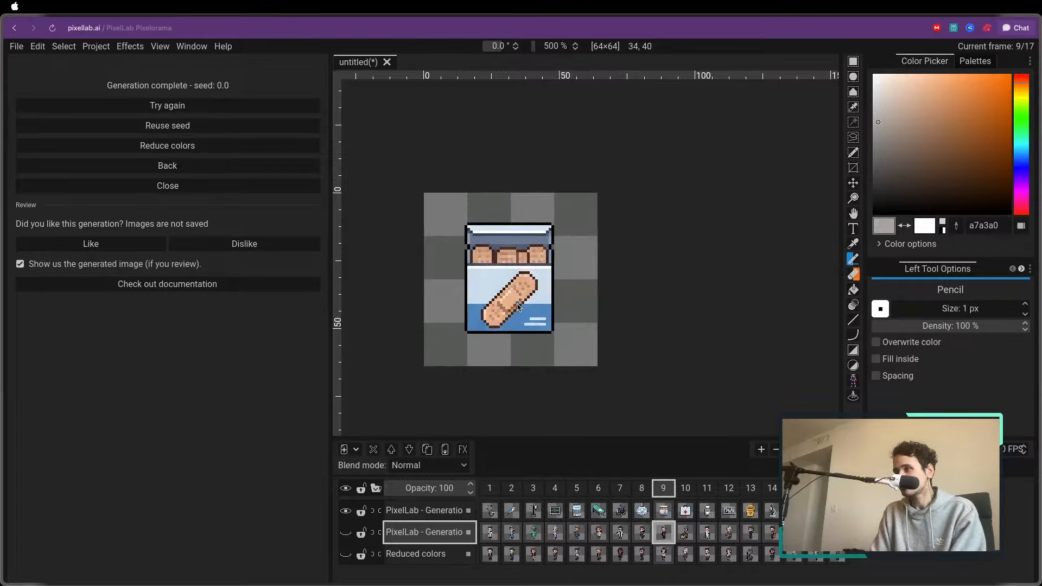
{"action": "key", "text": "ctrl+Right"}
{"action": "key", "text": "ctrl+Left"}
{"action": "key", "text": "ctrl+Right"}
{"action": "key", "text": "ctrl+Right"}
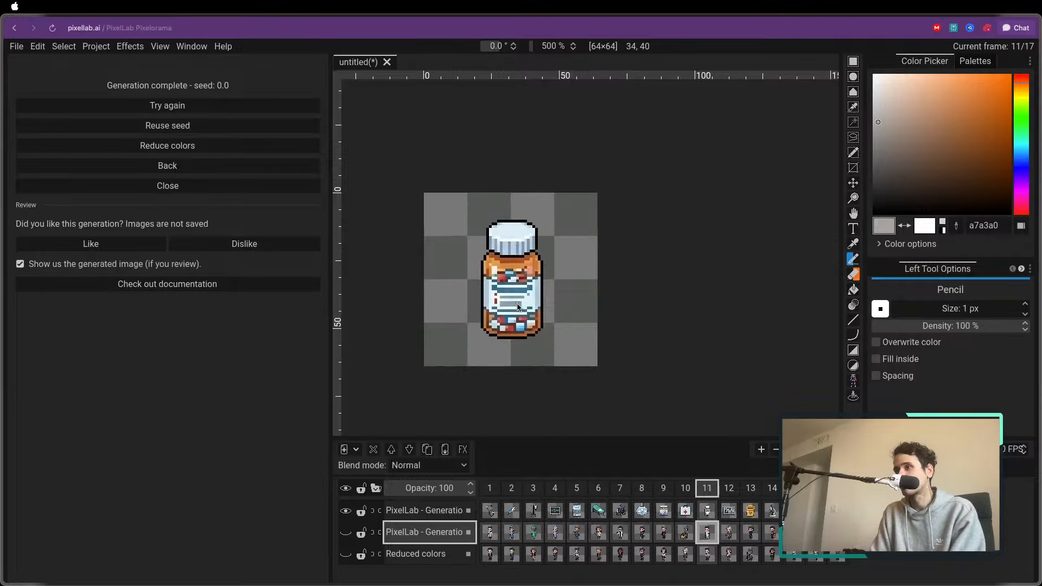
{"action": "key", "text": "ctrl+Left"}
{"action": "scroll", "coordinate": [512, 279], "scroll_direction": "down", "scroll_amount": 2}
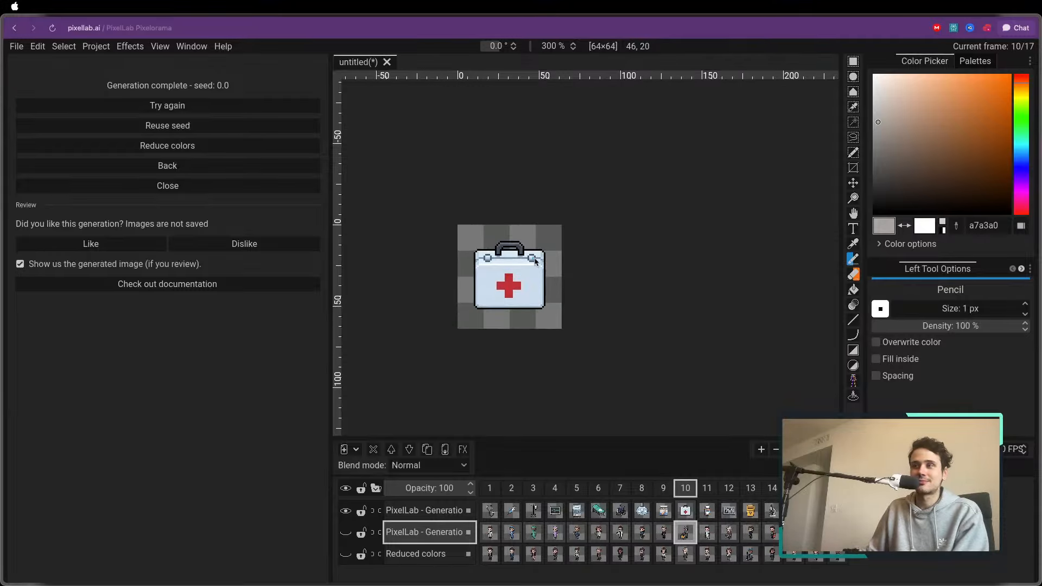
{"action": "scroll", "coordinate": [535, 260], "scroll_direction": "up", "scroll_amount": 1}
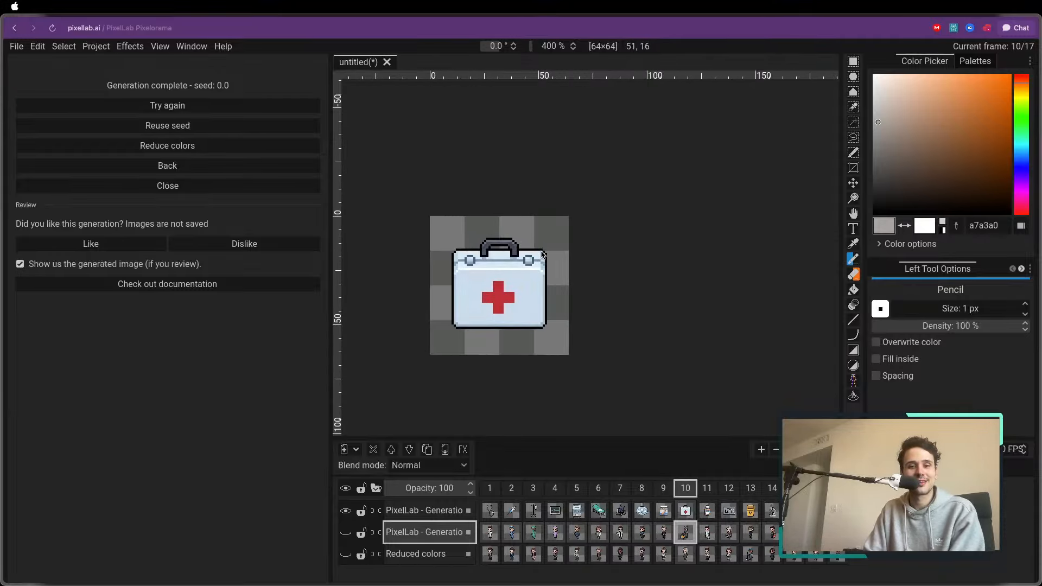
Step through the remaining hospital items up to frame 17 and return to frame 1
{"action": "key", "text": "ctrl+Right"}
{"action": "key", "text": "ctrl+Right"}
{"action": "key", "text": "ctrl+Right"}
{"action": "key", "text": "ctrl+Right"}
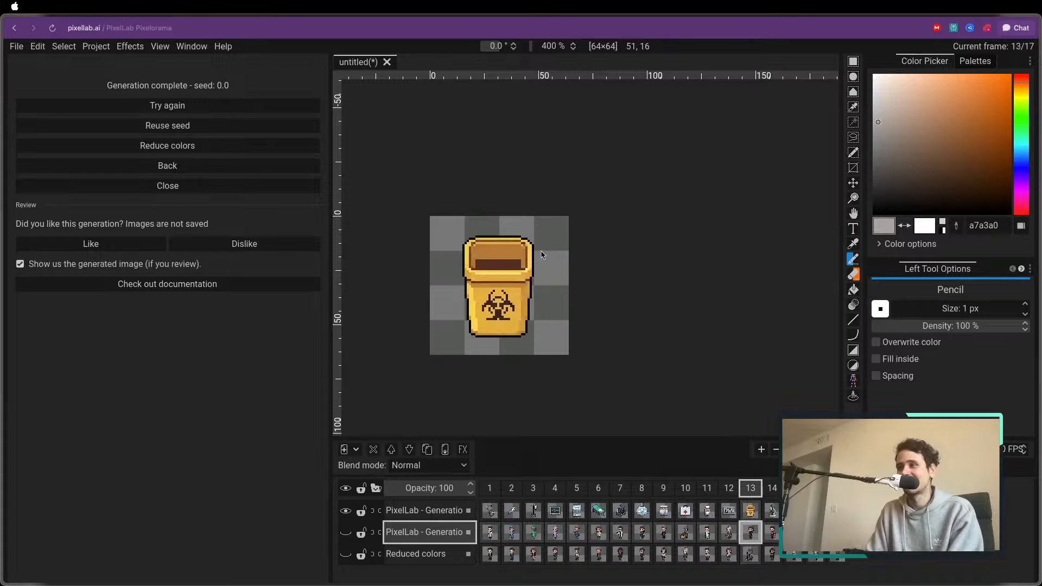
{"action": "key", "text": "ctrl+Right"}
{"action": "key", "text": "ctrl+Right"}
{"action": "key", "text": "ctrl+Left"}
{"action": "key", "text": "ctrl+Left"}
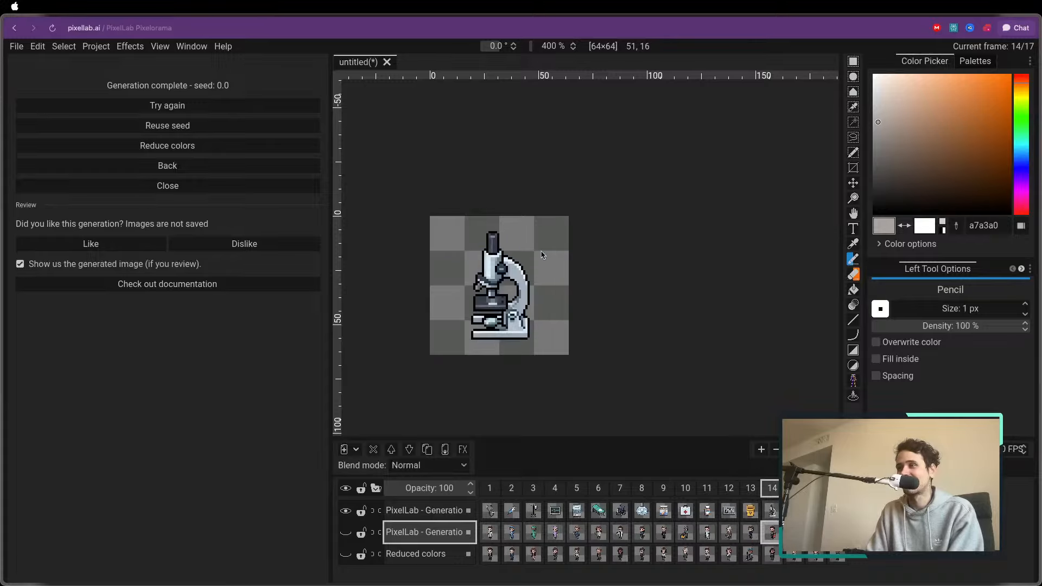
{"action": "key", "text": "ctrl+Right"}
{"action": "key", "text": "ctrl+Right"}
{"action": "key", "text": "ctrl+Right"}
{"action": "key", "text": "ctrl+Right"}
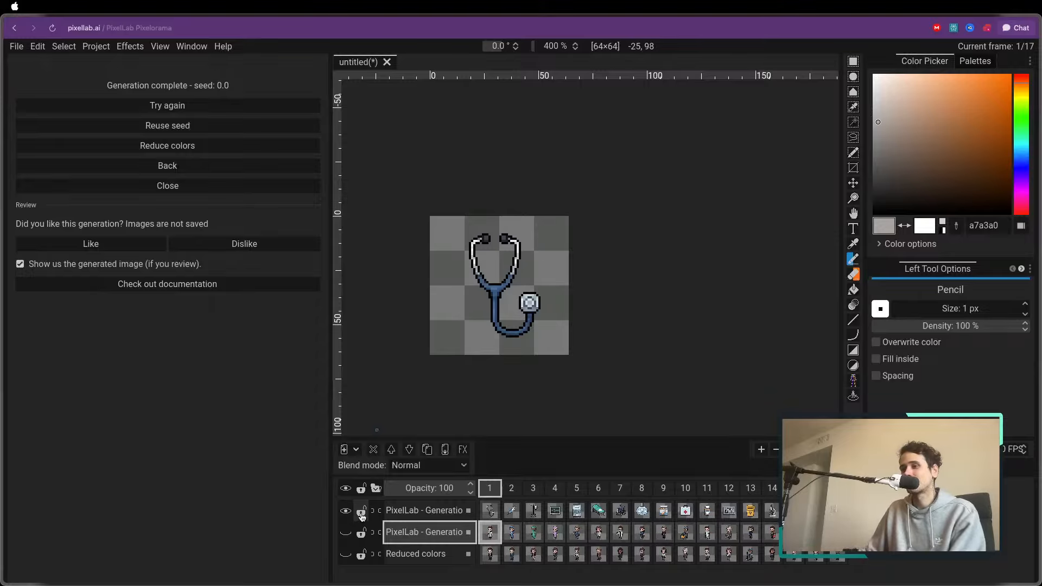
Hide the hospital items layer and show the hospital characters layer
{"action": "left_click", "coordinate": [345, 509]}
{"action": "left_click", "coordinate": [345, 532]}
{"action": "scroll", "coordinate": [487, 335], "scroll_direction": "down", "scroll_amount": 1}
{"action": "scroll", "coordinate": [487, 335], "scroll_direction": "up", "scroll_amount": 1}
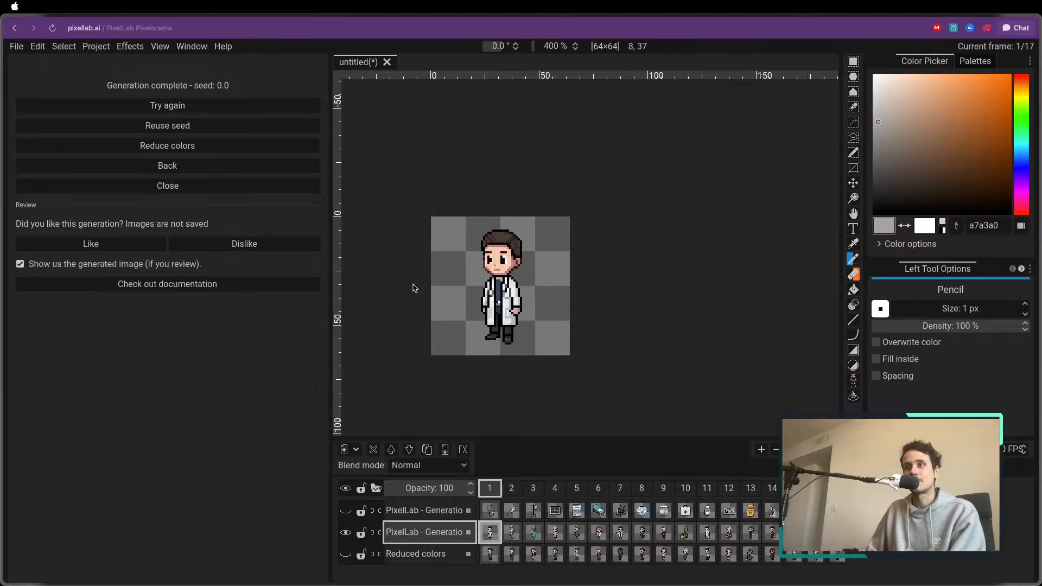
Close the finished generation, hide the hospital characters layer and return to the list of core tools
{"action": "left_click", "coordinate": [204, 186]}
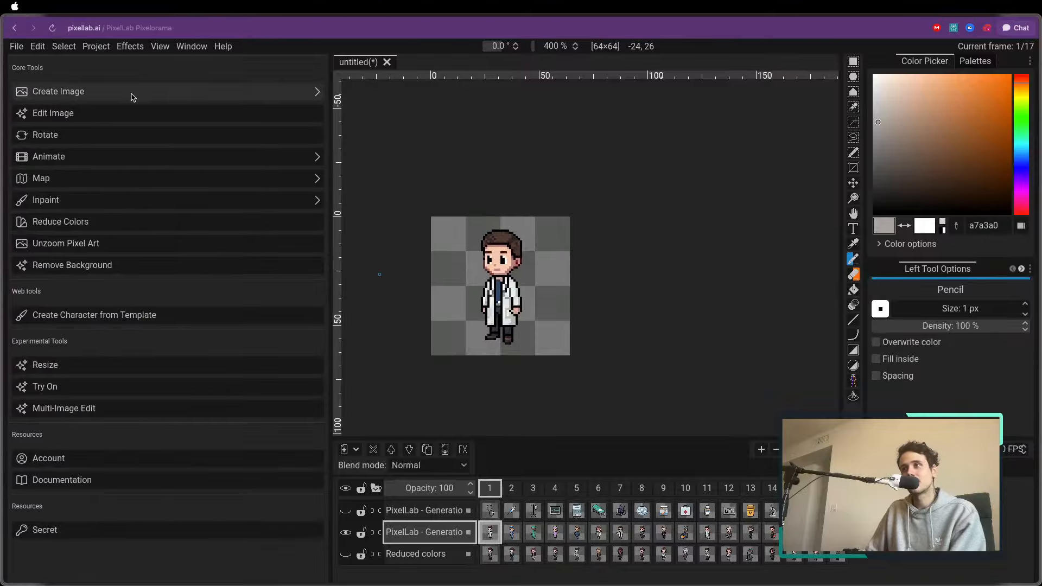
{"action": "left_click", "coordinate": [154, 93]}
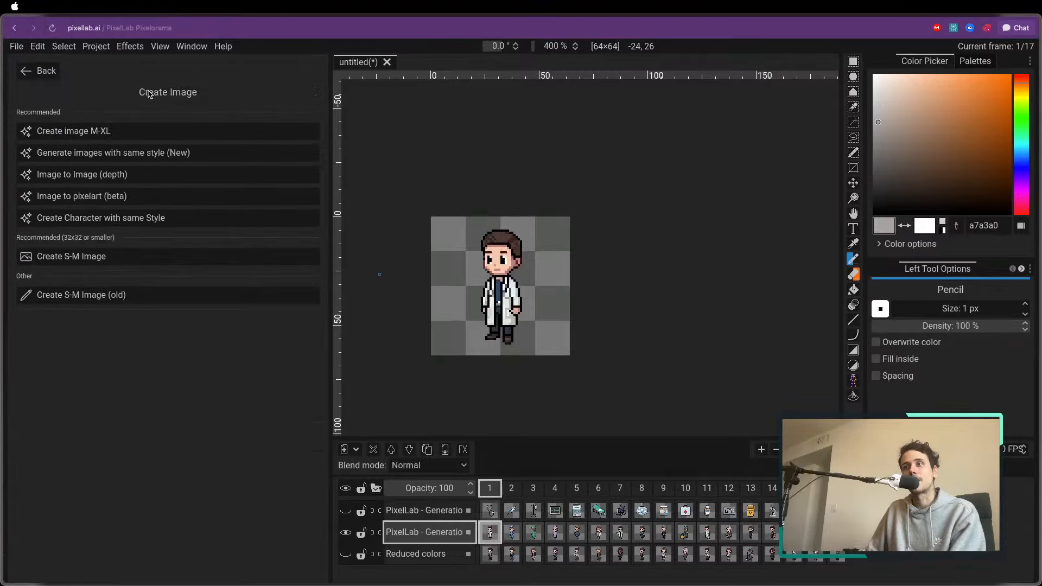
{"action": "left_click", "coordinate": [344, 532]}
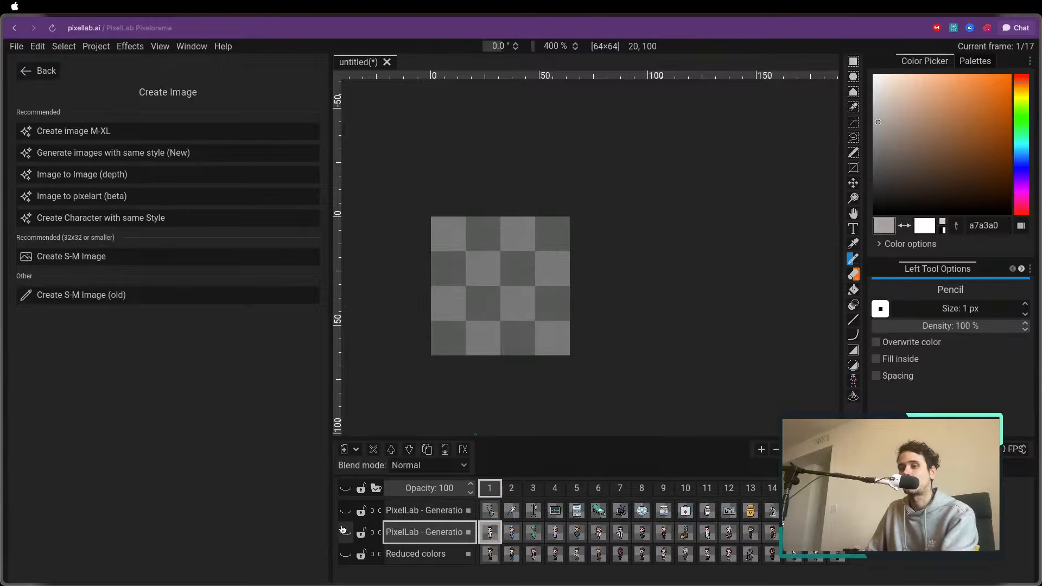
{"action": "left_click", "coordinate": [38, 72]}
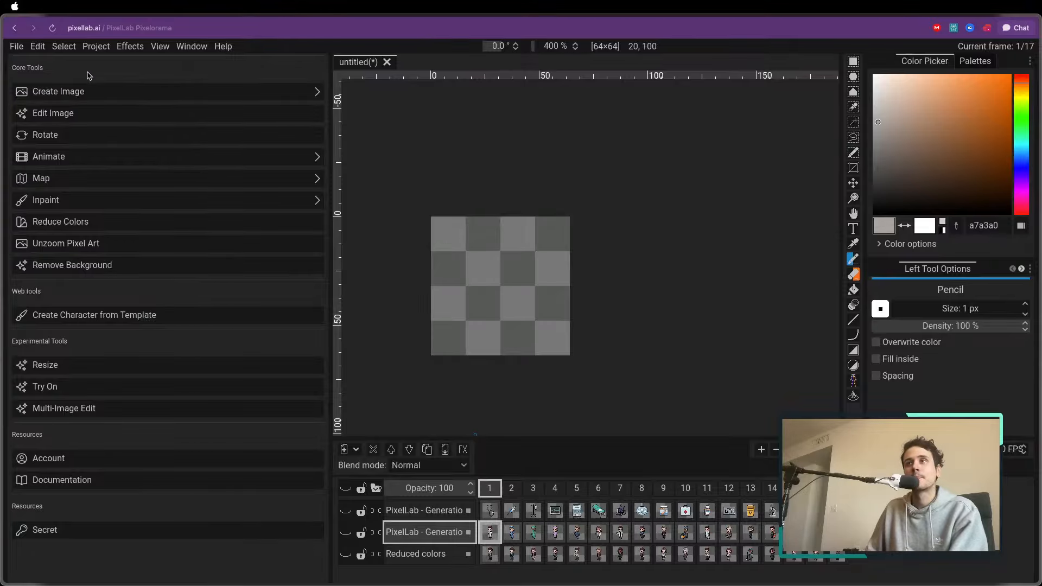
Resize the canvas to 32×32 pixels
{"action": "left_click", "coordinate": [95, 48]}
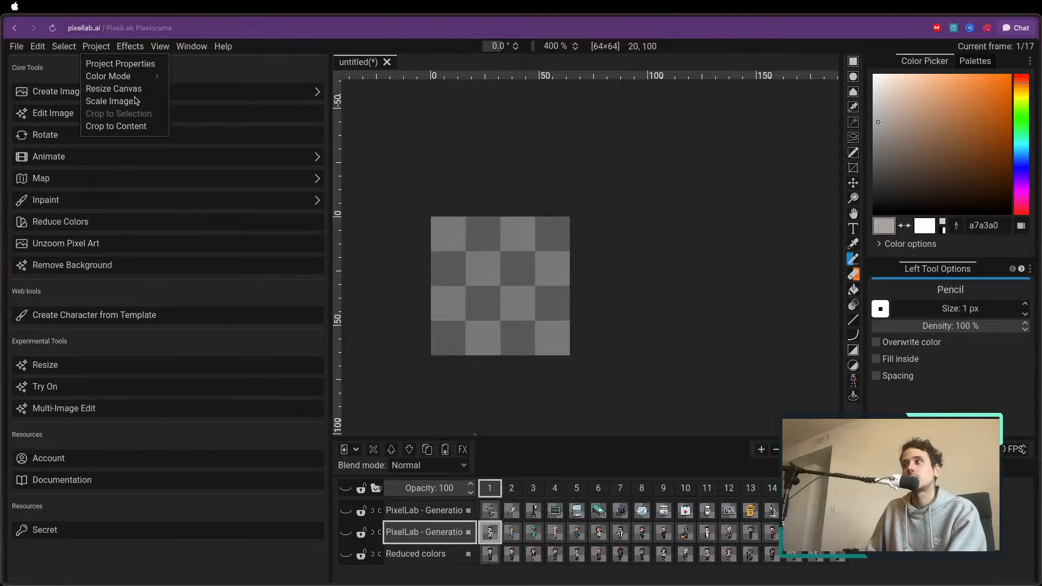
{"action": "left_click", "coordinate": [258, 58]}
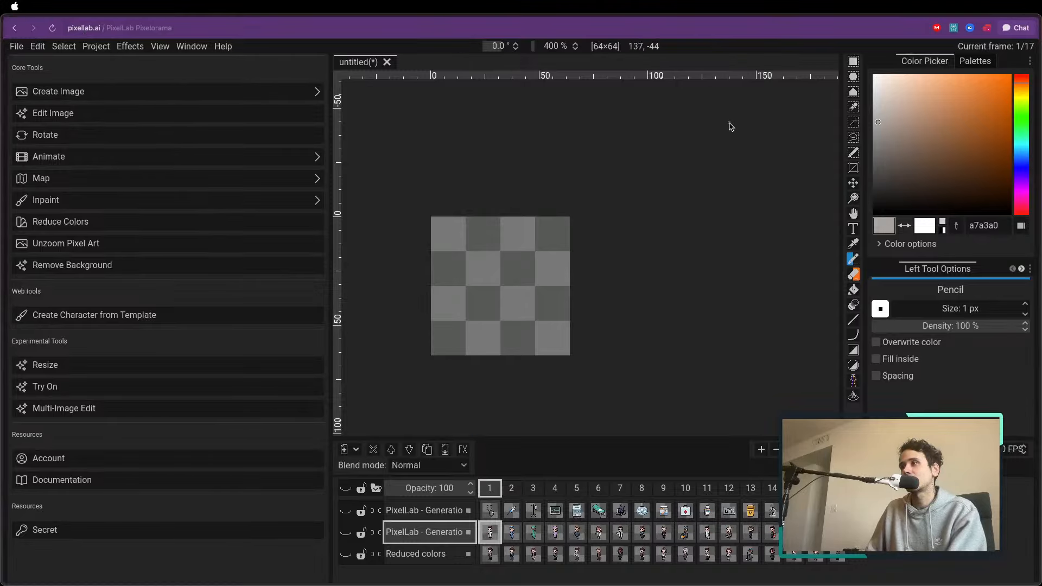
{"action": "left_click", "coordinate": [124, 46]}
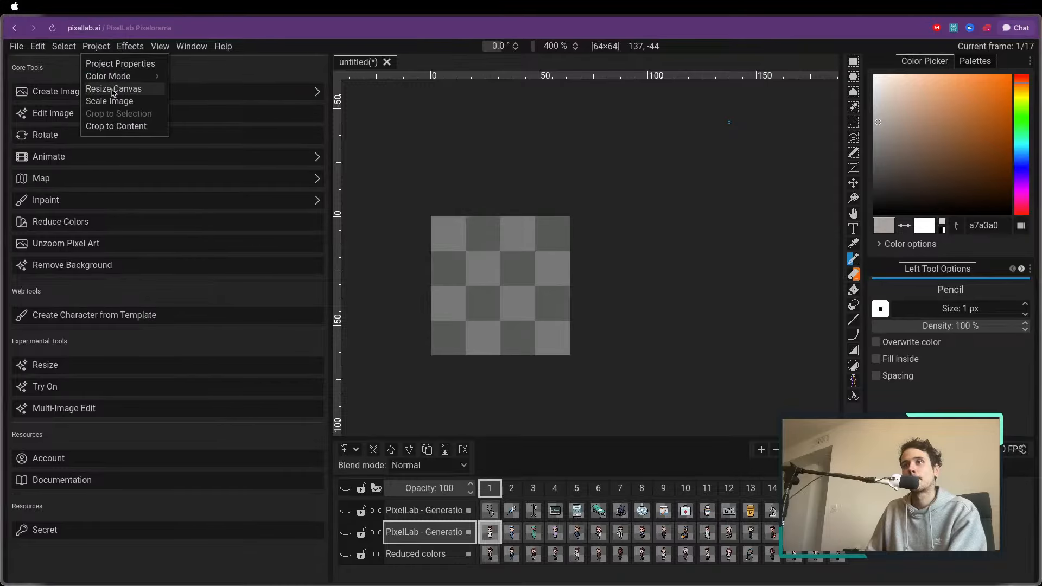
{"action": "left_click", "coordinate": [112, 86]}
{"action": "type", "text": "32"}
{"action": "left_click_drag", "start_coordinate": [551, 210], "coordinate": [454, 219]}
{"action": "key", "text": "Tab"}
{"action": "type", "text": "3232"}
{"action": "left_click", "coordinate": [493, 291]}
{"action": "left_click", "coordinate": [547, 431]}
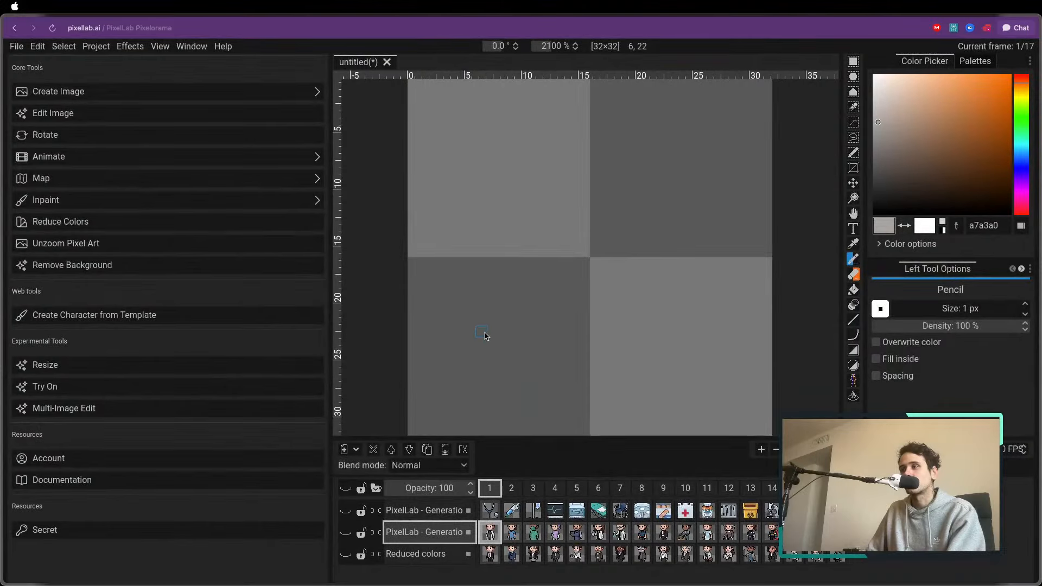
Add a new empty layer above the hospital items layer
{"action": "scroll", "coordinate": [482, 322], "scroll_direction": "down", "scroll_amount": 1}
{"action": "left_click", "coordinate": [424, 510]}
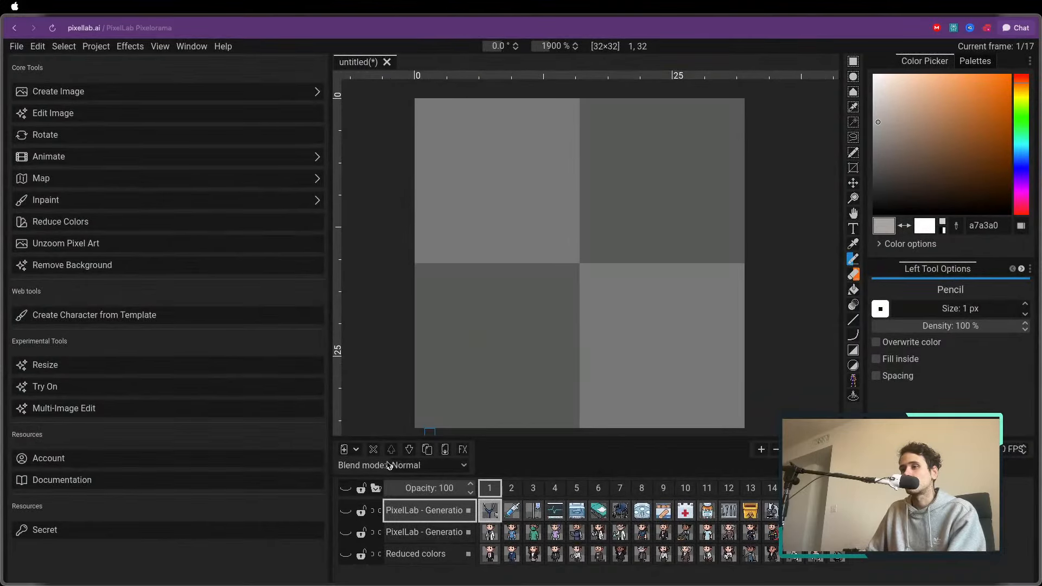
{"action": "left_click", "coordinate": [343, 449]}
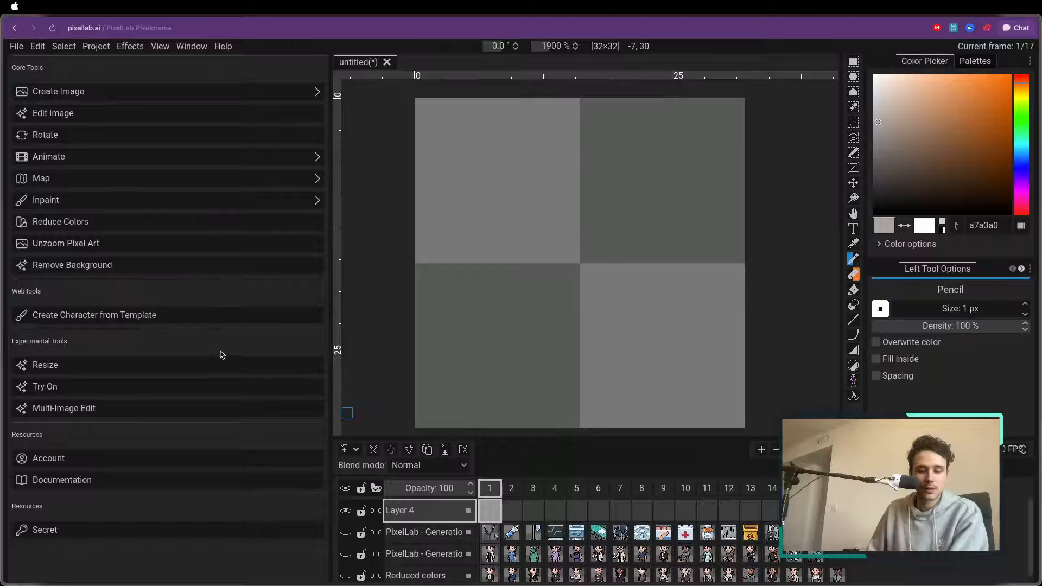
Set up a Create S-M Image generation described as "a simple farmer, topdown front facing" with the High Top-Down (ca 35°) camera view
{"action": "left_click", "coordinate": [84, 94]}
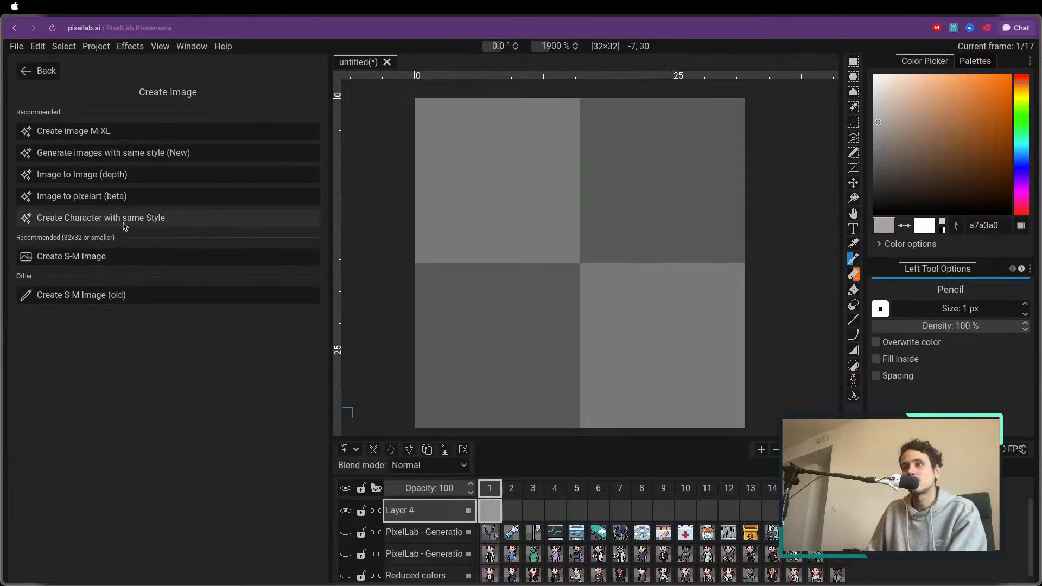
{"action": "left_click", "coordinate": [94, 255]}
{"action": "left_click_drag", "start_coordinate": [233, 180], "coordinate": [19, 183]}
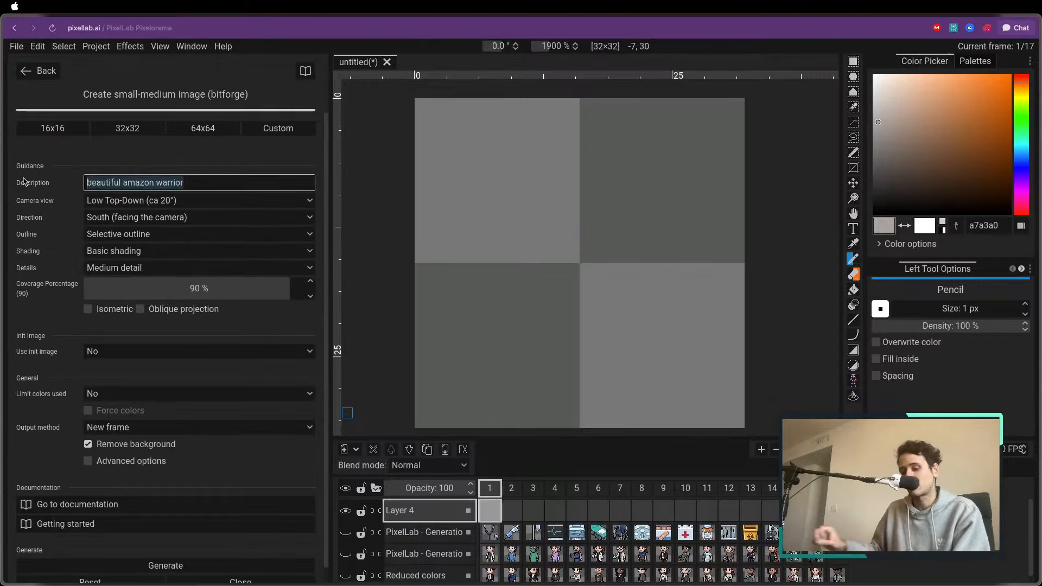
{"action": "key", "text": "BackSpace"}
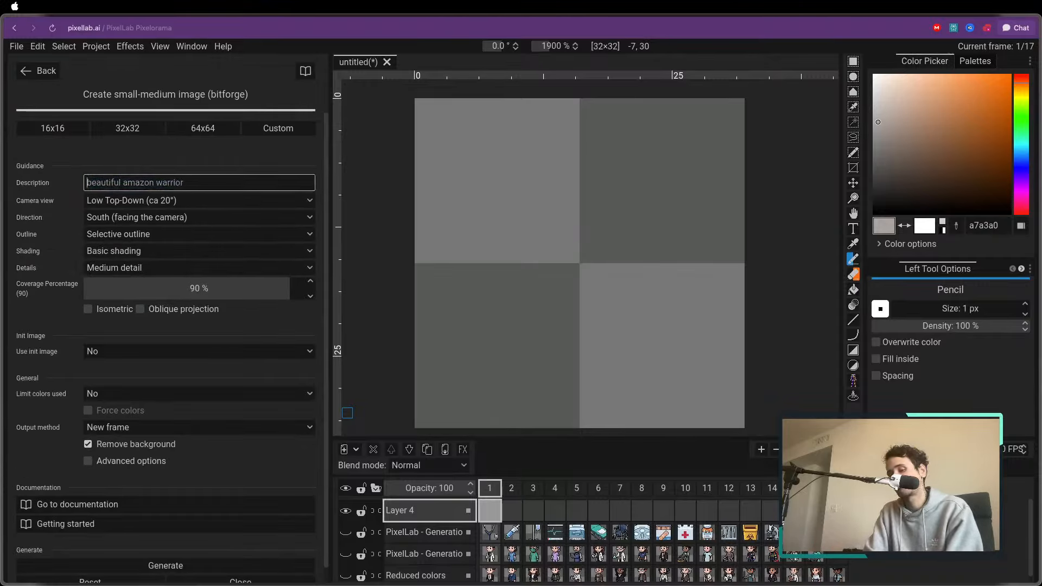
{"action": "type", "text": "a sui"}
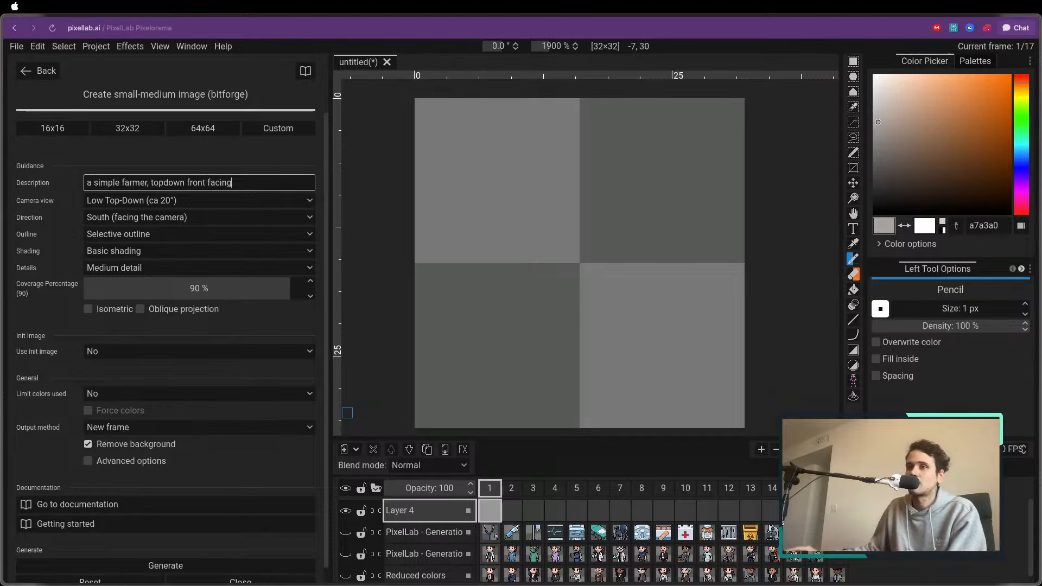
{"action": "left_click", "coordinate": [125, 201]}
{"action": "left_click", "coordinate": [111, 228]}
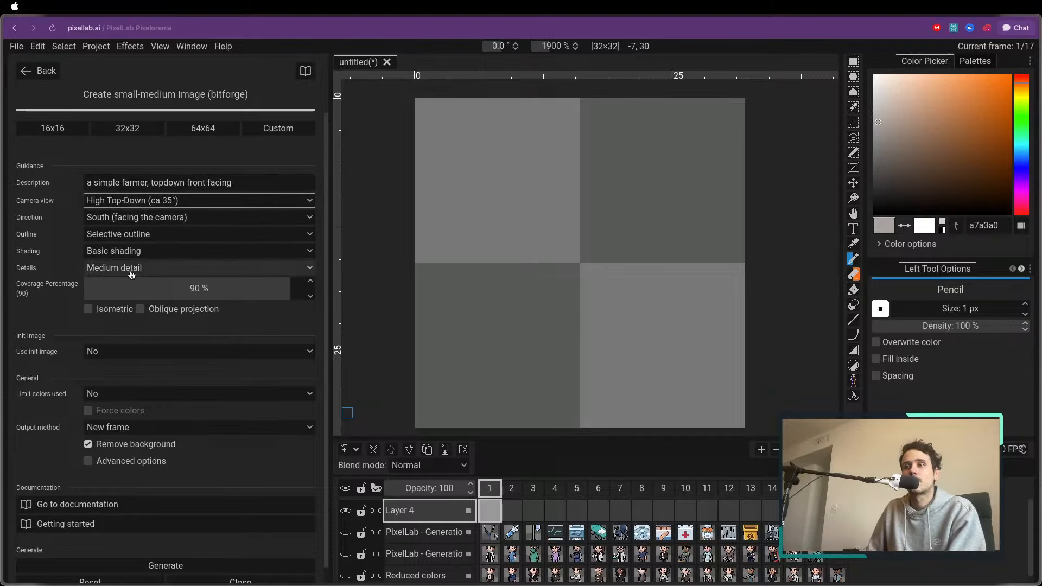
Generate the farmer into a new frame with no init image and the background removed
{"action": "left_click", "coordinate": [110, 354]}
{"action": "left_click", "coordinate": [76, 326]}
{"action": "scroll", "coordinate": [159, 362], "scroll_direction": "down", "scroll_amount": 1}
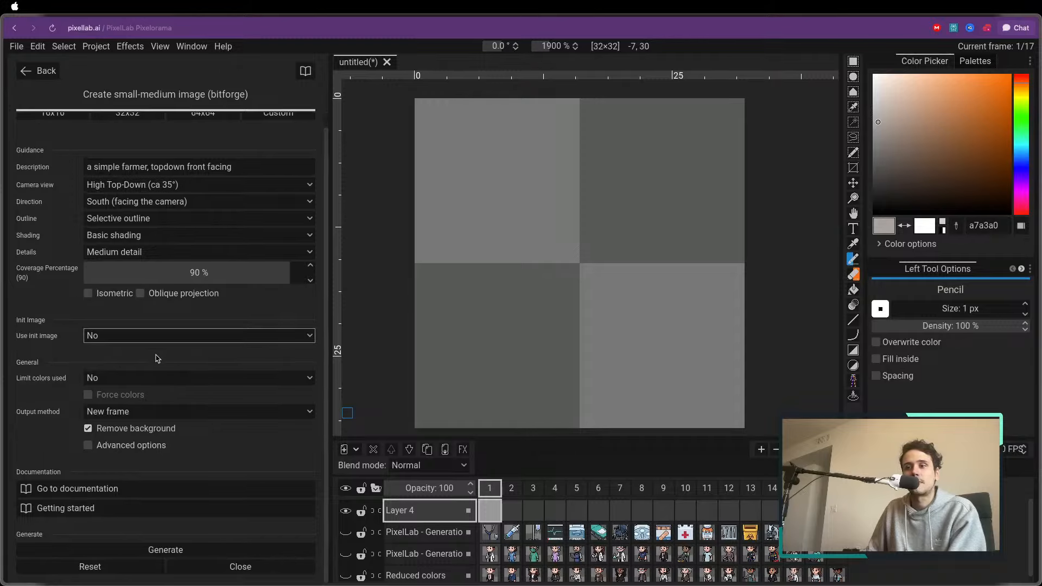
{"action": "left_click", "coordinate": [155, 552]}
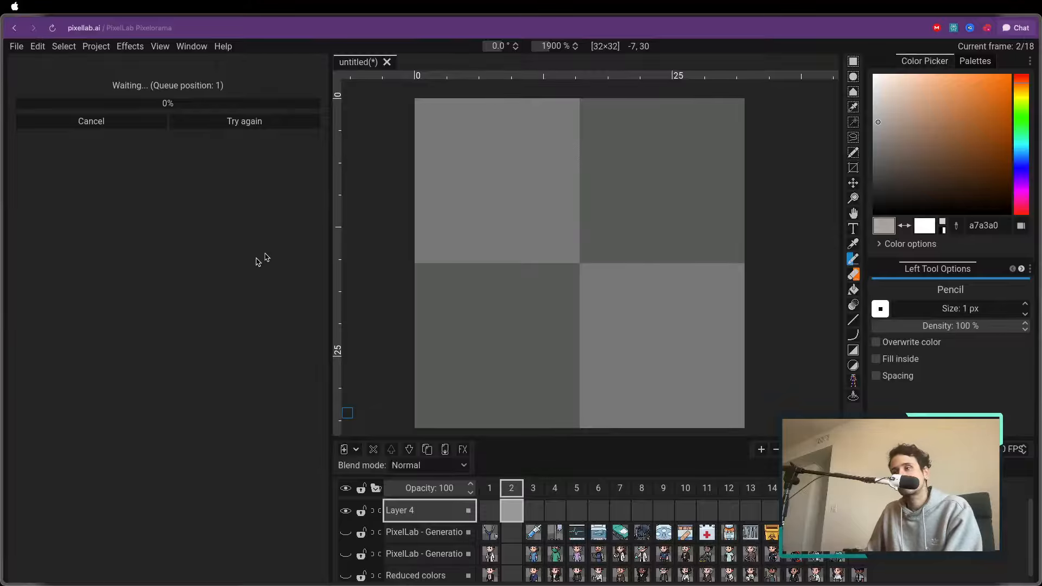
{"action": "scroll", "coordinate": [653, 216], "scroll_direction": "down", "scroll_amount": 2}
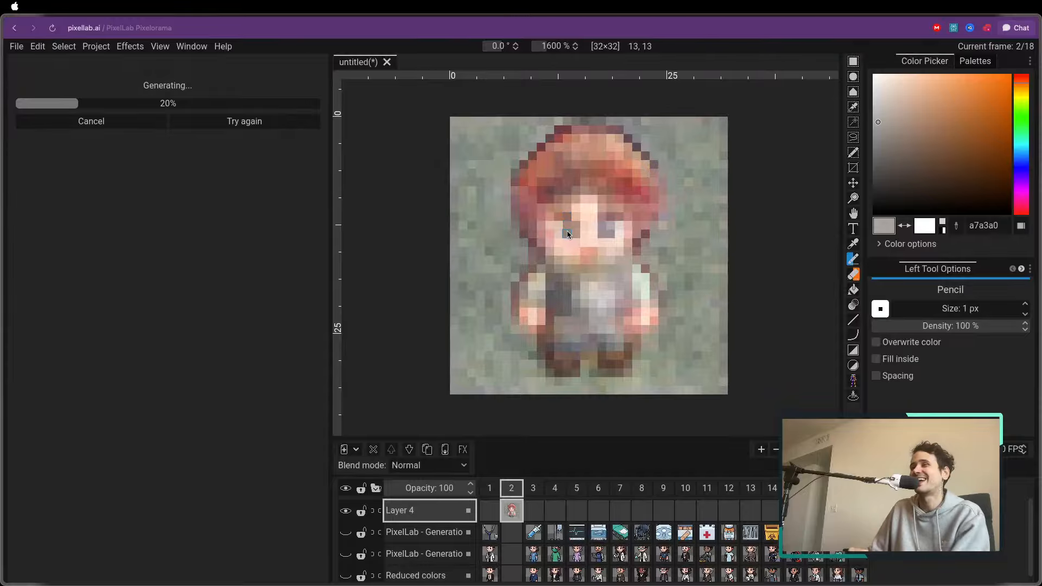
{"action": "scroll", "coordinate": [567, 232], "scroll_direction": "down", "scroll_amount": 3}
{"action": "scroll", "coordinate": [567, 222], "scroll_direction": "up", "scroll_amount": 1}
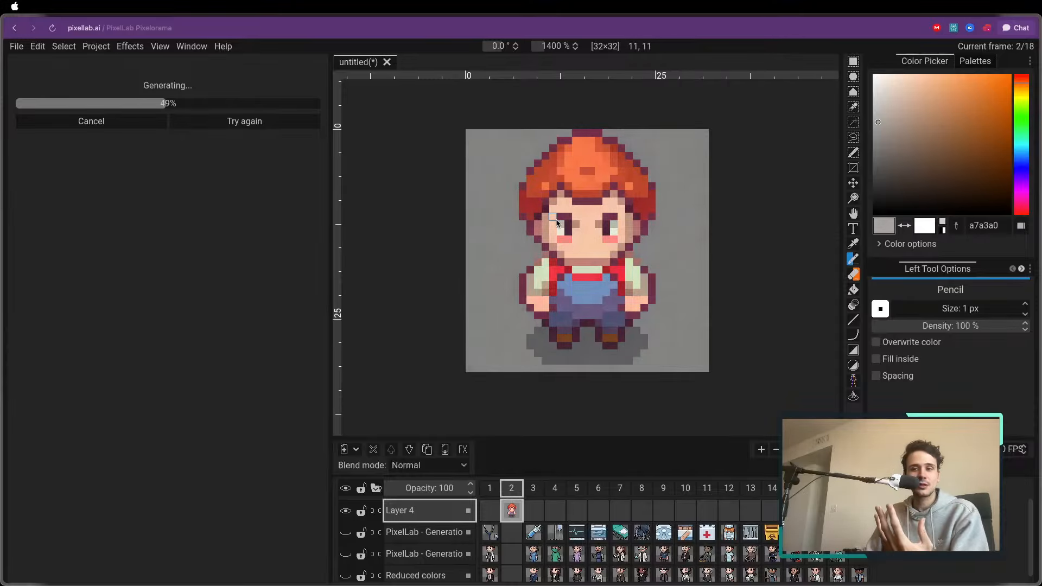
{"action": "scroll", "coordinate": [586, 225], "scroll_direction": "down", "scroll_amount": 1}
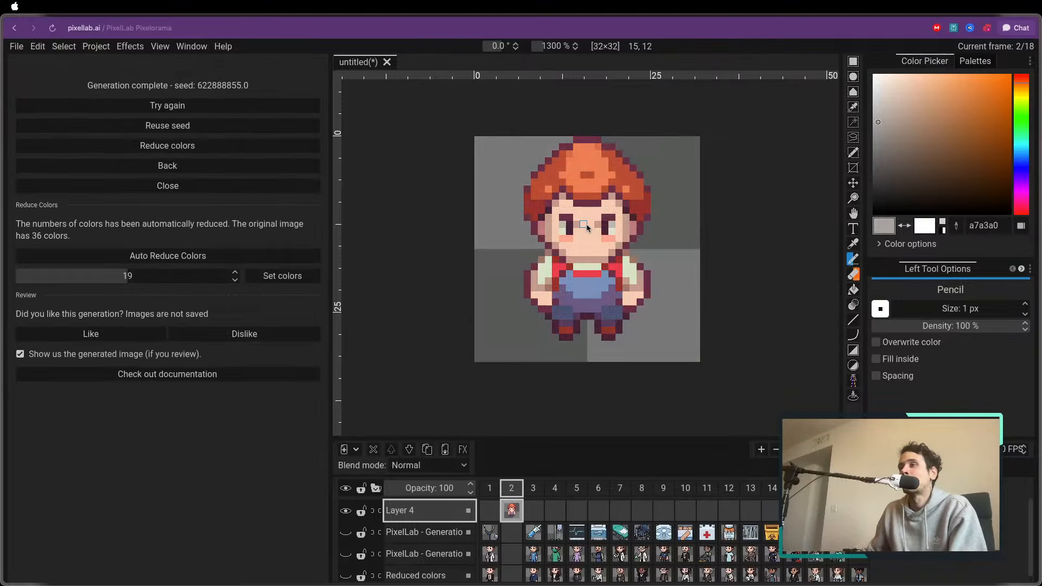
Widen the farmer's hat by one pixel on both sides with pencil strokes in its dark outline colour 6a2f45
{"action": "scroll", "coordinate": [537, 239], "scroll_direction": "up", "scroll_amount": 2}
{"action": "scroll", "coordinate": [537, 239], "scroll_direction": "up", "scroll_amount": 6}
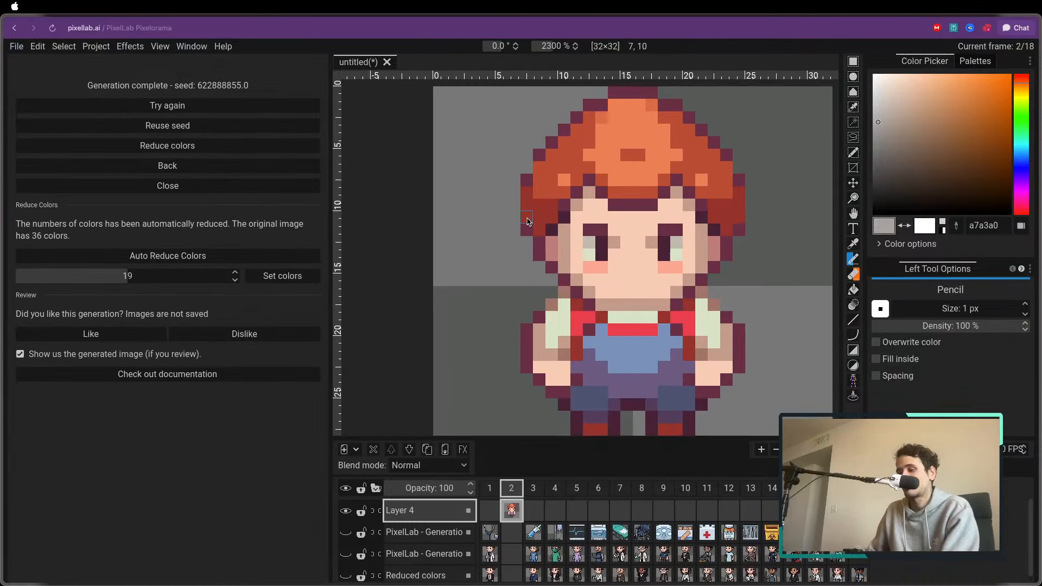
{"action": "key", "text": "o"}
{"action": "left_click", "coordinate": [525, 230]}
{"action": "key", "text": "p"}
{"action": "left_click_drag", "start_coordinate": [512, 183], "coordinate": [513, 221]}
{"action": "right_click", "coordinate": [511, 181]}
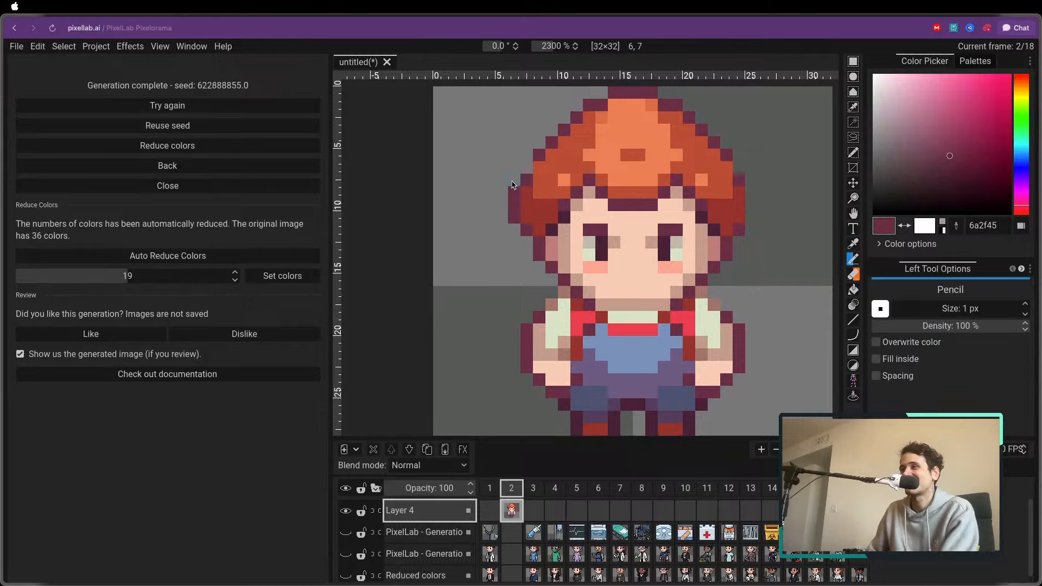
{"action": "left_click_drag", "start_coordinate": [751, 189], "coordinate": [751, 225]}
{"action": "scroll", "coordinate": [642, 233], "scroll_direction": "down", "scroll_amount": 6}
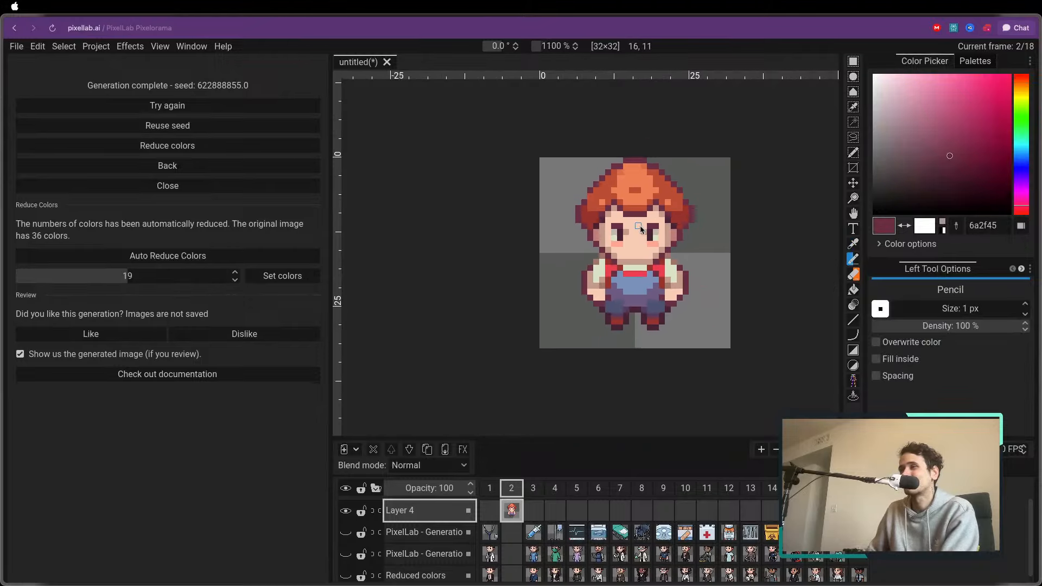
Paint over the brown pixels between the farmer's eyes with the sampled skin colour f8ccb2
{"action": "scroll", "coordinate": [646, 248], "scroll_direction": "up", "scroll_amount": 5}
{"action": "key", "text": "o"}
{"action": "left_click", "coordinate": [623, 233]}
{"action": "key", "text": "p"}
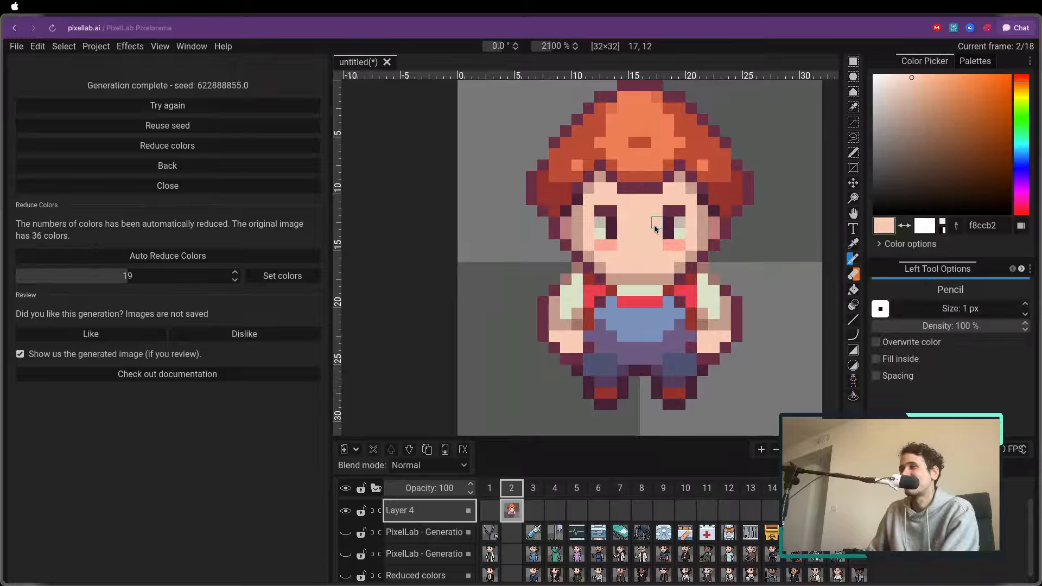
{"action": "scroll", "coordinate": [620, 240], "scroll_direction": "down", "scroll_amount": 4}
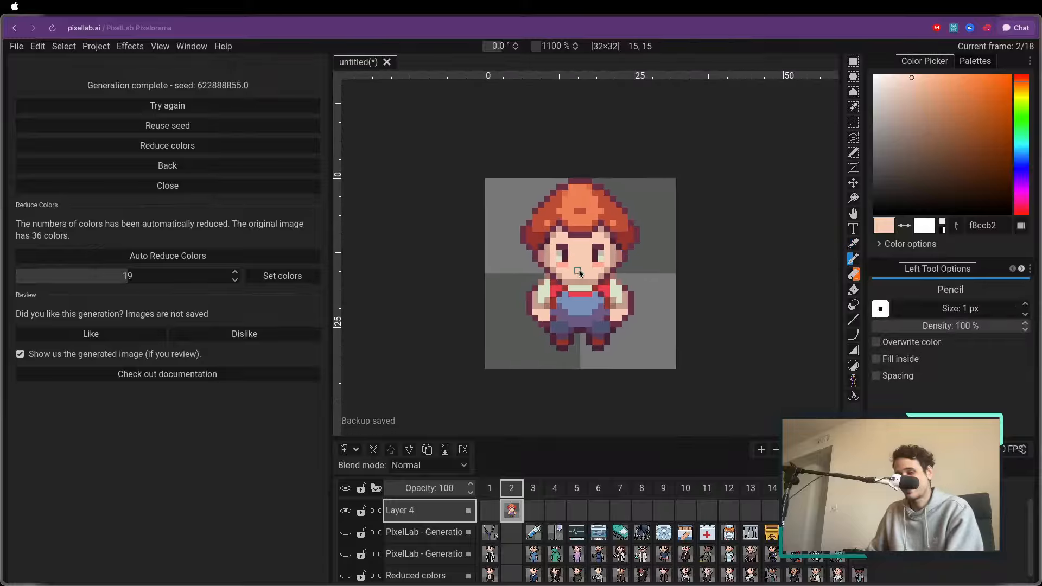
Move the farmer down about 2 px and sample the hat's dark outline colour 6a2f45 for the pencil
{"action": "key", "text": "m"}
{"action": "scroll", "coordinate": [541, 255], "scroll_direction": "up", "scroll_amount": 1}
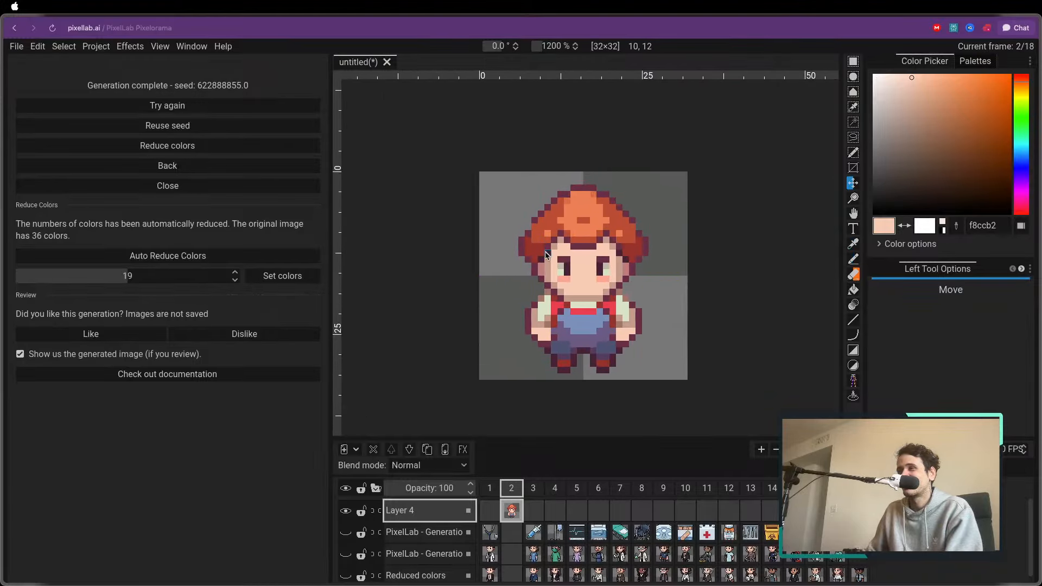
{"action": "scroll", "coordinate": [541, 255], "scroll_direction": "up", "scroll_amount": 2}
{"action": "key", "text": "o"}
{"action": "left_click", "coordinate": [524, 234]}
{"action": "key", "text": "p"}
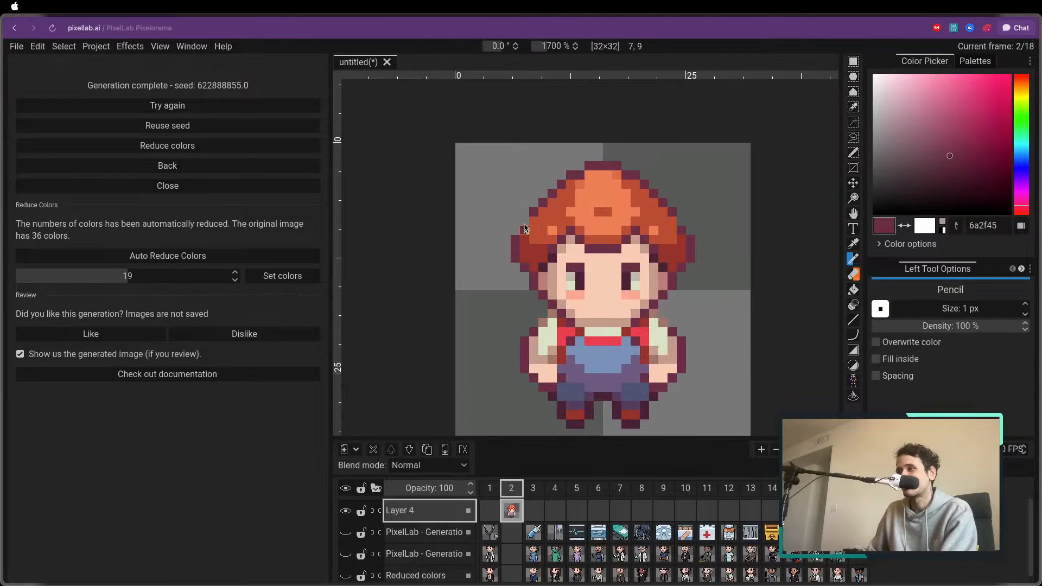
{"action": "scroll", "coordinate": [624, 255], "scroll_direction": "down", "scroll_amount": 3}
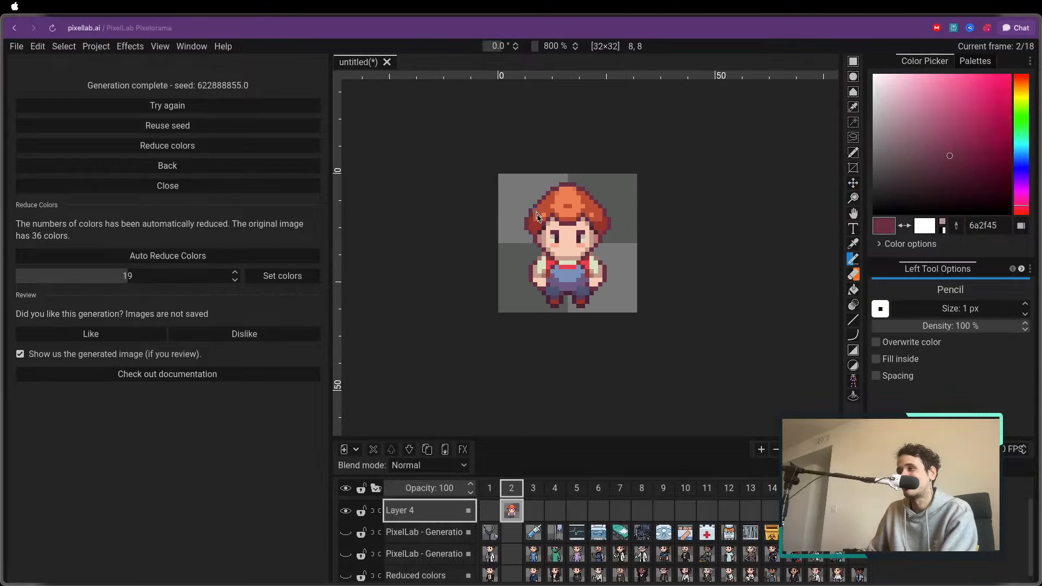
Delete the farmer's layer, add a new empty layer in its place and go to frame 1
{"action": "scroll", "coordinate": [504, 283], "scroll_direction": "up", "scroll_amount": 2}
{"action": "scroll", "coordinate": [504, 282], "scroll_direction": "up", "scroll_amount": 2}
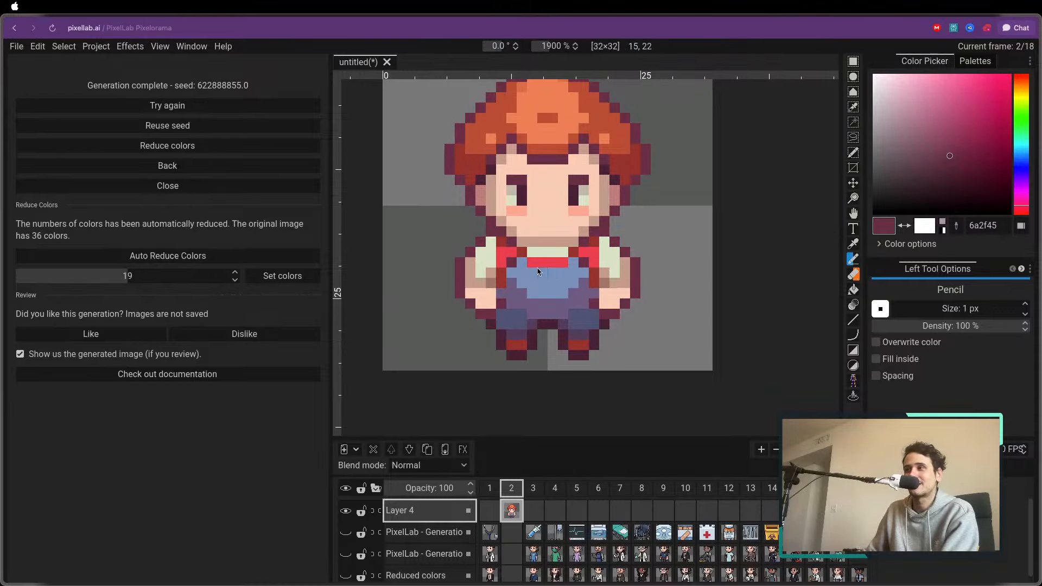
{"action": "scroll", "coordinate": [537, 271], "scroll_direction": "down", "scroll_amount": 4}
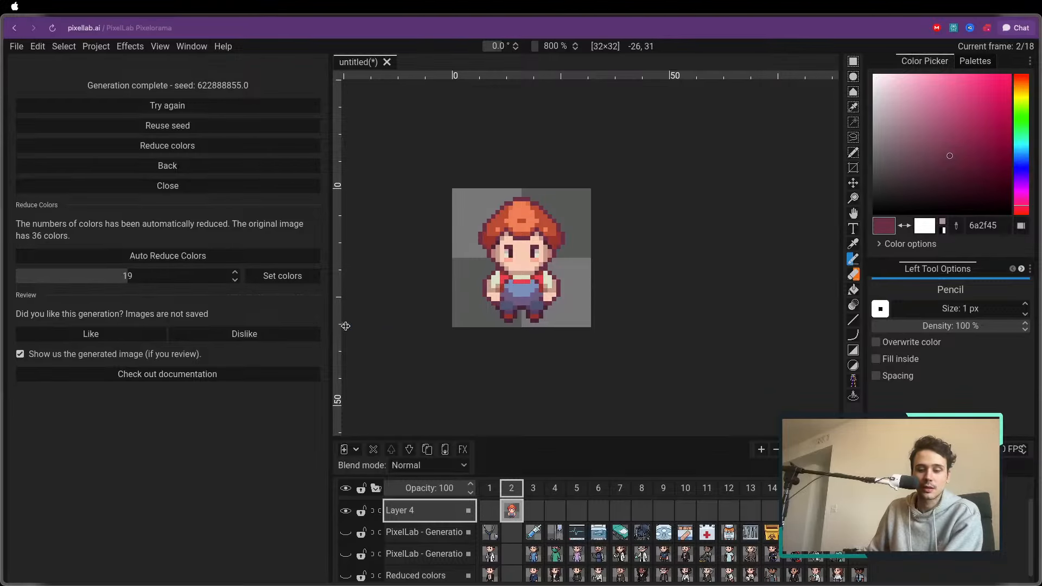
{"action": "scroll", "coordinate": [367, 219], "scroll_direction": "up", "scroll_amount": 1}
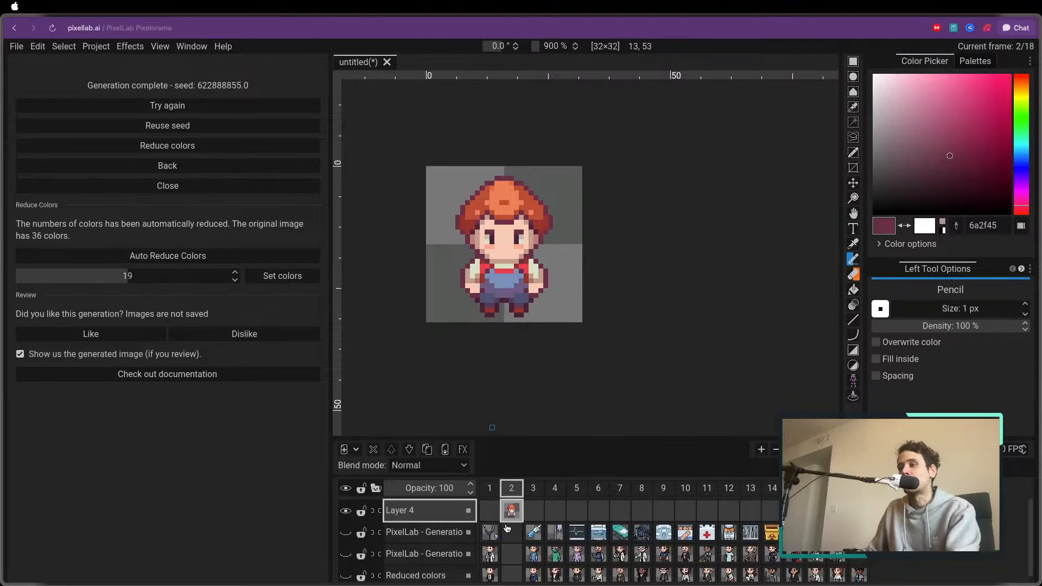
{"action": "left_click", "coordinate": [374, 449]}
{"action": "left_click", "coordinate": [344, 449]}
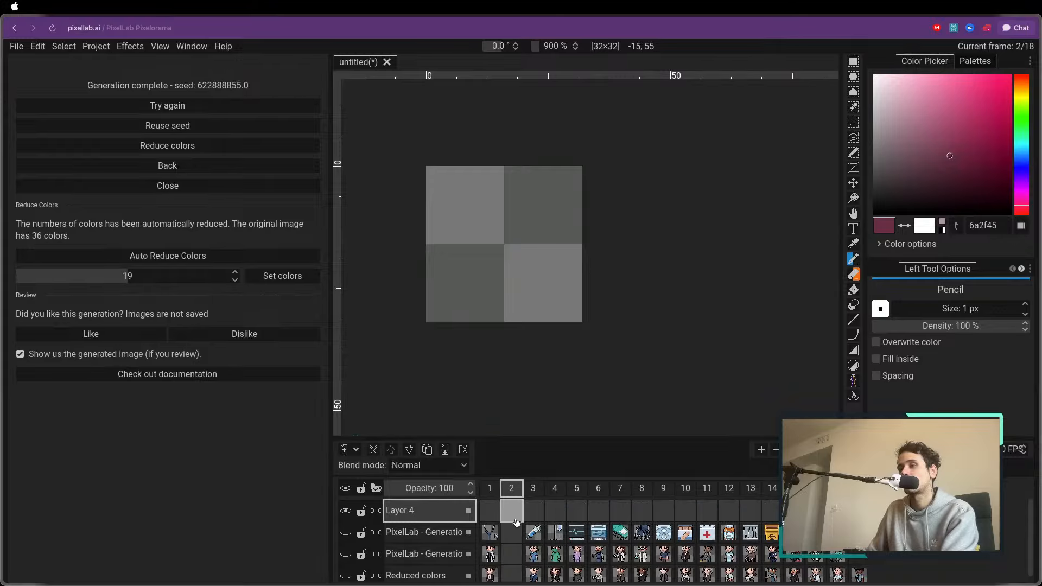
{"action": "left_click", "coordinate": [489, 487]}
Leave the small-medium image generator and open Create image M-XL without creating a new canvas
{"action": "left_click", "coordinate": [152, 171]}
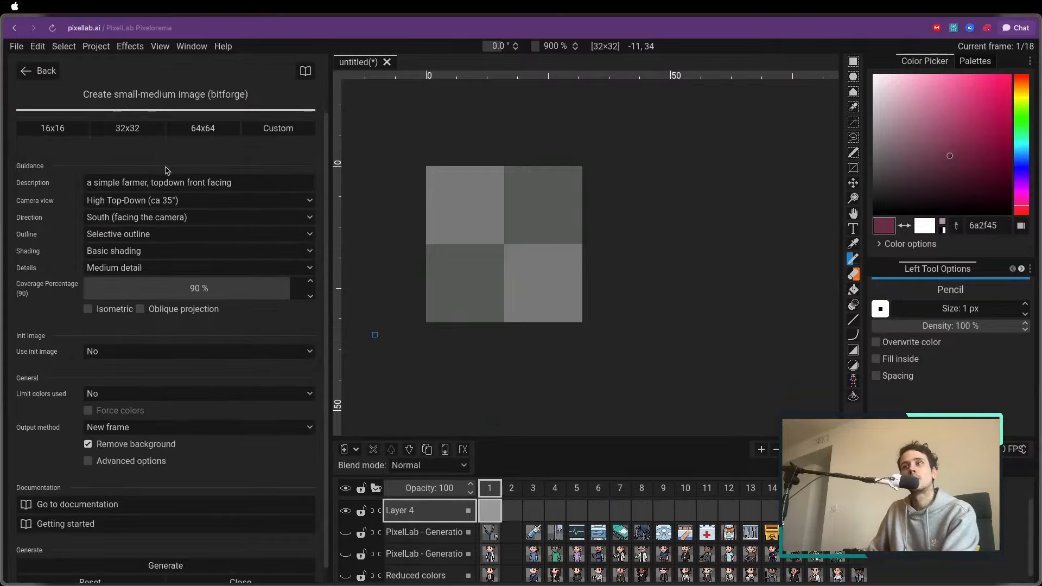
{"action": "left_click", "coordinate": [38, 71]}
{"action": "left_click", "coordinate": [65, 131]}
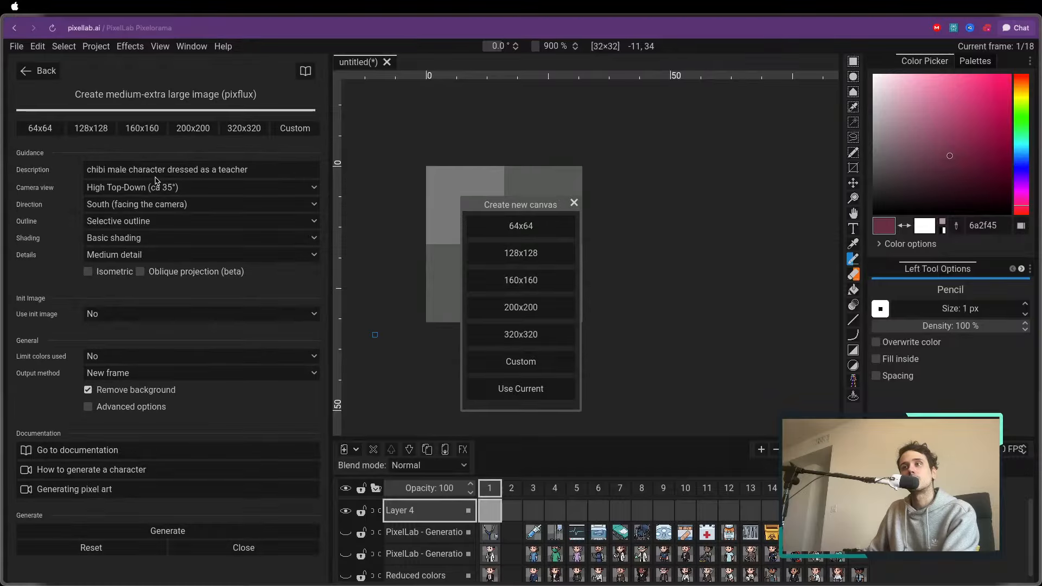
{"action": "left_click", "coordinate": [573, 203]}
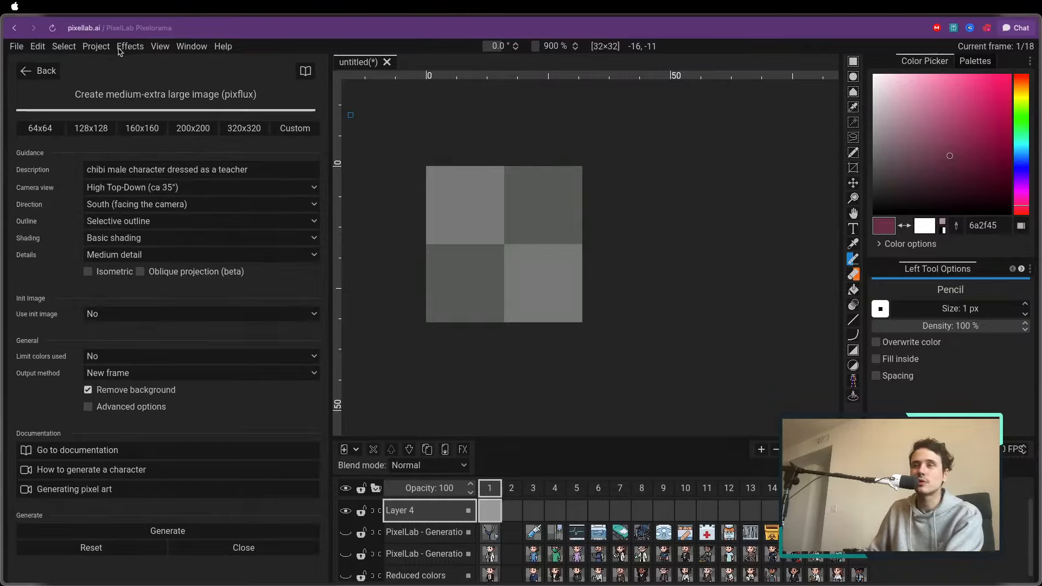
Resize the project's canvas to 128 px wide and 128 px high
{"action": "left_click", "coordinate": [16, 46]}
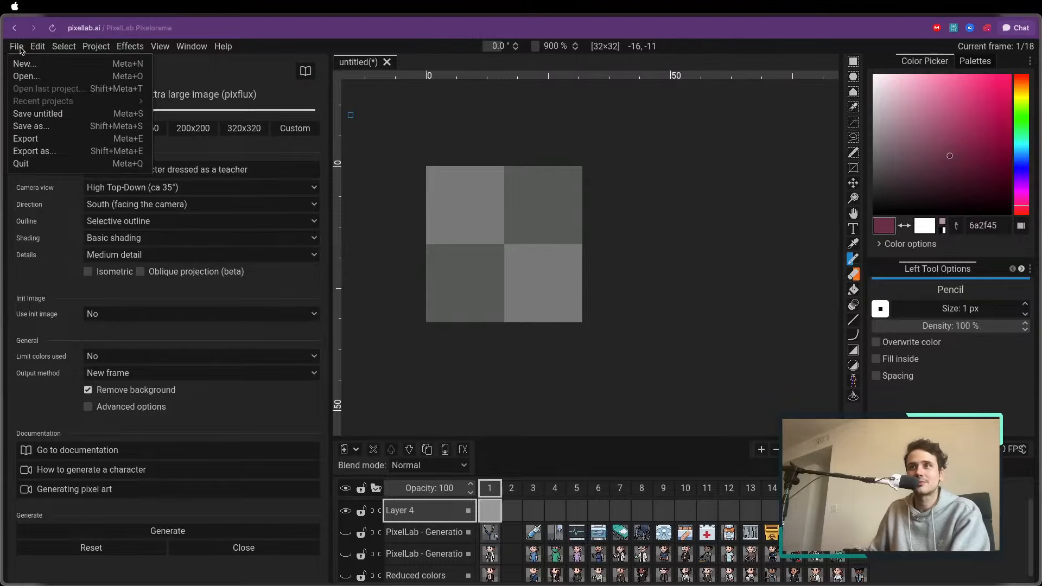
{"action": "left_click", "coordinate": [196, 67]}
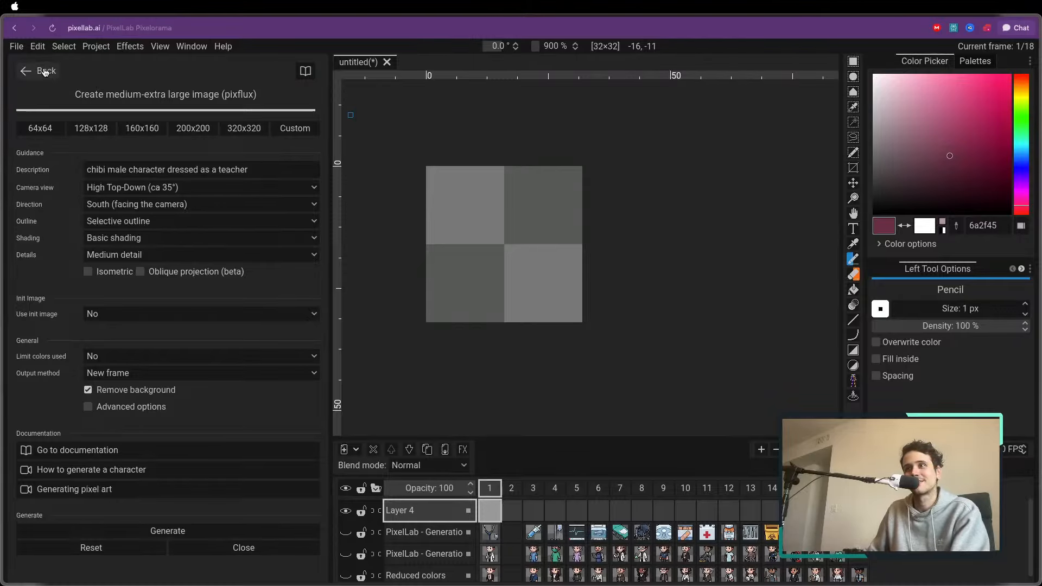
{"action": "left_click", "coordinate": [64, 46]}
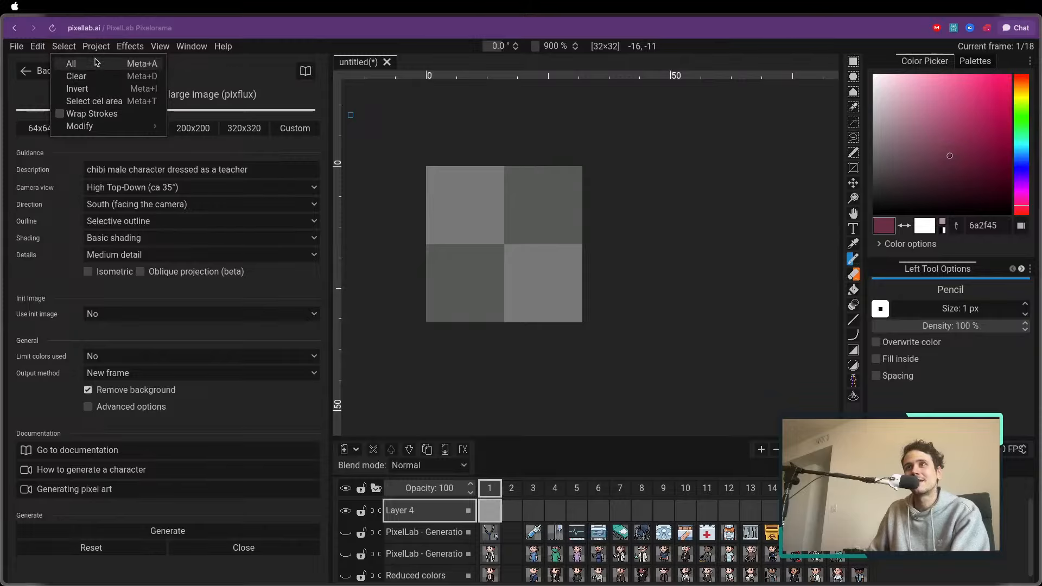
{"action": "left_click", "coordinate": [108, 95]}
{"action": "left_click", "coordinate": [543, 207]}
{"action": "type", "text": "128"}
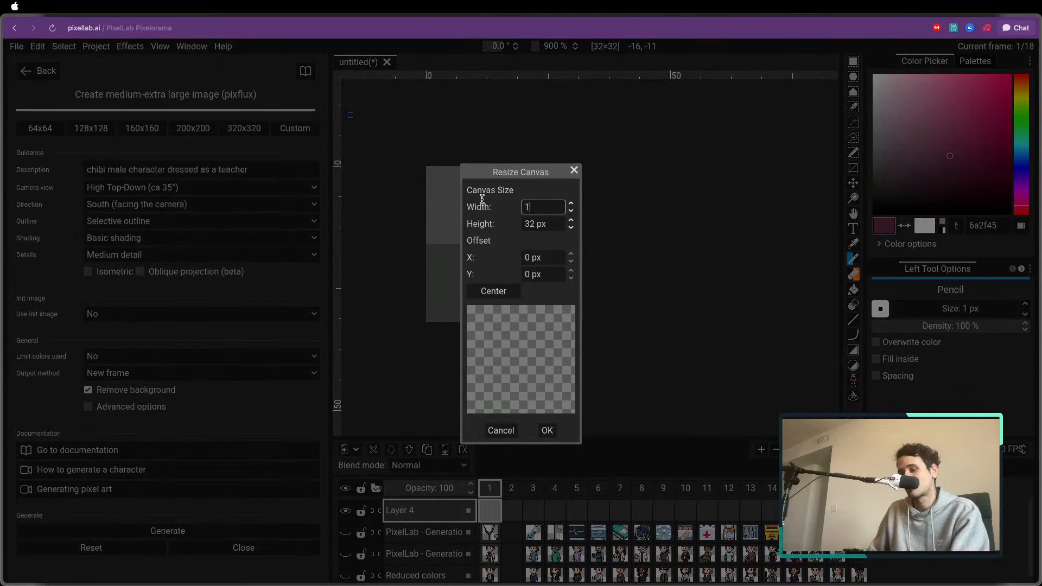
{"action": "left_click", "coordinate": [544, 224]}
{"action": "type", "text": "128"}
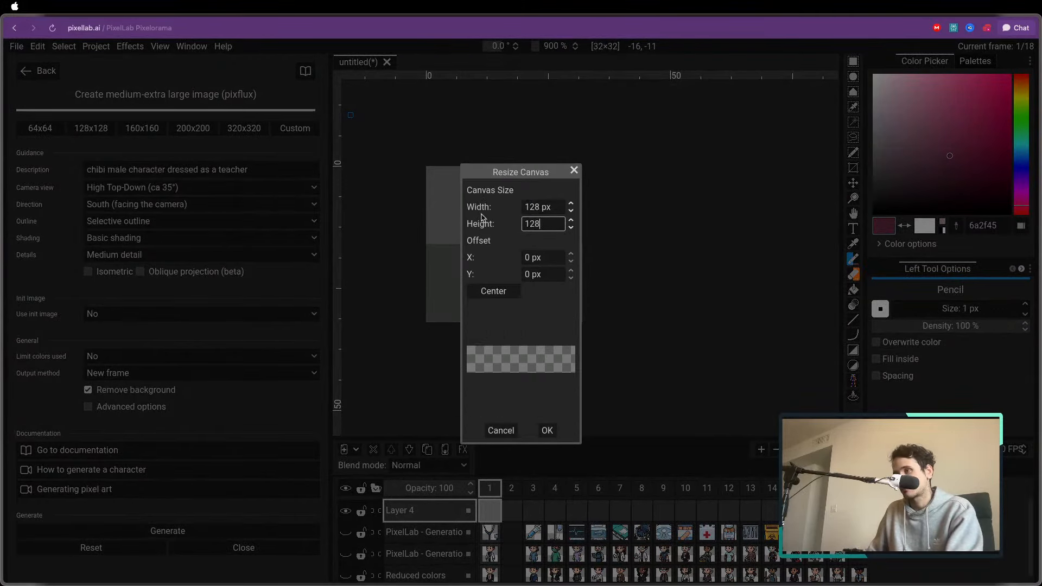
{"action": "left_click", "coordinate": [547, 431]}
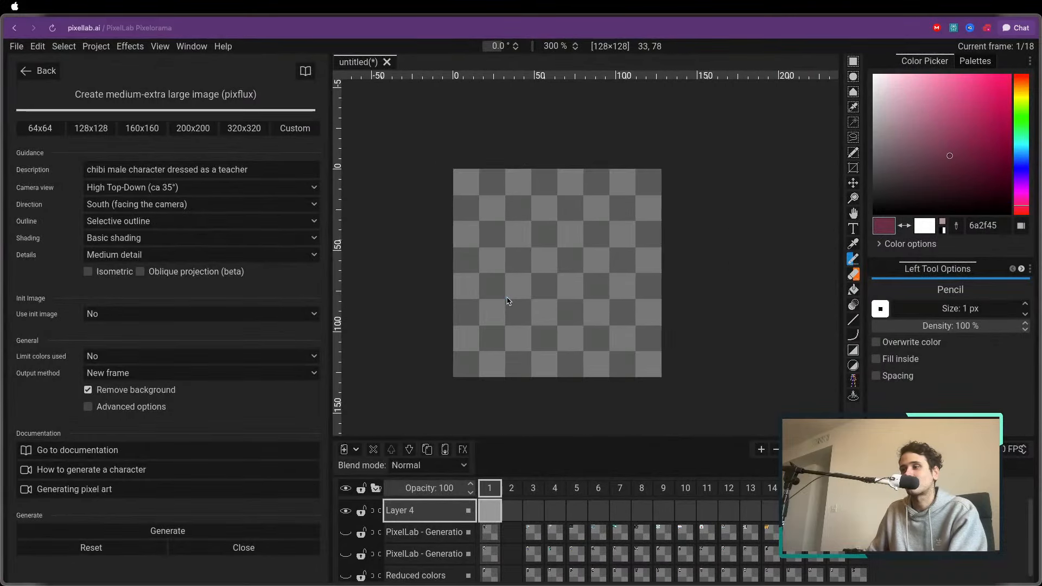
{"action": "left_click", "coordinate": [153, 188]}
{"action": "left_click", "coordinate": [85, 194]}
{"action": "left_click", "coordinate": [39, 71]}
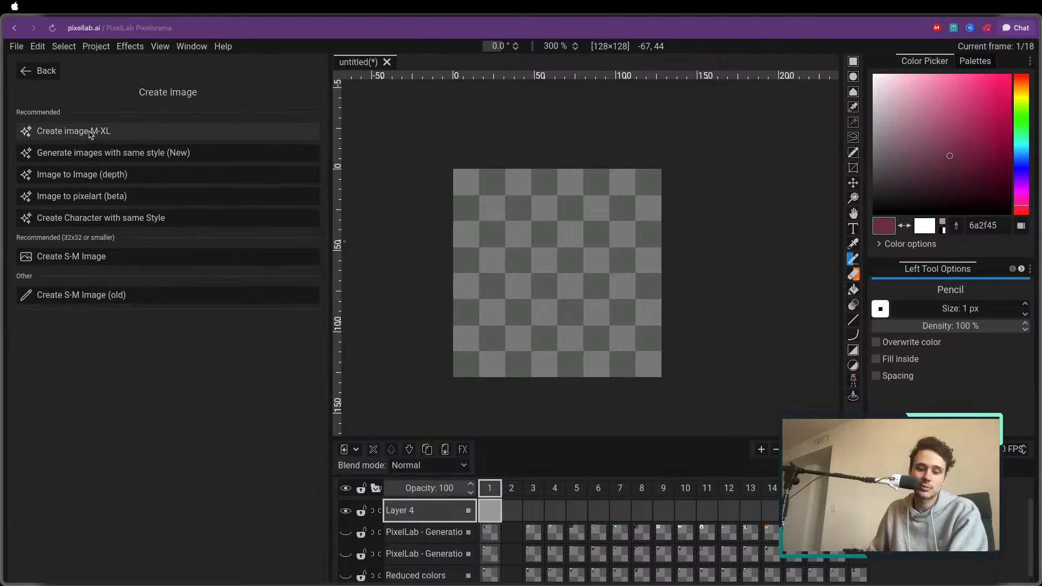
{"action": "left_click", "coordinate": [91, 133]}
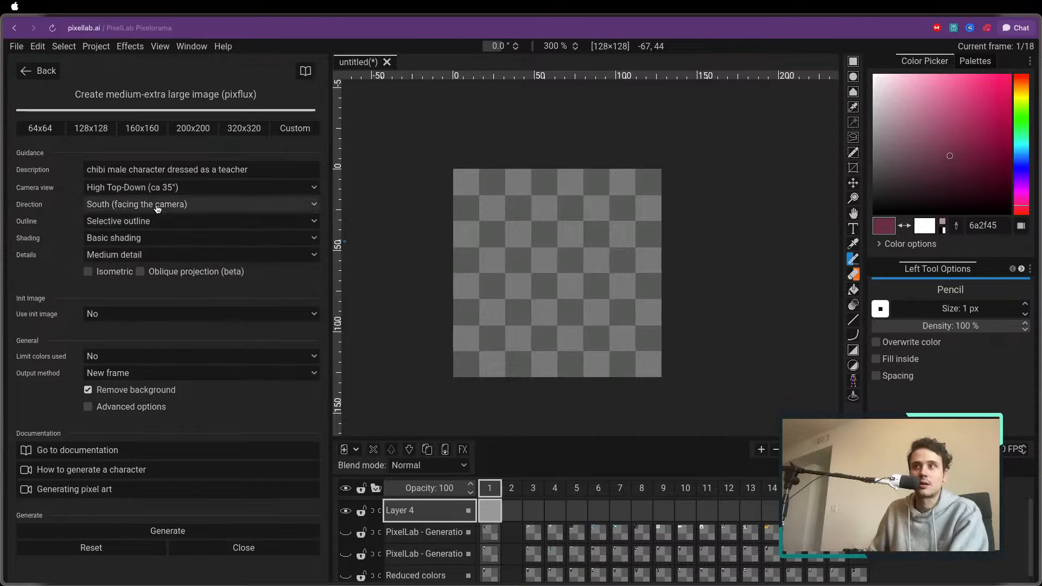
Replace the image description with "street fighter style man wearing a boxer outfit"
{"action": "left_click_drag", "start_coordinate": [255, 171], "coordinate": [51, 154]}
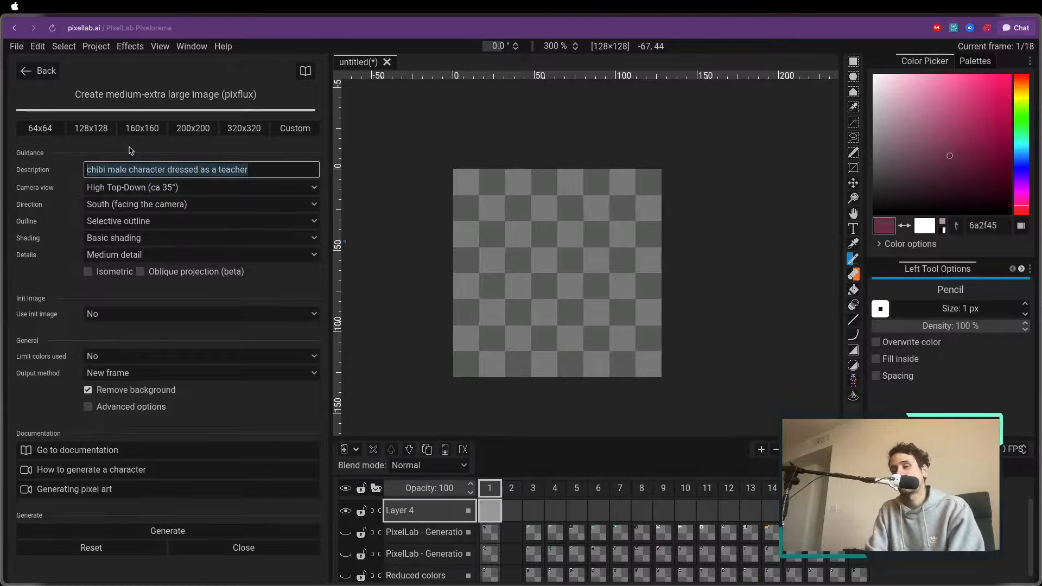
{"action": "type", "text": "st"}
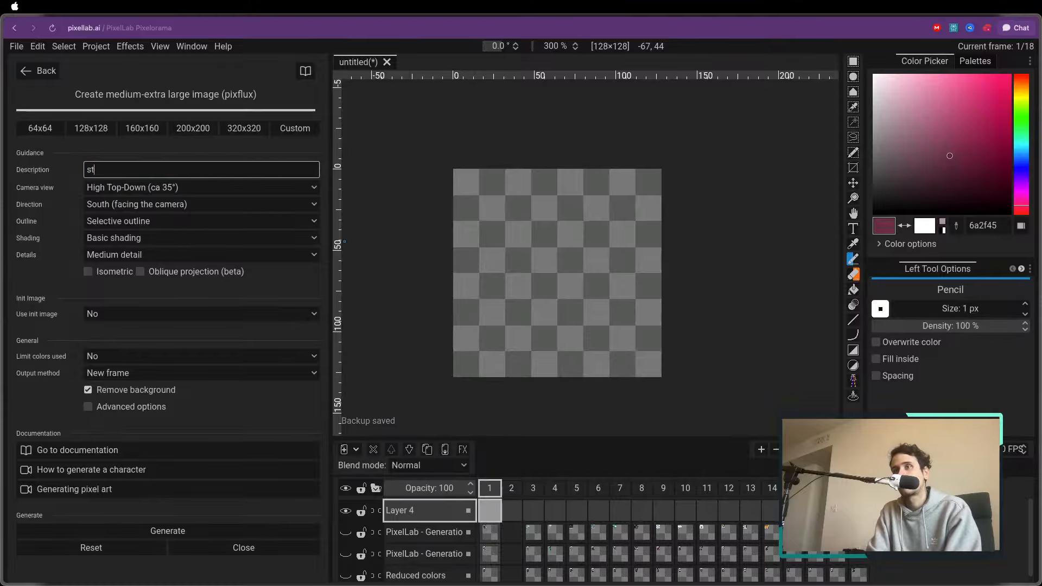
{"action": "type", "text": "reet fighter style man wearing a boxer outfit"}
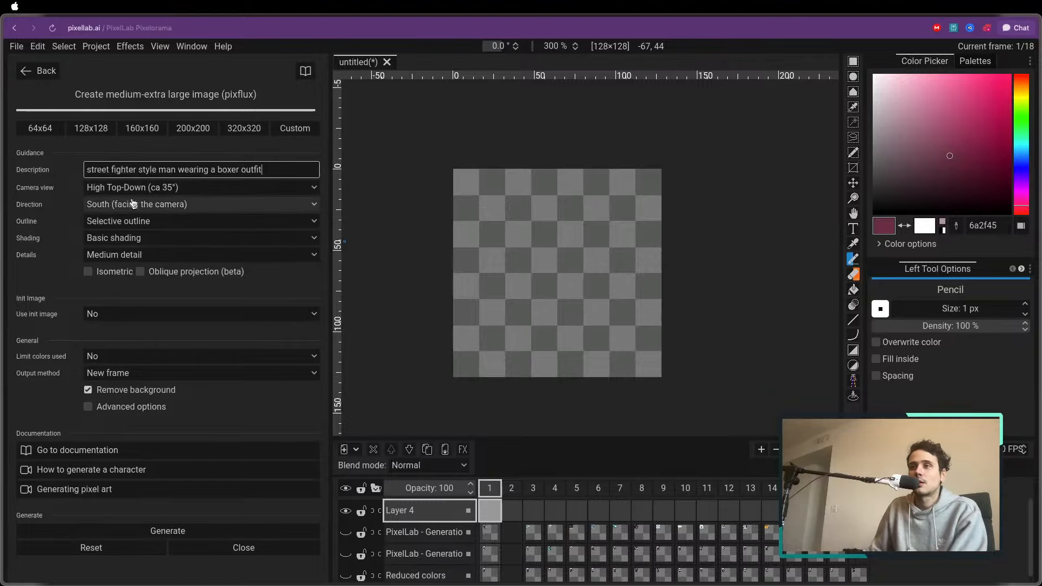
Set the camera view to Sidescroller (eye level) and the direction to East (looking right)
{"action": "left_click", "coordinate": [123, 187]}
{"action": "left_click", "coordinate": [125, 242]}
{"action": "left_click", "coordinate": [126, 206]}
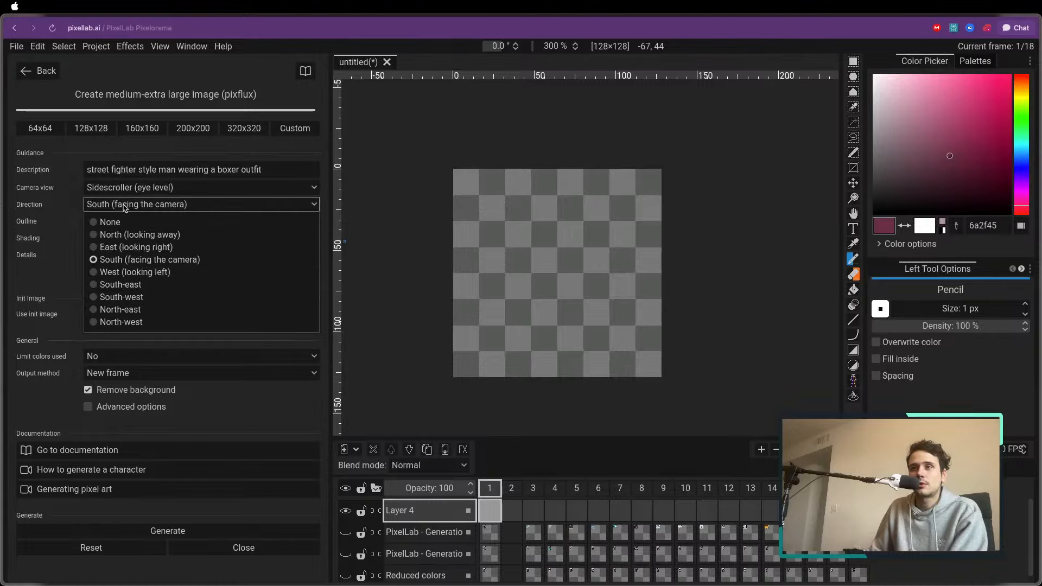
{"action": "left_click", "coordinate": [126, 248]}
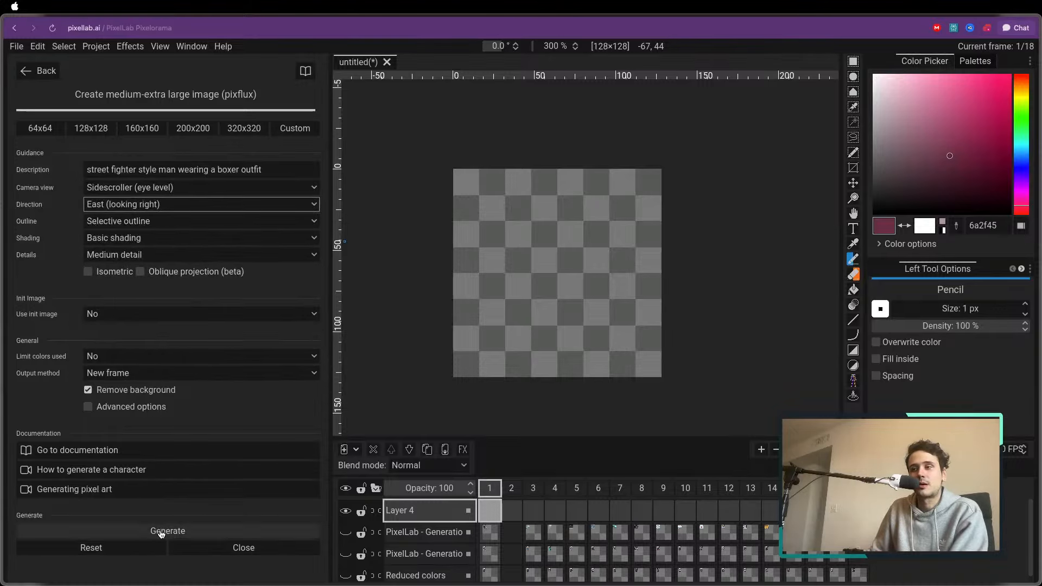
Set the output method to Modify current layer and generate the boxer image without limiting the colours
{"action": "left_click", "coordinate": [114, 356]}
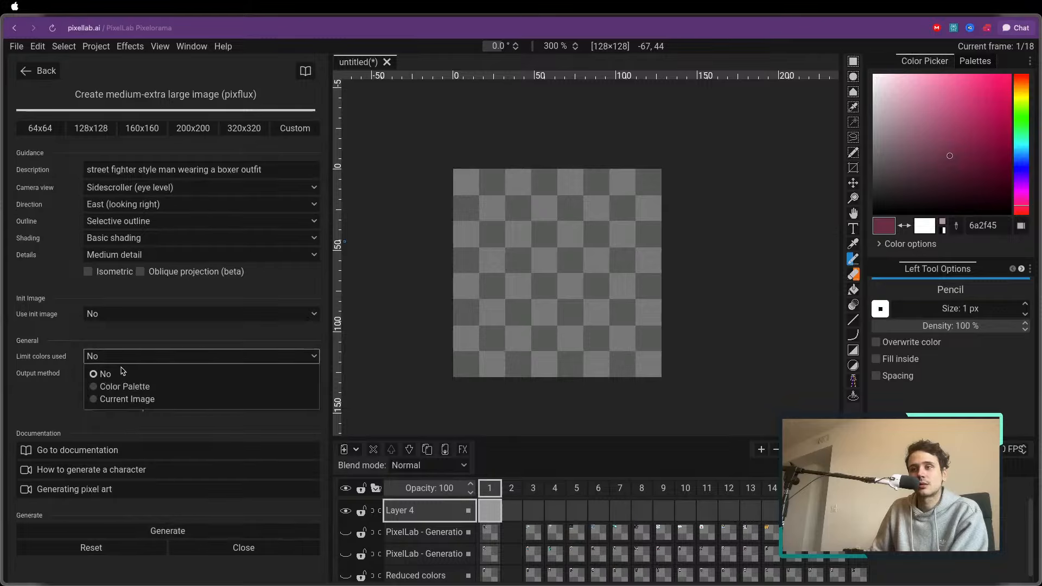
{"action": "left_click", "coordinate": [108, 371]}
{"action": "left_click", "coordinate": [108, 380]}
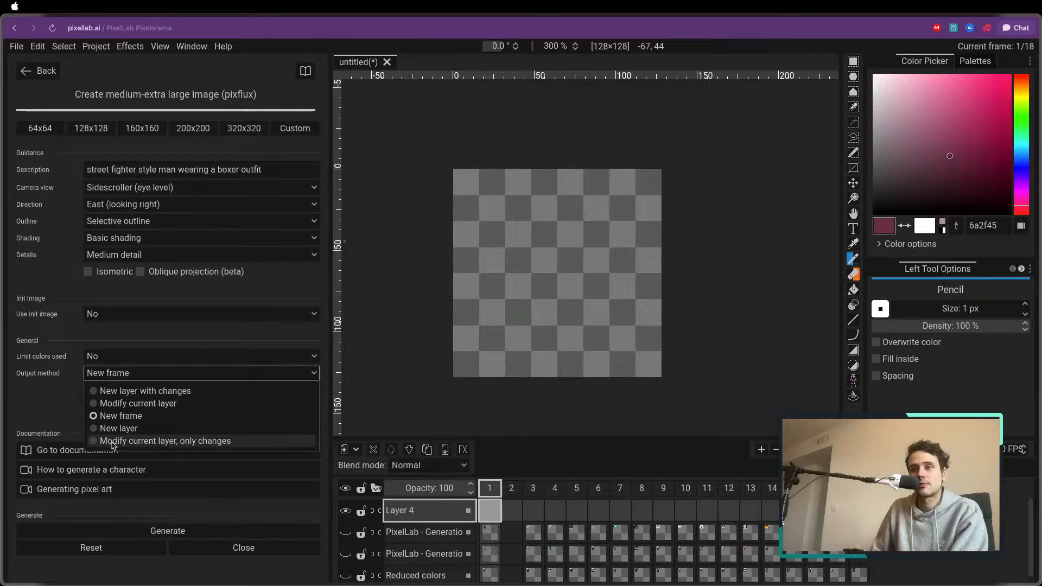
{"action": "left_click", "coordinate": [150, 403]}
{"action": "left_click", "coordinate": [160, 531]}
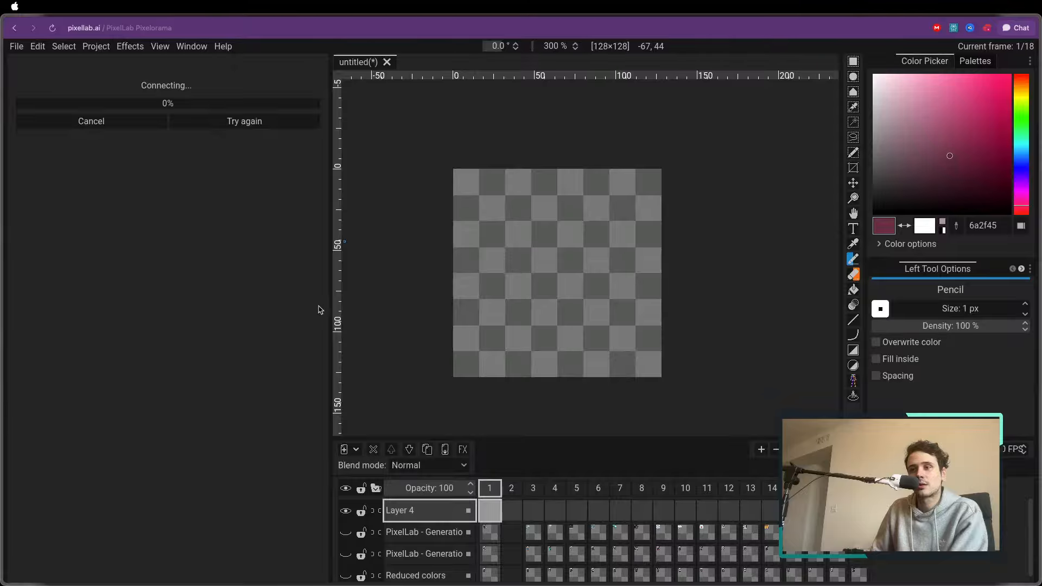
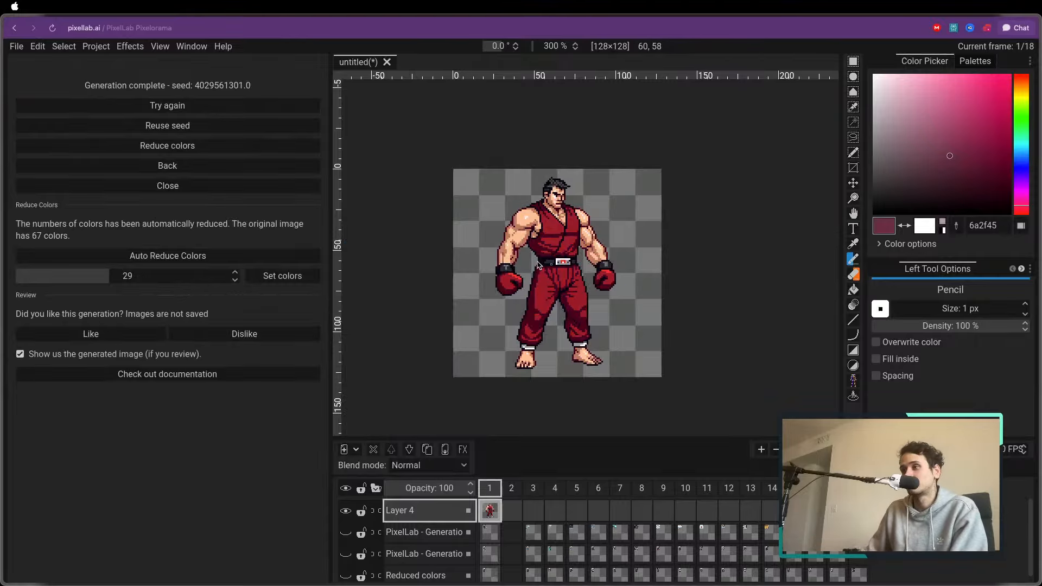
Look over the generated boxer and return to the Create image M-XL settings
{"action": "scroll", "coordinate": [532, 267], "scroll_direction": "up", "scroll_amount": 3}
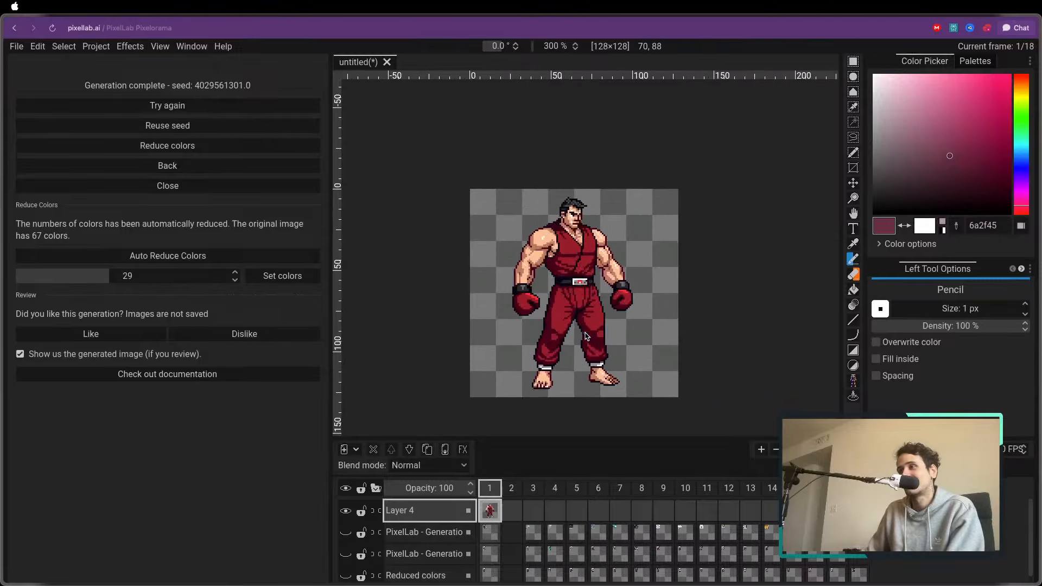
{"action": "scroll", "coordinate": [583, 330], "scroll_direction": "down", "scroll_amount": 1}
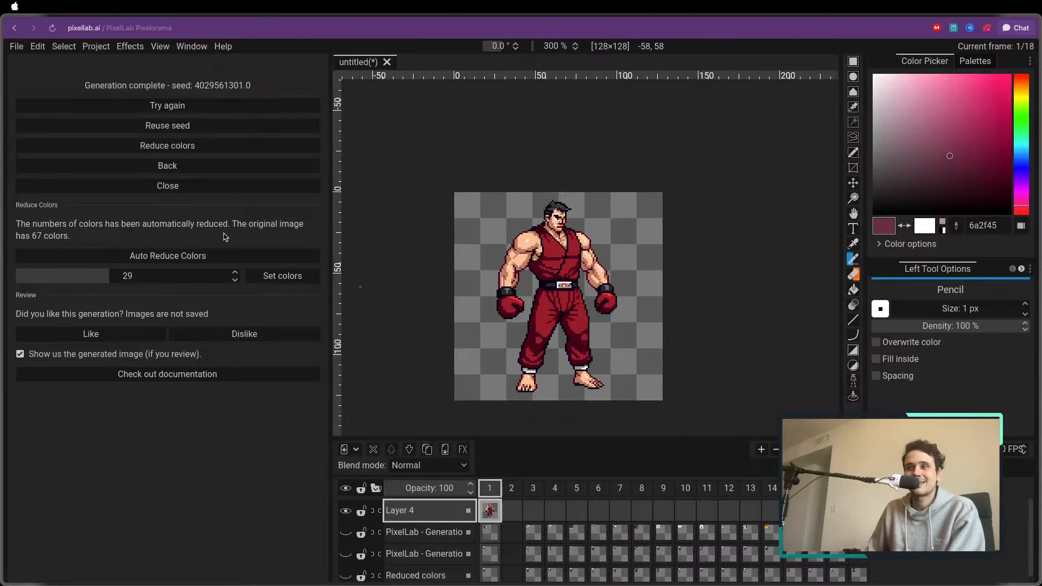
{"action": "left_click", "coordinate": [198, 168]}
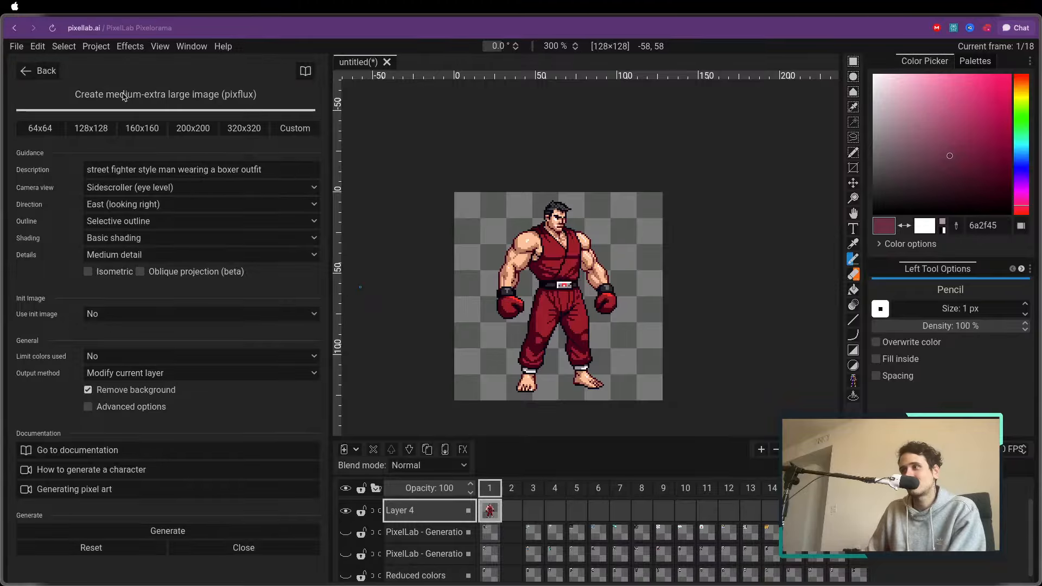
{"action": "left_click", "coordinate": [511, 491]}
{"action": "left_click", "coordinate": [489, 488]}
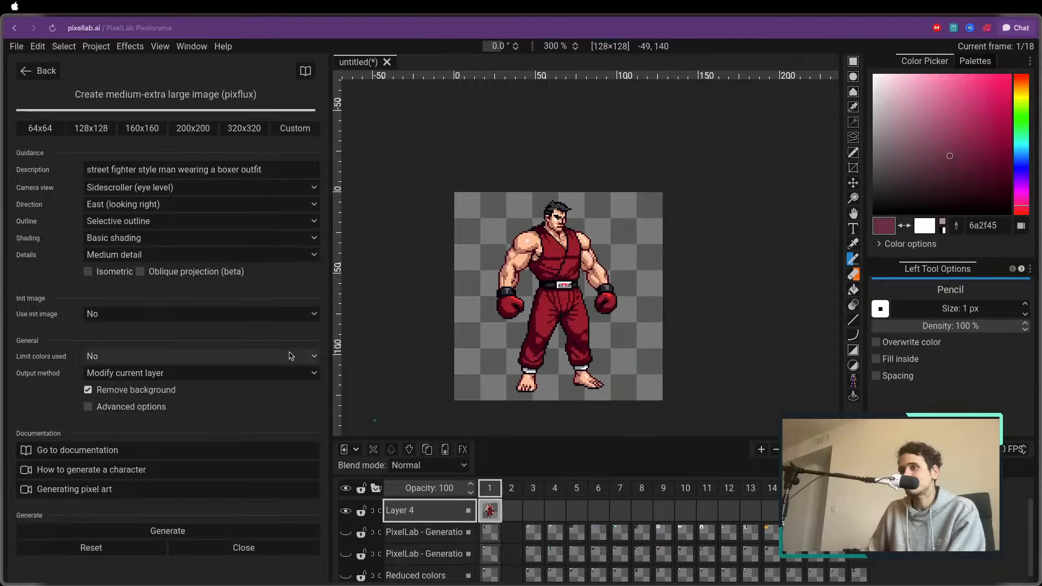
{"action": "left_click", "coordinate": [39, 70]}
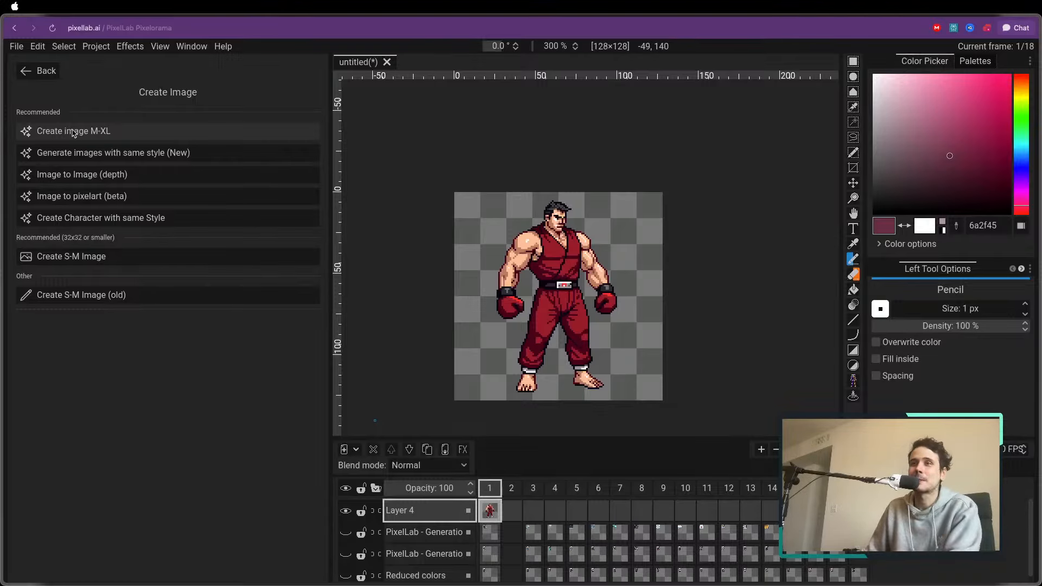
{"action": "left_click", "coordinate": [116, 134]}
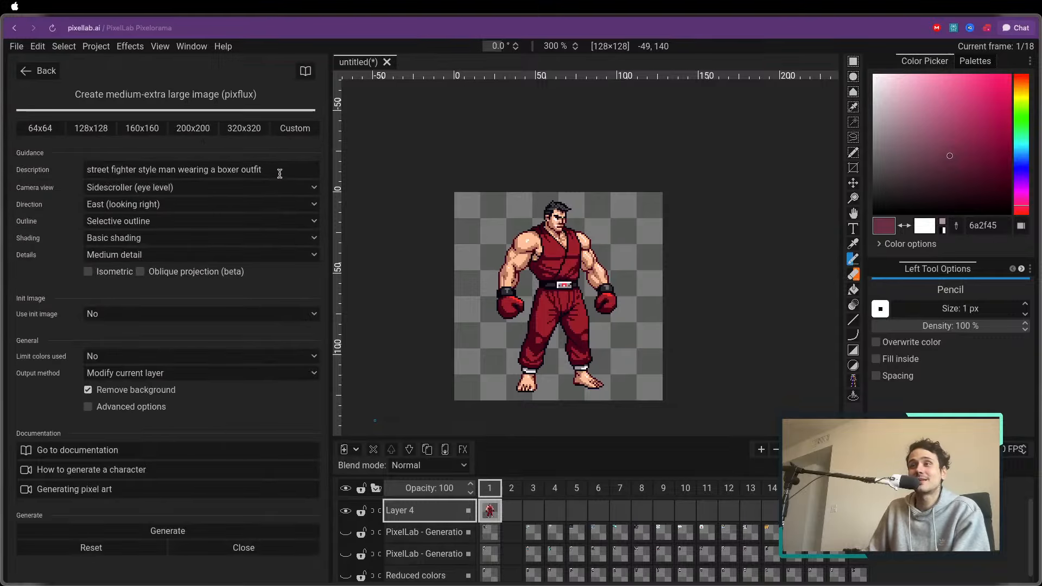
Retouch the fighter's eye and eyebrow with the 1 px Pencil, using the sampled skin tone fac097 and near-black 0c0514
{"action": "scroll", "coordinate": [434, 185], "scroll_direction": "up", "scroll_amount": 3}
{"action": "scroll", "coordinate": [536, 154], "scroll_direction": "up", "scroll_amount": 3}
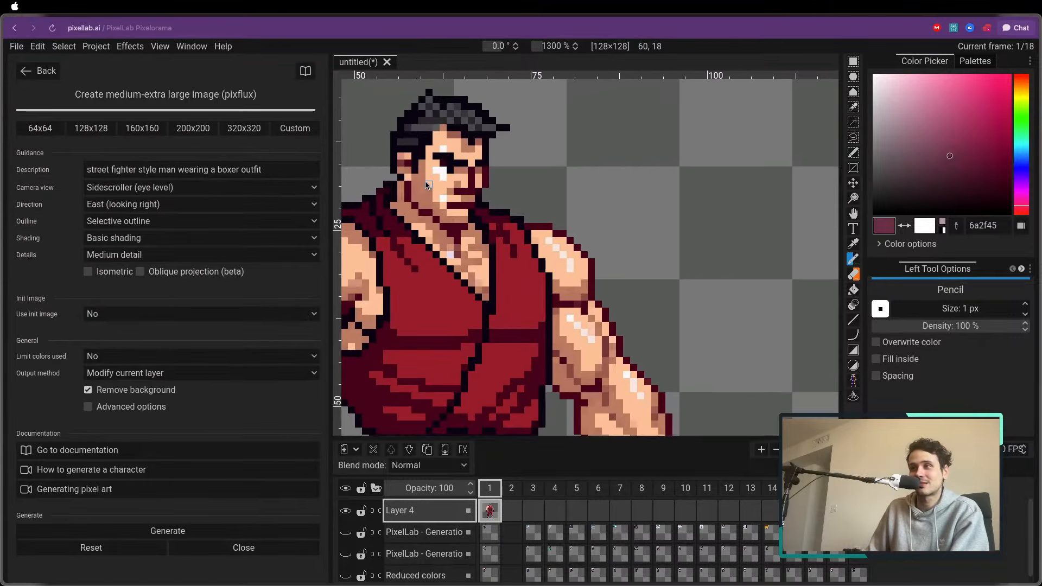
{"action": "scroll", "coordinate": [536, 155], "scroll_direction": "left", "scroll_amount": 3}
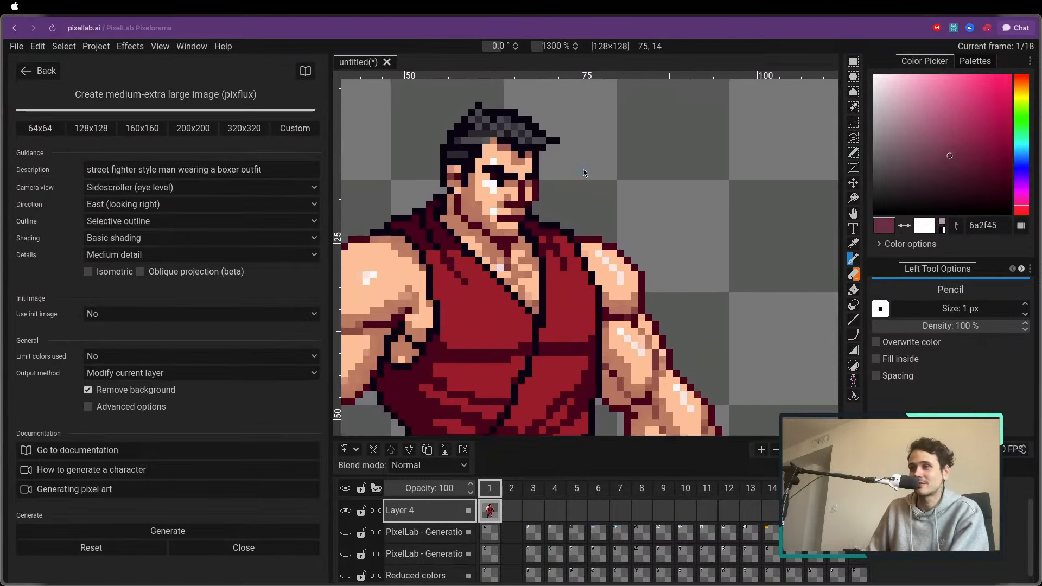
{"action": "left_click", "coordinate": [485, 185], "text": "alt"}
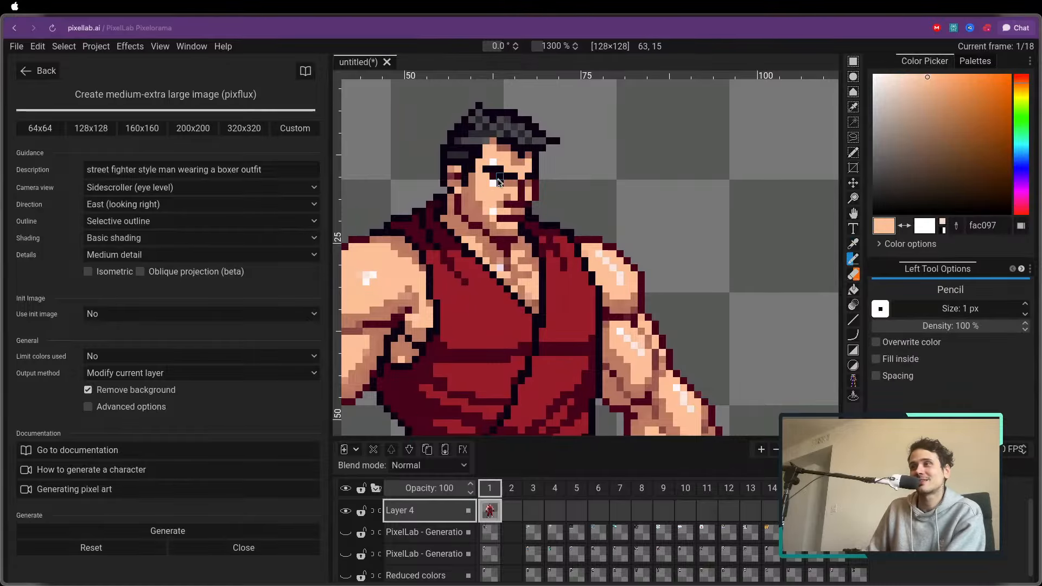
{"action": "left_click", "coordinate": [494, 180], "text": "alt"}
{"action": "left_click", "coordinate": [498, 173], "text": "alt"}
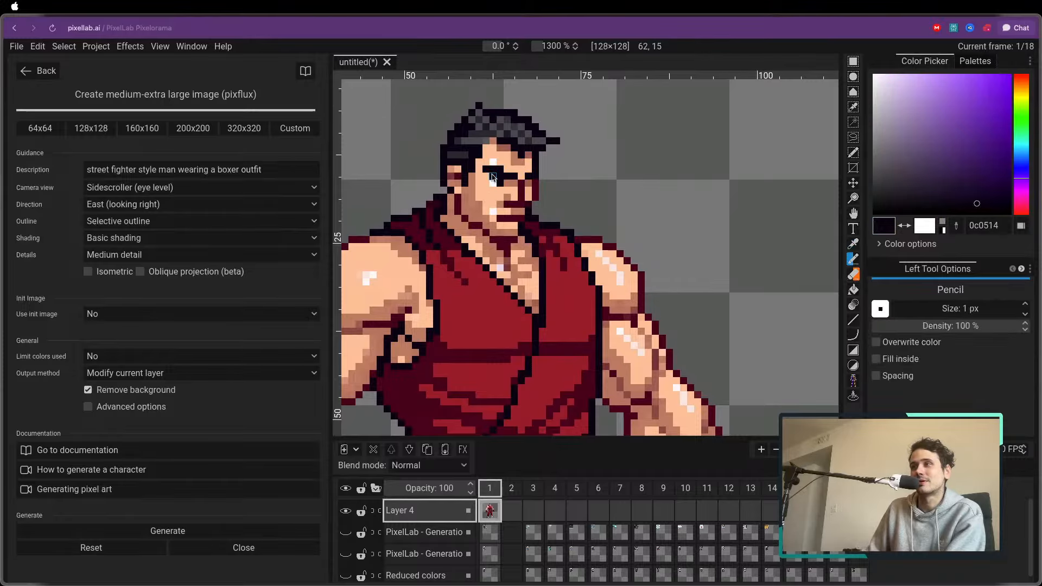
{"action": "left_click", "coordinate": [499, 166], "text": "alt"}
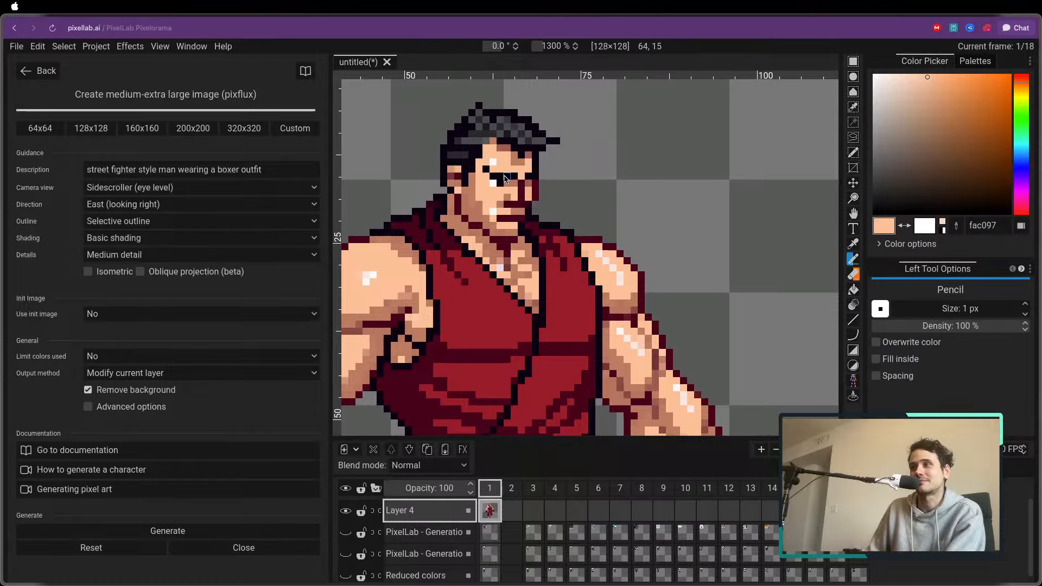
{"action": "scroll", "coordinate": [491, 195], "scroll_direction": "down", "scroll_amount": 4}
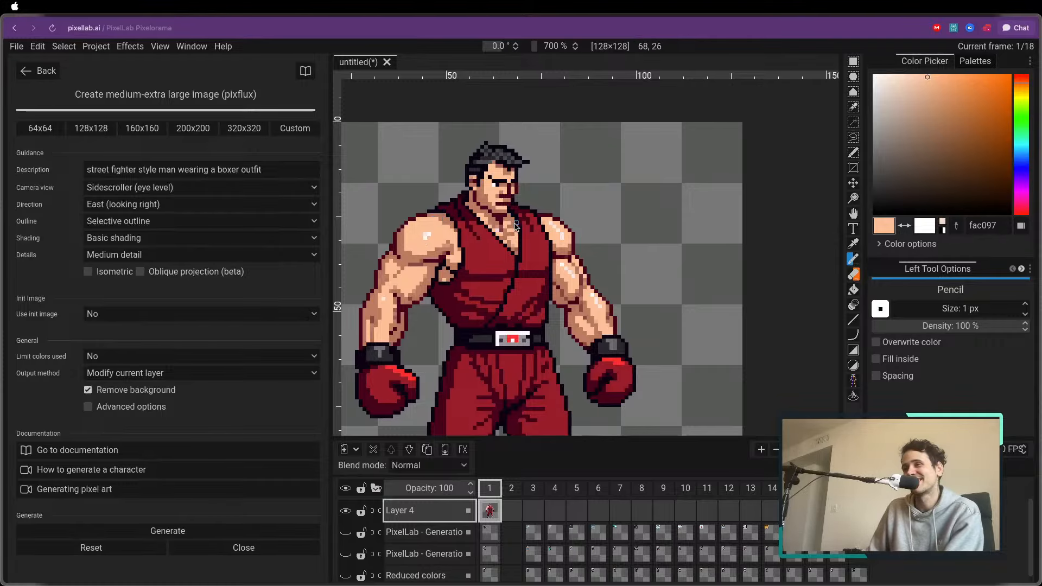
{"action": "scroll", "coordinate": [418, 236], "scroll_direction": "down", "scroll_amount": 2}
{"action": "left_click_drag", "start_coordinate": [400, 264], "coordinate": [461, 248]}
{"action": "scroll", "coordinate": [429, 278], "scroll_direction": "down", "scroll_amount": 1}
{"action": "scroll", "coordinate": [419, 251], "scroll_direction": "up", "scroll_amount": 1}
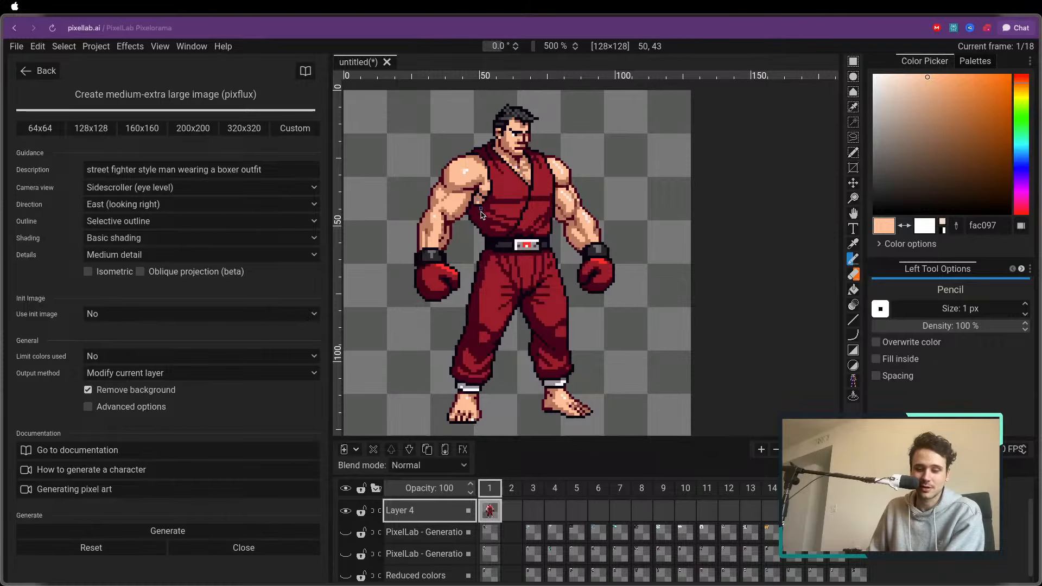
In Generate images with same style (New), replace all the existing style images with the boxer fighter
{"action": "left_click", "coordinate": [41, 70]}
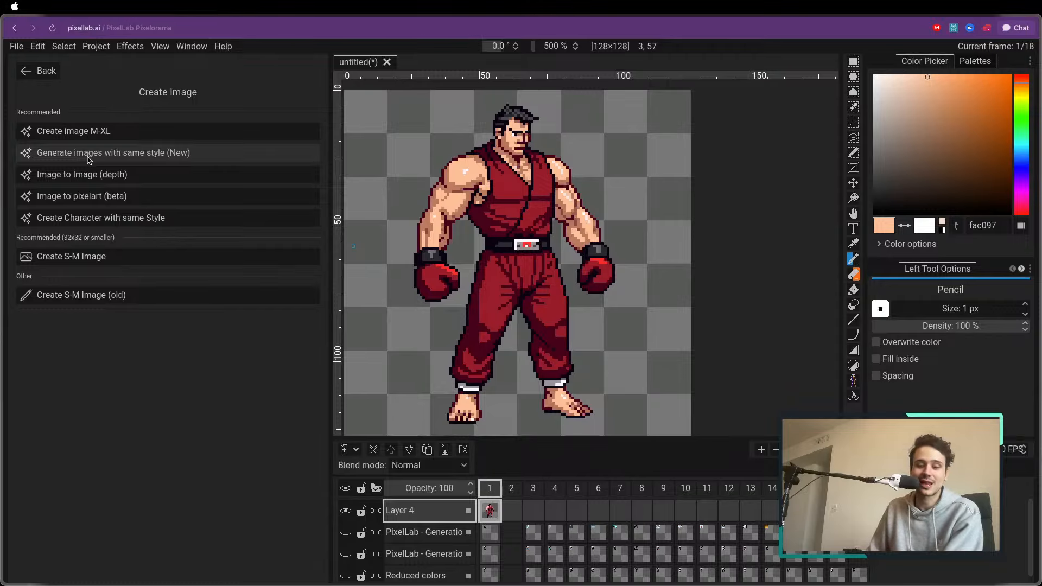
{"action": "left_click", "coordinate": [88, 157]}
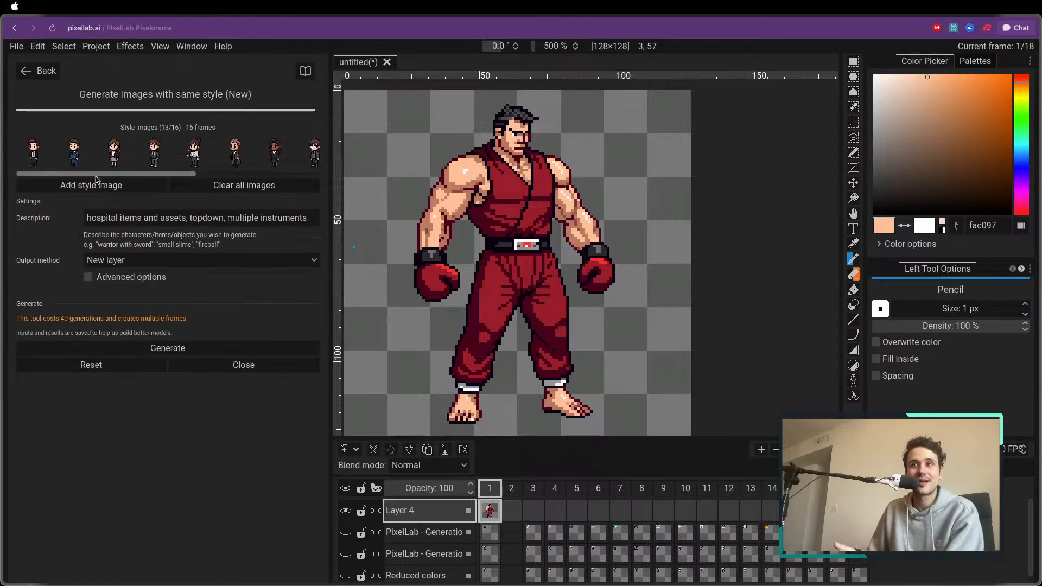
{"action": "left_click", "coordinate": [237, 187]}
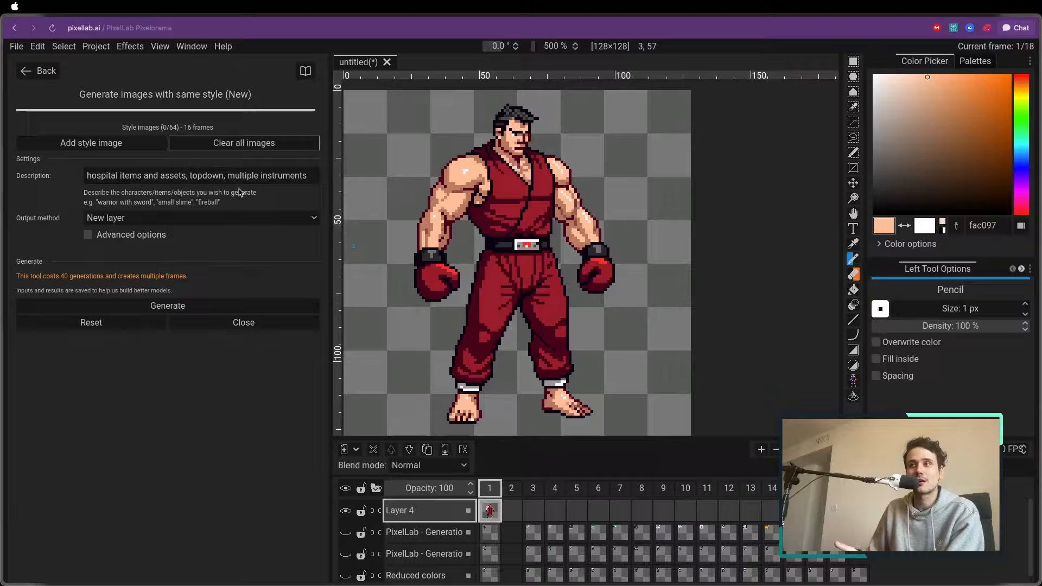
{"action": "left_click", "coordinate": [105, 147]}
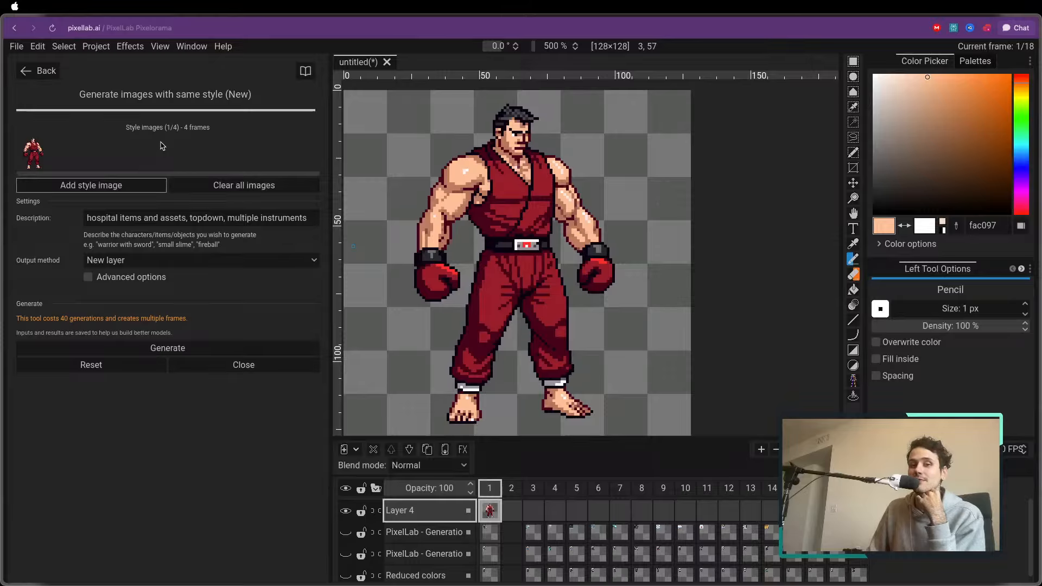
Replace the same-style description with "pokemon trainers"
{"action": "left_click", "coordinate": [140, 217]}
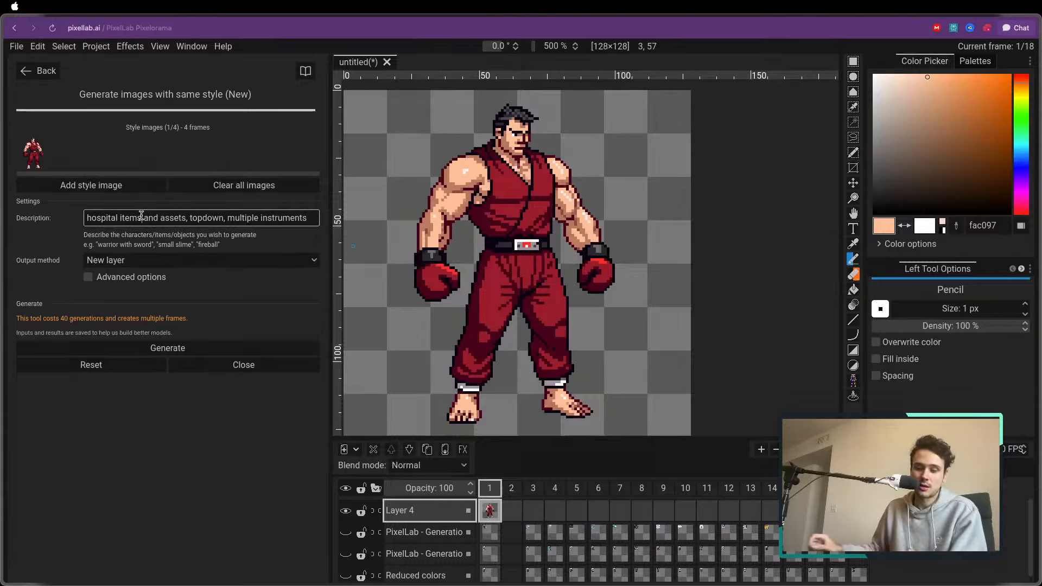
{"action": "key", "text": "super+a"}
{"action": "key", "text": "BackSpace"}
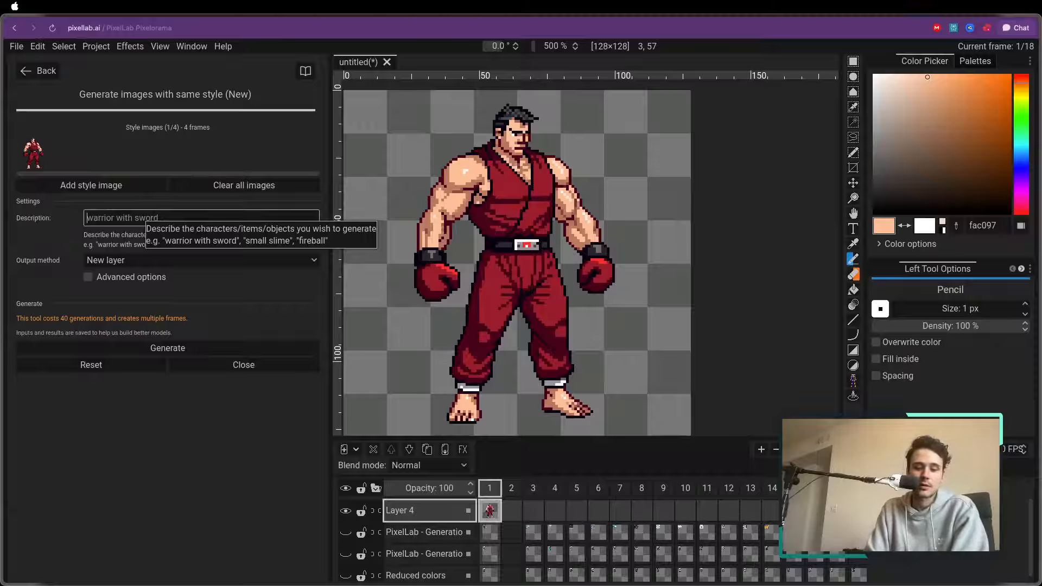
{"action": "type", "text": "pokemon trainers"}
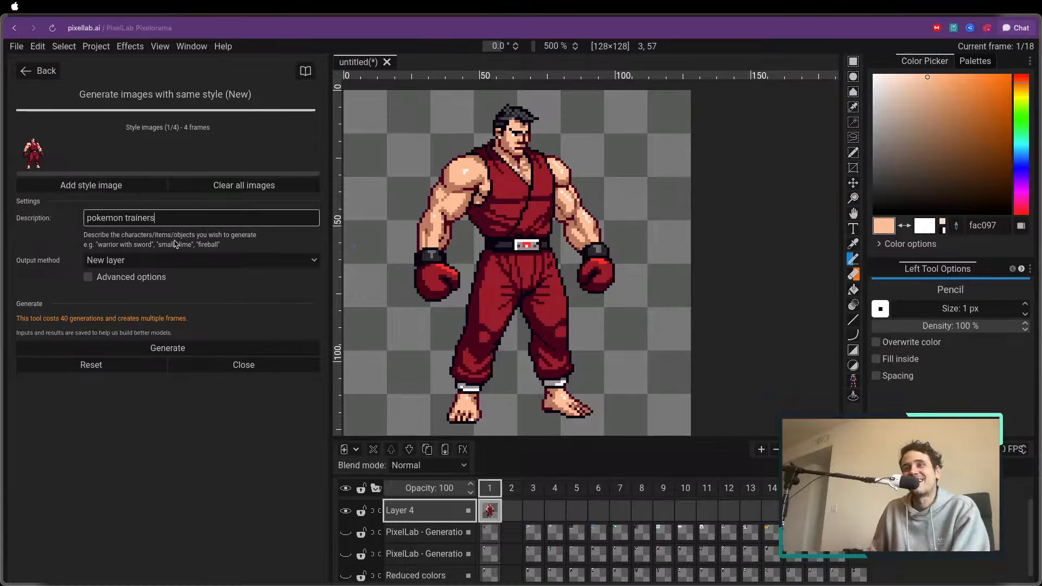
Set the output method to New frames and generate the same-style images
{"action": "left_click", "coordinate": [139, 261]}
{"action": "left_click", "coordinate": [141, 277]}
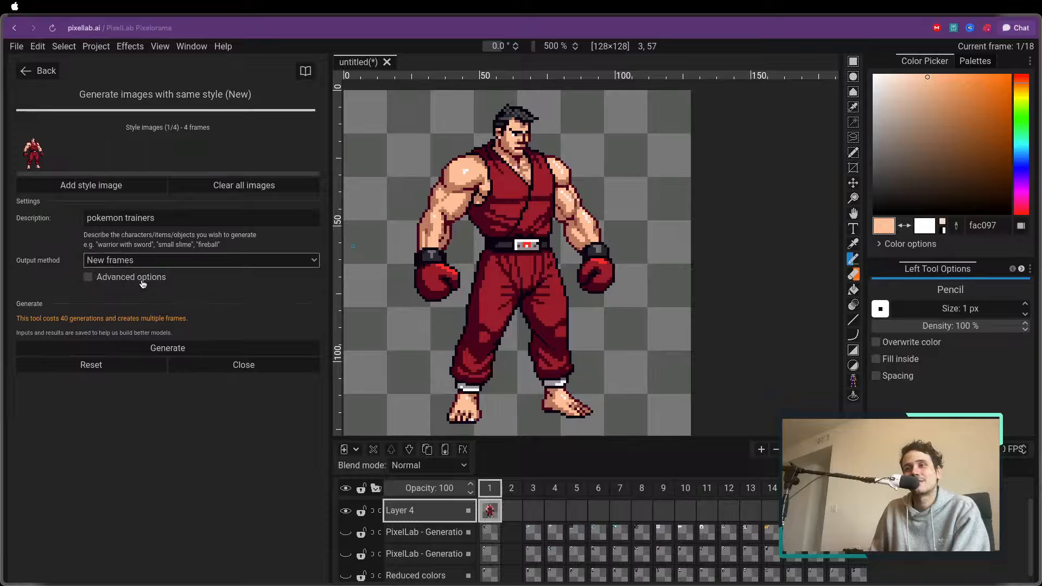
{"action": "left_click", "coordinate": [166, 353]}
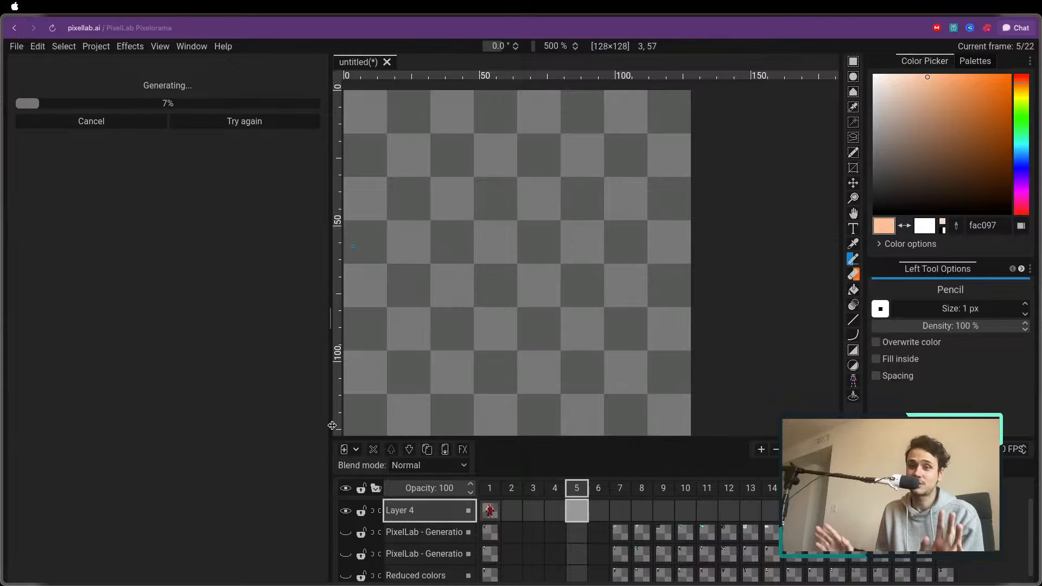
{"action": "left_click", "coordinate": [489, 488]}
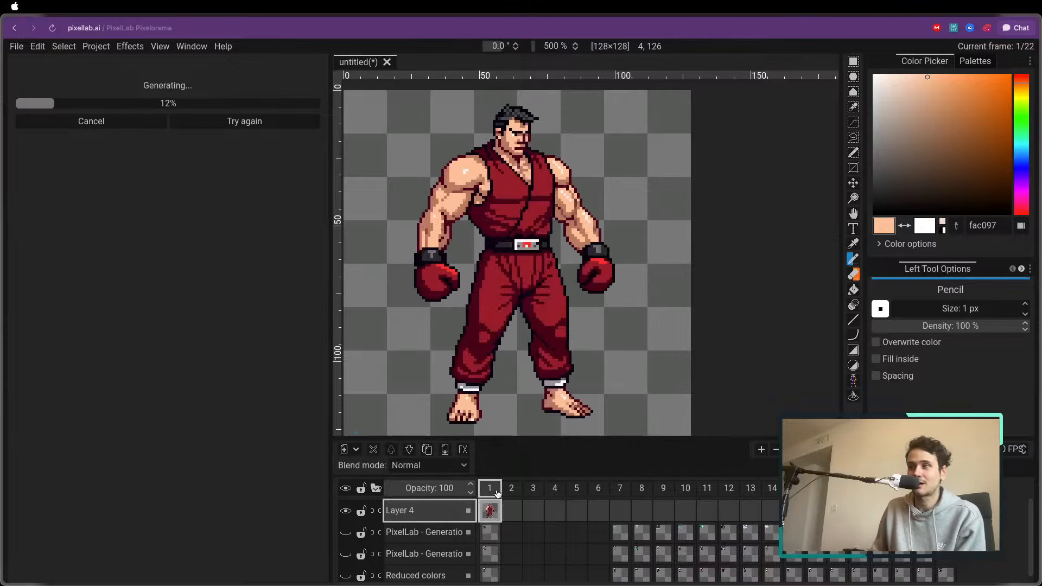
{"action": "scroll", "coordinate": [521, 350], "scroll_direction": "down", "scroll_amount": 3}
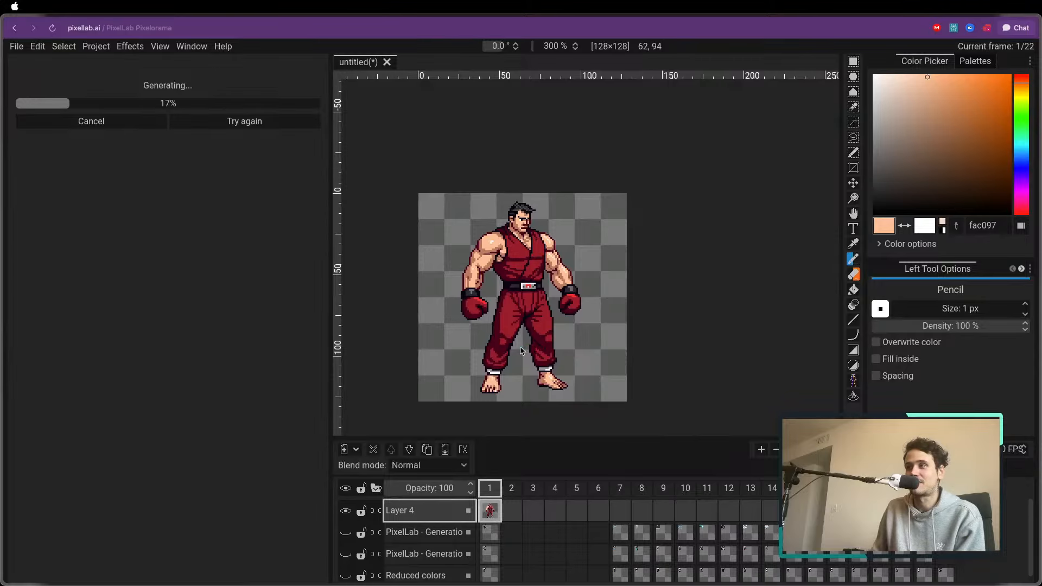
{"action": "scroll", "coordinate": [518, 349], "scroll_direction": "up", "scroll_amount": 2}
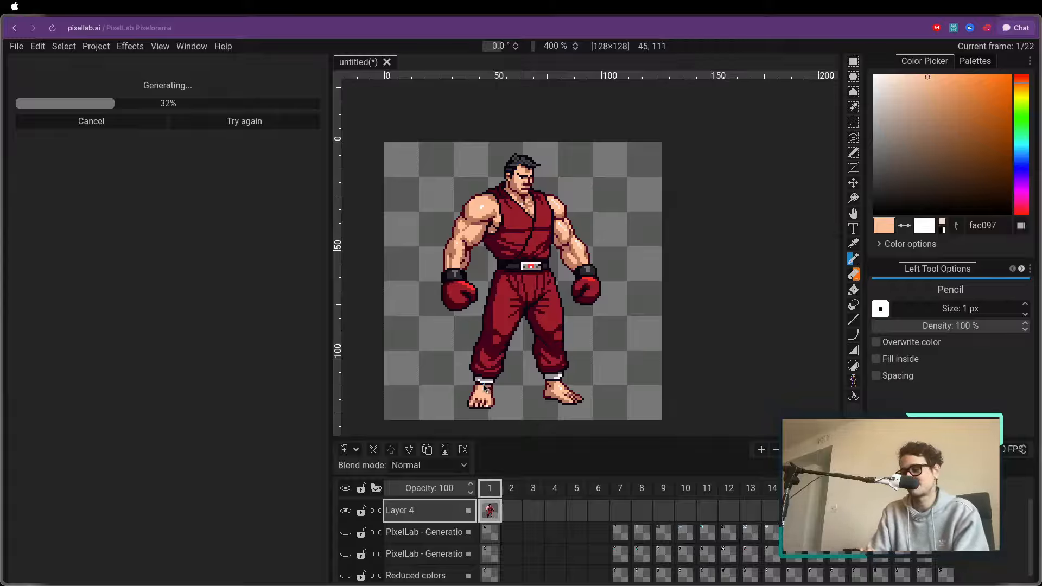
{"action": "left_click", "coordinate": [520, 489]}
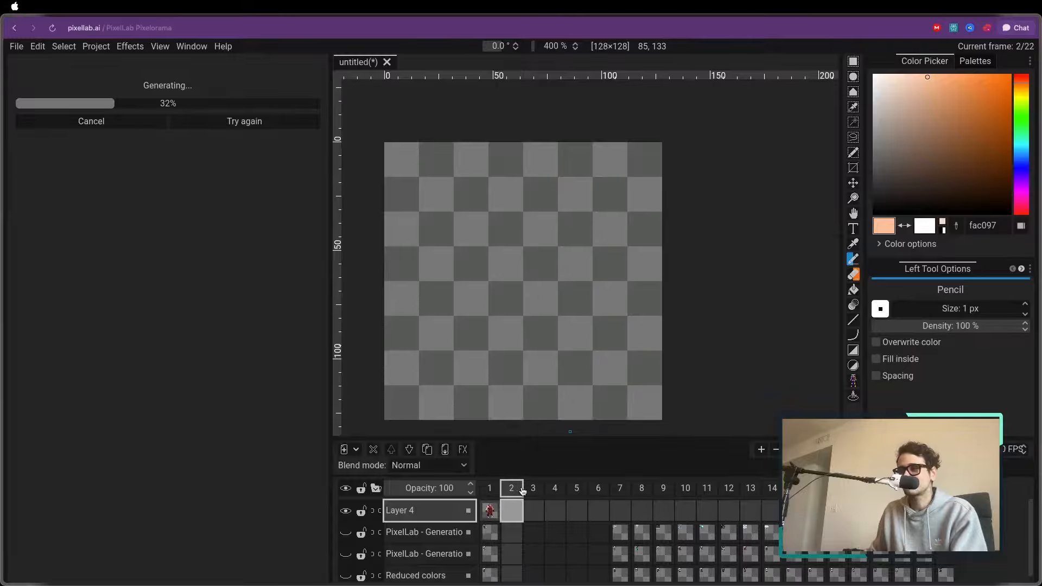
{"action": "left_click", "coordinate": [489, 488]}
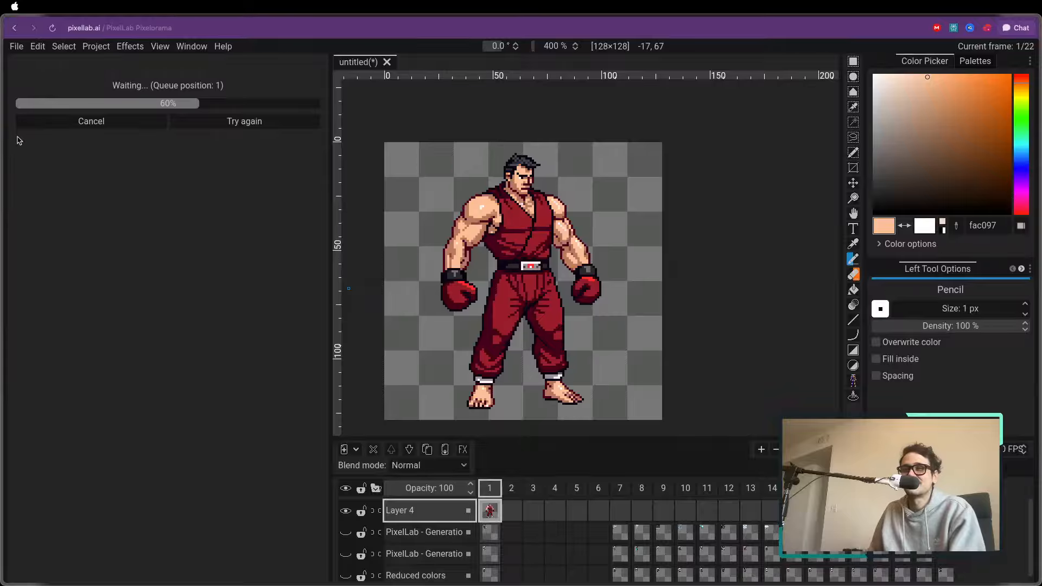
Switch to the Map Editor page and look through its saved tilesets and maps up to the Map Workshop heading
{"action": "mouse_move", "coordinate": [3, 140]}
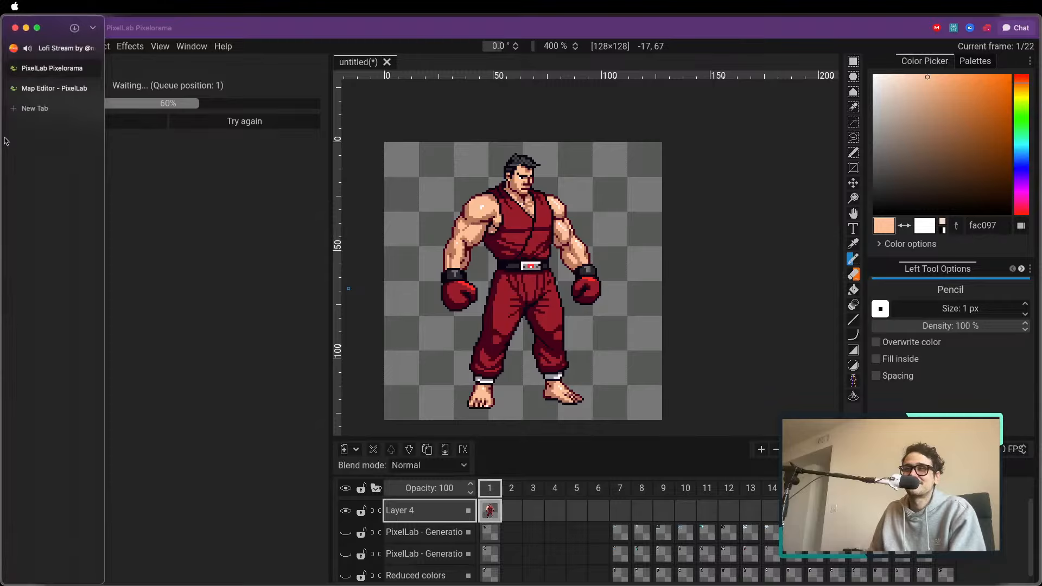
{"action": "left_click", "coordinate": [46, 92]}
{"action": "scroll", "coordinate": [277, 103], "scroll_direction": "up", "scroll_amount": 2}
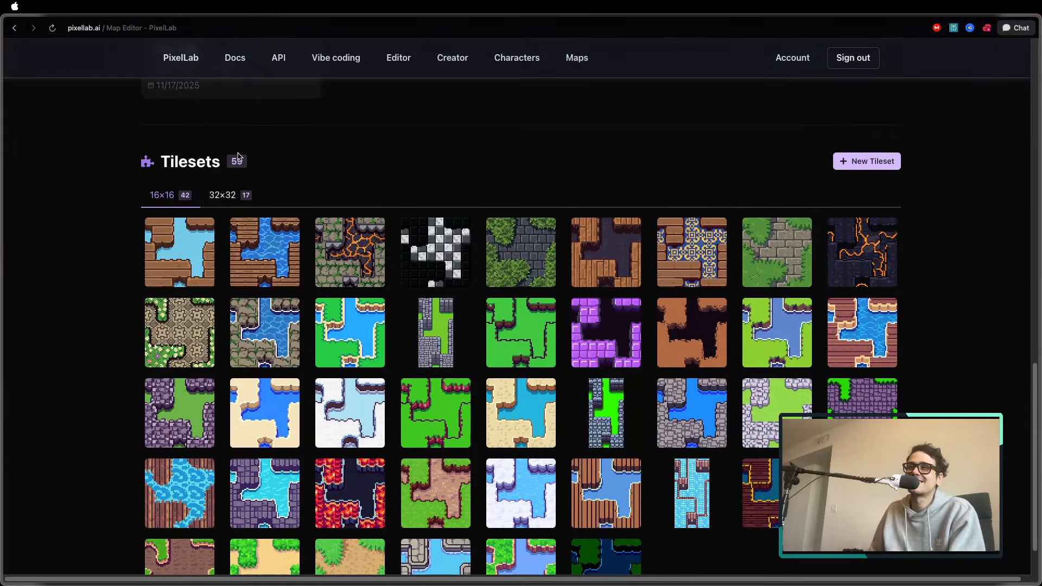
{"action": "scroll", "coordinate": [239, 155], "scroll_direction": "up", "scroll_amount": 1}
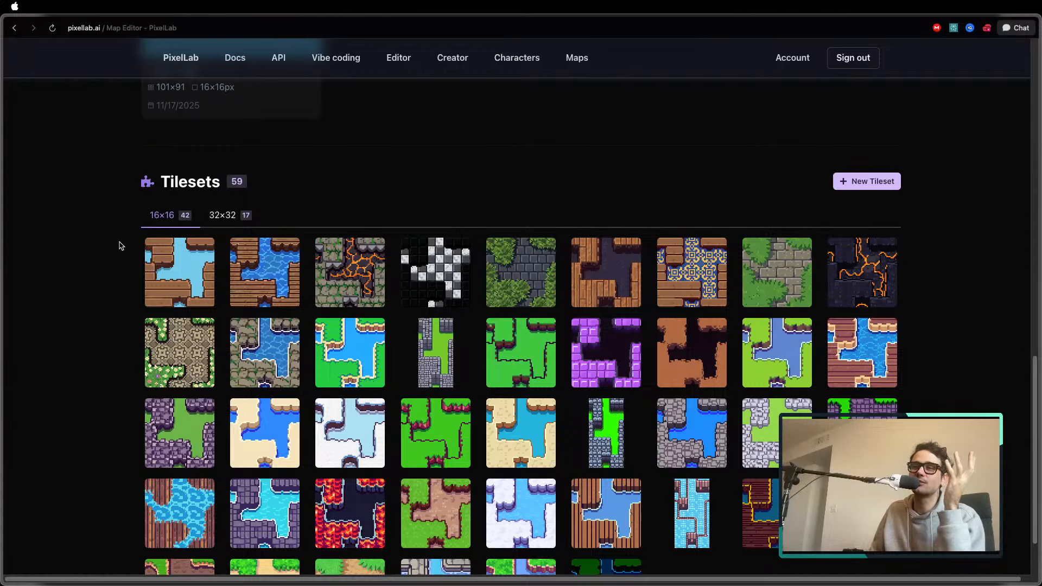
{"action": "scroll", "coordinate": [130, 225], "scroll_direction": "up", "scroll_amount": 10}
{"action": "scroll", "coordinate": [293, 184], "scroll_direction": "up", "scroll_amount": 8}
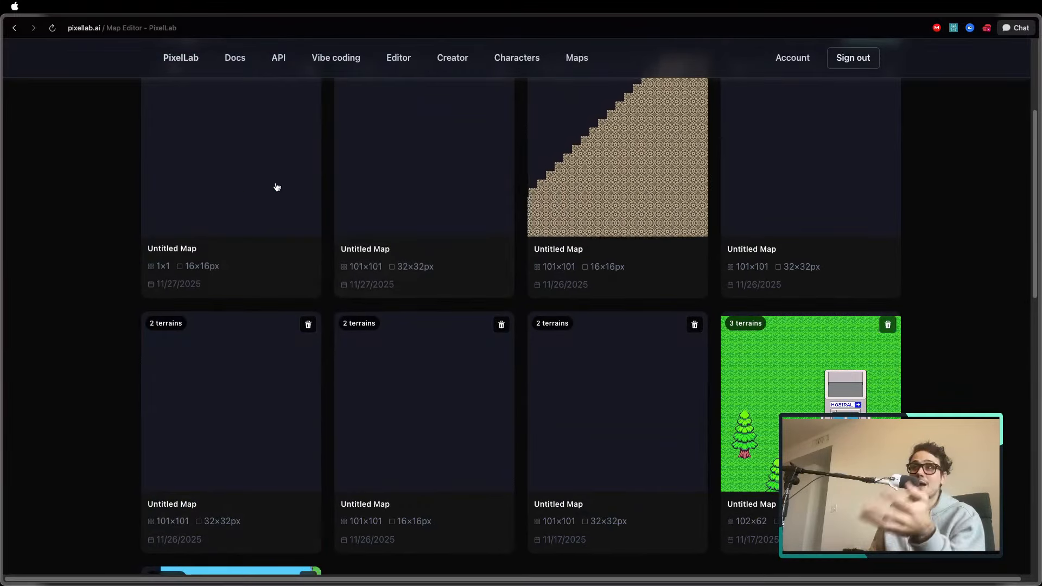
{"action": "left_click_drag", "start_coordinate": [482, 103], "coordinate": [583, 104]}
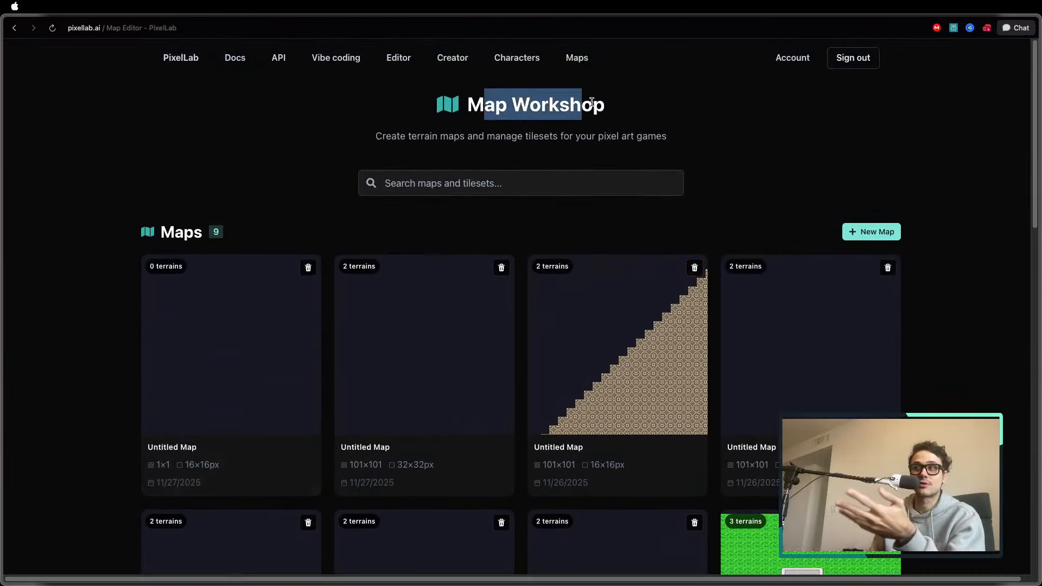
Visit the Characters page, return to Maps and browse down to the 16×16 tilesets
{"action": "left_click", "coordinate": [516, 57]}
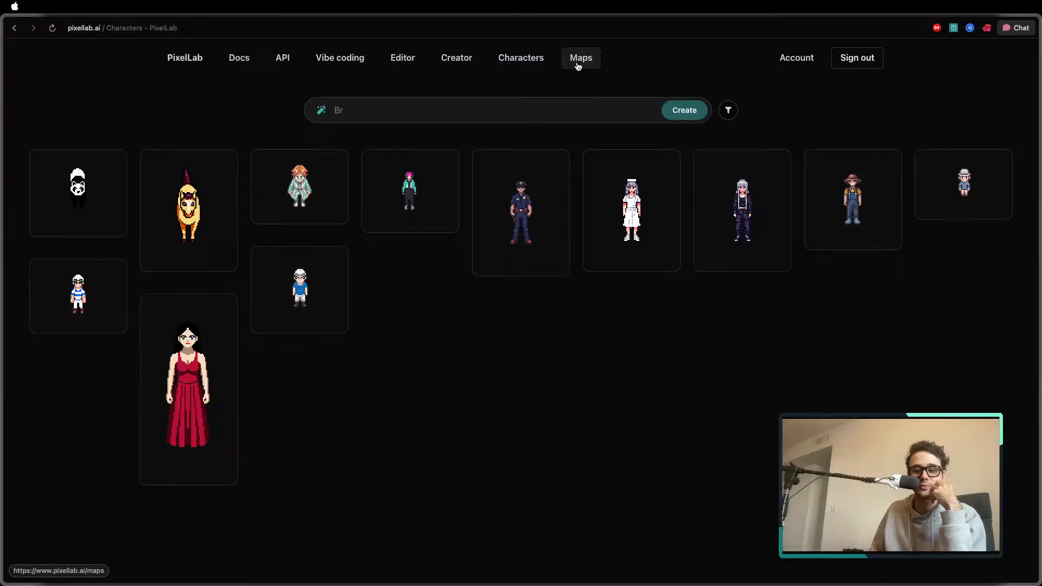
{"action": "left_click", "coordinate": [578, 66]}
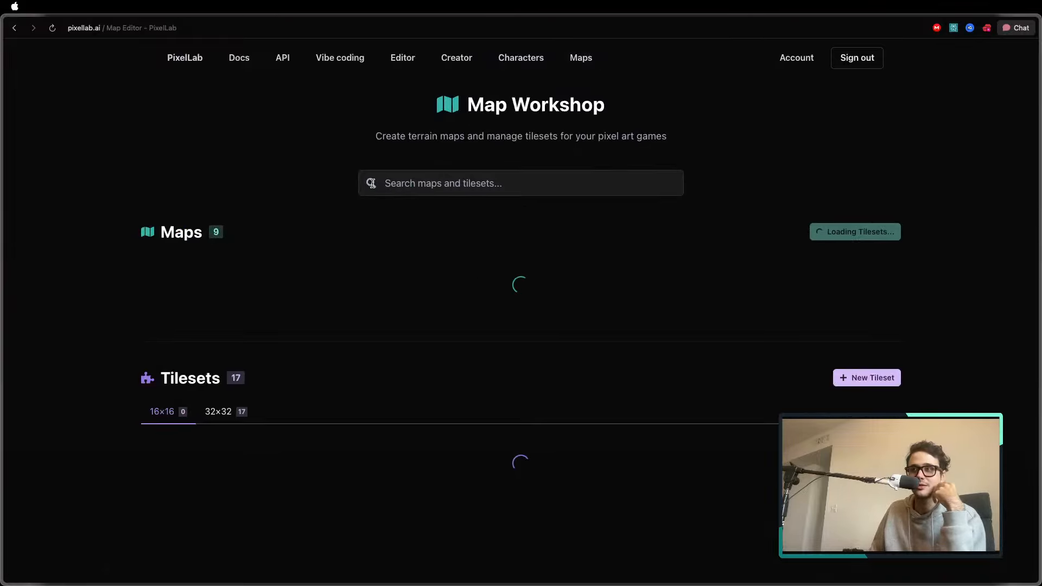
{"action": "scroll", "coordinate": [241, 207], "scroll_direction": "down", "scroll_amount": 5}
{"action": "scroll", "coordinate": [360, 213], "scroll_direction": "down", "scroll_amount": 10}
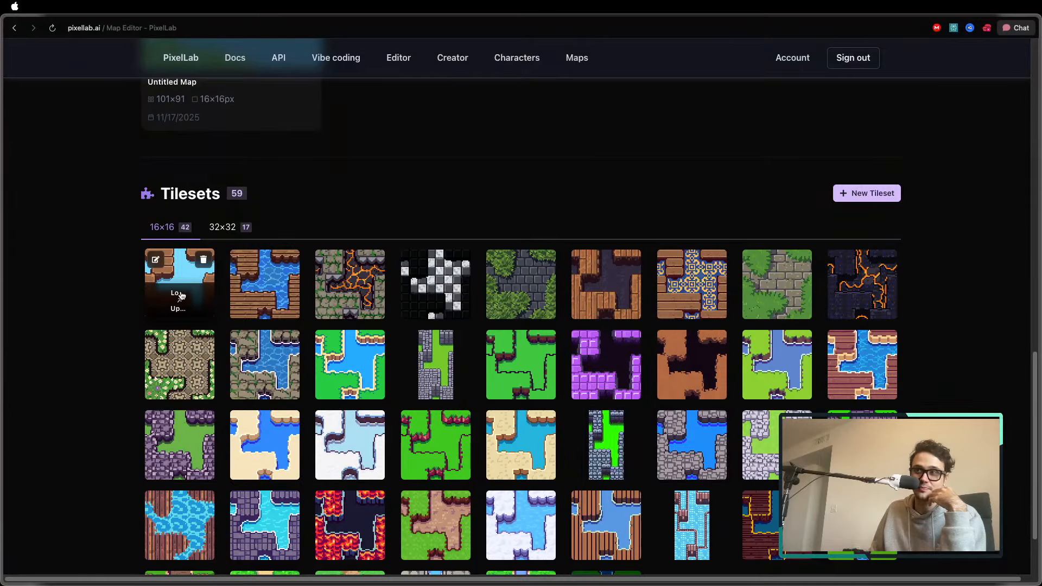
Look back up through the saved maps and open the Characters page
{"action": "scroll", "coordinate": [180, 295], "scroll_direction": "up", "scroll_amount": 8}
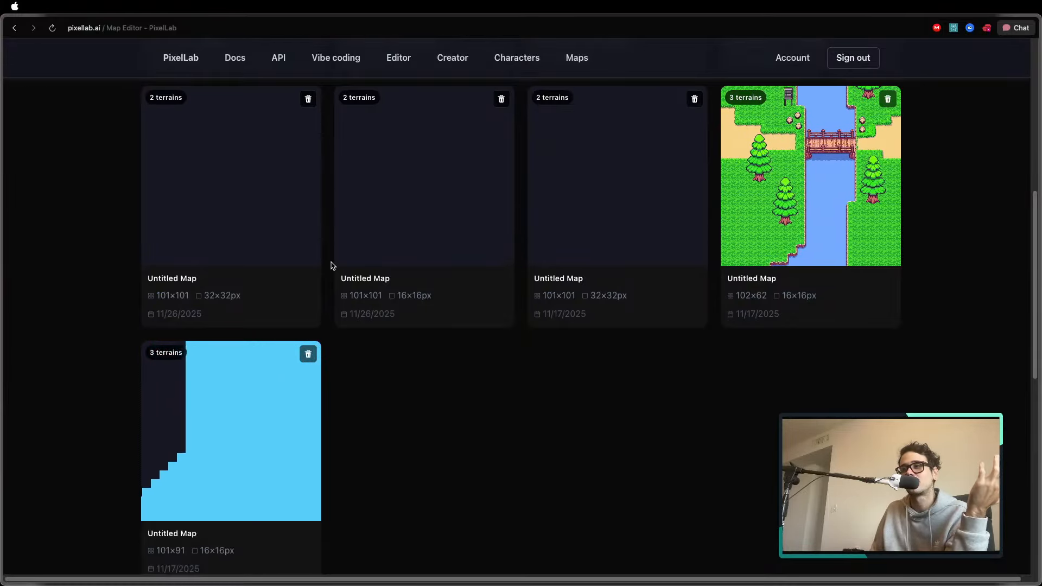
{"action": "scroll", "coordinate": [334, 265], "scroll_direction": "up", "scroll_amount": 2}
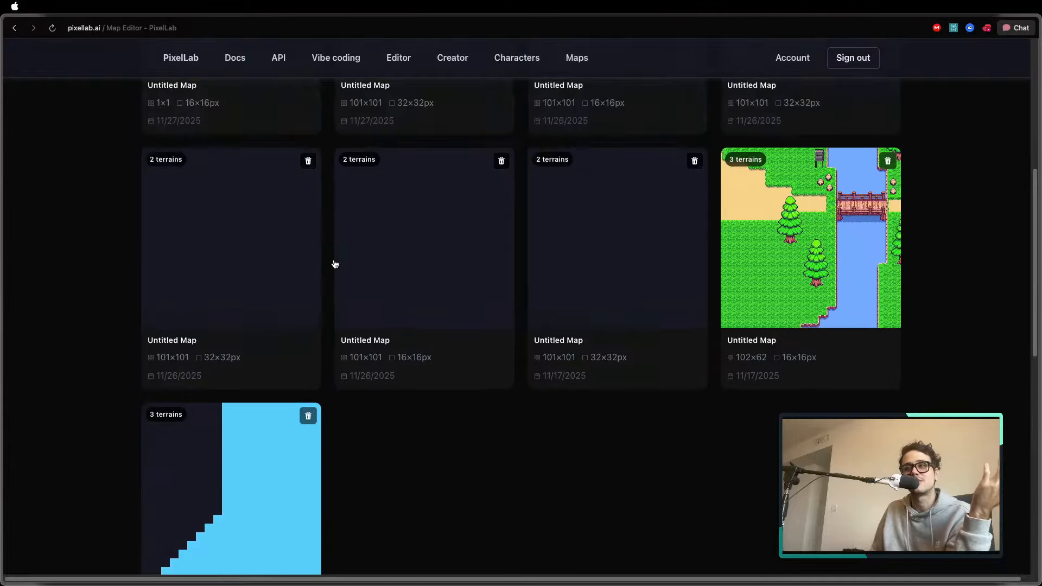
{"action": "scroll", "coordinate": [335, 264], "scroll_direction": "up", "scroll_amount": 5}
{"action": "left_click", "coordinate": [510, 58]}
{"action": "mouse_move", "coordinate": [428, 167]}
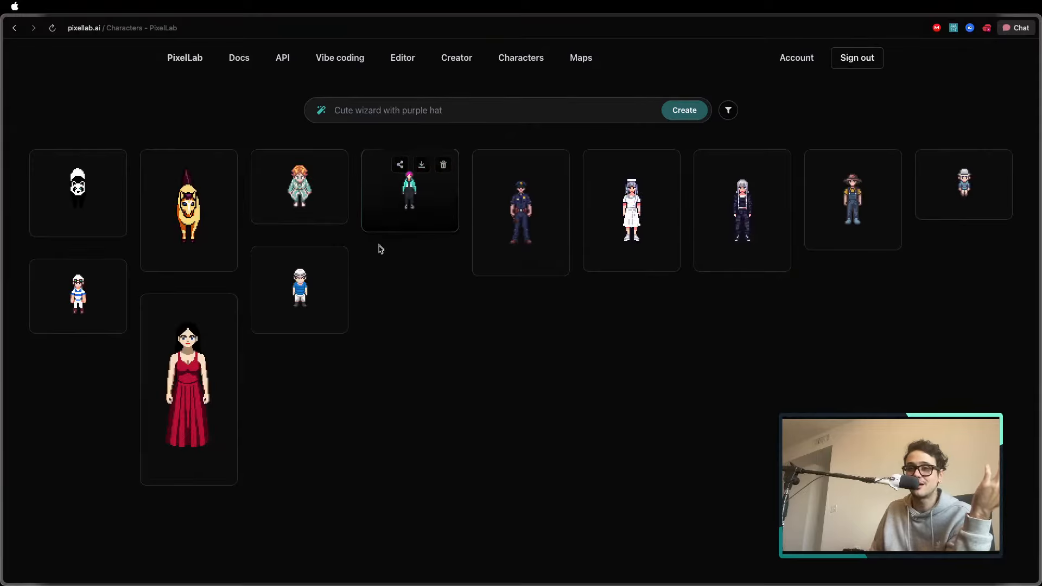
Switch to the PixelLab Pixelorama tab and compare the generated trainers in frames 2 to 5 with the boxer in frame 1
{"action": "mouse_move", "coordinate": [1, 196]}
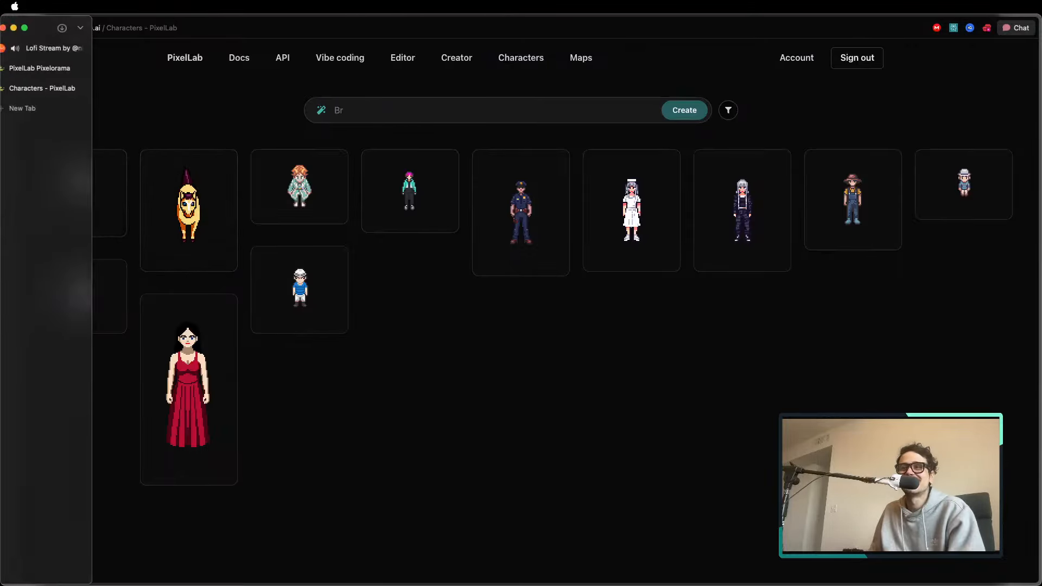
{"action": "left_click", "coordinate": [49, 68]}
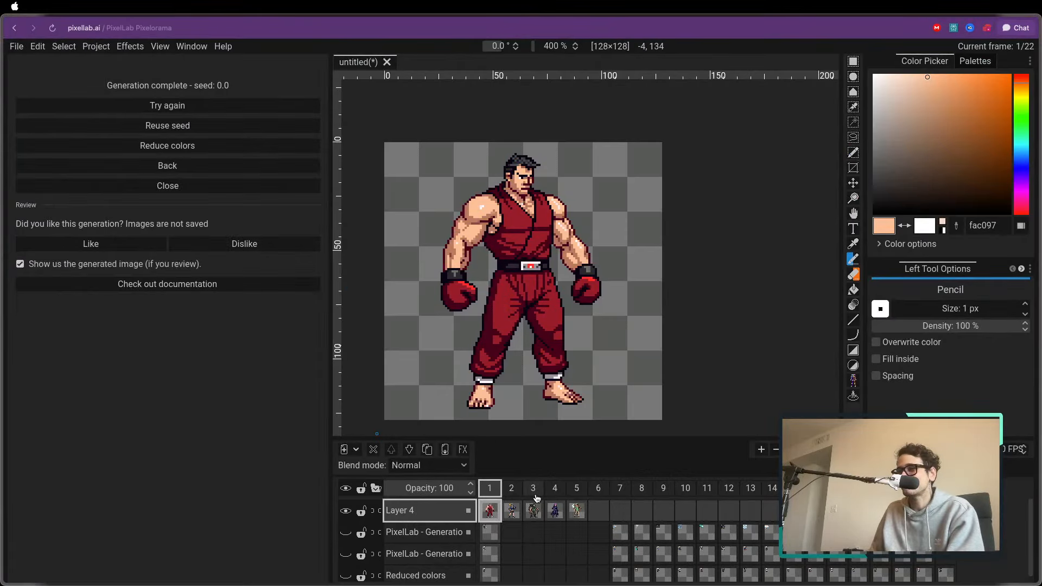
{"action": "left_click", "coordinate": [511, 491]}
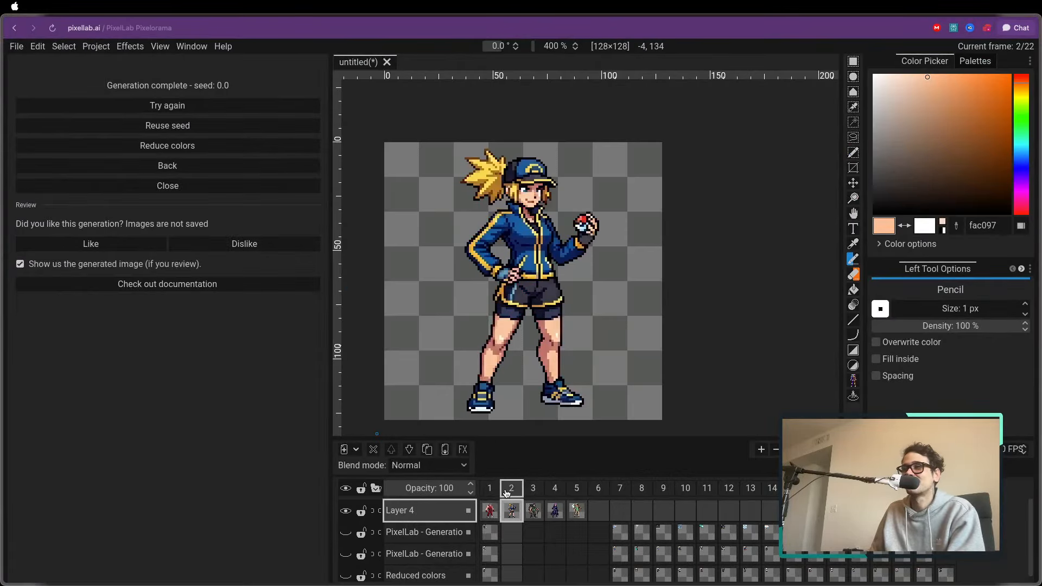
{"action": "left_click", "coordinate": [534, 493]}
{"action": "left_click", "coordinate": [554, 489]}
{"action": "left_click", "coordinate": [489, 489]}
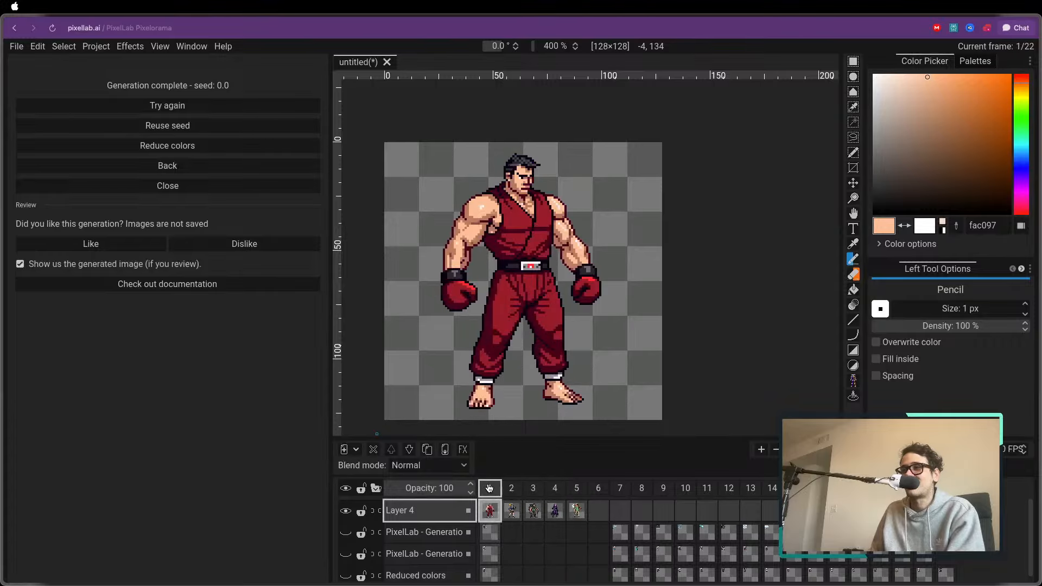
{"action": "left_click", "coordinate": [511, 488]}
{"action": "left_click", "coordinate": [532, 488]}
{"action": "left_click", "coordinate": [555, 489]}
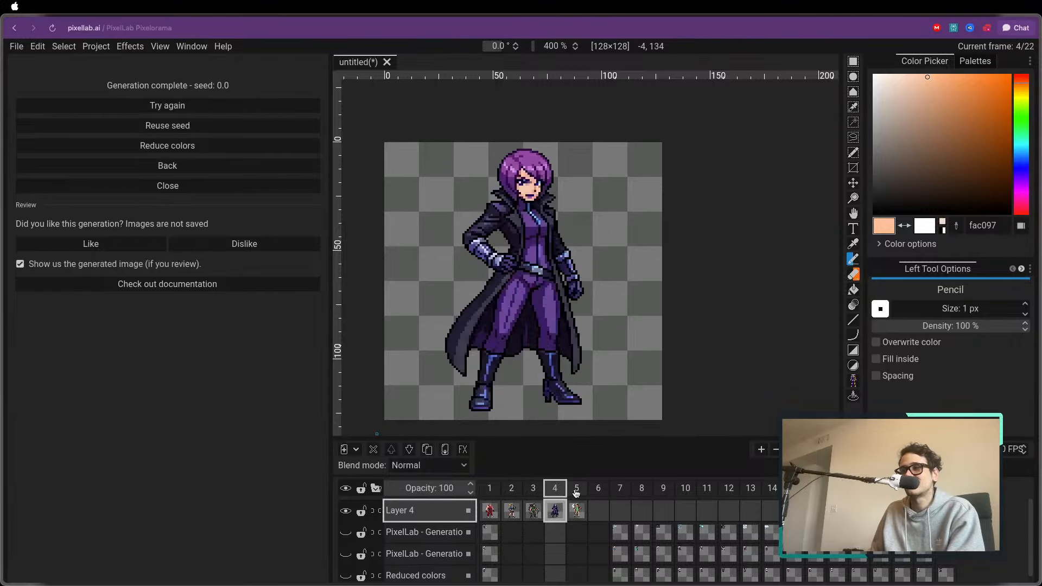
{"action": "left_click", "coordinate": [576, 491]}
{"action": "scroll", "coordinate": [543, 437], "scroll_direction": "down", "scroll_amount": 2}
{"action": "scroll", "coordinate": [540, 436], "scroll_direction": "up", "scroll_amount": 2}
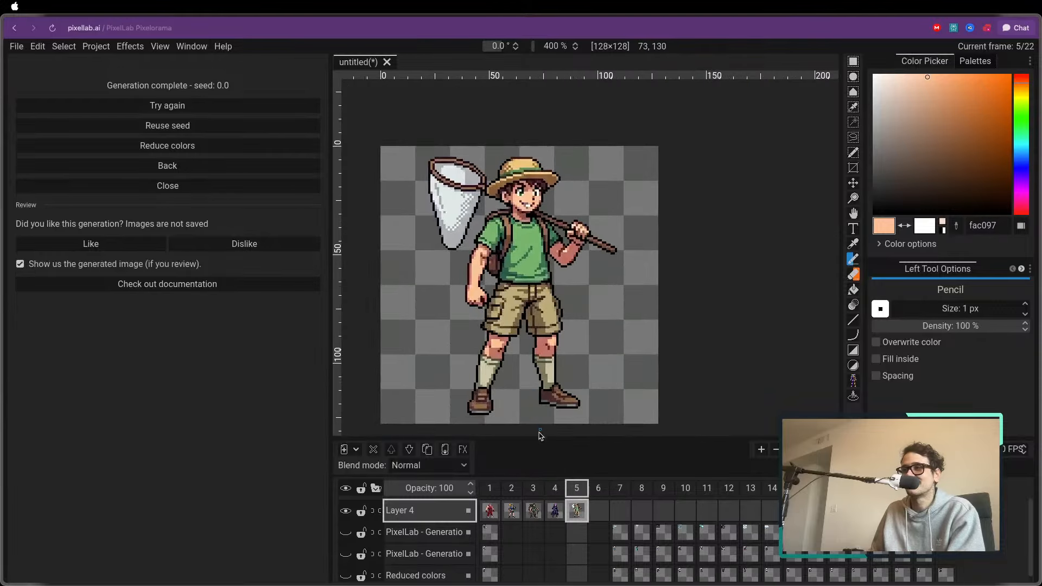
{"action": "left_click", "coordinate": [511, 488]}
{"action": "left_click", "coordinate": [490, 488]}
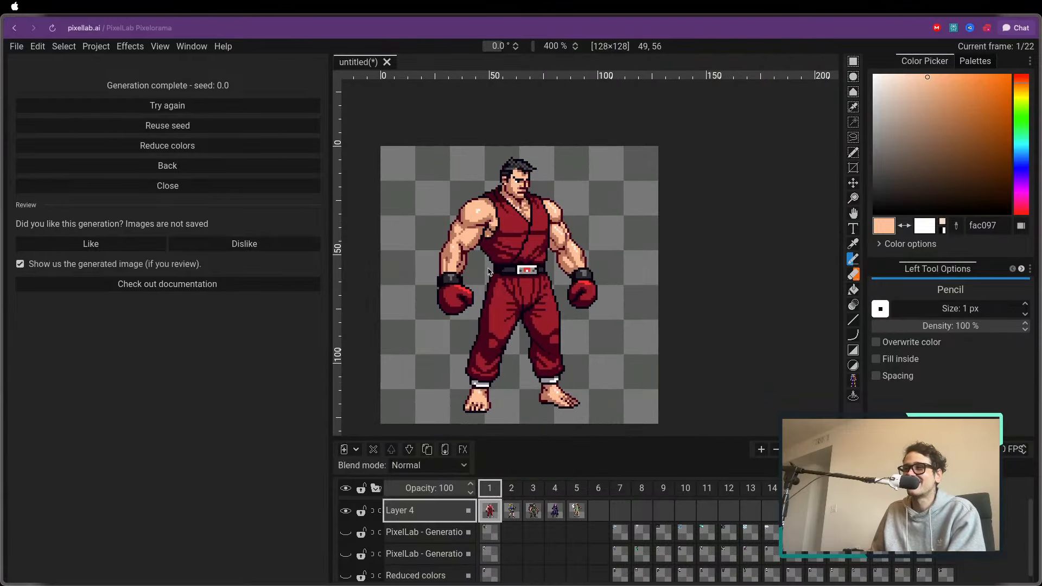
{"action": "scroll", "coordinate": [485, 266], "scroll_direction": "down", "scroll_amount": 1}
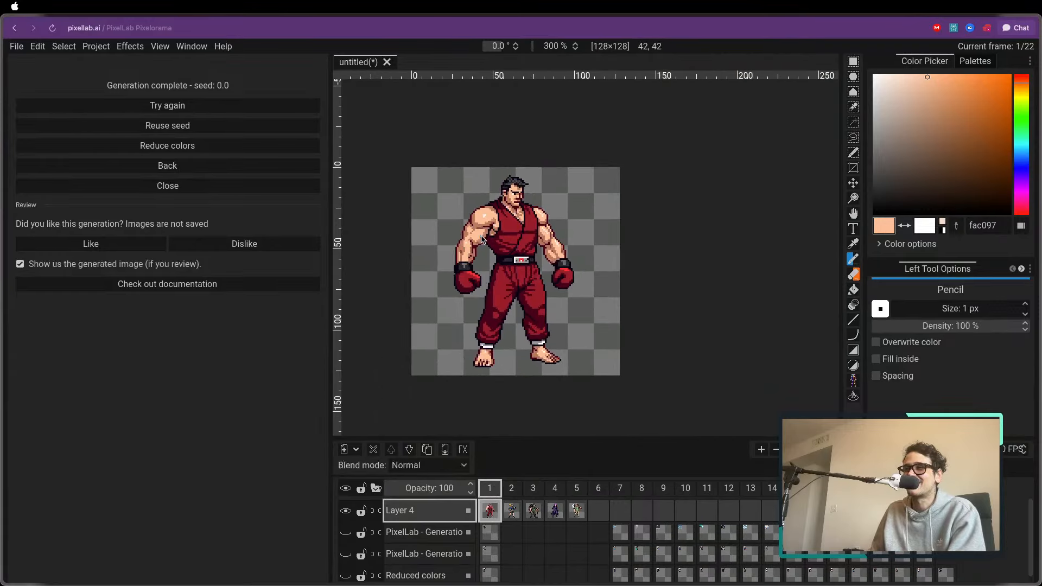
Return to the same-style generation settings and insert "street fighter style" before "pokemon trainers" in the description
{"action": "left_click", "coordinate": [167, 171]}
{"action": "left_click", "coordinate": [195, 219]}
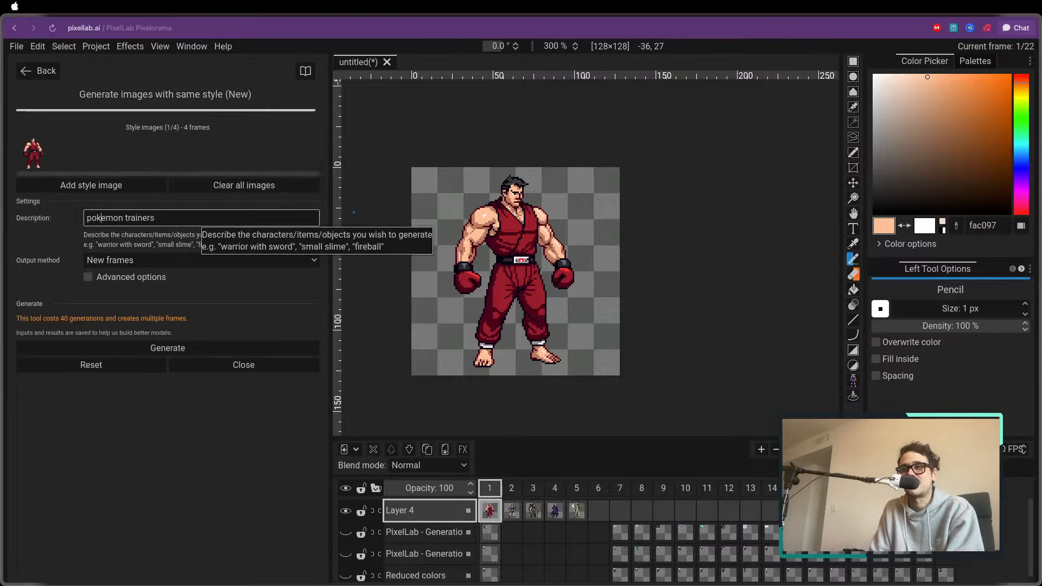
{"action": "type", "text": "street fighter "}
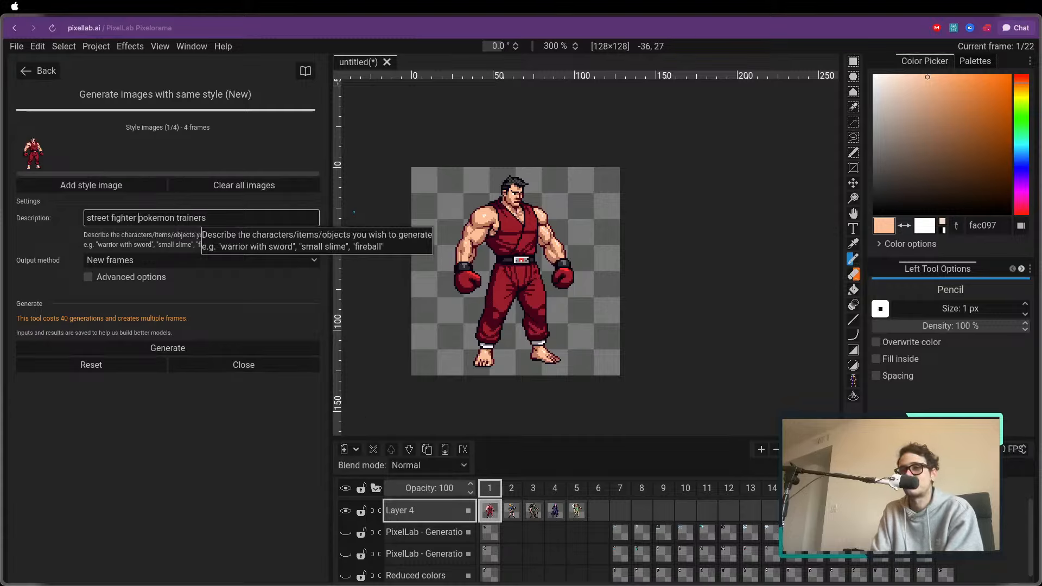
{"action": "type", "text": "style"}
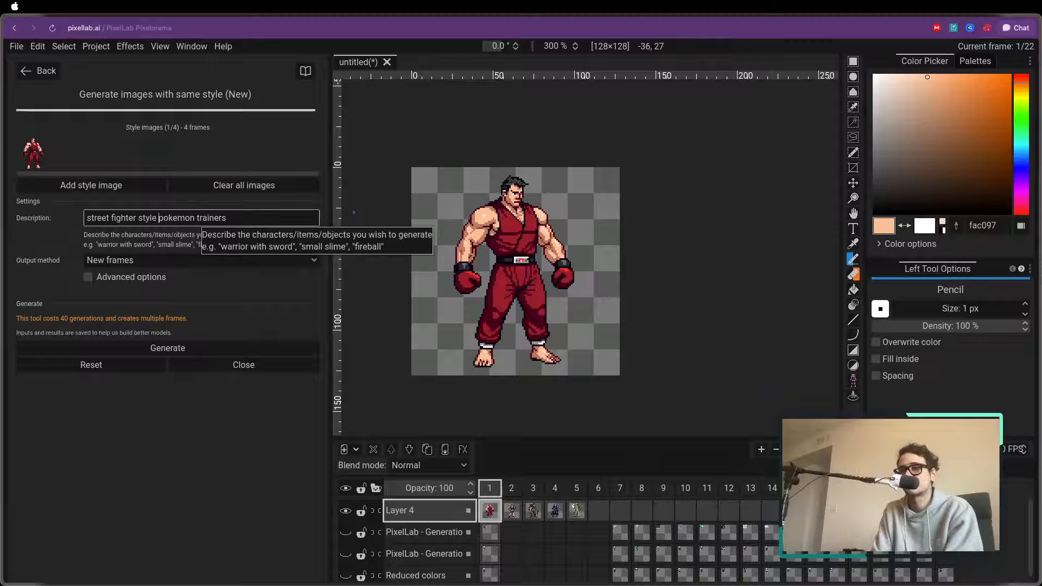
{"action": "left_click", "coordinate": [249, 218]}
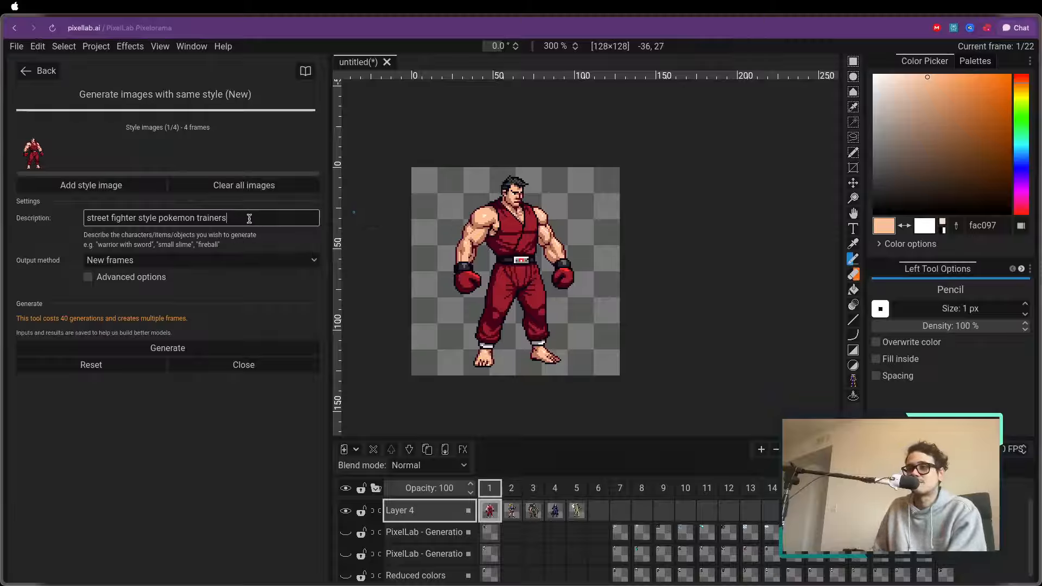
Append ", small heads, big bodies" to the description and generate the same-style images
{"action": "type", "text": ", small s"}
{"action": "key", "text": "BackSpace"}
{"action": "type", "text": "heads, big"}
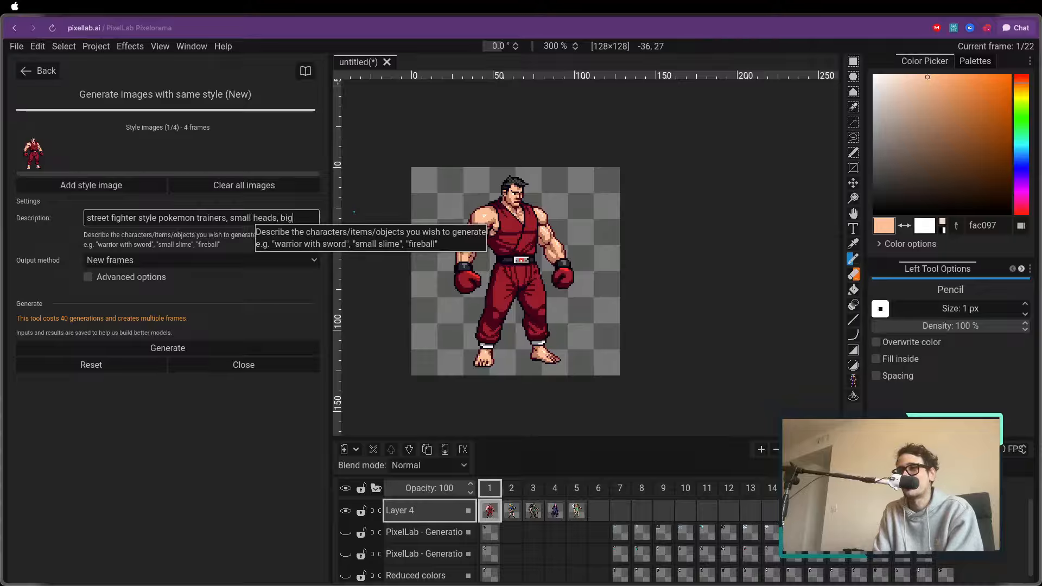
{"action": "type", "text": " bodies"}
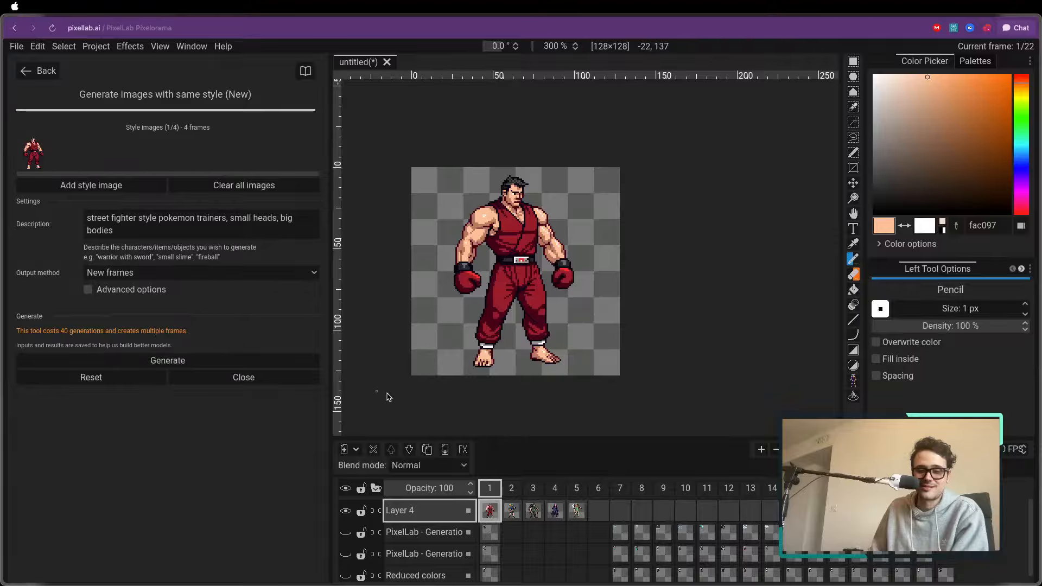
{"action": "left_click", "coordinate": [189, 362]}
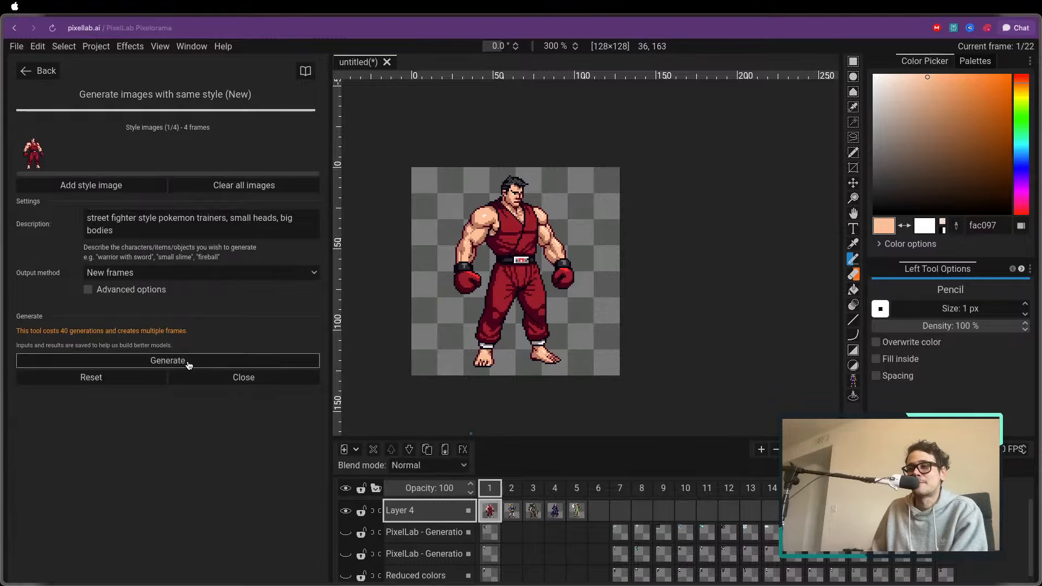
Step through the earlier trainers in frames 6 to 9 and go back to the boxer in frame 1
{"action": "left_click", "coordinate": [595, 488]}
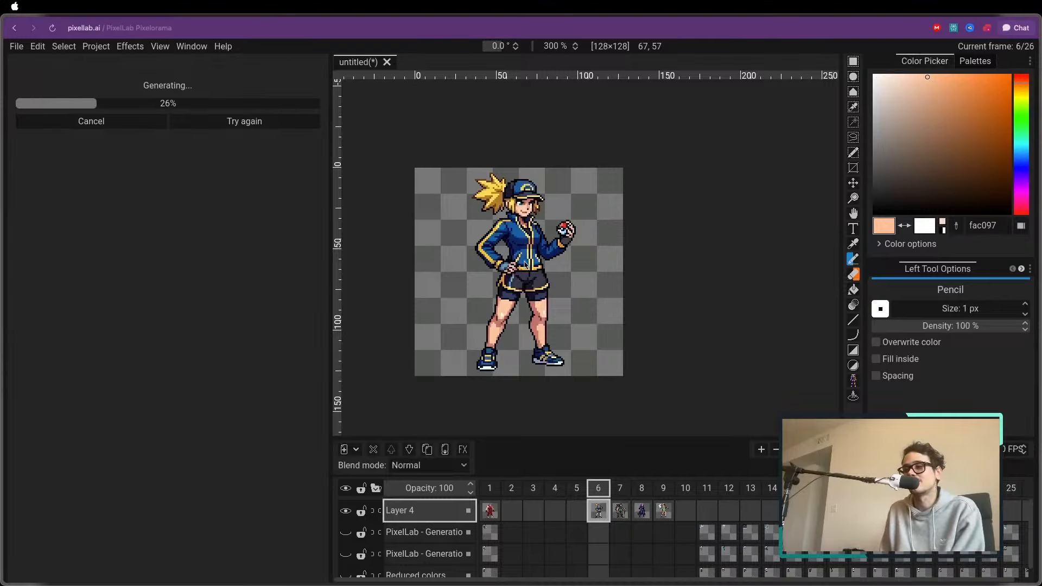
{"action": "key", "text": "Right"}
{"action": "key", "text": "Right"}
{"action": "key", "text": "Left"}
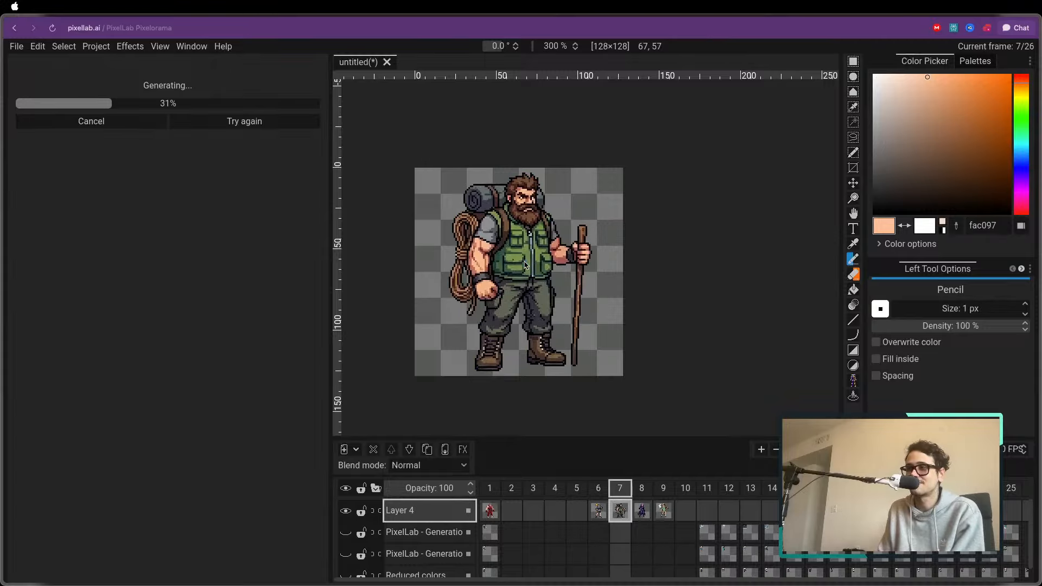
{"action": "key", "text": "Right"}
{"action": "key", "text": "Right"}
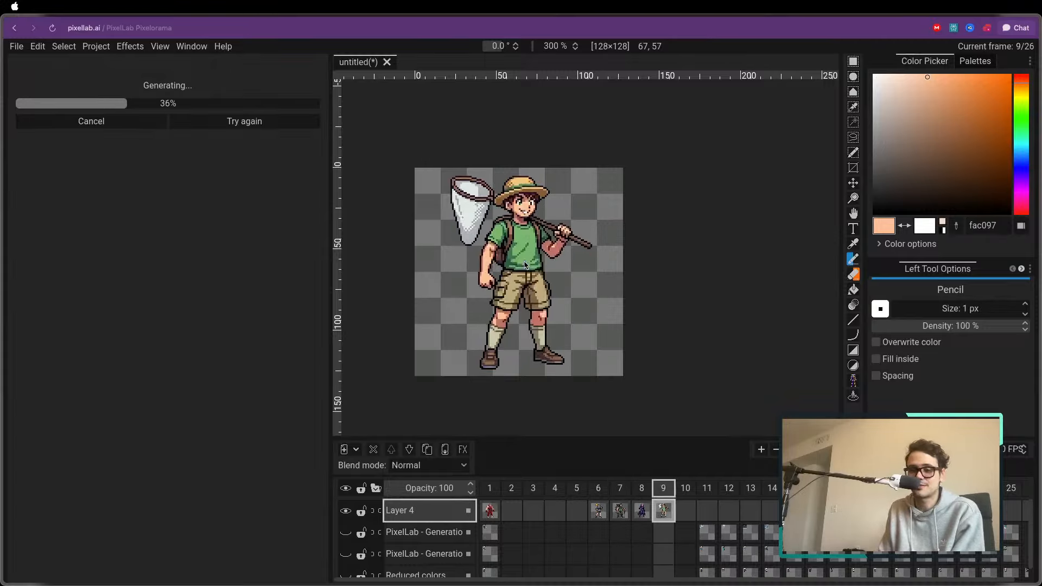
{"action": "key", "text": "Left"}
{"action": "key", "text": "Left"}
{"action": "key", "text": "Left"}
{"action": "key", "text": "Left"}
{"action": "key", "text": "Left"}
{"action": "key", "text": "Left"}
{"action": "key", "text": "Left"}
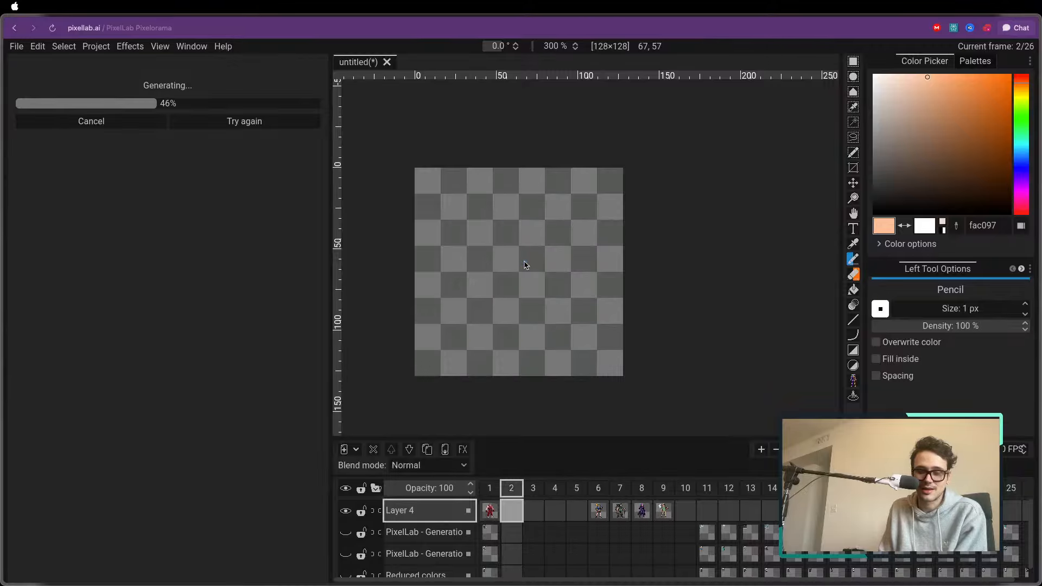
{"action": "key", "text": "Left"}
{"action": "key", "text": "Right"}
{"action": "key", "text": "Left"}
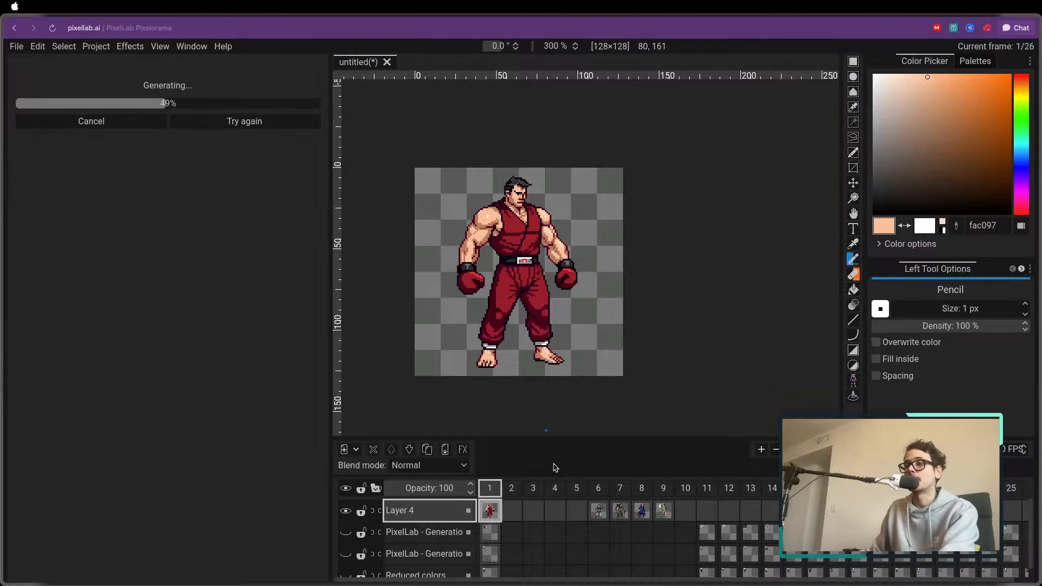
Compare the trainers in frames 6 to 9 once more and show frame 2
{"action": "left_click", "coordinate": [598, 491]}
{"action": "left_click", "coordinate": [620, 491]}
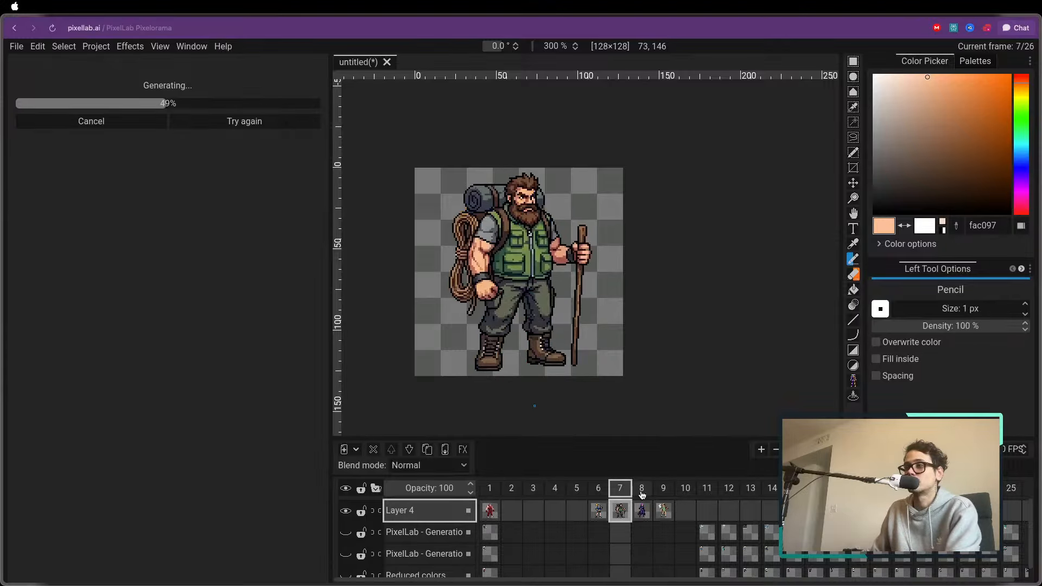
{"action": "left_click", "coordinate": [642, 494]}
{"action": "left_click", "coordinate": [664, 492]}
{"action": "left_click", "coordinate": [599, 492]}
{"action": "left_click", "coordinate": [622, 492]}
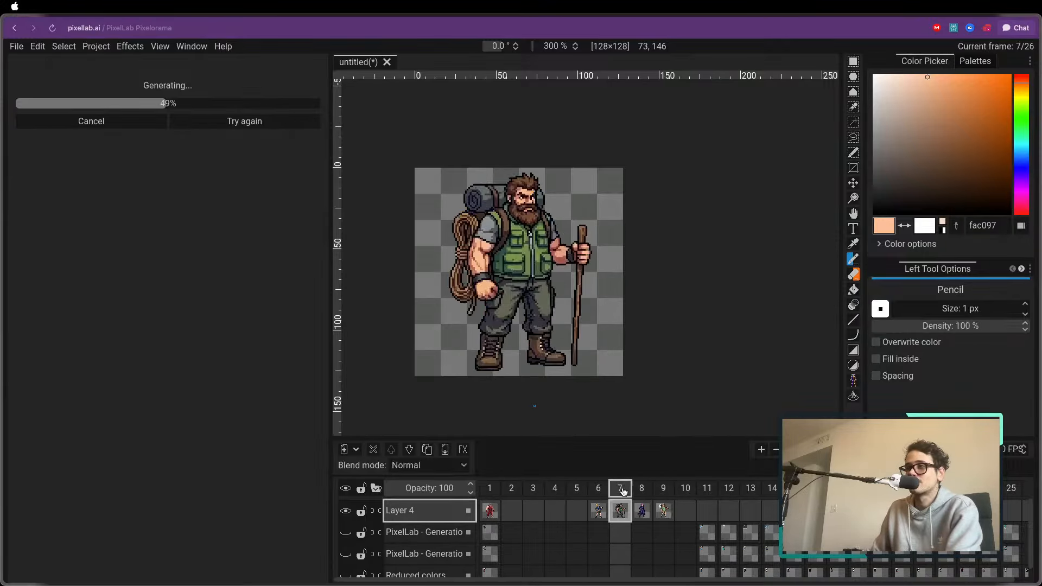
{"action": "left_click", "coordinate": [642, 492]}
{"action": "left_click", "coordinate": [663, 492]}
{"action": "left_click", "coordinate": [620, 492]}
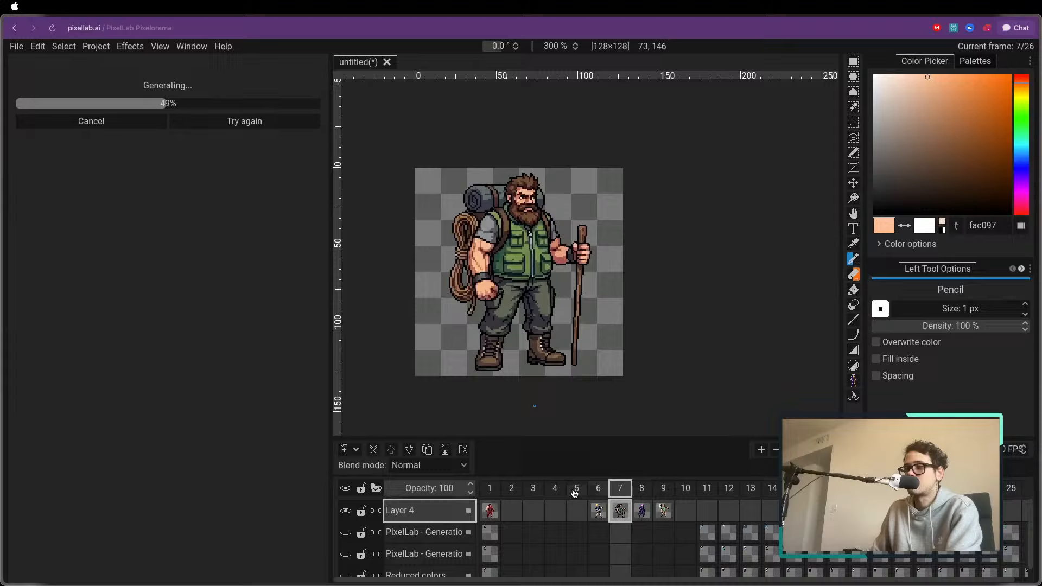
{"action": "left_click", "coordinate": [508, 493]}
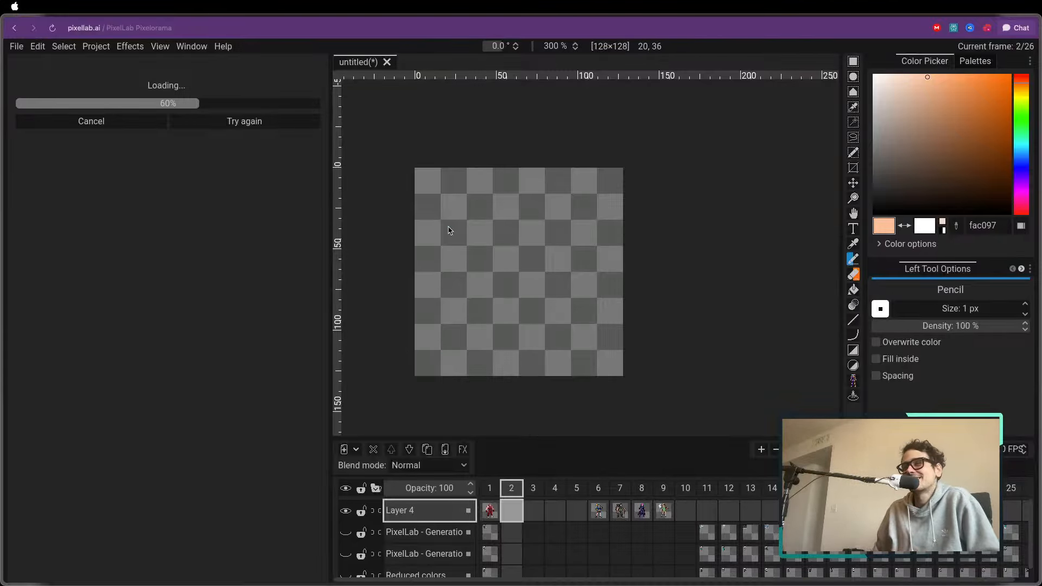
{"action": "scroll", "coordinate": [448, 230], "scroll_direction": "down", "scroll_amount": 1}
{"action": "scroll", "coordinate": [449, 237], "scroll_direction": "up", "scroll_amount": 1}
{"action": "scroll", "coordinate": [449, 238], "scroll_direction": "up", "scroll_amount": 1}
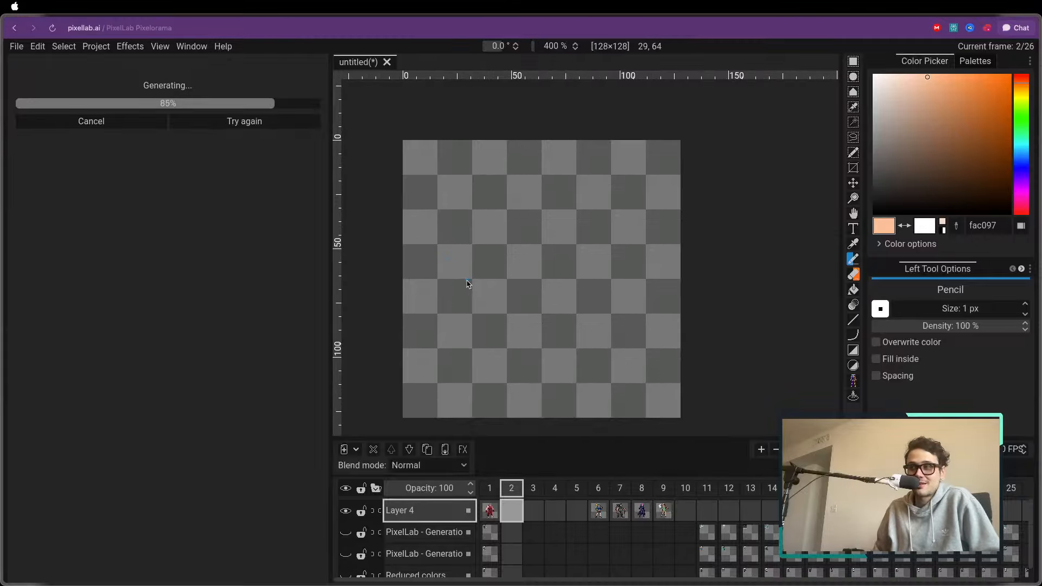
{"action": "scroll", "coordinate": [467, 278], "scroll_direction": "down", "scroll_amount": 1}
{"action": "scroll", "coordinate": [459, 293], "scroll_direction": "up", "scroll_amount": 1}
Examine the newly generated street-fighter trainers in frames 2 to 5 against the boxer in frame 1
{"action": "left_click", "coordinate": [489, 488]}
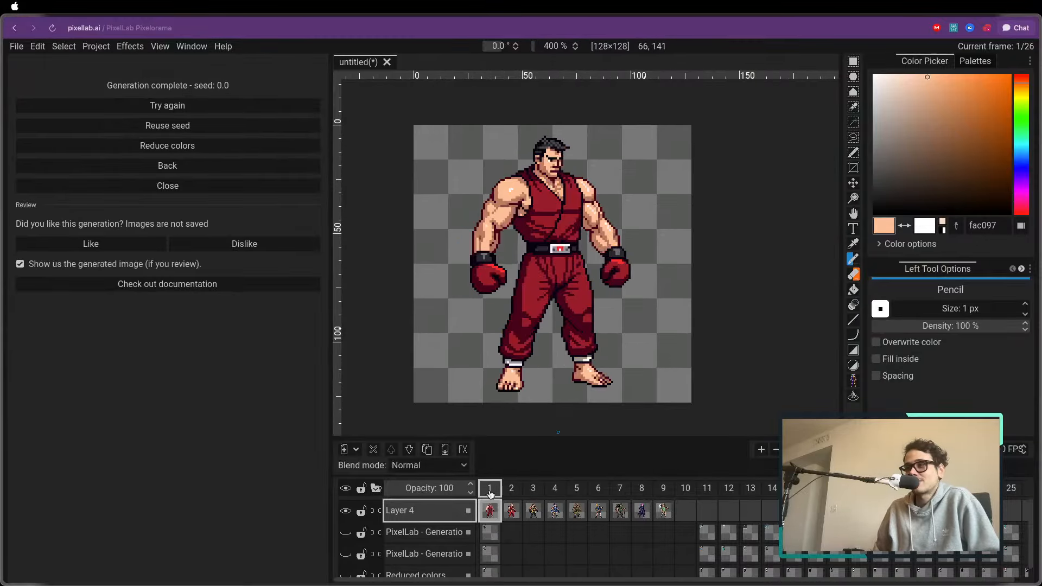
{"action": "left_click", "coordinate": [511, 488]}
{"action": "left_click", "coordinate": [533, 487]}
{"action": "left_click", "coordinate": [554, 488]}
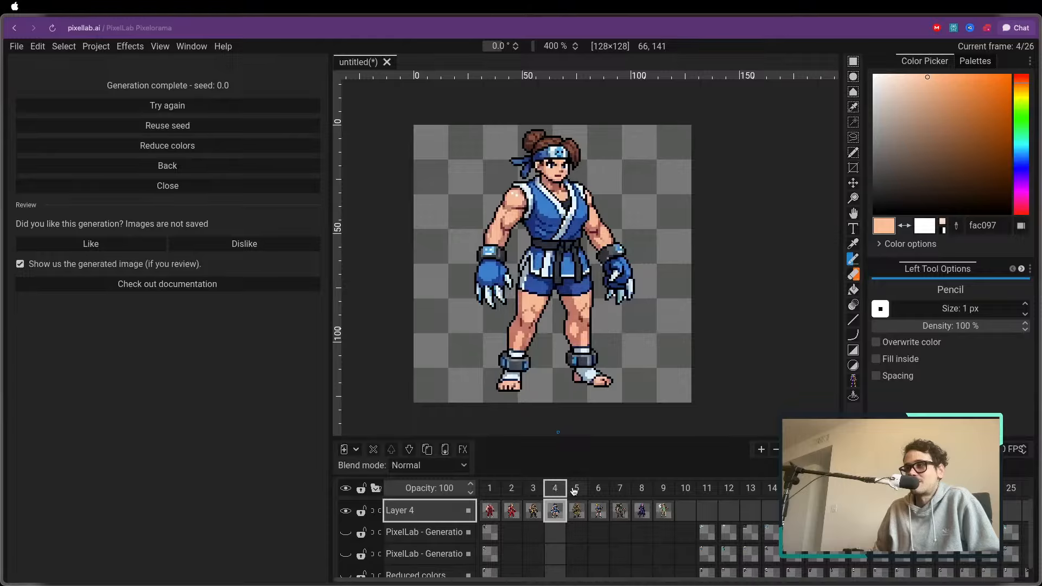
{"action": "left_click", "coordinate": [576, 489]}
{"action": "left_click", "coordinate": [554, 488]}
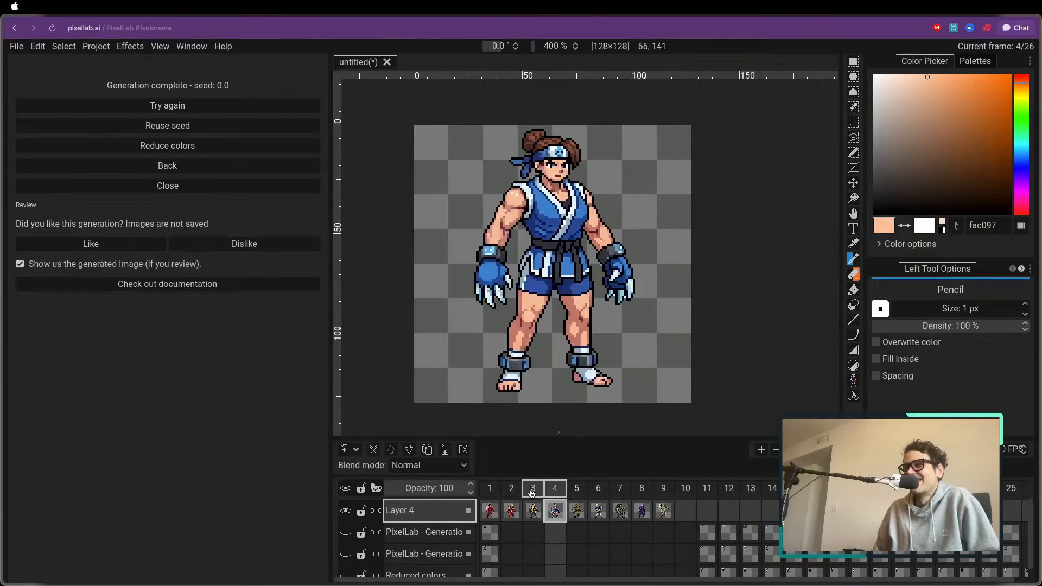
{"action": "left_click", "coordinate": [533, 488]}
{"action": "left_click", "coordinate": [511, 488]}
{"action": "left_click", "coordinate": [533, 488]}
{"action": "left_click", "coordinate": [554, 489]}
{"action": "left_click", "coordinate": [576, 489]}
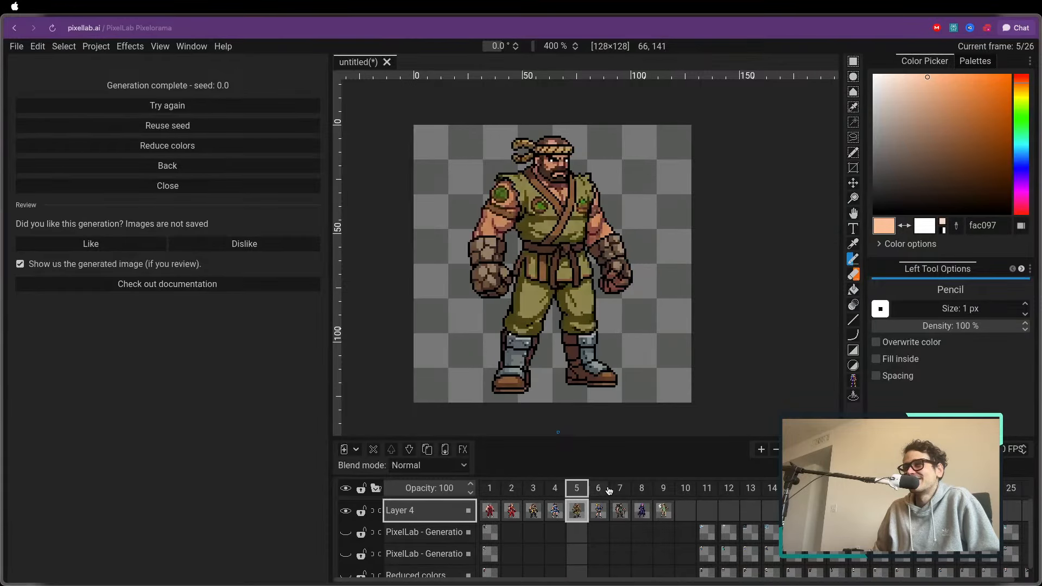
Check the older trainer in frame 6, then compare the boxer in frame 1 with the new fighter in frame 2
{"action": "left_click", "coordinate": [598, 488]}
{"action": "left_click", "coordinate": [511, 488]}
{"action": "left_click", "coordinate": [489, 488]}
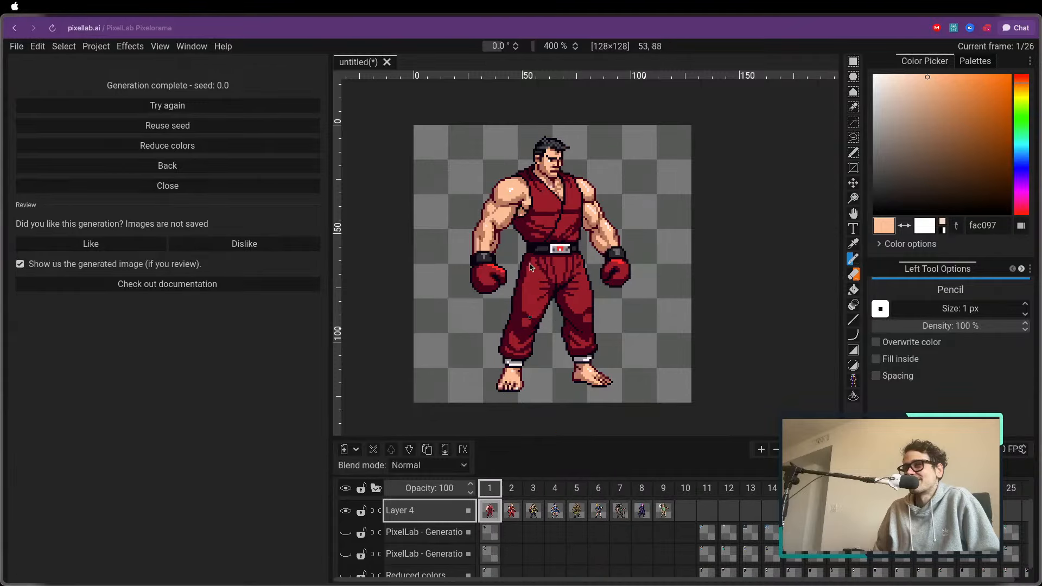
{"action": "scroll", "coordinate": [529, 222], "scroll_direction": "down", "scroll_amount": 2}
{"action": "scroll", "coordinate": [529, 221], "scroll_direction": "up", "scroll_amount": 1}
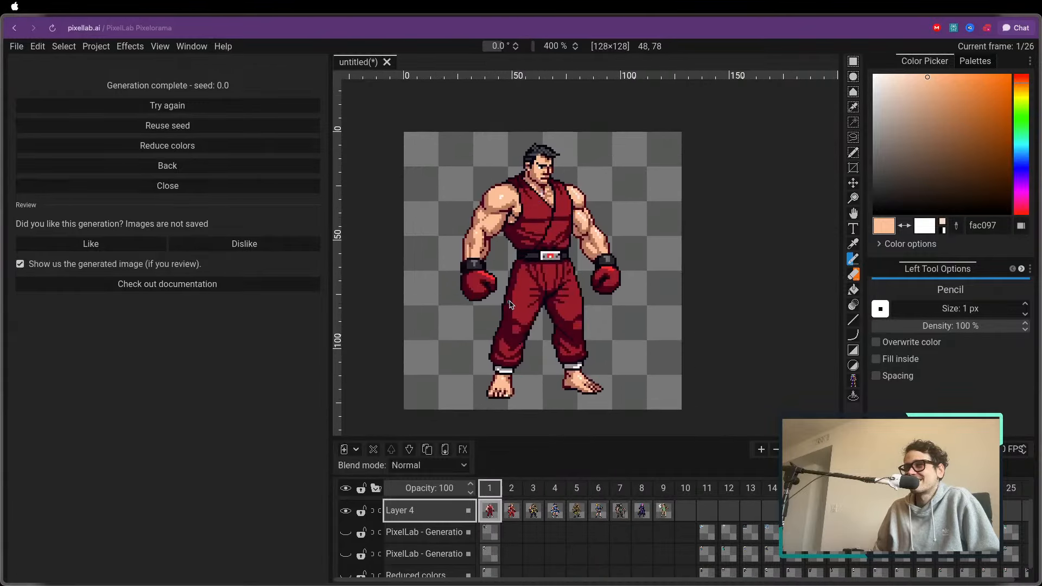
{"action": "scroll", "coordinate": [529, 241], "scroll_direction": "up", "scroll_amount": 1}
{"action": "left_click", "coordinate": [511, 489]}
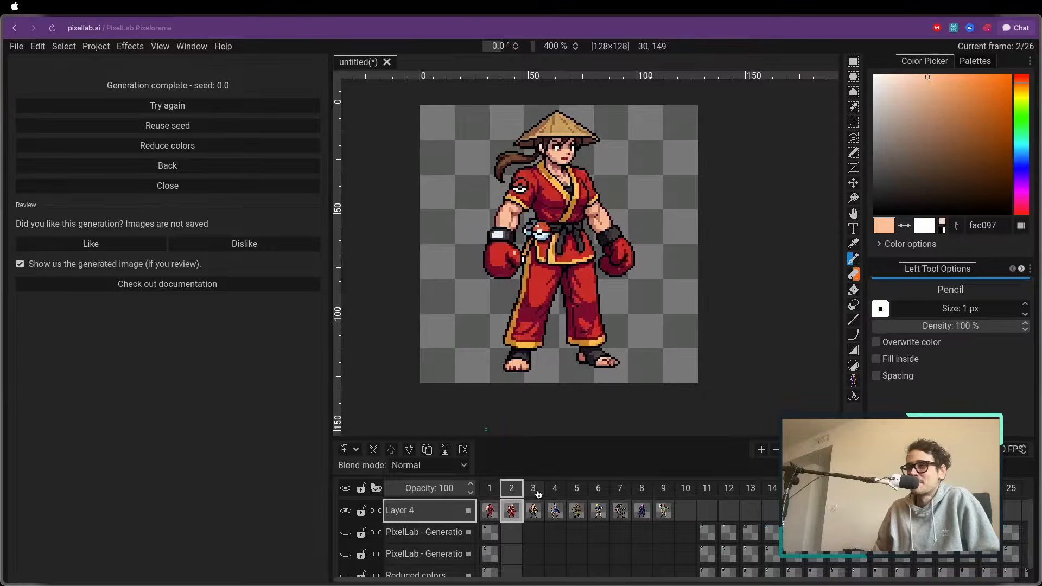
Check the new fighters in frames 3 to 5 once more and return to the boxer in frame 1
{"action": "left_click", "coordinate": [534, 490]}
{"action": "left_click", "coordinate": [554, 490]}
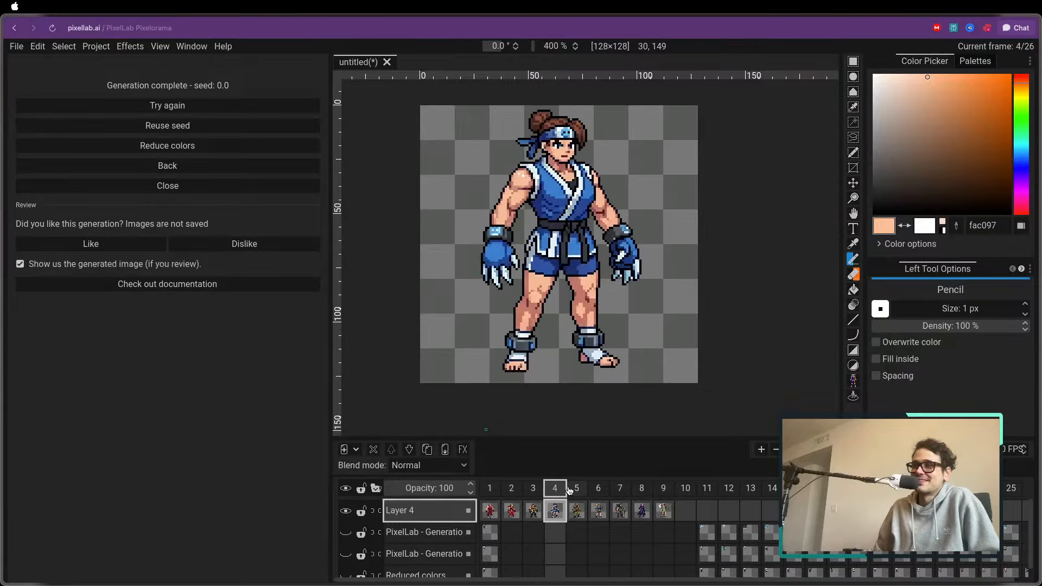
{"action": "left_click", "coordinate": [573, 490]}
{"action": "left_click", "coordinate": [489, 488]}
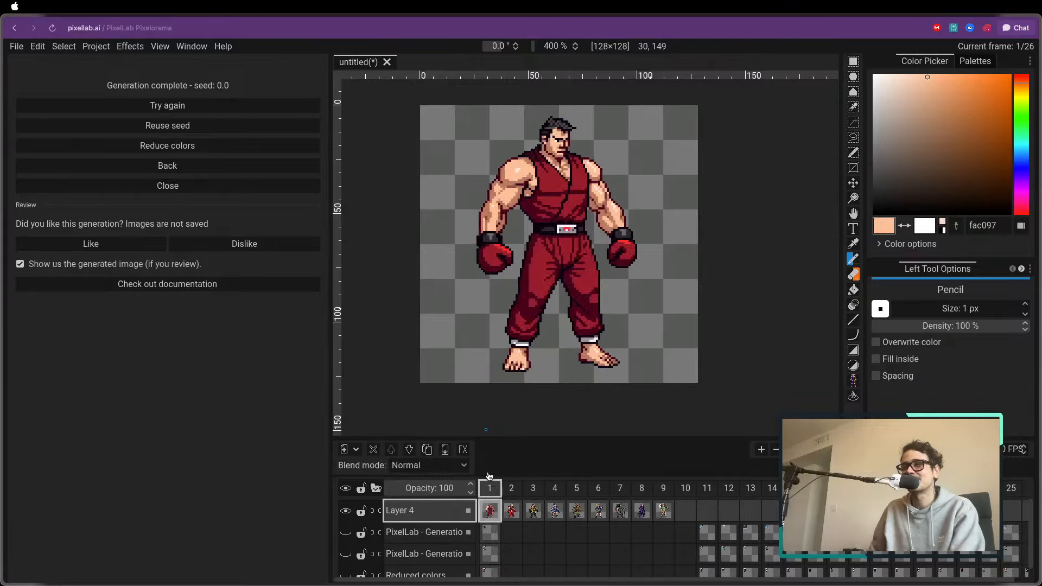
Resize the canvas to 32 px wide and 32 px high, centred on the existing artwork
{"action": "left_click", "coordinate": [117, 47]}
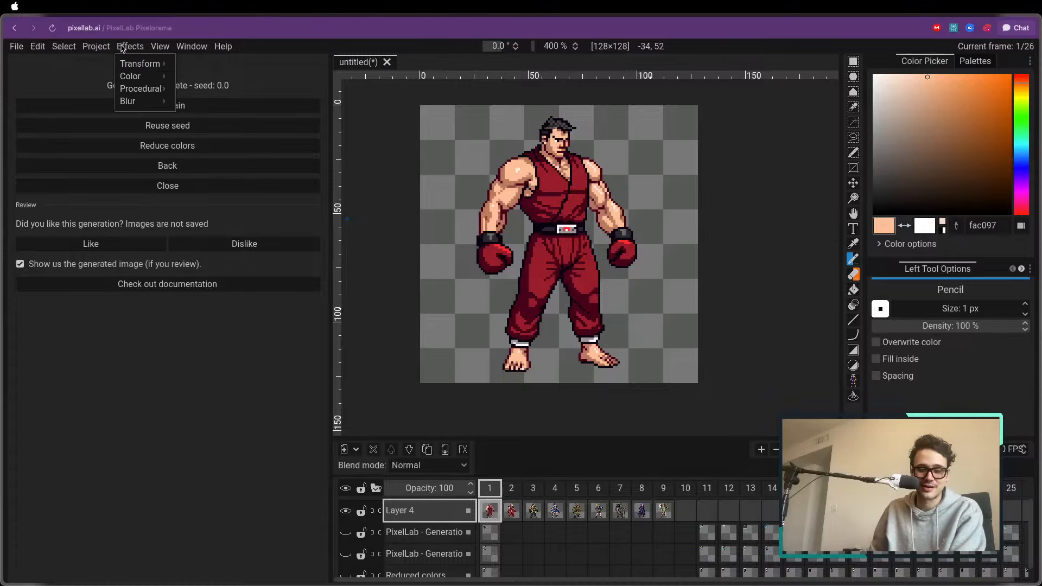
{"action": "left_click", "coordinate": [122, 48]}
{"action": "left_click", "coordinate": [101, 47]}
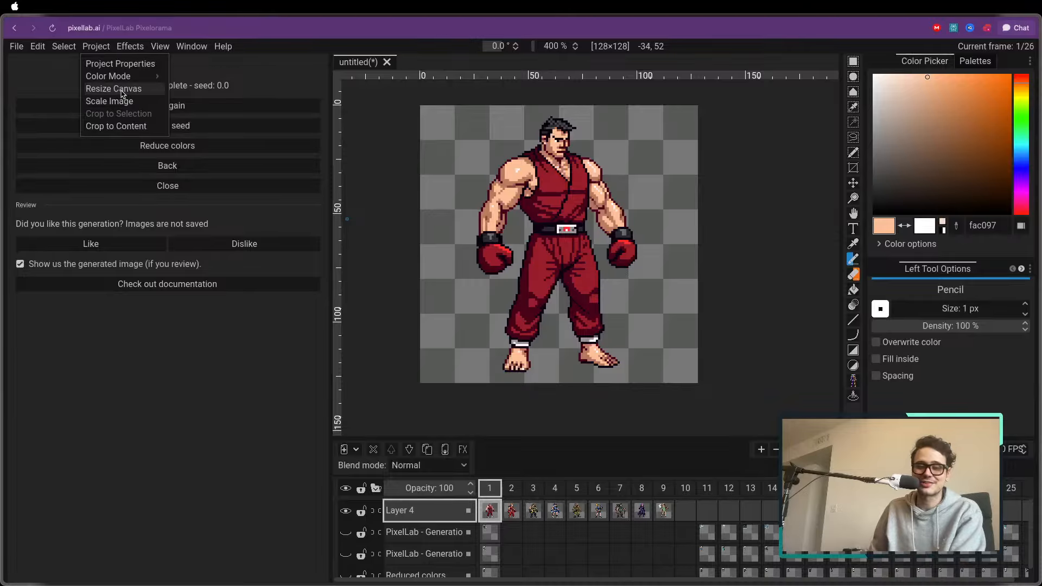
{"action": "left_click", "coordinate": [120, 89]}
{"action": "left_click", "coordinate": [562, 207]}
{"action": "type", "text": "32"}
{"action": "key", "text": "Tab"}
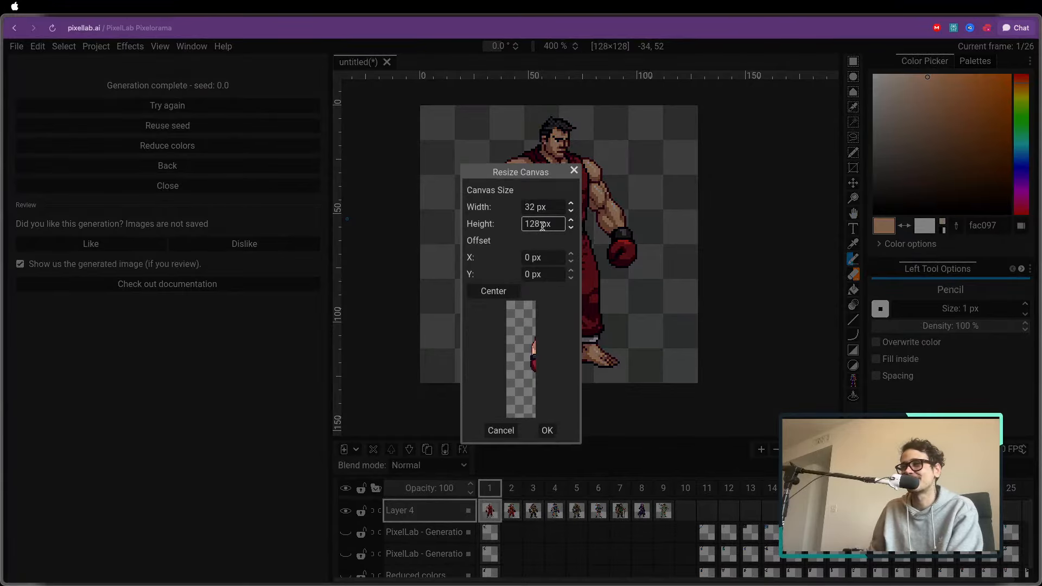
{"action": "type", "text": "32"}
{"action": "left_click", "coordinate": [500, 295]}
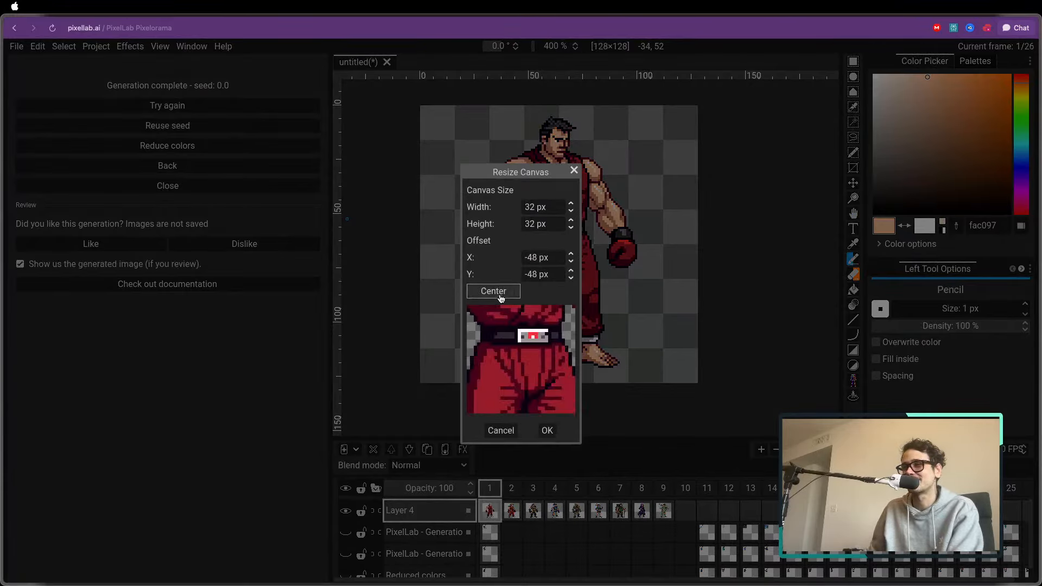
{"action": "left_click", "coordinate": [546, 432]}
Add a new empty layer above Layer 4 and hide Layer 4
{"action": "left_click", "coordinate": [344, 449]}
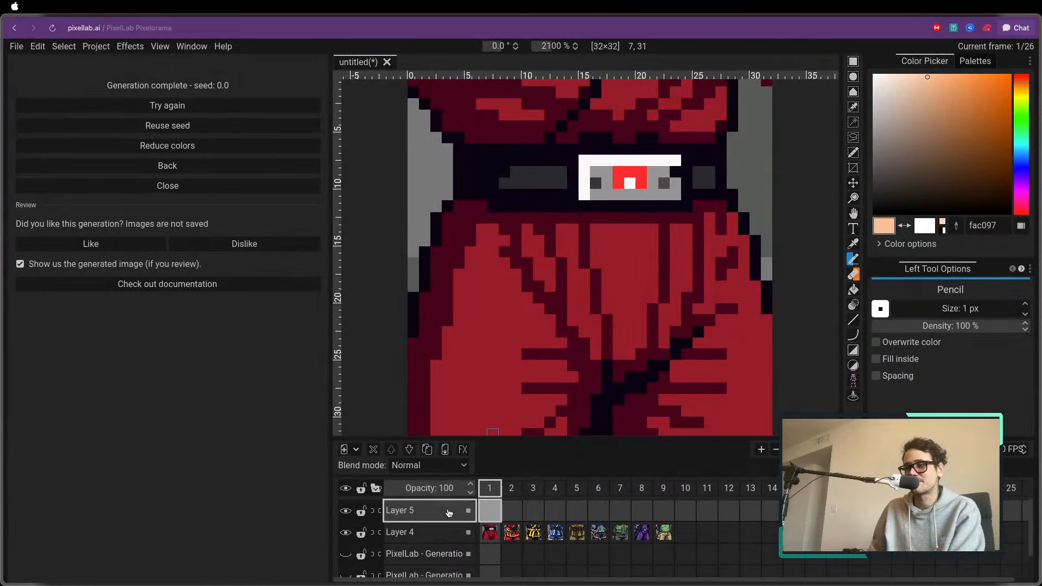
{"action": "left_click", "coordinate": [346, 532]}
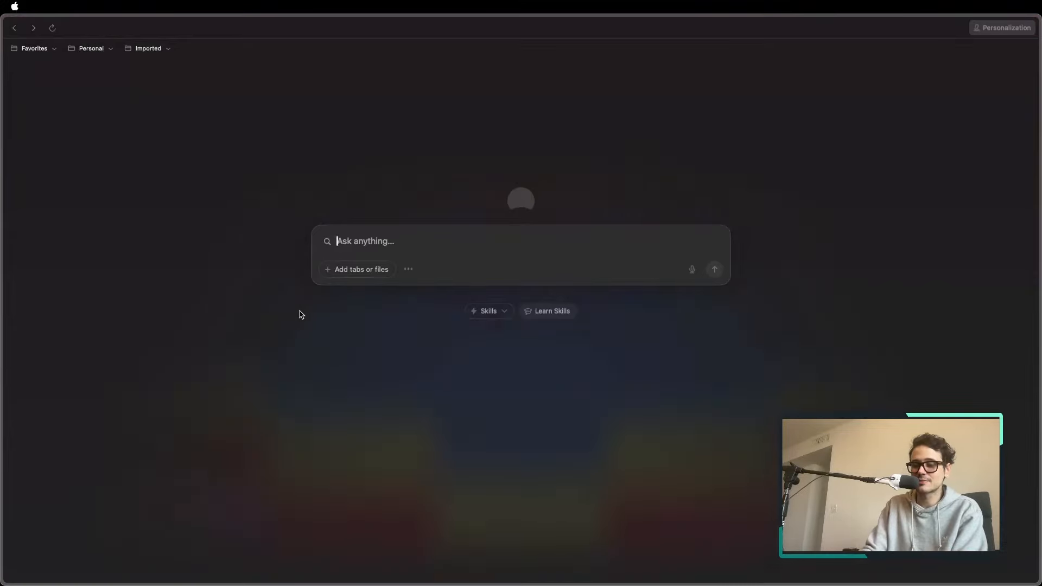
Search Google in a new browser tab for "pokemon gba sprite"
{"action": "key", "text": "super+t"}
{"action": "type", "text": "pokemon gba"}
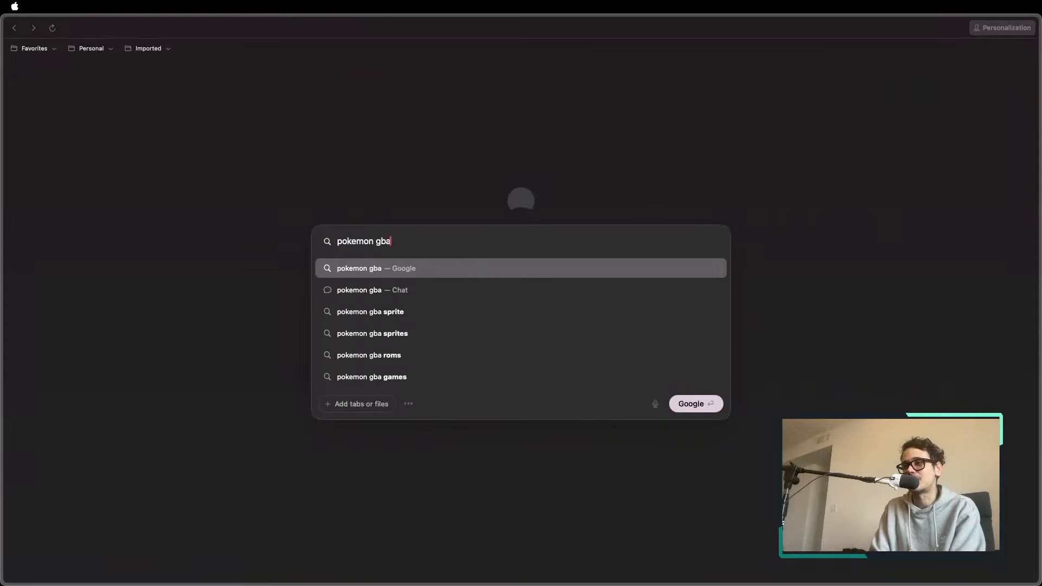
{"action": "key", "text": "Return"}
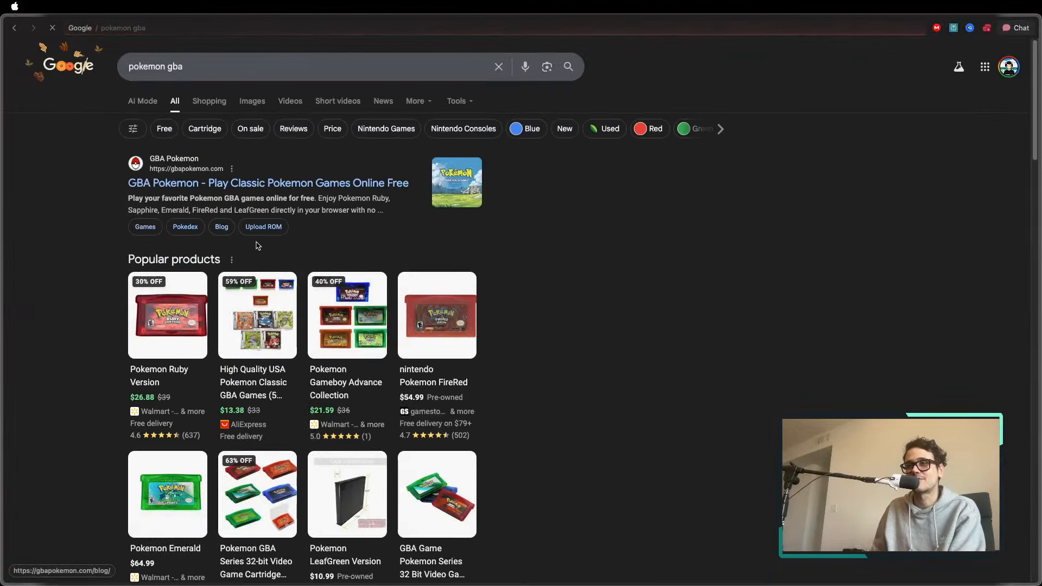
{"action": "scroll", "coordinate": [228, 261], "scroll_direction": "down", "scroll_amount": 8}
{"action": "scroll", "coordinate": [217, 227], "scroll_direction": "up", "scroll_amount": 8}
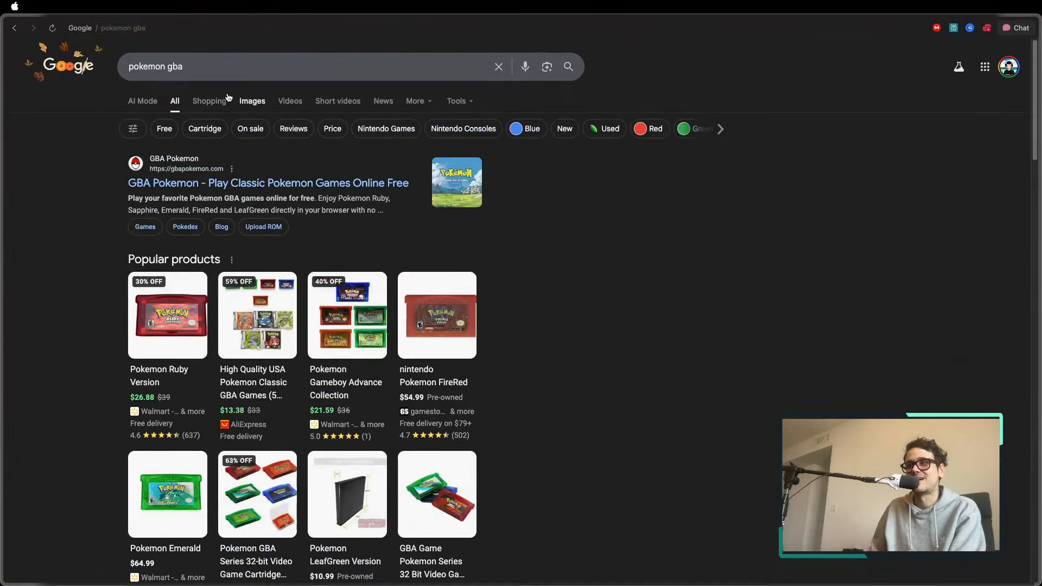
{"action": "left_click", "coordinate": [214, 65]}
{"action": "type", "text": "sprite"}
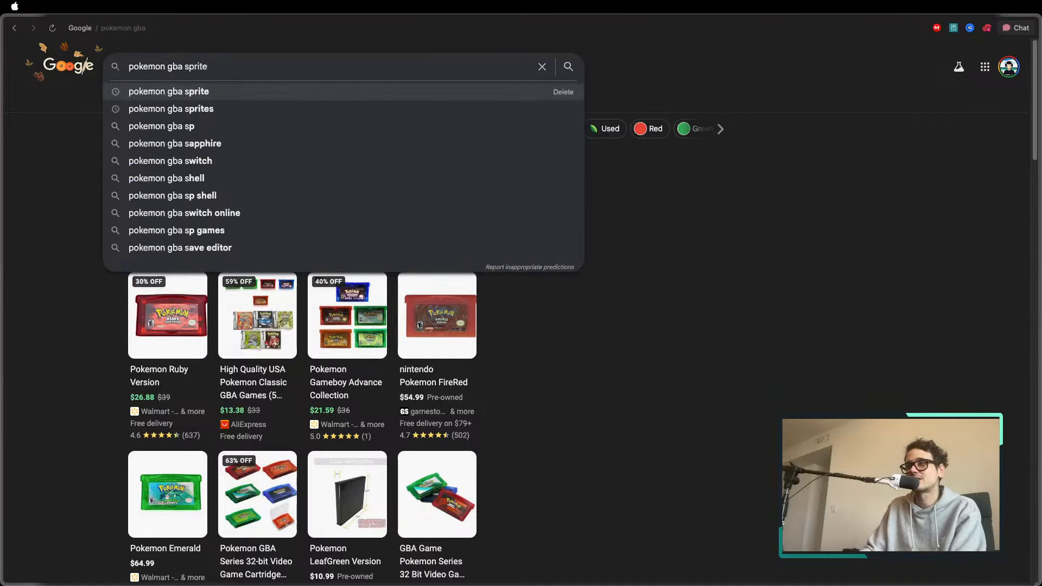
{"action": "key", "text": "Return"}
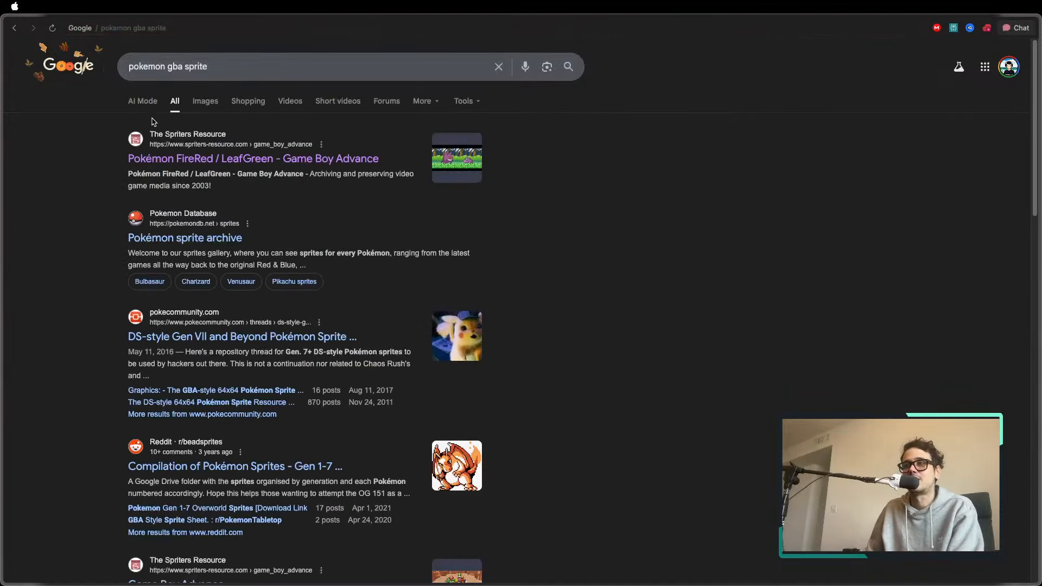
Open the Overworld NPCs sprite sheet from The Spriters Resource's Pokémon FireRed / LeafGreen page and enlarge it
{"action": "left_click", "coordinate": [303, 159]}
{"action": "scroll", "coordinate": [369, 281], "scroll_direction": "down", "scroll_amount": 5}
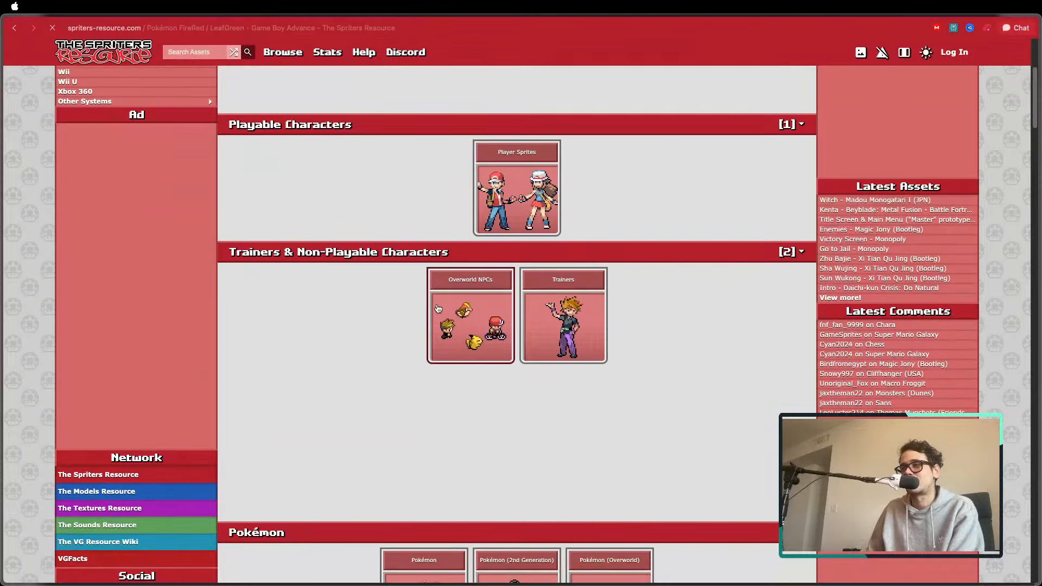
{"action": "left_click", "coordinate": [481, 340]}
{"action": "left_click", "coordinate": [474, 260]}
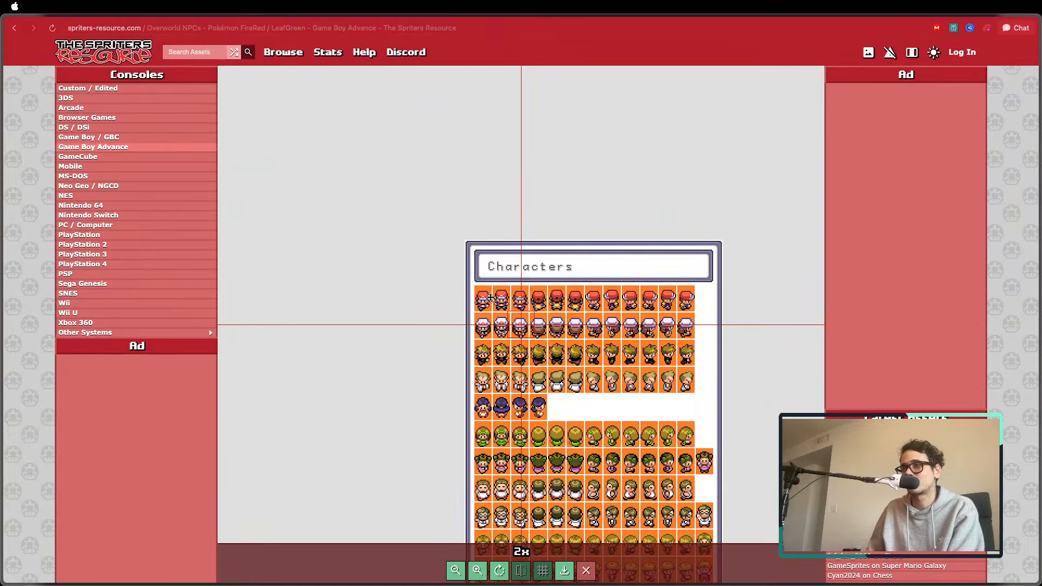
Leave the enlarged view and copy the Overworld NPCs sprite sheet image
{"action": "right_click", "coordinate": [490, 298]}
{"action": "left_click", "coordinate": [608, 236]}
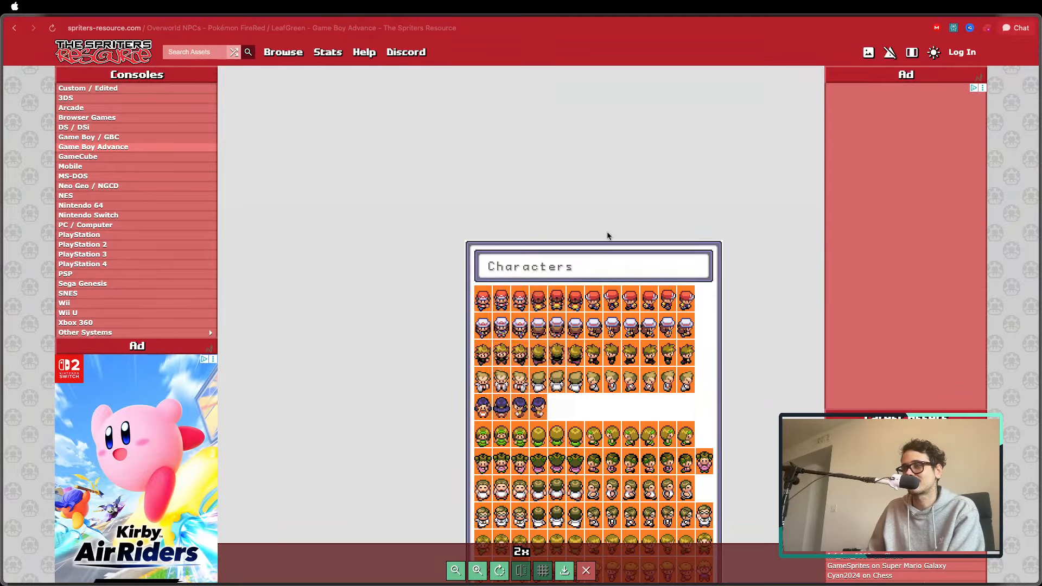
{"action": "left_click", "coordinate": [608, 236]}
{"action": "right_click", "coordinate": [522, 274]}
{"action": "left_click", "coordinate": [539, 355]}
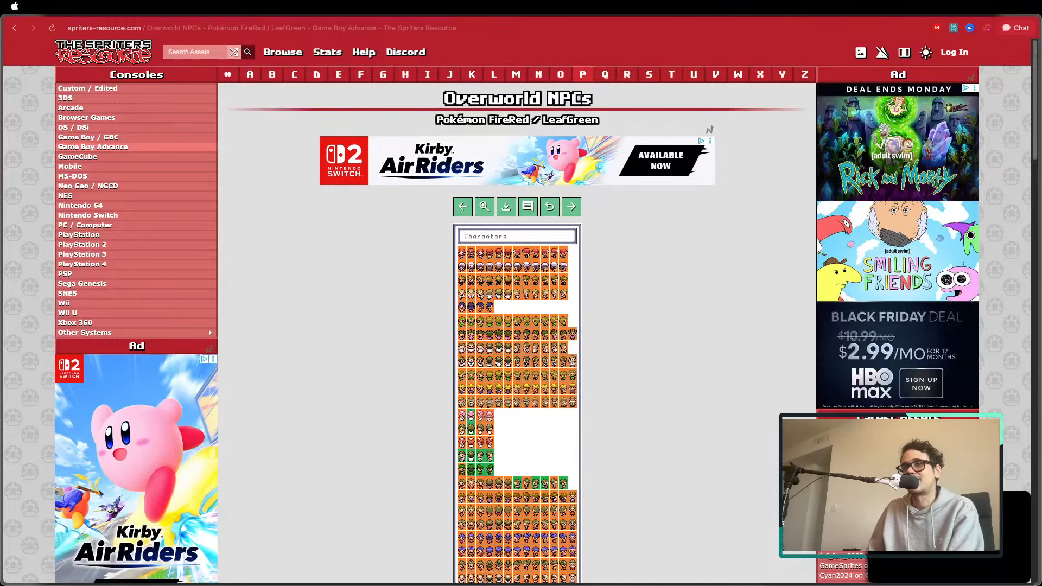
Switch back to PixelLab Pixelorama and close the finished generation's results to return to the tool list
{"action": "key", "text": "super+t"}
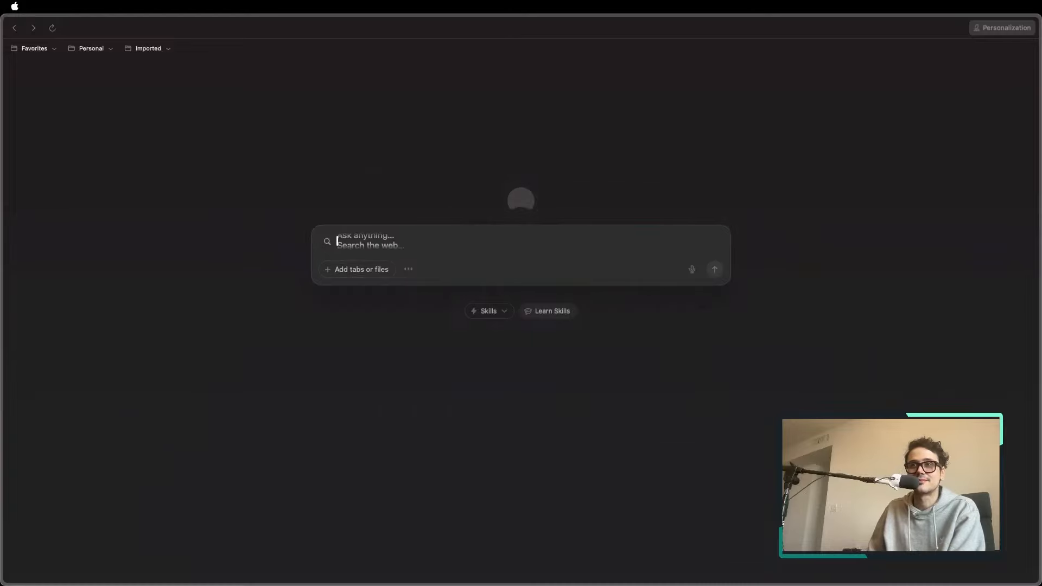
{"action": "left_click", "coordinate": [40, 90]}
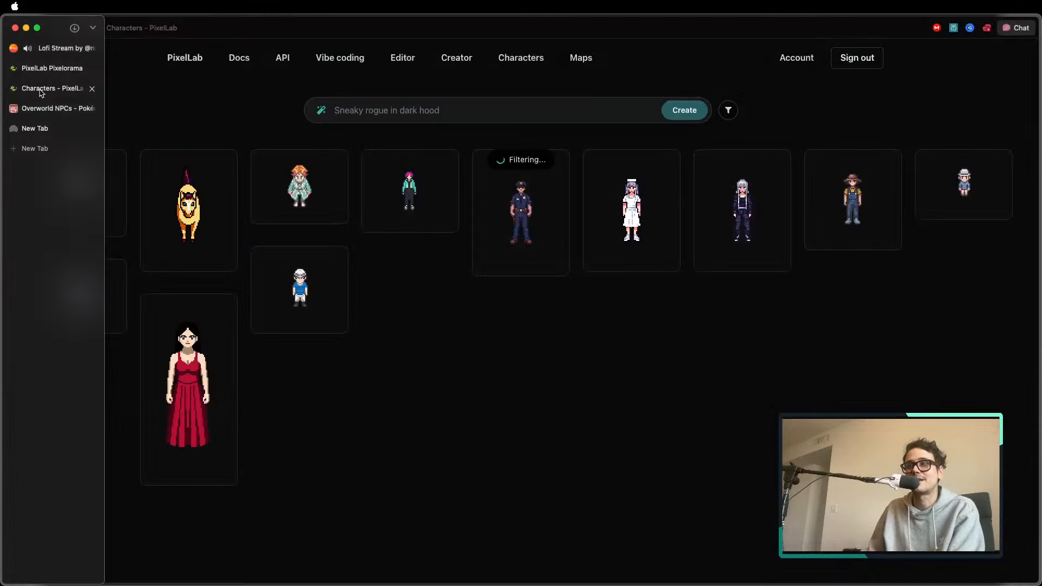
{"action": "left_click", "coordinate": [43, 68]}
{"action": "left_click", "coordinate": [160, 185]}
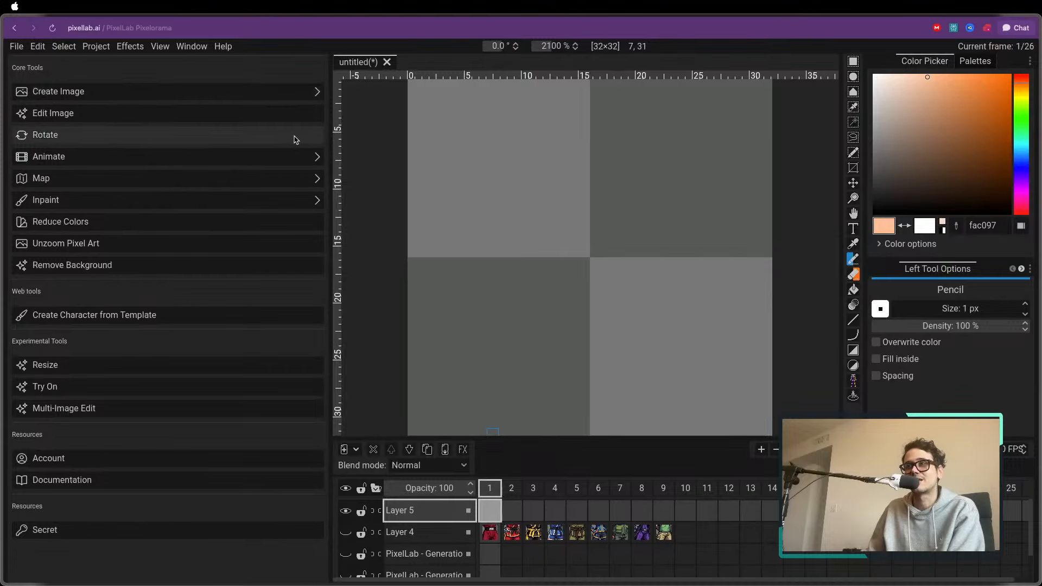
{"action": "key", "text": "ctrl+v"}
{"action": "scroll", "coordinate": [524, 214], "scroll_direction": "down", "scroll_amount": 10}
{"action": "scroll", "coordinate": [531, 229], "scroll_direction": "up", "scroll_amount": 2}
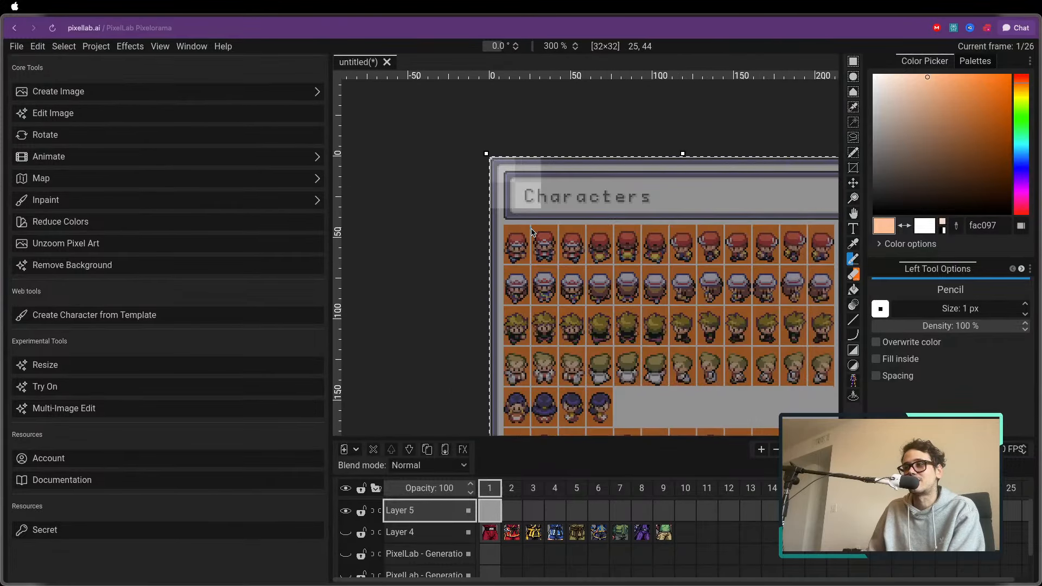
{"action": "key", "text": "Return"}
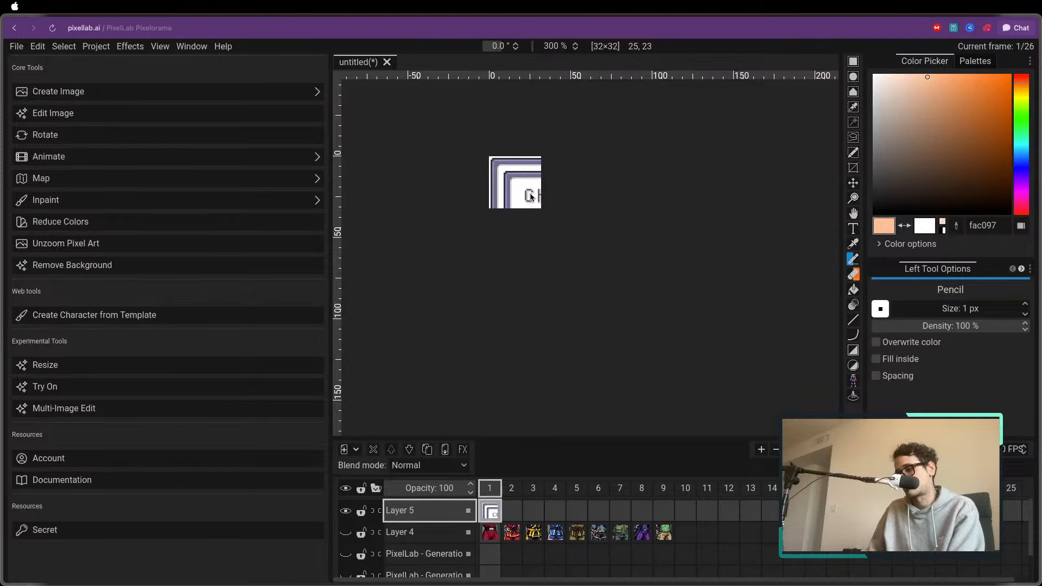
{"action": "key", "text": "m"}
{"action": "left_click_drag", "start_coordinate": [529, 195], "coordinate": [485, 143]}
{"action": "key", "text": "ctrl+z"}
{"action": "key", "text": "ctrl+z"}
{"action": "key", "text": "ctrl+z"}
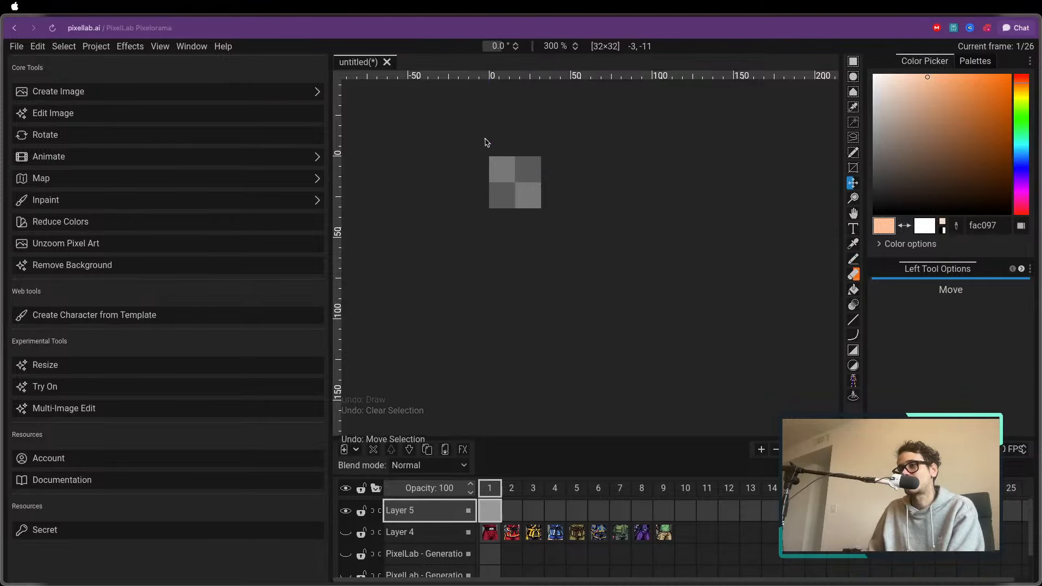
Paste the sprite sheet into the new layer, positioned so the first row's second red-capped trainer lies within the 32×32 canvas, and apply it
{"action": "key", "text": "ctrl+v"}
{"action": "left_click_drag", "start_coordinate": [579, 255], "coordinate": [559, 198]}
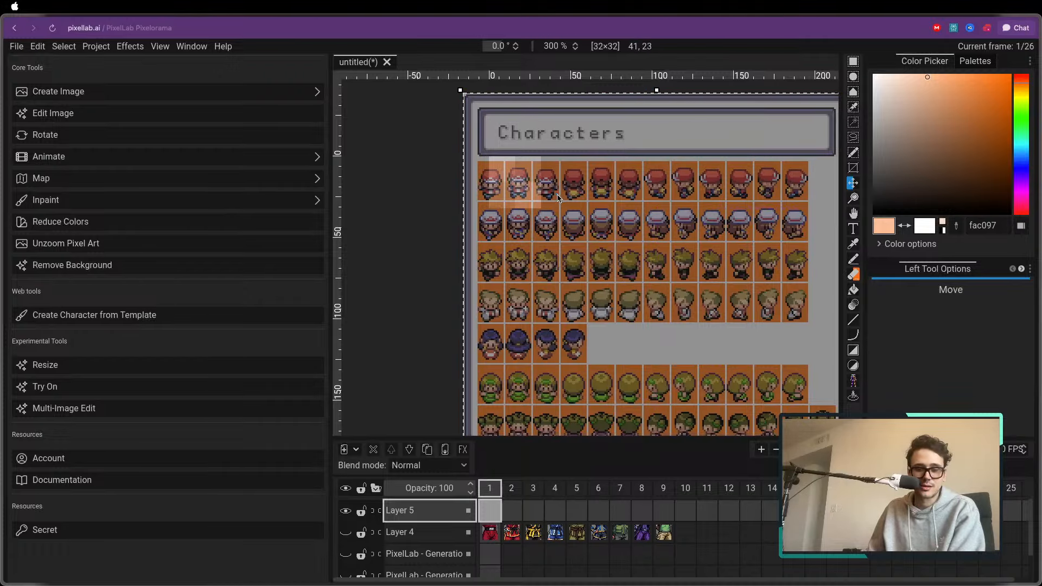
{"action": "key", "text": "Return"}
{"action": "scroll", "coordinate": [515, 206], "scroll_direction": "up", "scroll_amount": 5}
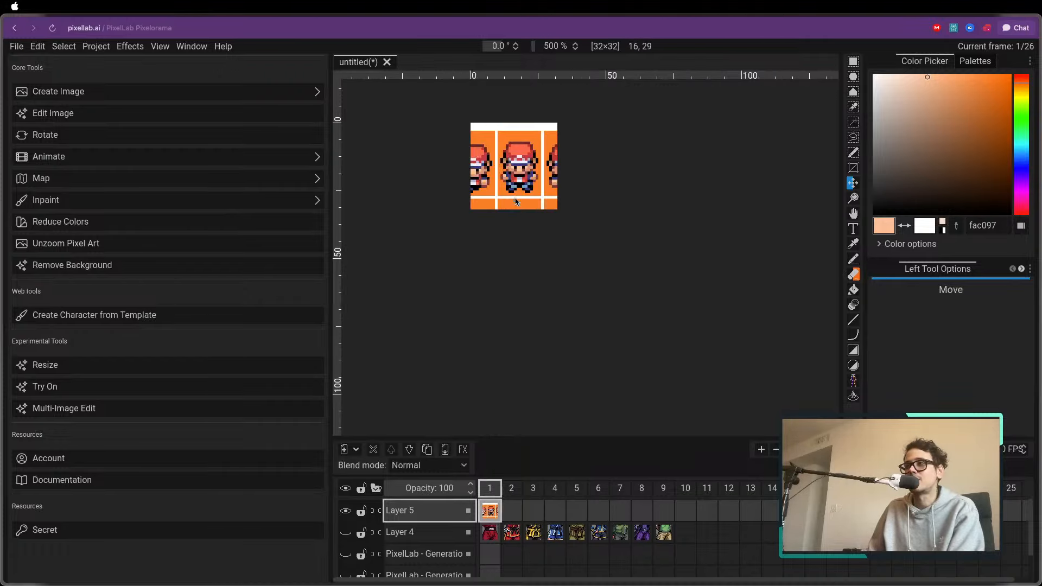
{"action": "key", "text": "e"}
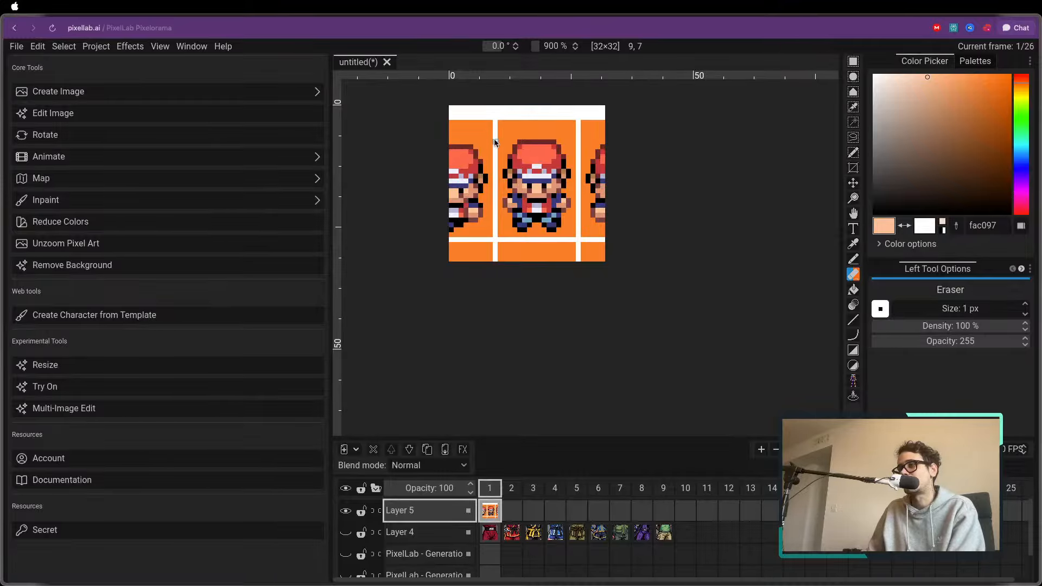
{"action": "left_click_drag", "start_coordinate": [495, 119], "coordinate": [501, 202]}
{"action": "key", "text": "ctrl+z"}
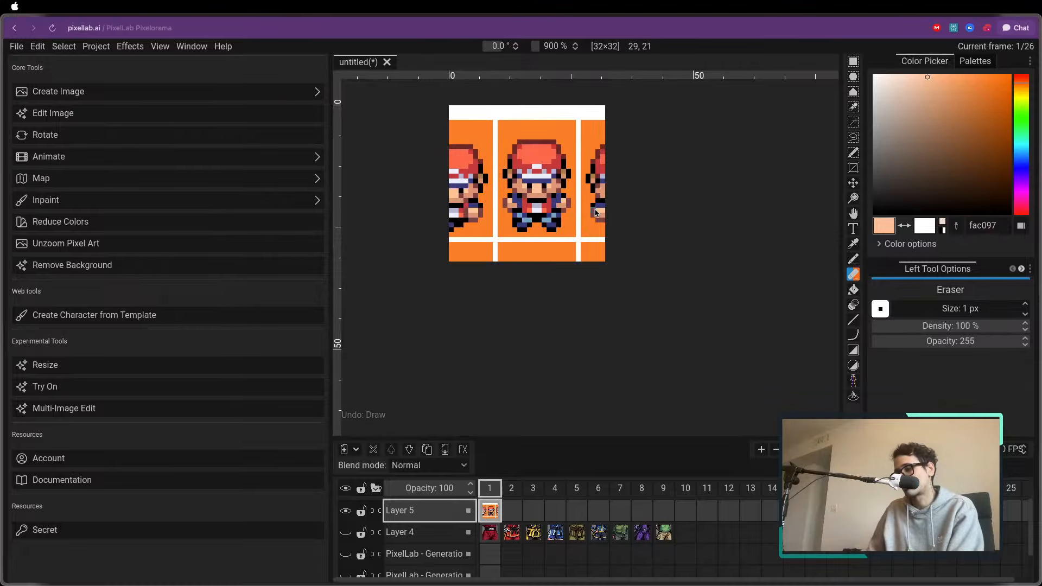
Clear the leftover sprites and grid lines on both sides of the central trainer using rectangular selections
{"action": "key", "text": "r"}
{"action": "left_click_drag", "start_coordinate": [577, 110], "coordinate": [623, 313]}
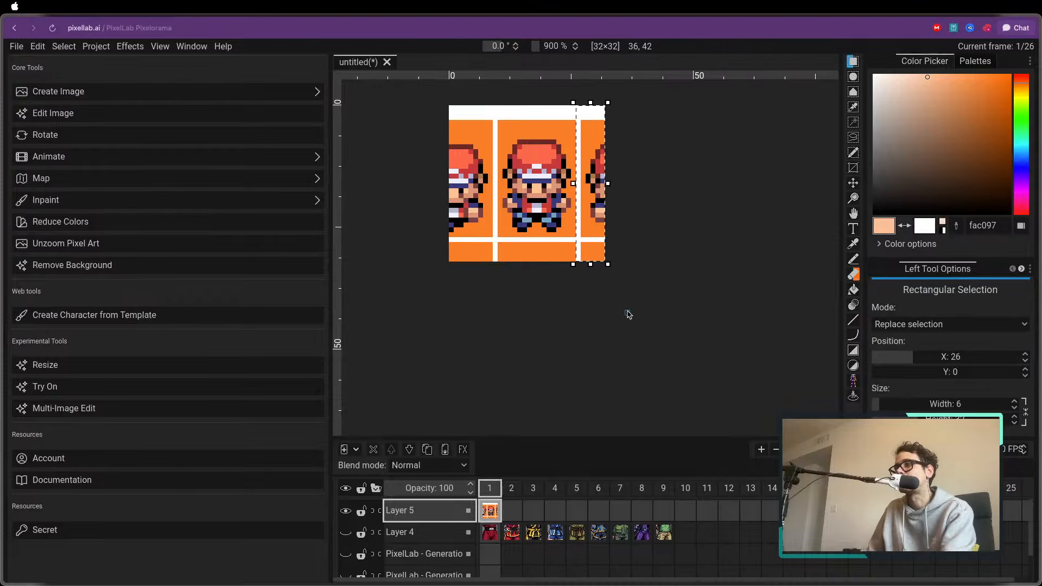
{"action": "key", "text": "Delete"}
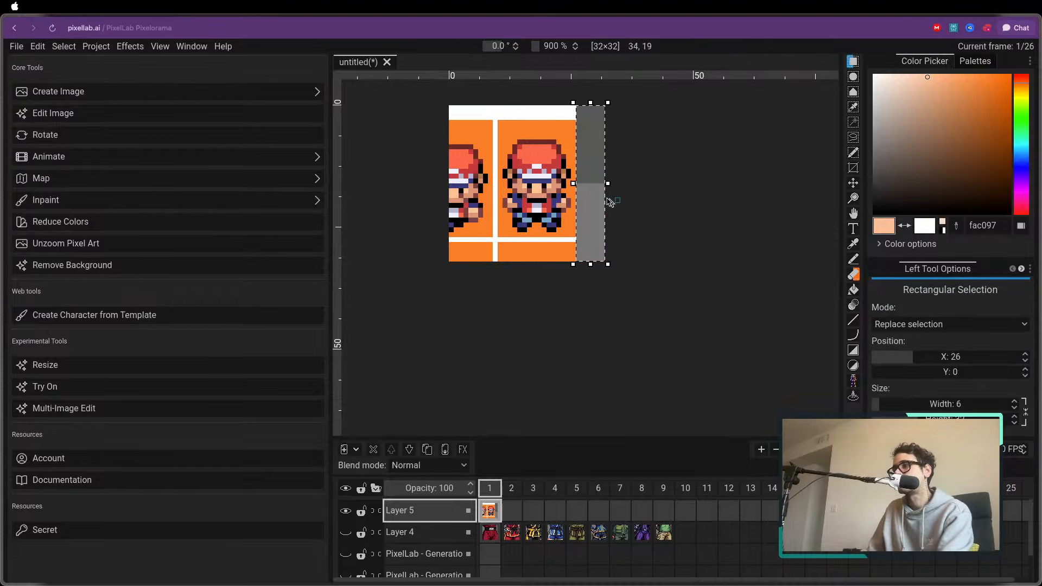
{"action": "left_click_drag", "start_coordinate": [508, 119], "coordinate": [446, 257]}
{"action": "left_click", "coordinate": [542, 112]}
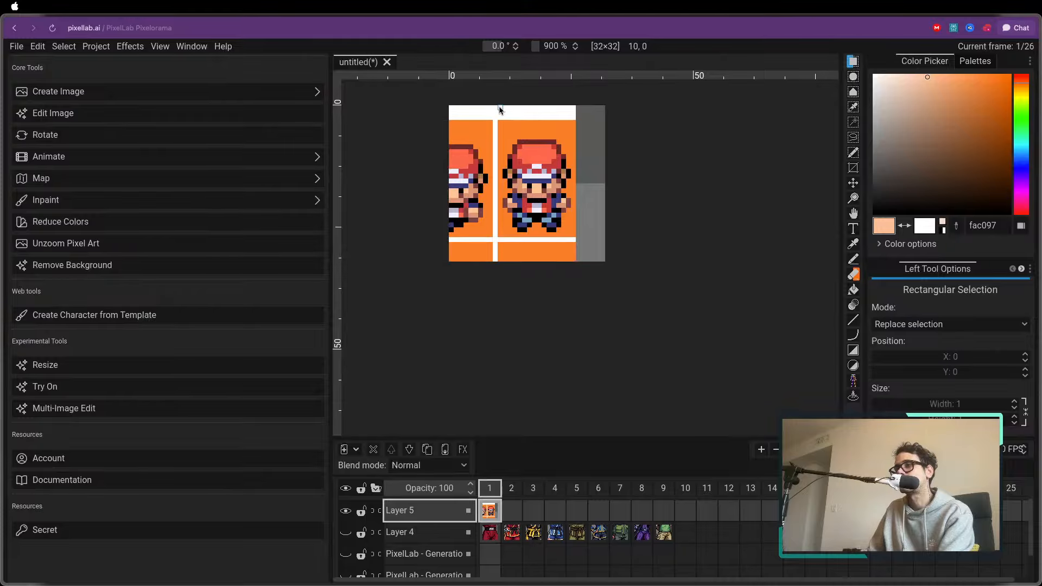
{"action": "left_click_drag", "start_coordinate": [500, 107], "coordinate": [391, 341]}
{"action": "key", "text": "Delete"}
Clear the white and orange strips above the trainer's cap and below his feet using rectangular selections
{"action": "left_click_drag", "start_coordinate": [497, 228], "coordinate": [589, 288]}
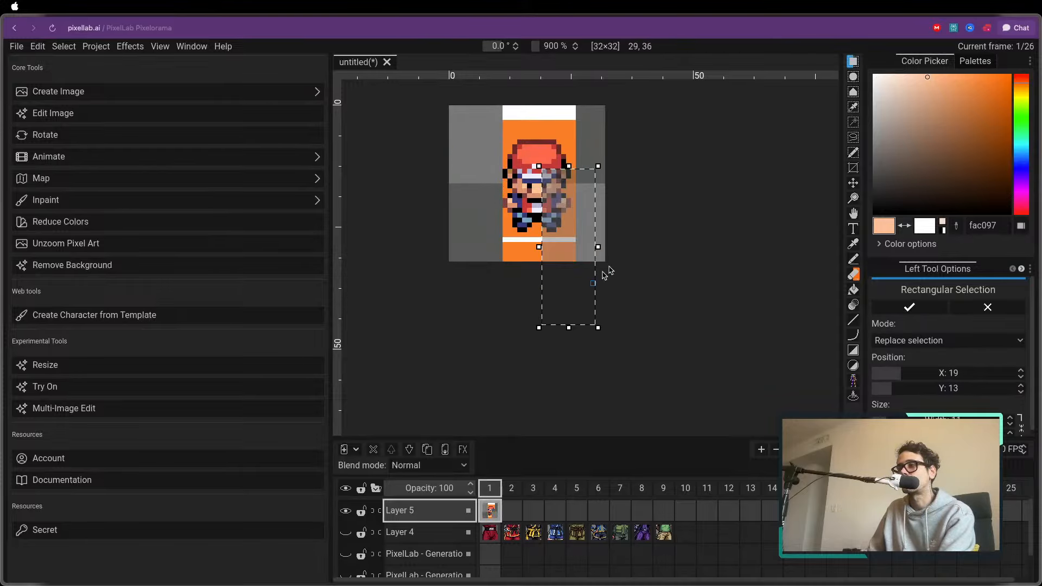
{"action": "left_click", "coordinate": [622, 179]}
{"action": "left_click_drag", "start_coordinate": [592, 102], "coordinate": [480, 142]}
{"action": "key", "text": "Delete"}
{"action": "left_click_drag", "start_coordinate": [492, 232], "coordinate": [604, 293]}
{"action": "key", "text": "Delete"}
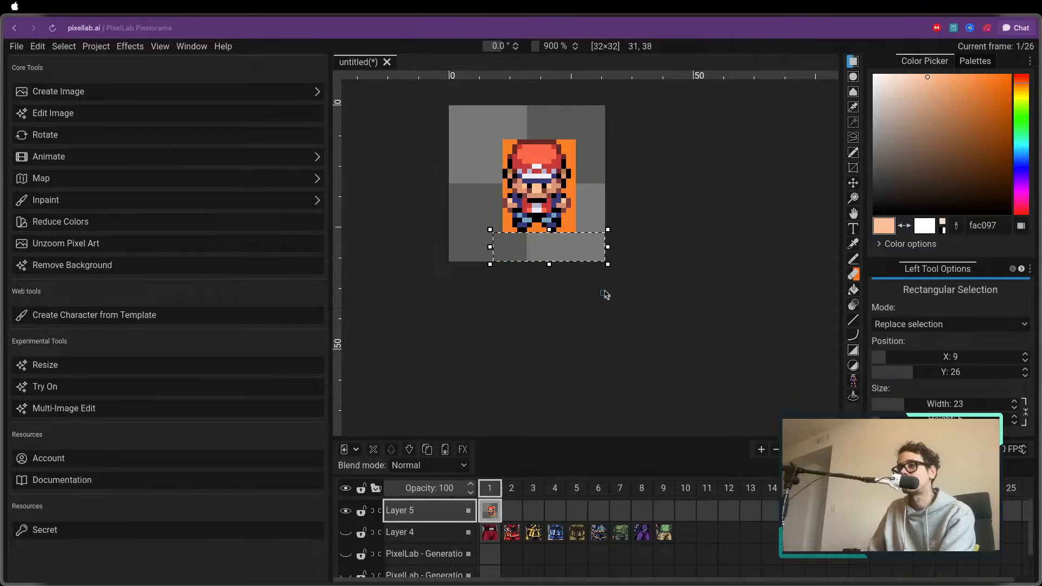
Select the orange background around the trainer by color and delete it
{"action": "left_click", "coordinate": [544, 232]}
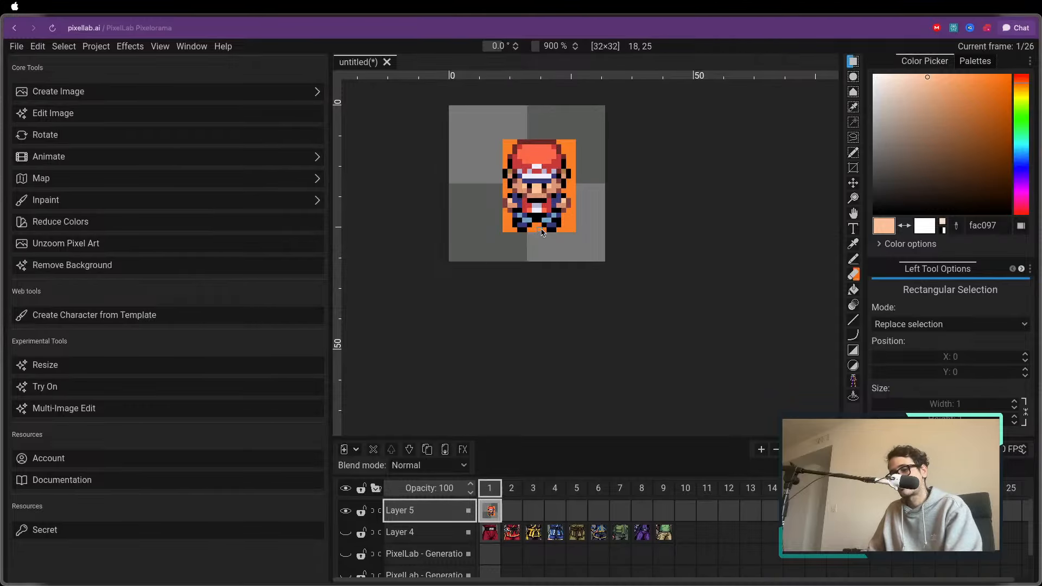
{"action": "key", "text": "q"}
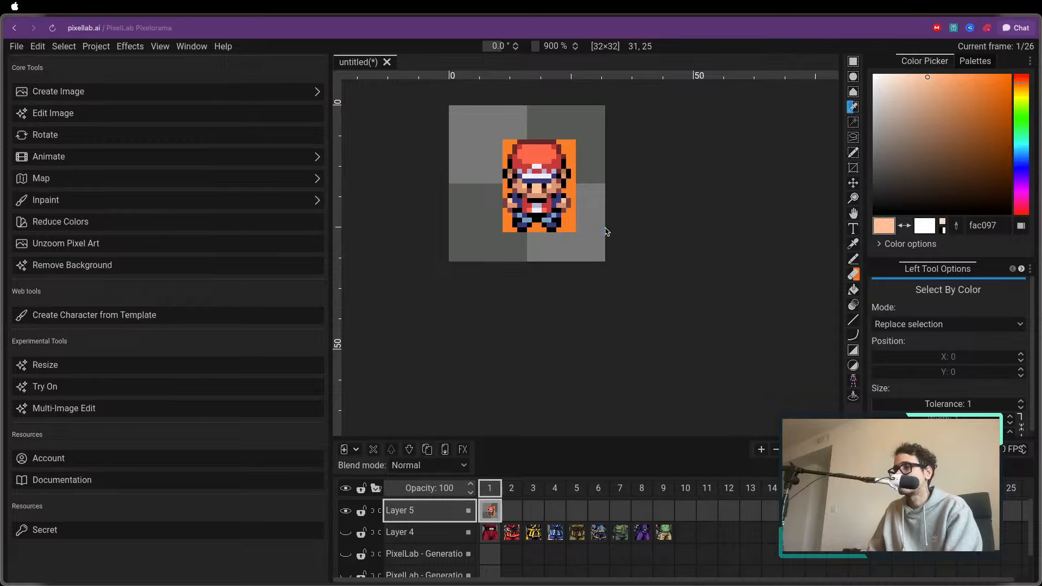
{"action": "left_click", "coordinate": [568, 224]}
{"action": "key", "text": "Delete"}
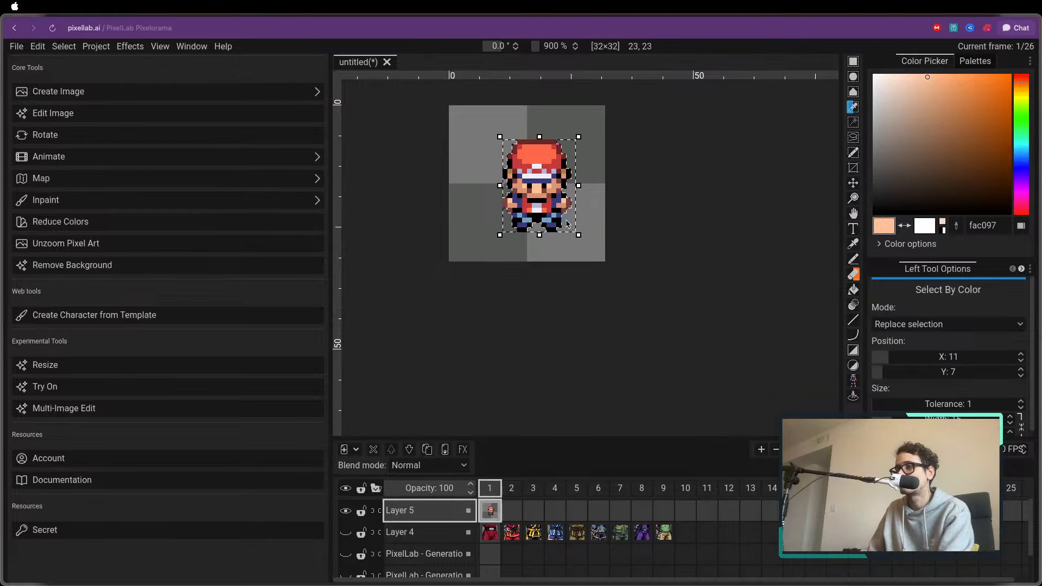
Move the trainer sprite a few pixels so it sits centered on the 32×32 canvas
{"action": "key", "text": "m"}
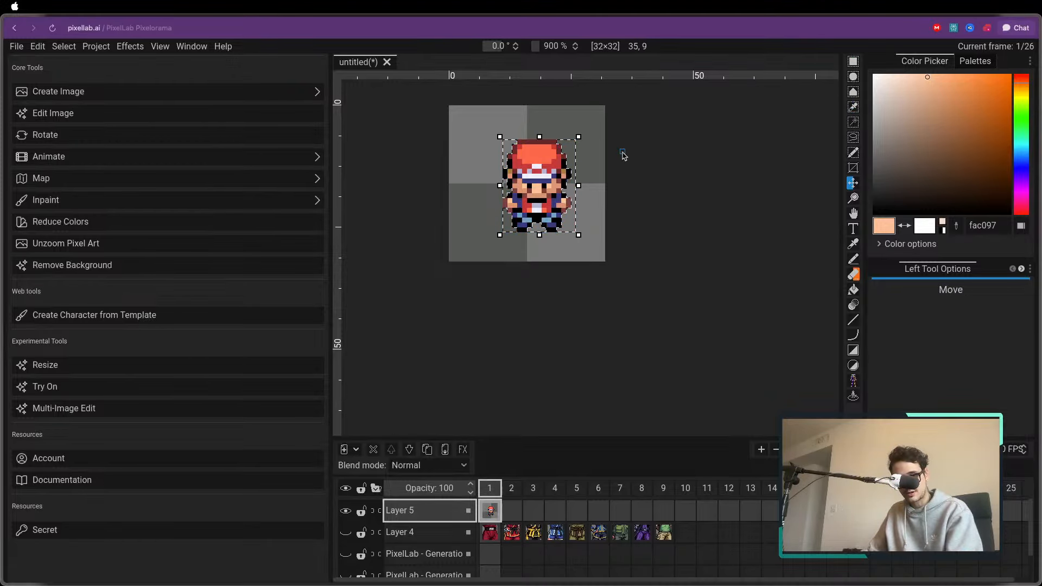
{"action": "key", "text": "c"}
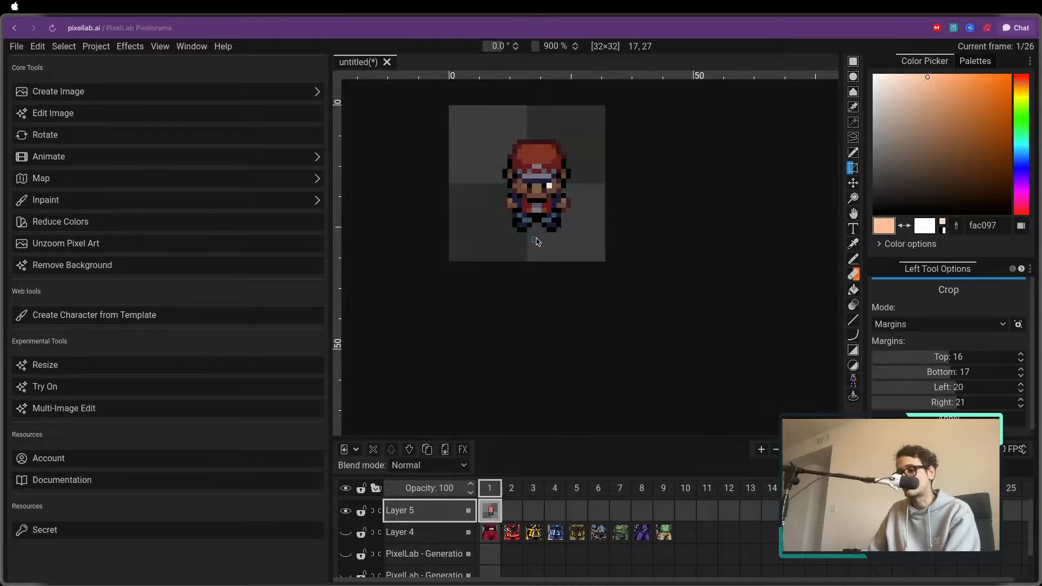
{"action": "key", "text": "m"}
{"action": "left_click_drag", "start_coordinate": [557, 194], "coordinate": [546, 194]}
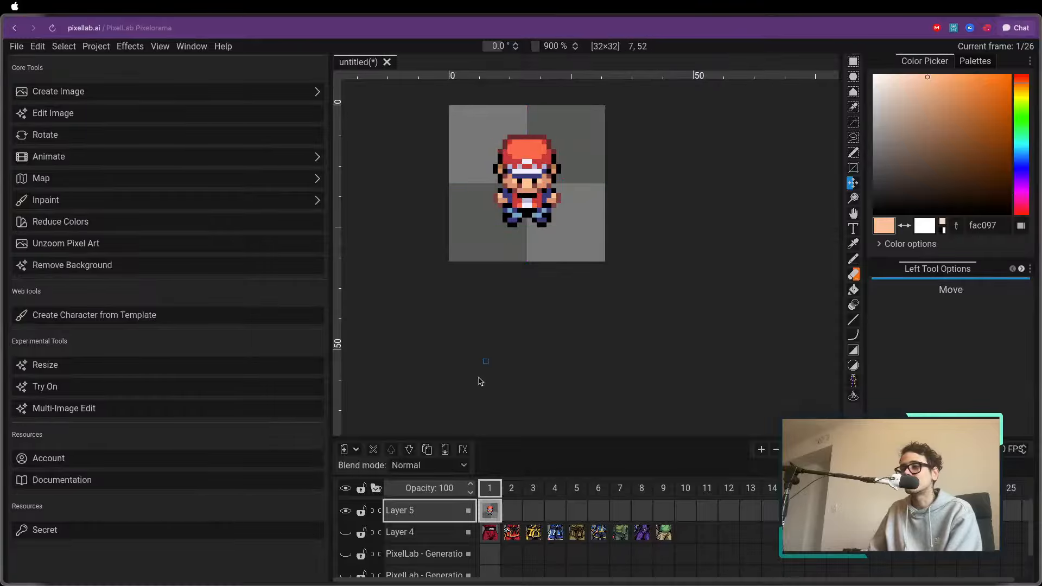
Open the tool for generating images with the same style and replace its old fighter reference with the current trainer sprite
{"action": "left_click", "coordinate": [88, 92]}
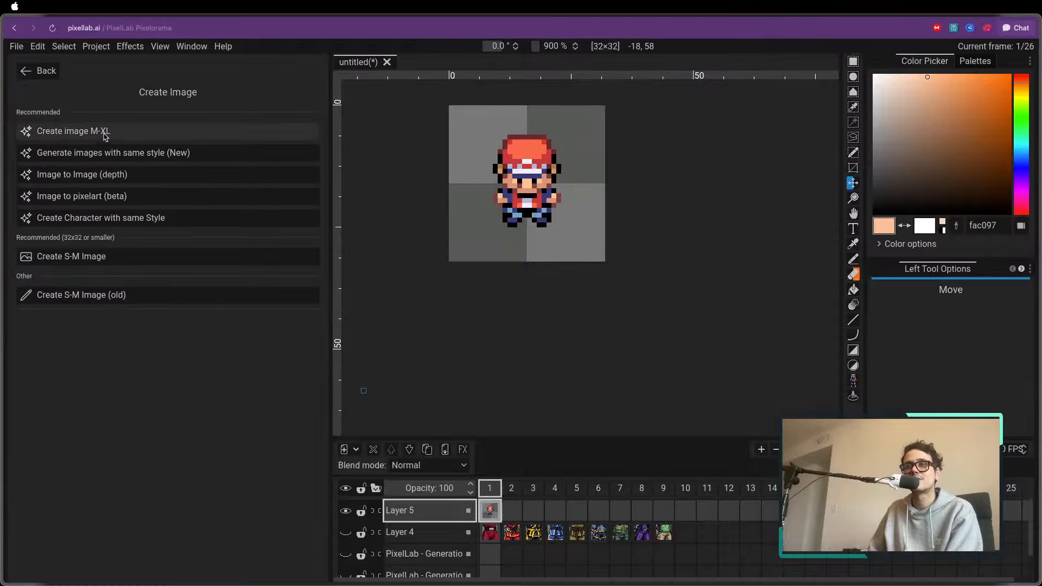
{"action": "left_click", "coordinate": [128, 158]}
{"action": "left_click", "coordinate": [125, 187]}
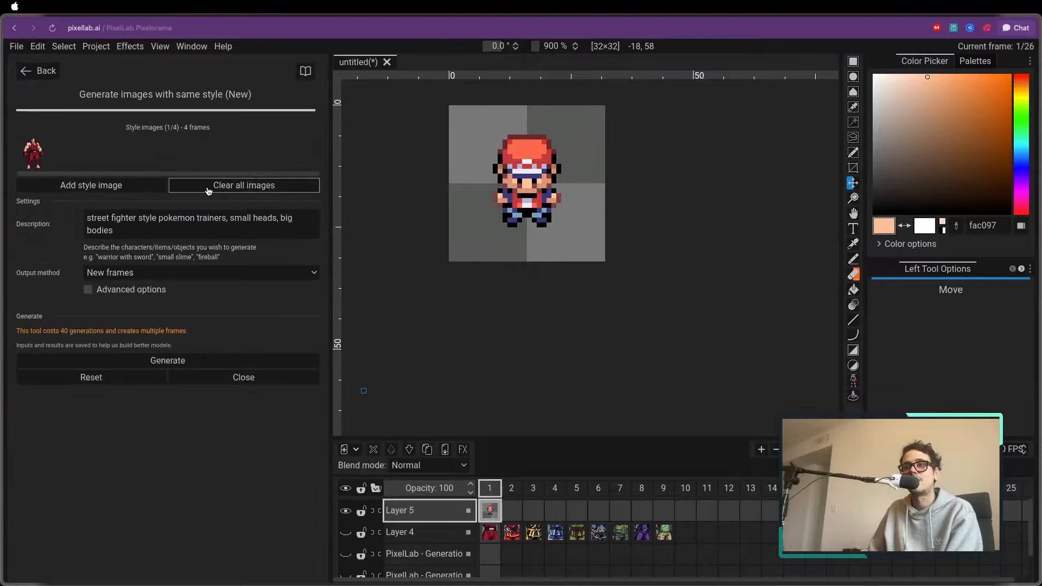
Replace the description with "start wars characters" and generate the style-matched images as new frames
{"action": "left_click", "coordinate": [184, 232]}
{"action": "left_click_drag", "start_coordinate": [184, 232], "coordinate": [5, 171]}
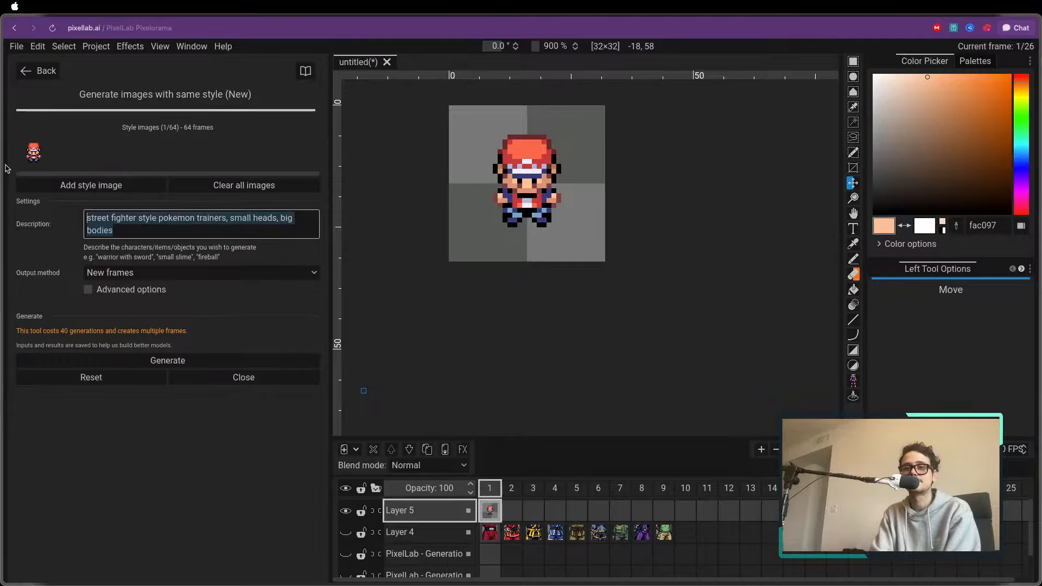
{"action": "type", "text": "start wars "}
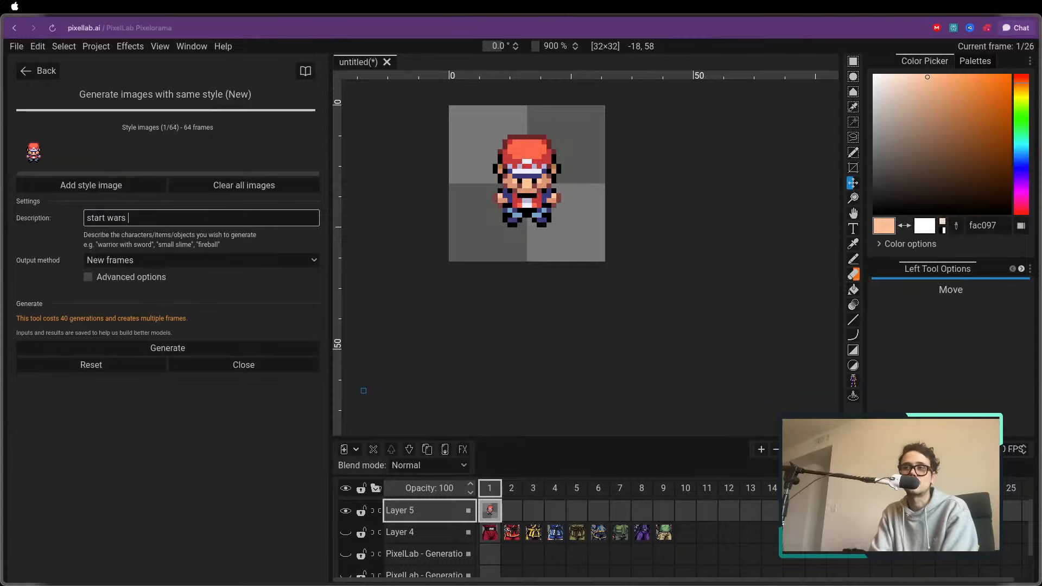
{"action": "type", "text": "characters"}
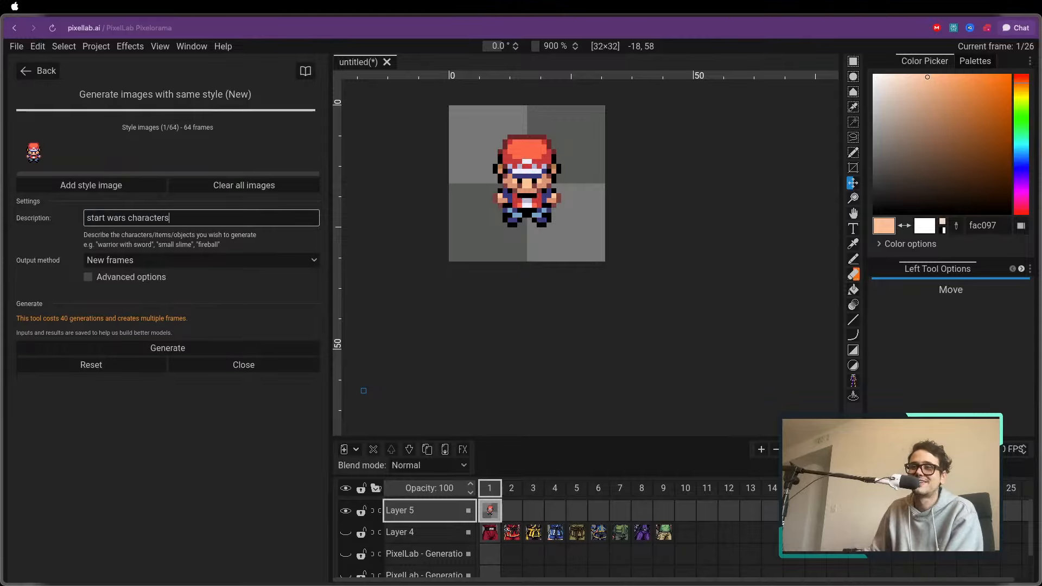
{"action": "left_click", "coordinate": [176, 350]}
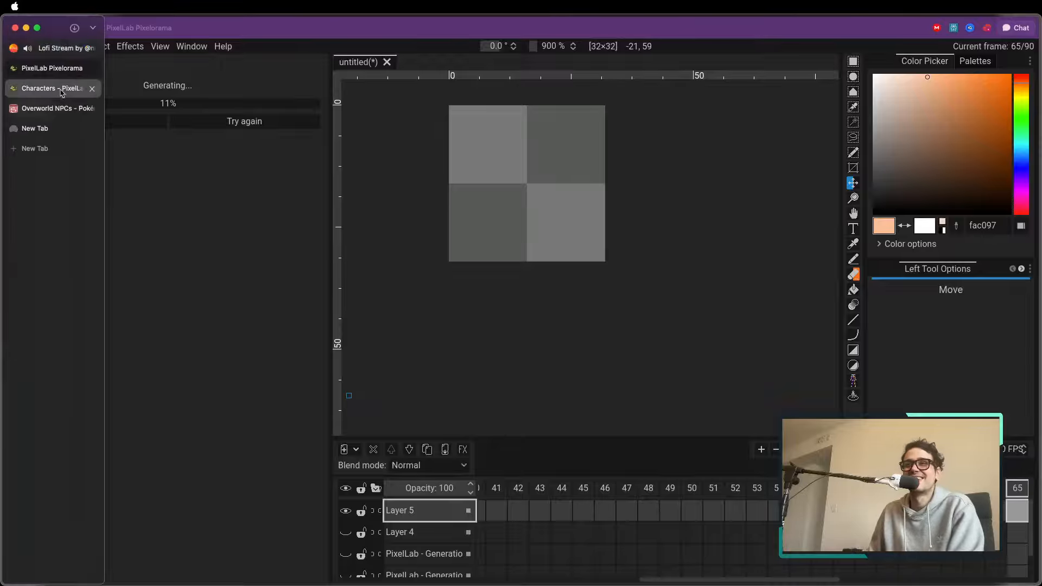
Look over the maps and tilesets in PixelLab's Map Workshop and return to the Pixelorama editor
{"action": "left_click", "coordinate": [49, 87]}
{"action": "left_click", "coordinate": [580, 59]}
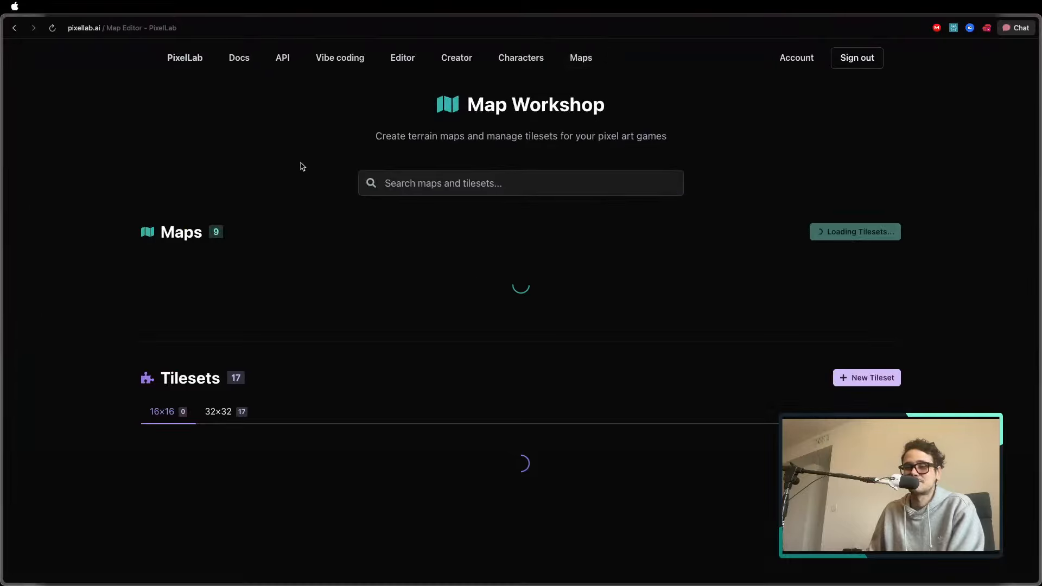
{"action": "scroll", "coordinate": [318, 160], "scroll_direction": "down", "scroll_amount": 4}
{"action": "scroll", "coordinate": [325, 157], "scroll_direction": "down", "scroll_amount": 10}
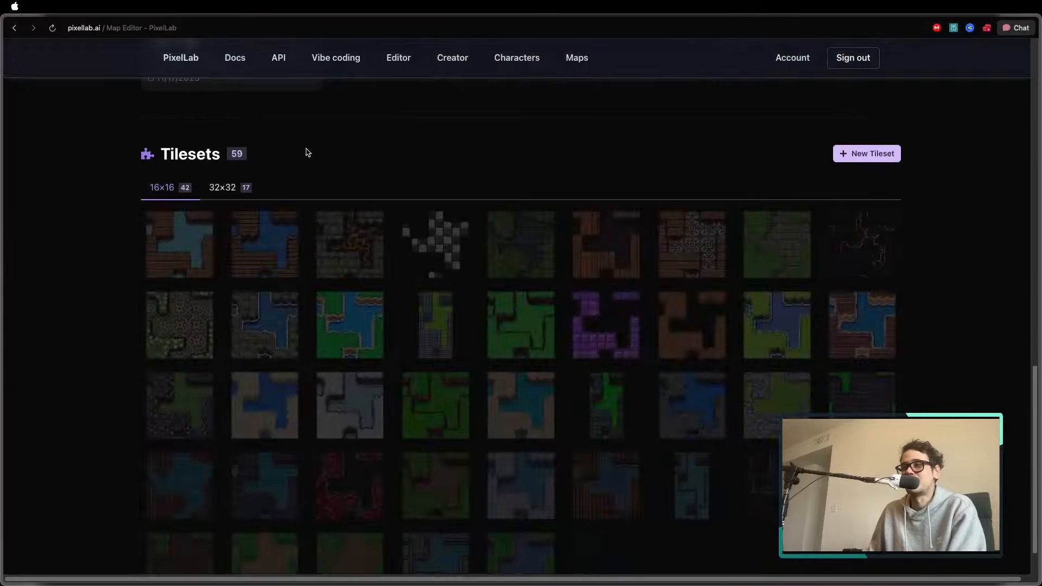
{"action": "mouse_move", "coordinate": [2, 100]}
{"action": "left_click", "coordinate": [53, 69]}
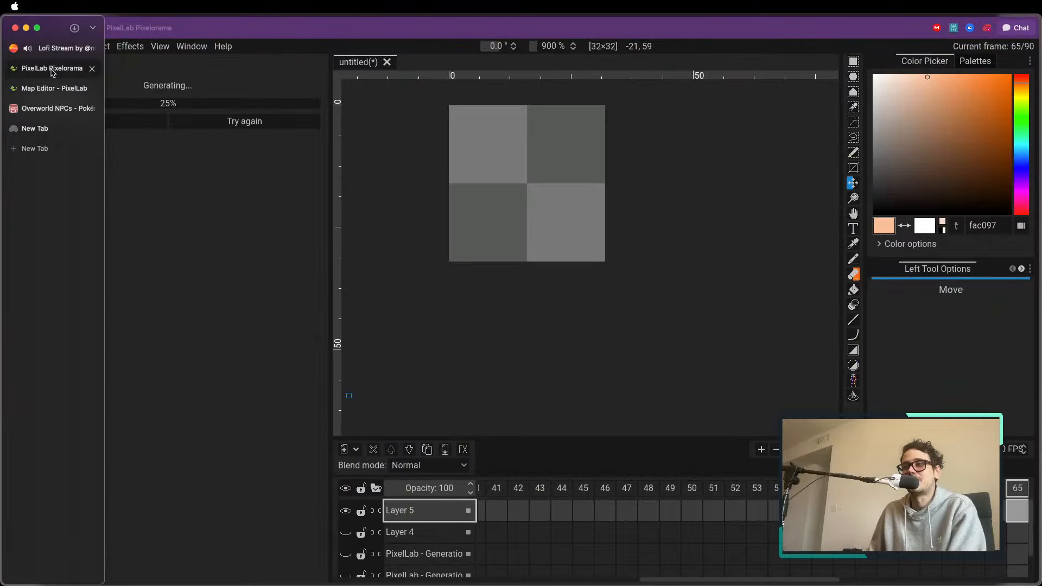
{"action": "scroll", "coordinate": [495, 169], "scroll_direction": "up", "scroll_amount": 5}
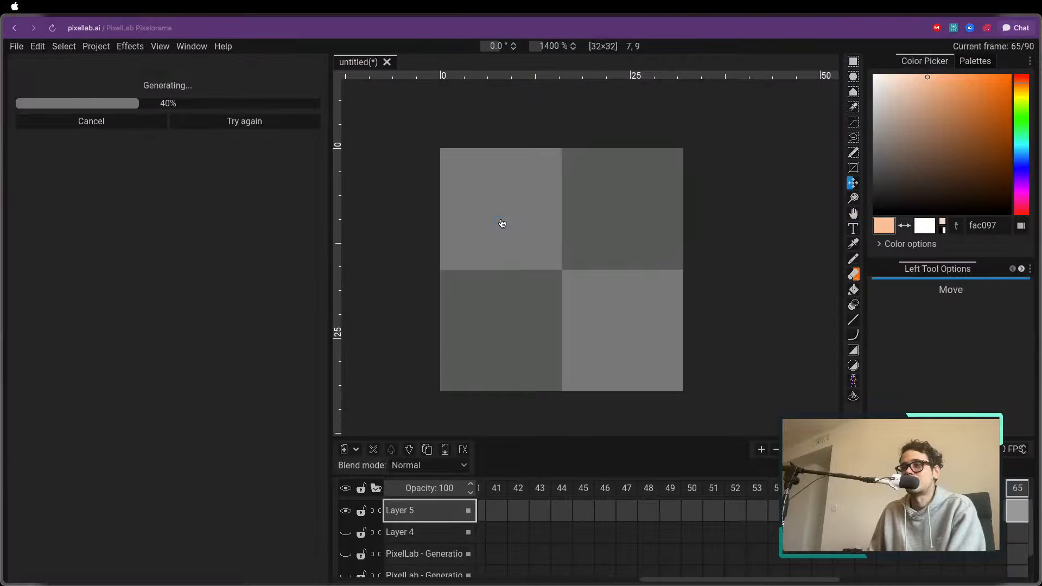
Check the Lofi Stream playlist on Suno and return to the Pixelorama editor
{"action": "mouse_move", "coordinate": [8, 109]}
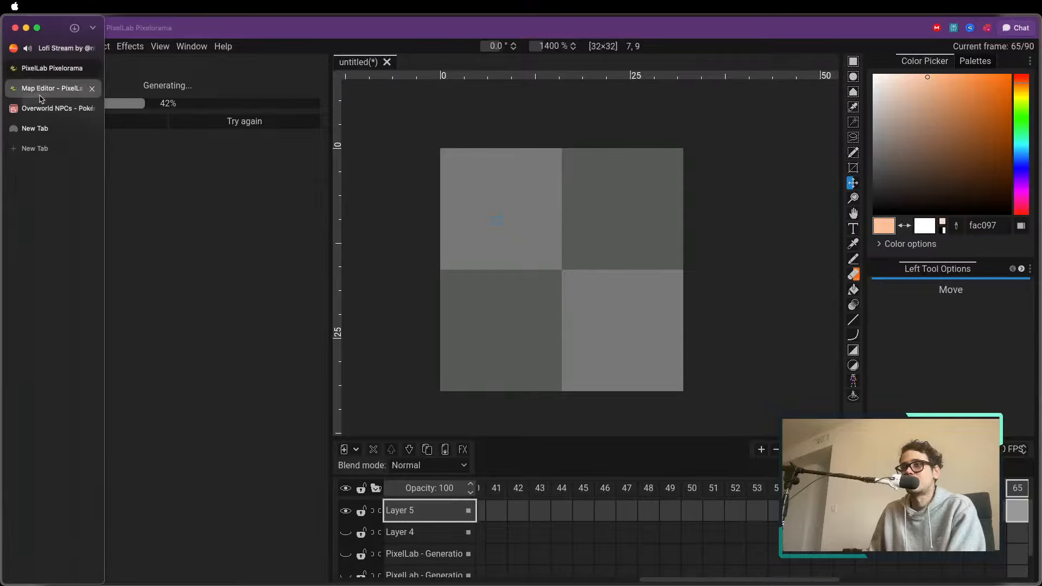
{"action": "left_click", "coordinate": [51, 49]}
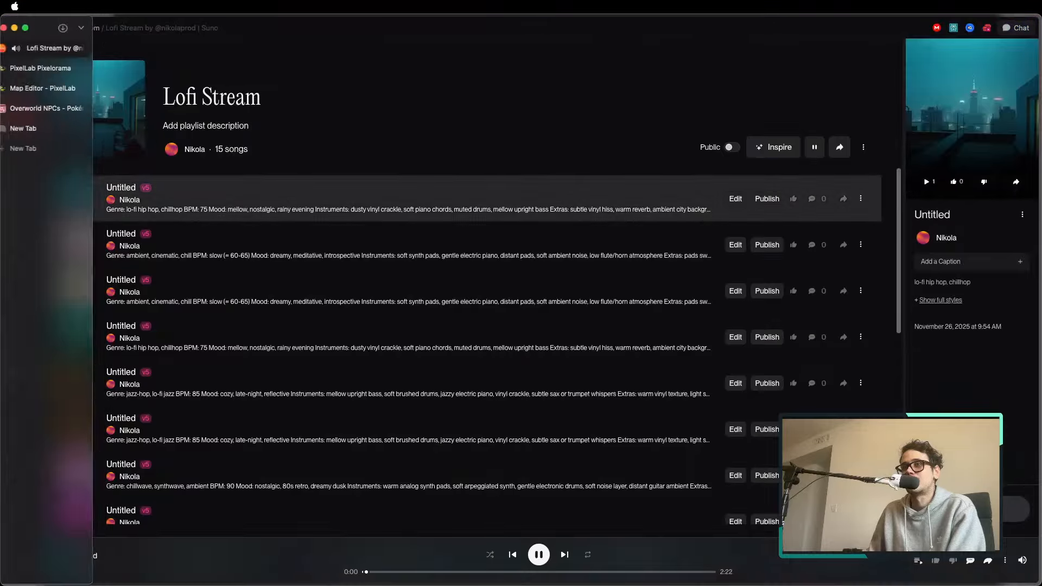
{"action": "left_click", "coordinate": [40, 68]}
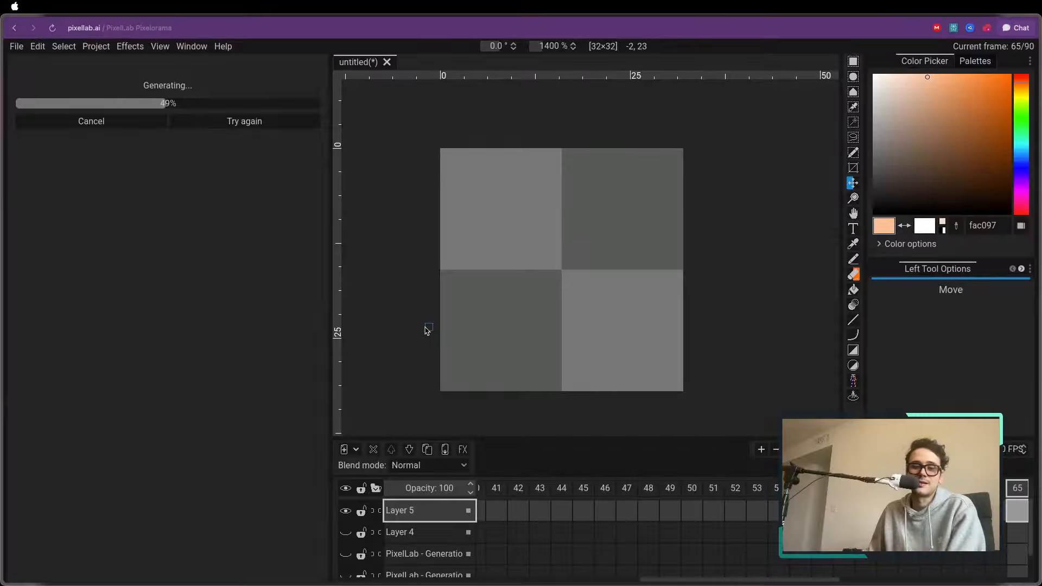
View the generated character in frame 47, browse the frame thumbnails, and go back to the reference trainer in frame 1
{"action": "scroll", "coordinate": [480, 291], "scroll_direction": "up", "scroll_amount": 2}
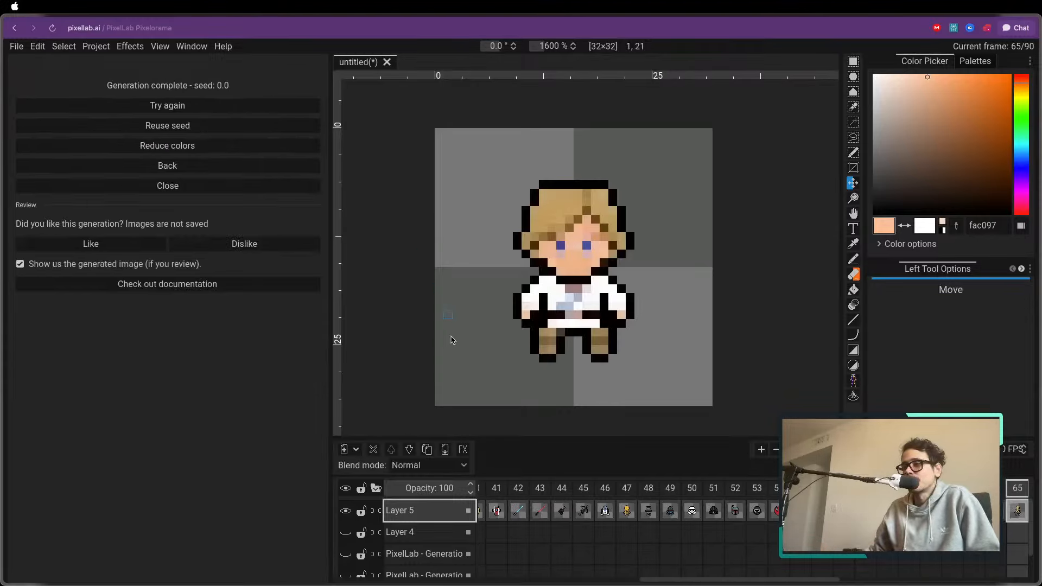
{"action": "left_click", "coordinate": [618, 493]}
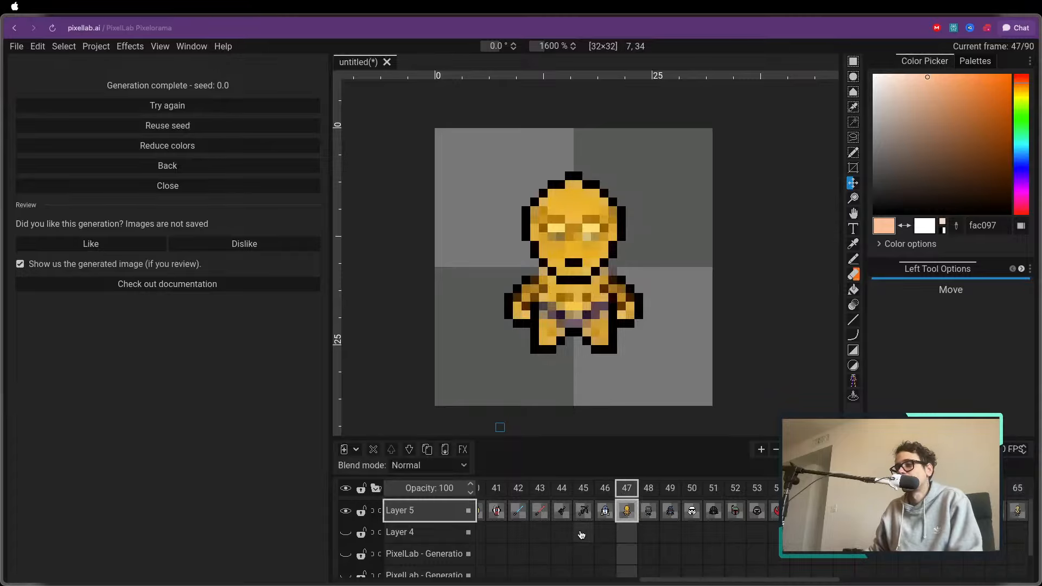
{"action": "scroll", "coordinate": [543, 510], "scroll_direction": "left", "scroll_amount": 5}
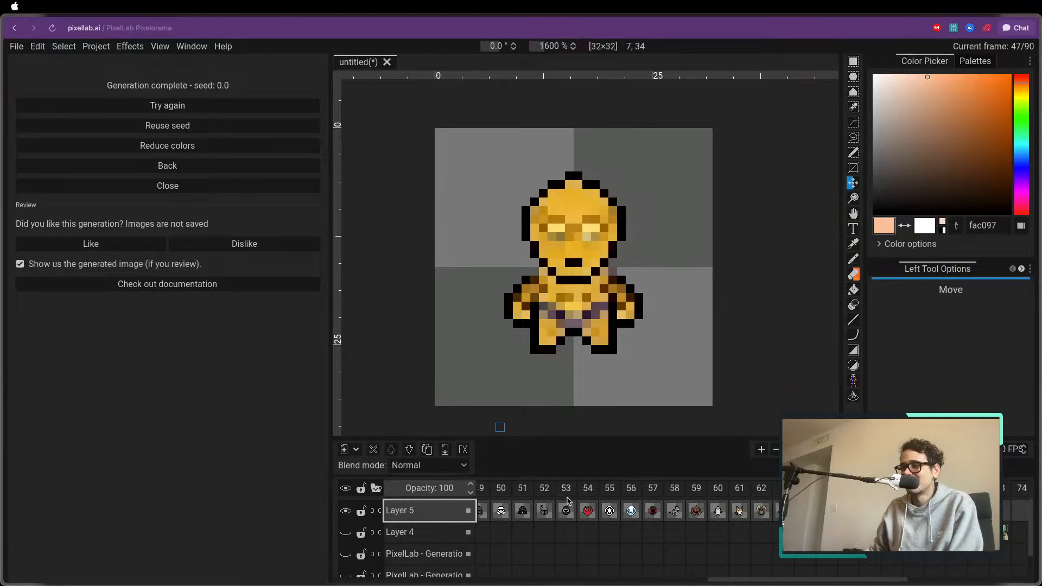
{"action": "scroll", "coordinate": [564, 508], "scroll_direction": "left", "scroll_amount": 10}
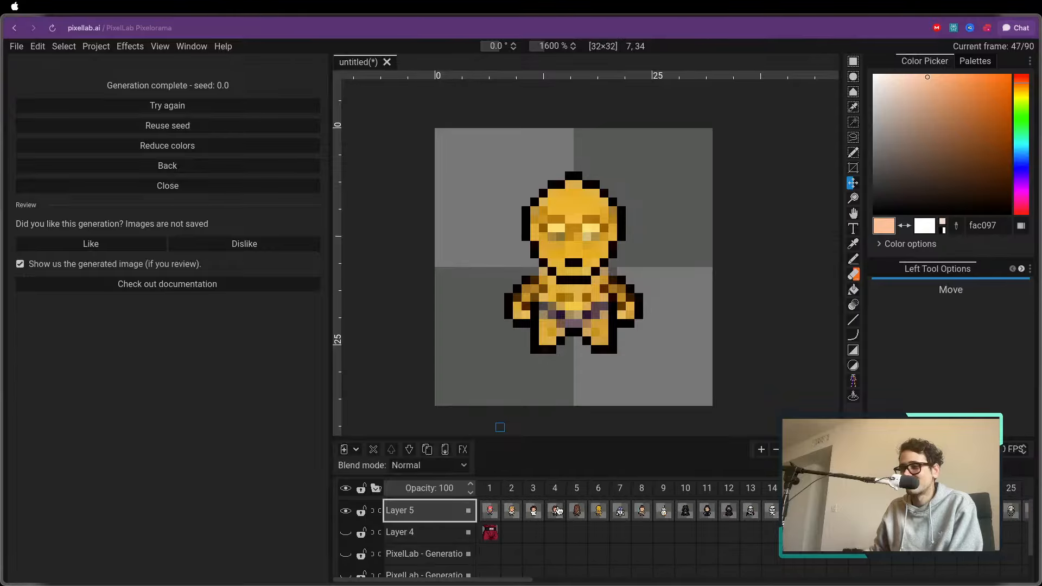
{"action": "left_click", "coordinate": [489, 488]}
{"action": "scroll", "coordinate": [339, 334], "scroll_direction": "down", "scroll_amount": 3}
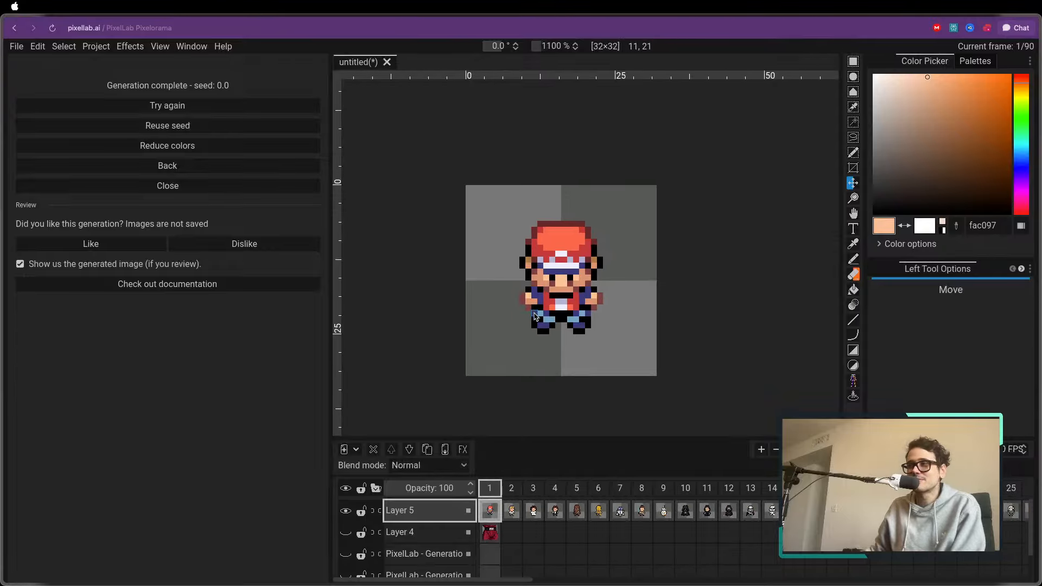
Examine the generated characters one by one from frame 2 to frame 14
{"action": "left_click", "coordinate": [511, 487]}
{"action": "key", "text": "Right"}
{"action": "key", "text": "Right"}
{"action": "key", "text": "Right"}
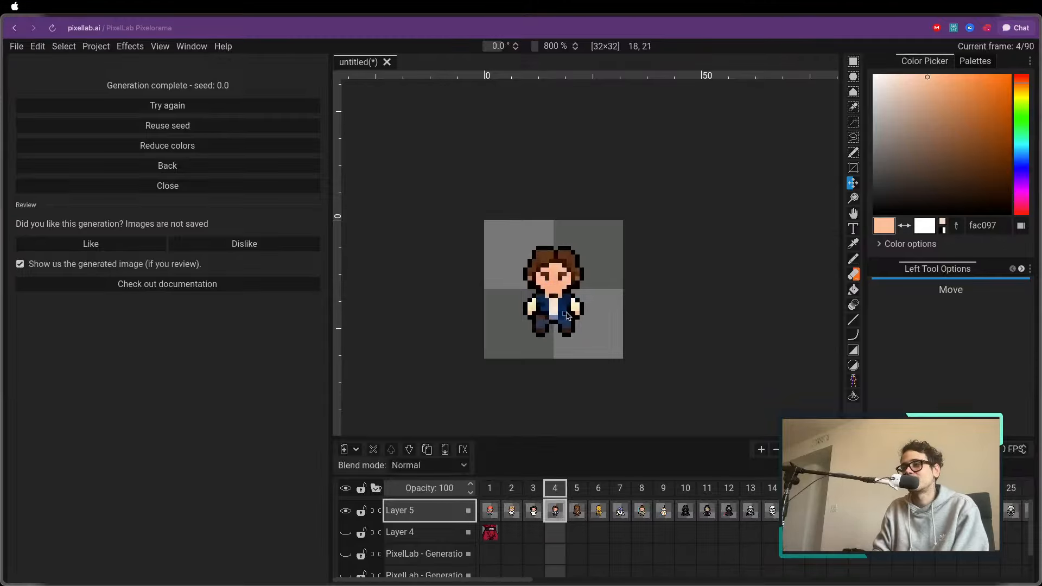
{"action": "key", "text": "Right"}
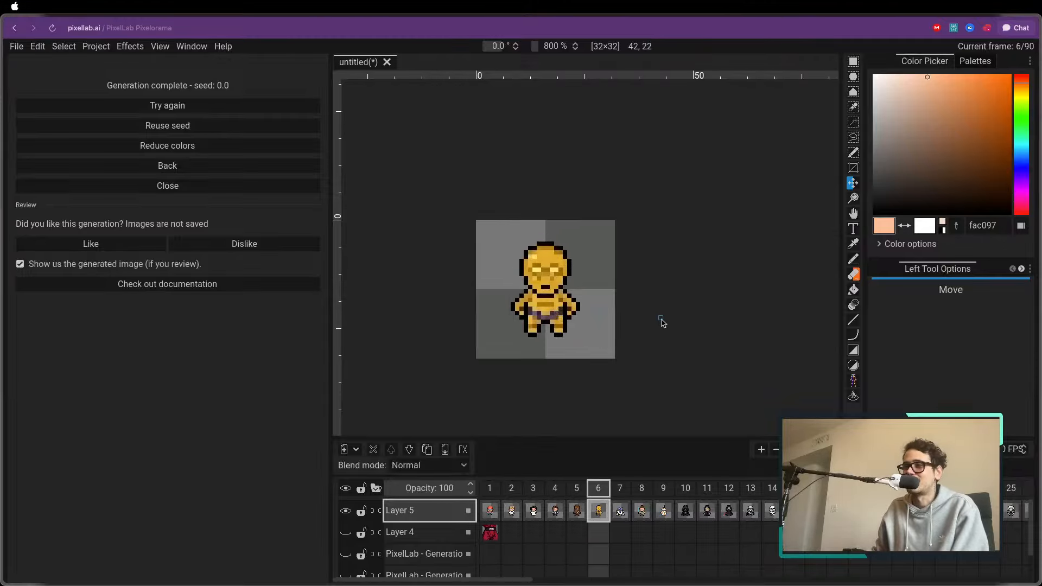
{"action": "scroll", "coordinate": [664, 321], "scroll_direction": "right", "scroll_amount": 1}
{"action": "key", "text": "Right"}
{"action": "key", "text": "Right"}
{"action": "key", "text": "Right"}
{"action": "key", "text": "Right"}
{"action": "key", "text": "Right"}
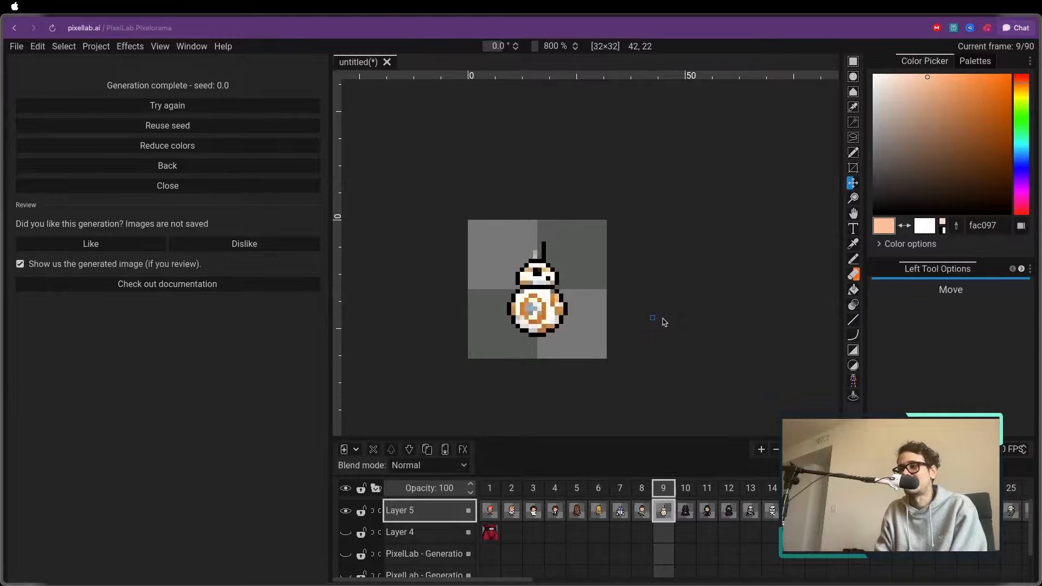
{"action": "key", "text": "Right"}
{"action": "key", "text": "Right"}
{"action": "key", "text": "Right"}
{"action": "key", "text": "Right"}
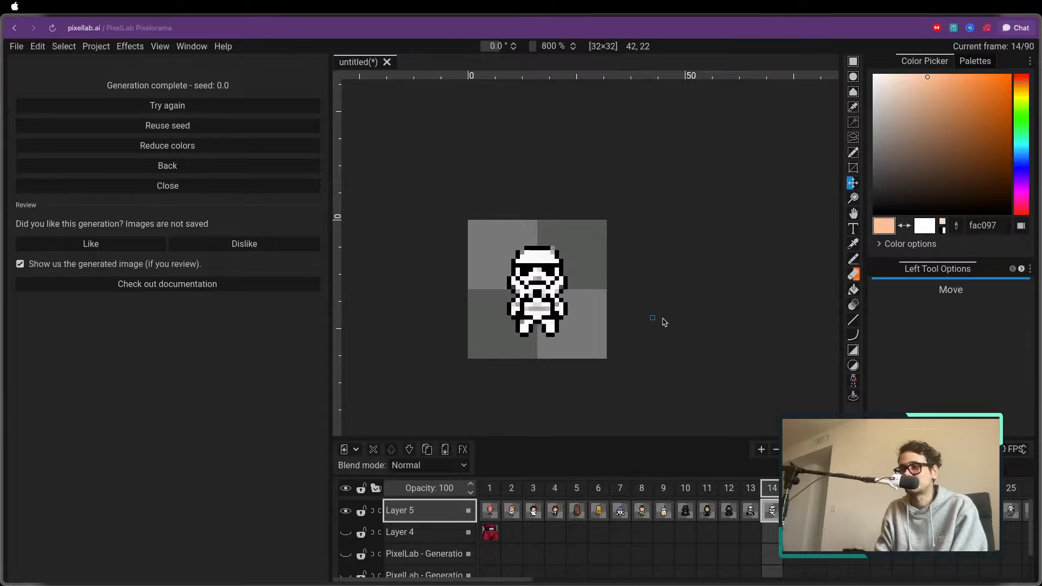
Go back through the frames to frame 1 and compare the reference trainer with the generated characters in frames 2 and 3
{"action": "key", "text": "Left"}
{"action": "key", "text": "Left"}
{"action": "key", "text": "Left"}
{"action": "key", "text": "Left"}
{"action": "key", "text": "Left"}
{"action": "key", "text": "Left"}
{"action": "key", "text": "Left"}
{"action": "key", "text": "Left"}
{"action": "key", "text": "Left"}
{"action": "key", "text": "Left"}
{"action": "key", "text": "Left"}
{"action": "key", "text": "Left"}
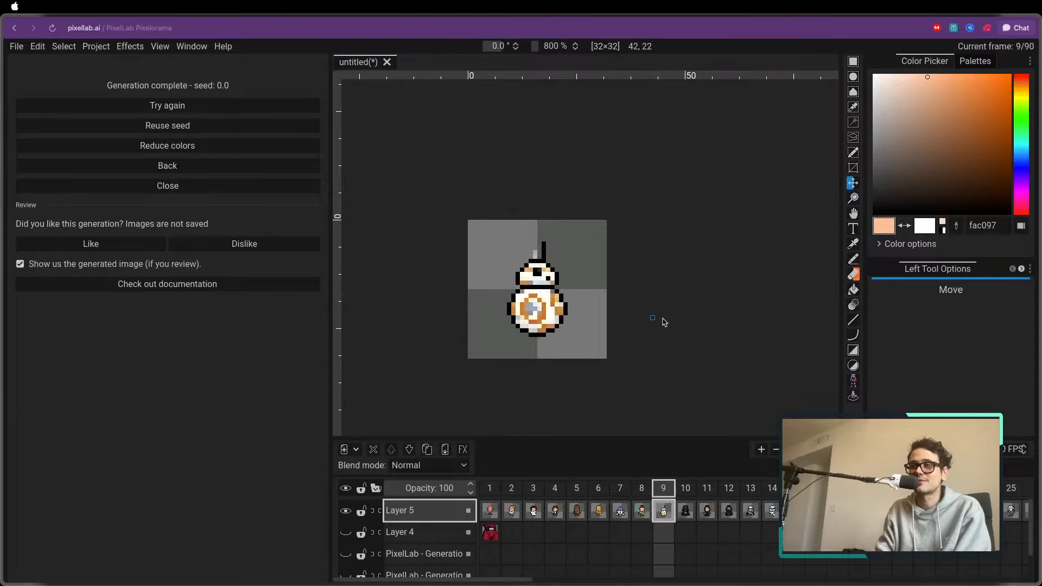
{"action": "key", "text": "Left"}
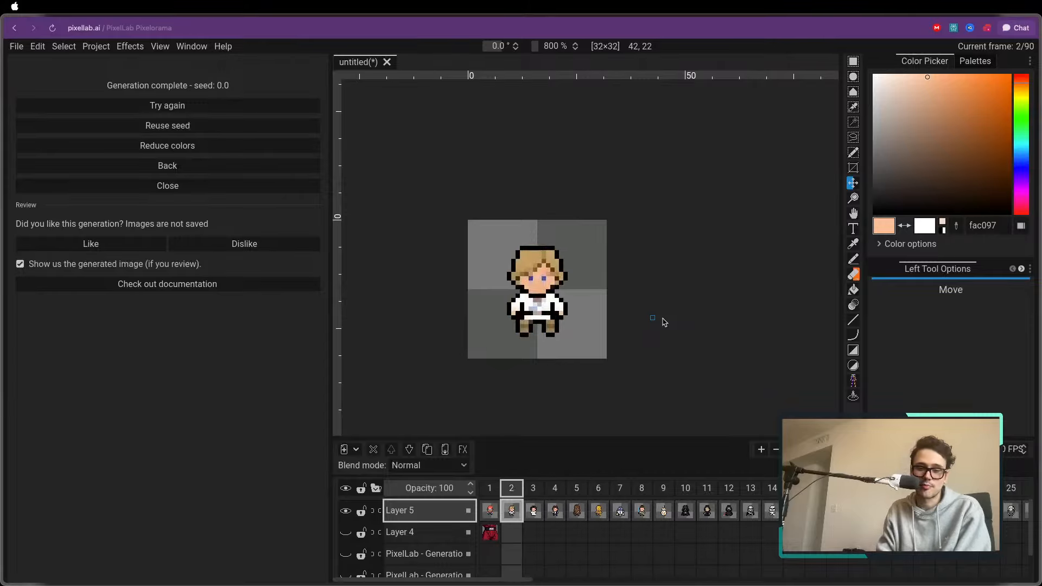
{"action": "key", "text": "Left"}
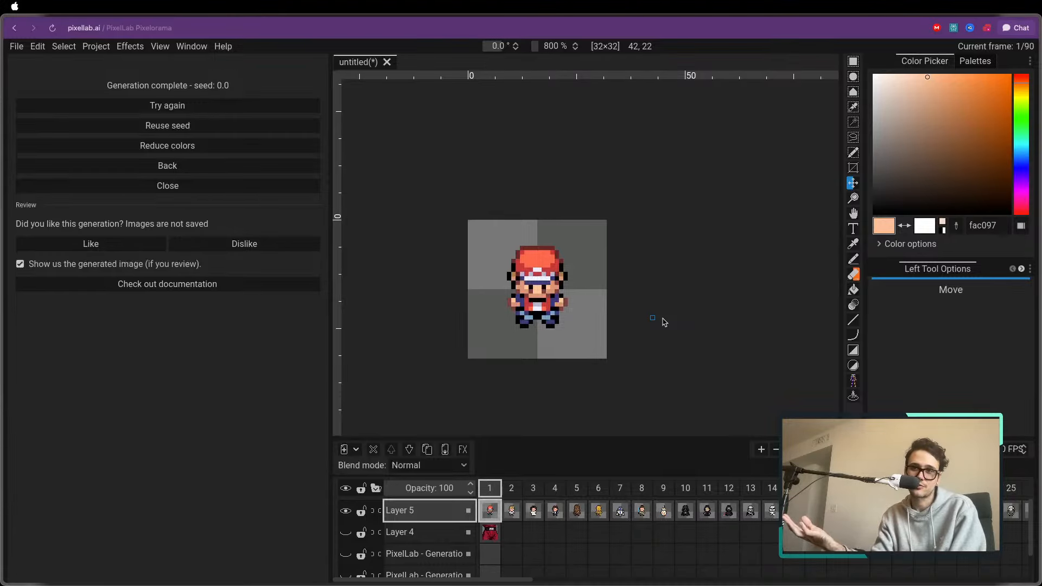
{"action": "key", "text": "Right"}
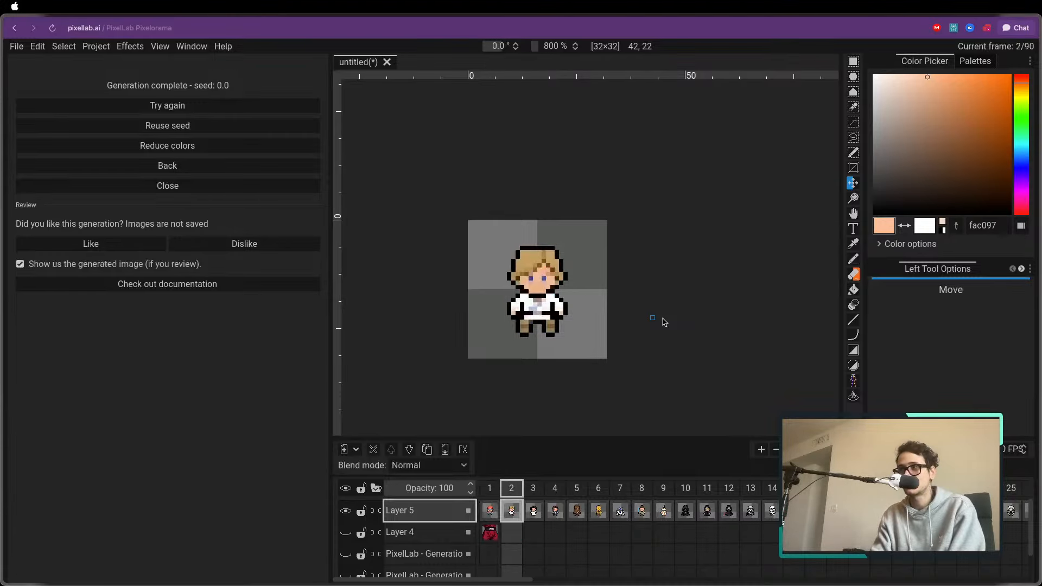
{"action": "key", "text": "Right"}
{"action": "key", "text": "Left"}
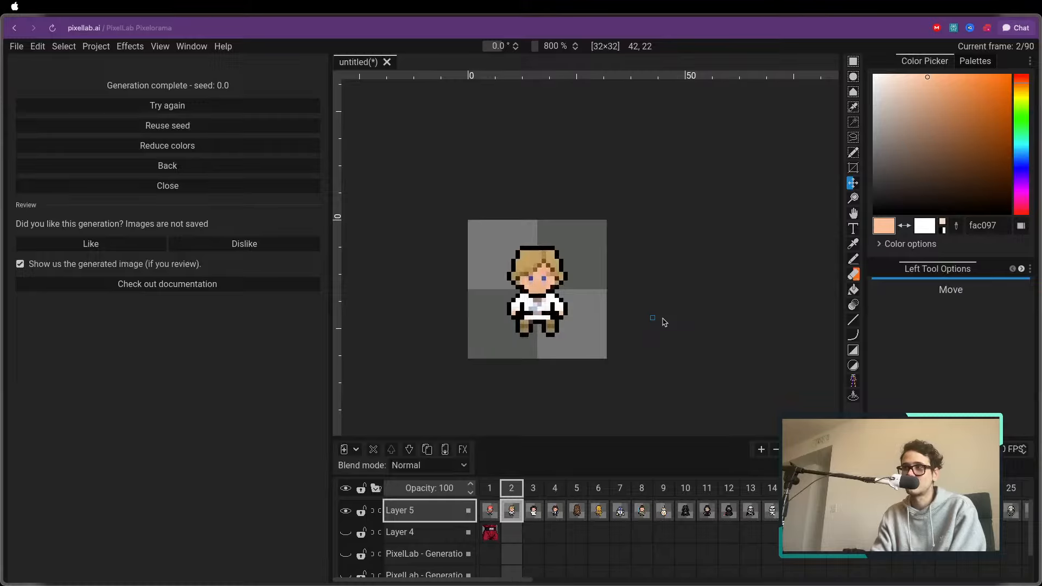
{"action": "key", "text": "Left"}
{"action": "key", "text": "Right"}
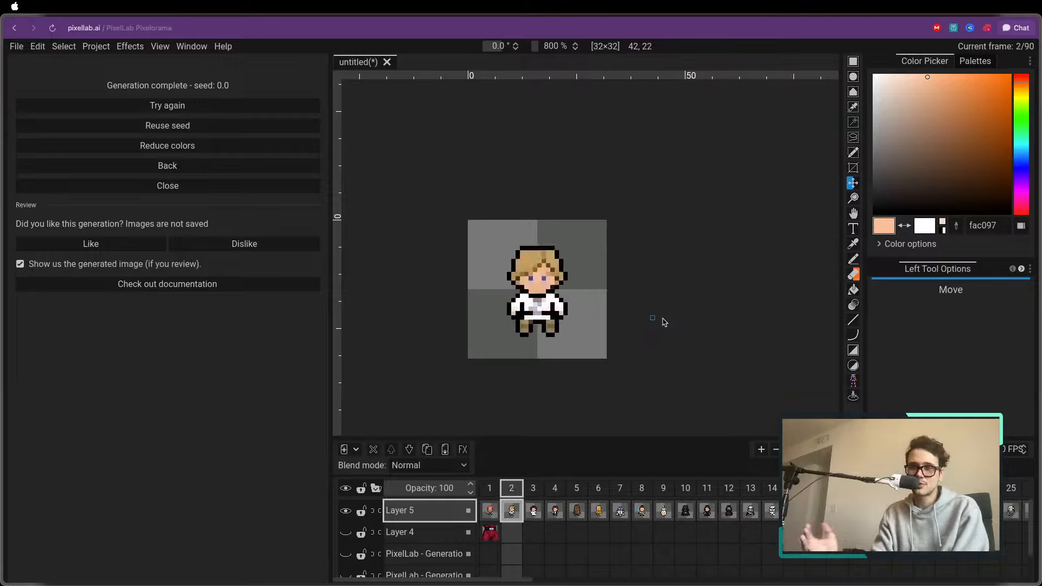
Review the generated characters again, advancing from frame 3 to frame 13
{"action": "key", "text": "Right"}
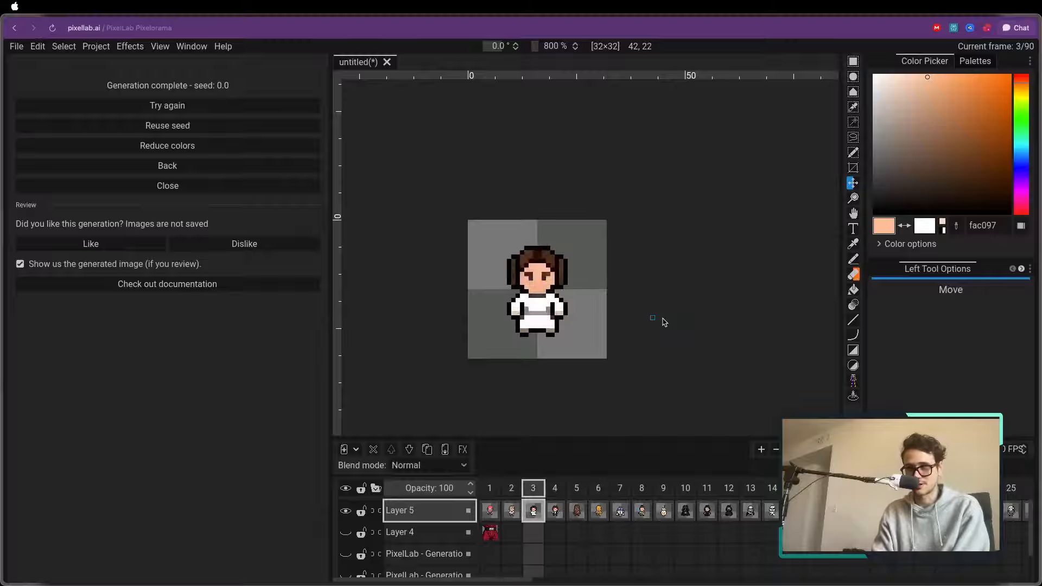
{"action": "key", "text": "Right"}
{"action": "key", "text": "Right"}
{"action": "key", "text": "Right"}
{"action": "key", "text": "Right"}
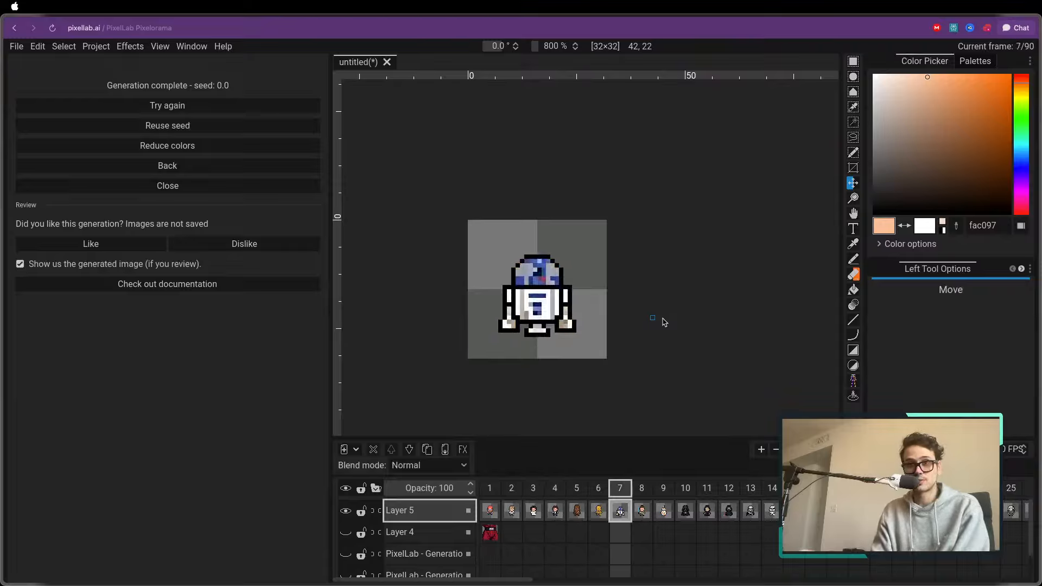
{"action": "key", "text": "Right"}
{"action": "key", "text": "Right"}
{"action": "key", "text": "Right"}
{"action": "key", "text": "Right"}
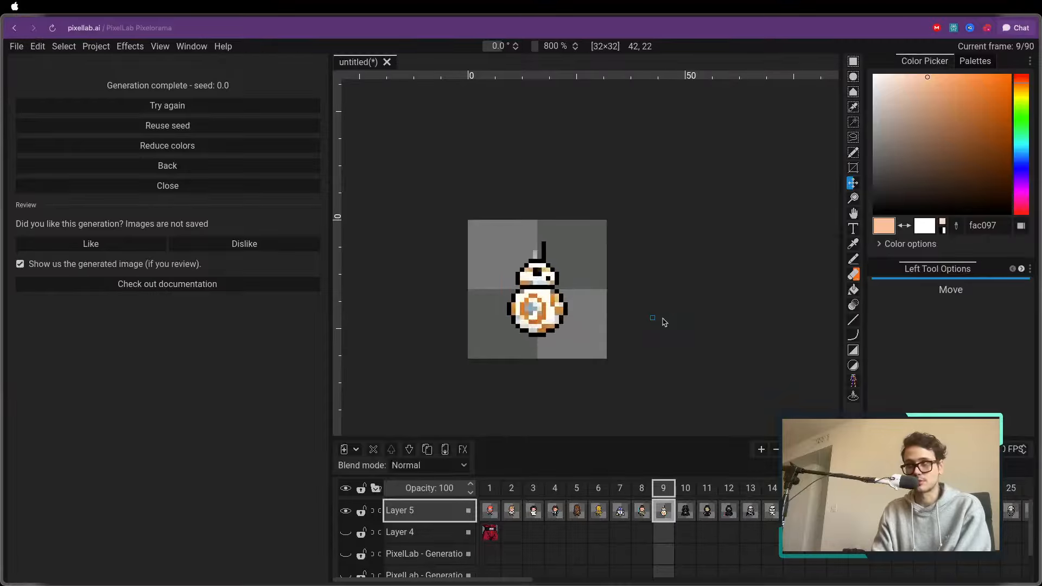
Continue reviewing the generated Star Wars sprites from frame 13 to frame 18 and on to the lightsaber in frame 42
{"action": "key", "text": "Right"}
{"action": "key", "text": "Right"}
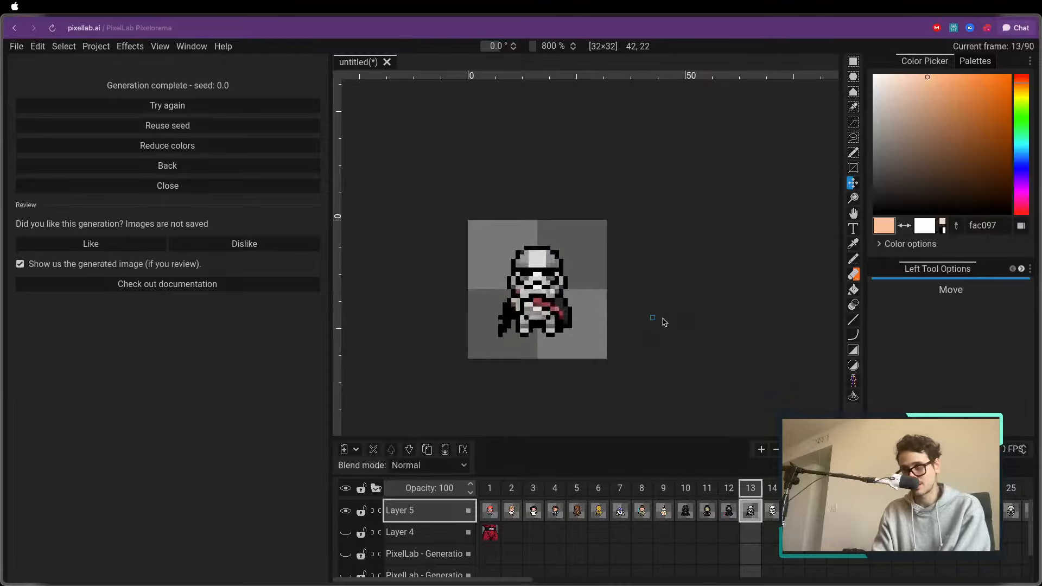
{"action": "key", "text": "Right"}
{"action": "key", "text": "Right"}
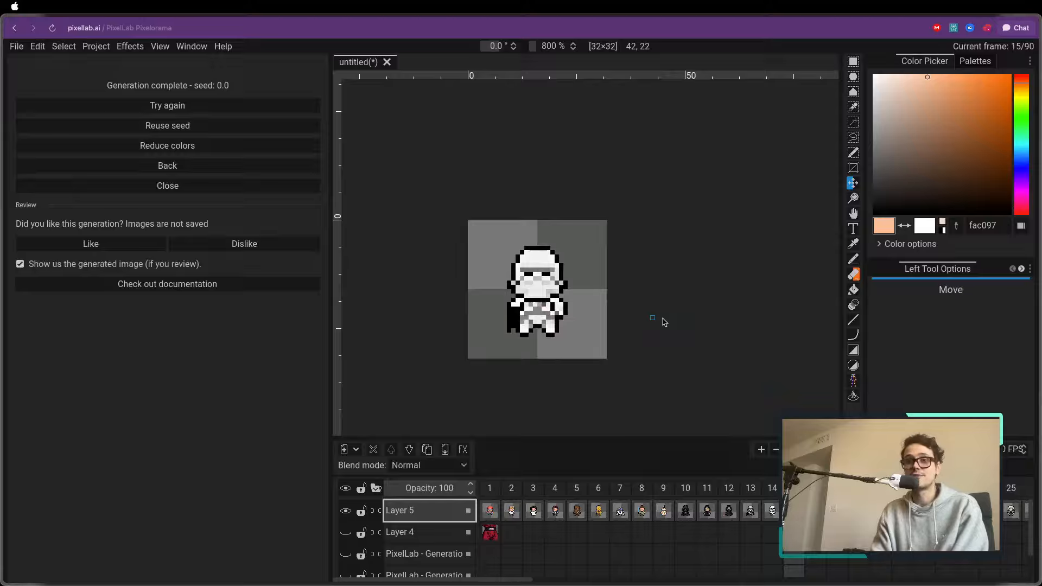
{"action": "key", "text": "Right"}
{"action": "key", "text": "Right"}
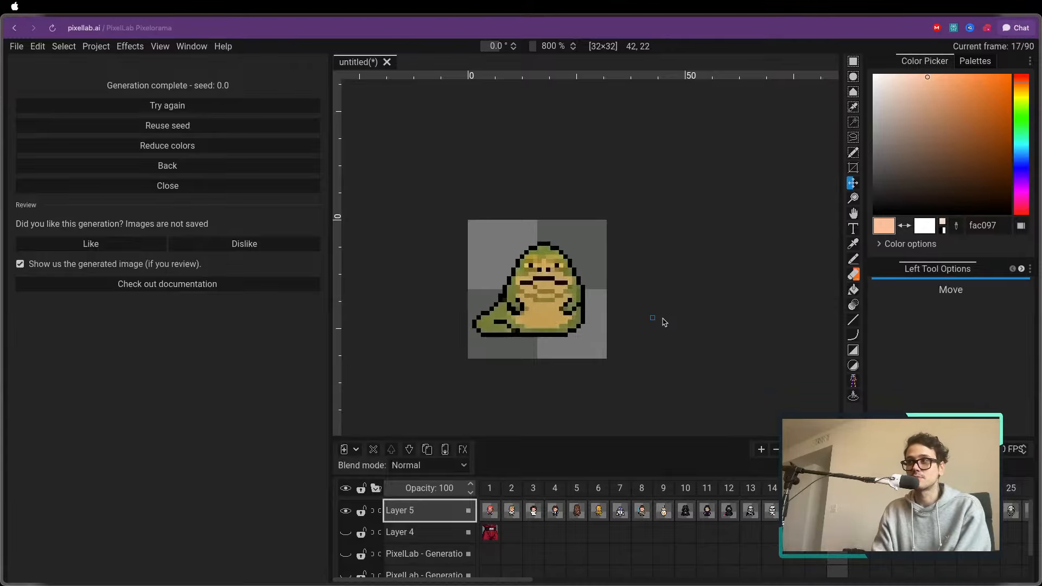
{"action": "key", "text": "Right"}
{"action": "key", "text": "Left"}
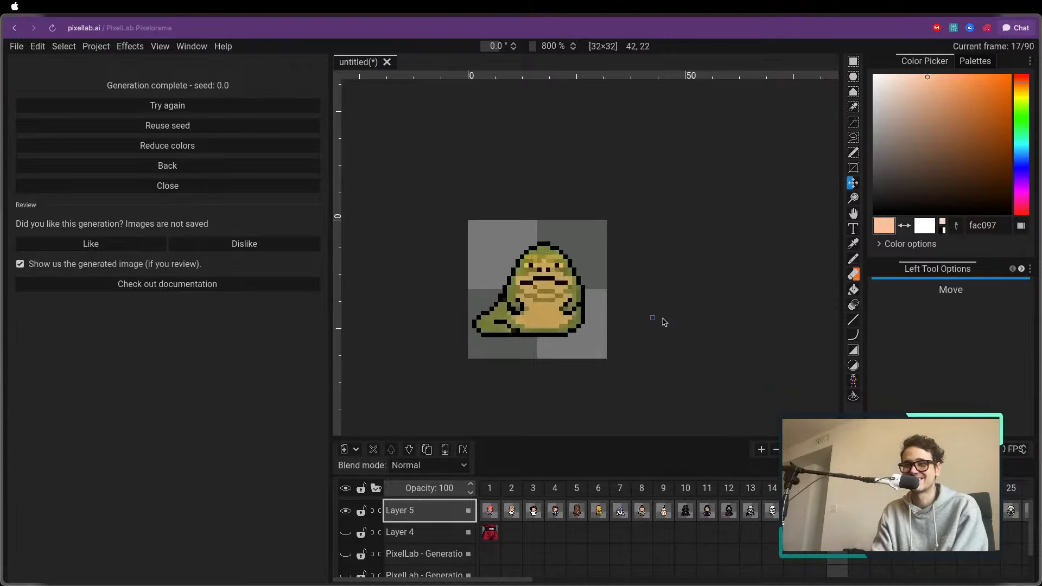
{"action": "key", "text": "Right"}
{"action": "key", "text": "Right"}
{"action": "key", "text": "Left"}
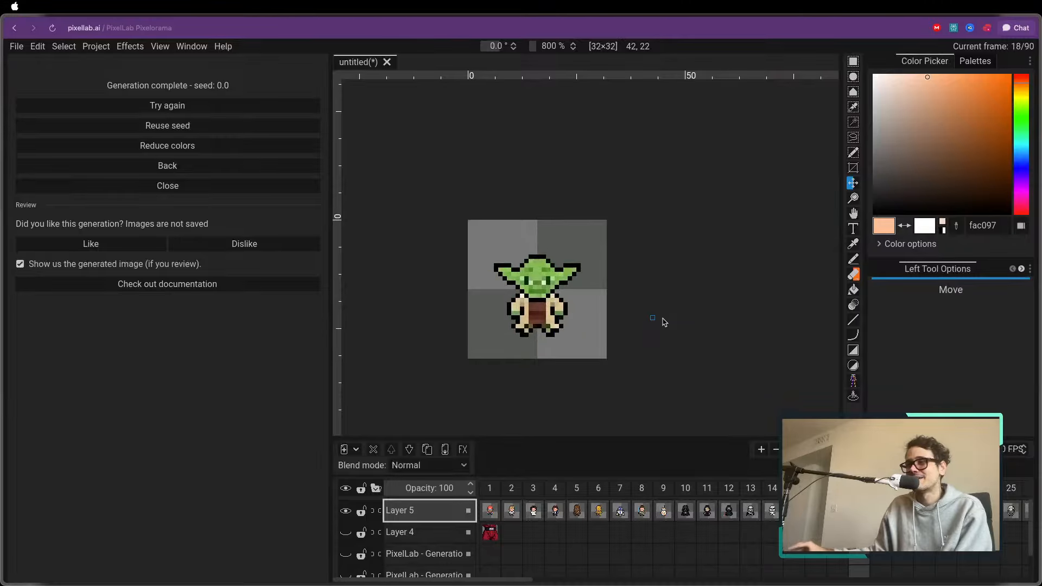
{"action": "scroll", "coordinate": [593, 313], "scroll_direction": "down", "scroll_amount": 3}
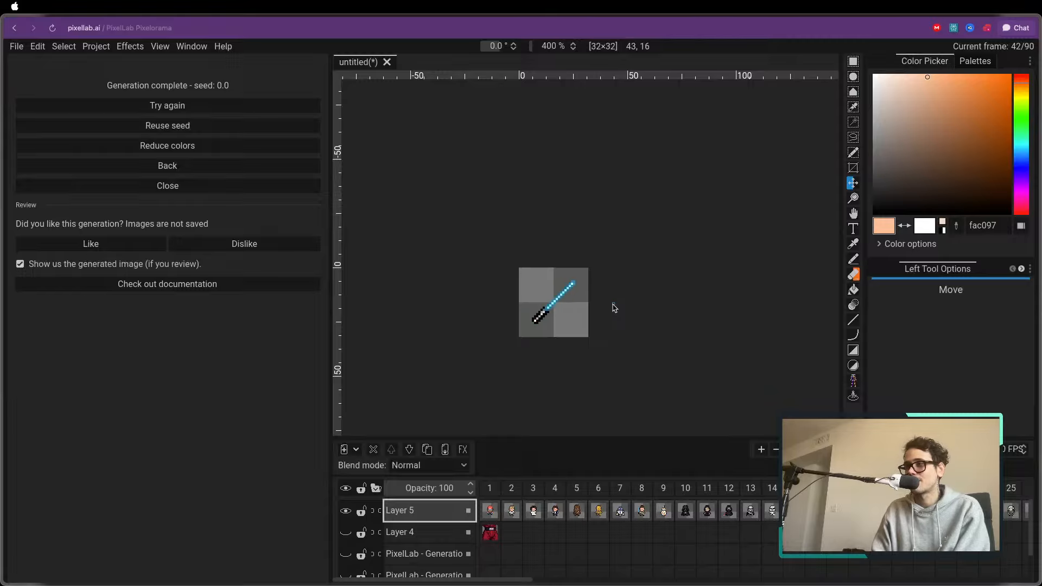
Leave the finished same-style generation and return to the main list of PixelLab tools
{"action": "left_click", "coordinate": [189, 166]}
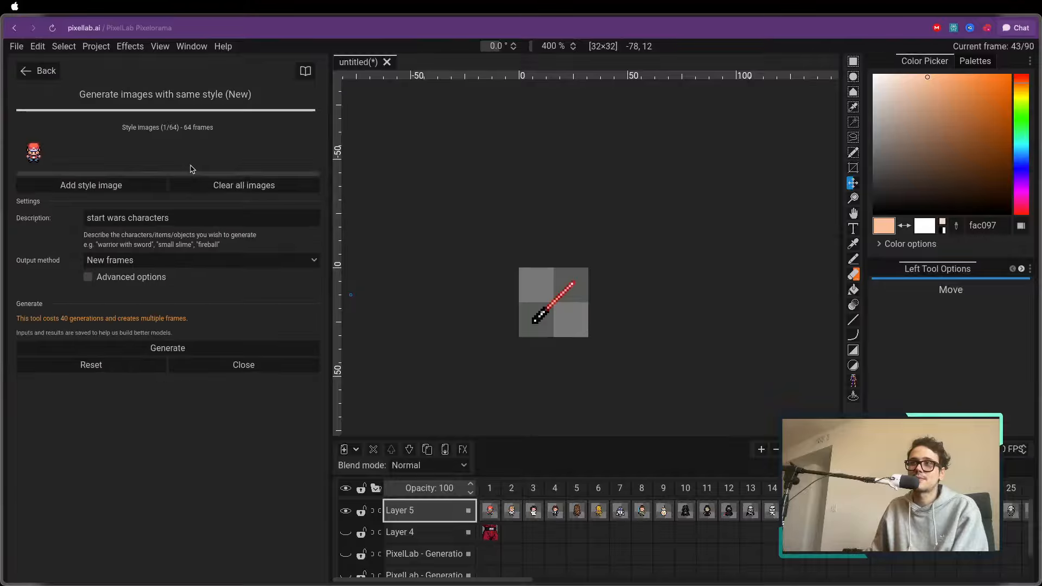
{"action": "left_click", "coordinate": [43, 77]}
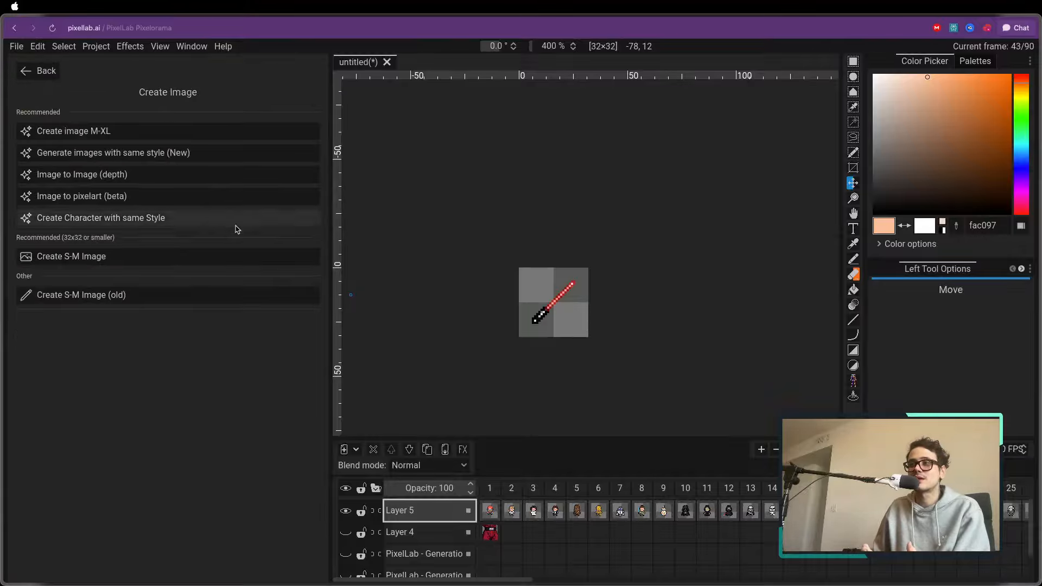
{"action": "left_click", "coordinate": [44, 71]}
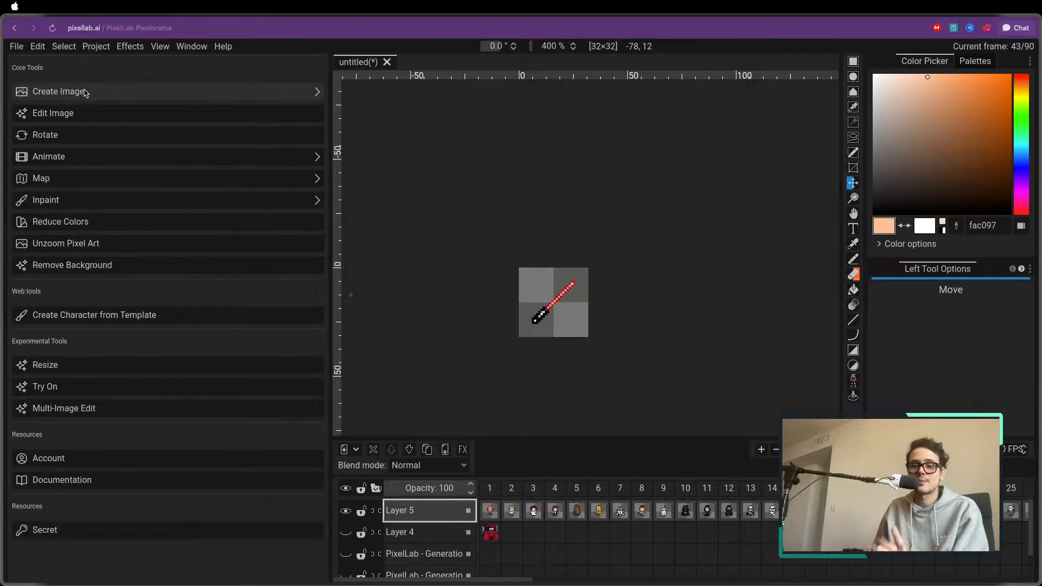
Go back to the reference trainer in frame 1 and examine the generated characters frame by frame up to frame 10
{"action": "left_click", "coordinate": [490, 488]}
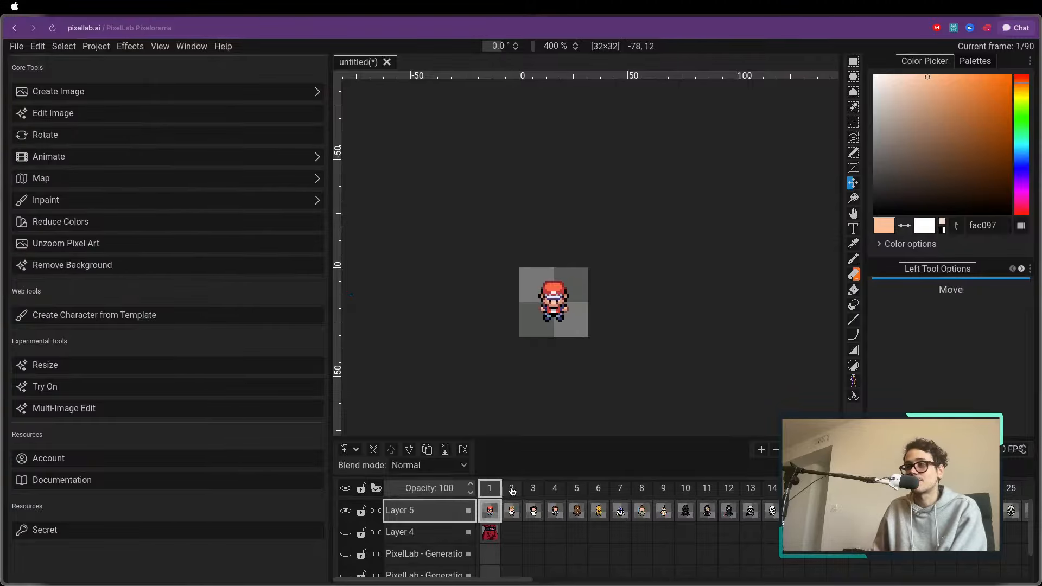
{"action": "left_click", "coordinate": [511, 487]}
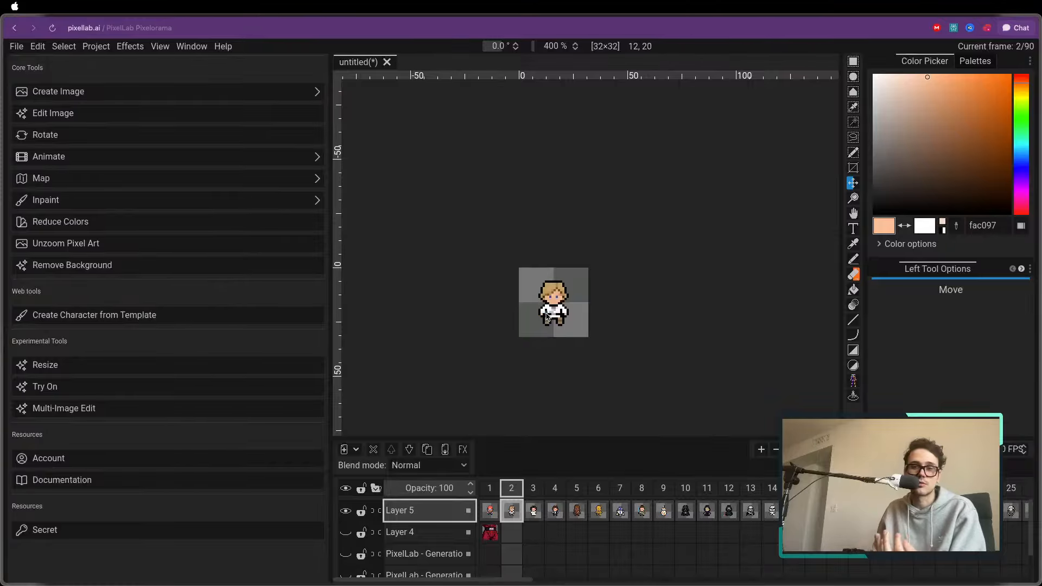
{"action": "left_click", "coordinate": [532, 488]}
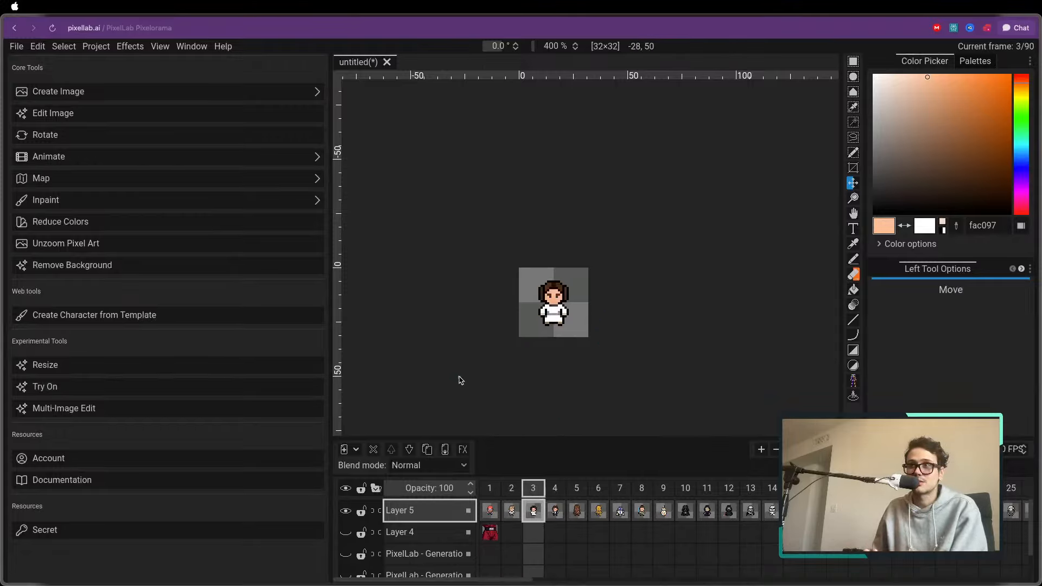
{"action": "left_click", "coordinate": [555, 487]}
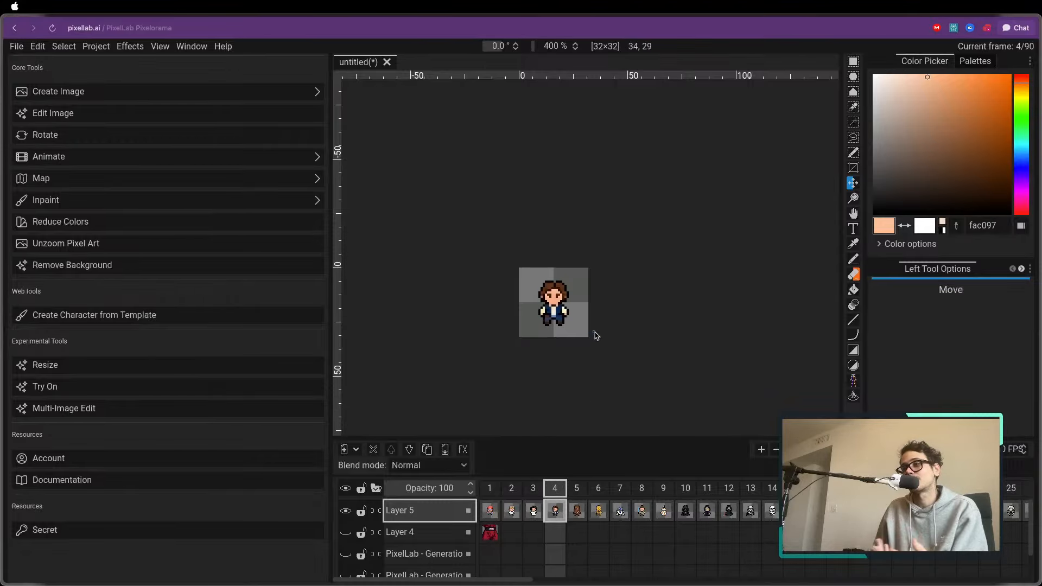
{"action": "left_click", "coordinate": [576, 488]}
{"action": "left_click", "coordinate": [598, 488]}
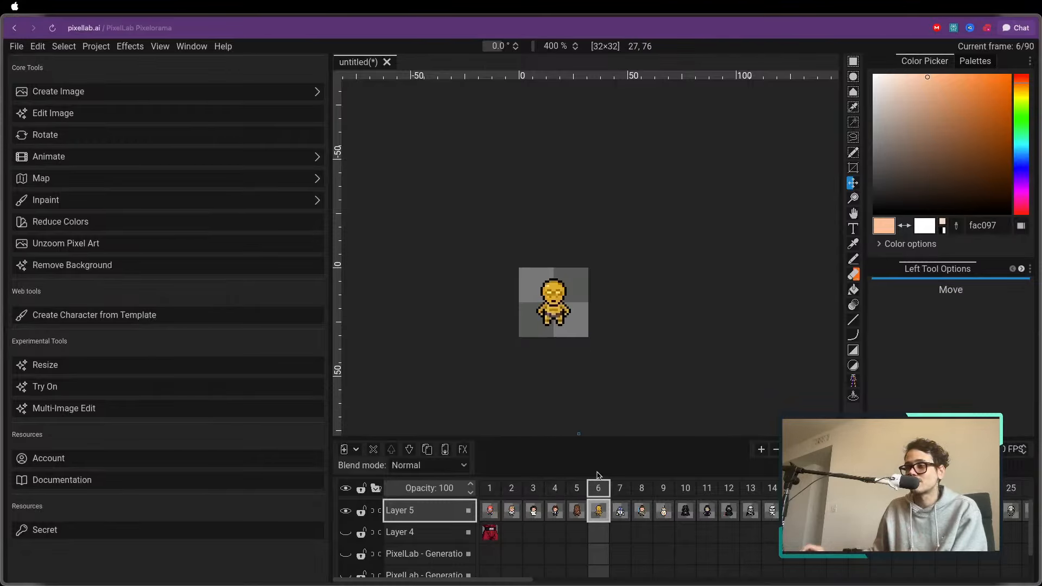
{"action": "key", "text": "Right"}
{"action": "key", "text": "Right"}
{"action": "key", "text": "Right"}
{"action": "key", "text": "Right"}
{"action": "key", "text": "Right"}
{"action": "key", "text": "Left"}
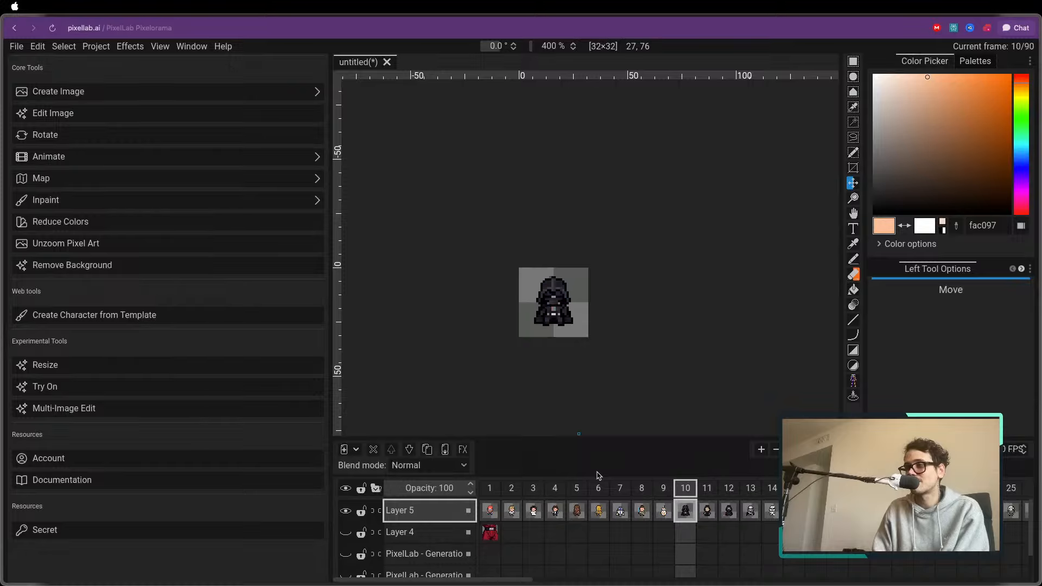
Examine the generated characters and ships from frame 10 through frame 35
{"action": "key", "text": "Right"}
{"action": "key", "text": "Right"}
{"action": "key", "text": "Right"}
{"action": "key", "text": "Right"}
{"action": "key", "text": "Right"}
{"action": "key", "text": "Right"}
{"action": "key", "text": "Right"}
{"action": "key", "text": "Right"}
{"action": "key", "text": "Right"}
{"action": "key", "text": "Right"}
{"action": "key", "text": "Right"}
{"action": "key", "text": "Right"}
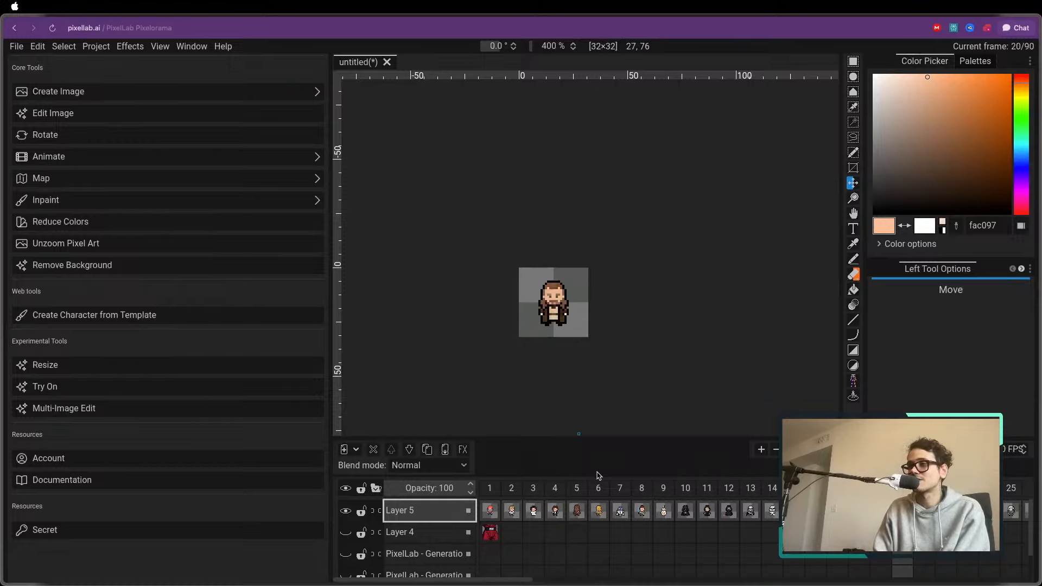
{"action": "key", "text": "Left"}
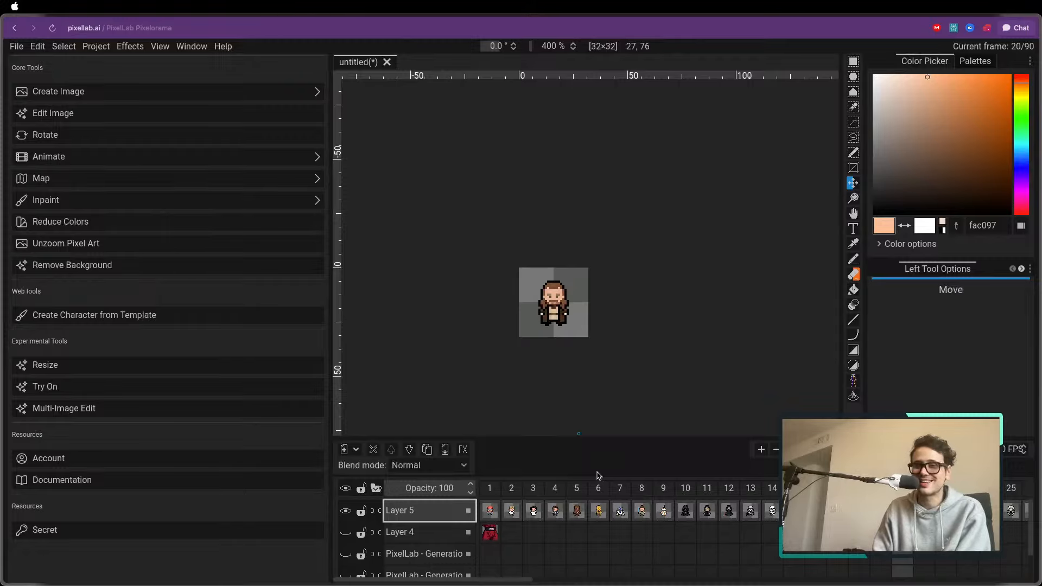
{"action": "key", "text": "Right"}
{"action": "key", "text": "Right"}
{"action": "key", "text": "Right"}
{"action": "key", "text": "Right"}
{"action": "key", "text": "Right"}
{"action": "key", "text": "Right"}
{"action": "key", "text": "Right"}
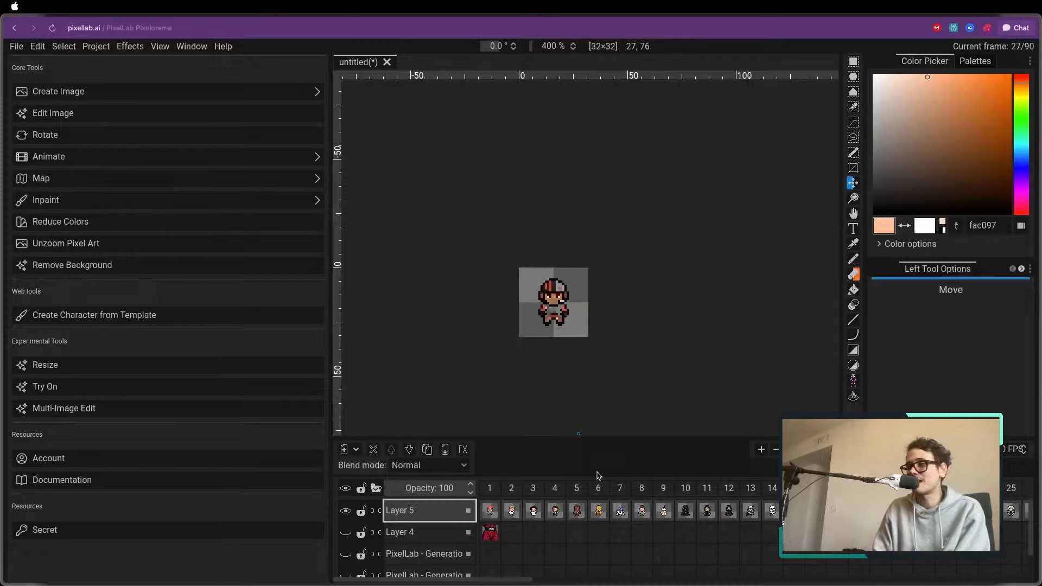
{"action": "key", "text": "Right"}
{"action": "key", "text": "Right"}
{"action": "key", "text": "Right"}
{"action": "key", "text": "Right"}
{"action": "key", "text": "Right"}
{"action": "key", "text": "Right"}
{"action": "key", "text": "Right"}
{"action": "key", "text": "Right"}
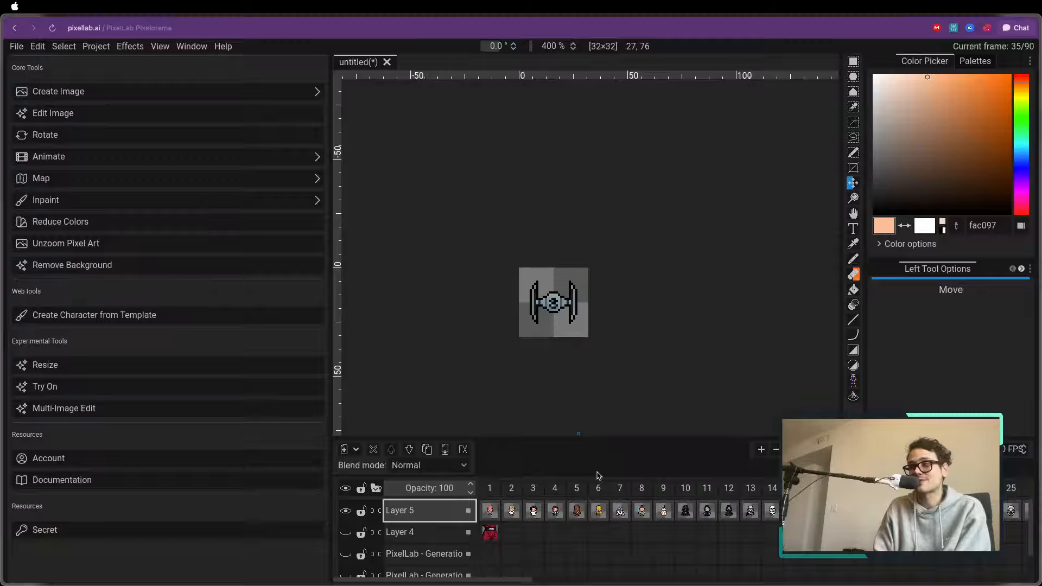
Recheck the frames just before frame 35, then review the generated ships, weapons, helmets and creatures up to frame 60
{"action": "key", "text": "Left"}
{"action": "key", "text": "Left"}
{"action": "key", "text": "Left"}
{"action": "key", "text": "Right"}
{"action": "key", "text": "Right"}
{"action": "key", "text": "Right"}
{"action": "key", "text": "Right"}
{"action": "key", "text": "Right"}
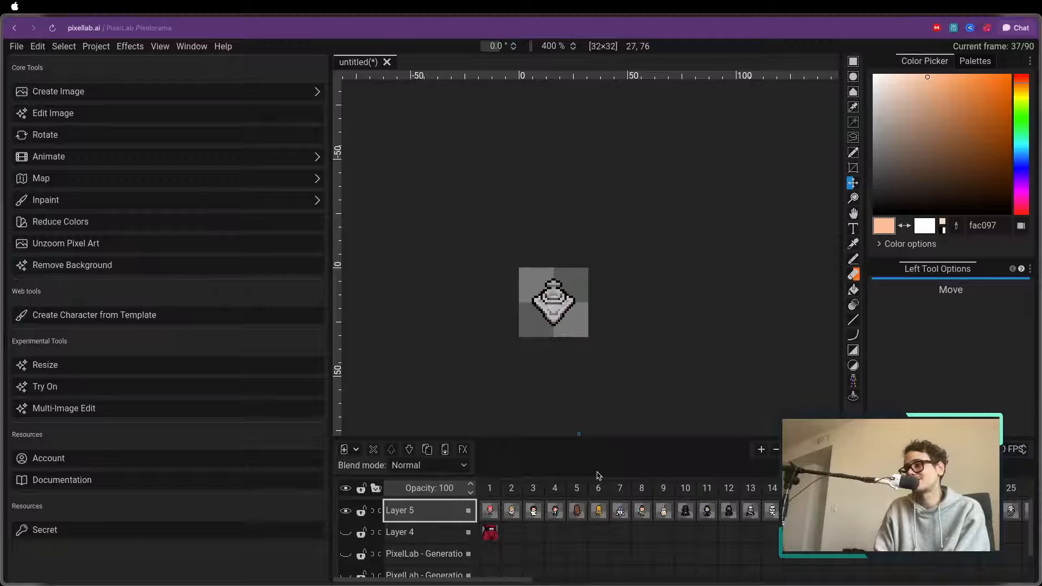
{"action": "key", "text": "Right"}
{"action": "key", "text": "Right"}
{"action": "key", "text": "Right"}
{"action": "key", "text": "Right"}
{"action": "key", "text": "Right"}
{"action": "key", "text": "Right"}
{"action": "key", "text": "Right"}
{"action": "key", "text": "Right"}
{"action": "key", "text": "Right"}
{"action": "key", "text": "Right"}
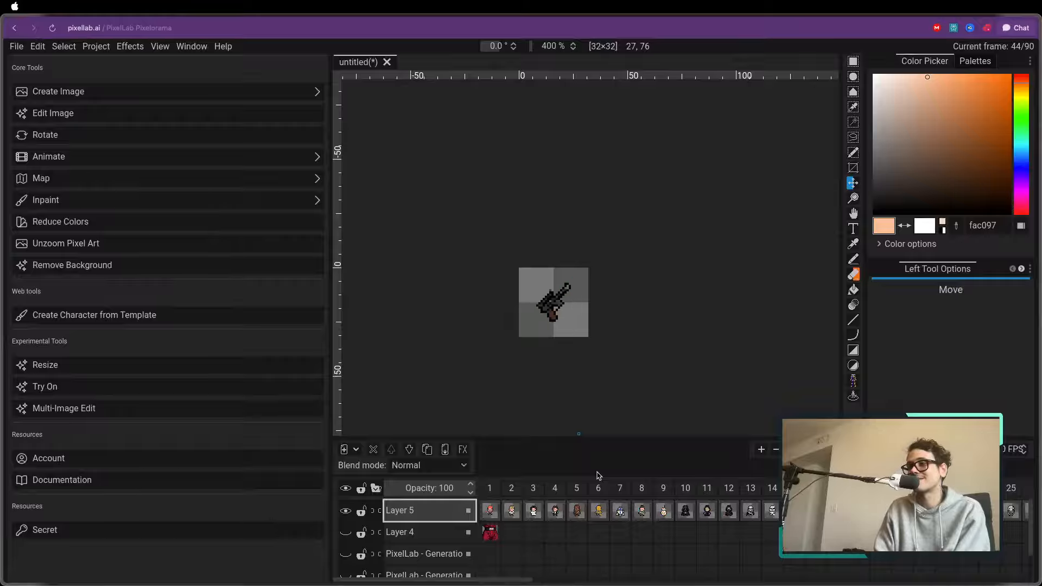
{"action": "key", "text": "Right"}
{"action": "key", "text": "Right"}
{"action": "key", "text": "Right"}
{"action": "key", "text": "Right"}
{"action": "key", "text": "Right"}
{"action": "key", "text": "Right"}
{"action": "key", "text": "Right"}
{"action": "key", "text": "Right"}
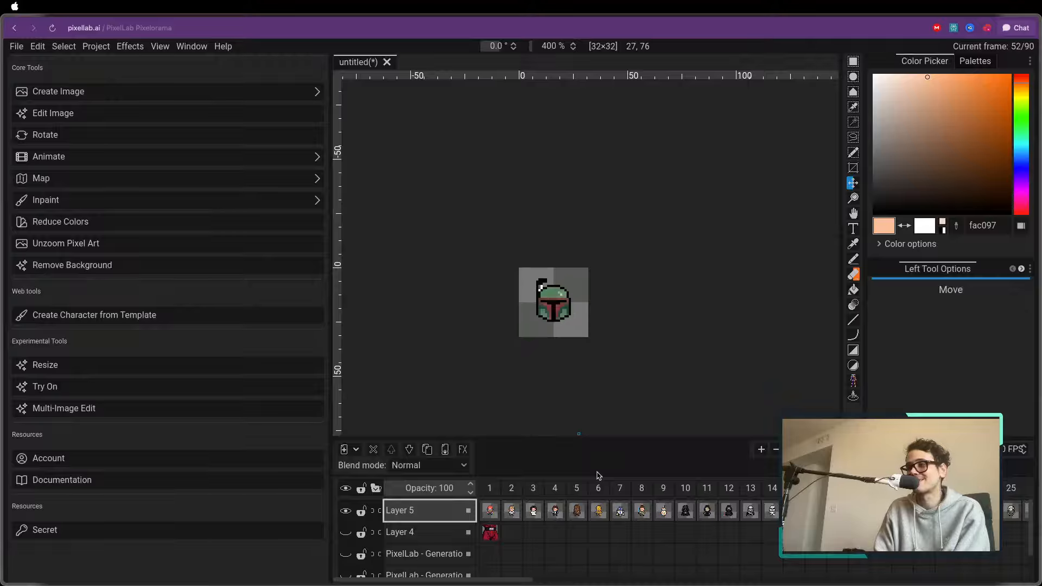
{"action": "key", "text": "Right"}
{"action": "key", "text": "Right"}
{"action": "key", "text": "Right"}
{"action": "key", "text": "Right"}
{"action": "key", "text": "Right"}
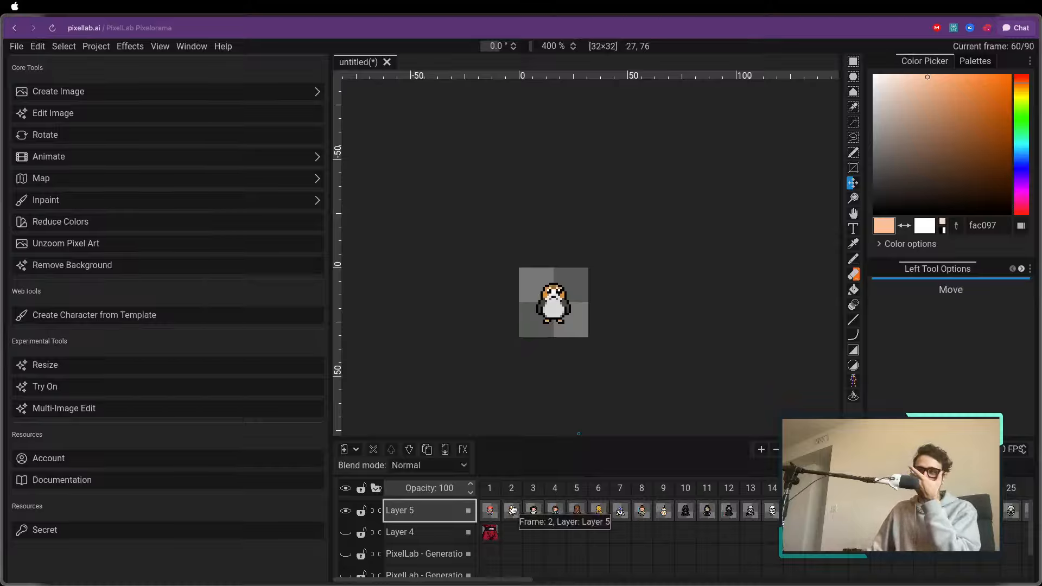
Return to the reference trainer in frame 1 of Layer 5
{"action": "left_click", "coordinate": [490, 509]}
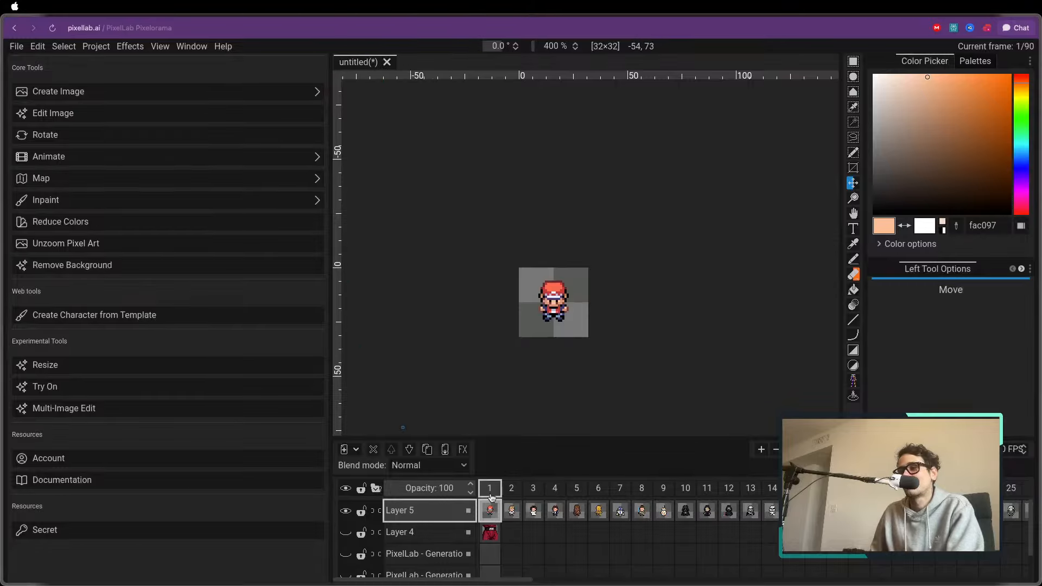
{"action": "left_click", "coordinate": [490, 537]}
{"action": "left_click", "coordinate": [491, 514]}
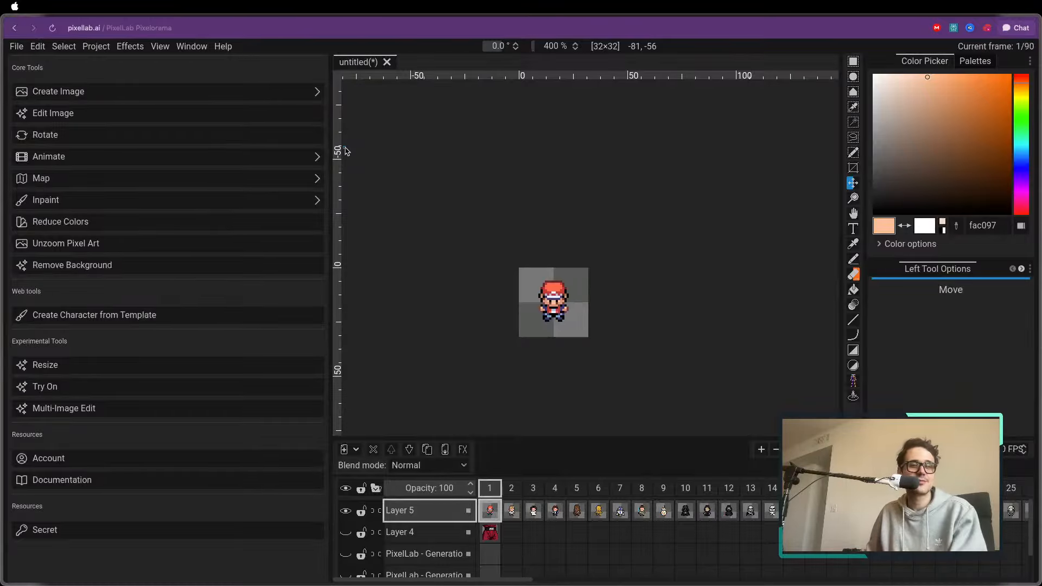
Hide Layer 5 and narrow the PixelLab tool area to widen the canvas
{"action": "left_click_drag", "start_coordinate": [331, 147], "coordinate": [317, 147]}
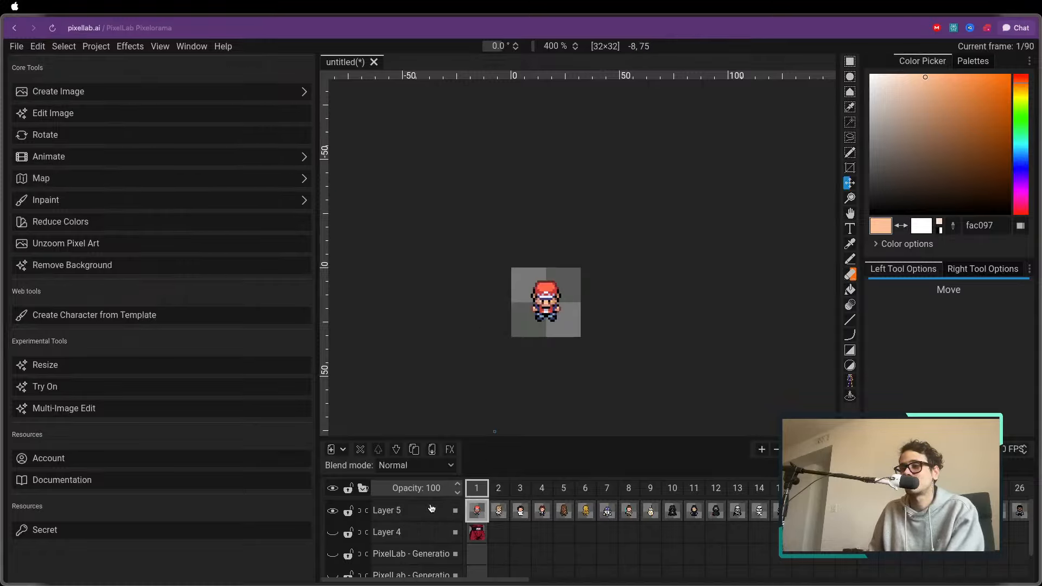
{"action": "left_click", "coordinate": [332, 510]}
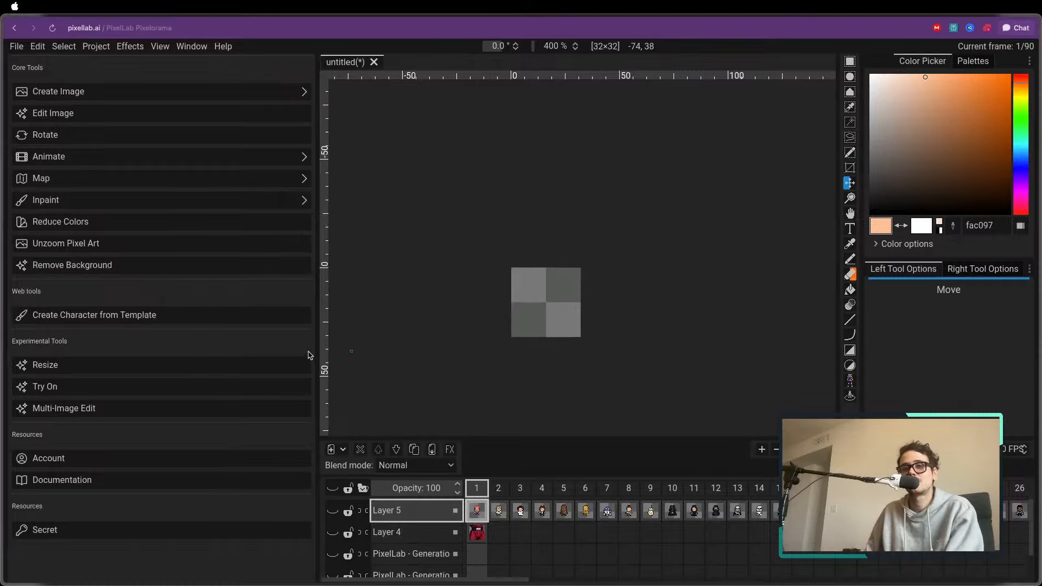
{"action": "left_click_drag", "start_coordinate": [317, 274], "coordinate": [307, 284]}
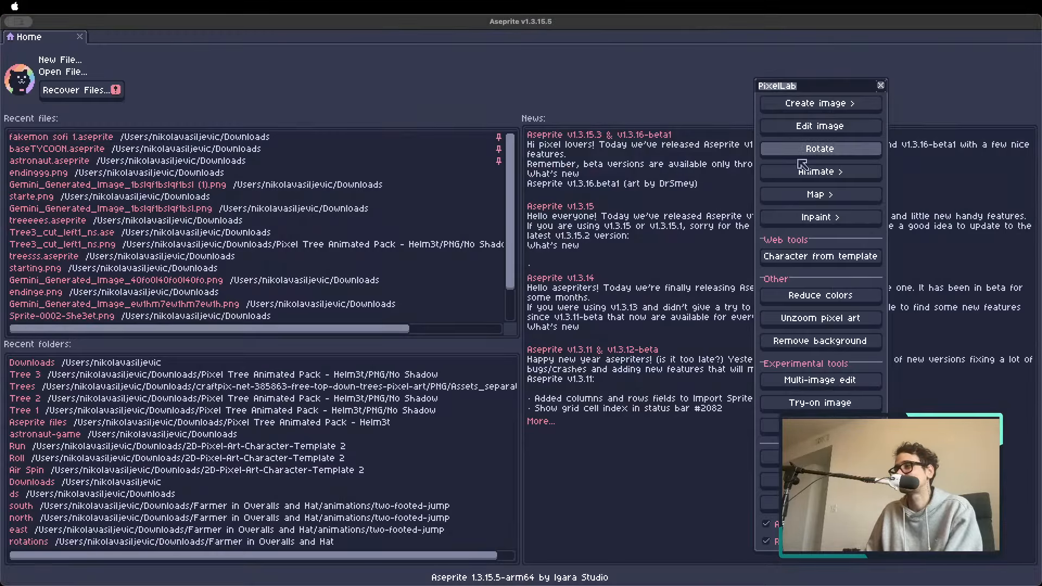
In Aseprite, move the PixelLab window closer to the center and create a new 64×64 px RGBA sprite with a transparent background
{"action": "left_click_drag", "start_coordinate": [785, 86], "coordinate": [555, 56]}
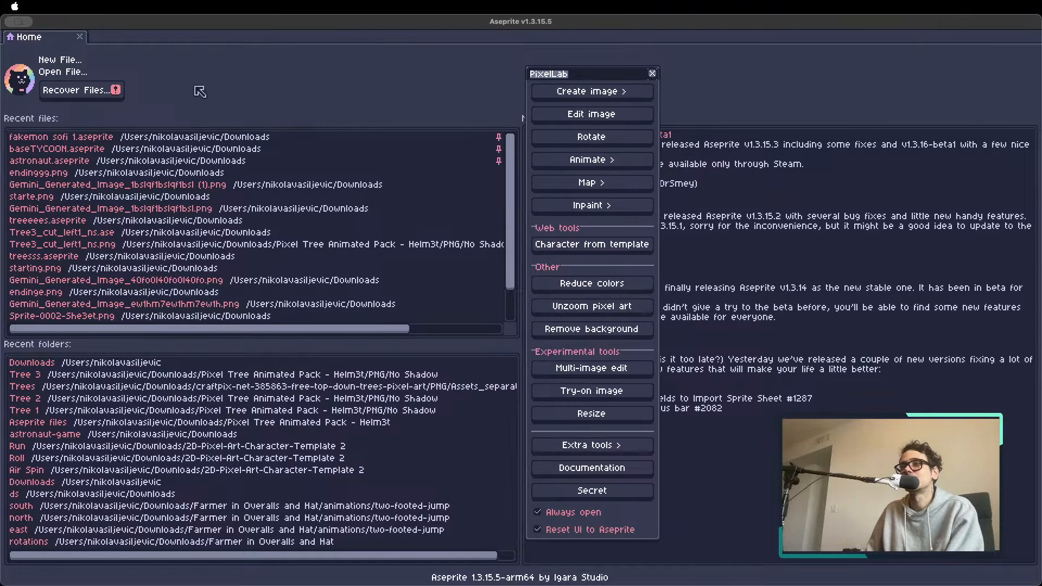
{"action": "left_click", "coordinate": [71, 63]}
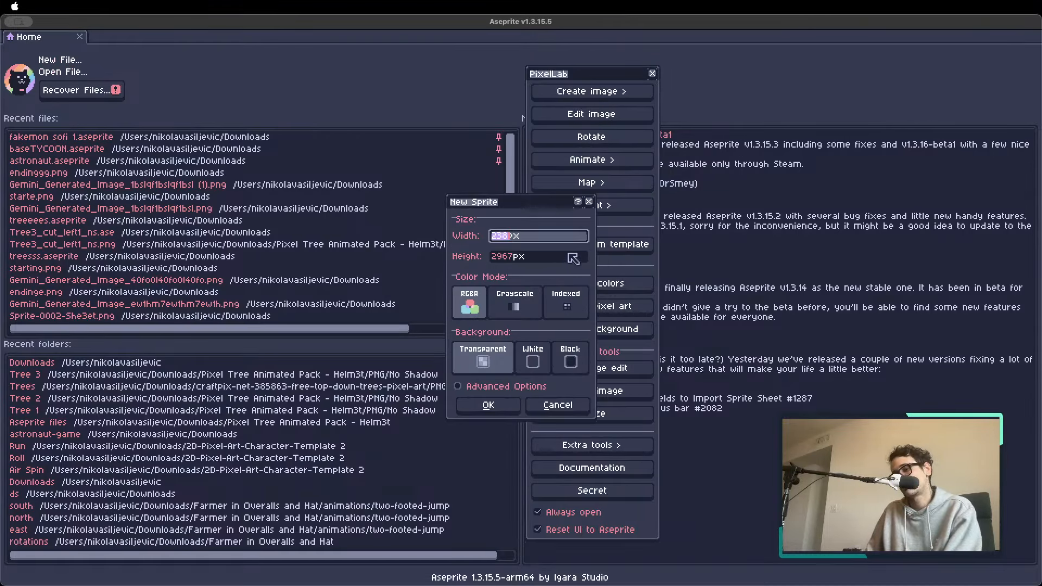
{"action": "type", "text": "64"}
{"action": "key", "text": "Tab"}
{"action": "type", "text": "64"}
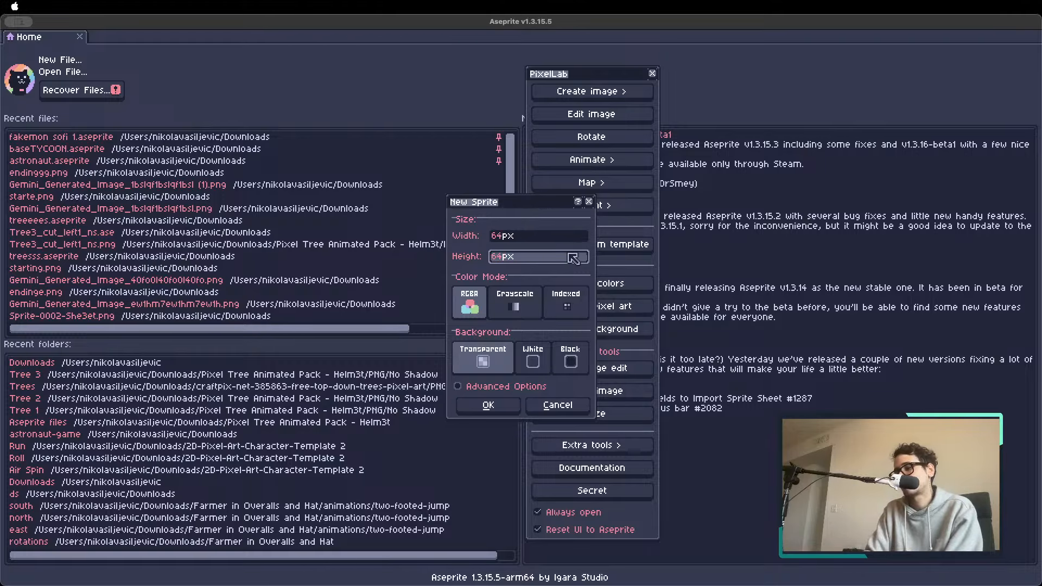
{"action": "key", "text": "Return"}
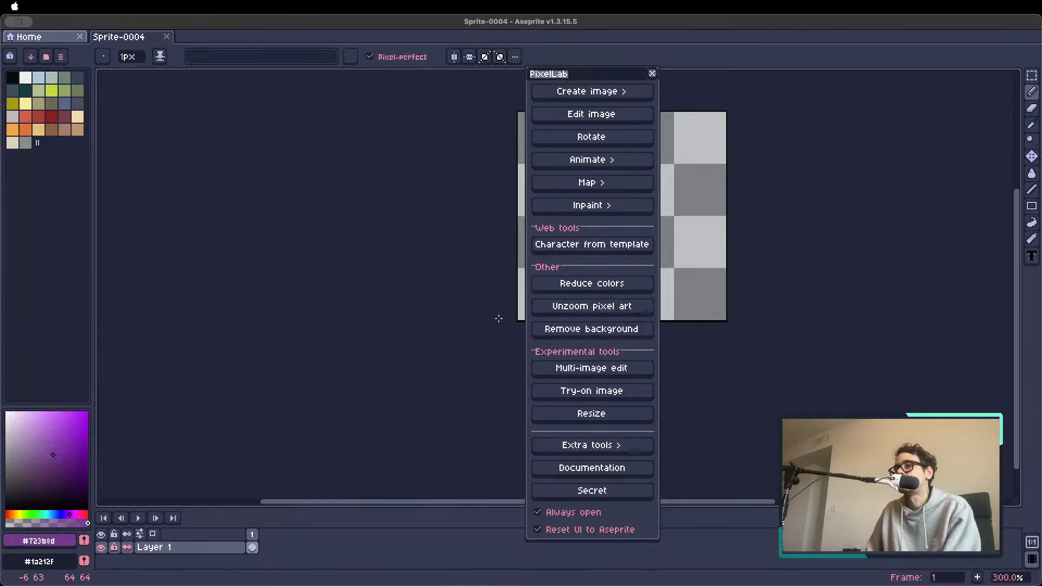
Place the blank sprite canvas clear of the PixelLab window, and switch back to PixelLab Pixelorama in the browser
{"action": "left_click_drag", "start_coordinate": [499, 319], "coordinate": [210, 336]}
{"action": "scroll", "coordinate": [278, 247], "scroll_direction": "down", "scroll_amount": 1}
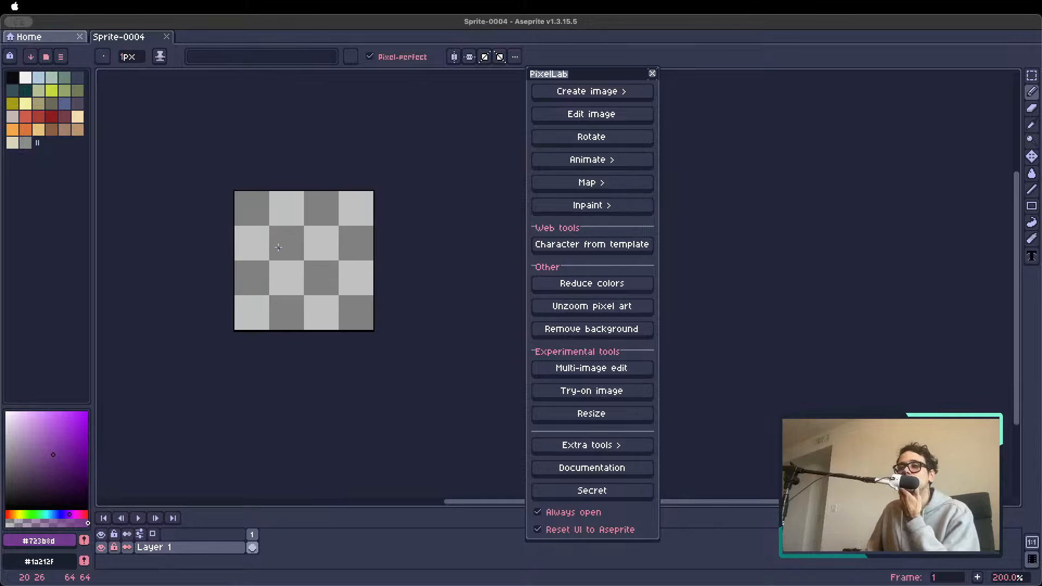
{"action": "scroll", "coordinate": [278, 247], "scroll_direction": "up", "scroll_amount": 7}
{"action": "scroll", "coordinate": [273, 245], "scroll_direction": "down", "scroll_amount": 7}
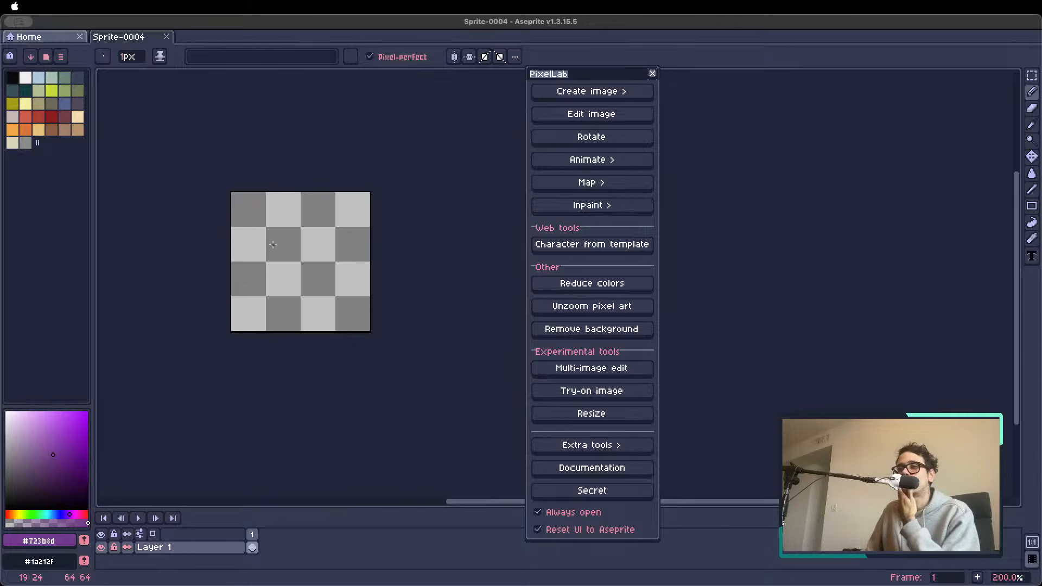
{"action": "scroll", "coordinate": [272, 245], "scroll_direction": "up", "scroll_amount": 1}
{"action": "scroll", "coordinate": [270, 255], "scroll_direction": "down", "scroll_amount": 1}
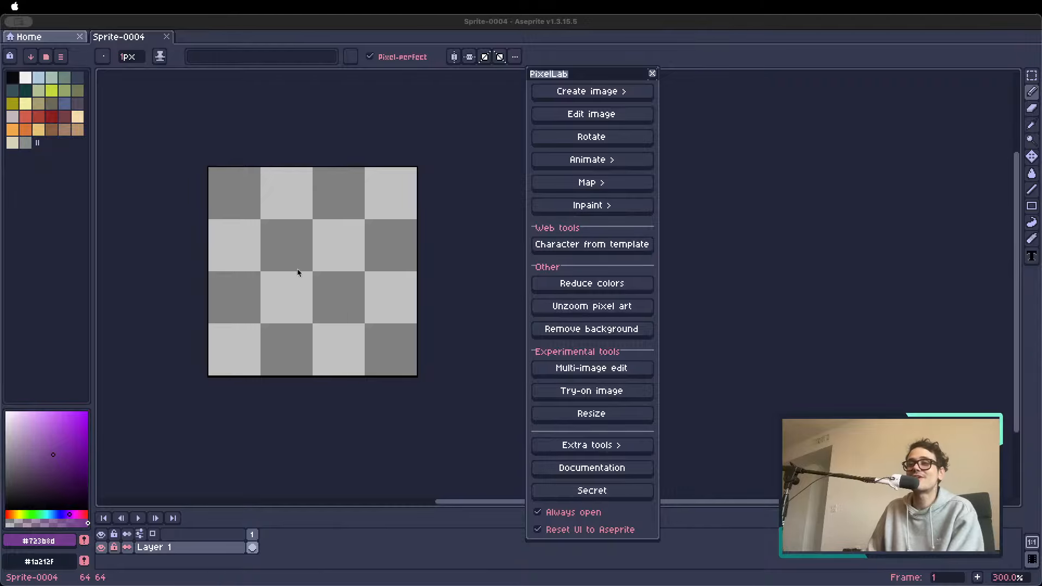
{"action": "key", "text": "super+Tab"}
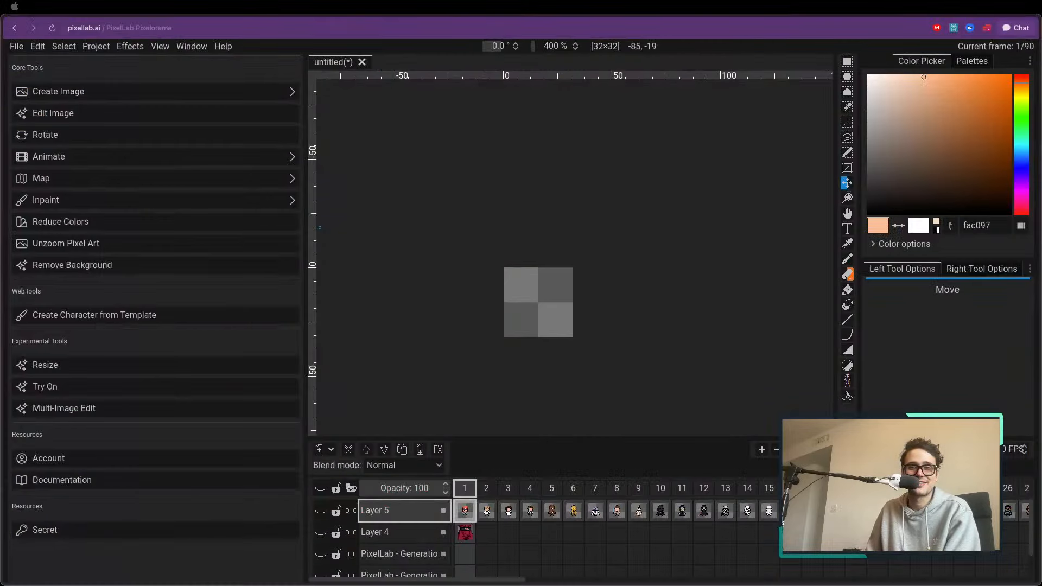
Show Layer 5 with the reference trainer and open the Create Image tool list
{"action": "left_click", "coordinate": [321, 510]}
{"action": "scroll", "coordinate": [558, 327], "scroll_direction": "up", "scroll_amount": 3}
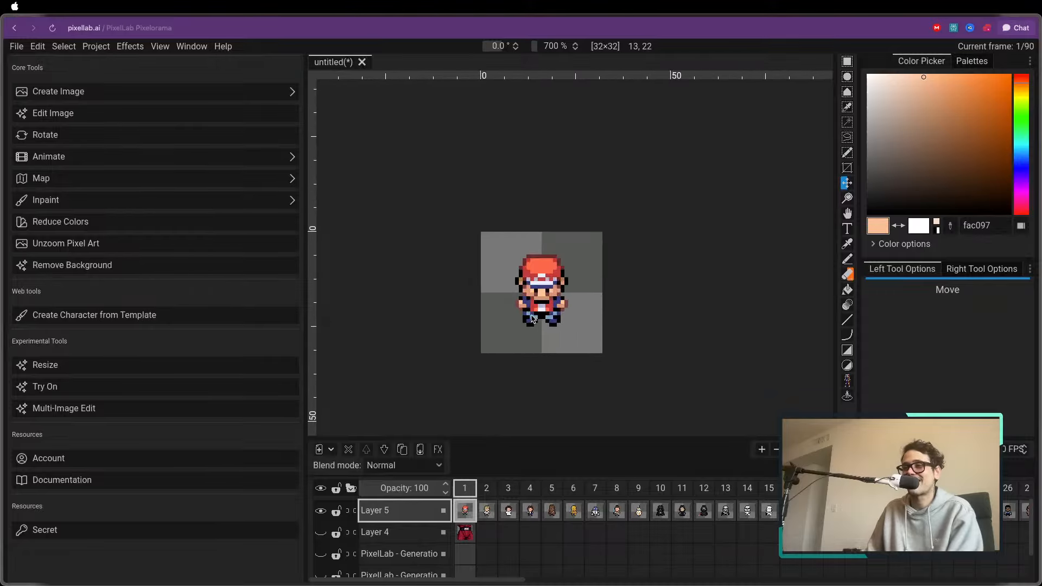
{"action": "left_click", "coordinate": [131, 96]}
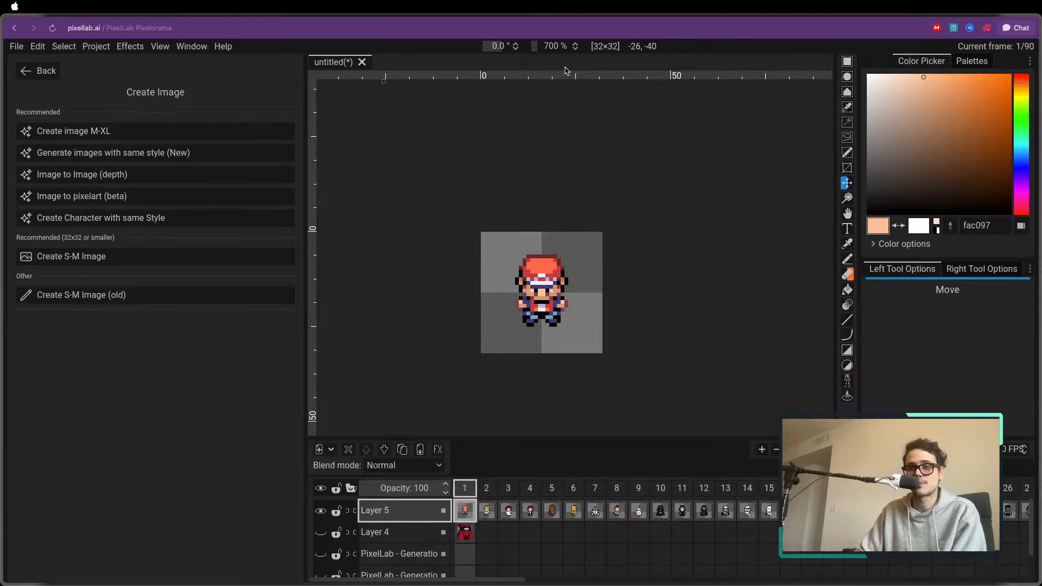
Step through the generated Star Wars sprites in Layer 5 from frame 1 to frame 19
{"action": "key", "text": "ctrl+Right"}
{"action": "key", "text": "ctrl+Right"}
{"action": "key", "text": "ctrl+Right"}
{"action": "key", "text": "ctrl+Right"}
{"action": "key", "text": "ctrl+Right"}
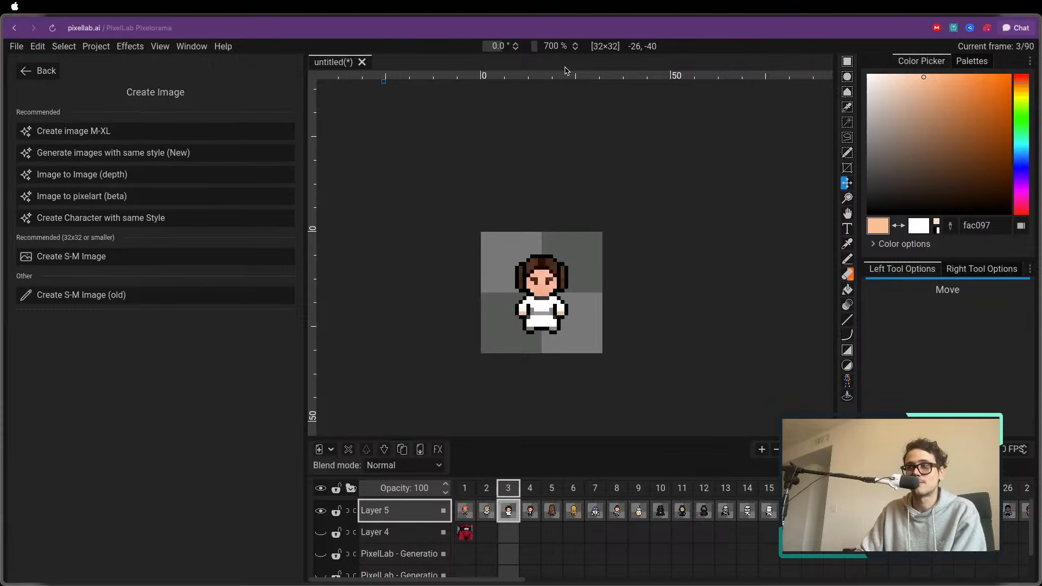
{"action": "key", "text": "ctrl+Right"}
{"action": "key", "text": "ctrl+Right"}
{"action": "key", "text": "ctrl+Right"}
{"action": "key", "text": "ctrl+Right"}
{"action": "key", "text": "ctrl+Right"}
{"action": "key", "text": "ctrl+Right"}
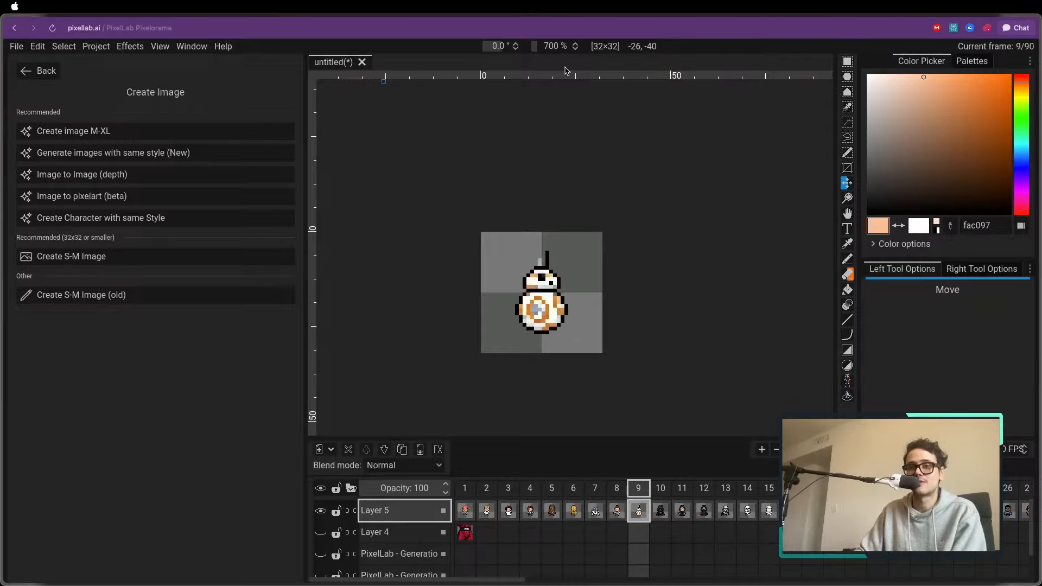
{"action": "key", "text": "ctrl+Right"}
{"action": "key", "text": "ctrl+Right"}
{"action": "key", "text": "ctrl+Right"}
{"action": "key", "text": "ctrl+Right"}
{"action": "key", "text": "ctrl+Right"}
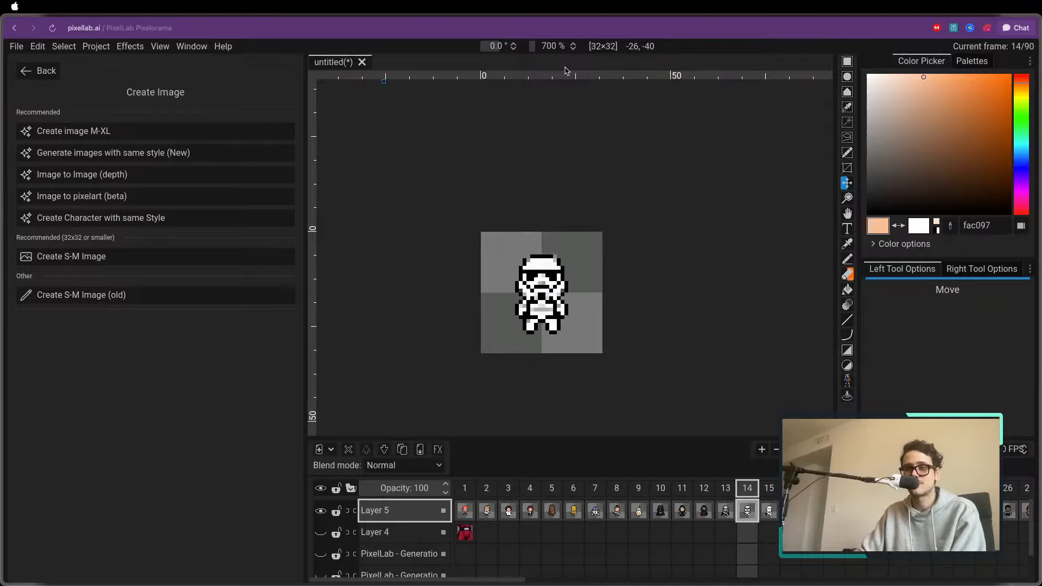
{"action": "key", "text": "ctrl+Right"}
{"action": "key", "text": "ctrl+Right"}
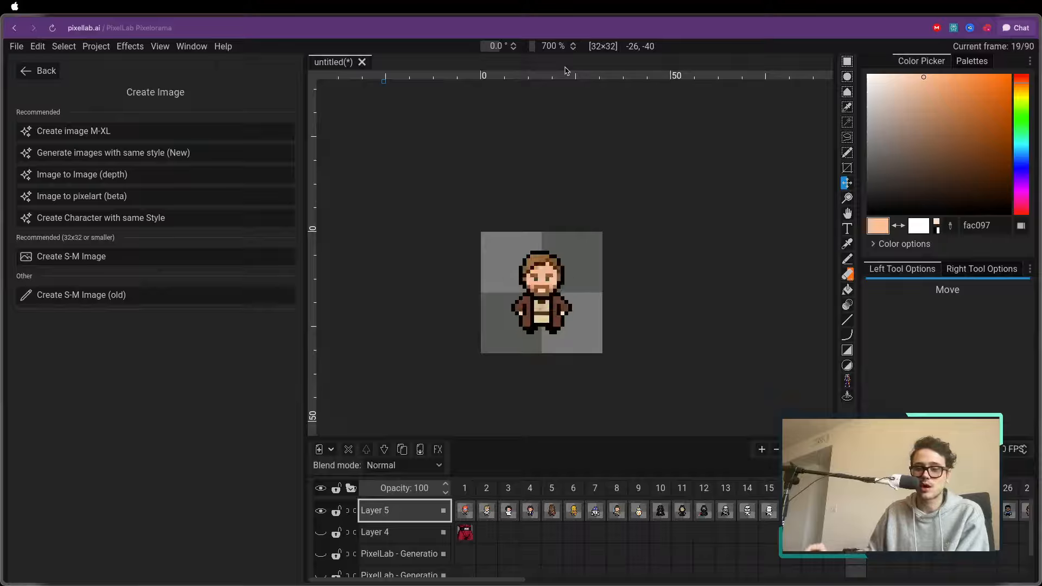
Hide Layer 5, return to frame 1, and look through the layer list
{"action": "left_click", "coordinate": [320, 510]}
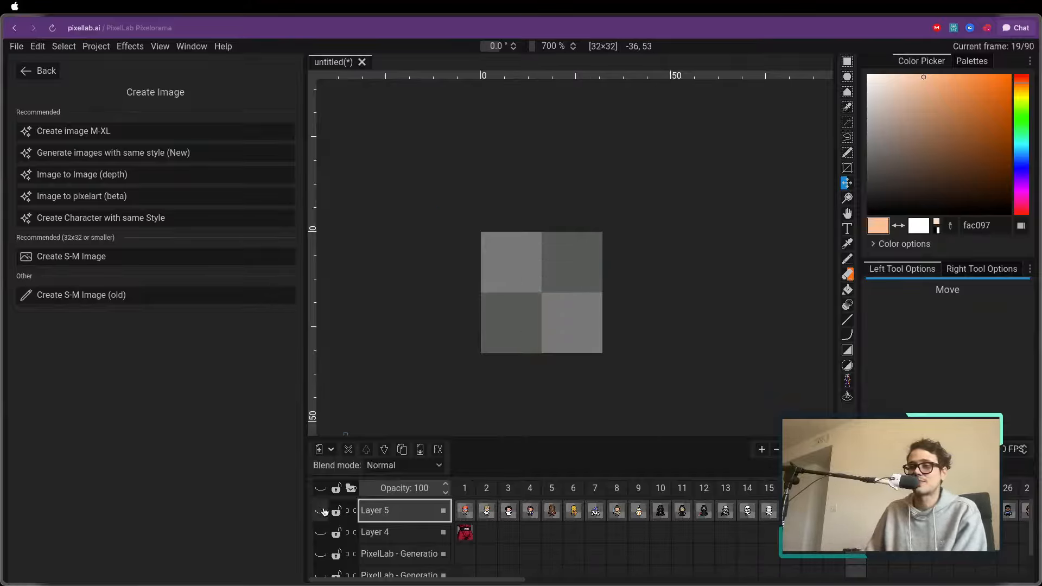
{"action": "scroll", "coordinate": [435, 519], "scroll_direction": "down", "scroll_amount": 1}
{"action": "scroll", "coordinate": [435, 519], "scroll_direction": "up", "scroll_amount": 1}
{"action": "left_click", "coordinate": [465, 510]}
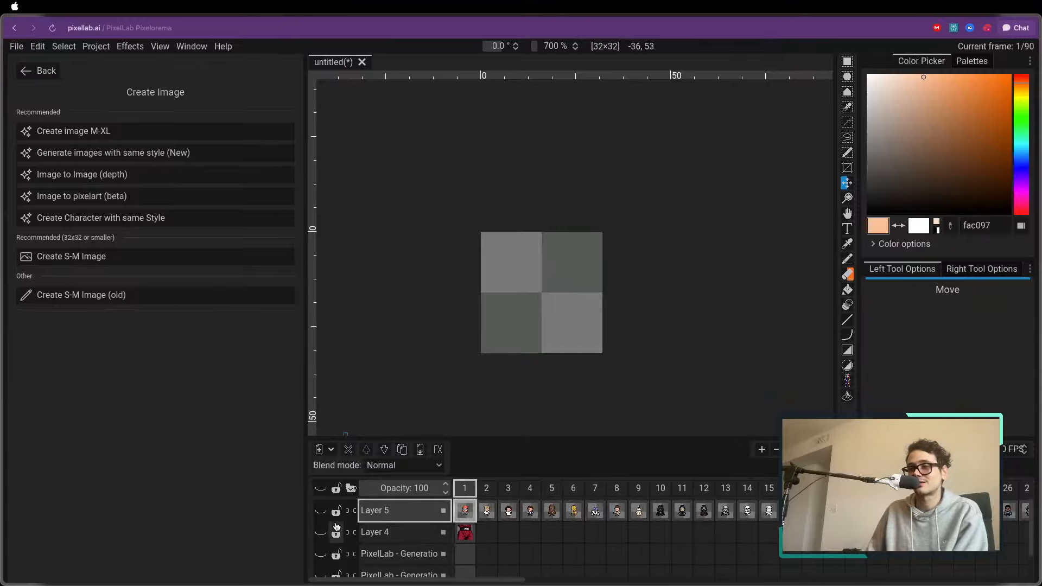
{"action": "scroll", "coordinate": [454, 518], "scroll_direction": "down", "scroll_amount": 2}
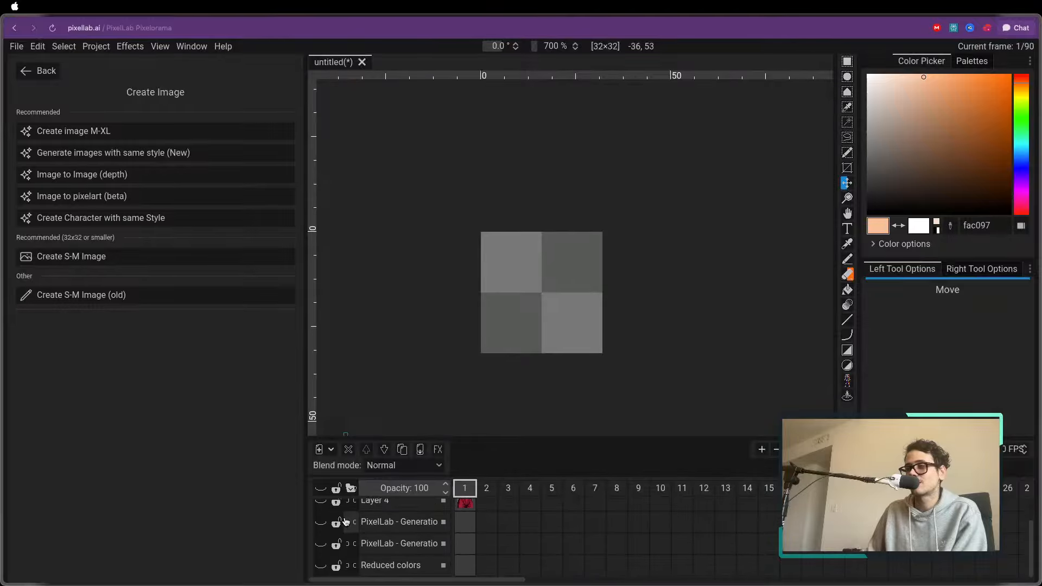
{"action": "scroll", "coordinate": [399, 502], "scroll_direction": "up", "scroll_amount": 1}
{"action": "scroll", "coordinate": [446, 501], "scroll_direction": "up", "scroll_amount": 2}
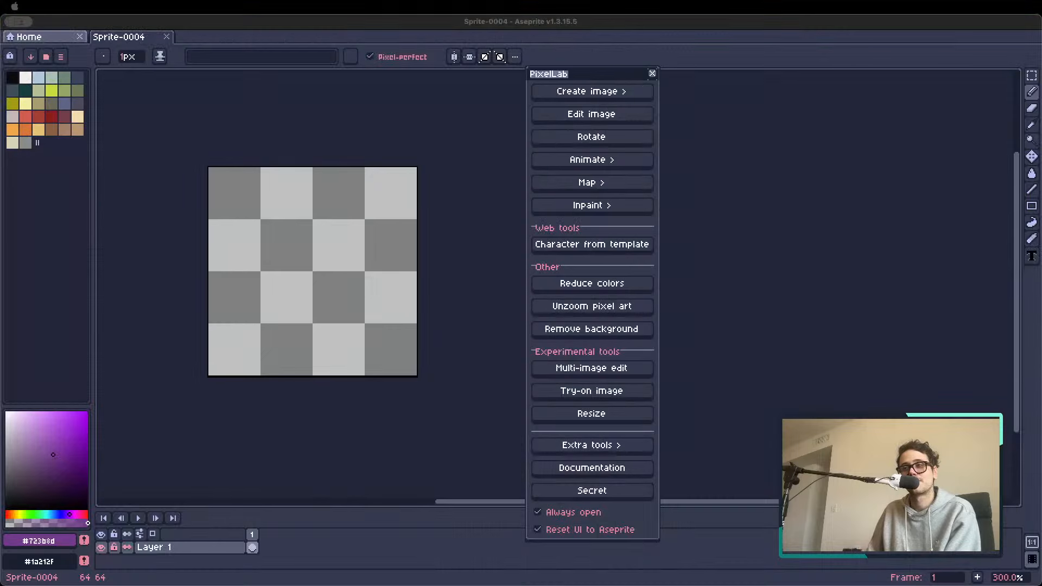
Switch to Aseprite, open the recent file treeeees.aseprite, and move the PixelLab window clear of the tree sprite
{"action": "left_click", "coordinate": [587, 92]}
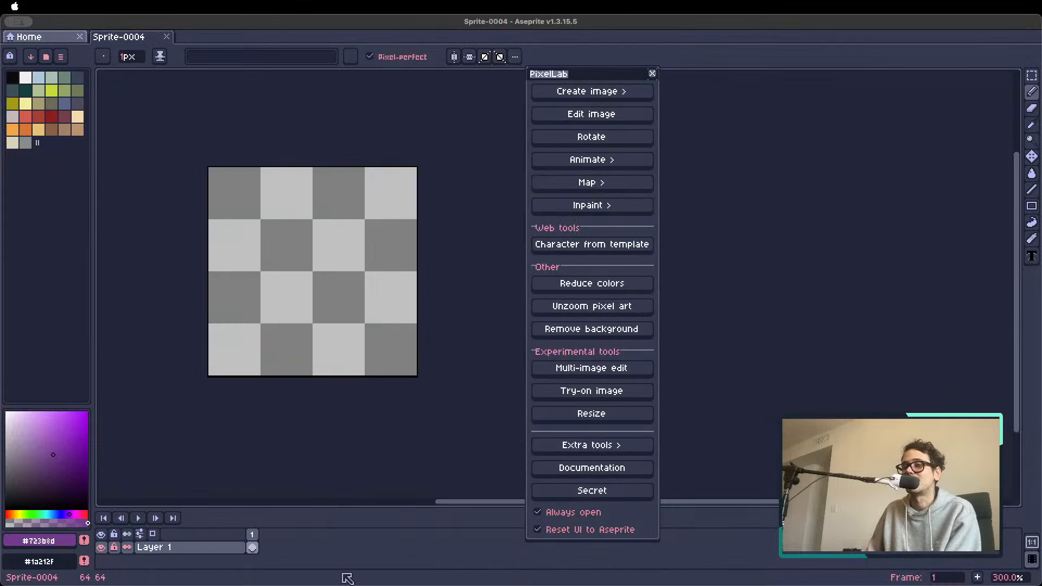
{"action": "left_click", "coordinate": [55, 37]}
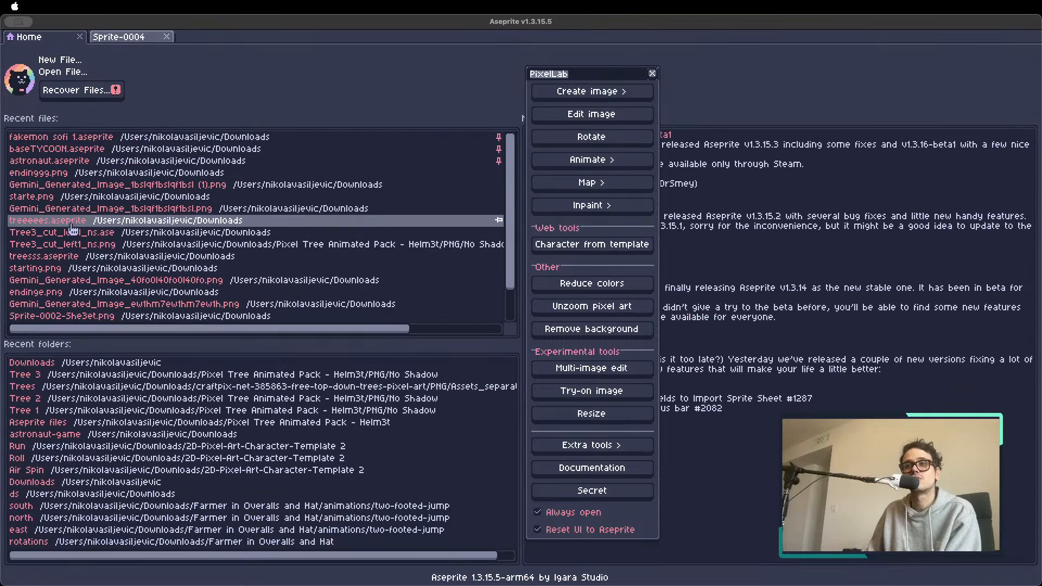
{"action": "left_click", "coordinate": [100, 227]}
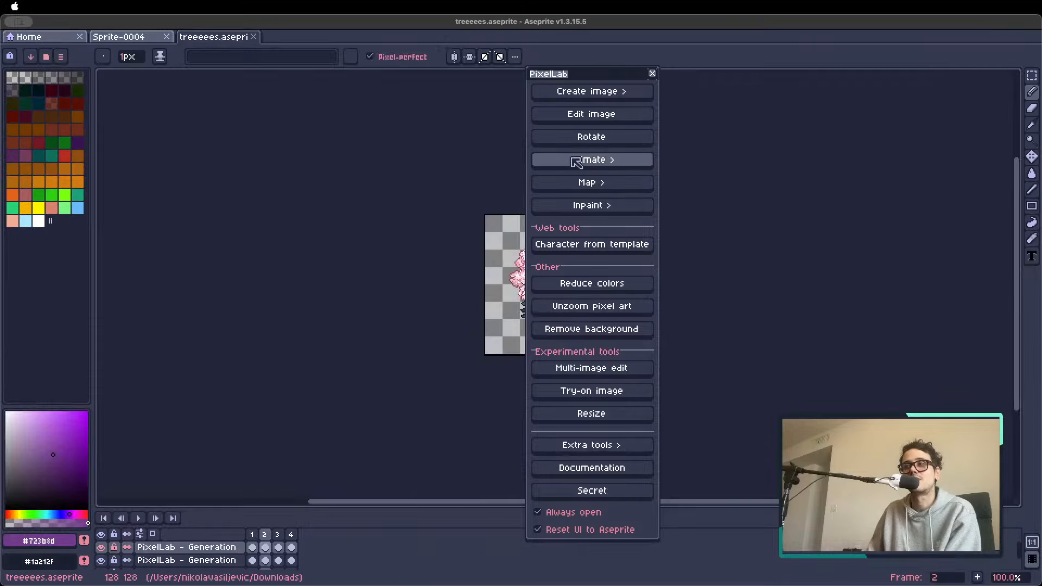
{"action": "left_click_drag", "start_coordinate": [567, 76], "coordinate": [822, 98]}
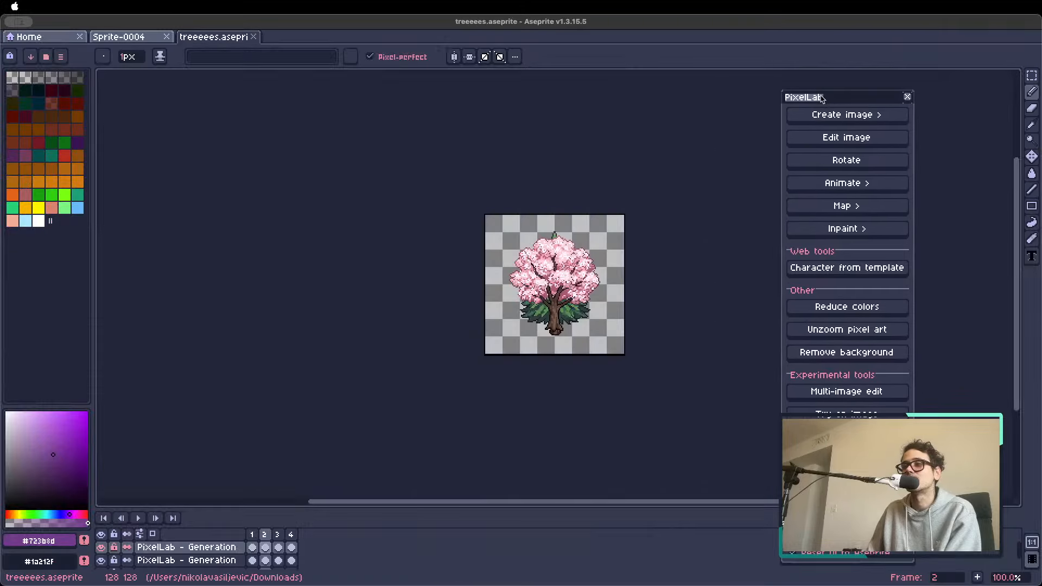
Set layer visibility so that only the second PixelLab - Generation layer from the top is shown
{"action": "left_click", "coordinate": [101, 560]}
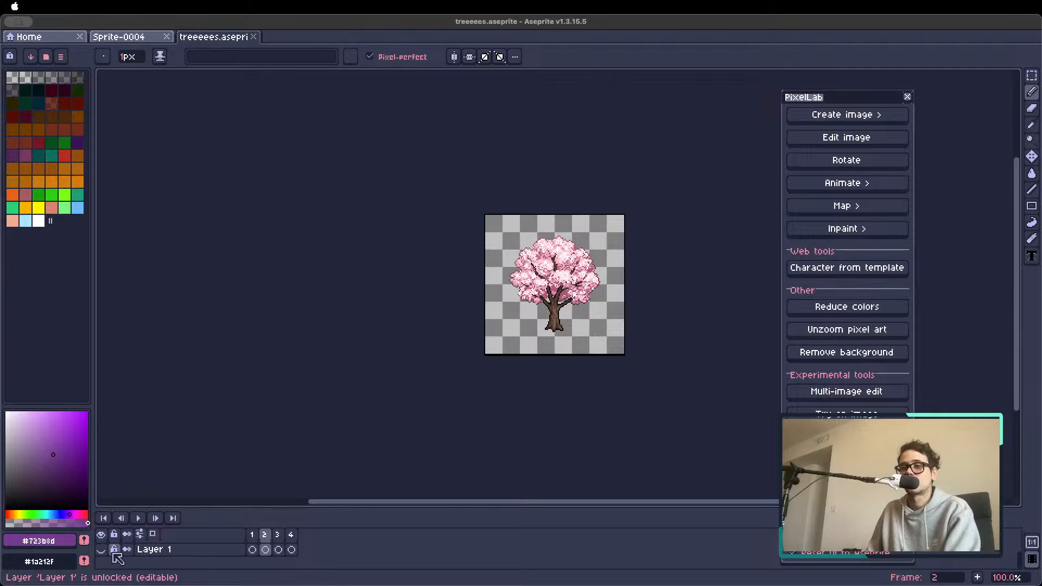
{"action": "left_click", "coordinate": [103, 552]}
{"action": "scroll", "coordinate": [105, 552], "scroll_direction": "down", "scroll_amount": 2}
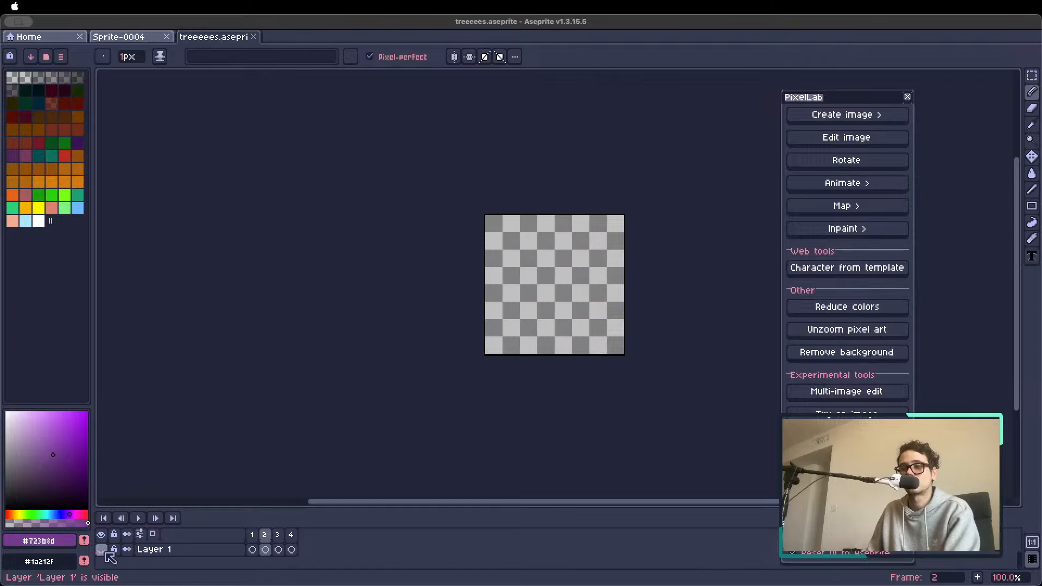
{"action": "scroll", "coordinate": [103, 552], "scroll_direction": "up", "scroll_amount": 2}
{"action": "left_click", "coordinate": [104, 560]}
{"action": "scroll", "coordinate": [485, 353], "scroll_direction": "up", "scroll_amount": 2}
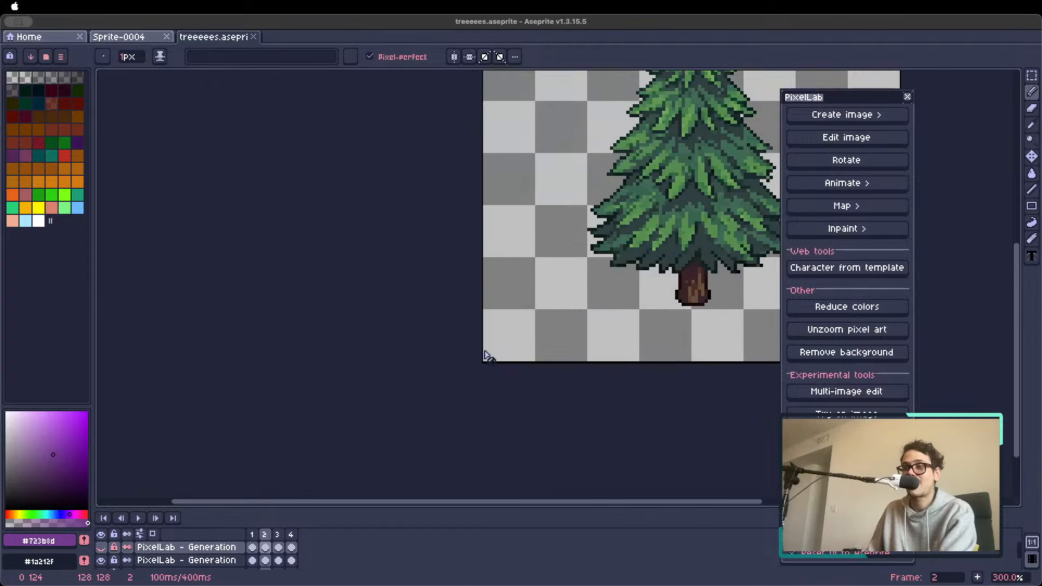
Browse the trees in the second generation layer, ending on the willow in frame 4
{"action": "key", "text": "Left"}
{"action": "scroll", "coordinate": [555, 297], "scroll_direction": "down", "scroll_amount": 2}
{"action": "scroll", "coordinate": [556, 300], "scroll_direction": "up", "scroll_amount": 1}
{"action": "key", "text": "Right"}
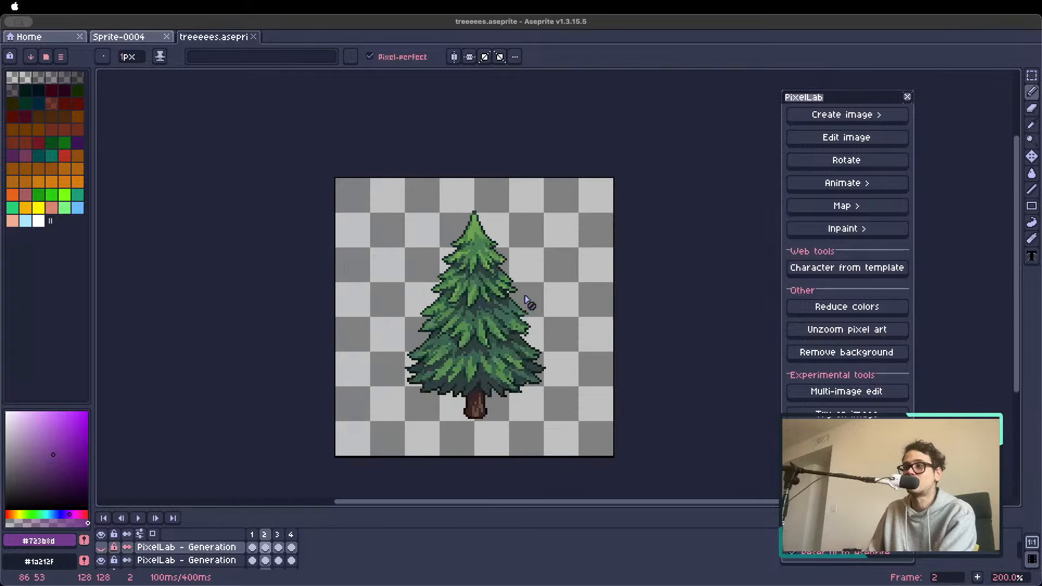
{"action": "key", "text": "Right"}
{"action": "key", "text": "Right"}
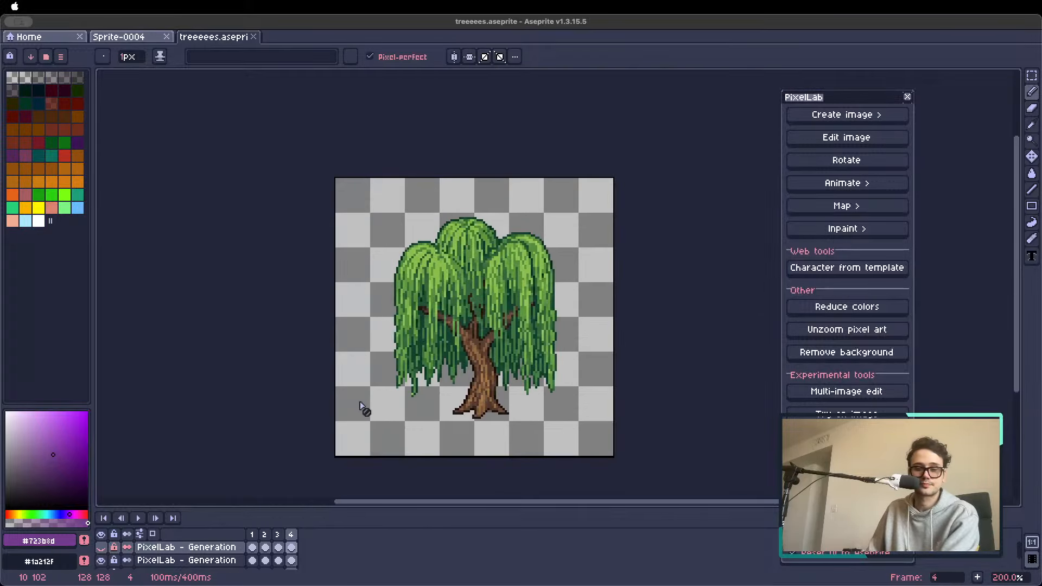
{"action": "left_click_drag", "start_coordinate": [363, 395], "coordinate": [373, 338]}
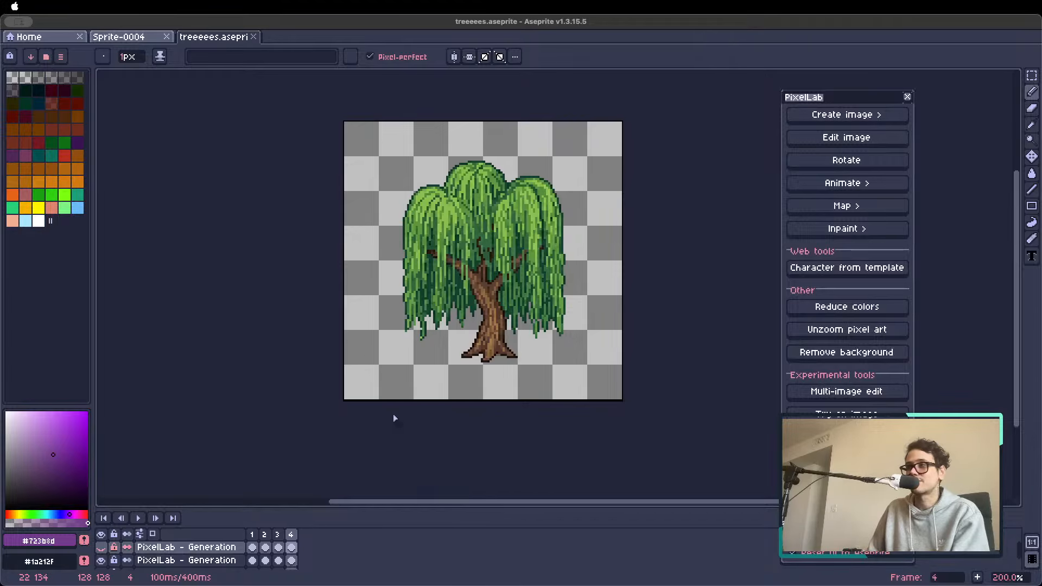
Show the top generation layer in place of the second and browse the trees in its frames
{"action": "left_click", "coordinate": [102, 559]}
{"action": "left_click", "coordinate": [102, 547]}
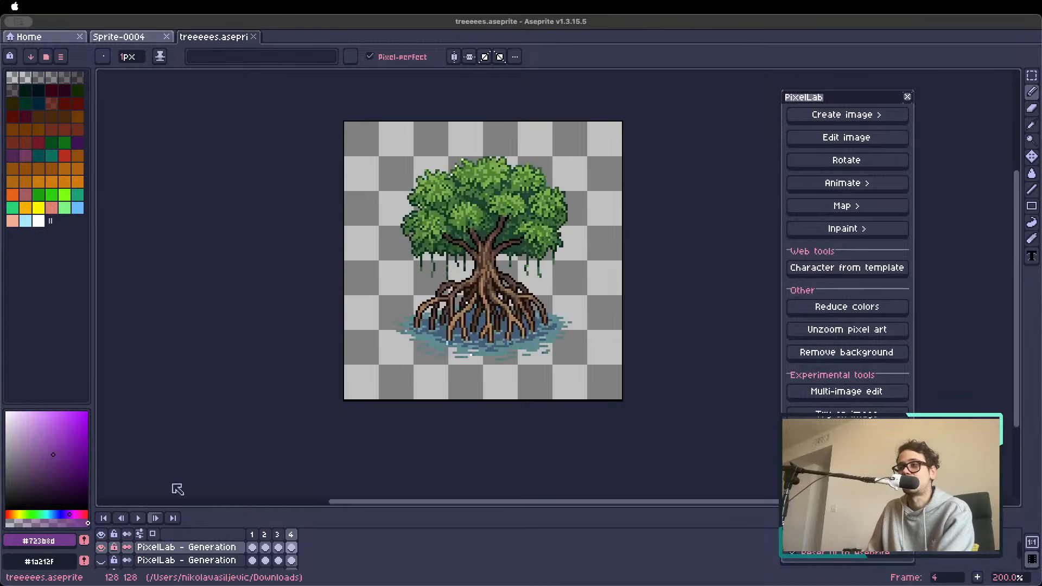
{"action": "key", "text": "Right"}
{"action": "key", "text": "Right"}
{"action": "key", "text": "Right"}
{"action": "scroll", "coordinate": [382, 356], "scroll_direction": "down", "scroll_amount": 1}
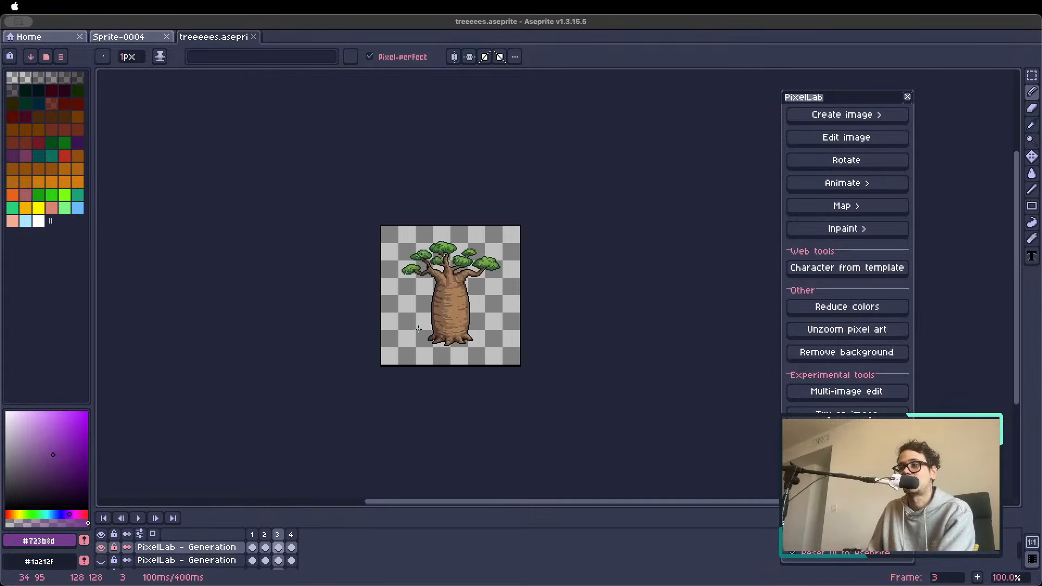
{"action": "scroll", "coordinate": [417, 328], "scroll_direction": "up", "scroll_amount": 1}
{"action": "key", "text": "Right"}
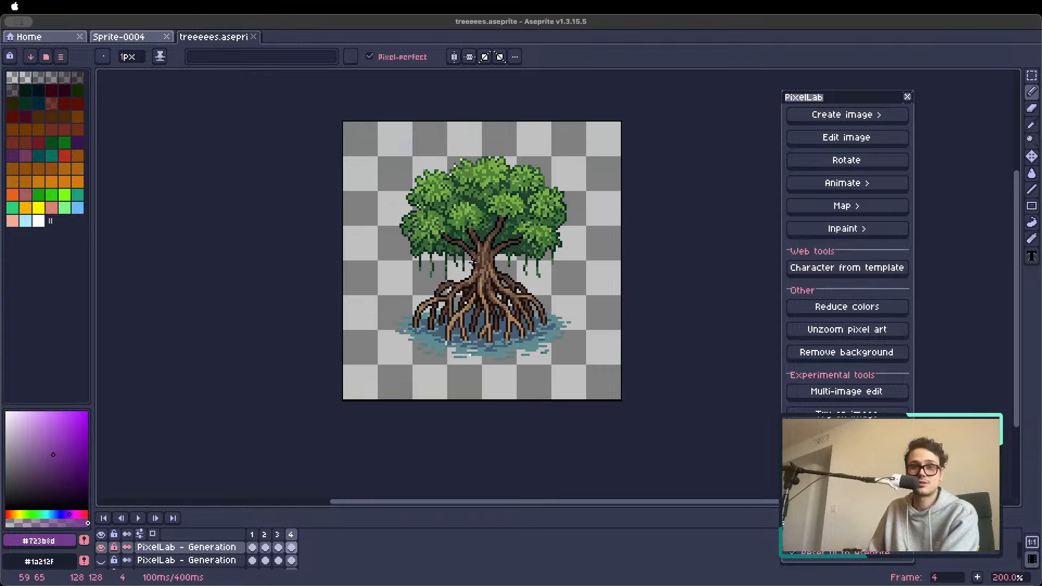
{"action": "key", "text": "Right"}
{"action": "key", "text": "Left"}
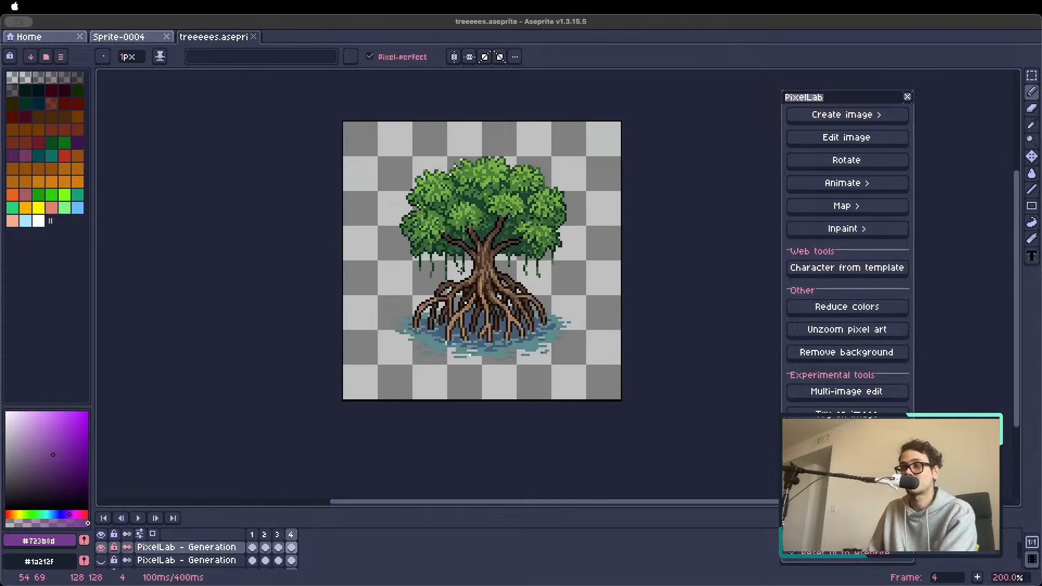
{"action": "key", "text": "Left"}
Hide the top layer, enlarge the timeline to list all layers, and show the third generation layer's palm tree in frame 1
{"action": "left_click", "coordinate": [101, 546]}
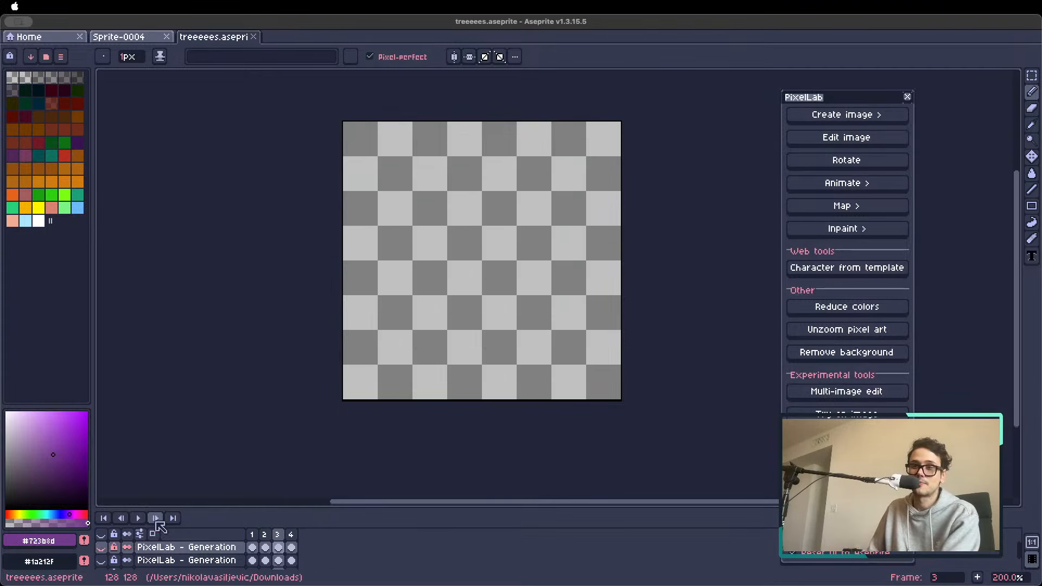
{"action": "left_click_drag", "start_coordinate": [163, 509], "coordinate": [164, 450]}
{"action": "left_click", "coordinate": [101, 506]}
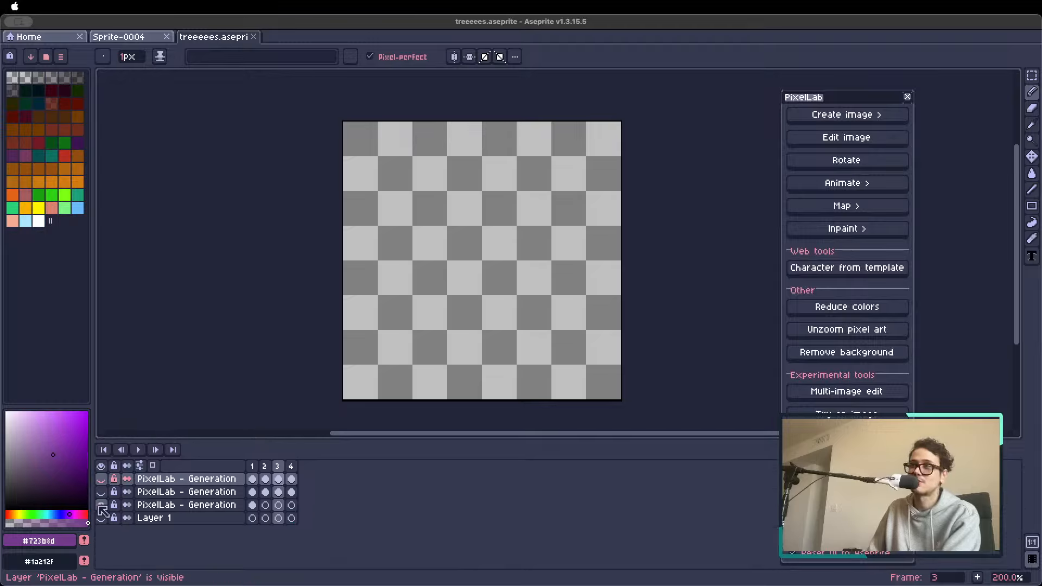
{"action": "left_click", "coordinate": [248, 483]}
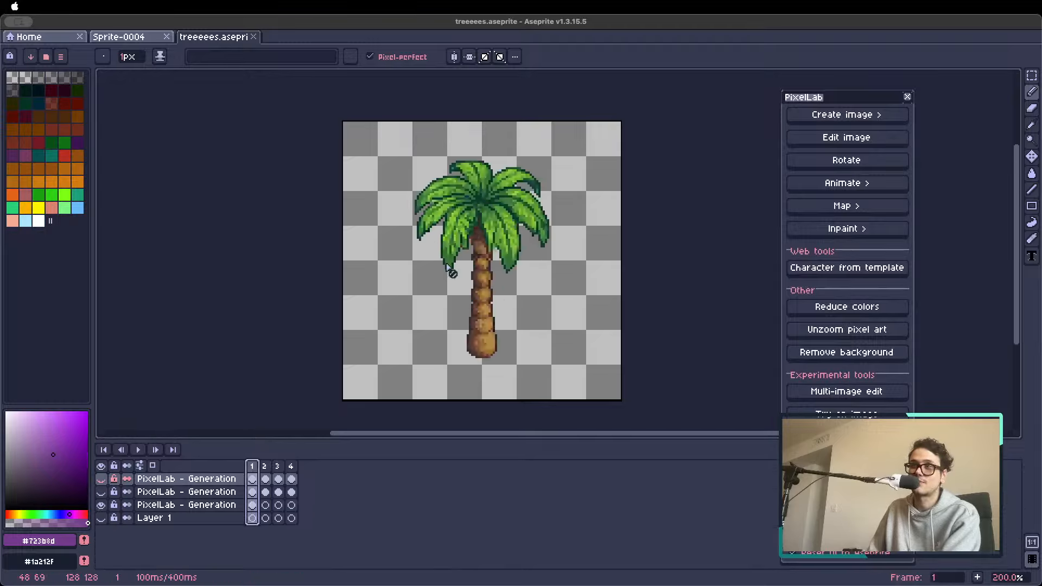
Show the second generation layer in place of the third and step through its tree frames
{"action": "left_click", "coordinate": [101, 504]}
{"action": "left_click", "coordinate": [101, 491]}
{"action": "key", "text": "Right"}
{"action": "key", "text": "Right"}
{"action": "key", "text": "Right"}
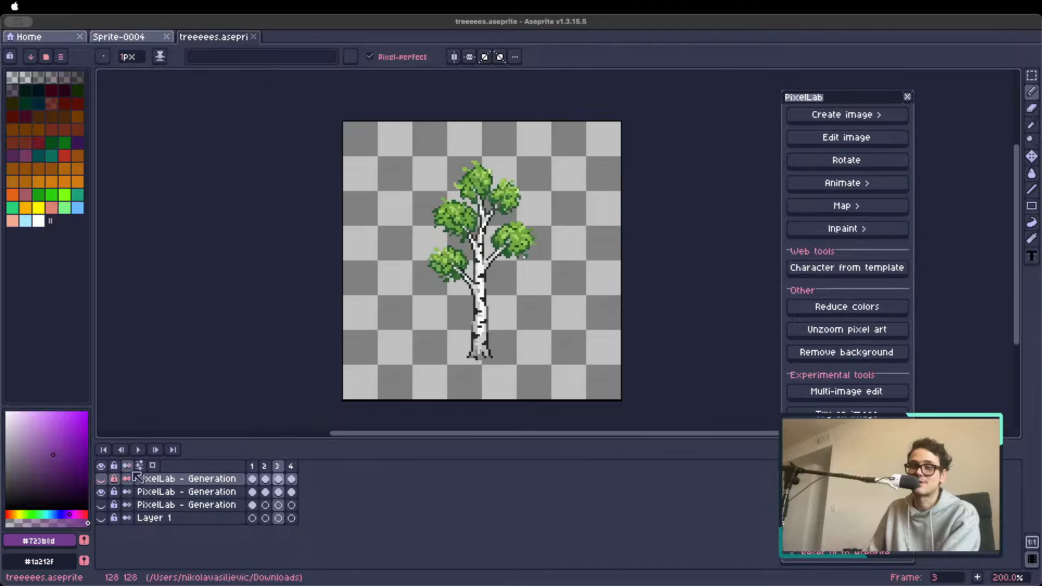
Show the top generation layer in place of the second, view frame 4, and return to frame 1
{"action": "left_click", "coordinate": [101, 479]}
{"action": "left_click", "coordinate": [101, 492]}
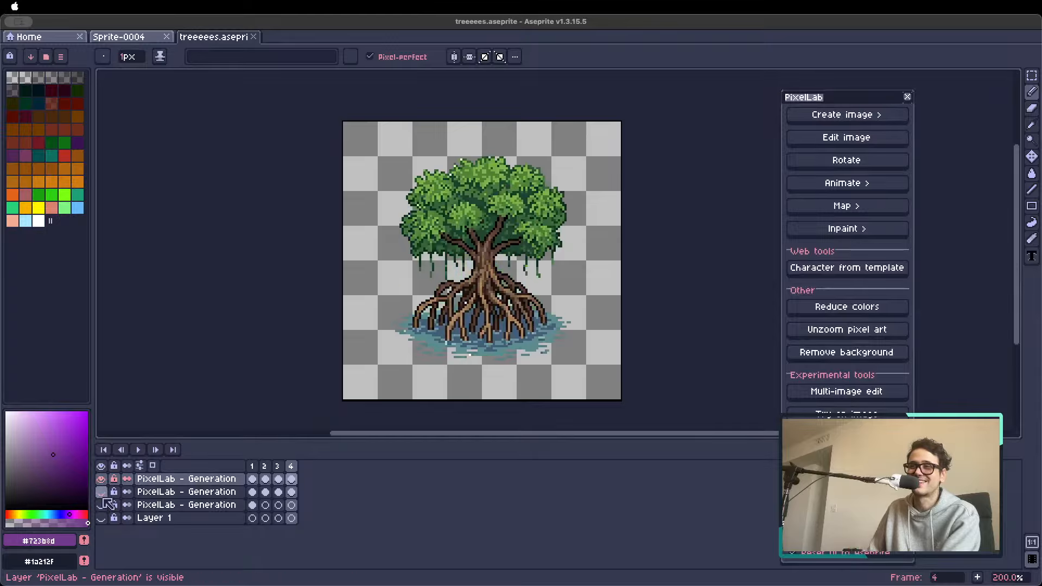
{"action": "key", "text": "Return"}
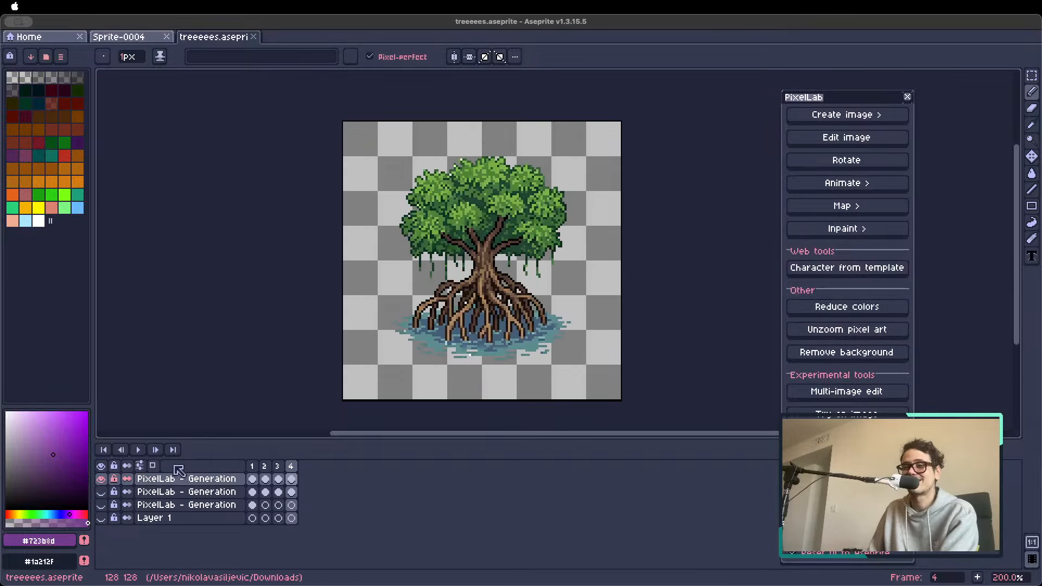
{"action": "left_click", "coordinate": [253, 465]}
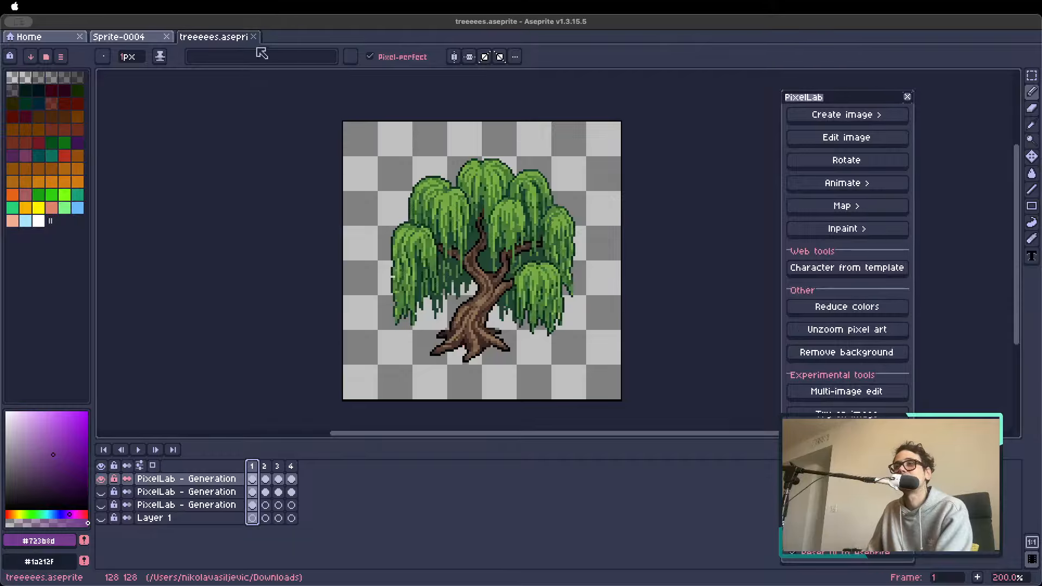
Close treeeees.aseprite and open Sprite-0013.aseprite from the home page
{"action": "left_click", "coordinate": [253, 37]}
{"action": "left_click", "coordinate": [29, 41]}
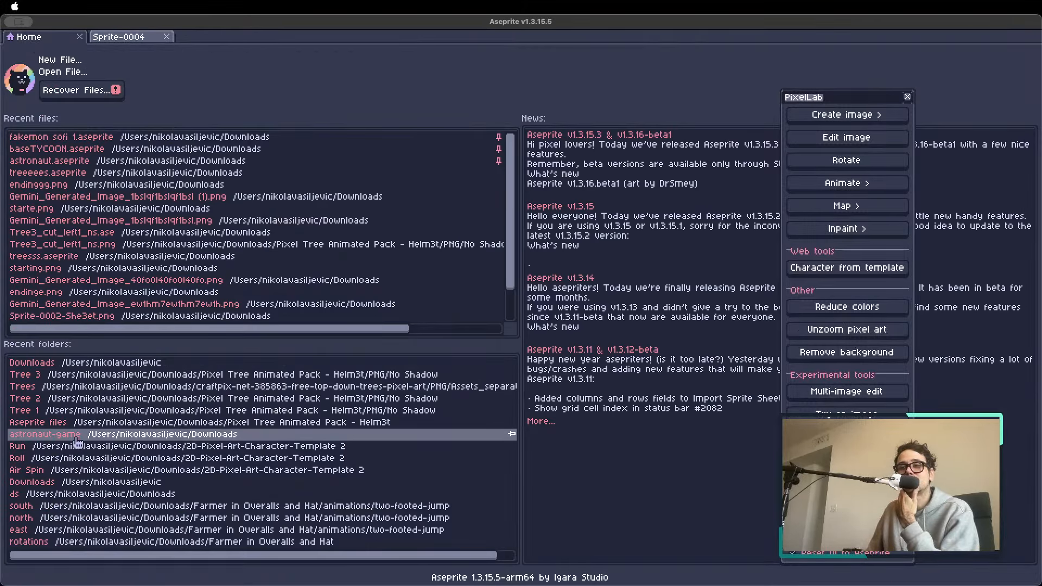
{"action": "scroll", "coordinate": [79, 274], "scroll_direction": "down", "scroll_amount": 3}
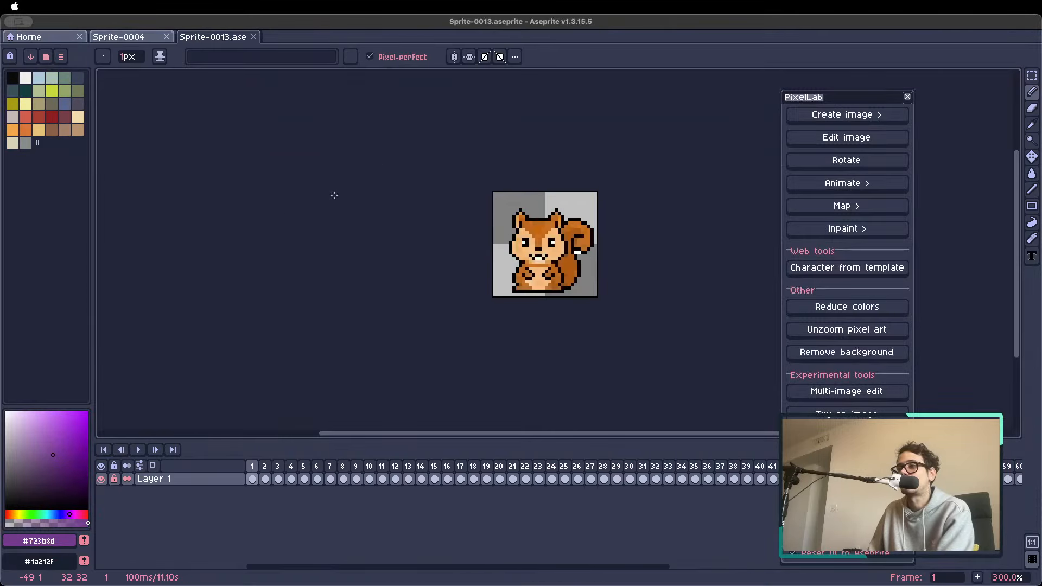
Browse the first animal sprites in Layer 1 up to frame 8, and go back to the rabbit in frame 2
{"action": "key", "text": "Right"}
{"action": "key", "text": "Right"}
{"action": "key", "text": "Right"}
{"action": "key", "text": "Right"}
{"action": "key", "text": "Right"}
{"action": "key", "text": "Right"}
{"action": "key", "text": "Right"}
{"action": "scroll", "coordinate": [356, 218], "scroll_direction": "down", "scroll_amount": 3}
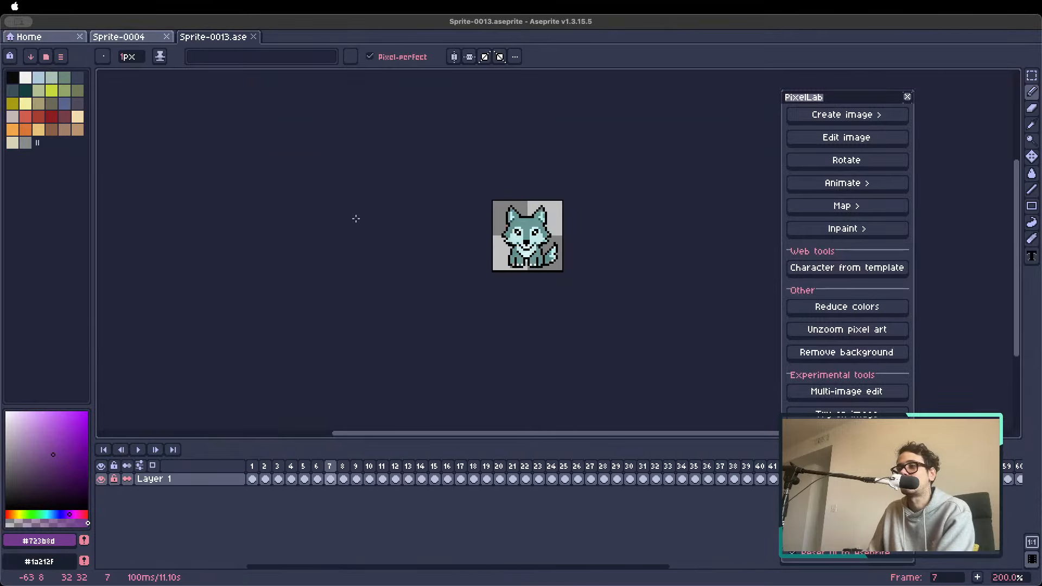
{"action": "left_click", "coordinate": [266, 470]}
{"action": "scroll", "coordinate": [488, 276], "scroll_direction": "up", "scroll_amount": 3}
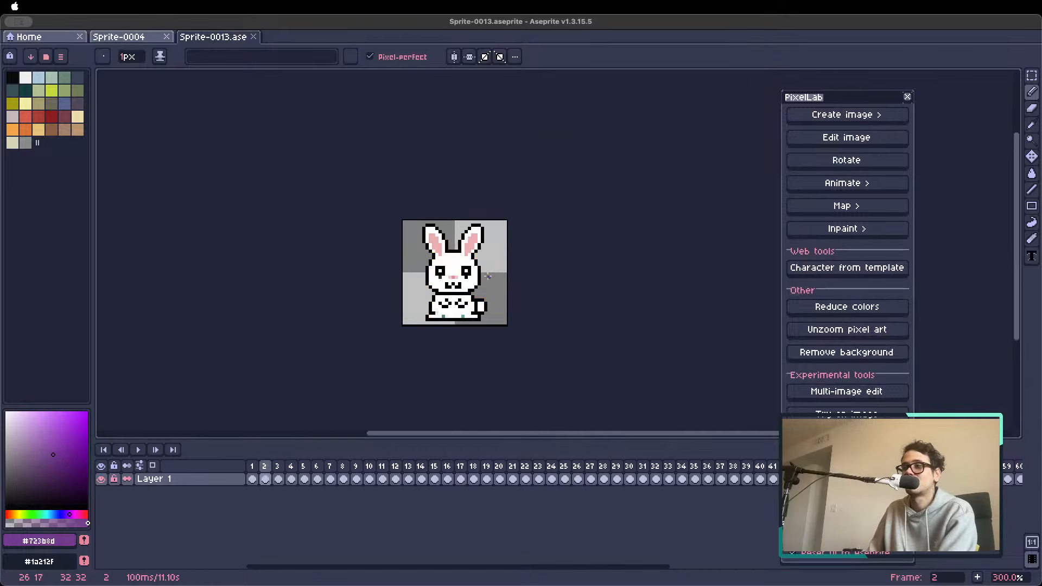
Browse the animal sprites in Layer 1 from the rabbit onward to the zebra in frame 12
{"action": "key", "text": "Right"}
{"action": "key", "text": "Right"}
{"action": "key", "text": "Right"}
{"action": "key", "text": "Right"}
{"action": "key", "text": "Right"}
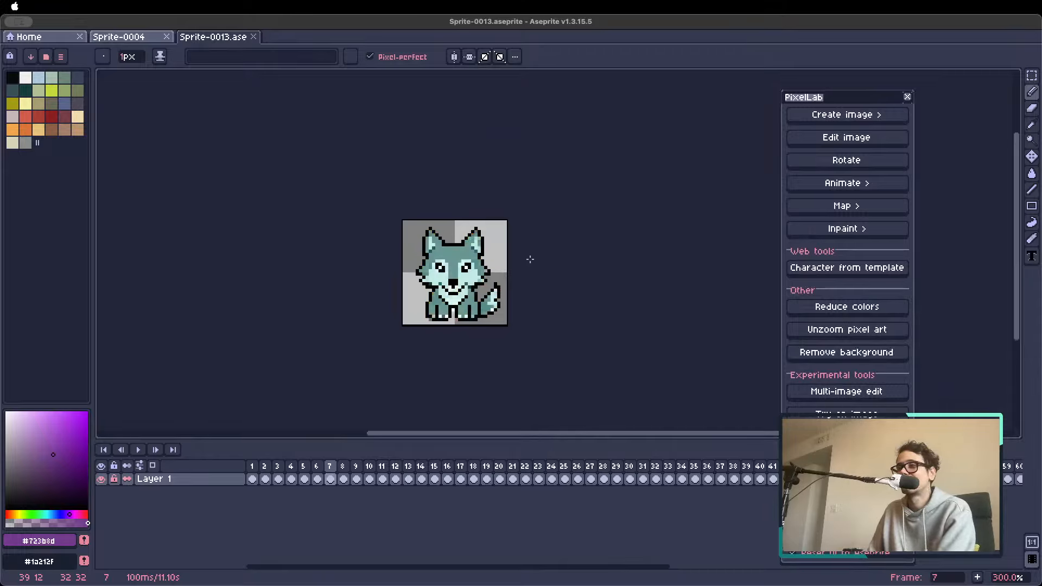
{"action": "key", "text": "Right"}
{"action": "scroll", "coordinate": [530, 259], "scroll_direction": "down", "scroll_amount": 1}
{"action": "key", "text": "Right"}
{"action": "key", "text": "Right"}
{"action": "key", "text": "Right"}
{"action": "key", "text": "Right"}
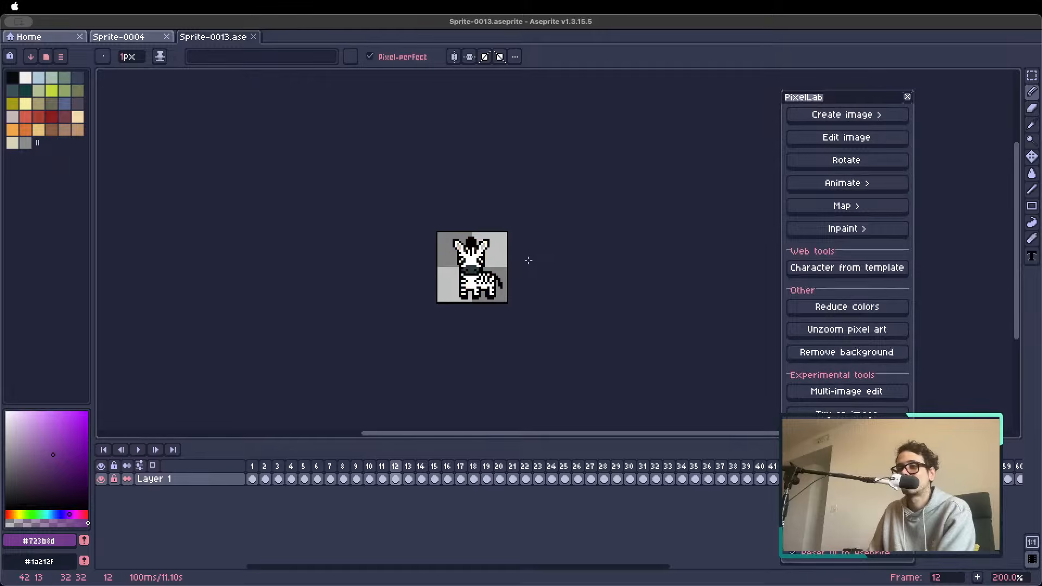
Continue through the animal frames past the eagle in frame 16 to the duck in frame 18
{"action": "key", "text": "Right"}
{"action": "scroll", "coordinate": [526, 261], "scroll_direction": "up", "scroll_amount": 3}
{"action": "key", "text": "Right"}
{"action": "key", "text": "Right"}
{"action": "key", "text": "Right"}
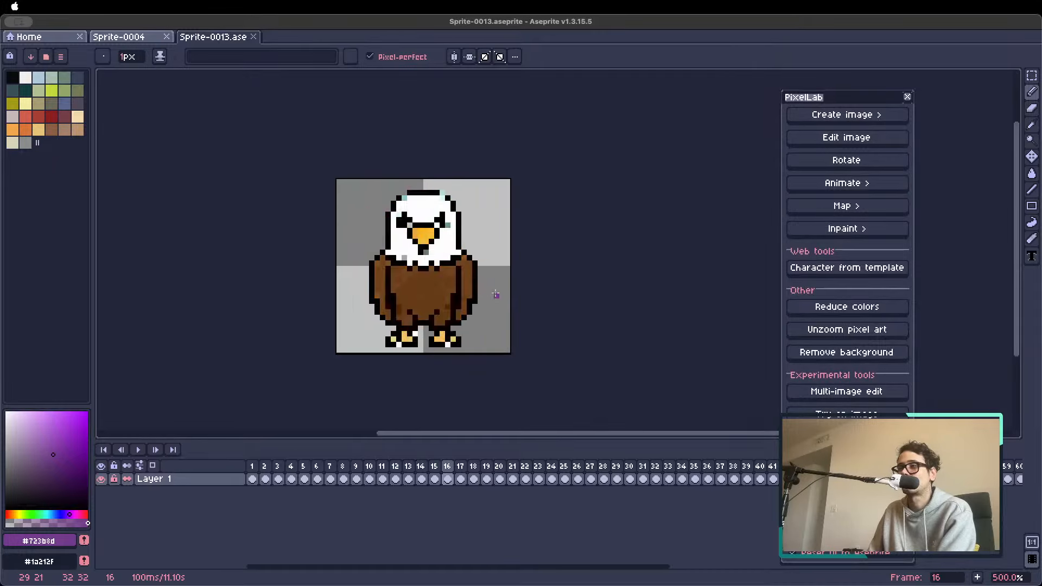
{"action": "key", "text": "Right"}
View the frog, shark and other animals up to the jellyfish in frame 30
{"action": "key", "text": "Right"}
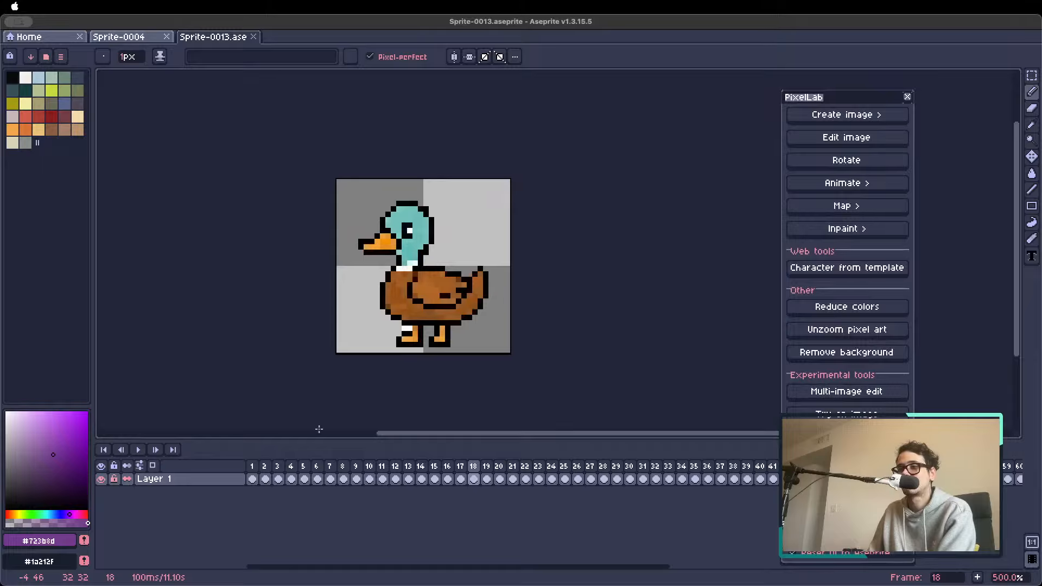
{"action": "key", "text": "Right"}
{"action": "key", "text": "Right"}
{"action": "key", "text": "Right"}
{"action": "key", "text": "Right"}
{"action": "key", "text": "Right"}
{"action": "key", "text": "Right"}
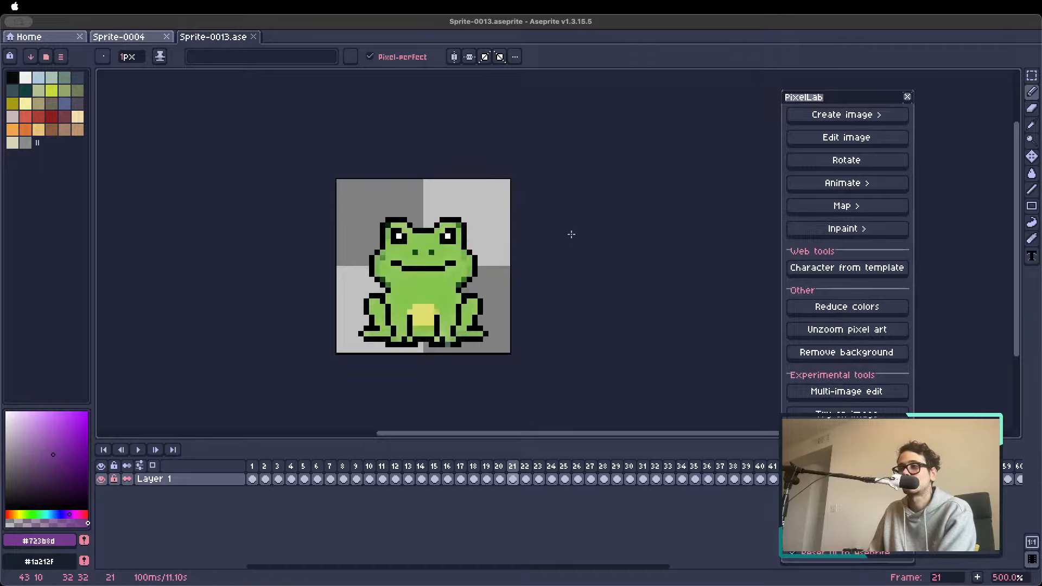
{"action": "key", "text": "Right"}
{"action": "key", "text": "Right"}
{"action": "key", "text": "Right"}
{"action": "key", "text": "Right"}
{"action": "key", "text": "Right"}
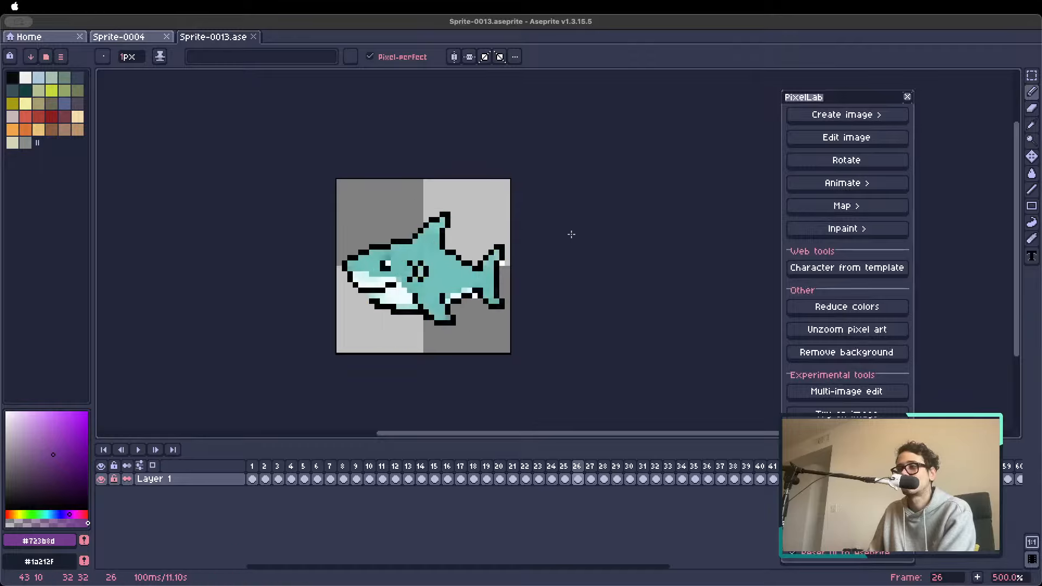
Step through the crab, orange fish and bee sprites to the dragonfly in frame 38
{"action": "key", "text": "Right"}
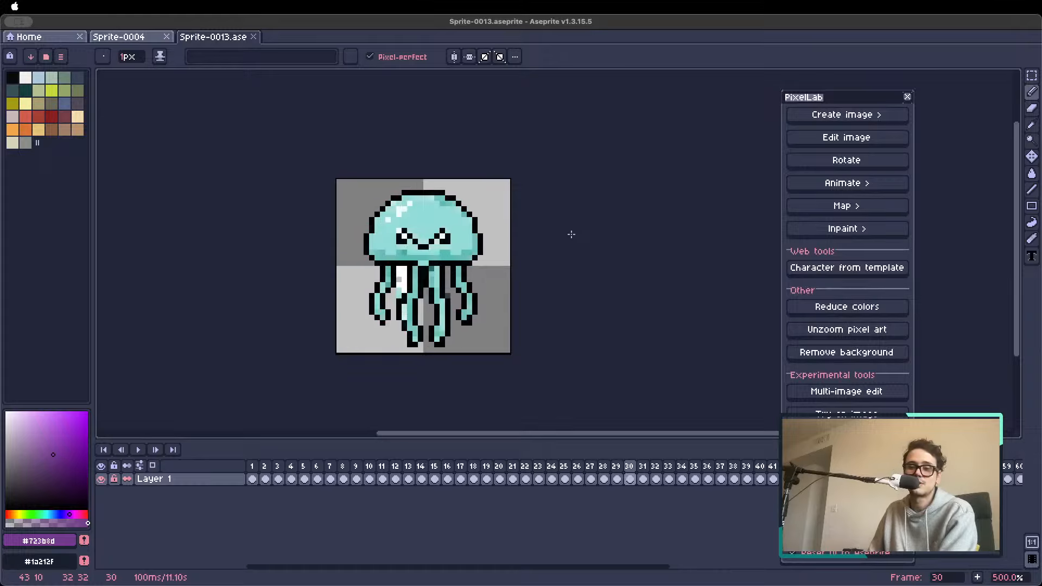
{"action": "key", "text": "Right"}
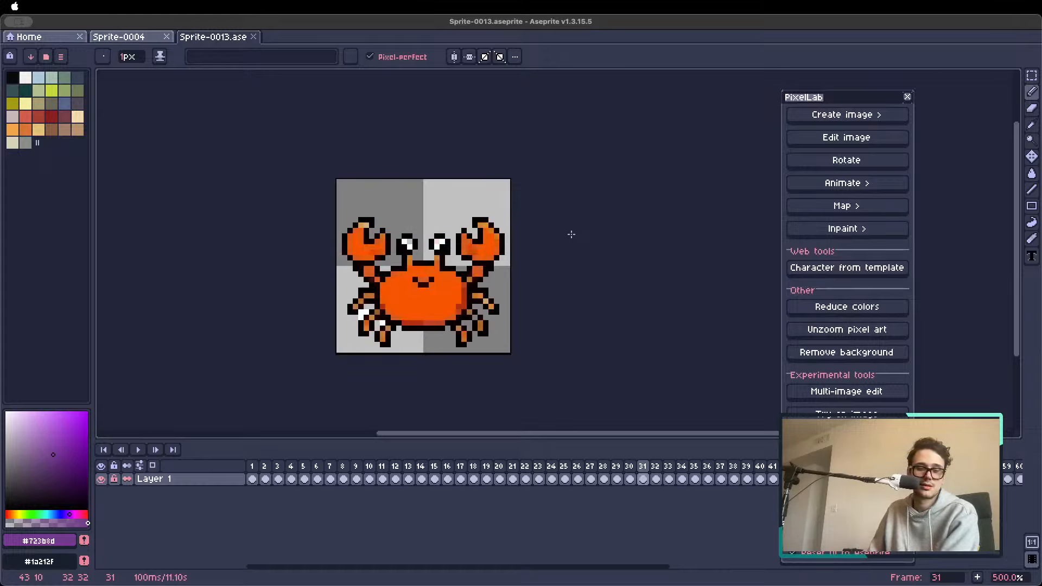
{"action": "key", "text": "Right"}
{"action": "key", "text": "Right"}
{"action": "key", "text": "Right"}
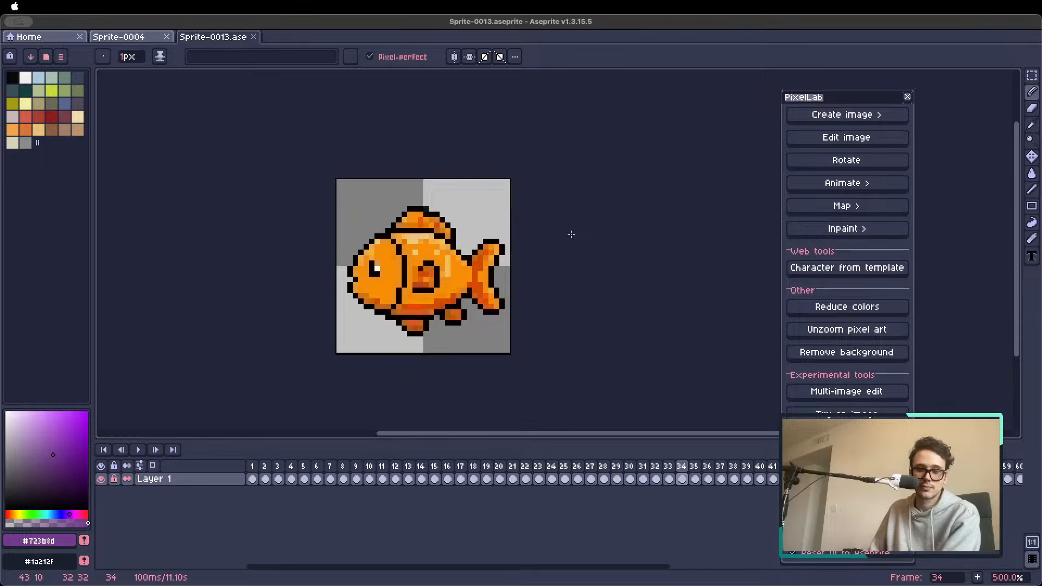
{"action": "key", "text": "Right"}
{"action": "key", "text": "Right"}
{"action": "key", "text": "Right"}
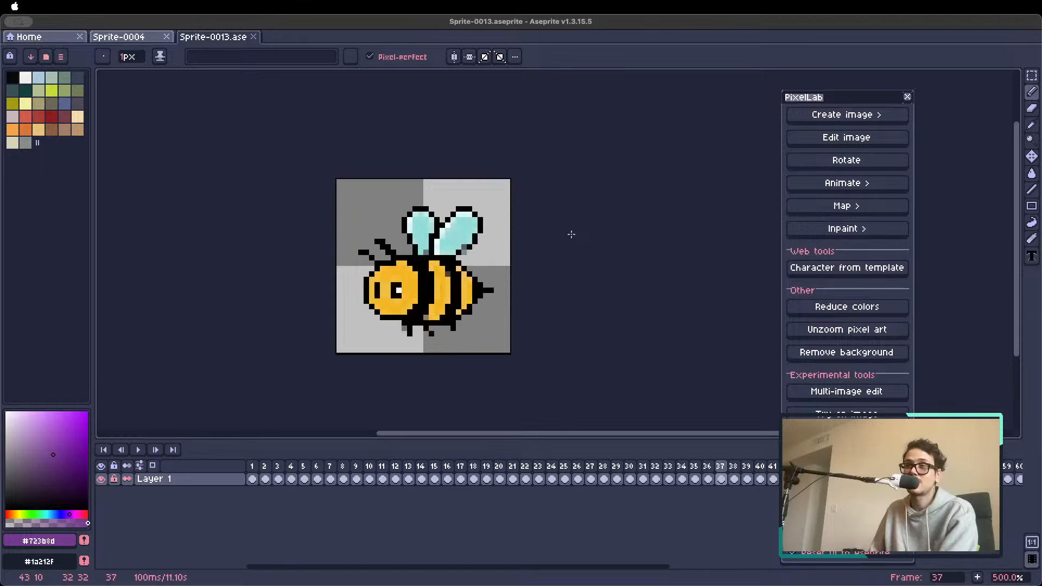
{"action": "key", "text": "Right"}
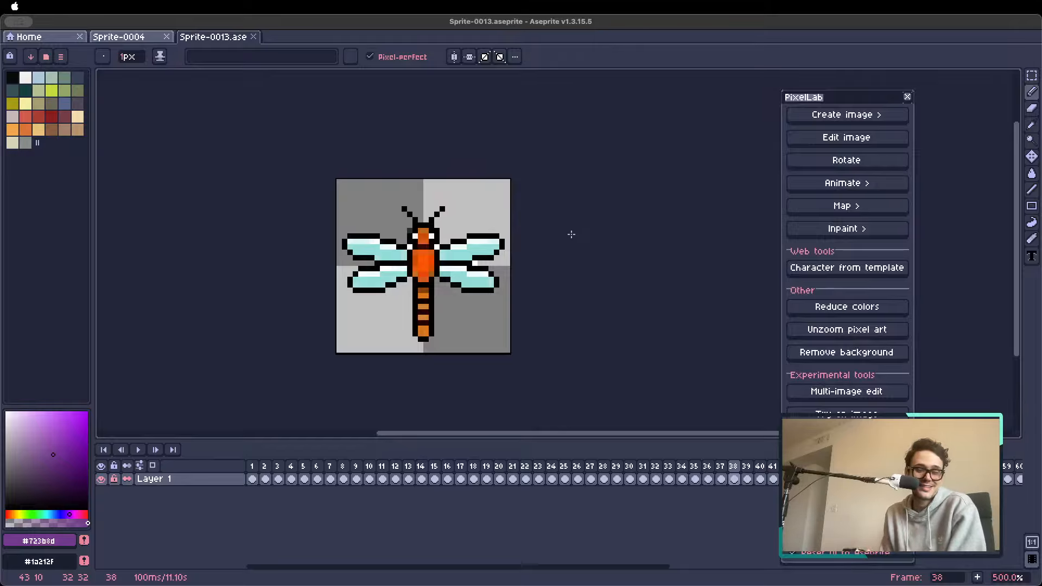
Review the remaining animals and creatures, including the scorpion, sloth and griffin, up to the camel in frame 54
{"action": "key", "text": "Right"}
{"action": "key", "text": "Right"}
{"action": "key", "text": "Right"}
{"action": "key", "text": "Right"}
{"action": "key", "text": "Right"}
{"action": "key", "text": "Right"}
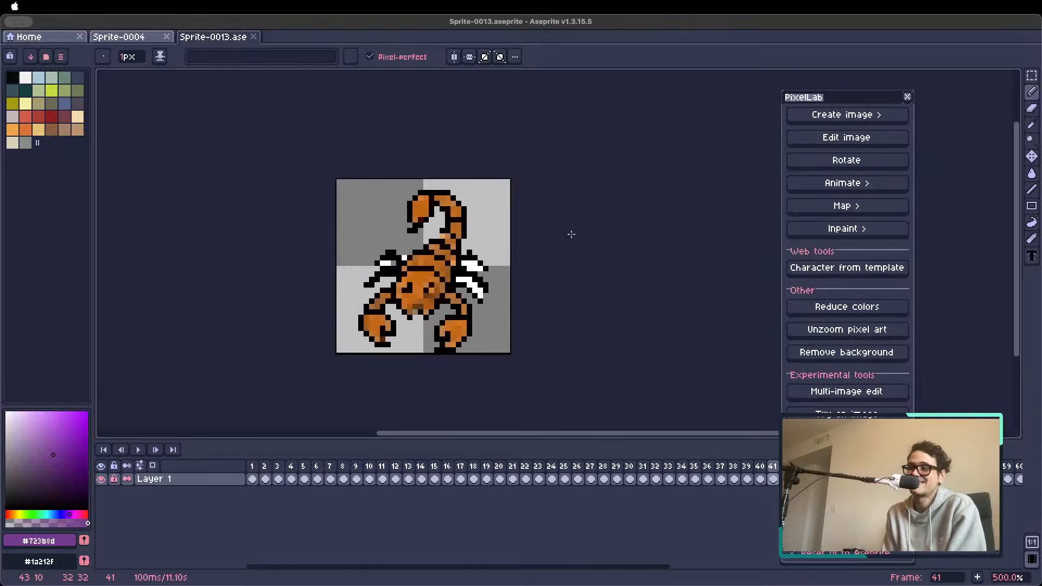
{"action": "key", "text": "Right"}
{"action": "key", "text": "Right"}
{"action": "key", "text": "Right"}
{"action": "key", "text": "Right"}
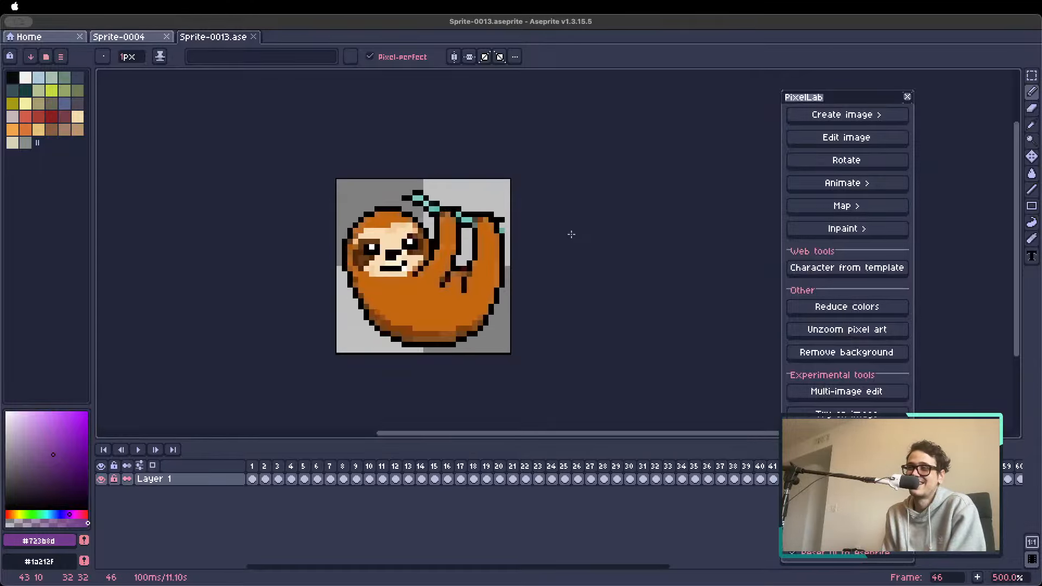
{"action": "key", "text": "Right"}
{"action": "key", "text": "Right"}
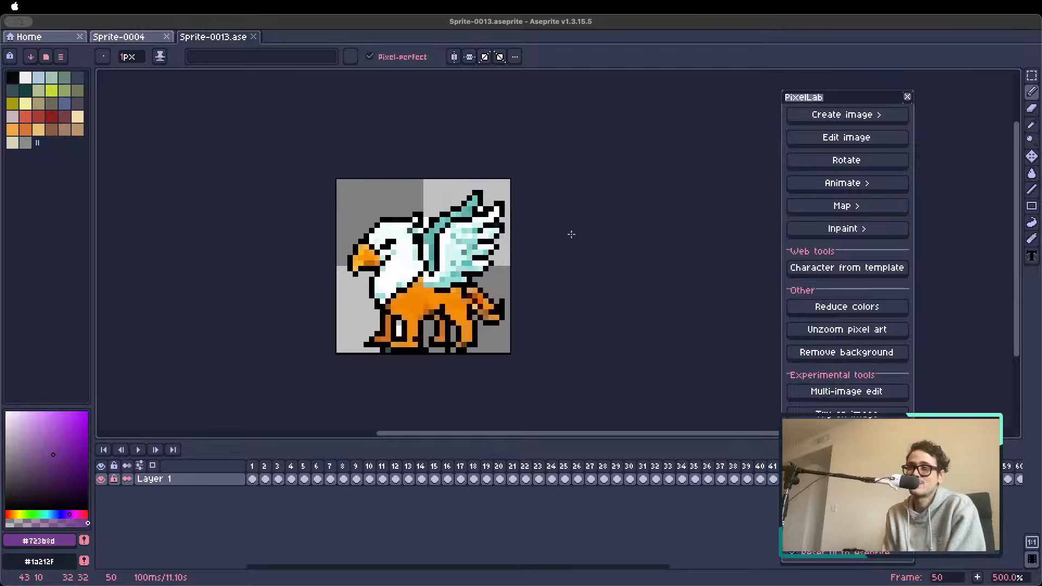
{"action": "key", "text": "Right"}
{"action": "key", "text": "Right"}
{"action": "key", "text": "Right"}
{"action": "key", "text": "Right"}
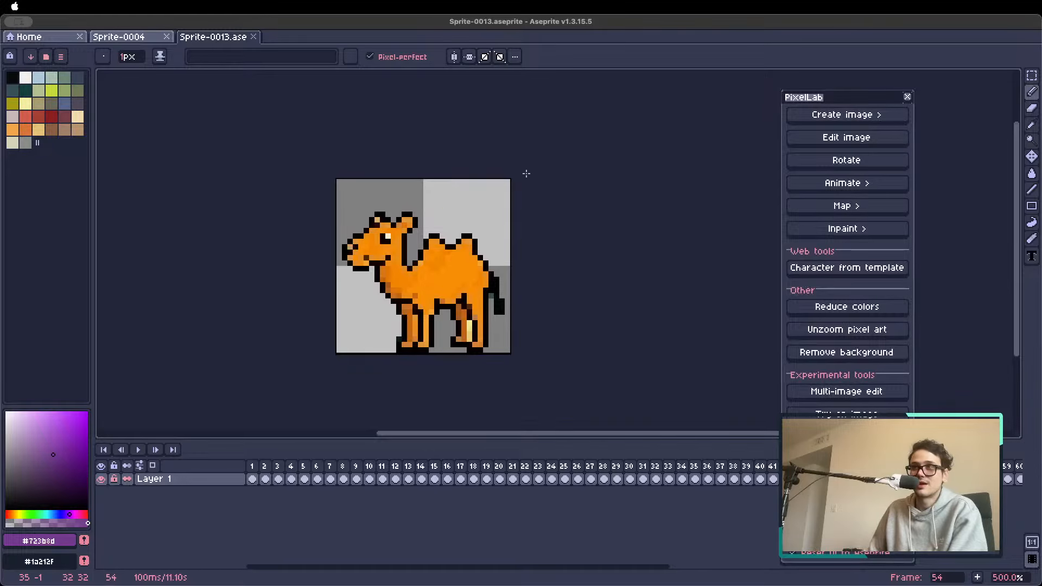
Close Sprite-0013.aseprite and open Sprite-0011.aseprite
{"action": "left_click", "coordinate": [253, 36]}
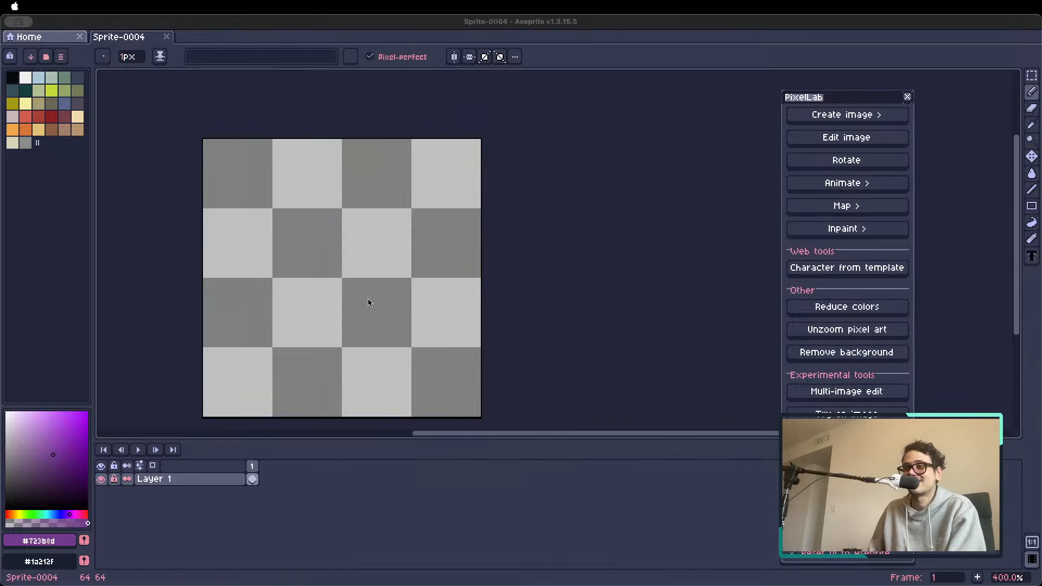
{"action": "double_click", "coordinate": [388, 311]}
{"action": "scroll", "coordinate": [533, 249], "scroll_direction": "up", "scroll_amount": 1}
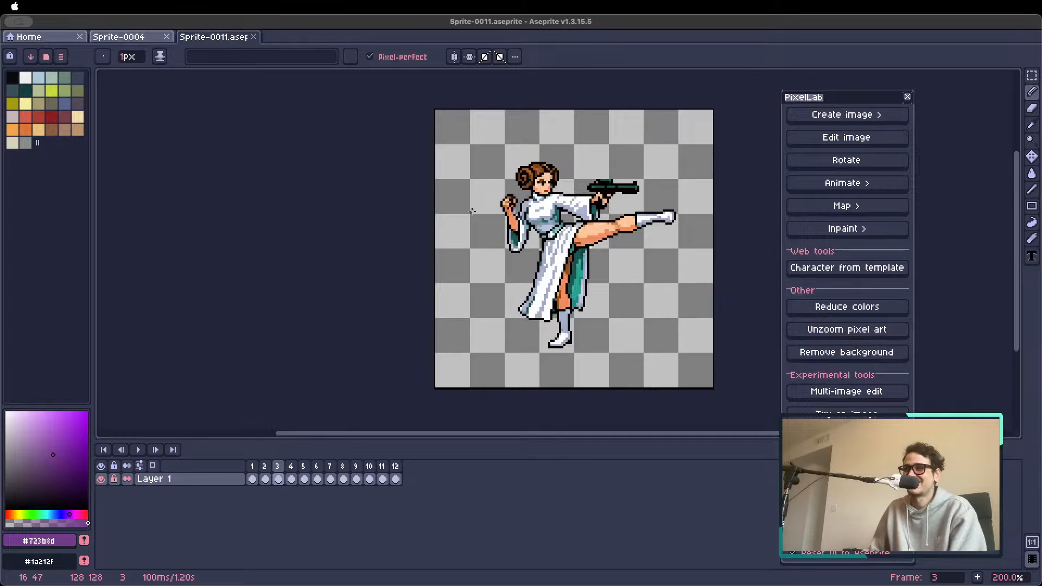
Hide the timeline and browse the Star Wars sprites from the kicking princess in frame 3 to the two droids in frame 8
{"action": "scroll", "coordinate": [593, 228], "scroll_direction": "up", "scroll_amount": 1}
{"action": "key", "text": "space"}
{"action": "left_click_drag", "start_coordinate": [600, 230], "coordinate": [451, 284]}
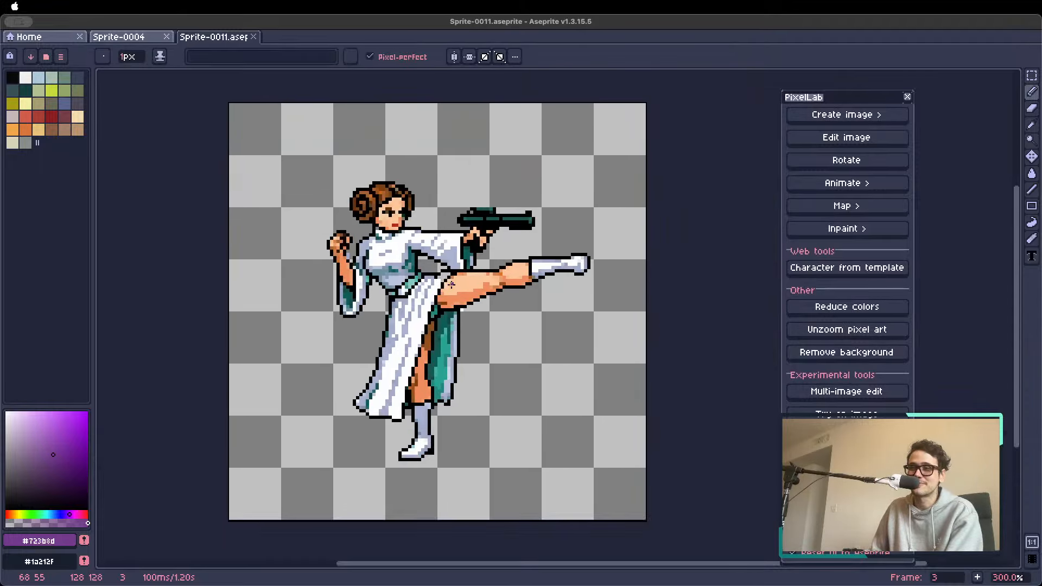
{"action": "key", "text": "Tab"}
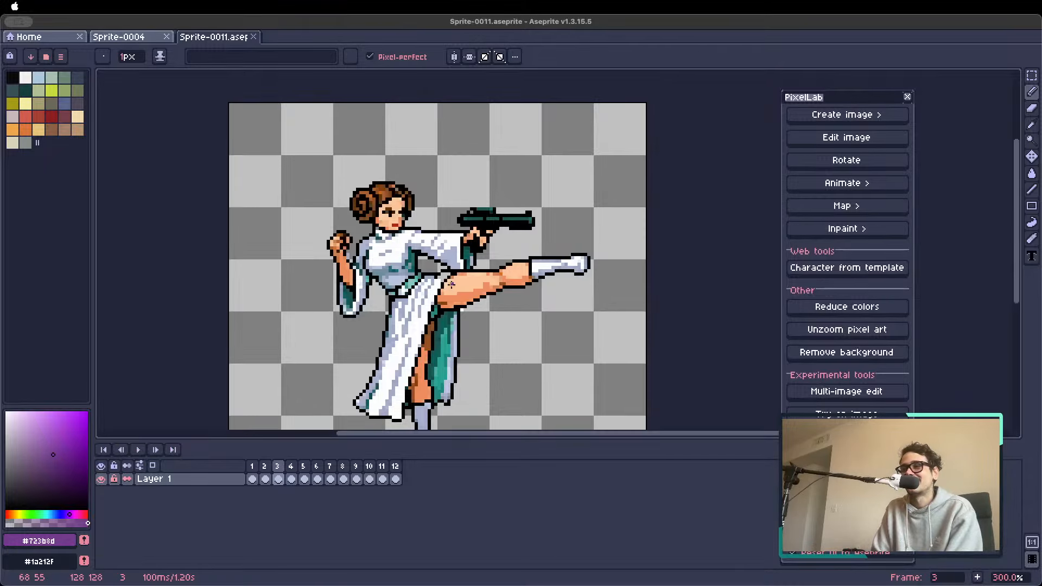
{"action": "key", "text": "Tab"}
{"action": "key", "text": "Right"}
{"action": "key", "text": "Right"}
{"action": "key", "text": "Right"}
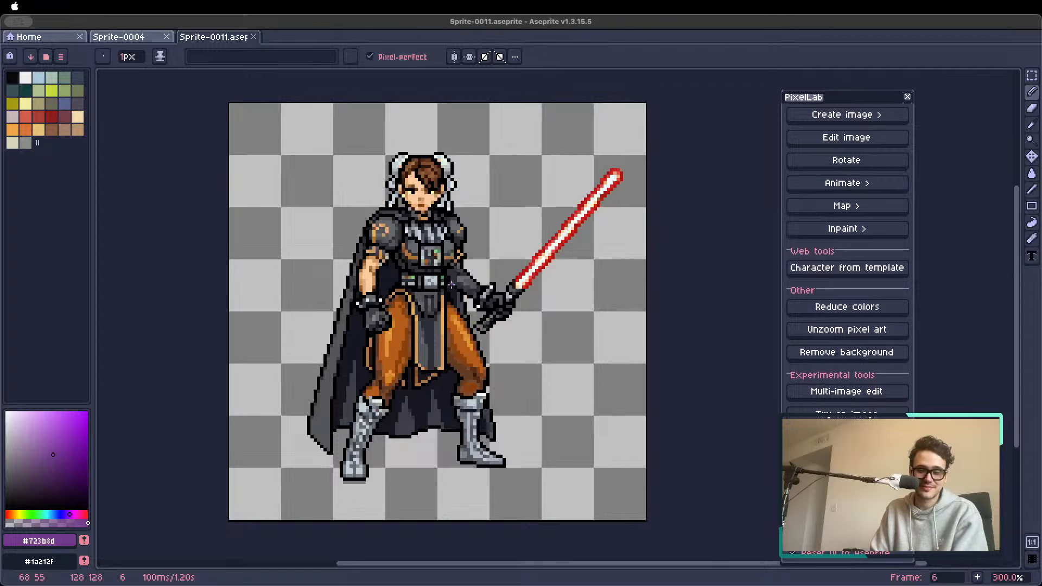
{"action": "key", "text": "Right"}
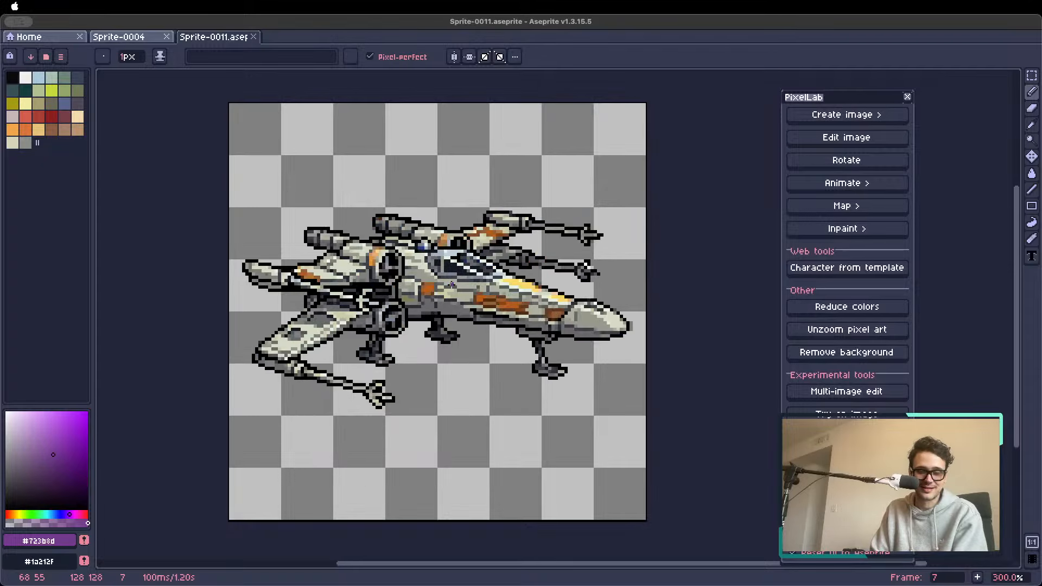
{"action": "key", "text": "Right"}
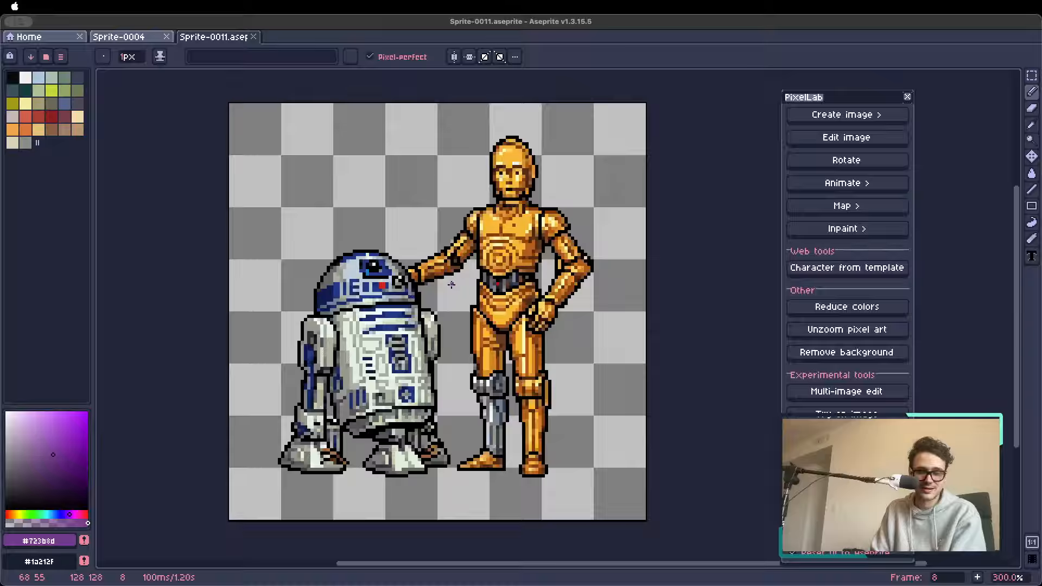
View the white-clad fighter with a pistol in frame 10, revisit the droids in frame 8, and return to frame 10
{"action": "key", "text": "Right"}
{"action": "key", "text": "Right"}
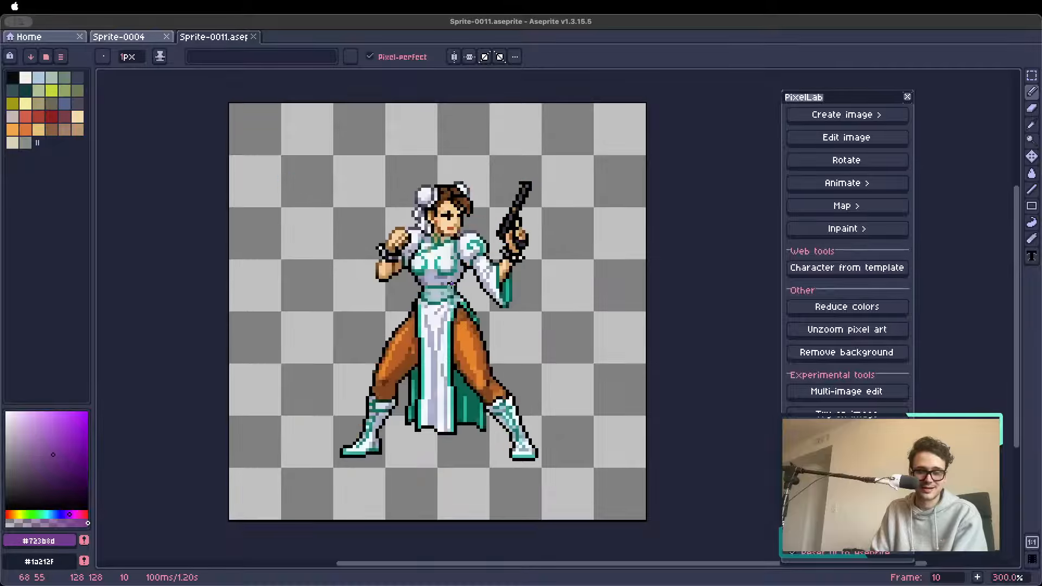
{"action": "key", "text": "Left"}
{"action": "key", "text": "Left"}
{"action": "key", "text": "Left"}
{"action": "key", "text": "Left"}
{"action": "key", "text": "Left"}
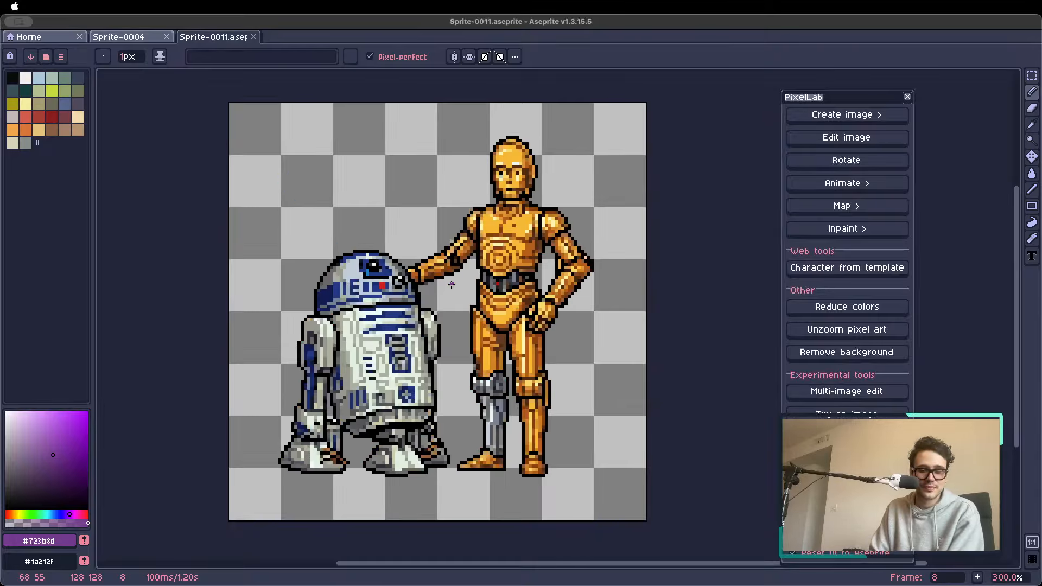
{"action": "key", "text": "Right"}
{"action": "key", "text": "Right"}
{"action": "key", "text": "Tab"}
{"action": "key", "text": "Right"}
{"action": "key", "text": "Right"}
{"action": "key", "text": "Right"}
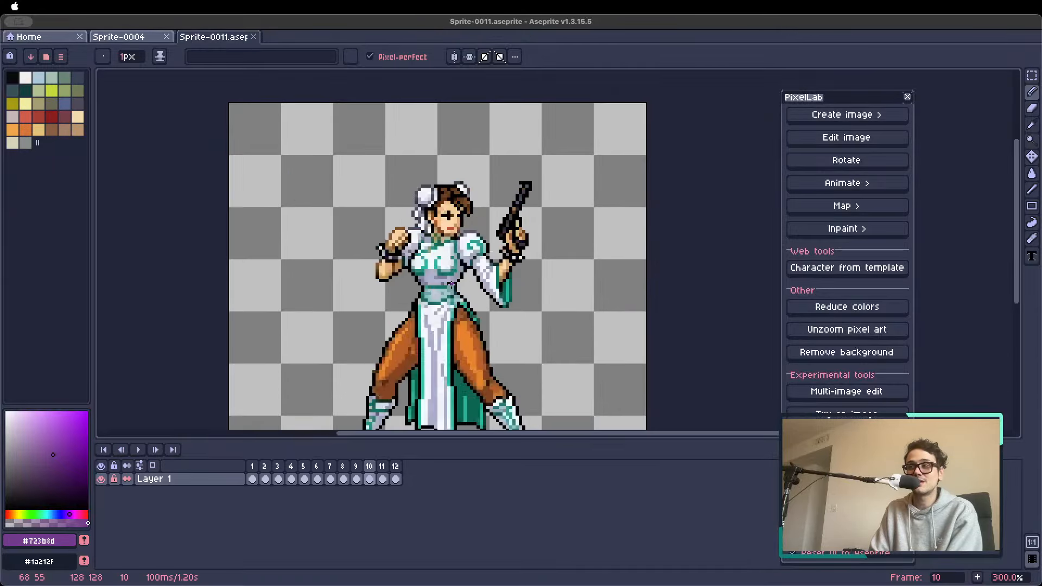
{"action": "key", "text": "Tab"}
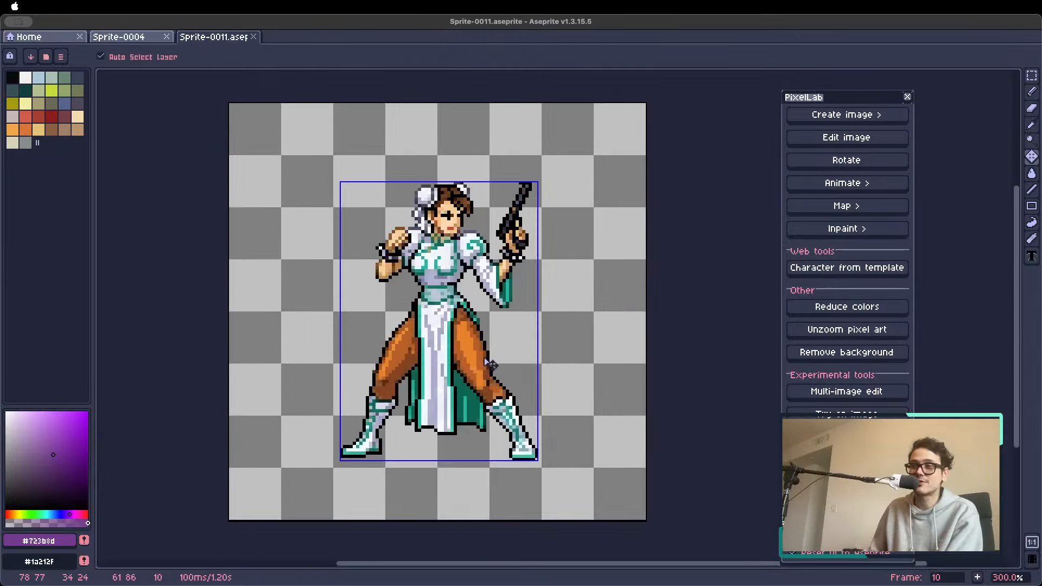
Open Sprite-0009.aseprite, keeping Sprite-0011.aseprite open
{"action": "key", "text": "super+Tab"}
{"action": "double_click", "coordinate": [397, 325]}
{"action": "scroll", "coordinate": [557, 324], "scroll_direction": "up", "scroll_amount": 2}
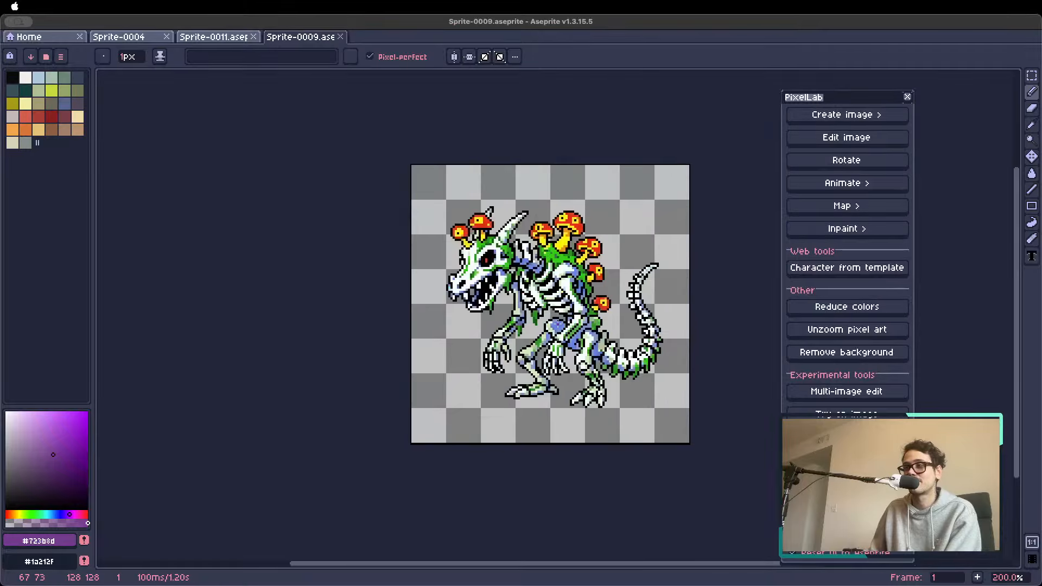
Browse the monster sprites from frame 1 to the fire tornado in frame 8, showing the timeline along the way
{"action": "scroll", "coordinate": [399, 252], "scroll_direction": "down", "scroll_amount": 1}
{"action": "key", "text": "Right"}
{"action": "key", "text": "Right"}
{"action": "key", "text": "Right"}
{"action": "key", "text": "Right"}
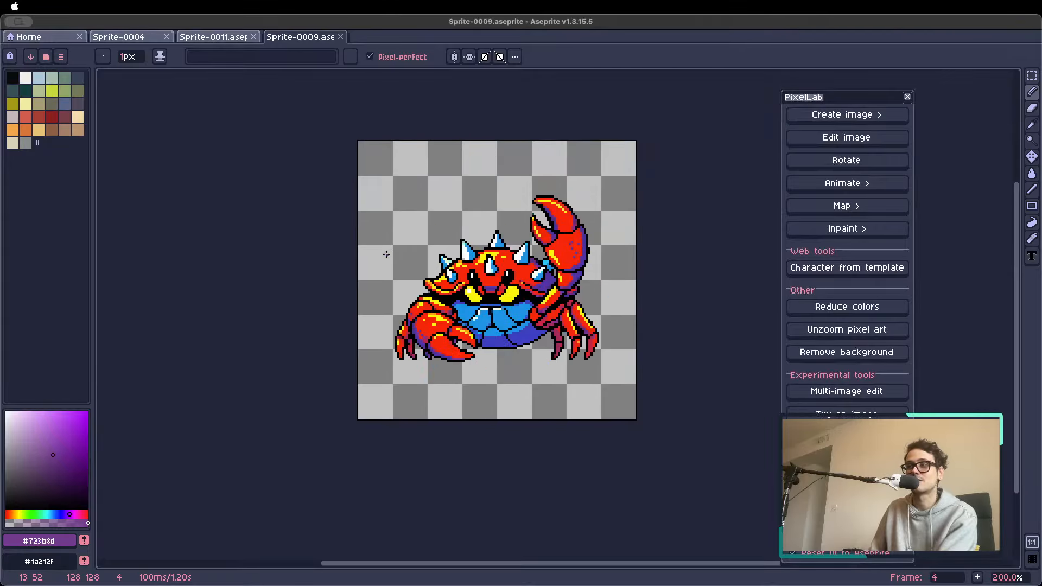
{"action": "key", "text": "Tab"}
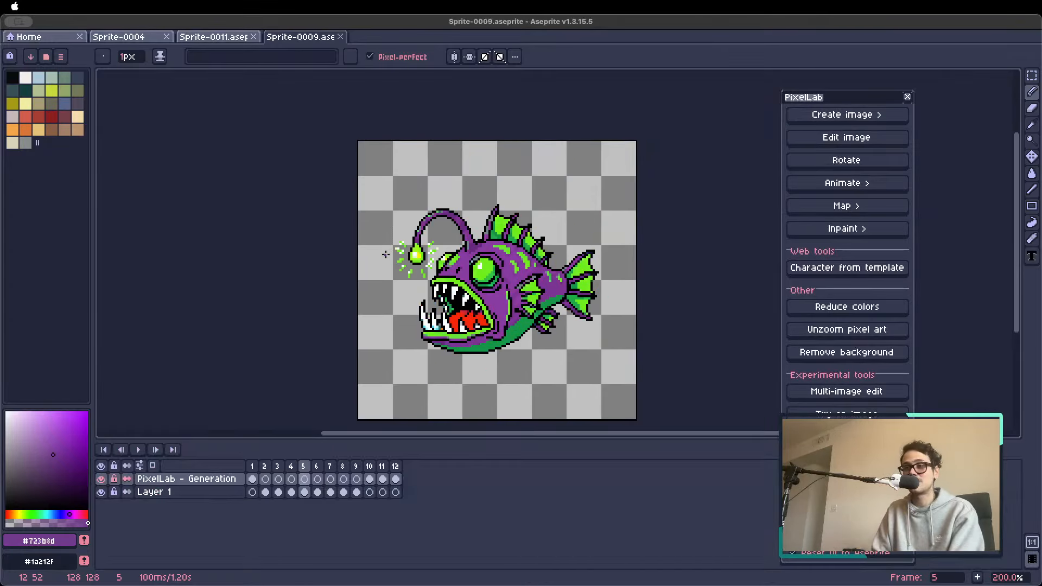
{"action": "key", "text": "Right"}
{"action": "key", "text": "Right"}
{"action": "key", "text": "Right"}
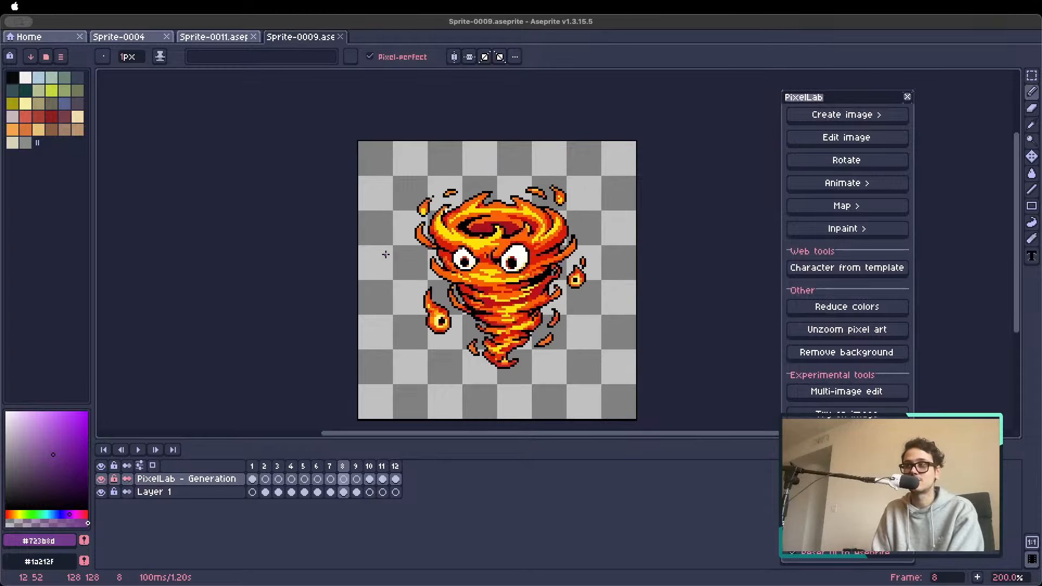
View the ghost in frame 10 and the remaining monsters, cycling back to the mushroom skeleton in frame 1
{"action": "key", "text": "Right"}
{"action": "key", "text": "Right"}
{"action": "key", "text": "Right"}
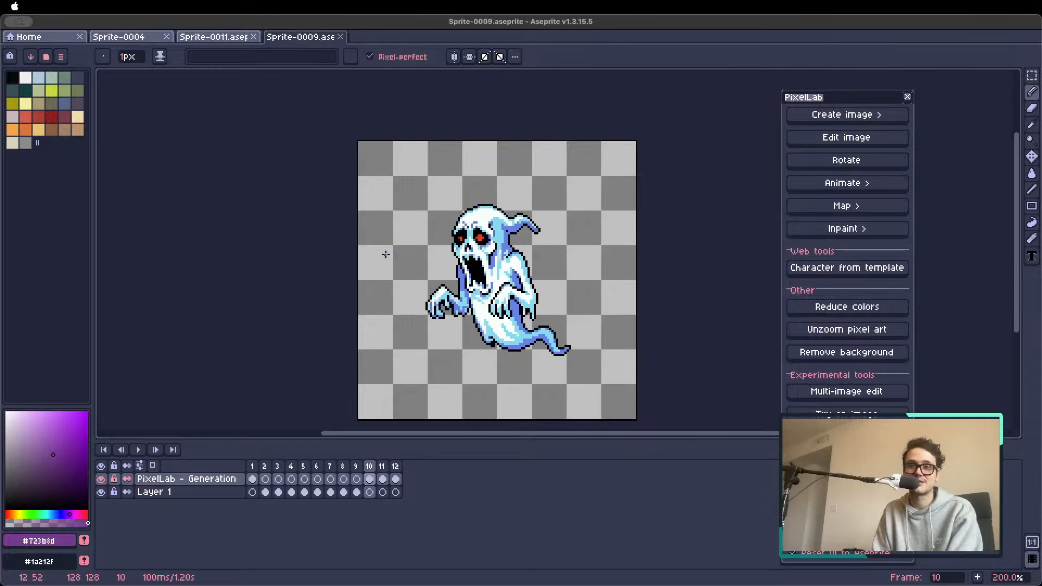
Step past the pink jellyfish to the lava golem in frame 6 and hide the timeline
{"action": "key", "text": "Right"}
{"action": "key", "text": "Right"}
{"action": "key", "text": "Right"}
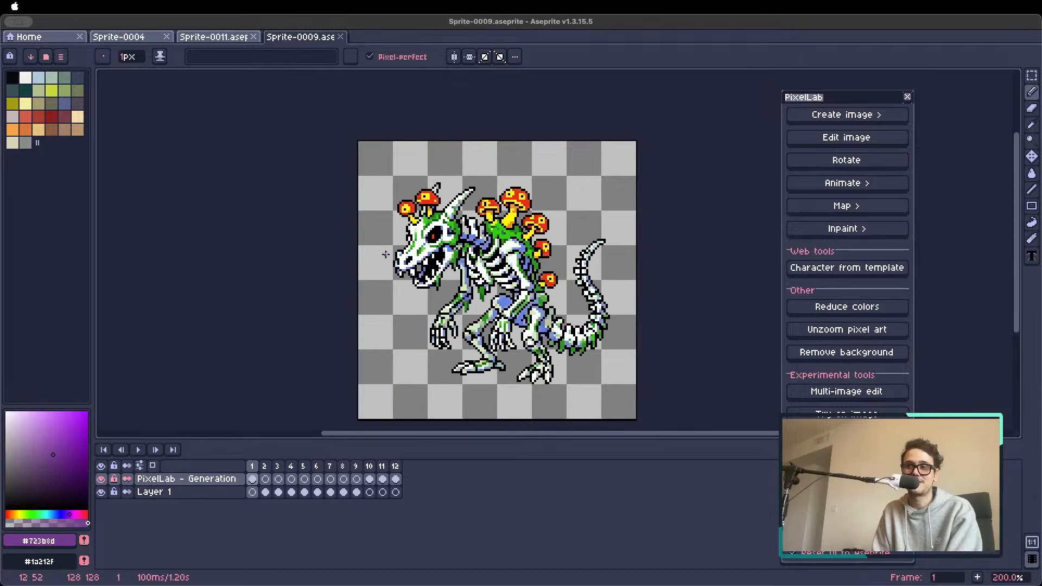
{"action": "key", "text": "Right"}
{"action": "key", "text": "Right"}
{"action": "key", "text": "Right"}
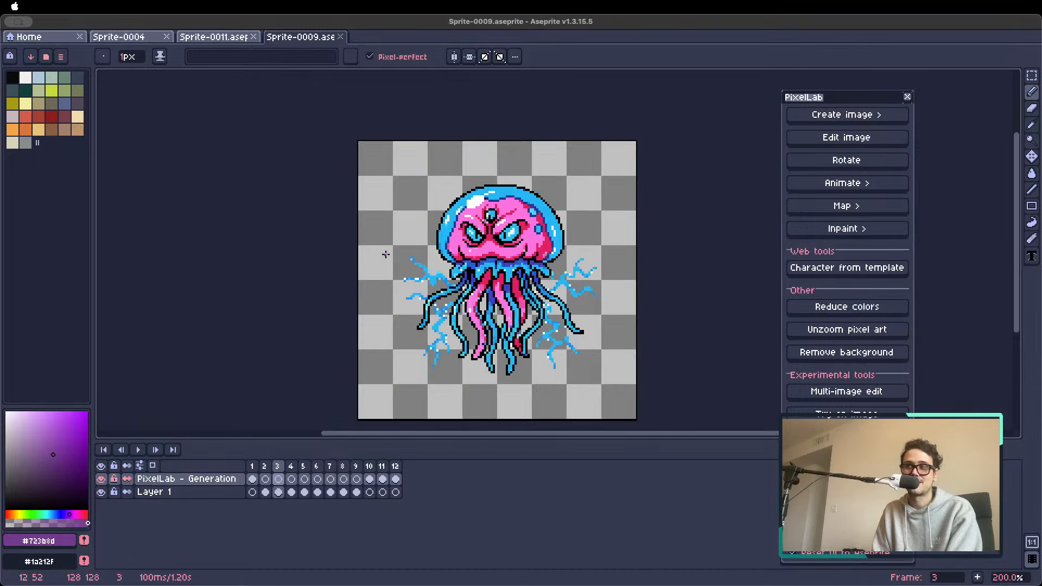
{"action": "key", "text": "Right"}
{"action": "key", "text": "Tab"}
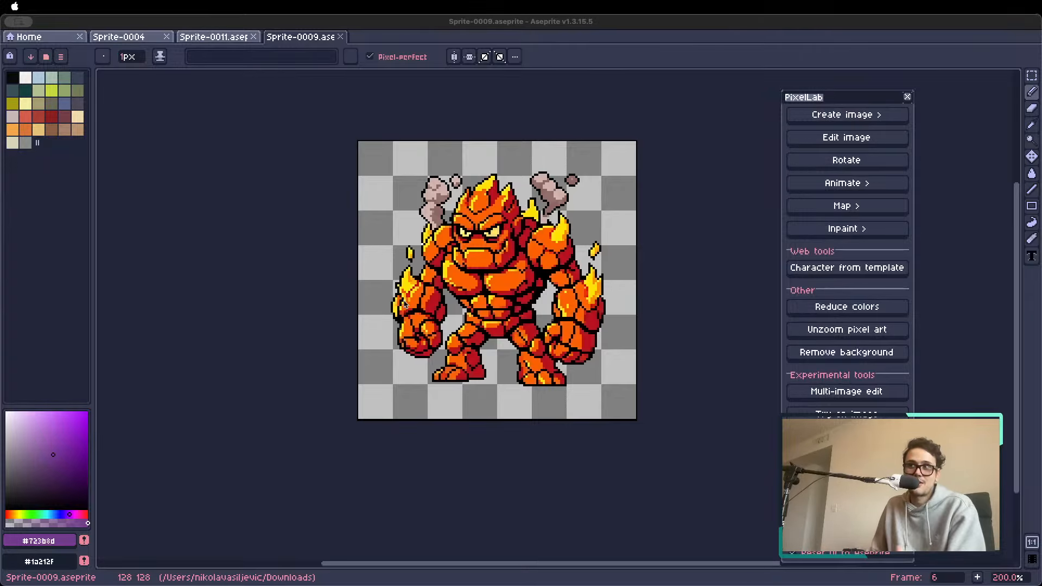
Open Sprite-0007.aseprite with the purple knight sprite
{"action": "double_click", "coordinate": [387, 333]}
{"action": "scroll", "coordinate": [538, 323], "scroll_direction": "up", "scroll_amount": 2}
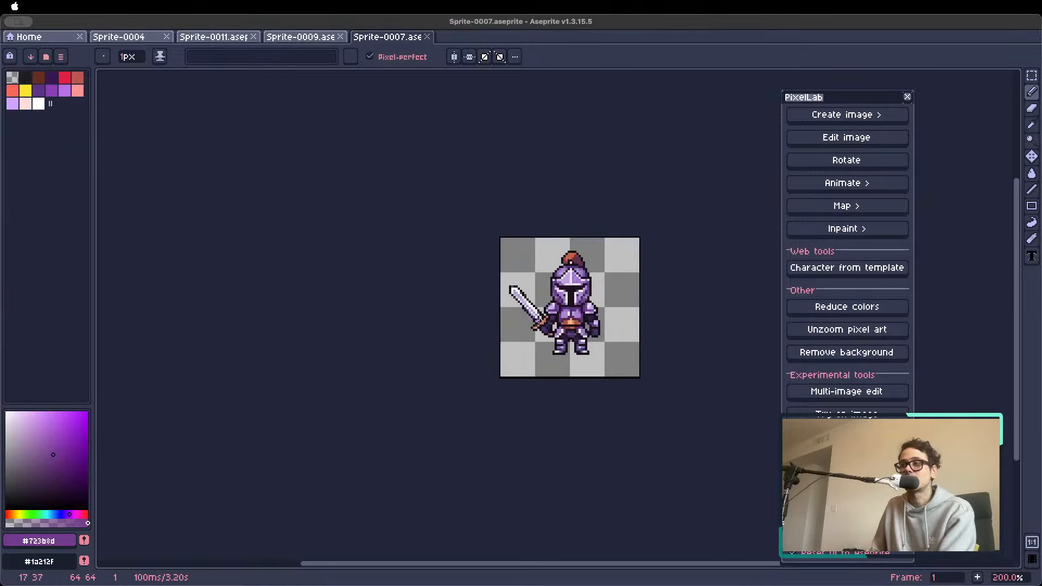
Browse the characters in the knight's sprite from frame 1, past the werewolf and the cyborg, to the alien in frame 13
{"action": "left_click_drag", "start_coordinate": [475, 314], "coordinate": [352, 311]}
{"action": "scroll", "coordinate": [351, 312], "scroll_direction": "down", "scroll_amount": 1}
{"action": "scroll", "coordinate": [335, 312], "scroll_direction": "up", "scroll_amount": 1}
{"action": "key", "text": "Right"}
{"action": "key", "text": "Right"}
{"action": "key", "text": "Right"}
{"action": "key", "text": "Right"}
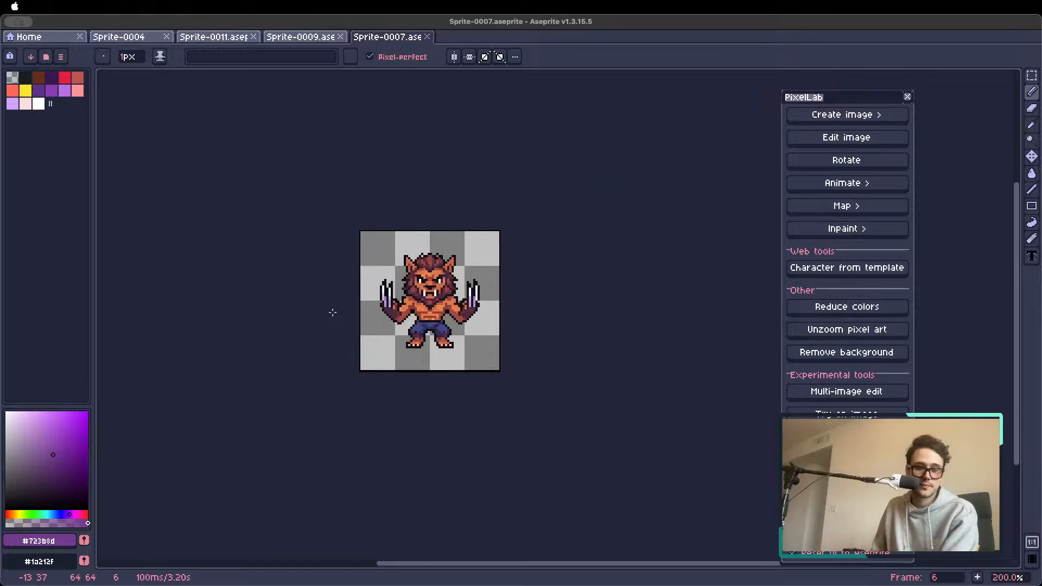
{"action": "key", "text": "Right"}
{"action": "key", "text": "Right"}
{"action": "key", "text": "Right"}
{"action": "key", "text": "Right"}
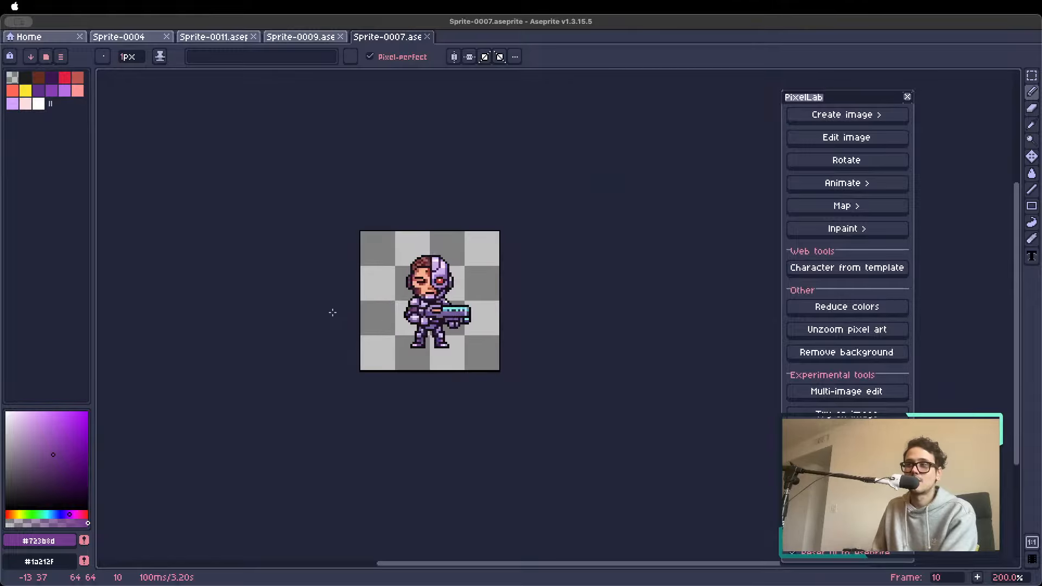
{"action": "key", "text": "Right"}
{"action": "key", "text": "Right"}
{"action": "key", "text": "Right"}
Bring up PixelLab's image creation tools and place their window beside the alien sprite
{"action": "left_click", "coordinate": [841, 115]}
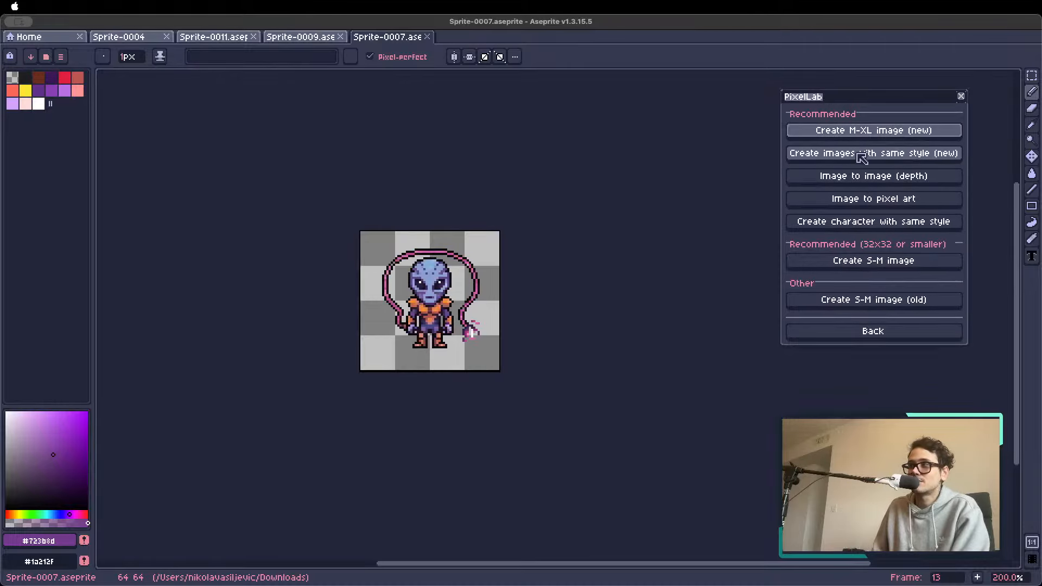
{"action": "left_click_drag", "start_coordinate": [856, 101], "coordinate": [498, 108]}
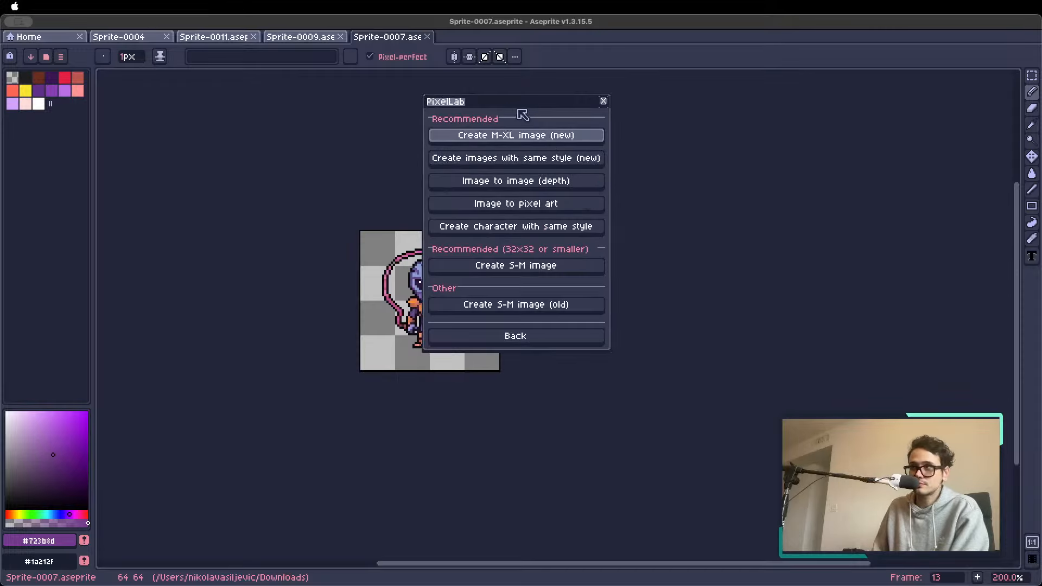
{"action": "left_click_drag", "start_coordinate": [508, 106], "coordinate": [700, 160]}
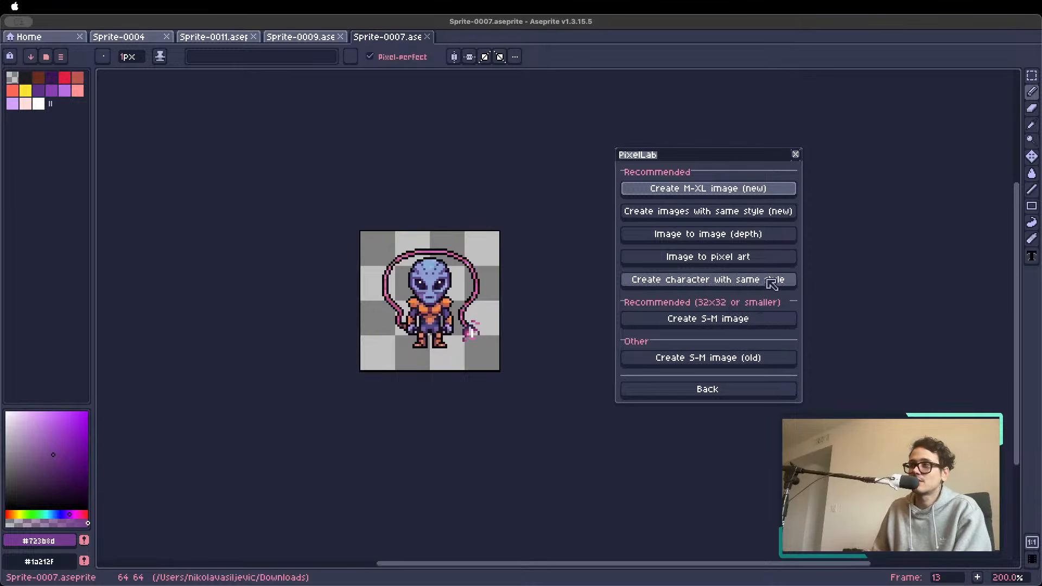
{"action": "left_click", "coordinate": [717, 390]}
{"action": "left_click", "coordinate": [678, 136]}
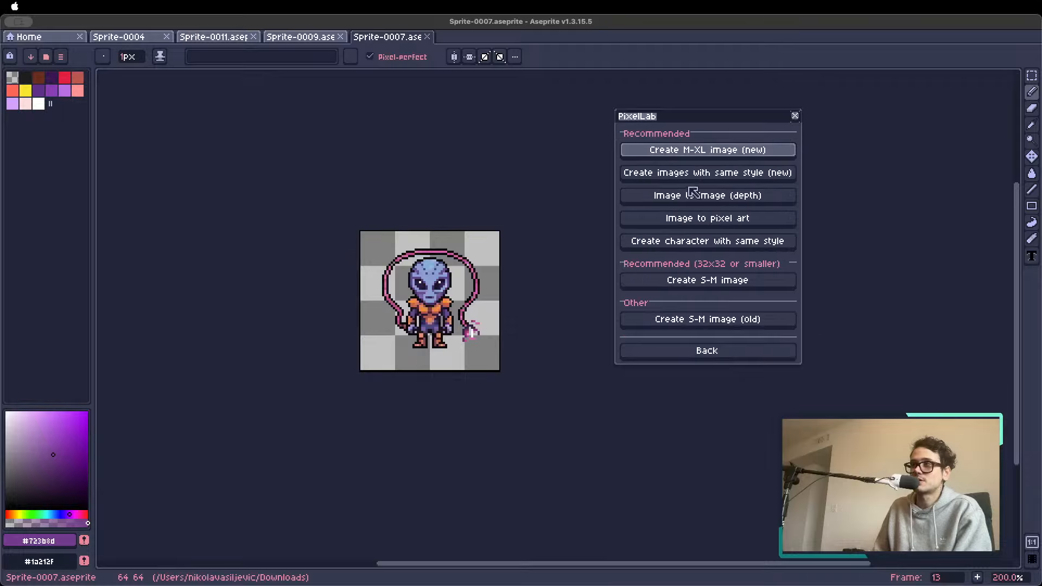
{"action": "left_click_drag", "start_coordinate": [694, 127], "coordinate": [576, 140]}
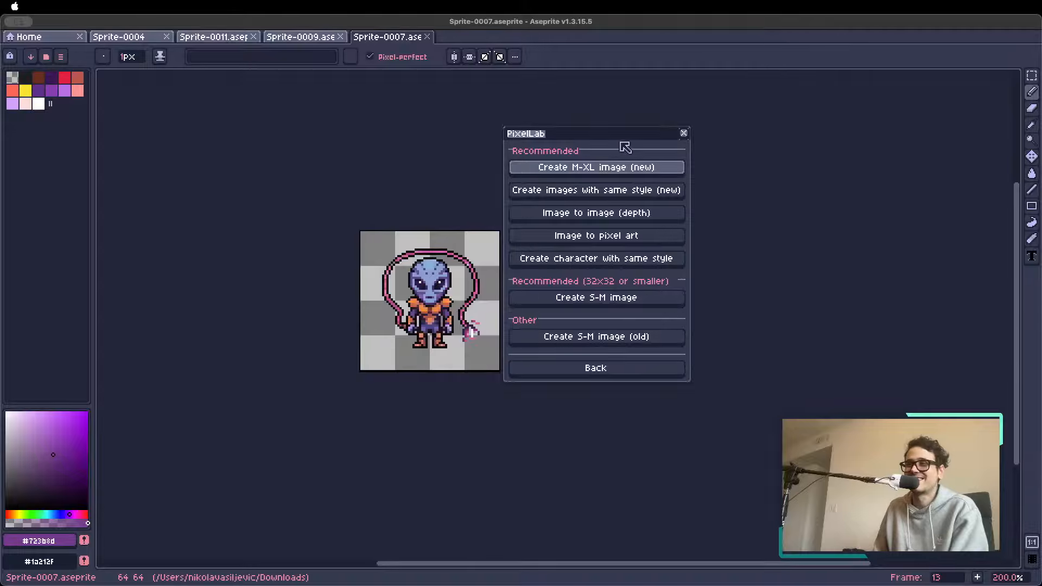
{"action": "left_click_drag", "start_coordinate": [586, 139], "coordinate": [585, 127]}
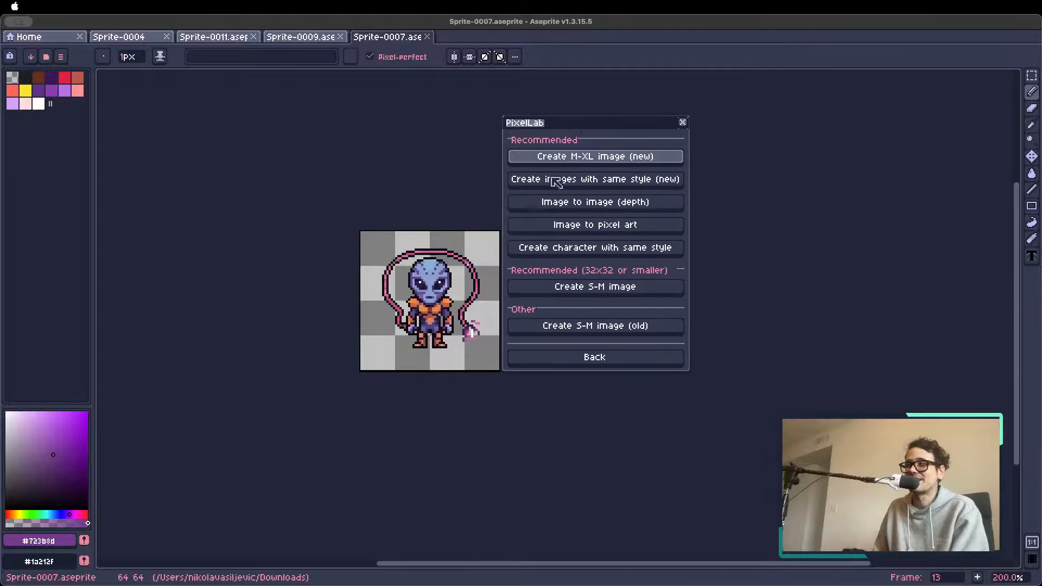
Open the Create images with same style (new) tool and enlarge its window to show the tree style images and settings
{"action": "left_click", "coordinate": [602, 185]}
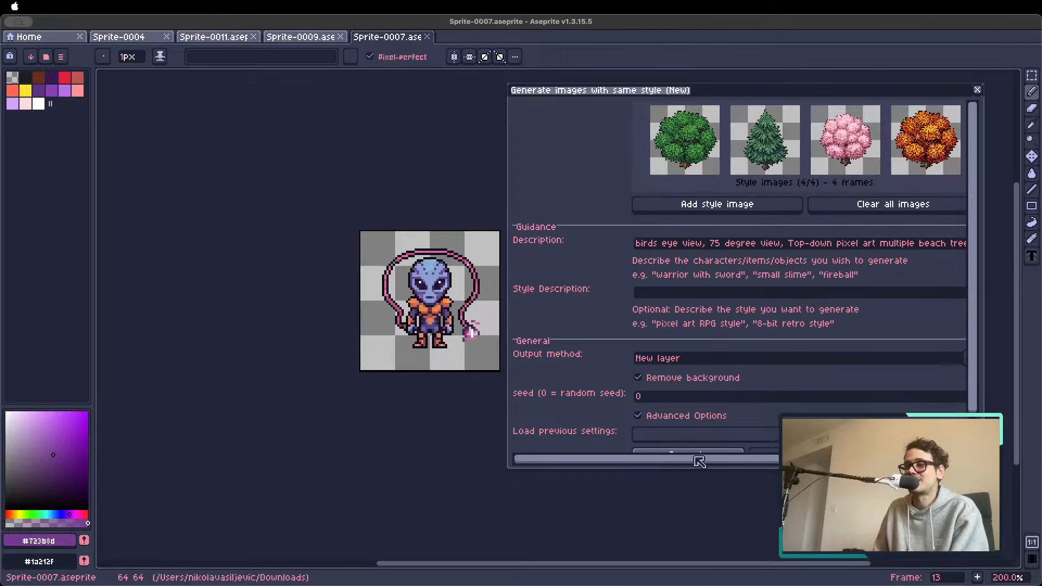
{"action": "left_click_drag", "start_coordinate": [699, 461], "coordinate": [710, 461]}
{"action": "left_click_drag", "start_coordinate": [843, 96], "coordinate": [749, 85]}
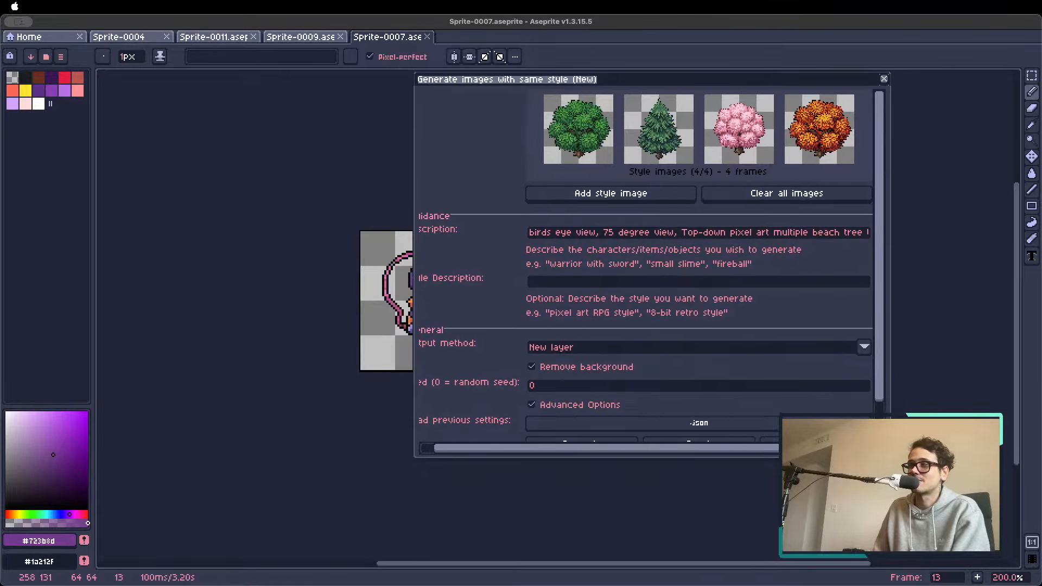
{"action": "left_click_drag", "start_coordinate": [890, 458], "coordinate": [970, 538]}
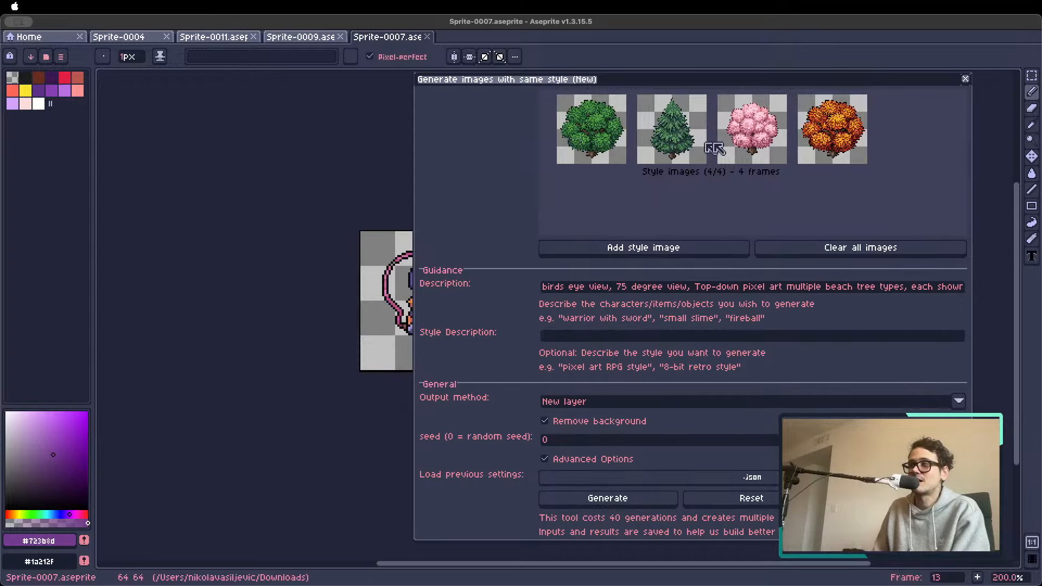
Read through the beach tree description in the same-style tool, then close the tool without generating
{"action": "left_click", "coordinate": [554, 290]}
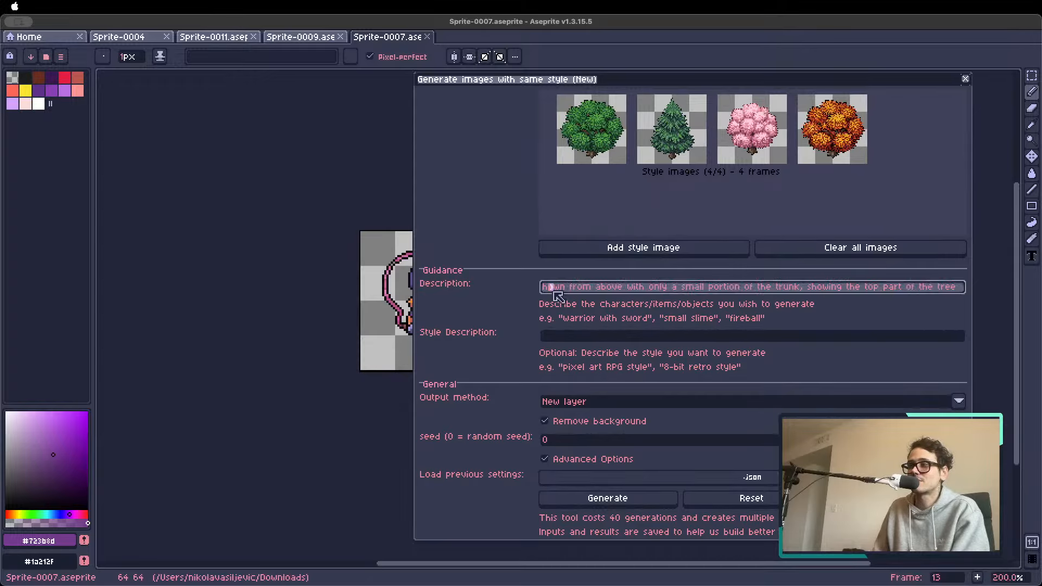
{"action": "left_click_drag", "start_coordinate": [553, 292], "coordinate": [411, 295]}
{"action": "left_click", "coordinate": [676, 286]}
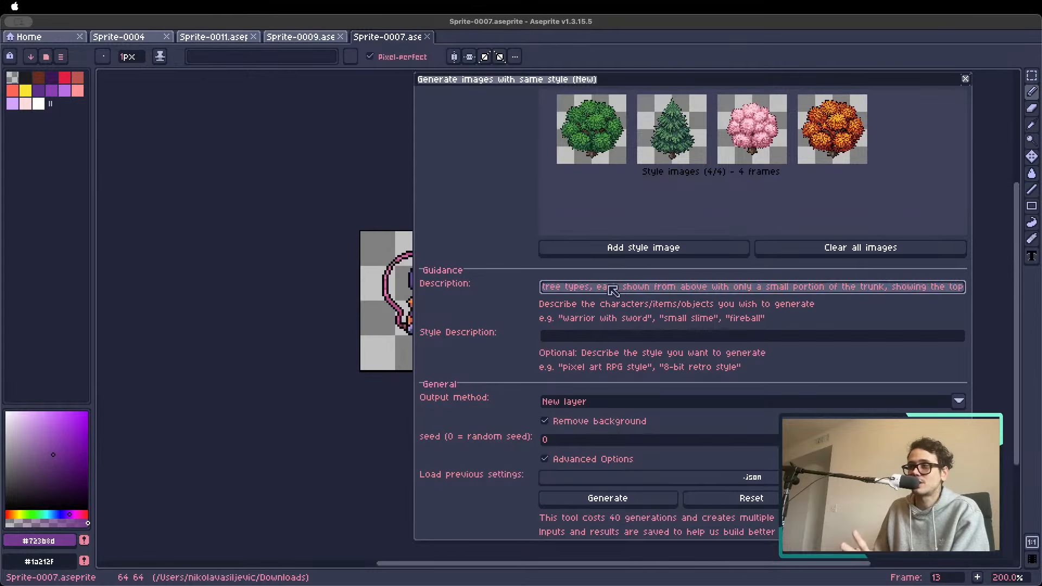
{"action": "left_click_drag", "start_coordinate": [612, 290], "coordinate": [465, 291]}
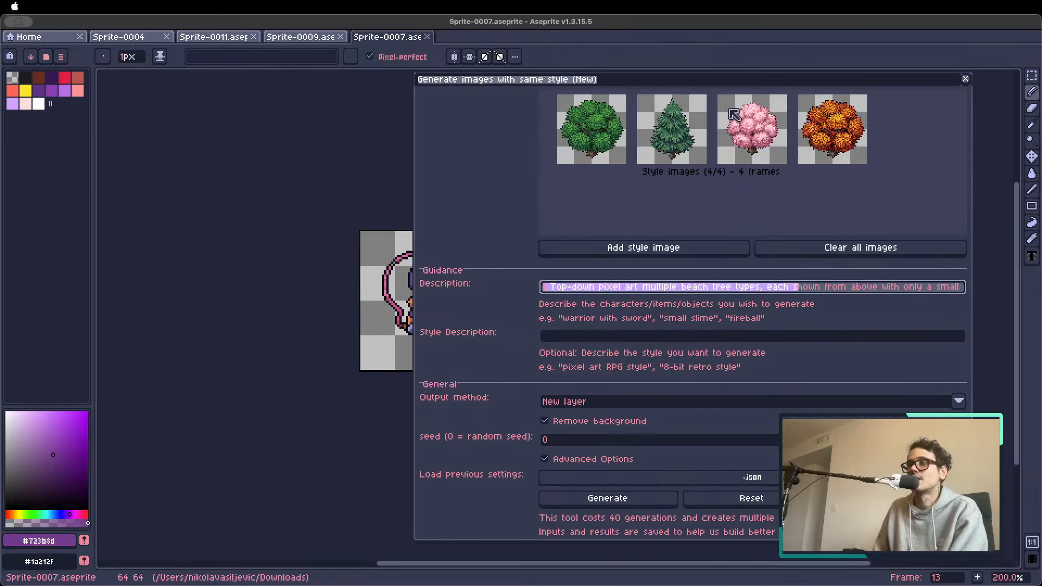
{"action": "left_click", "coordinate": [965, 79]}
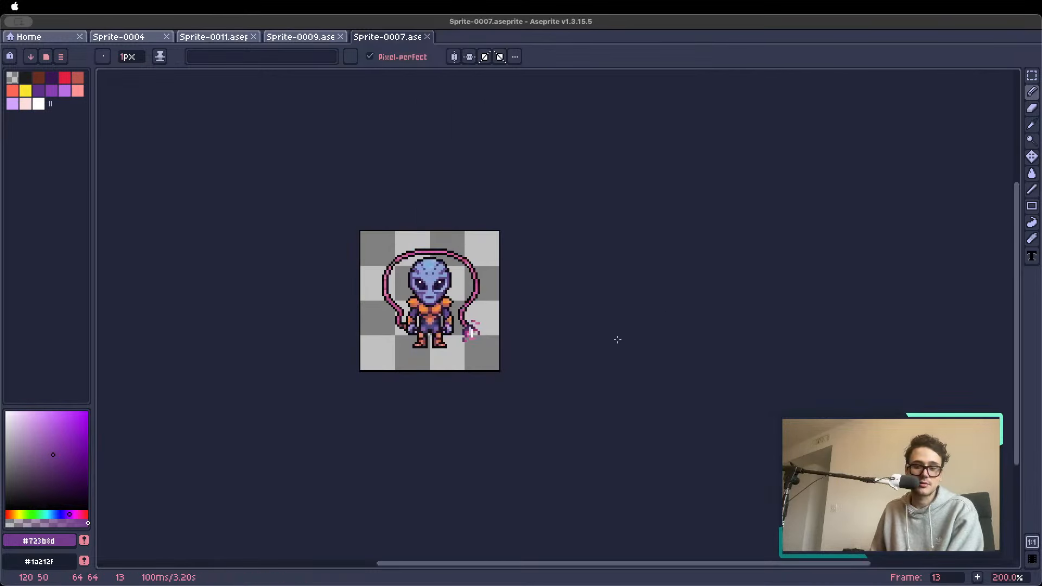
Step back through the characters to the first frame with the timeline shown, passing the mace warrior and the archer
{"action": "key", "text": "Left"}
{"action": "key", "text": "Left"}
{"action": "key", "text": "Tab"}
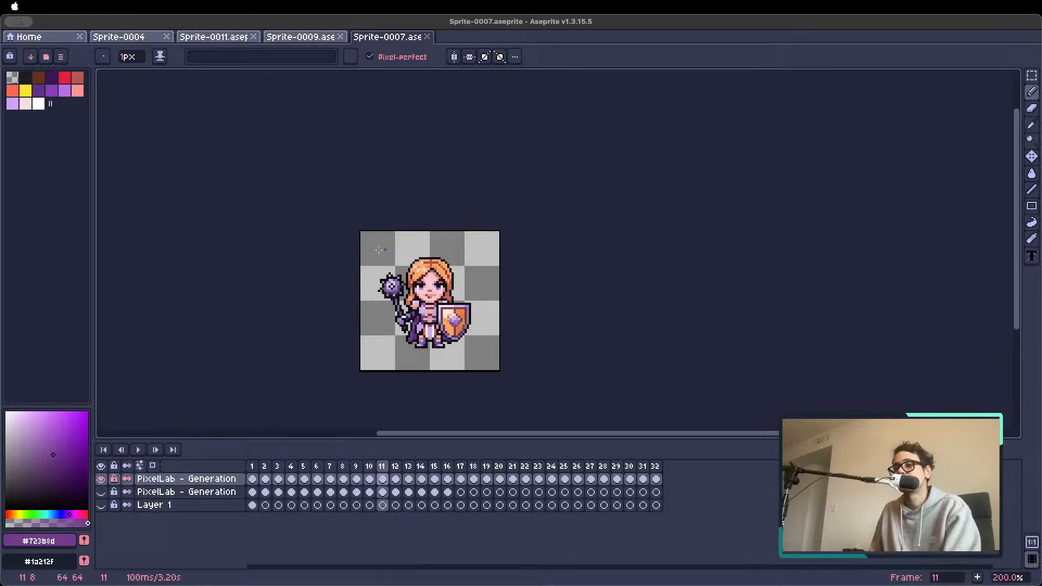
{"action": "key", "text": "Left"}
{"action": "key", "text": "Left"}
{"action": "key", "text": "Left"}
{"action": "key", "text": "Left"}
{"action": "key", "text": "Left"}
{"action": "key", "text": "Left"}
{"action": "key", "text": "Left"}
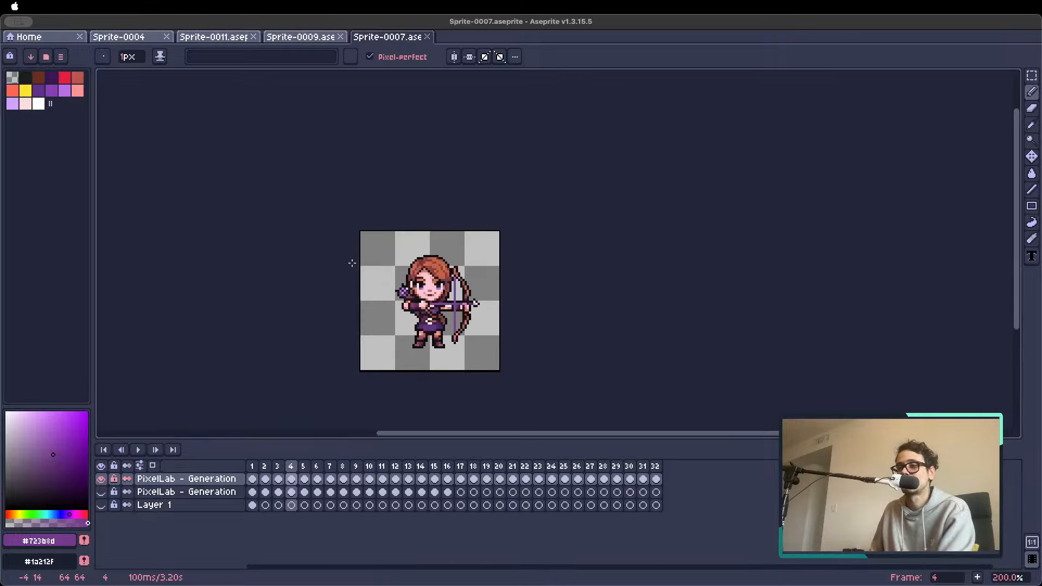
{"action": "key", "text": "Left"}
{"action": "key", "text": "Left"}
{"action": "key", "text": "Left"}
Revisit the open sprites Sprite-0009, Sprite-0011 at frame 1 and Sprite-0004, then return to Sprite-0007
{"action": "left_click", "coordinate": [302, 38]}
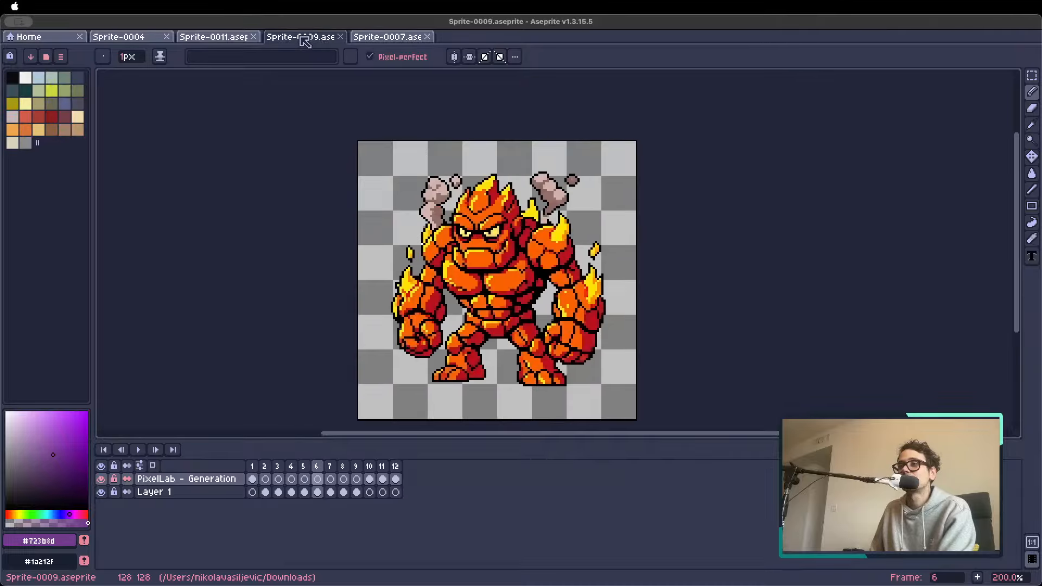
{"action": "left_click", "coordinate": [192, 39]}
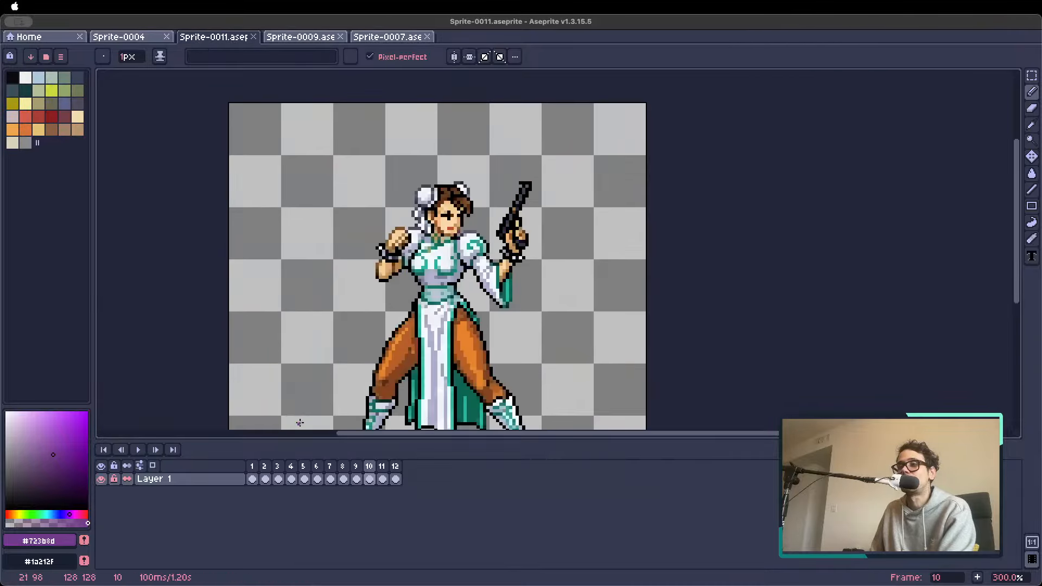
{"action": "left_click", "coordinate": [253, 467]}
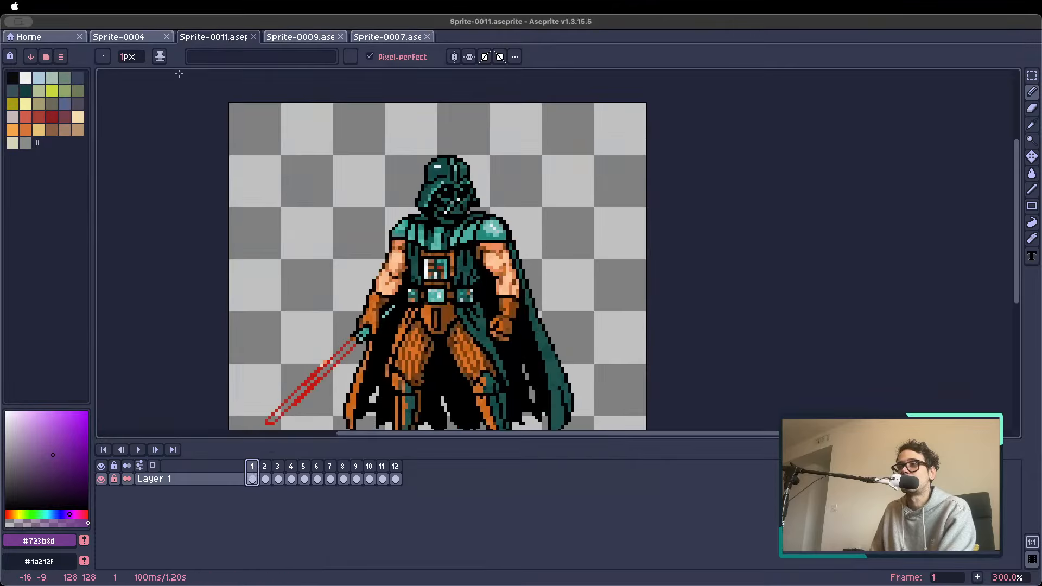
{"action": "scroll", "coordinate": [378, 263], "scroll_direction": "down", "scroll_amount": 3}
{"action": "left_click", "coordinate": [143, 39]}
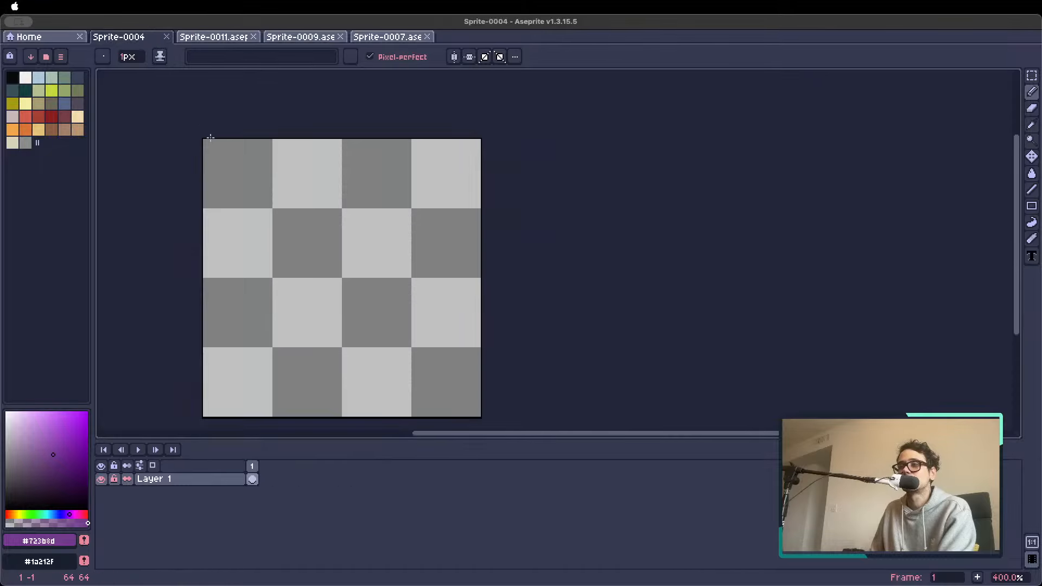
{"action": "left_click", "coordinate": [281, 38]}
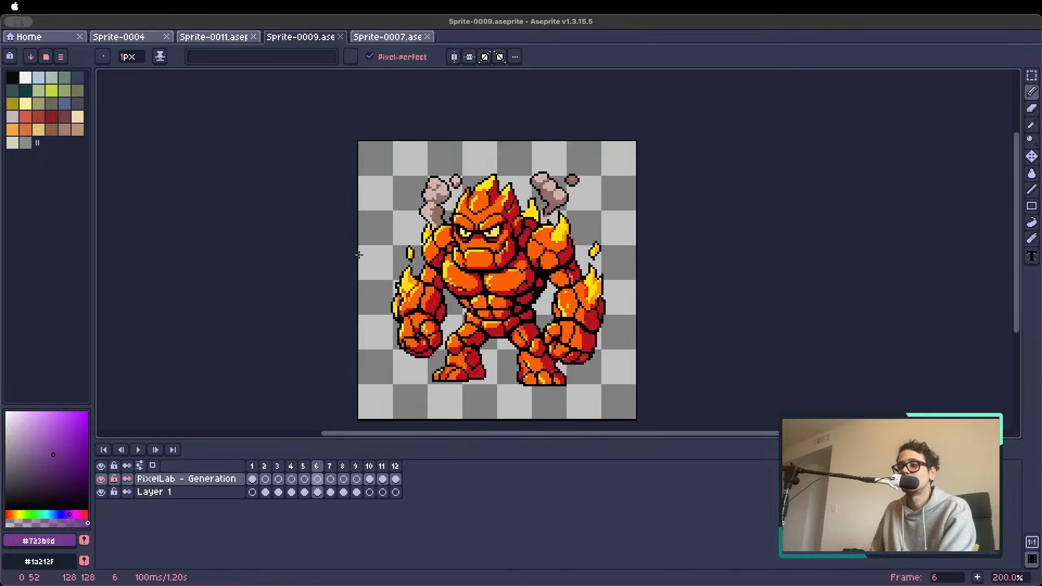
{"action": "left_click", "coordinate": [395, 37]}
View the ninja in frame 2 up close and continue through the characters to the samurai in frame 8
{"action": "scroll", "coordinate": [414, 303], "scroll_direction": "up", "scroll_amount": 2}
{"action": "key", "text": "Right"}
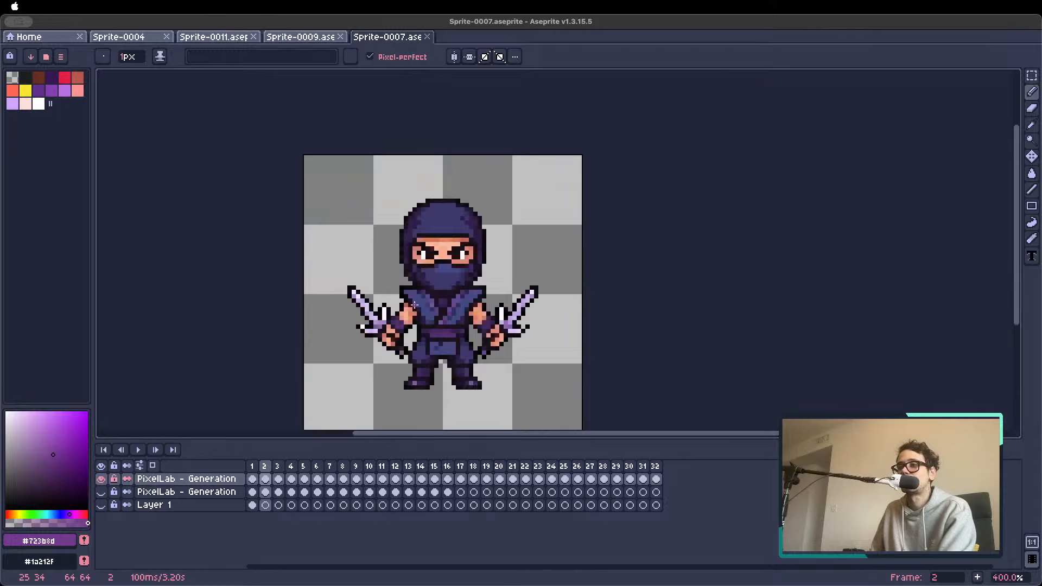
{"action": "scroll", "coordinate": [454, 314], "scroll_direction": "down", "scroll_amount": 2}
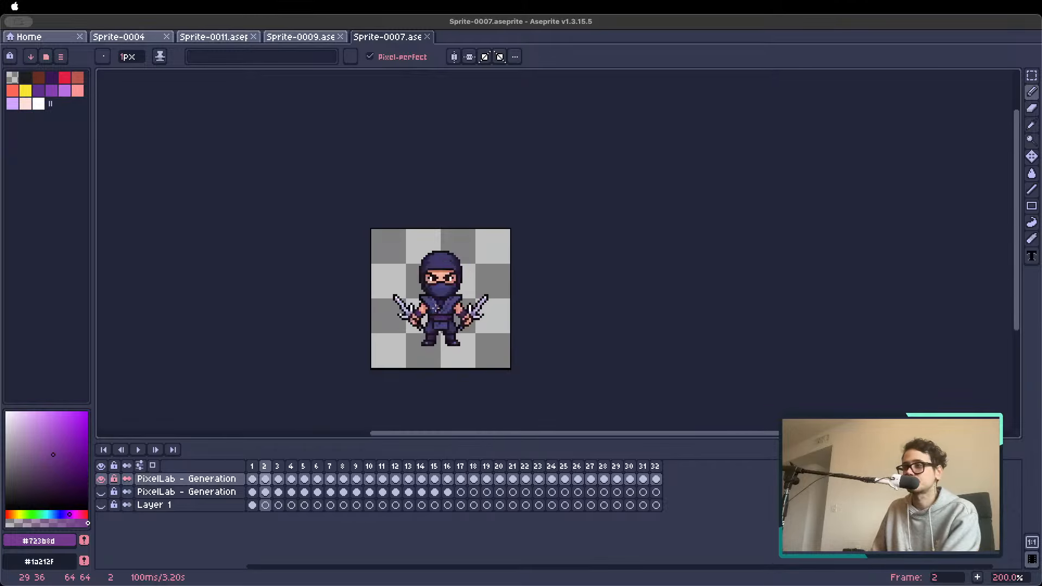
{"action": "key", "text": "Right"}
{"action": "key", "text": "Right"}
{"action": "key", "text": "Right"}
Go to the hammer-wielding brute in frame 9 and move that frame to the end of the timeline as frame 32
{"action": "key", "text": "Right"}
{"action": "key", "text": "Right"}
{"action": "key", "text": "Right"}
{"action": "key", "text": "Right"}
{"action": "key", "text": "Right"}
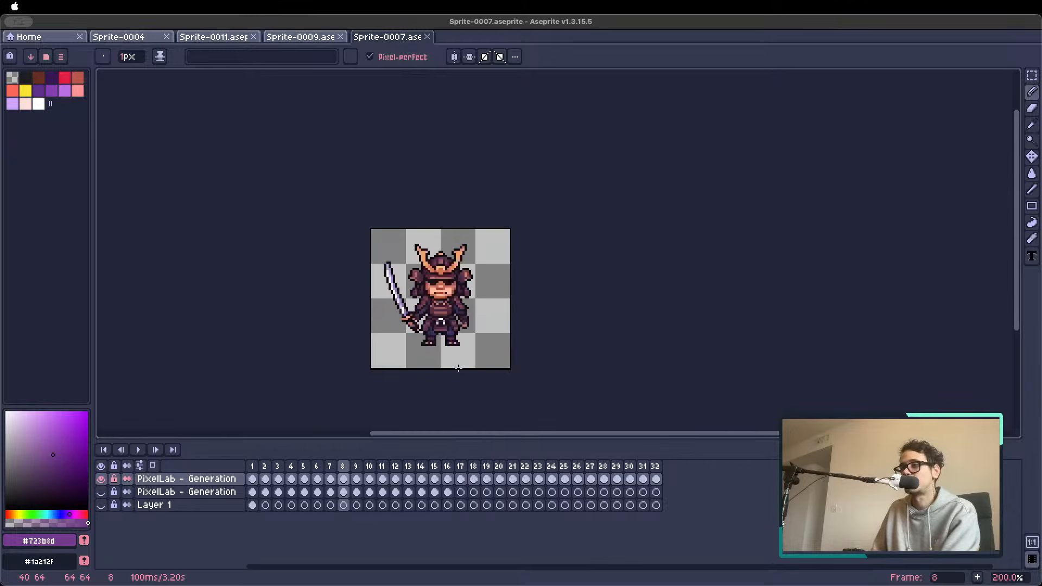
{"action": "key", "text": "Right"}
{"action": "key", "text": "Left"}
{"action": "key", "text": "Left"}
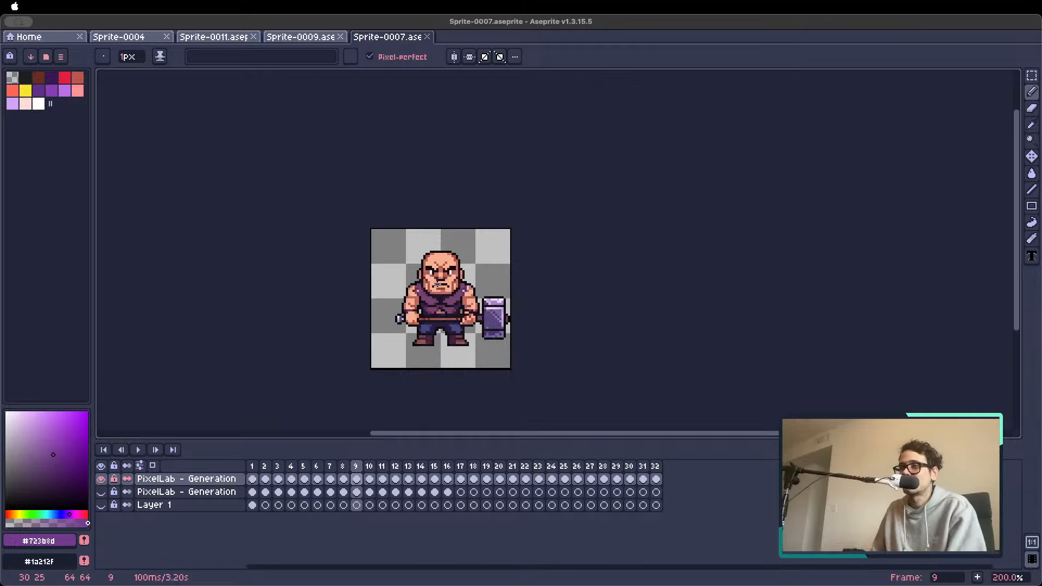
{"action": "left_click_drag", "start_coordinate": [436, 316], "coordinate": [384, 307]}
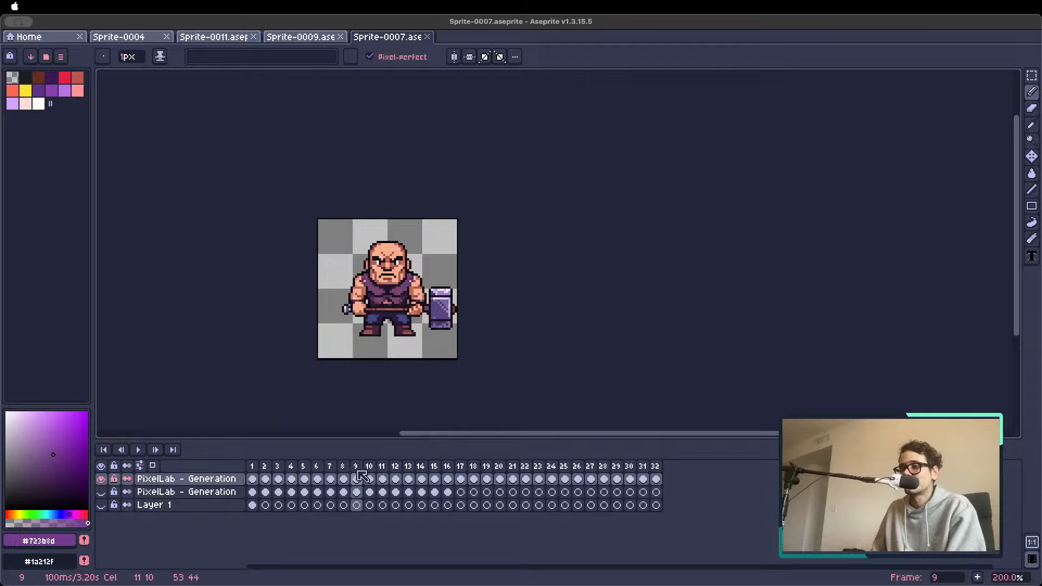
{"action": "left_click", "coordinate": [656, 465]}
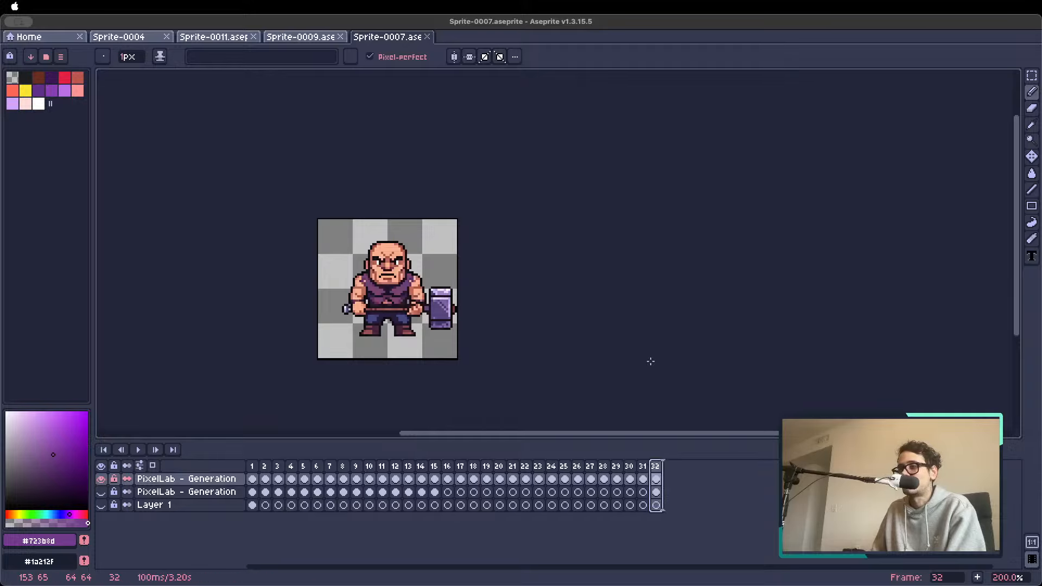
Open PixelLab's Animate with text (New) tool and set the hammer brute as the reference image
{"action": "key", "text": "p"}
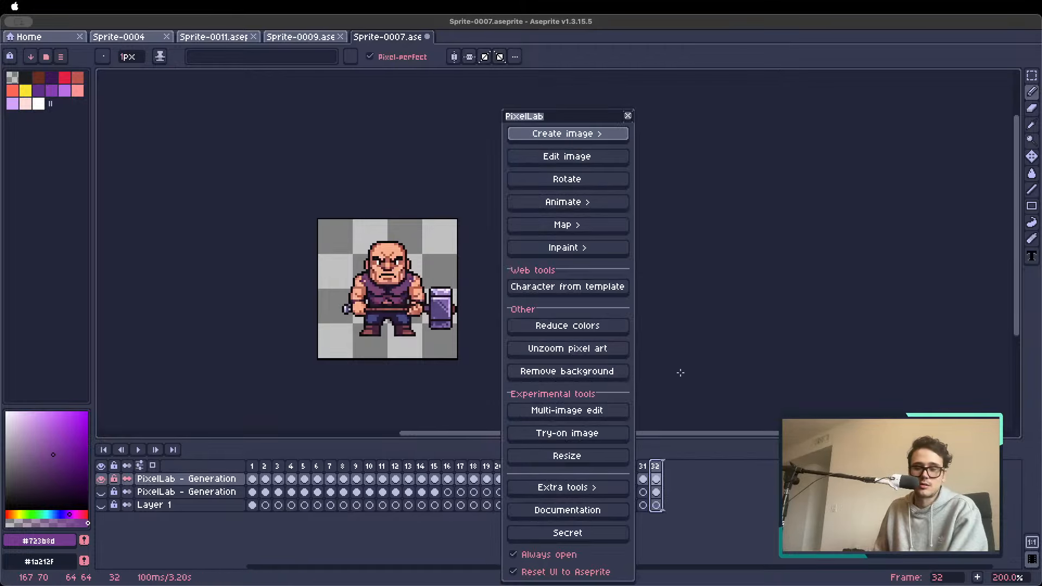
{"action": "left_click_drag", "start_coordinate": [593, 117], "coordinate": [628, 61]}
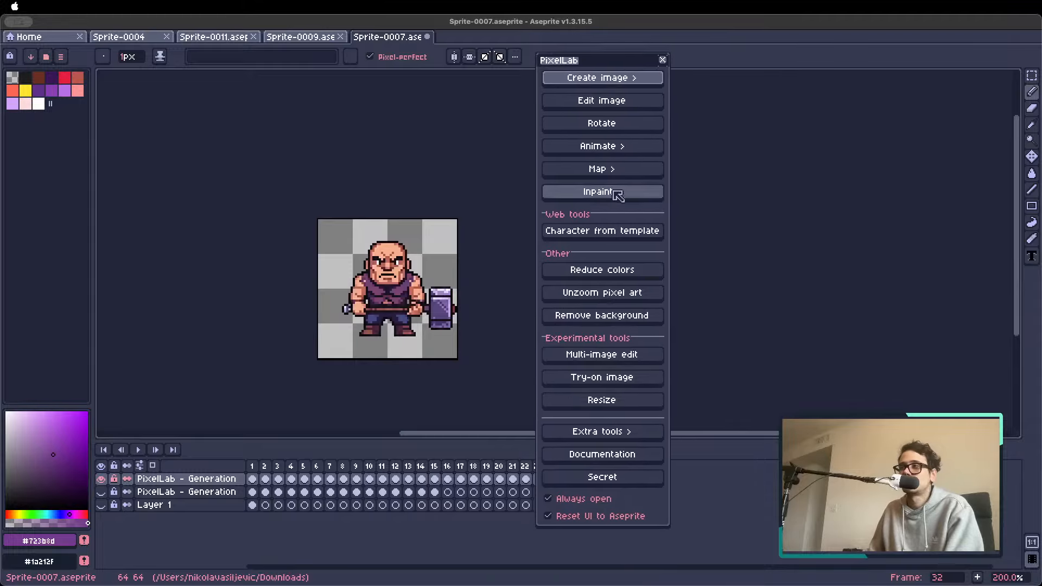
{"action": "left_click", "coordinate": [598, 148]}
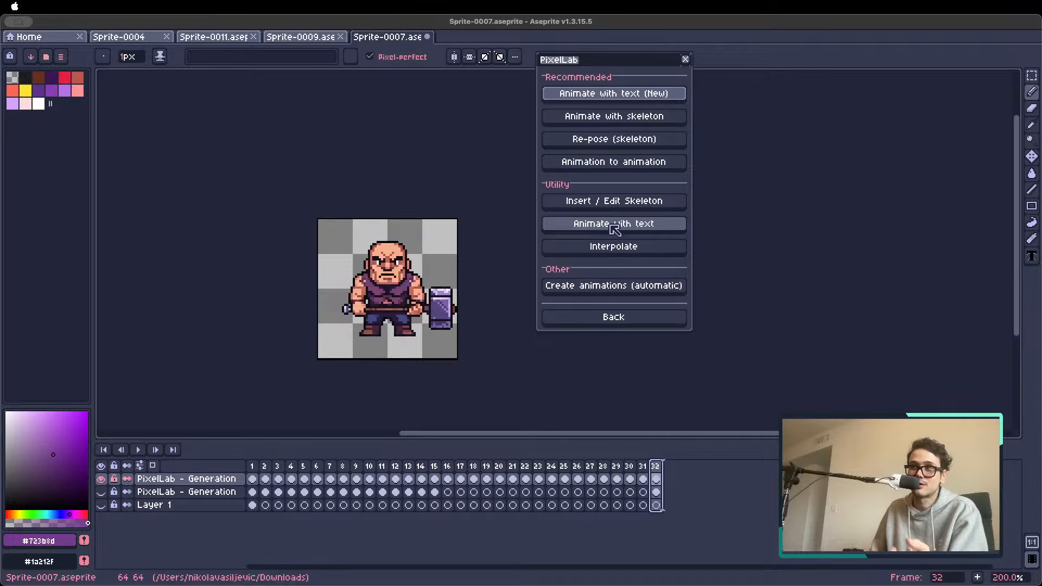
{"action": "left_click", "coordinate": [626, 97]}
{"action": "left_click", "coordinate": [598, 198]}
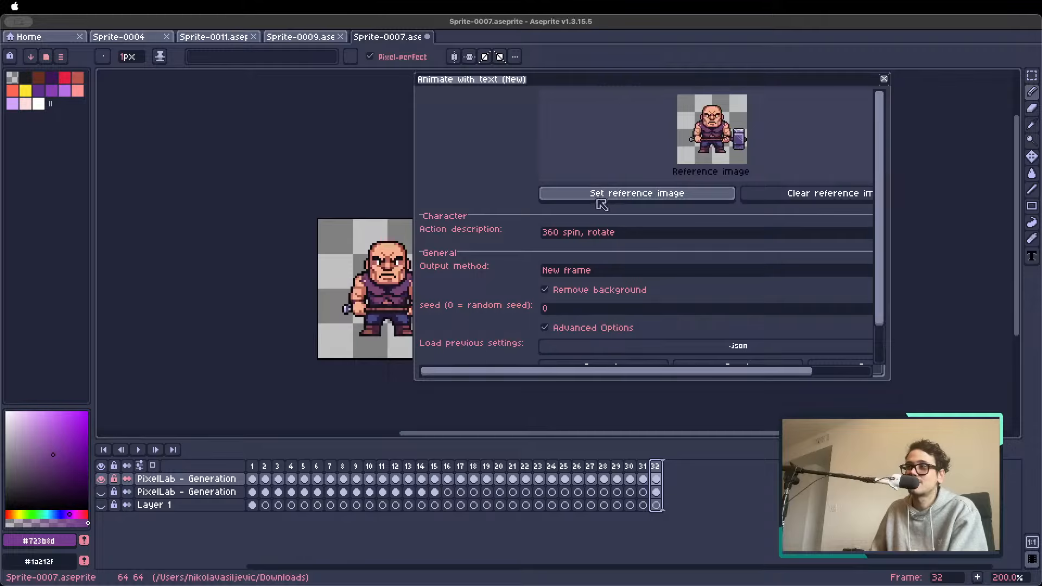
Replace the action description with "he hits the floor with the hammer" and bring the generation controls into view
{"action": "left_click_drag", "start_coordinate": [639, 237], "coordinate": [433, 232]}
{"action": "key", "text": "BackSpace"}
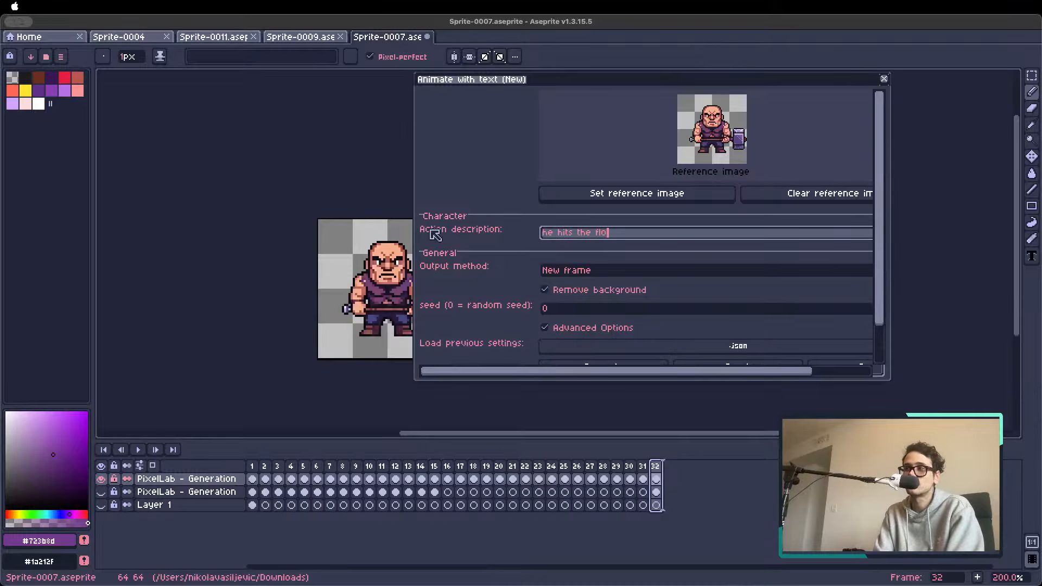
{"action": "type", "text": "r with the hammer"}
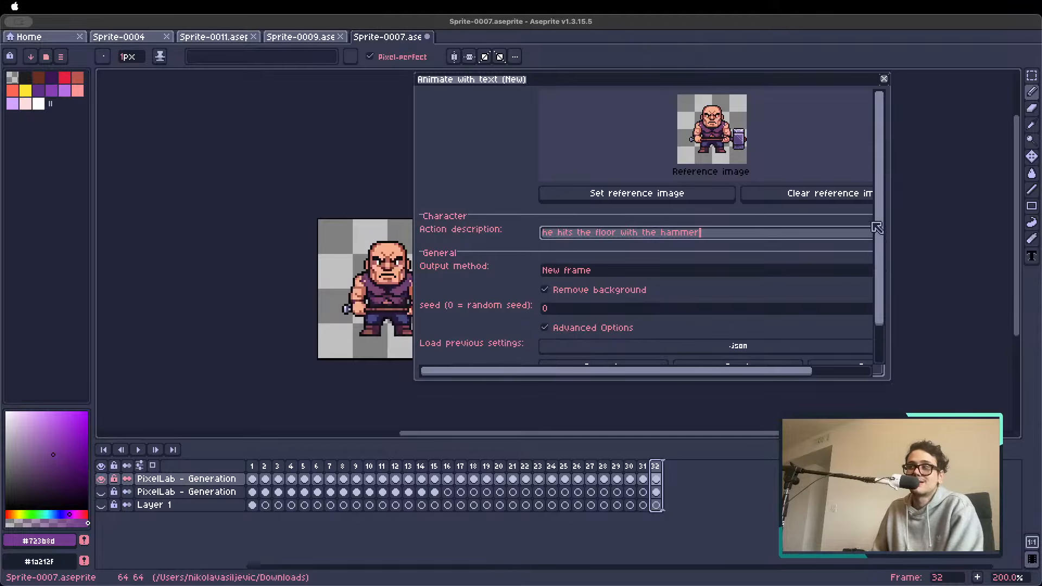
{"action": "left_click_drag", "start_coordinate": [879, 228], "coordinate": [877, 316]}
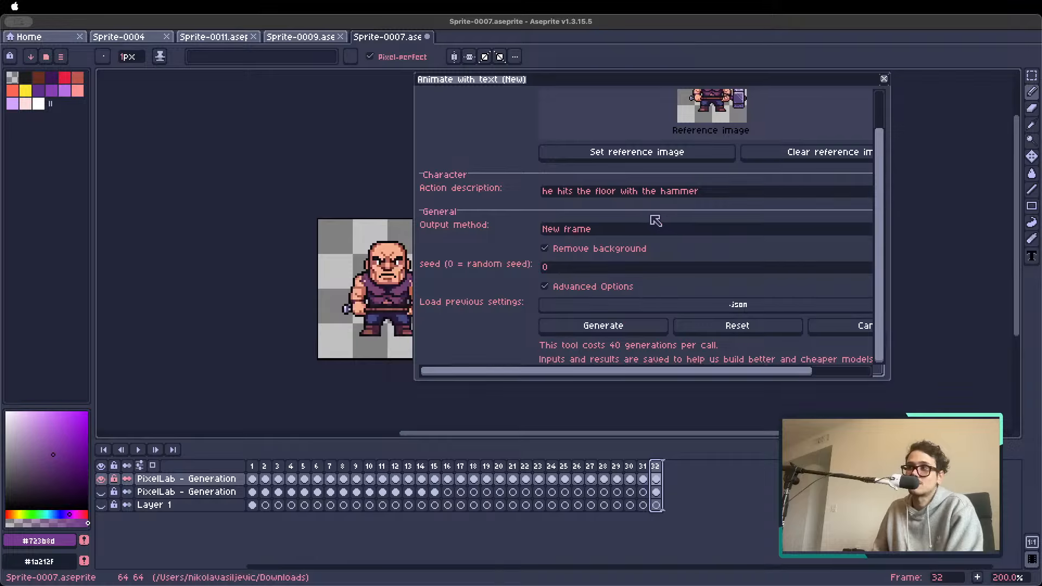
Keep New frame as the output method and generate the hammer-strike animation
{"action": "left_click", "coordinate": [575, 231]}
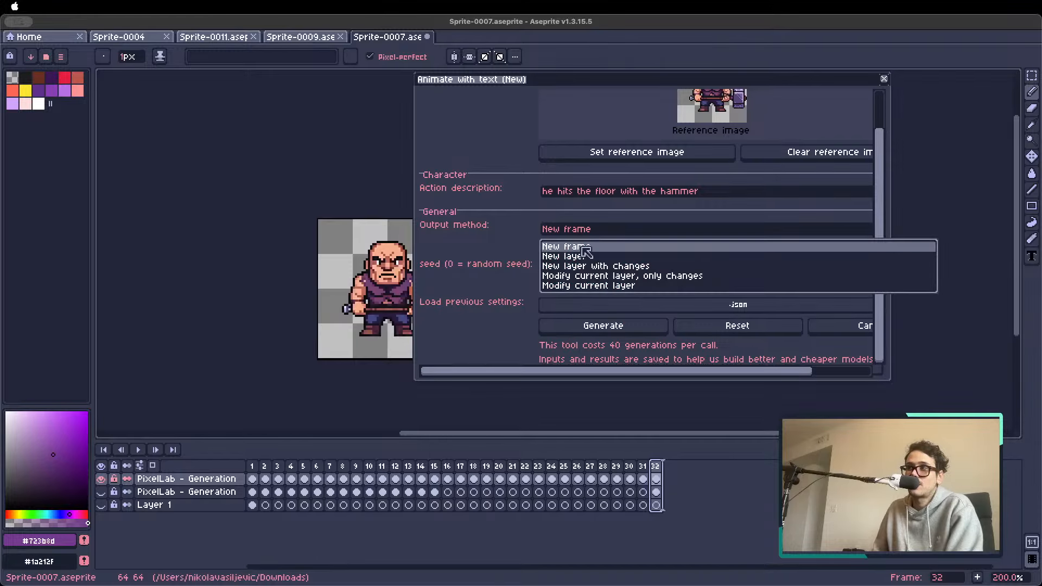
{"action": "left_click", "coordinate": [582, 247]}
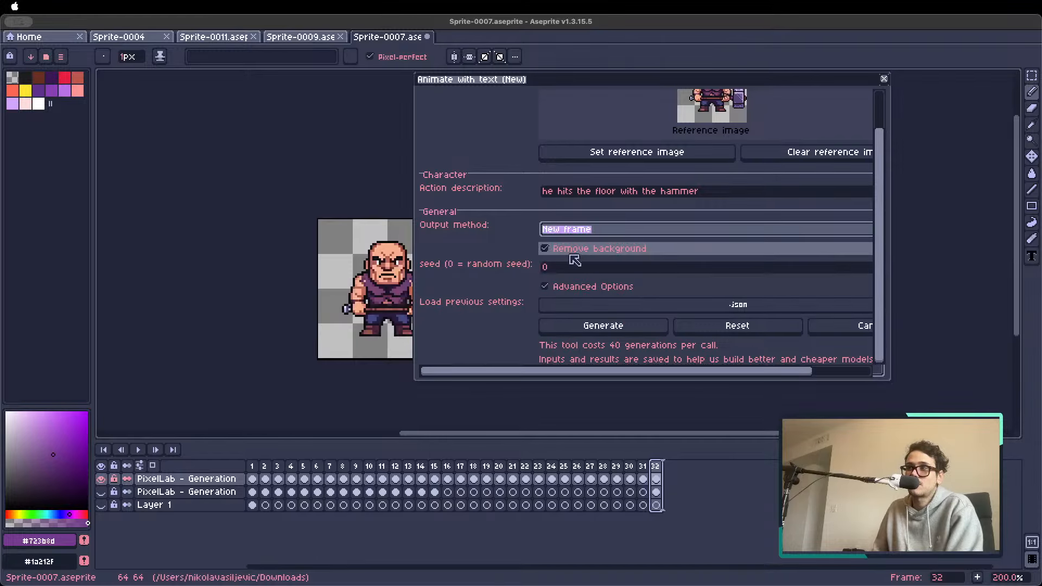
{"action": "left_click", "coordinate": [604, 327]}
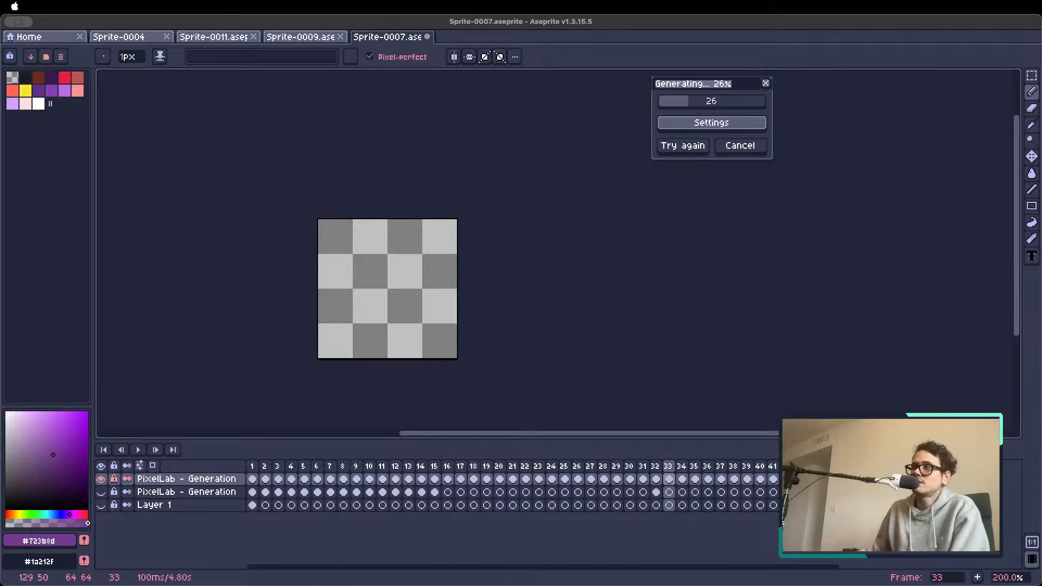
Reopen the running generation's settings and review the Animate with text options in a repositioned, enlarged dialog
{"action": "left_click", "coordinate": [704, 124]}
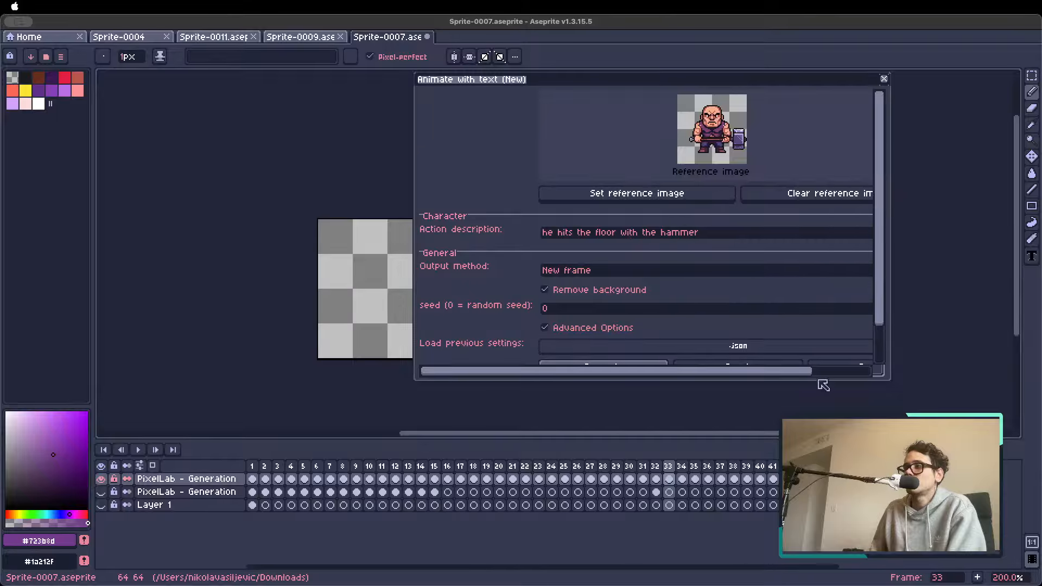
{"action": "scroll", "coordinate": [819, 379], "scroll_direction": "down", "scroll_amount": 3}
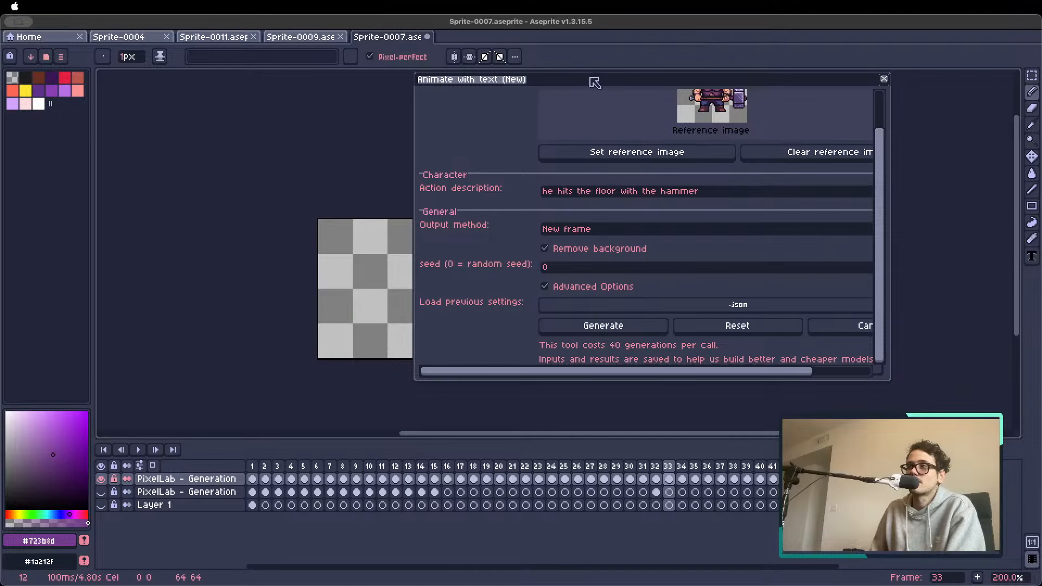
{"action": "left_click_drag", "start_coordinate": [523, 84], "coordinate": [472, 84]}
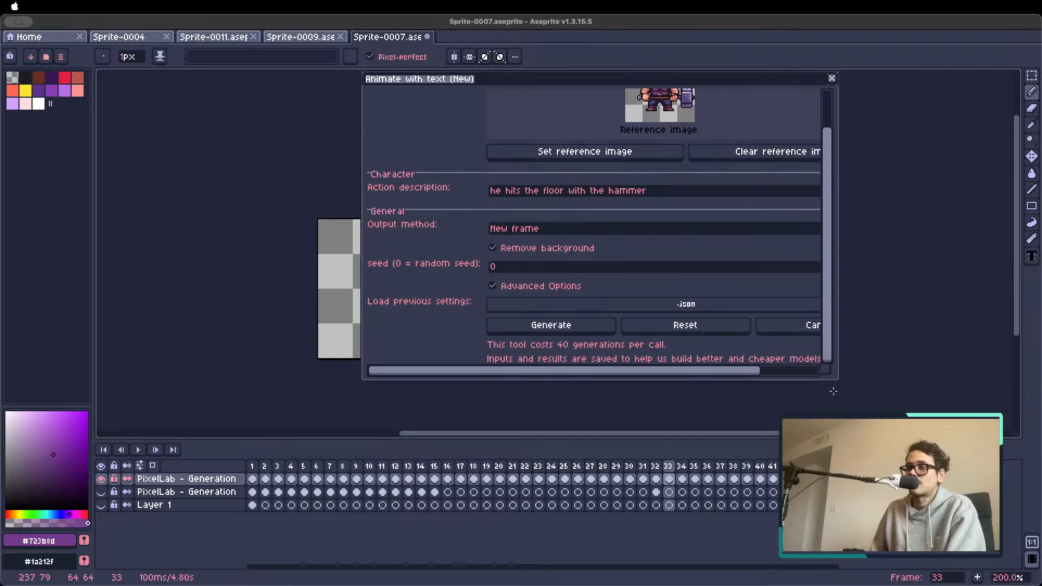
{"action": "left_click_drag", "start_coordinate": [845, 389], "coordinate": [911, 441]}
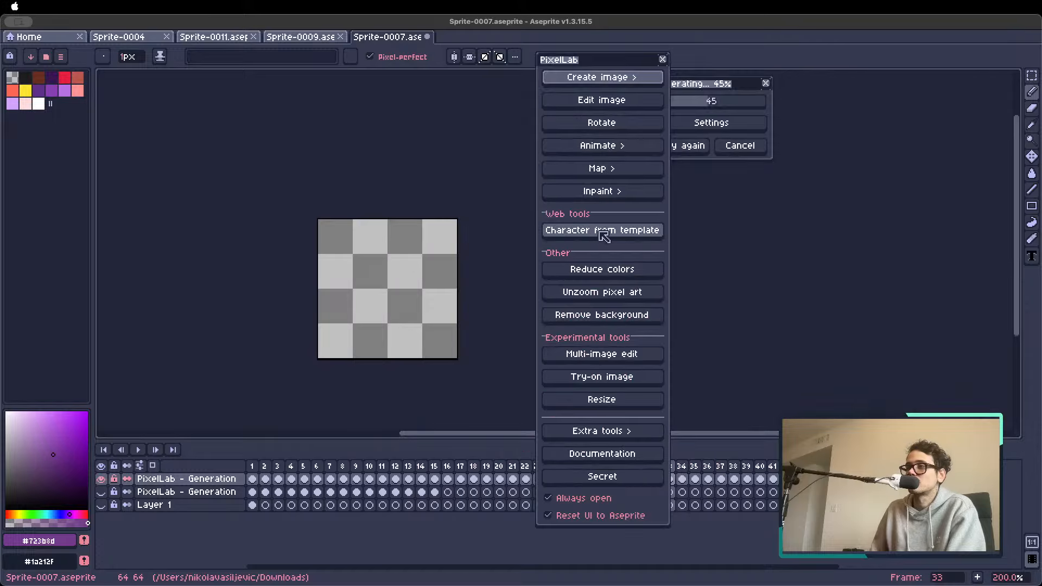
Check PixelLab's image creation tools and arrange the generation progress and PixelLab windows side by side, clear of the canvas
{"action": "left_click", "coordinate": [597, 80]}
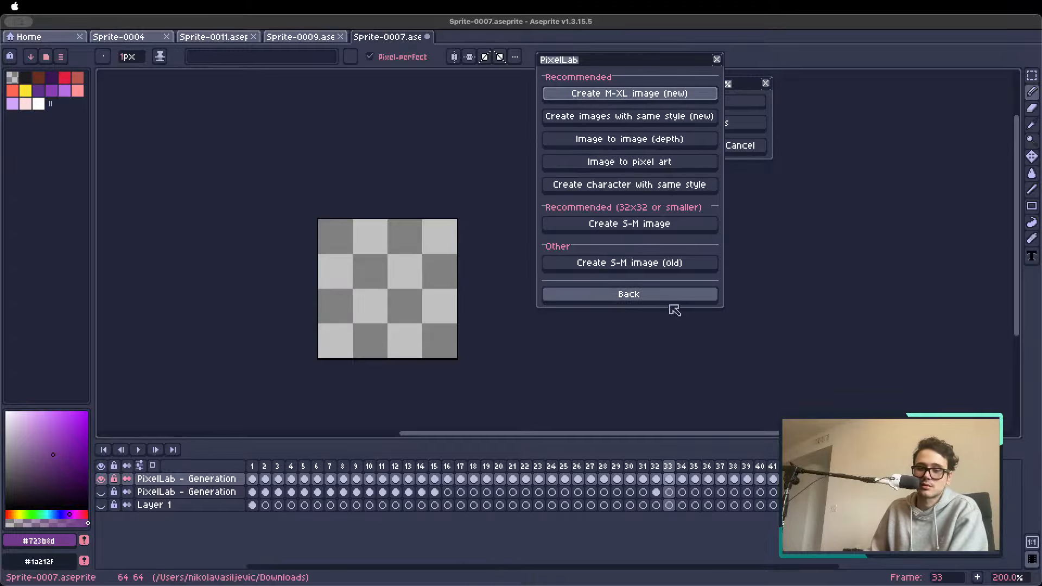
{"action": "left_click", "coordinate": [641, 303]}
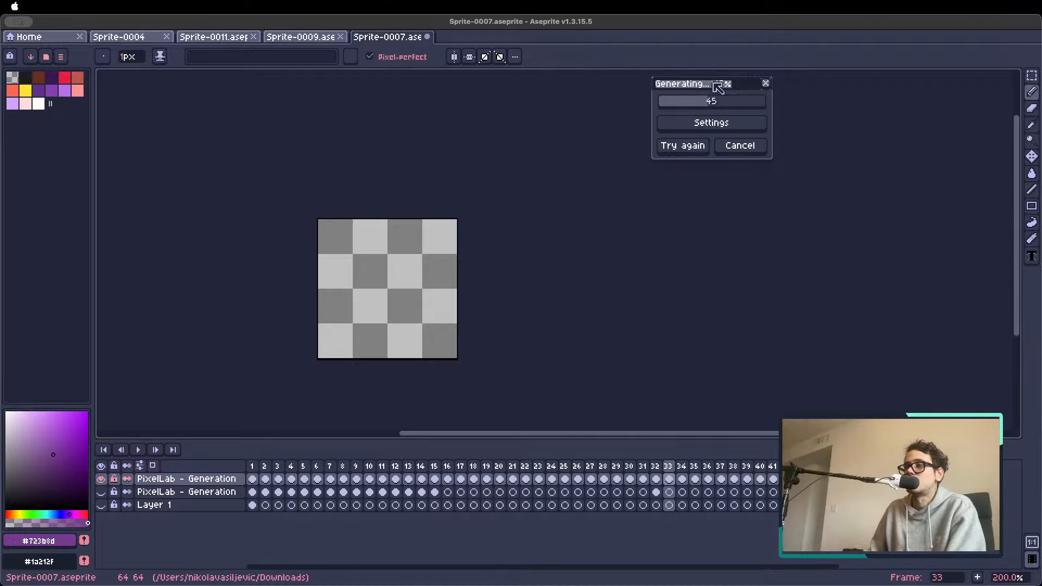
{"action": "left_click_drag", "start_coordinate": [715, 90], "coordinate": [721, 62]}
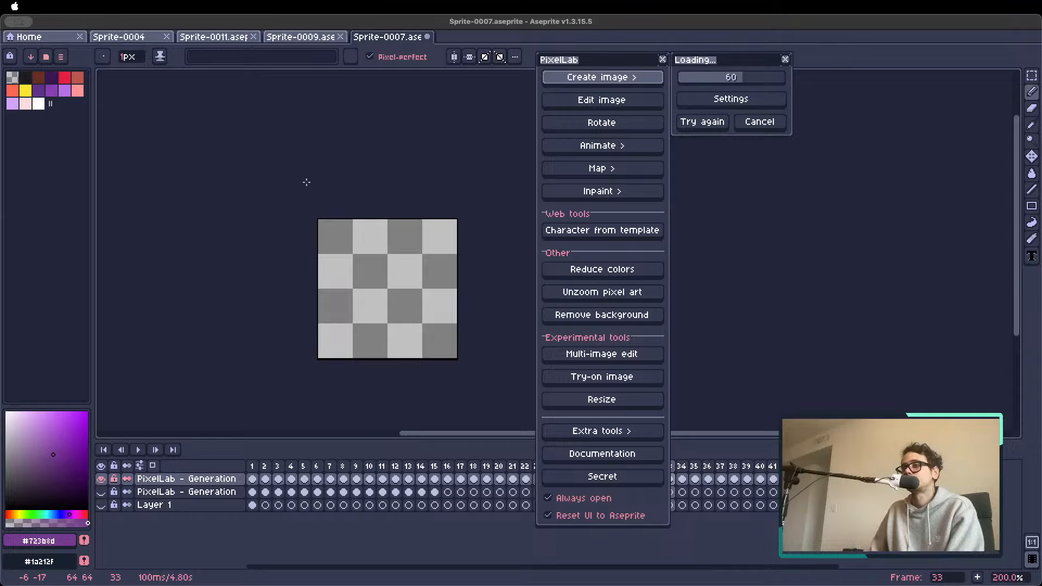
{"action": "left_click_drag", "start_coordinate": [568, 66], "coordinate": [825, 63]}
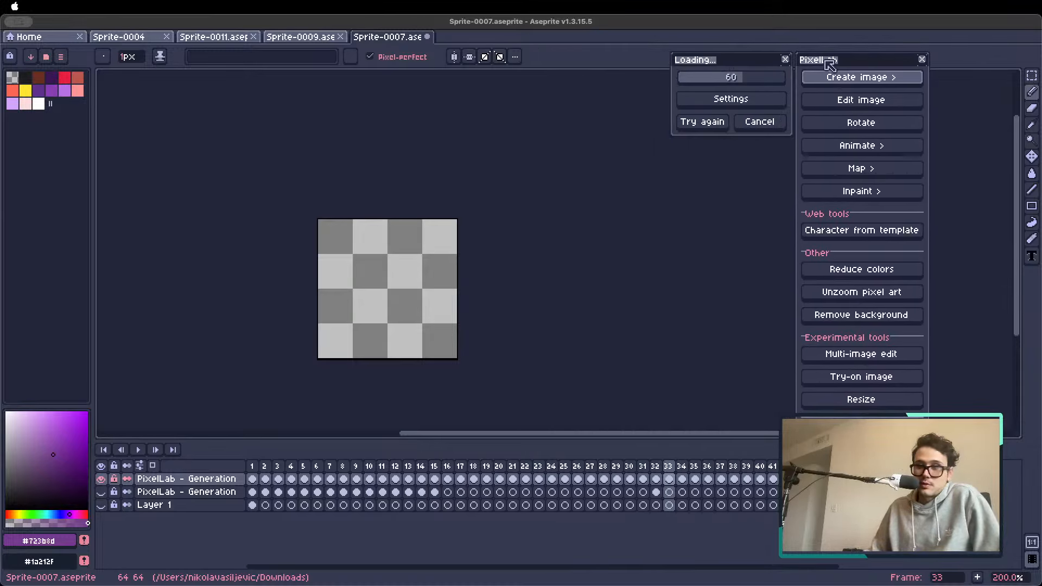
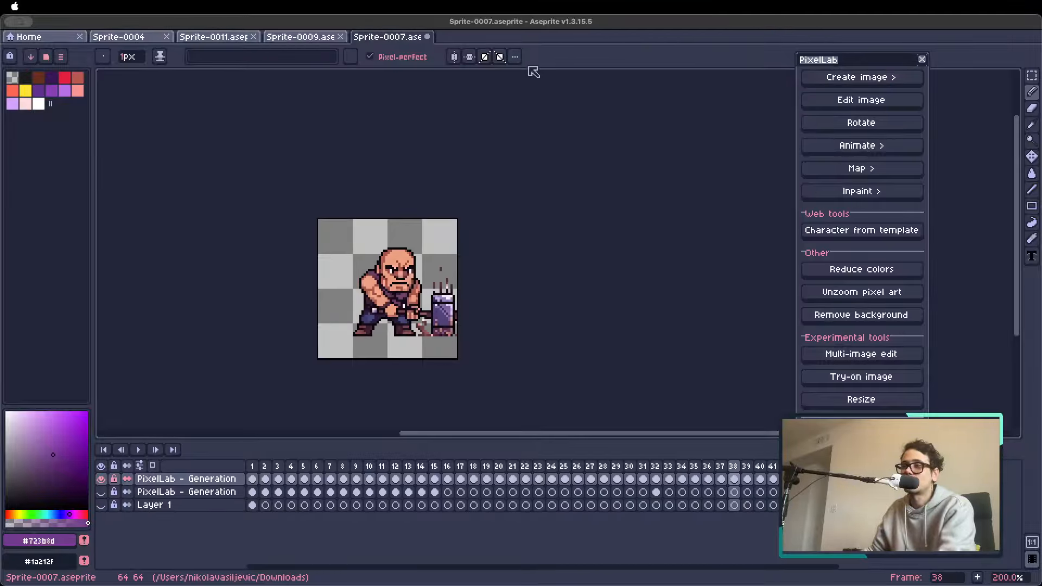
Close the PixelLab tools window and check the frames around frame 32, where the hammer character's frames begin
{"action": "scroll", "coordinate": [323, 309], "scroll_direction": "up", "scroll_amount": 1}
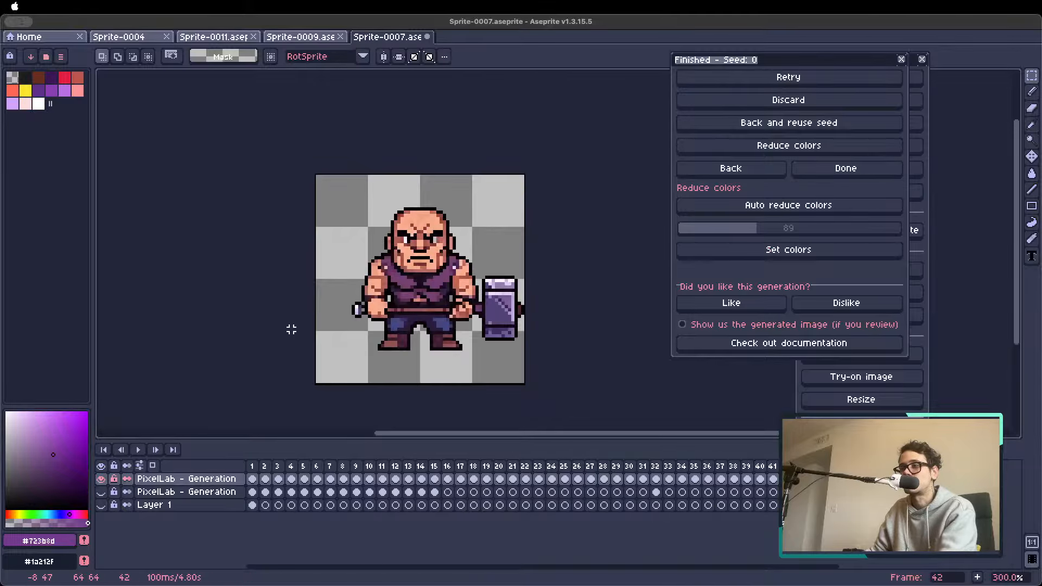
{"action": "left_click", "coordinate": [922, 58]}
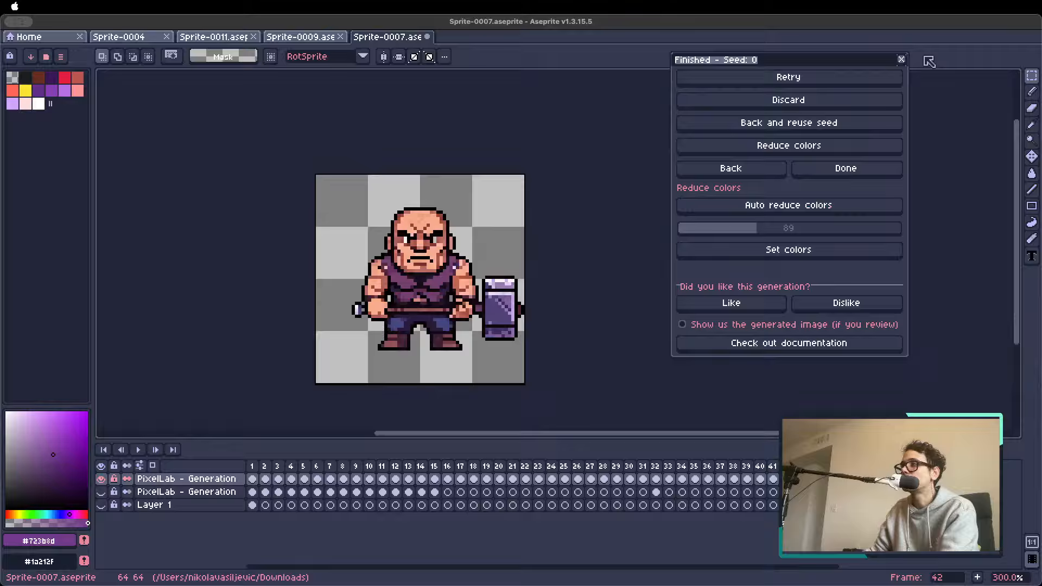
{"action": "left_click", "coordinate": [671, 467]}
{"action": "left_click", "coordinate": [658, 466]}
{"action": "key", "text": "Left"}
{"action": "key", "text": "Left"}
{"action": "key", "text": "Right"}
{"action": "key", "text": "Right"}
{"action": "key", "text": "Right"}
{"action": "key", "text": "Right"}
{"action": "key", "text": "Right"}
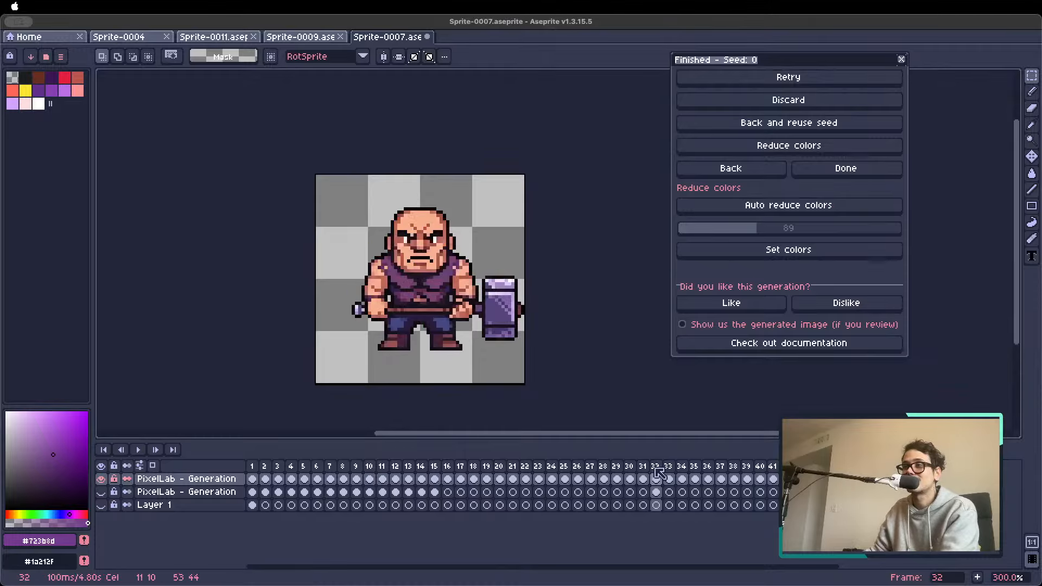
Step back through the preceding hooded mage frames as far as frame 15 and examine the flame animation
{"action": "key", "text": "Left"}
{"action": "key", "text": "Left"}
{"action": "key", "text": "Left"}
{"action": "key", "text": "Left"}
{"action": "key", "text": "Left"}
{"action": "key", "text": "Left"}
{"action": "key", "text": "Left"}
{"action": "key", "text": "Left"}
{"action": "key", "text": "Left"}
{"action": "key", "text": "Left"}
{"action": "key", "text": "Left"}
{"action": "key", "text": "Left"}
{"action": "key", "text": "Left"}
{"action": "key", "text": "Left"}
{"action": "key", "text": "Left"}
{"action": "key", "text": "Left"}
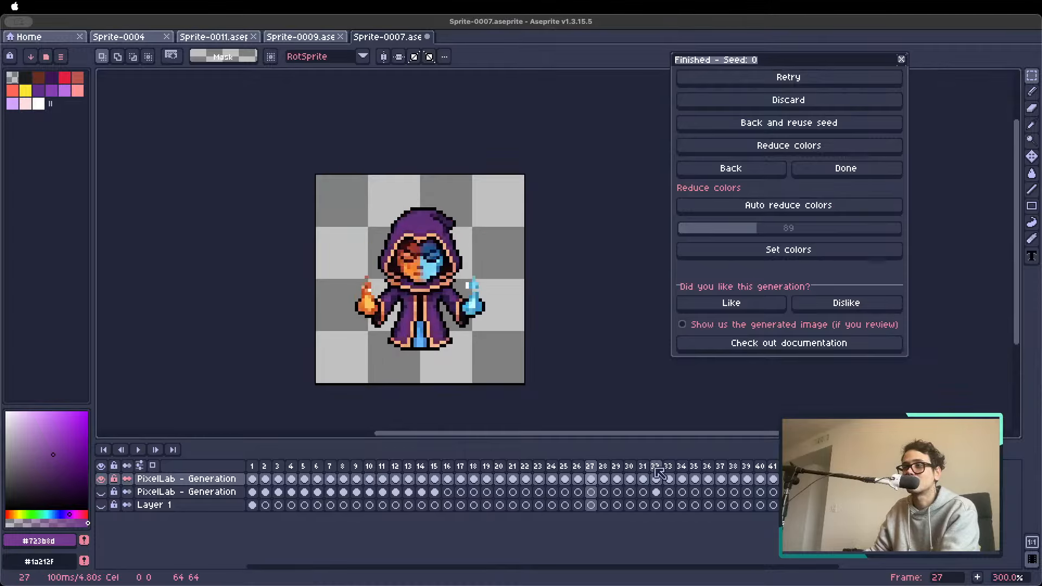
{"action": "key", "text": "Left"}
{"action": "key", "text": "Left"}
{"action": "key", "text": "Left"}
{"action": "key", "text": "Left"}
{"action": "key", "text": "Left"}
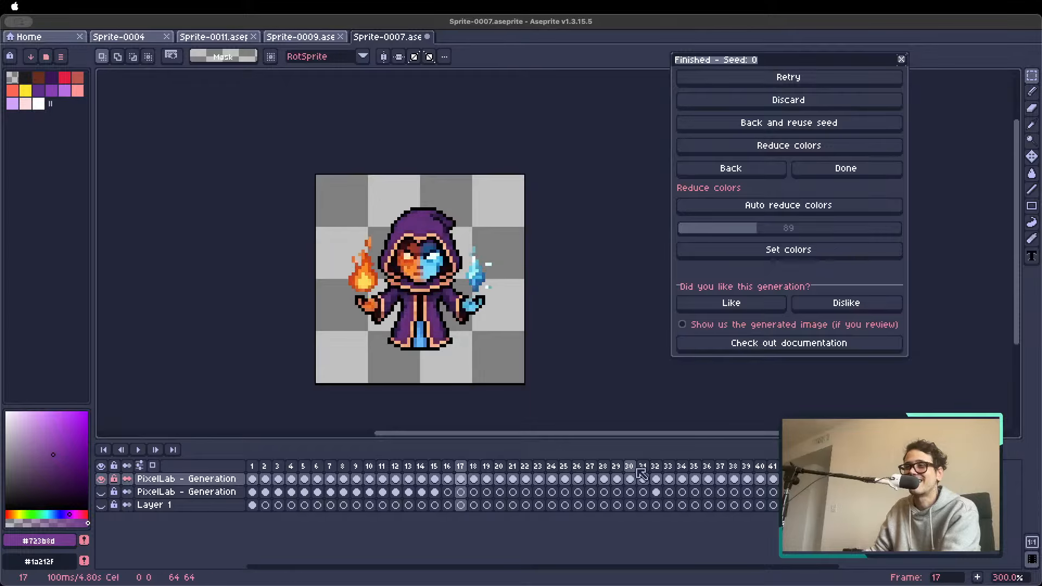
{"action": "key", "text": "Right"}
{"action": "scroll", "coordinate": [427, 312], "scroll_direction": "down", "scroll_amount": 1}
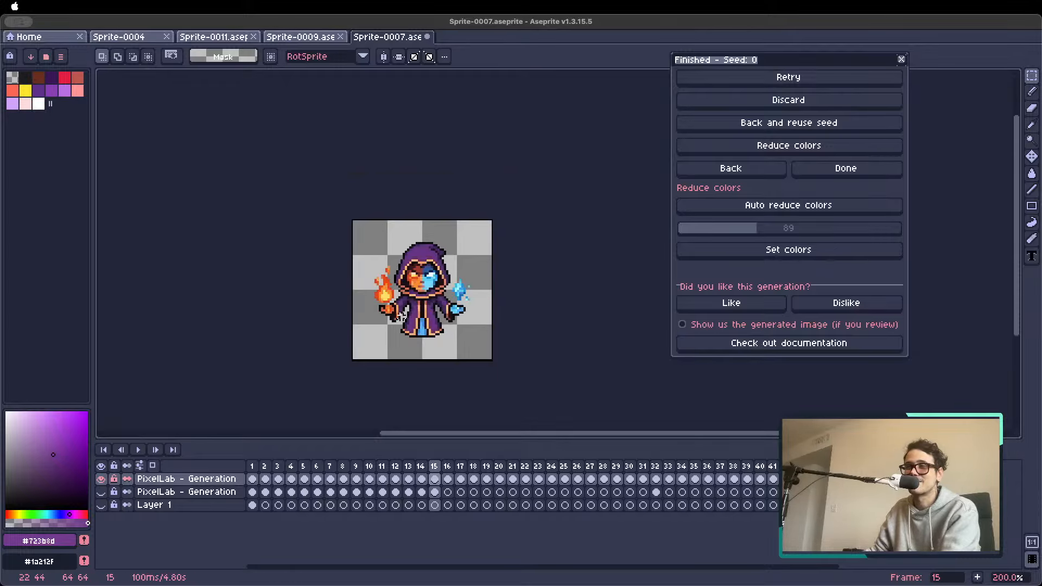
{"action": "scroll", "coordinate": [397, 286], "scroll_direction": "up", "scroll_amount": 1}
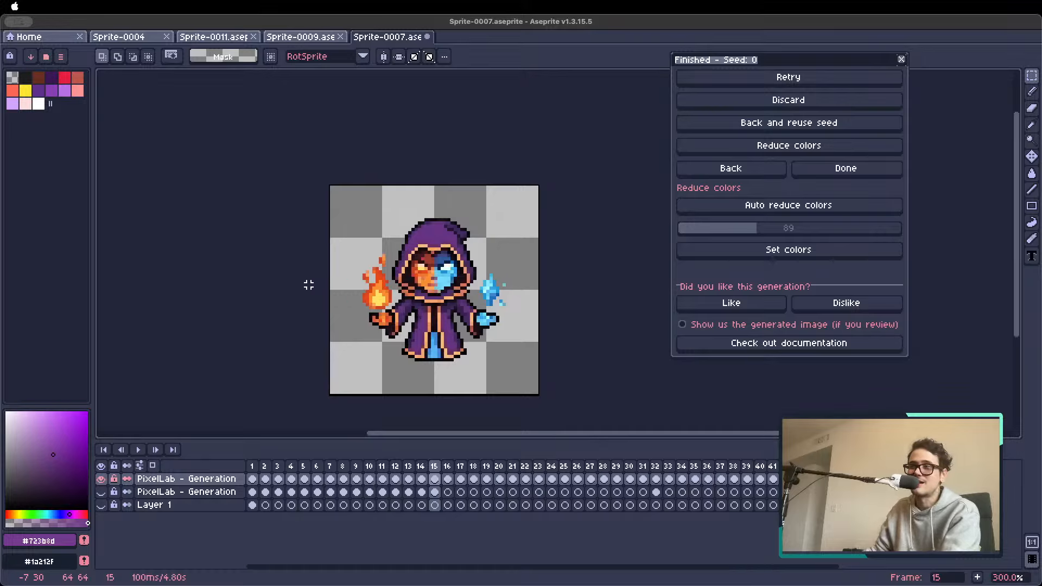
Play the frames from the hooded mage through to the end of the hammer strike
{"action": "key", "text": "Return"}
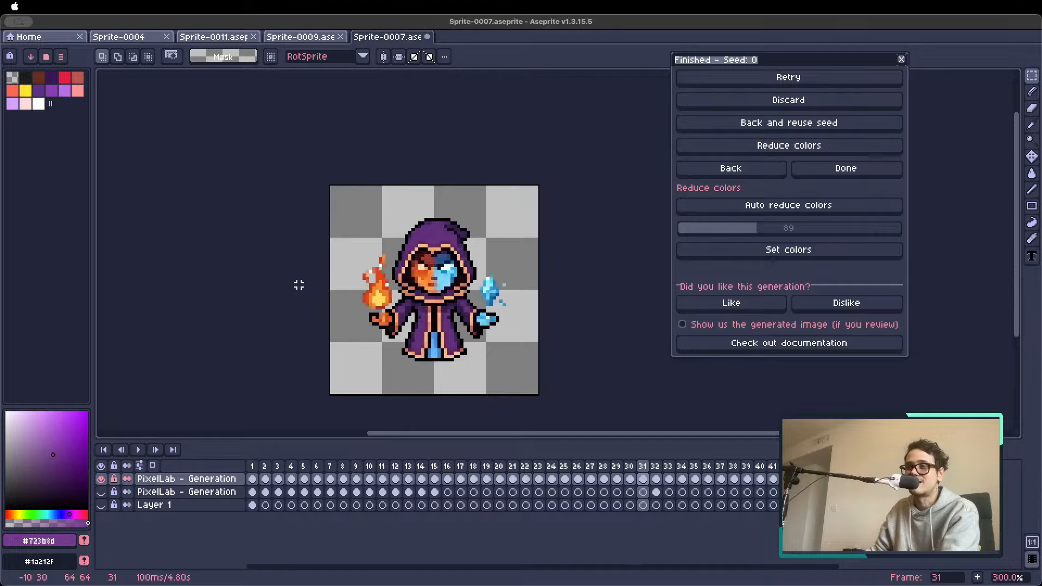
{"action": "key", "text": "Return"}
{"action": "key", "text": "Return"}
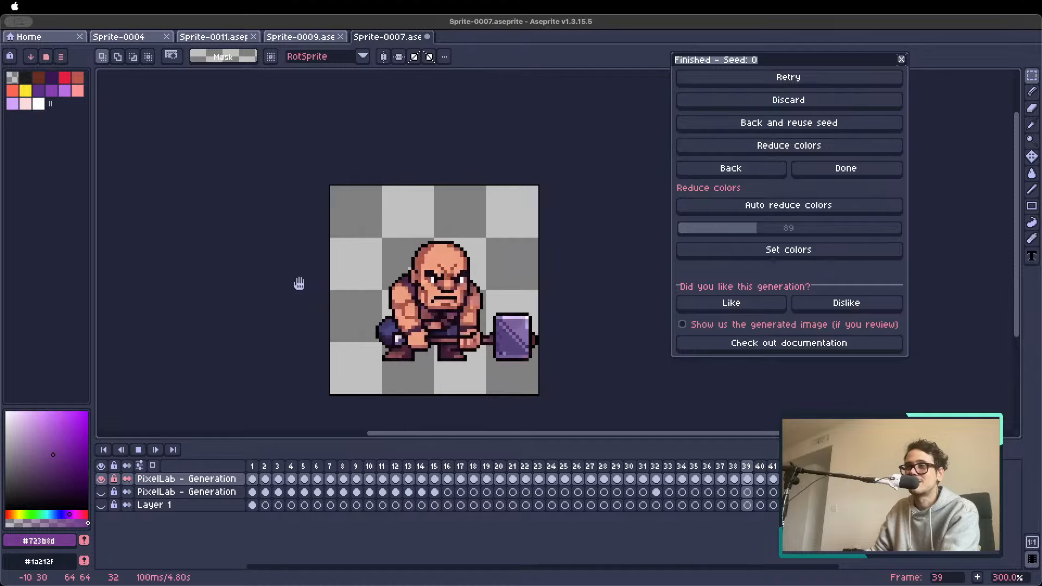
{"action": "key", "text": "Return"}
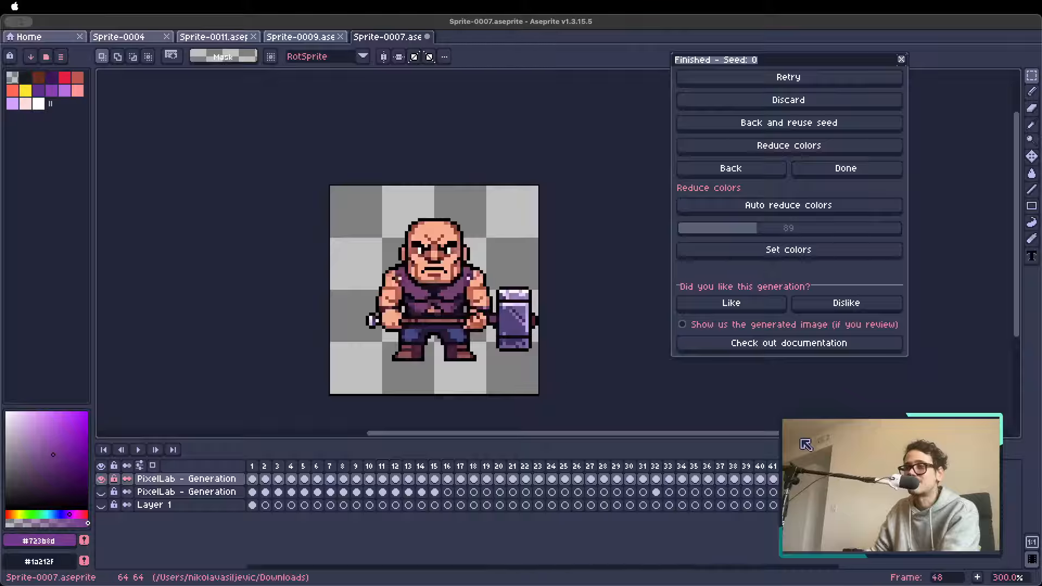
Review the closing frames of the timeline and delete the surplus frames 43 to 48
{"action": "left_click", "coordinate": [789, 468]}
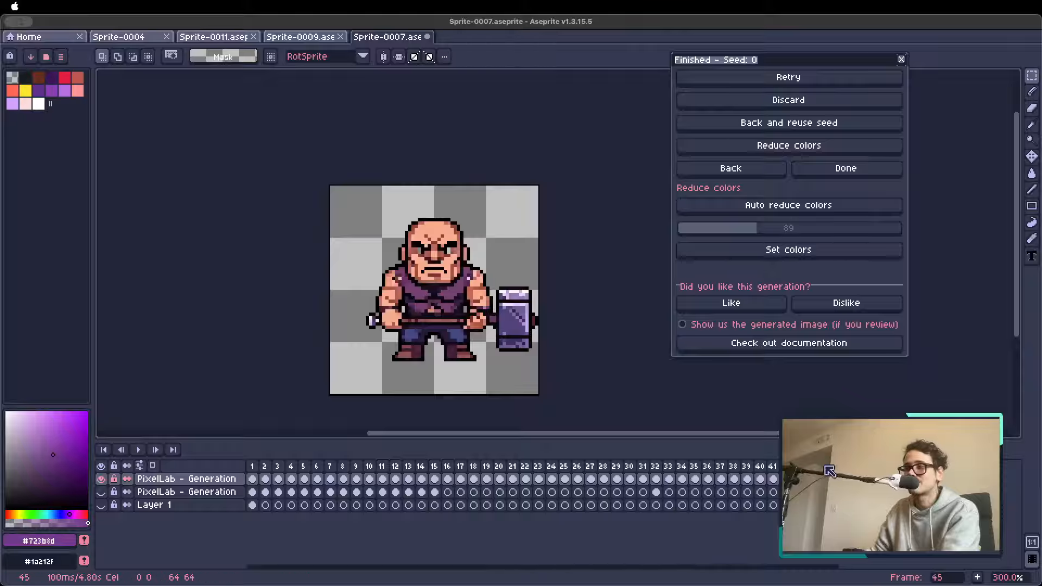
{"action": "key", "text": "Right"}
{"action": "key", "text": "Right"}
{"action": "key", "text": "Right"}
{"action": "key", "text": "Right"}
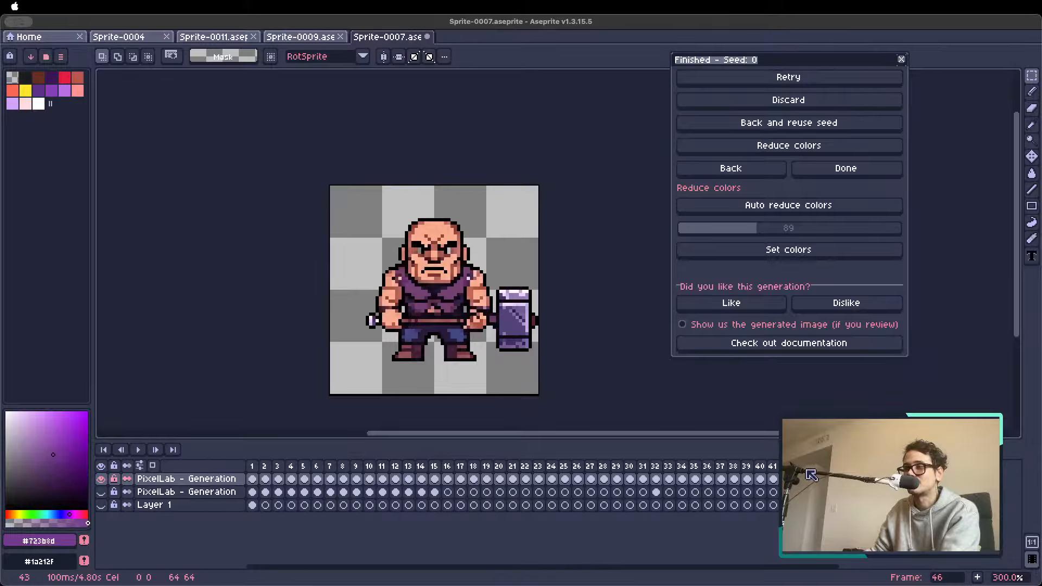
{"action": "left_click_drag", "start_coordinate": [807, 473], "coordinate": [890, 476]}
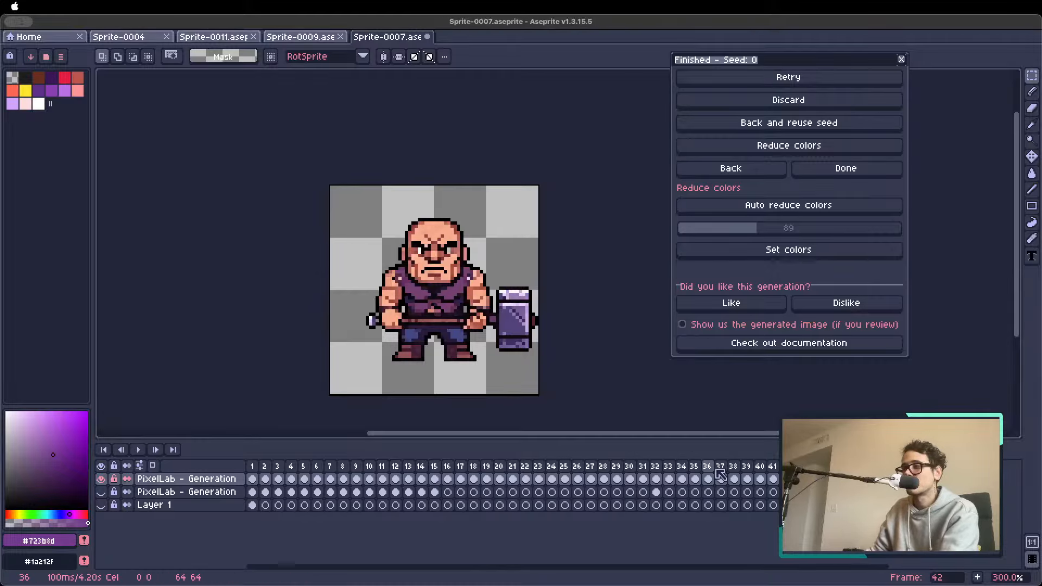
Find the start of the hammer strike and create a tag over frames 34 to 42
{"action": "left_click", "coordinate": [695, 479]}
{"action": "key", "text": "Left"}
{"action": "left_click", "coordinate": [670, 467]}
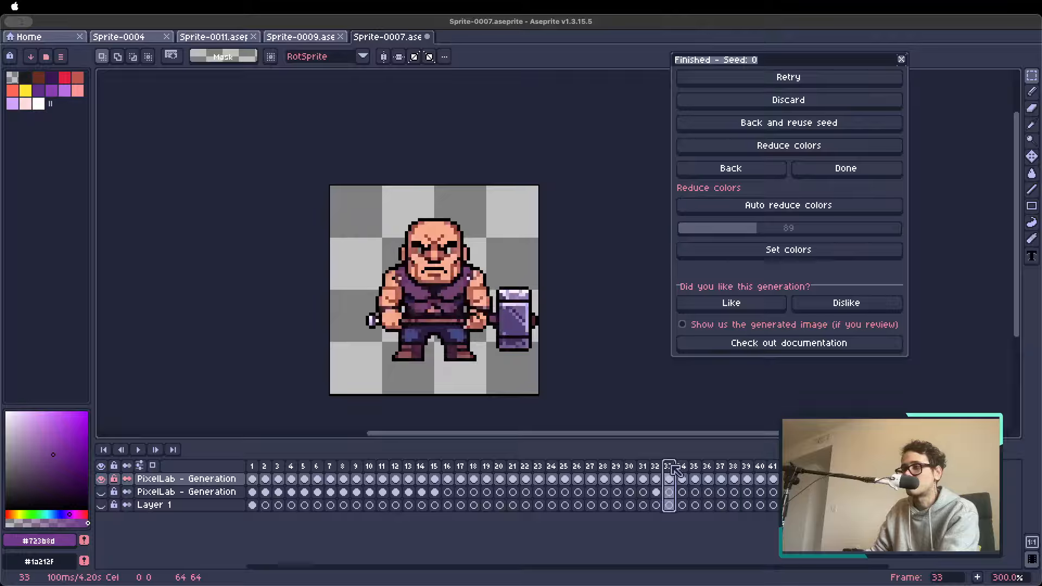
{"action": "left_click_drag", "start_coordinate": [682, 467], "coordinate": [792, 469]}
{"action": "right_click", "coordinate": [792, 469]}
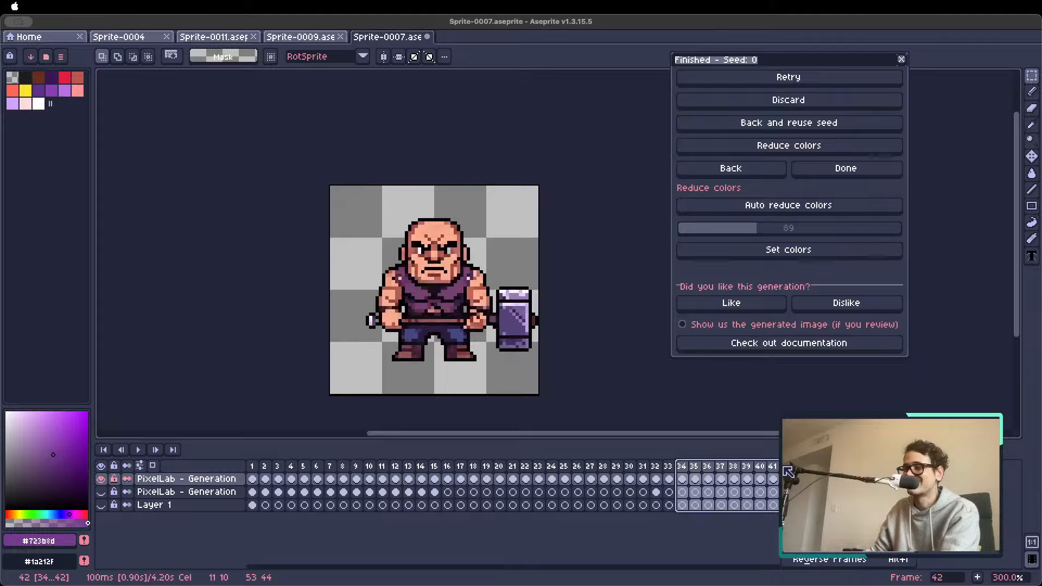
{"action": "left_click", "coordinate": [834, 521]}
{"action": "key", "text": "Return"}
{"action": "key", "text": "Return"}
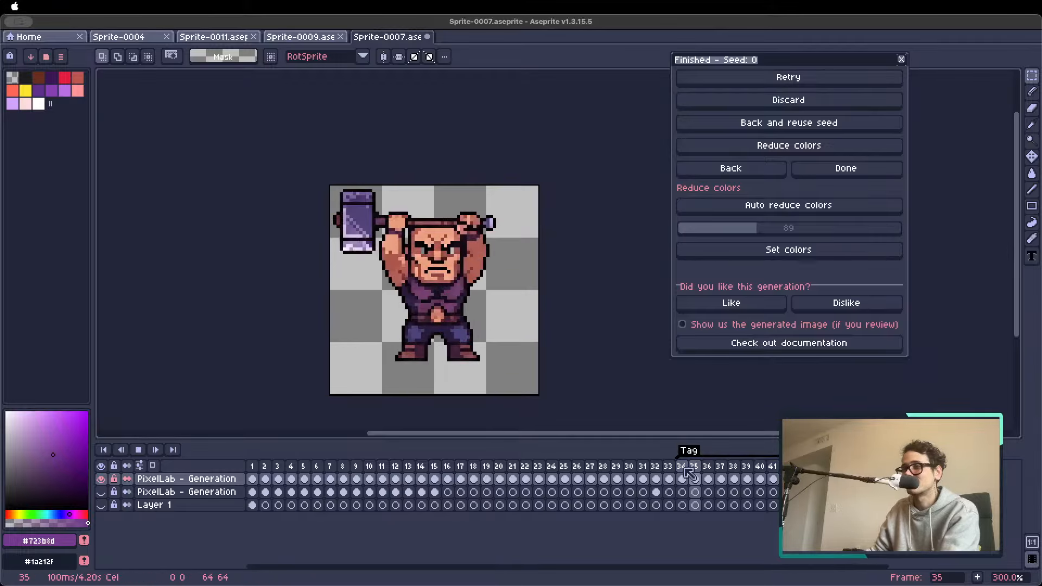
Play the tagged hammer-strike loop, stop it, and step through its frames up to frame 41
{"action": "scroll", "coordinate": [571, 365], "scroll_direction": "down", "scroll_amount": 2}
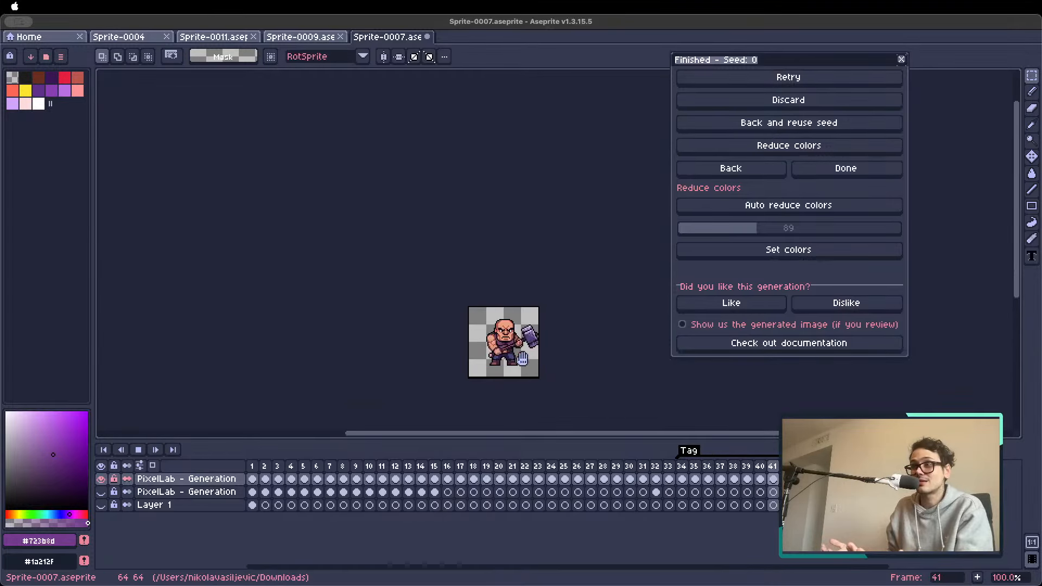
{"action": "key", "text": "Return"}
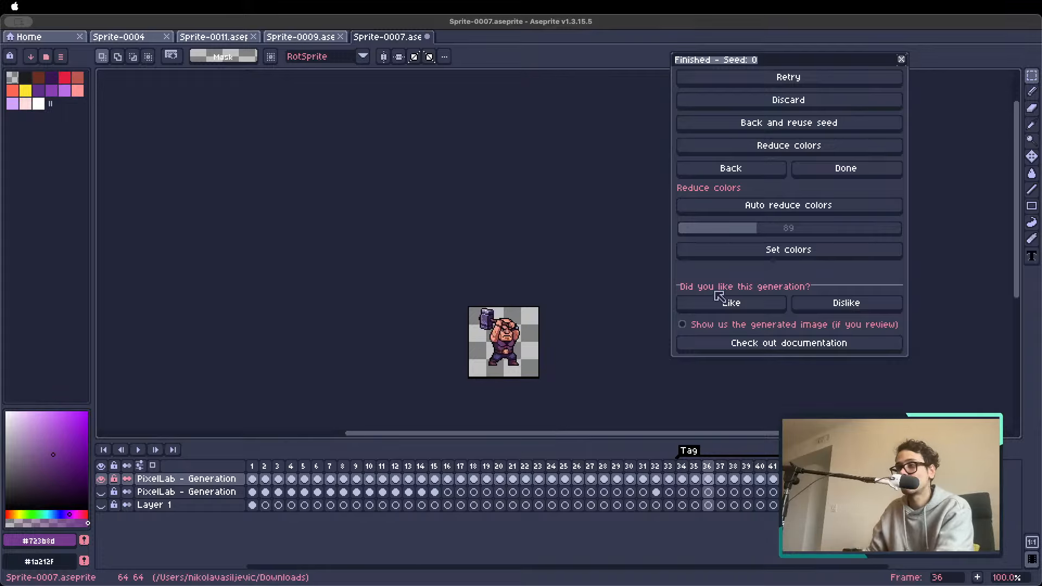
{"action": "key", "text": "Right"}
{"action": "key", "text": "Right"}
{"action": "key", "text": "Right"}
{"action": "key", "text": "Right"}
{"action": "key", "text": "Right"}
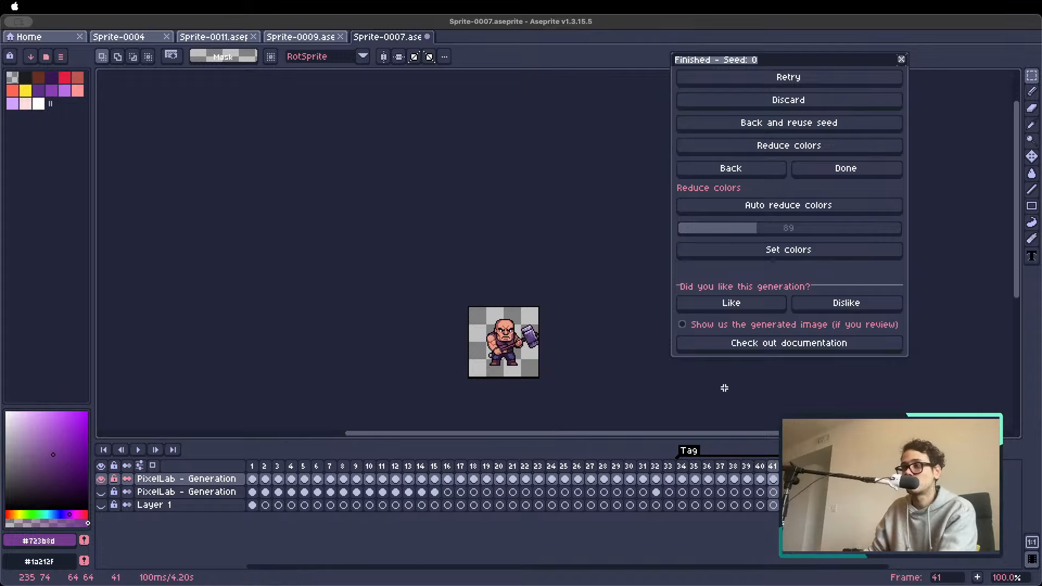
Return to the Animate with text settings, replace the action description with "walk forward", and generate the animation
{"action": "left_click", "coordinate": [759, 172]}
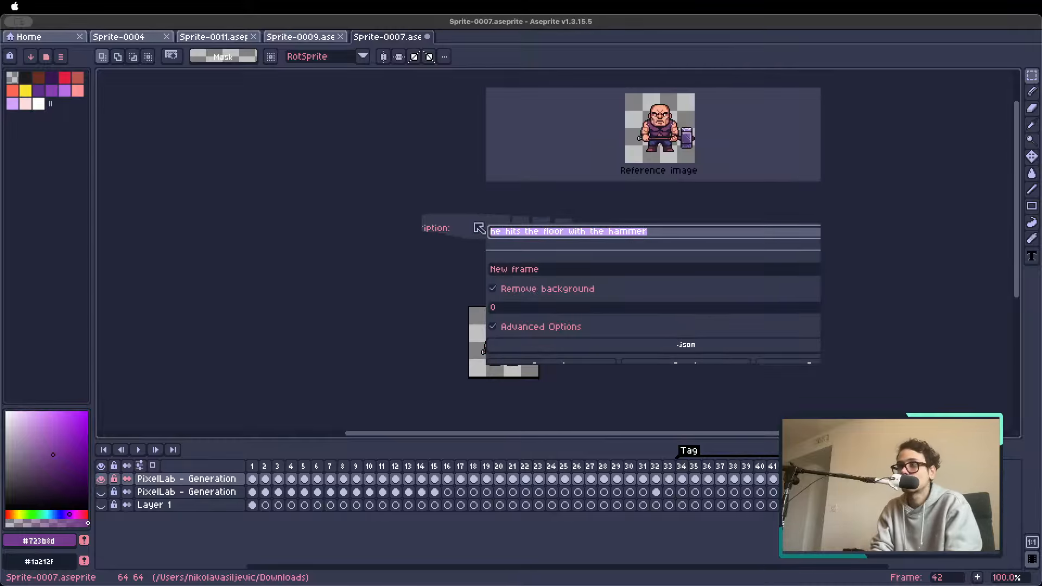
{"action": "type", "text": "walk forward"}
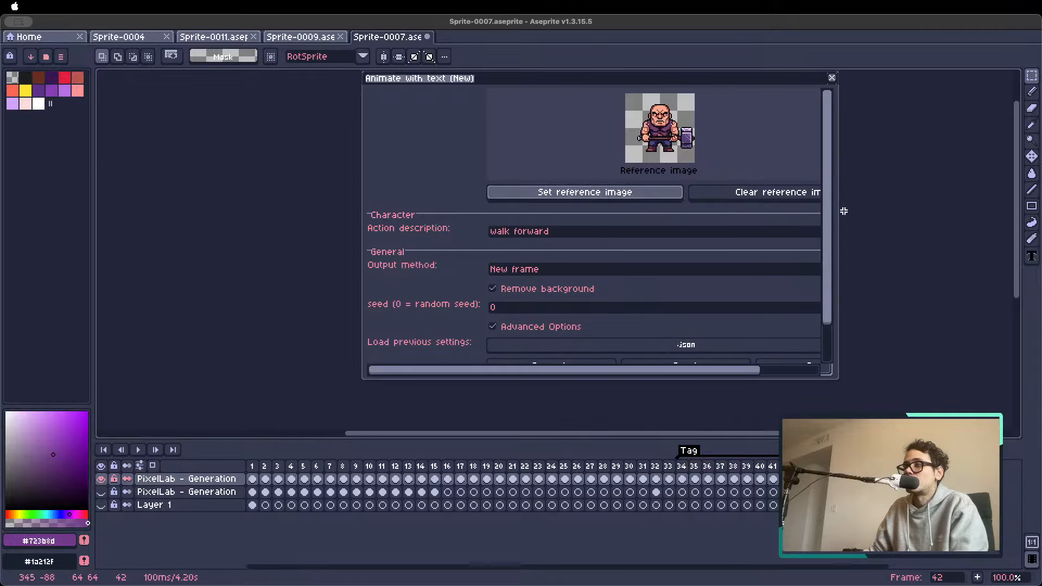
{"action": "left_click_drag", "start_coordinate": [827, 233], "coordinate": [822, 275]}
{"action": "left_click", "coordinate": [567, 324]}
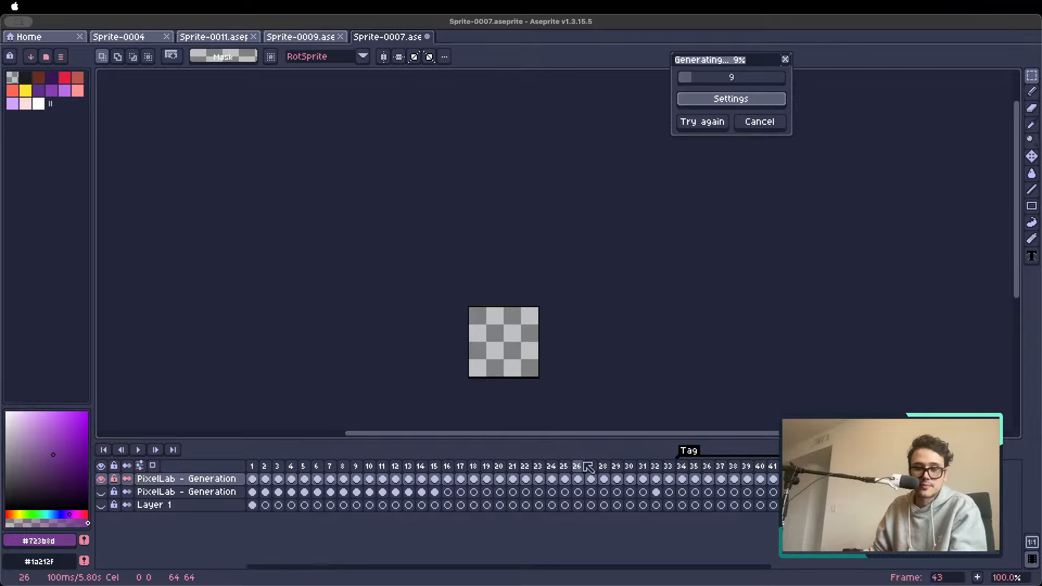
Try to shift the hammer character about 5 pixels left on frame 34 with the Move tool, and undo it
{"action": "left_click", "coordinate": [684, 467]}
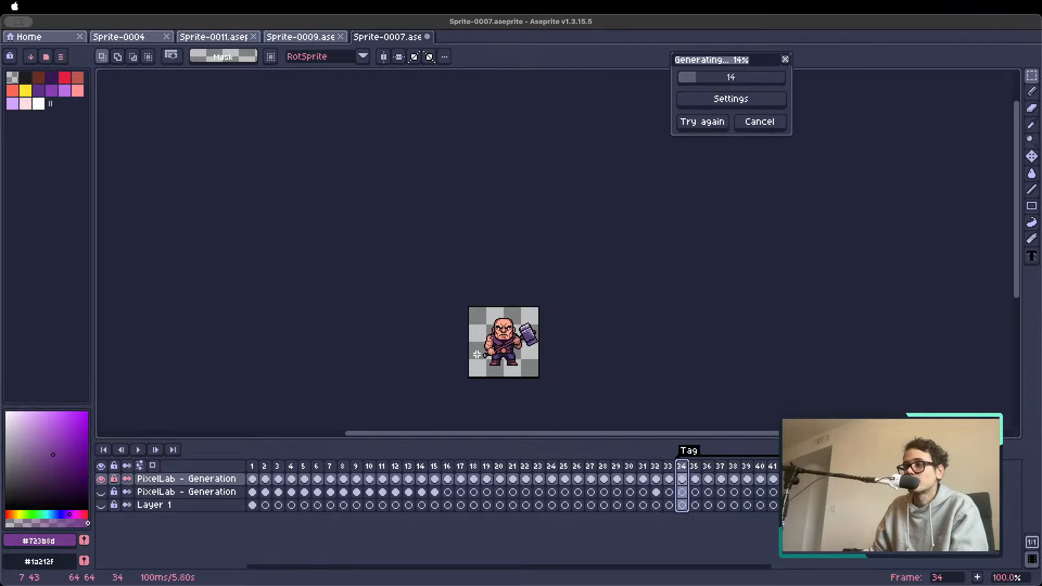
{"action": "scroll", "coordinate": [476, 354], "scroll_direction": "up", "scroll_amount": 2}
{"action": "key", "text": "v"}
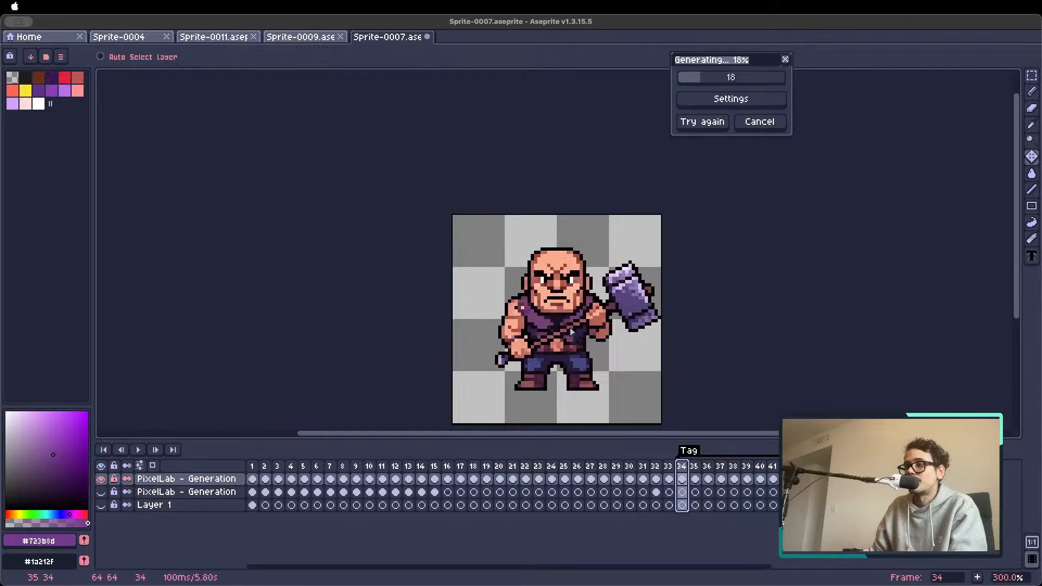
{"action": "left_click_drag", "start_coordinate": [574, 332], "coordinate": [561, 332]}
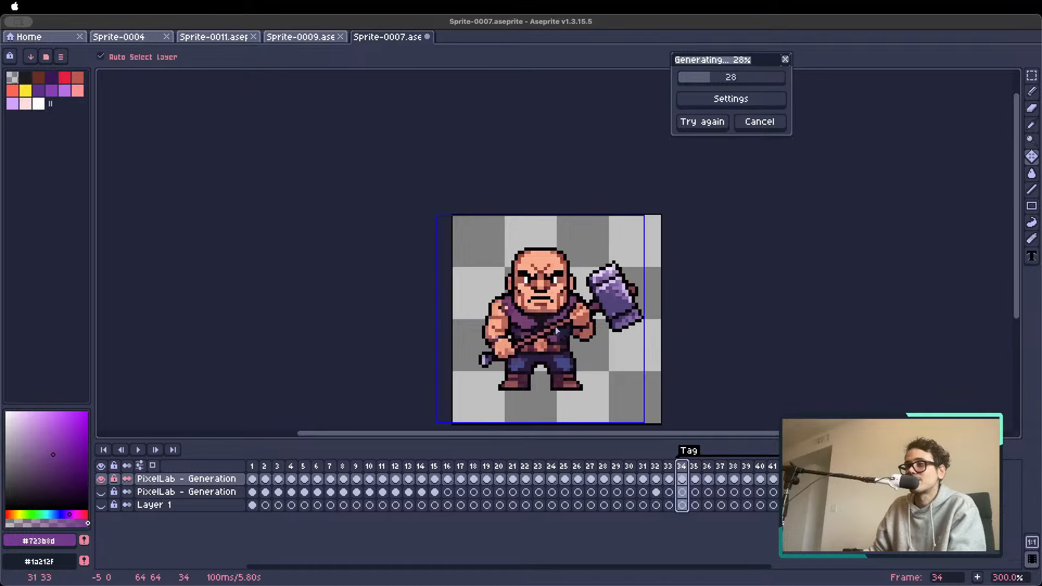
{"action": "key", "text": "super+z"}
{"action": "scroll", "coordinate": [556, 321], "scroll_direction": "down", "scroll_amount": 1}
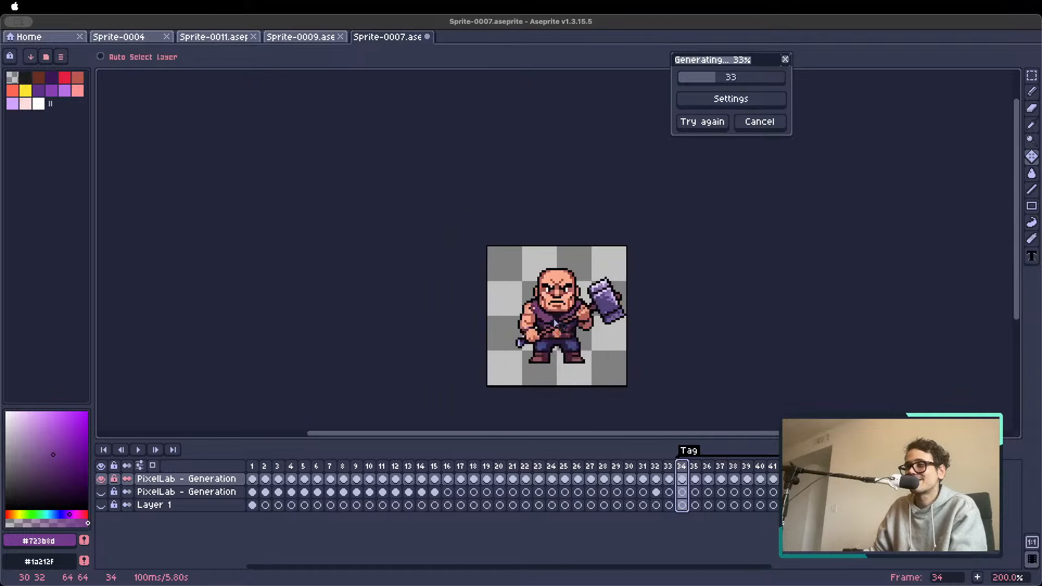
Reposition the sprite in view and show frame 35 of the hammer strike for inspection
{"action": "scroll", "coordinate": [555, 323], "scroll_direction": "down", "scroll_amount": 1}
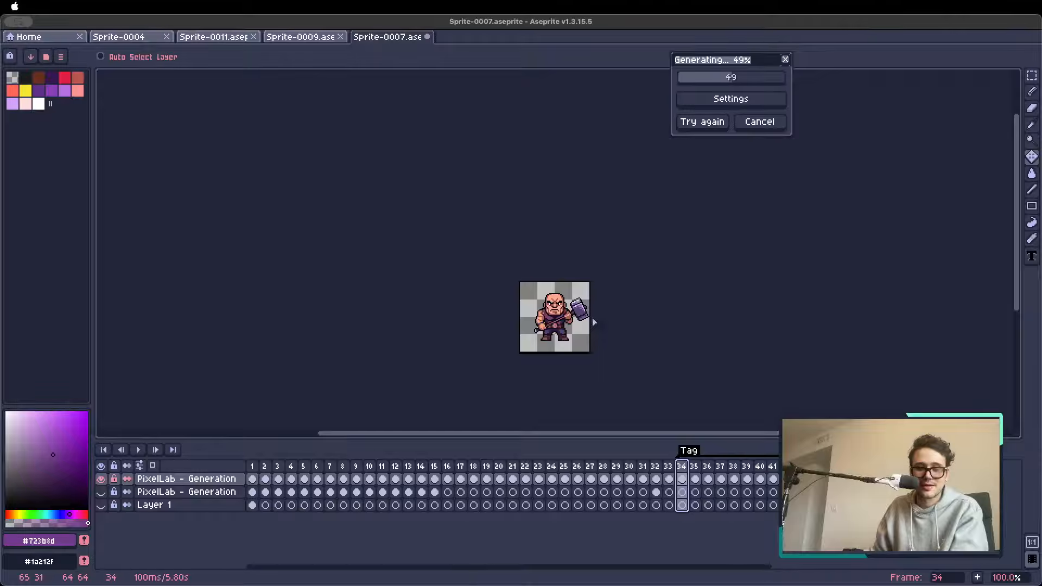
{"action": "scroll", "coordinate": [595, 296], "scroll_direction": "down", "scroll_amount": 1}
{"action": "scroll", "coordinate": [594, 295], "scroll_direction": "up", "scroll_amount": 3}
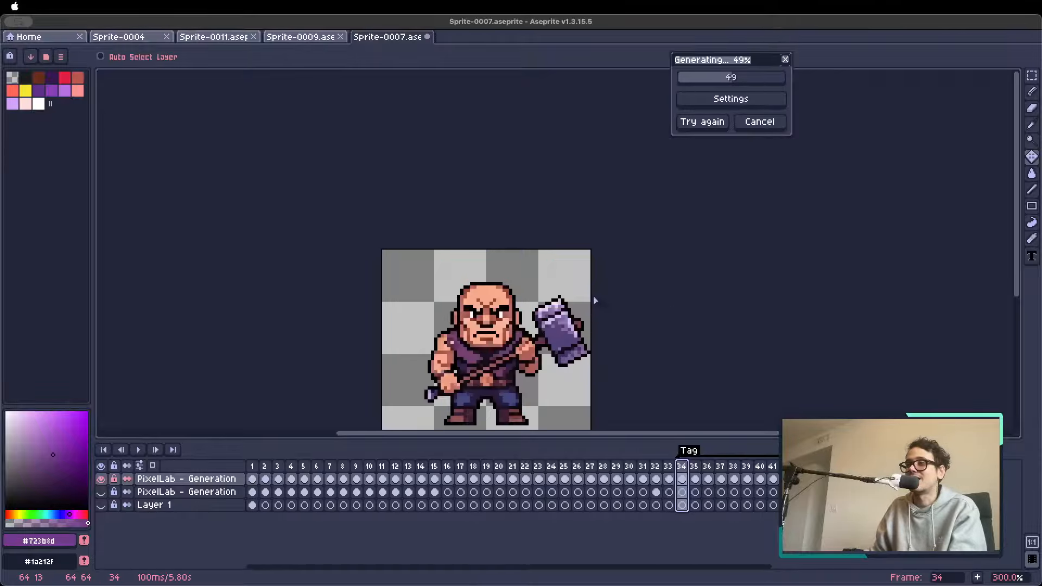
{"action": "key", "text": "space"}
{"action": "left_click_drag", "start_coordinate": [596, 324], "coordinate": [503, 226]}
{"action": "scroll", "coordinate": [424, 312], "scroll_direction": "down", "scroll_amount": 2}
{"action": "scroll", "coordinate": [424, 312], "scroll_direction": "up", "scroll_amount": 2}
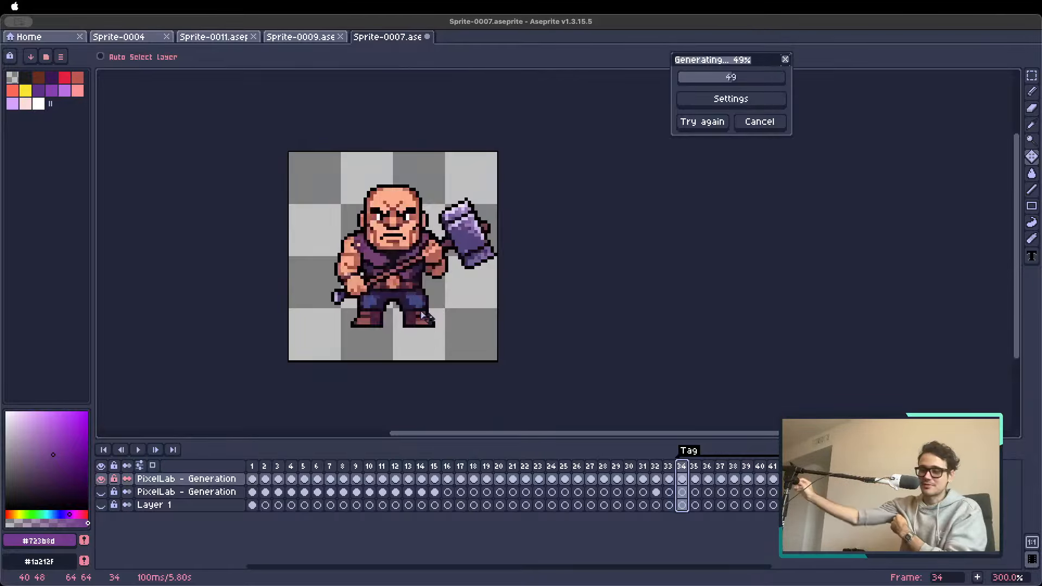
{"action": "left_click", "coordinate": [697, 471]}
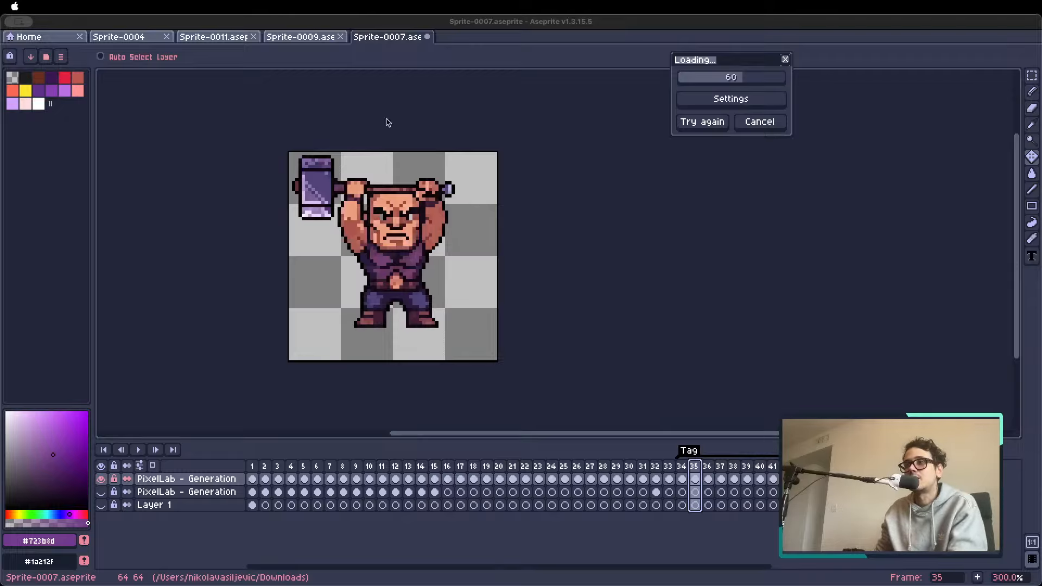
Open Sprite-00122.gif, hide the timeline, bring the artwork fully into view, and play its animation
{"action": "left_click_drag", "start_coordinate": [505, 32], "coordinate": [507, 40]}
{"action": "left_click", "coordinate": [505, 24]}
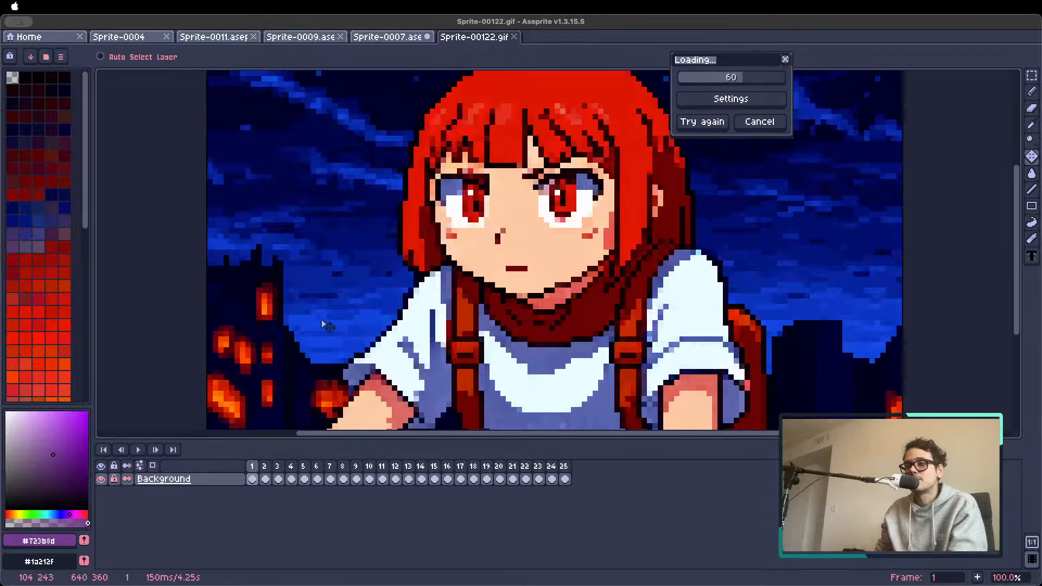
{"action": "scroll", "coordinate": [340, 262], "scroll_direction": "down", "scroll_amount": 2}
{"action": "scroll", "coordinate": [341, 262], "scroll_direction": "up", "scroll_amount": 1}
{"action": "scroll", "coordinate": [340, 261], "scroll_direction": "up", "scroll_amount": 1}
{"action": "key", "text": "Tab"}
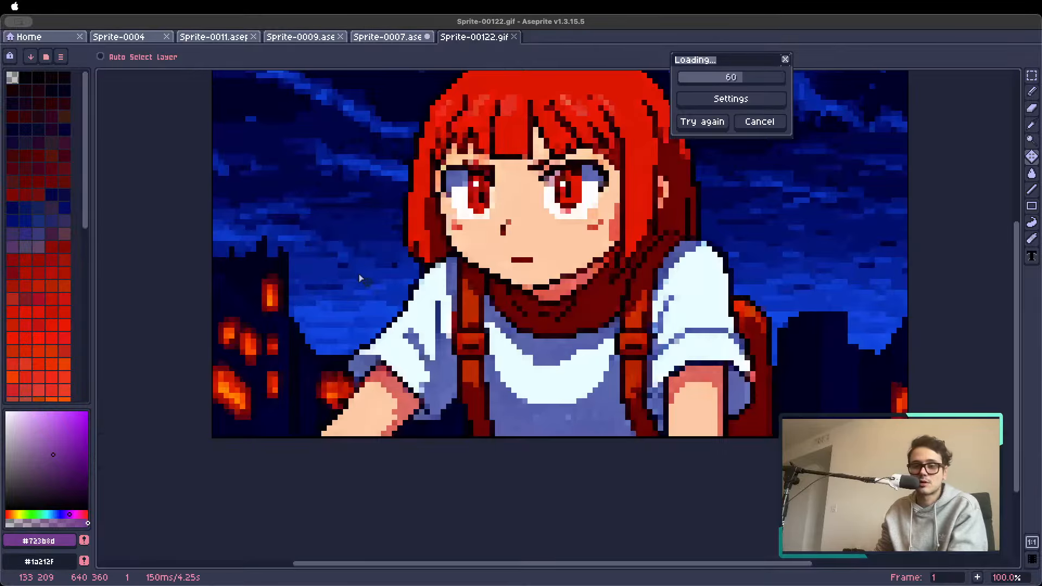
{"action": "left_click_drag", "start_coordinate": [434, 271], "coordinate": [379, 354]}
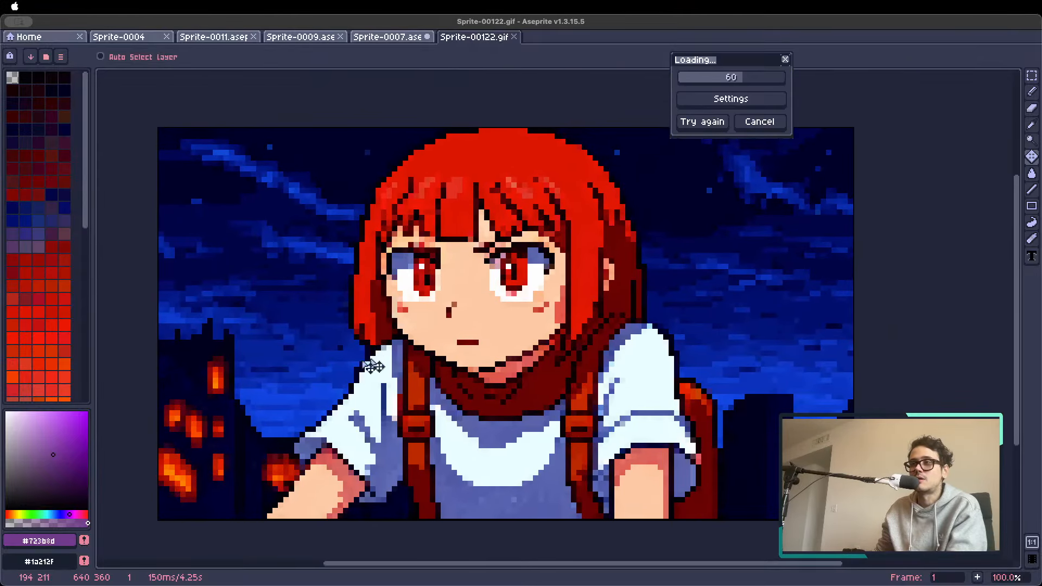
{"action": "key", "text": "Return"}
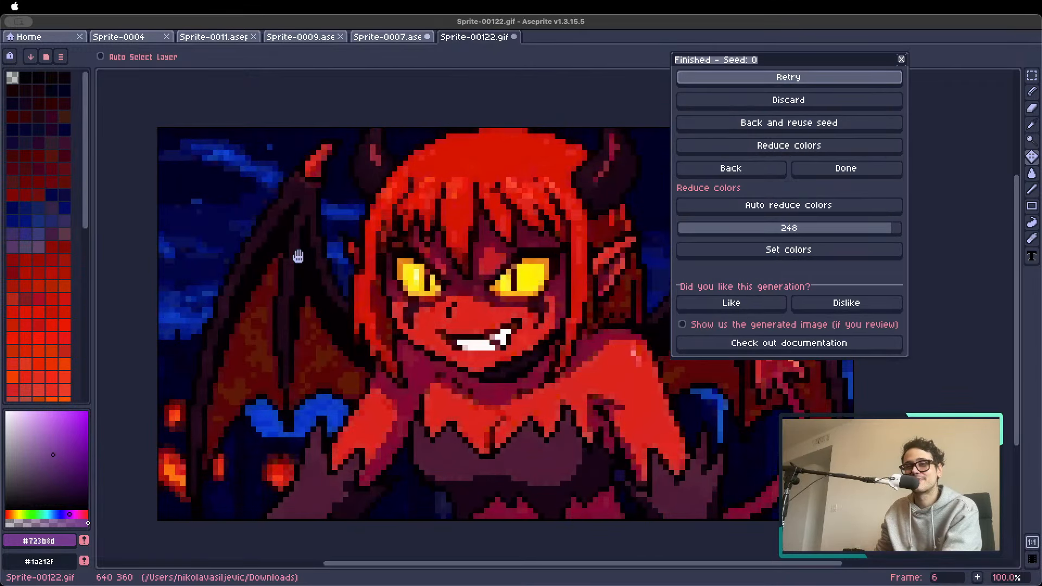
Close Sprite-00122.gif without saving its changes and show the timeline of Sprite-0007.aseprite
{"action": "left_click", "coordinate": [514, 36]}
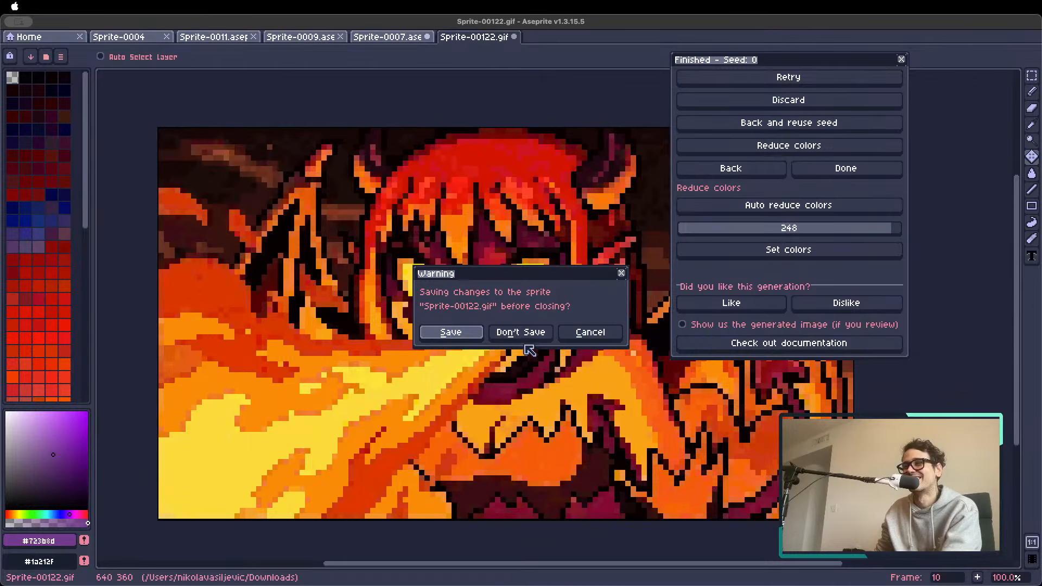
{"action": "left_click", "coordinate": [518, 332]}
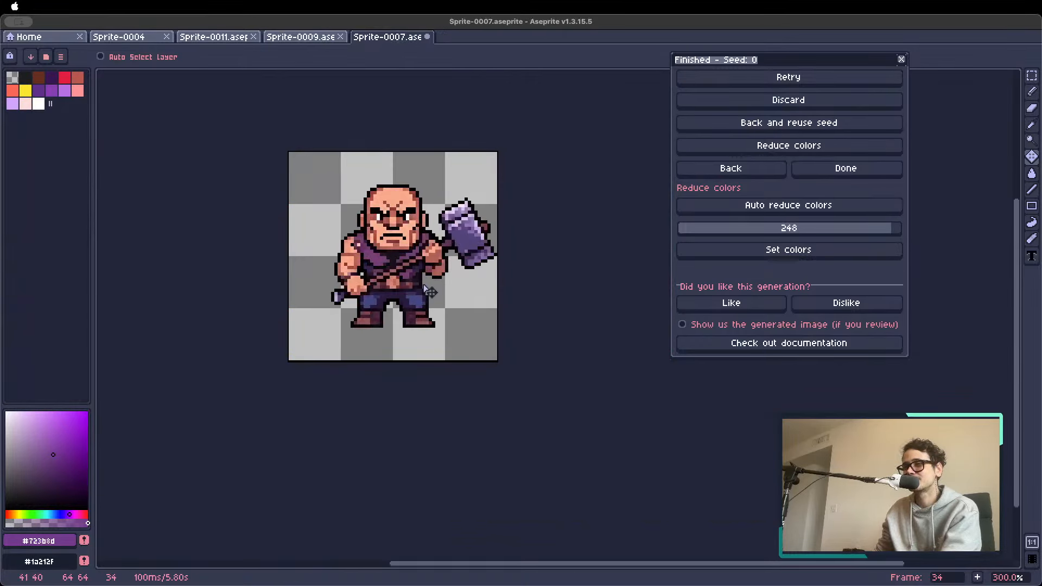
{"action": "key", "text": "Tab"}
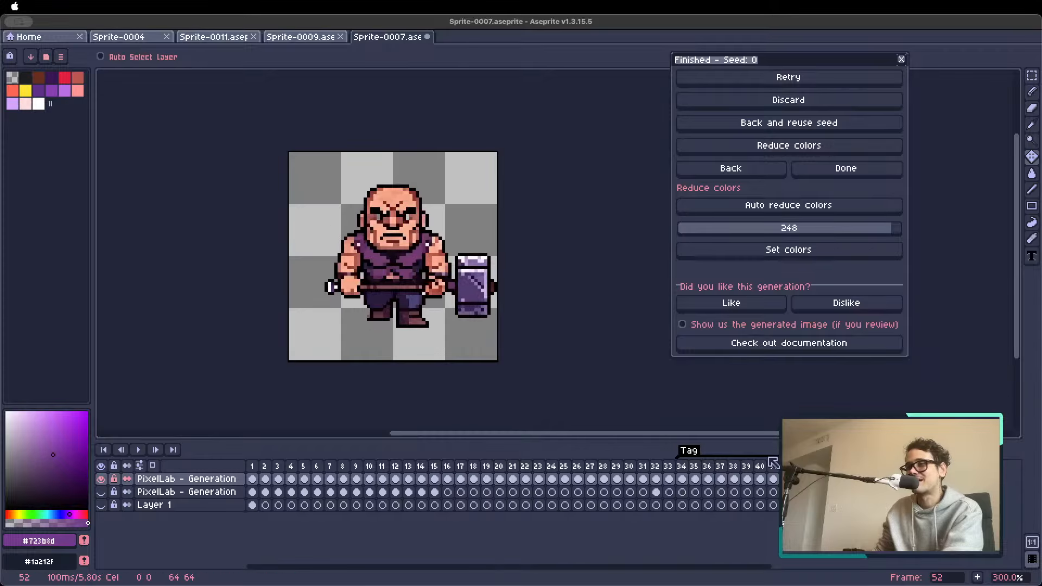
Play the hammer character's tagged animation from around frame 40, and stop the playback
{"action": "left_click", "coordinate": [749, 466]}
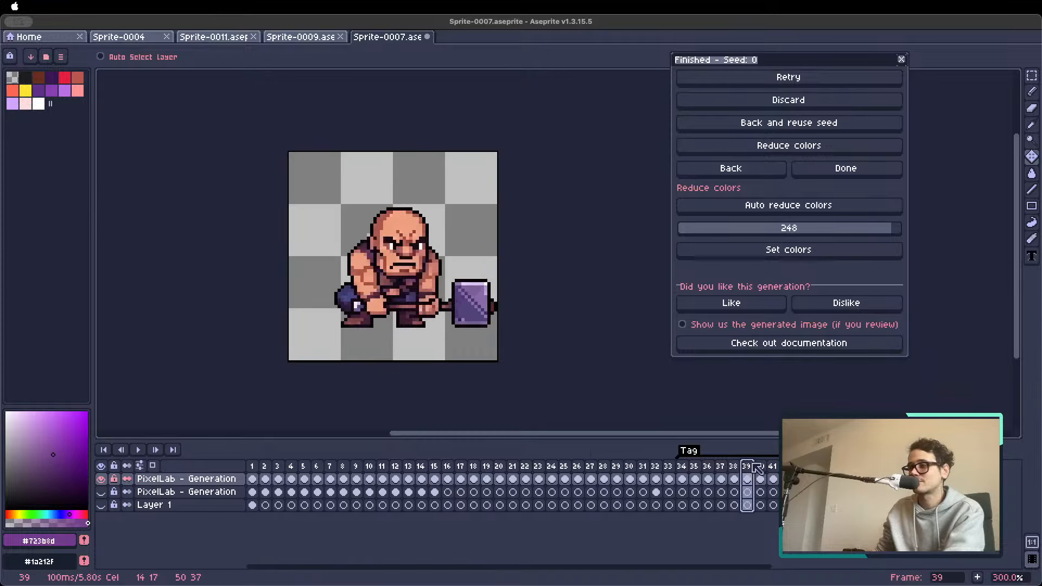
{"action": "left_click", "coordinate": [765, 466]}
{"action": "key", "text": "Return"}
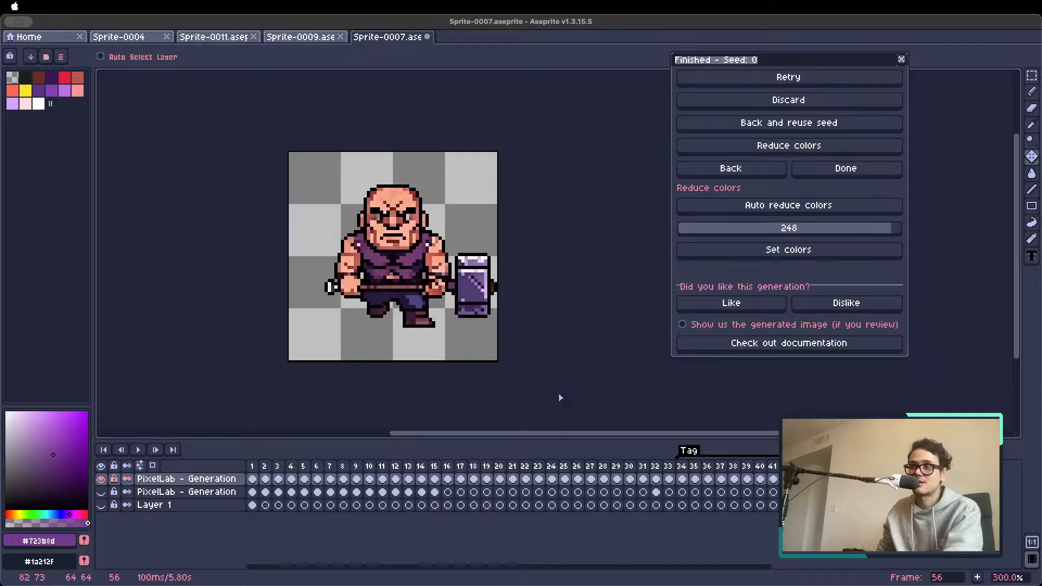
{"action": "key", "text": "Return"}
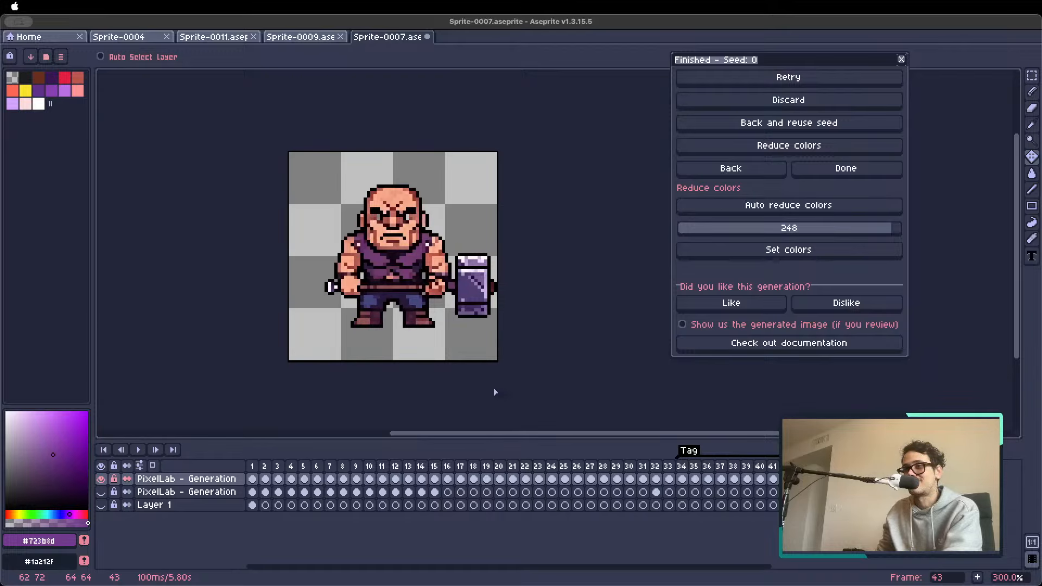
Show the orange robot character on frame 3, enlarged to 400% and centred in view
{"action": "left_click", "coordinate": [264, 467]}
{"action": "left_click", "coordinate": [278, 479]}
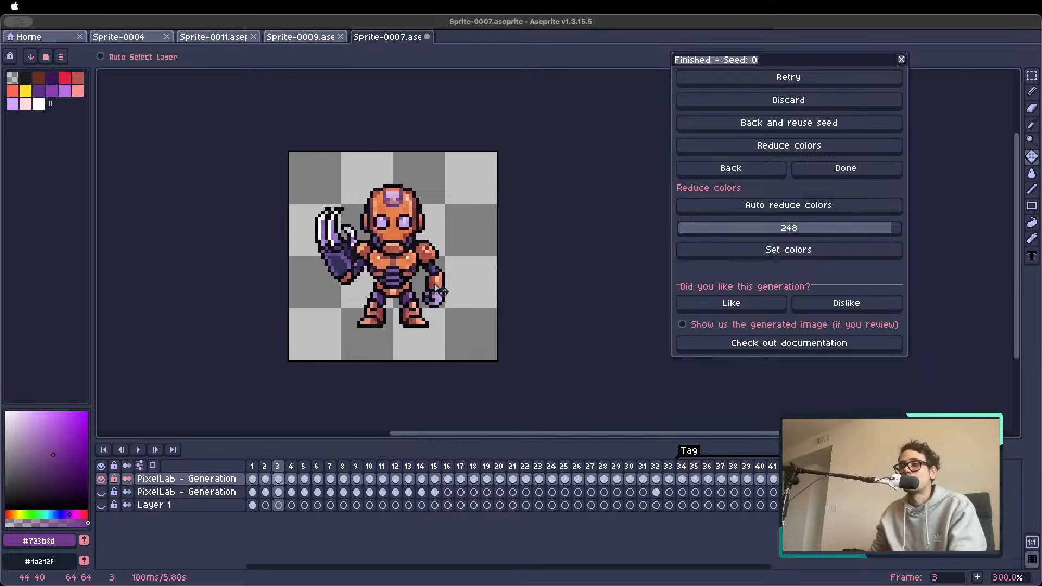
{"action": "scroll", "coordinate": [451, 244], "scroll_direction": "down", "scroll_amount": 1}
{"action": "scroll", "coordinate": [412, 250], "scroll_direction": "up", "scroll_amount": 2}
{"action": "key", "text": "space"}
{"action": "left_click_drag", "start_coordinate": [382, 218], "coordinate": [395, 236]}
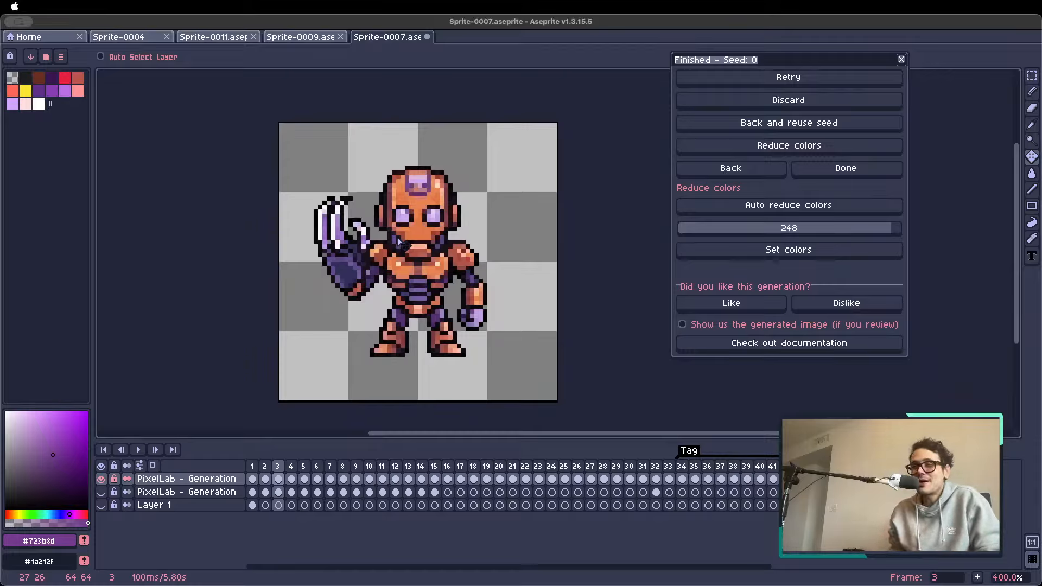
Browse the generated characters on frames 8 to 13, ending on frame 9
{"action": "left_click", "coordinate": [343, 467]}
{"action": "left_click", "coordinate": [369, 467]}
{"action": "left_click", "coordinate": [382, 467]}
{"action": "left_click", "coordinate": [408, 466]}
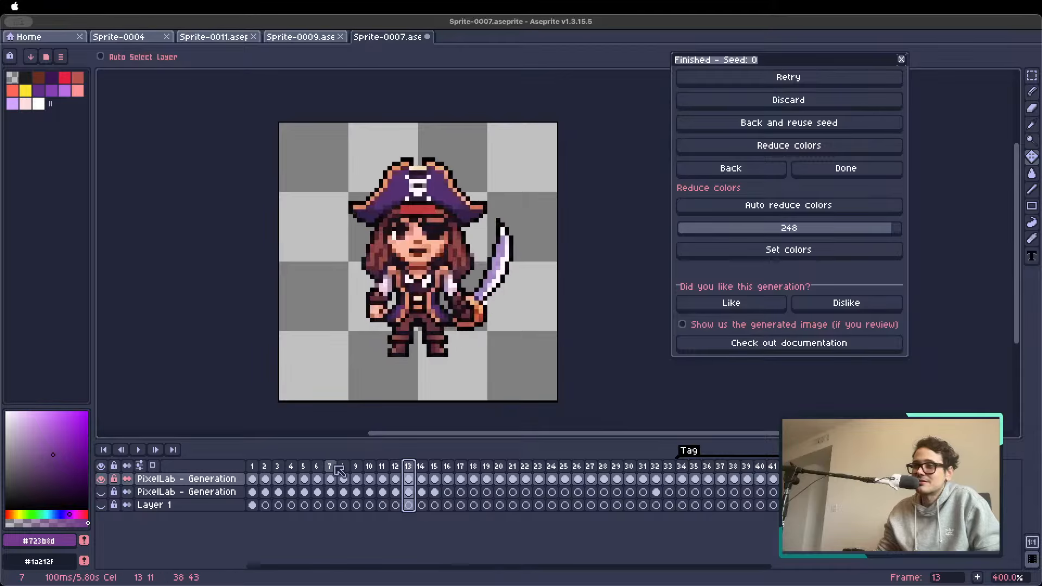
{"action": "left_click", "coordinate": [356, 466]}
{"action": "left_click", "coordinate": [395, 466]}
{"action": "left_click", "coordinate": [356, 466]}
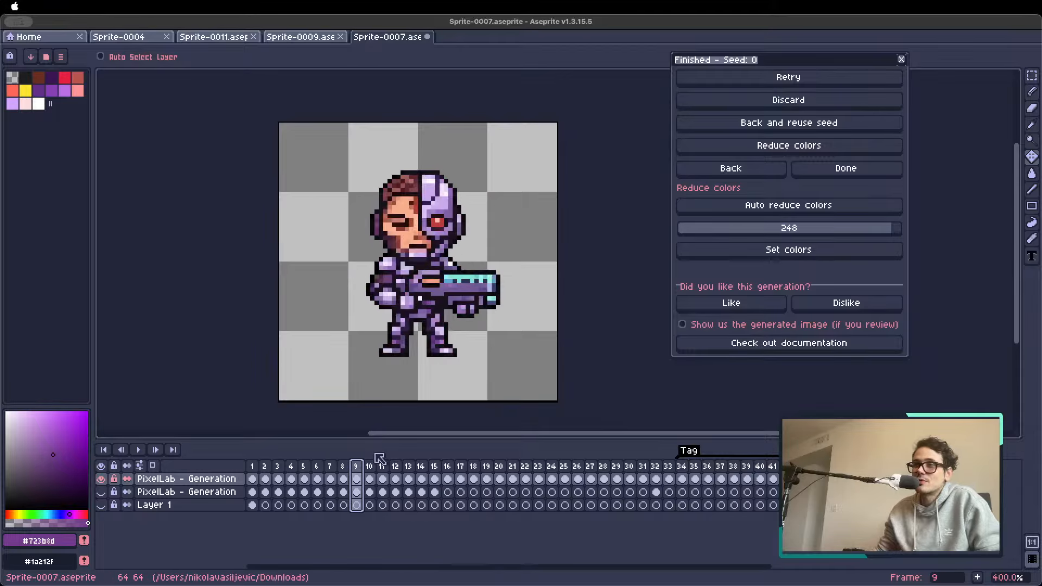
Switch to the browser, go to the PixelLab Map Editor page, and open the Characters page
{"action": "left_click", "coordinate": [349, 567]}
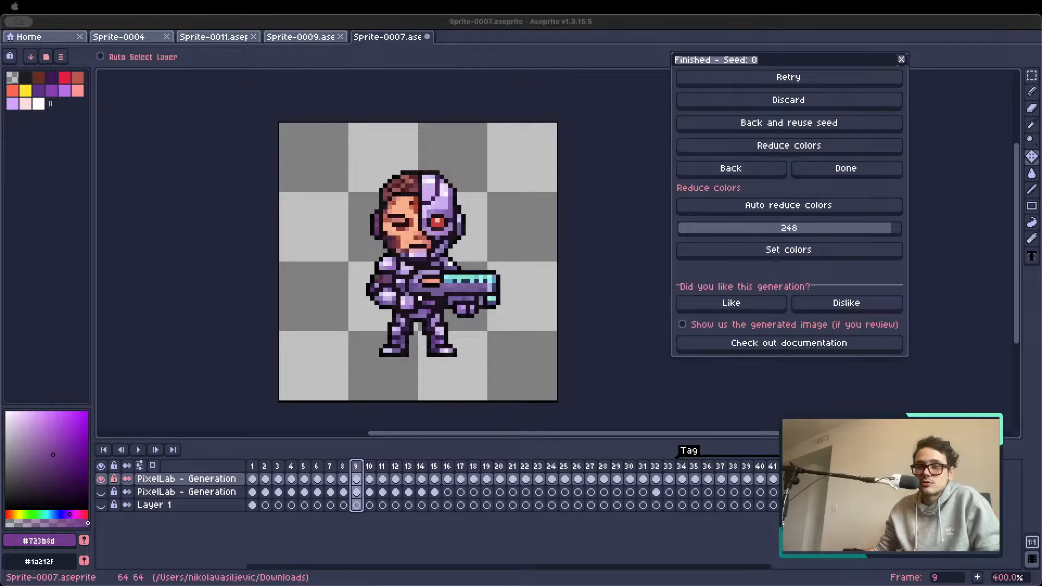
{"action": "key", "text": "super+Tab"}
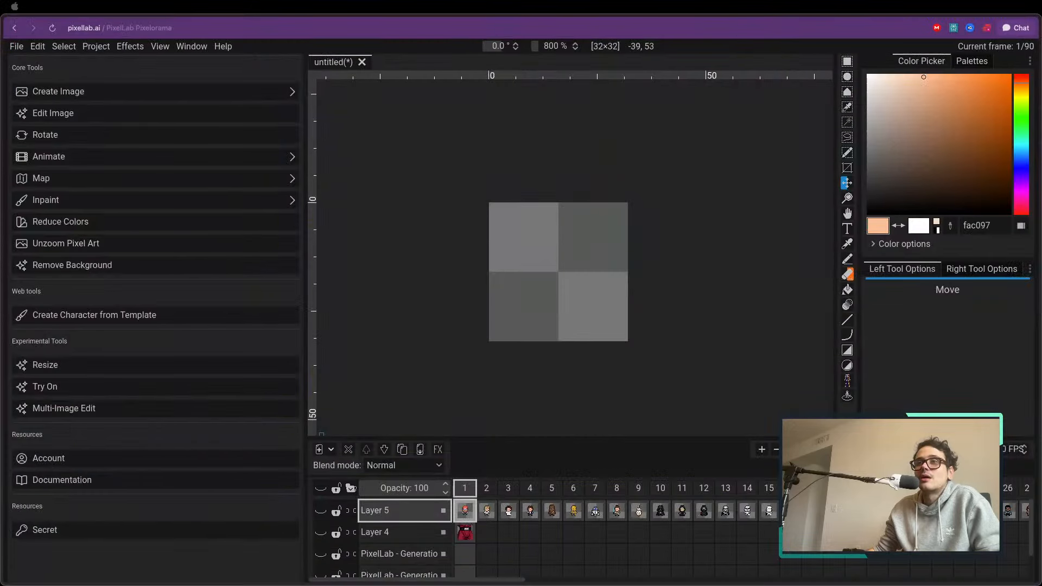
{"action": "mouse_move", "coordinate": [3, 87]}
{"action": "left_click", "coordinate": [44, 88]}
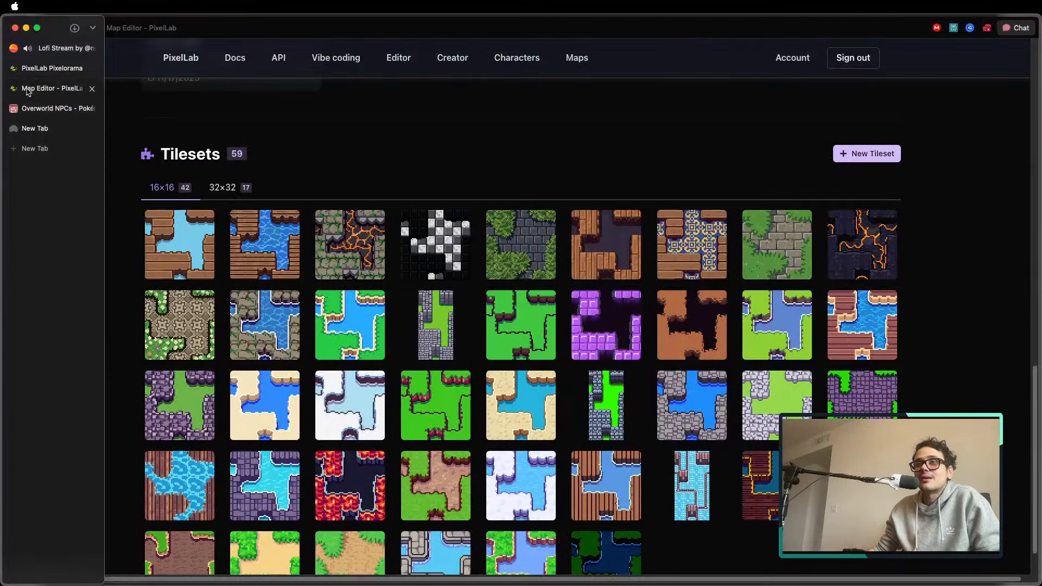
{"action": "left_click", "coordinate": [514, 57]}
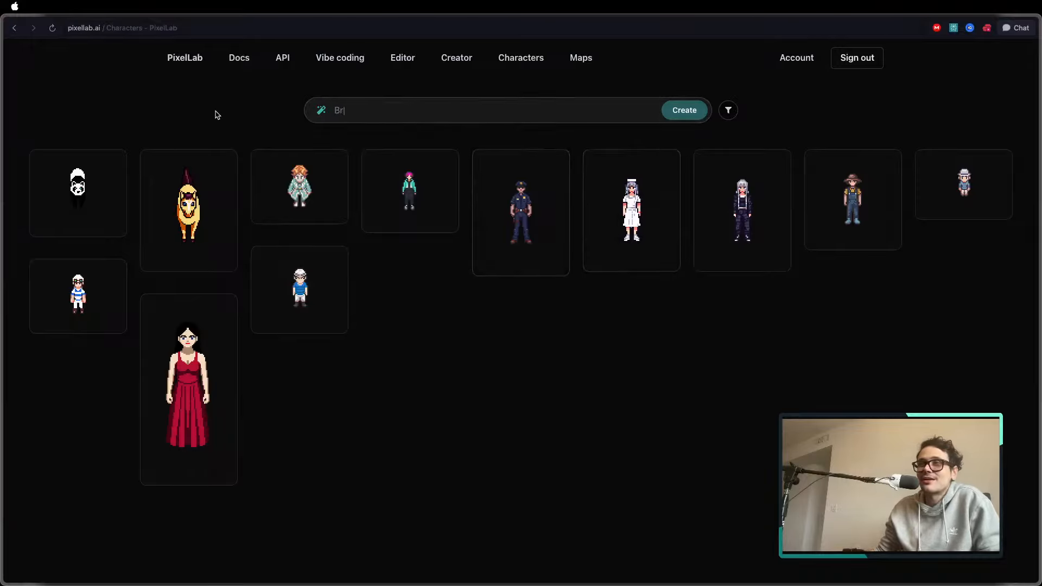
Start creating a new character from a reference and bring the reference image upload area into view
{"action": "left_click", "coordinate": [686, 112]}
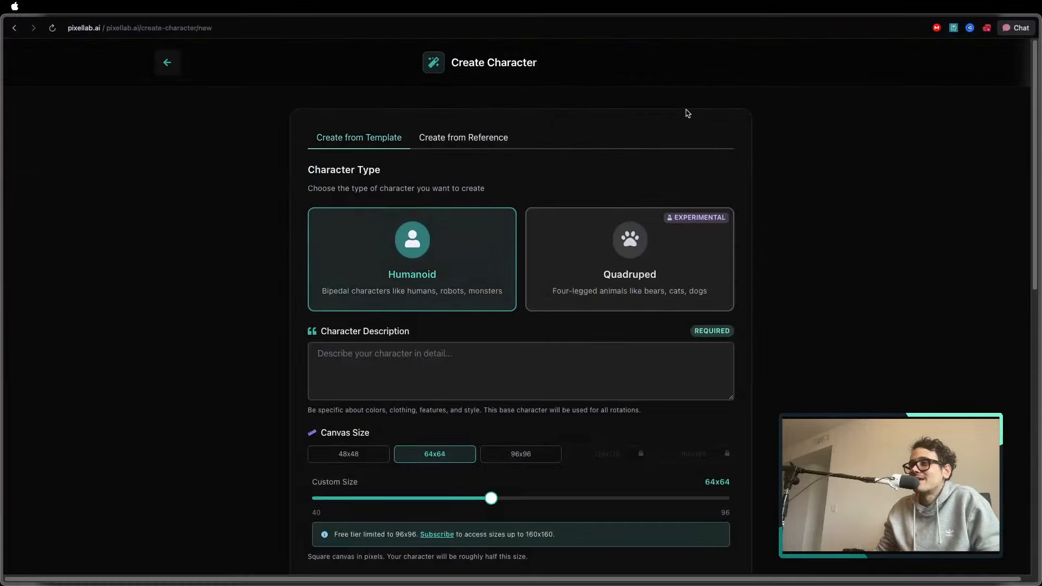
{"action": "left_click", "coordinate": [465, 137]}
{"action": "scroll", "coordinate": [512, 161], "scroll_direction": "down", "scroll_amount": 4}
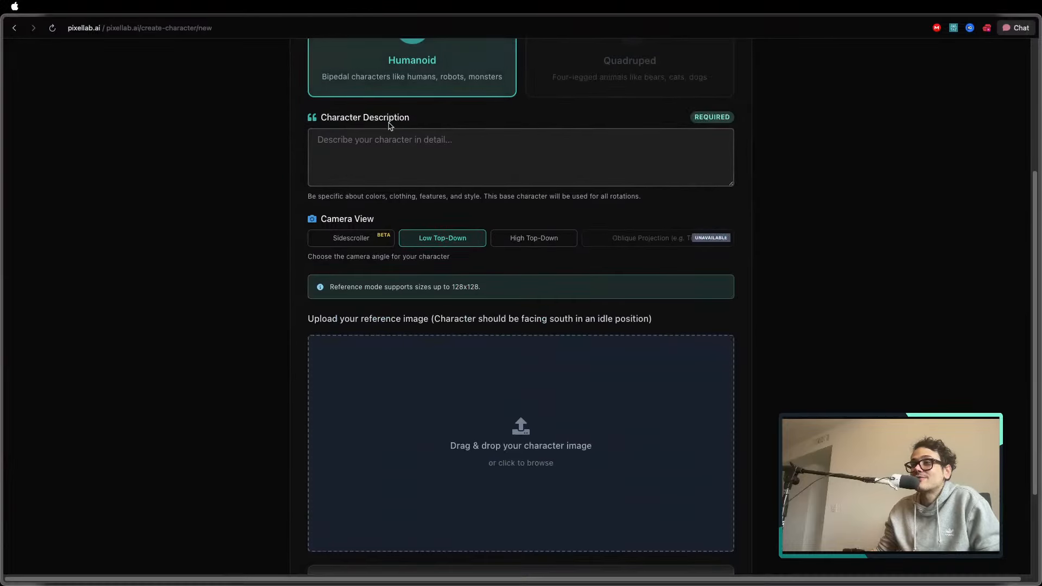
{"action": "scroll", "coordinate": [391, 195], "scroll_direction": "up", "scroll_amount": 2}
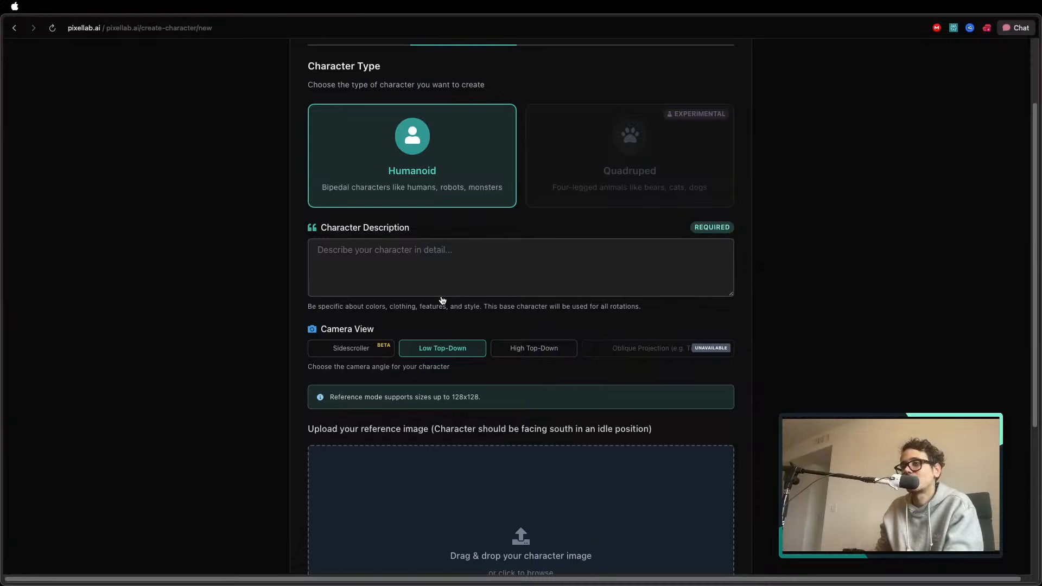
{"action": "scroll", "coordinate": [496, 168], "scroll_direction": "up", "scroll_amount": 3}
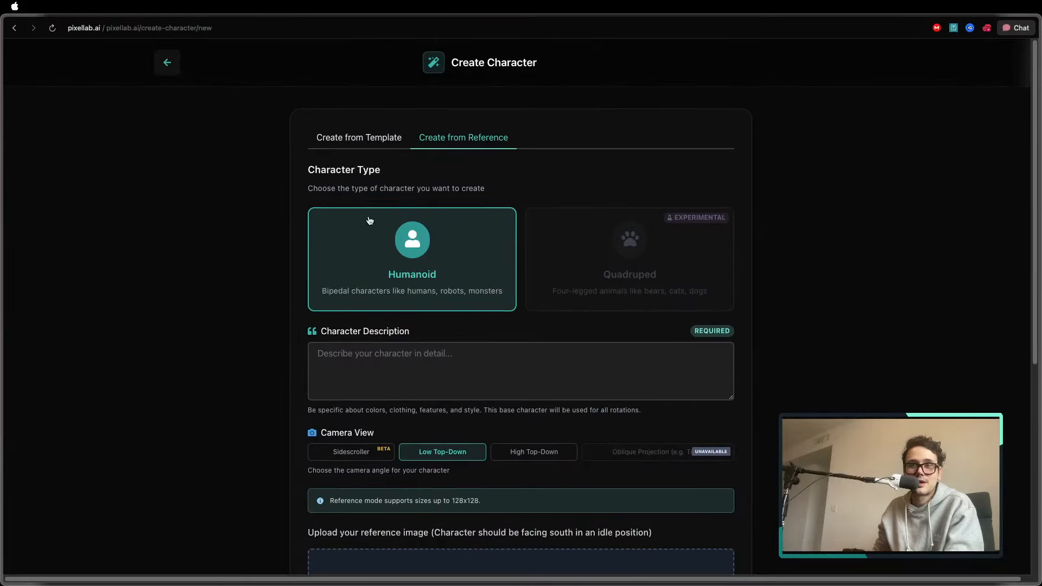
{"action": "scroll", "coordinate": [380, 211], "scroll_direction": "down", "scroll_amount": 5}
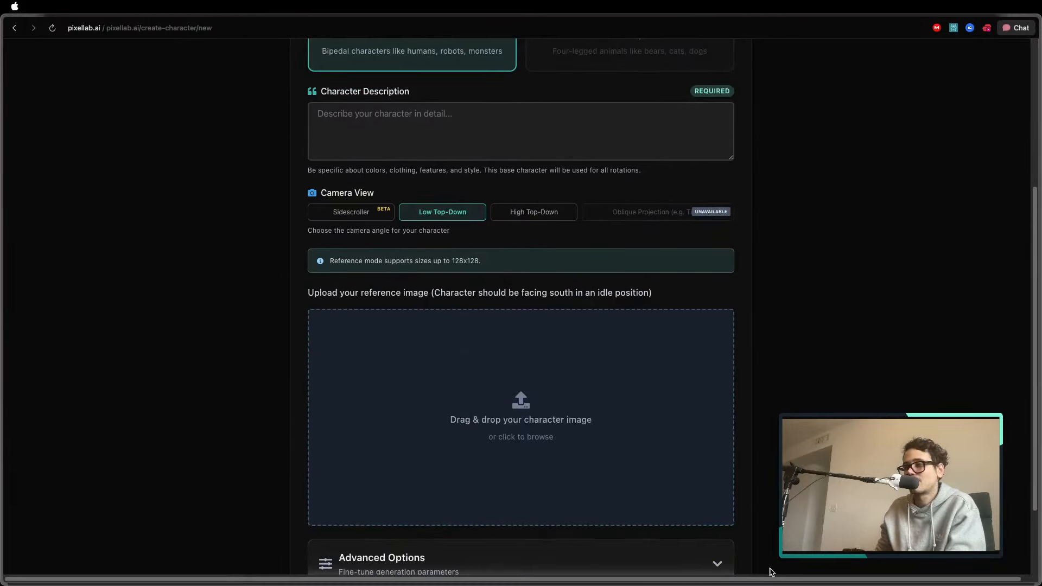
Add the chef sprite as the reference image and enter "chef" as the character description
{"action": "left_click_drag", "start_coordinate": [771, 572], "coordinate": [454, 402]}
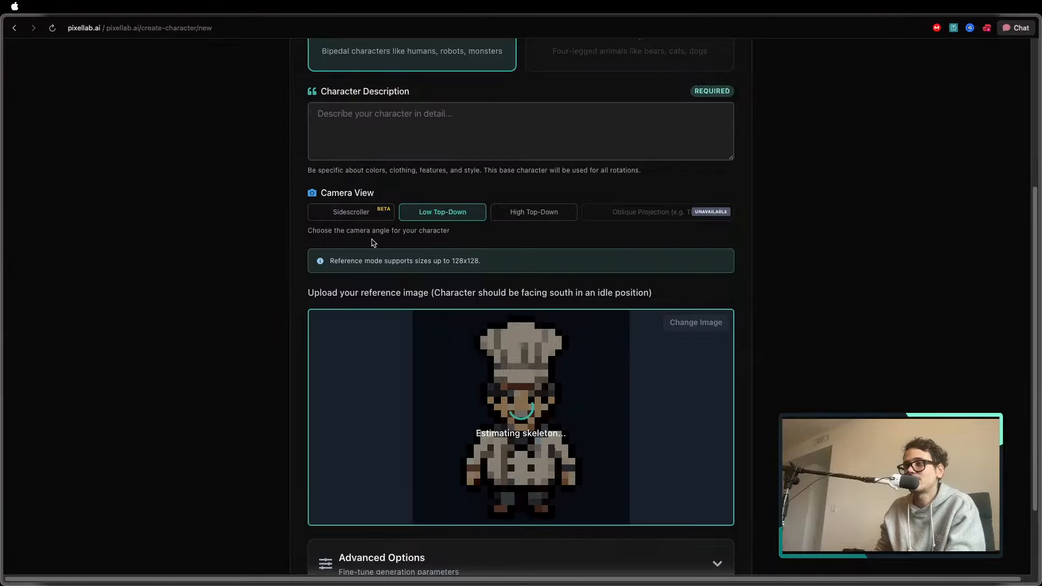
{"action": "left_click", "coordinate": [408, 140]}
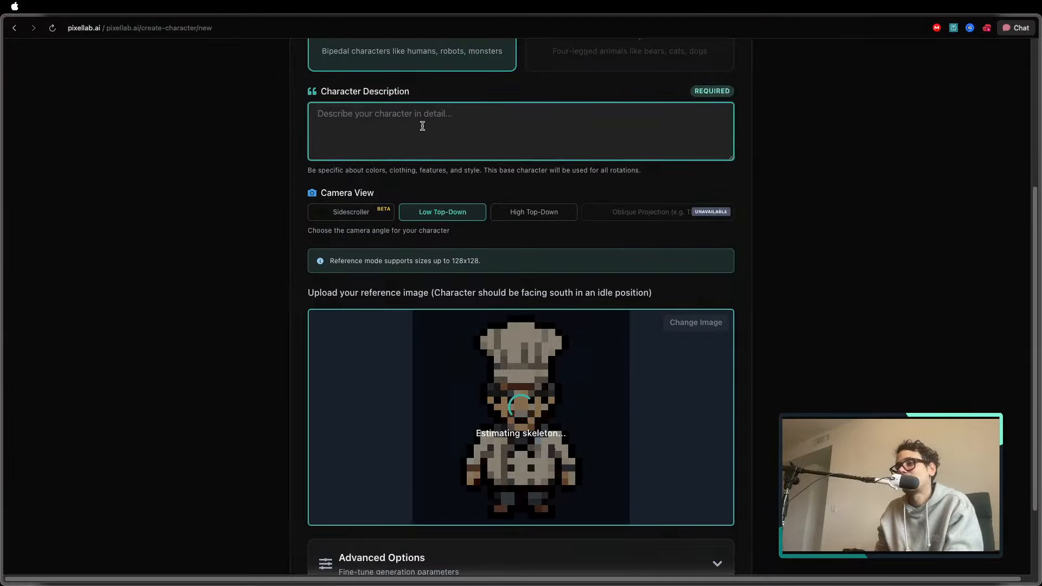
{"action": "type", "text": "che"}
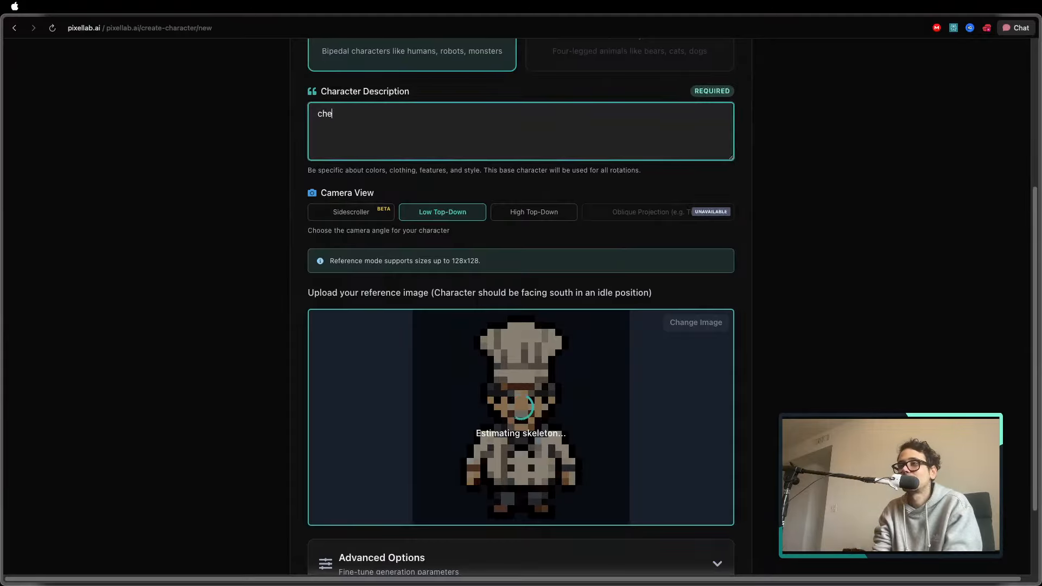
{"action": "type", "text": "f"}
{"action": "scroll", "coordinate": [542, 162], "scroll_direction": "down", "scroll_amount": 3}
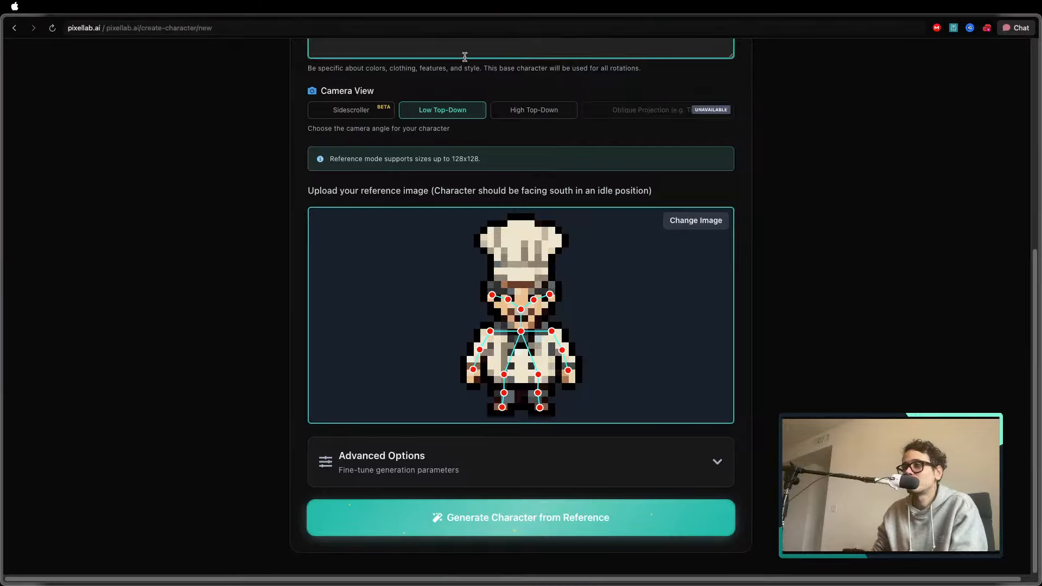
Try the Sidescroller camera view, set it back to Low Top-Down, and generate the chef character from the reference
{"action": "left_click", "coordinate": [362, 115]}
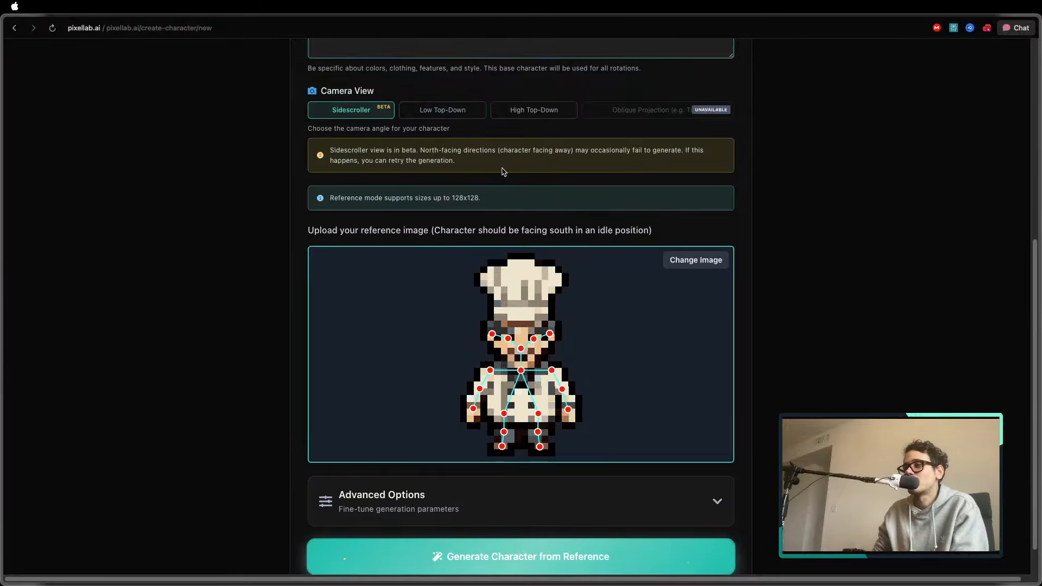
{"action": "left_click", "coordinate": [432, 112]}
{"action": "scroll", "coordinate": [481, 136], "scroll_direction": "up", "scroll_amount": 4}
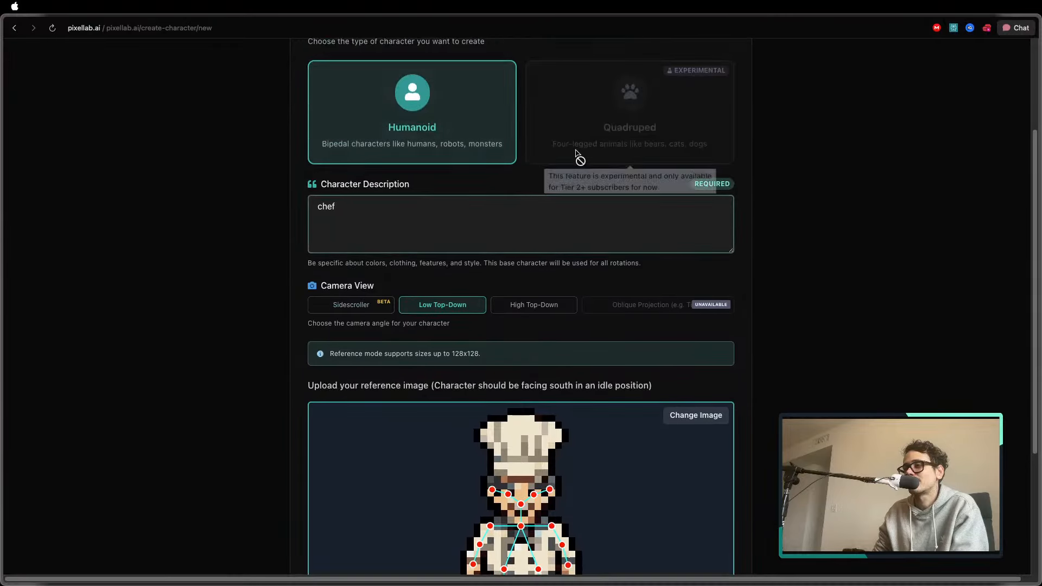
{"action": "scroll", "coordinate": [272, 140], "scroll_direction": "down", "scroll_amount": 4}
{"action": "scroll", "coordinate": [588, 194], "scroll_direction": "up", "scroll_amount": 2}
{"action": "scroll", "coordinate": [442, 186], "scroll_direction": "up", "scroll_amount": 2}
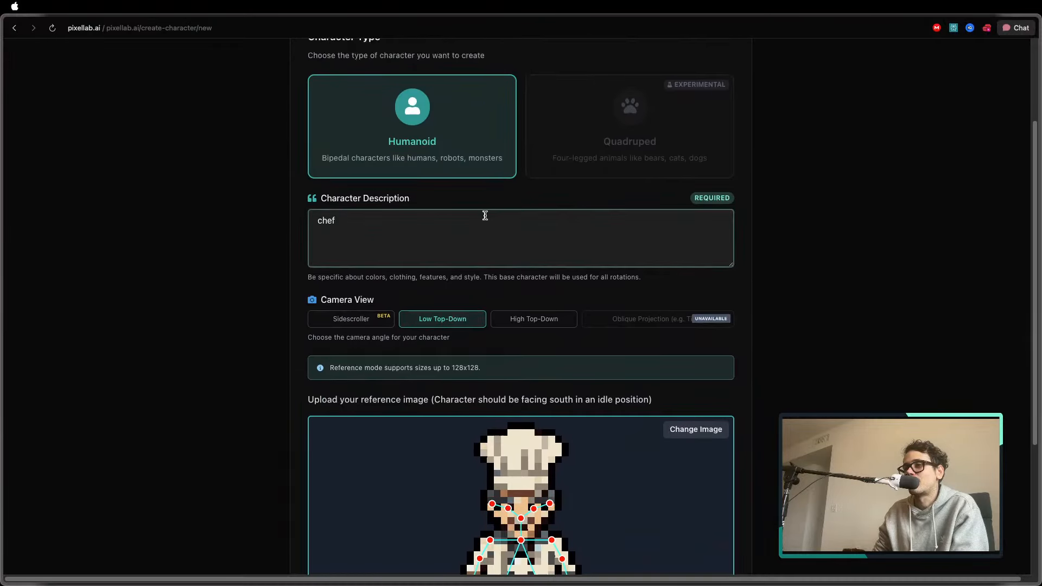
{"action": "scroll", "coordinate": [484, 214], "scroll_direction": "down", "scroll_amount": 4}
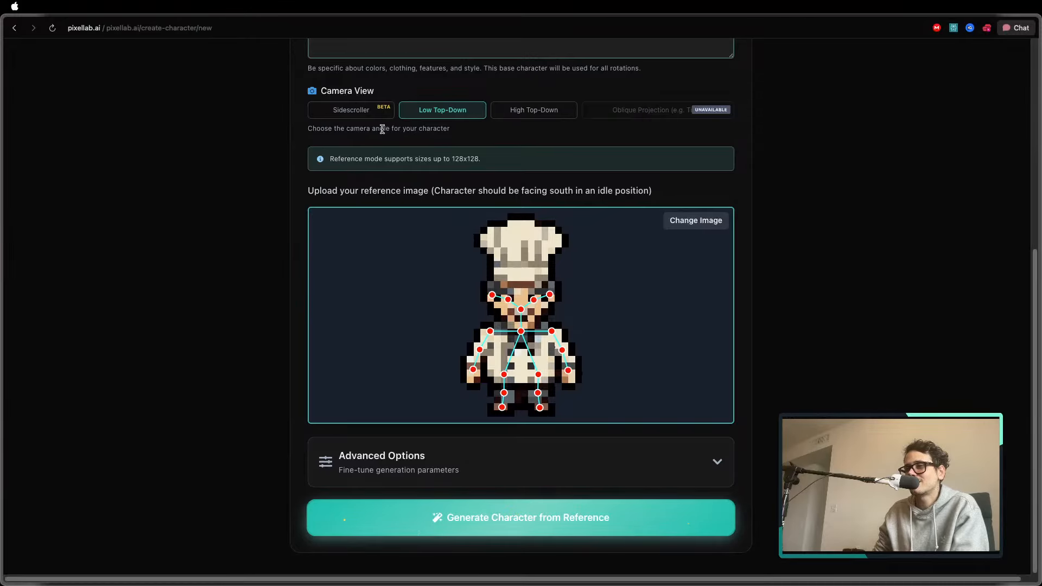
{"action": "left_click", "coordinate": [565, 532]}
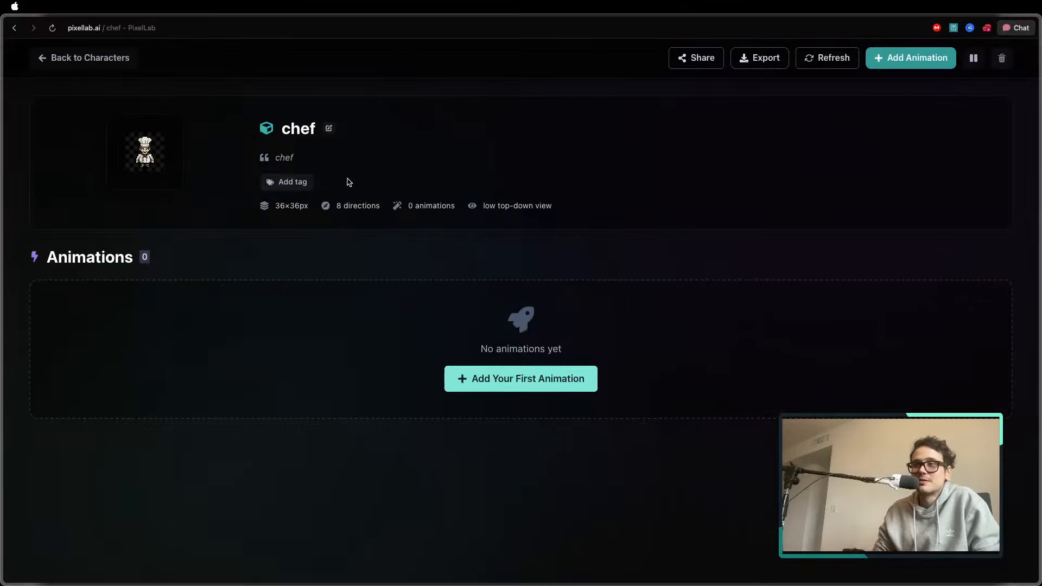
Add a Walking (4 frames) animation facing South to the chef and generate it in the background
{"action": "mouse_move", "coordinate": [176, 185]}
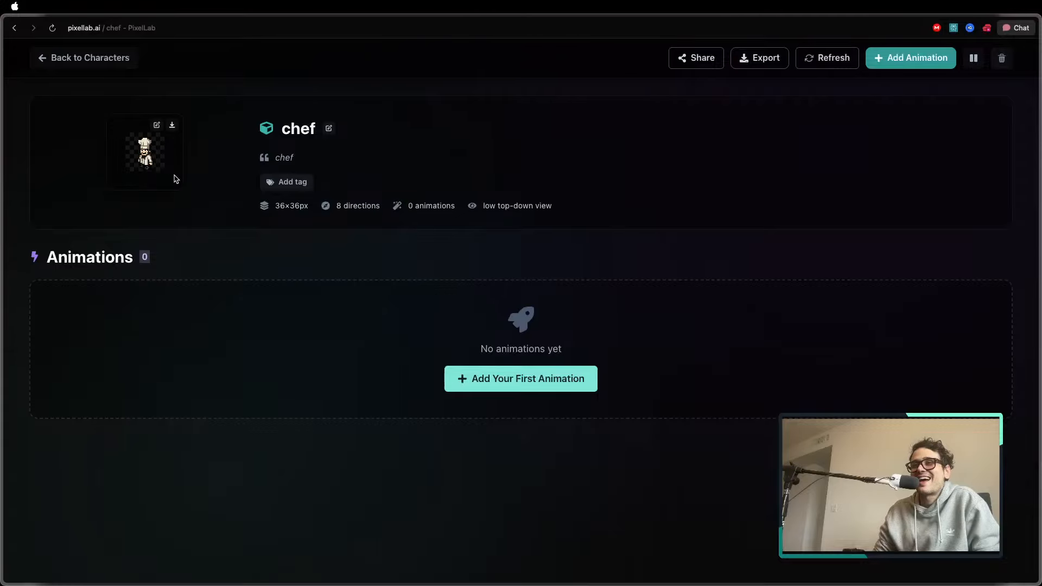
{"action": "left_click", "coordinate": [490, 383]}
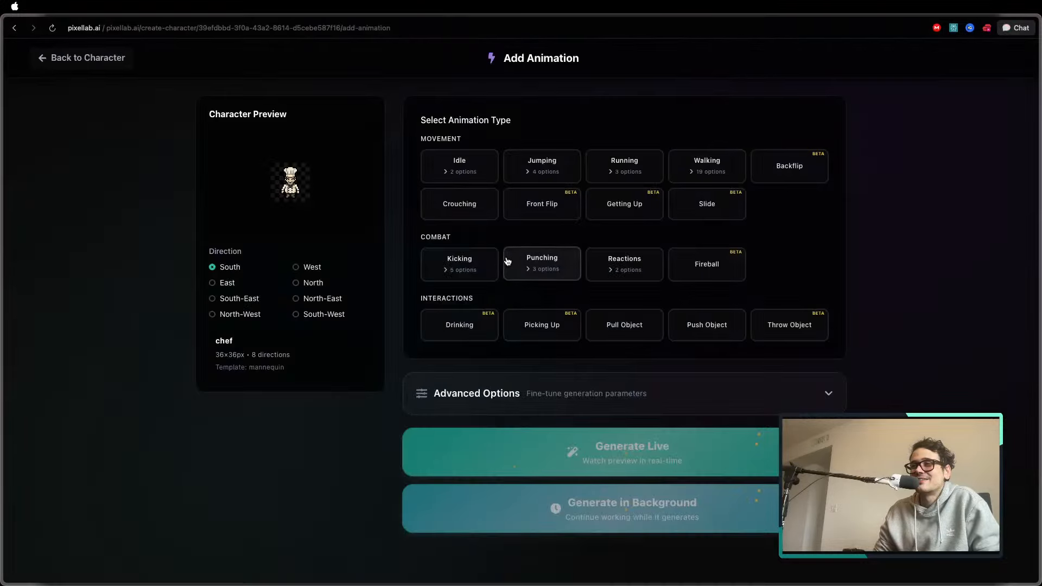
{"action": "left_click", "coordinate": [471, 169]}
{"action": "left_click", "coordinate": [632, 253]}
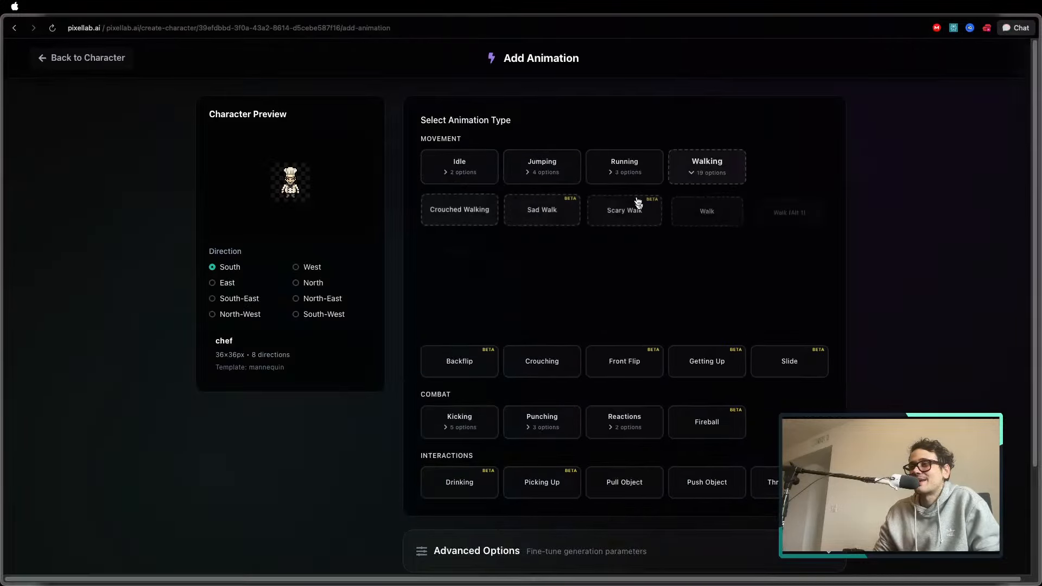
{"action": "left_click", "coordinate": [632, 247]}
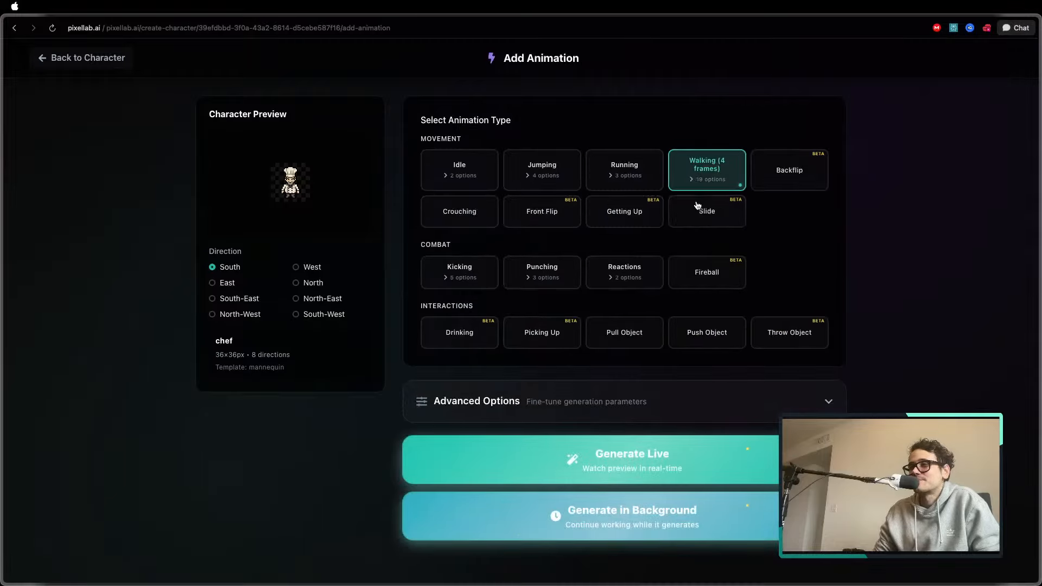
{"action": "left_click", "coordinate": [455, 515]}
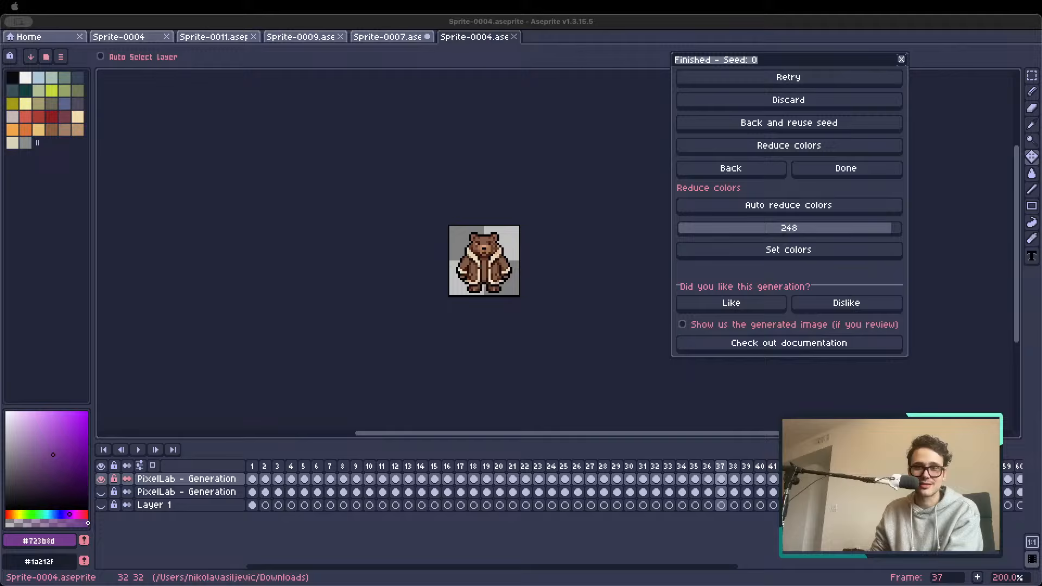
Switch to Aseprite and view the generated characters on frames 6 to 9 of Sprite-0004.aseprite
{"action": "left_click", "coordinate": [320, 467]}
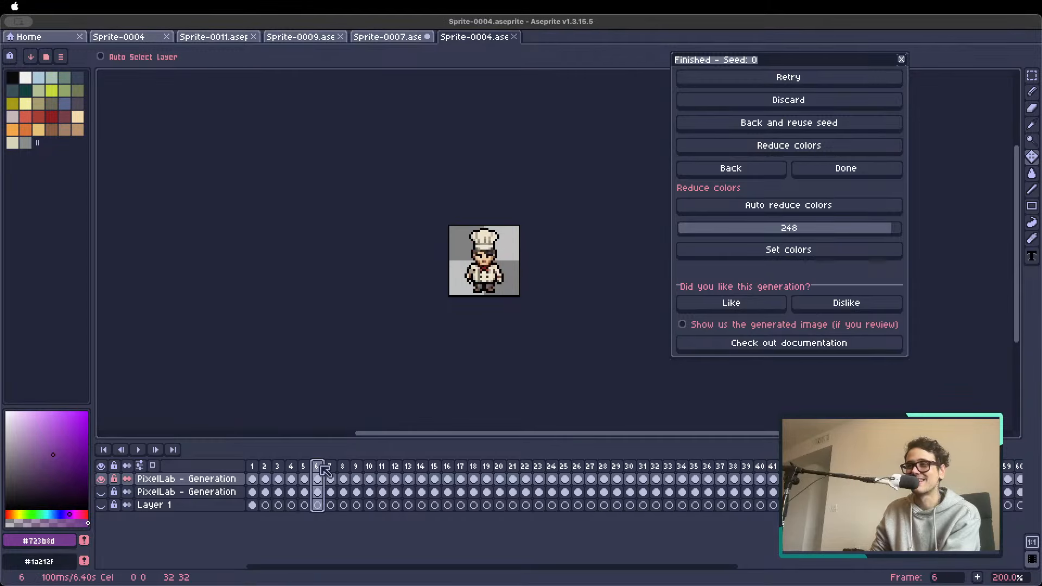
{"action": "key", "text": "Right"}
{"action": "key", "text": "Right"}
{"action": "key", "text": "Right"}
{"action": "key", "text": "Right"}
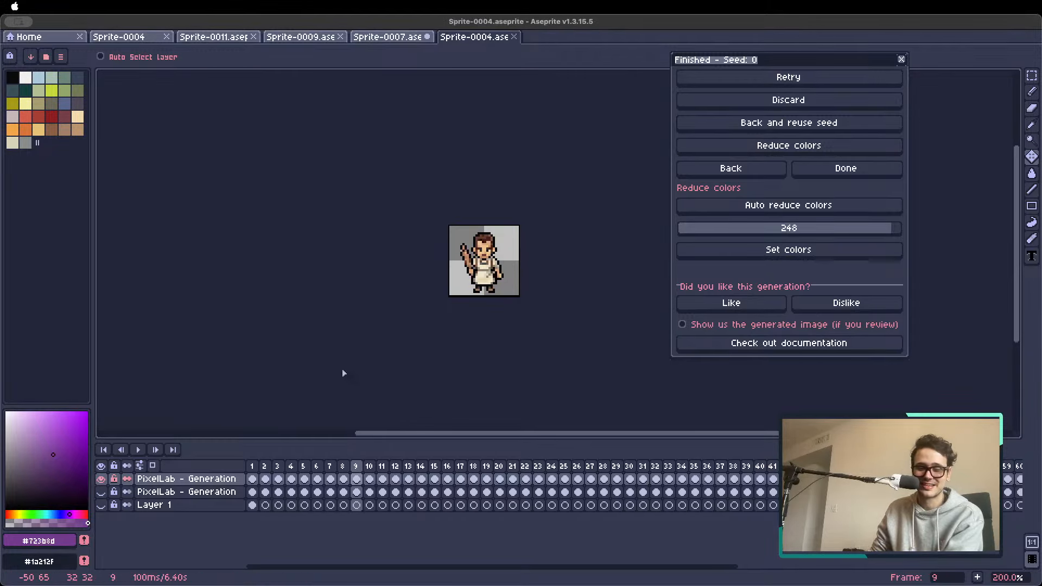
View the remaining generated characters on frames 10 to 52 of Sprite-0004.aseprite
{"action": "key", "text": "Right"}
{"action": "key", "text": "Right"}
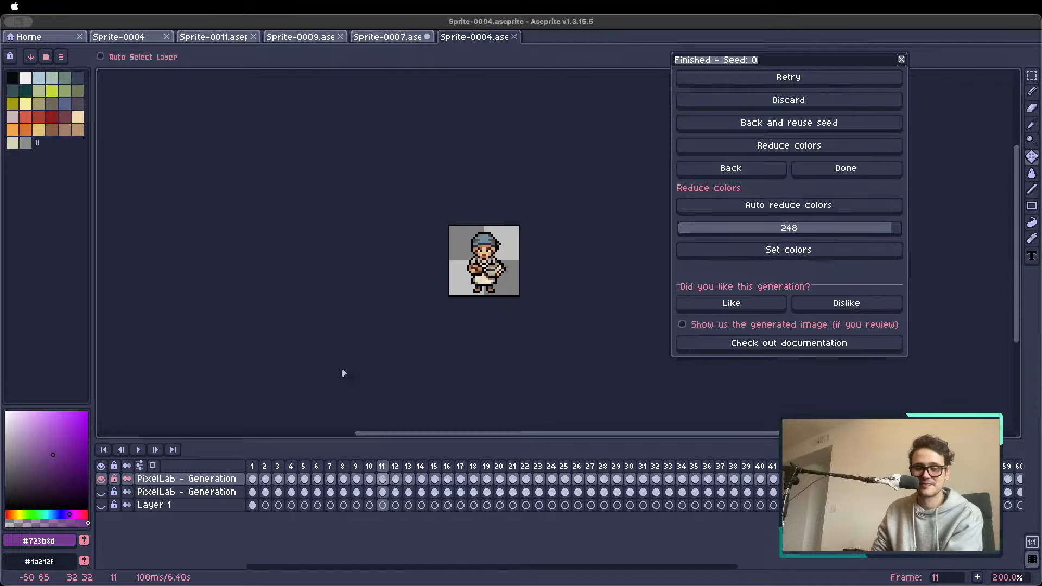
{"action": "key", "text": "Right"}
{"action": "key", "text": "Right"}
{"action": "scroll", "coordinate": [473, 283], "scroll_direction": "up", "scroll_amount": 3}
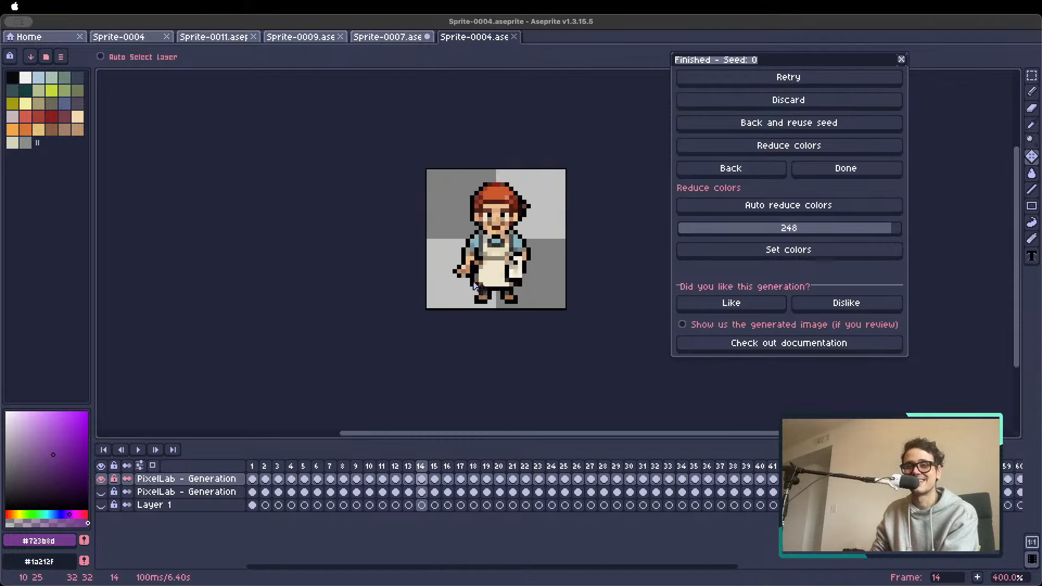
{"action": "key", "text": "Right"}
{"action": "key", "text": "Right"}
{"action": "key", "text": "Right"}
{"action": "key", "text": "Right"}
{"action": "key", "text": "Right"}
{"action": "key", "text": "Right"}
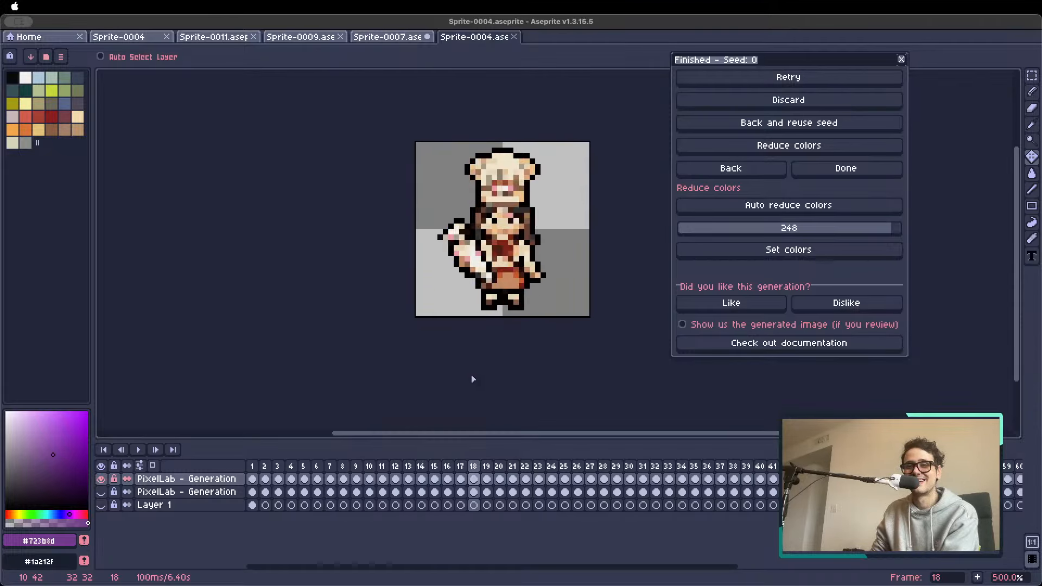
{"action": "key", "text": "Right"}
{"action": "key", "text": "Right"}
{"action": "key", "text": "Right"}
{"action": "key", "text": "Right"}
{"action": "key", "text": "Right"}
{"action": "key", "text": "Right"}
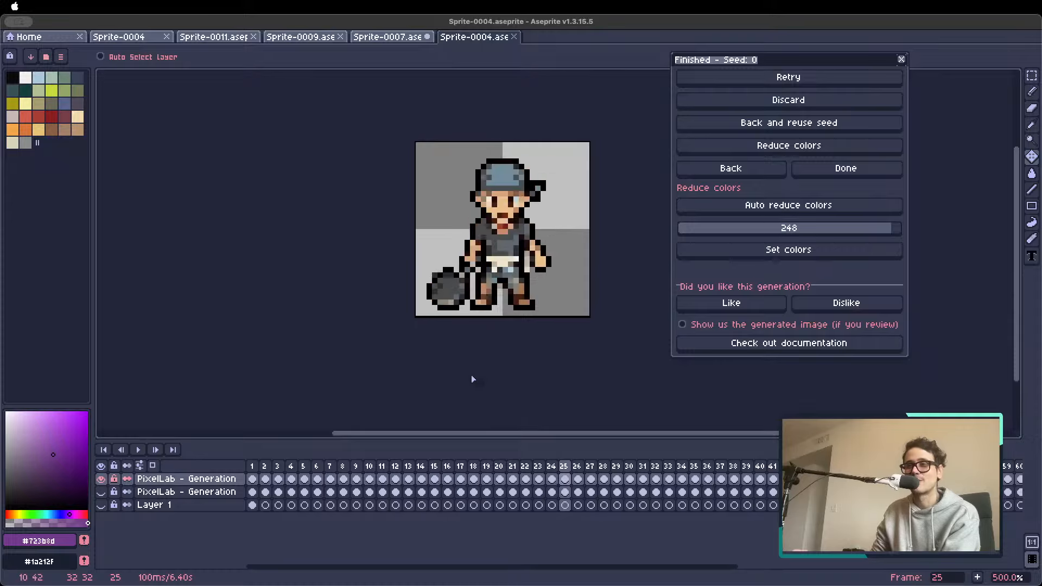
{"action": "key", "text": "Right"}
{"action": "key", "text": "Right"}
{"action": "key", "text": "Right"}
{"action": "key", "text": "Right"}
{"action": "key", "text": "Right"}
{"action": "key", "text": "Right"}
{"action": "key", "text": "Right"}
{"action": "key", "text": "Right"}
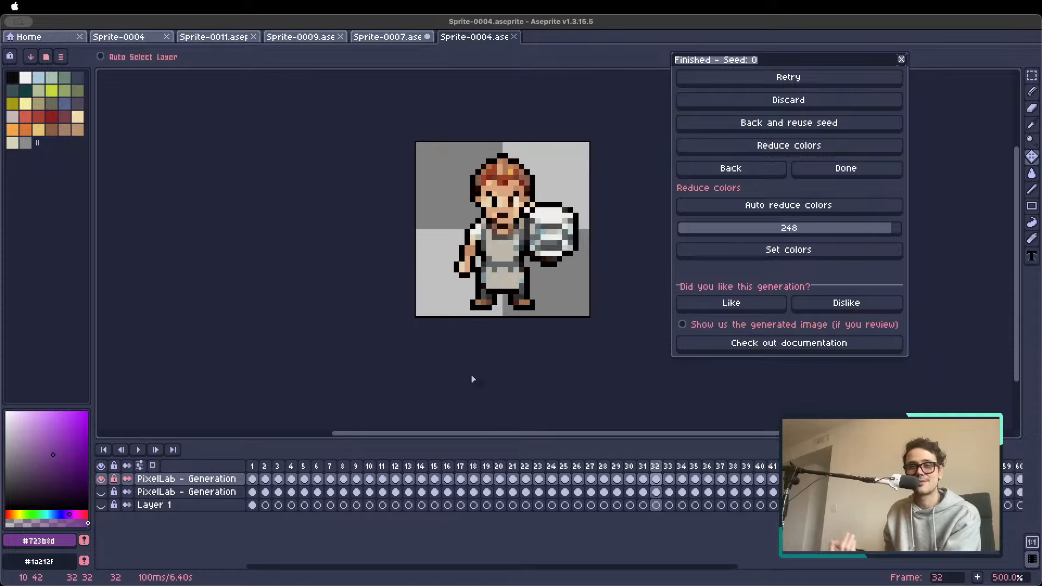
{"action": "key", "text": "Right"}
{"action": "key", "text": "Left"}
{"action": "key", "text": "Left"}
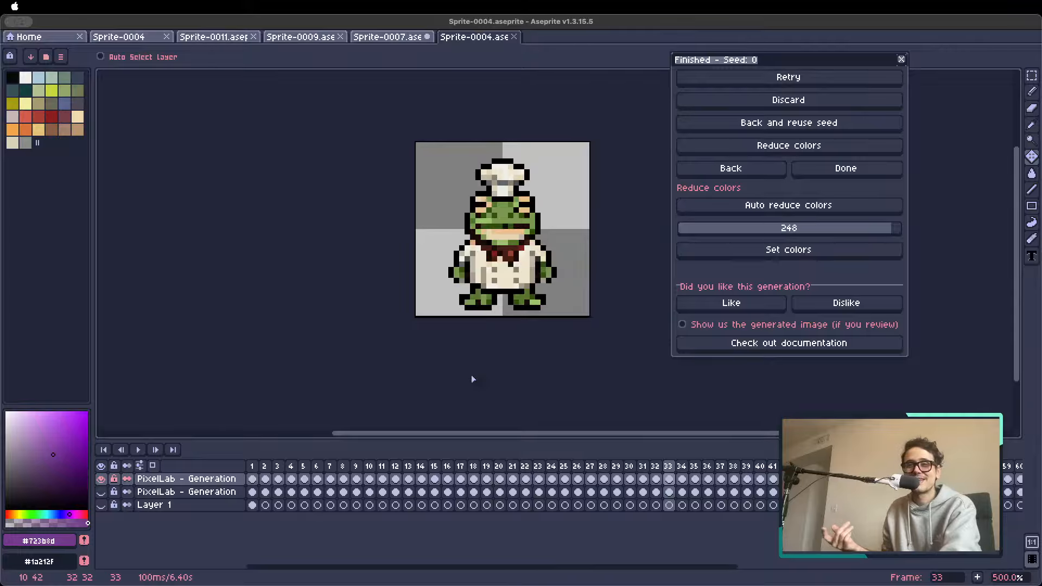
{"action": "key", "text": "Right"}
{"action": "key", "text": "Right"}
{"action": "key", "text": "Right"}
{"action": "key", "text": "Right"}
{"action": "key", "text": "Right"}
{"action": "key", "text": "Right"}
{"action": "key", "text": "Right"}
{"action": "key", "text": "Right"}
{"action": "key", "text": "Right"}
{"action": "key", "text": "Right"}
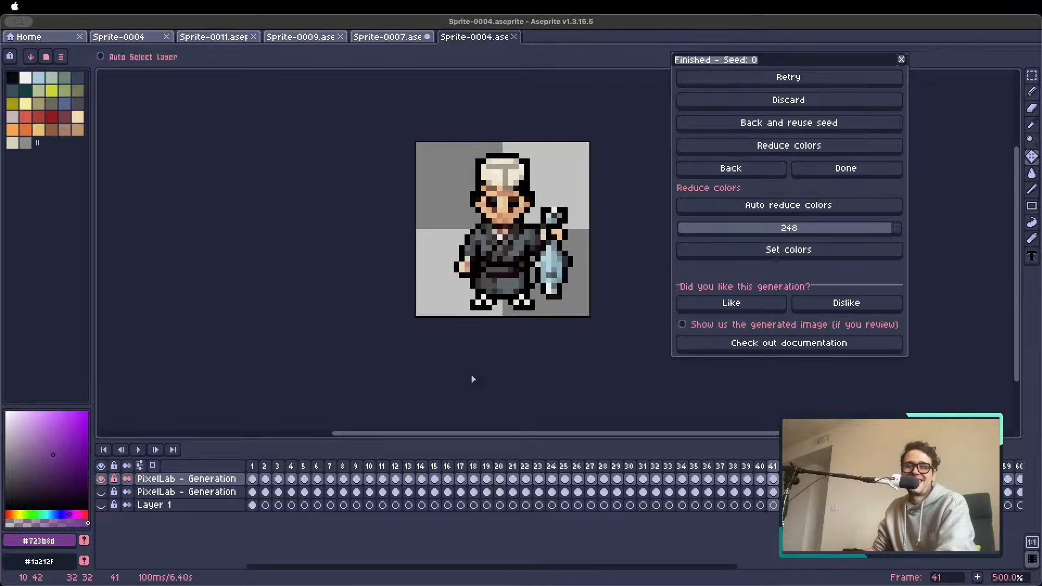
{"action": "key", "text": "Left"}
{"action": "key", "text": "Left"}
{"action": "key", "text": "Right"}
{"action": "key", "text": "Right"}
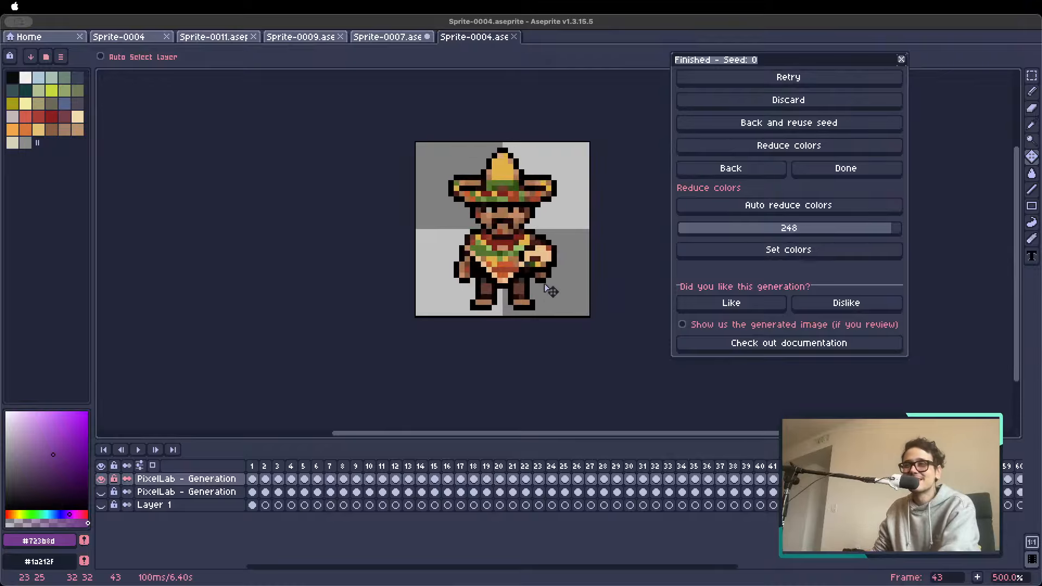
{"action": "scroll", "coordinate": [549, 289], "scroll_direction": "up", "scroll_amount": 1}
{"action": "scroll", "coordinate": [549, 289], "scroll_direction": "down", "scroll_amount": 2}
{"action": "key", "text": "Right"}
{"action": "key", "text": "Right"}
{"action": "key", "text": "Right"}
{"action": "key", "text": "Right"}
{"action": "key", "text": "Right"}
{"action": "key", "text": "Right"}
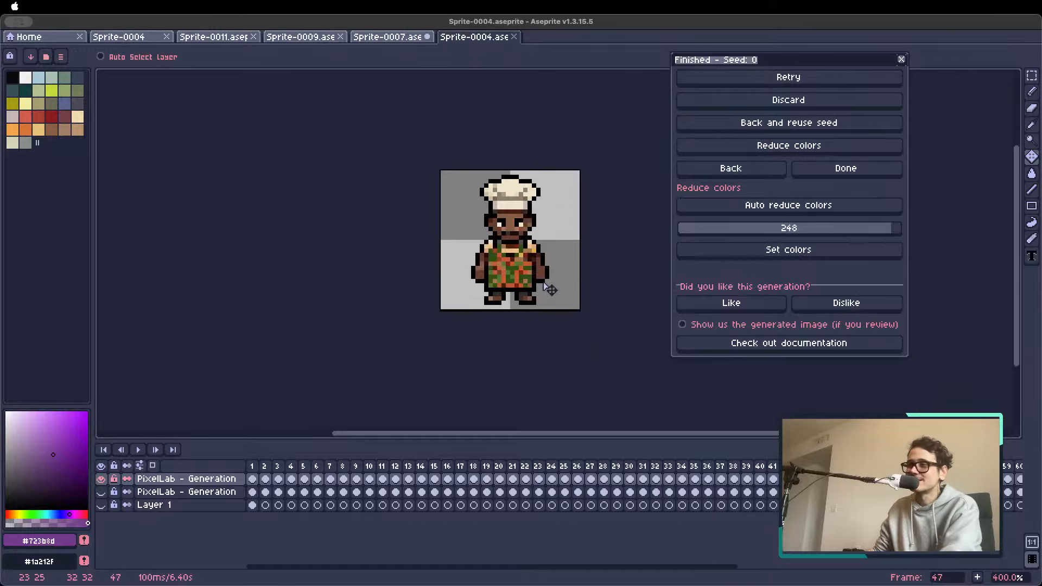
{"action": "key", "text": "Right"}
{"action": "key", "text": "Right"}
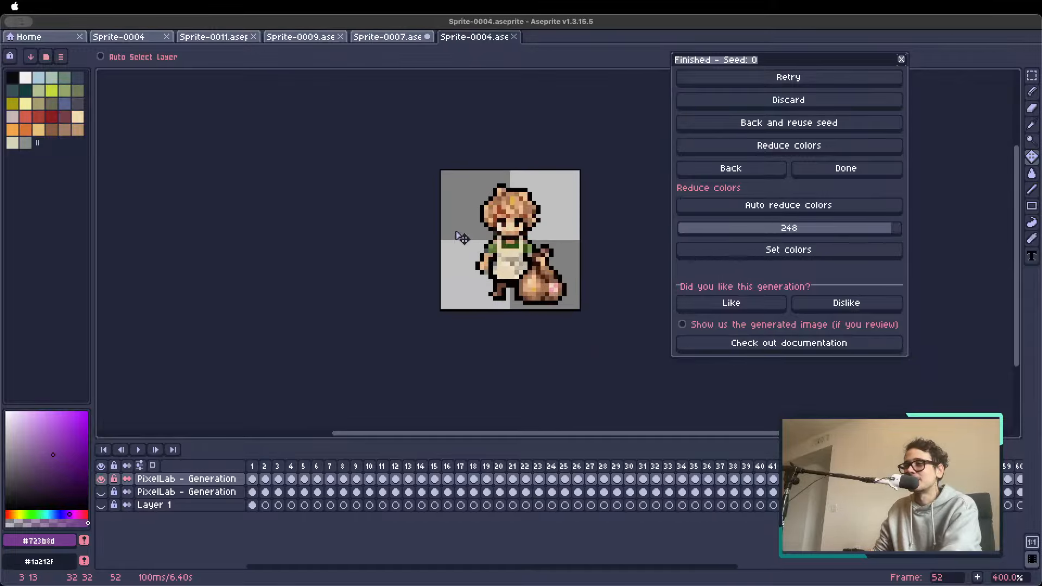
Switch to Sprite-0011.aseprite and view its characters up to frame 3 at 200% zoom
{"action": "left_click", "coordinate": [126, 37]}
{"action": "left_click", "coordinate": [225, 38]}
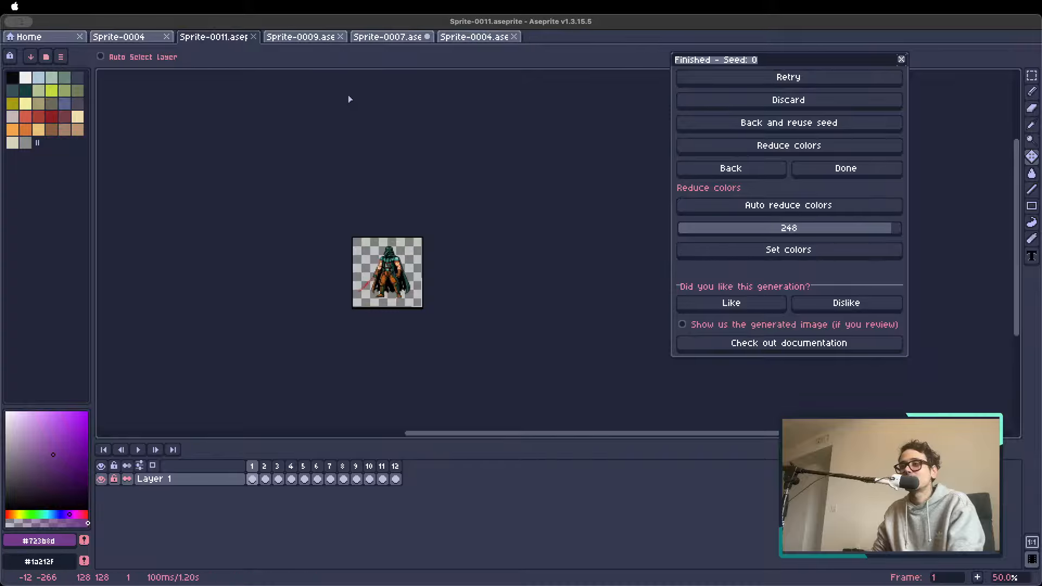
{"action": "scroll", "coordinate": [395, 210], "scroll_direction": "up", "scroll_amount": 2}
{"action": "scroll", "coordinate": [394, 210], "scroll_direction": "down", "scroll_amount": 3}
{"action": "key", "text": "Right"}
{"action": "key", "text": "Right"}
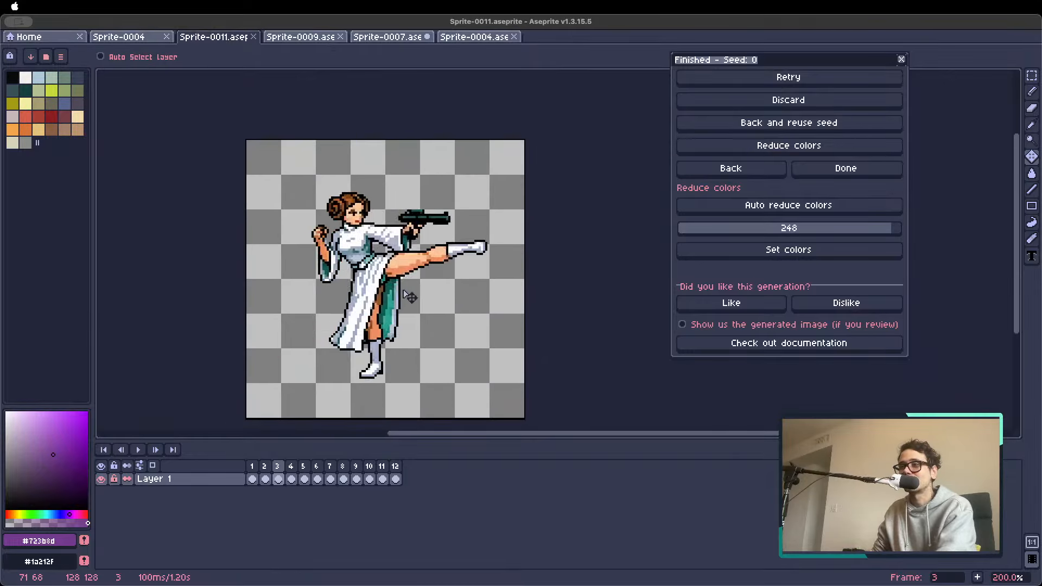
Return to the Animate with text (New) settings and set the lightsaber character on frame 5 as the reference image
{"action": "left_click", "coordinate": [735, 171]}
{"action": "key", "text": "Right"}
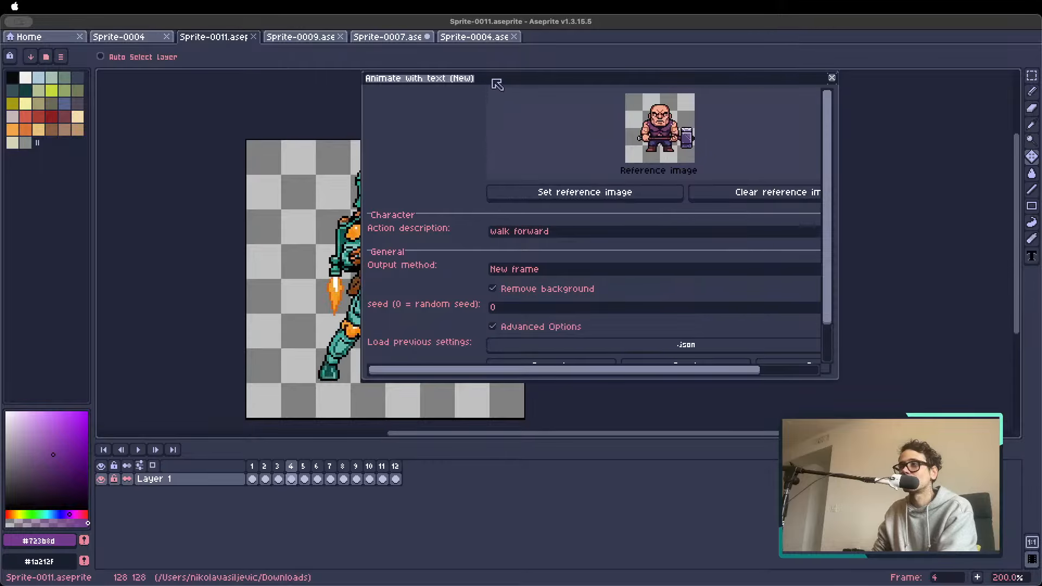
{"action": "left_click_drag", "start_coordinate": [493, 79], "coordinate": [668, 125]}
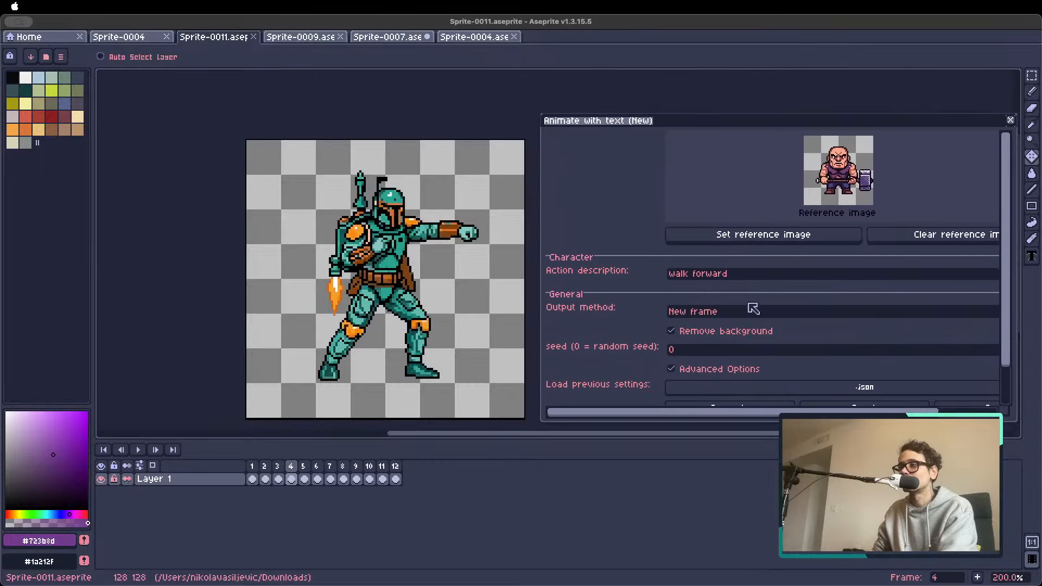
{"action": "key", "text": "Right"}
{"action": "left_click", "coordinate": [746, 236]}
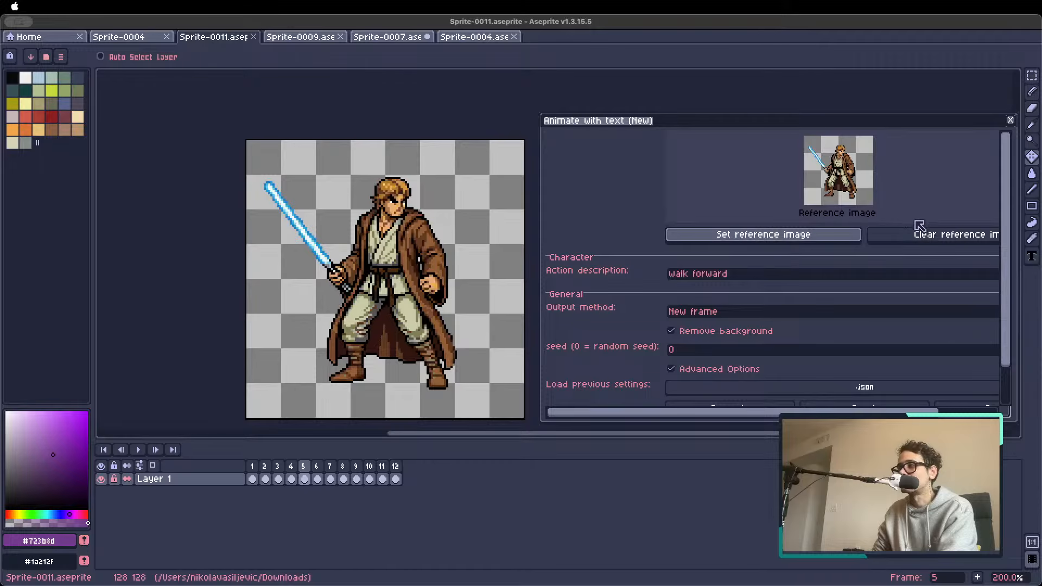
Replace the action description with "sword attack"
{"action": "left_click_drag", "start_coordinate": [798, 125], "coordinate": [753, 92]}
{"action": "left_click_drag", "start_coordinate": [722, 242], "coordinate": [491, 245]}
{"action": "type", "text": "sword"}
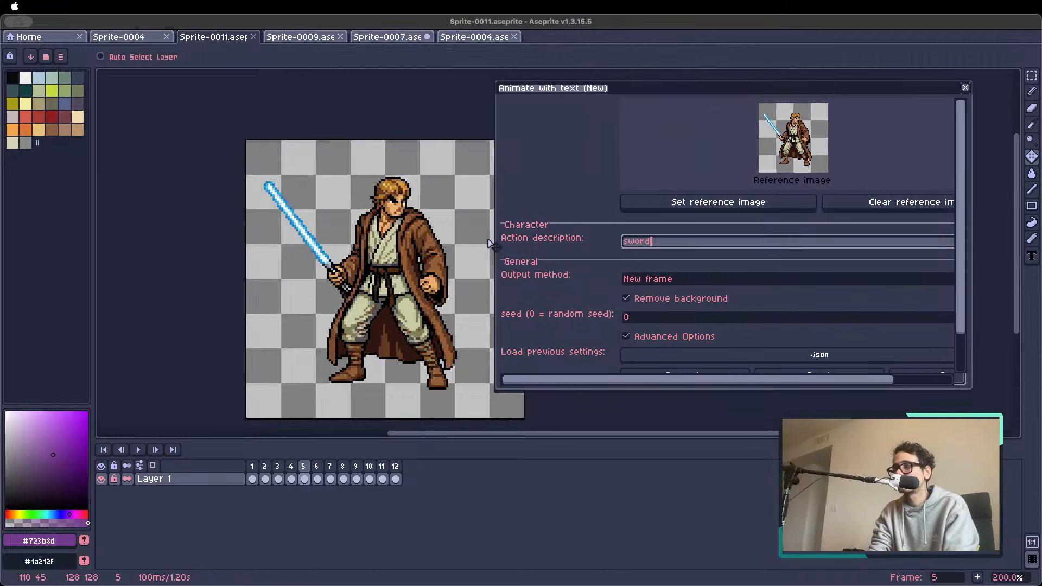
{"action": "type", "text": " attack"}
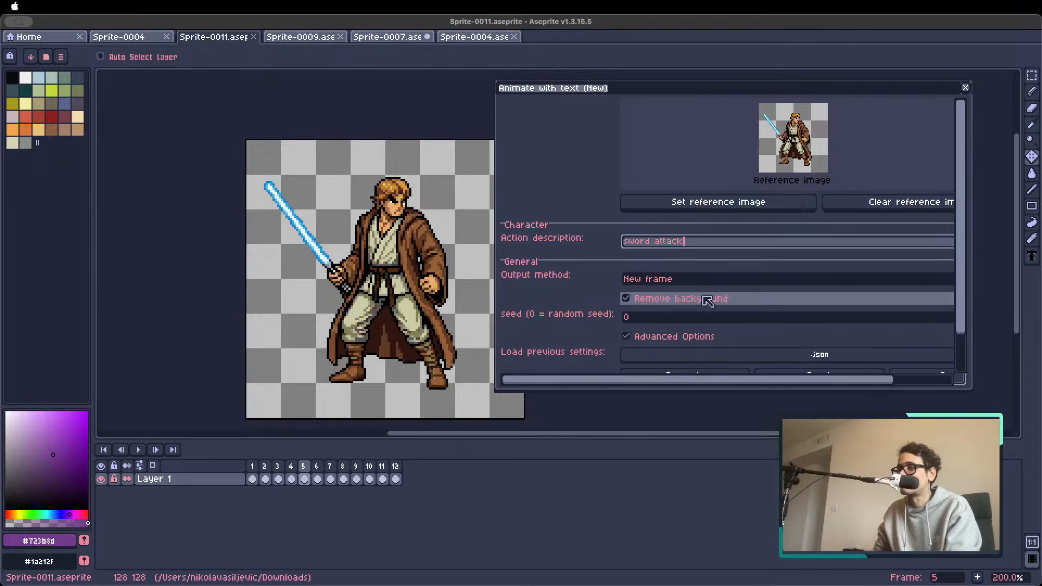
Try the Modify current layer output method, set it back to New frame, and generate the sword attack animation
{"action": "left_click_drag", "start_coordinate": [950, 278], "coordinate": [933, 342]}
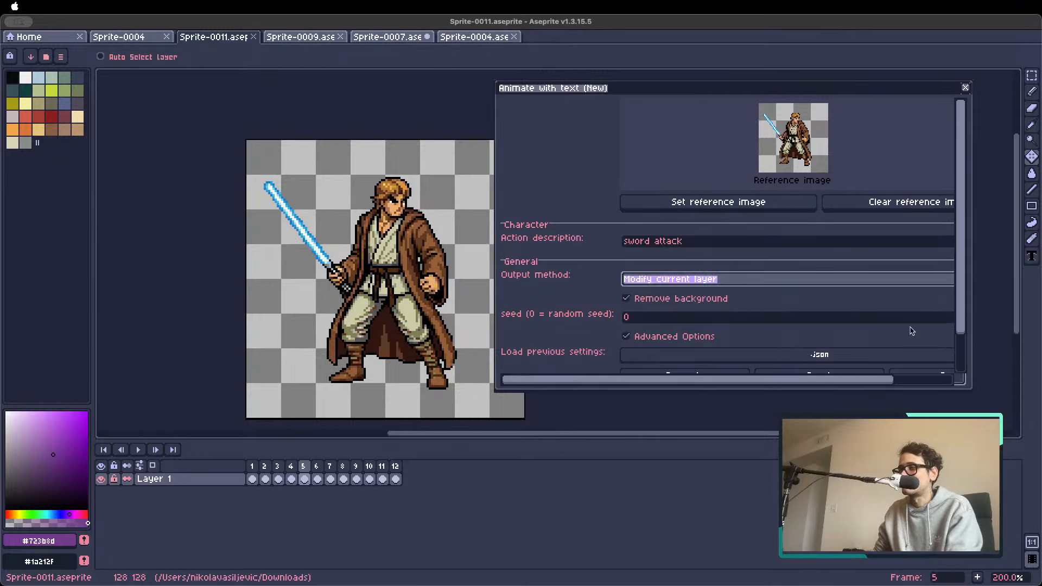
{"action": "left_click", "coordinate": [748, 278]}
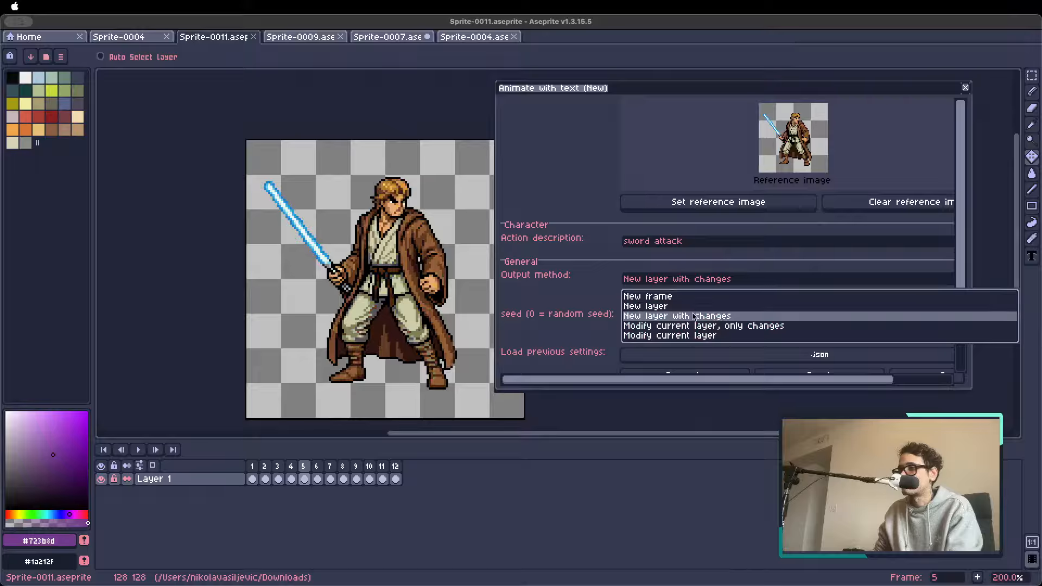
{"action": "left_click", "coordinate": [667, 296]}
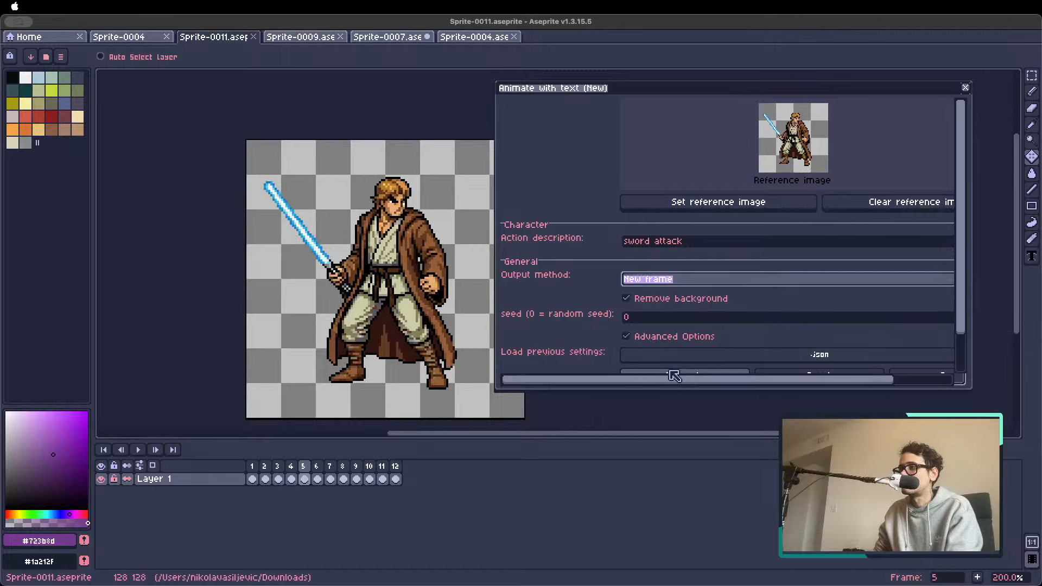
{"action": "left_click", "coordinate": [671, 372]}
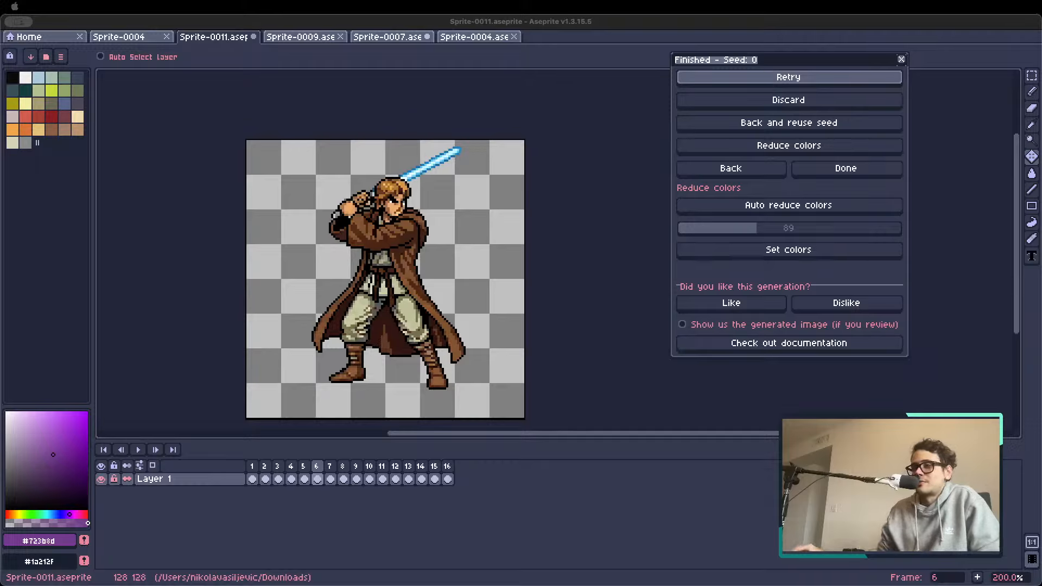
{"action": "left_click_drag", "start_coordinate": [317, 489], "coordinate": [348, 528]}
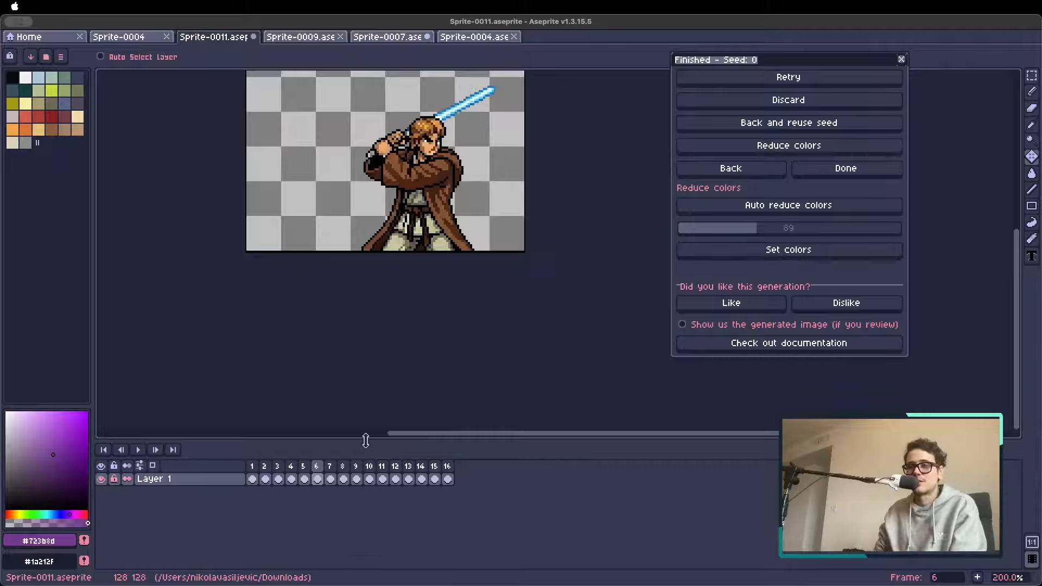
{"action": "key", "text": "super"}
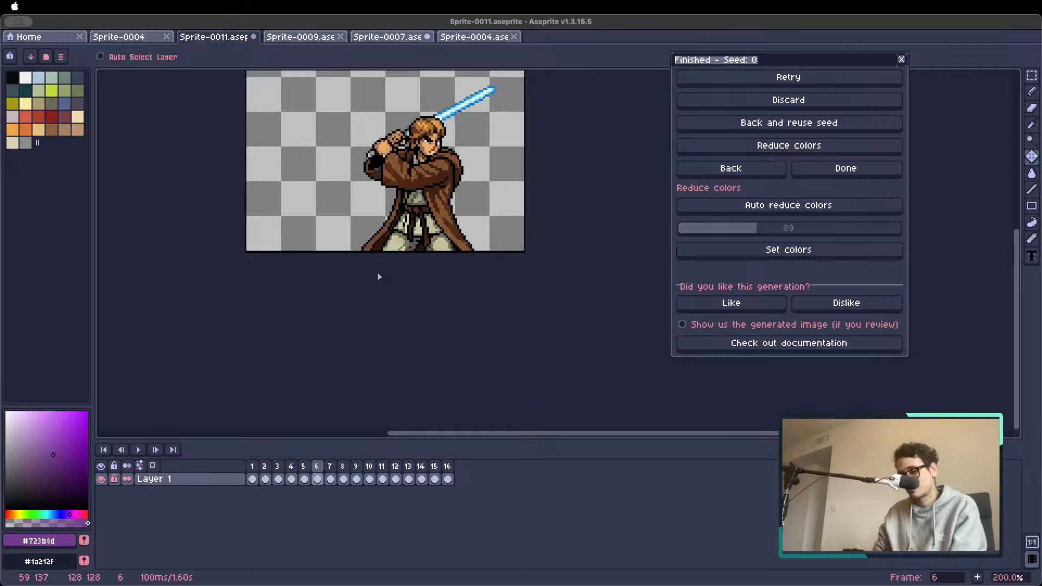
{"action": "key", "text": "super+z"}
Center the lightsaber character and view the generated sword attack on frames 5 to 8
{"action": "scroll", "coordinate": [353, 255], "scroll_direction": "down", "scroll_amount": 2}
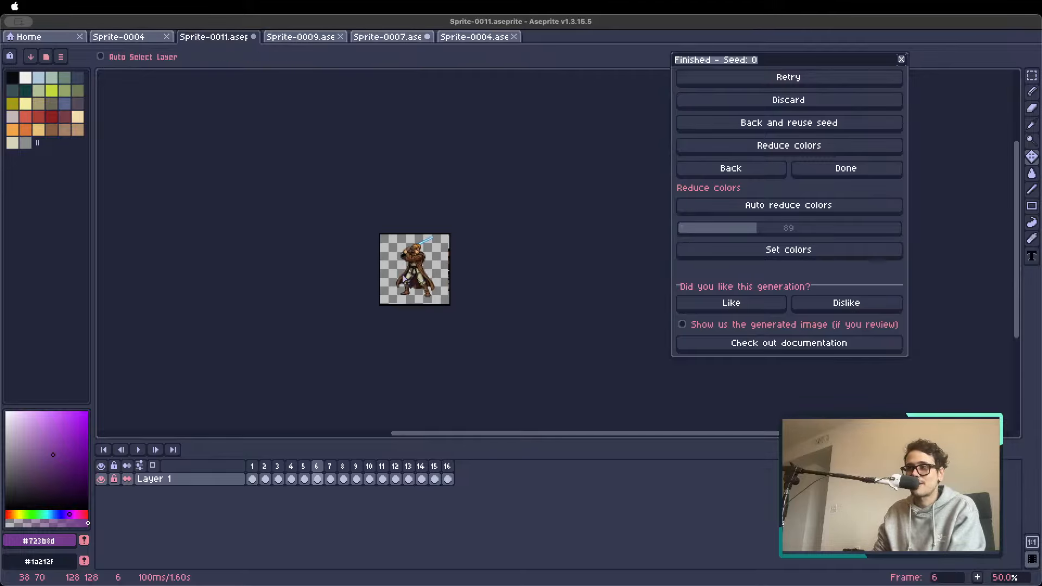
{"action": "scroll", "coordinate": [449, 283], "scroll_direction": "up", "scroll_amount": 2}
{"action": "key", "text": "space"}
{"action": "left_click_drag", "start_coordinate": [523, 290], "coordinate": [438, 286]}
{"action": "key", "text": "Left"}
{"action": "key", "text": "Right"}
{"action": "key", "text": "Right"}
{"action": "key", "text": "Right"}
{"action": "key", "text": "Right"}
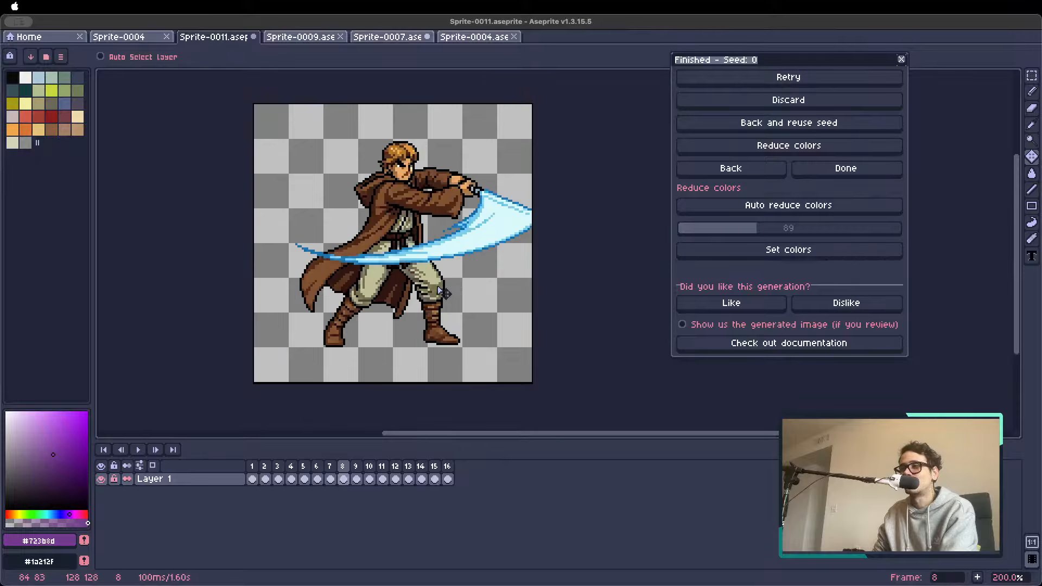
{"action": "key", "text": "Left"}
{"action": "key", "text": "Left"}
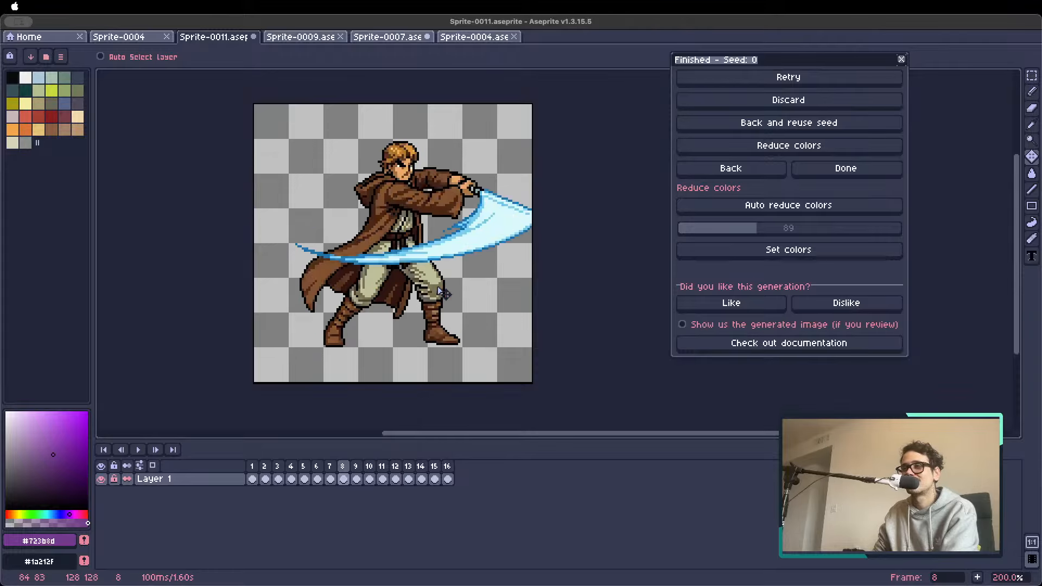
{"action": "key", "text": "Right"}
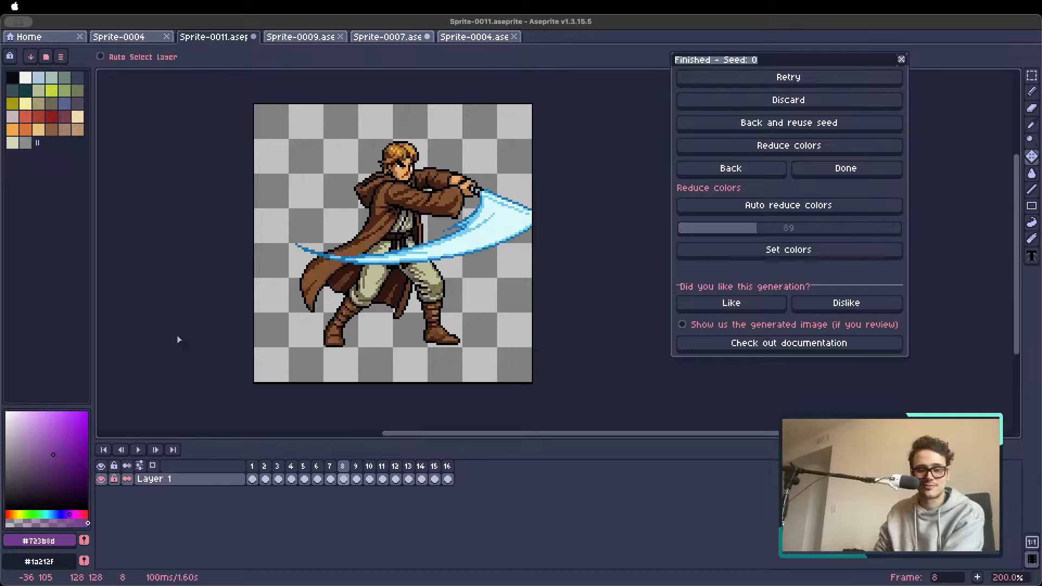
Flip back and forth through the sword attack frames to examine the character's motion and the lightsaber's swing trail
{"action": "key", "text": "Left"}
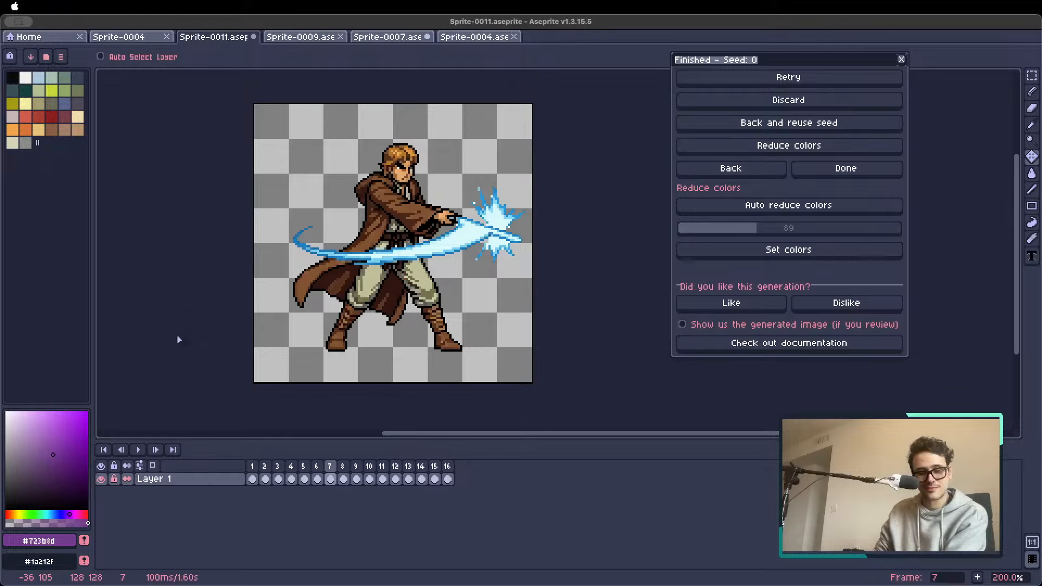
{"action": "key", "text": "Left"}
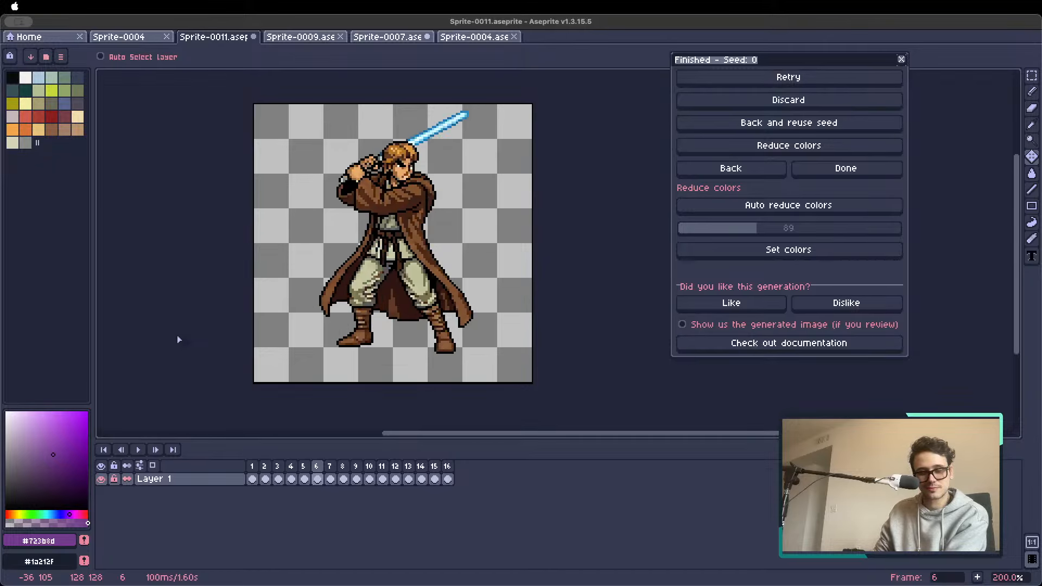
{"action": "key", "text": "Right"}
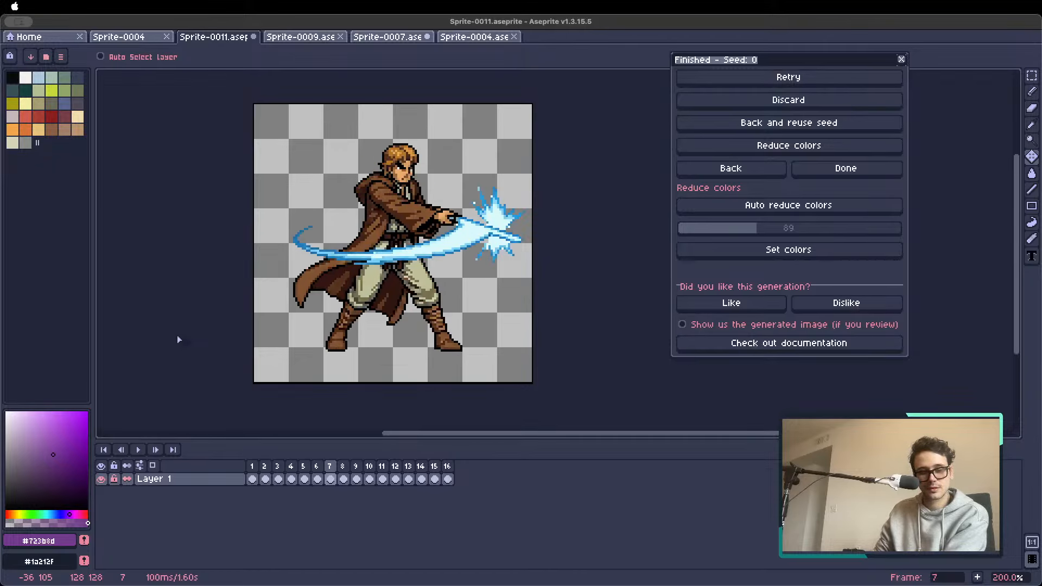
{"action": "key", "text": "Right"}
{"action": "key", "text": "Left"}
{"action": "key", "text": "Left"}
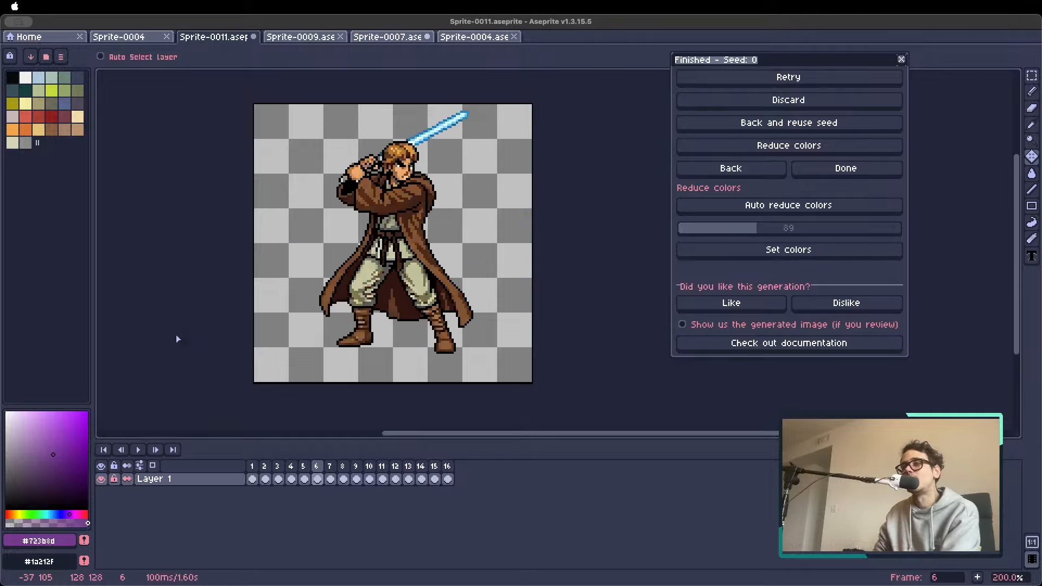
{"action": "key", "text": "Right"}
{"action": "key", "text": "Right"}
{"action": "key", "text": "Right"}
{"action": "key", "text": "Left"}
{"action": "key", "text": "Left"}
{"action": "key", "text": "Left"}
{"action": "key", "text": "Left"}
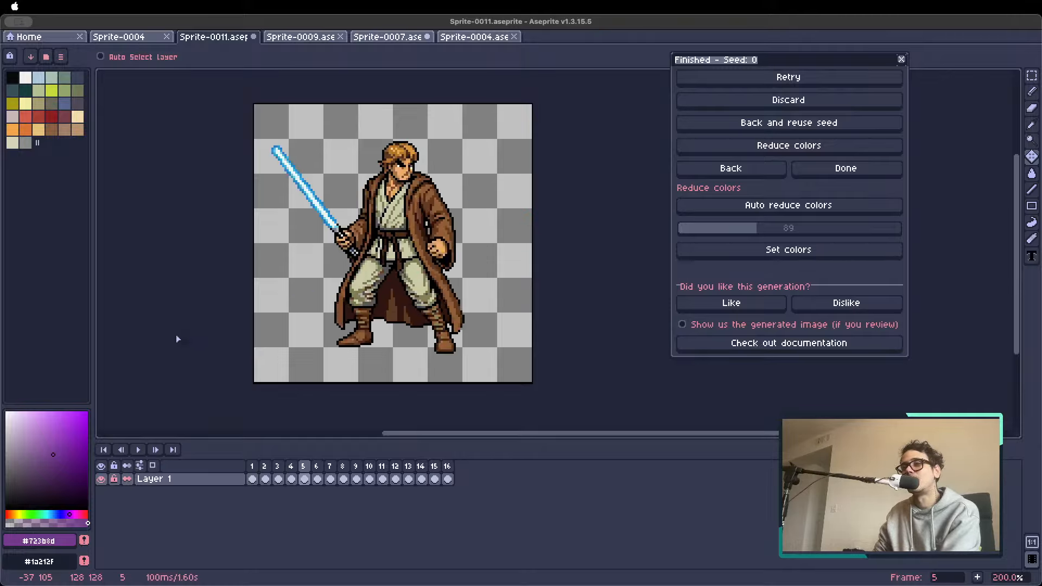
{"action": "key", "text": "Right"}
{"action": "key", "text": "Right"}
{"action": "key", "text": "Right"}
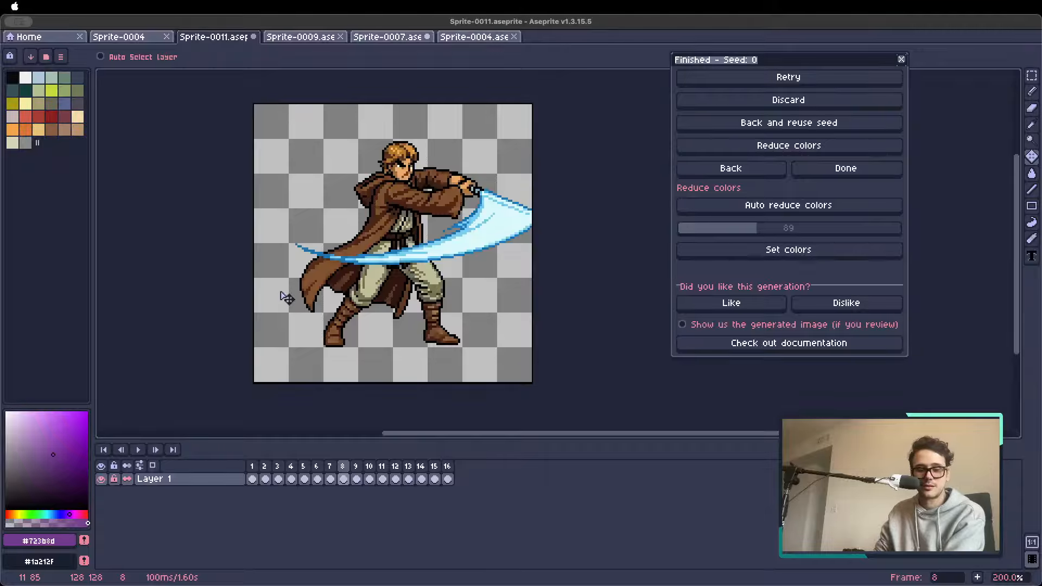
{"action": "key", "text": "Left"}
{"action": "key", "text": "Left"}
{"action": "key", "text": "Right"}
{"action": "key", "text": "Right"}
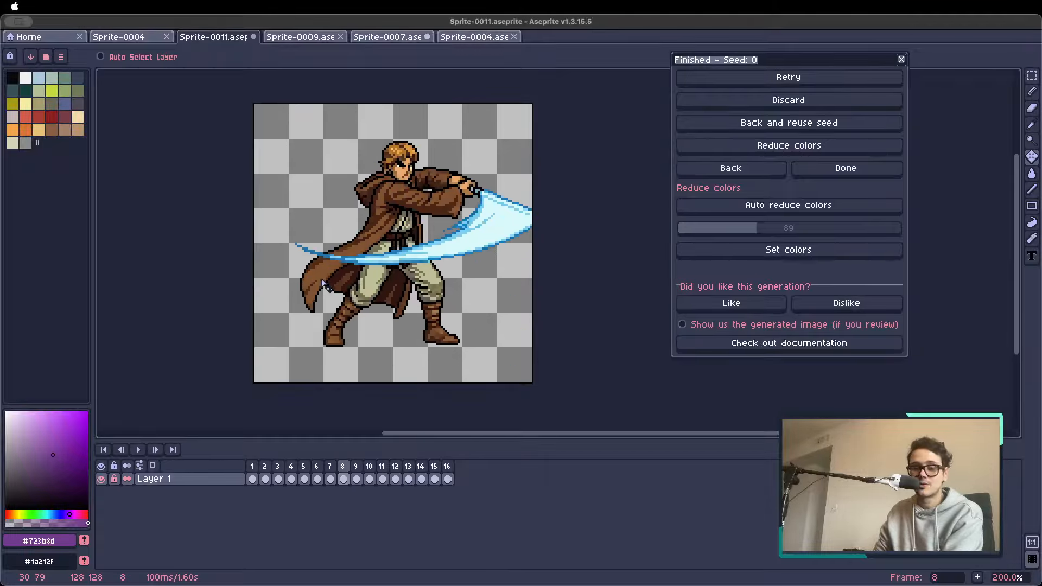
{"action": "key", "text": "Left"}
{"action": "key", "text": "Left"}
Flip back and forth through frames 6 to 10 to examine the end of the sword attack and the following character
{"action": "key", "text": "Right"}
{"action": "key", "text": "Right"}
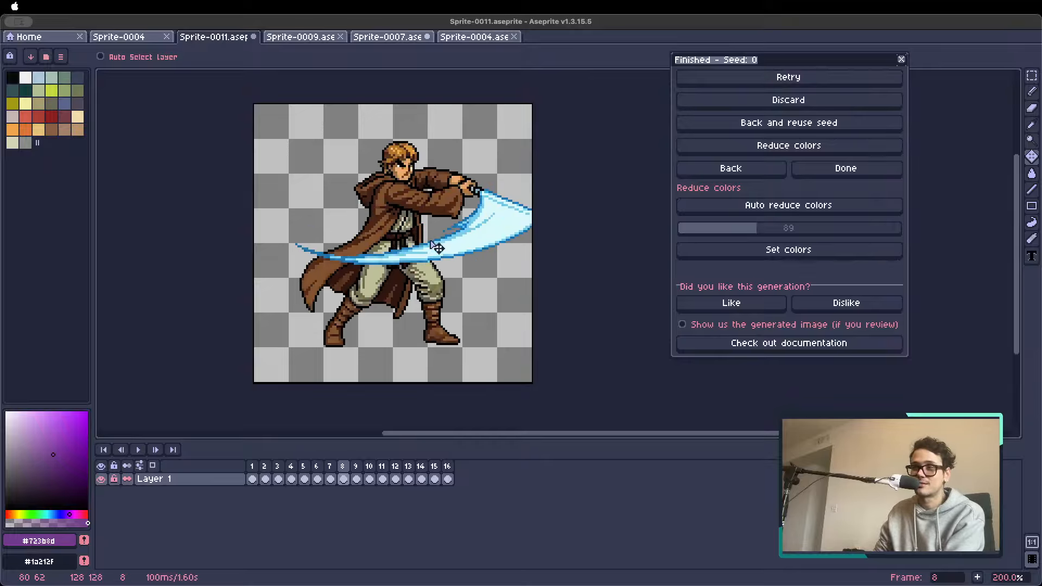
{"action": "key", "text": "Right"}
{"action": "key", "text": "Right"}
{"action": "key", "text": "Left"}
{"action": "key", "text": "Right"}
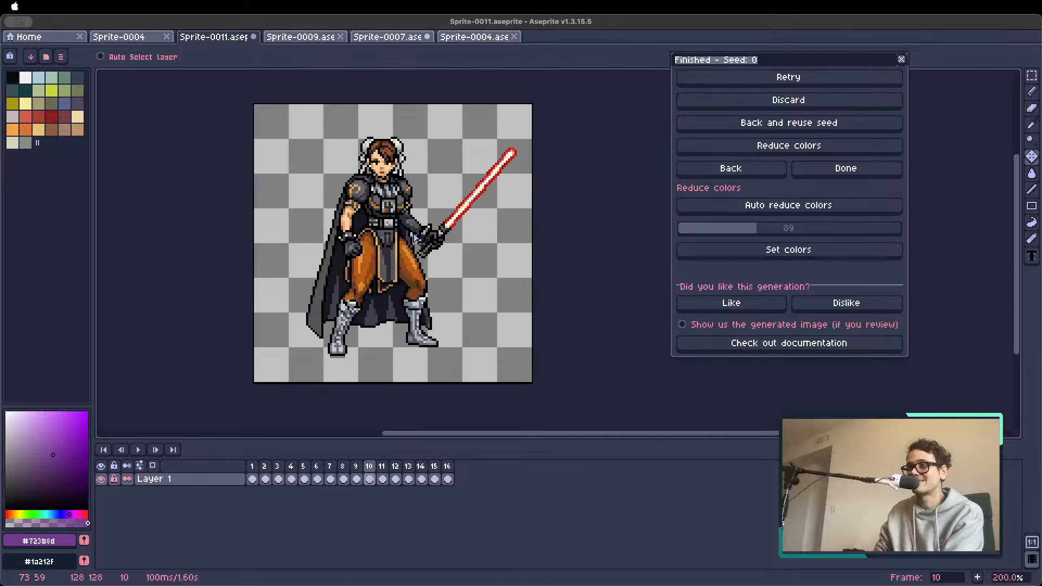
{"action": "key", "text": "Left"}
{"action": "key", "text": "Left"}
{"action": "key", "text": "Left"}
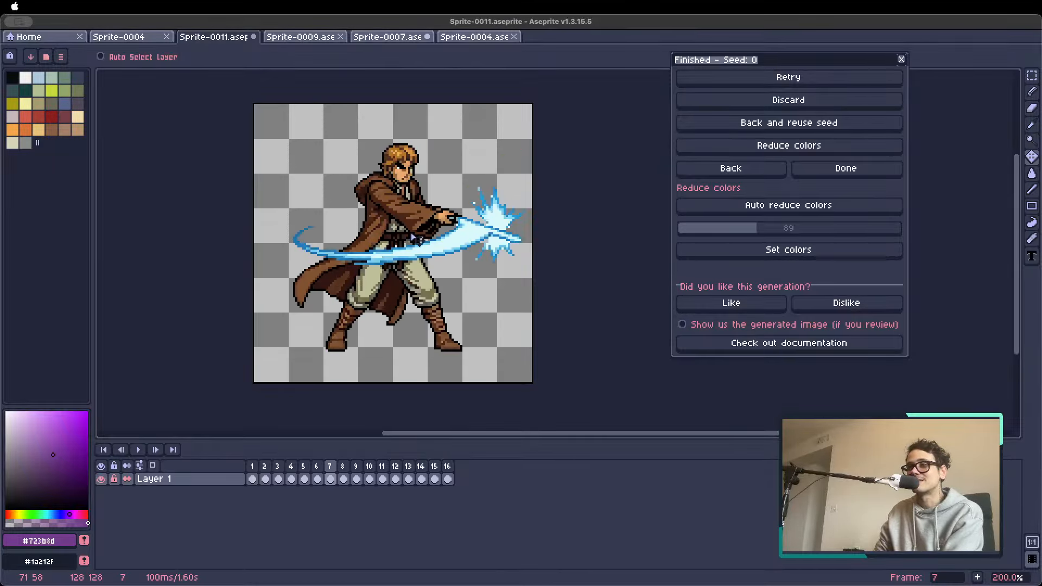
{"action": "key", "text": "Left"}
{"action": "key", "text": "Right"}
{"action": "key", "text": "Right"}
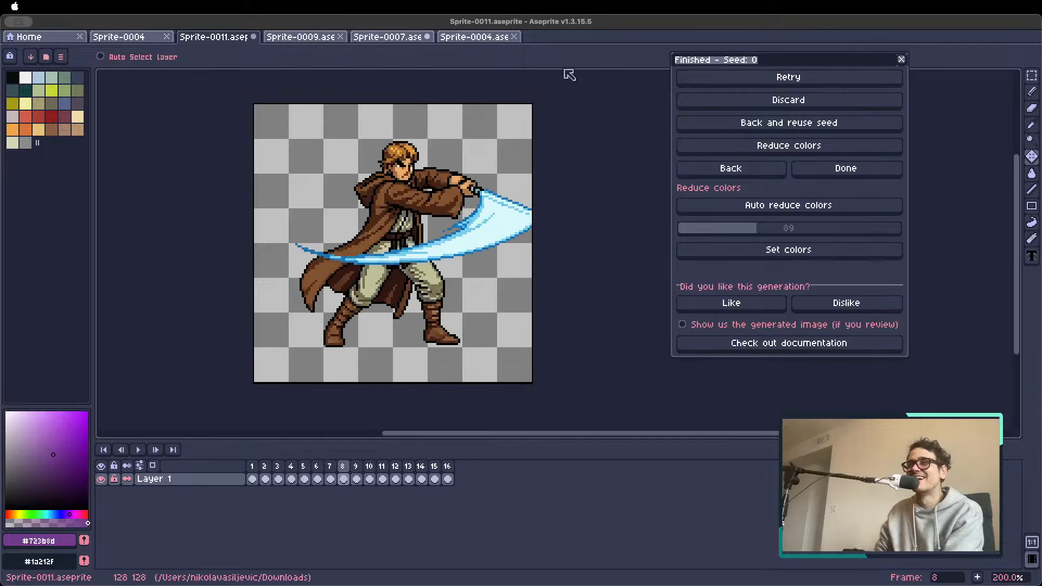
Look through the open sprites and open treeeees.aseprite from the recent files
{"action": "left_click", "coordinate": [144, 37]}
{"action": "left_click", "coordinate": [51, 39]}
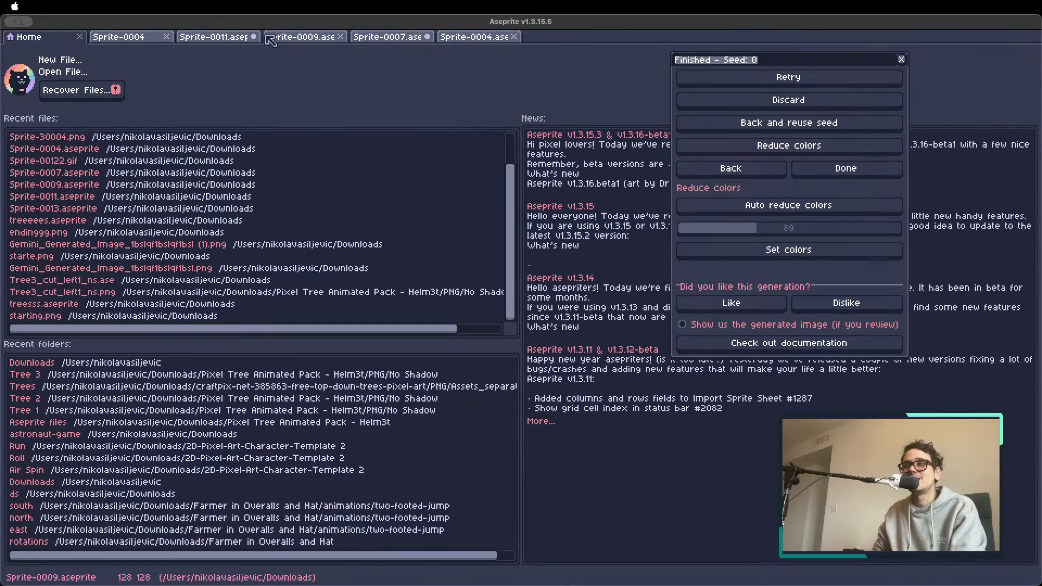
{"action": "left_click", "coordinate": [213, 38]}
{"action": "left_click", "coordinate": [298, 39]}
{"action": "left_click", "coordinate": [393, 39]}
{"action": "left_click", "coordinate": [472, 38]}
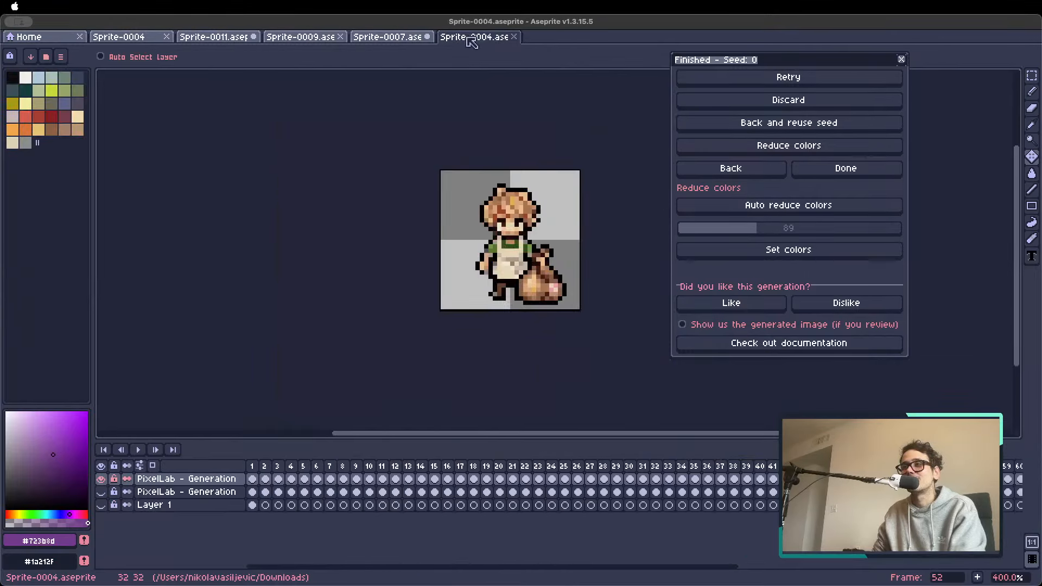
{"action": "left_click", "coordinate": [54, 39]}
{"action": "left_click", "coordinate": [100, 222]}
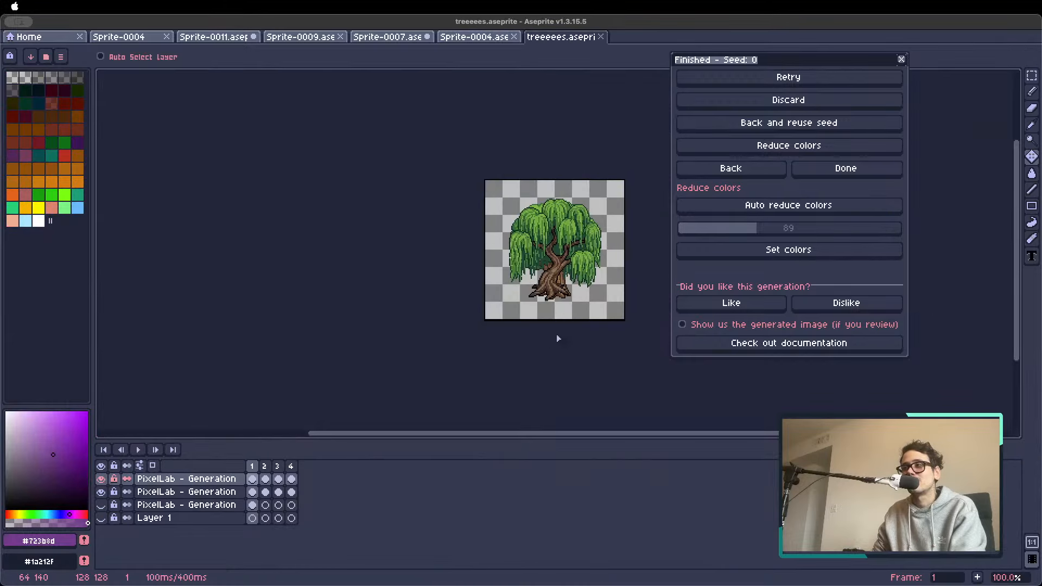
Hide the second PixelLab - Generation layer from the top so only the uppermost tree layer shows
{"action": "scroll", "coordinate": [557, 312], "scroll_direction": "up", "scroll_amount": 1}
{"action": "key", "text": "Right"}
{"action": "key", "text": "Right"}
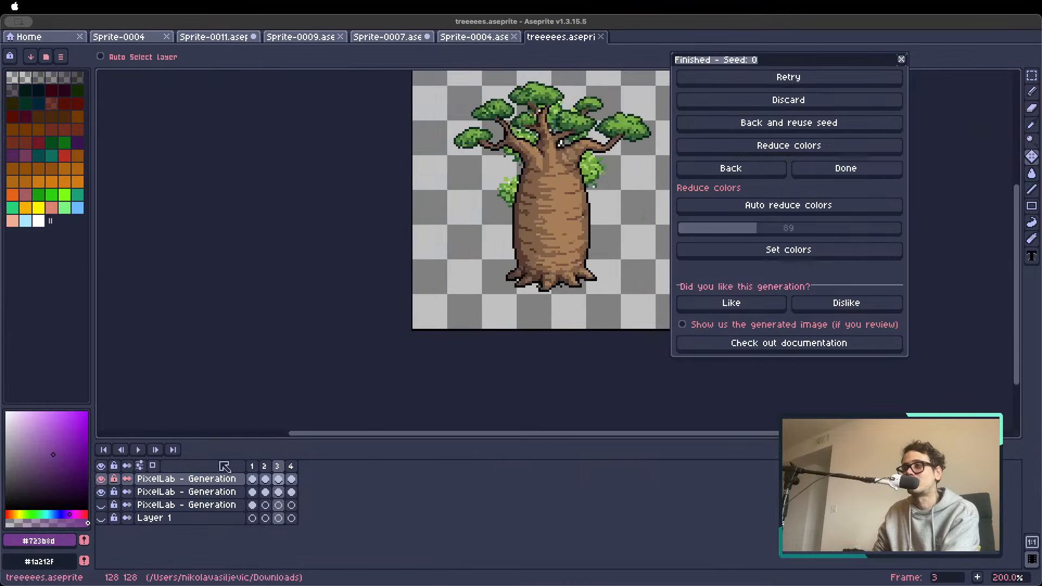
{"action": "left_click", "coordinate": [102, 493]}
{"action": "key", "text": "Left"}
{"action": "key", "text": "Left"}
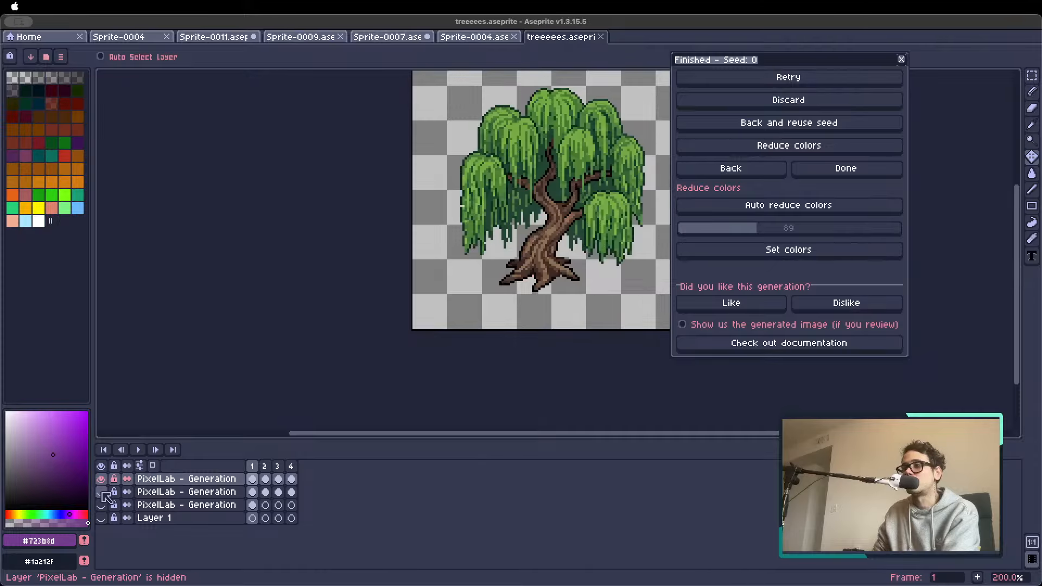
Flip through the tree frames, return to frame 1, and set the willow as the text animation's reference image
{"action": "key", "text": "Right"}
{"action": "key", "text": "Right"}
{"action": "key", "text": "Left"}
{"action": "key", "text": "Left"}
{"action": "key", "text": "Right"}
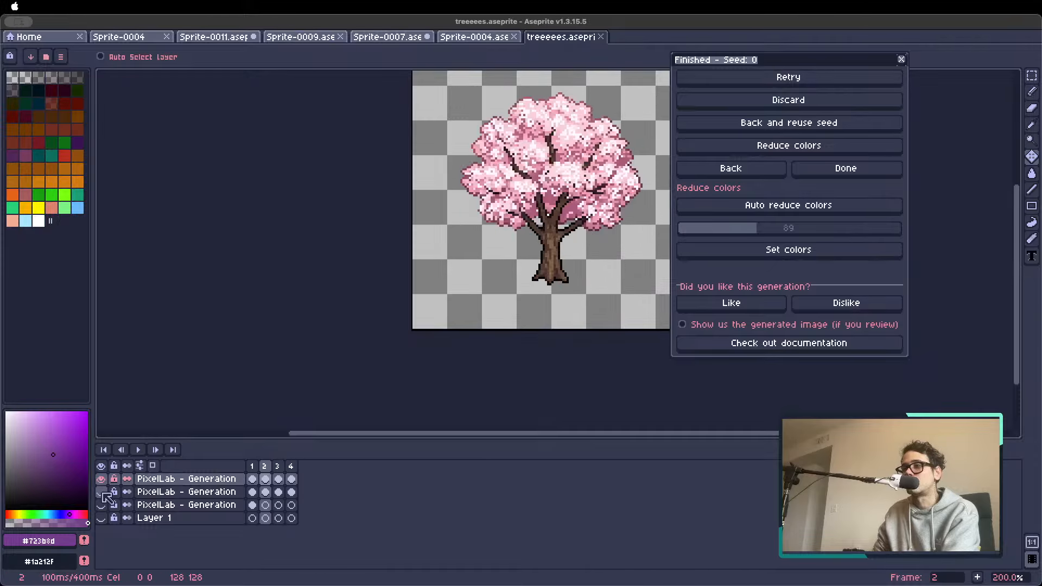
{"action": "key", "text": "Left"}
{"action": "left_click", "coordinate": [728, 170]}
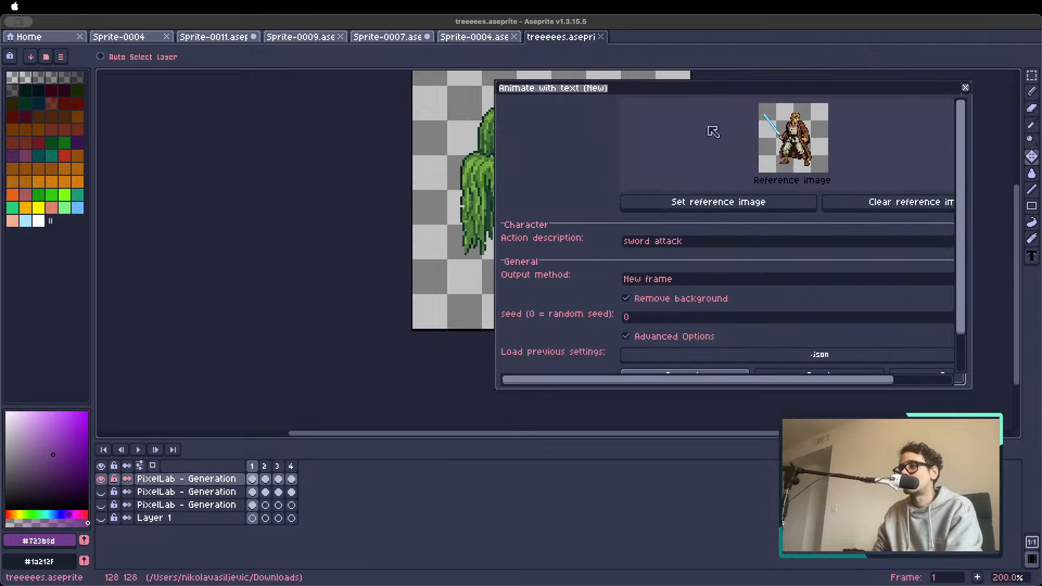
{"action": "left_click", "coordinate": [692, 204]}
Replace the action description with "moving leaves, wind blowing" and generate the willow animation
{"action": "left_click_drag", "start_coordinate": [727, 243], "coordinate": [500, 245]}
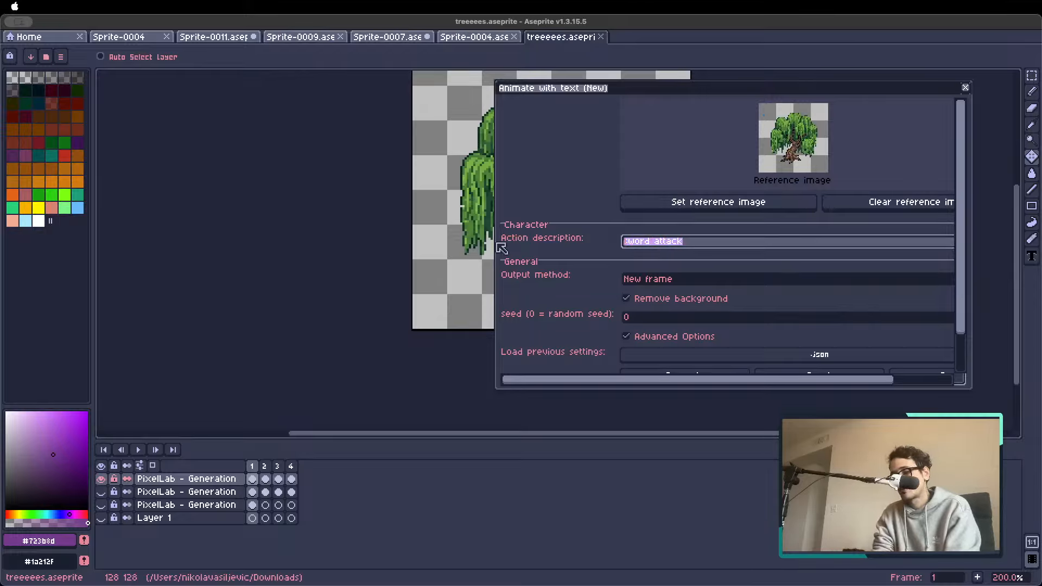
{"action": "key", "text": "BackSpace"}
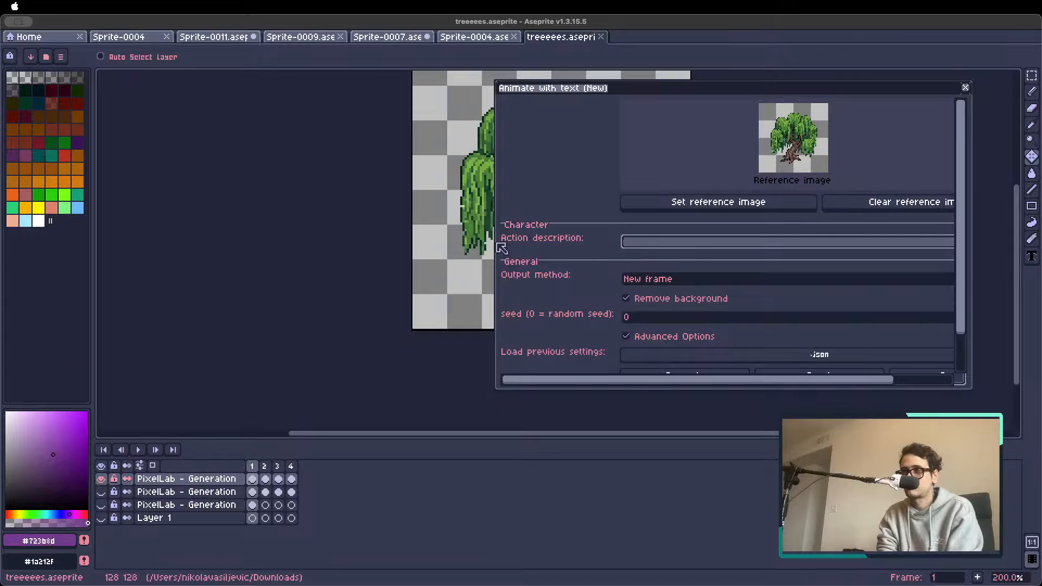
{"action": "type", "text": "moving "}
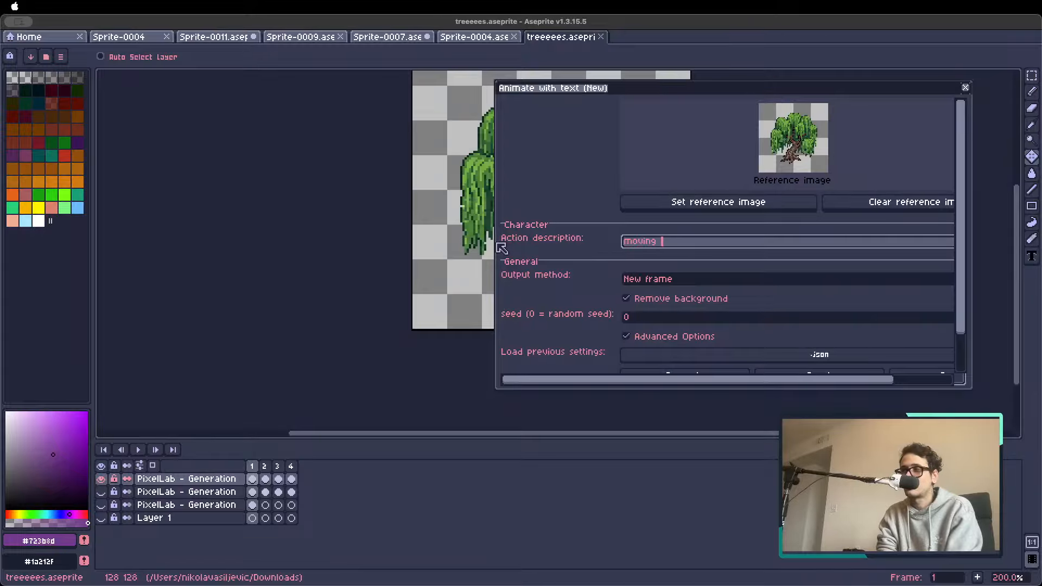
{"action": "type", "text": "leaves"}
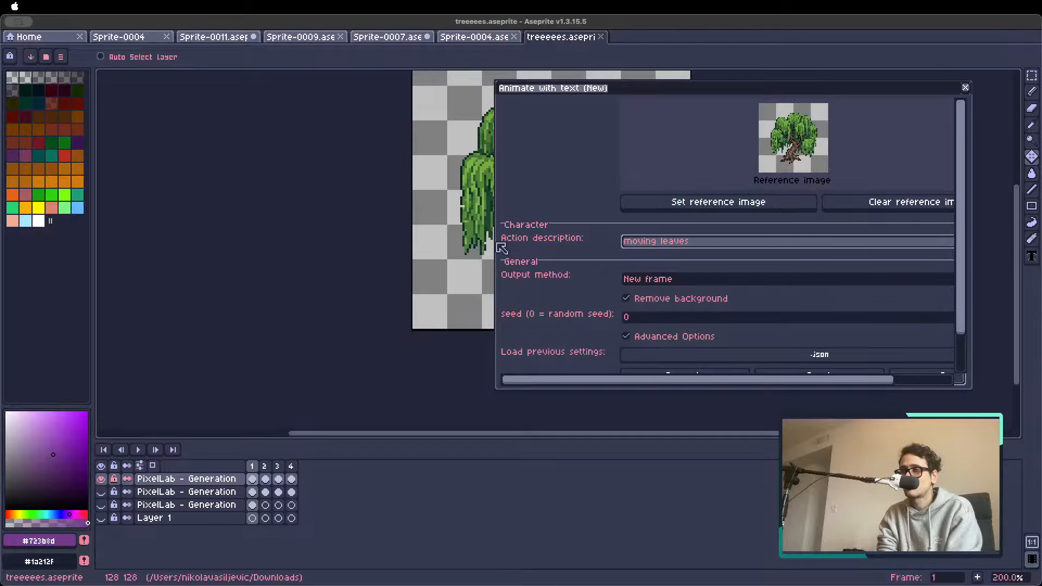
{"action": "type", "text": ", wind blowing"}
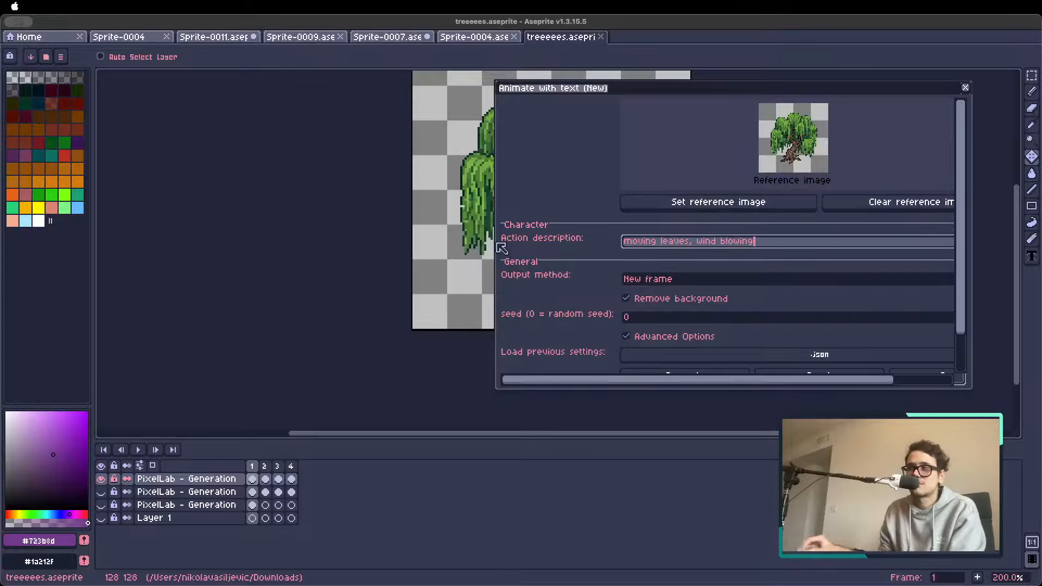
{"action": "scroll", "coordinate": [921, 358], "scroll_direction": "down", "scroll_amount": 3}
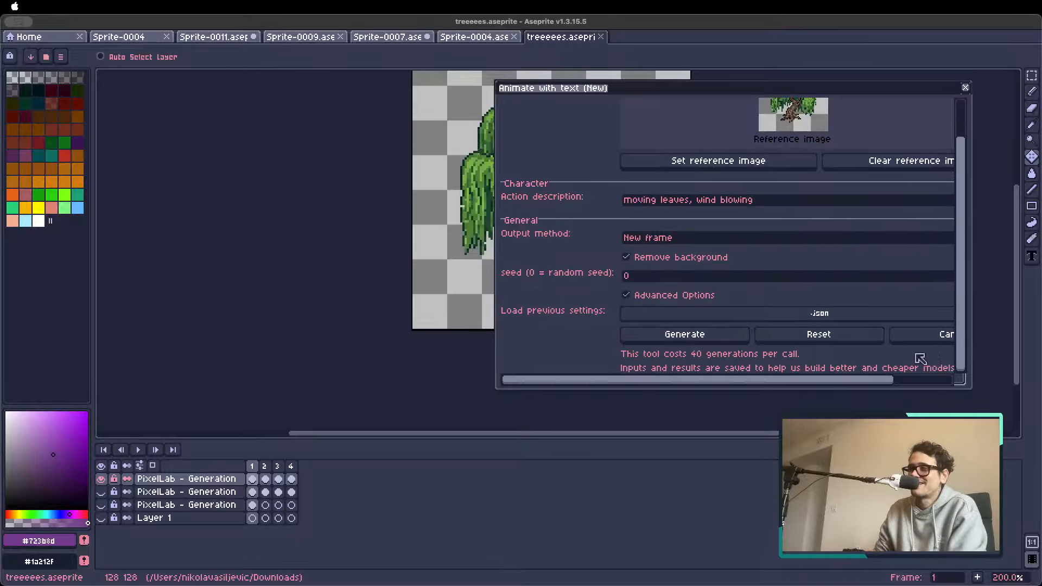
{"action": "left_click", "coordinate": [706, 337]}
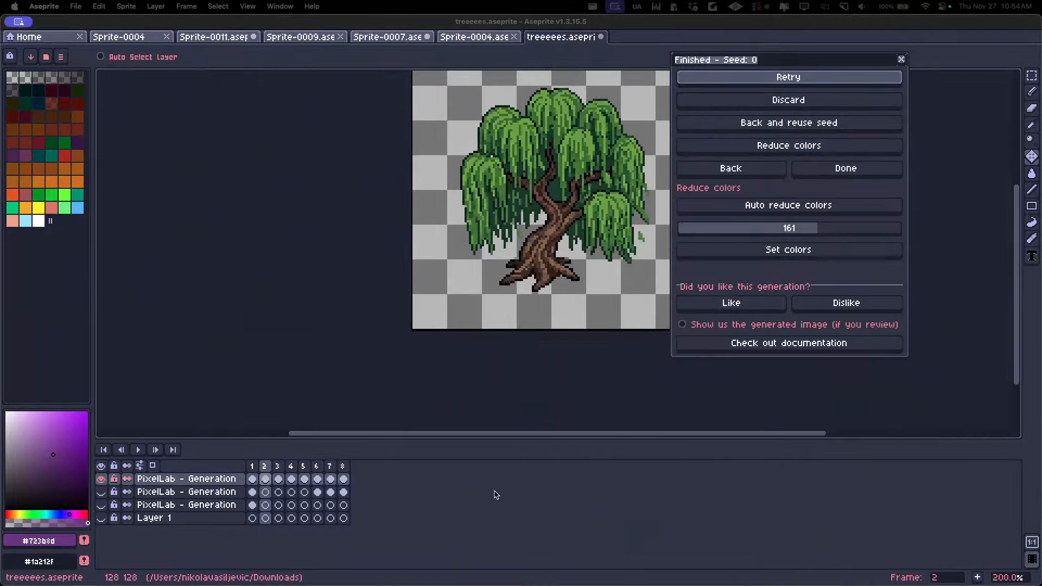
Step back and forth through the generated frames to examine how the willow's leaves move in the wind
{"action": "left_click", "coordinate": [265, 464]}
{"action": "key", "text": "Down"}
{"action": "key", "text": "Down"}
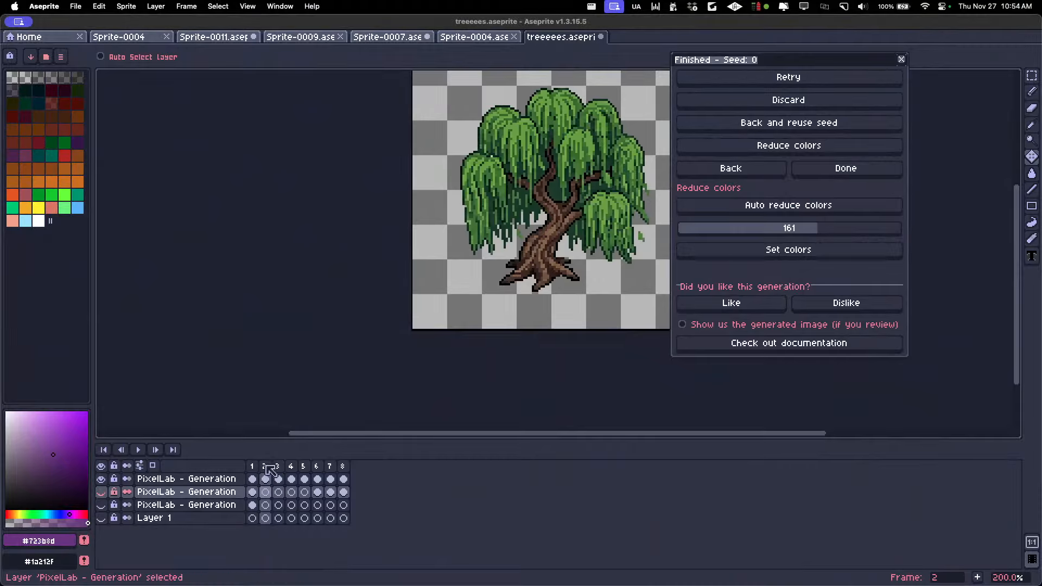
{"action": "key", "text": "Right"}
{"action": "key", "text": "Right"}
{"action": "key", "text": "Right"}
{"action": "key", "text": "Right"}
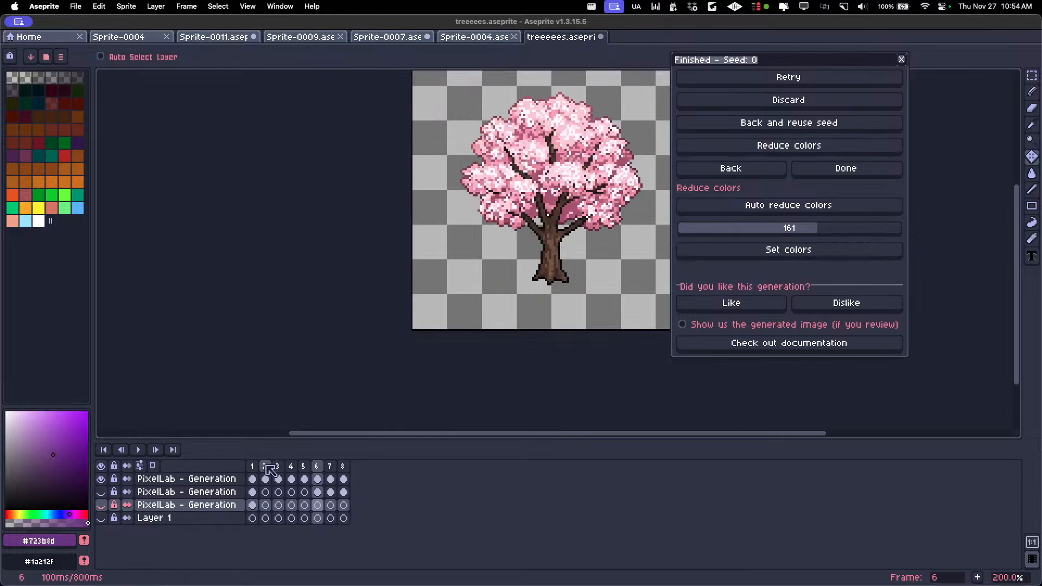
{"action": "key", "text": "Left"}
{"action": "key", "text": "Left"}
{"action": "key", "text": "Left"}
{"action": "key", "text": "Left"}
{"action": "key", "text": "Left"}
{"action": "key", "text": "Right"}
{"action": "key", "text": "Right"}
{"action": "key", "text": "Right"}
{"action": "key", "text": "Left"}
{"action": "key", "text": "Left"}
{"action": "key", "text": "Left"}
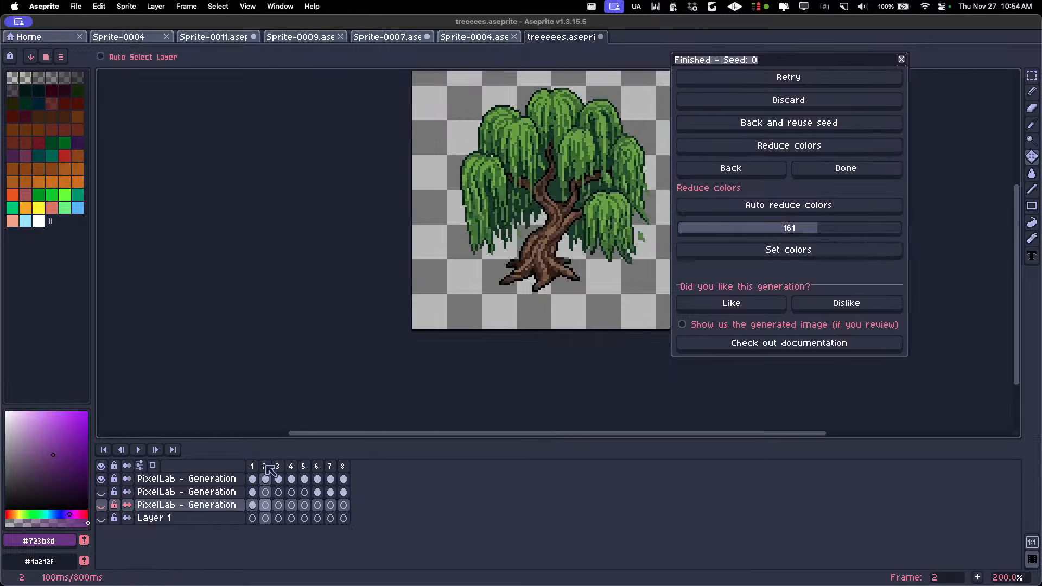
{"action": "key", "text": "Right"}
{"action": "key", "text": "Right"}
{"action": "key", "text": "Right"}
{"action": "key", "text": "Right"}
{"action": "key", "text": "Right"}
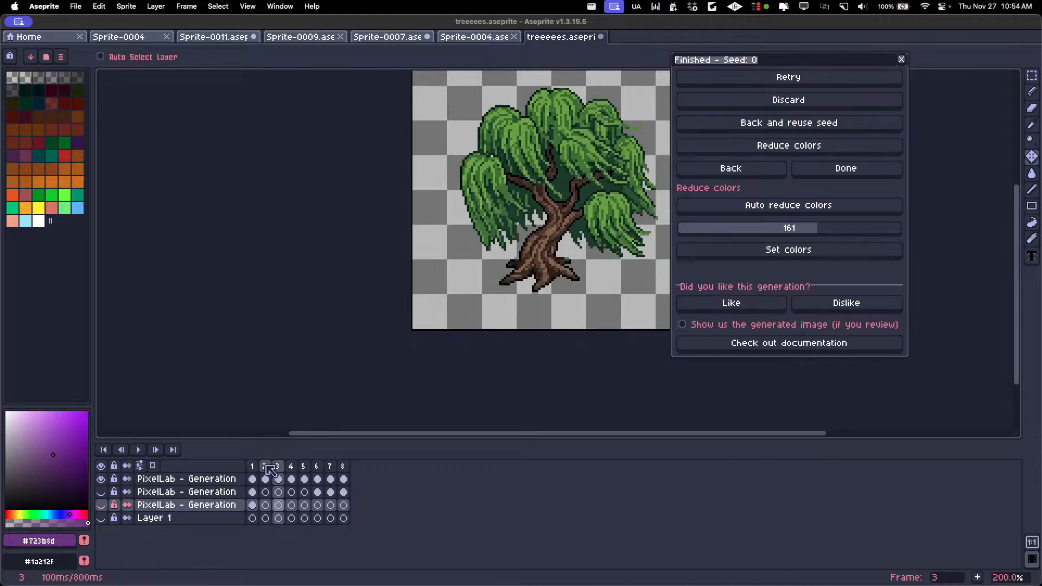
{"action": "key", "text": "Left"}
{"action": "key", "text": "Left"}
{"action": "key", "text": "Left"}
{"action": "key", "text": "Right"}
{"action": "key", "text": "Right"}
{"action": "key", "text": "Right"}
{"action": "key", "text": "Right"}
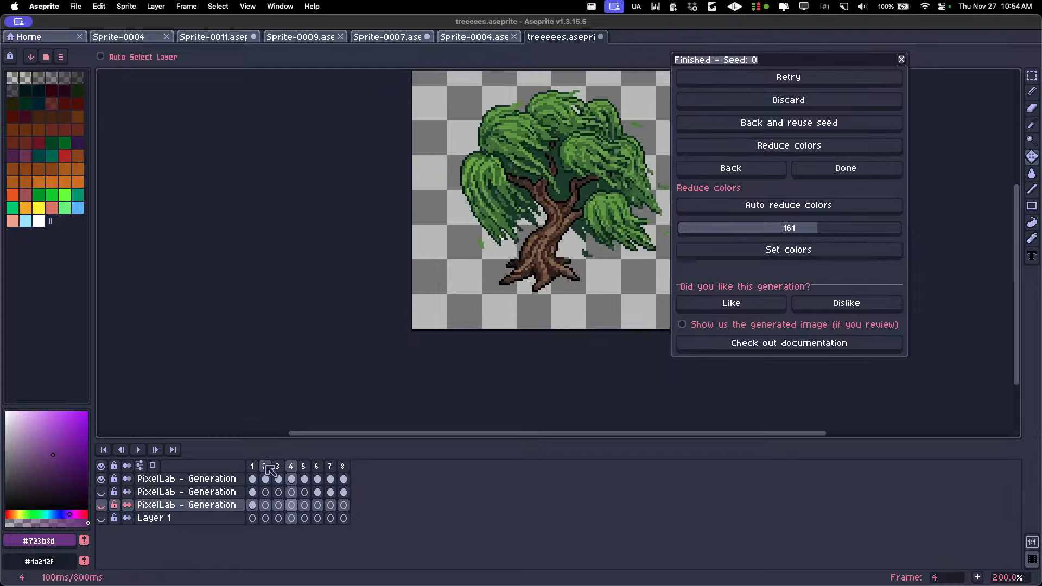
Delete frames 6 to 8, which hold the other trees, from the timeline
{"action": "scroll", "coordinate": [454, 306], "scroll_direction": "down", "scroll_amount": 3}
{"action": "scroll", "coordinate": [477, 288], "scroll_direction": "up", "scroll_amount": 3}
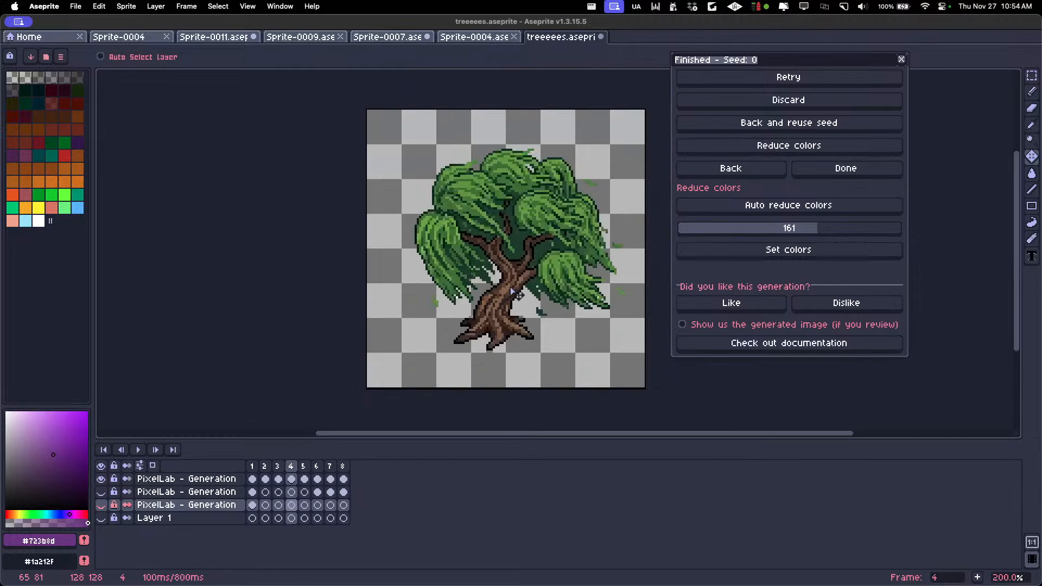
{"action": "scroll", "coordinate": [513, 293], "scroll_direction": "right", "scroll_amount": 3}
{"action": "left_click", "coordinate": [304, 466]}
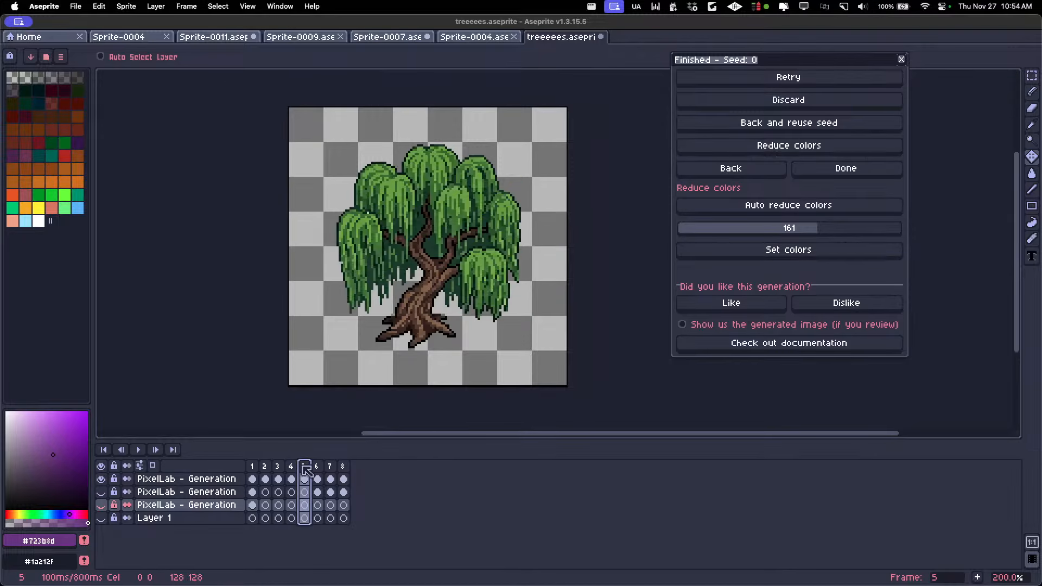
{"action": "left_click", "coordinate": [318, 467]}
{"action": "left_click_drag", "start_coordinate": [321, 469], "coordinate": [360, 467]}
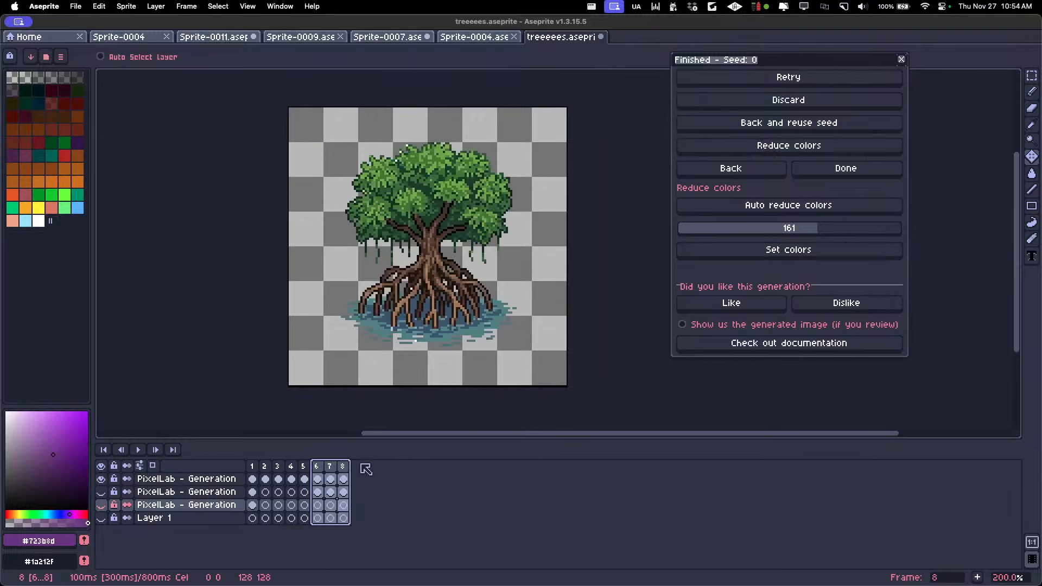
{"action": "key", "text": "Delete"}
Play the five-frame willow animation at different zoom levels to review the leaf movement, and stop it
{"action": "key", "text": "Return"}
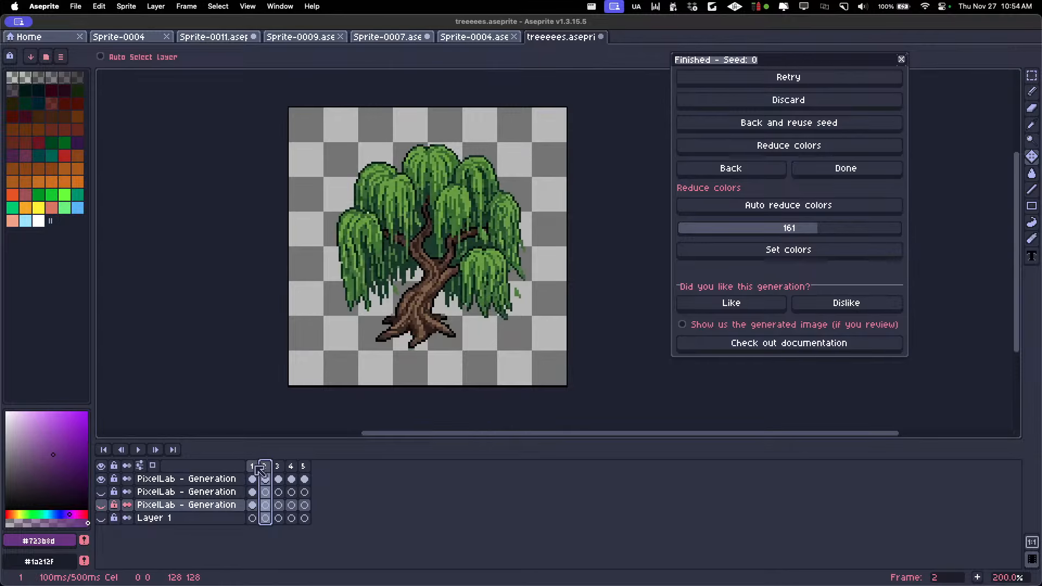
{"action": "scroll", "coordinate": [274, 349], "scroll_direction": "down", "scroll_amount": 2}
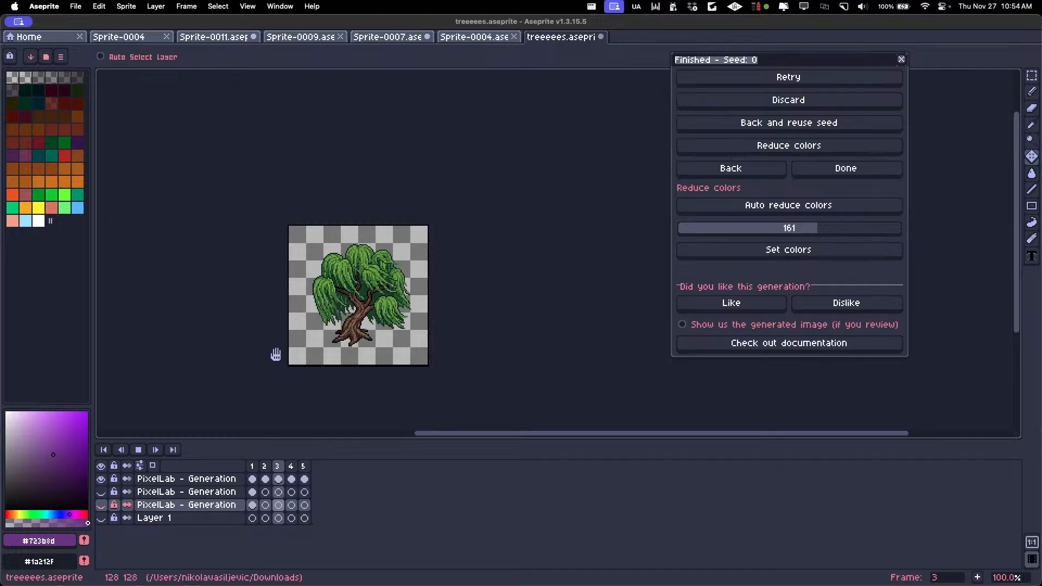
{"action": "key", "text": "Return"}
{"action": "scroll", "coordinate": [300, 338], "scroll_direction": "up", "scroll_amount": 1}
{"action": "key", "text": "Return"}
{"action": "key", "text": "Return"}
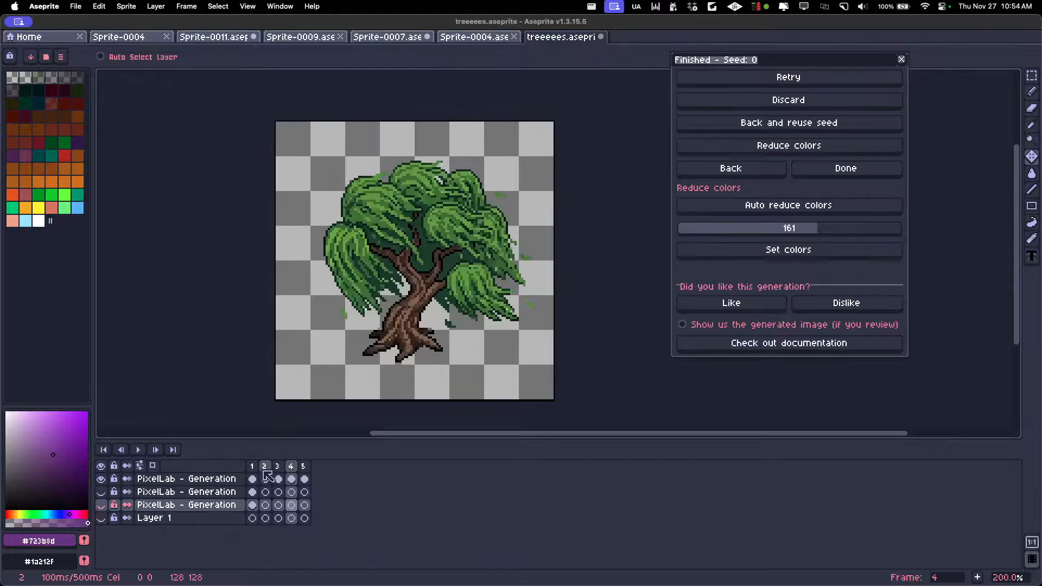
Set the wind-blown willow on frame 4 as the new reference image and generate another animation from it
{"action": "left_click", "coordinate": [265, 466]}
{"action": "left_click", "coordinate": [278, 467]}
{"action": "left_click", "coordinate": [303, 466]}
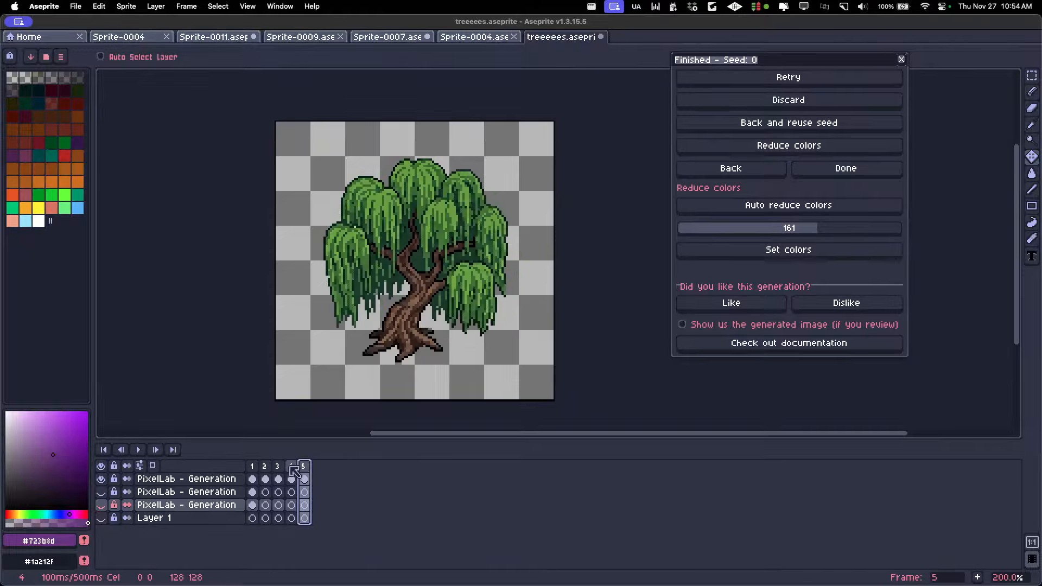
{"action": "left_click", "coordinate": [291, 466]}
{"action": "left_click", "coordinate": [764, 172]}
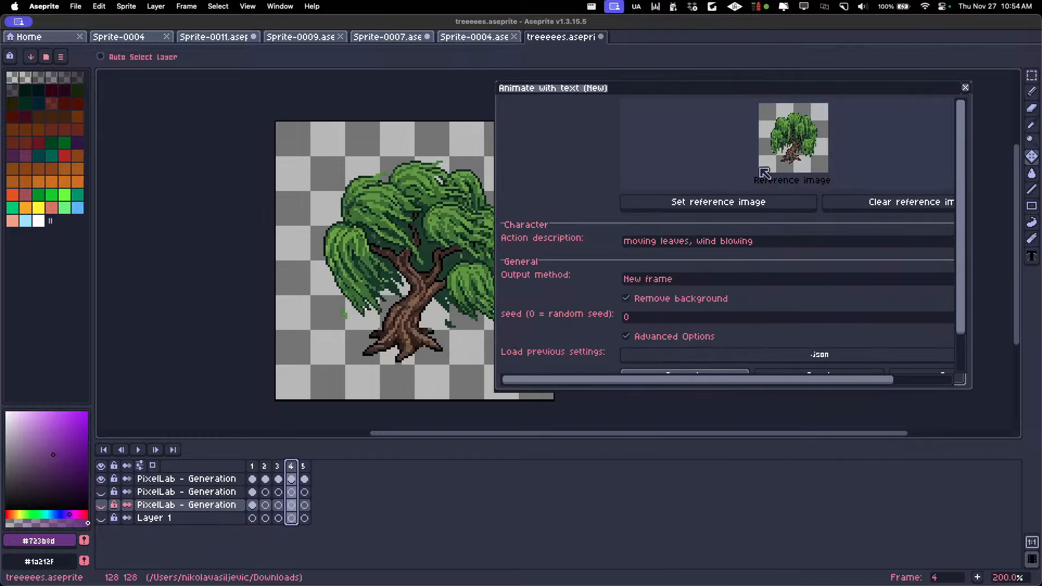
{"action": "left_click", "coordinate": [691, 204]}
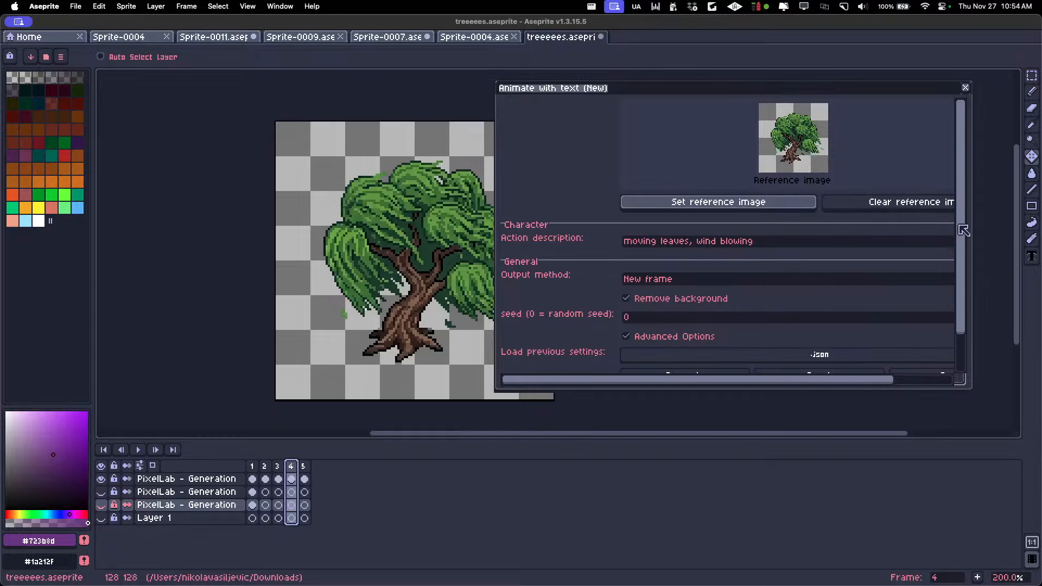
{"action": "left_click_drag", "start_coordinate": [958, 231], "coordinate": [958, 332]}
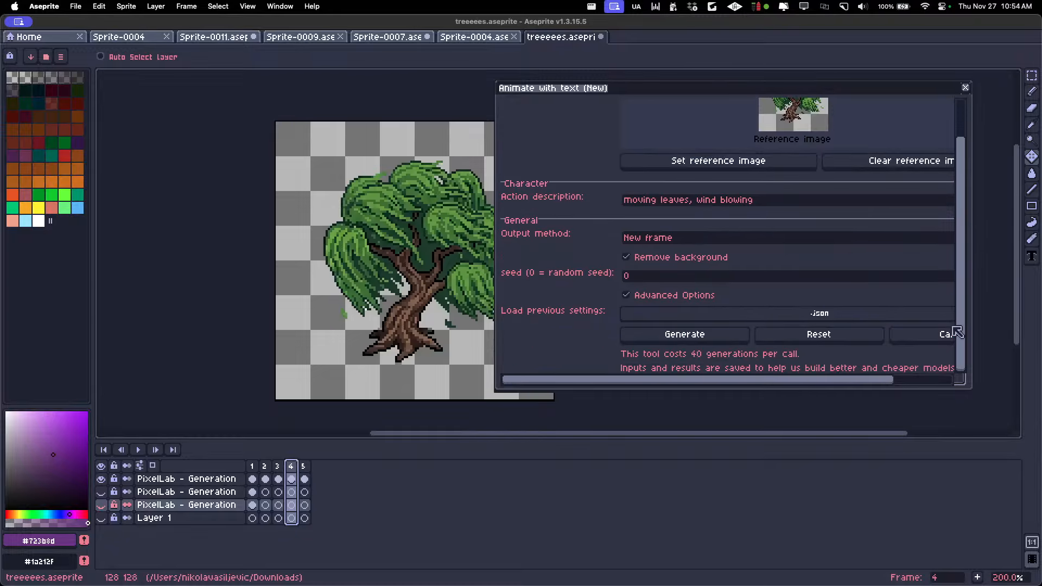
{"action": "left_click", "coordinate": [684, 335]}
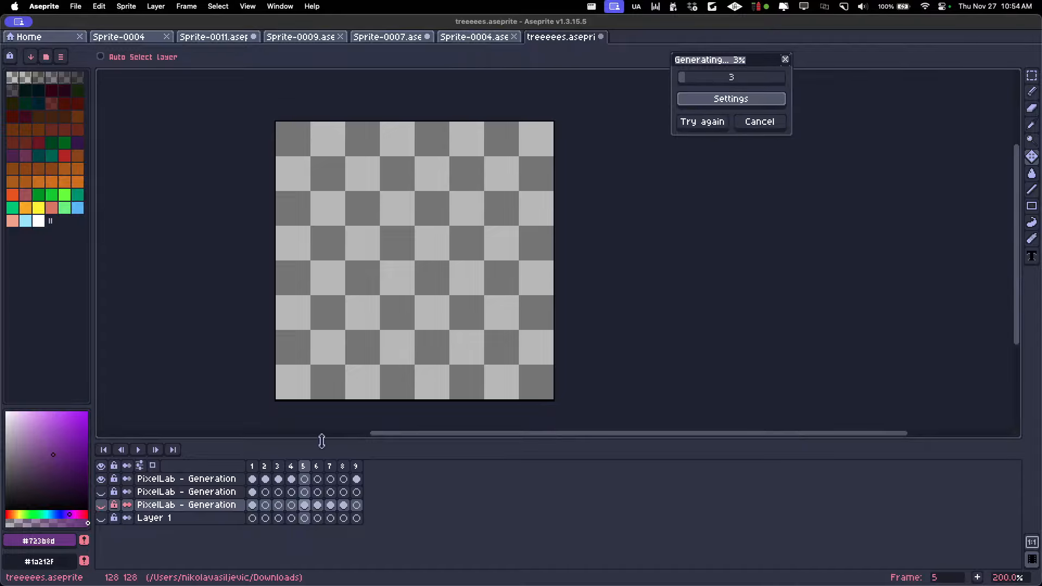
Reopen the text animation settings and set the action description to "tree gets hit by lightning and starts burning"
{"action": "left_click", "coordinate": [251, 467]}
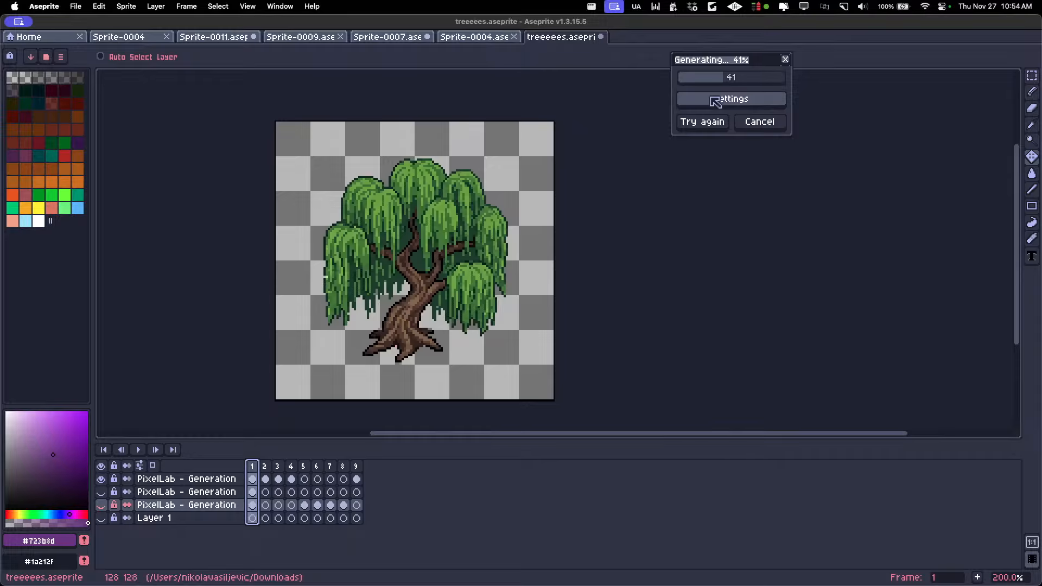
{"action": "left_click", "coordinate": [715, 101]}
{"action": "mouse_move", "coordinate": [779, 252]}
{"action": "left_mouse_down"}
{"action": "mouse_move", "coordinate": [696, 247]}
{"action": "mouse_move", "coordinate": [780, 254]}
{"action": "left_mouse_up"}
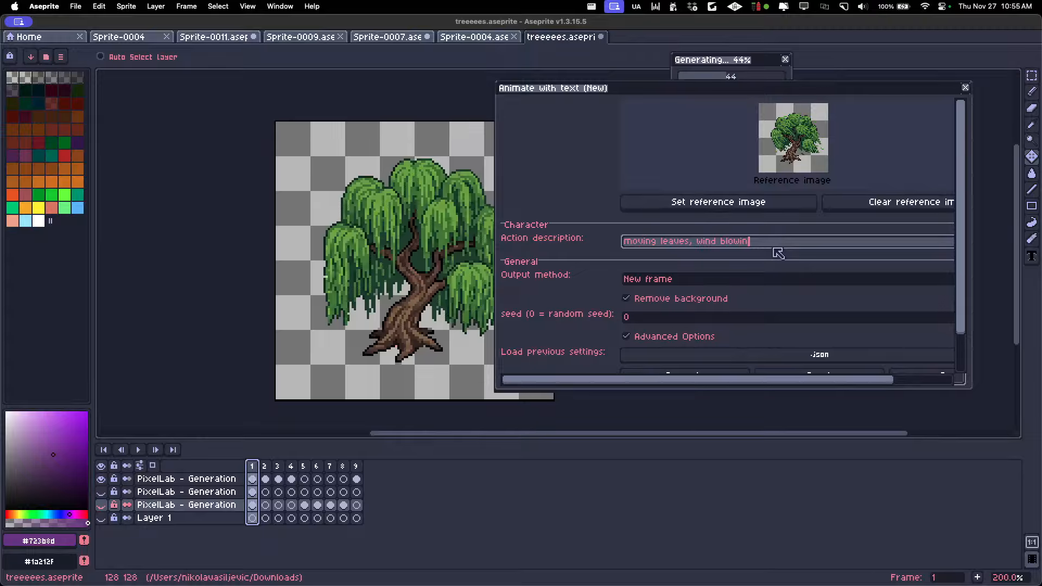
{"action": "key", "text": "BackSpace"}
{"action": "key", "text": "BackSpace"}
{"action": "key", "text": "BackSpace"}
{"action": "key", "text": "BackSpace"}
{"action": "key", "text": "BackSpace"}
{"action": "key", "text": "BackSpace"}
{"action": "key", "text": "BackSpace"}
{"action": "key", "text": "BackSpace"}
{"action": "key", "text": "BackSpace"}
{"action": "key", "text": "BackSpace"}
{"action": "key", "text": "BackSpace"}
{"action": "key", "text": "BackSpace"}
{"action": "key", "text": "BackSpace"}
{"action": "key", "text": "BackSpace"}
{"action": "key", "text": "BackSpace"}
{"action": "key", "text": "BackSpace"}
{"action": "key", "text": "BackSpace"}
{"action": "key", "text": "BackSpace"}
{"action": "key", "text": "BackSpace"}
{"action": "key", "text": "BackSpace"}
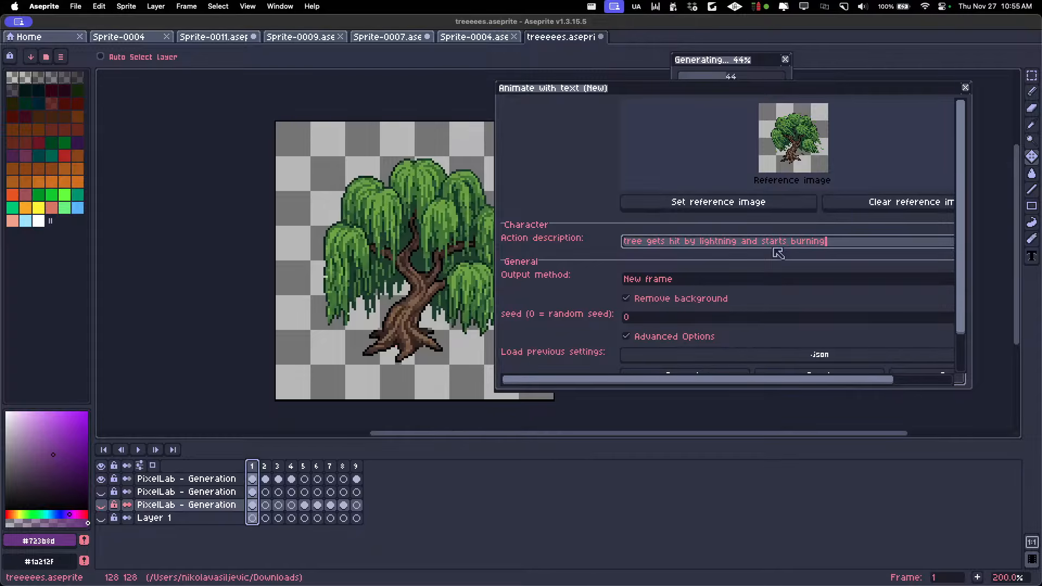
{"action": "scroll", "coordinate": [706, 331], "scroll_direction": "down", "scroll_amount": 2}
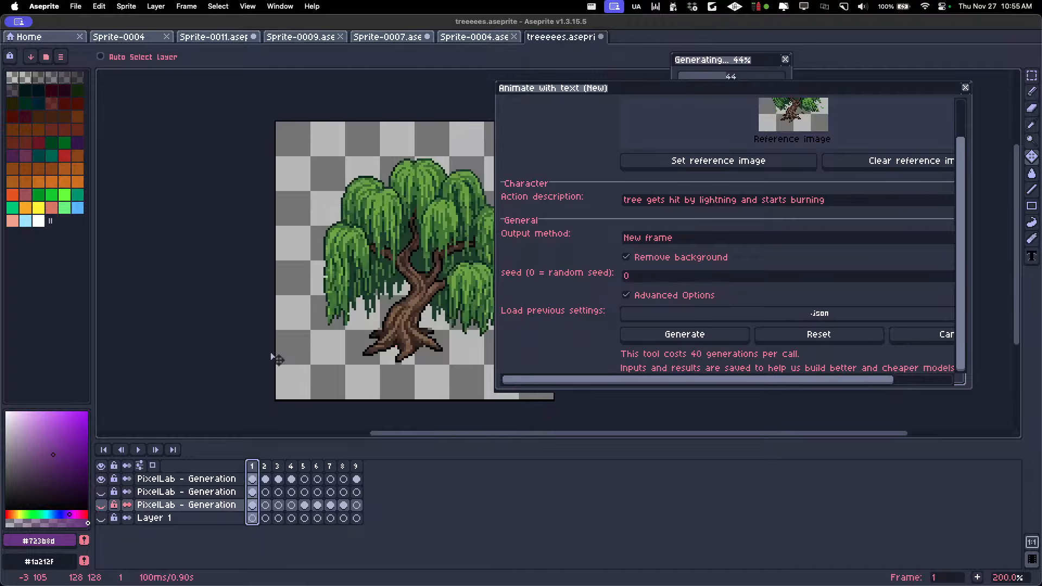
Move the settings dialog aside, inspect frames 4 to 6, and briefly play the timeline
{"action": "left_click", "coordinate": [290, 465]}
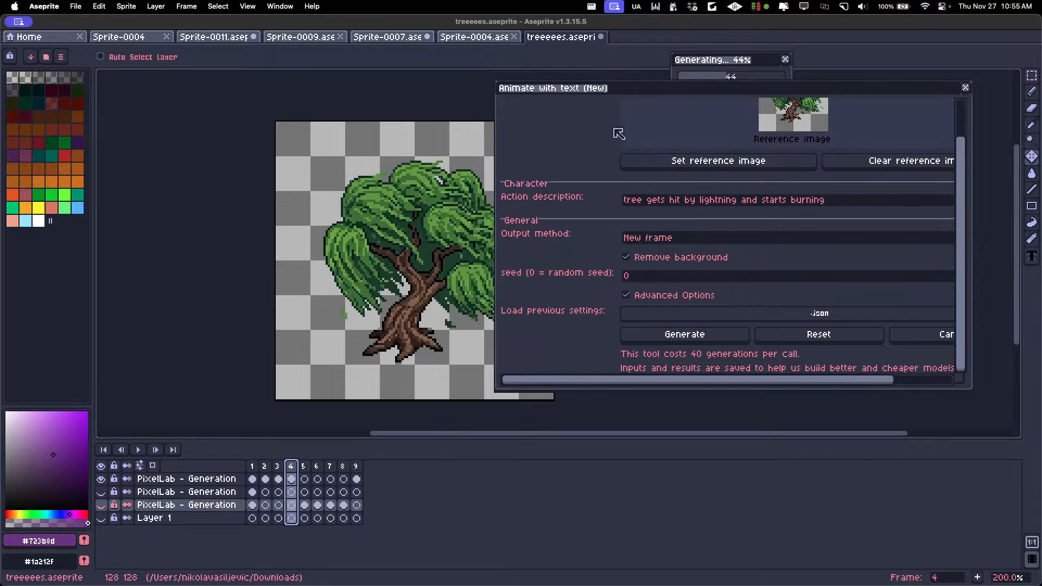
{"action": "left_click_drag", "start_coordinate": [623, 94], "coordinate": [760, 183]}
{"action": "left_click", "coordinate": [303, 466]}
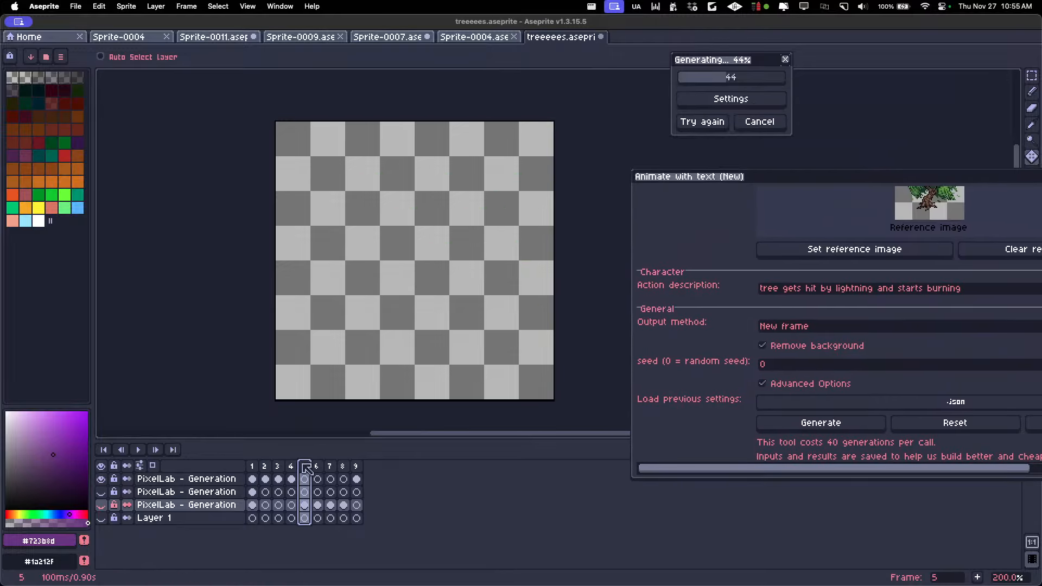
{"action": "left_click", "coordinate": [316, 466]}
{"action": "key", "text": "Left"}
{"action": "key", "text": "Left"}
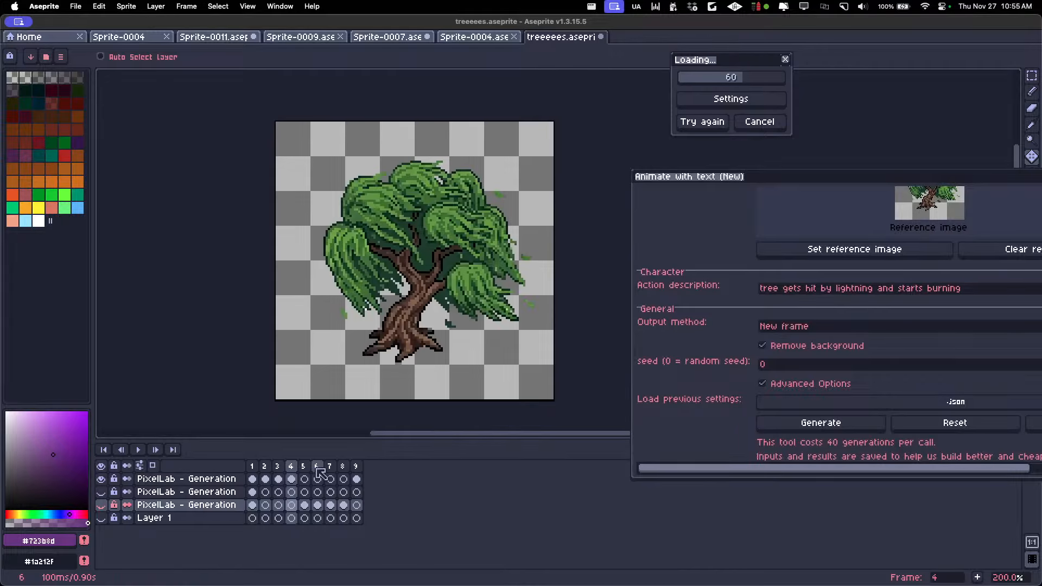
{"action": "key", "text": "Return"}
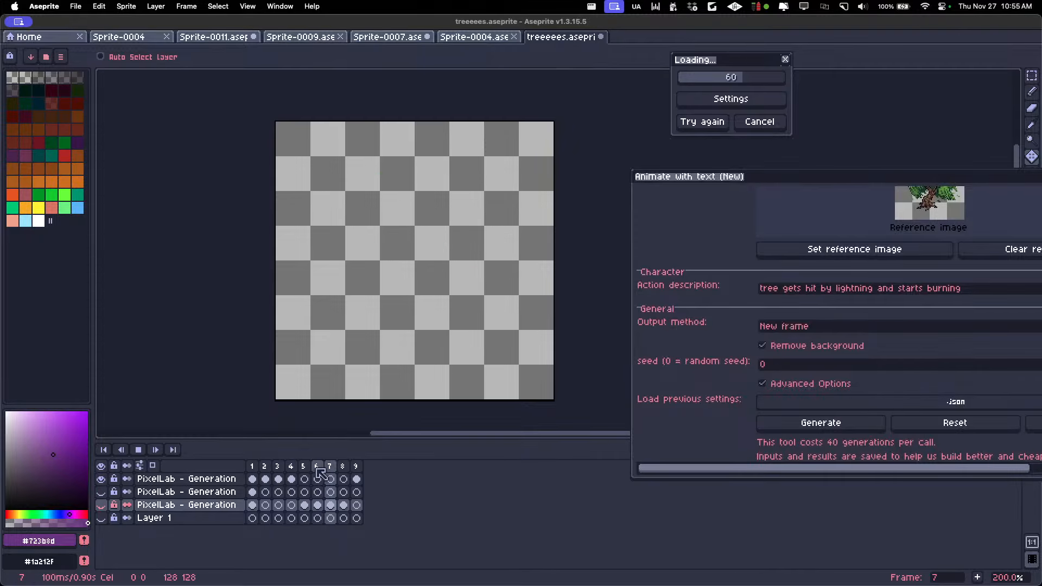
{"action": "key", "text": "Return"}
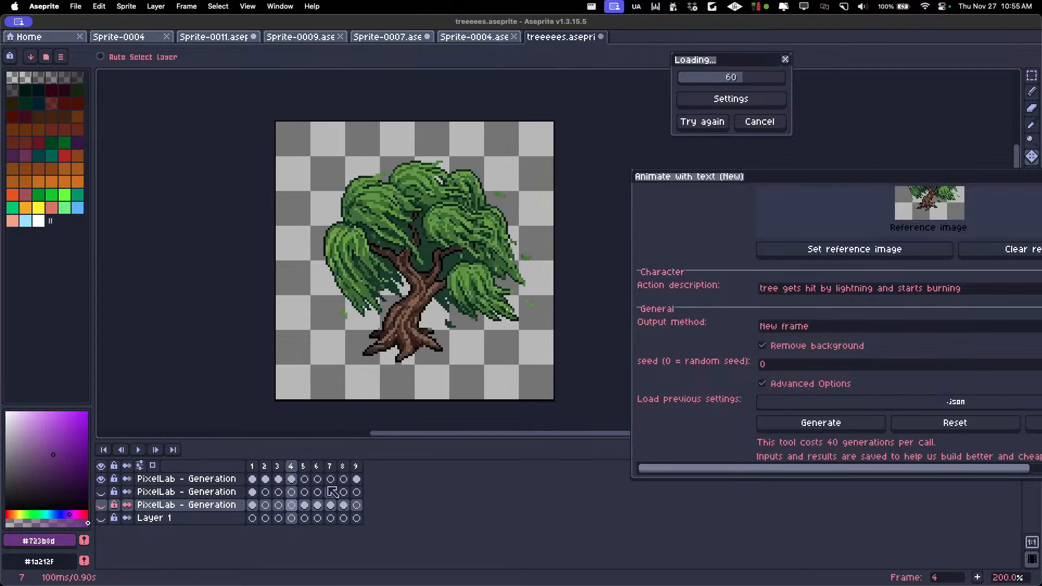
Play the willow animation from frame 1 and step back and forth through frames 1 to 4 to examine the leaf movement
{"action": "left_click", "coordinate": [252, 465]}
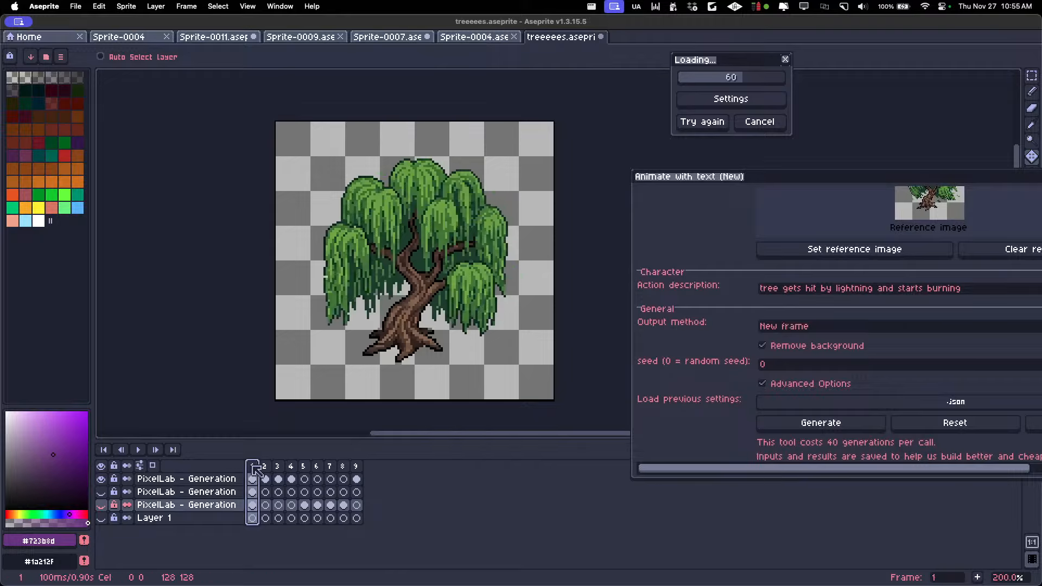
{"action": "key", "text": "Return"}
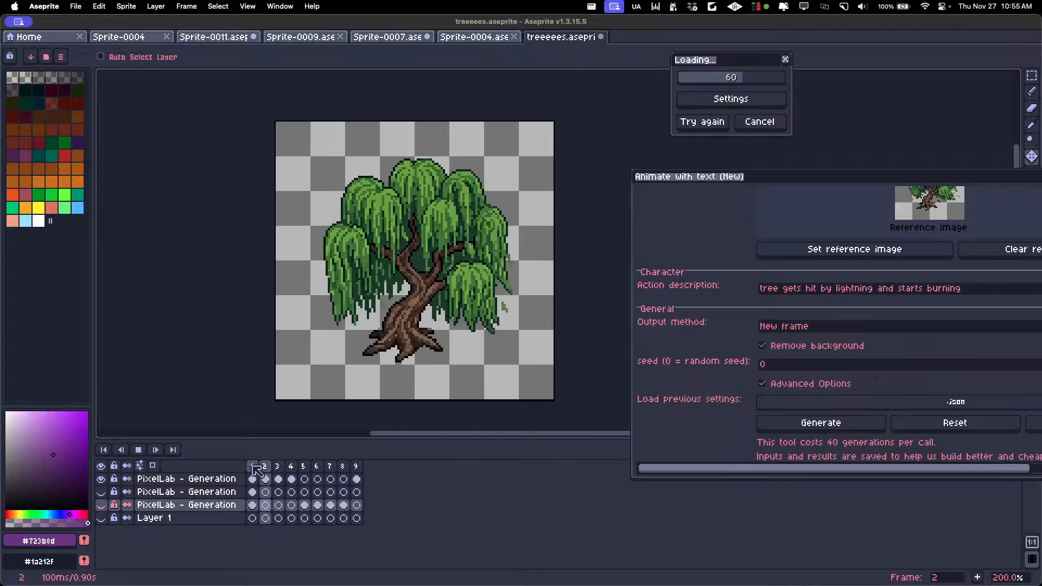
{"action": "key", "text": "Return"}
{"action": "key", "text": "Left"}
{"action": "key", "text": "Left"}
{"action": "key", "text": "Right"}
{"action": "key", "text": "Right"}
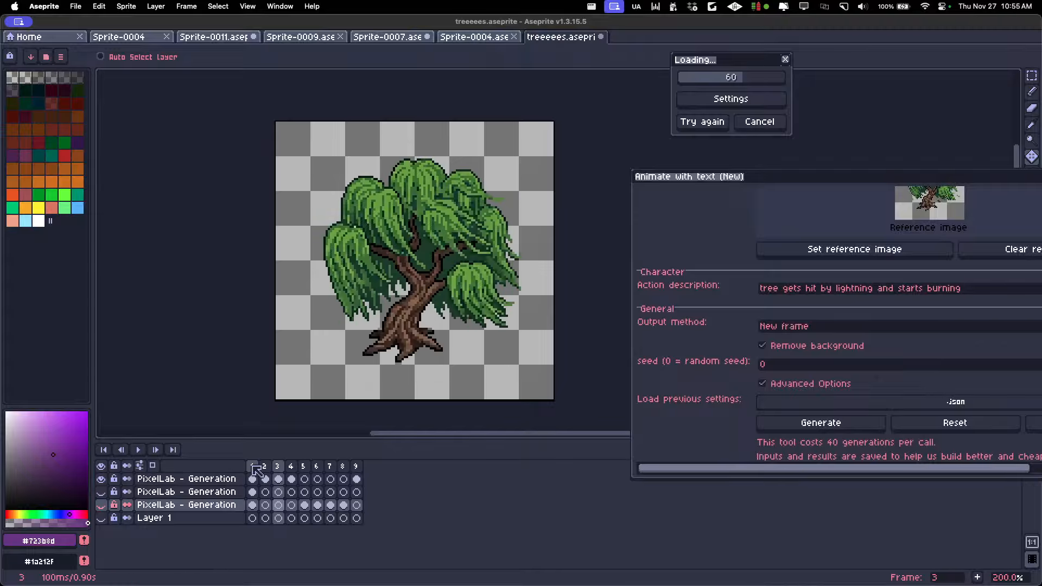
{"action": "key", "text": "Right"}
{"action": "key", "text": "Left"}
{"action": "key", "text": "Left"}
{"action": "key", "text": "Left"}
{"action": "key", "text": "Right"}
{"action": "key", "text": "Right"}
{"action": "key", "text": "Right"}
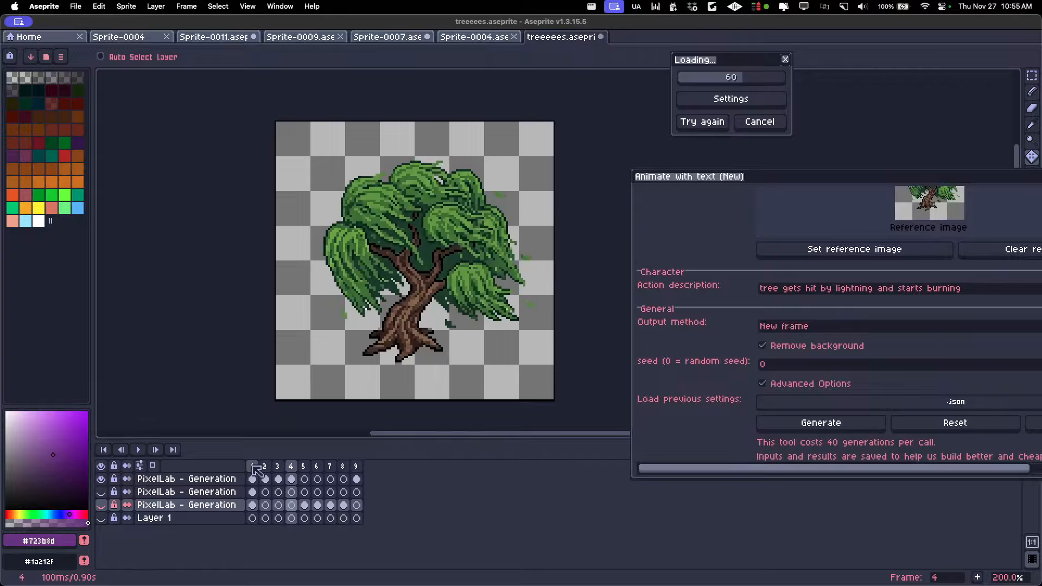
{"action": "key", "text": "Return"}
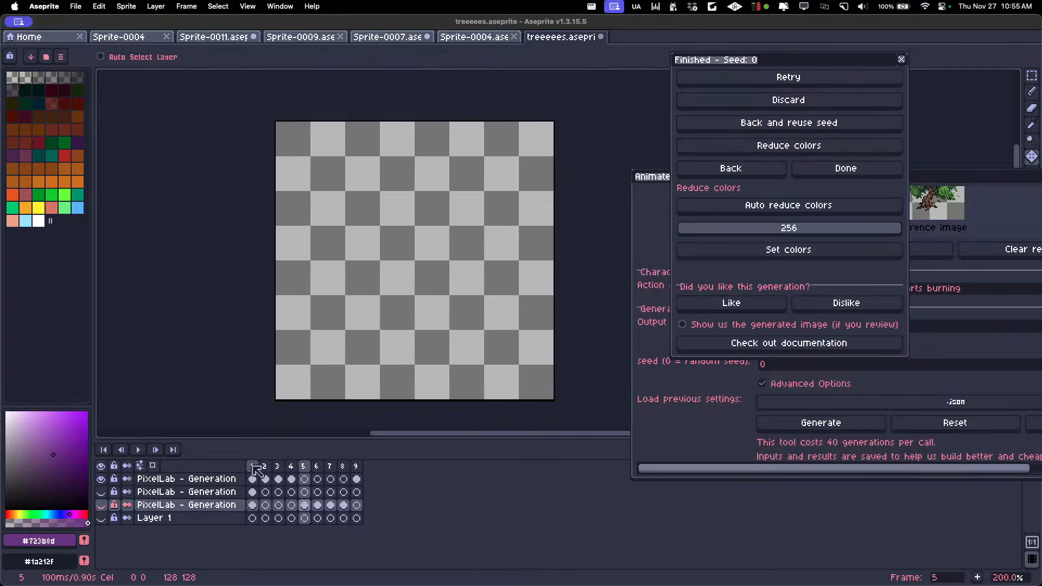
Make Layer 1 and the generation layer directly above it visible, and delete frame 9 from the timeline
{"action": "left_click", "coordinate": [101, 518]}
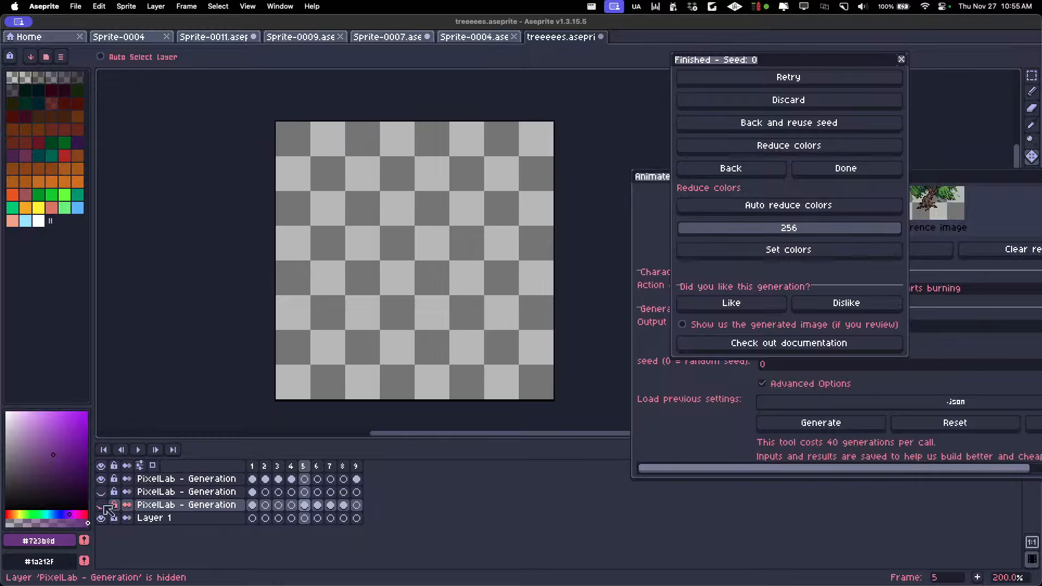
{"action": "left_click", "coordinate": [102, 505]}
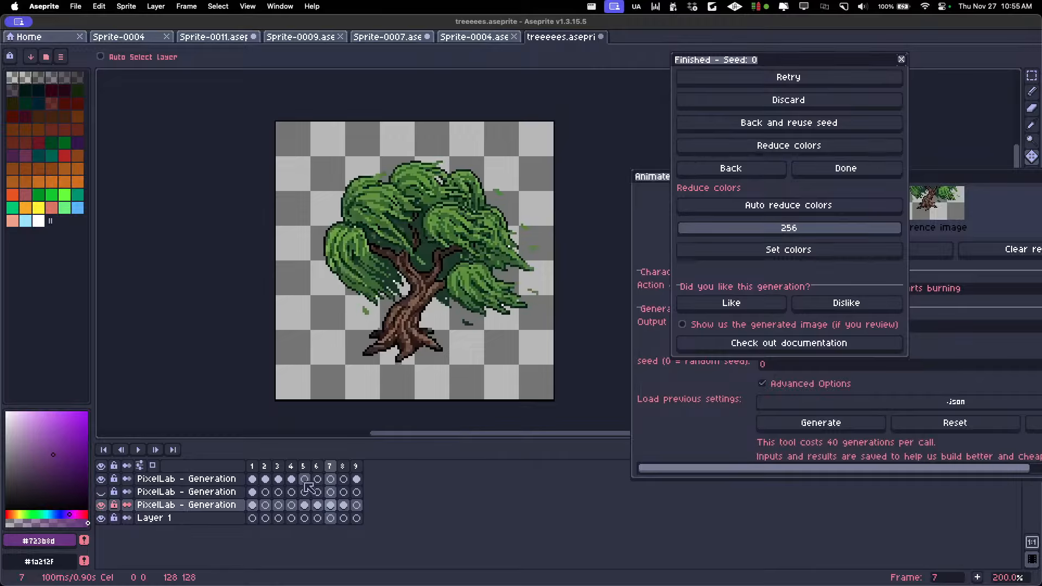
{"action": "left_click", "coordinate": [356, 467]}
{"action": "key", "text": "alt+c"}
Play the animation, remove the active generation layer's cel on frame 1, and play it again from the start
{"action": "left_click", "coordinate": [252, 467]}
{"action": "key", "text": "Return"}
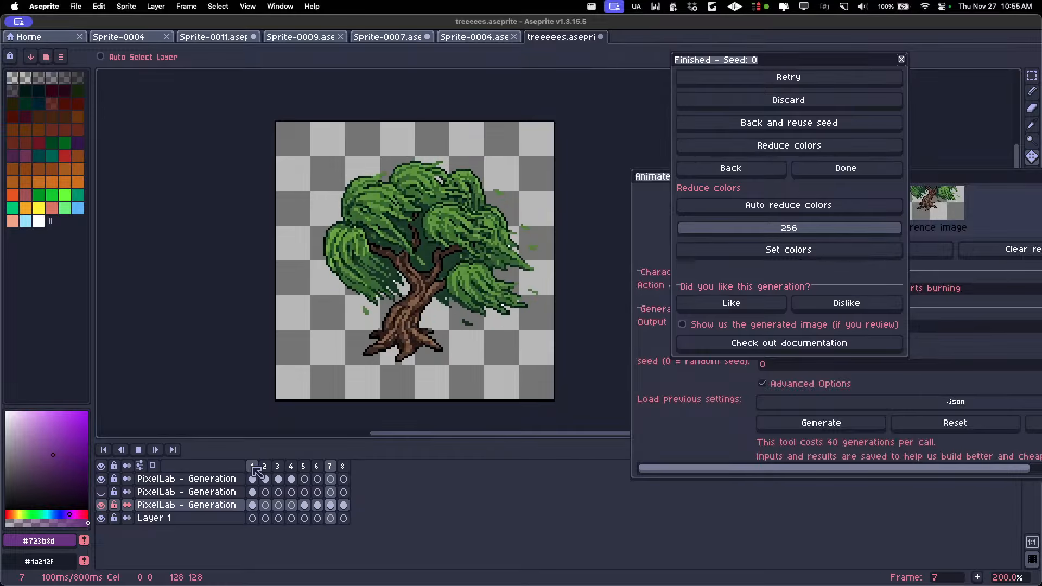
{"action": "key", "text": "Return"}
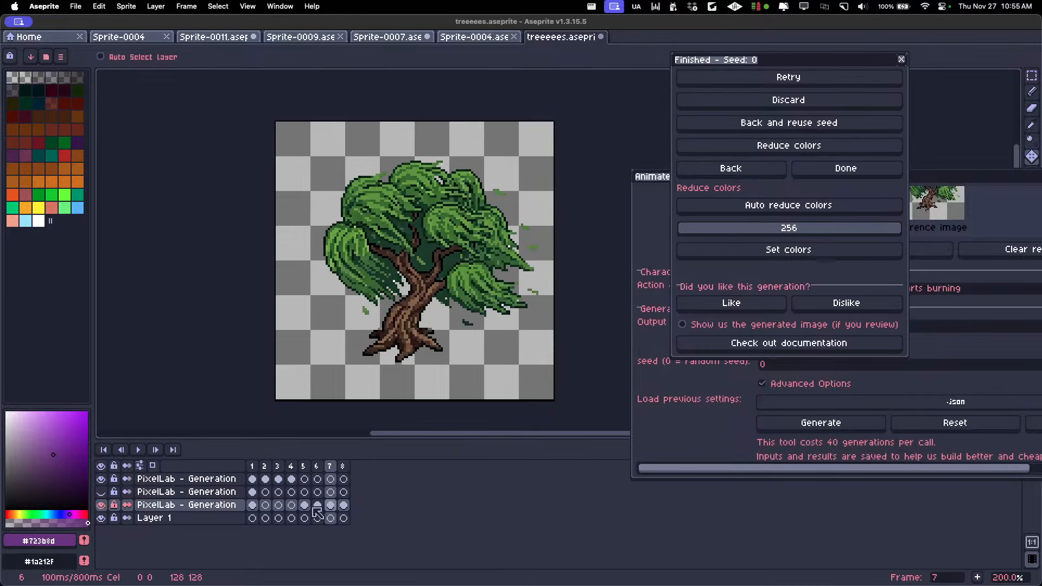
{"action": "left_click", "coordinate": [252, 505]}
{"action": "key", "text": "Delete"}
{"action": "left_click", "coordinate": [251, 467]}
{"action": "key", "text": "Return"}
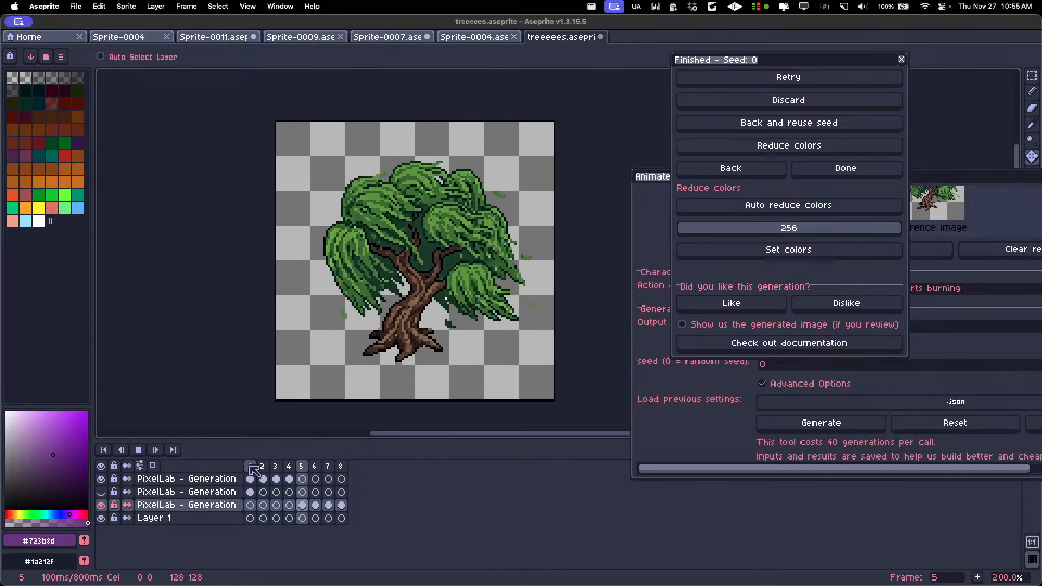
Delete frame 6 from the timeline and replay the shortened wind animation from frame 1
{"action": "left_click", "coordinate": [303, 466]}
{"action": "key", "text": "Delete"}
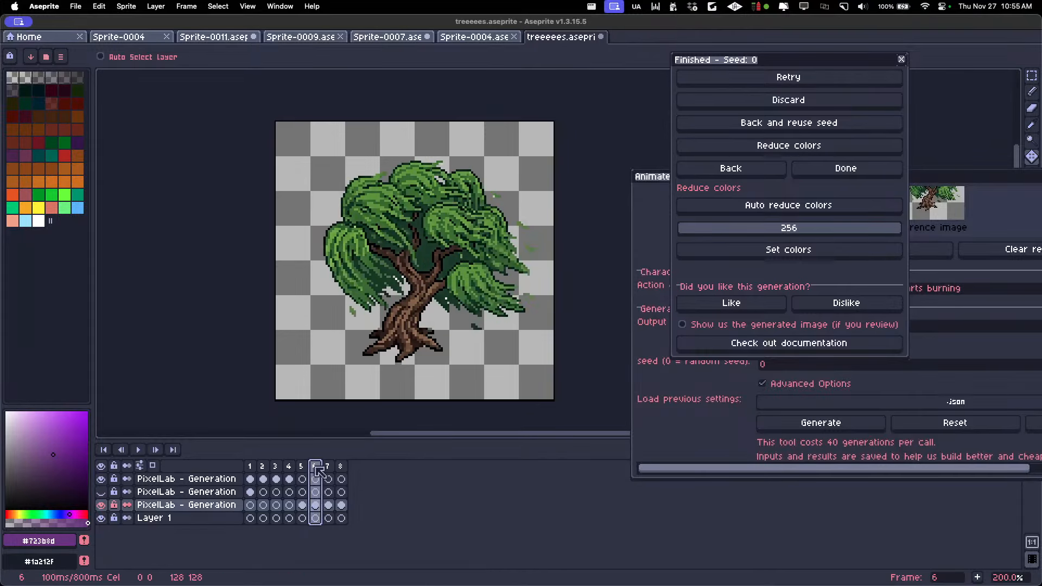
{"action": "left_click", "coordinate": [251, 466]}
{"action": "key", "text": "Return"}
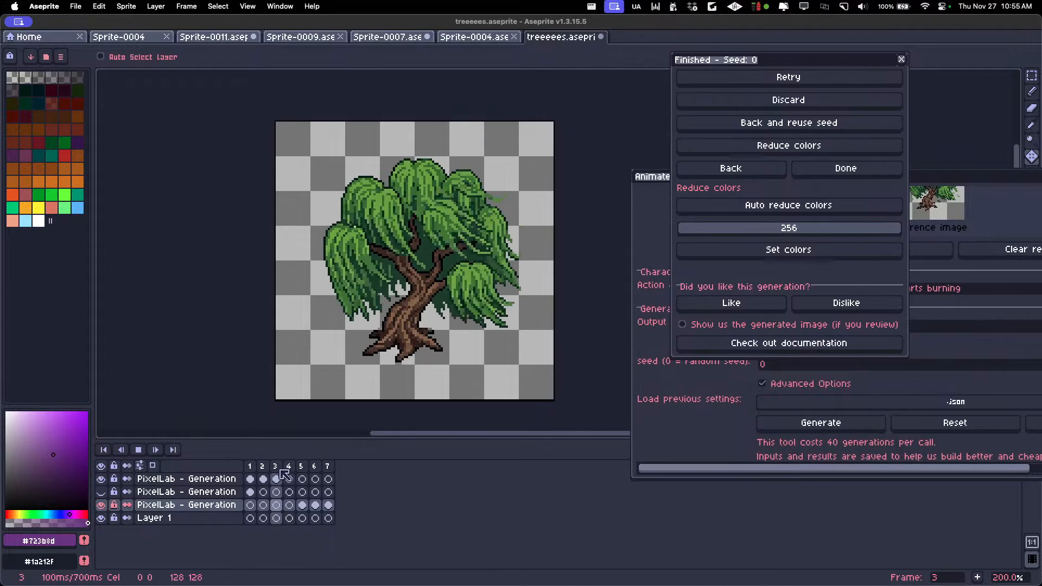
{"action": "key", "text": "Return"}
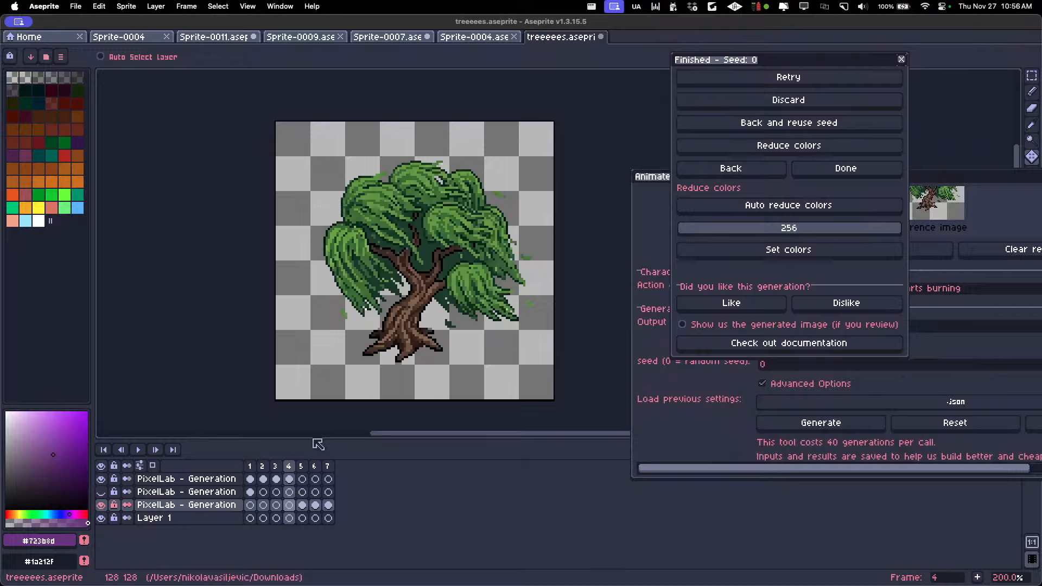
{"action": "key", "text": "Home"}
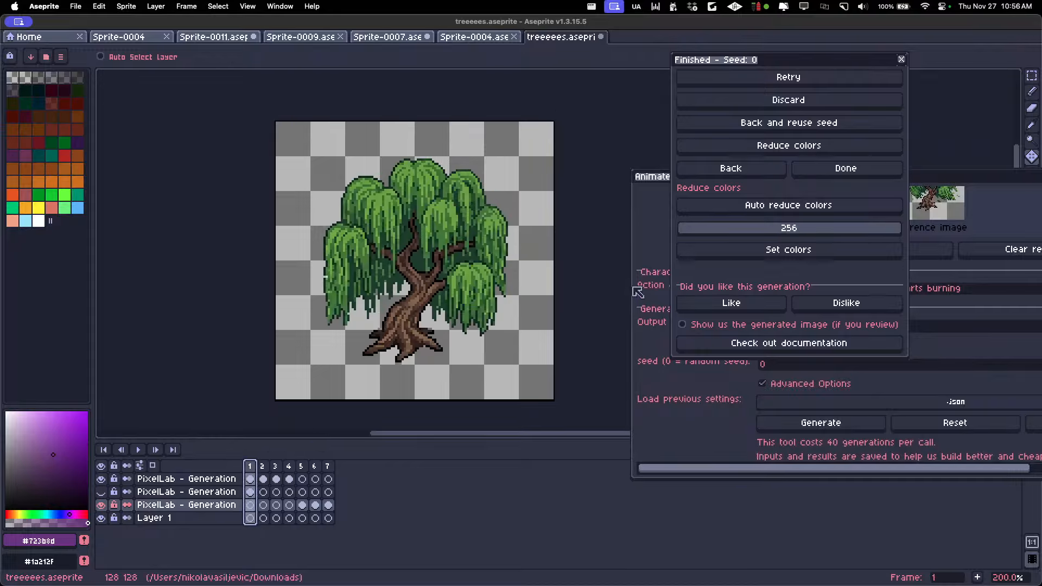
{"action": "key", "text": "Return"}
Return to the text animation settings and generate new frames of the wind-blown willow being hit by lightning and burning
{"action": "left_click", "coordinate": [722, 172]}
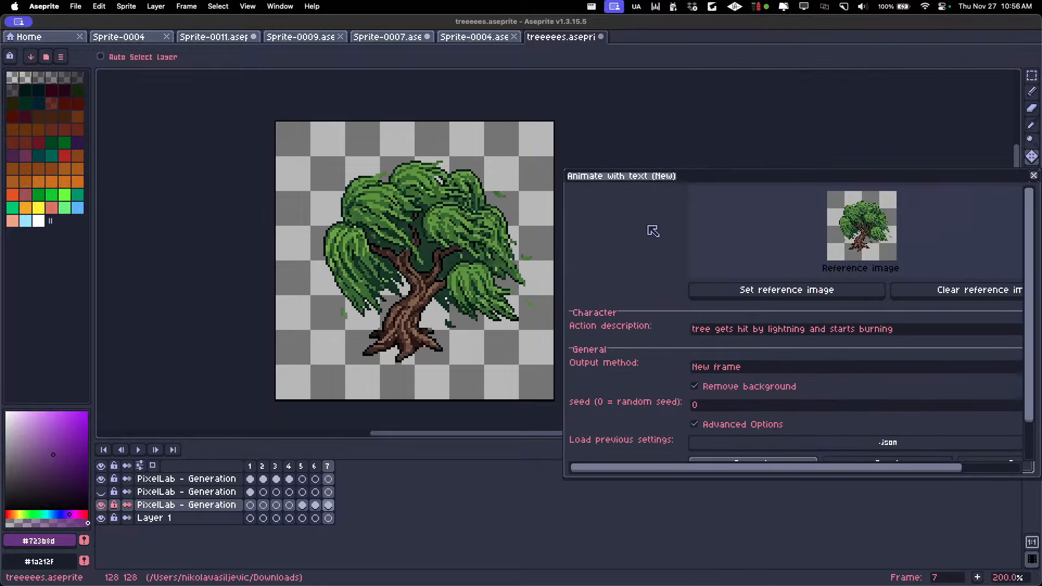
{"action": "left_click_drag", "start_coordinate": [885, 180], "coordinate": [760, 125]}
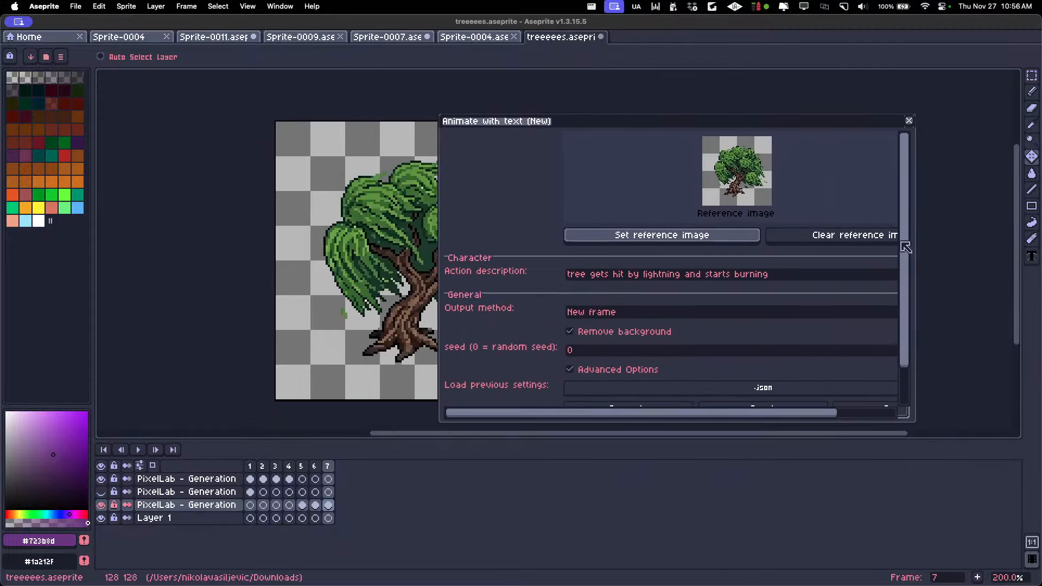
{"action": "scroll", "coordinate": [705, 314], "scroll_direction": "down", "scroll_amount": 3}
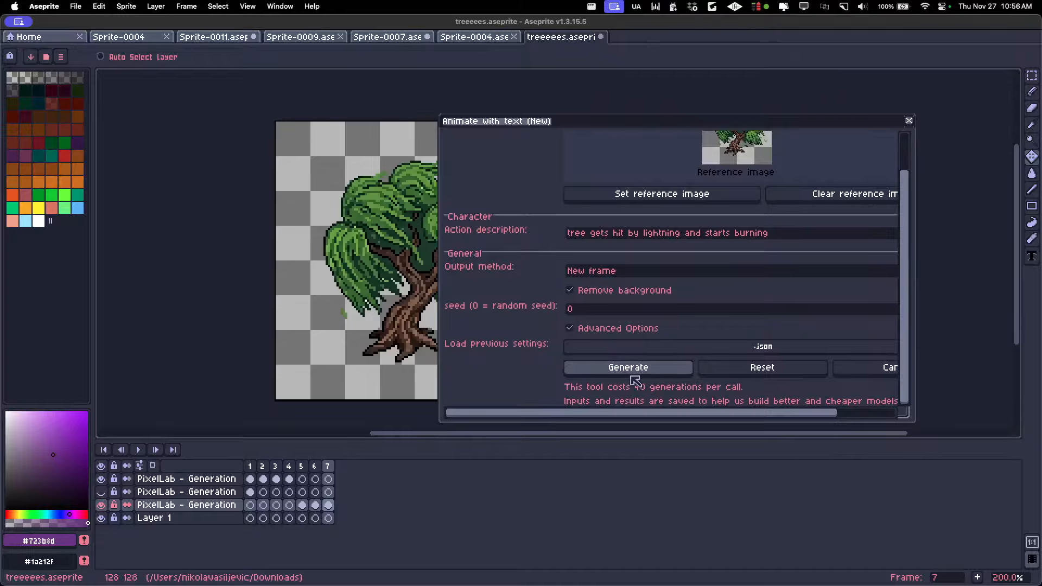
{"action": "left_click", "coordinate": [629, 368]}
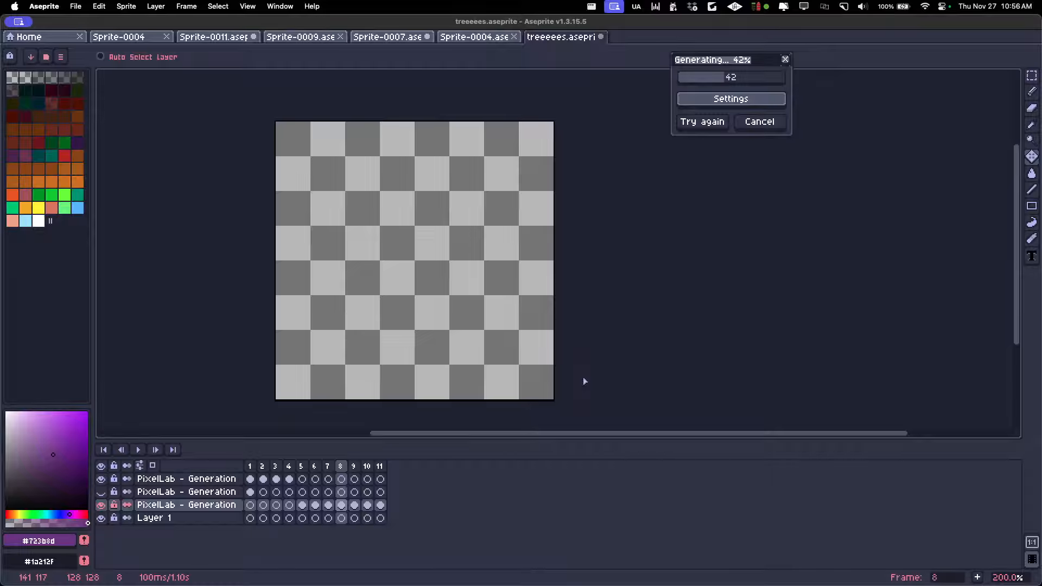
Play the timeline during and after generation to review the willow blowing in the wind and catching fire
{"action": "key", "text": "Left"}
{"action": "key", "text": "Left"}
{"action": "key", "text": "Left"}
{"action": "key", "text": "Left"}
{"action": "key", "text": "Left"}
{"action": "key", "text": "Left"}
{"action": "key", "text": "Left"}
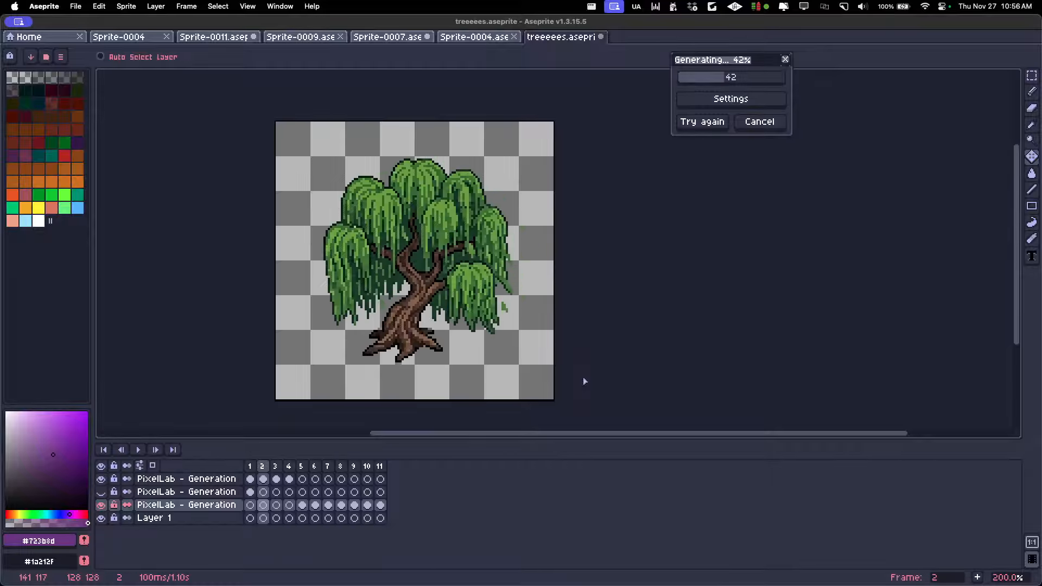
{"action": "key", "text": "space"}
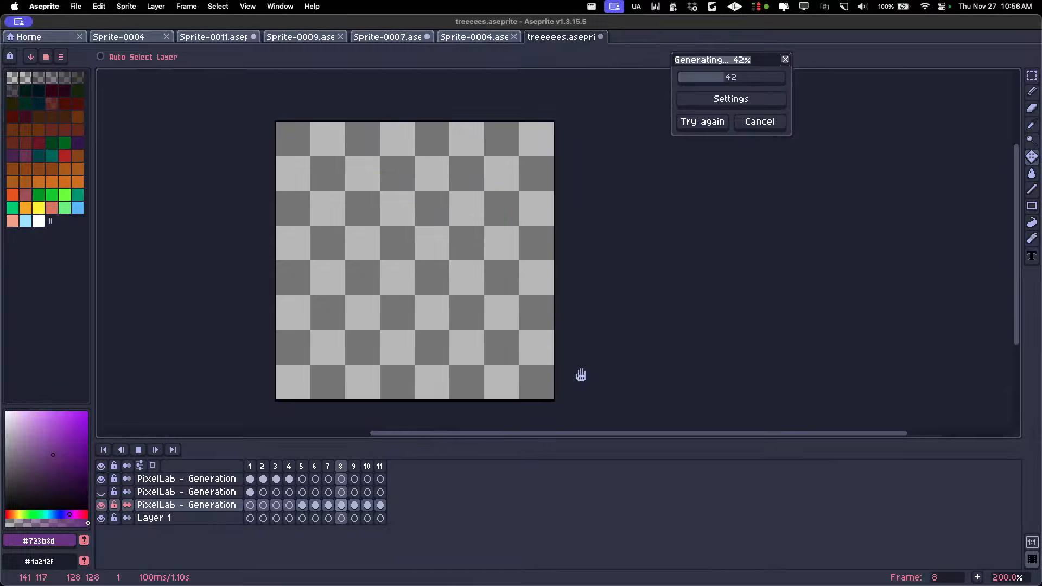
{"action": "key", "text": "Return"}
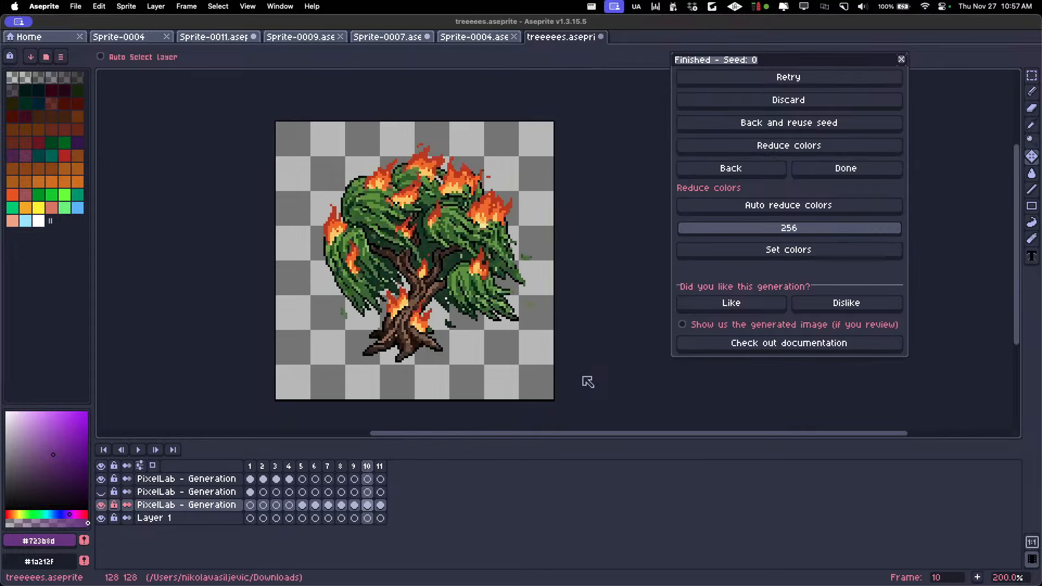
{"action": "key", "text": "Return"}
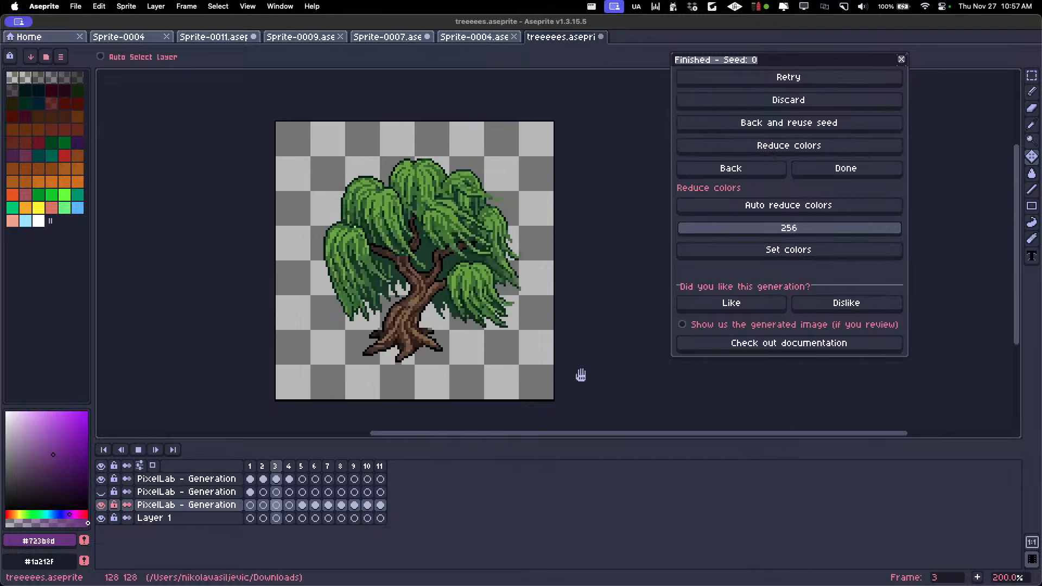
{"action": "key", "text": "Return"}
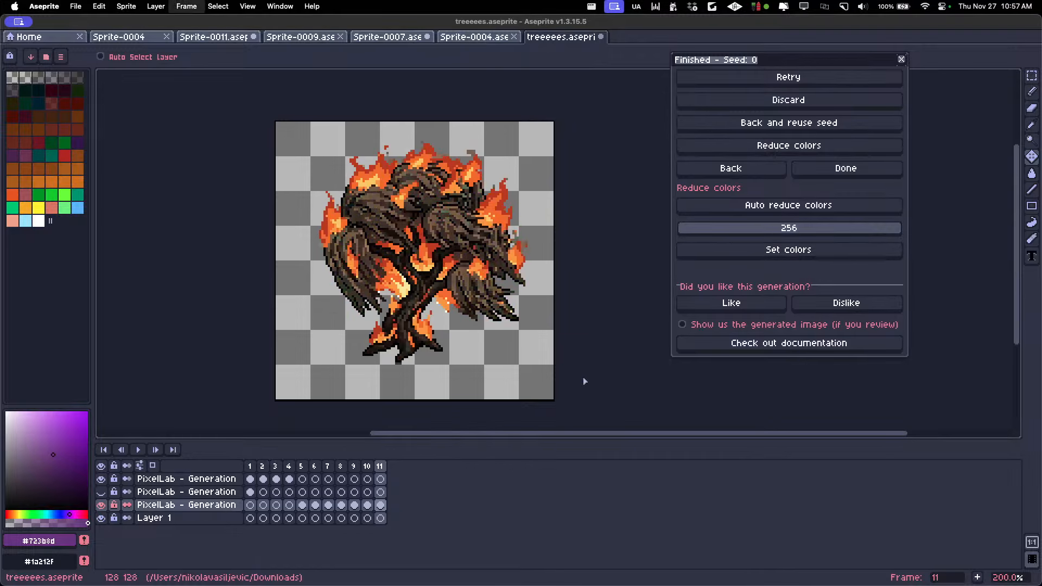
Set the burning tree on frame 11 as the reference image and change the action description to "tree is burning"
{"action": "left_click", "coordinate": [730, 166]}
{"action": "left_click", "coordinate": [675, 243]}
{"action": "left_click_drag", "start_coordinate": [801, 284], "coordinate": [499, 282]}
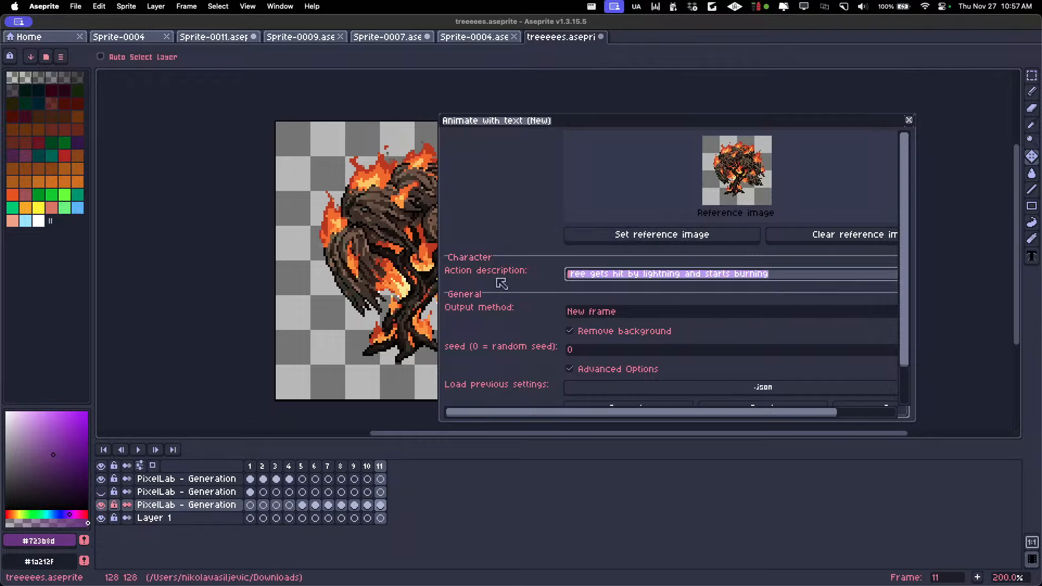
{"action": "key", "text": "BackSpace"}
{"action": "type", "text": "tree is"}
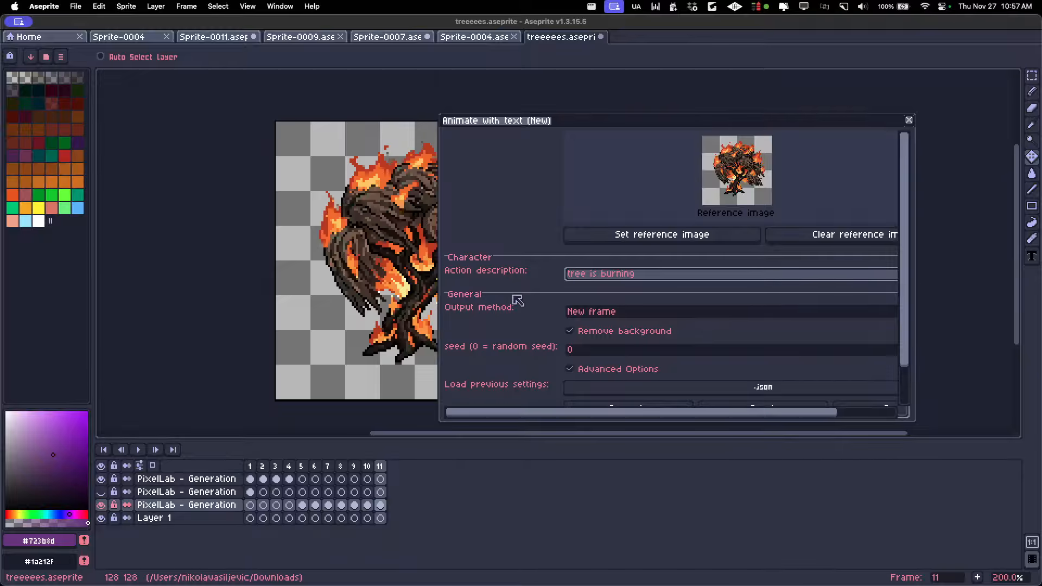
{"action": "scroll", "coordinate": [912, 238], "scroll_direction": "down", "scroll_amount": 3}
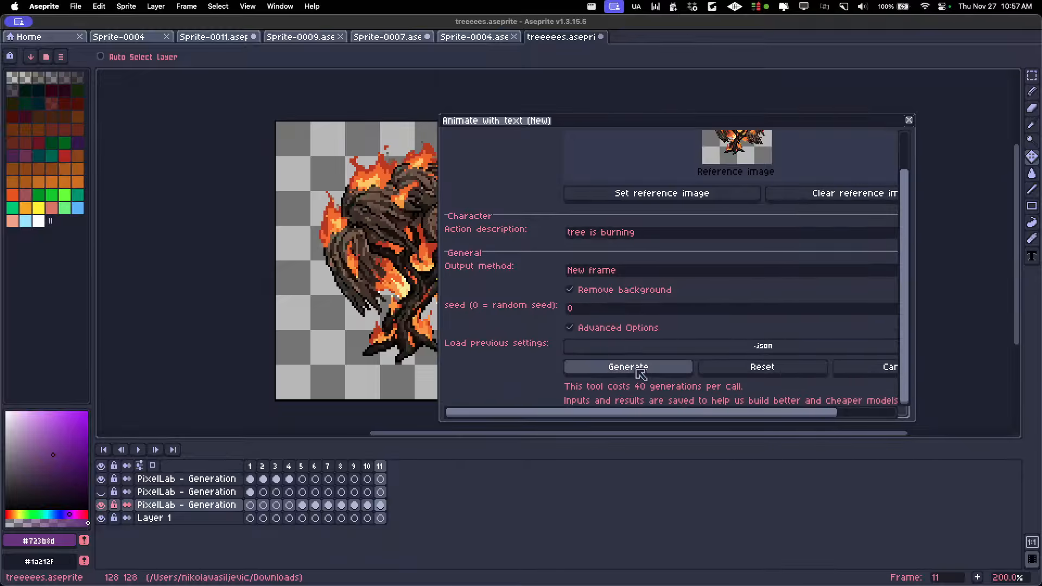
Generate new frames of the tree burning and step through the wind frames while generation runs
{"action": "left_click", "coordinate": [630, 367]}
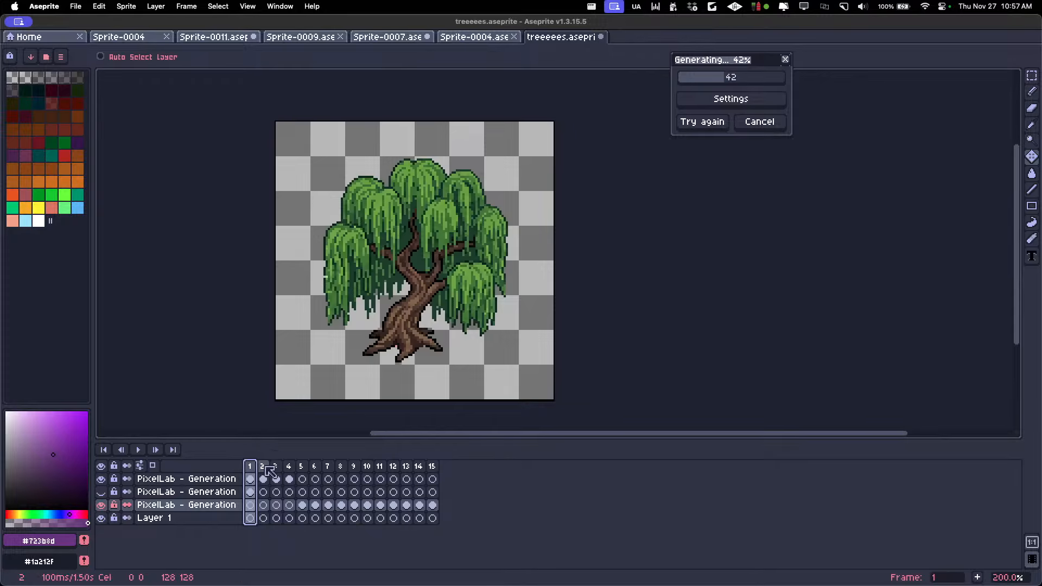
{"action": "key", "text": "Right"}
{"action": "key", "text": "Right"}
{"action": "key", "text": "Right"}
{"action": "key", "text": "Right"}
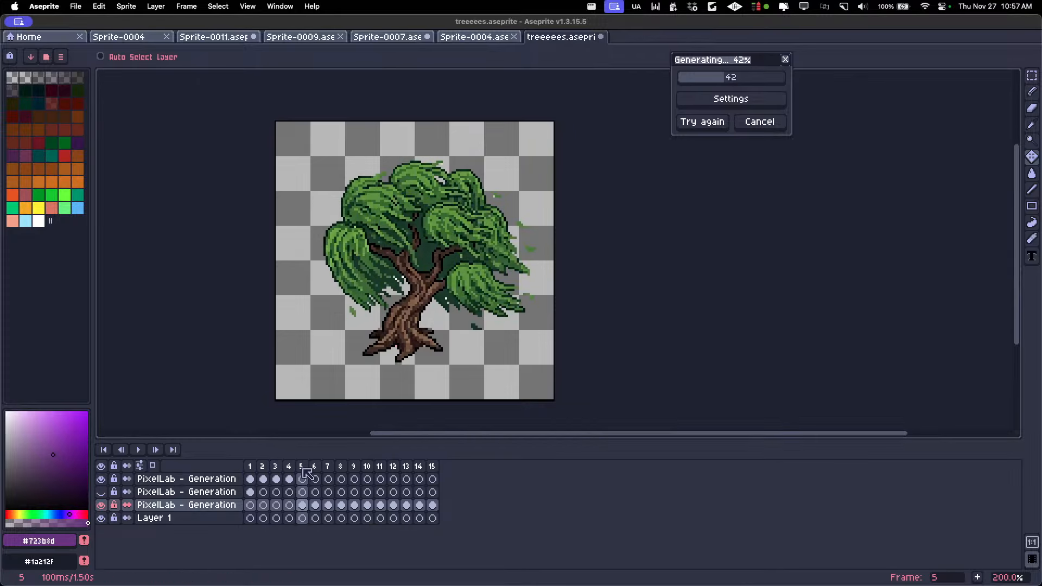
{"action": "left_click", "coordinate": [328, 467]}
{"action": "left_click", "coordinate": [341, 470]}
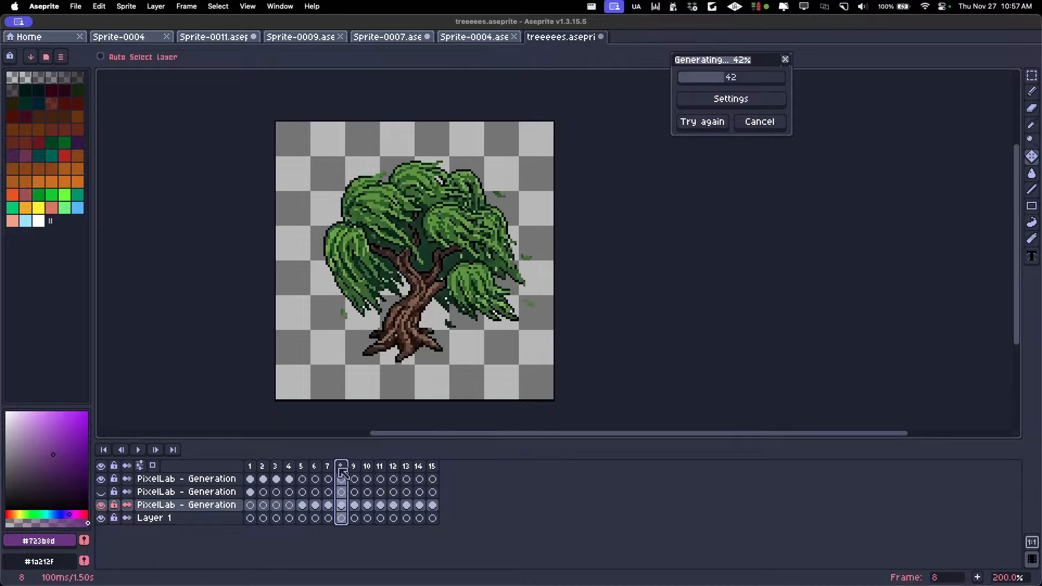
{"action": "left_click", "coordinate": [356, 468]}
{"action": "left_click", "coordinate": [328, 467]}
{"action": "left_click", "coordinate": [289, 467]}
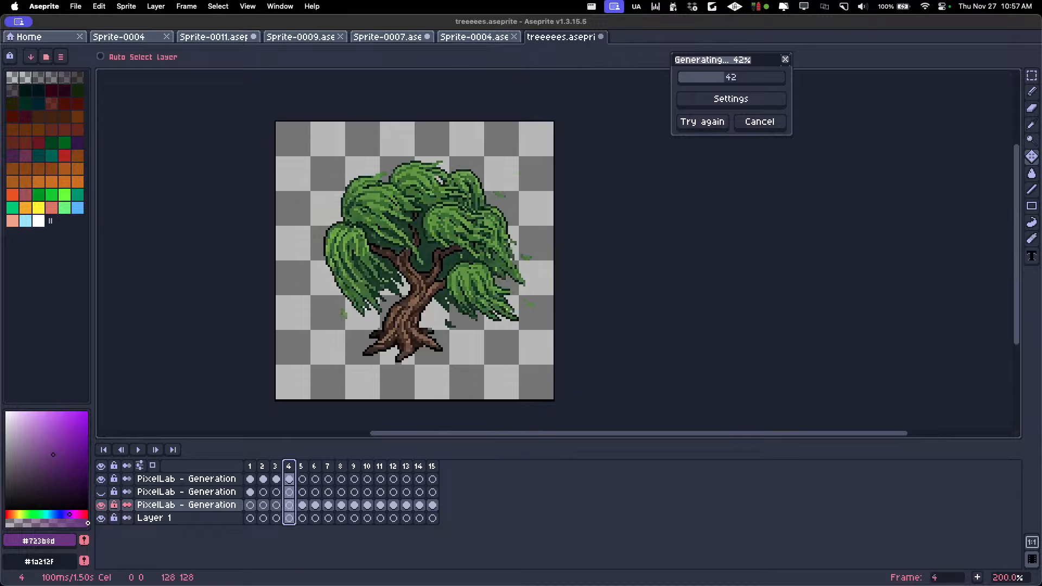
{"action": "left_click", "coordinate": [303, 467]}
{"action": "left_click", "coordinate": [276, 466]}
{"action": "left_click", "coordinate": [250, 467]}
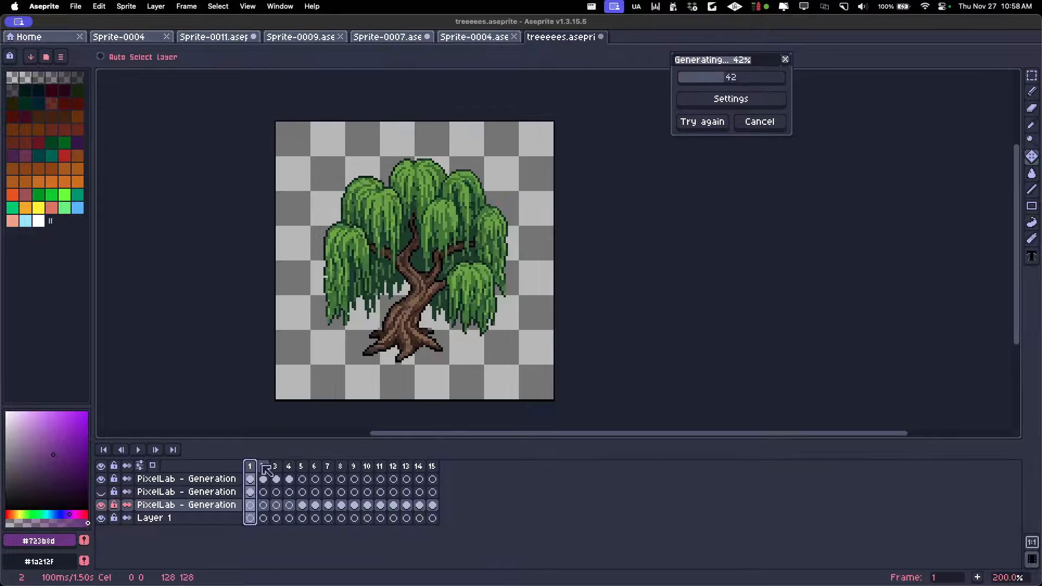
{"action": "left_click", "coordinate": [263, 466]}
{"action": "left_click", "coordinate": [276, 466]}
Insert two new empty frames after frame 5 to extend the wind animation
{"action": "key", "text": "ctrl+c"}
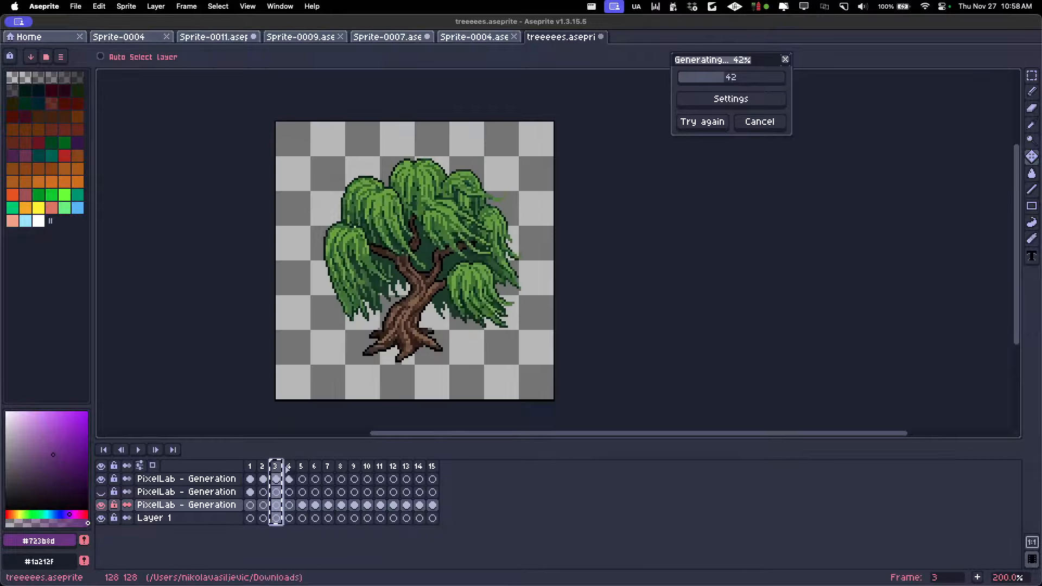
{"action": "left_click", "coordinate": [288, 467]}
{"action": "left_click", "coordinate": [303, 467]}
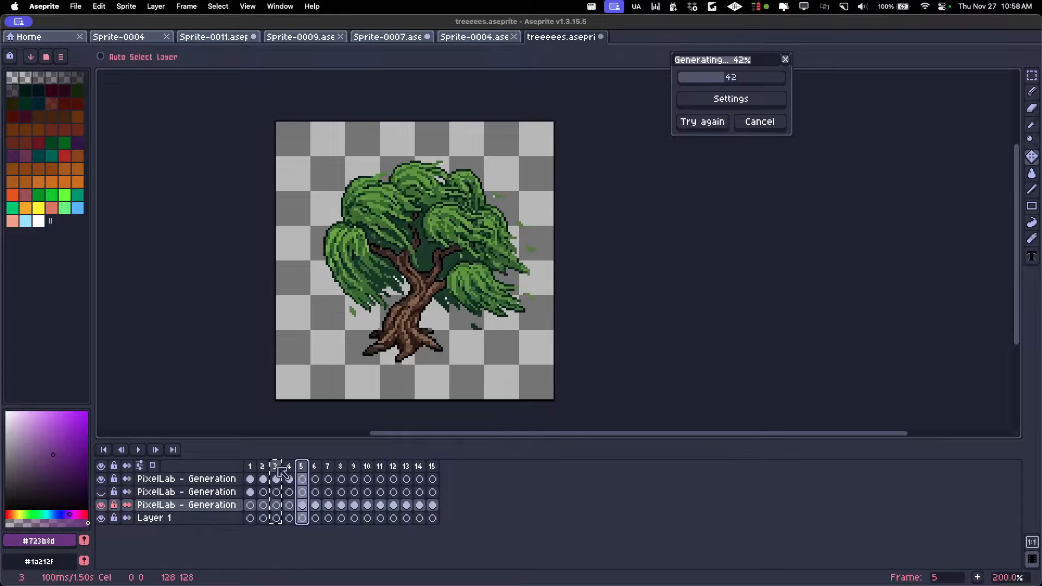
{"action": "left_click", "coordinate": [277, 467]}
{"action": "left_click", "coordinate": [302, 467]}
{"action": "left_click_drag", "start_coordinate": [277, 467], "coordinate": [301, 465]}
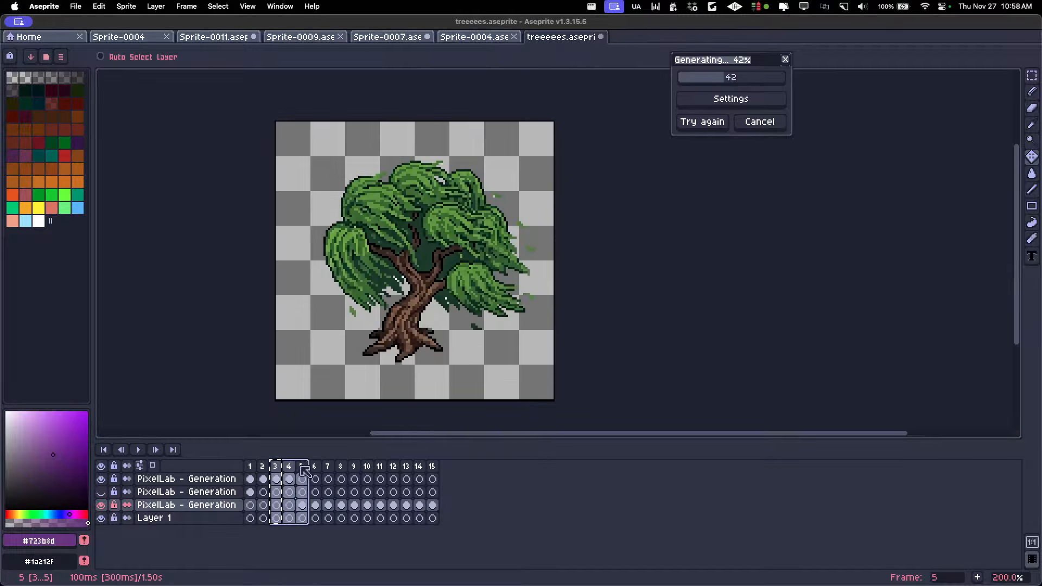
{"action": "left_click", "coordinate": [302, 467]}
{"action": "key", "text": "alt+shift+n"}
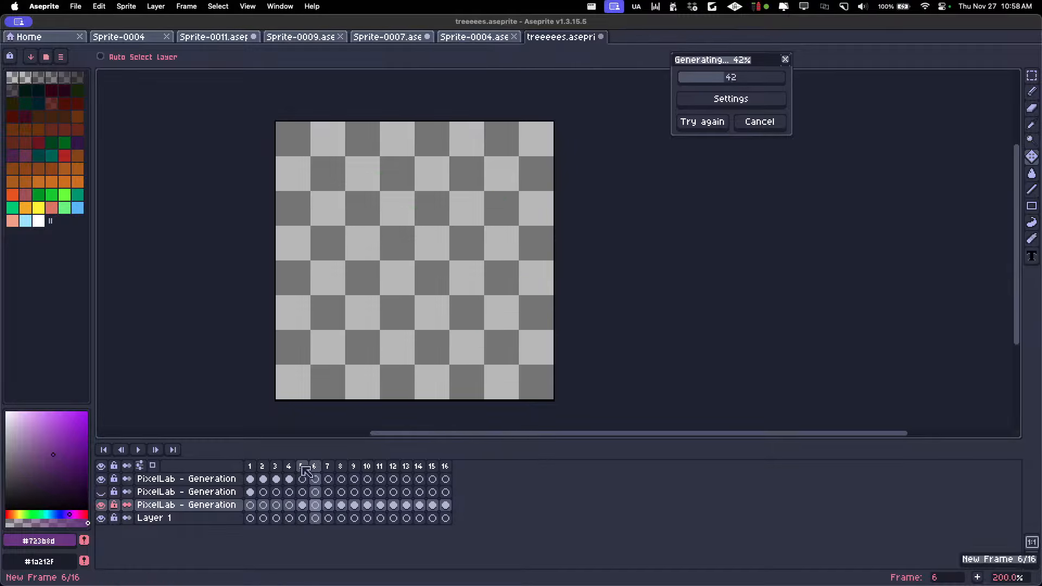
{"action": "key", "text": "alt+shift+n"}
Copy the tree on frame 4 of the uppermost layer into frame 6 and undo its horizontal flip
{"action": "left_click", "coordinate": [263, 479]}
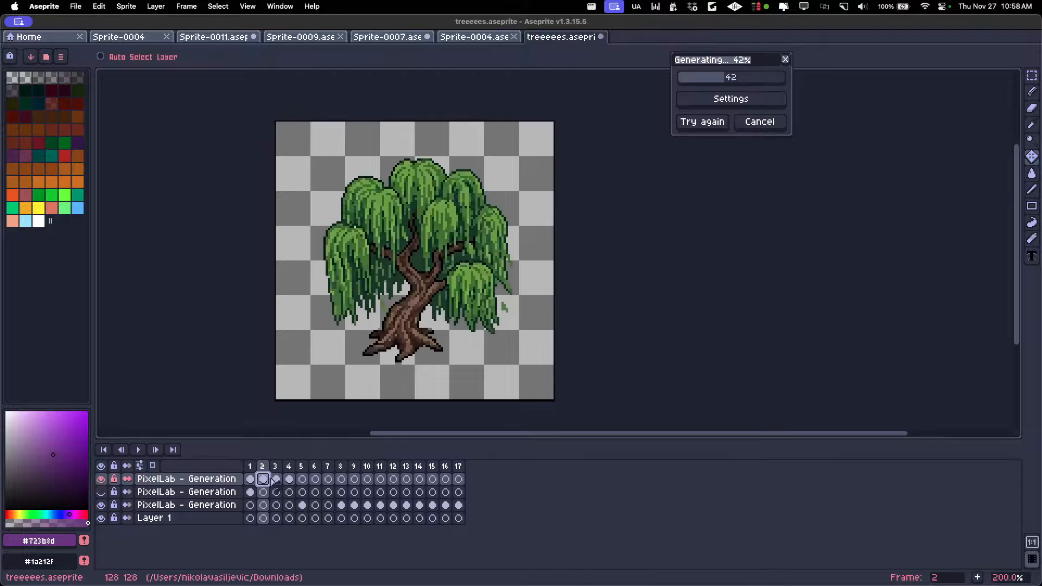
{"action": "left_click", "coordinate": [276, 480]}
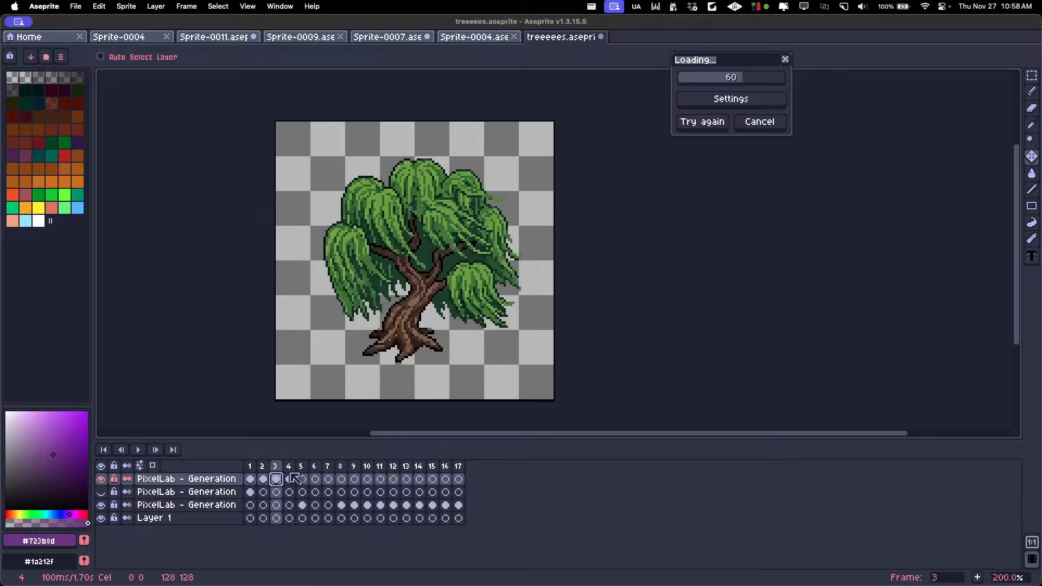
{"action": "left_click", "coordinate": [290, 477]}
{"action": "left_click", "coordinate": [301, 476]}
{"action": "left_click", "coordinate": [292, 478]}
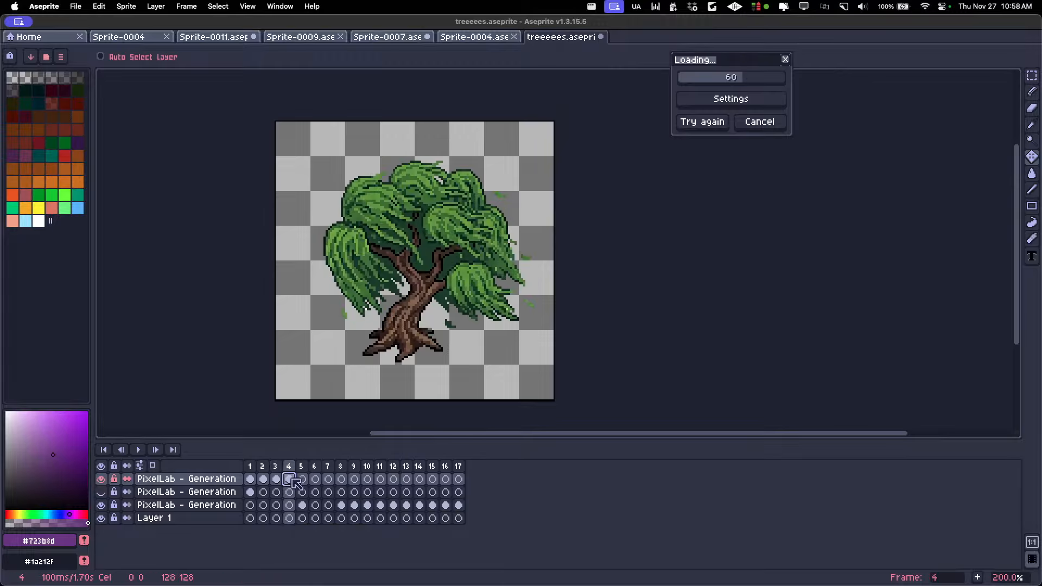
{"action": "left_click", "coordinate": [315, 480]}
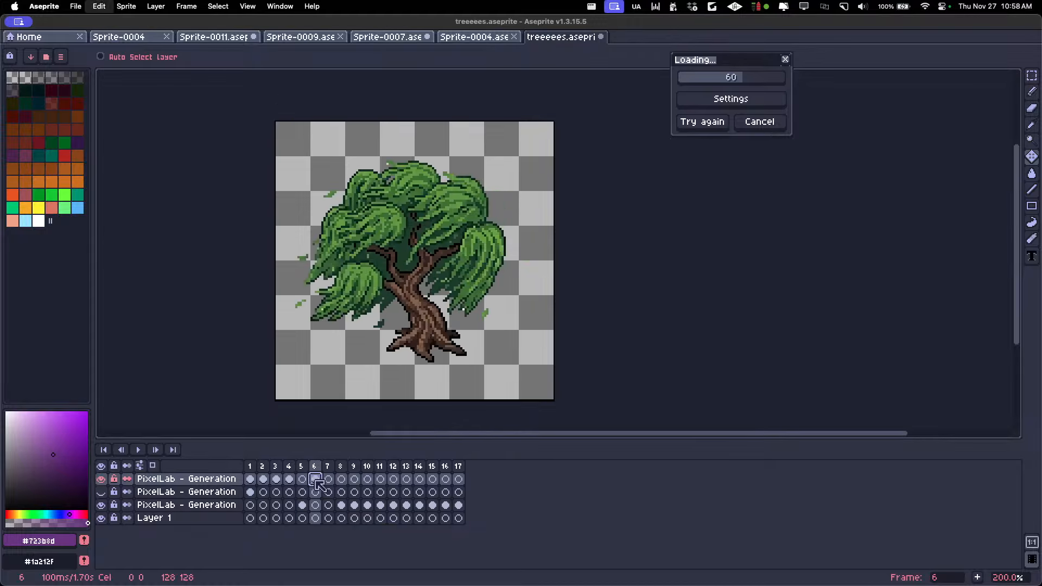
{"action": "key", "text": "super+z"}
Check the motion across frames 2 to 6 and copy the whole frame 3 tree image into frame 7 of the uppermost layer
{"action": "left_click", "coordinate": [263, 467]}
{"action": "left_click", "coordinate": [276, 467]}
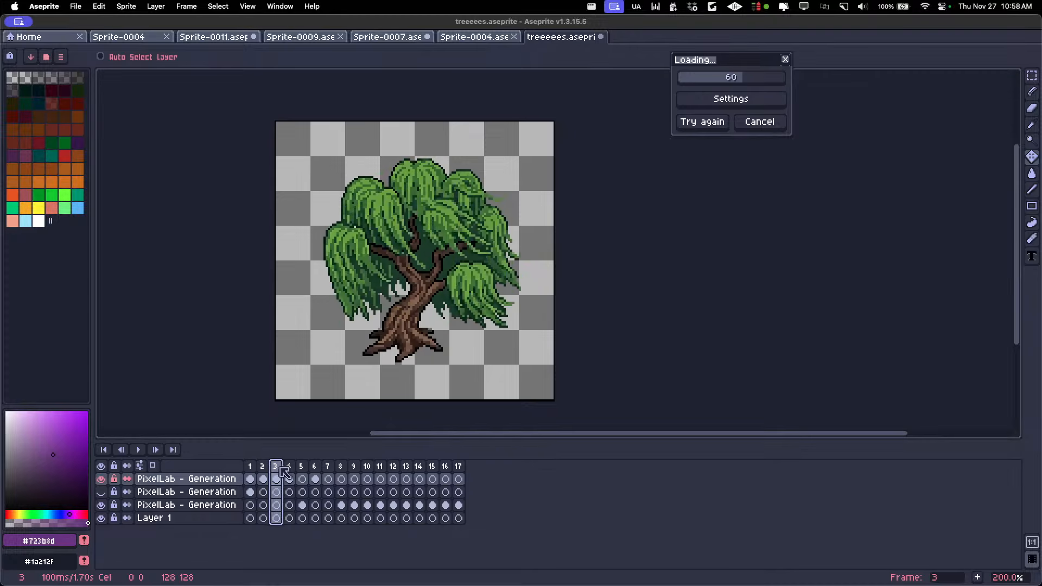
{"action": "left_click", "coordinate": [289, 468]}
{"action": "left_click", "coordinate": [304, 468]}
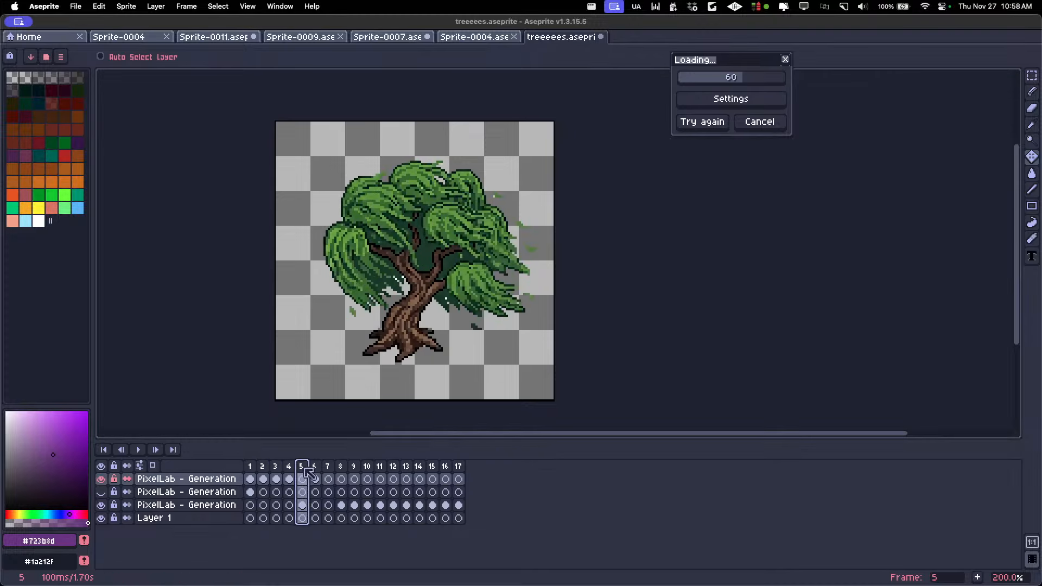
{"action": "left_click", "coordinate": [316, 468]}
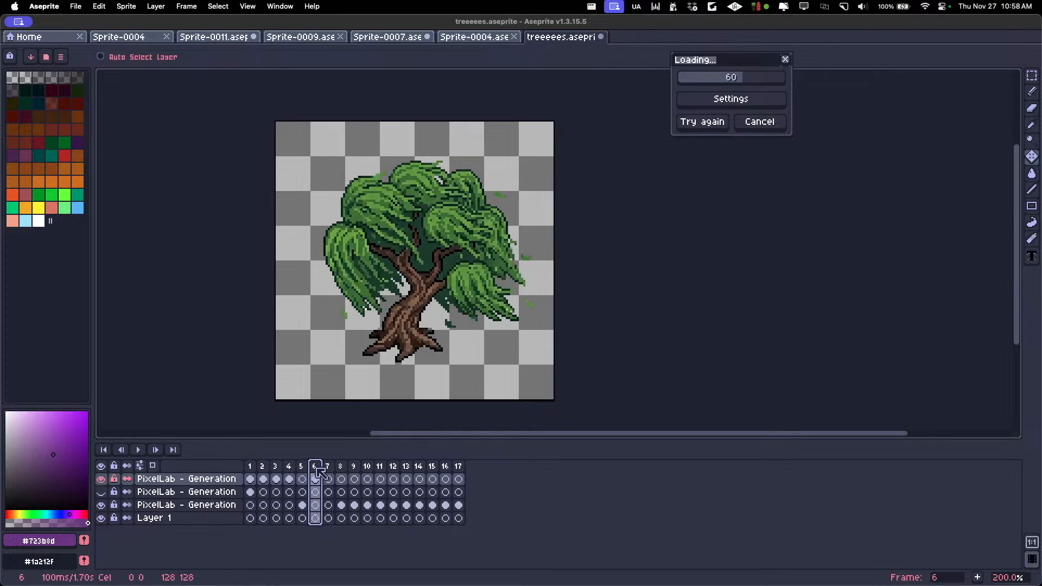
{"action": "left_click", "coordinate": [263, 466]}
{"action": "left_click", "coordinate": [276, 467]}
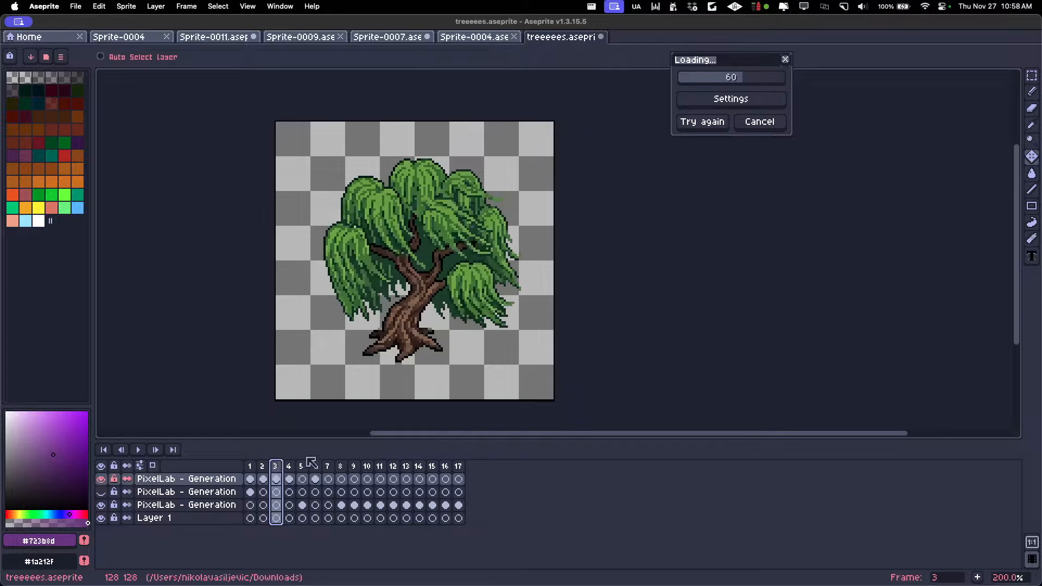
{"action": "left_click", "coordinate": [277, 479]}
{"action": "key", "text": "super+a"}
{"action": "key", "text": "super+c"}
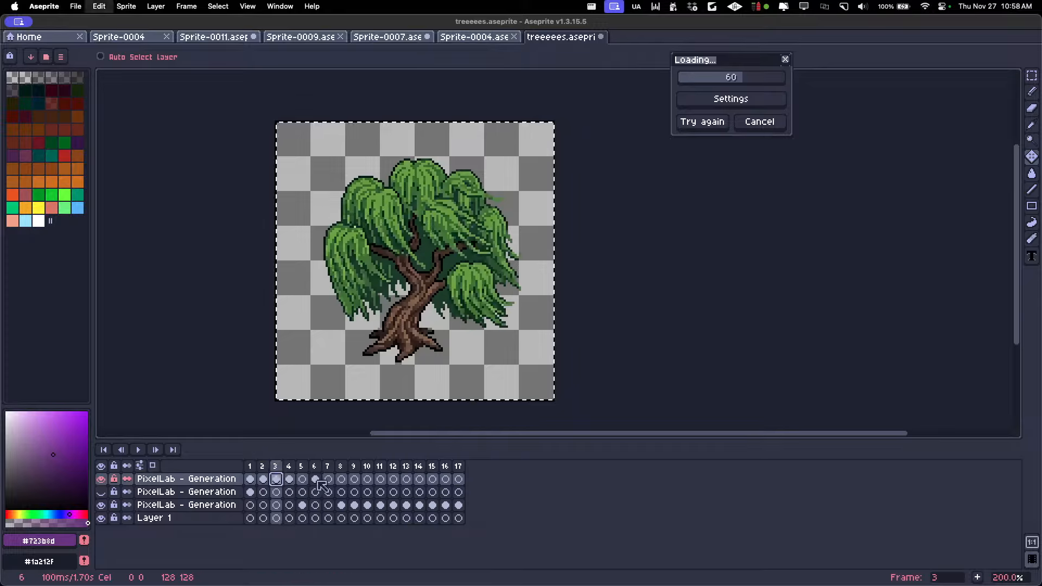
{"action": "left_click", "coordinate": [328, 480]}
{"action": "key", "text": "super+v"}
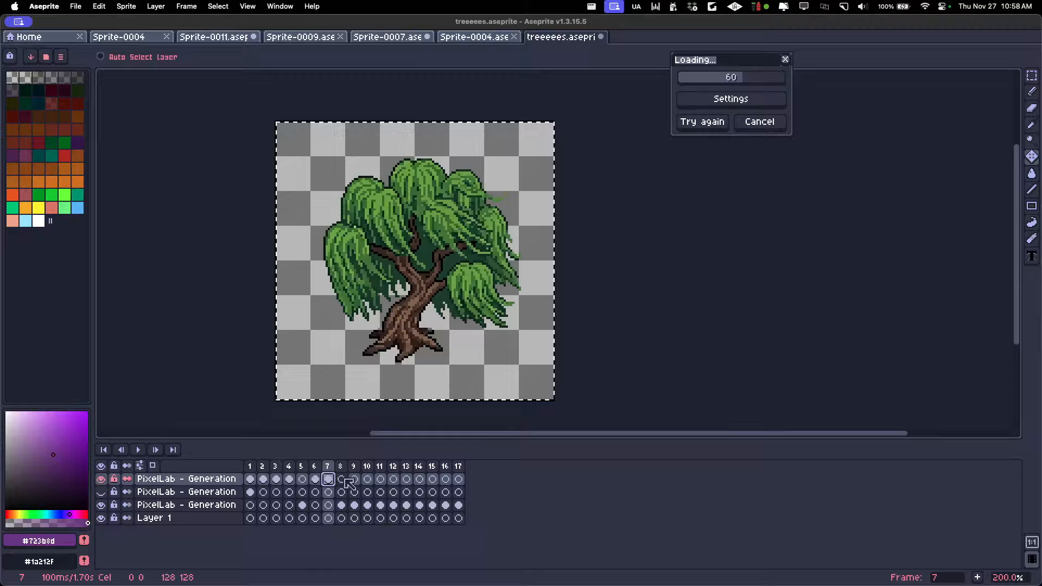
Compare frames 6, 7 and 2, and insert two more empty frames after frame 7
{"action": "left_click", "coordinate": [316, 467]}
{"action": "left_click", "coordinate": [328, 467]}
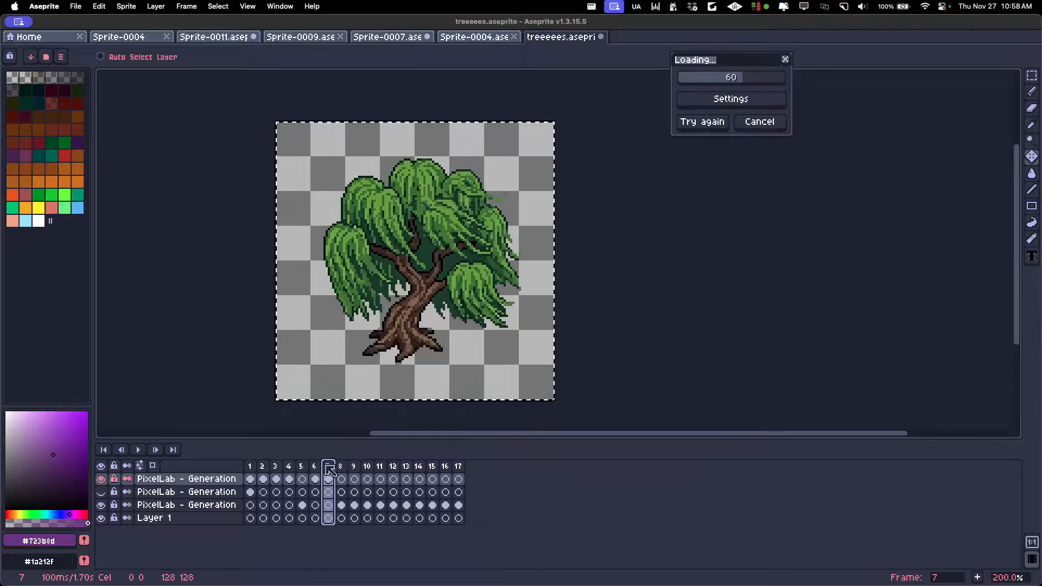
{"action": "left_click", "coordinate": [262, 467]}
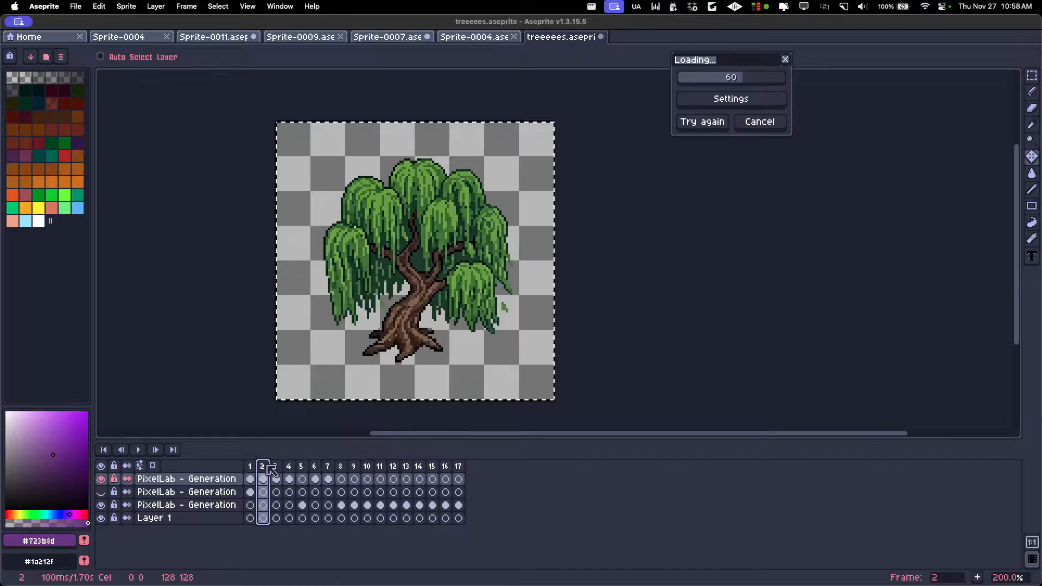
{"action": "left_click", "coordinate": [328, 467]}
{"action": "key", "text": "alt+n"}
{"action": "key", "text": "alt+n"}
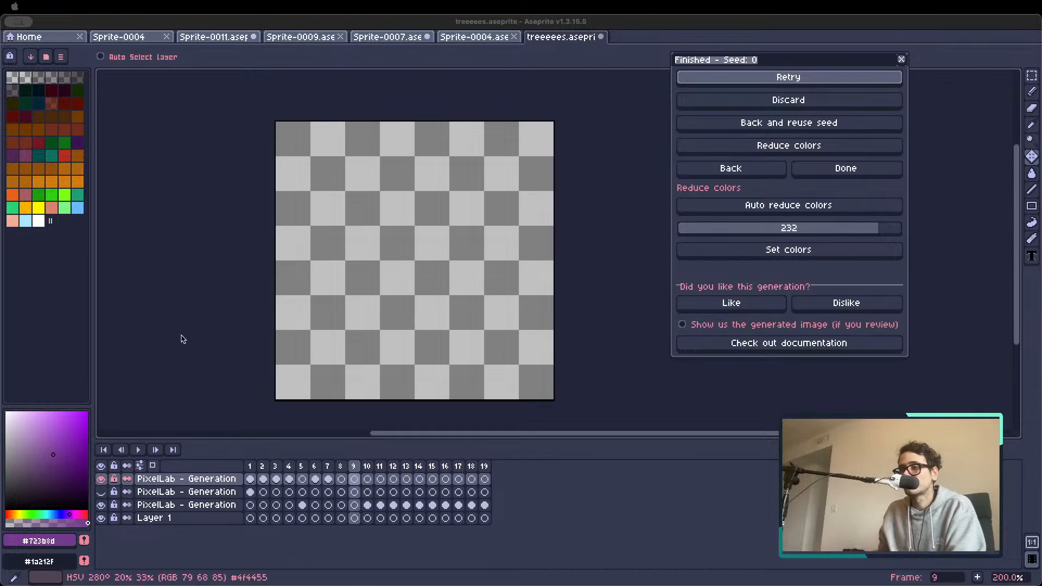
Copy frame 2 and paste it as a new frame 8 following the frame 7 sway
{"action": "left_click", "coordinate": [329, 467]}
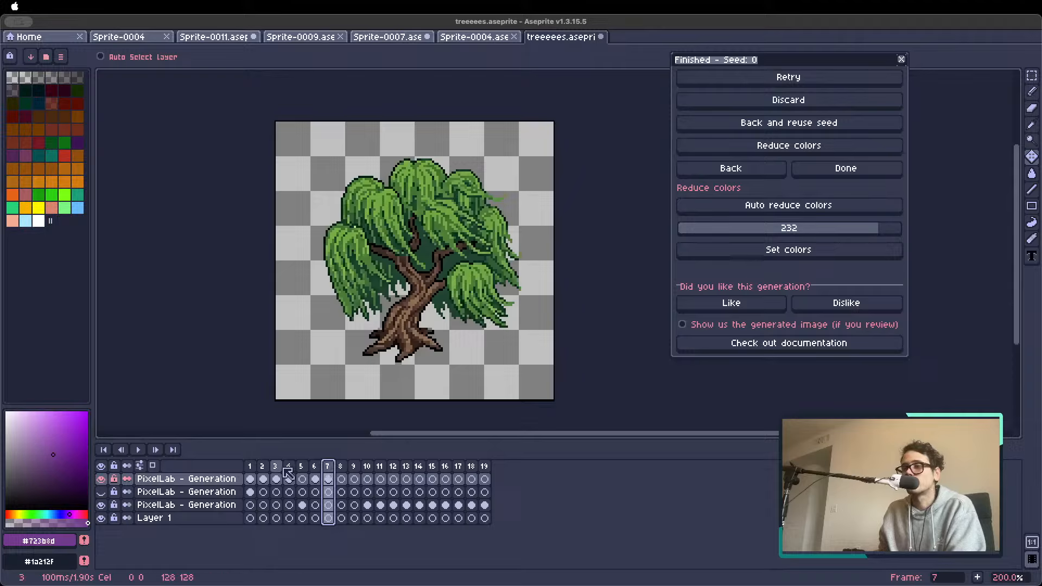
{"action": "left_click", "coordinate": [265, 468]}
{"action": "key", "text": "super+c"}
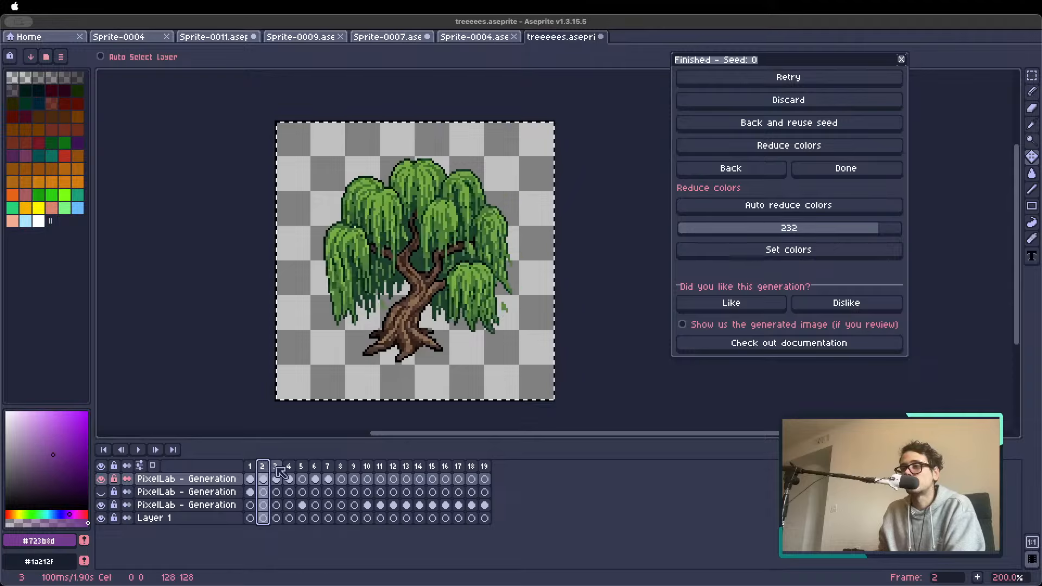
{"action": "left_click", "coordinate": [343, 481]}
{"action": "key", "text": "super+v"}
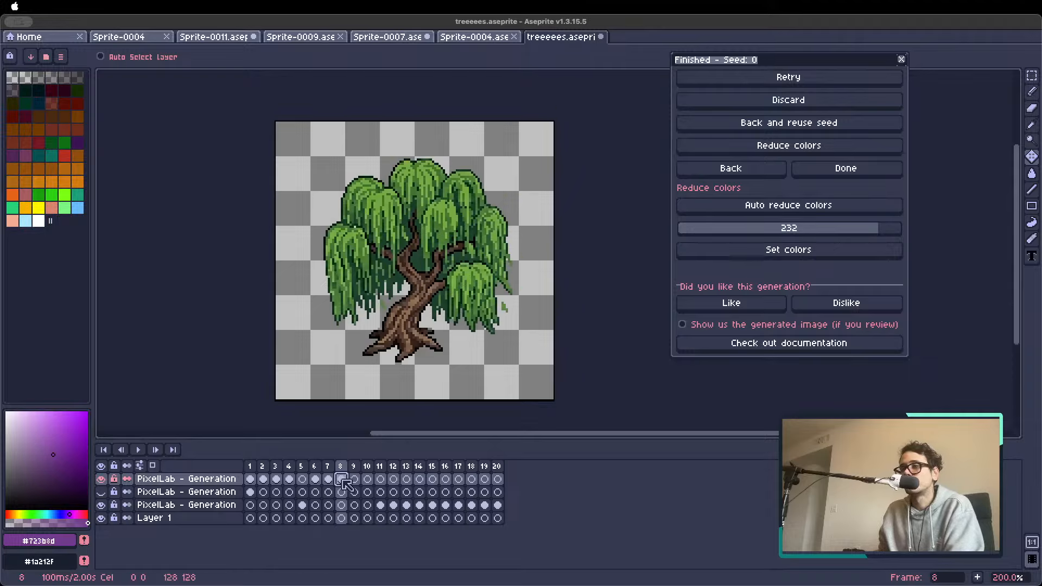
Try pasting a copy of frame 3 at frame 9 and flipping it horizontally
{"action": "left_click", "coordinate": [275, 479]}
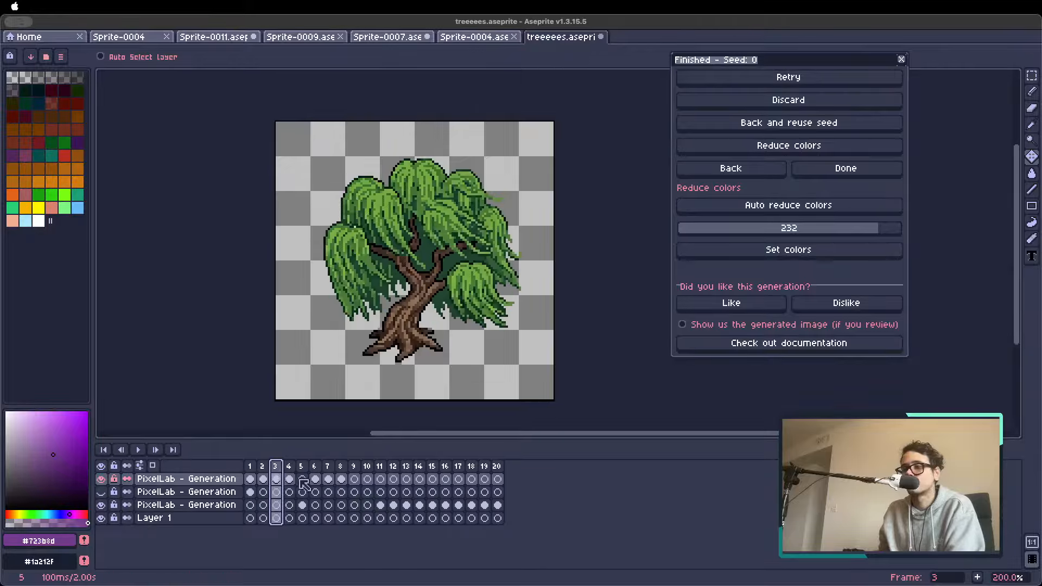
{"action": "key", "text": "super+c"}
{"action": "left_click", "coordinate": [355, 466]}
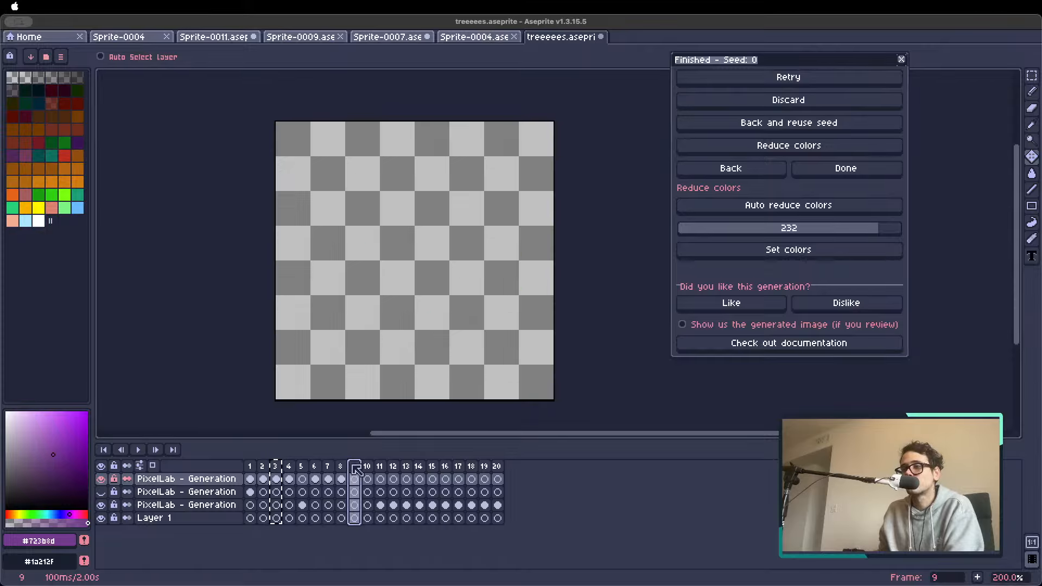
{"action": "key", "text": "super+v"}
{"action": "key", "text": "shift+h"}
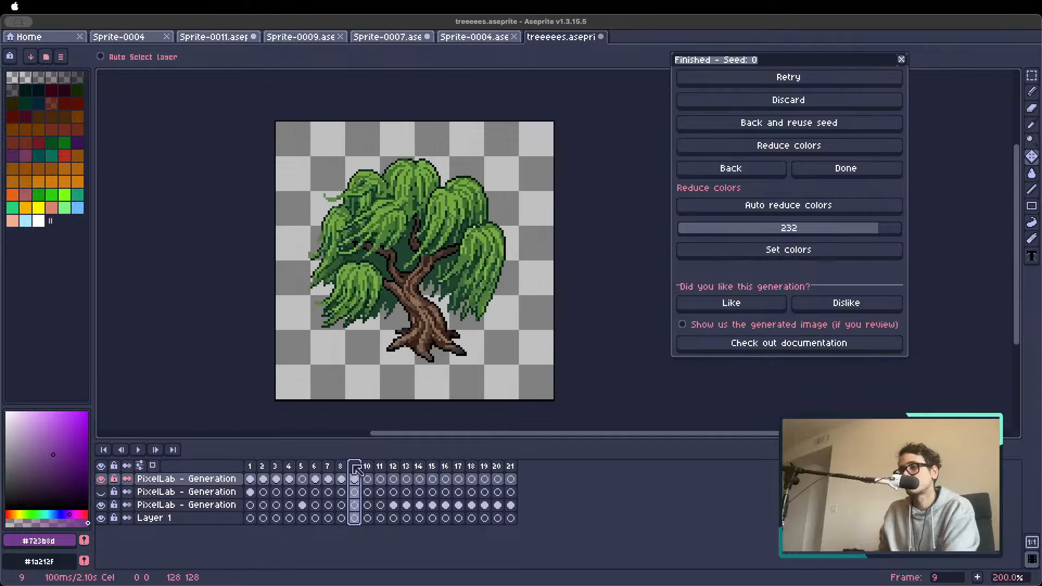
Compare the flipped tree on frame 9 with the preceding frames and delete frame 9
{"action": "key", "text": "Left"}
{"action": "key", "text": "Left"}
{"action": "key", "text": "Right"}
{"action": "key", "text": "Right"}
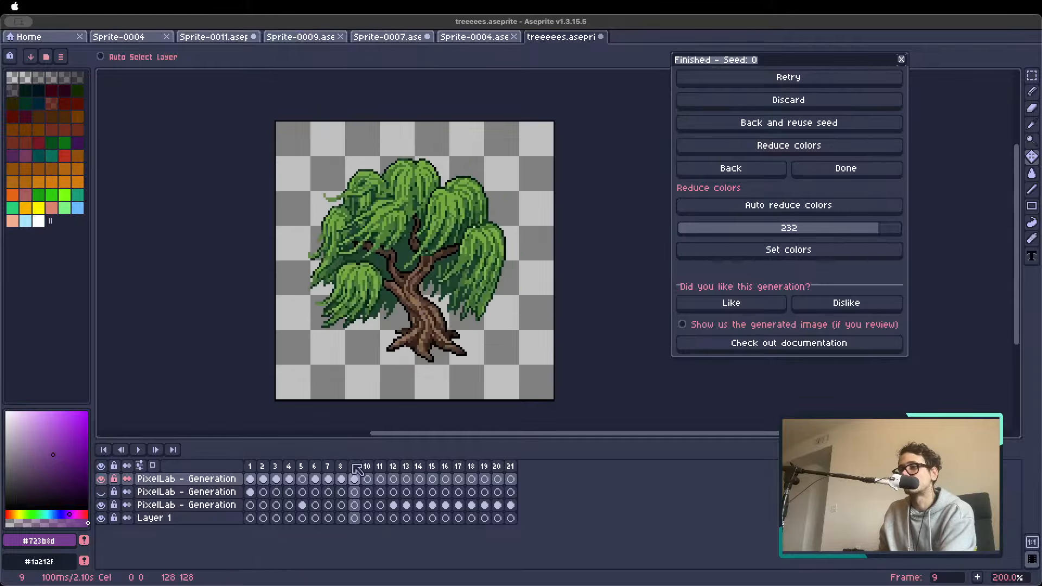
{"action": "key", "text": "Left"}
{"action": "key", "text": "Left"}
{"action": "key", "text": "Right"}
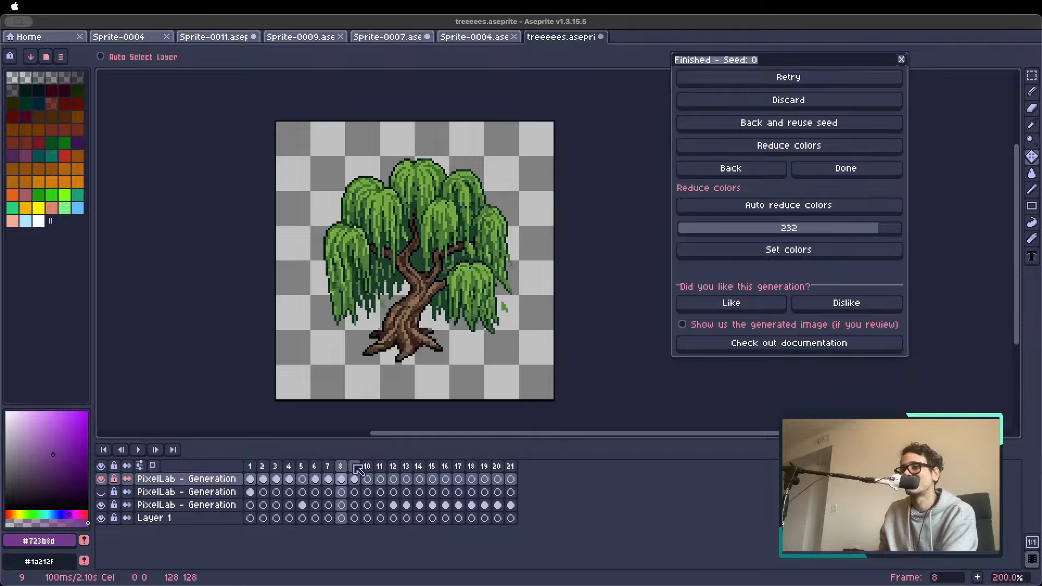
{"action": "left_click", "coordinate": [354, 467]}
{"action": "key", "text": "Delete"}
{"action": "key", "text": "Left"}
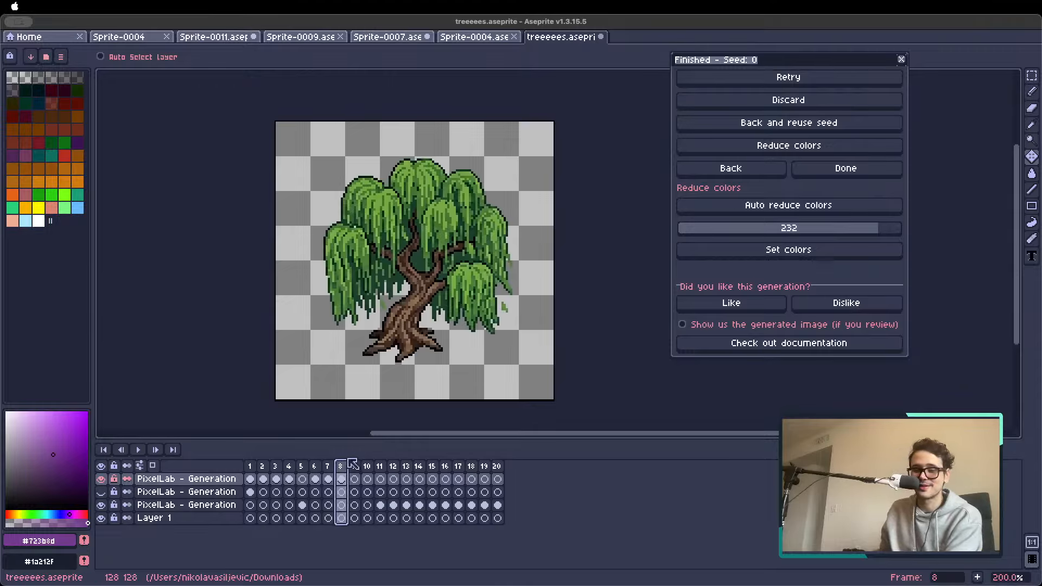
Play the animation from frame 1 and step back and forth through the generated burning tree frames
{"action": "left_click", "coordinate": [378, 468]}
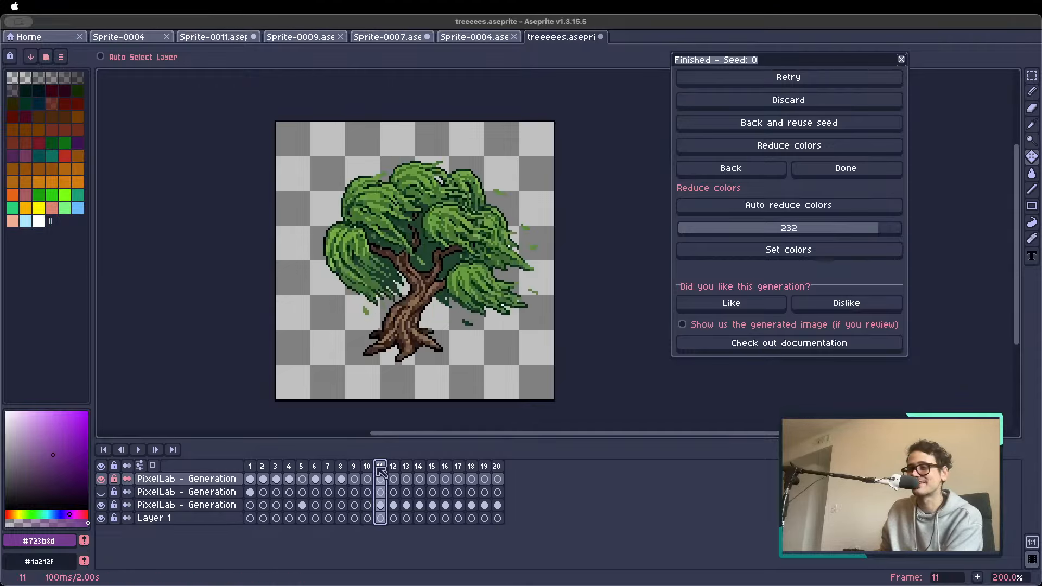
{"action": "left_click", "coordinate": [253, 467]}
{"action": "key", "text": "Return"}
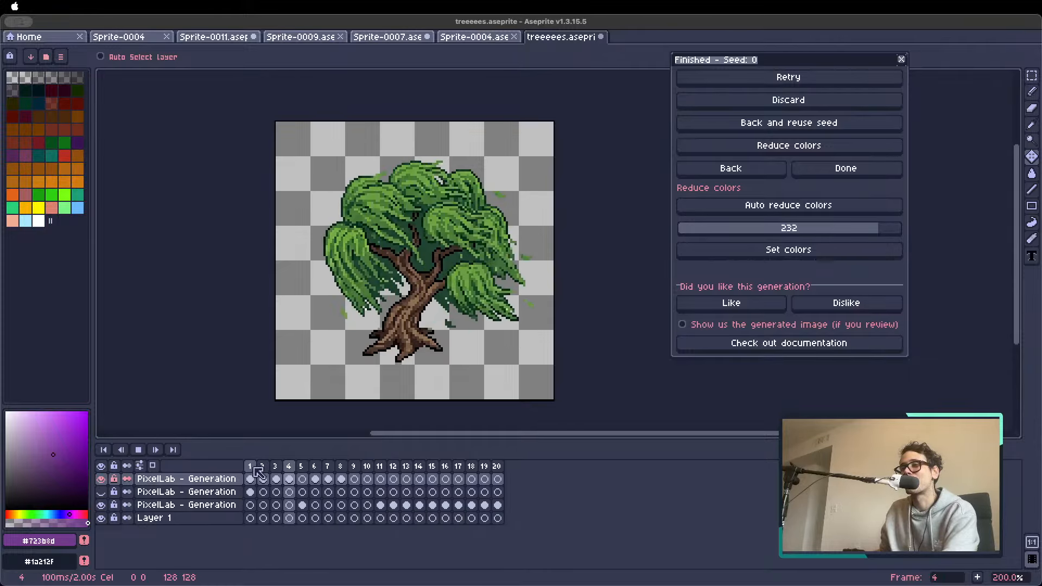
{"action": "key", "text": "Return"}
{"action": "key", "text": "Right"}
{"action": "key", "text": "Right"}
{"action": "key", "text": "Right"}
{"action": "key", "text": "Right"}
{"action": "key", "text": "Right"}
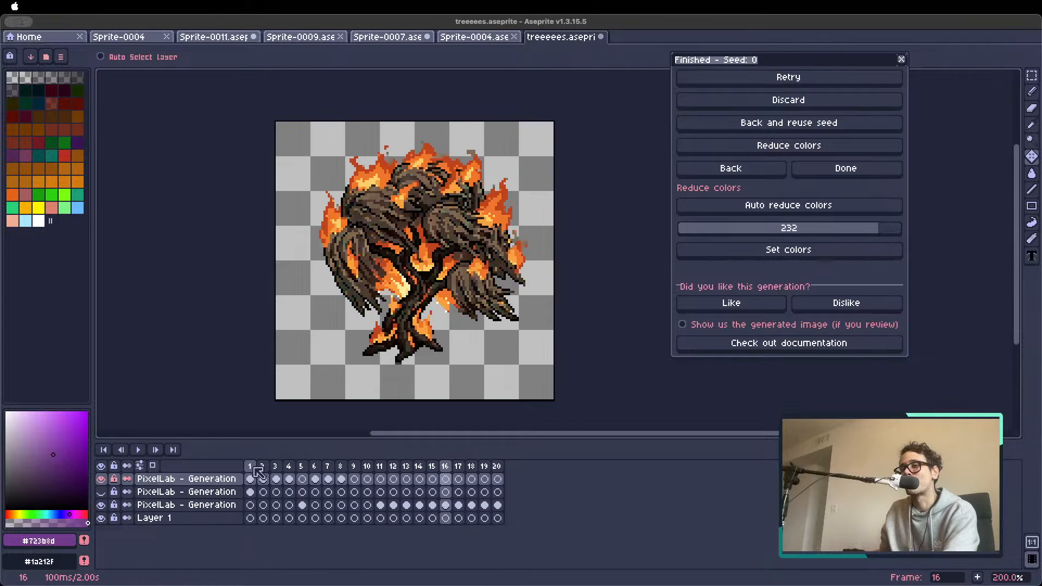
{"action": "key", "text": "Right"}
{"action": "key", "text": "Right"}
{"action": "key", "text": "Right"}
{"action": "key", "text": "Right"}
{"action": "key", "text": "Left"}
{"action": "key", "text": "Left"}
{"action": "key", "text": "Left"}
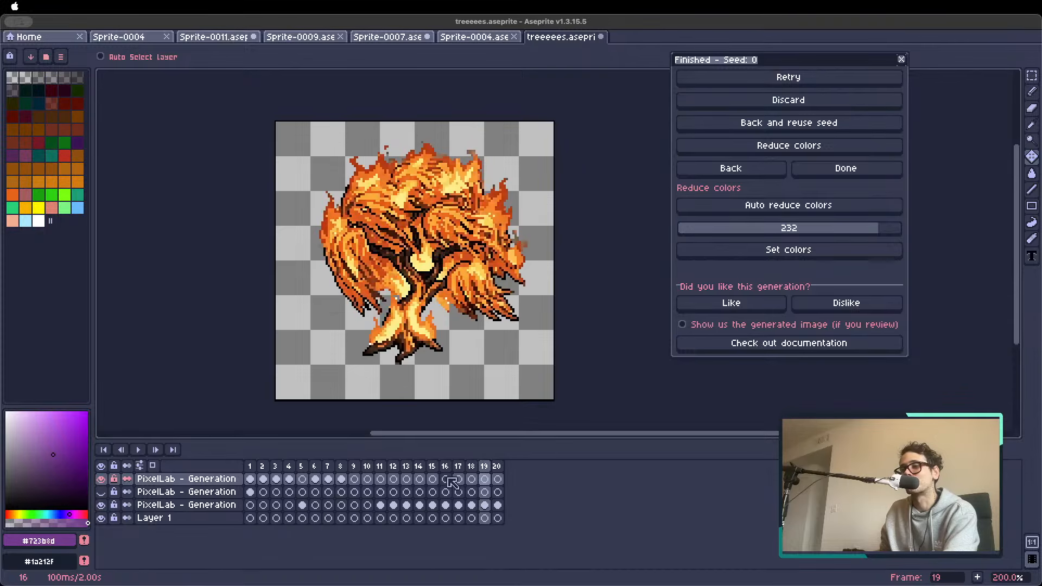
Play the animation from around frame 10 and single out the burning tree frames 14 to 20
{"action": "left_click", "coordinate": [372, 469]}
{"action": "key", "text": "Return"}
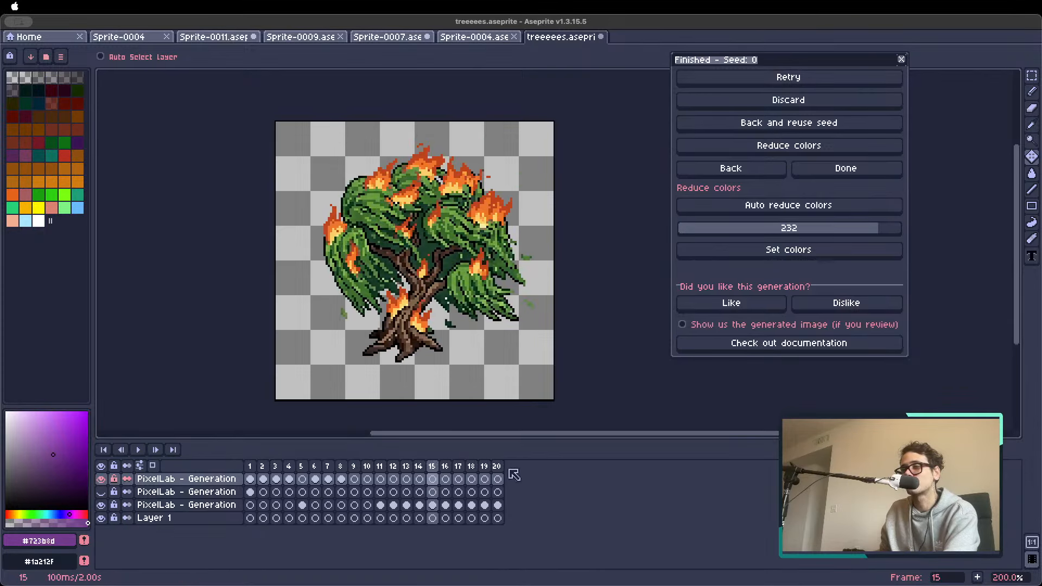
{"action": "left_click_drag", "start_coordinate": [497, 467], "coordinate": [425, 477]}
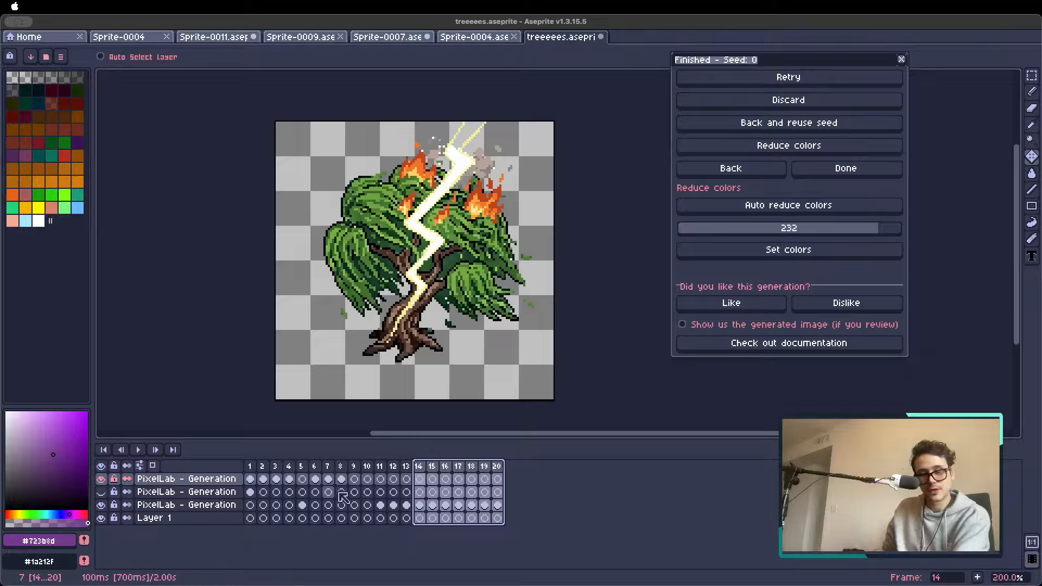
Set frames 1 to 4 of the swaying tree as a loop section
{"action": "left_click_drag", "start_coordinate": [250, 466], "coordinate": [289, 468]}
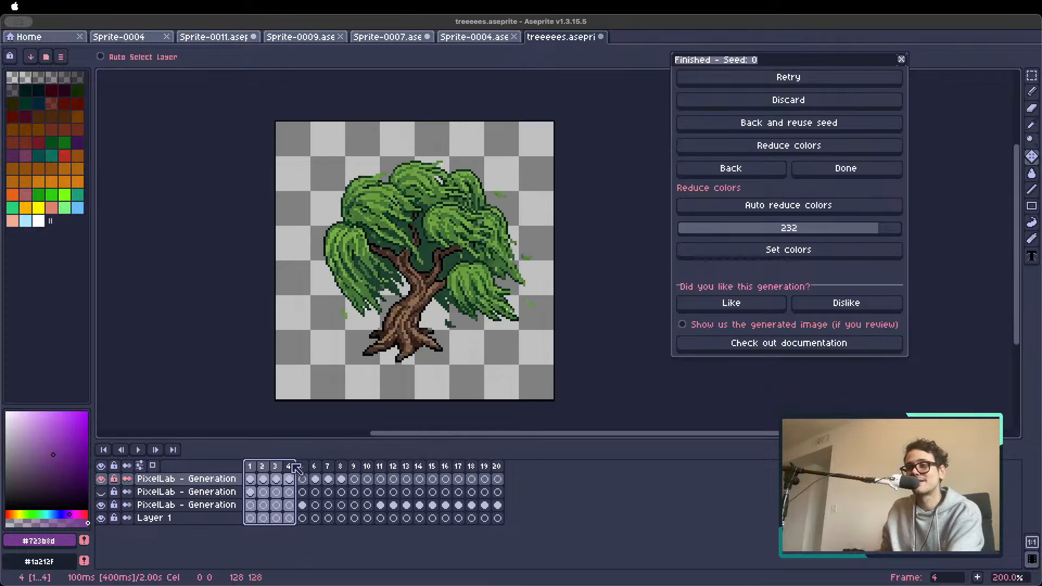
{"action": "right_click", "coordinate": [292, 465]}
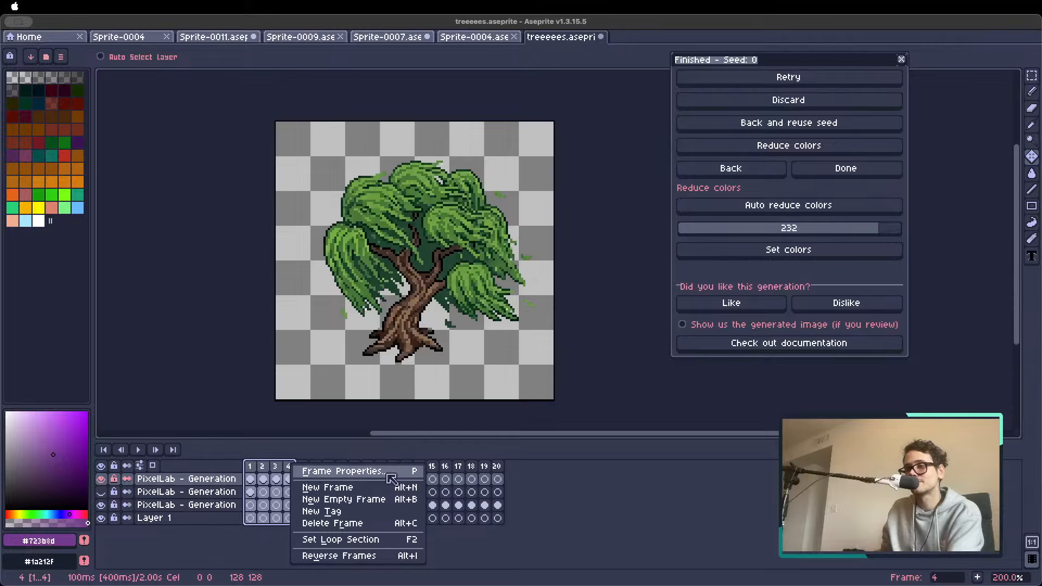
{"action": "left_click", "coordinate": [208, 453]}
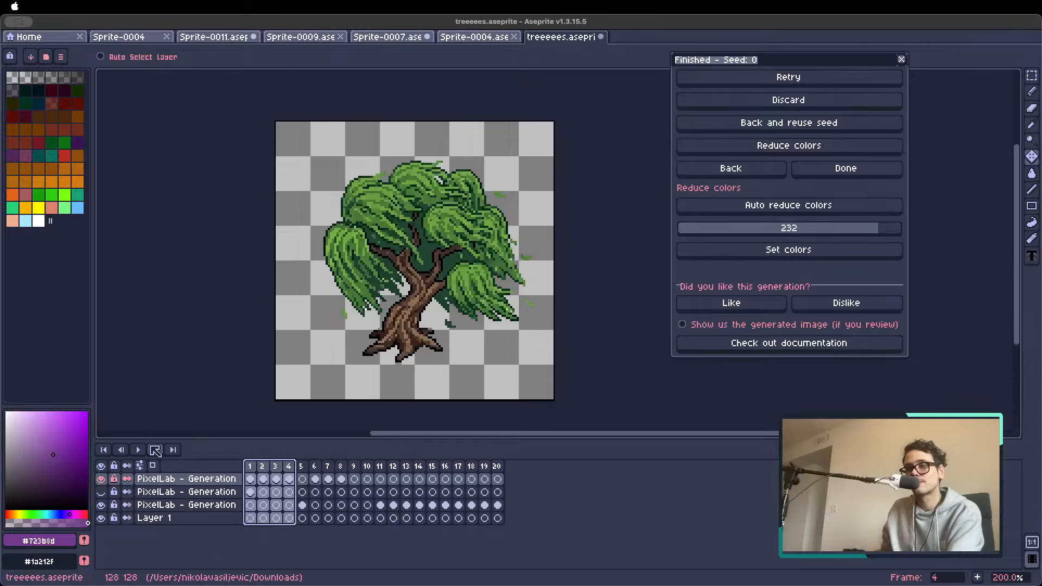
{"action": "right_click", "coordinate": [143, 451]}
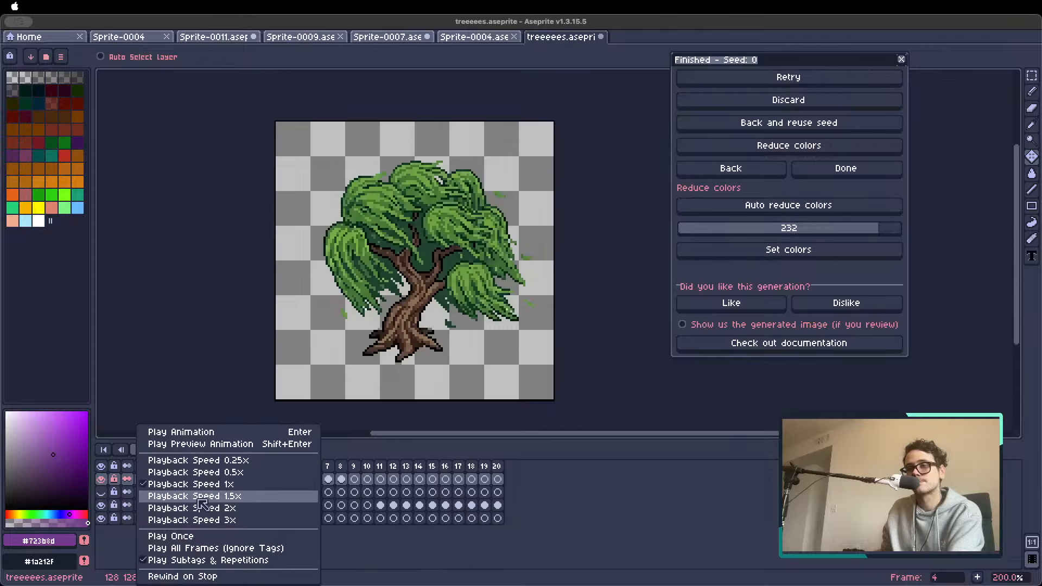
{"action": "left_click", "coordinate": [137, 451]}
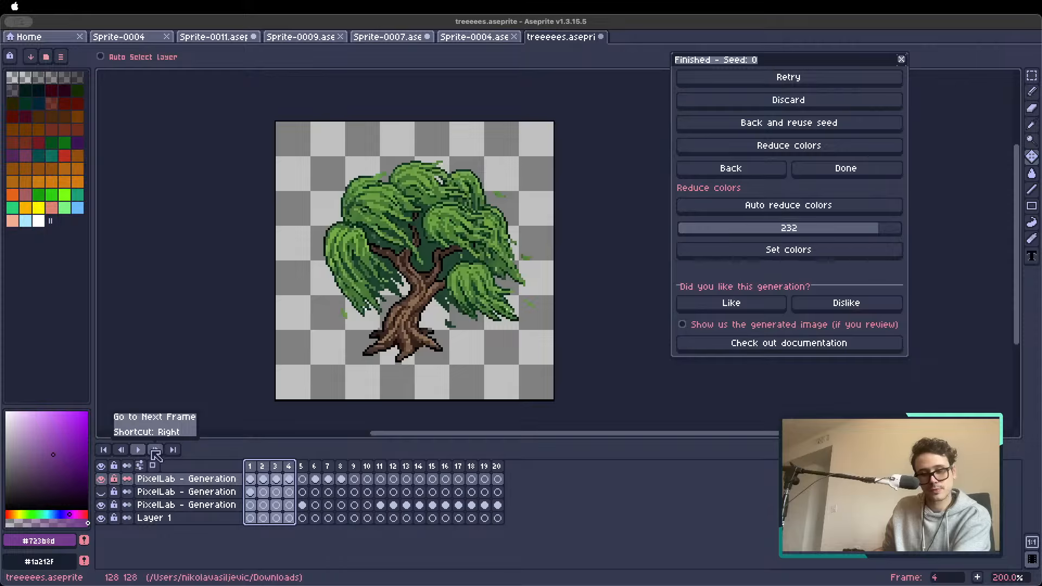
{"action": "right_click", "coordinate": [289, 468]}
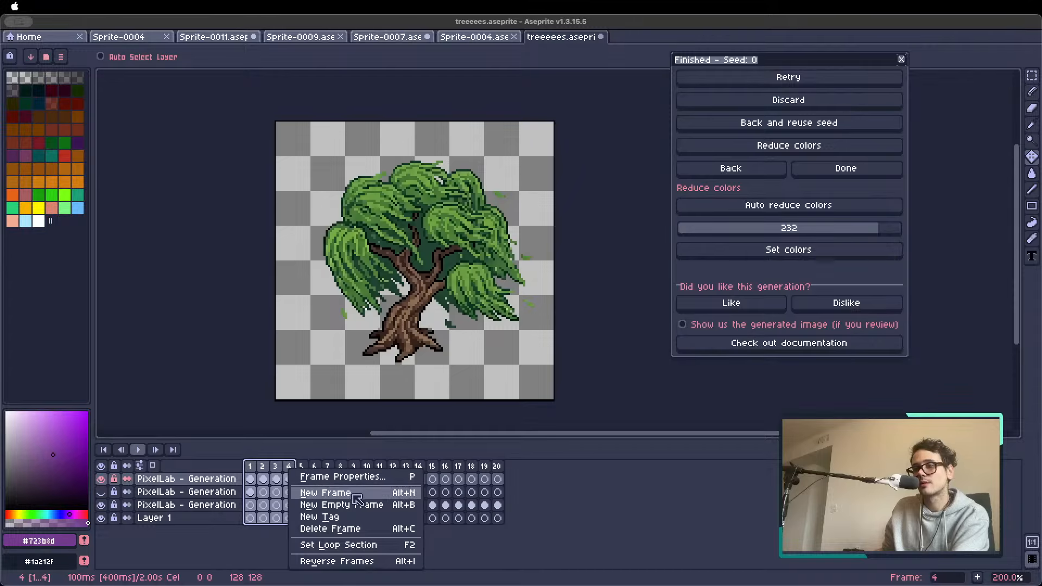
{"action": "left_click", "coordinate": [545, 405]}
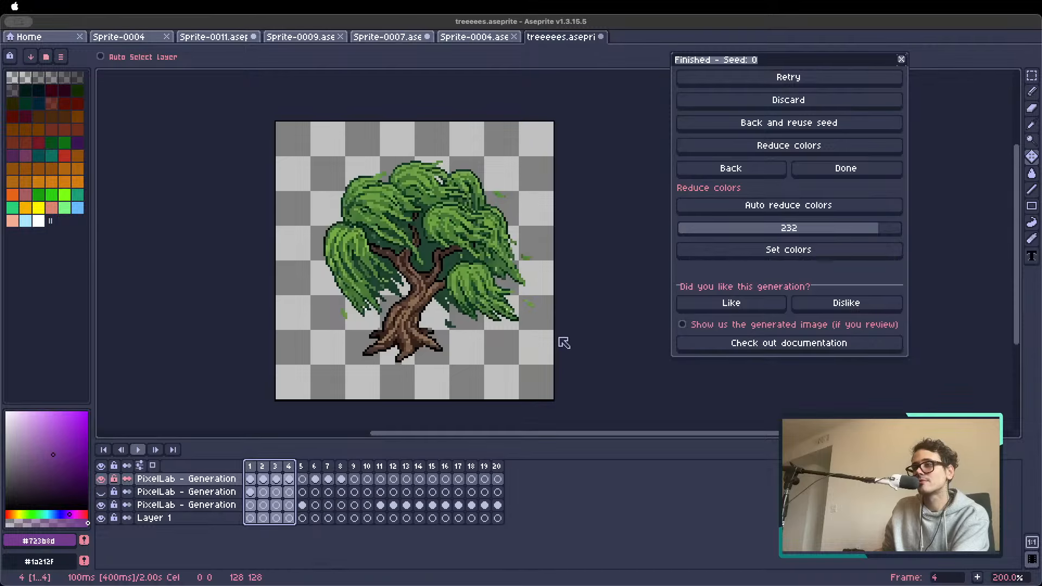
{"action": "right_click", "coordinate": [262, 467]}
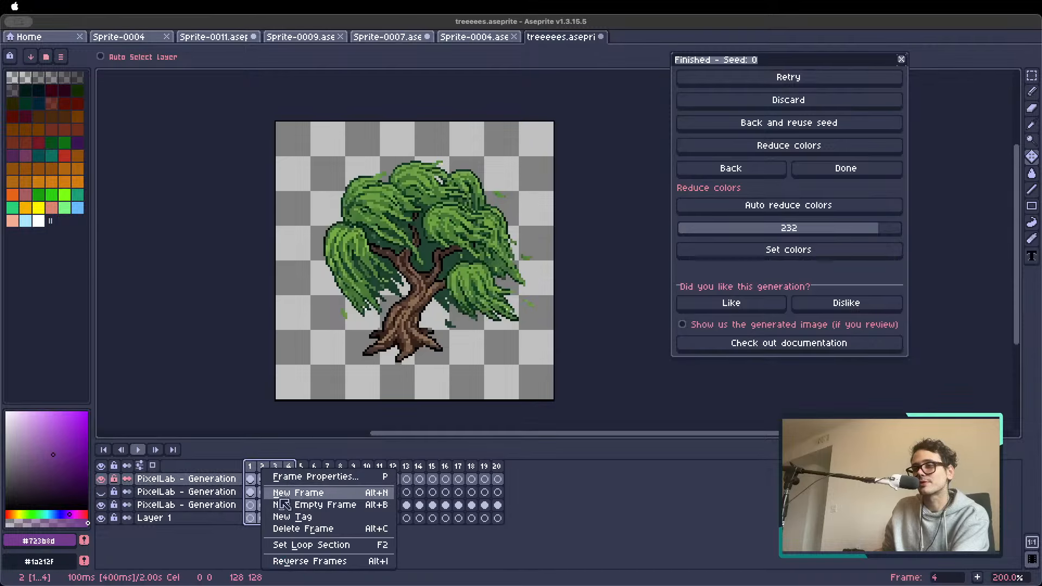
{"action": "left_click", "coordinate": [330, 545]}
{"action": "right_click", "coordinate": [267, 453]}
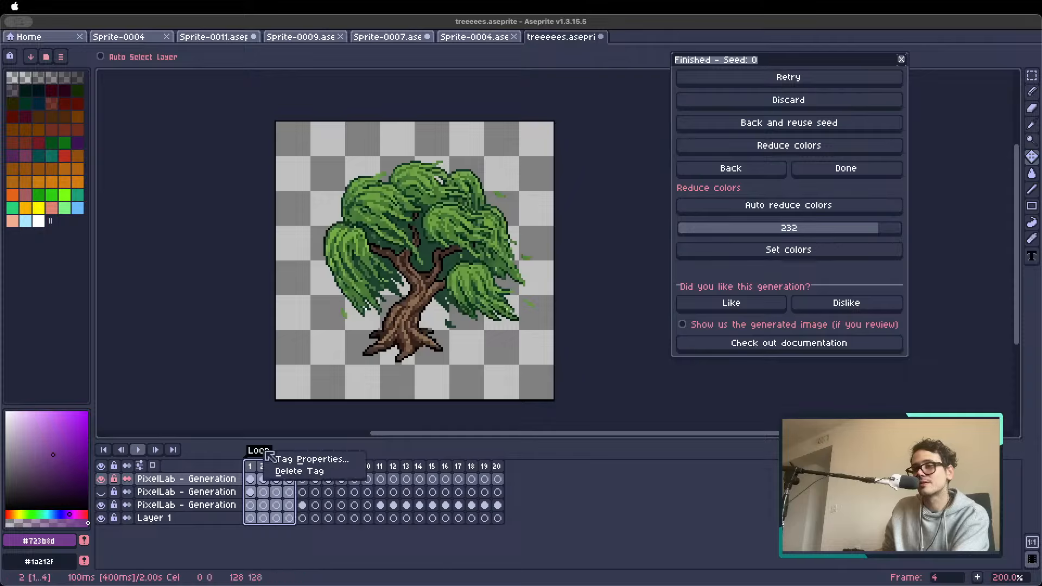
{"action": "left_click", "coordinate": [233, 463]}
{"action": "right_click", "coordinate": [140, 453]}
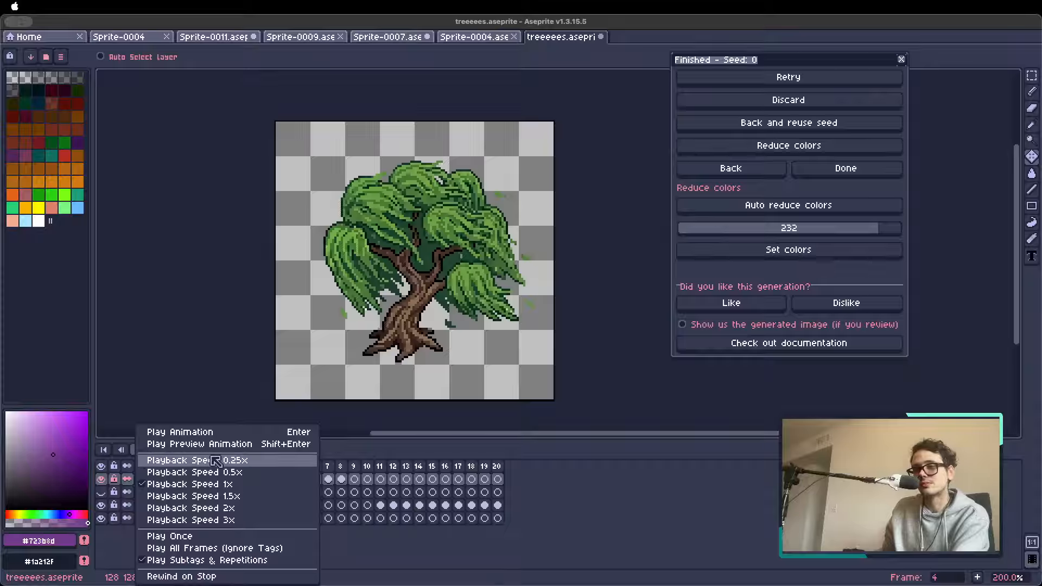
{"action": "left_click", "coordinate": [353, 451]}
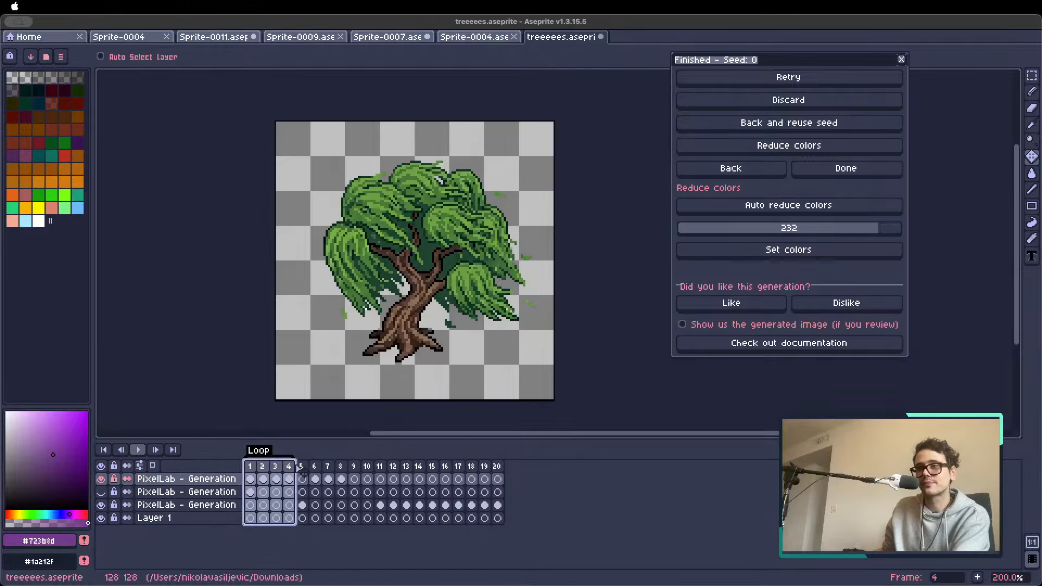
Try the Ping-pong animation direction on the Loop tag over frames 1 to 4, then undo it after playback
{"action": "double_click", "coordinate": [258, 450]}
{"action": "left_click", "coordinate": [536, 316]}
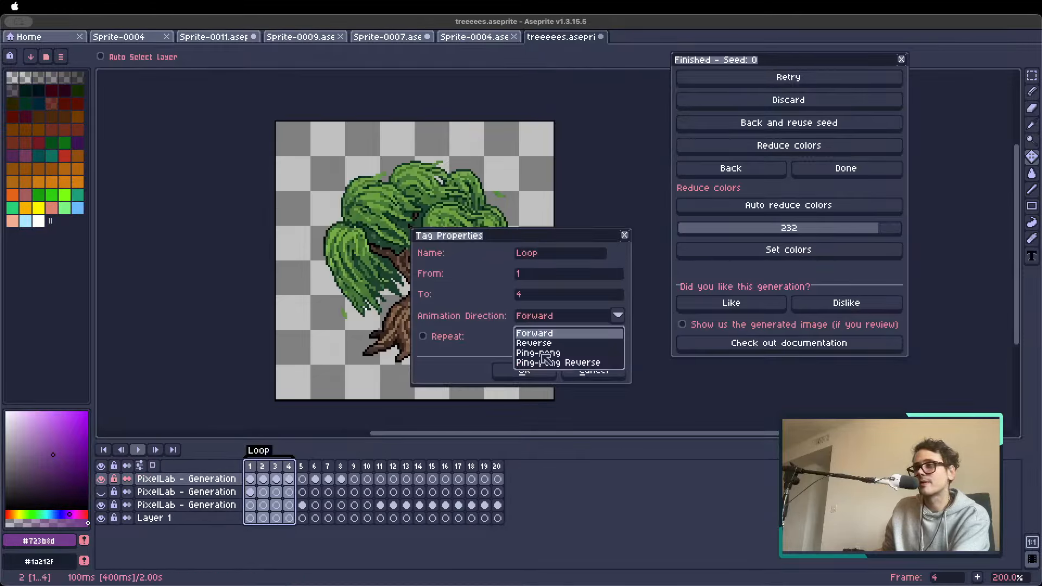
{"action": "left_click", "coordinate": [542, 354]}
{"action": "left_click", "coordinate": [523, 370]}
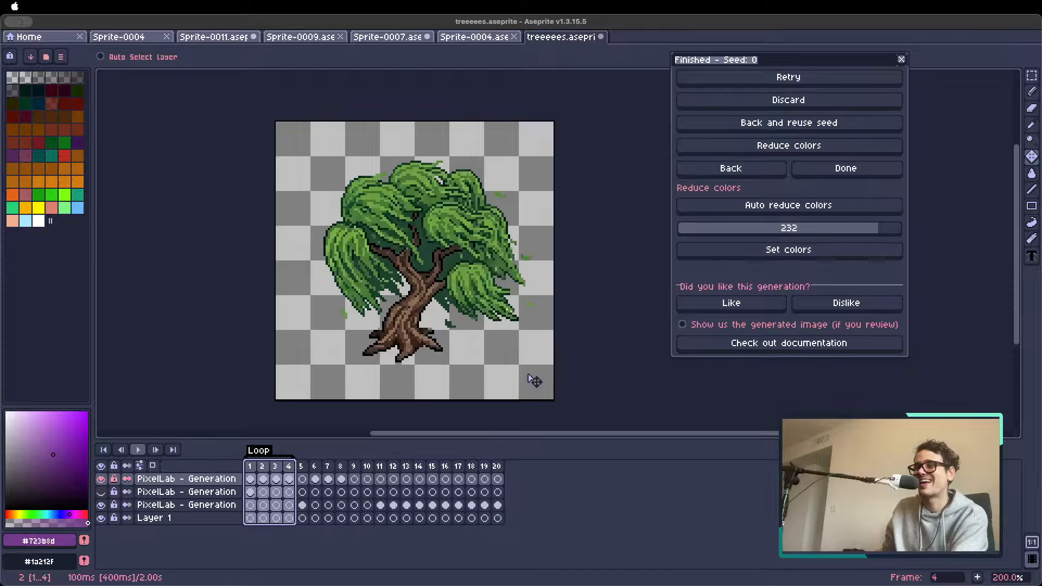
{"action": "key", "text": "Return"}
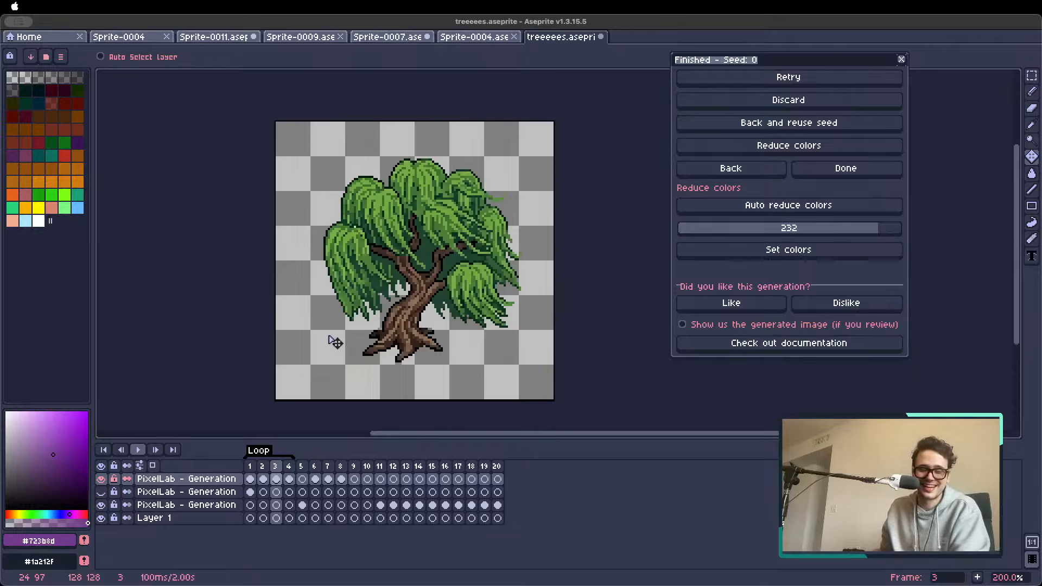
{"action": "key", "text": "super+z"}
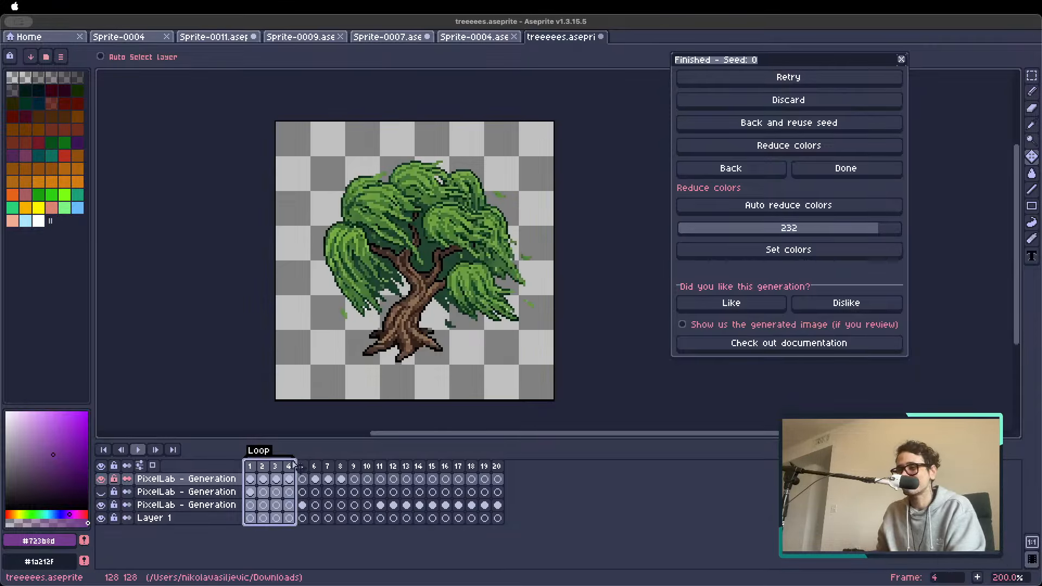
Extend the Loop tag to frame 20 and play the animation from frame 15
{"action": "left_click_drag", "start_coordinate": [346, 456], "coordinate": [510, 458]}
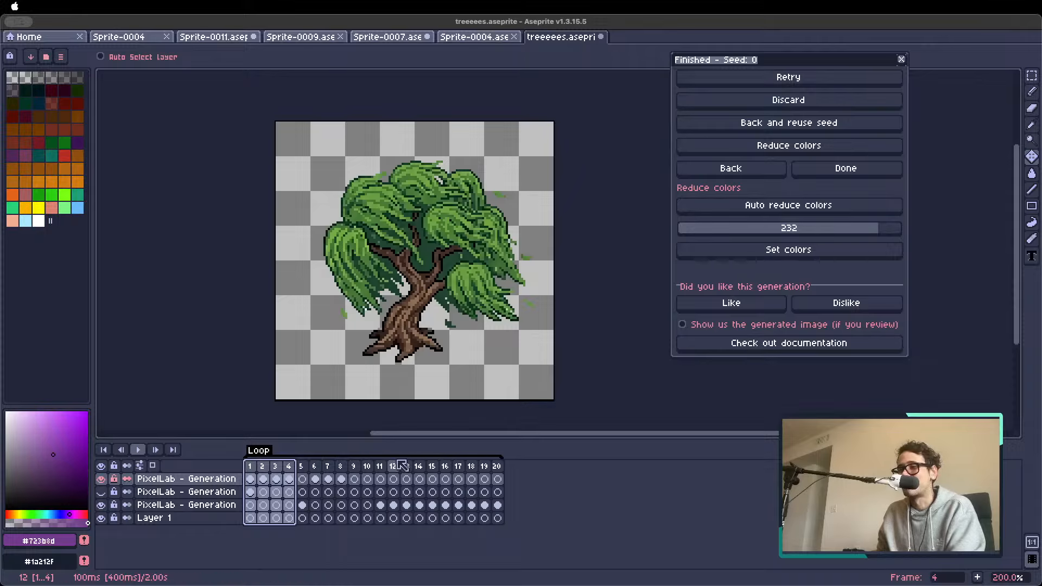
{"action": "left_click", "coordinate": [432, 466]}
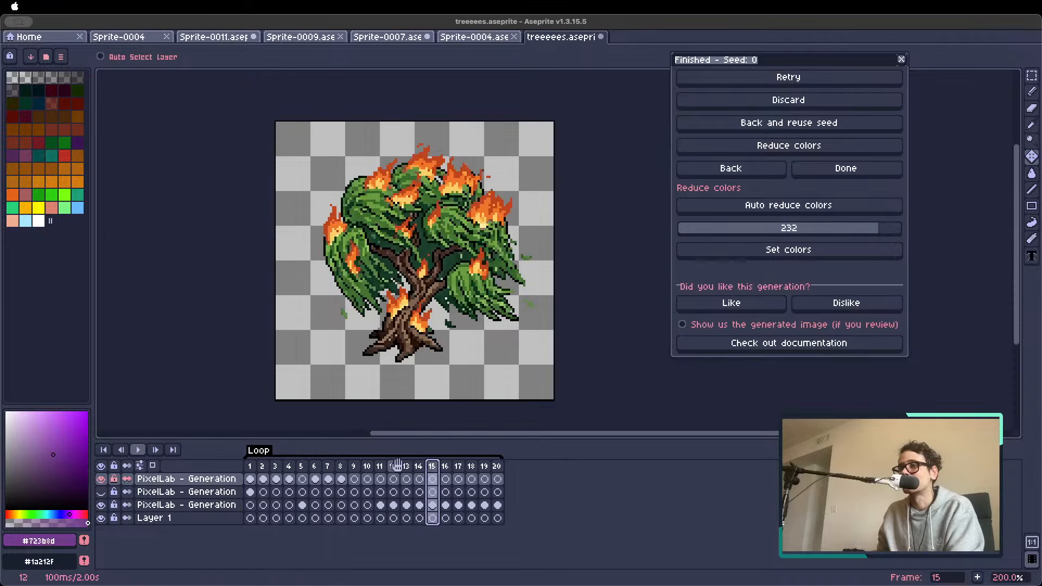
{"action": "key", "text": "space"}
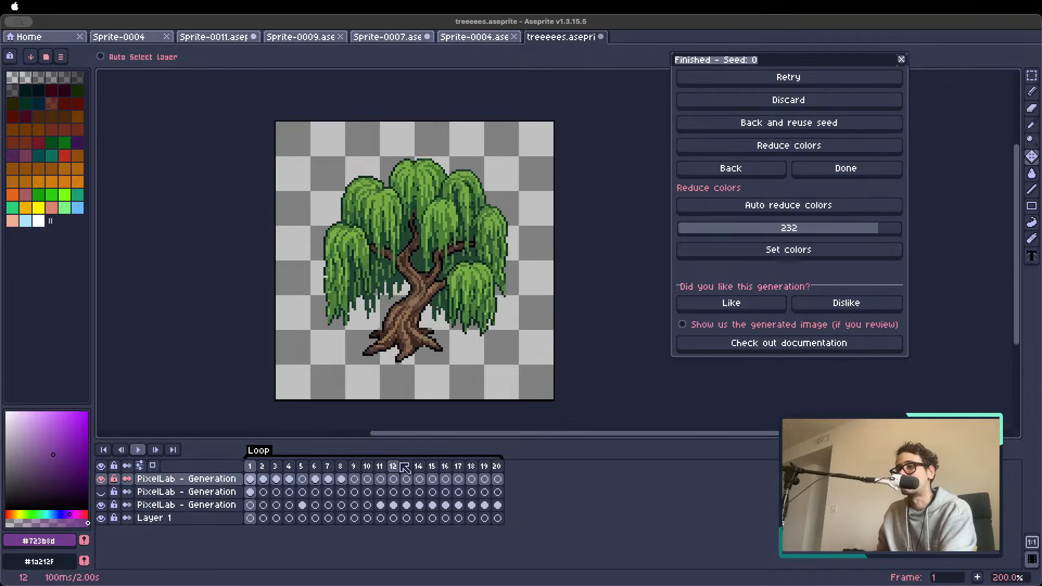
Set the duration of the burning tree frames 14 to 20 to 200 ms each
{"action": "left_click_drag", "start_coordinate": [496, 466], "coordinate": [421, 468]}
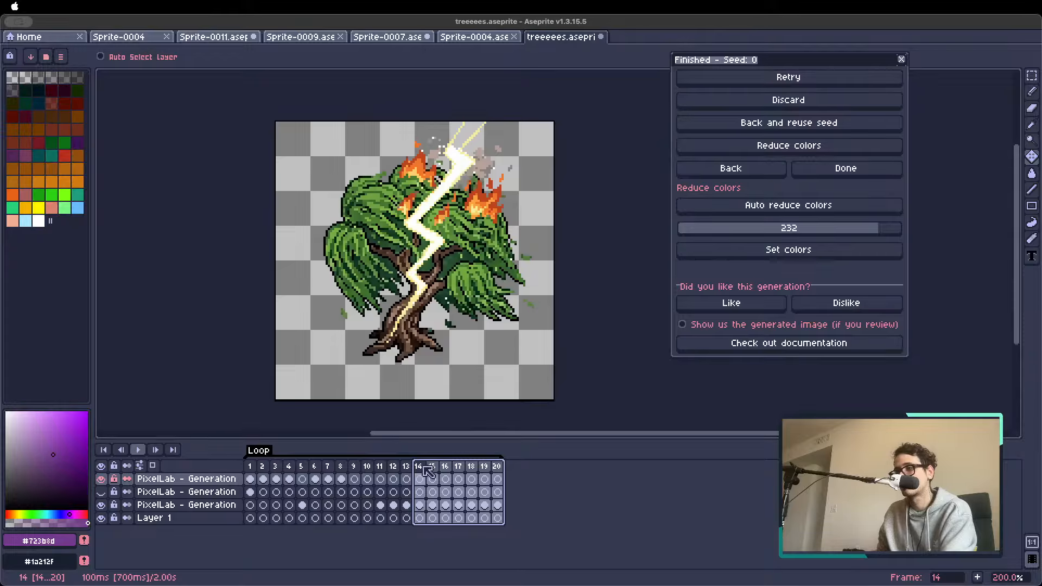
{"action": "double_click", "coordinate": [430, 468]}
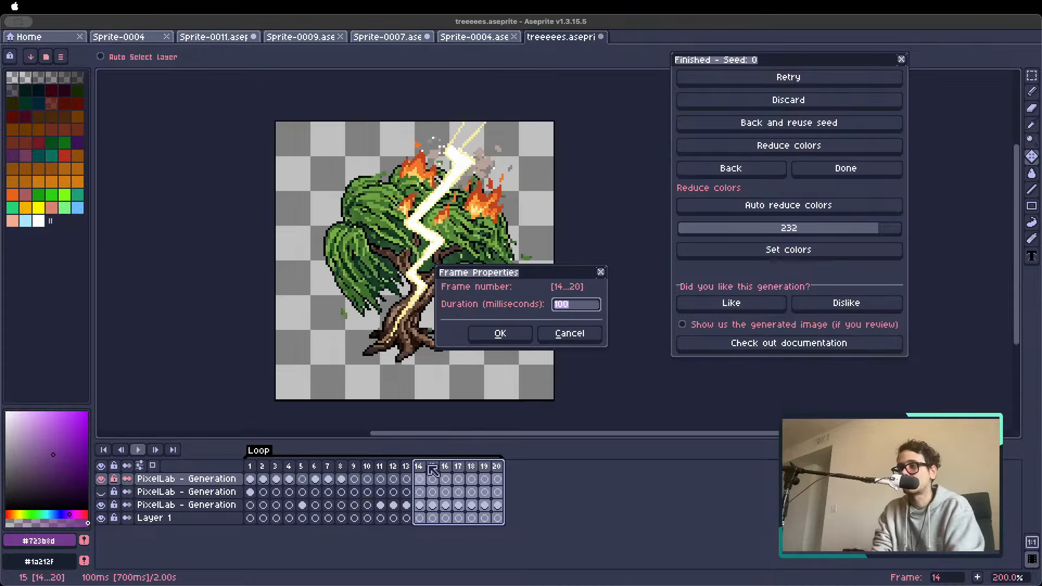
{"action": "key", "text": "Return"}
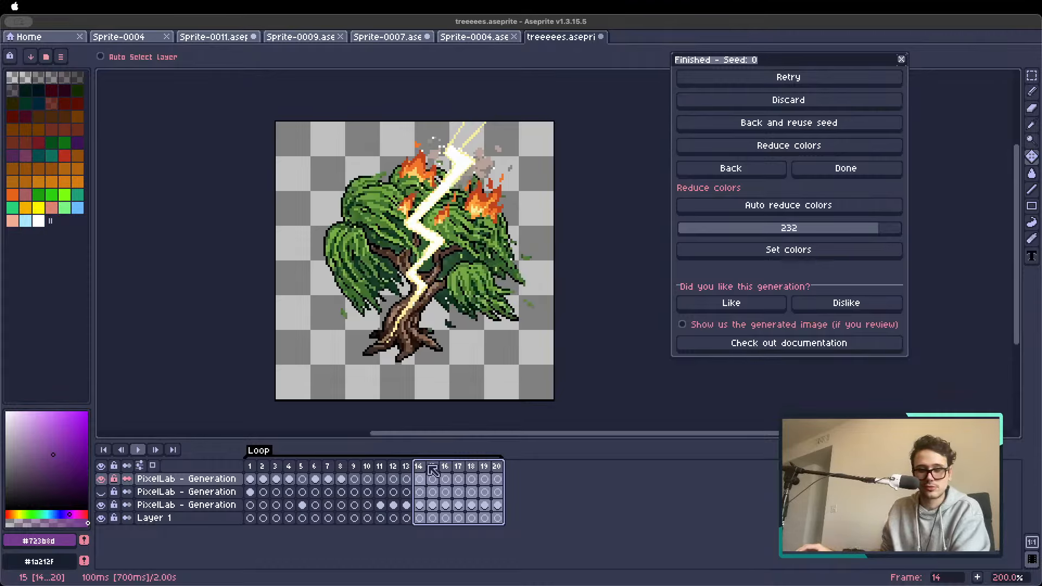
Set the Loop tag's animation direction to Ping-pong
{"action": "left_click", "coordinate": [254, 465]}
{"action": "double_click", "coordinate": [257, 454]}
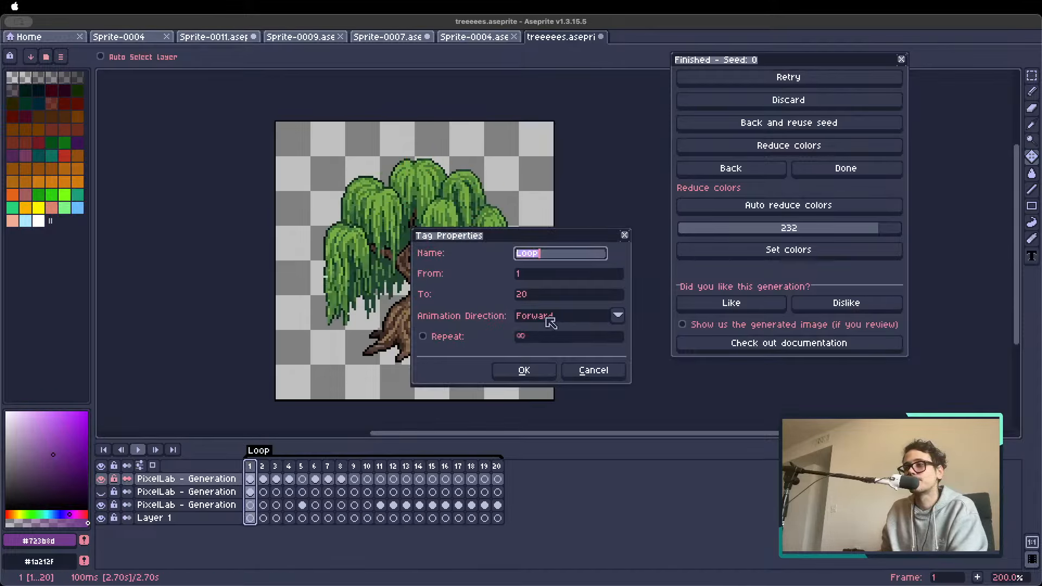
{"action": "left_click", "coordinate": [548, 319]}
{"action": "left_click", "coordinate": [550, 362]}
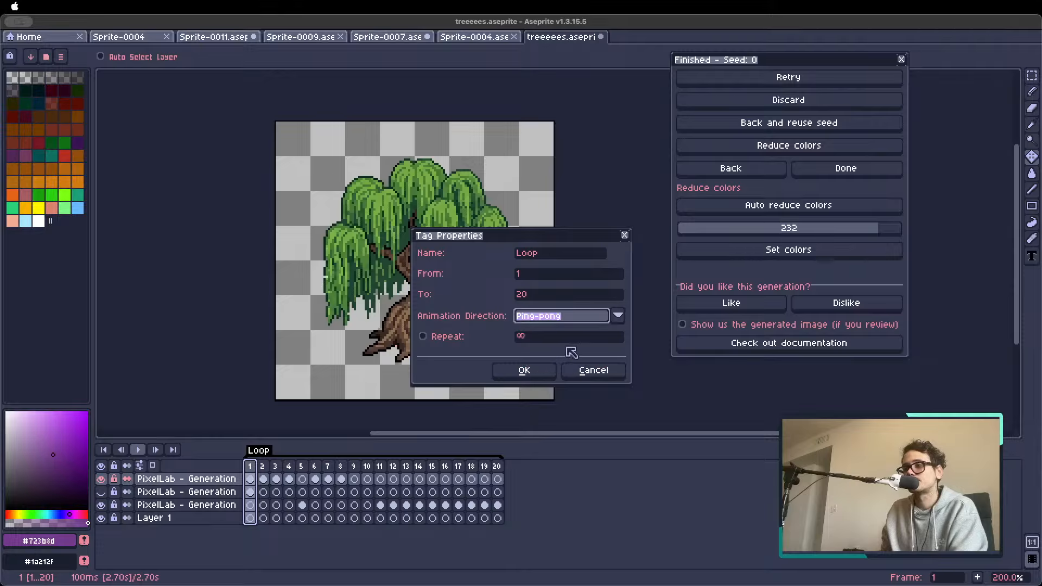
{"action": "left_click", "coordinate": [527, 372]}
Shorten the Loop tag to frames 1 to 4 and play the loop from frame 1
{"action": "left_click_drag", "start_coordinate": [506, 465], "coordinate": [312, 467]}
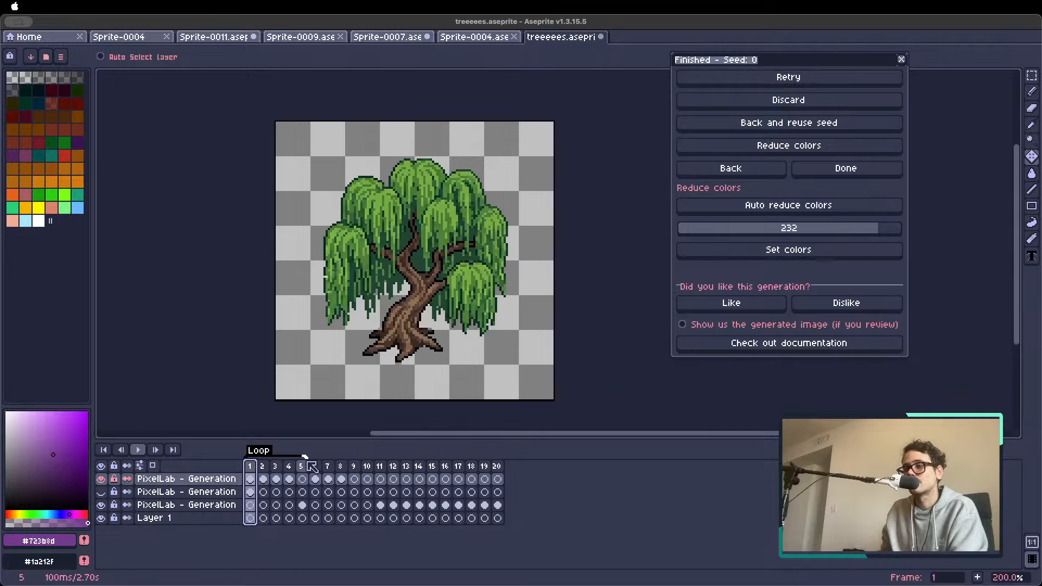
{"action": "left_click", "coordinate": [253, 476]}
{"action": "key", "text": "Return"}
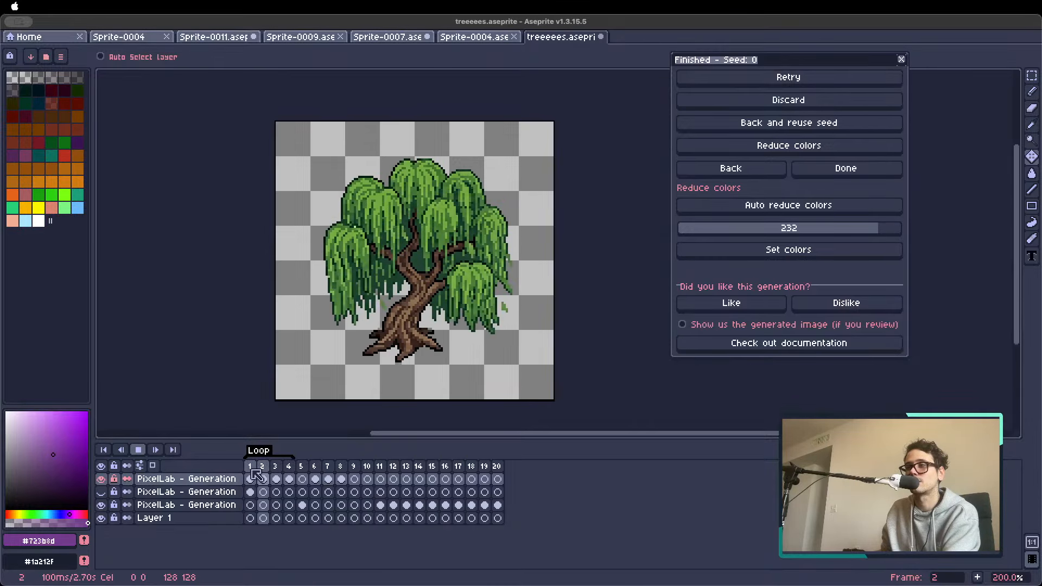
{"action": "scroll", "coordinate": [351, 306], "scroll_direction": "down", "scroll_amount": 2}
{"action": "scroll", "coordinate": [352, 306], "scroll_direction": "up", "scroll_amount": 1}
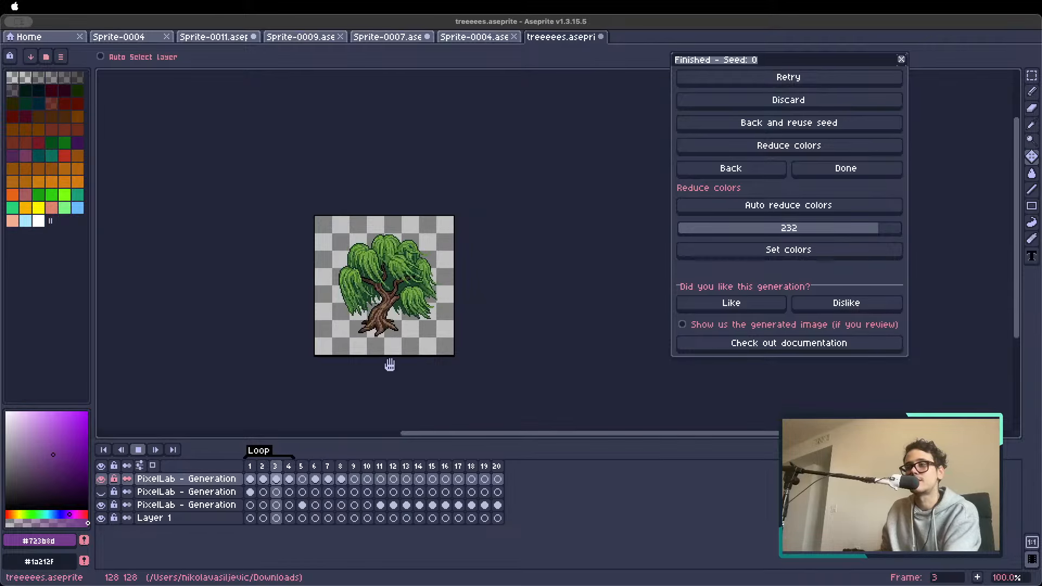
Resize the Loop tag to cover frames 1 to 8 and play the swaying loop from frame 1
{"action": "left_click", "coordinate": [315, 466]}
{"action": "left_click", "coordinate": [328, 468]}
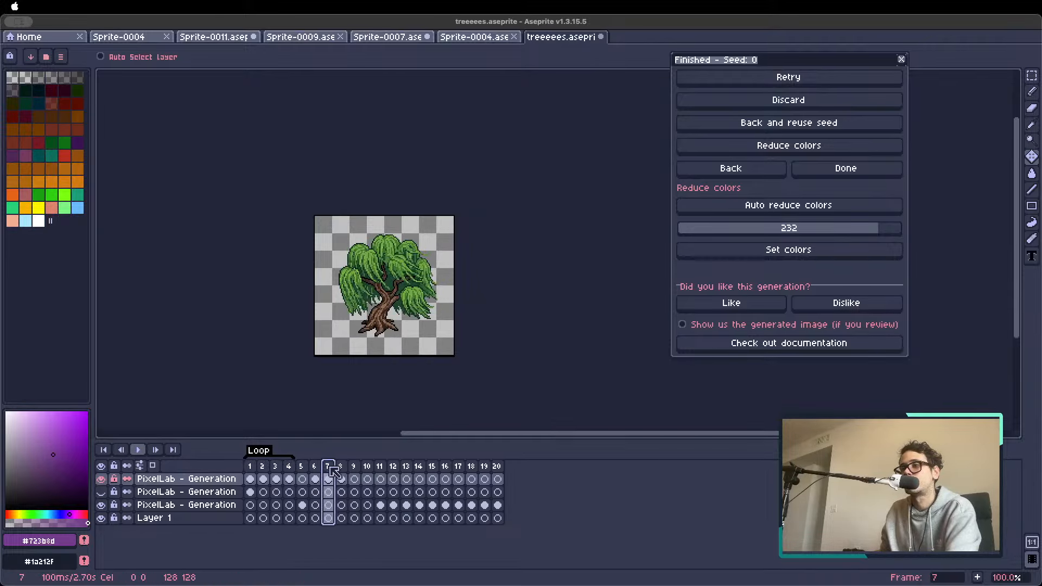
{"action": "left_click", "coordinate": [340, 468]}
{"action": "left_click_drag", "start_coordinate": [293, 454], "coordinate": [342, 455]}
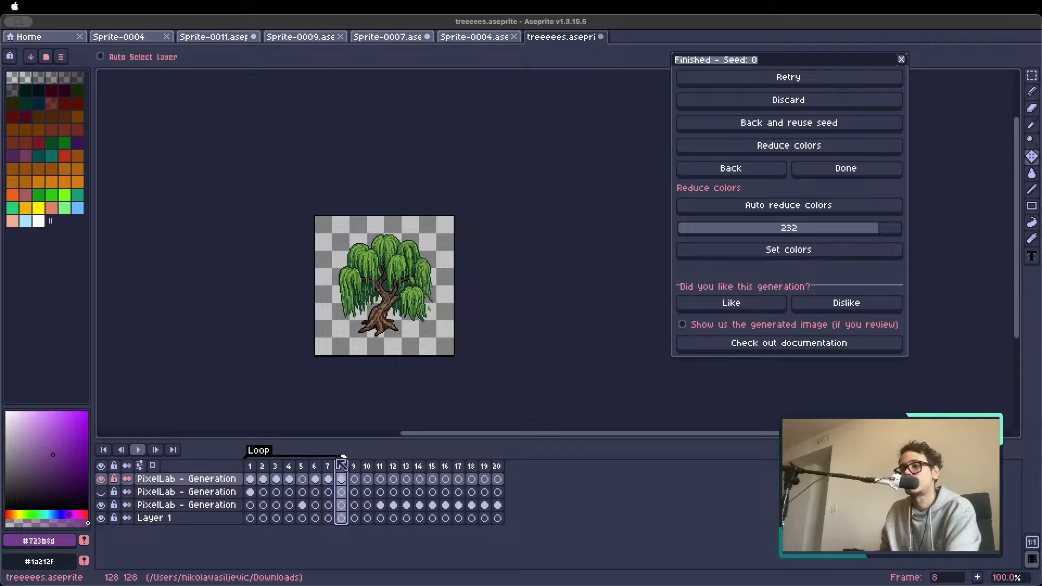
{"action": "left_click", "coordinate": [251, 472]}
{"action": "key", "text": "Return"}
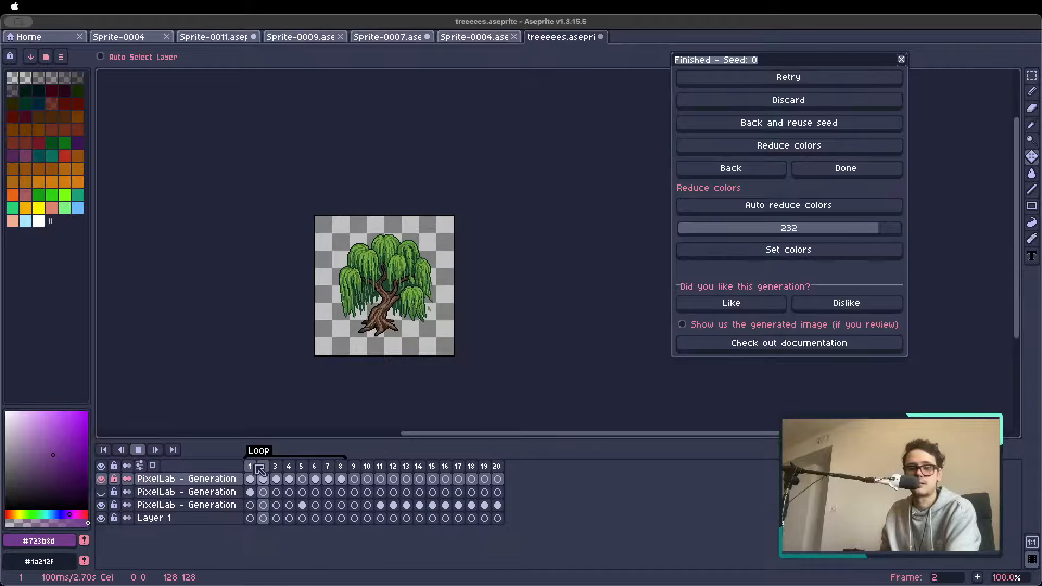
{"action": "key", "text": "Return"}
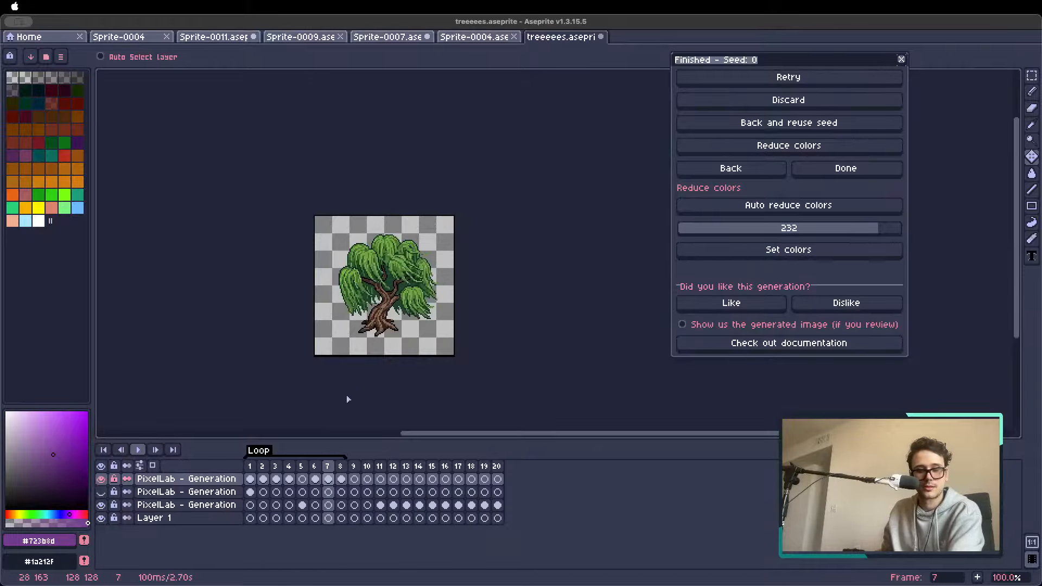
Limit the Loop tag's playback to 1 repetition
{"action": "right_click", "coordinate": [263, 451]}
{"action": "left_click", "coordinate": [282, 462]}
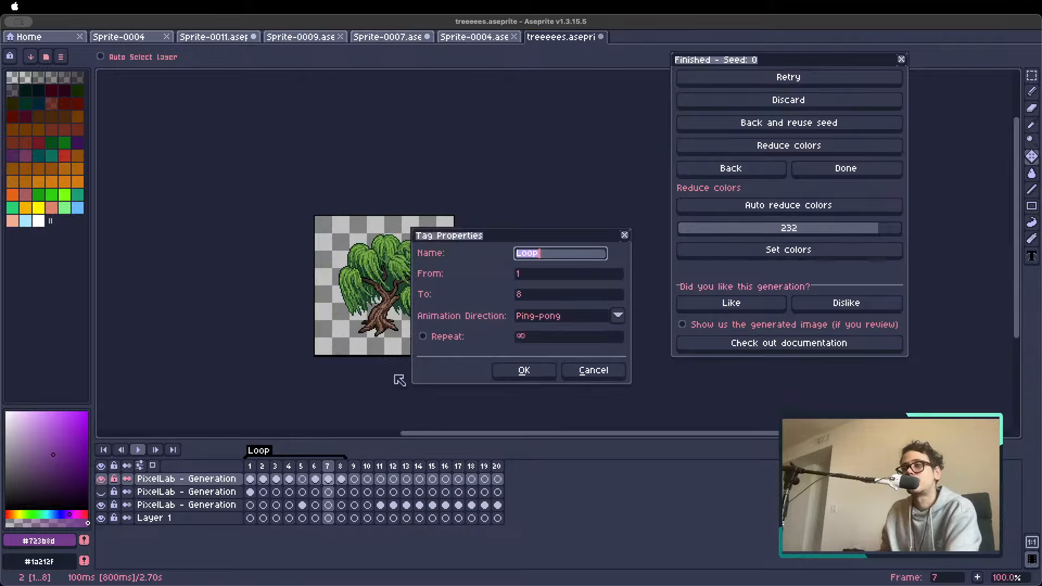
{"action": "left_click", "coordinate": [542, 337]}
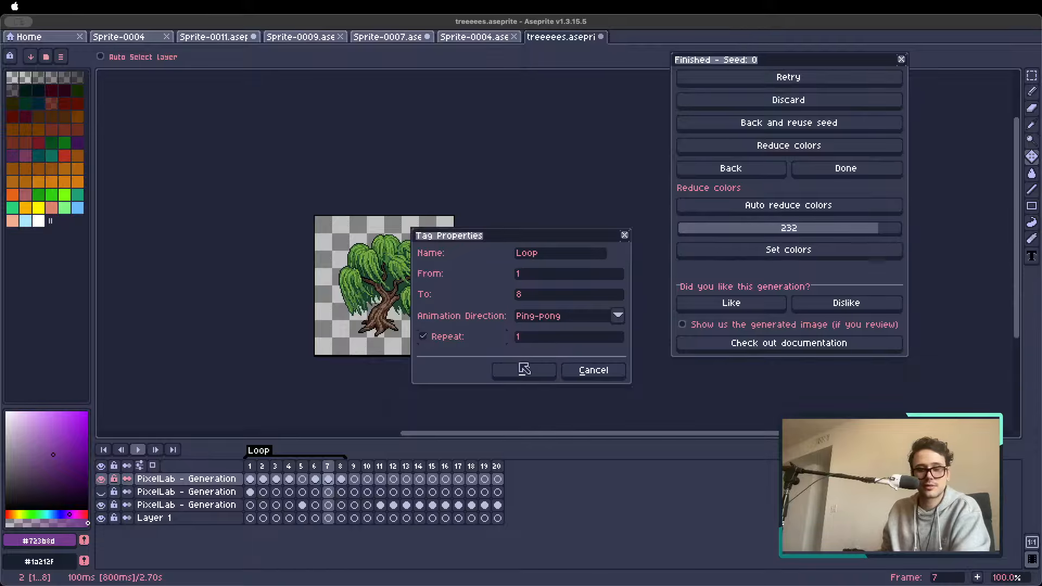
{"action": "left_click", "coordinate": [524, 369]}
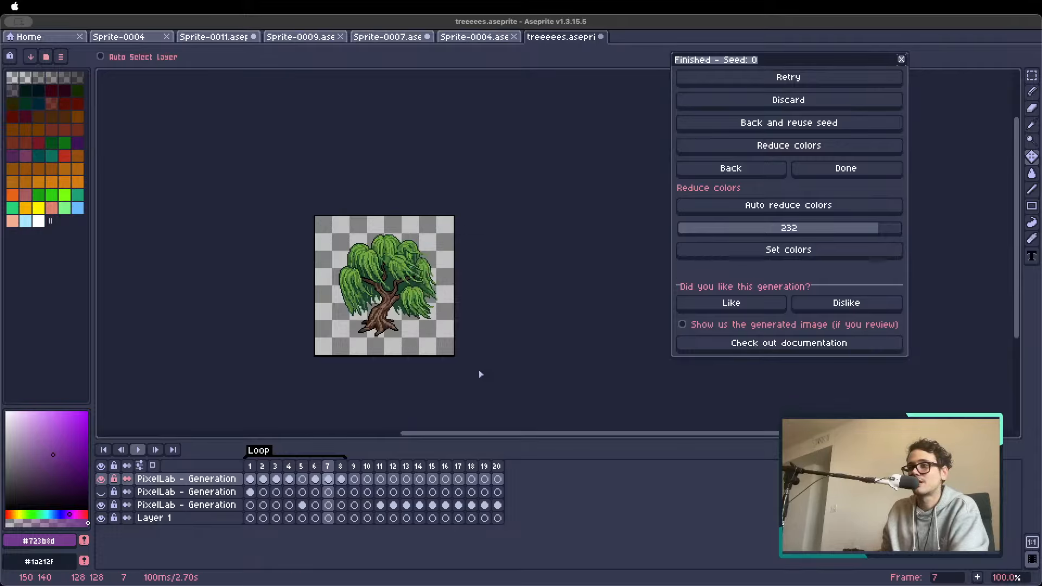
Play the full willow animation from frame 1 and stop it
{"action": "left_click", "coordinate": [251, 467]}
{"action": "key", "text": "Return"}
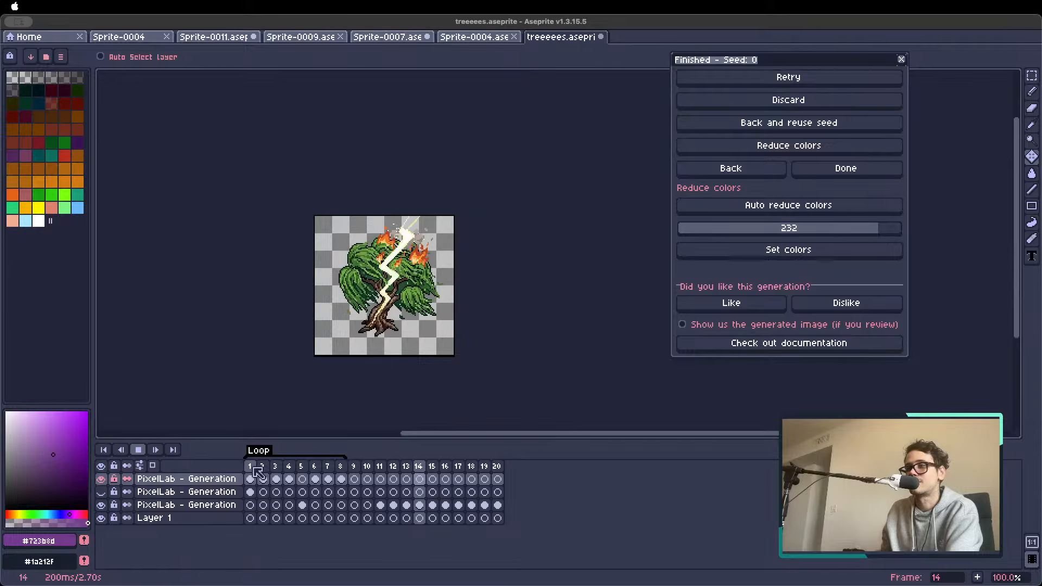
{"action": "key", "text": "Return"}
Delete the two empty frames 9 and 10 right after the Loop tag and replay the animation
{"action": "left_click", "coordinate": [353, 466]}
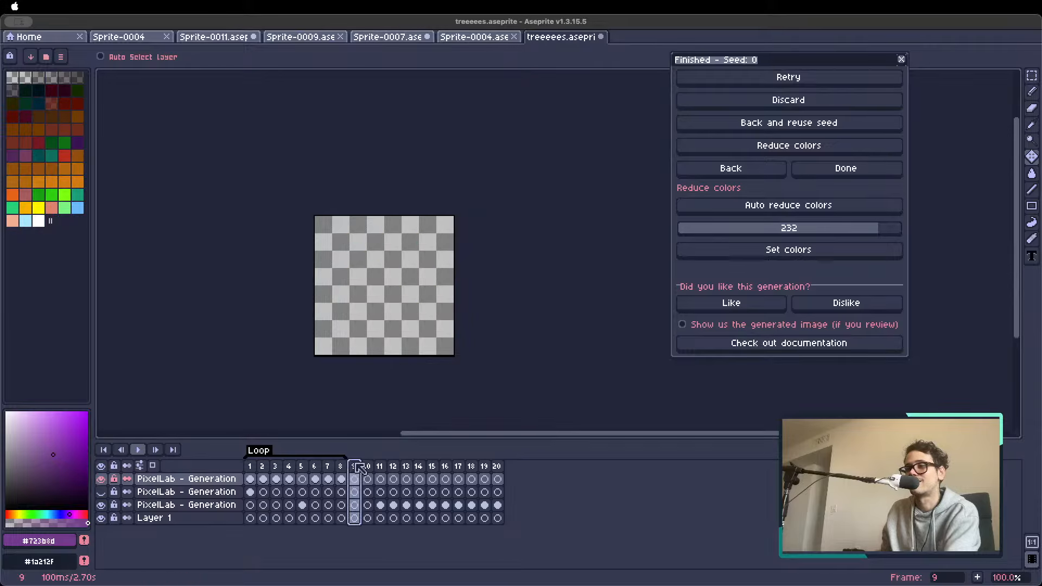
{"action": "left_click", "coordinate": [366, 466]}
{"action": "left_click", "coordinate": [355, 466]}
{"action": "key", "text": "alt+c"}
{"action": "double_click", "coordinate": [357, 467]}
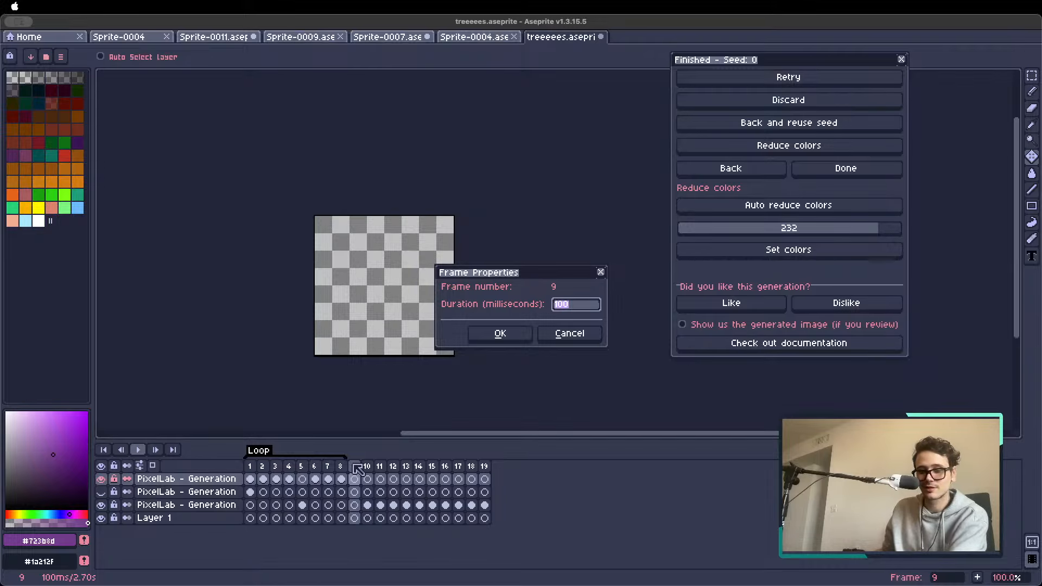
{"action": "left_click", "coordinate": [569, 333]}
{"action": "key", "text": "alt+c"}
{"action": "key", "text": "Return"}
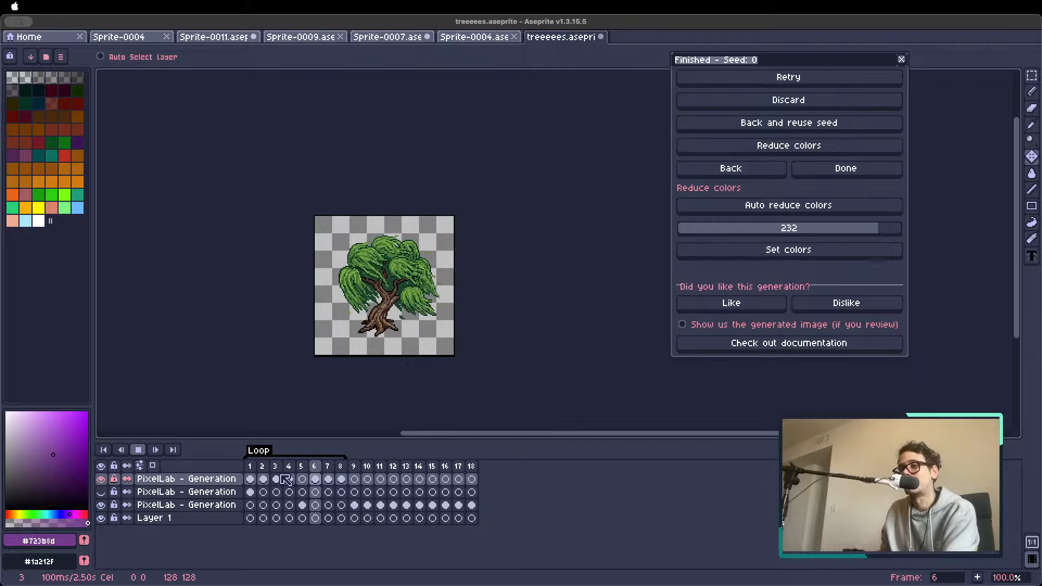
{"action": "key", "text": "Return"}
Set the duration of frames 1 to 8 to 150 ms and play the animation
{"action": "left_click_drag", "start_coordinate": [340, 465], "coordinate": [250, 466]}
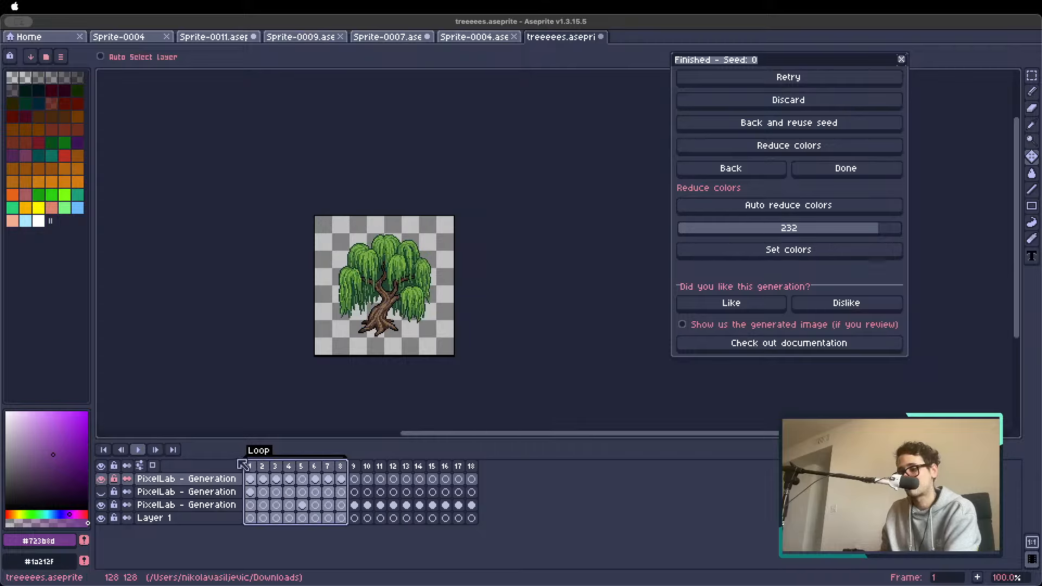
{"action": "double_click", "coordinate": [247, 465]}
{"action": "key", "text": "Return"}
{"action": "key", "text": "Return"}
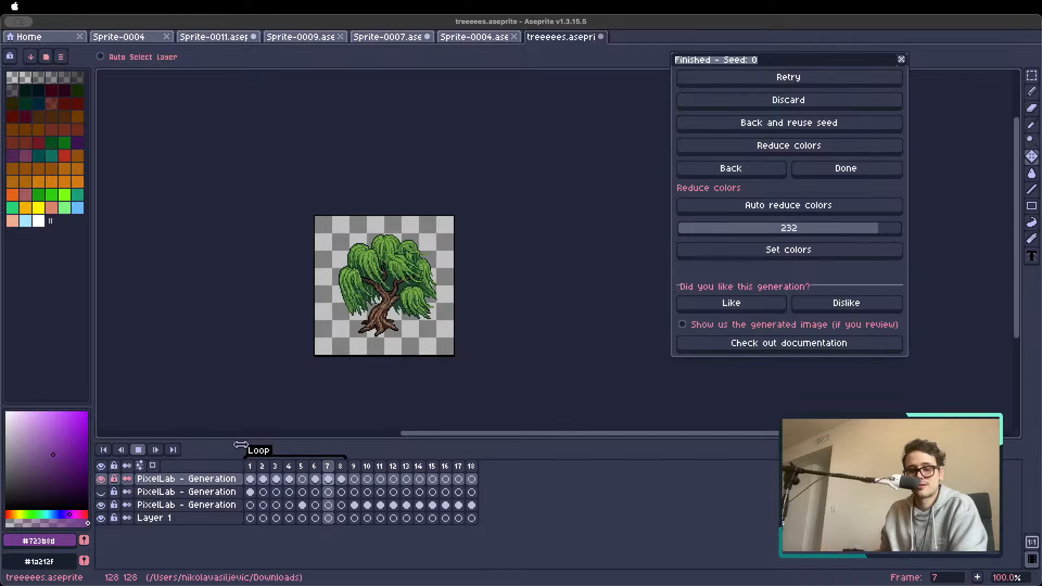
Examine the retimed willow sway up close, replaying it from frame 1
{"action": "scroll", "coordinate": [378, 316], "scroll_direction": "up", "scroll_amount": 1}
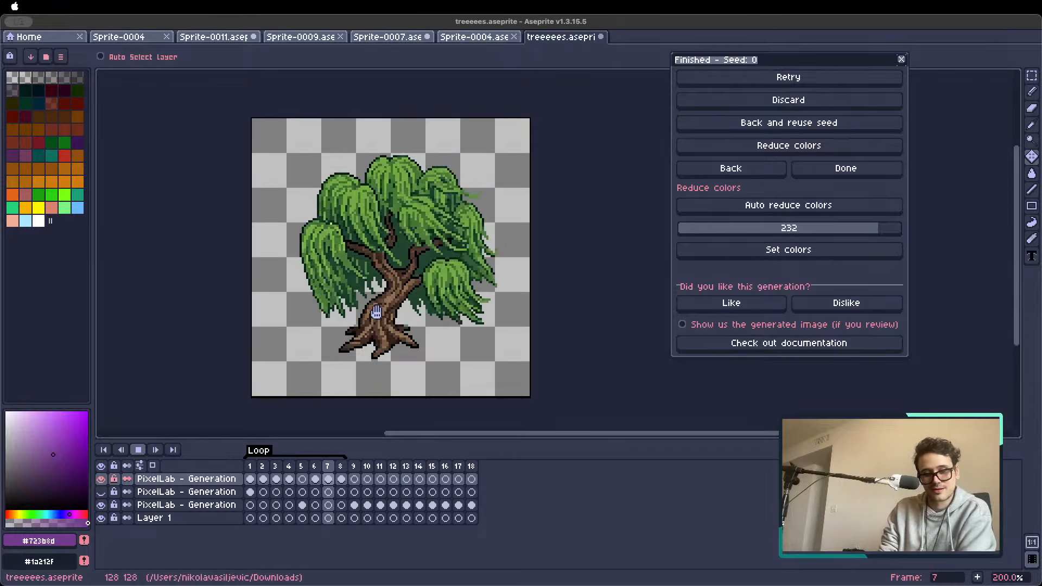
{"action": "key", "text": "Return"}
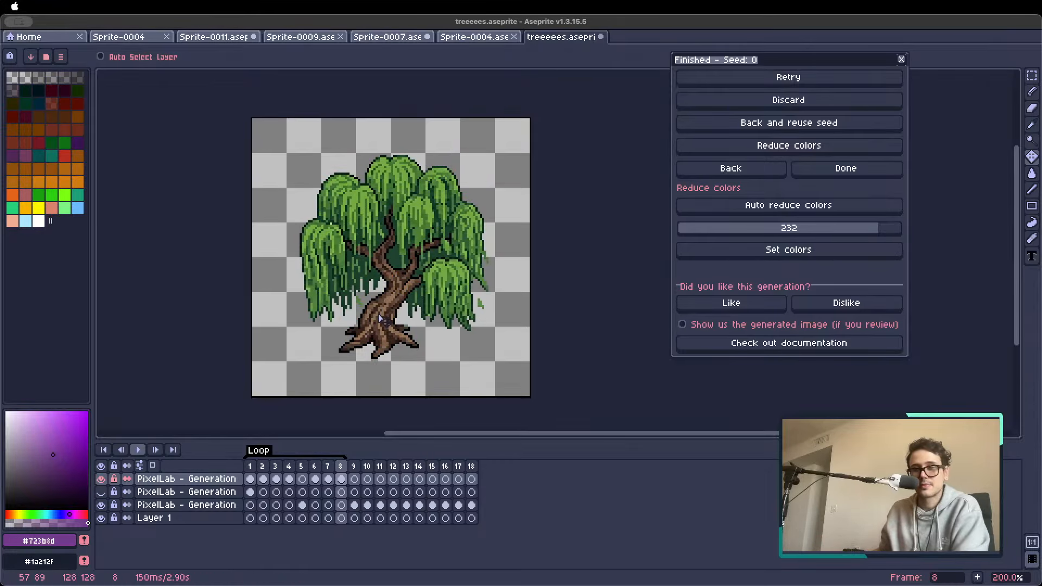
{"action": "left_click", "coordinate": [251, 467]}
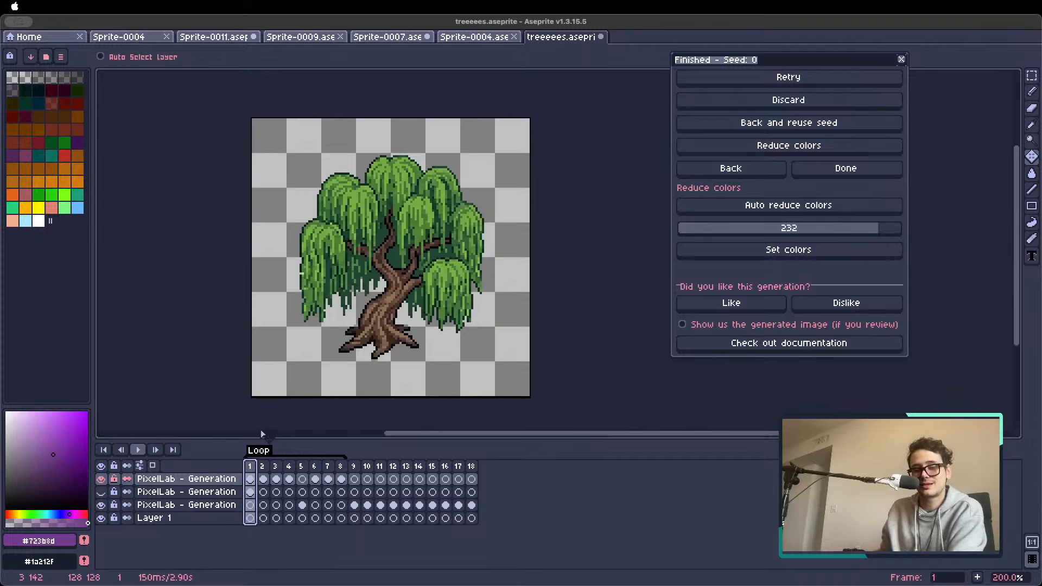
{"action": "key", "text": "Return"}
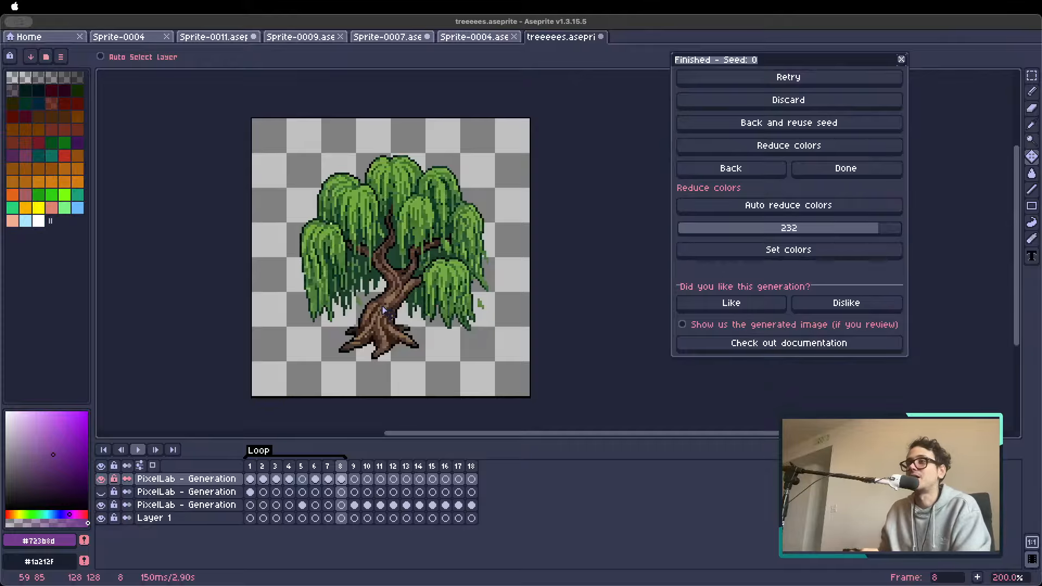
Show the Home page, leave the finished generation's result and close the Animate with text window
{"action": "left_click", "coordinate": [140, 39]}
{"action": "left_click", "coordinate": [60, 36]}
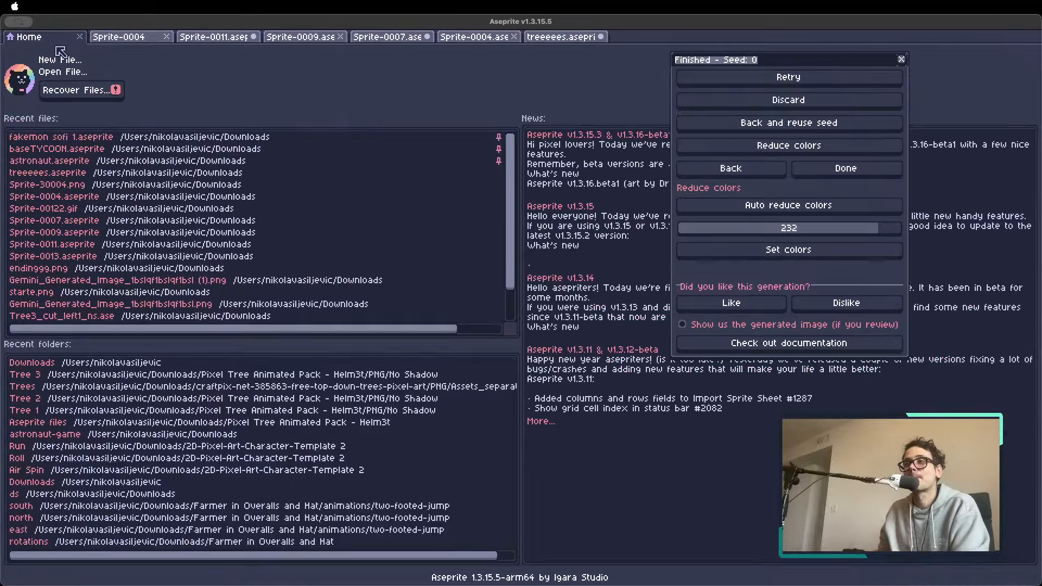
{"action": "left_click", "coordinate": [730, 168]}
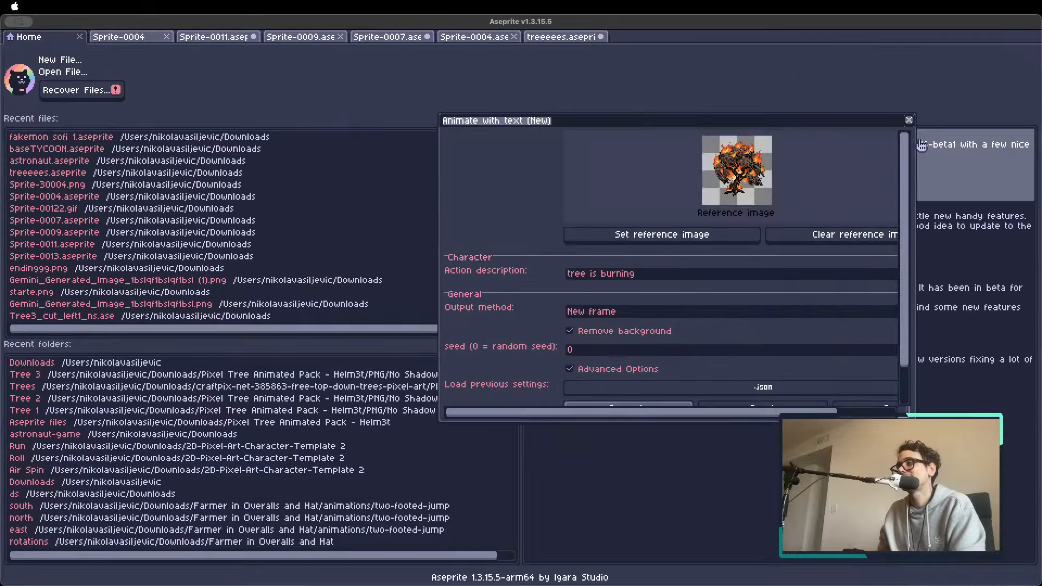
{"action": "left_click", "coordinate": [910, 121]}
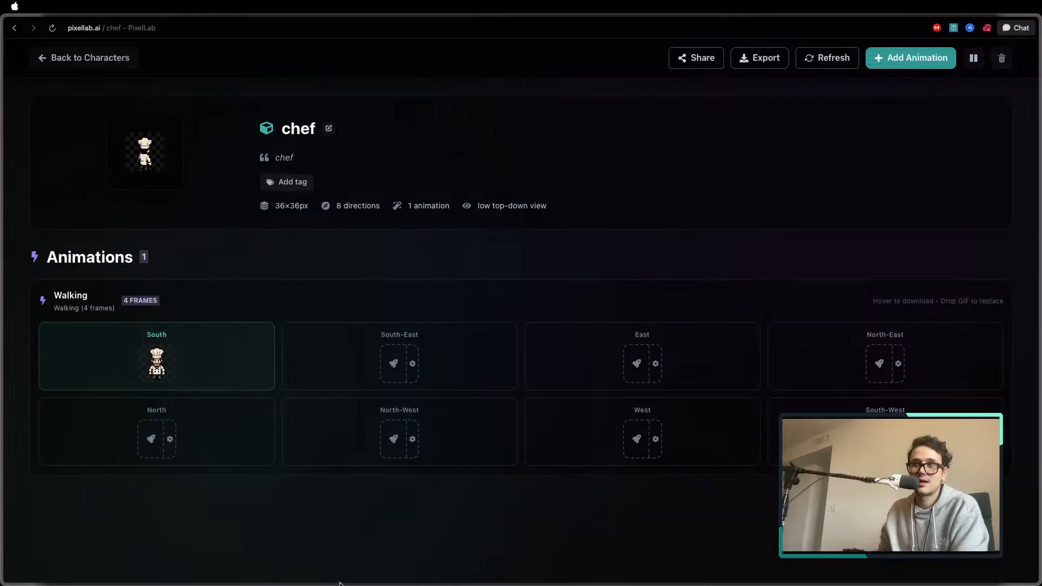
Switch to the PixelLab website, leave the chef character, visit the site's home page and open the Characters overview
{"action": "left_click", "coordinate": [55, 61]}
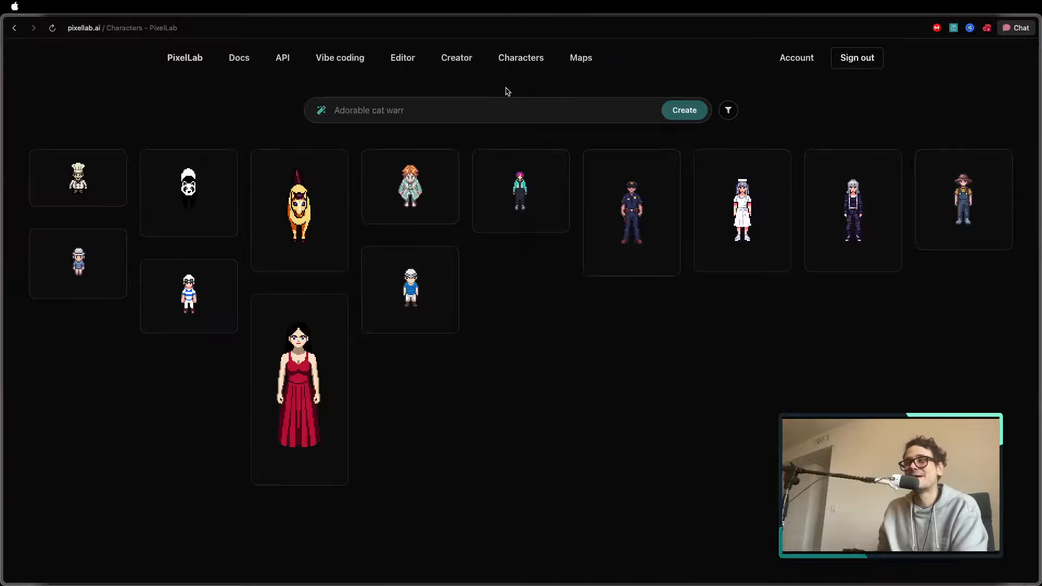
{"action": "left_click", "coordinate": [185, 61]}
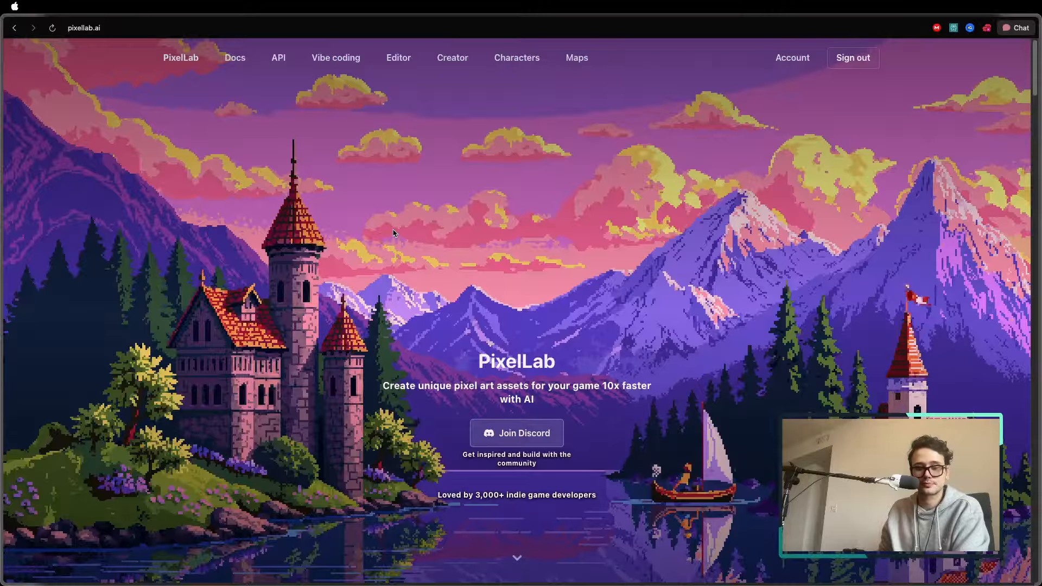
{"action": "left_click", "coordinate": [516, 59]}
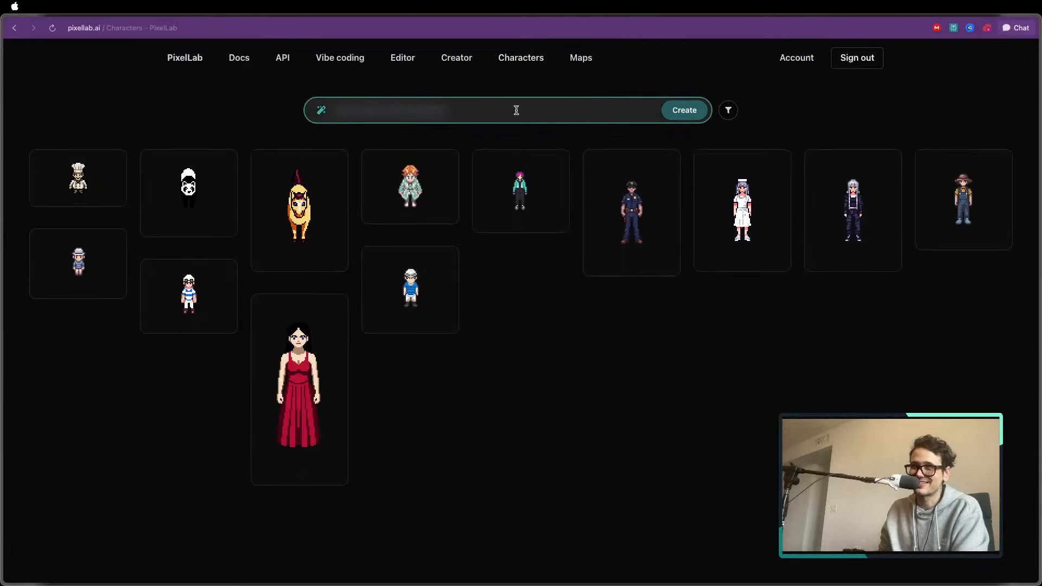
{"action": "left_click", "coordinate": [530, 60]}
{"action": "left_click", "coordinate": [205, 60]}
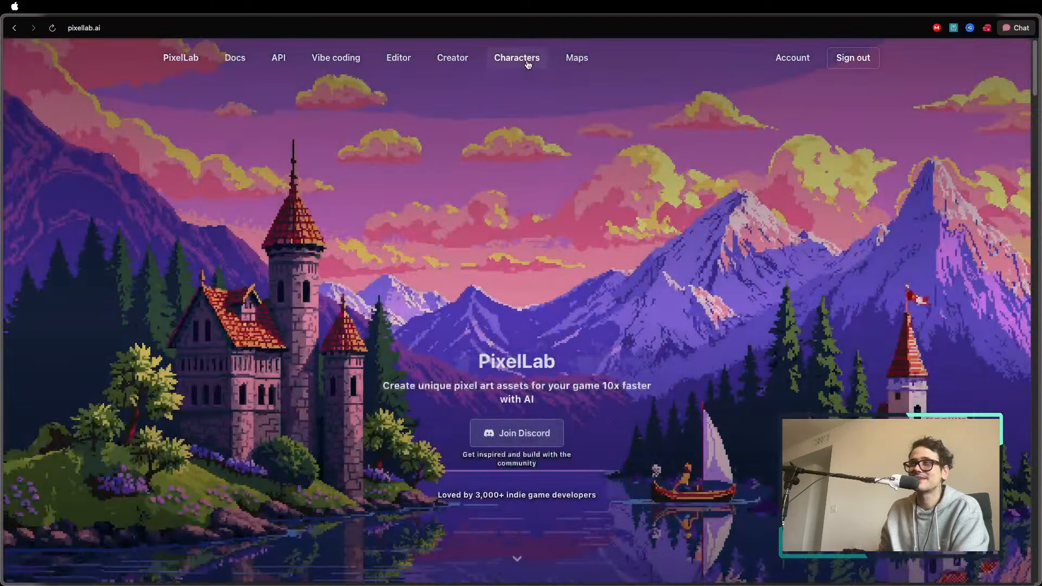
{"action": "left_click", "coordinate": [527, 61]}
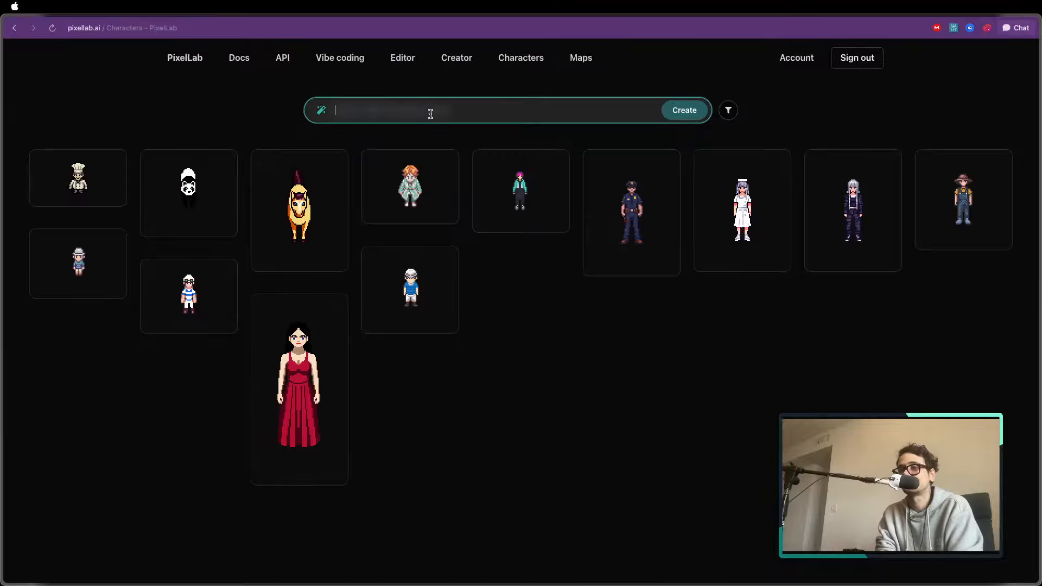
Start a new character described as "policeman" and set its custom canvas size to 40x40
{"action": "type", "text": "policeman"}
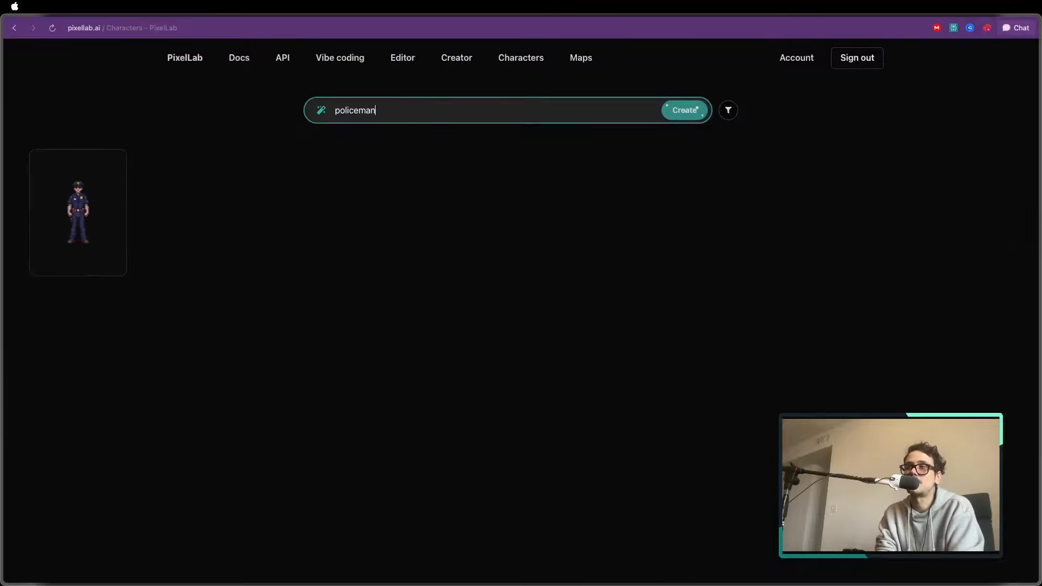
{"action": "key", "text": "Return"}
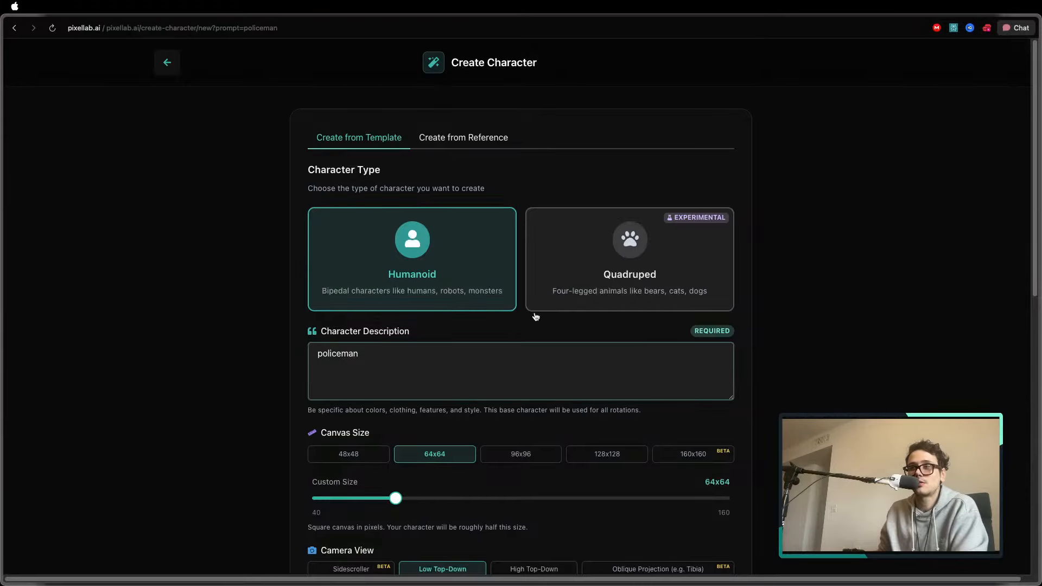
{"action": "left_click_drag", "start_coordinate": [396, 498], "coordinate": [308, 498]}
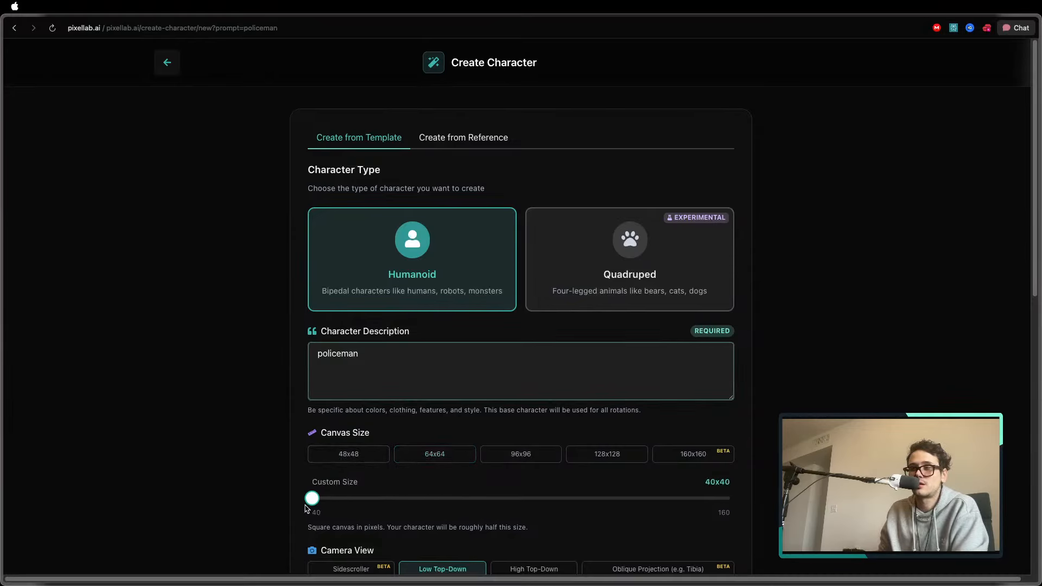
Set the policeman's camera view to High Top-Down and apply the Chibi proportions preset
{"action": "scroll", "coordinate": [554, 383], "scroll_direction": "down", "scroll_amount": 6}
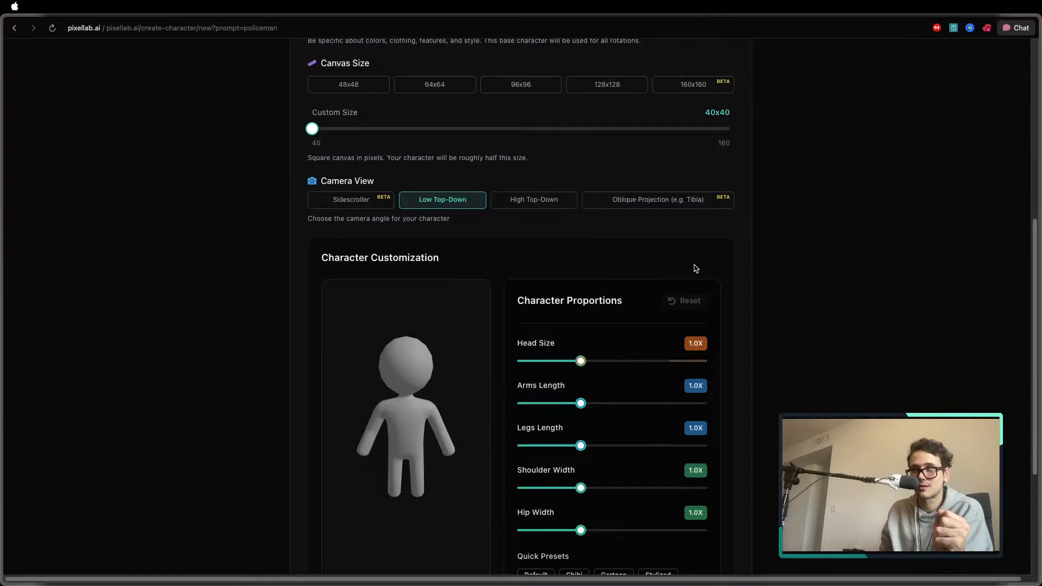
{"action": "scroll", "coordinate": [736, 252], "scroll_direction": "down", "scroll_amount": 2}
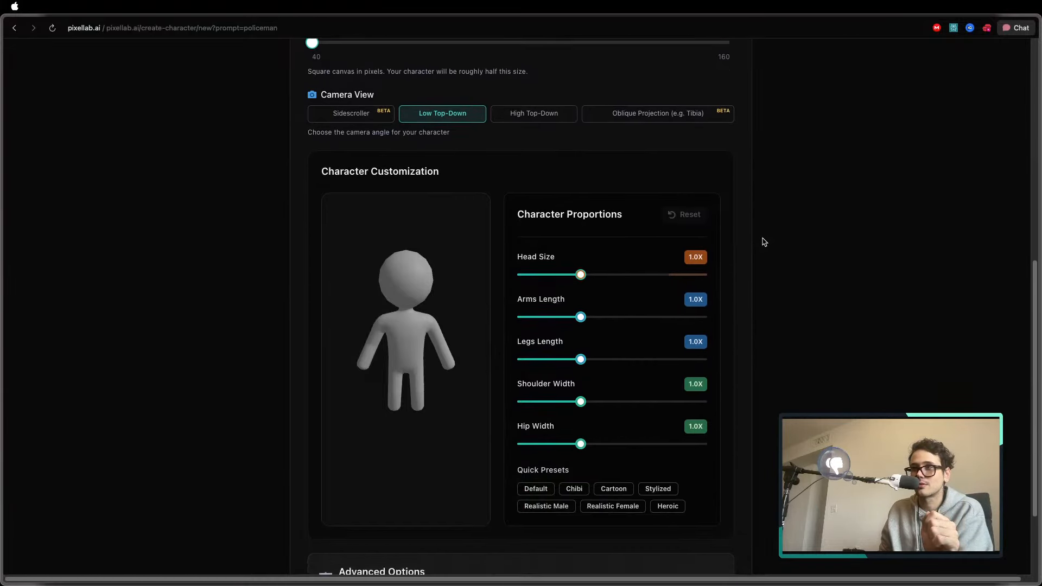
{"action": "left_click", "coordinate": [543, 105]}
{"action": "scroll", "coordinate": [547, 145], "scroll_direction": "up", "scroll_amount": 1}
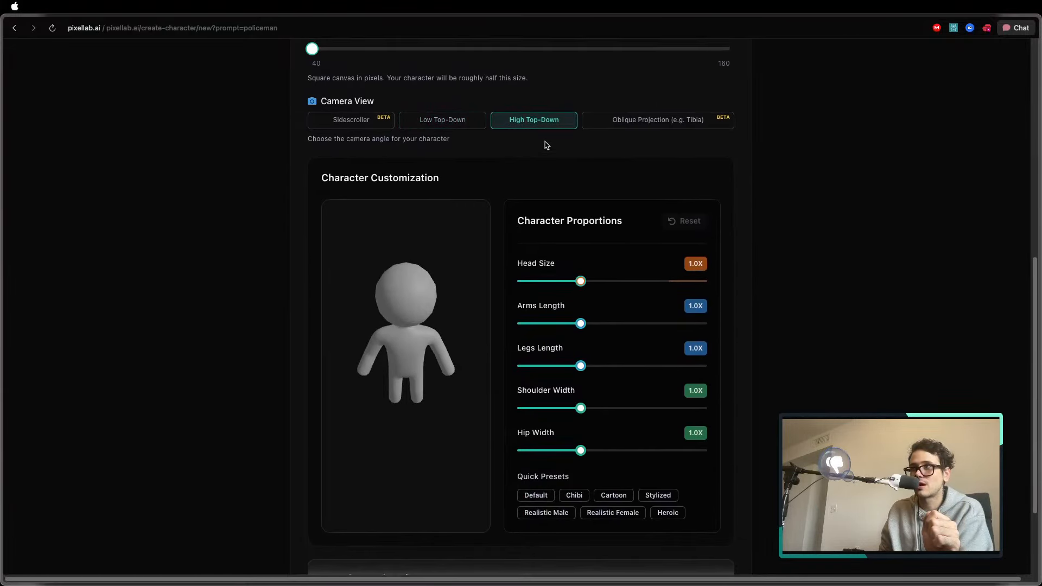
{"action": "scroll", "coordinate": [602, 172], "scroll_direction": "down", "scroll_amount": 1}
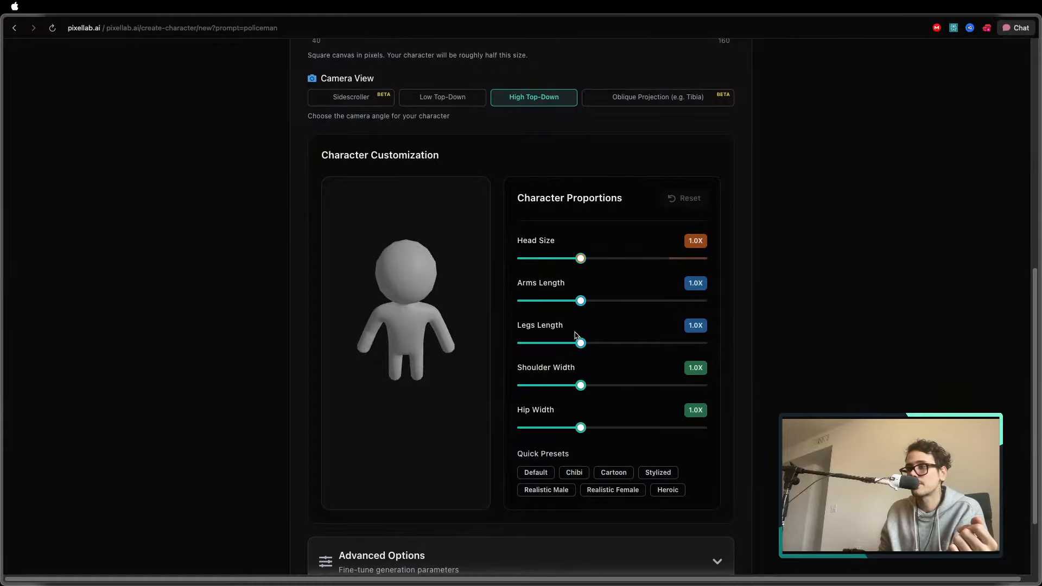
{"action": "left_click", "coordinate": [572, 472]}
Review the policeman's settings and generate the character
{"action": "scroll", "coordinate": [703, 262], "scroll_direction": "up", "scroll_amount": 10}
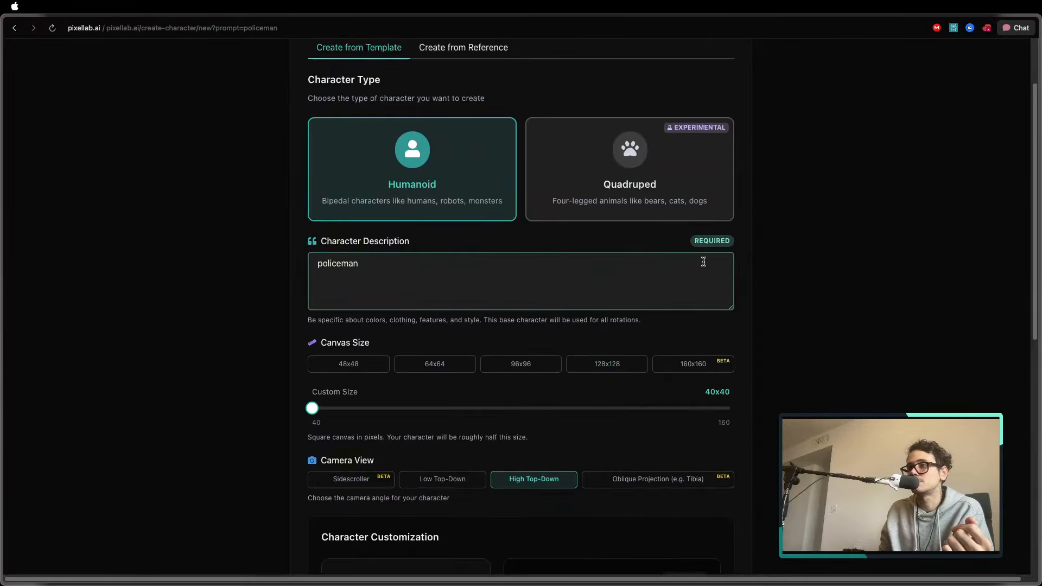
{"action": "scroll", "coordinate": [353, 285], "scroll_direction": "down", "scroll_amount": 10}
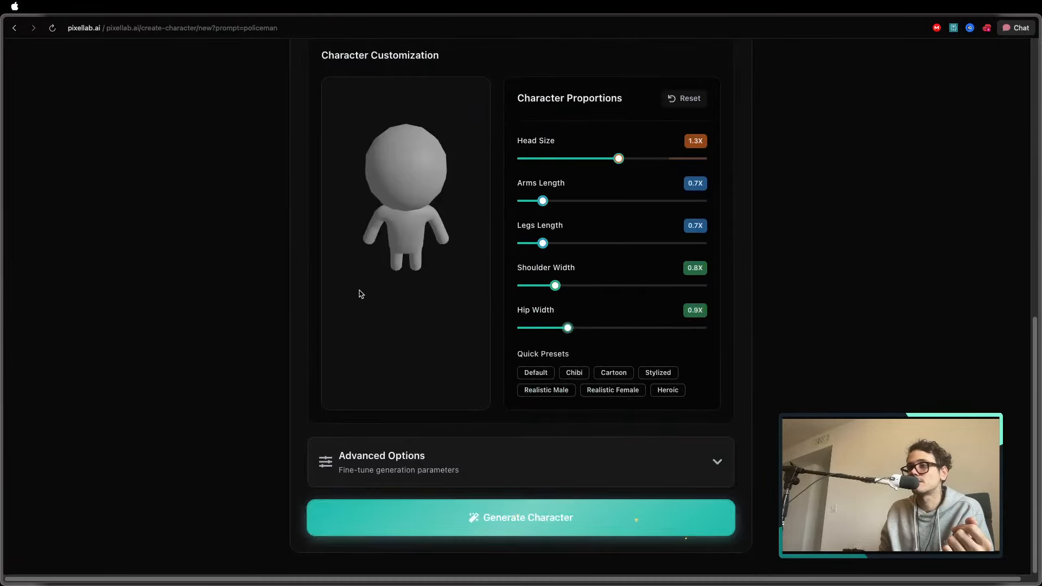
{"action": "left_click", "coordinate": [542, 523]}
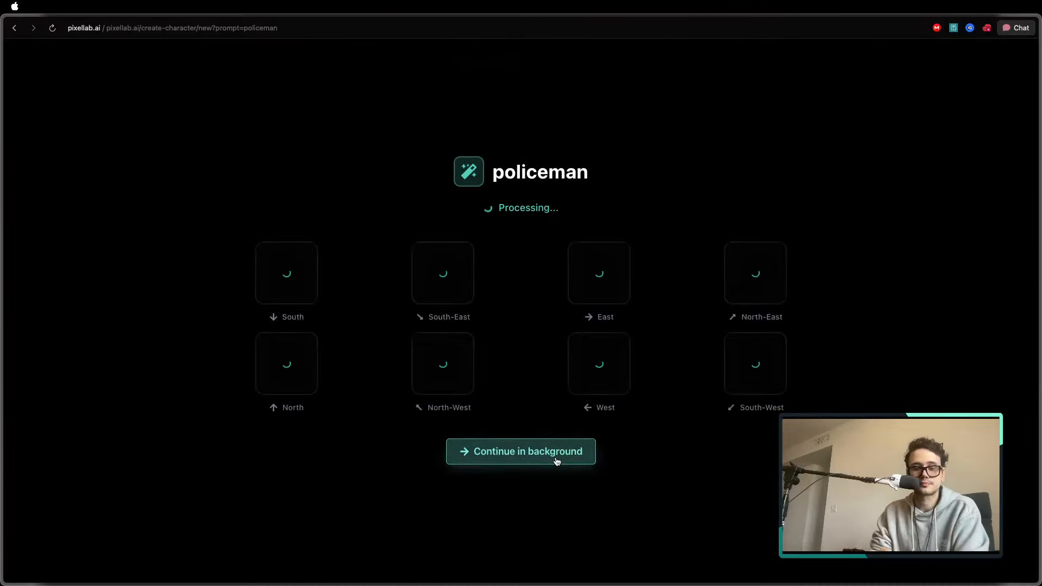
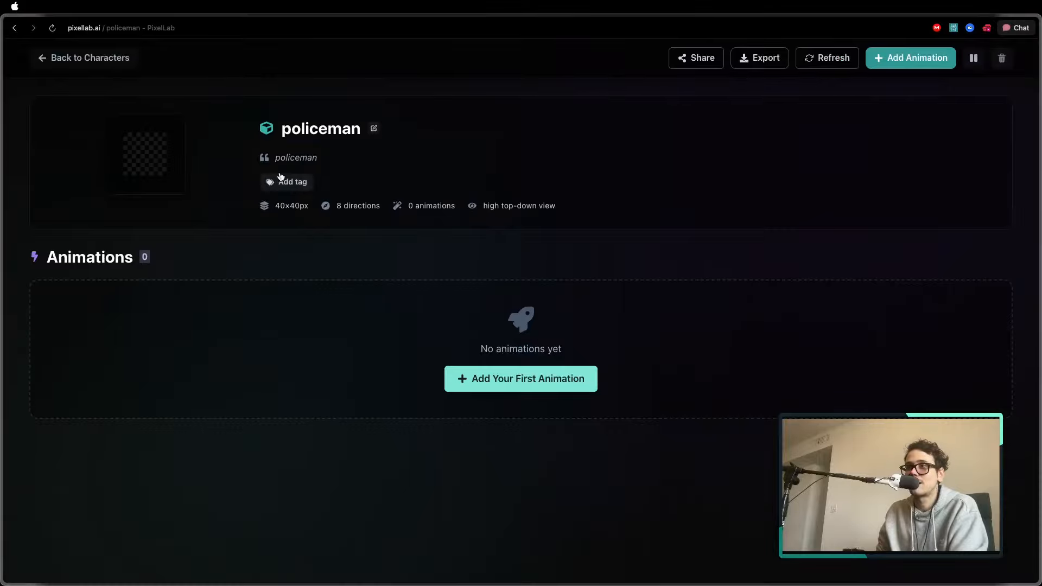
Start adding the first animation to the policeman character
{"action": "mouse_move", "coordinate": [169, 167]}
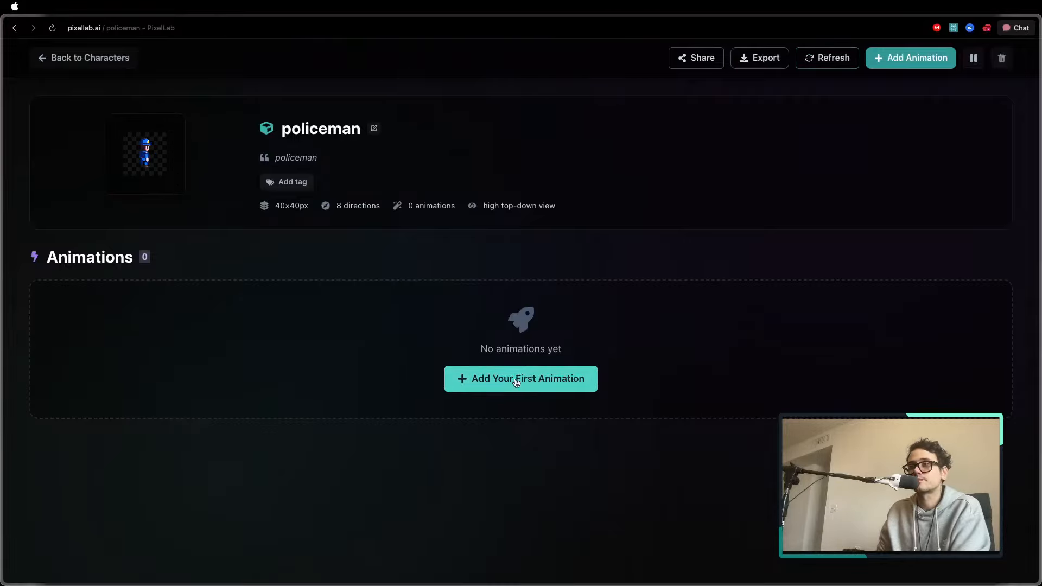
{"action": "right_click", "coordinate": [428, 249]}
{"action": "left_click", "coordinate": [383, 246]}
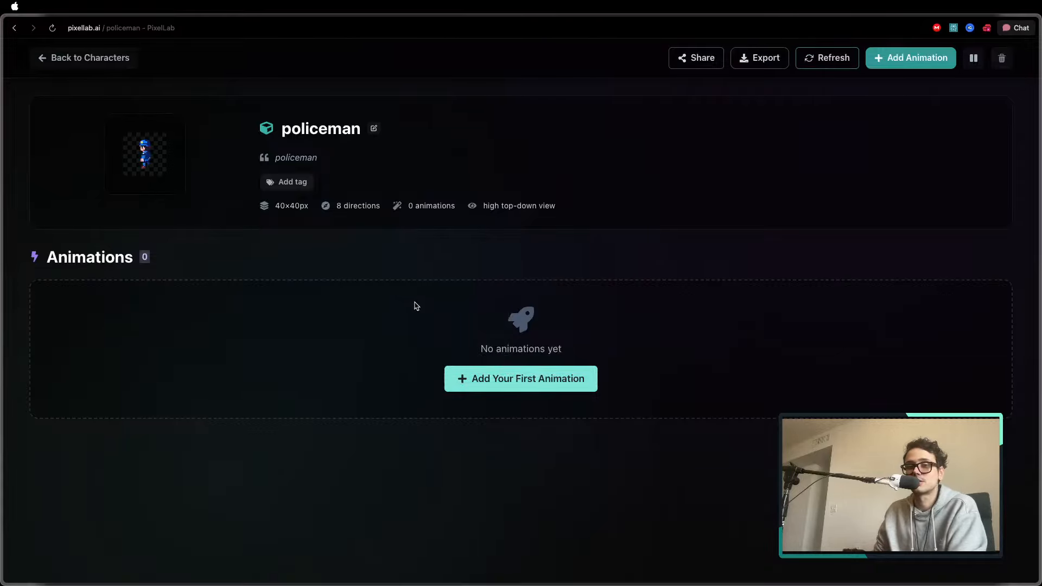
{"action": "left_click", "coordinate": [477, 379]}
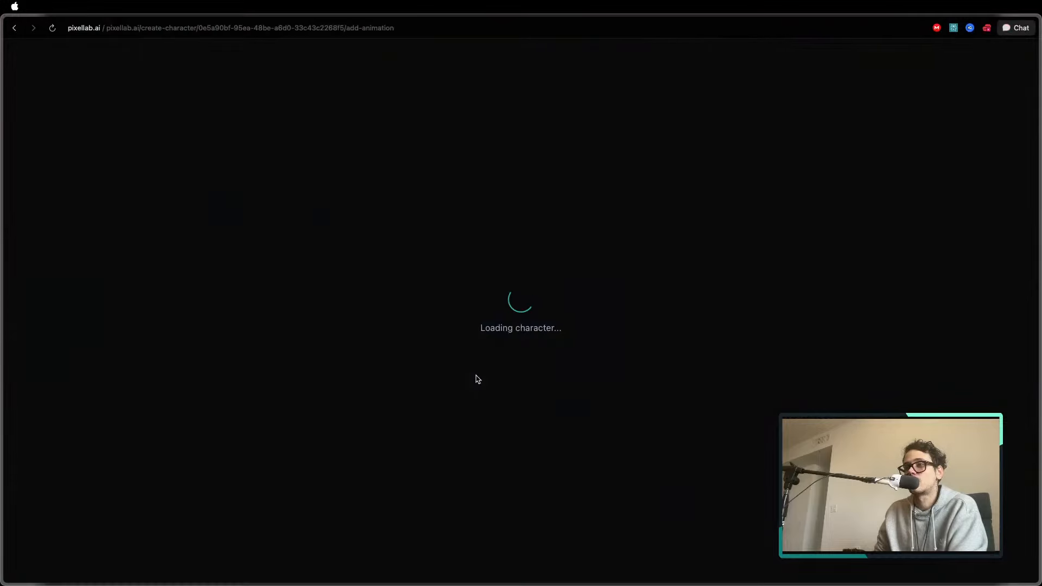
Preview the policeman facing East, West, North, North-East and South-West, and set the animation direction to South
{"action": "left_click", "coordinate": [226, 284]}
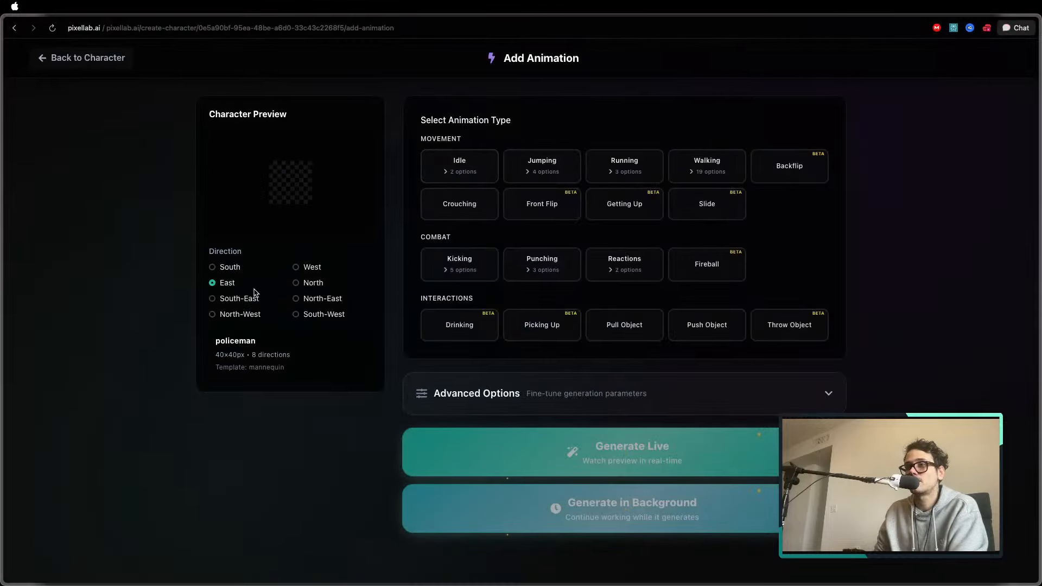
{"action": "left_click", "coordinate": [312, 268]}
{"action": "left_click", "coordinate": [313, 282]}
{"action": "left_click", "coordinate": [313, 298]}
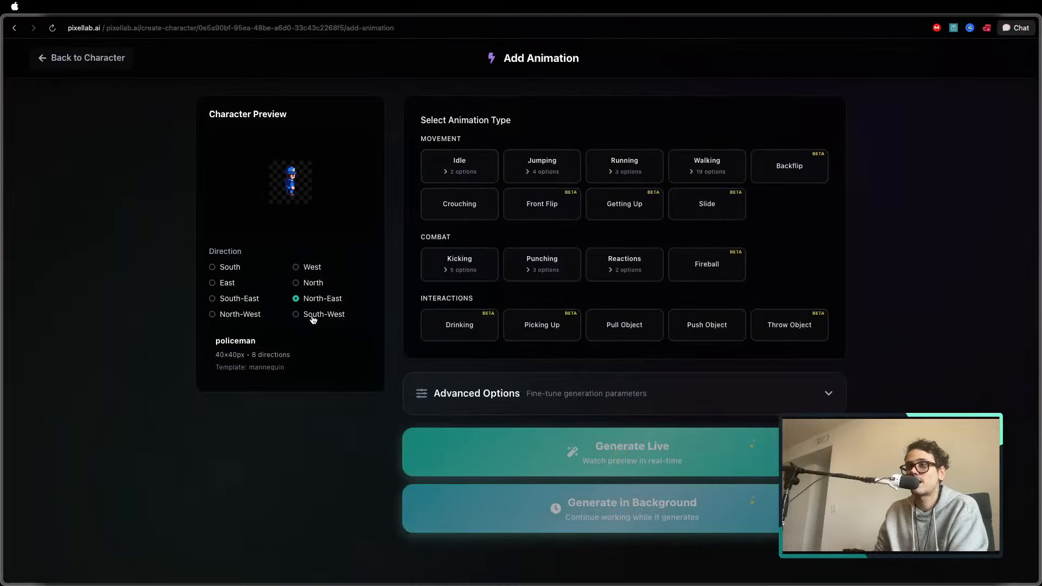
{"action": "left_click", "coordinate": [314, 314]}
{"action": "left_click", "coordinate": [230, 269]}
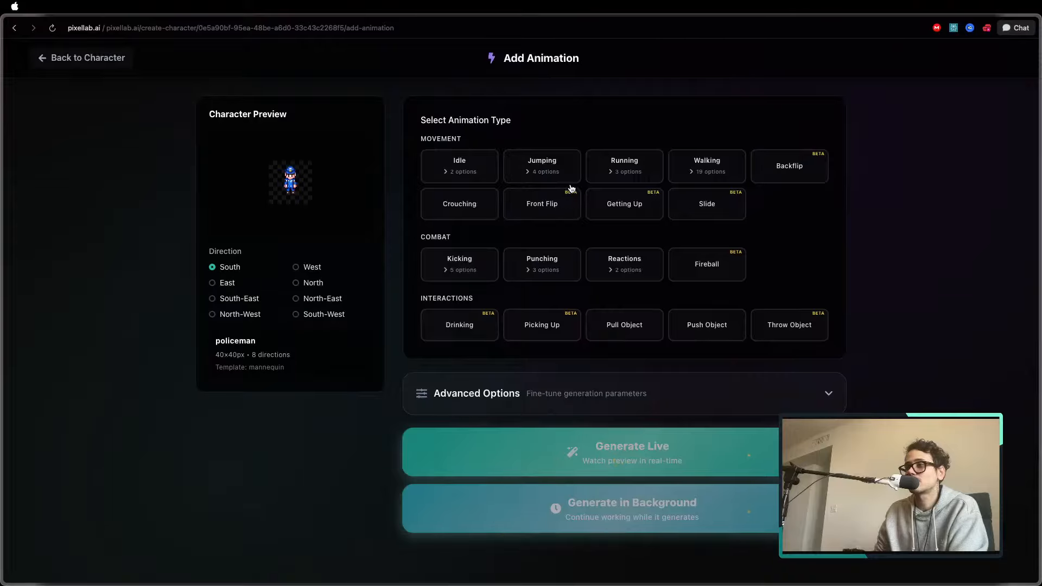
Generate the Running (6 frames) animation for the policeman in the background and dismiss the submission notice
{"action": "left_click", "coordinate": [624, 164]}
{"action": "left_click", "coordinate": [546, 208]}
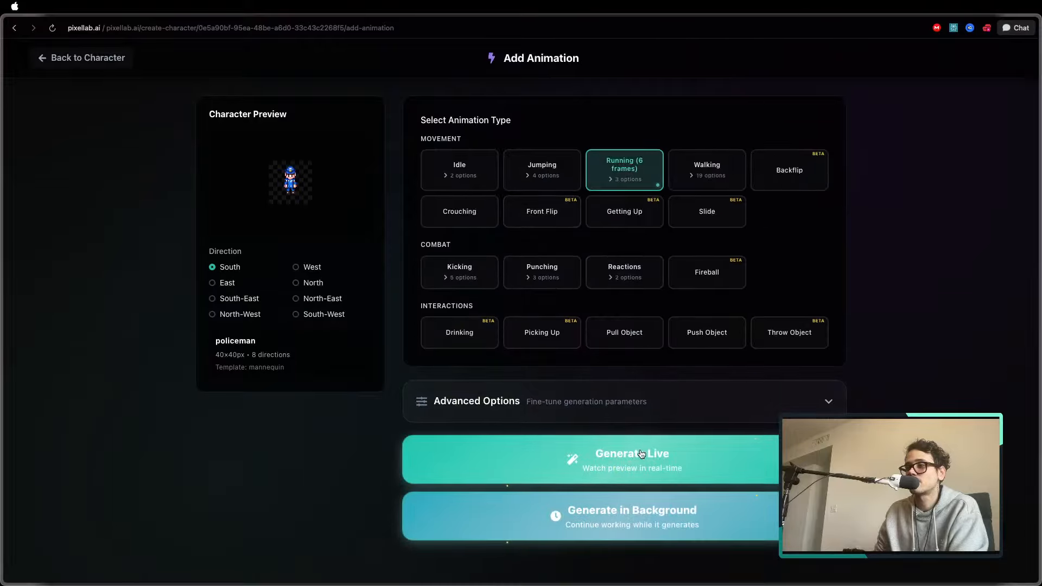
{"action": "left_click", "coordinate": [660, 498]}
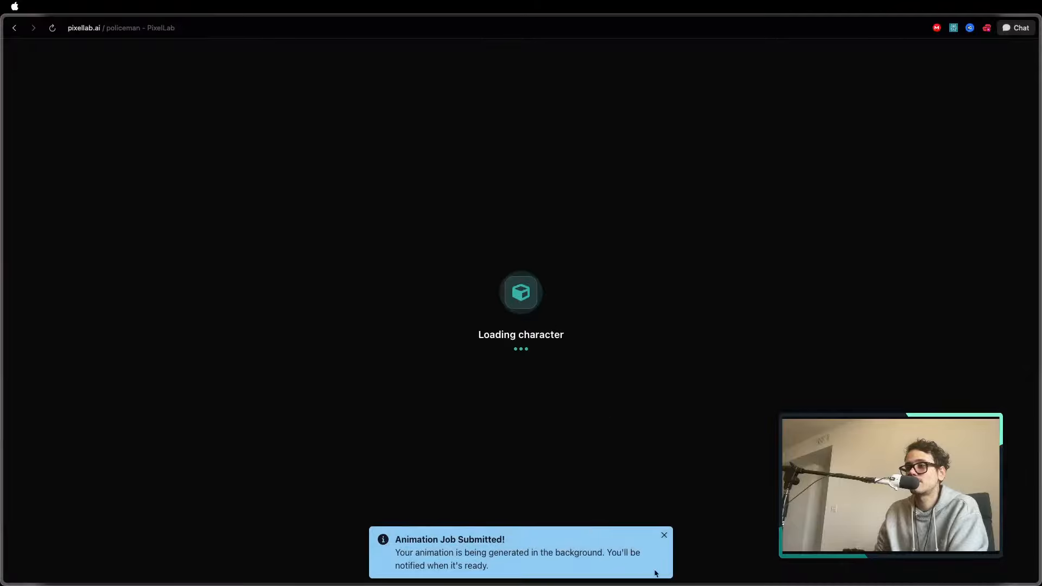
{"action": "left_click", "coordinate": [663, 536]}
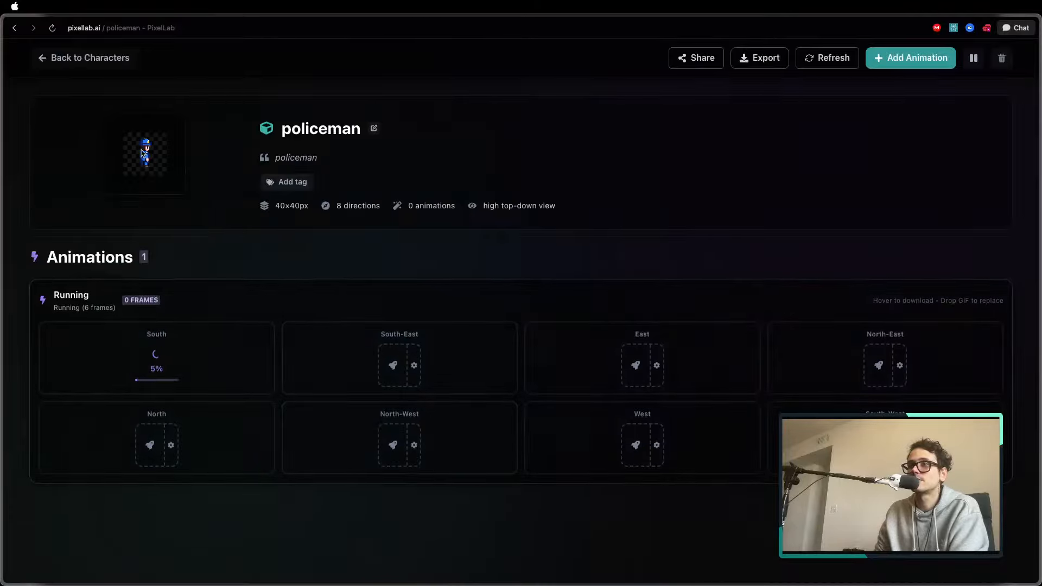
Open the orange-haired courier from the character gallery and examine its Breathing Idle and Walking animations in all directions
{"action": "left_click", "coordinate": [115, 57]}
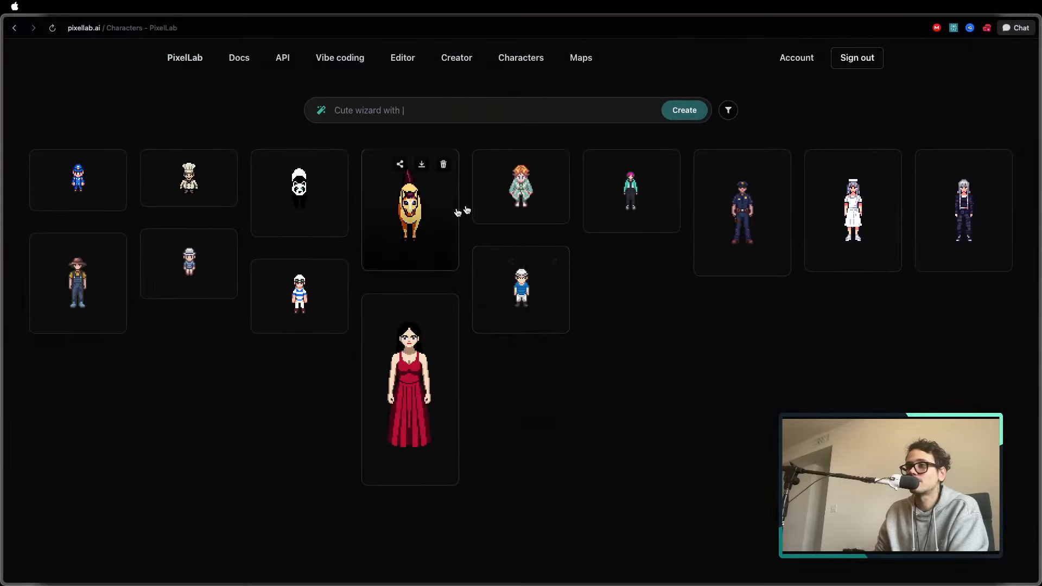
{"action": "left_click", "coordinate": [525, 174]}
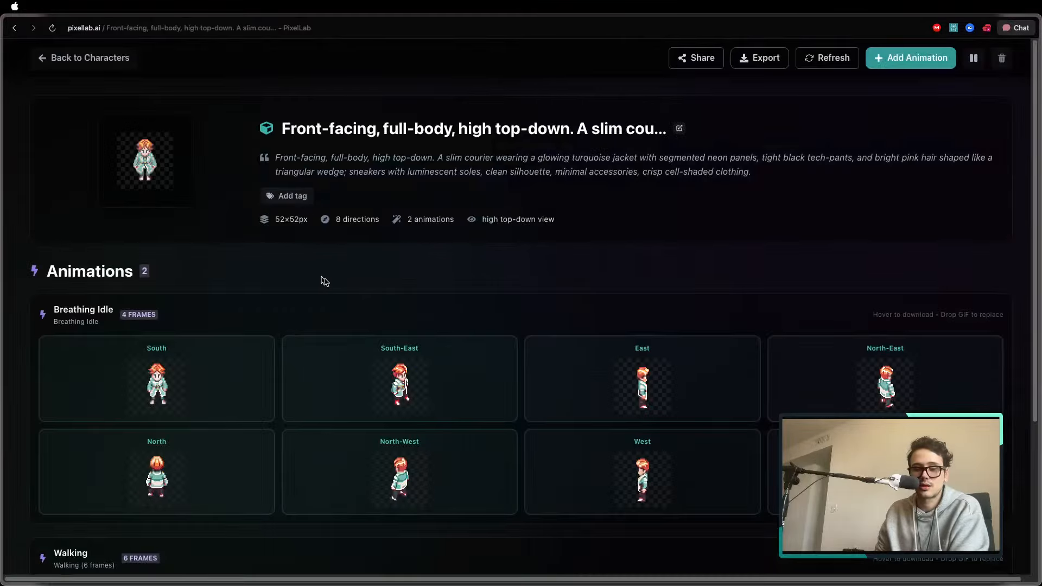
{"action": "scroll", "coordinate": [461, 286], "scroll_direction": "down", "scroll_amount": 2}
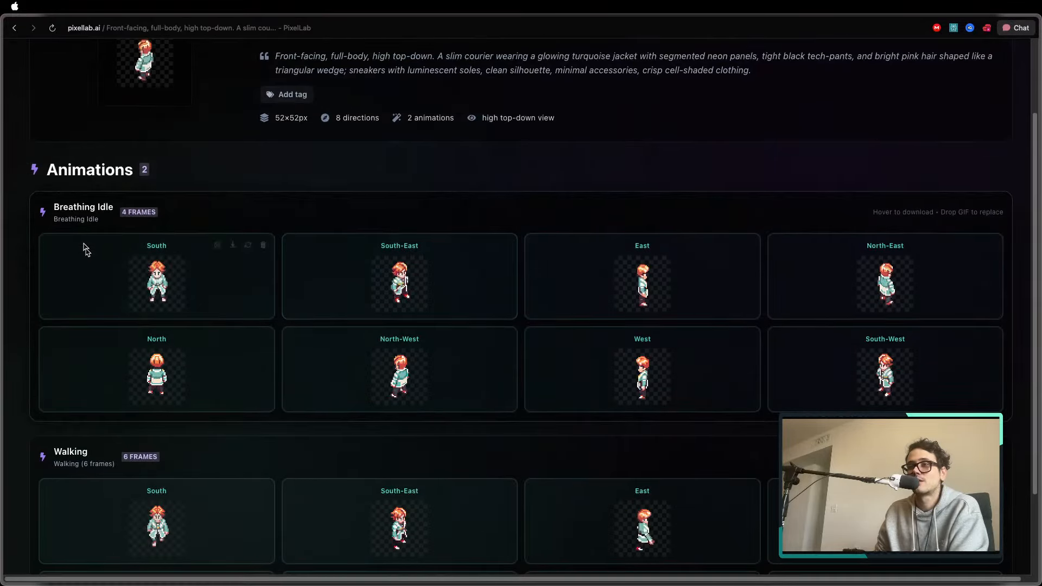
{"action": "scroll", "coordinate": [200, 278], "scroll_direction": "up", "scroll_amount": 2}
{"action": "scroll", "coordinate": [195, 163], "scroll_direction": "down", "scroll_amount": 1}
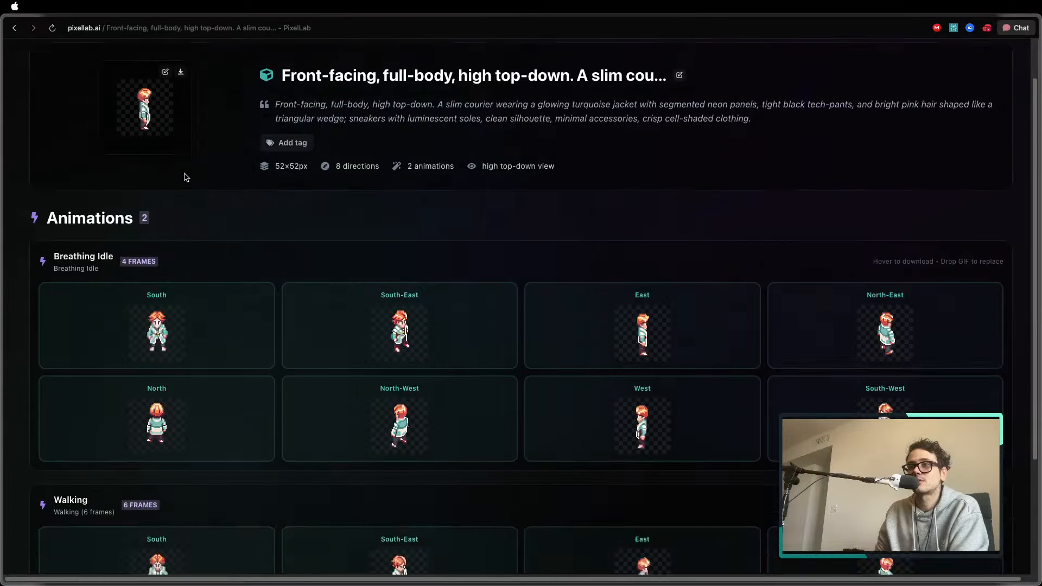
{"action": "scroll", "coordinate": [185, 177], "scroll_direction": "down", "scroll_amount": 3}
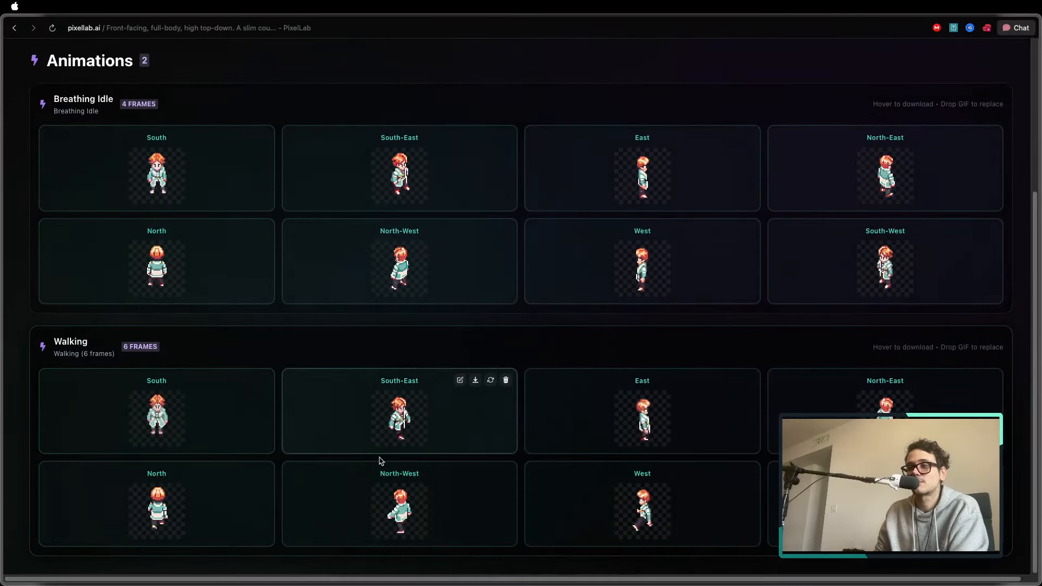
{"action": "scroll", "coordinate": [461, 390], "scroll_direction": "up", "scroll_amount": 4}
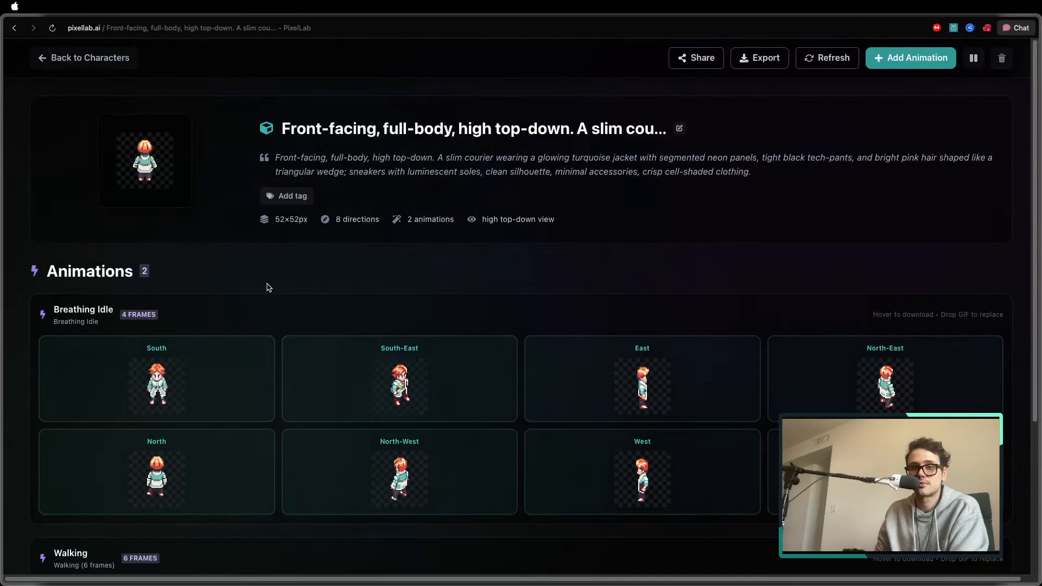
Return to the character gallery and reopen the policeman to check its South Running animation
{"action": "left_click", "coordinate": [88, 57]}
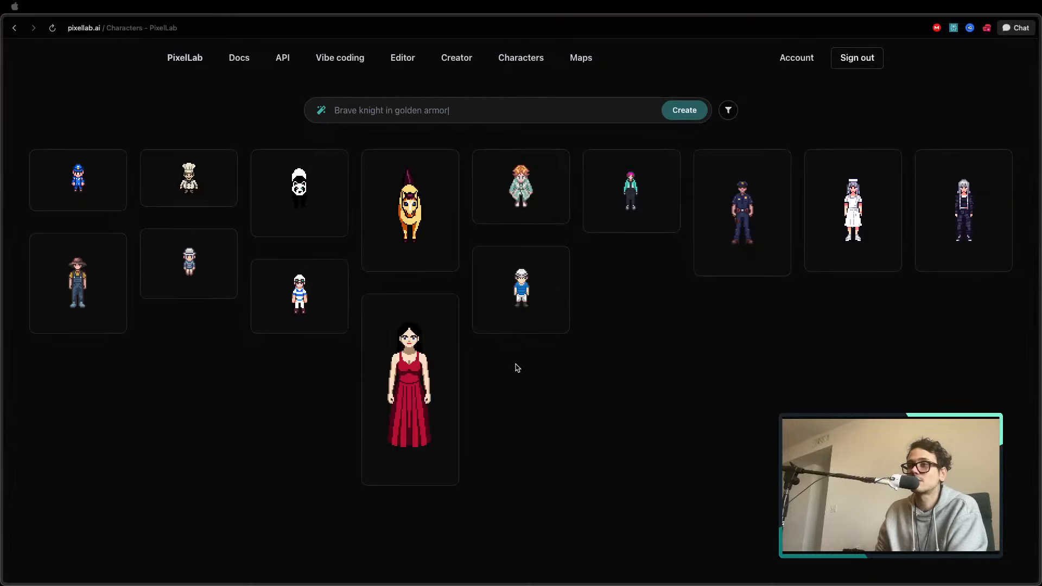
{"action": "left_click", "coordinate": [81, 193]}
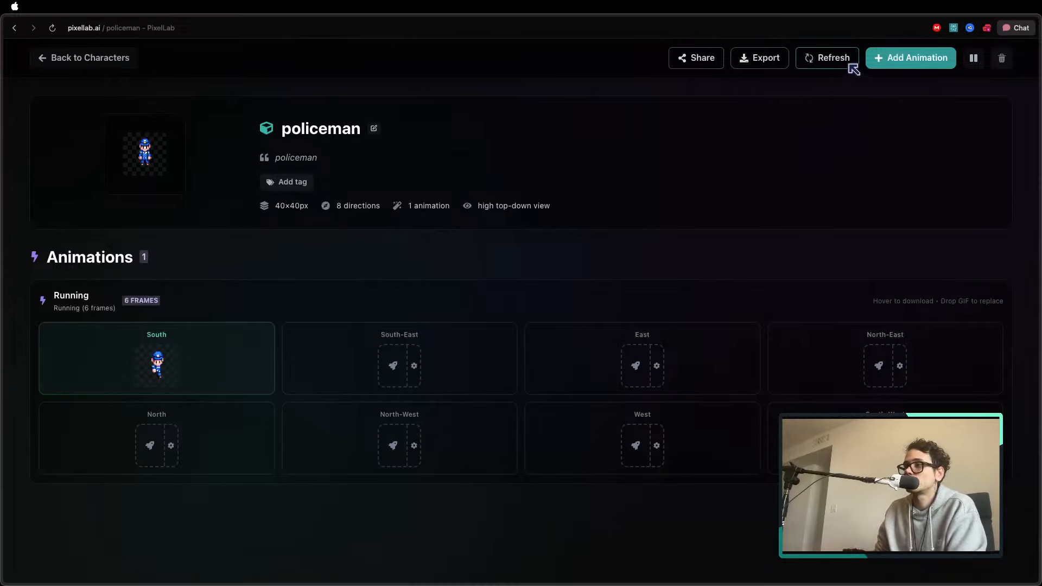
Switch to Aseprite and browse the generated chef variations in Sprite-0004 up to frame 19
{"action": "key", "text": "super+Tab"}
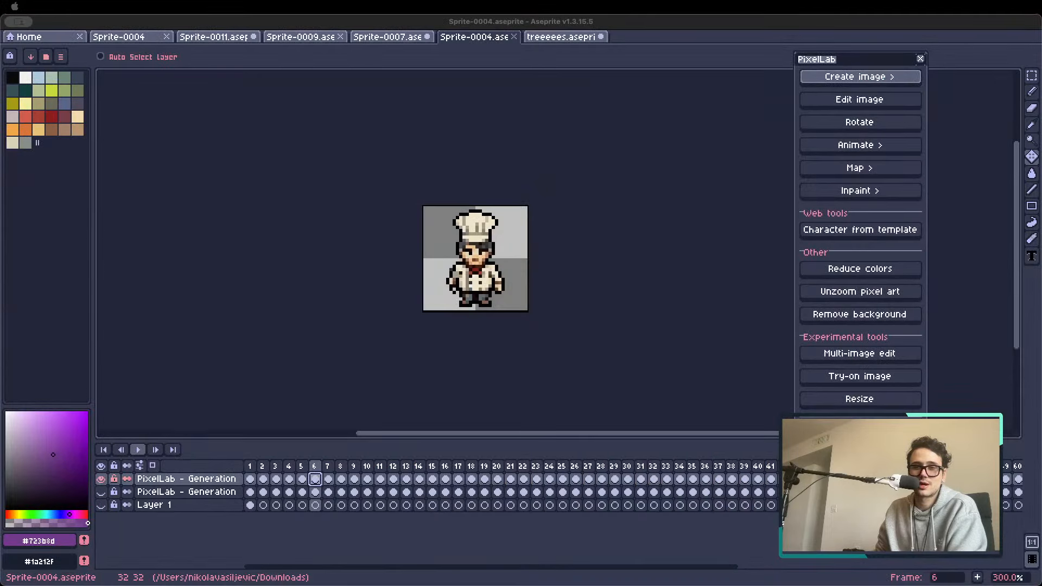
{"action": "left_click", "coordinate": [363, 24]}
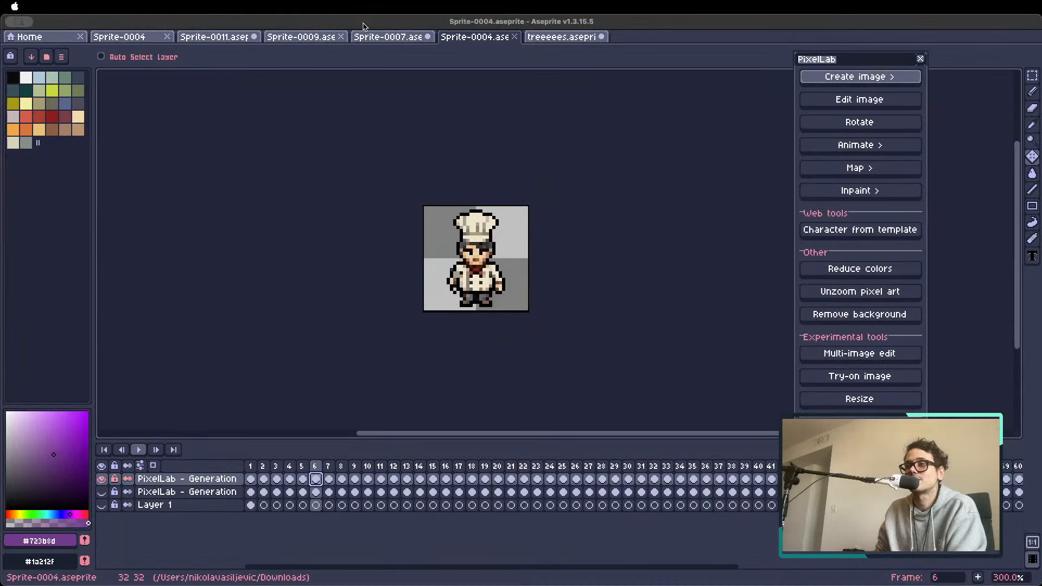
{"action": "left_click", "coordinate": [304, 465]}
{"action": "key", "text": "Left"}
{"action": "key", "text": "Left"}
{"action": "key", "text": "Left"}
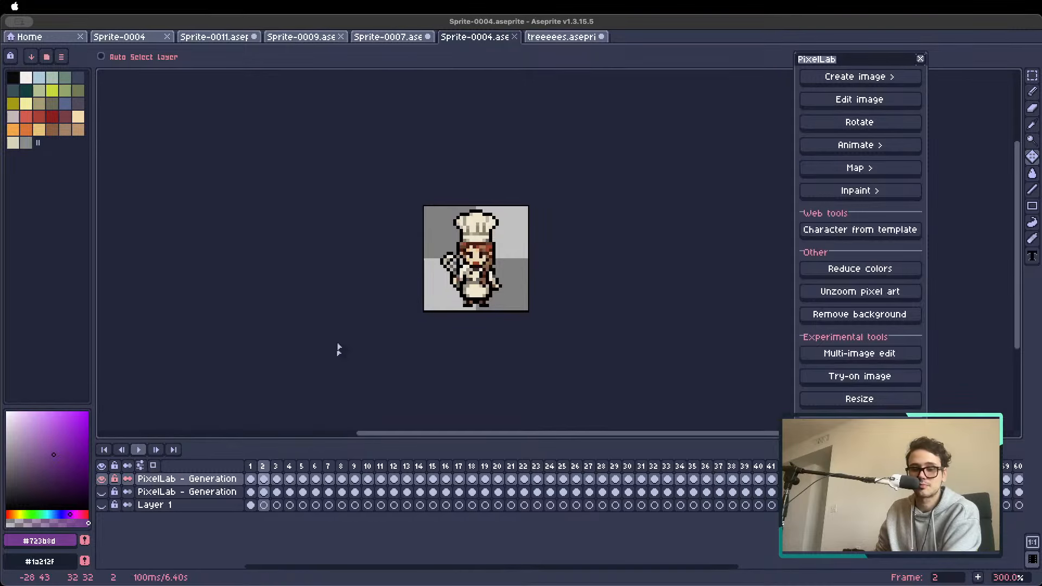
{"action": "key", "text": "Right"}
{"action": "key", "text": "Right"}
{"action": "key", "text": "Right"}
{"action": "key", "text": "Right"}
{"action": "key", "text": "Right"}
{"action": "key", "text": "Right"}
{"action": "key", "text": "Right"}
{"action": "key", "text": "Right"}
{"action": "key", "text": "Right"}
{"action": "key", "text": "Right"}
{"action": "key", "text": "Right"}
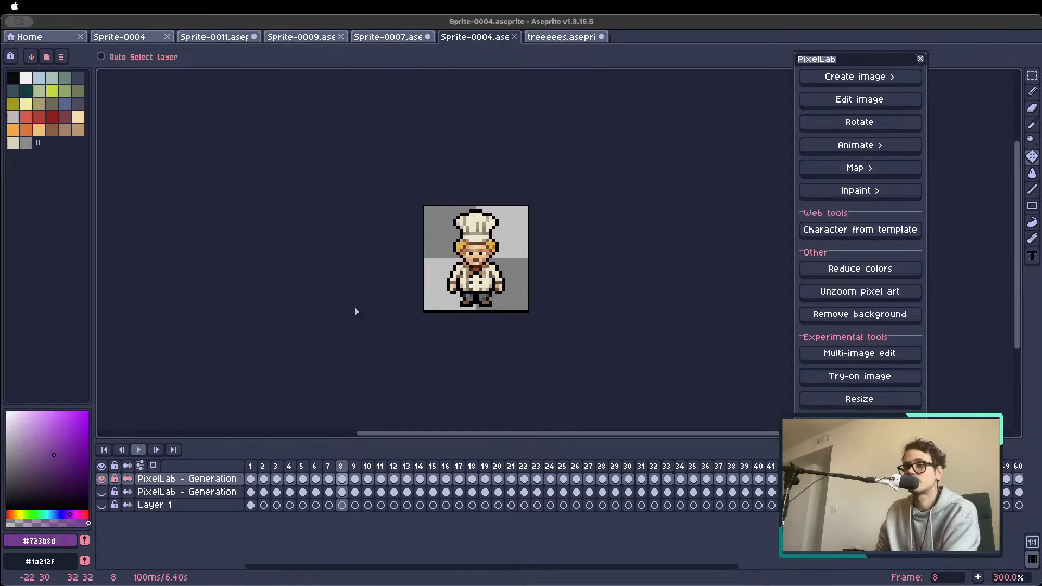
{"action": "key", "text": "Right"}
{"action": "key", "text": "Right"}
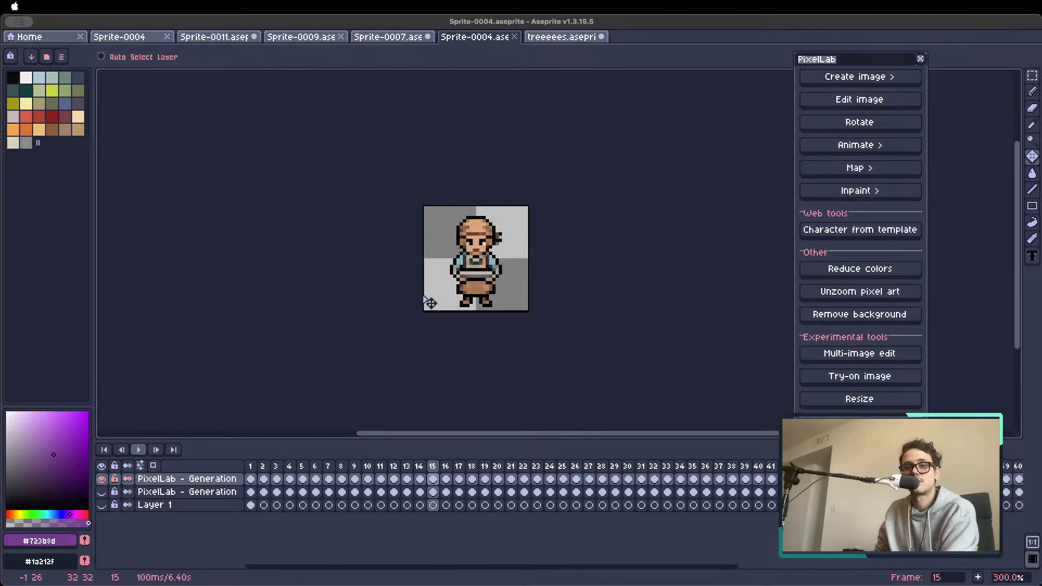
{"action": "key", "text": "Right"}
{"action": "key", "text": "Right"}
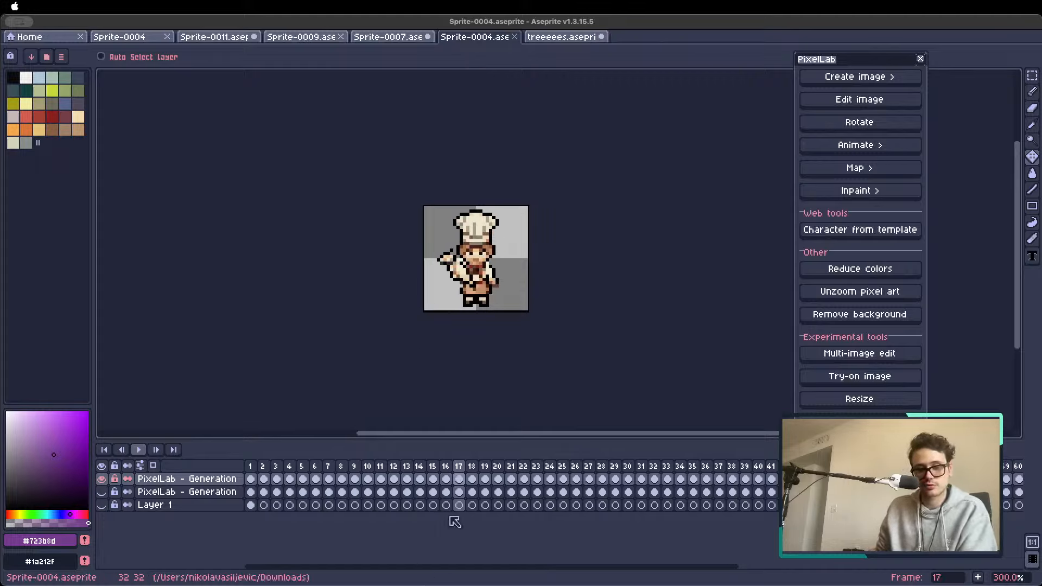
{"action": "left_click", "coordinate": [345, 570]}
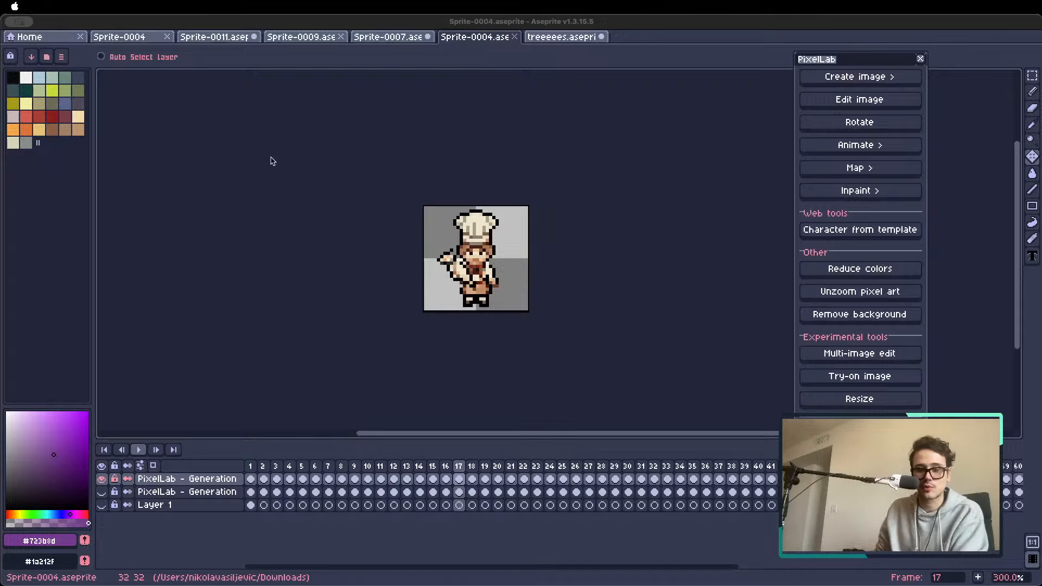
{"action": "left_click", "coordinate": [435, 201]}
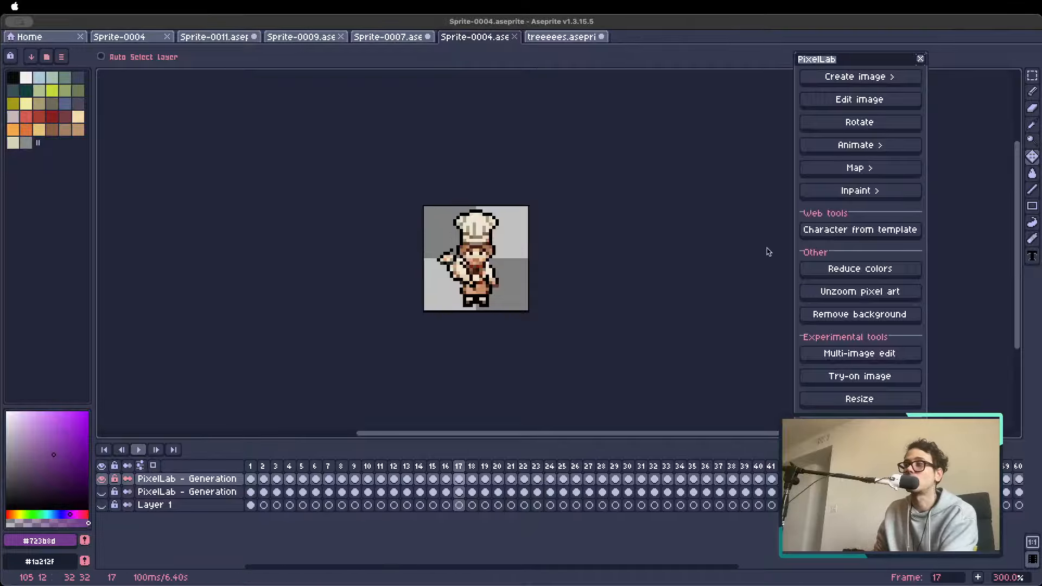
{"action": "key", "text": "Right"}
{"action": "key", "text": "Right"}
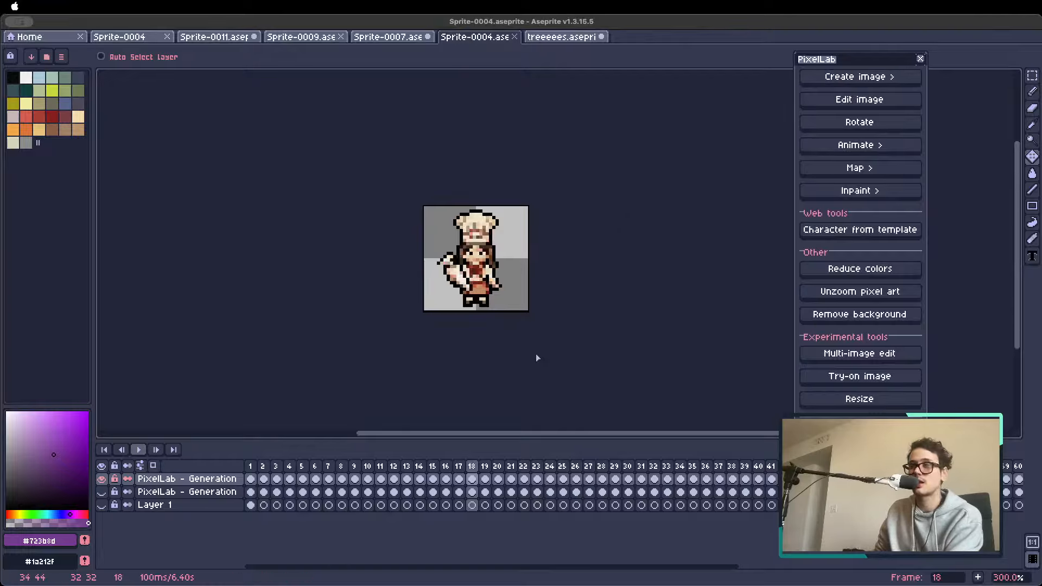
Show the PixelLab image creation options and browse the chef sprite variations from frame 19 to frame 27
{"action": "left_click", "coordinate": [860, 77]}
{"action": "scroll", "coordinate": [477, 258], "scroll_direction": "up", "scroll_amount": 3}
{"action": "key", "text": "Right"}
{"action": "key", "text": "Right"}
{"action": "key", "text": "Right"}
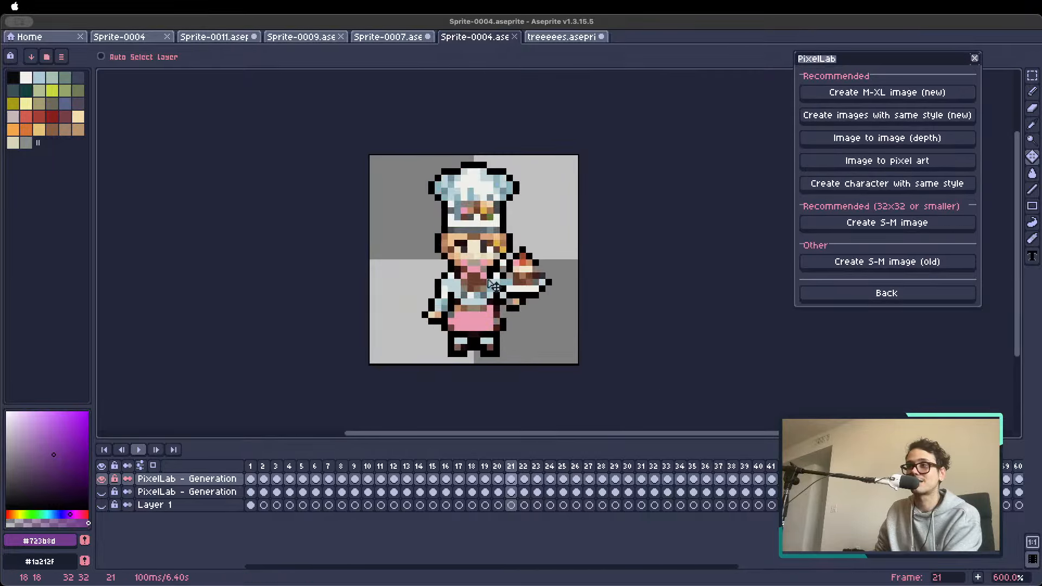
{"action": "scroll", "coordinate": [475, 262], "scroll_direction": "down", "scroll_amount": 4}
{"action": "key", "text": "Right"}
{"action": "key", "text": "Right"}
{"action": "key", "text": "Right"}
{"action": "key", "text": "Right"}
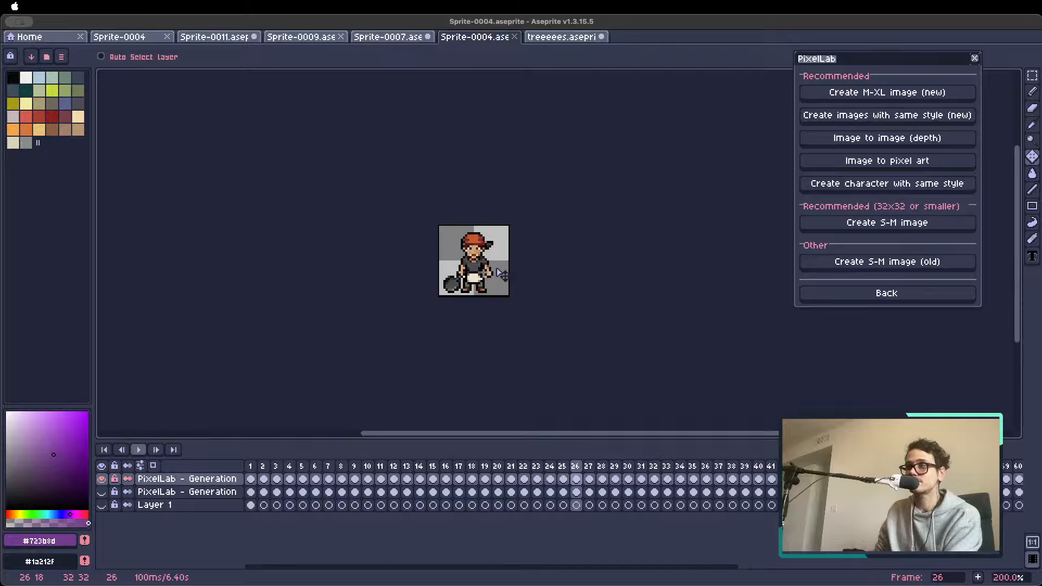
{"action": "key", "text": "Right"}
{"action": "key", "text": "Right"}
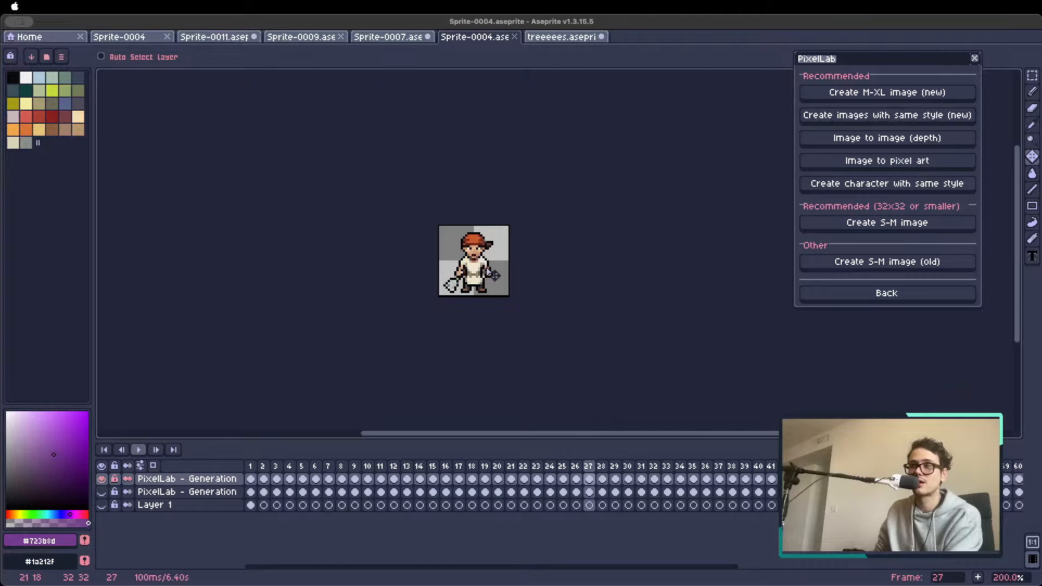
{"action": "key", "text": "Left"}
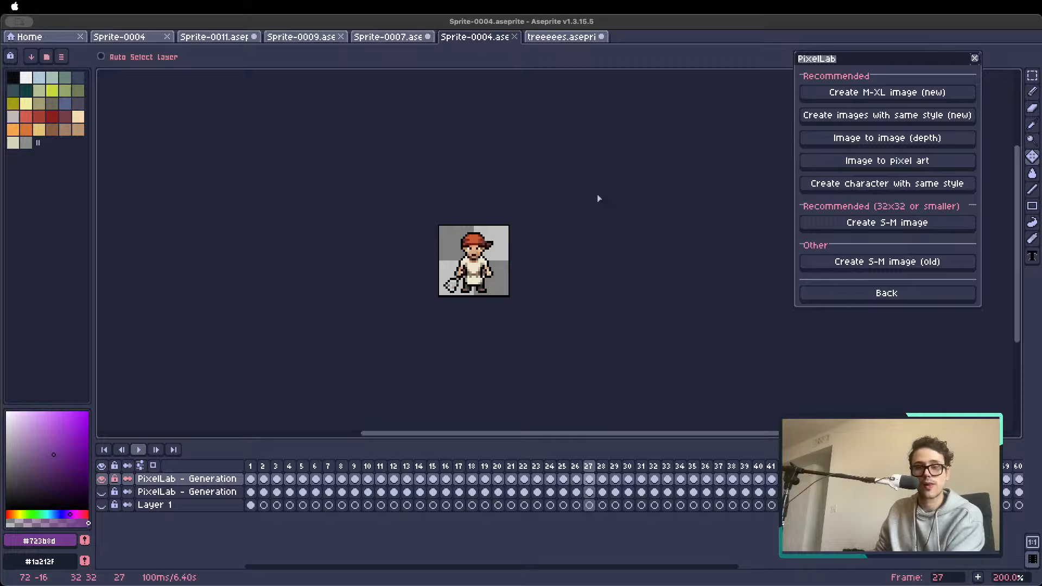
Inspect the red-capped cook sprite in frame 27 up close
{"action": "key", "text": "super+a"}
{"action": "key", "text": "super+Tab"}
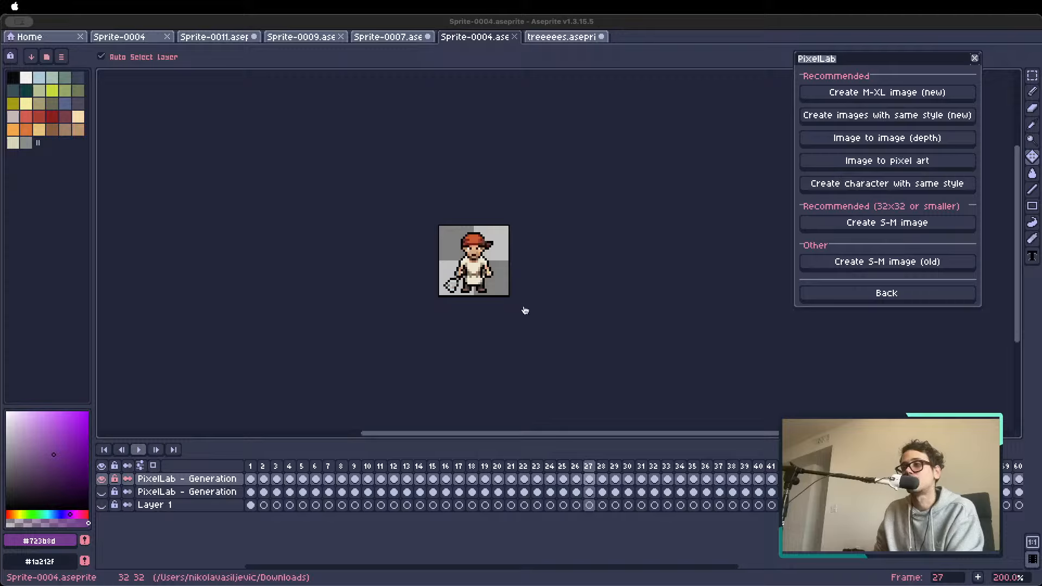
{"action": "left_click", "coordinate": [527, 270]}
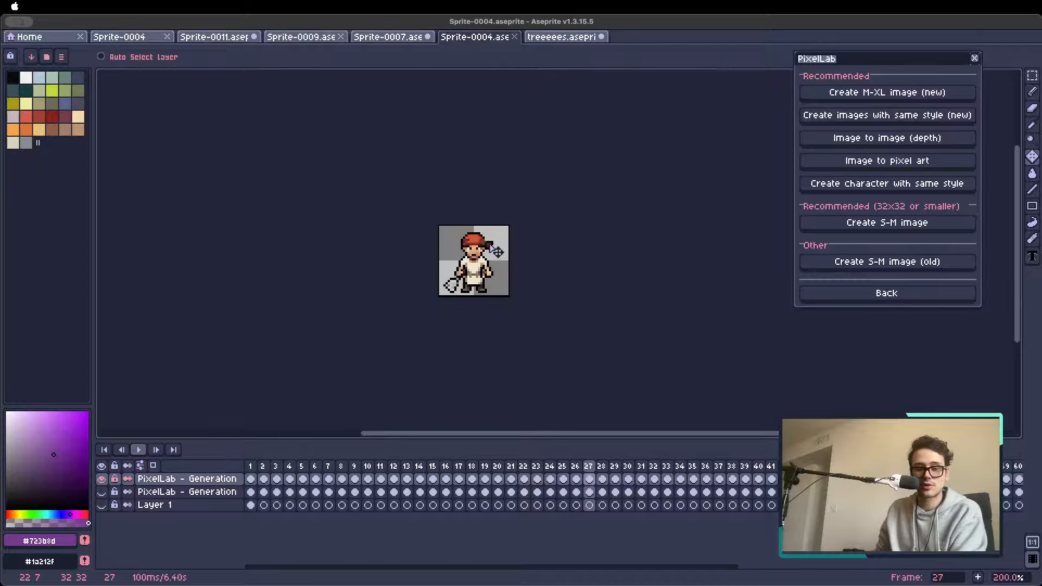
{"action": "scroll", "coordinate": [477, 246], "scroll_direction": "up", "scroll_amount": 3}
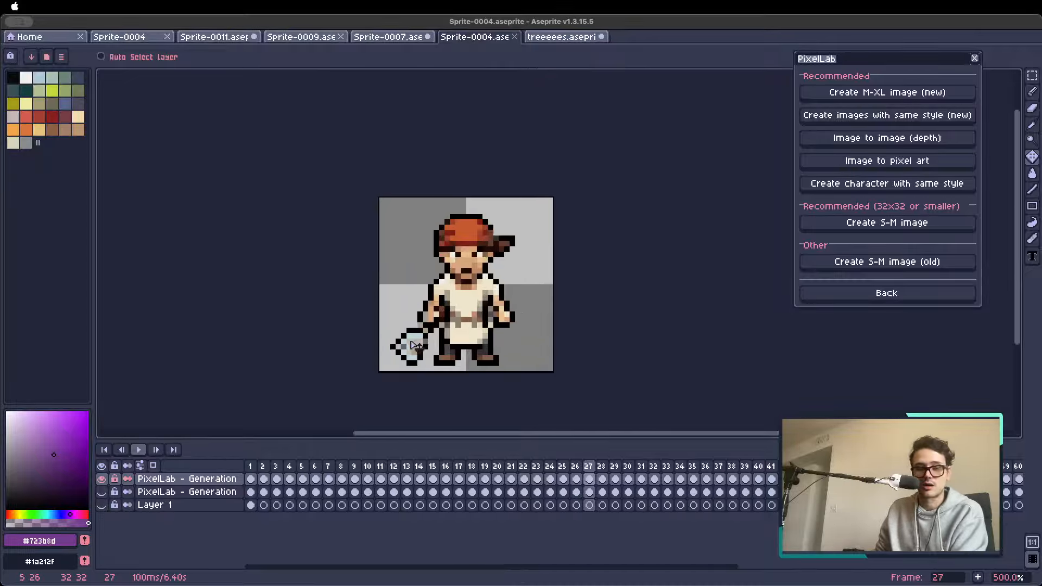
{"action": "scroll", "coordinate": [413, 346], "scroll_direction": "up", "scroll_amount": 2}
Switch to the browser, look over the Fortnite drone turret post on X and open the concept artist's profile
{"action": "key", "text": "super+Tab"}
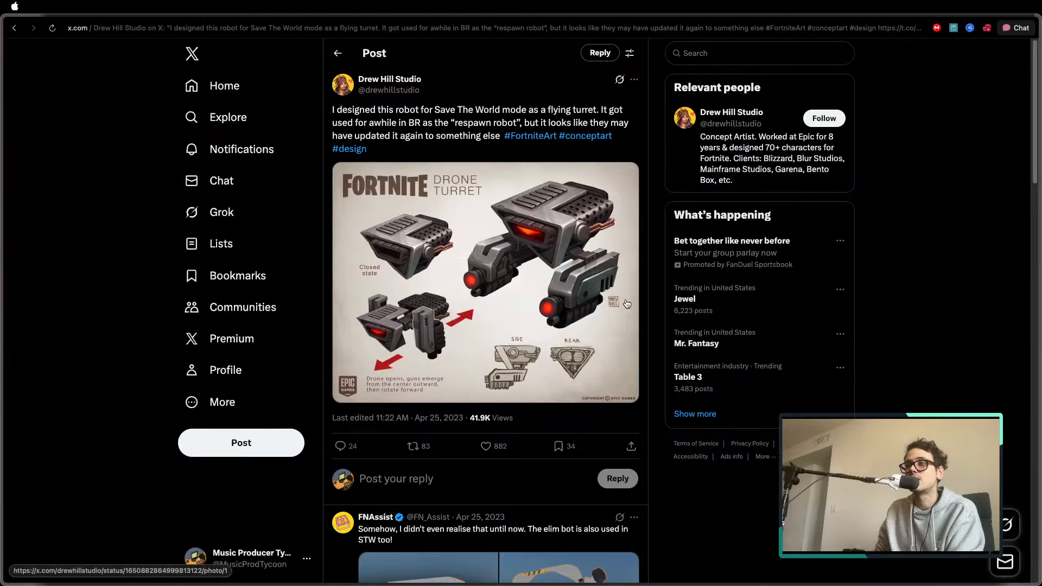
{"action": "scroll", "coordinate": [624, 282], "scroll_direction": "down", "scroll_amount": 8}
{"action": "scroll", "coordinate": [597, 260], "scroll_direction": "up", "scroll_amount": 8}
{"action": "left_click", "coordinate": [389, 80]}
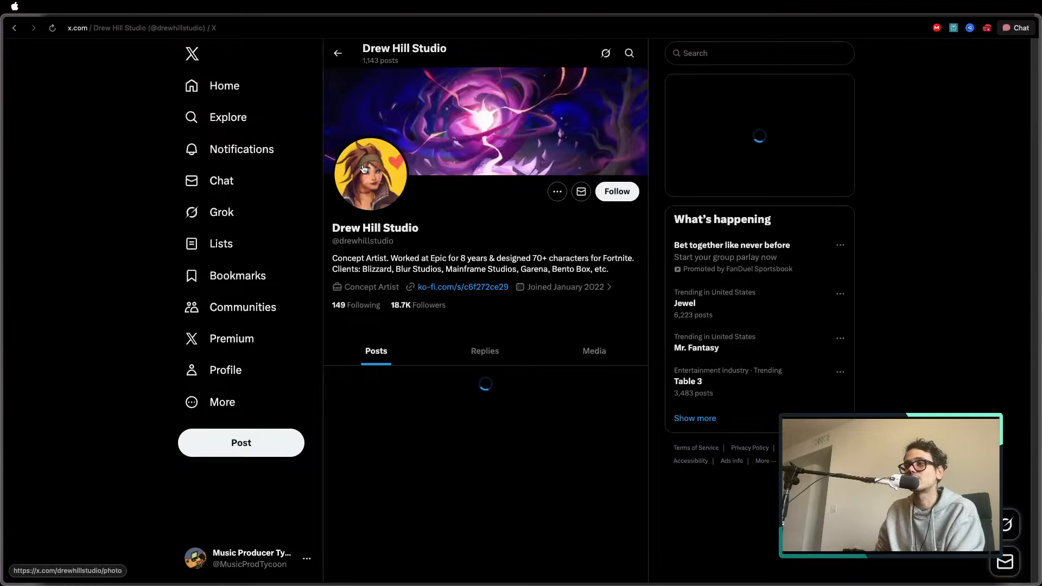
Look through the artist's posts to the Calamity sketches, and start the first track of the Lofi Stream playlist on Suno
{"action": "scroll", "coordinate": [470, 196], "scroll_direction": "down", "scroll_amount": 10}
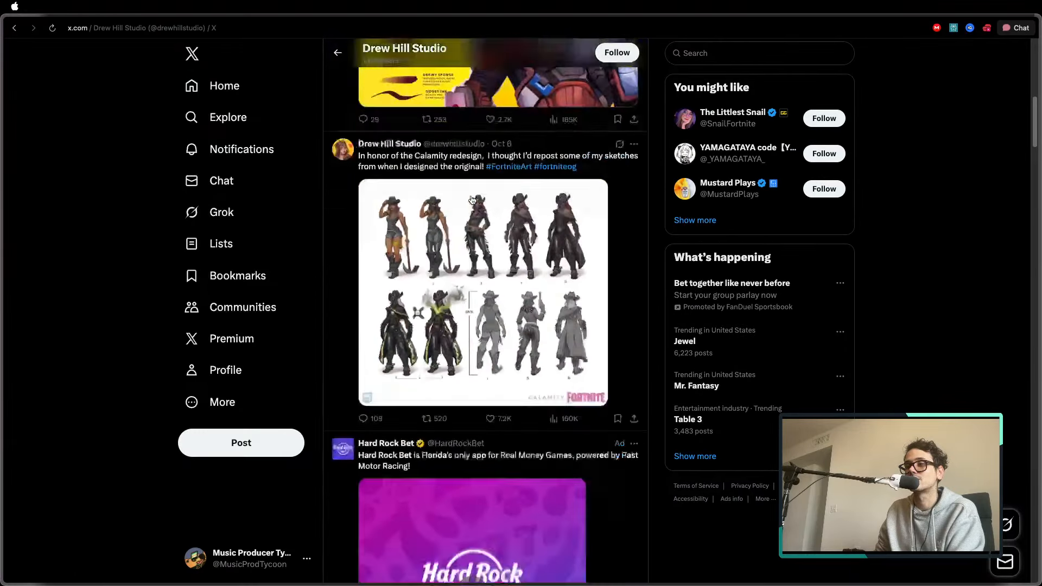
{"action": "mouse_move", "coordinate": [70, 23]}
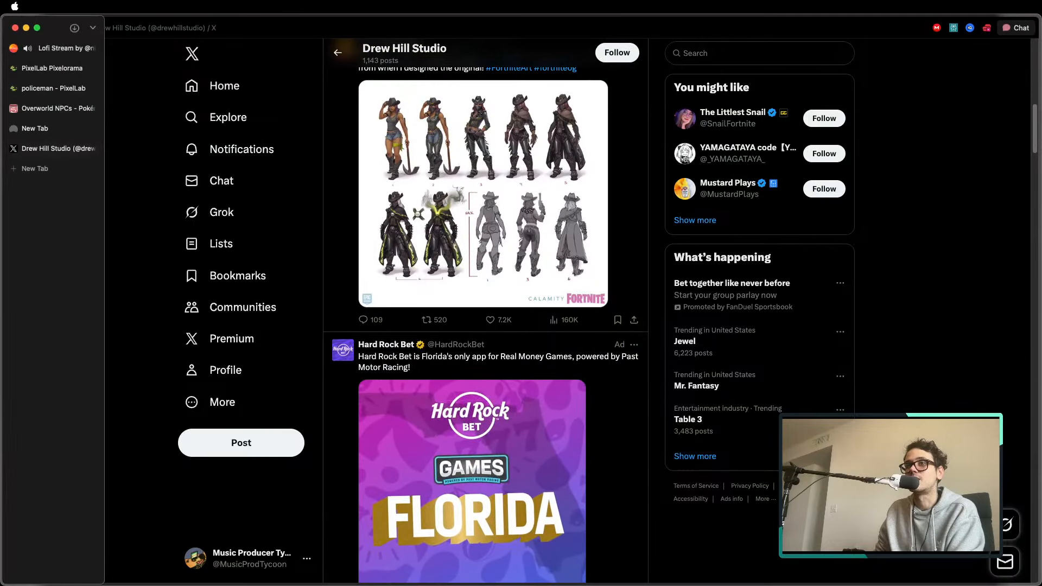
{"action": "left_click", "coordinate": [54, 48]}
{"action": "left_click", "coordinate": [73, 194]}
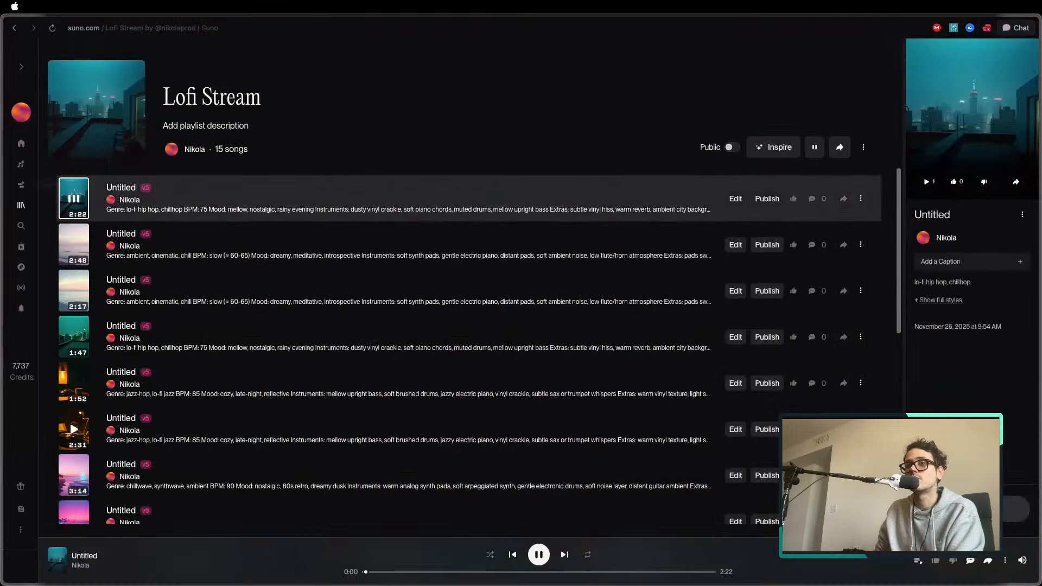
Return to the policeman character page on PixelLab
{"action": "mouse_move", "coordinate": [4, 195]}
{"action": "left_click", "coordinate": [57, 108]}
{"action": "left_click", "coordinate": [53, 88]}
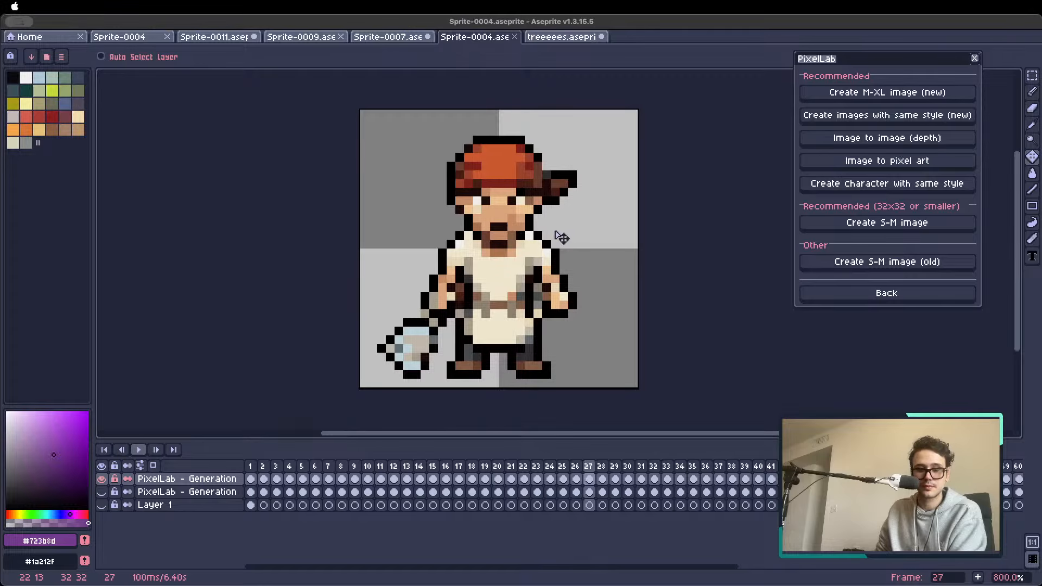
In Aseprite, open PixelLab's new same-style image generation and clear all its existing style images
{"action": "scroll", "coordinate": [527, 236], "scroll_direction": "up", "scroll_amount": 1}
{"action": "scroll", "coordinate": [526, 236], "scroll_direction": "down", "scroll_amount": 1}
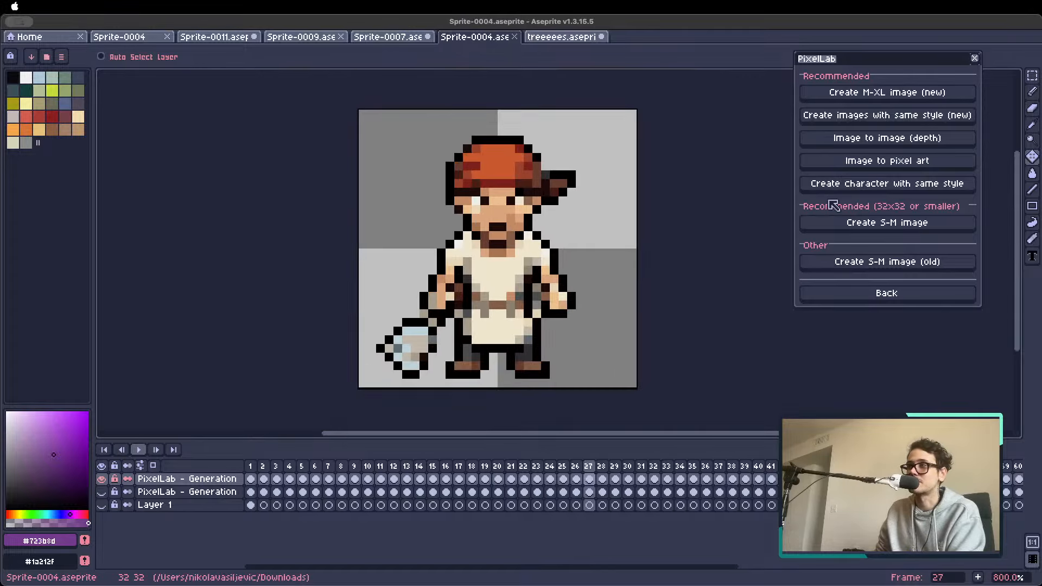
{"action": "left_click", "coordinate": [876, 123]}
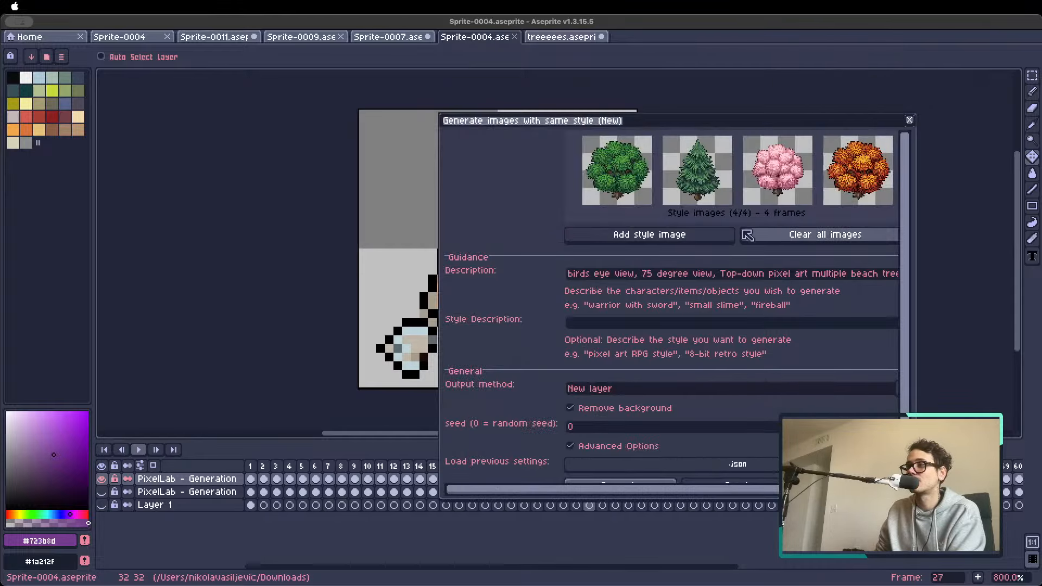
{"action": "left_click", "coordinate": [828, 239]}
{"action": "left_click_drag", "start_coordinate": [722, 134], "coordinate": [882, 99]}
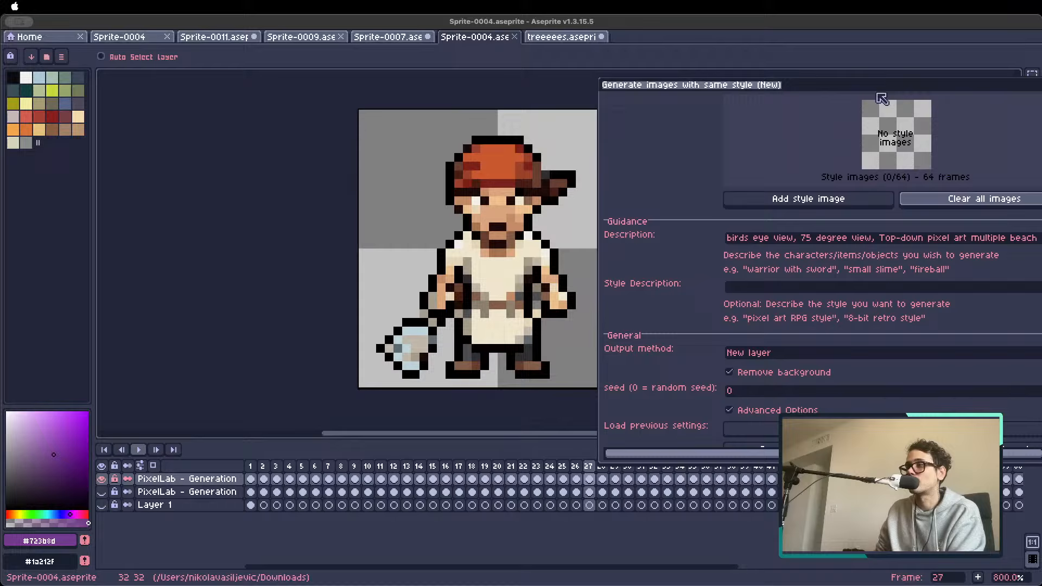
Add the red-capped cook in frame 27 and the frog chef in frame 33 as style images
{"action": "left_click", "coordinate": [813, 200]}
{"action": "key", "text": "Right"}
{"action": "key", "text": "Right"}
{"action": "key", "text": "Right"}
{"action": "key", "text": "Right"}
{"action": "key", "text": "Right"}
{"action": "key", "text": "Right"}
{"action": "key", "text": "Right"}
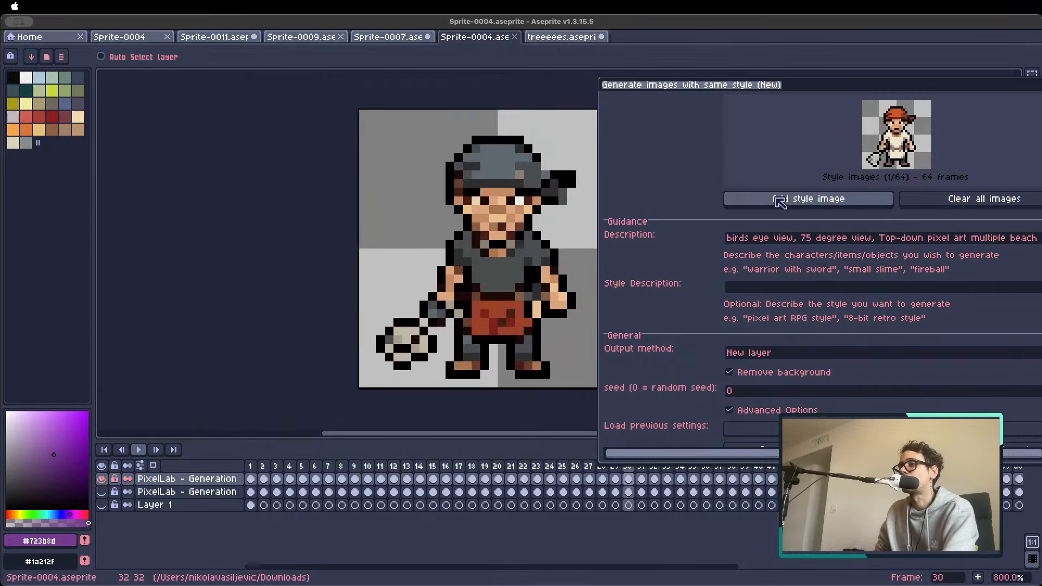
{"action": "key", "text": "Left"}
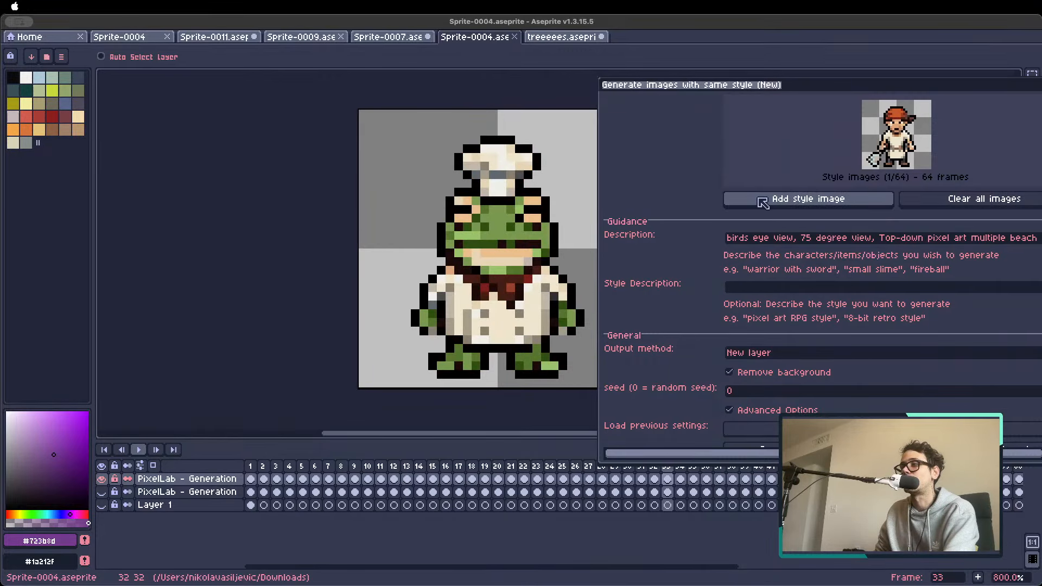
{"action": "left_click", "coordinate": [758, 204]}
Add the cat in frame 35 and the blue fish character in frame 39 as style images
{"action": "key", "text": "Right"}
{"action": "key", "text": "Right"}
{"action": "key", "text": "Right"}
{"action": "key", "text": "Left"}
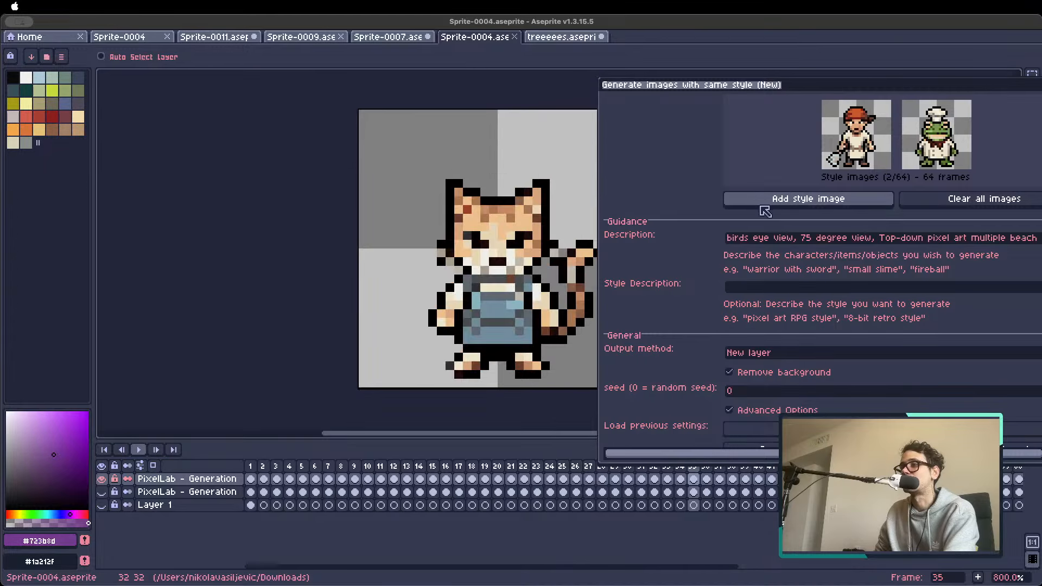
{"action": "left_click", "coordinate": [763, 205]}
{"action": "key", "text": "Right"}
{"action": "key", "text": "Right"}
{"action": "key", "text": "Right"}
{"action": "key", "text": "Right"}
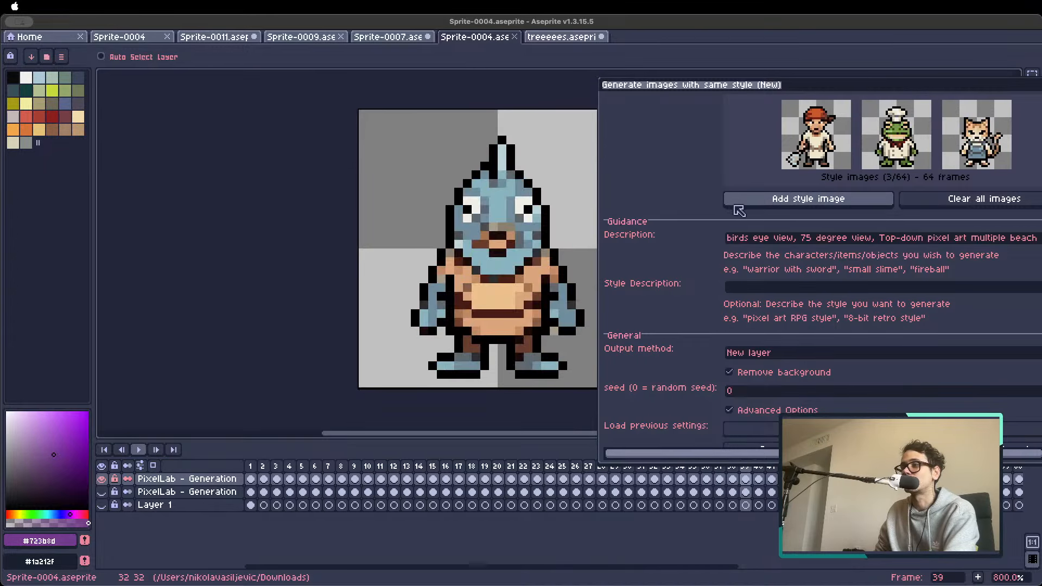
{"action": "left_click", "coordinate": [749, 204]}
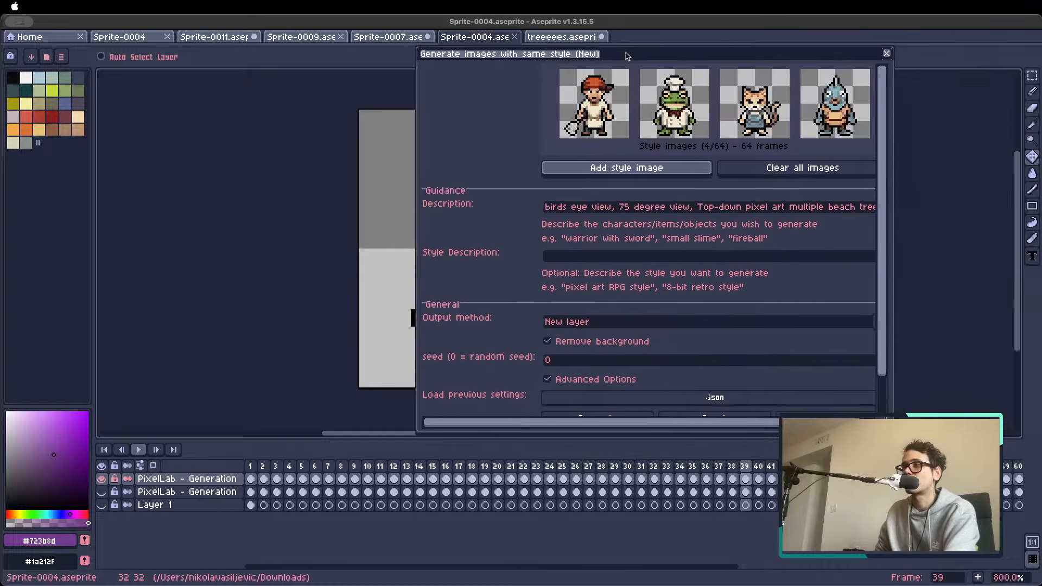
Replace the generation description with "cyberpunk characters, they all have robotic heads"
{"action": "left_click", "coordinate": [564, 237]}
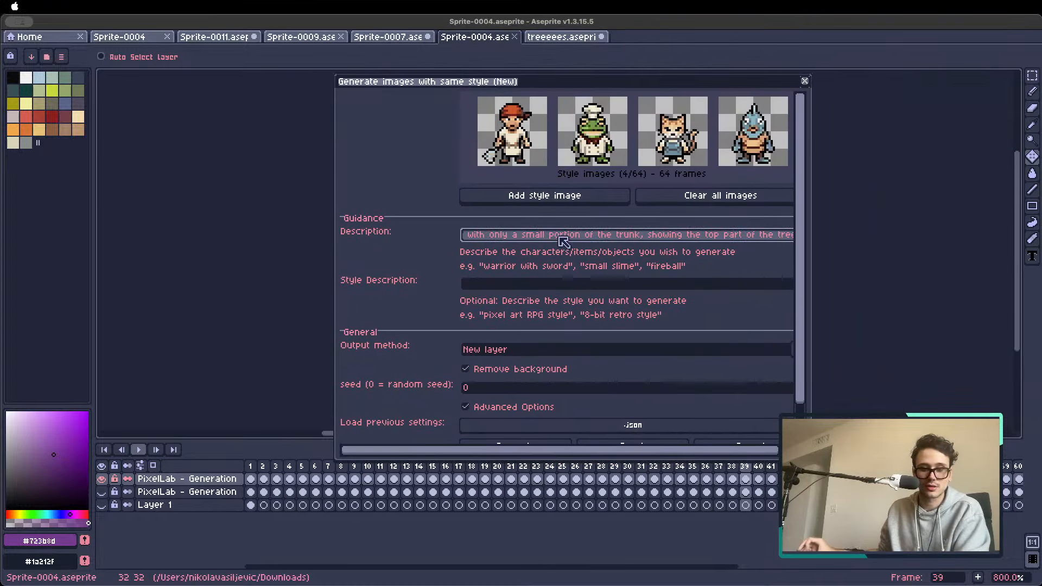
{"action": "key", "text": "super+a"}
{"action": "key", "text": "BackSpace"}
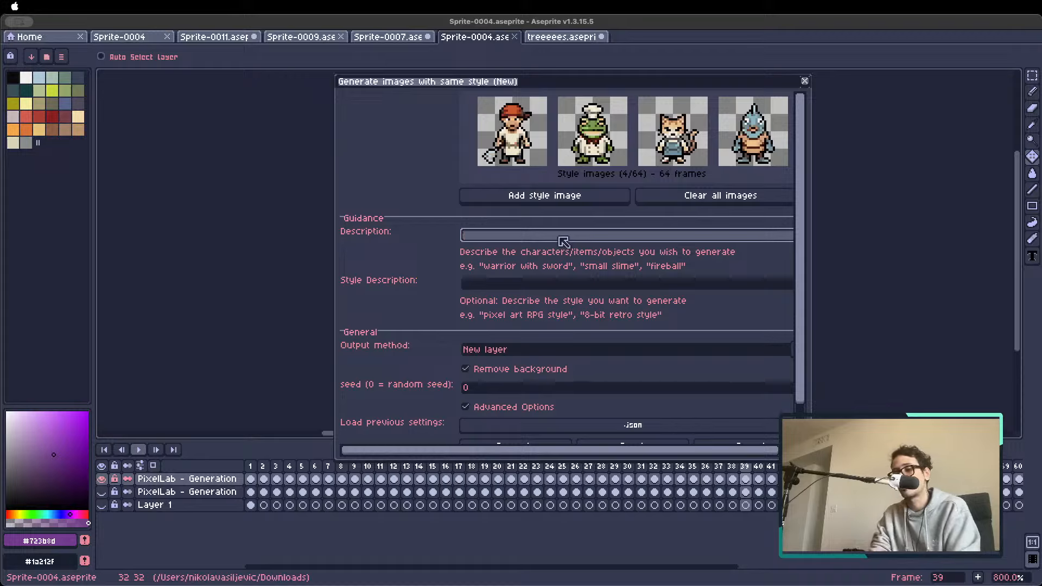
{"action": "type", "text": "cyberpunk "}
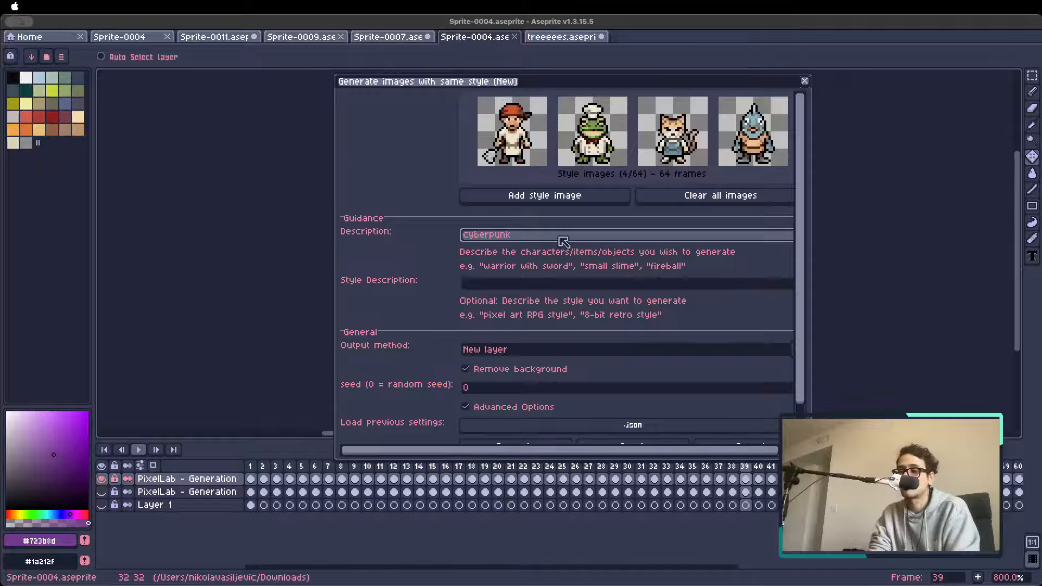
{"action": "type", "text": "character"}
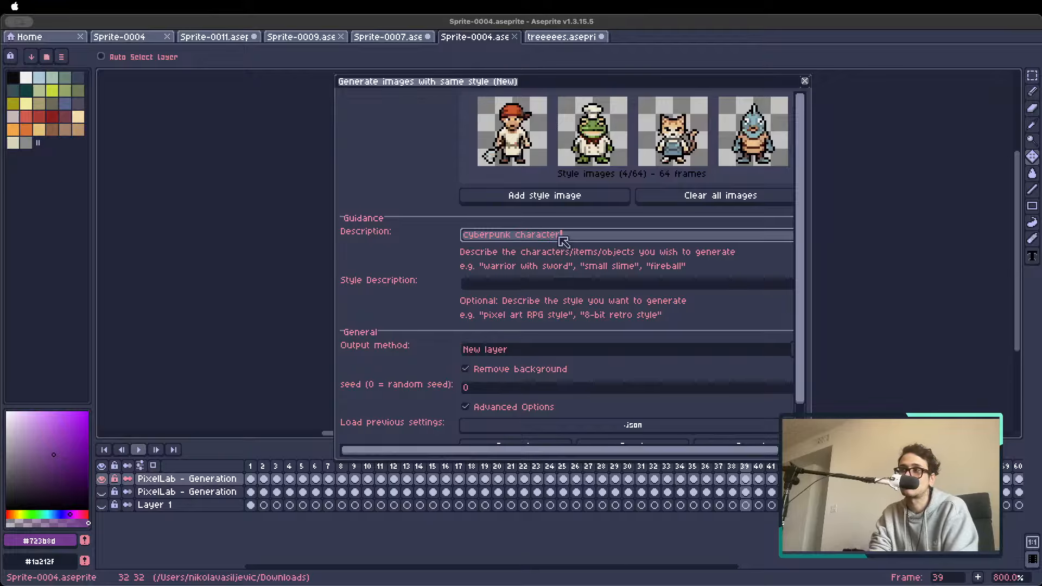
{"action": "type", "text": "s,"}
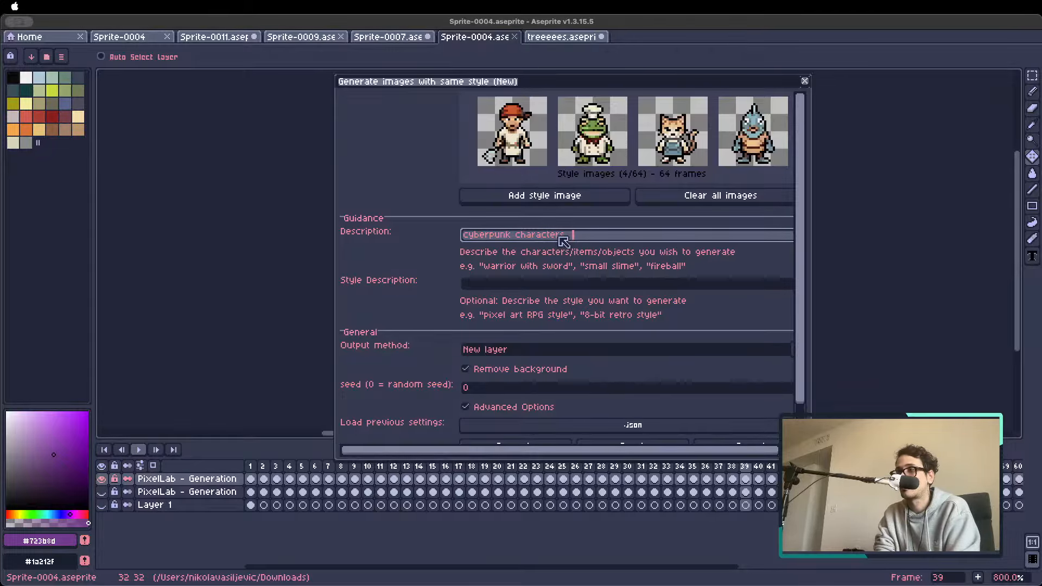
{"action": "type", "text": " they all have "}
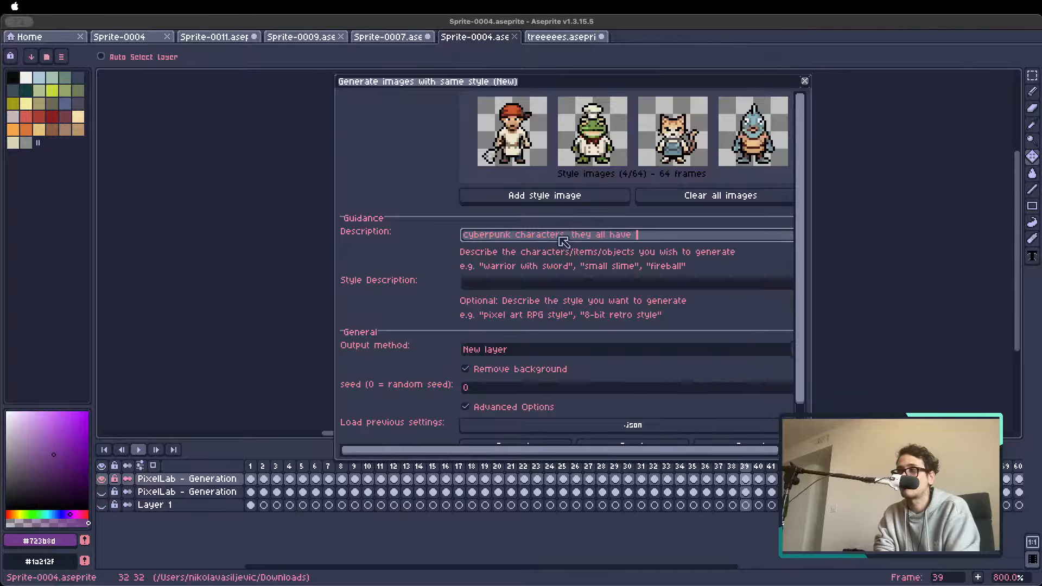
{"action": "type", "text": "robotic hea"}
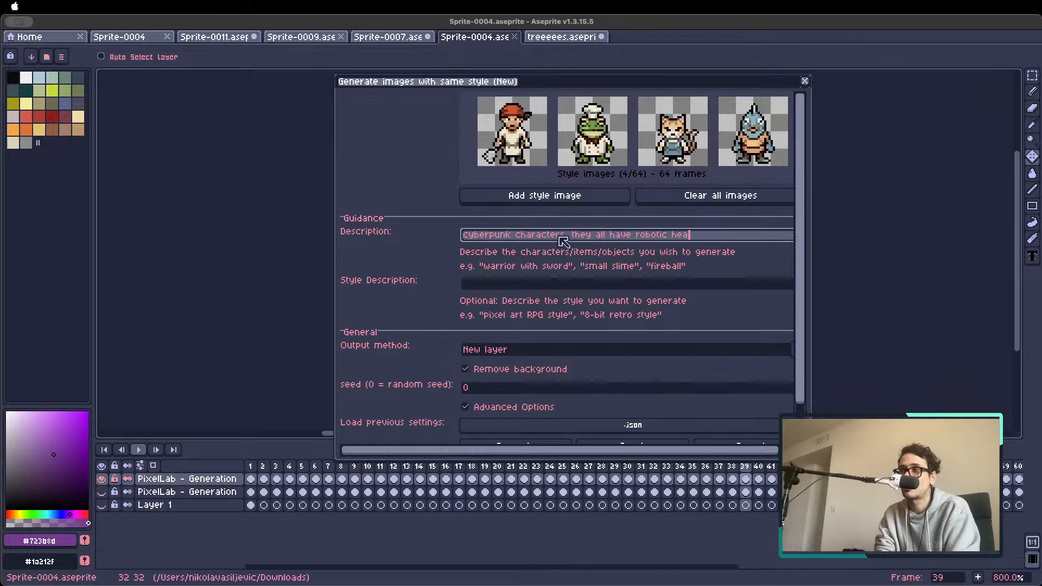
{"action": "type", "text": "ds"}
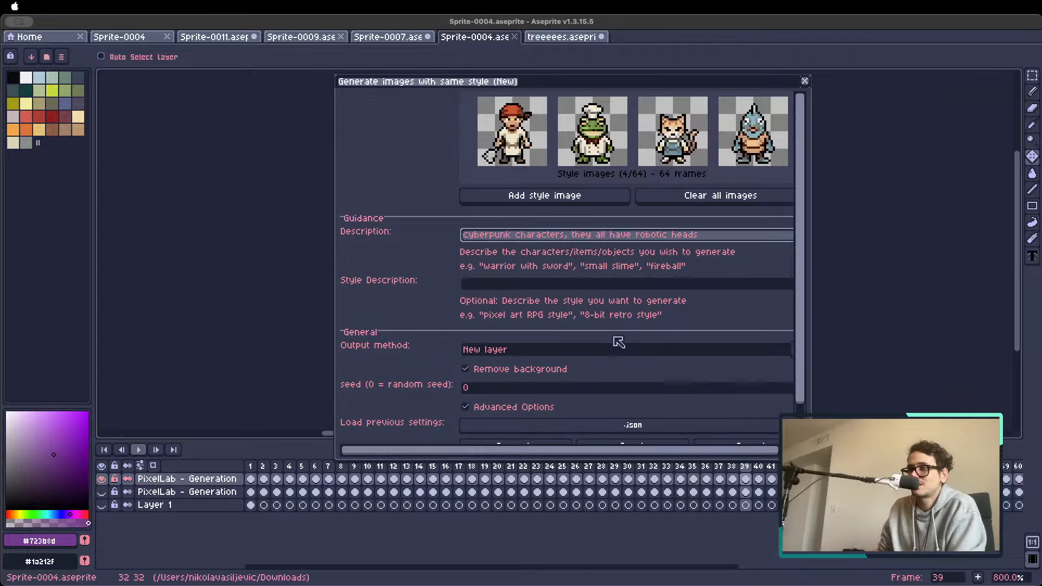
Generate the same-style images and hide the previous PixelLab generation layer directly beneath the new one
{"action": "left_click_drag", "start_coordinate": [800, 276], "coordinate": [796, 332]}
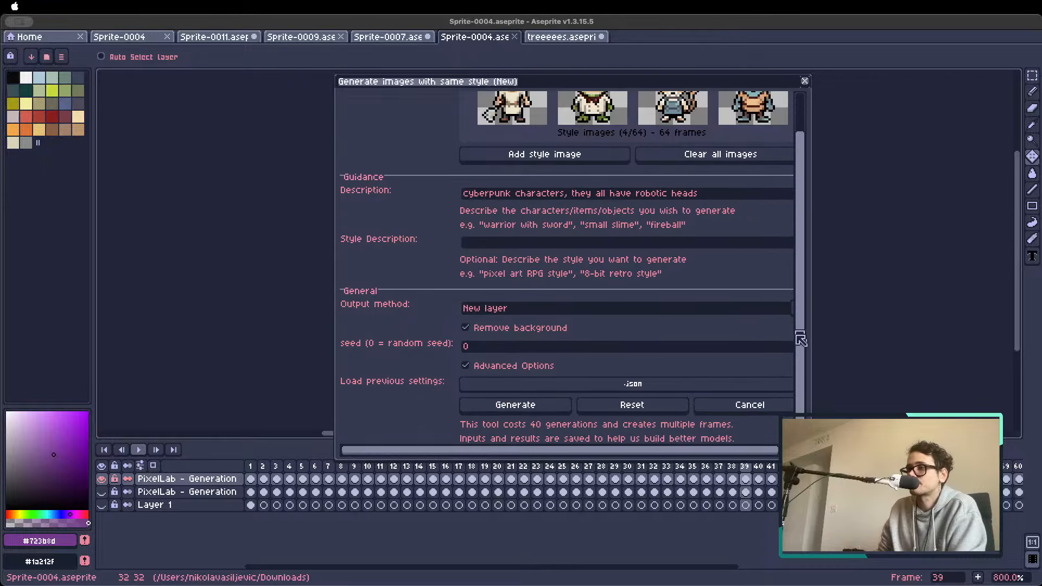
{"action": "left_click", "coordinate": [516, 405]}
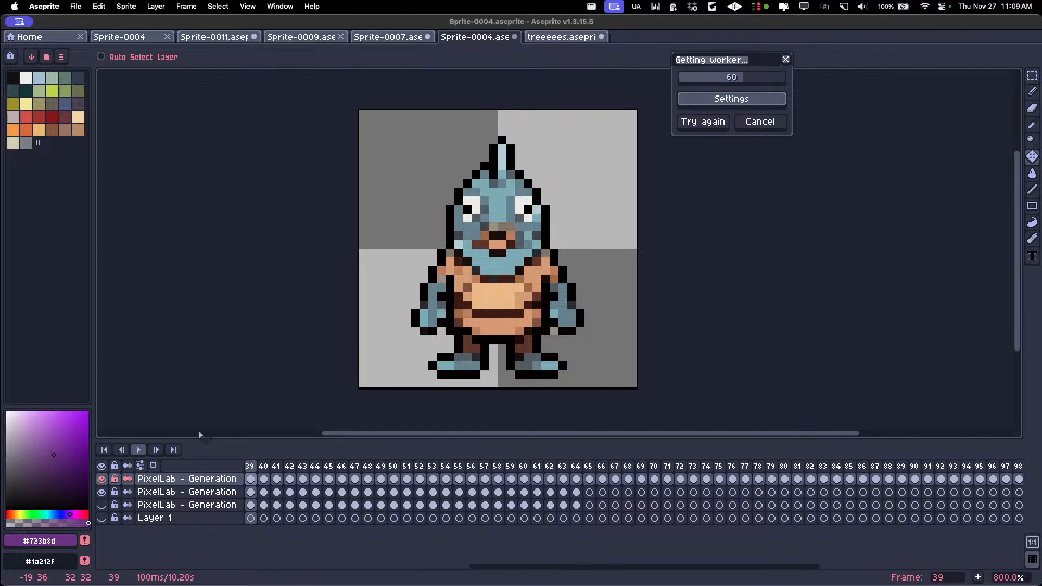
{"action": "left_click", "coordinate": [100, 494]}
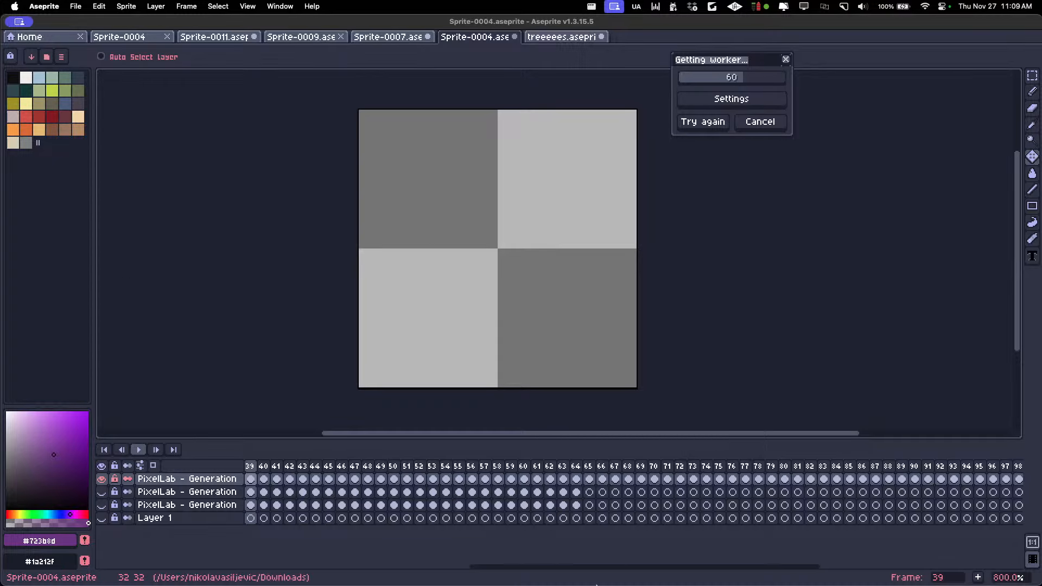
Switch to Discord, view the shared rotation.gif character example in the browser and close its tab
{"action": "left_click", "coordinate": [554, 570]}
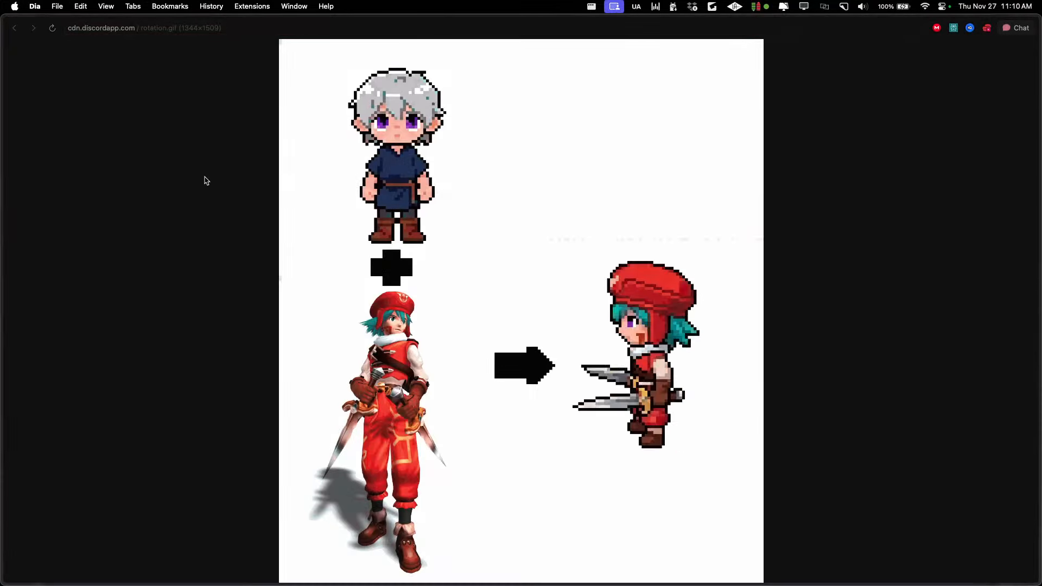
{"action": "key", "text": "super+Tab"}
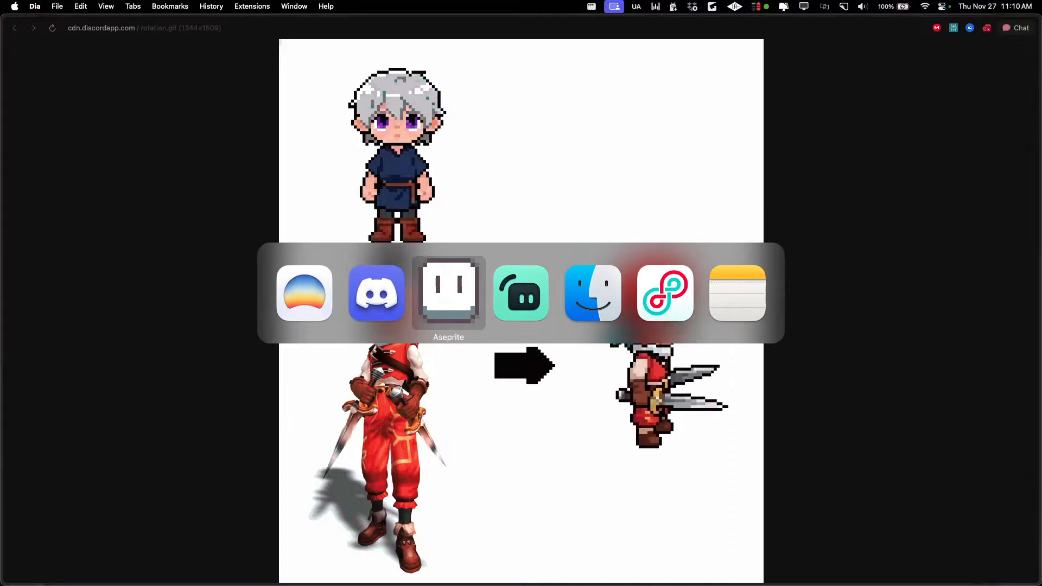
{"action": "key", "text": "super+Tab"}
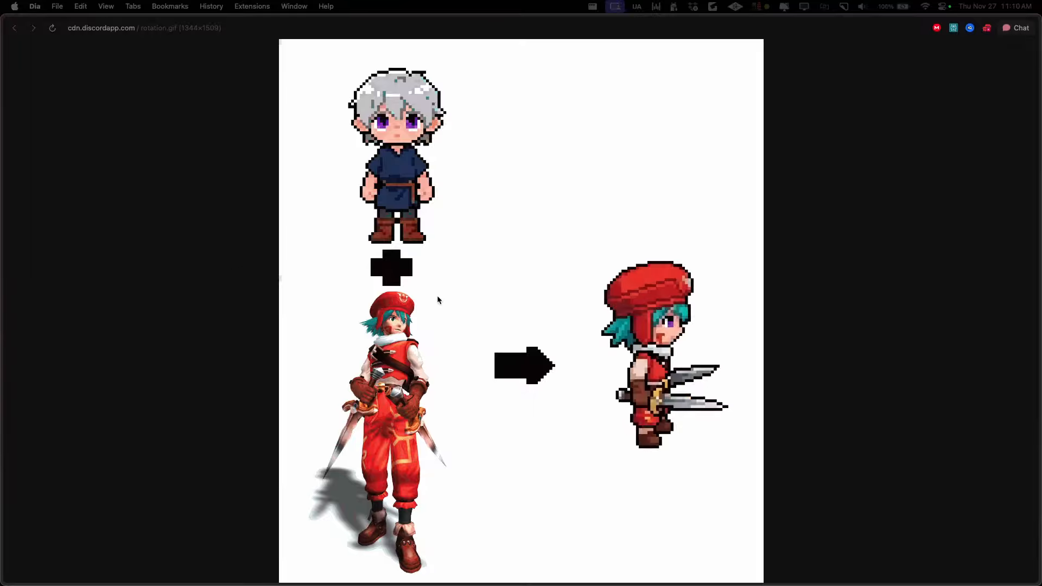
{"action": "mouse_move", "coordinate": [3, 173]}
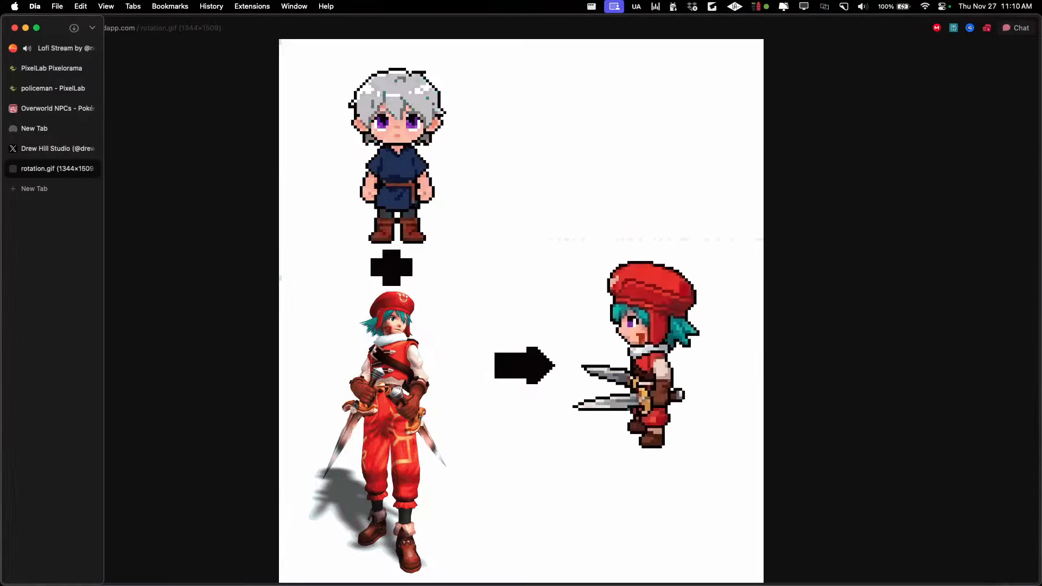
{"action": "left_click", "coordinate": [91, 169]}
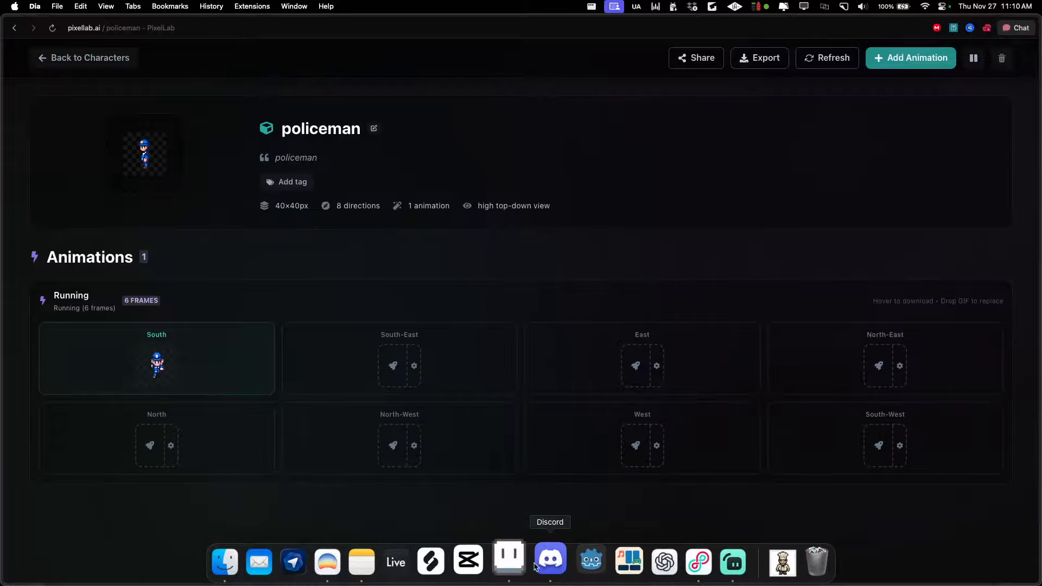
Return to Aseprite, move the generation progress window and check the new generation layer's cels around frame 39
{"action": "left_click", "coordinate": [516, 559]}
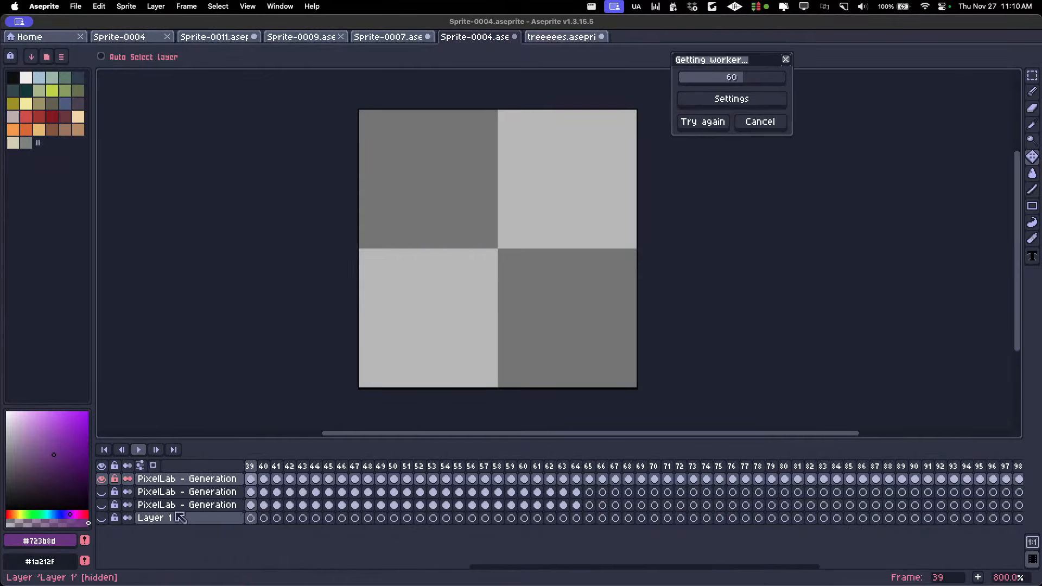
{"action": "scroll", "coordinate": [480, 270], "scroll_direction": "down", "scroll_amount": 1}
{"action": "scroll", "coordinate": [476, 252], "scroll_direction": "up", "scroll_amount": 1}
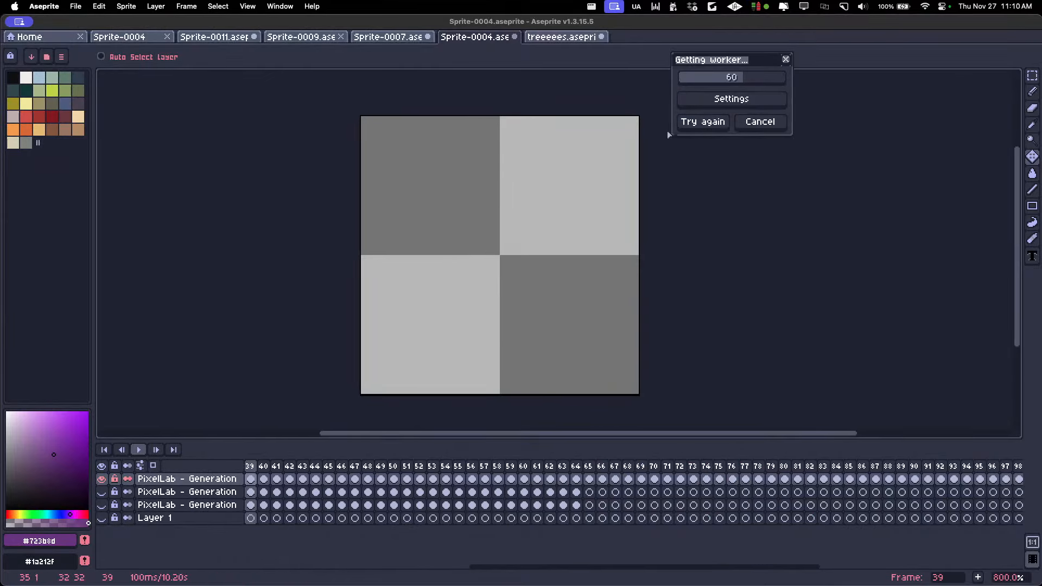
{"action": "left_click_drag", "start_coordinate": [719, 67], "coordinate": [719, 93]}
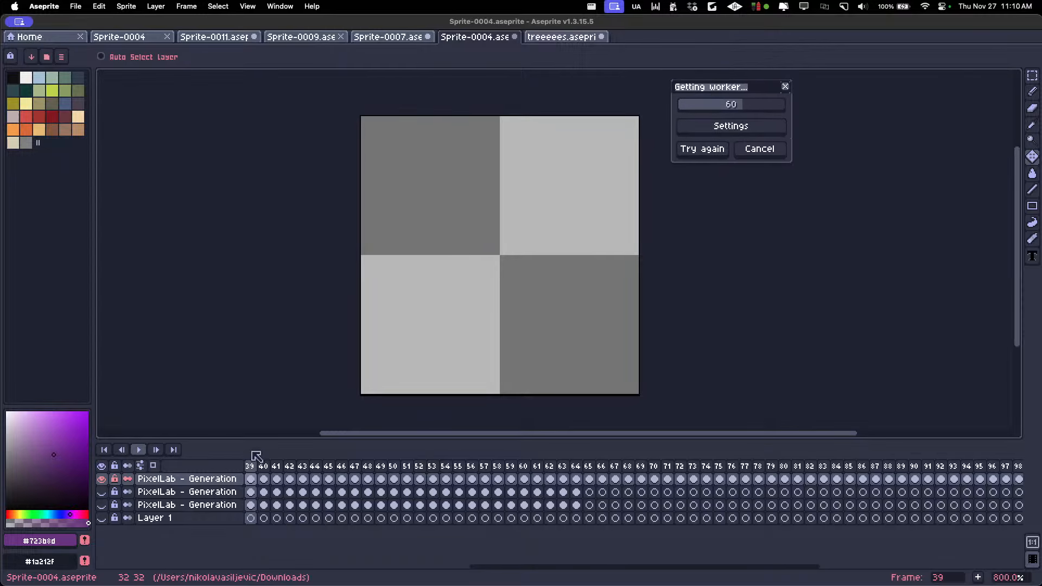
{"action": "scroll", "coordinate": [317, 493], "scroll_direction": "left", "scroll_amount": 3}
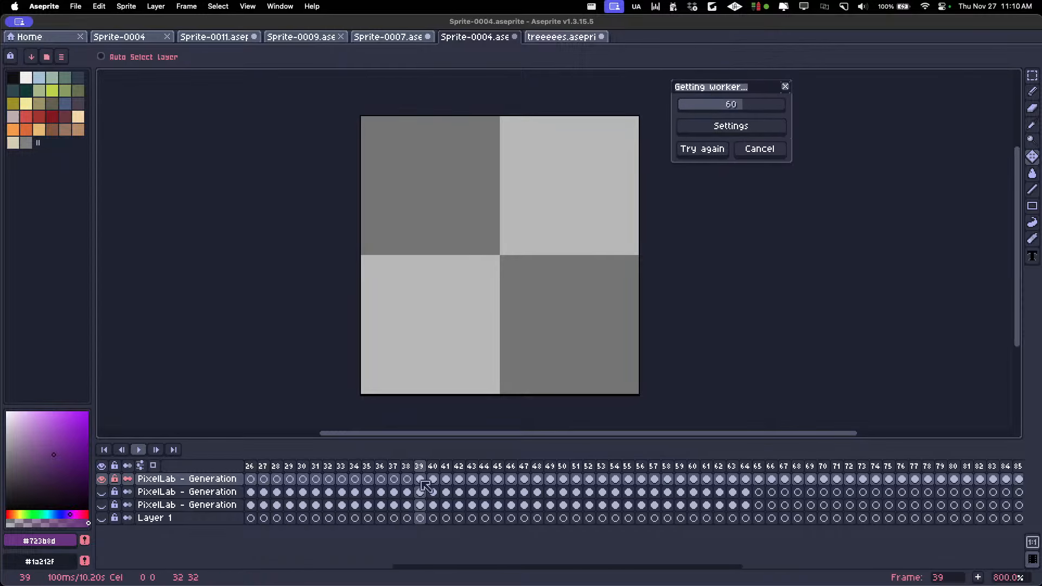
{"action": "left_click", "coordinate": [433, 473]}
{"action": "key", "text": "Left"}
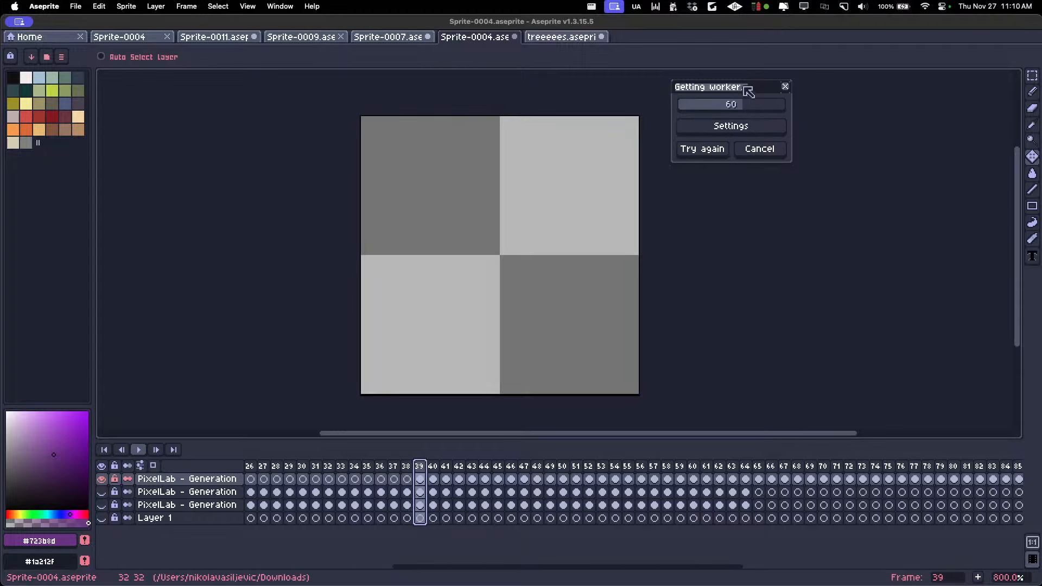
{"action": "left_click_drag", "start_coordinate": [734, 89], "coordinate": [703, 96]}
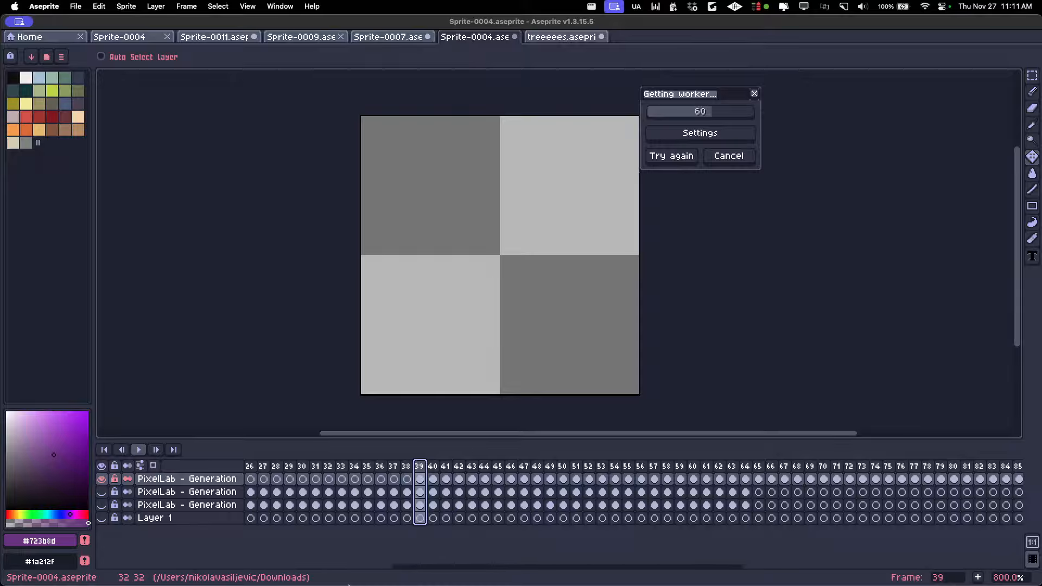
Switch to the browser, open the policeman character in Pixelorama, discard the autosaved projects and display its first frame
{"action": "left_click", "coordinate": [340, 562]}
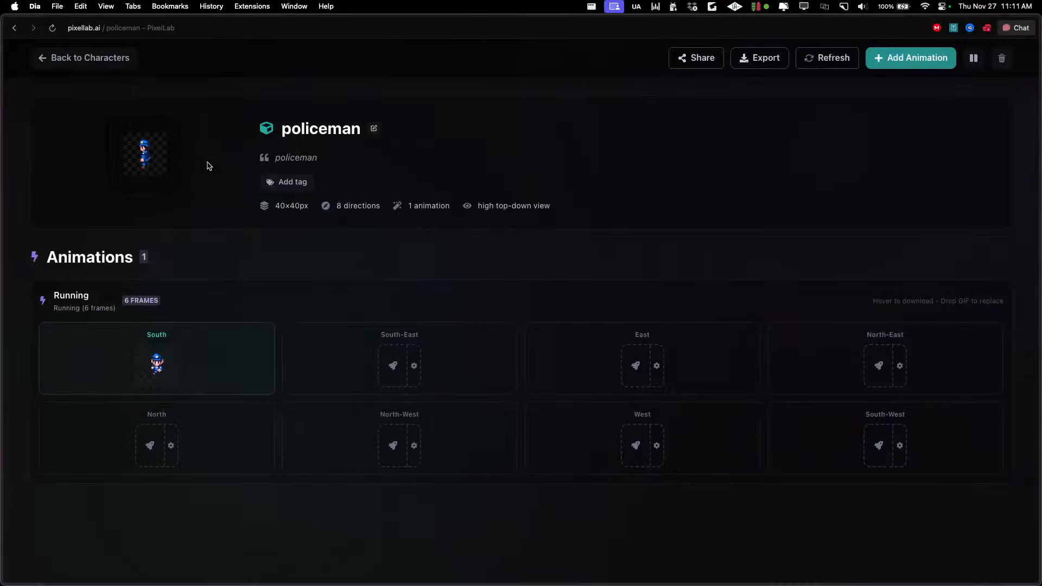
{"action": "left_click", "coordinate": [157, 130]}
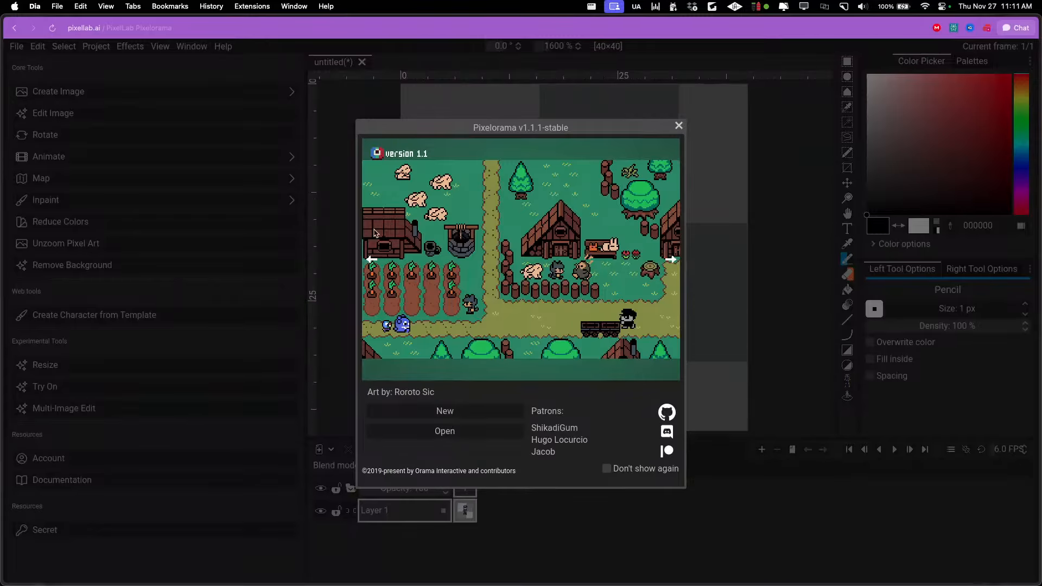
{"action": "left_click", "coordinate": [679, 126]}
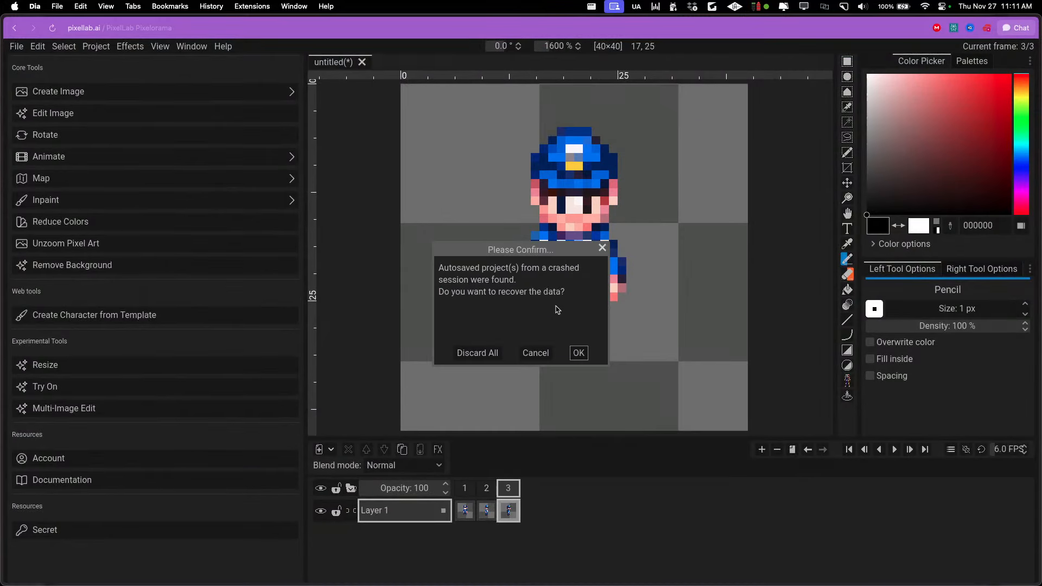
{"action": "left_click", "coordinate": [477, 351]}
{"action": "left_click", "coordinate": [465, 488]}
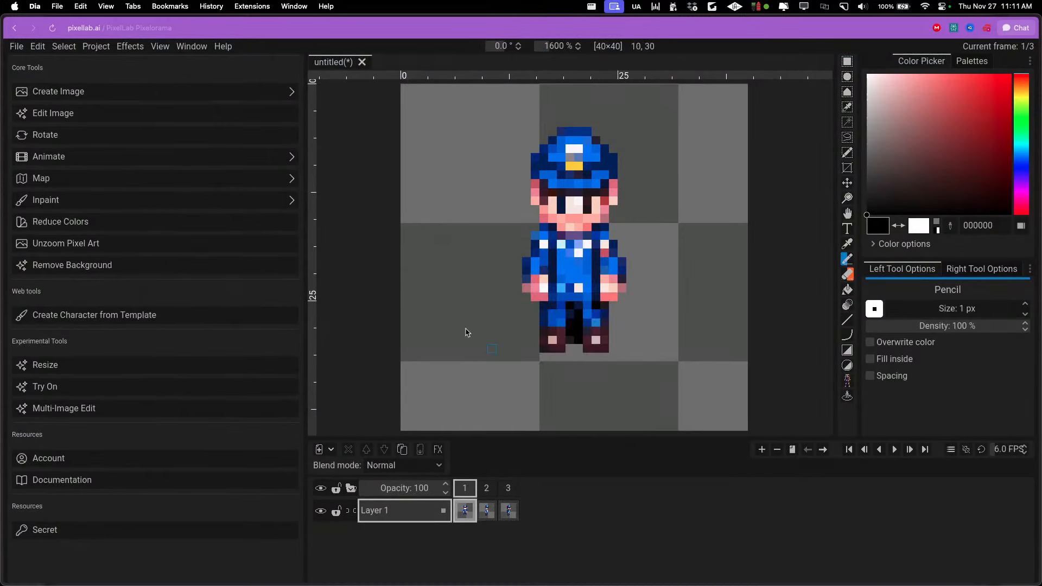
{"action": "left_click", "coordinate": [80, 120]}
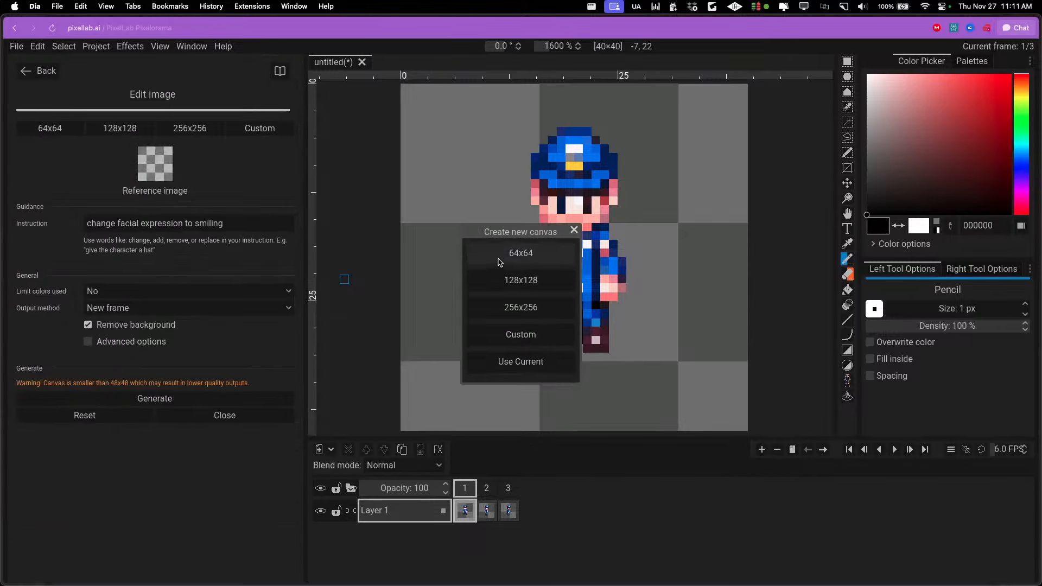
{"action": "left_click", "coordinate": [553, 362]}
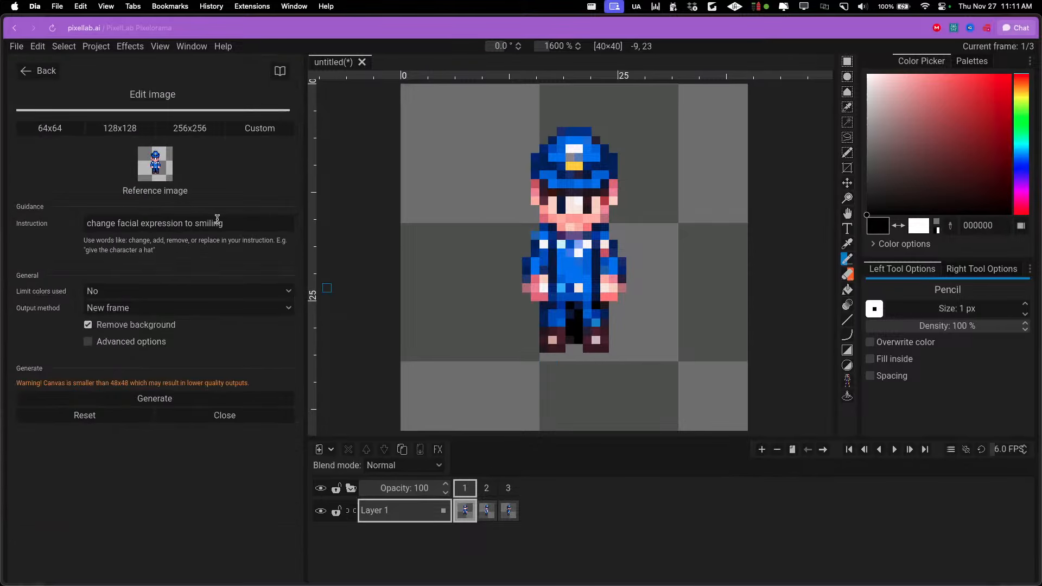
{"action": "left_click_drag", "start_coordinate": [239, 223], "coordinate": [41, 223]}
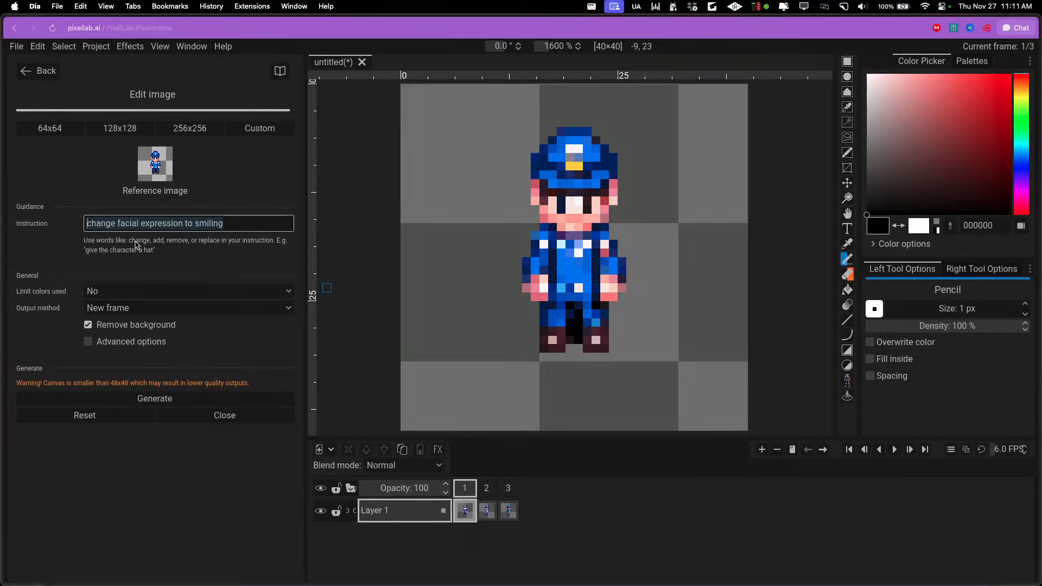
{"action": "left_click", "coordinate": [42, 79]}
{"action": "mouse_move", "coordinate": [2, 65]}
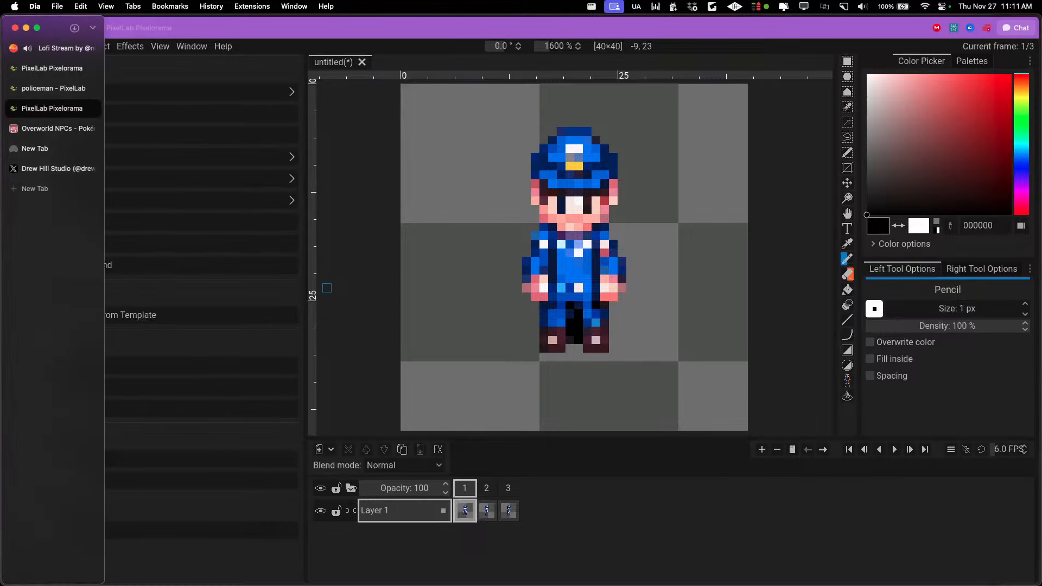
{"action": "left_click", "coordinate": [90, 109]}
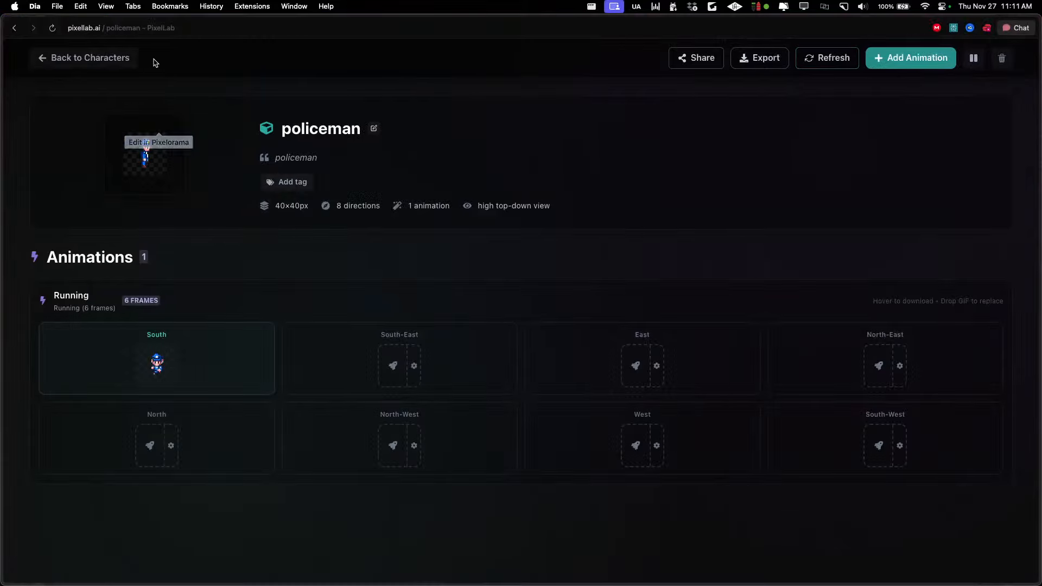
Return to the character list and open the silver-haired woman in black clothes in Pixelorama, dismissing the autosave recovery
{"action": "left_click", "coordinate": [152, 60]}
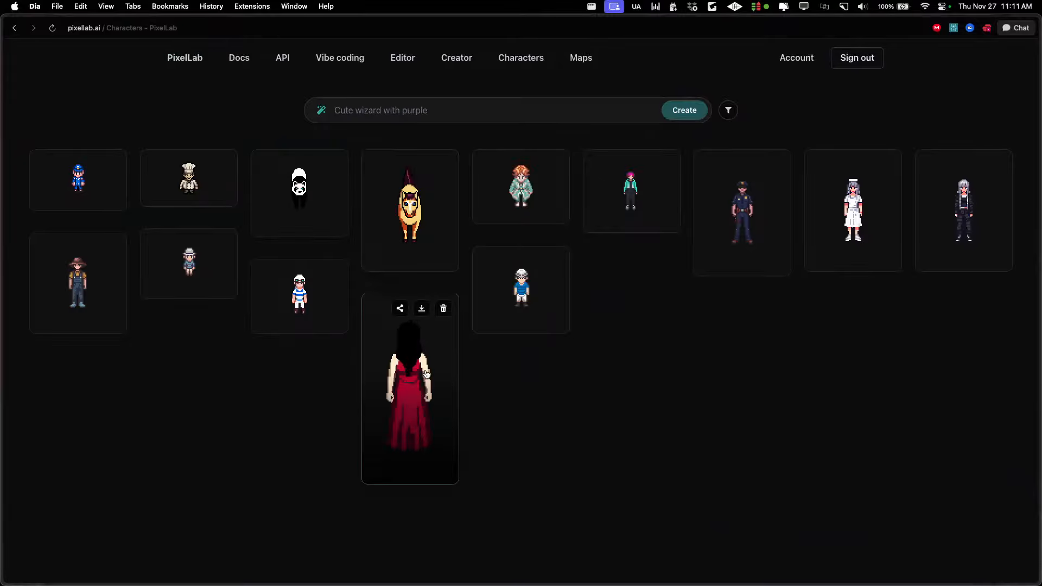
{"action": "left_click", "coordinate": [976, 223]}
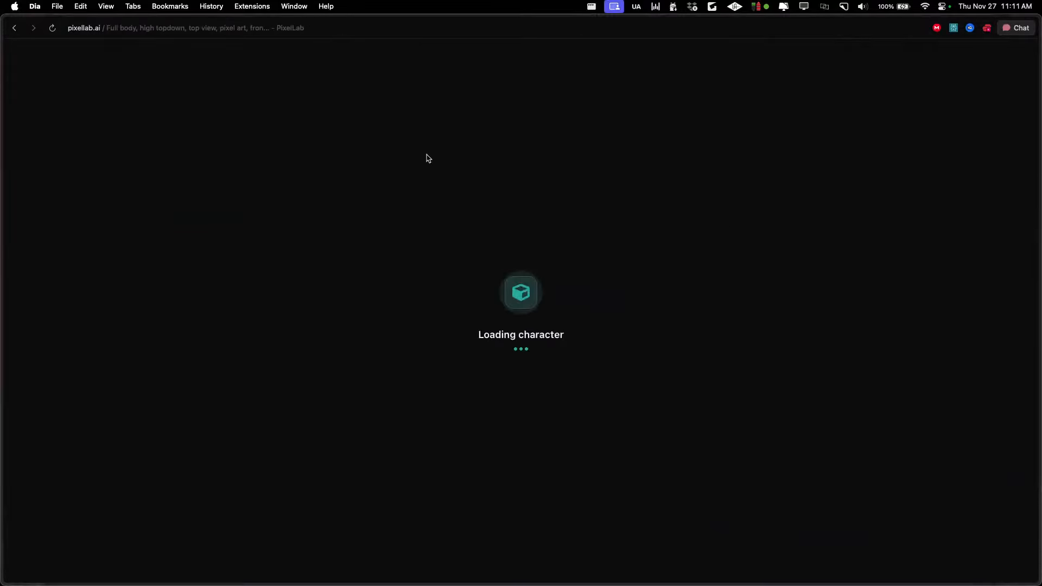
{"action": "left_click", "coordinate": [190, 126]}
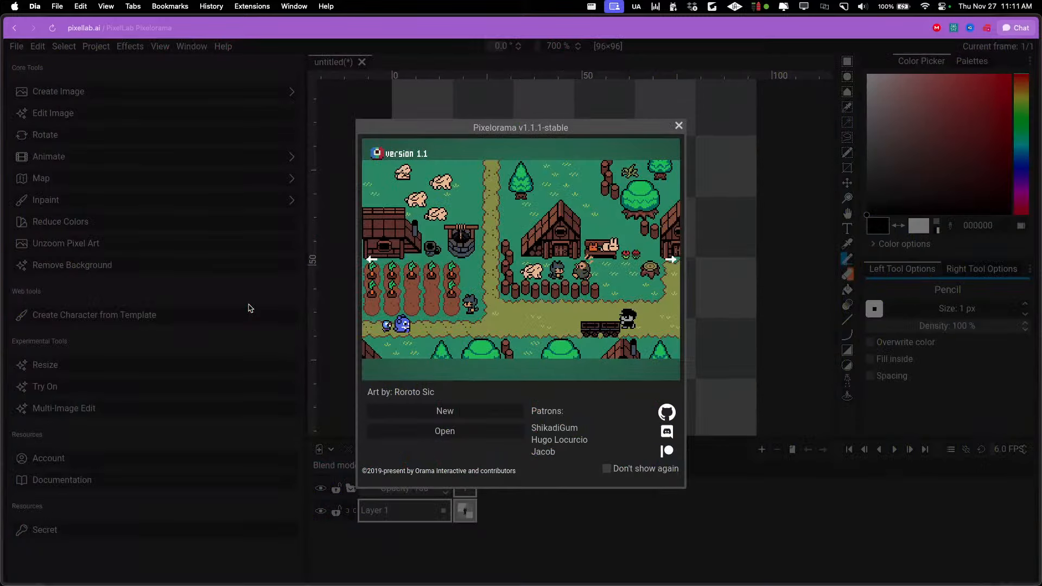
{"action": "left_click", "coordinate": [678, 125]}
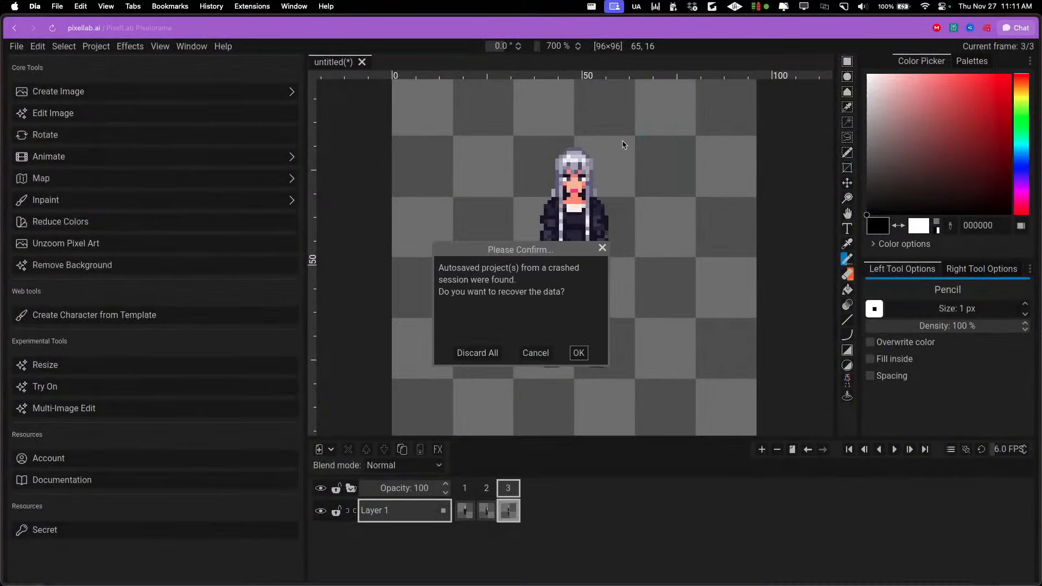
{"action": "left_click", "coordinate": [601, 248]}
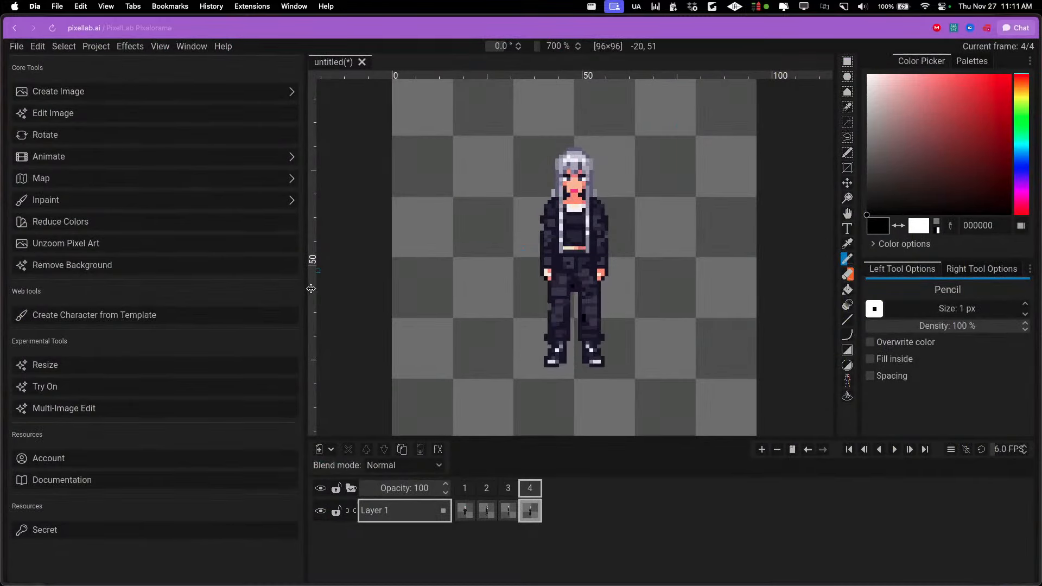
Run Edit Image on the current canvas with the instruction "change her outfit to a nurse costume"
{"action": "left_click", "coordinate": [81, 119]}
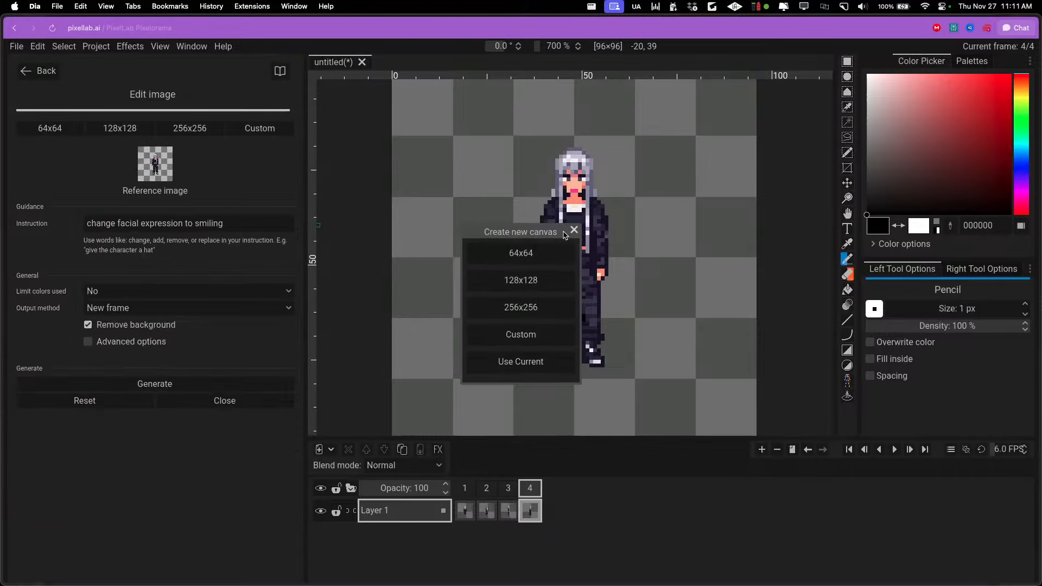
{"action": "left_click", "coordinate": [521, 361]}
{"action": "left_click_drag", "start_coordinate": [247, 223], "coordinate": [57, 224]}
{"action": "type", "text": "change her outfit to a nu"}
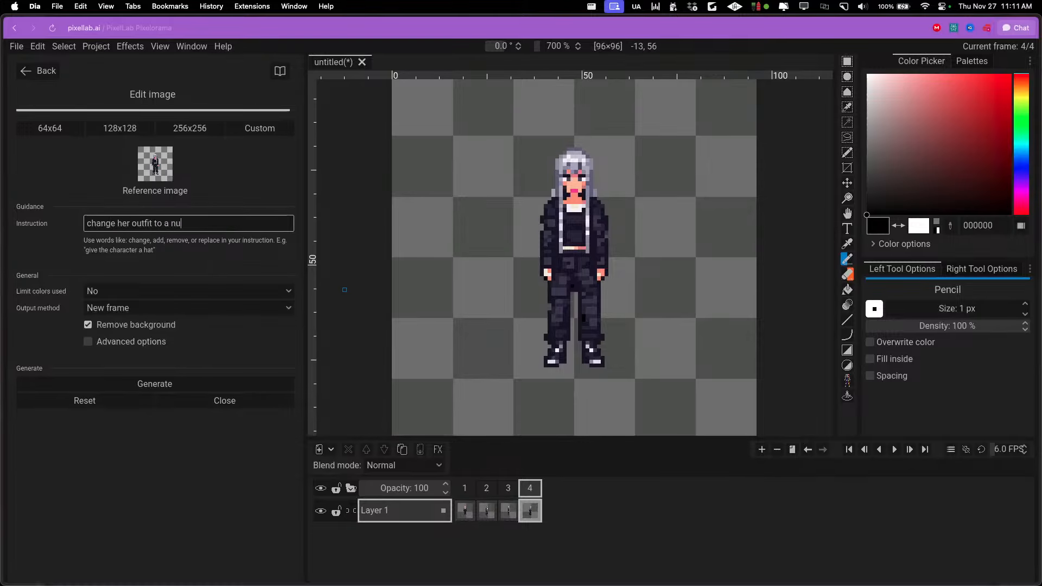
{"action": "type", "text": "rse costu"}
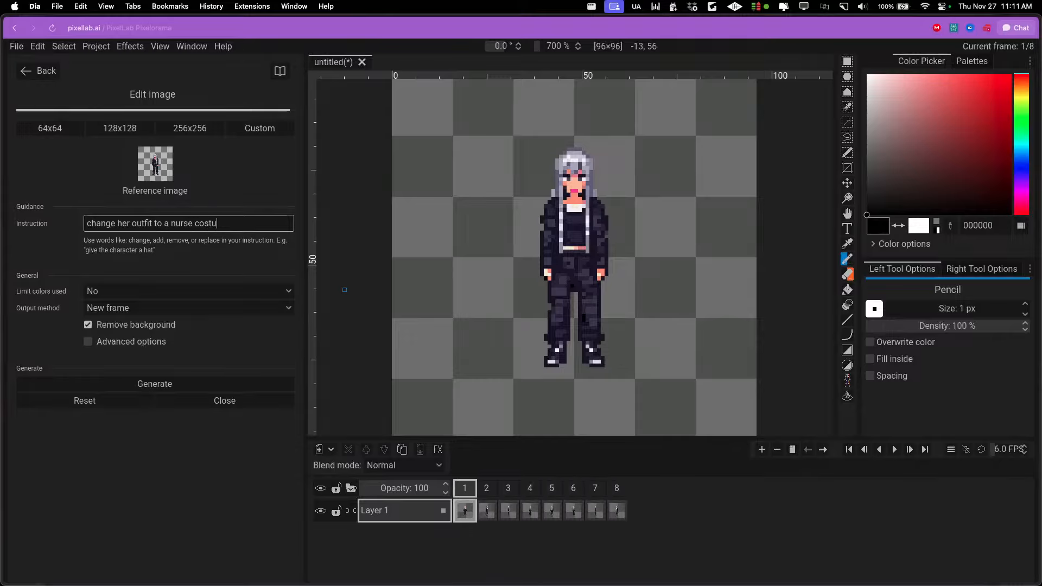
{"action": "type", "text": "me"}
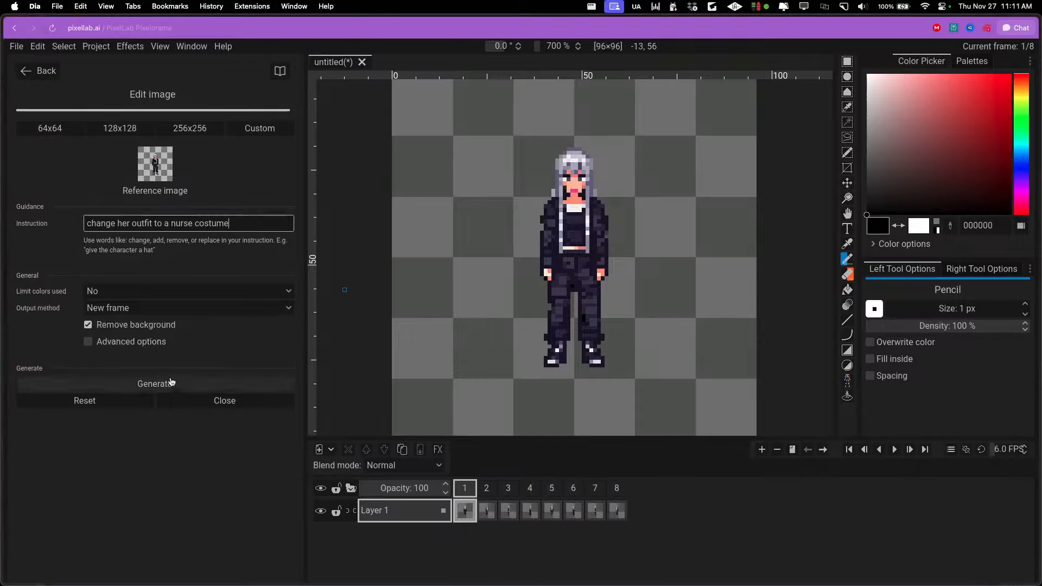
{"action": "left_click", "coordinate": [168, 384]}
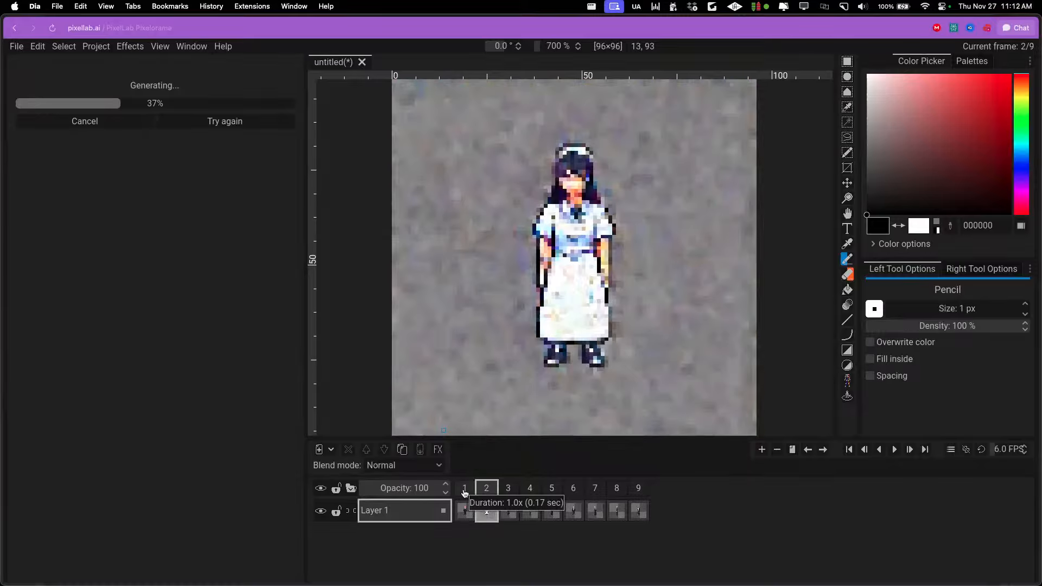
Compare the original character in frame 1 with the generated nurse costume in frame 2
{"action": "key", "text": "Left"}
{"action": "key", "text": "Right"}
{"action": "key", "text": "Left"}
{"action": "key", "text": "Right"}
{"action": "key", "text": "Left"}
{"action": "key", "text": "Right"}
{"action": "key", "text": "Left"}
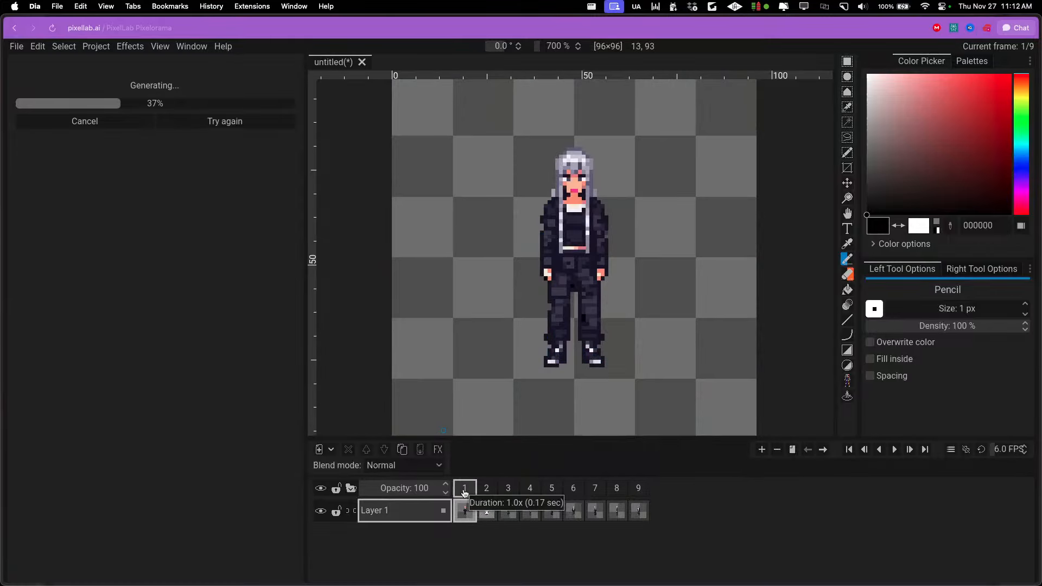
{"action": "key", "text": "Right"}
{"action": "key", "text": "Left"}
{"action": "key", "text": "Right"}
{"action": "key", "text": "Left"}
{"action": "key", "text": "Right"}
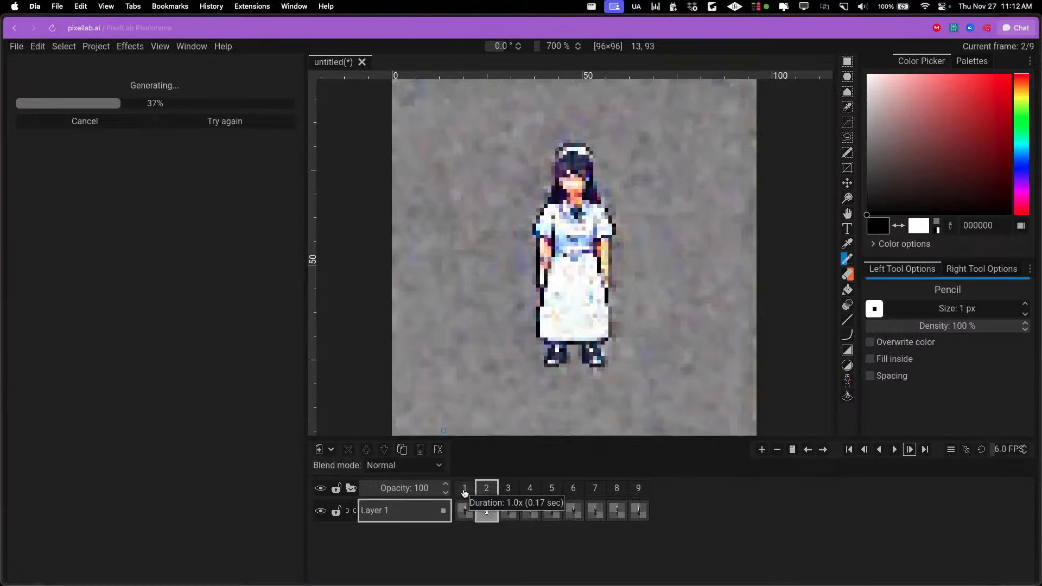
{"action": "key", "text": "Left"}
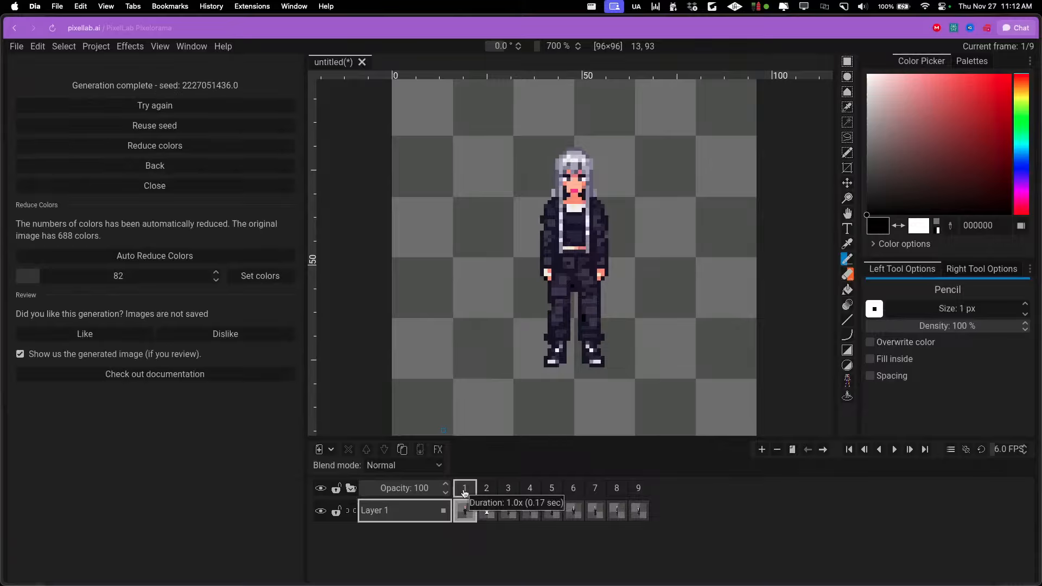
{"action": "key", "text": "Right"}
{"action": "key", "text": "Left"}
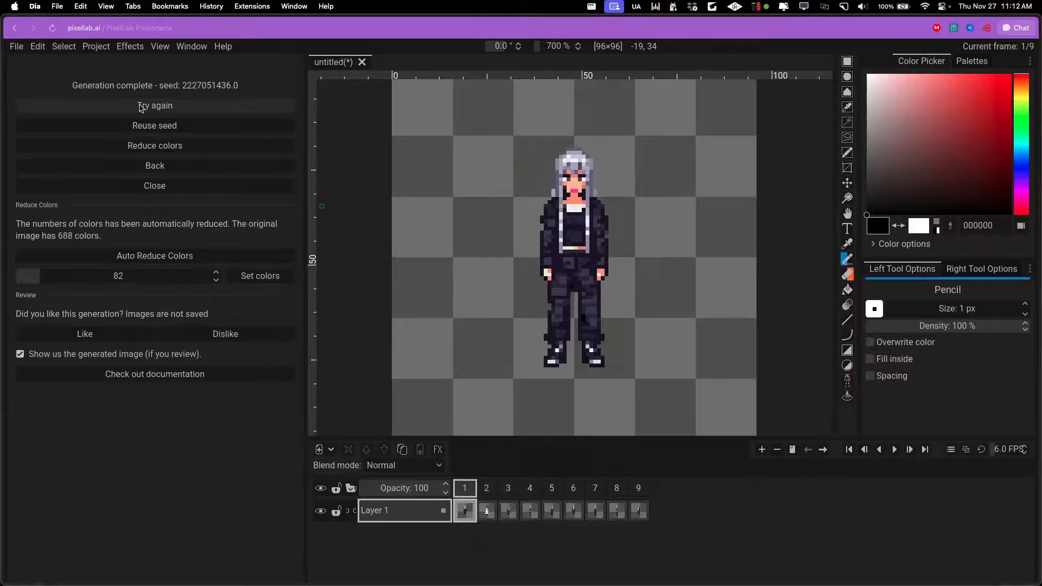
Change the edit instruction to "change her clothing to a nurse outfit" and generate the image again
{"action": "left_click", "coordinate": [155, 166]}
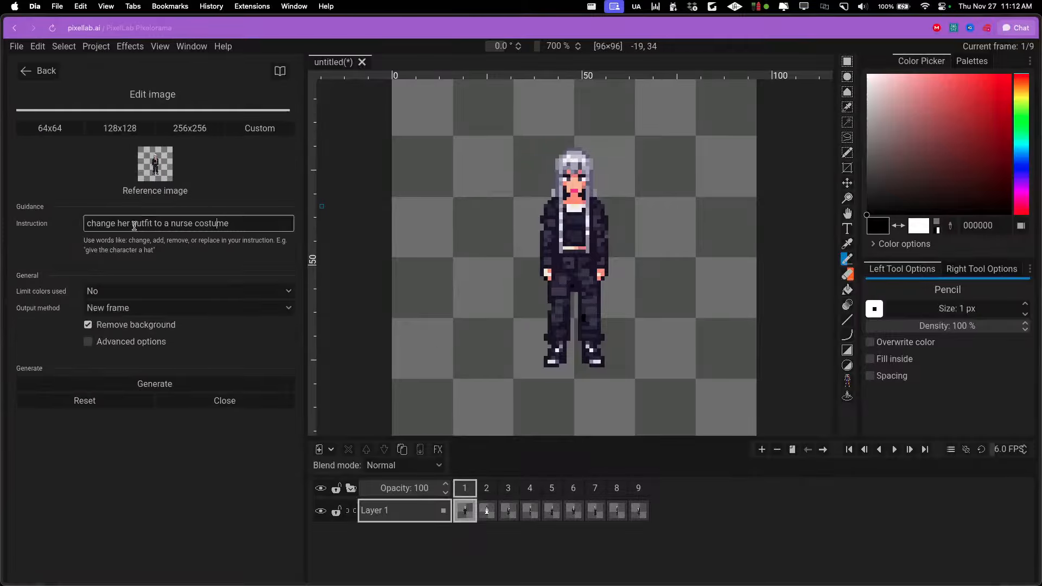
{"action": "left_click", "coordinate": [325, 221]}
{"action": "key", "text": "o"}
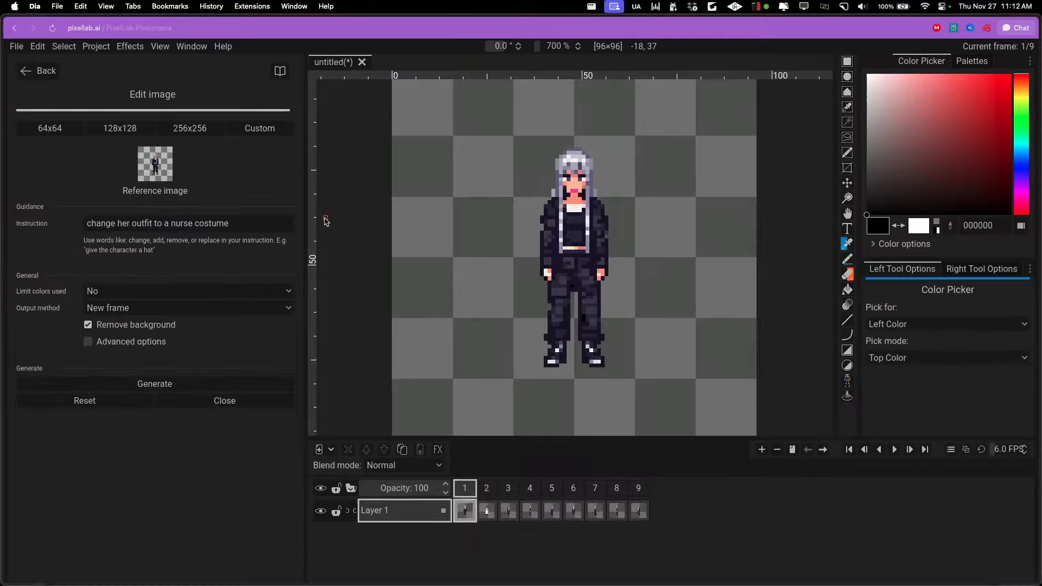
{"action": "left_click_drag", "start_coordinate": [136, 223], "coordinate": [274, 220]}
{"action": "key", "text": "BackSpace"}
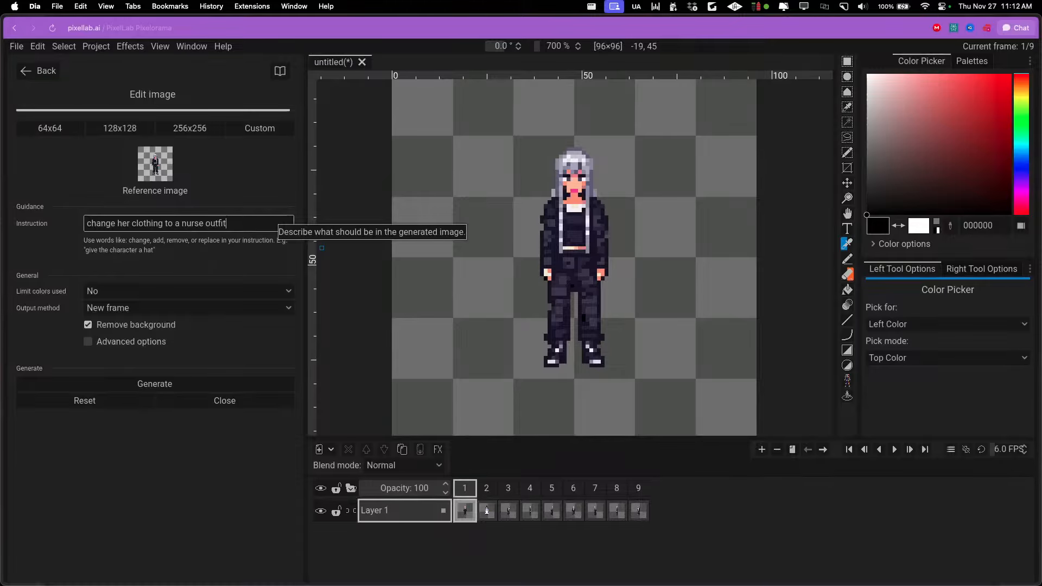
{"action": "left_click", "coordinate": [203, 386]}
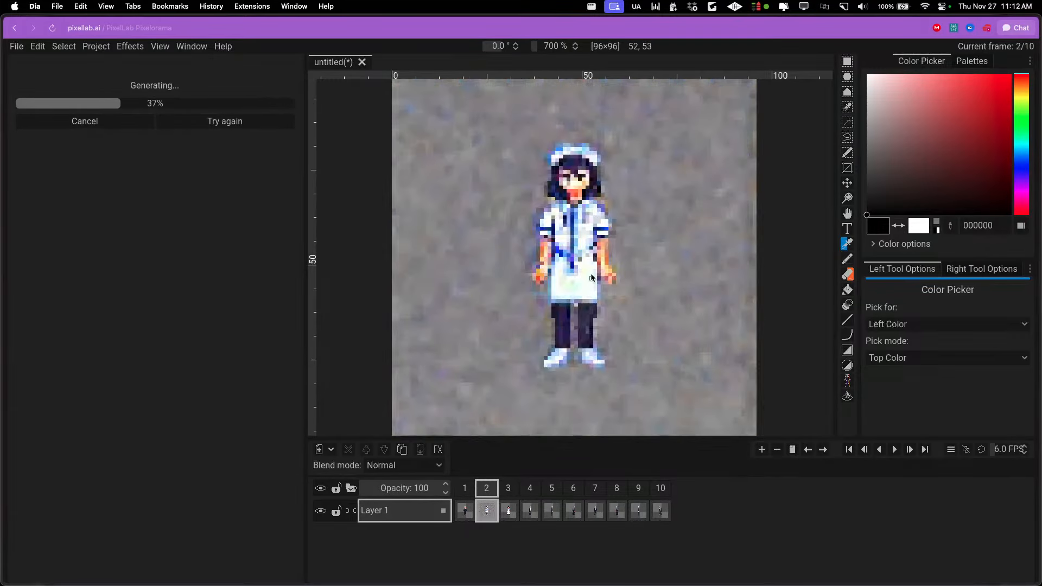
Compare the new nurse outfit in frame 2 with the original character in frame 1
{"action": "left_click", "coordinate": [465, 489]}
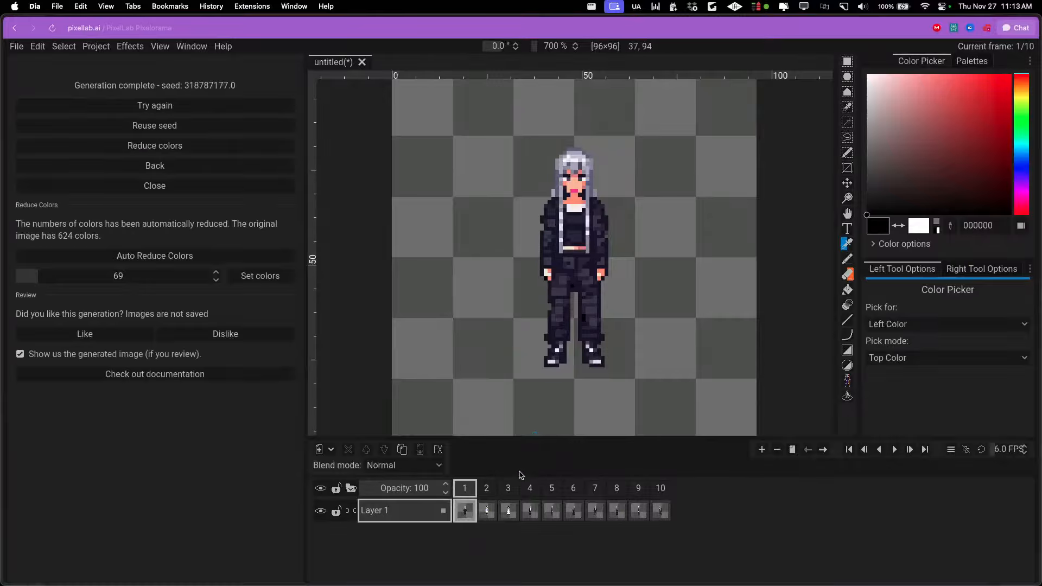
{"action": "left_click", "coordinate": [486, 487]}
{"action": "left_click", "coordinate": [465, 488]}
Leave Edit Image and set up Inpaint M-L (Pixpatch v2) with painting in selection turned off
{"action": "left_click", "coordinate": [200, 165]}
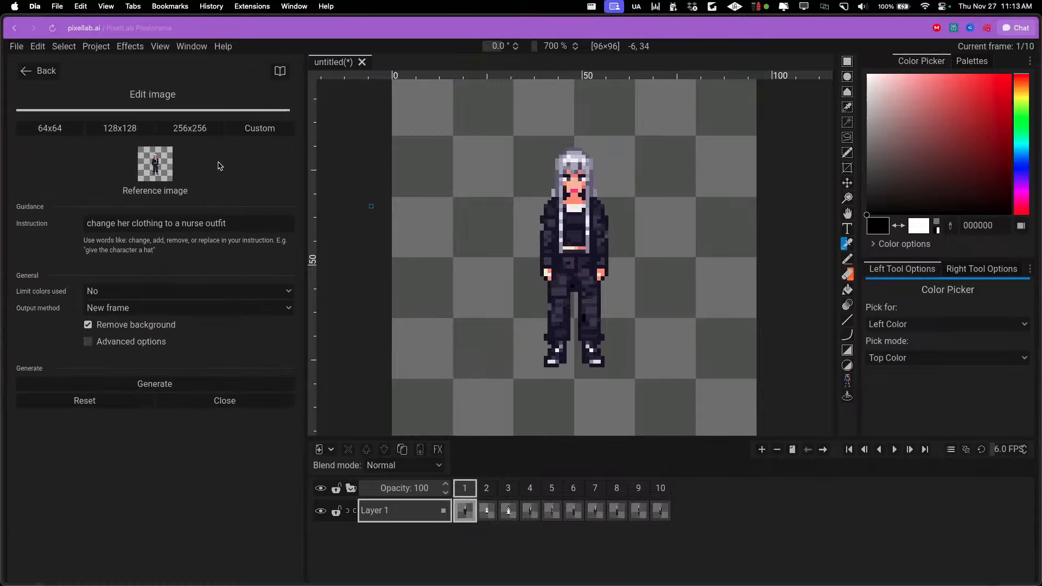
{"action": "left_click", "coordinate": [43, 70]}
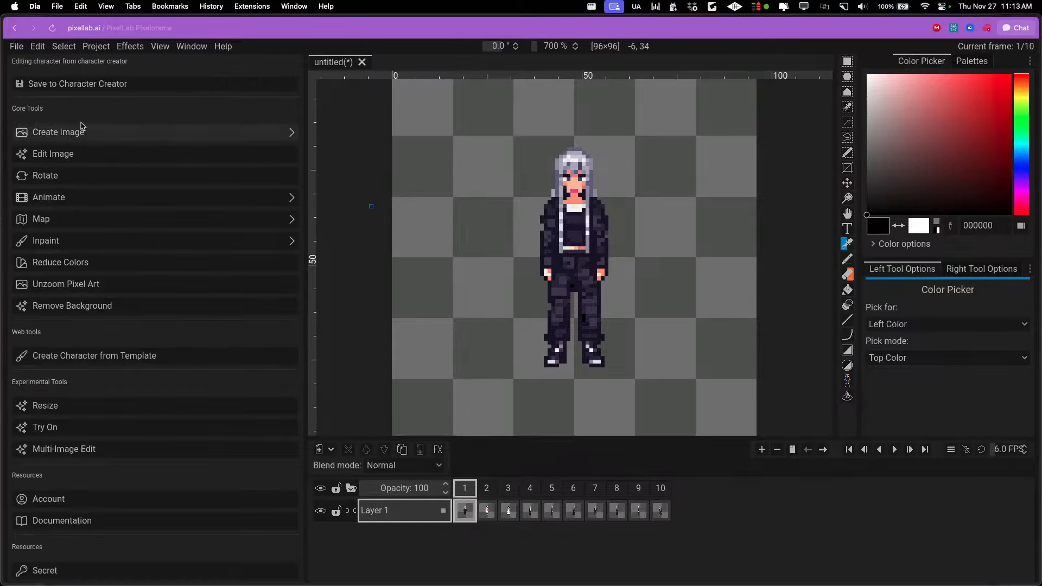
{"action": "left_click", "coordinate": [70, 242]}
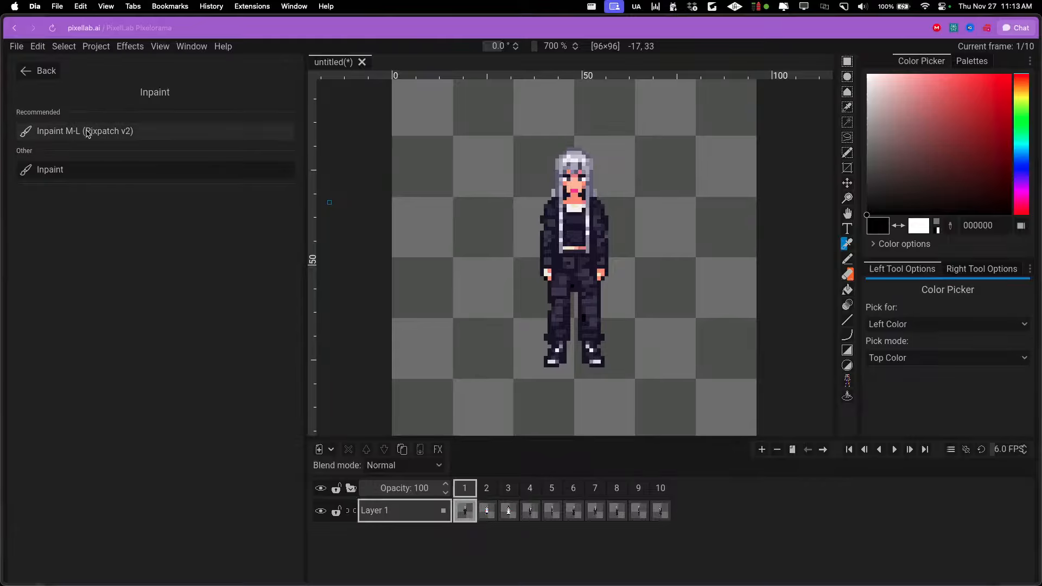
{"action": "left_click", "coordinate": [87, 133]}
{"action": "left_click", "coordinate": [100, 187]}
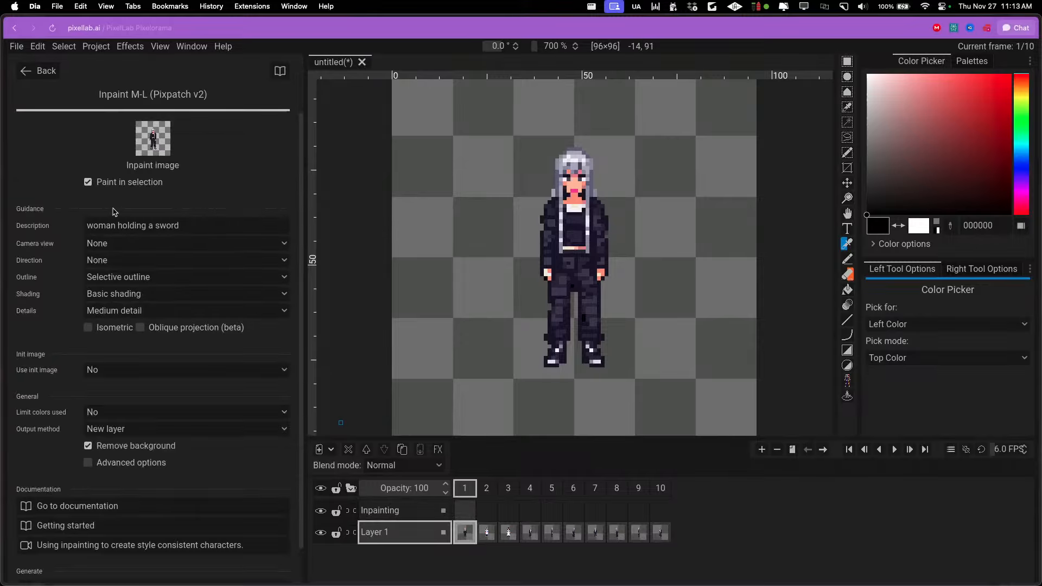
{"action": "left_click", "coordinate": [118, 186]}
Set the inpainting description to "woman with a nurse outfit" and the camera view to Sidescroller (eye level)
{"action": "left_click_drag", "start_coordinate": [216, 229], "coordinate": [6, 209]}
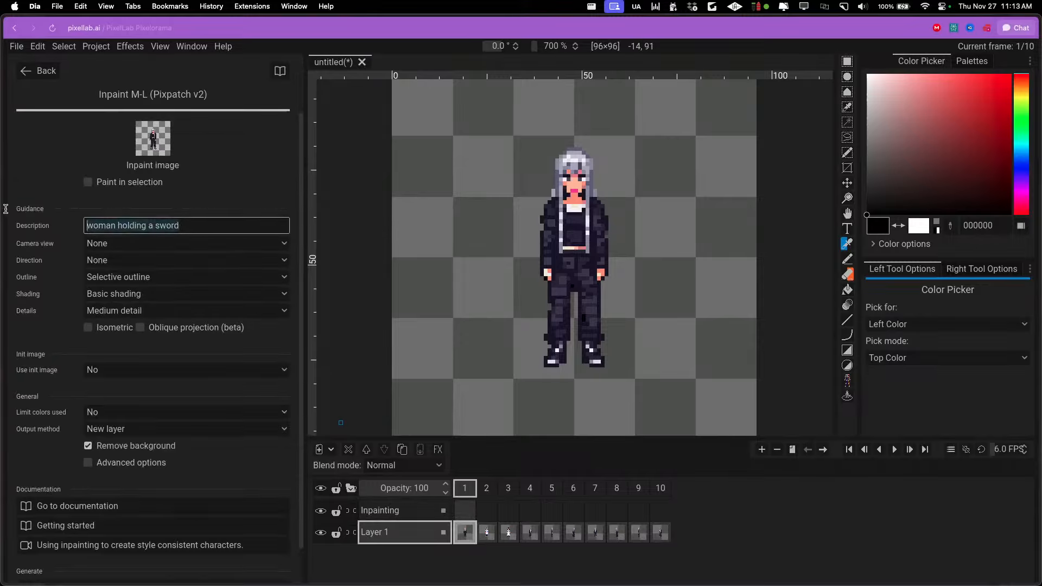
{"action": "type", "text": "woman with a"}
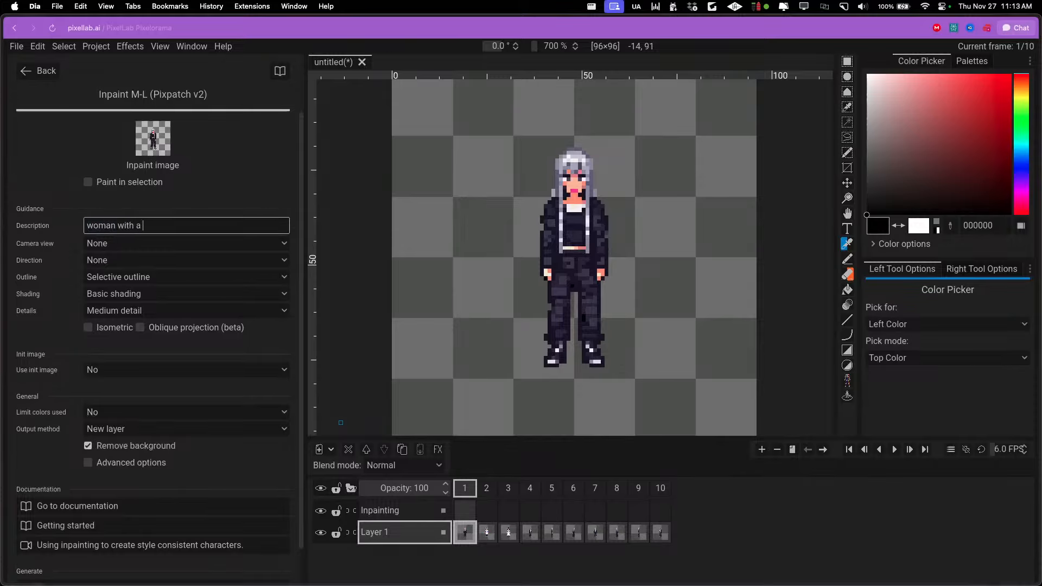
{"action": "type", "text": " nurse outfit"}
{"action": "left_click", "coordinate": [125, 243]}
{"action": "left_click", "coordinate": [125, 297]}
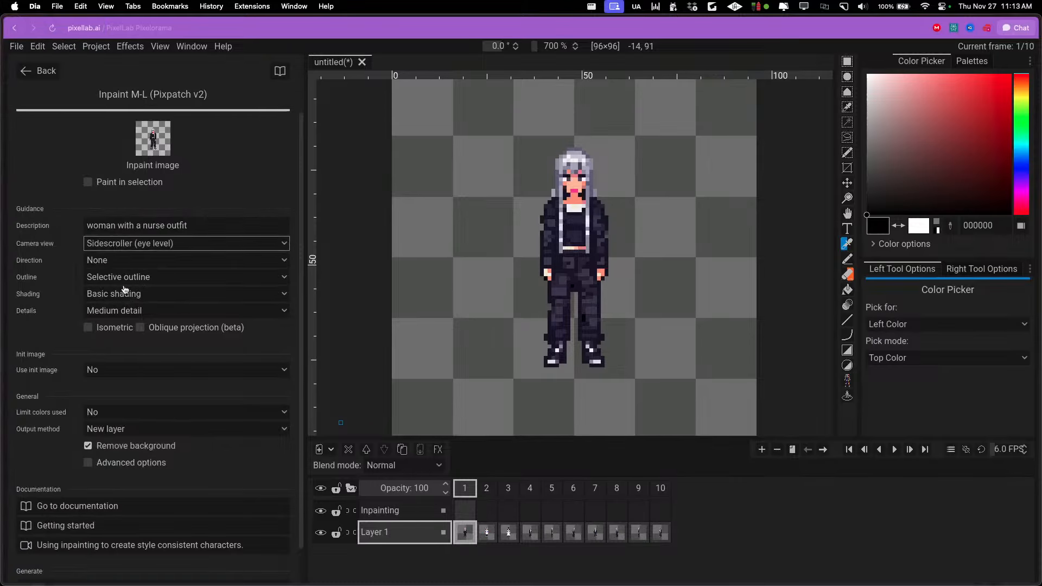
Set the direction to South (facing the camera) and mask the character's clothing on the Inpainting layer with an 8 px Pencil
{"action": "left_click", "coordinate": [122, 260]}
{"action": "left_click", "coordinate": [115, 317]}
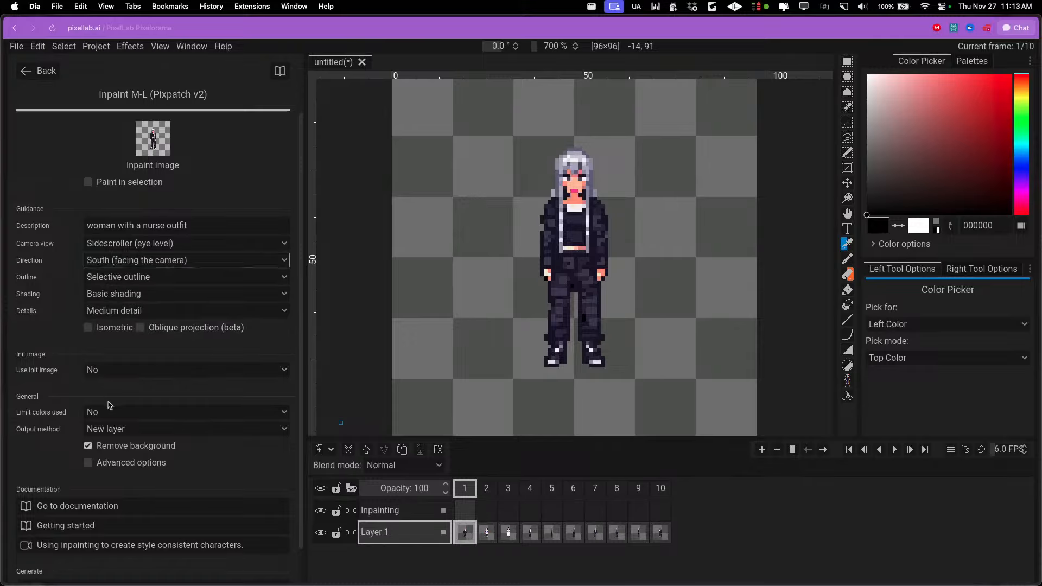
{"action": "left_click", "coordinate": [436, 510]}
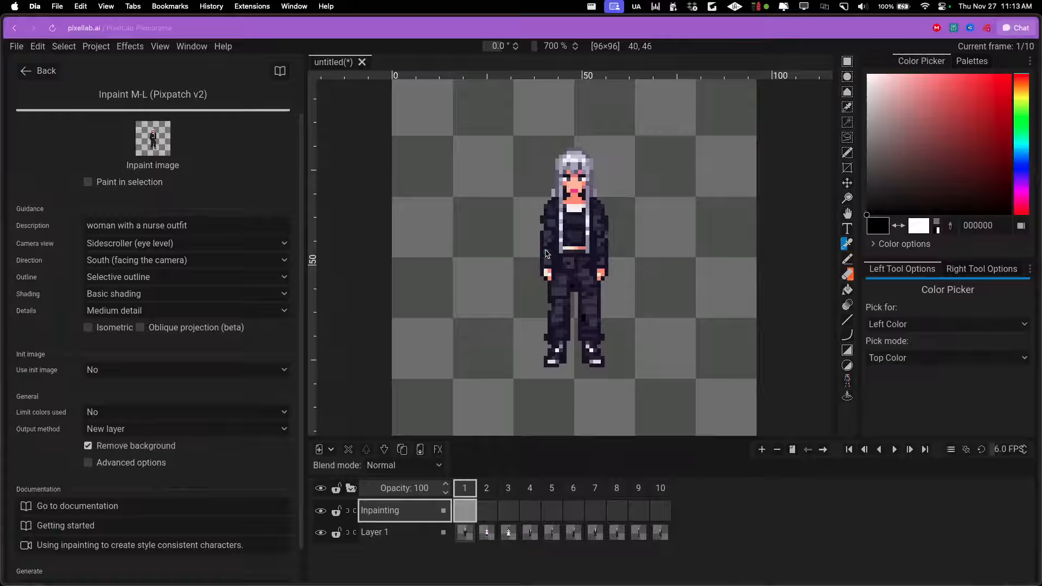
{"action": "key", "text": "b"}
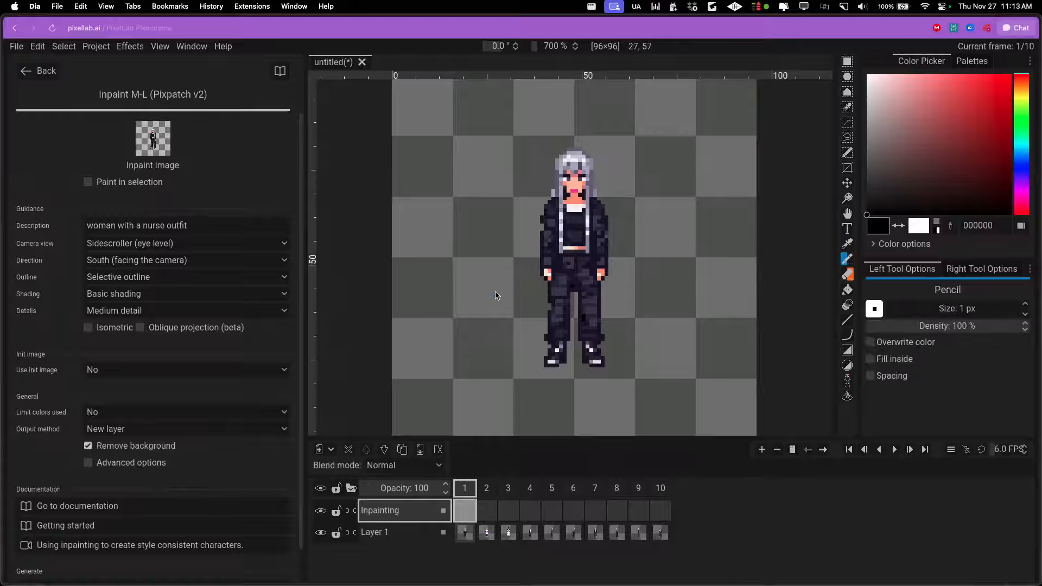
{"action": "scroll", "coordinate": [506, 289], "scroll_direction": "up", "scroll_amount": 9}
{"action": "scroll", "coordinate": [549, 220], "scroll_direction": "down", "scroll_amount": 1}
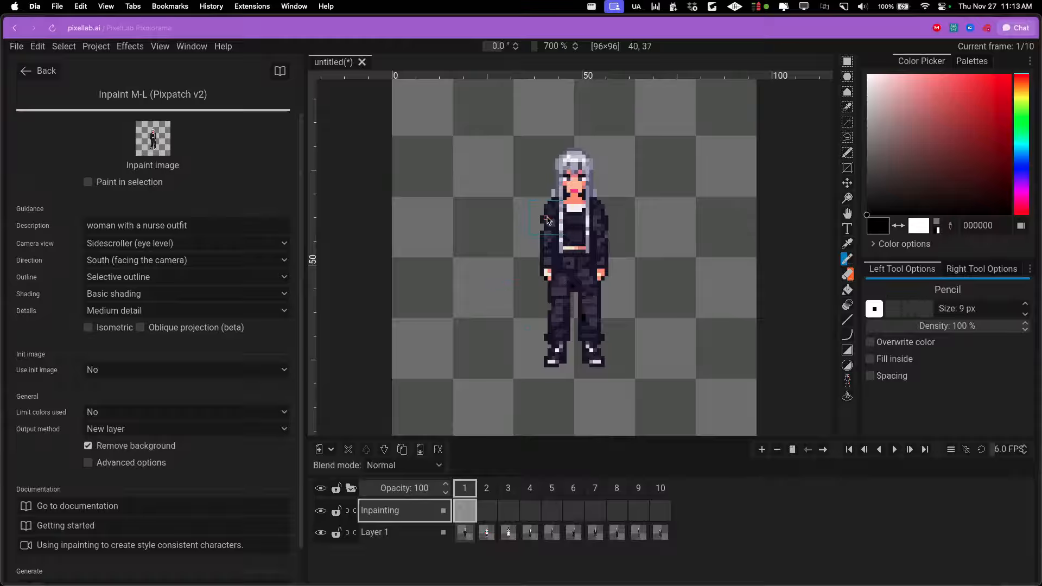
{"action": "scroll", "coordinate": [546, 220], "scroll_direction": "down", "scroll_amount": 1}
{"action": "mouse_move", "coordinate": [546, 219]}
{"action": "left_mouse_down"}
{"action": "mouse_move", "coordinate": [550, 253]}
{"action": "mouse_move", "coordinate": [572, 269]}
{"action": "mouse_move", "coordinate": [554, 358]}
{"action": "mouse_move", "coordinate": [617, 360]}
{"action": "mouse_move", "coordinate": [596, 354]}
{"action": "mouse_move", "coordinate": [584, 288]}
{"action": "mouse_move", "coordinate": [583, 248]}
{"action": "mouse_move", "coordinate": [592, 240]}
{"action": "mouse_move", "coordinate": [599, 251]}
{"action": "mouse_move", "coordinate": [591, 217]}
{"action": "mouse_move", "coordinate": [548, 252]}
{"action": "left_mouse_up"}
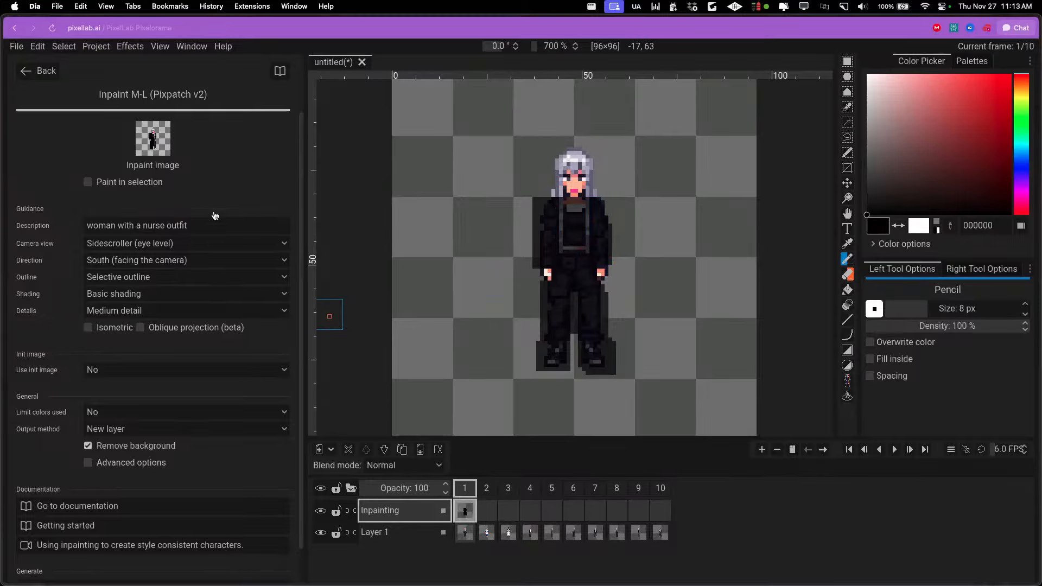
Set the inpainting output method to New frame and generate the nurse outfit
{"action": "scroll", "coordinate": [198, 240], "scroll_direction": "down", "scroll_amount": 2}
{"action": "left_click", "coordinate": [132, 392]}
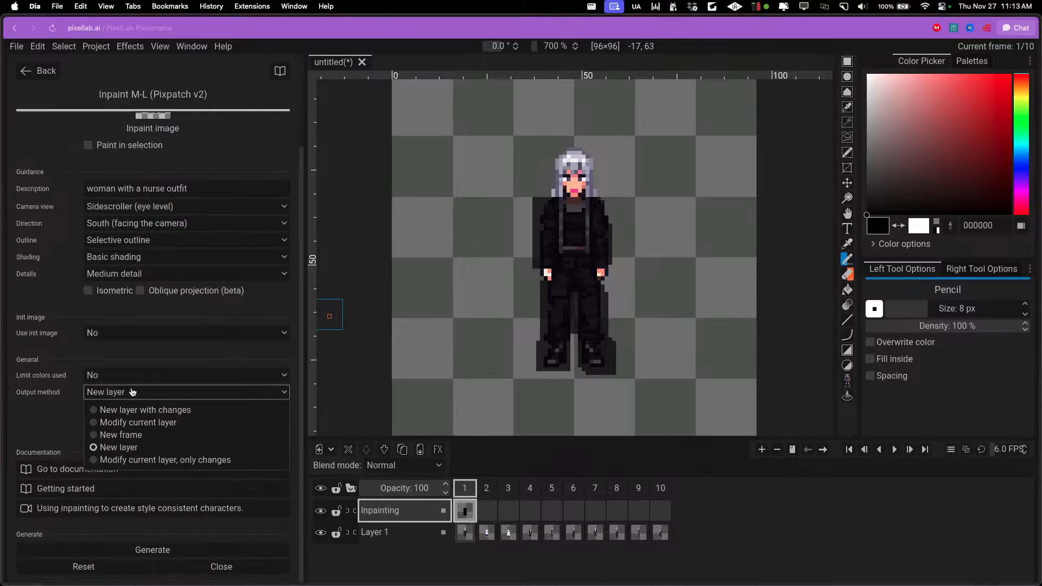
{"action": "left_click", "coordinate": [133, 436]}
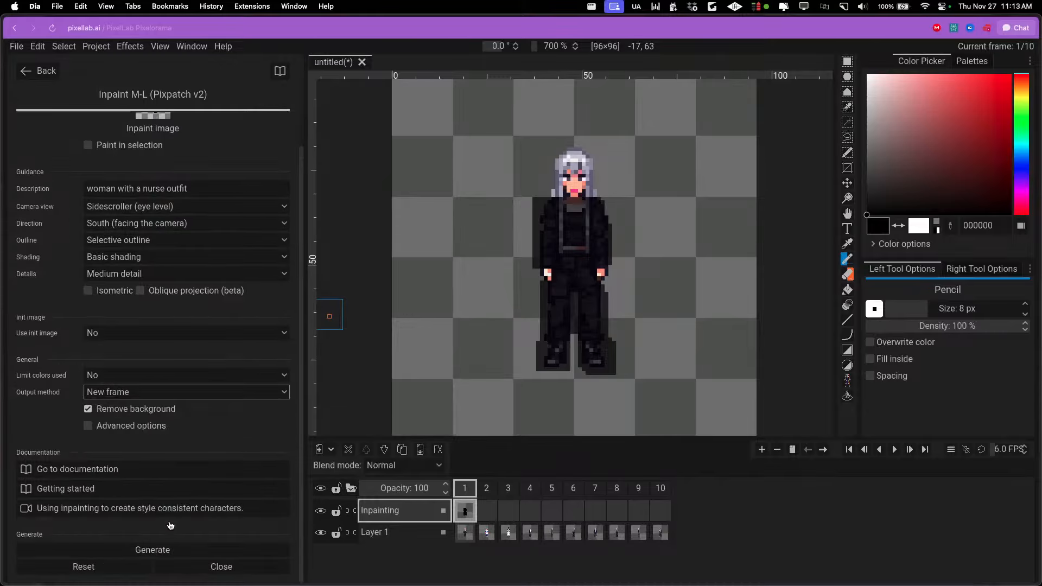
{"action": "left_click", "coordinate": [181, 550]}
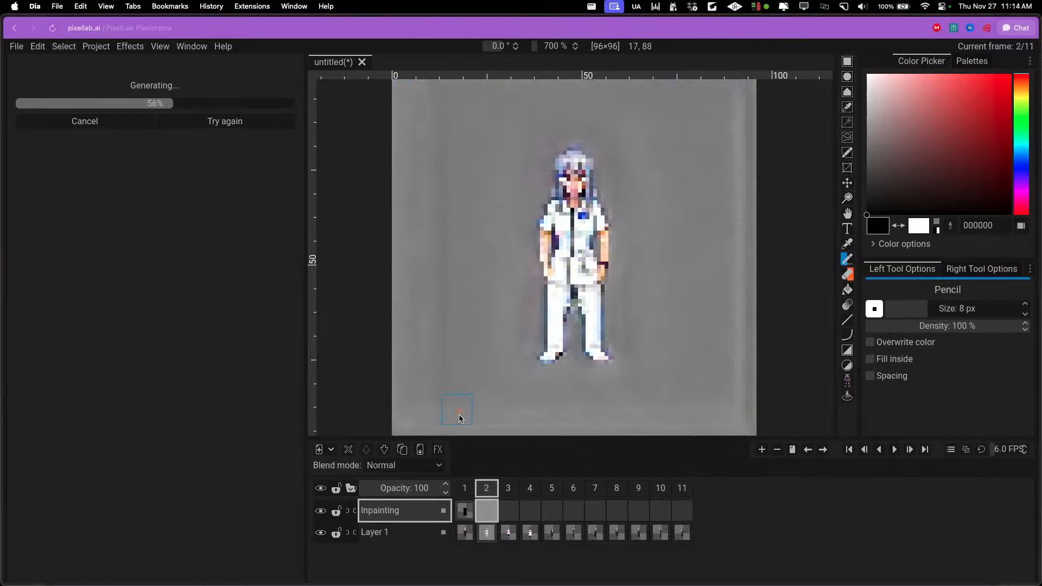
Hide the Inpainting layer and display the generated nurse outfit in frame 2
{"action": "left_click", "coordinate": [466, 506]}
{"action": "left_click", "coordinate": [321, 510]}
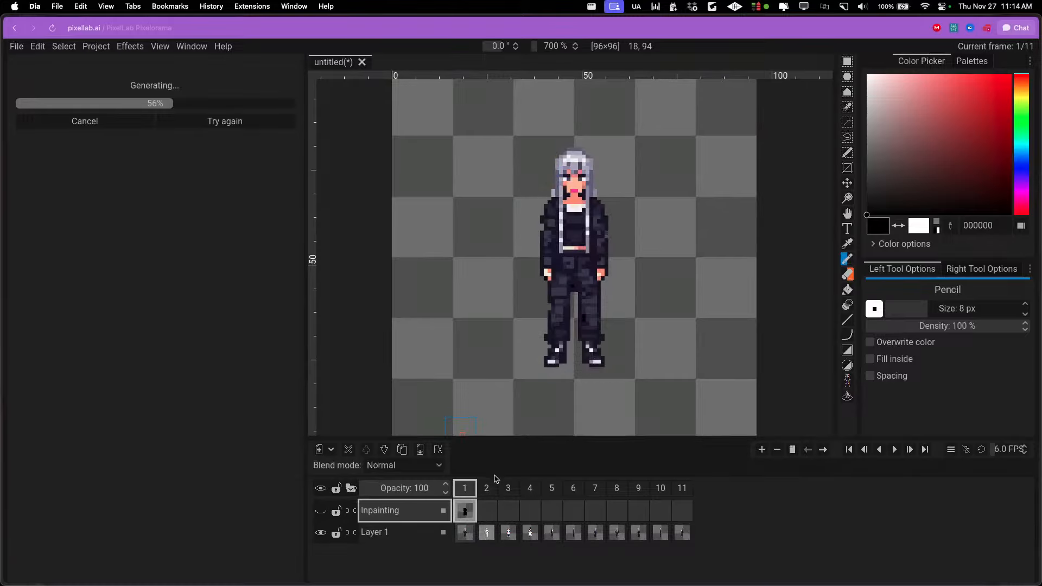
{"action": "left_click", "coordinate": [486, 491]}
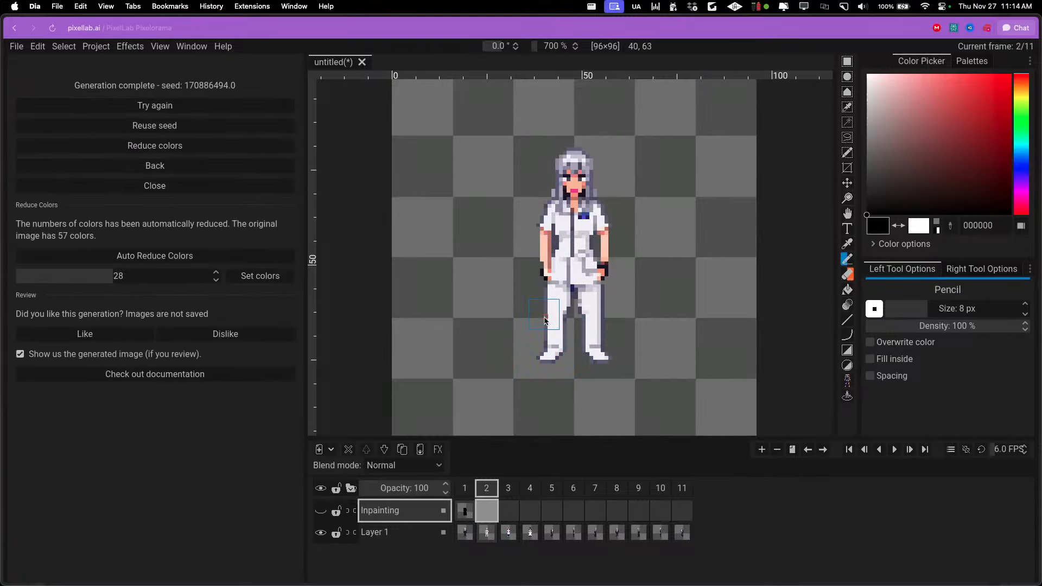
Compare the nurse outfit in frame 2 with the original character in frame 1, and close the generation results
{"action": "scroll", "coordinate": [562, 320], "scroll_direction": "down", "scroll_amount": 1}
{"action": "scroll", "coordinate": [562, 320], "scroll_direction": "up", "scroll_amount": 1}
{"action": "scroll", "coordinate": [566, 319], "scroll_direction": "up", "scroll_amount": 1}
{"action": "left_click_drag", "start_coordinate": [614, 244], "coordinate": [589, 272]}
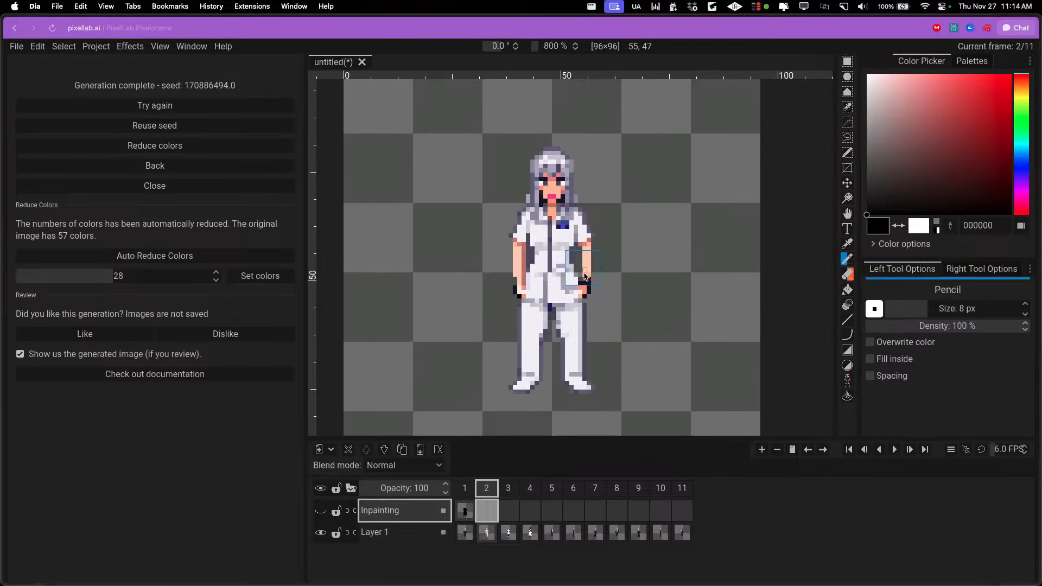
{"action": "left_click", "coordinate": [466, 489]}
{"action": "left_click", "coordinate": [494, 487]}
{"action": "left_click", "coordinate": [465, 489]}
{"action": "left_click", "coordinate": [487, 490]}
{"action": "mouse_move", "coordinate": [3, 141]}
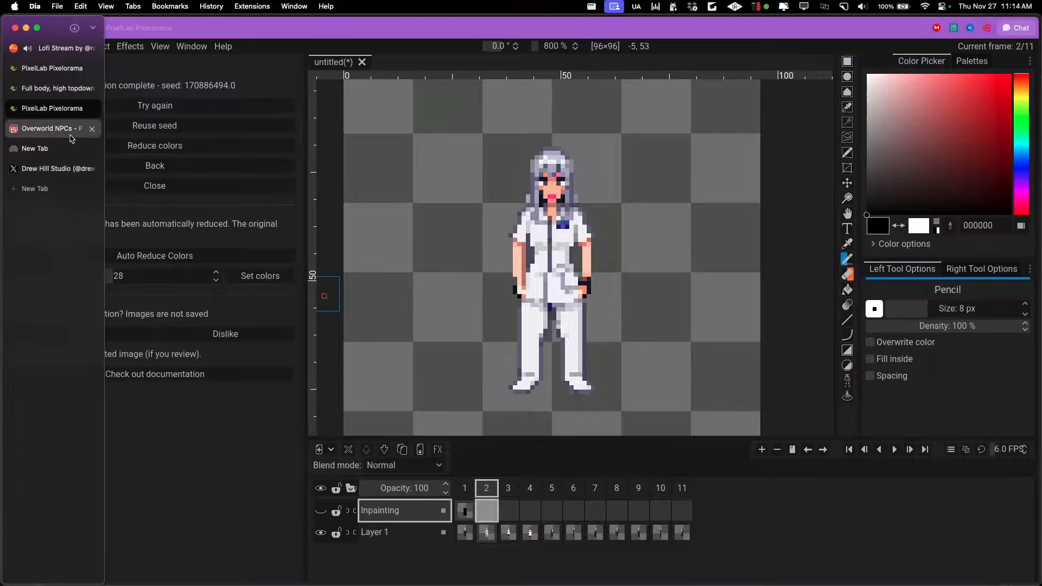
{"action": "left_click", "coordinate": [176, 190]}
Switch to Aseprite and retry the pending PixelLab generation in Sprite-0004
{"action": "mouse_move", "coordinate": [316, 585]}
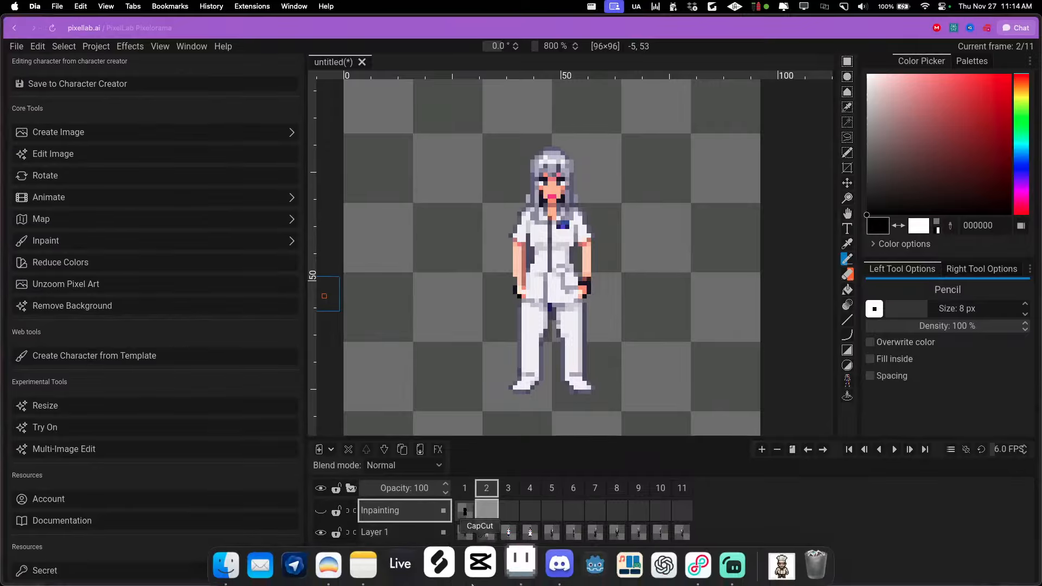
{"action": "left_click", "coordinate": [511, 557]}
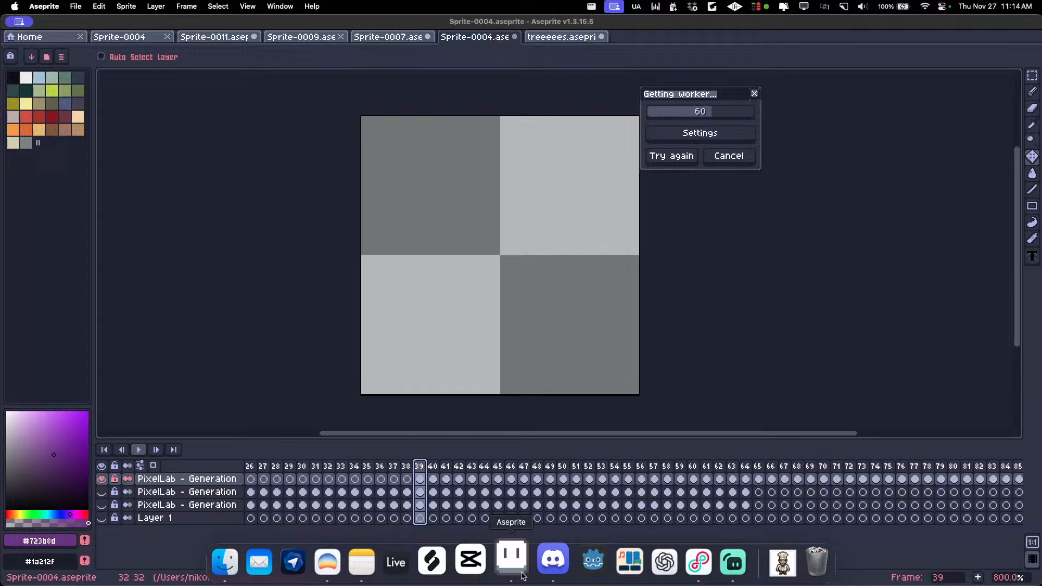
{"action": "left_click", "coordinate": [682, 157]}
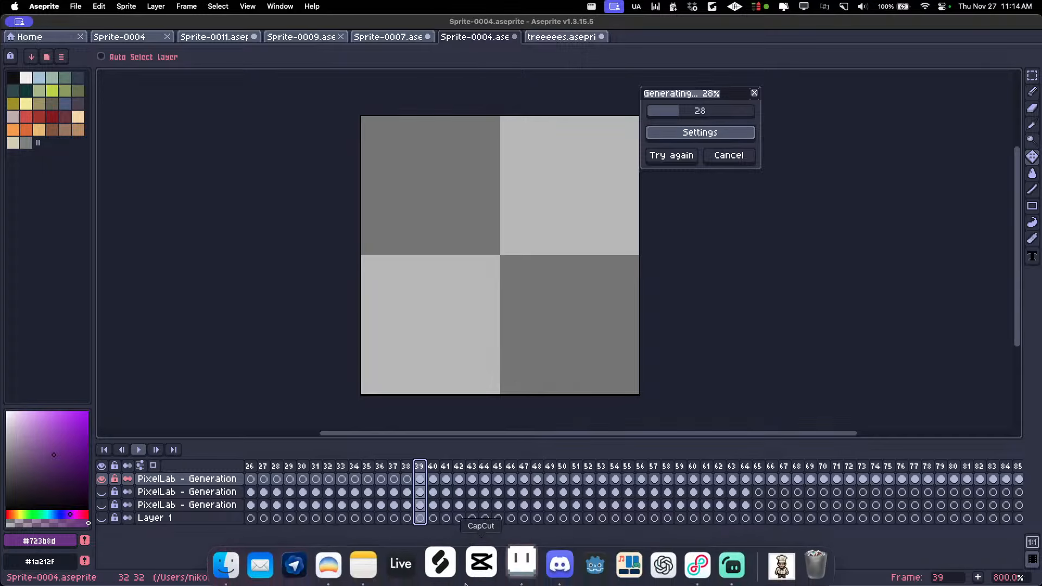
Return to Pixelorama in the browser and review the image export options and frame choices without exporting
{"action": "left_click", "coordinate": [336, 563]}
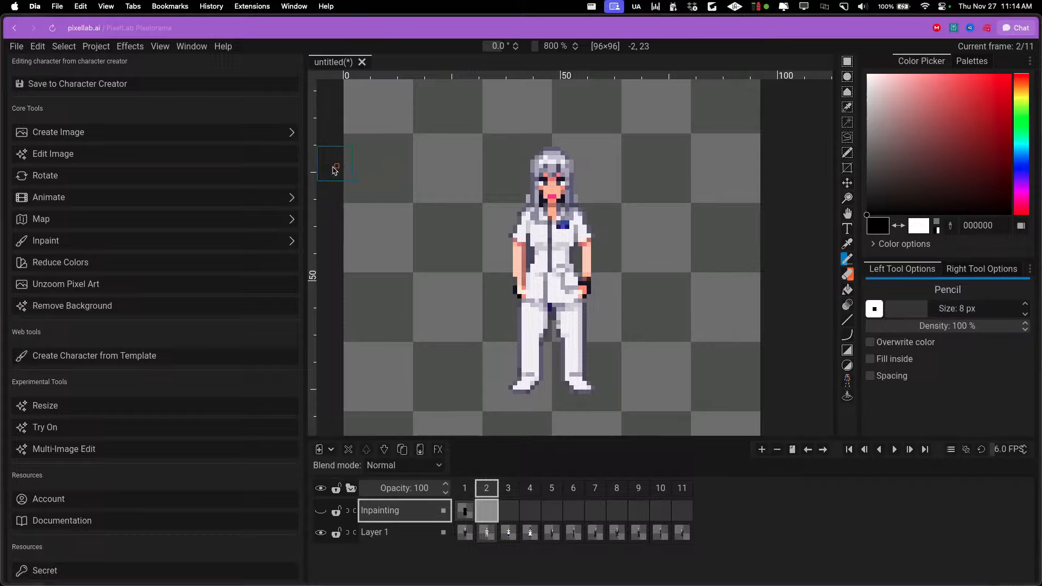
{"action": "left_click", "coordinate": [17, 48]}
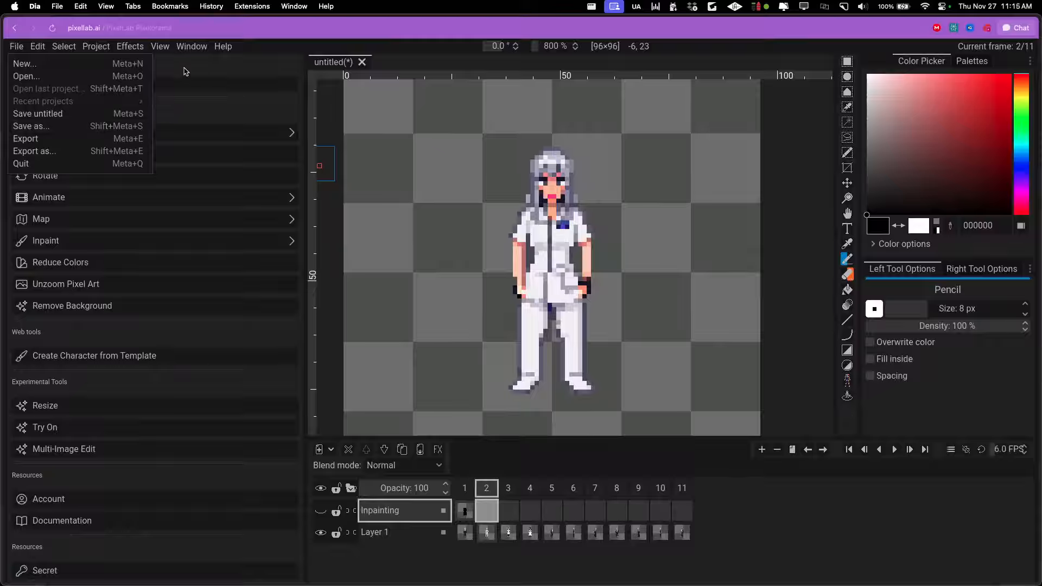
{"action": "left_click", "coordinate": [75, 155]}
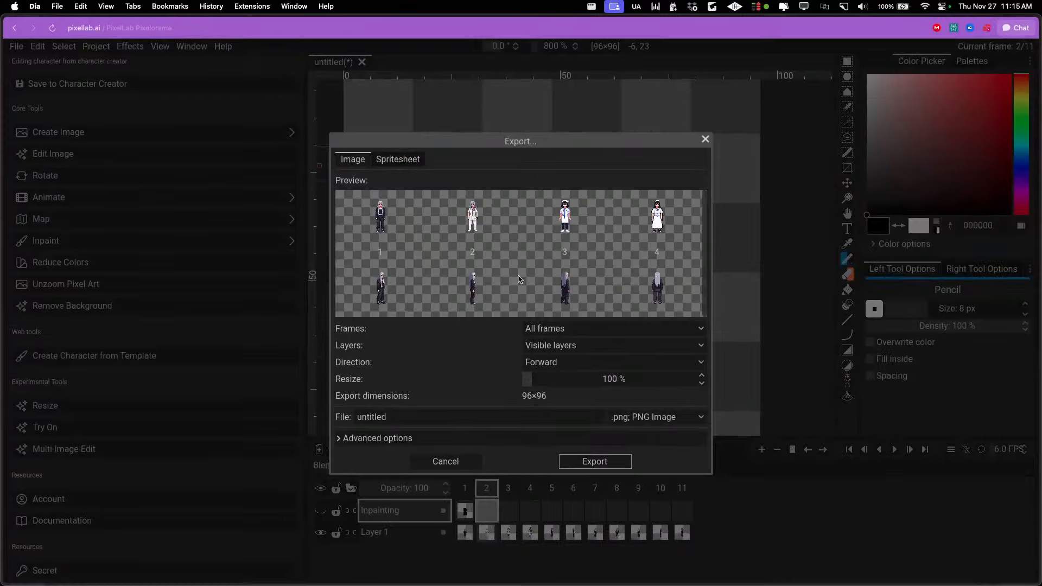
{"action": "left_click", "coordinate": [555, 329]}
{"action": "left_click", "coordinate": [442, 462]}
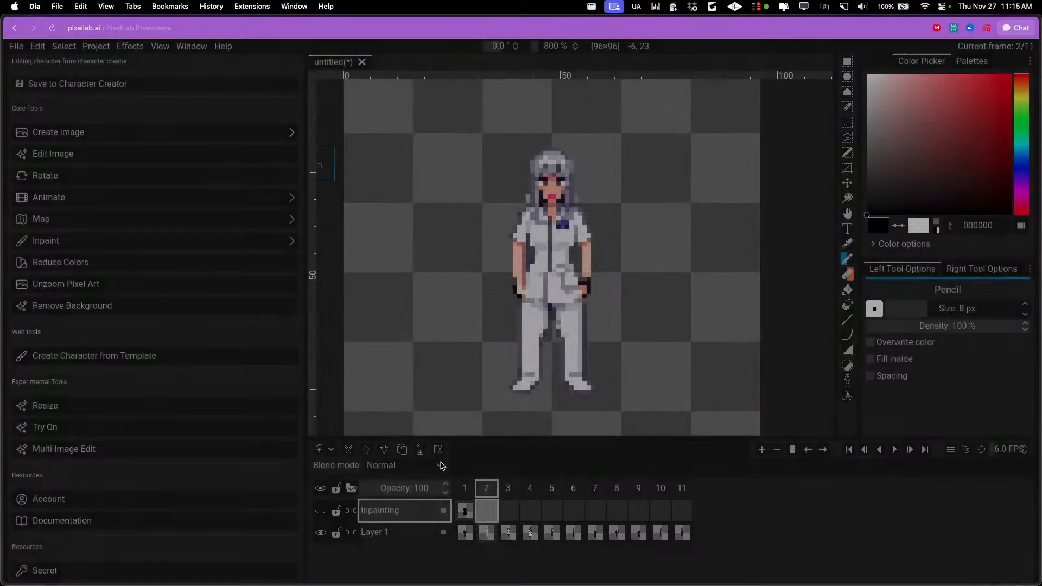
View the silver-haired woman's character page with its walking animations and go back to the character list
{"action": "mouse_move", "coordinate": [36, 130]}
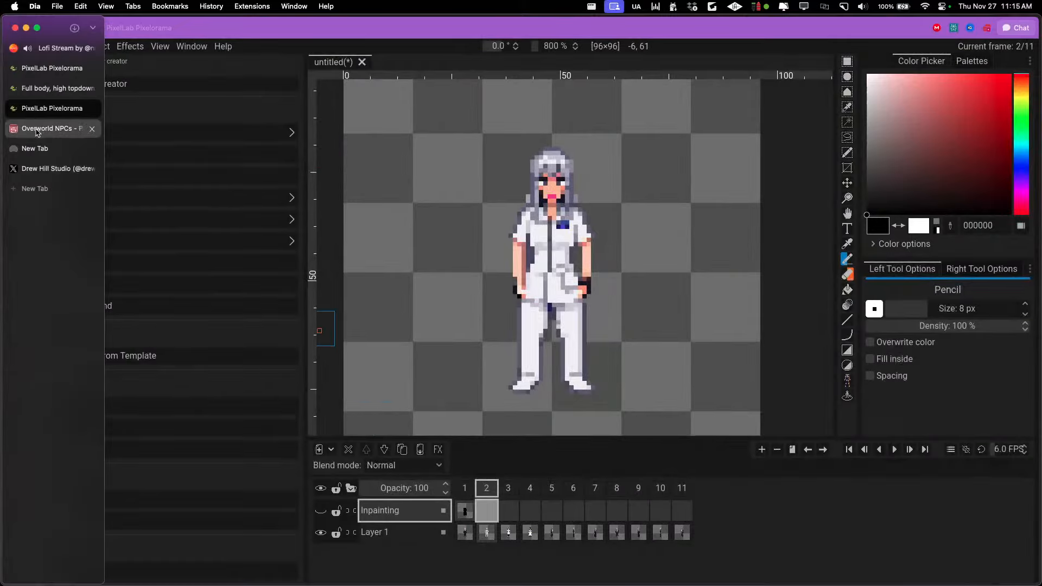
{"action": "left_click", "coordinate": [51, 96]}
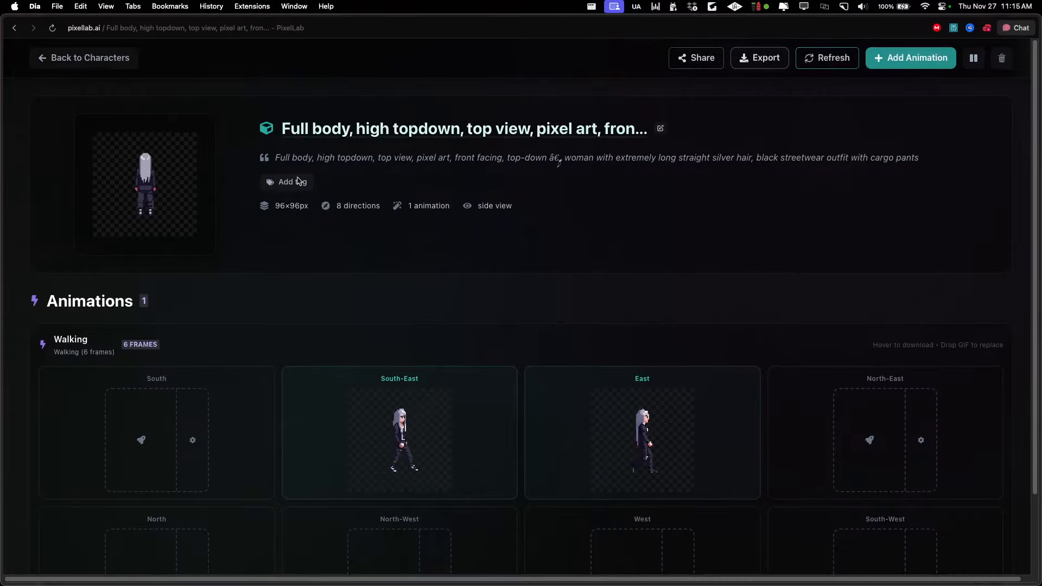
{"action": "mouse_move", "coordinate": [205, 130]}
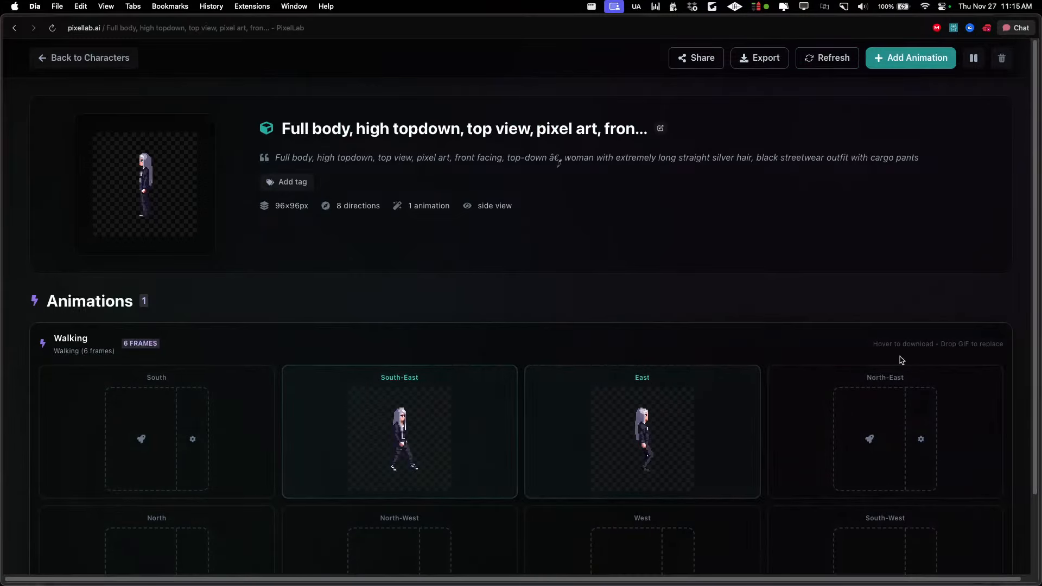
{"action": "left_click", "coordinate": [108, 63]}
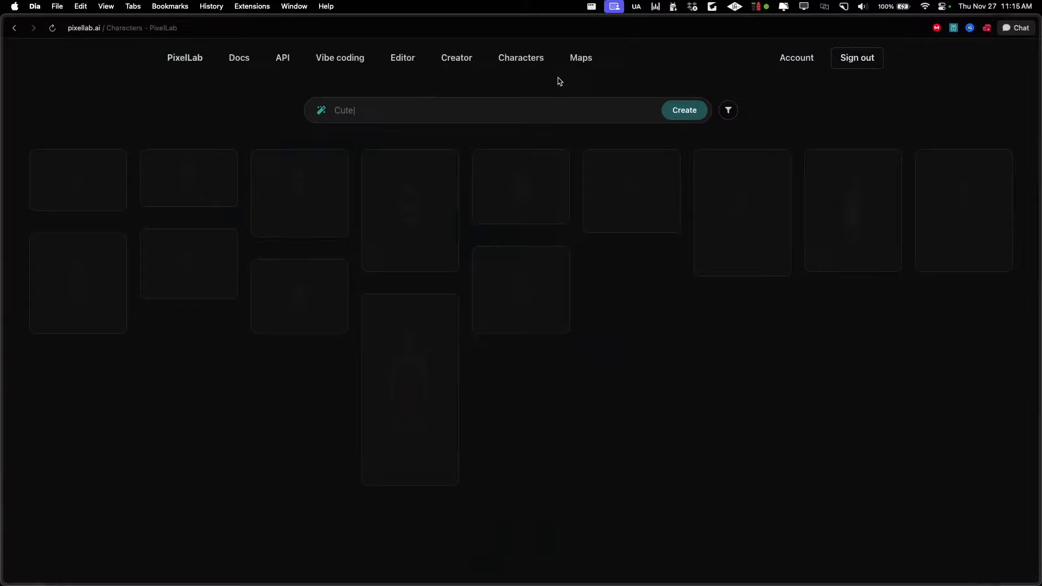
Browse the maps and tilesets in the Map Workshop and view the 16×16 water to wooden plank tileset
{"action": "left_click", "coordinate": [580, 58]}
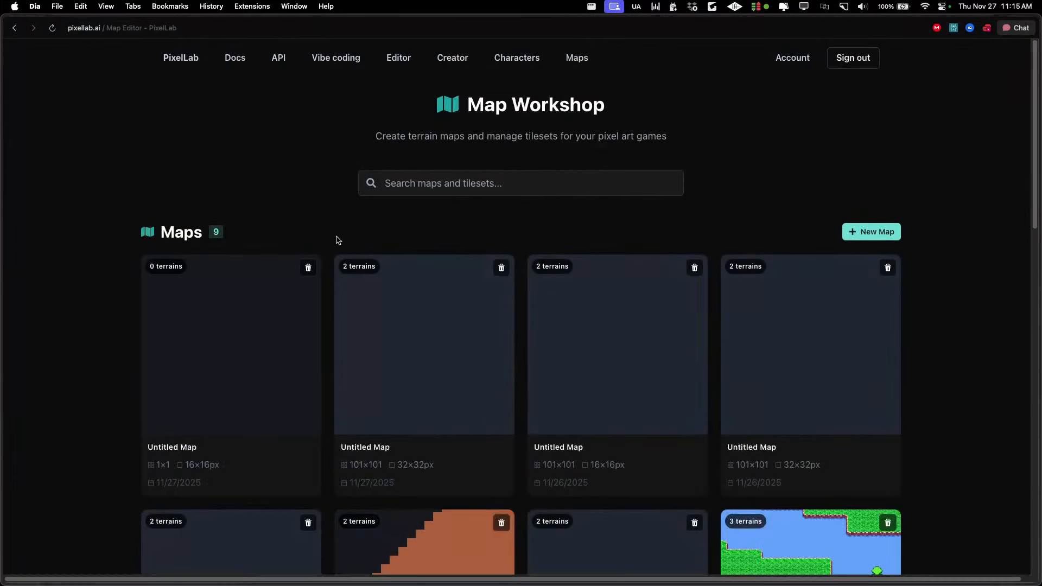
{"action": "scroll", "coordinate": [336, 241], "scroll_direction": "down", "scroll_amount": 5}
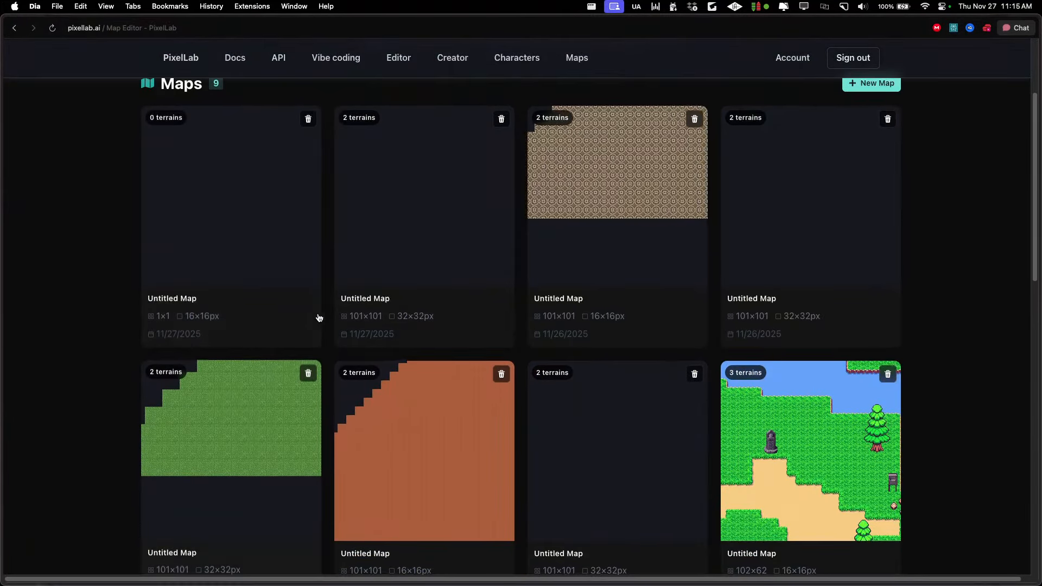
{"action": "scroll", "coordinate": [284, 267], "scroll_direction": "up", "scroll_amount": 2}
{"action": "scroll", "coordinate": [284, 268], "scroll_direction": "down", "scroll_amount": 10}
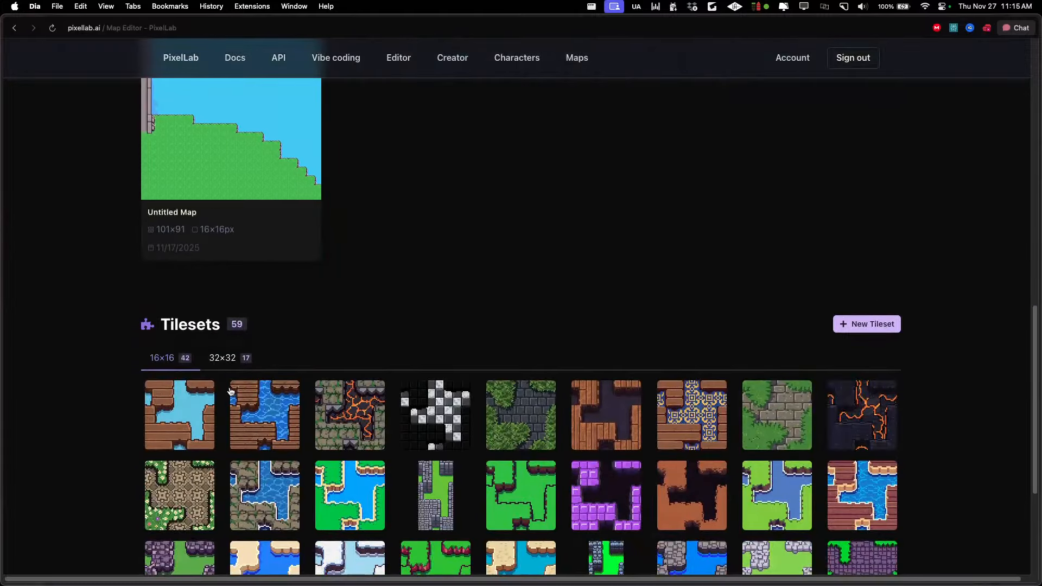
{"action": "left_click", "coordinate": [176, 417]}
{"action": "right_click", "coordinate": [531, 236]}
{"action": "left_click", "coordinate": [504, 266]}
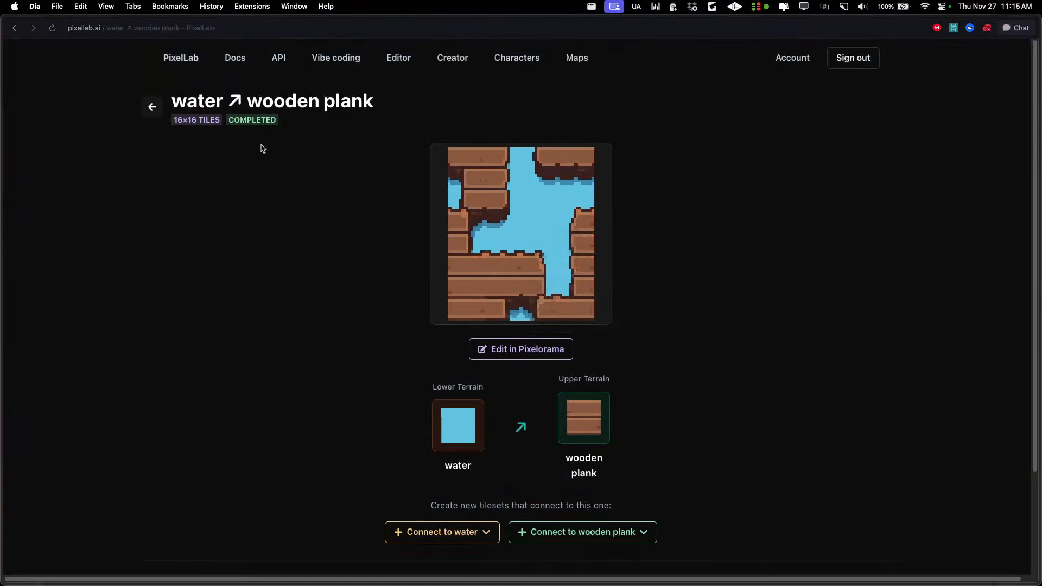
{"action": "left_click", "coordinate": [156, 109]}
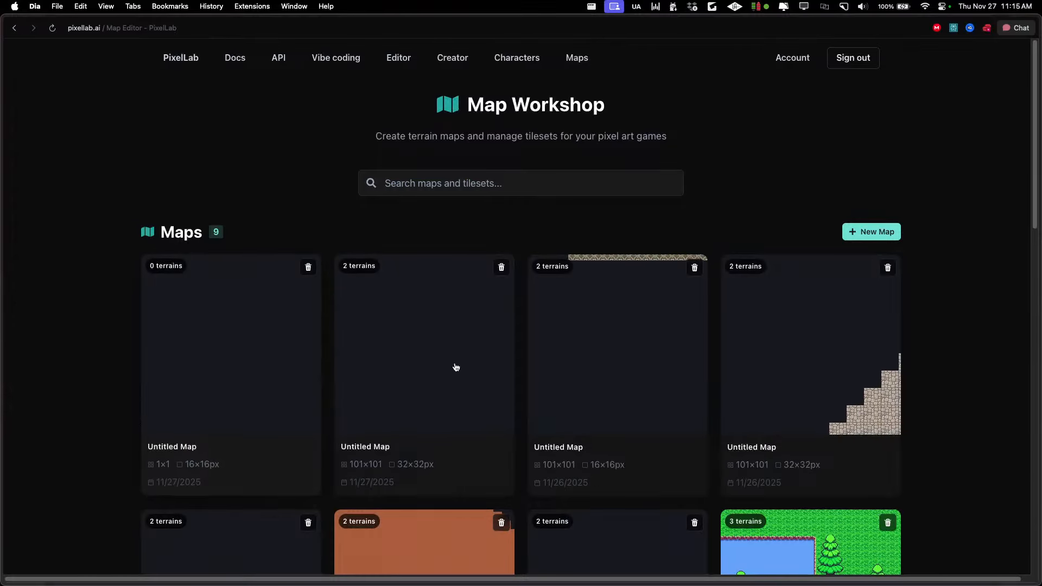
View the 32×32 marble floor map at 200% with the terrain markers hidden, and return to the Map Workshop
{"action": "left_click", "coordinate": [839, 370]}
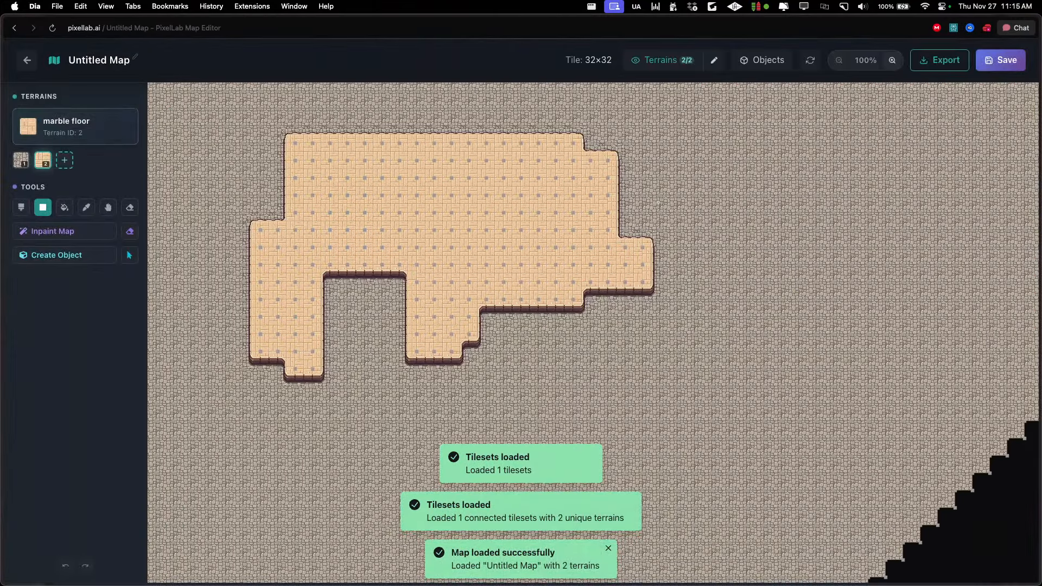
{"action": "left_click", "coordinate": [662, 60]}
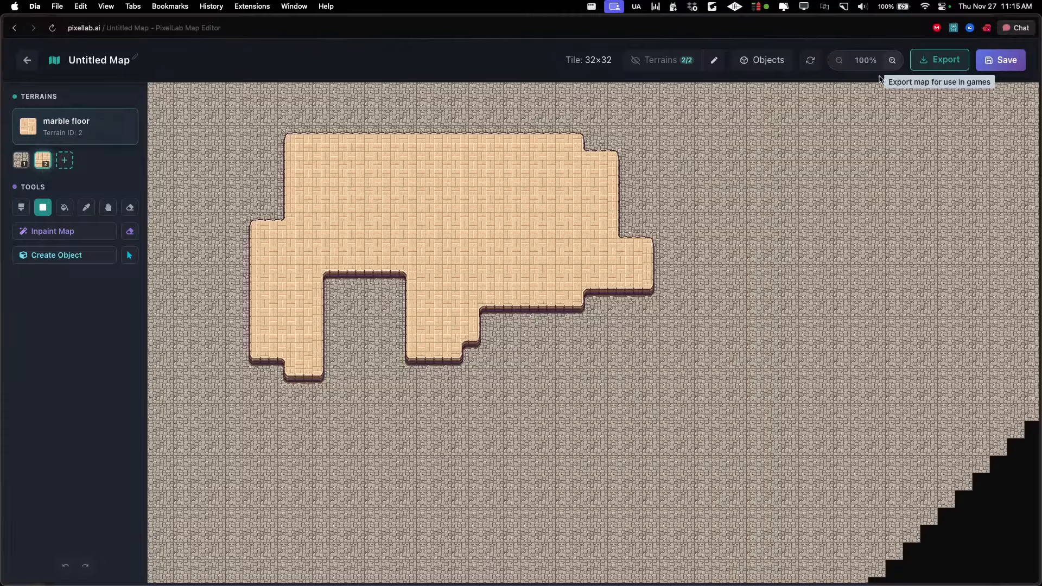
{"action": "left_click", "coordinate": [892, 61]}
{"action": "scroll", "coordinate": [591, 226], "scroll_direction": "left", "scroll_amount": 2}
{"action": "scroll", "coordinate": [592, 226], "scroll_direction": "up", "scroll_amount": 1}
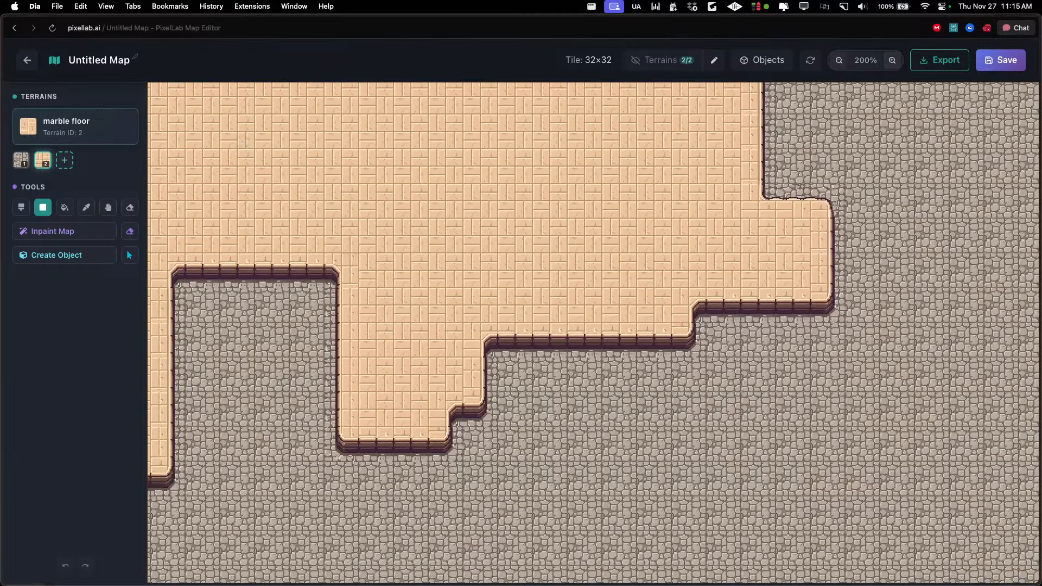
{"action": "left_click", "coordinate": [27, 61]}
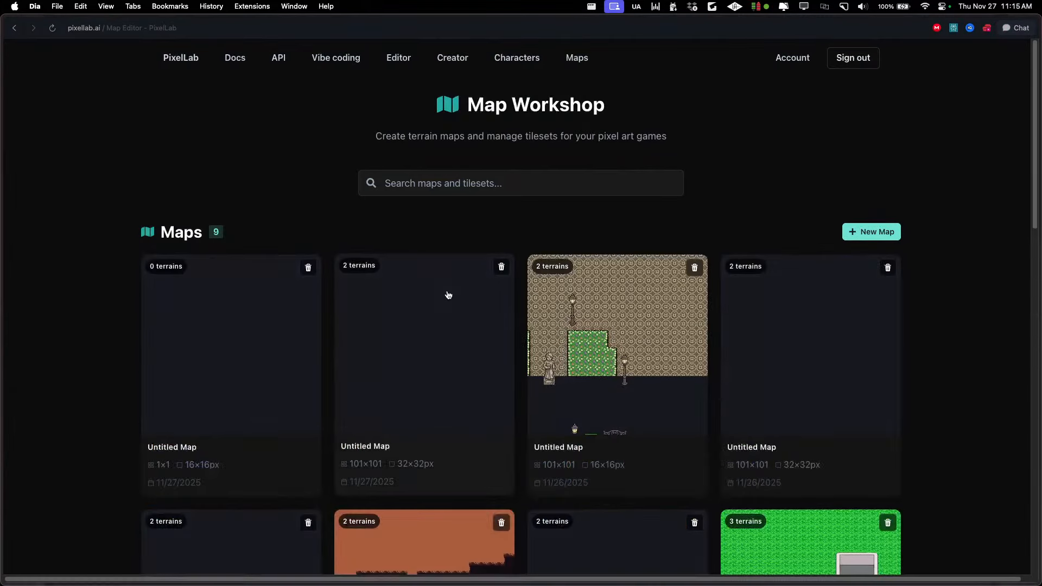
Switch to Aseprite and go back from the finished generation to the Generate images with same style (New) settings
{"action": "mouse_move", "coordinate": [444, 575]}
{"action": "left_click", "coordinate": [514, 560]}
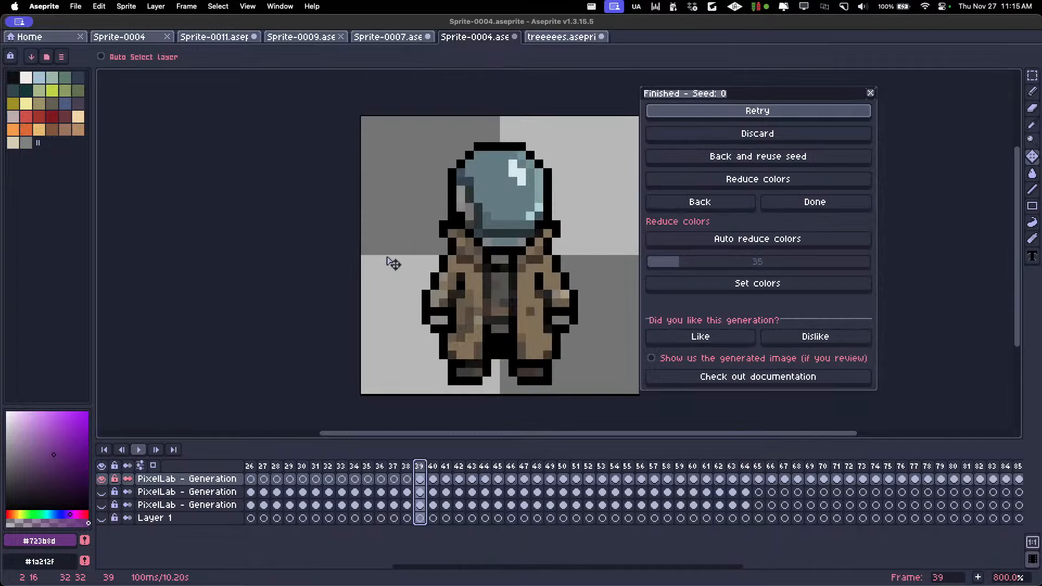
{"action": "scroll", "coordinate": [399, 266], "scroll_direction": "down", "scroll_amount": 2}
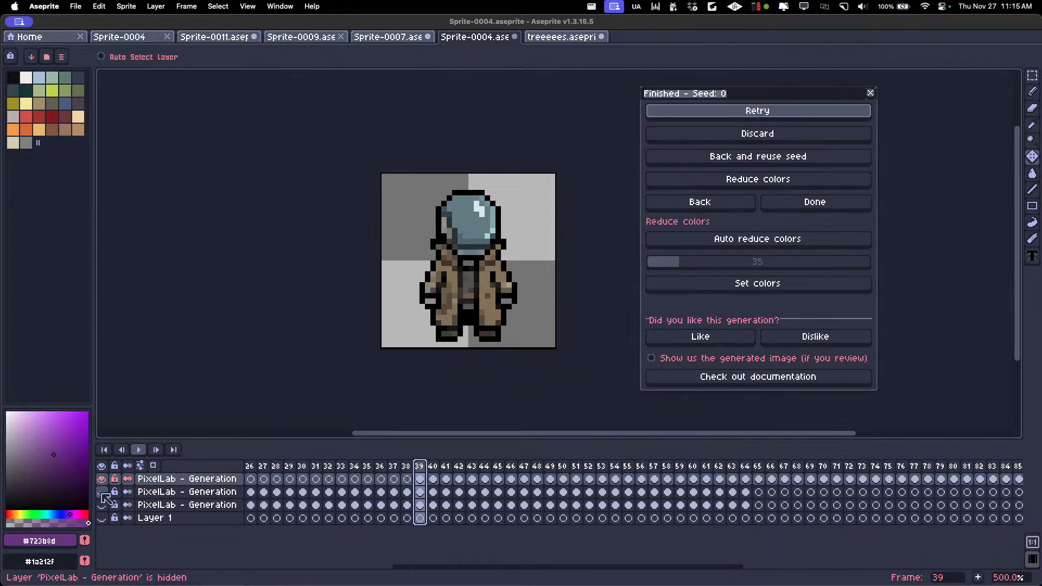
{"action": "left_click", "coordinate": [679, 206]}
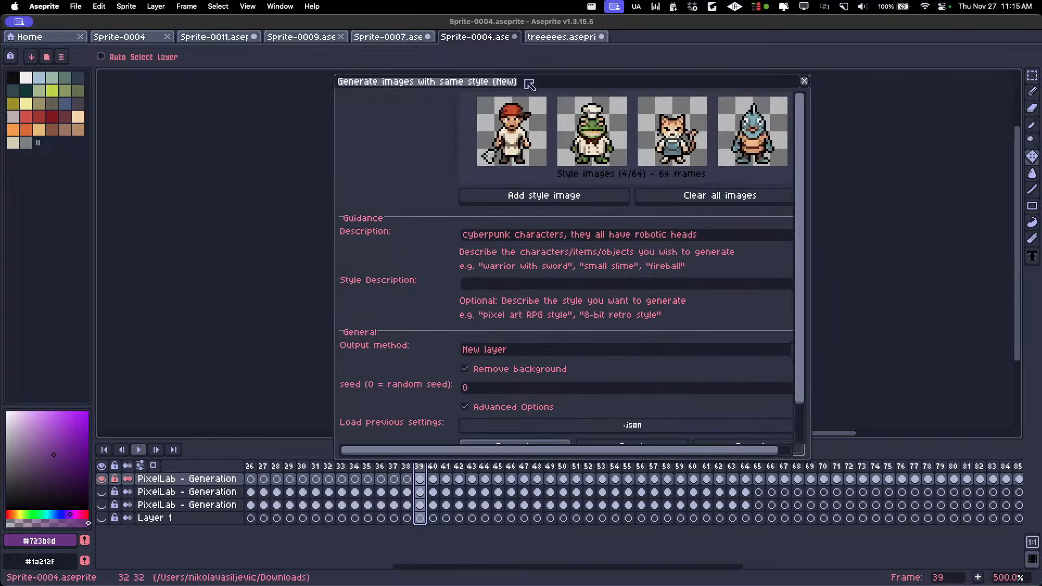
{"action": "left_click_drag", "start_coordinate": [526, 85], "coordinate": [294, 130]}
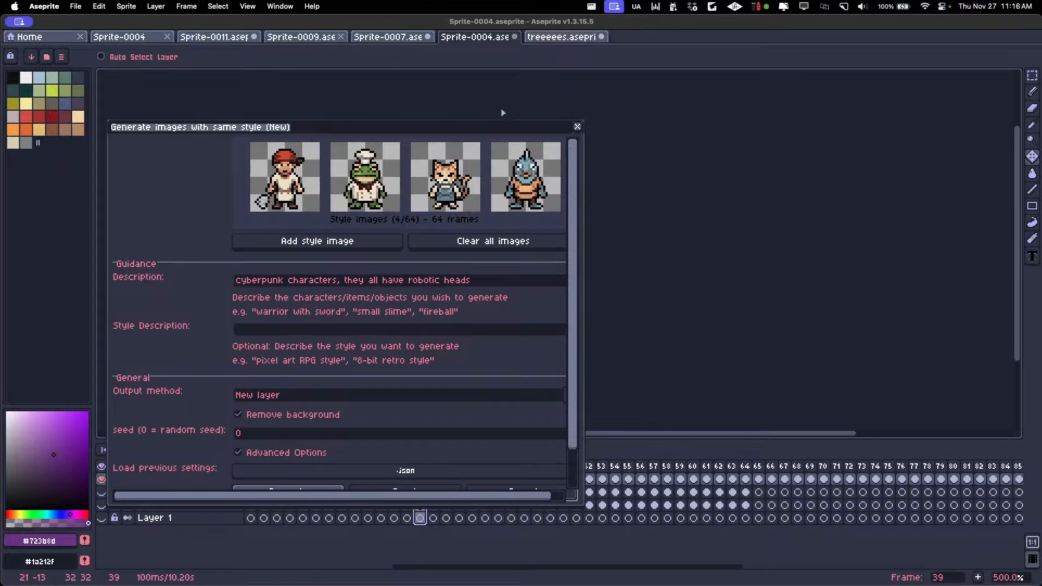
Close the same-style generator settings and step back and forth through the generated cyberpunk characters between frames 39 and 51, stopping at frame 47
{"action": "left_click", "coordinate": [577, 127]}
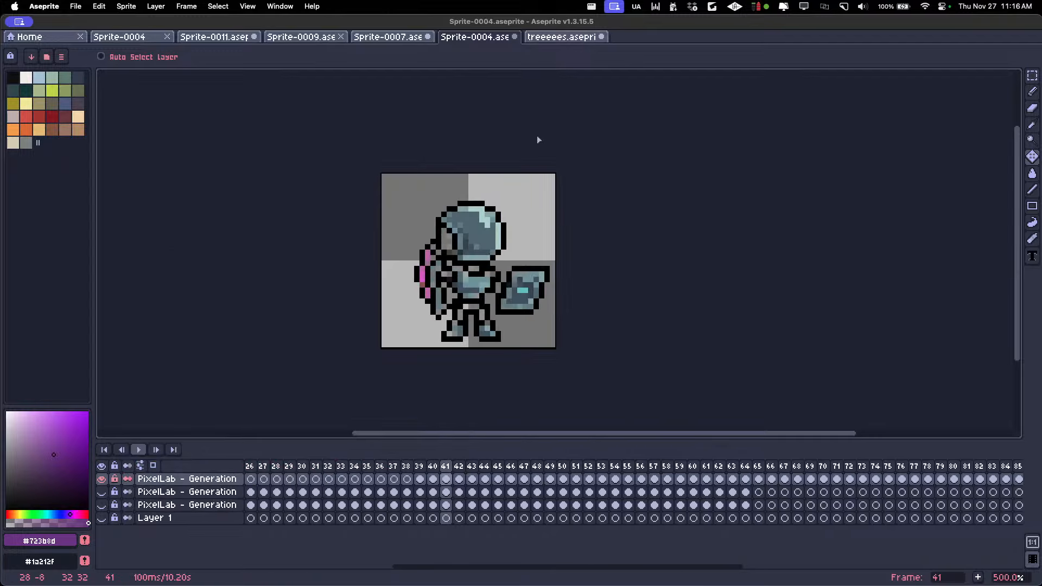
{"action": "key", "text": "Right"}
{"action": "key", "text": "Right"}
{"action": "key", "text": "Right"}
{"action": "key", "text": "Right"}
{"action": "scroll", "coordinate": [509, 146], "scroll_direction": "down", "scroll_amount": 2}
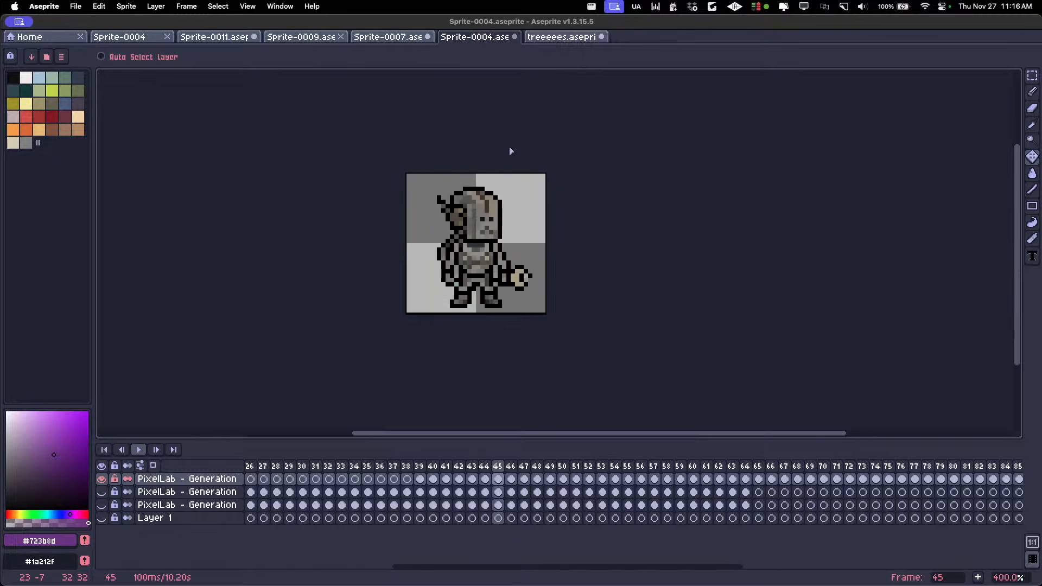
{"action": "key", "text": "Right"}
{"action": "key", "text": "Right"}
{"action": "key", "text": "Right"}
{"action": "left_click_drag", "start_coordinate": [536, 145], "coordinate": [492, 173]}
{"action": "key", "text": "Right"}
{"action": "key", "text": "Right"}
{"action": "key", "text": "Right"}
{"action": "key", "text": "Right"}
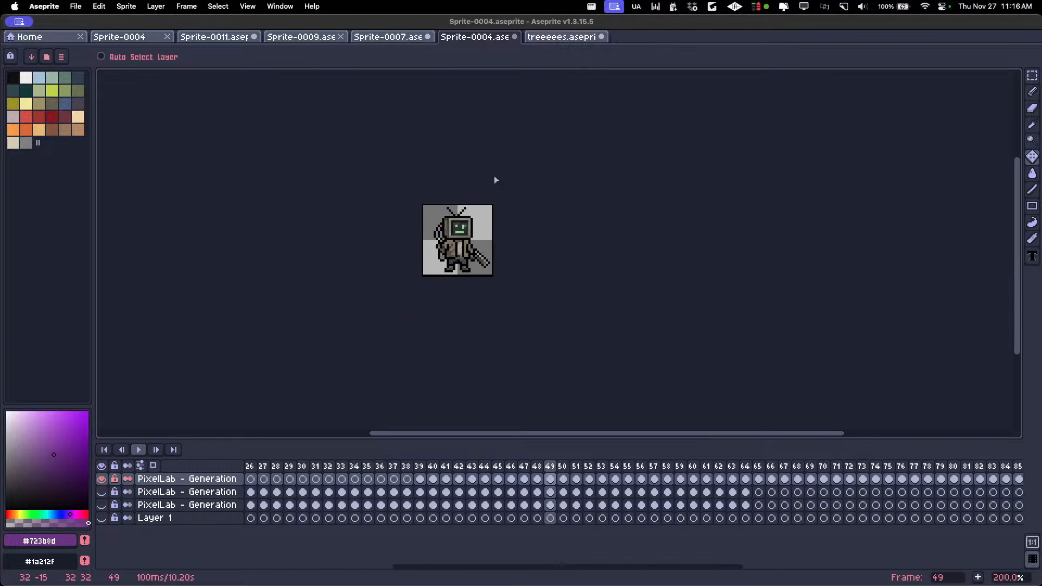
{"action": "scroll", "coordinate": [465, 174], "scroll_direction": "left", "scroll_amount": 1}
{"action": "key", "text": "Left"}
{"action": "key", "text": "Left"}
{"action": "key", "text": "Left"}
{"action": "key", "text": "Left"}
{"action": "key", "text": "Left"}
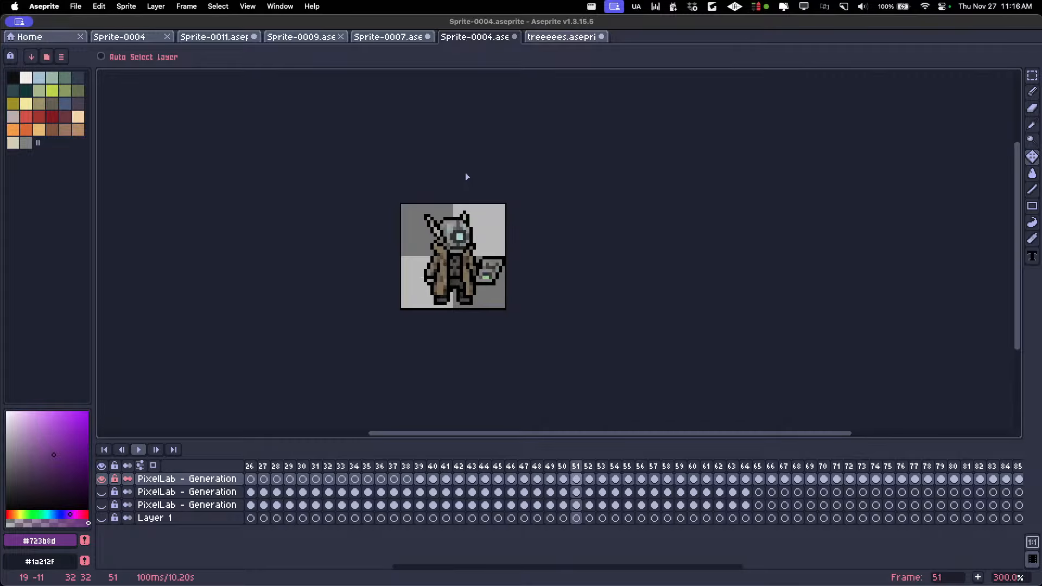
{"action": "key", "text": "Left"}
{"action": "key", "text": "Left"}
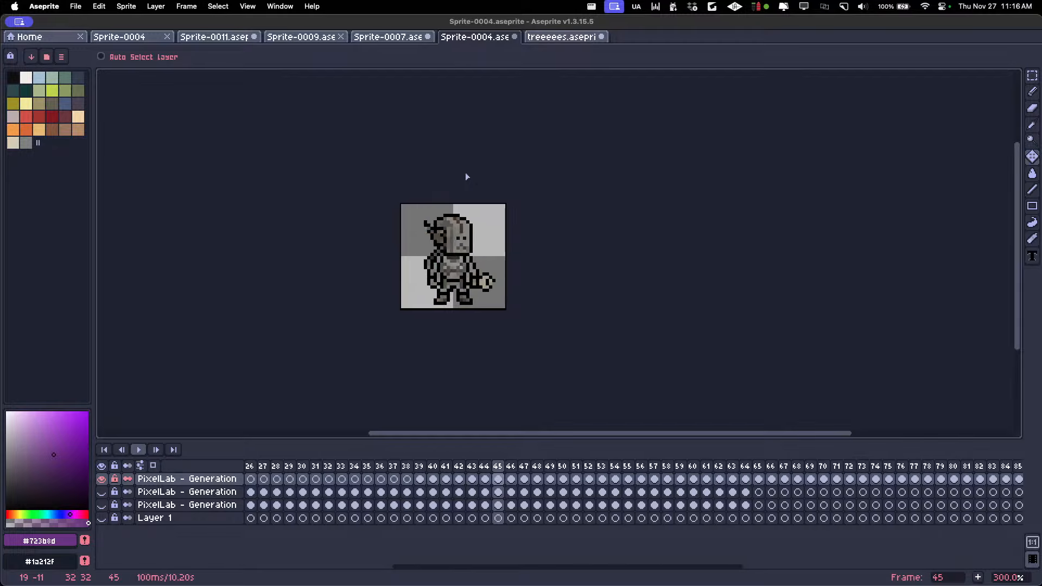
{"action": "key", "text": "Right"}
{"action": "key", "text": "Right"}
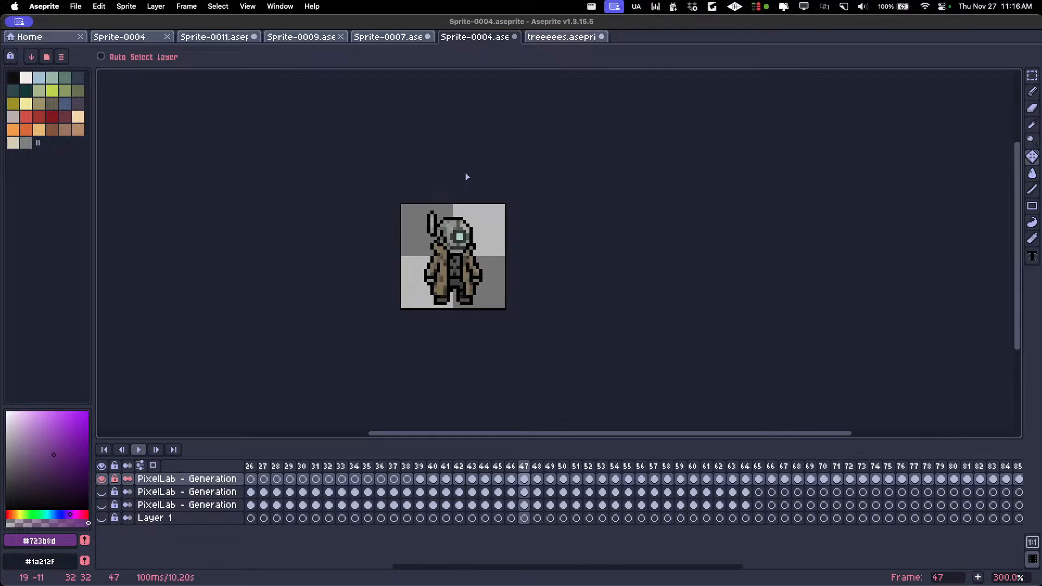
Examine the generated robot-headed characters frame by frame at 500% from frame 47 up to frame 102
{"action": "scroll", "coordinate": [457, 188], "scroll_direction": "up", "scroll_amount": 2}
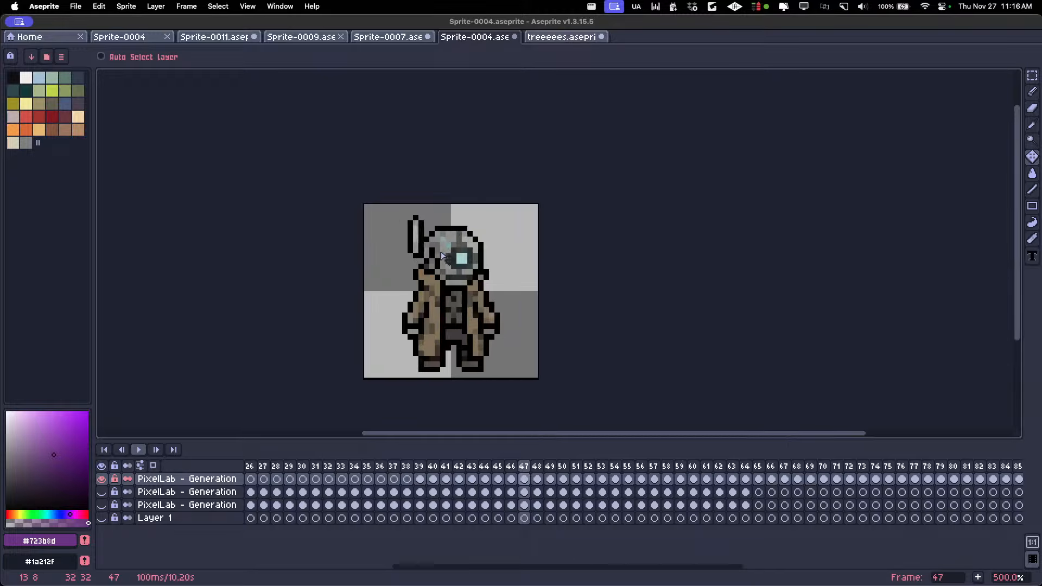
{"action": "key", "text": "Right"}
{"action": "key", "text": "Right"}
{"action": "key", "text": "Right"}
{"action": "key", "text": "Right"}
{"action": "key", "text": "Right"}
{"action": "key", "text": "Right"}
{"action": "key", "text": "Right"}
{"action": "key", "text": "Right"}
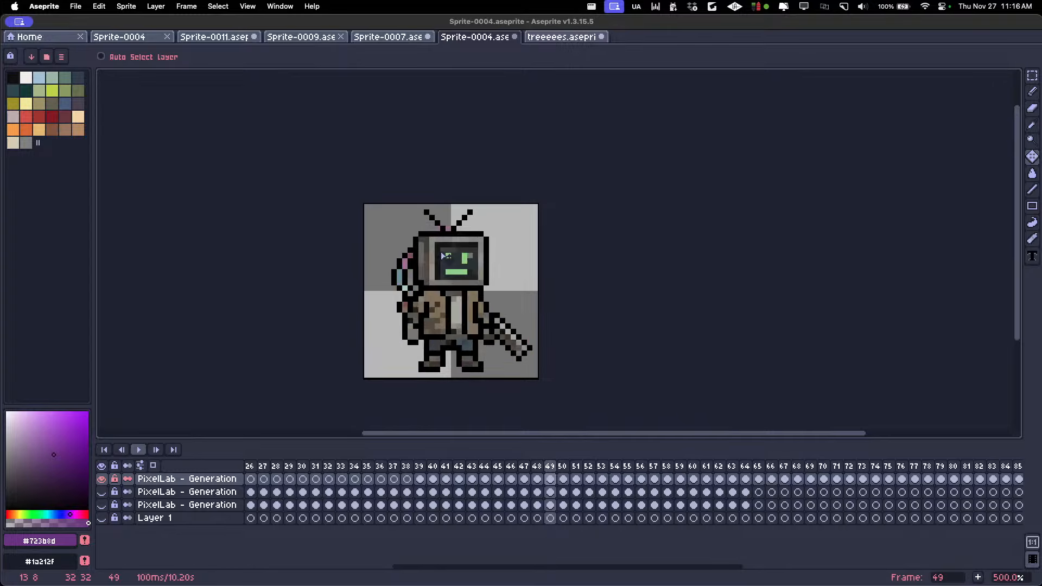
{"action": "key", "text": "Right"}
{"action": "key", "text": "Right"}
{"action": "key", "text": "Right"}
{"action": "key", "text": "Right"}
{"action": "key", "text": "Right"}
{"action": "key", "text": "Right"}
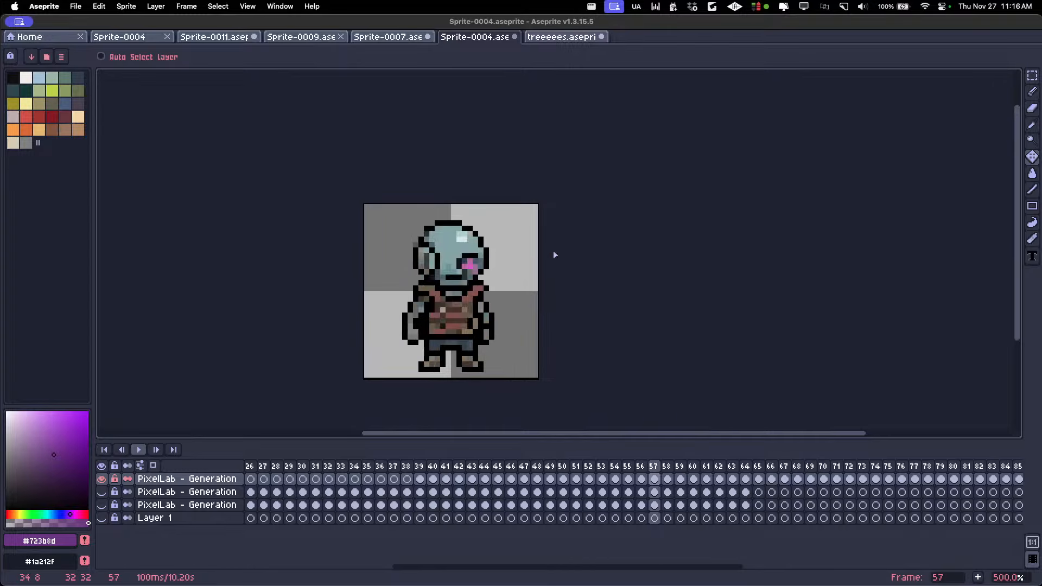
{"action": "key", "text": "Right"}
{"action": "key", "text": "Right"}
{"action": "key", "text": "Right"}
{"action": "key", "text": "Right"}
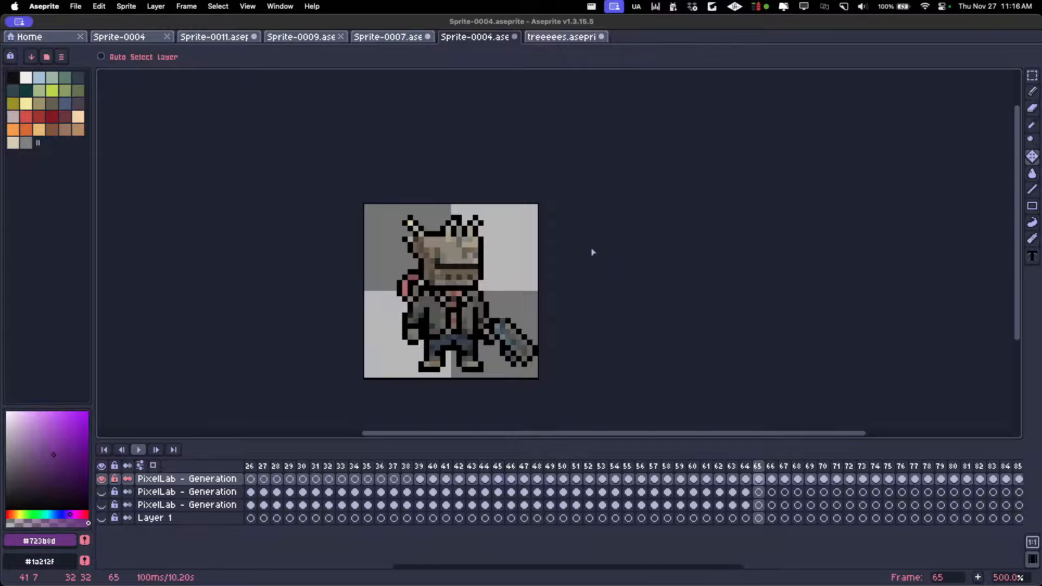
{"action": "key", "text": "Right"}
{"action": "key", "text": "Right"}
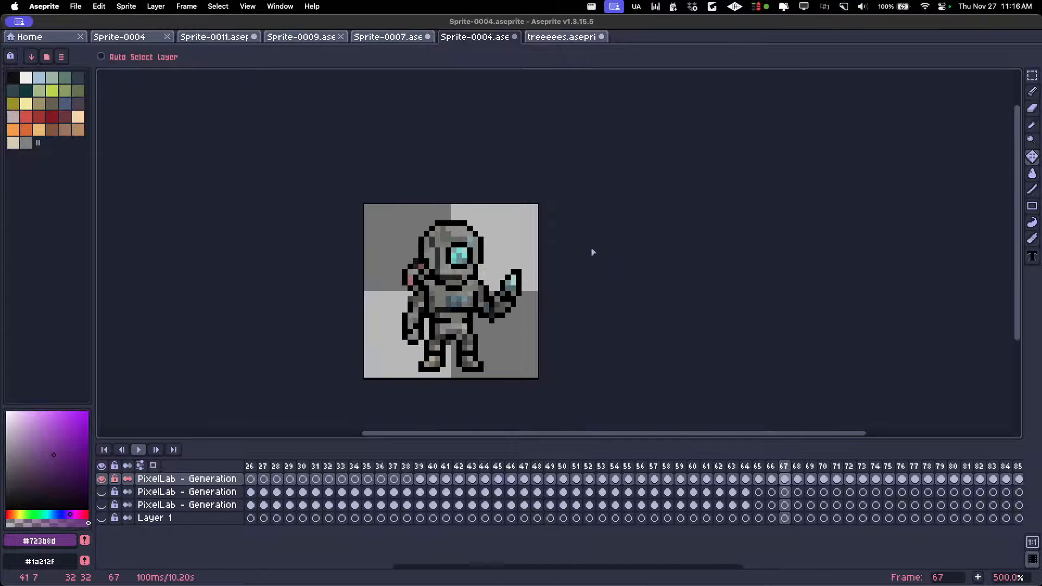
{"action": "key", "text": "Right"}
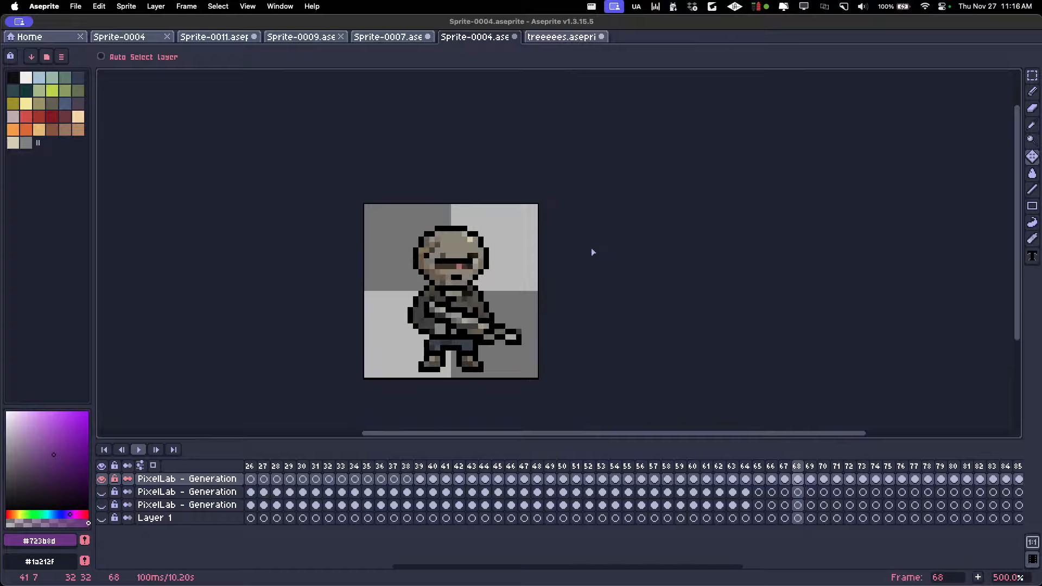
{"action": "key", "text": "Right"}
{"action": "key", "text": "Right"}
{"action": "key", "text": "Right"}
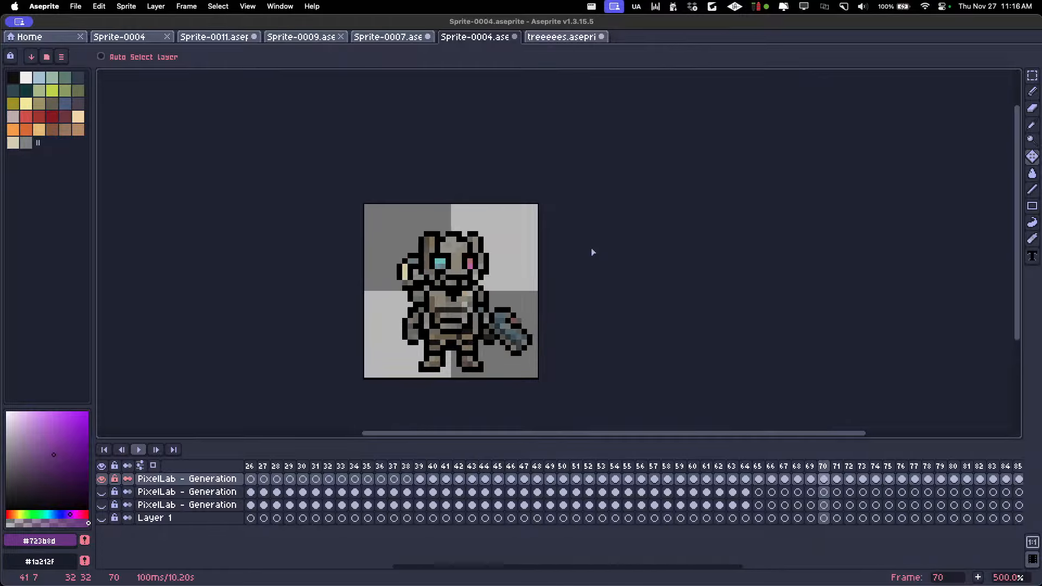
{"action": "key", "text": "Right"}
{"action": "key", "text": "Right"}
{"action": "key", "text": "Right"}
{"action": "key", "text": "Right"}
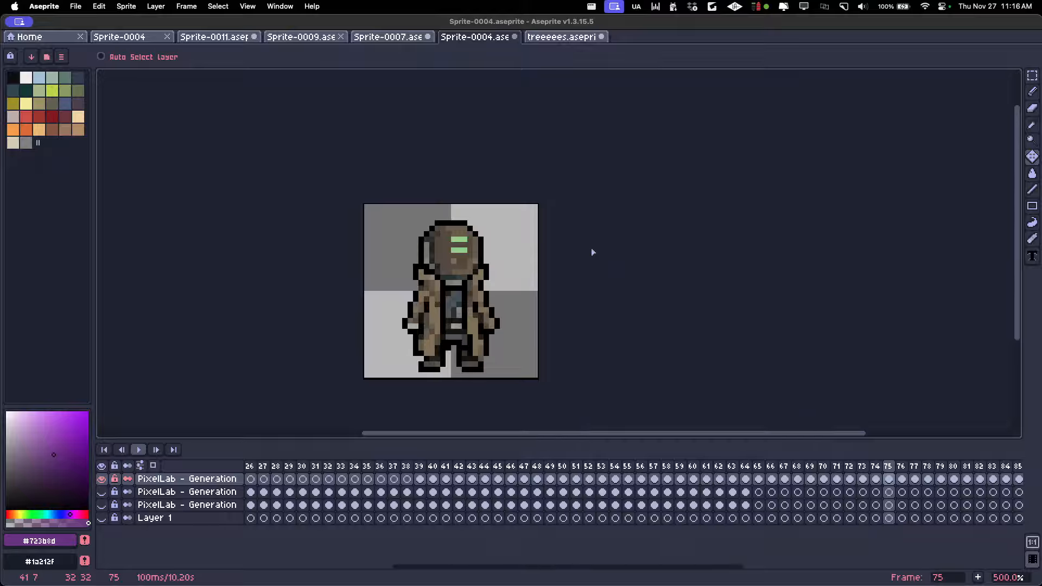
{"action": "key", "text": "Right"}
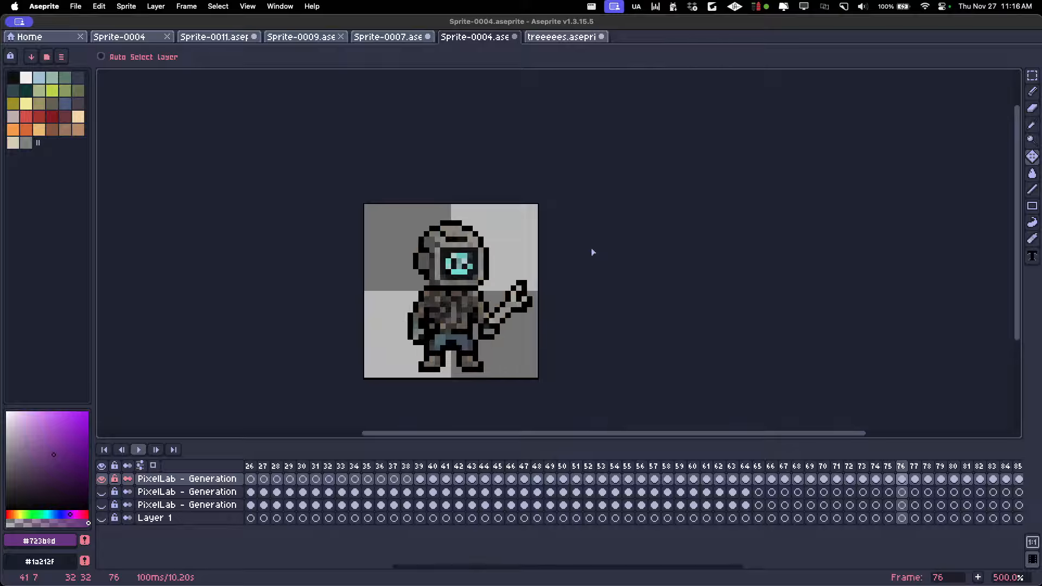
{"action": "key", "text": "Right"}
{"action": "key", "text": "Right"}
{"action": "key", "text": "Right"}
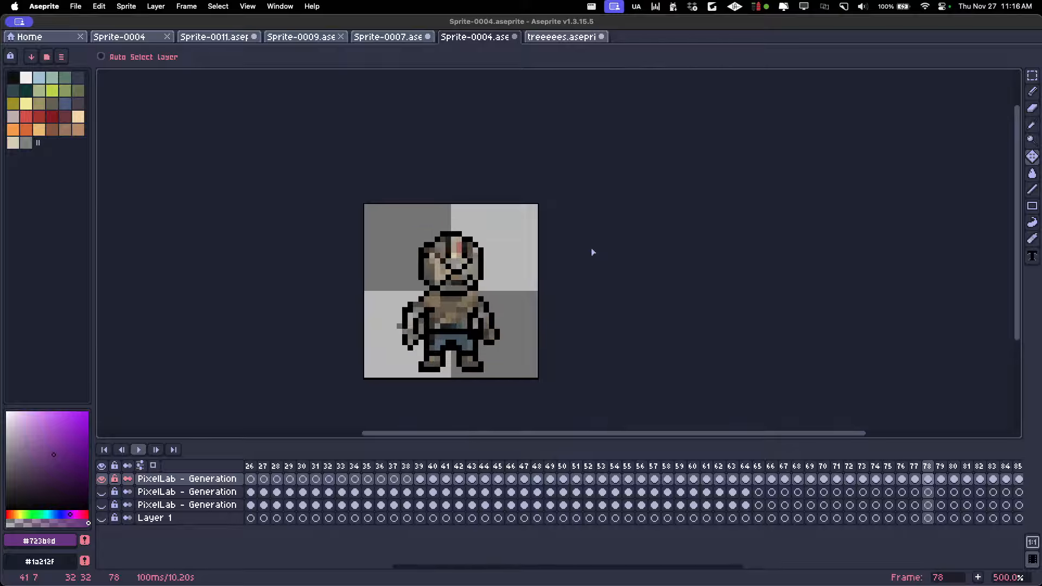
{"action": "key", "text": "Right"}
{"action": "key", "text": "Right"}
{"action": "key", "text": "Right"}
{"action": "key", "text": "Right"}
{"action": "key", "text": "Right"}
{"action": "key", "text": "Right"}
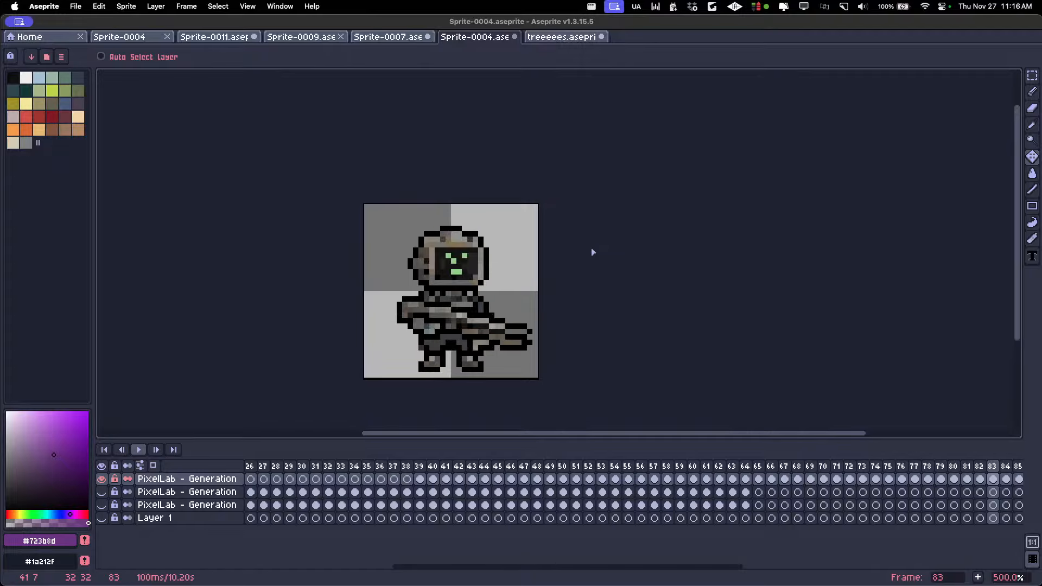
{"action": "key", "text": "Right"}
{"action": "key", "text": "Right"}
{"action": "key", "text": "Right"}
{"action": "key", "text": "Right"}
{"action": "key", "text": "Right"}
{"action": "key", "text": "Right"}
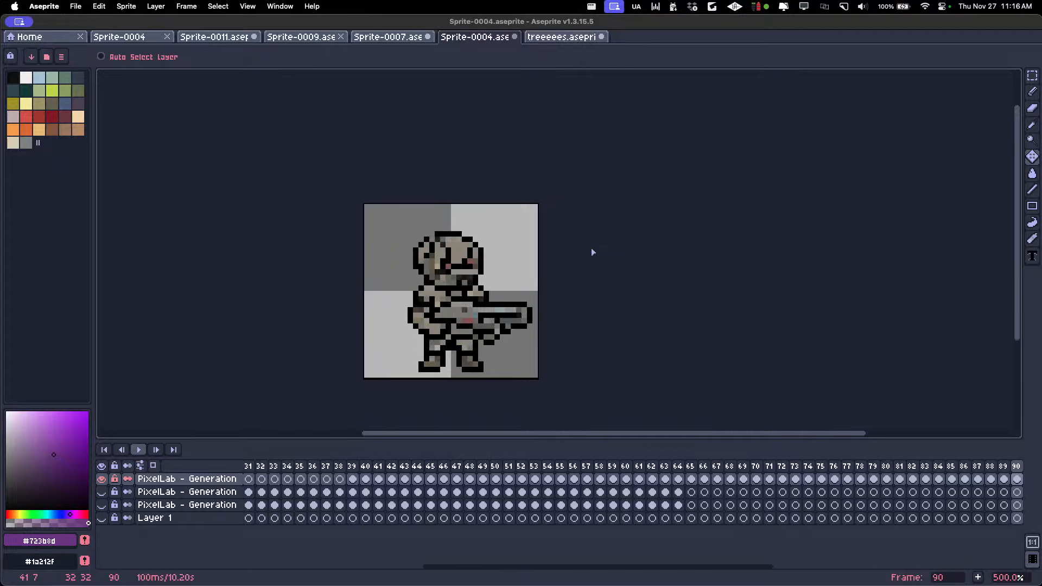
{"action": "key", "text": "Right"}
{"action": "key", "text": "Right"}
{"action": "key", "text": "Right"}
{"action": "key", "text": "Right"}
{"action": "key", "text": "Right"}
{"action": "key", "text": "Right"}
{"action": "key", "text": "Right"}
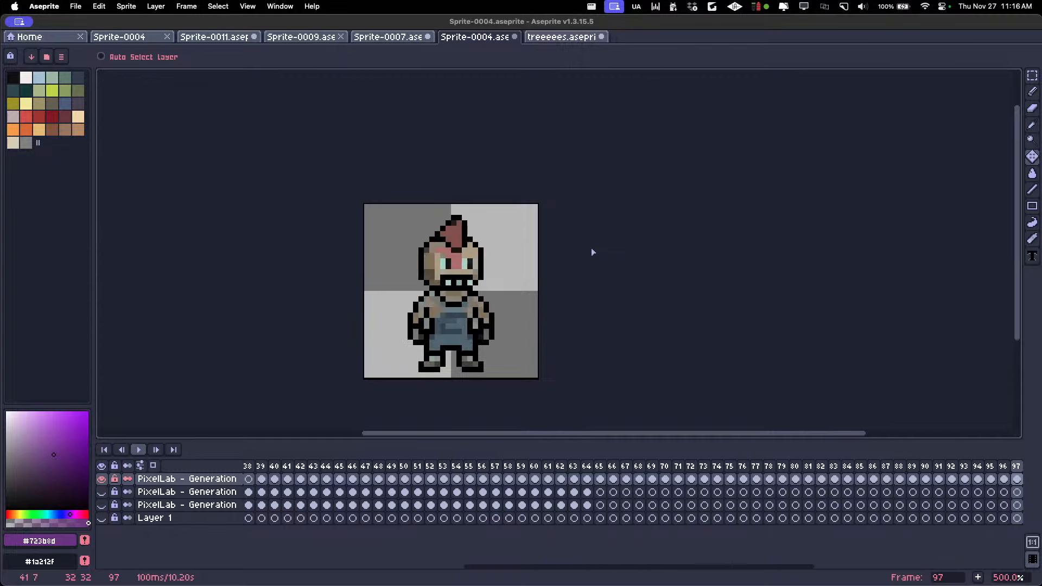
{"action": "key", "text": "Left"}
{"action": "key", "text": "Right"}
{"action": "key", "text": "Right"}
{"action": "key", "text": "Right"}
{"action": "key", "text": "Right"}
{"action": "key", "text": "Right"}
{"action": "key", "text": "Right"}
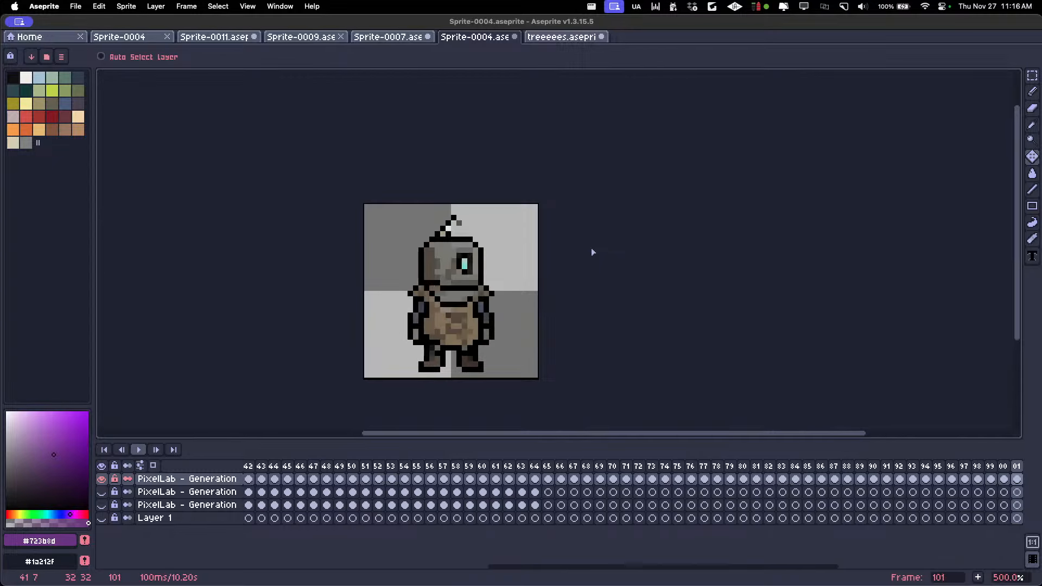
{"action": "key", "text": "Left"}
Review the generated characters at 200% in reverse order, going back from frame 102 to frame 72
{"action": "scroll", "coordinate": [489, 292], "scroll_direction": "down", "scroll_amount": 4}
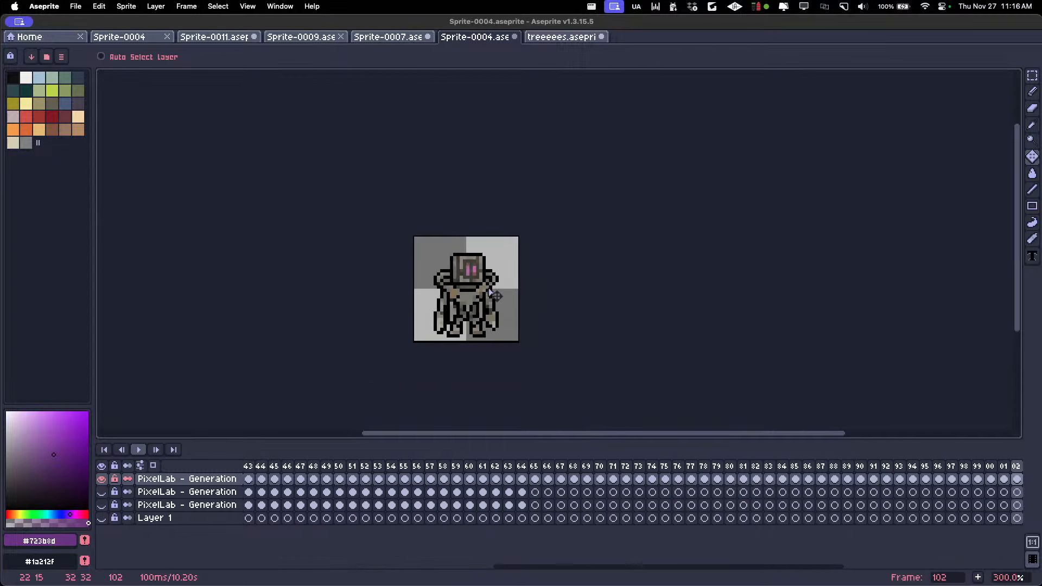
{"action": "scroll", "coordinate": [490, 292], "scroll_direction": "up", "scroll_amount": 1}
{"action": "key", "text": "Left"}
{"action": "key", "text": "Left"}
{"action": "key", "text": "Left"}
{"action": "key", "text": "Left"}
{"action": "key", "text": "Left"}
{"action": "key", "text": "Left"}
{"action": "key", "text": "Left"}
{"action": "key", "text": "Left"}
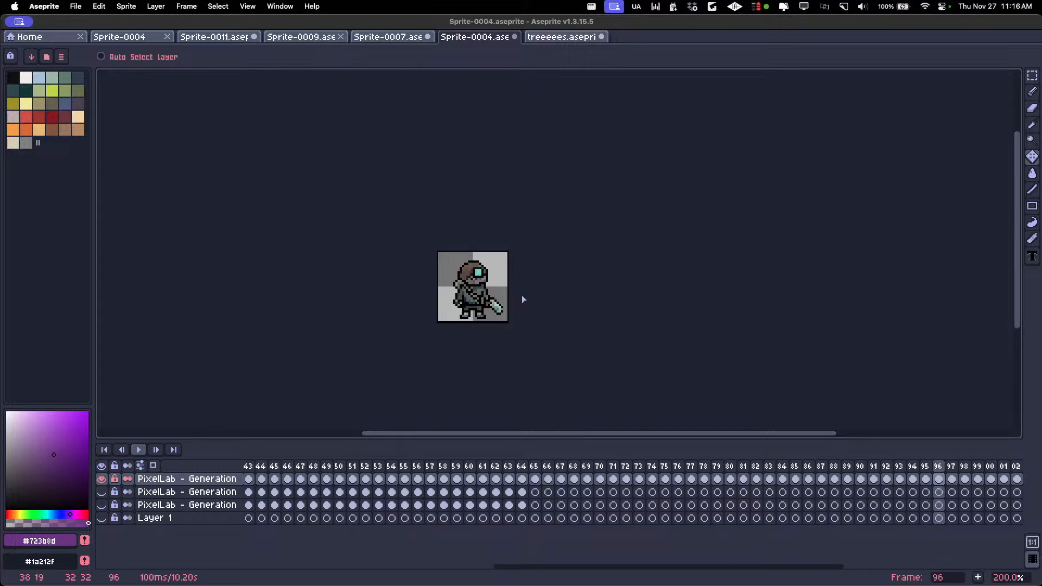
{"action": "key", "text": "Left"}
{"action": "key", "text": "Left"}
{"action": "key", "text": "Left"}
{"action": "key", "text": "Left"}
{"action": "key", "text": "Left"}
{"action": "key", "text": "Left"}
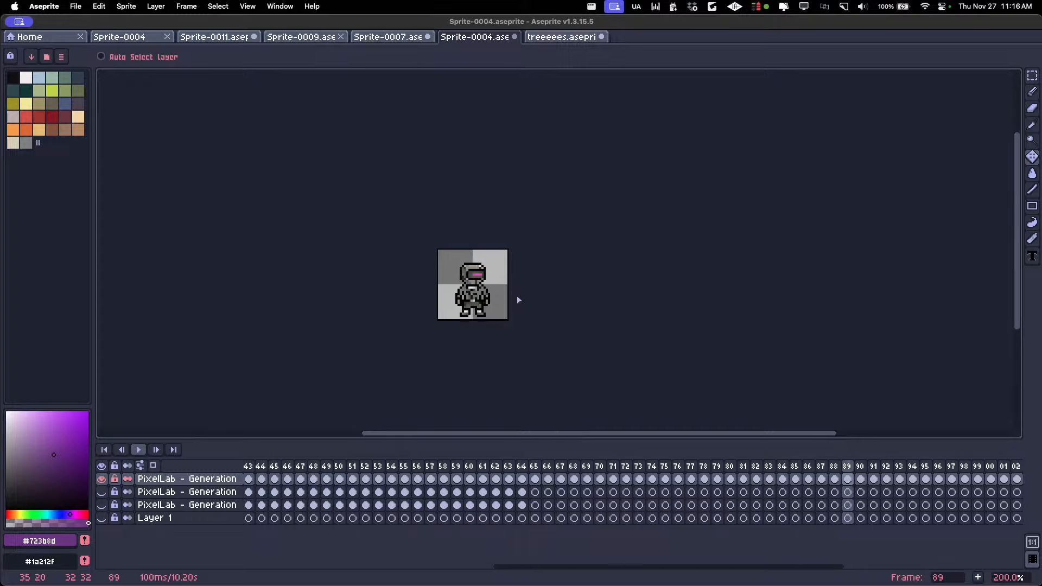
{"action": "key", "text": "Left"}
{"action": "key", "text": "Left"}
{"action": "key", "text": "Left"}
{"action": "key", "text": "Left"}
{"action": "key", "text": "Left"}
{"action": "key", "text": "Left"}
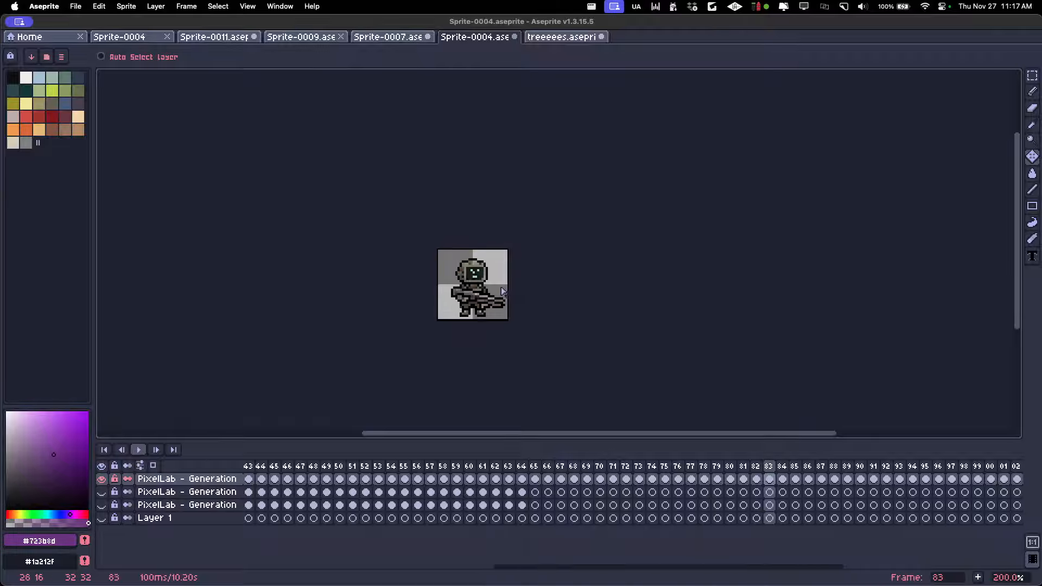
{"action": "key", "text": "Left"}
{"action": "key", "text": "Left"}
{"action": "key", "text": "Left"}
{"action": "key", "text": "Left"}
{"action": "key", "text": "Left"}
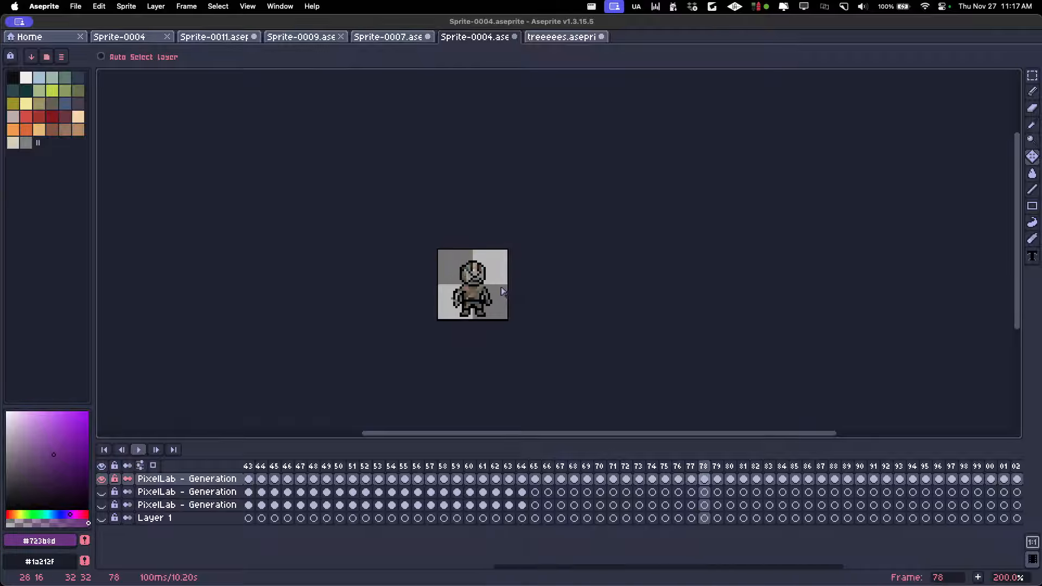
{"action": "key", "text": "Left"}
{"action": "key", "text": "Left"}
{"action": "key", "text": "Left"}
{"action": "key", "text": "Left"}
{"action": "key", "text": "Left"}
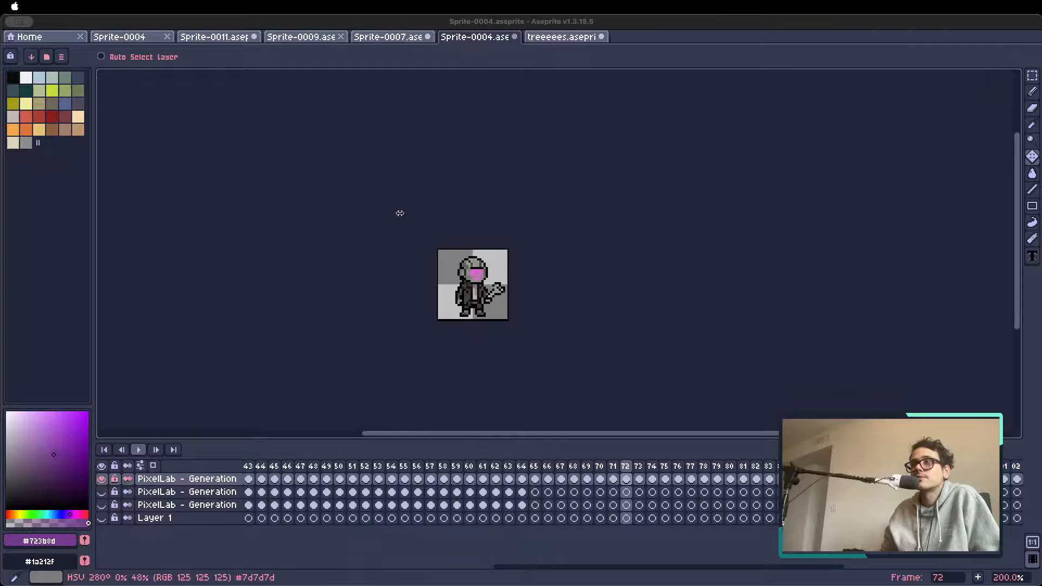
{"action": "left_click", "coordinate": [293, 363]}
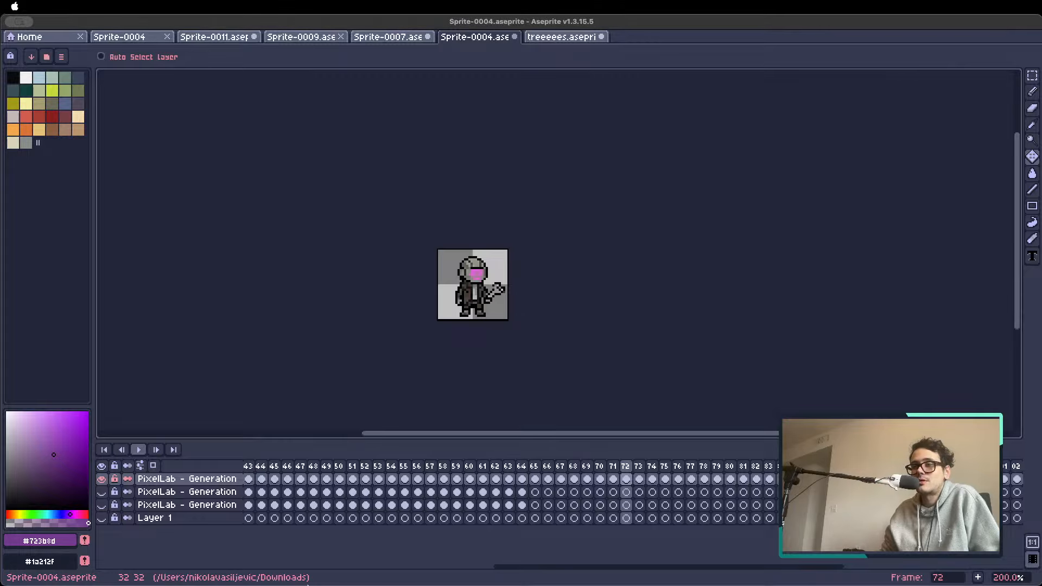
{"action": "left_click", "coordinate": [344, 580]}
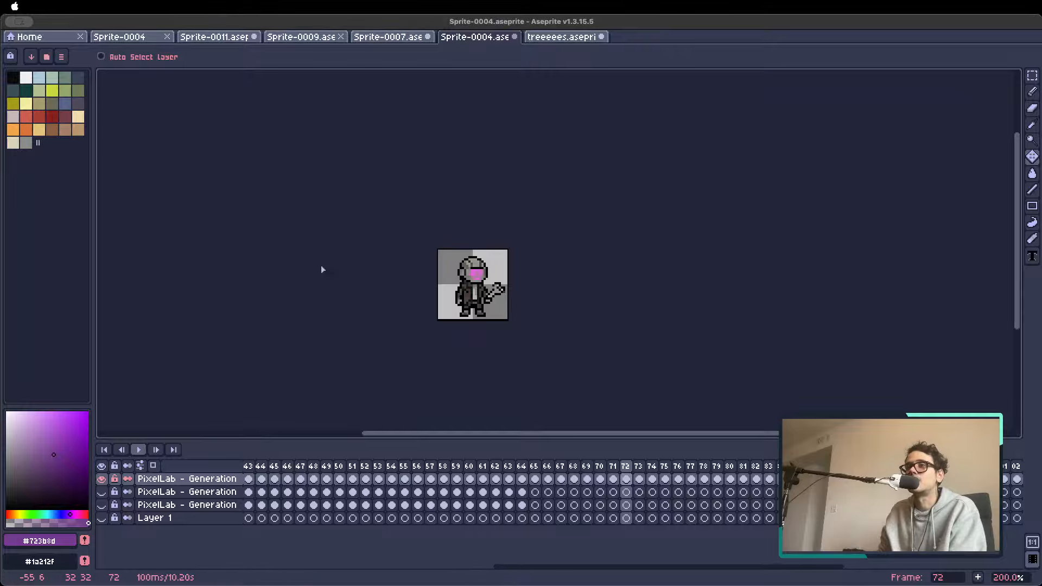
Create a new 128 × 128 px RGBA sprite with a transparent background
{"action": "left_click", "coordinate": [70, 37]}
{"action": "left_click", "coordinate": [82, 60]}
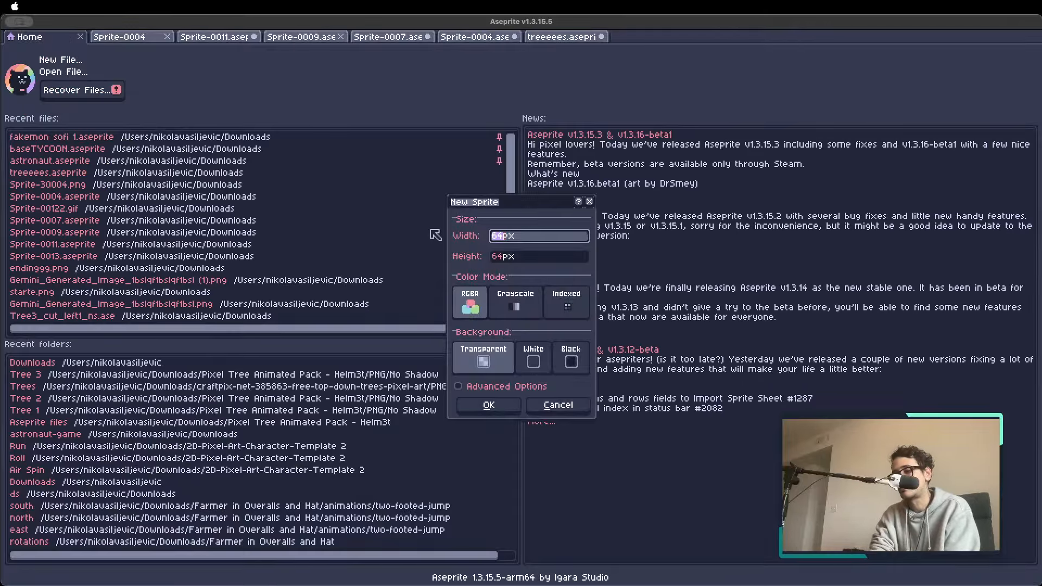
{"action": "type", "text": "128"}
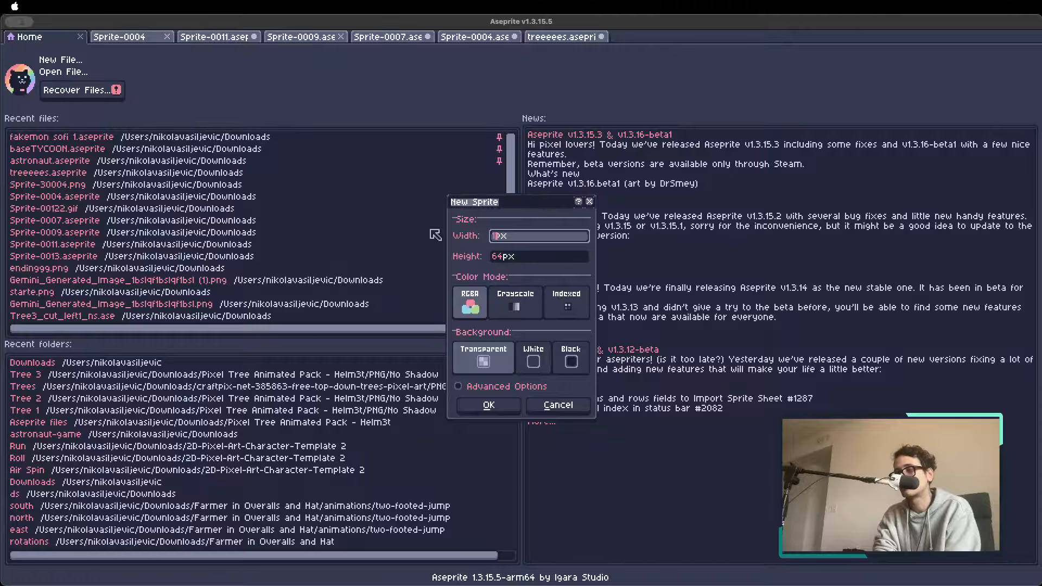
{"action": "key", "text": "Tab"}
{"action": "type", "text": "128"}
{"action": "key", "text": "Return"}
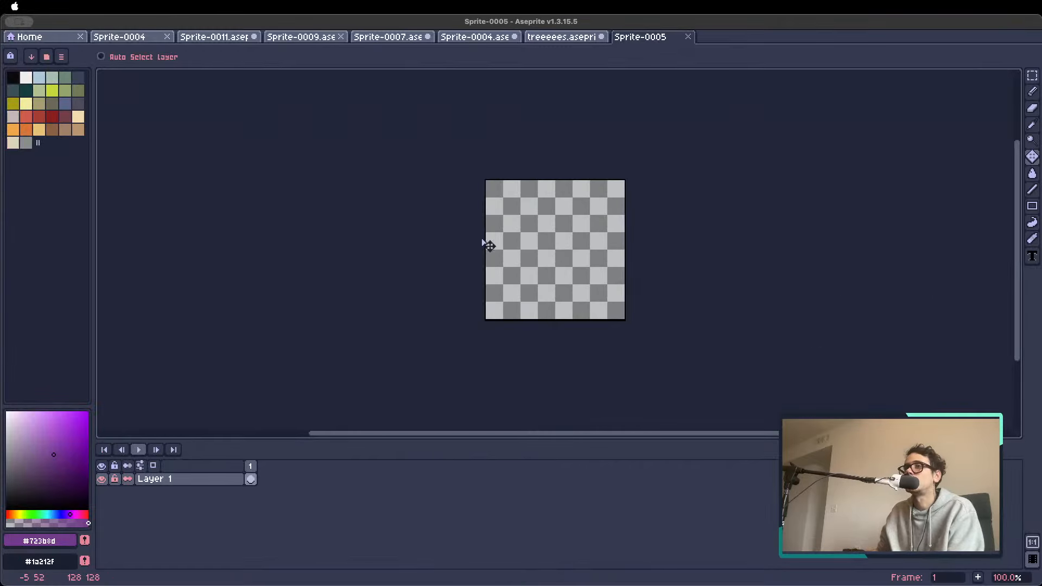
Fill the whole canvas of the new sprite with the palette's off-white using the Paint Bucket
{"action": "left_click", "coordinate": [26, 78]}
{"action": "key", "text": "g"}
{"action": "left_click", "coordinate": [543, 234]}
{"action": "scroll", "coordinate": [542, 233], "scroll_direction": "up", "scroll_amount": 2}
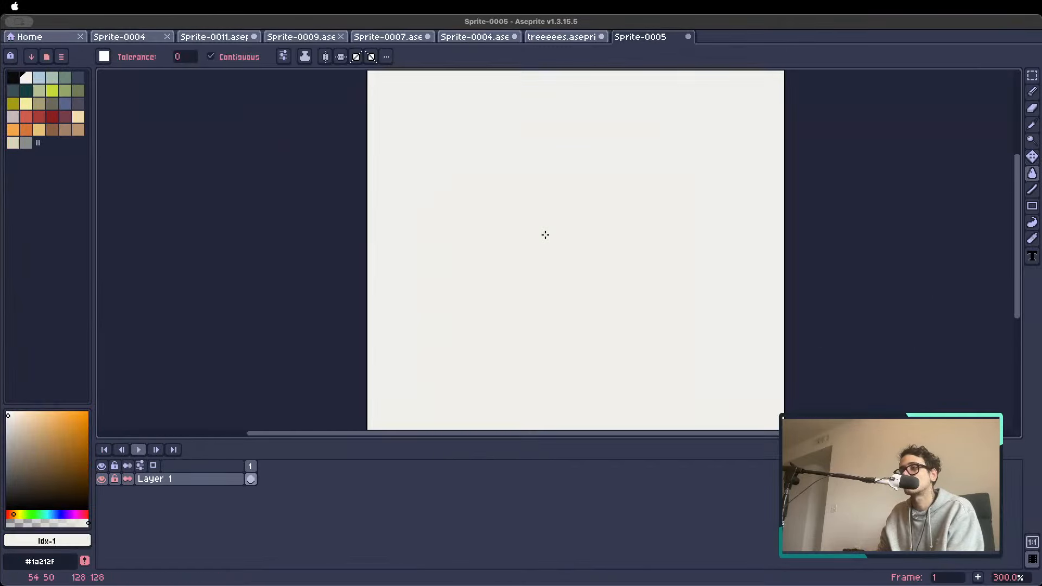
{"action": "scroll", "coordinate": [544, 233], "scroll_direction": "down", "scroll_amount": 1}
Handwrite "32x32 = 64f" in black across the upper part of the canvas with the 1 px Pencil
{"action": "left_click", "coordinate": [16, 78]}
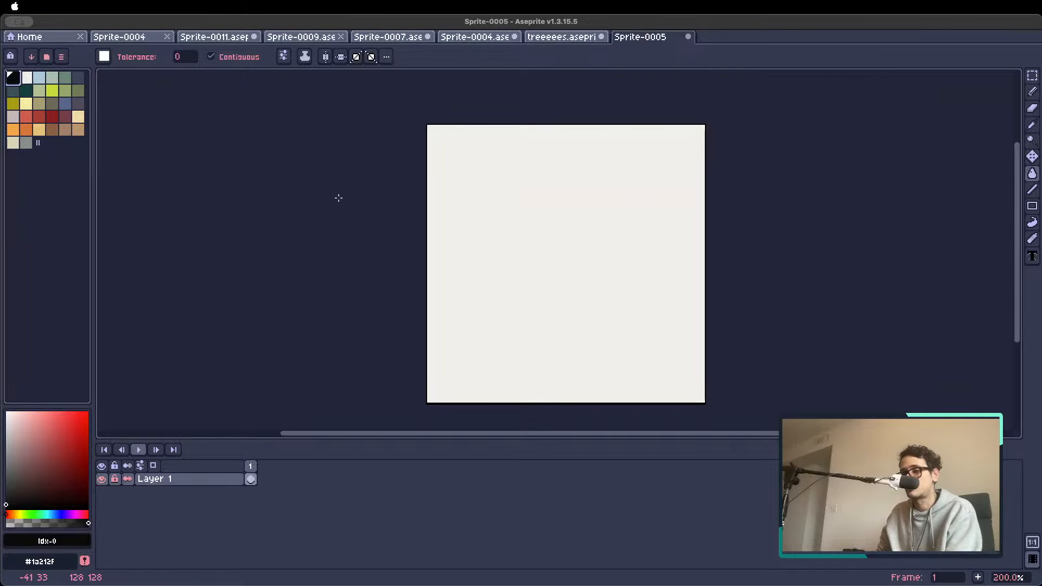
{"action": "key", "text": "shift+p"}
{"action": "left_click", "coordinate": [568, 335]}
{"action": "key", "text": "b"}
{"action": "scroll", "coordinate": [487, 196], "scroll_direction": "up", "scroll_amount": 1}
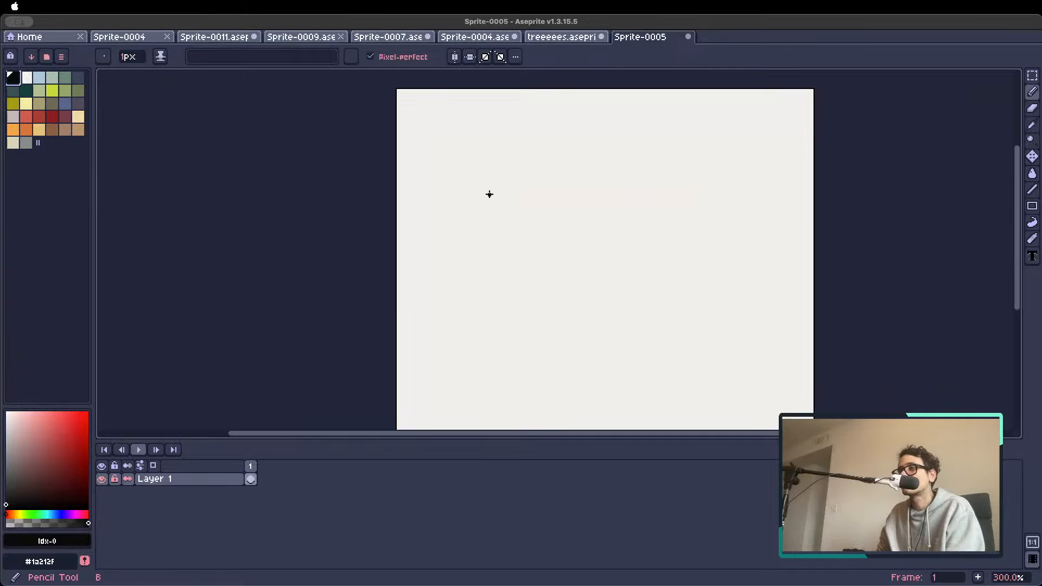
{"action": "mouse_move", "coordinate": [435, 143]}
{"action": "left_mouse_down"}
{"action": "mouse_move", "coordinate": [450, 161]}
{"action": "mouse_move", "coordinate": [438, 183]}
{"action": "left_mouse_up"}
{"action": "mouse_move", "coordinate": [472, 140]}
{"action": "left_mouse_down"}
{"action": "mouse_move", "coordinate": [494, 176]}
{"action": "mouse_move", "coordinate": [488, 169]}
{"action": "mouse_move", "coordinate": [541, 185]}
{"action": "left_mouse_up"}
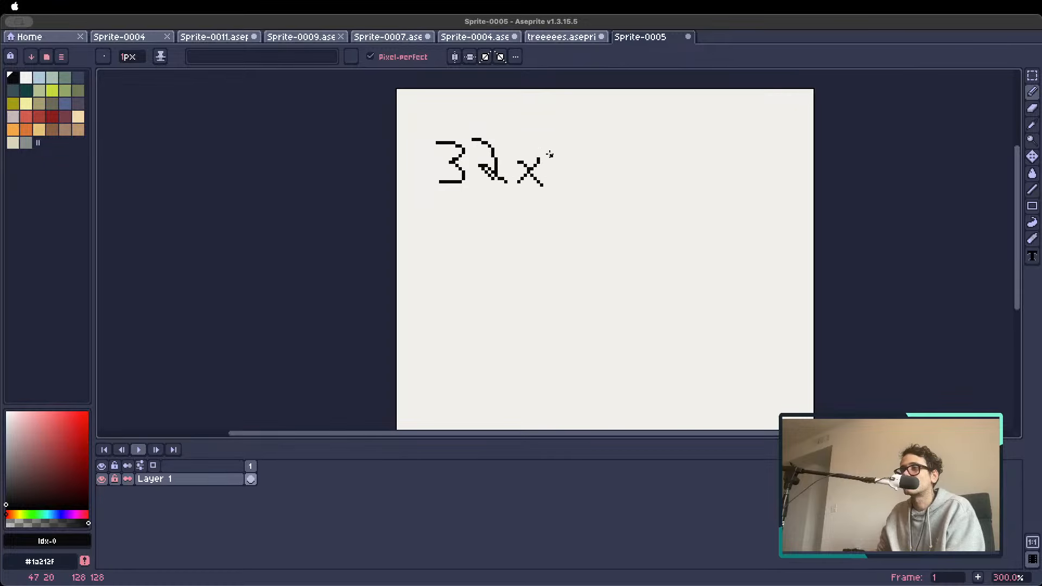
{"action": "mouse_move", "coordinate": [550, 145]}
{"action": "left_mouse_down"}
{"action": "mouse_move", "coordinate": [566, 165]}
{"action": "mouse_move", "coordinate": [564, 186]}
{"action": "mouse_move", "coordinate": [606, 172]}
{"action": "mouse_move", "coordinate": [631, 188]}
{"action": "mouse_move", "coordinate": [667, 160]}
{"action": "mouse_move", "coordinate": [706, 197]}
{"action": "mouse_move", "coordinate": [700, 175]}
{"action": "mouse_move", "coordinate": [740, 178]}
{"action": "mouse_move", "coordinate": [740, 202]}
{"action": "mouse_move", "coordinate": [777, 169]}
{"action": "mouse_move", "coordinate": [773, 183]}
{"action": "left_mouse_up"}
Handwrite "16 x 16" directly above the 32x32 line
{"action": "scroll", "coordinate": [712, 219], "scroll_direction": "down", "scroll_amount": 1}
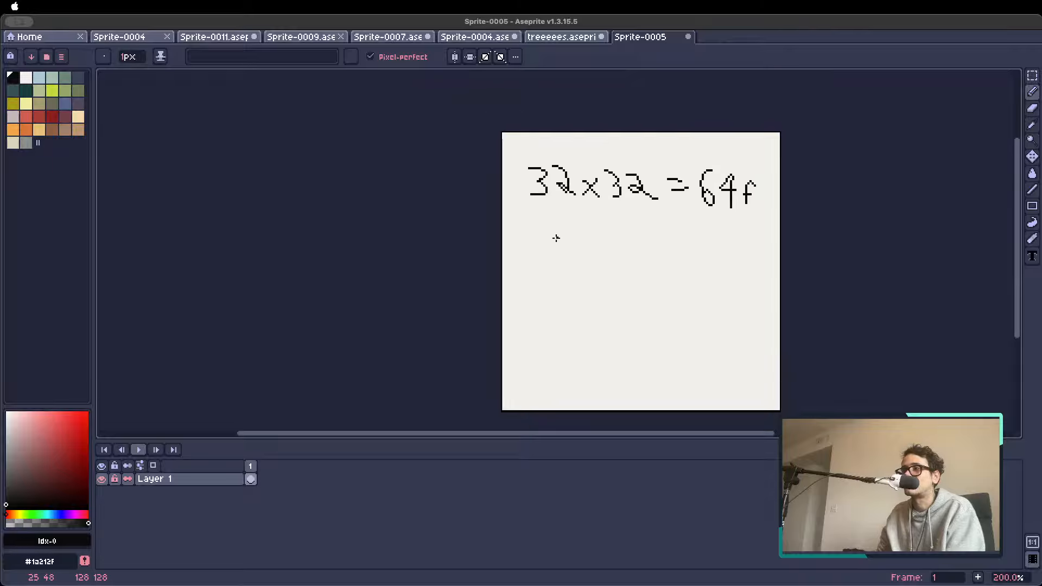
{"action": "mouse_move", "coordinate": [536, 138]}
{"action": "left_mouse_down"}
{"action": "mouse_move", "coordinate": [538, 160]}
{"action": "mouse_move", "coordinate": [554, 151]}
{"action": "mouse_move", "coordinate": [583, 162]}
{"action": "left_mouse_up"}
{"action": "mouse_move", "coordinate": [583, 153]}
{"action": "left_mouse_down"}
{"action": "mouse_move", "coordinate": [597, 163]}
{"action": "mouse_move", "coordinate": [630, 155]}
{"action": "left_mouse_up"}
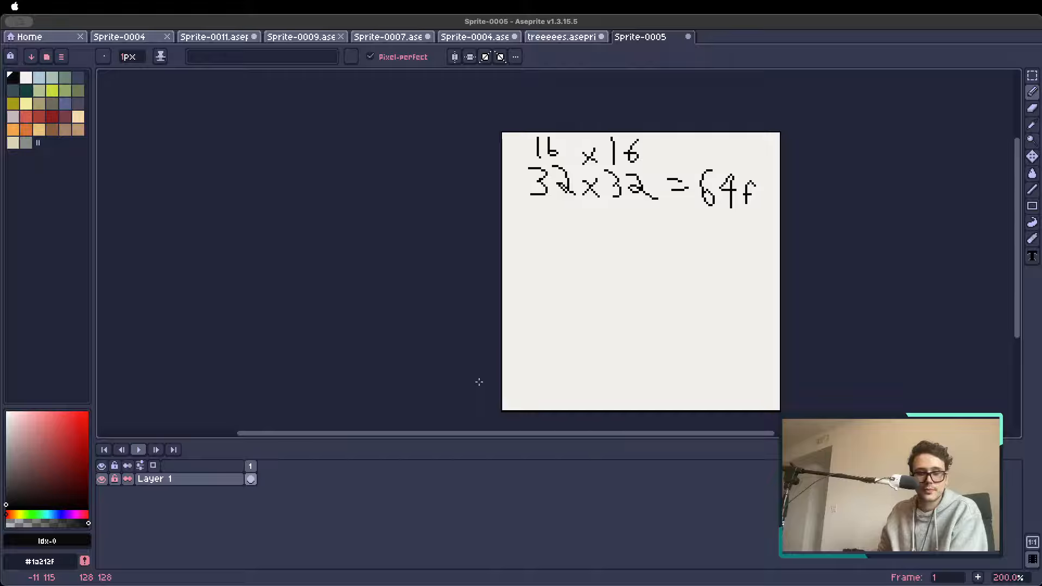
Handwrite "64x64 = 16f" below the 32x32 line
{"action": "scroll", "coordinate": [516, 388], "scroll_direction": "up", "scroll_amount": 1}
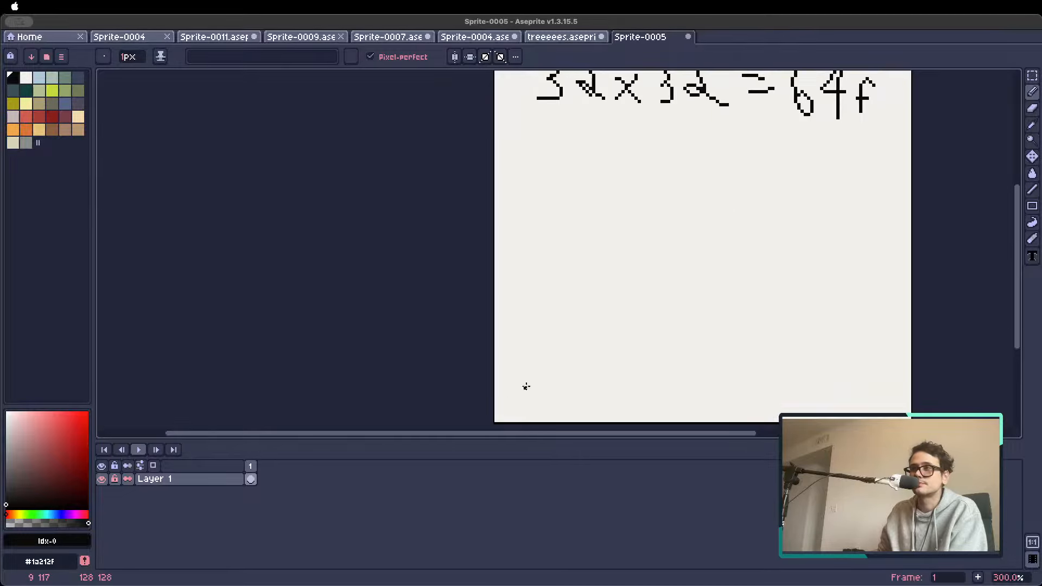
{"action": "scroll", "coordinate": [544, 373], "scroll_direction": "down", "scroll_amount": 1}
{"action": "left_click_drag", "start_coordinate": [595, 279], "coordinate": [513, 296]}
{"action": "mouse_move", "coordinate": [472, 242]}
{"action": "left_mouse_down"}
{"action": "mouse_move", "coordinate": [457, 265]}
{"action": "mouse_move", "coordinate": [490, 260]}
{"action": "left_mouse_up"}
{"action": "mouse_move", "coordinate": [485, 249]}
{"action": "left_mouse_down"}
{"action": "mouse_move", "coordinate": [485, 282]}
{"action": "mouse_move", "coordinate": [506, 264]}
{"action": "mouse_move", "coordinate": [509, 275]}
{"action": "mouse_move", "coordinate": [549, 267]}
{"action": "mouse_move", "coordinate": [540, 287]}
{"action": "mouse_move", "coordinate": [586, 267]}
{"action": "mouse_move", "coordinate": [603, 296]}
{"action": "left_mouse_up"}
{"action": "mouse_move", "coordinate": [621, 253]}
{"action": "left_mouse_down"}
{"action": "mouse_move", "coordinate": [612, 283]}
{"action": "mouse_move", "coordinate": [649, 267]}
{"action": "mouse_move", "coordinate": [651, 278]}
{"action": "left_mouse_up"}
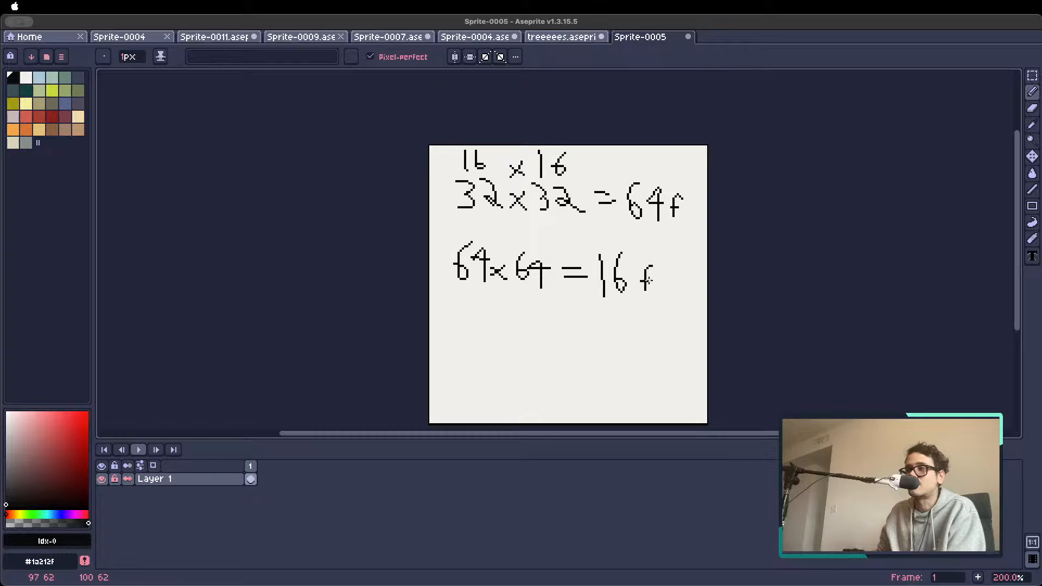
Handwrite "128x128 = 4f" below the 64x64 line, undoing the stray stroke
{"action": "mouse_move", "coordinate": [457, 334]}
{"action": "left_mouse_down"}
{"action": "mouse_move", "coordinate": [458, 373]}
{"action": "mouse_move", "coordinate": [473, 356]}
{"action": "mouse_move", "coordinate": [487, 371]}
{"action": "mouse_move", "coordinate": [496, 362]}
{"action": "mouse_move", "coordinate": [545, 373]}
{"action": "mouse_move", "coordinate": [556, 348]}
{"action": "mouse_move", "coordinate": [564, 369]}
{"action": "mouse_move", "coordinate": [578, 368]}
{"action": "mouse_move", "coordinate": [590, 347]}
{"action": "mouse_move", "coordinate": [619, 361]}
{"action": "mouse_move", "coordinate": [641, 339]}
{"action": "mouse_move", "coordinate": [654, 355]}
{"action": "mouse_move", "coordinate": [643, 375]}
{"action": "mouse_move", "coordinate": [658, 373]}
{"action": "left_mouse_up"}
{"action": "key", "text": "super+z"}
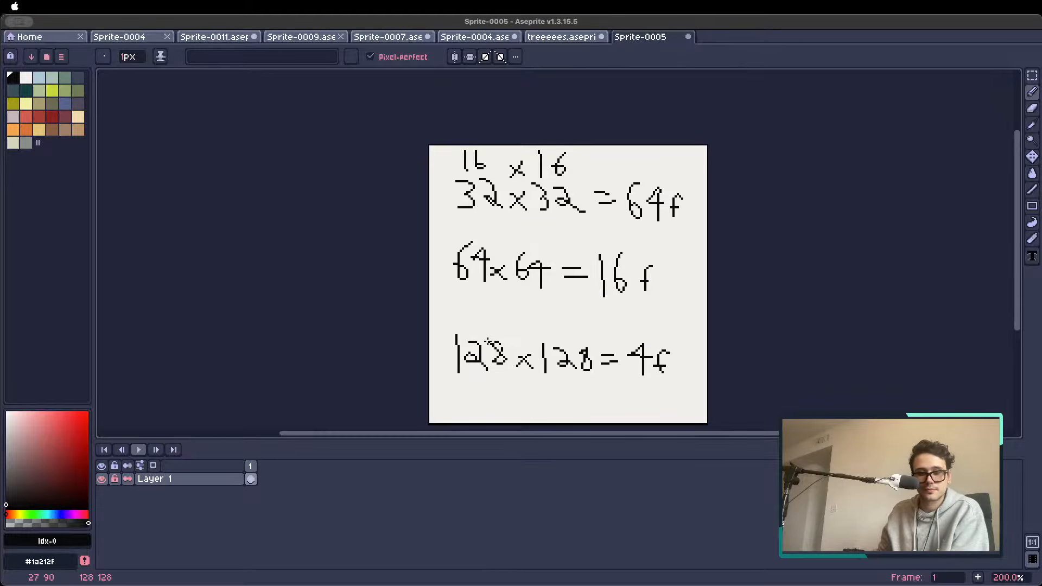
{"action": "scroll", "coordinate": [489, 342], "scroll_direction": "up", "scroll_amount": 1}
{"action": "scroll", "coordinate": [539, 330], "scroll_direction": "down", "scroll_amount": 1}
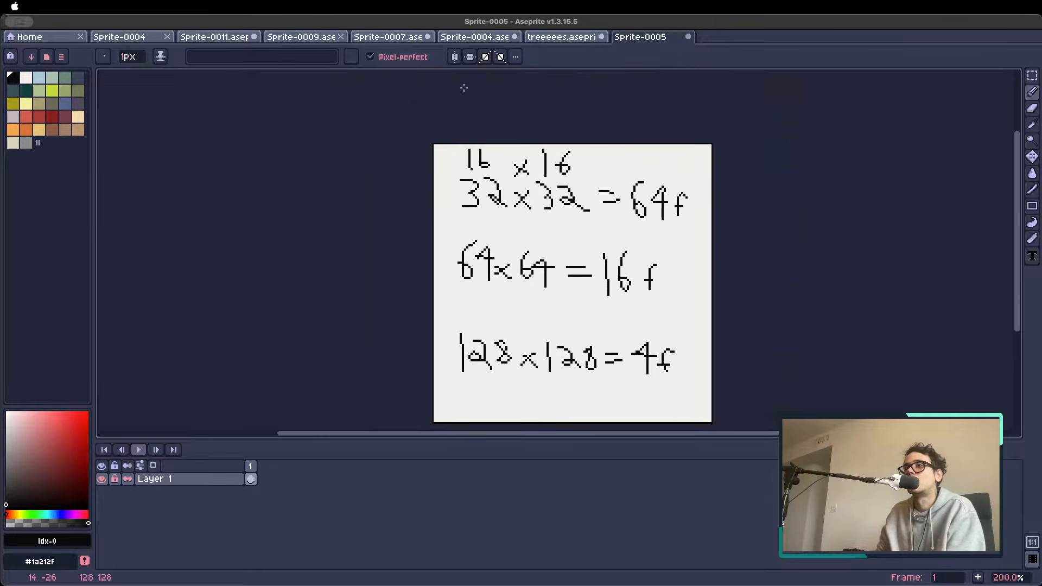
Open the Sprite-0004.aseprite document and examine the pink-visored character on frame 72 at 500% along with the generated frames in the timeline
{"action": "left_click", "coordinate": [475, 38]}
{"action": "scroll", "coordinate": [446, 231], "scroll_direction": "up", "scroll_amount": 1}
{"action": "scroll", "coordinate": [443, 227], "scroll_direction": "down", "scroll_amount": 1}
{"action": "scroll", "coordinate": [442, 226], "scroll_direction": "up", "scroll_amount": 2}
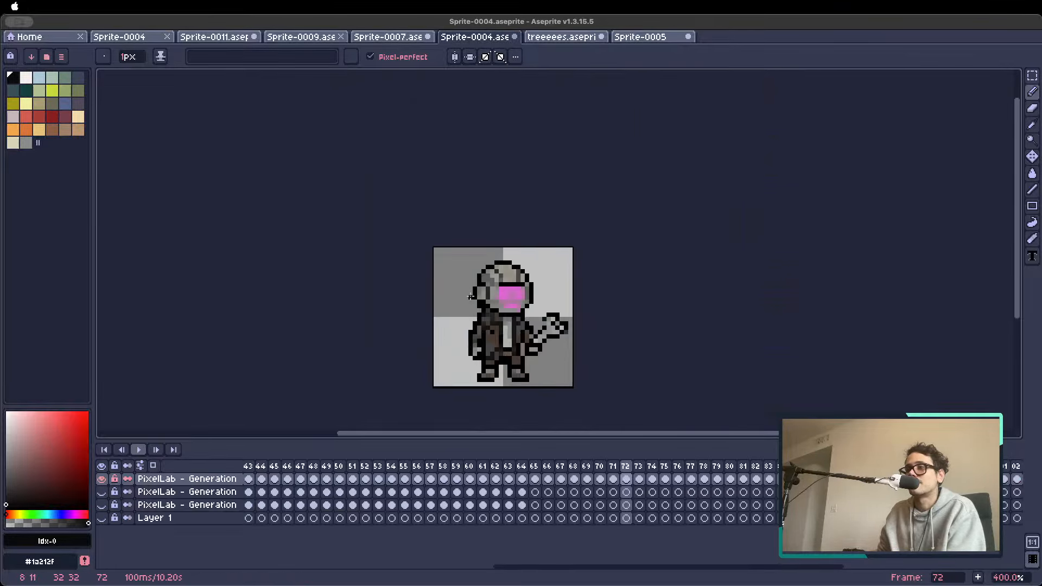
{"action": "left_click_drag", "start_coordinate": [551, 366], "coordinate": [507, 316]}
{"action": "scroll", "coordinate": [502, 320], "scroll_direction": "up", "scroll_amount": 1}
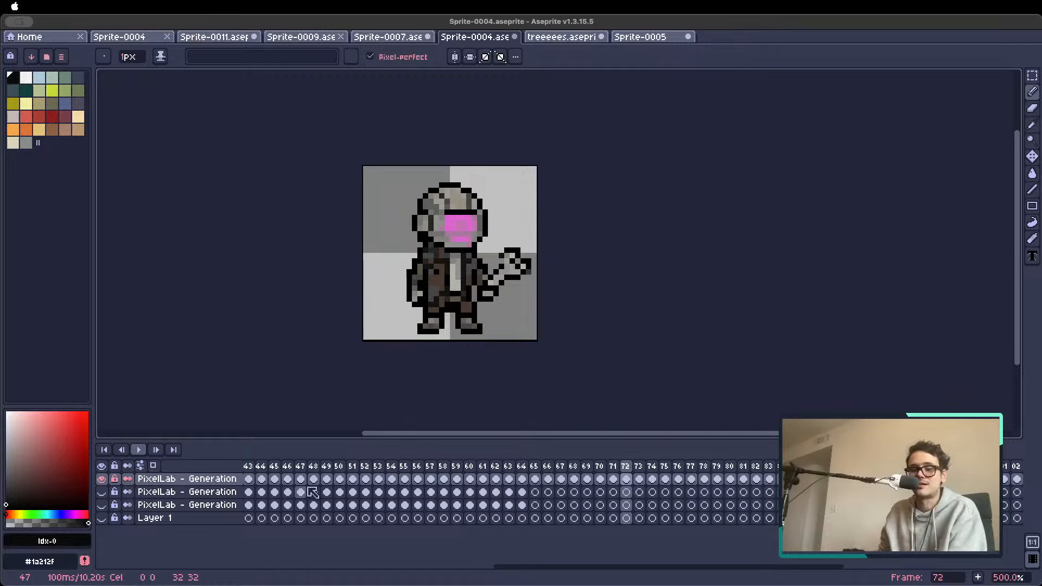
{"action": "scroll", "coordinate": [332, 495], "scroll_direction": "left", "scroll_amount": 5}
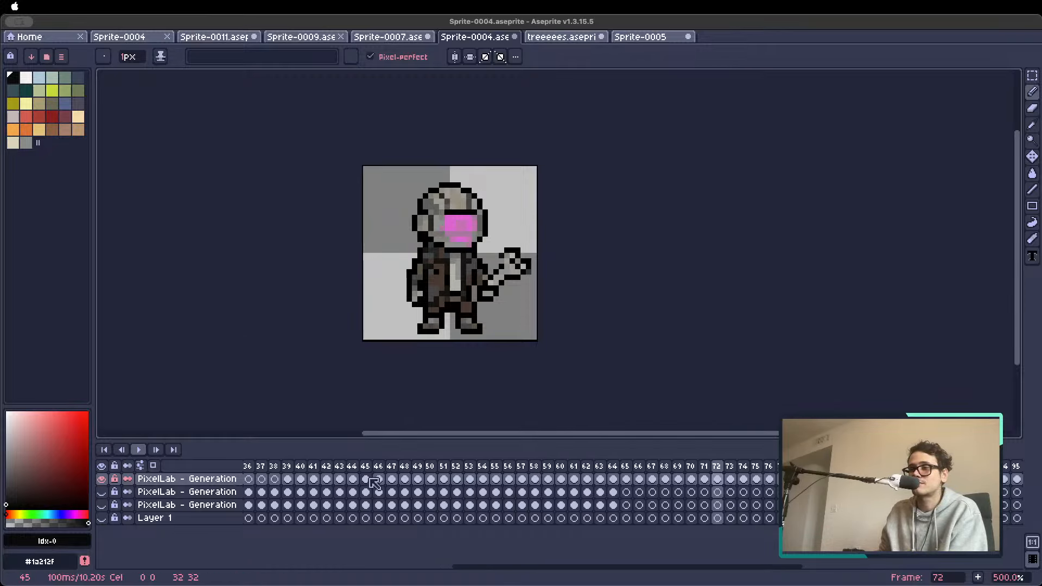
{"action": "scroll", "coordinate": [381, 490], "scroll_direction": "right", "scroll_amount": 1}
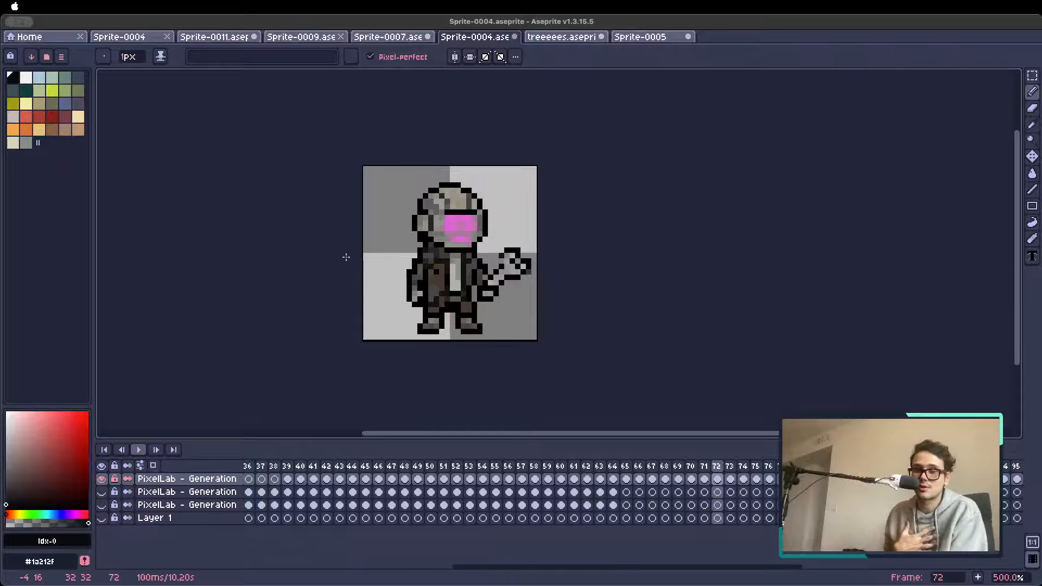
{"action": "key", "text": "super+e"}
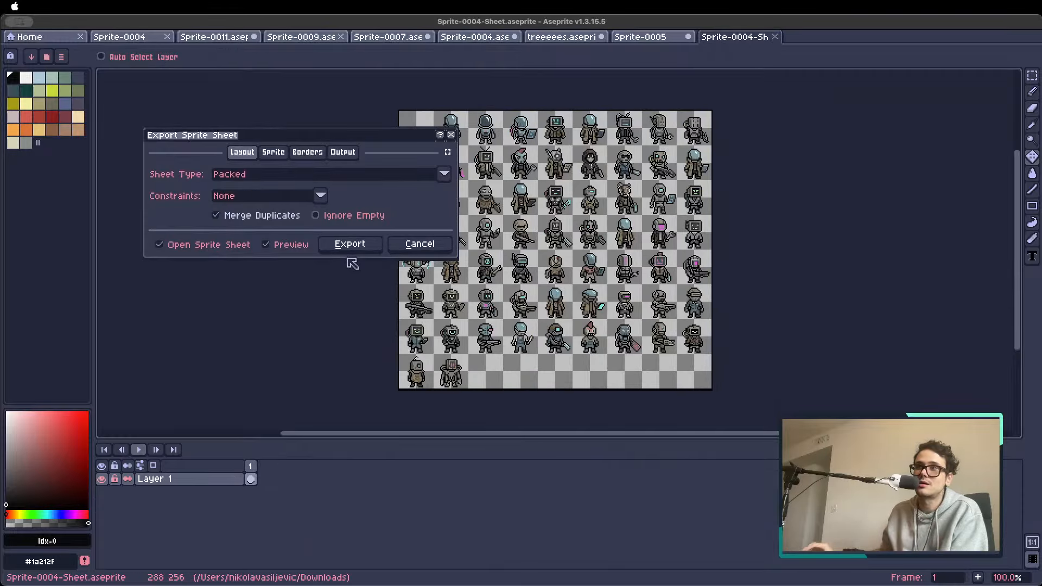
{"action": "left_click_drag", "start_coordinate": [232, 137], "coordinate": [275, 117]}
{"action": "left_click", "coordinate": [465, 225]}
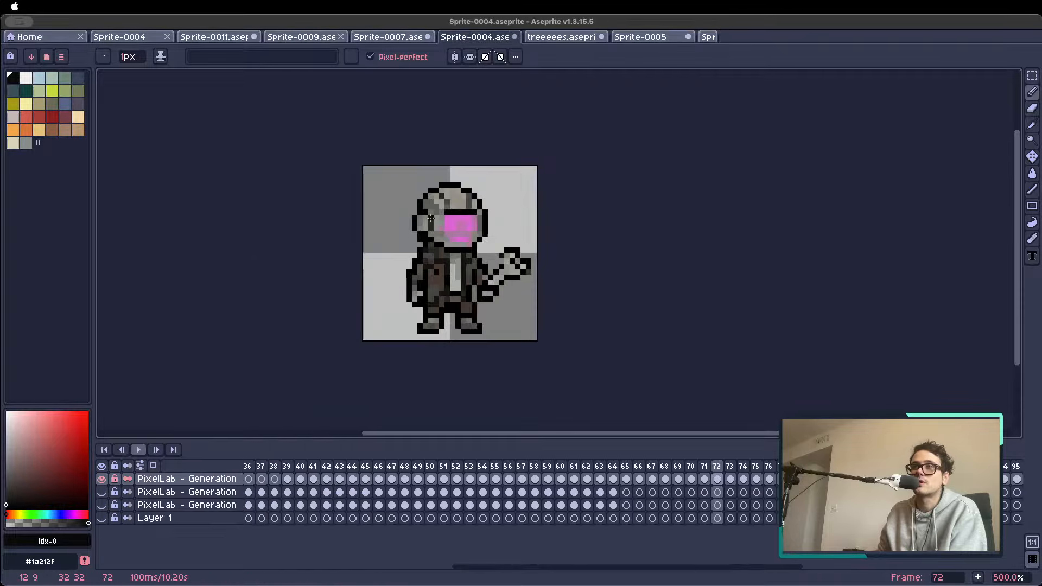
Export Sprite-0004.aseprite as a packed sprite sheet with no constraints, merged duplicates and the resulting sheet opened
{"action": "left_click", "coordinate": [78, 4]}
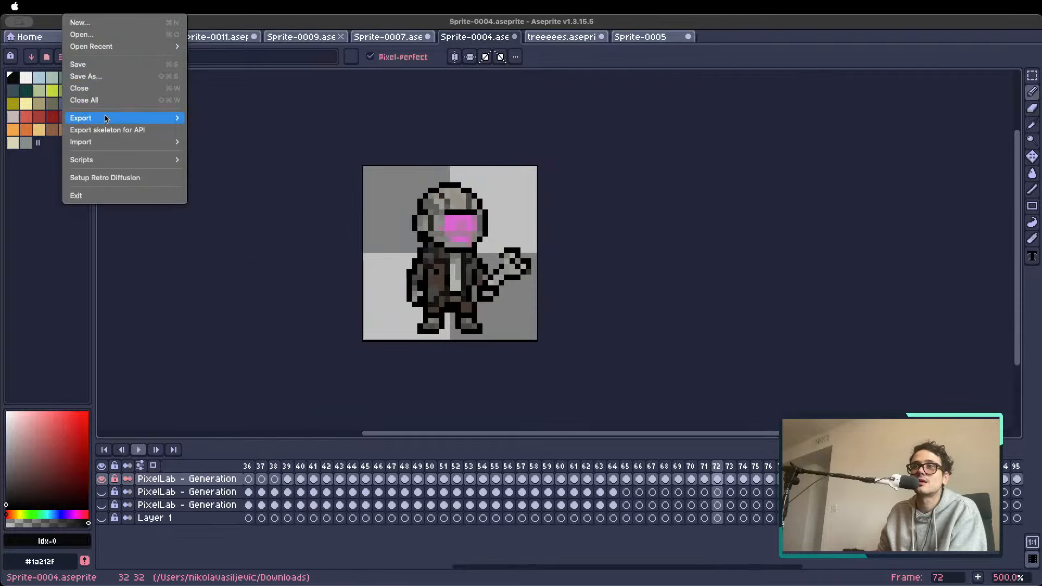
{"action": "mouse_move", "coordinate": [106, 119]}
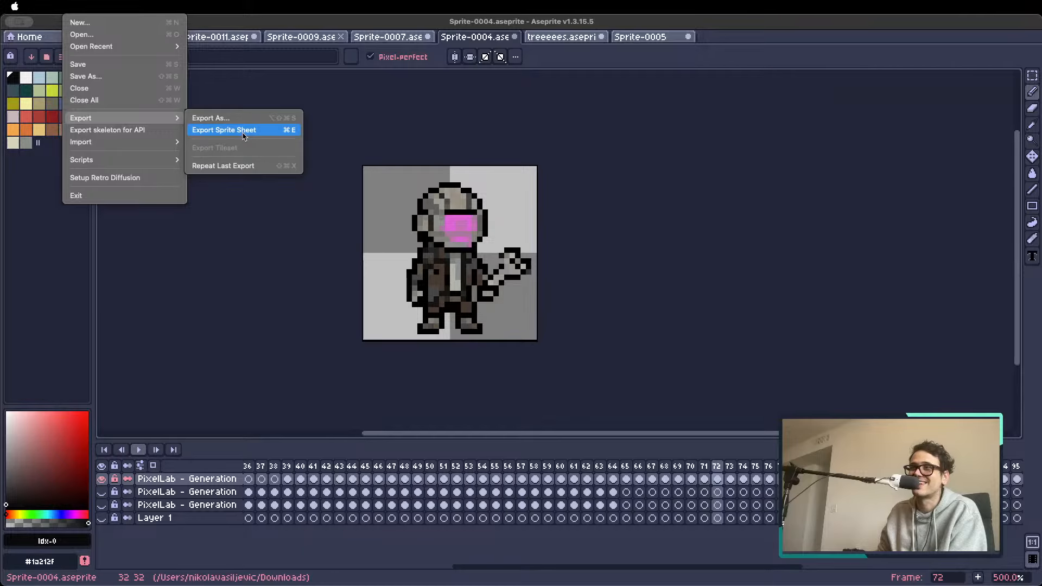
{"action": "key", "text": "super+e"}
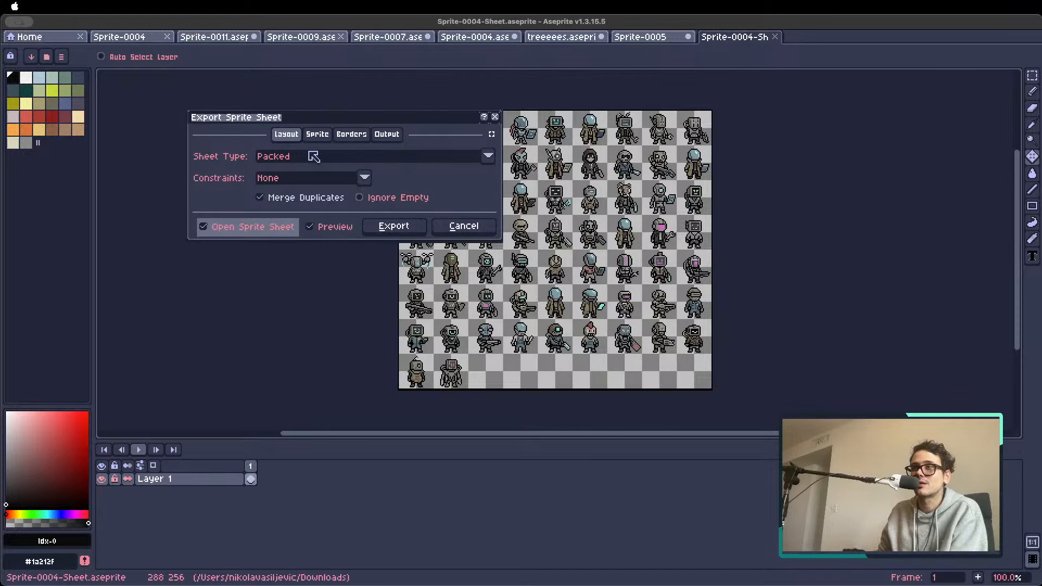
{"action": "left_click", "coordinate": [231, 231]}
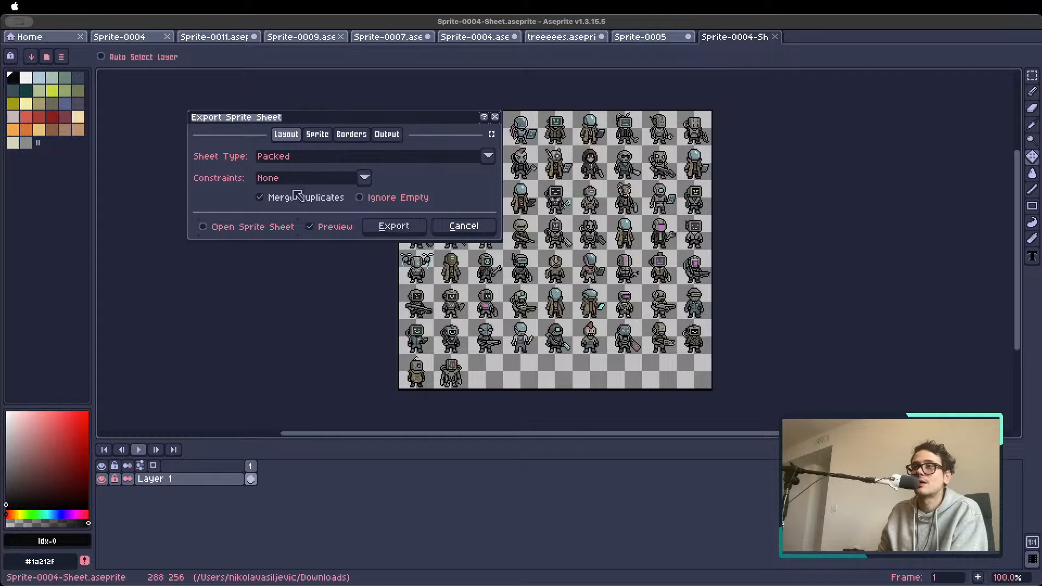
{"action": "left_click", "coordinate": [231, 227]}
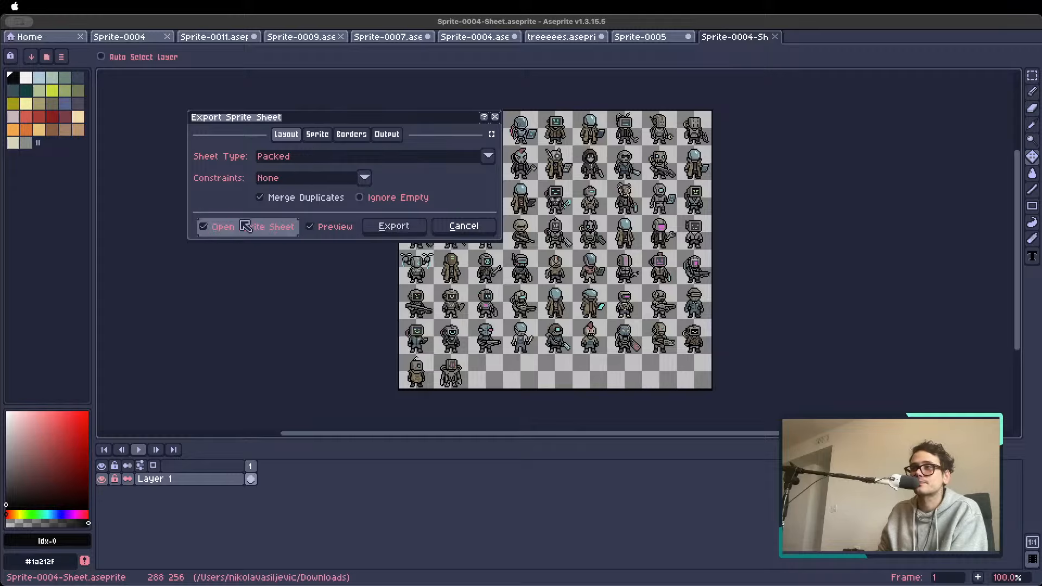
{"action": "left_click", "coordinate": [383, 231]}
Examine the rows of characters on the exported sprite sheet
{"action": "scroll", "coordinate": [568, 258], "scroll_direction": "up", "scroll_amount": 1}
{"action": "scroll", "coordinate": [568, 258], "scroll_direction": "down", "scroll_amount": 1}
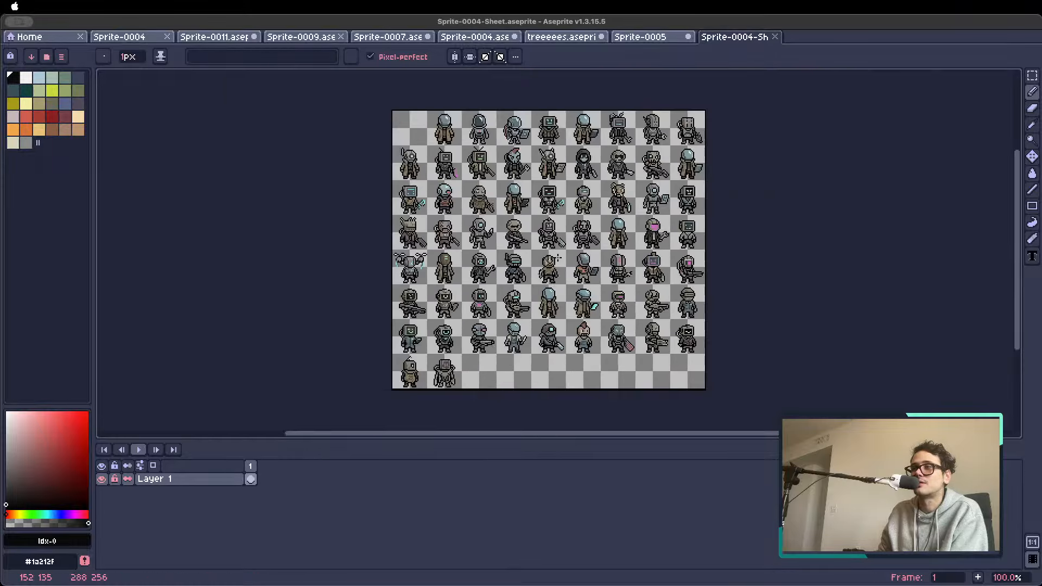
{"action": "left_click_drag", "start_coordinate": [709, 255], "coordinate": [604, 260]}
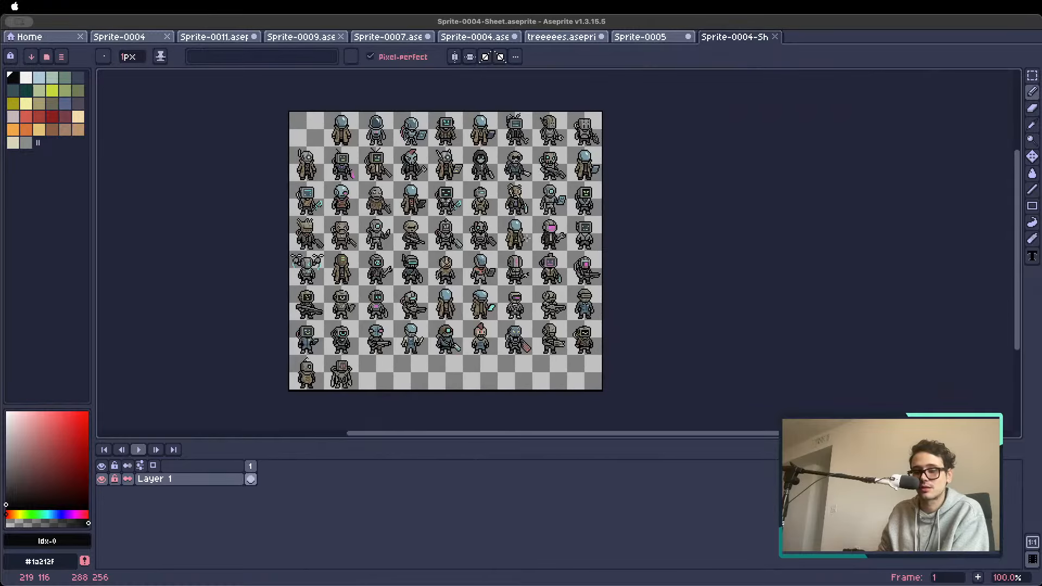
{"action": "scroll", "coordinate": [438, 226], "scroll_direction": "up", "scroll_amount": 1}
{"action": "scroll", "coordinate": [438, 226], "scroll_direction": "down", "scroll_amount": 1}
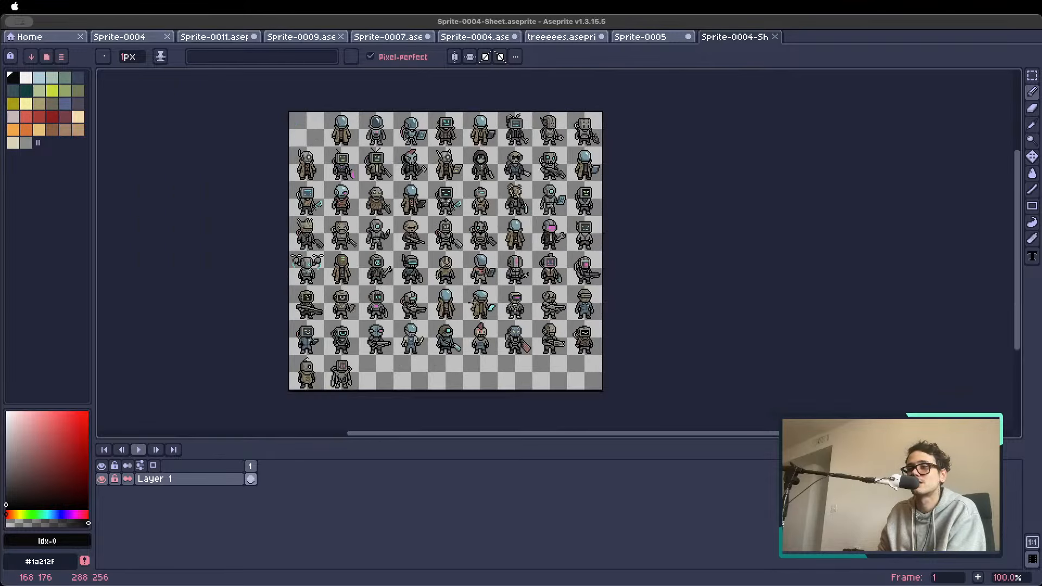
{"action": "key", "text": "v"}
Switch to the web browser and open the PixelLab Pixelorama project listed below the Map Editor
{"action": "key", "text": "super+Tab"}
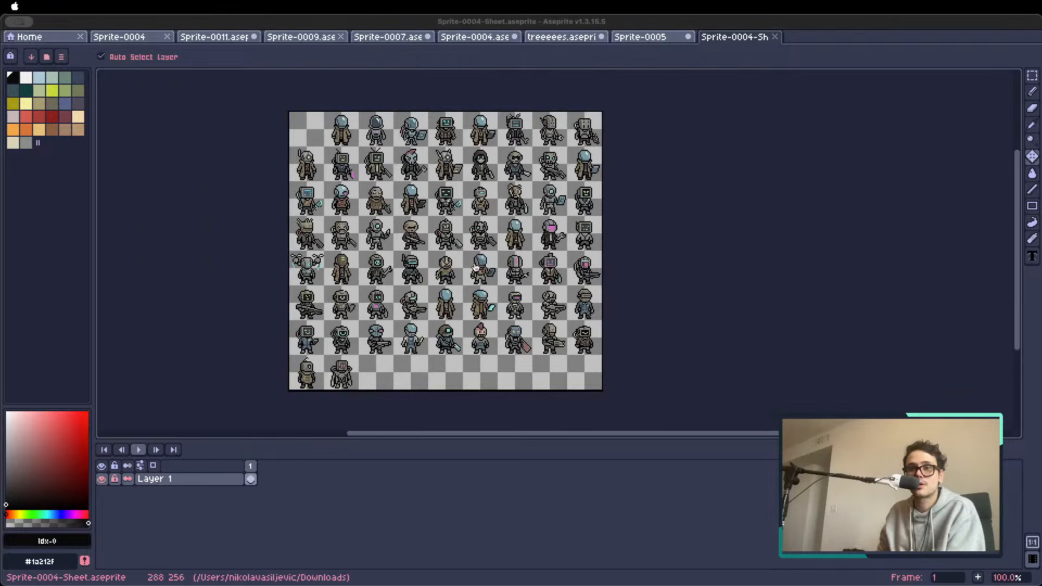
{"action": "key", "text": "super+Tab"}
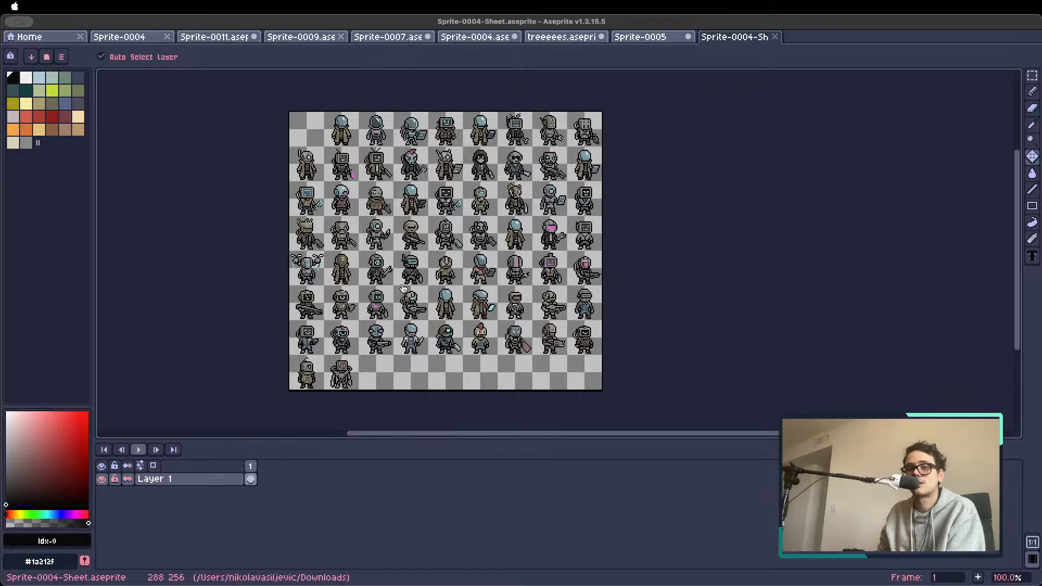
{"action": "key", "text": "super+Tab"}
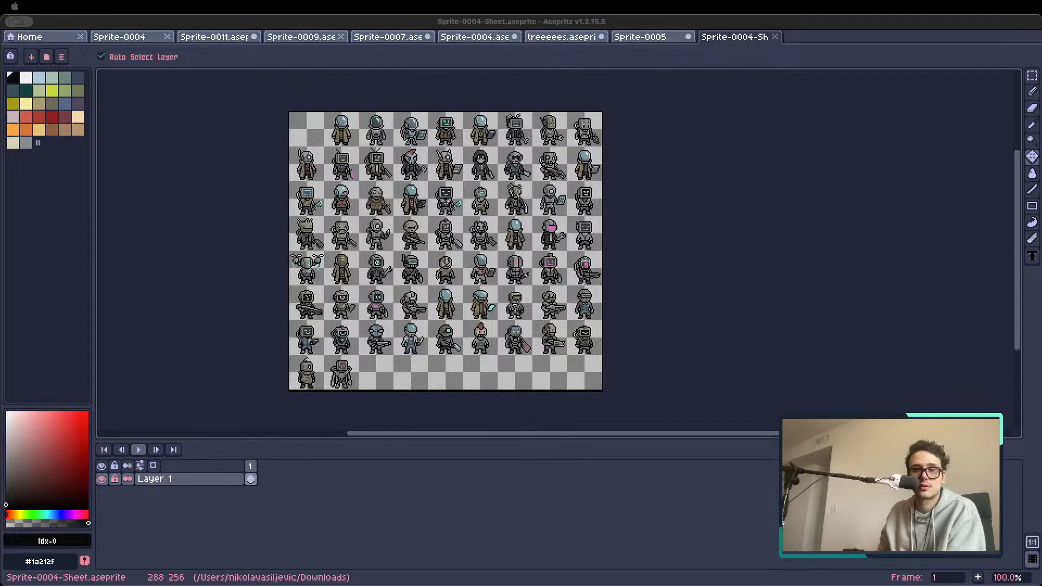
{"action": "key", "text": "super+Tab"}
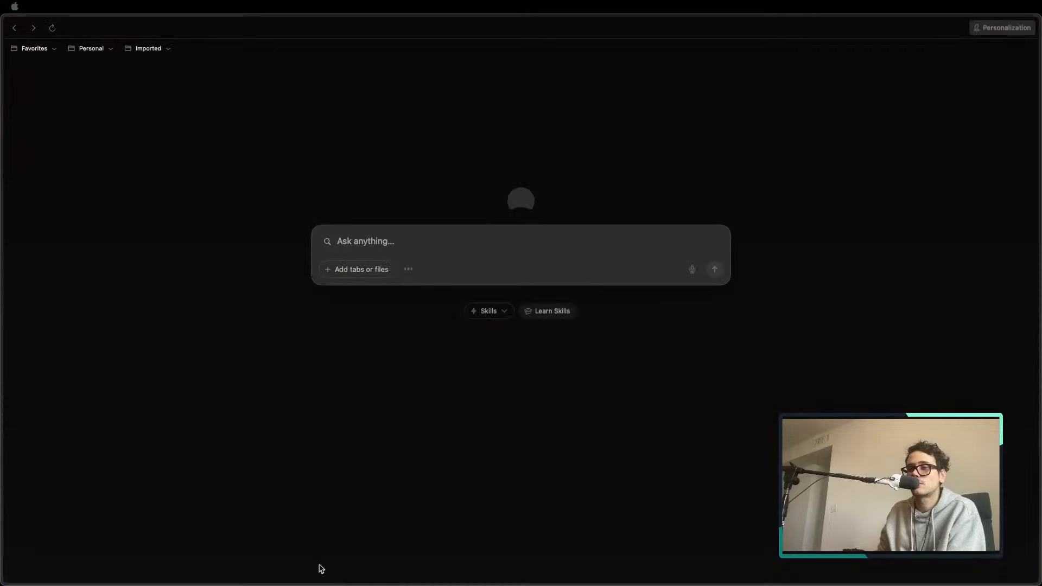
{"action": "left_click", "coordinate": [331, 564]}
{"action": "mouse_move", "coordinate": [2, 303]}
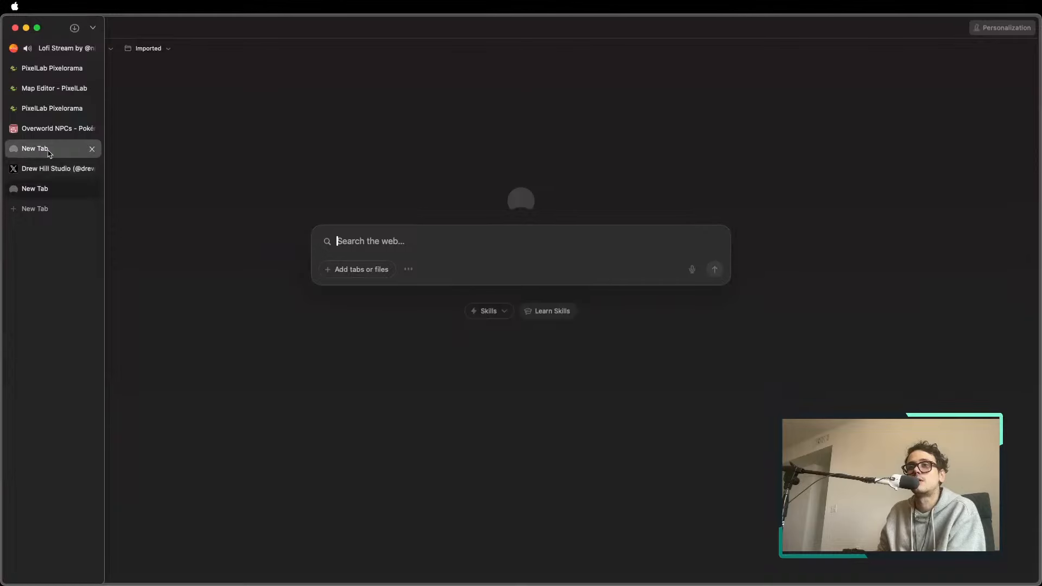
{"action": "left_click", "coordinate": [54, 108]}
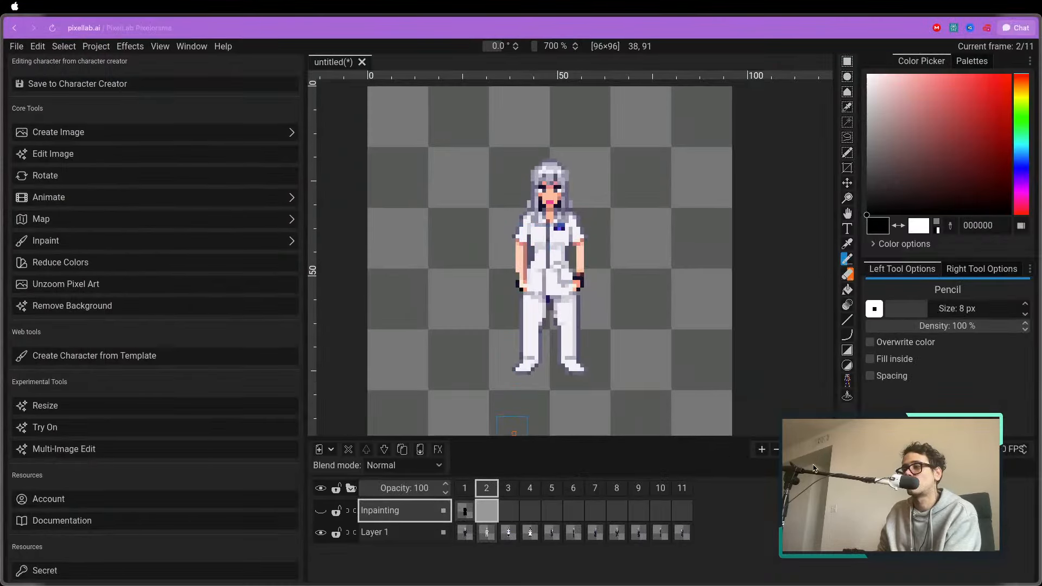
Delete three frames in a row, starting from frame 2 with the white-uniformed character
{"action": "left_click", "coordinate": [775, 450]}
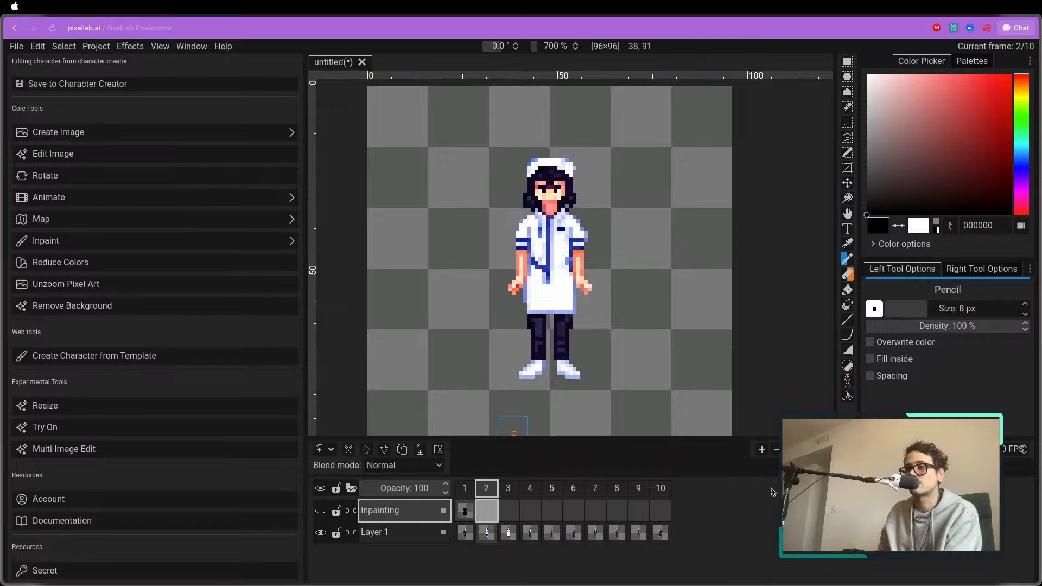
{"action": "left_click", "coordinate": [776, 450]}
{"action": "left_click", "coordinate": [776, 449]}
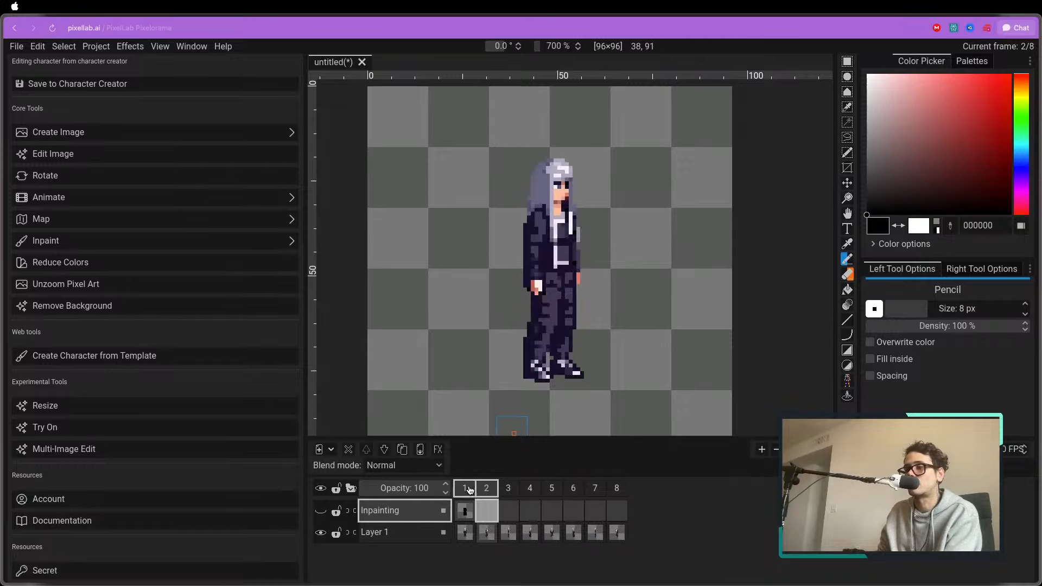
Review several of the remaining character frames and return to frame 1
{"action": "left_click", "coordinate": [499, 490]}
{"action": "left_click", "coordinate": [551, 488]}
{"action": "left_click", "coordinate": [573, 488]}
{"action": "left_click", "coordinate": [464, 488]}
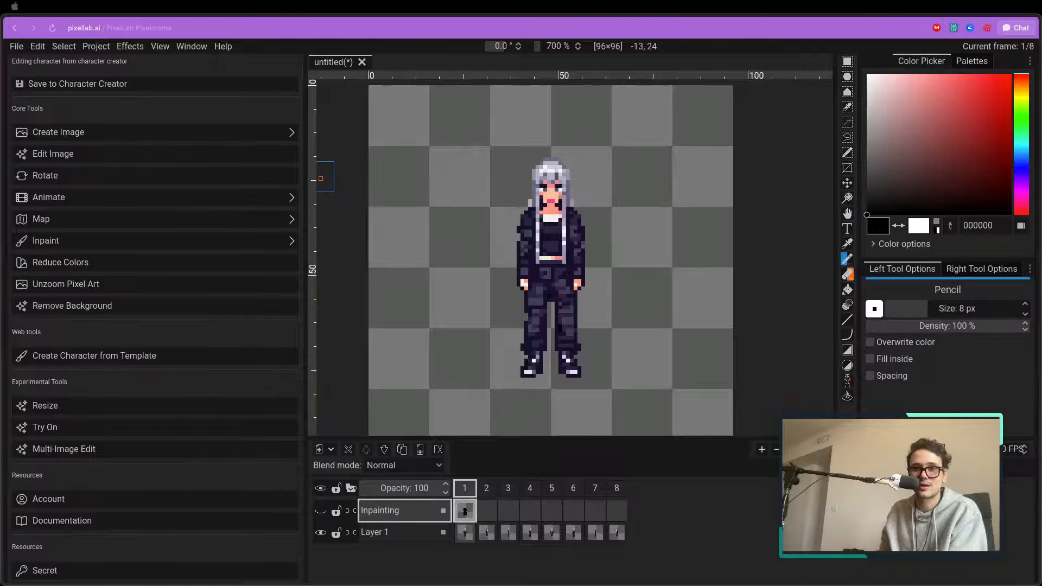
Switch back to Aseprite and view the handwritten size note in Sprite-0005
{"action": "key", "text": "super+Tab"}
{"action": "scroll", "coordinate": [558, 288], "scroll_direction": "up", "scroll_amount": 1}
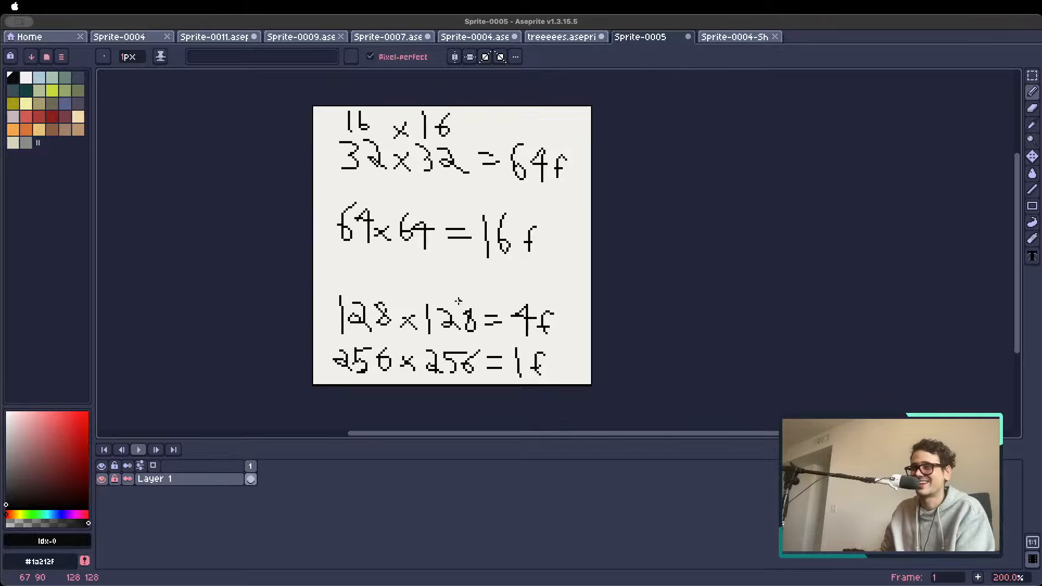
{"action": "key", "text": "super+Tab"}
{"action": "key", "text": "super+Tab"}
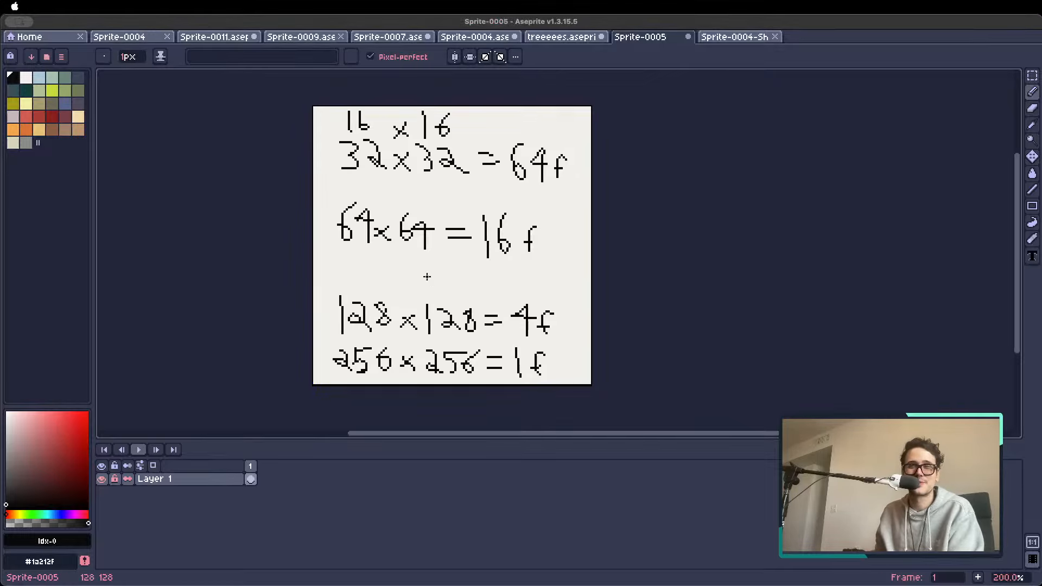
{"action": "key", "text": "super+Tab"}
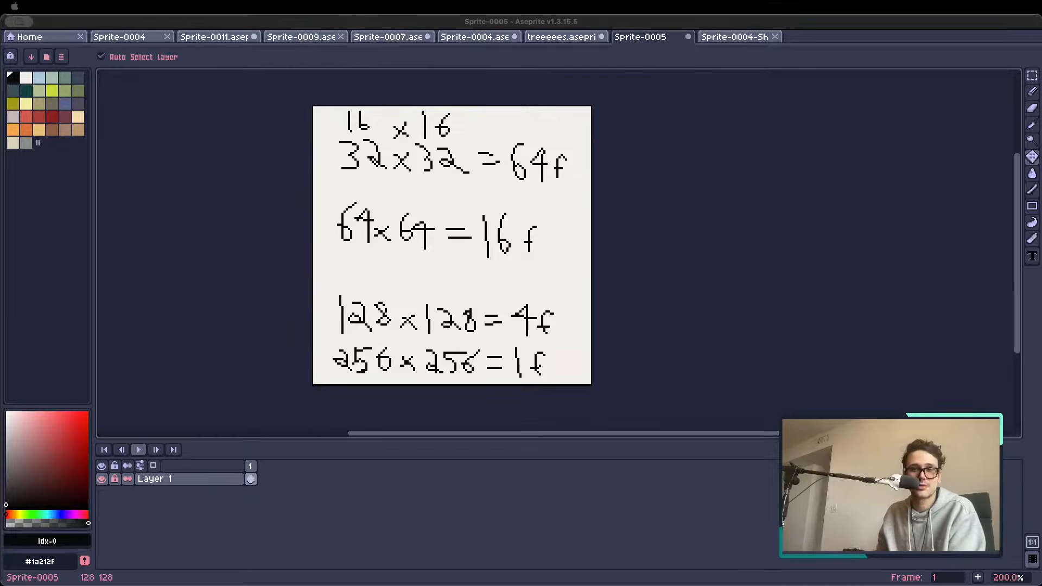
Switch to the web browser and open the spritesheet export settings for the eight-frame character project
{"action": "key", "text": "super+Tab"}
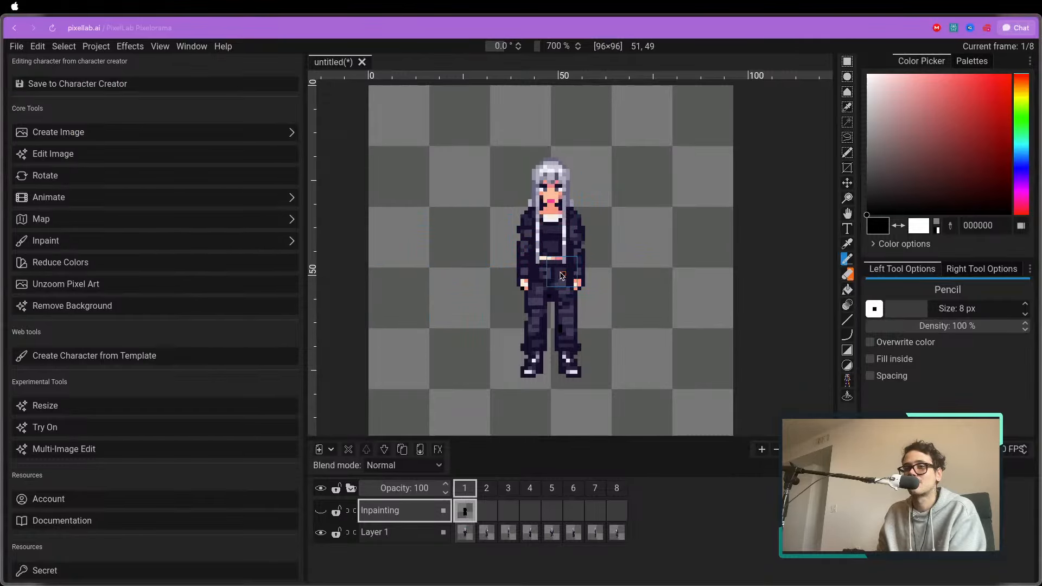
{"action": "left_click", "coordinate": [17, 47]}
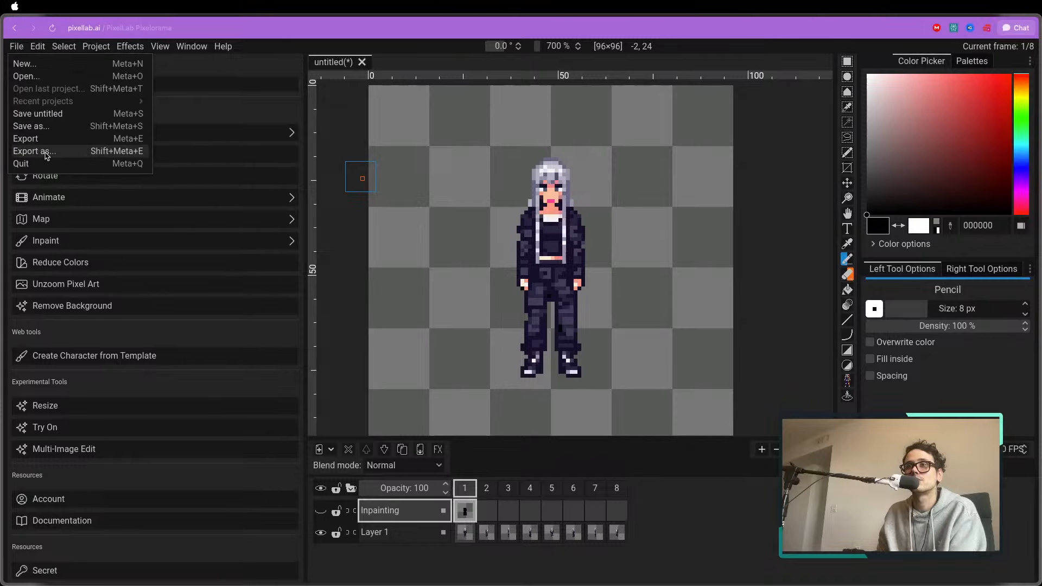
{"action": "left_click", "coordinate": [59, 140]}
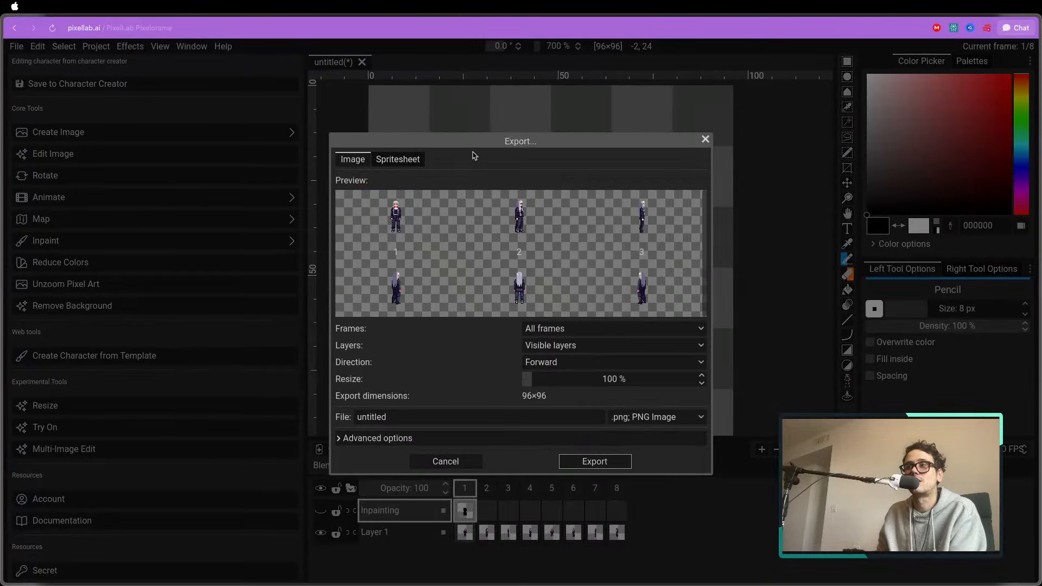
{"action": "left_click", "coordinate": [402, 161]}
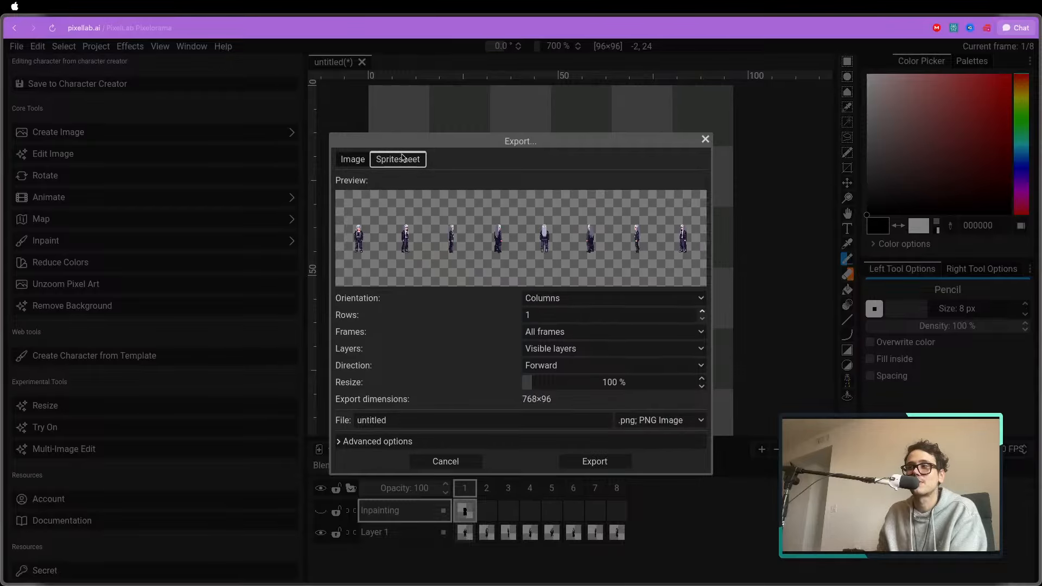
Try the Rows and Tags by row orientations for the sprite sheet and return the orientation to Columns
{"action": "left_click", "coordinate": [556, 299]}
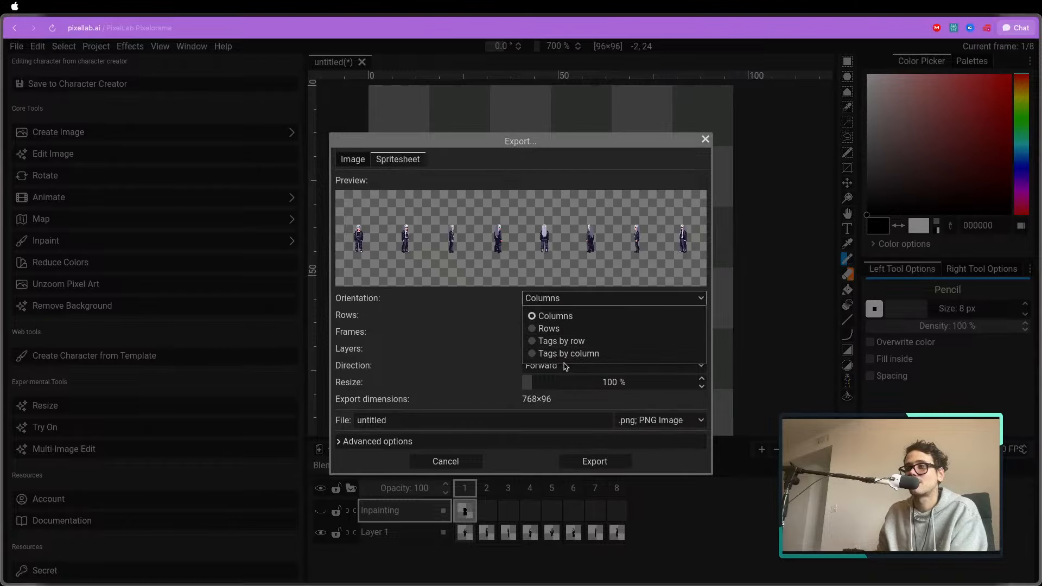
{"action": "left_click", "coordinate": [551, 328]}
{"action": "left_click", "coordinate": [559, 299]}
{"action": "left_click", "coordinate": [560, 341]}
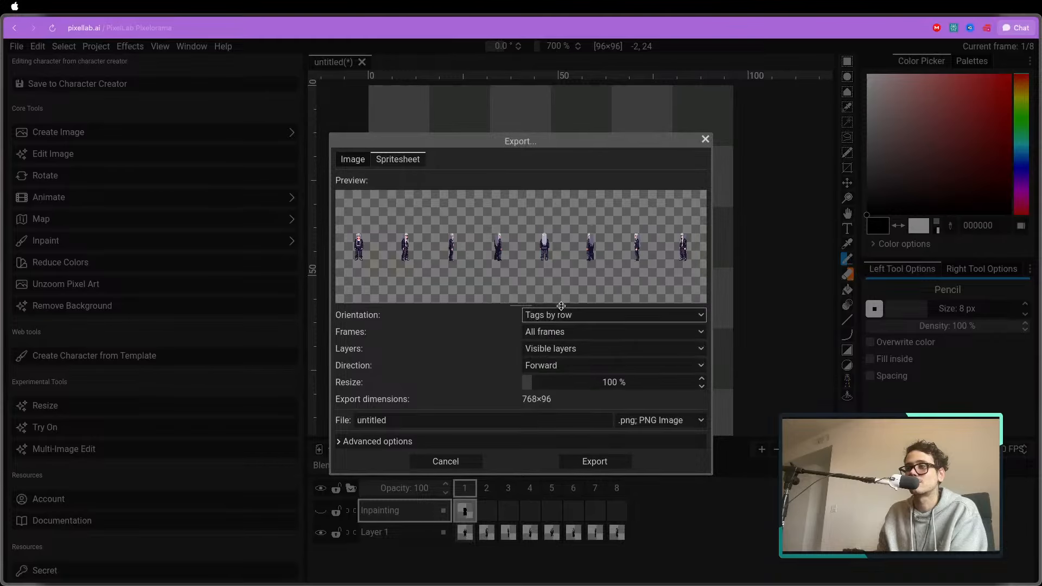
{"action": "left_click", "coordinate": [561, 314]}
{"action": "left_click", "coordinate": [559, 369]}
{"action": "left_click", "coordinate": [559, 313]}
{"action": "left_click", "coordinate": [553, 331]}
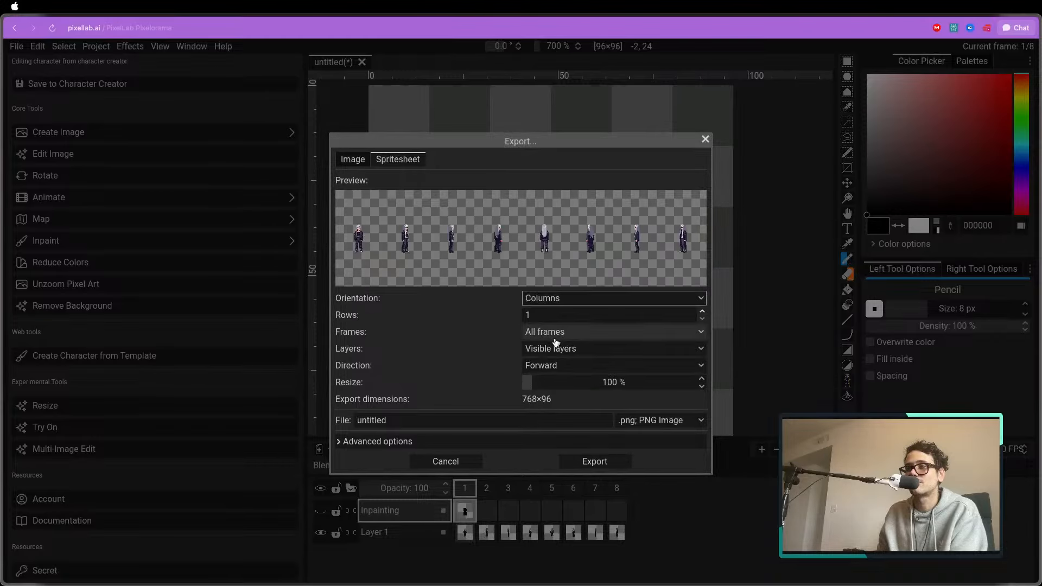
Set the sprite sheet to 3 rows while keeping the Columns orientation
{"action": "left_click", "coordinate": [553, 301]}
{"action": "left_click", "coordinate": [489, 319]}
{"action": "left_click_drag", "start_coordinate": [550, 315], "coordinate": [496, 309]}
{"action": "type", "text": "3"}
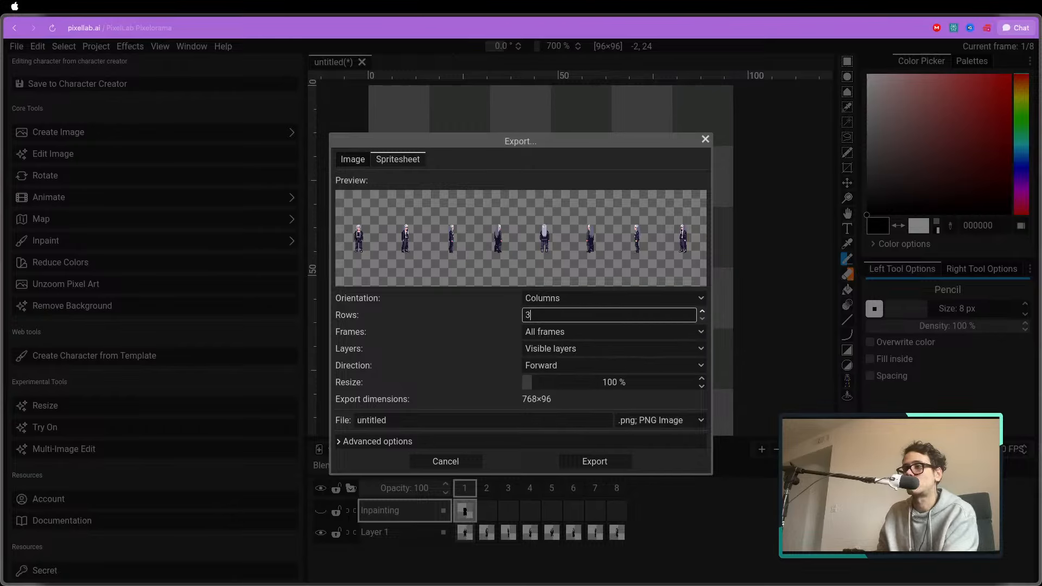
{"action": "type", "text": "'1"}
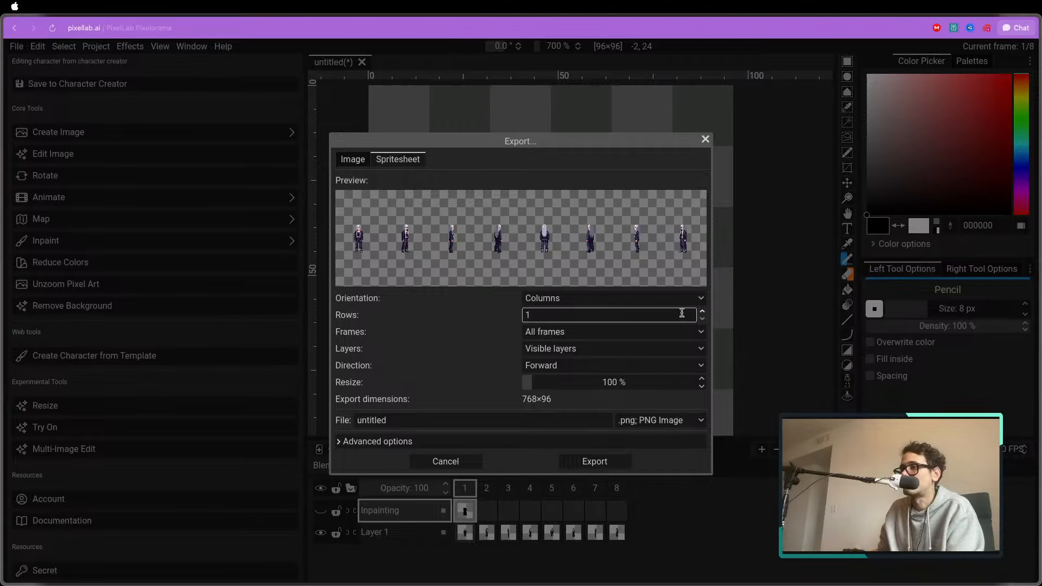
{"action": "left_click", "coordinate": [702, 312]}
{"action": "left_click", "coordinate": [702, 312]}
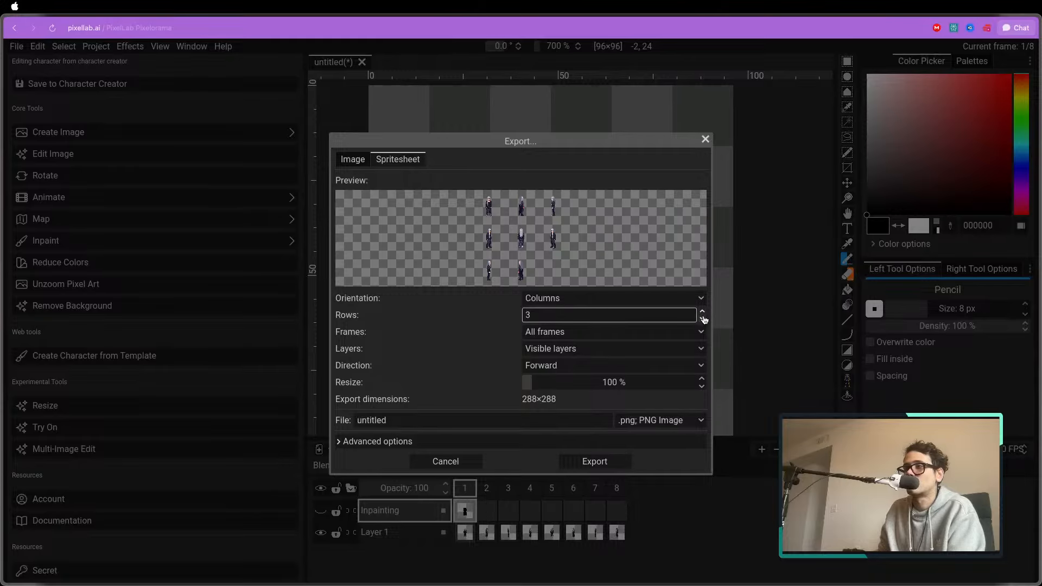
Check the choices for which frames to include and close the export settings without exporting
{"action": "left_click", "coordinate": [561, 333]}
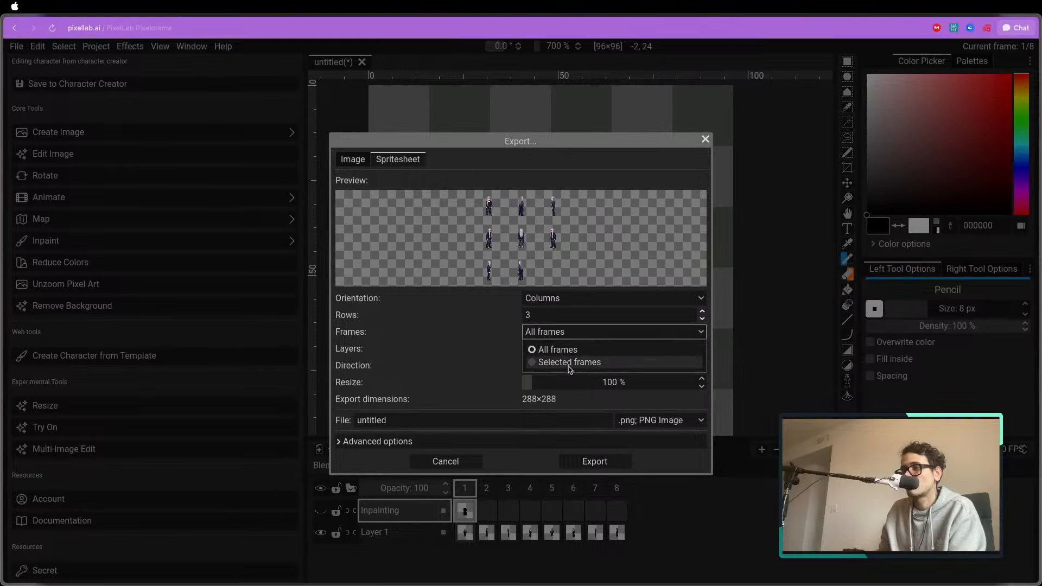
{"action": "left_click", "coordinate": [524, 335]}
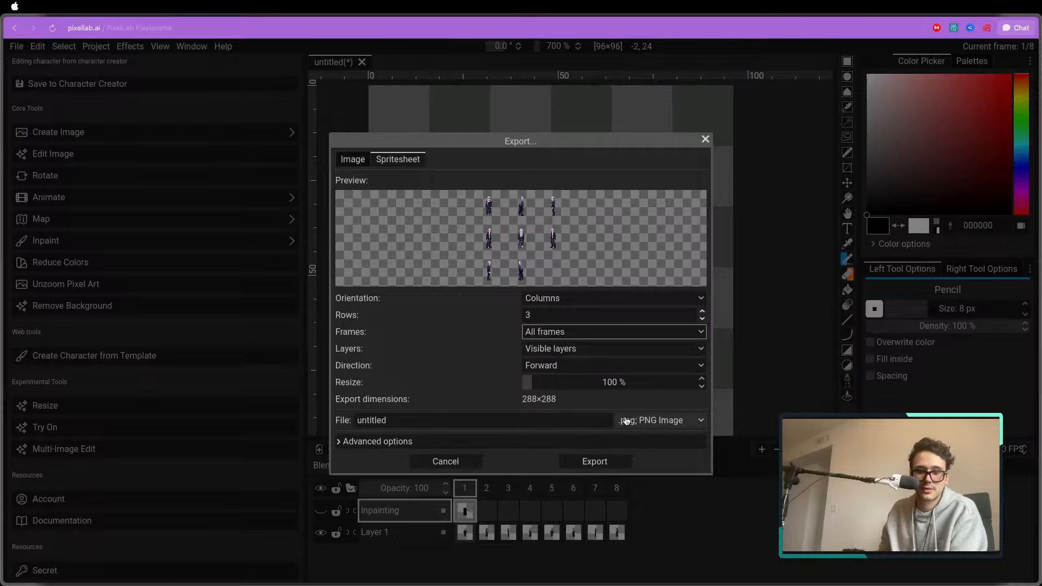
{"action": "left_click", "coordinate": [705, 137]}
Open the PixelLab Pixelorama project listed above the Map Editor and make Layer 5 visible
{"action": "mouse_move", "coordinate": [4, 120]}
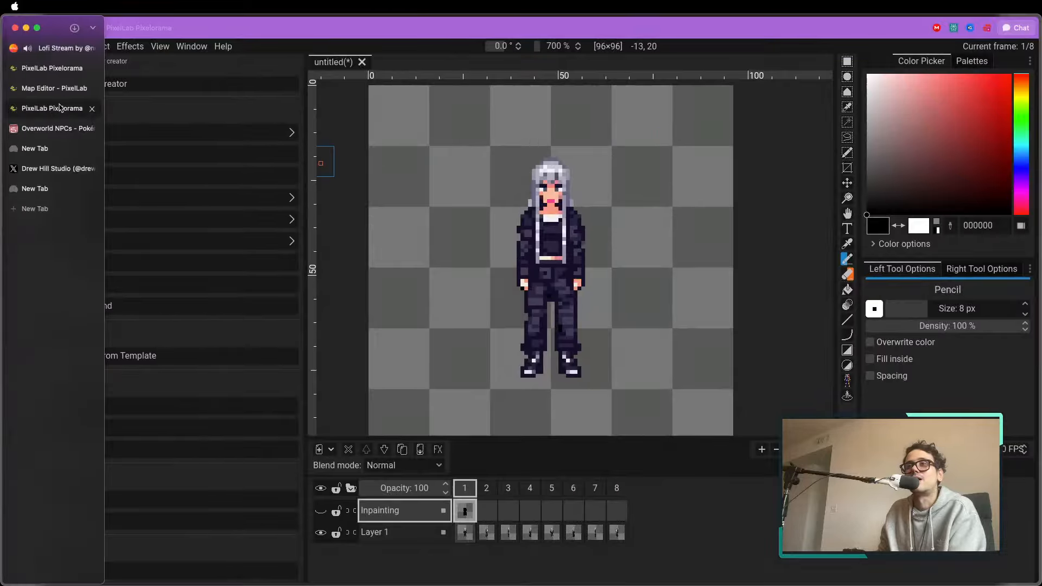
{"action": "left_click", "coordinate": [55, 88]}
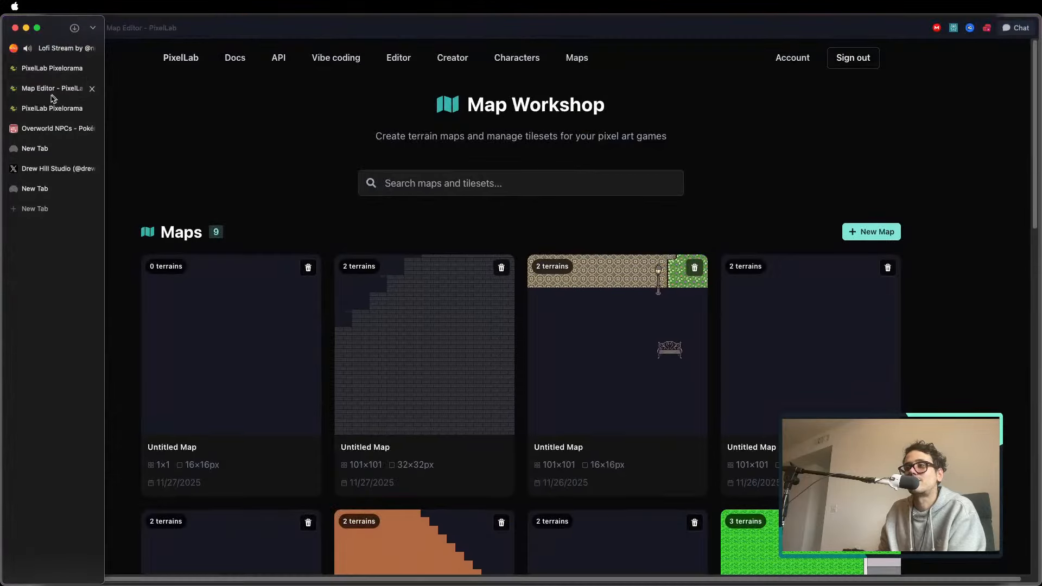
{"action": "left_click", "coordinate": [44, 71]}
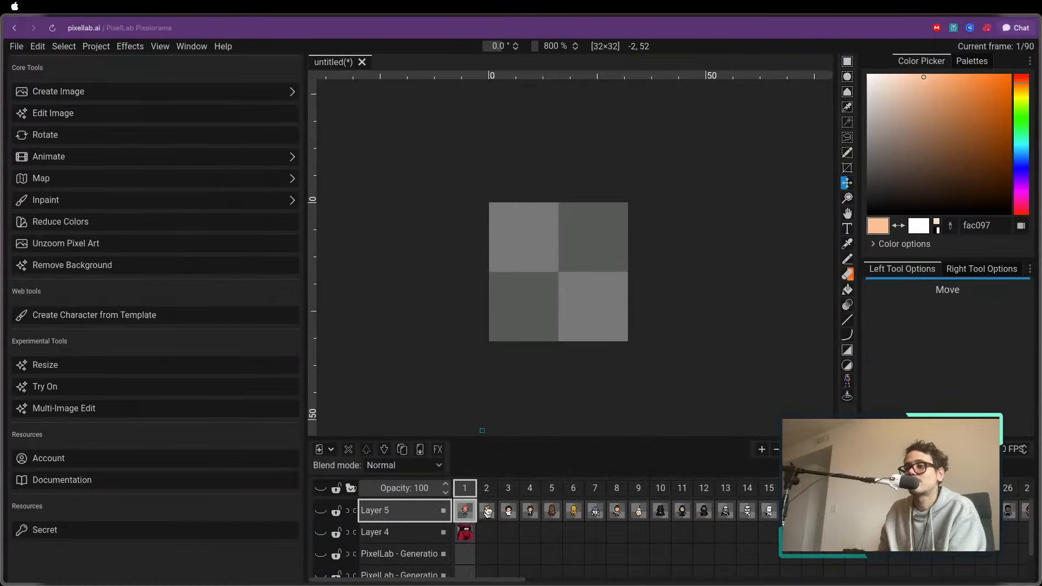
{"action": "left_click", "coordinate": [485, 491]}
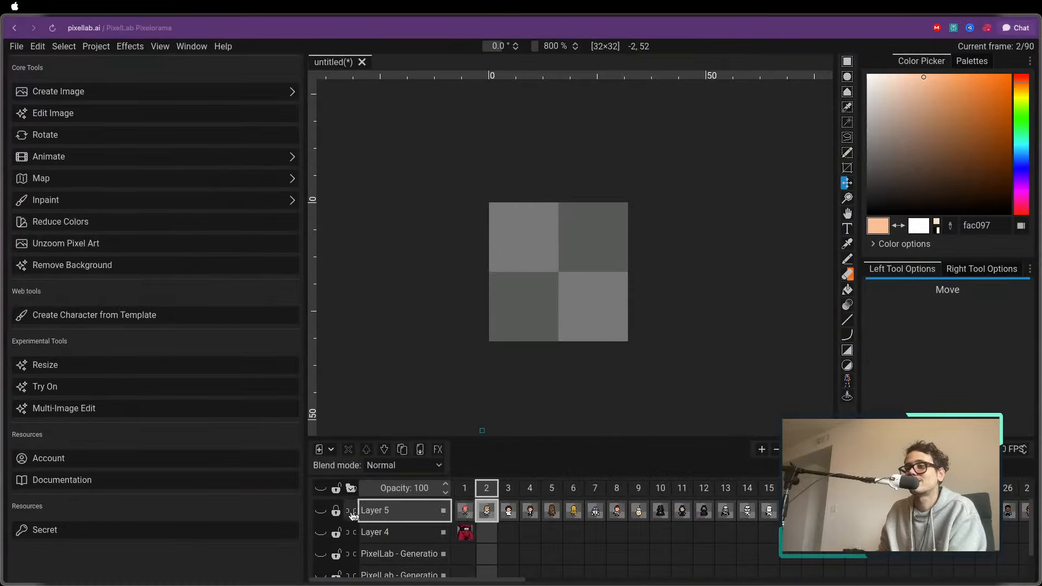
{"action": "left_click", "coordinate": [321, 511]}
Review the Layer 5 characters from frame 3 through frame 24
{"action": "left_click", "coordinate": [508, 488]}
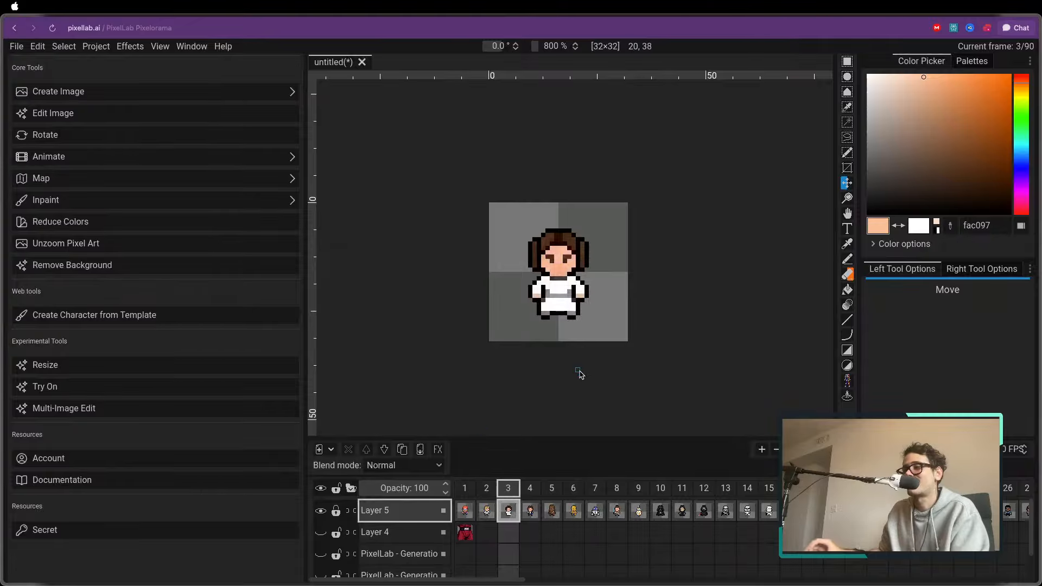
{"action": "key", "text": "ctrl+Right"}
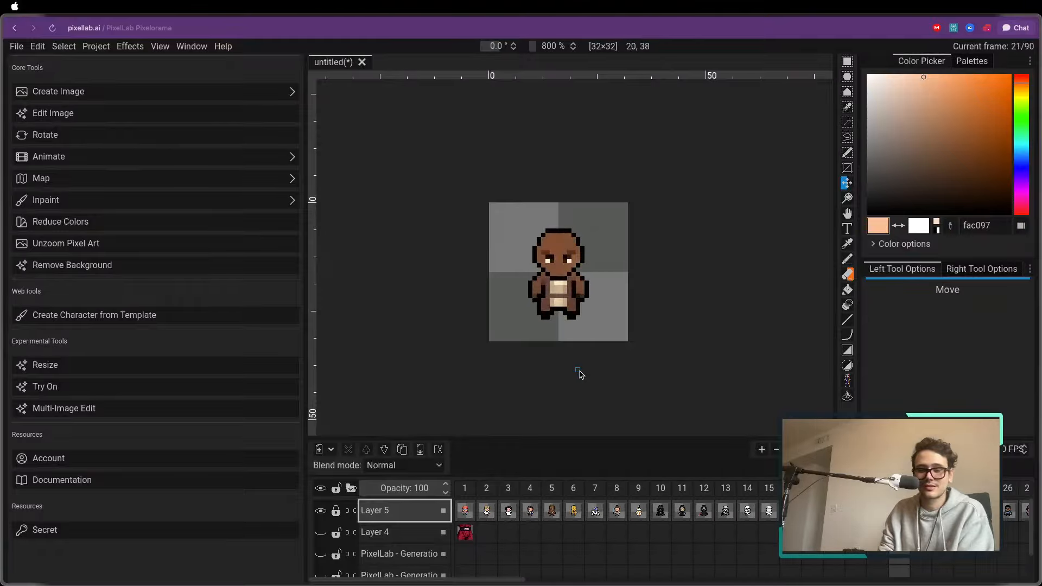
{"action": "key", "text": "ctrl+Right"}
{"action": "key", "text": "ctrl+Right"}
{"action": "key", "text": "Right"}
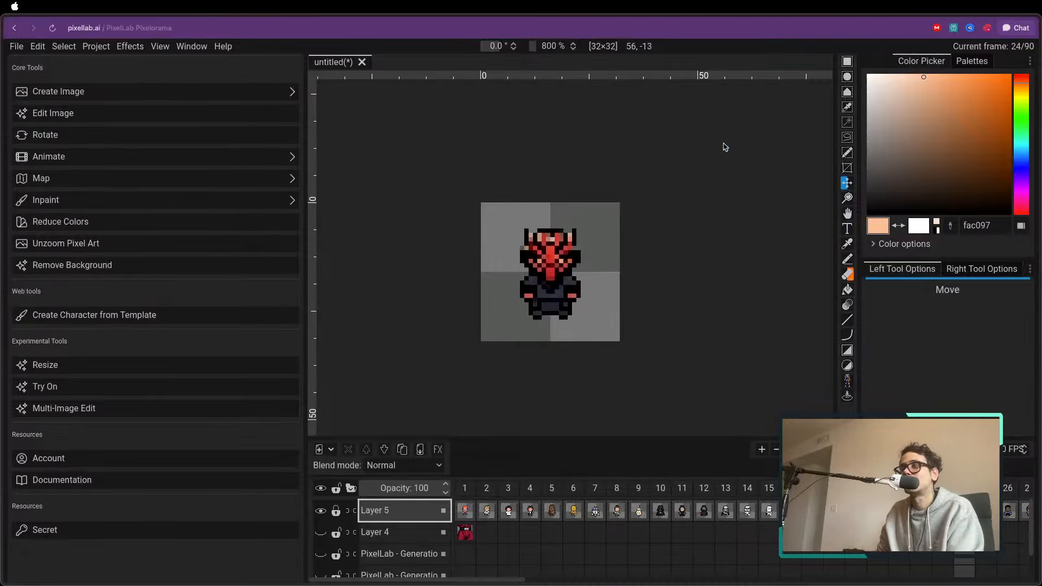
Go to The Spriters Resource home page and open the Boyfriend (Mega Man 7 Style) sprite sheet
{"action": "mouse_move", "coordinate": [6, 124]}
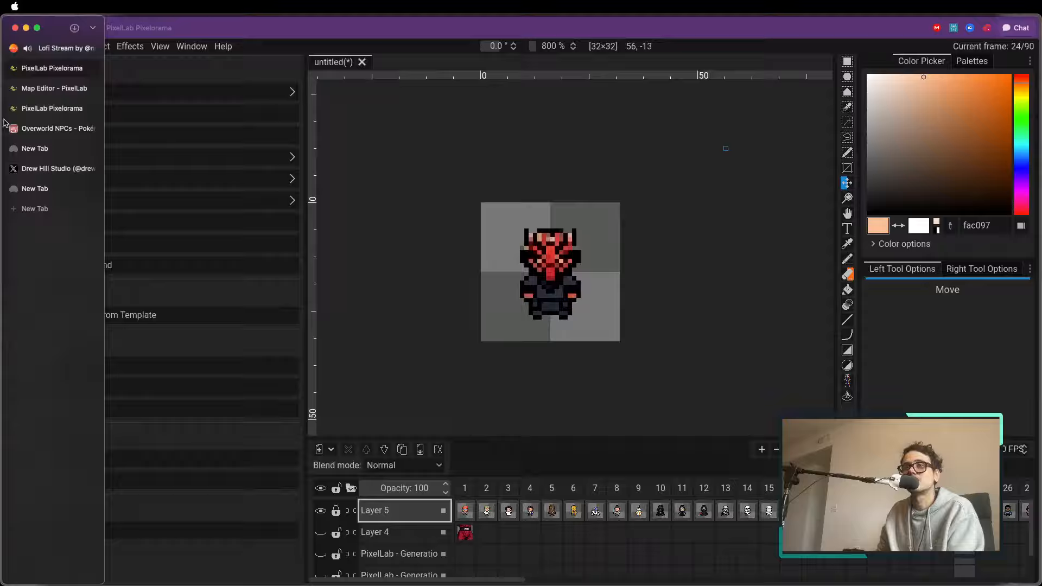
{"action": "left_click", "coordinate": [56, 126]}
{"action": "left_click", "coordinate": [124, 57]}
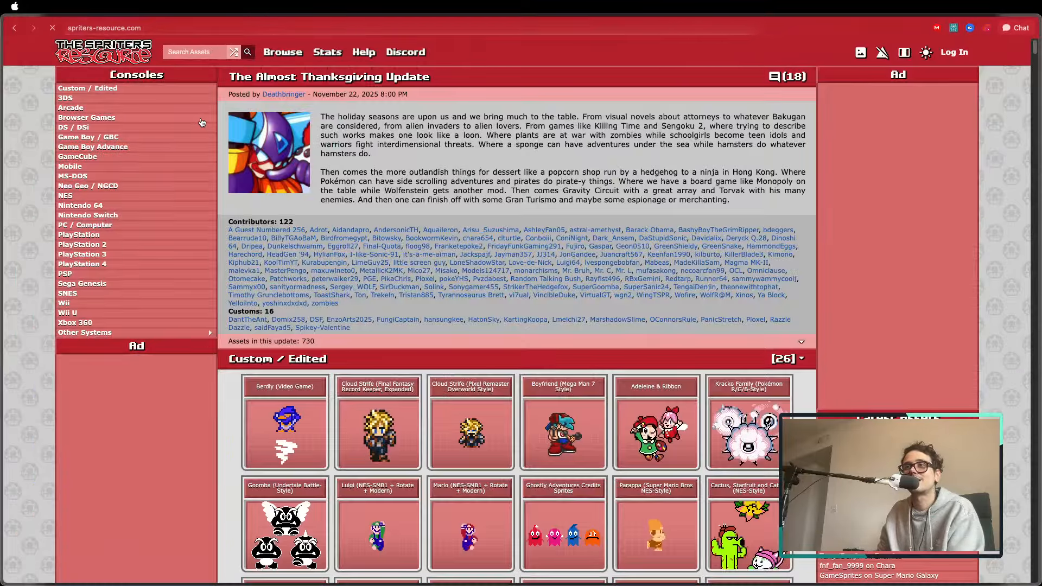
{"action": "scroll", "coordinate": [461, 217], "scroll_direction": "down", "scroll_amount": 4}
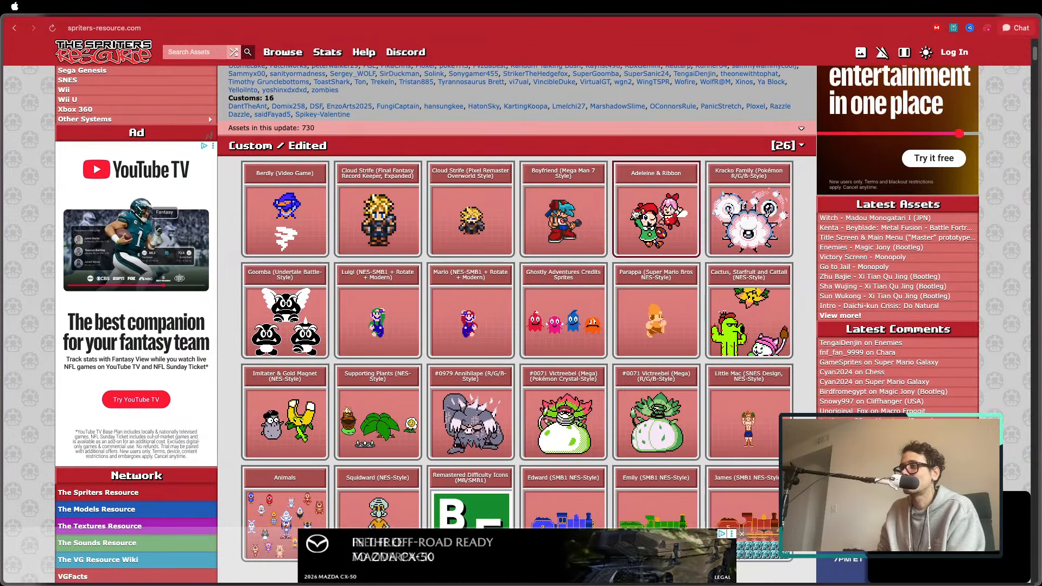
{"action": "left_click", "coordinate": [583, 220]}
{"action": "scroll", "coordinate": [516, 246], "scroll_direction": "down", "scroll_amount": 4}
{"action": "scroll", "coordinate": [516, 246], "scroll_direction": "up", "scroll_amount": 3}
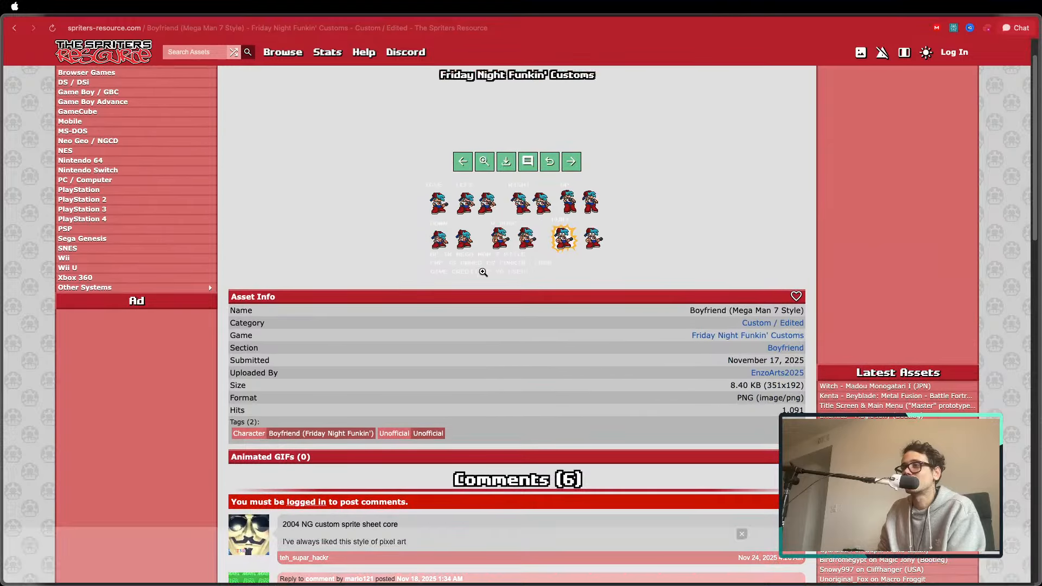
Copy the Boyfriend sprite sheet image, switch to Aseprite and paste it as a new sprite
{"action": "right_click", "coordinate": [447, 211]}
{"action": "left_click", "coordinate": [477, 259]}
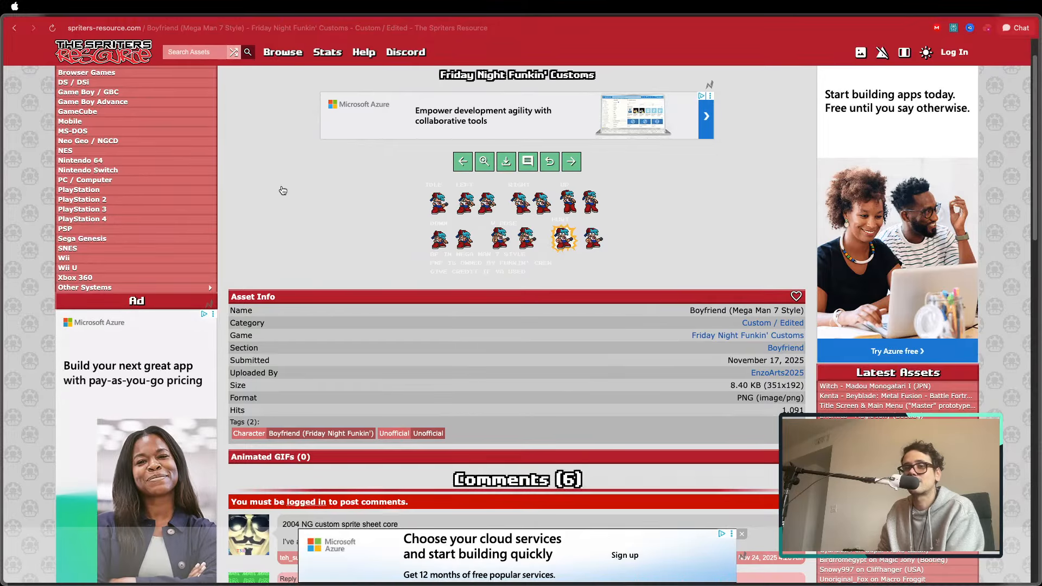
{"action": "key", "text": "super+Tab"}
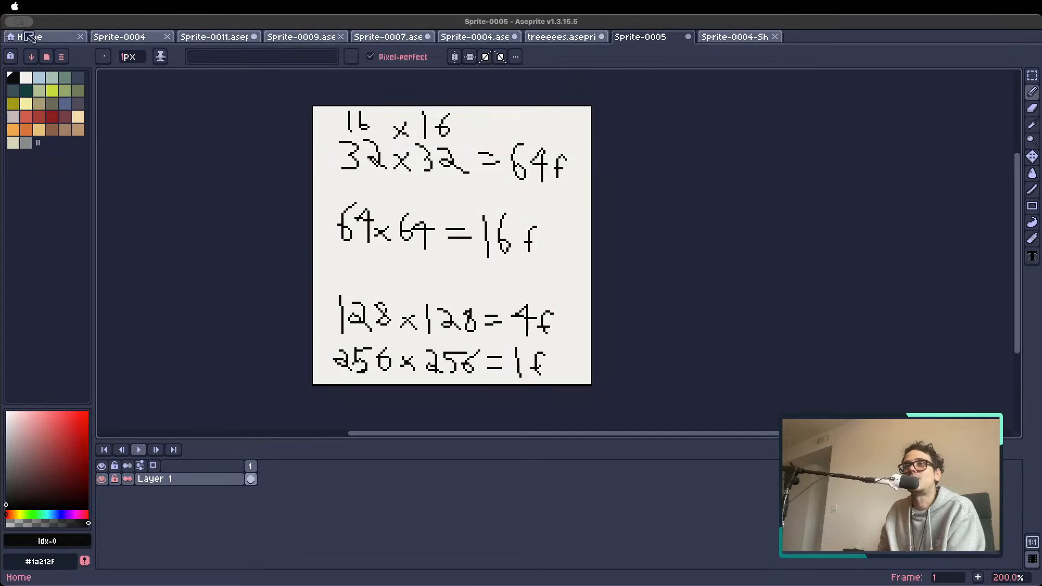
{"action": "key", "text": "super+alt+v"}
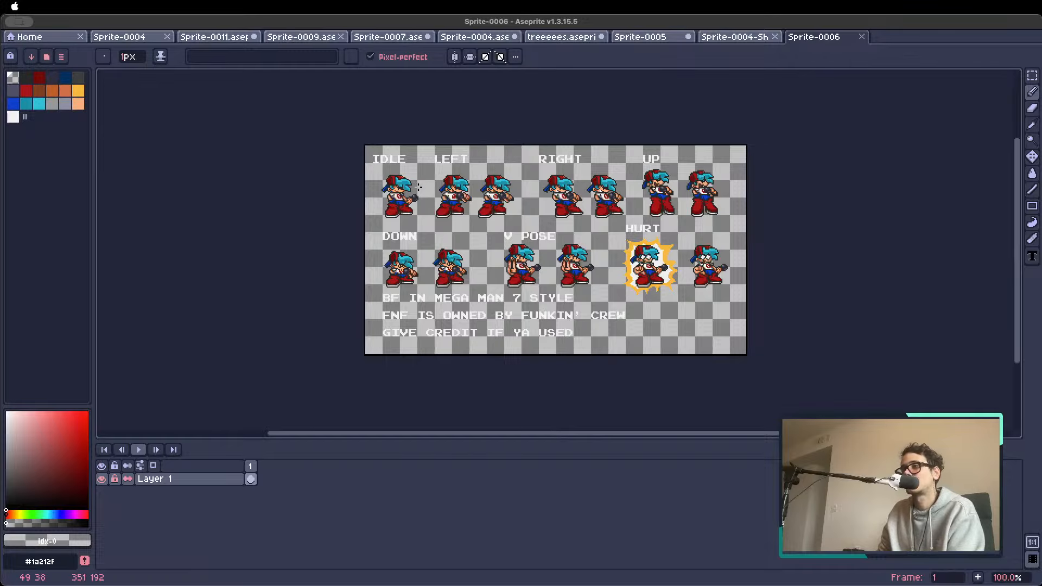
Delete all the other poses, labels and credit text from the pasted sheet, keeping only the idle character
{"action": "key", "text": "m"}
{"action": "left_click_drag", "start_coordinate": [423, 146], "coordinate": [803, 370]}
{"action": "key", "text": "Delete"}
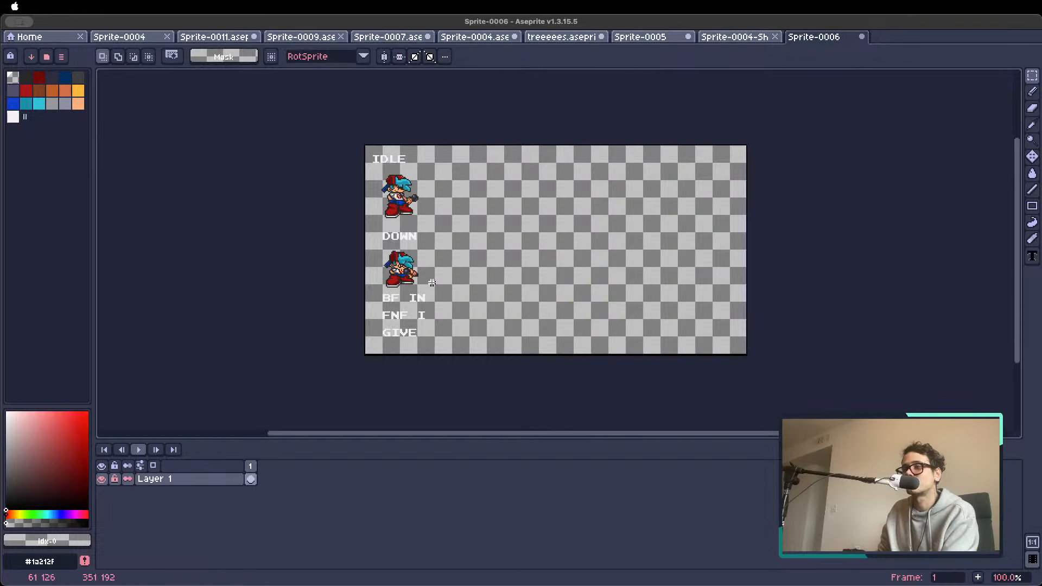
{"action": "left_click_drag", "start_coordinate": [432, 283], "coordinate": [360, 363]}
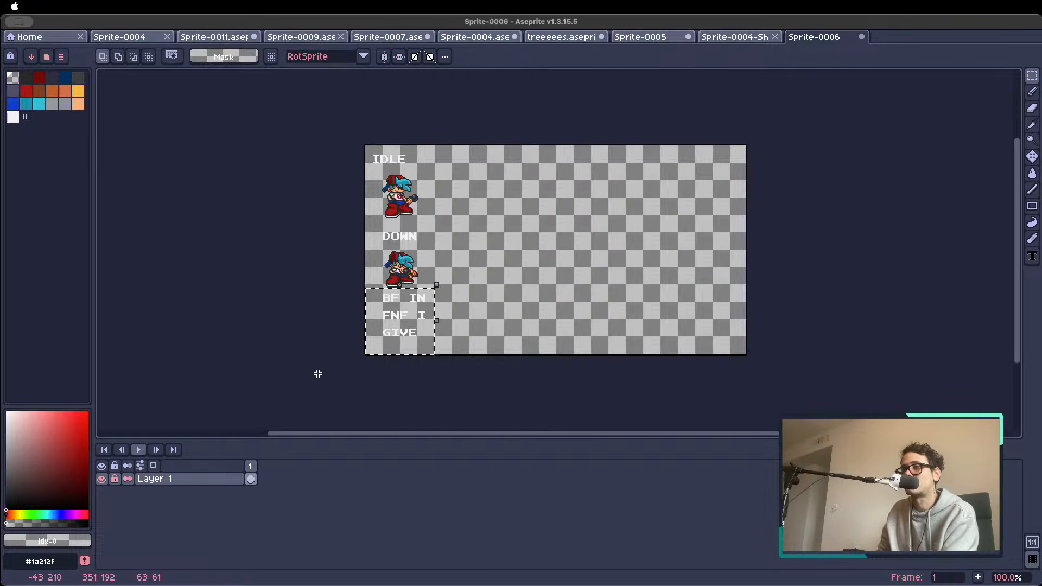
{"action": "key", "text": "Delete"}
{"action": "left_click_drag", "start_coordinate": [450, 217], "coordinate": [326, 305]}
{"action": "key", "text": "Delete"}
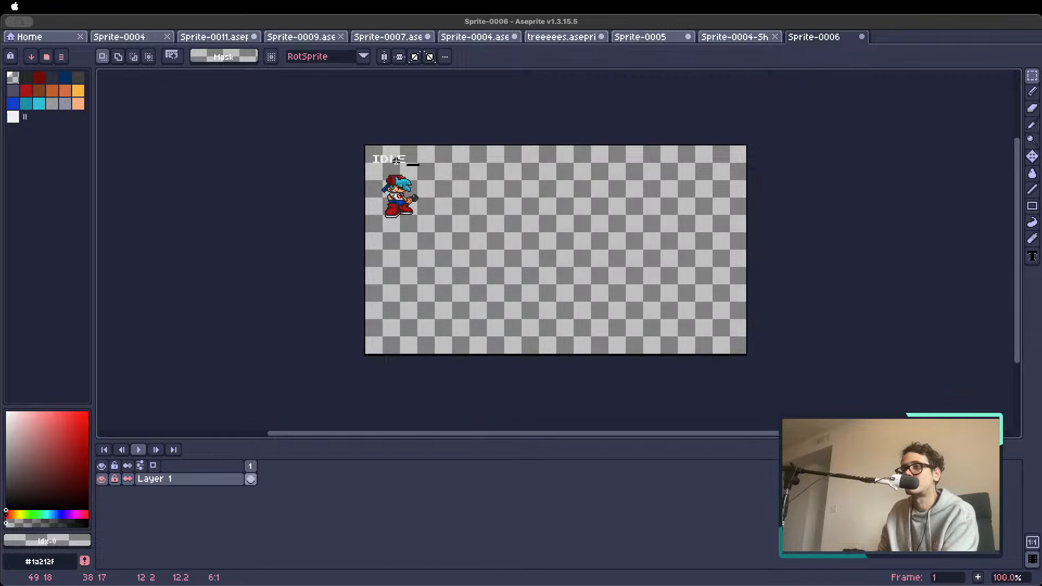
{"action": "left_click_drag", "start_coordinate": [396, 160], "coordinate": [367, 150]}
{"action": "key", "text": "Delete"}
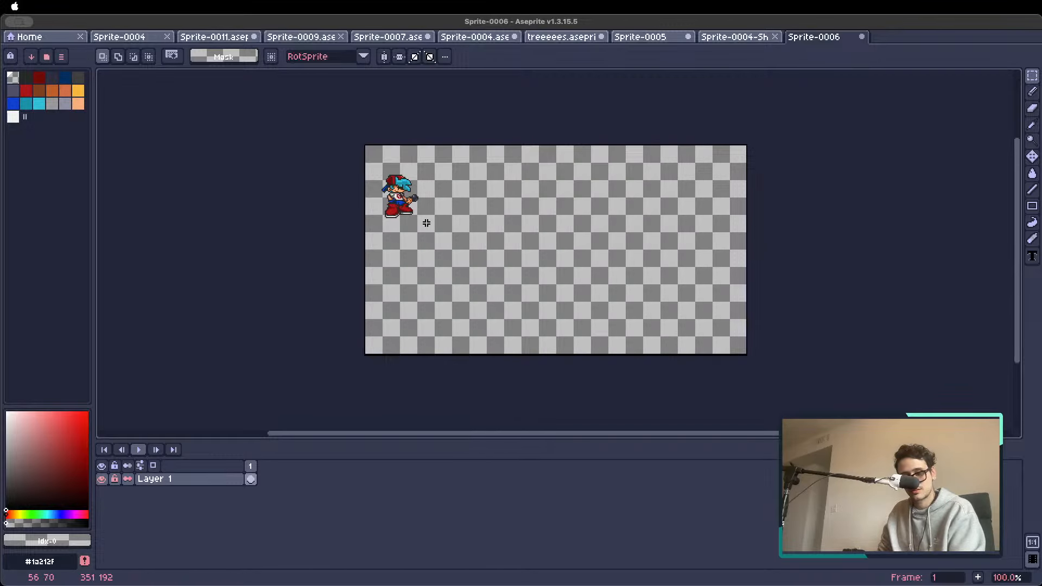
Select the idle character with a rectangular selection of about 39 × 45 px and copy it
{"action": "scroll", "coordinate": [426, 223], "scroll_direction": "up", "scroll_amount": 4}
{"action": "scroll", "coordinate": [523, 295], "scroll_direction": "up", "scroll_amount": 3}
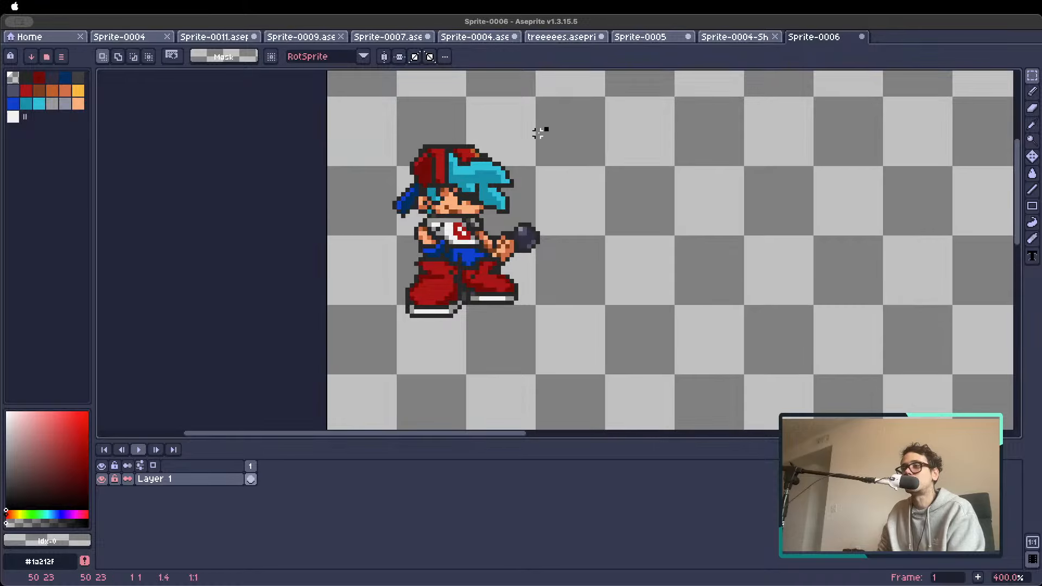
{"action": "left_click_drag", "start_coordinate": [540, 130], "coordinate": [386, 320]}
{"action": "key", "text": "ctrl"}
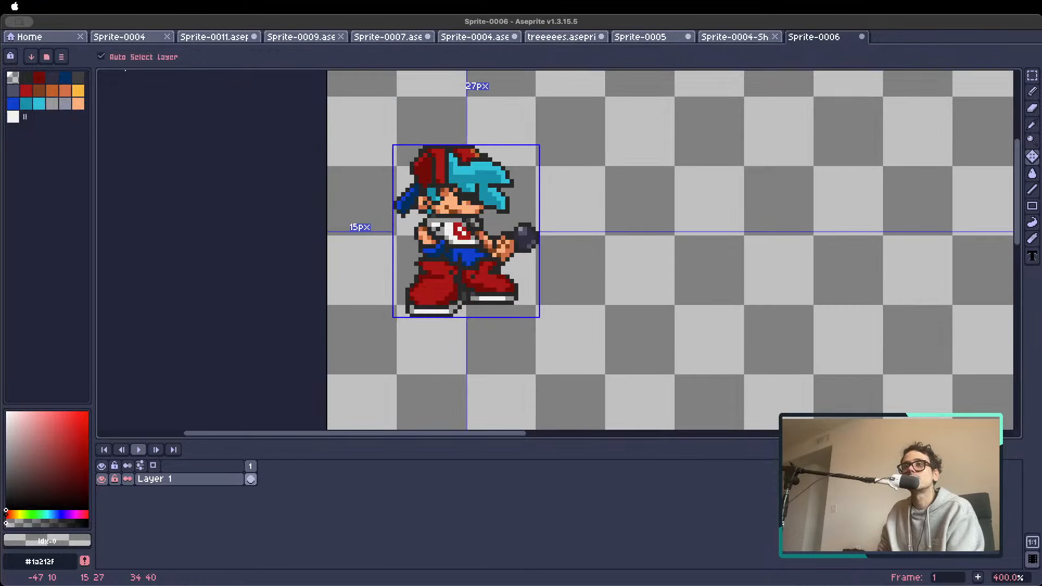
Create a new 64 × 64 px RGBA sprite with a transparent background
{"action": "left_click", "coordinate": [74, 6]}
{"action": "left_click", "coordinate": [85, 23]}
{"action": "type", "text": "64"}
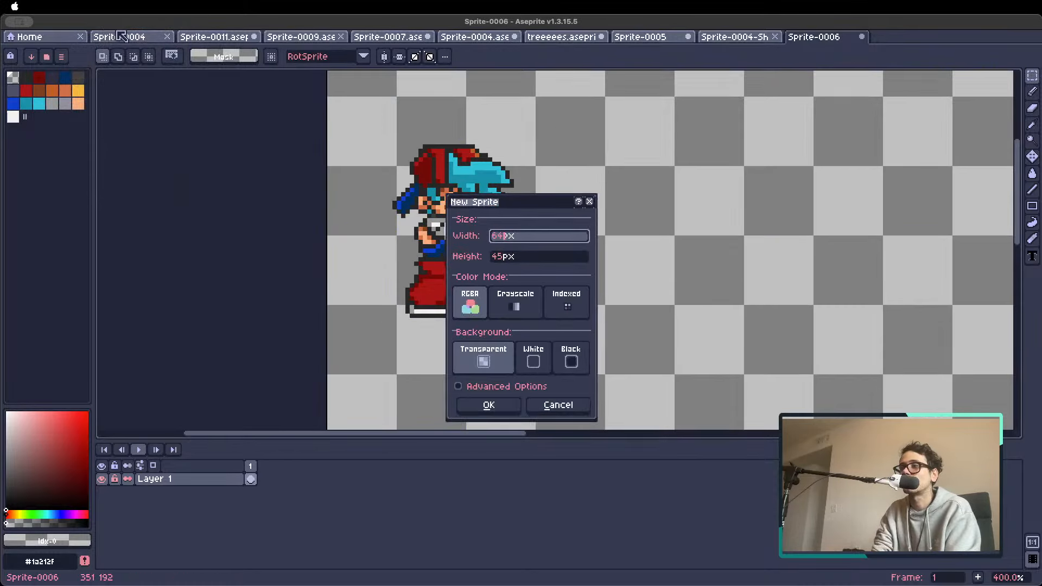
{"action": "key", "text": "Tab"}
{"action": "key", "text": "Return"}
Paste the idle character into the new sprite and move it to about position 13, 8 on the canvas
{"action": "key", "text": "ctrl+v"}
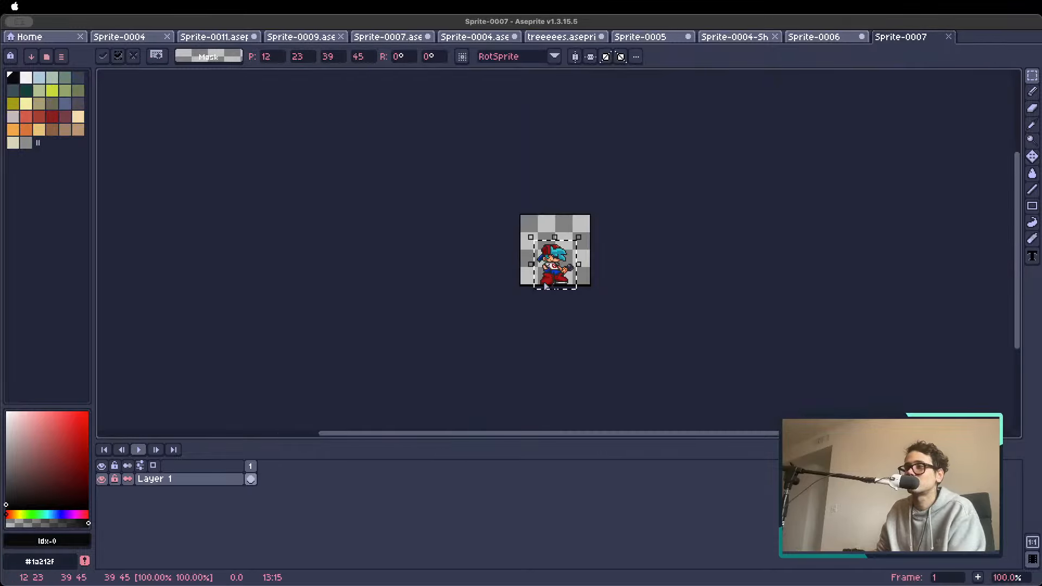
{"action": "scroll", "coordinate": [546, 285], "scroll_direction": "up", "scroll_amount": 2}
{"action": "left_click_drag", "start_coordinate": [526, 230], "coordinate": [527, 205]}
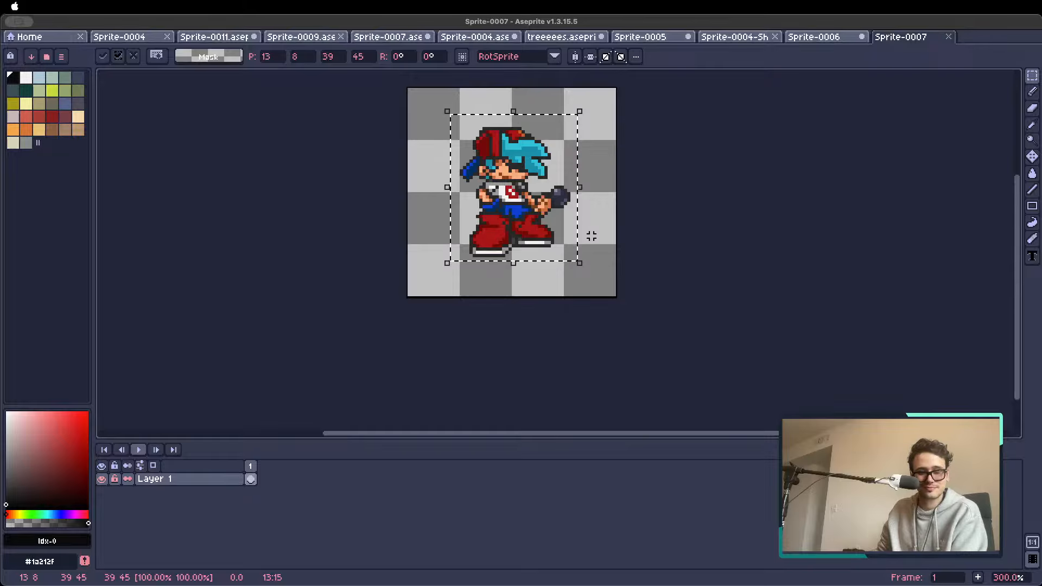
Commit the pasted idle character in place and clear its selection
{"action": "left_click", "coordinate": [633, 233]}
{"action": "scroll", "coordinate": [562, 220], "scroll_direction": "down", "scroll_amount": 2}
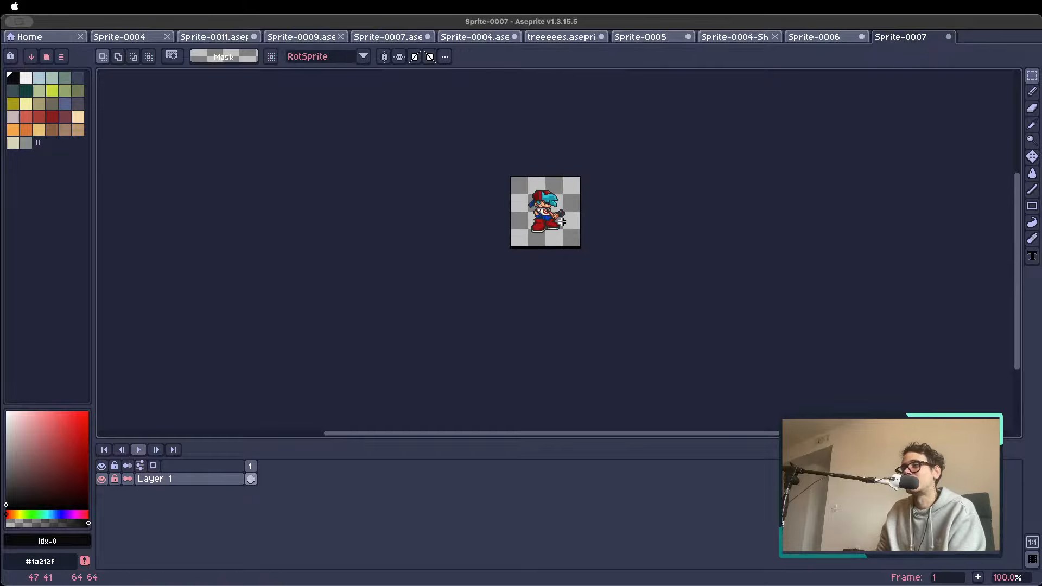
{"action": "scroll", "coordinate": [562, 218], "scroll_direction": "up", "scroll_amount": 2}
{"action": "left_click_drag", "start_coordinate": [607, 198], "coordinate": [534, 227]}
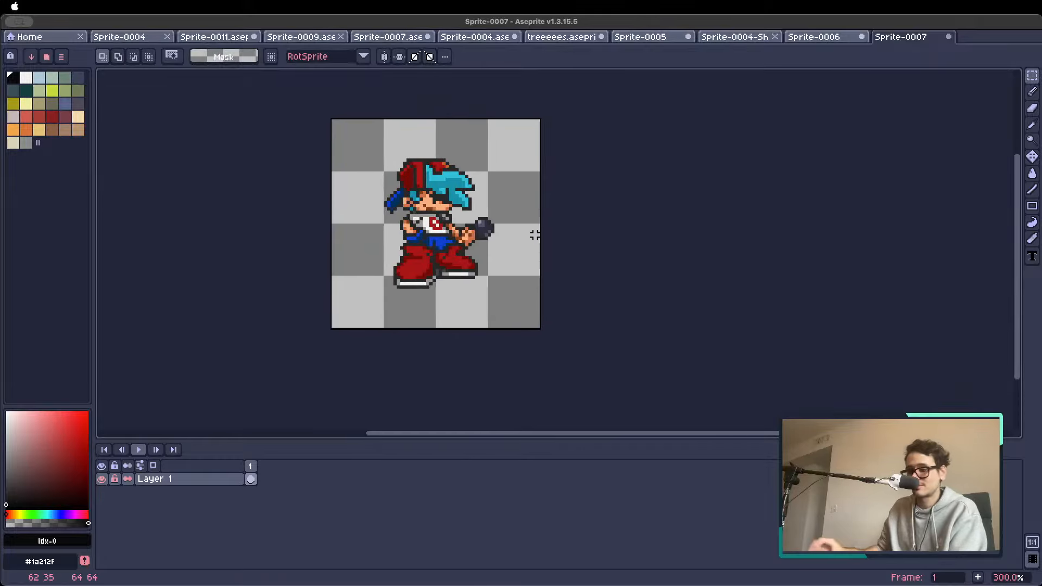
Open PixelLab's Create images with same style tool, clear the previous style images and add the idle character as style image
{"action": "key", "text": "shift+p"}
{"action": "left_click", "coordinate": [860, 77]}
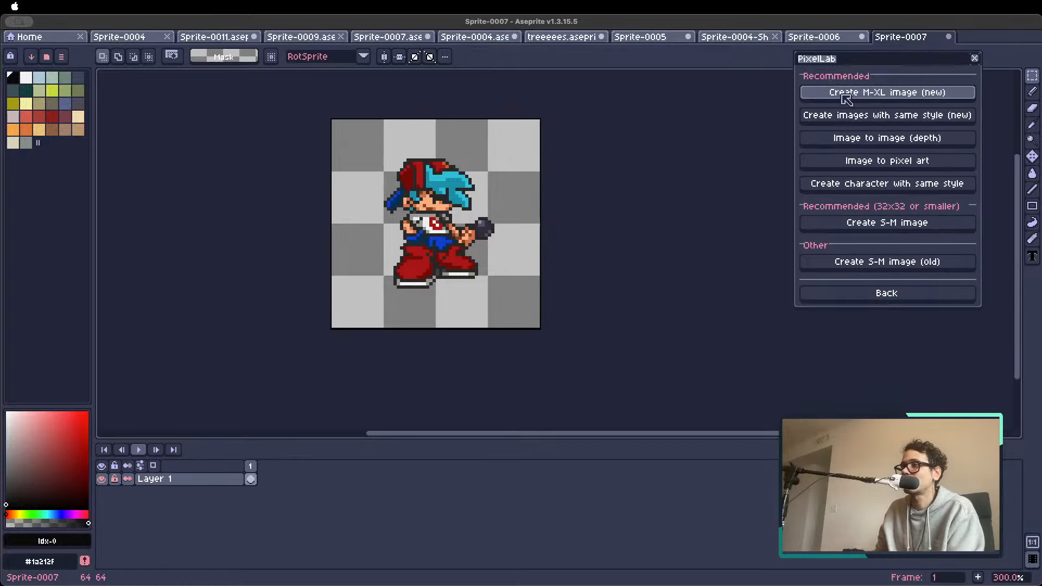
{"action": "left_click", "coordinate": [873, 118]}
{"action": "left_click", "coordinate": [431, 243]}
{"action": "left_click", "coordinate": [357, 243]}
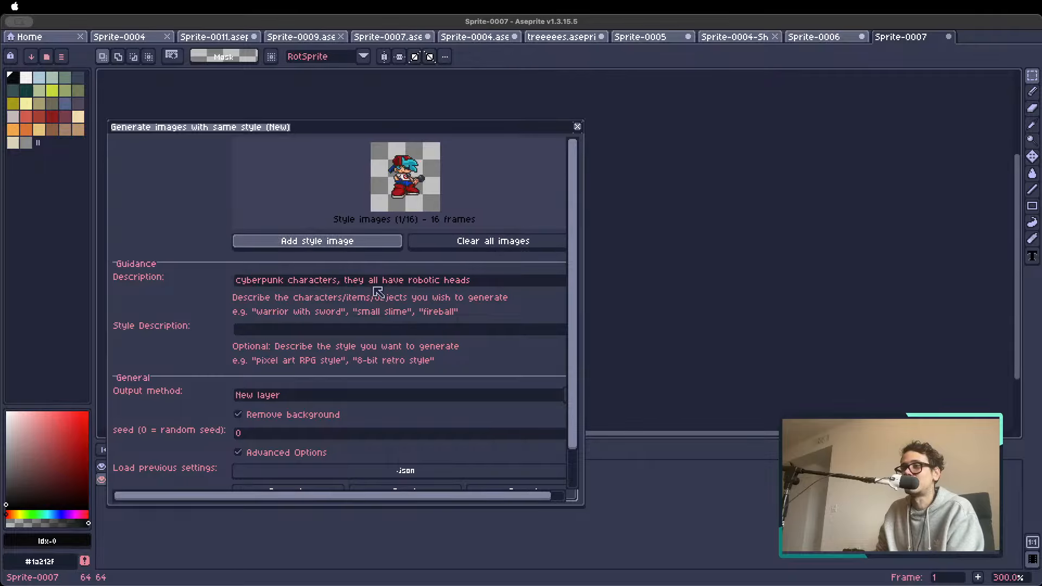
Change the generation description to "cyberpunk characters wearing fashion pieces from NY fashion show"
{"action": "left_click", "coordinate": [471, 281]}
{"action": "left_click_drag", "start_coordinate": [358, 285], "coordinate": [523, 291]}
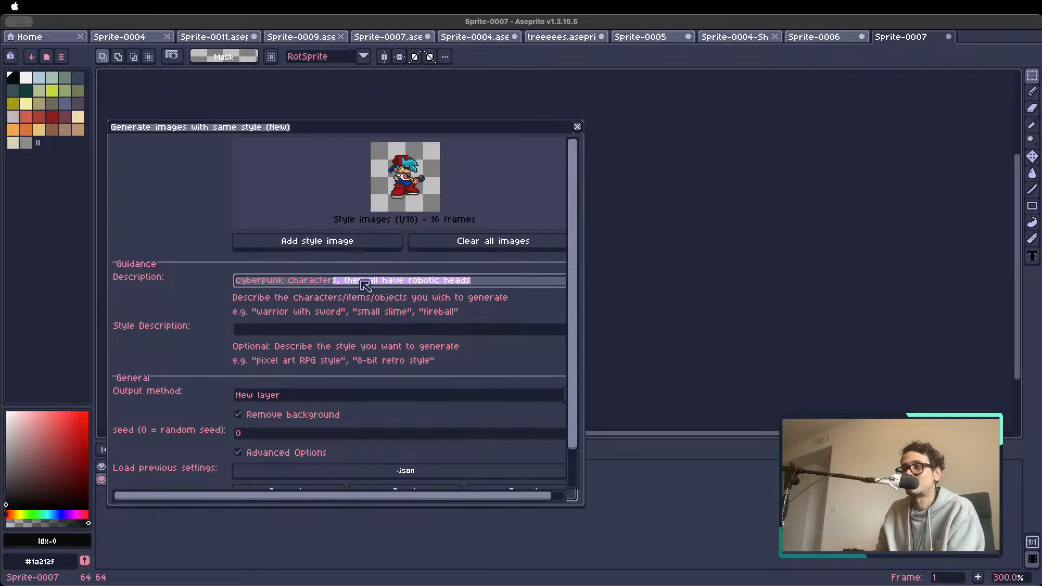
{"action": "left_click_drag", "start_coordinate": [342, 281], "coordinate": [540, 293]}
{"action": "key", "text": "BackSpace"}
{"action": "key", "text": "BackSpace"}
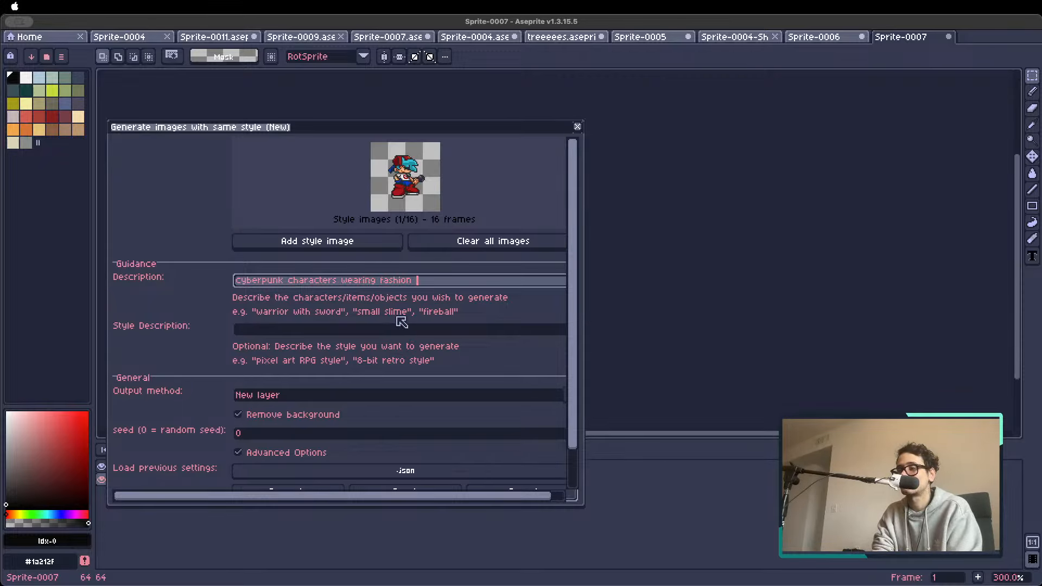
{"action": "type", "text": "wearing fashion pieces from NY fashion show"}
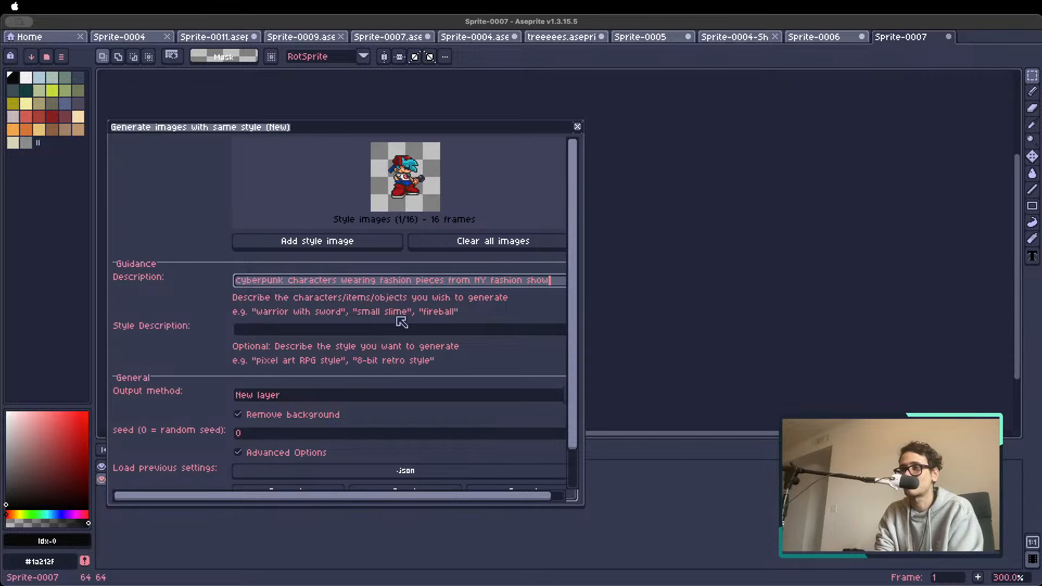
Set the output method to New frame and generate the same-style images
{"action": "scroll", "coordinate": [567, 446], "scroll_direction": "down", "scroll_amount": 2}
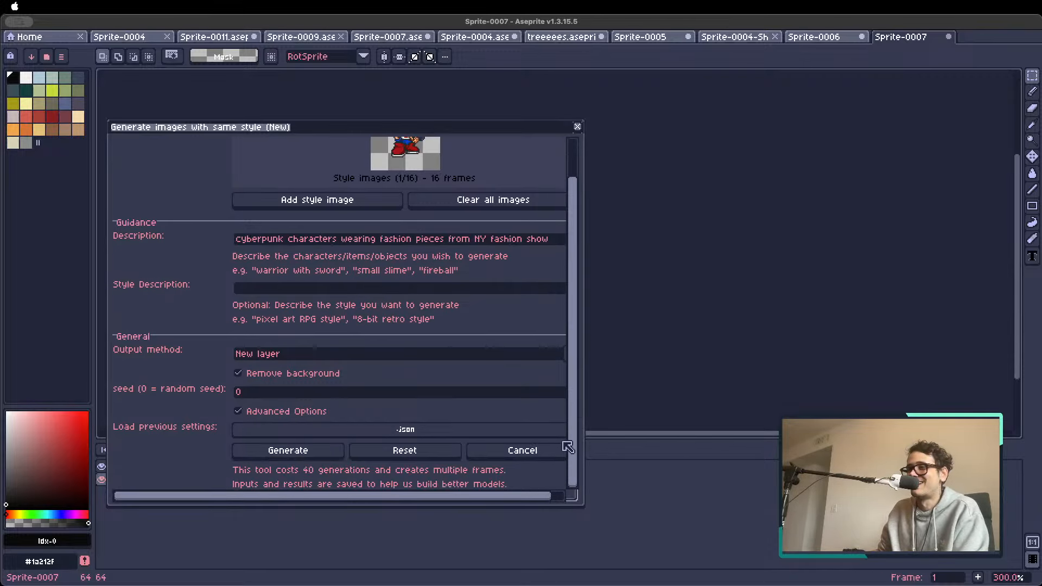
{"action": "left_click", "coordinate": [287, 353]}
{"action": "left_click", "coordinate": [288, 368]}
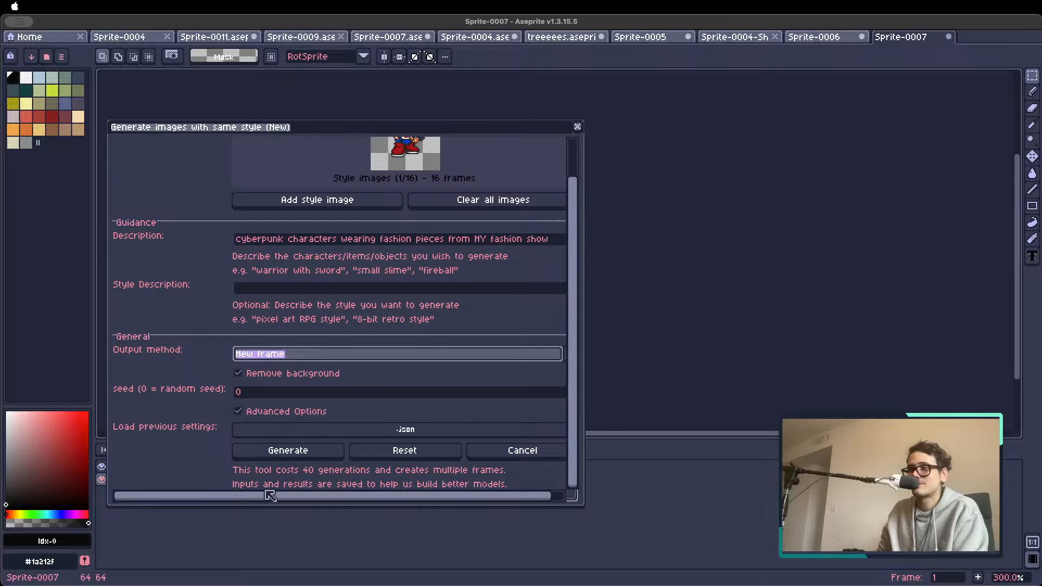
{"action": "left_click", "coordinate": [283, 455]}
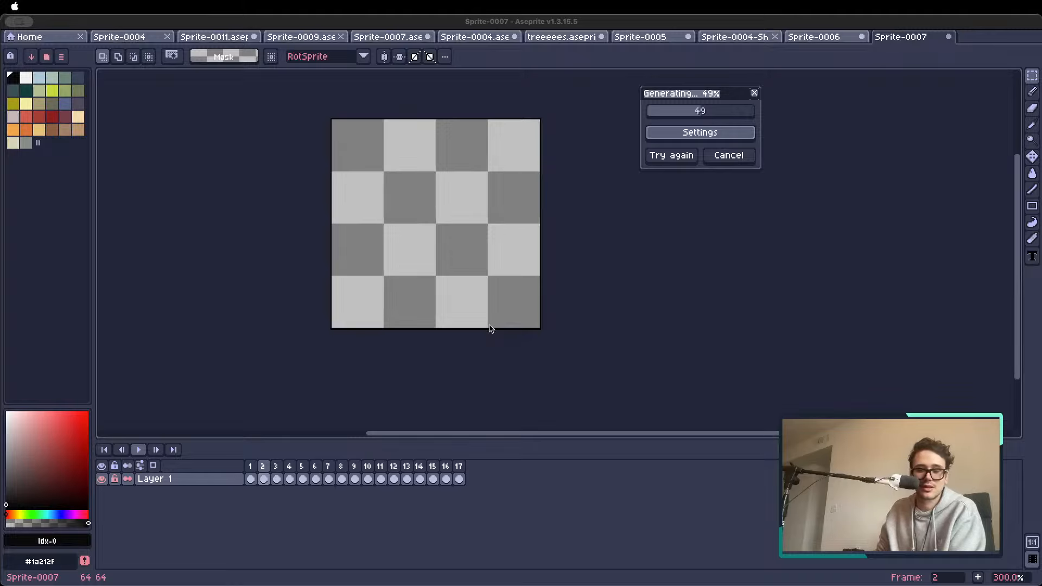
{"action": "left_click_drag", "start_coordinate": [377, 253], "coordinate": [355, 326]}
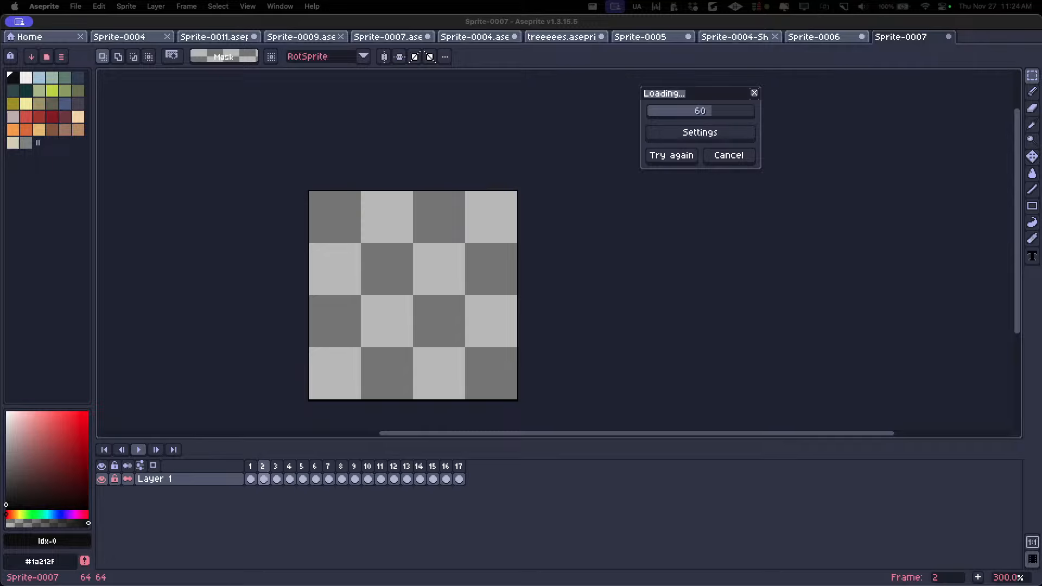
{"action": "left_click", "coordinate": [562, 24]}
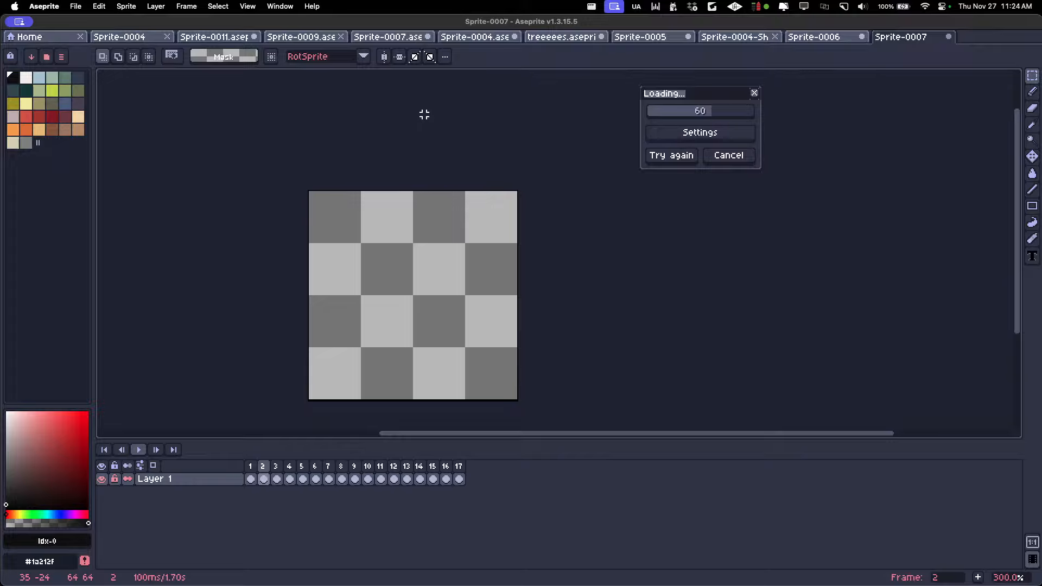
{"action": "scroll", "coordinate": [423, 335], "scroll_direction": "up", "scroll_amount": 1}
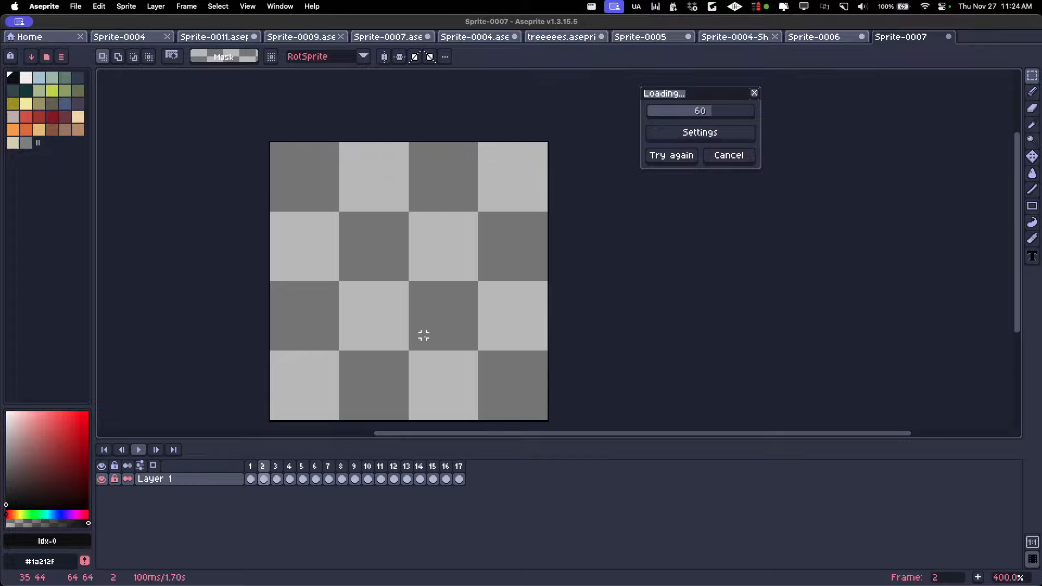
{"action": "left_click_drag", "start_coordinate": [425, 314], "coordinate": [433, 295]}
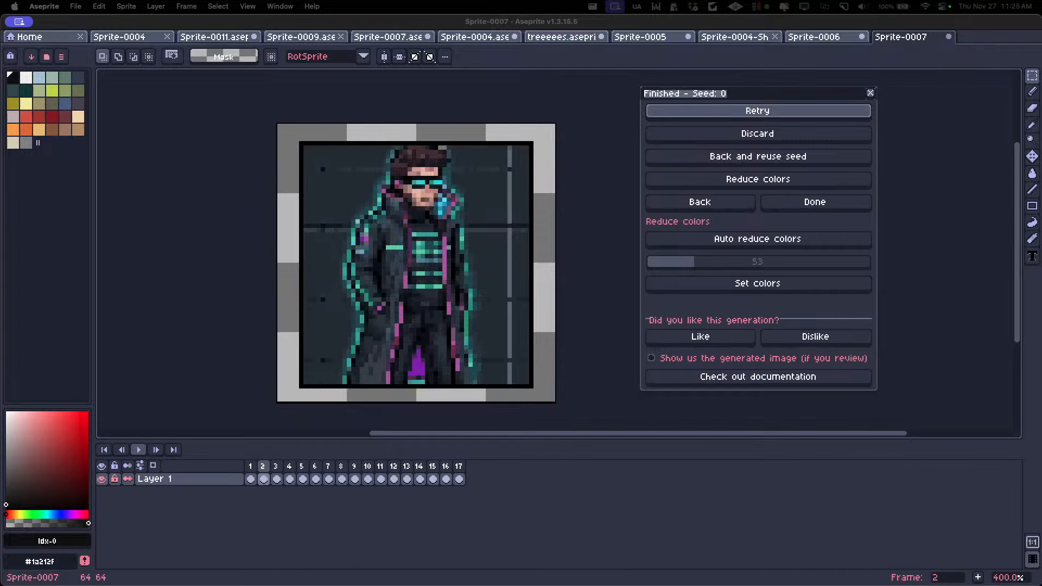
Go through the generated frames one by one to check how well the characters match the reference style
{"action": "left_click", "coordinate": [278, 467]}
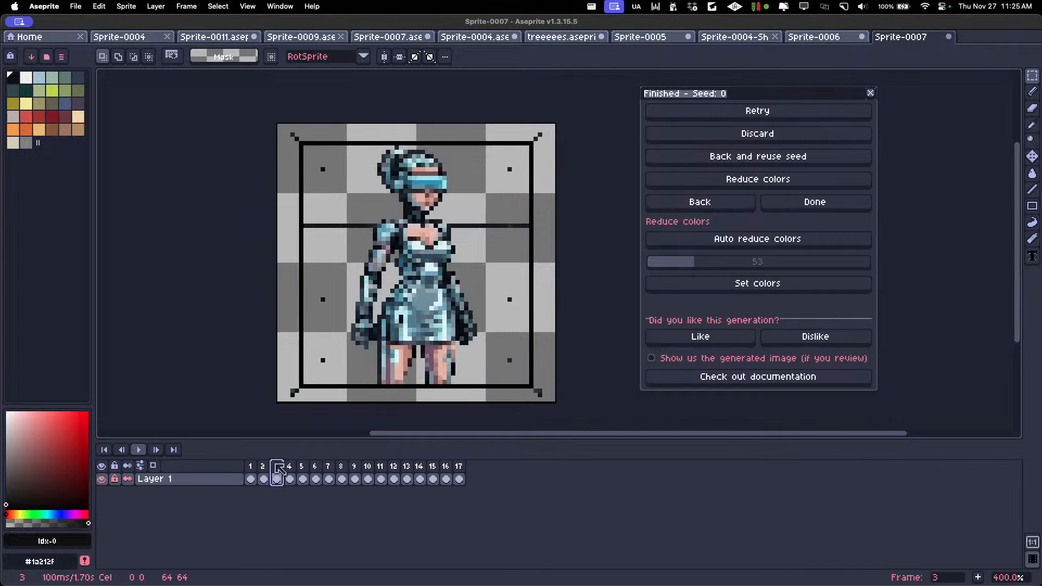
{"action": "key", "text": "Right"}
{"action": "left_click", "coordinate": [253, 467]}
{"action": "key", "text": "Right"}
{"action": "key", "text": "Right"}
{"action": "key", "text": "Right"}
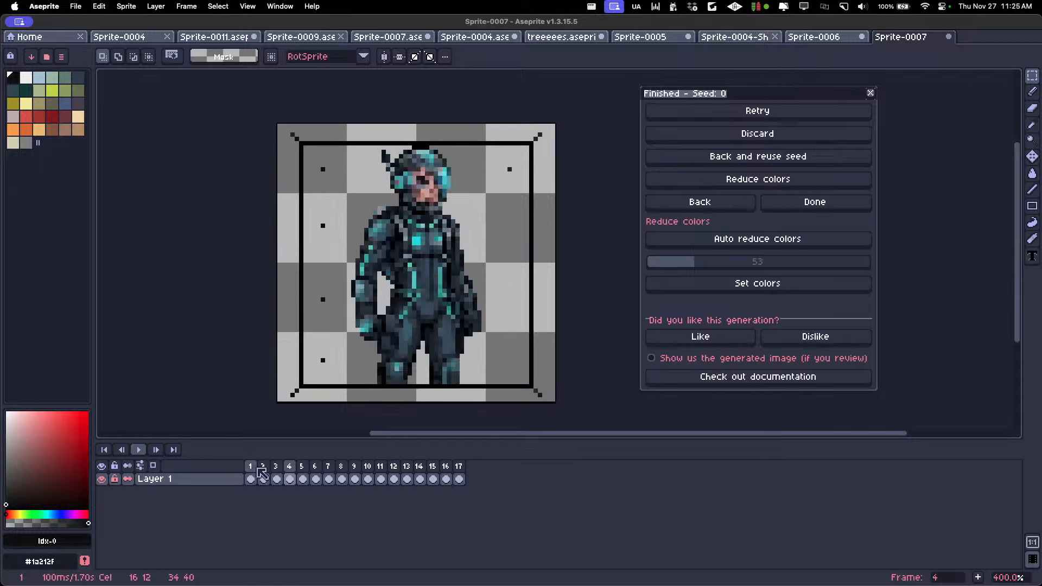
{"action": "key", "text": "Right"}
{"action": "key", "text": "Right"}
{"action": "key", "text": "Right"}
{"action": "key", "text": "Right"}
{"action": "key", "text": "Right"}
{"action": "key", "text": "Right"}
{"action": "scroll", "coordinate": [387, 356], "scroll_direction": "down", "scroll_amount": 2}
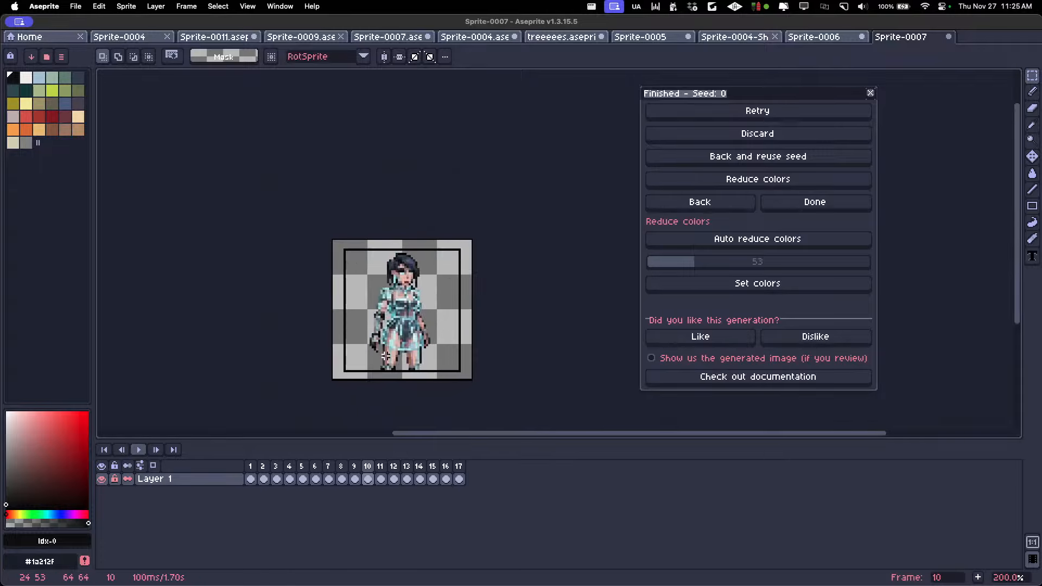
{"action": "key", "text": "Right"}
{"action": "key", "text": "Right"}
{"action": "key", "text": "Right"}
{"action": "key", "text": "Right"}
{"action": "key", "text": "Right"}
{"action": "key", "text": "Right"}
{"action": "key", "text": "Right"}
{"action": "key", "text": "Right"}
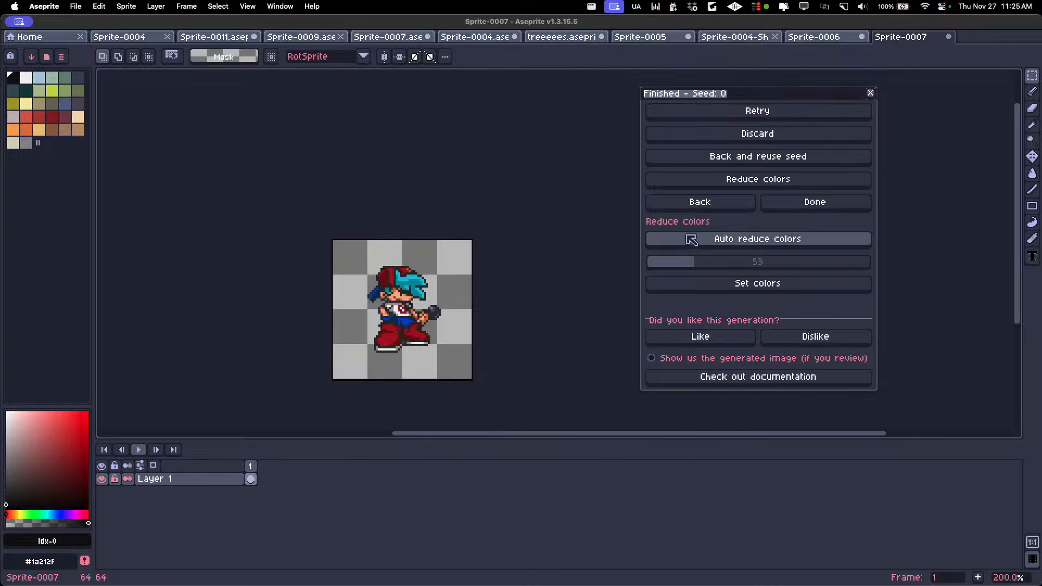
Return to the generation settings and enter "cartoonish cel shaded pixel art" as the style description
{"action": "left_click", "coordinate": [684, 205]}
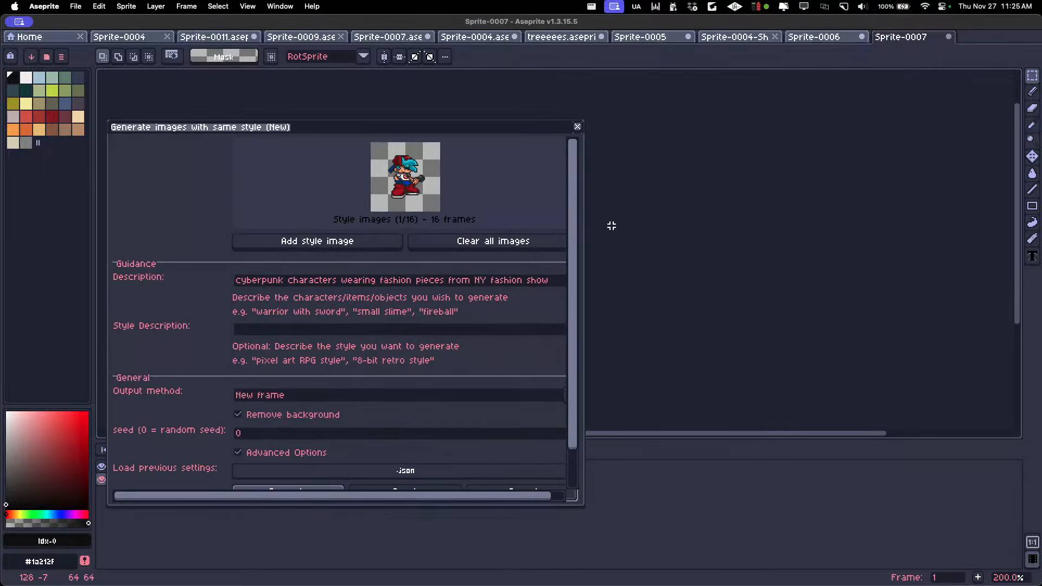
{"action": "left_click", "coordinate": [342, 281]}
{"action": "left_click_drag", "start_coordinate": [551, 282], "coordinate": [356, 286]}
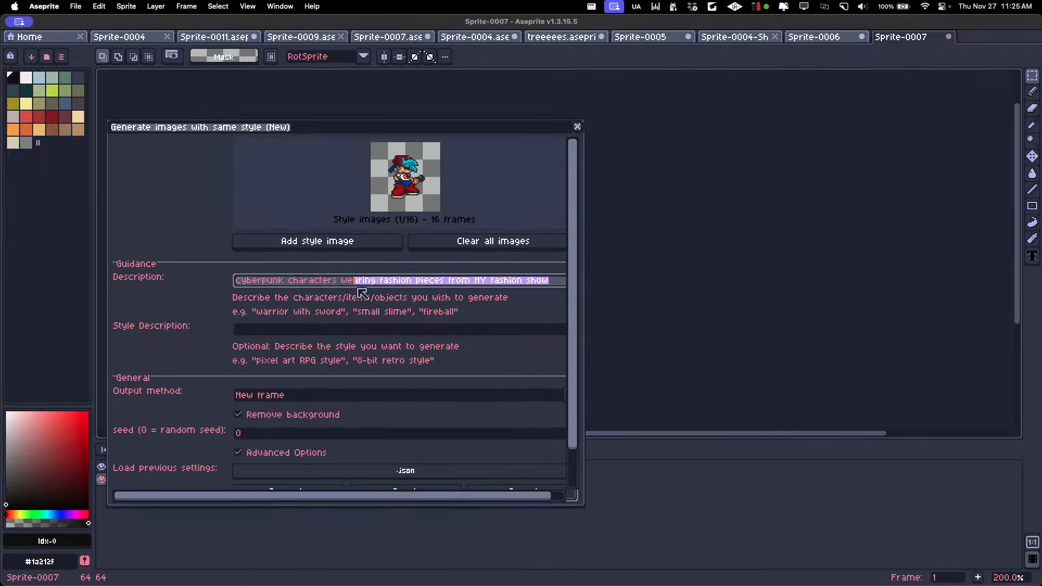
{"action": "left_click", "coordinate": [293, 330]}
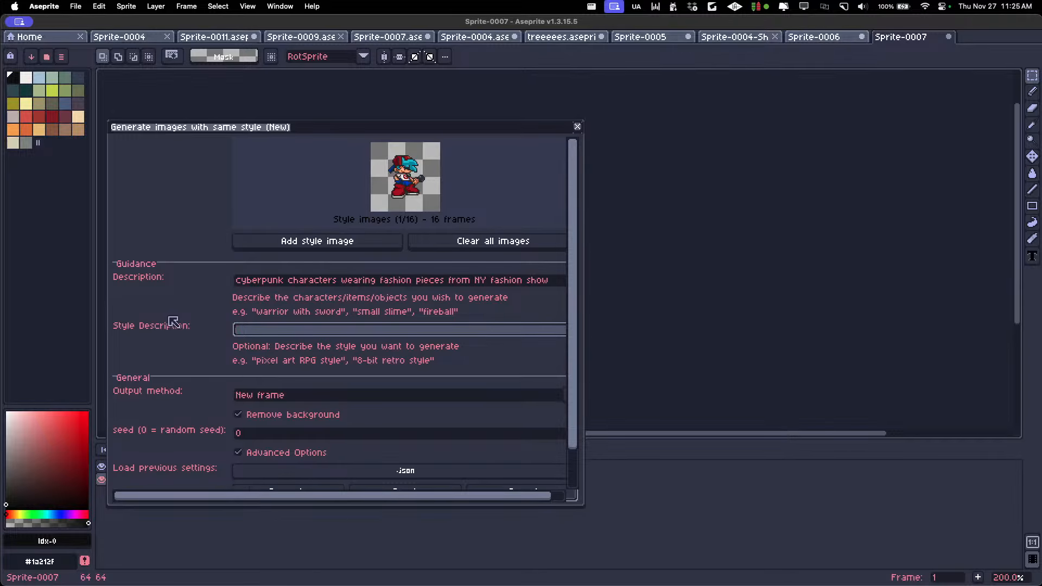
{"action": "type", "text": "cartoonish cel shaded pixel art"}
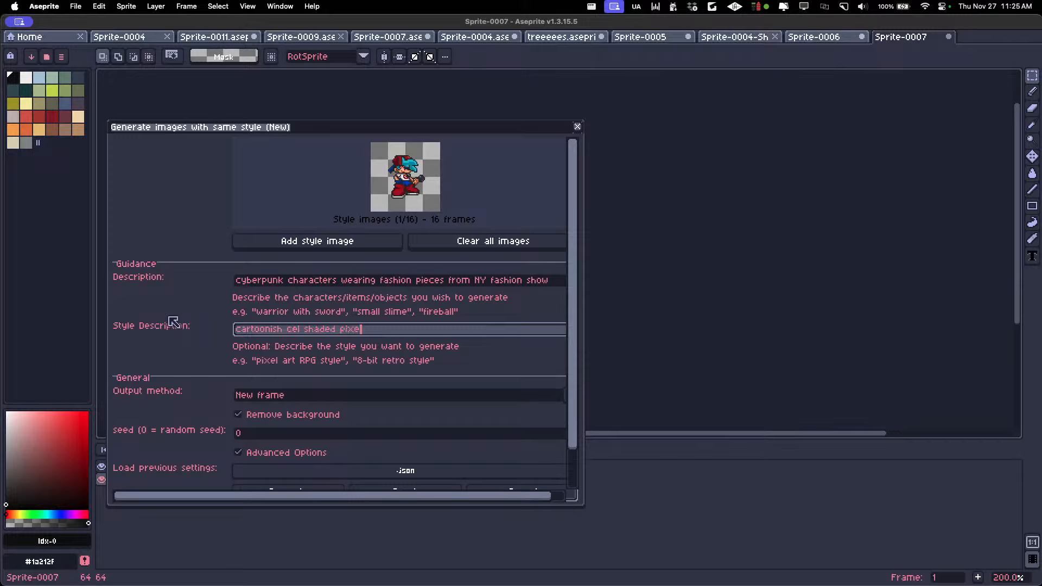
Replace the word "pieces" with "outfits" in the generation description
{"action": "left_click", "coordinate": [354, 281]}
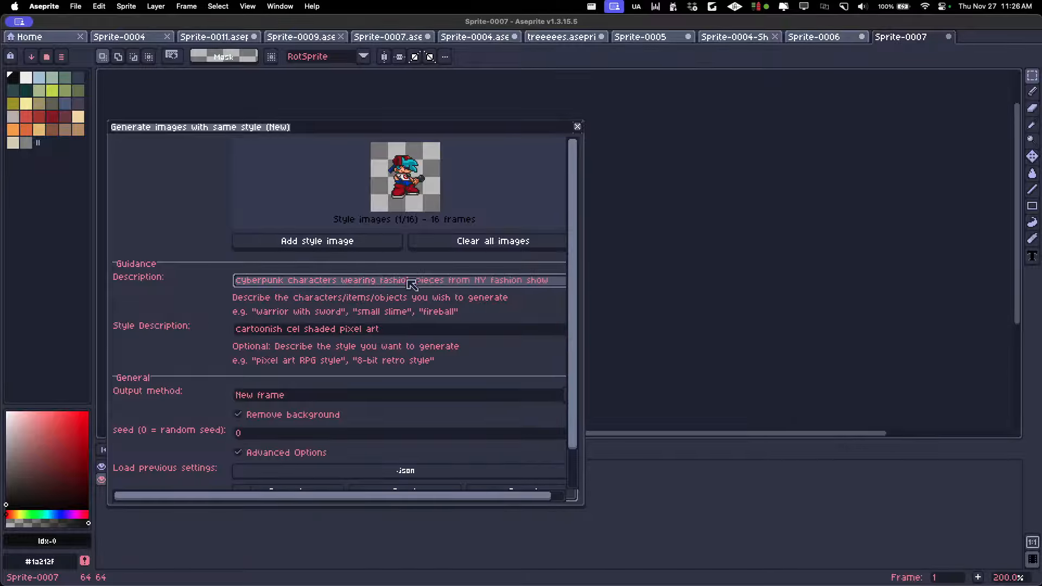
{"action": "left_click_drag", "start_coordinate": [376, 280], "coordinate": [557, 298]}
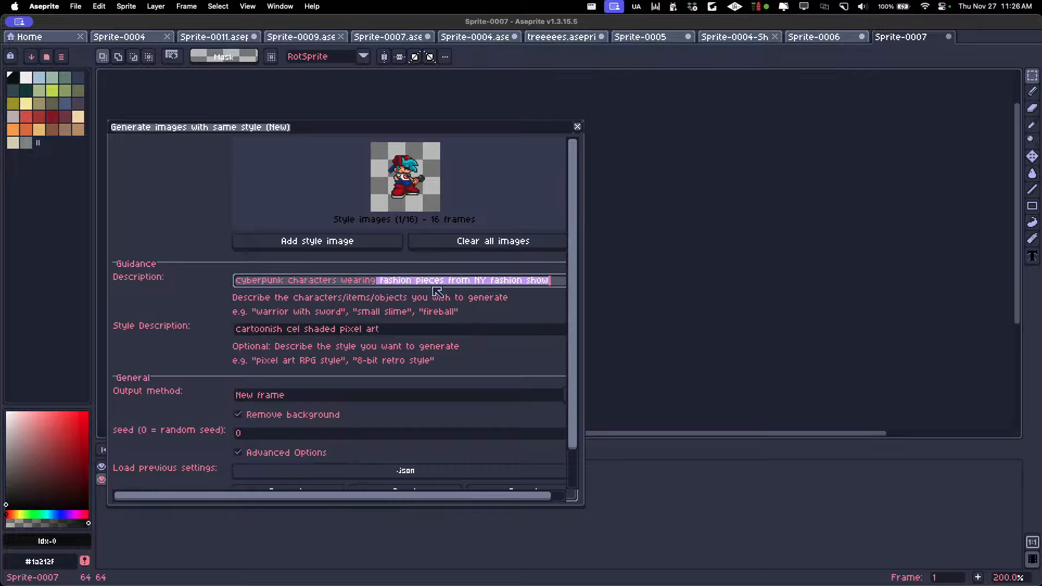
{"action": "left_click", "coordinate": [521, 281]}
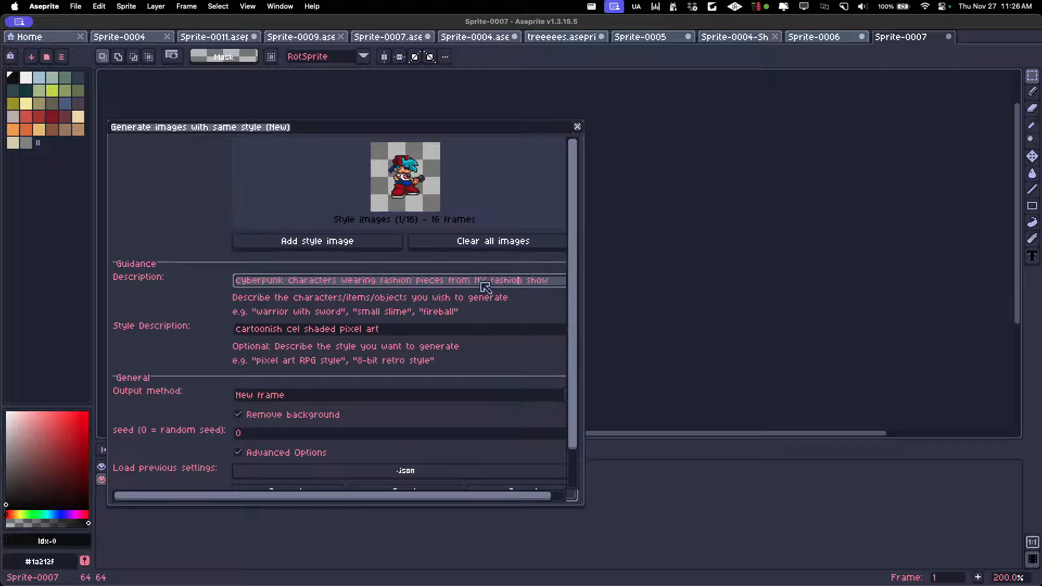
{"action": "double_click", "coordinate": [420, 281]}
{"action": "key", "text": "BackSpace"}
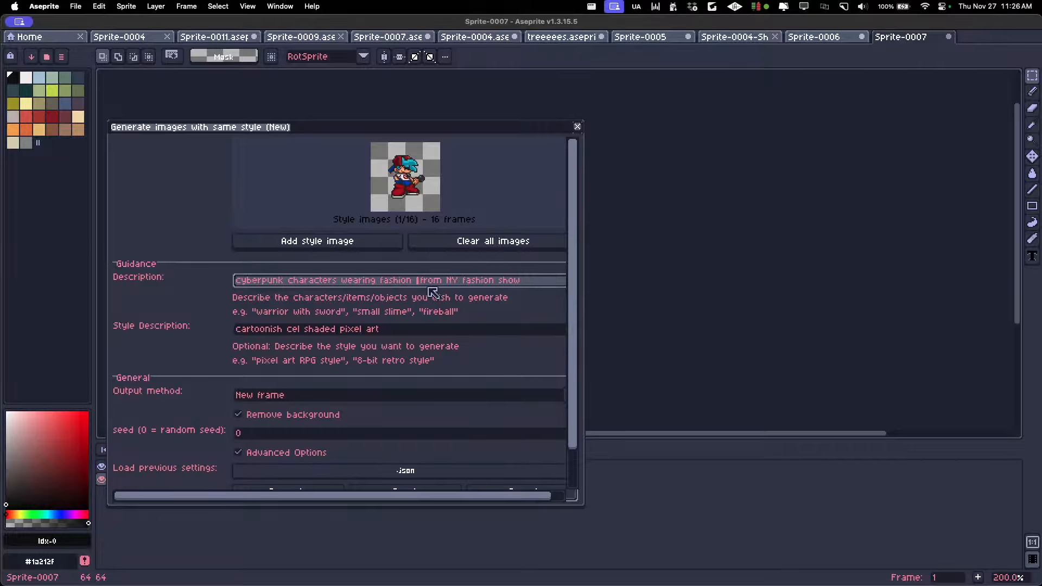
{"action": "type", "text": "outfits"}
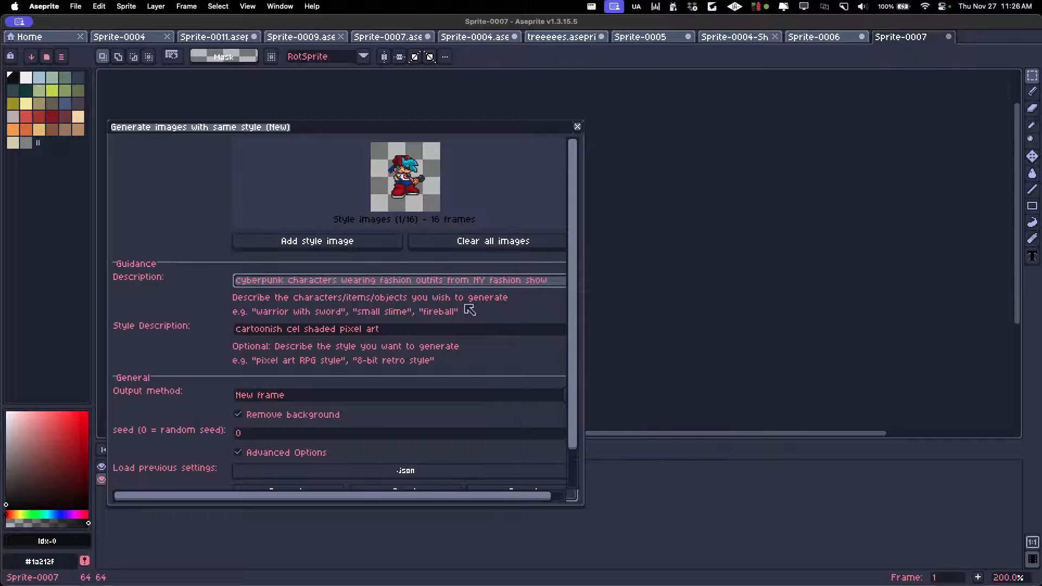
Add "chibi sidescroller" in front of "cyberpunk characters" in the generation description
{"action": "left_click", "coordinate": [235, 281]}
{"action": "type", "text": "chi"}
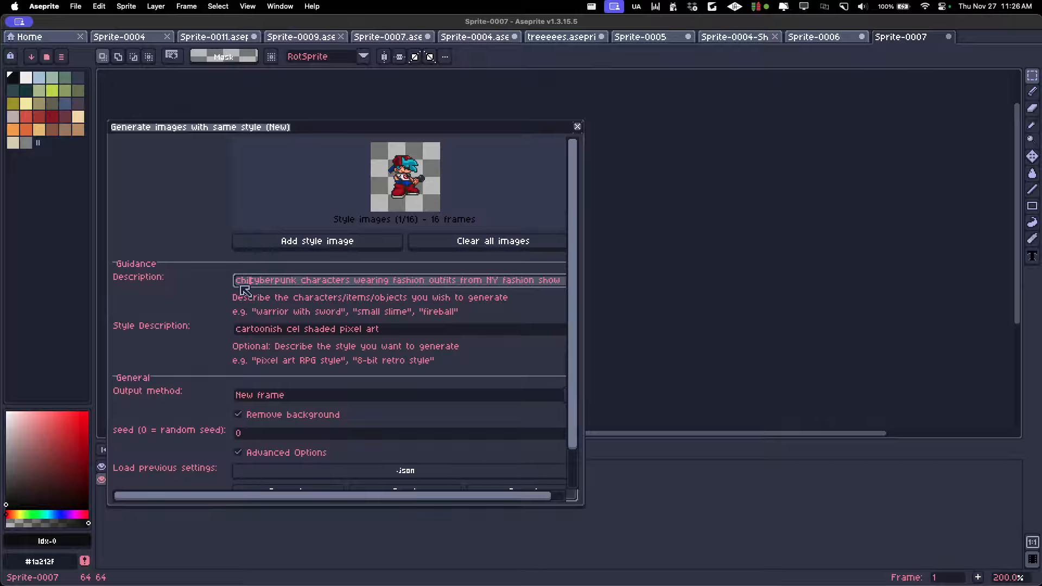
{"action": "type", "text": "bi "}
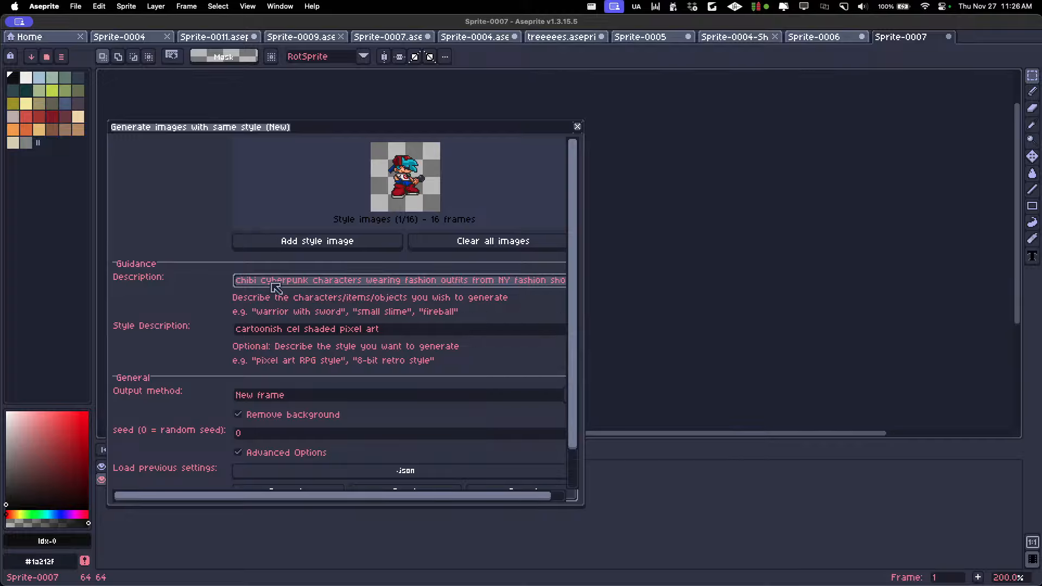
{"action": "type", "text": "sidescr"}
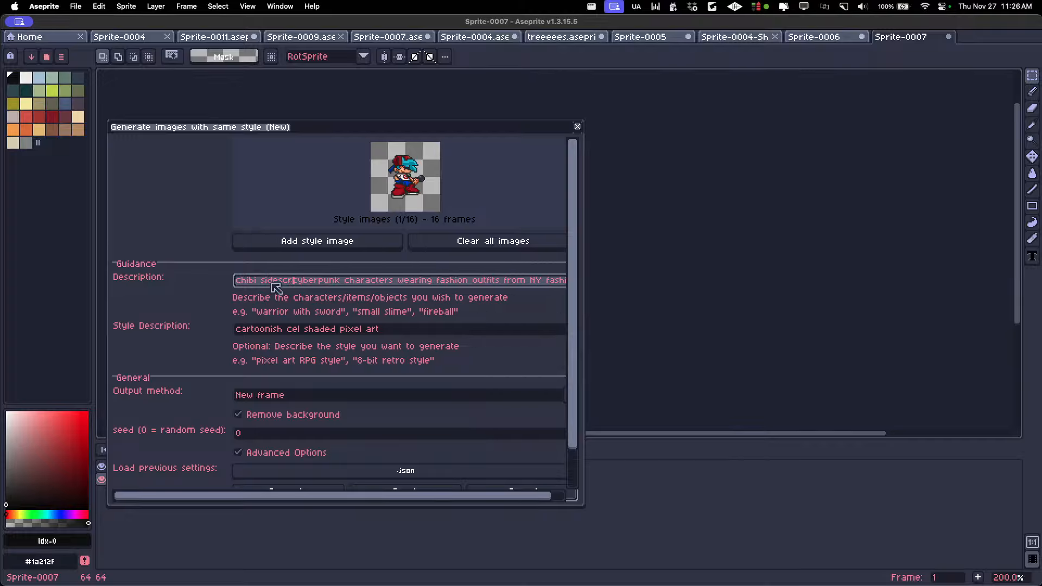
{"action": "type", "text": "oller"}
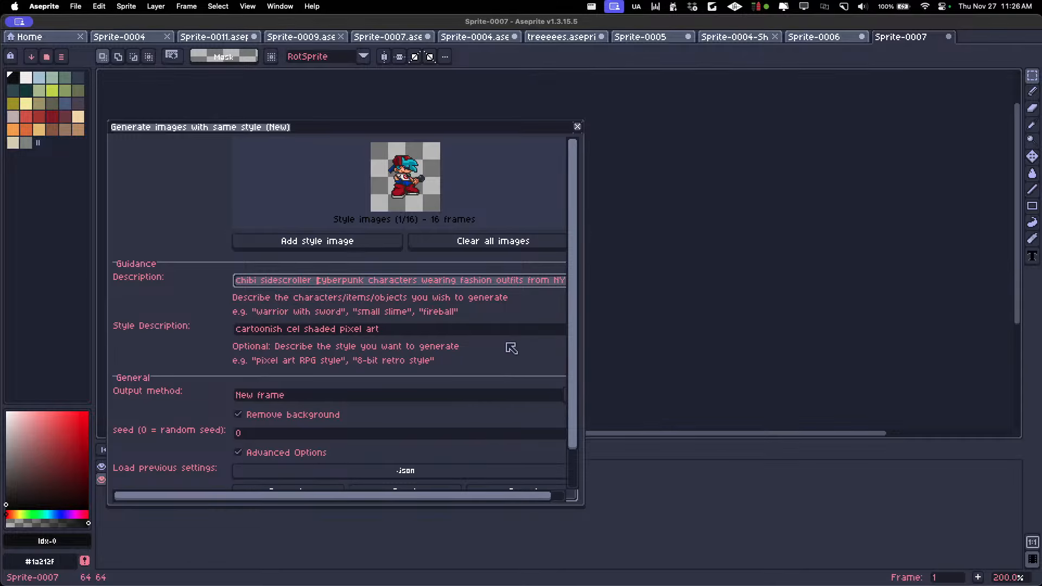
Generate a new set of same-style frames from the revised description and style description
{"action": "scroll", "coordinate": [575, 358], "scroll_direction": "down", "scroll_amount": 3}
{"action": "left_click", "coordinate": [312, 456]}
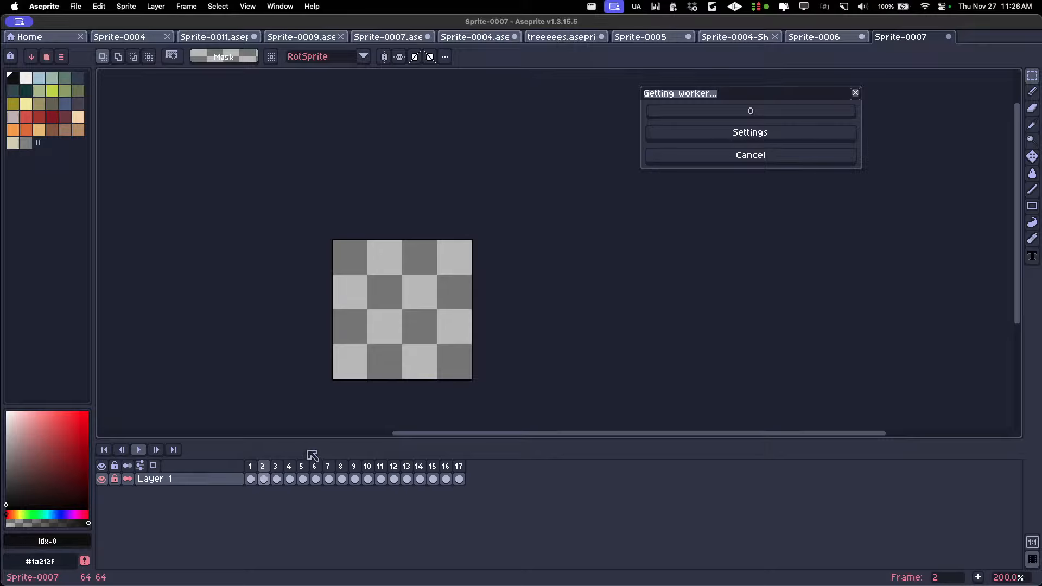
{"action": "scroll", "coordinate": [384, 363], "scroll_direction": "up", "scroll_amount": 3}
{"action": "scroll", "coordinate": [384, 365], "scroll_direction": "down", "scroll_amount": 2}
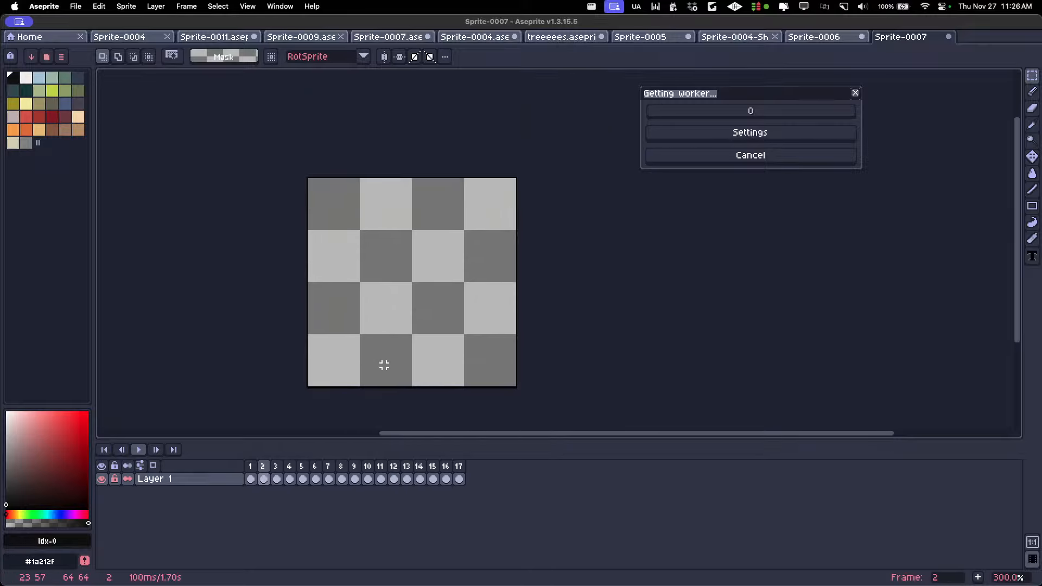
{"action": "scroll", "coordinate": [383, 365], "scroll_direction": "up", "scroll_amount": 1}
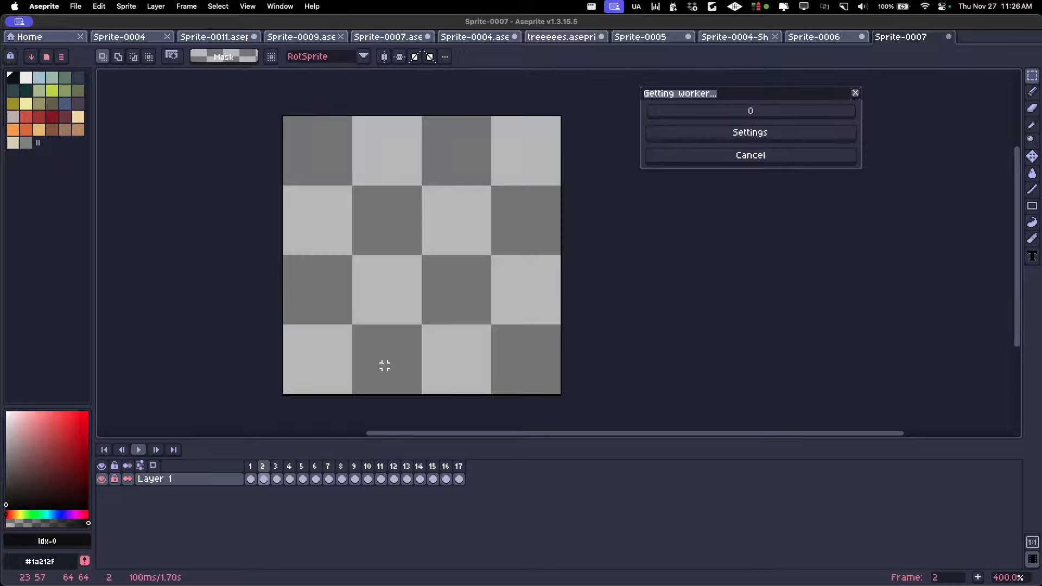
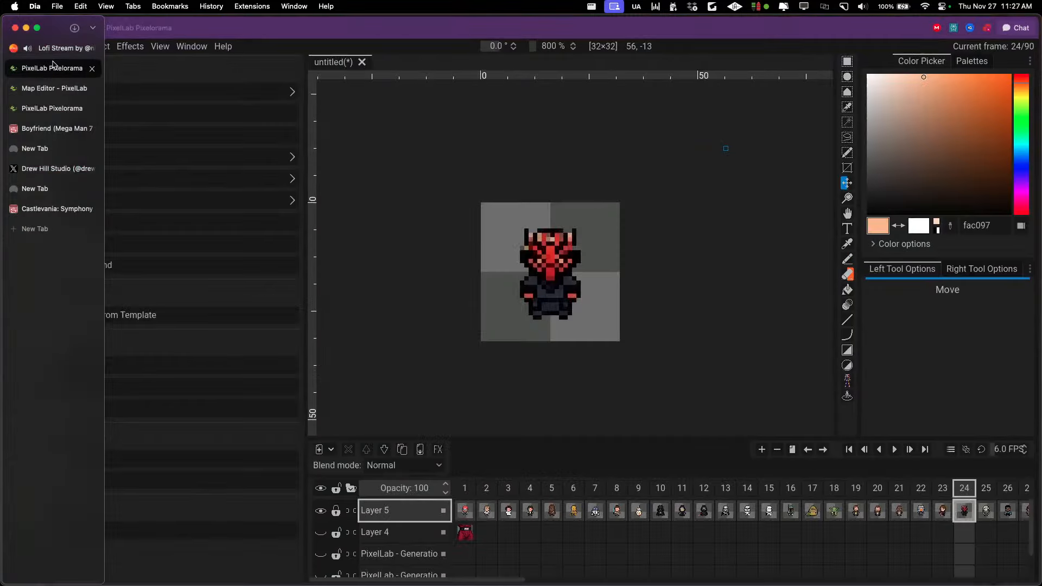
Switch to the PixelLab Map Editor page and look over the existing maps and the 16×16 tilesets
{"action": "left_click", "coordinate": [54, 88]}
{"action": "scroll", "coordinate": [488, 217], "scroll_direction": "down", "scroll_amount": 10}
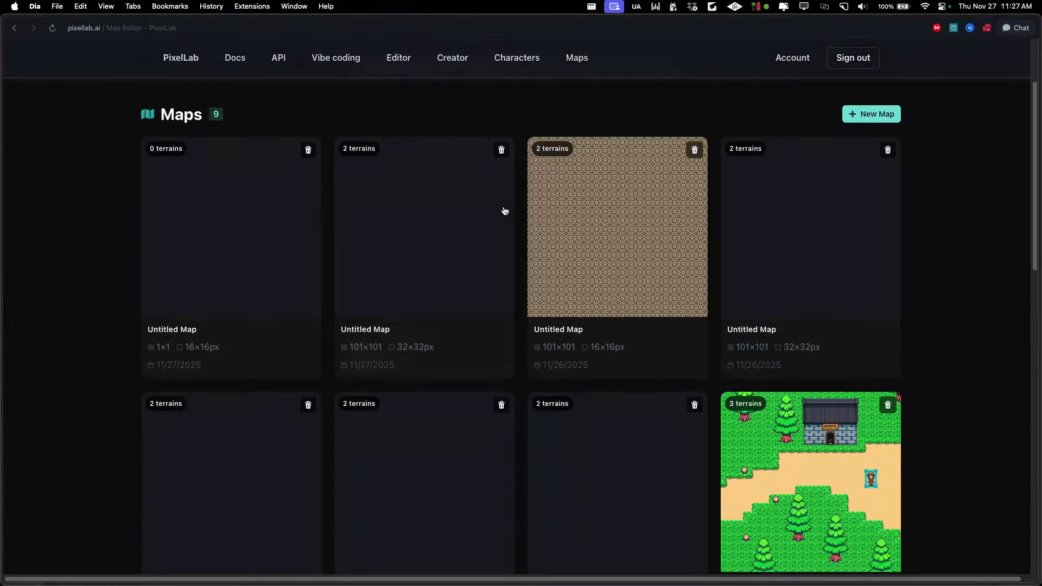
{"action": "scroll", "coordinate": [376, 231], "scroll_direction": "down", "scroll_amount": 5}
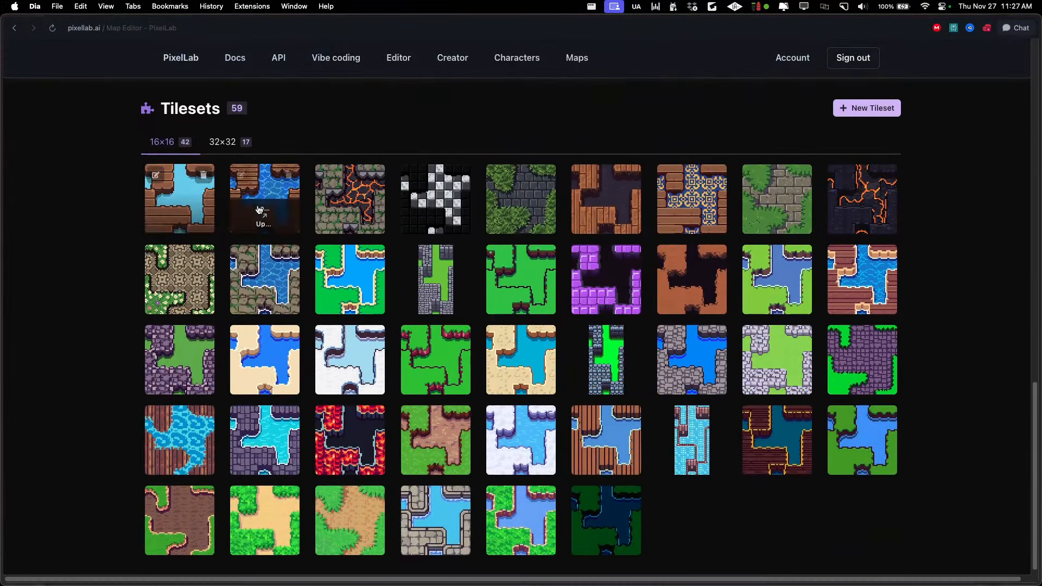
{"action": "mouse_move", "coordinate": [366, 219]}
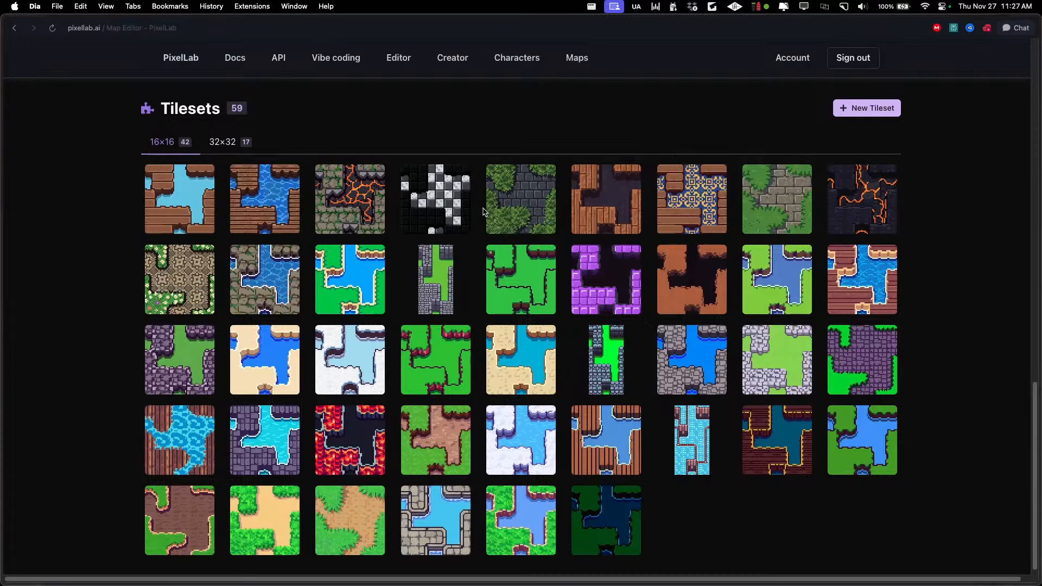
{"action": "scroll", "coordinate": [484, 212], "scroll_direction": "up", "scroll_amount": 1}
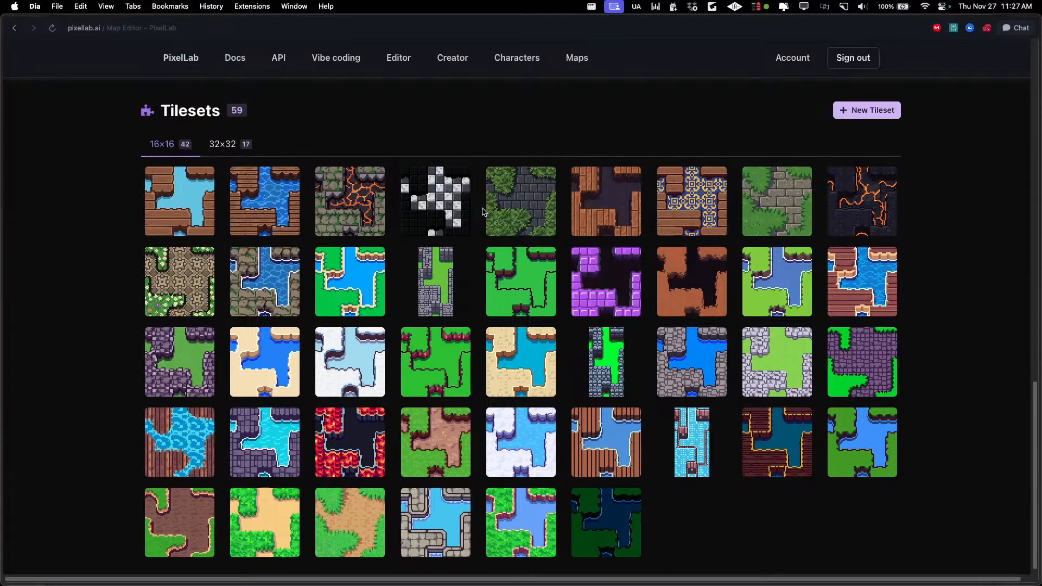
{"action": "scroll", "coordinate": [491, 212], "scroll_direction": "up", "scroll_amount": 3}
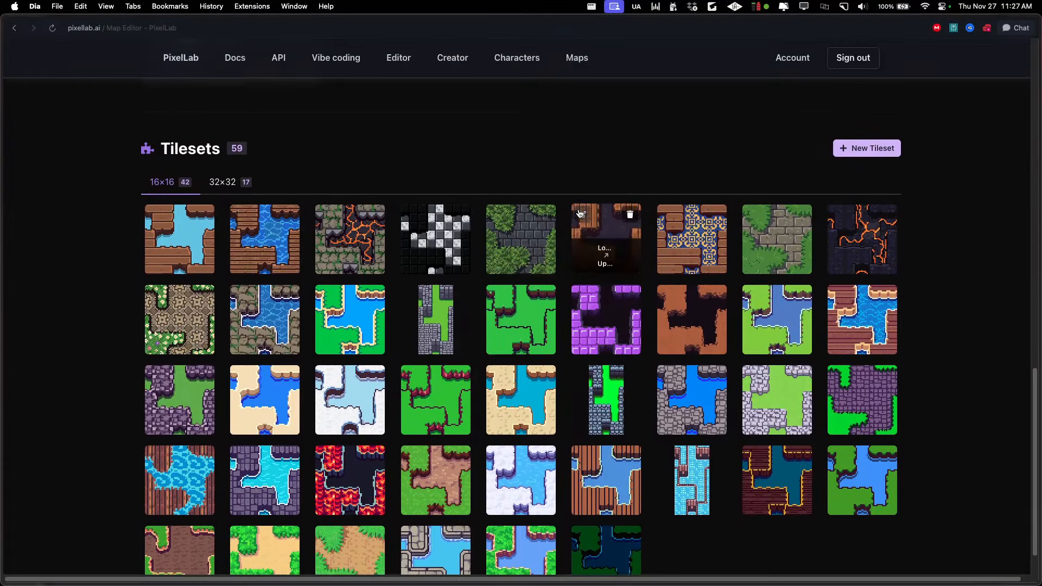
Try setting up a new 16×16 tileset with image uploads for both the lower and upper terrain, and return to the Map Workshop
{"action": "left_click", "coordinate": [858, 154]}
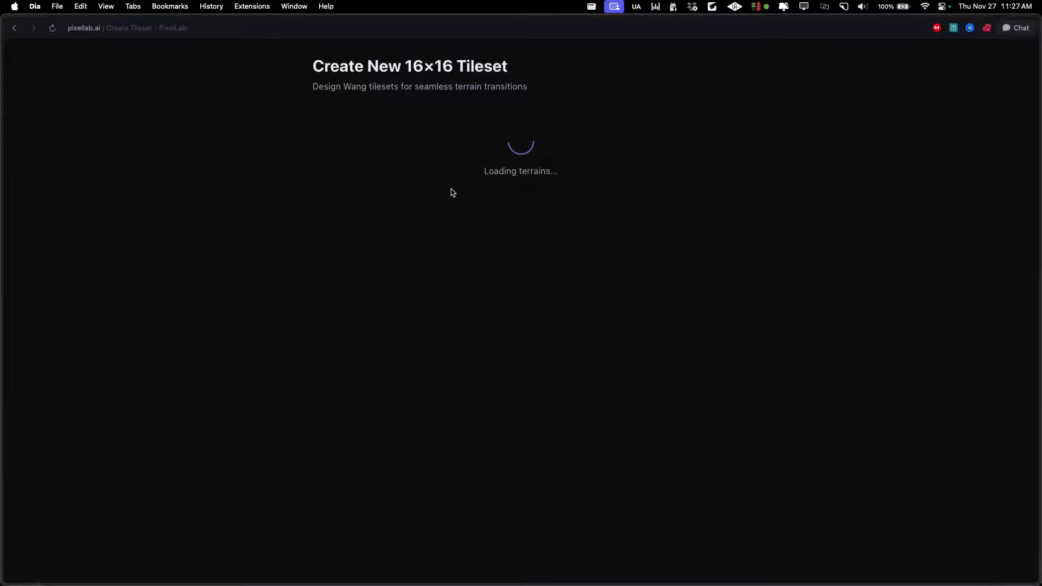
{"action": "left_click", "coordinate": [530, 219]}
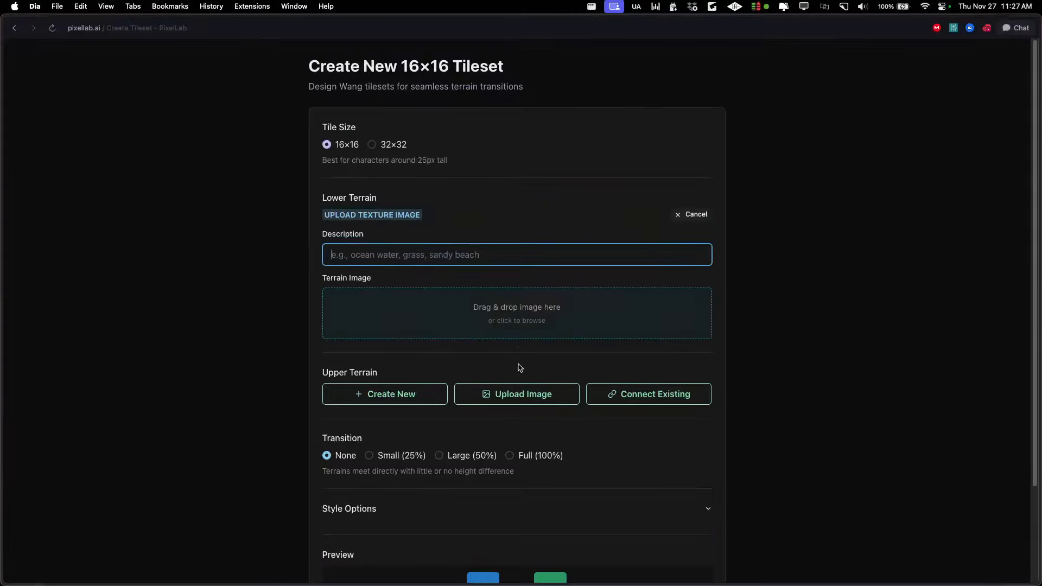
{"action": "left_click", "coordinate": [518, 392]}
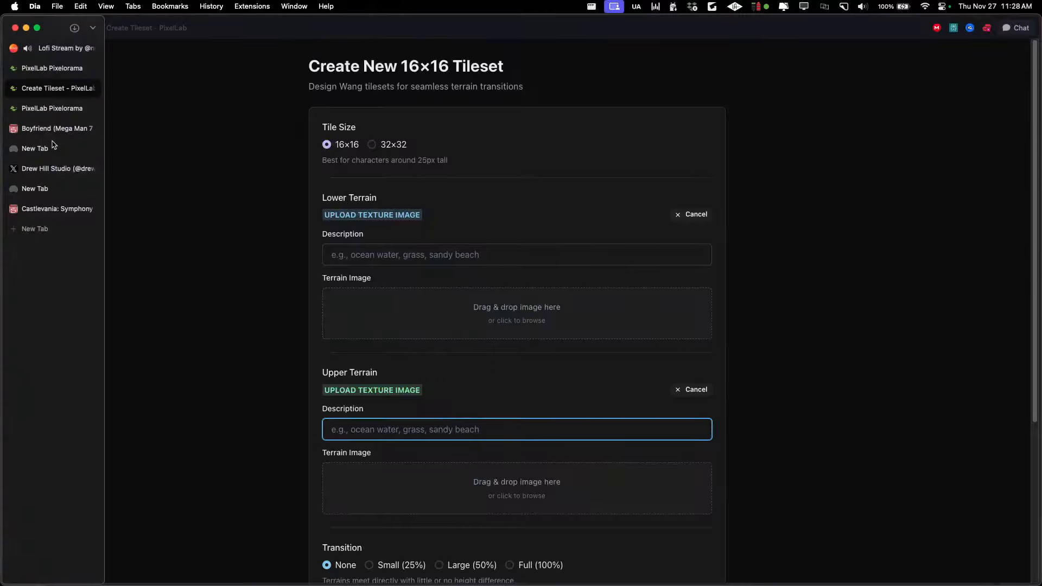
{"action": "left_click", "coordinate": [17, 28]}
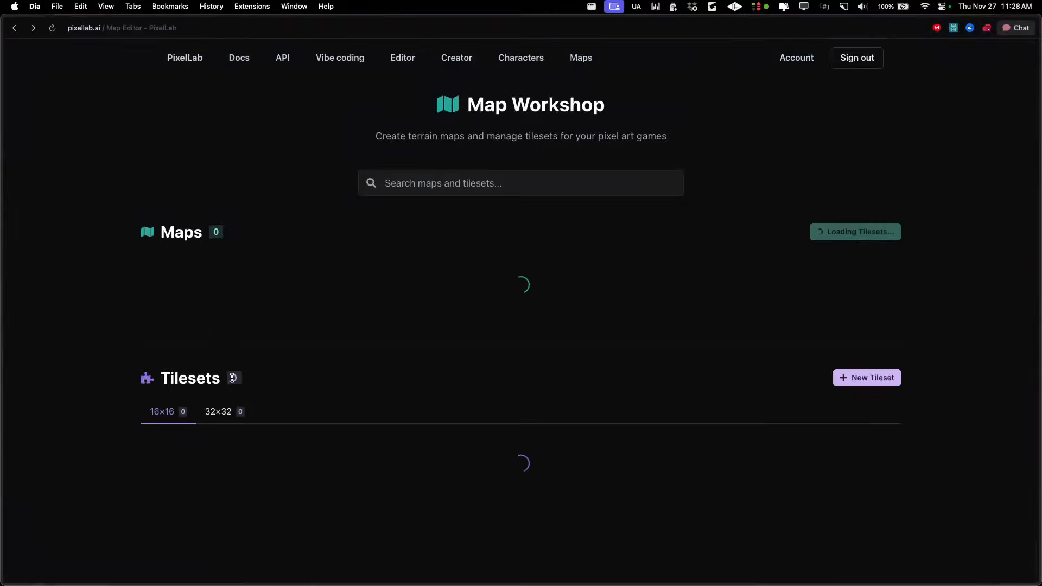
Check the 32×32 tilesets and create a new map from the japanese dojo floor and black void tileset
{"action": "scroll", "coordinate": [311, 309], "scroll_direction": "down", "scroll_amount": 10}
{"action": "scroll", "coordinate": [312, 296], "scroll_direction": "down", "scroll_amount": 5}
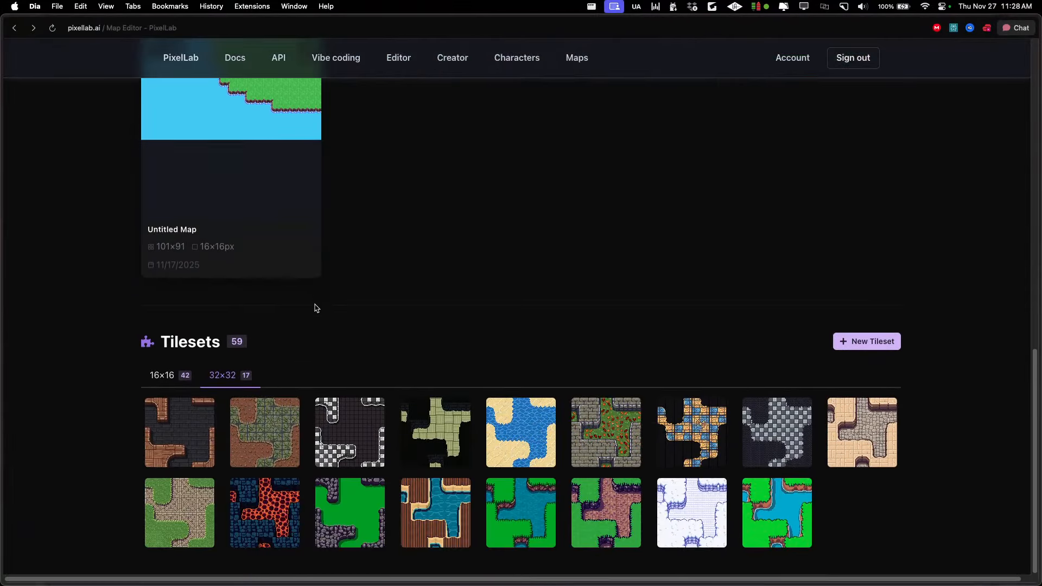
{"action": "mouse_move", "coordinate": [445, 451]}
{"action": "scroll", "coordinate": [445, 450], "scroll_direction": "up", "scroll_amount": 15}
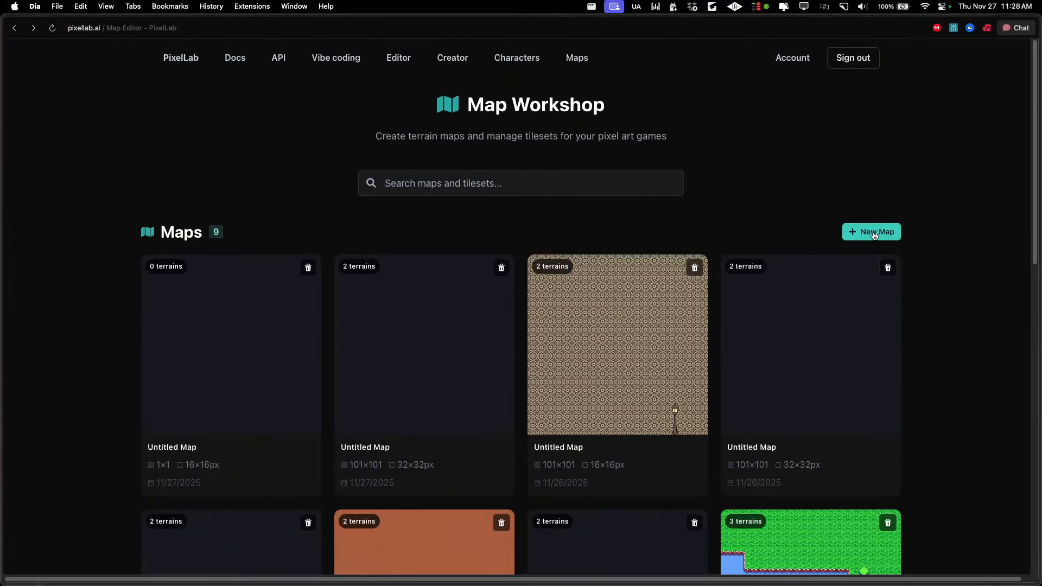
{"action": "left_click", "coordinate": [875, 233]}
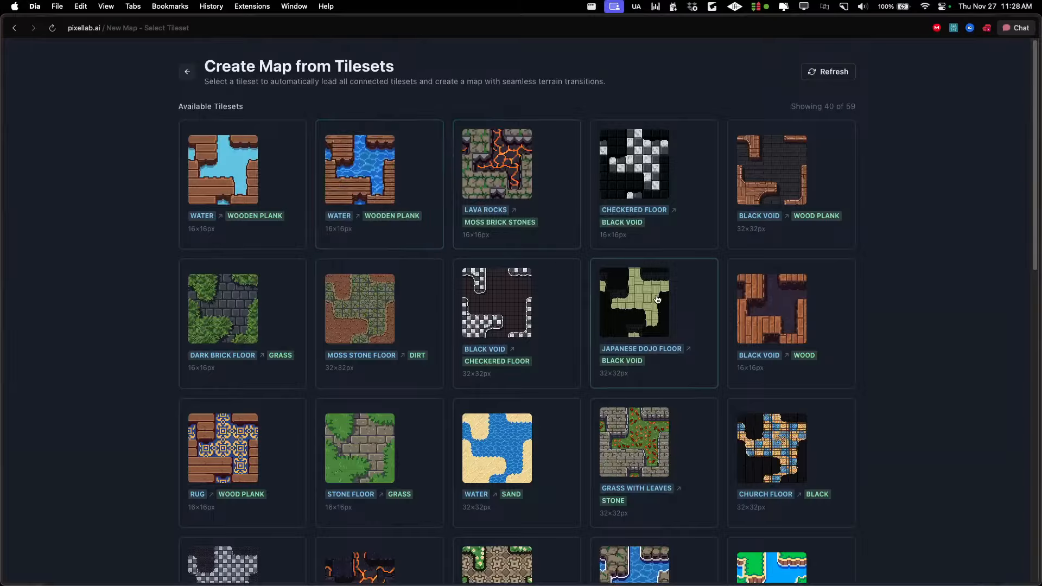
{"action": "left_click", "coordinate": [633, 333]}
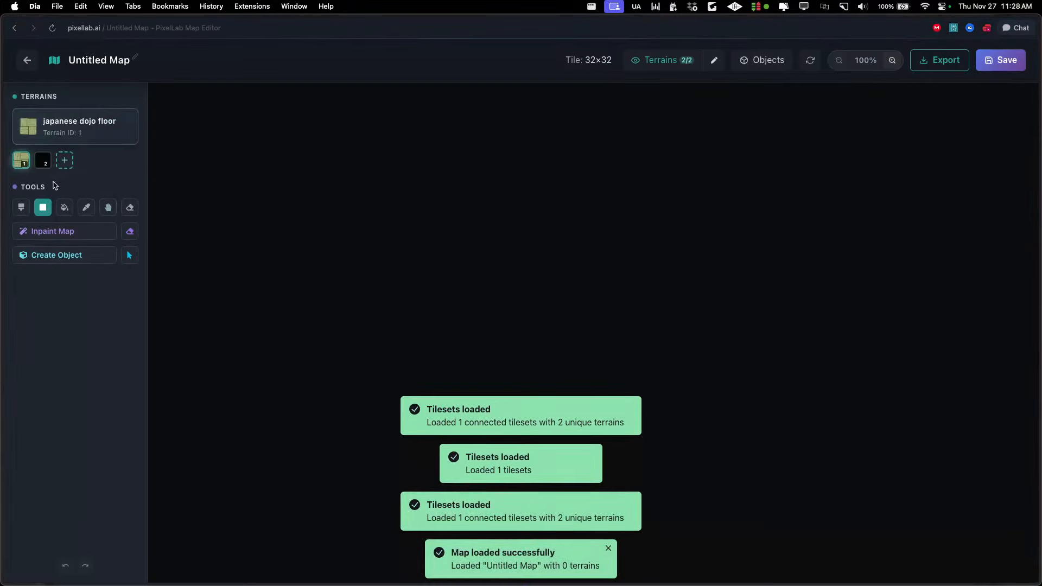
Fill the whole map with the black void terrain and turn off the Terrains overlay
{"action": "left_click", "coordinate": [42, 160]}
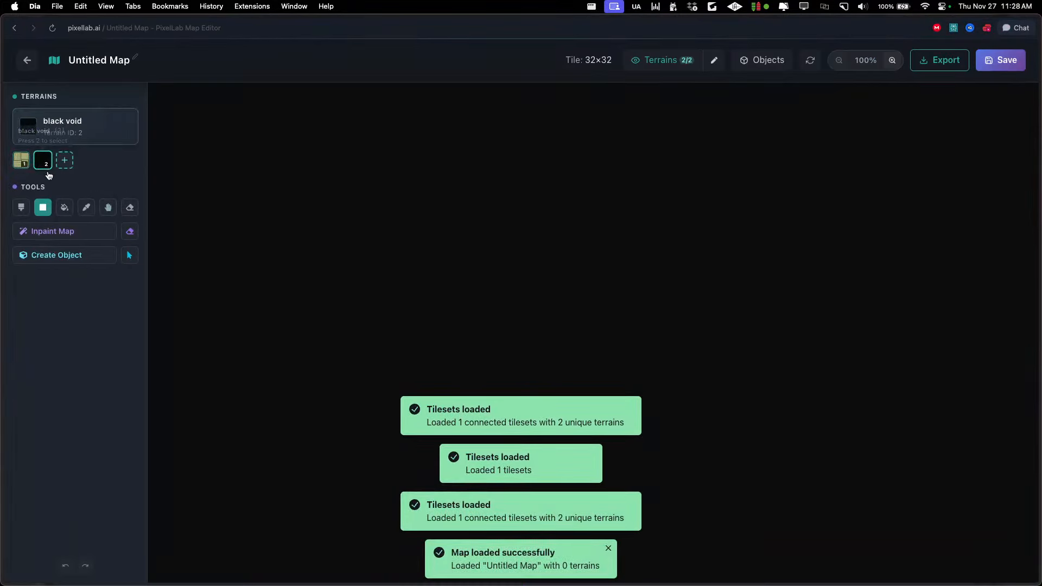
{"action": "left_click", "coordinate": [64, 207]}
{"action": "left_click", "coordinate": [665, 62]}
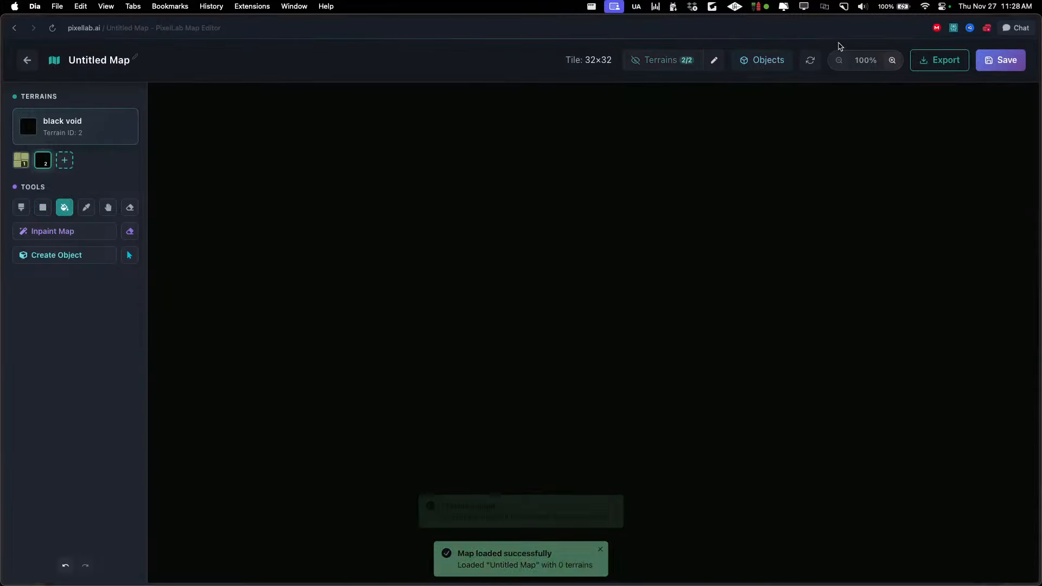
Draw six overlapping rectangles of japanese dojo floor to form connected rooms around a small black void gap
{"action": "left_click", "coordinate": [892, 59]}
{"action": "left_click", "coordinate": [22, 161]}
{"action": "left_click", "coordinate": [43, 207]}
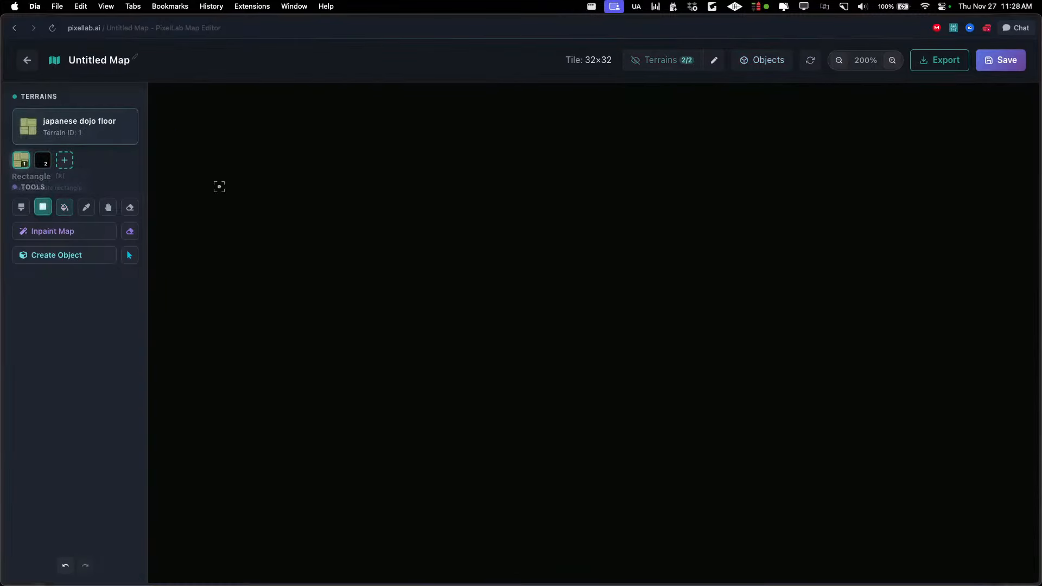
{"action": "left_click_drag", "start_coordinate": [298, 179], "coordinate": [497, 388]}
{"action": "left_click_drag", "start_coordinate": [489, 273], "coordinate": [653, 335]}
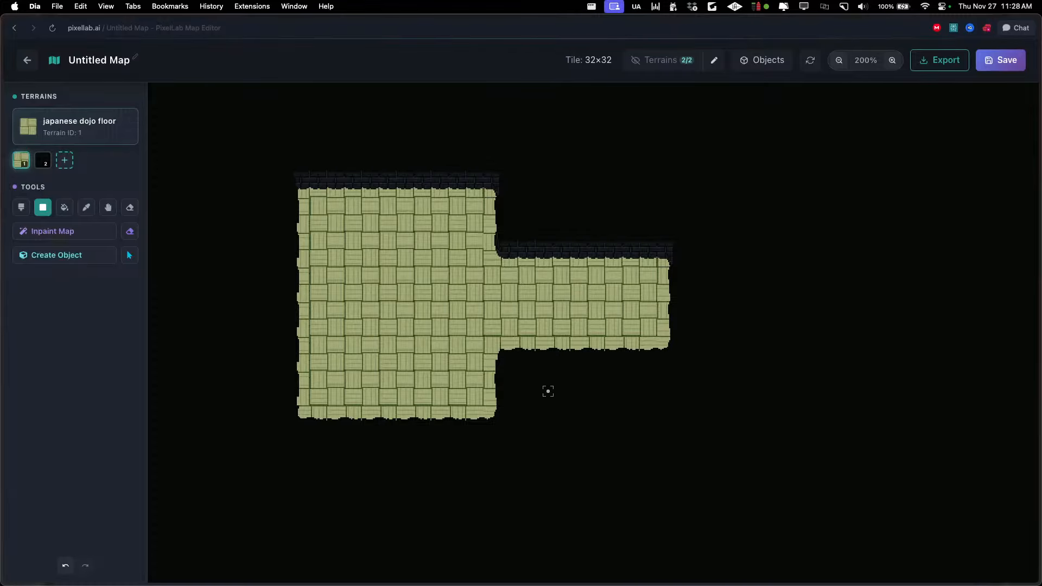
{"action": "left_click_drag", "start_coordinate": [682, 177], "coordinate": [762, 391]}
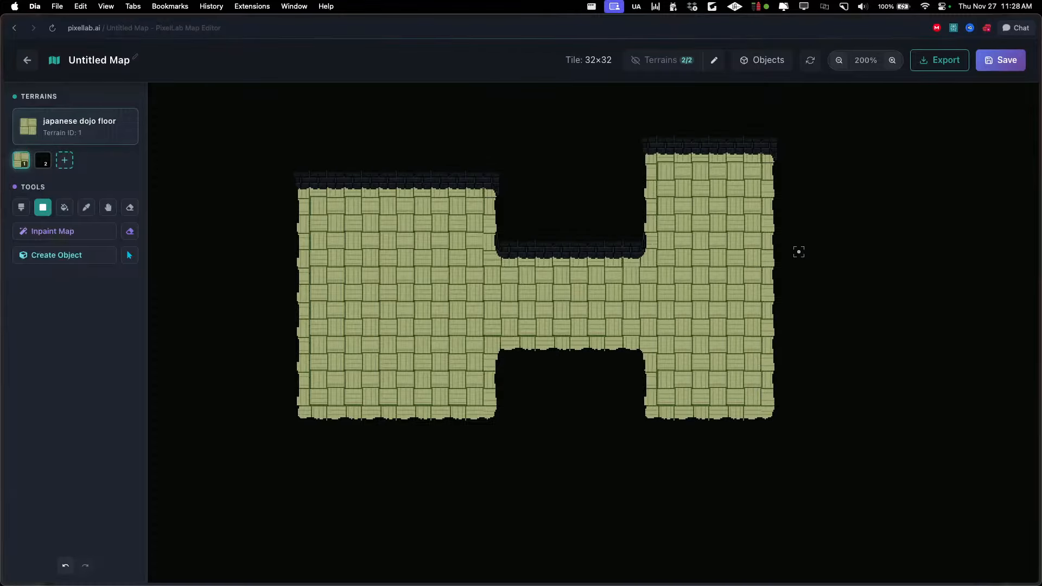
{"action": "left_click_drag", "start_coordinate": [799, 252], "coordinate": [947, 384]}
{"action": "left_click_drag", "start_coordinate": [840, 408], "coordinate": [306, 516]}
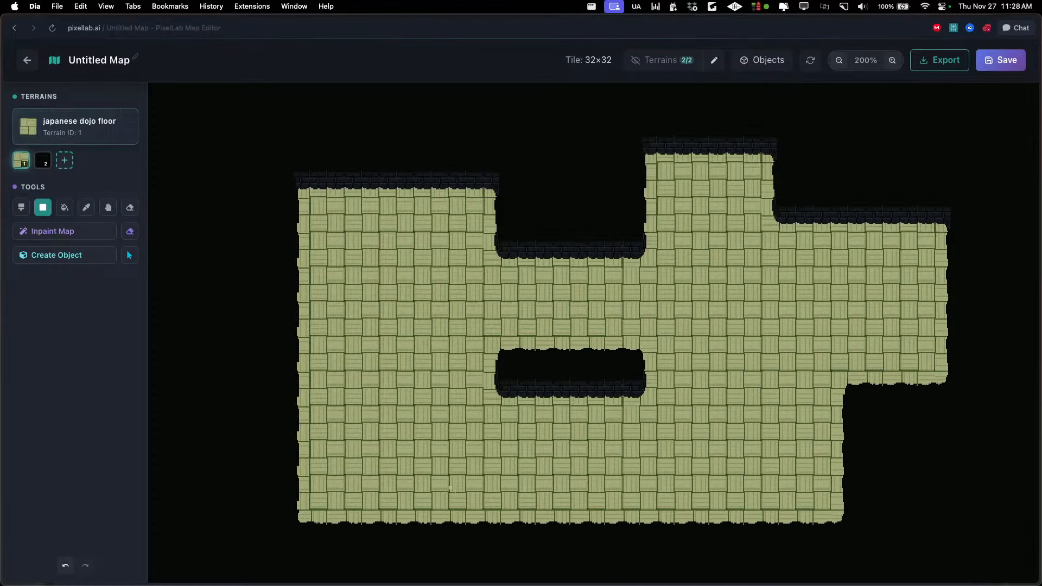
{"action": "left_click_drag", "start_coordinate": [205, 230], "coordinate": [268, 370]}
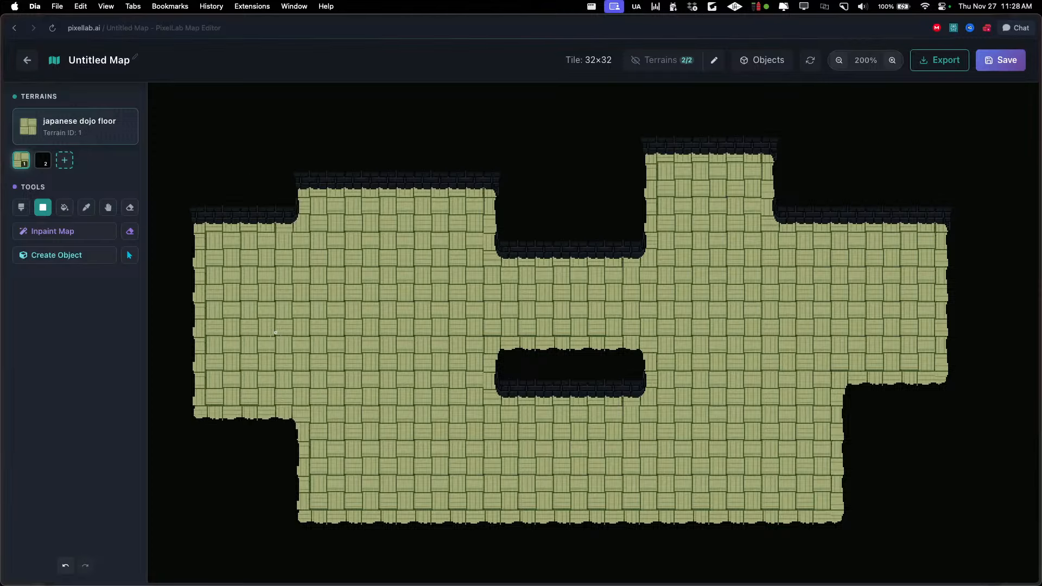
Extend the dojo floor at its western end with one rectangle outward and another one downward
{"action": "scroll", "coordinate": [275, 332], "scroll_direction": "left", "scroll_amount": 5}
{"action": "scroll", "coordinate": [275, 332], "scroll_direction": "down", "scroll_amount": 3}
{"action": "left_click_drag", "start_coordinate": [360, 214], "coordinate": [155, 297]}
{"action": "left_click_drag", "start_coordinate": [223, 299], "coordinate": [357, 466]}
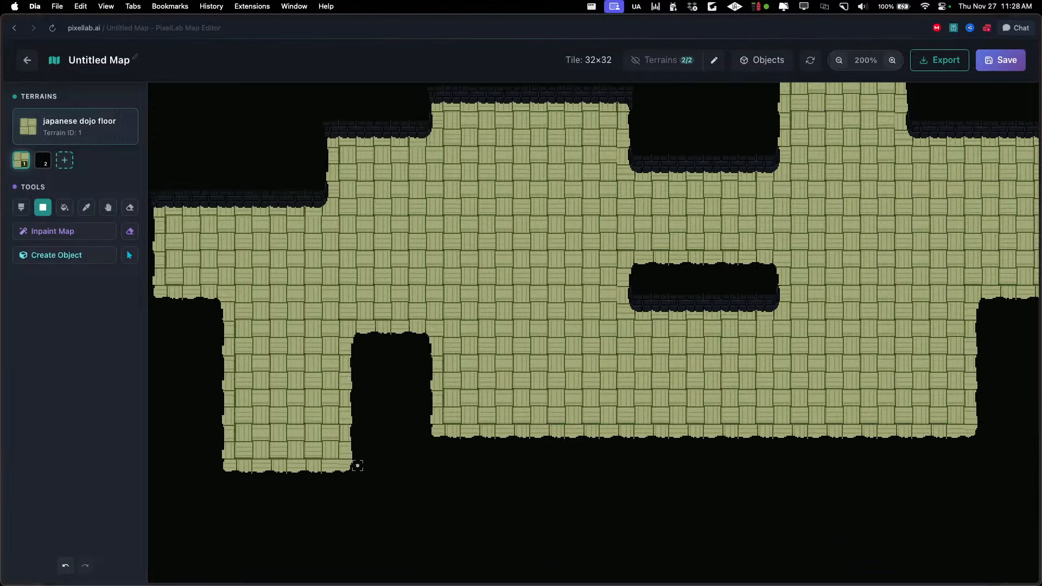
Leave the untitled map and discard its unsaved changes
{"action": "left_click_drag", "start_coordinate": [529, 344], "coordinate": [438, 344]}
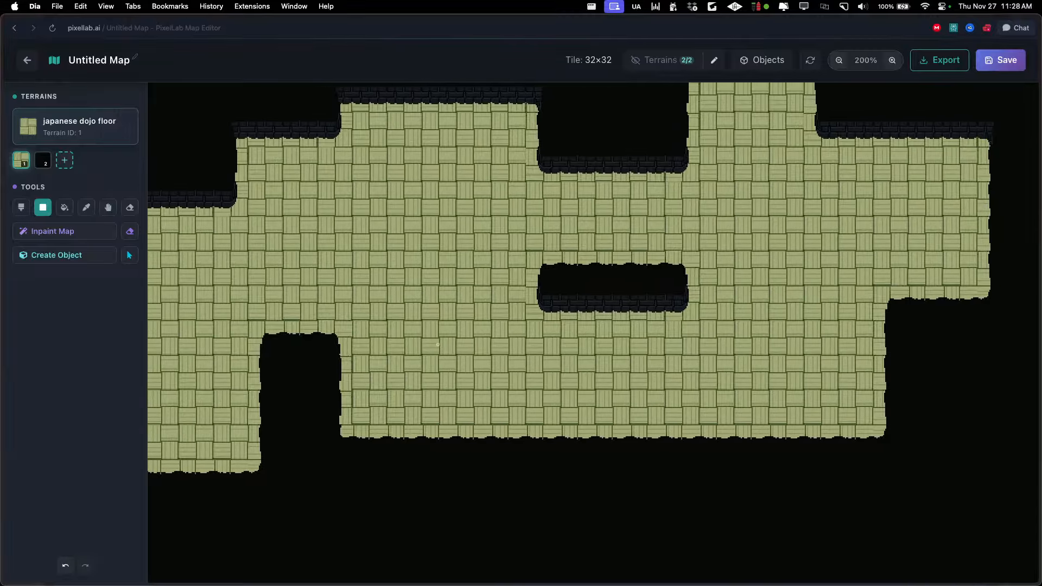
{"action": "left_click_drag", "start_coordinate": [492, 312], "coordinate": [481, 381]}
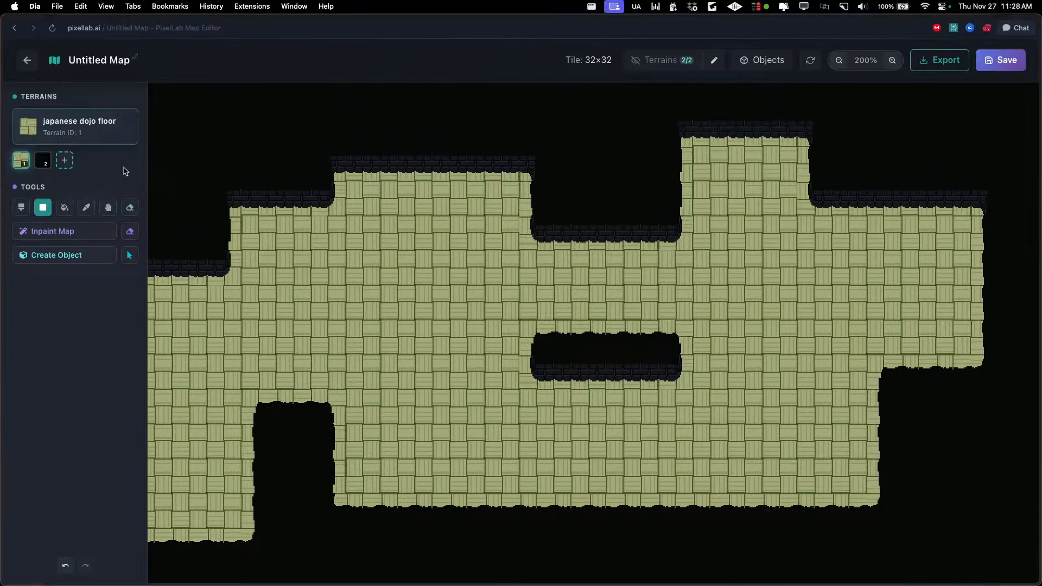
{"action": "left_click", "coordinate": [27, 61]}
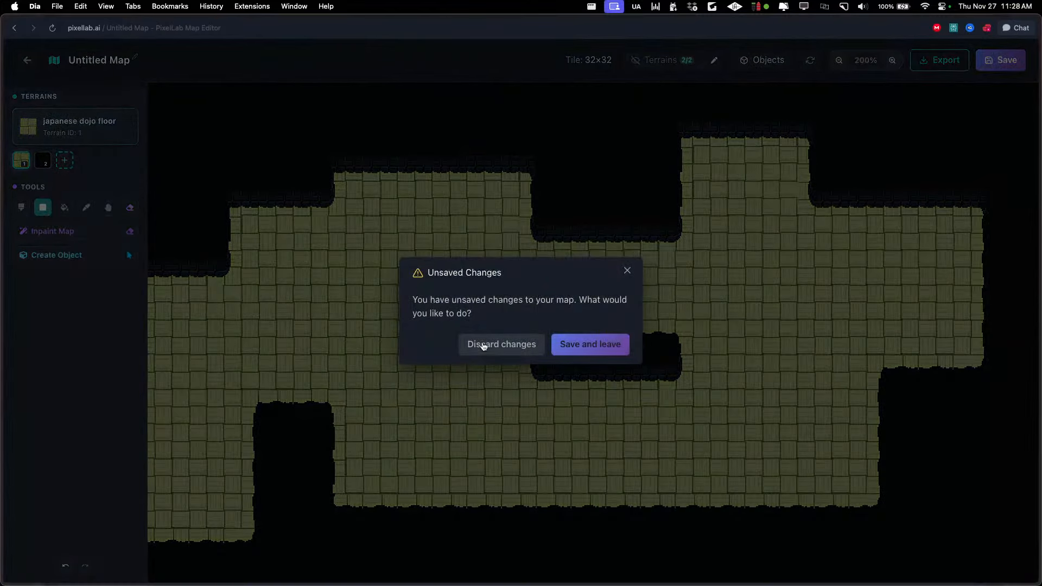
{"action": "left_click", "coordinate": [485, 346]}
Switch to Aseprite, move the generation progress window beside the canvas and show the original character in frame 1
{"action": "key", "text": "super+Tab"}
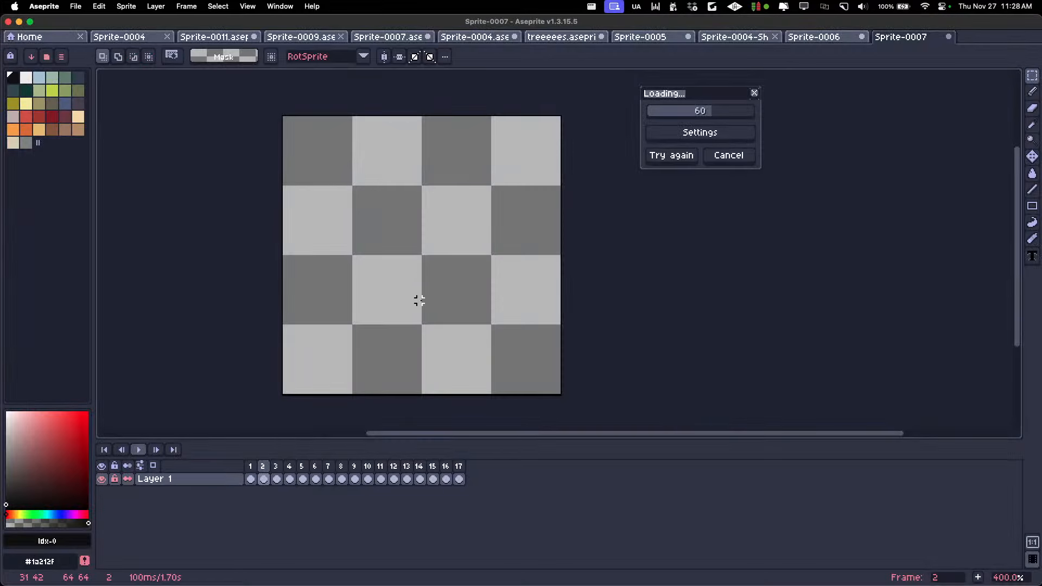
{"action": "left_click_drag", "start_coordinate": [702, 97], "coordinate": [624, 125]}
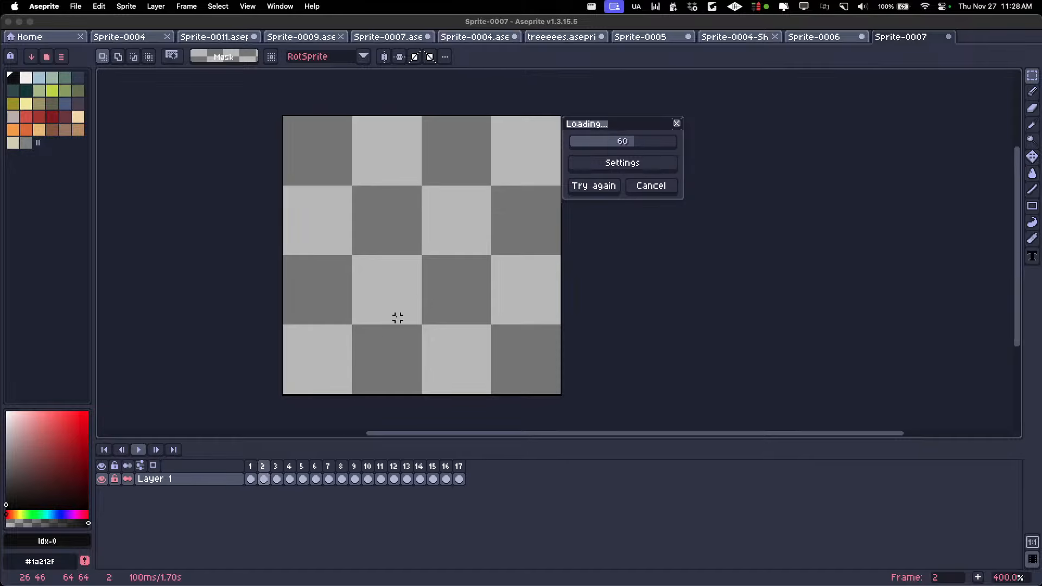
{"action": "left_click", "coordinate": [250, 478]}
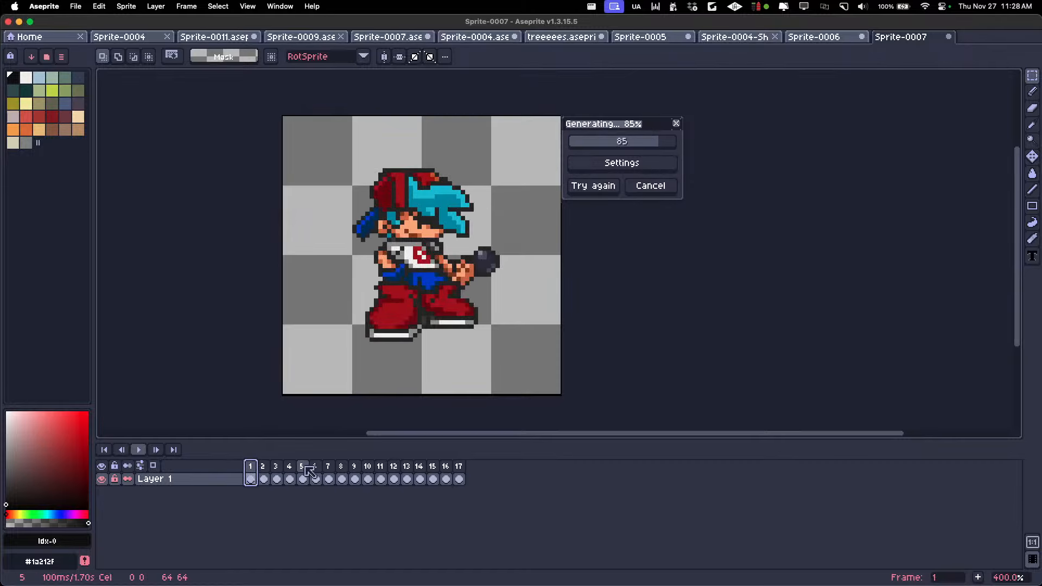
Step through the newly generated characters from frame 2 to frame 9 to examine their outfits and style
{"action": "left_click", "coordinate": [263, 479]}
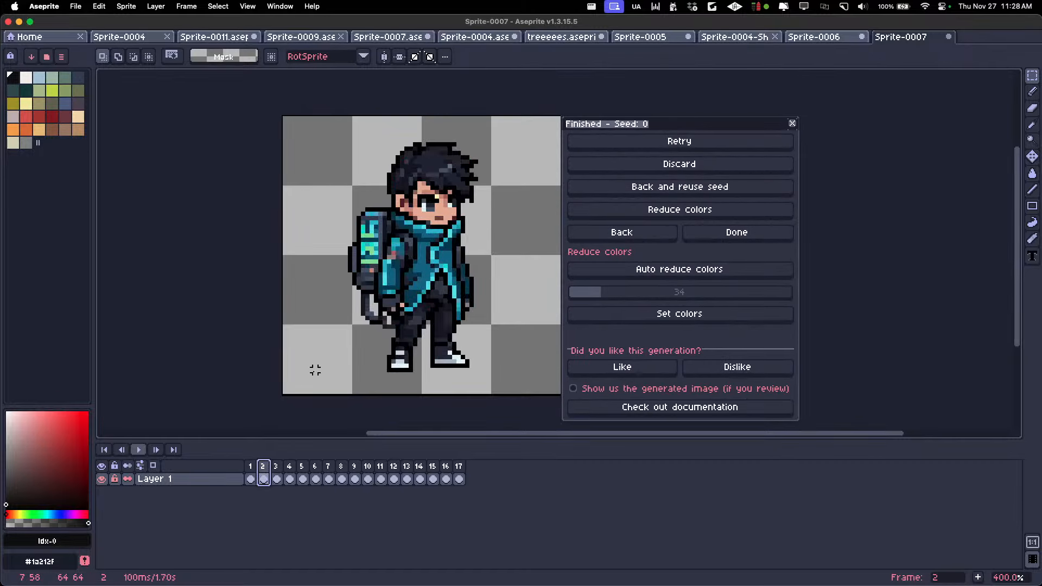
{"action": "key", "text": "Right"}
{"action": "key", "text": "Right"}
{"action": "key", "text": "Right"}
{"action": "key", "text": "Right"}
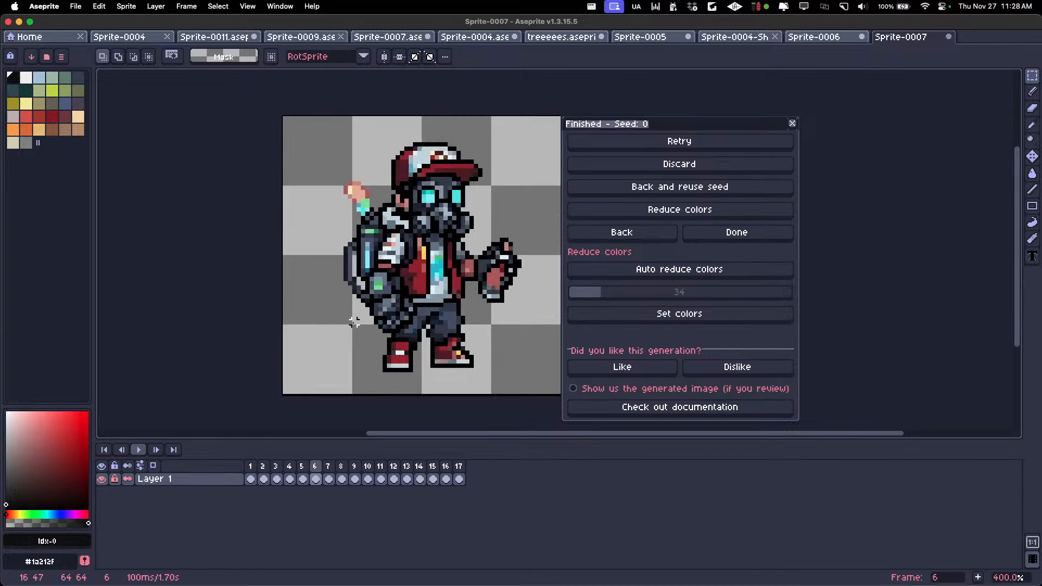
{"action": "key", "text": "Right"}
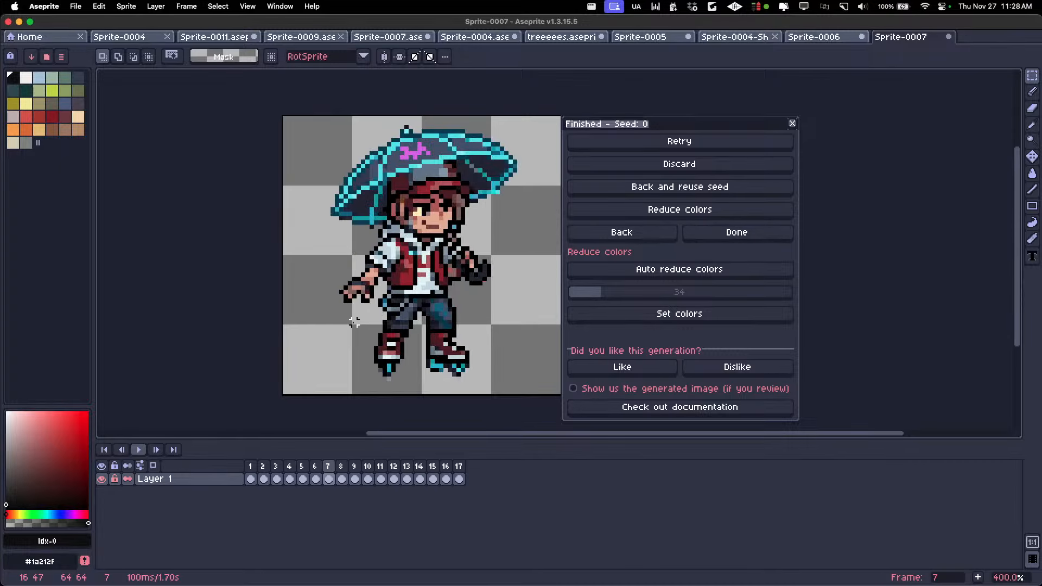
{"action": "key", "text": "Right"}
{"action": "key", "text": "Right"}
{"action": "key", "text": "Right"}
{"action": "key", "text": "Right"}
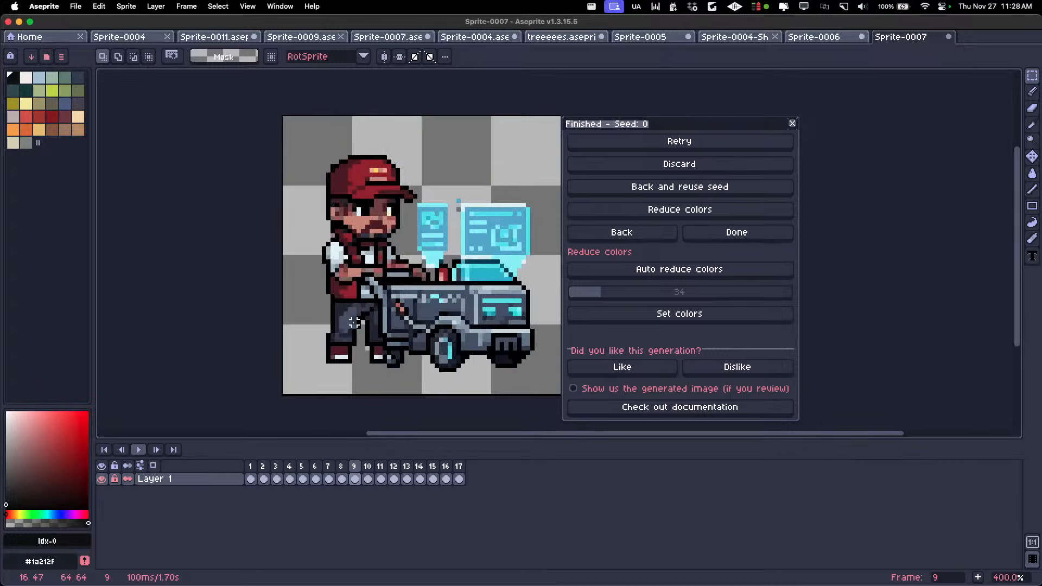
Compare the original character in frame 1 with the generated characters in frames 2 to 4, returning to frame 1
{"action": "left_click", "coordinate": [253, 467]}
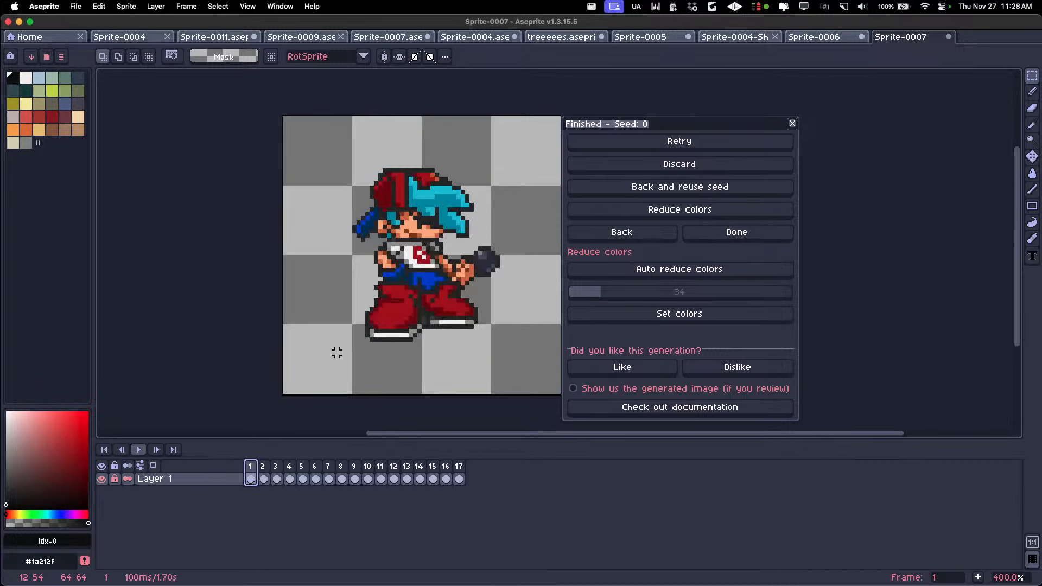
{"action": "scroll", "coordinate": [336, 351], "scroll_direction": "down", "scroll_amount": 1}
{"action": "scroll", "coordinate": [358, 315], "scroll_direction": "up", "scroll_amount": 1}
{"action": "scroll", "coordinate": [365, 307], "scroll_direction": "down", "scroll_amount": 1}
{"action": "scroll", "coordinate": [365, 306], "scroll_direction": "down", "scroll_amount": 1}
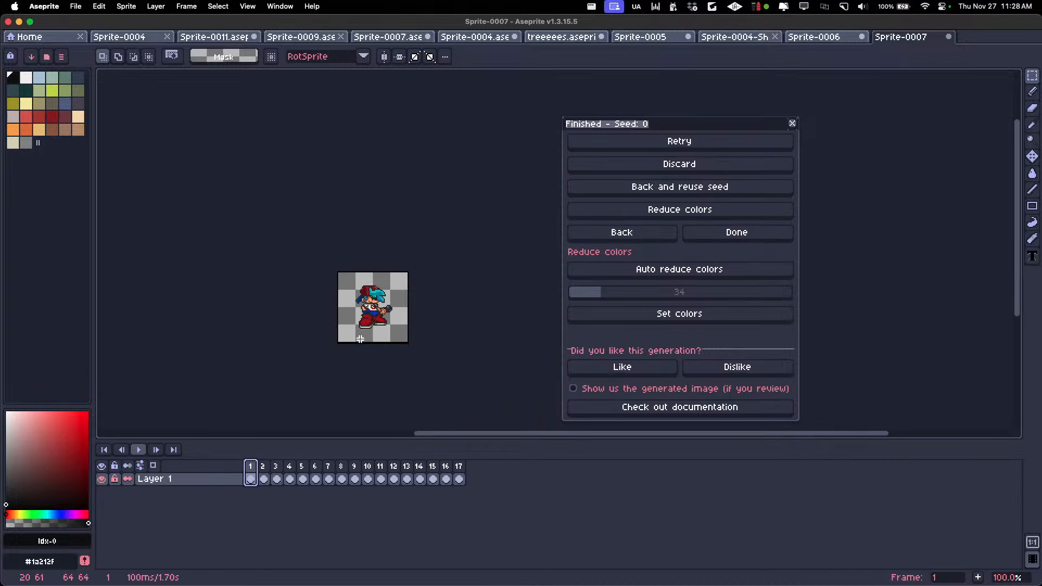
{"action": "scroll", "coordinate": [372, 271], "scroll_direction": "up", "scroll_amount": 2}
{"action": "key", "text": "Right"}
{"action": "key", "text": "Right"}
{"action": "key", "text": "Right"}
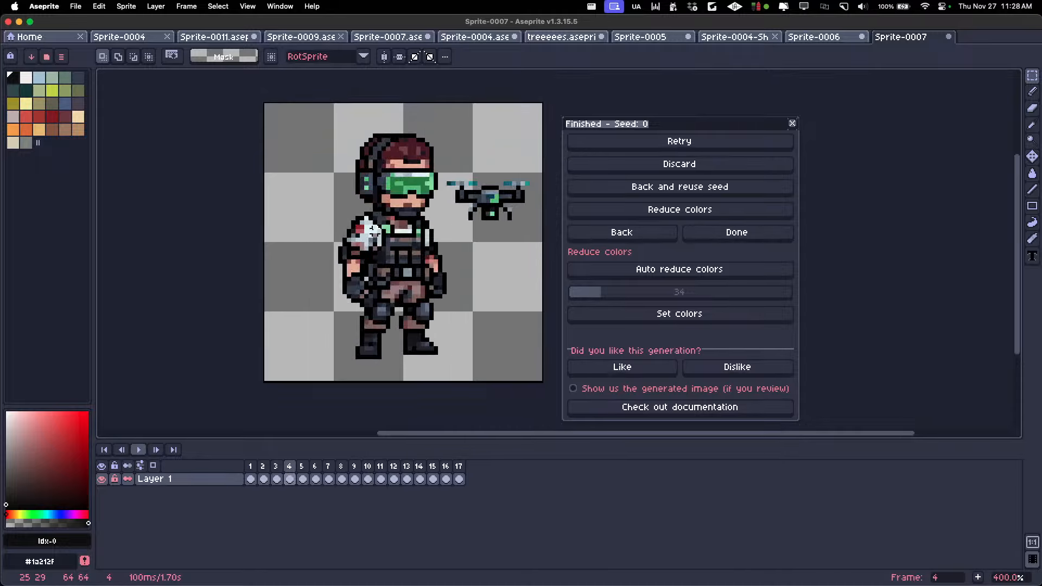
{"action": "key", "text": "Left"}
{"action": "key", "text": "Left"}
{"action": "key", "text": "Left"}
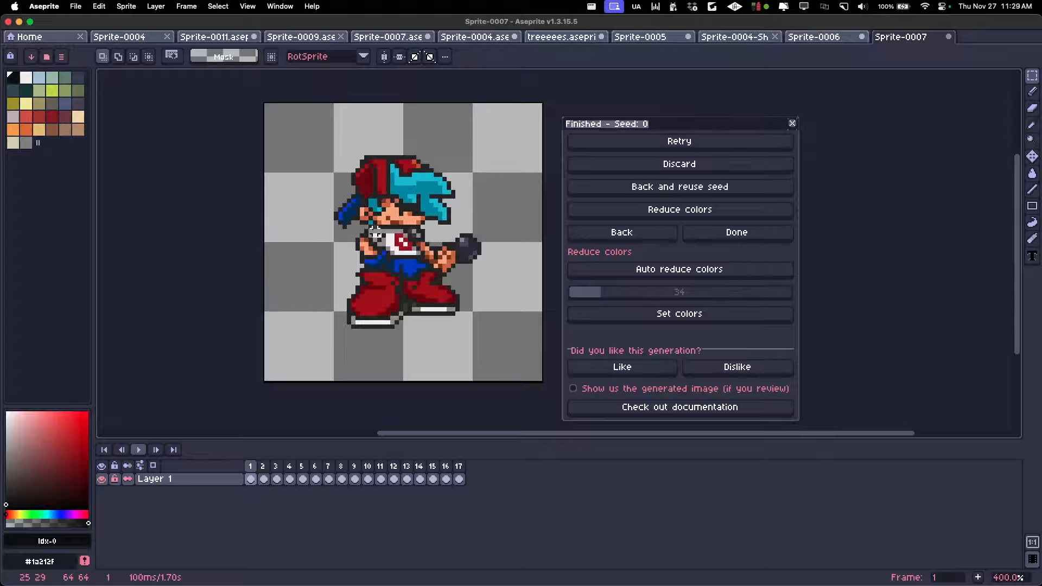
Flip repeatedly between the original character in frame 1 and the generated characters in frames 2 and 3 to compare their style
{"action": "key", "text": "Right"}
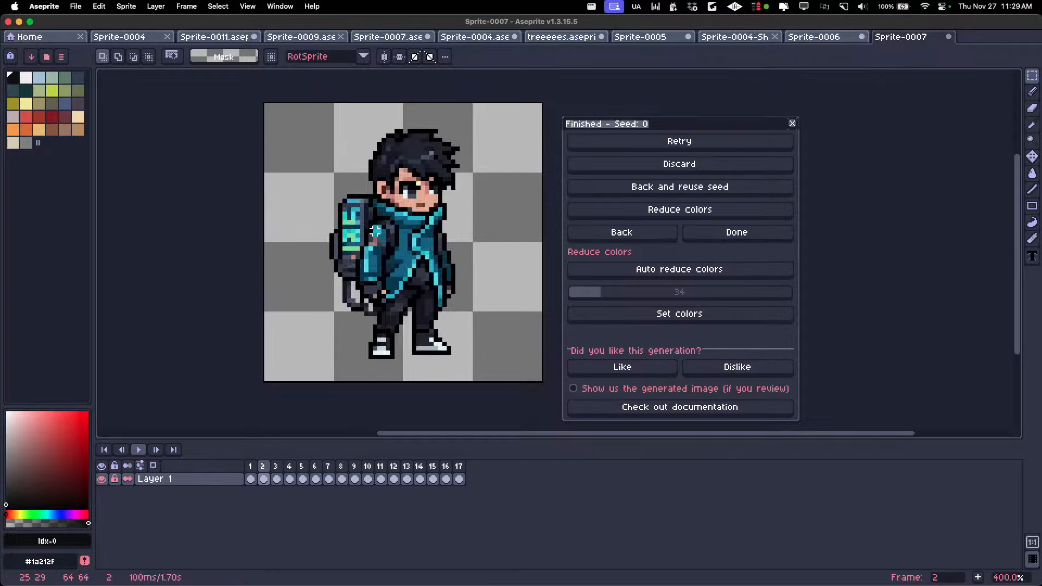
{"action": "key", "text": "Right"}
{"action": "key", "text": "Left"}
{"action": "key", "text": "Left"}
{"action": "key", "text": "Right"}
{"action": "key", "text": "Right"}
{"action": "key", "text": "Left"}
{"action": "key", "text": "Right"}
{"action": "key", "text": "Left"}
{"action": "key", "text": "Left"}
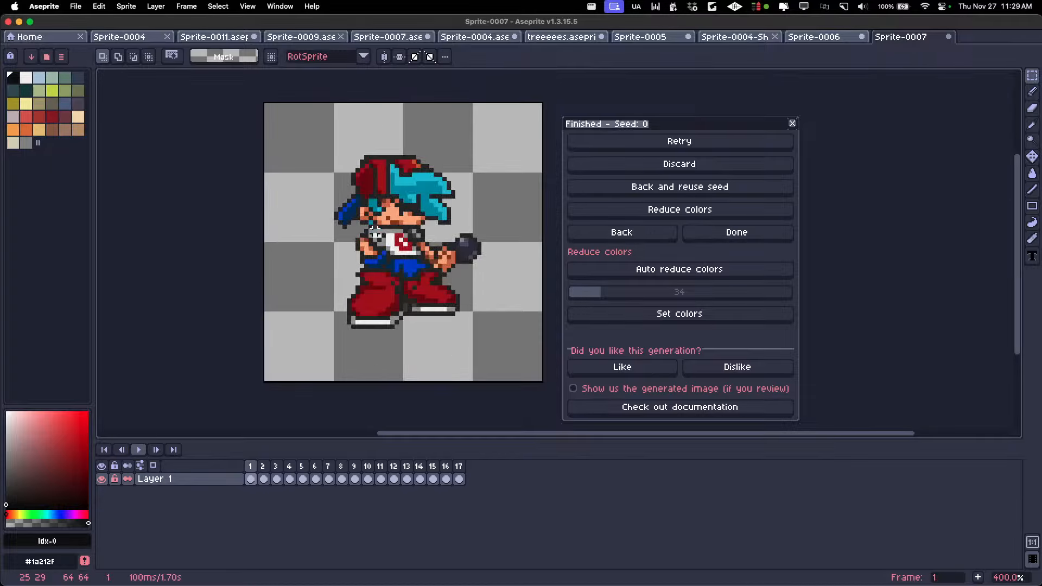
{"action": "key", "text": "Right"}
{"action": "key", "text": "Left"}
{"action": "key", "text": "Right"}
Step forward through the generated characters from frame 4 to frame 11 to examine their outfits and accessories
{"action": "key", "text": "Right"}
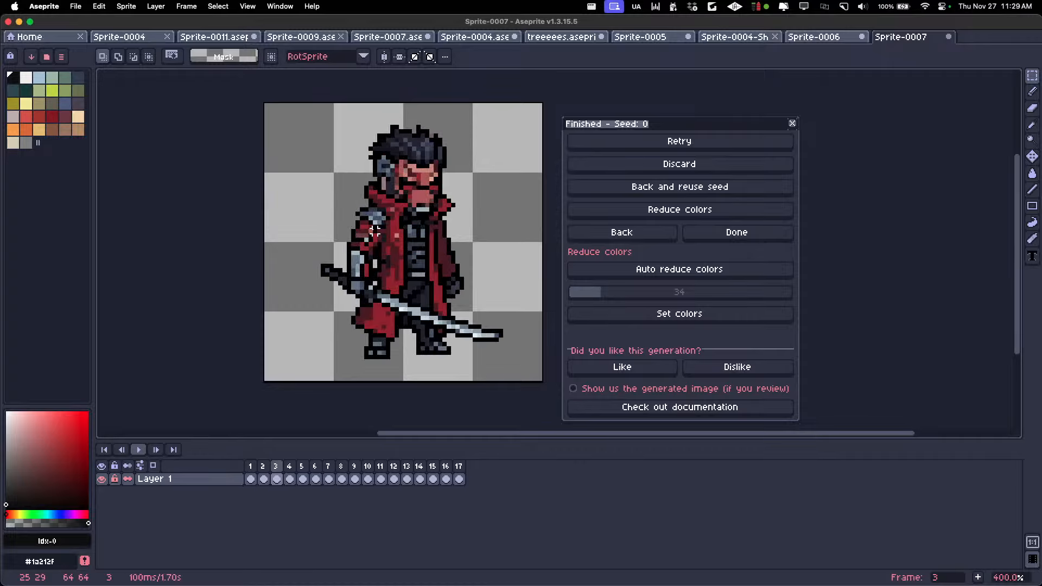
{"action": "scroll", "coordinate": [311, 242], "scroll_direction": "down", "scroll_amount": 1}
{"action": "key", "text": "Right"}
{"action": "key", "text": "Right"}
{"action": "key", "text": "Right"}
{"action": "key", "text": "Right"}
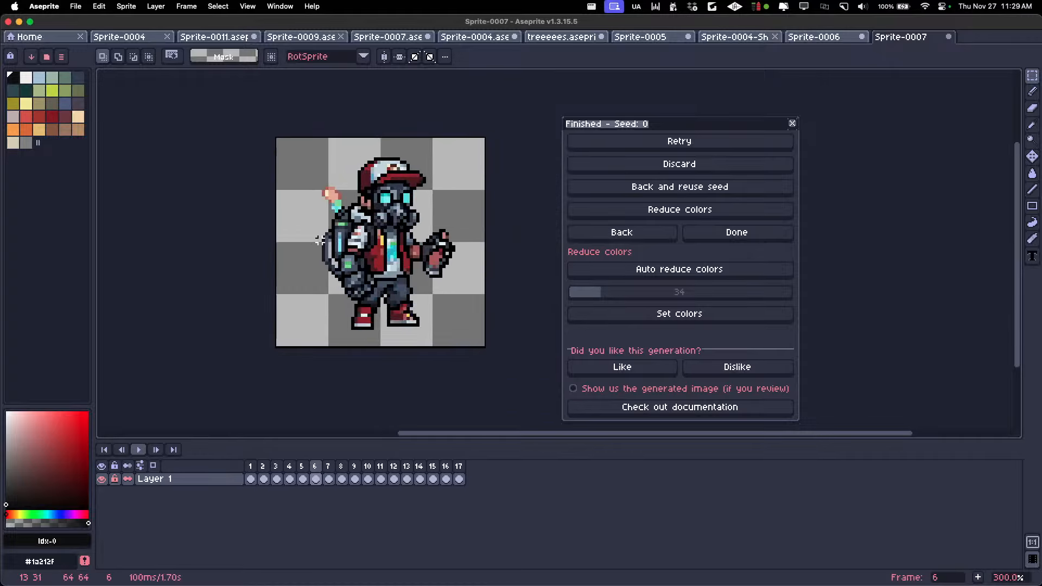
{"action": "key", "text": "Right"}
{"action": "key", "text": "Left"}
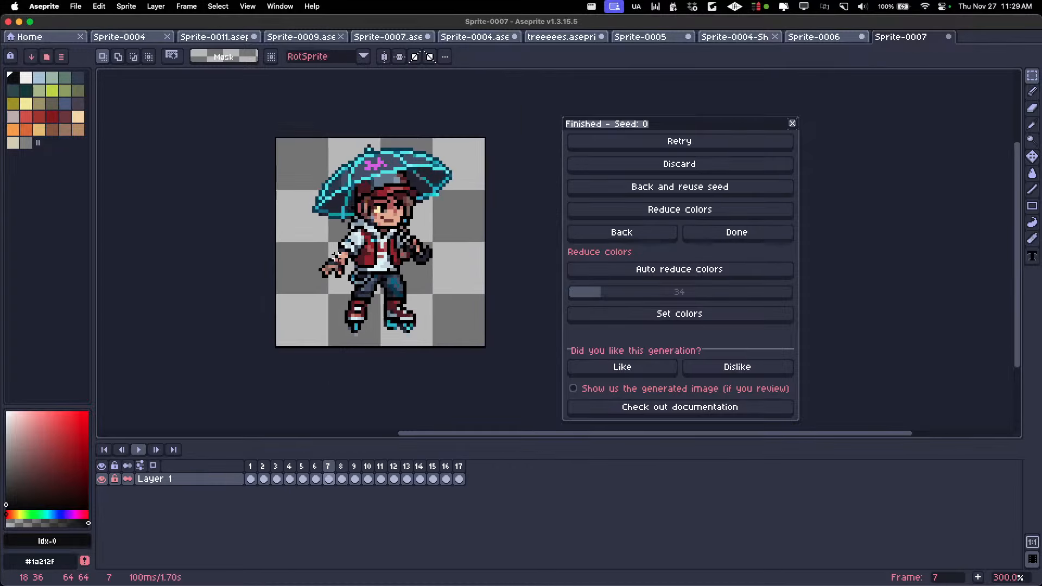
{"action": "scroll", "coordinate": [334, 253], "scroll_direction": "down", "scroll_amount": 1}
Examine the remaining generated characters from frame 12 through the last one in frame 17
{"action": "key", "text": "Right"}
{"action": "key", "text": "Right"}
{"action": "key", "text": "Right"}
{"action": "key", "text": "Right"}
{"action": "key", "text": "Right"}
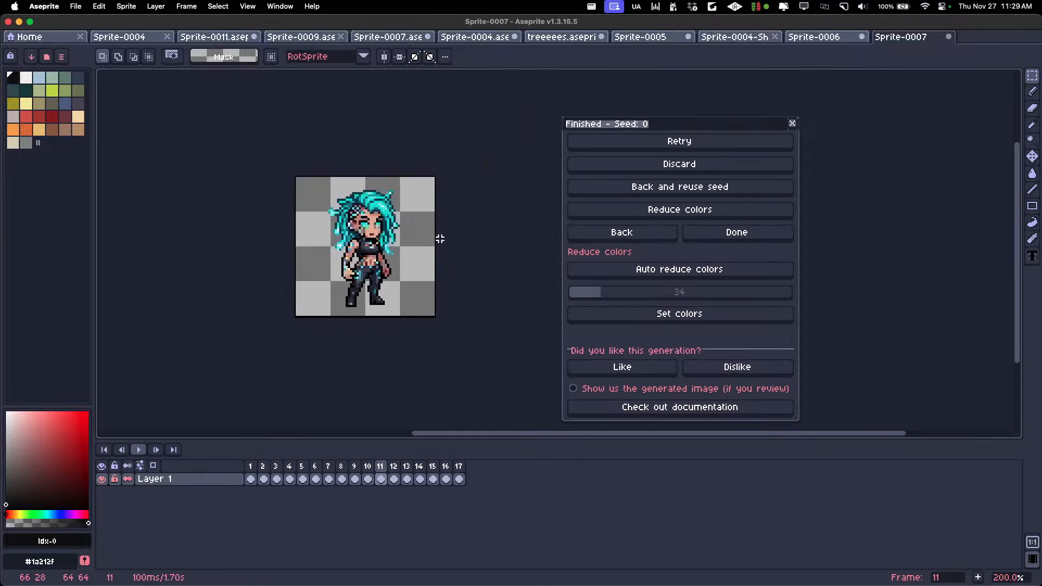
{"action": "key", "text": "Right"}
{"action": "key", "text": "Right"}
{"action": "key", "text": "Left"}
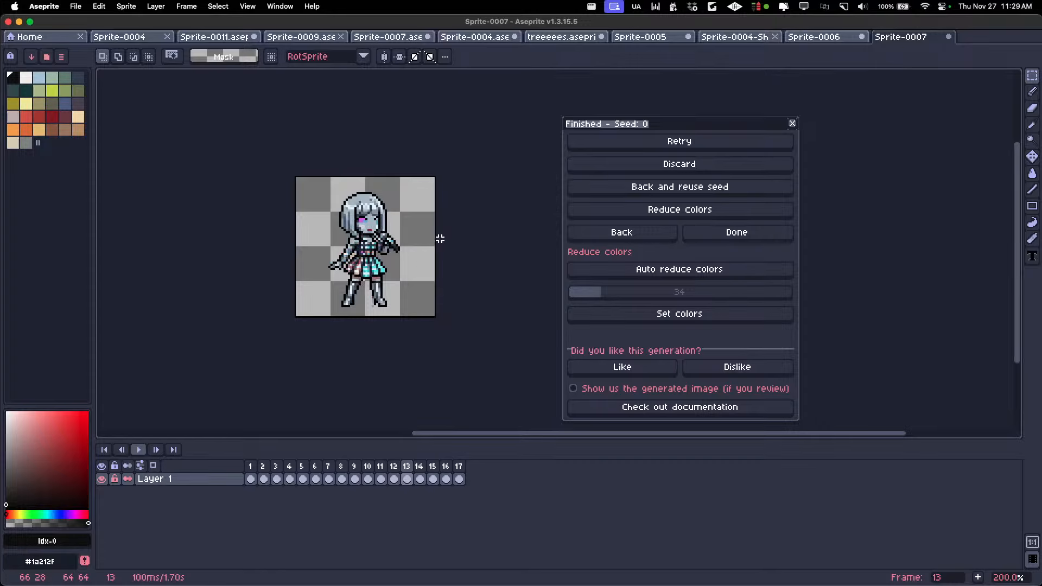
{"action": "scroll", "coordinate": [401, 232], "scroll_direction": "up", "scroll_amount": 1}
{"action": "key", "text": "Right"}
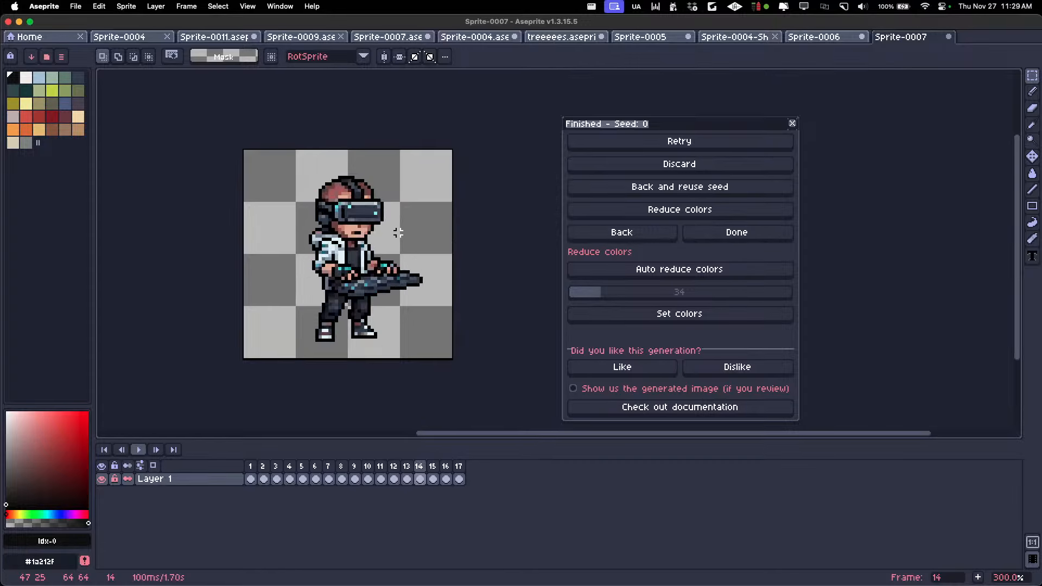
{"action": "key", "text": "Right"}
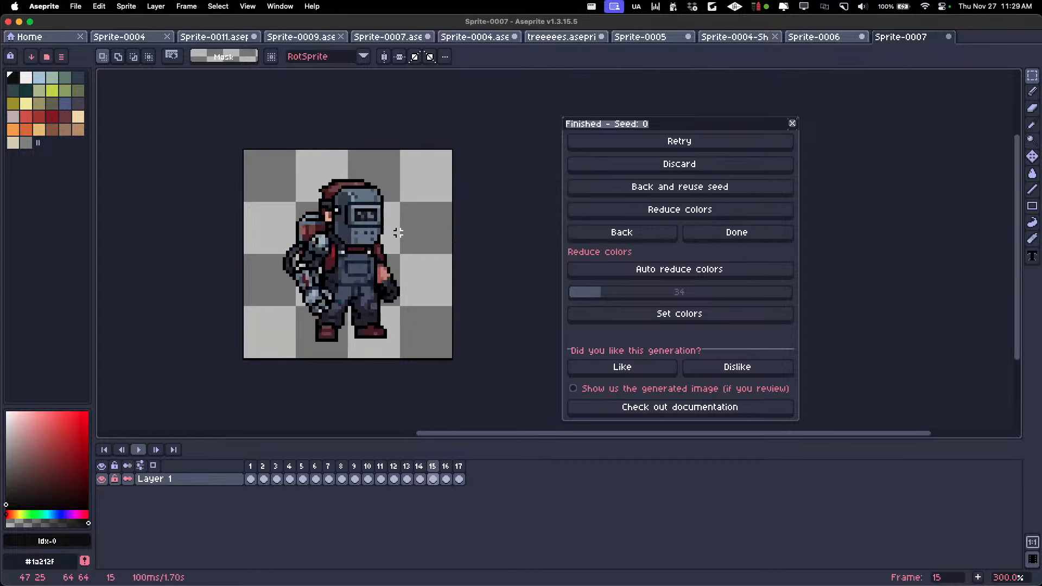
{"action": "key", "text": "Right"}
{"action": "key", "text": "Right"}
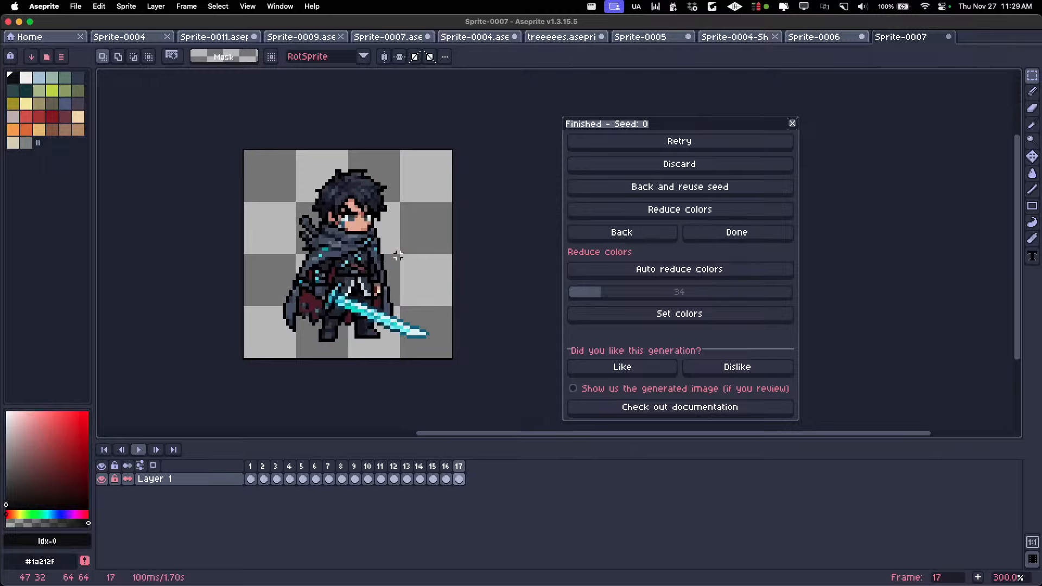
Sample the sequence at frames 1, 6, 10, 14 and 17, and inspect the sword-bearing character in frame 17 at different sizes
{"action": "left_click", "coordinate": [252, 472]}
{"action": "left_click", "coordinate": [318, 467]}
{"action": "left_click", "coordinate": [371, 466]}
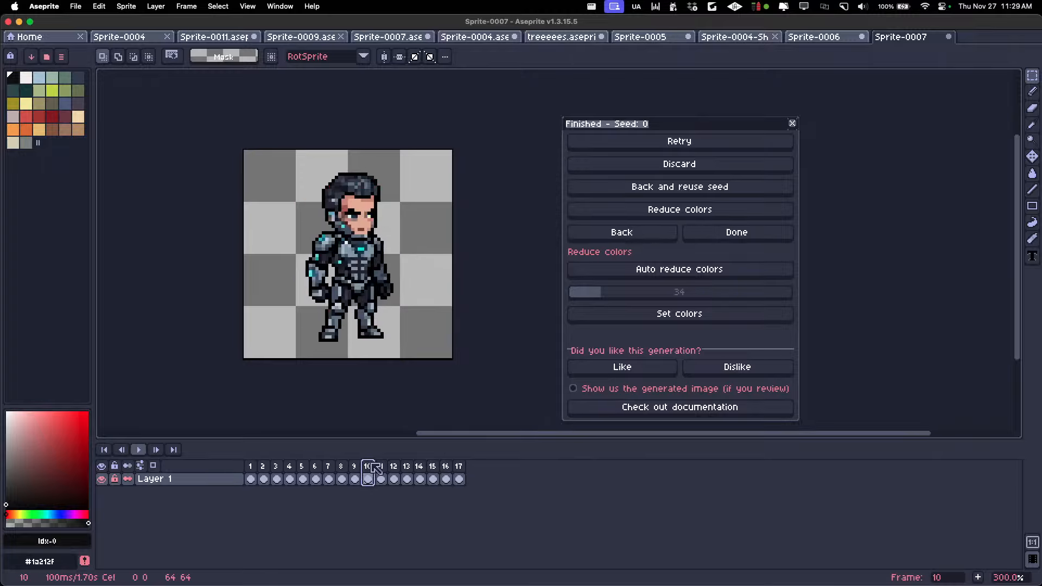
{"action": "left_click", "coordinate": [421, 467]}
{"action": "left_click", "coordinate": [462, 467]}
{"action": "scroll", "coordinate": [336, 269], "scroll_direction": "up", "scroll_amount": 3}
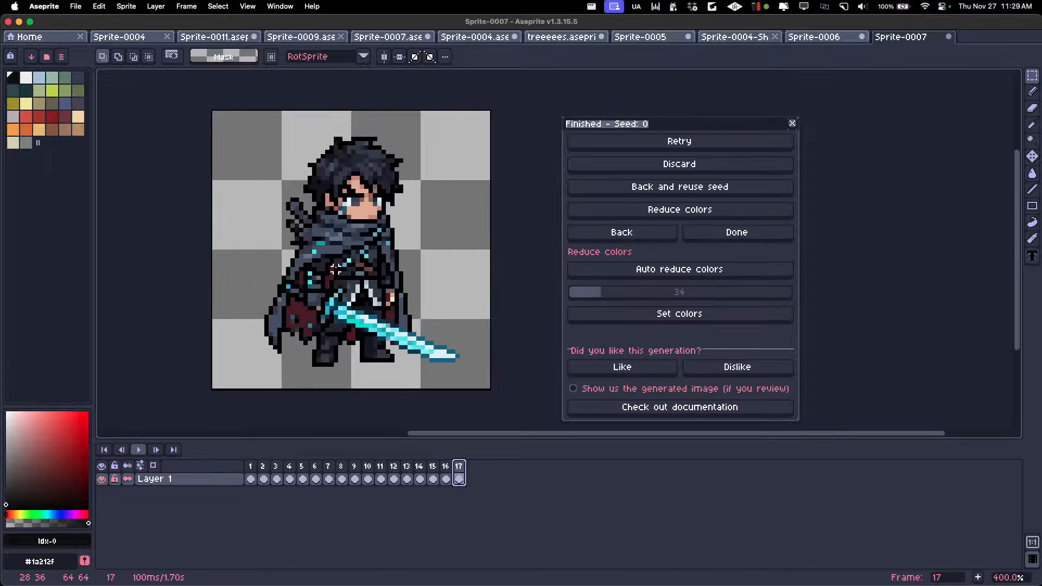
{"action": "scroll", "coordinate": [337, 269], "scroll_direction": "down", "scroll_amount": 1}
{"action": "scroll", "coordinate": [336, 269], "scroll_direction": "down", "scroll_amount": 1}
{"action": "scroll", "coordinate": [336, 269], "scroll_direction": "down", "scroll_amount": 1}
{"action": "scroll", "coordinate": [336, 269], "scroll_direction": "up", "scroll_amount": 2}
{"action": "scroll", "coordinate": [337, 269], "scroll_direction": "down", "scroll_amount": 1}
{"action": "scroll", "coordinate": [336, 269], "scroll_direction": "up", "scroll_amount": 1}
Step backward through the generated characters from frame 17 to frame 2 to review them again
{"action": "key", "text": "Left"}
{"action": "key", "text": "Left"}
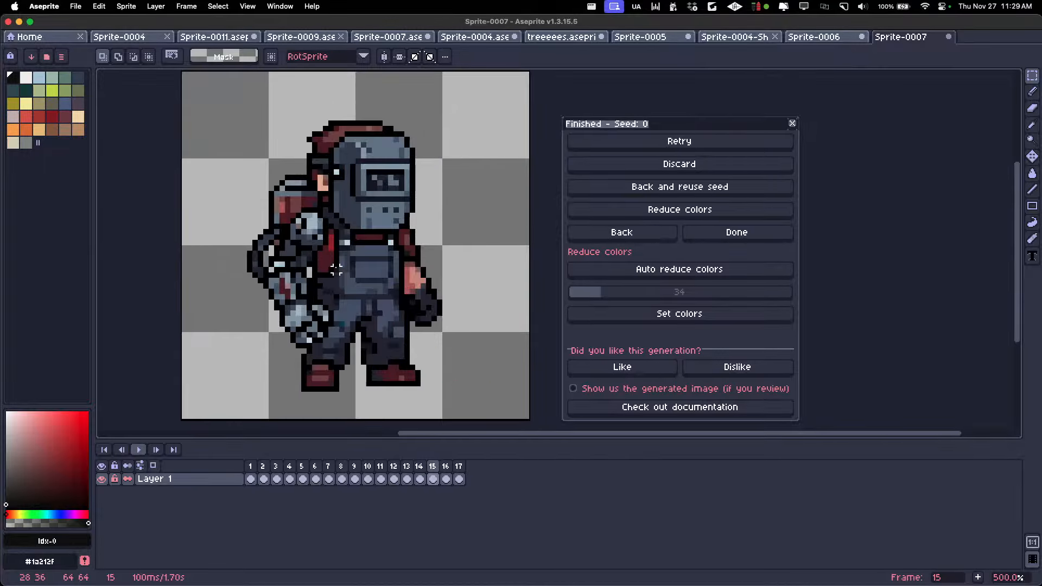
{"action": "key", "text": "Left"}
{"action": "key", "text": "Left"}
{"action": "scroll", "coordinate": [336, 268], "scroll_direction": "down", "scroll_amount": 1}
{"action": "scroll", "coordinate": [337, 268], "scroll_direction": "down", "scroll_amount": 1}
{"action": "key", "text": "Left"}
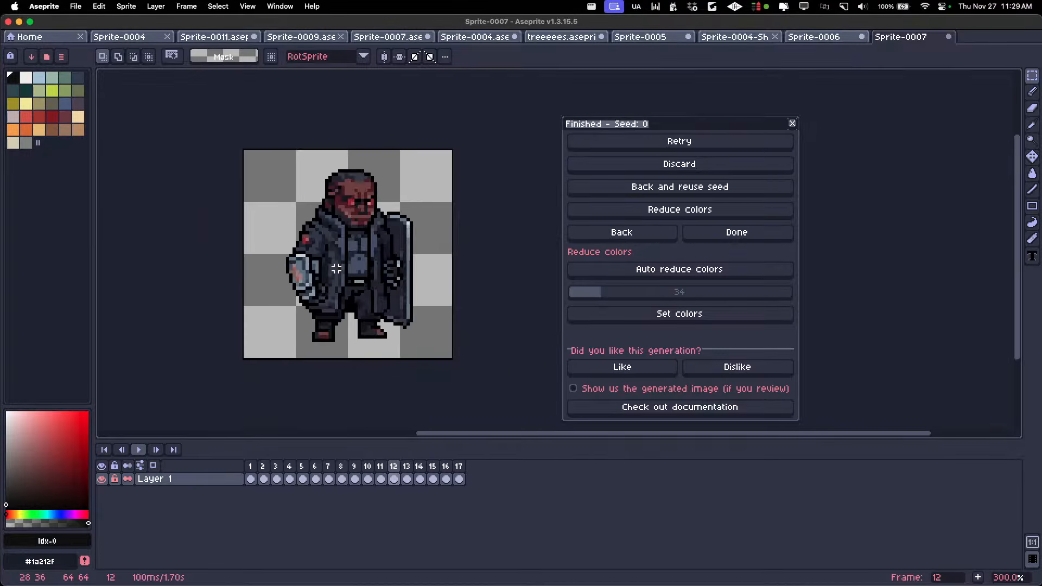
{"action": "key", "text": "Left"}
{"action": "key", "text": "Left"}
{"action": "key", "text": "Right"}
{"action": "key", "text": "Left"}
{"action": "key", "text": "Left"}
{"action": "key", "text": "Left"}
{"action": "key", "text": "Left"}
{"action": "key", "text": "Left"}
{"action": "key", "text": "Left"}
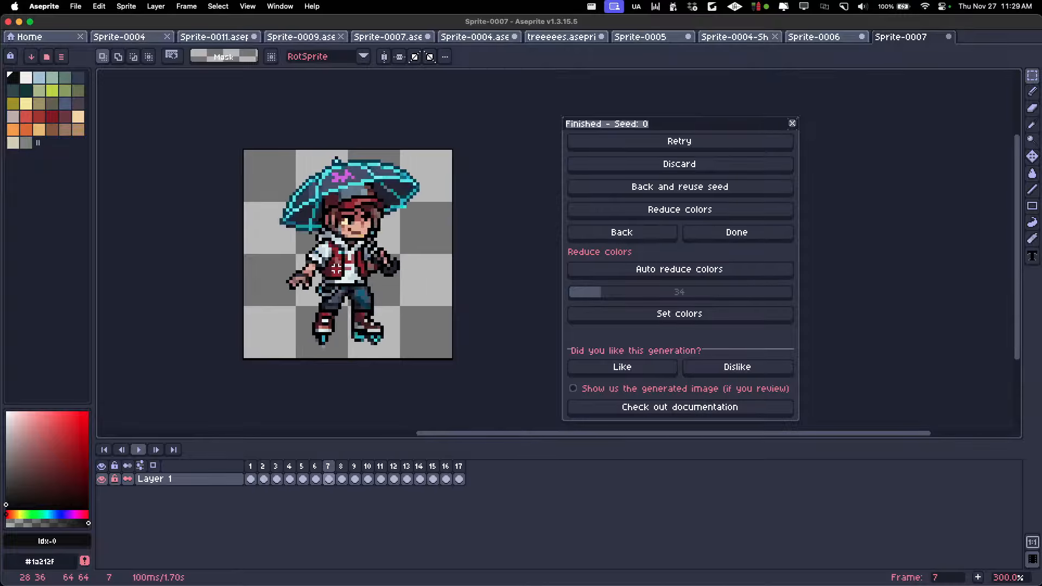
Sample the face's skin tone and the backpack's blue-grey #4d5972 from the frame 2 character, with the Pencil tool active
{"action": "key", "text": "Left"}
{"action": "key", "text": "Left"}
{"action": "key", "text": "Left"}
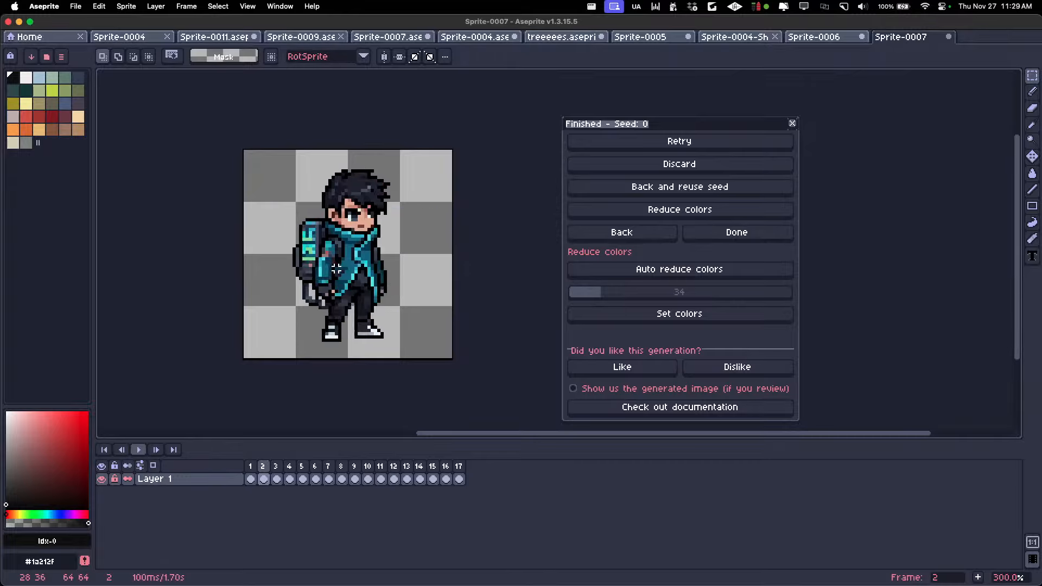
{"action": "key", "text": "Right"}
{"action": "key", "text": "Left"}
{"action": "scroll", "coordinate": [342, 262], "scroll_direction": "up", "scroll_amount": 7}
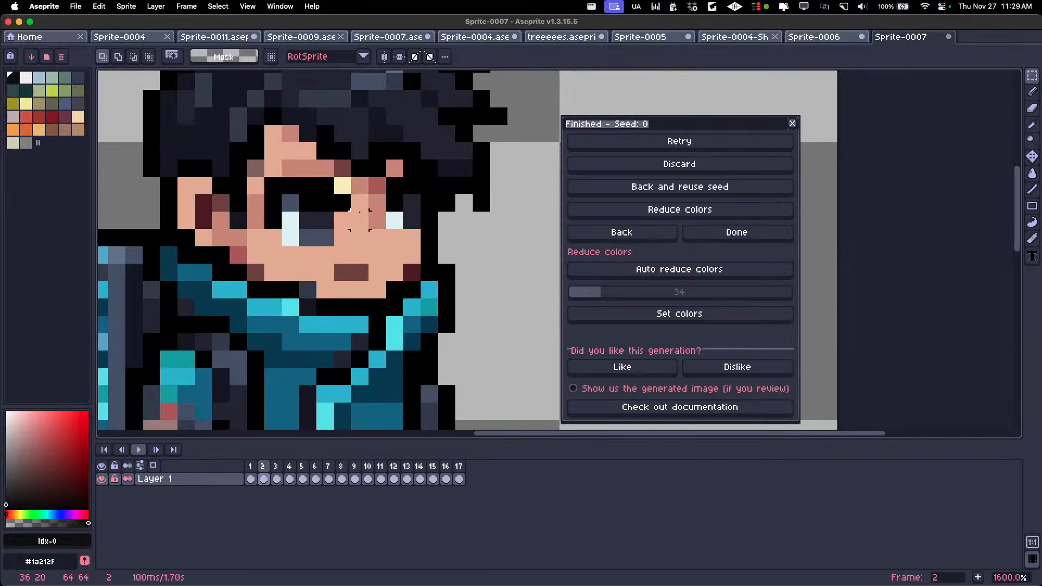
{"action": "key", "text": "b"}
{"action": "scroll", "coordinate": [359, 204], "scroll_direction": "down", "scroll_amount": 7}
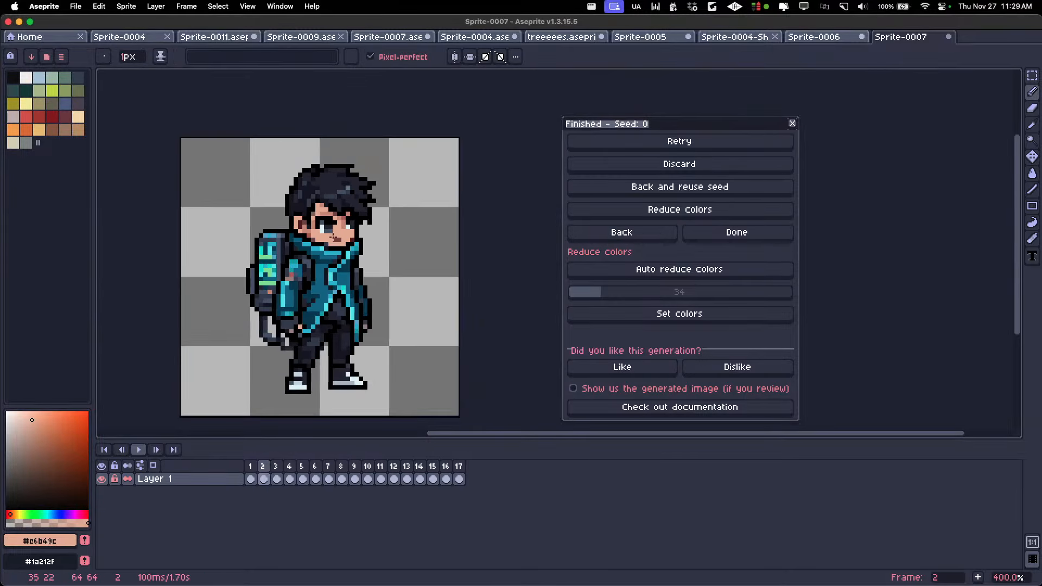
{"action": "scroll", "coordinate": [323, 294], "scroll_direction": "up", "scroll_amount": 4}
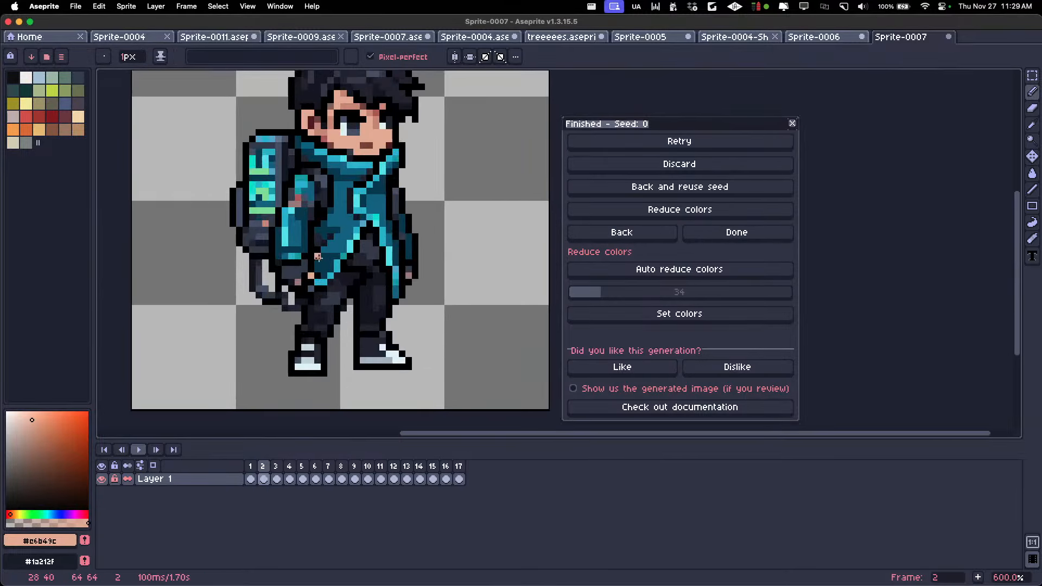
{"action": "key", "text": "i"}
{"action": "left_click", "coordinate": [257, 215]}
{"action": "key", "text": "b"}
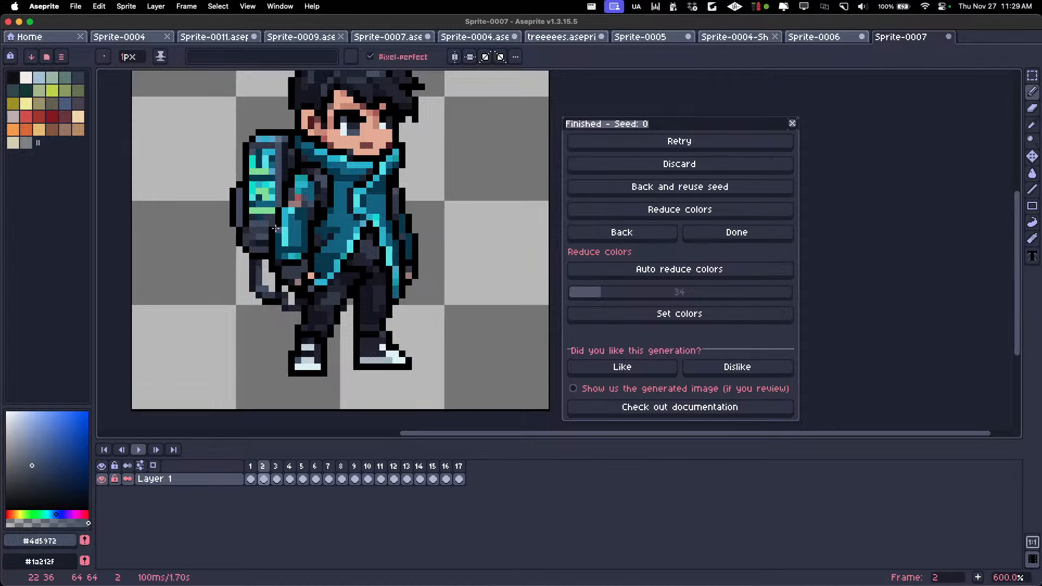
Show the original character in frame 1, return to the same-style generation settings and move their window beside the sprite
{"action": "scroll", "coordinate": [279, 230], "scroll_direction": "down", "scroll_amount": 4}
{"action": "key", "text": "Left"}
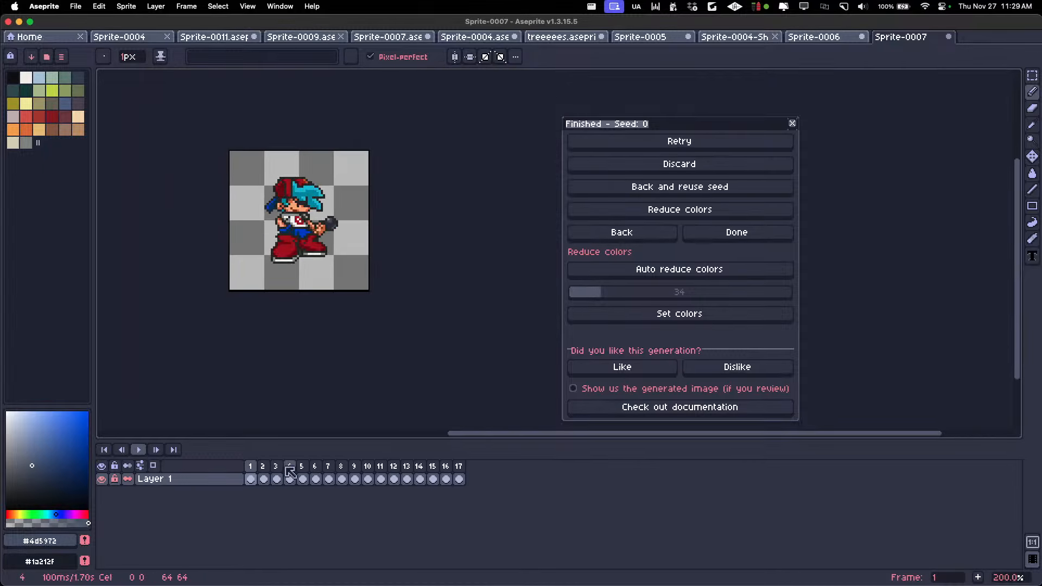
{"action": "left_click", "coordinate": [621, 236]}
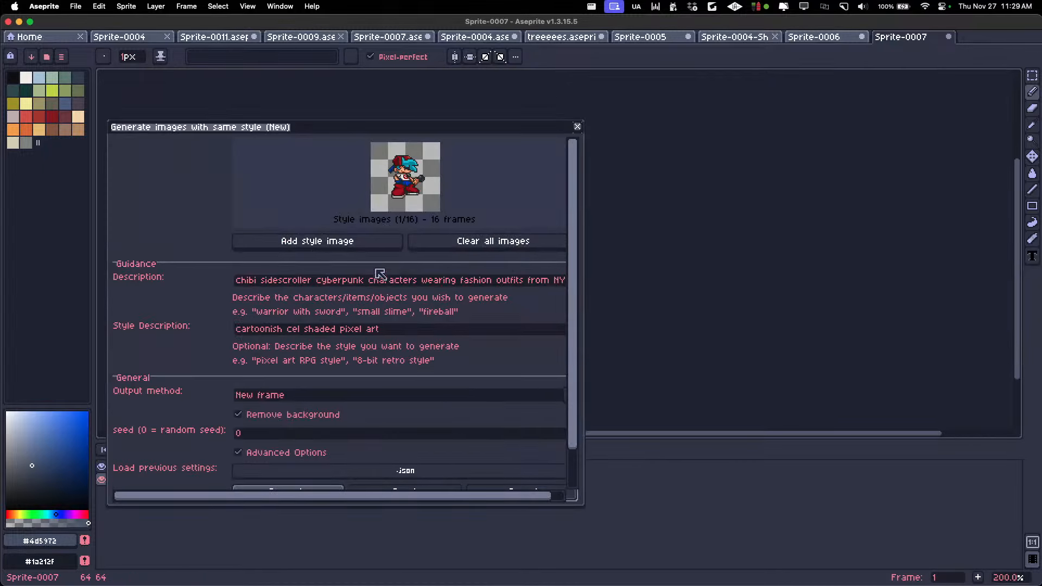
{"action": "left_click_drag", "start_coordinate": [381, 131], "coordinate": [660, 117]}
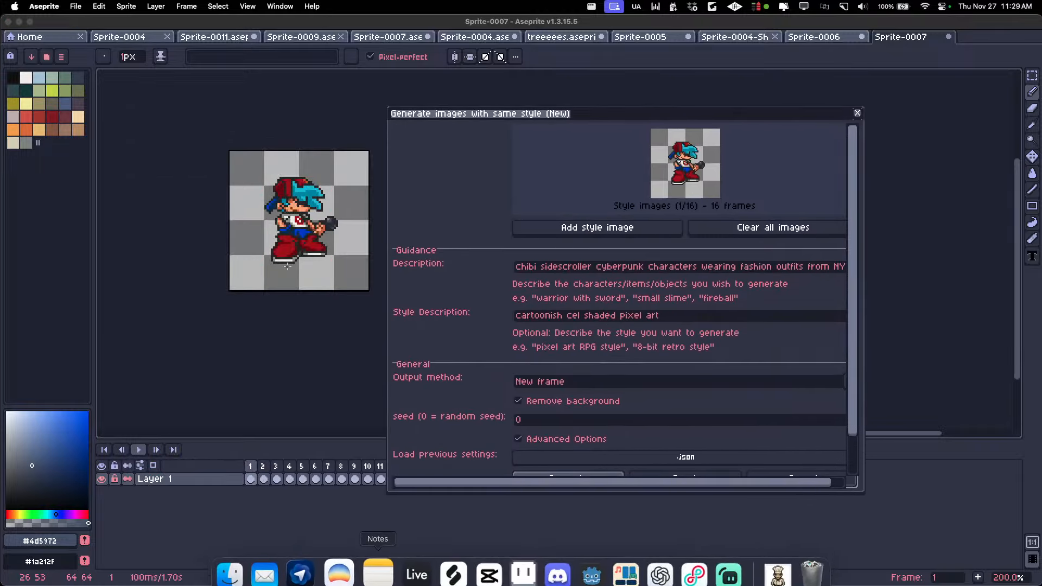
{"action": "scroll", "coordinate": [300, 209], "scroll_direction": "up", "scroll_amount": 2}
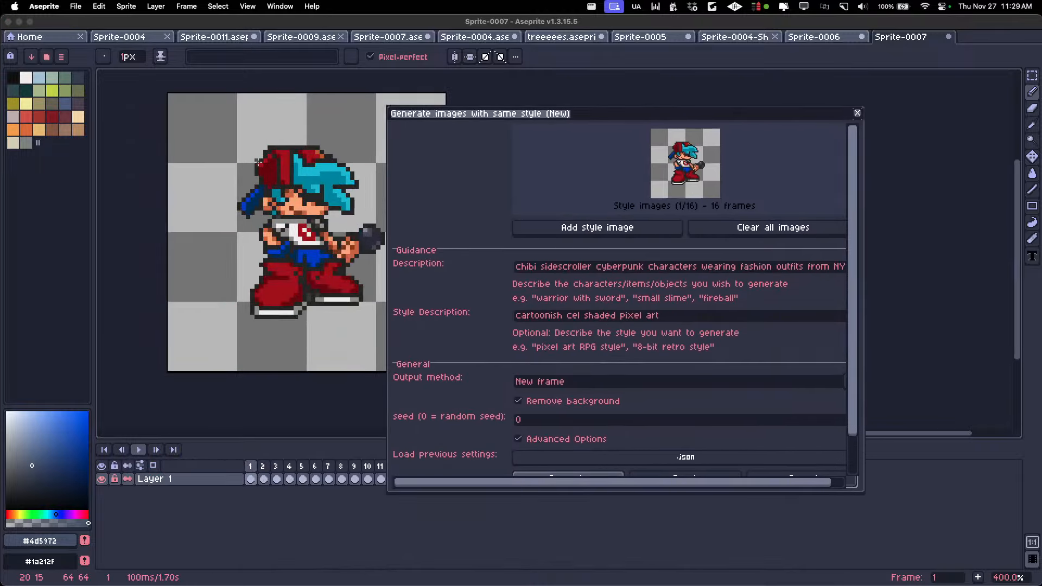
{"action": "scroll", "coordinate": [257, 161], "scroll_direction": "up", "scroll_amount": 1}
{"action": "scroll", "coordinate": [256, 279], "scroll_direction": "down", "scroll_amount": 2}
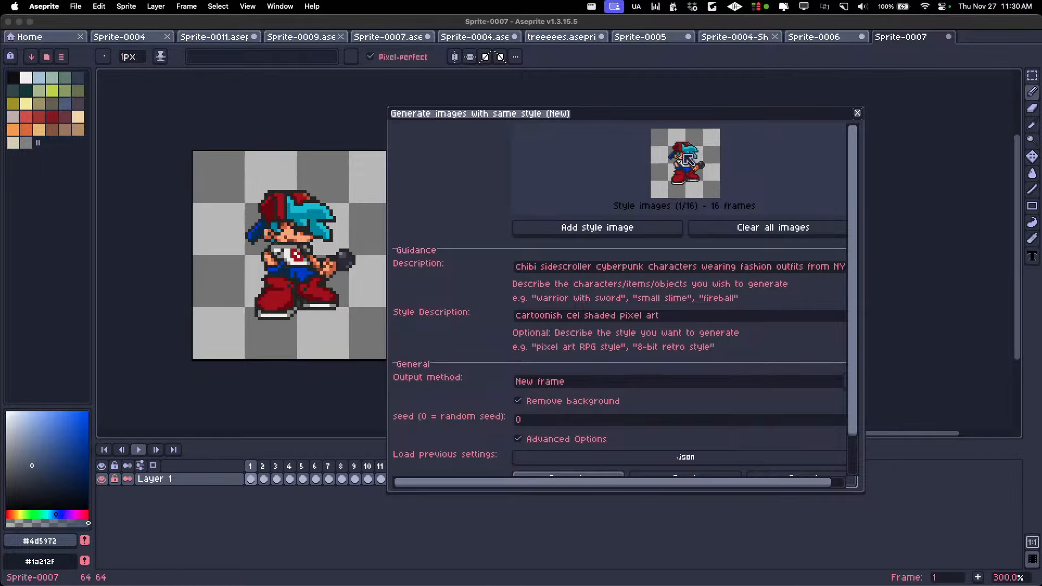
Examine the description prompt about cyberpunk characters in fashion outfits alongside the original sprite
{"action": "left_click", "coordinate": [595, 268]}
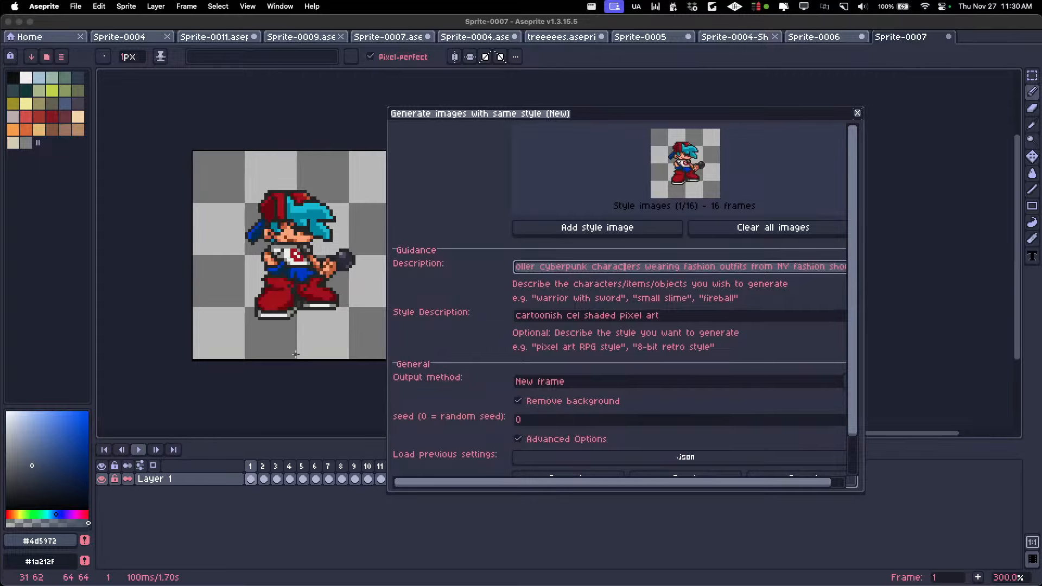
{"action": "scroll", "coordinate": [277, 251], "scroll_direction": "up", "scroll_amount": 1}
{"action": "scroll", "coordinate": [287, 250], "scroll_direction": "down", "scroll_amount": 1}
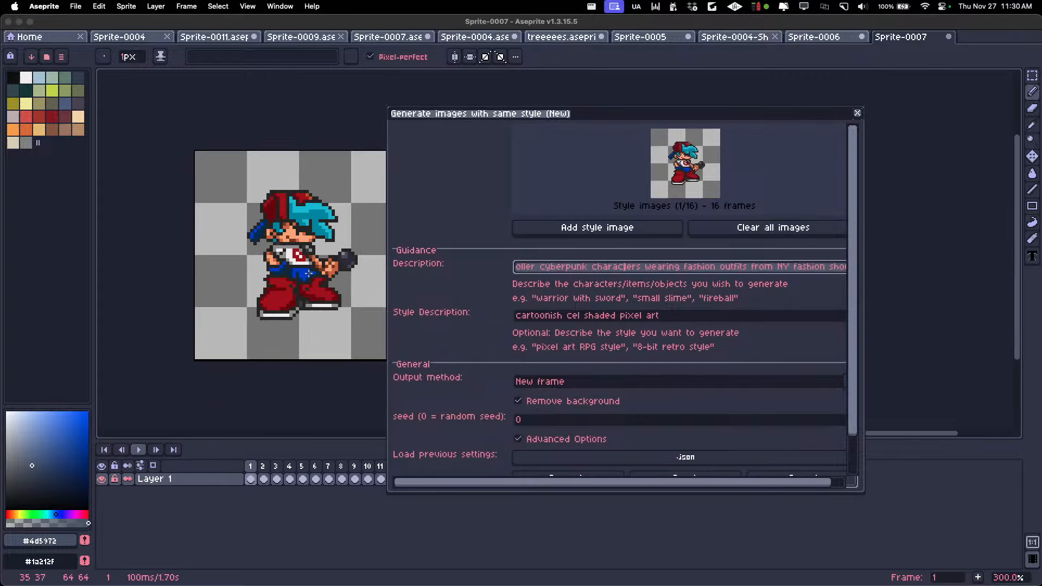
{"action": "scroll", "coordinate": [308, 274], "scroll_direction": "up", "scroll_amount": 1}
{"action": "left_click_drag", "start_coordinate": [602, 266], "coordinate": [845, 267]}
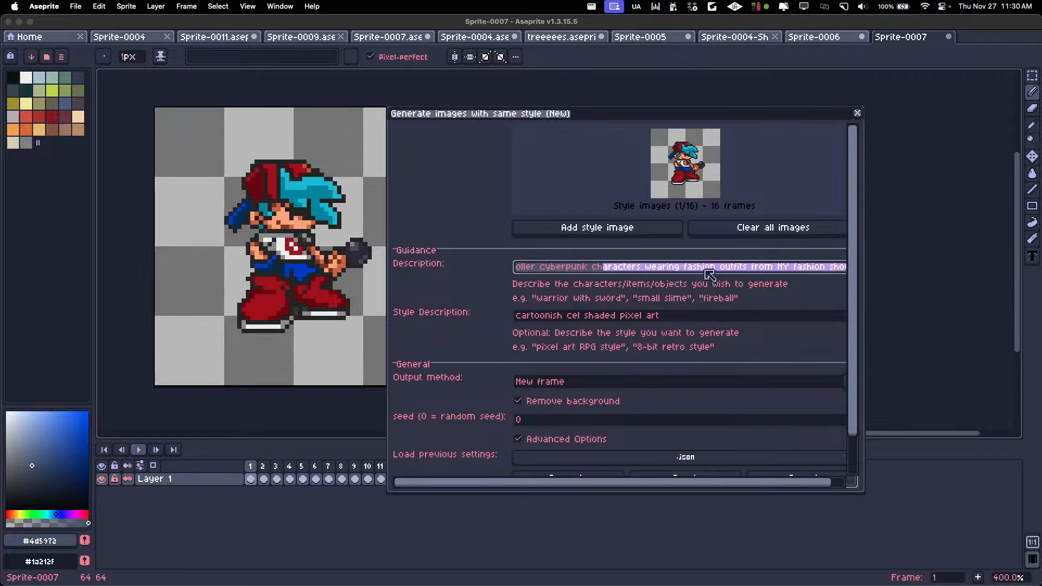
{"action": "left_click", "coordinate": [708, 270]}
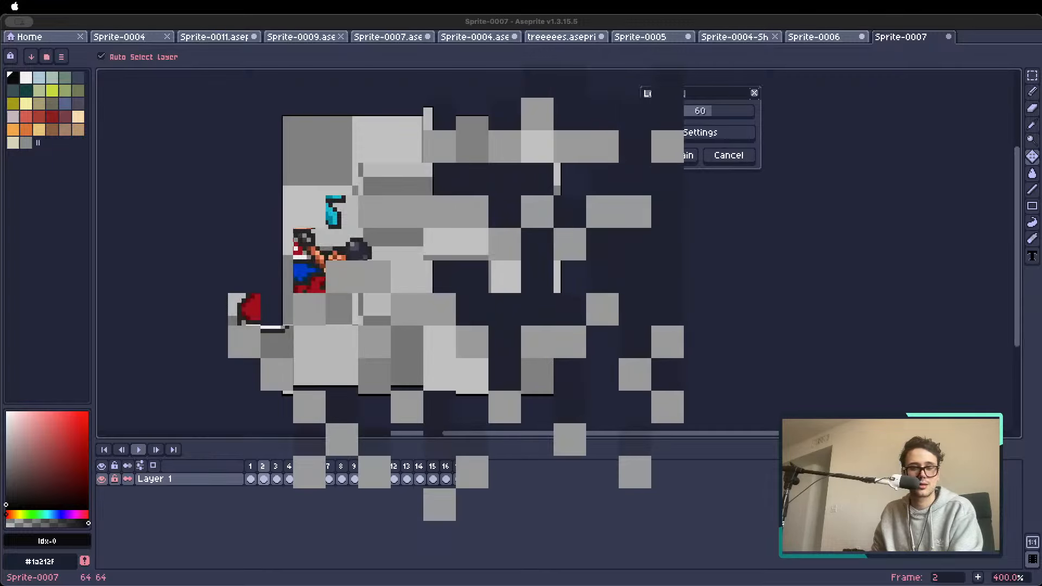
Switch to the Dia browser, look over the saved maps in Map Workshop and open the Castlevania: Symphony of the Night sprite page
{"action": "key", "text": "super+Tab"}
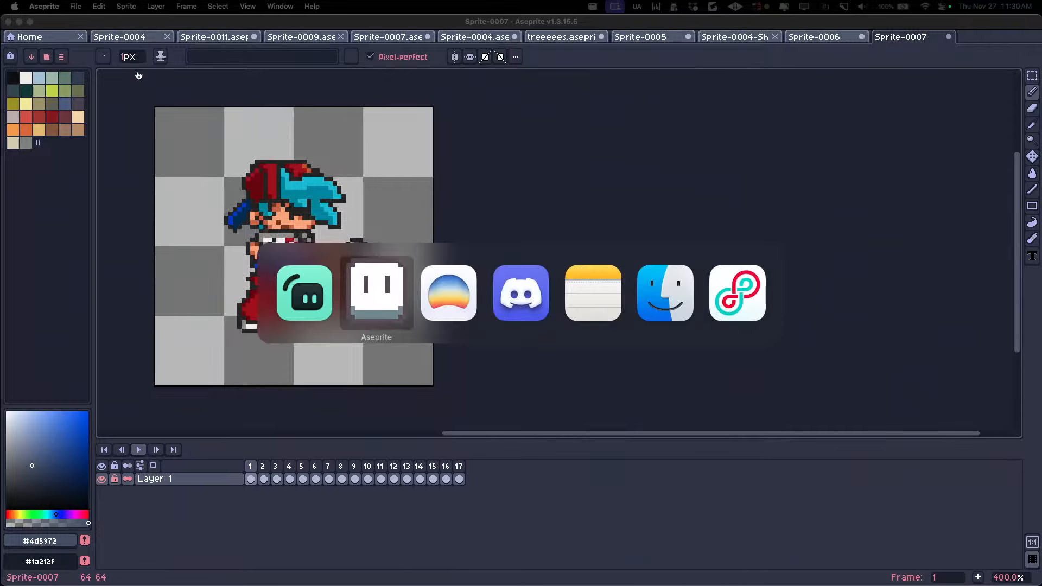
{"action": "key", "text": "super+Tab"}
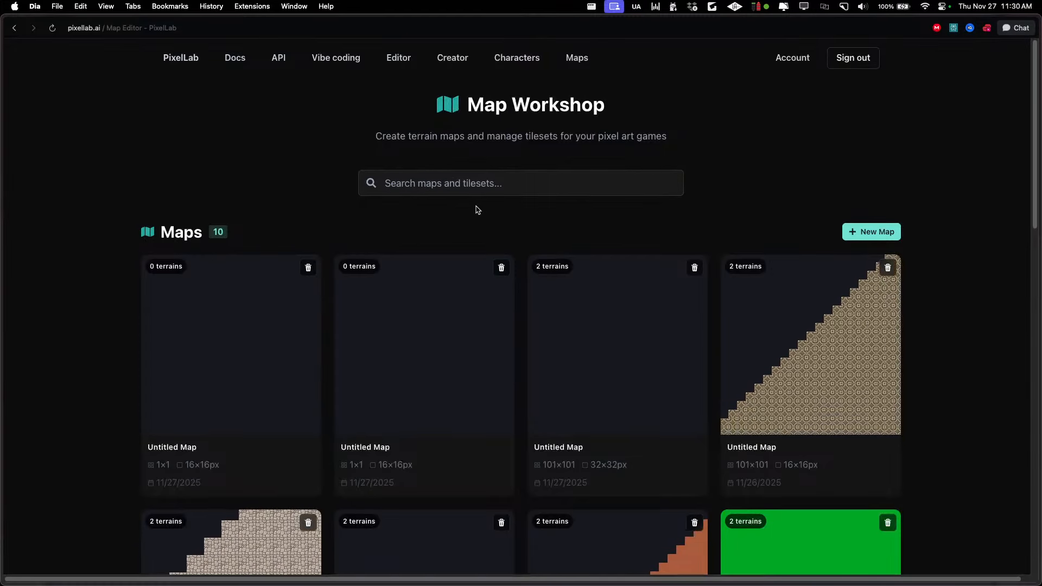
{"action": "scroll", "coordinate": [391, 223], "scroll_direction": "down", "scroll_amount": 10}
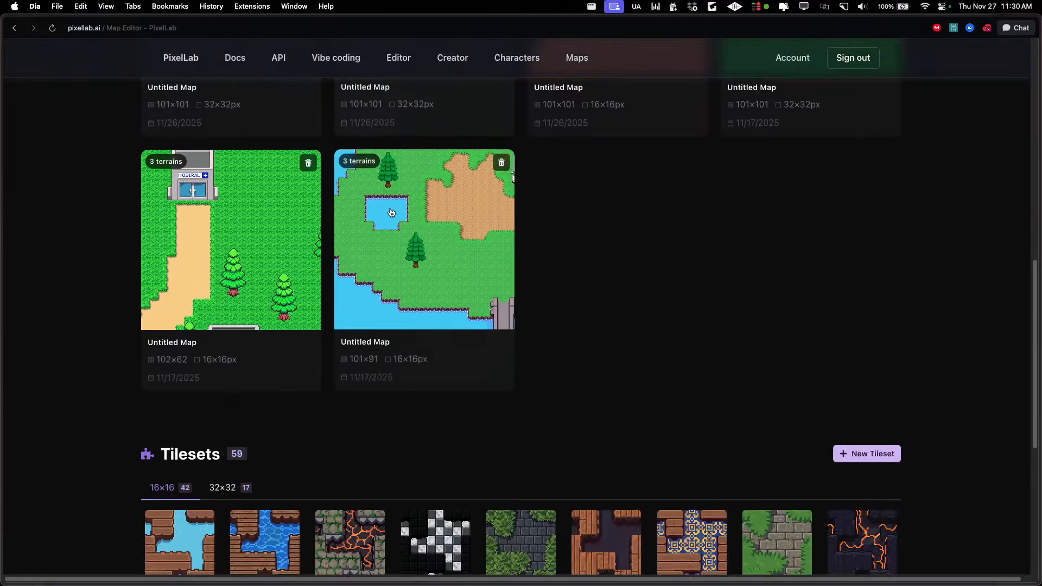
{"action": "scroll", "coordinate": [398, 207], "scroll_direction": "up", "scroll_amount": 10}
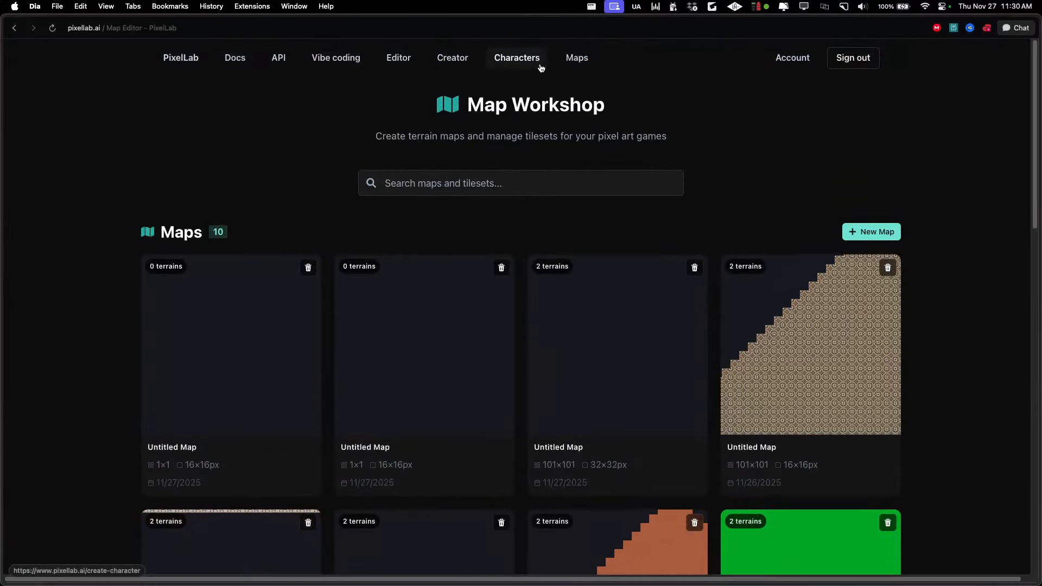
{"action": "mouse_move", "coordinate": [4, 211]}
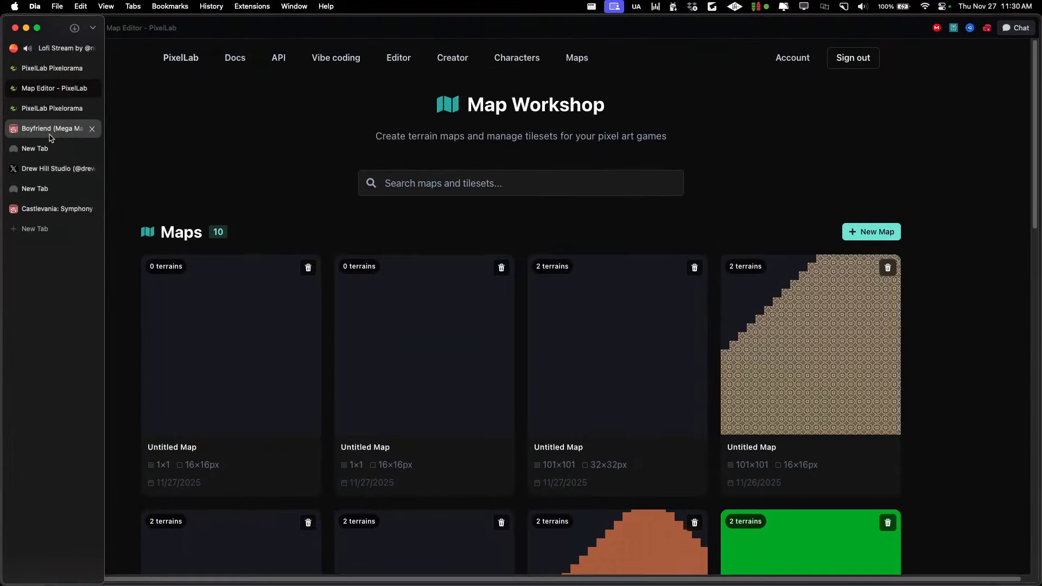
{"action": "left_click", "coordinate": [47, 210]}
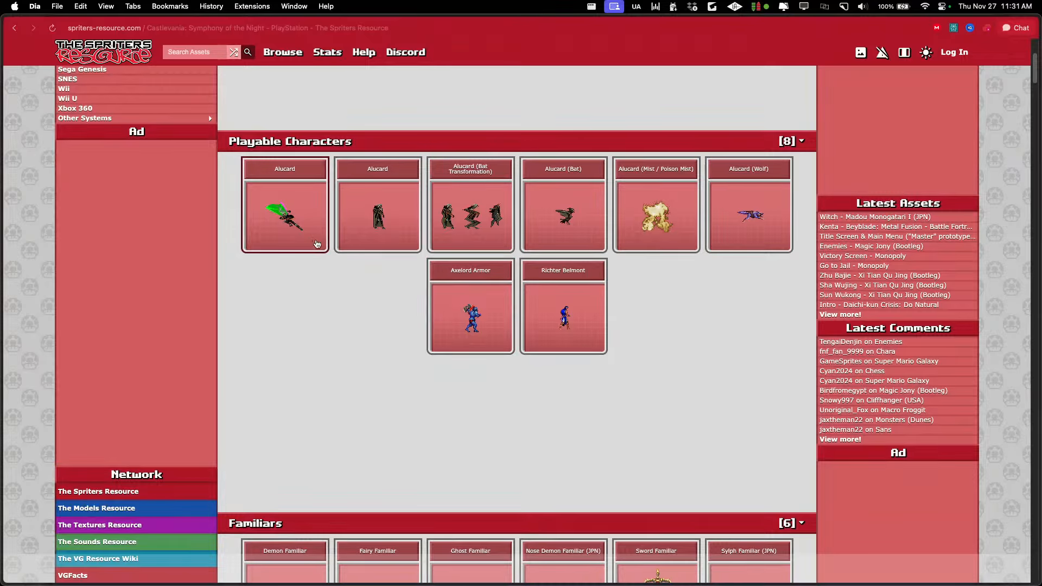
Look through the Castlevania character and enemy sprites and open the Malachi sprite sheet
{"action": "scroll", "coordinate": [304, 245], "scroll_direction": "down", "scroll_amount": 7}
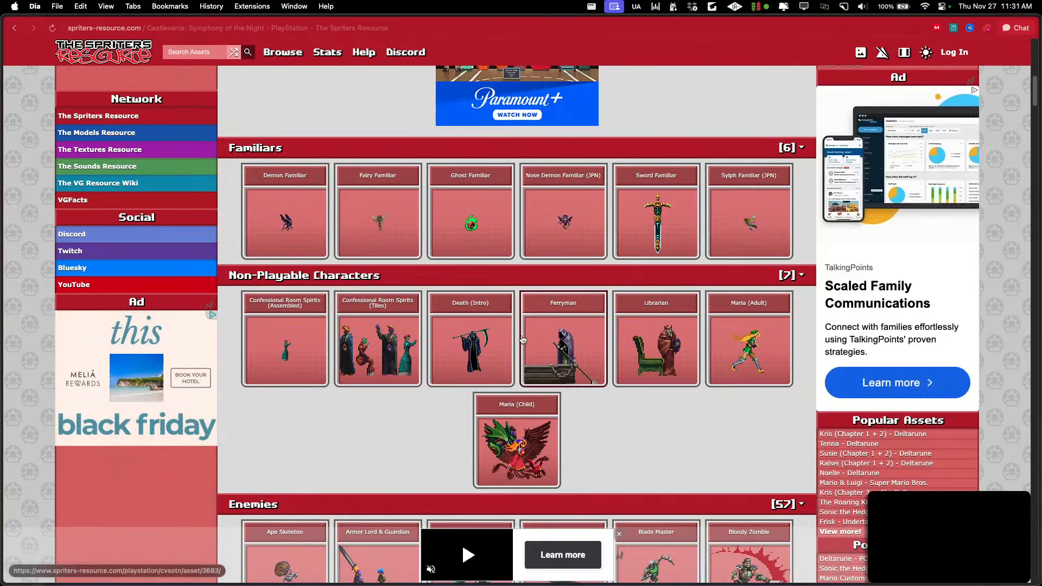
{"action": "scroll", "coordinate": [469, 350], "scroll_direction": "down", "scroll_amount": 4}
{"action": "scroll", "coordinate": [446, 339], "scroll_direction": "down", "scroll_amount": 4}
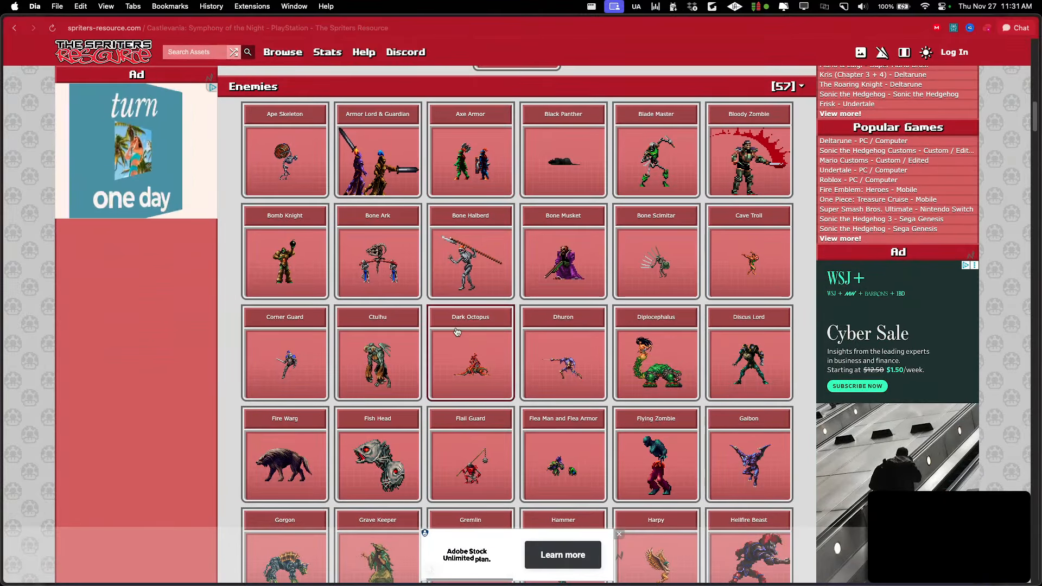
{"action": "scroll", "coordinate": [410, 295], "scroll_direction": "down", "scroll_amount": 4}
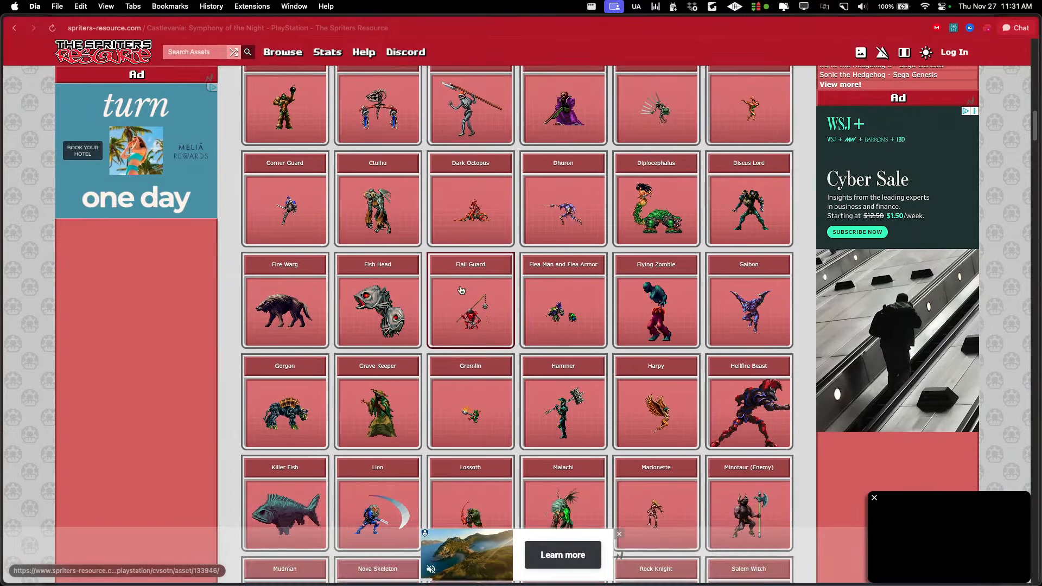
{"action": "scroll", "coordinate": [700, 324], "scroll_direction": "down", "scroll_amount": 3}
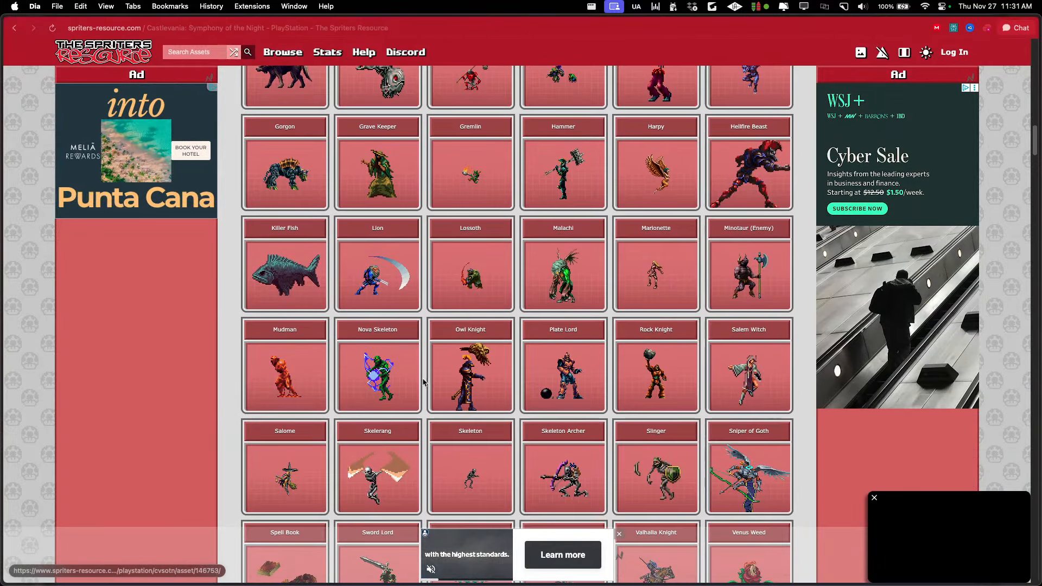
{"action": "scroll", "coordinate": [423, 298], "scroll_direction": "down", "scroll_amount": 2}
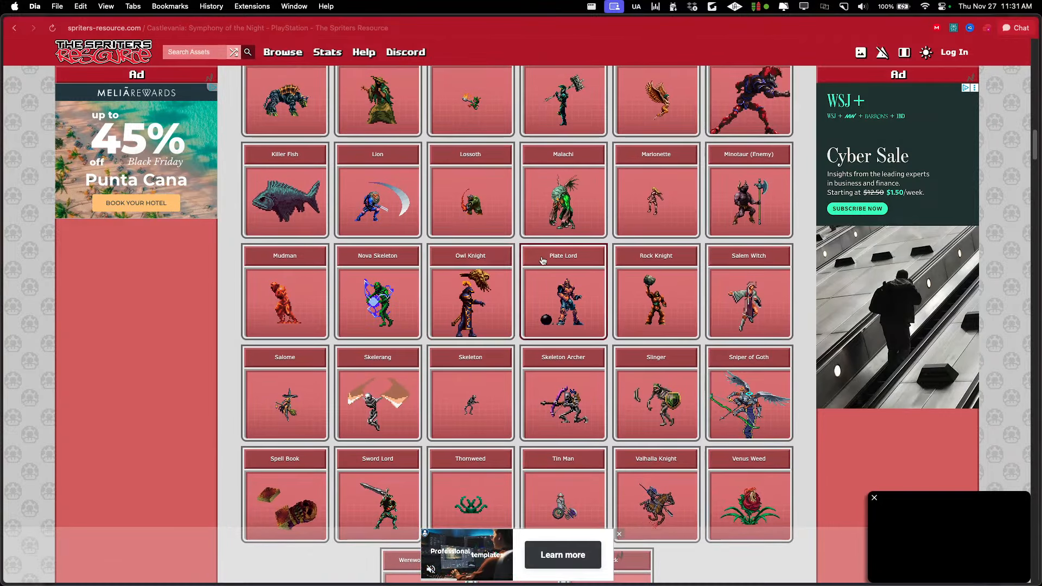
{"action": "scroll", "coordinate": [564, 293], "scroll_direction": "up", "scroll_amount": 2}
{"action": "left_click", "coordinate": [564, 304]}
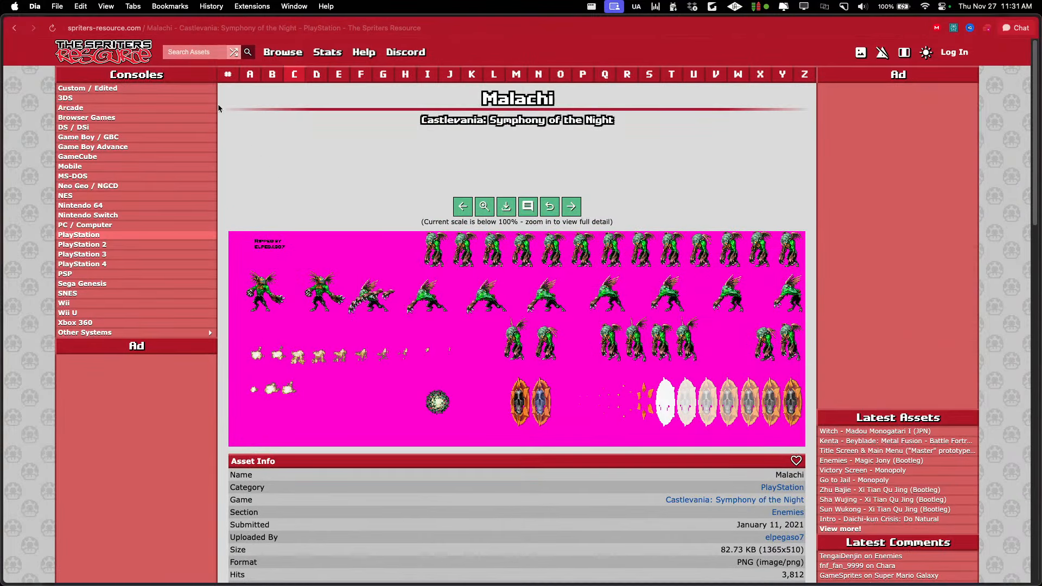
Return to the game's sprite overview, look through the enemies again and check the Blade Master entry
{"action": "left_click", "coordinate": [14, 28]}
{"action": "scroll", "coordinate": [692, 282], "scroll_direction": "up", "scroll_amount": 2}
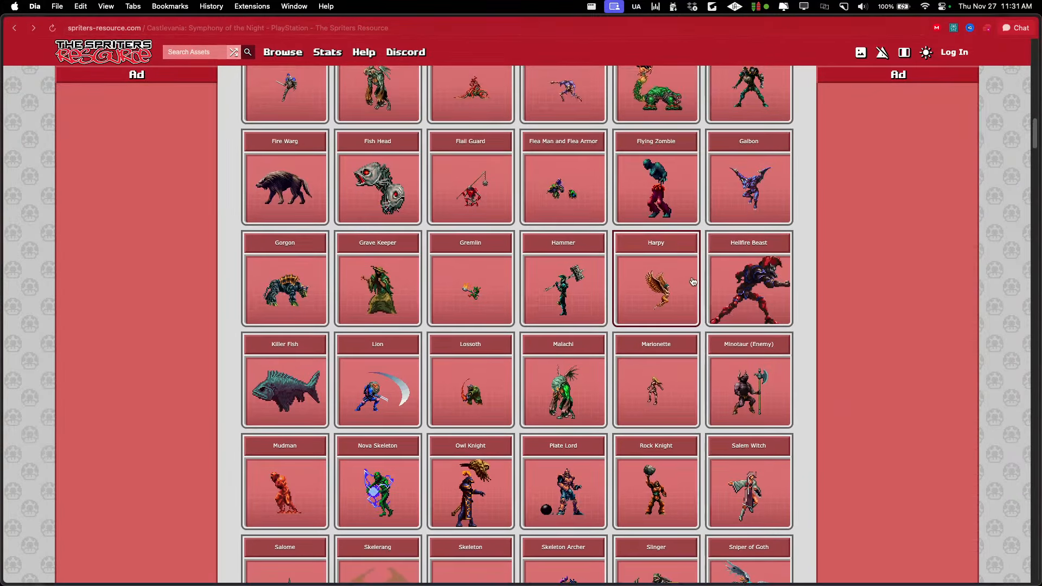
{"action": "scroll", "coordinate": [640, 281], "scroll_direction": "up", "scroll_amount": 1}
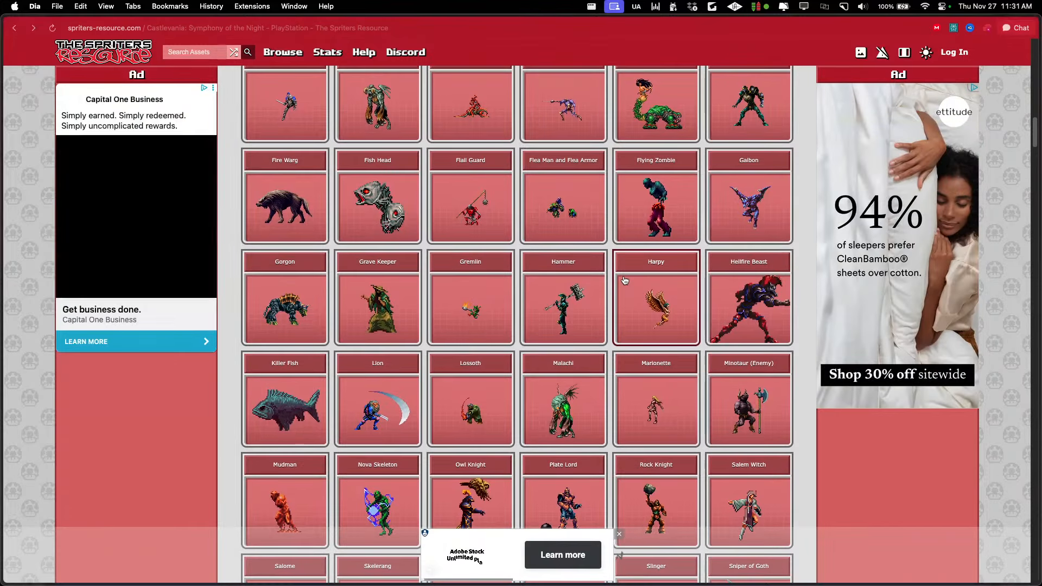
{"action": "scroll", "coordinate": [705, 287], "scroll_direction": "up", "scroll_amount": 2}
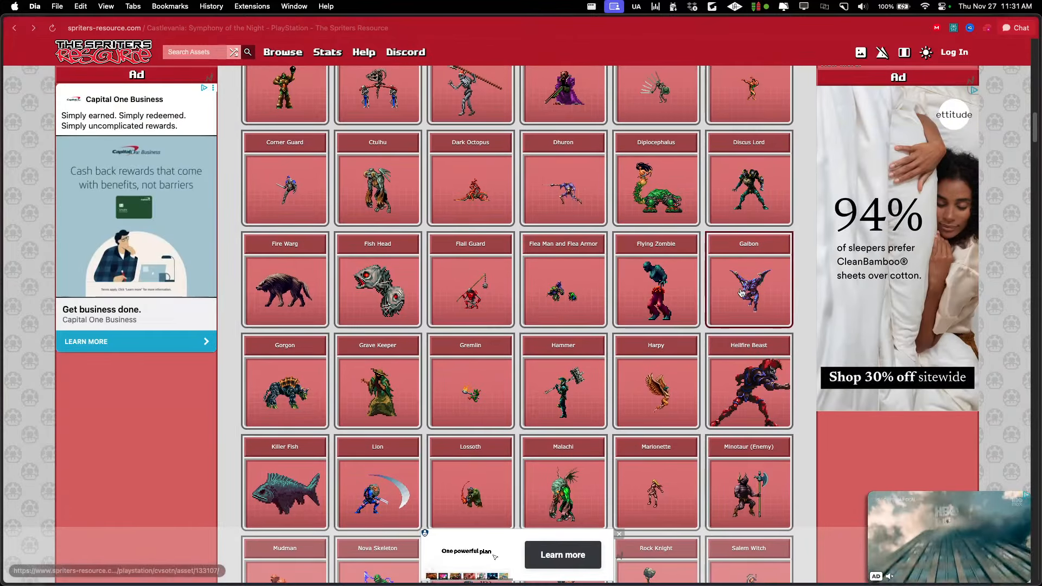
{"action": "scroll", "coordinate": [707, 235], "scroll_direction": "up", "scroll_amount": 4}
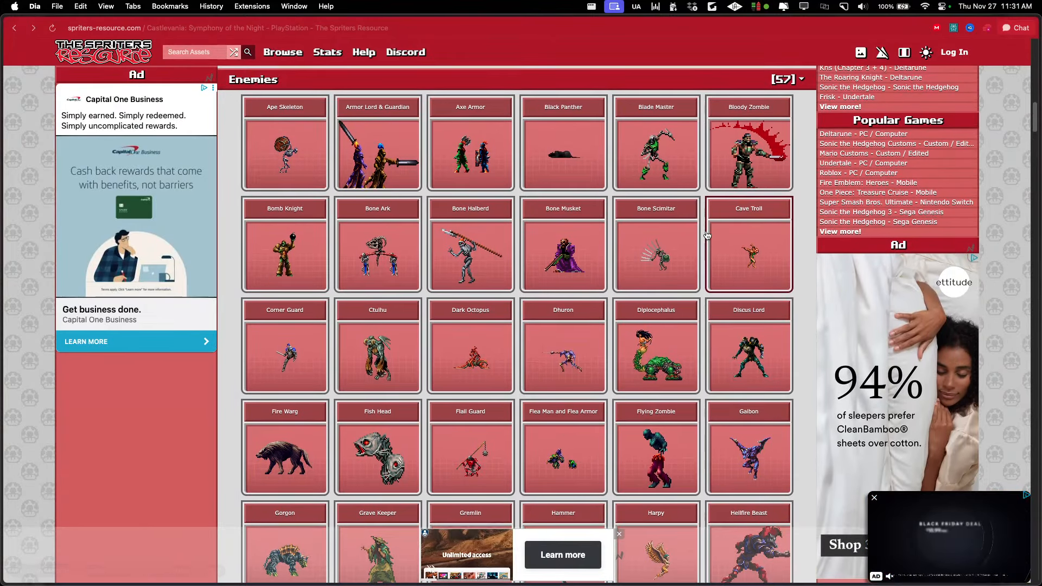
{"action": "scroll", "coordinate": [707, 235], "scroll_direction": "up", "scroll_amount": 2}
{"action": "left_click", "coordinate": [659, 265]}
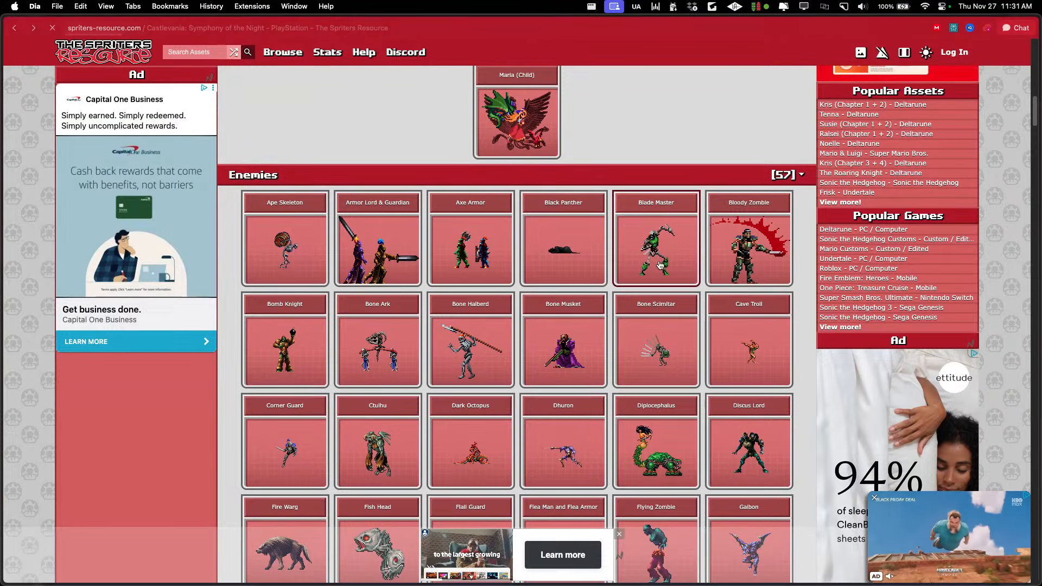
{"action": "left_click", "coordinate": [14, 28]}
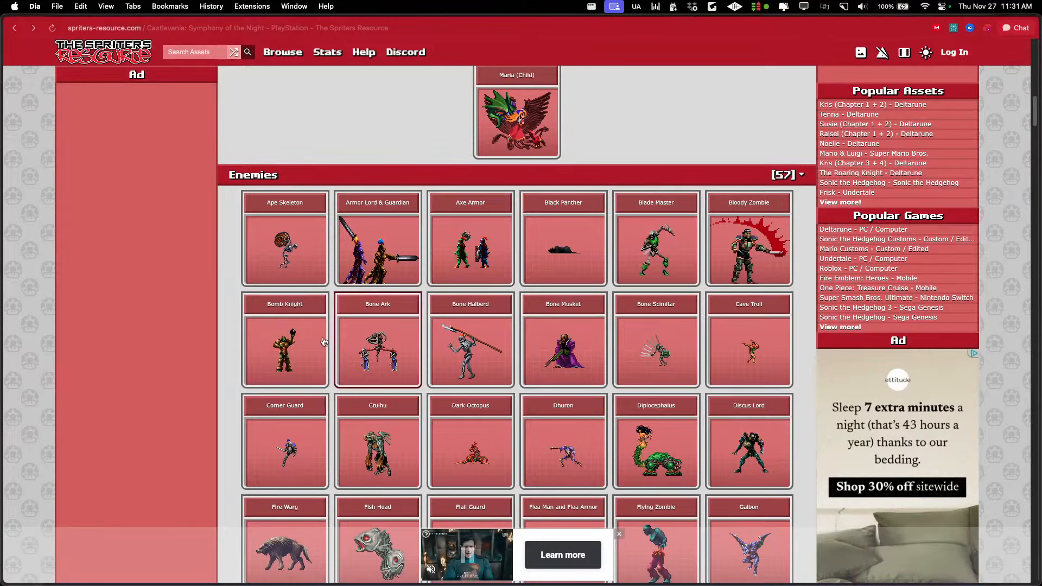
Copy the Bomb Knight sprite sheet image and paste it into Aseprite as a new sprite
{"action": "left_click", "coordinate": [284, 347]}
{"action": "right_click", "coordinate": [368, 258]}
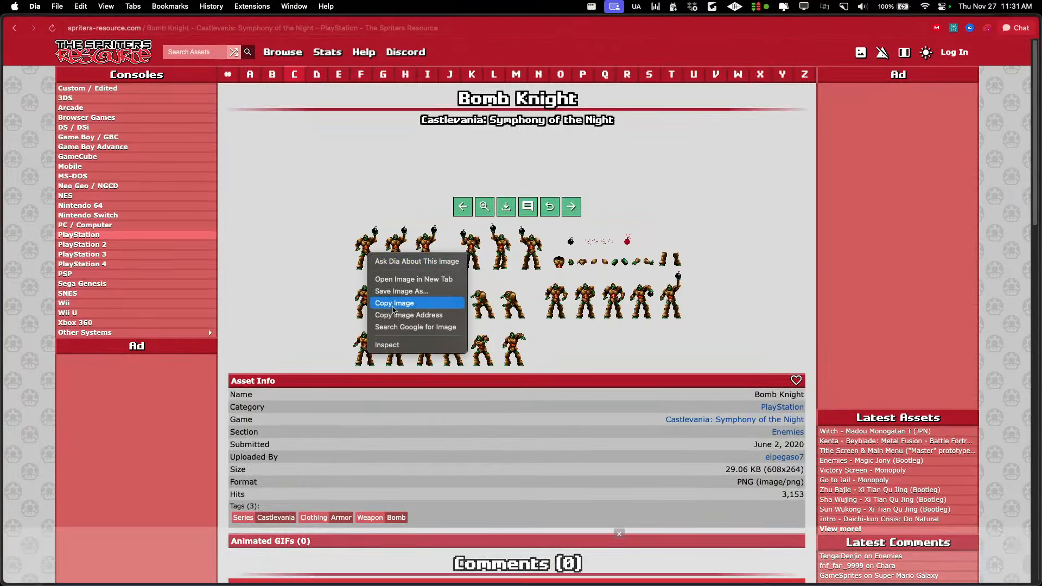
{"action": "left_click", "coordinate": [391, 303]}
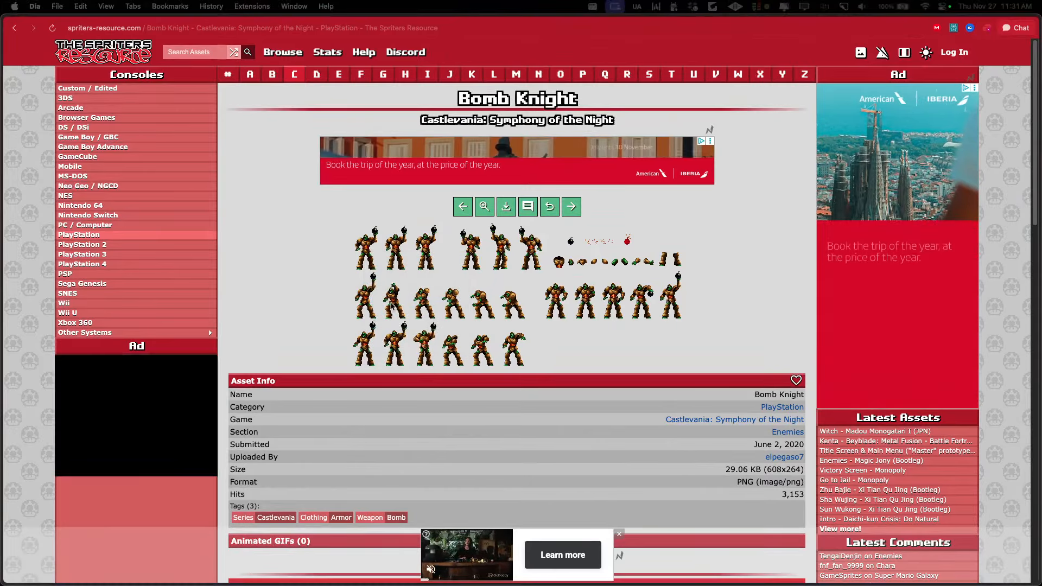
{"action": "key", "text": "super+Tab"}
{"action": "key", "text": "super+Tab"}
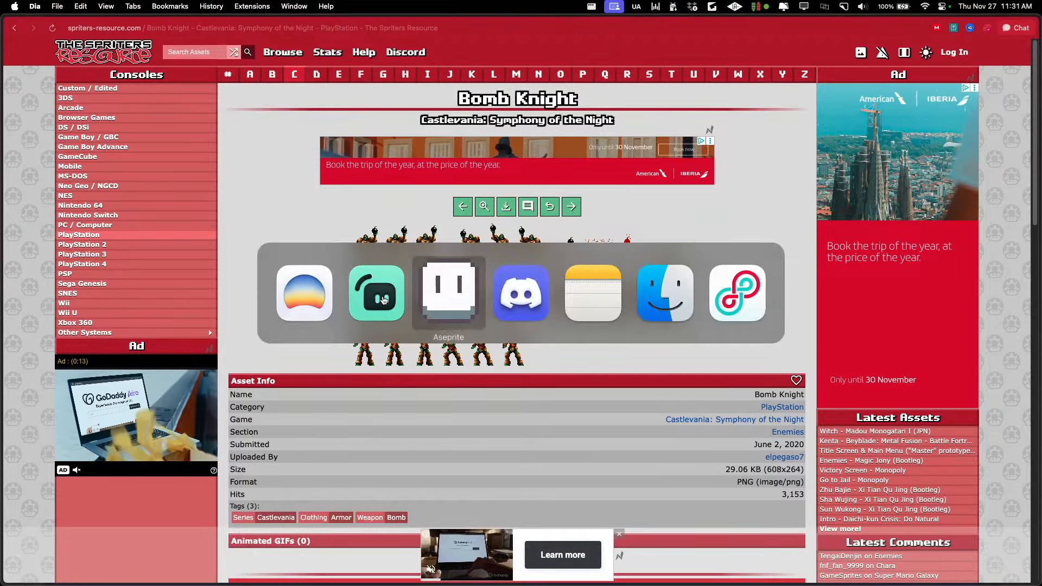
{"action": "key", "text": "super+alt+v"}
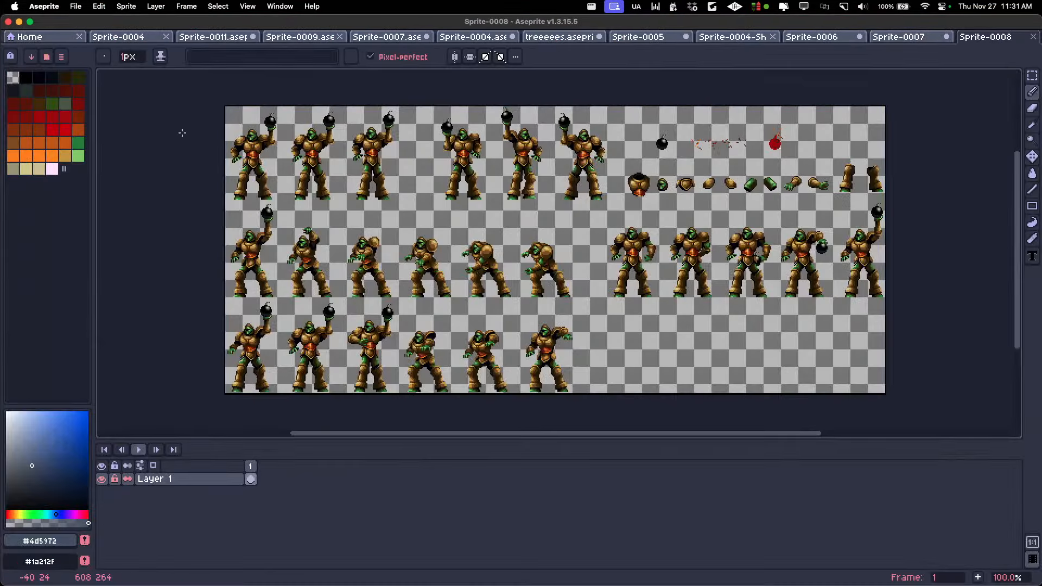
Crop the canvas to 50 × 88 px around the first Bomb Knight pose in the sheet's upper-left corner
{"action": "key", "text": "m"}
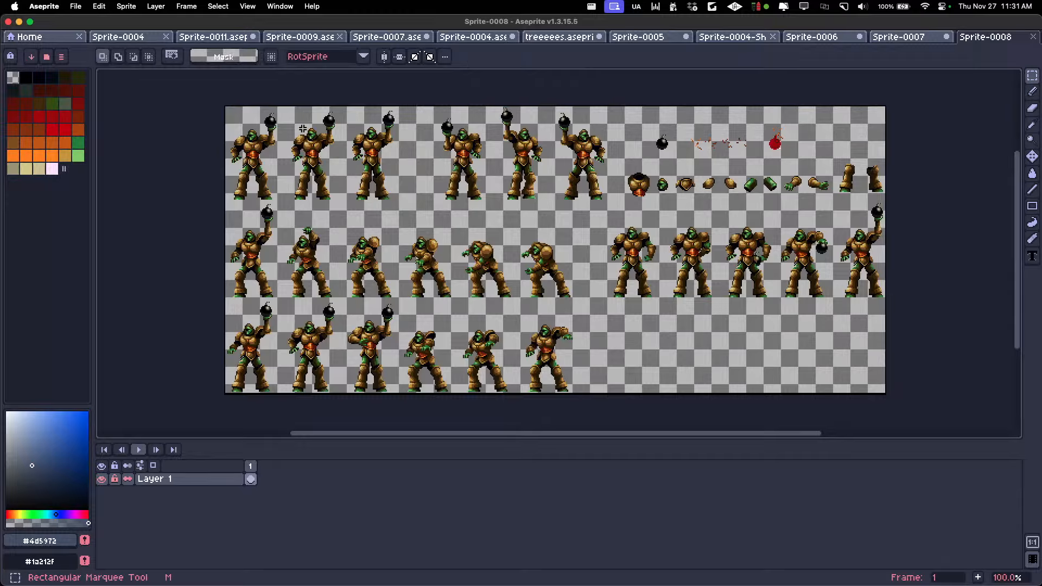
{"action": "key", "text": "v"}
{"action": "key", "text": "super+alt+c"}
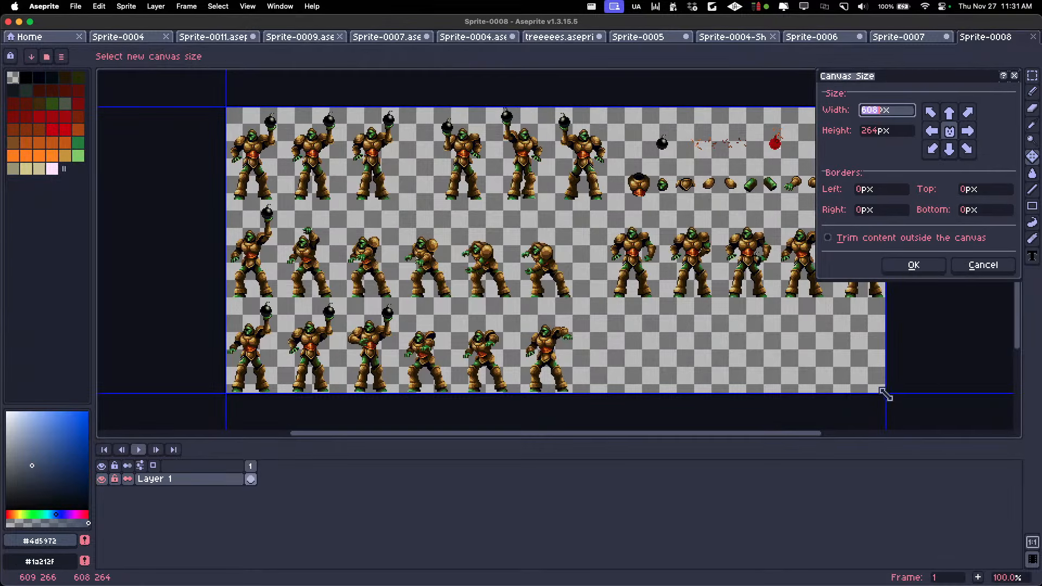
{"action": "left_click_drag", "start_coordinate": [884, 393], "coordinate": [285, 203]}
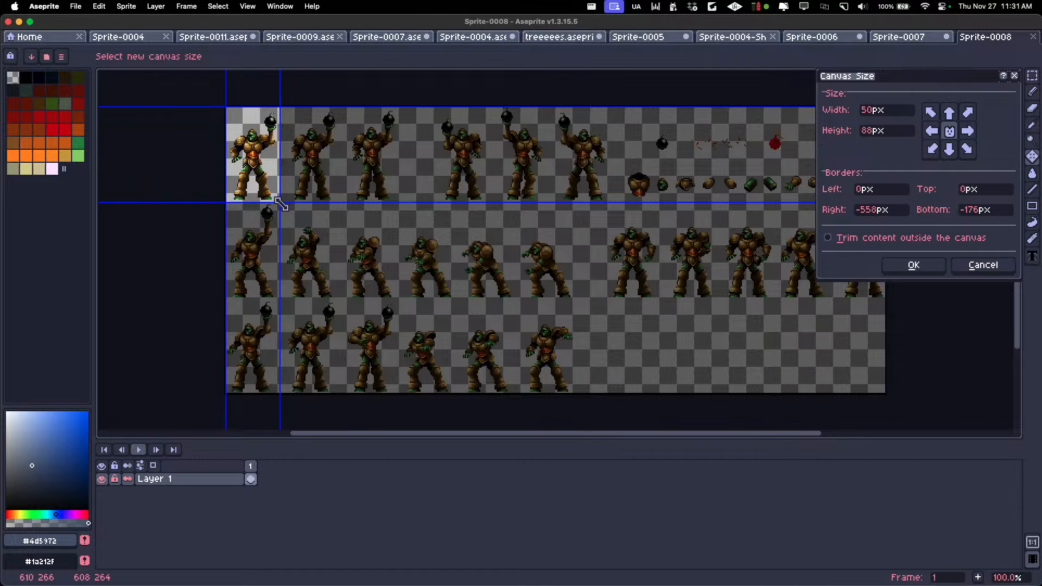
{"action": "left_click", "coordinate": [905, 266]}
{"action": "scroll", "coordinate": [665, 286], "scroll_direction": "up", "scroll_amount": 3}
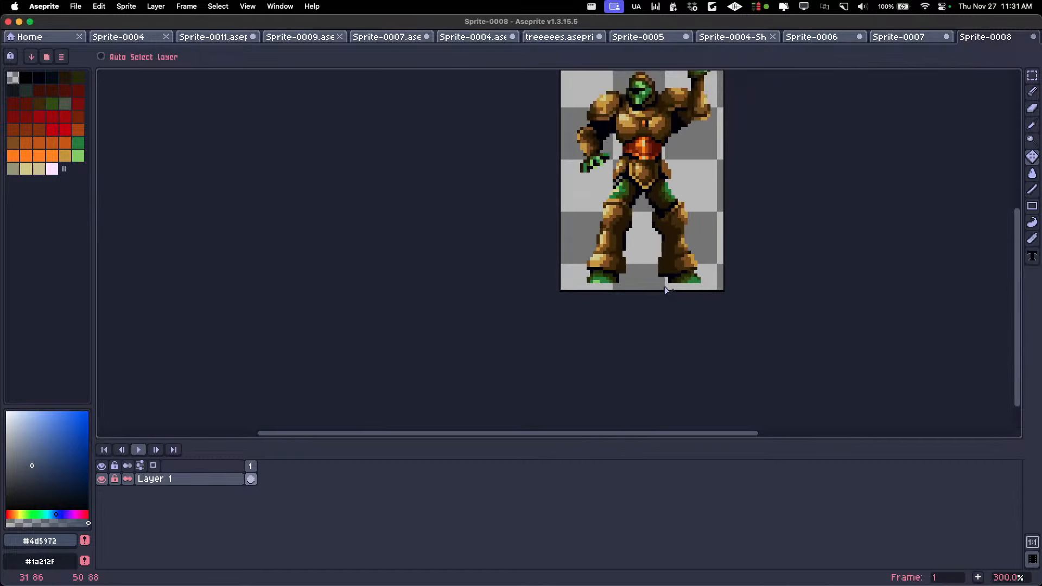
{"action": "scroll", "coordinate": [665, 286], "scroll_direction": "down", "scroll_amount": 1}
Switch back to the Dia browser and view the Axe Armor sprite sheet from the enemies list
{"action": "key", "text": "super+Tab"}
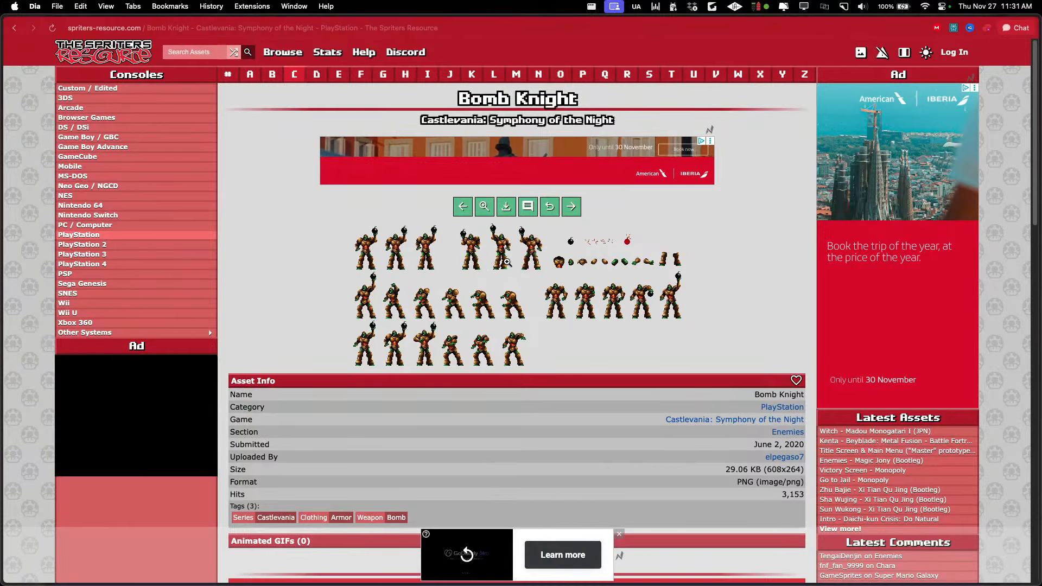
{"action": "left_click", "coordinate": [15, 28]}
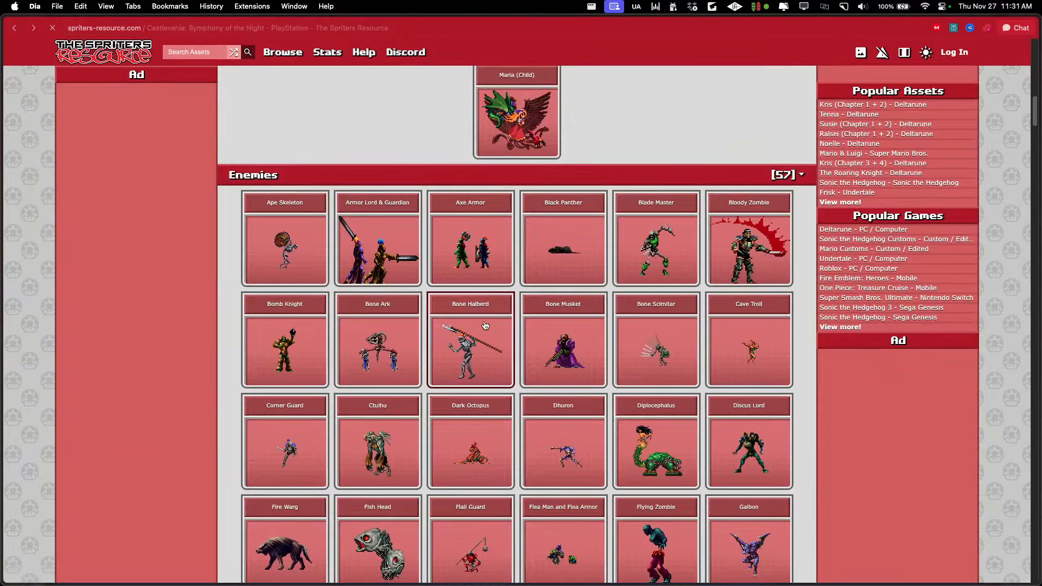
{"action": "left_click", "coordinate": [472, 261]}
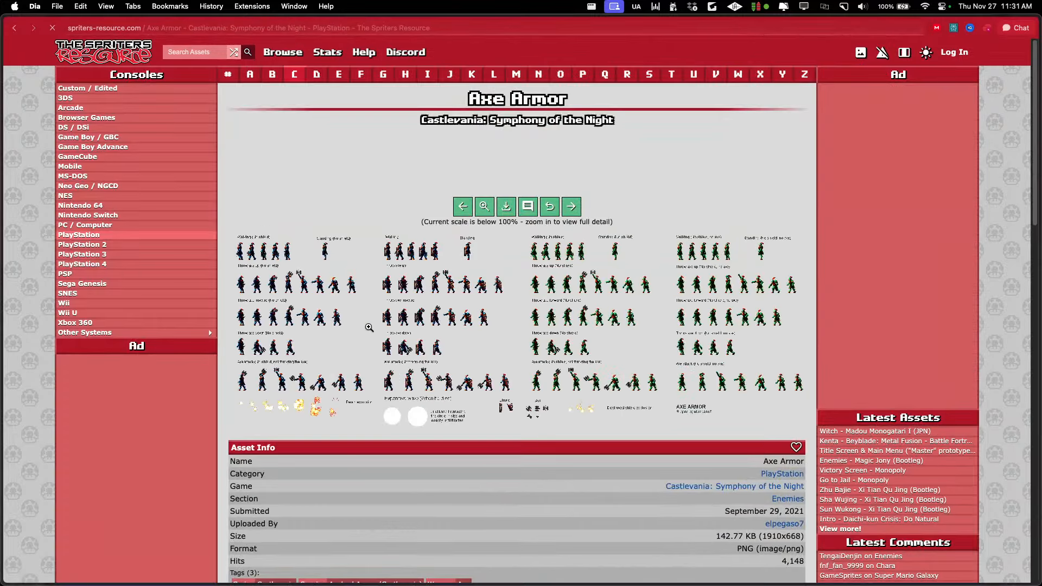
{"action": "left_click", "coordinate": [14, 29]}
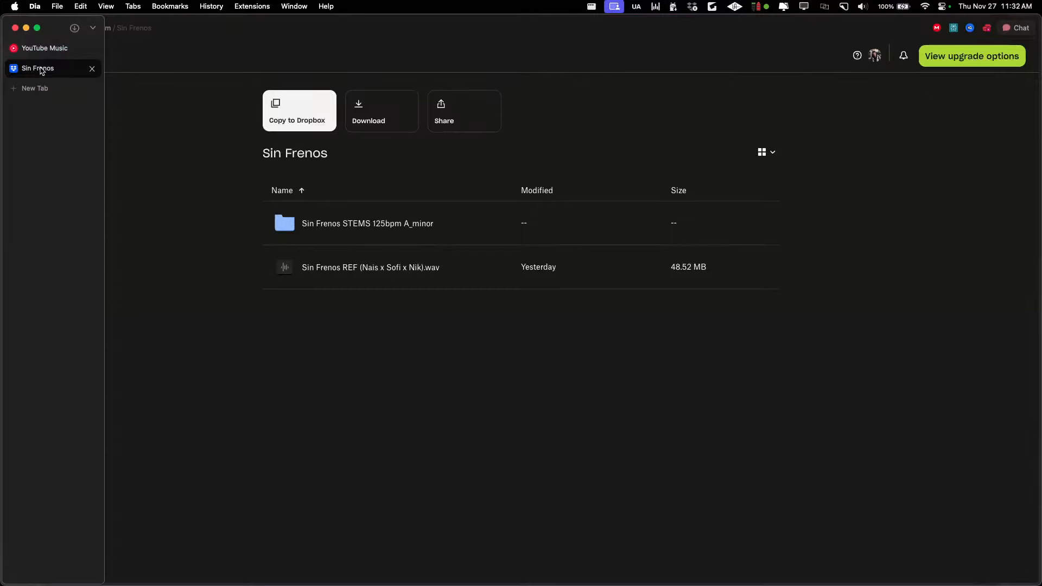
Open suno.com in a new tab and view the playlists in its library
{"action": "key", "text": "super+t"}
{"action": "type", "text": "suno.com"}
{"action": "key", "text": "Return"}
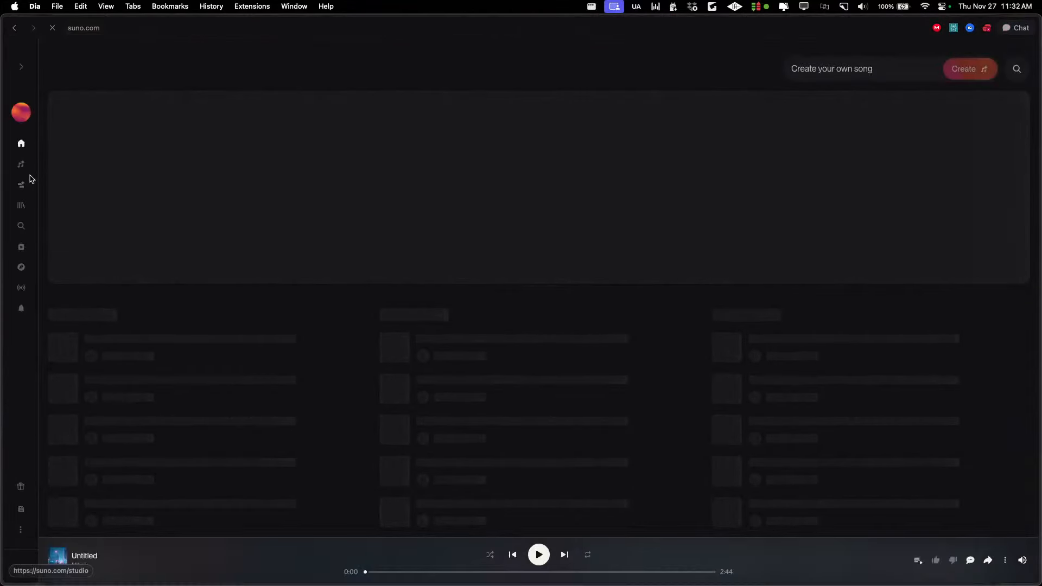
{"action": "left_click", "coordinate": [22, 206]}
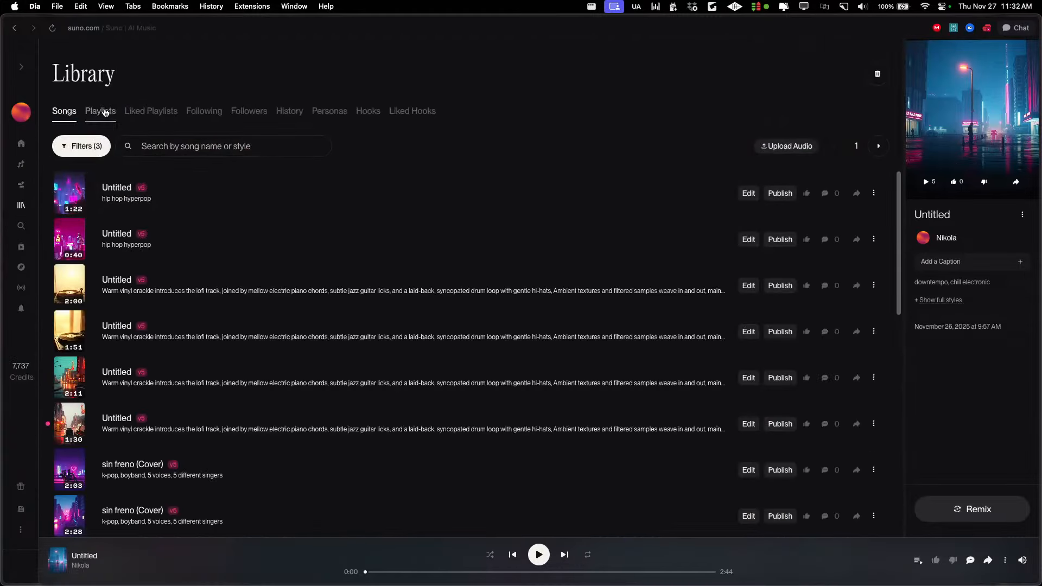
{"action": "left_click", "coordinate": [105, 112]}
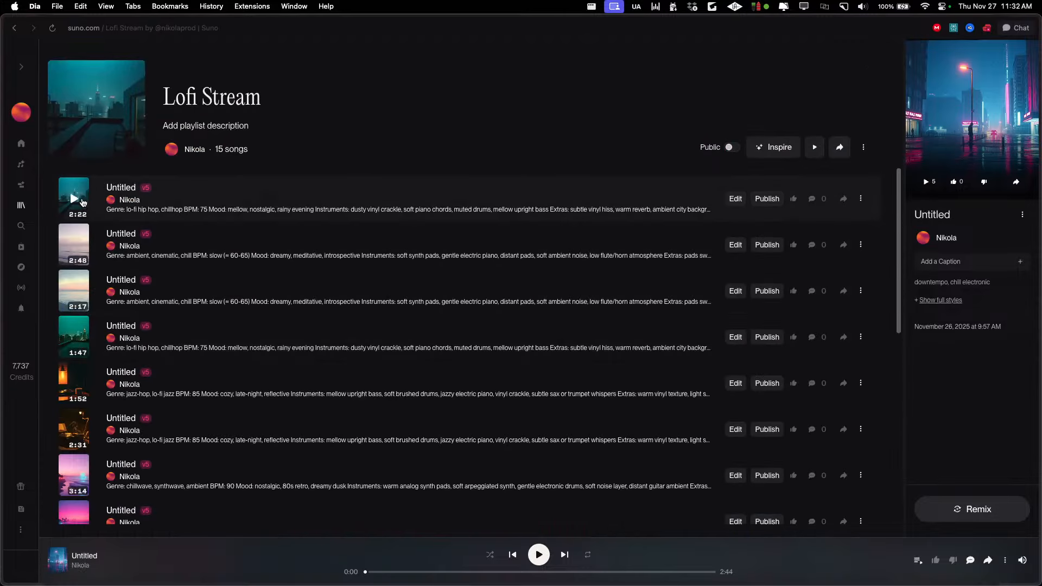
{"action": "left_click", "coordinate": [83, 202]}
Search the web for "sprites resources" in a new tab and open the Castlevania: Symphony of the Night page on The Spriters Resource
{"action": "key", "text": "super+t"}
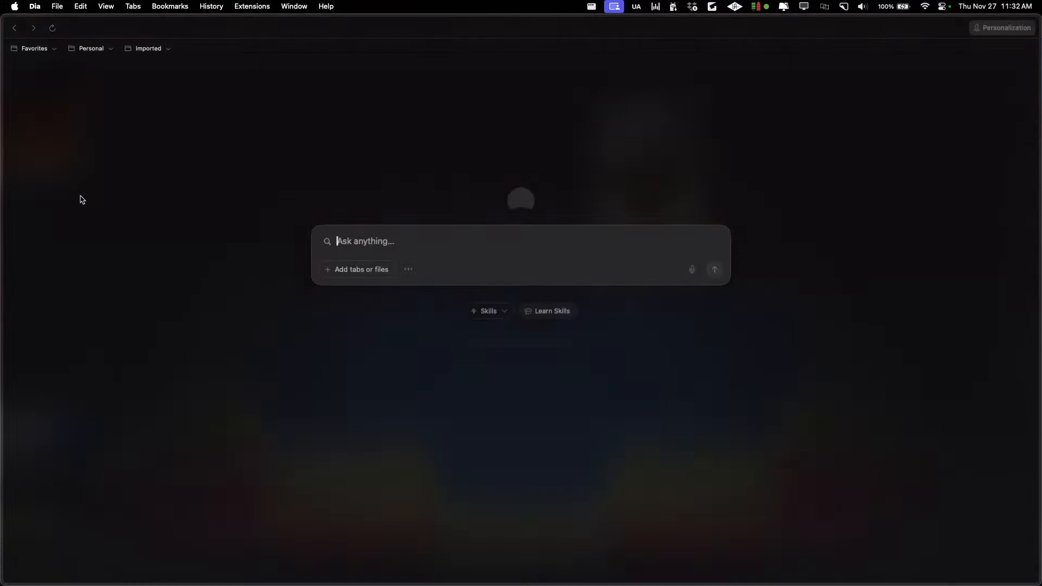
{"action": "type", "text": "pritefusion.com"}
{"action": "key", "text": "Return"}
{"action": "key", "text": "super+t"}
{"action": "type", "text": "sprites resources"}
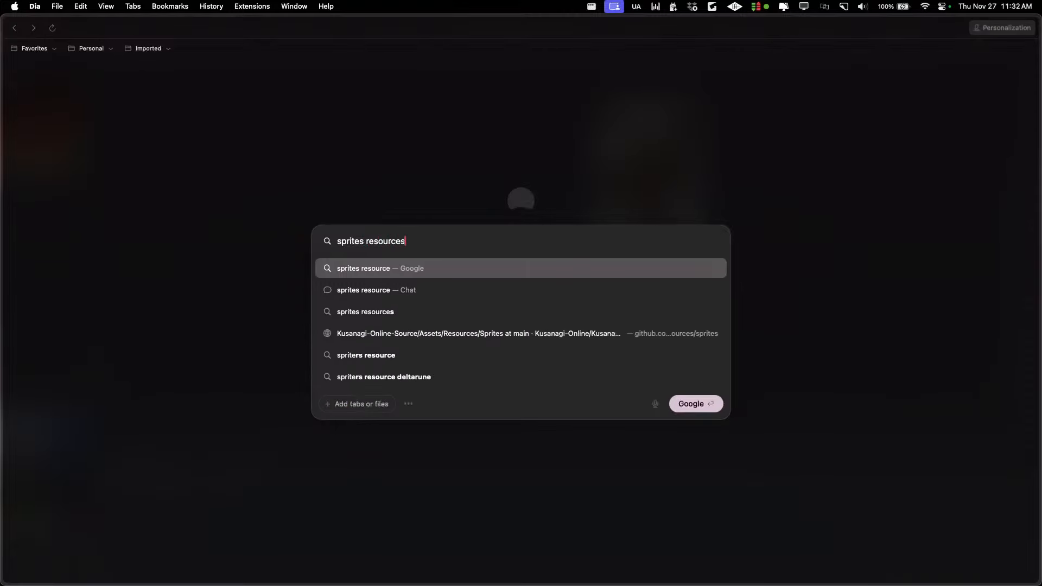
{"action": "key", "text": "Return"}
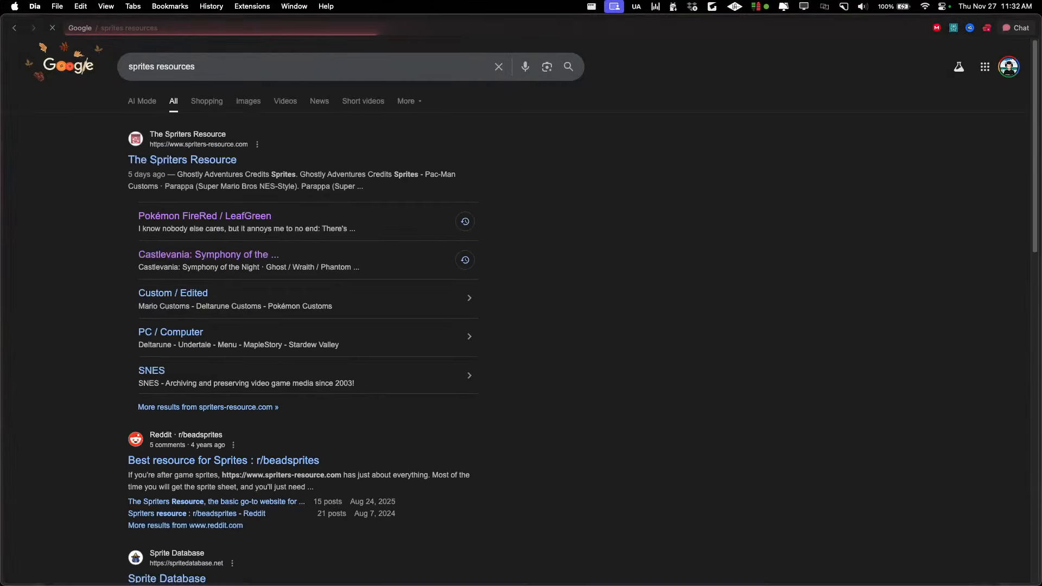
{"action": "left_click", "coordinate": [170, 163]}
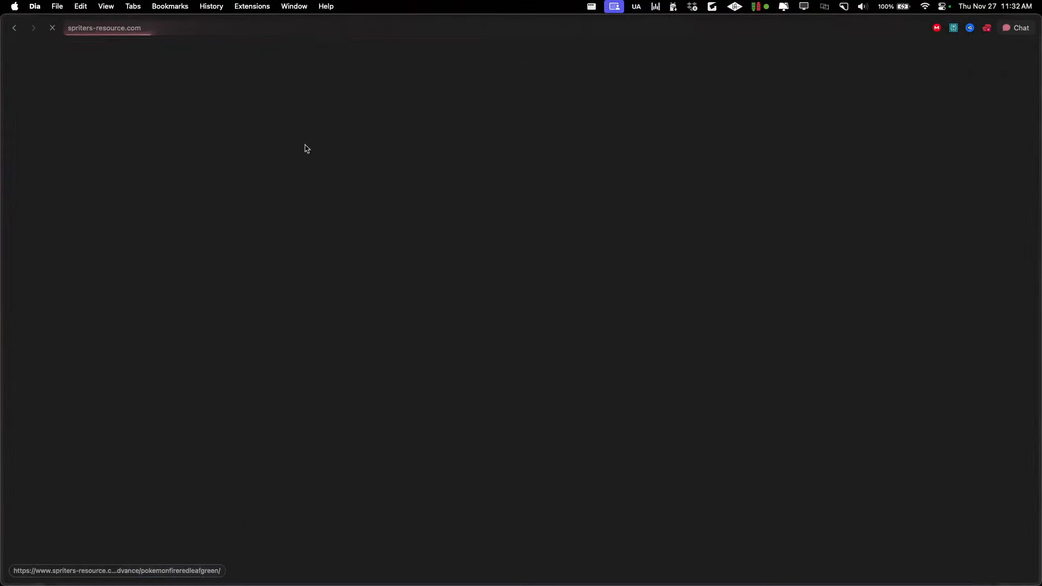
{"action": "key", "text": "super+bracketleft"}
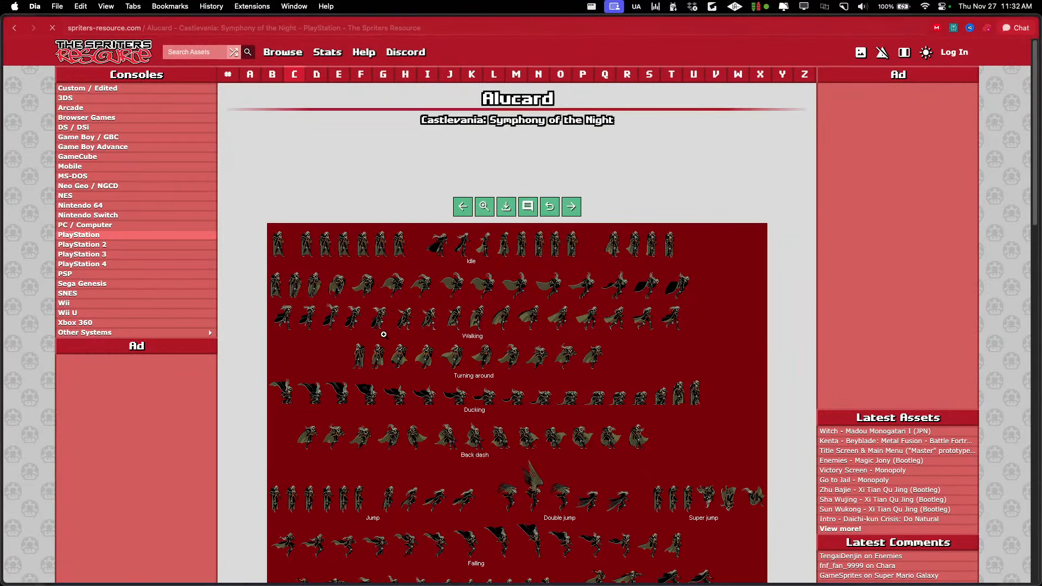
Copy the caped, standing Alucard's sprite sheet image and open it as a new sprite in Aseprite
{"action": "right_click", "coordinate": [356, 298]}
{"action": "left_click", "coordinate": [392, 349]}
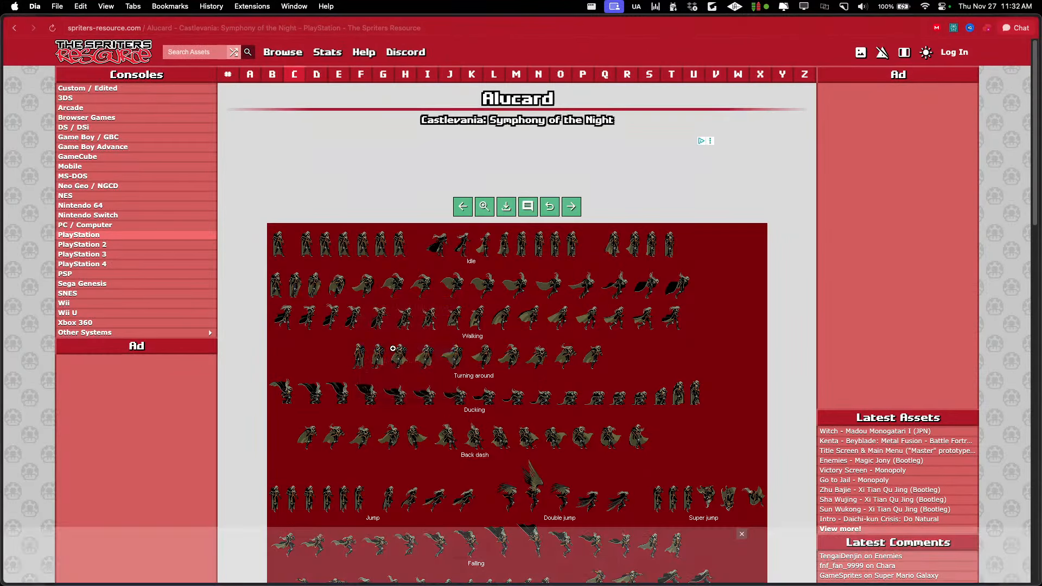
{"action": "key", "text": "super+Tab"}
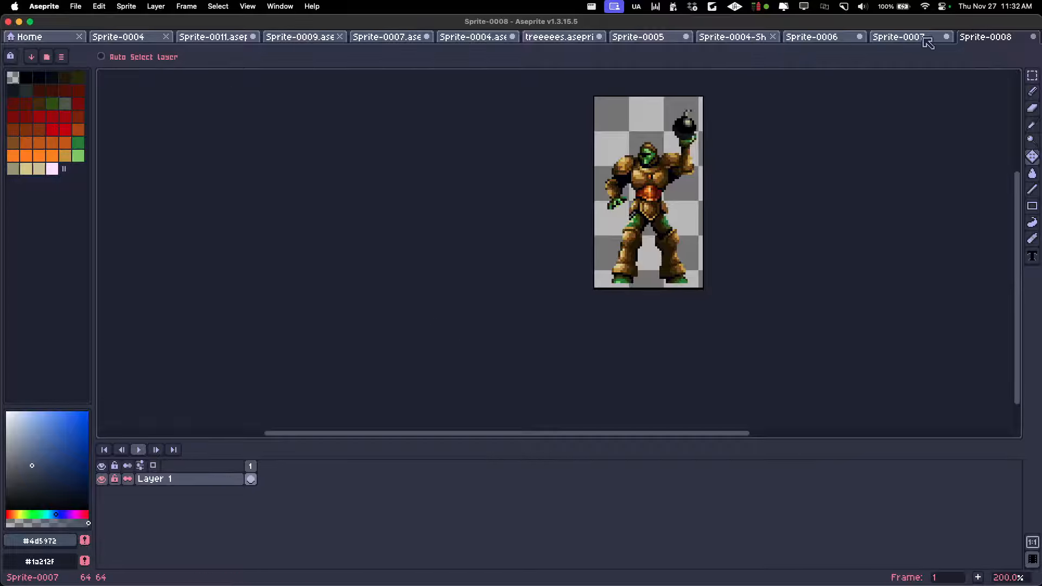
{"action": "key", "text": "super+alt+n"}
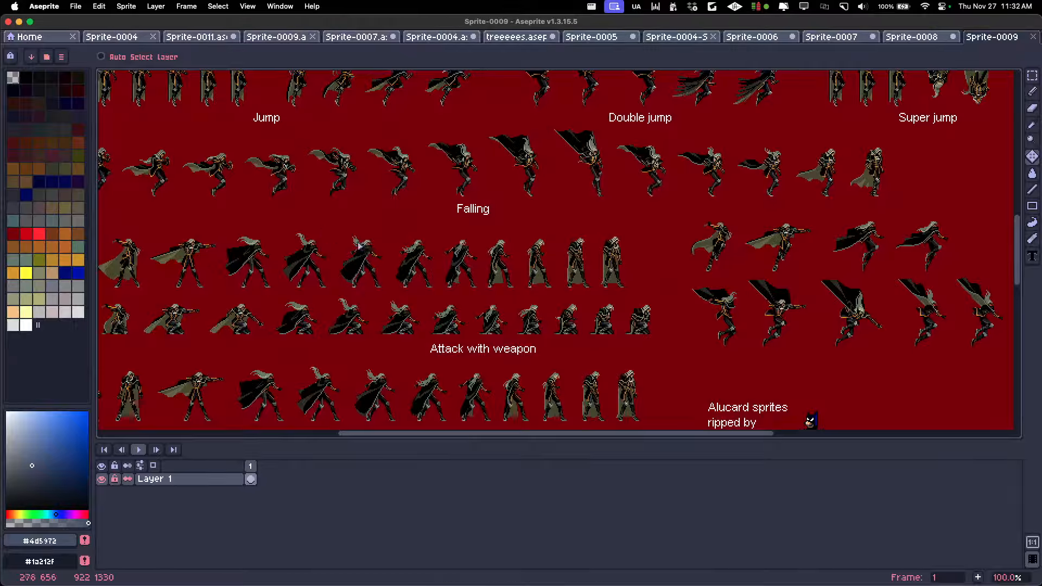
Select the red background of the Alucard sprite sheet with the Magic Wand and delete it
{"action": "scroll", "coordinate": [306, 206], "scroll_direction": "up", "scroll_amount": 10}
{"action": "scroll", "coordinate": [307, 206], "scroll_direction": "left", "scroll_amount": 5}
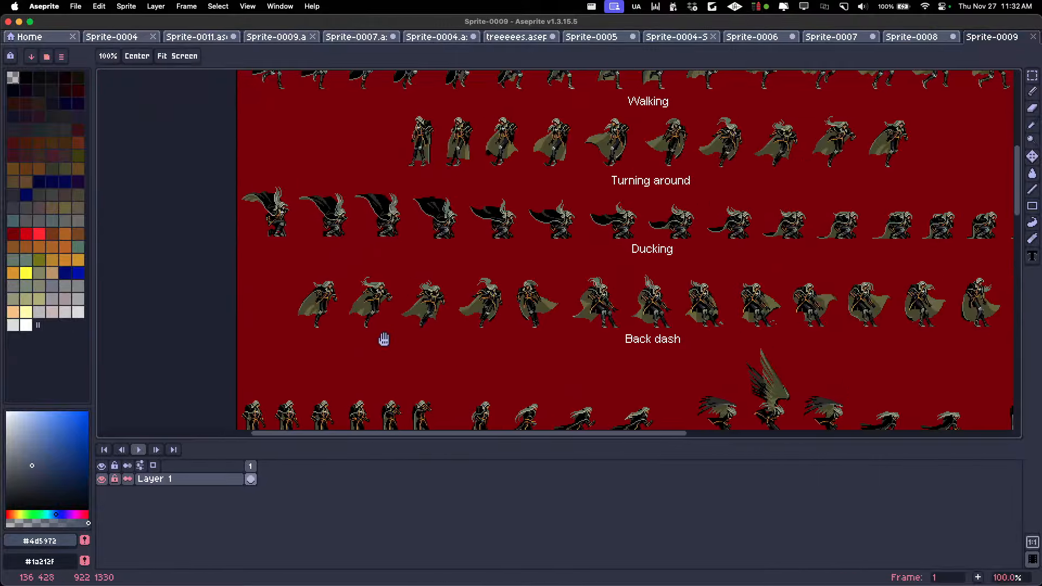
{"action": "scroll", "coordinate": [379, 326], "scroll_direction": "up", "scroll_amount": 5}
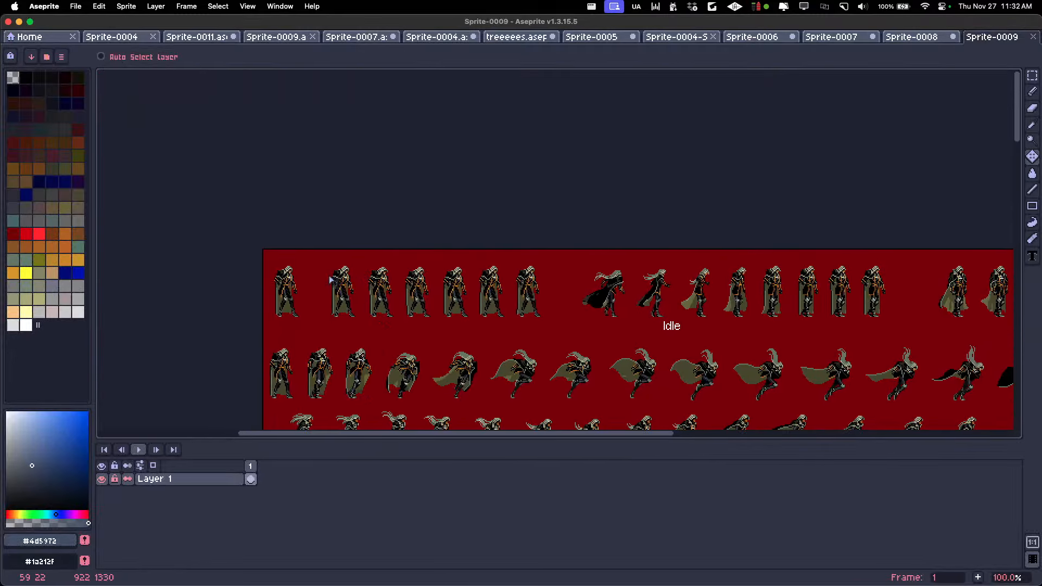
{"action": "scroll", "coordinate": [304, 291], "scroll_direction": "up", "scroll_amount": 1}
{"action": "key", "text": "w"}
{"action": "left_click", "coordinate": [323, 239]}
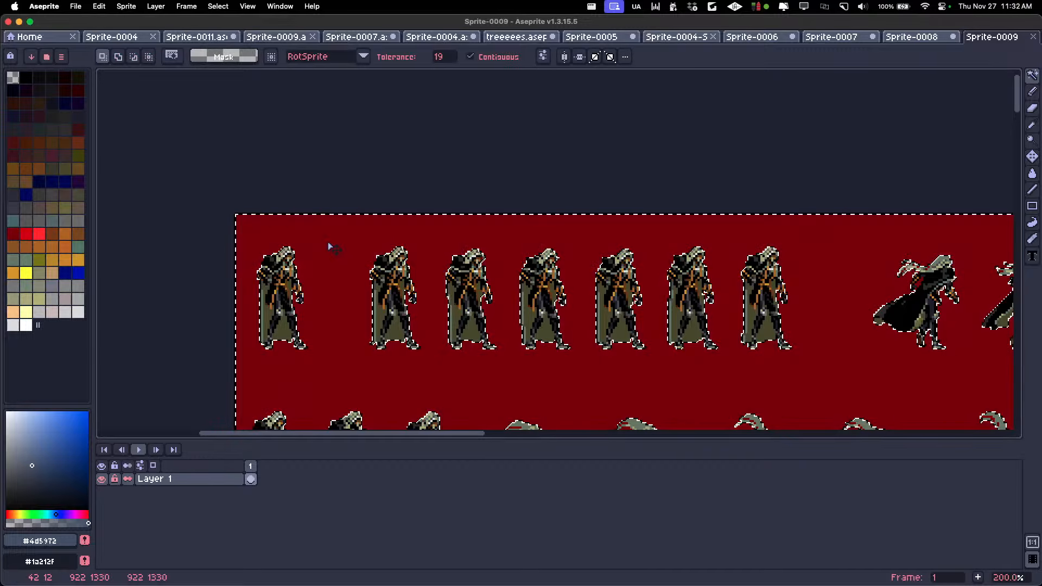
{"action": "key", "text": "Delete"}
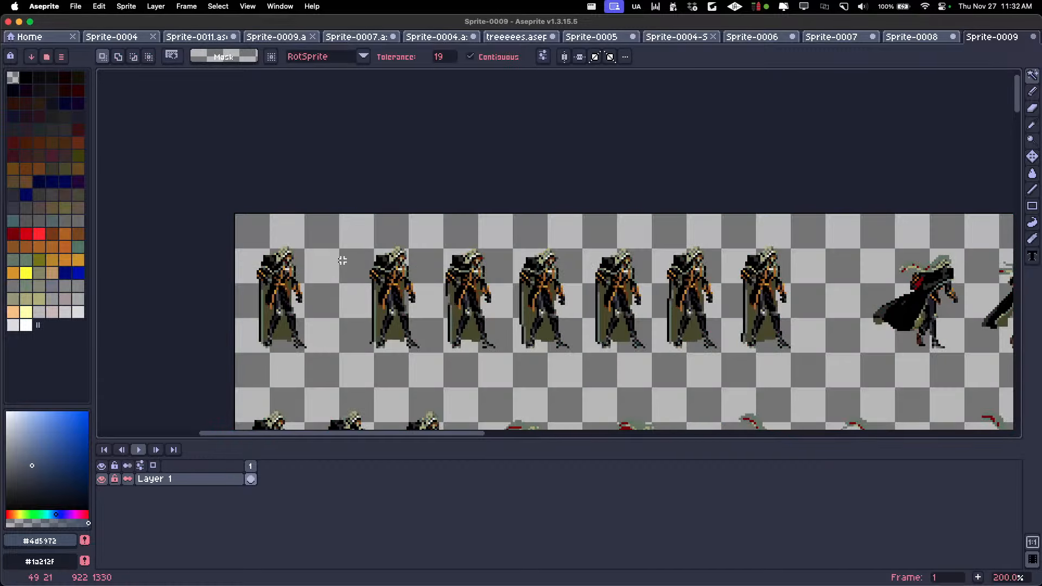
Crop the canvas to the first idle Alucard sprite in the sheet's upper-left corner, at 48 × 64 px
{"action": "scroll", "coordinate": [342, 260], "scroll_direction": "down", "scroll_amount": 5}
{"action": "left_click_drag", "start_coordinate": [437, 411], "coordinate": [408, 306]}
{"action": "scroll", "coordinate": [411, 318], "scroll_direction": "up", "scroll_amount": 1}
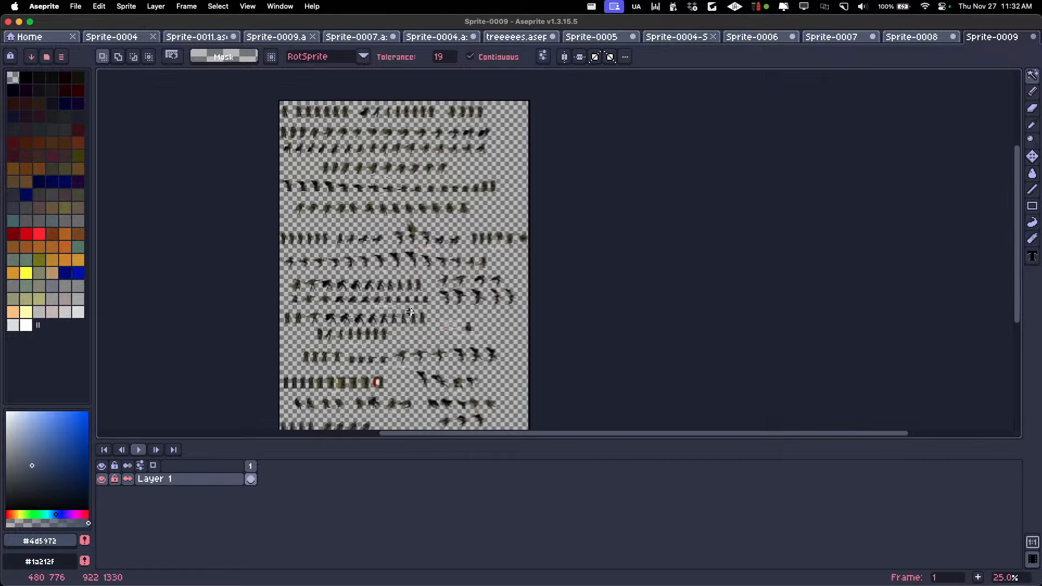
{"action": "left_click_drag", "start_coordinate": [449, 349], "coordinate": [447, 271]}
{"action": "key", "text": "super+alt+c"}
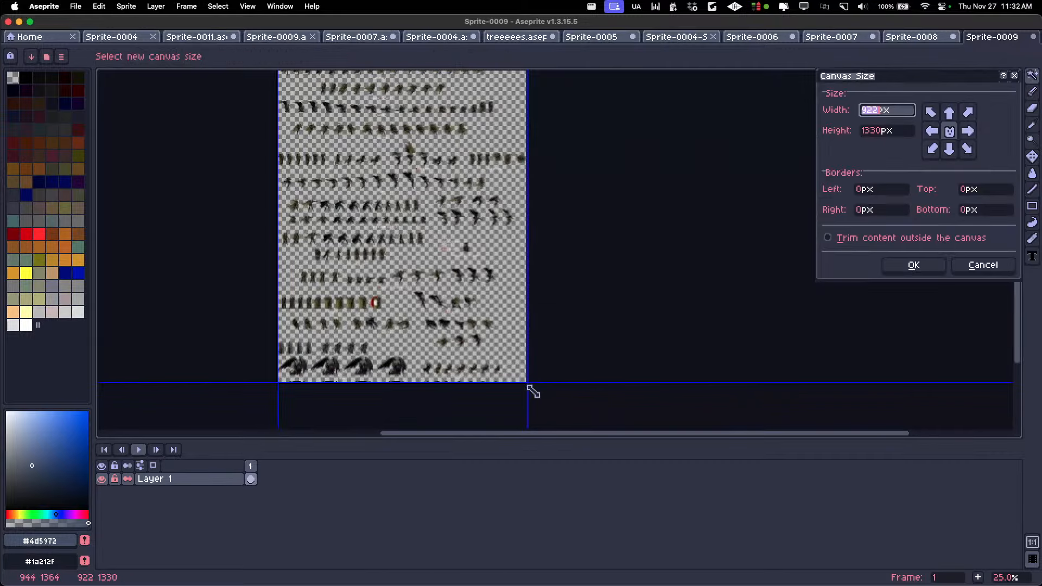
{"action": "left_click_drag", "start_coordinate": [530, 390], "coordinate": [337, 219]}
{"action": "scroll", "coordinate": [307, 165], "scroll_direction": "up", "scroll_amount": 4}
{"action": "scroll", "coordinate": [312, 170], "scroll_direction": "down", "scroll_amount": 3}
{"action": "scroll", "coordinate": [340, 202], "scroll_direction": "up", "scroll_amount": 1}
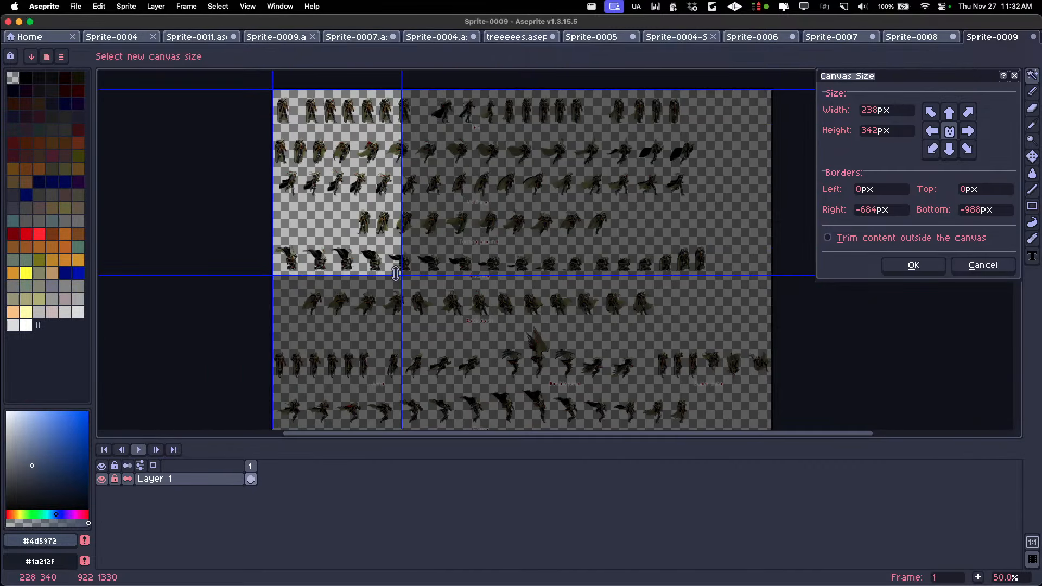
{"action": "left_click_drag", "start_coordinate": [400, 277], "coordinate": [439, 296]}
{"action": "scroll", "coordinate": [298, 127], "scroll_direction": "up", "scroll_amount": 3}
{"action": "left_click", "coordinate": [912, 265]}
{"action": "scroll", "coordinate": [737, 182], "scroll_direction": "down", "scroll_amount": 3}
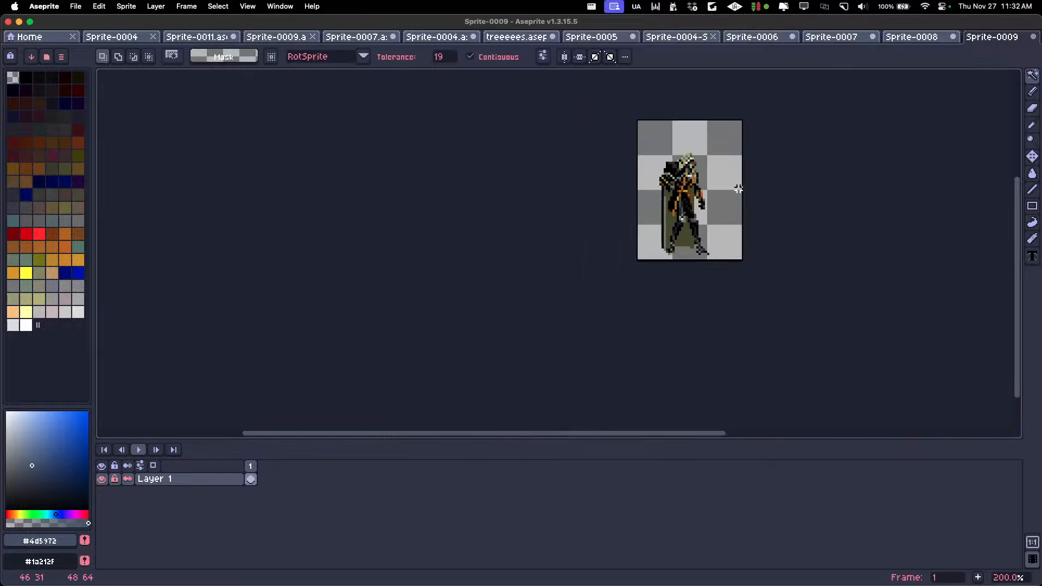
{"action": "left_click_drag", "start_coordinate": [744, 177], "coordinate": [469, 230]}
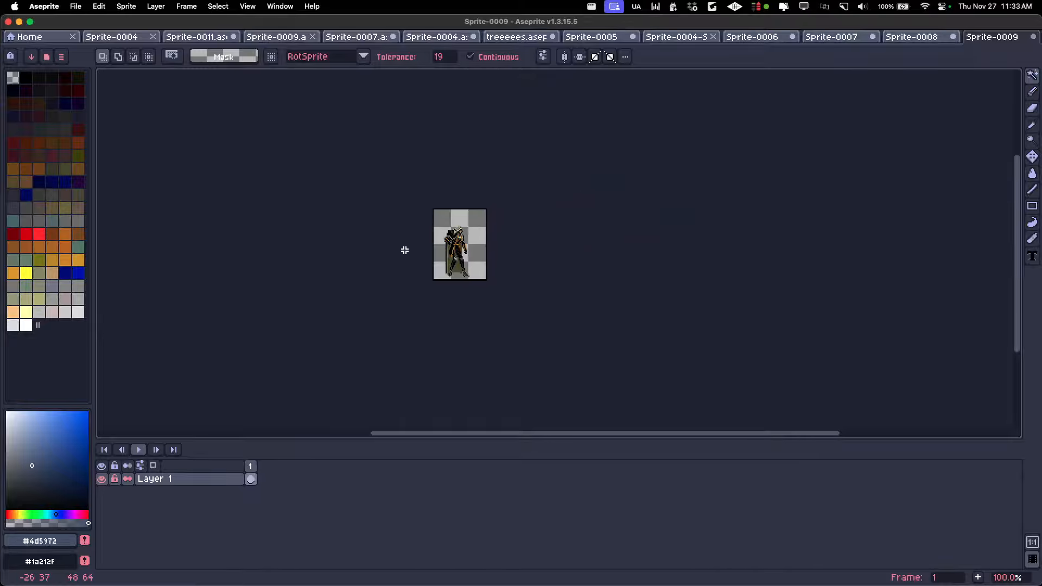
{"action": "scroll", "coordinate": [446, 234], "scroll_direction": "up", "scroll_amount": 1}
Compare the Bomb Knight in Sprite-0008 with the cropped Alucard in Sprite-0009
{"action": "left_click", "coordinate": [917, 36]}
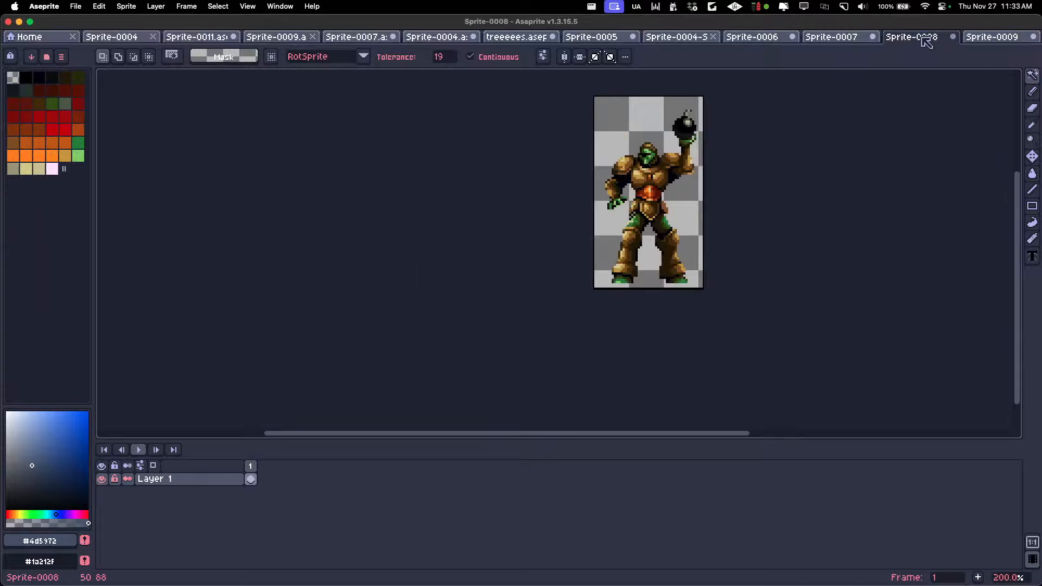
{"action": "left_click", "coordinate": [995, 37]}
{"action": "left_click", "coordinate": [901, 36]}
{"action": "left_click", "coordinate": [975, 37]}
Switch to the Dia browser and open the Axelord Armor sheet from the game's playable characters
{"action": "key", "text": "super+Tab"}
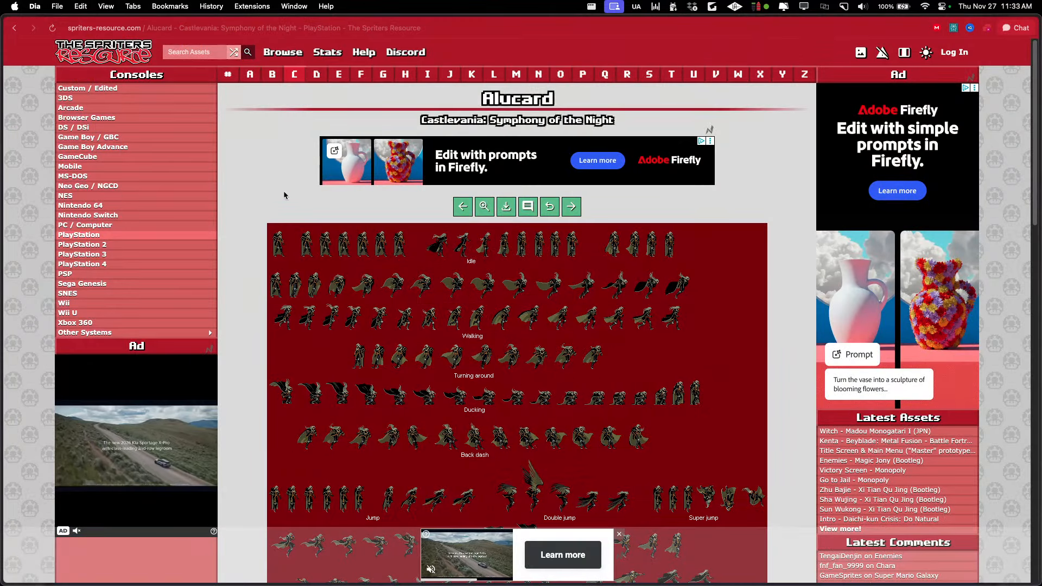
{"action": "left_click", "coordinate": [13, 29]}
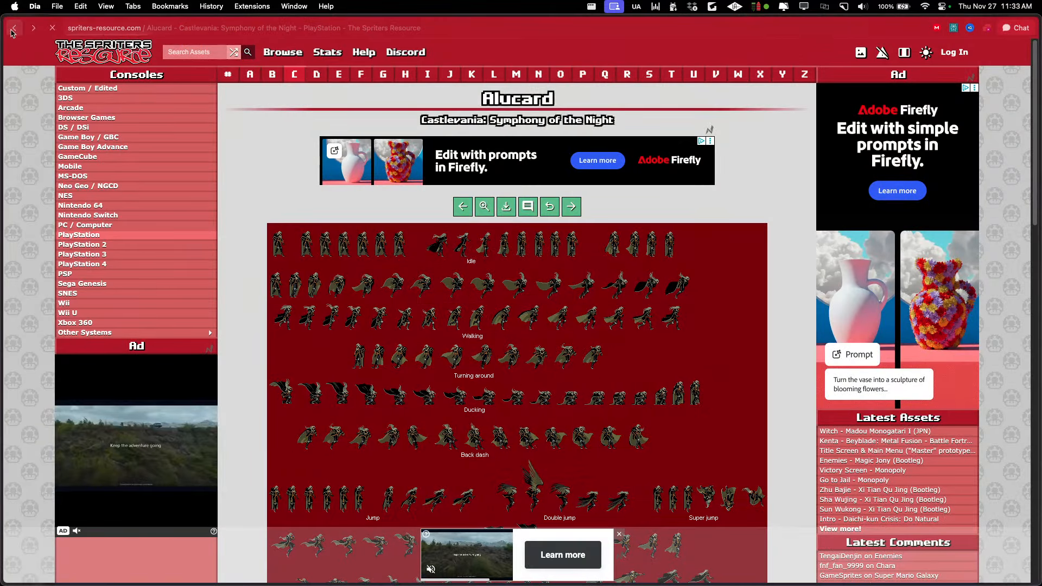
{"action": "scroll", "coordinate": [686, 239], "scroll_direction": "down", "scroll_amount": 5}
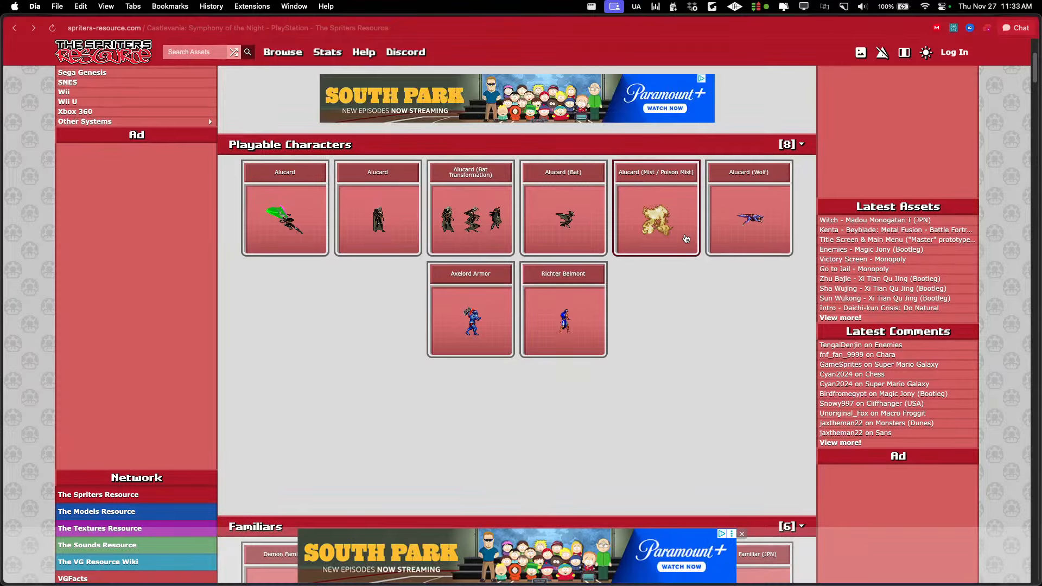
{"action": "left_click", "coordinate": [470, 318]}
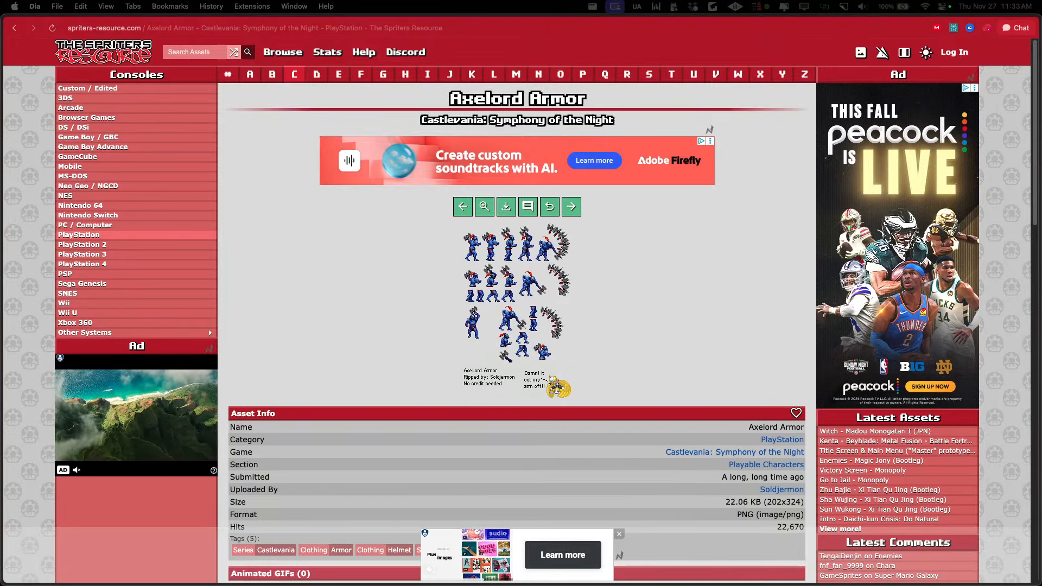
{"action": "key", "text": "super+Tab"}
{"action": "key", "text": "super+Tab"}
{"action": "key", "text": "super+Tab"}
{"action": "key", "text": "super+Tab"}
{"action": "key", "text": "super+Tab"}
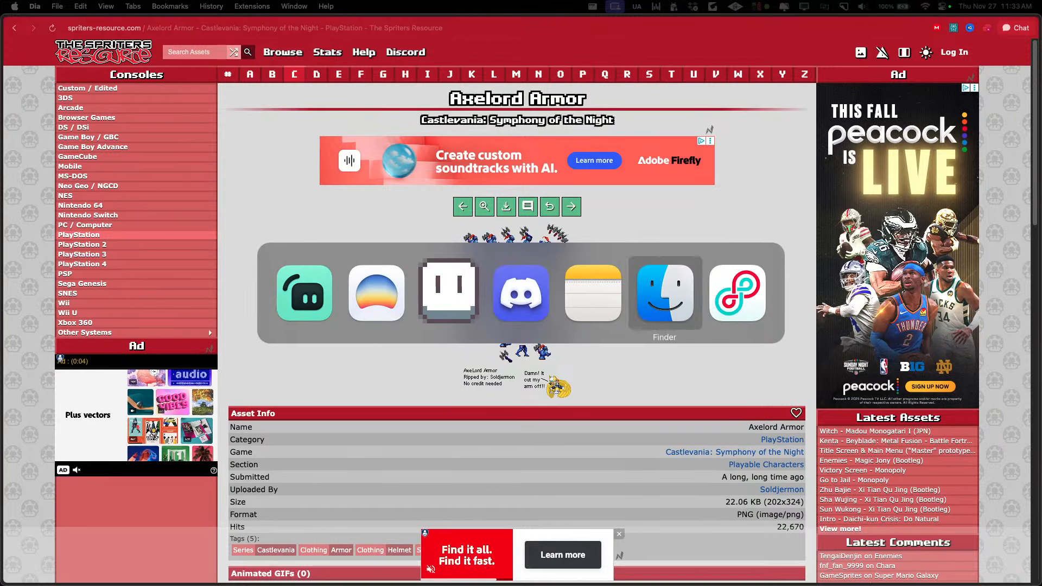
{"action": "key", "text": "Escape"}
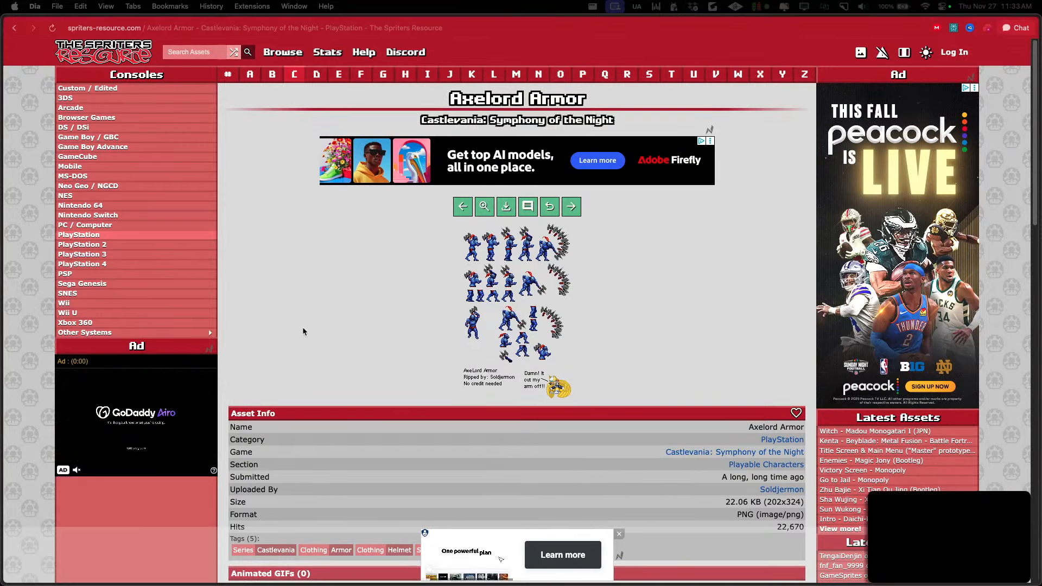
Copy the Axelord Armor sprite sheet image and open it as a new sprite in Aseprite
{"action": "scroll", "coordinate": [395, 353], "scroll_direction": "down", "scroll_amount": 3}
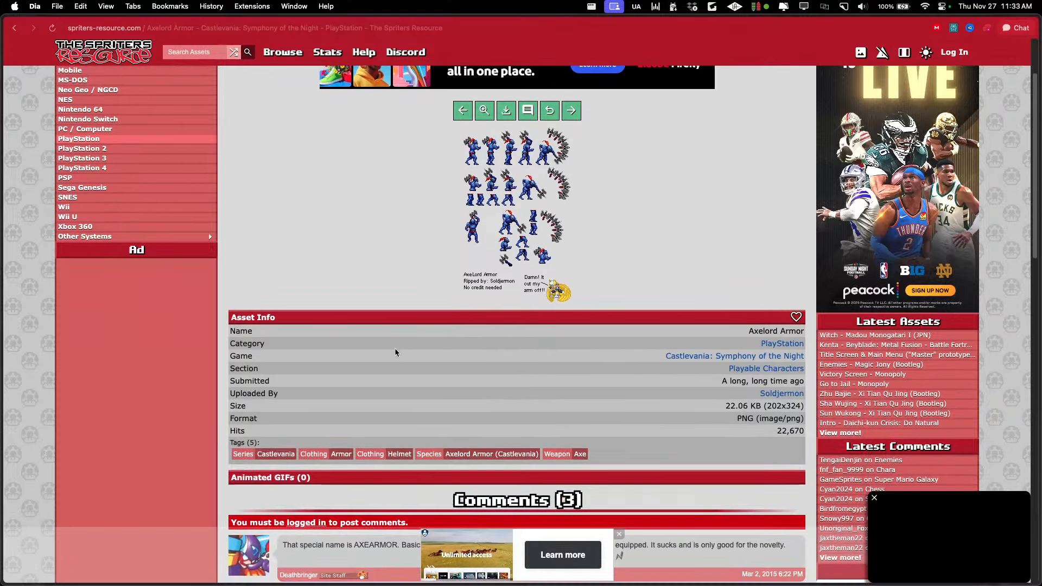
{"action": "scroll", "coordinate": [492, 262], "scroll_direction": "up", "scroll_amount": 3}
{"action": "right_click", "coordinate": [479, 234]}
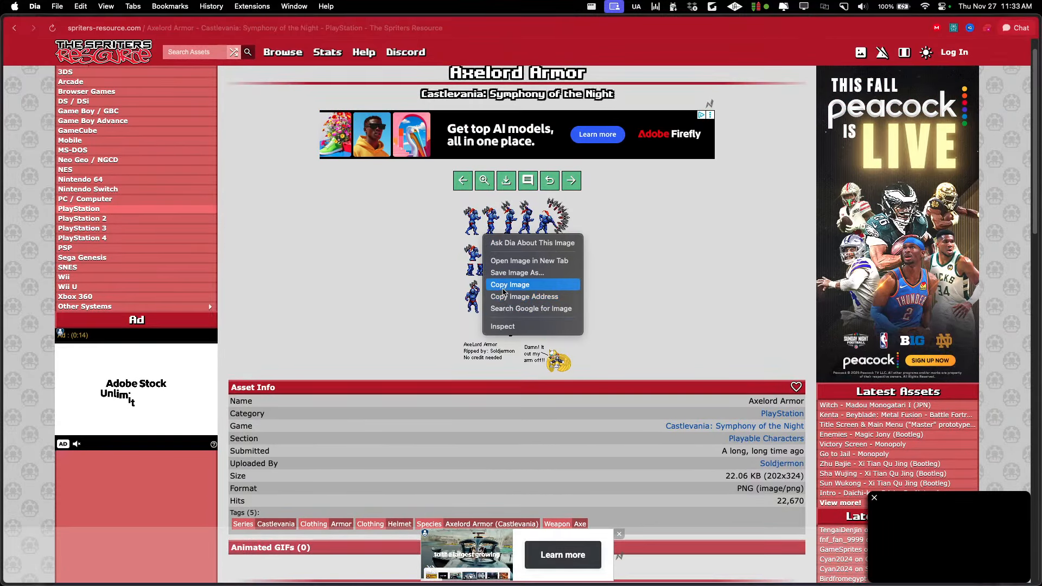
{"action": "left_click", "coordinate": [503, 285]}
{"action": "key", "text": "super+Tab"}
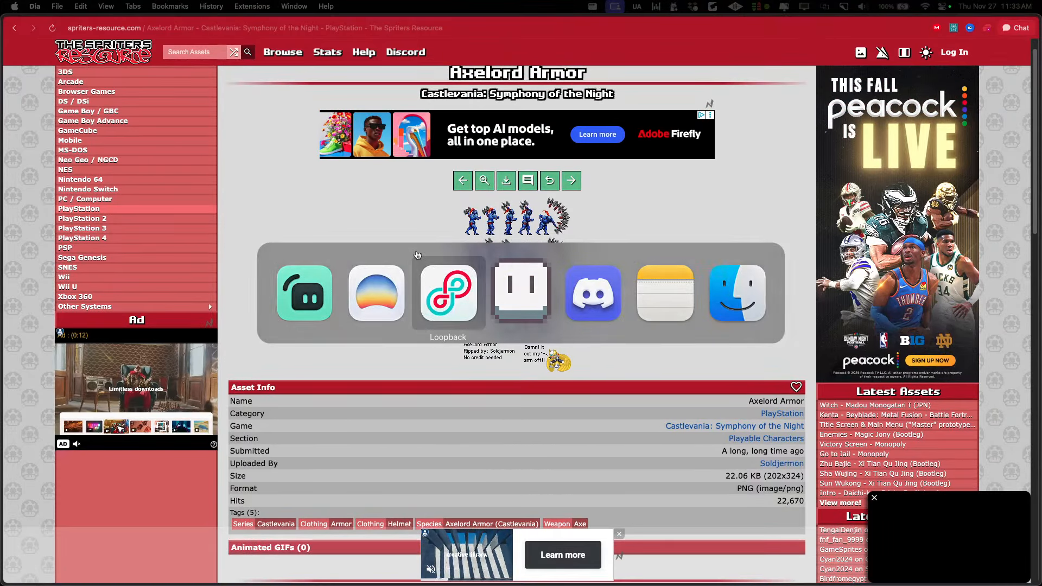
{"action": "key", "text": "super+Tab"}
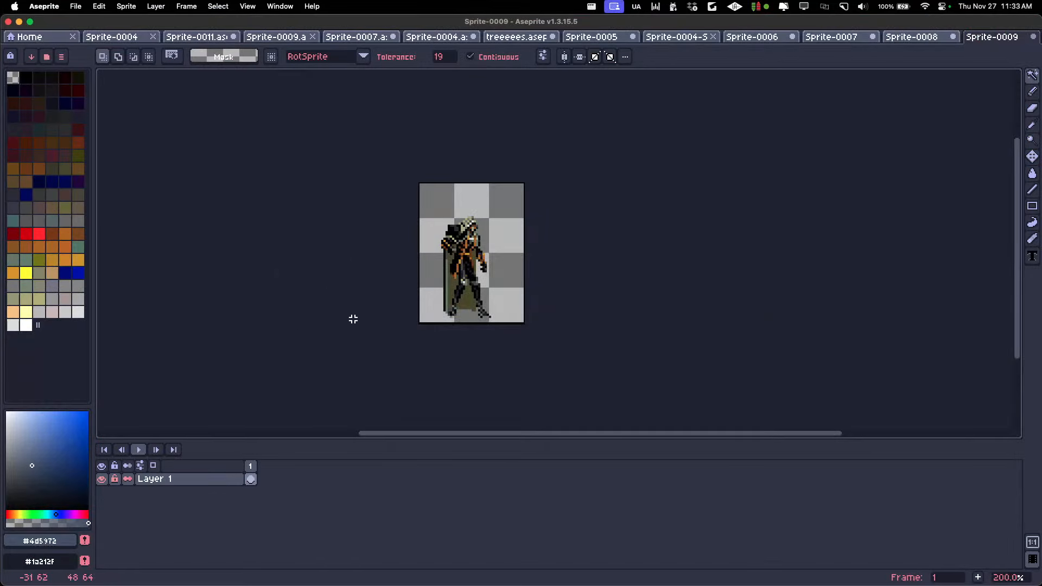
{"action": "left_click", "coordinate": [47, 39]}
{"action": "key", "text": "super+v"}
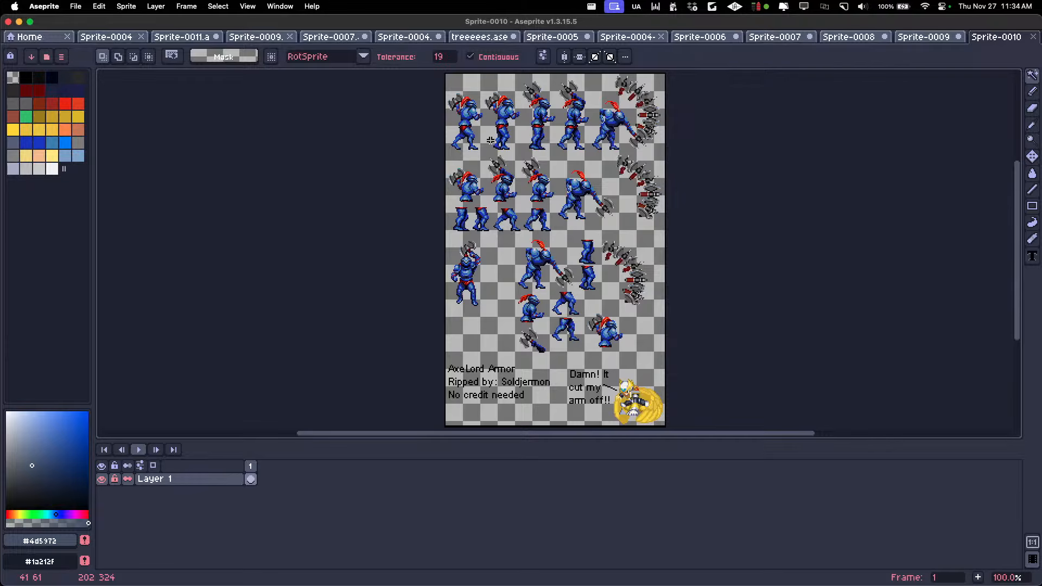
Crop the canvas to the first Axelord Armor pose in the sheet's upper-left corner, at 36 × 76 px
{"action": "left_click_drag", "start_coordinate": [490, 140], "coordinate": [410, 160]}
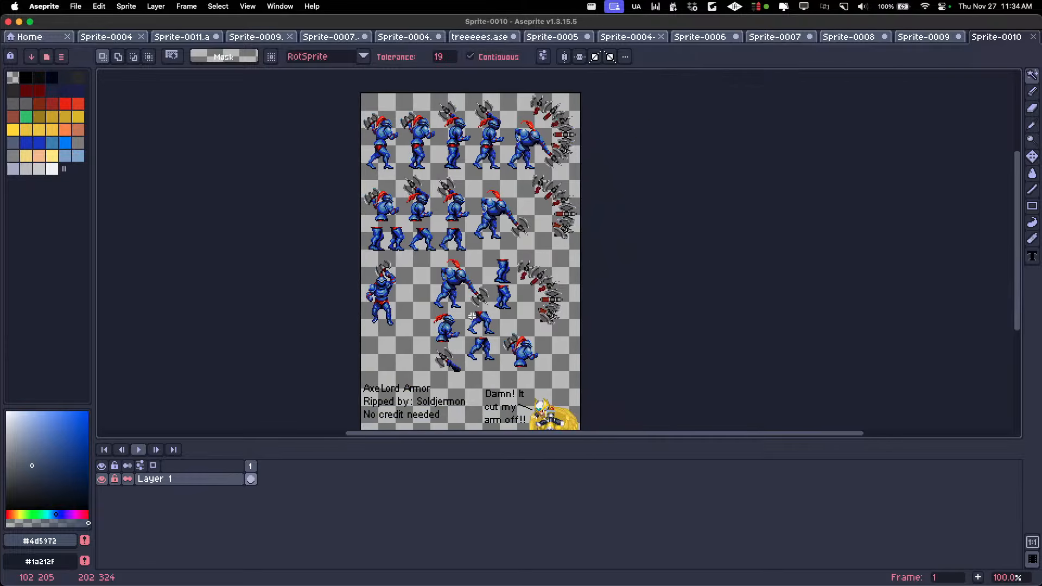
{"action": "scroll", "coordinate": [472, 316], "scroll_direction": "down", "scroll_amount": 3}
{"action": "scroll", "coordinate": [472, 316], "scroll_direction": "up", "scroll_amount": 1}
{"action": "left_click_drag", "start_coordinate": [468, 316], "coordinate": [436, 220]}
{"action": "key", "text": "super+alt+c"}
{"action": "left_click_drag", "start_coordinate": [499, 305], "coordinate": [472, 296]}
{"action": "scroll", "coordinate": [411, 172], "scroll_direction": "up", "scroll_amount": 3}
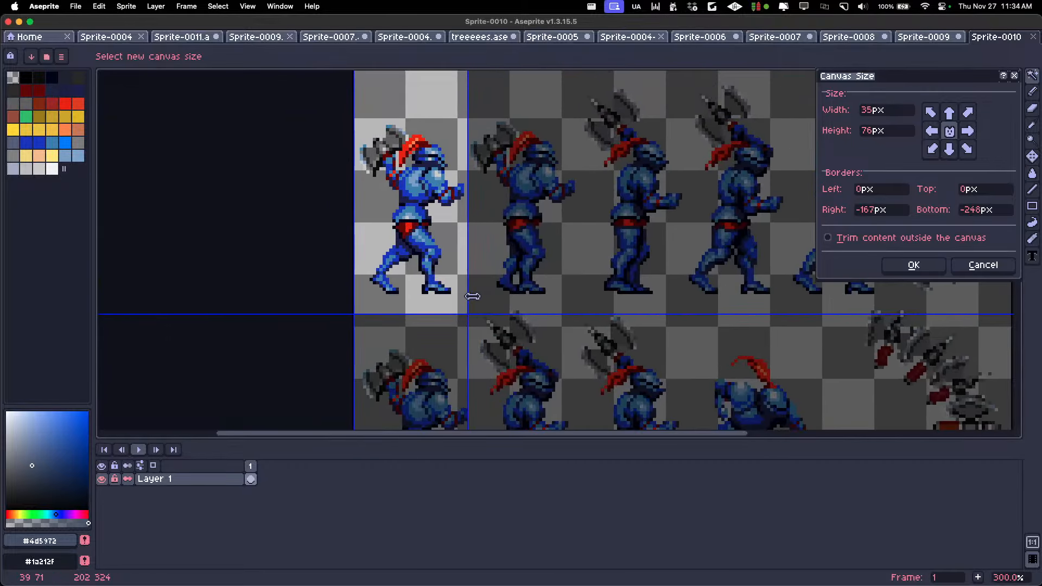
{"action": "left_click", "coordinate": [906, 270]}
{"action": "scroll", "coordinate": [625, 259], "scroll_direction": "down", "scroll_amount": 1}
{"action": "scroll", "coordinate": [776, 221], "scroll_direction": "up", "scroll_amount": 1}
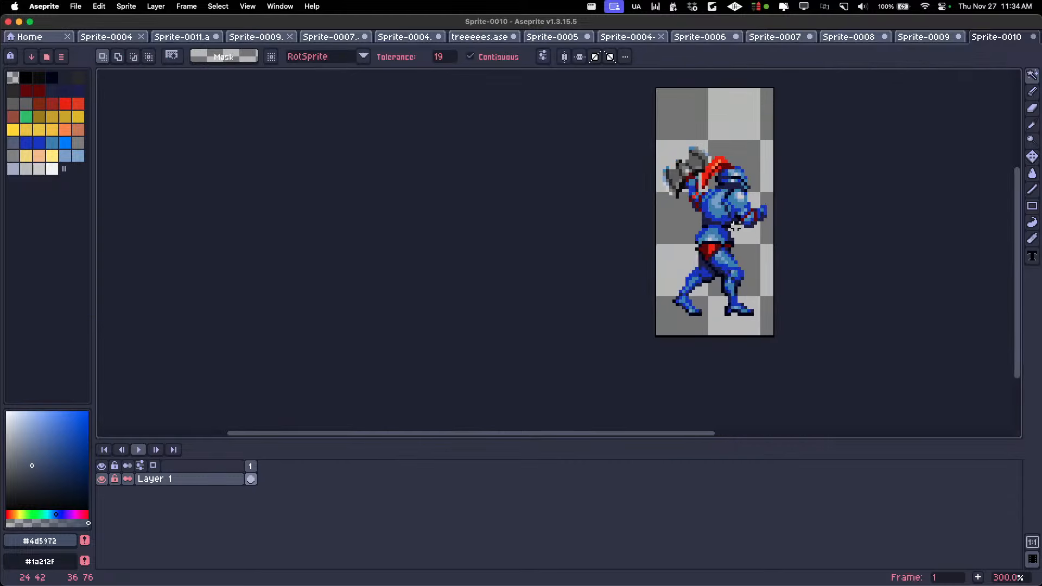
{"action": "left_click_drag", "start_coordinate": [696, 247], "coordinate": [527, 268]}
{"action": "scroll", "coordinate": [526, 268], "scroll_direction": "down", "scroll_amount": 1}
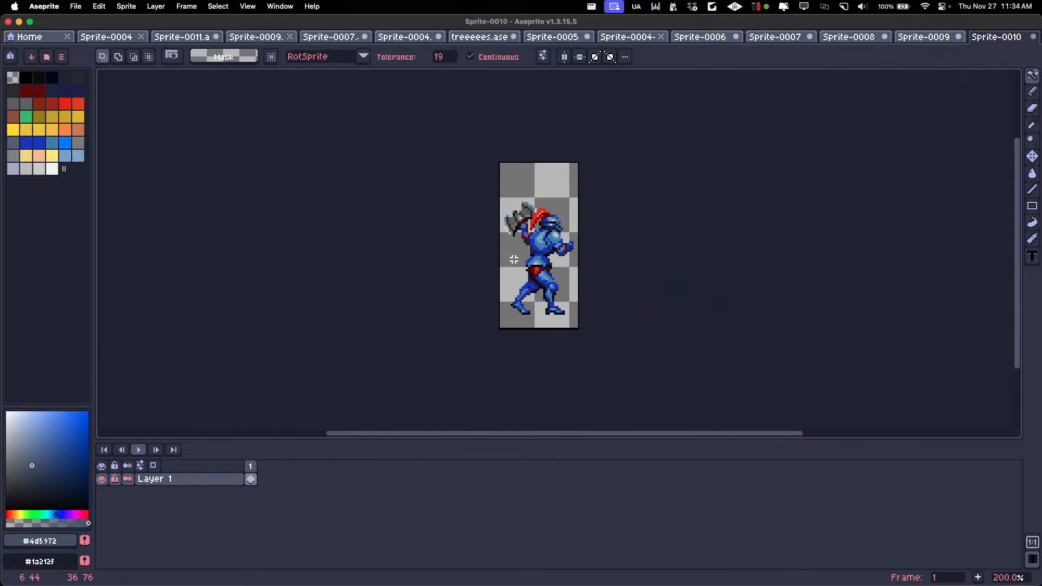
Open PixelLab's same-style image generator and replace its existing style image with the cropped Axelord Armor
{"action": "key", "text": "shift+p"}
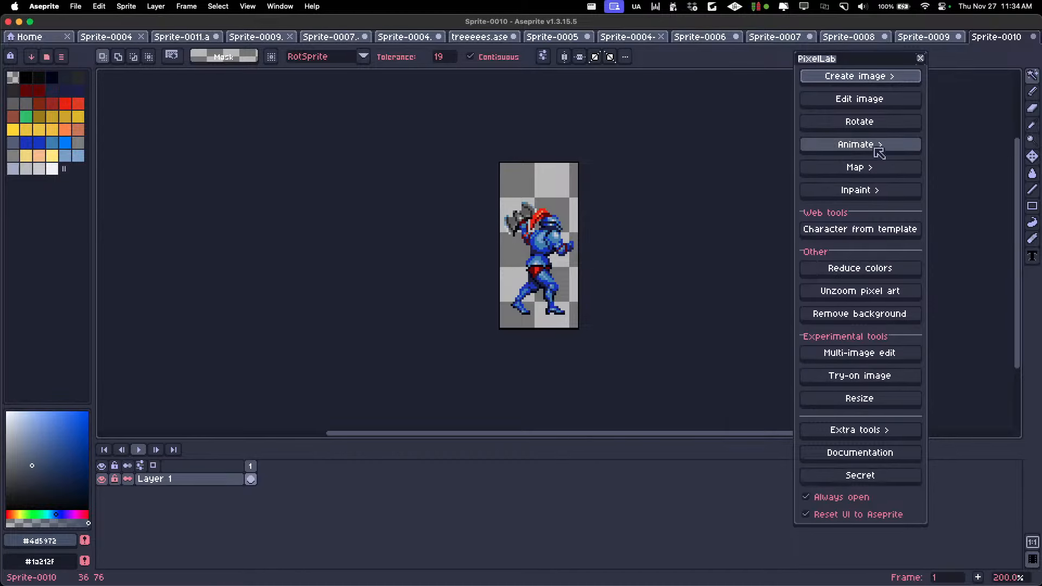
{"action": "left_click", "coordinate": [889, 77]}
{"action": "left_click", "coordinate": [888, 118]}
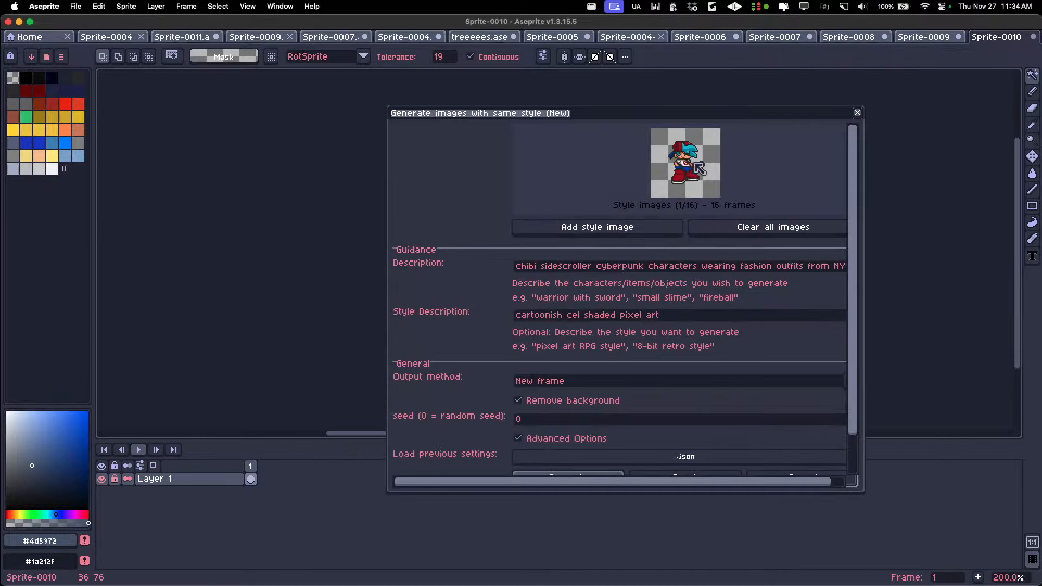
{"action": "left_click", "coordinate": [701, 226]}
{"action": "left_click", "coordinate": [658, 223]}
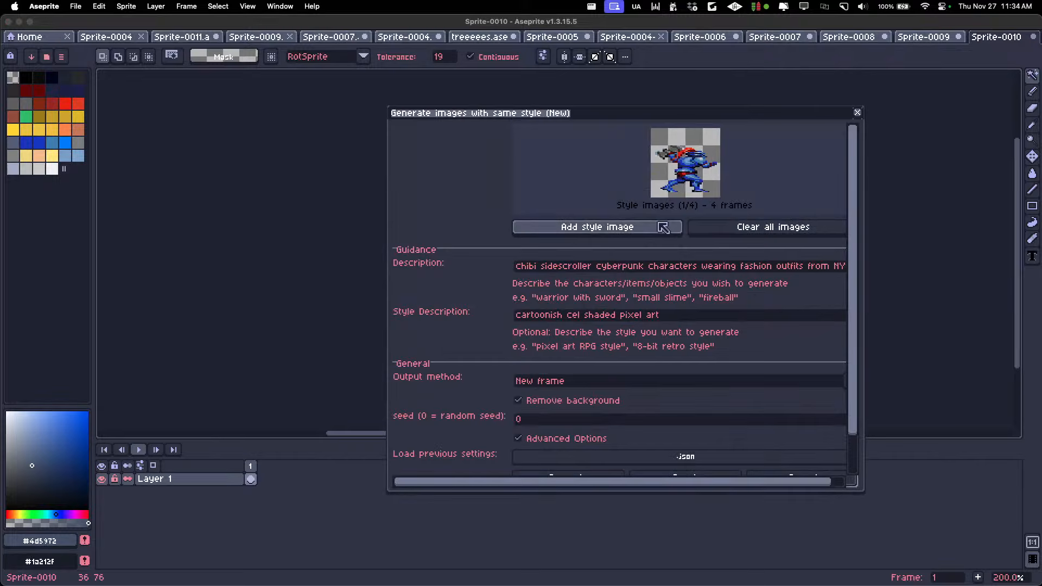
Add Alucard from Sprite-0009 and the Bomb Knight from Sprite-0008 as further style images
{"action": "left_click", "coordinate": [922, 37]}
{"action": "left_click_drag", "start_coordinate": [800, 123], "coordinate": [850, 307]}
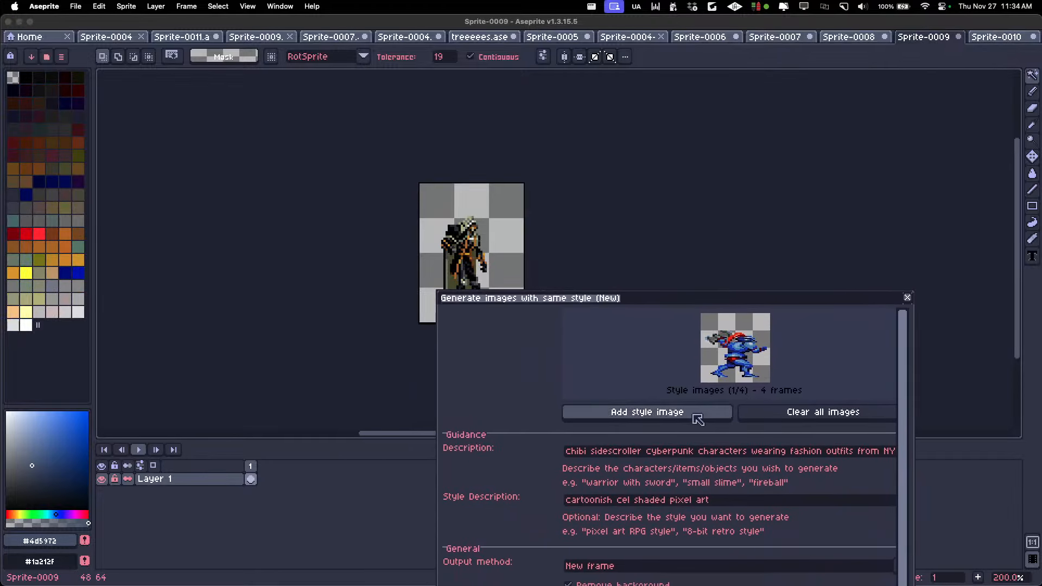
{"action": "left_click", "coordinate": [698, 417]}
{"action": "key", "text": "ctrl+shift+Tab"}
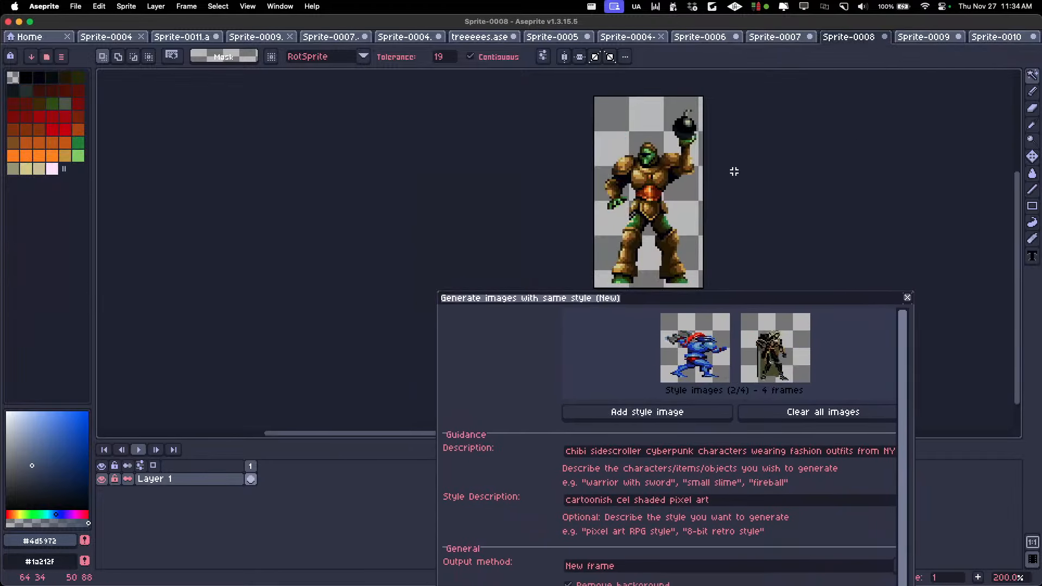
{"action": "left_click", "coordinate": [681, 410]}
{"action": "left_click_drag", "start_coordinate": [758, 302], "coordinate": [735, 76]}
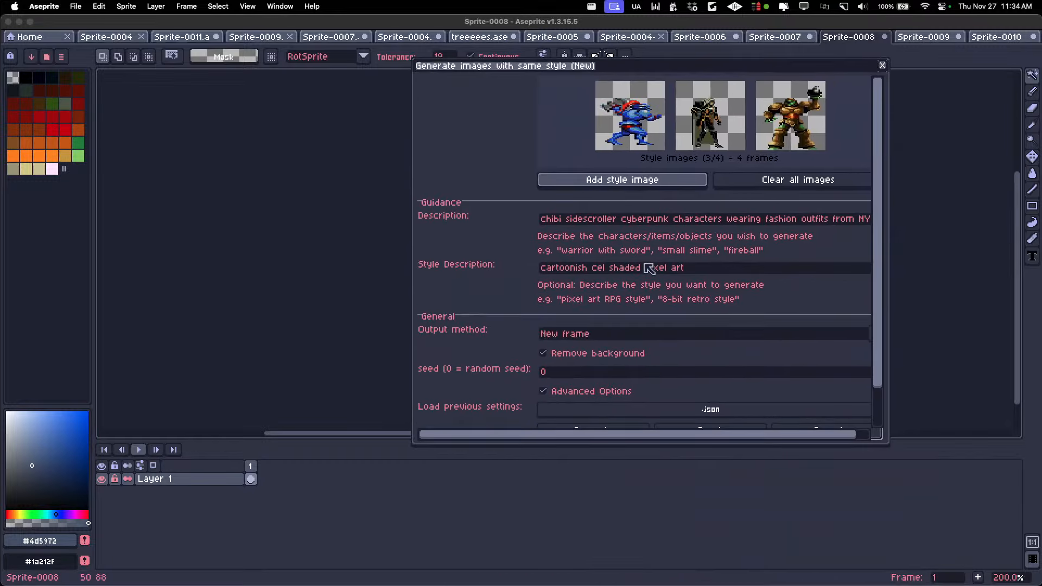
Replace the generation description with "castlevania style characters from a medieval world"
{"action": "left_click", "coordinate": [634, 219]}
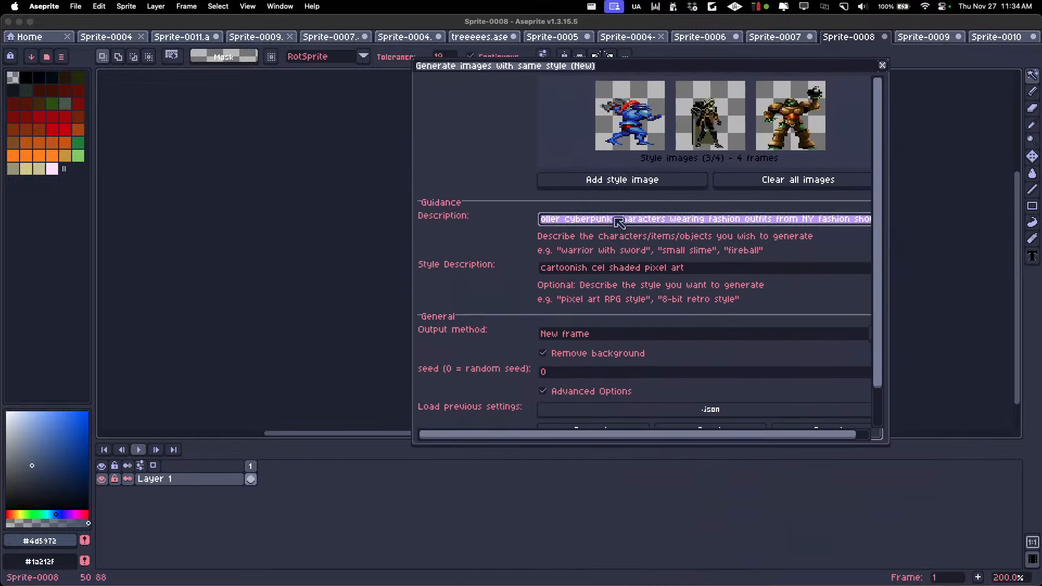
{"action": "key", "text": "BackSpace"}
{"action": "type", "text": "c"}
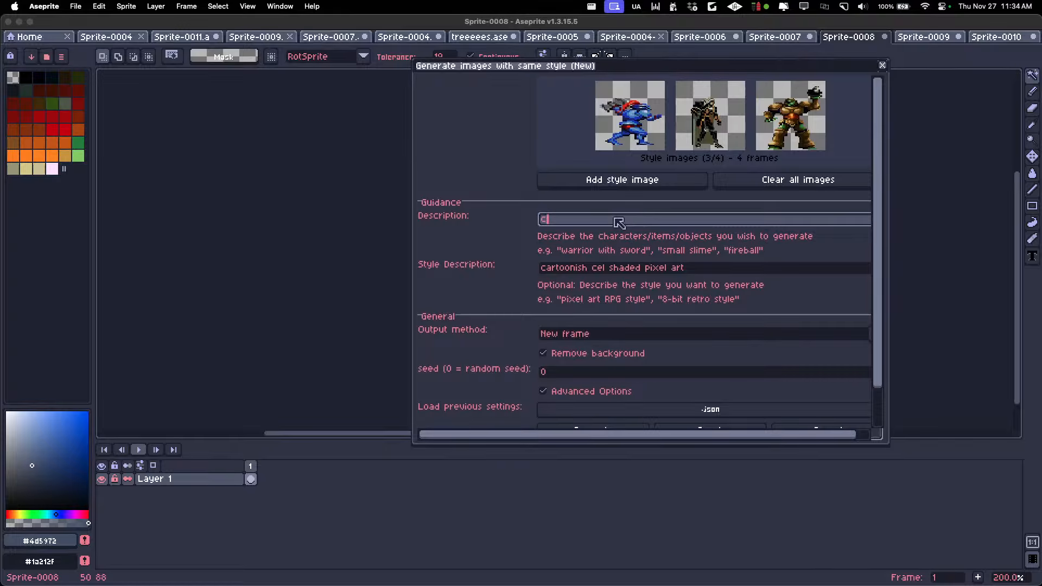
{"action": "type", "text": "astlevania style characters from a medieval world"}
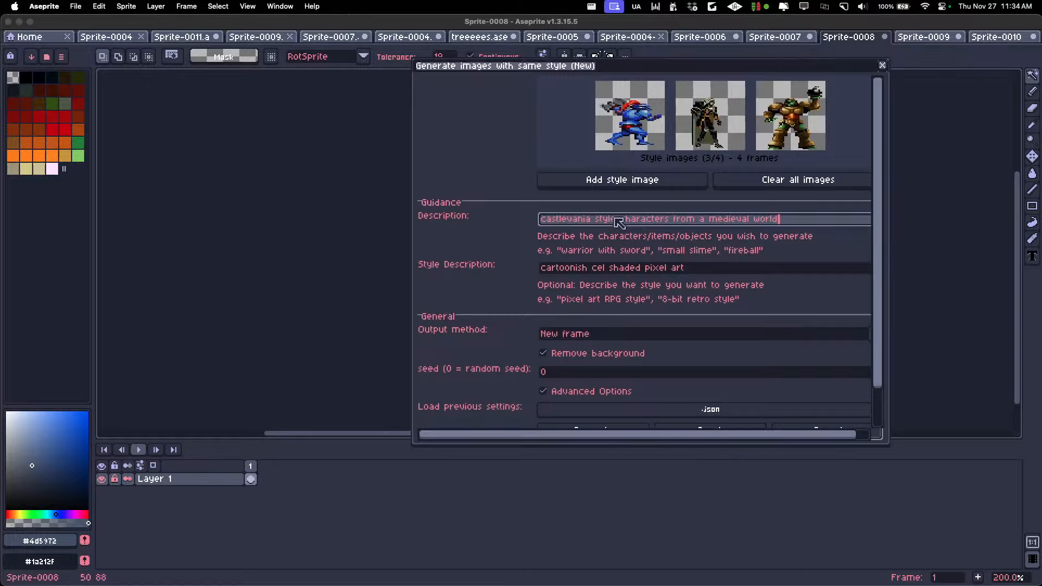
Clear the style description and turn off the advanced options, keeping Remove background enabled
{"action": "left_click_drag", "start_coordinate": [685, 269], "coordinate": [364, 269]}
{"action": "key", "text": "BackSpace"}
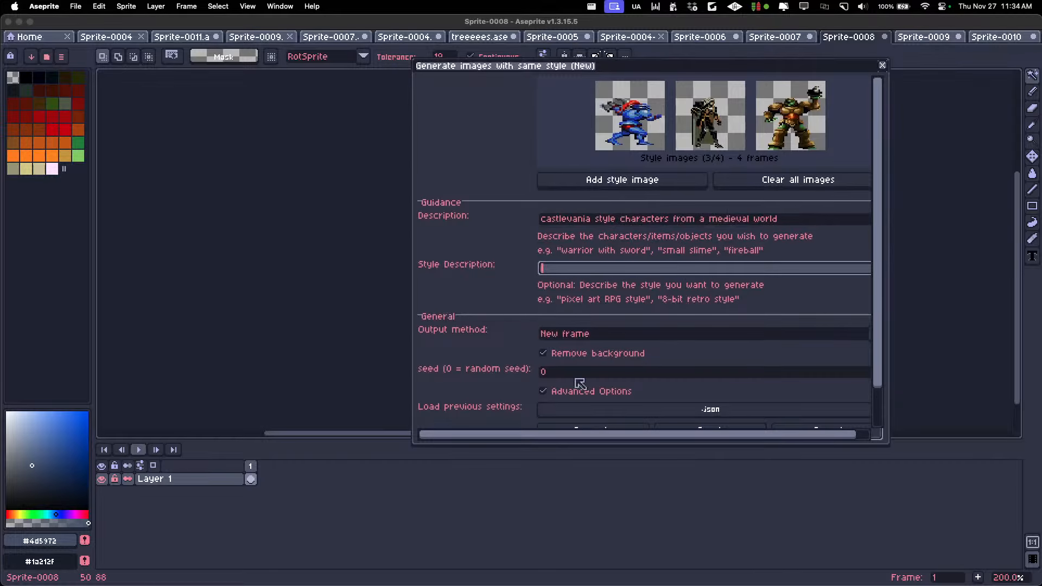
{"action": "left_click", "coordinate": [581, 356]}
{"action": "left_click", "coordinate": [600, 354]}
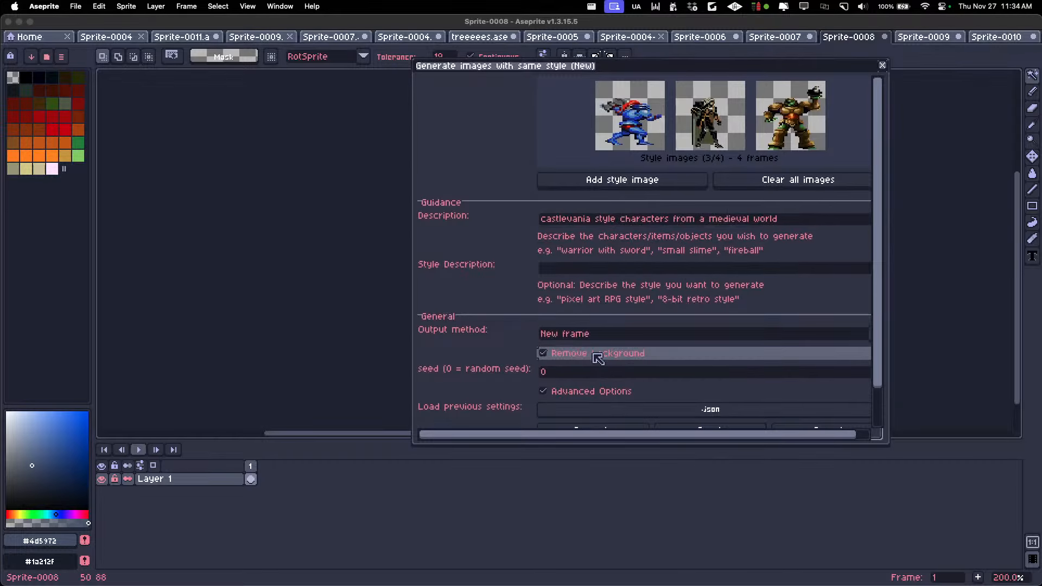
{"action": "left_click", "coordinate": [579, 391]}
{"action": "left_click_drag", "start_coordinate": [779, 152], "coordinate": [553, 151]}
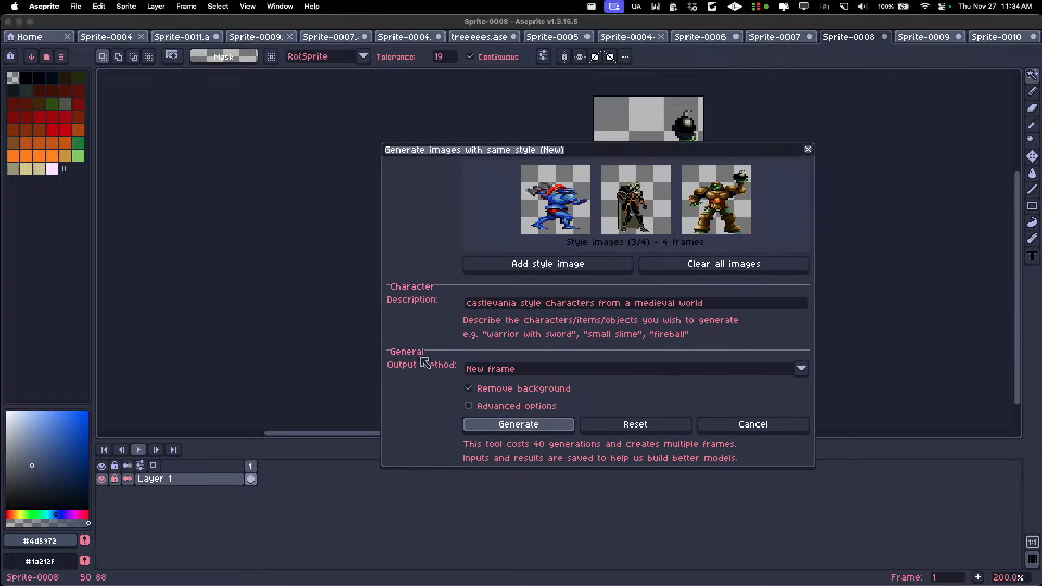
Start generating the same-style characters and accept padding the canvas to 128x128
{"action": "left_click", "coordinate": [498, 430]}
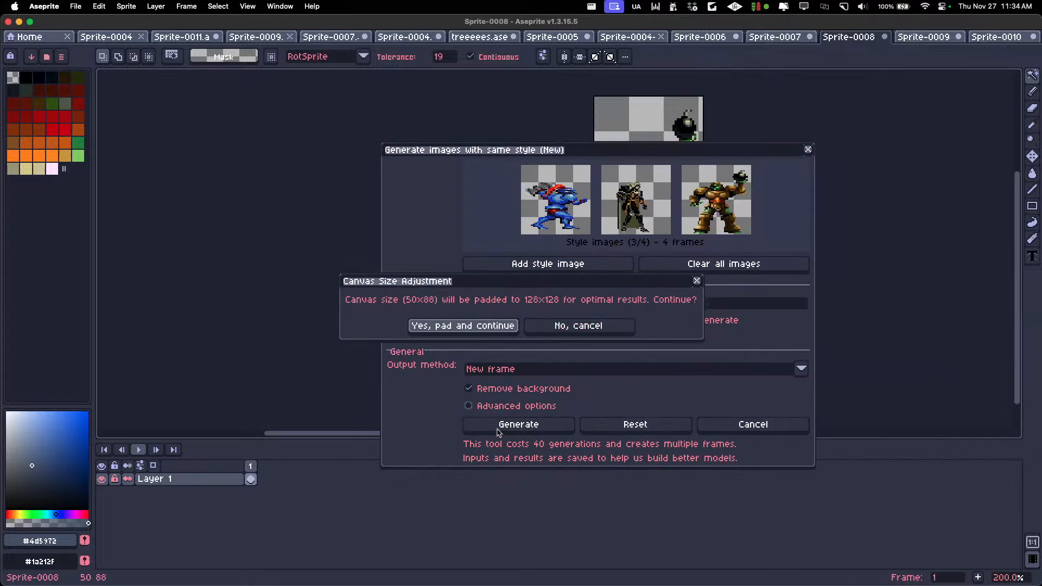
{"action": "left_click", "coordinate": [470, 327]}
{"action": "left_click_drag", "start_coordinate": [761, 306], "coordinate": [397, 317]}
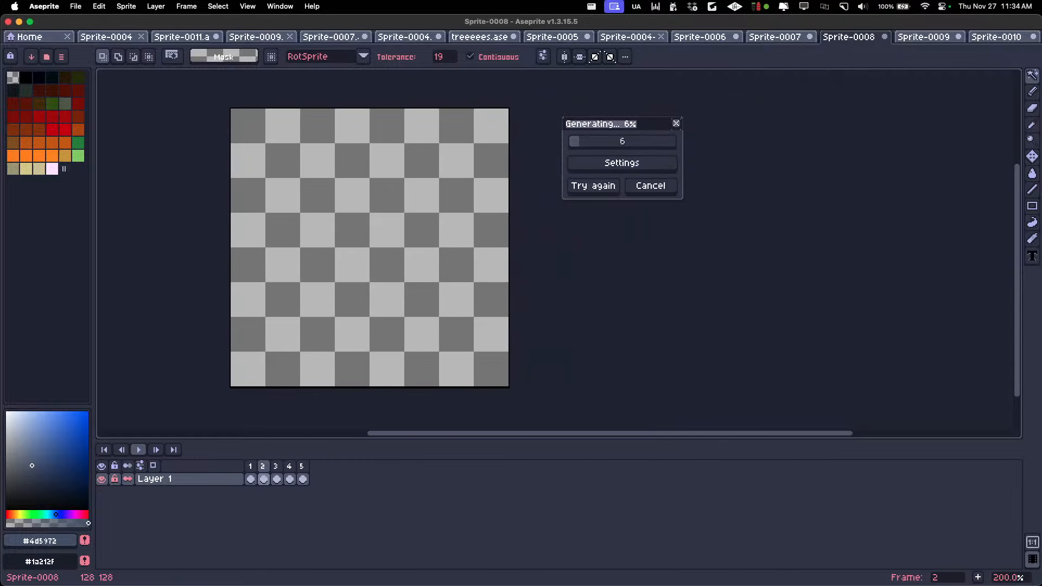
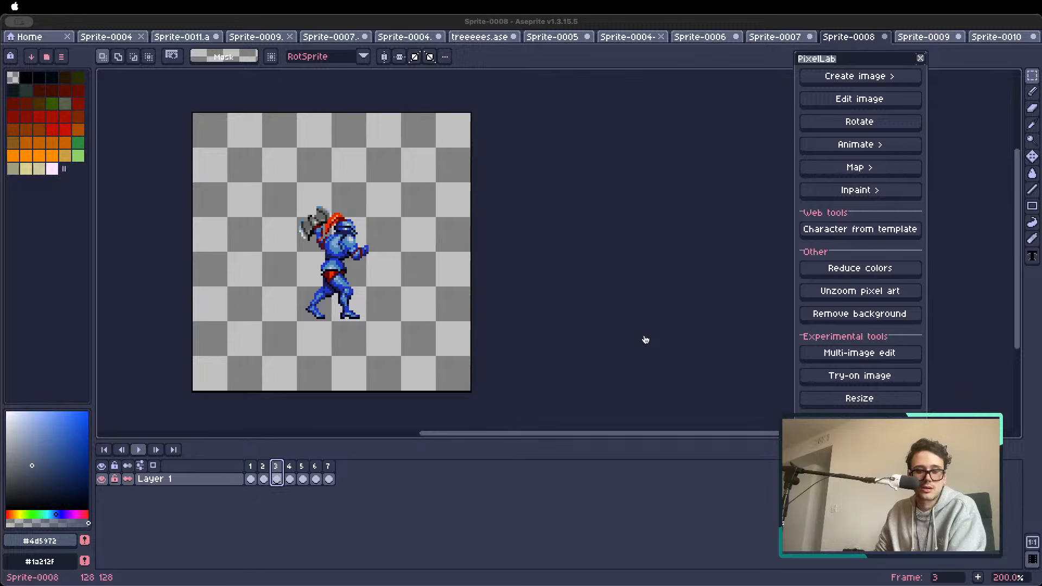
Step through frames 4 to 6 of Sprite-0008 to examine the newly generated characters
{"action": "scroll", "coordinate": [251, 239], "scroll_direction": "up", "scroll_amount": 1}
{"action": "scroll", "coordinate": [254, 258], "scroll_direction": "down", "scroll_amount": 1}
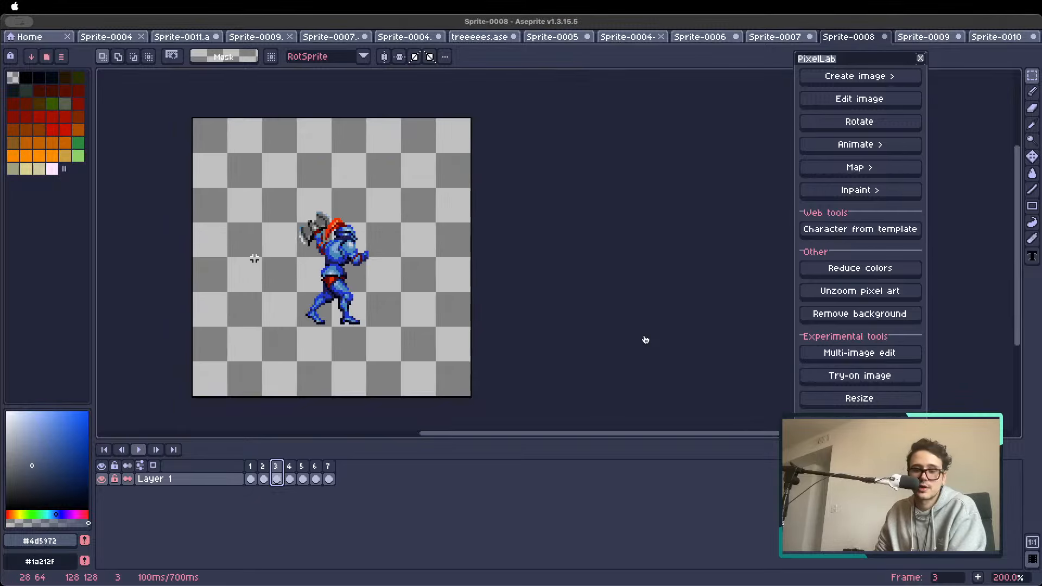
{"action": "scroll", "coordinate": [258, 263], "scroll_direction": "up", "scroll_amount": 1}
{"action": "scroll", "coordinate": [271, 261], "scroll_direction": "down", "scroll_amount": 1}
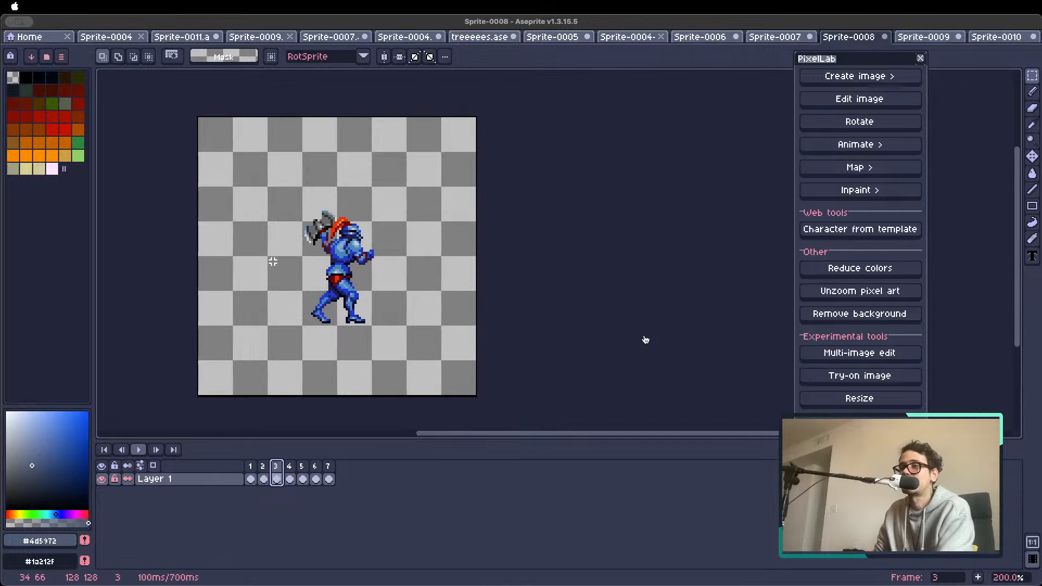
{"action": "key", "text": "Right"}
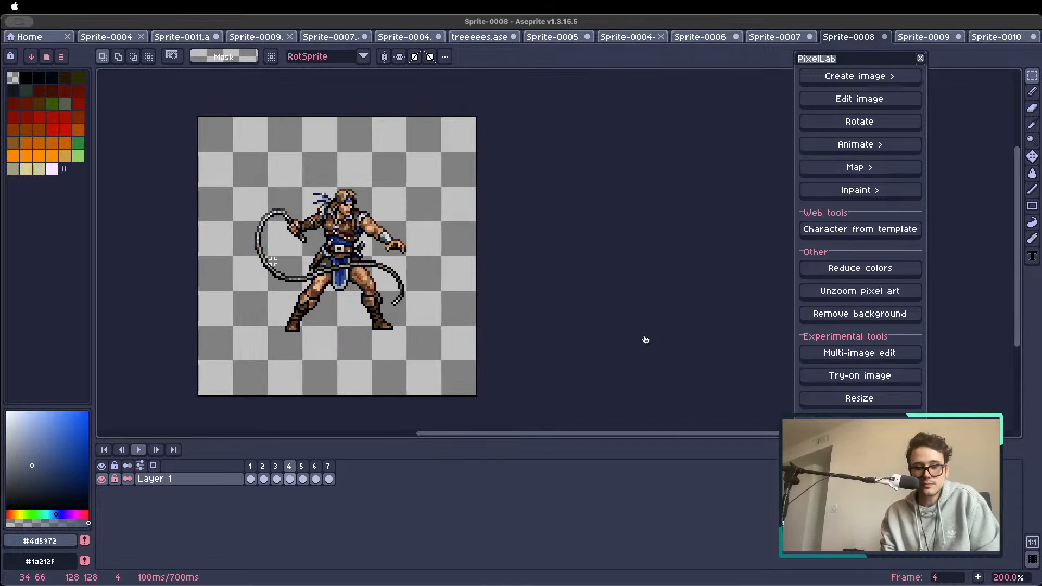
{"action": "key", "text": "Right"}
{"action": "key", "text": "Right"}
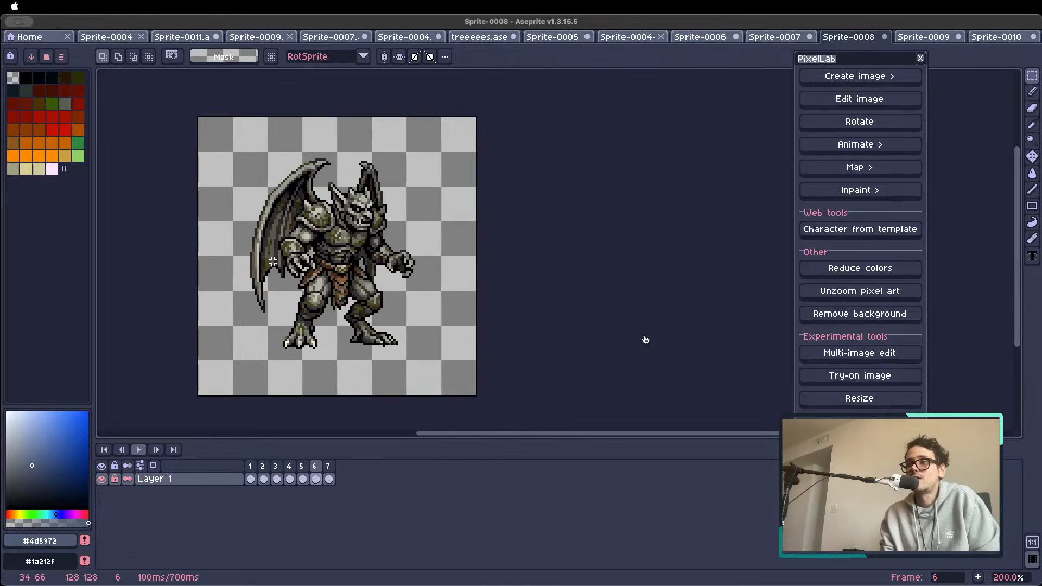
{"action": "key", "text": "Left"}
{"action": "key", "text": "Left"}
Compare the reference characters in frames 1 to 3 with the generated characters in frames 4 to 7
{"action": "key", "text": "Right"}
{"action": "key", "text": "Right"}
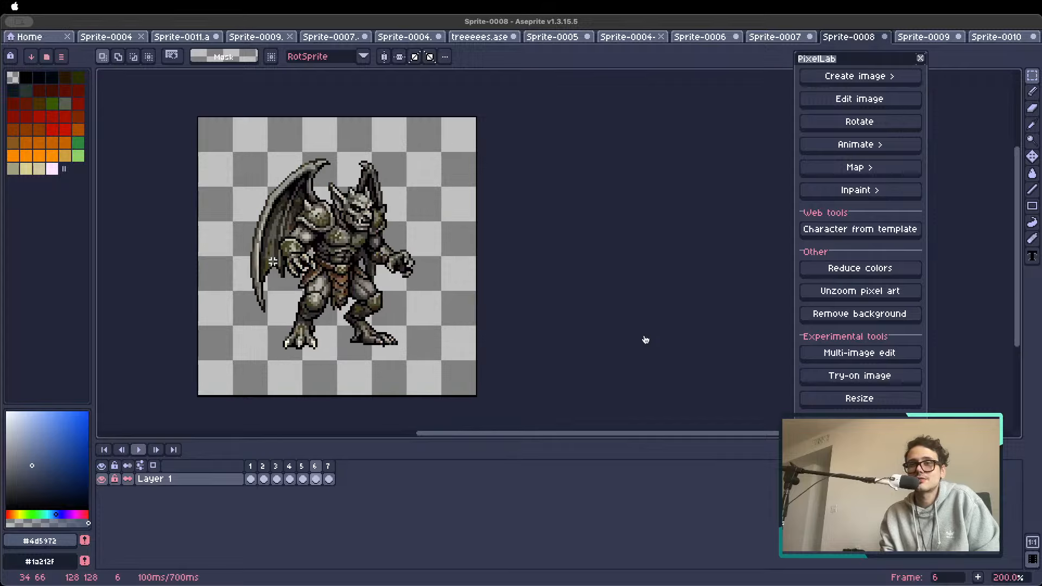
{"action": "key", "text": "Right"}
{"action": "key", "text": "Right"}
{"action": "key", "text": "Right"}
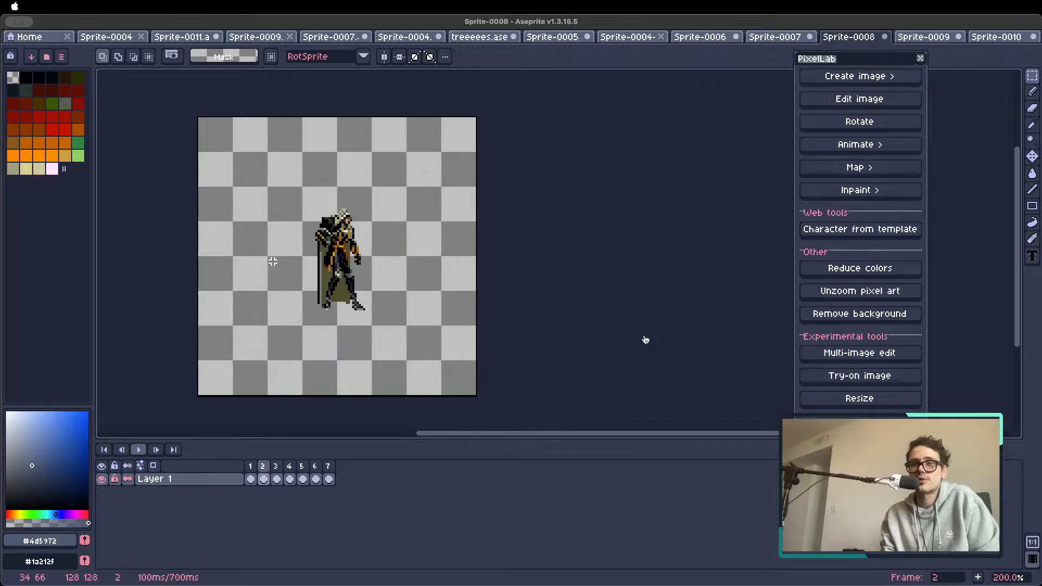
{"action": "key", "text": "Right"}
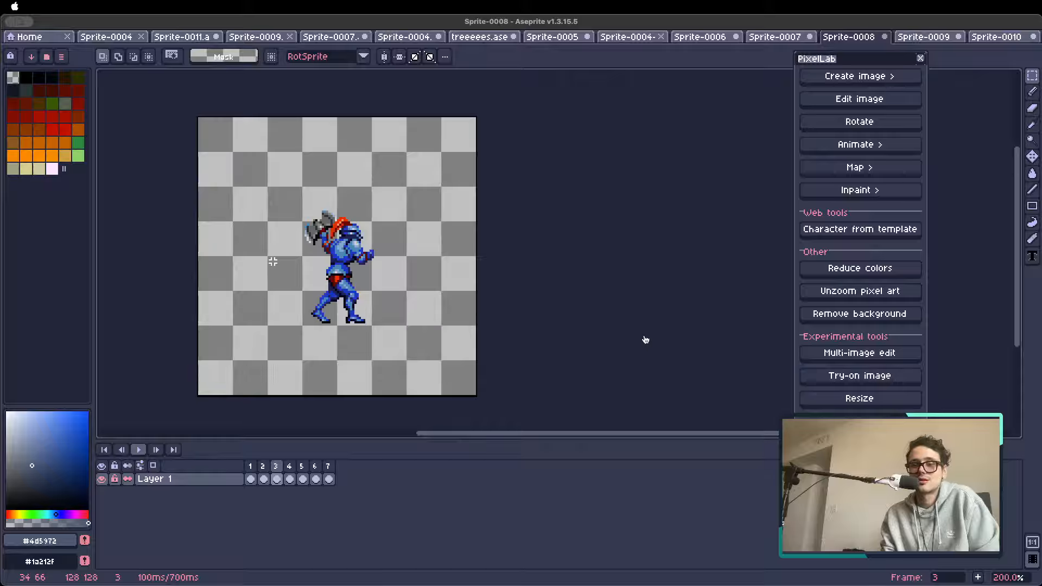
{"action": "key", "text": "Left"}
{"action": "key", "text": "Left"}
{"action": "key", "text": "Right"}
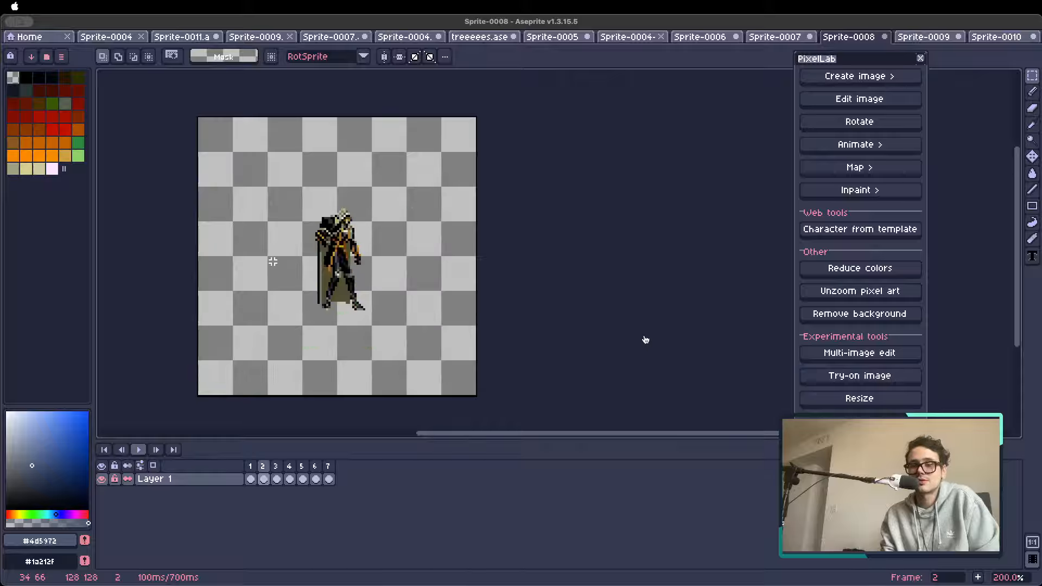
{"action": "key", "text": "Right"}
{"action": "key", "text": "Right"}
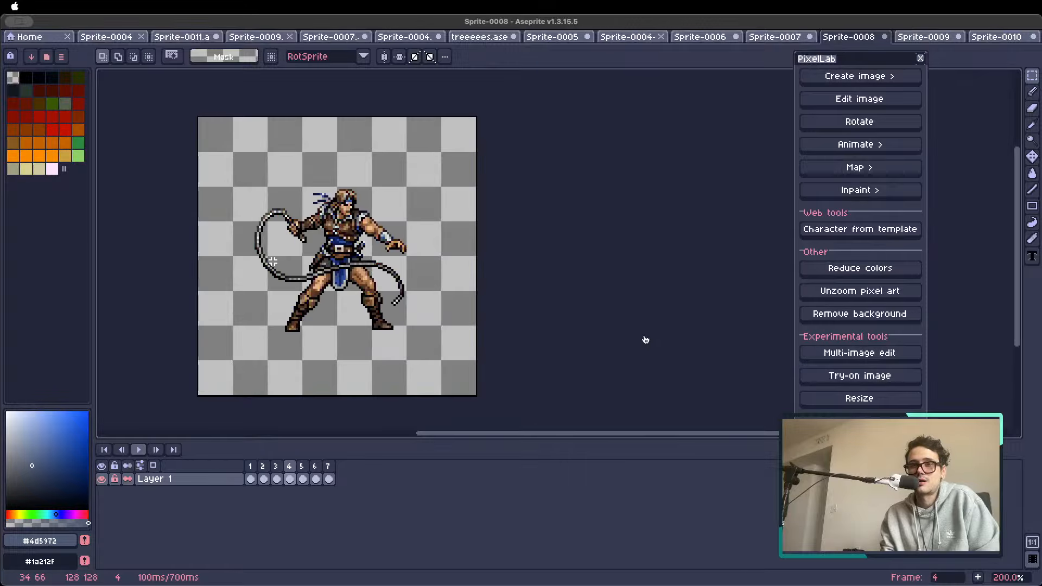
{"action": "key", "text": "Right"}
{"action": "key", "text": "Right"}
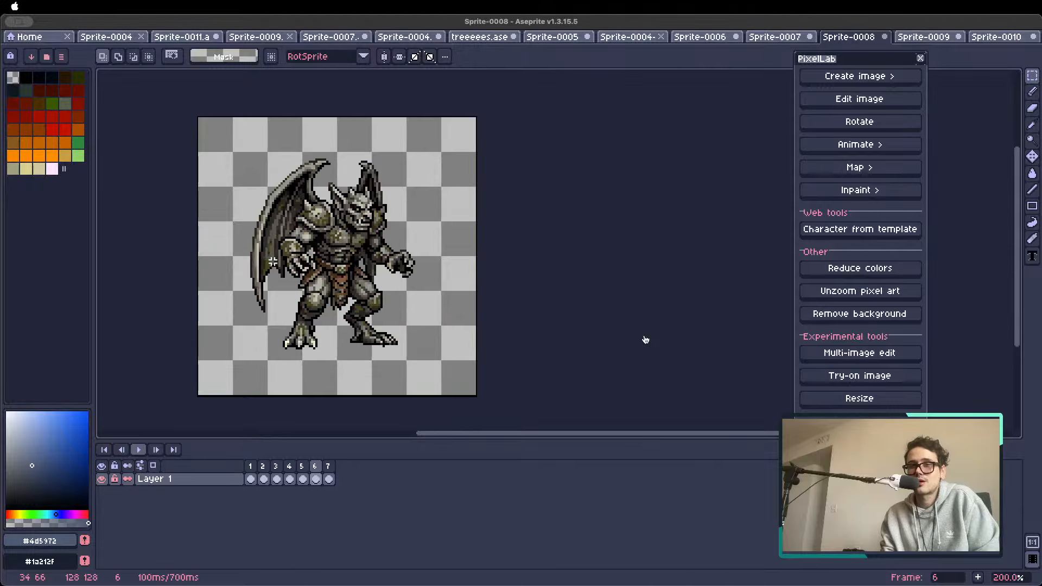
{"action": "key", "text": "Right"}
{"action": "key", "text": "Left"}
{"action": "key", "text": "Left"}
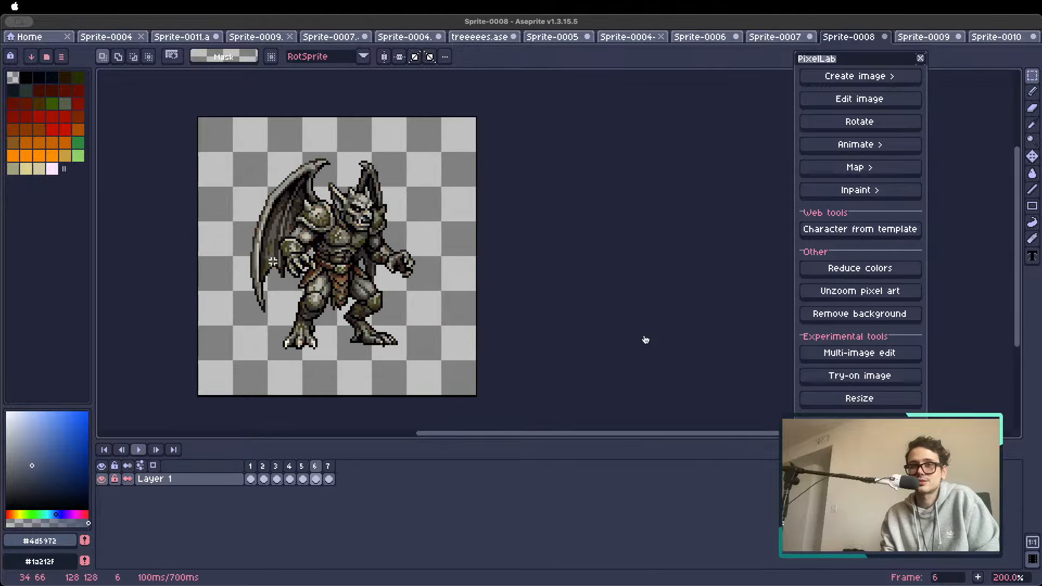
Examine the whip fighter, hooded sorcerer, gargoyle and fire sorceress frames repeatedly against the references for style consistency
{"action": "key", "text": "Left"}
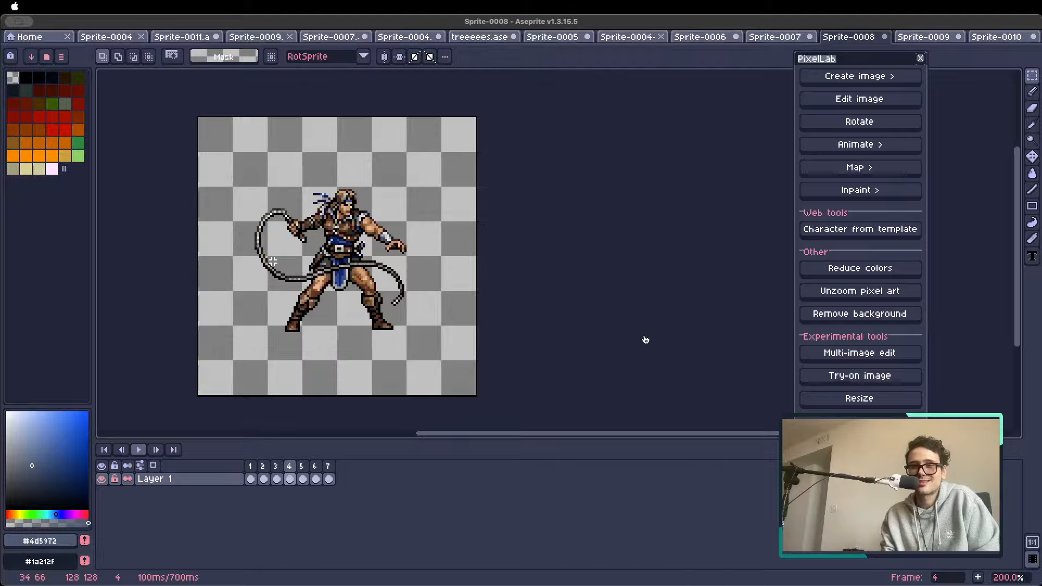
{"action": "key", "text": "Left"}
{"action": "key", "text": "Right"}
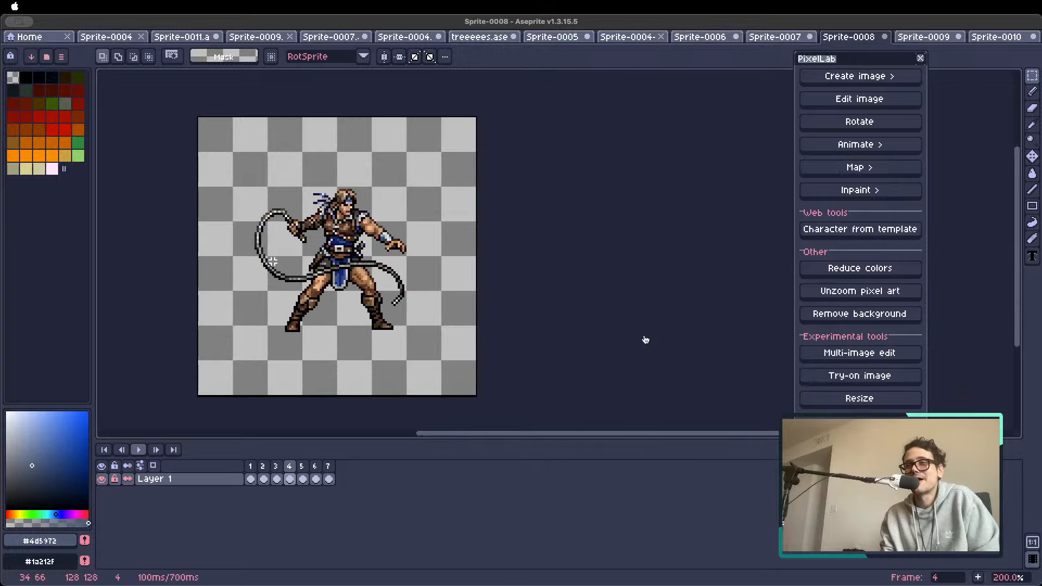
{"action": "key", "text": "Right"}
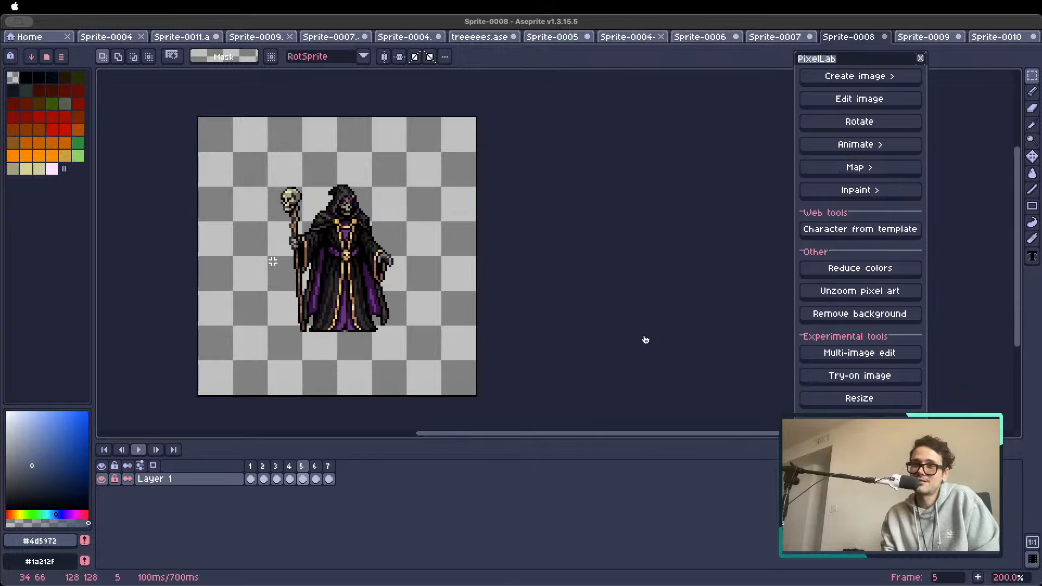
{"action": "key", "text": "Right"}
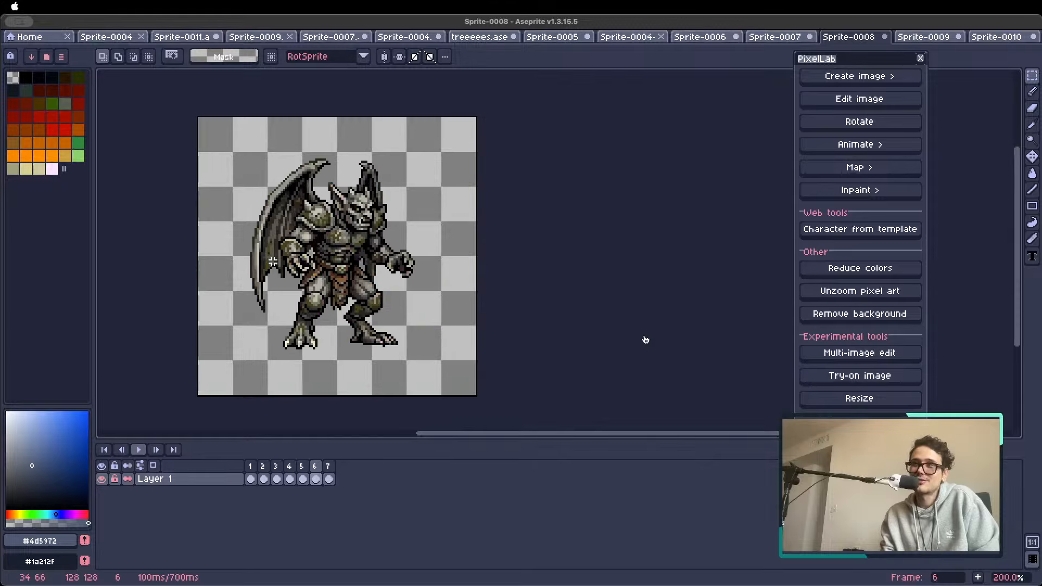
{"action": "key", "text": "Right"}
{"action": "key", "text": "Left"}
{"action": "key", "text": "Left"}
{"action": "key", "text": "Left"}
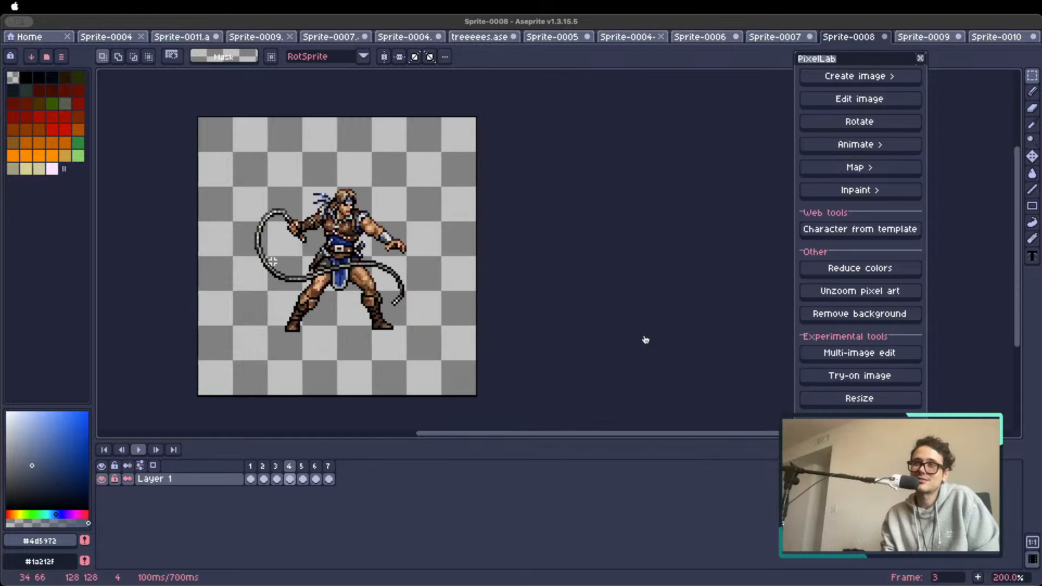
{"action": "key", "text": "Left"}
{"action": "key", "text": "Left"}
{"action": "key", "text": "Left"}
{"action": "key", "text": "Right"}
{"action": "key", "text": "Right"}
{"action": "key", "text": "Right"}
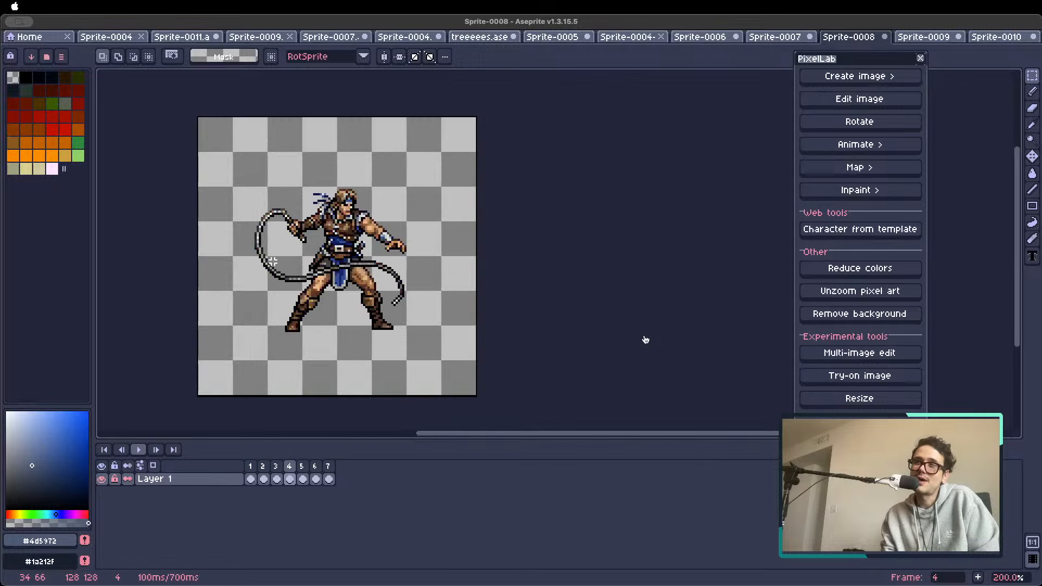
{"action": "key", "text": "Right"}
{"action": "key", "text": "Right"}
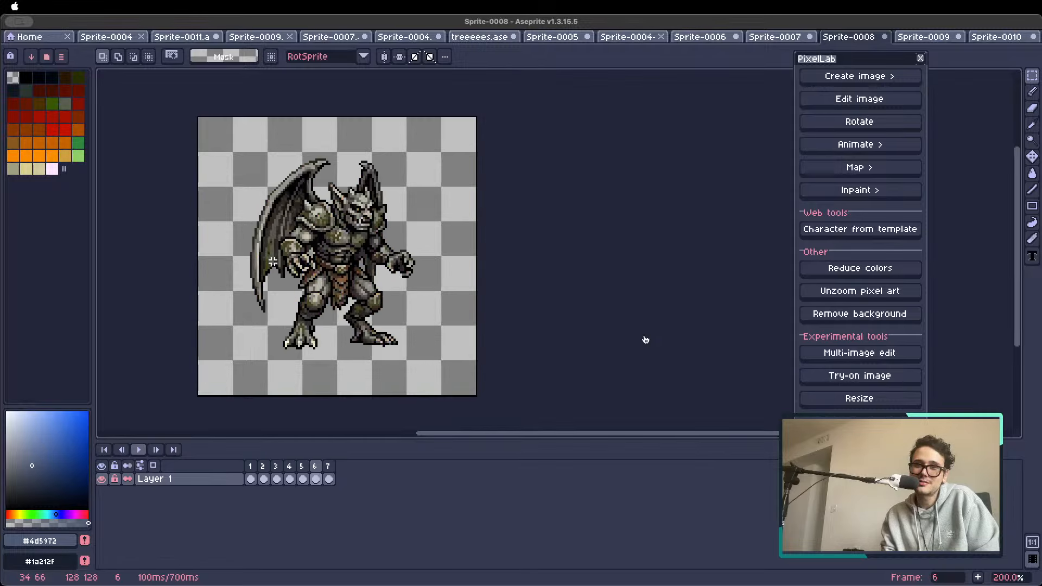
{"action": "key", "text": "Right"}
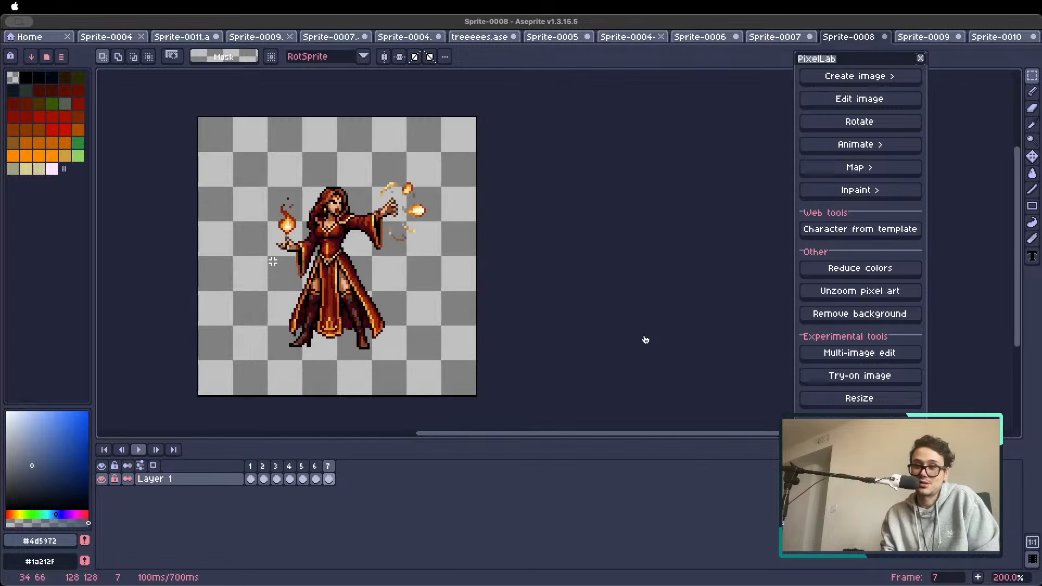
{"action": "key", "text": "Left"}
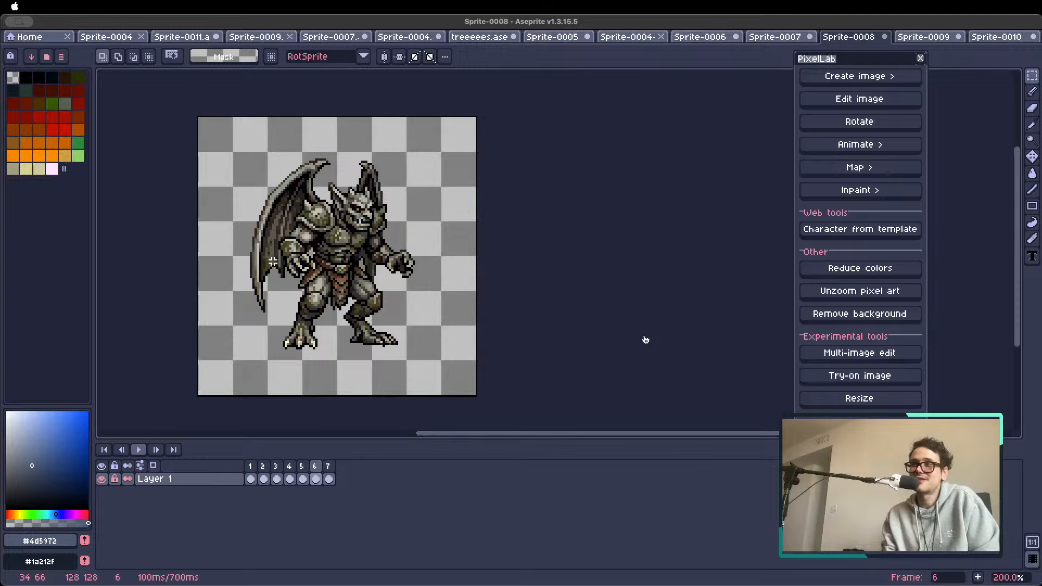
{"action": "key", "text": "Left"}
{"action": "key", "text": "Left"}
{"action": "key", "text": "Left"}
{"action": "key", "text": "Left"}
{"action": "key", "text": "Left"}
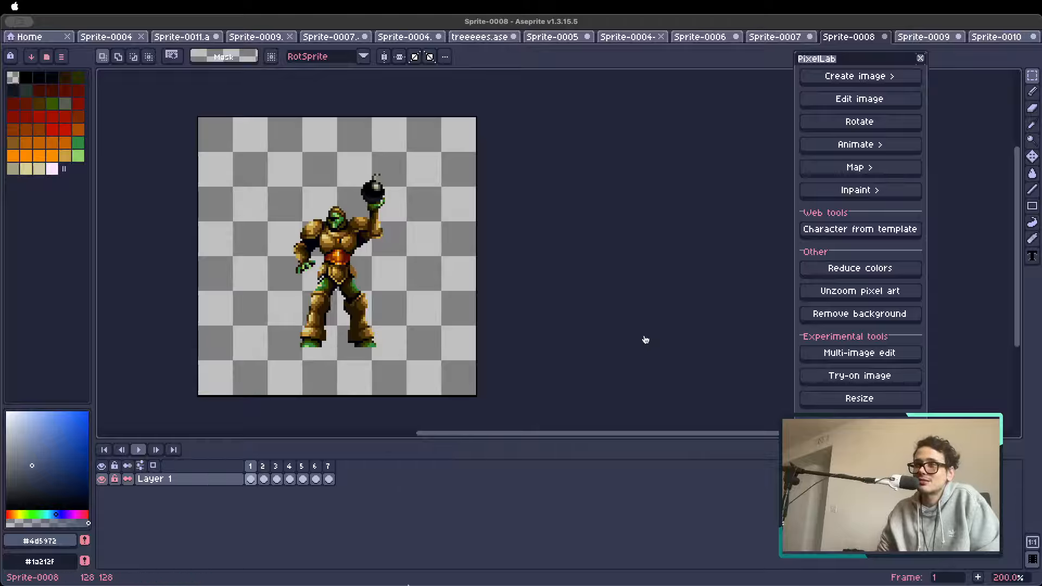
Review frames 4 to 7 individually and return to the Bomb Knight in frame 1
{"action": "left_click", "coordinate": [645, 340]}
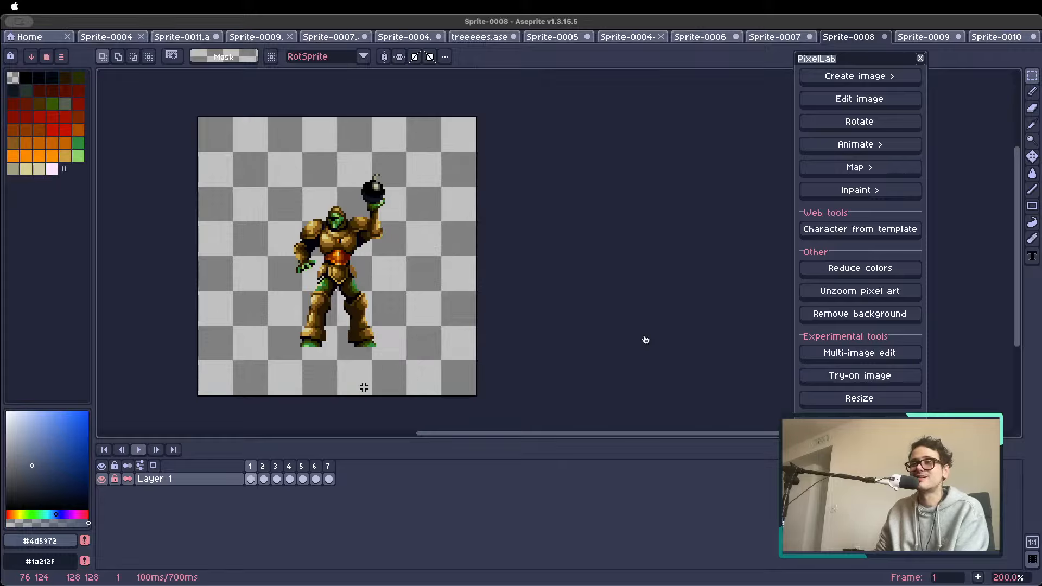
{"action": "left_click", "coordinate": [302, 465]}
{"action": "left_click", "coordinate": [292, 466]}
{"action": "left_click", "coordinate": [315, 466]}
{"action": "left_click", "coordinate": [328, 466]}
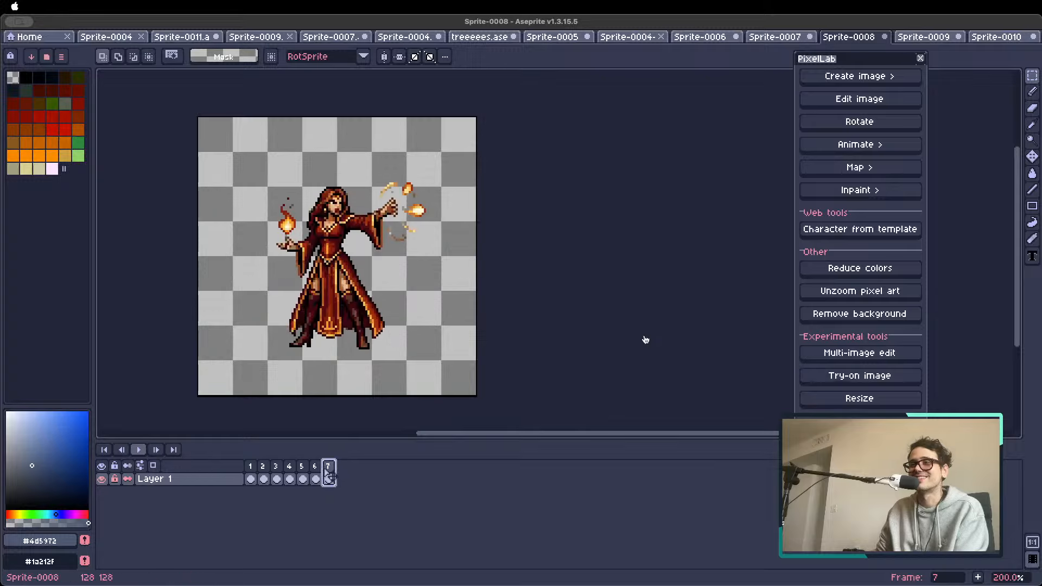
{"action": "left_click", "coordinate": [315, 466]}
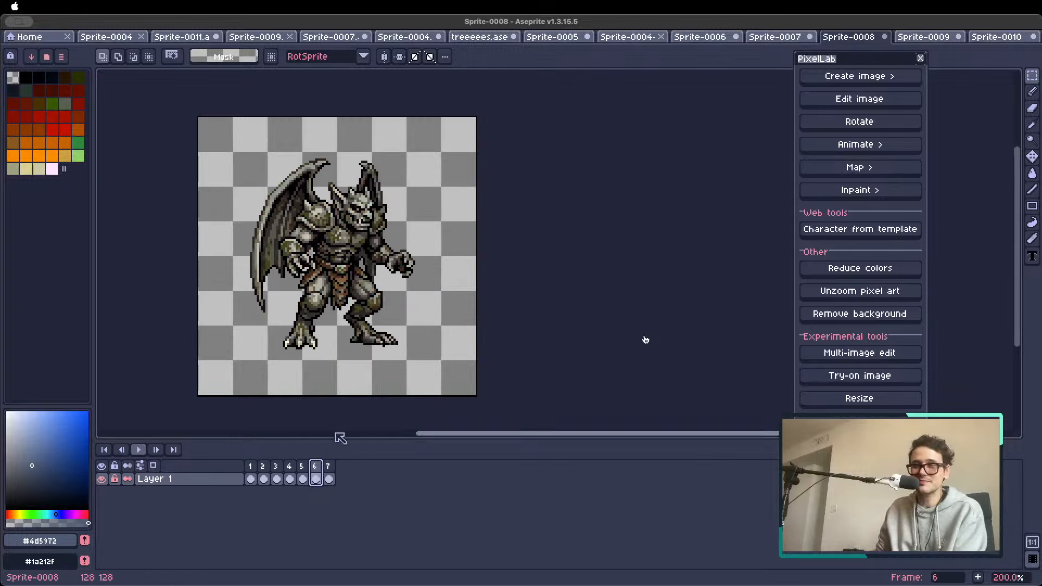
{"action": "left_click", "coordinate": [253, 465]}
Create a new 474x896 px RGBA sprite with a transparent background and paste the copied sprite sheet into it
{"action": "left_click", "coordinate": [50, 38]}
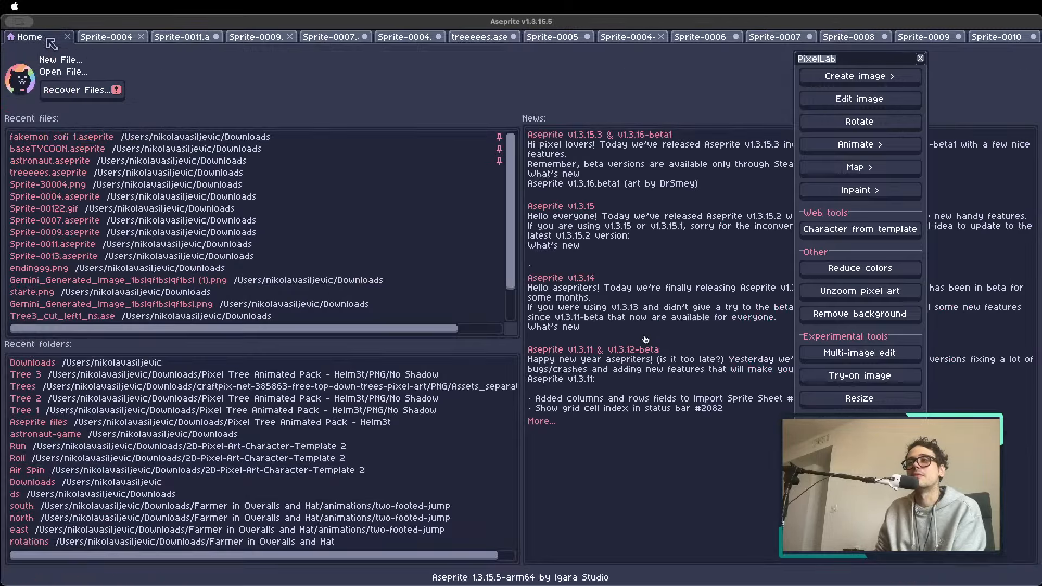
{"action": "left_click", "coordinate": [69, 61]}
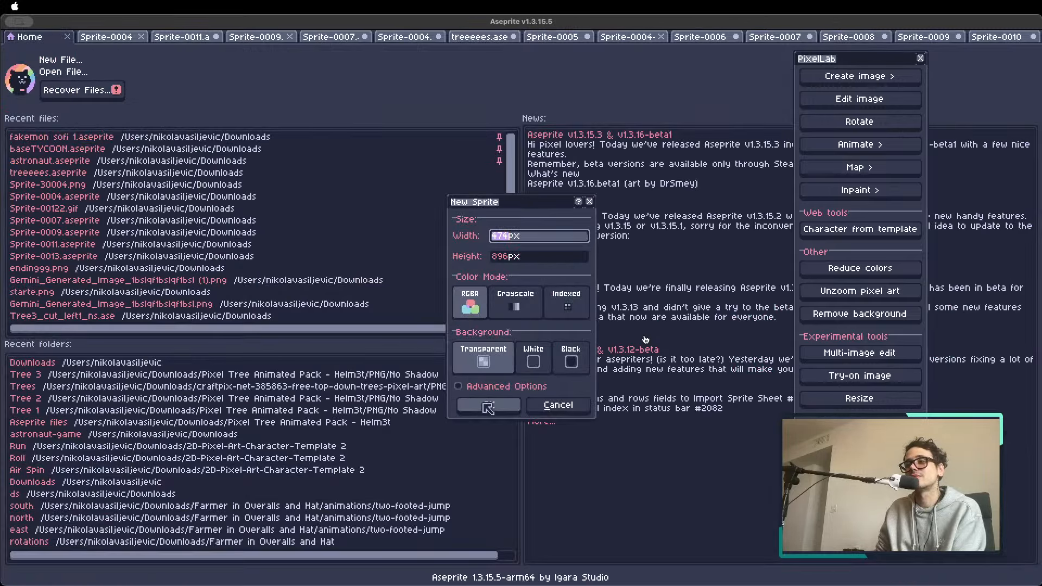
{"action": "left_click", "coordinate": [488, 408]}
{"action": "key", "text": "ctrl+v"}
Select the sprite sheet's green background with the Magic Wand and delete it
{"action": "key", "text": "w"}
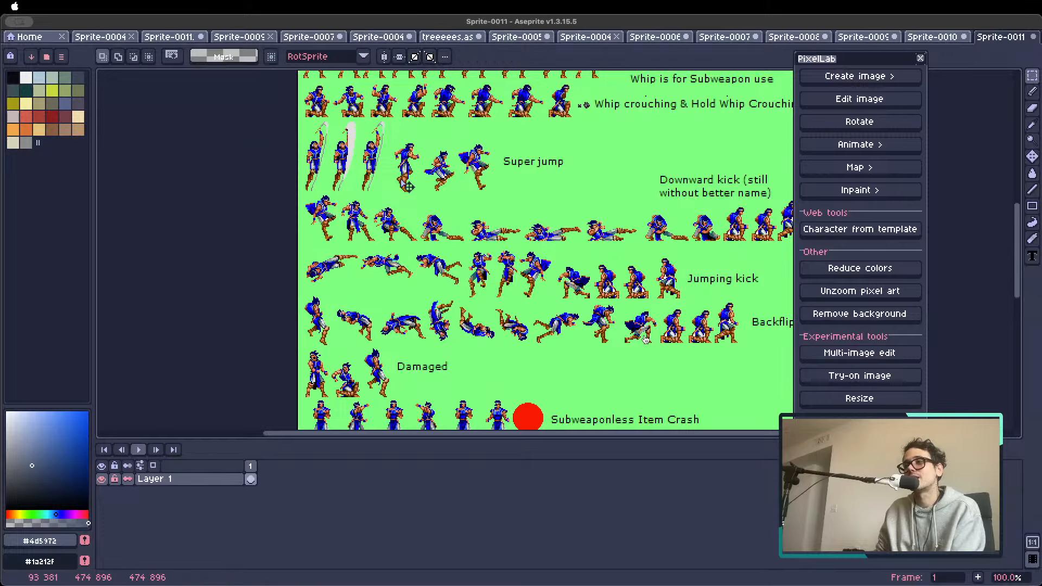
{"action": "left_click", "coordinate": [498, 217]}
{"action": "key", "text": "Delete"}
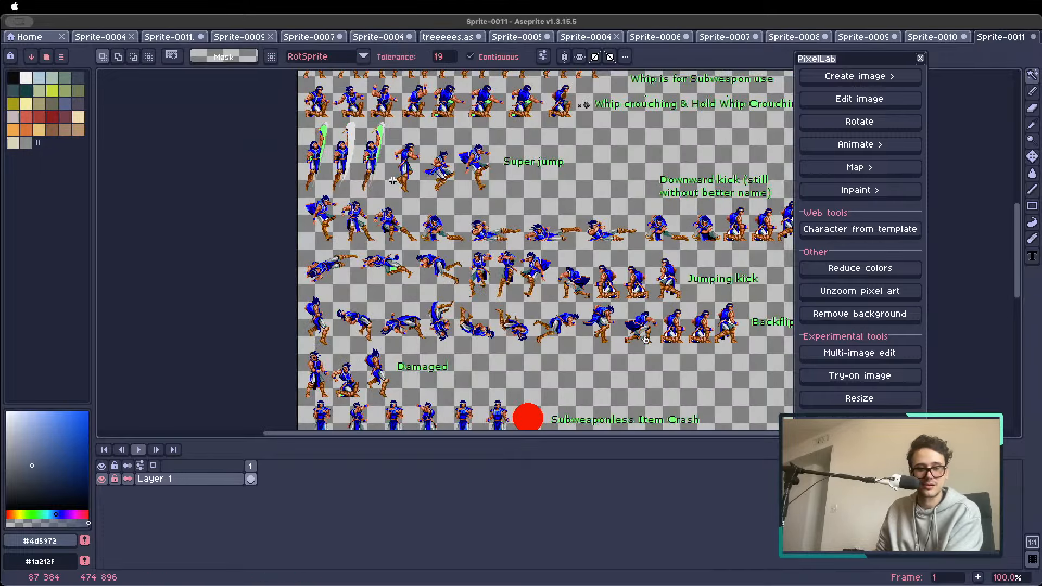
{"action": "scroll", "coordinate": [645, 339], "scroll_direction": "up", "scroll_amount": 10}
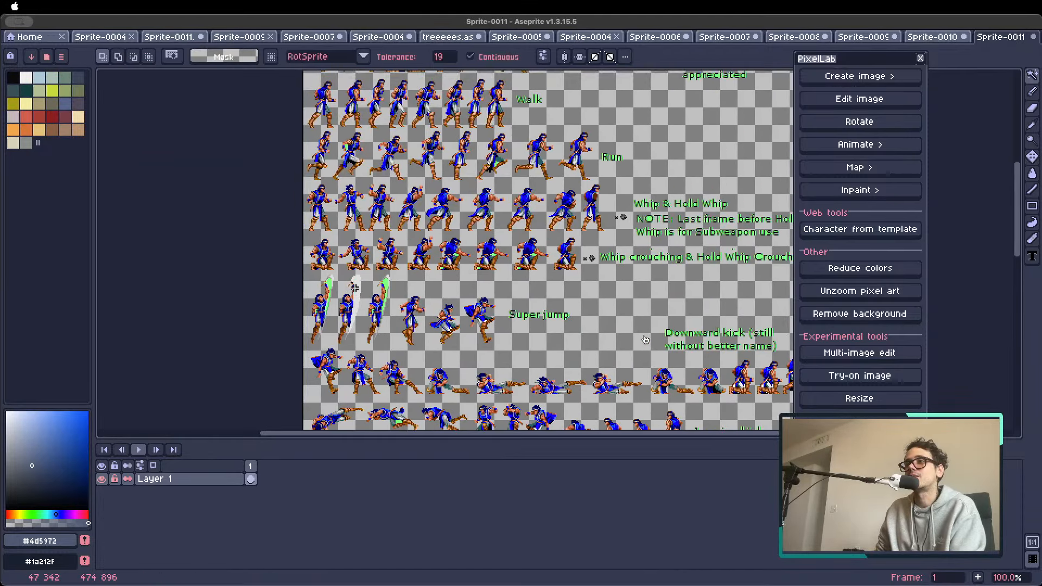
{"action": "key", "text": "2"}
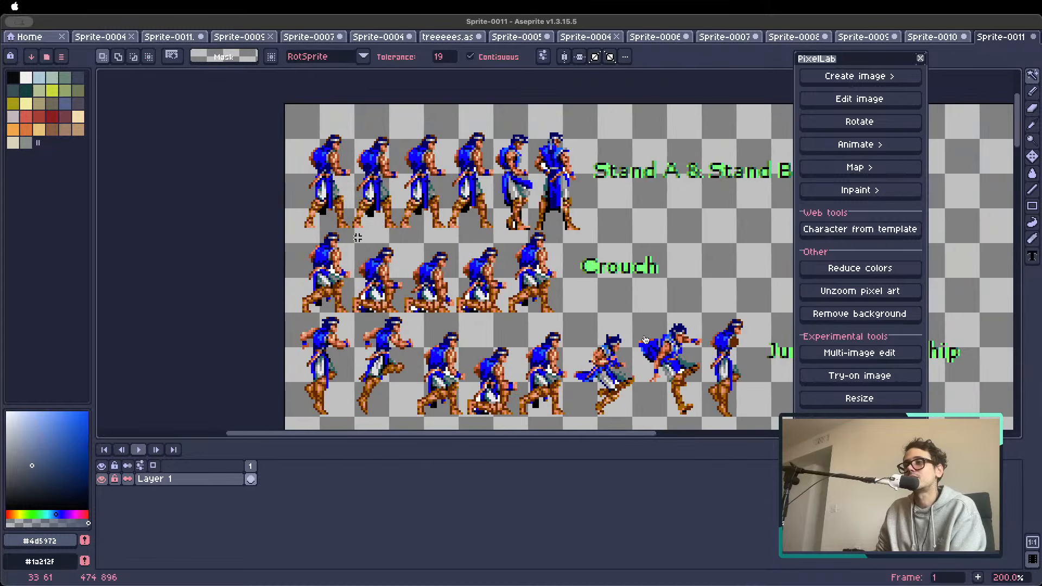
{"action": "key", "text": "super+alt+c"}
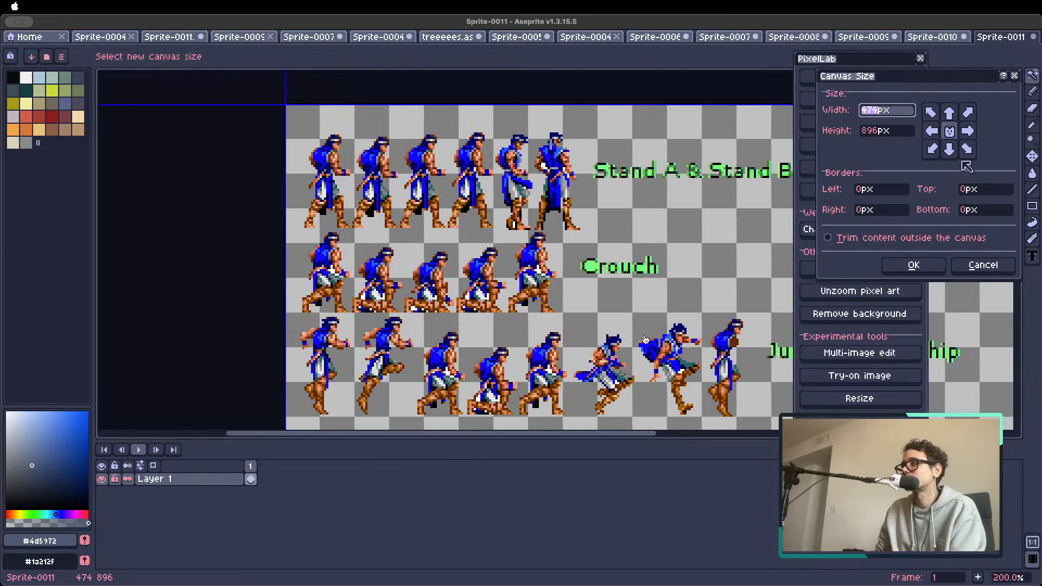
{"action": "left_click", "coordinate": [978, 270]}
Crop the canvas to 31x57 px around the first standing pose in the sheet's Stand A & Stand B row
{"action": "scroll", "coordinate": [677, 252], "scroll_direction": "down", "scroll_amount": 3}
{"action": "left_click_drag", "start_coordinate": [695, 320], "coordinate": [551, 246]}
{"action": "left_click_drag", "start_coordinate": [597, 300], "coordinate": [511, 194]}
{"action": "key", "text": "c"}
{"action": "left_click_drag", "start_coordinate": [556, 371], "coordinate": [445, 131]}
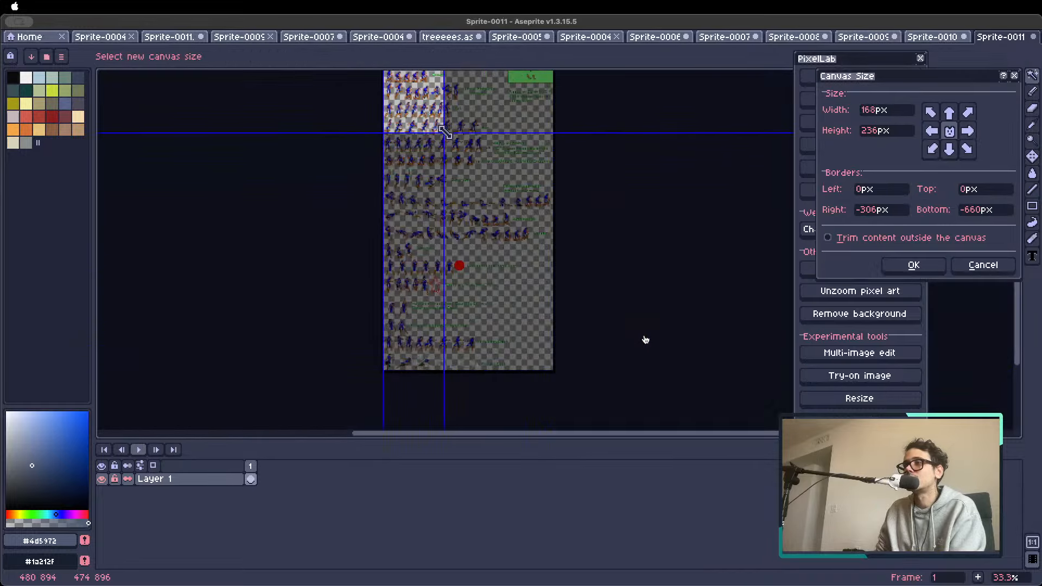
{"action": "mouse_move", "coordinate": [438, 187]}
{"action": "left_mouse_down"}
{"action": "mouse_move", "coordinate": [442, 342]}
{"action": "mouse_move", "coordinate": [447, 190]}
{"action": "left_mouse_up"}
{"action": "left_click_drag", "start_coordinate": [448, 148], "coordinate": [473, 286]}
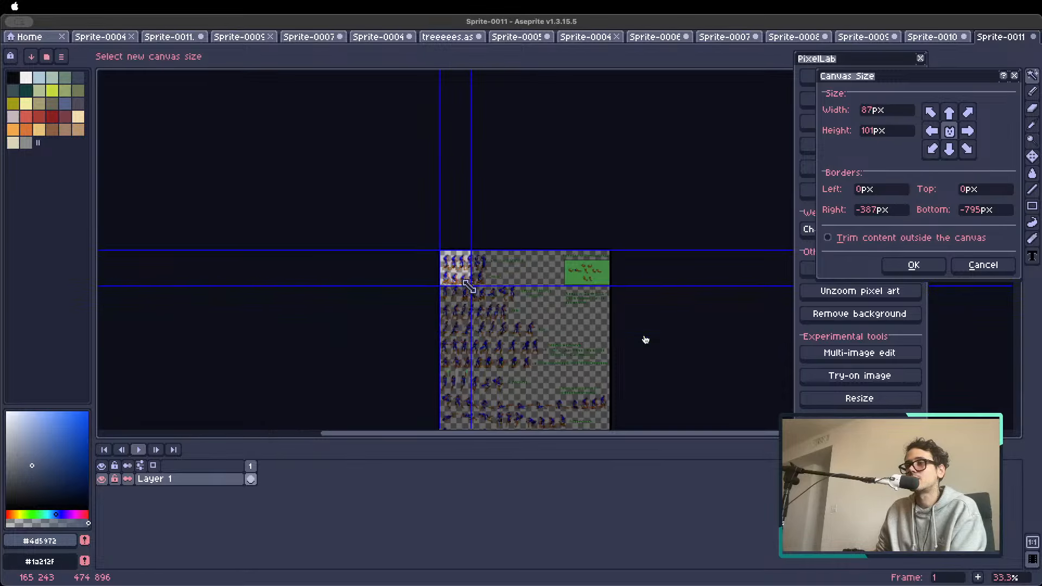
{"action": "scroll", "coordinate": [473, 286], "scroll_direction": "up", "scroll_amount": 4}
{"action": "left_click_drag", "start_coordinate": [499, 350], "coordinate": [317, 210]}
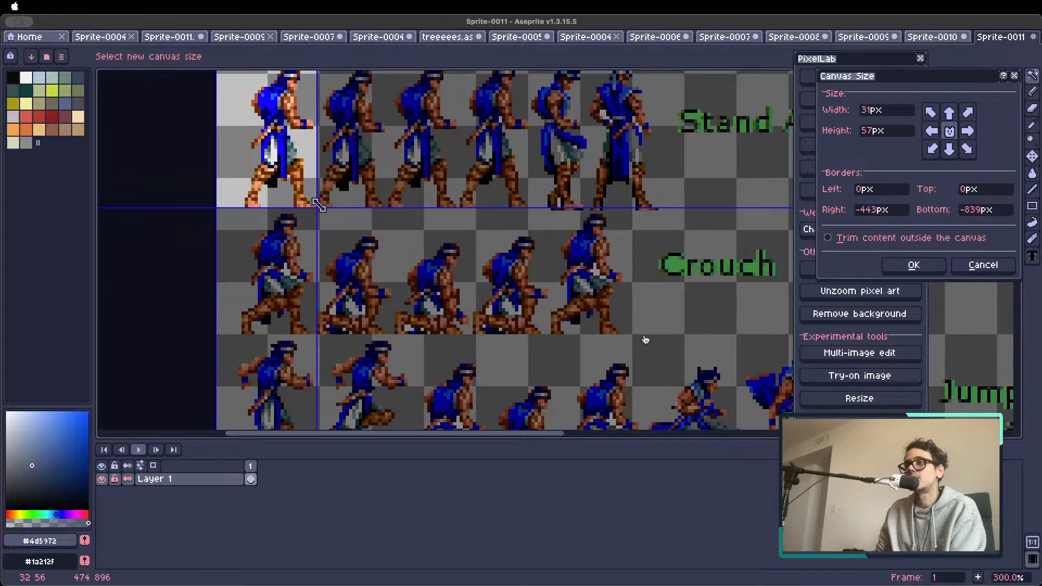
{"action": "scroll", "coordinate": [317, 206], "scroll_direction": "down", "scroll_amount": 2}
{"action": "scroll", "coordinate": [317, 205], "scroll_direction": "up", "scroll_amount": 1}
{"action": "left_click", "coordinate": [916, 265]}
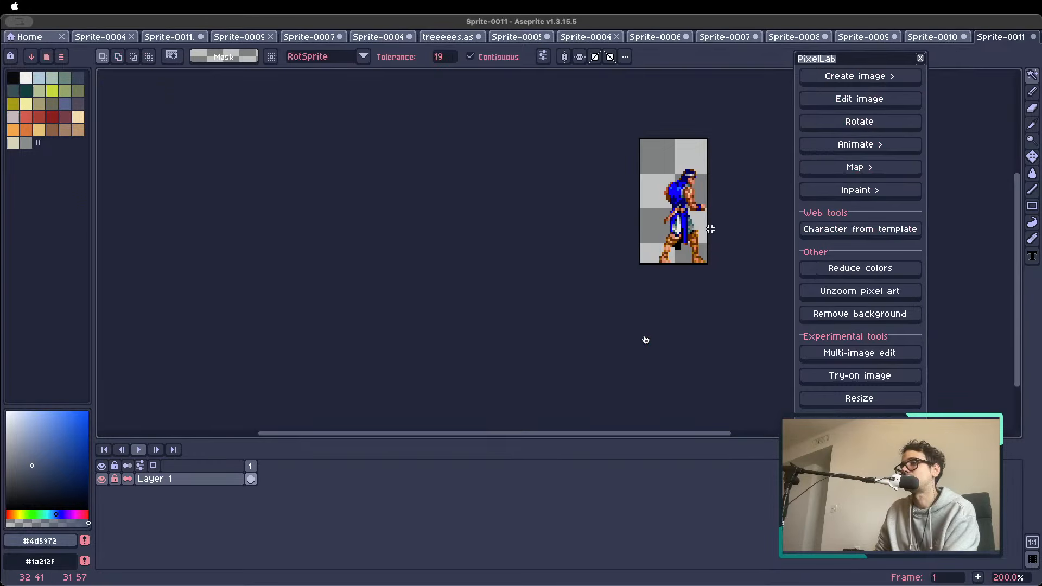
Resize the canvas around the cropped standing pose to 64x64 px
{"action": "key", "text": "c"}
{"action": "left_click", "coordinate": [879, 241]}
{"action": "left_click", "coordinate": [914, 264]}
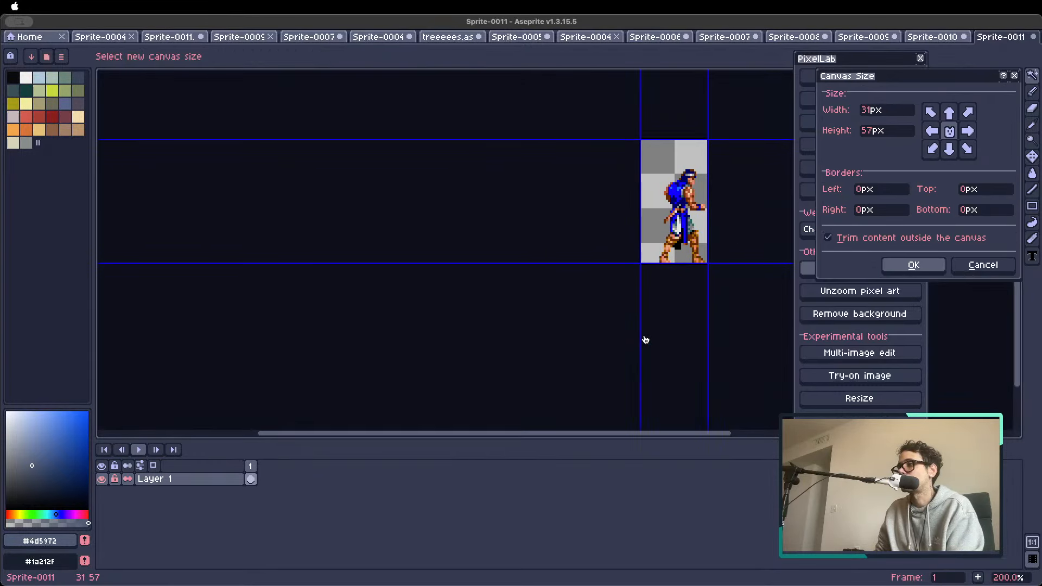
{"action": "key", "text": "c"}
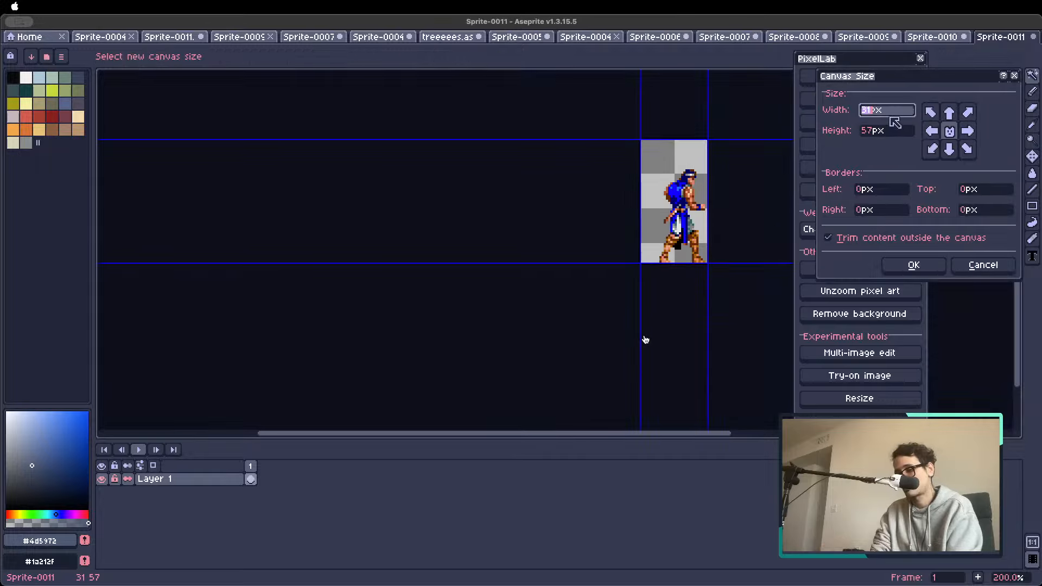
{"action": "type", "text": "646"}
{"action": "key", "text": "Tab"}
{"action": "key", "text": "BackSpace"}
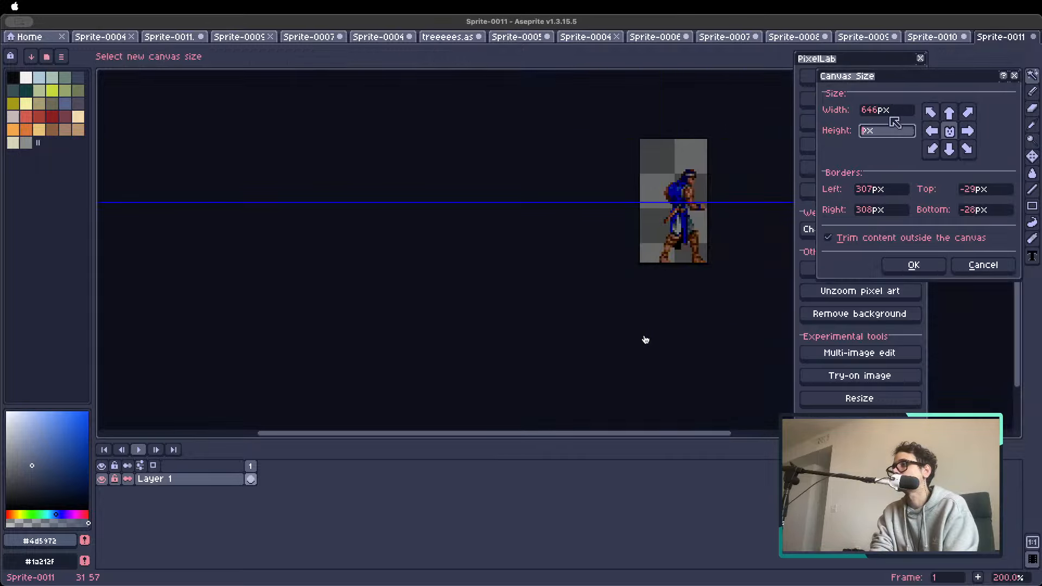
{"action": "left_click_drag", "start_coordinate": [881, 113], "coordinate": [849, 111]}
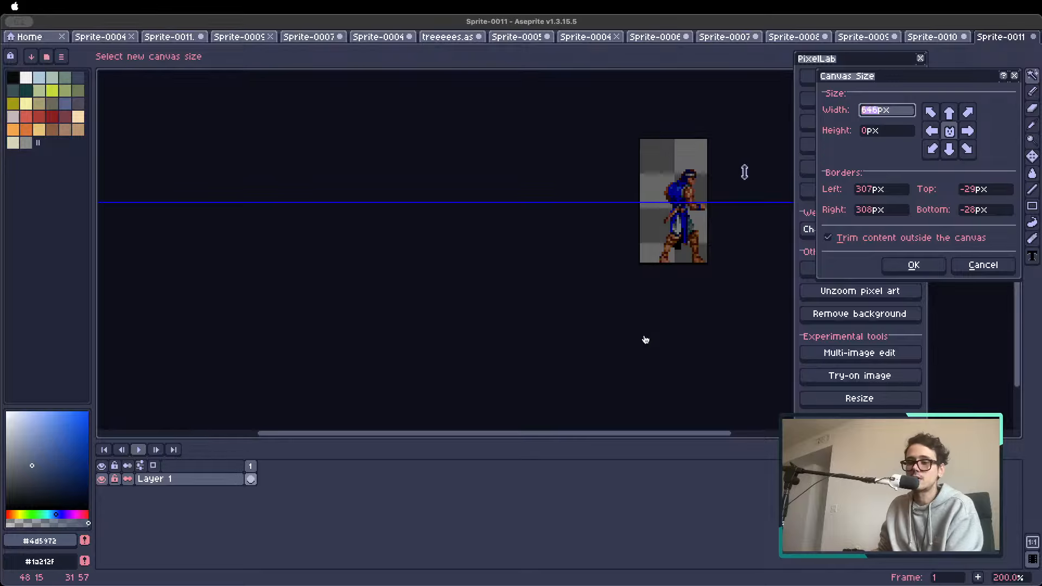
{"action": "type", "text": "64"}
{"action": "key", "text": "Tab"}
{"action": "type", "text": "64"}
{"action": "left_click", "coordinate": [899, 270]}
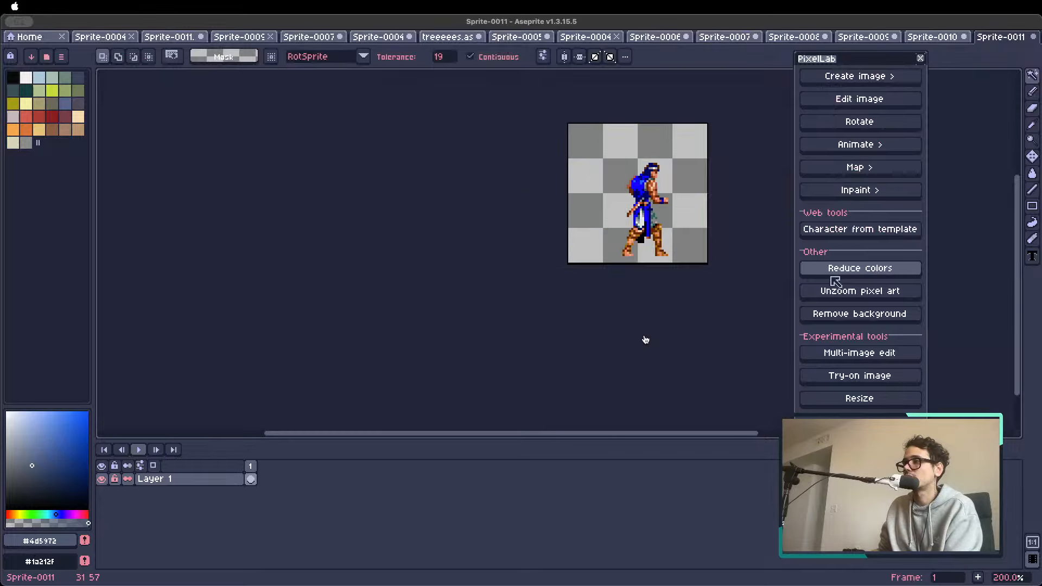
Move the character slightly left and up to sit nearer the middle of the 64x64 px canvas
{"action": "key", "text": "v"}
{"action": "left_click_drag", "start_coordinate": [654, 229], "coordinate": [644, 228]}
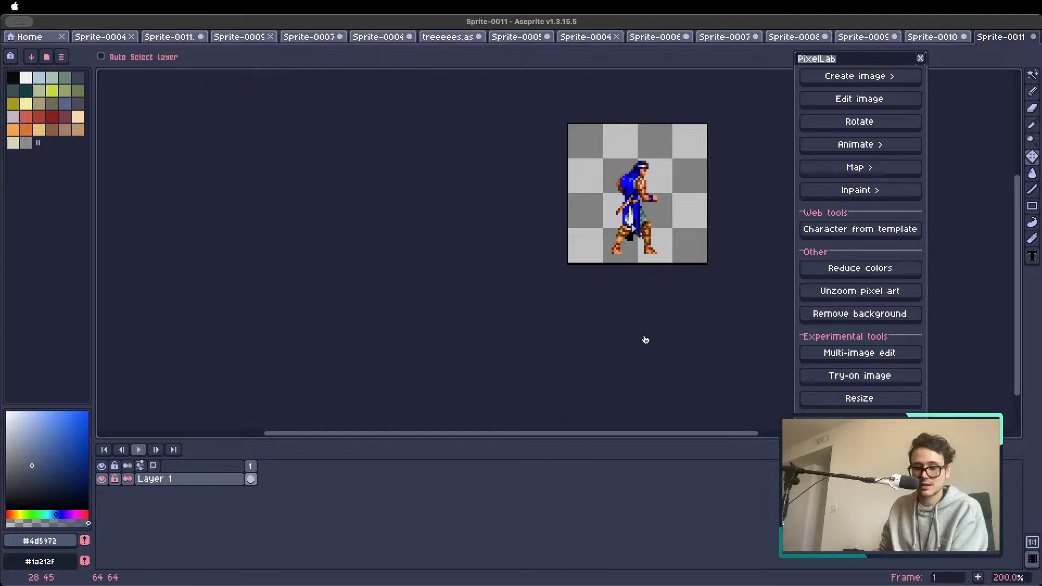
{"action": "scroll", "coordinate": [641, 209], "scroll_direction": "down", "scroll_amount": 1}
{"action": "scroll", "coordinate": [644, 207], "scroll_direction": "up", "scroll_amount": 2}
{"action": "left_click_drag", "start_coordinate": [696, 195], "coordinate": [520, 236]}
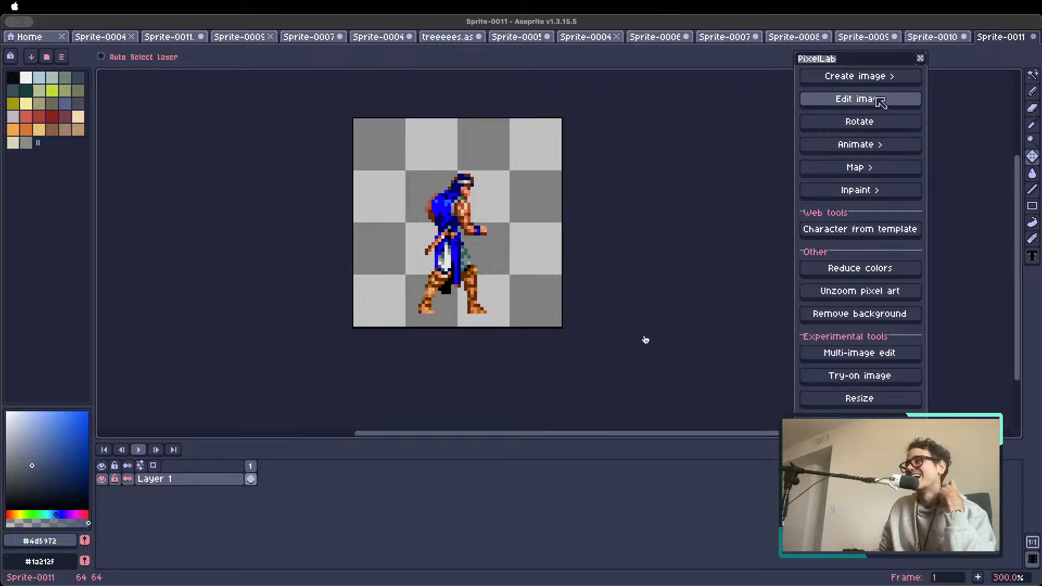
Start PixelLab's Animate with text (New) and replace the burning-tree reference image with the current blue-clad character
{"action": "left_click", "coordinate": [859, 76]}
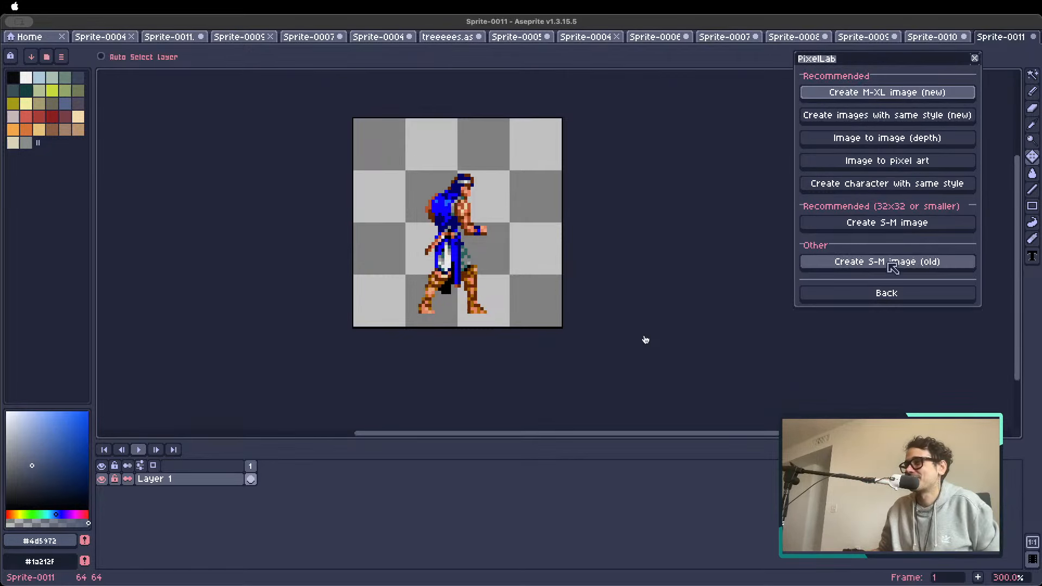
{"action": "left_click", "coordinate": [889, 293]}
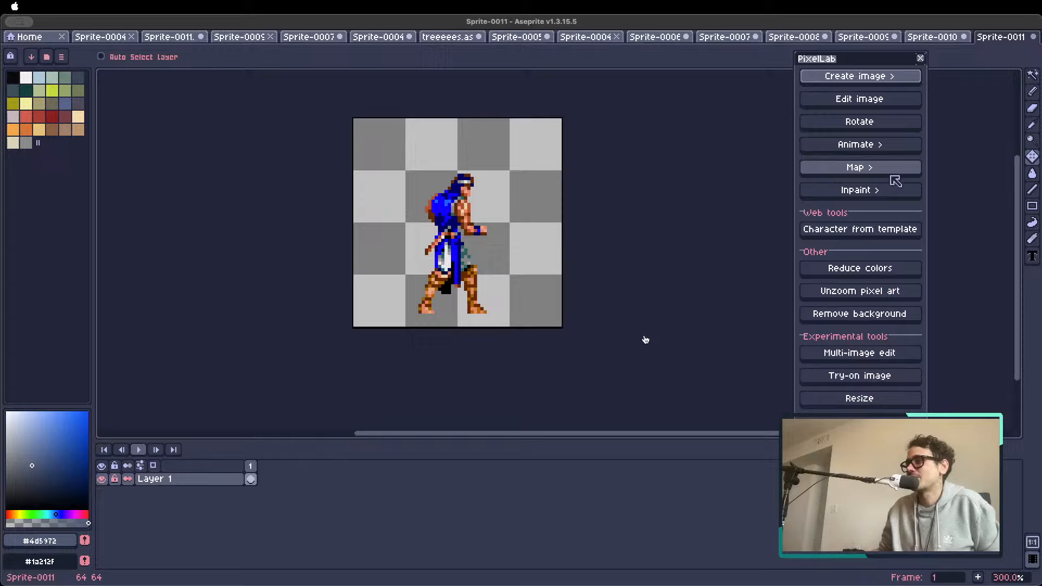
{"action": "left_click", "coordinate": [874, 147]}
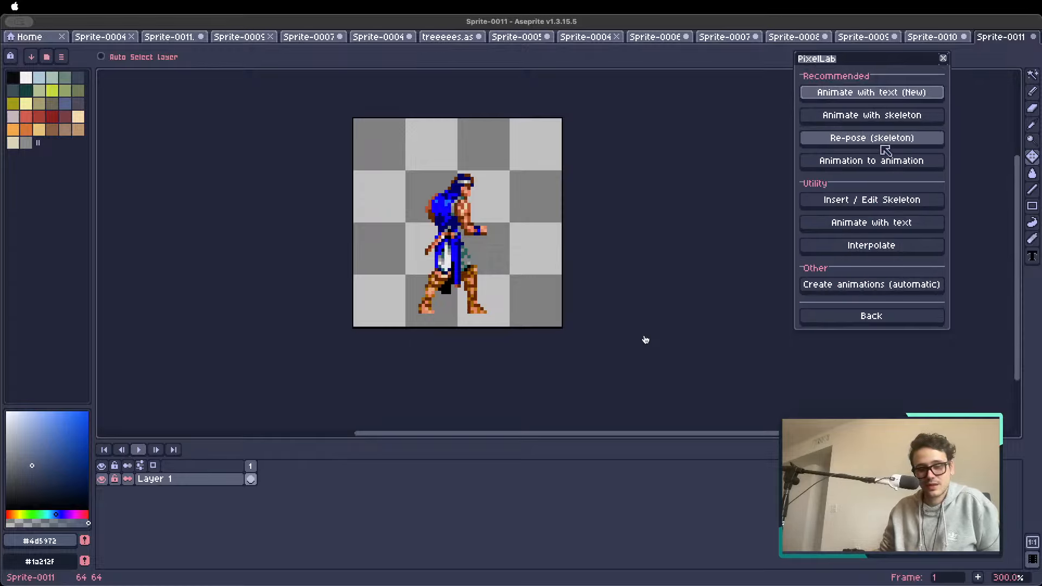
{"action": "left_click", "coordinate": [850, 92]}
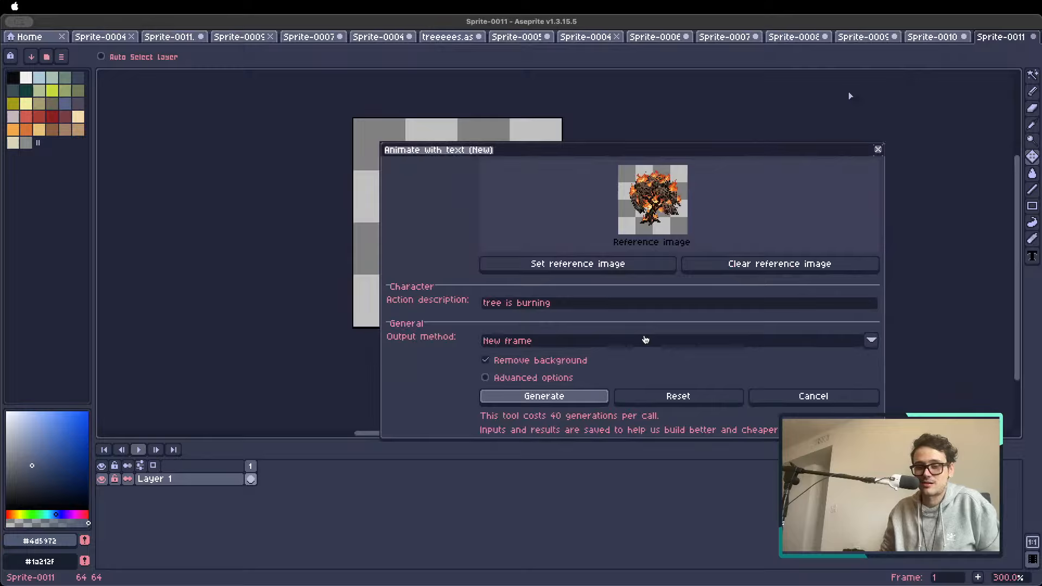
{"action": "left_click", "coordinate": [725, 264]}
{"action": "left_click", "coordinate": [604, 265]}
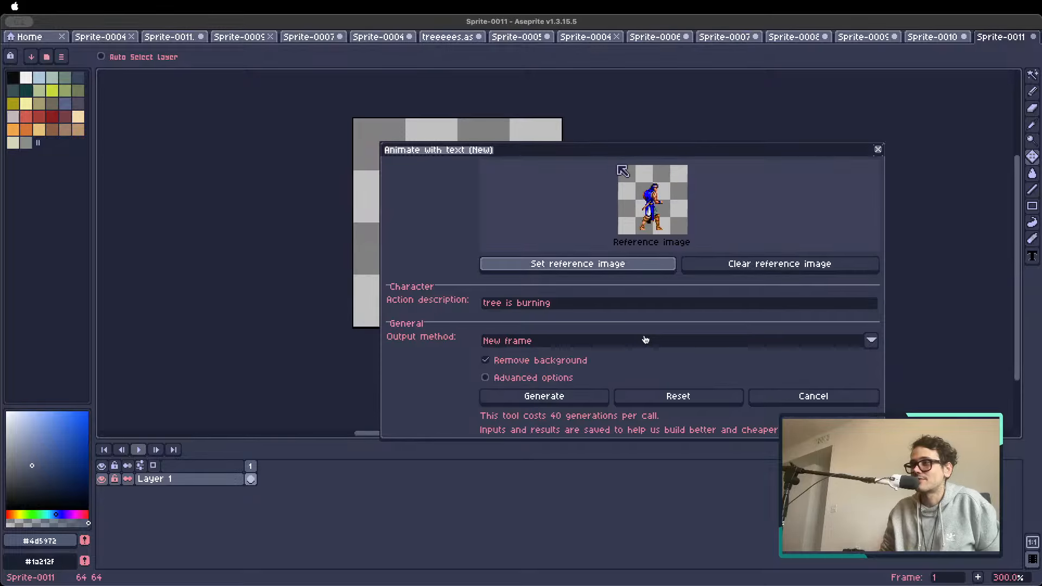
{"action": "left_click_drag", "start_coordinate": [618, 167], "coordinate": [701, 132]}
Set the action description to "the man does an attack combo, punch and kick" and generate the animation as new frames
{"action": "left_click", "coordinate": [653, 270]}
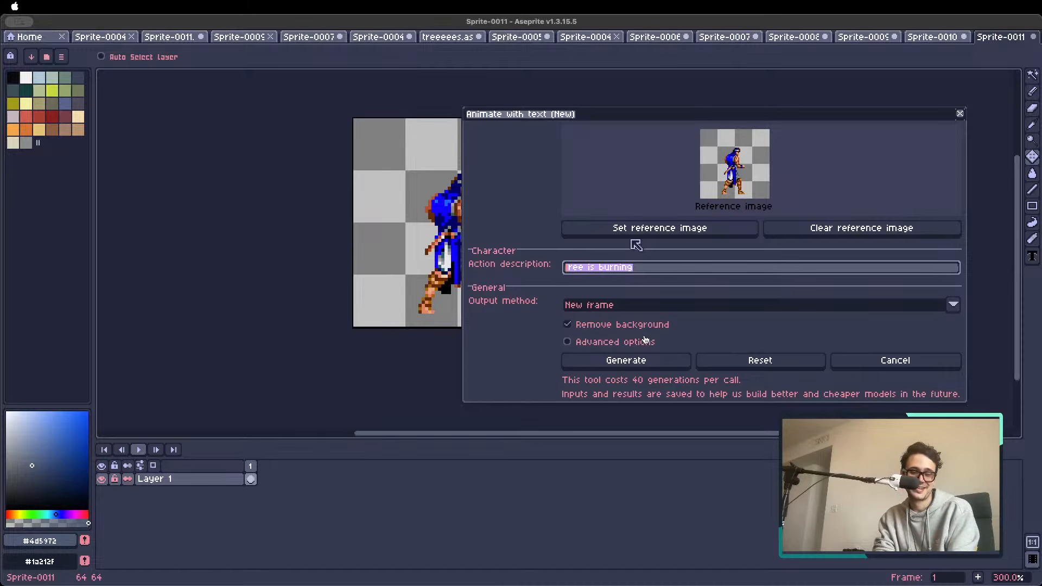
{"action": "type", "text": "the man does a"}
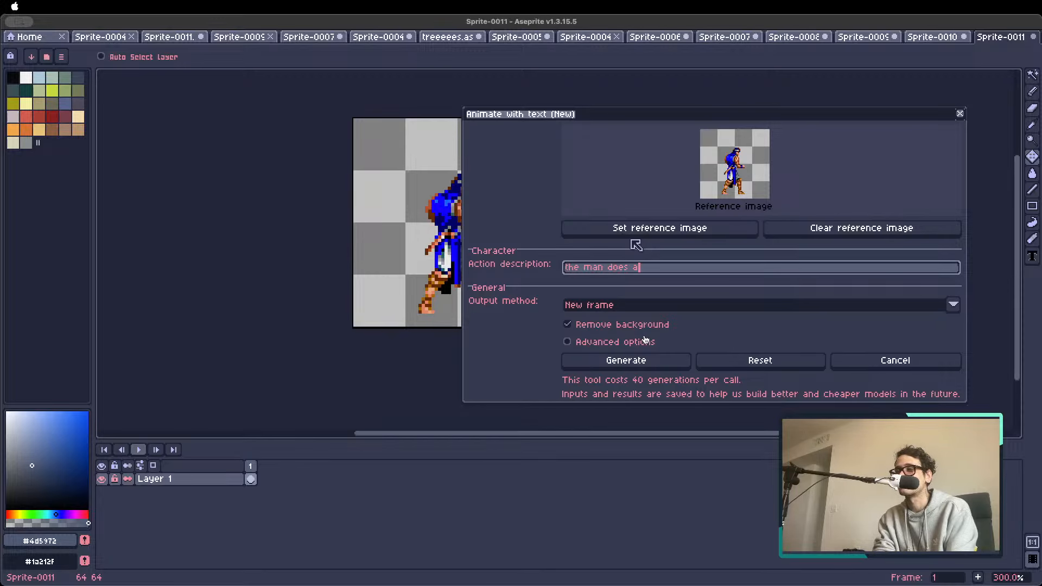
{"action": "type", "text": "n attack combo"}
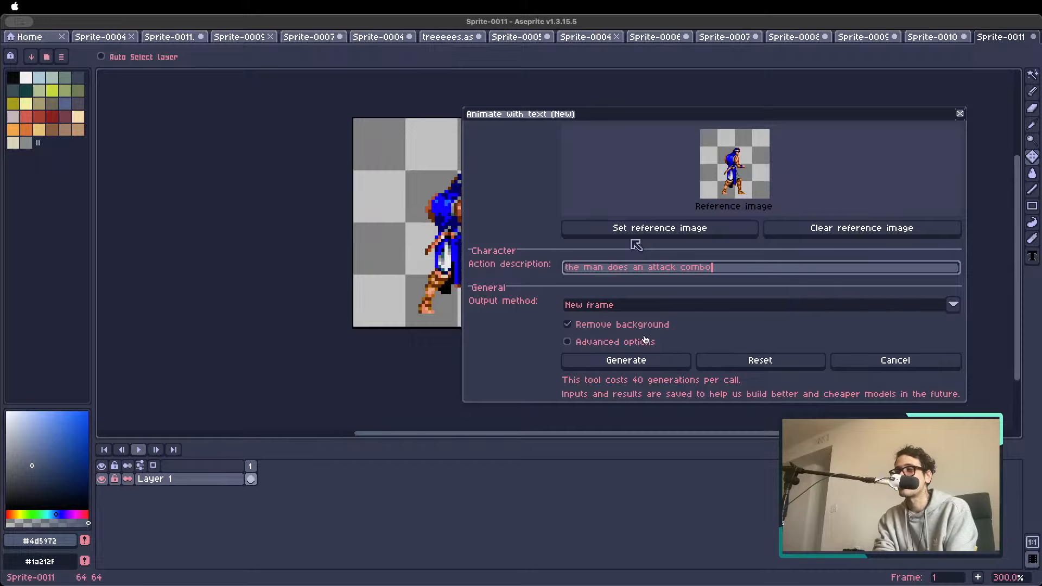
{"action": "type", "text": ", punch and kick"}
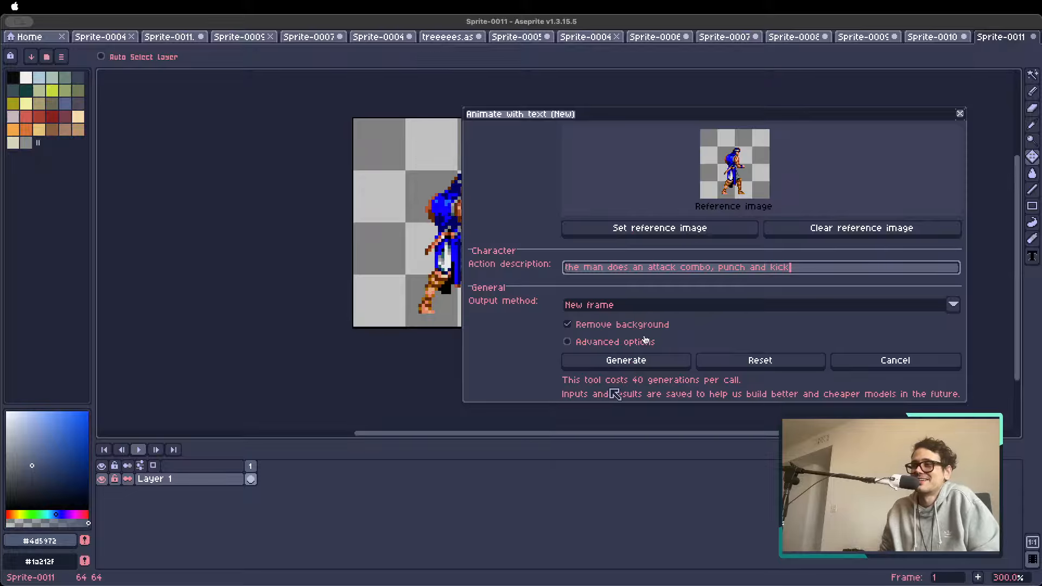
{"action": "left_click", "coordinate": [625, 361]}
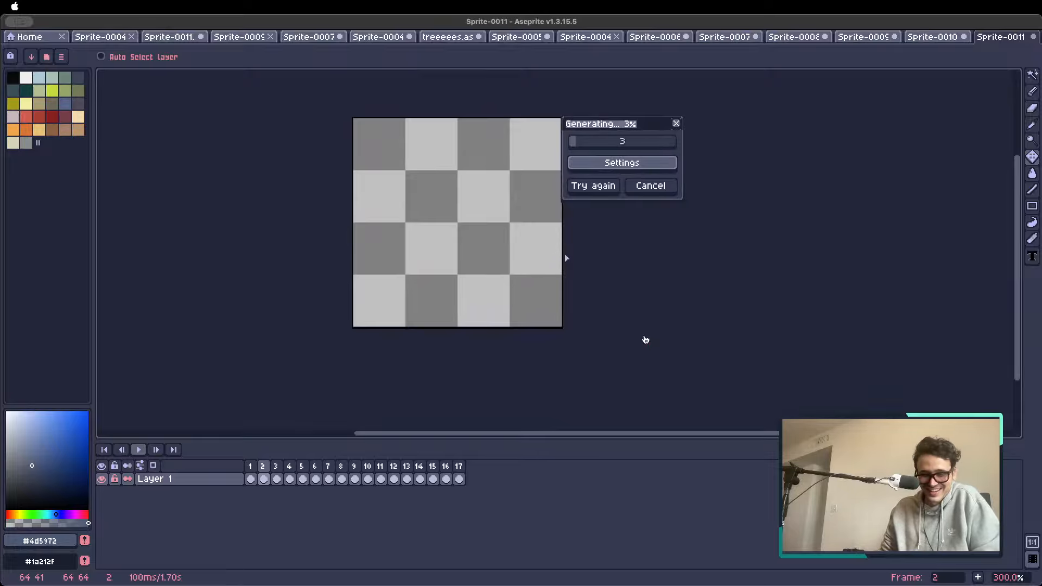
Play back the generated attack animation and stop it on frame 11
{"action": "left_click_drag", "start_coordinate": [617, 265], "coordinate": [584, 311]}
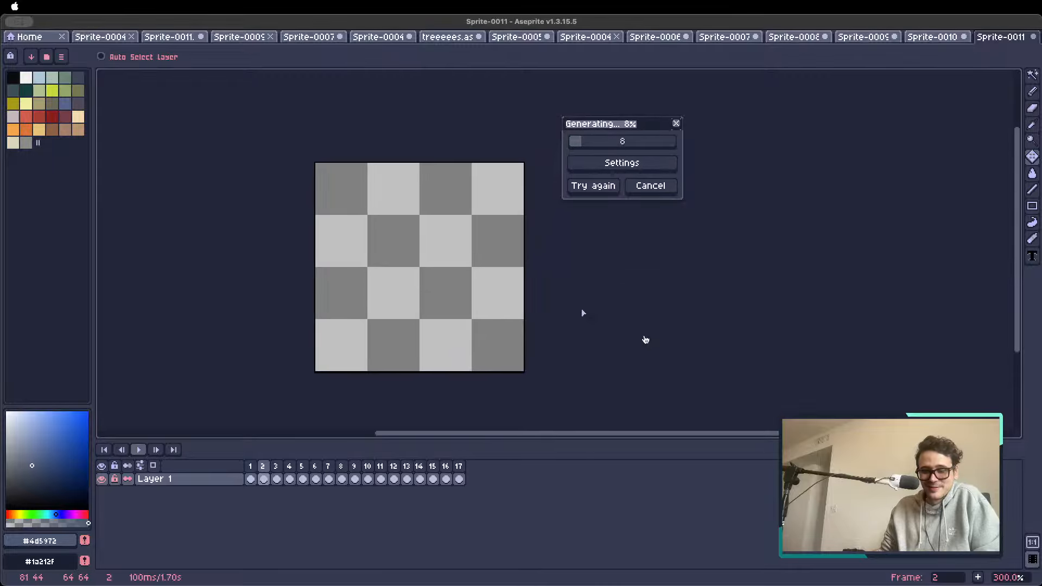
{"action": "scroll", "coordinate": [495, 311], "scroll_direction": "up", "scroll_amount": 2}
{"action": "scroll", "coordinate": [495, 310], "scroll_direction": "down", "scroll_amount": 1}
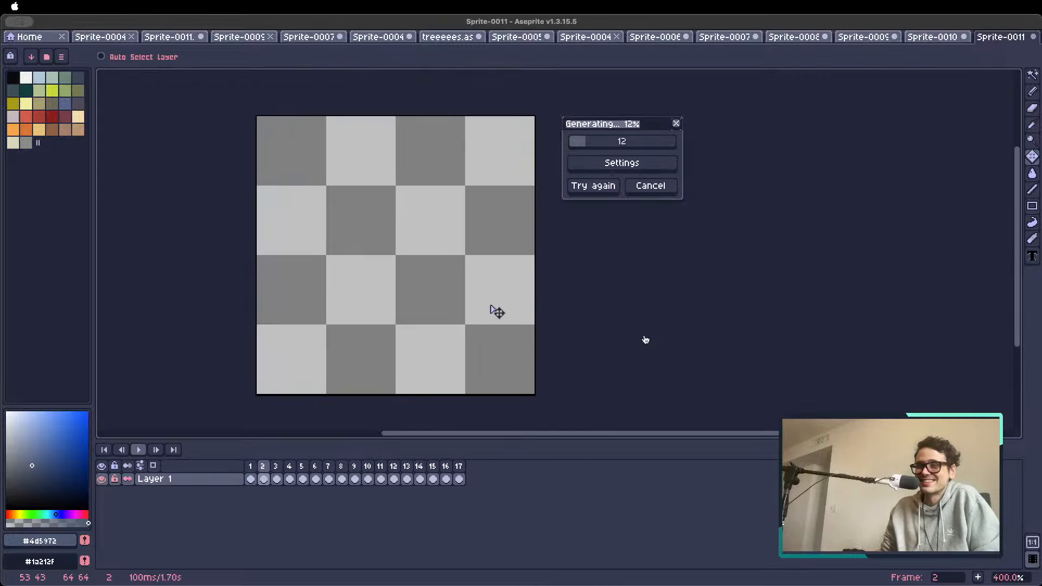
{"action": "mouse_move", "coordinate": [538, 286]}
{"action": "left_mouse_down"}
{"action": "mouse_move", "coordinate": [555, 291]}
{"action": "mouse_move", "coordinate": [541, 288]}
{"action": "left_mouse_up"}
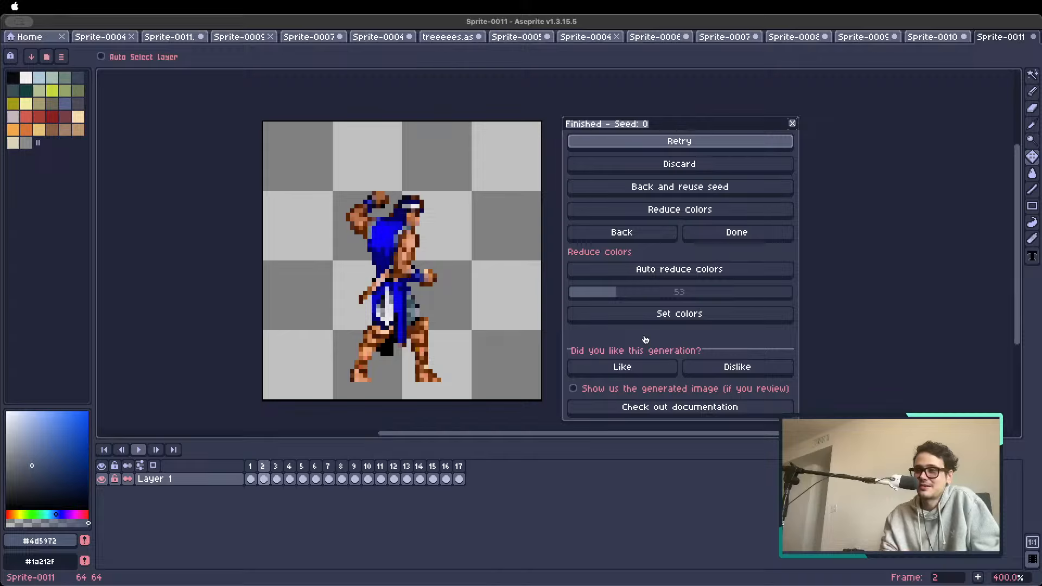
{"action": "key", "text": "Return"}
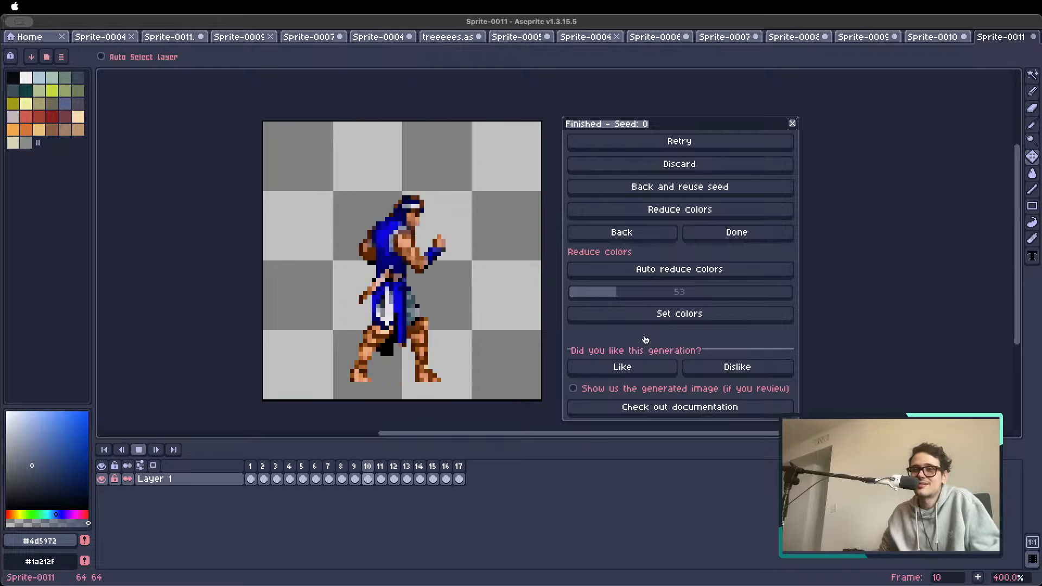
{"action": "key", "text": "Return"}
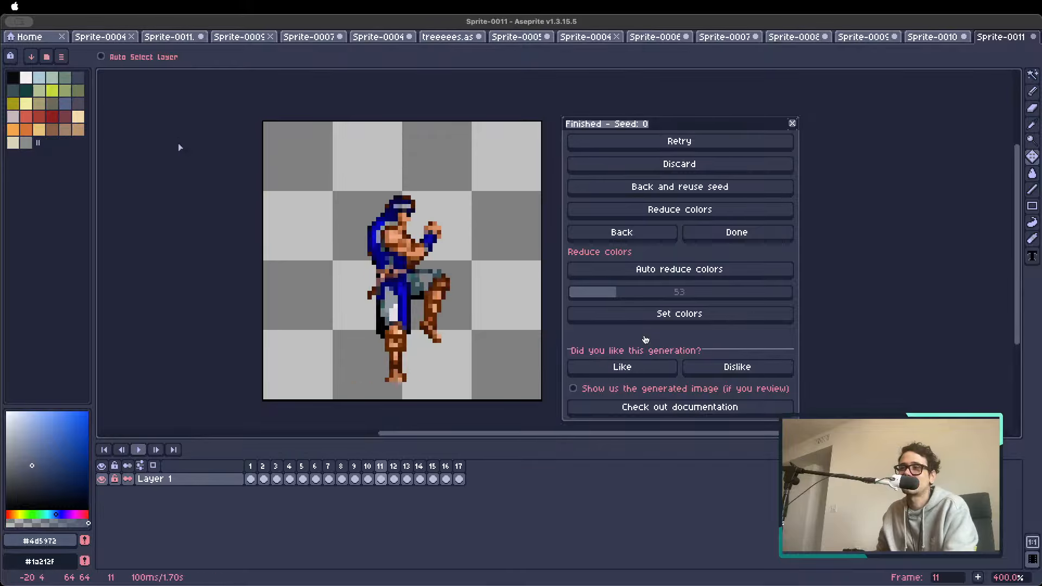
Delete frames 2 to 4 from the timeline and play the shortened animation from frame 1
{"action": "left_click_drag", "start_coordinate": [263, 473], "coordinate": [290, 469]}
{"action": "key", "text": "alt+c"}
{"action": "left_click", "coordinate": [253, 468]}
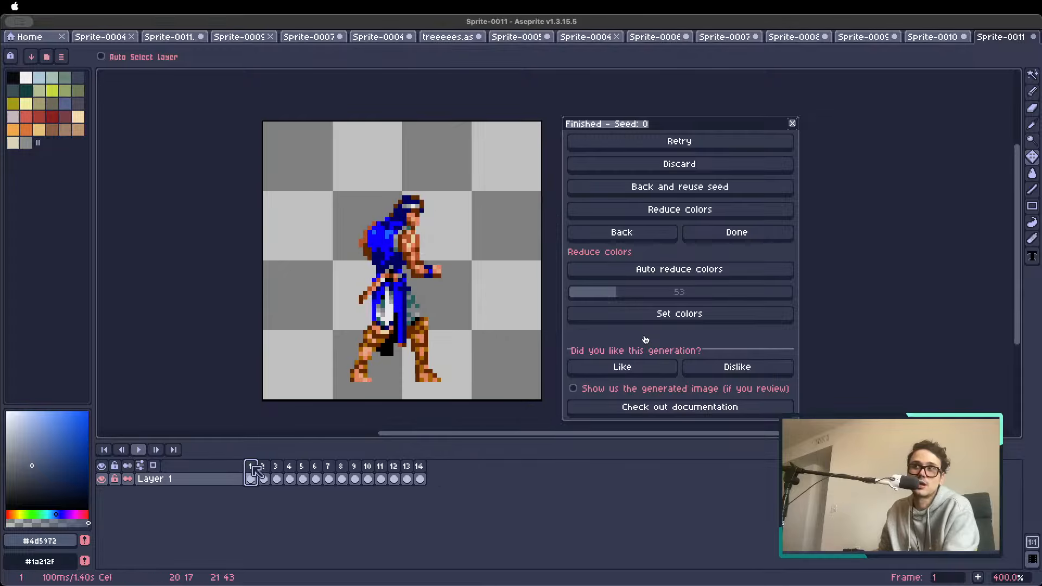
{"action": "key", "text": "Return"}
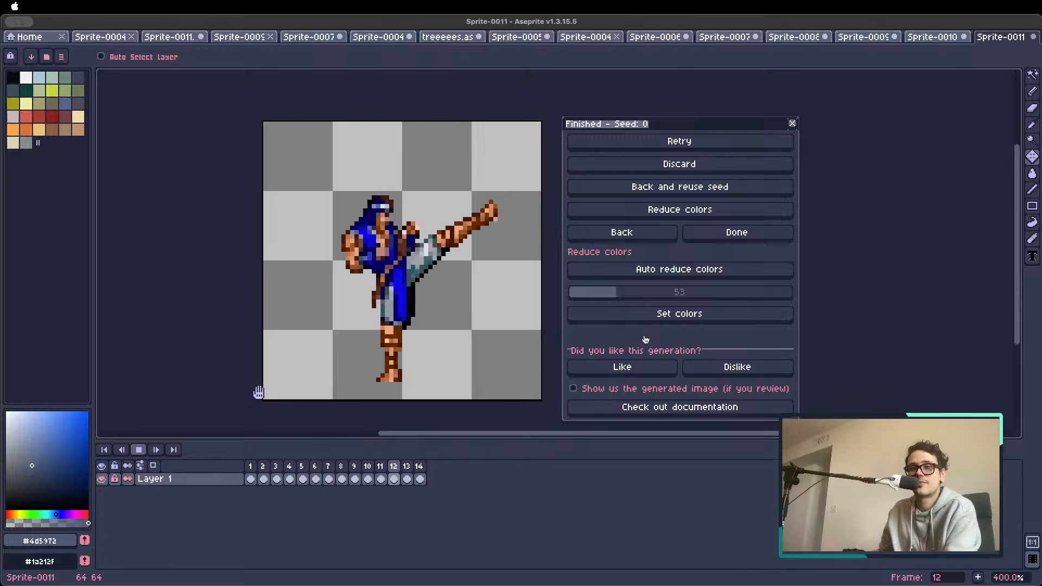
{"action": "key", "text": "Return"}
Examine the first, last and punch poses frame by frame and return to frame 1
{"action": "scroll", "coordinate": [333, 282], "scroll_direction": "up", "scroll_amount": 1}
{"action": "key", "text": "Left"}
{"action": "key", "text": "Left"}
{"action": "key", "text": "Left"}
{"action": "key", "text": "Left"}
{"action": "key", "text": "Left"}
{"action": "key", "text": "Left"}
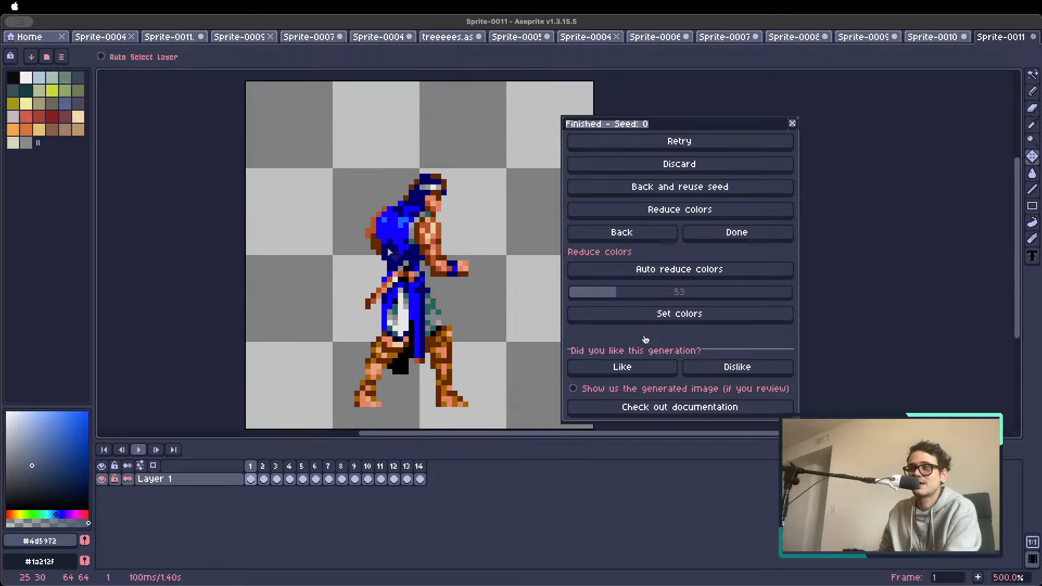
{"action": "key", "text": "Right"}
{"action": "key", "text": "e"}
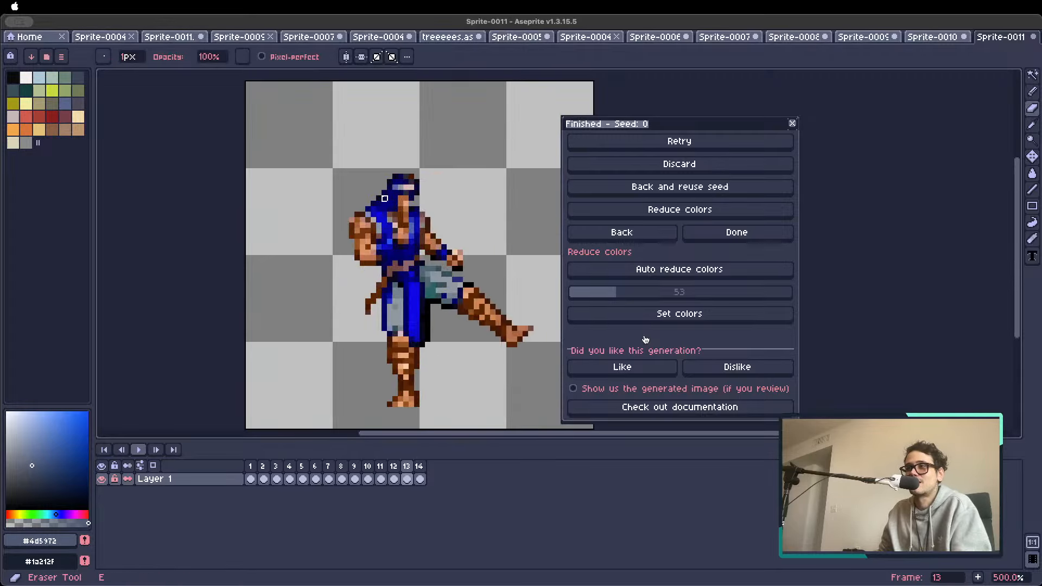
{"action": "scroll", "coordinate": [368, 239], "scroll_direction": "down", "scroll_amount": 2}
{"action": "key", "text": "Right"}
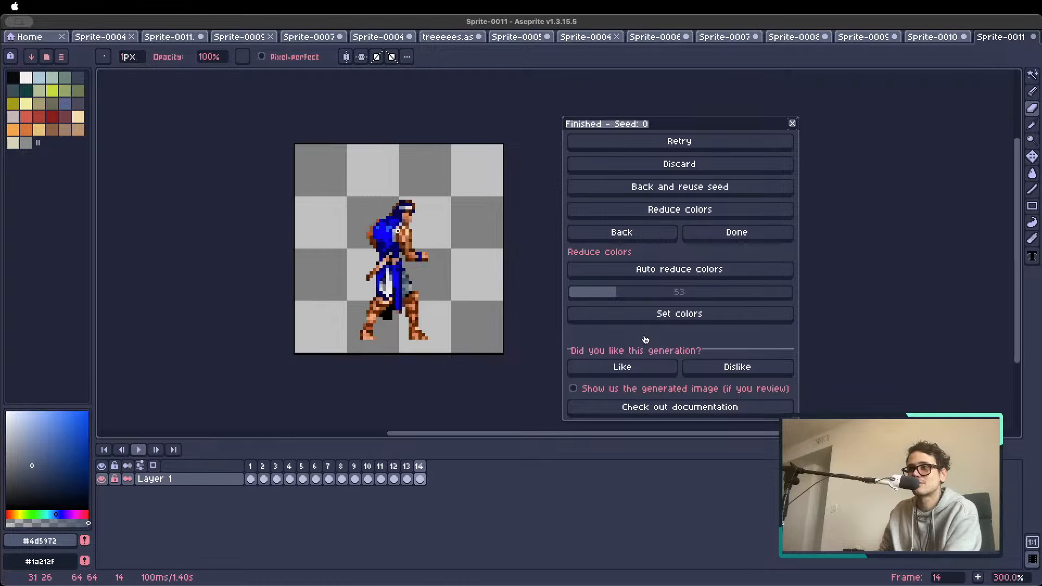
{"action": "key", "text": "Right"}
{"action": "key", "text": "Right"}
{"action": "key", "text": "Right"}
{"action": "key", "text": "Right"}
{"action": "key", "text": "Right"}
{"action": "key", "text": "Right"}
{"action": "key", "text": "Right"}
{"action": "key", "text": "Right"}
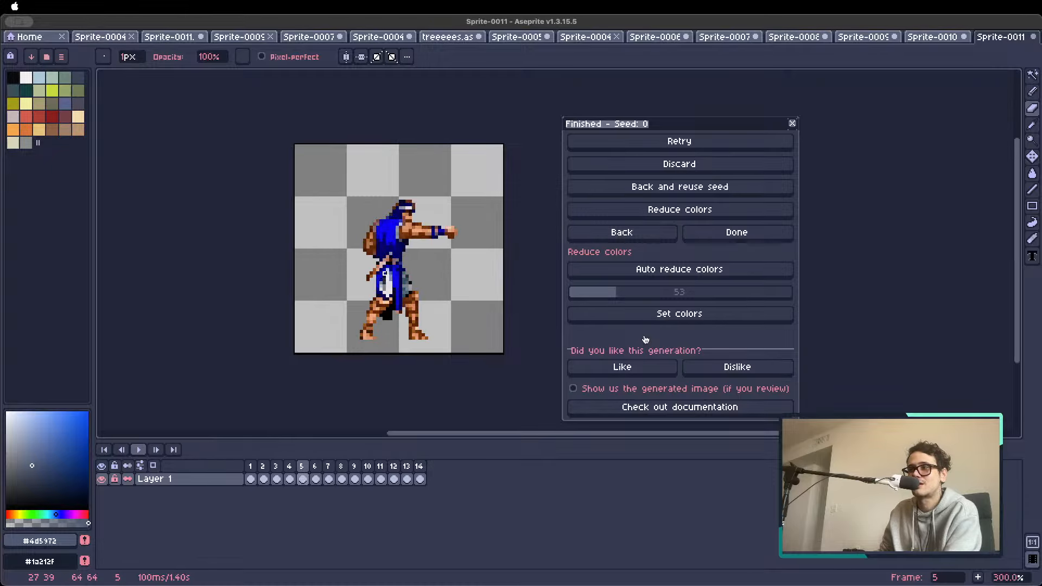
{"action": "key", "text": "Left"}
{"action": "key", "text": "Left"}
{"action": "left_click", "coordinate": [253, 471]}
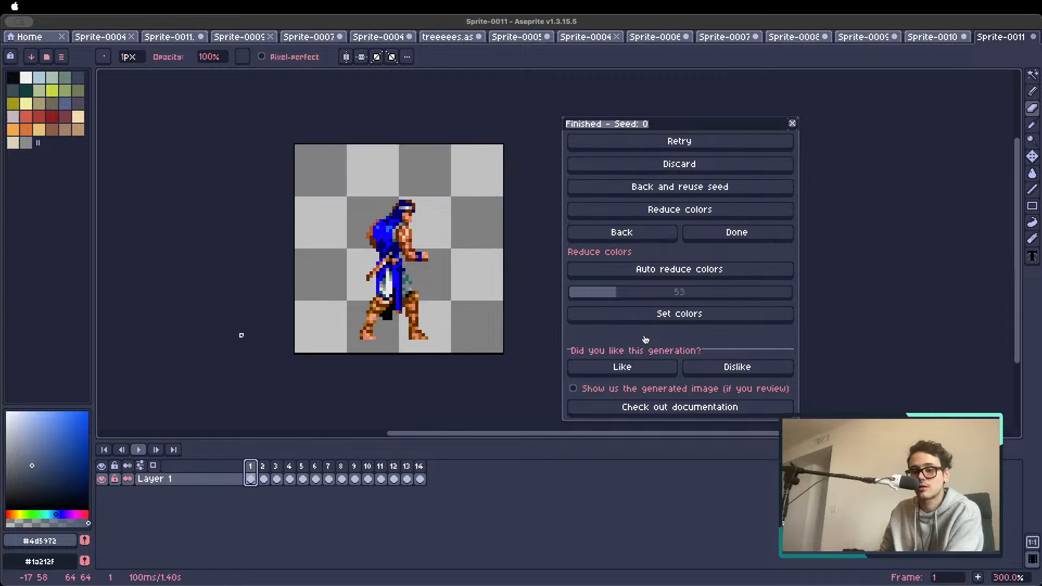
Play the animation, stop on frame 11's high kick, and sample the shorts' grey #90989F as the Pencil colour
{"action": "key", "text": "Return"}
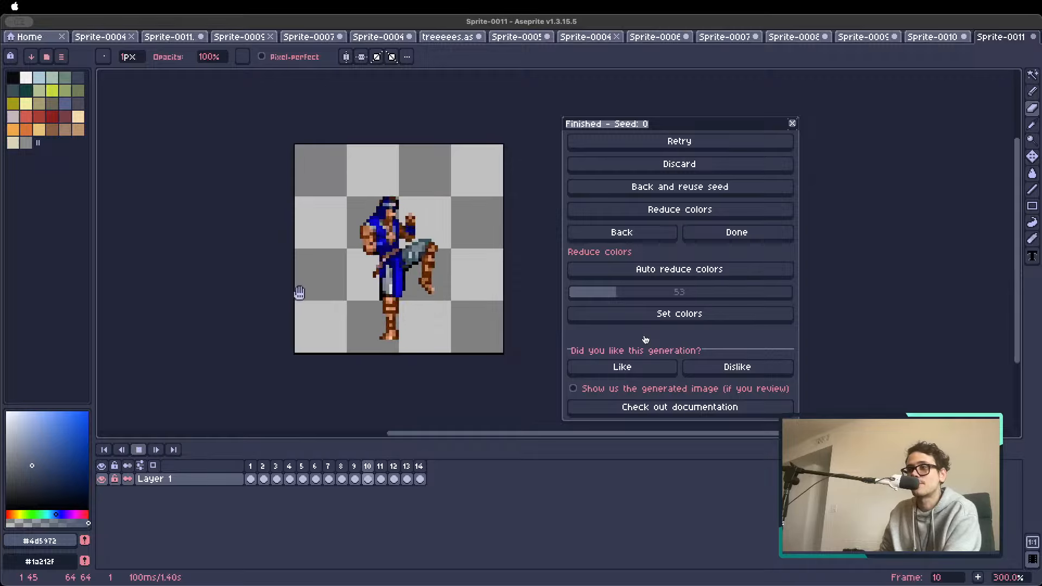
{"action": "key", "text": "Return"}
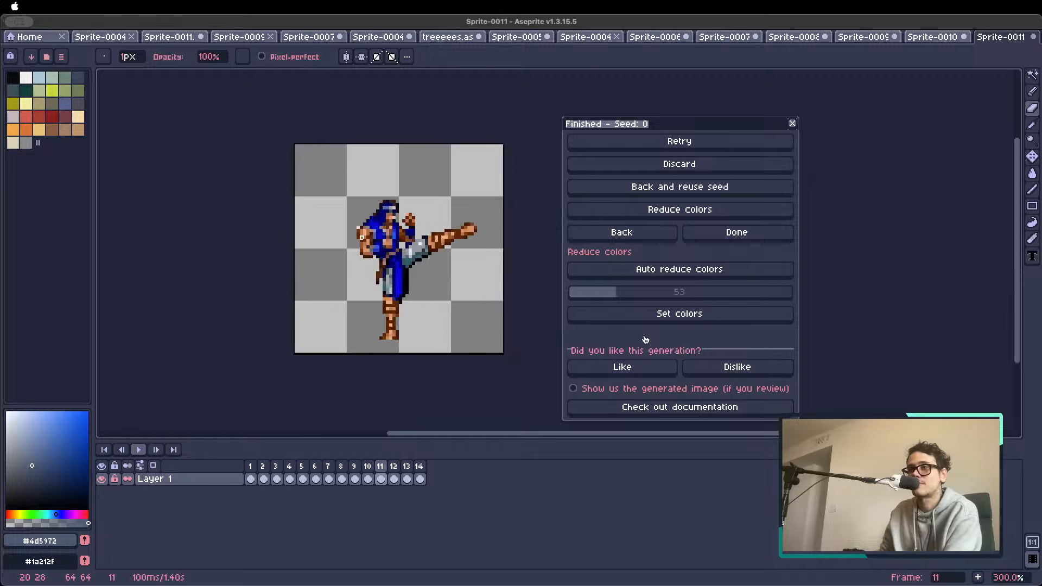
{"action": "scroll", "coordinate": [359, 227], "scroll_direction": "up", "scroll_amount": 2}
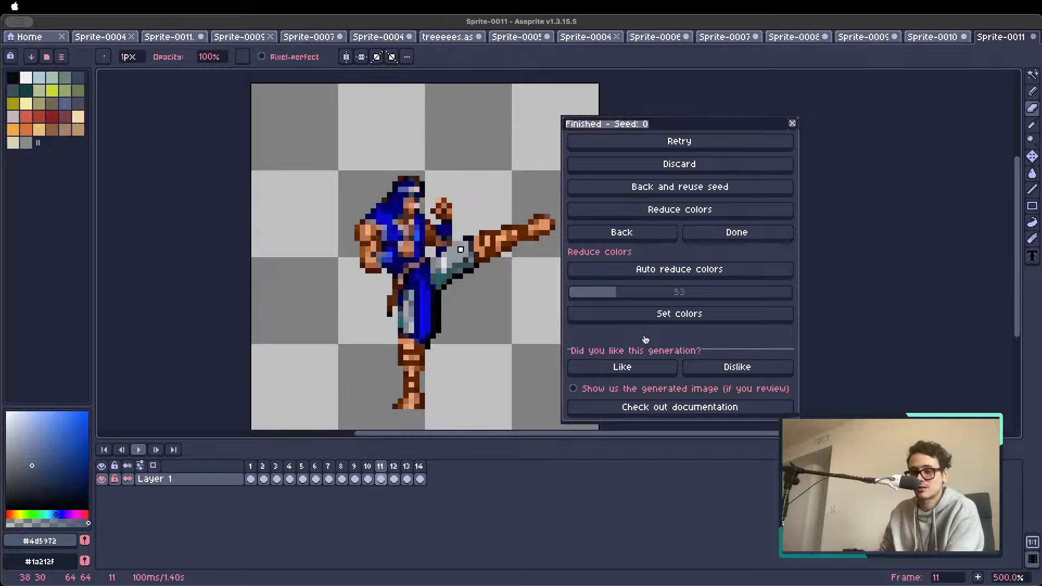
{"action": "left_click", "coordinate": [455, 244], "text": "alt"}
{"action": "key", "text": "b"}
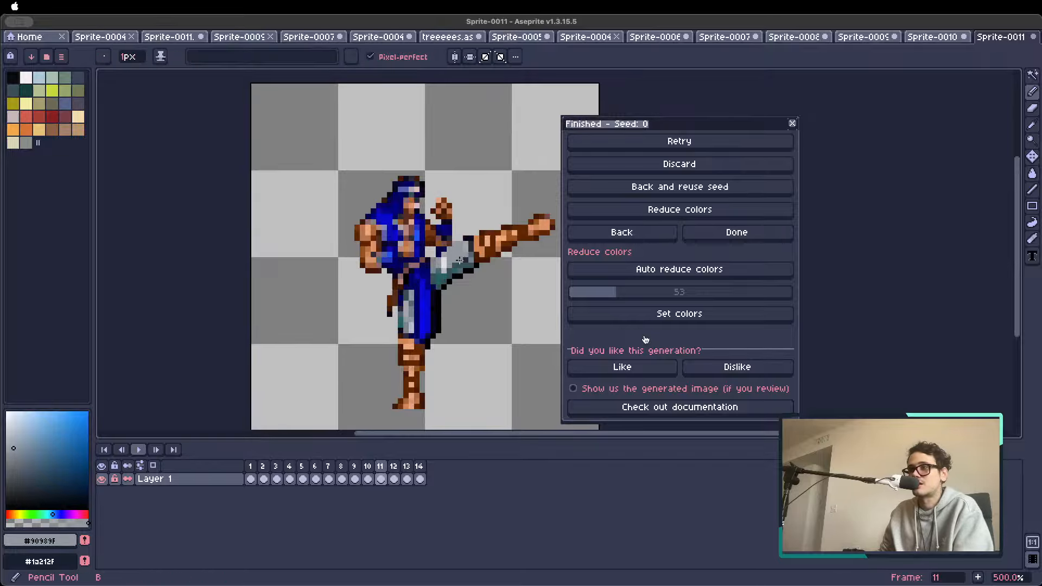
Replay the attack combo and stop it on frame 12
{"action": "scroll", "coordinate": [442, 294], "scroll_direction": "down", "scroll_amount": 3}
{"action": "key", "text": "Return"}
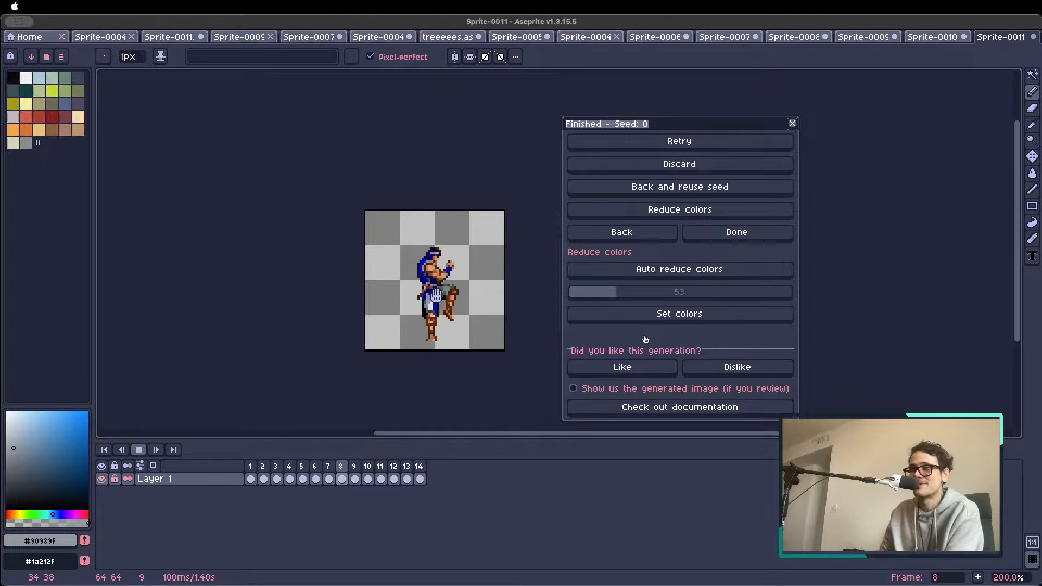
{"action": "key", "text": "Return"}
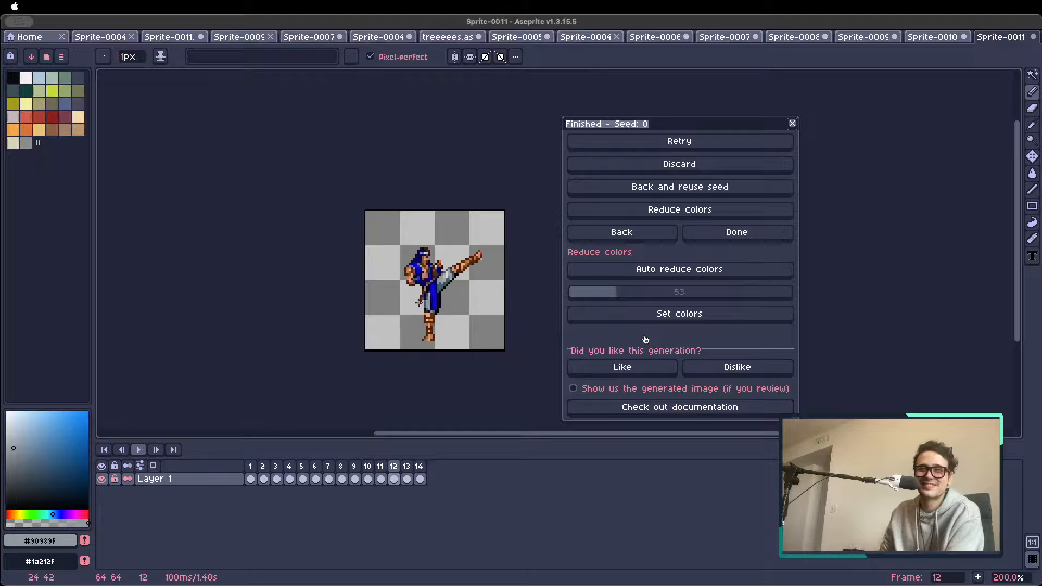
Generate a text animation from frame 14 with the action "he turns into a man made out of fire, full body made out of fire"
{"action": "key", "text": "Right"}
{"action": "key", "text": "Right"}
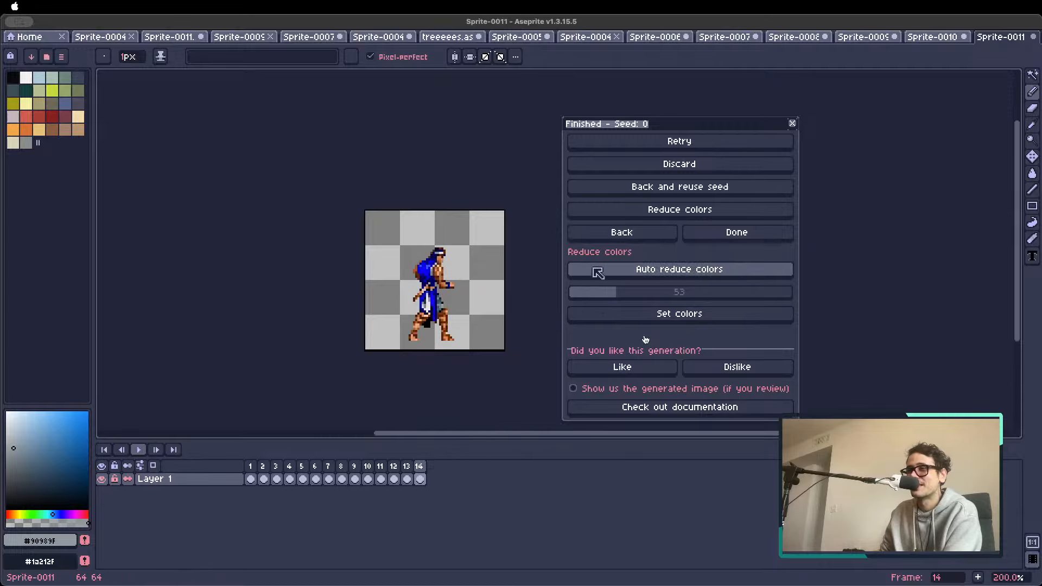
{"action": "left_click", "coordinate": [604, 233]}
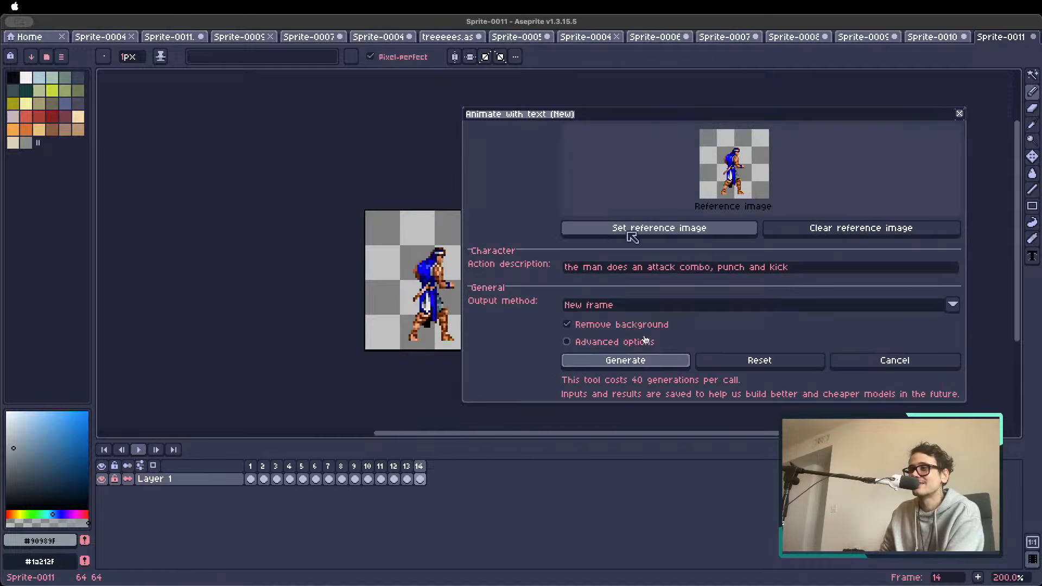
{"action": "left_click_drag", "start_coordinate": [830, 266], "coordinate": [544, 268]}
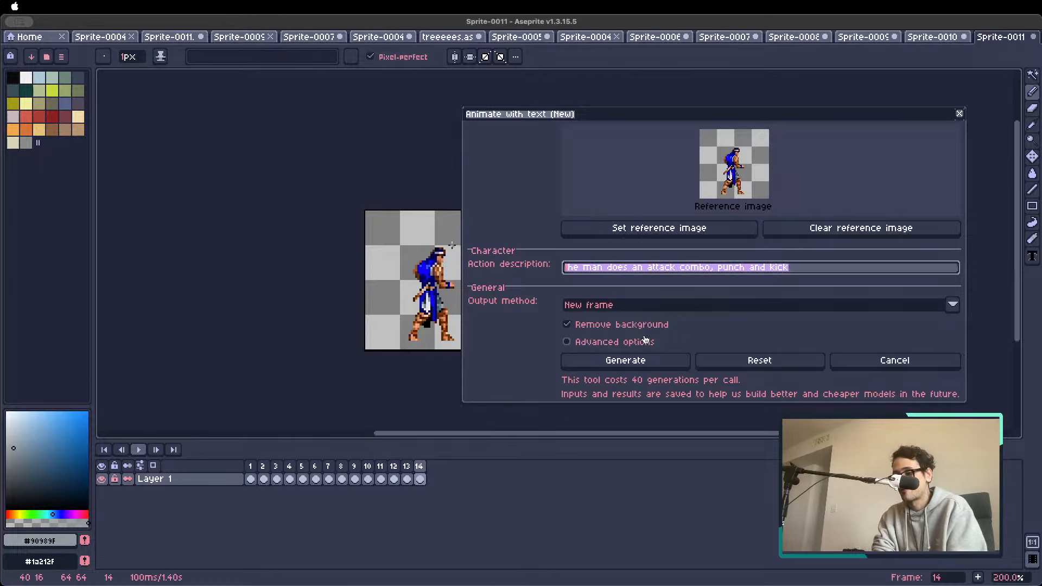
{"action": "type", "text": "he turns"}
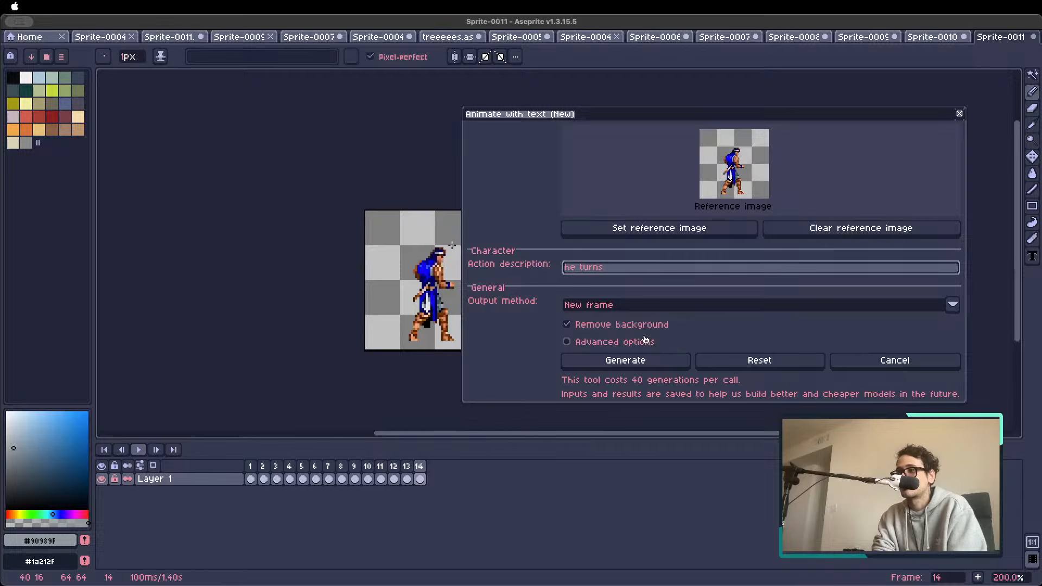
{"action": "type", "text": " into a man ou"}
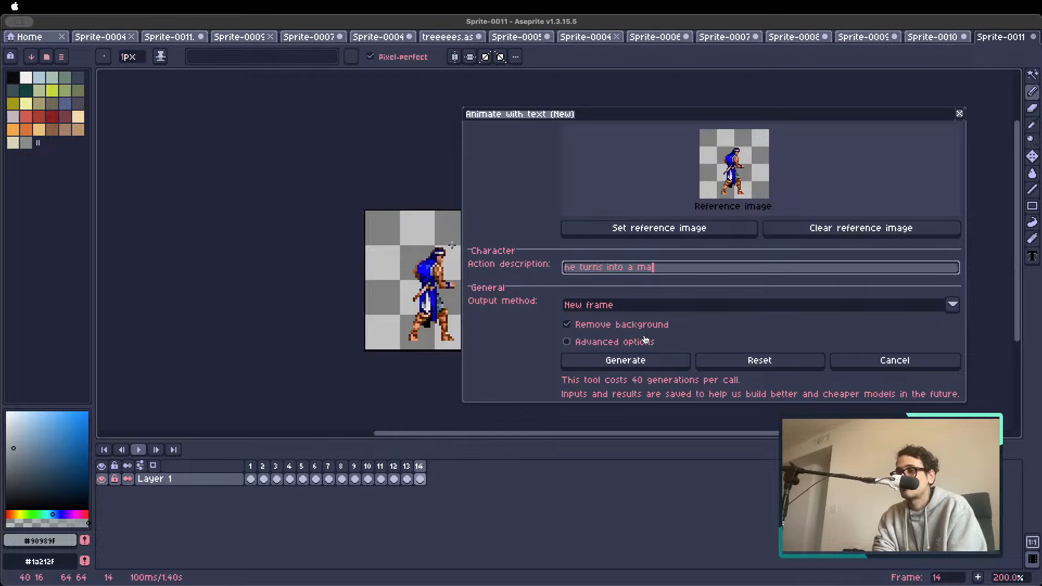
{"action": "key", "text": "BackSpace"}
{"action": "key", "text": "BackSpace"}
{"action": "type", "text": "made out "}
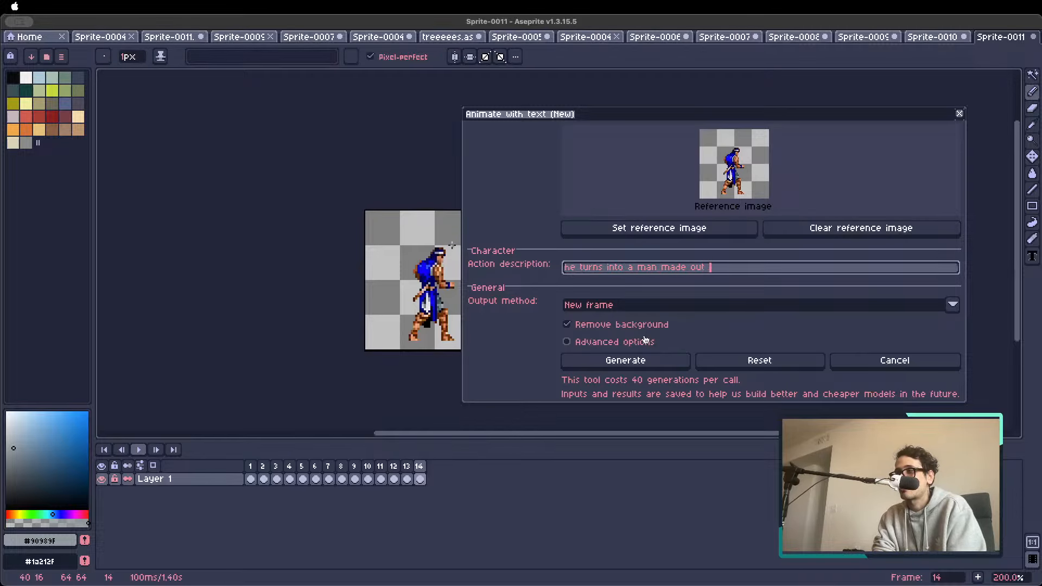
{"action": "type", "text": "of fire,"}
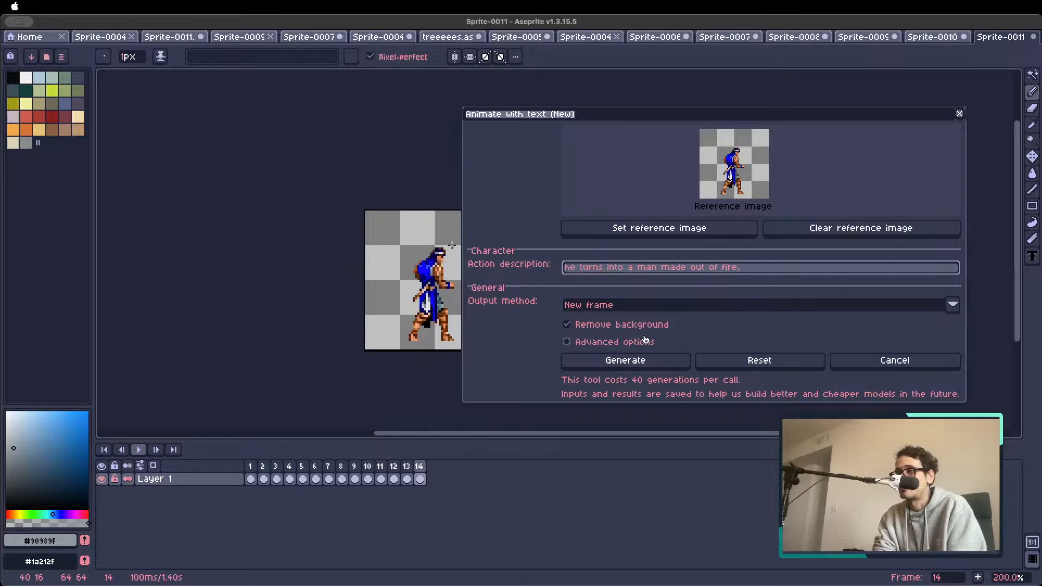
{"action": "type", "text": " full body ma"}
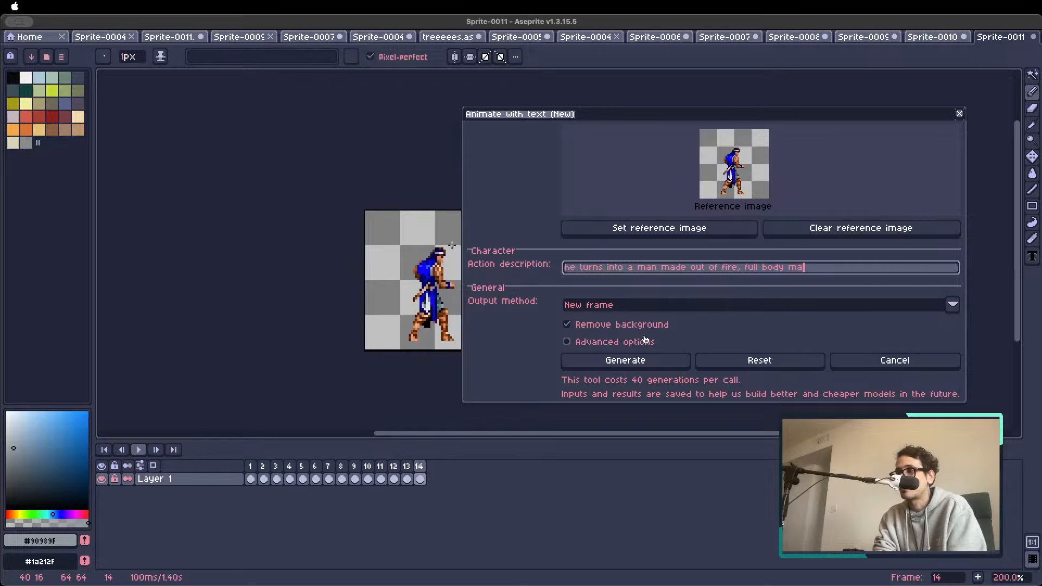
{"action": "type", "text": "de out of fire"}
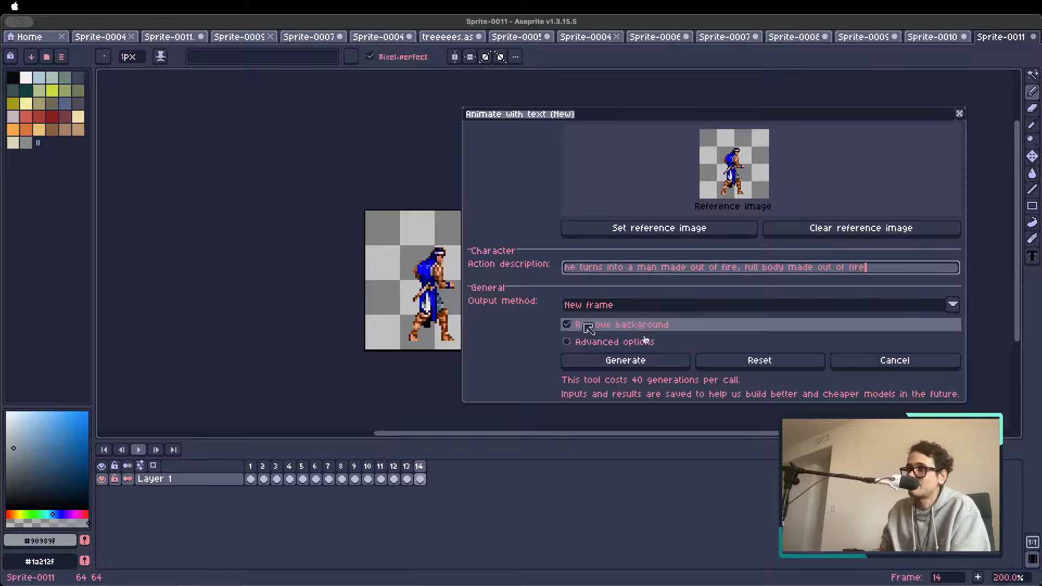
{"action": "left_click", "coordinate": [643, 360]}
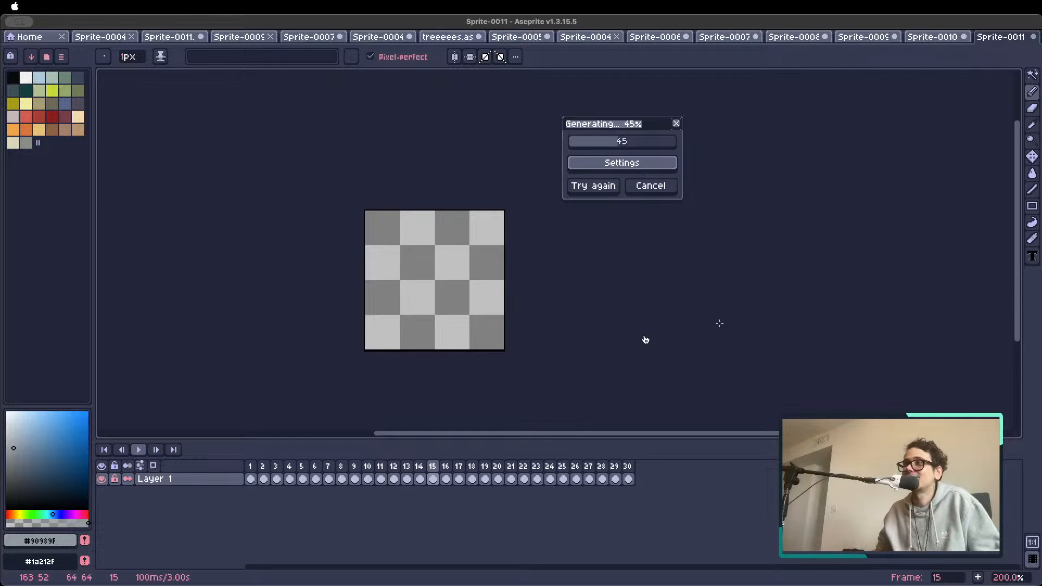
Review the other open sprites, including the frame-count notes in Sprite-0005, and return to the last Sprite-0011 document
{"action": "left_click", "coordinate": [580, 39]}
{"action": "left_click", "coordinate": [655, 37]}
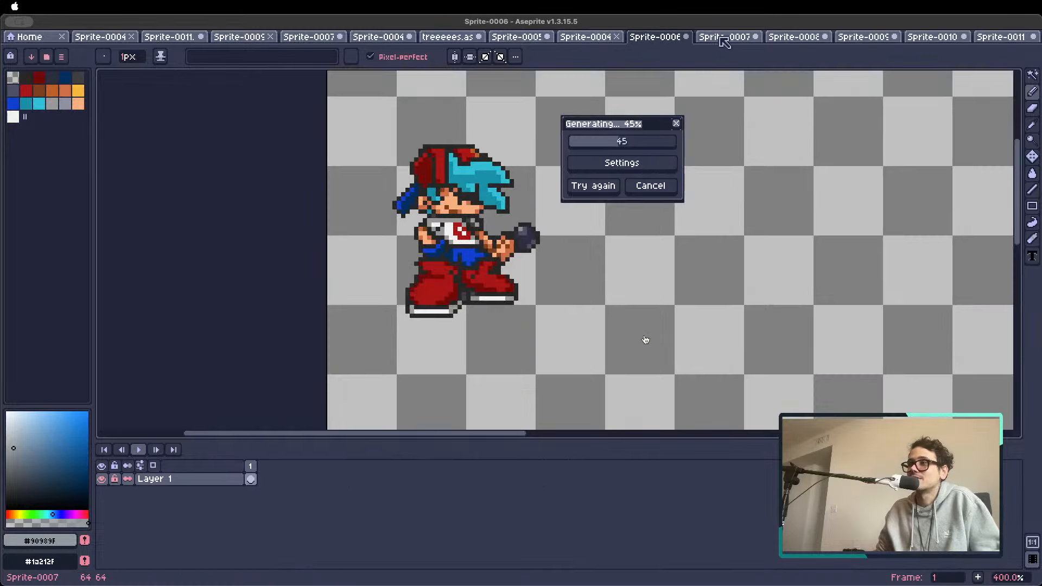
{"action": "left_click", "coordinate": [724, 37]}
{"action": "left_click", "coordinate": [793, 37]}
{"action": "left_click", "coordinate": [857, 38]}
{"action": "left_click", "coordinate": [928, 37]}
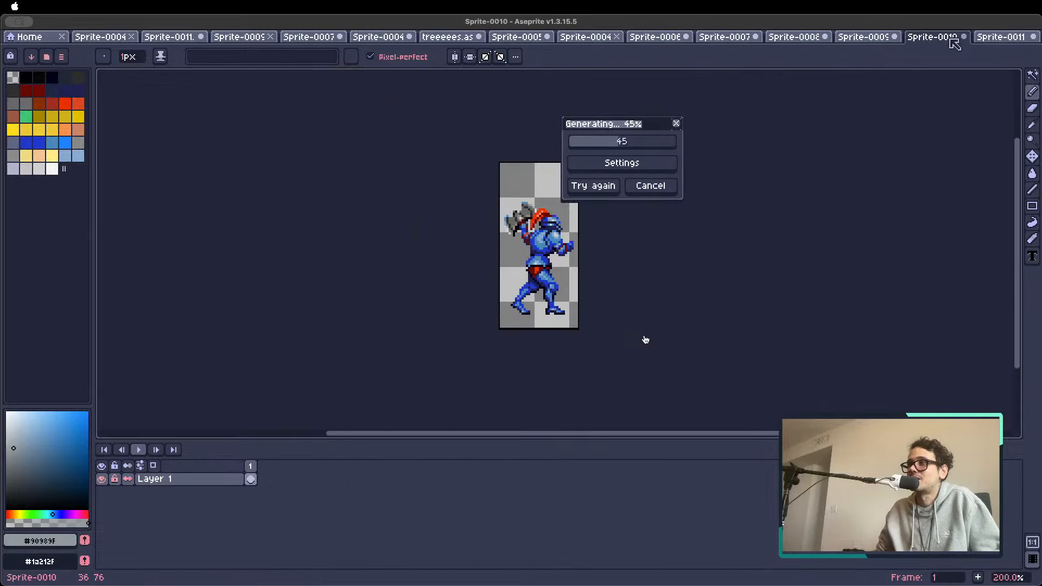
{"action": "left_click", "coordinate": [585, 37]}
{"action": "left_click", "coordinate": [496, 38]}
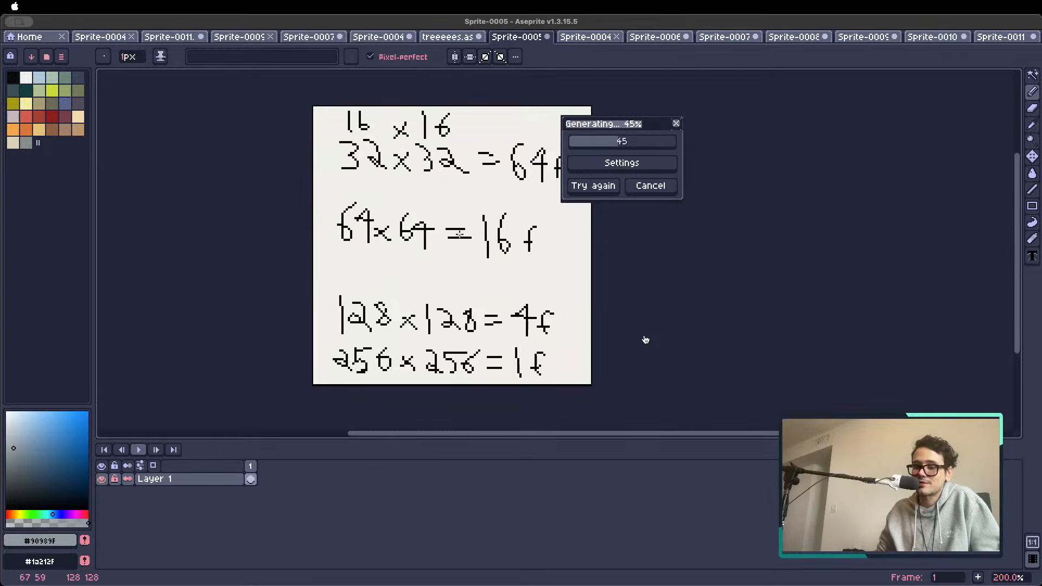
{"action": "left_click", "coordinate": [1000, 36]}
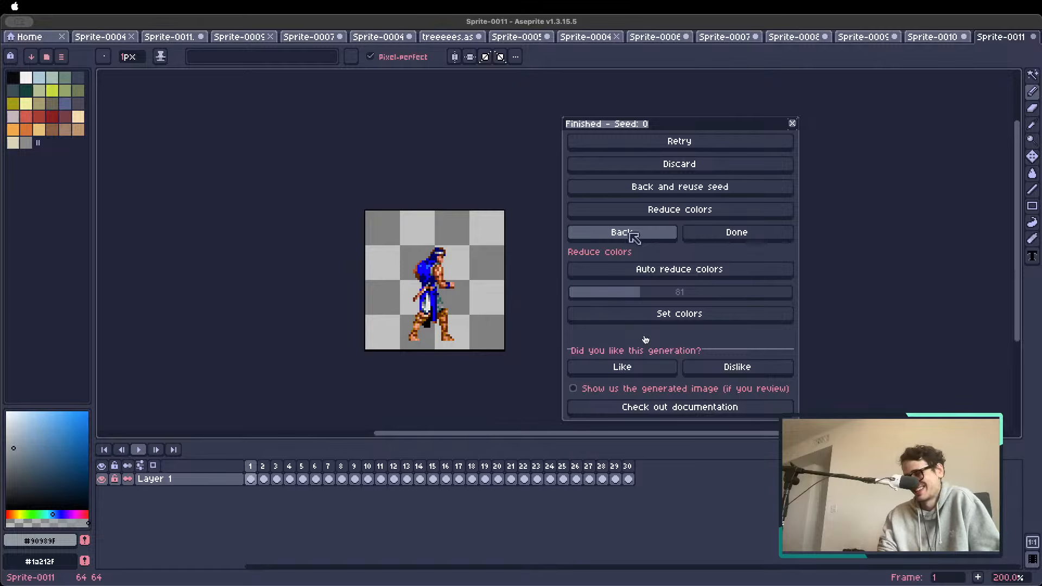
Play the full animation with the fire transformation, stop it, and step through its frames around frames 3 to 16
{"action": "key", "text": "Return"}
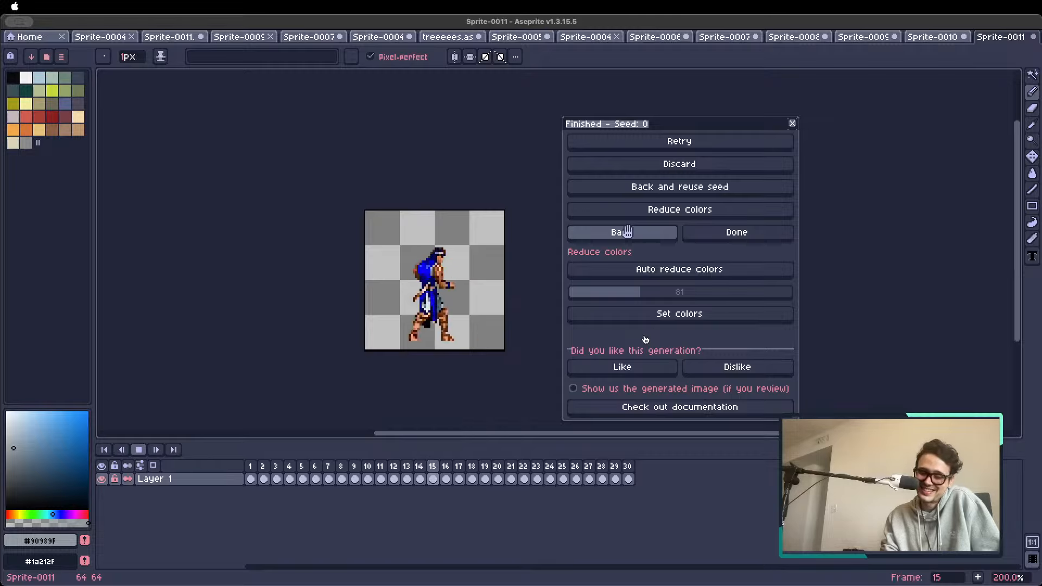
{"action": "key", "text": "Return"}
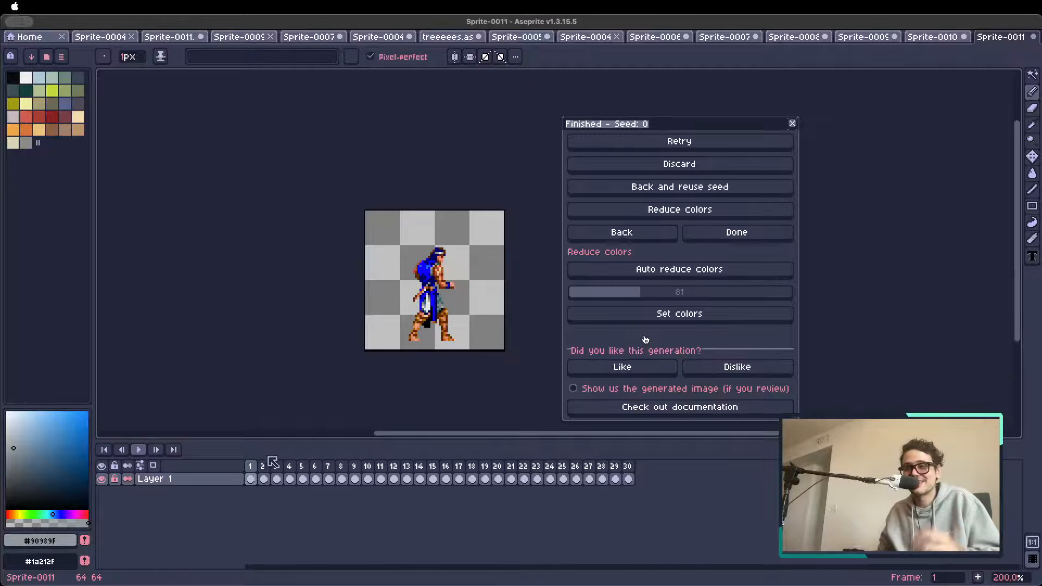
{"action": "left_click", "coordinate": [291, 466]}
{"action": "key", "text": "Right"}
{"action": "key", "text": "Right"}
{"action": "key", "text": "Right"}
{"action": "key", "text": "Right"}
{"action": "key", "text": "Right"}
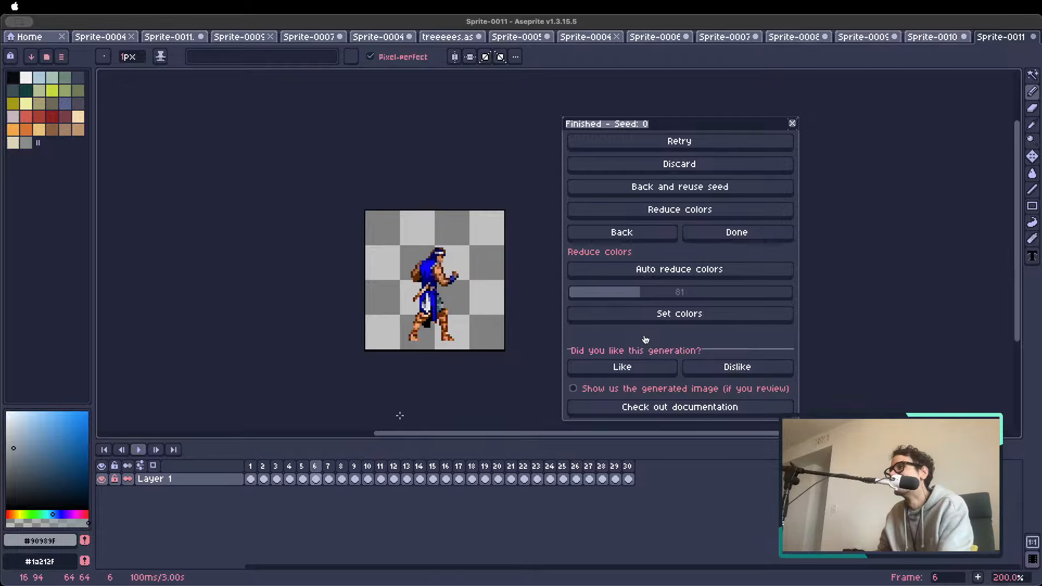
{"action": "key", "text": "Right"}
{"action": "key", "text": "Right"}
{"action": "key", "text": "Right"}
{"action": "key", "text": "Right"}
{"action": "key", "text": "Right"}
{"action": "key", "text": "Right"}
{"action": "key", "text": "Right"}
{"action": "key", "text": "Right"}
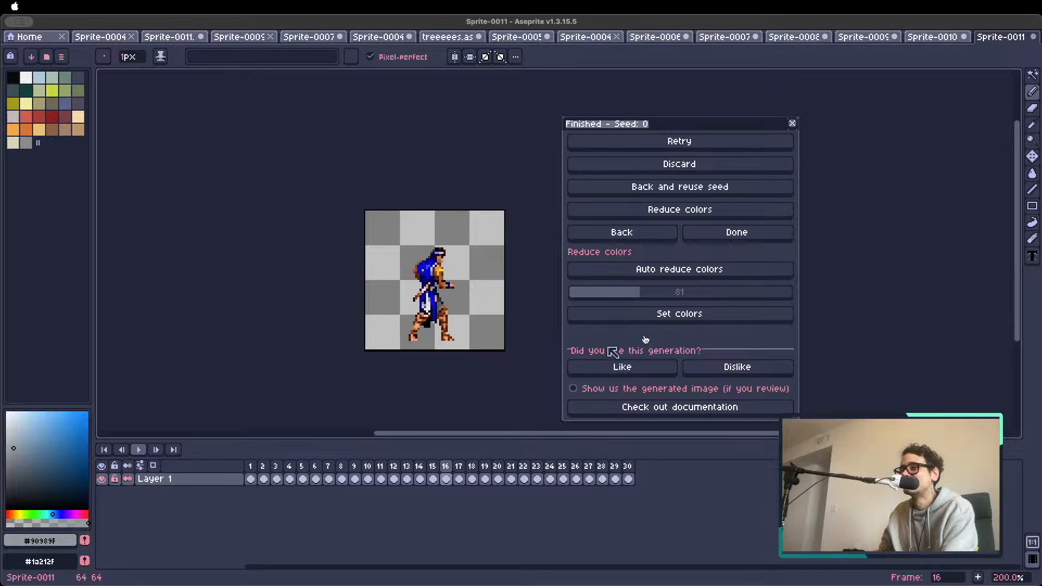
{"action": "key", "text": "Left"}
{"action": "key", "text": "Left"}
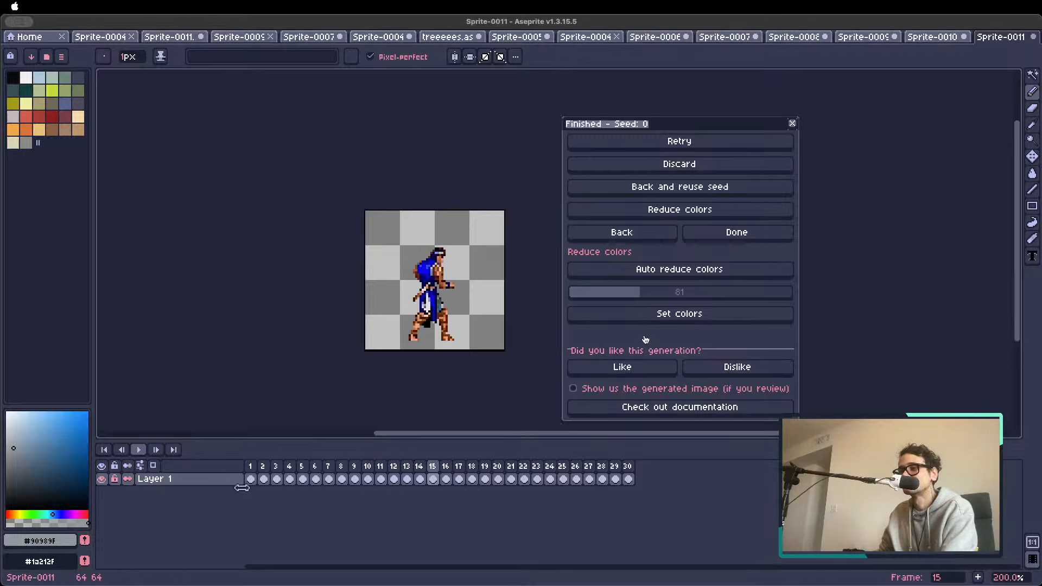
Set frame 2's fighting stance as the reference image and generate a text animation with the action "roundhouse kick"
{"action": "left_click", "coordinate": [277, 465]}
{"action": "key", "text": "Left"}
{"action": "key", "text": "Left"}
{"action": "key", "text": "Left"}
{"action": "key", "text": "Right"}
{"action": "key", "text": "Right"}
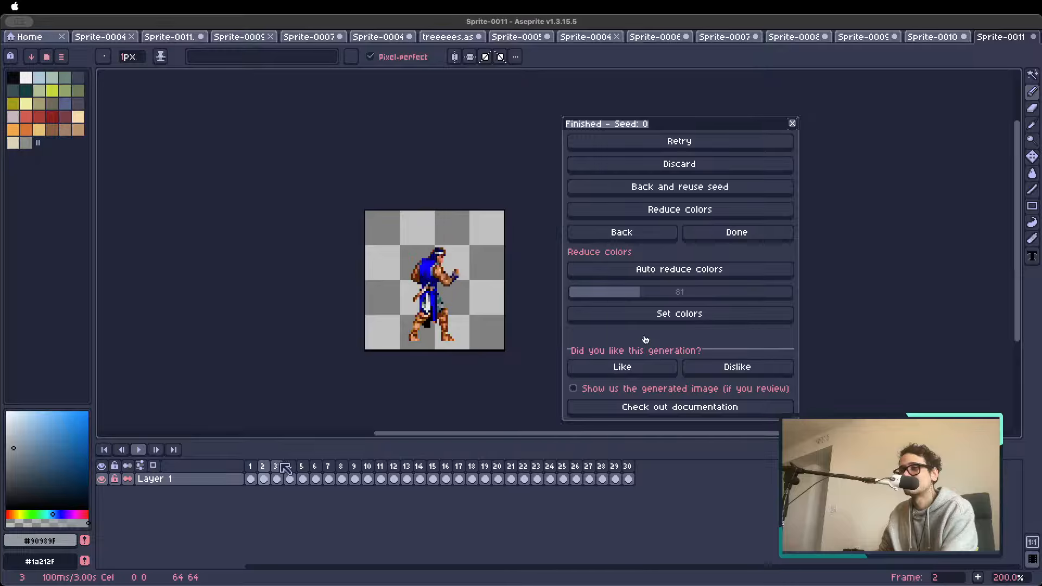
{"action": "left_click", "coordinate": [643, 233]}
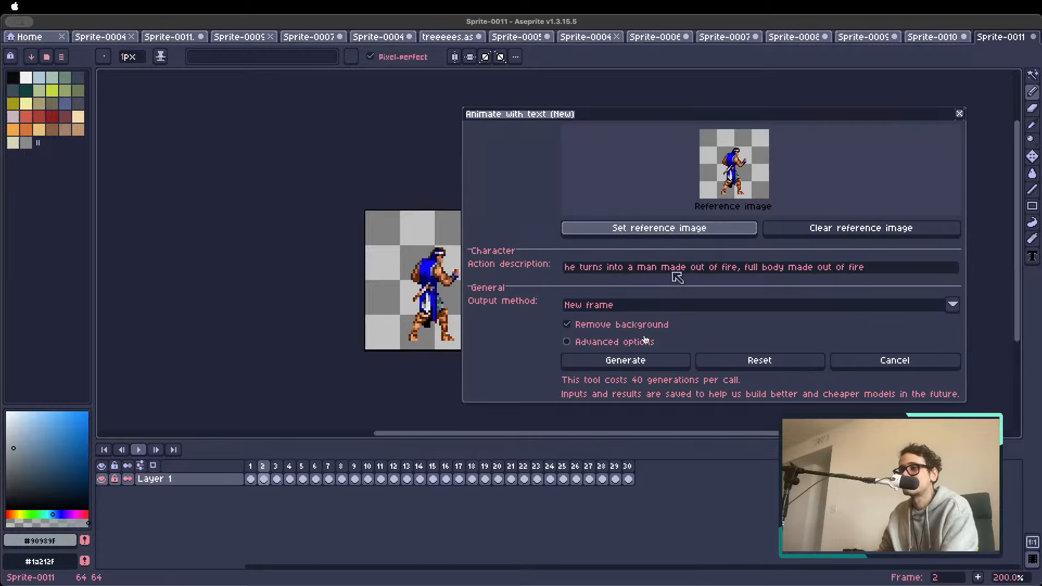
{"action": "left_click", "coordinate": [623, 272]}
{"action": "key", "text": "super+a"}
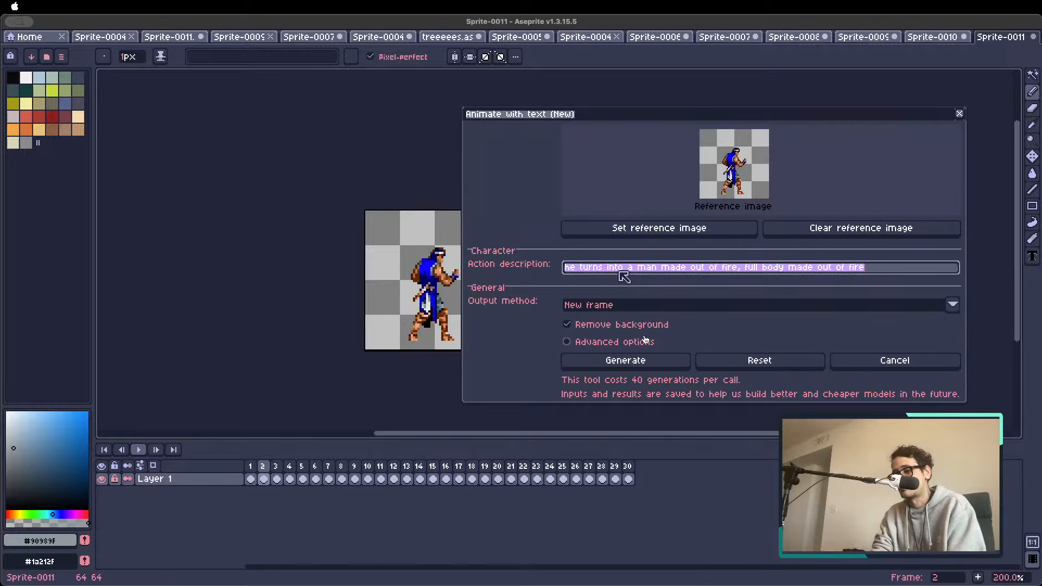
{"action": "type", "text": "roundhouse kick"}
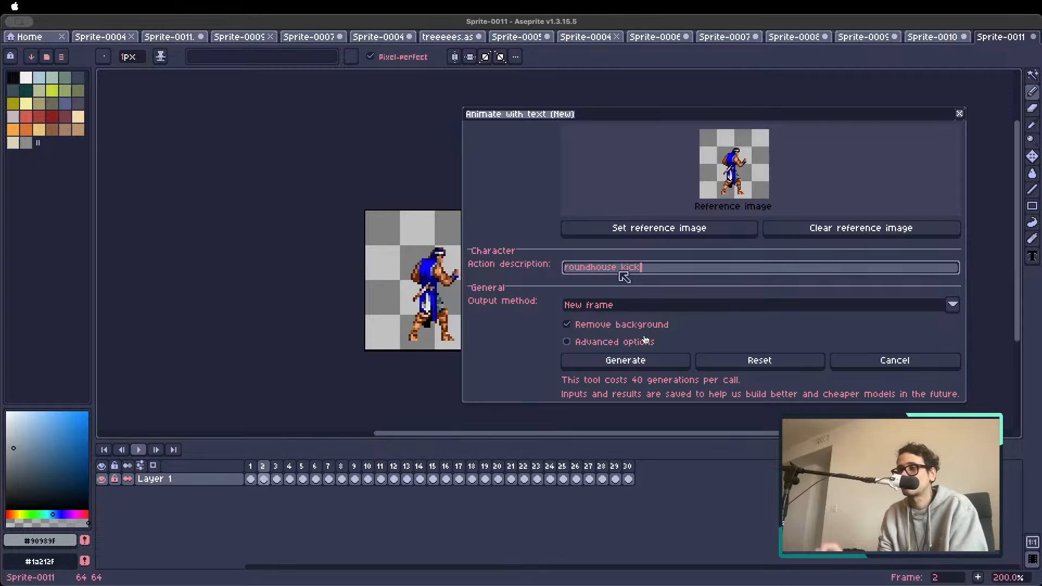
{"action": "left_click", "coordinate": [625, 360]}
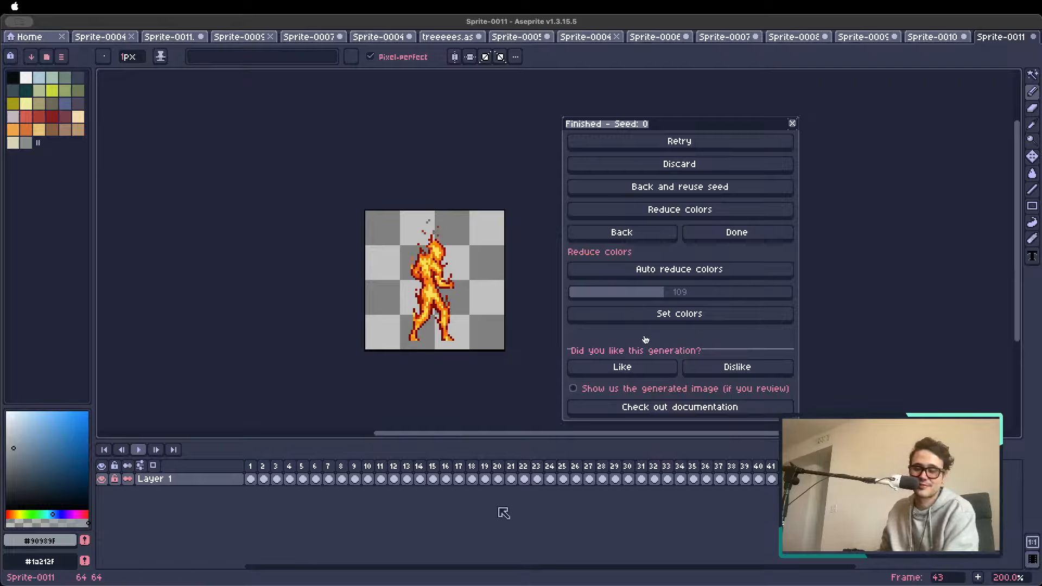
Delete frame 1 from the timeline, and delete frames 2 to 16 of the renumbered animation
{"action": "left_click_drag", "start_coordinate": [268, 472], "coordinate": [429, 471]}
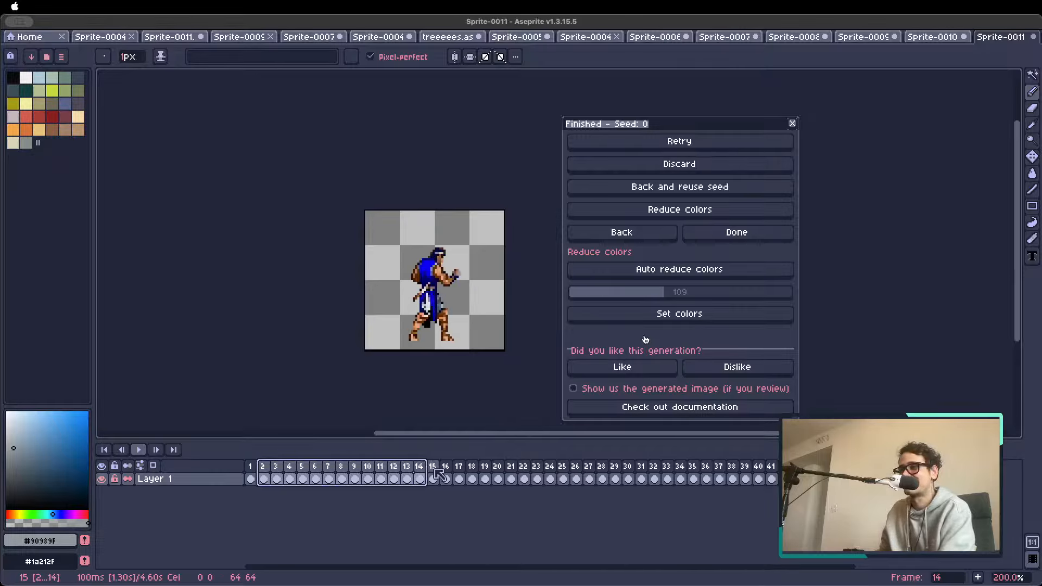
{"action": "left_click", "coordinate": [432, 472]}
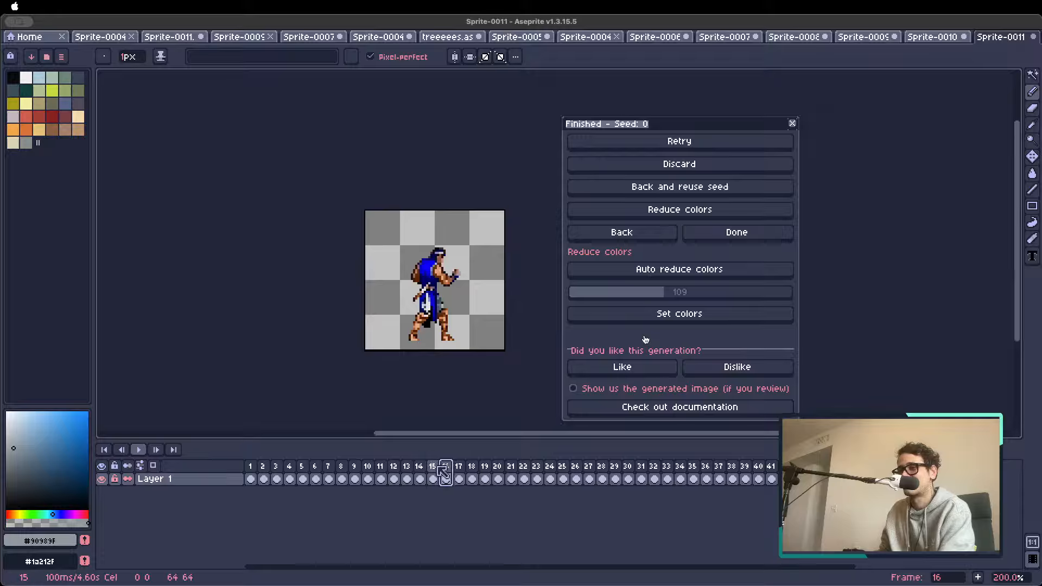
{"action": "left_click_drag", "start_coordinate": [434, 472], "coordinate": [265, 473]}
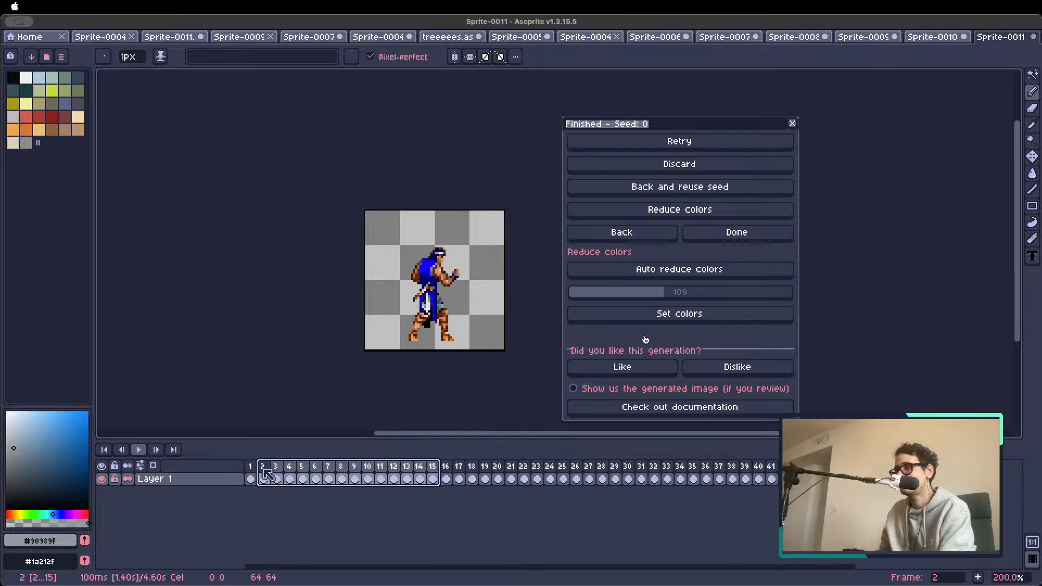
{"action": "left_click", "coordinate": [251, 470]}
{"action": "key", "text": "alt+c"}
{"action": "left_click_drag", "start_coordinate": [264, 470], "coordinate": [450, 472]}
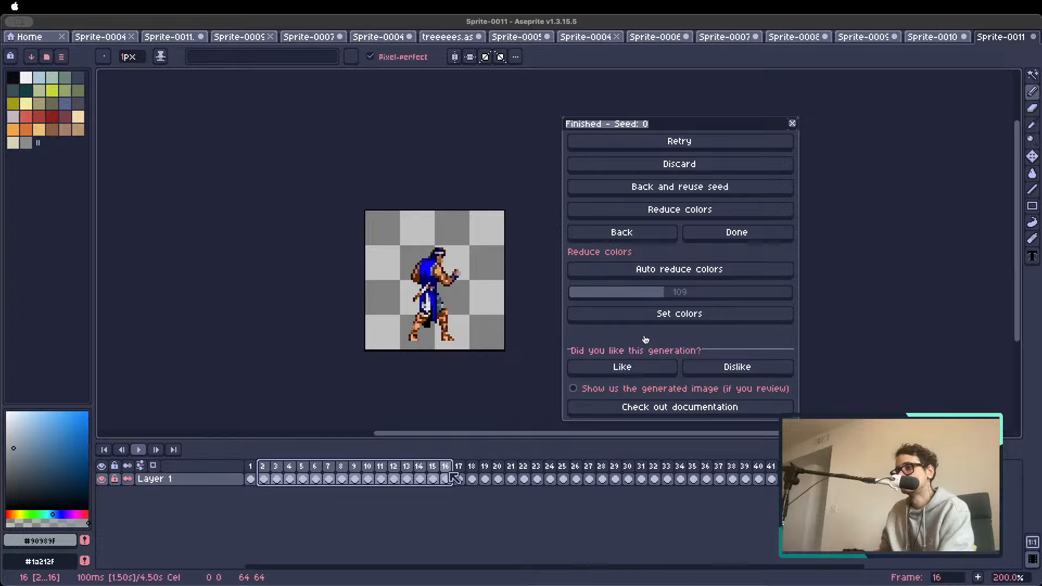
{"action": "key", "text": "alt+c"}
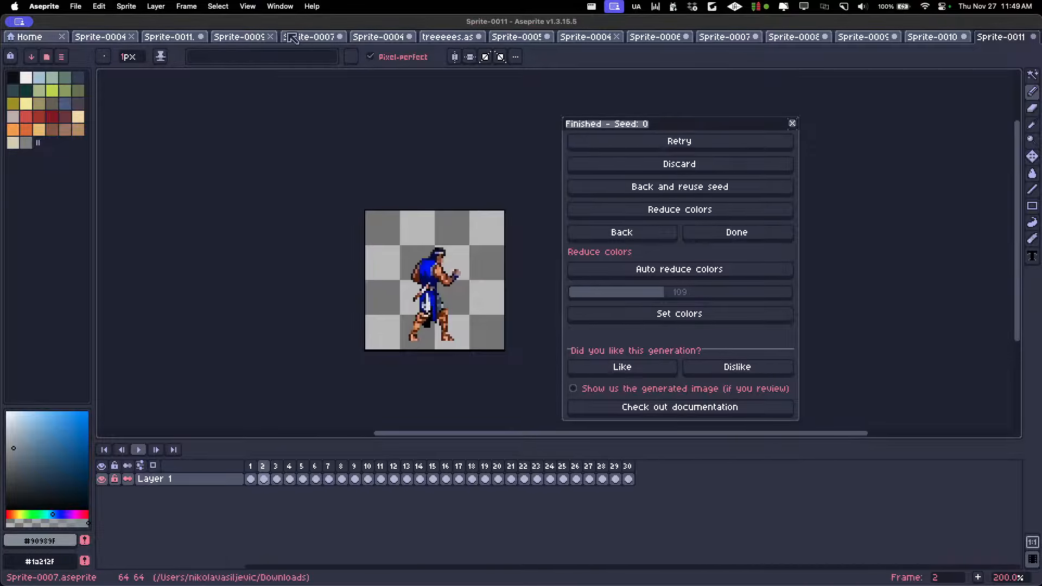
Look through the earlier open sprites and go to the Home page
{"action": "left_click", "coordinate": [308, 40]}
{"action": "left_click", "coordinate": [231, 38]}
{"action": "left_click", "coordinate": [168, 37]}
{"action": "left_click", "coordinate": [100, 37]}
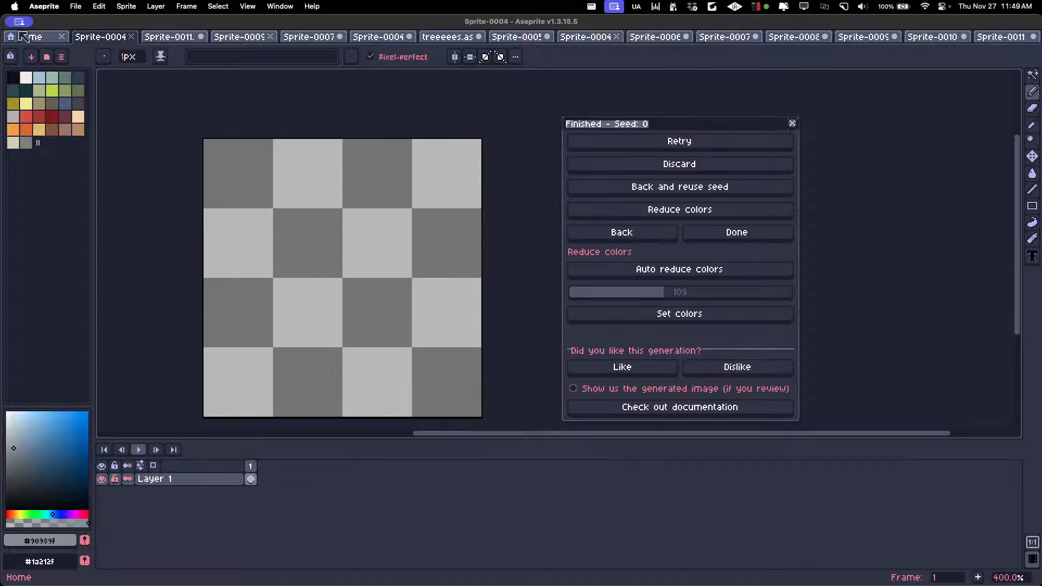
{"action": "left_click", "coordinate": [28, 37]}
{"action": "key", "text": "super+Tab"}
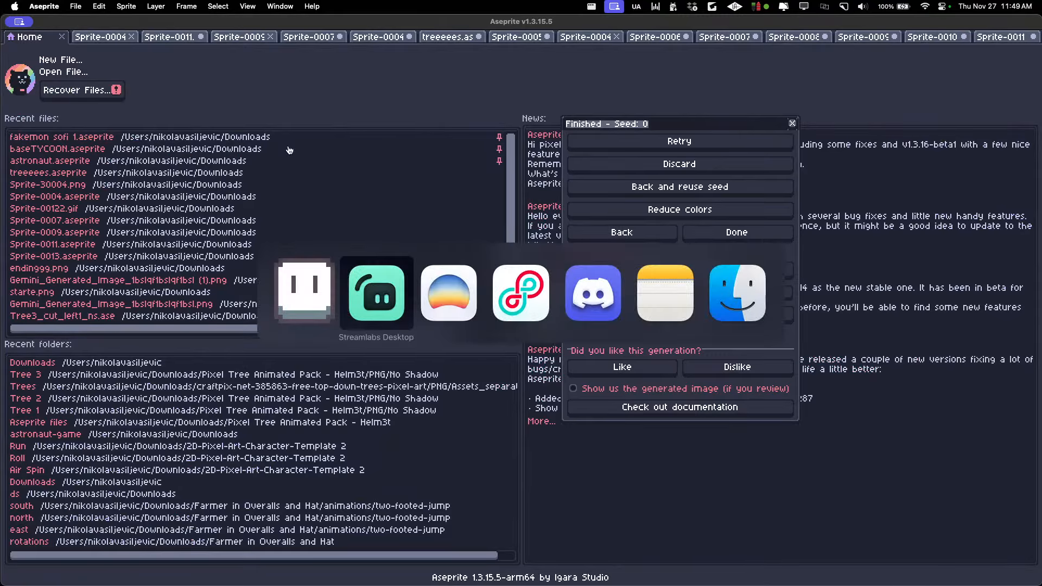
{"action": "key", "text": "super+Tab"}
{"action": "key", "text": "super+Tab"}
{"action": "key", "text": "super+Tab"}
{"action": "key", "text": "super+shift+Tab"}
{"action": "key", "text": "super+shift+Tab"}
{"action": "key", "text": "super+shift+Tab"}
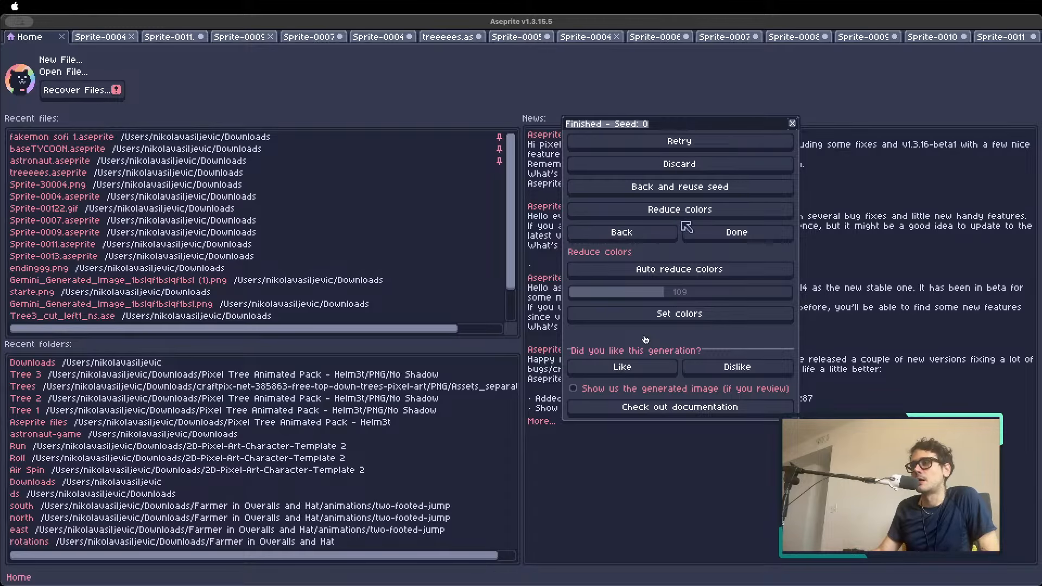
Leave the text animation tool and open Animate with skeleton on a new 64x64 canvas
{"action": "left_click", "coordinate": [653, 238]}
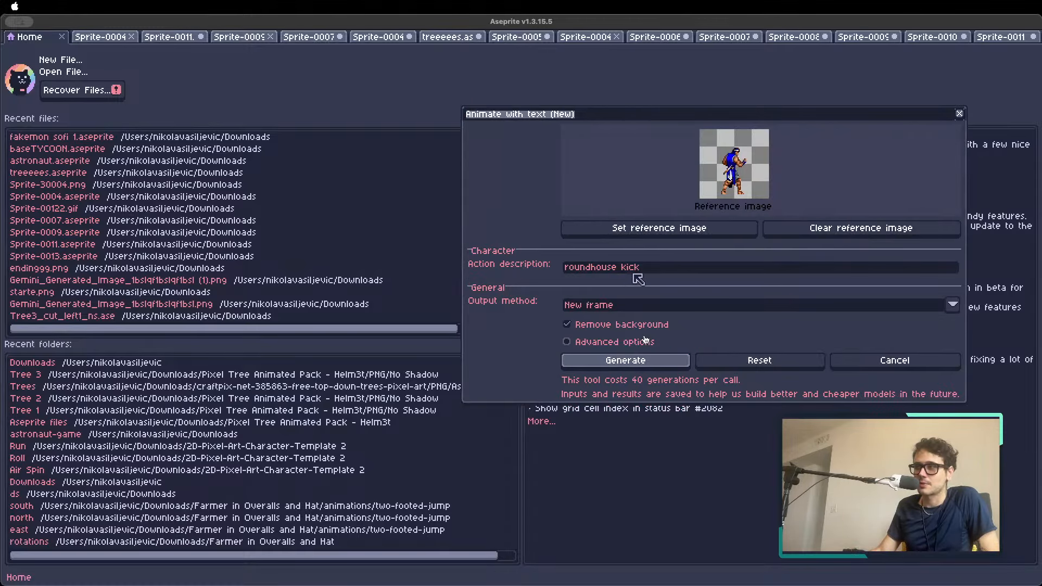
{"action": "left_click", "coordinate": [889, 360]}
{"action": "left_click", "coordinate": [868, 144]}
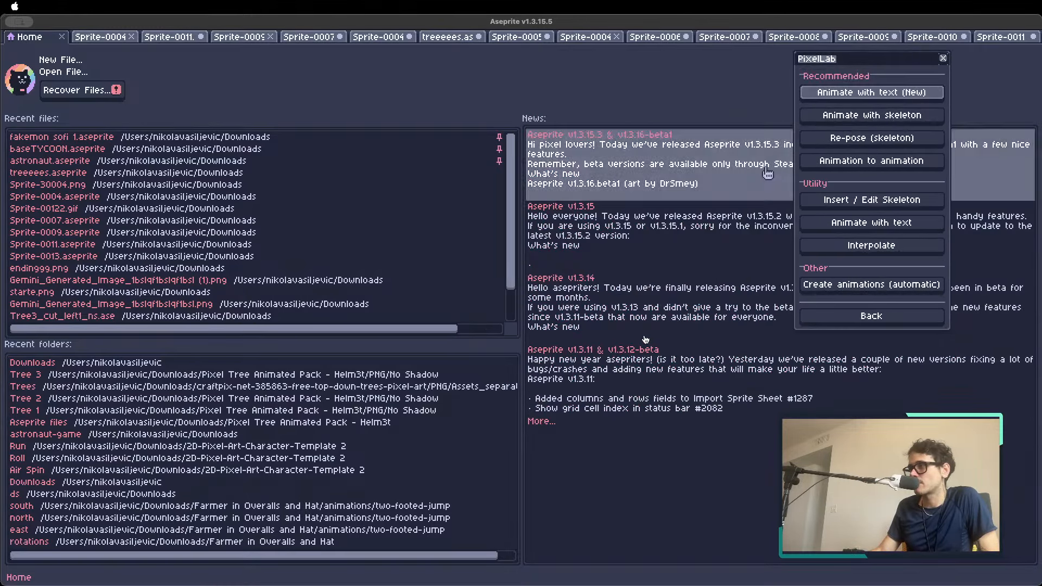
{"action": "left_click", "coordinate": [870, 124]}
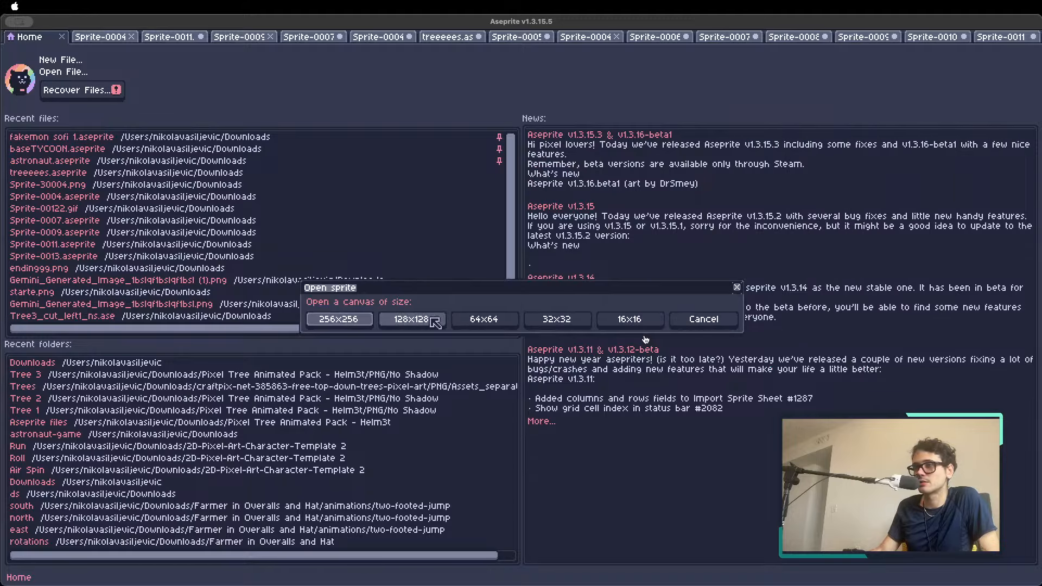
{"action": "left_click", "coordinate": [472, 323]}
{"action": "left_click", "coordinate": [503, 327]}
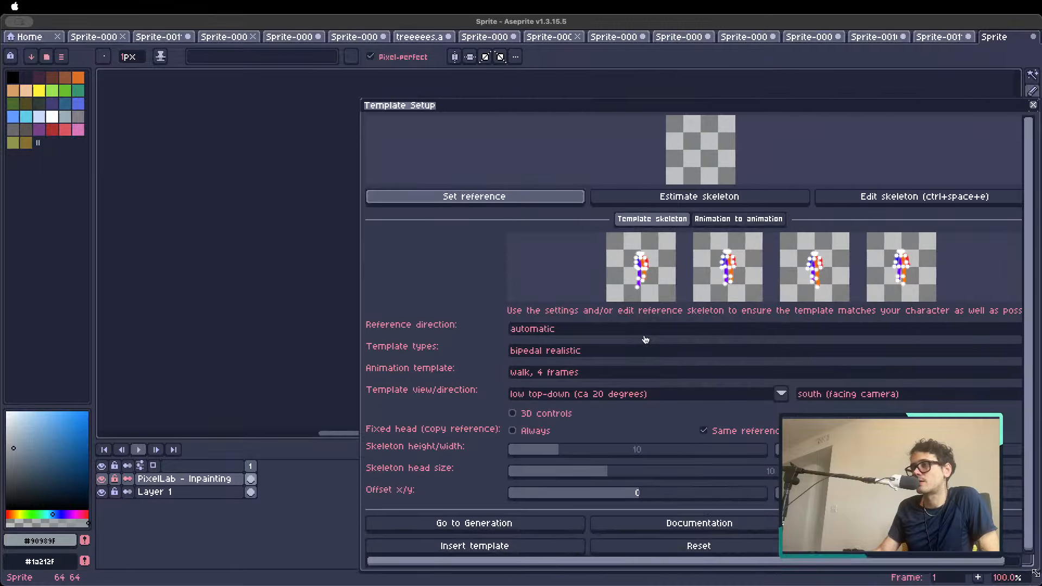
Choose the "shooting arrow" animation template for the bipedal realistic skeleton, look through the available templates, and close the template setup
{"action": "left_click", "coordinate": [540, 353]}
{"action": "left_click", "coordinate": [524, 369]}
{"action": "left_click", "coordinate": [544, 375]}
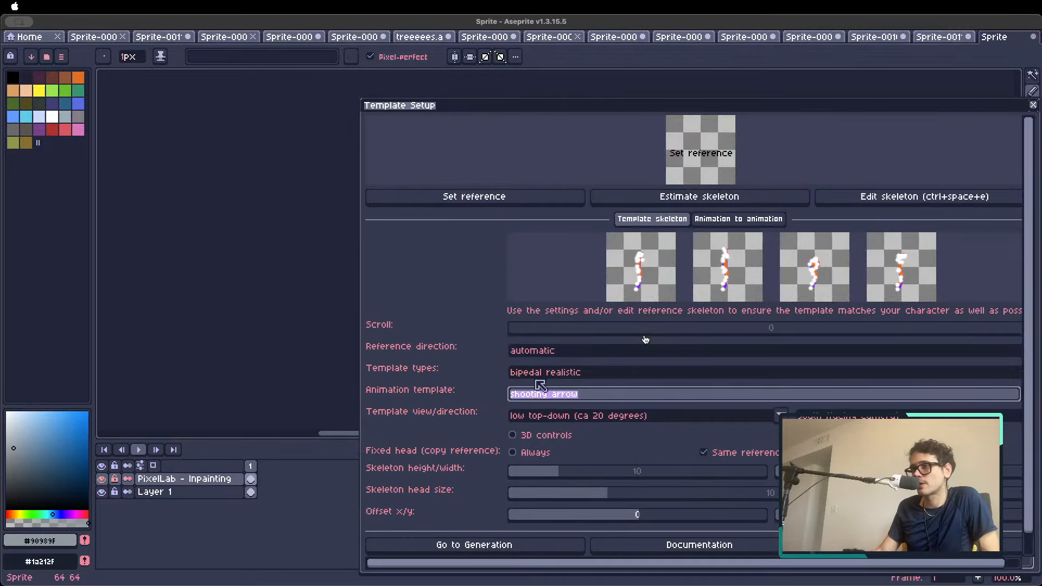
{"action": "left_click", "coordinate": [545, 388]}
{"action": "left_click", "coordinate": [540, 391]}
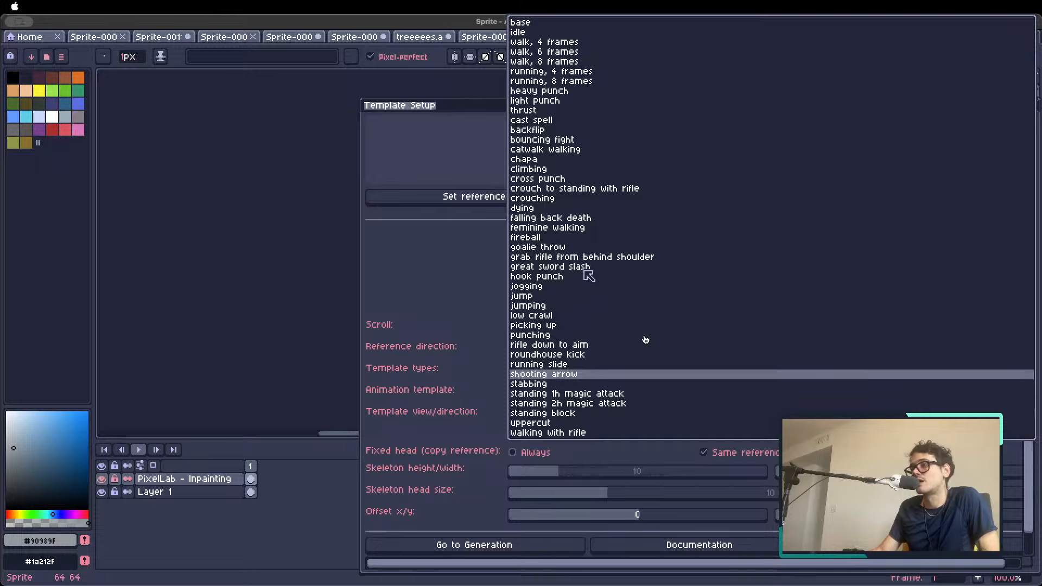
{"action": "left_click", "coordinate": [434, 265]}
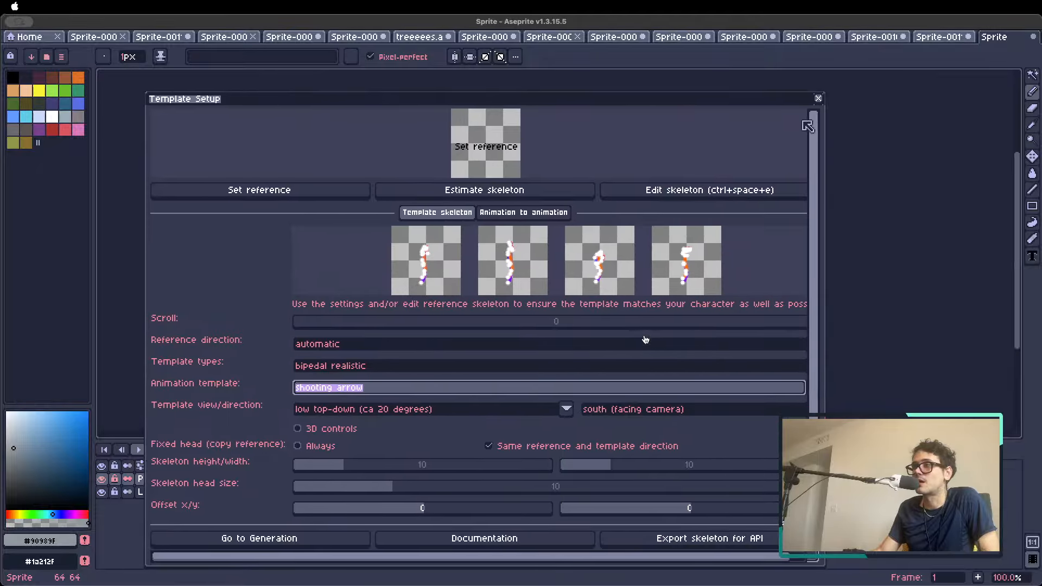
{"action": "left_click", "coordinate": [818, 98]}
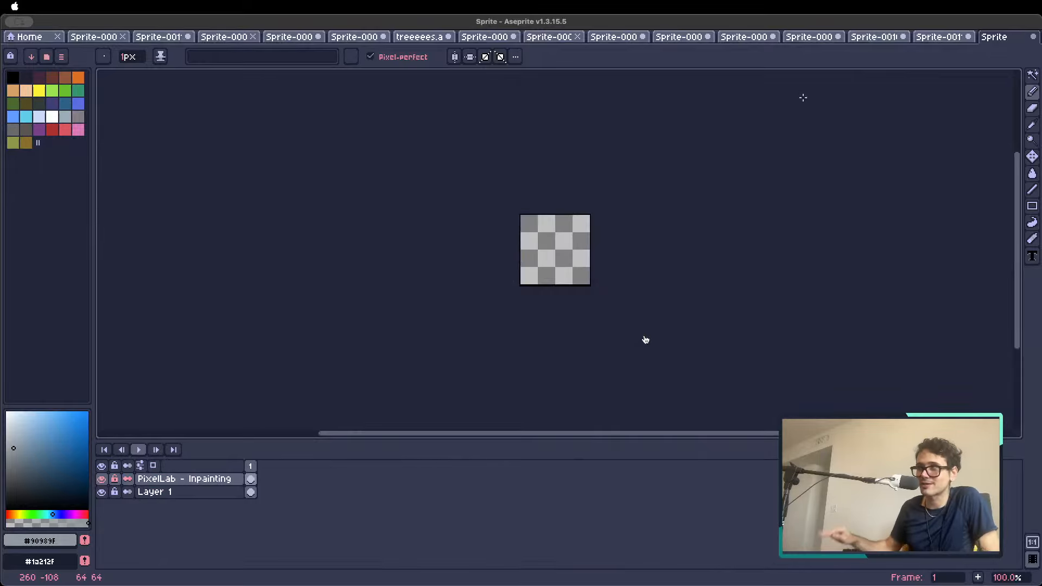
Discard the new untitled 64x64 sprite and close the blank Sprite-0004
{"action": "left_click", "coordinate": [1033, 38]}
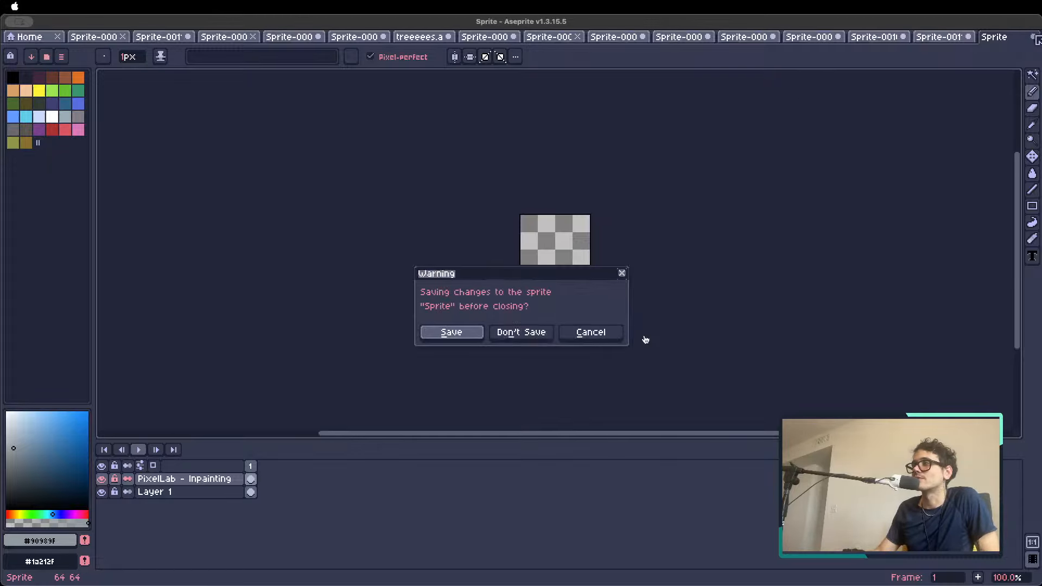
{"action": "left_click", "coordinate": [548, 332]}
{"action": "left_click", "coordinate": [946, 38]}
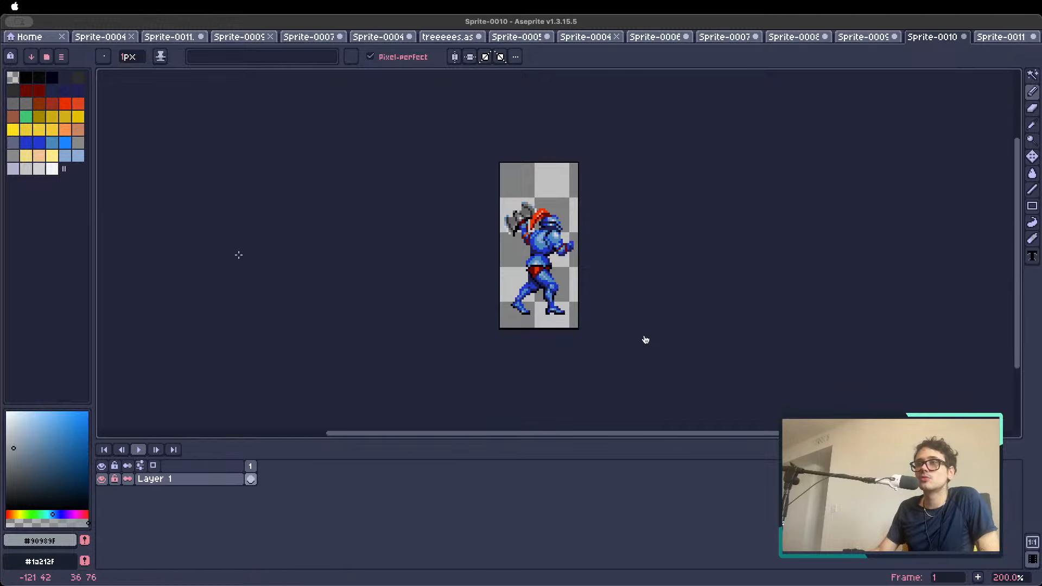
{"action": "left_click", "coordinate": [27, 36]}
{"action": "left_click", "coordinate": [101, 36]}
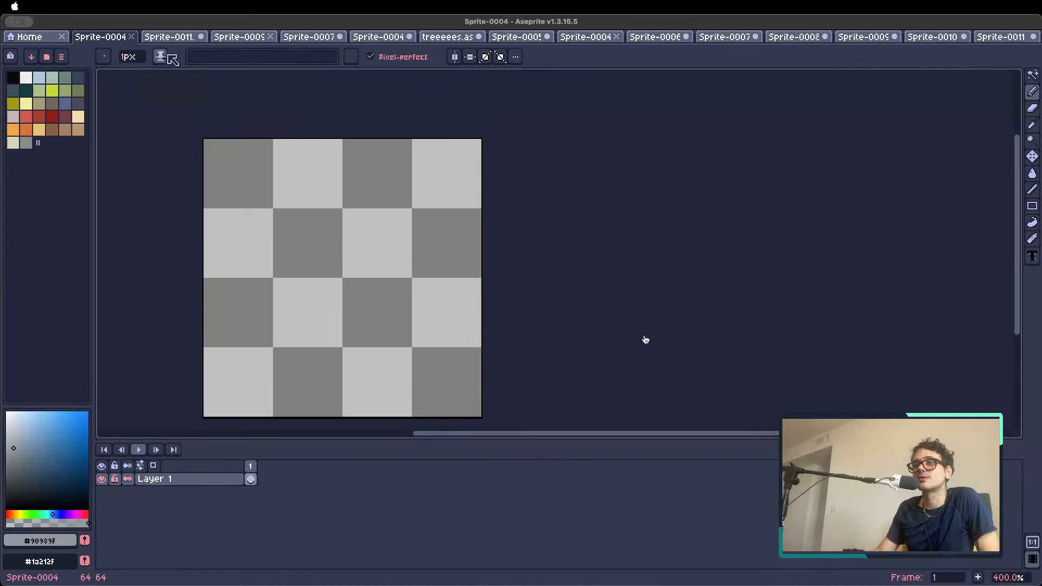
{"action": "left_click", "coordinate": [131, 37]}
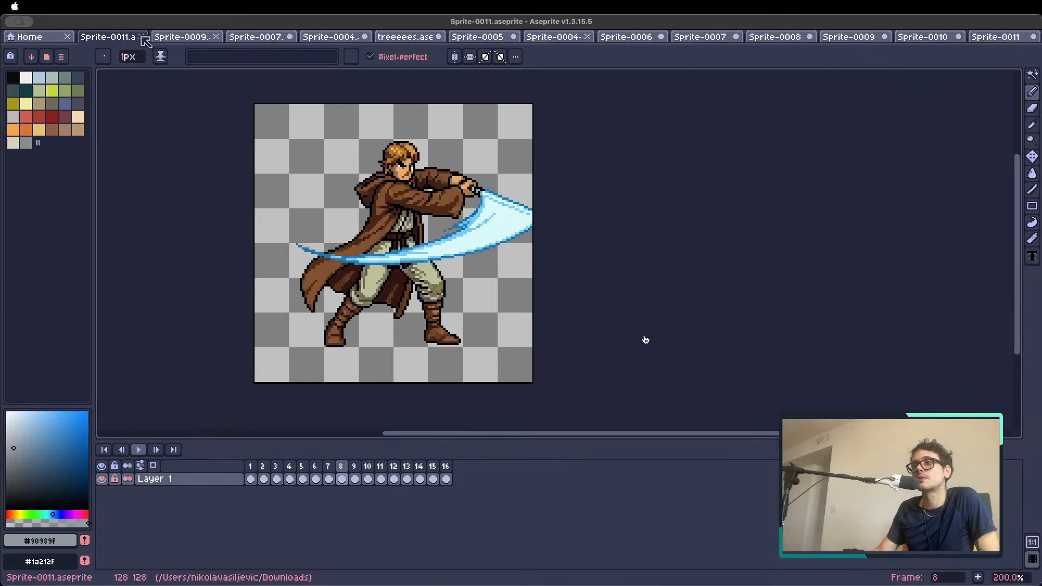
Check frames 3 and 1 of the character sprite Sprite-0011.aseprite and close it
{"action": "left_click", "coordinate": [141, 37]}
{"action": "key", "text": "Escape"}
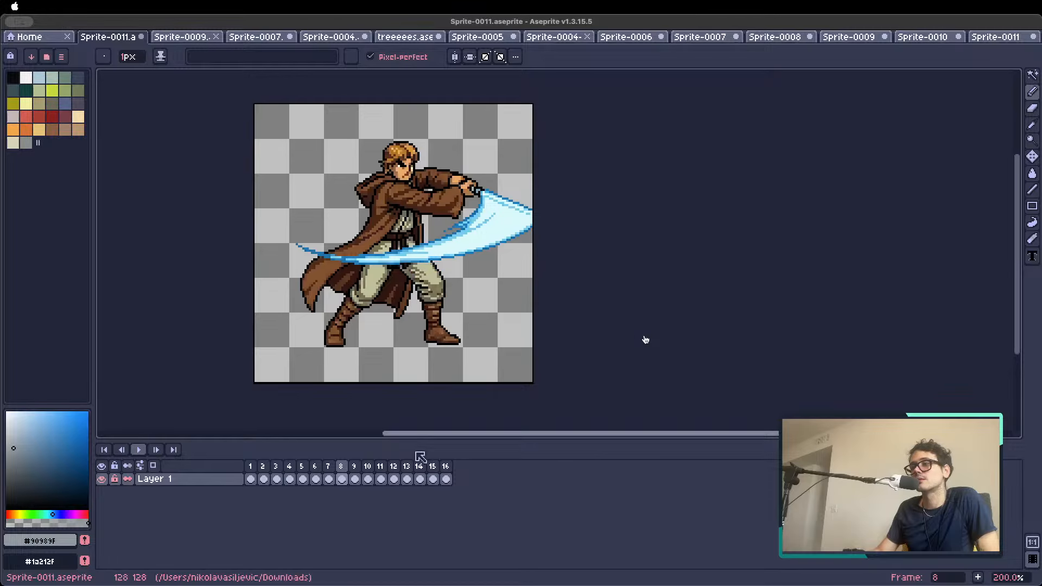
{"action": "left_click_drag", "start_coordinate": [406, 467], "coordinate": [456, 469]}
{"action": "left_click", "coordinate": [277, 469]}
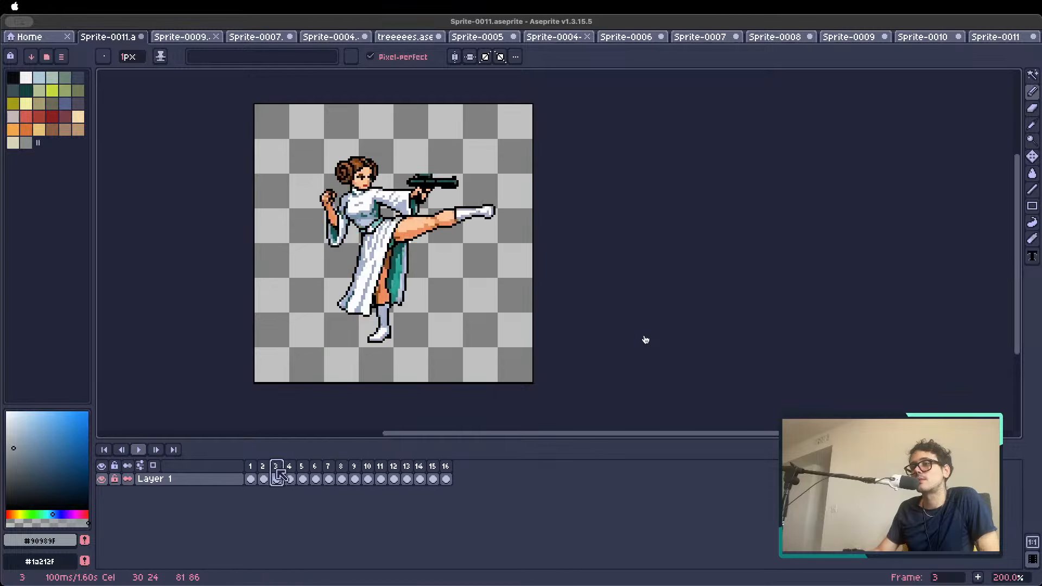
{"action": "left_click", "coordinate": [250, 466]}
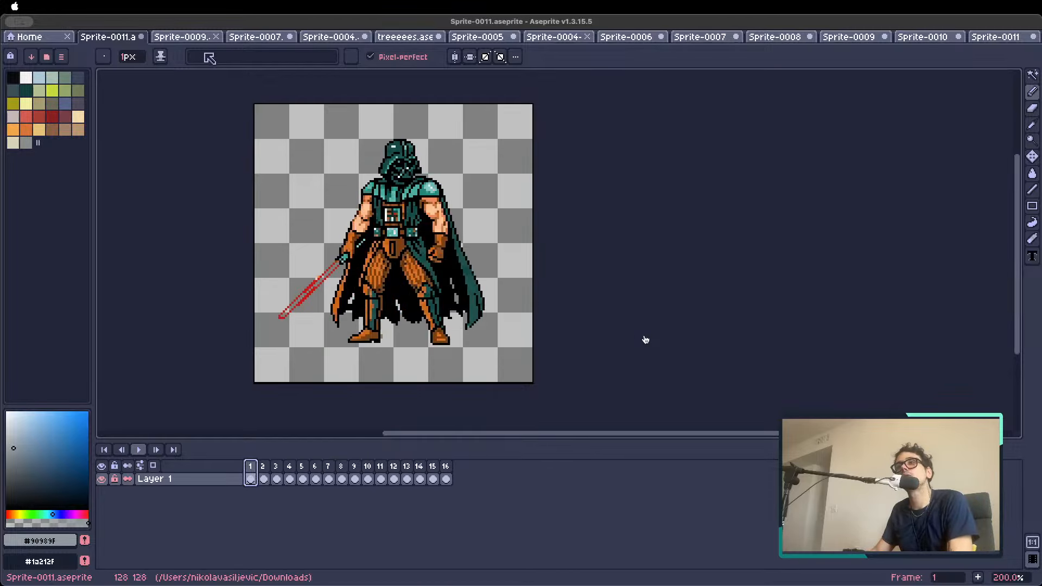
{"action": "left_click", "coordinate": [141, 37]}
Save and close the fire golem sprite Sprite-0009.aseprite, and close Sprite-0007.aseprite without saving
{"action": "key", "text": "super+s"}
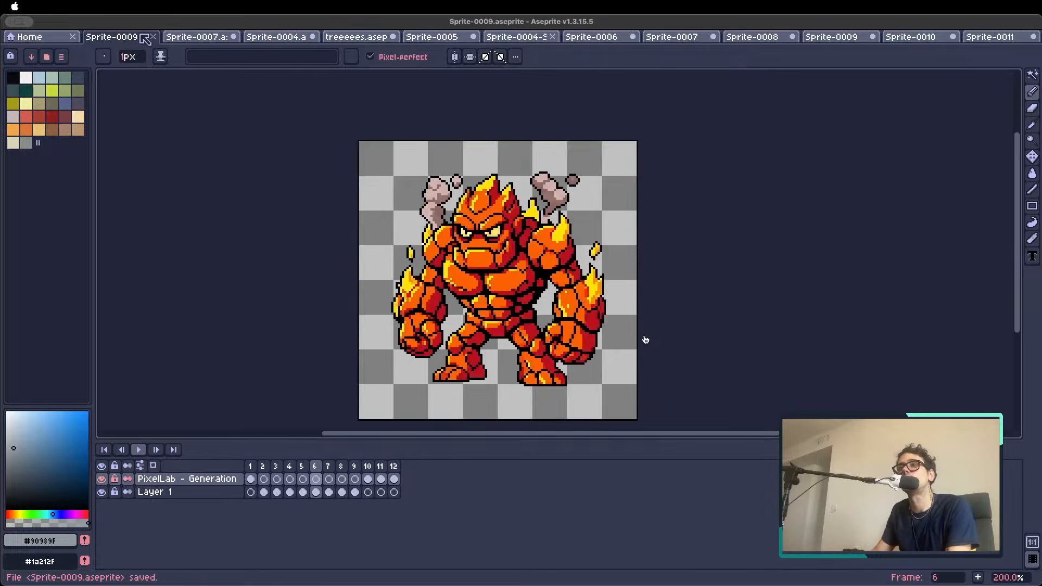
{"action": "left_click", "coordinate": [152, 36]}
{"action": "left_click", "coordinate": [165, 36]}
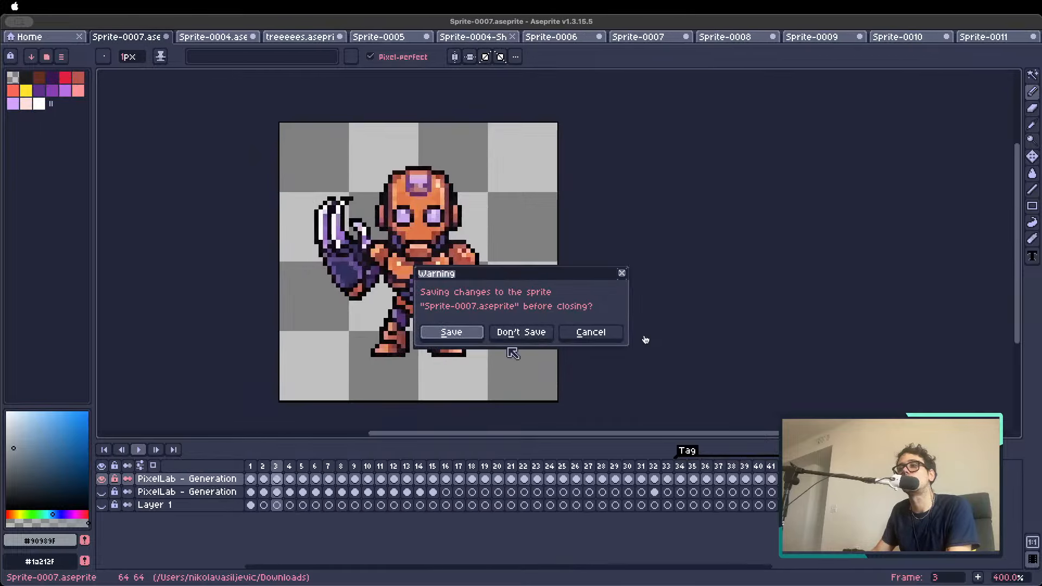
{"action": "left_click", "coordinate": [519, 332]}
Save Sprite-0004.aseprite with the helmeted character and close it
{"action": "left_click", "coordinate": [168, 36]}
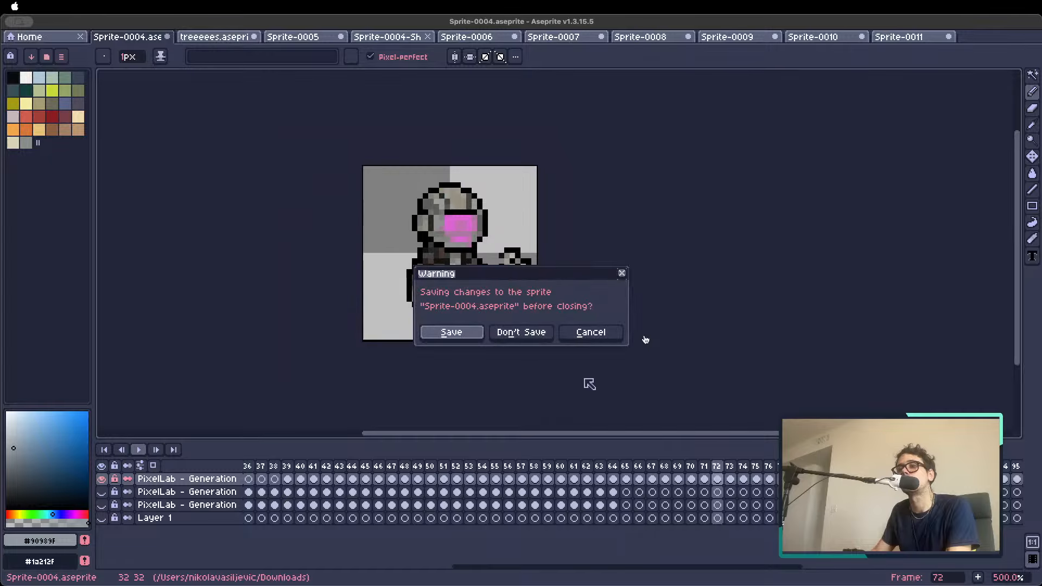
{"action": "left_click", "coordinate": [587, 330]}
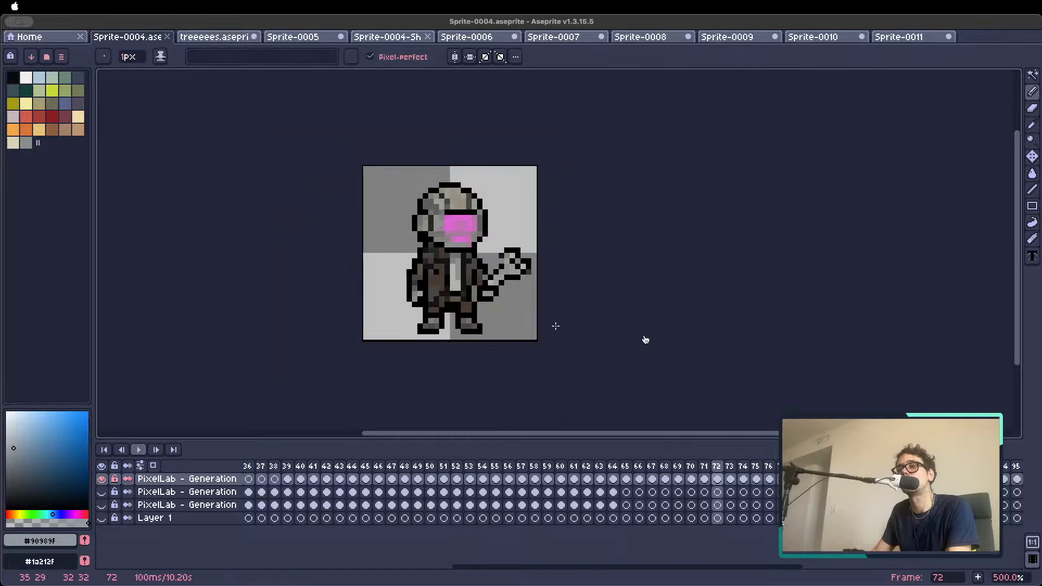
{"action": "left_click", "coordinate": [167, 36]}
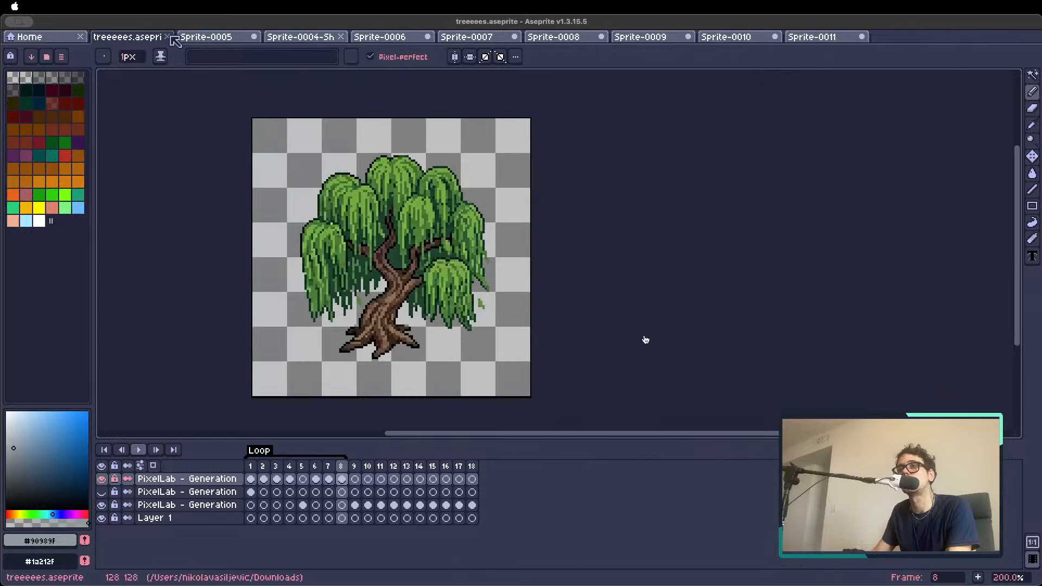
Check the last frames of the tree animation up to frame 18, and close treeeees.aseprite without saving
{"action": "left_click", "coordinate": [167, 36]}
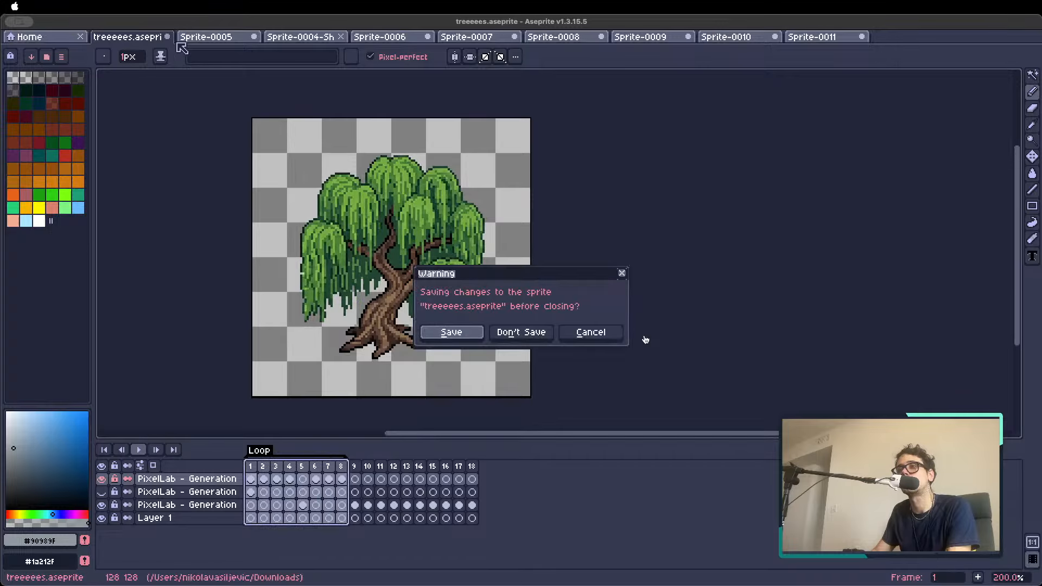
{"action": "left_click", "coordinate": [589, 334]}
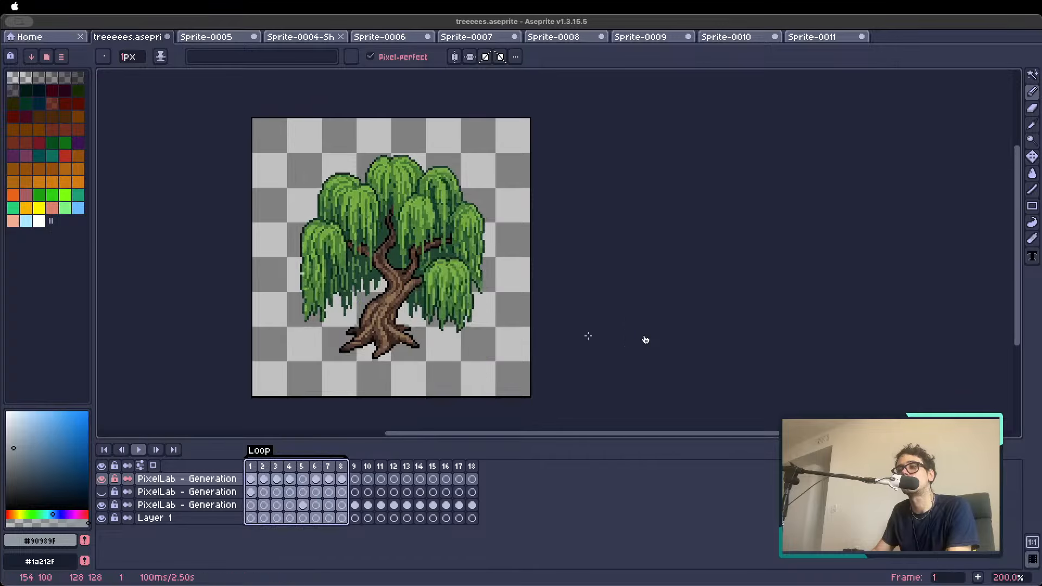
{"action": "left_click", "coordinate": [434, 467]}
{"action": "left_click", "coordinate": [459, 467]}
{"action": "left_click", "coordinate": [473, 468]}
{"action": "left_click", "coordinate": [167, 36]}
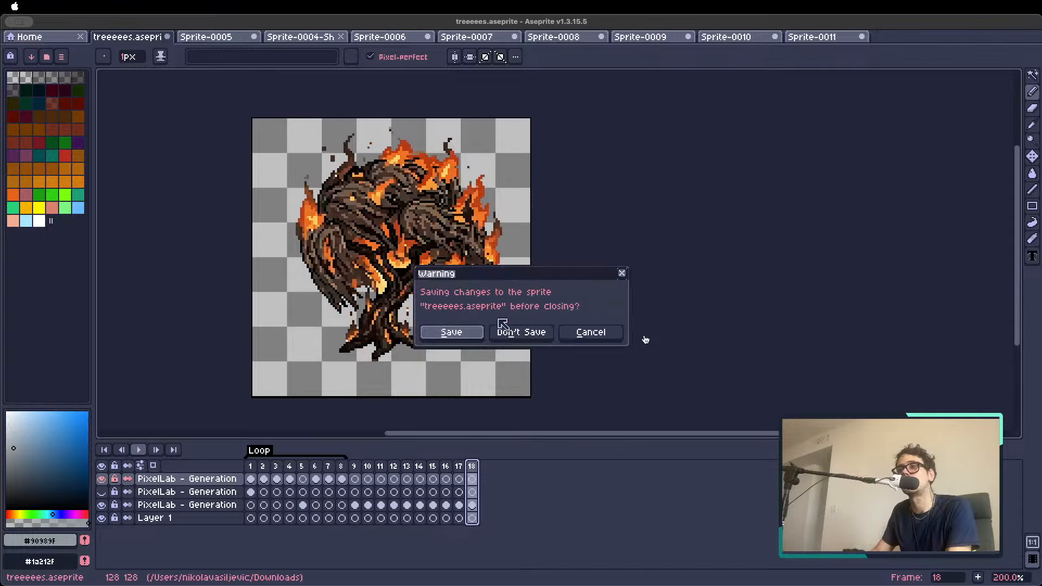
{"action": "left_click", "coordinate": [502, 328]}
Close the Sprite-0004 character sheet, and close Sprite-0006 without saving
{"action": "left_click", "coordinate": [184, 37]}
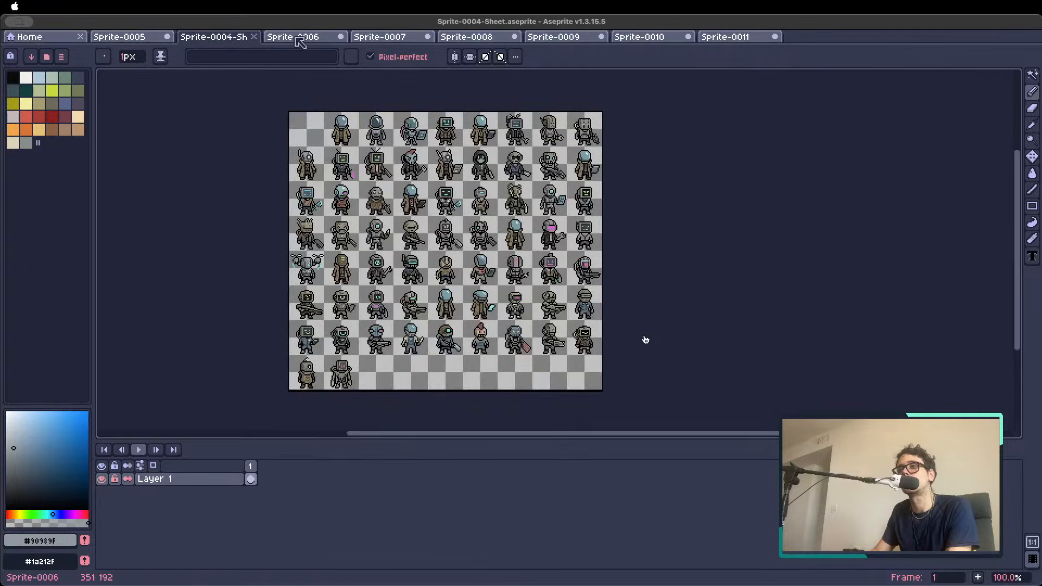
{"action": "left_click", "coordinate": [254, 36]}
{"action": "left_click", "coordinate": [255, 37]}
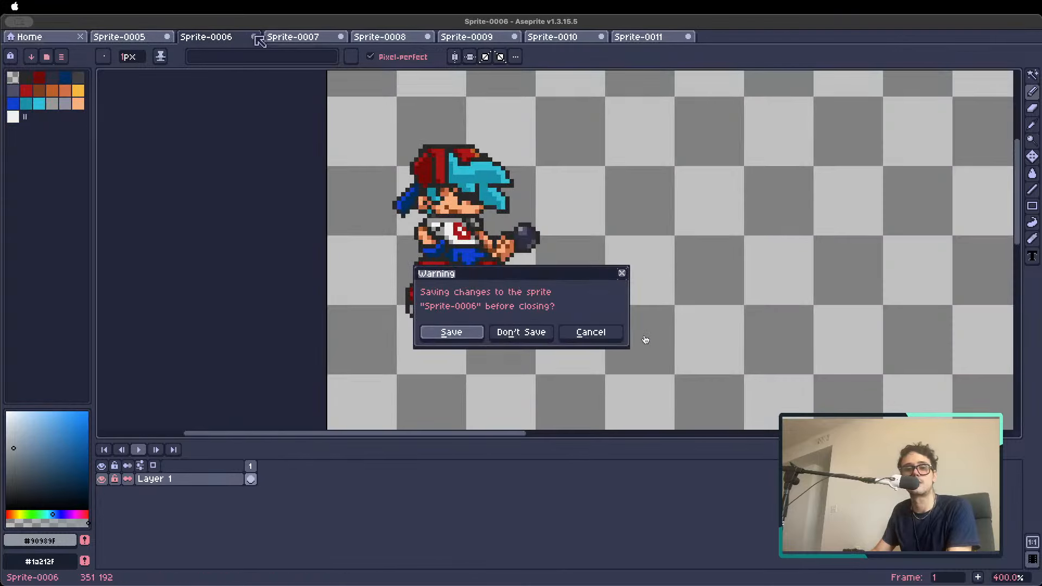
{"action": "left_click", "coordinate": [520, 332]}
Cancel closing the 17-frame Sprite-0007 and step through its characters up to frame 8
{"action": "left_click", "coordinate": [254, 37]}
{"action": "left_click", "coordinate": [590, 332]}
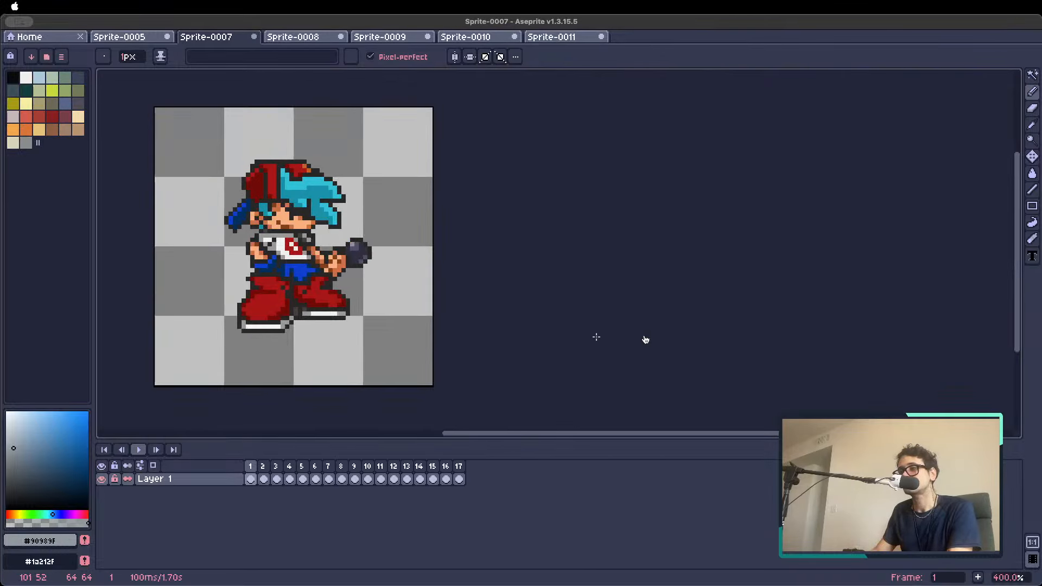
{"action": "key", "text": "Right"}
{"action": "key", "text": "Right"}
{"action": "key", "text": "Right"}
{"action": "key", "text": "Right"}
{"action": "key", "text": "Right"}
{"action": "key", "text": "Right"}
{"action": "key", "text": "Right"}
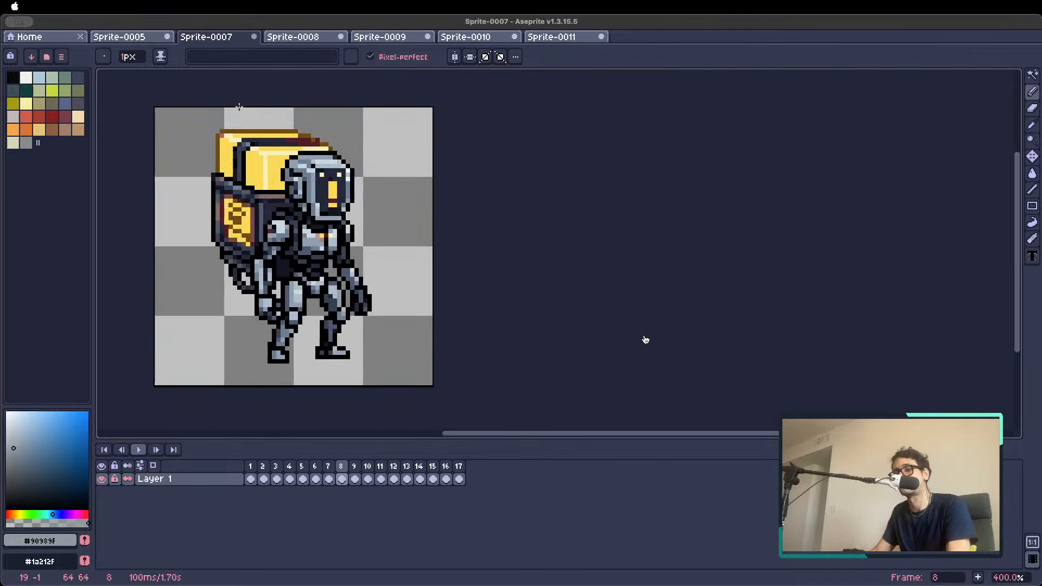
Save Sprite-0007 in Downloads as "coolchars" and close it
{"action": "key", "text": "super+s"}
{"action": "type", "text": "coolch"}
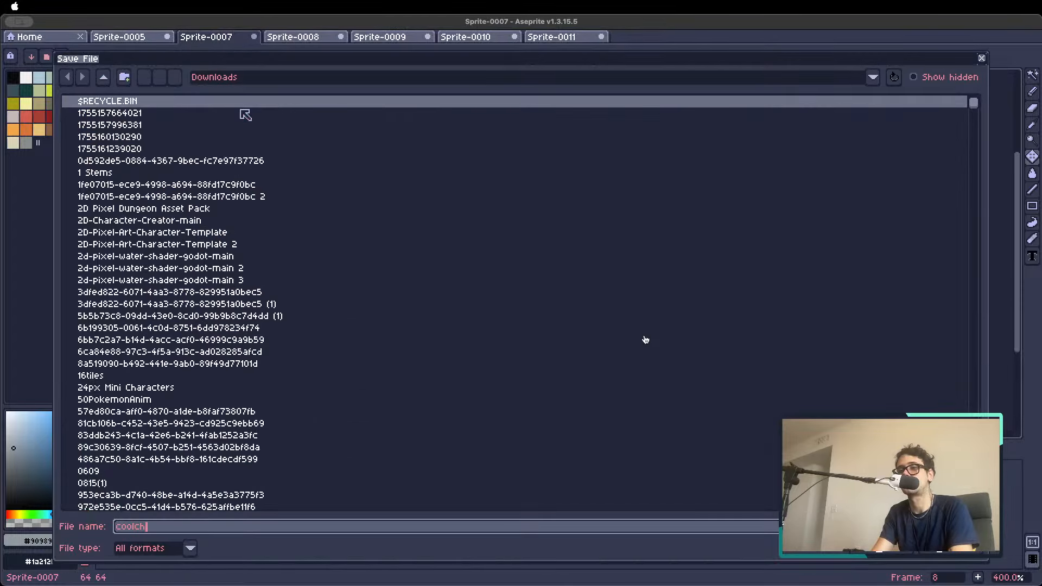
{"action": "type", "text": "ars"}
{"action": "key", "text": "Return"}
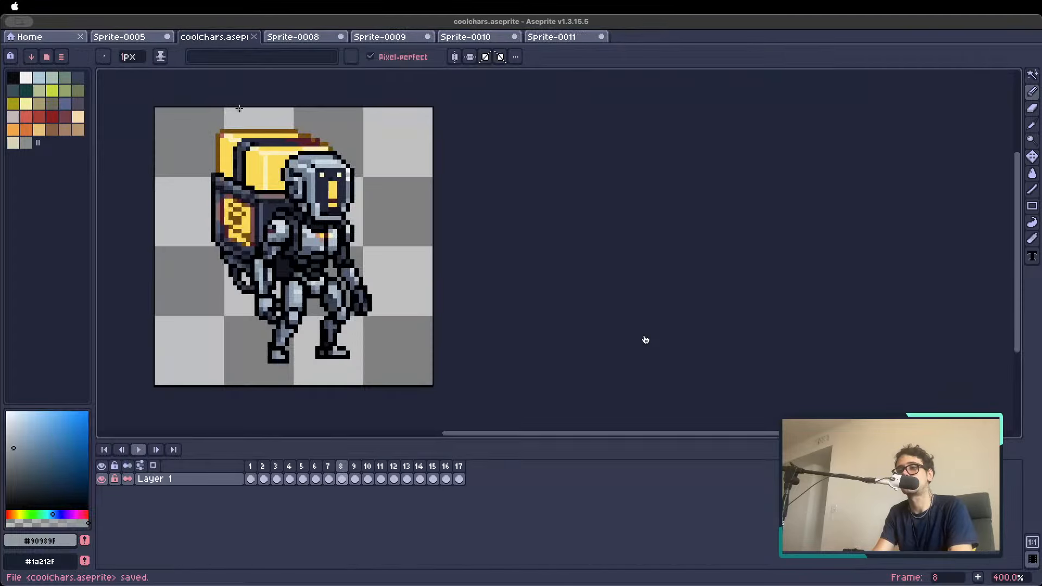
{"action": "left_click", "coordinate": [255, 37]}
Cancel closing Sprite-0008 and step through its characters up to frame 7
{"action": "left_click", "coordinate": [255, 37]}
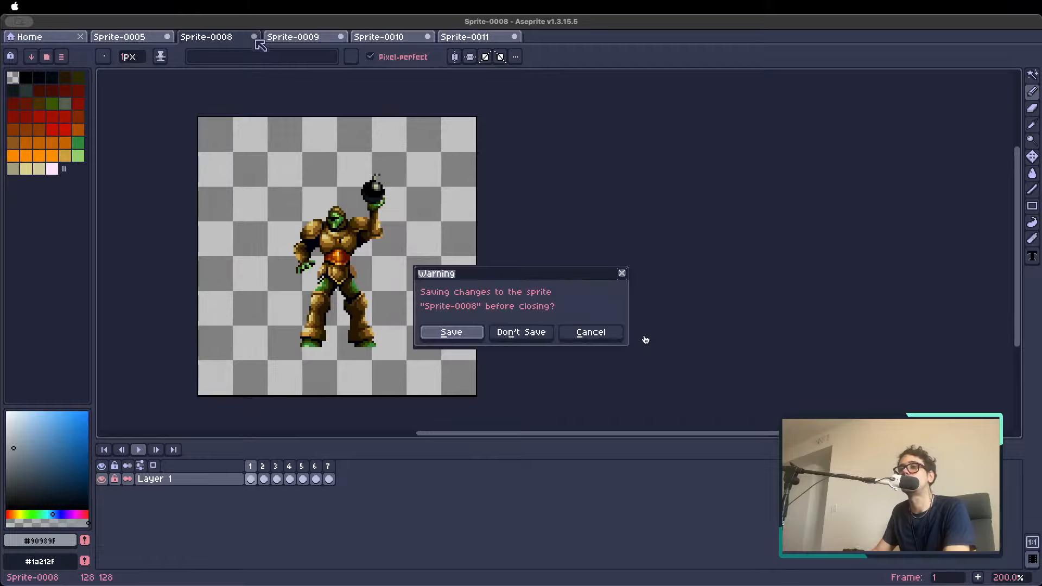
{"action": "left_click", "coordinate": [568, 329]}
{"action": "key", "text": "Right"}
{"action": "key", "text": "Right"}
{"action": "key", "text": "Right"}
{"action": "key", "text": "Right"}
{"action": "key", "text": "Right"}
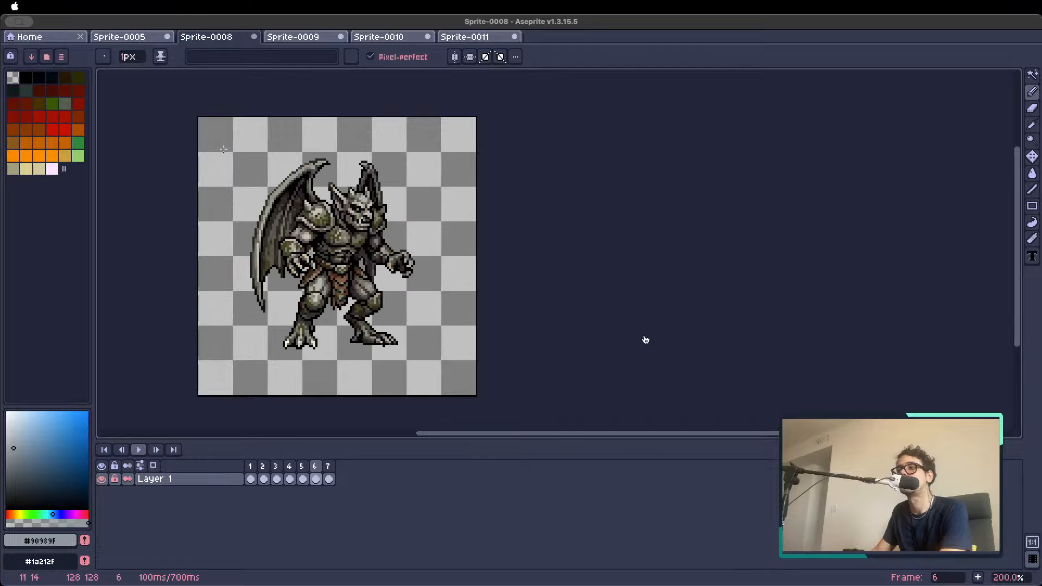
{"action": "key", "text": "Left"}
{"action": "key", "text": "Right"}
{"action": "key", "text": "Right"}
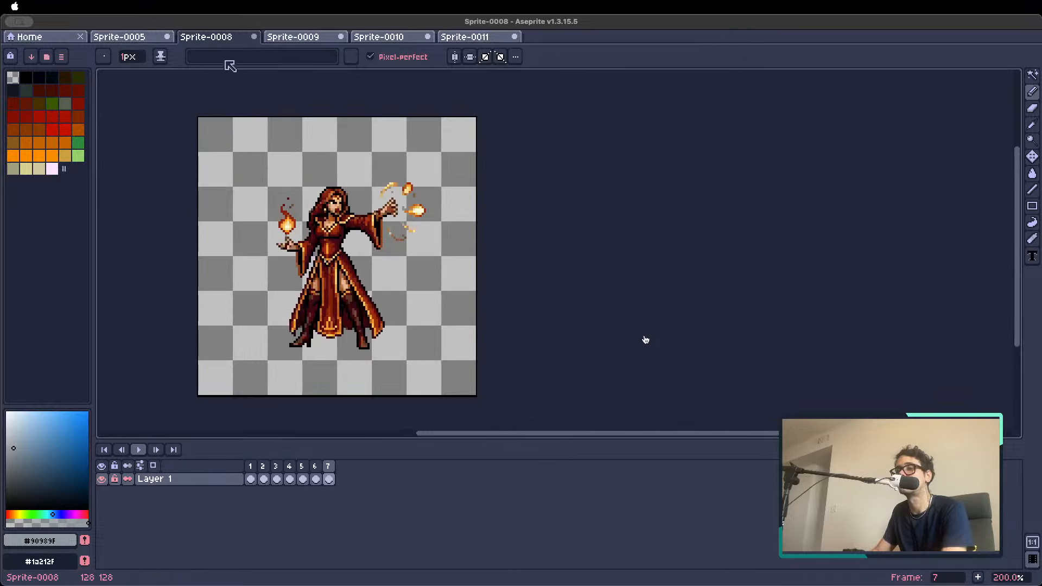
Save Sprite-0008 in Downloads as "catle" and close it
{"action": "key", "text": "super+s"}
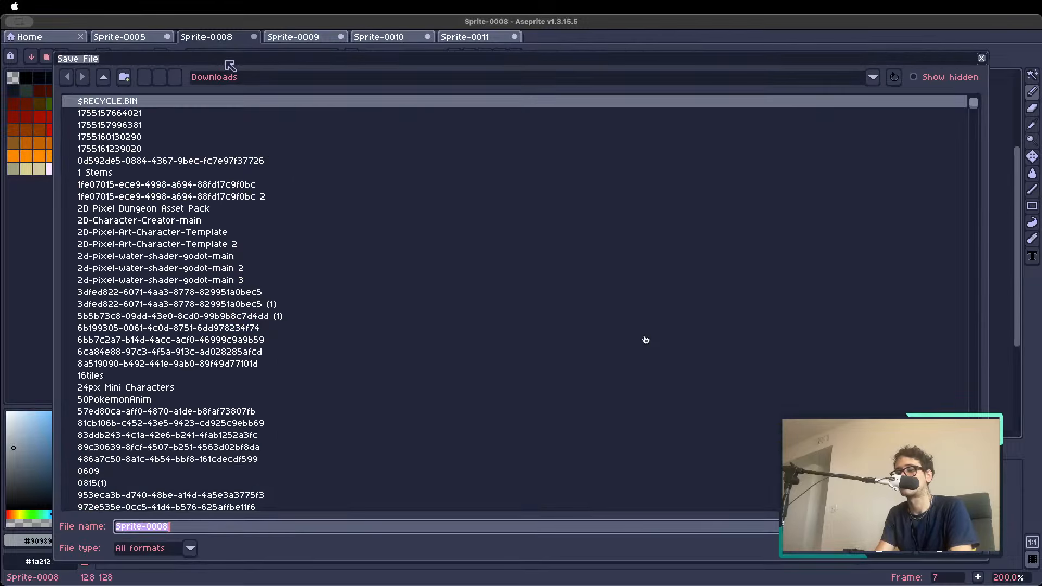
{"action": "type", "text": "catle"}
{"action": "key", "text": "Return"}
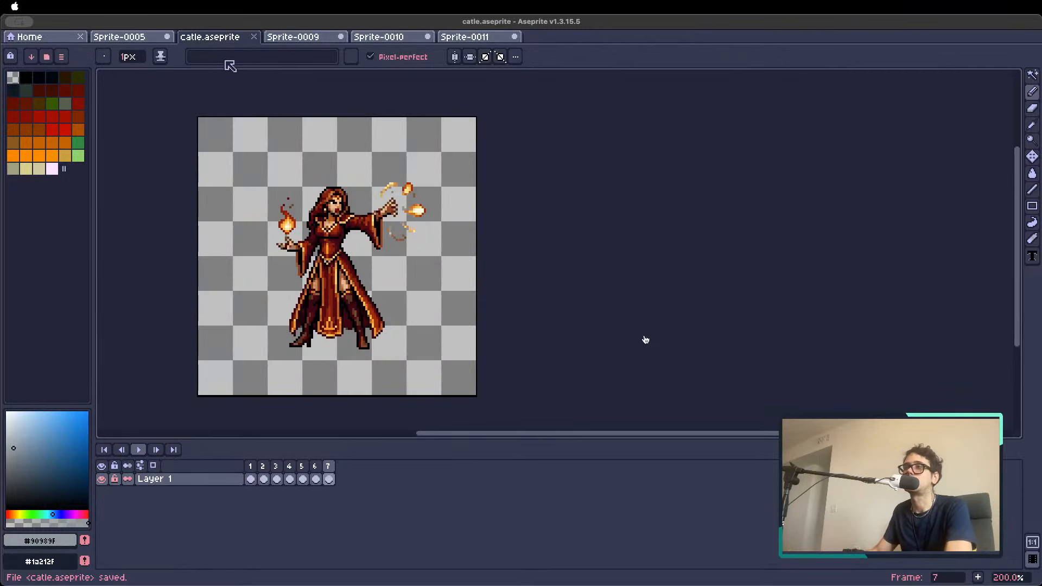
{"action": "left_click", "coordinate": [253, 37]}
Close Sprite-0009 and Sprite-0010 without saving their changes
{"action": "left_click", "coordinate": [254, 36]}
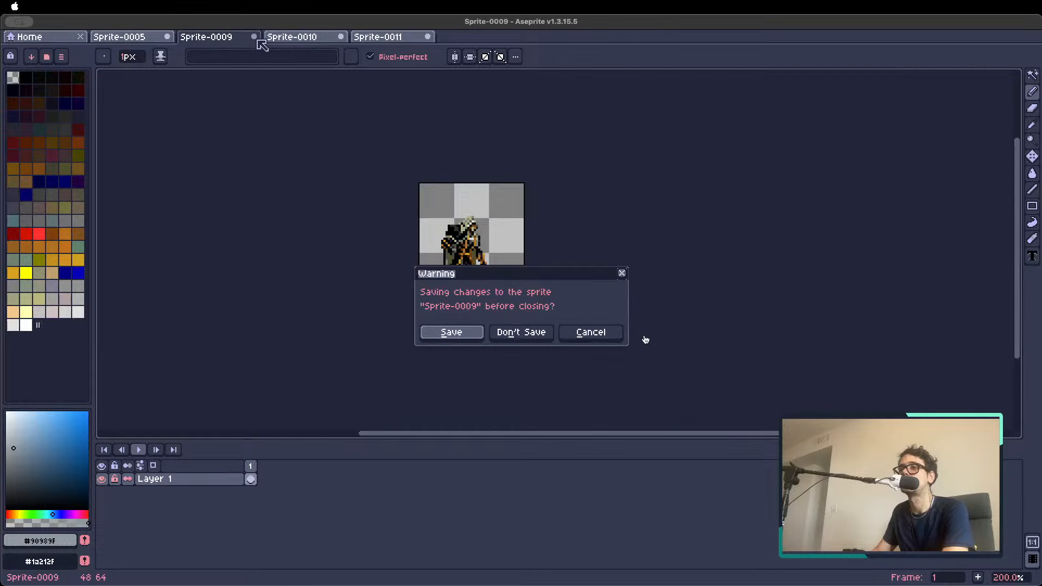
{"action": "left_click", "coordinate": [504, 329]}
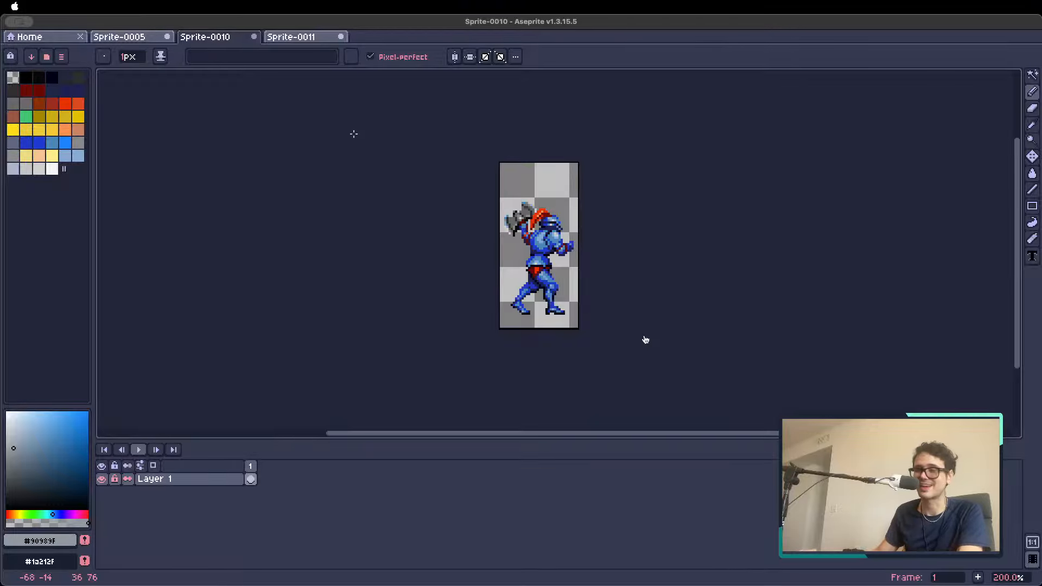
{"action": "left_click", "coordinate": [253, 36]}
{"action": "left_click", "coordinate": [521, 332]}
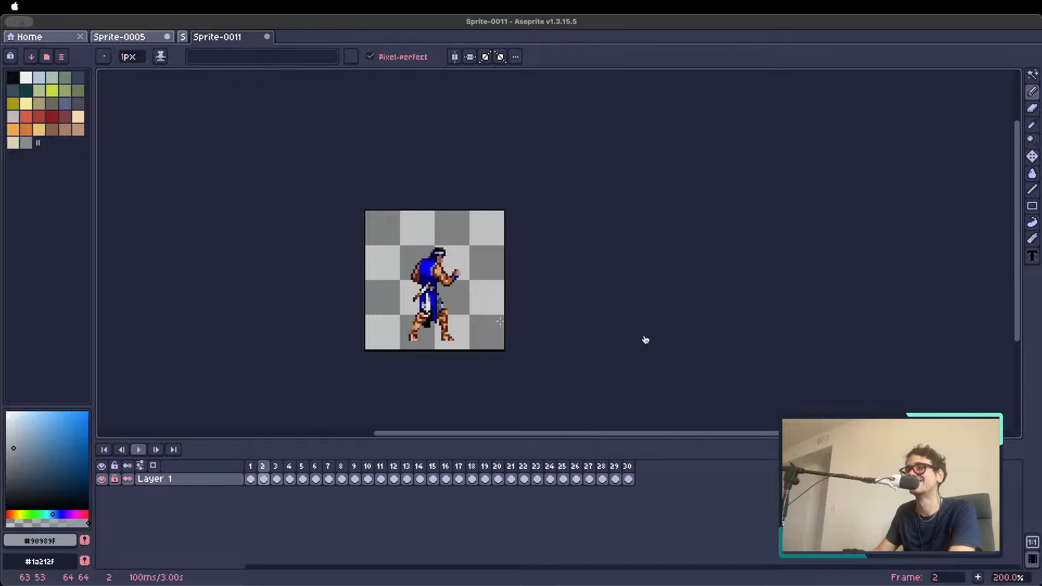
Cancel closing the 30-frame Sprite-0011 and step through its characters up to frame 29
{"action": "left_click", "coordinate": [253, 36]}
{"action": "left_click", "coordinate": [588, 330]}
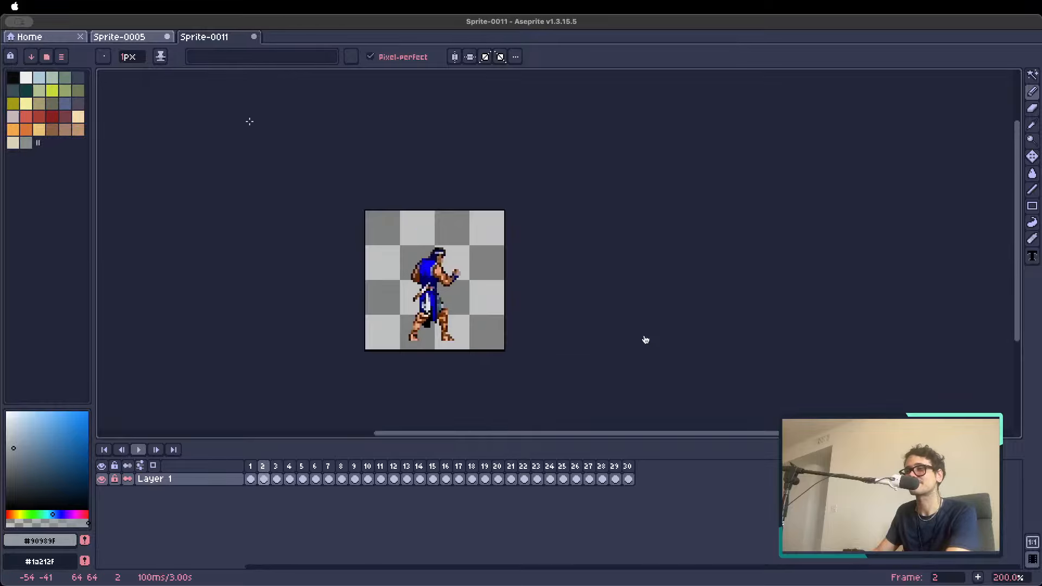
{"action": "key", "text": "Right"}
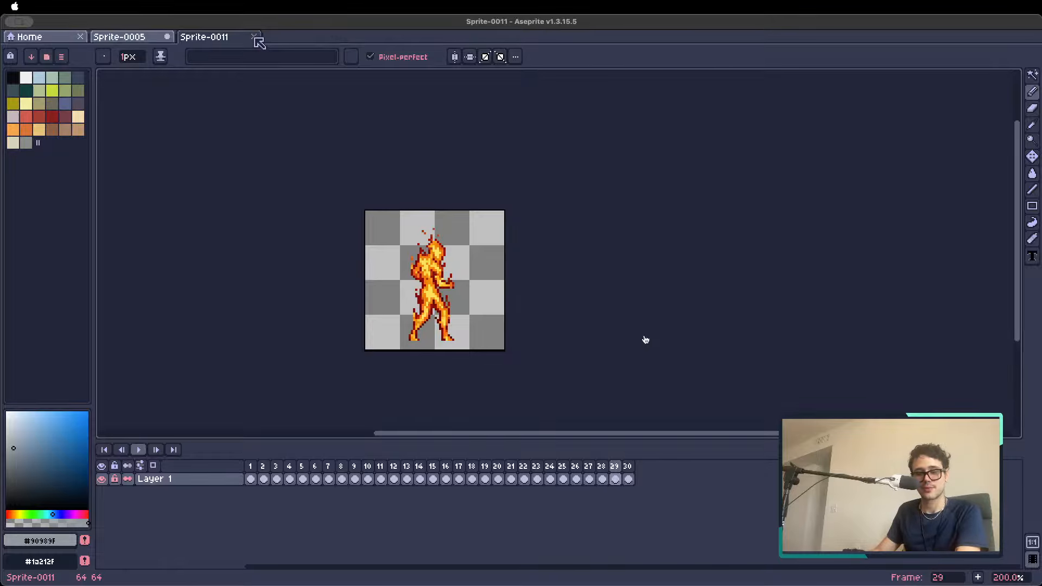
Save Sprite-0011 in Downloads as "streetfighter" and close it
{"action": "key", "text": "super+s"}
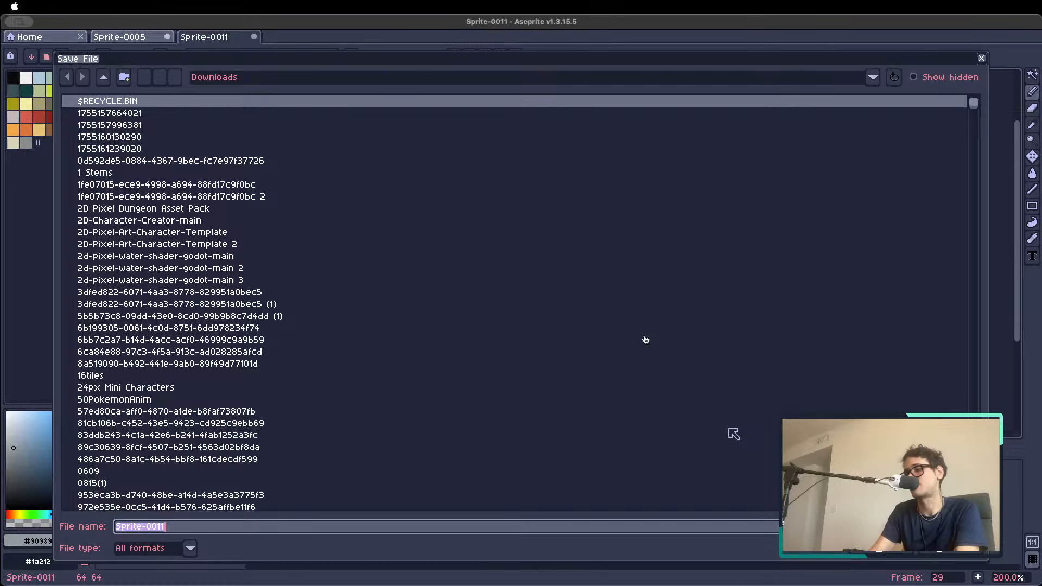
{"action": "key", "text": "BackSpace"}
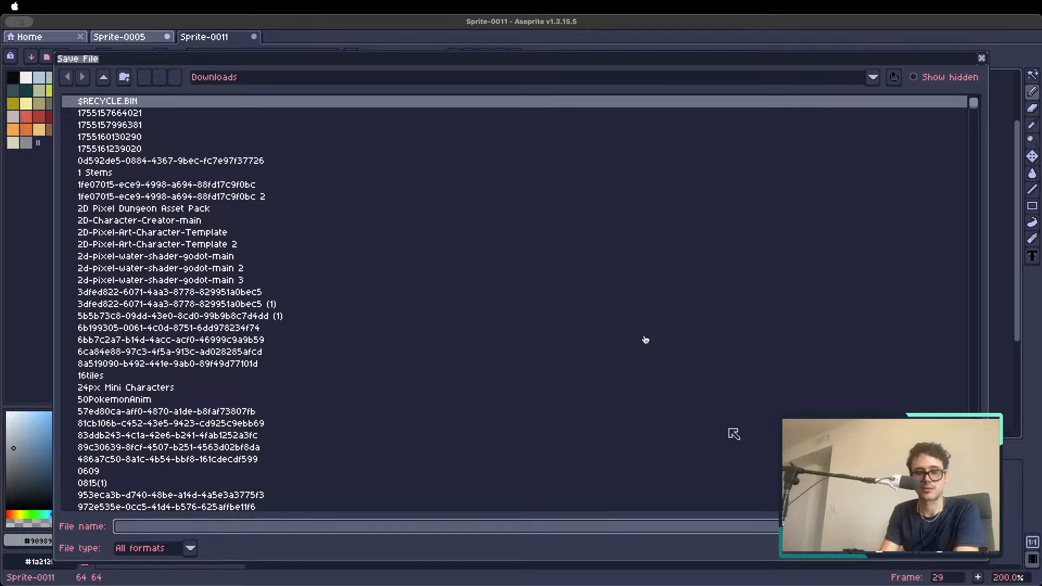
{"action": "type", "text": "streetfighter"}
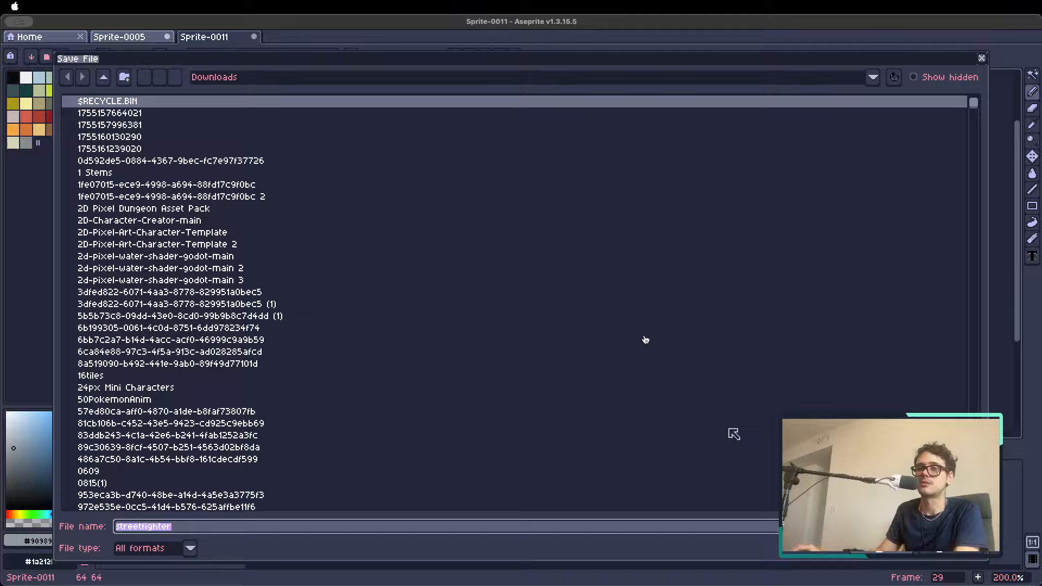
{"action": "key", "text": "Return"}
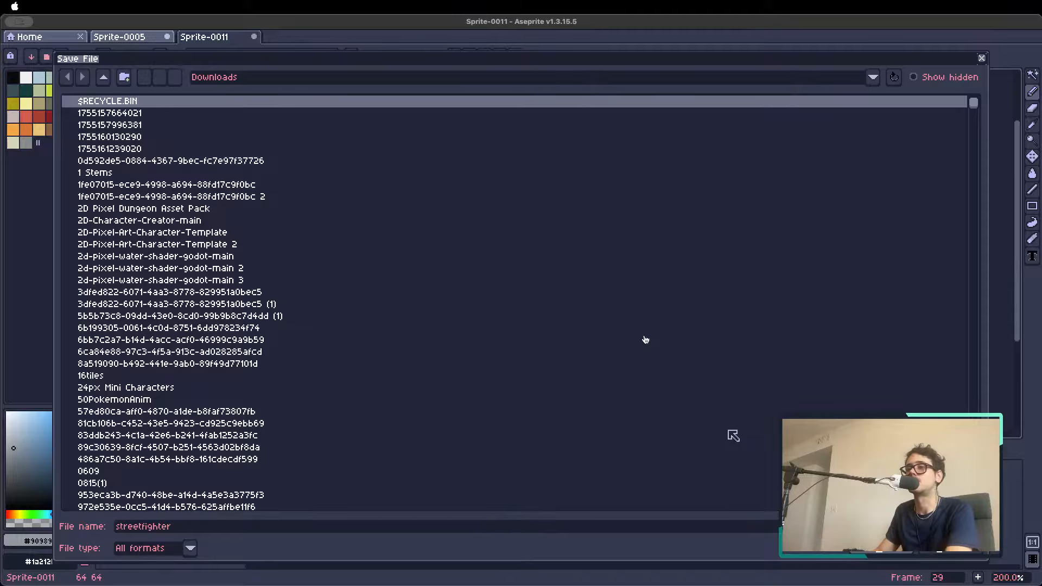
{"action": "left_click", "coordinate": [253, 36]}
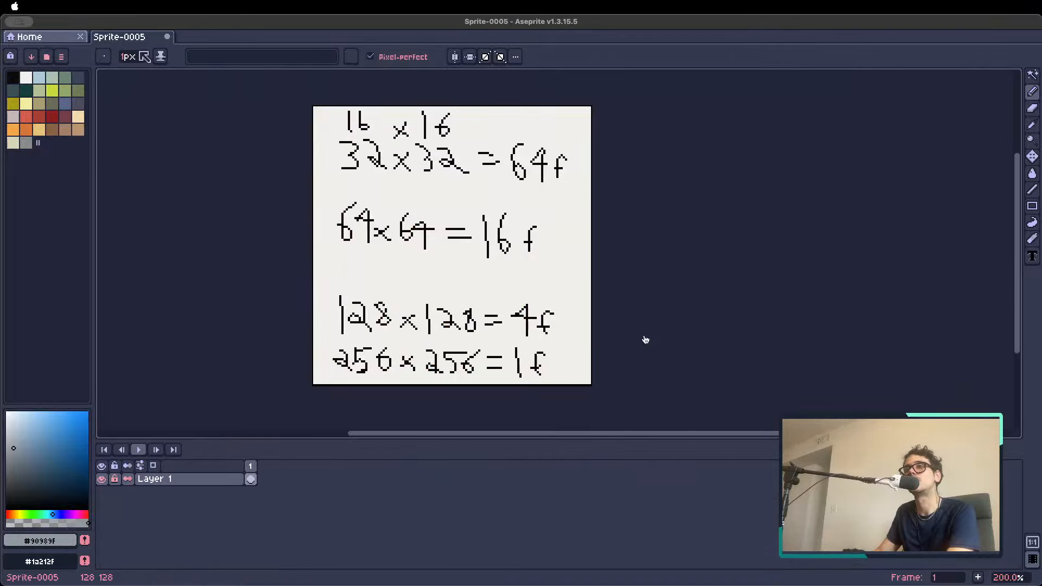
Bring a green bush and sand tileset from PixelLab's browser page into Aseprite as a new sprite
{"action": "left_click", "coordinate": [30, 36]}
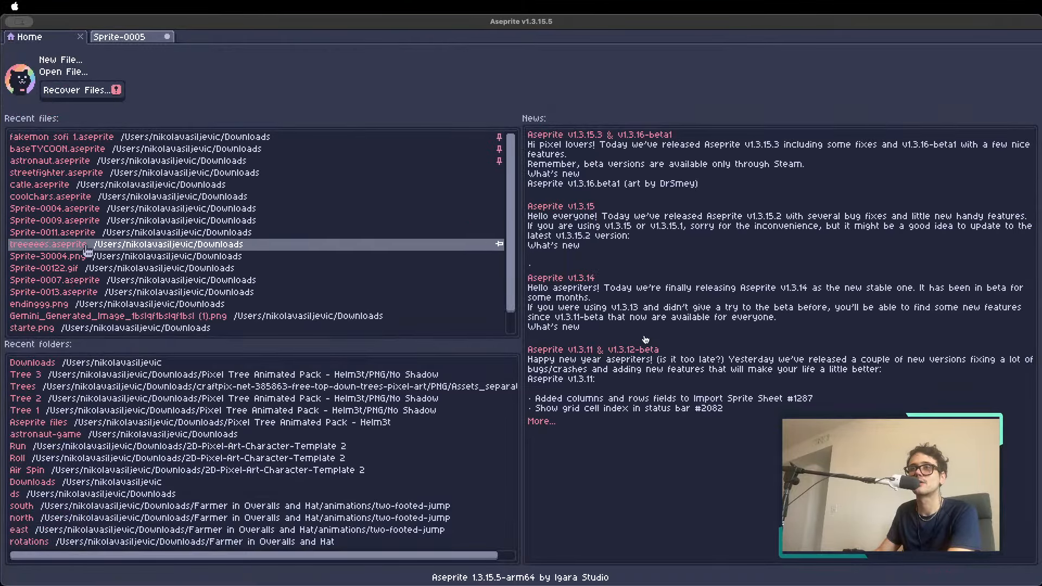
{"action": "scroll", "coordinate": [108, 228], "scroll_direction": "down", "scroll_amount": 2}
{"action": "scroll", "coordinate": [108, 231], "scroll_direction": "up", "scroll_amount": 2}
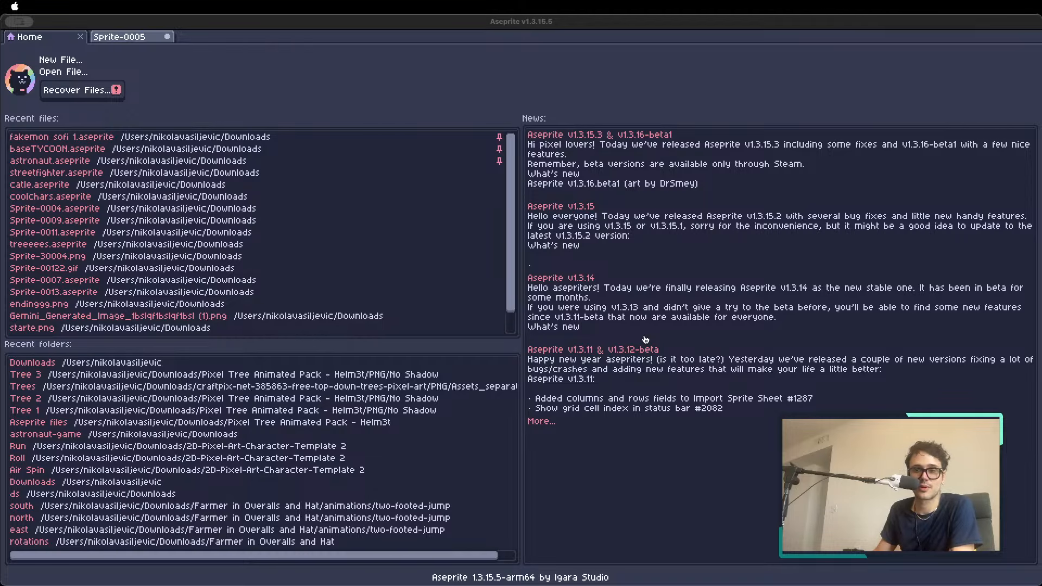
{"action": "key", "text": "super+Tab"}
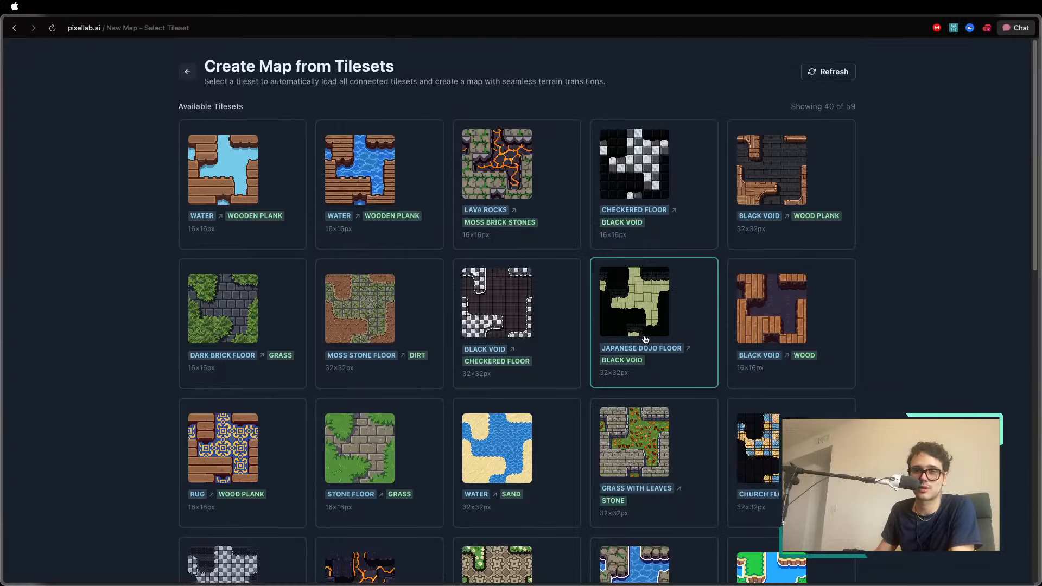
{"action": "key", "text": "super+Tab"}
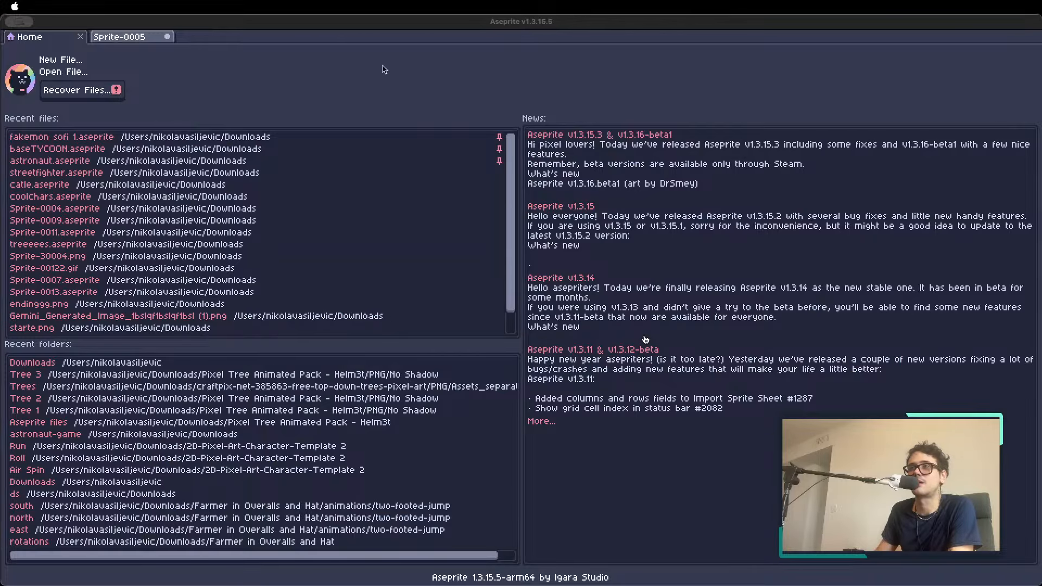
{"action": "key", "text": "super+v"}
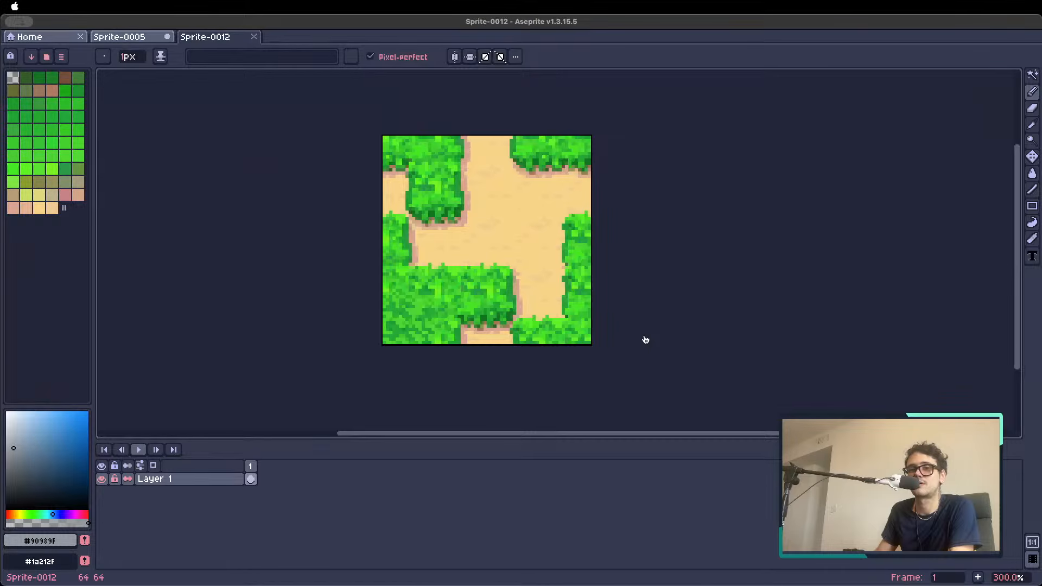
{"action": "key", "text": "super+Tab"}
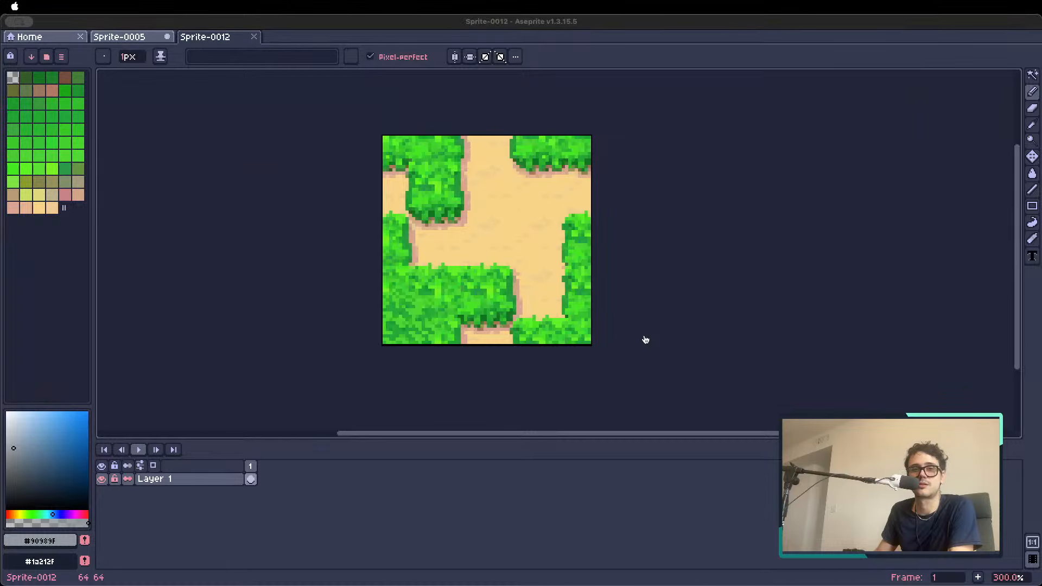
{"action": "left_click", "coordinate": [527, 450]}
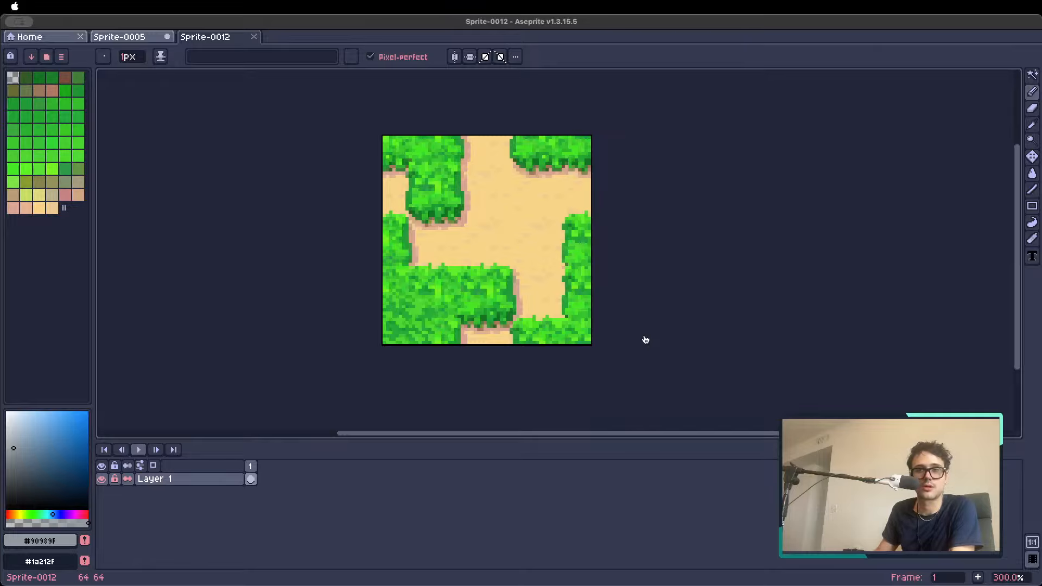
{"action": "left_click", "coordinate": [645, 340]}
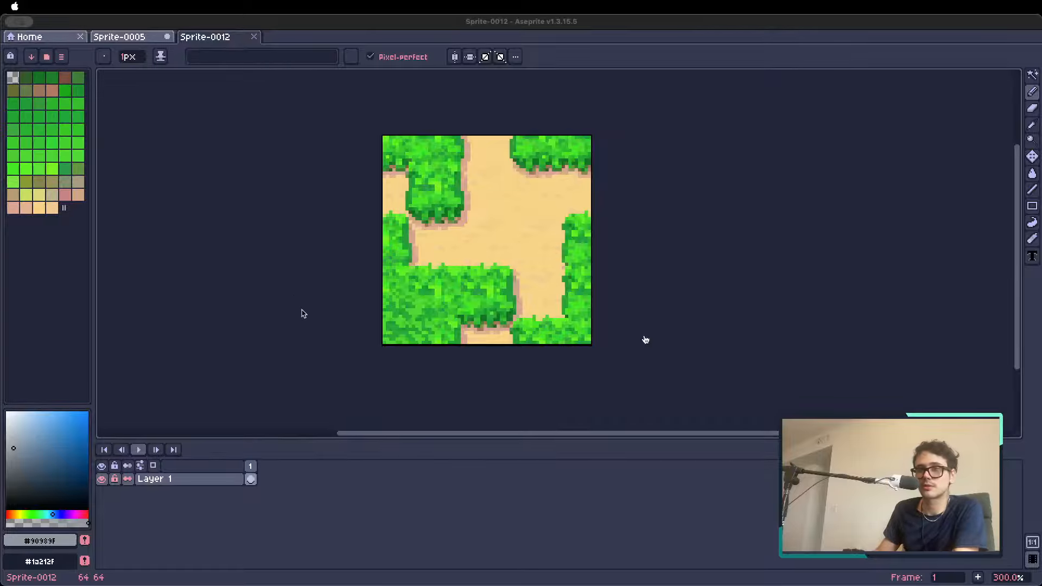
Mark the 16×16 bush tile in the tileset's lower-left corner with a grid-snapped selection, and clear the selection
{"action": "left_click", "coordinate": [412, 259]}
{"action": "scroll", "coordinate": [411, 257], "scroll_direction": "up", "scroll_amount": 1}
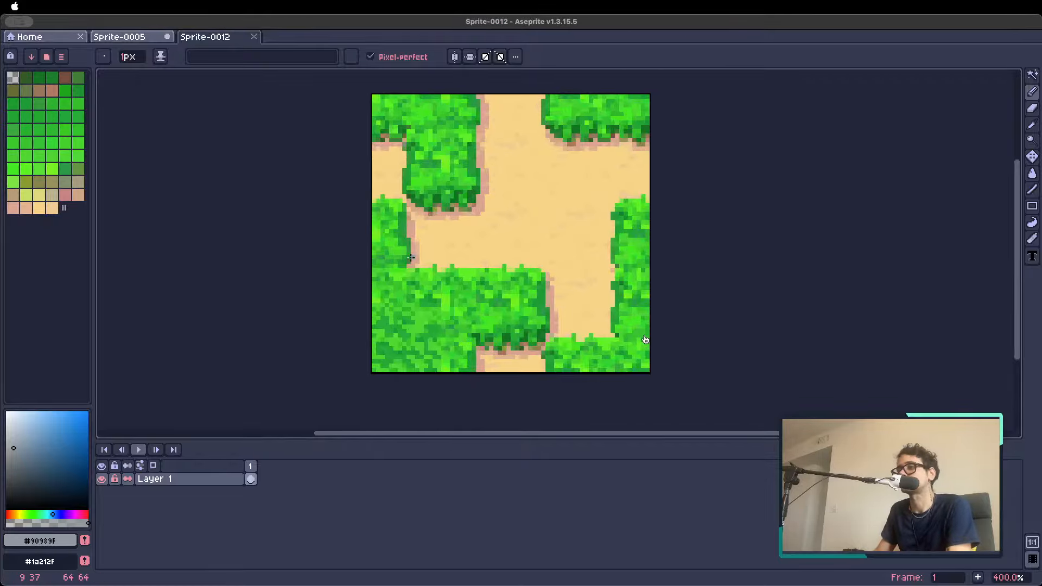
{"action": "scroll", "coordinate": [410, 257], "scroll_direction": "down", "scroll_amount": 1}
{"action": "key", "text": "m"}
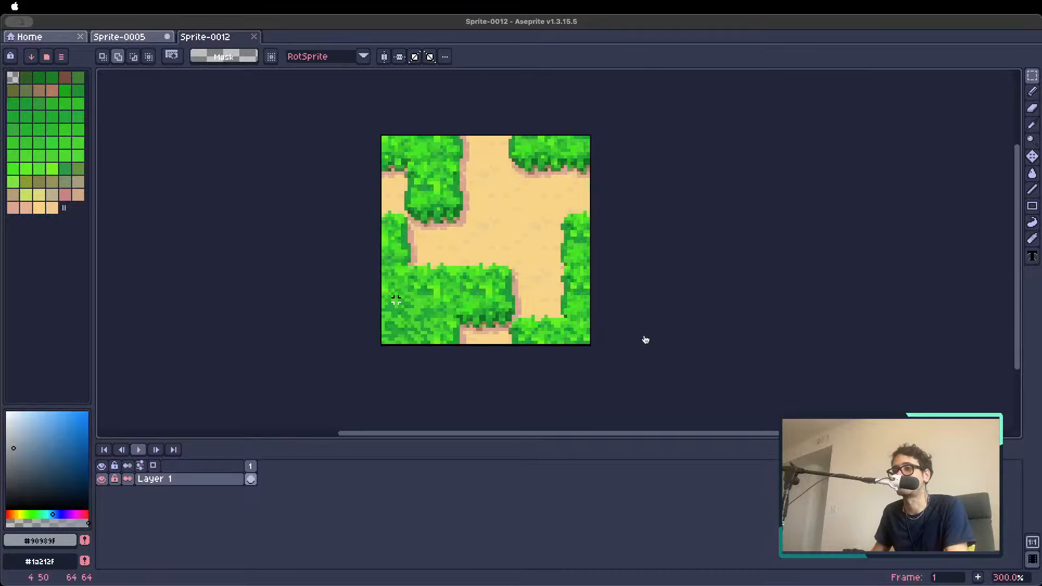
{"action": "key", "text": "shift+s"}
{"action": "left_click_drag", "start_coordinate": [387, 304], "coordinate": [442, 358]}
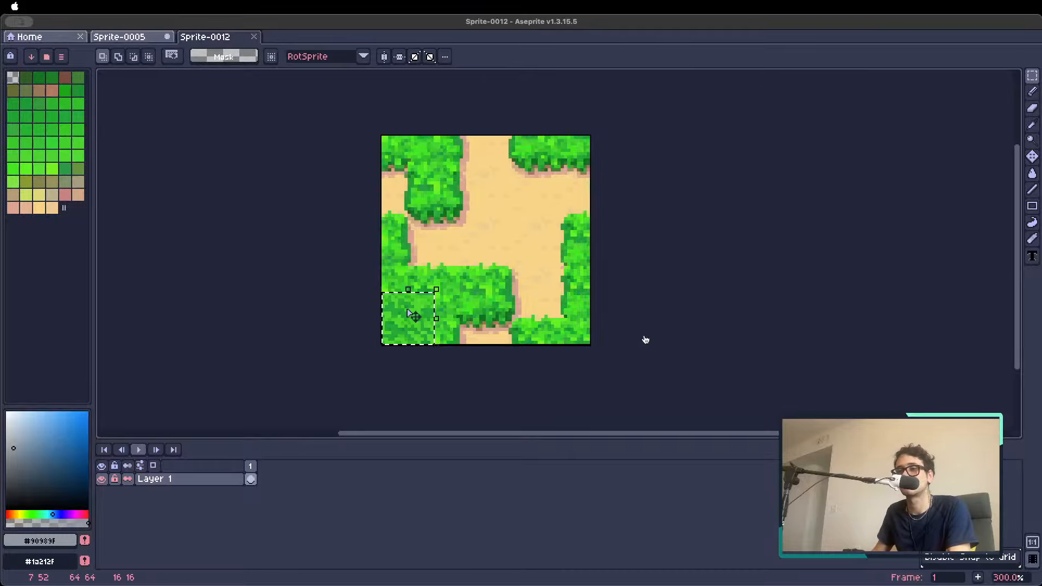
{"action": "left_click", "coordinate": [333, 143]}
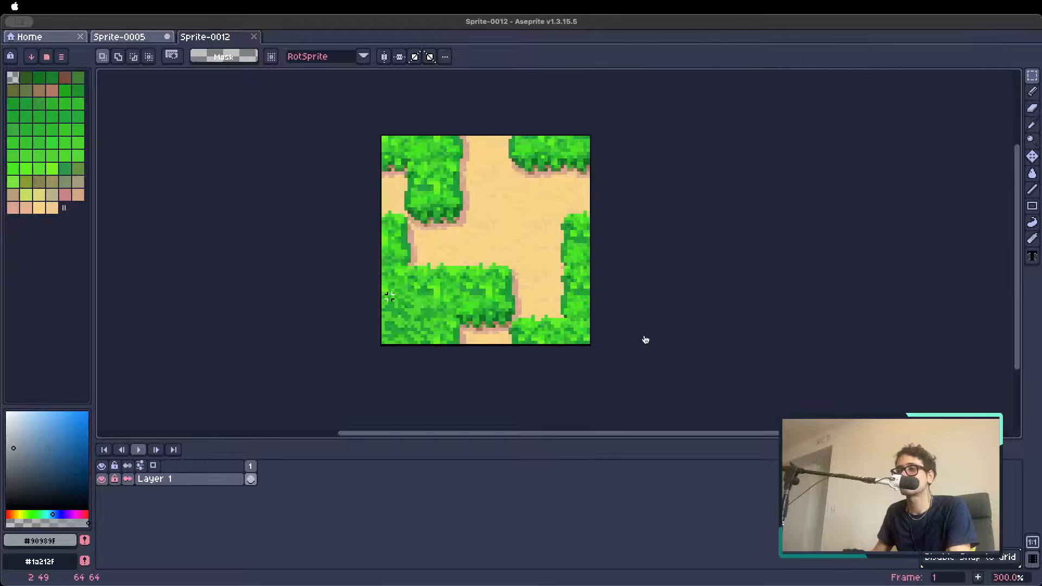
{"action": "left_click_drag", "start_coordinate": [390, 296], "coordinate": [430, 365]}
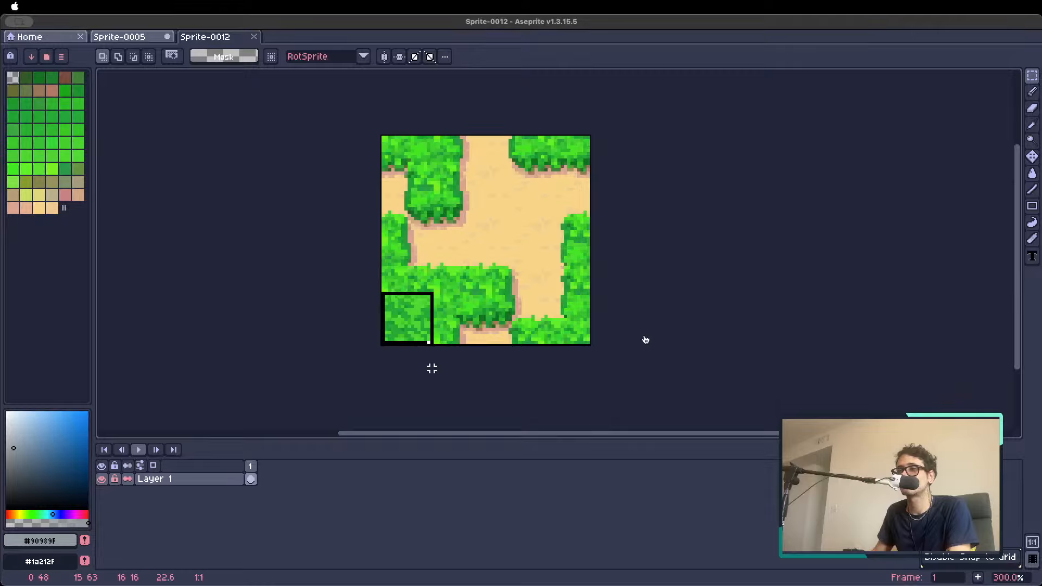
{"action": "left_click", "coordinate": [392, 280]}
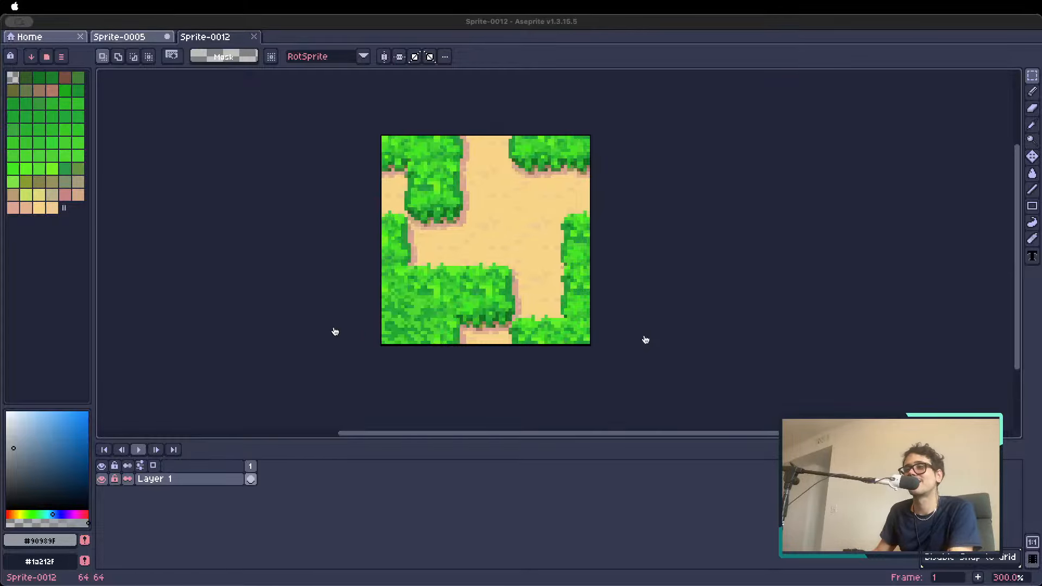
Paste the copied grass and stone path tileset as a new sprite and close the bush and sand tileset
{"action": "left_click", "coordinate": [125, 37]}
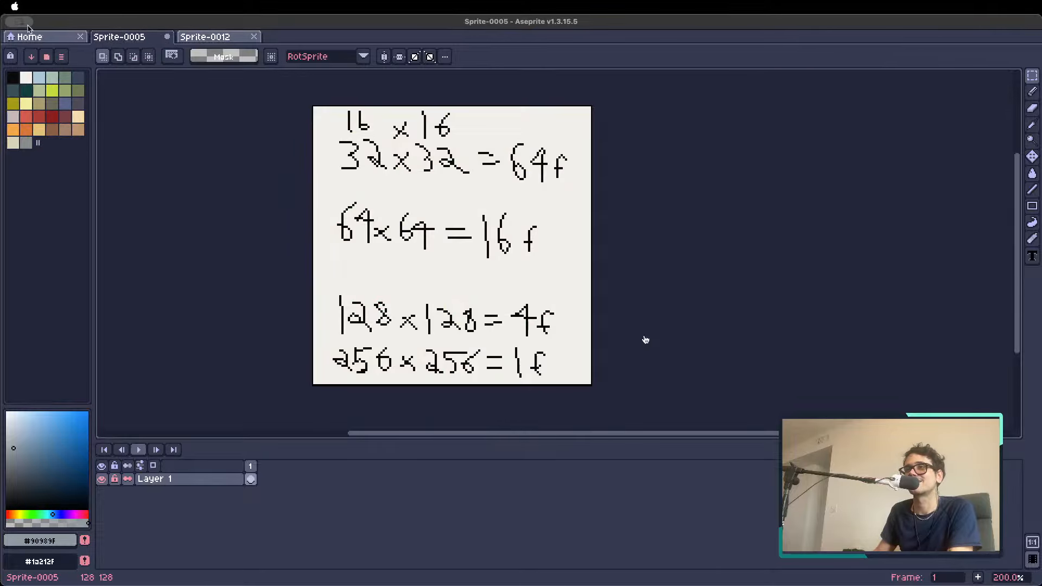
{"action": "left_click", "coordinate": [36, 39]}
{"action": "key", "text": "super+v"}
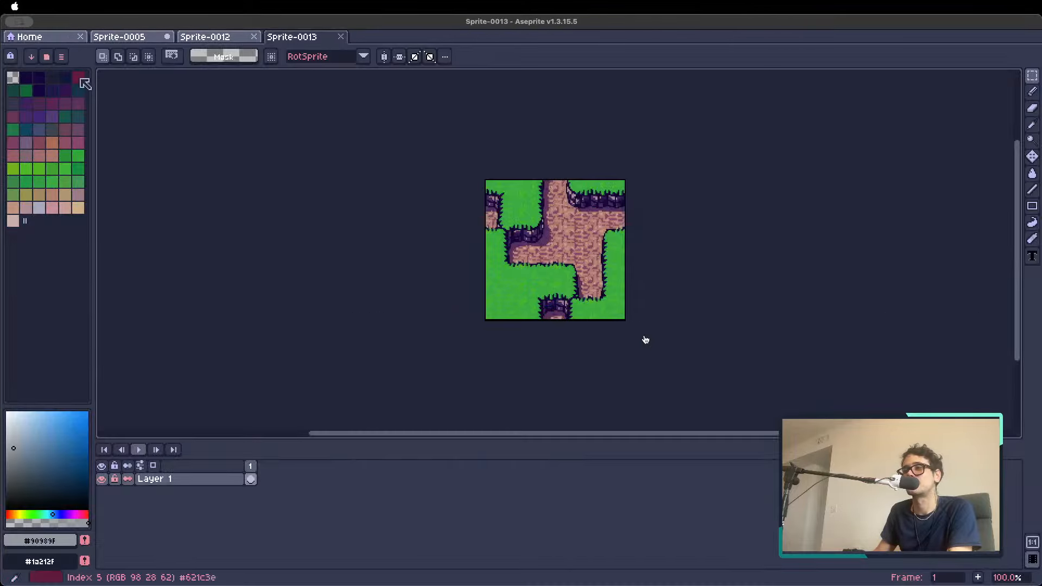
{"action": "left_click", "coordinate": [254, 36]}
Enable snapping to the grid and select the 32×32 grass tile in the tileset's lower-left corner
{"action": "scroll", "coordinate": [570, 238], "scroll_direction": "up", "scroll_amount": 1}
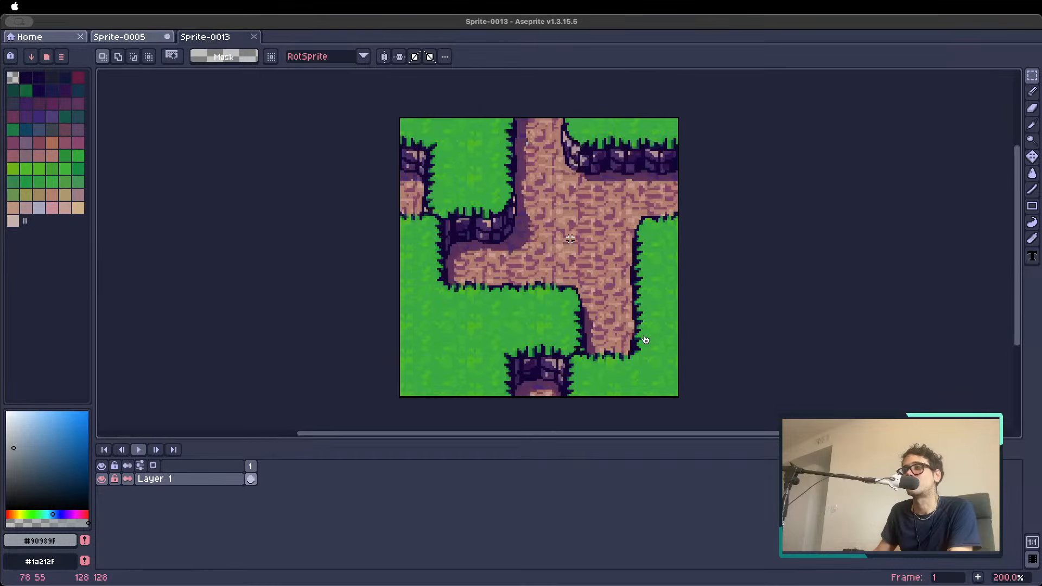
{"action": "left_click_drag", "start_coordinate": [614, 236], "coordinate": [557, 211]}
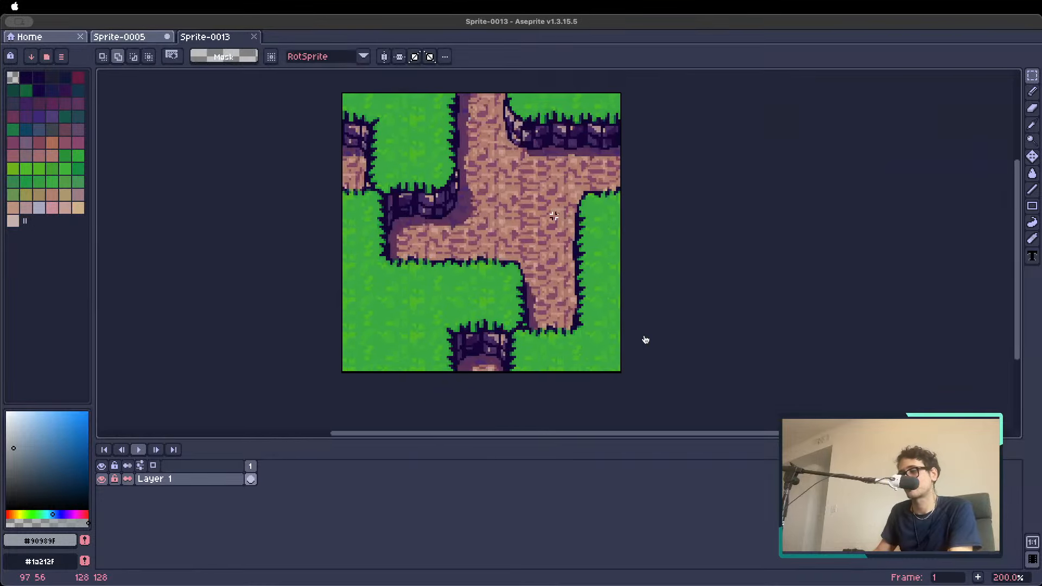
{"action": "key", "text": "shift+s"}
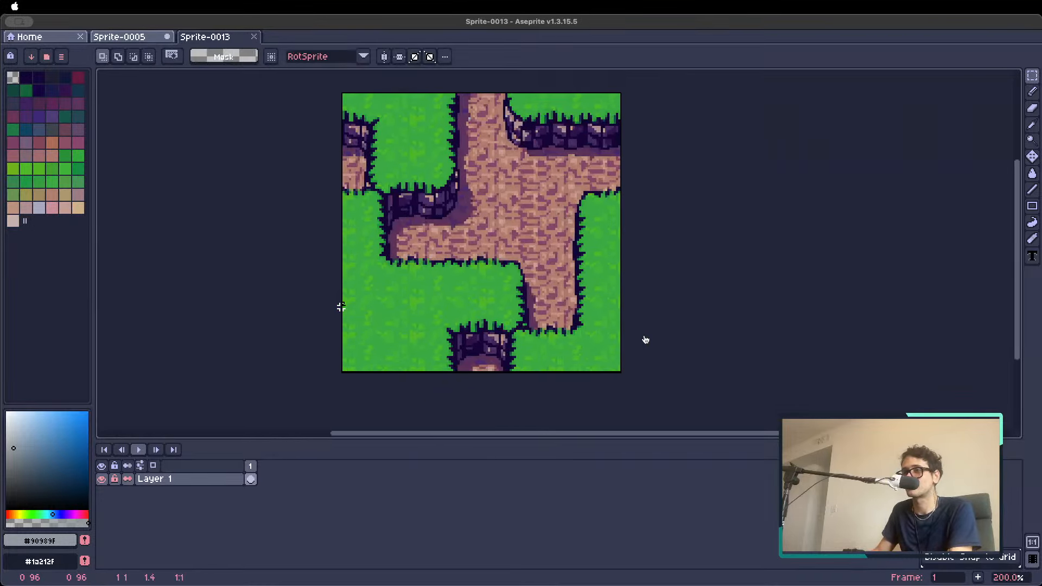
{"action": "left_click_drag", "start_coordinate": [340, 302], "coordinate": [405, 377]}
Open PixelLab's tool for creating images with the same style, clear all its style images and move the dialog off the selected tile
{"action": "key", "text": "shift+p"}
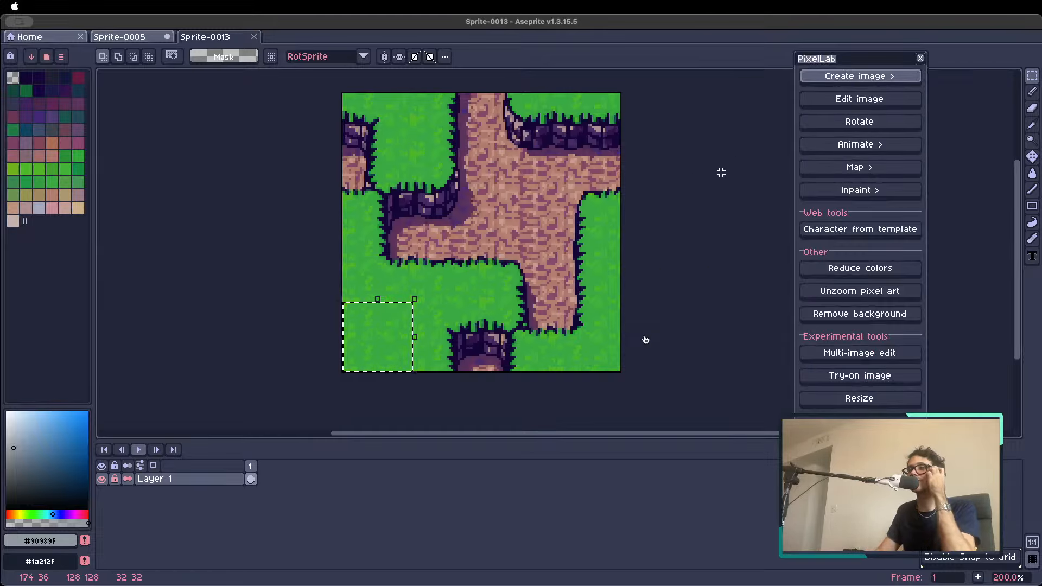
{"action": "left_click", "coordinate": [857, 79]}
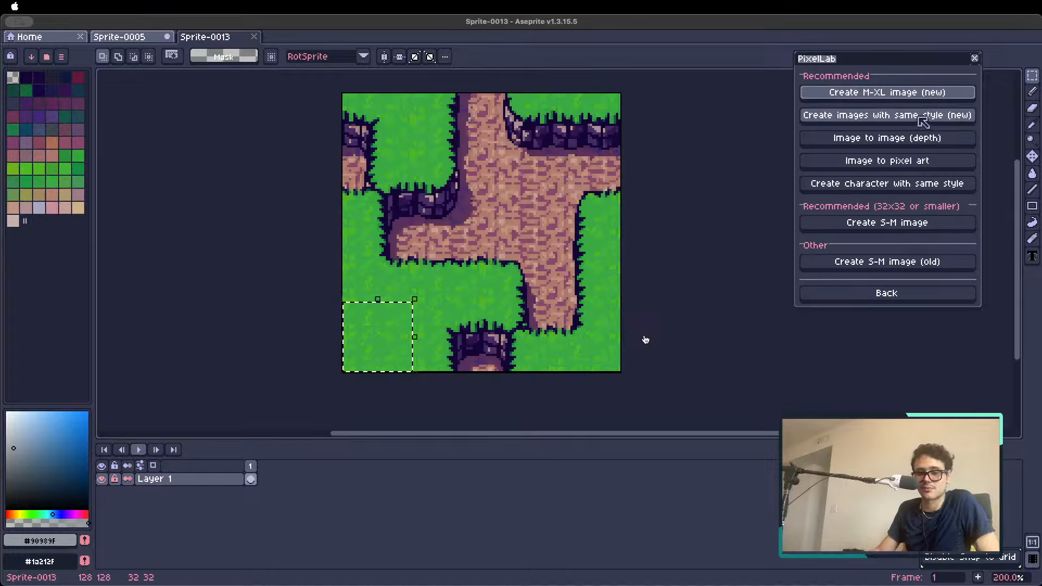
{"action": "left_click", "coordinate": [872, 122]}
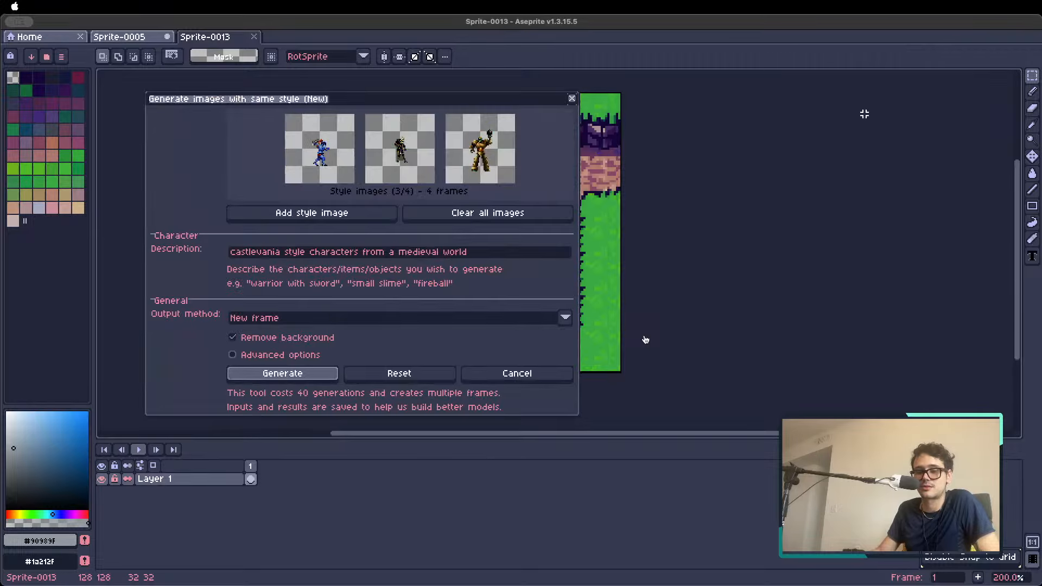
{"action": "left_click", "coordinate": [478, 212]}
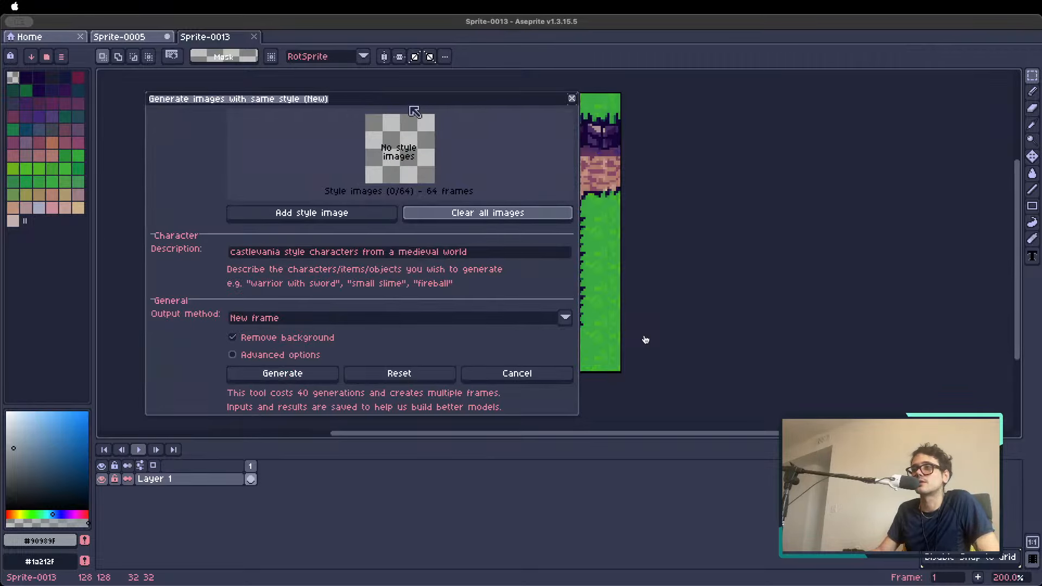
{"action": "left_click_drag", "start_coordinate": [402, 98], "coordinate": [768, 110]}
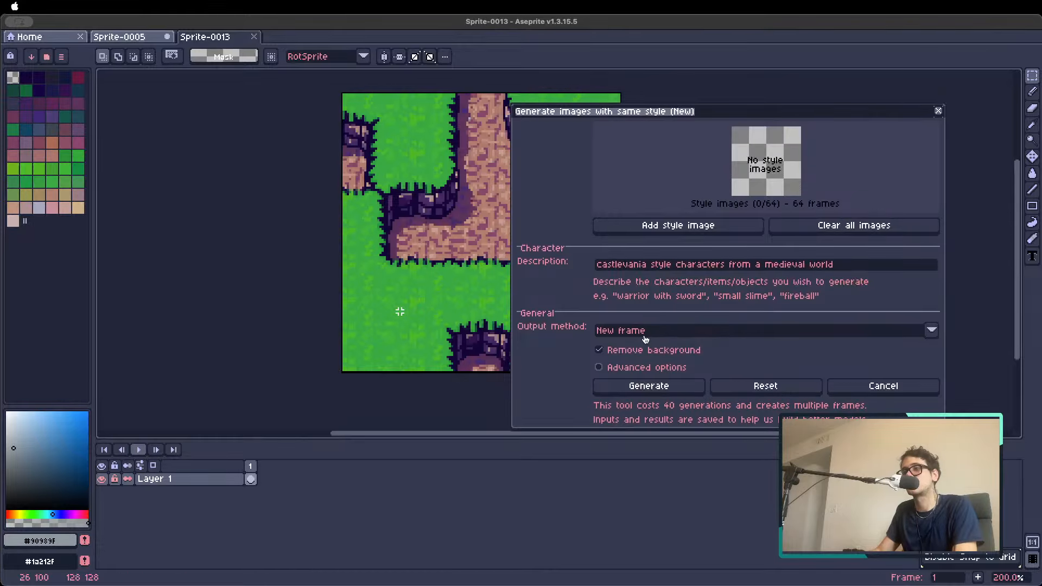
Copy the selected 32×32 grass tile into a new sprite of its own and move the dialog off the canvas
{"action": "key", "text": "v"}
{"action": "key", "text": "super+c"}
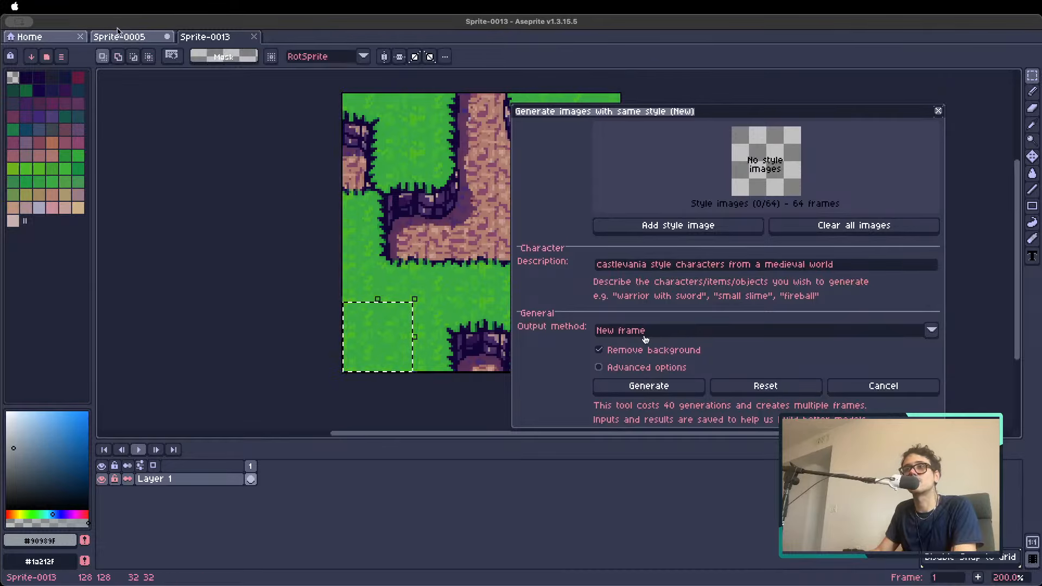
{"action": "left_click", "coordinate": [62, 41]}
{"action": "left_click", "coordinate": [79, 57]}
{"action": "key", "text": "Return"}
{"action": "left_click_drag", "start_coordinate": [595, 115], "coordinate": [811, 172]}
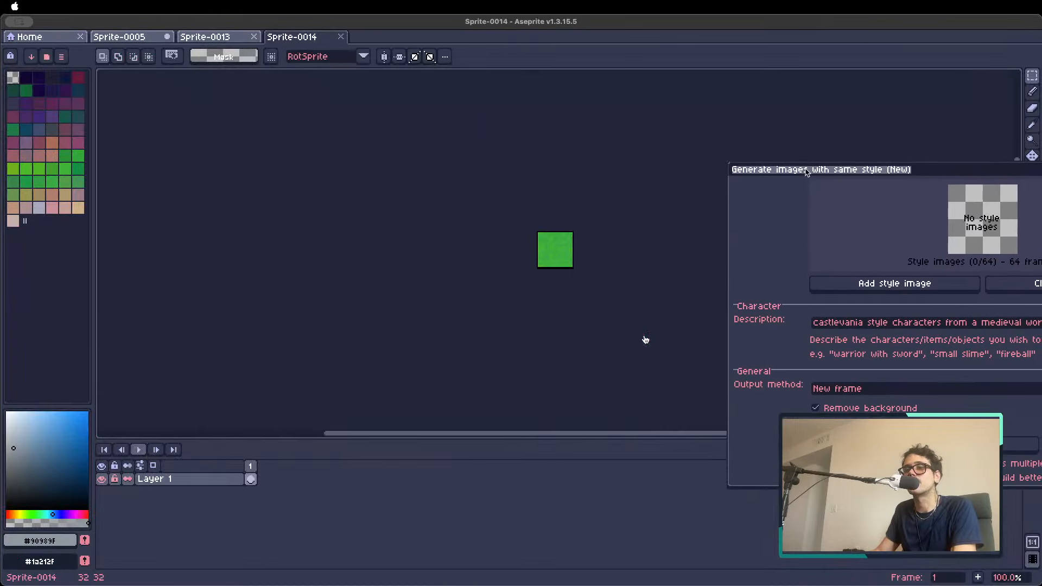
{"action": "left_click_drag", "start_coordinate": [608, 227], "coordinate": [483, 232]}
{"action": "scroll", "coordinate": [412, 238], "scroll_direction": "up", "scroll_amount": 2}
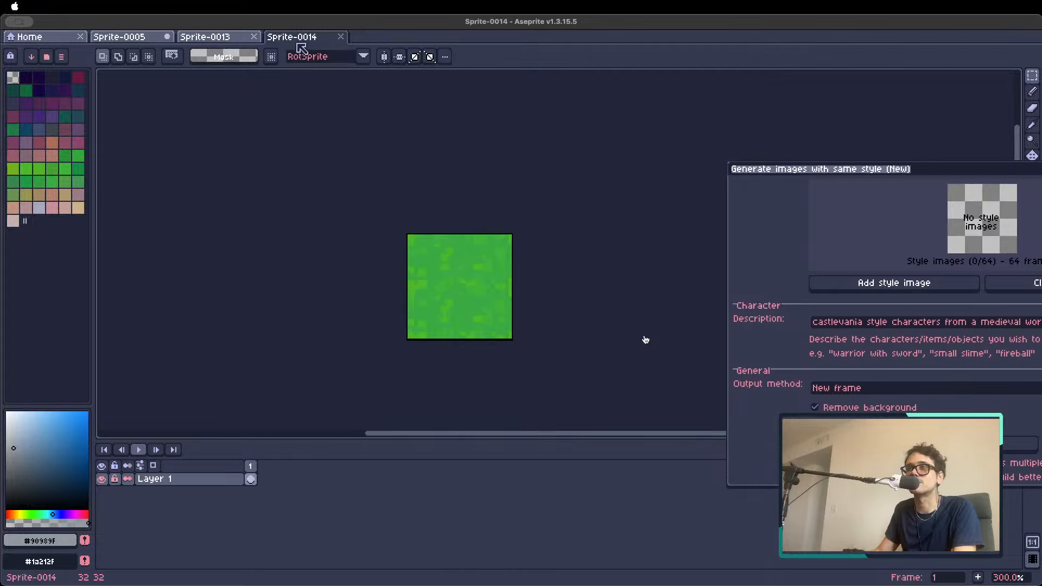
Copy a 32×32 stone path tile from the tileset and return to the grass tile sprite
{"action": "left_click", "coordinate": [243, 40]}
{"action": "left_click_drag", "start_coordinate": [481, 163], "coordinate": [552, 232]}
{"action": "key", "text": "super+c"}
{"action": "left_click", "coordinate": [291, 37]}
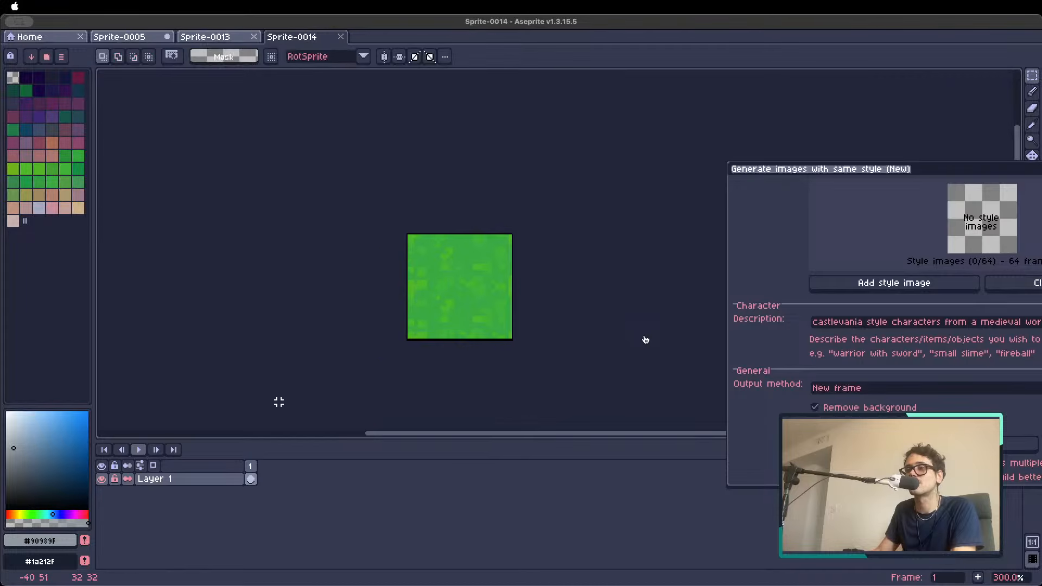
Add a second frame to the grass tile sprite and paste the stone path tile into it
{"action": "key", "text": "super+v"}
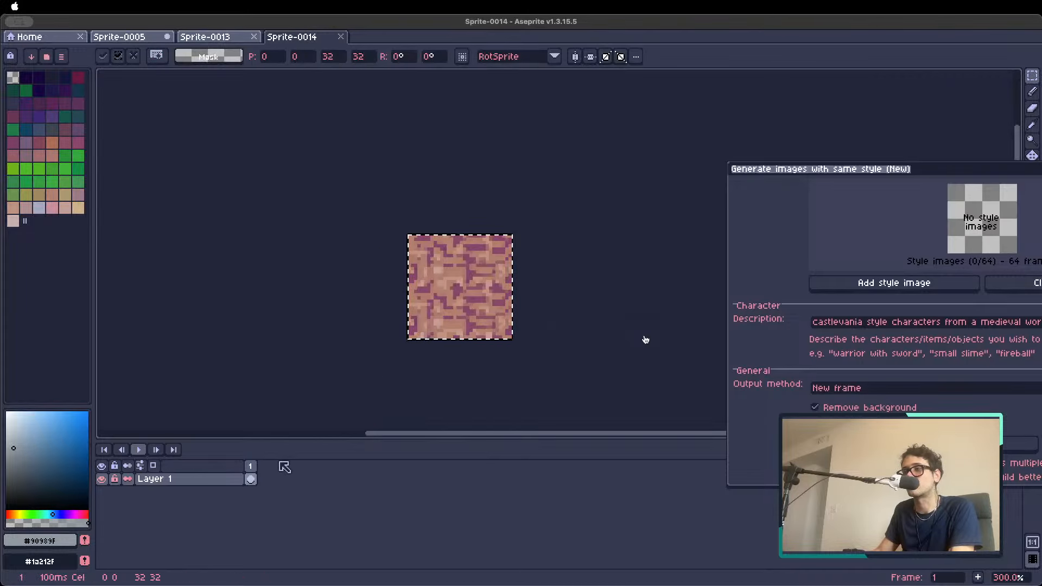
{"action": "key", "text": "Escape"}
{"action": "key", "text": "alt+shift+n"}
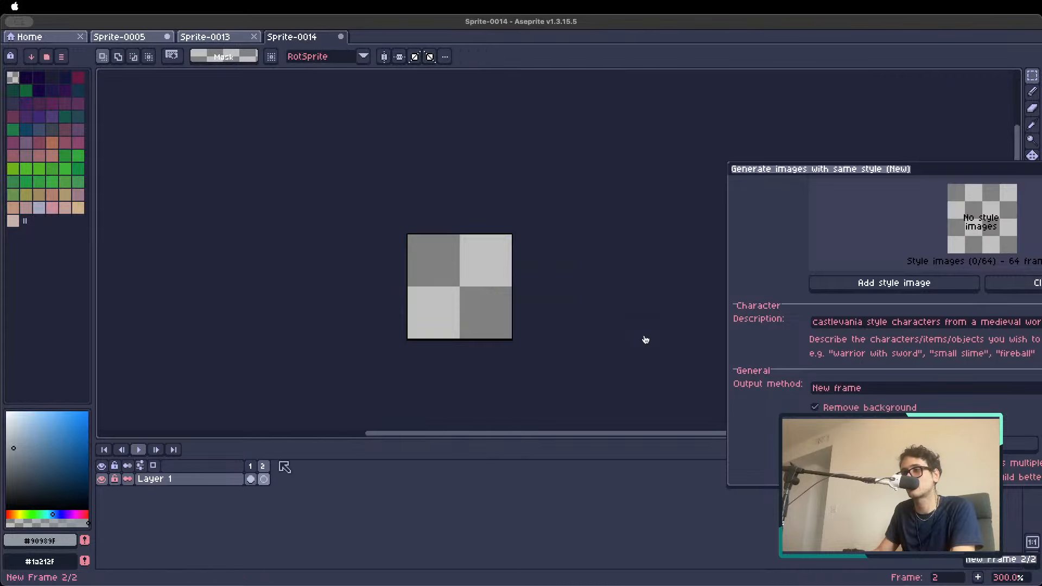
{"action": "key", "text": "super+v"}
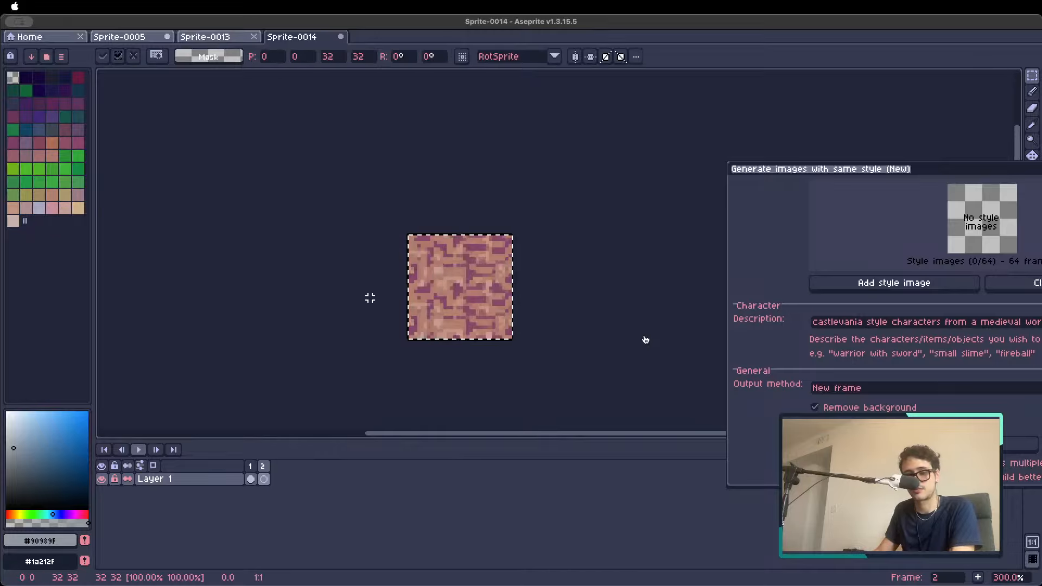
{"action": "left_click", "coordinate": [298, 392]}
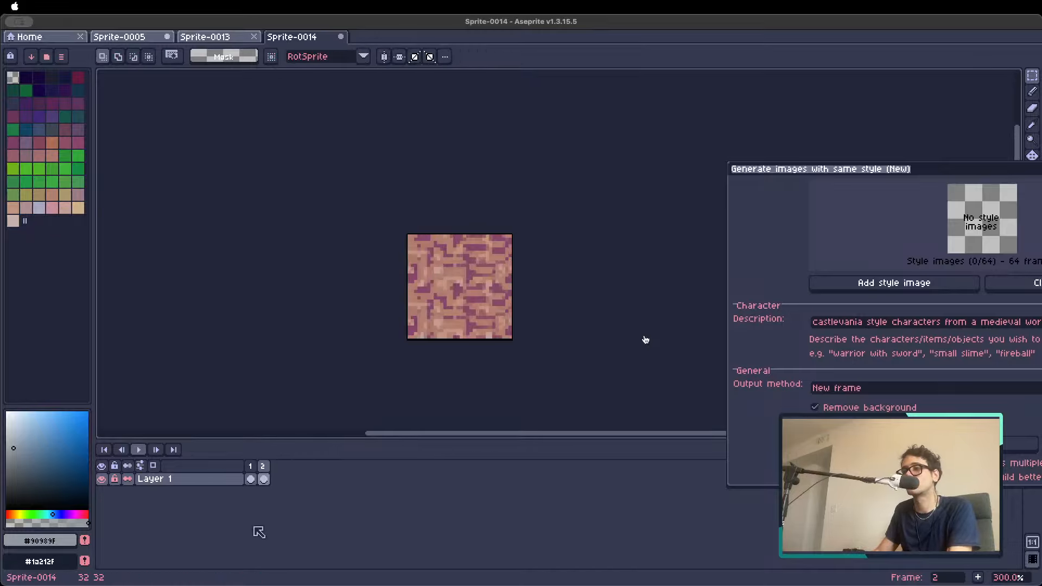
Add the grass tile in frame 1 and the stone path tile in frame 2 as style images
{"action": "left_click", "coordinate": [251, 466]}
{"action": "left_click_drag", "start_coordinate": [833, 172], "coordinate": [581, 126]}
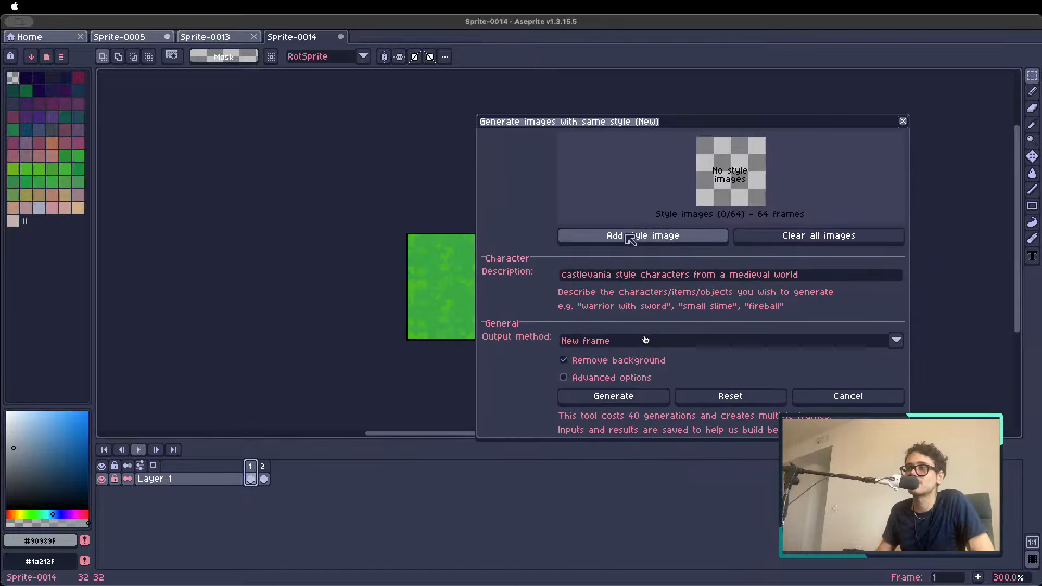
{"action": "left_click", "coordinate": [667, 245]}
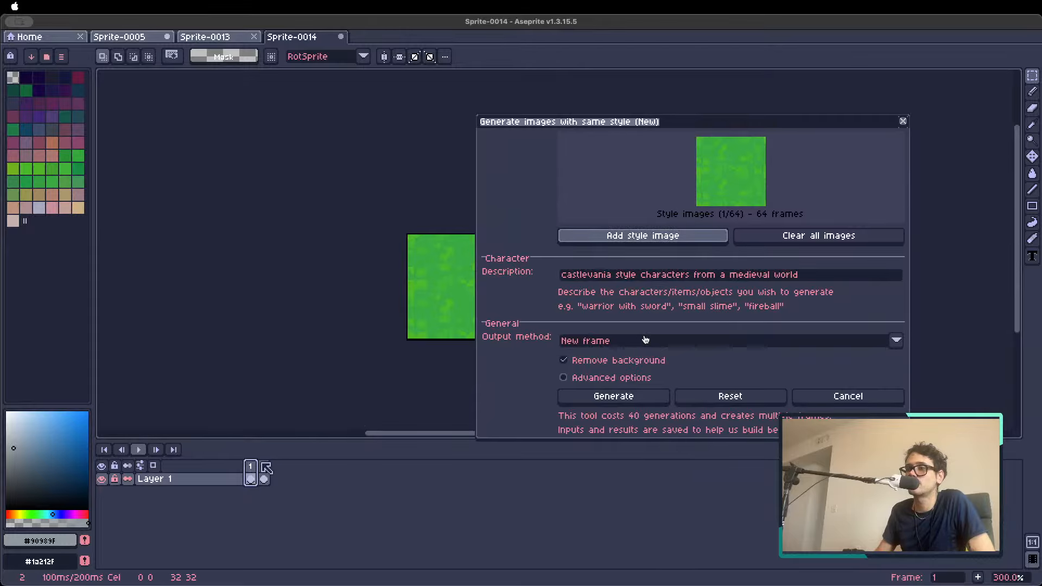
{"action": "key", "text": "Right"}
{"action": "left_click", "coordinate": [697, 235]}
{"action": "left_click_drag", "start_coordinate": [709, 125], "coordinate": [758, 110]}
Replace the description with "multiple floor tiles, including grass, cobblestone, water, lava, wooden planks, all tileable"
{"action": "left_click", "coordinate": [889, 260]}
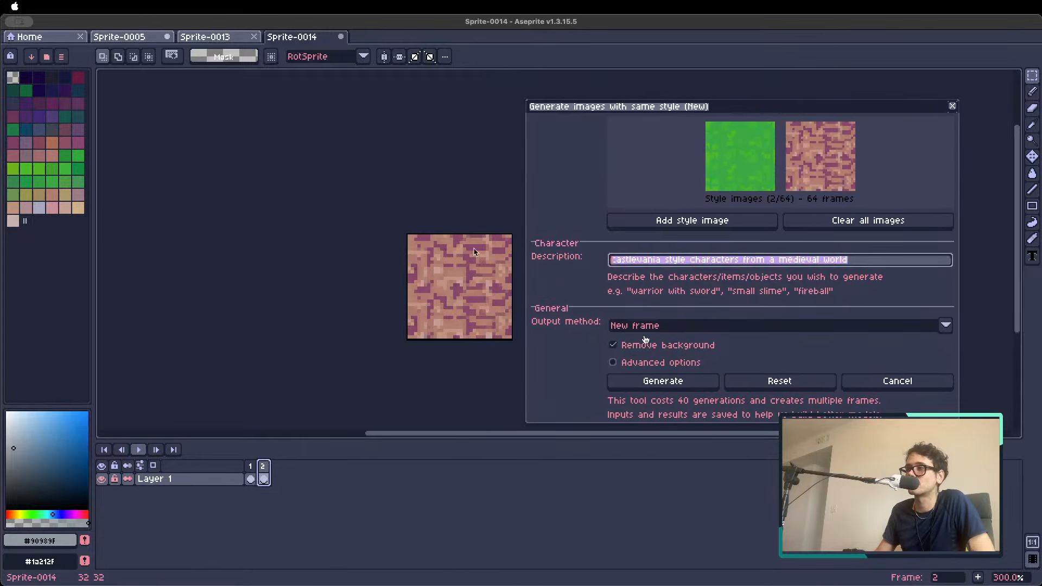
{"action": "key", "text": "BackSpace"}
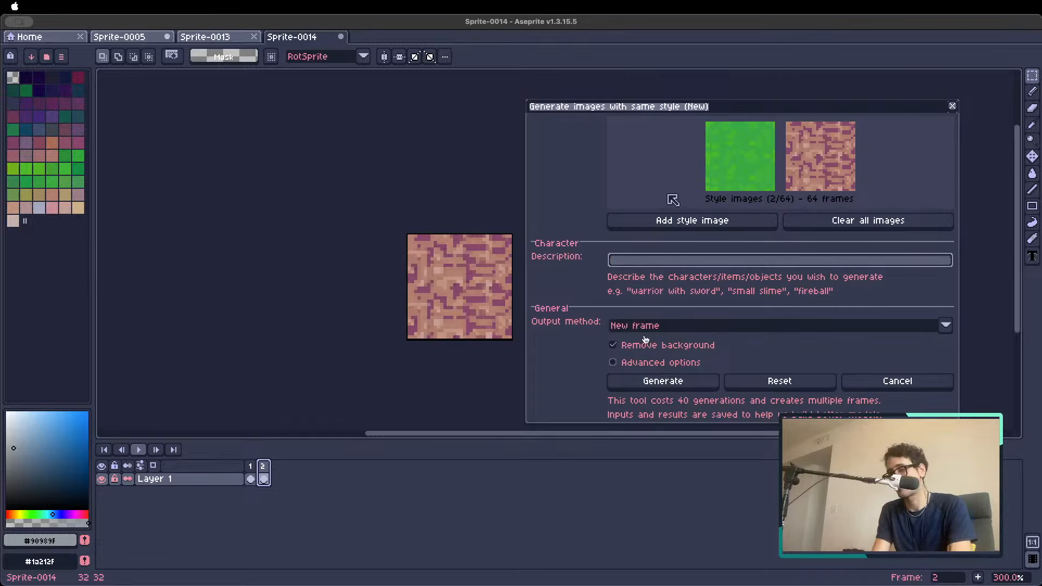
{"action": "type", "text": "multiple fl"}
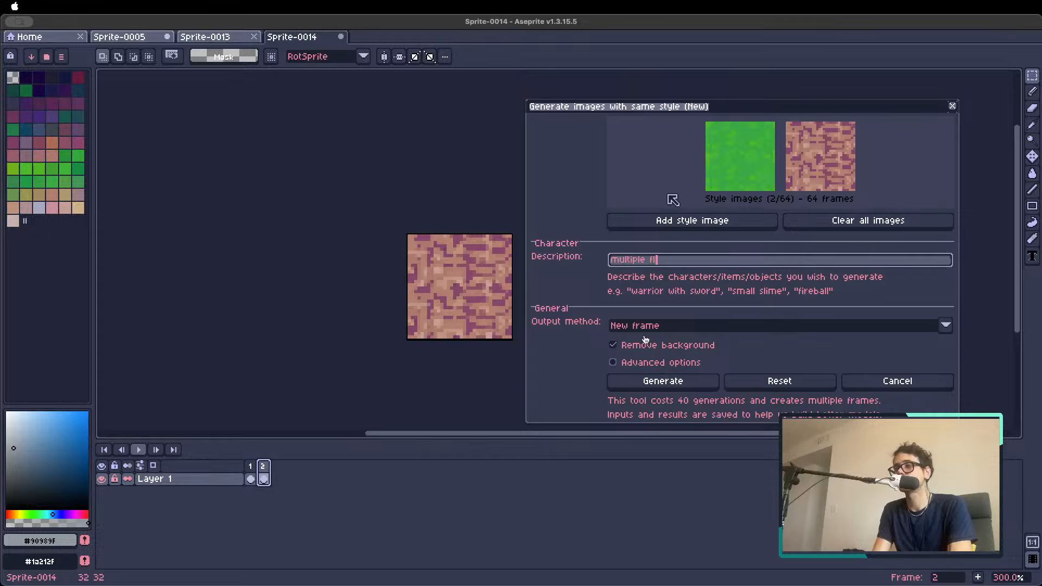
{"action": "type", "text": "oor tiles, includi"}
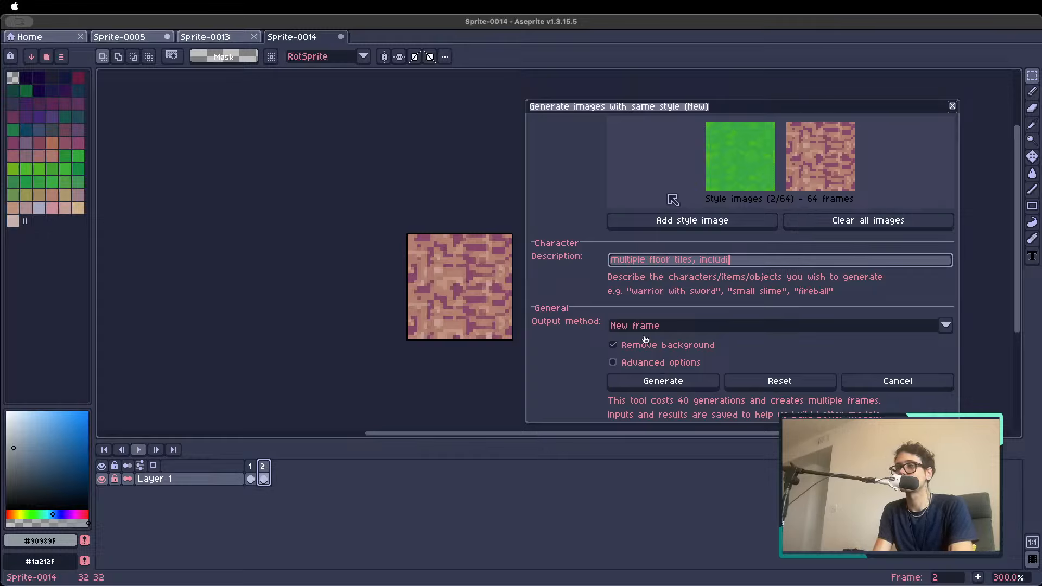
{"action": "type", "text": ", cobblesotn"}
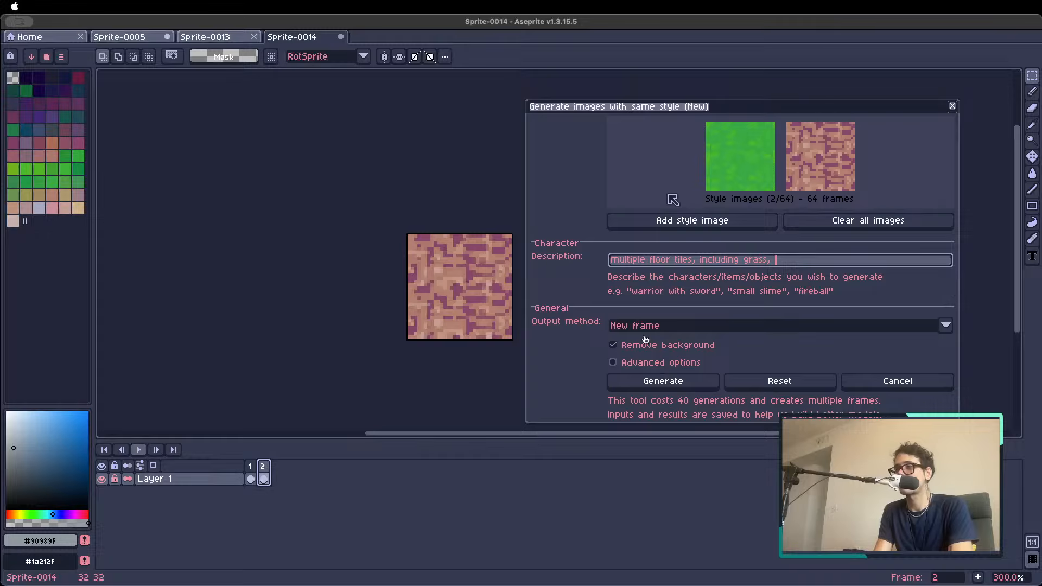
{"action": "key", "text": "BackSpace"}
{"action": "key", "text": "BackSpace"}
{"action": "key", "text": "BackSpace"}
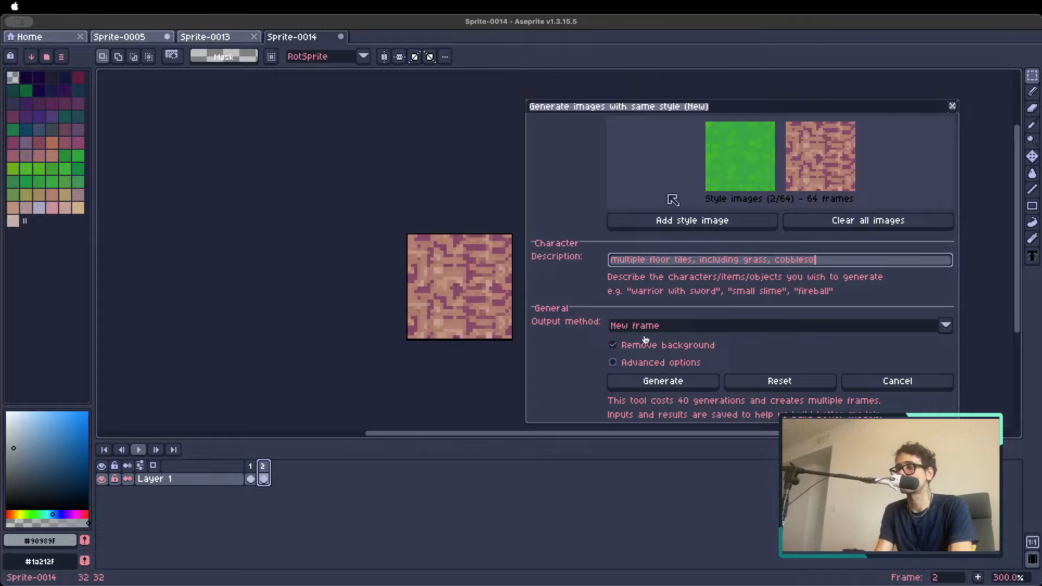
{"action": "type", "text": "tone, water, "}
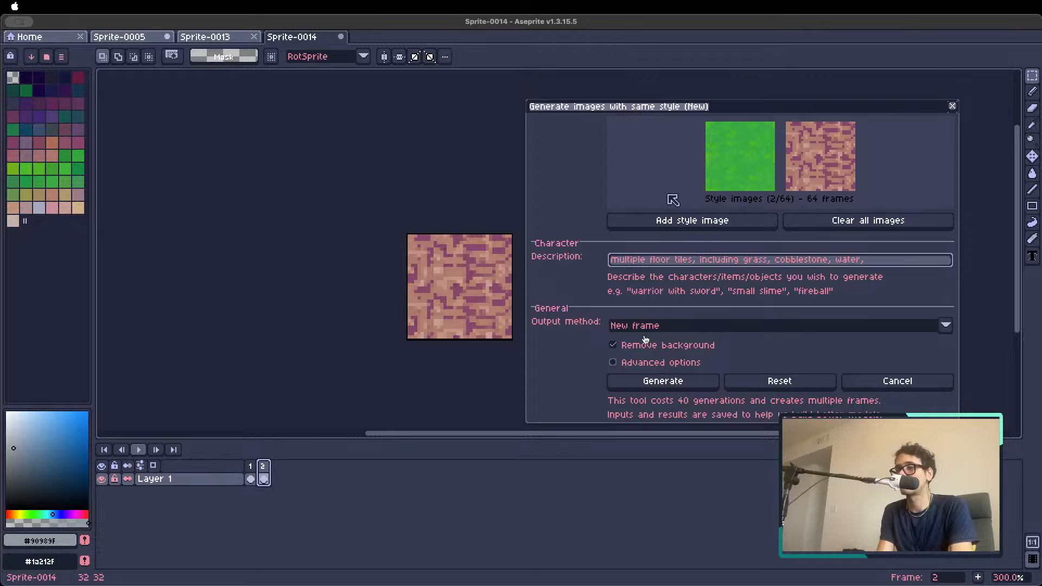
{"action": "type", "text": "lava, "}
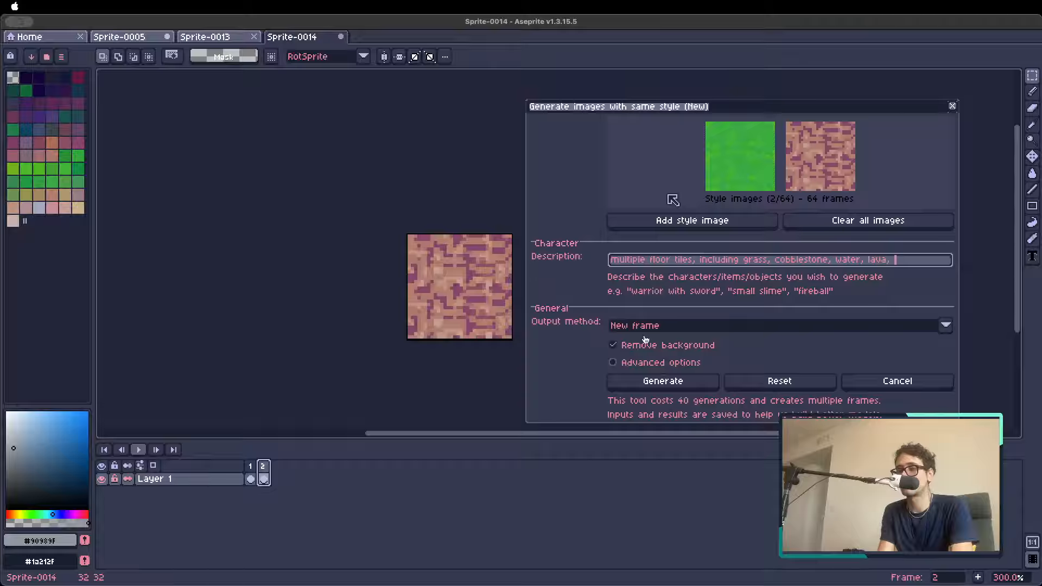
{"action": "type", "text": "wooden t"}
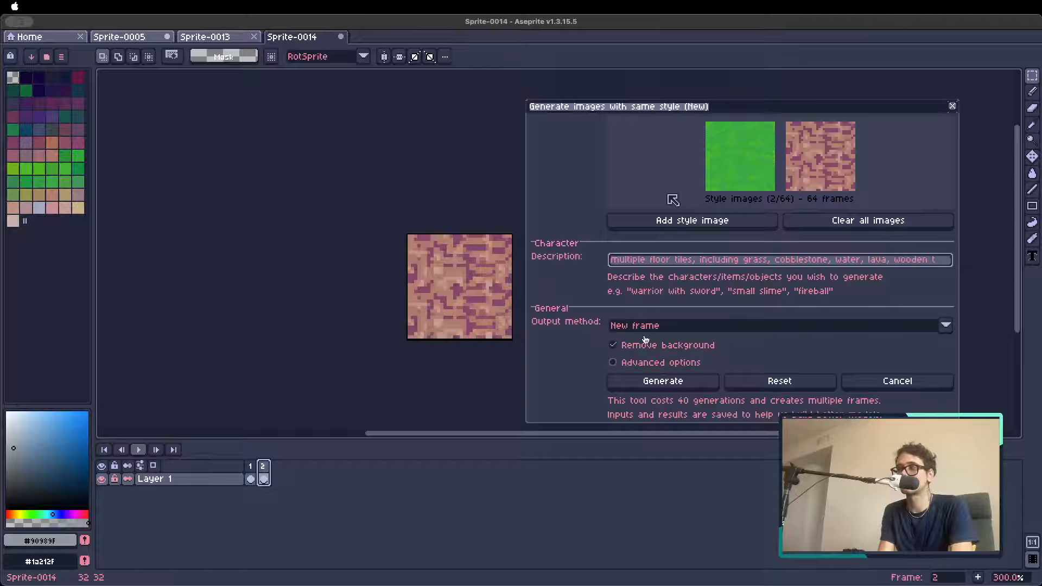
{"action": "type", "text": "planks, al"}
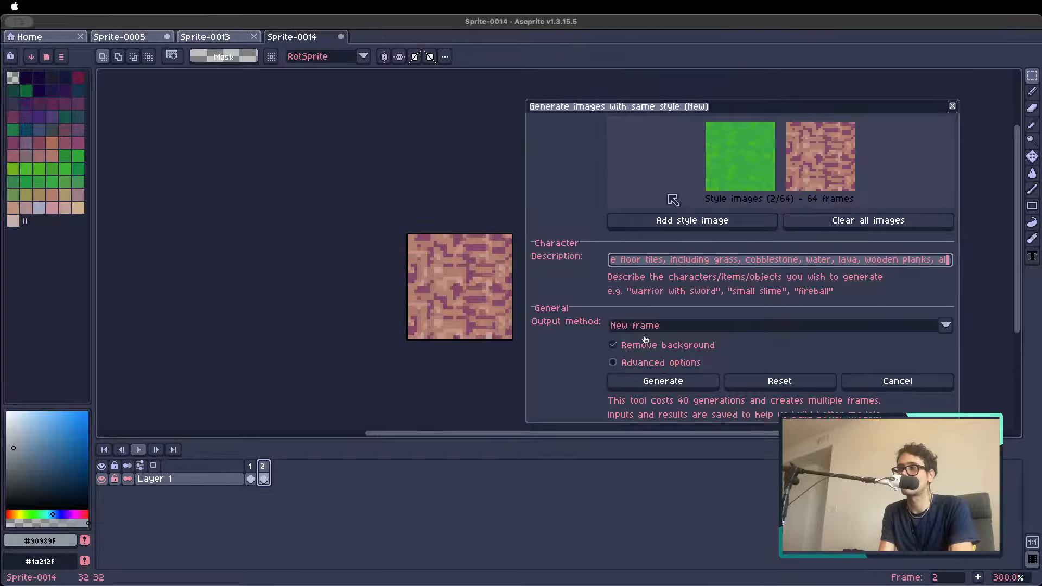
{"action": "type", "text": "l tileable"}
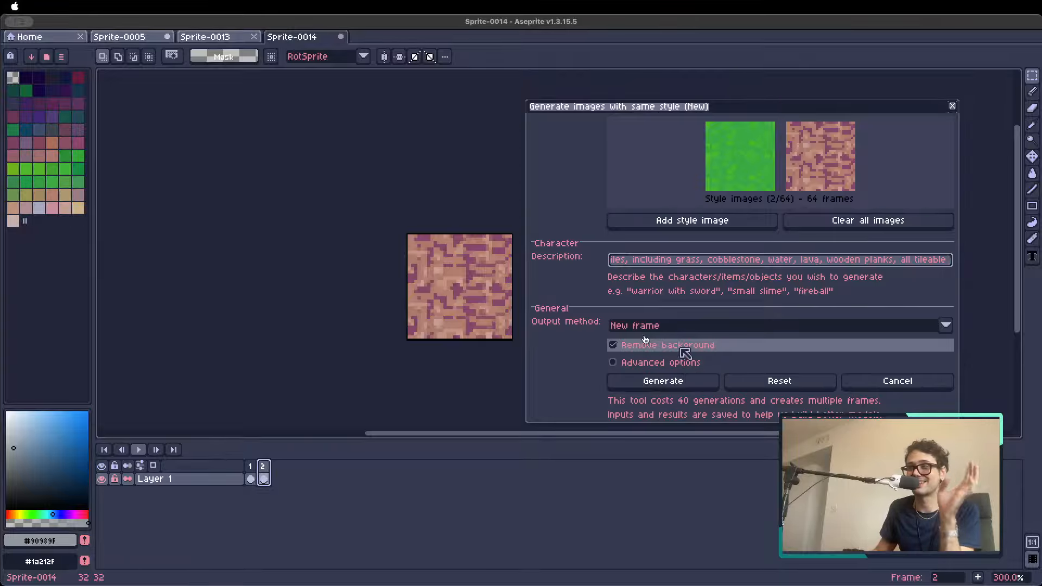
Disable background removal and generate the floor tiles as new frames
{"action": "left_click", "coordinate": [613, 345]}
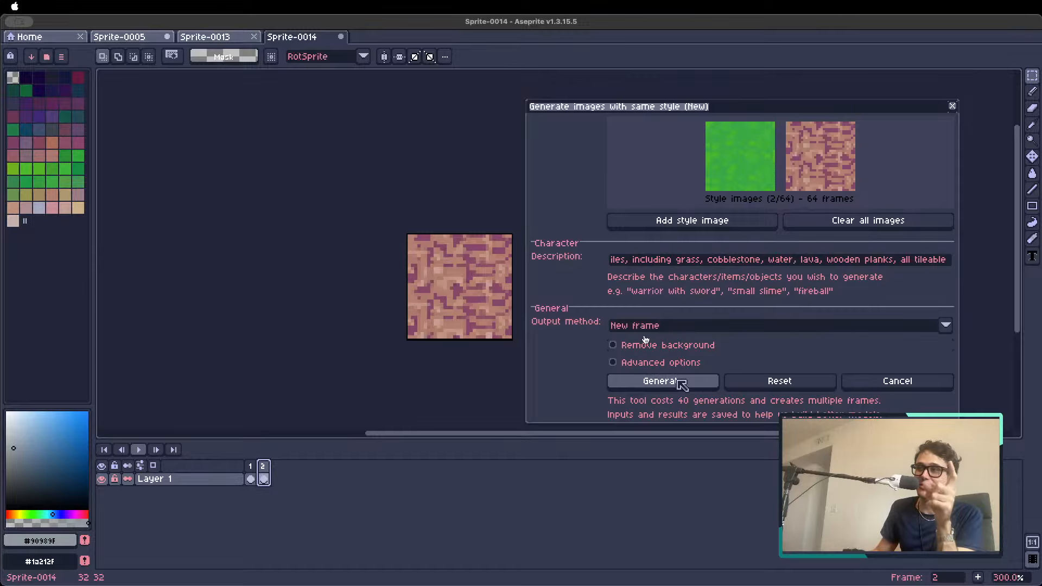
{"action": "left_click", "coordinate": [678, 382]}
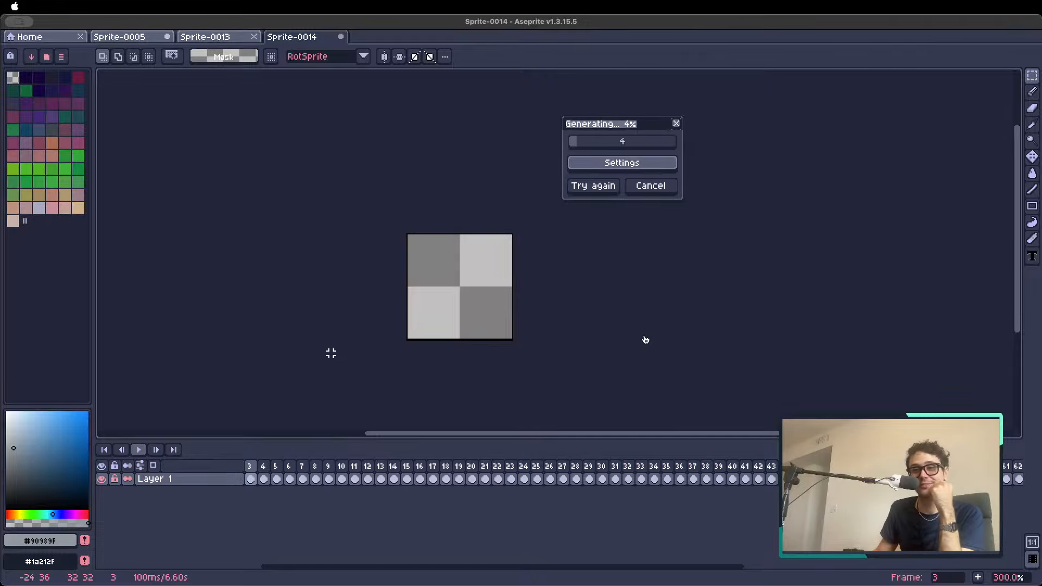
{"action": "scroll", "coordinate": [488, 279], "scroll_direction": "up", "scroll_amount": 3}
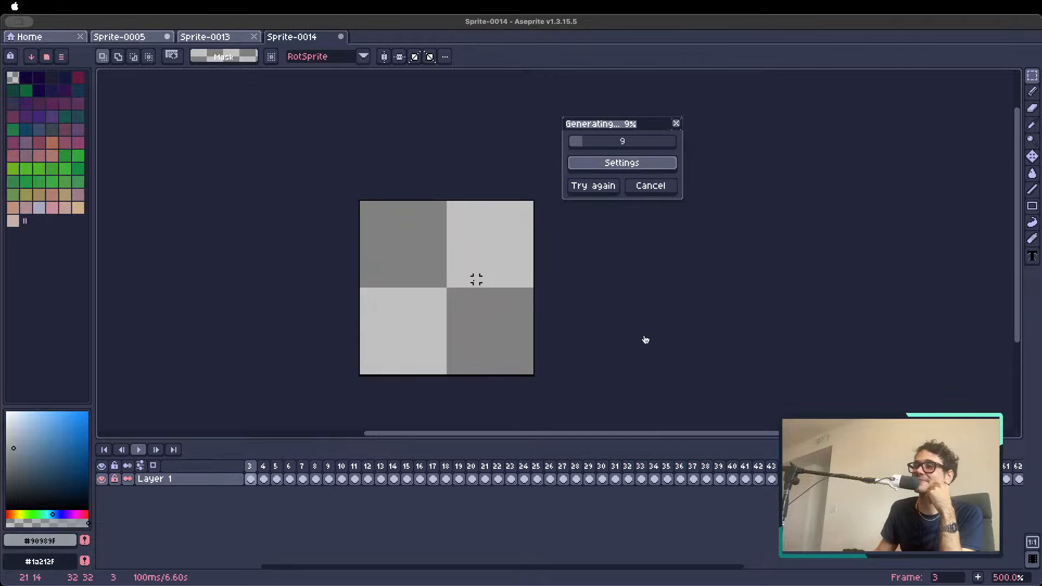
{"action": "left_click_drag", "start_coordinate": [418, 282], "coordinate": [395, 263]}
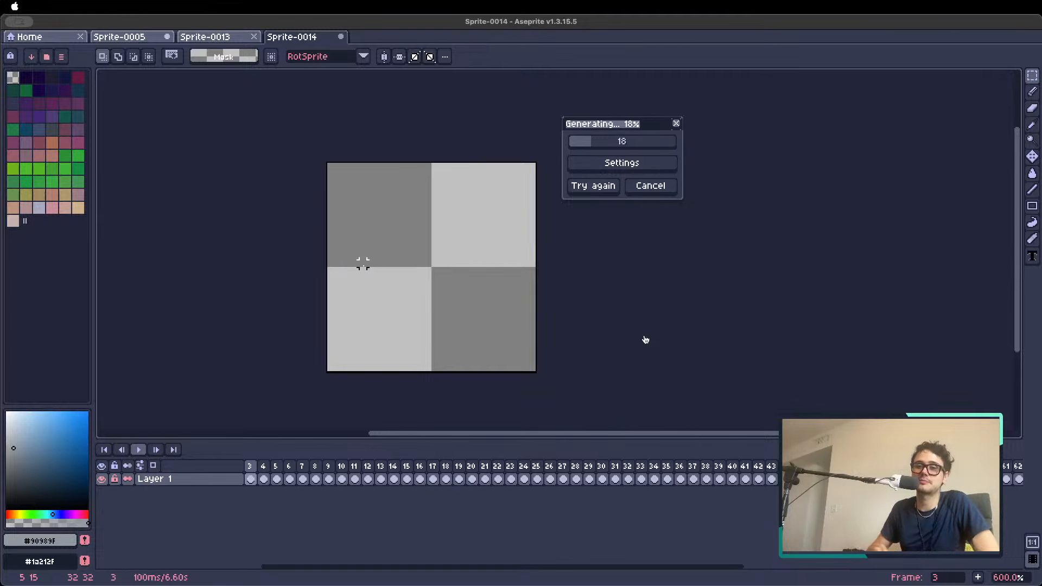
{"action": "scroll", "coordinate": [352, 281], "scroll_direction": "up", "scroll_amount": 1}
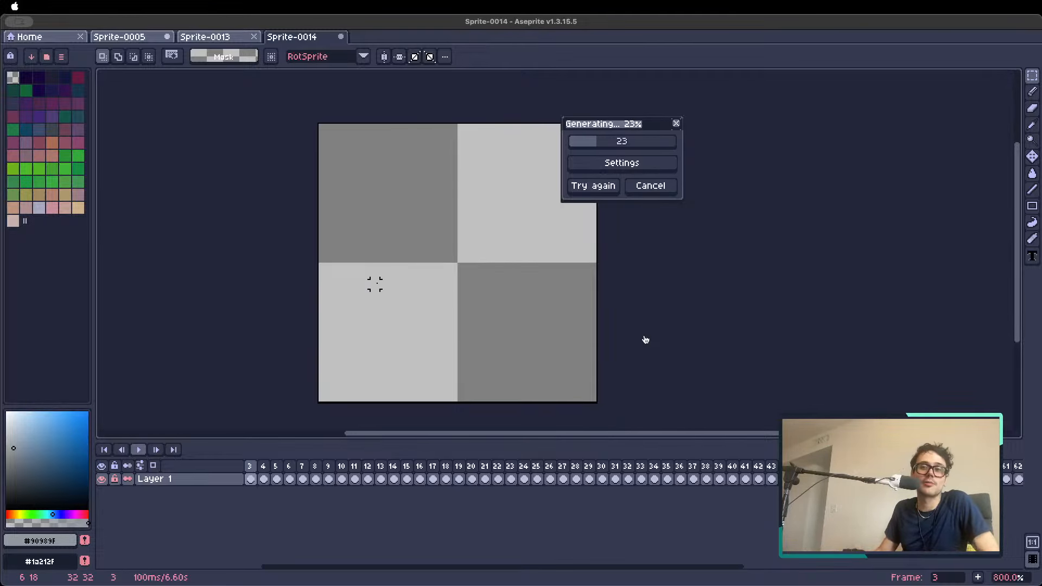
{"action": "left_click_drag", "start_coordinate": [377, 272], "coordinate": [341, 265]}
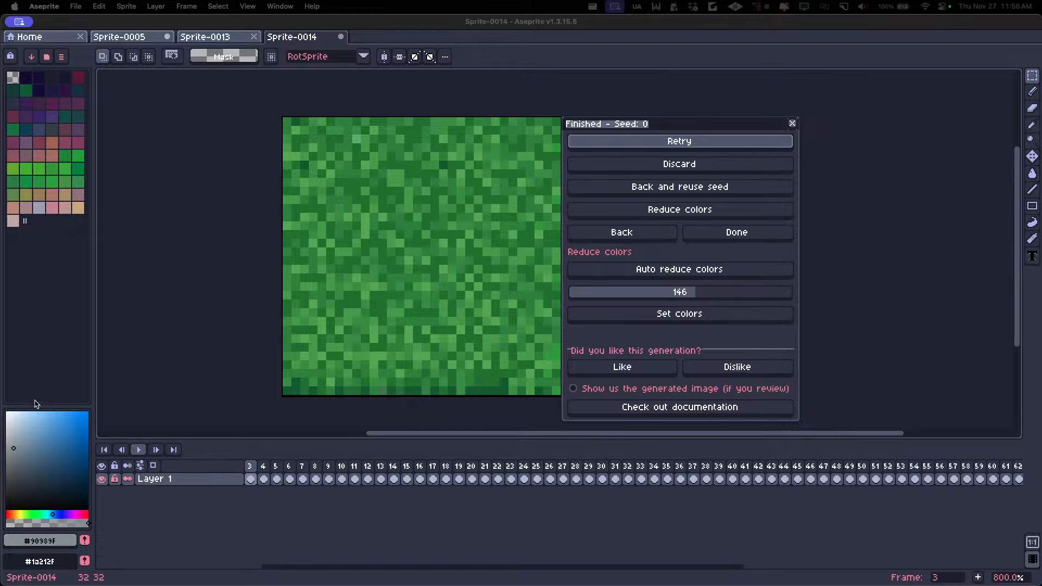
Go to the stone path tile in frame 2 and turn on tiled mode in both axes
{"action": "left_click", "coordinate": [273, 473]}
{"action": "key", "text": "Left"}
{"action": "key", "text": "Left"}
{"action": "scroll", "coordinate": [331, 340], "scroll_direction": "down", "scroll_amount": 3}
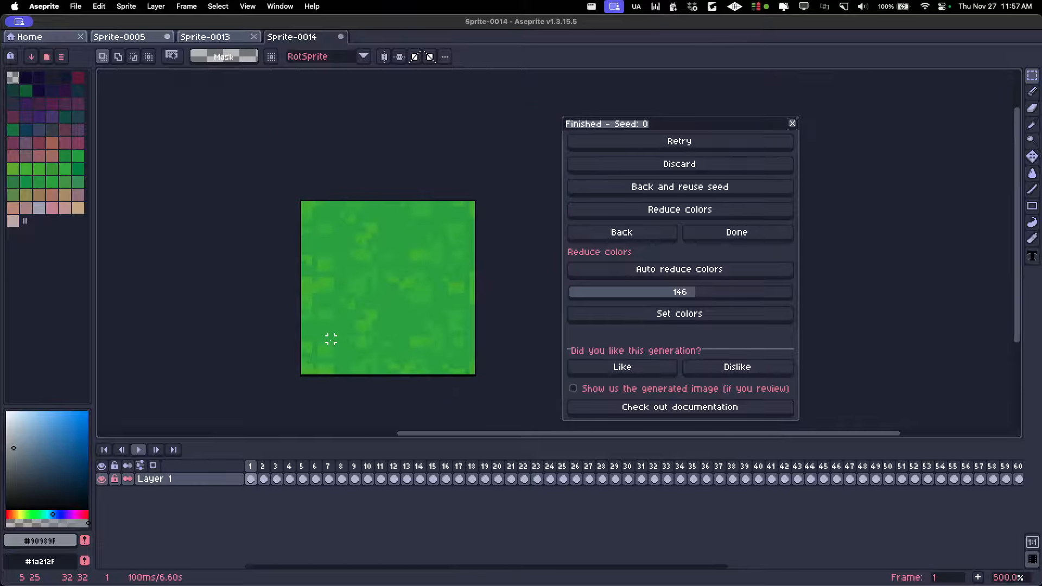
{"action": "key", "text": "Right"}
{"action": "scroll", "coordinate": [331, 340], "scroll_direction": "down", "scroll_amount": 1}
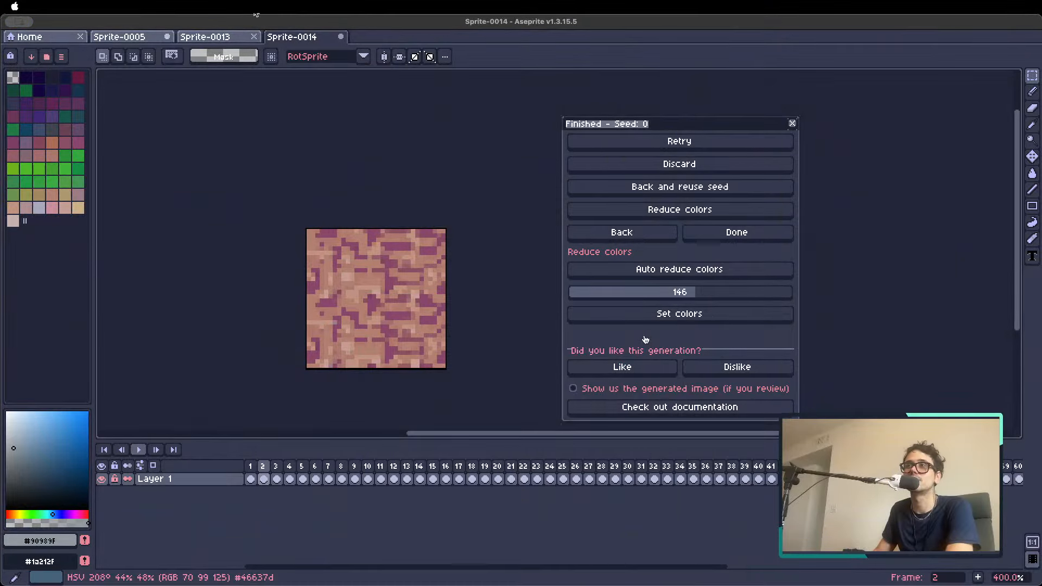
{"action": "left_click", "coordinate": [247, 6]}
{"action": "mouse_move", "coordinate": [260, 82]}
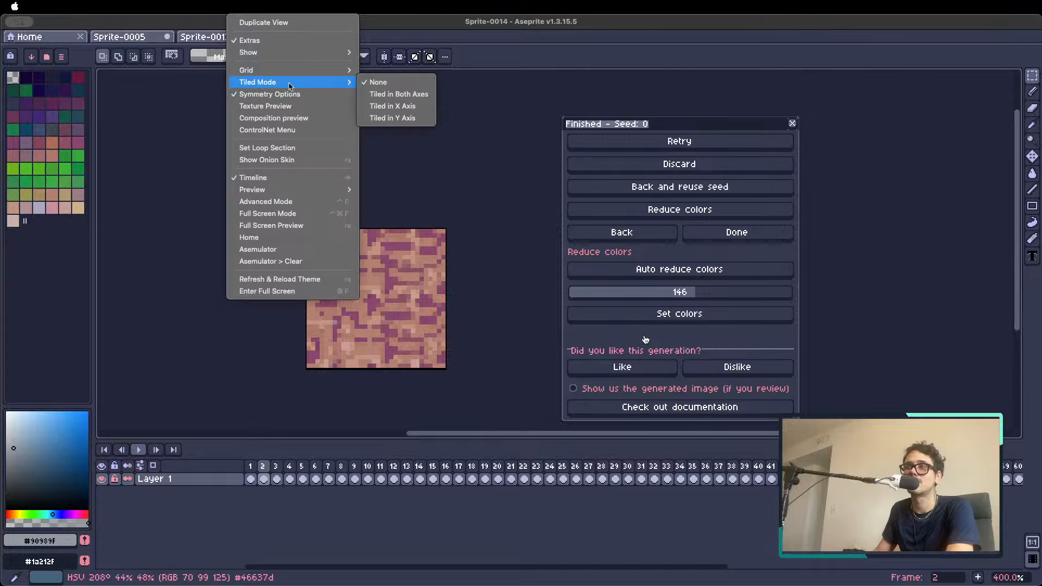
{"action": "left_click", "coordinate": [401, 95]}
Examine frames 1 to 5 in tiled view to compare how seamlessly the reference and generated tiles repeat
{"action": "scroll", "coordinate": [398, 151], "scroll_direction": "down", "scroll_amount": 3}
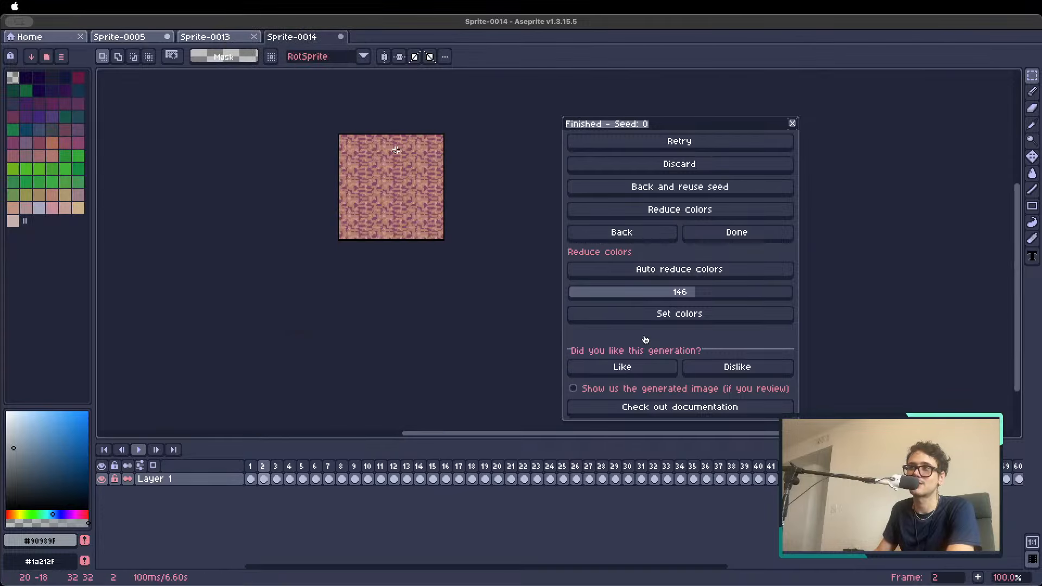
{"action": "scroll", "coordinate": [399, 155], "scroll_direction": "up", "scroll_amount": 1}
{"action": "key", "text": "Left"}
{"action": "key", "text": "Right"}
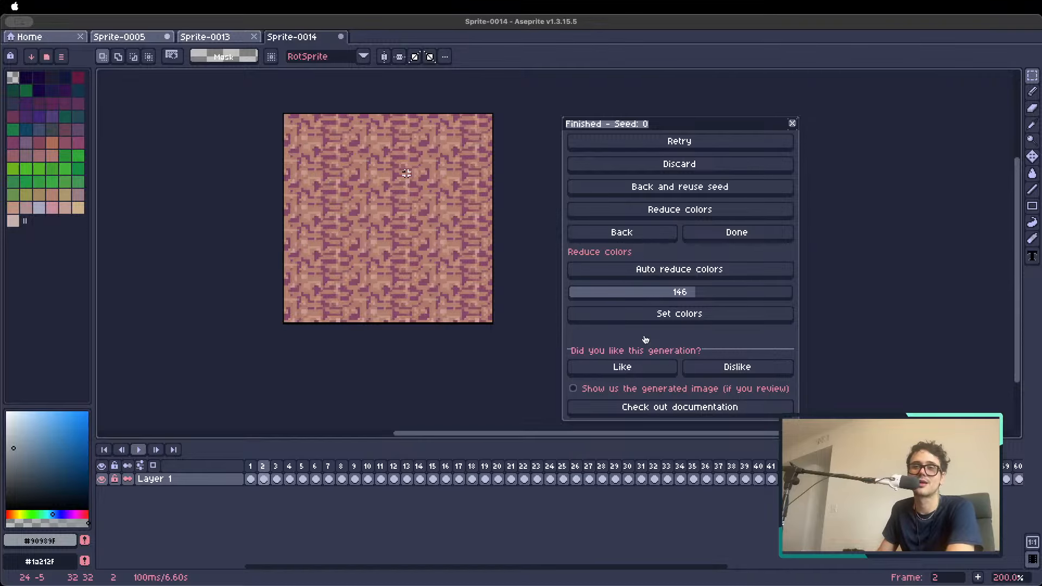
{"action": "scroll", "coordinate": [404, 216], "scroll_direction": "down", "scroll_amount": 1}
{"action": "scroll", "coordinate": [392, 237], "scroll_direction": "up", "scroll_amount": 1}
{"action": "key", "text": "Right"}
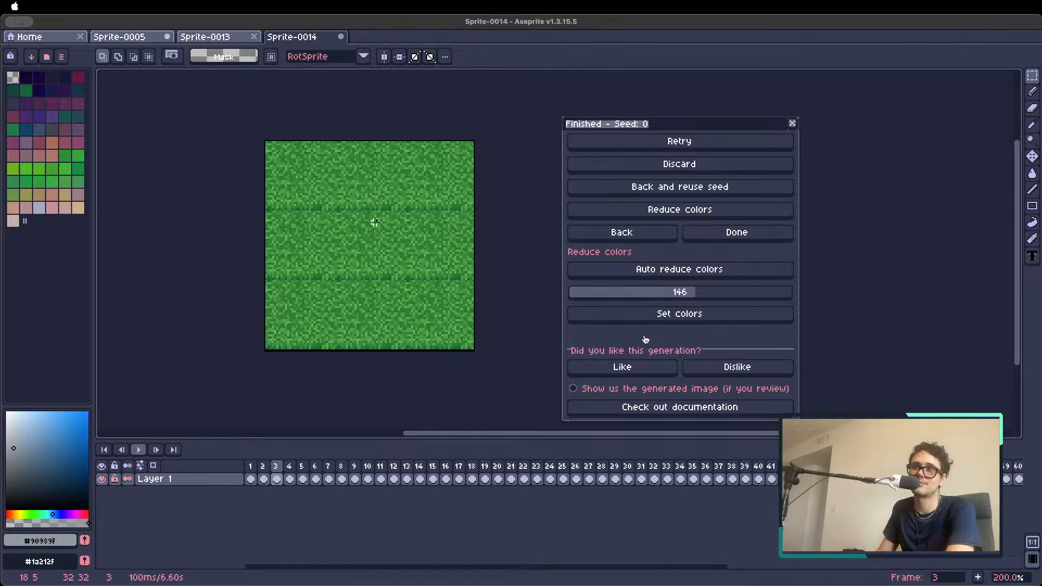
{"action": "key", "text": "Right"}
{"action": "key", "text": "Right"}
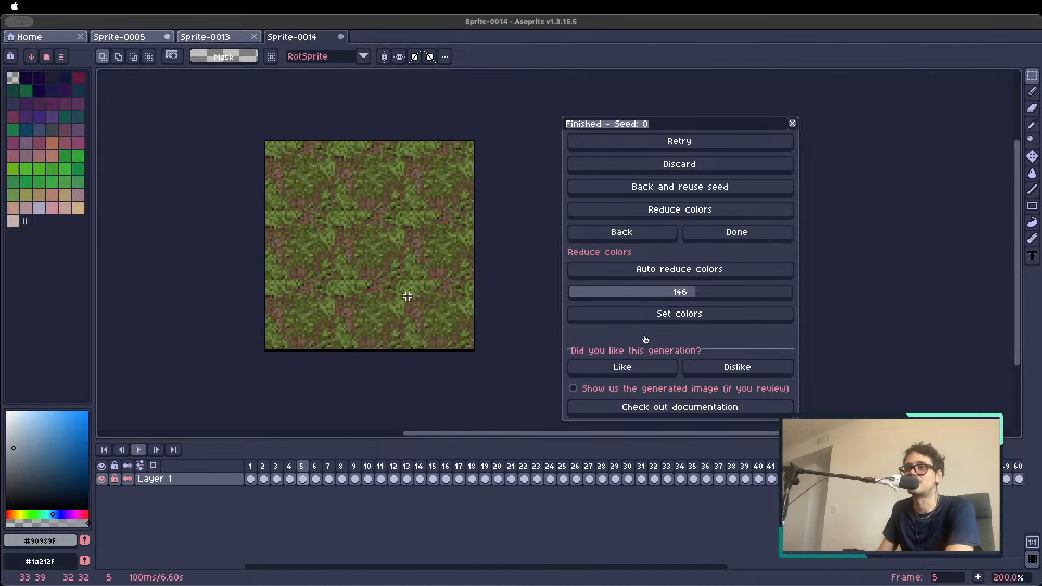
{"action": "scroll", "coordinate": [391, 266], "scroll_direction": "down", "scroll_amount": 1}
{"action": "scroll", "coordinate": [390, 265], "scroll_direction": "up", "scroll_amount": 1}
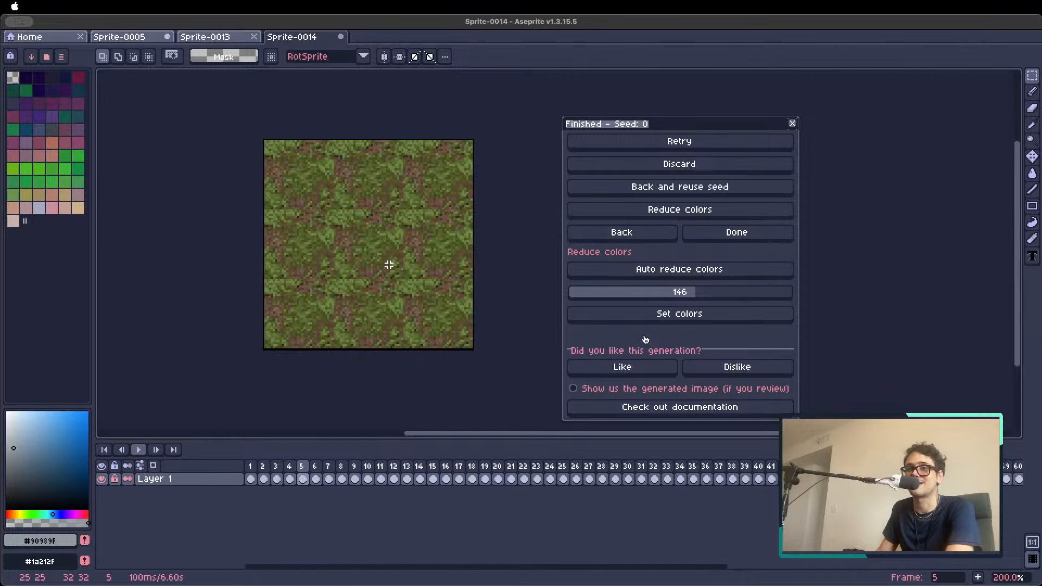
Close the generation results and examine how the grass, dirt, flower and cobblestone tiles repeat, starting from frame 5
{"action": "left_click", "coordinate": [792, 123]}
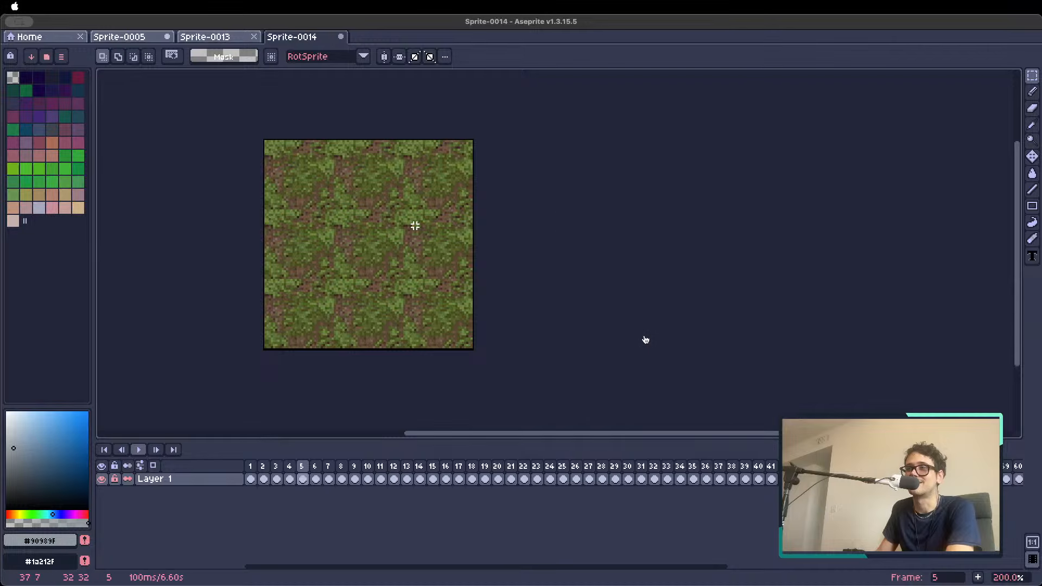
{"action": "key", "text": "Right"}
{"action": "key", "text": "Right"}
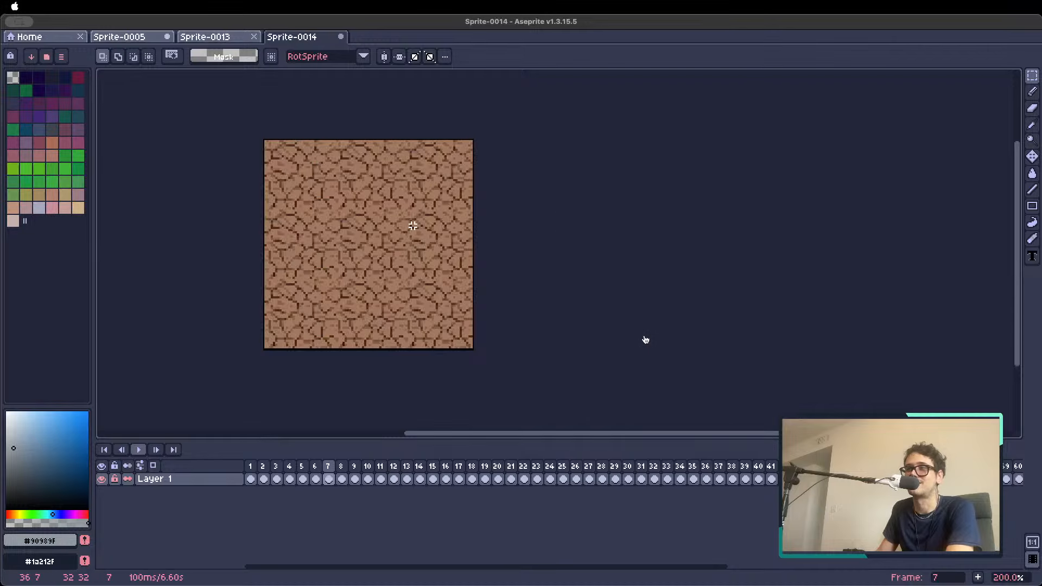
{"action": "key", "text": "Right"}
{"action": "key", "text": "Right"}
{"action": "key", "text": "Right"}
{"action": "key", "text": "Right"}
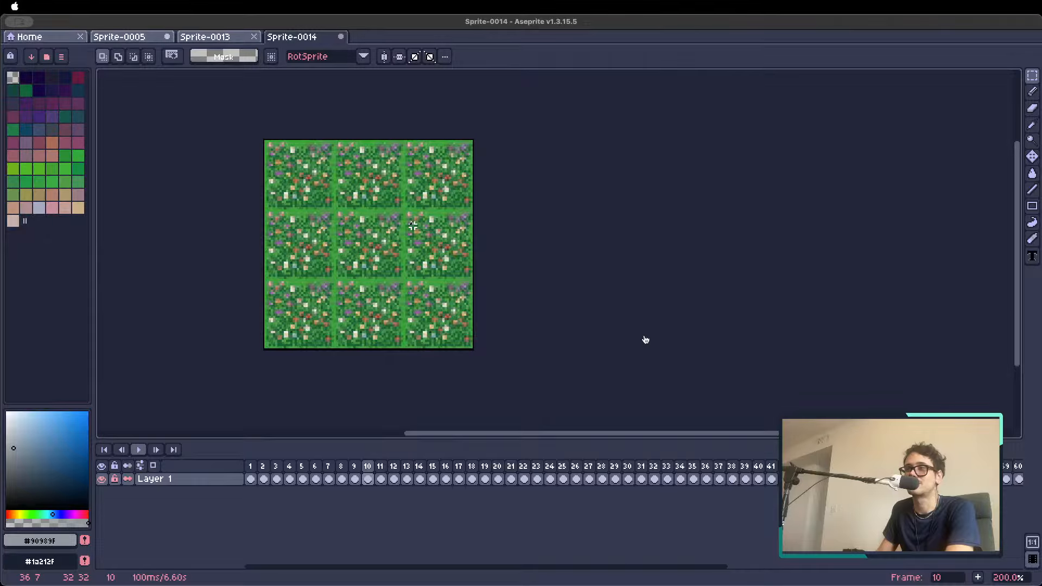
{"action": "key", "text": "Right"}
{"action": "key", "text": "Right"}
{"action": "key", "text": "Right"}
{"action": "key", "text": "Right"}
{"action": "key", "text": "Right"}
{"action": "key", "text": "Right"}
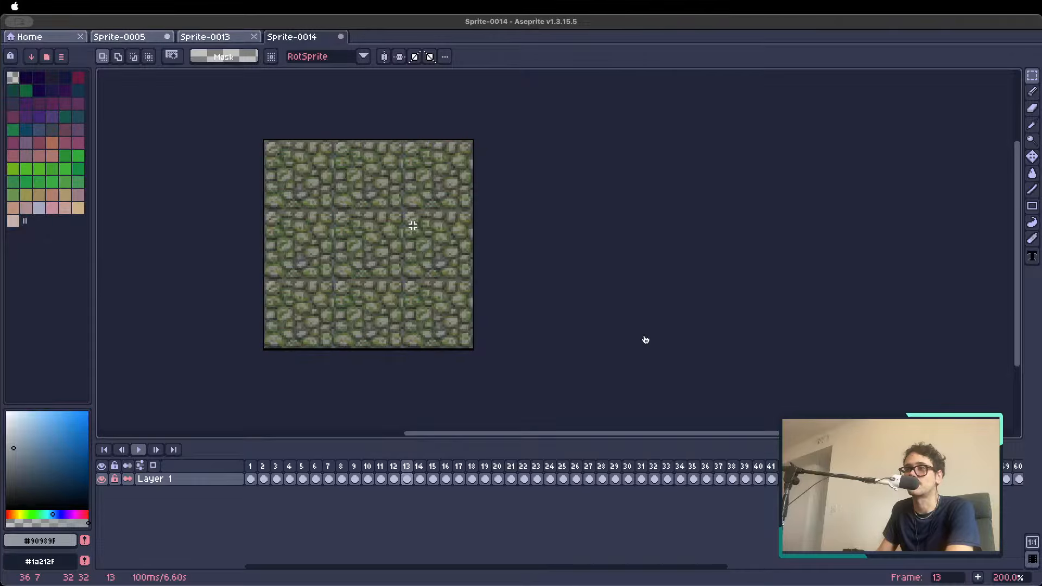
{"action": "key", "text": "Right"}
{"action": "key", "text": "Right"}
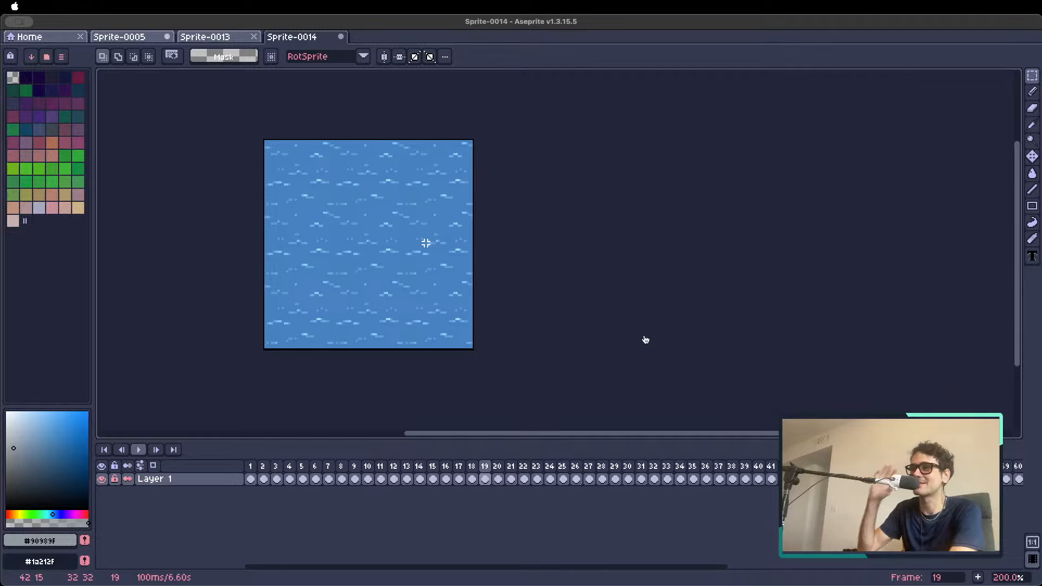
Examine the water tiles from frame 19 to frame 26 for visible seams in the tiled view
{"action": "key", "text": "Right"}
{"action": "key", "text": "Right"}
{"action": "key", "text": "Right"}
{"action": "key", "text": "Right"}
{"action": "key", "text": "Right"}
{"action": "key", "text": "Right"}
{"action": "key", "text": "Right"}
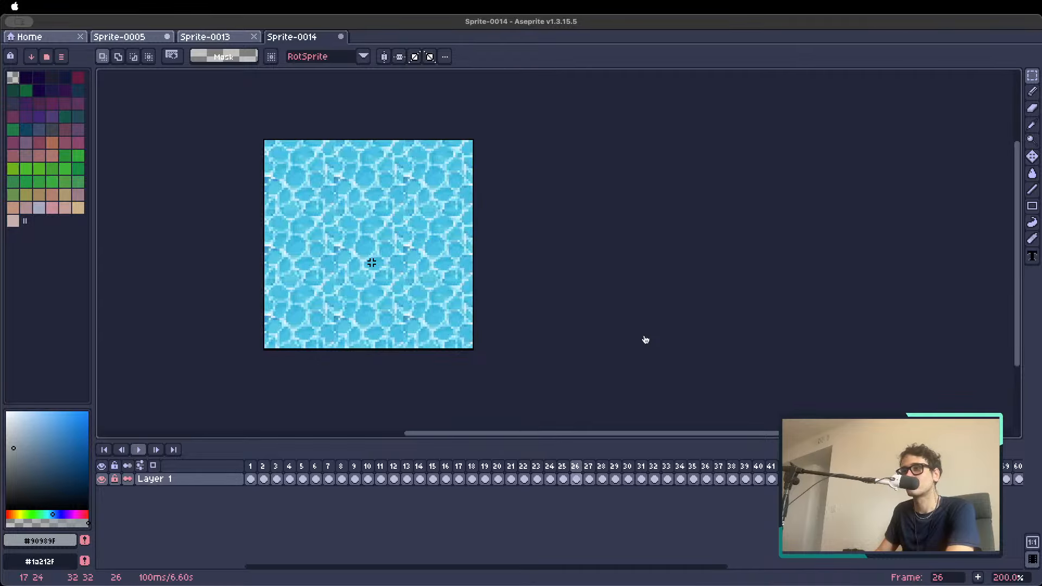
{"action": "scroll", "coordinate": [405, 261], "scroll_direction": "down", "scroll_amount": 1}
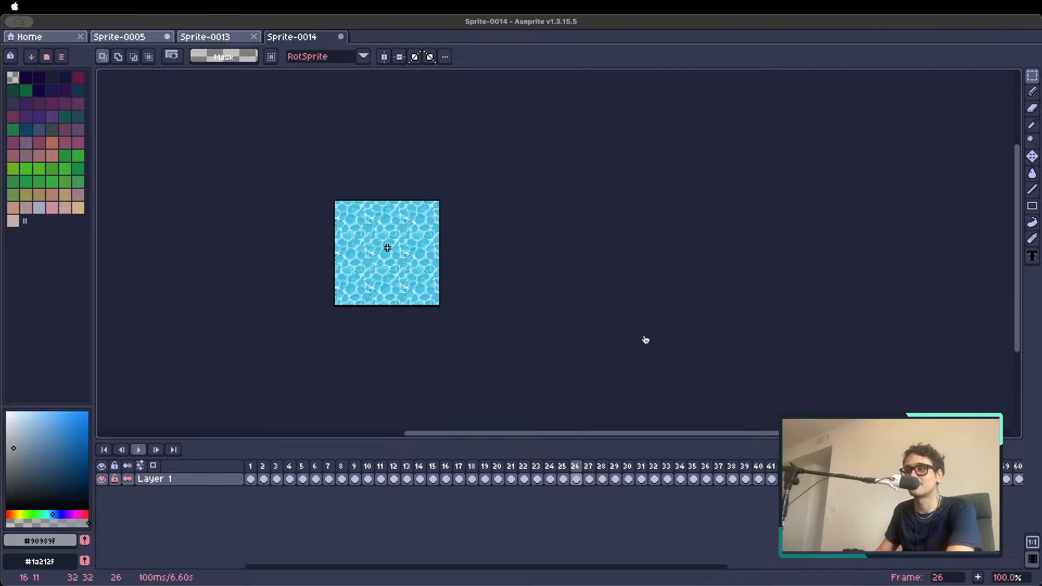
{"action": "scroll", "coordinate": [386, 247], "scroll_direction": "up", "scroll_amount": 1}
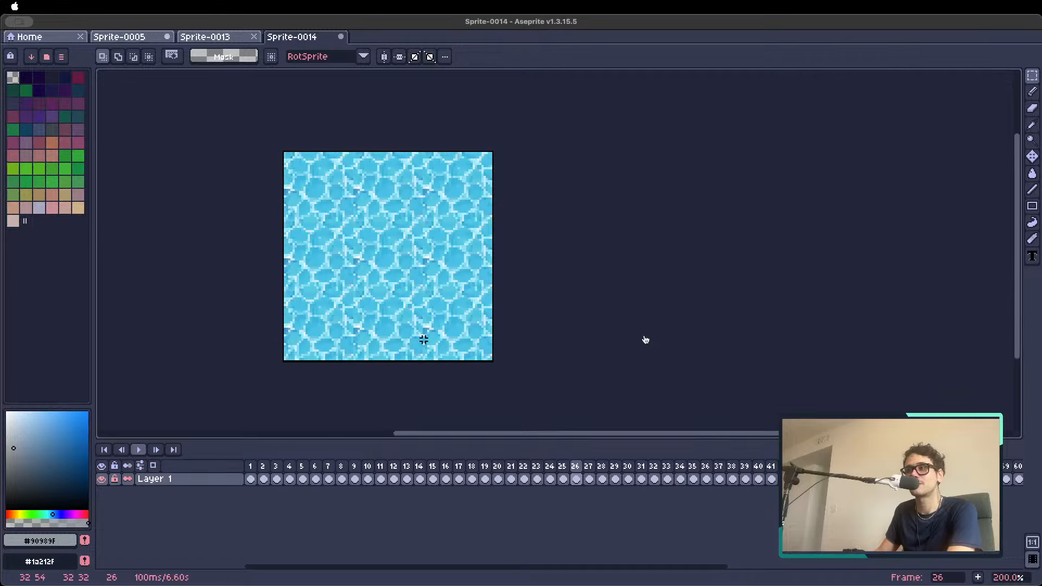
{"action": "scroll", "coordinate": [374, 291], "scroll_direction": "down", "scroll_amount": 2}
{"action": "scroll", "coordinate": [357, 302], "scroll_direction": "up", "scroll_amount": 2}
Examine how the lava tiles in frames 27 to 33 repeat in the tiled view
{"action": "key", "text": "Right"}
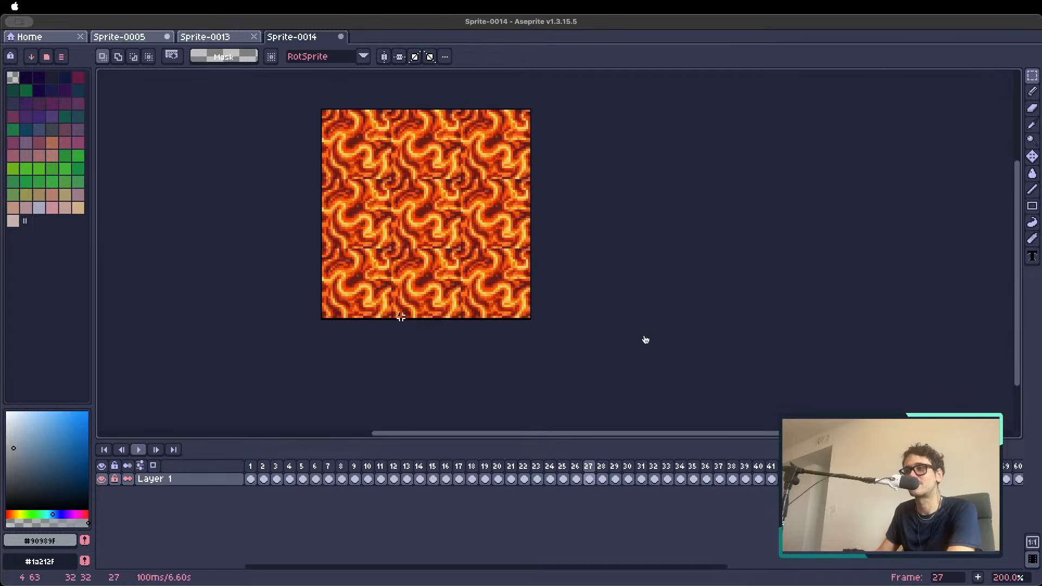
{"action": "scroll", "coordinate": [433, 281], "scroll_direction": "down", "scroll_amount": 1}
{"action": "scroll", "coordinate": [459, 227], "scroll_direction": "up", "scroll_amount": 1}
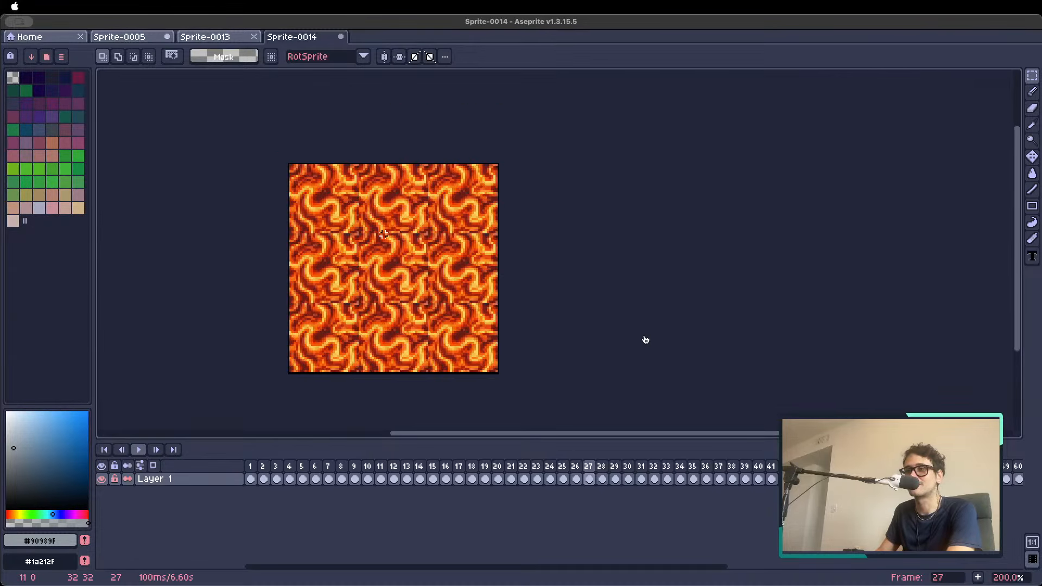
{"action": "key", "text": "Right"}
{"action": "key", "text": "Right"}
{"action": "key", "text": "Right"}
{"action": "key", "text": "Right"}
{"action": "key", "text": "Right"}
{"action": "key", "text": "Right"}
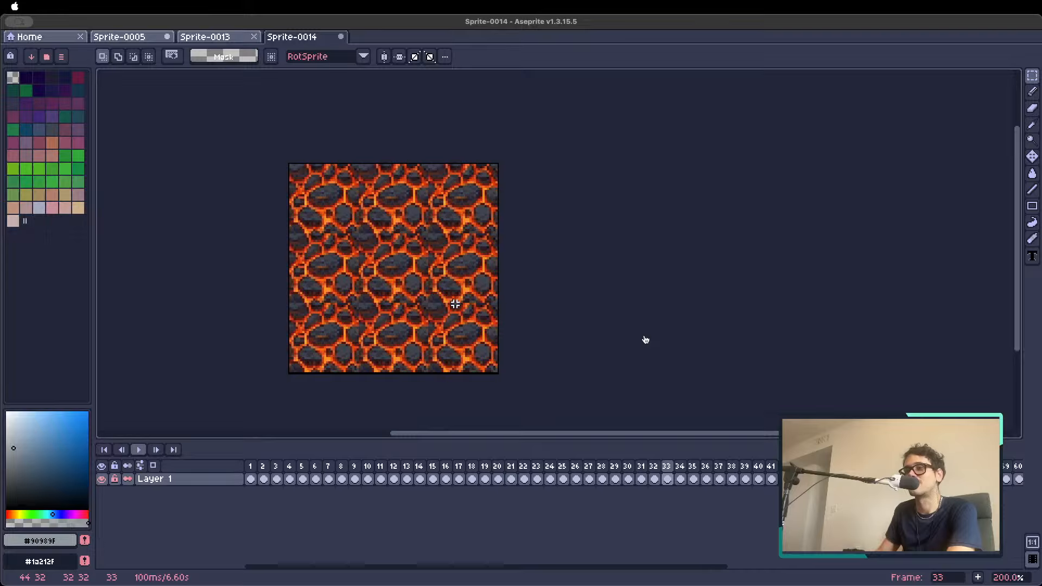
Check the edges of the wooden plank and woven wood tiles up to frame 41
{"action": "key", "text": "Right"}
{"action": "key", "text": "Right"}
{"action": "key", "text": "Right"}
{"action": "key", "text": "Right"}
{"action": "key", "text": "Right"}
{"action": "key", "text": "Right"}
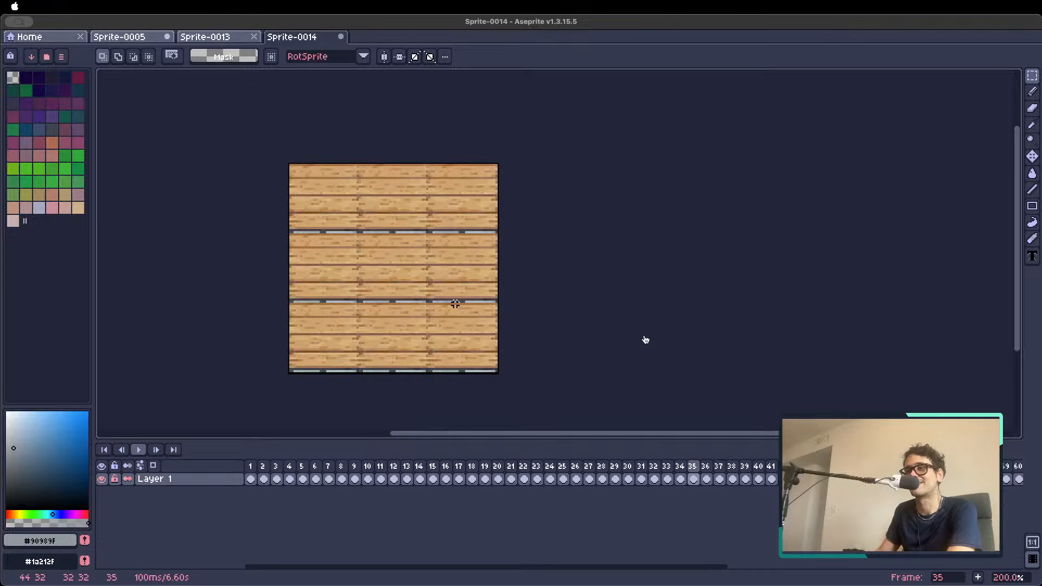
Examine the cracked stone, rune and gear tiles from frame 41 to frame 61
{"action": "key", "text": "Right"}
{"action": "key", "text": "Right"}
{"action": "key", "text": "Right"}
{"action": "key", "text": "Right"}
{"action": "key", "text": "Right"}
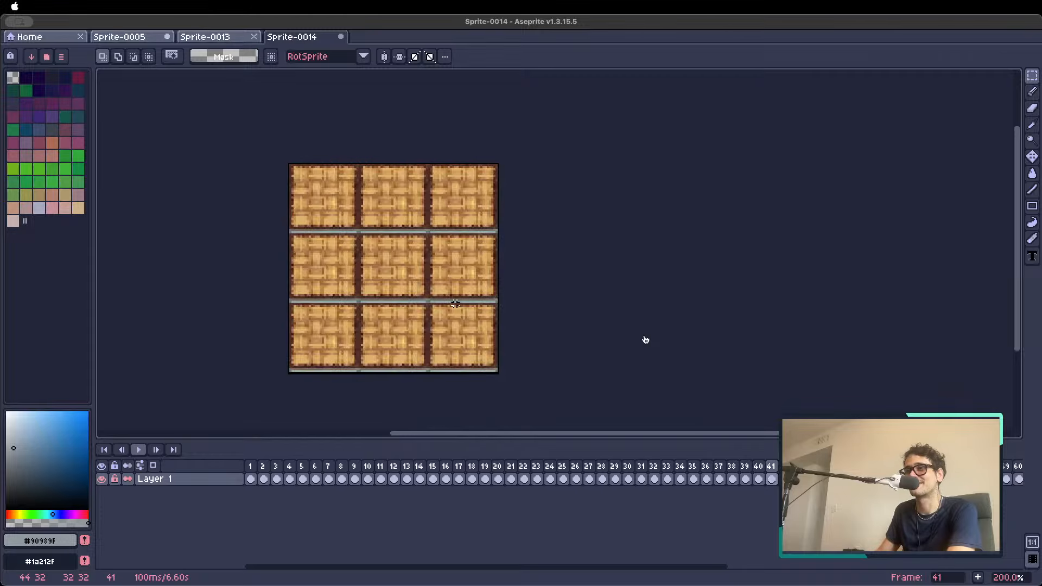
{"action": "key", "text": "Right"}
{"action": "key", "text": "Right"}
{"action": "key", "text": "Right"}
{"action": "key", "text": "Right"}
{"action": "key", "text": "Right"}
{"action": "key", "text": "Right"}
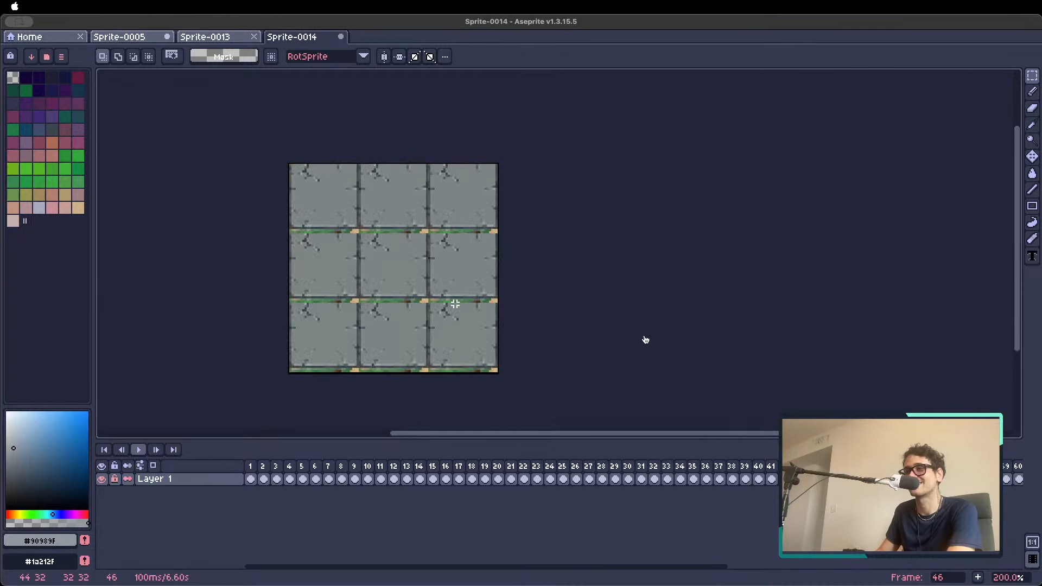
{"action": "key", "text": "Right"}
{"action": "key", "text": "Right"}
{"action": "key", "text": "Right"}
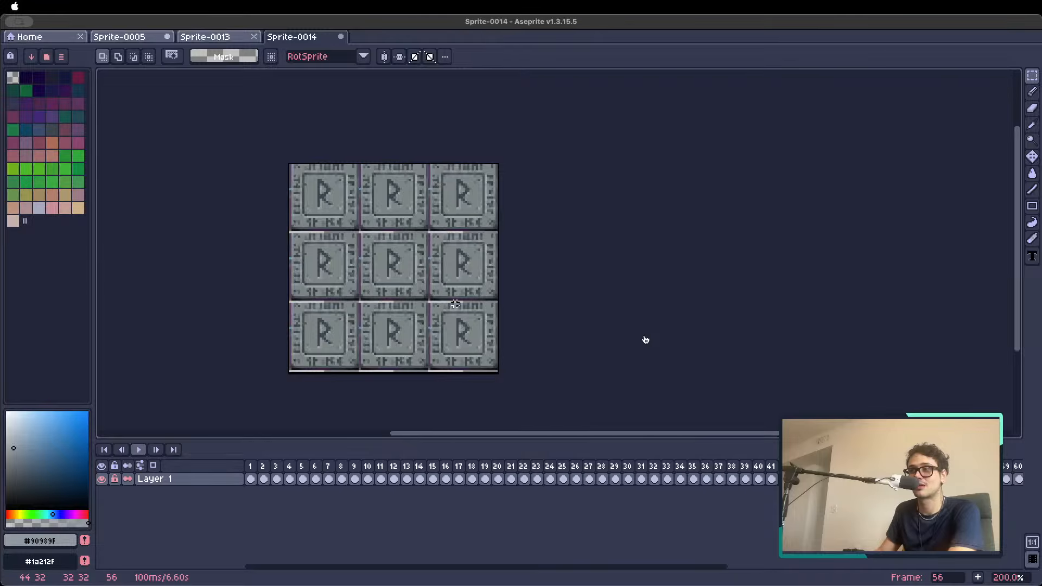
{"action": "key", "text": "Right"}
{"action": "key", "text": "Right"}
{"action": "key", "text": "Right"}
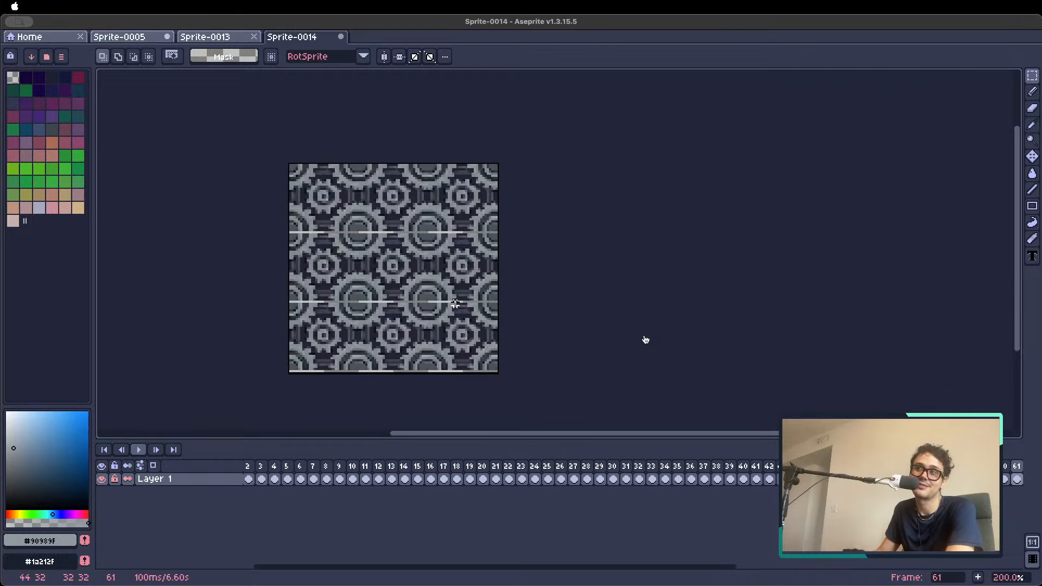
Review the remaining tiles after frame 61, including the yellow ground and dark pit tiles
{"action": "key", "text": "Right"}
{"action": "key", "text": "Right"}
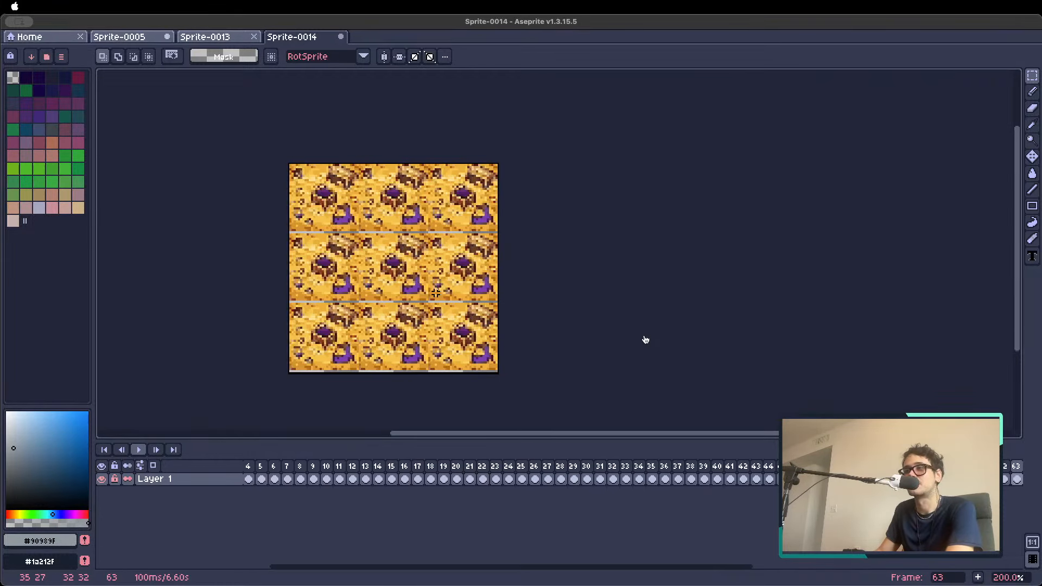
{"action": "key", "text": "Right"}
{"action": "key", "text": "Right"}
{"action": "key", "text": "Right"}
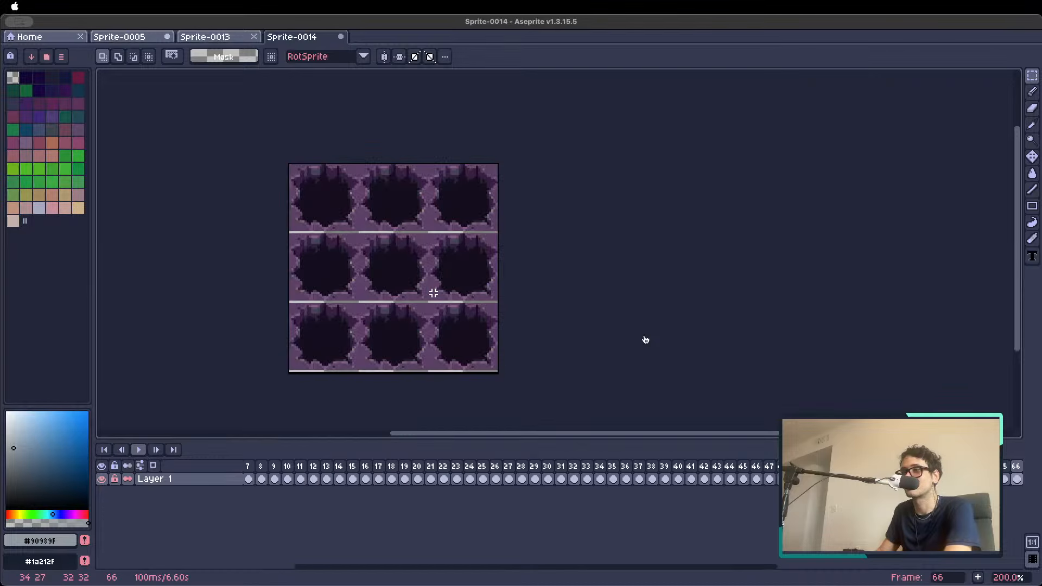
{"action": "key", "text": "Right"}
{"action": "key", "text": "Right"}
{"action": "key", "text": "Left"}
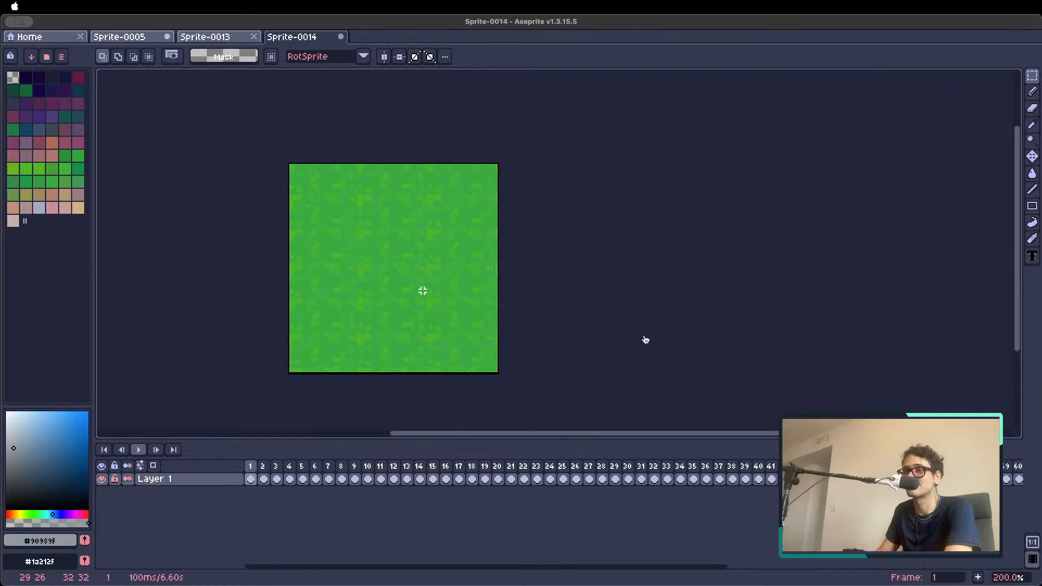
Go through the grass and cobblestone tiles again from frame 1 to the blue water tile in frame 19
{"action": "key", "text": "minus"}
{"action": "key", "text": "plus"}
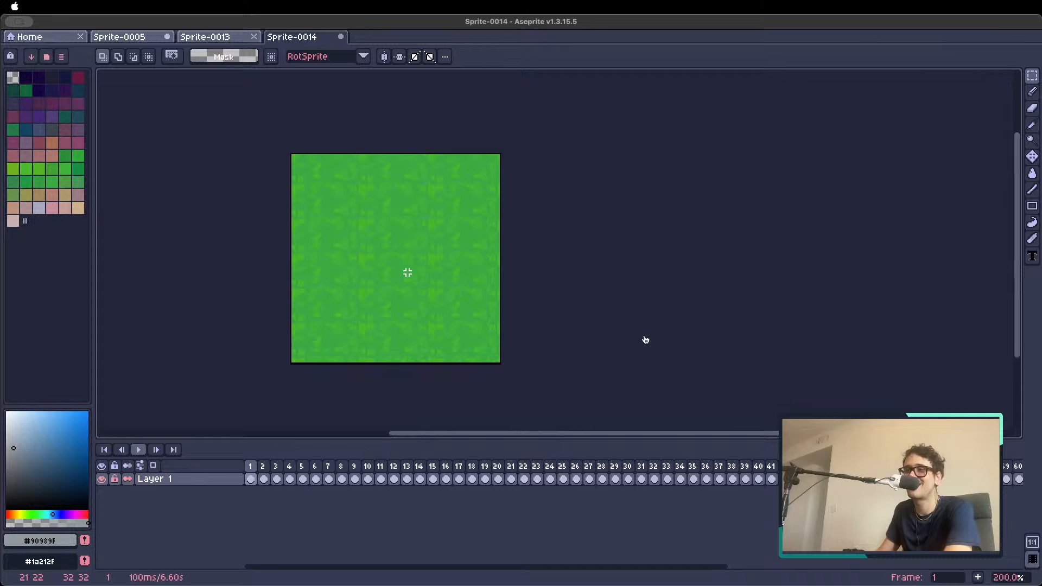
{"action": "key", "text": "Right"}
{"action": "key", "text": "Right"}
{"action": "key", "text": "Right"}
{"action": "key", "text": "Right"}
{"action": "key", "text": "Right"}
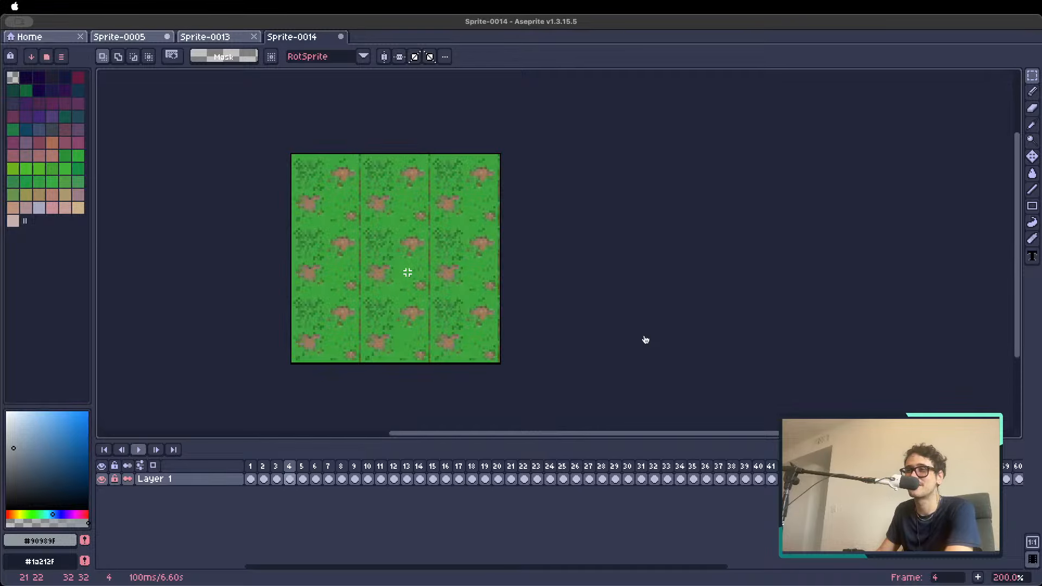
{"action": "key", "text": "Right"}
{"action": "key", "text": "Right"}
{"action": "key", "text": "Right"}
{"action": "key", "text": "Right"}
{"action": "key", "text": "Right"}
{"action": "key", "text": "Right"}
{"action": "key", "text": "Right"}
{"action": "key", "text": "Right"}
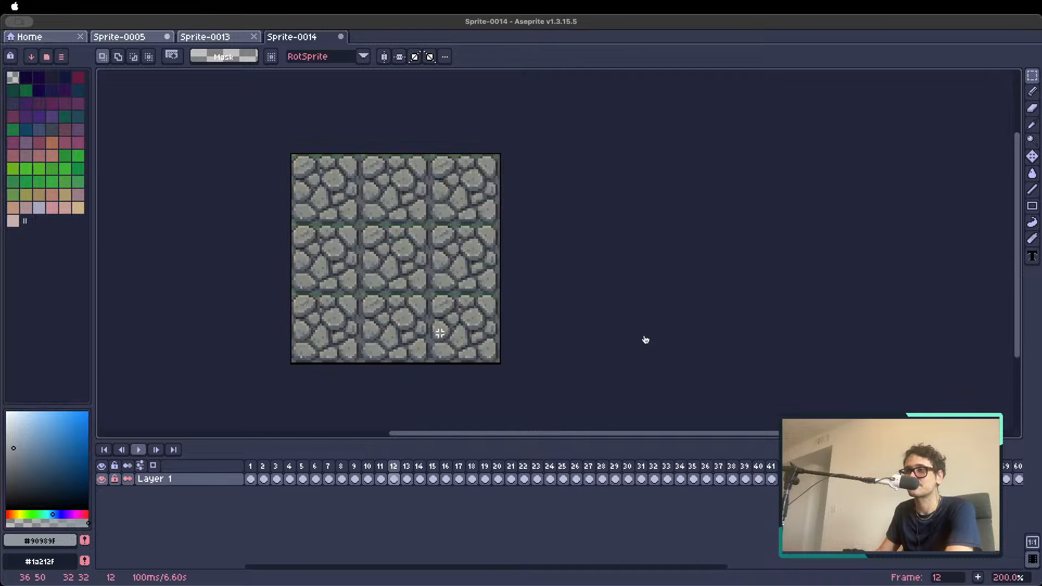
{"action": "key", "text": "Right"}
{"action": "key", "text": "Right"}
{"action": "key", "text": "Right"}
{"action": "key", "text": "Right"}
{"action": "key", "text": "Right"}
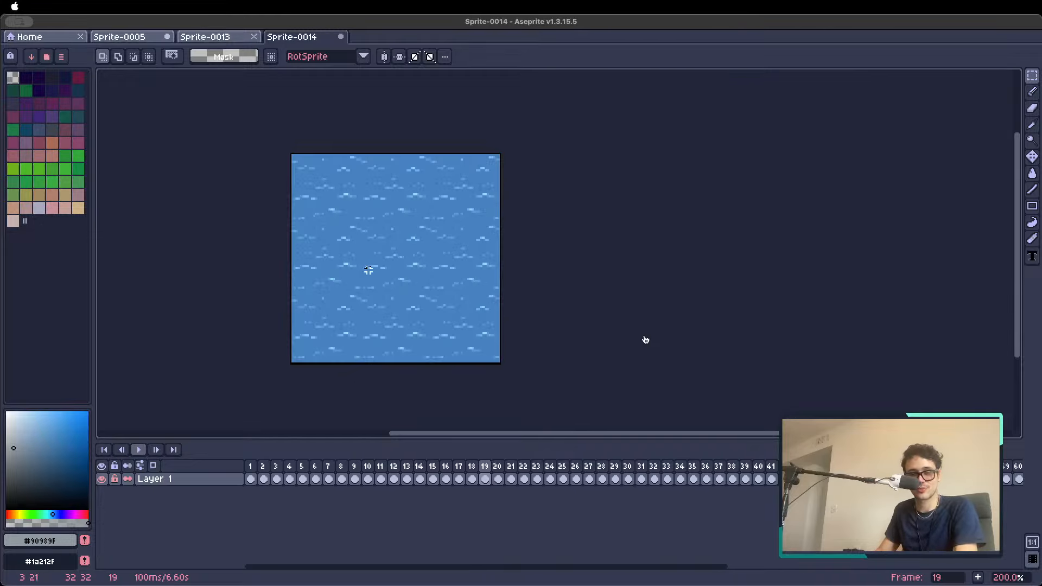
Set up an export of frame 19 limited to selected frames, with the output file named water4.gif
{"action": "key", "text": "super+alt+shift+s"}
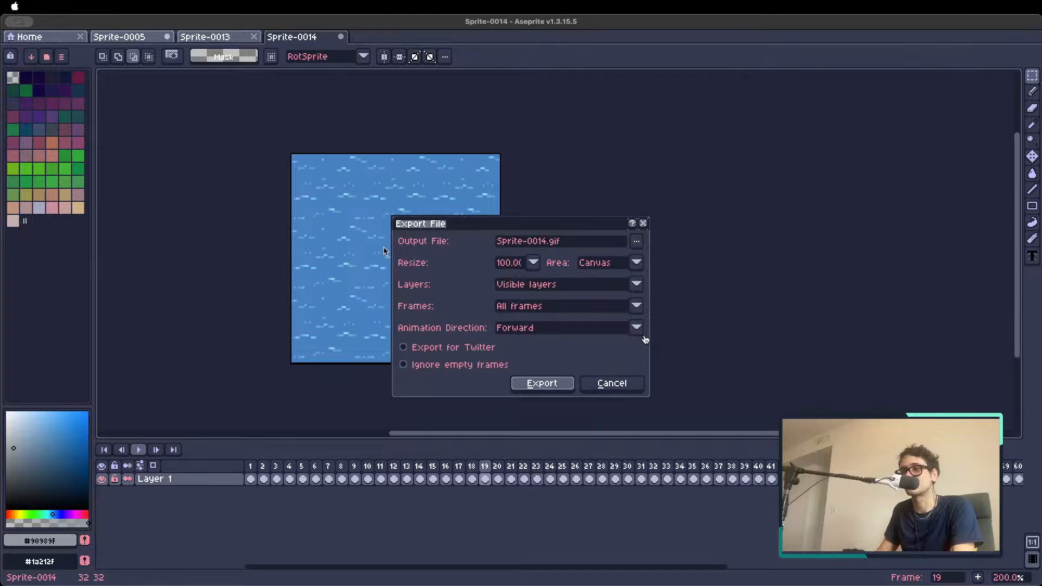
{"action": "left_click", "coordinate": [528, 307]}
{"action": "left_click", "coordinate": [532, 334]}
{"action": "left_click_drag", "start_coordinate": [542, 241], "coordinate": [398, 244]}
{"action": "type", "text": "water"}
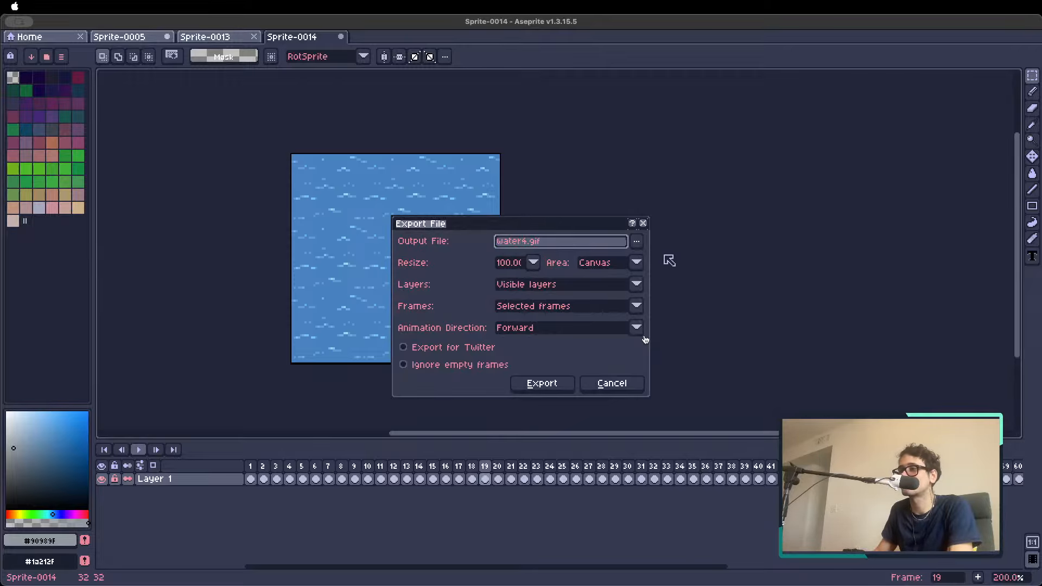
{"action": "left_click", "coordinate": [636, 241]}
{"action": "left_click", "coordinate": [677, 291]}
{"action": "left_click", "coordinate": [551, 388]}
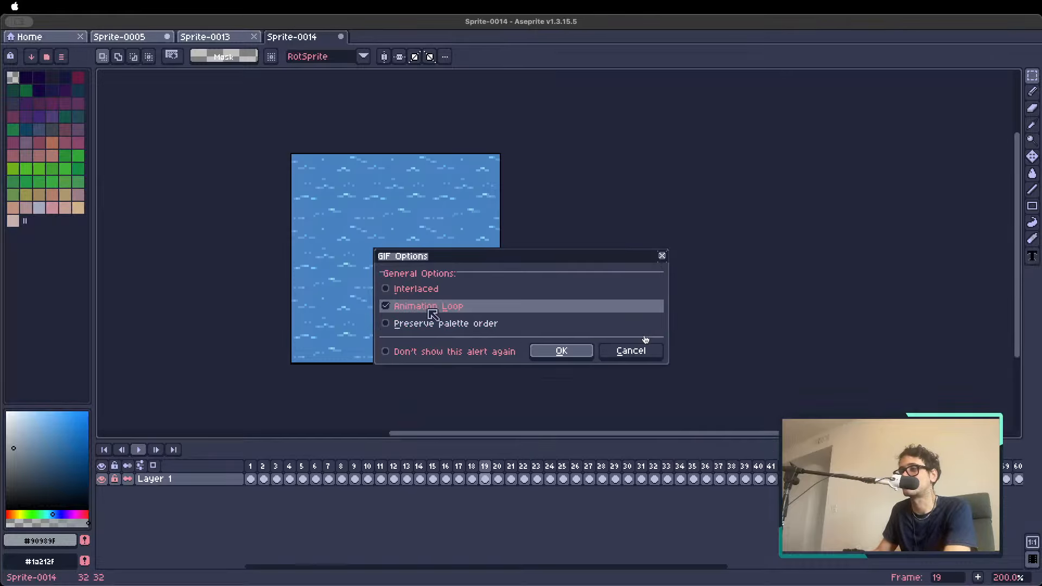
{"action": "left_click", "coordinate": [645, 353]}
Change the output file to water4.png and export the selected water tile
{"action": "key", "text": "super+alt+shift+s"}
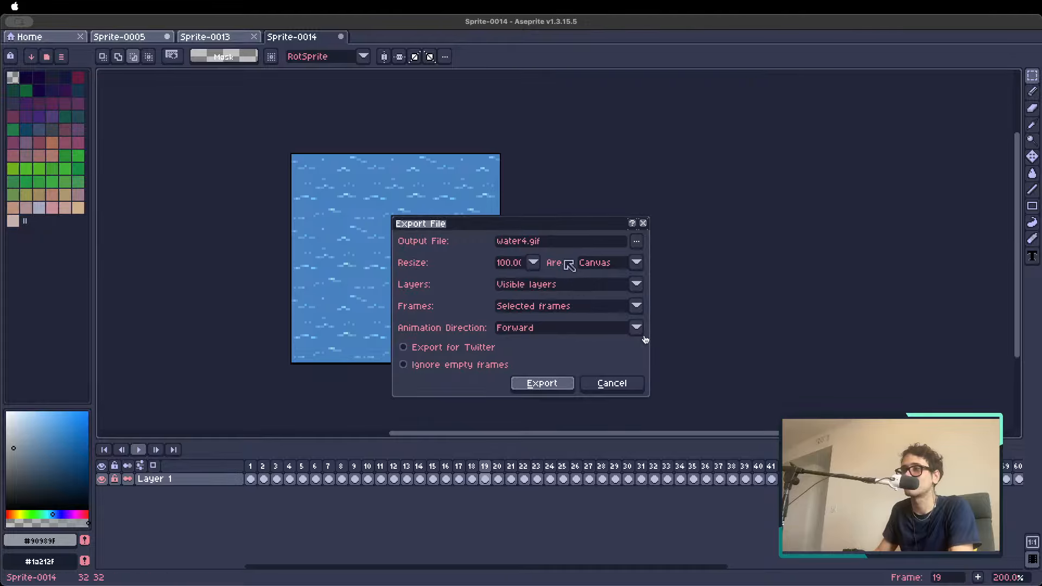
{"action": "left_click_drag", "start_coordinate": [531, 243], "coordinate": [566, 247]}
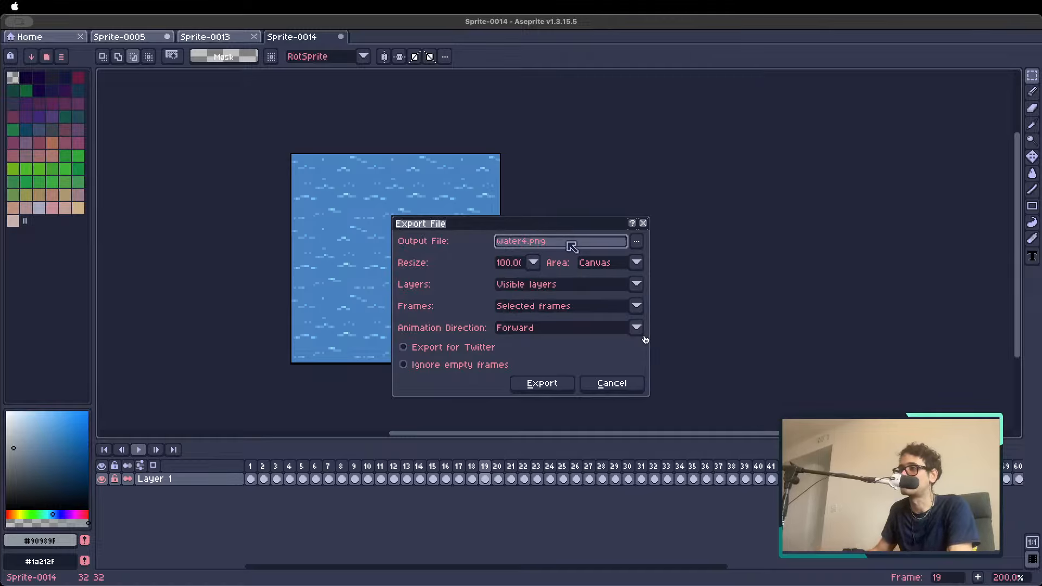
{"action": "left_click", "coordinate": [542, 385]}
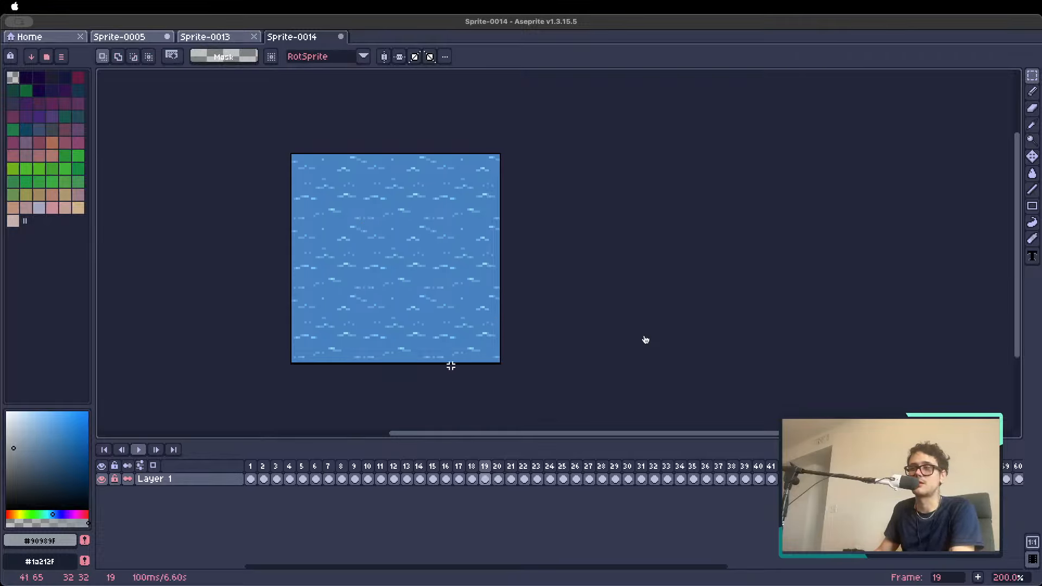
Re-examine the cobblestone and water tiles from frame 11 to frame 21 in the tiled view
{"action": "left_click", "coordinate": [379, 465]}
{"action": "key", "text": "Right"}
{"action": "key", "text": "Right"}
{"action": "key", "text": "Right"}
{"action": "key", "text": "Right"}
{"action": "key", "text": "Right"}
{"action": "key", "text": "Right"}
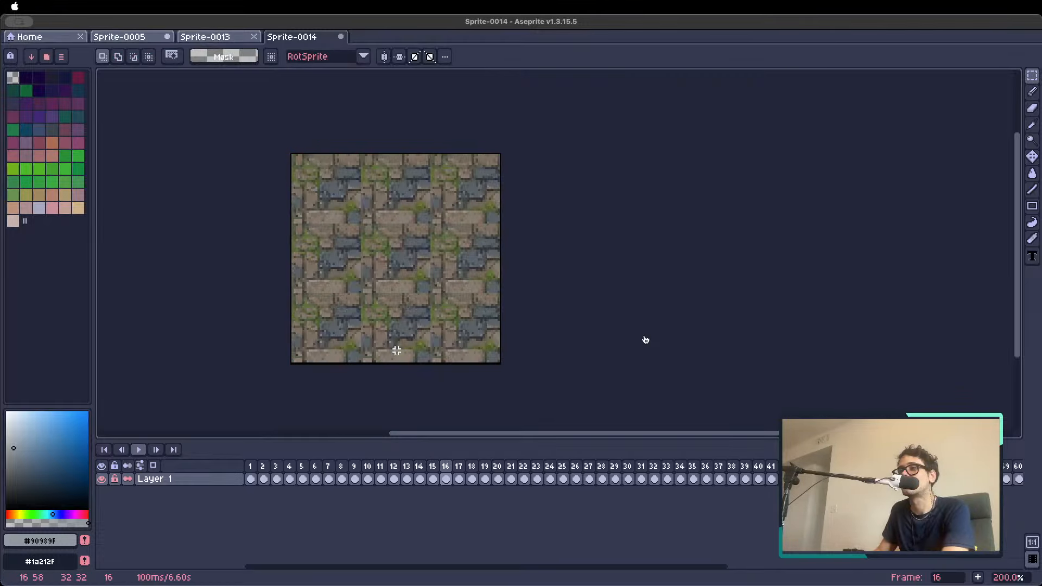
{"action": "scroll", "coordinate": [411, 317], "scroll_direction": "down", "scroll_amount": 2}
{"action": "scroll", "coordinate": [410, 317], "scroll_direction": "up", "scroll_amount": 1}
{"action": "key", "text": "Right"}
{"action": "key", "text": "Right"}
{"action": "key", "text": "Right"}
{"action": "scroll", "coordinate": [411, 324], "scroll_direction": "up", "scroll_amount": 2}
Compare the water tiles after frame 21 with the swirling lava tile in frame 27
{"action": "key", "text": "Right"}
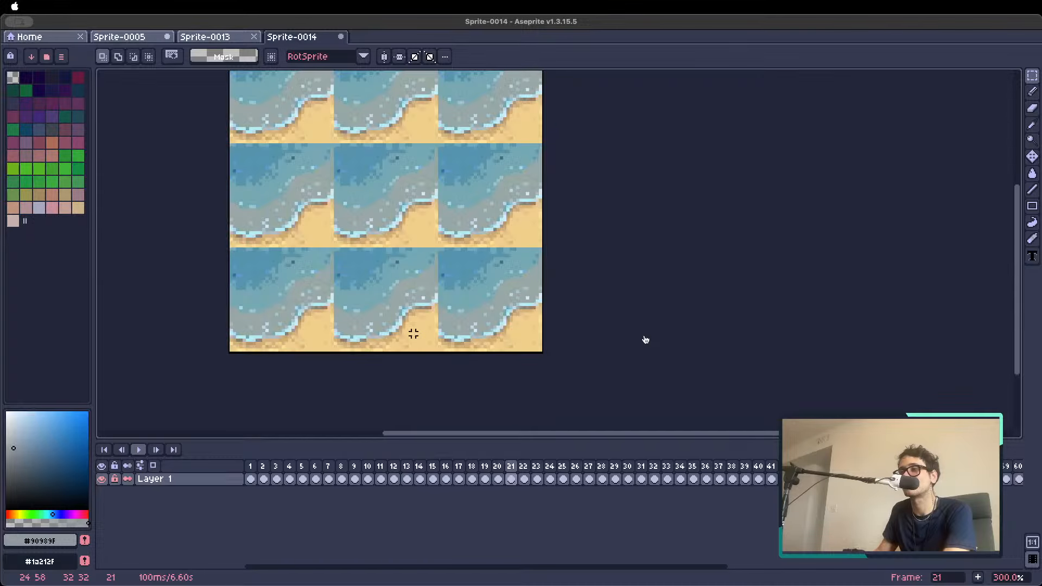
{"action": "scroll", "coordinate": [412, 328], "scroll_direction": "down", "scroll_amount": 3}
{"action": "key", "text": "Right"}
{"action": "key", "text": "Right"}
{"action": "scroll", "coordinate": [413, 332], "scroll_direction": "up", "scroll_amount": 2}
{"action": "key", "text": "Right"}
{"action": "key", "text": "Right"}
{"action": "key", "text": "Right"}
{"action": "key", "text": "Right"}
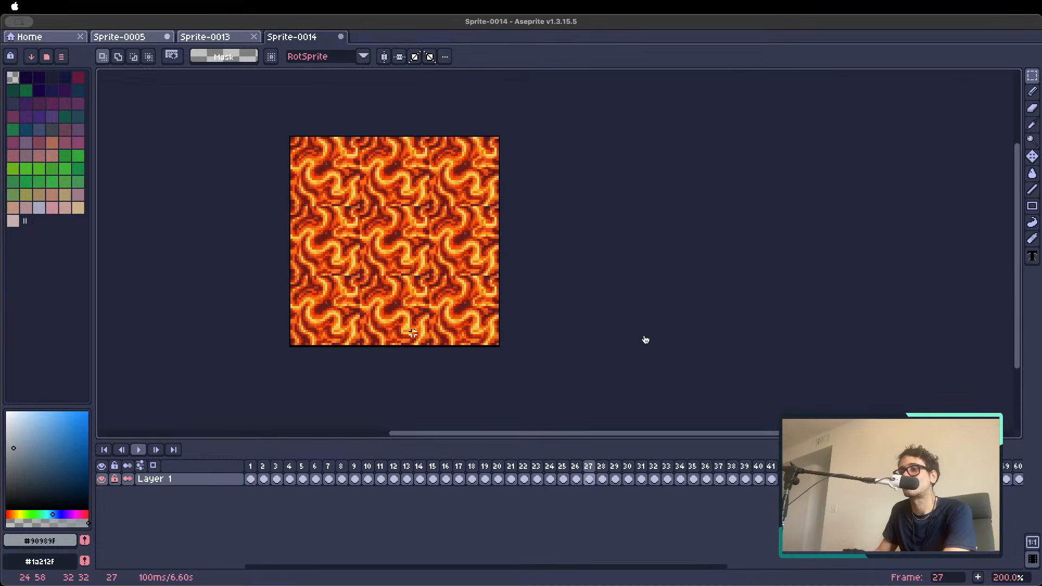
Look back through the tiles from frame 27 to the reference grass tile in frame 1
{"action": "key", "text": "Left"}
{"action": "key", "text": "Left"}
{"action": "key", "text": "Left"}
{"action": "key", "text": "Left"}
{"action": "key", "text": "Left"}
{"action": "key", "text": "Left"}
{"action": "key", "text": "Left"}
{"action": "key", "text": "Left"}
{"action": "key", "text": "Left"}
{"action": "key", "text": "Left"}
{"action": "key", "text": "Left"}
{"action": "key", "text": "Left"}
{"action": "key", "text": "Left"}
{"action": "key", "text": "Left"}
{"action": "key", "text": "Left"}
{"action": "key", "text": "Left"}
{"action": "key", "text": "Left"}
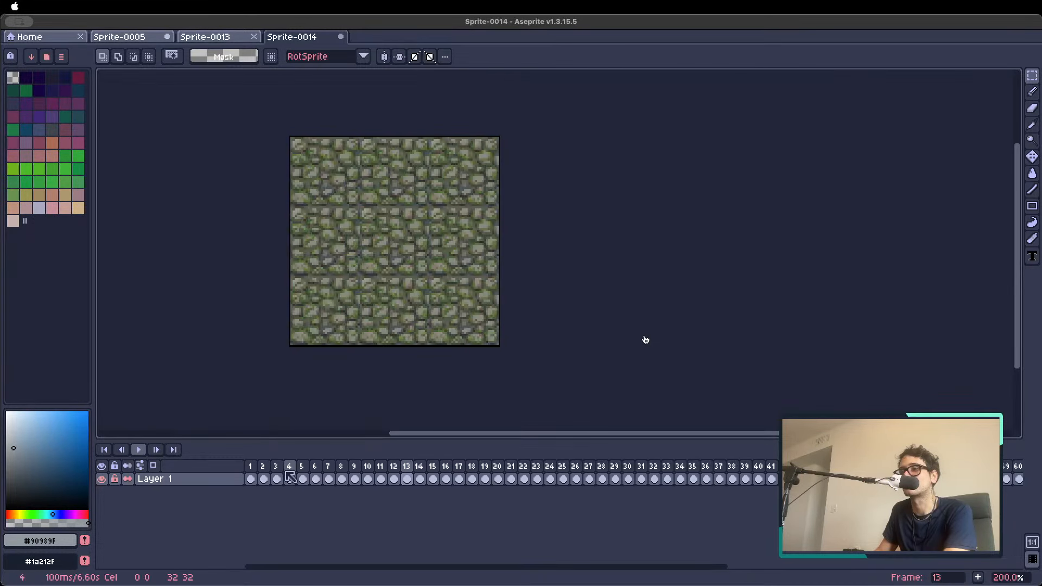
{"action": "key", "text": "Left"}
{"action": "key", "text": "Left"}
{"action": "key", "text": "Left"}
{"action": "key", "text": "Left"}
{"action": "key", "text": "Left"}
{"action": "key", "text": "Left"}
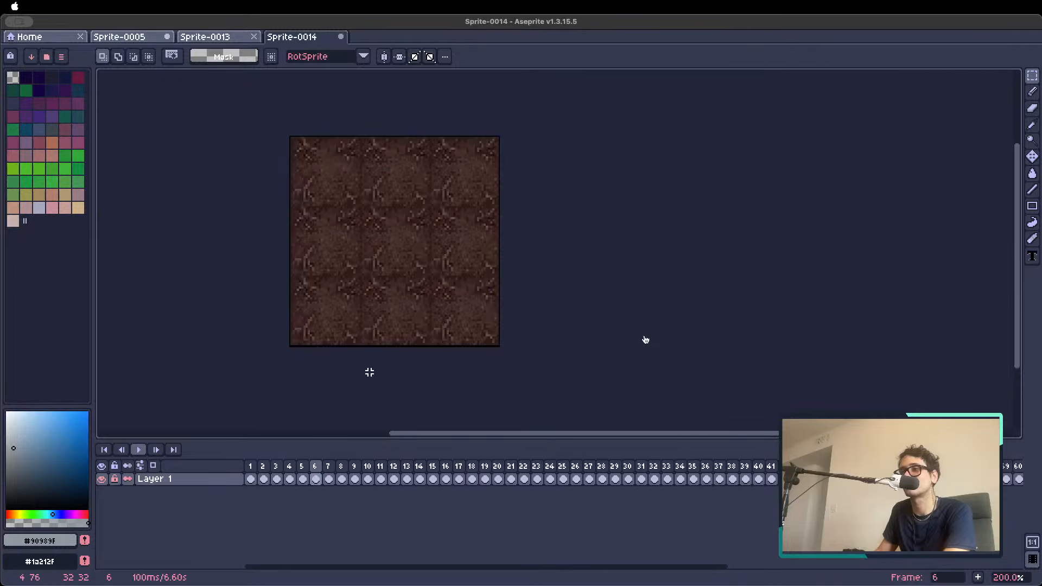
{"action": "key", "text": "Left"}
{"action": "key", "text": "Left"}
{"action": "key", "text": "Left"}
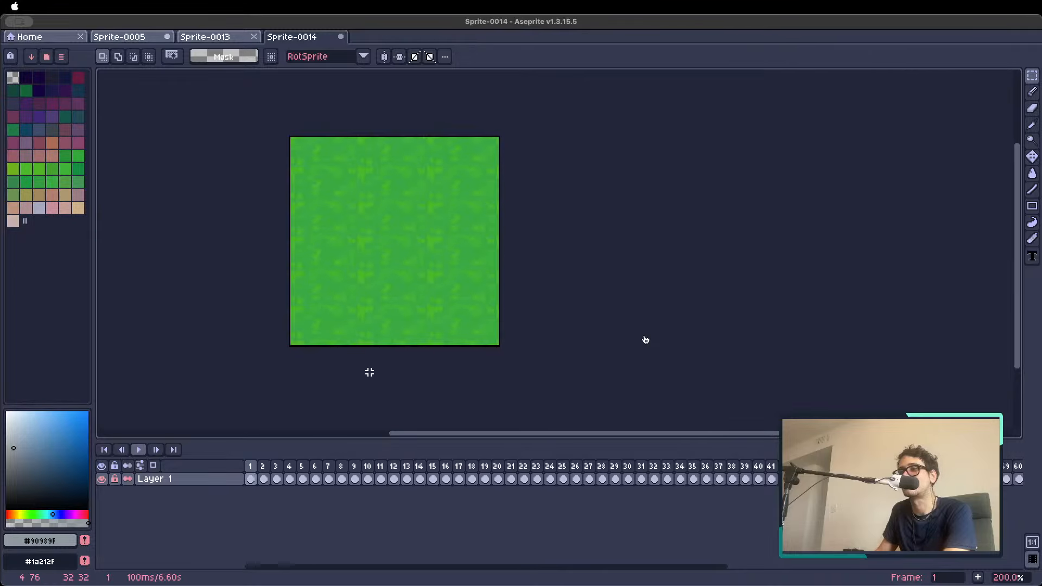
Look through the tiled frames from frame 1 to frame 6, returning to the reference grass tile
{"action": "key", "text": "Right"}
{"action": "key", "text": "Right"}
{"action": "key", "text": "Right"}
{"action": "key", "text": "Right"}
{"action": "key", "text": "Right"}
{"action": "key", "text": "Right"}
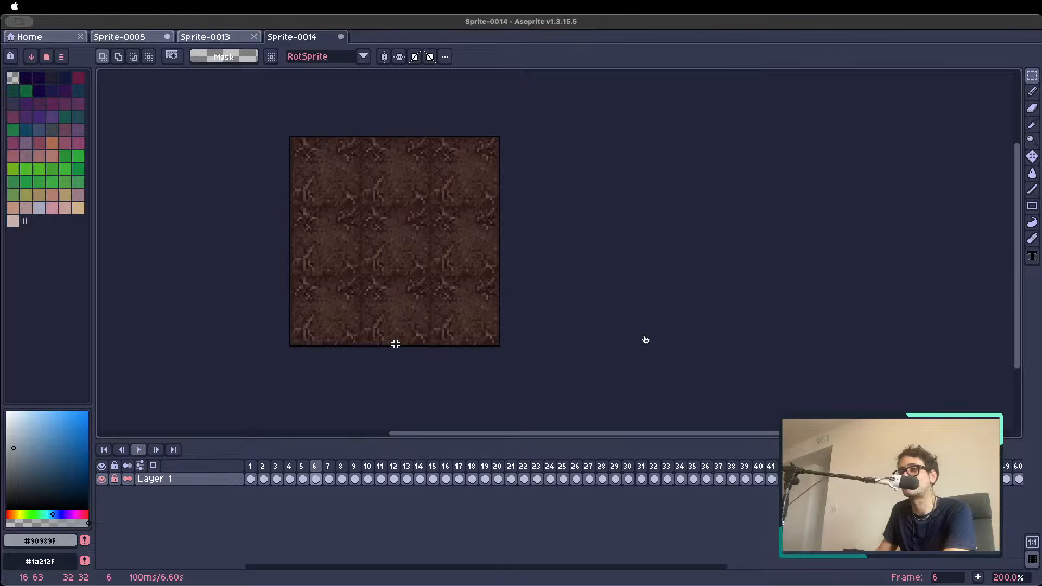
{"action": "left_click", "coordinate": [253, 466]}
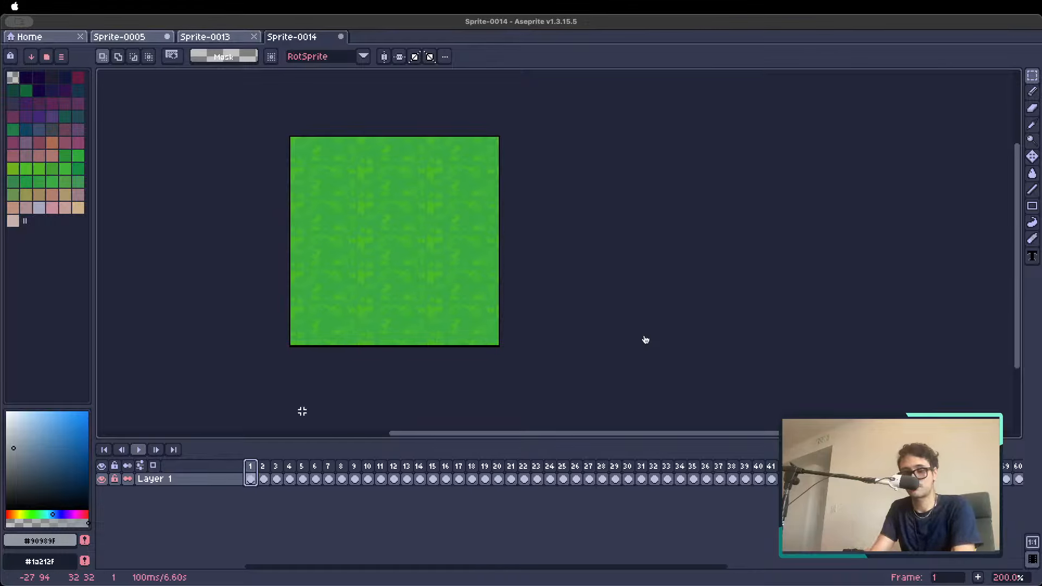
Open PixelLab's same-style image generator and place its dialog clear of the tiled canvas
{"action": "key", "text": "shift+p"}
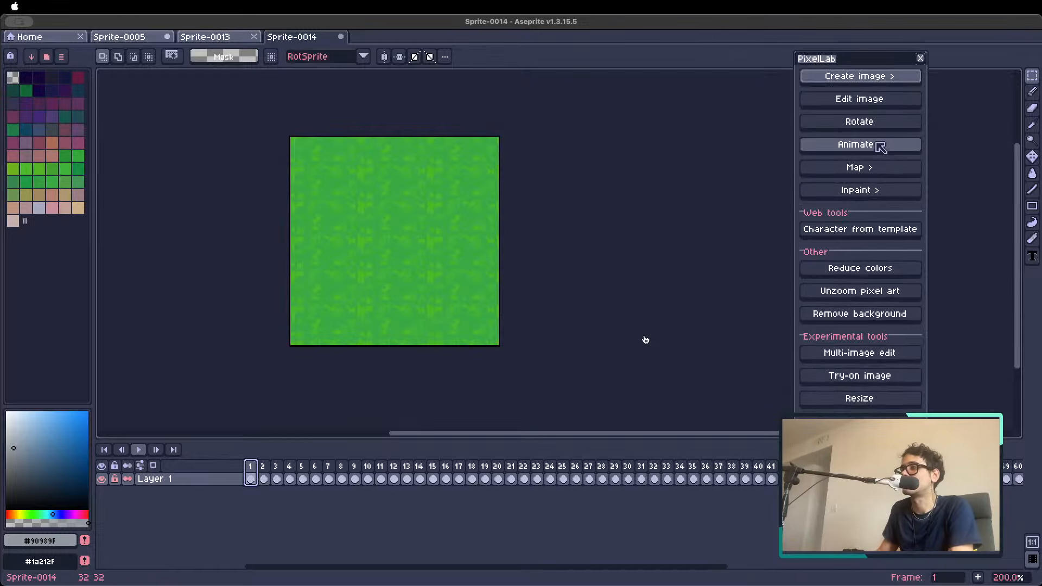
{"action": "left_click", "coordinate": [859, 82]}
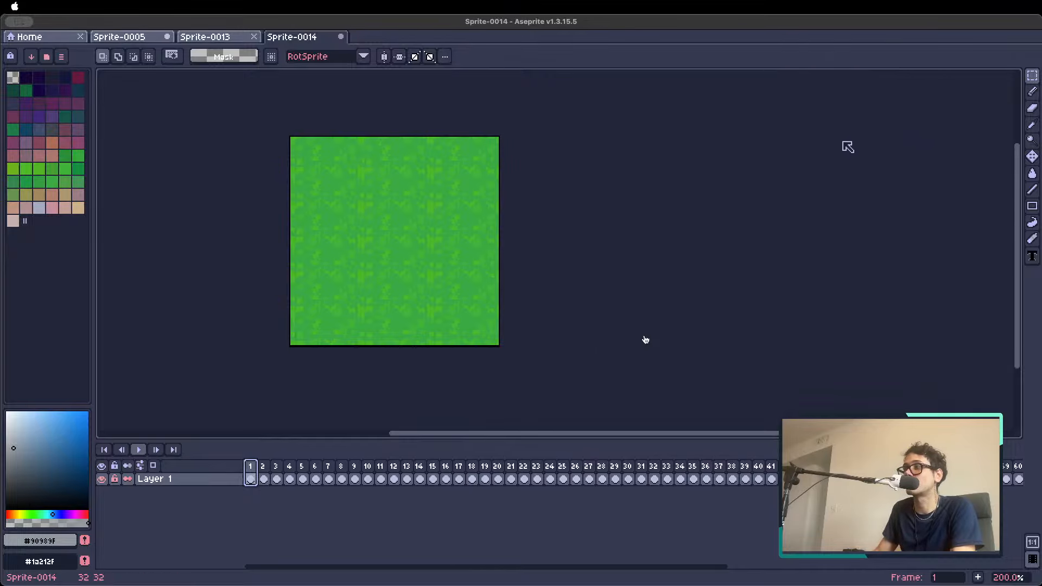
{"action": "left_click_drag", "start_coordinate": [720, 107], "coordinate": [801, 197]}
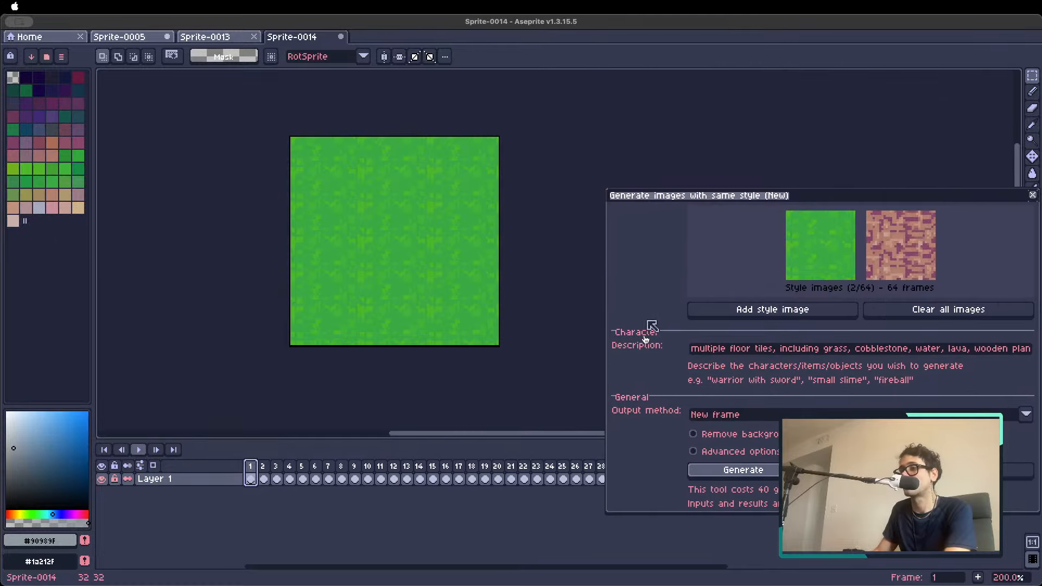
Browse the lava, wooden plank and cobblestone tiles for another possible style reference
{"action": "left_click", "coordinate": [525, 467]}
{"action": "key", "text": "Right"}
{"action": "key", "text": "Right"}
{"action": "key", "text": "Right"}
{"action": "key", "text": "Right"}
{"action": "key", "text": "Right"}
{"action": "key", "text": "Right"}
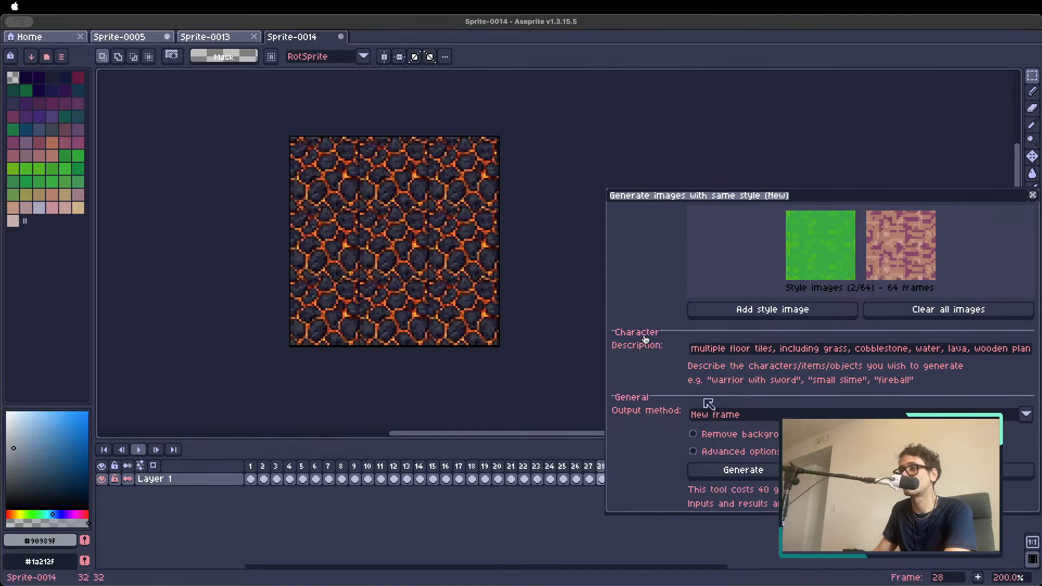
{"action": "key", "text": "Right"}
{"action": "key", "text": "Right"}
{"action": "key", "text": "Right"}
{"action": "key", "text": "Right"}
{"action": "key", "text": "Right"}
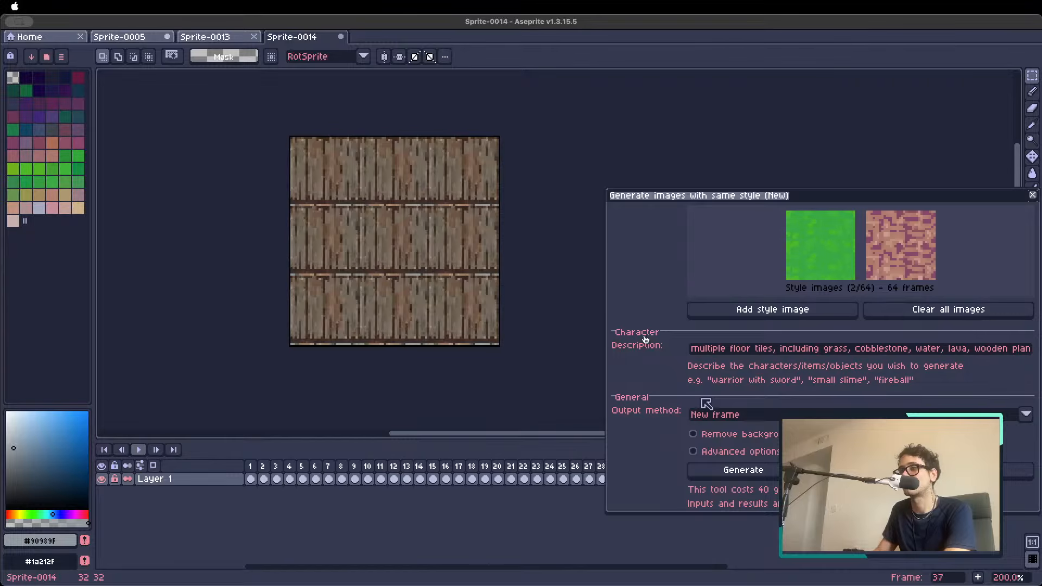
{"action": "key", "text": "Right"}
{"action": "key", "text": "Right"}
{"action": "key", "text": "Right"}
{"action": "key", "text": "Right"}
{"action": "key", "text": "Right"}
{"action": "key", "text": "Right"}
{"action": "key", "text": "Right"}
{"action": "key", "text": "Right"}
{"action": "key", "text": "Right"}
{"action": "key", "text": "Right"}
{"action": "key", "text": "Right"}
{"action": "key", "text": "Right"}
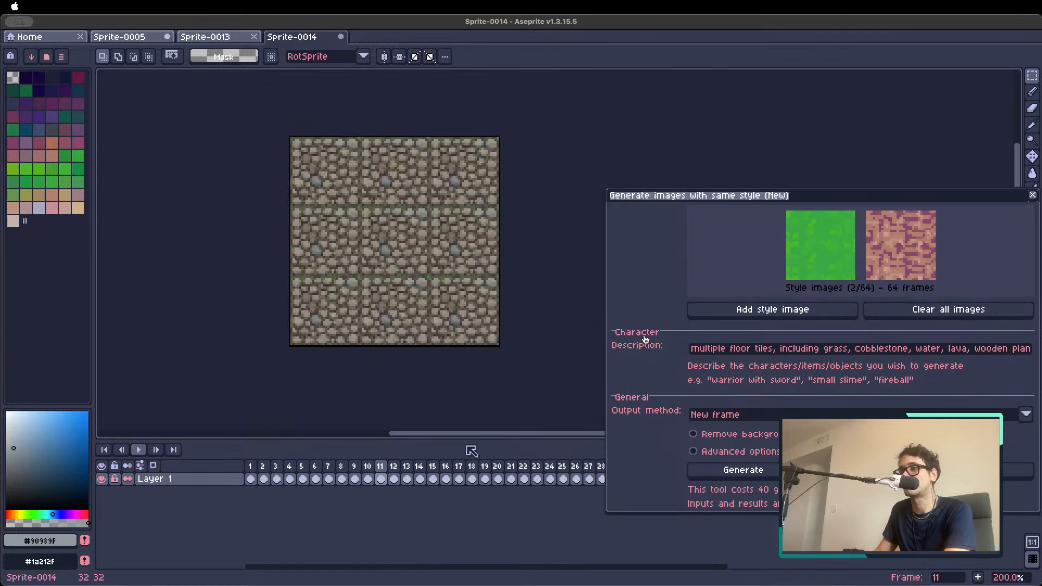
Add the light blue water tile in frame 19 as another style image
{"action": "key", "text": "Right"}
{"action": "key", "text": "Right"}
{"action": "key", "text": "Right"}
{"action": "key", "text": "Right"}
{"action": "key", "text": "Right"}
{"action": "key", "text": "Right"}
{"action": "key", "text": "Right"}
{"action": "key", "text": "Right"}
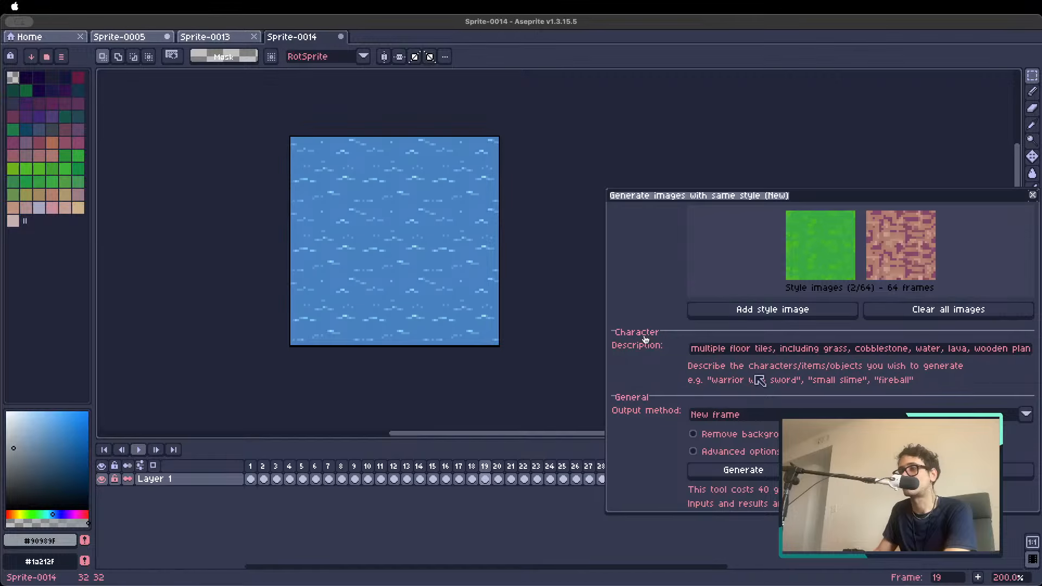
{"action": "left_click", "coordinate": [813, 310]}
Examine the tiling of the remaining tiles from frame 19 to the grey stone brick tile in frame 48
{"action": "key", "text": "Right"}
{"action": "key", "text": "Right"}
{"action": "key", "text": "Right"}
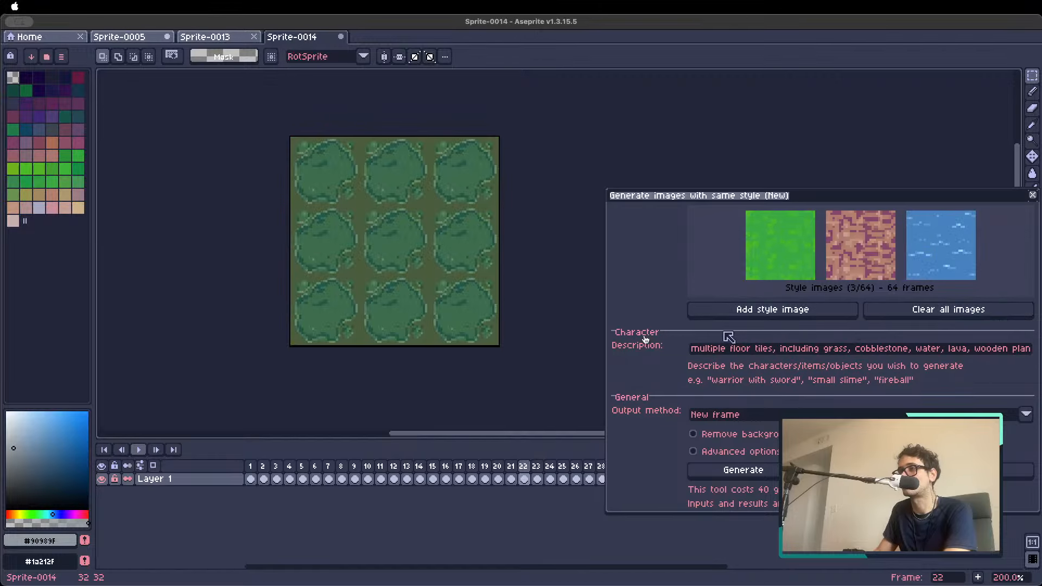
{"action": "key", "text": "Right"}
{"action": "key", "text": "Right"}
{"action": "key", "text": "Right"}
{"action": "key", "text": "Right"}
{"action": "key", "text": "Right"}
{"action": "key", "text": "Right"}
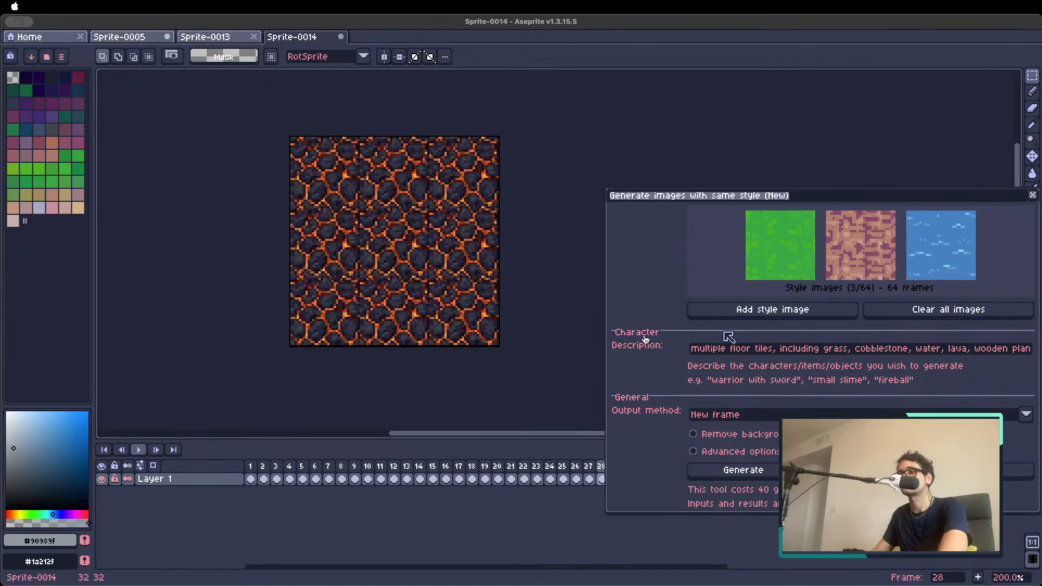
{"action": "key", "text": "Right"}
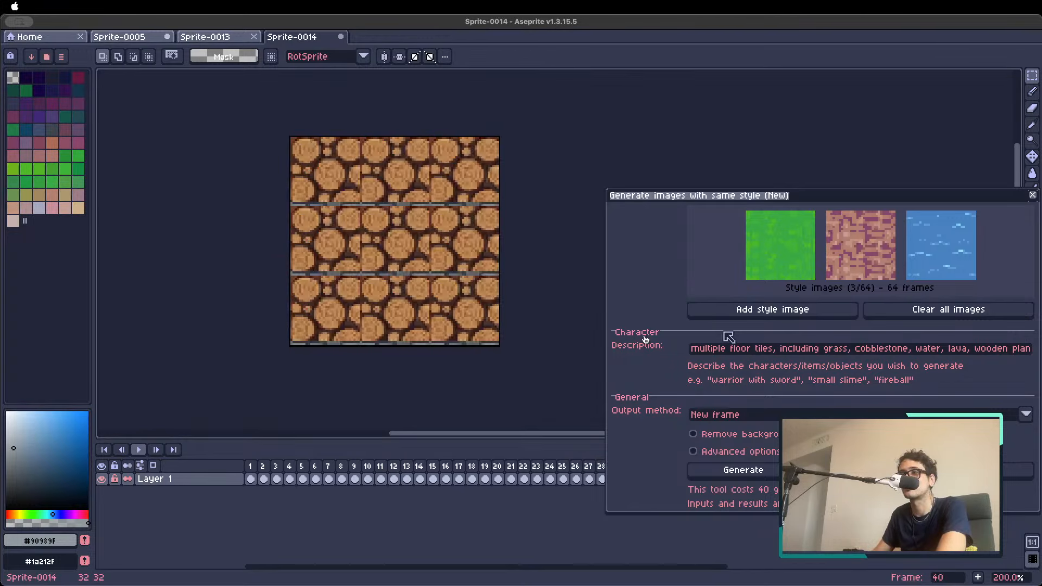
{"action": "key", "text": "Right"}
{"action": "key", "text": "Right"}
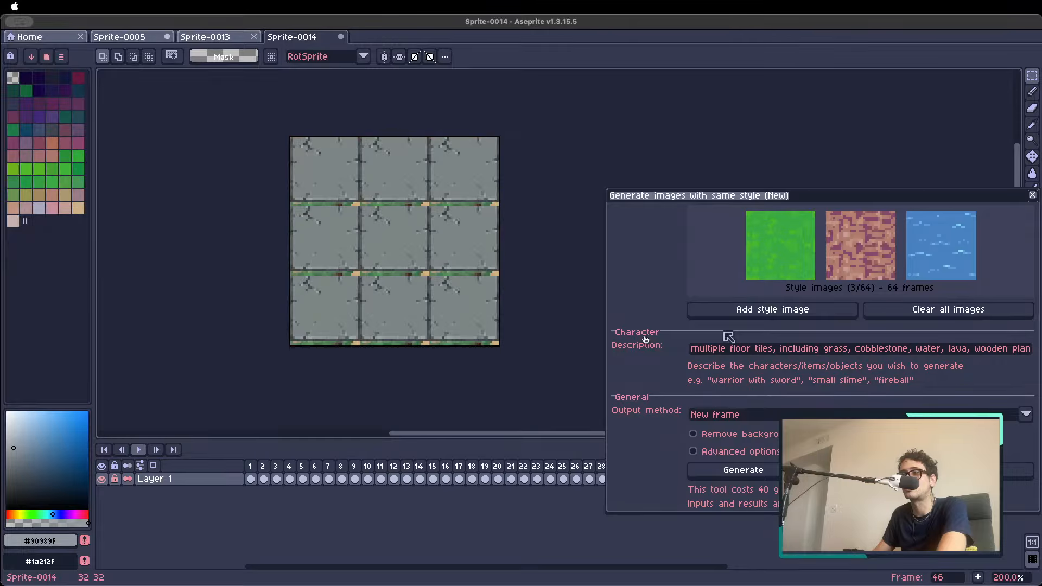
{"action": "key", "text": "Right"}
{"action": "key", "text": "Right"}
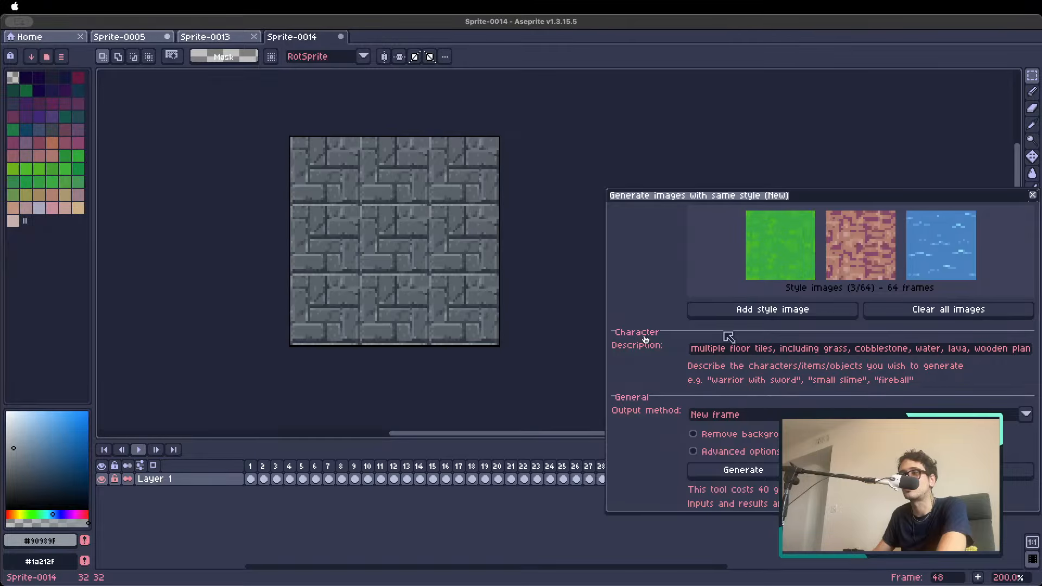
Inspect the stone brick tile in frame 48 at different scales and compare it with the stone tiles that follow
{"action": "scroll", "coordinate": [280, 312], "scroll_direction": "down", "scroll_amount": 1}
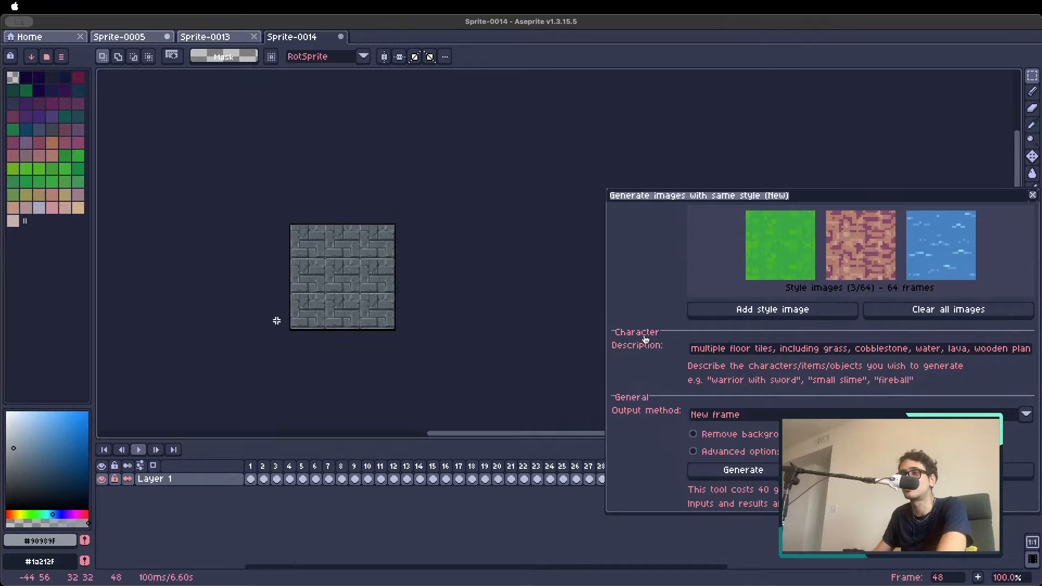
{"action": "scroll", "coordinate": [276, 330], "scroll_direction": "down", "scroll_amount": 1}
{"action": "scroll", "coordinate": [276, 330], "scroll_direction": "up", "scroll_amount": 2}
{"action": "scroll", "coordinate": [277, 331], "scroll_direction": "down", "scroll_amount": 1}
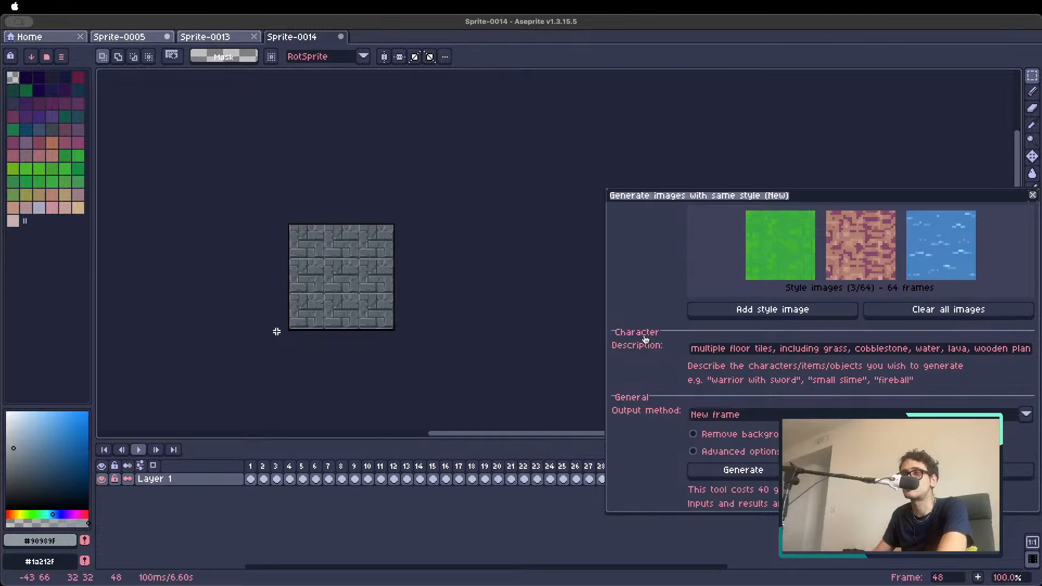
{"action": "scroll", "coordinate": [277, 331], "scroll_direction": "up", "scroll_amount": 1}
{"action": "key", "text": "Right"}
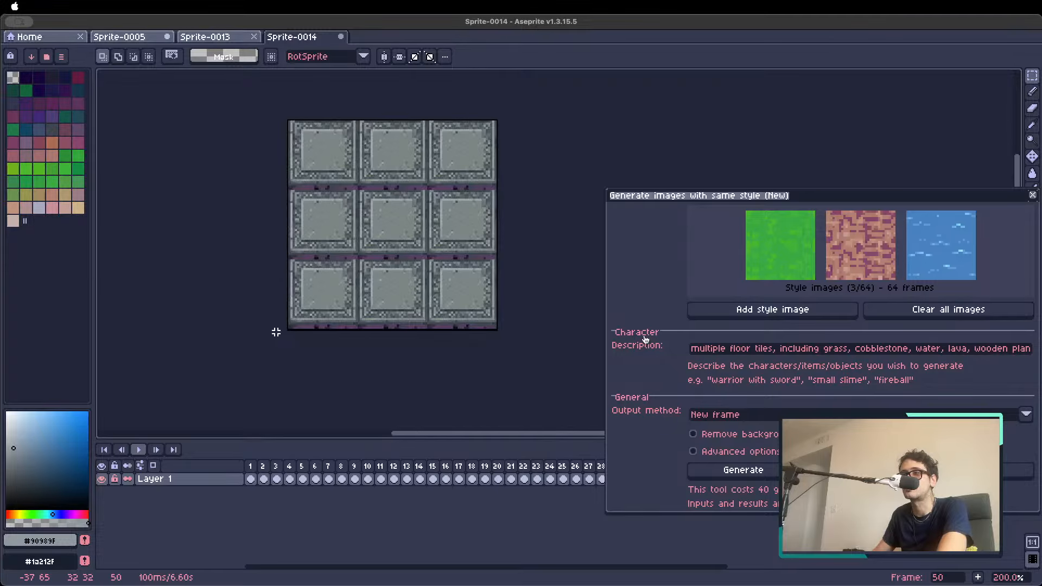
{"action": "key", "text": "Right"}
{"action": "key", "text": "Left"}
{"action": "key", "text": "Left"}
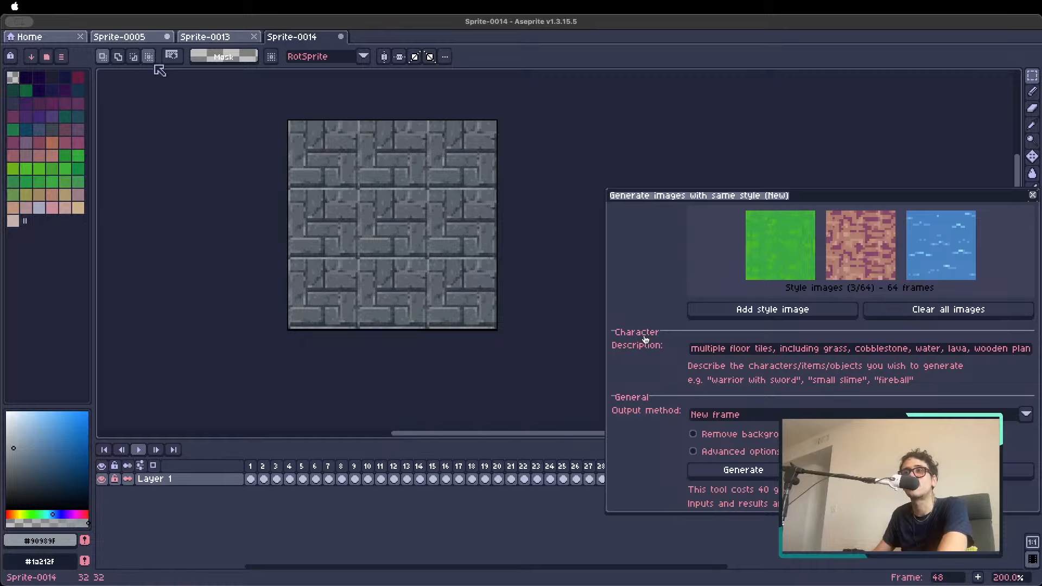
Reduce the colors of the stone brick tile in frame 48 using Auto quantization without dithering
{"action": "key", "text": "Escape"}
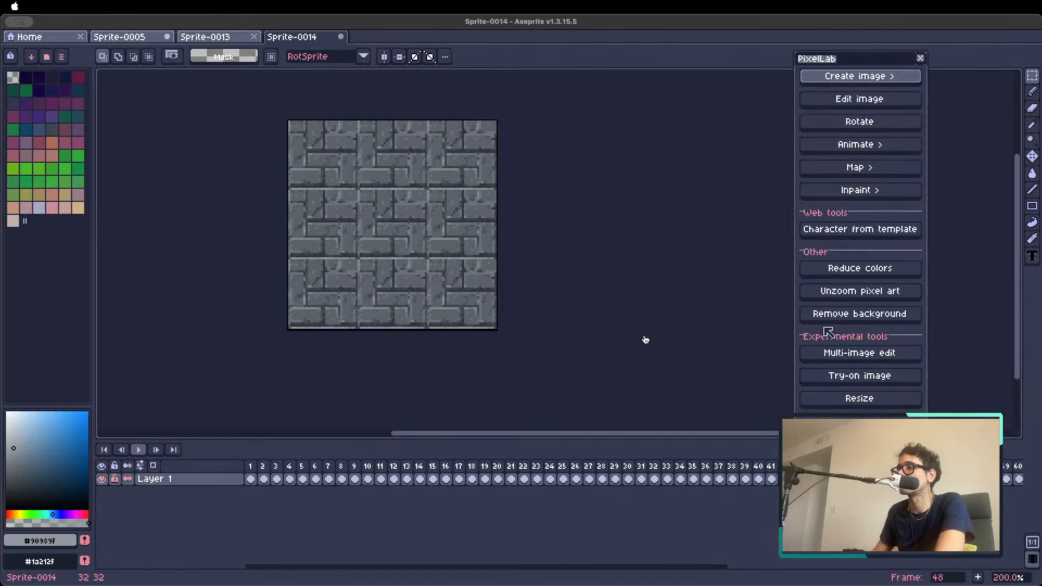
{"action": "left_click", "coordinate": [883, 269]}
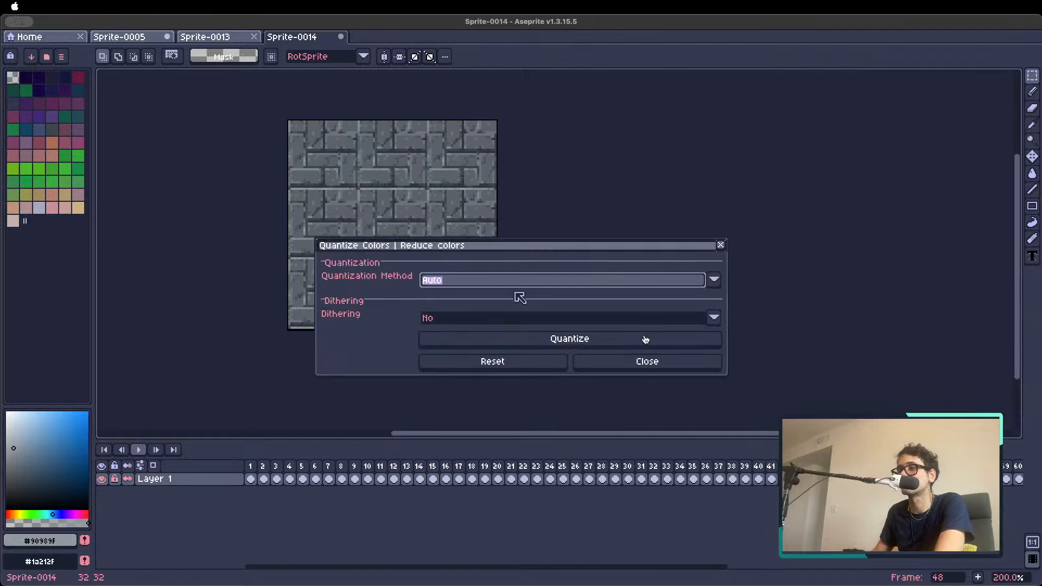
{"action": "left_click", "coordinate": [529, 345]}
{"action": "left_click_drag", "start_coordinate": [500, 248], "coordinate": [762, 279]}
{"action": "scroll", "coordinate": [589, 222], "scroll_direction": "down", "scroll_amount": 1}
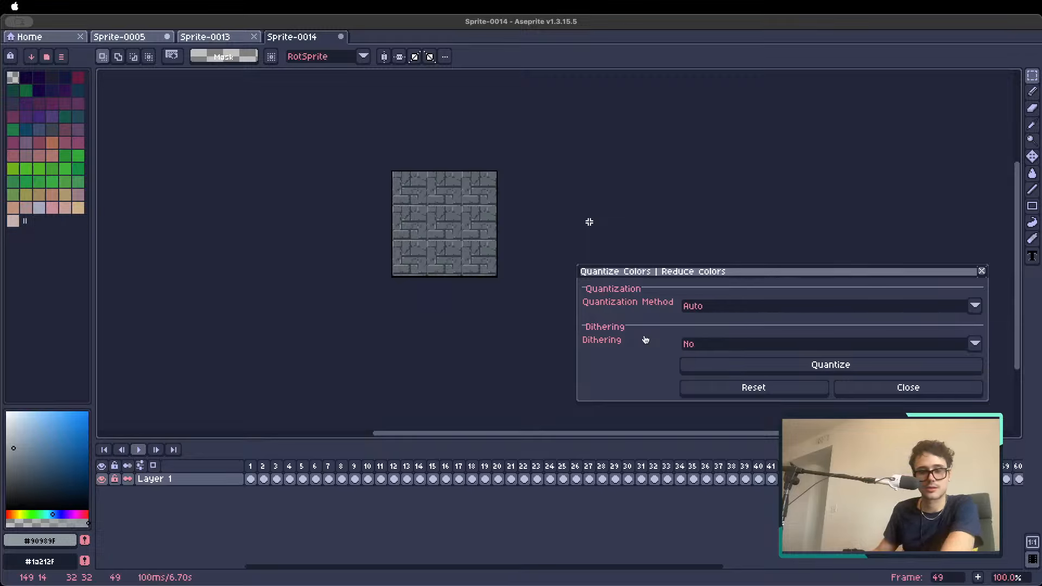
Look through the tiled frames from the quantized brick tile in frame 49 to the wooden tile in frame 60
{"action": "key", "text": "Right"}
{"action": "key", "text": "Right"}
{"action": "key", "text": "Right"}
{"action": "key", "text": "Right"}
{"action": "key", "text": "Right"}
{"action": "key", "text": "Right"}
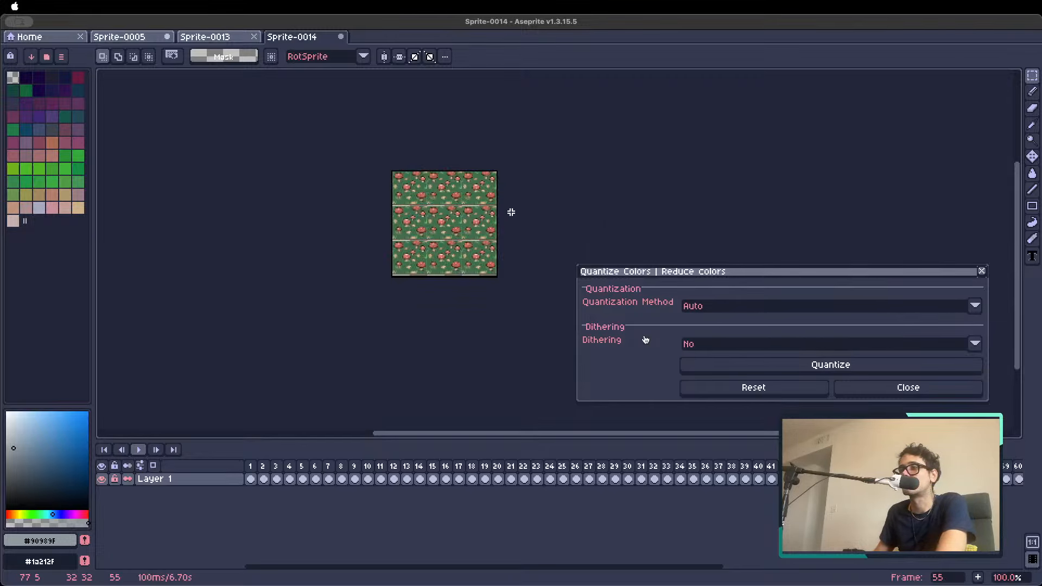
{"action": "scroll", "coordinate": [510, 212], "scroll_direction": "up", "scroll_amount": 1}
{"action": "key", "text": "Right"}
View the last tiles after frame 60 and continue around to the reference stone tile in frame 2
{"action": "key", "text": "Right"}
{"action": "key", "text": "Right"}
{"action": "key", "text": "Right"}
{"action": "key", "text": "Right"}
{"action": "key", "text": "Right"}
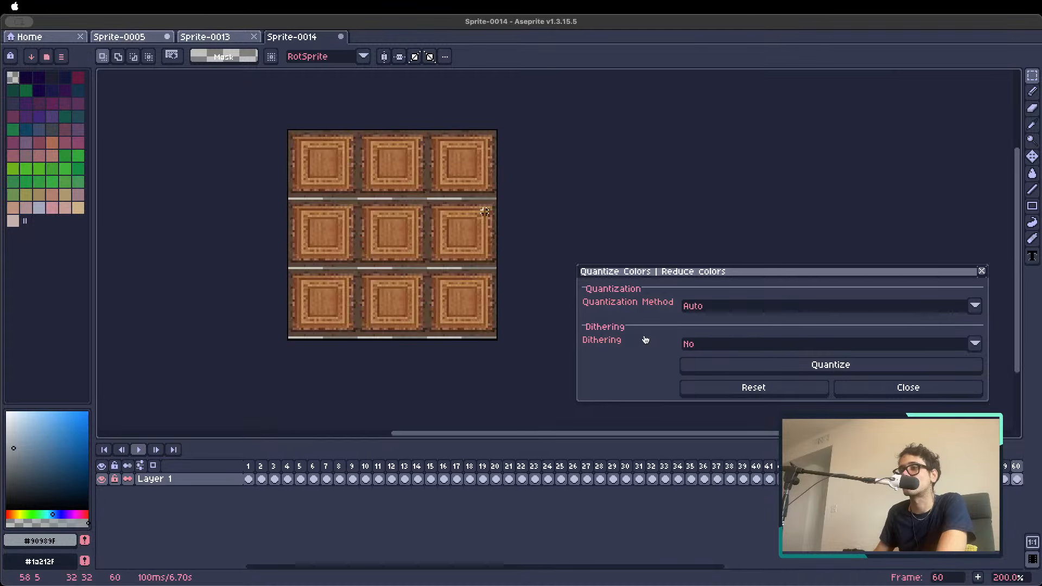
{"action": "key", "text": "Right"}
{"action": "key", "text": "Right"}
{"action": "key", "text": "Right"}
{"action": "key", "text": "Right"}
{"action": "key", "text": "Right"}
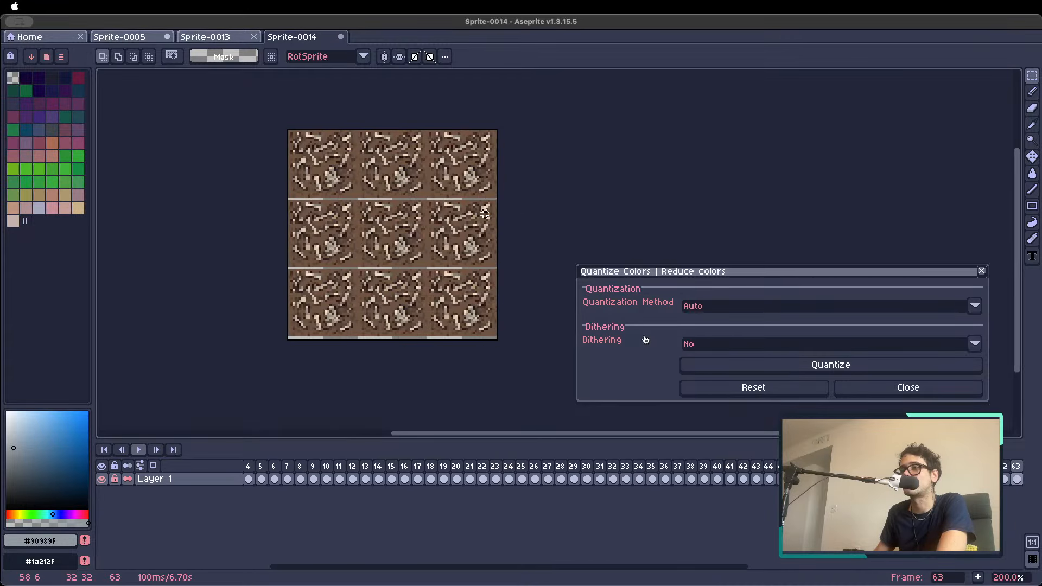
{"action": "key", "text": "Right"}
{"action": "key", "text": "Right"}
{"action": "key", "text": "Right"}
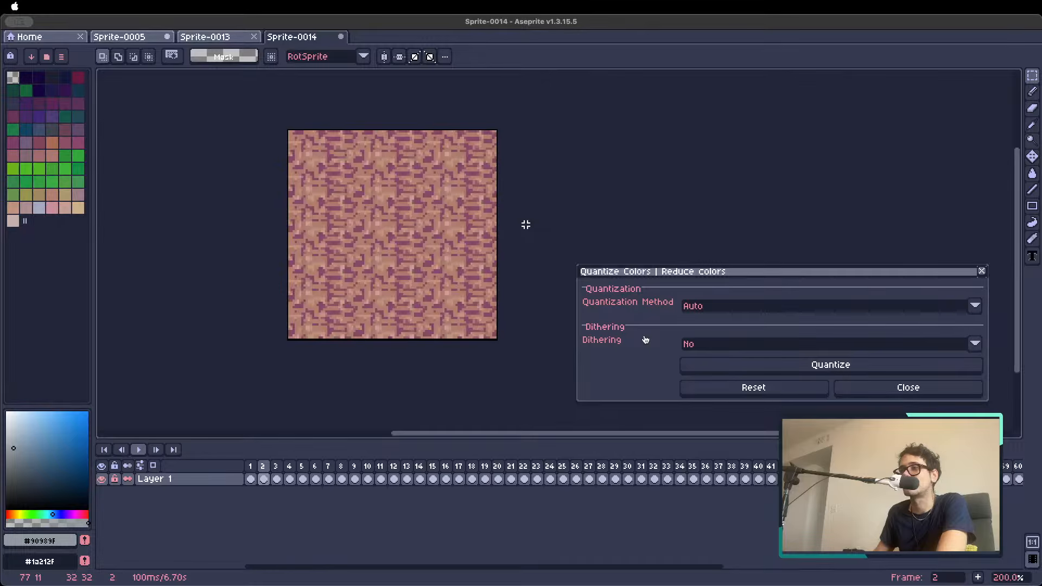
Close the color reduction, reopen the same-style image generator on frame 1 and review its floor tiles description
{"action": "left_click", "coordinate": [875, 391]}
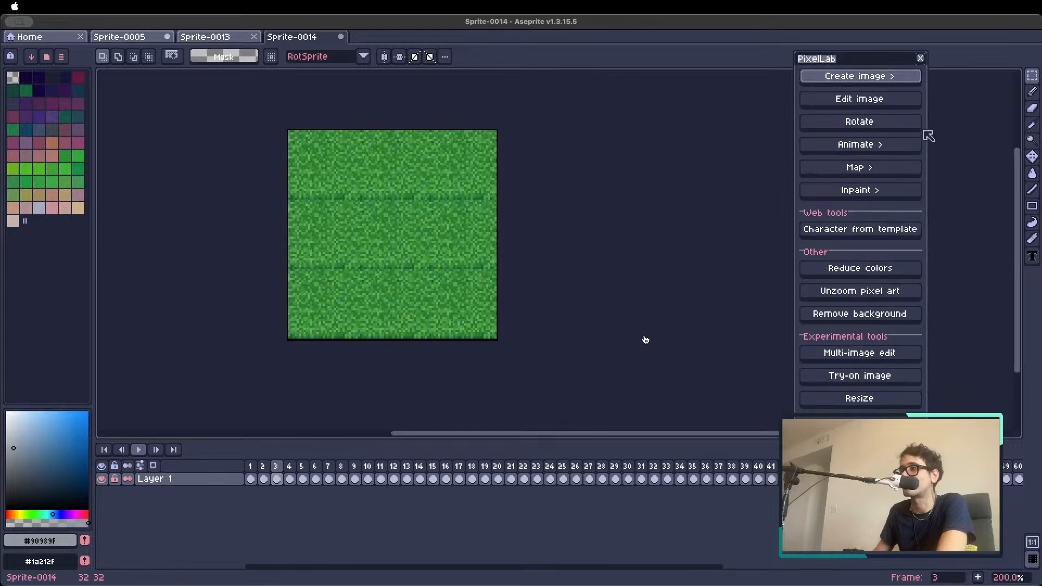
{"action": "left_click", "coordinate": [870, 81]}
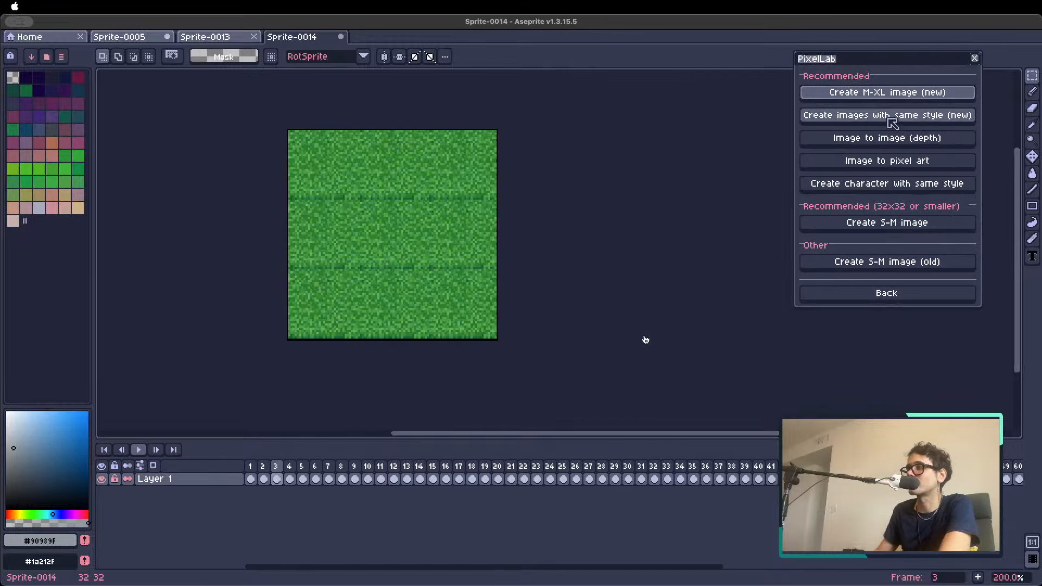
{"action": "left_click", "coordinate": [879, 112]}
{"action": "left_click", "coordinate": [250, 479]}
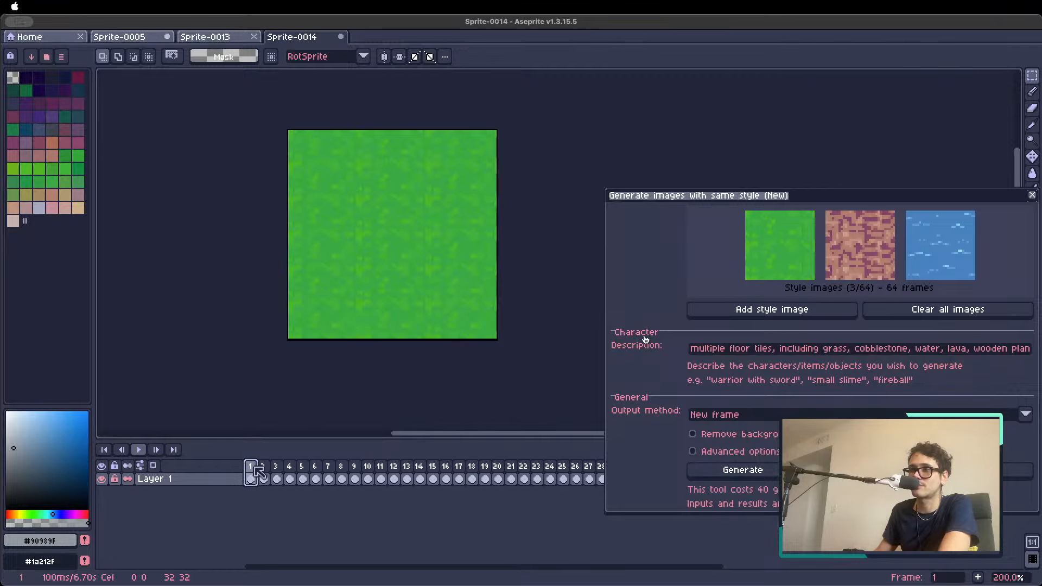
{"action": "left_click", "coordinate": [759, 351]}
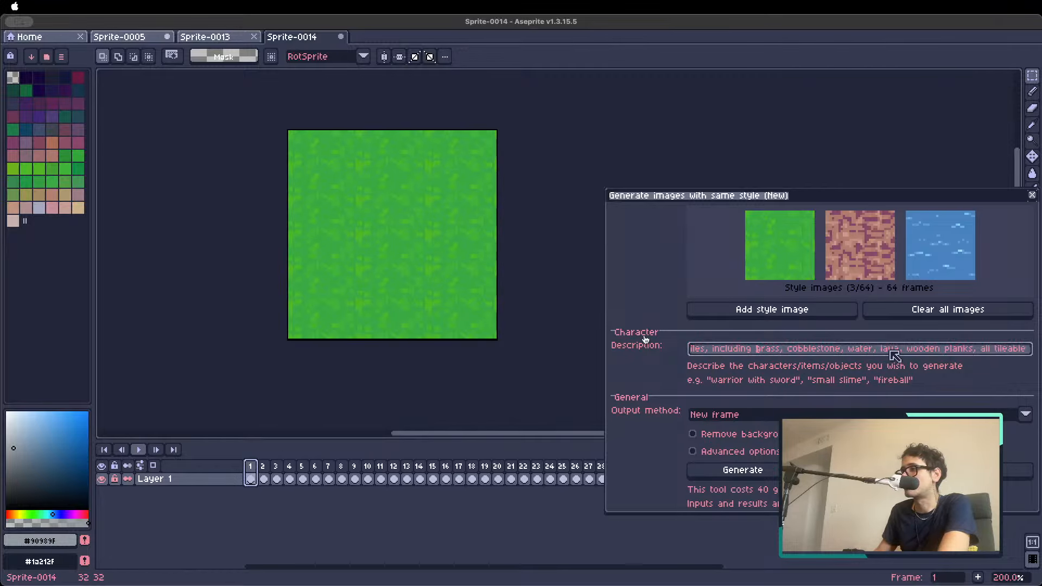
{"action": "left_click_drag", "start_coordinate": [797, 350], "coordinate": [1037, 356]}
{"action": "left_click", "coordinate": [989, 348]}
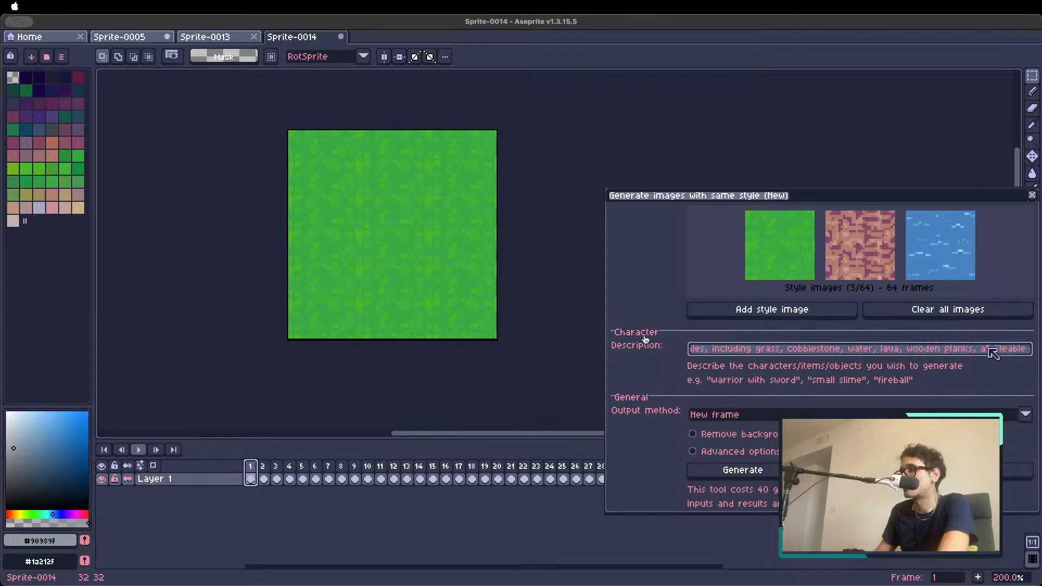
{"action": "left_click_drag", "start_coordinate": [720, 358], "coordinate": [706, 350]}
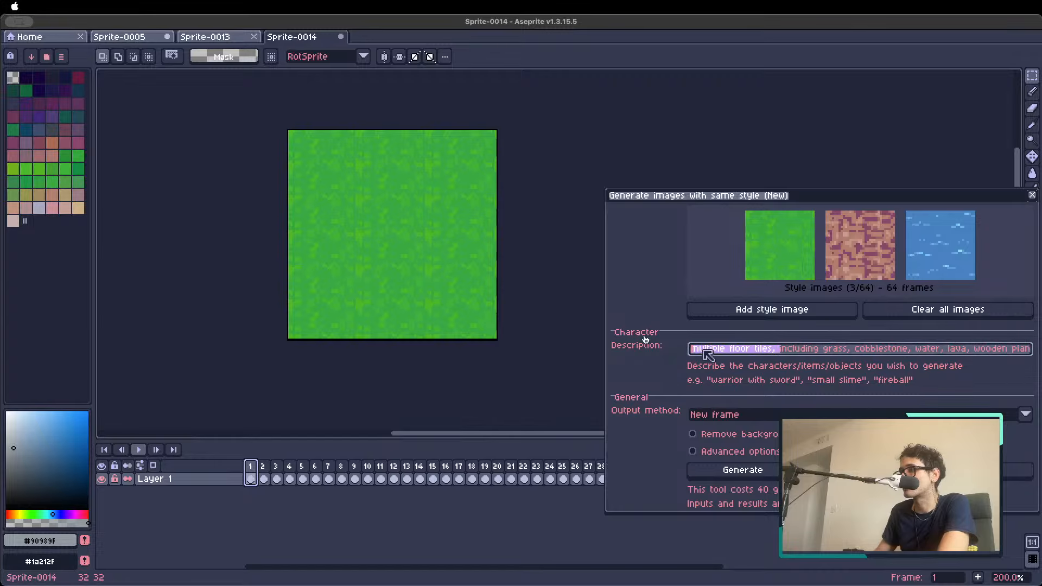
Enable the generator's advanced options and set the style description to "pixel art"
{"action": "left_click", "coordinate": [760, 453]}
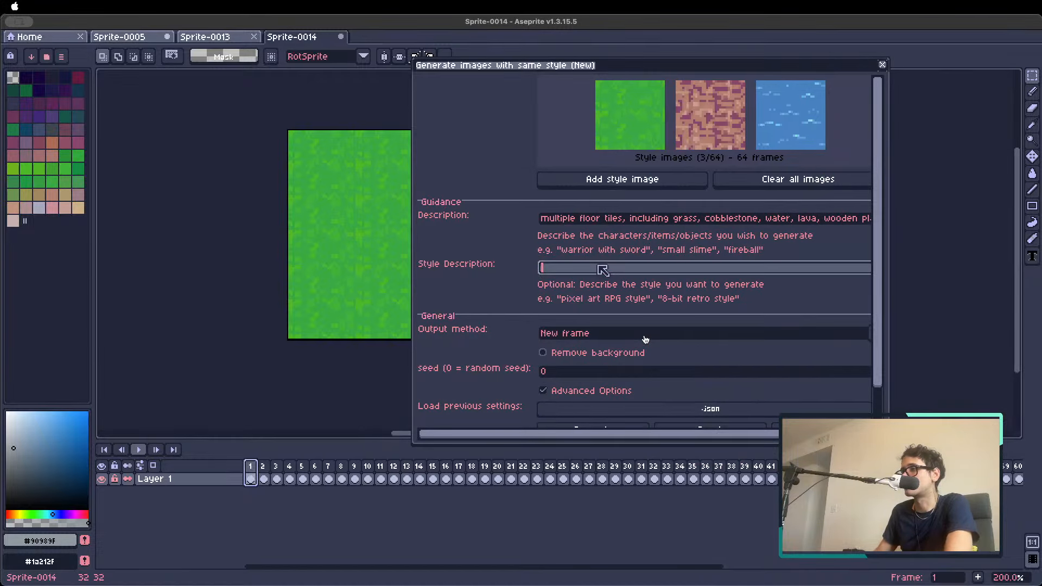
{"action": "left_click", "coordinate": [588, 264]}
{"action": "type", "text": "pixel ar"}
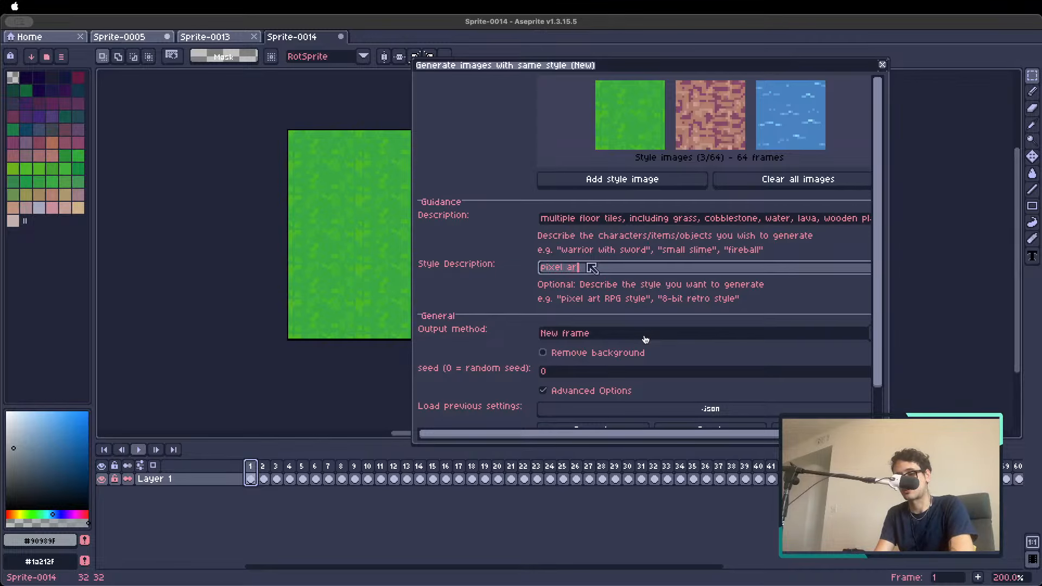
{"action": "type", "text": "t"}
Set the output method to New layer and start generating the same-style floor tiles
{"action": "left_click_drag", "start_coordinate": [877, 290], "coordinate": [877, 364]}
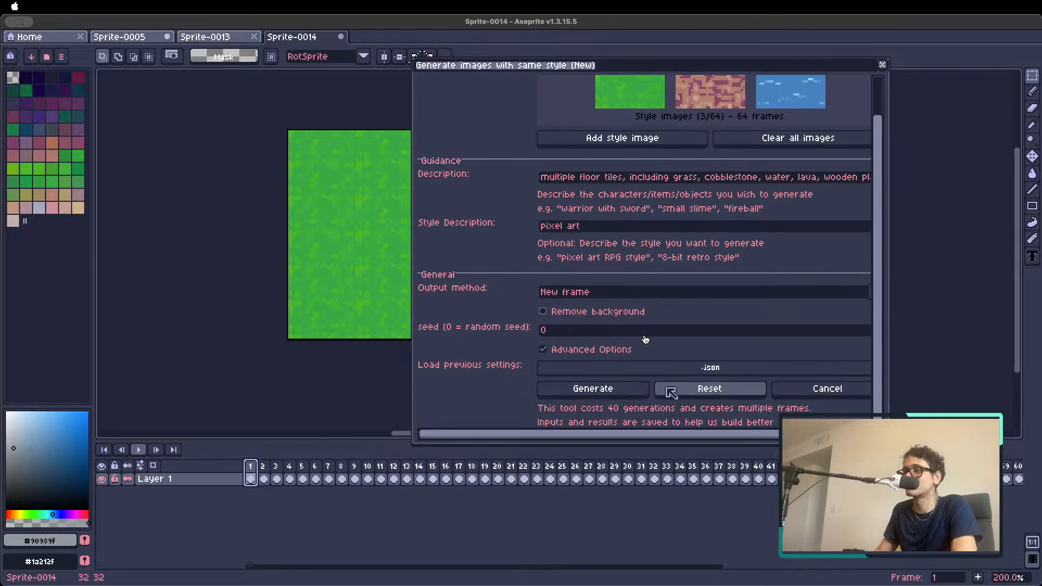
{"action": "left_click", "coordinate": [571, 291]}
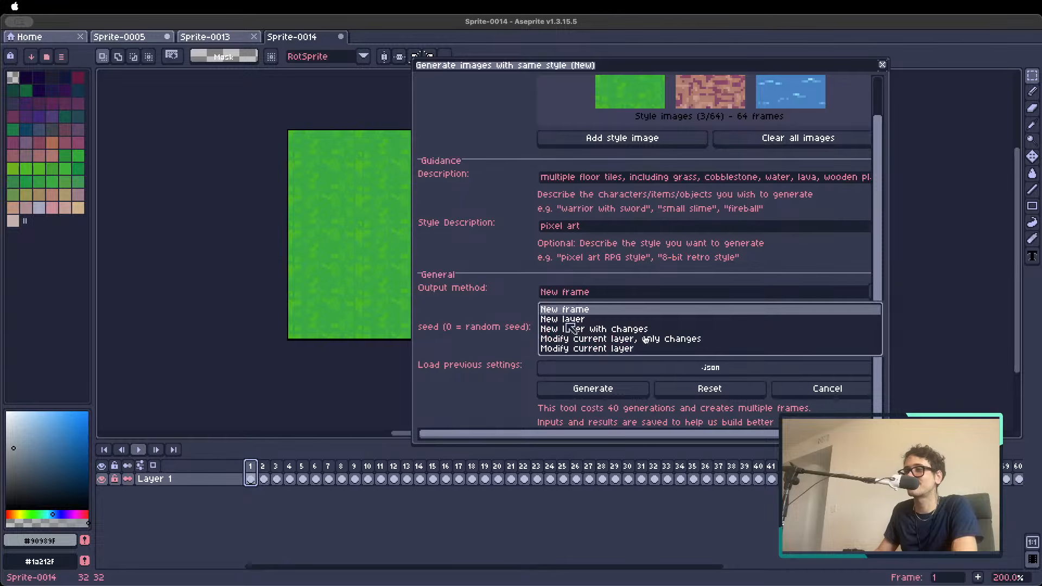
{"action": "left_click", "coordinate": [573, 318]}
{"action": "left_click", "coordinate": [579, 389]}
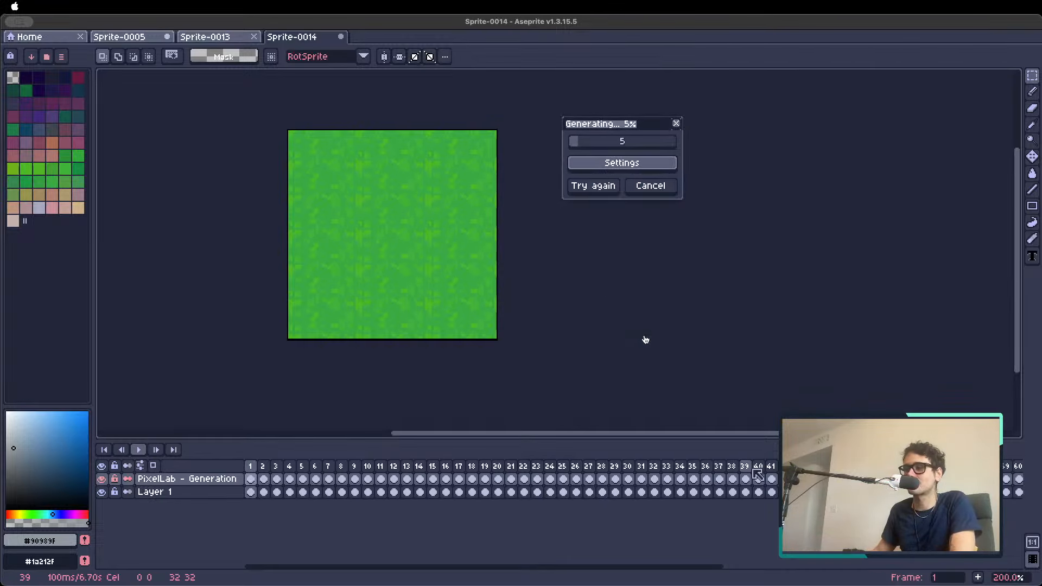
Look over the timeline frames of the new generation layer and hide Layer 1
{"action": "scroll", "coordinate": [540, 537], "scroll_direction": "right", "scroll_amount": 5}
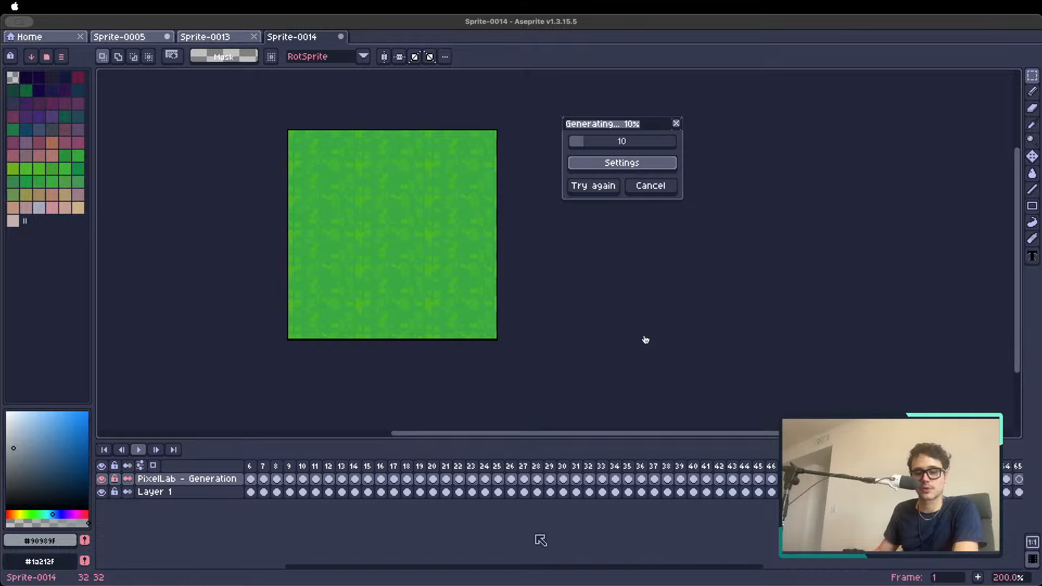
{"action": "scroll", "coordinate": [576, 492], "scroll_direction": "left", "scroll_amount": 5}
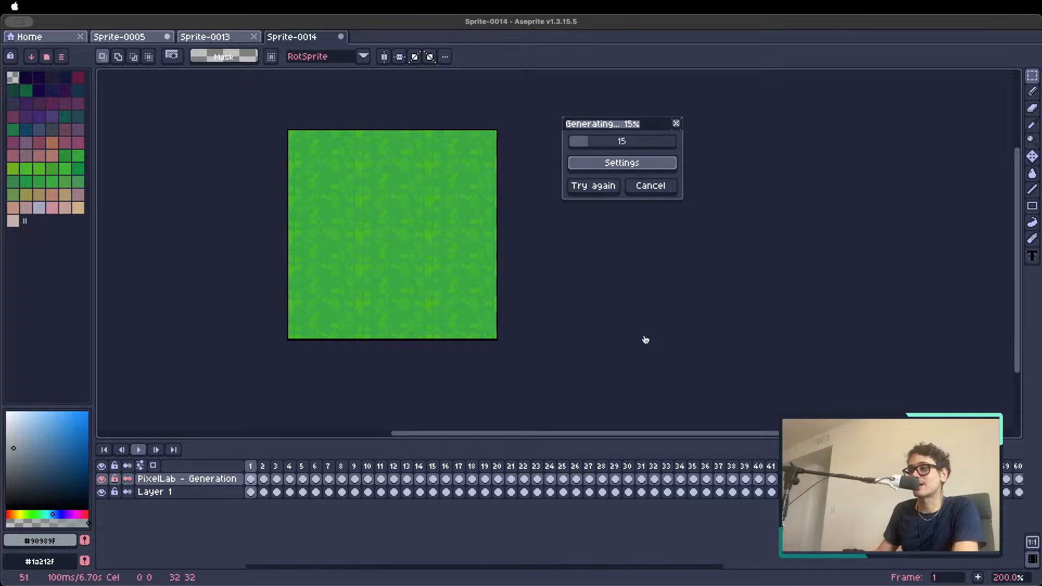
{"action": "scroll", "coordinate": [263, 488], "scroll_direction": "right", "scroll_amount": 5}
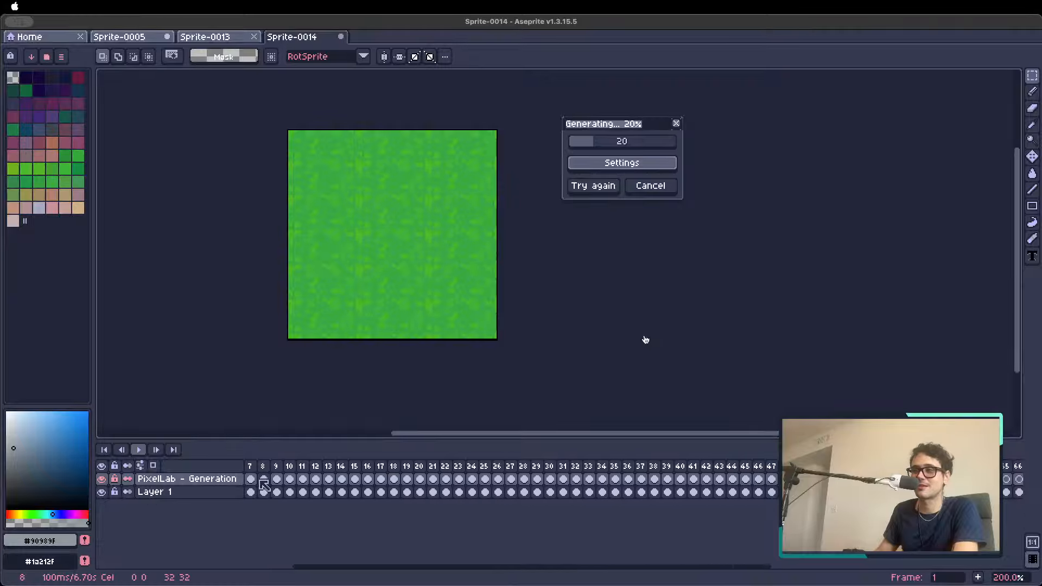
{"action": "scroll", "coordinate": [314, 488], "scroll_direction": "left", "scroll_amount": 5}
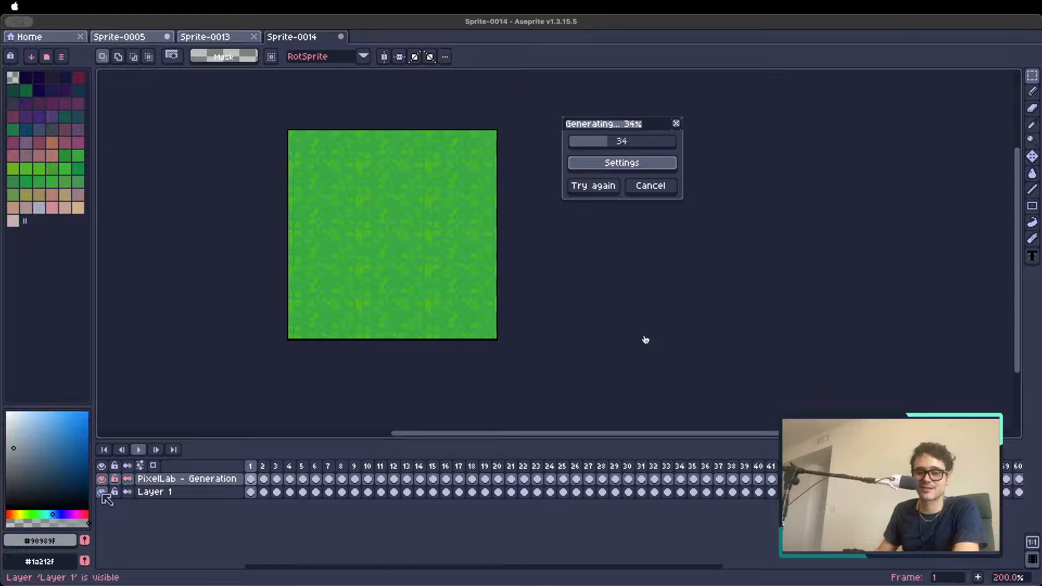
{"action": "left_click", "coordinate": [101, 492]}
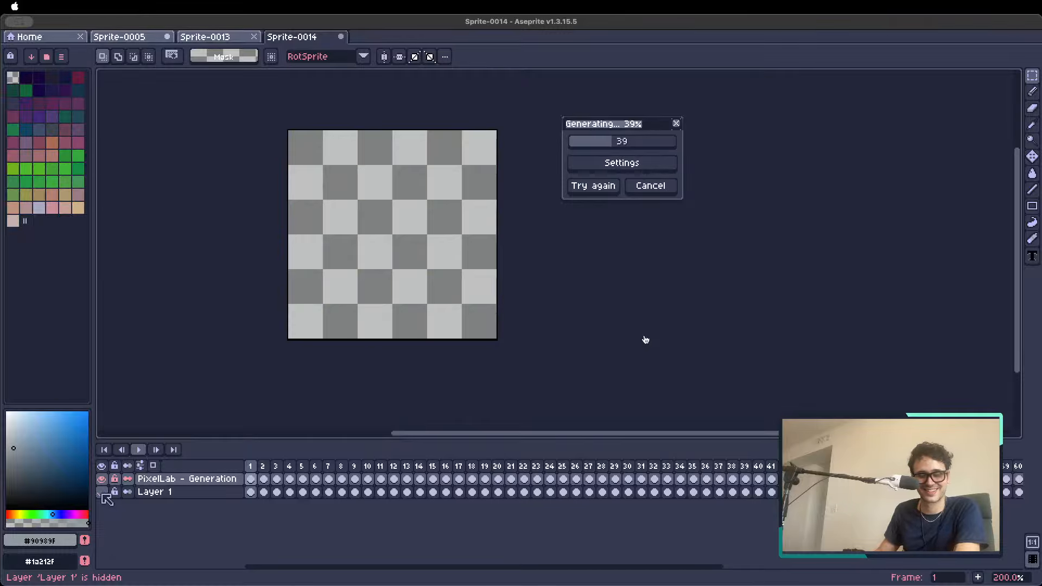
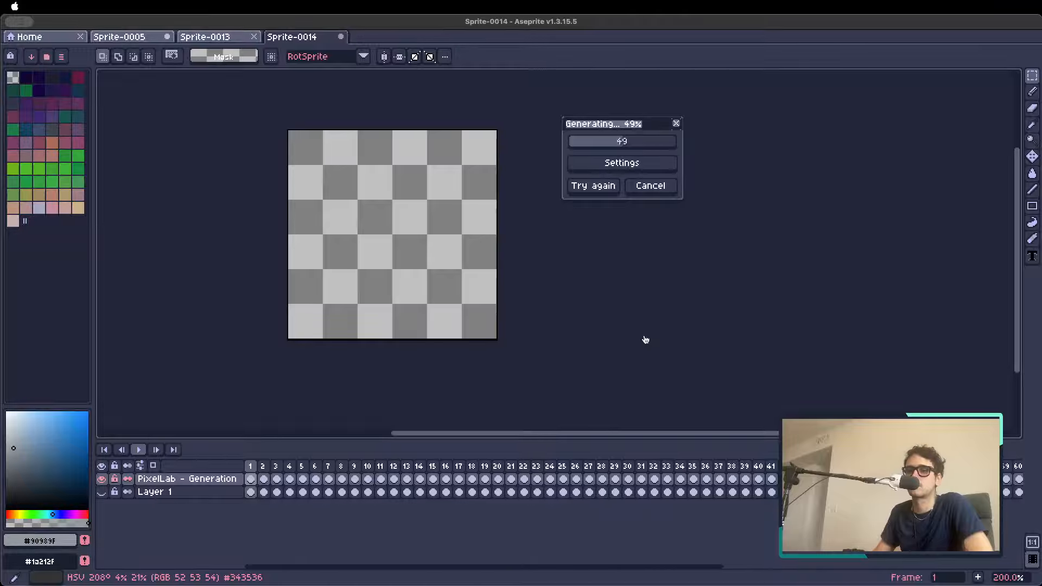
Clear the leftover selection on the first generated floor tile
{"action": "left_click", "coordinate": [645, 340]}
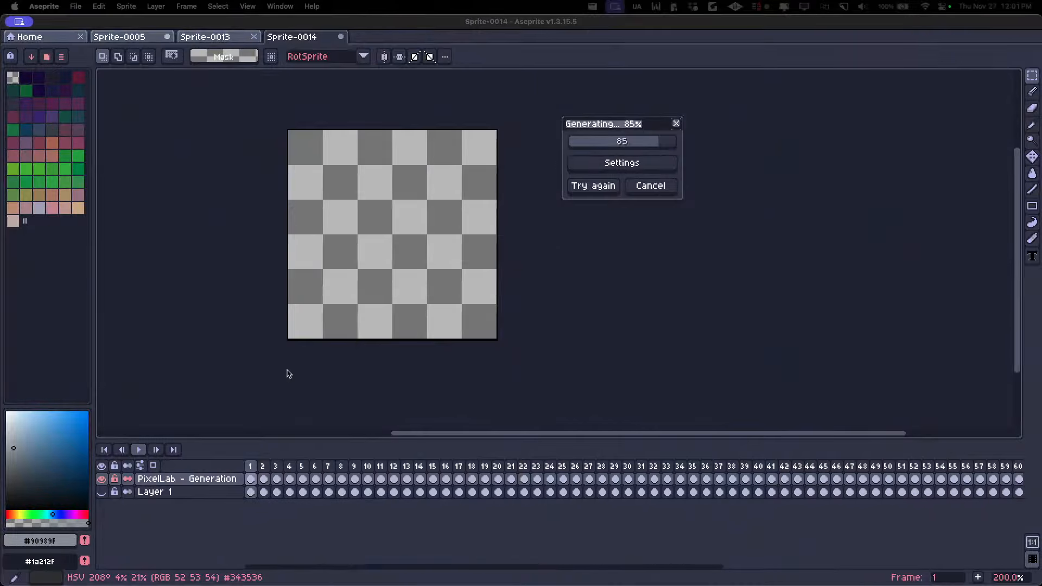
{"action": "left_click_drag", "start_coordinate": [266, 468], "coordinate": [311, 472]}
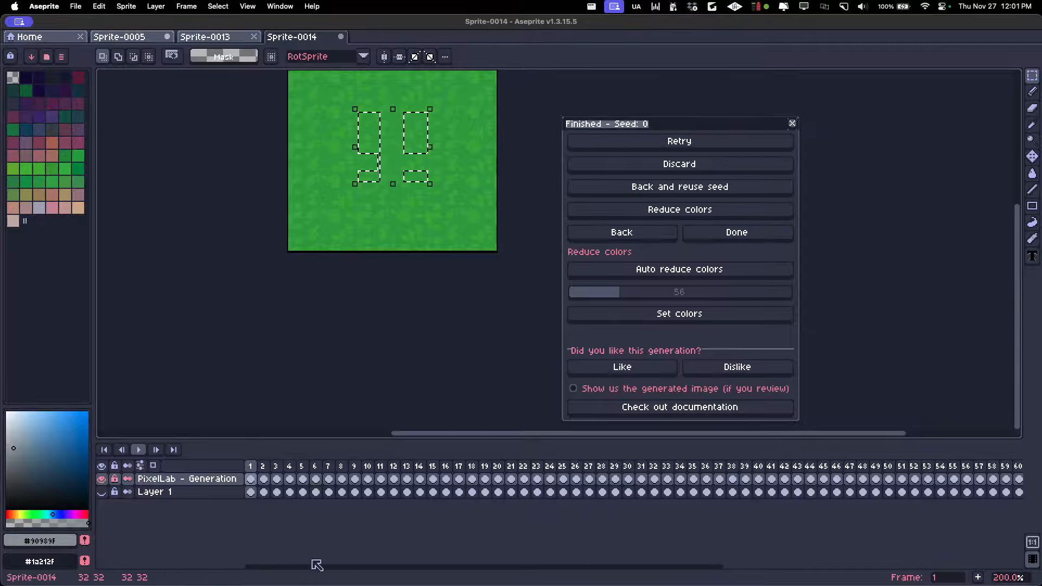
{"action": "key", "text": "super+d"}
{"action": "scroll", "coordinate": [391, 298], "scroll_direction": "down", "scroll_amount": 2}
{"action": "scroll", "coordinate": [388, 224], "scroll_direction": "up", "scroll_amount": 2}
{"action": "scroll", "coordinate": [377, 192], "scroll_direction": "up", "scroll_amount": 1}
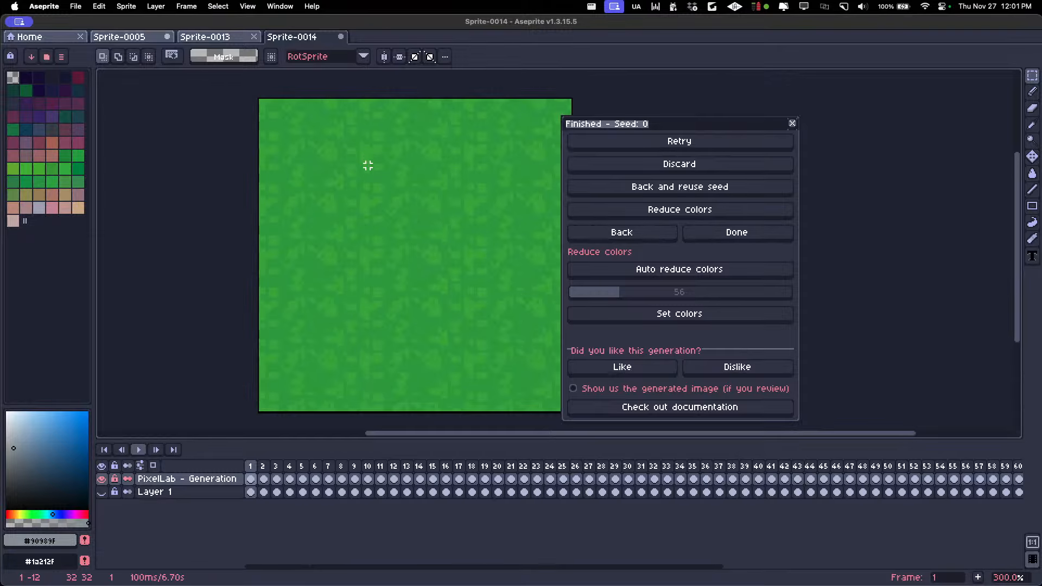
Examine the generated grass floor tiles across frames 1 to 8, comparing how they repeat in the tiled view
{"action": "scroll", "coordinate": [367, 165], "scroll_direction": "down", "scroll_amount": 1}
{"action": "key", "text": "Right"}
{"action": "key", "text": "Right"}
{"action": "key", "text": "Right"}
{"action": "key", "text": "Right"}
{"action": "key", "text": "Right"}
{"action": "key", "text": "Right"}
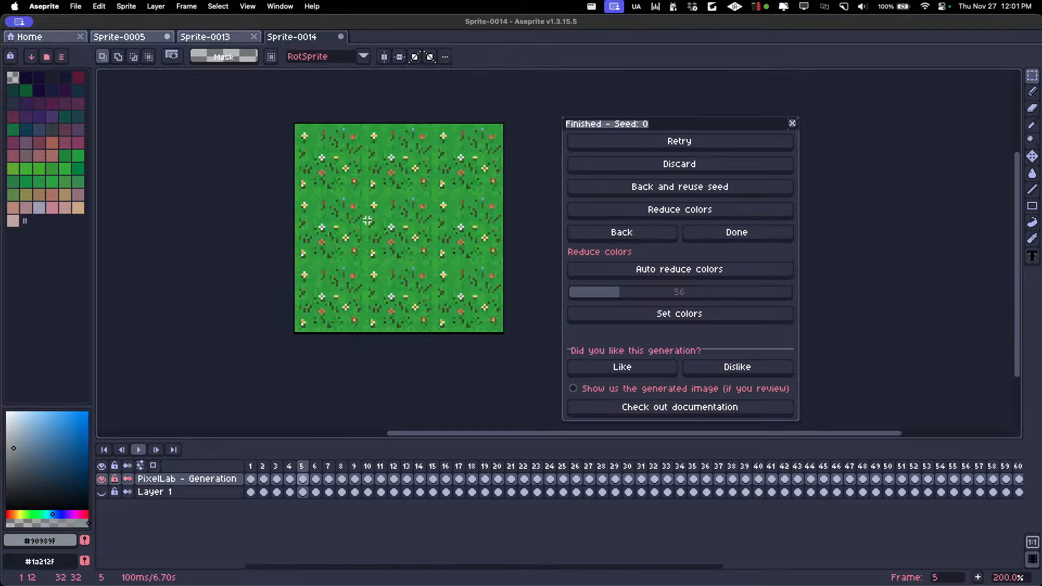
{"action": "key", "text": "Right"}
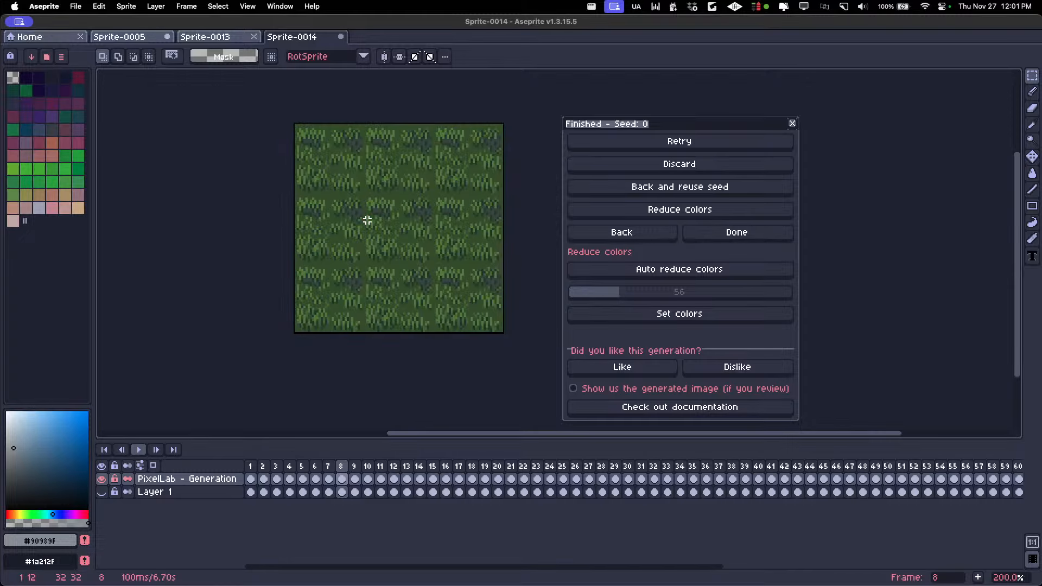
{"action": "key", "text": "Left"}
{"action": "key", "text": "Left"}
{"action": "key", "text": "Left"}
{"action": "scroll", "coordinate": [443, 294], "scroll_direction": "down", "scroll_amount": 1}
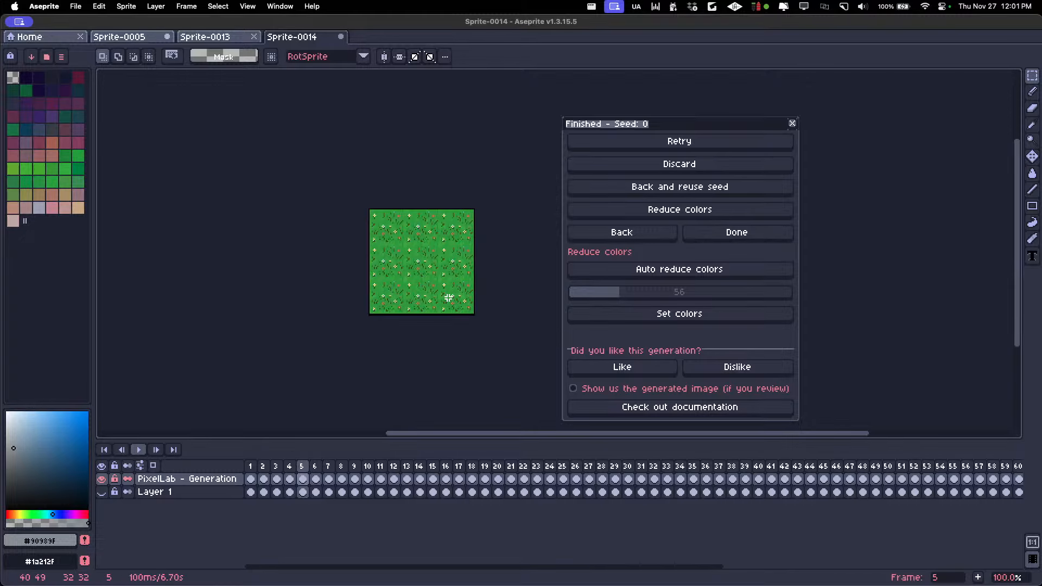
{"action": "scroll", "coordinate": [455, 297], "scroll_direction": "up", "scroll_amount": 1}
{"action": "key", "text": "Right"}
{"action": "key", "text": "Right"}
{"action": "key", "text": "Right"}
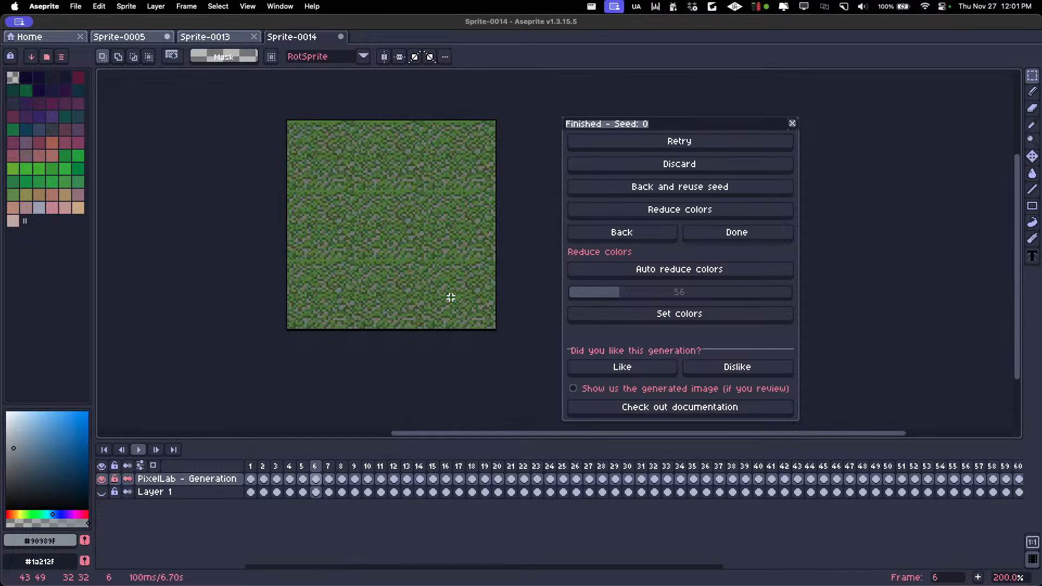
Examine the generated cobblestone and stone floor tiles on frames 9 to 12, including the mossy variant
{"action": "scroll", "coordinate": [451, 297], "scroll_direction": "down", "scroll_amount": 1}
{"action": "key", "text": "Right"}
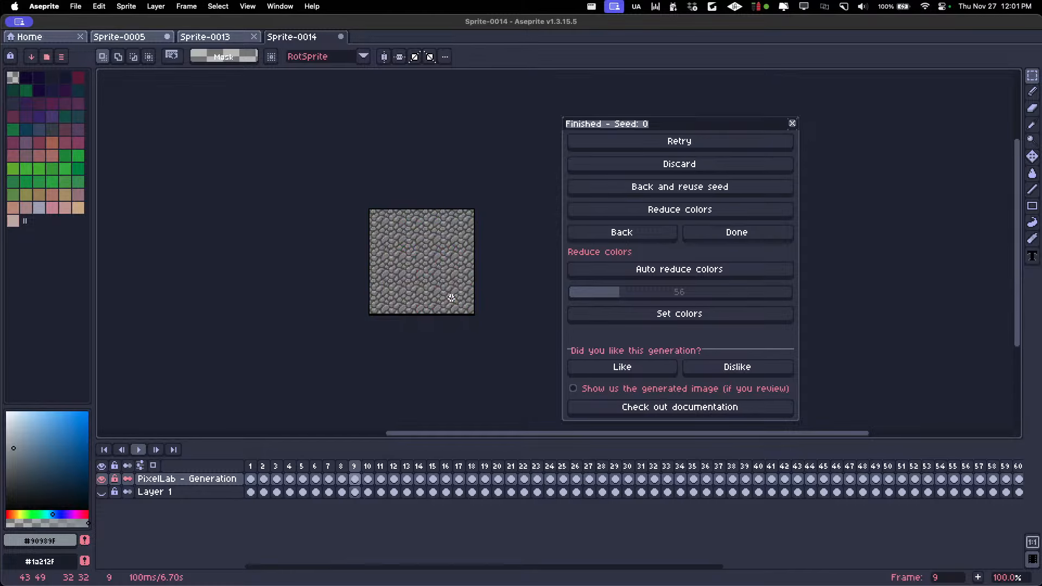
{"action": "scroll", "coordinate": [461, 289], "scroll_direction": "up", "scroll_amount": 1}
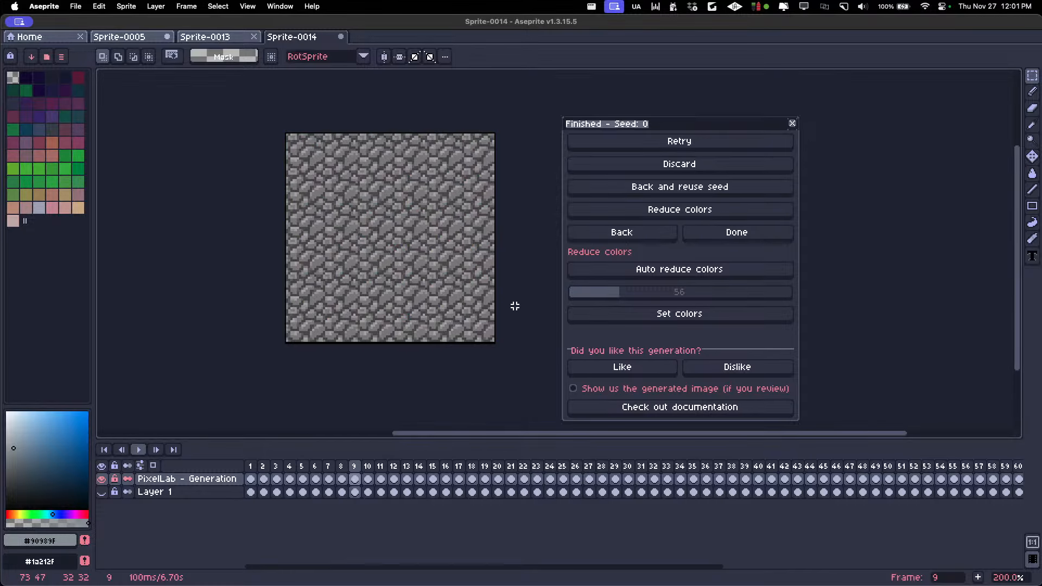
{"action": "key", "text": "Right"}
{"action": "key", "text": "Right"}
{"action": "key", "text": "Left"}
{"action": "scroll", "coordinate": [510, 303], "scroll_direction": "down", "scroll_amount": 1}
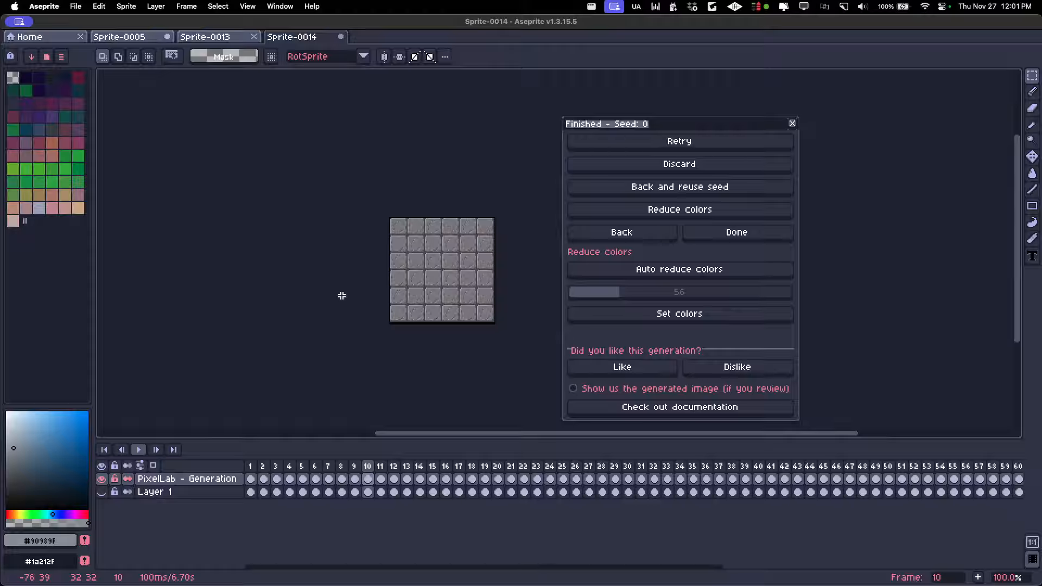
{"action": "key", "text": "Right"}
{"action": "key", "text": "Right"}
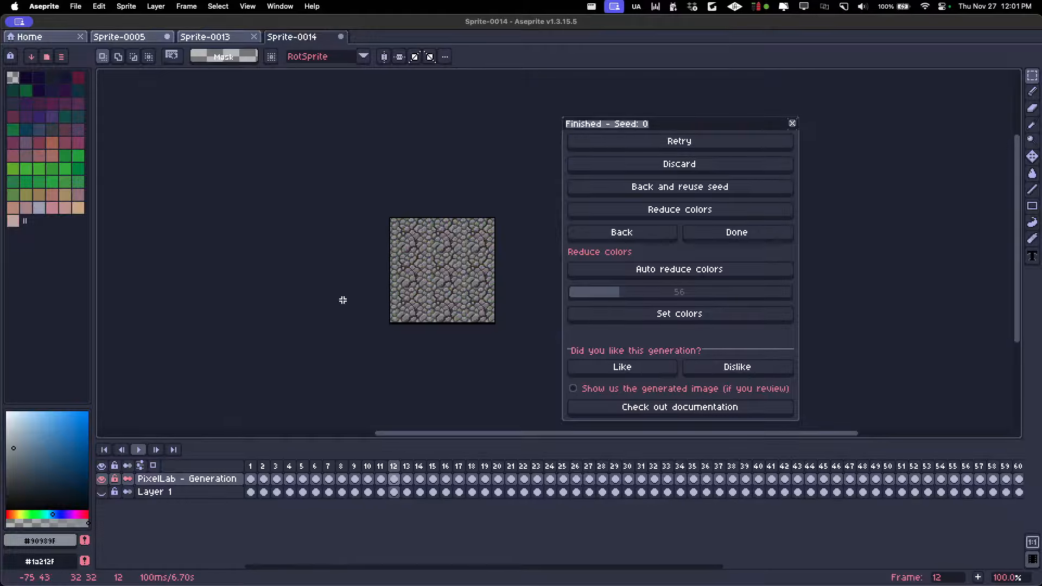
{"action": "key", "text": "Left"}
{"action": "scroll", "coordinate": [443, 304], "scroll_direction": "up", "scroll_amount": 1}
{"action": "left_click_drag", "start_coordinate": [443, 303], "coordinate": [348, 304]}
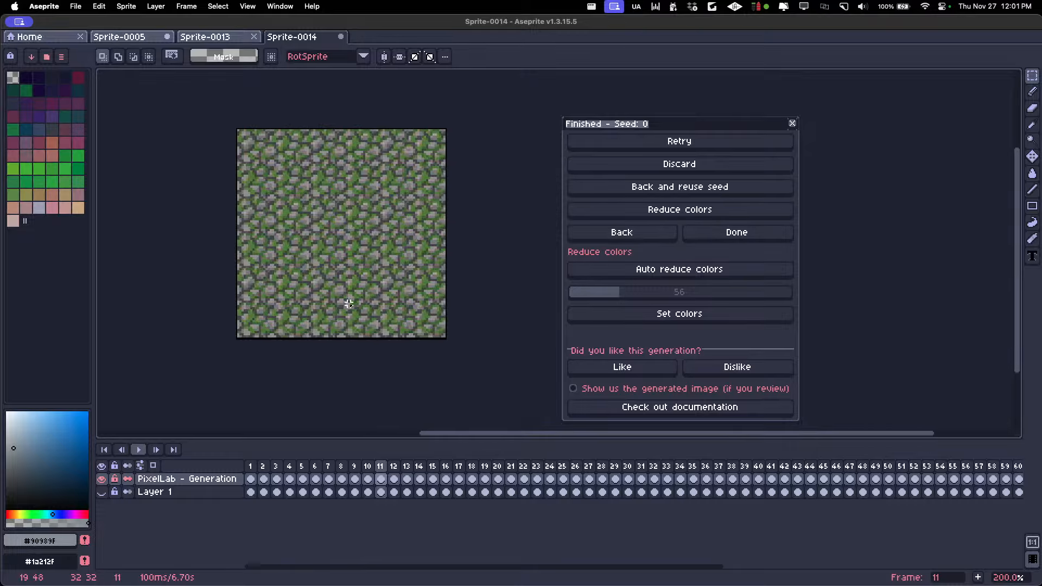
{"action": "scroll", "coordinate": [349, 304], "scroll_direction": "down", "scroll_amount": 1}
{"action": "scroll", "coordinate": [407, 280], "scroll_direction": "up", "scroll_amount": 1}
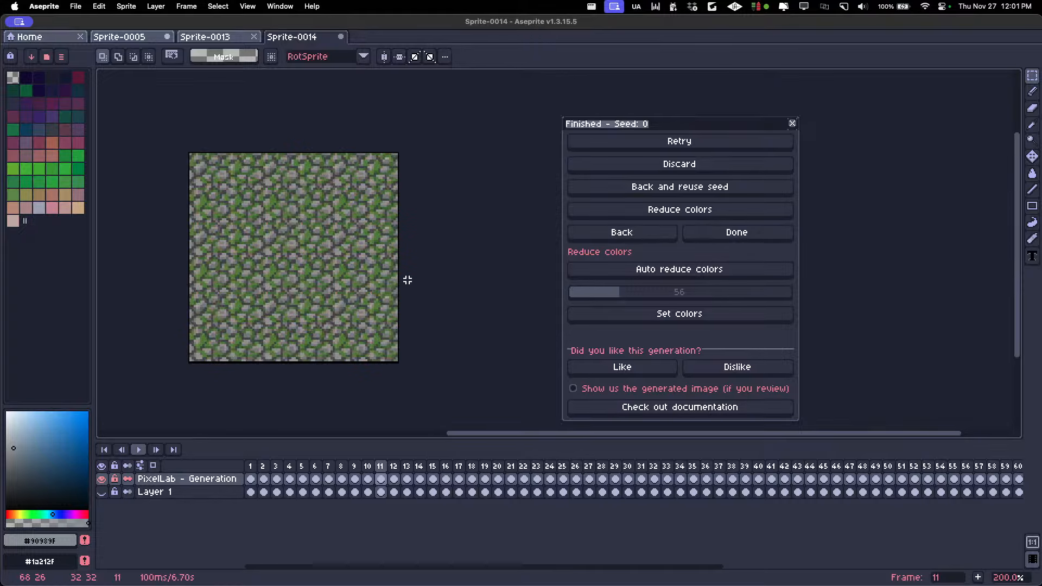
Look through the path, brick, carved stone and ice floor tiles from frame 13 up to frame 25
{"action": "left_click_drag", "start_coordinate": [407, 280], "coordinate": [451, 274]}
{"action": "key", "text": "Right"}
{"action": "key", "text": "Right"}
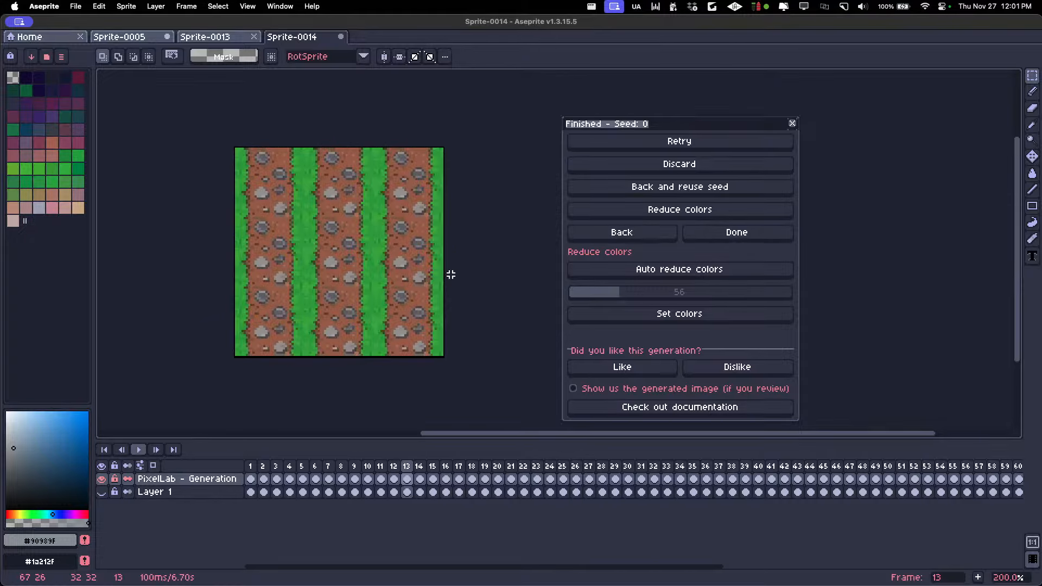
{"action": "key", "text": "Right"}
{"action": "key", "text": "Right"}
{"action": "key", "text": "Right"}
{"action": "key", "text": "Left"}
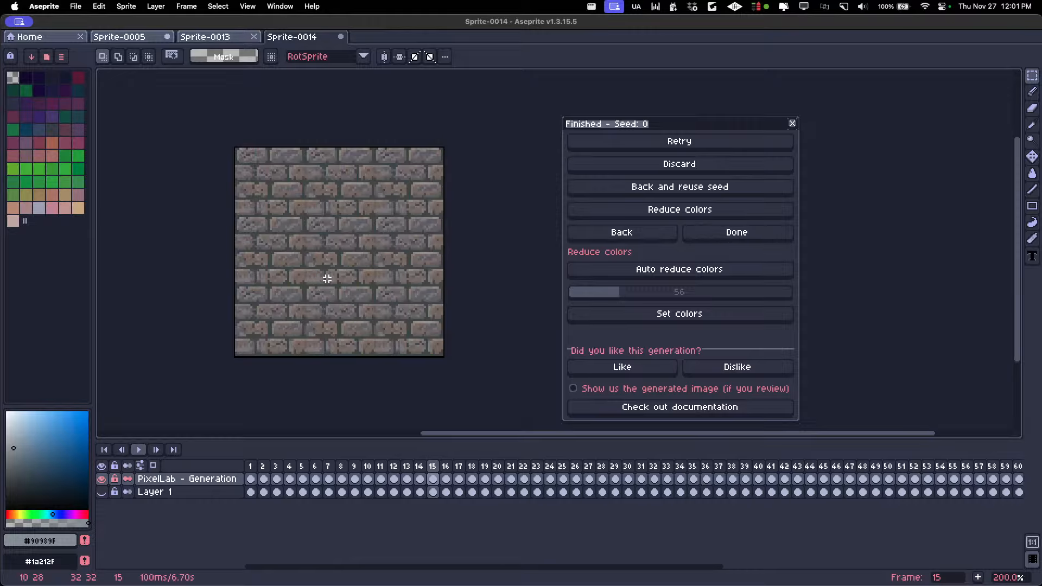
{"action": "key", "text": "Right"}
{"action": "key", "text": "Right"}
{"action": "key", "text": "Right"}
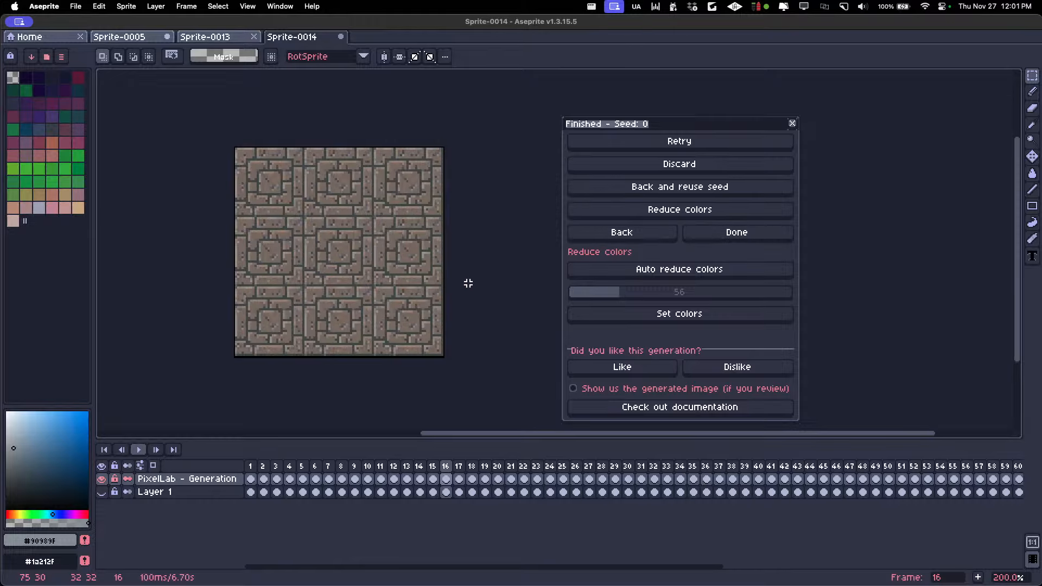
{"action": "key", "text": "Right"}
{"action": "key", "text": "Right"}
{"action": "key", "text": "Right"}
{"action": "key", "text": "Right"}
{"action": "key", "text": "Right"}
{"action": "key", "text": "Right"}
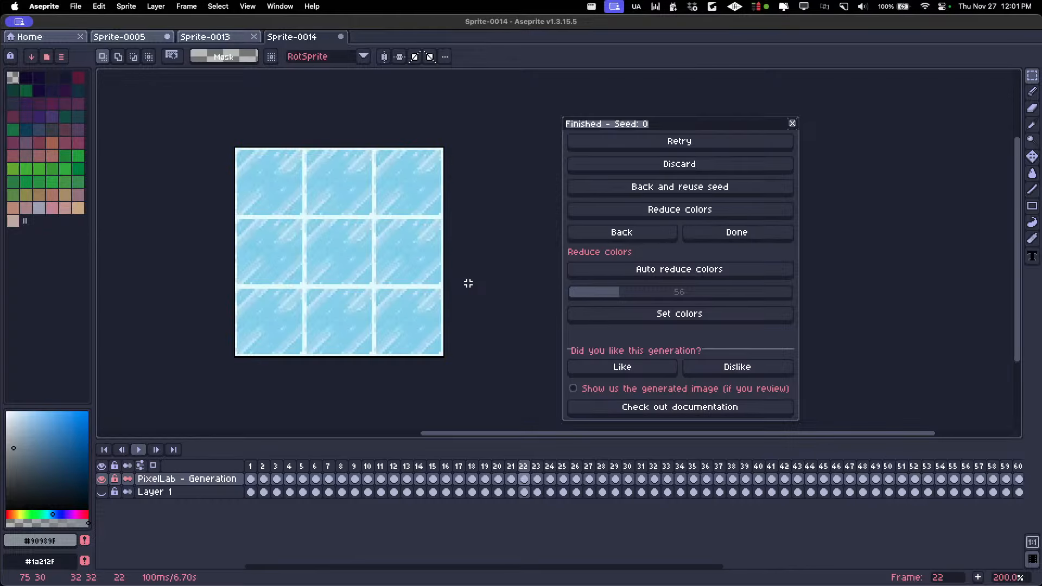
{"action": "key", "text": "Right"}
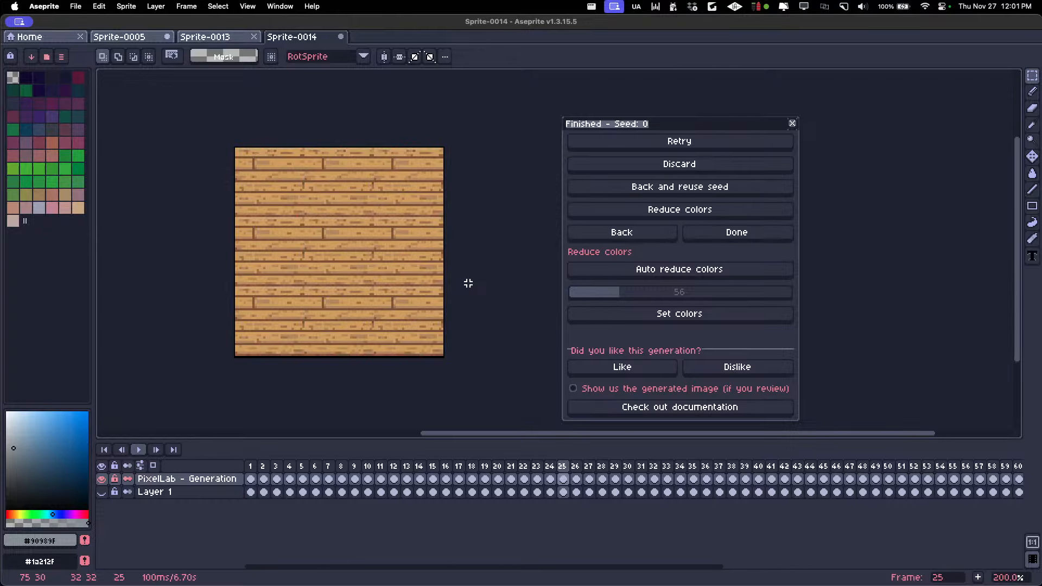
Examine the wooden plank and dock tiles from frame 25 on, continuing through to the lava tile on frame 40
{"action": "scroll", "coordinate": [324, 264], "scroll_direction": "down", "scroll_amount": 1}
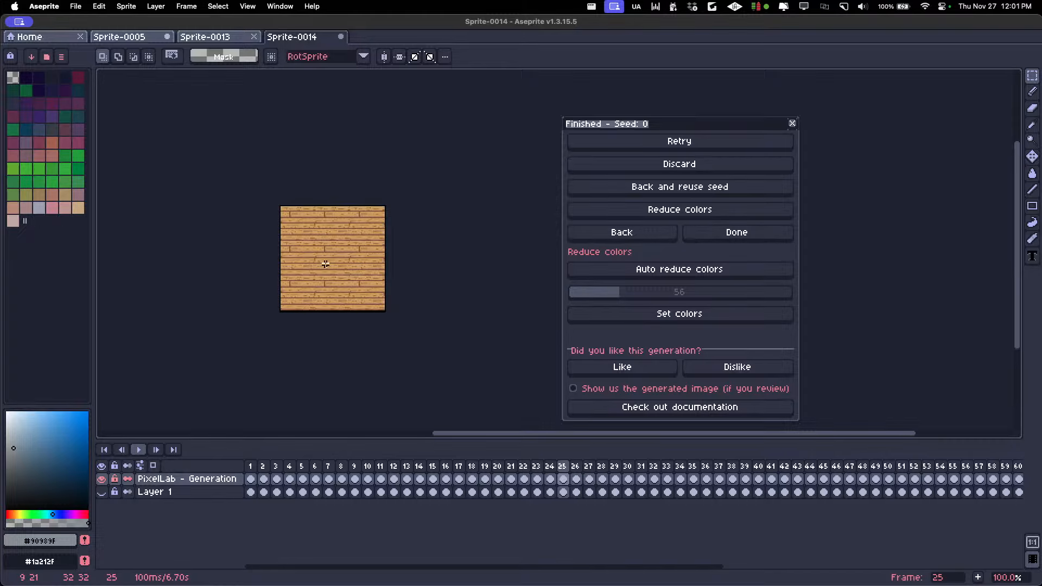
{"action": "scroll", "coordinate": [325, 264], "scroll_direction": "up", "scroll_amount": 1}
{"action": "key", "text": "Right"}
{"action": "key", "text": "Left"}
{"action": "key", "text": "Right"}
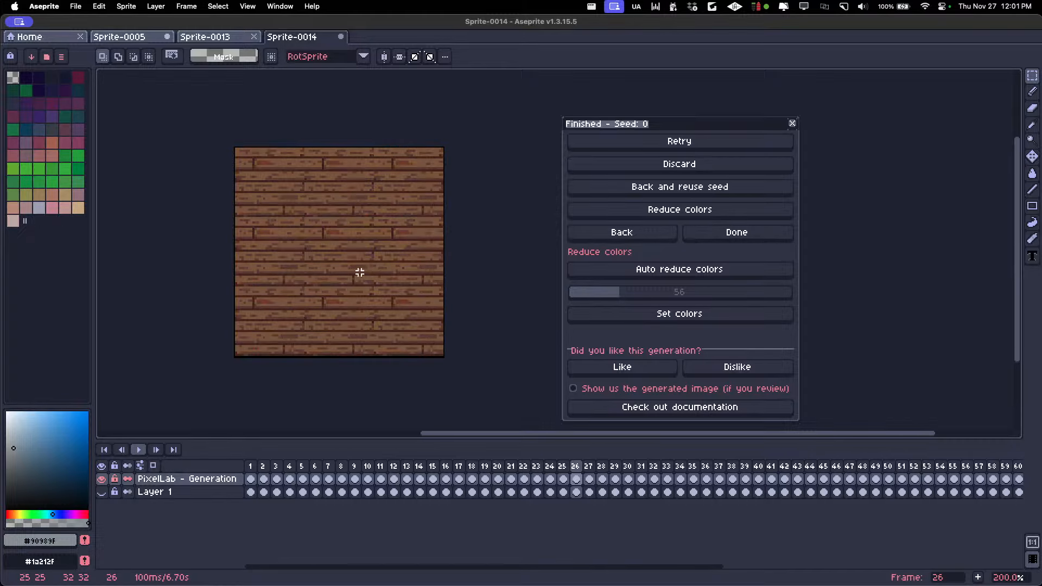
{"action": "key", "text": "Right"}
{"action": "key", "text": "Right"}
{"action": "key", "text": "Right"}
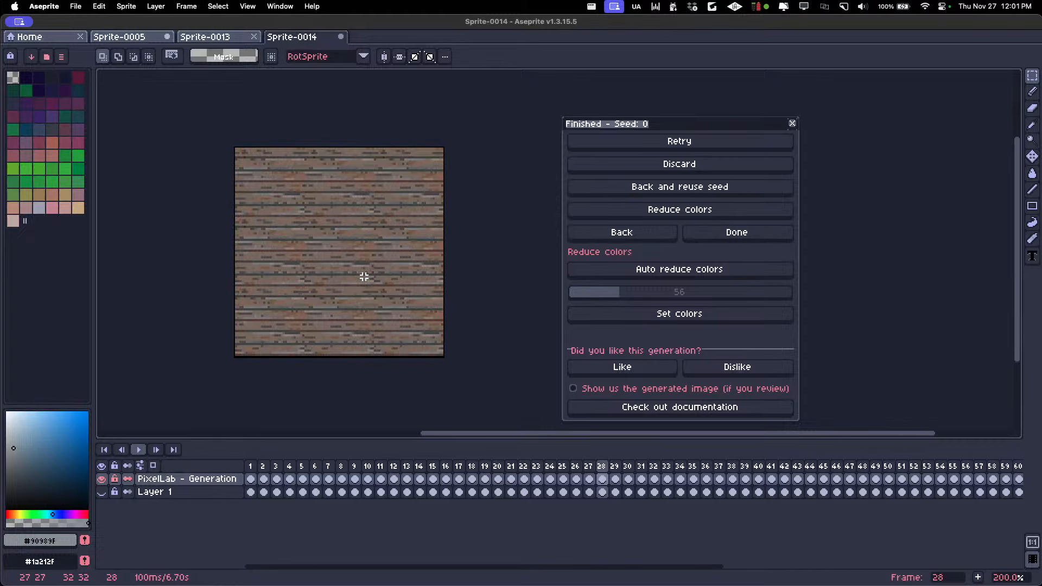
{"action": "key", "text": "Right"}
{"action": "key", "text": "Right"}
{"action": "key", "text": "Right"}
{"action": "key", "text": "Right"}
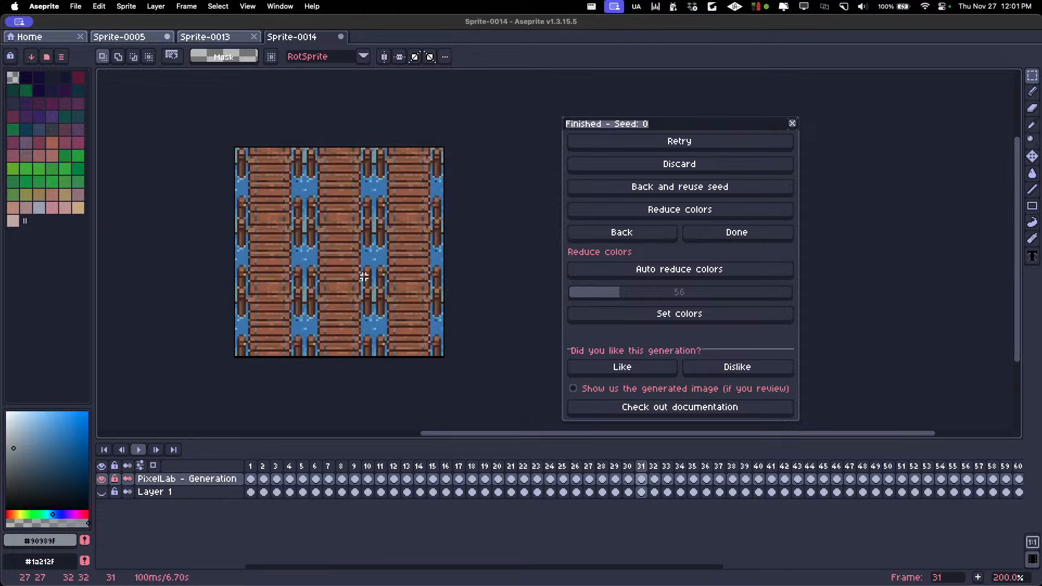
{"action": "key", "text": "Right"}
{"action": "key", "text": "Right"}
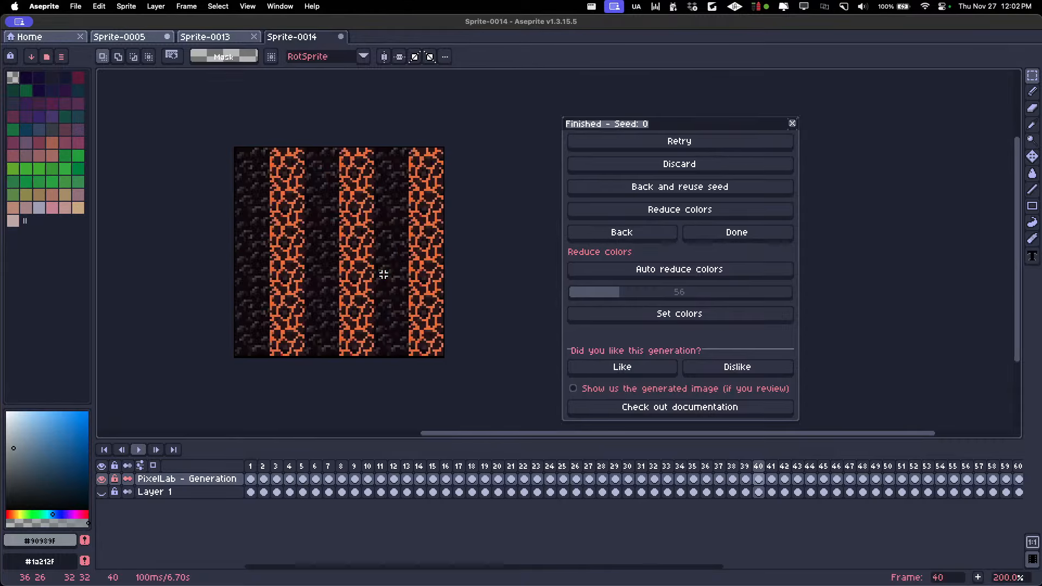
Compare the sand and cracked-earth tiles around frames 41 and 42, returning to the sand tile on frame 41
{"action": "key", "text": "Left"}
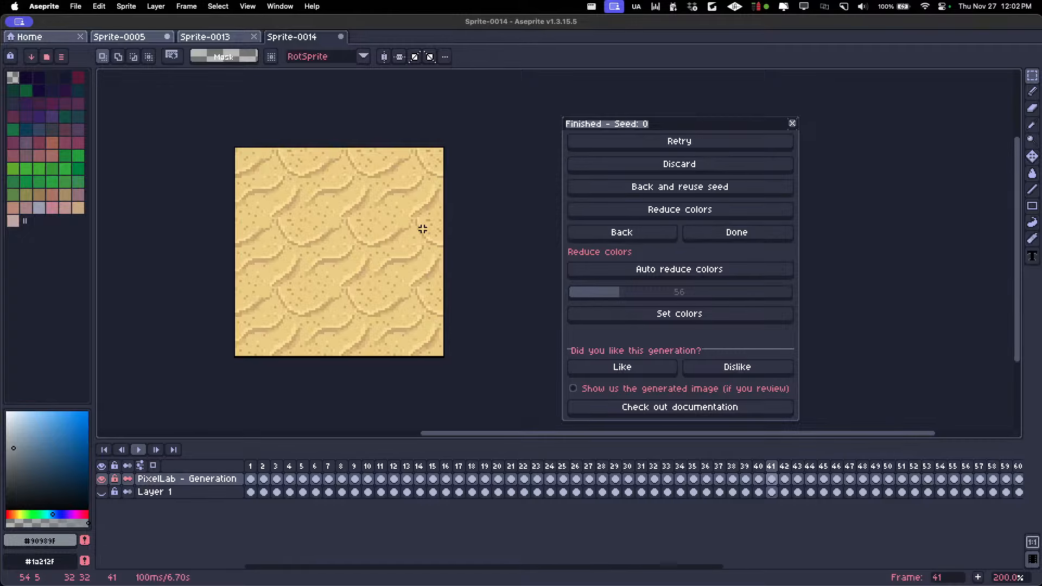
{"action": "key", "text": "Right"}
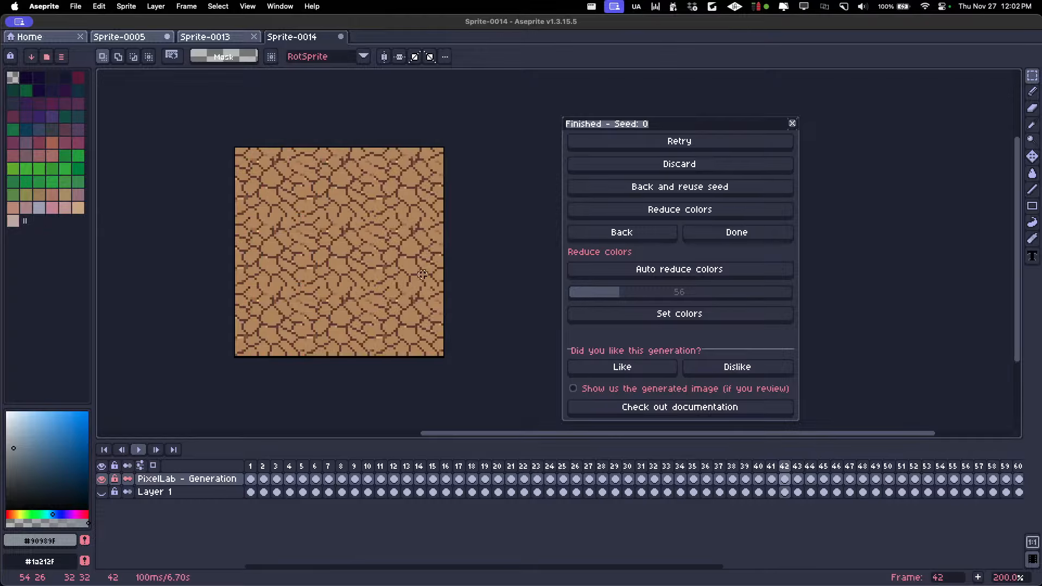
{"action": "key", "text": "Right"}
{"action": "key", "text": "Left"}
{"action": "key", "text": "Left"}
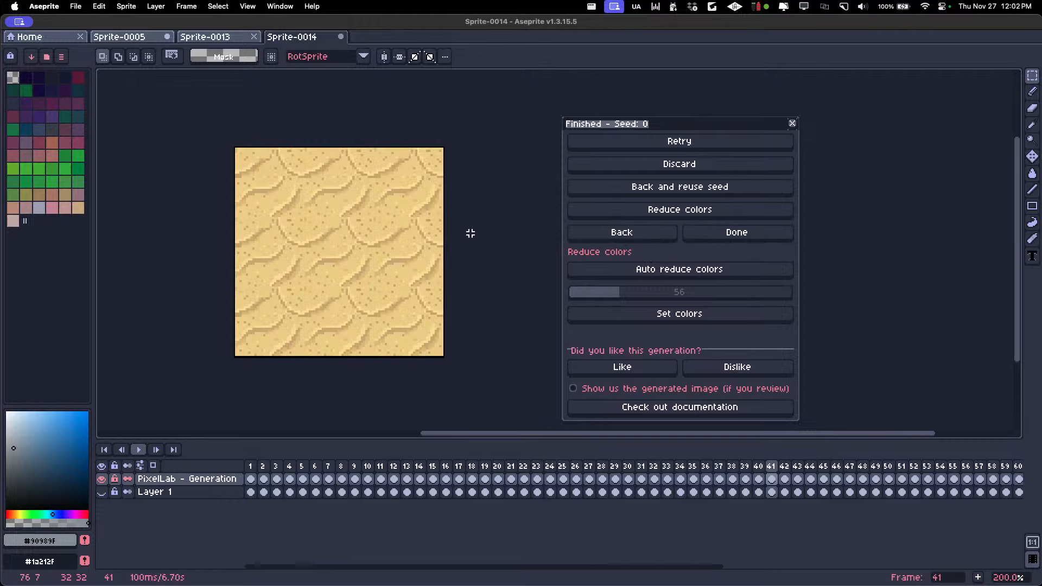
Sample the light sand color from the frame 41 tile and switch to the Pencil tool
{"action": "scroll", "coordinate": [304, 229], "scroll_direction": "up", "scroll_amount": 2}
{"action": "left_click", "coordinate": [278, 214], "text": "alt"}
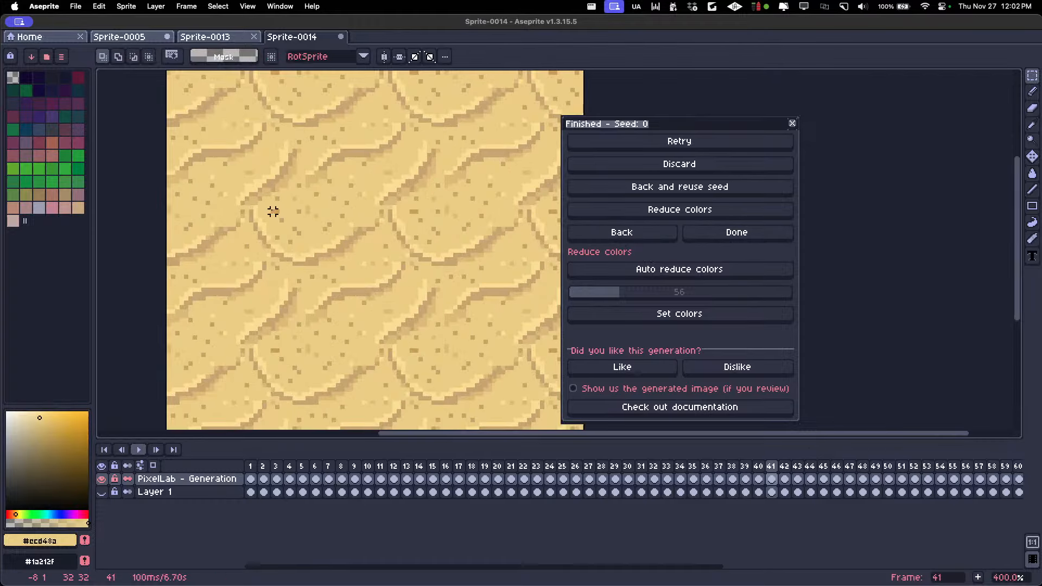
{"action": "key", "text": "b"}
{"action": "scroll", "coordinate": [402, 251], "scroll_direction": "down", "scroll_amount": 2}
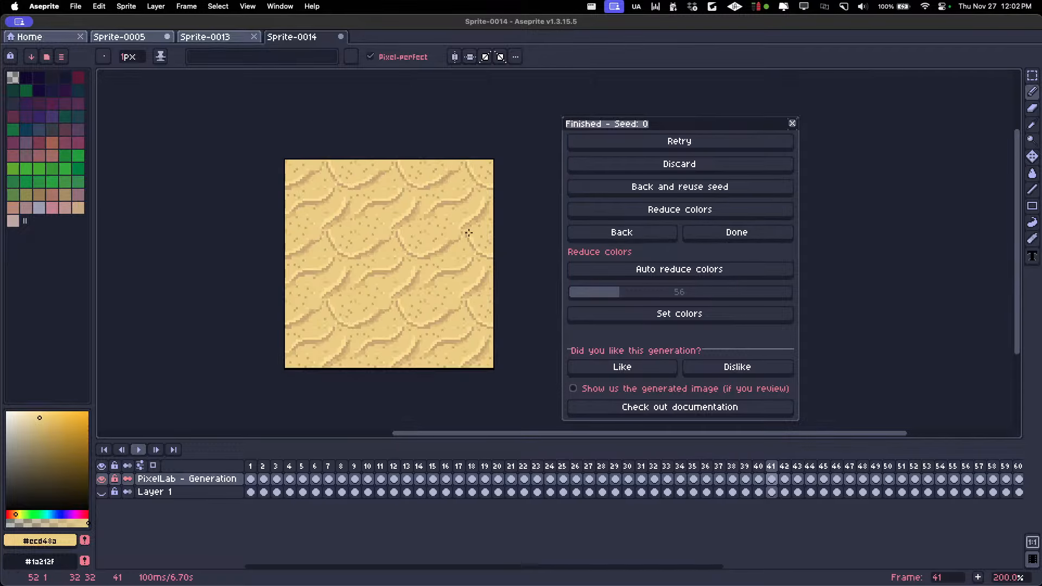
Export the selected frame 41 sand tile from the visible layers as sand4.png
{"action": "key", "text": "super+shift+e"}
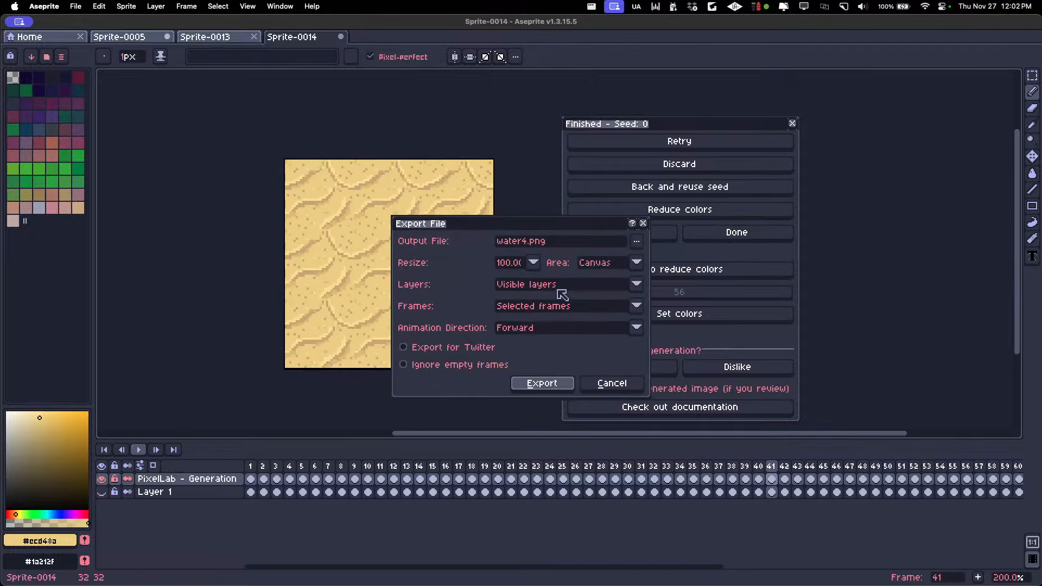
{"action": "left_click_drag", "start_coordinate": [517, 241], "coordinate": [399, 239]}
{"action": "key", "text": "BackSpace"}
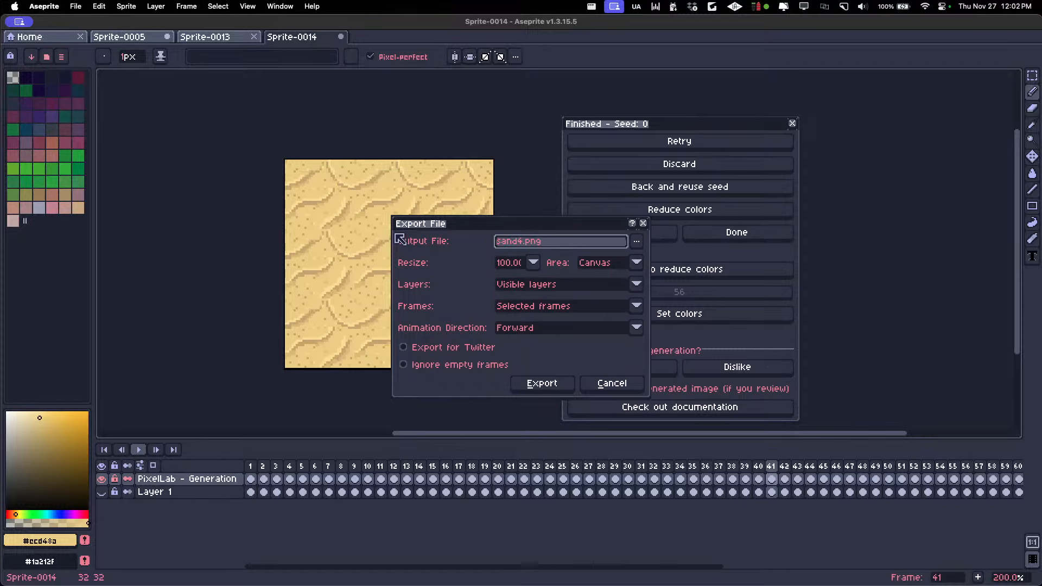
{"action": "left_click", "coordinate": [541, 383]}
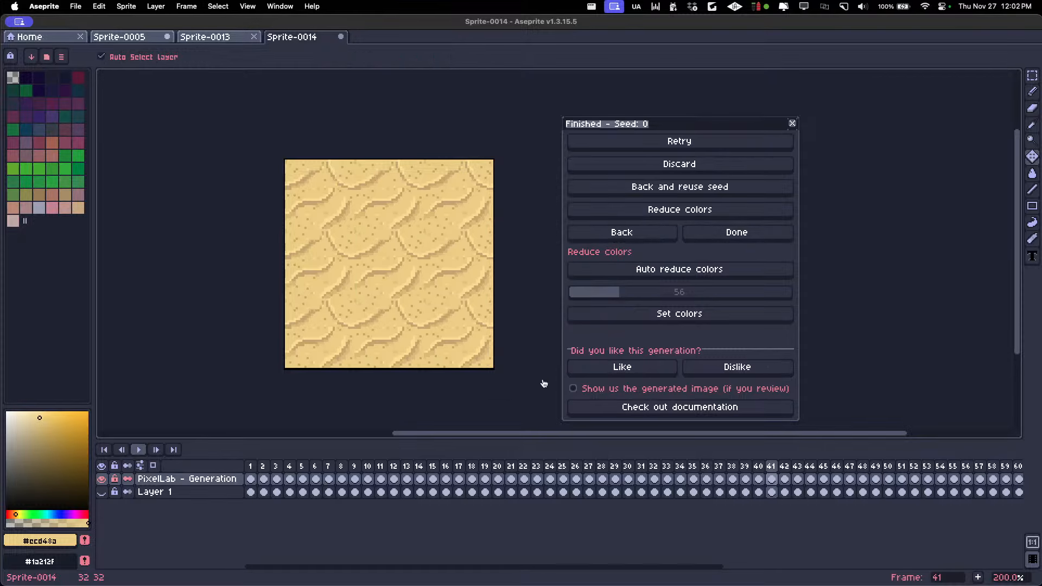
Switch to PixelLab's Map Editor in the browser, start a new 32×32 tileset and choose image upload for both the lower and upper terrain
{"action": "key", "text": "super+Tab"}
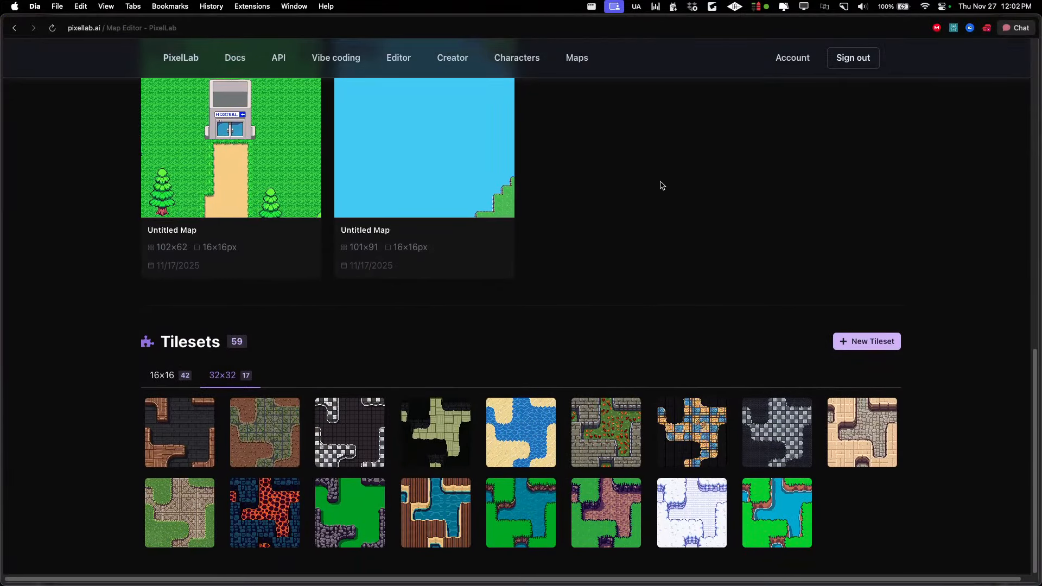
{"action": "left_click", "coordinate": [852, 341]}
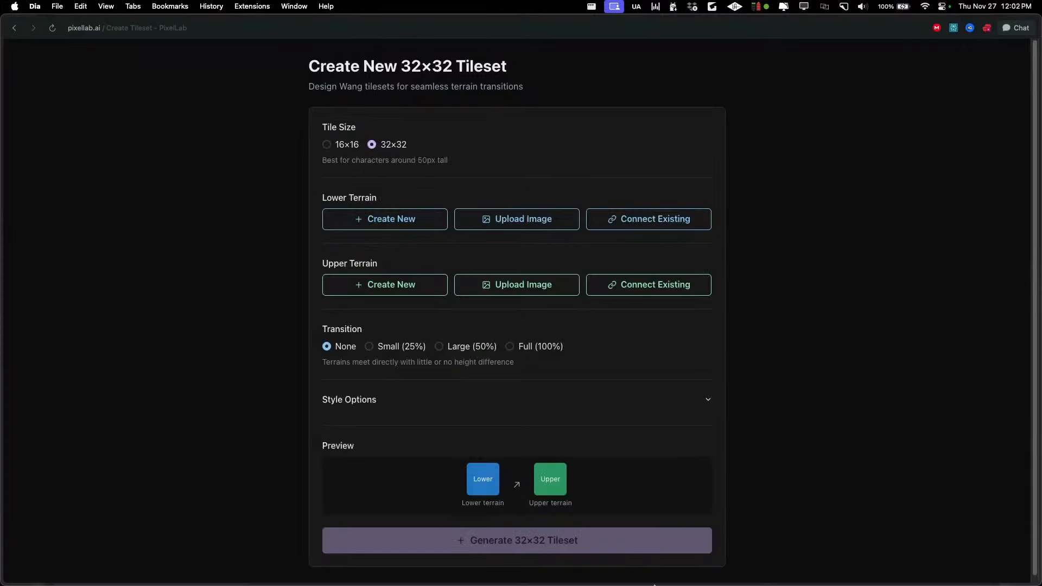
{"action": "left_click", "coordinate": [518, 219]}
{"action": "left_click", "coordinate": [526, 386]}
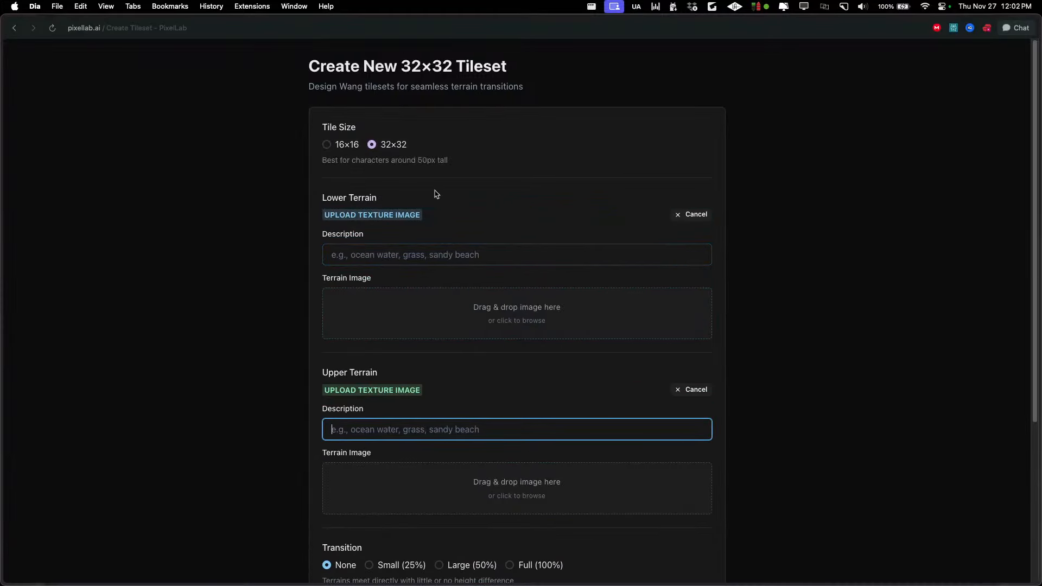
{"action": "scroll", "coordinate": [540, 235], "scroll_direction": "down", "scroll_amount": 3}
{"action": "mouse_move", "coordinate": [650, 582]}
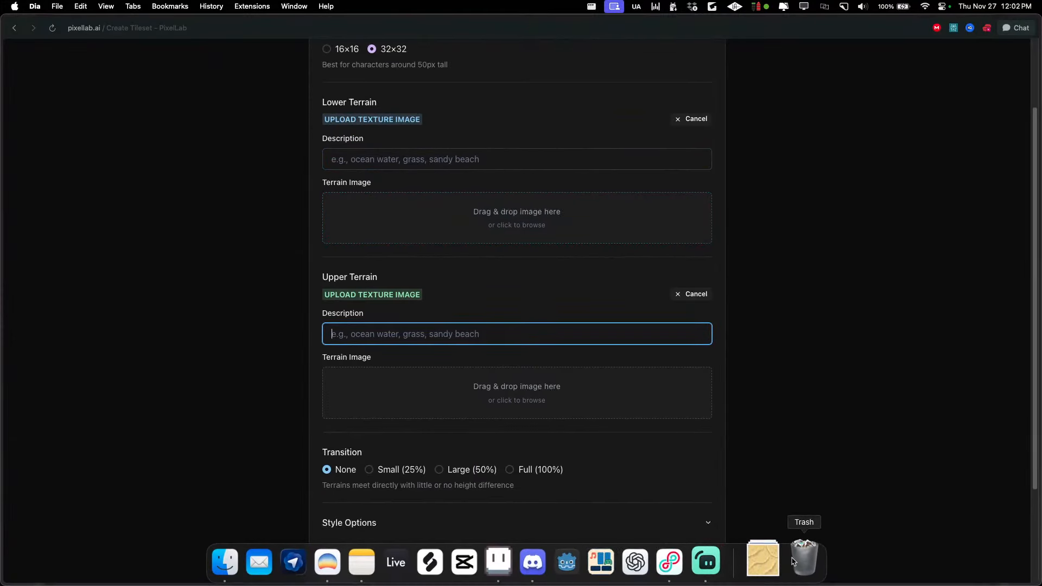
Upload sand4.png as the upper terrain's texture image and describe that terrain as "sand"
{"action": "left_click", "coordinate": [782, 562]}
{"action": "left_click_drag", "start_coordinate": [777, 512], "coordinate": [471, 388]}
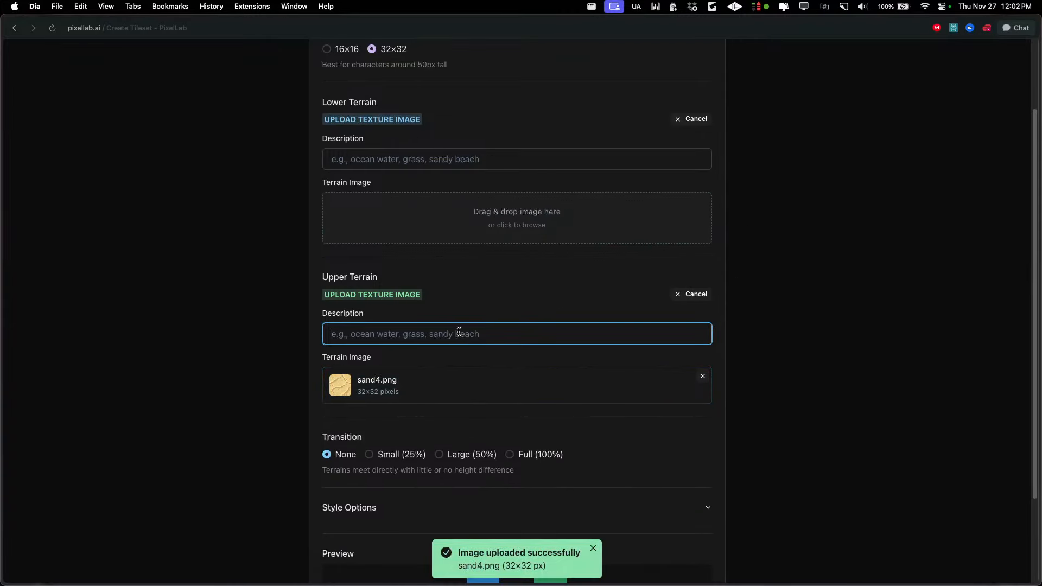
{"action": "type", "text": "sand"}
Describe the lower terrain as "water" and upload water4.png as its texture image
{"action": "left_click", "coordinate": [444, 157]}
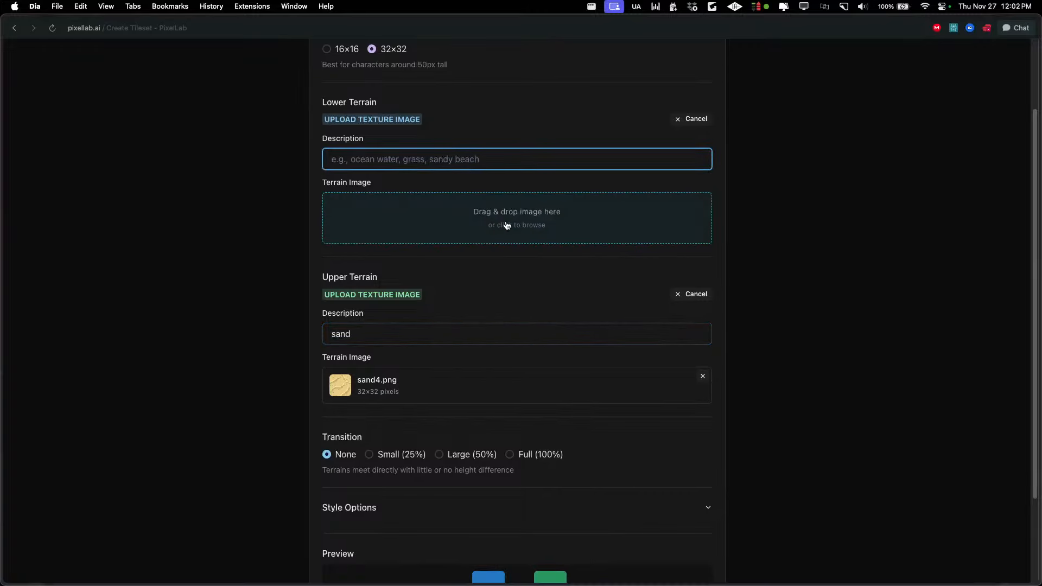
{"action": "type", "text": "water"}
{"action": "left_click", "coordinate": [769, 558]}
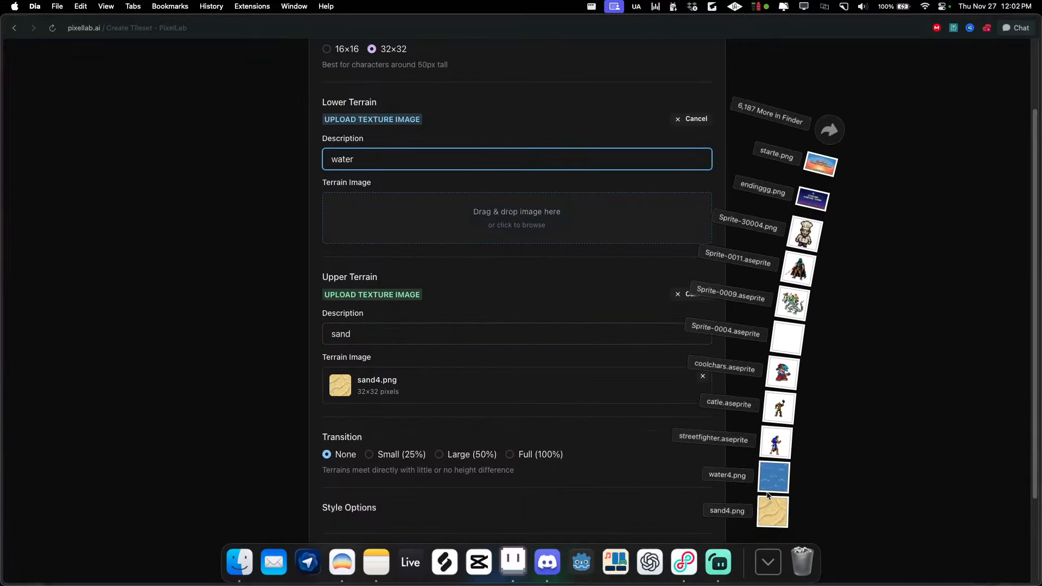
{"action": "left_click_drag", "start_coordinate": [775, 477], "coordinate": [438, 218]}
{"action": "scroll", "coordinate": [493, 295], "scroll_direction": "down", "scroll_amount": 3}
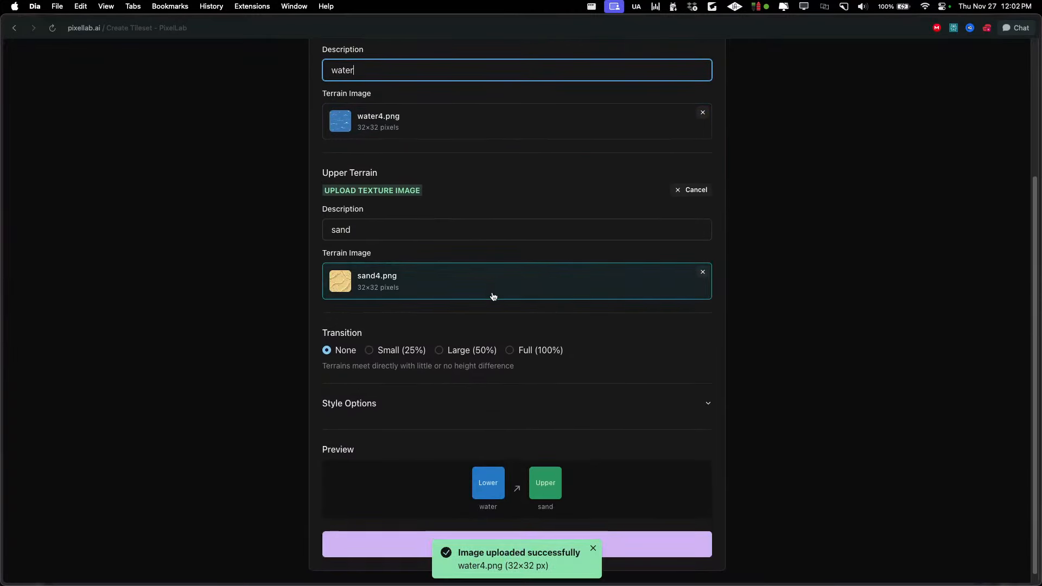
Set the tileset's style options to Detailed shading and High detail level, and start generating the tileset
{"action": "left_click", "coordinate": [510, 398]}
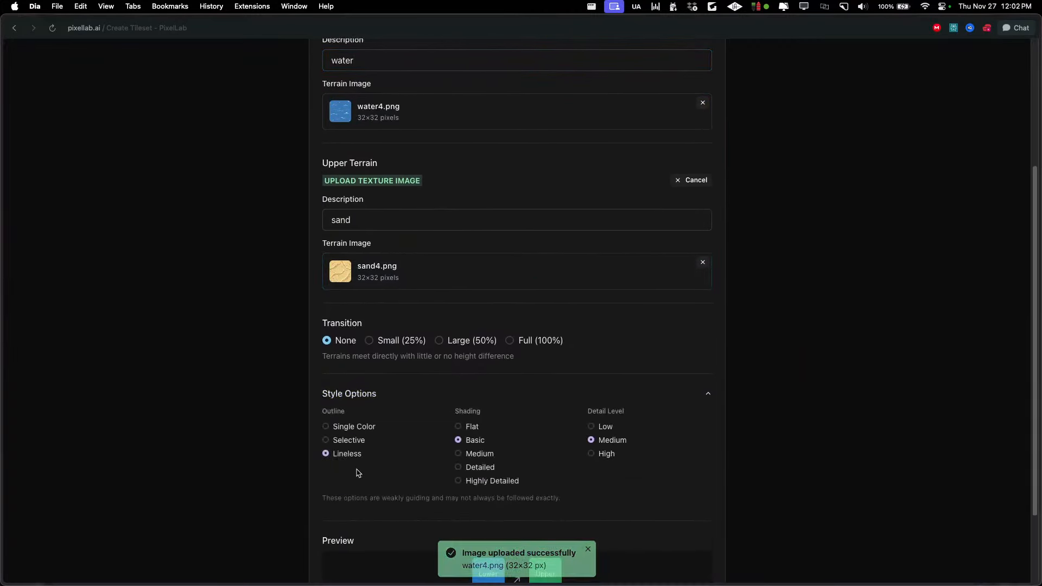
{"action": "left_click", "coordinate": [483, 455]}
{"action": "left_click", "coordinate": [596, 454]}
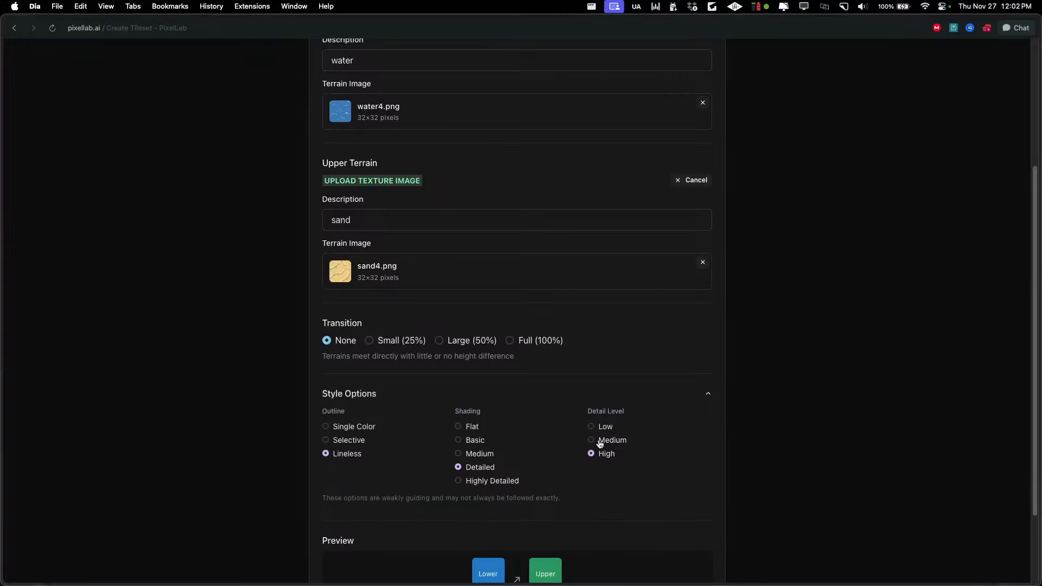
{"action": "left_click", "coordinate": [596, 391]}
{"action": "left_click", "coordinate": [529, 534]}
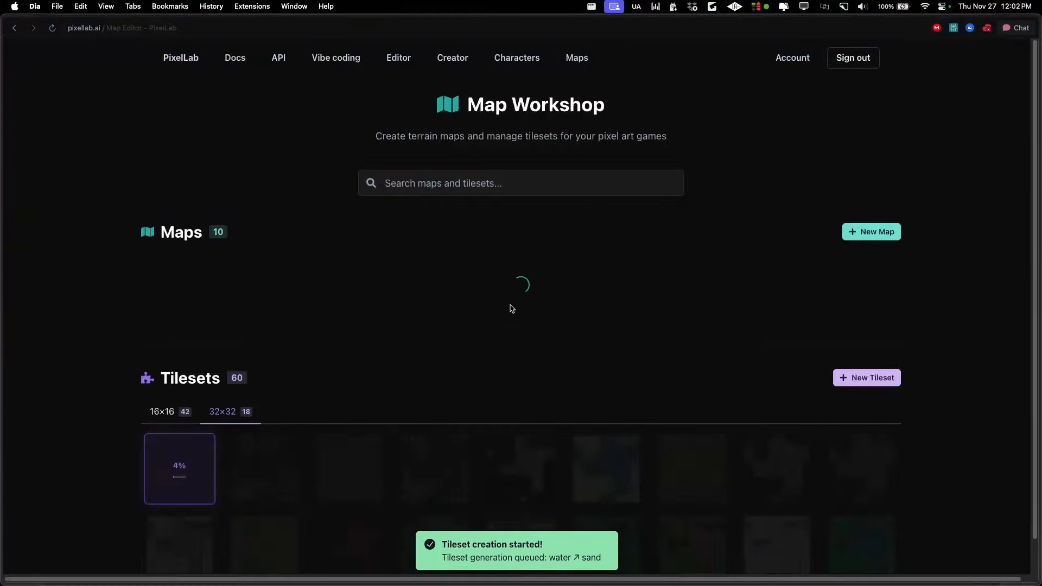
Create a new map from the newly generated 32×32 water-to-sand tileset
{"action": "scroll", "coordinate": [526, 234], "scroll_direction": "down", "scroll_amount": 3}
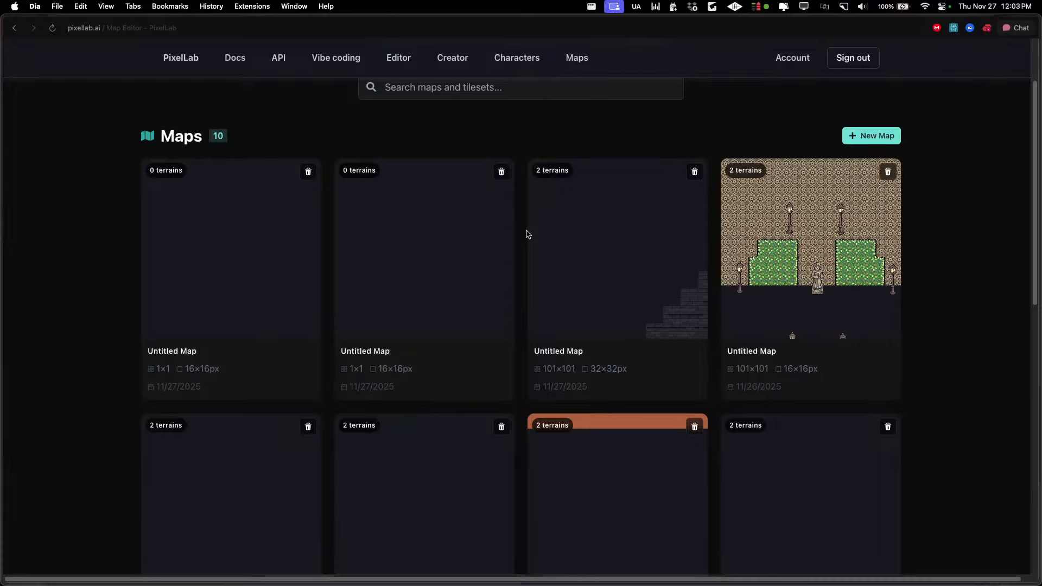
{"action": "scroll", "coordinate": [500, 342], "scroll_direction": "down", "scroll_amount": 20}
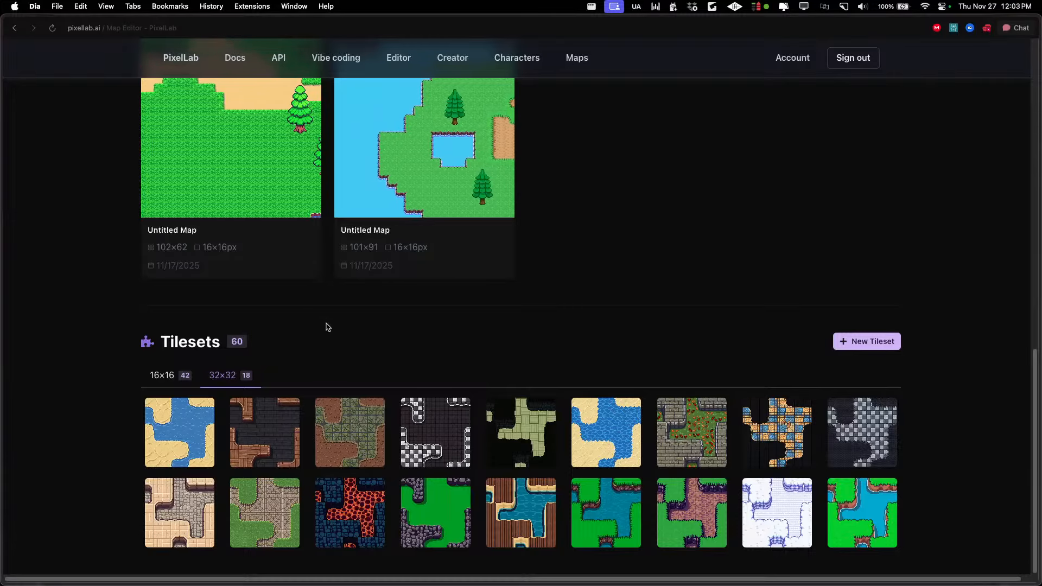
{"action": "scroll", "coordinate": [756, 341], "scroll_direction": "up", "scroll_amount": 15}
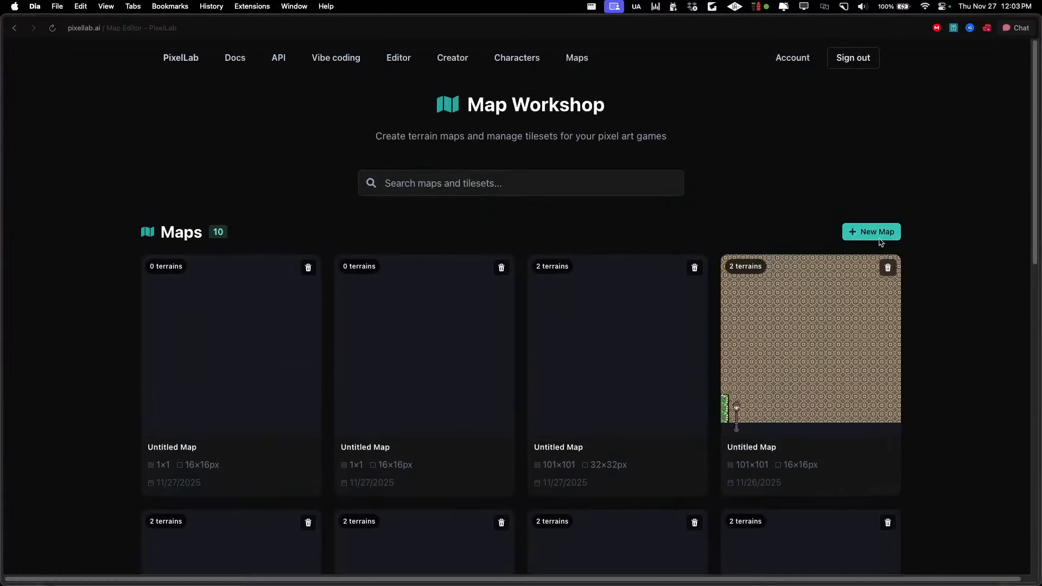
{"action": "left_click", "coordinate": [867, 233]}
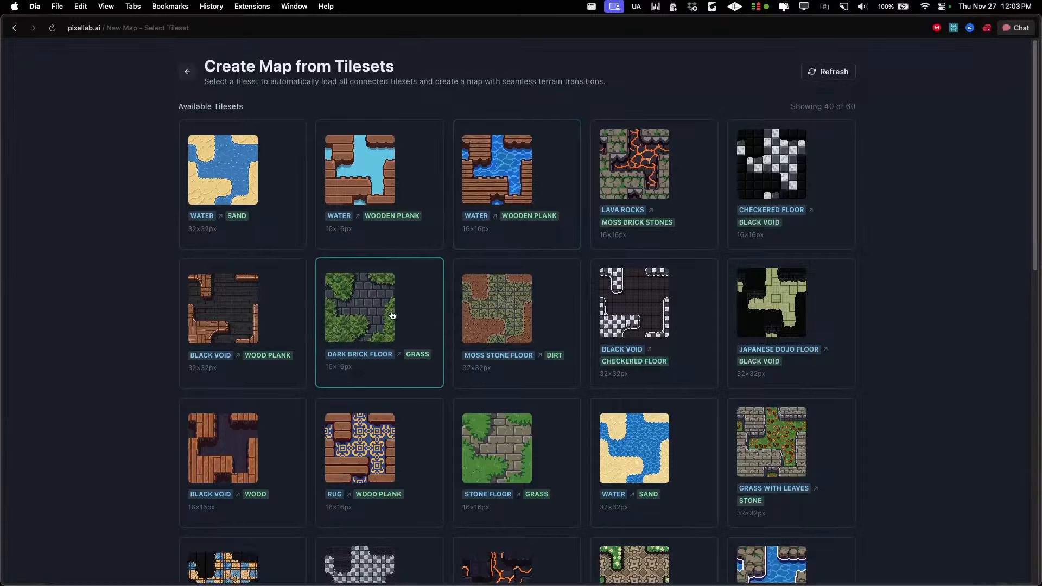
{"action": "left_click", "coordinate": [262, 210]}
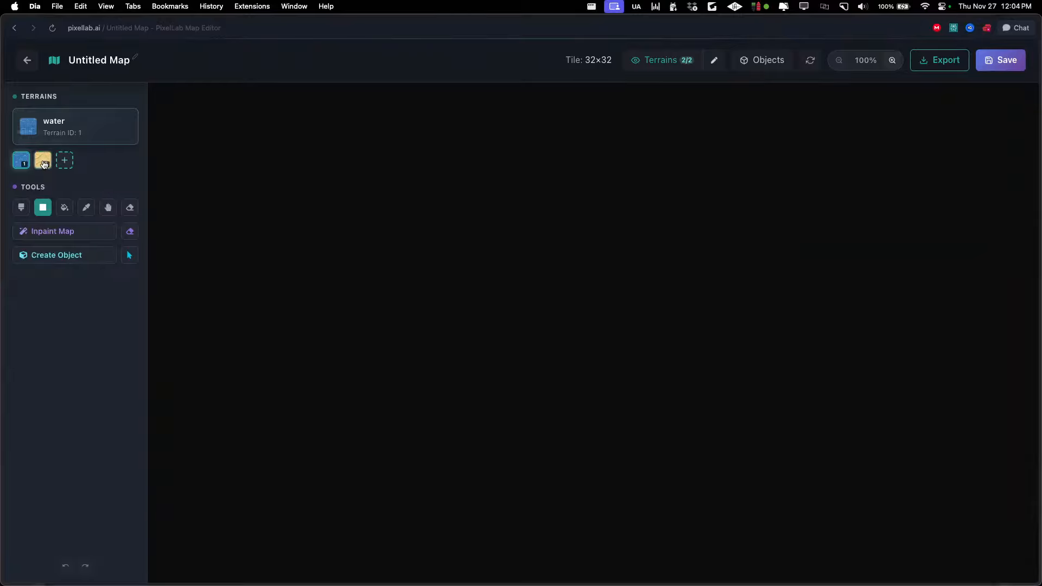
Fill the whole map with the water terrain and hide the terrain overlay
{"action": "left_click", "coordinate": [64, 208]}
{"action": "left_click", "coordinate": [556, 339]}
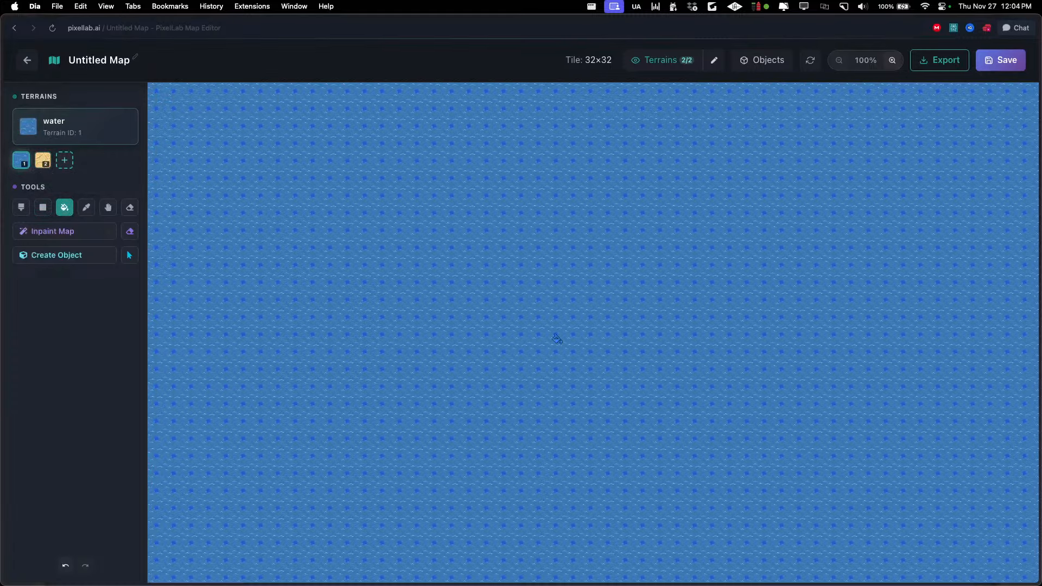
{"action": "left_click", "coordinate": [656, 65]}
{"action": "left_click", "coordinate": [891, 60]}
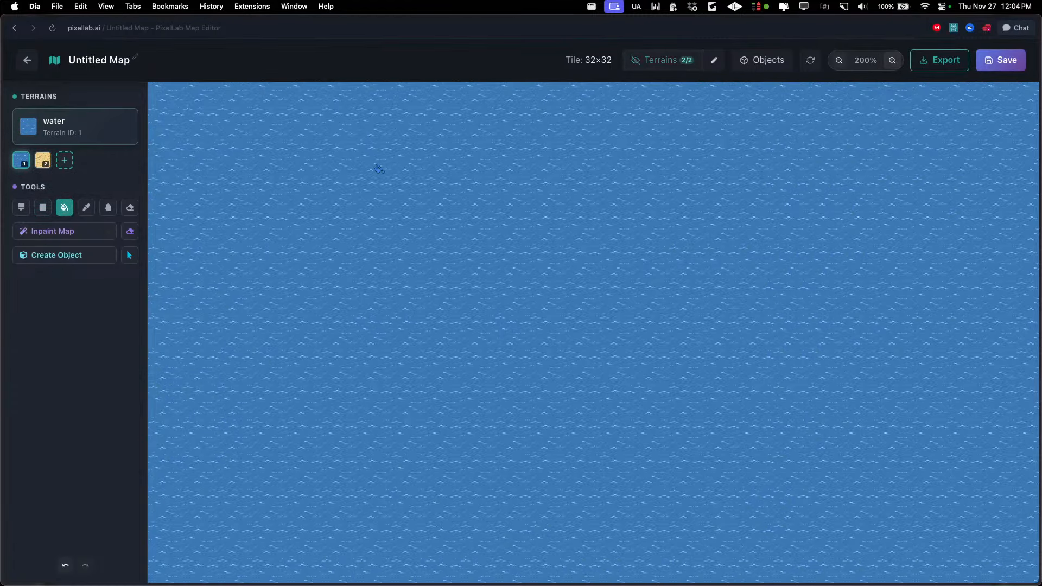
Paint a large, irregular sand island in the middle of the water with a size 3 brush
{"action": "left_click", "coordinate": [43, 160]}
{"action": "left_click", "coordinate": [21, 207]}
{"action": "mouse_move", "coordinate": [415, 228]}
{"action": "left_mouse_down"}
{"action": "mouse_move", "coordinate": [318, 300]}
{"action": "mouse_move", "coordinate": [449, 435]}
{"action": "mouse_move", "coordinate": [603, 355]}
{"action": "mouse_move", "coordinate": [433, 257]}
{"action": "mouse_move", "coordinate": [500, 360]}
{"action": "mouse_move", "coordinate": [529, 235]}
{"action": "mouse_move", "coordinate": [731, 323]}
{"action": "mouse_move", "coordinate": [660, 425]}
{"action": "mouse_move", "coordinate": [689, 416]}
{"action": "mouse_move", "coordinate": [483, 164]}
{"action": "left_mouse_up"}
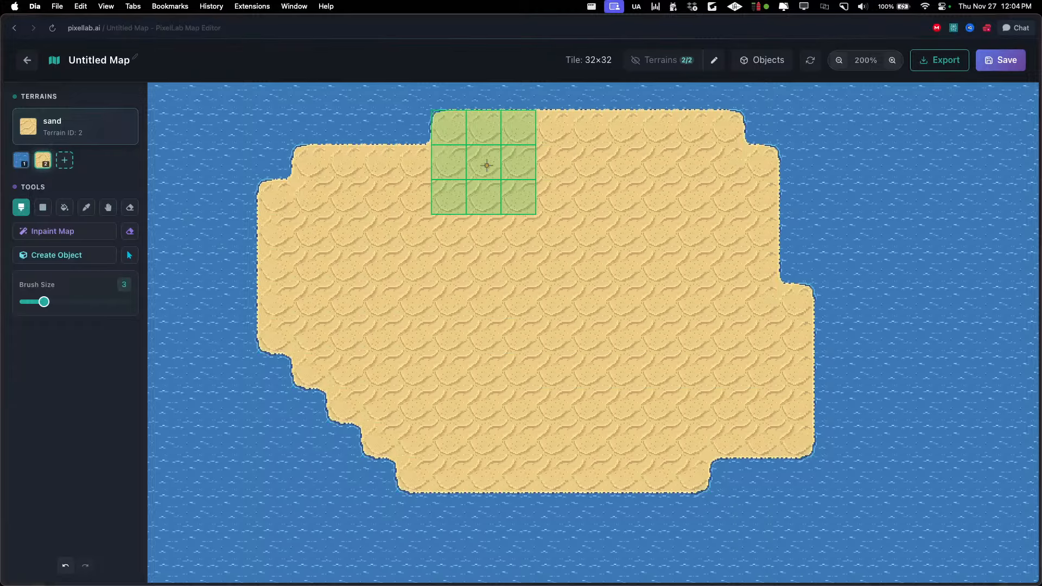
{"action": "left_click_drag", "start_coordinate": [615, 268], "coordinate": [539, 269]}
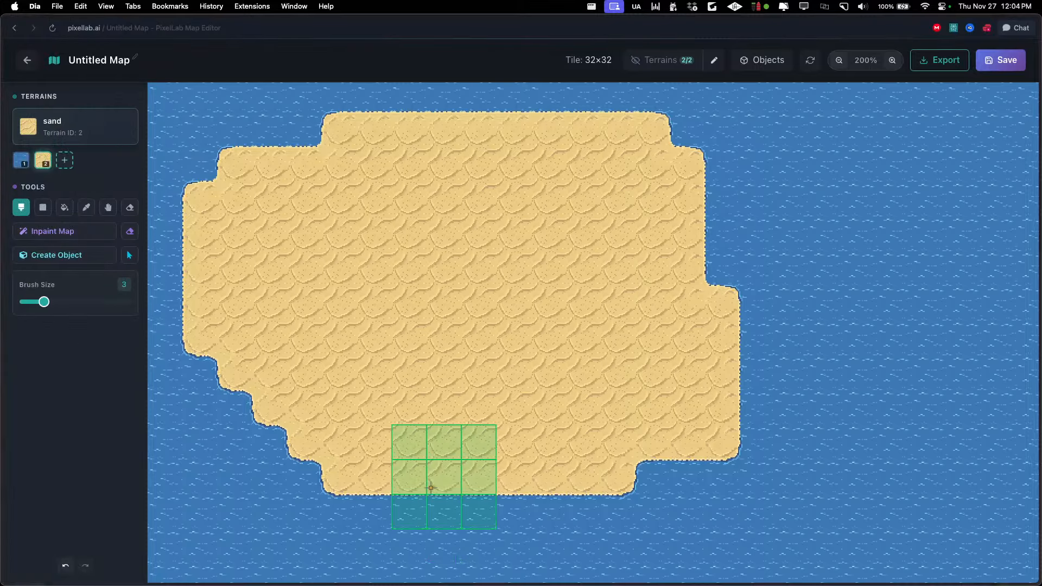
Switch to Aseprite, browse the first generated grass tiles and return to the same-style generation settings
{"action": "key", "text": "super+Tab"}
{"action": "scroll", "coordinate": [383, 339], "scroll_direction": "down", "scroll_amount": 1}
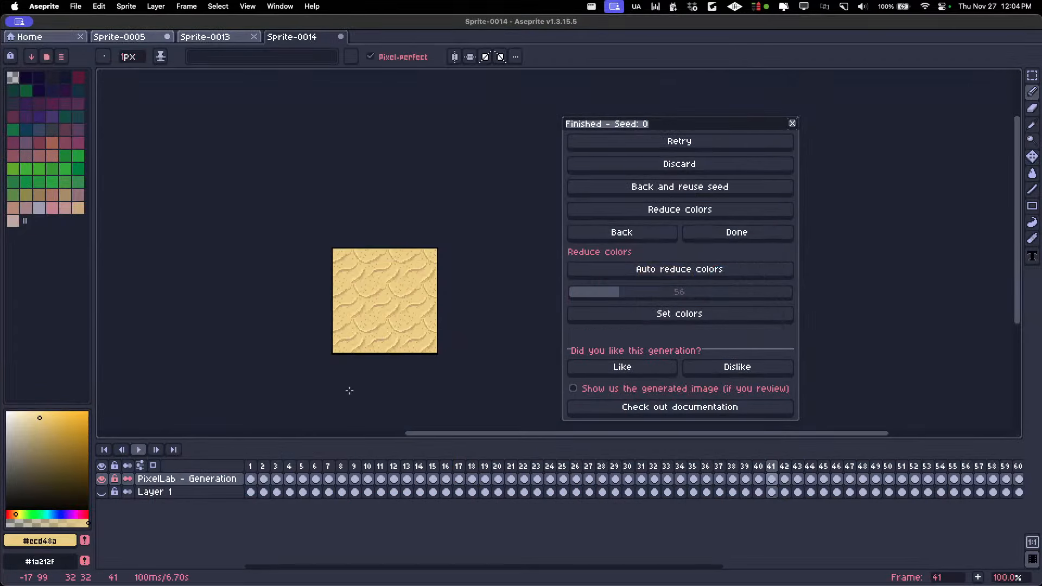
{"action": "left_click", "coordinate": [259, 466]}
{"action": "key", "text": "Right"}
{"action": "key", "text": "Right"}
{"action": "key", "text": "Right"}
{"action": "key", "text": "Right"}
{"action": "key", "text": "Right"}
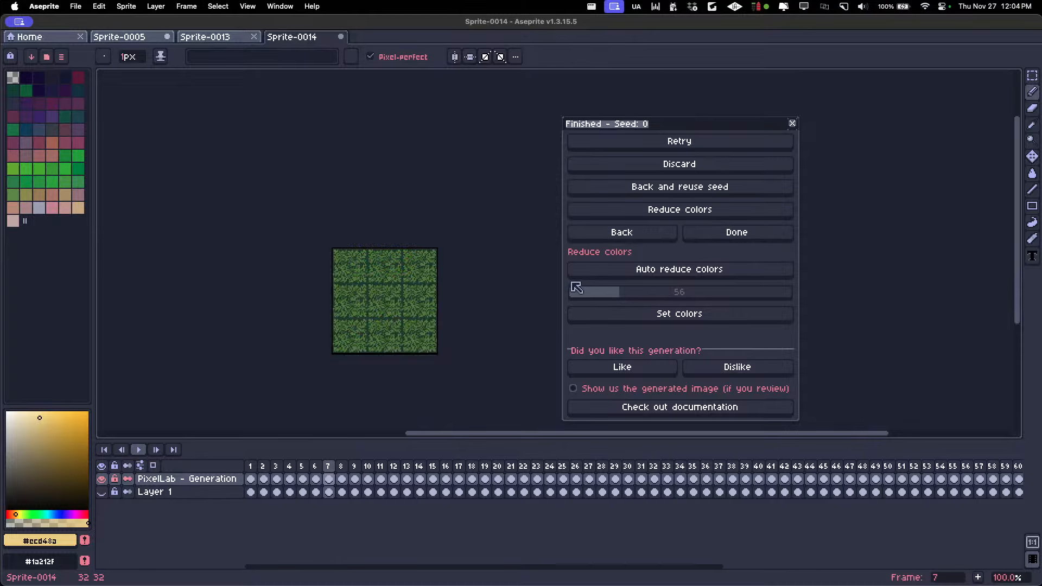
{"action": "key", "text": "Left"}
{"action": "left_click", "coordinate": [596, 235]}
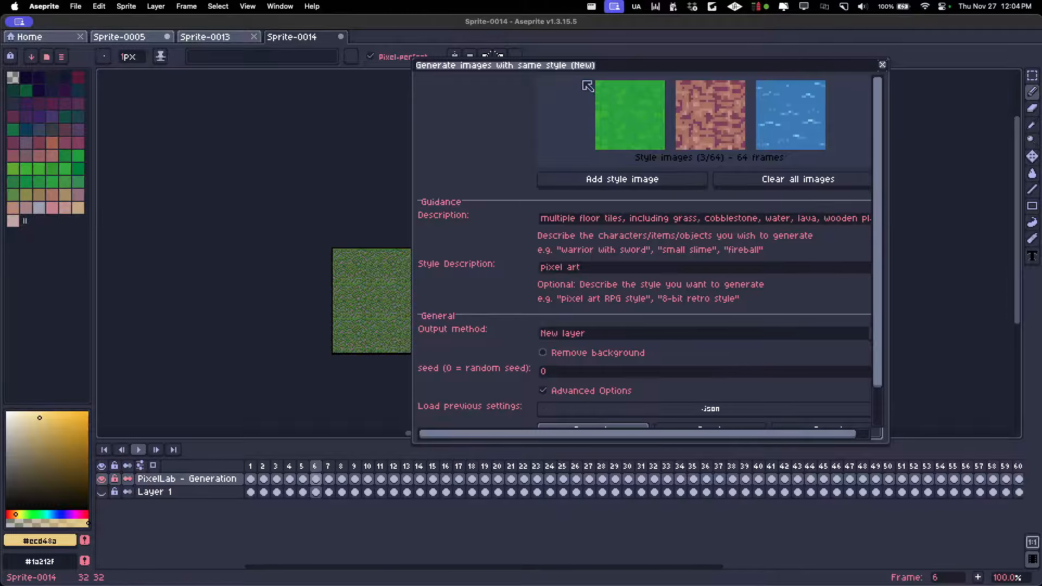
Add two cobblestone tiles around frame 12 as style images for the generation
{"action": "left_click_drag", "start_coordinate": [580, 69], "coordinate": [655, 85]}
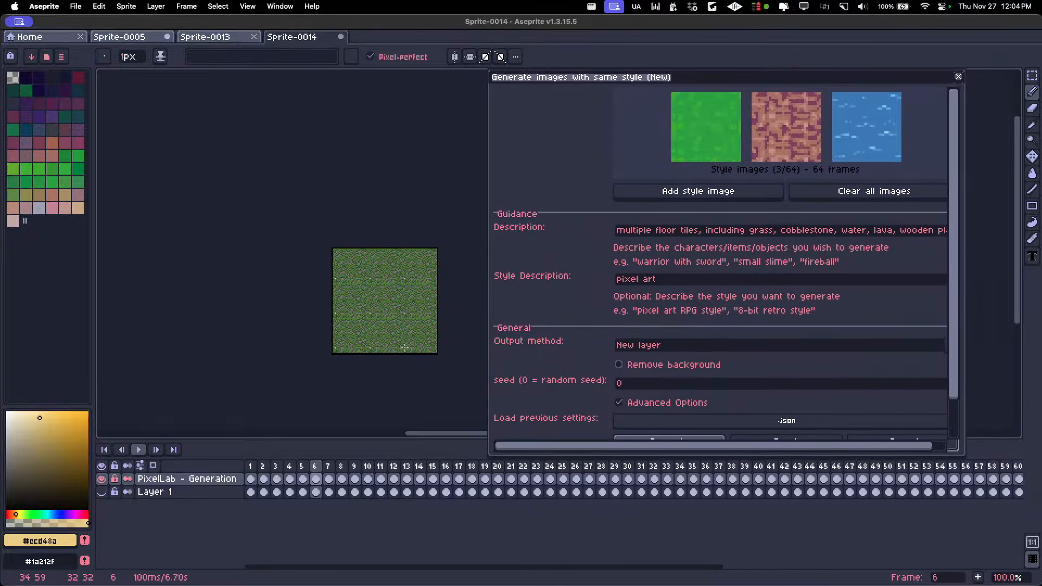
{"action": "left_click", "coordinate": [388, 466]}
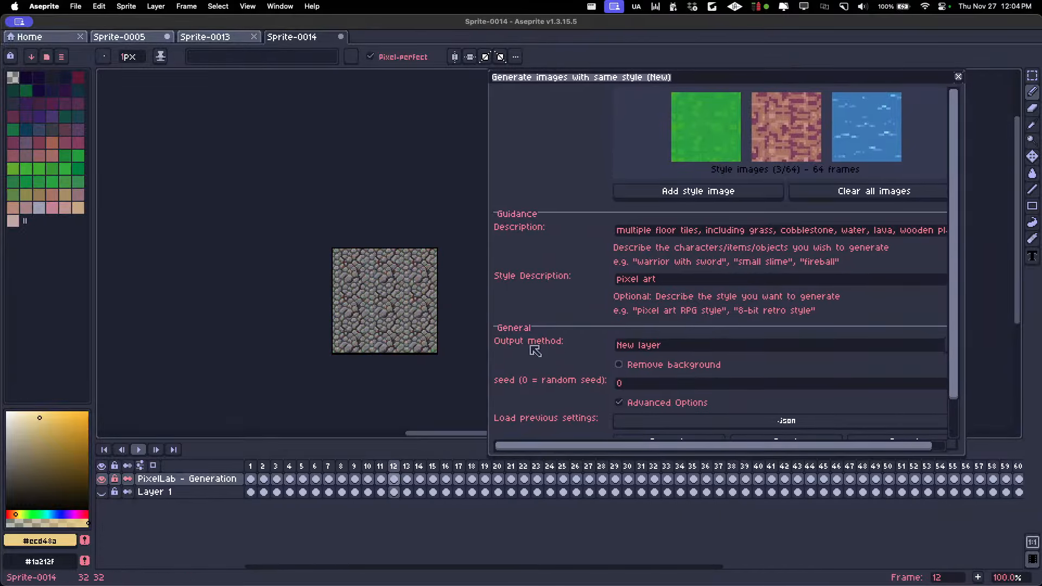
{"action": "left_click", "coordinate": [700, 191]}
{"action": "key", "text": "Right"}
{"action": "left_click", "coordinate": [701, 191]}
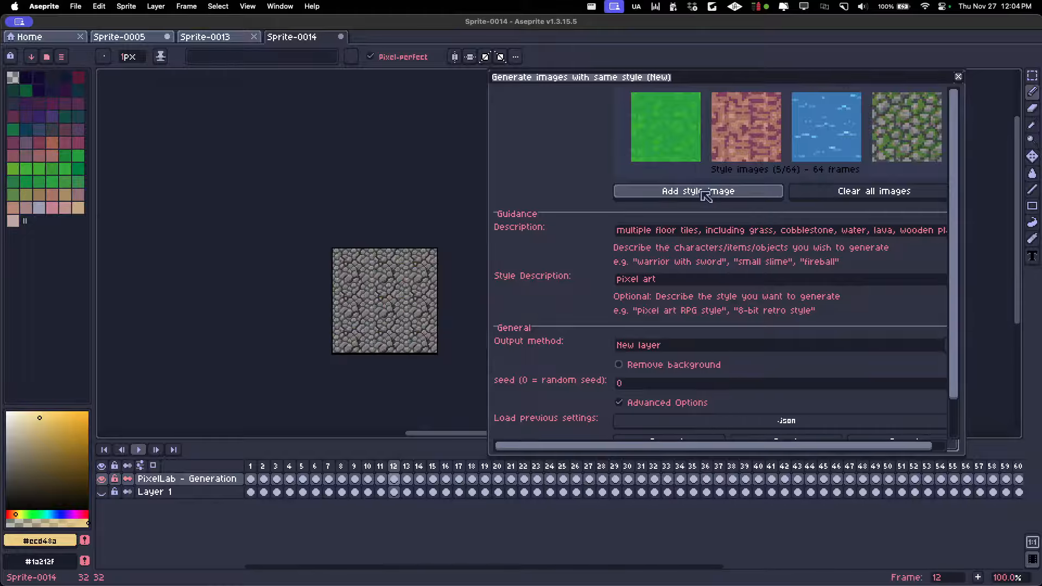
Add two stone floor tiles around frame 15 to the style images
{"action": "key", "text": "Right"}
{"action": "key", "text": "Right"}
{"action": "key", "text": "Right"}
{"action": "key", "text": "Right"}
Add a water tile near frame 17 to the style images
{"action": "key", "text": "Right"}
{"action": "key", "text": "Left"}
{"action": "key", "text": "Left"}
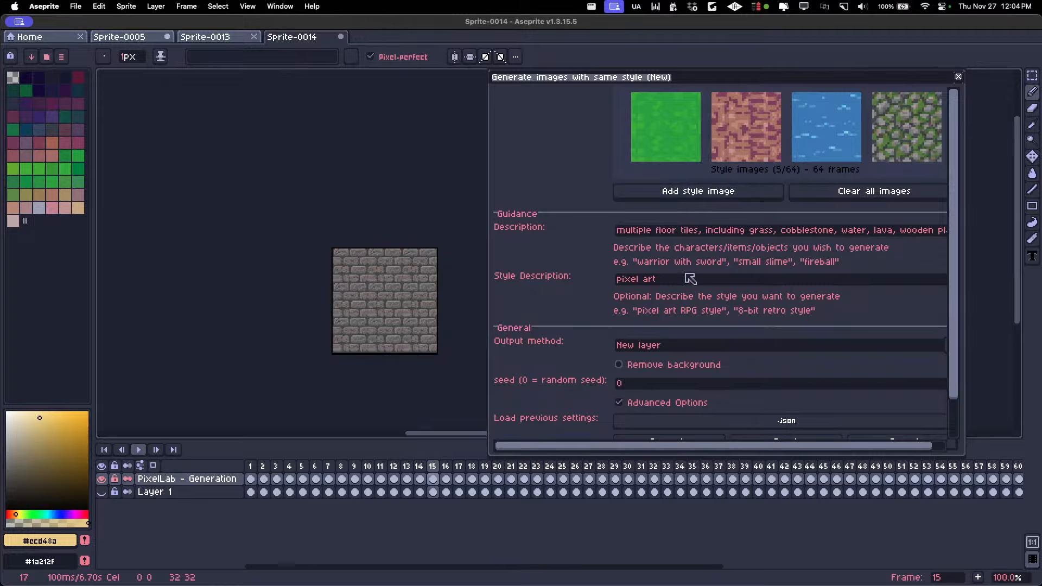
{"action": "left_click", "coordinate": [674, 190]}
{"action": "key", "text": "Left"}
{"action": "left_click", "coordinate": [675, 191]}
Add the wooden plank tile on frame 26 to the style images
{"action": "key", "text": "Right"}
{"action": "key", "text": "Right"}
{"action": "key", "text": "Right"}
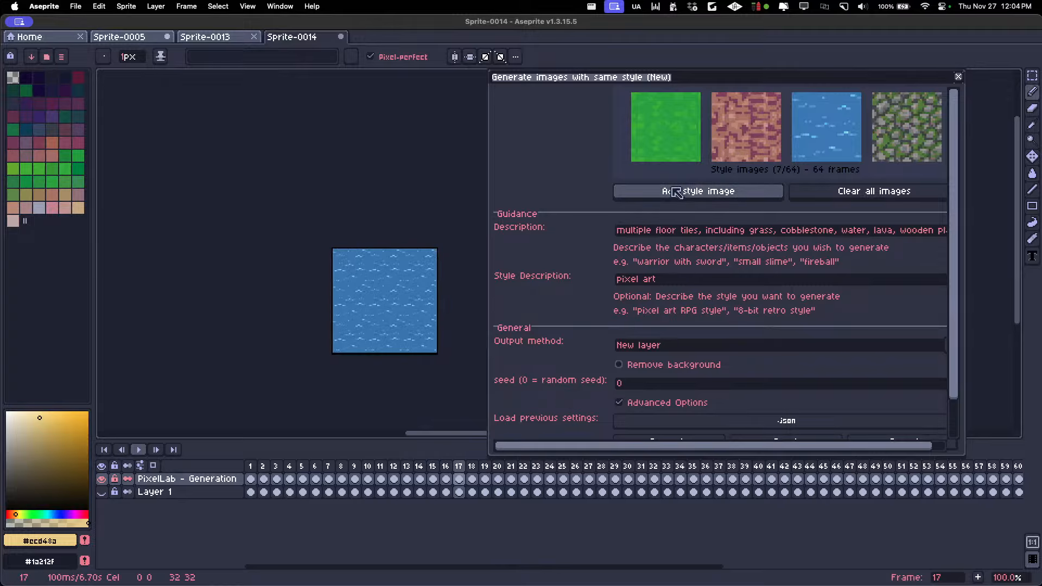
{"action": "key", "text": "Left"}
{"action": "left_click", "coordinate": [673, 192]}
{"action": "key", "text": "Right"}
{"action": "key", "text": "Right"}
{"action": "key", "text": "Right"}
{"action": "key", "text": "Right"}
{"action": "key", "text": "Right"}
{"action": "key", "text": "Right"}
{"action": "key", "text": "Right"}
{"action": "key", "text": "Right"}
{"action": "key", "text": "Right"}
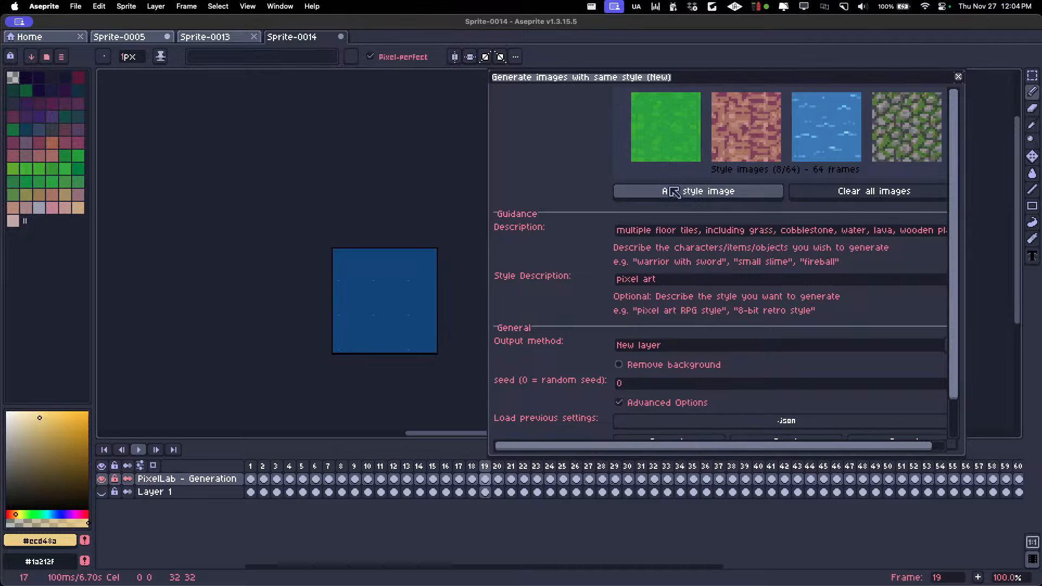
{"action": "key", "text": "Right"}
{"action": "key", "text": "Right"}
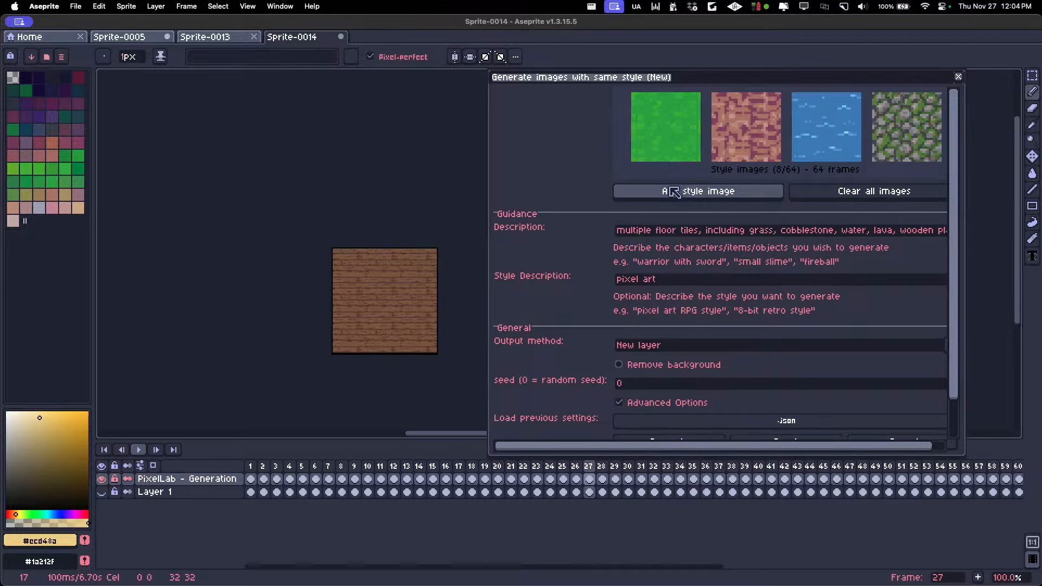
{"action": "left_click", "coordinate": [674, 191]}
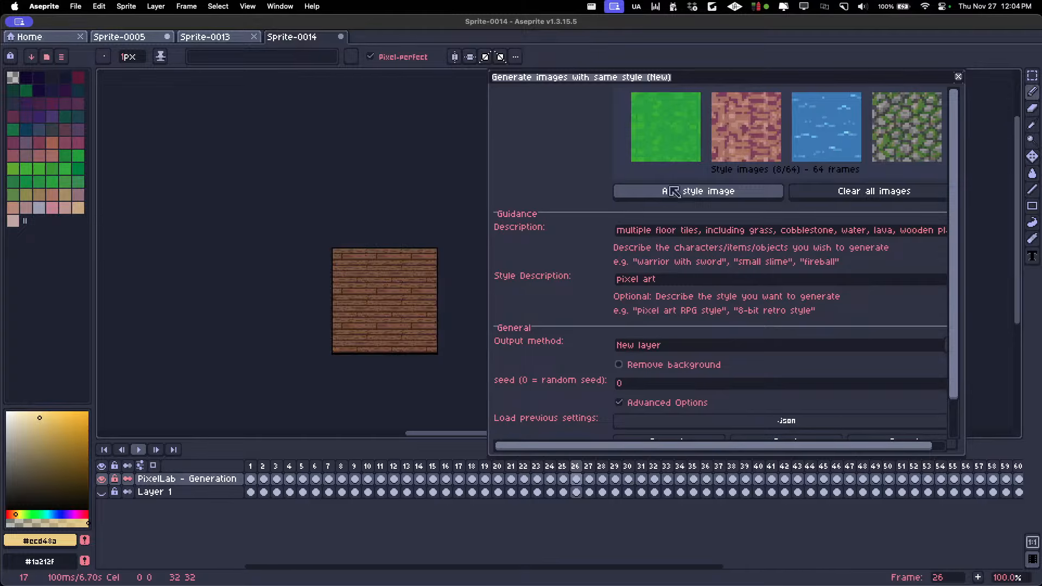
Add one of the wooden tiles near frame 30 to the style images
{"action": "key", "text": "Right"}
{"action": "key", "text": "Right"}
Add the glowing lava tile on frame 34 to the style images
{"action": "key", "text": "Right"}
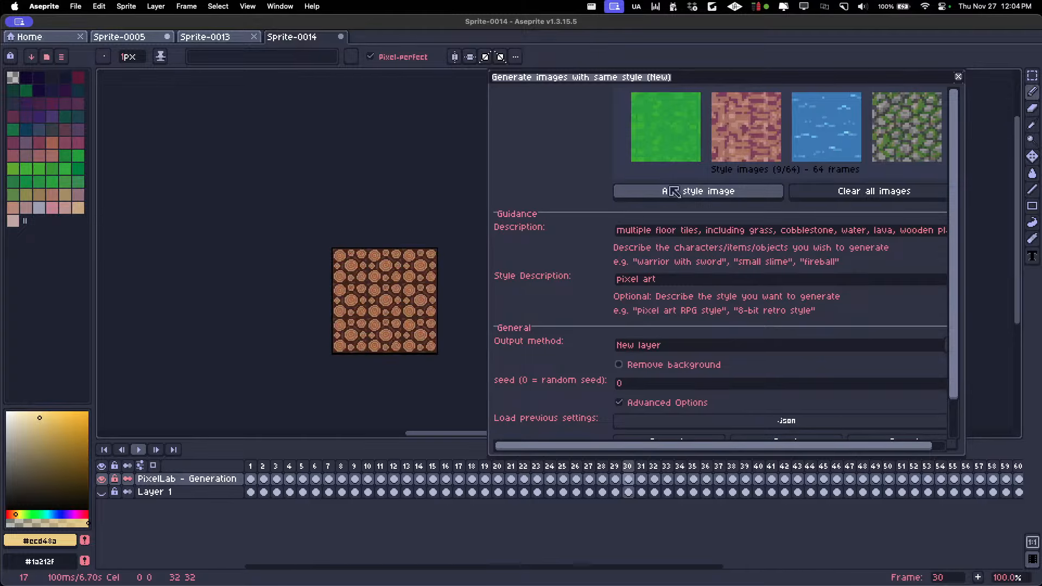
{"action": "key", "text": "Left"}
{"action": "left_click", "coordinate": [673, 193]}
{"action": "key", "text": "Right"}
{"action": "key", "text": "Right"}
{"action": "key", "text": "Right"}
{"action": "key", "text": "Right"}
{"action": "key", "text": "Right"}
{"action": "key", "text": "Right"}
{"action": "key", "text": "Right"}
{"action": "key", "text": "Right"}
{"action": "key", "text": "Right"}
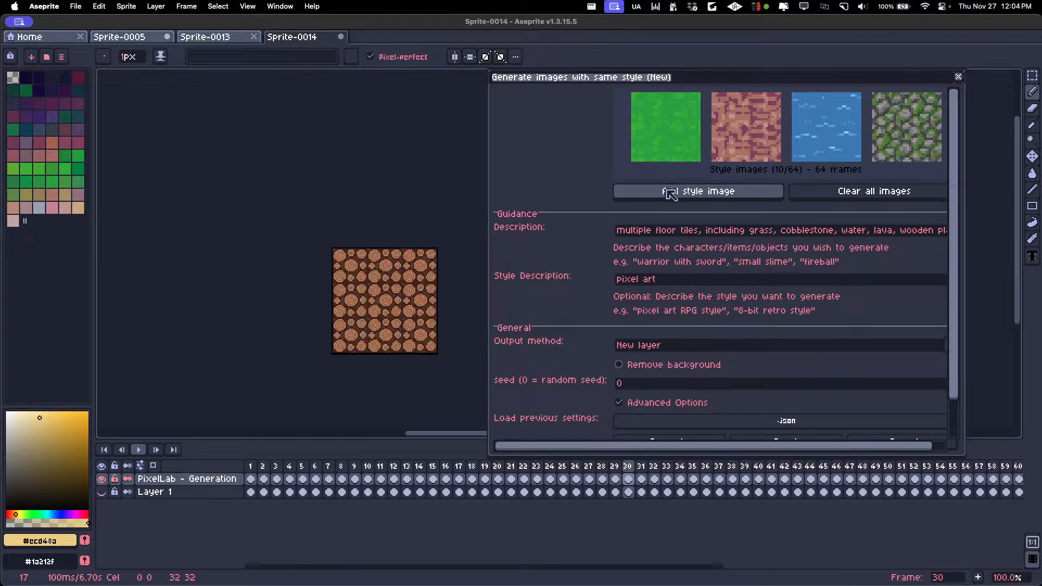
{"action": "key", "text": "Left"}
{"action": "key", "text": "Left"}
{"action": "key", "text": "Left"}
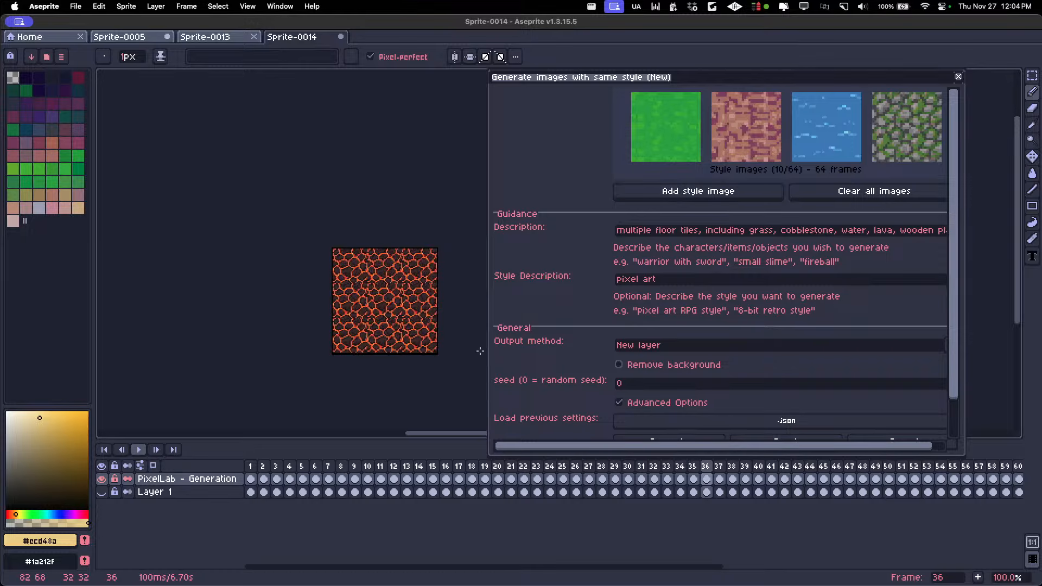
{"action": "left_click", "coordinate": [691, 194]}
Return to frame 1, hide the PixelLab - Generation layer and generate a new set of floor tiles
{"action": "left_click", "coordinate": [250, 465]}
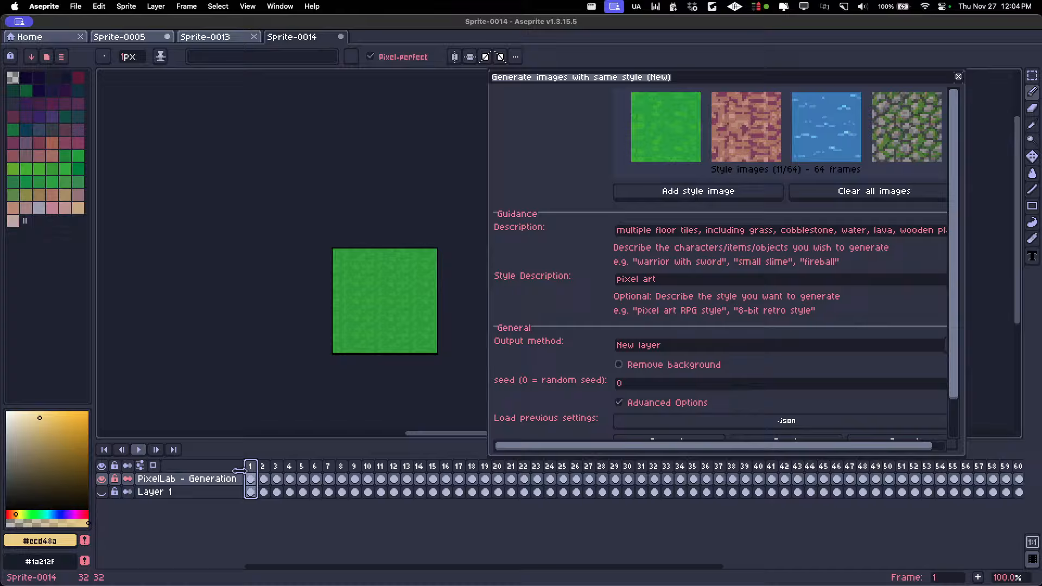
{"action": "left_click", "coordinate": [102, 479]}
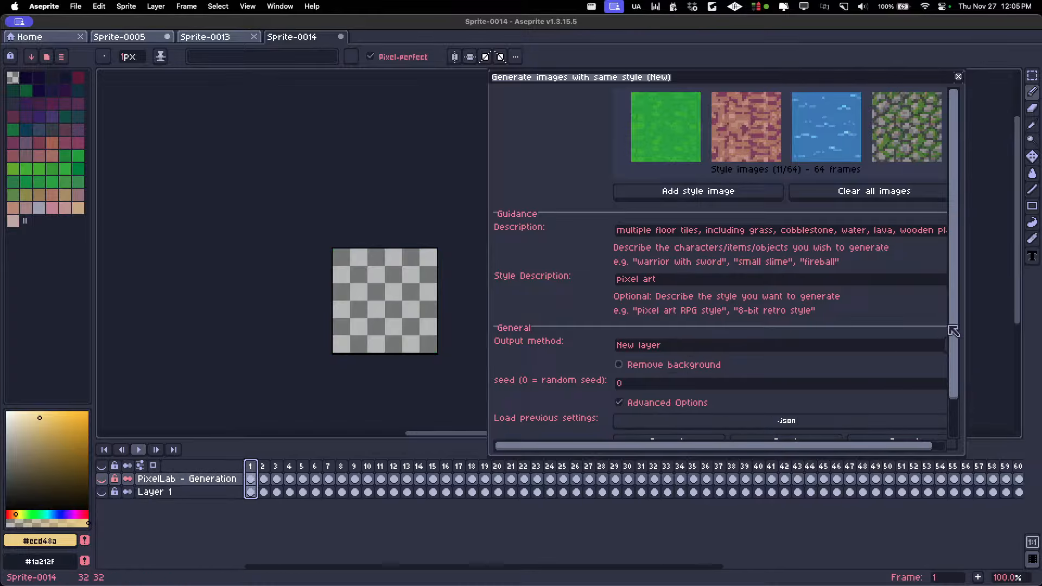
{"action": "scroll", "coordinate": [954, 328], "scroll_direction": "down", "scroll_amount": 3}
{"action": "left_click", "coordinate": [673, 402]}
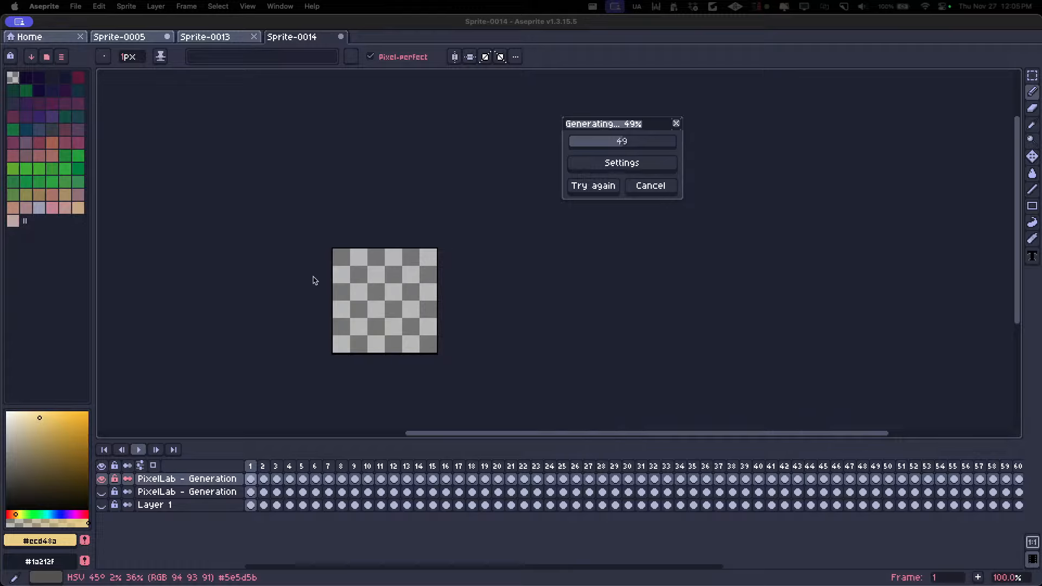
Examine the newly generated grass tile on frame 8 up close with its repeating pattern
{"action": "left_click", "coordinate": [578, 124]}
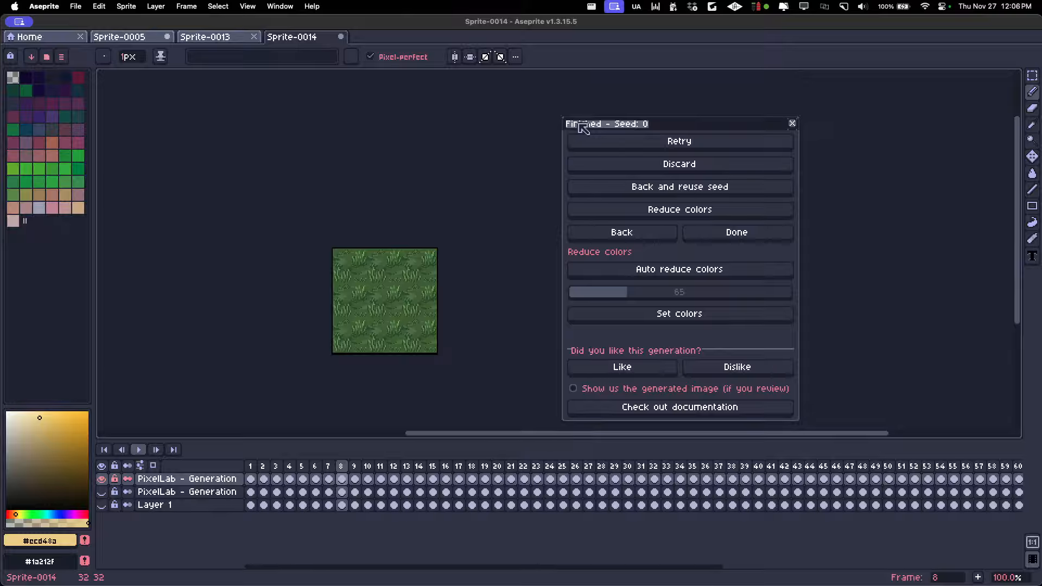
{"action": "scroll", "coordinate": [441, 192], "scroll_direction": "up", "scroll_amount": 1}
{"action": "key", "text": "m"}
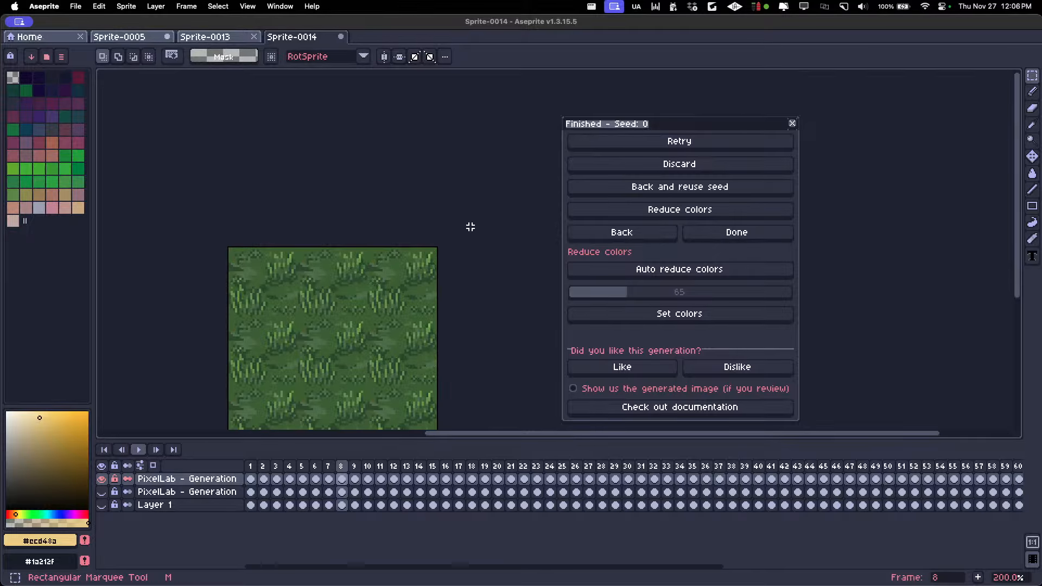
{"action": "scroll", "coordinate": [472, 157], "scroll_direction": "down", "scroll_amount": 2}
{"action": "scroll", "coordinate": [446, 163], "scroll_direction": "down", "scroll_amount": 1}
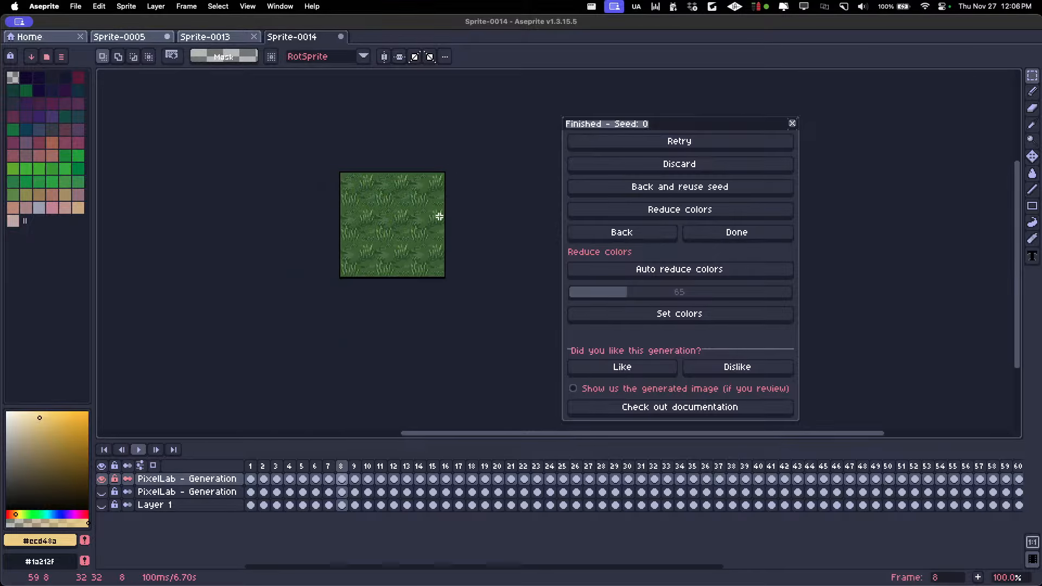
{"action": "scroll", "coordinate": [406, 229], "scroll_direction": "up", "scroll_amount": 1}
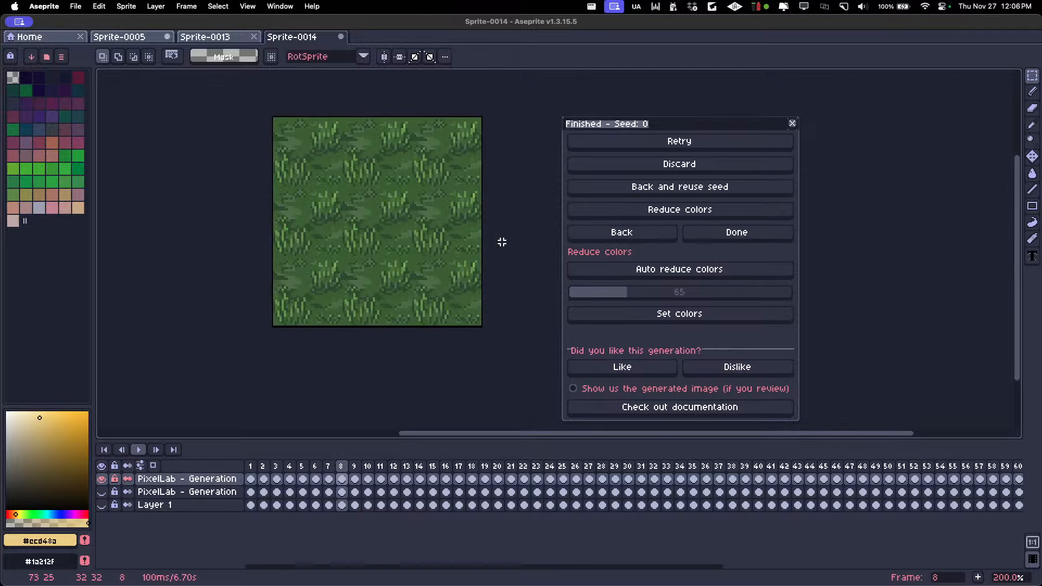
{"action": "scroll", "coordinate": [459, 237], "scroll_direction": "down", "scroll_amount": 1}
Review the generated stone, mosaic, water and ice tiles on frames 9 to 20
{"action": "key", "text": "Right"}
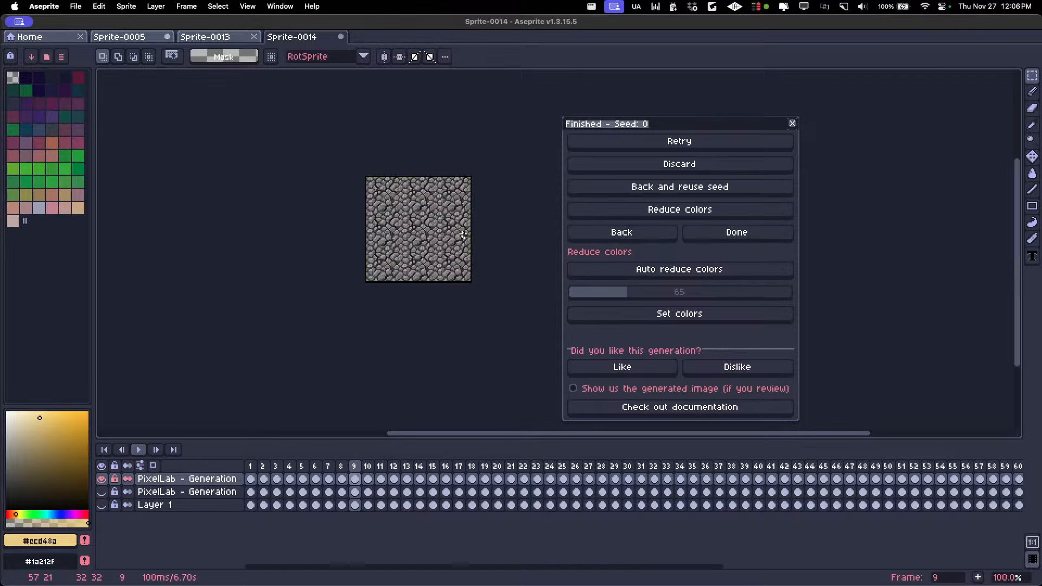
{"action": "left_click_drag", "start_coordinate": [499, 177], "coordinate": [459, 220]}
{"action": "key", "text": "Right"}
{"action": "key", "text": "Right"}
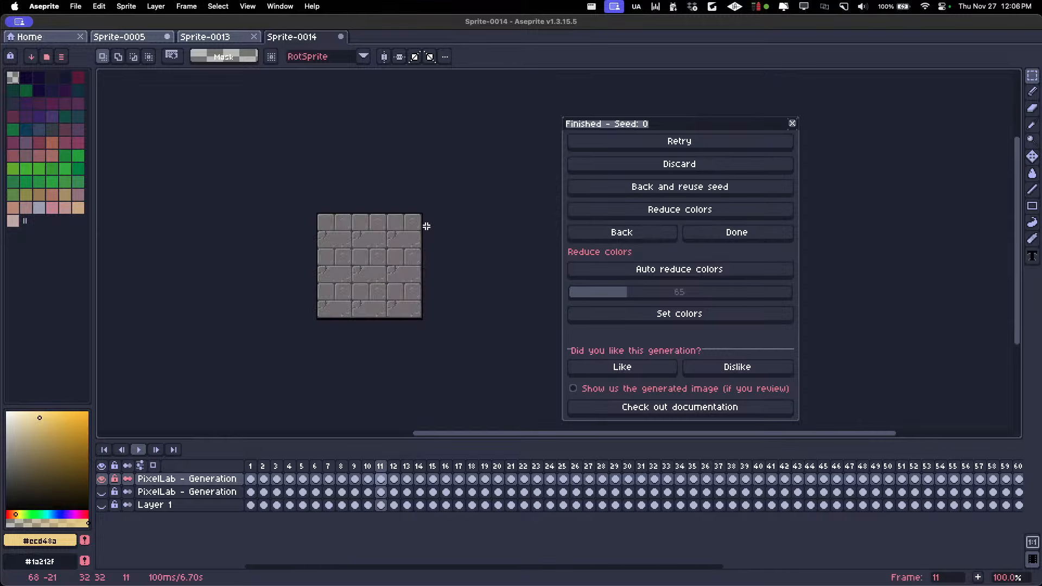
{"action": "key", "text": "Right"}
{"action": "key", "text": "Right"}
{"action": "key", "text": "Right"}
{"action": "key", "text": "Right"}
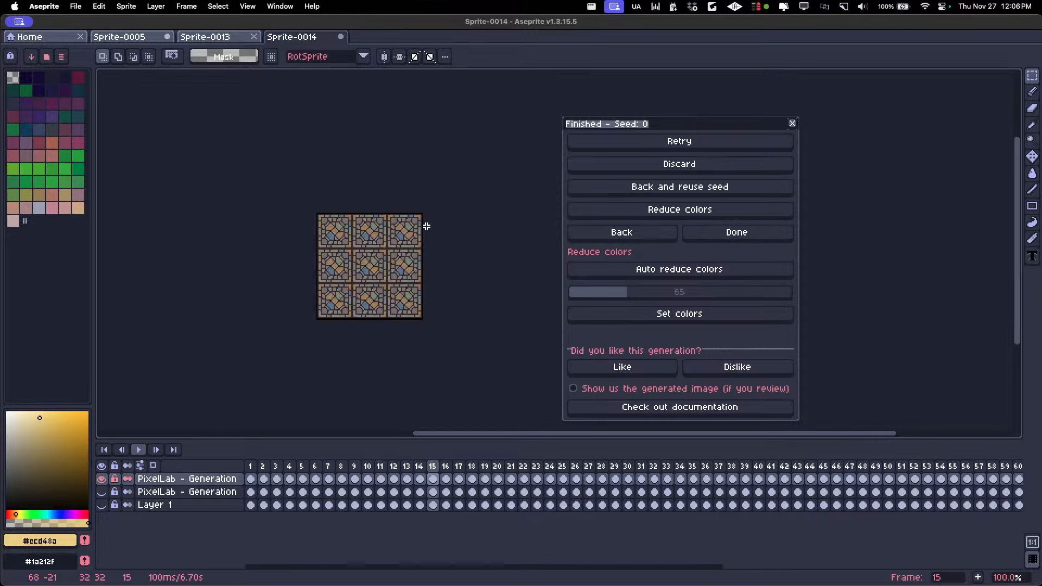
{"action": "key", "text": "Right"}
{"action": "key", "text": "Right"}
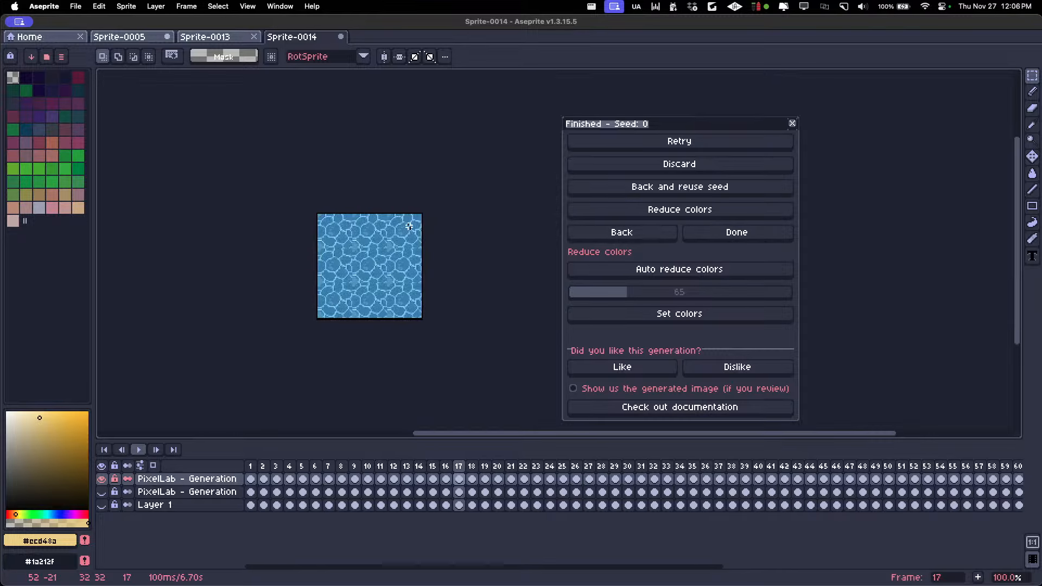
{"action": "key", "text": "Right"}
{"action": "key", "text": "Right"}
{"action": "key", "text": "Right"}
{"action": "key", "text": "Right"}
{"action": "key", "text": "Right"}
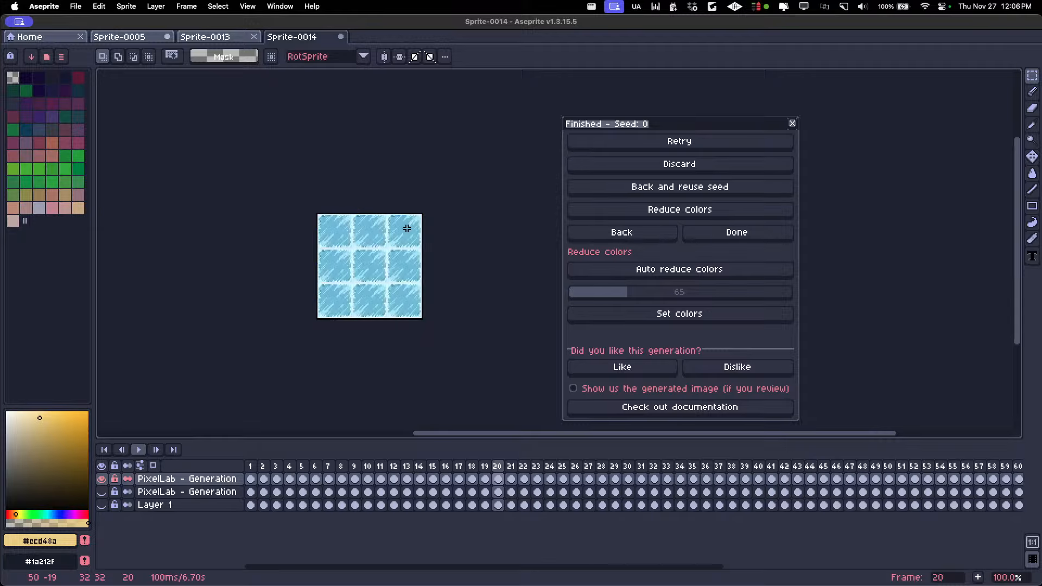
Continue reviewing the generated floor tiles from frame 21 through the lava tile on frame 25 to frame 31
{"action": "key", "text": "Right"}
{"action": "key", "text": "Right"}
{"action": "key", "text": "Right"}
{"action": "key", "text": "Right"}
{"action": "key", "text": "Right"}
{"action": "key", "text": "Right"}
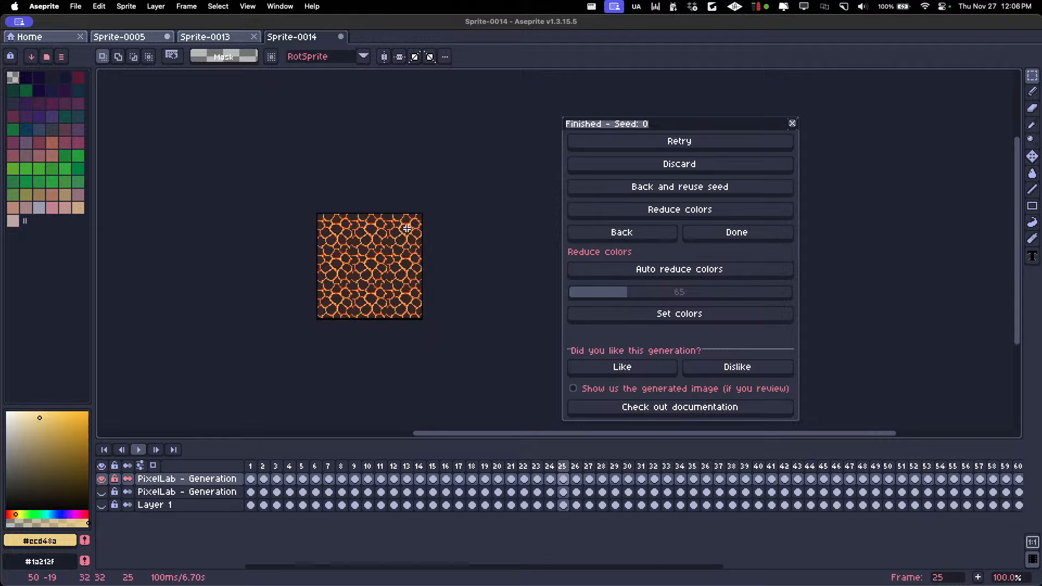
{"action": "key", "text": "Right"}
{"action": "key", "text": "Right"}
{"action": "key", "text": "Right"}
{"action": "key", "text": "Right"}
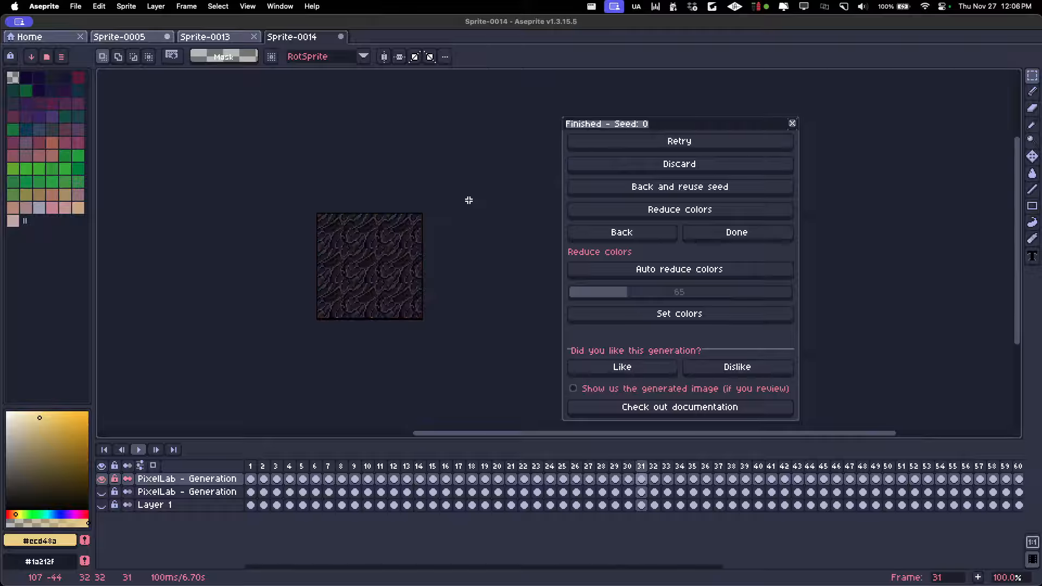
Compare the generated wooden plank tiles on frames 33 to 36
{"action": "key", "text": "Left"}
{"action": "key", "text": "Right"}
{"action": "key", "text": "Right"}
{"action": "key", "text": "Right"}
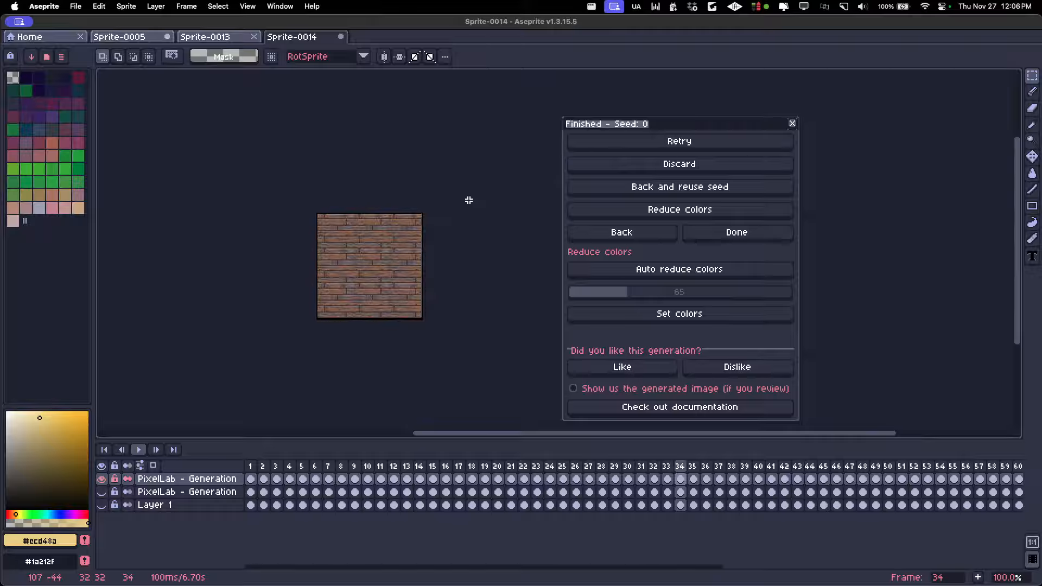
{"action": "key", "text": "Left"}
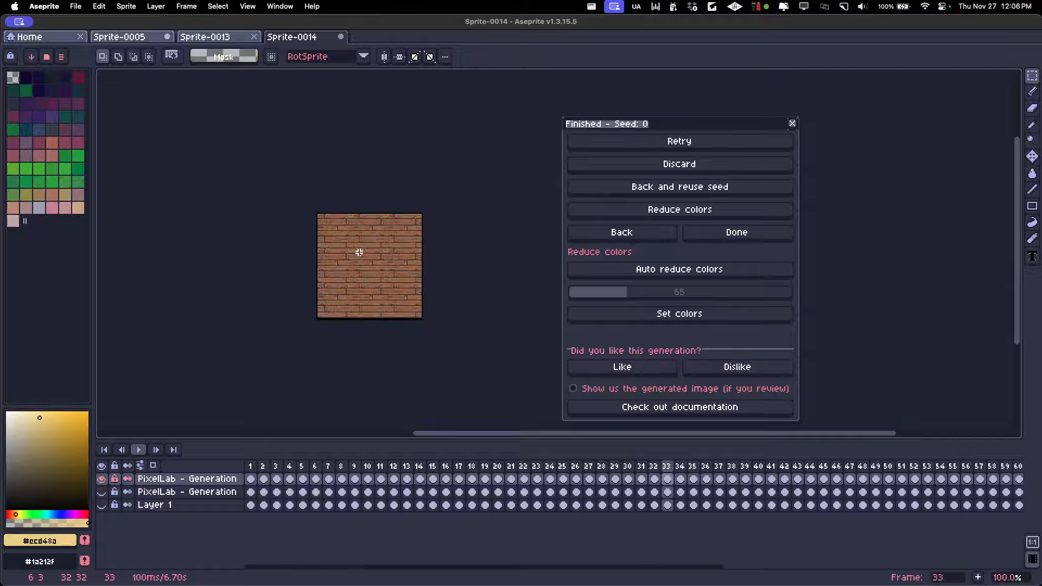
{"action": "key", "text": "Right"}
{"action": "key", "text": "Right"}
{"action": "key", "text": "Right"}
{"action": "key", "text": "Right"}
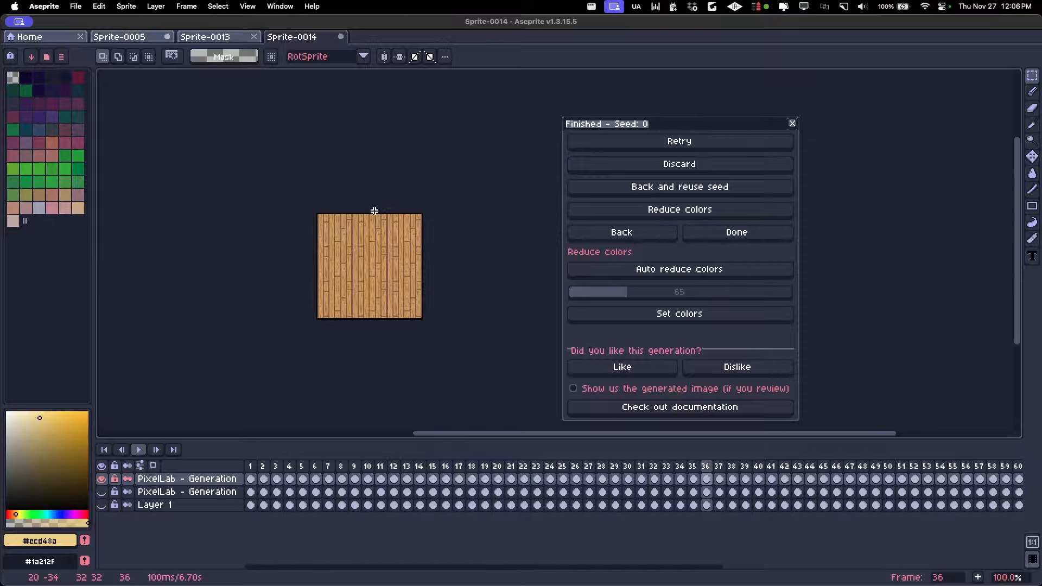
Examine the herringbone wood tile on frame 37 and compare it with the neighbouring frames
{"action": "key", "text": "Right"}
{"action": "key", "text": "Left"}
{"action": "scroll", "coordinate": [361, 249], "scroll_direction": "up", "scroll_amount": 1}
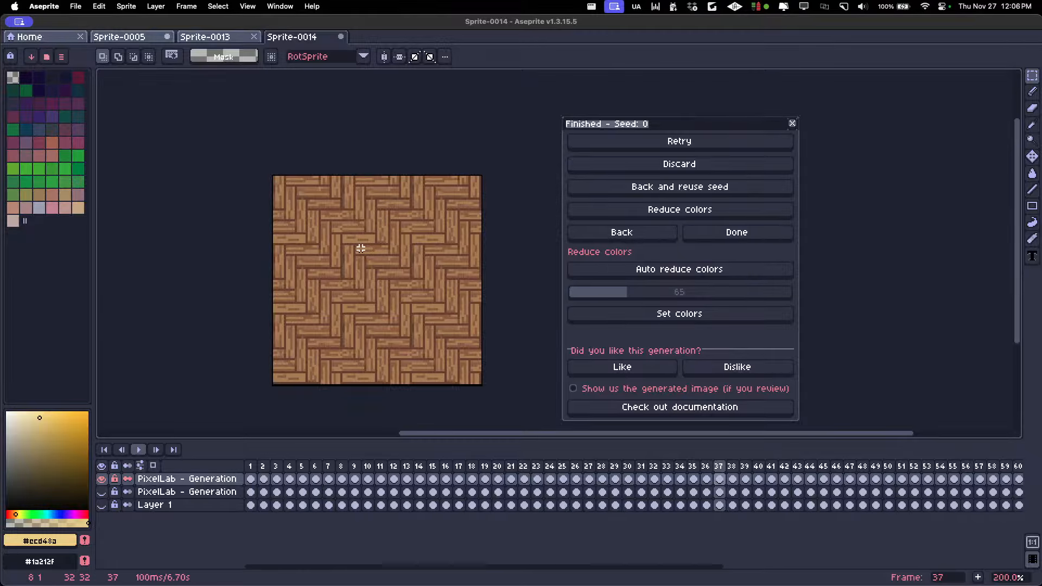
{"action": "scroll", "coordinate": [361, 250], "scroll_direction": "down", "scroll_amount": 1}
{"action": "scroll", "coordinate": [347, 277], "scroll_direction": "up", "scroll_amount": 1}
{"action": "scroll", "coordinate": [355, 279], "scroll_direction": "down", "scroll_amount": 1}
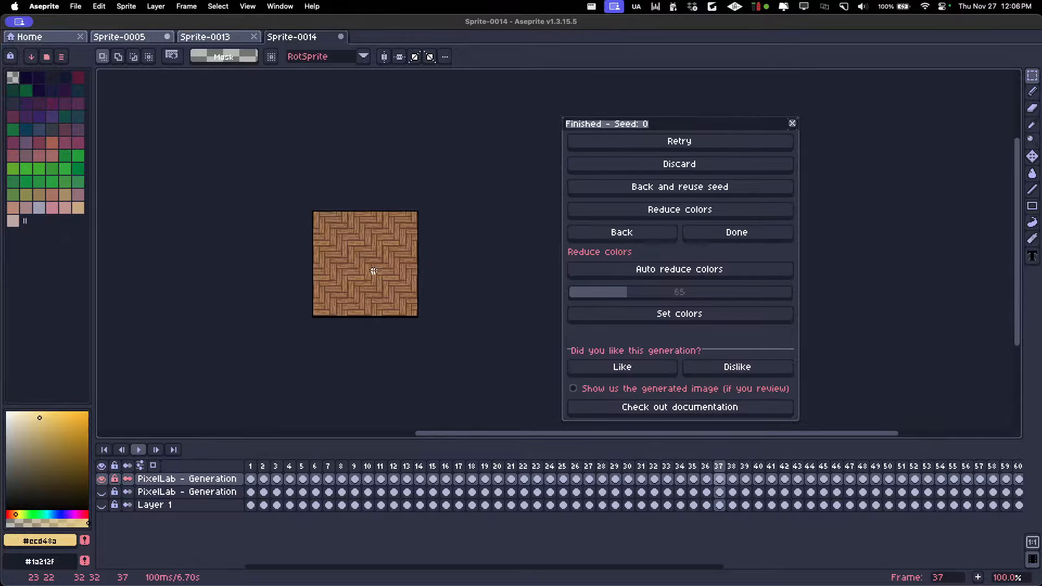
{"action": "key", "text": "Right"}
{"action": "key", "text": "Left"}
{"action": "key", "text": "Left"}
{"action": "key", "text": "Right"}
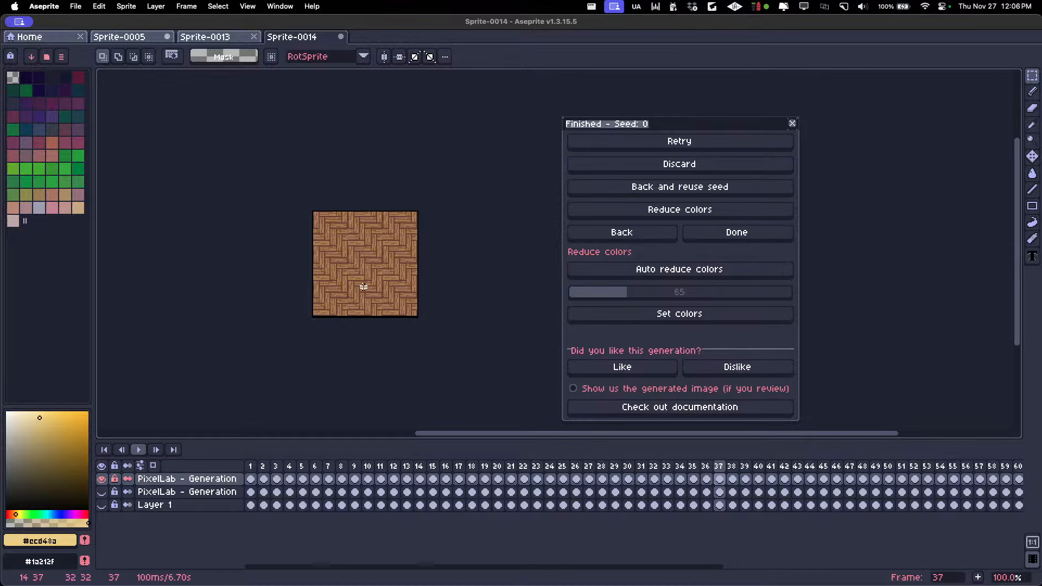
Crop the canvas to 16 px wide and 16 px high, anchored at the centre
{"action": "key", "text": "super+alt+c"}
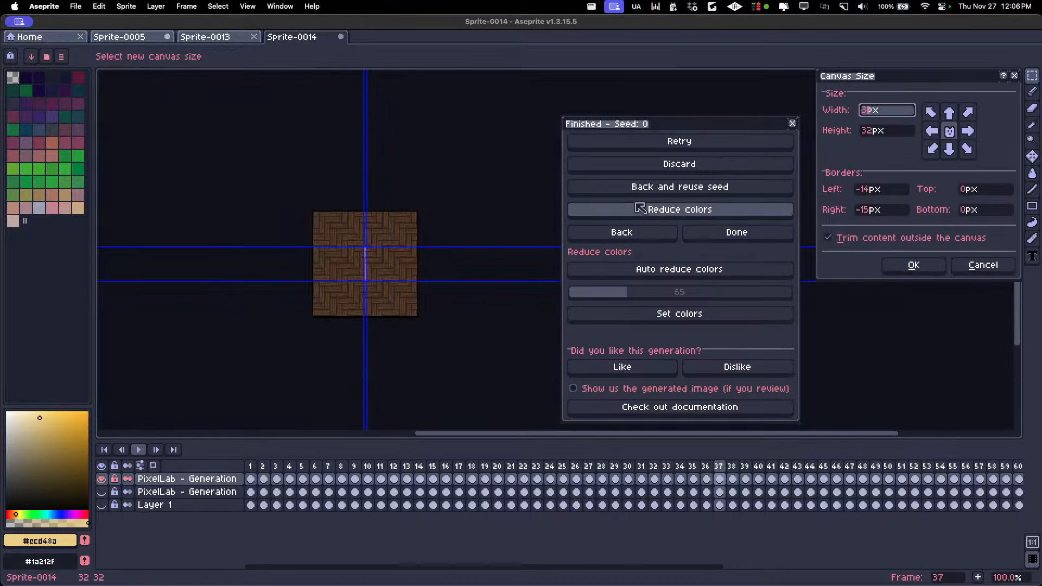
{"action": "type", "text": "16"}
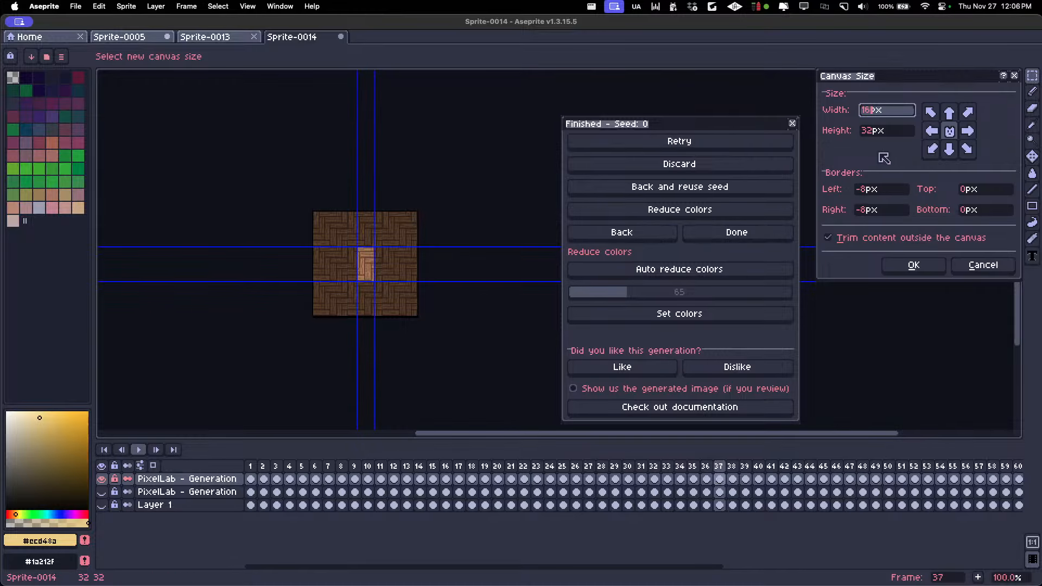
{"action": "left_click", "coordinate": [892, 135]}
{"action": "type", "text": "16"}
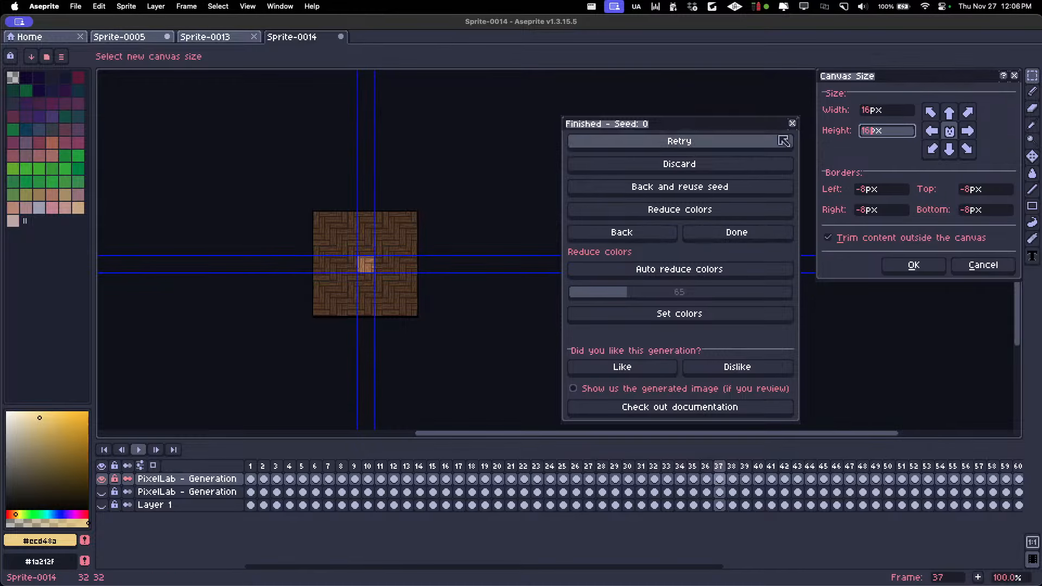
{"action": "left_click", "coordinate": [913, 266]}
Check how the cropped wooden tiles on frames 36 to 33 repeat
{"action": "scroll", "coordinate": [418, 285], "scroll_direction": "up", "scroll_amount": 1}
{"action": "key", "text": "Left"}
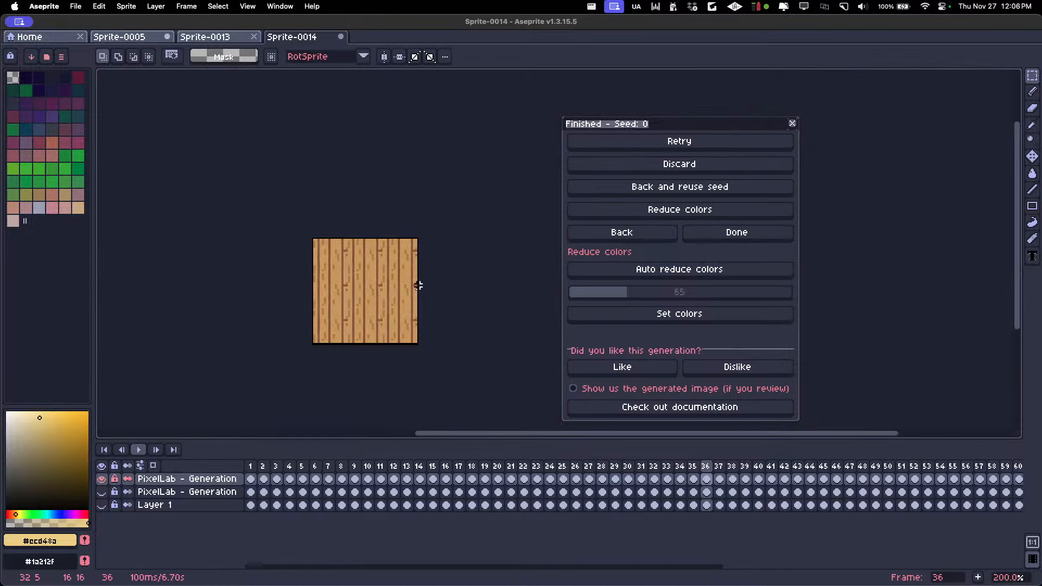
{"action": "key", "text": "Left"}
{"action": "key", "text": "Right"}
{"action": "key", "text": "Left"}
{"action": "key", "text": "Left"}
{"action": "key", "text": "Left"}
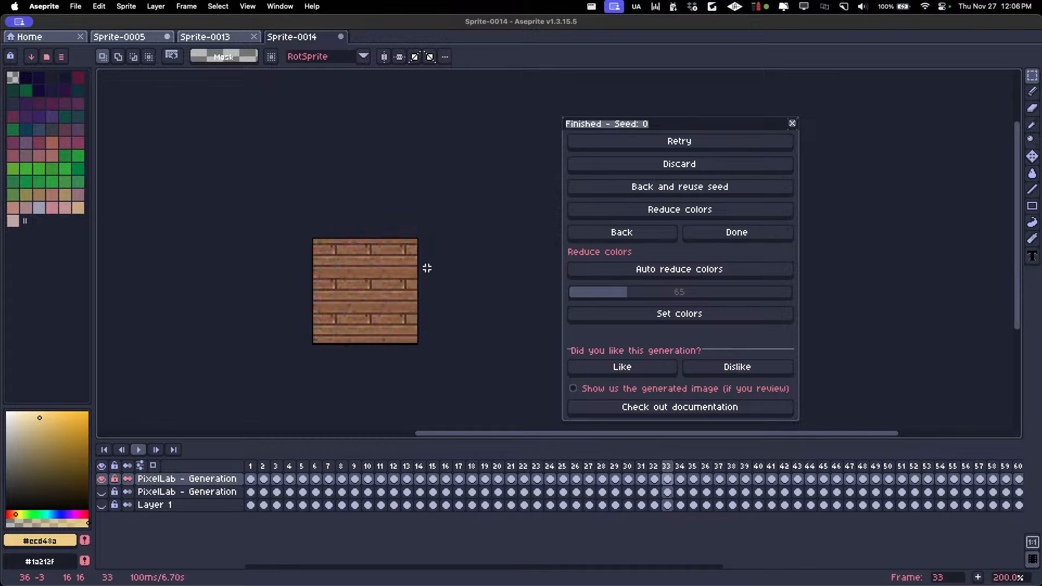
Review the cropped dark, lava and grass tiles from frame 32 back to frame 23
{"action": "scroll", "coordinate": [427, 268], "scroll_direction": "down", "scroll_amount": 1}
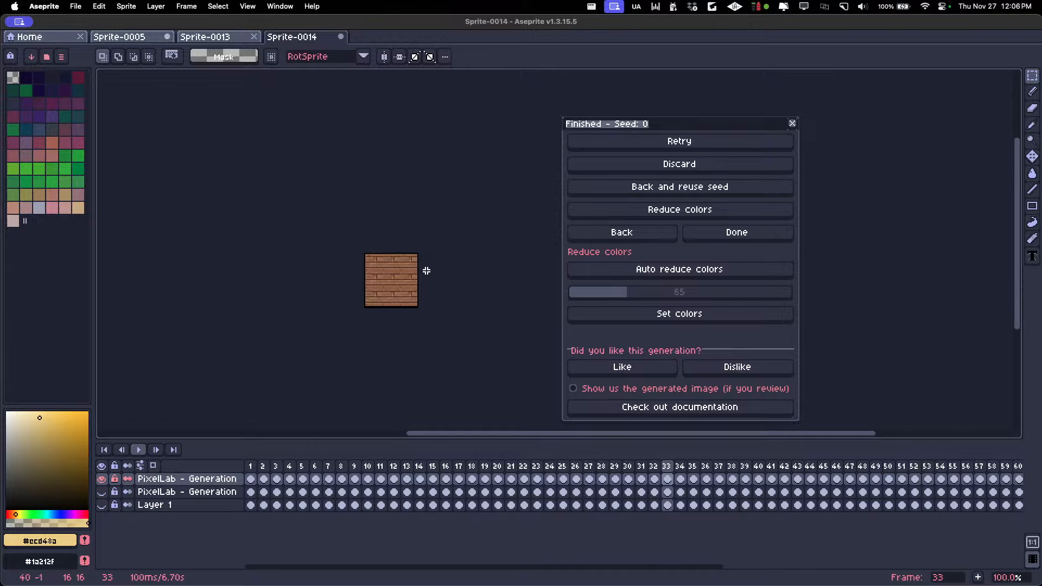
{"action": "key", "text": "Left"}
{"action": "key", "text": "Left"}
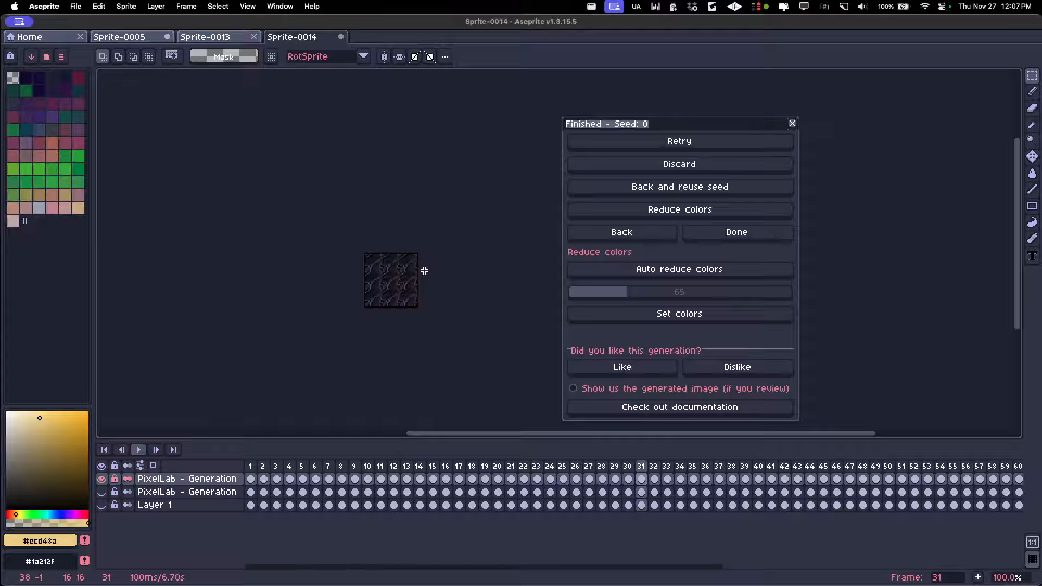
{"action": "key", "text": "Left"}
{"action": "key", "text": "Left"}
{"action": "key", "text": "Left"}
{"action": "key", "text": "Left"}
{"action": "key", "text": "Left"}
{"action": "key", "text": "Left"}
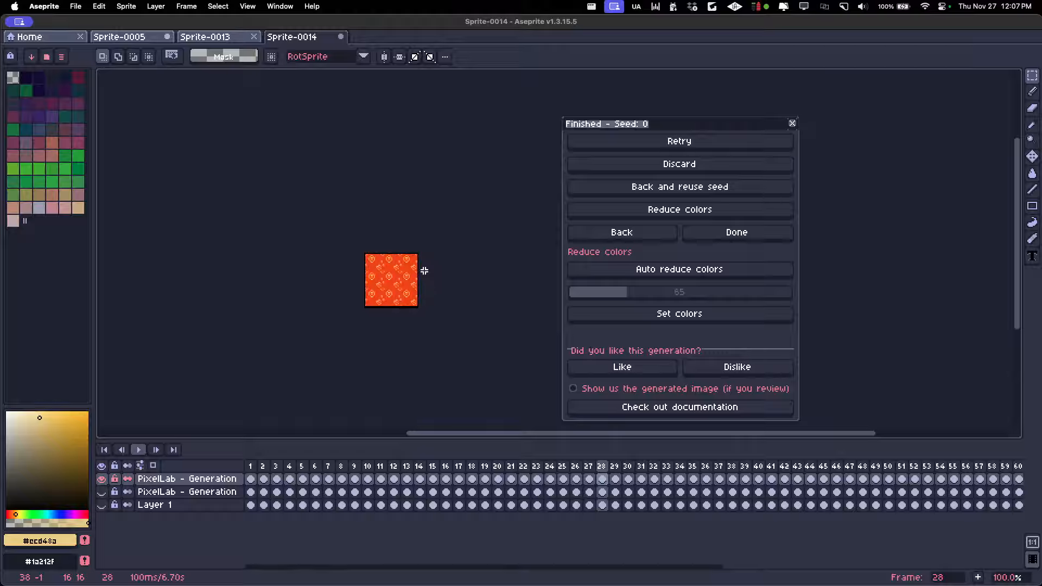
{"action": "key", "text": "Left"}
{"action": "key", "text": "Left"}
{"action": "key", "text": "Left"}
{"action": "key", "text": "Left"}
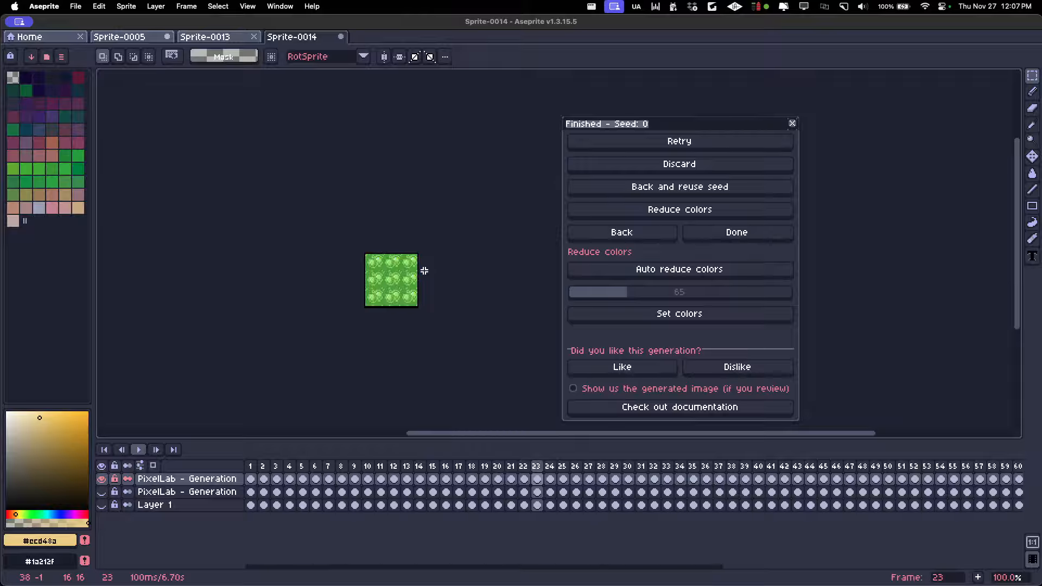
Inspect the cropped pale blue tile on frame 24 and the tiles back to the mosaic on frame 15
{"action": "key", "text": "Right"}
{"action": "key", "text": "Right"}
{"action": "key", "text": "Right"}
{"action": "scroll", "coordinate": [395, 315], "scroll_direction": "up", "scroll_amount": 1}
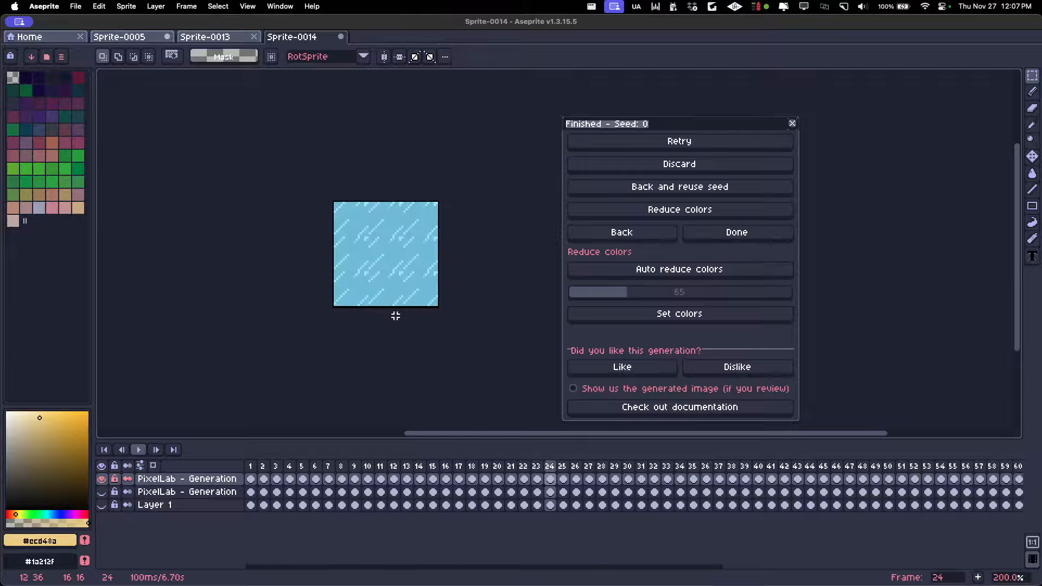
{"action": "key", "text": "Left"}
{"action": "key", "text": "Left"}
{"action": "key", "text": "Left"}
{"action": "key", "text": "Left"}
{"action": "key", "text": "Left"}
{"action": "key", "text": "Left"}
{"action": "key", "text": "Left"}
{"action": "key", "text": "Left"}
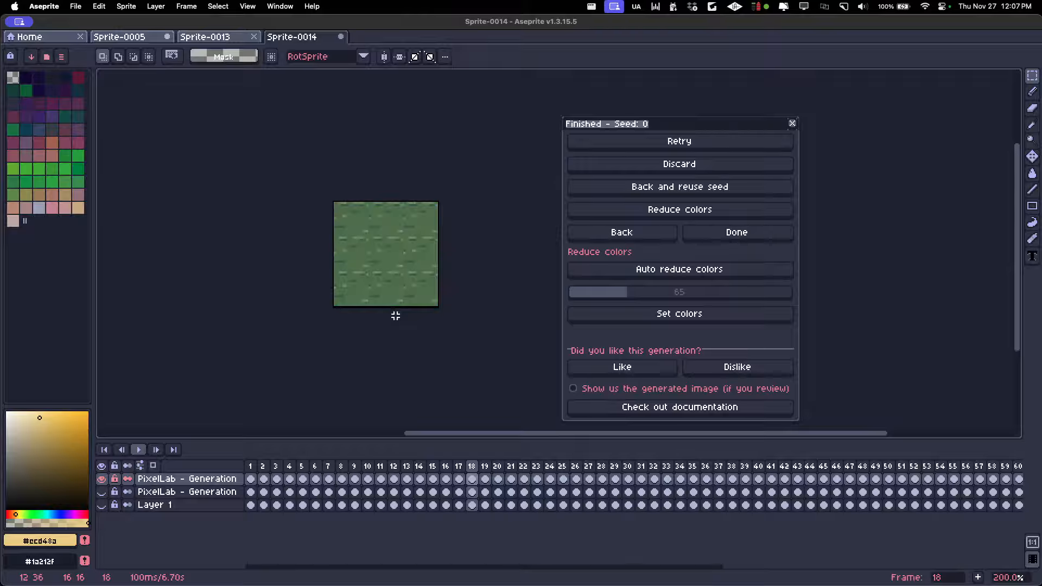
Inspect the cropped mosaic and stone tiles from frame 15 back to the cobblestone on frame 10
{"action": "key", "text": "Left"}
{"action": "key", "text": "Left"}
{"action": "key", "text": "Right"}
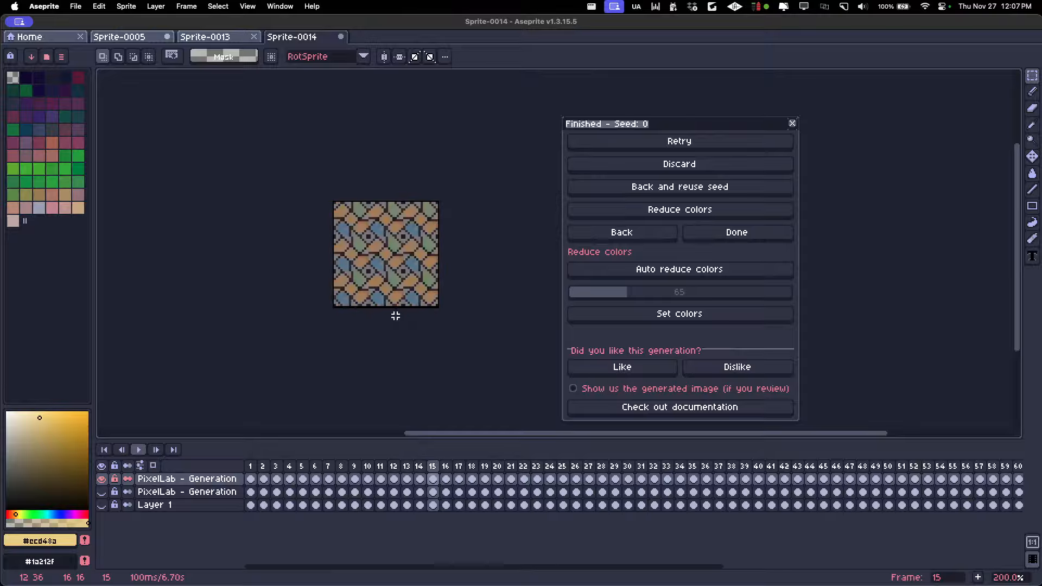
{"action": "scroll", "coordinate": [395, 316], "scroll_direction": "down", "scroll_amount": 2}
{"action": "scroll", "coordinate": [395, 315], "scroll_direction": "up", "scroll_amount": 2}
{"action": "key", "text": "Left"}
{"action": "key", "text": "Left"}
{"action": "key", "text": "Left"}
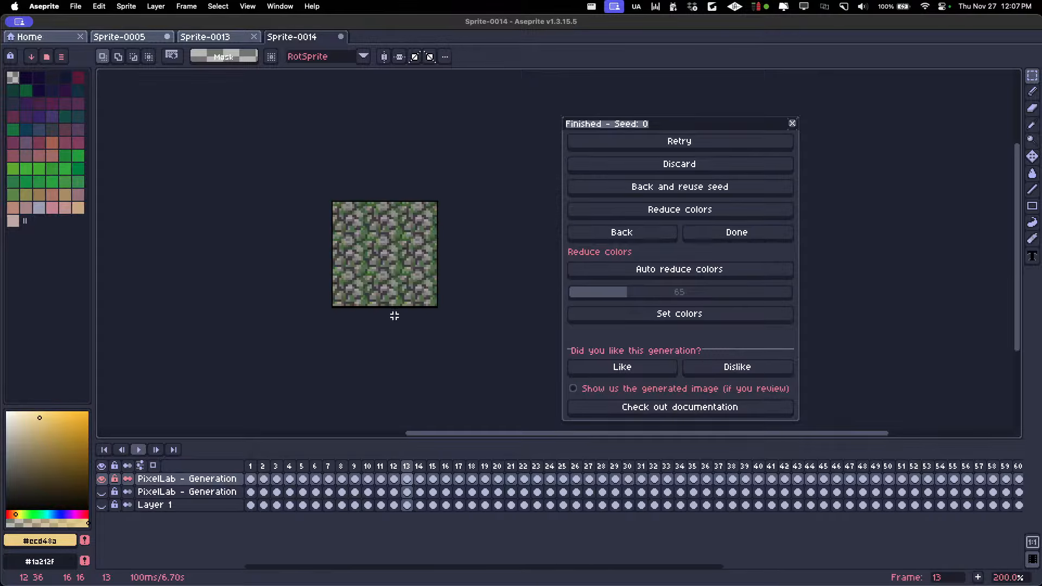
{"action": "scroll", "coordinate": [395, 315], "scroll_direction": "down", "scroll_amount": 1}
Review the cropped tiles from frame 9 back to the first frame and on to frame 66
{"action": "key", "text": "Left"}
{"action": "key", "text": "Left"}
{"action": "key", "text": "Left"}
{"action": "key", "text": "Left"}
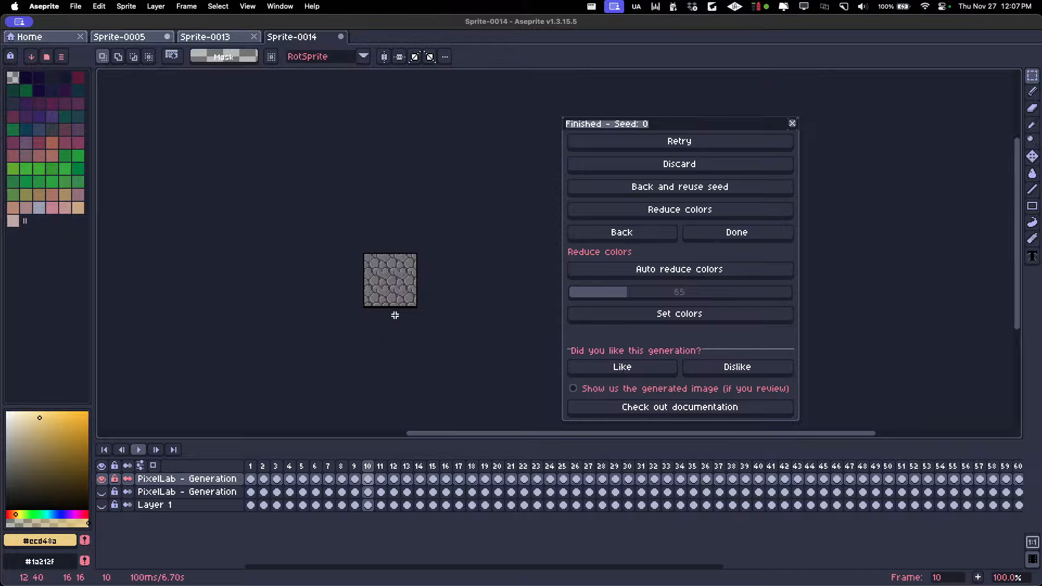
{"action": "key", "text": "Left"}
{"action": "key", "text": "Left"}
{"action": "key", "text": "Left"}
{"action": "key", "text": "Left"}
{"action": "key", "text": "Left"}
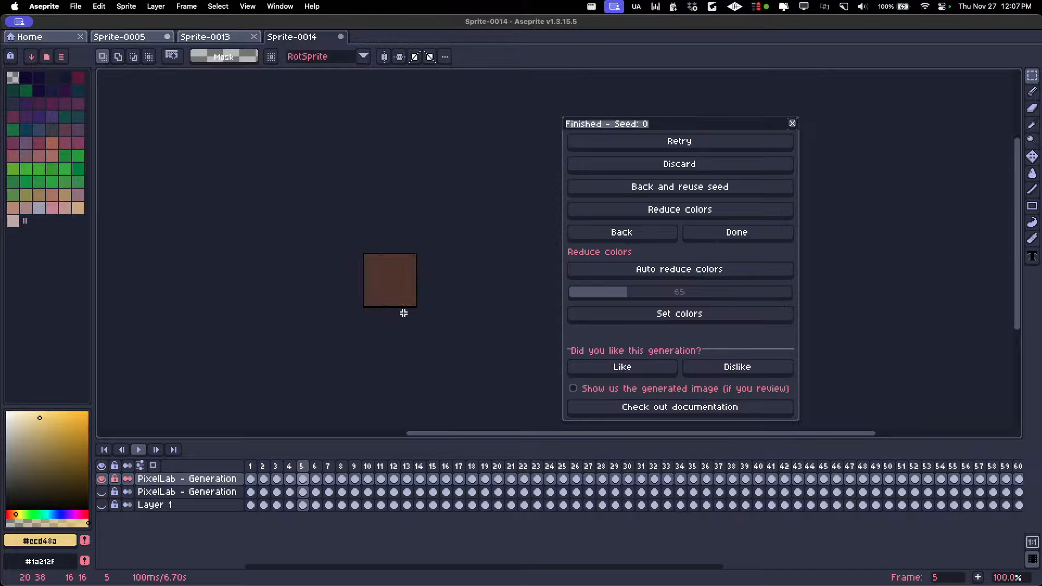
Review the cropped tiles at the end of the timeline from frame 65 back to frame 54
{"action": "key", "text": "Left"}
{"action": "key", "text": "Left"}
{"action": "key", "text": "Left"}
{"action": "key", "text": "Left"}
{"action": "key", "text": "Left"}
{"action": "key", "text": "Left"}
{"action": "key", "text": "Left"}
{"action": "key", "text": "Left"}
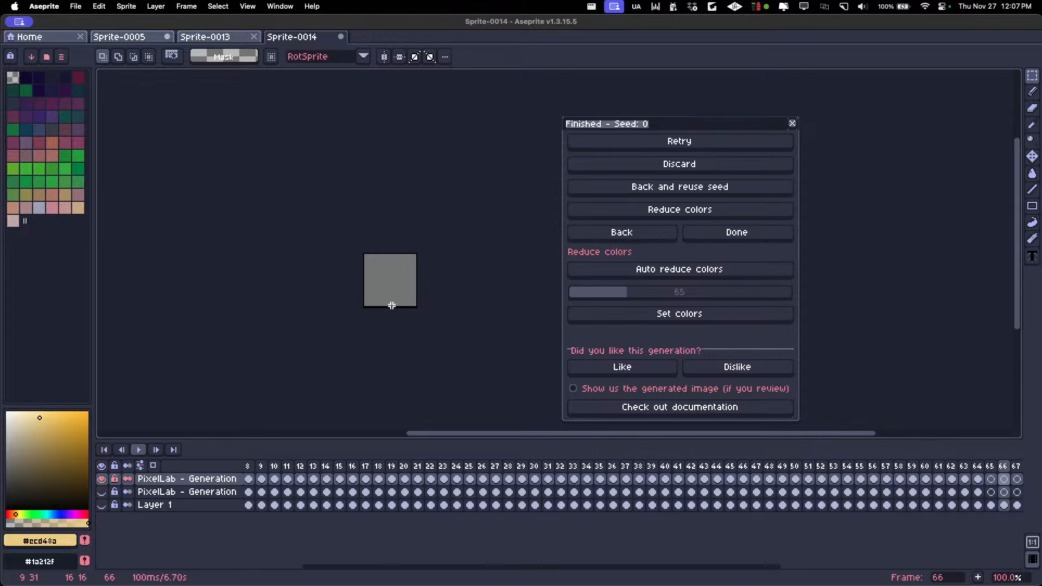
{"action": "key", "text": "Left"}
{"action": "key", "text": "Left"}
{"action": "key", "text": "Left"}
{"action": "key", "text": "Left"}
{"action": "key", "text": "Left"}
{"action": "key", "text": "Left"}
{"action": "key", "text": "Left"}
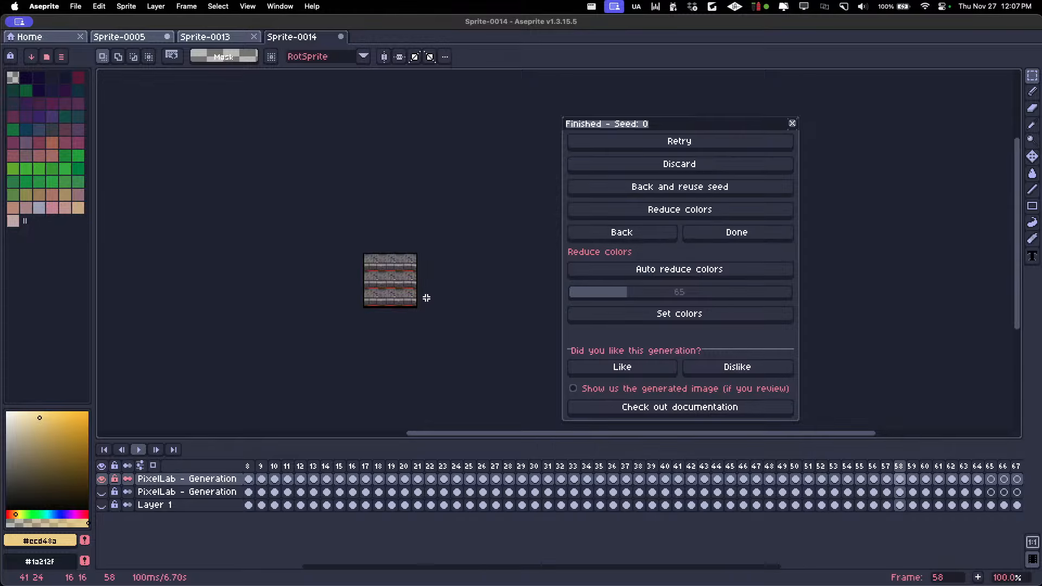
Review the cropped tiles from frame 54 back to the circular stone pattern on frame 47
{"action": "key", "text": "Left"}
{"action": "key", "text": "Left"}
{"action": "key", "text": "Left"}
{"action": "key", "text": "Left"}
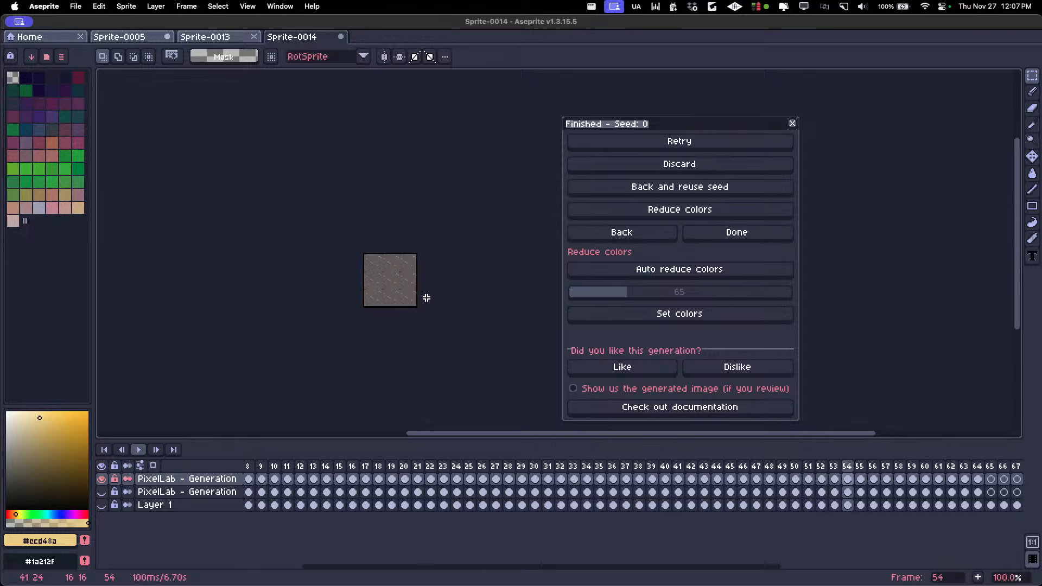
{"action": "key", "text": "Left"}
{"action": "key", "text": "Left"}
{"action": "key", "text": "Left"}
{"action": "key", "text": "Left"}
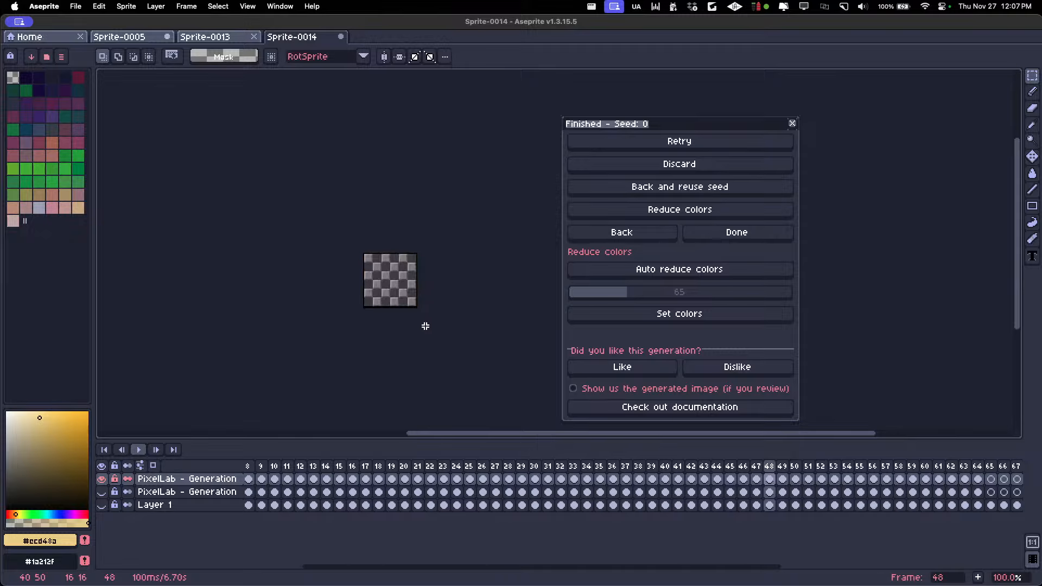
{"action": "key", "text": "Right"}
Inspect the cropped tiles from frame 47 back to the wooden planks on frame 40
{"action": "key", "text": "Left"}
{"action": "key", "text": "Left"}
{"action": "key", "text": "Right"}
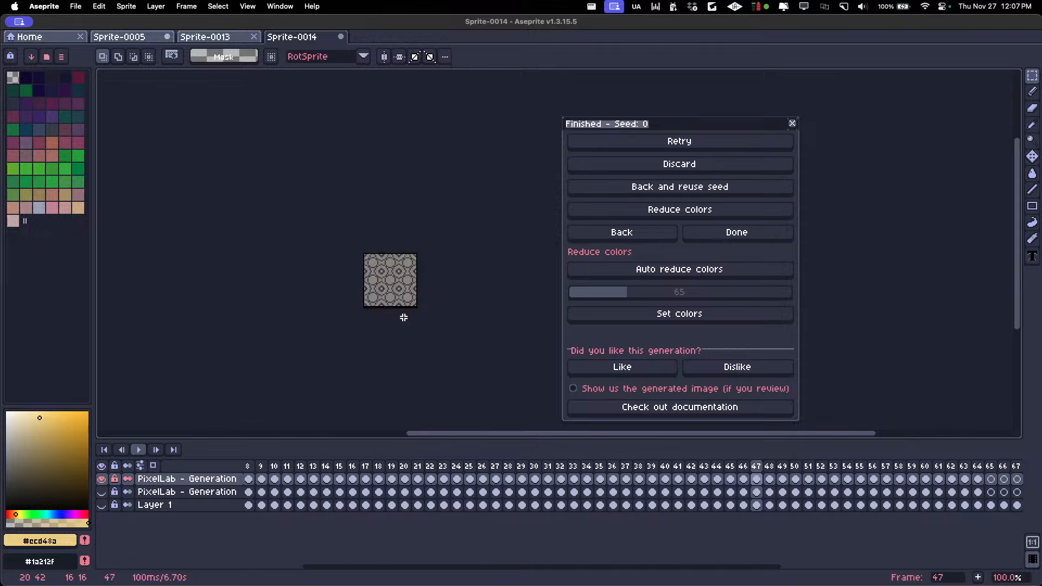
{"action": "key", "text": "Left"}
{"action": "key", "text": "Left"}
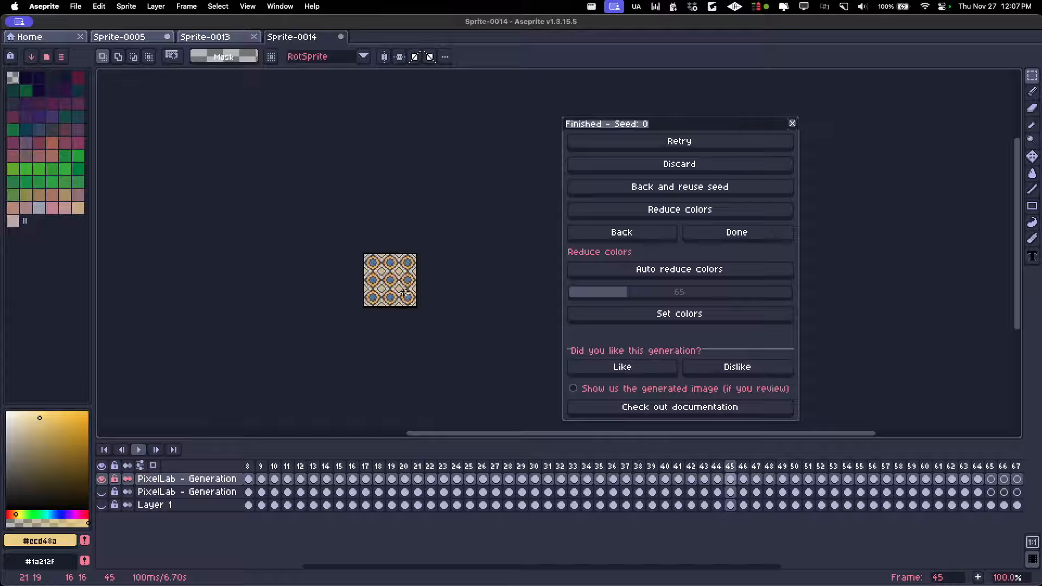
{"action": "key", "text": "Left"}
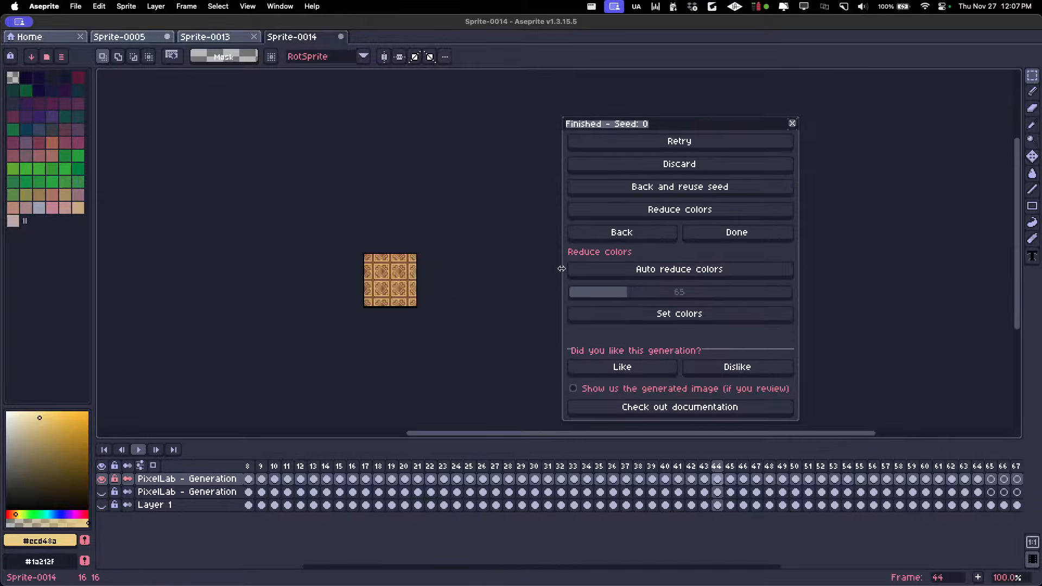
{"action": "key", "text": "Down"}
{"action": "key", "text": "Down"}
{"action": "key", "text": "Left"}
{"action": "key", "text": "Left"}
{"action": "key", "text": "Left"}
{"action": "key", "text": "Left"}
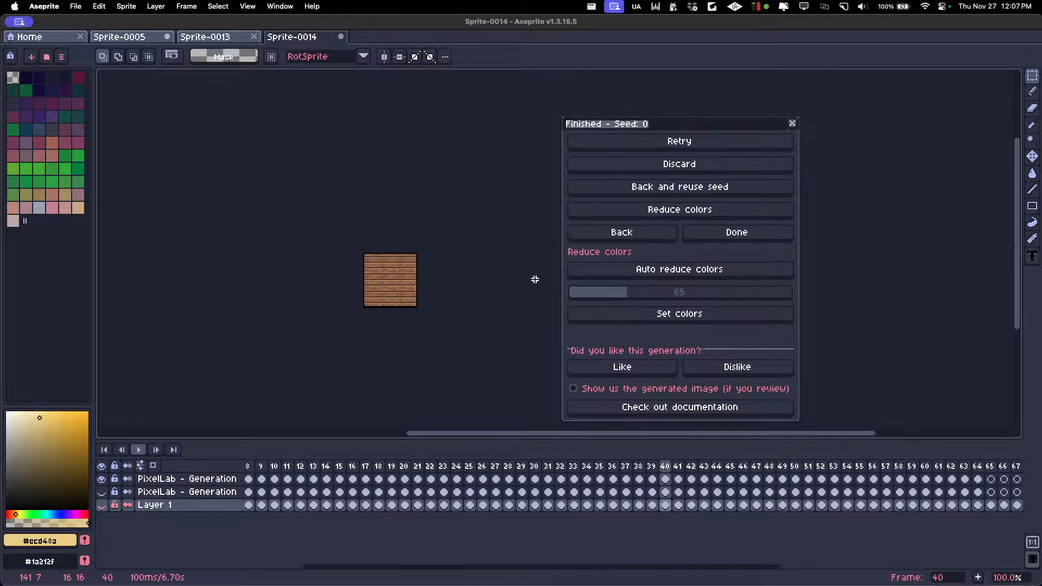
Return to the same-style generation settings and show the cobblestone tile on frame 9
{"action": "left_click", "coordinate": [618, 234]}
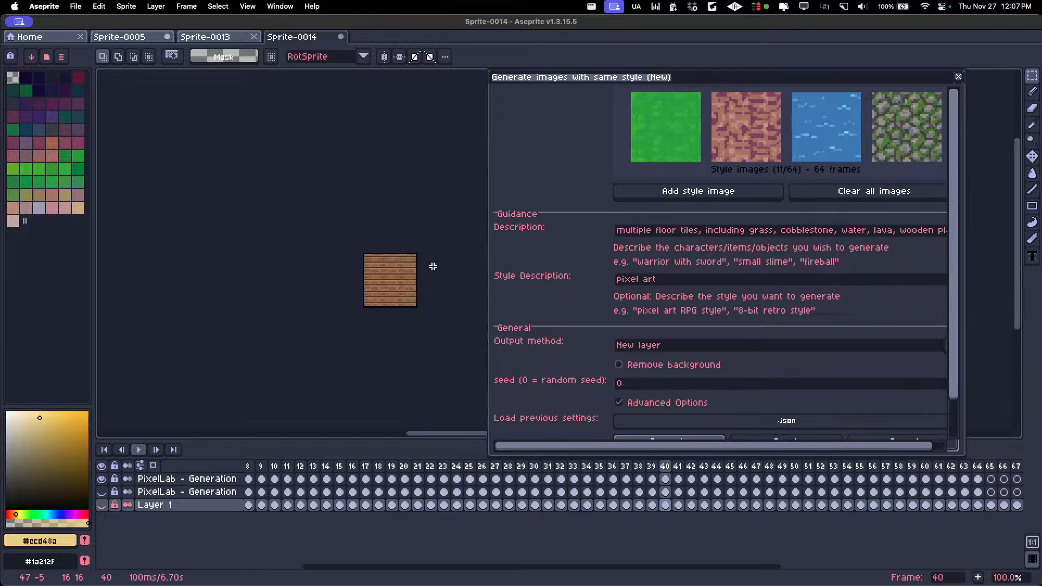
{"action": "left_click", "coordinate": [681, 232]}
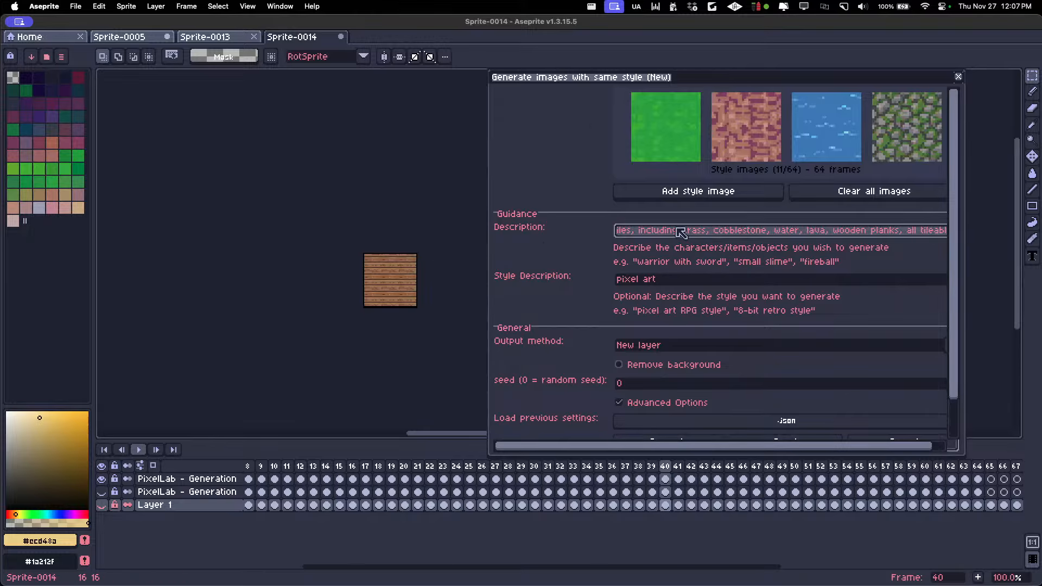
{"action": "left_click_drag", "start_coordinate": [589, 79], "coordinate": [584, 58]}
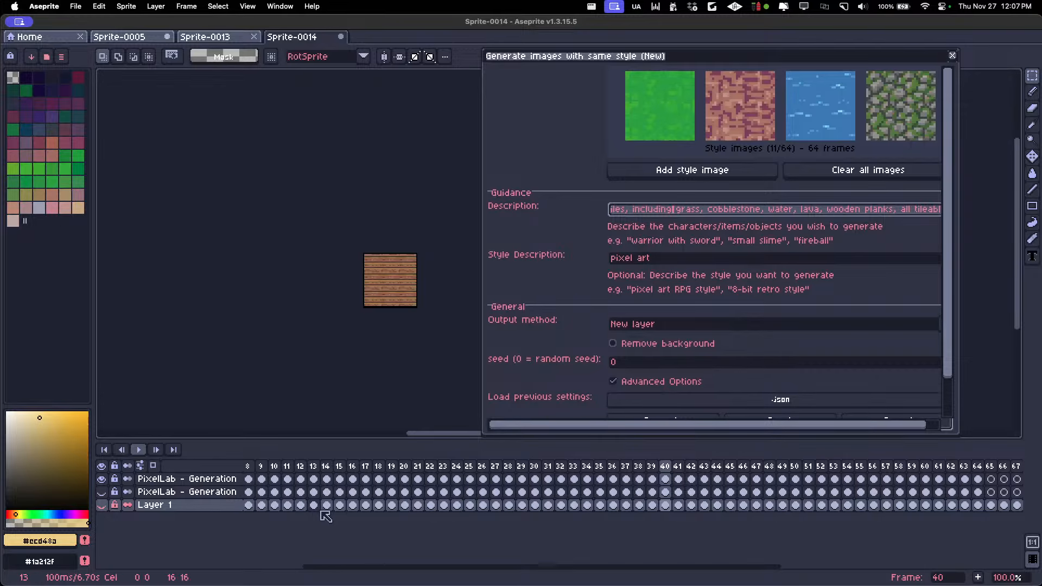
{"action": "left_click", "coordinate": [261, 465]}
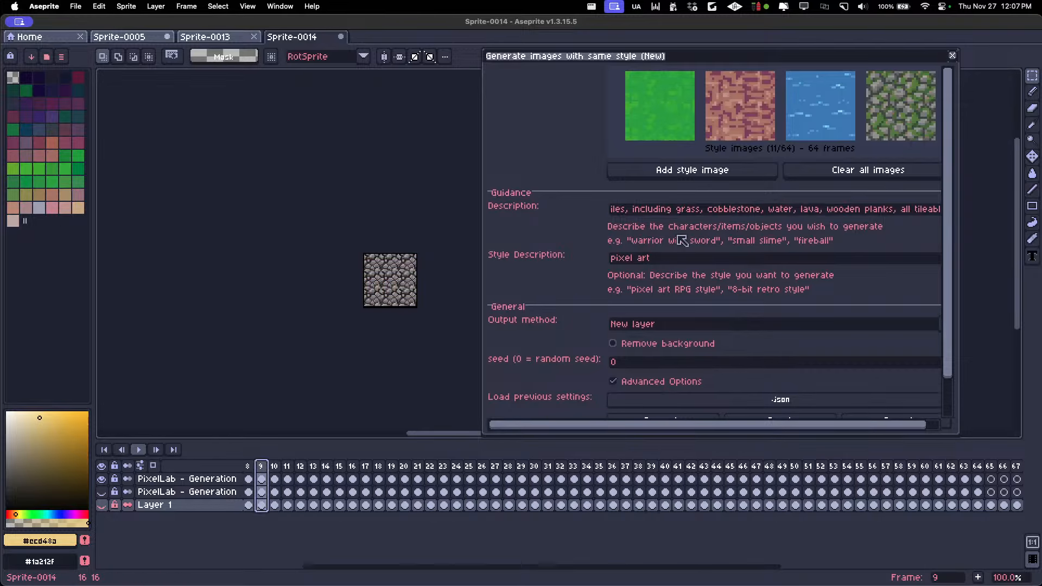
Read through the floor tile description, including the list of materials and the tileable wording
{"action": "left_click_drag", "start_coordinate": [643, 211], "coordinate": [433, 216]}
{"action": "left_click", "coordinate": [780, 215]}
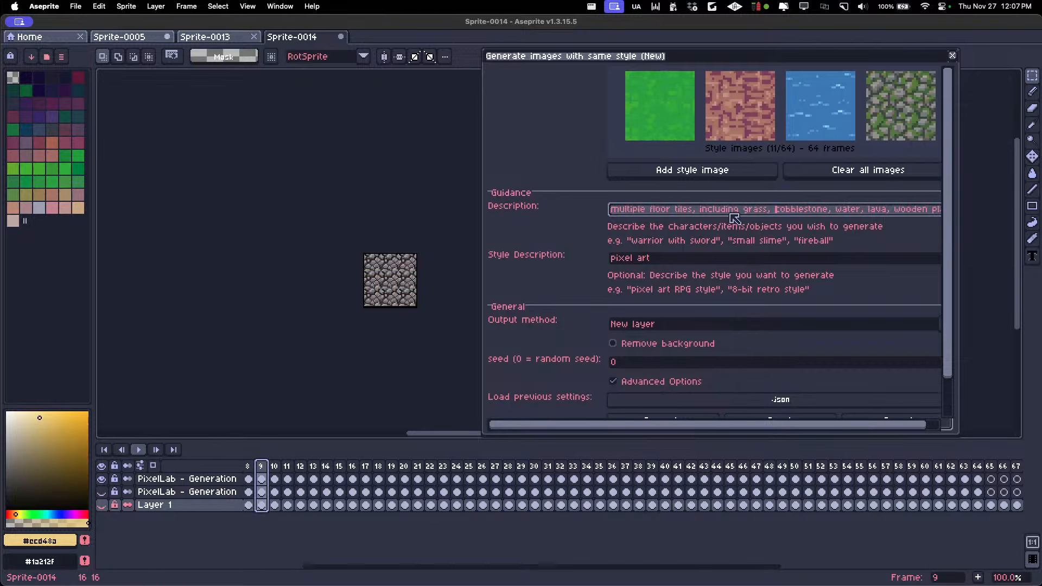
{"action": "left_click_drag", "start_coordinate": [713, 212], "coordinate": [779, 212]}
{"action": "left_click", "coordinate": [751, 213]}
{"action": "left_click_drag", "start_coordinate": [697, 213], "coordinate": [1034, 218]}
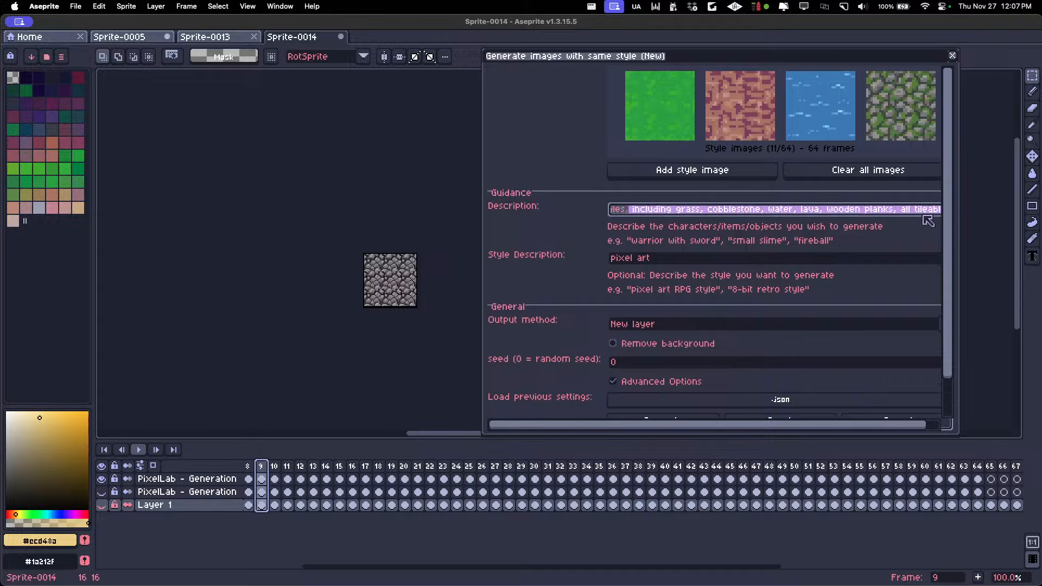
{"action": "left_click", "coordinate": [885, 211]}
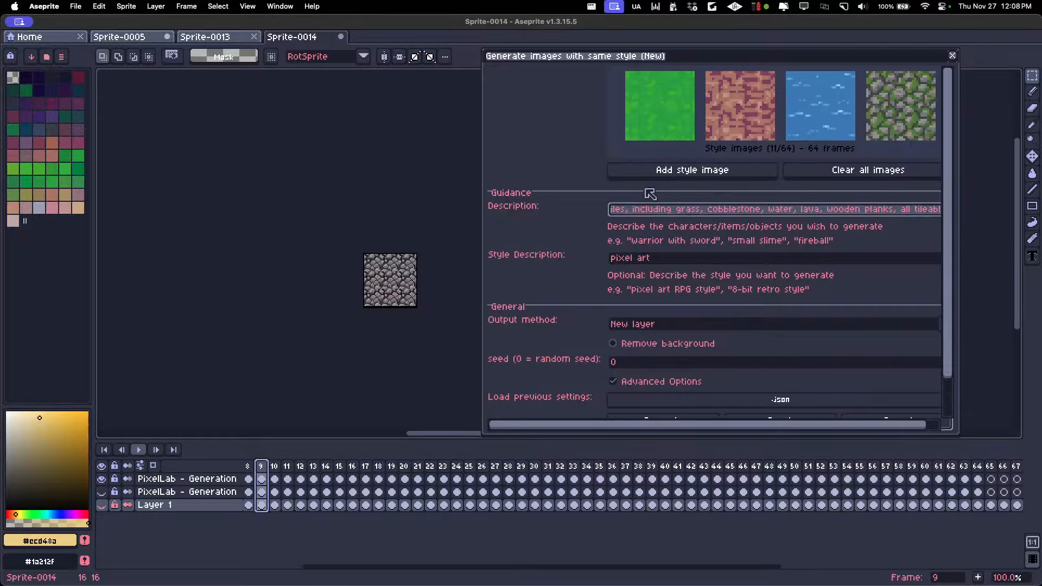
Check the style description, turn off the advanced options and reposition the generation dialog
{"action": "key", "text": "Tab"}
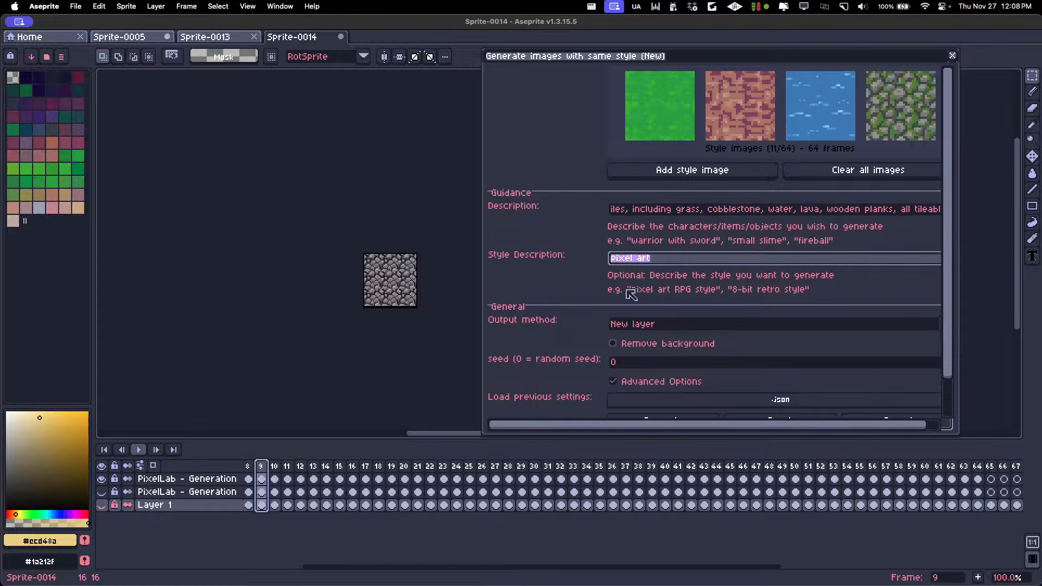
{"action": "left_click", "coordinate": [678, 260]}
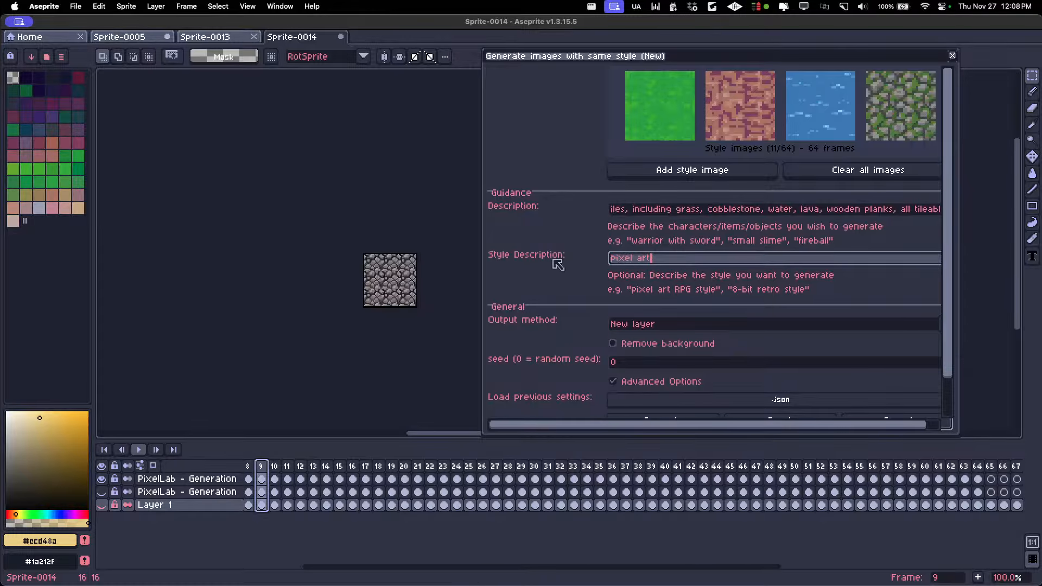
{"action": "left_click", "coordinate": [654, 384]}
{"action": "left_click_drag", "start_coordinate": [737, 208], "coordinate": [622, 114]}
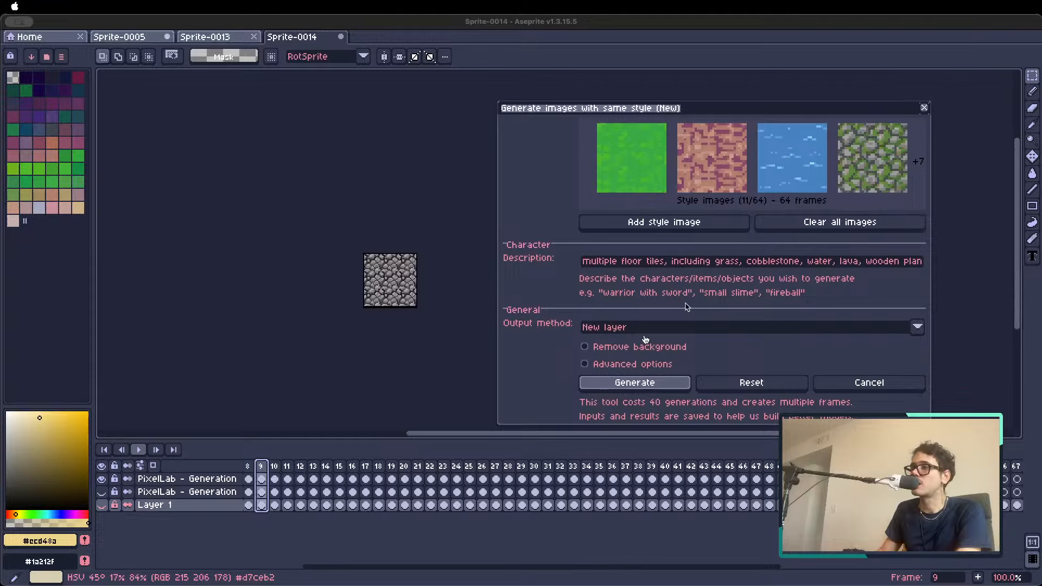
{"action": "left_click", "coordinate": [608, 103]}
Review the cropped tiles from the grey stone on frame 12 to the blue water on frame 22
{"action": "left_click", "coordinate": [301, 464]}
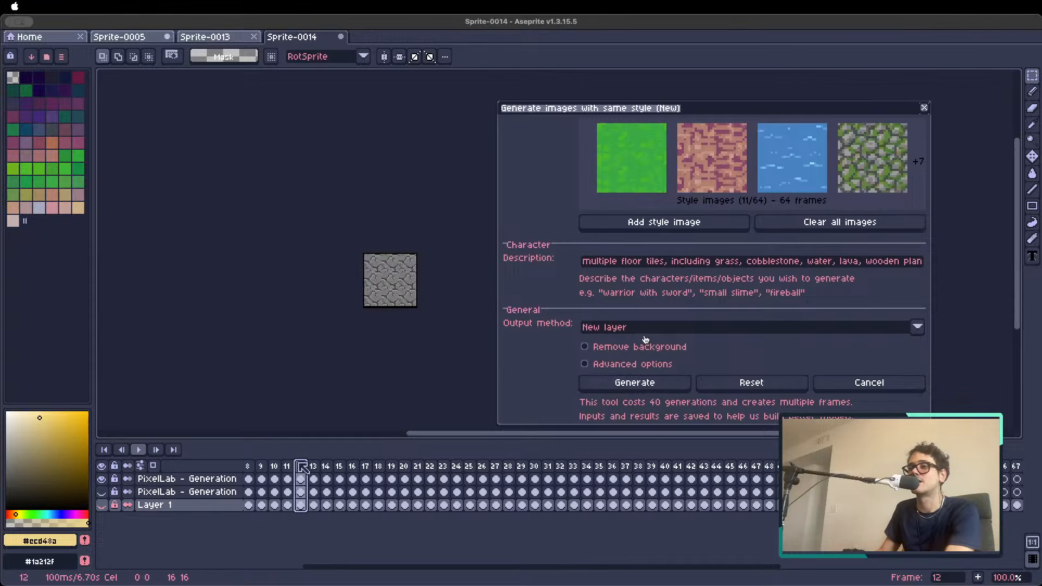
{"action": "key", "text": "Right"}
{"action": "key", "text": "Right"}
{"action": "key", "text": "Right"}
{"action": "key", "text": "Right"}
{"action": "key", "text": "Right"}
{"action": "key", "text": "Right"}
{"action": "key", "text": "Right"}
{"action": "key", "text": "Right"}
{"action": "key", "text": "Right"}
{"action": "key", "text": "Right"}
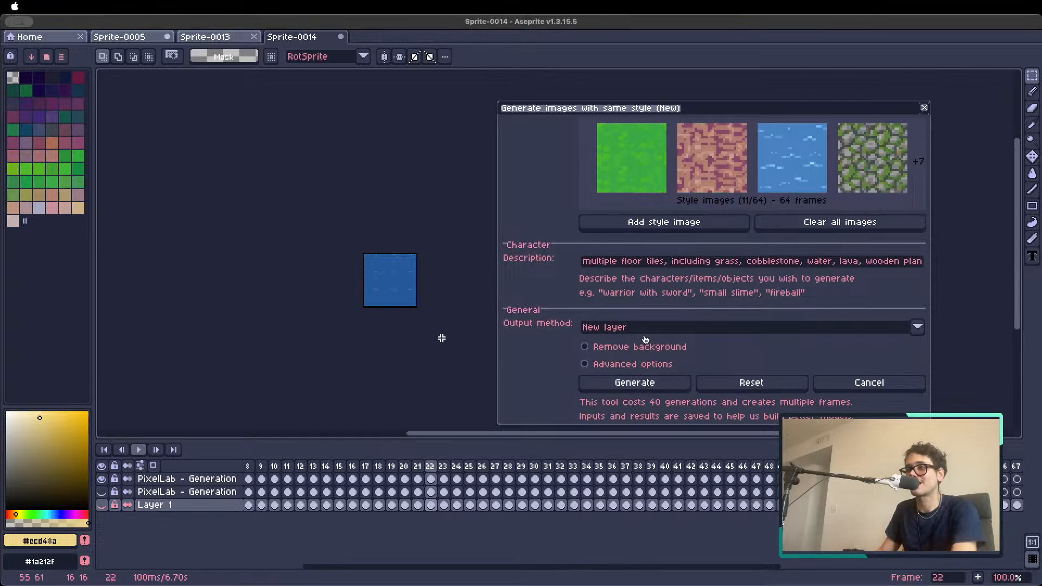
Undo the canvas crop and inspect the 32×32 wooden tiles from frame 37 to frame 40
{"action": "key", "text": "super+z"}
{"action": "scroll", "coordinate": [359, 254], "scroll_direction": "up", "scroll_amount": 2}
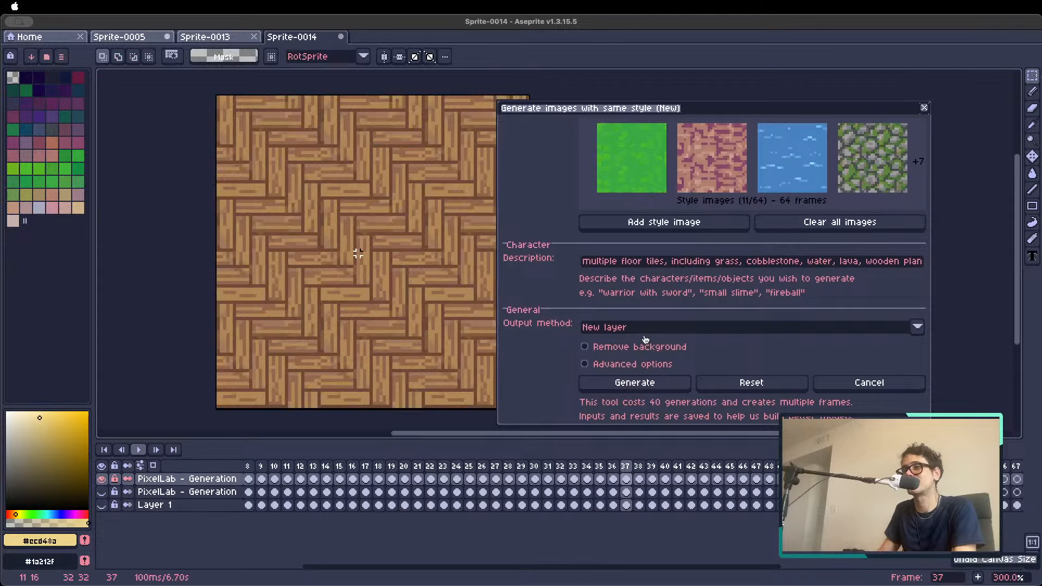
{"action": "scroll", "coordinate": [358, 254], "scroll_direction": "down", "scroll_amount": 2}
{"action": "key", "text": "Right"}
{"action": "key", "text": "Right"}
{"action": "key", "text": "Right"}
{"action": "key", "text": "Right"}
{"action": "key", "text": "Right"}
{"action": "key", "text": "Right"}
{"action": "scroll", "coordinate": [362, 258], "scroll_direction": "up", "scroll_amount": 1}
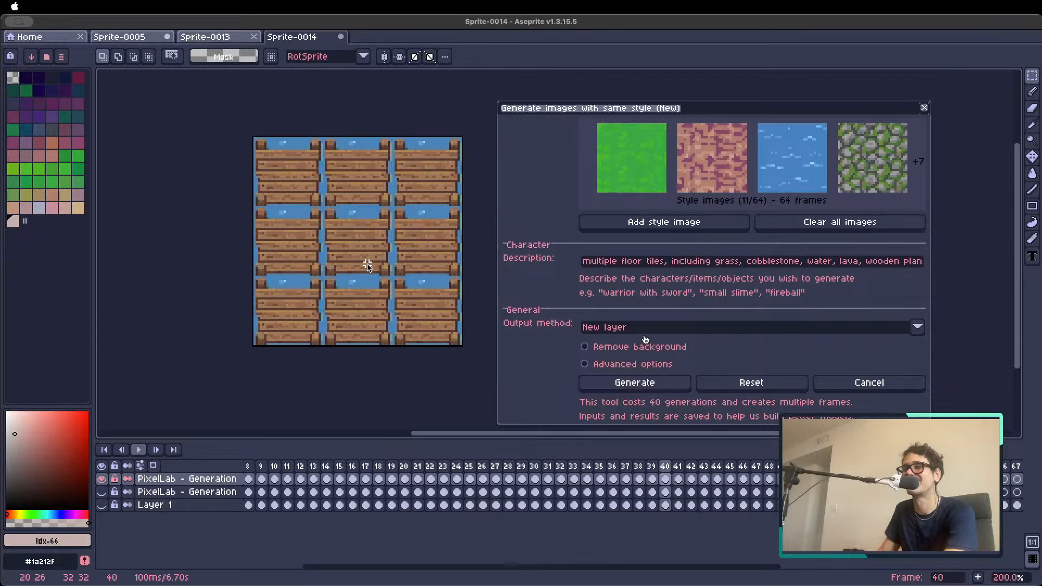
Review the 32×32 tiles from frame 40 through the stone and snow tiles to the ice tile on frame 61
{"action": "scroll", "coordinate": [367, 265], "scroll_direction": "down", "scroll_amount": 1}
{"action": "key", "text": "Right"}
{"action": "key", "text": "Right"}
{"action": "key", "text": "Right"}
{"action": "key", "text": "Right"}
{"action": "key", "text": "Right"}
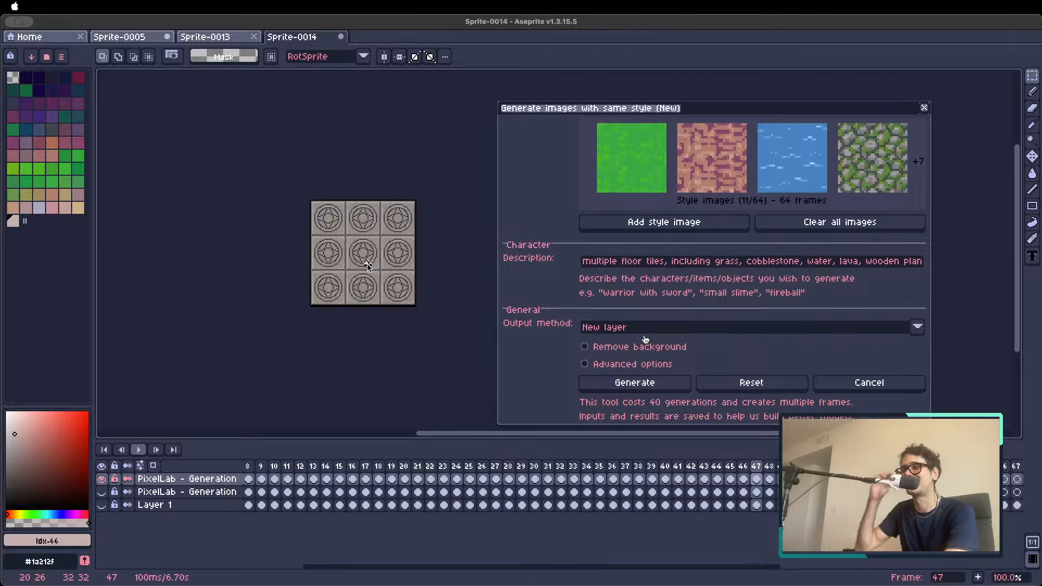
{"action": "key", "text": "Right"}
{"action": "key", "text": "Right"}
{"action": "key", "text": "Right"}
{"action": "key", "text": "Right"}
{"action": "key", "text": "Right"}
{"action": "key", "text": "Right"}
{"action": "key", "text": "Right"}
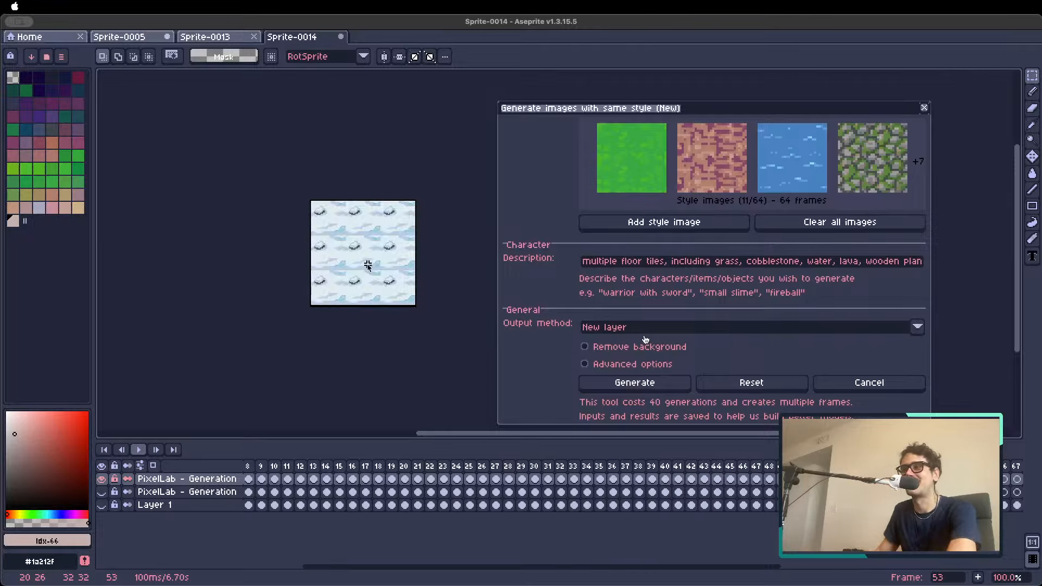
{"action": "key", "text": "Right"}
{"action": "key", "text": "Right"}
{"action": "key", "text": "Right"}
{"action": "key", "text": "Right"}
{"action": "key", "text": "Right"}
{"action": "key", "text": "Right"}
{"action": "key", "text": "Right"}
{"action": "key", "text": "Right"}
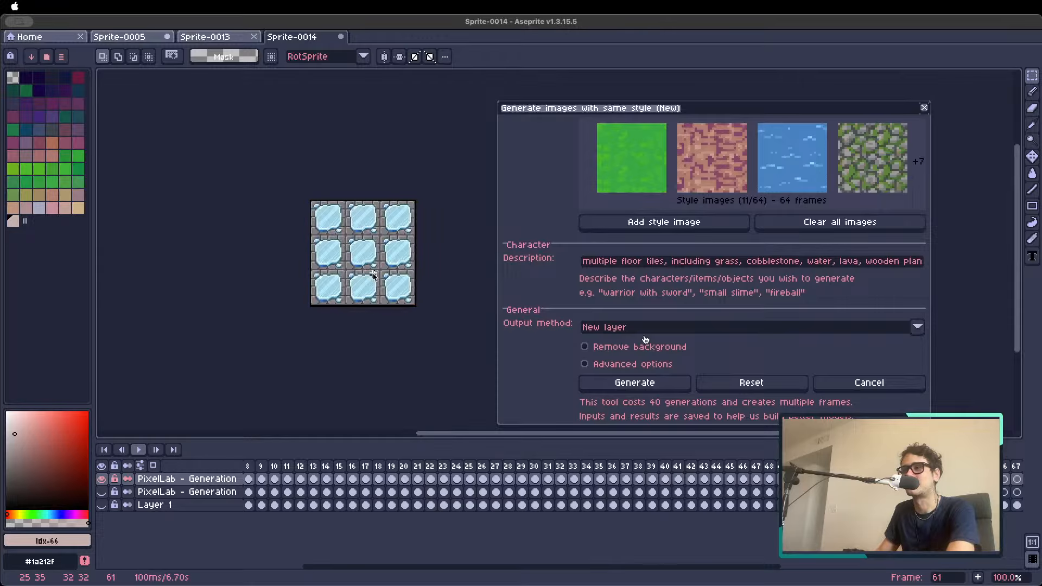
Inspect the last generated tiles up close, including the blue crystals on frame 63 and the flowers on frame 64
{"action": "key", "text": "Left"}
{"action": "scroll", "coordinate": [370, 266], "scroll_direction": "up", "scroll_amount": 1}
{"action": "key", "text": "Right"}
{"action": "key", "text": "Right"}
{"action": "key", "text": "Right"}
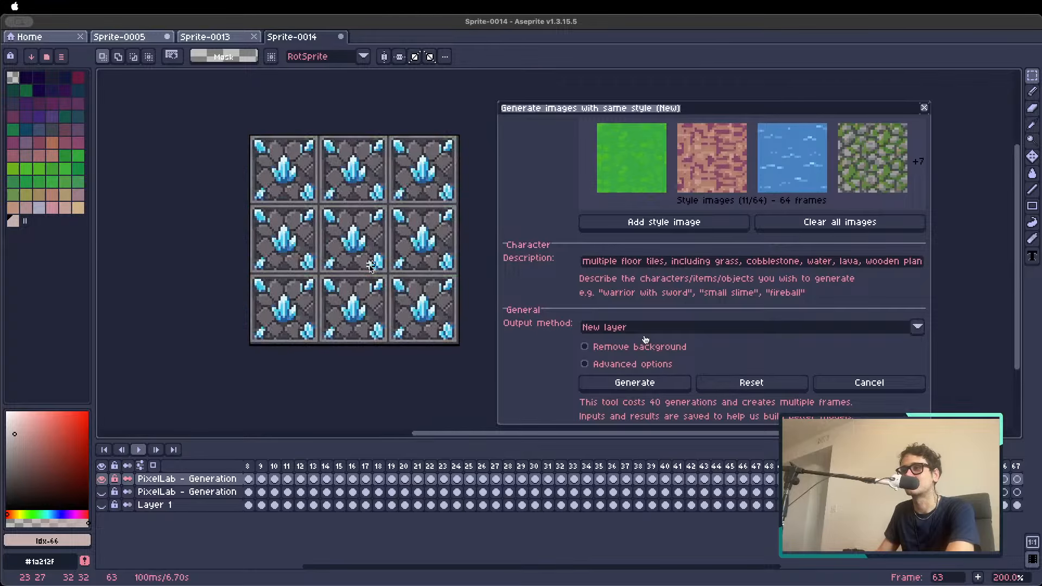
{"action": "key", "text": "Left"}
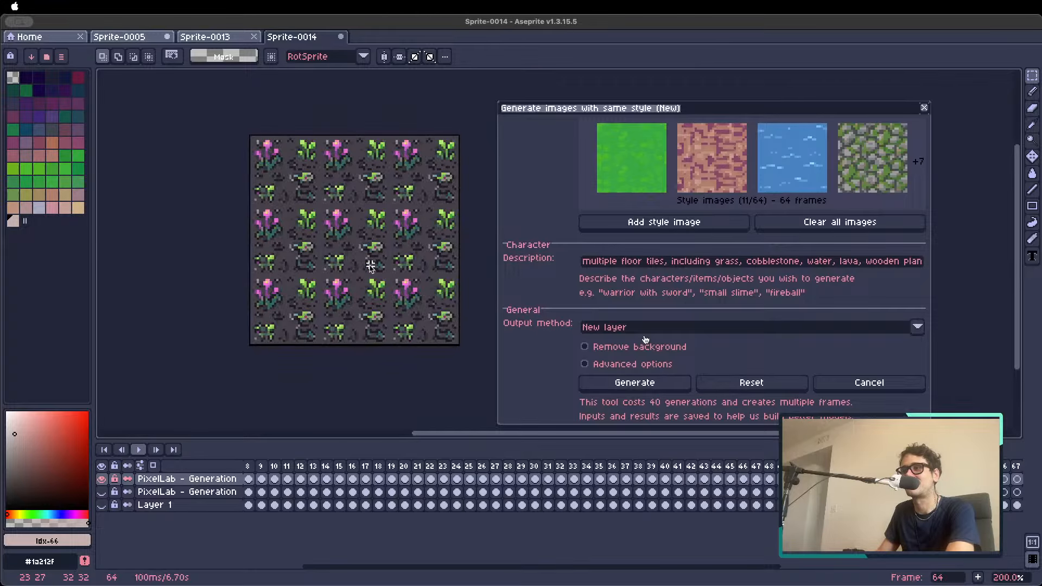
{"action": "scroll", "coordinate": [371, 265], "scroll_direction": "down", "scroll_amount": 1}
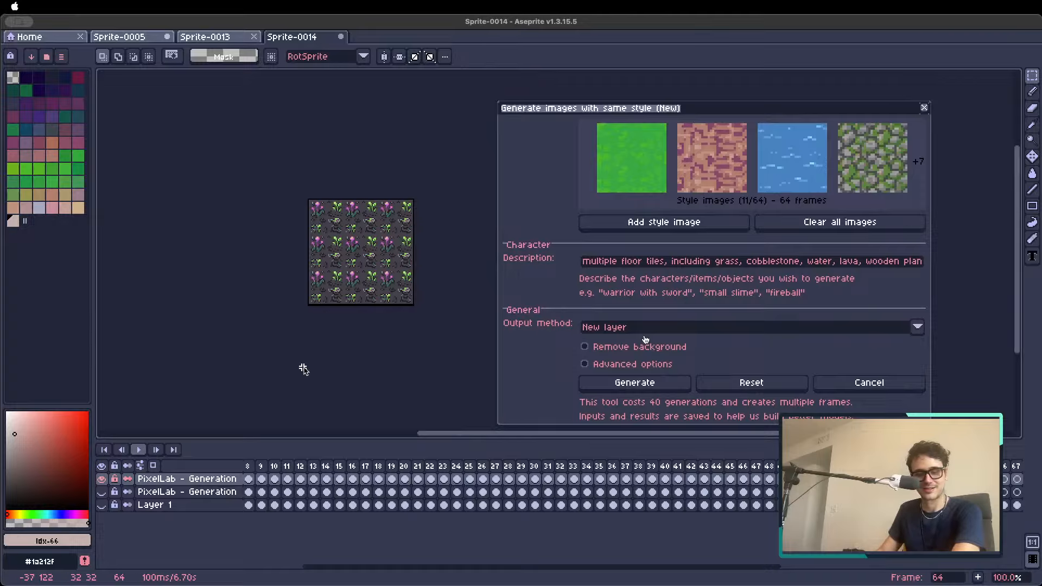
Go back to the grass tile on frame 8 and on to the first frame
{"action": "left_click", "coordinate": [249, 466]}
{"action": "scroll", "coordinate": [308, 472], "scroll_direction": "left", "scroll_amount": 5}
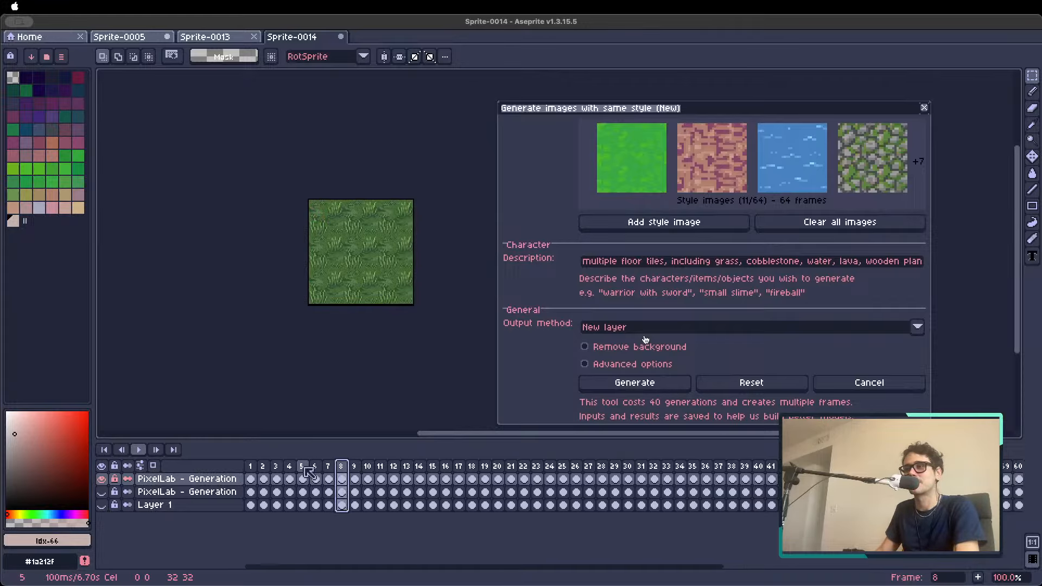
{"action": "left_click", "coordinate": [251, 468]}
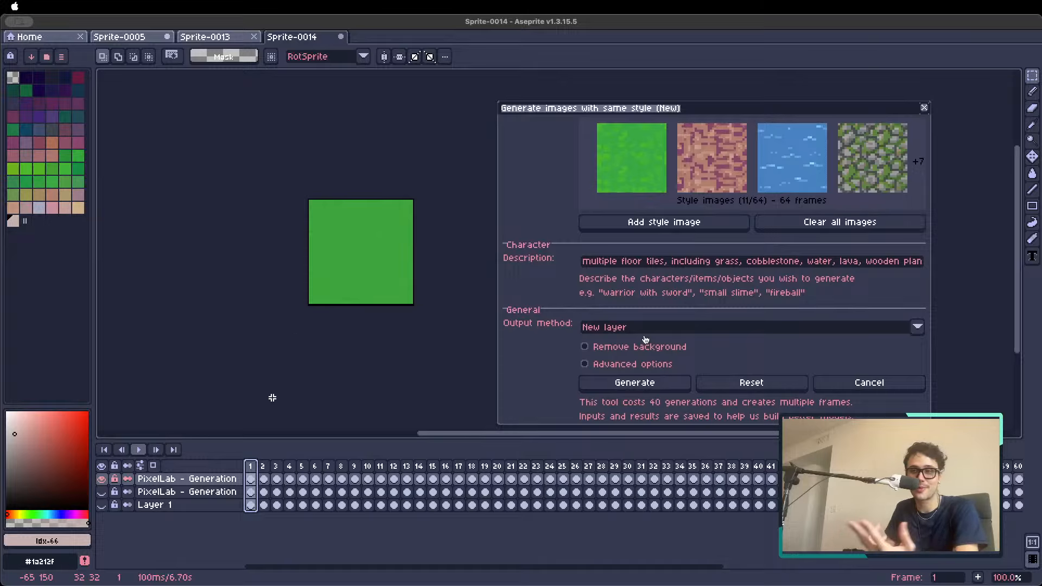
Toggle the visibility of the upper generation layer and Layer 1 on frame 1, leaving both hidden
{"action": "left_click", "coordinate": [101, 479]}
{"action": "left_click", "coordinate": [102, 479]}
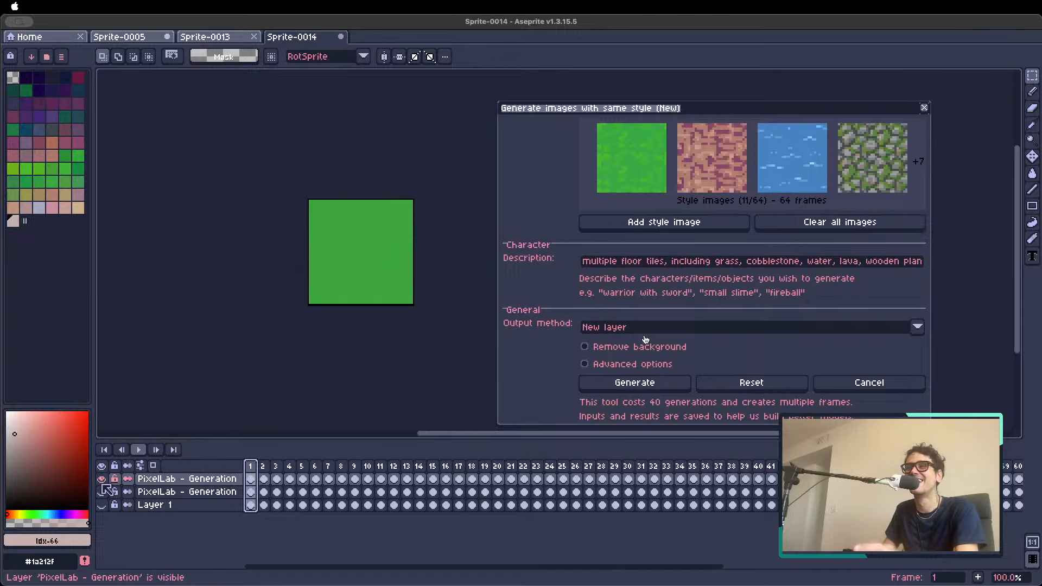
{"action": "left_click", "coordinate": [102, 479]}
{"action": "left_click", "coordinate": [102, 505]}
{"action": "left_click", "coordinate": [102, 506]}
{"action": "left_click", "coordinate": [102, 481]}
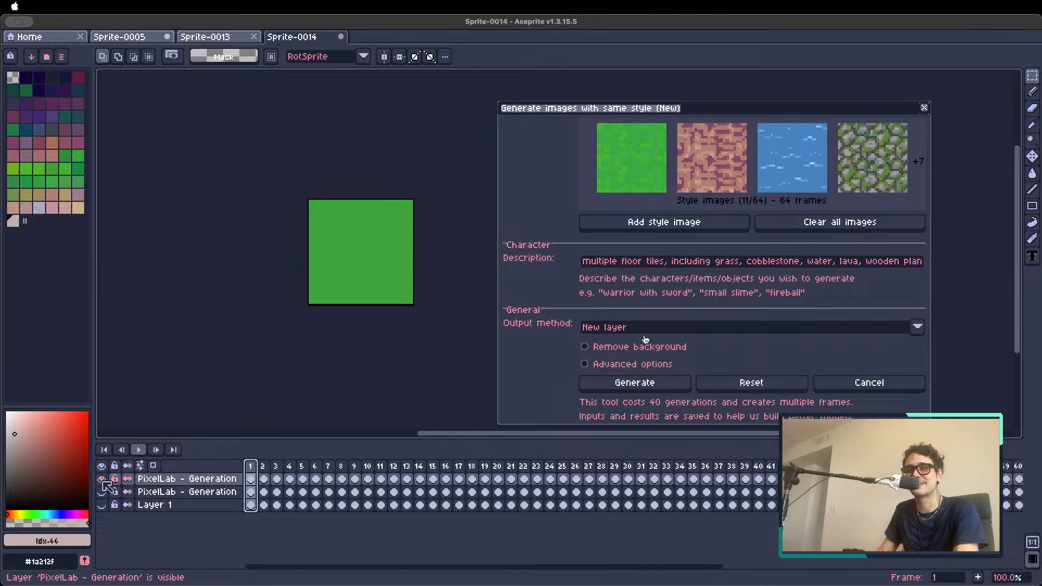
{"action": "left_click", "coordinate": [102, 481]}
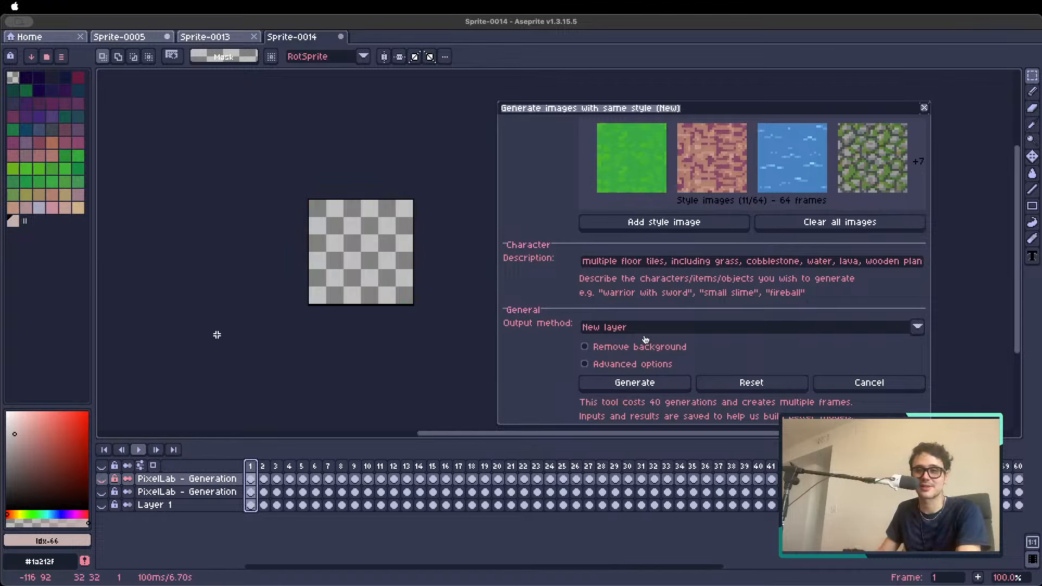
View the Sprite-0013 map, switch to Sprite-0005 and close Sprite-0013
{"action": "left_click", "coordinate": [237, 41]}
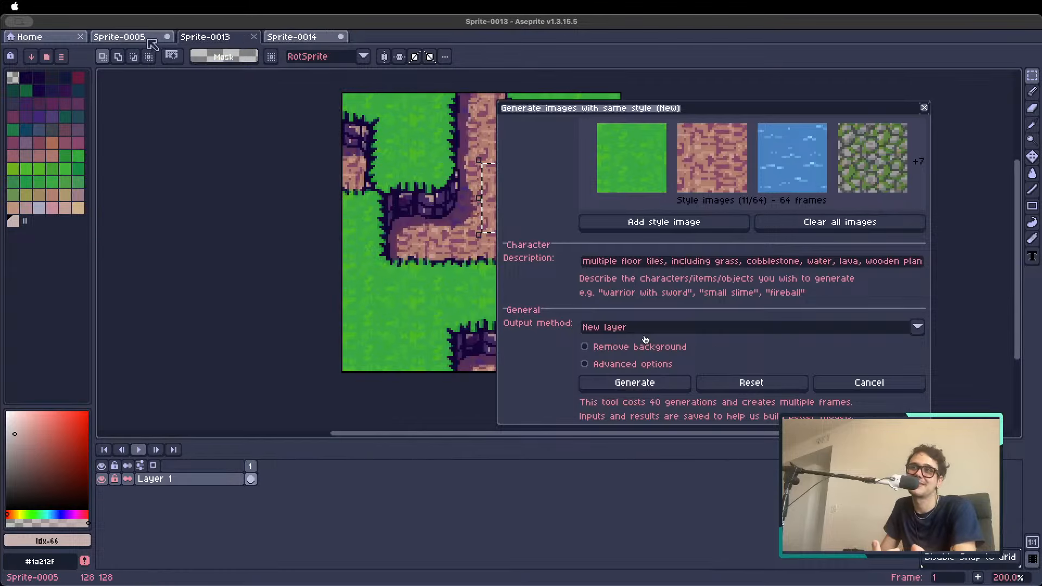
{"action": "left_click", "coordinate": [148, 38]}
{"action": "left_click", "coordinate": [253, 36]}
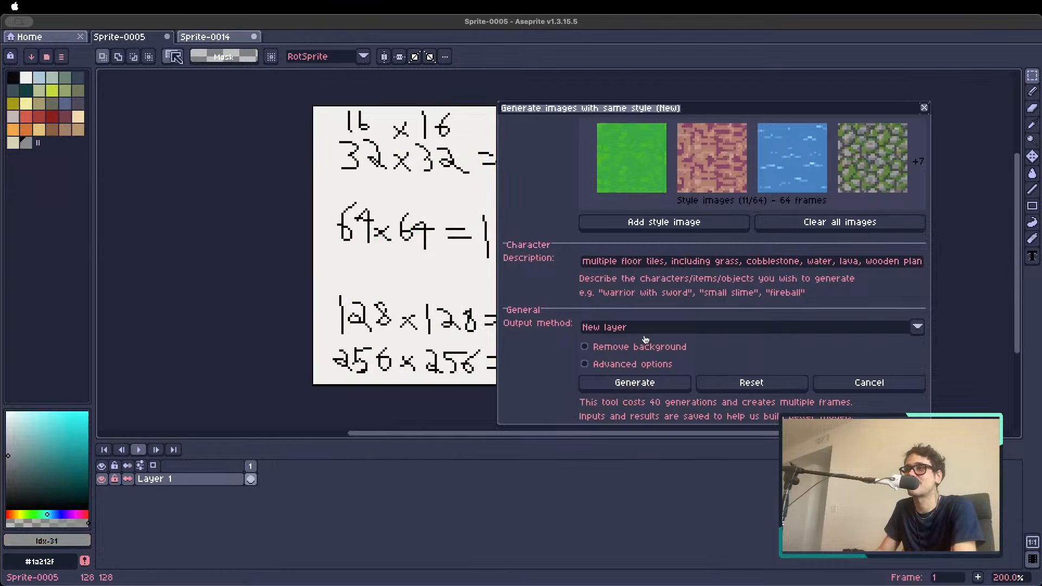
Open streetfighter.aseprite from the recent files and bring its fiery fighter on frame 29 into view
{"action": "left_click", "coordinate": [64, 42]}
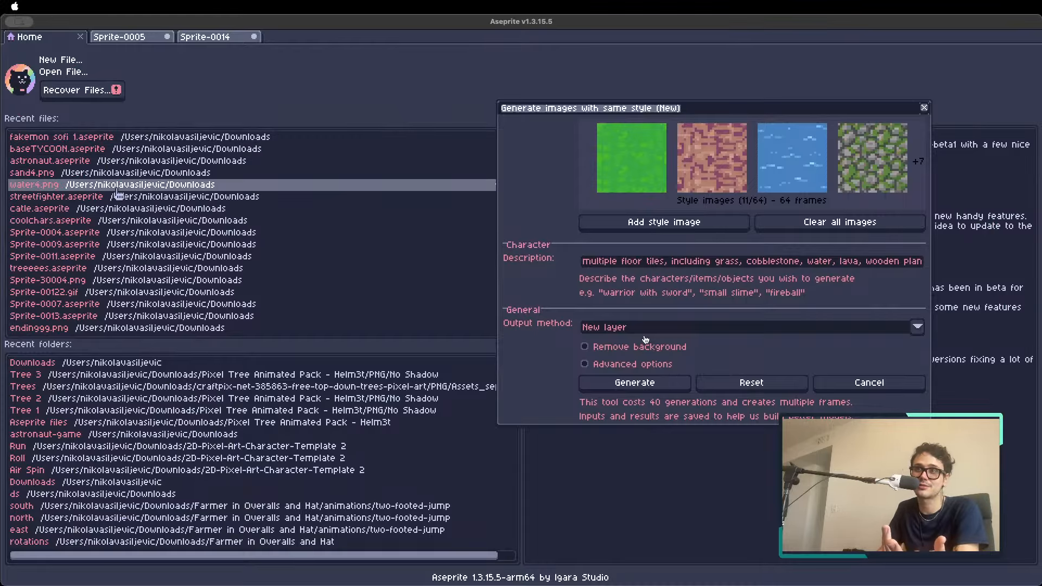
{"action": "left_click", "coordinate": [52, 197]}
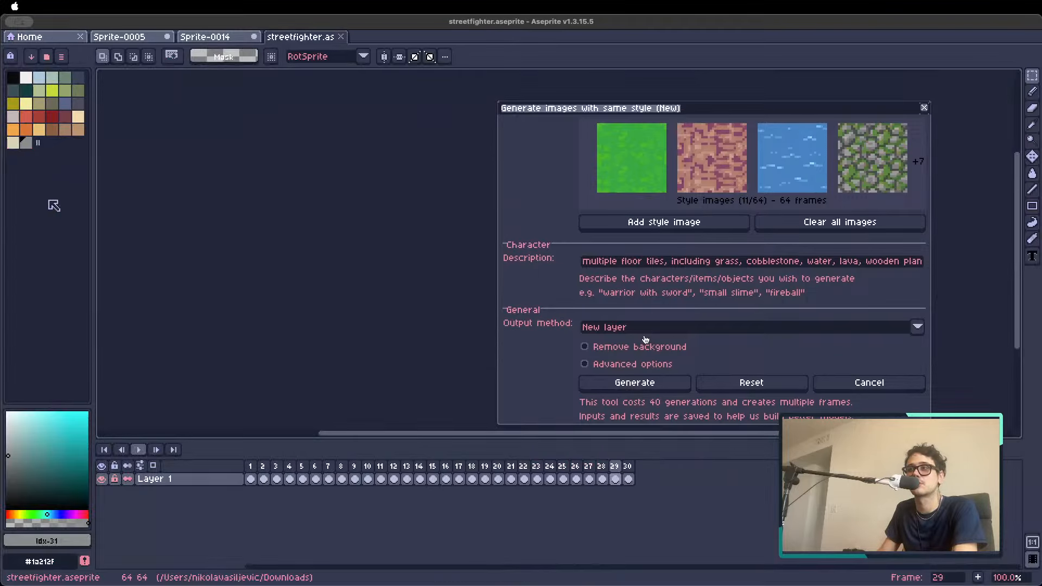
{"action": "scroll", "coordinate": [436, 233], "scroll_direction": "down", "scroll_amount": 1}
{"action": "left_click_drag", "start_coordinate": [416, 230], "coordinate": [215, 230]}
{"action": "scroll", "coordinate": [296, 238], "scroll_direction": "up", "scroll_amount": 4}
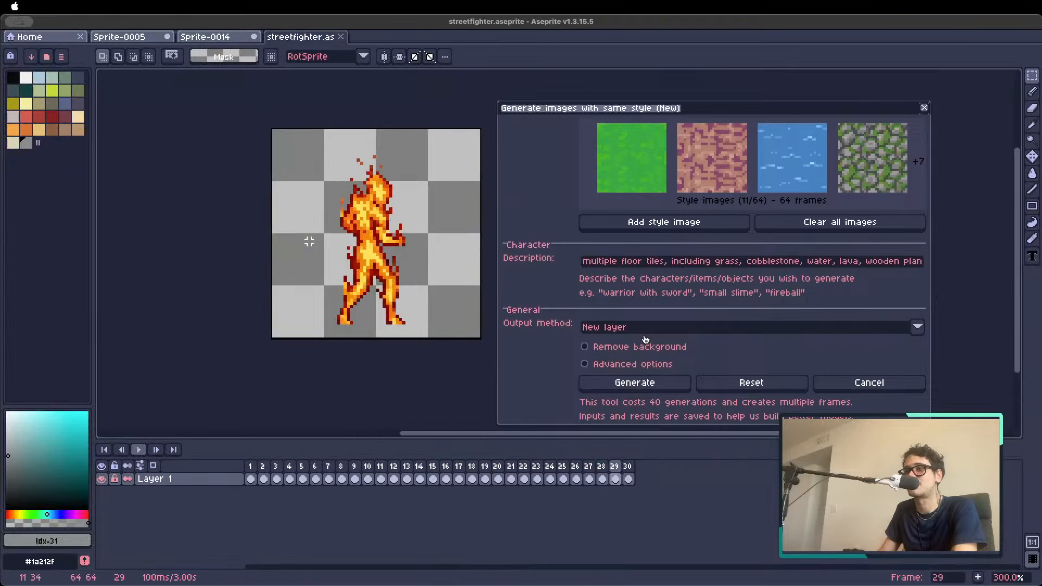
Look through the generated fighter variants across the frames of streetfighter.aseprite
{"action": "scroll", "coordinate": [355, 249], "scroll_direction": "down", "scroll_amount": 1}
{"action": "key", "text": "Right"}
{"action": "key", "text": "Right"}
{"action": "key", "text": "Right"}
{"action": "key", "text": "Right"}
{"action": "key", "text": "Right"}
{"action": "key", "text": "Right"}
{"action": "key", "text": "Right"}
{"action": "key", "text": "Right"}
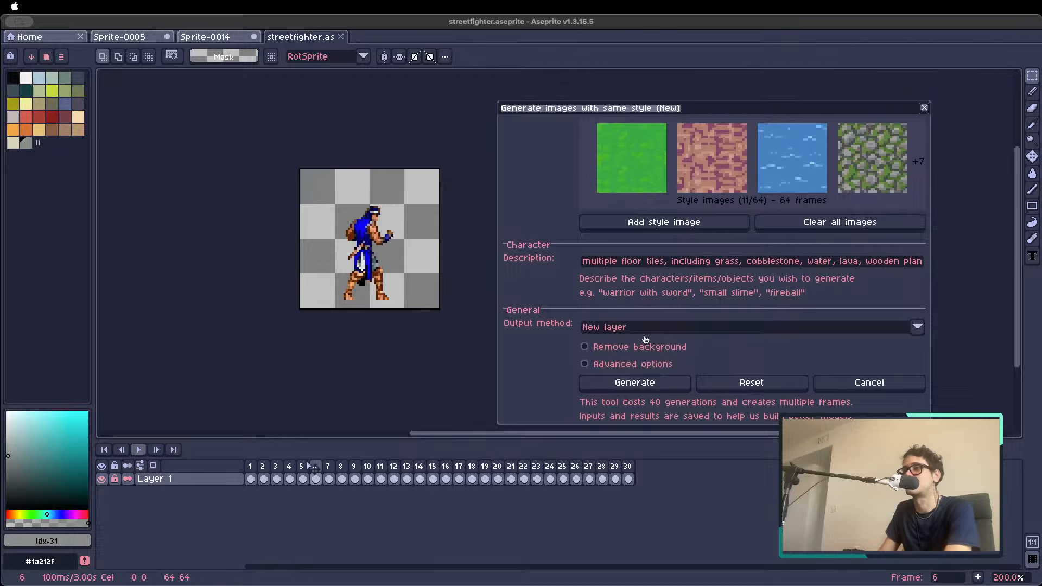
{"action": "key", "text": "Right"}
{"action": "key", "text": "Right"}
{"action": "key", "text": "Right"}
{"action": "key", "text": "Right"}
{"action": "key", "text": "Right"}
{"action": "key", "text": "Right"}
{"action": "key", "text": "Right"}
{"action": "key", "text": "Right"}
{"action": "key", "text": "Right"}
{"action": "key", "text": "Right"}
{"action": "key", "text": "Right"}
{"action": "key", "text": "Right"}
{"action": "key", "text": "Right"}
{"action": "key", "text": "Right"}
{"action": "key", "text": "Right"}
{"action": "key", "text": "Right"}
{"action": "key", "text": "Right"}
{"action": "key", "text": "Right"}
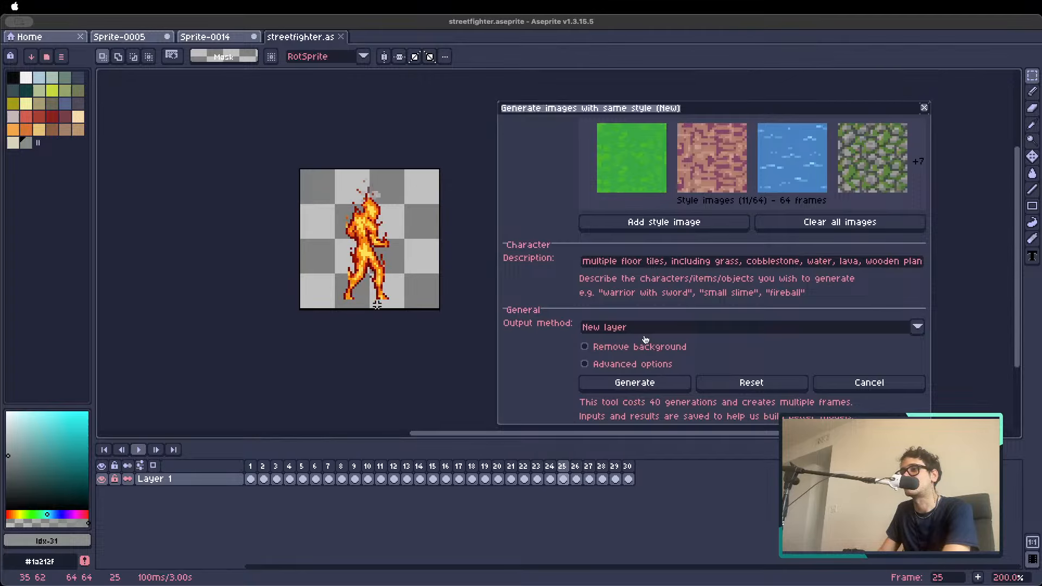
Close streetfighter.aseprite and open Sprite-0009.aseprite from the recent files
{"action": "left_click", "coordinate": [340, 37]}
{"action": "left_click", "coordinate": [29, 37]}
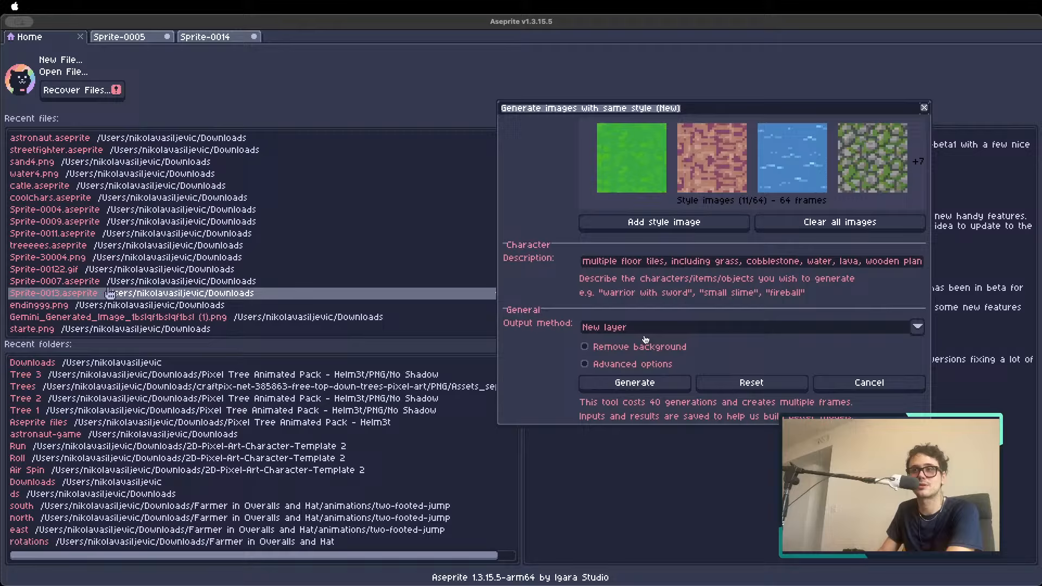
{"action": "left_click", "coordinate": [87, 226]}
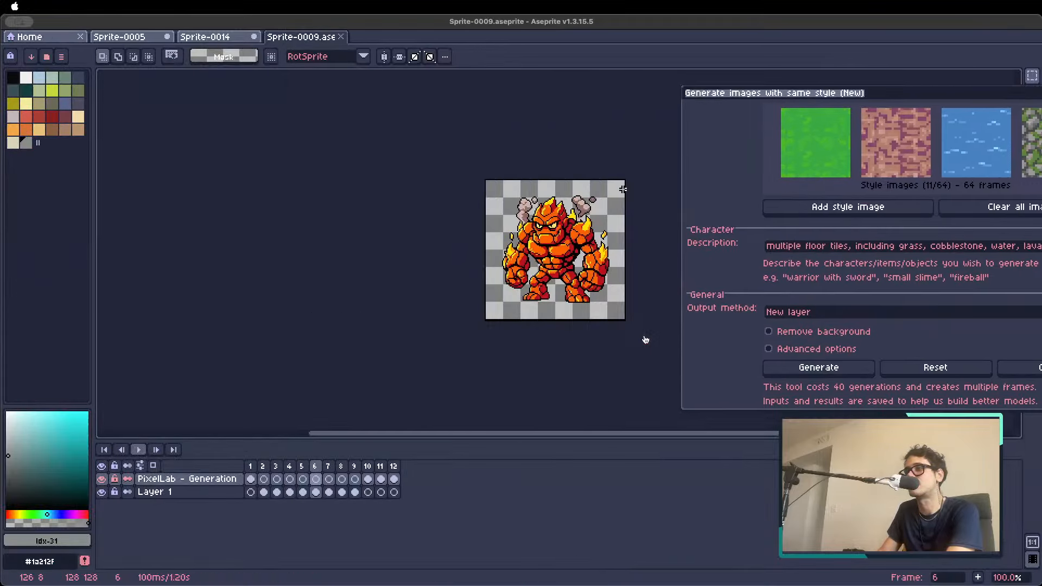
Open Sprite-0007.aseprite from the recent files and bring its samurai on frame 8 into view
{"action": "left_click", "coordinate": [58, 38]}
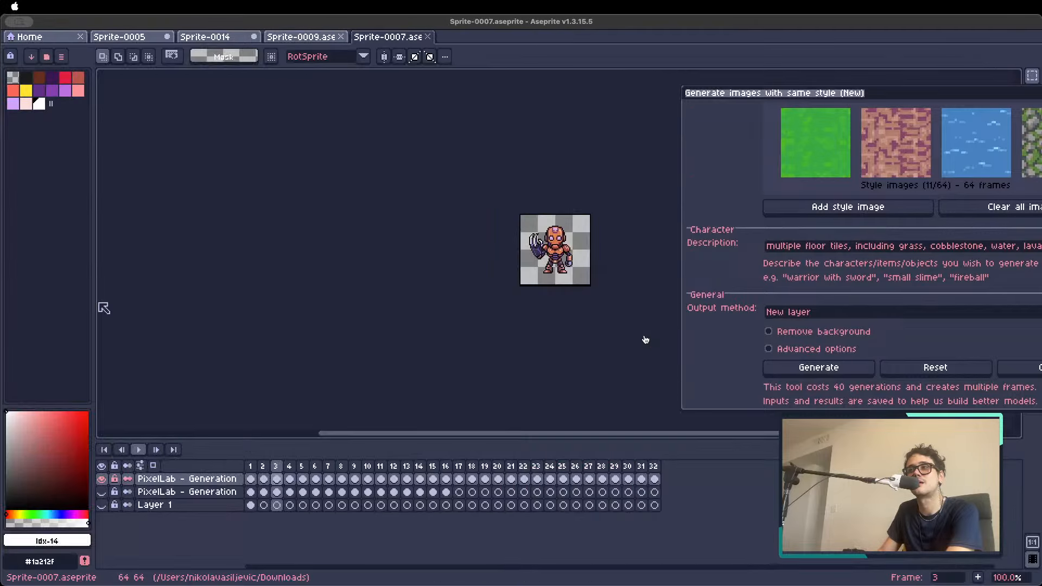
{"action": "left_click", "coordinate": [304, 304]}
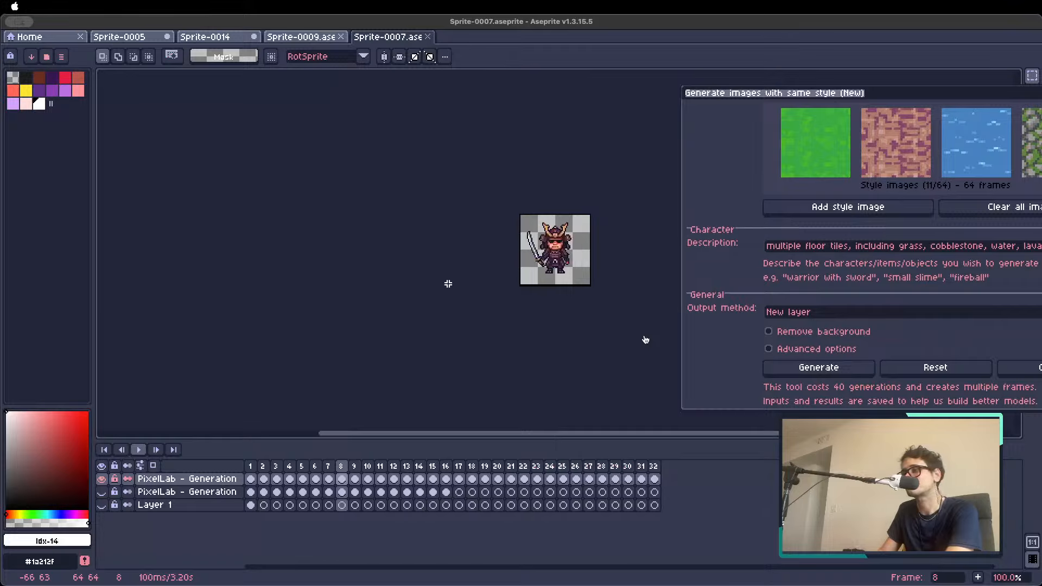
{"action": "key", "text": "Left"}
{"action": "key", "text": "Right"}
{"action": "key", "text": "Left"}
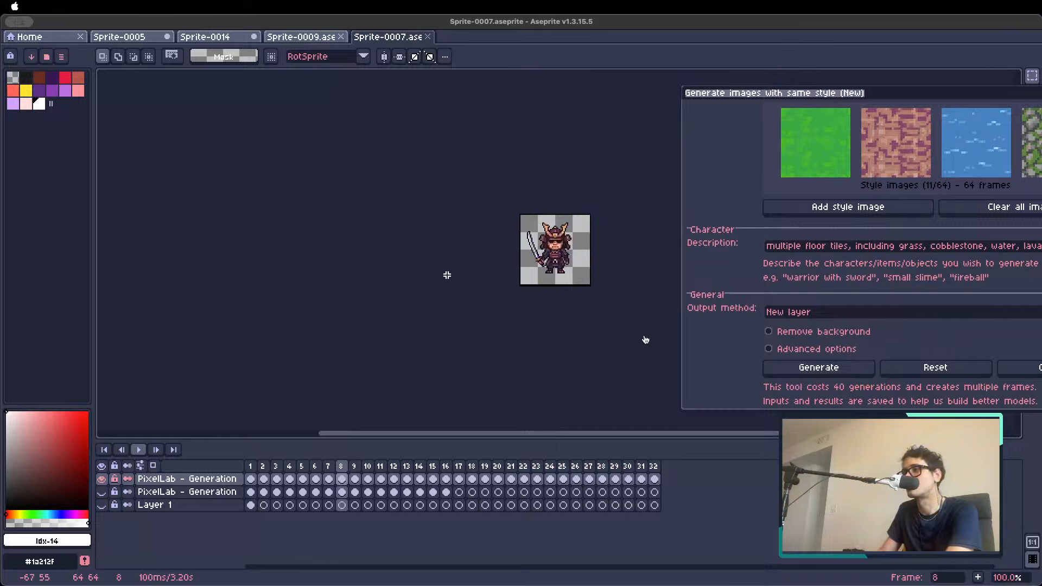
{"action": "key", "text": "Left"}
{"action": "key", "text": "Right"}
{"action": "scroll", "coordinate": [590, 234], "scroll_direction": "up", "scroll_amount": 2}
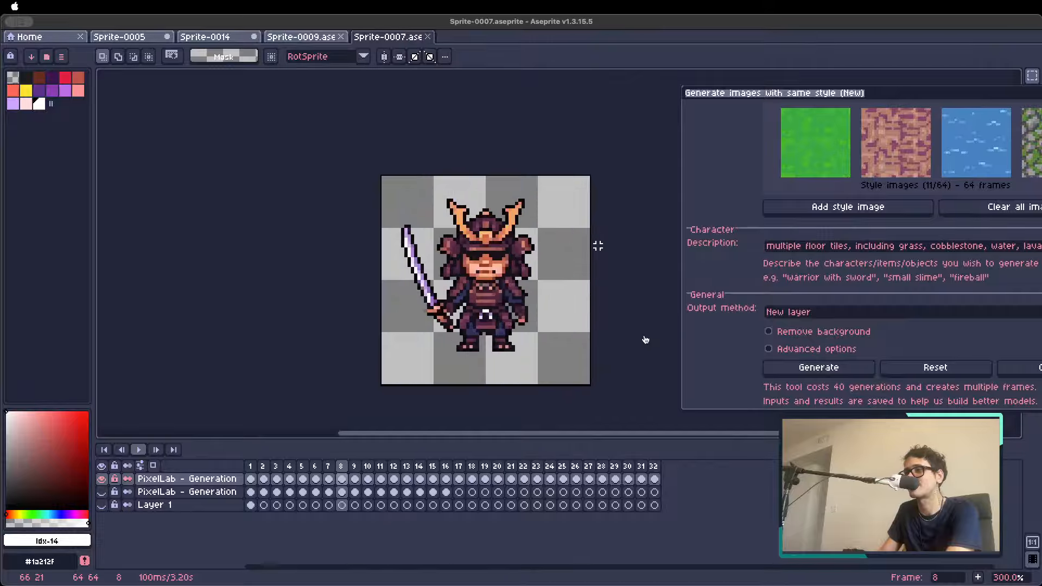
{"action": "key", "text": "space"}
{"action": "left_click_drag", "start_coordinate": [622, 269], "coordinate": [562, 233]}
{"action": "scroll", "coordinate": [485, 242], "scroll_direction": "down", "scroll_amount": 1}
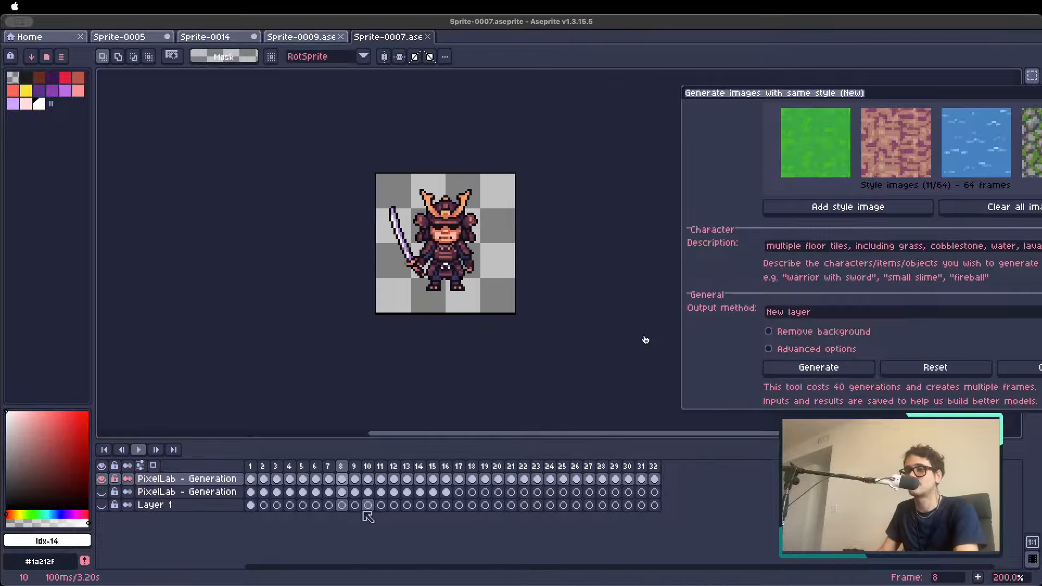
Look through the generated characters of Sprite-0007 after frame 8, ending at the dark knight on frame 15
{"action": "left_click_drag", "start_coordinate": [359, 465], "coordinate": [472, 470]}
{"action": "left_click", "coordinate": [421, 470]}
{"action": "left_click", "coordinate": [395, 470]}
{"action": "left_click", "coordinate": [381, 469]}
{"action": "left_click", "coordinate": [395, 470]}
{"action": "left_click", "coordinate": [418, 470]}
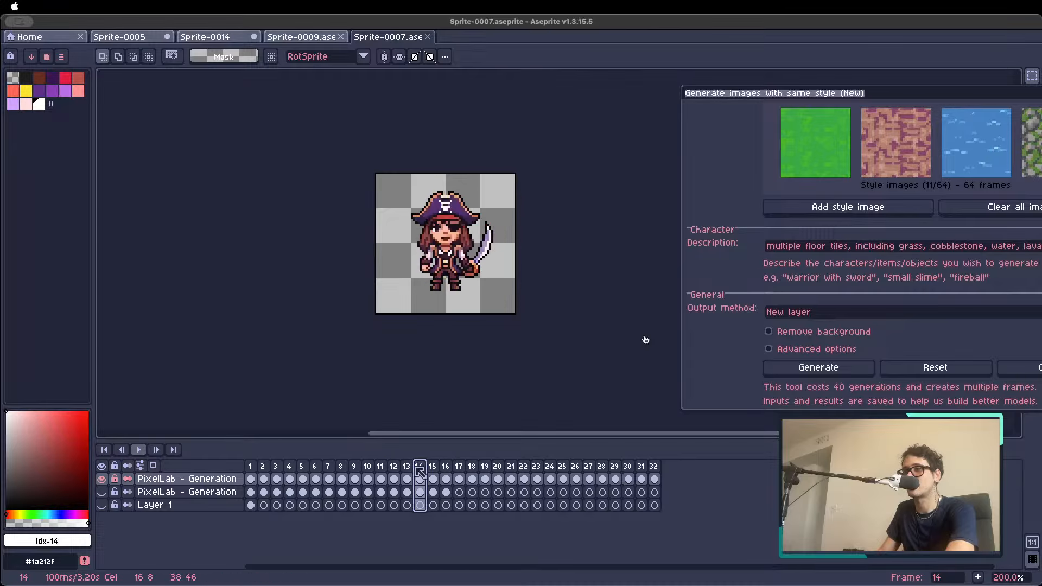
{"action": "left_click", "coordinate": [432, 470]}
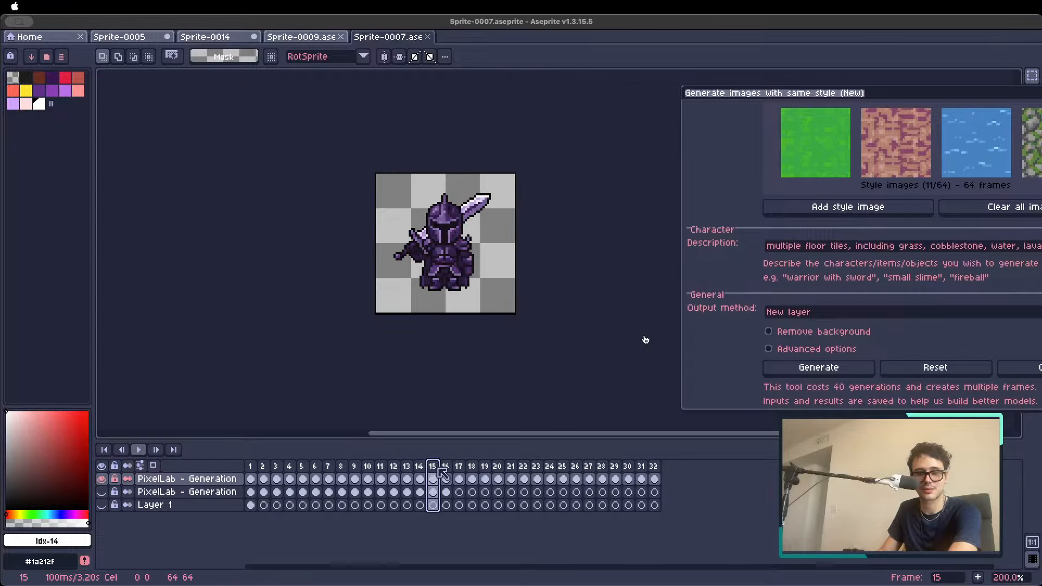
Open Sprite-0011.aseprite from the recent files
{"action": "left_click", "coordinate": [127, 37]}
{"action": "left_click", "coordinate": [54, 37]}
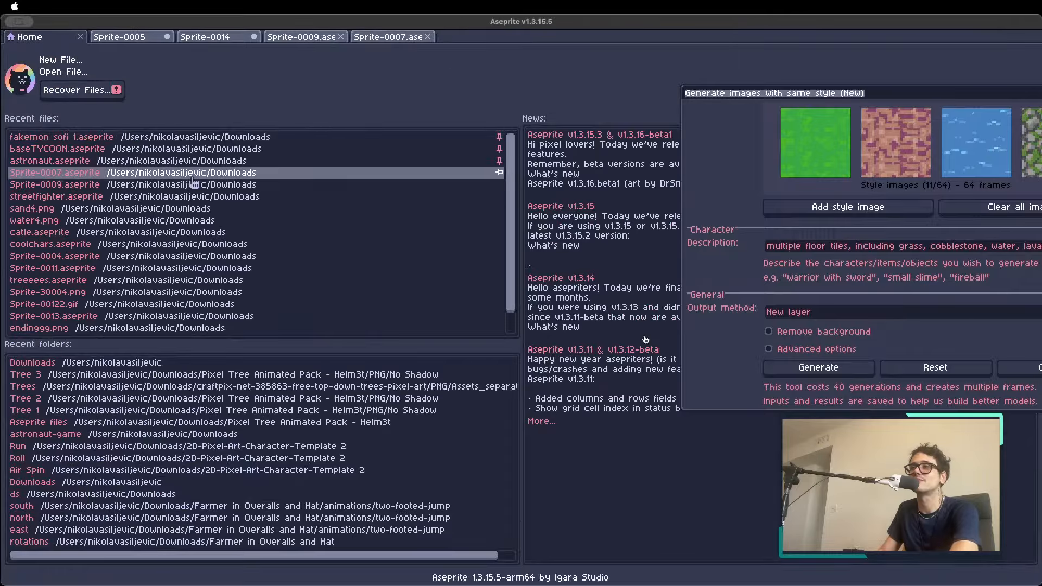
{"action": "scroll", "coordinate": [136, 255], "scroll_direction": "down", "scroll_amount": 2}
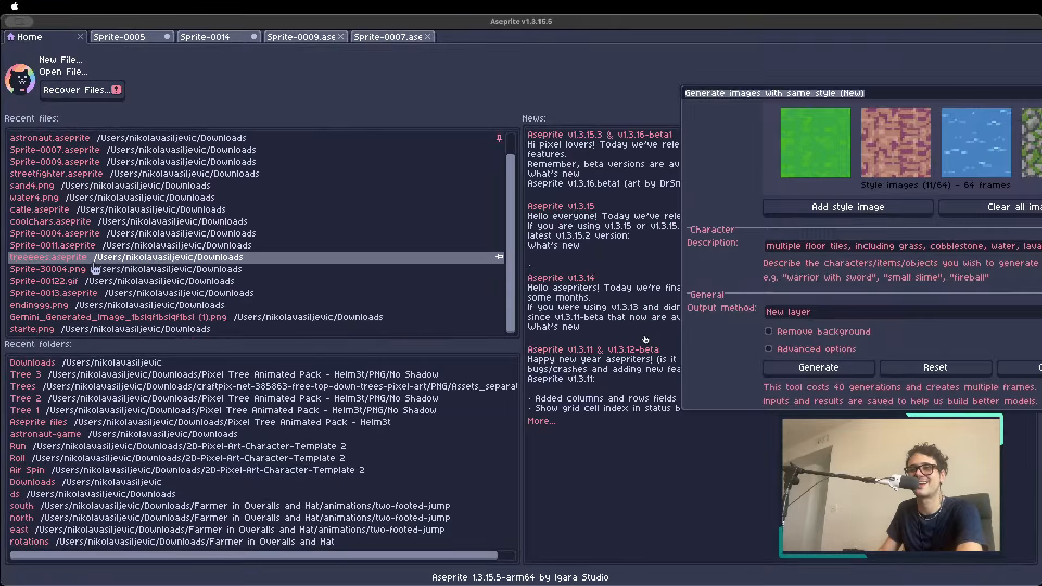
{"action": "left_click", "coordinate": [65, 245]}
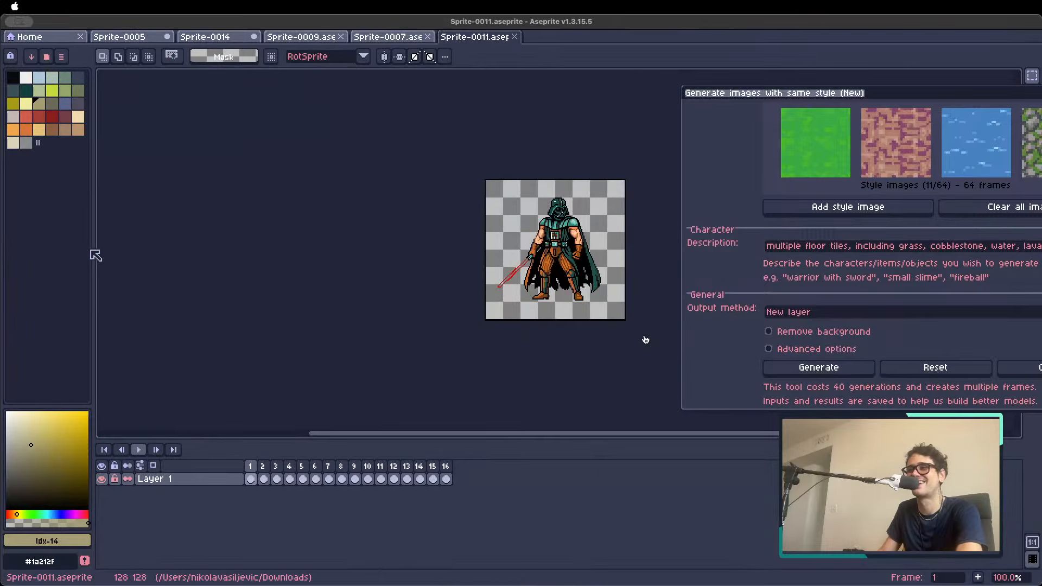
Open treeeees.aseprite from the recent files and look through its generated tree frames
{"action": "left_click", "coordinate": [46, 38]}
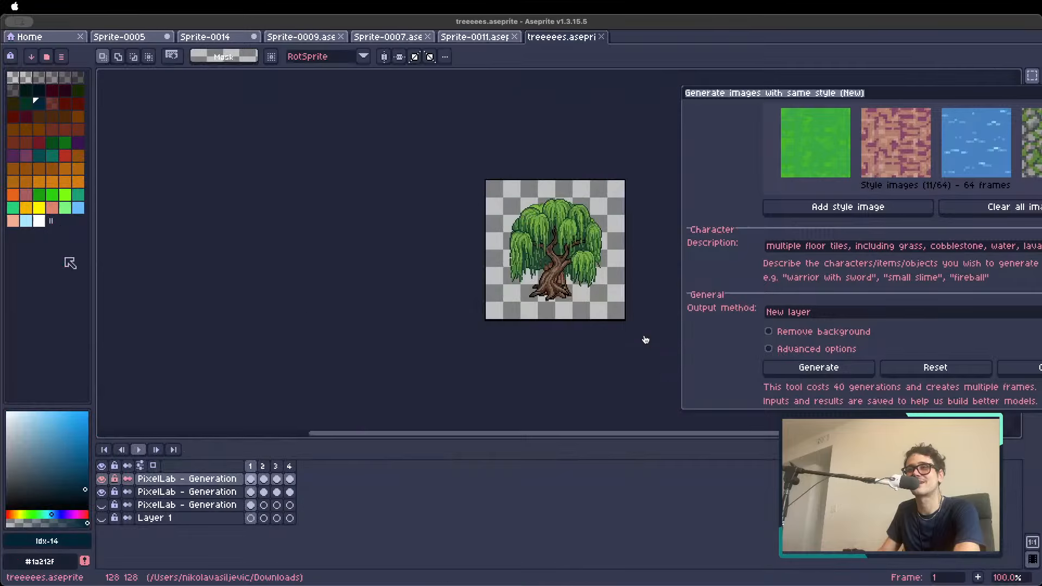
{"action": "left_click", "coordinate": [325, 265]}
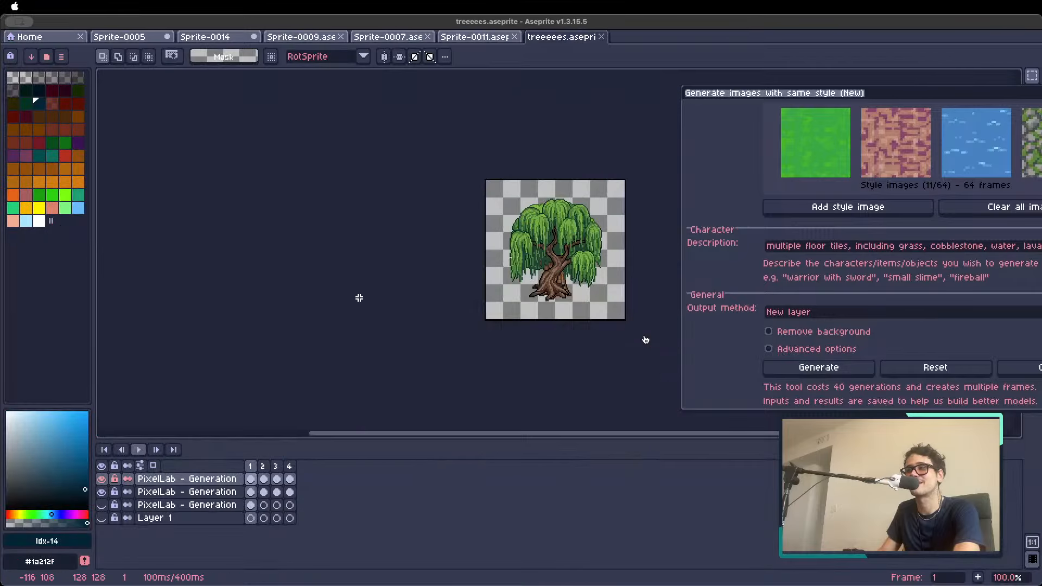
{"action": "left_click", "coordinate": [265, 468]}
{"action": "left_click", "coordinate": [289, 468]}
{"action": "left_click", "coordinate": [315, 470]}
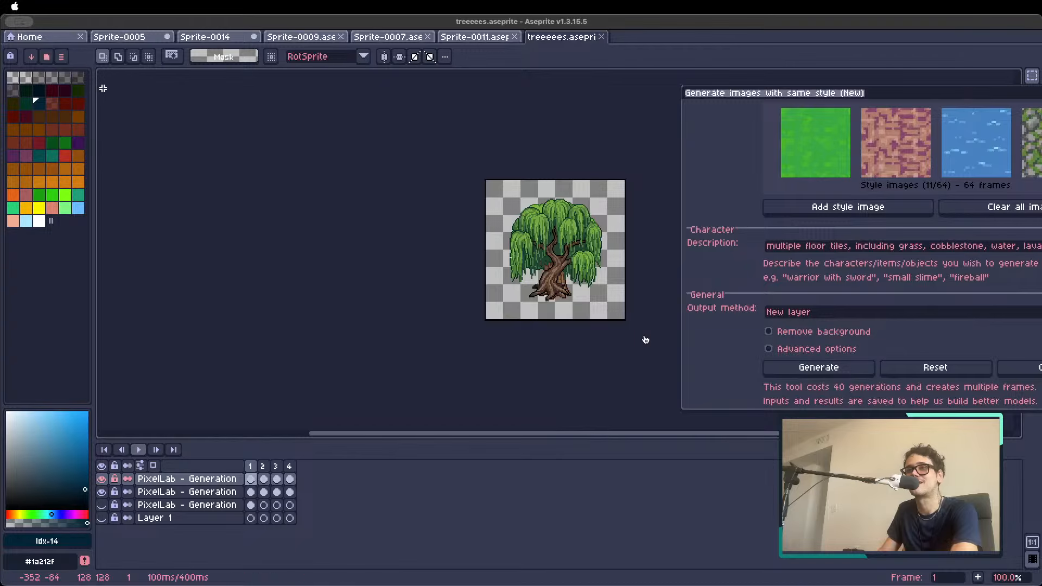
Return to the Home page and browse the list of recent files
{"action": "left_click", "coordinate": [59, 39]}
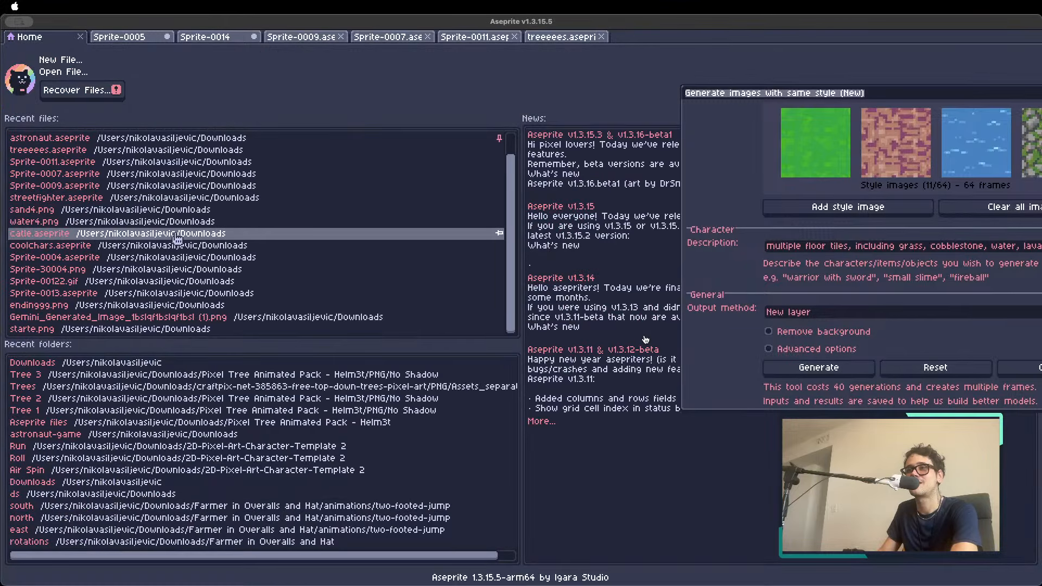
{"action": "scroll", "coordinate": [87, 237], "scroll_direction": "up", "scroll_amount": 2}
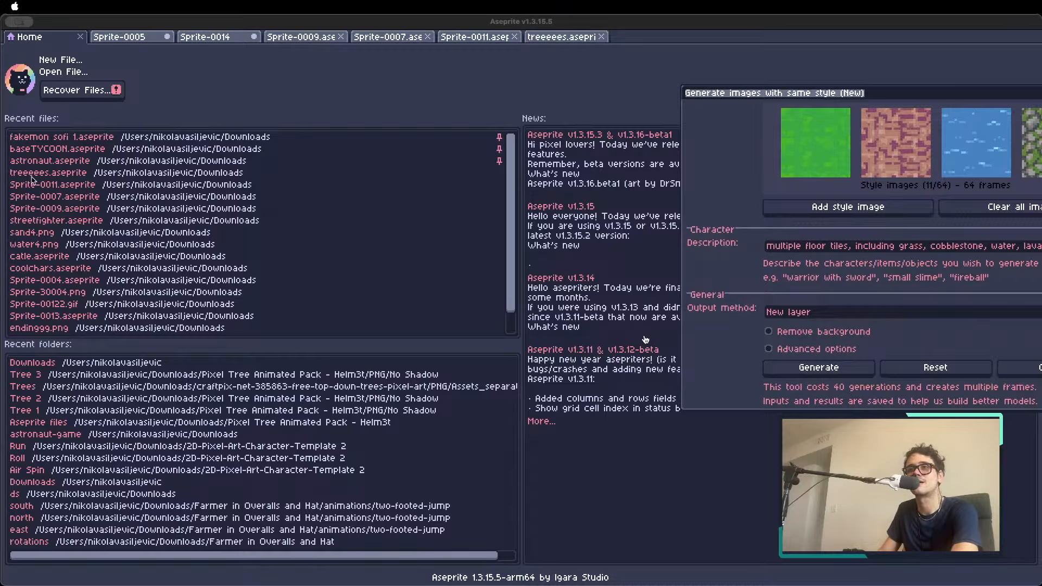
{"action": "left_click", "coordinate": [310, 177]}
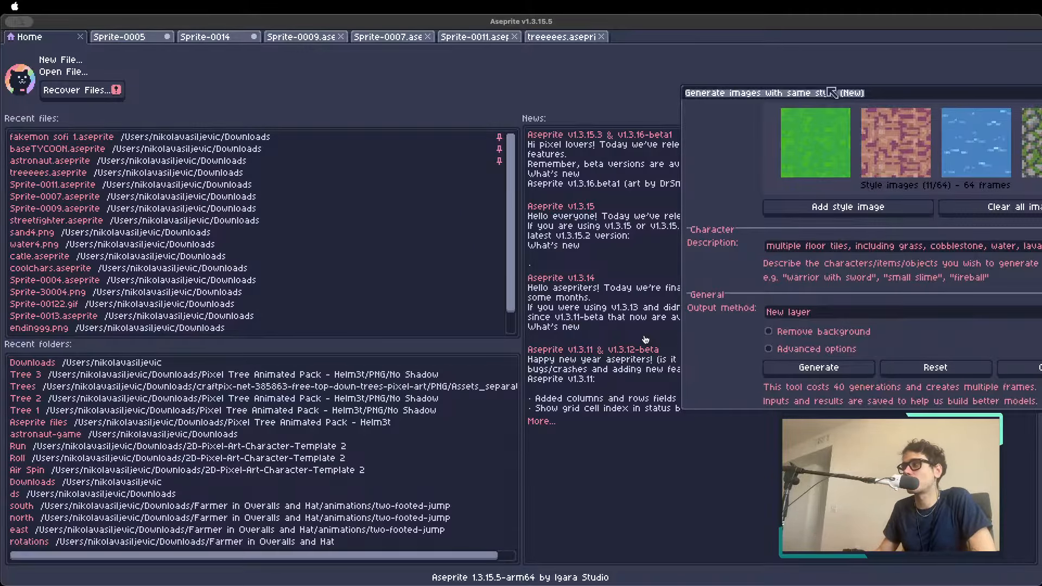
Cancel the same-style generator, reopen it from PixelLab's image creation tools and dismiss the canvas size prompt
{"action": "left_click_drag", "start_coordinate": [755, 107], "coordinate": [554, 100]}
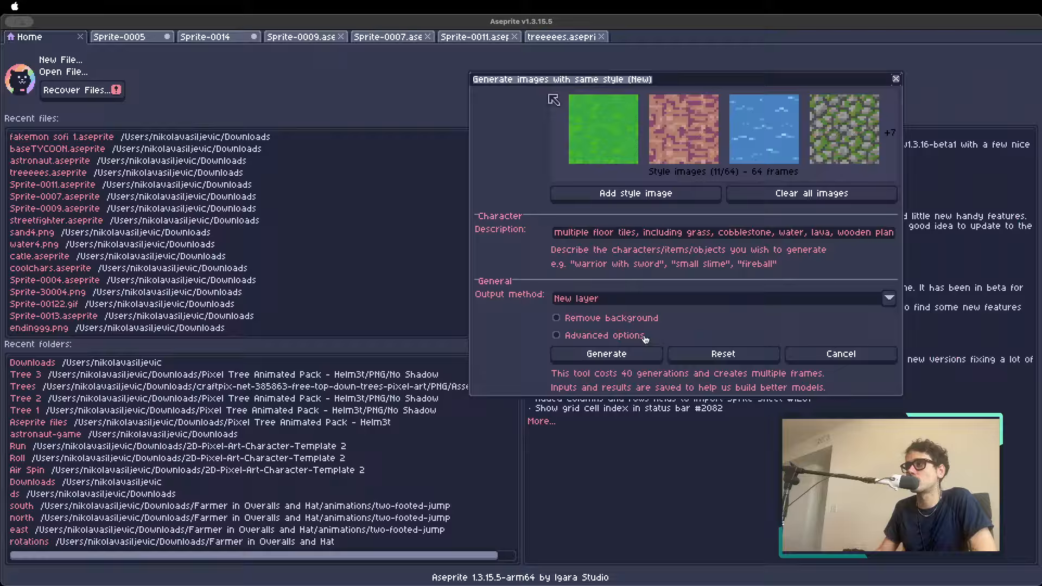
{"action": "left_click", "coordinate": [854, 358]}
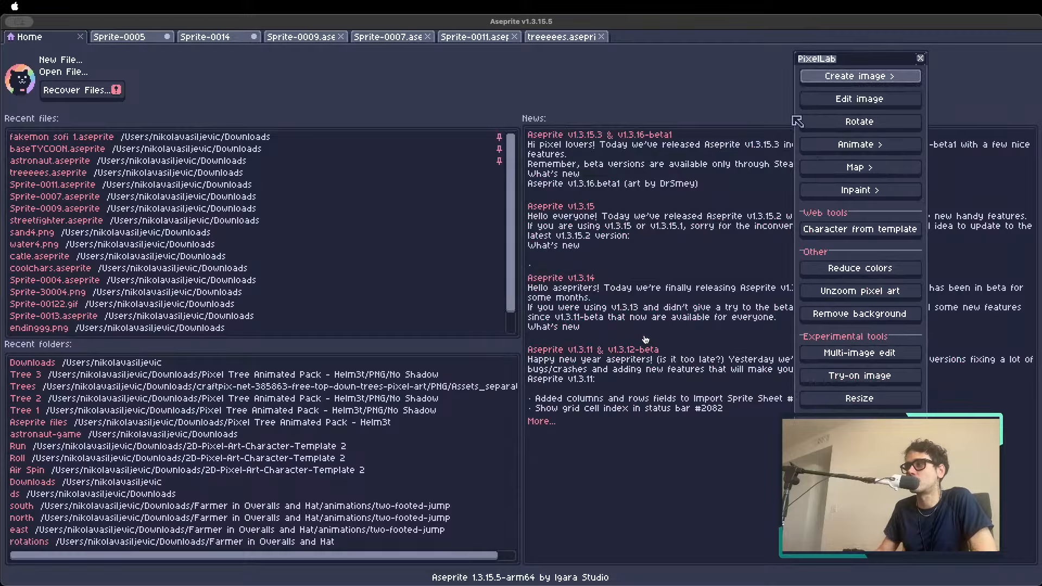
{"action": "left_click", "coordinate": [860, 78]}
{"action": "left_click_drag", "start_coordinate": [845, 81], "coordinate": [656, 76]}
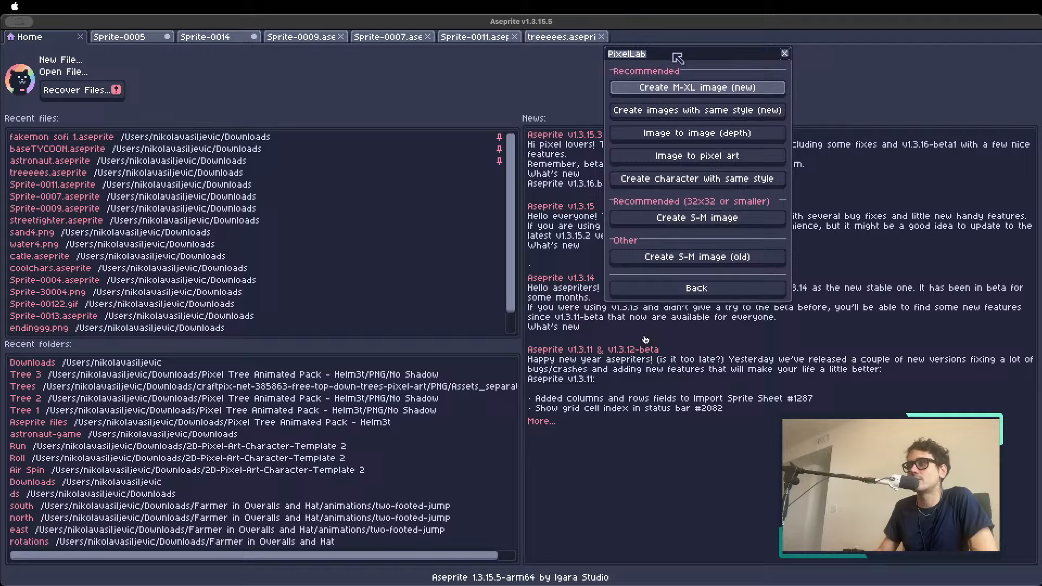
{"action": "left_click", "coordinate": [720, 111]}
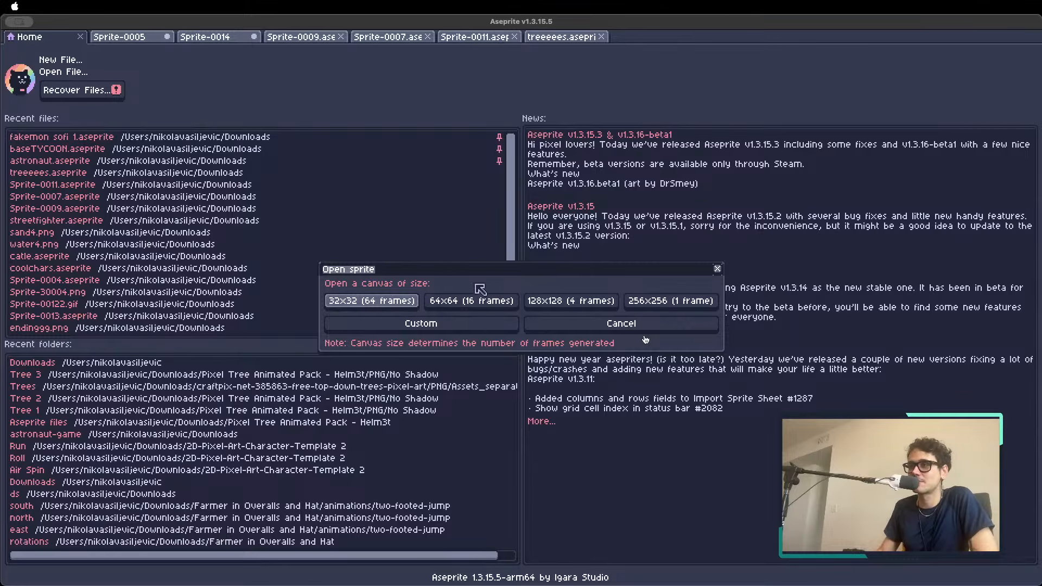
{"action": "left_click", "coordinate": [715, 265]}
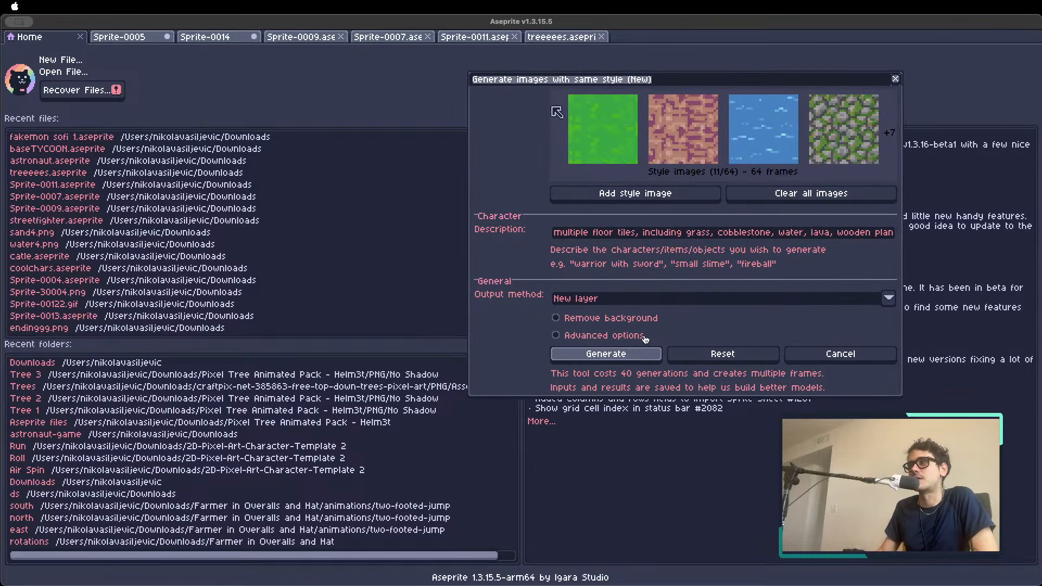
Switch to Sprite-0007 and show the purple knight on frame 1 beside the generator dialog
{"action": "left_click", "coordinate": [122, 37]}
{"action": "left_click", "coordinate": [220, 37]}
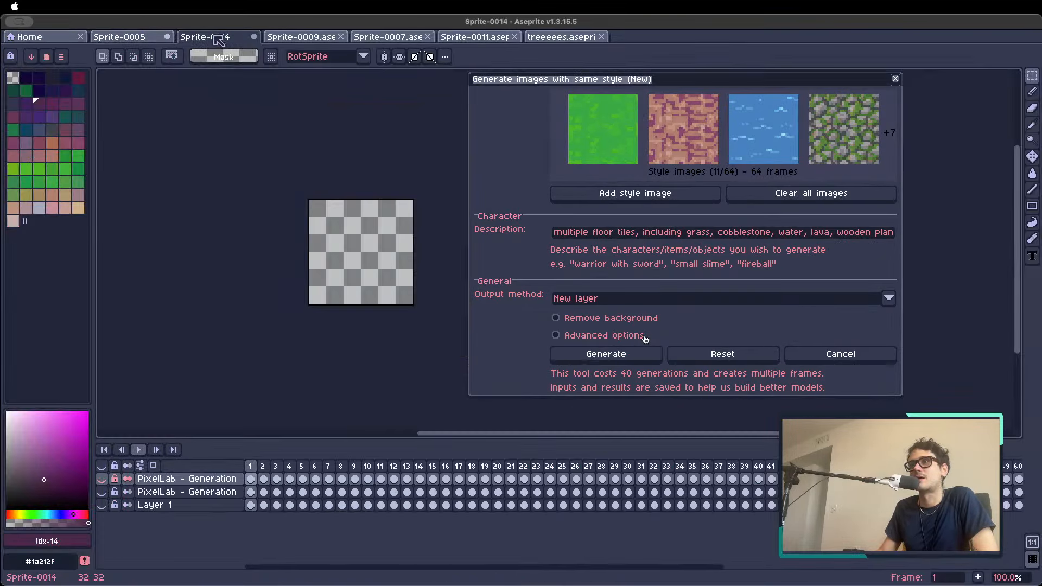
{"action": "left_click", "coordinate": [298, 37]}
{"action": "left_click", "coordinate": [394, 36]}
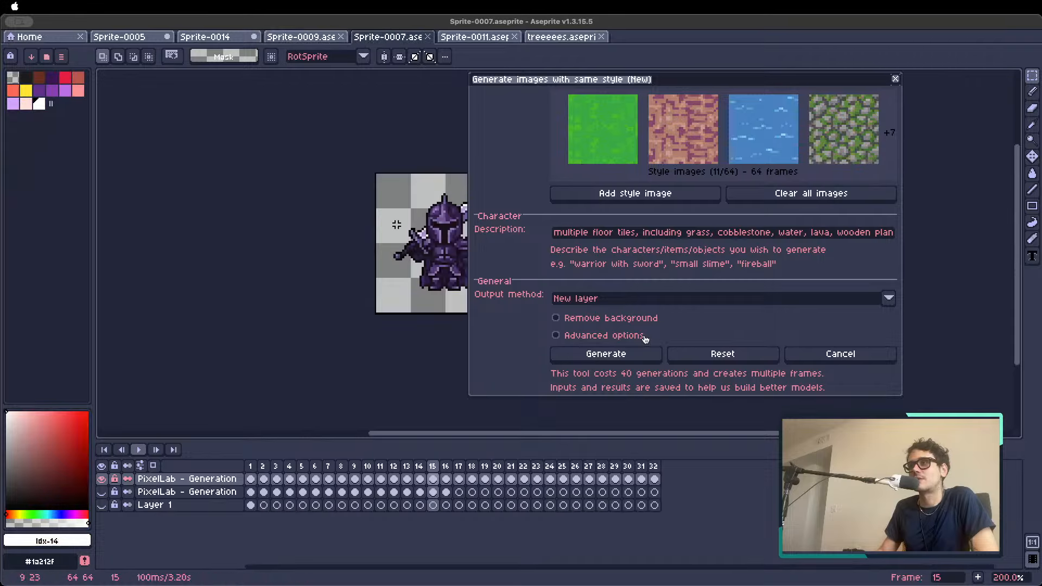
{"action": "scroll", "coordinate": [396, 226], "scroll_direction": "right", "scroll_amount": 4}
{"action": "left_click", "coordinate": [265, 466]}
{"action": "left_click", "coordinate": [251, 465]}
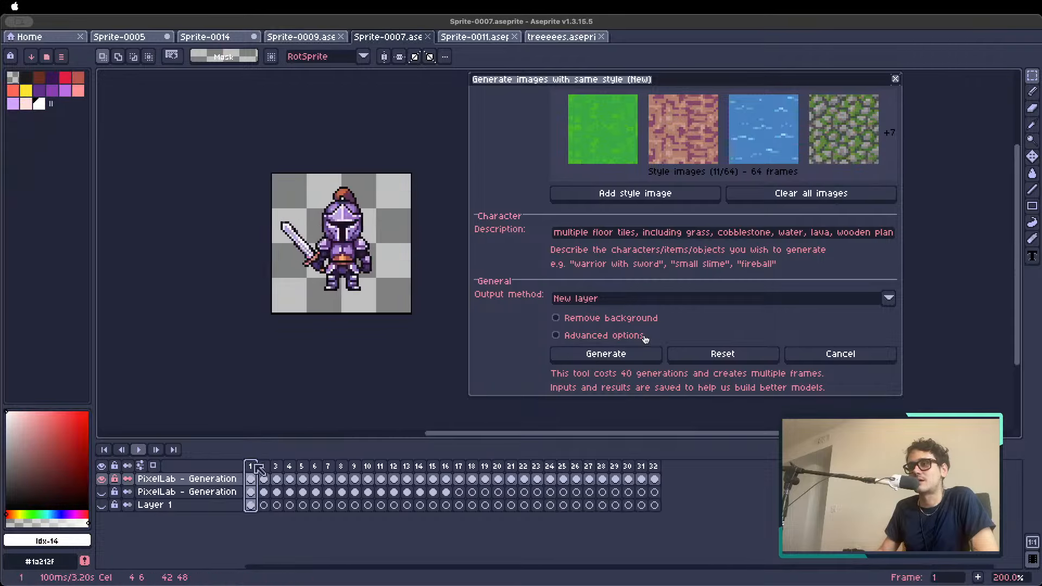
Browse the characters up to frame 10, return to the hammer brute on frame 9 and move him 5 pixels left
{"action": "left_click", "coordinate": [276, 466]}
{"action": "left_click", "coordinate": [328, 466]}
{"action": "left_click", "coordinate": [370, 465]}
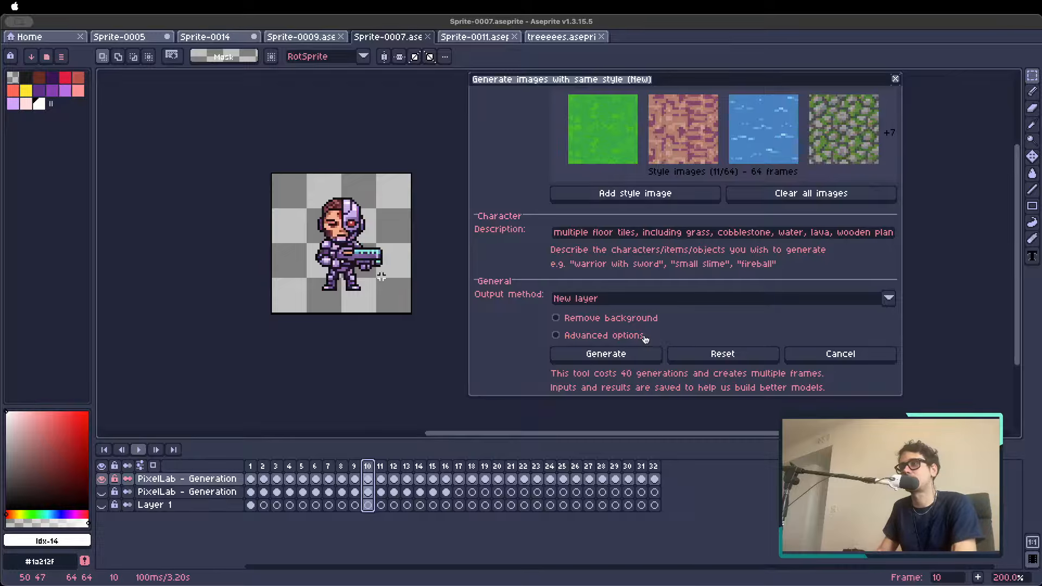
{"action": "scroll", "coordinate": [353, 275], "scroll_direction": "down", "scroll_amount": 2}
{"action": "scroll", "coordinate": [353, 275], "scroll_direction": "up", "scroll_amount": 1}
{"action": "scroll", "coordinate": [353, 275], "scroll_direction": "up", "scroll_amount": 1}
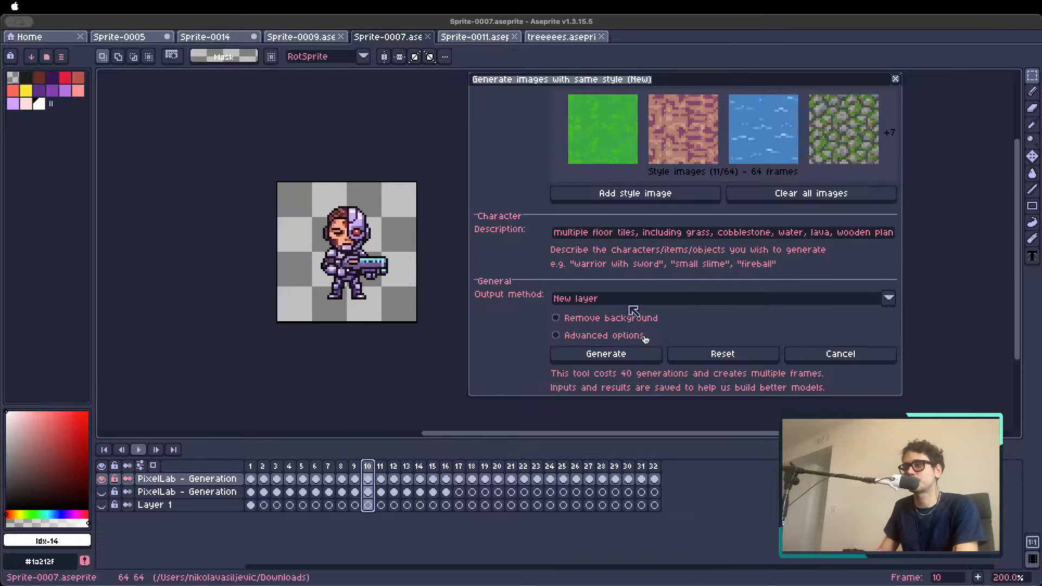
{"action": "left_click", "coordinate": [354, 465]}
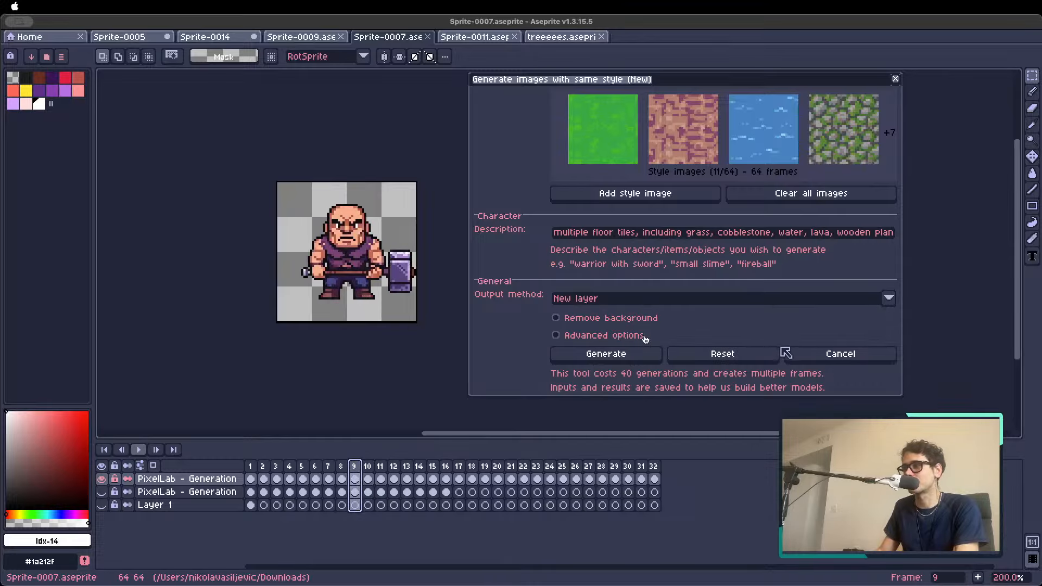
{"action": "key", "text": "v"}
{"action": "left_click_drag", "start_coordinate": [357, 277], "coordinate": [346, 277]}
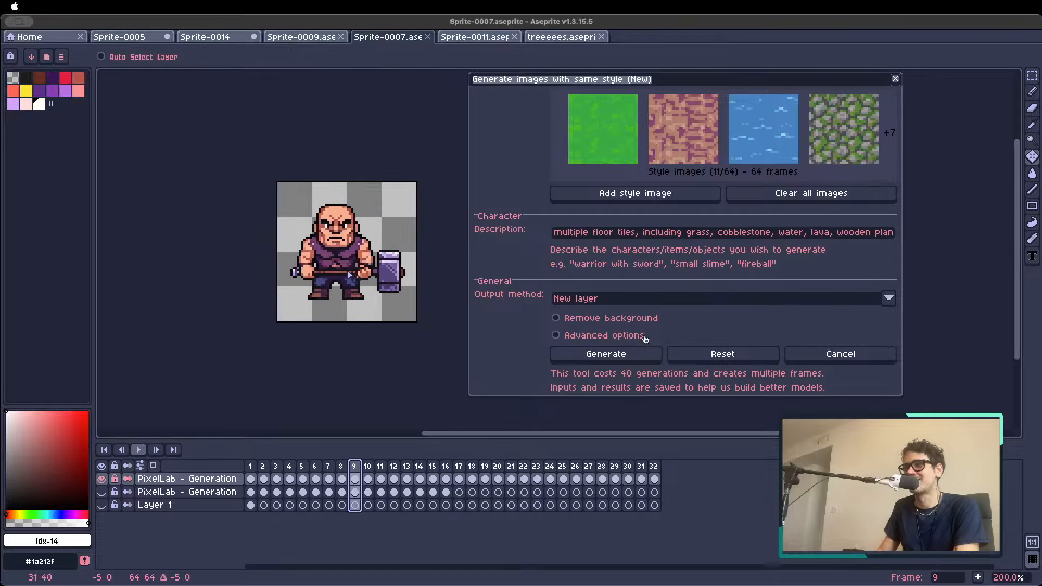
Reopen PixelLab's Create images with same style tool on Sprite-0007 and clear all its style images
{"action": "left_click", "coordinate": [819, 351]}
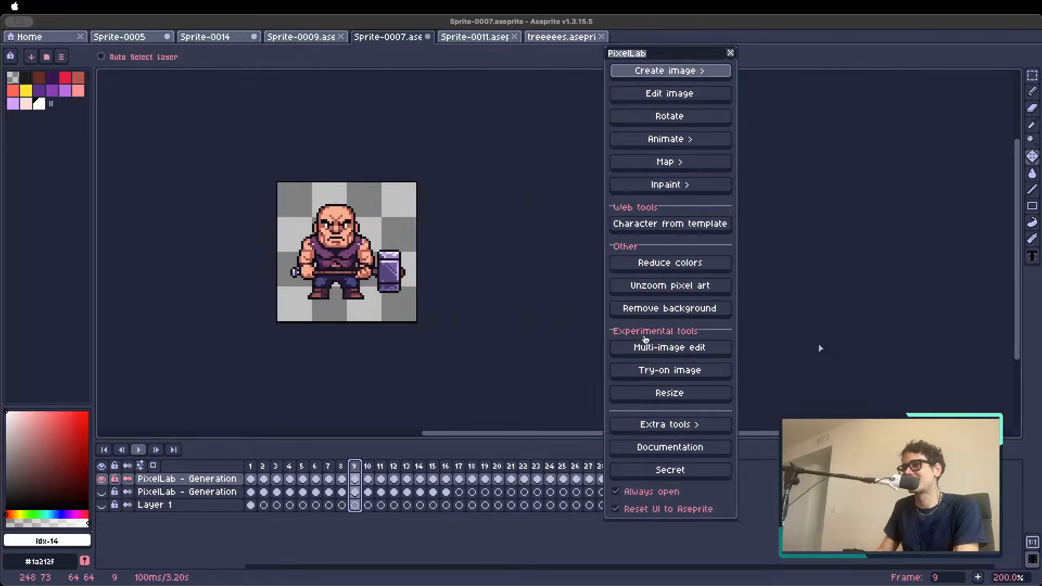
{"action": "left_click", "coordinate": [688, 72]}
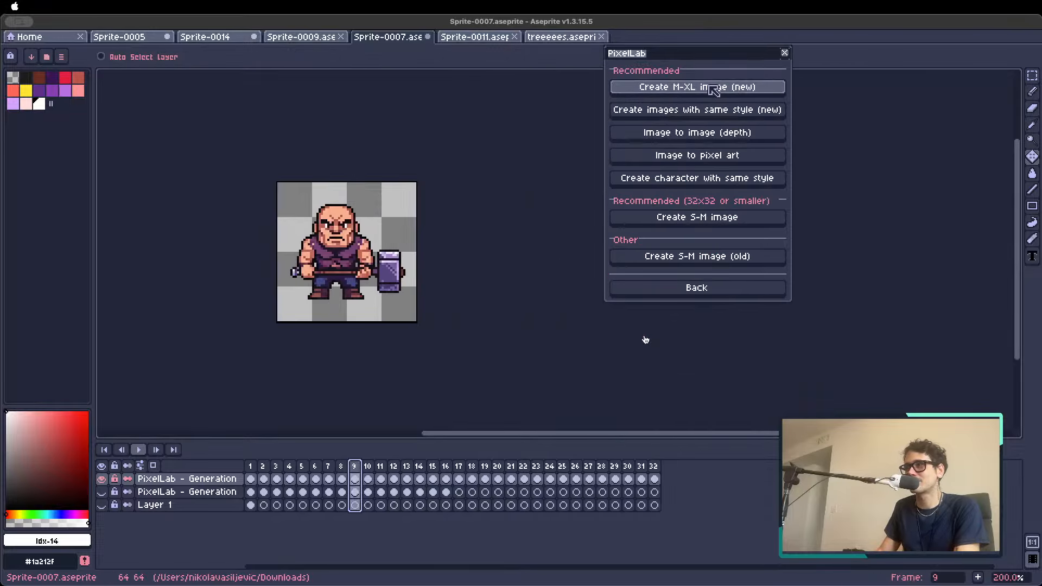
{"action": "left_click", "coordinate": [742, 111]}
{"action": "left_click", "coordinate": [822, 194]}
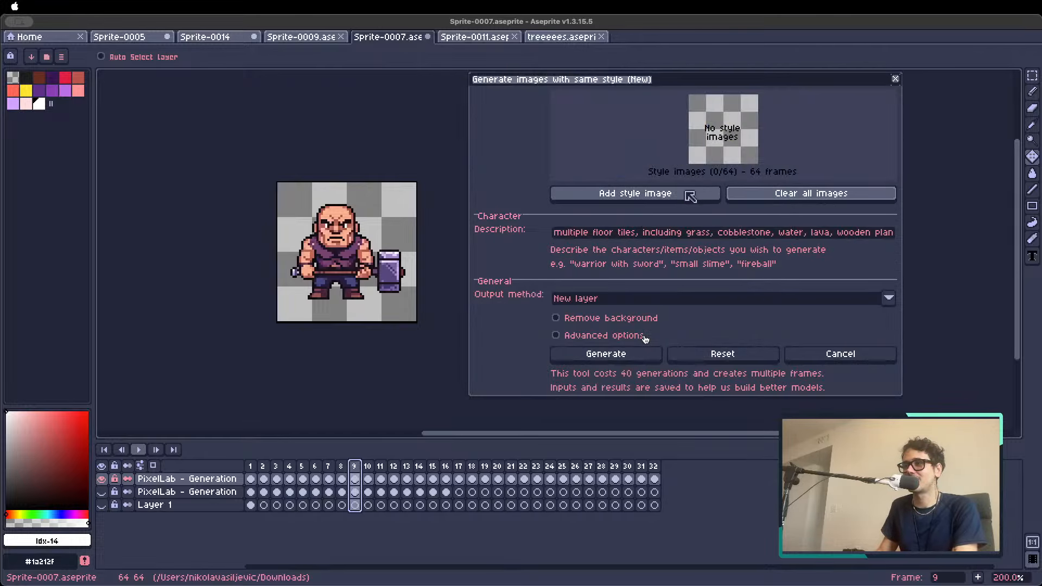
Add the hammer brute on frame 9, the samurai on frame 8 and the werewolf as style images
{"action": "left_click", "coordinate": [624, 194]}
{"action": "key", "text": "Left"}
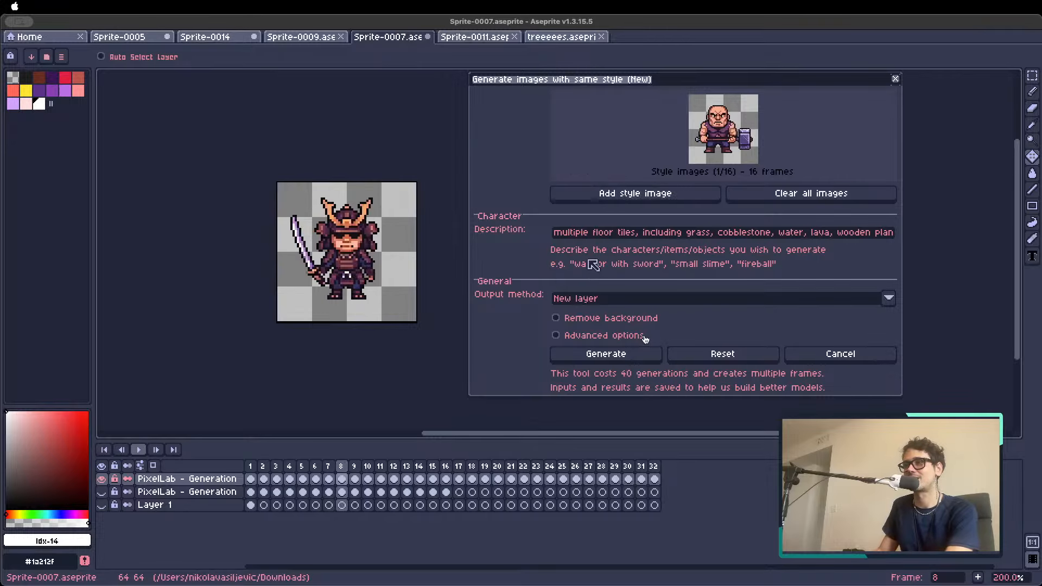
{"action": "left_click", "coordinate": [606, 194]}
{"action": "key", "text": "Left"}
{"action": "key", "text": "Left"}
{"action": "key", "text": "Right"}
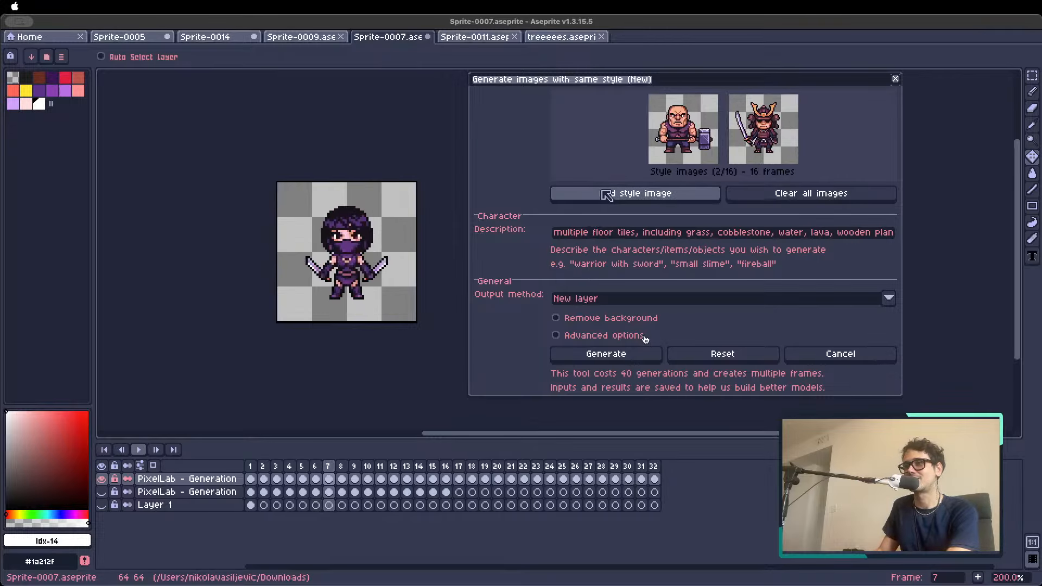
{"action": "key", "text": "Left"}
{"action": "left_click", "coordinate": [606, 194]}
Add the blonde mace-and-shield woman on frame 11 and the goblin on frame 12 as style images
{"action": "key", "text": "Right"}
{"action": "key", "text": "Right"}
{"action": "key", "text": "Right"}
{"action": "key", "text": "Right"}
Add two more characters from the following frames as style images, including the dark armored knight on frame 15
{"action": "key", "text": "Right"}
{"action": "key", "text": "Right"}
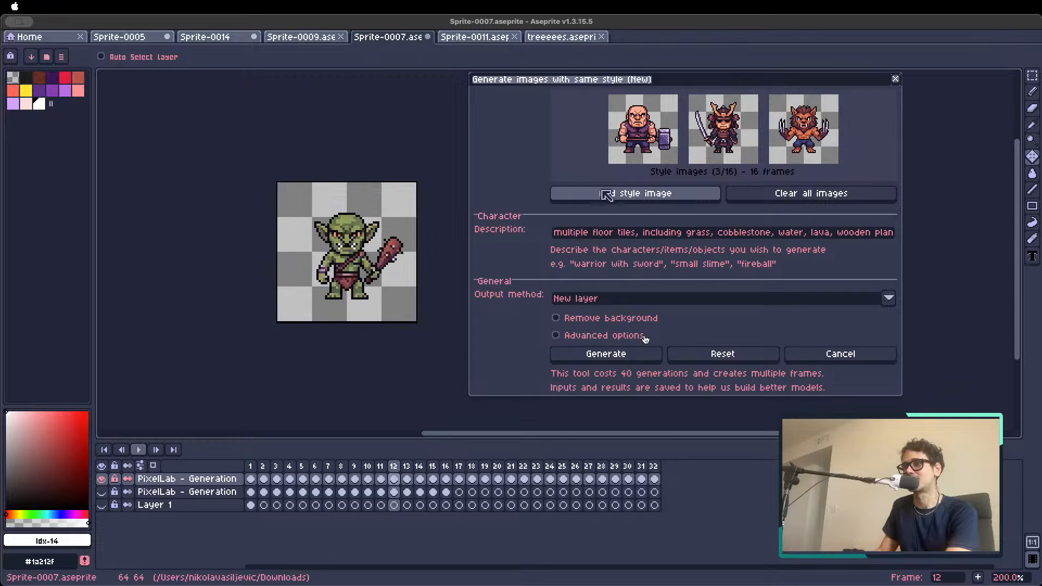
{"action": "key", "text": "Left"}
{"action": "left_click", "coordinate": [605, 194]}
{"action": "key", "text": "Right"}
{"action": "left_click", "coordinate": [603, 194]}
{"action": "key", "text": "Right"}
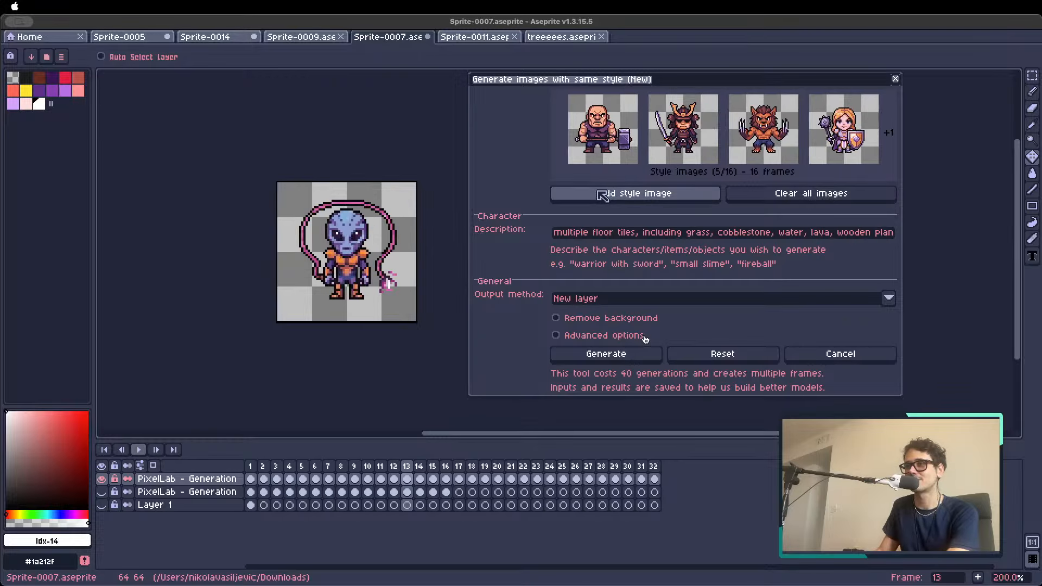
{"action": "key", "text": "Left"}
{"action": "key", "text": "Right"}
{"action": "key", "text": "Right"}
{"action": "key", "text": "Right"}
{"action": "key", "text": "Left"}
{"action": "key", "text": "Right"}
{"action": "key", "text": "Right"}
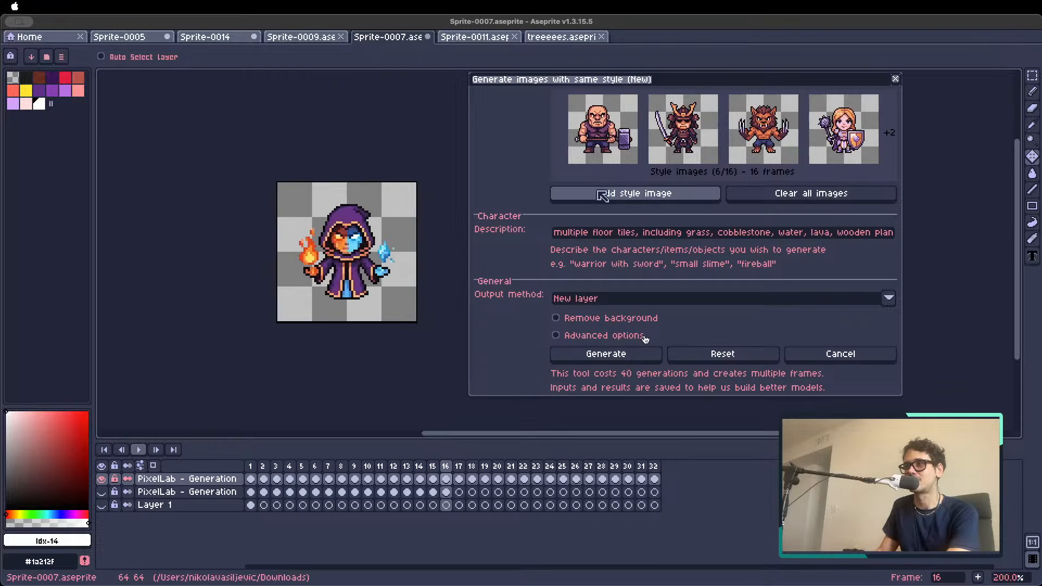
{"action": "key", "text": "Left"}
{"action": "left_click", "coordinate": [602, 195]}
Replace the character description with "medieval topdown furniture, map assets"
{"action": "left_click", "coordinate": [625, 232]}
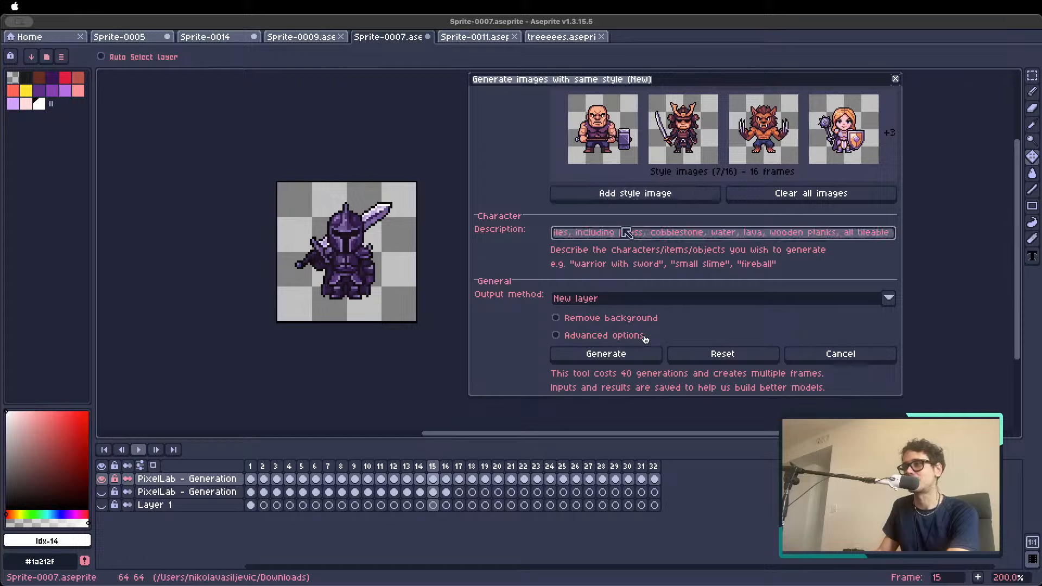
{"action": "key", "text": "ctrl+a"}
{"action": "key", "text": "BackSpace"}
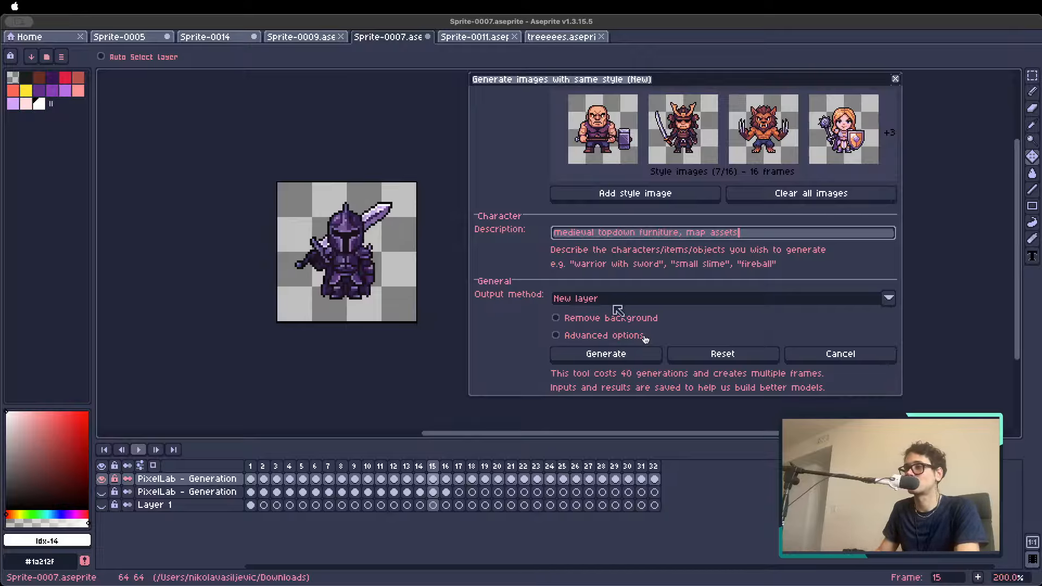
Select frame 1, enable background removal and start generating the images
{"action": "left_click", "coordinate": [251, 465]}
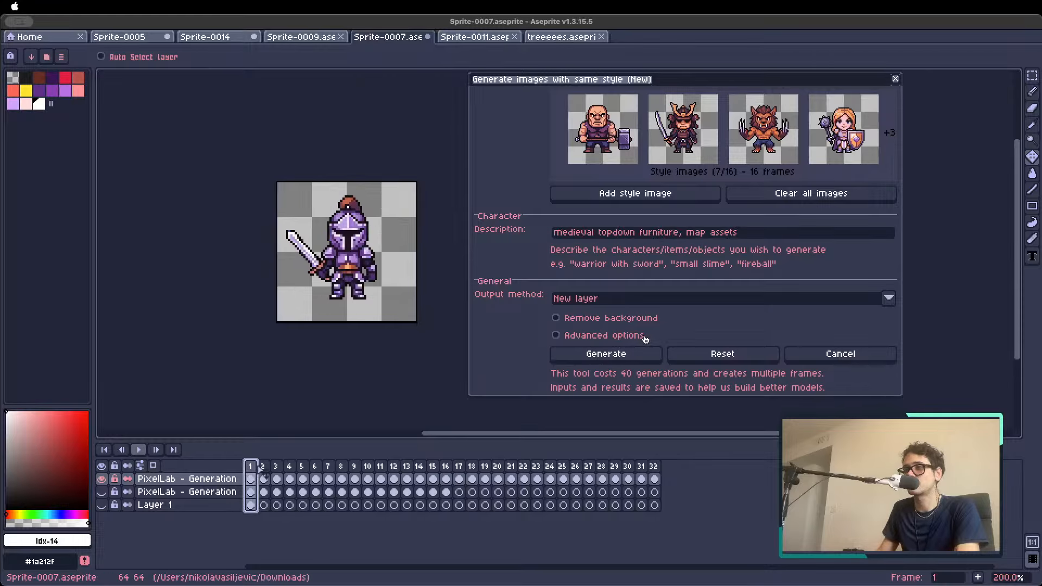
{"action": "left_click", "coordinate": [599, 319]}
{"action": "left_click", "coordinate": [605, 354]}
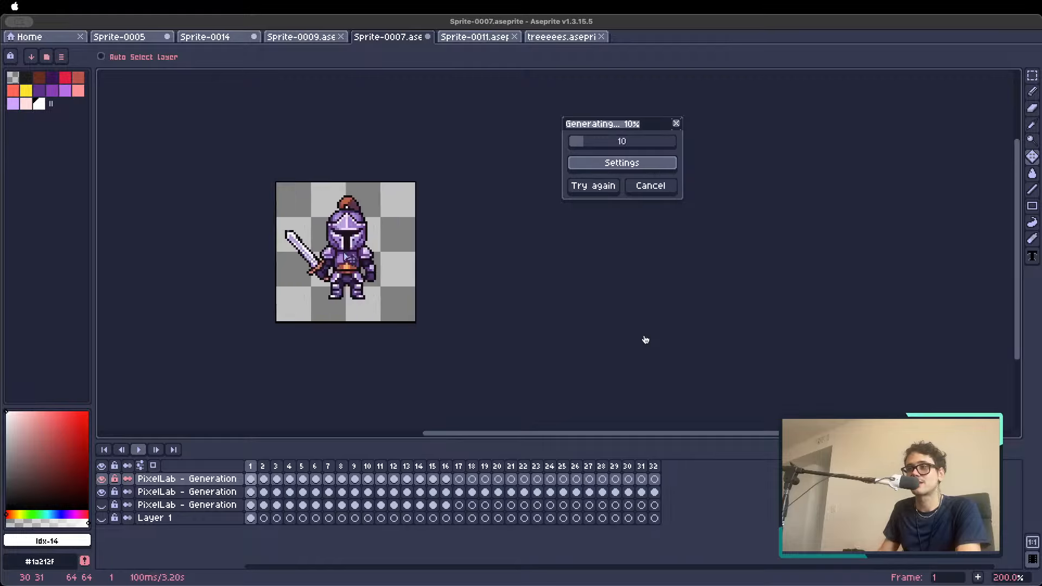
Hide the previous generation layer with the purple knight beneath the generated chest on frame 1
{"action": "scroll", "coordinate": [344, 256], "scroll_direction": "up", "scroll_amount": 1}
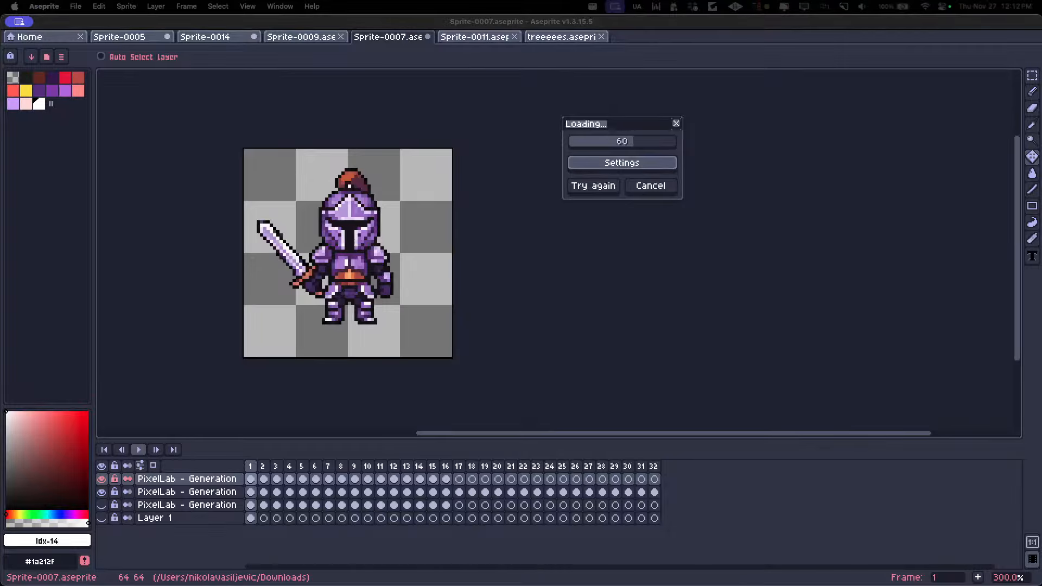
{"action": "left_click", "coordinate": [616, 129]}
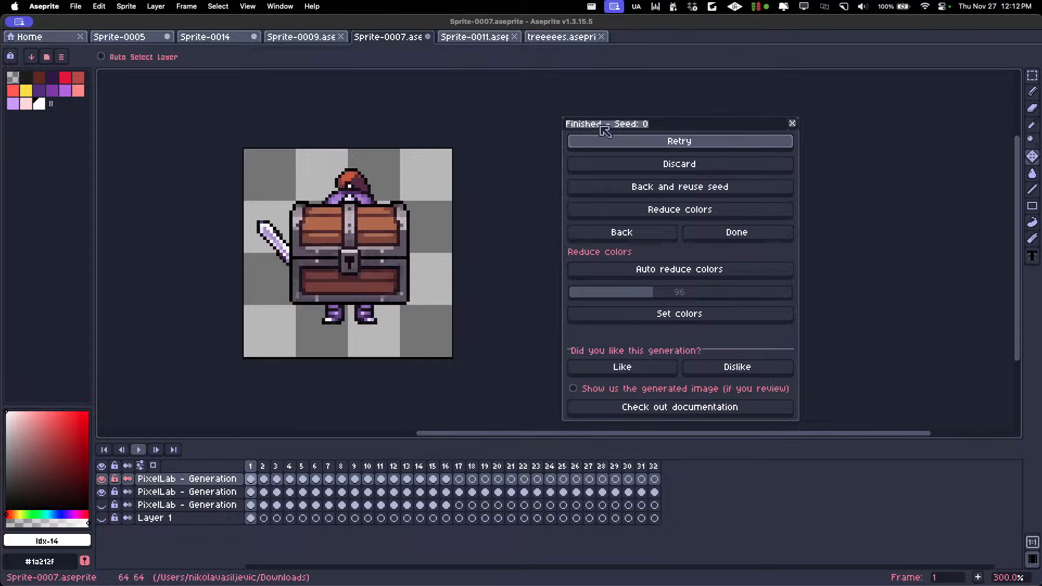
{"action": "left_click", "coordinate": [101, 492]}
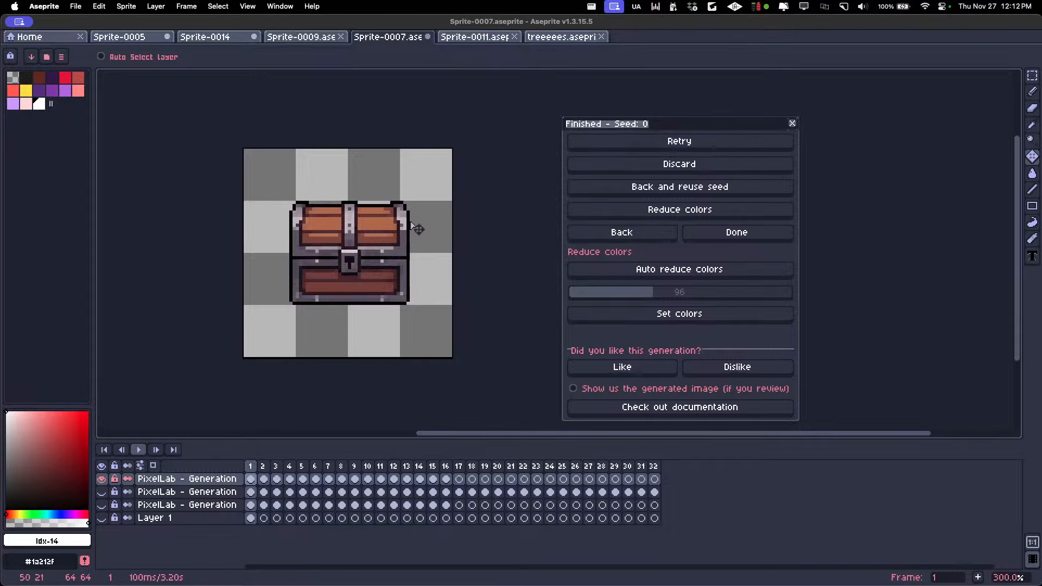
Browse the generated furniture and map assets from frame 1 to frame 11
{"action": "key", "text": "Right"}
{"action": "key", "text": "Right"}
{"action": "key", "text": "Right"}
{"action": "key", "text": "Right"}
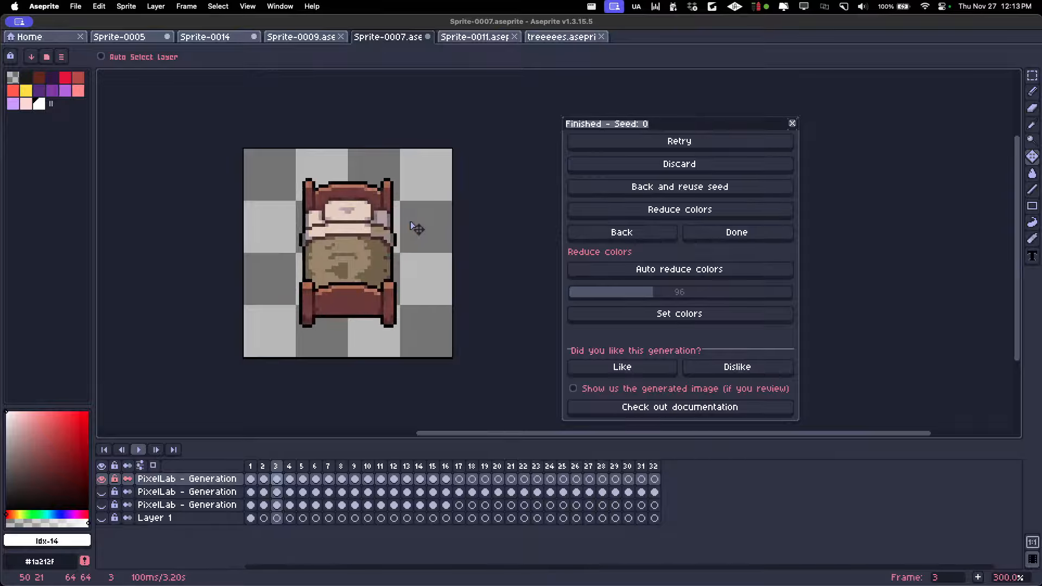
{"action": "key", "text": "Right"}
{"action": "key", "text": "Right"}
{"action": "key", "text": "Right"}
{"action": "key", "text": "Right"}
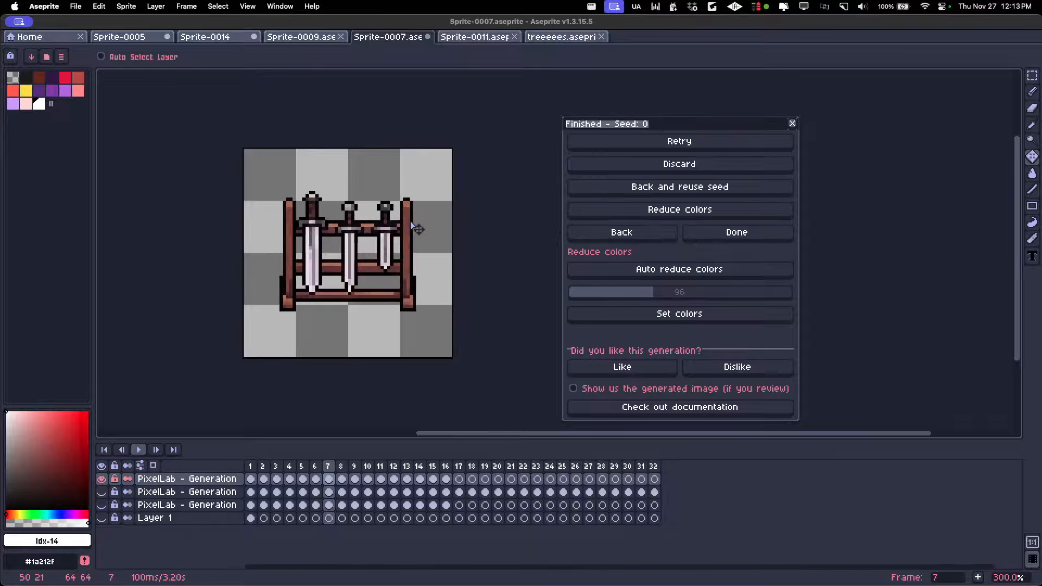
{"action": "key", "text": "Right"}
{"action": "key", "text": "Right"}
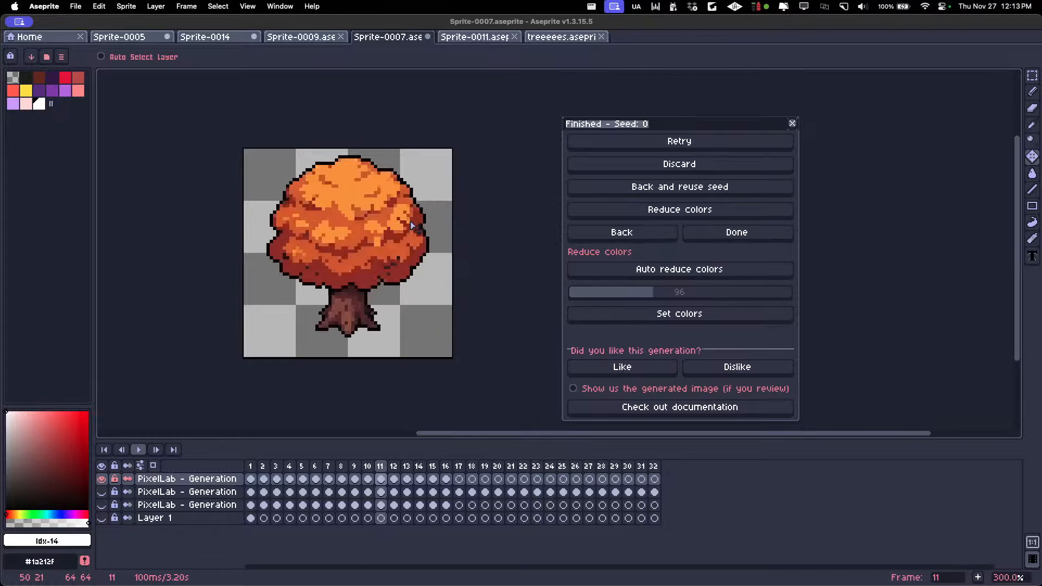
Preview the castle wall on frame 10 tiled along the X axis and set the tiled mode back to None
{"action": "key", "text": "Left"}
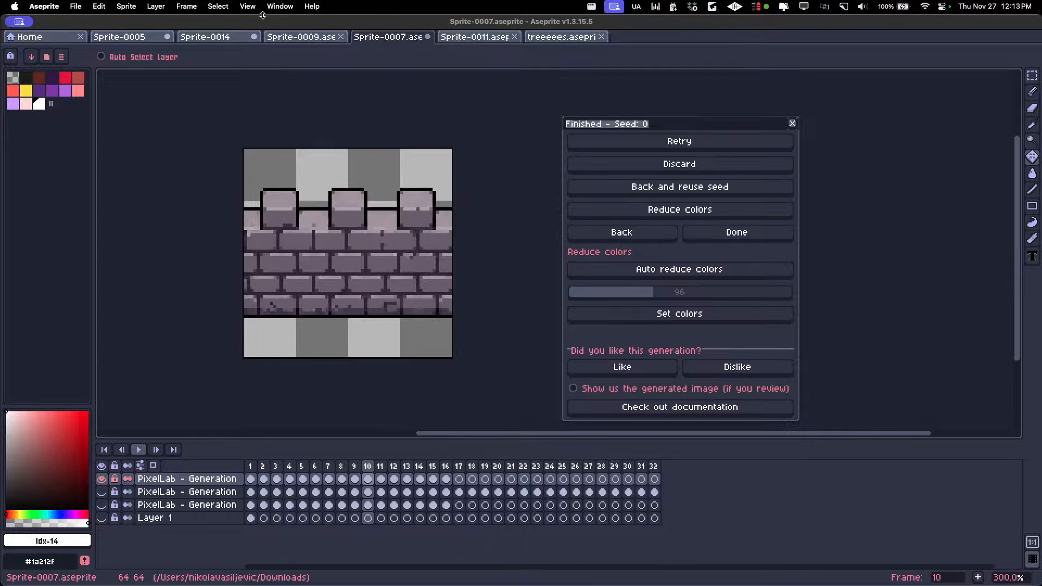
{"action": "left_click", "coordinate": [247, 6]}
{"action": "mouse_move", "coordinate": [313, 85]}
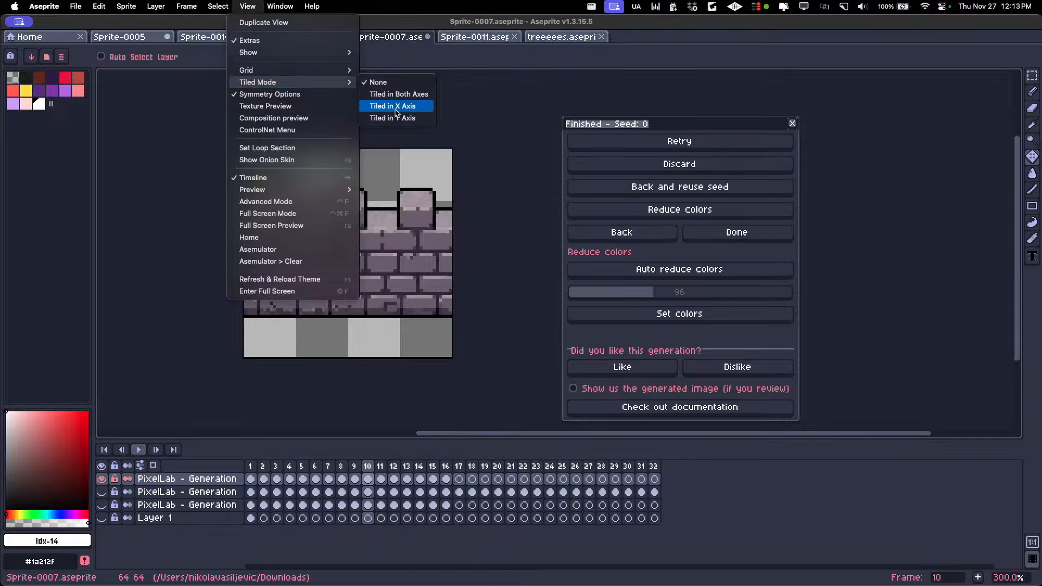
{"action": "left_click", "coordinate": [393, 106]}
{"action": "scroll", "coordinate": [395, 103], "scroll_direction": "down", "scroll_amount": 1}
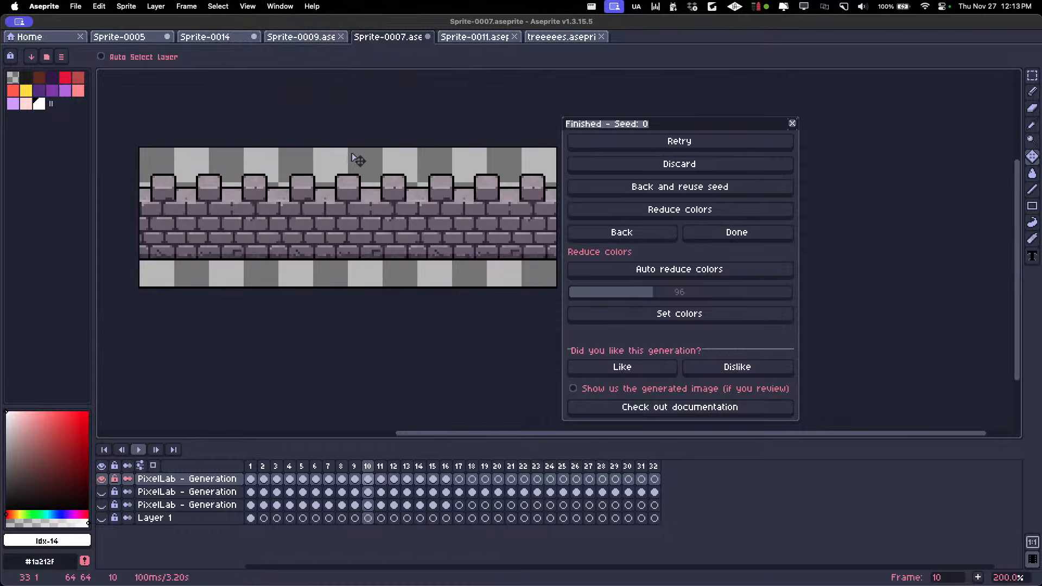
{"action": "scroll", "coordinate": [314, 169], "scroll_direction": "down", "scroll_amount": 1}
{"action": "scroll", "coordinate": [292, 168], "scroll_direction": "up", "scroll_amount": 1}
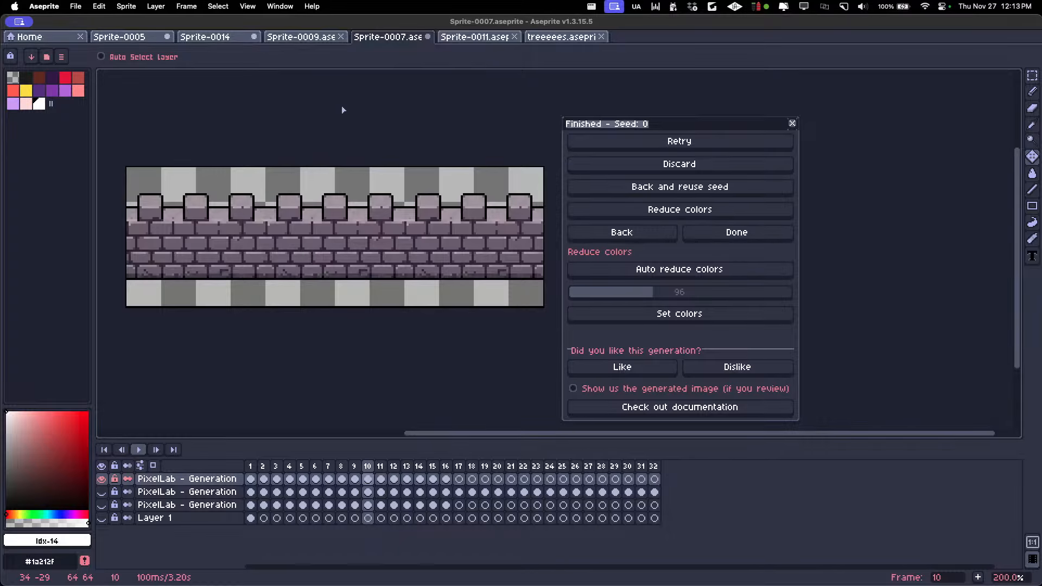
{"action": "left_click", "coordinate": [251, 8]}
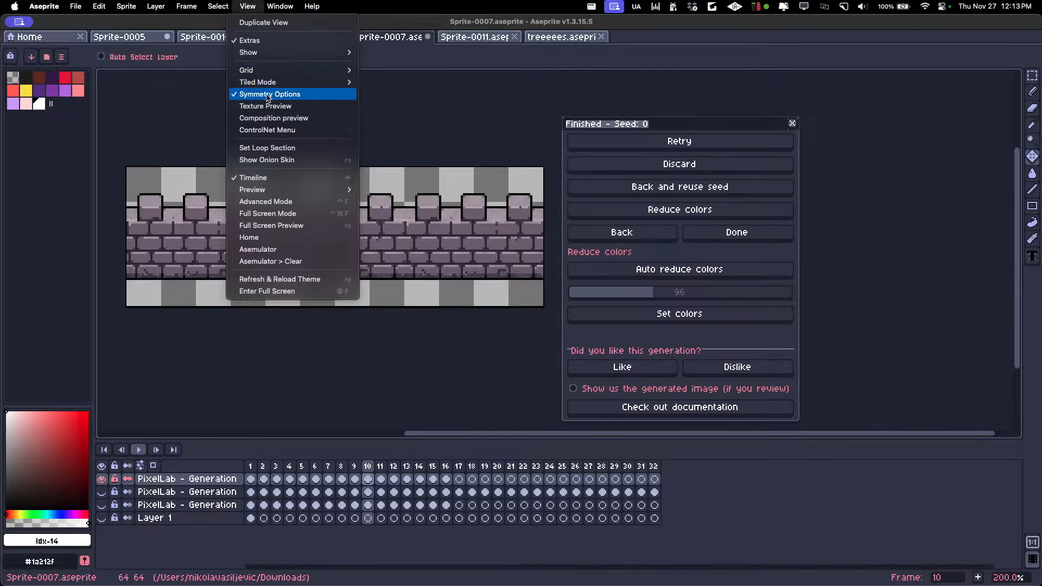
{"action": "mouse_move", "coordinate": [336, 82]}
{"action": "left_click", "coordinate": [392, 86]}
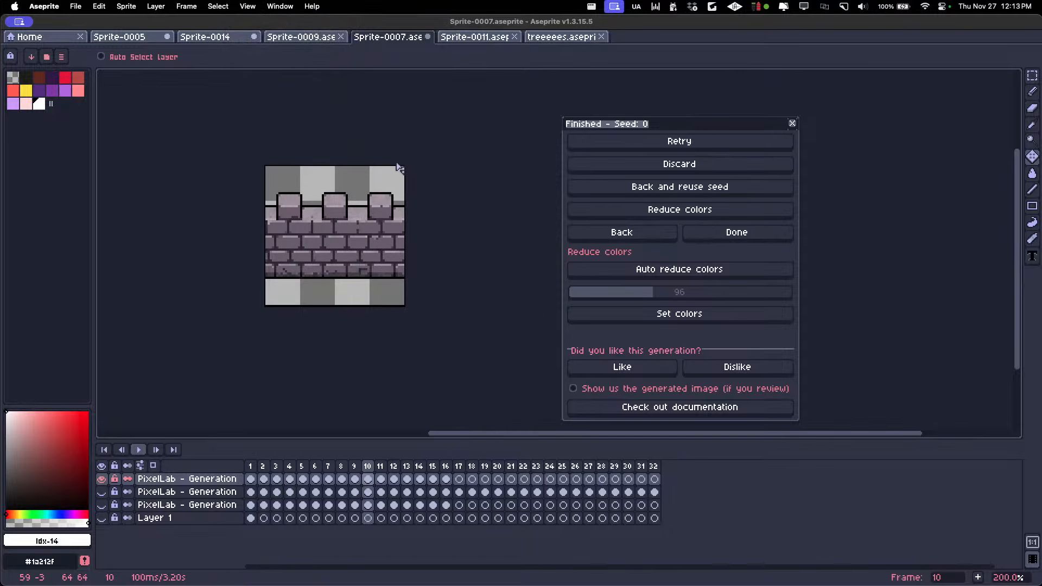
Show the lower character layer behind the orange tree on frame 11 to compare them, undo the tree's test moves and hide the layer
{"action": "key", "text": "Right"}
{"action": "key", "text": "Right"}
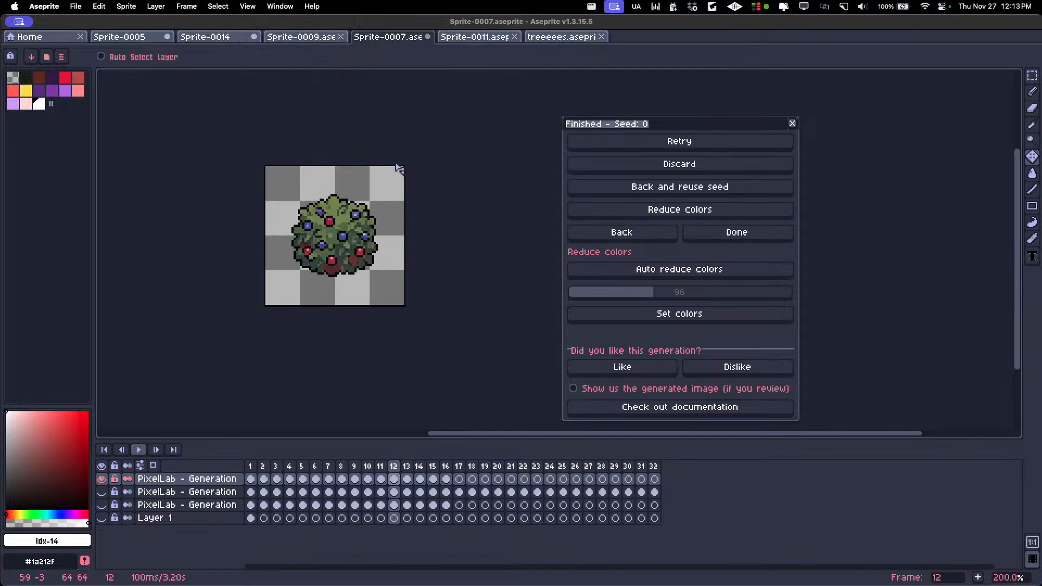
{"action": "key", "text": "Left"}
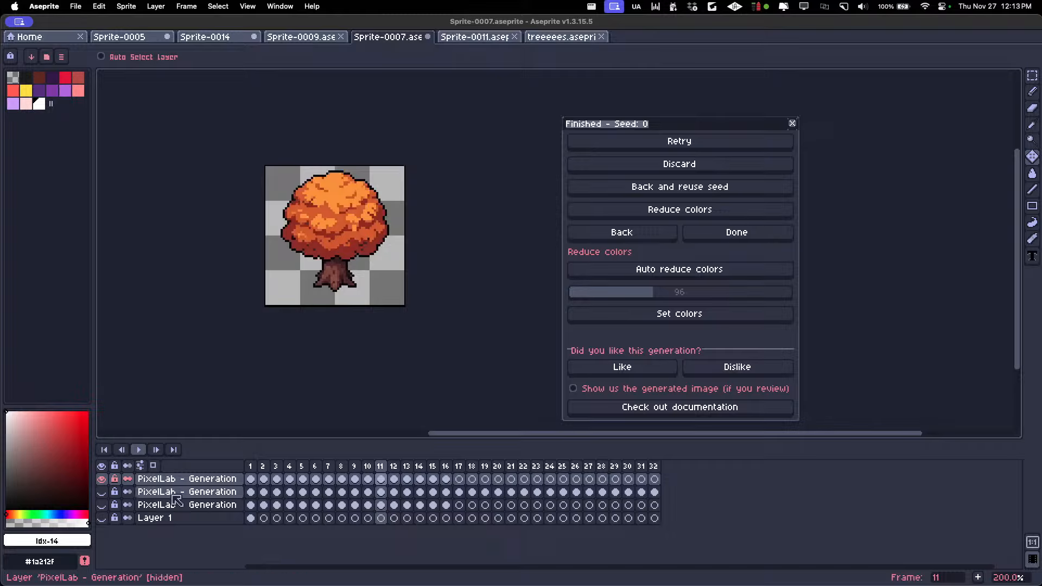
{"action": "left_click", "coordinate": [102, 505]}
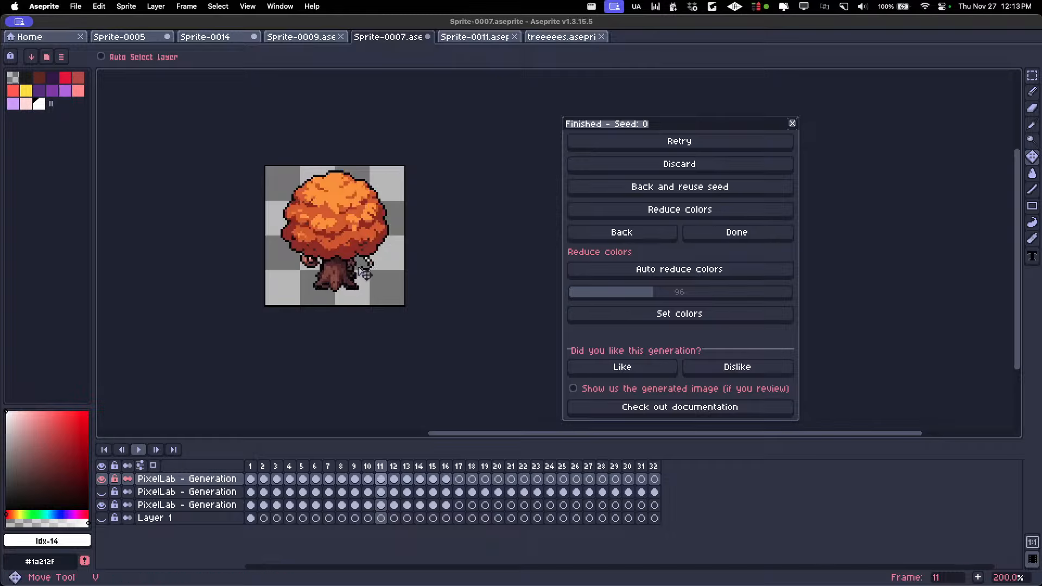
{"action": "mouse_move", "coordinate": [360, 273]}
{"action": "left_mouse_down"}
{"action": "mouse_move", "coordinate": [426, 279]}
{"action": "mouse_move", "coordinate": [356, 270]}
{"action": "left_mouse_up"}
{"action": "key", "text": "super+z"}
{"action": "key", "text": "super+z"}
{"action": "key", "text": "super+z"}
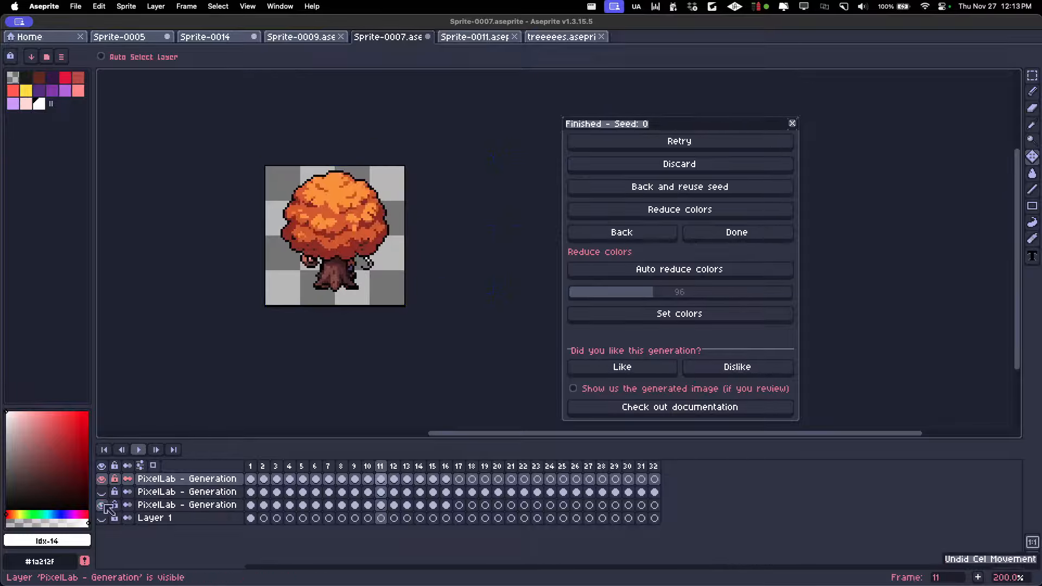
{"action": "mouse_move", "coordinate": [368, 240]}
{"action": "left_mouse_down"}
{"action": "mouse_move", "coordinate": [394, 242]}
{"action": "mouse_move", "coordinate": [375, 239]}
{"action": "left_mouse_up"}
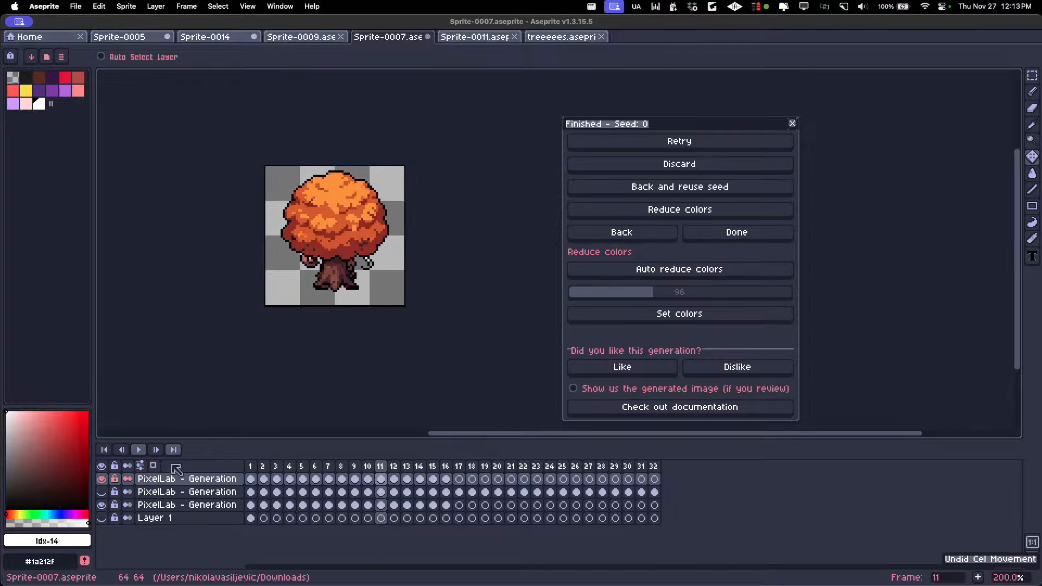
{"action": "left_click", "coordinate": [102, 505]}
Compare the berry bush on frame 12 with the lower layer's character, undo the bush's test move and hide that layer again
{"action": "key", "text": "Right"}
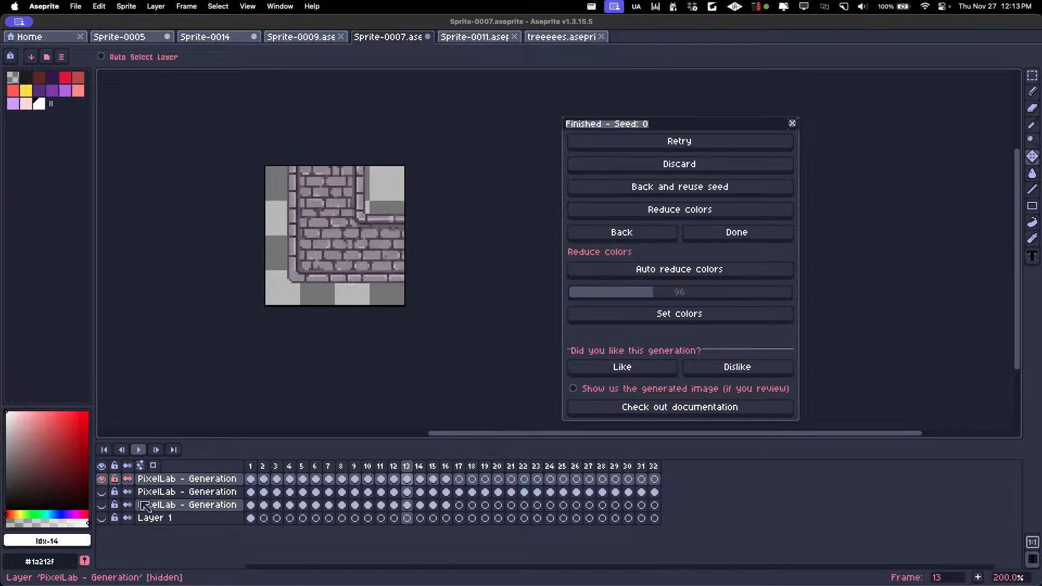
{"action": "key", "text": "Left"}
{"action": "left_click", "coordinate": [103, 507]}
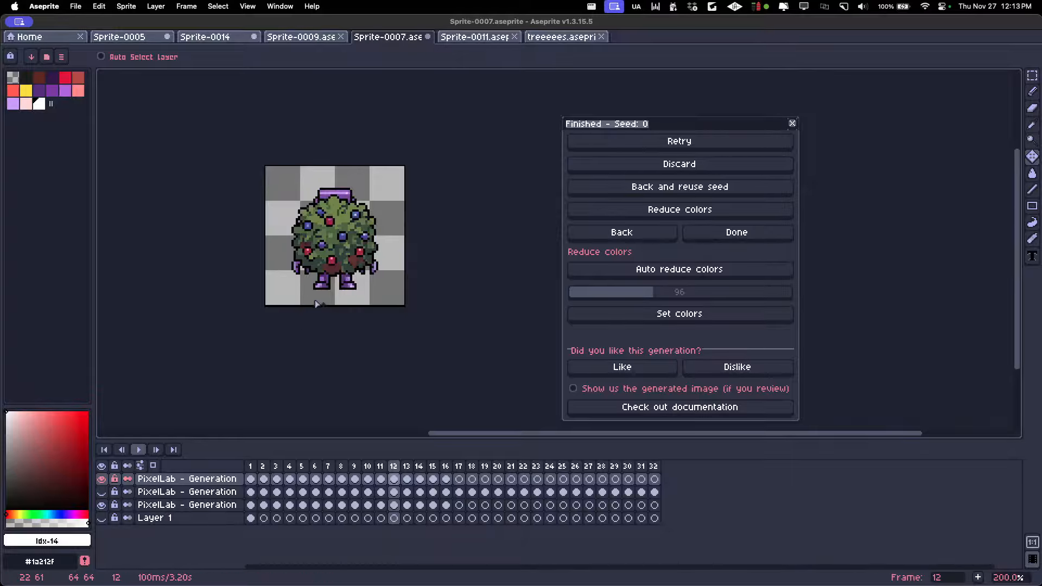
{"action": "mouse_move", "coordinate": [335, 254]}
{"action": "left_mouse_down"}
{"action": "mouse_move", "coordinate": [327, 320]}
{"action": "mouse_move", "coordinate": [309, 287]}
{"action": "mouse_move", "coordinate": [343, 265]}
{"action": "left_mouse_up"}
{"action": "key", "text": "super+z"}
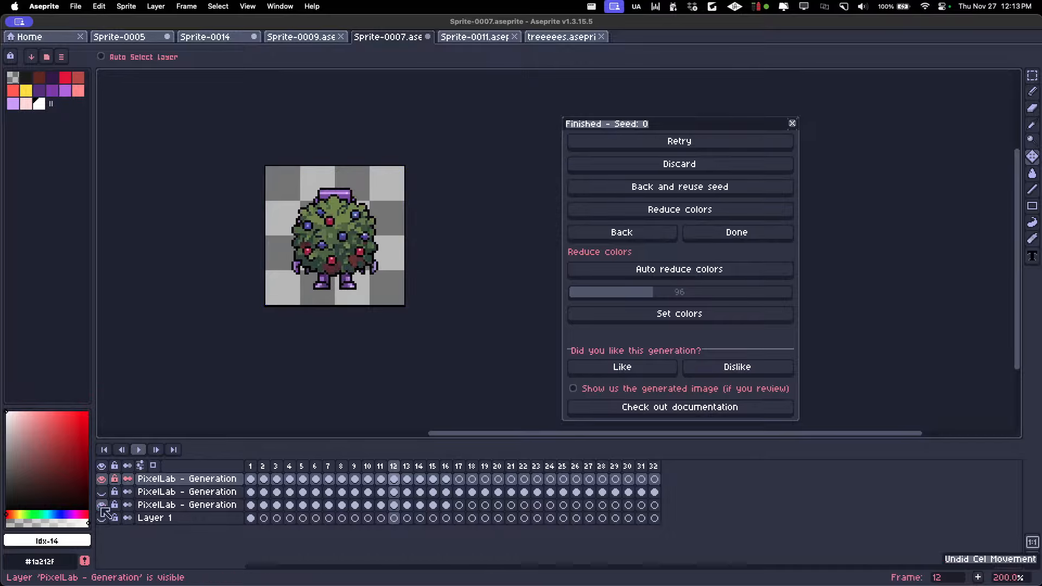
{"action": "left_click", "coordinate": [103, 506]}
Examine the generated assets on frames 13 to 16, including the signpost and forge, and return to the chest on frame 1
{"action": "key", "text": "Right"}
{"action": "key", "text": "Right"}
{"action": "key", "text": "Right"}
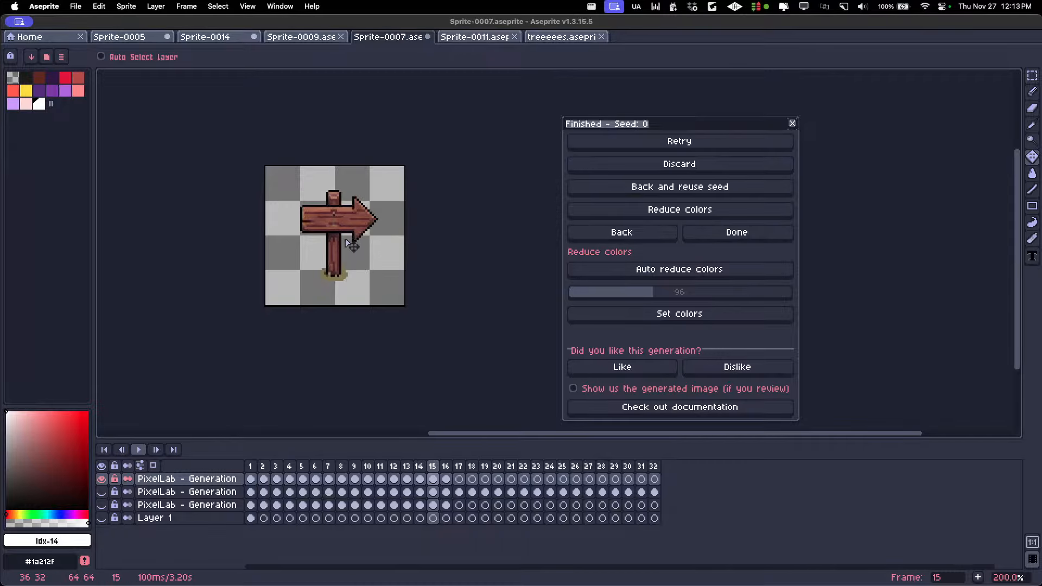
{"action": "scroll", "coordinate": [346, 274], "scroll_direction": "down", "scroll_amount": 2}
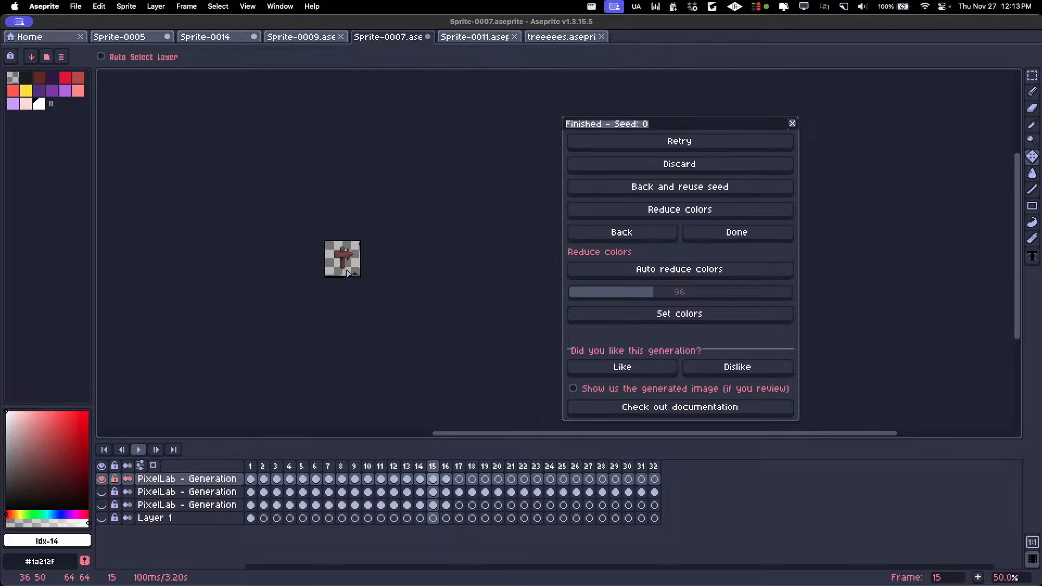
{"action": "scroll", "coordinate": [347, 273], "scroll_direction": "up", "scroll_amount": 2}
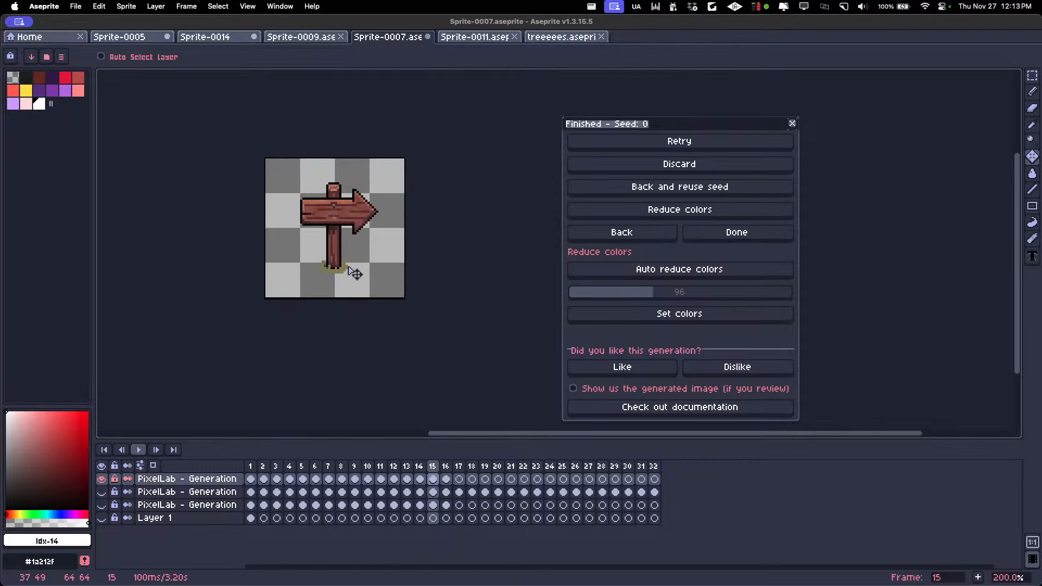
{"action": "key", "text": "Right"}
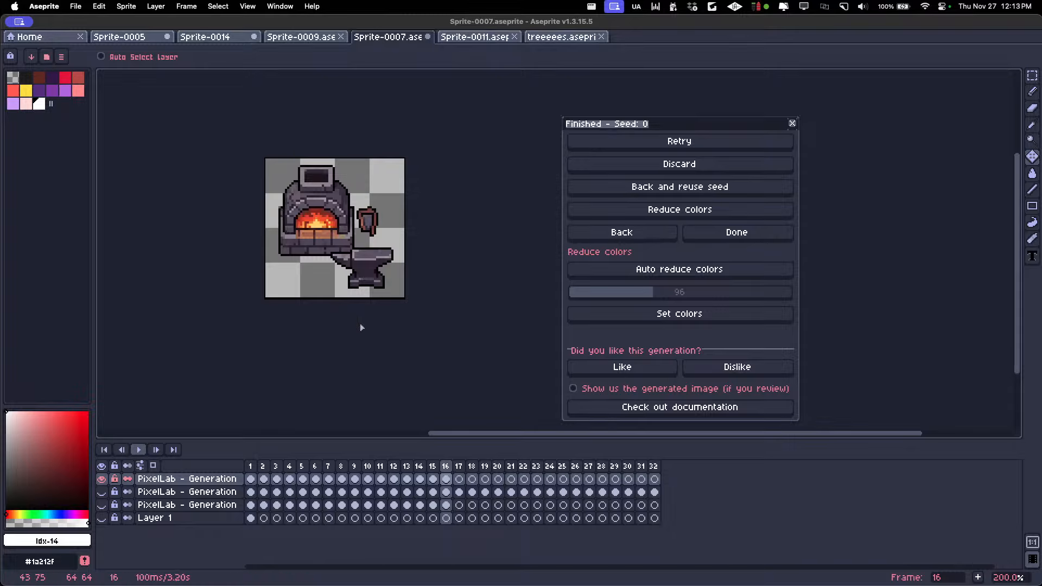
{"action": "left_click", "coordinate": [255, 466]}
{"action": "key", "text": "Right"}
{"action": "key", "text": "Right"}
{"action": "key", "text": "Right"}
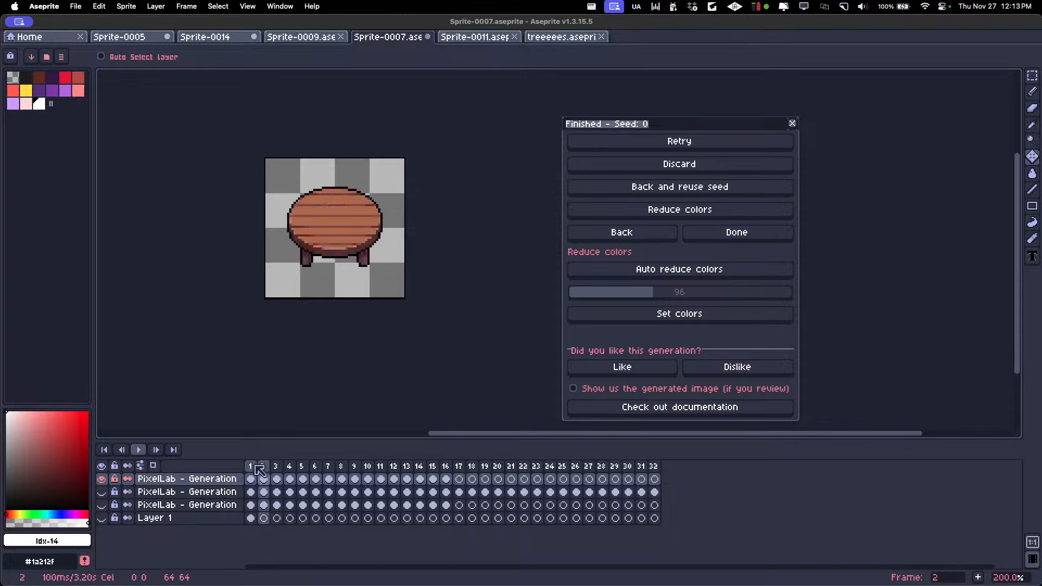
{"action": "key", "text": "Left"}
{"action": "key", "text": "Left"}
{"action": "key", "text": "Left"}
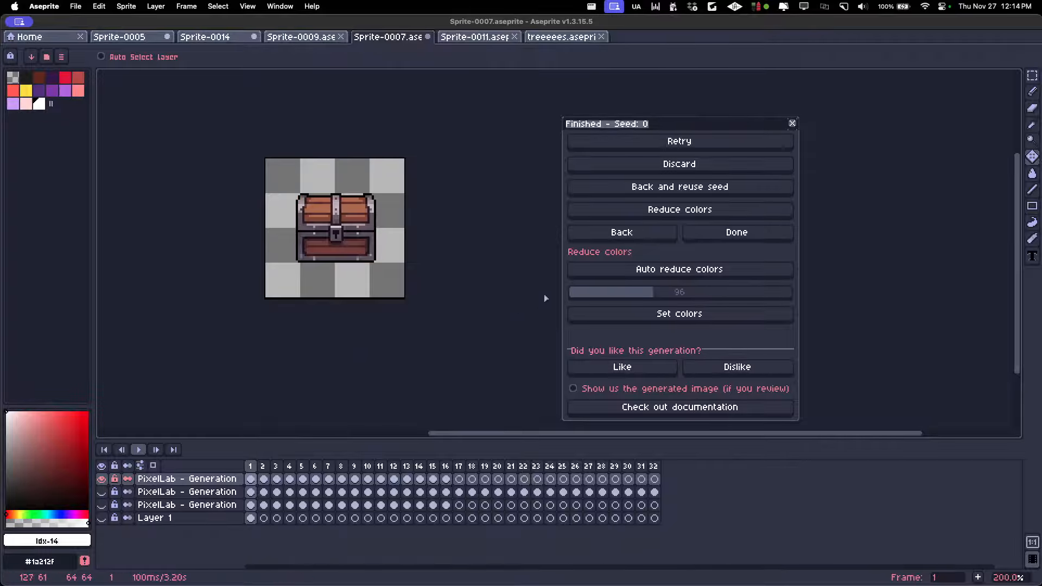
Return to the generation settings, clear all style images and add the chest, round table and bed from frames 1 to 3
{"action": "left_click", "coordinate": [622, 232]}
{"action": "left_click", "coordinate": [767, 194]}
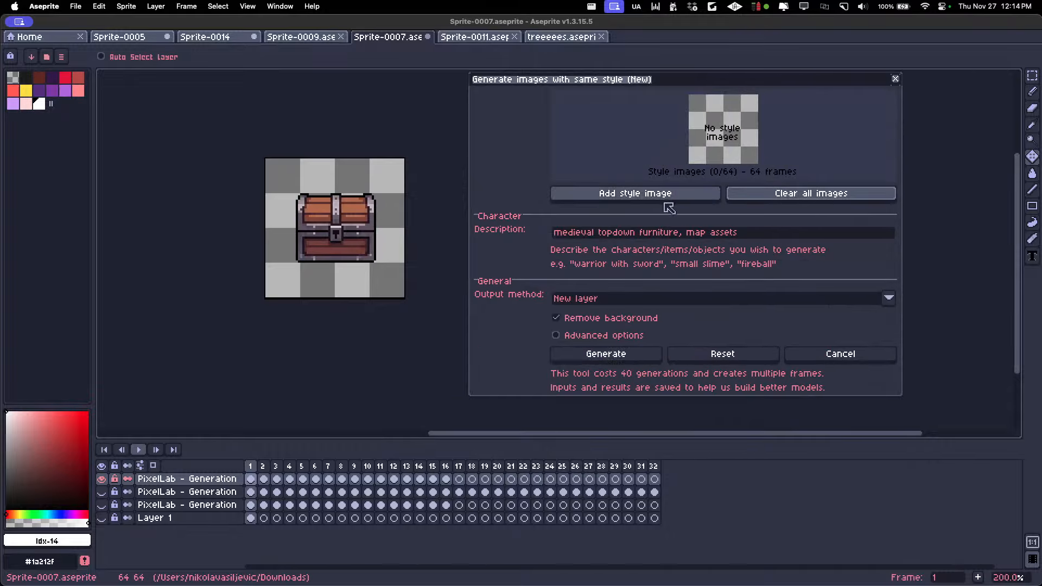
{"action": "left_click", "coordinate": [265, 467]}
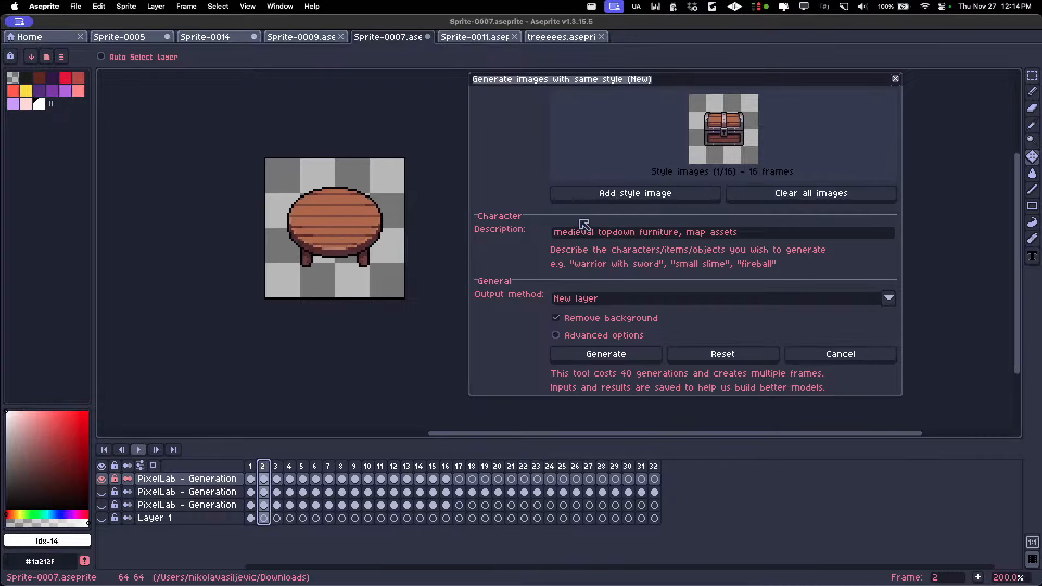
{"action": "left_click", "coordinate": [593, 196]}
{"action": "key", "text": "Right"}
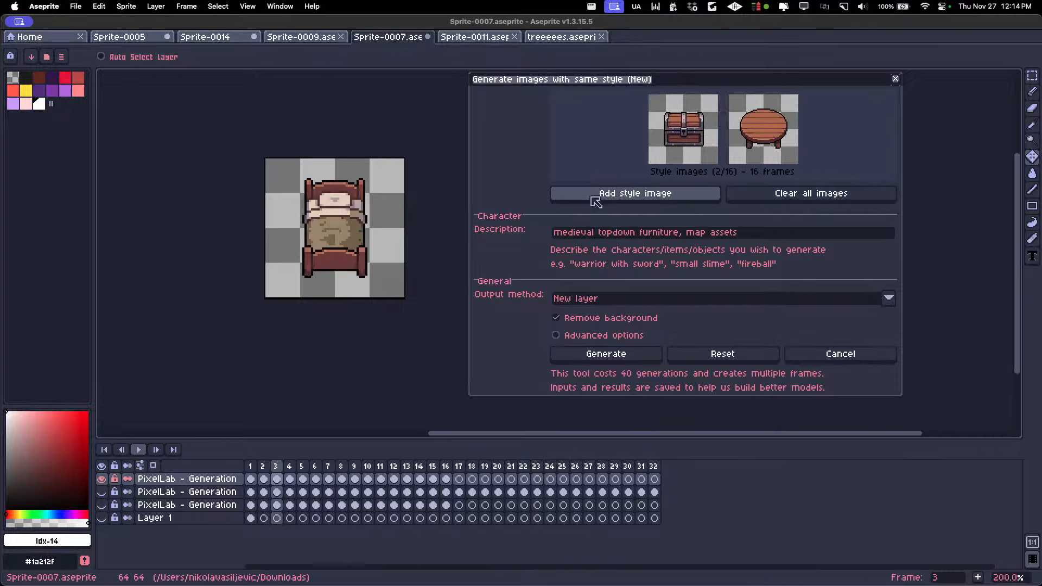
{"action": "left_click", "coordinate": [593, 197]}
Add the red chair, barrel and stacked crates from frames 4 to 6 as style images
{"action": "key", "text": "Right"}
{"action": "key", "text": "Left"}
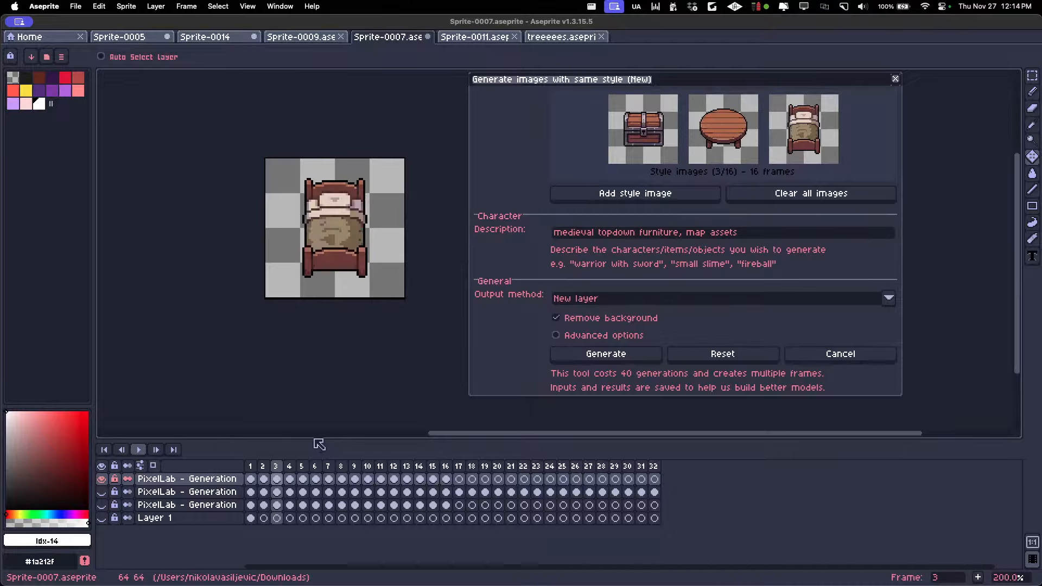
{"action": "key", "text": "Right"}
{"action": "key", "text": "Right"}
{"action": "key", "text": "Left"}
{"action": "left_click", "coordinate": [619, 194]}
{"action": "key", "text": "Right"}
{"action": "left_click", "coordinate": [619, 196]}
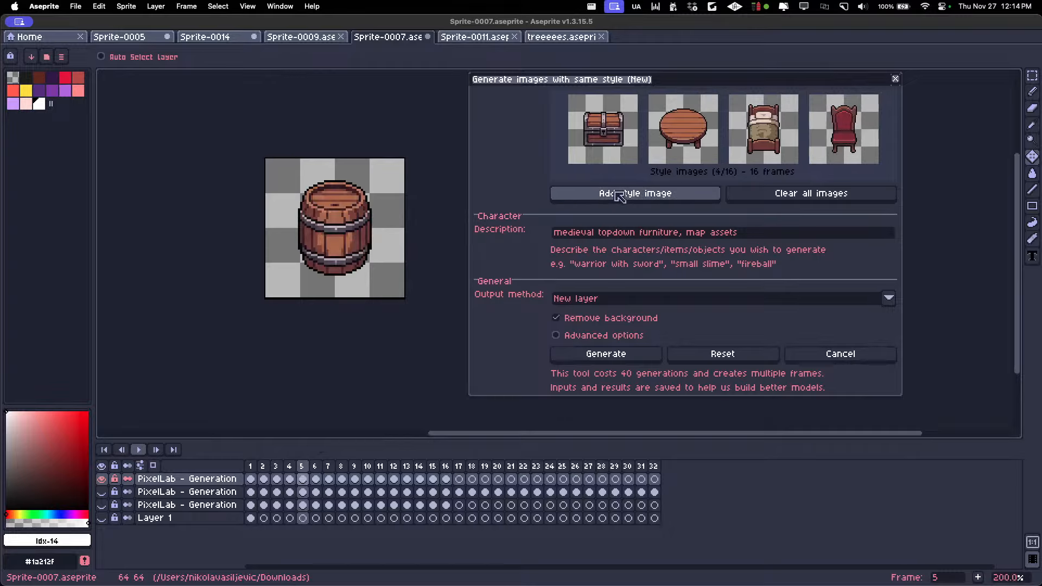
{"action": "key", "text": "Right"}
{"action": "key", "text": "Right"}
{"action": "key", "text": "Left"}
{"action": "left_click", "coordinate": [612, 200]}
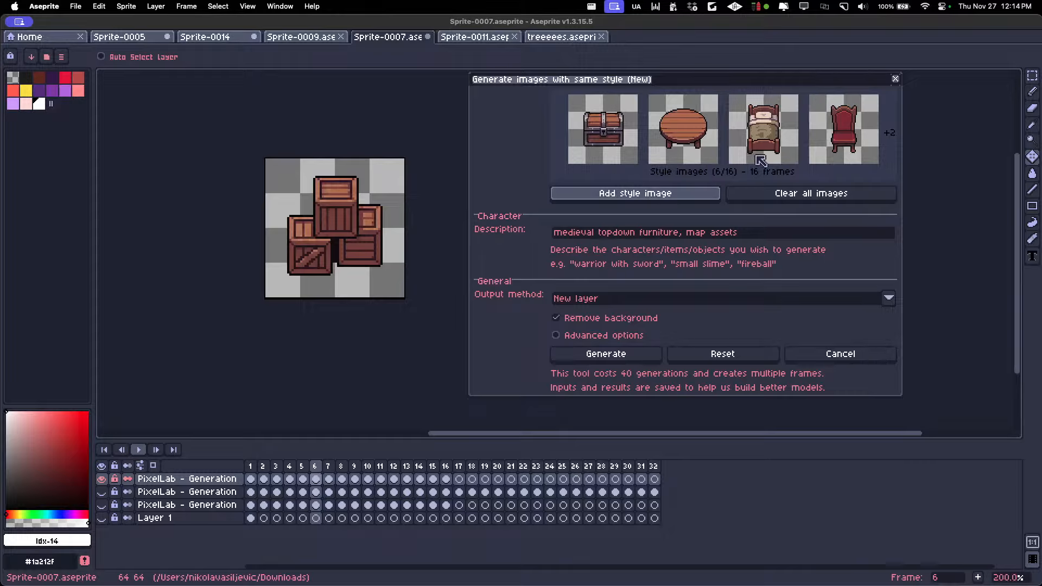
Add the sword rack from frame 7 as a style image
{"action": "key", "text": "Right"}
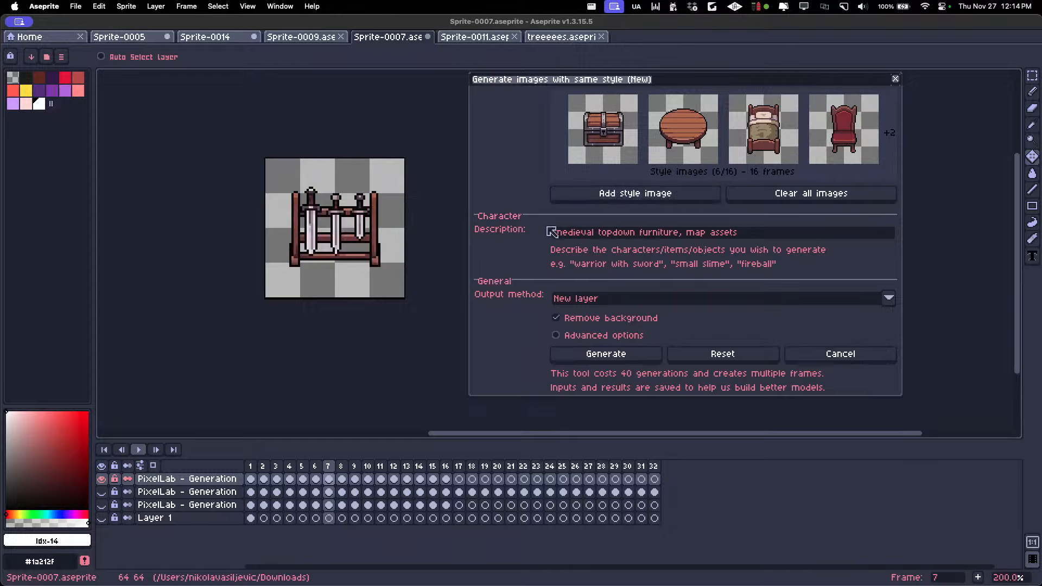
{"action": "left_click", "coordinate": [622, 201]}
{"action": "key", "text": "Right"}
Add the asset on frame 13 and the forge on frame 16 as style images, skipping the frames between them
{"action": "key", "text": "Right"}
{"action": "key", "text": "Right"}
{"action": "key", "text": "Left"}
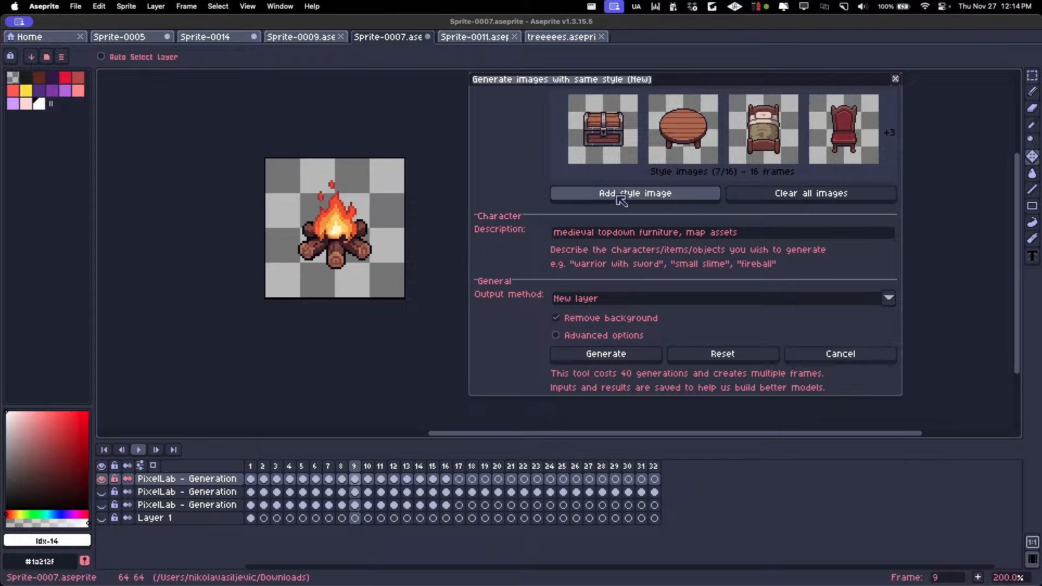
{"action": "key", "text": "Right"}
{"action": "key", "text": "Right"}
{"action": "key", "text": "Right"}
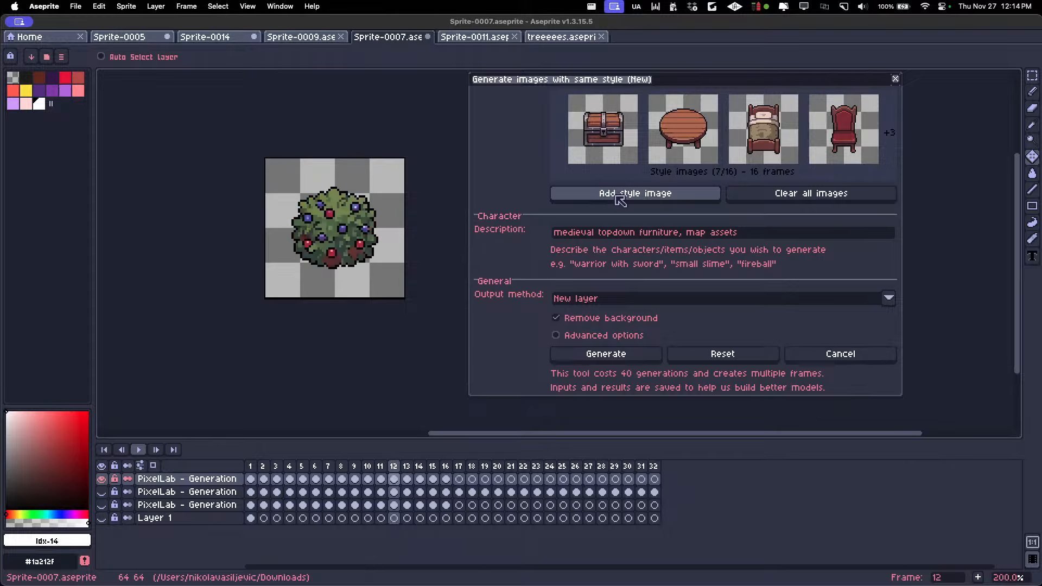
{"action": "key", "text": "Right"}
{"action": "left_click", "coordinate": [620, 200]}
{"action": "key", "text": "Right"}
{"action": "key", "text": "Right"}
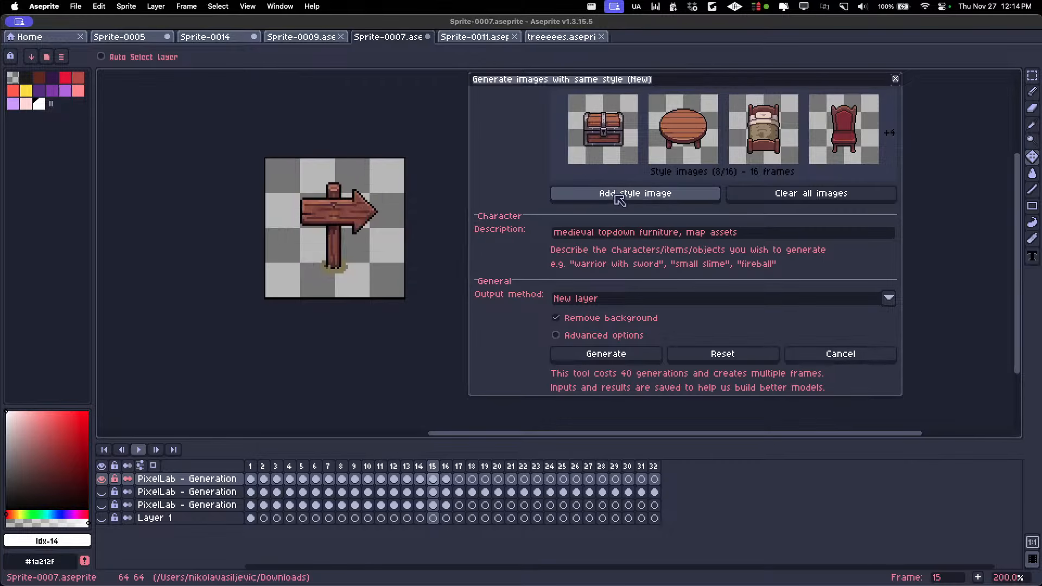
{"action": "key", "text": "Right"}
{"action": "left_click", "coordinate": [619, 199]}
{"action": "key", "text": "Right"}
{"action": "key", "text": "Left"}
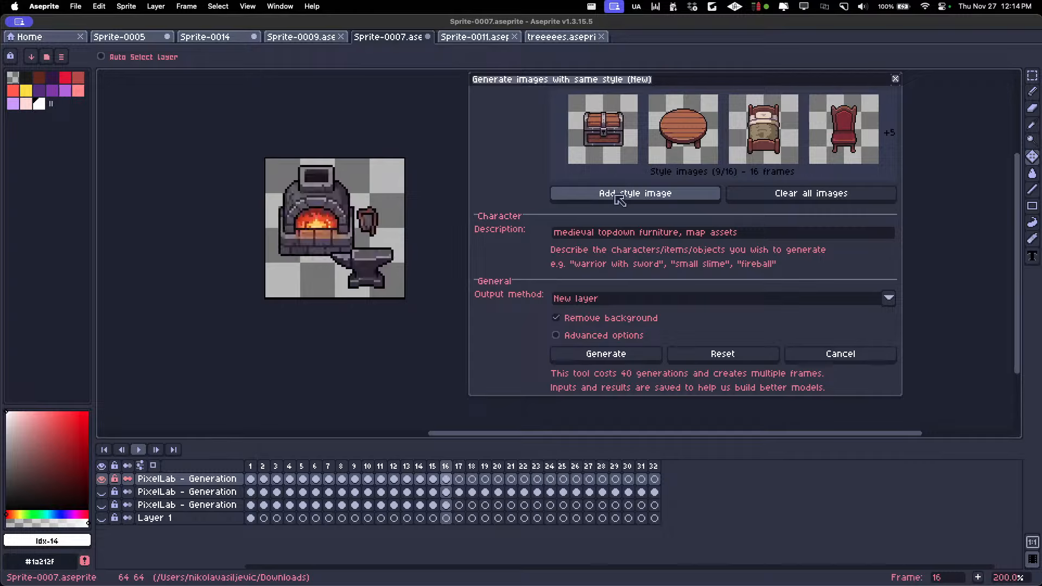
Return to frame 1, change the description to "cyberpunk topdown furniture, map assets" and generate the images
{"action": "key", "text": "Home"}
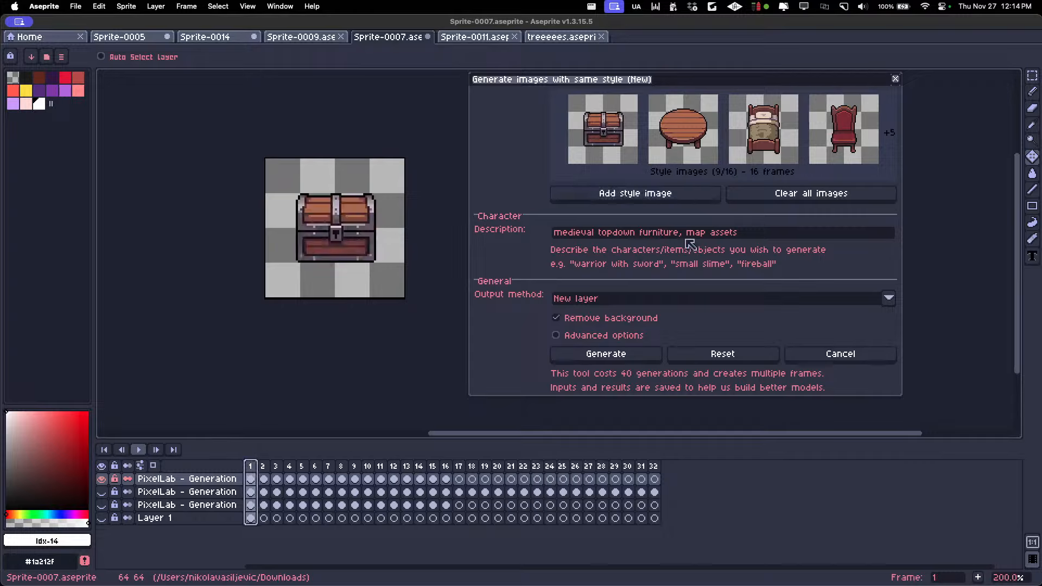
{"action": "double_click", "coordinate": [591, 234]}
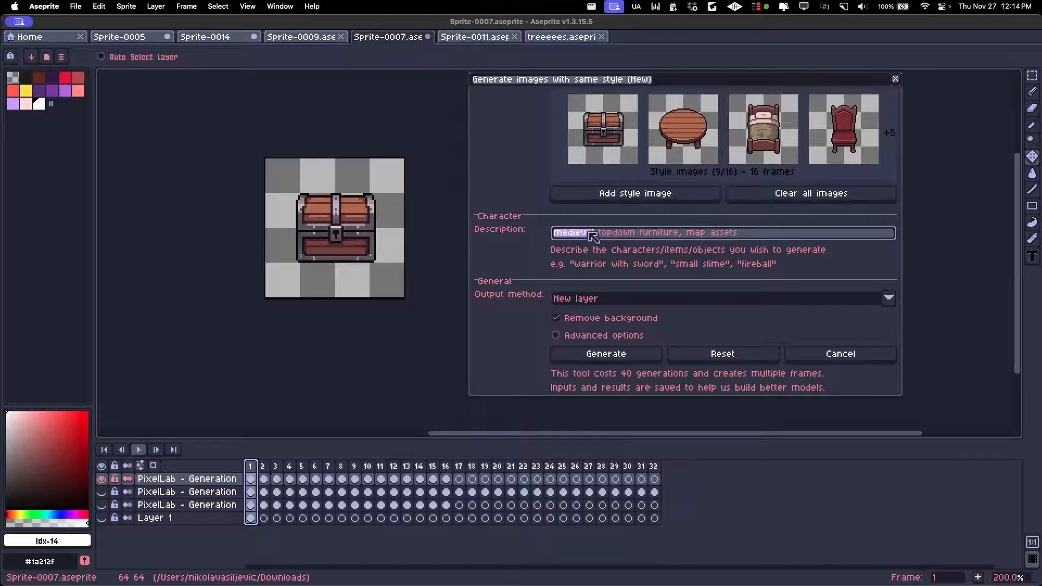
{"action": "type", "text": "cyberpunk"}
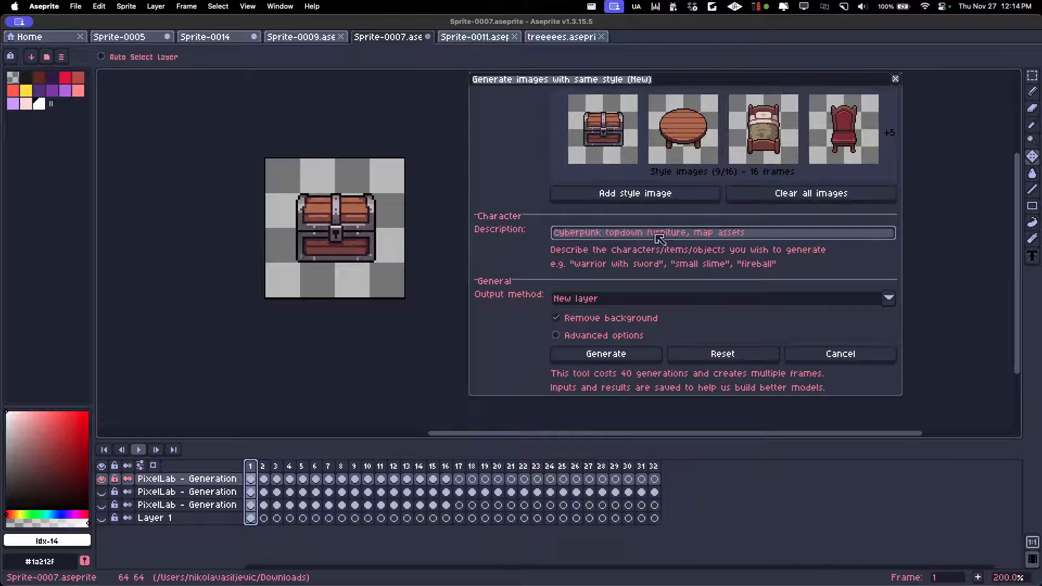
{"action": "left_click", "coordinate": [606, 354]}
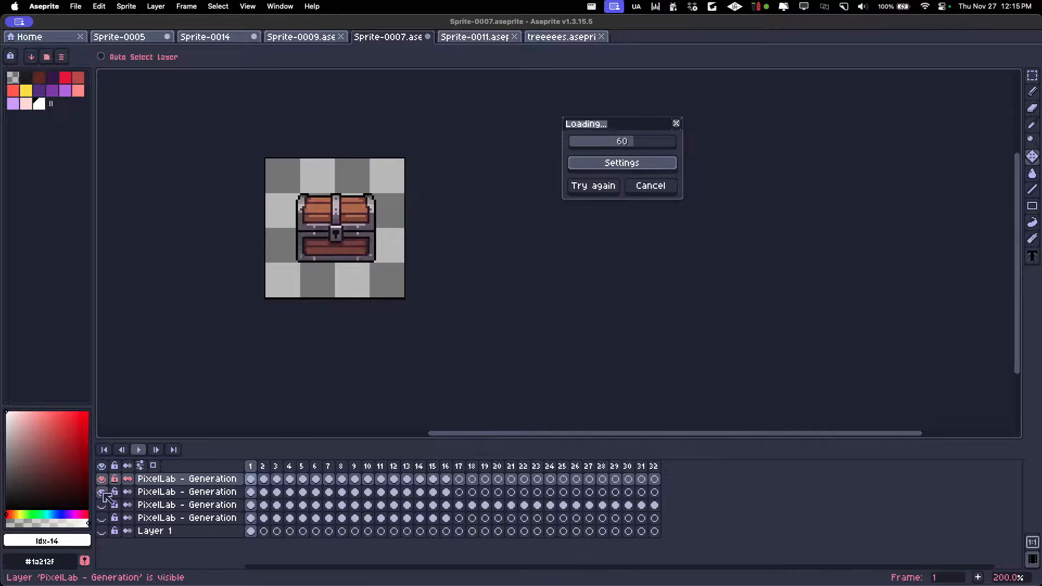
Review the medieval assets from the chest on frame 1 to the castle wall on frame 10 while the generation runs
{"action": "scroll", "coordinate": [265, 241], "scroll_direction": "up", "scroll_amount": 1}
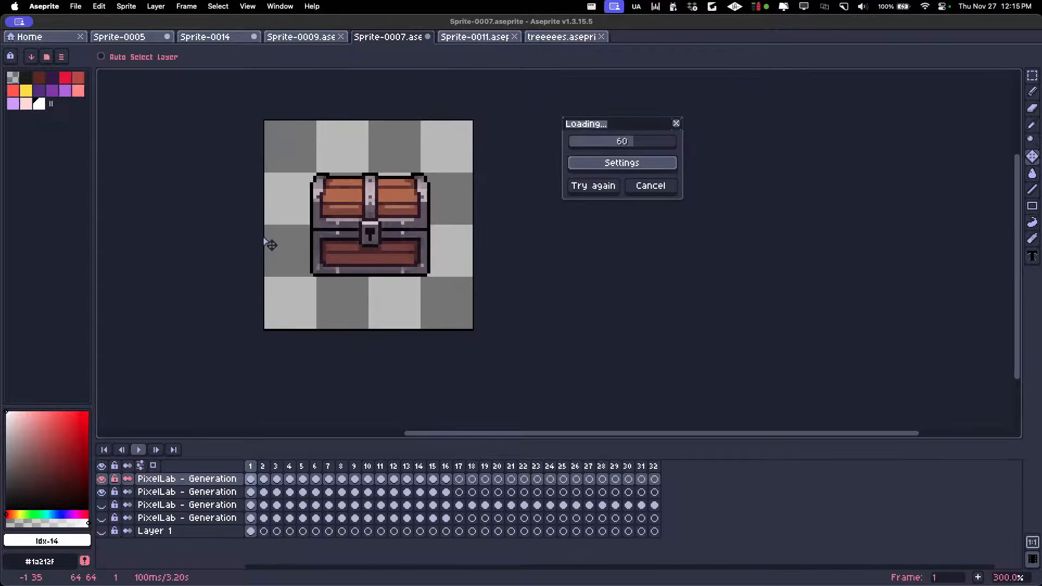
{"action": "key", "text": "Right"}
{"action": "key", "text": "Right"}
{"action": "key", "text": "Left"}
{"action": "key", "text": "Right"}
{"action": "key", "text": "Right"}
{"action": "key", "text": "Right"}
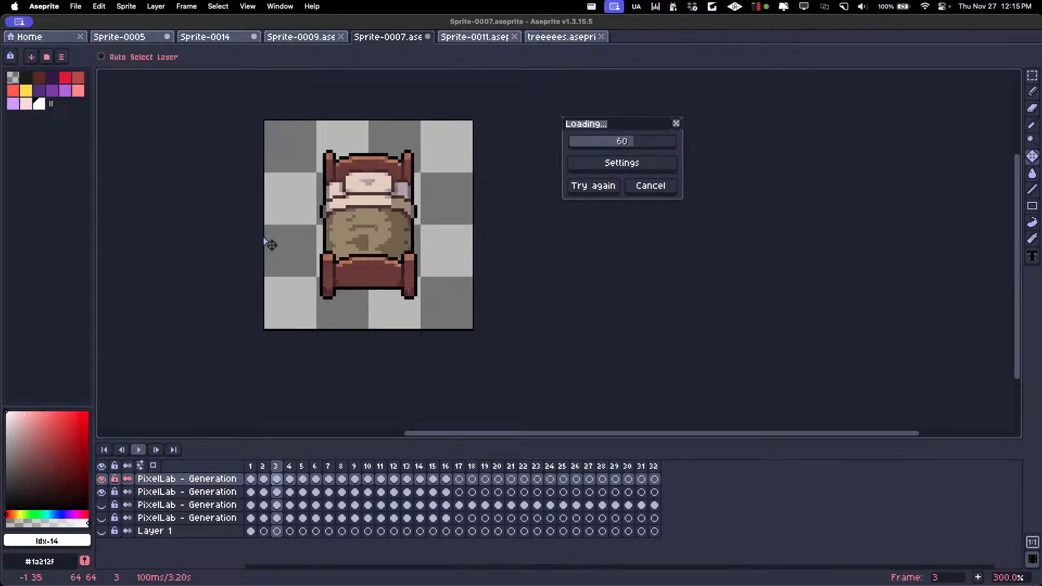
{"action": "key", "text": "Right"}
{"action": "key", "text": "Right"}
{"action": "key", "text": "Right"}
{"action": "key", "text": "Right"}
{"action": "key", "text": "Right"}
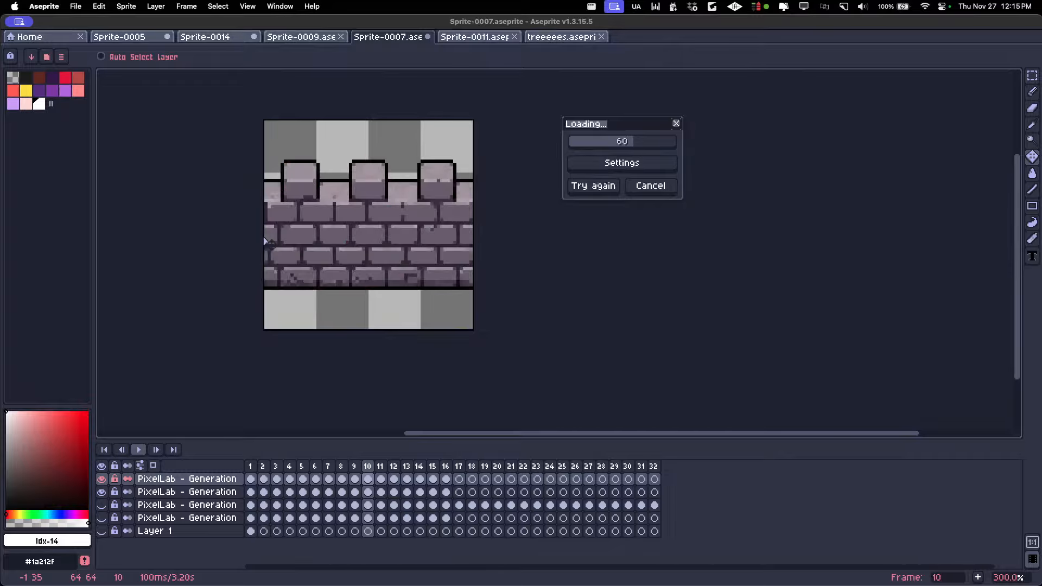
Preview the castle wall tiled in the X axis, then set the tiled mode back to None
{"action": "left_click", "coordinate": [248, 6]}
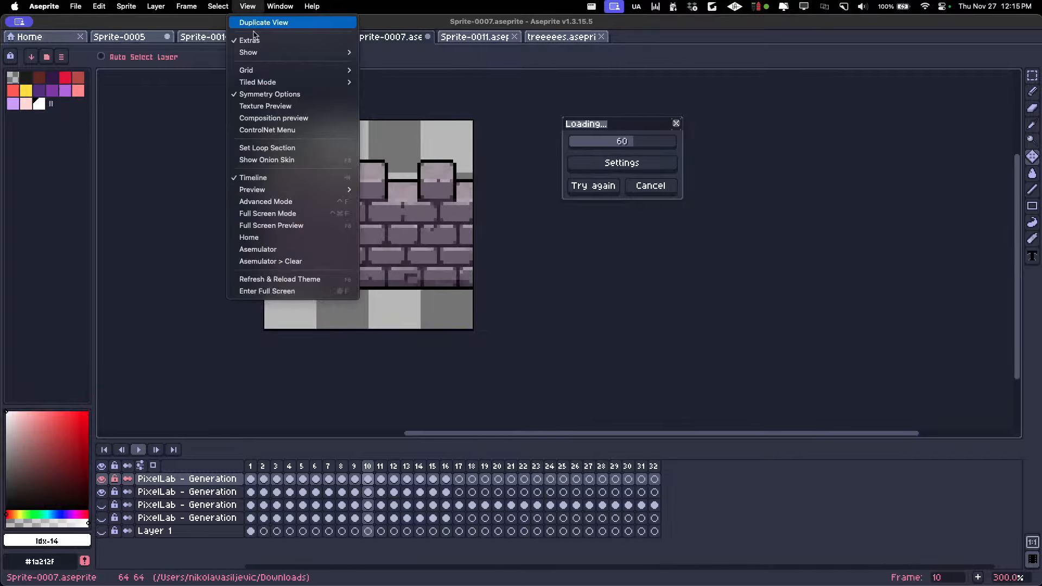
{"action": "mouse_move", "coordinate": [326, 82]}
{"action": "left_click", "coordinate": [399, 106]}
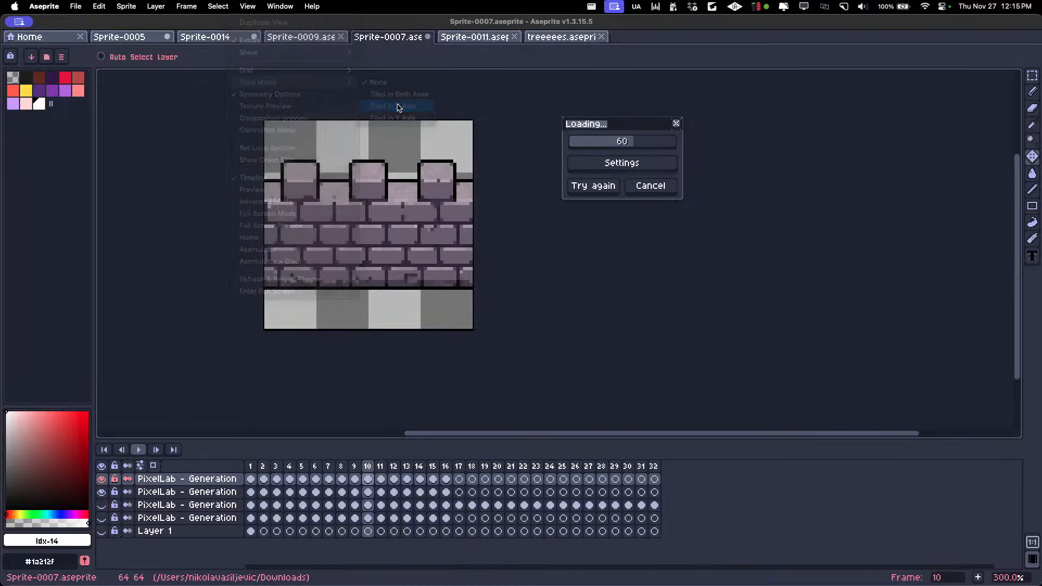
{"action": "scroll", "coordinate": [434, 140], "scroll_direction": "down", "scroll_amount": 1}
{"action": "scroll", "coordinate": [369, 202], "scroll_direction": "down", "scroll_amount": 1}
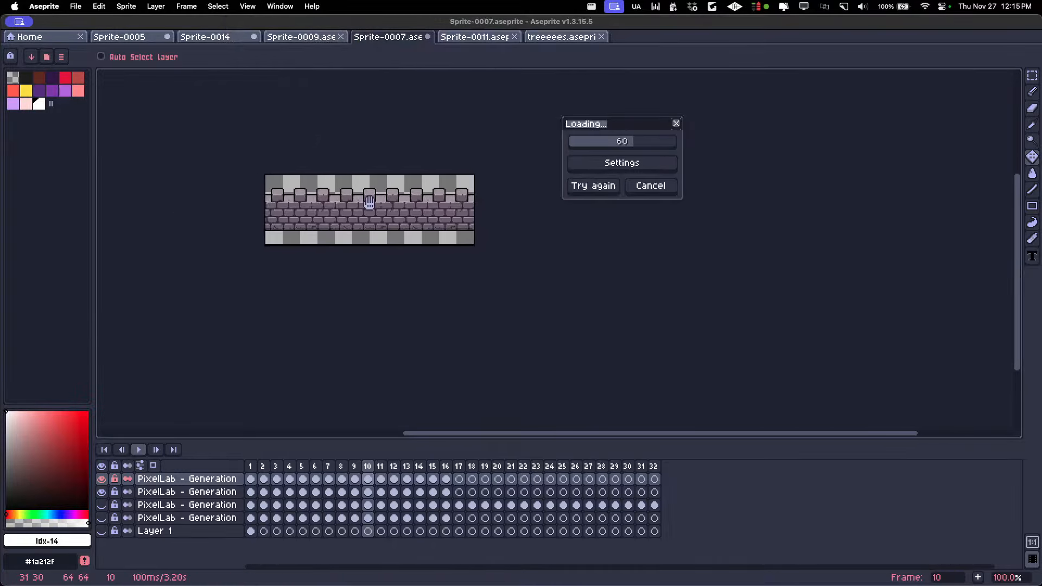
{"action": "scroll", "coordinate": [369, 202], "scroll_direction": "up", "scroll_amount": 1}
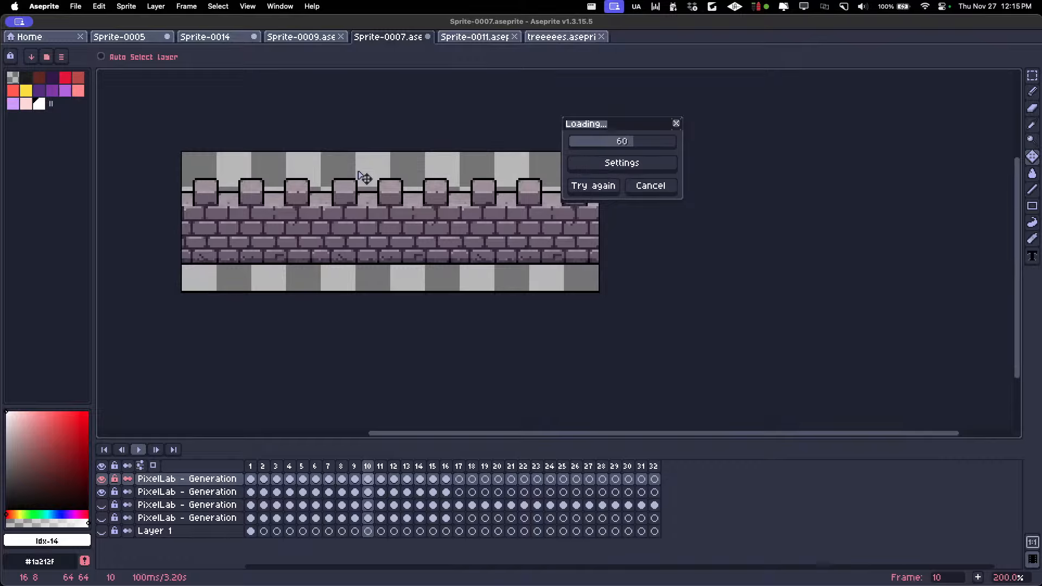
{"action": "left_click", "coordinate": [248, 6]}
{"action": "mouse_move", "coordinate": [303, 82]}
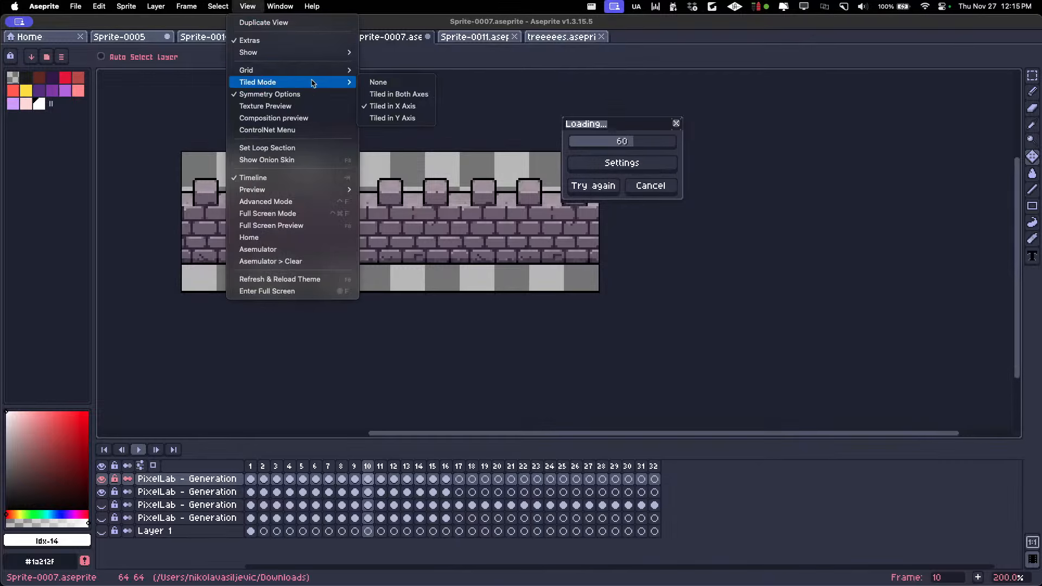
{"action": "left_click", "coordinate": [374, 84]}
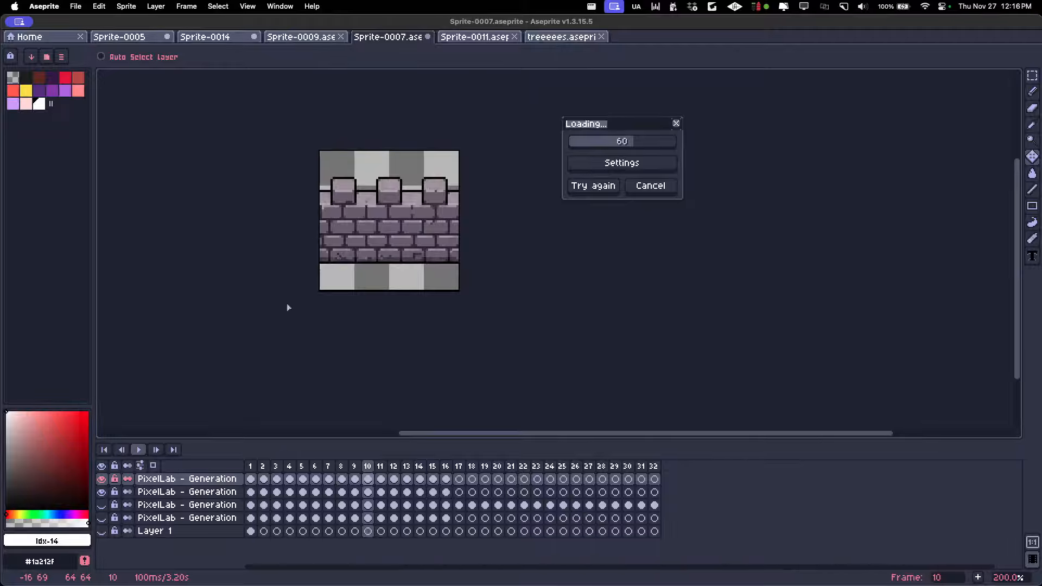
Hide the medieval assets layer and compare the new cyberpunk computer desk and server rack on frames 1 and 2
{"action": "left_click", "coordinate": [255, 466]}
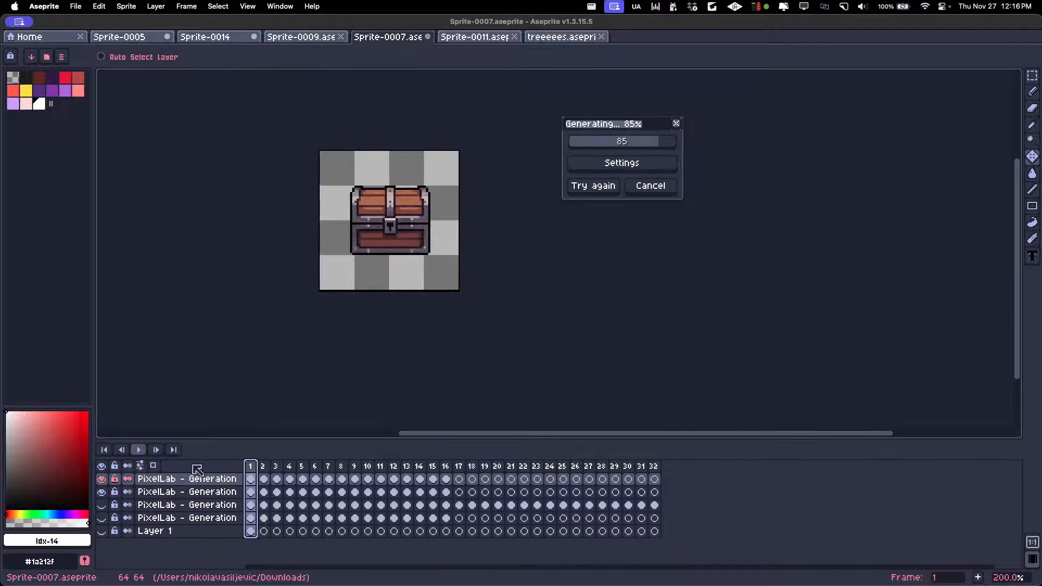
{"action": "left_click", "coordinate": [102, 492]}
{"action": "left_click", "coordinate": [264, 468]}
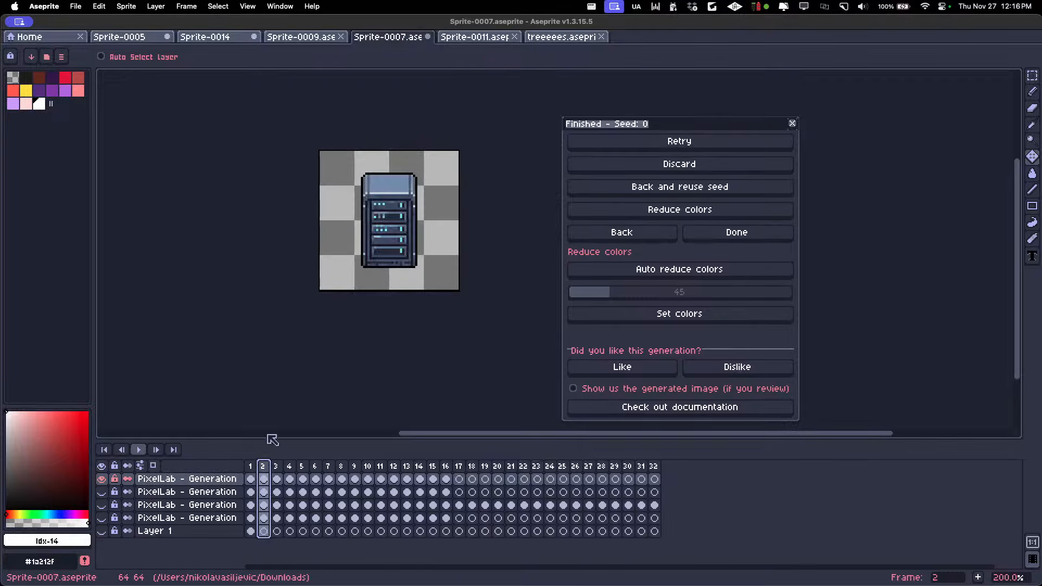
{"action": "key", "text": "Left"}
{"action": "key", "text": "Right"}
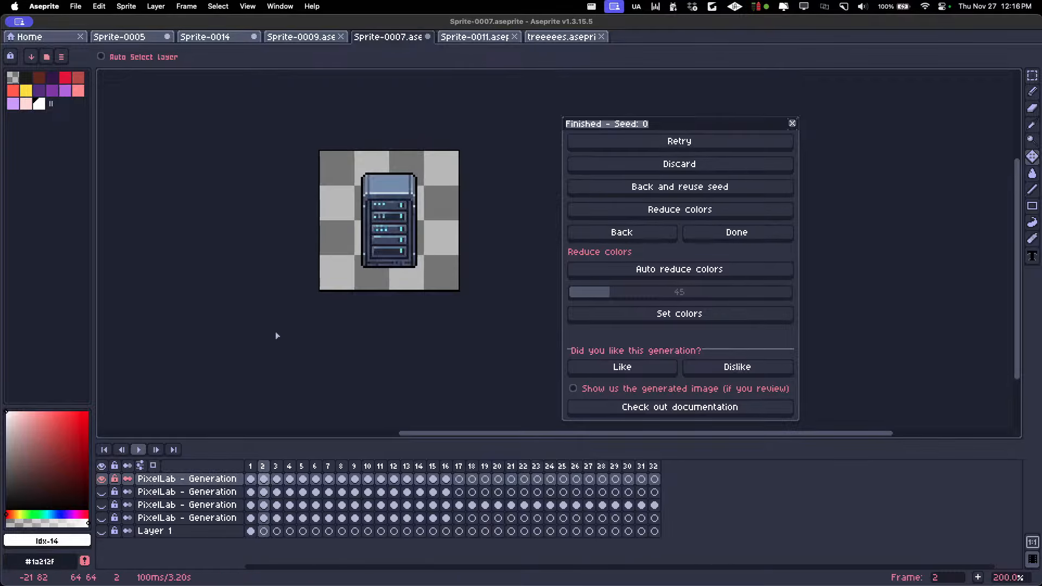
Examine the generated cyberpunk furniture up to frame 8, including the cabled chair, sleeping pod, hologram table and robotic arm
{"action": "key", "text": "Left"}
{"action": "key", "text": "Right"}
{"action": "key", "text": "Right"}
{"action": "key", "text": "Right"}
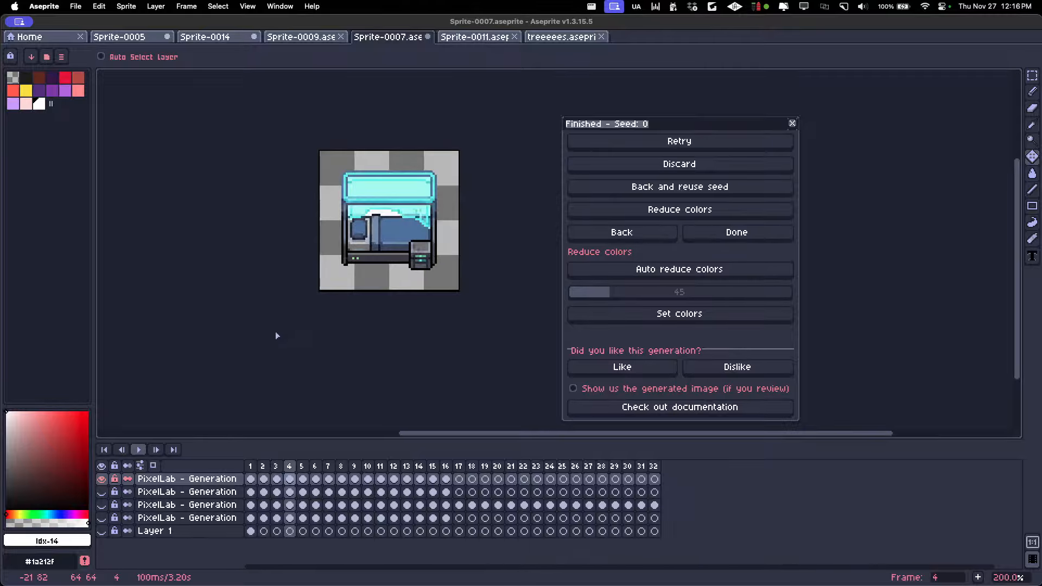
{"action": "key", "text": "Left"}
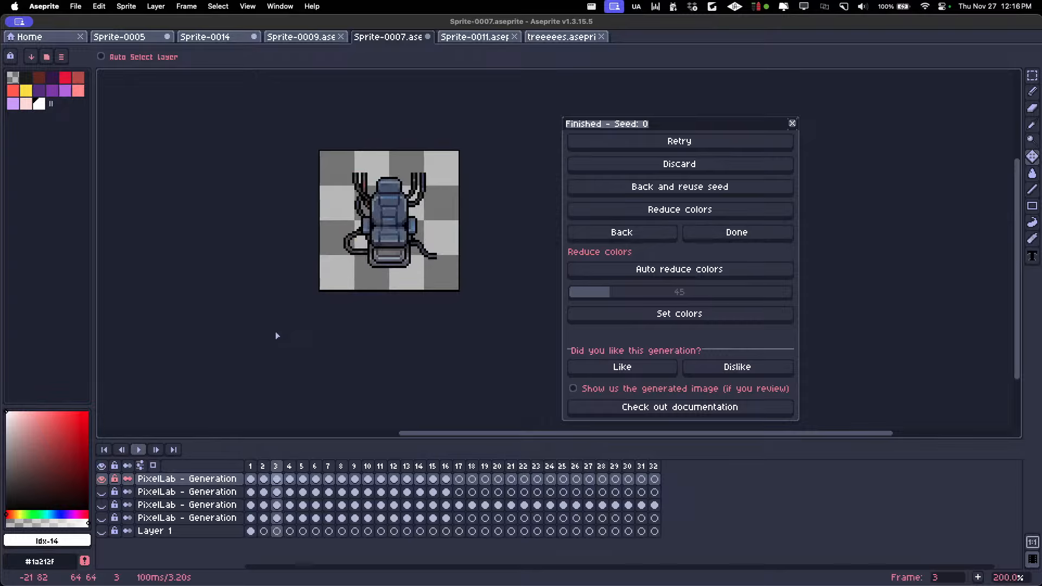
{"action": "key", "text": "Right"}
{"action": "key", "text": "Right"}
{"action": "key", "text": "Right"}
{"action": "key", "text": "Right"}
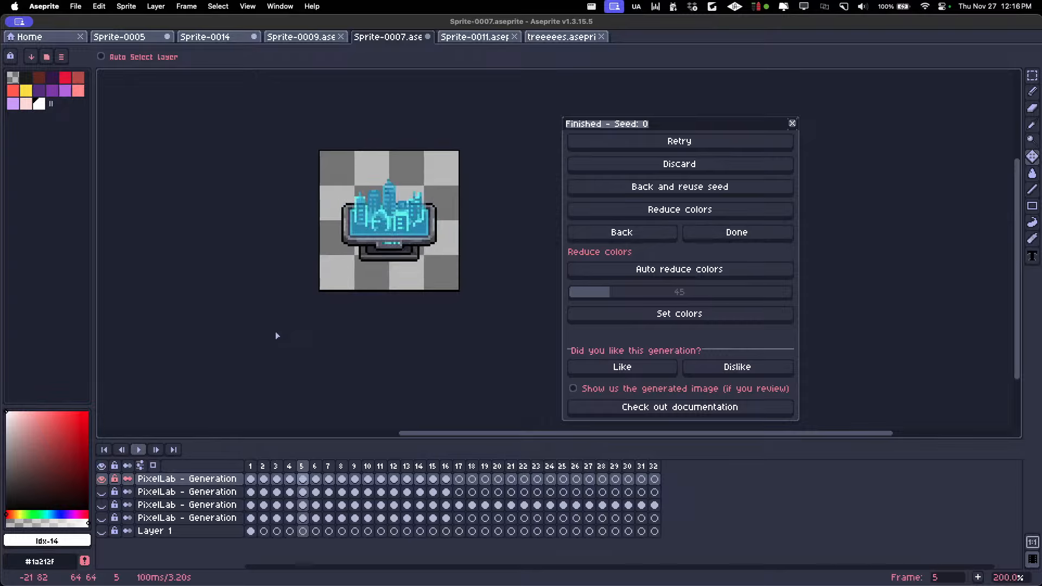
Examine the remaining cyberpunk assets through frame 16, including the street lamp and drone pad, and step back through the frames
{"action": "key", "text": "Right"}
{"action": "key", "text": "Right"}
{"action": "key", "text": "Right"}
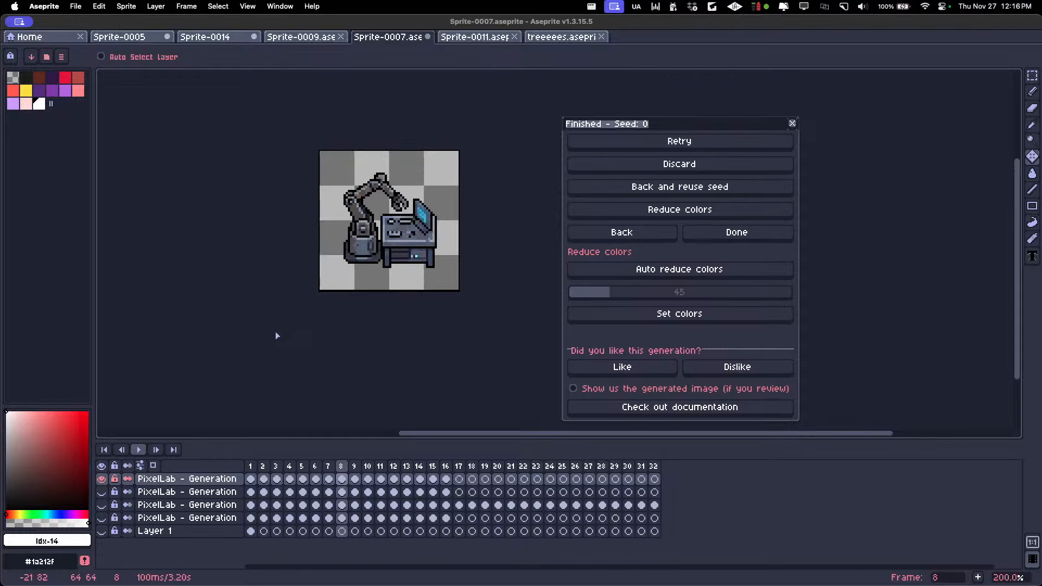
{"action": "key", "text": "Right"}
{"action": "key", "text": "Right"}
{"action": "key", "text": "Right"}
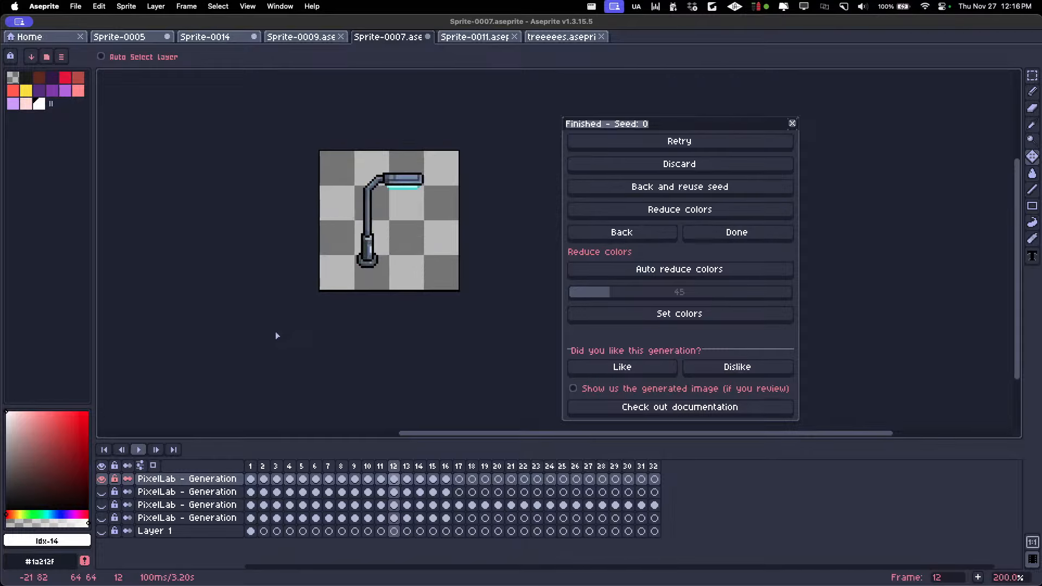
{"action": "key", "text": "Right"}
{"action": "key", "text": "Right"}
{"action": "key", "text": "Right"}
{"action": "key", "text": "Right"}
{"action": "key", "text": "Right"}
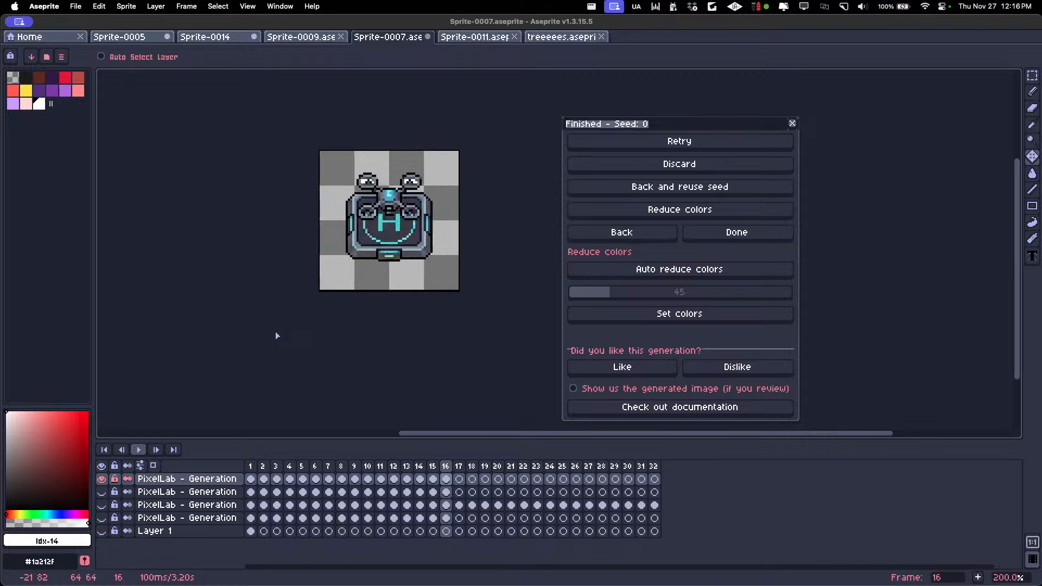
{"action": "key", "text": "Left"}
{"action": "key", "text": "Left"}
{"action": "key", "text": "Left"}
{"action": "key", "text": "Left"}
{"action": "key", "text": "Left"}
{"action": "key", "text": "Left"}
{"action": "key", "text": "Left"}
{"action": "key", "text": "Left"}
{"action": "key", "text": "Left"}
{"action": "key", "text": "Left"}
{"action": "key", "text": "Left"}
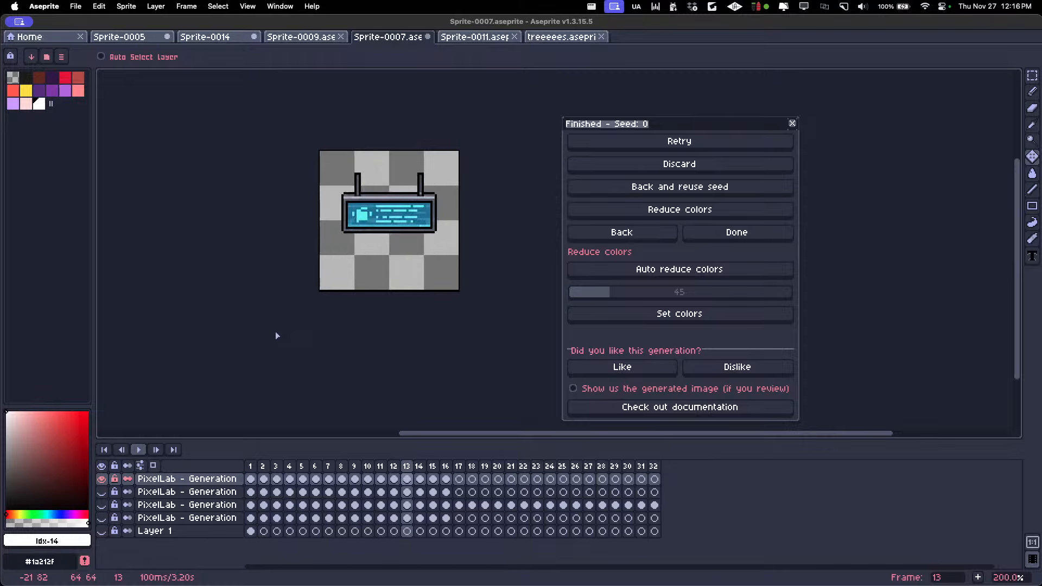
{"action": "key", "text": "Left"}
{"action": "key", "text": "Left"}
{"action": "key", "text": "Left"}
{"action": "key", "text": "Left"}
{"action": "key", "text": "Left"}
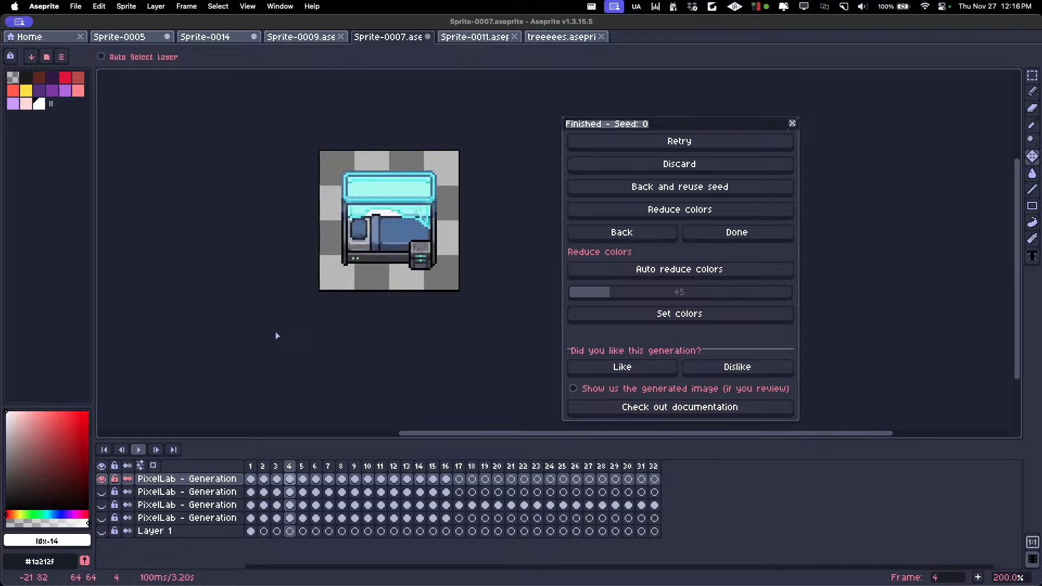
Hide the cyberpunk furniture layer and show the medieval assets layer with the treasure chest on frame 1
{"action": "left_click", "coordinate": [101, 479]}
{"action": "left_click", "coordinate": [102, 491]}
{"action": "left_click", "coordinate": [191, 492]}
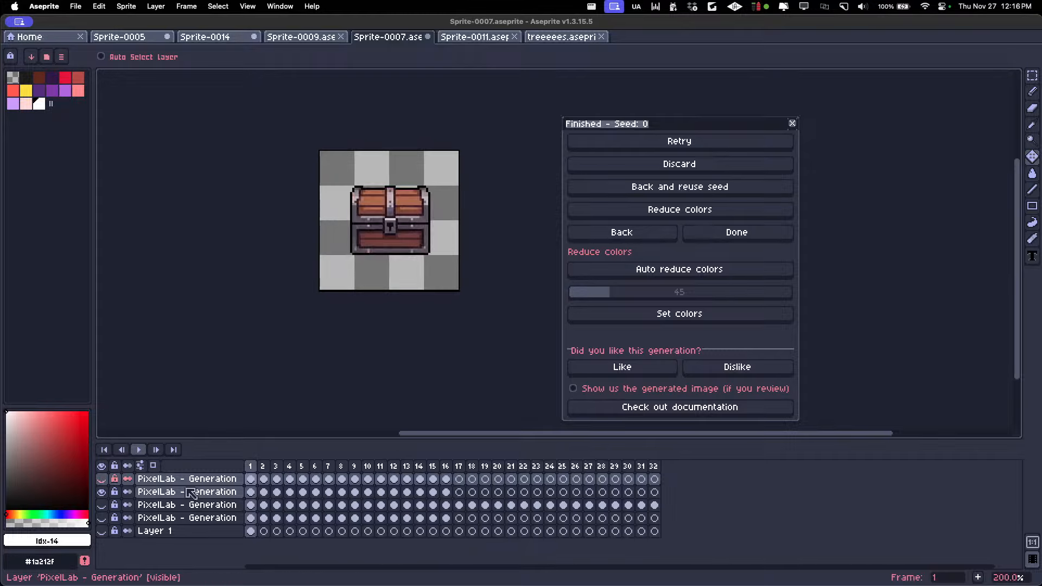
Leave the finished generation, open the Animate with text (New) tool and set the treasure chest as the reference image
{"action": "left_click", "coordinate": [622, 232]}
{"action": "left_click", "coordinate": [830, 353]}
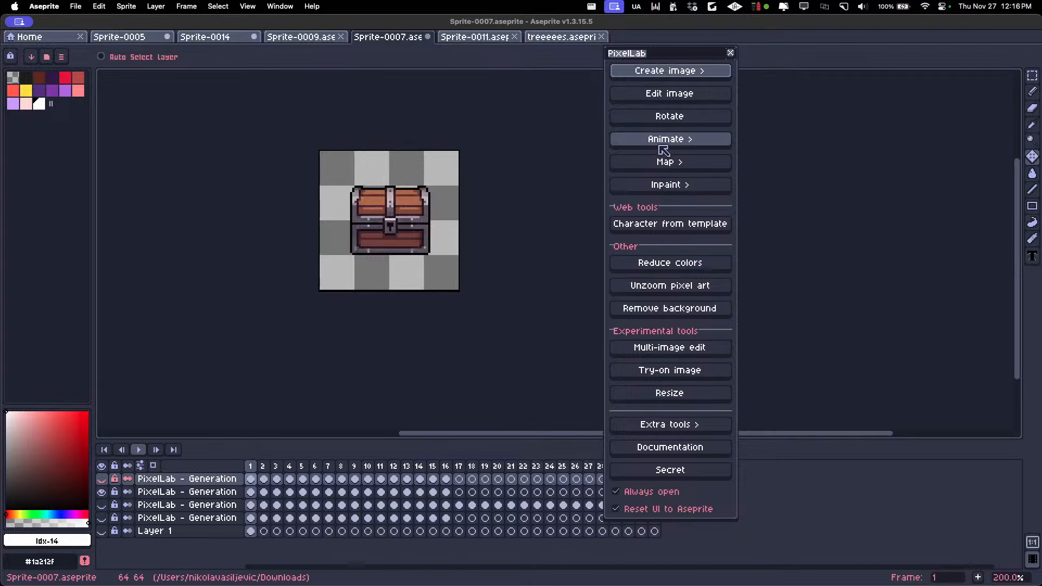
{"action": "left_click", "coordinate": [661, 148]}
{"action": "left_click", "coordinate": [694, 90]}
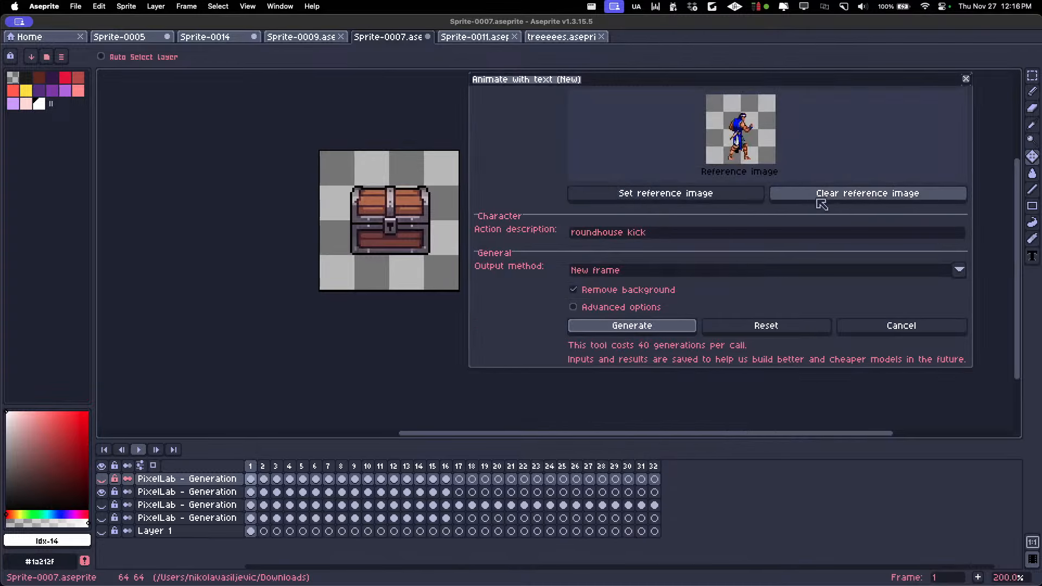
{"action": "left_click", "coordinate": [722, 197]}
Replace the action description with "chest opens and a bright light comes out of it"
{"action": "left_click", "coordinate": [683, 233]}
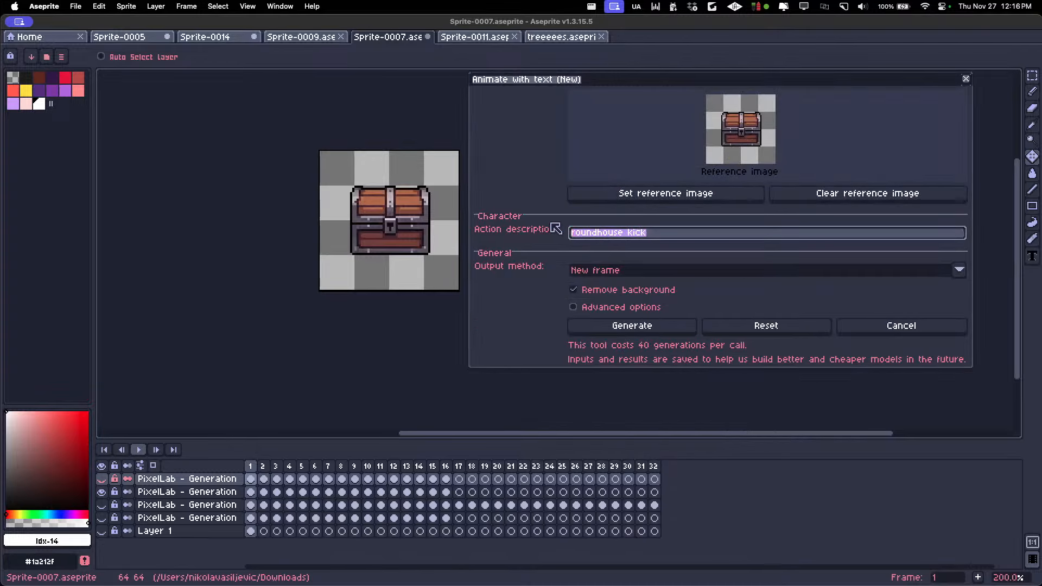
{"action": "type", "text": "chest ope"}
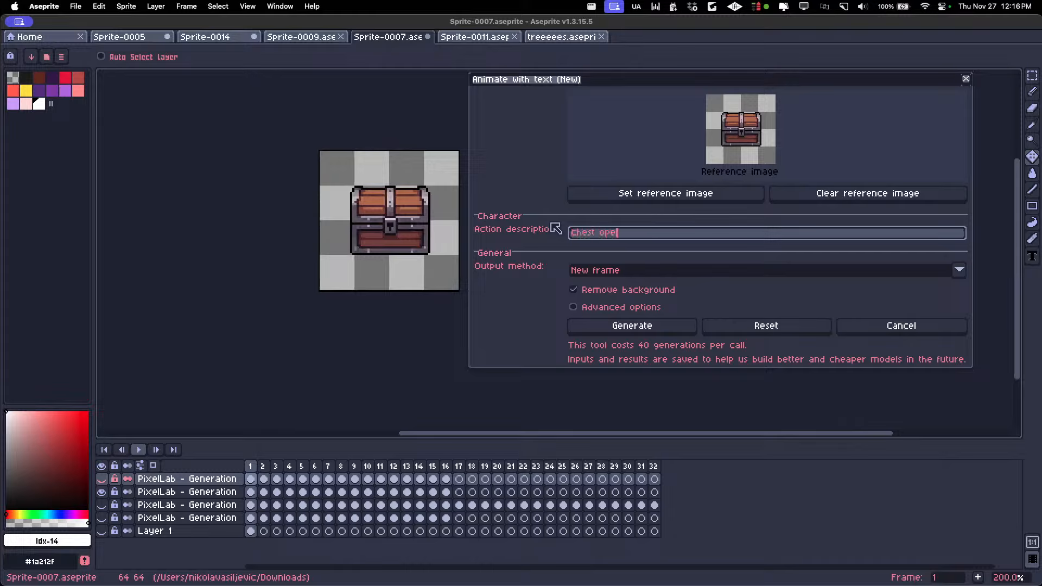
{"action": "type", "text": "ns and a bright light comes out of it"}
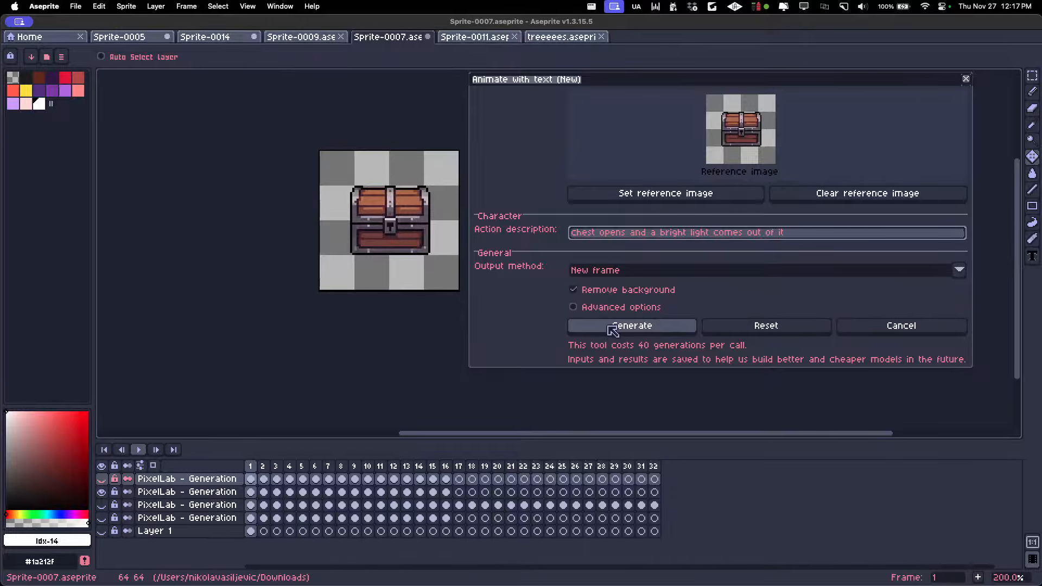
Set the output method to New layer and generate the chest animation
{"action": "left_click", "coordinate": [611, 271]}
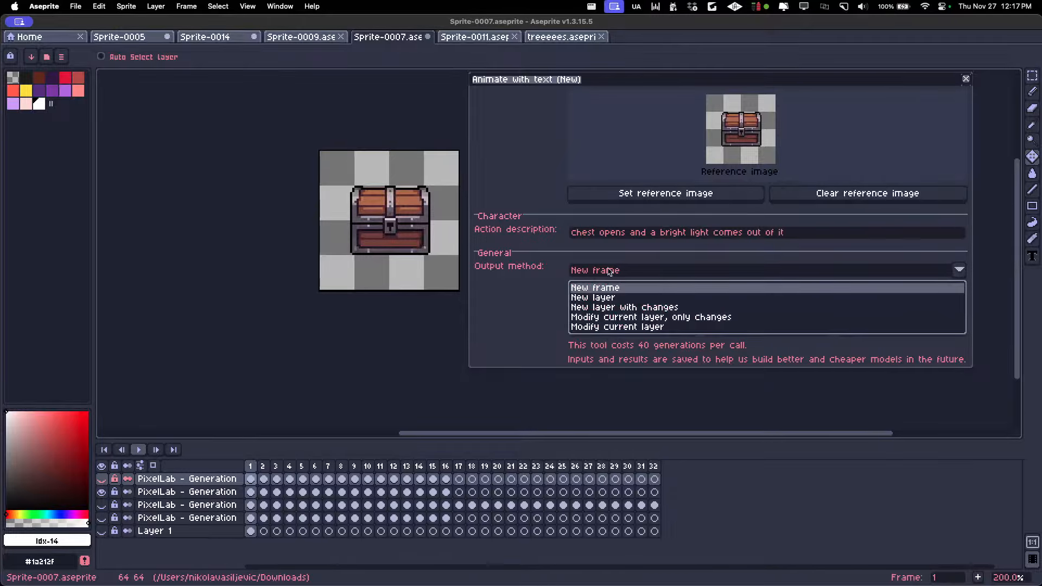
{"action": "left_click", "coordinate": [613, 296]}
{"action": "left_click", "coordinate": [618, 327]}
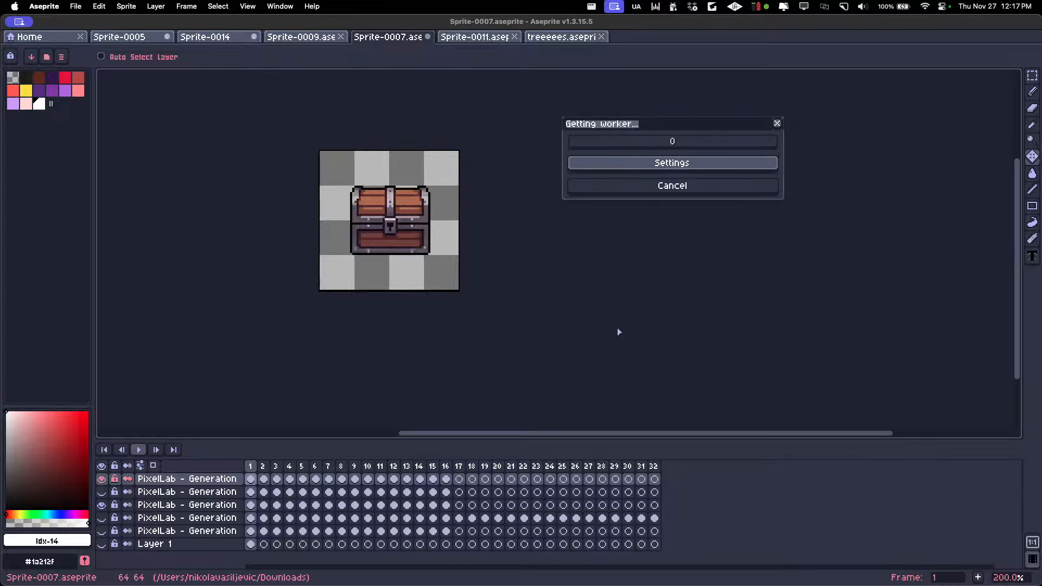
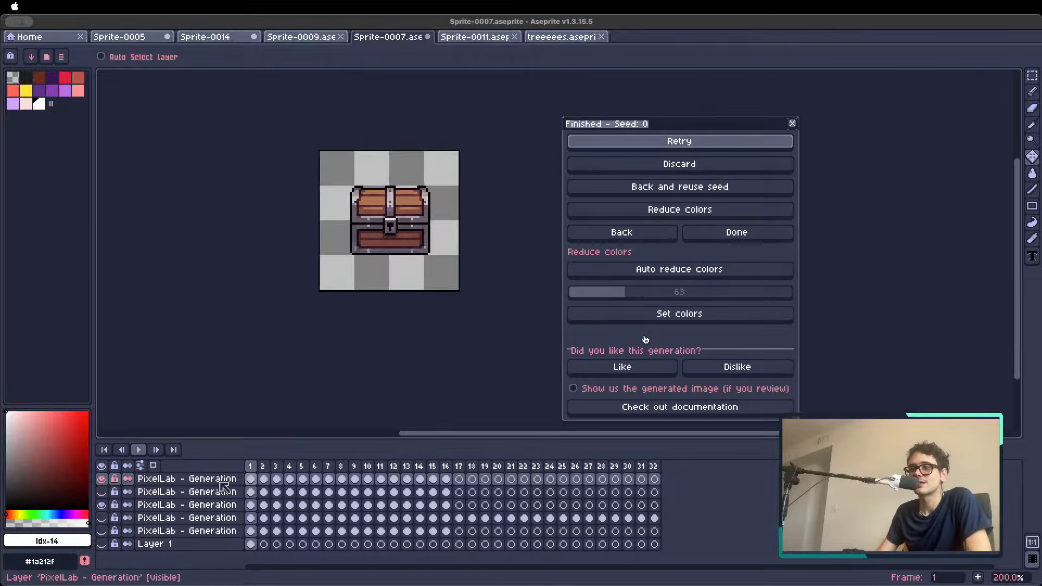
{"action": "left_click", "coordinate": [264, 466]}
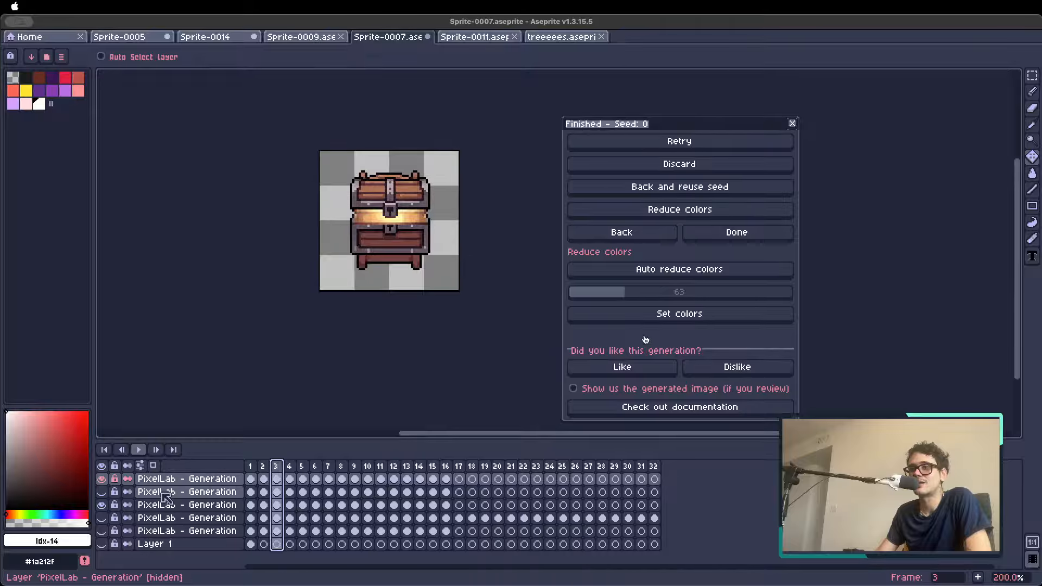
{"action": "left_click", "coordinate": [250, 467]}
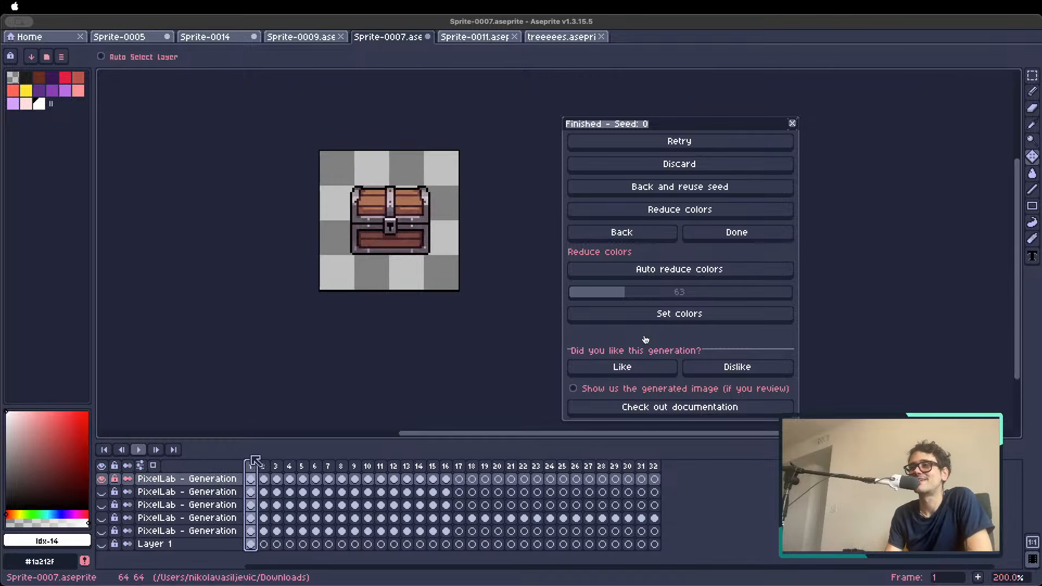
{"action": "left_click_drag", "start_coordinate": [255, 464], "coordinate": [449, 469]}
{"action": "double_click", "coordinate": [448, 467]}
{"action": "key", "text": "Escape"}
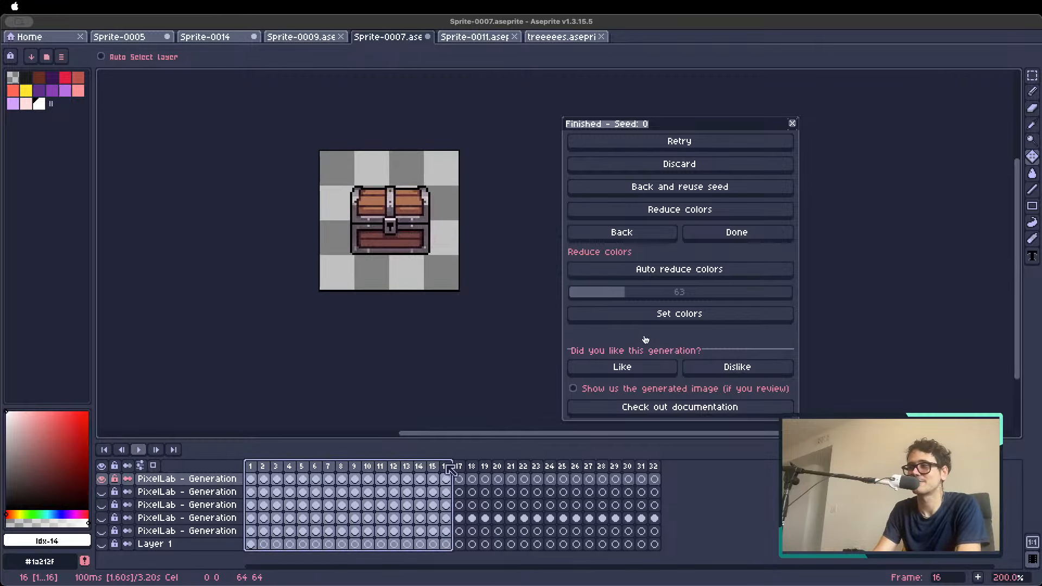
Play back the chest opening animation starting from frame 1, then return to frame 1
{"action": "left_click", "coordinate": [253, 471]}
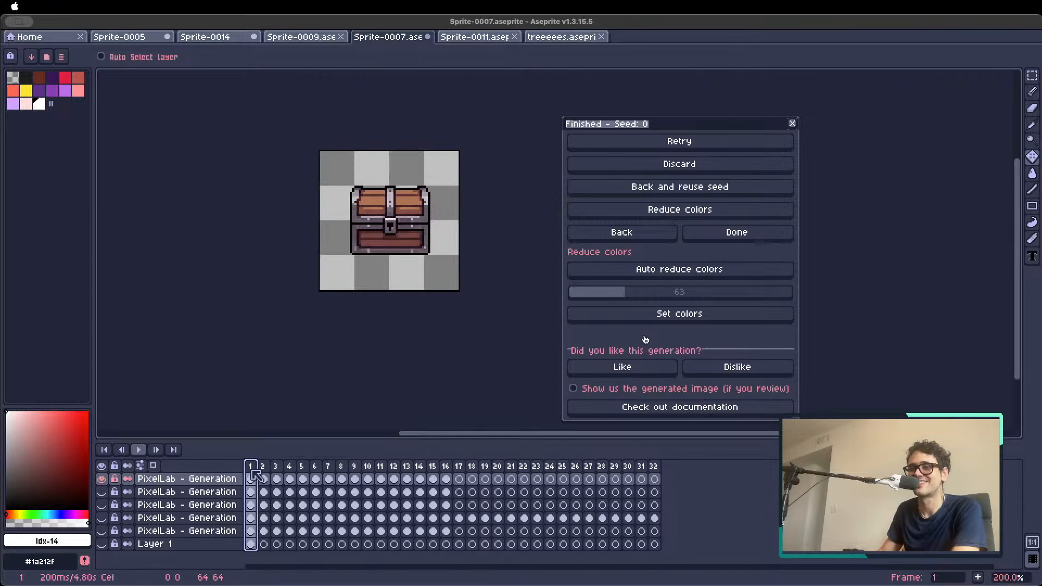
{"action": "key", "text": "Return"}
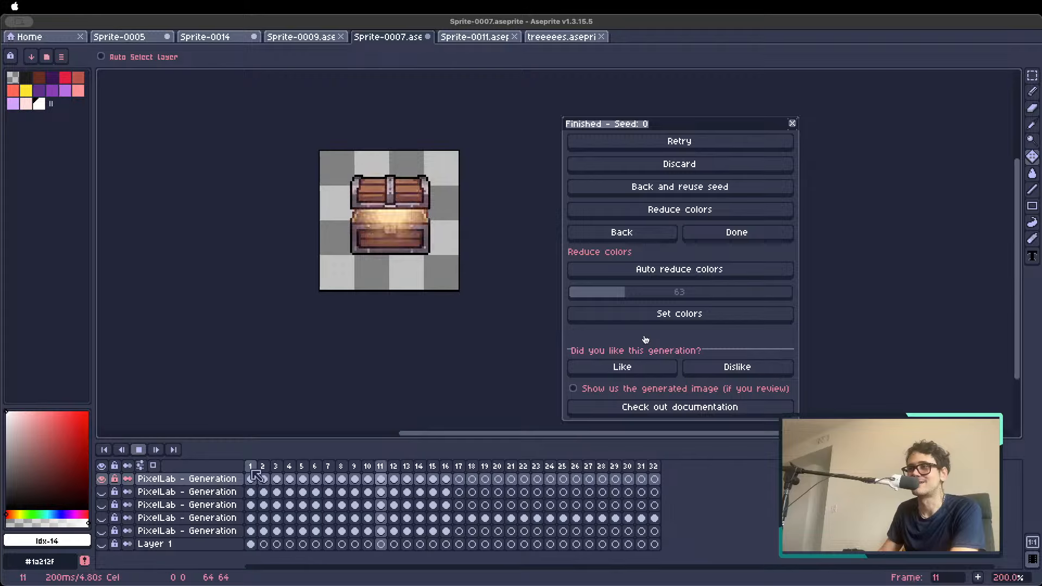
{"action": "key", "text": "Return"}
{"action": "left_click", "coordinate": [252, 471]}
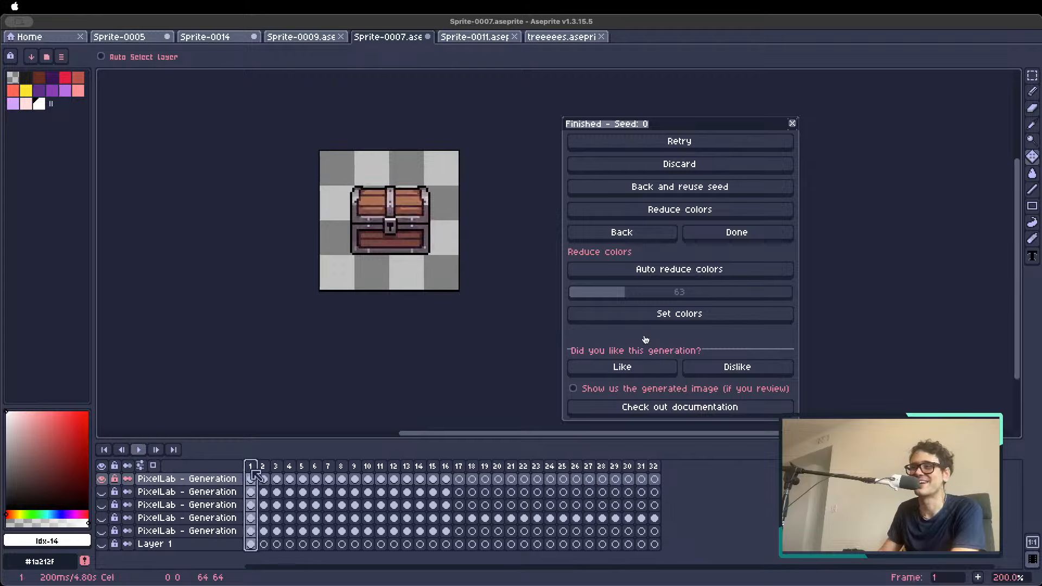
{"action": "left_click", "coordinate": [448, 468]}
{"action": "double_click", "coordinate": [453, 469]}
{"action": "left_click", "coordinate": [573, 333]}
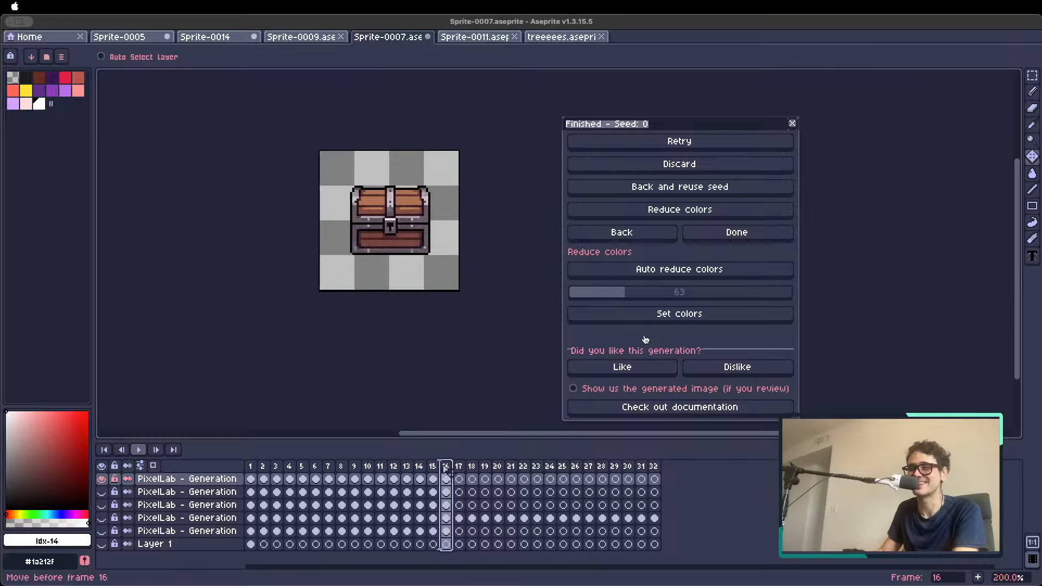
Create a tag named "chest" covering frames 1 to 16
{"action": "left_click_drag", "start_coordinate": [250, 466], "coordinate": [446, 466]}
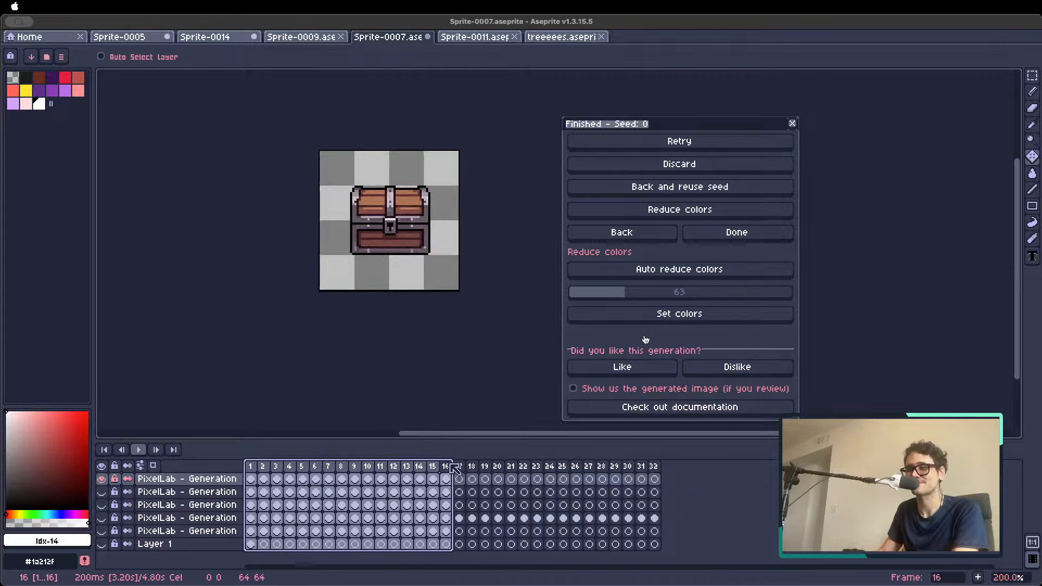
{"action": "right_click", "coordinate": [447, 467]}
{"action": "left_click", "coordinate": [487, 513]}
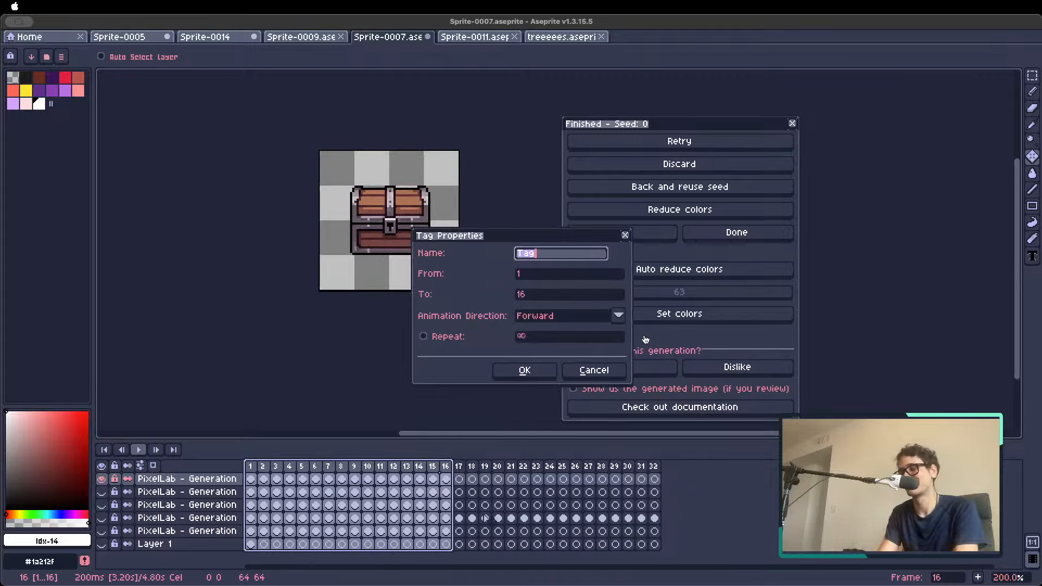
{"action": "type", "text": "Chest"}
{"action": "key", "text": "Return"}
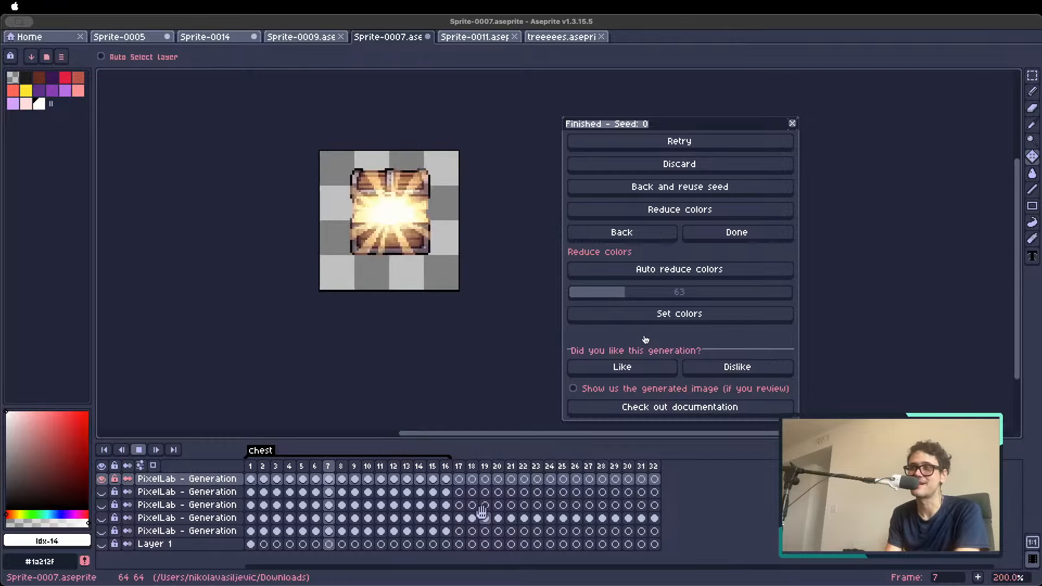
Stop the playback of the tagged chest animation and step back to frame 3
{"action": "key", "text": "Return"}
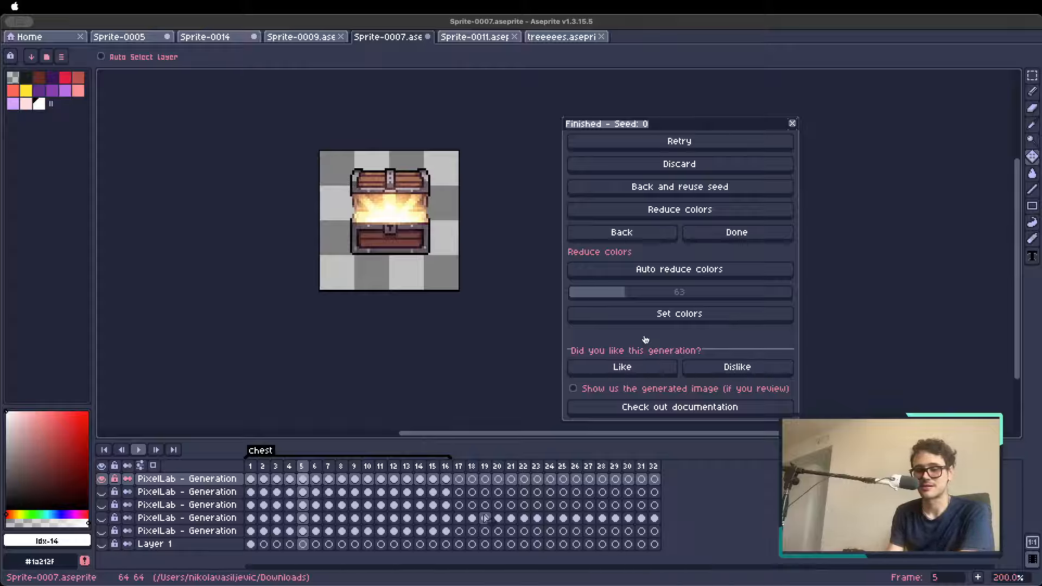
{"action": "key", "text": "Left"}
{"action": "key", "text": "Left"}
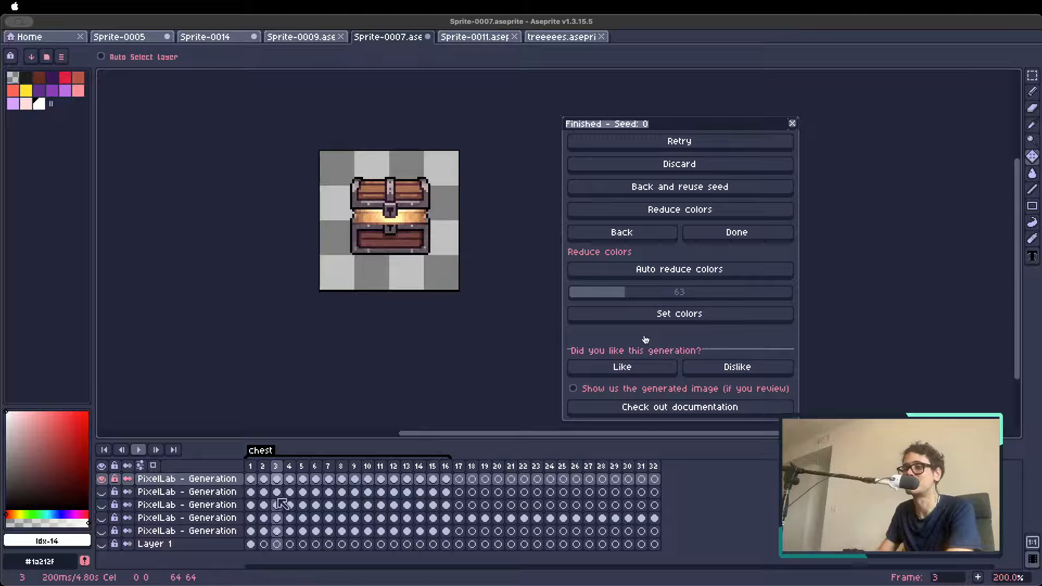
Hide the chest animation layer and show the third generation layer at frame 9 with the campfire
{"action": "left_click", "coordinate": [314, 466]}
{"action": "left_click", "coordinate": [101, 479]}
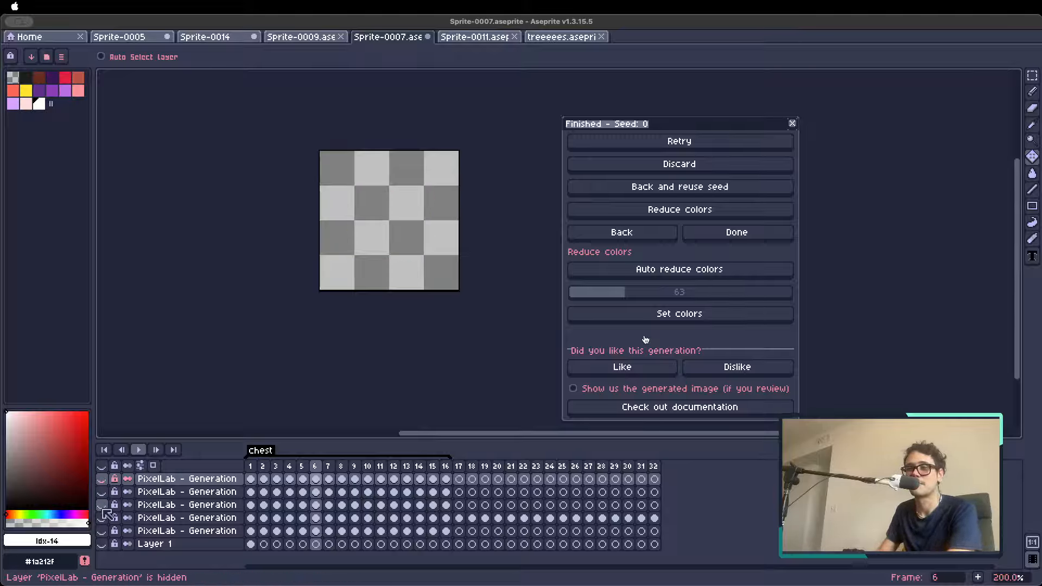
{"action": "left_click", "coordinate": [102, 519]}
{"action": "key", "text": "Right"}
{"action": "key", "text": "Left"}
{"action": "left_click", "coordinate": [102, 518]}
{"action": "left_click", "coordinate": [102, 504]}
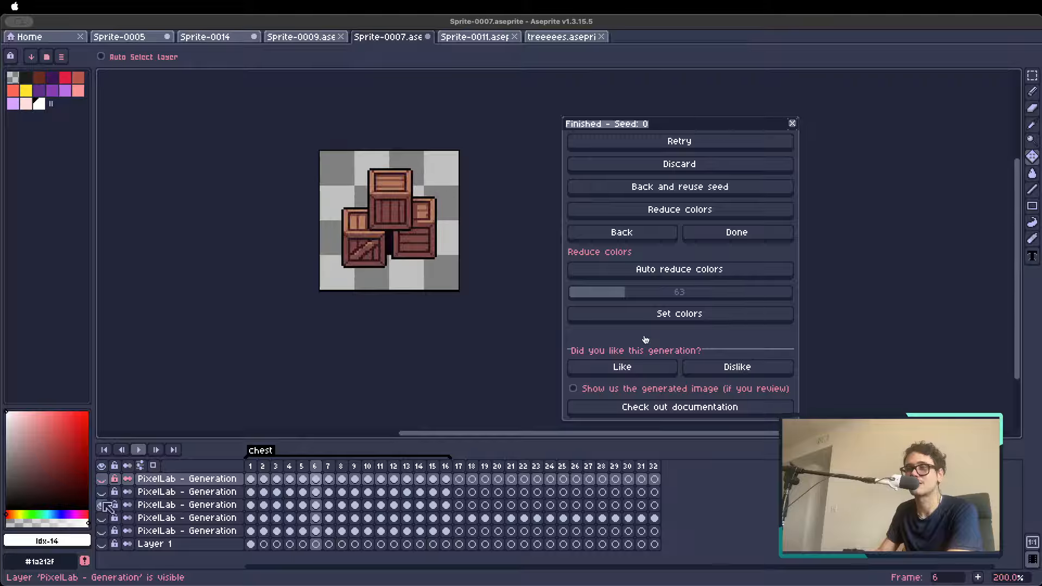
{"action": "key", "text": "Right"}
{"action": "key", "text": "Right"}
{"action": "key", "text": "Right"}
{"action": "key", "text": "Right"}
{"action": "key", "text": "Left"}
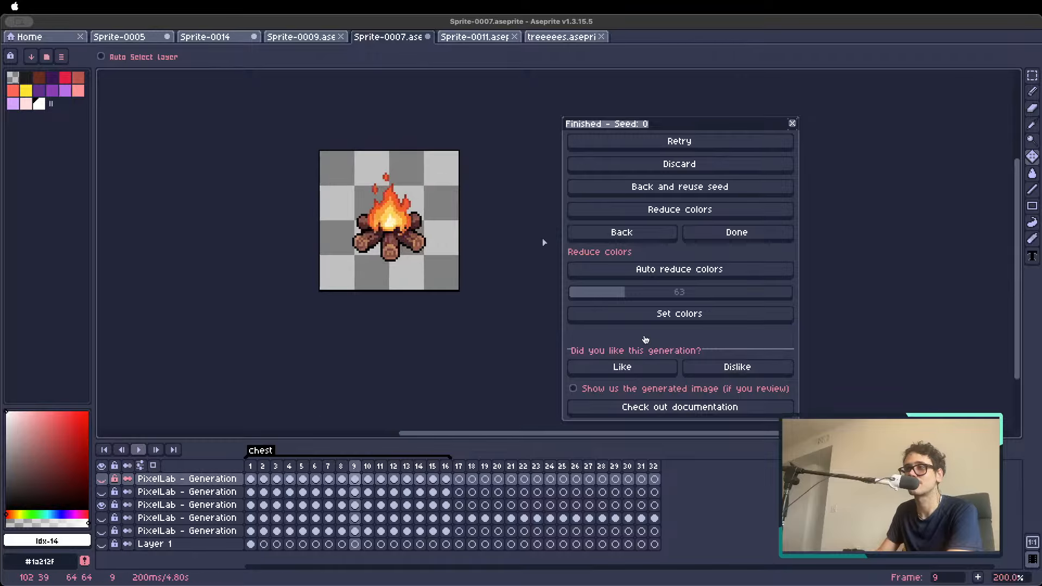
Generate a text-driven animation with the campfire as reference image and the action description "fire is burning"
{"action": "left_click", "coordinate": [618, 235]}
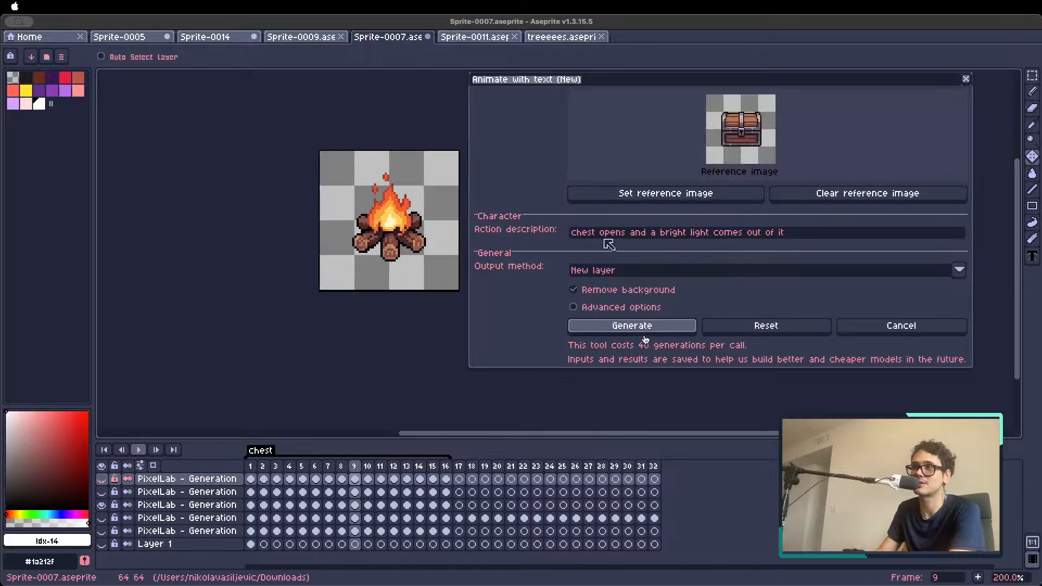
{"action": "left_click", "coordinate": [716, 198]}
{"action": "left_click", "coordinate": [802, 232]}
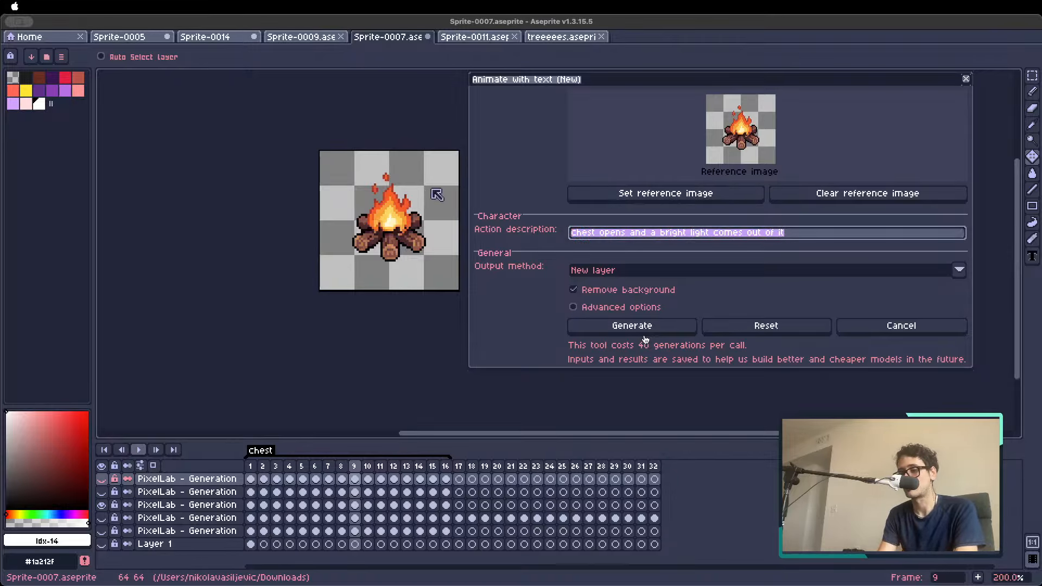
{"action": "type", "text": "campfire"}
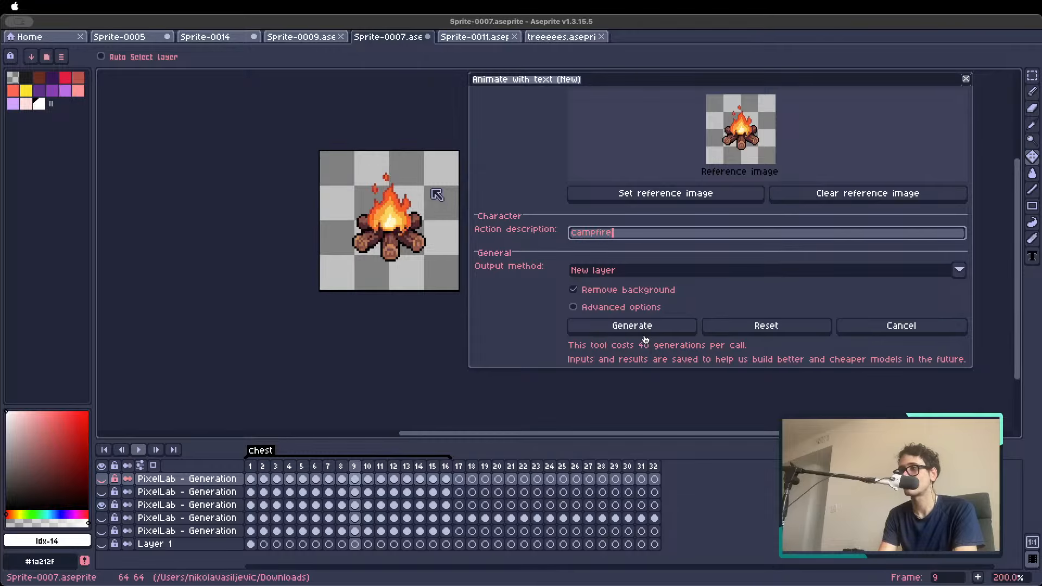
{"action": "key", "text": "super+a"}
{"action": "type", "text": "fire "}
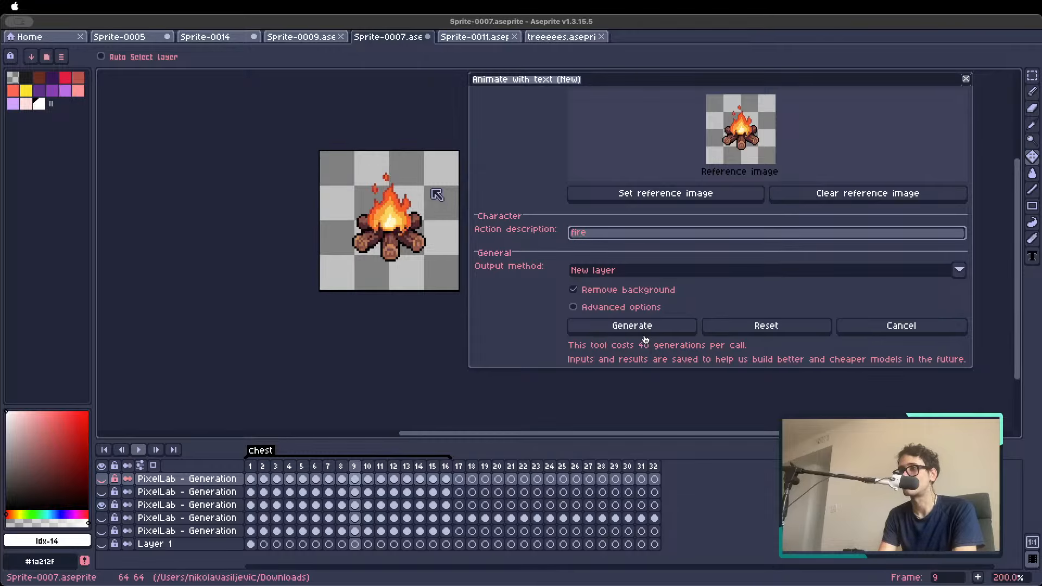
{"action": "type", "text": "is burning"}
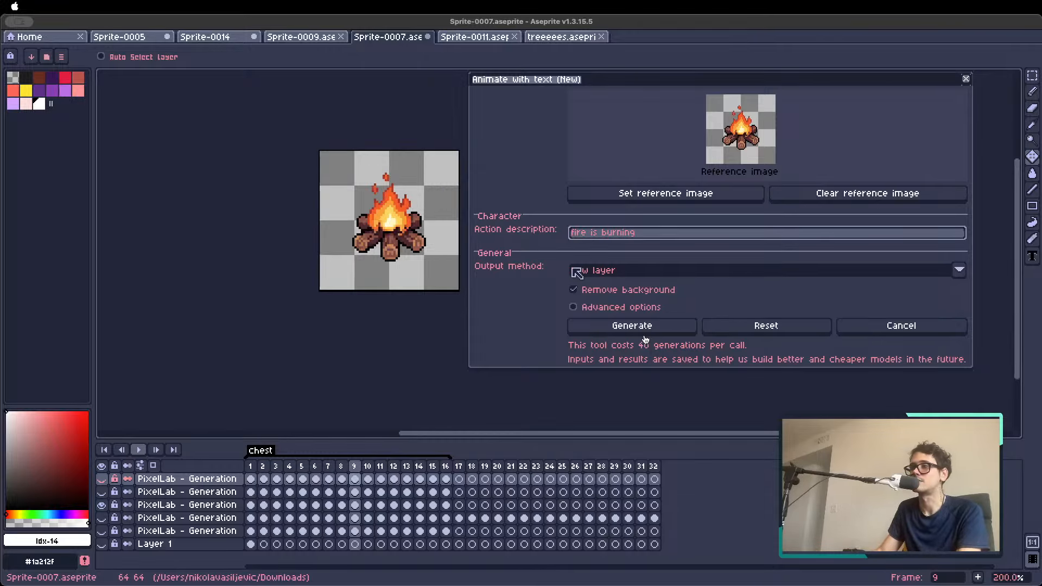
{"action": "left_click", "coordinate": [629, 328]}
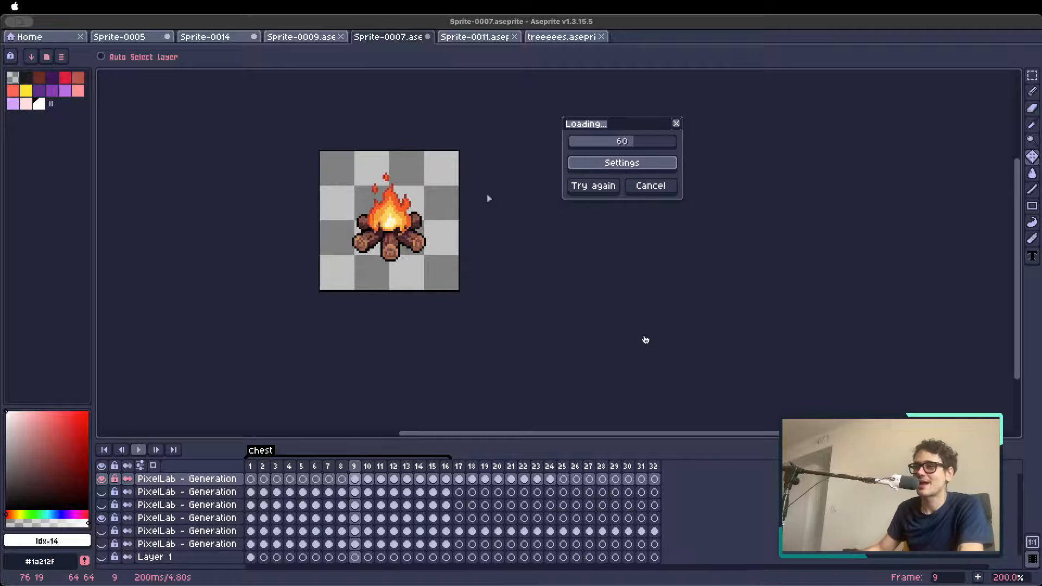
{"action": "left_click", "coordinate": [335, 570]}
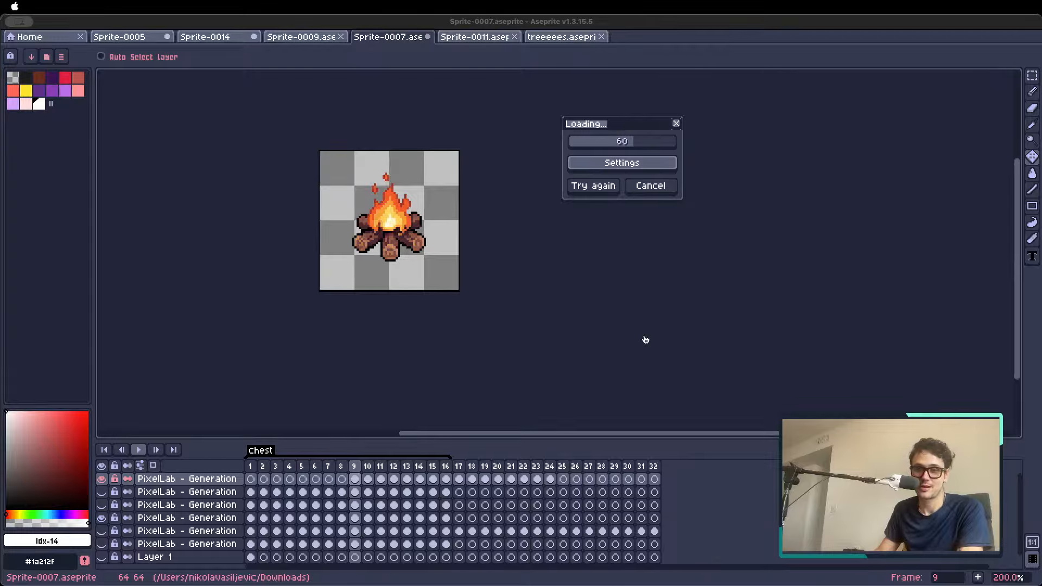
{"action": "key", "text": "super+Tab"}
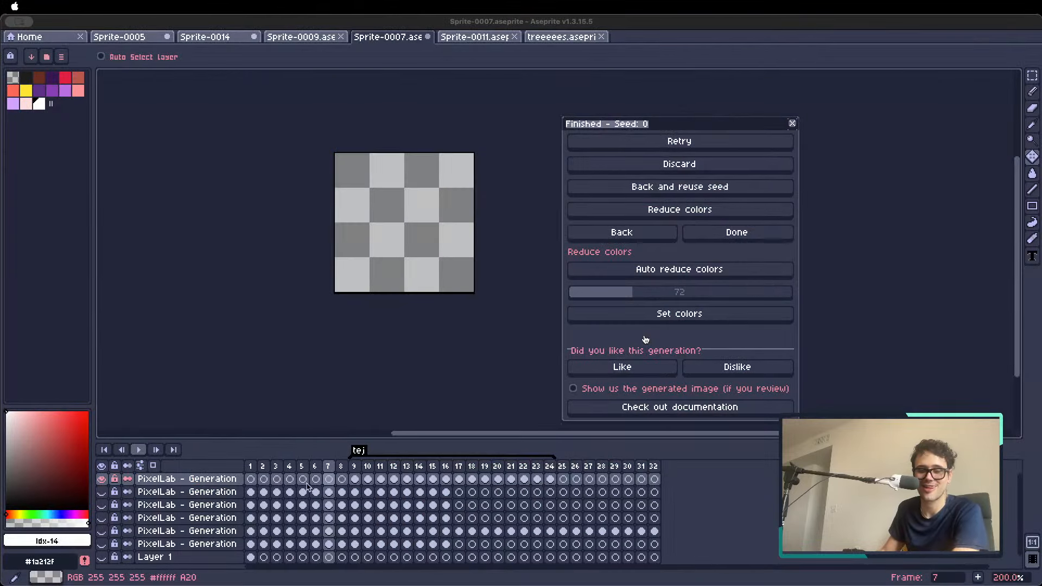
Play back the generated campfire animation from frame 9 at 300% zoom and stop it
{"action": "left_click", "coordinate": [355, 469]}
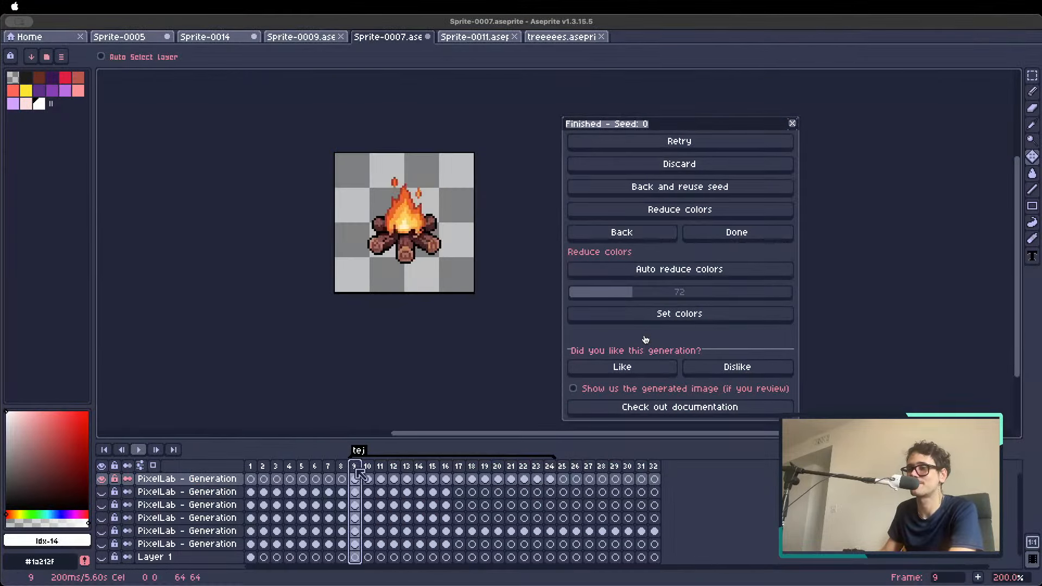
{"action": "key", "text": "Return"}
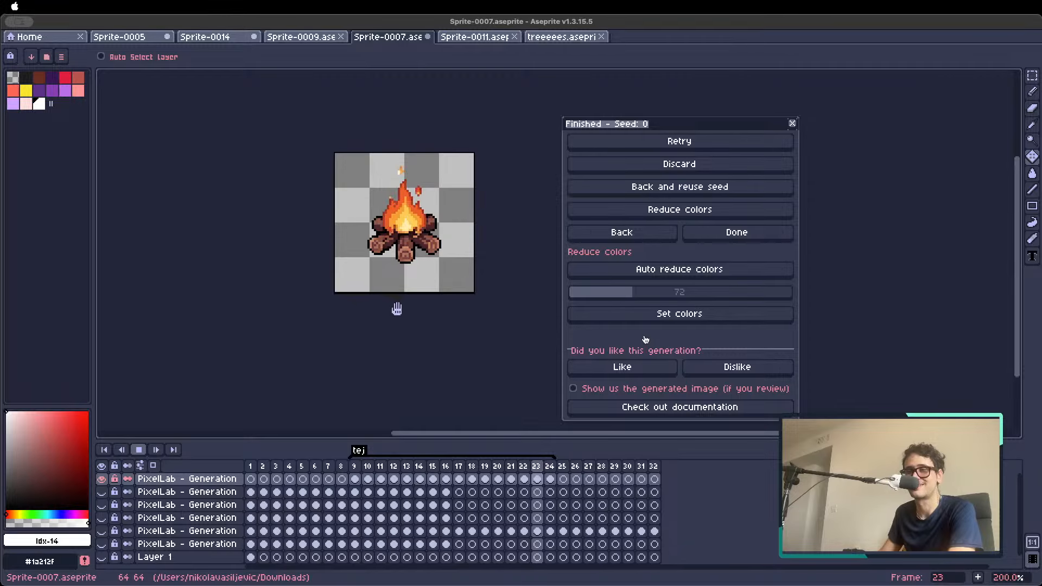
{"action": "scroll", "coordinate": [416, 191], "scroll_direction": "up", "scroll_amount": 1}
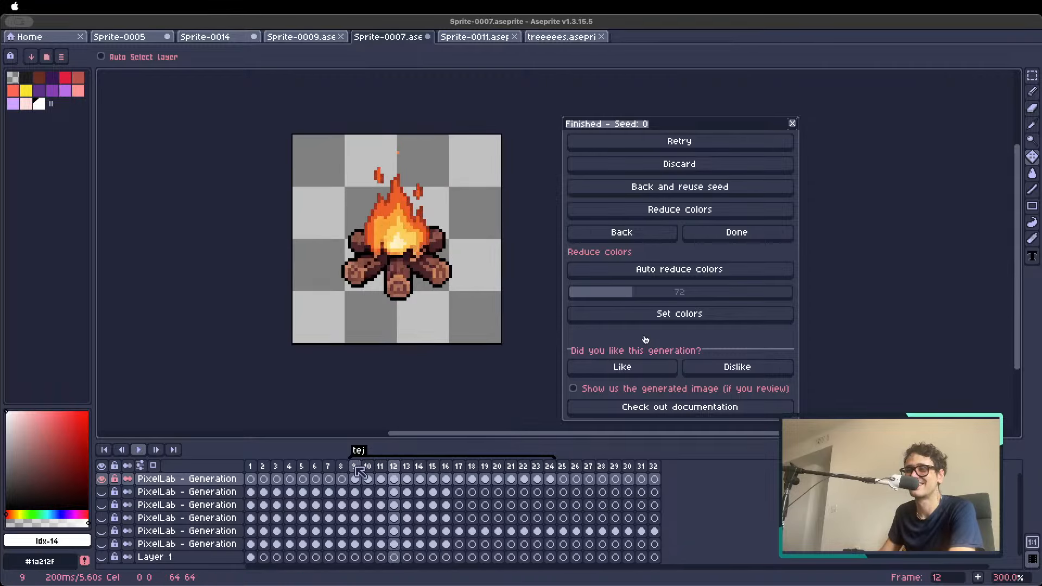
{"action": "key", "text": "Return"}
Leave the finished campfire generation and cancel the Animate with text settings, keeping frame 9 selected
{"action": "left_click", "coordinate": [619, 235]}
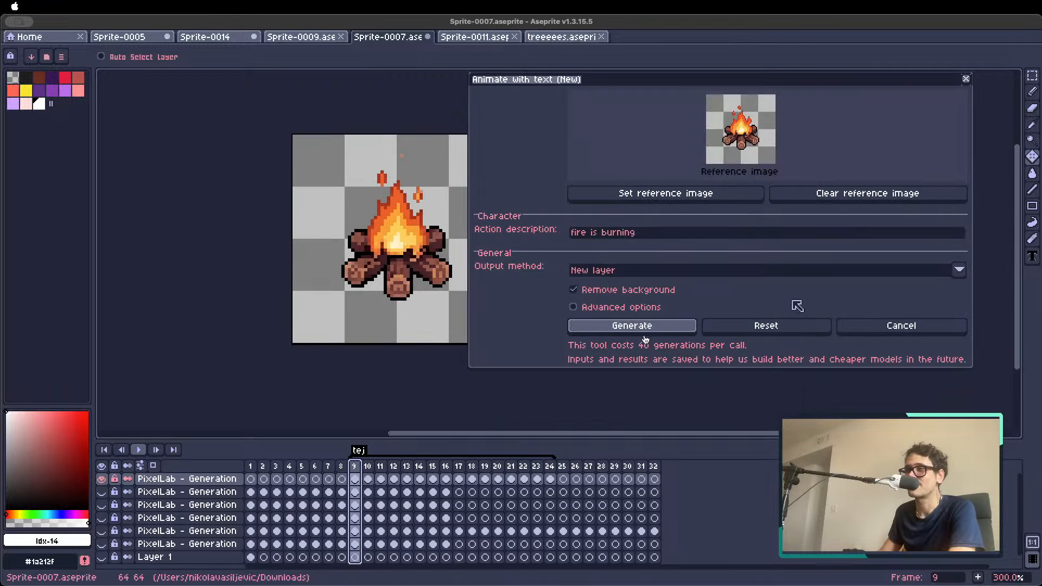
{"action": "left_click", "coordinate": [252, 465]}
{"action": "left_click", "coordinate": [359, 477]}
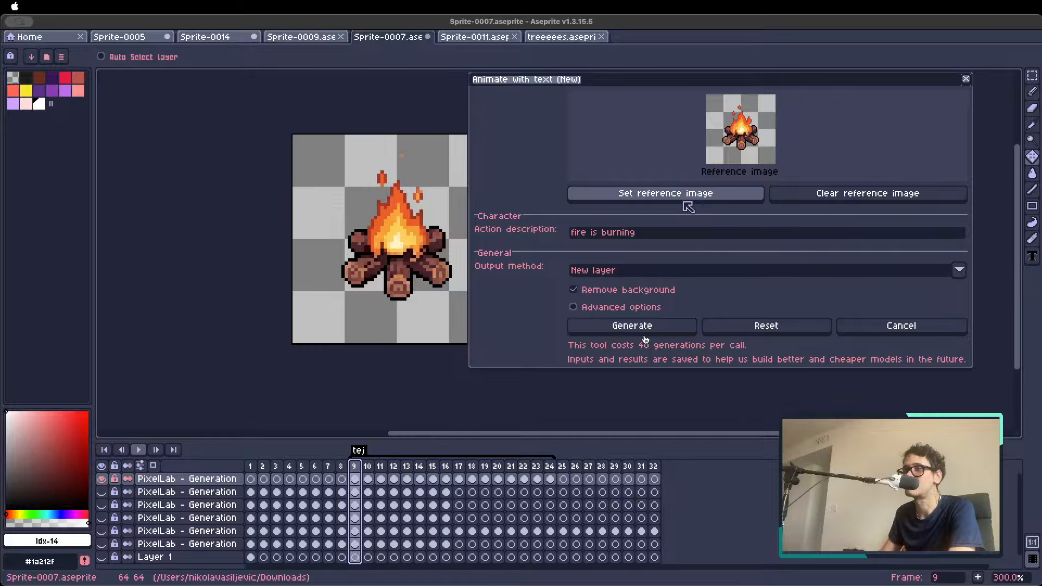
{"action": "left_click", "coordinate": [876, 326]}
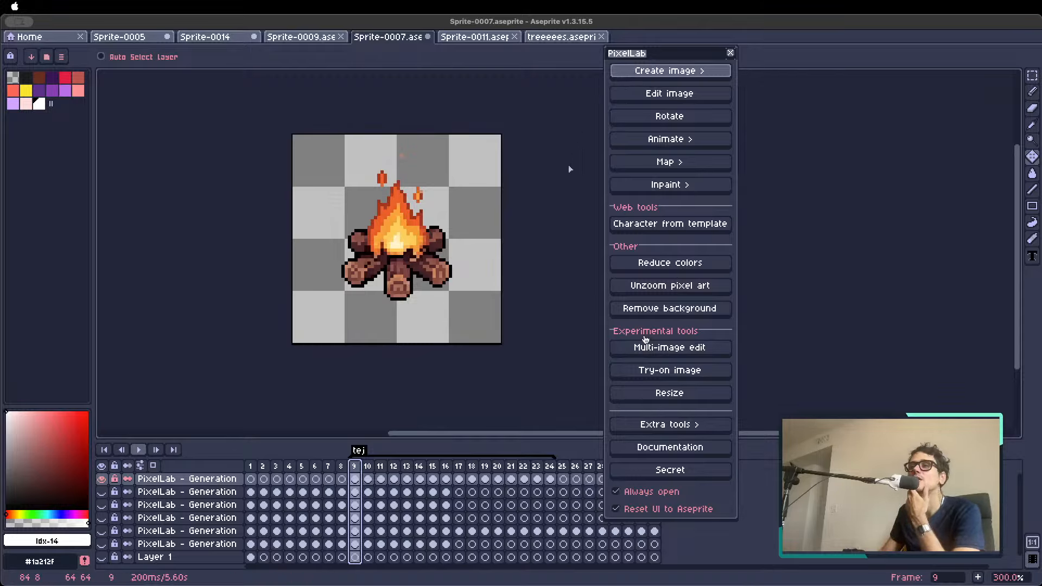
Start creating a medium-extra large image (pixflux V3) and set its description to "lightning ball"
{"action": "left_click", "coordinate": [645, 73]}
{"action": "left_click", "coordinate": [644, 86]}
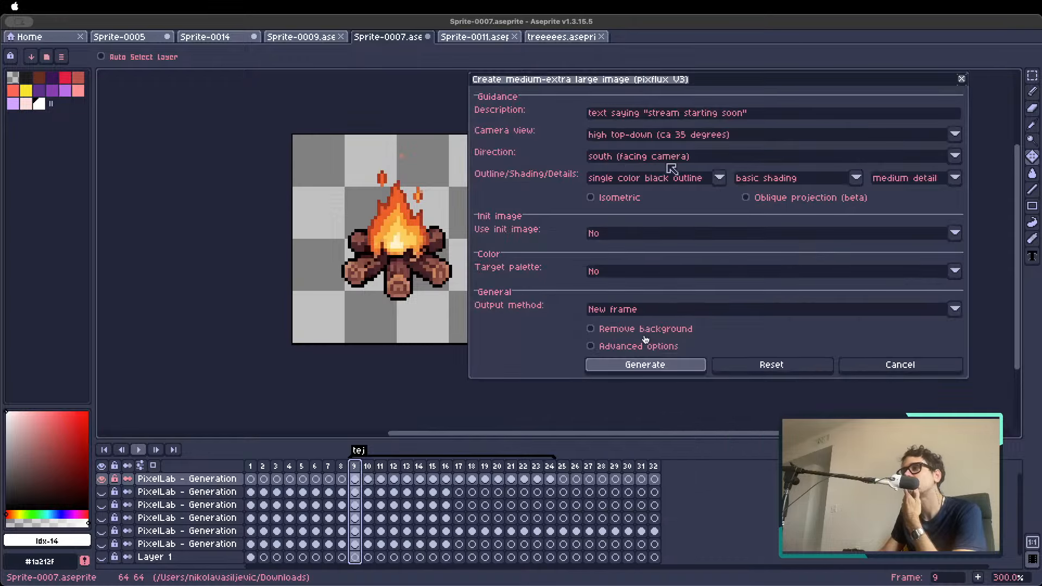
{"action": "left_click", "coordinate": [672, 116]}
{"action": "type", "text": "lightning ball"}
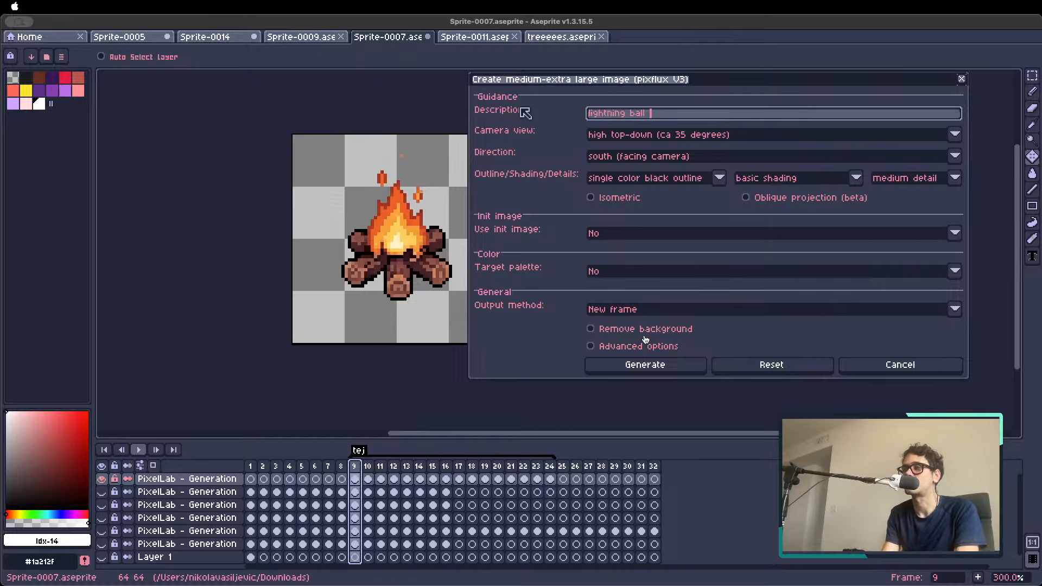
Set the image direction to none, enable background removal and generate the lightning ball
{"action": "left_click", "coordinate": [599, 155]}
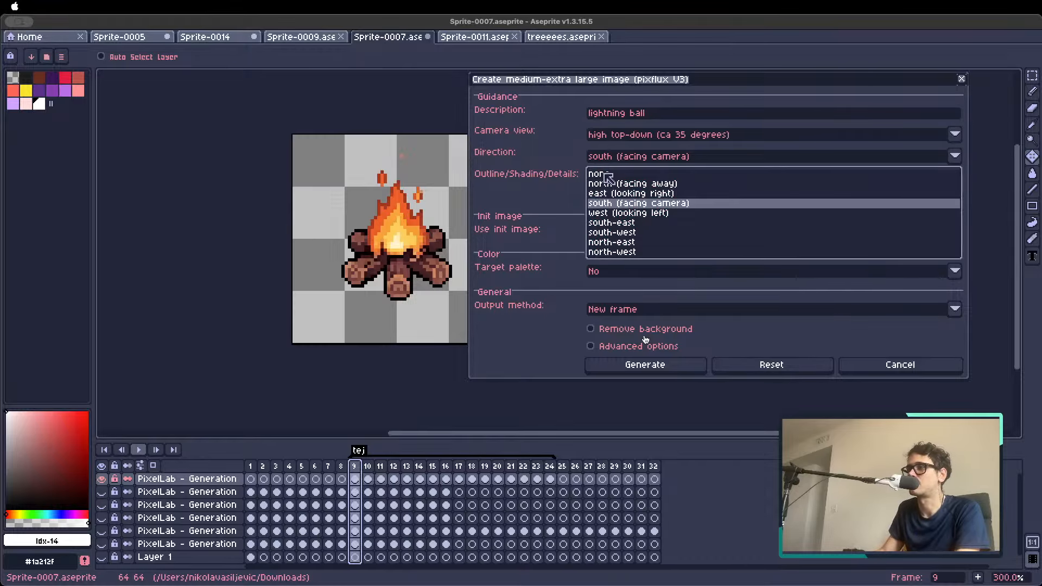
{"action": "left_click", "coordinate": [604, 175]}
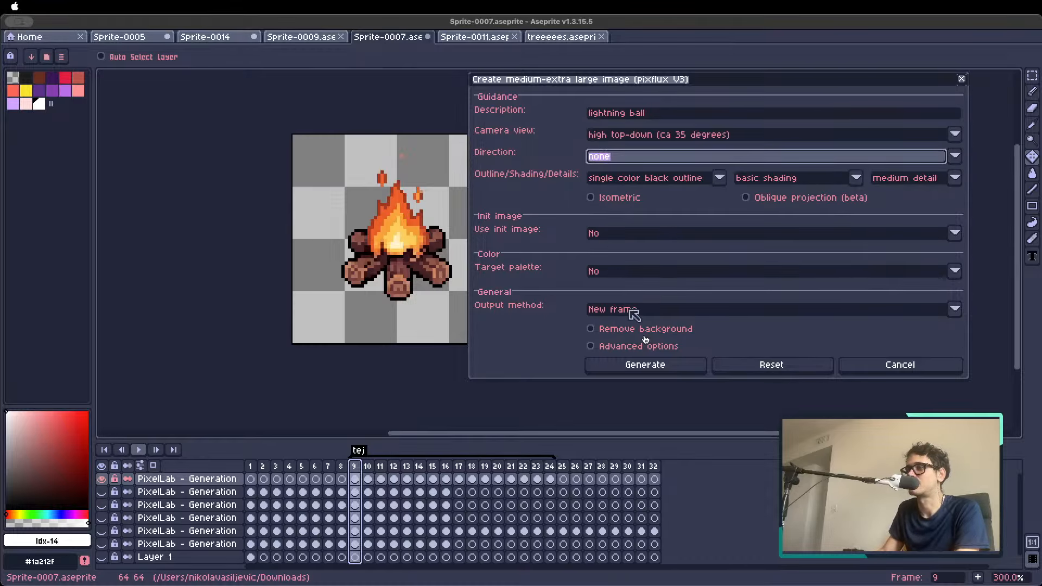
{"action": "left_click", "coordinate": [591, 329]}
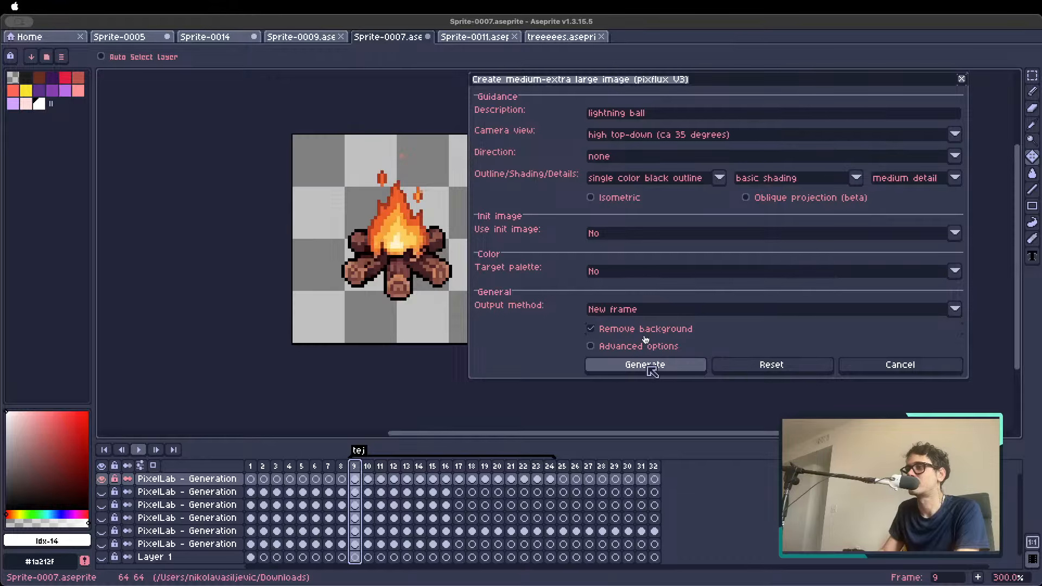
{"action": "left_click", "coordinate": [646, 365]}
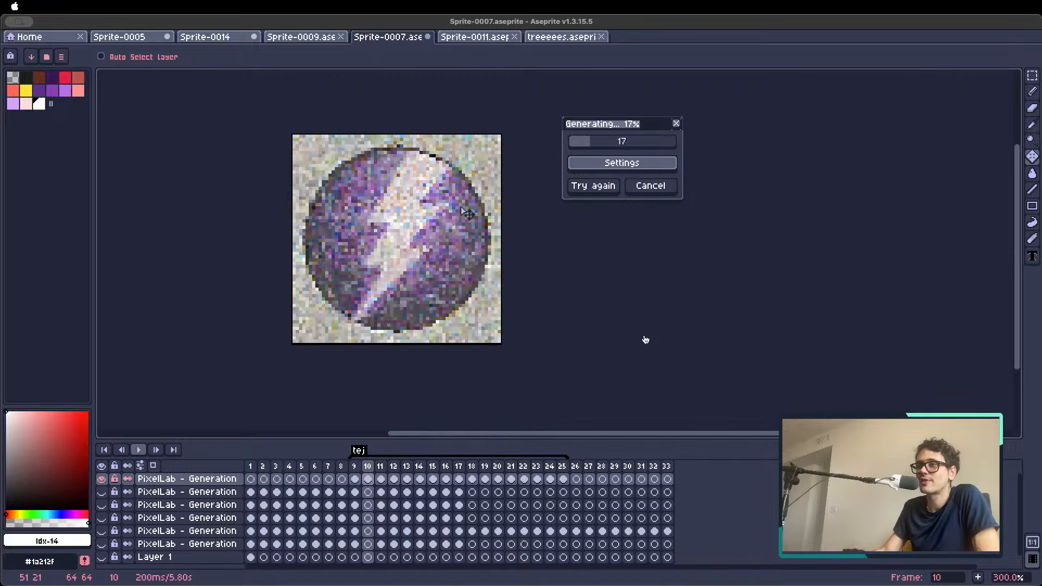
{"action": "scroll", "coordinate": [426, 211], "scroll_direction": "down", "scroll_amount": 2}
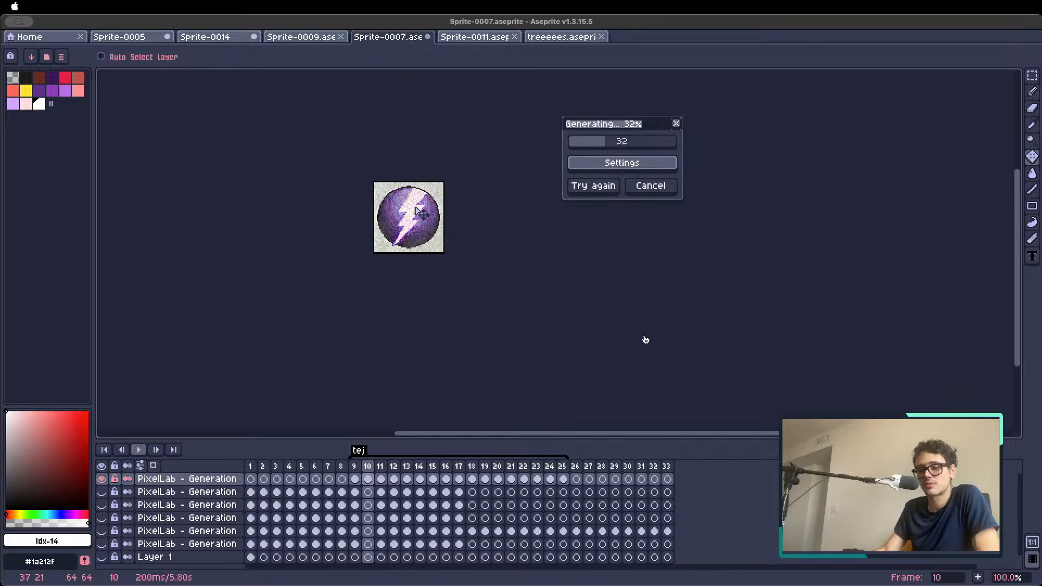
Create a new 32 × 32 px RGB sprite with a transparent background
{"action": "scroll", "coordinate": [420, 212], "scroll_direction": "up", "scroll_amount": 1}
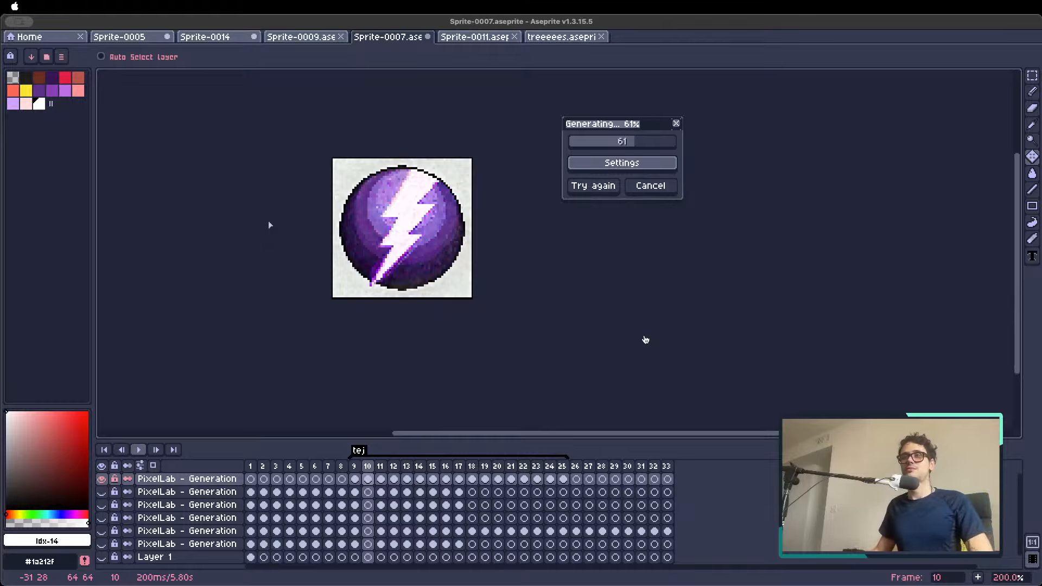
{"action": "left_click", "coordinate": [66, 40]}
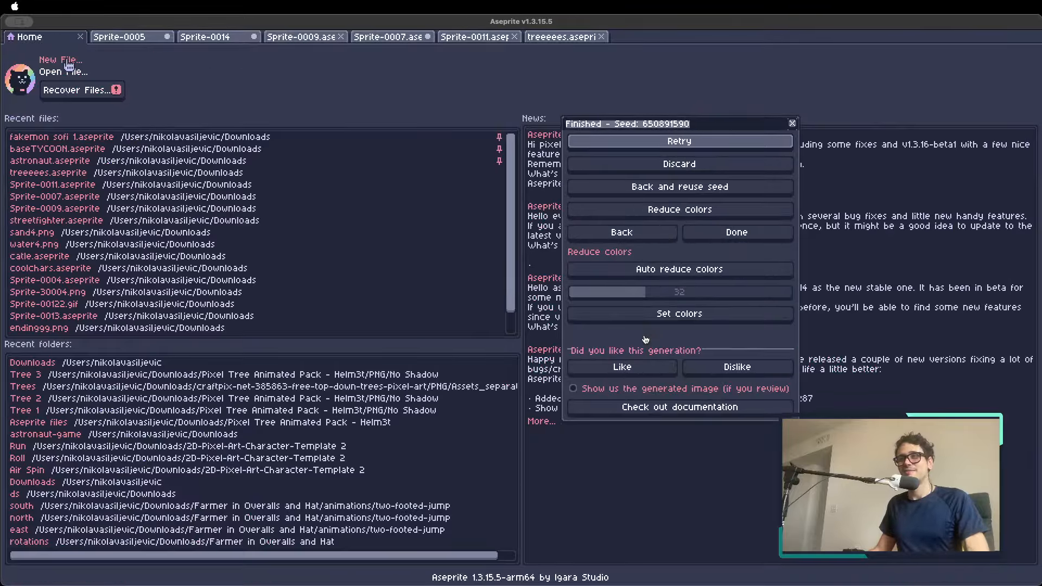
{"action": "left_click", "coordinate": [64, 60]}
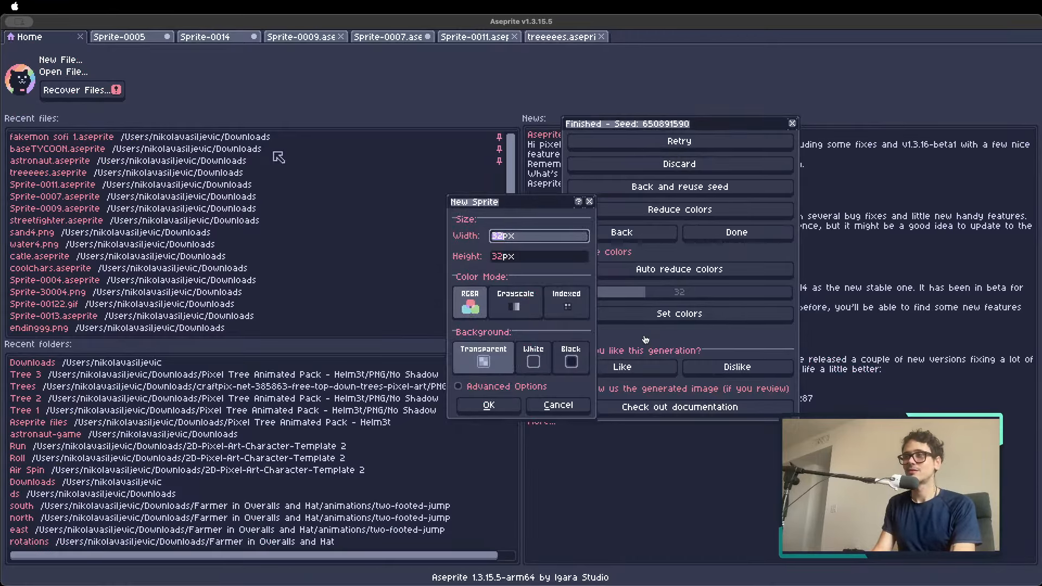
{"action": "key", "text": "Return"}
{"action": "left_click_drag", "start_coordinate": [457, 215], "coordinate": [336, 199]}
{"action": "scroll", "coordinate": [435, 223], "scroll_direction": "up", "scroll_amount": 2}
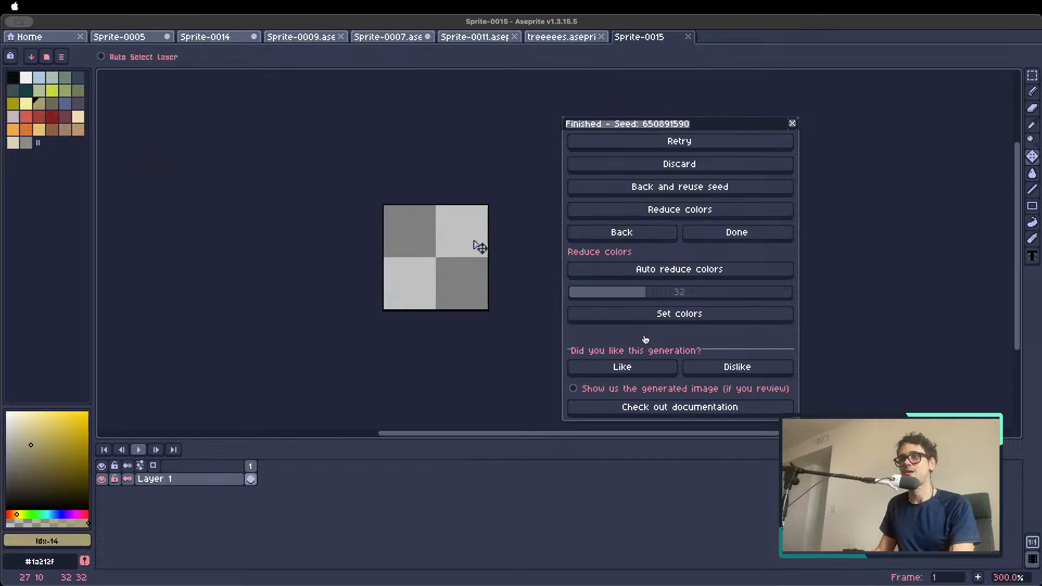
{"action": "scroll", "coordinate": [479, 247], "scroll_direction": "up", "scroll_amount": 1}
{"action": "left_click_drag", "start_coordinate": [465, 249], "coordinate": [391, 233]}
Stamp a light blue ball in the middle of the canvas with a 12 px round pencil
{"action": "key", "text": "b"}
{"action": "left_click", "coordinate": [39, 77]}
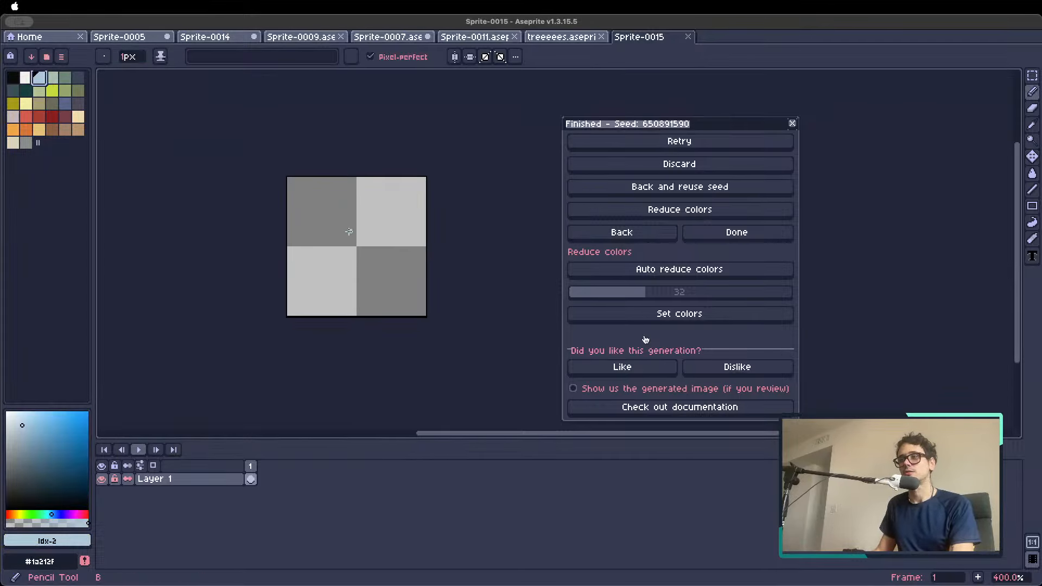
{"action": "key", "text": "plus"}
{"action": "key", "text": "plus"}
{"action": "key", "text": "plus"}
{"action": "key", "text": "plus"}
{"action": "key", "text": "plus"}
{"action": "key", "text": "plus"}
{"action": "key", "text": "plus"}
{"action": "key", "text": "plus"}
{"action": "key", "text": "plus"}
{"action": "key", "text": "plus"}
{"action": "key", "text": "plus"}
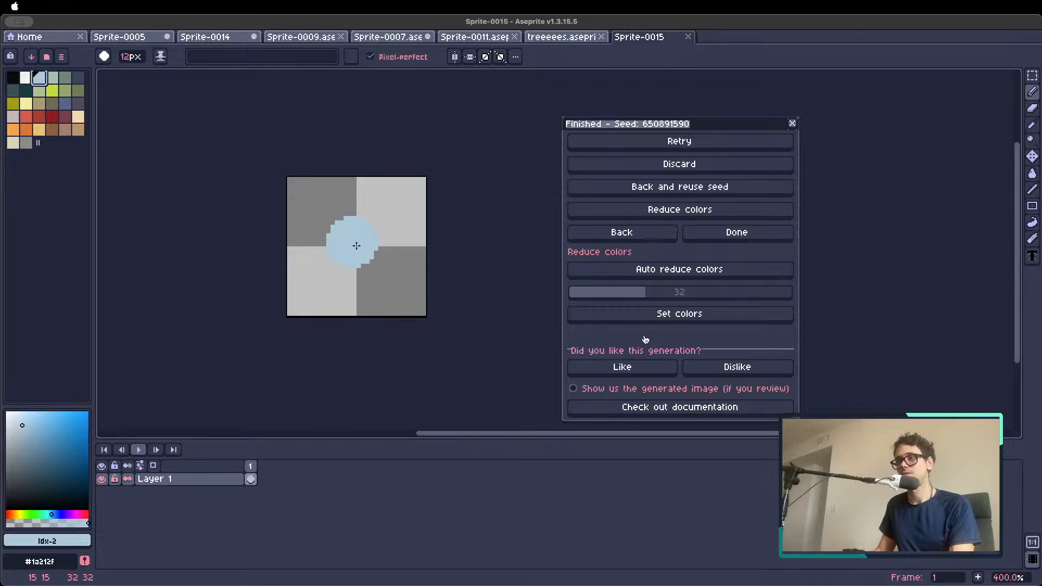
{"action": "left_click", "coordinate": [358, 249]}
Add white highlight pixels on the ball and light blue spark pixels around it with a 1 px pencil
{"action": "key", "text": "bracketleft"}
{"action": "key", "text": "minus"}
{"action": "key", "text": "minus"}
{"action": "key", "text": "minus"}
{"action": "key", "text": "minus"}
{"action": "key", "text": "minus"}
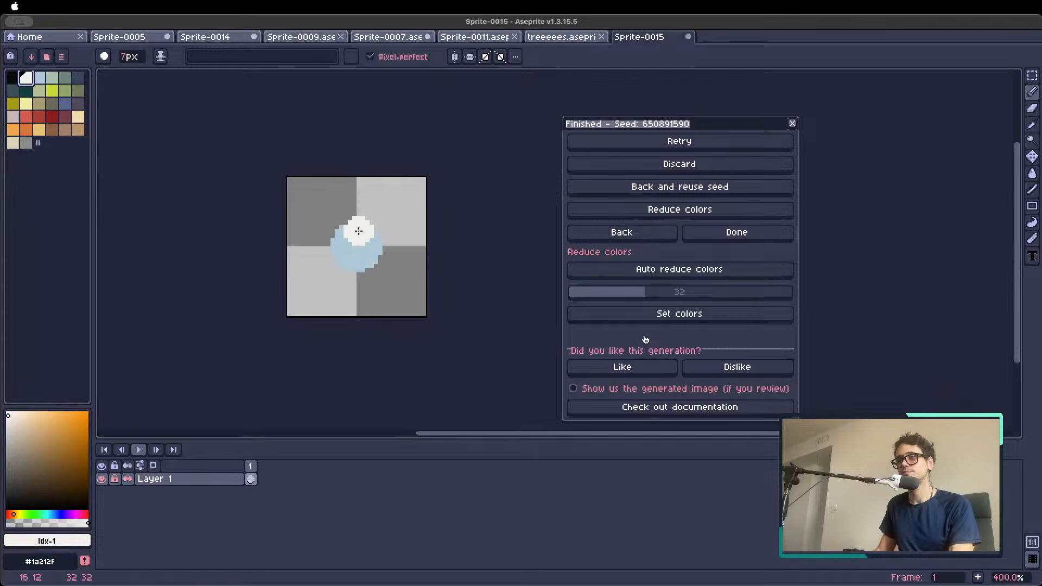
{"action": "key", "text": "minus"}
{"action": "key", "text": "minus"}
{"action": "key", "text": "minus"}
{"action": "key", "text": "minus"}
{"action": "key", "text": "minus"}
{"action": "key", "text": "minus"}
{"action": "mouse_move", "coordinate": [354, 235]}
{"action": "left_mouse_down"}
{"action": "mouse_move", "coordinate": [345, 258]}
{"action": "mouse_move", "coordinate": [354, 262]}
{"action": "mouse_move", "coordinate": [368, 233]}
{"action": "mouse_move", "coordinate": [320, 222]}
{"action": "mouse_move", "coordinate": [318, 271]}
{"action": "mouse_move", "coordinate": [351, 286]}
{"action": "mouse_move", "coordinate": [387, 283]}
{"action": "mouse_move", "coordinate": [402, 245]}
{"action": "mouse_move", "coordinate": [363, 196]}
{"action": "mouse_move", "coordinate": [342, 200]}
{"action": "left_mouse_up"}
{"action": "left_click", "coordinate": [39, 78]}
{"action": "left_click_drag", "start_coordinate": [347, 203], "coordinate": [336, 210]}
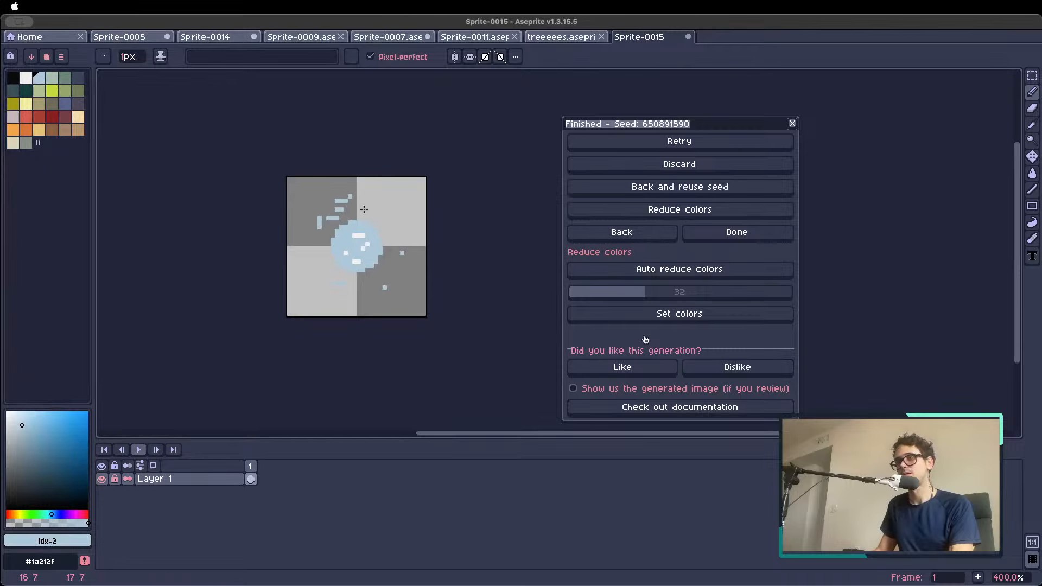
Return to the pixflux V3 settings, use the sketched ball as init image and generate the lightning ball
{"action": "left_click", "coordinate": [620, 234]}
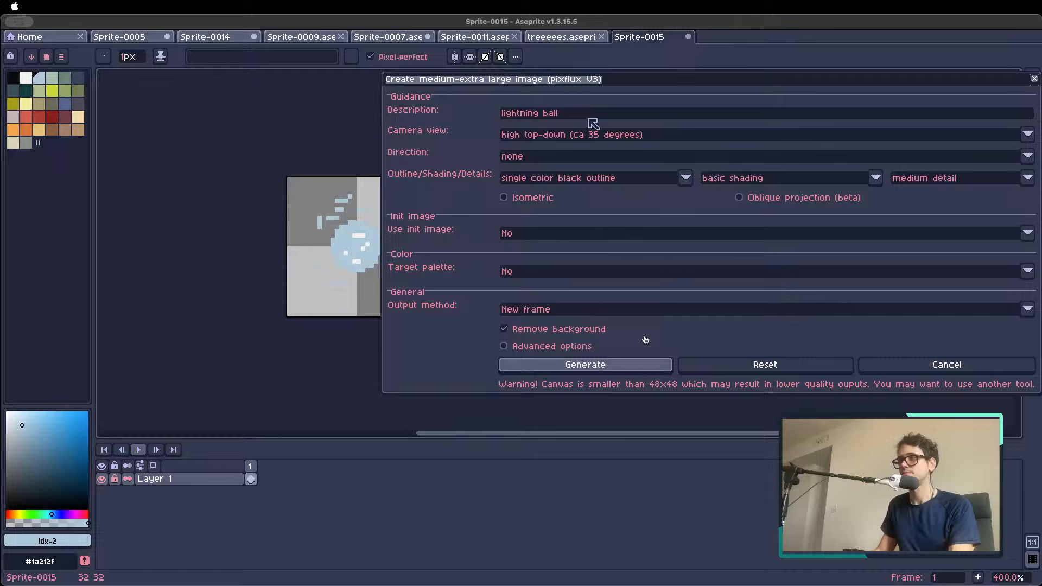
{"action": "left_click", "coordinate": [529, 234]}
{"action": "left_click", "coordinate": [532, 249]}
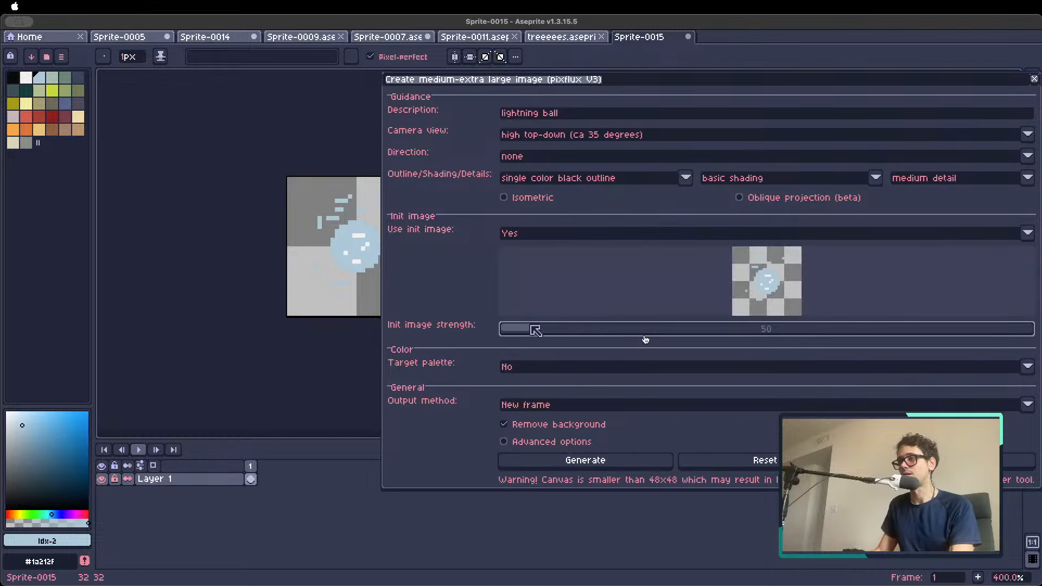
{"action": "left_click", "coordinate": [586, 461]}
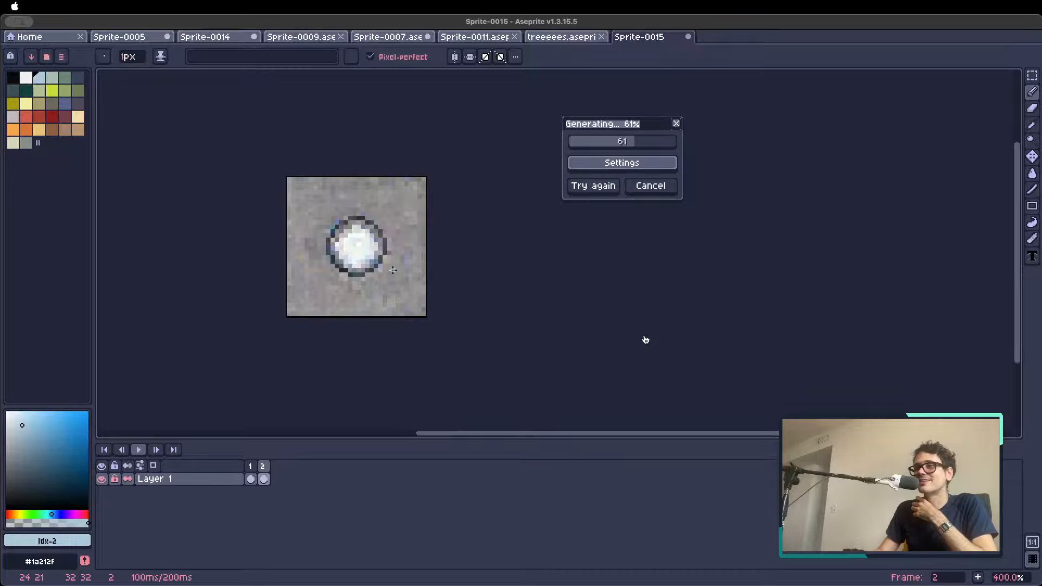
Leave the finished lightning ball generation and close the image creation settings, keeping frame 2 selected
{"action": "scroll", "coordinate": [461, 250], "scroll_direction": "down", "scroll_amount": 2}
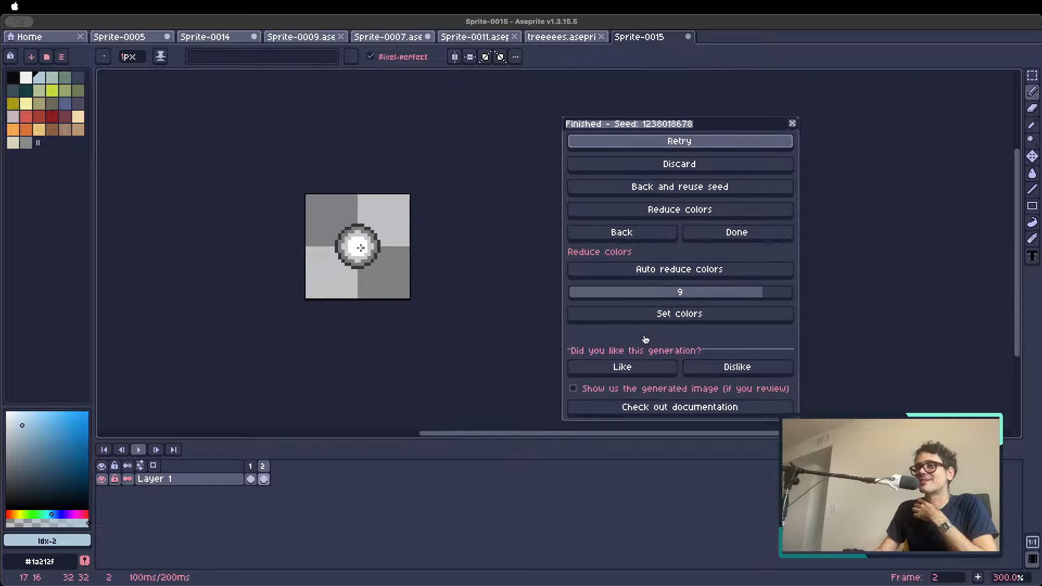
{"action": "left_click", "coordinate": [629, 234]}
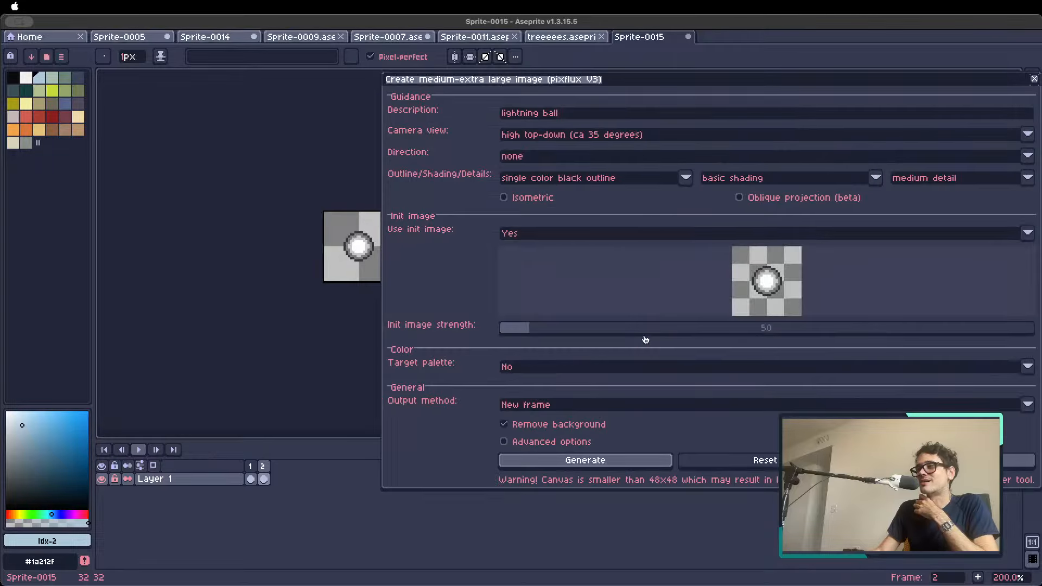
{"action": "key", "text": "Escape"}
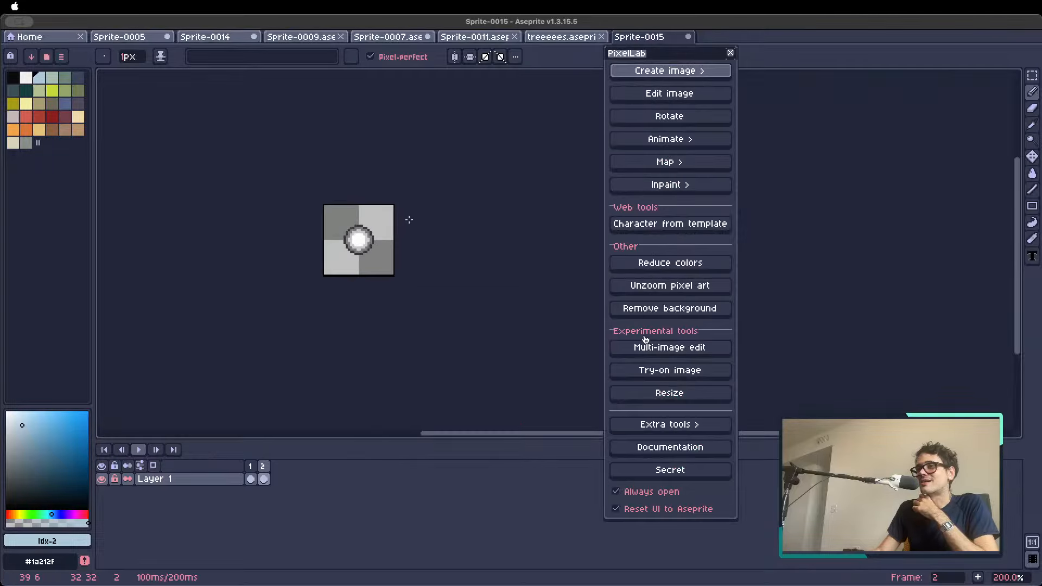
{"action": "scroll", "coordinate": [343, 248], "scroll_direction": "up", "scroll_amount": 1}
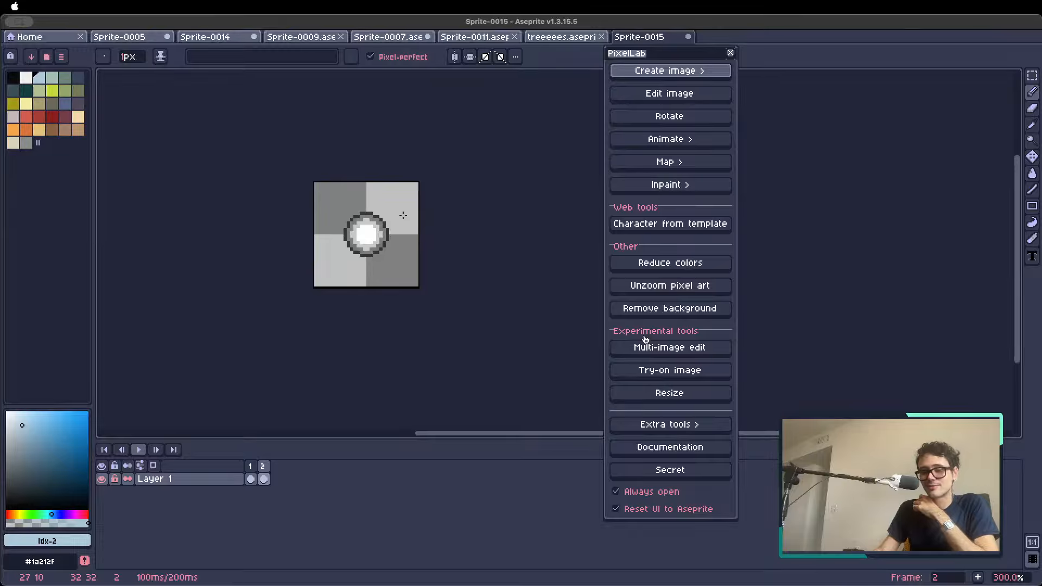
Start Animate with text (New) and set the ball in frame 2 as the reference image
{"action": "left_click", "coordinate": [686, 71]}
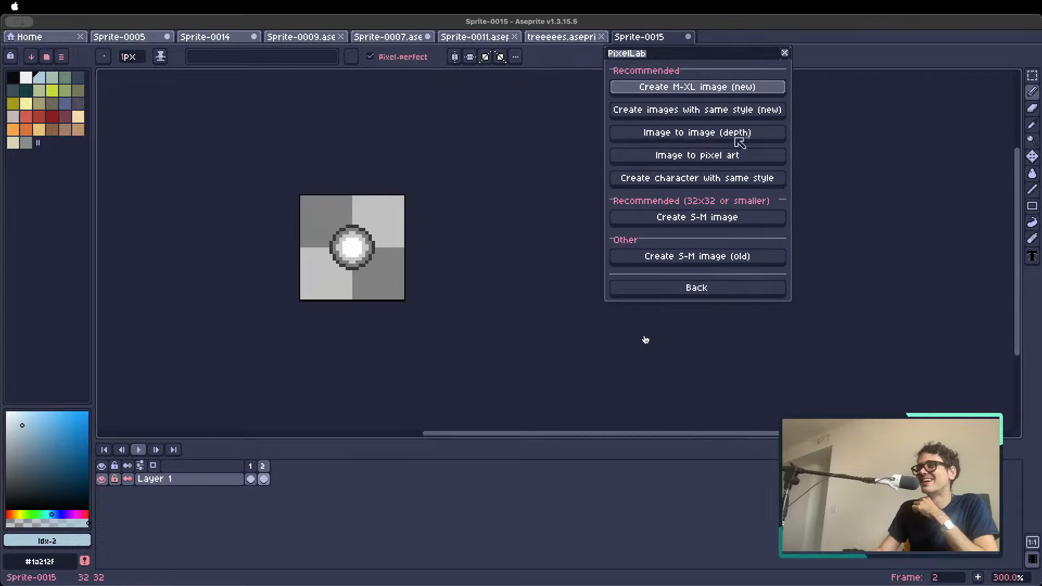
{"action": "left_click", "coordinate": [727, 285]}
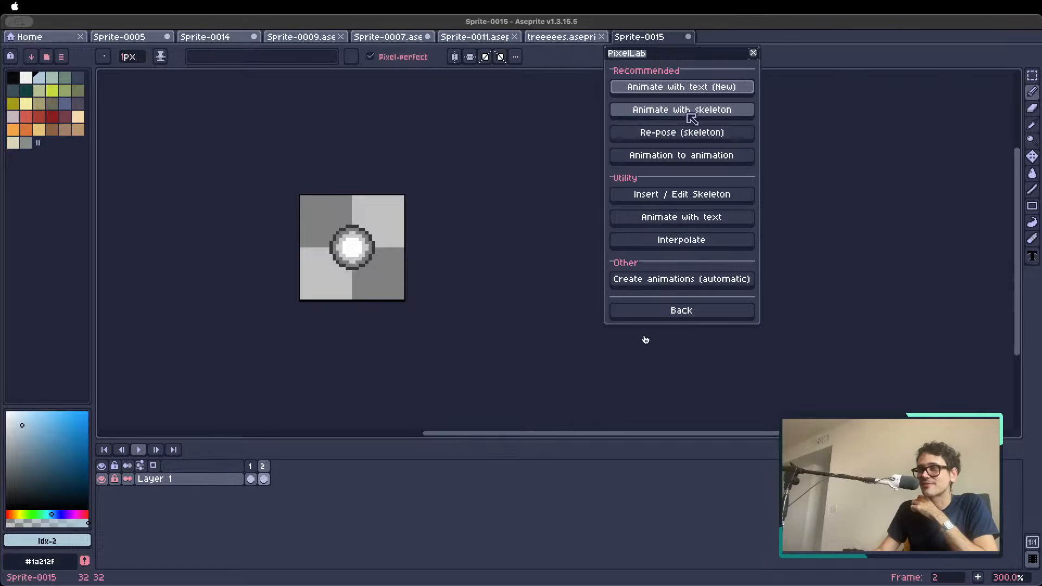
{"action": "left_click", "coordinate": [684, 88]}
{"action": "left_click", "coordinate": [617, 197]}
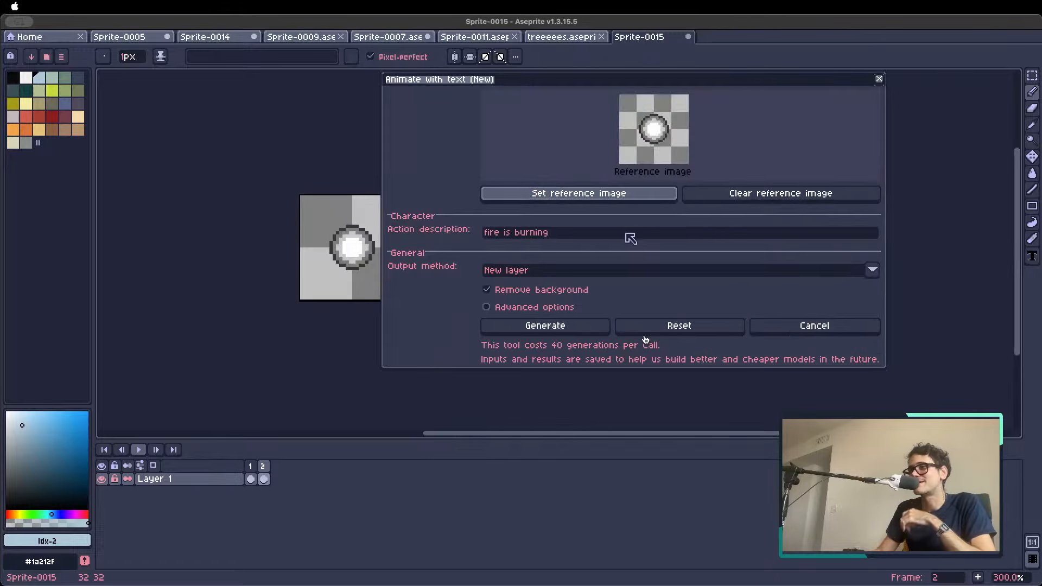
Set the action description to "ball turns into a lightning ball, doing a lot of thunder effects"
{"action": "left_click", "coordinate": [631, 234]}
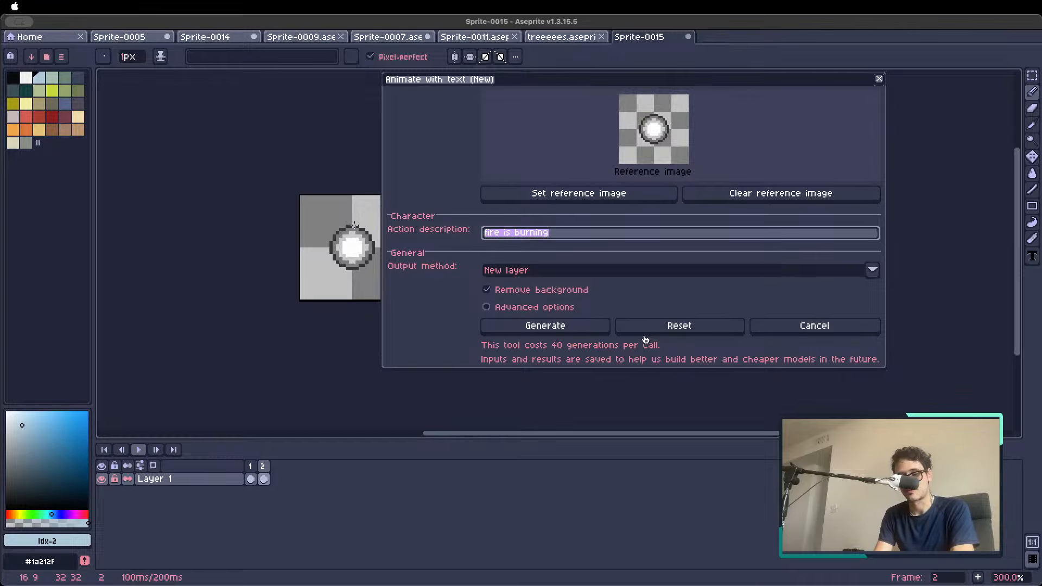
{"action": "type", "text": "ball turns into "}
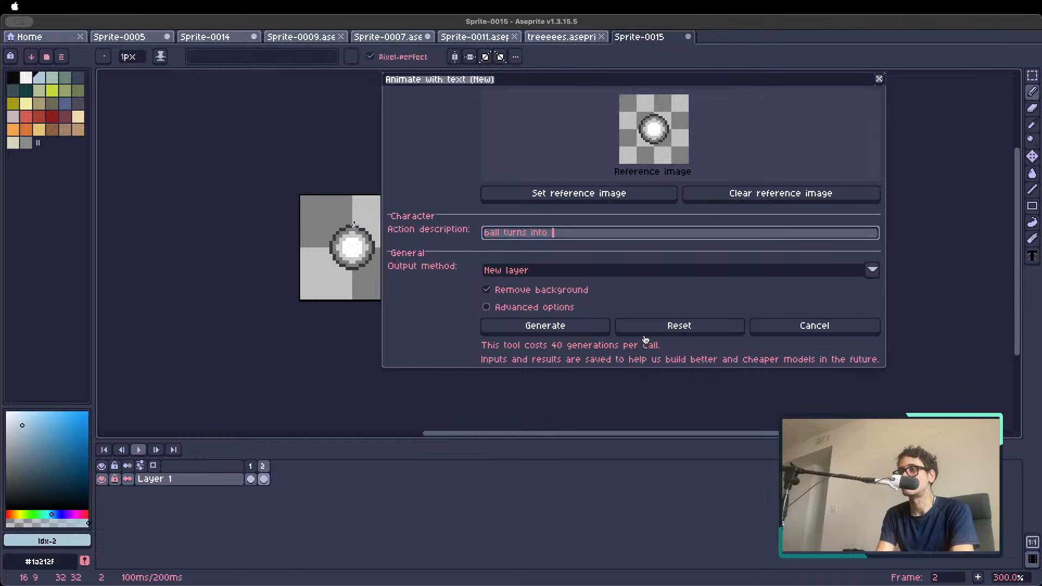
{"action": "type", "text": "a lightning ball, doi"}
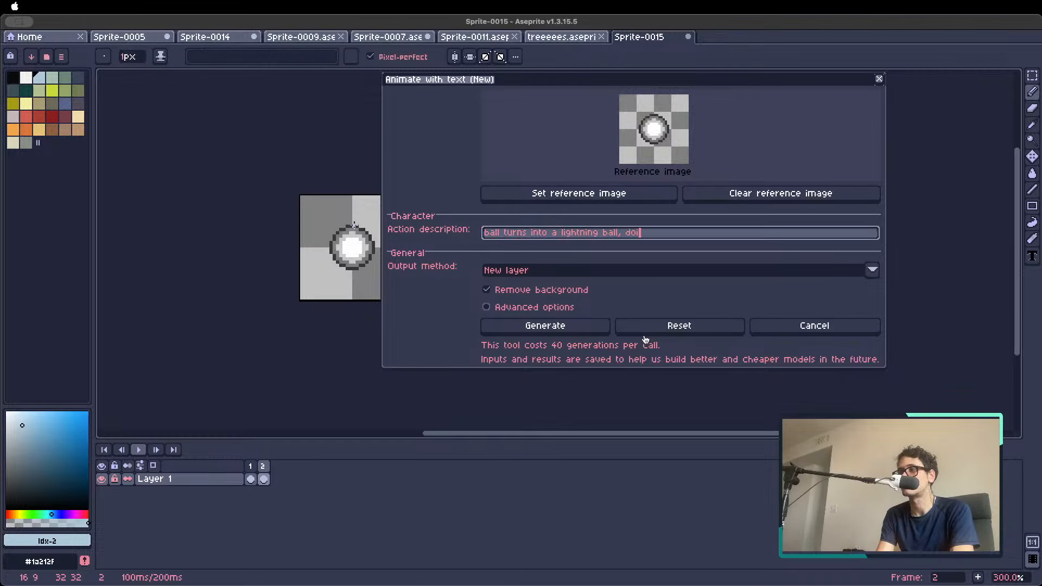
{"action": "type", "text": "ng a lot of l"}
{"action": "type", "text": "hunder effect"}
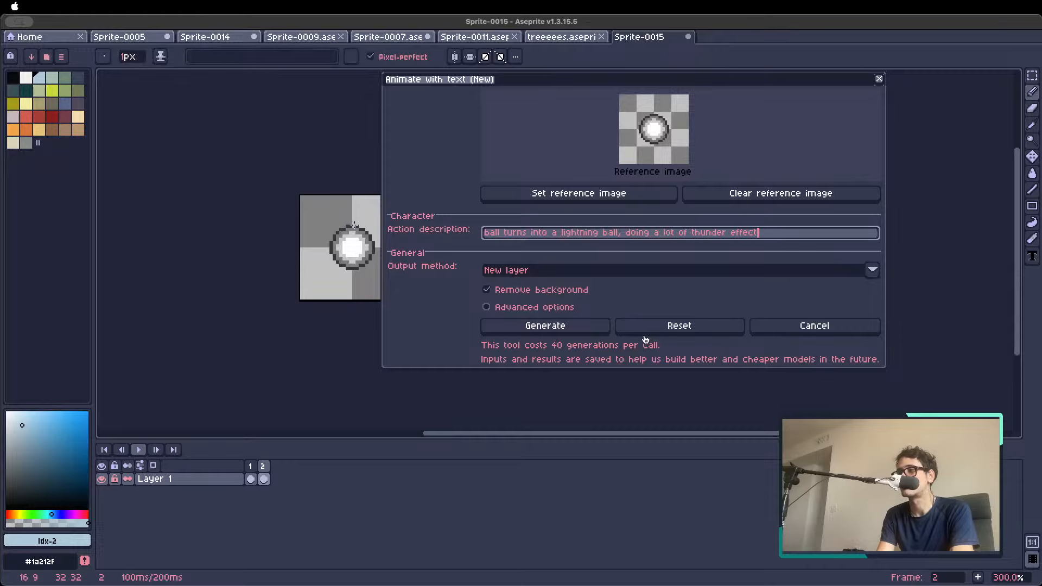
{"action": "type", "text": "s"}
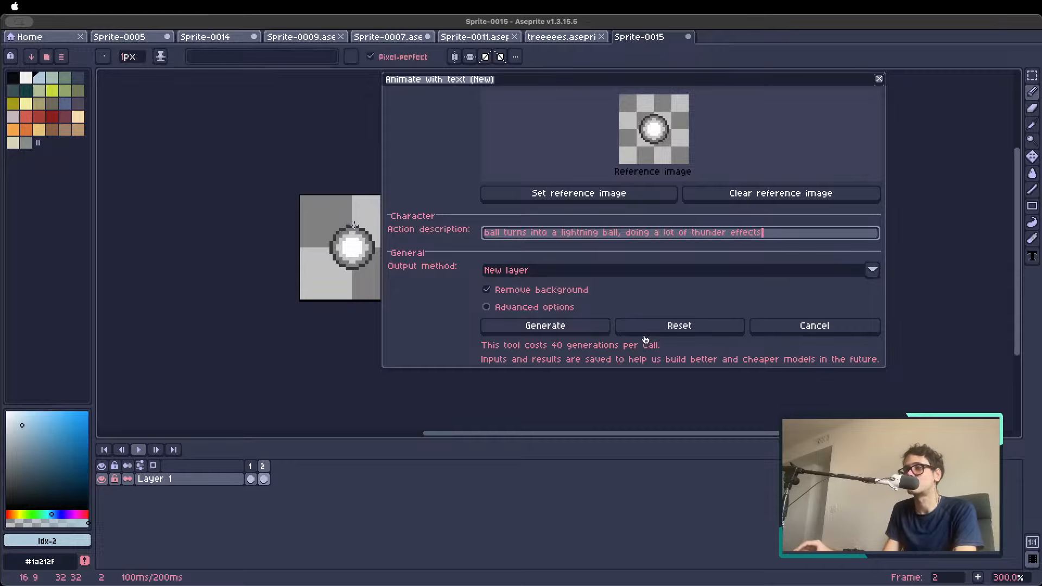
Set the animation's output method to New frame and generate it
{"action": "left_click", "coordinate": [521, 269]}
{"action": "left_click", "coordinate": [521, 282]}
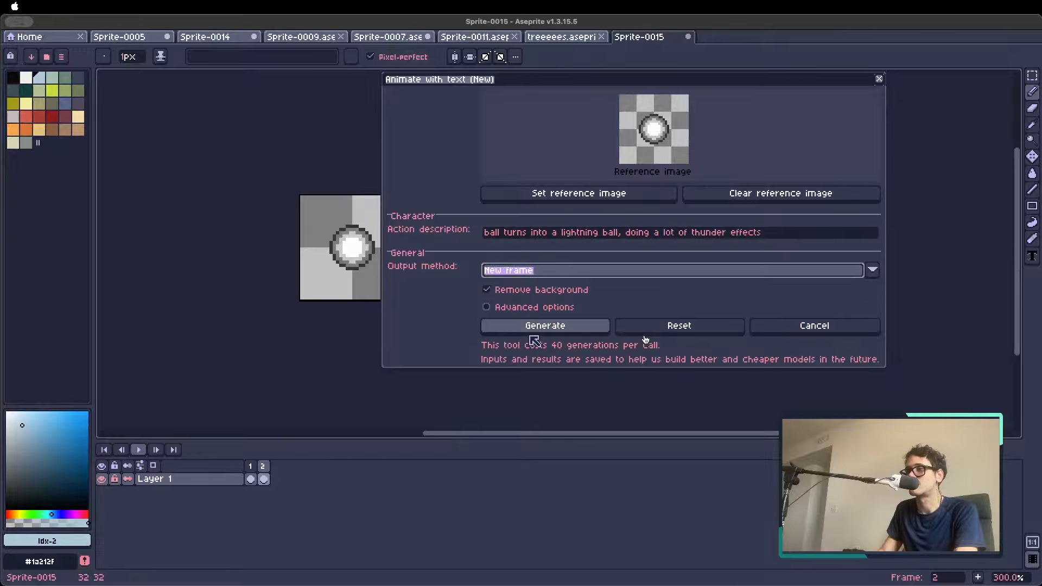
{"action": "left_click", "coordinate": [532, 332]}
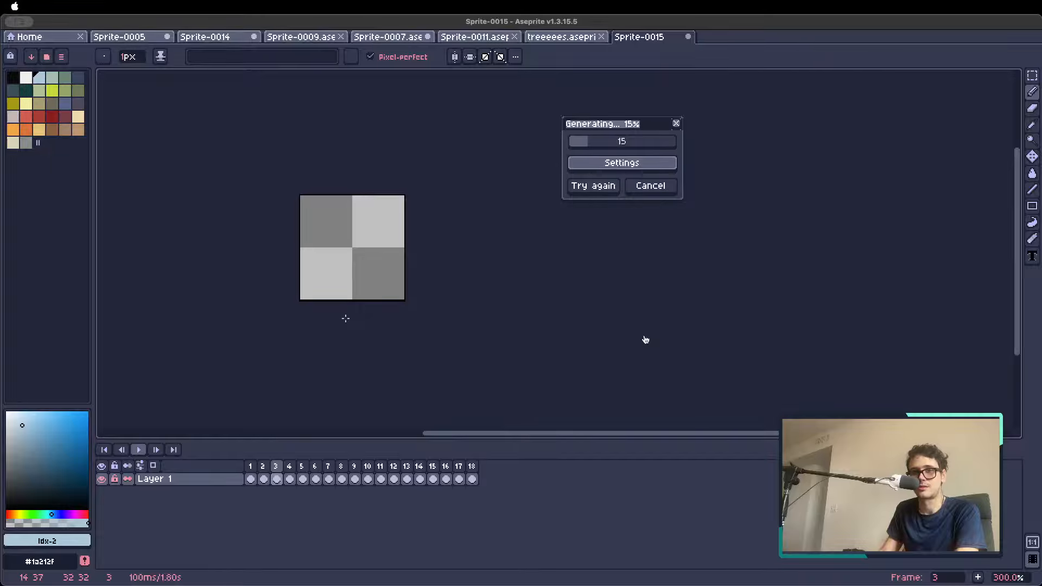
{"action": "scroll", "coordinate": [384, 218], "scroll_direction": "up", "scroll_amount": 2}
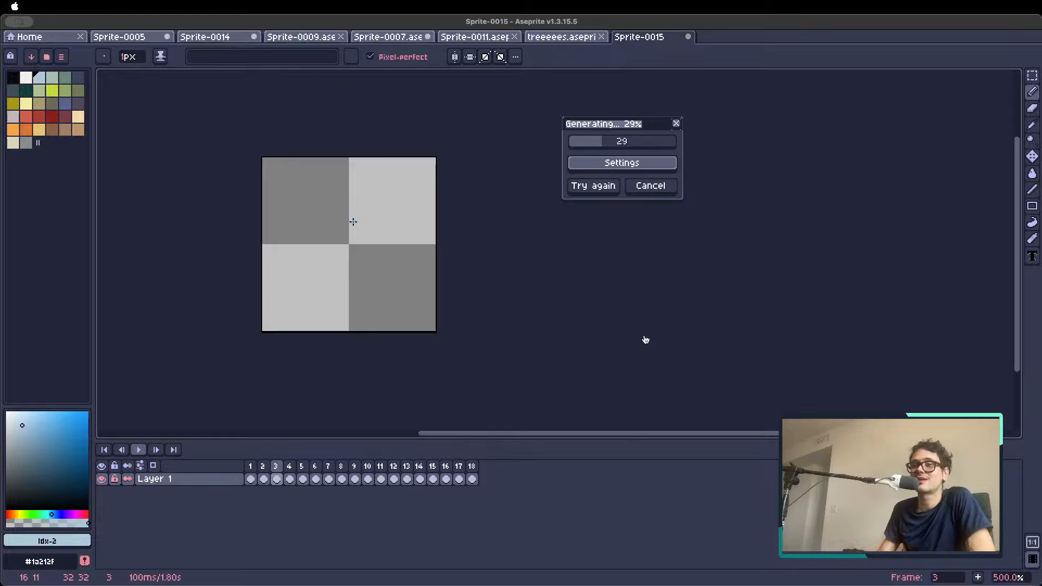
{"action": "scroll", "coordinate": [369, 205], "scroll_direction": "up", "scroll_amount": 1}
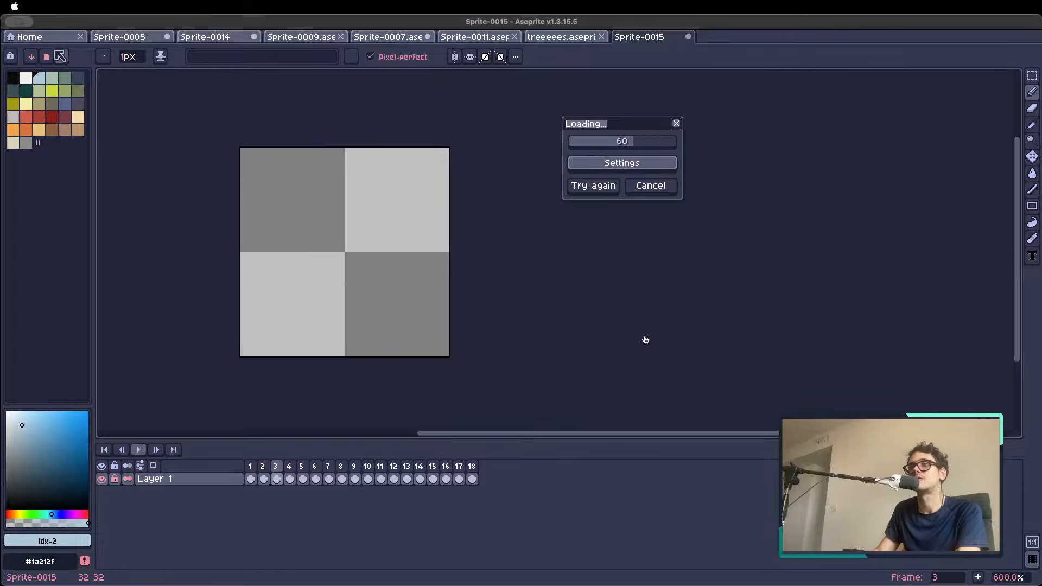
Paste the copied fire effects sprite sheet as a new sprite
{"action": "left_click", "coordinate": [50, 37]}
{"action": "key", "text": "super+v"}
{"action": "scroll", "coordinate": [250, 201], "scroll_direction": "down", "scroll_amount": 4}
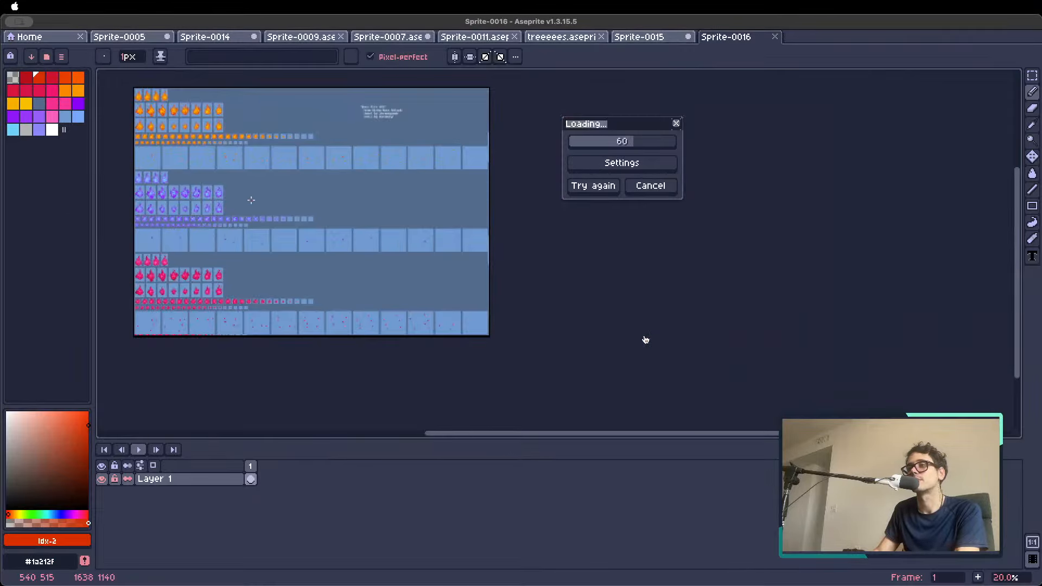
{"action": "scroll", "coordinate": [645, 340], "scroll_direction": "up", "scroll_amount": 5}
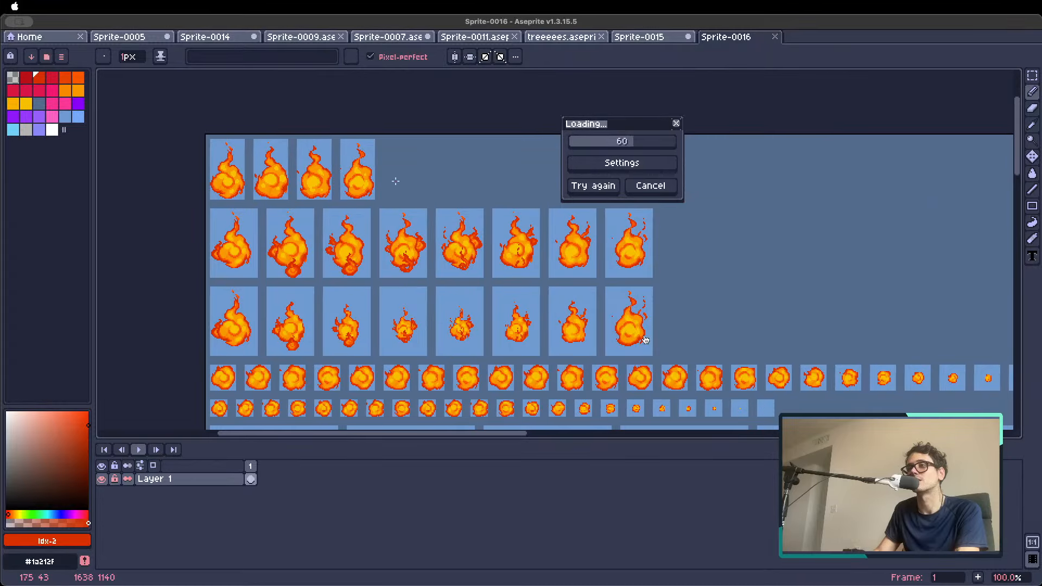
Delete the blue background around the first flame of the top row and select the flame's 32 × 56 px area
{"action": "scroll", "coordinate": [255, 156], "scroll_direction": "up", "scroll_amount": 2}
{"action": "key", "text": "w"}
{"action": "left_click", "coordinate": [239, 164]}
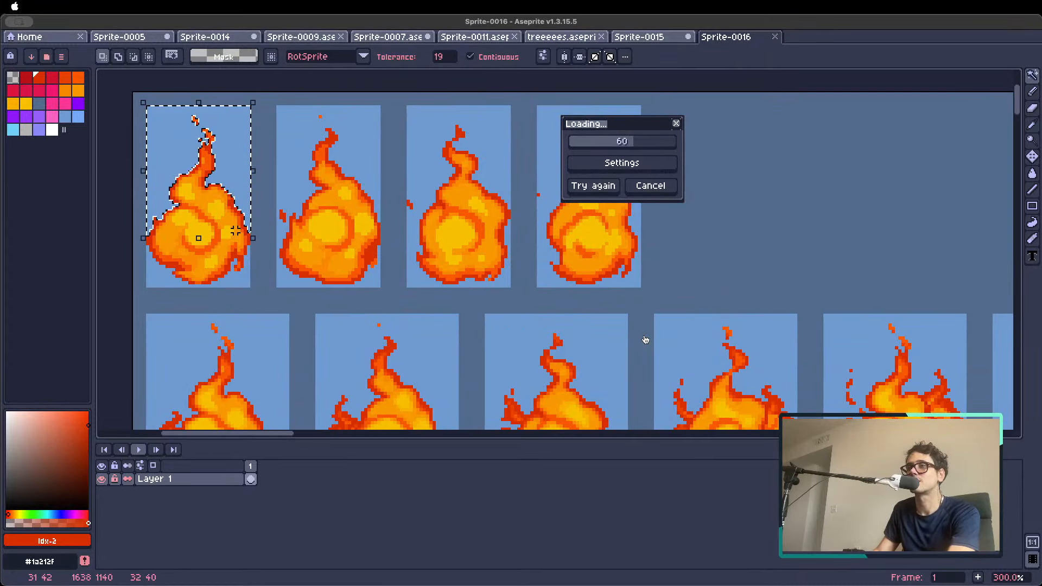
{"action": "key", "text": "Delete"}
{"action": "left_click", "coordinate": [242, 279]}
{"action": "key", "text": "Delete"}
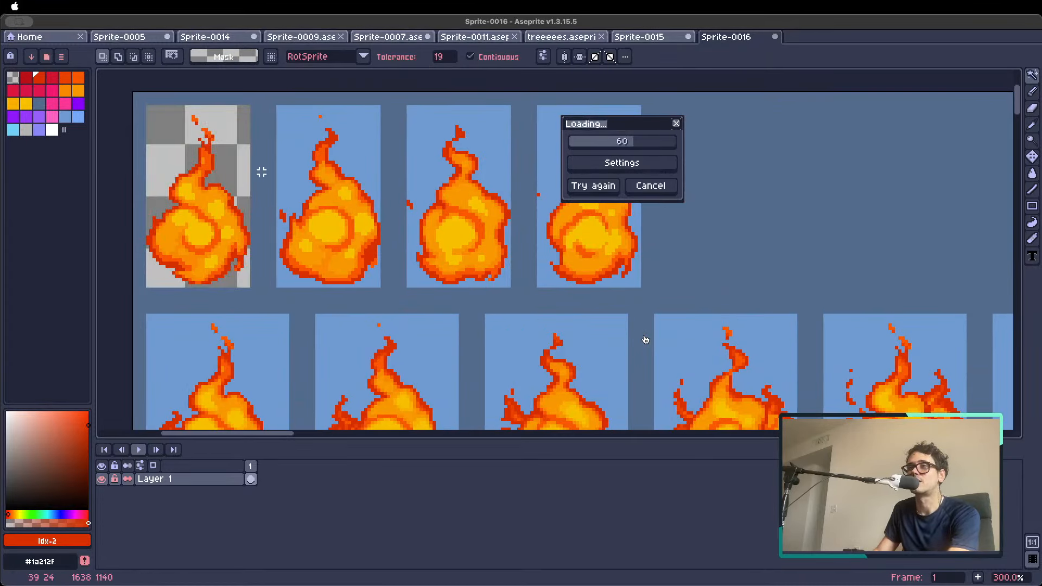
{"action": "key", "text": "m"}
{"action": "left_click_drag", "start_coordinate": [249, 106], "coordinate": [147, 288]}
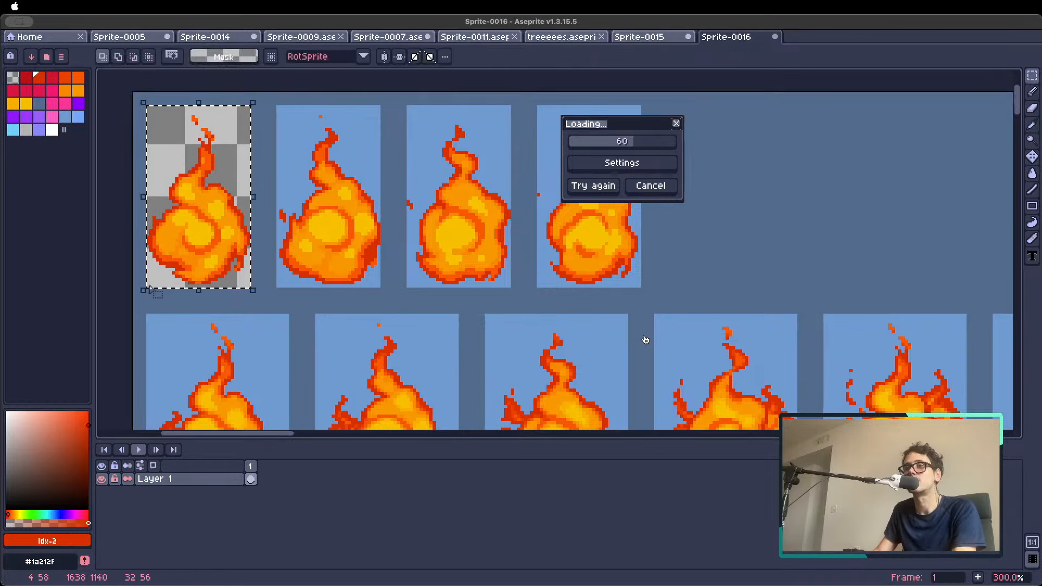
Review the settings of the running lightning ball animation in Sprite-0015 and of the Create images with same style tool
{"action": "key", "text": "ctrl+shift+Tab"}
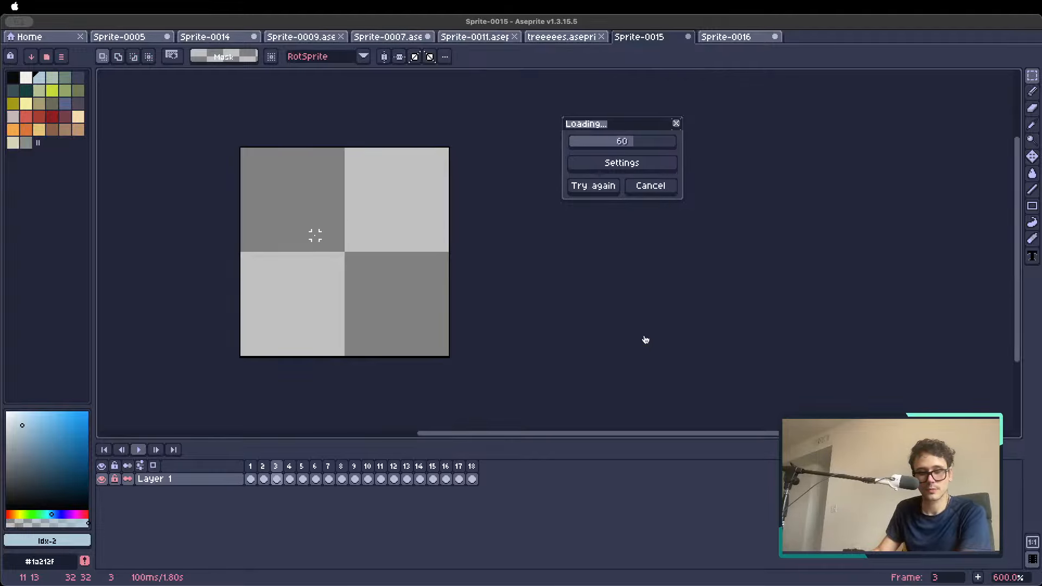
{"action": "left_click", "coordinate": [644, 163]}
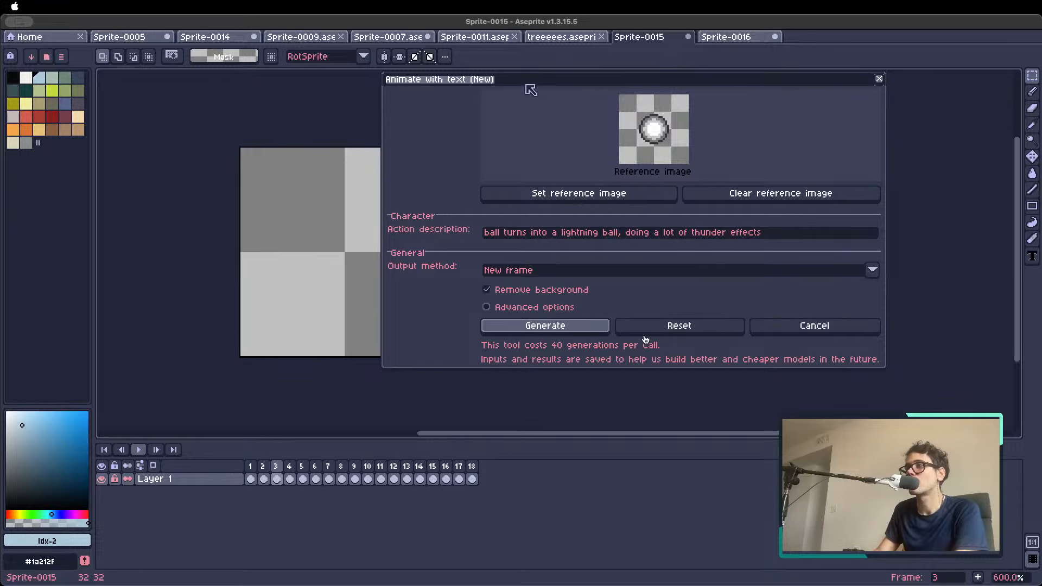
{"action": "left_click_drag", "start_coordinate": [531, 90], "coordinate": [577, 114]}
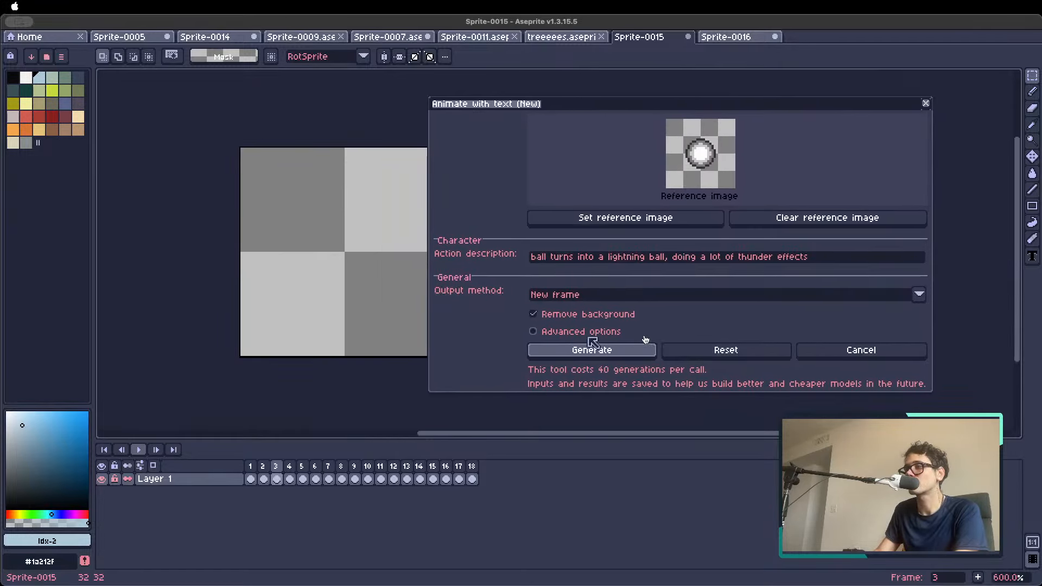
{"action": "left_click", "coordinate": [593, 304]}
{"action": "left_click", "coordinate": [567, 273]}
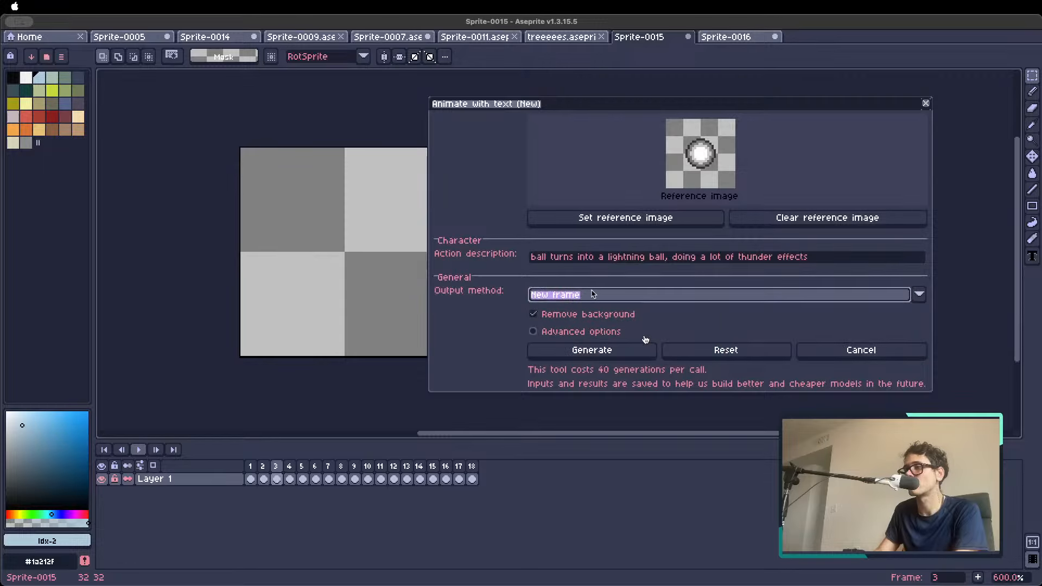
{"action": "left_click", "coordinate": [868, 353]}
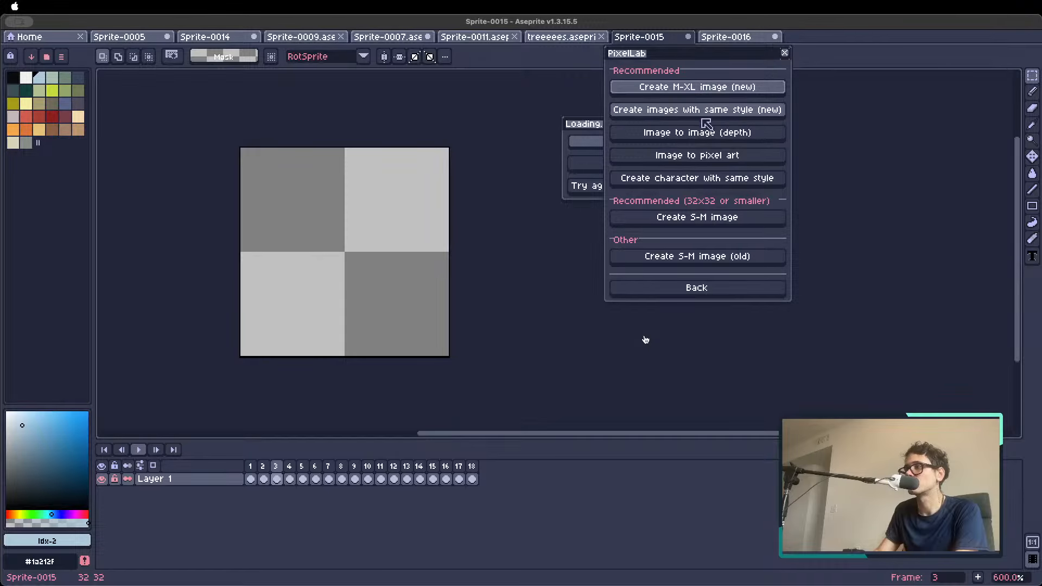
{"action": "left_click", "coordinate": [707, 115]}
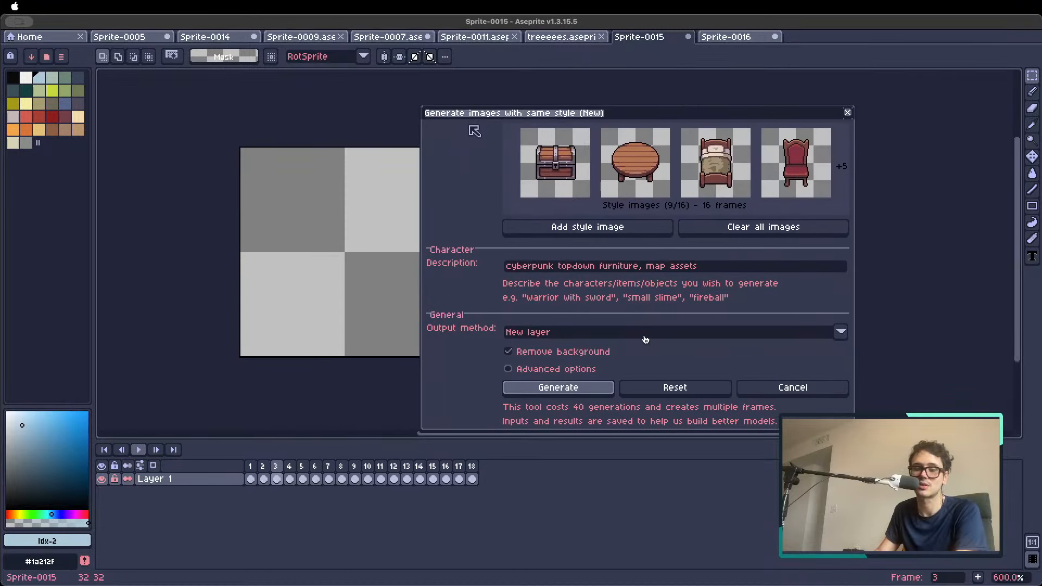
{"action": "left_click", "coordinate": [611, 386]}
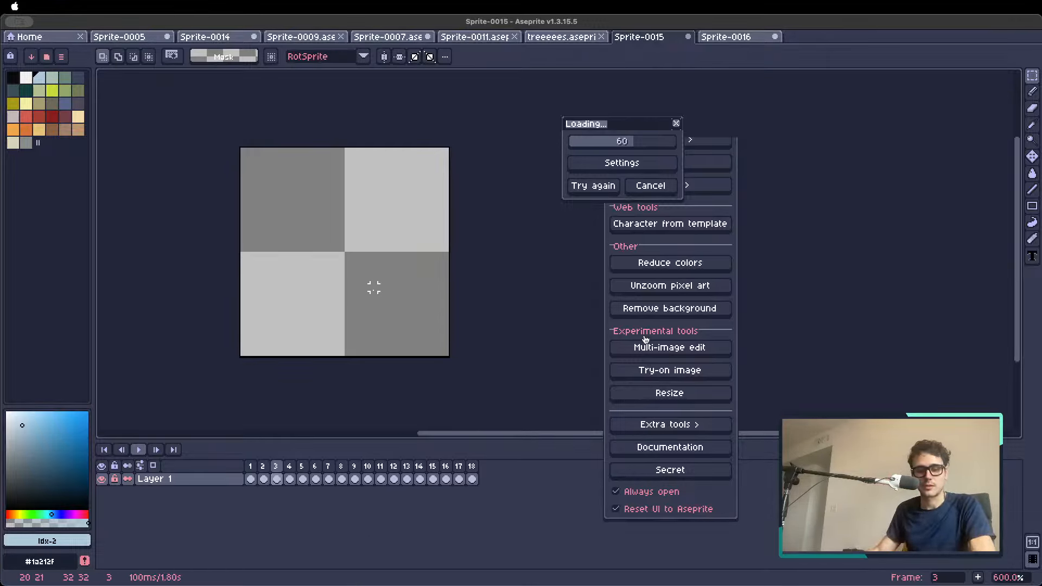
Check the first frames of the lightning ball sprite and play back the generated animation
{"action": "left_click", "coordinate": [262, 478]}
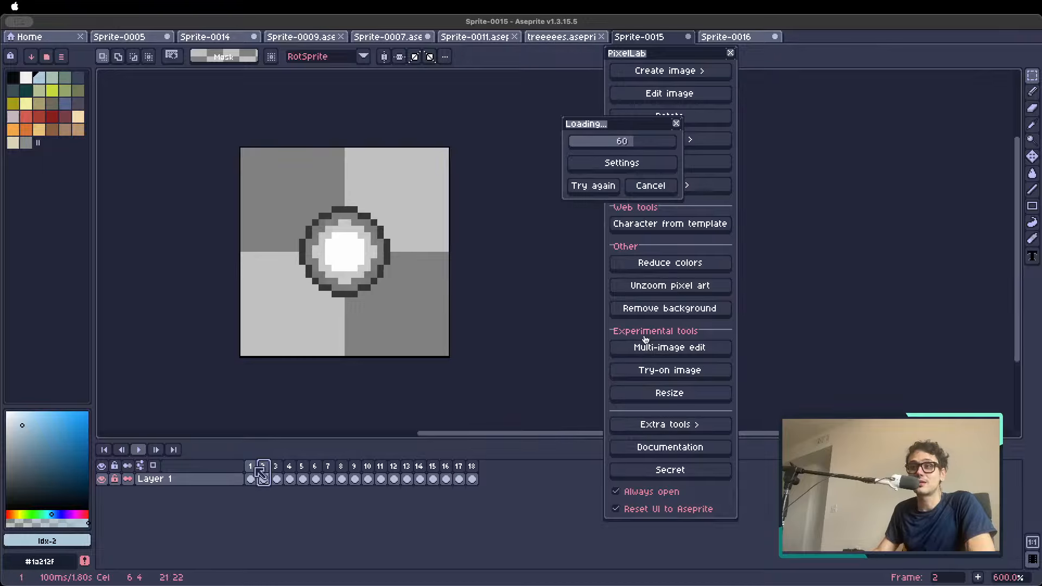
{"action": "left_click", "coordinate": [252, 467]}
{"action": "left_click", "coordinate": [277, 467]}
{"action": "left_click", "coordinate": [264, 467]}
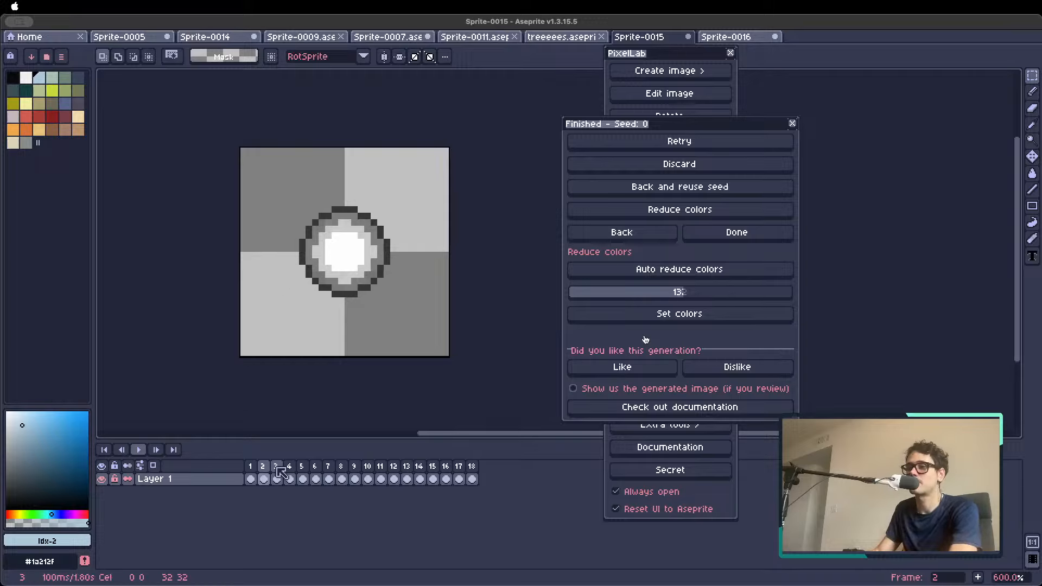
{"action": "scroll", "coordinate": [295, 304], "scroll_direction": "down", "scroll_amount": 3}
{"action": "key", "text": "Return"}
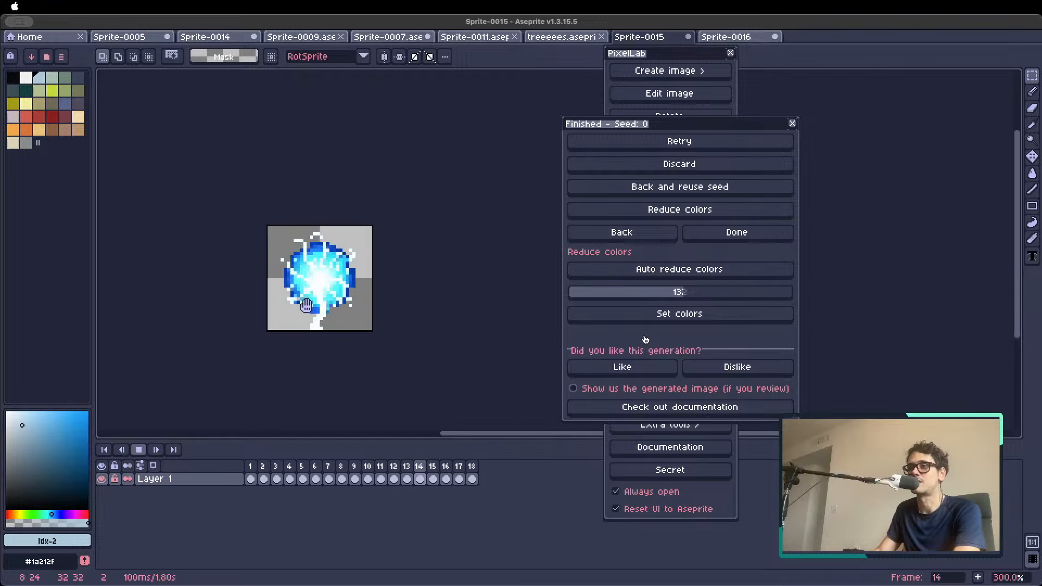
{"action": "scroll", "coordinate": [302, 307], "scroll_direction": "down", "scroll_amount": 1}
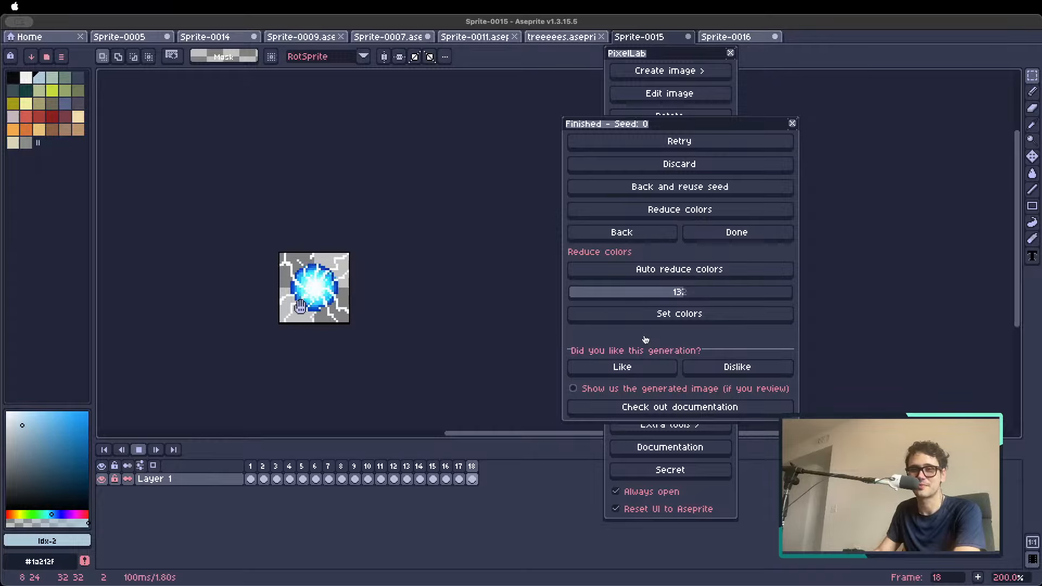
{"action": "scroll", "coordinate": [300, 307], "scroll_direction": "up", "scroll_amount": 1}
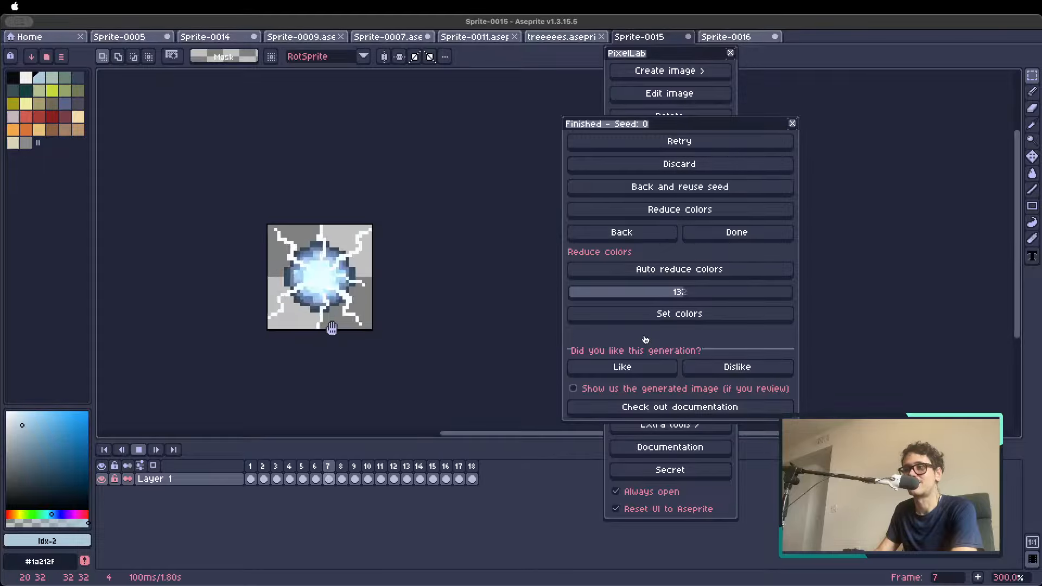
{"action": "key", "text": "Return"}
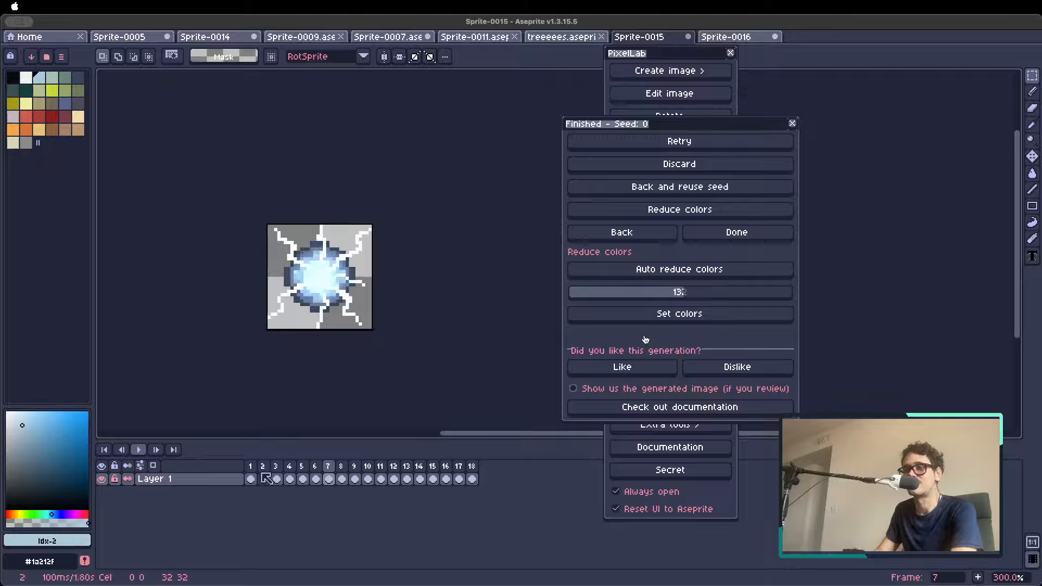
Delete the first two frames of the lightning ball animation and play back the result
{"action": "left_click", "coordinate": [255, 470]}
{"action": "key", "text": "Delete"}
{"action": "key", "text": "Return"}
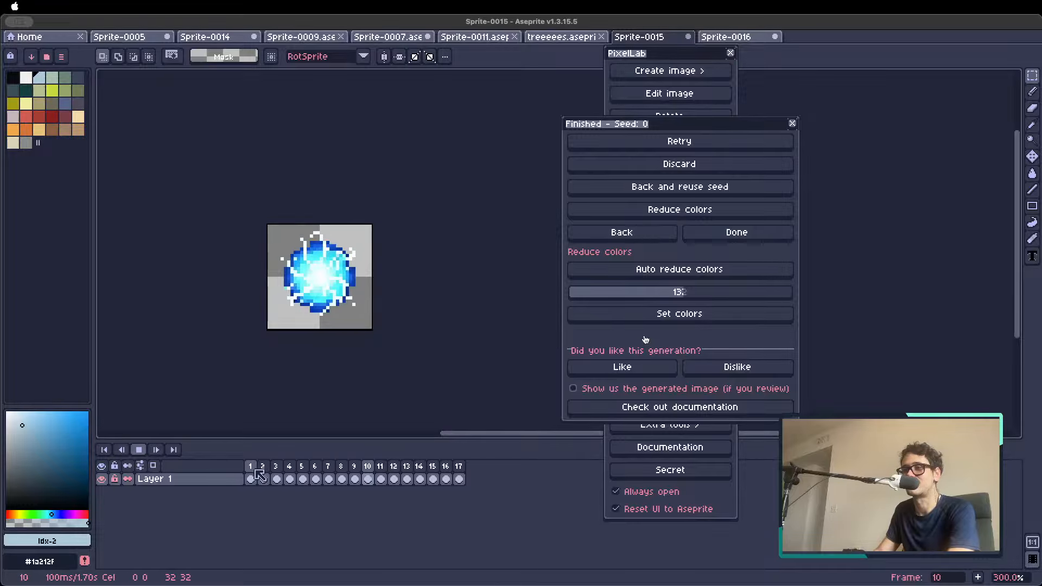
{"action": "key", "text": "Delete"}
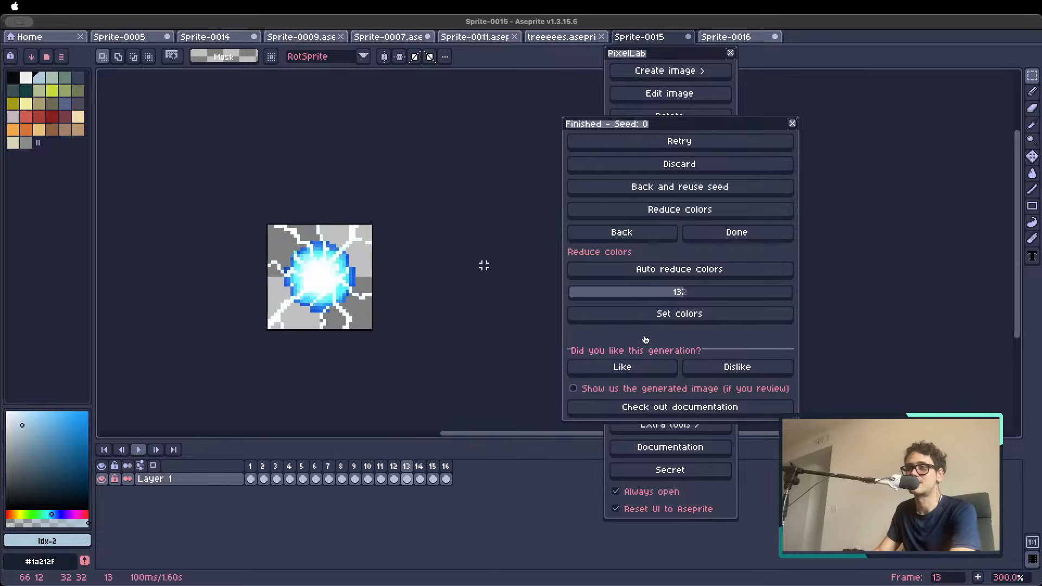
Copy the selected flame from Sprite-0016 into a new transparent 32 × 56 px RGBA sprite and deselect it
{"action": "left_click", "coordinate": [760, 37]}
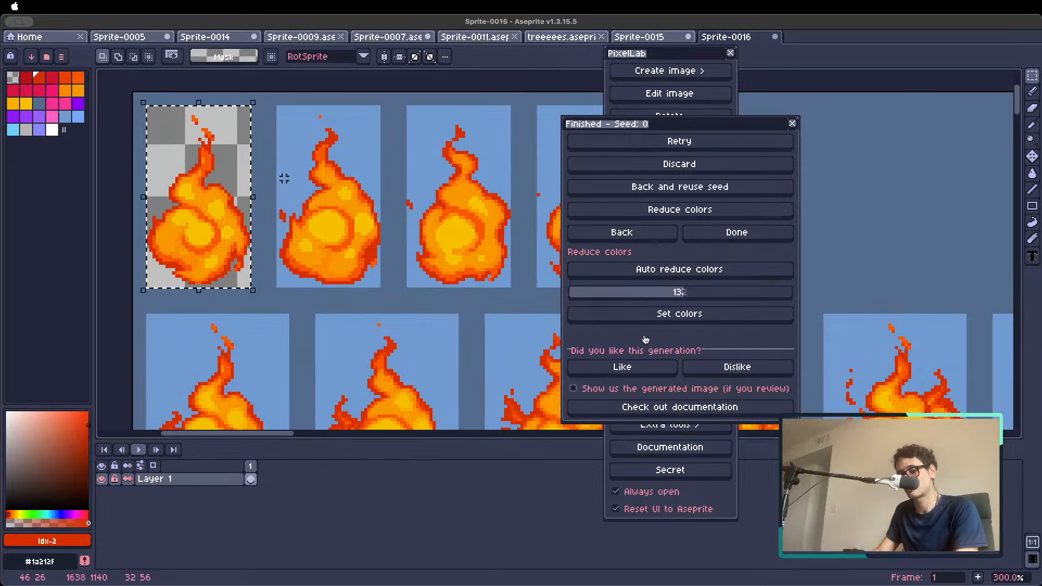
{"action": "left_click", "coordinate": [70, 6]}
{"action": "left_click", "coordinate": [80, 21]}
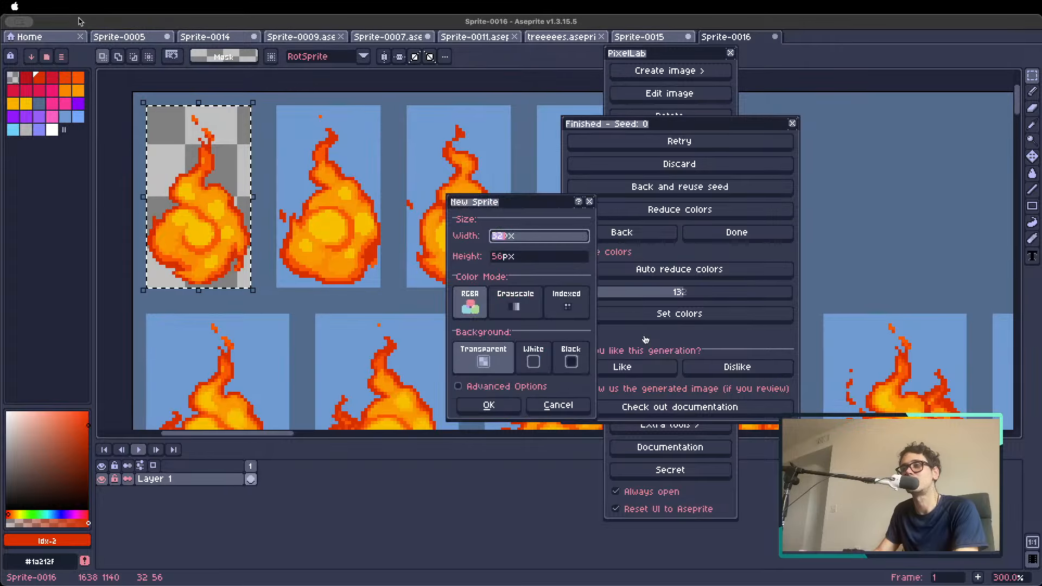
{"action": "key", "text": "Return"}
{"action": "key", "text": "super+v"}
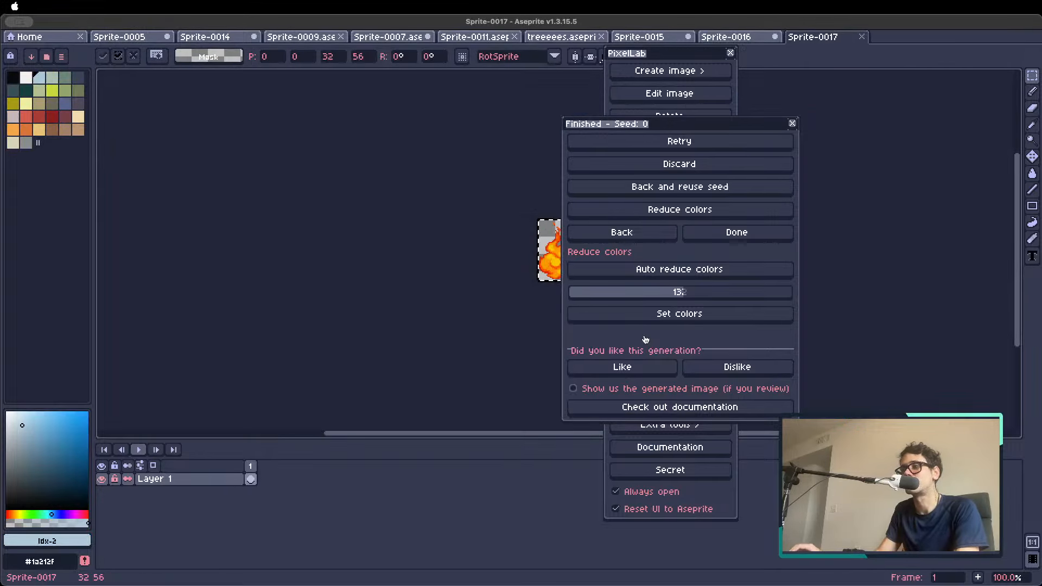
{"action": "key", "text": "super+d"}
Enlarge the flame sprite's canvas to 64 × 64 px
{"action": "key", "text": "space"}
{"action": "left_click_drag", "start_coordinate": [470, 212], "coordinate": [287, 222]}
{"action": "type", "text": "c"}
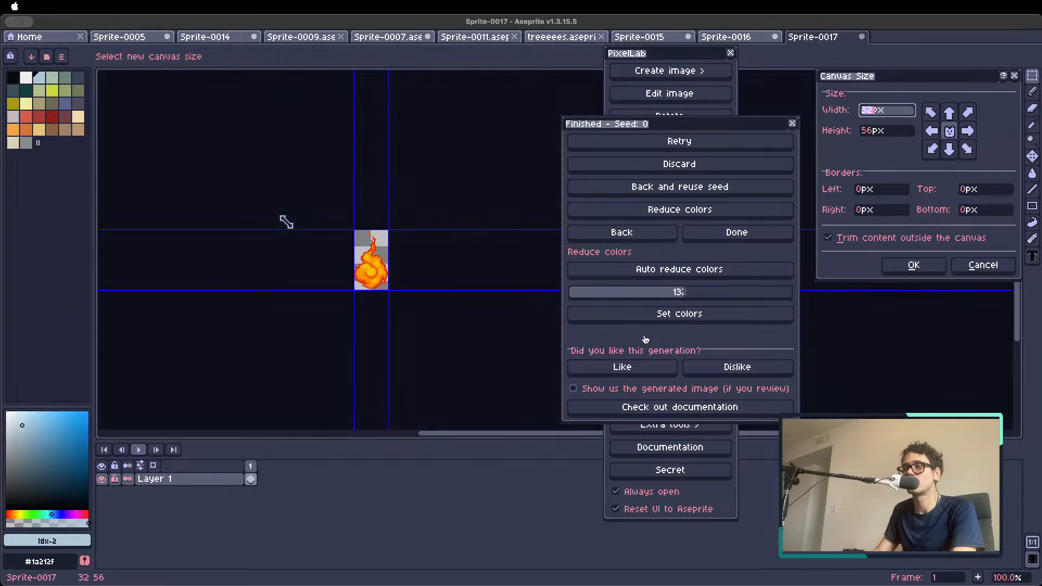
{"action": "type", "text": "64"}
{"action": "key", "text": "Tab"}
{"action": "type", "text": "64"}
{"action": "left_click", "coordinate": [916, 266]}
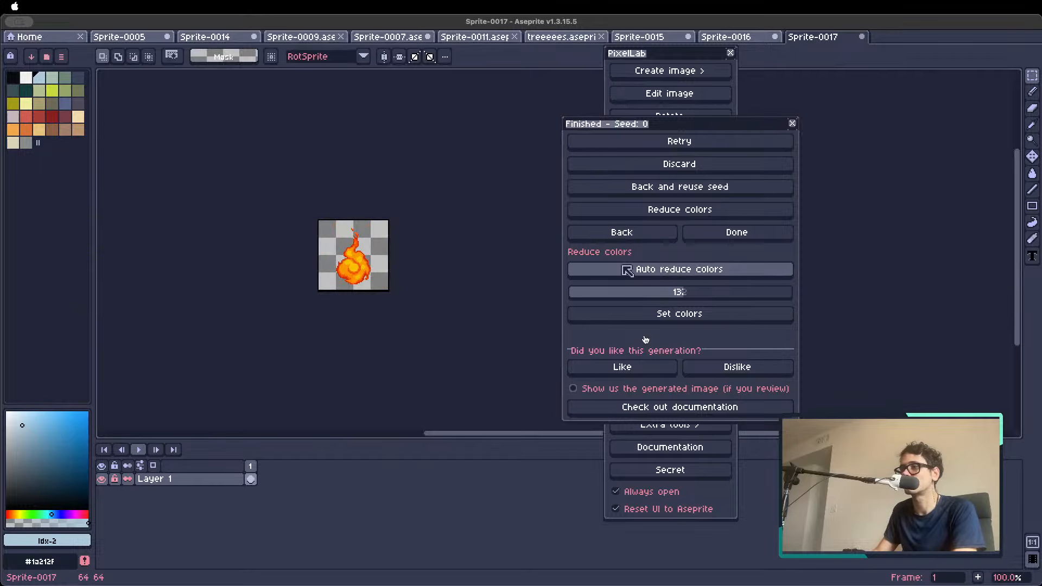
Generate an Animate with text (New) animation of the flame using the action description "fire magic spell"
{"action": "left_click", "coordinate": [642, 236]}
{"action": "left_click", "coordinate": [702, 170]}
{"action": "left_click_drag", "start_coordinate": [767, 64], "coordinate": [697, 81]}
{"action": "left_click", "coordinate": [725, 229]}
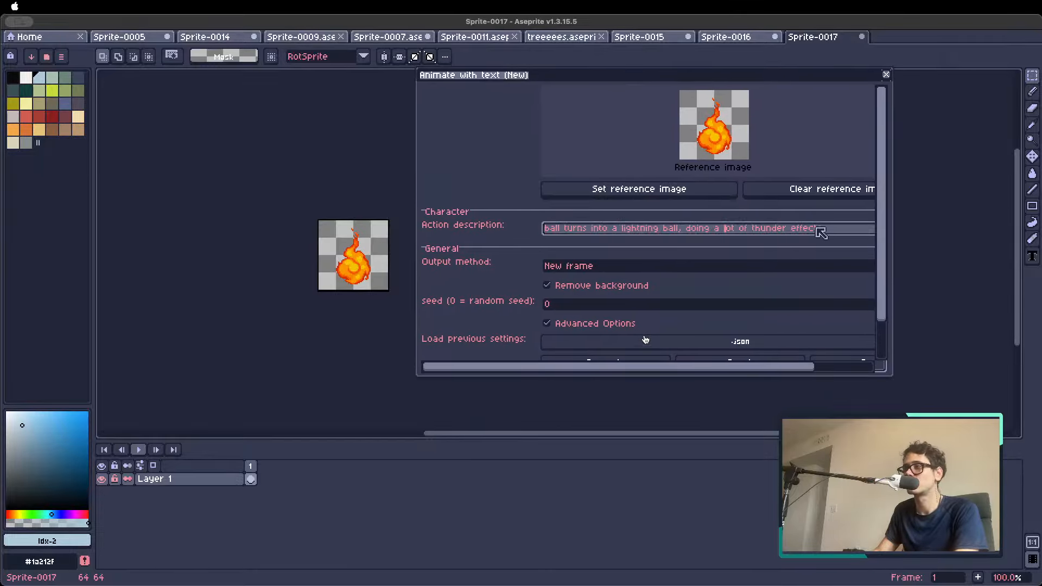
{"action": "key", "text": "super+a"}
{"action": "type", "text": "fire"}
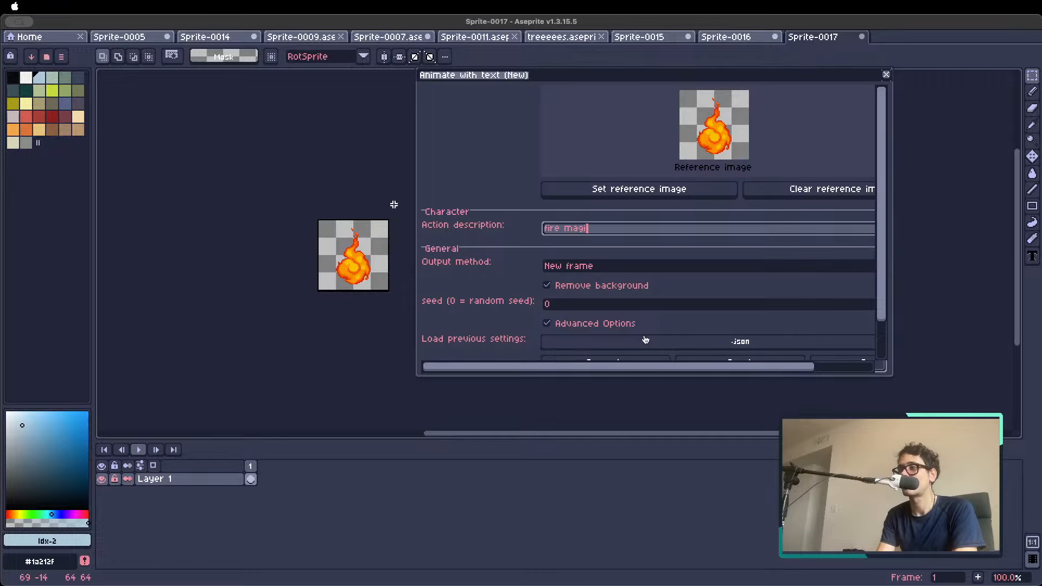
{"action": "type", "text": " magic spell"}
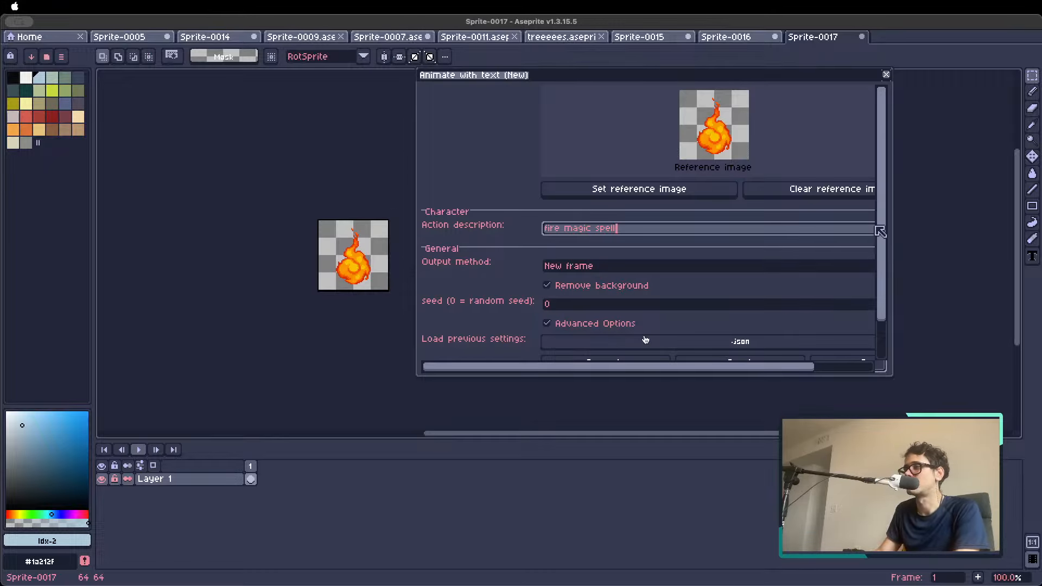
{"action": "left_click_drag", "start_coordinate": [880, 230], "coordinate": [875, 298]}
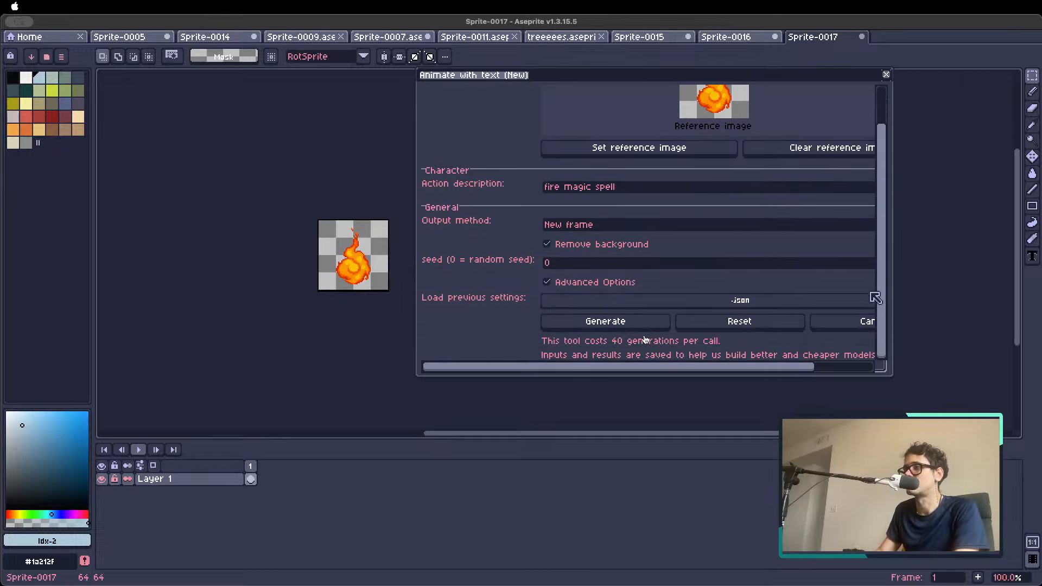
{"action": "left_click", "coordinate": [604, 321]}
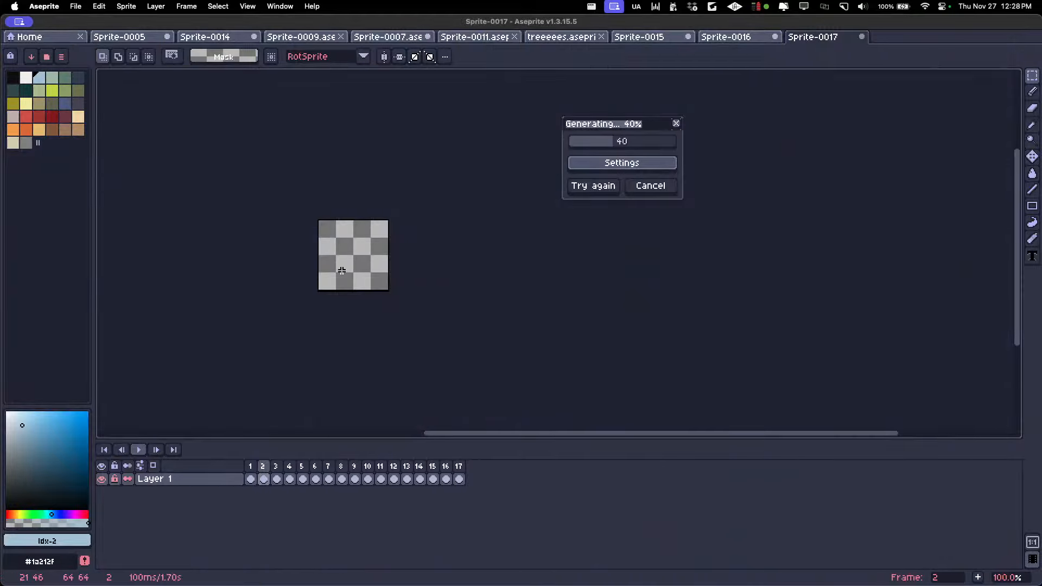
{"action": "scroll", "coordinate": [341, 272], "scroll_direction": "up", "scroll_amount": 2}
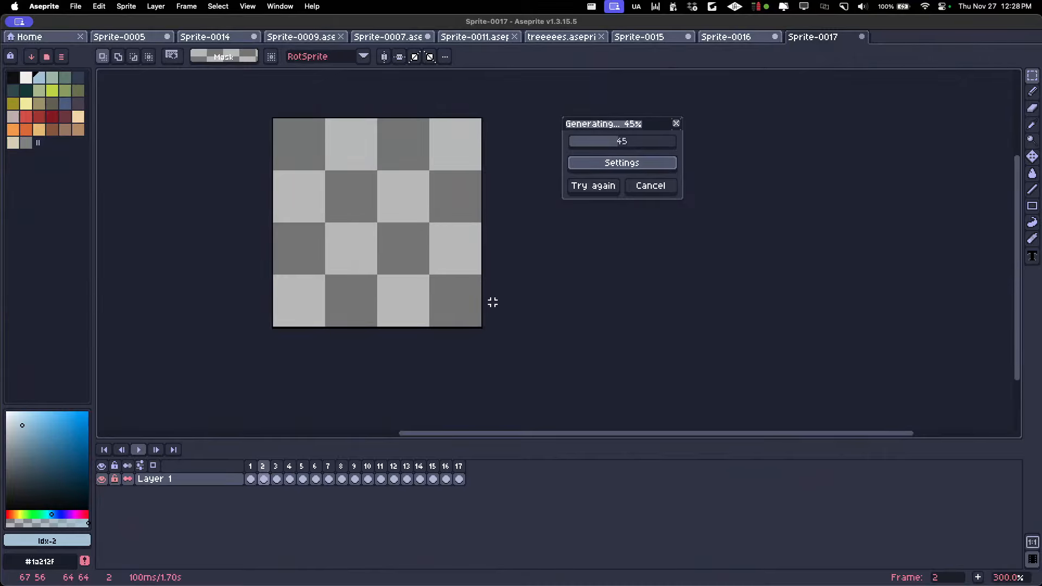
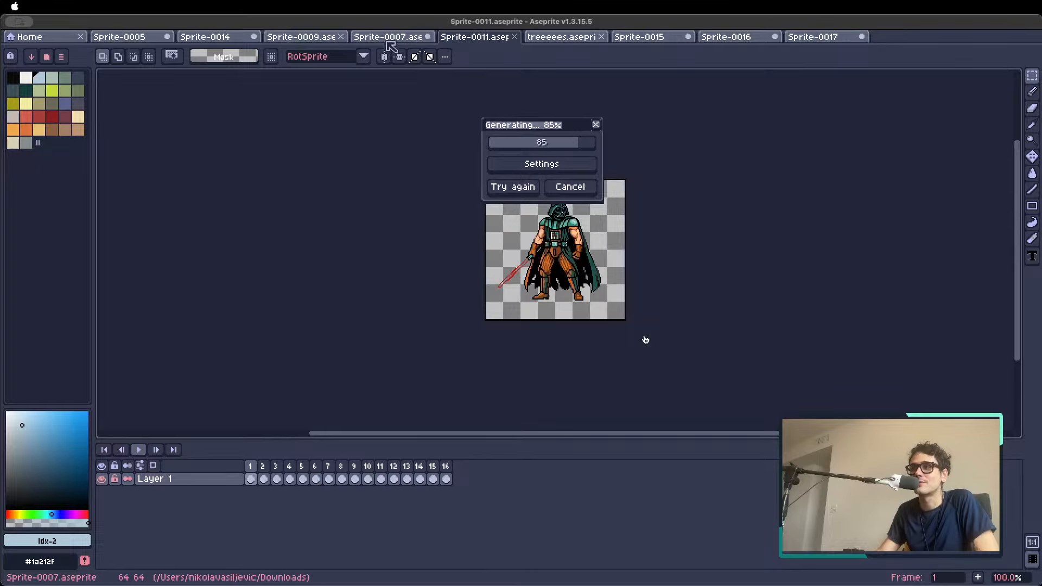
Look through the open sprites Sprite-0007, Sprite-0014 and Sprite-0009 for generated content, showing the generation layers of Sprite-0014
{"action": "left_click", "coordinate": [380, 39]}
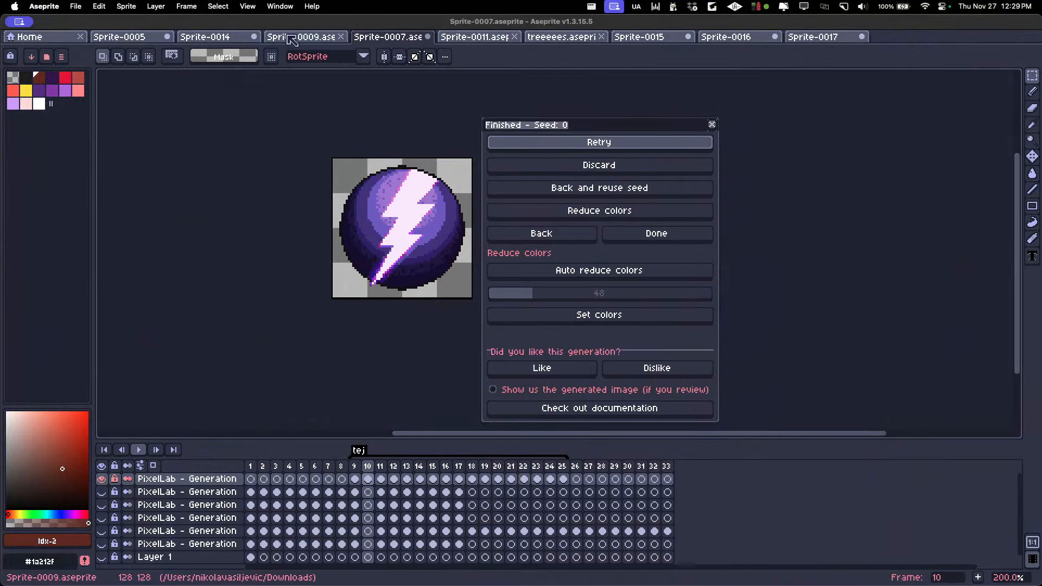
{"action": "left_click", "coordinate": [205, 37]}
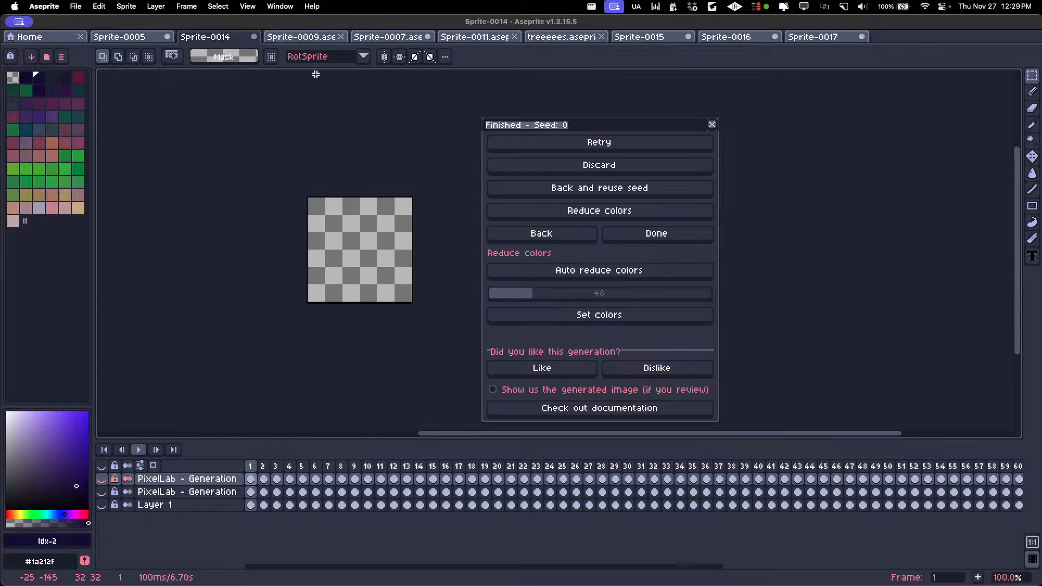
{"action": "left_click", "coordinate": [101, 480]}
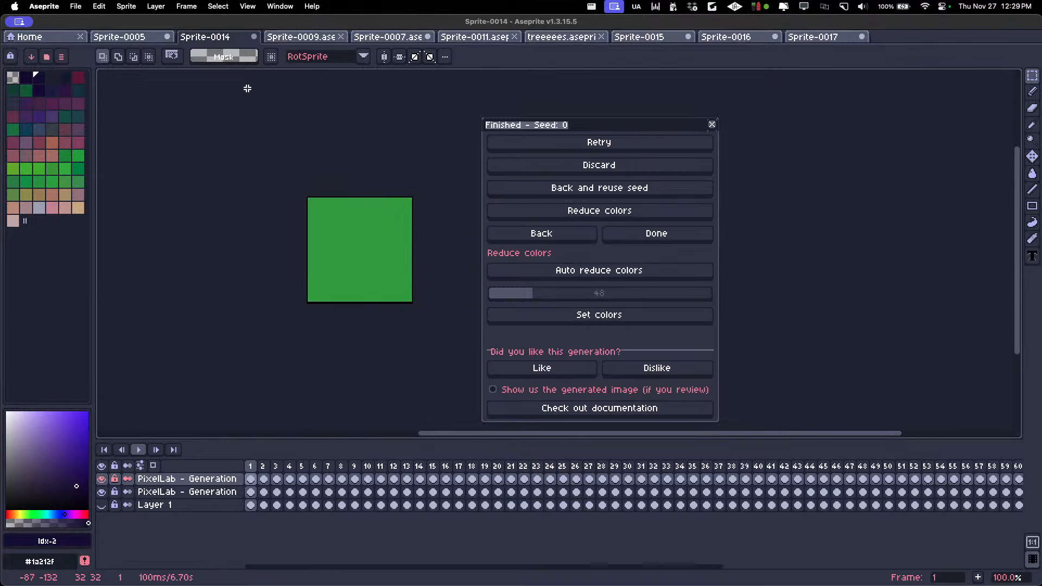
{"action": "left_click", "coordinate": [301, 36]}
{"action": "left_click", "coordinate": [414, 38]}
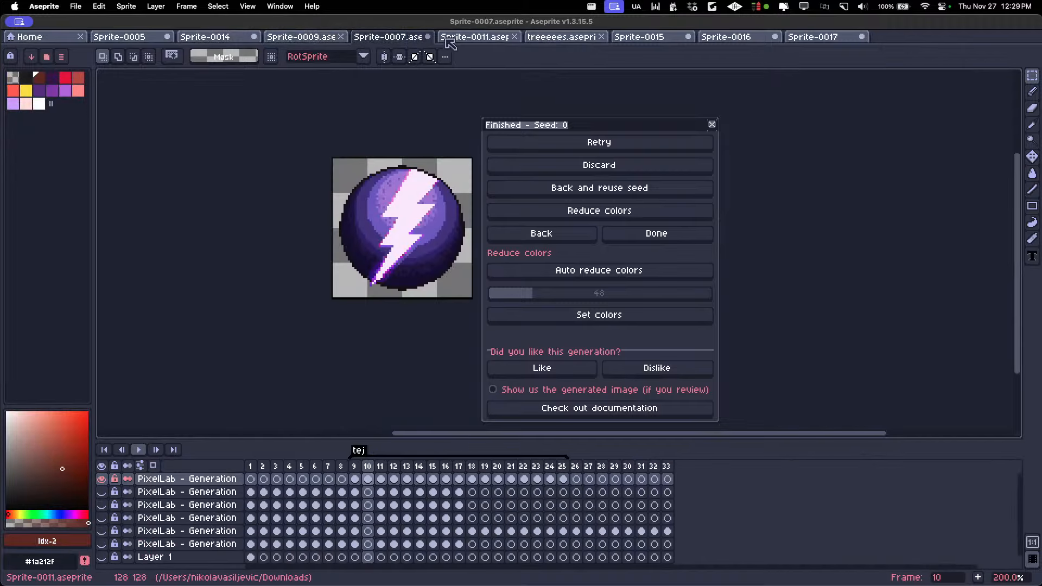
In Sprite-0007, hide the top generation layer and the character layer, and show the generation layer that holds the furniture and props
{"action": "left_click", "coordinate": [101, 480]}
{"action": "key", "text": "Left"}
{"action": "key", "text": "Left"}
{"action": "key", "text": "Left"}
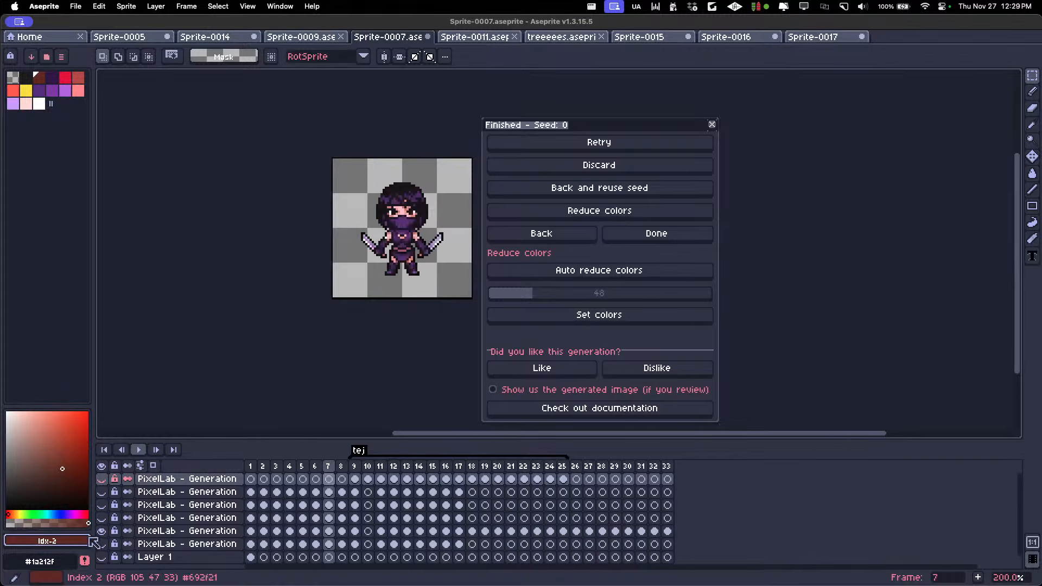
{"action": "left_click", "coordinate": [101, 531]}
Browse the prop frames of Sprite-0007 and stop on the red chair in frame 4
{"action": "key", "text": "Left"}
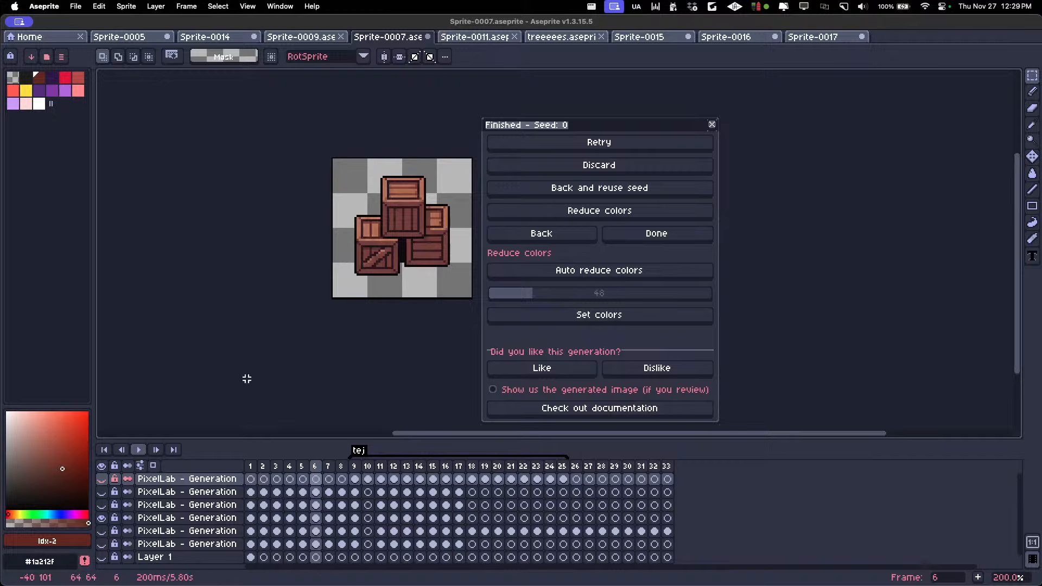
{"action": "scroll", "coordinate": [362, 255], "scroll_direction": "up", "scroll_amount": 1}
{"action": "left_click_drag", "start_coordinate": [367, 256], "coordinate": [268, 274]}
{"action": "scroll", "coordinate": [311, 234], "scroll_direction": "up", "scroll_amount": 1}
{"action": "scroll", "coordinate": [311, 233], "scroll_direction": "down", "scroll_amount": 1}
{"action": "key", "text": "Left"}
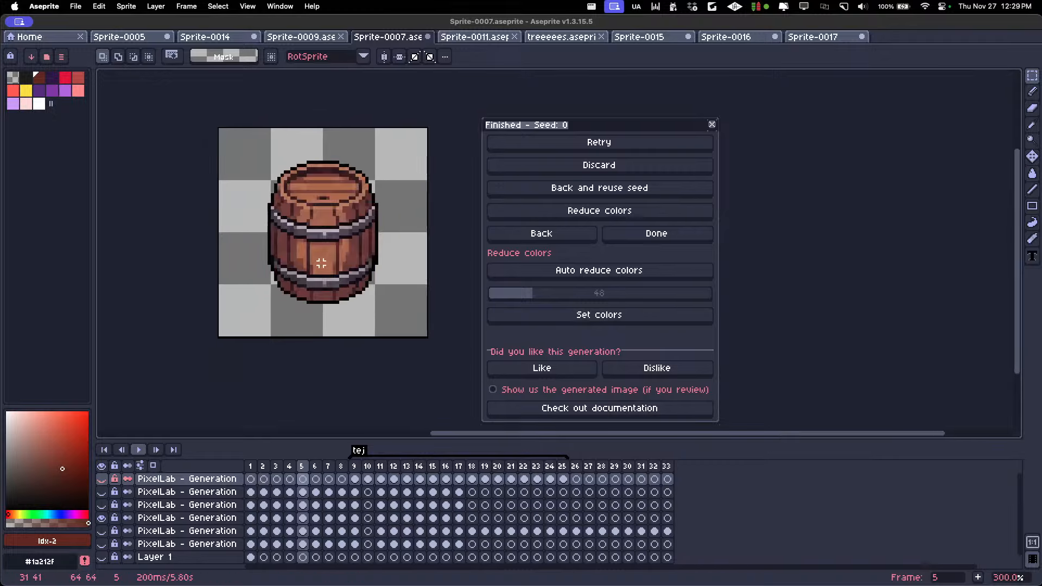
{"action": "key", "text": "Right"}
{"action": "key", "text": "Left"}
{"action": "key", "text": "Left"}
{"action": "key", "text": "Left"}
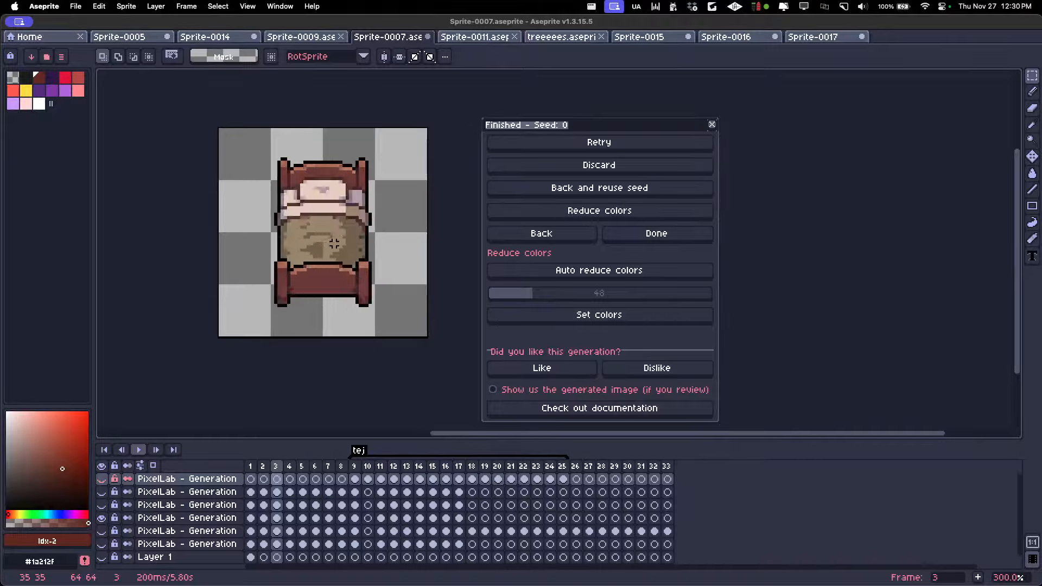
{"action": "key", "text": "Right"}
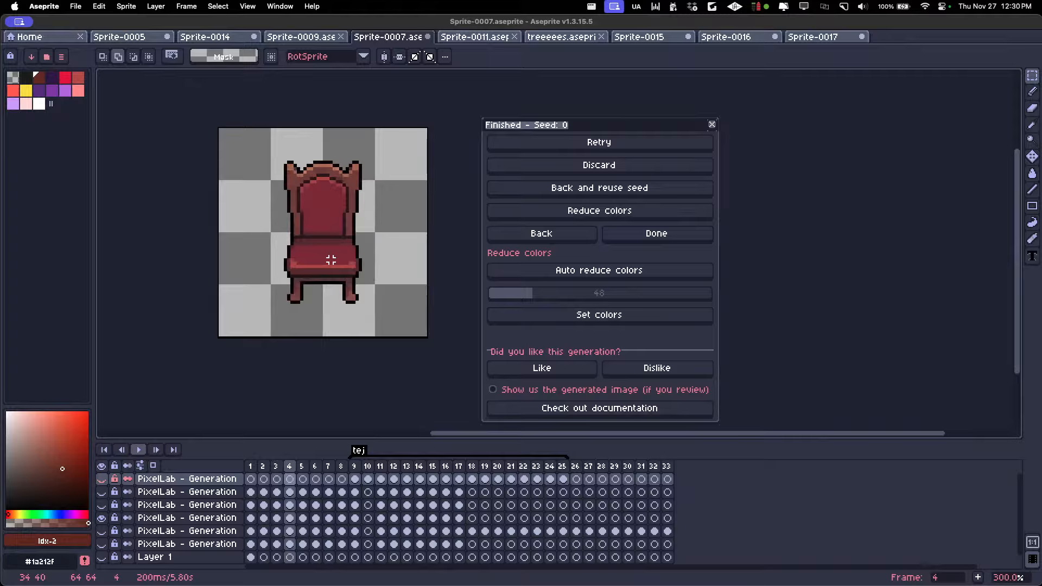
Export the chair frame as Sprite-00047.png with visible layers and selected frames only
{"action": "key", "text": "super+alt+shift+s"}
{"action": "left_click", "coordinate": [559, 287]}
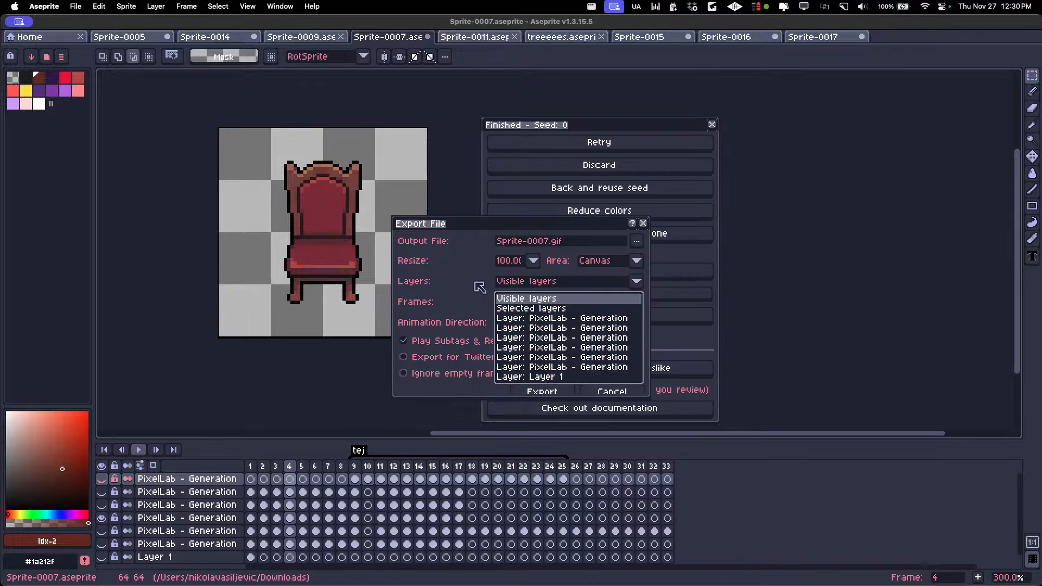
{"action": "left_click", "coordinate": [462, 282]}
{"action": "left_click", "coordinate": [521, 305]}
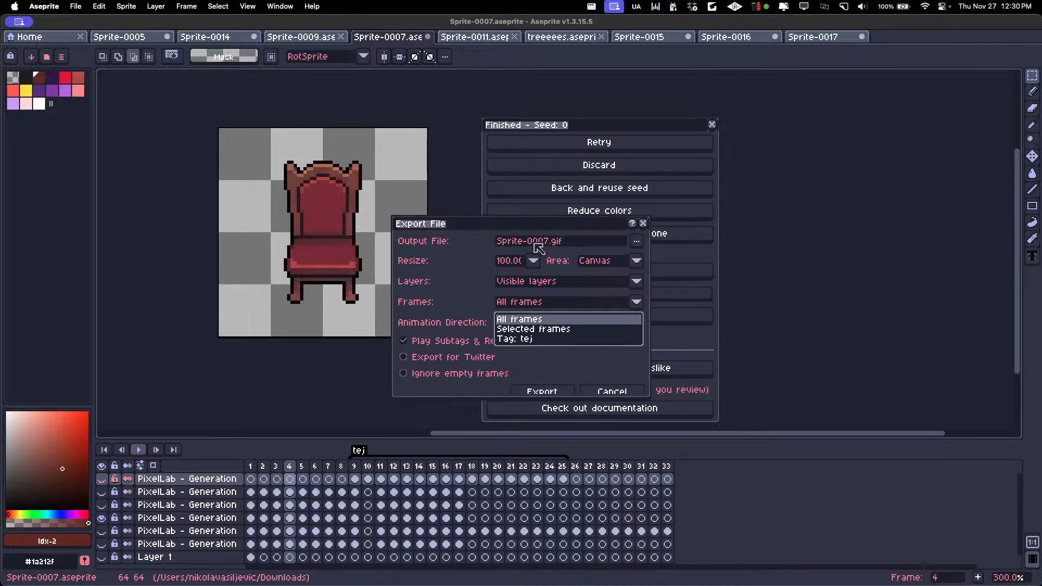
{"action": "key", "text": "Escape"}
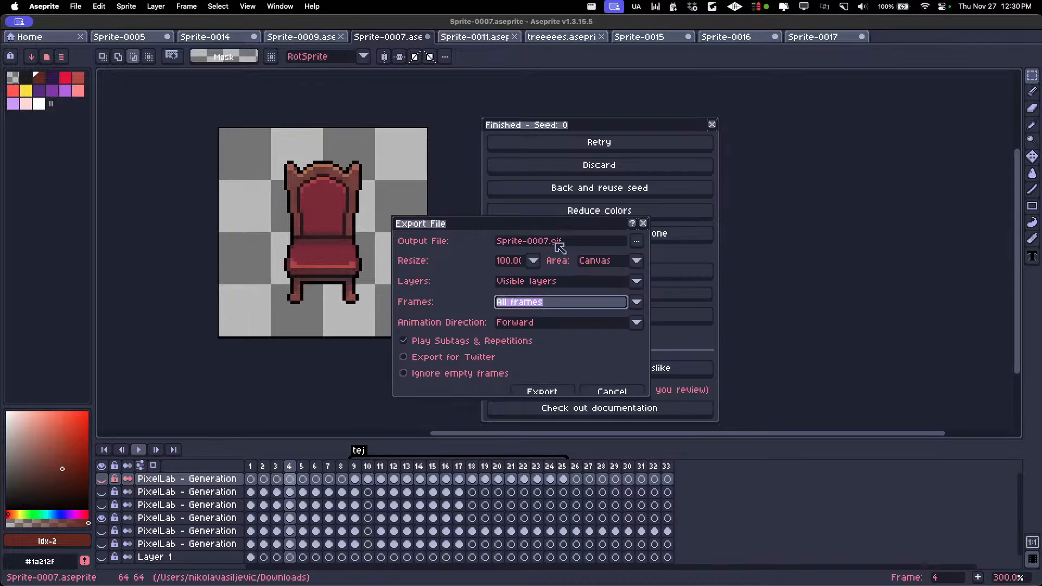
{"action": "double_click", "coordinate": [556, 242]}
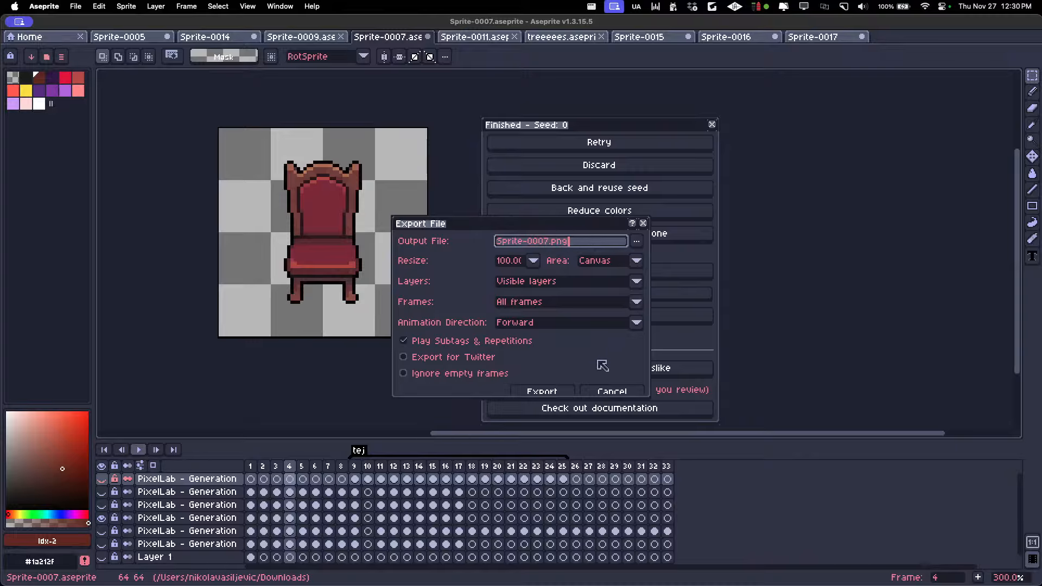
{"action": "left_click", "coordinate": [529, 282]}
{"action": "left_click", "coordinate": [470, 287]}
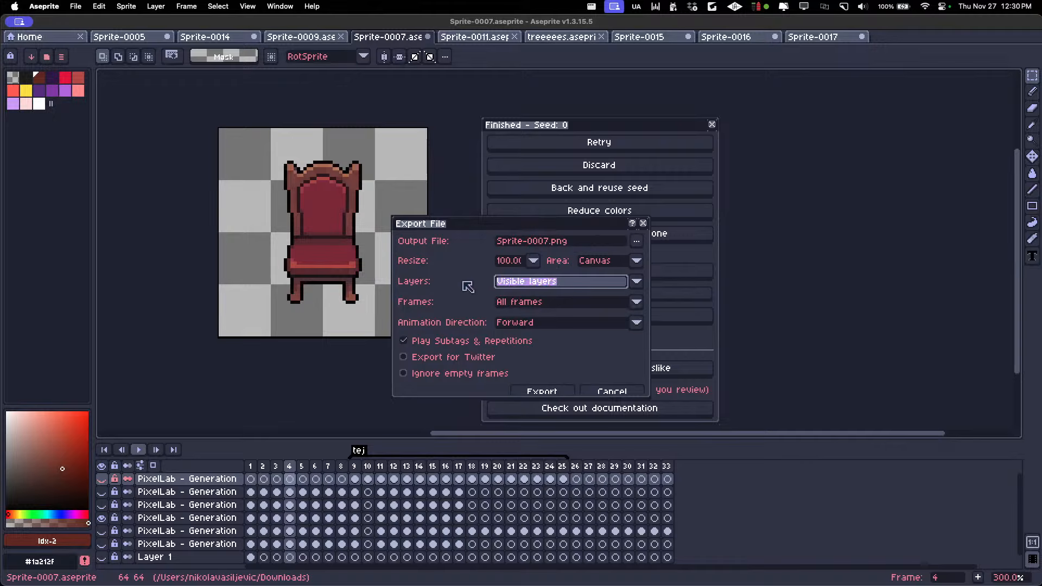
{"action": "left_click", "coordinate": [526, 303]}
{"action": "left_click", "coordinate": [529, 327]}
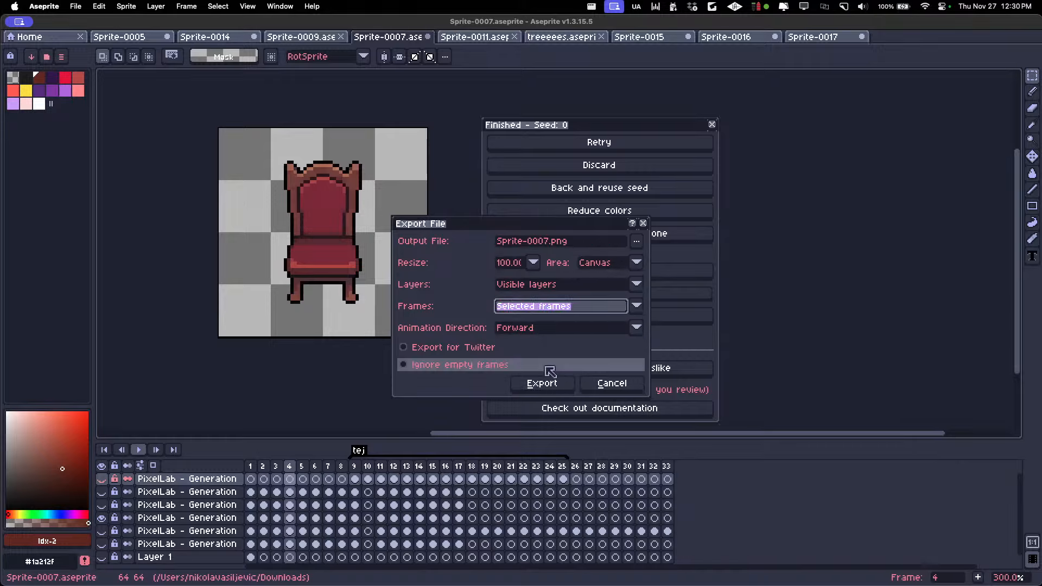
{"action": "left_click", "coordinate": [549, 242]}
{"action": "left_click", "coordinate": [534, 383]}
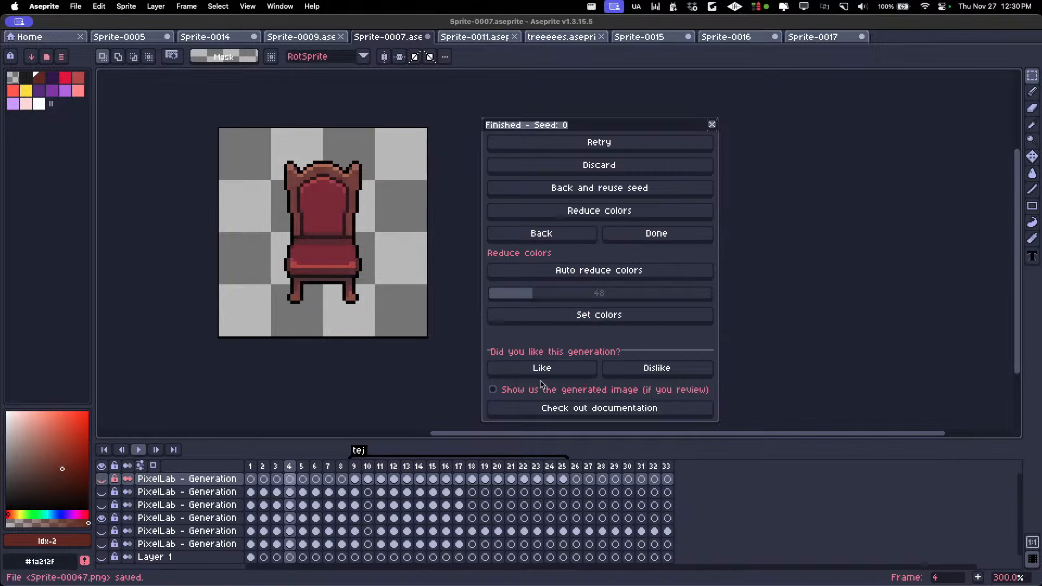
Switch to the browser, open the Untitled Map in PixelLab's Map Editor and import Sprite-00047.png from Downloads onto the map
{"action": "key", "text": "super+Tab"}
{"action": "mouse_move", "coordinate": [32, 190]}
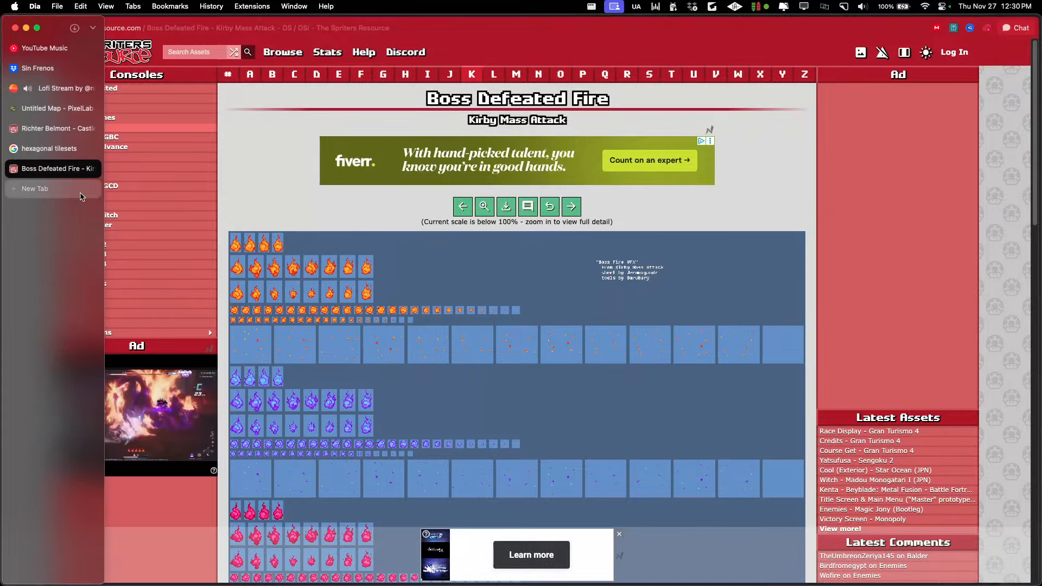
{"action": "left_click", "coordinate": [45, 110]}
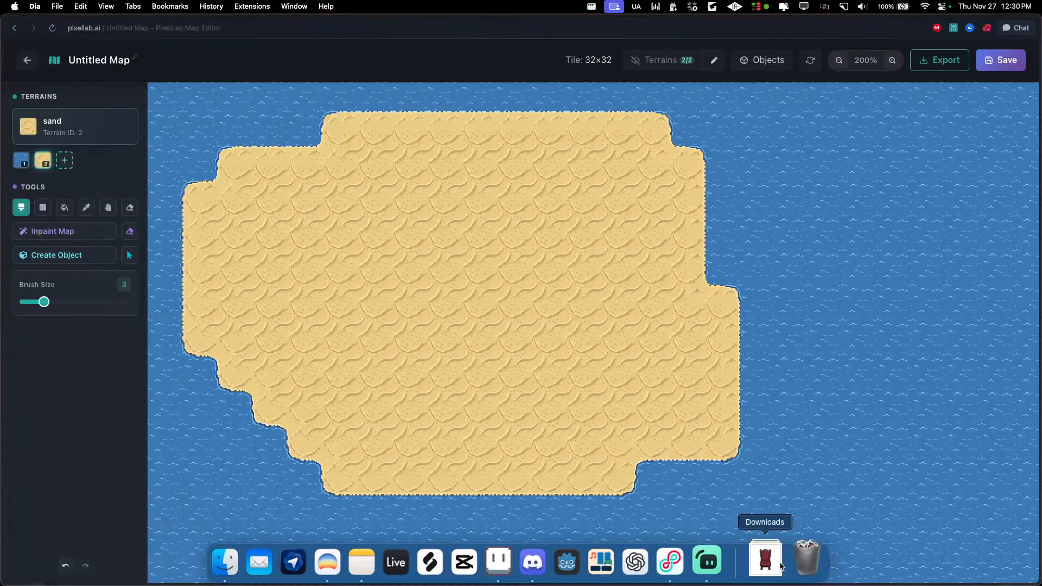
{"action": "left_click", "coordinate": [766, 561]}
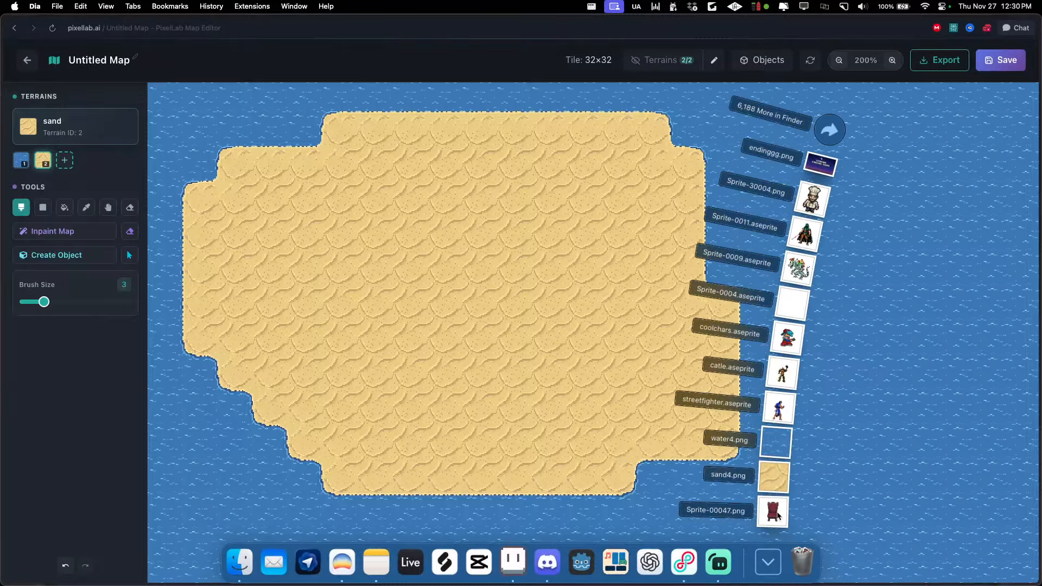
{"action": "left_click_drag", "start_coordinate": [774, 517], "coordinate": [426, 128]}
Place the imported chair near the upper edge of the sand island, paste two copies in a row beside it and deselect
{"action": "left_click", "coordinate": [465, 217]}
{"action": "left_click", "coordinate": [381, 182]}
{"action": "left_click", "coordinate": [348, 122]}
{"action": "key", "text": "super+c"}
{"action": "key", "text": "super+v"}
{"action": "key", "text": "super+c"}
{"action": "key", "text": "super+v"}
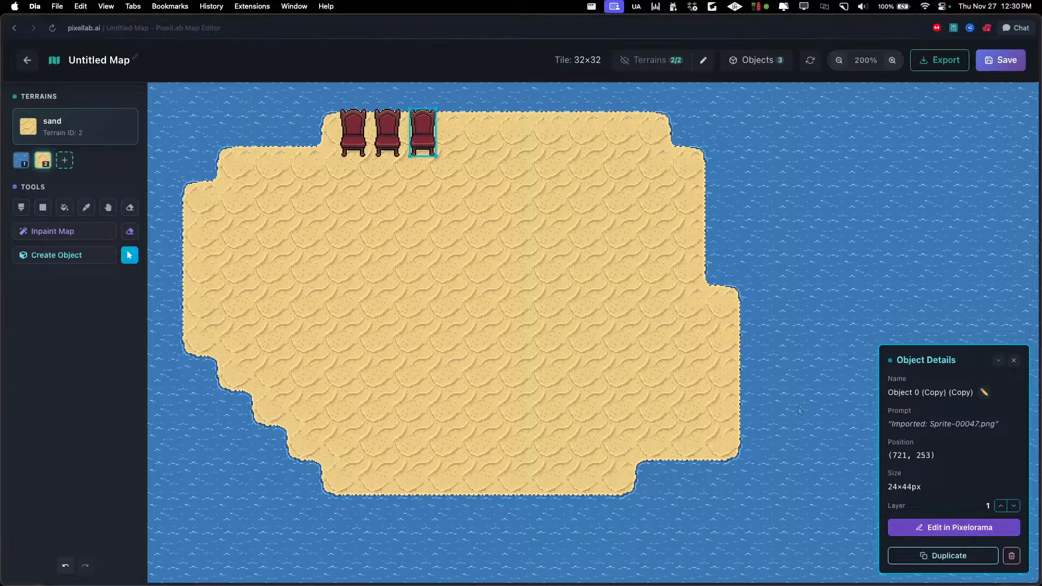
{"action": "left_click", "coordinate": [474, 179]}
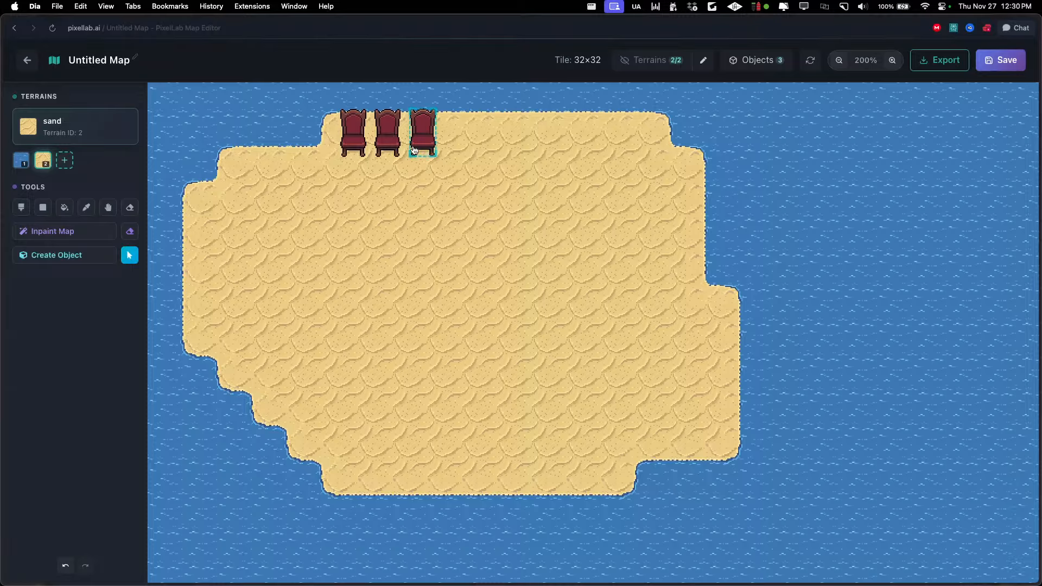
{"action": "left_click", "coordinate": [361, 141]}
{"action": "left_click", "coordinate": [379, 214]}
Switch back to Aseprite and play the generated flame animation in Sprite-0017
{"action": "key", "text": "super+Tab"}
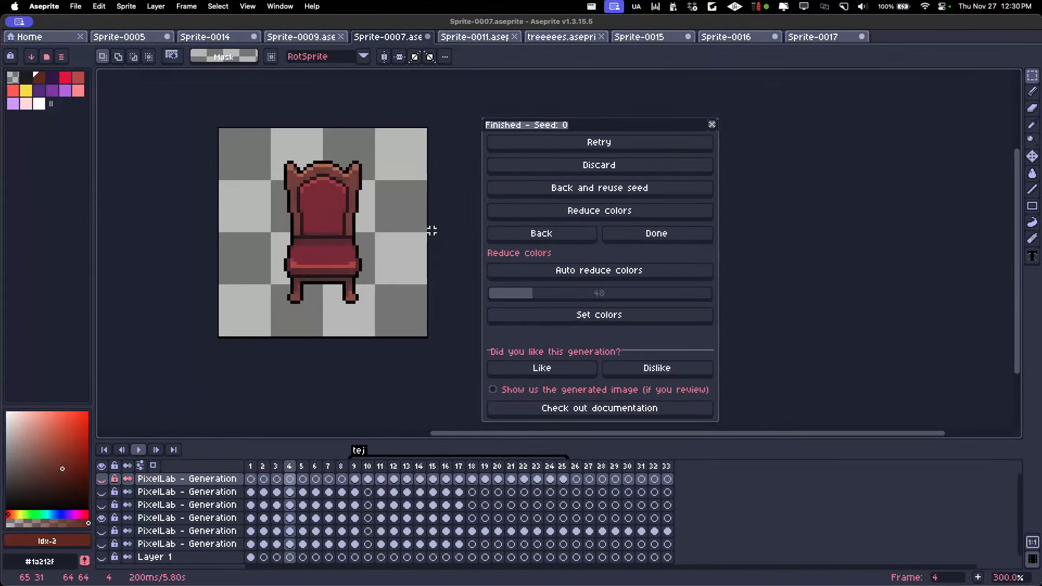
{"action": "left_click", "coordinate": [827, 38]}
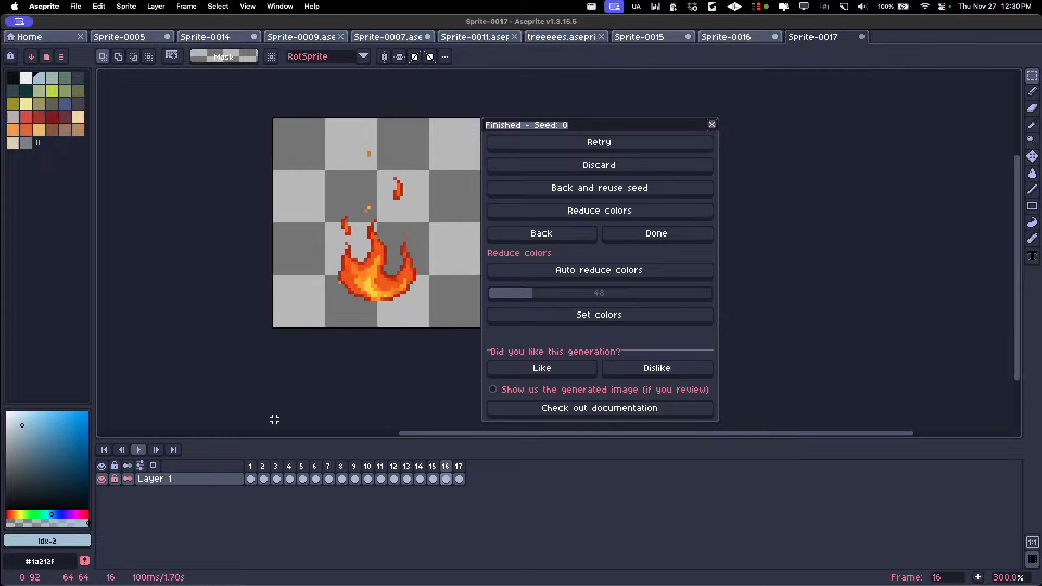
{"action": "scroll", "coordinate": [284, 251], "scroll_direction": "down", "scroll_amount": 2}
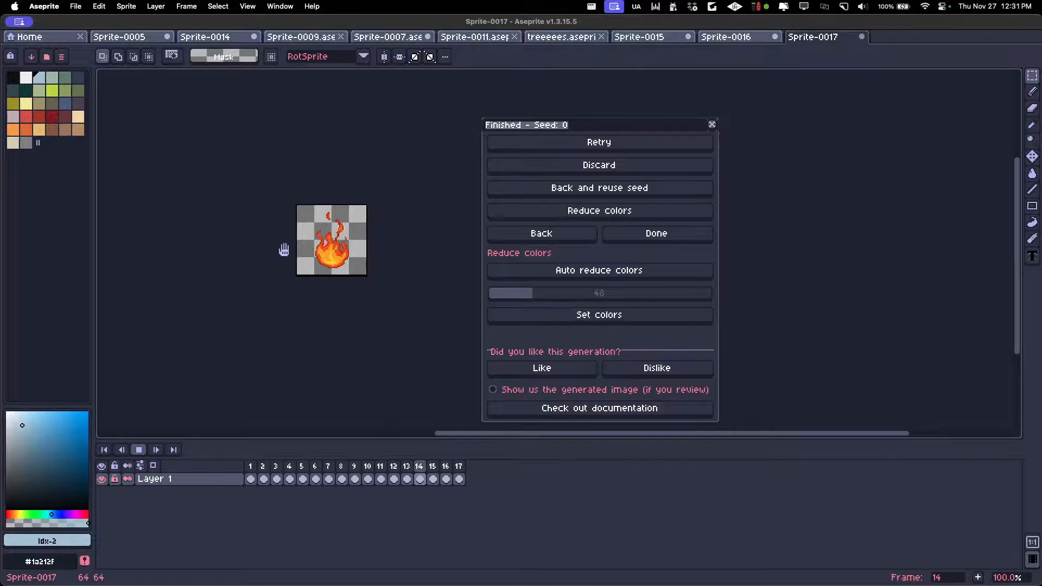
{"action": "key", "text": "Return"}
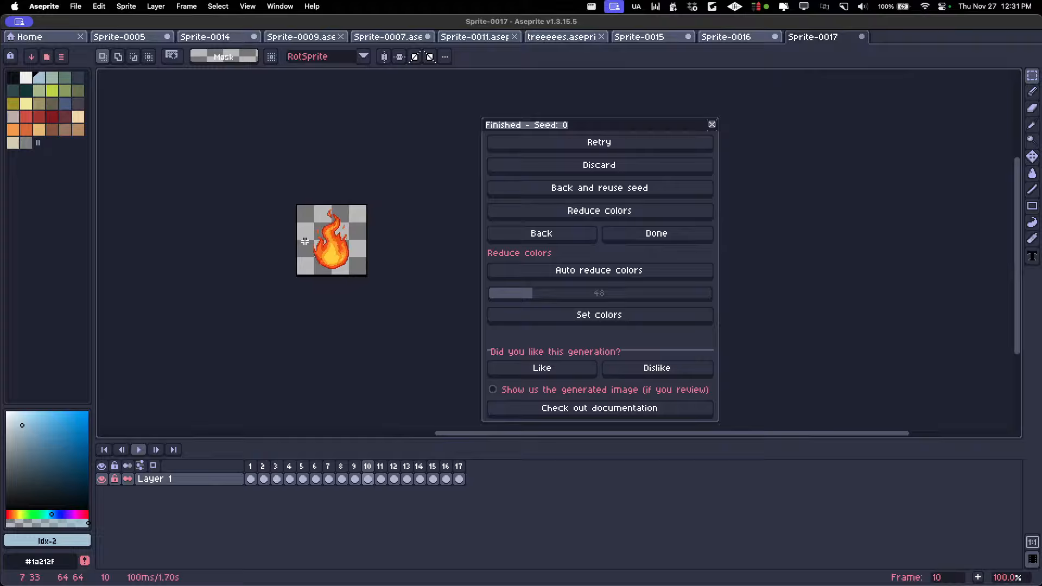
Delete frames 5 and 6 of the flame animation in Sprite-0017
{"action": "left_click", "coordinate": [289, 468]}
{"action": "left_click", "coordinate": [314, 468]}
{"action": "key", "text": "Right"}
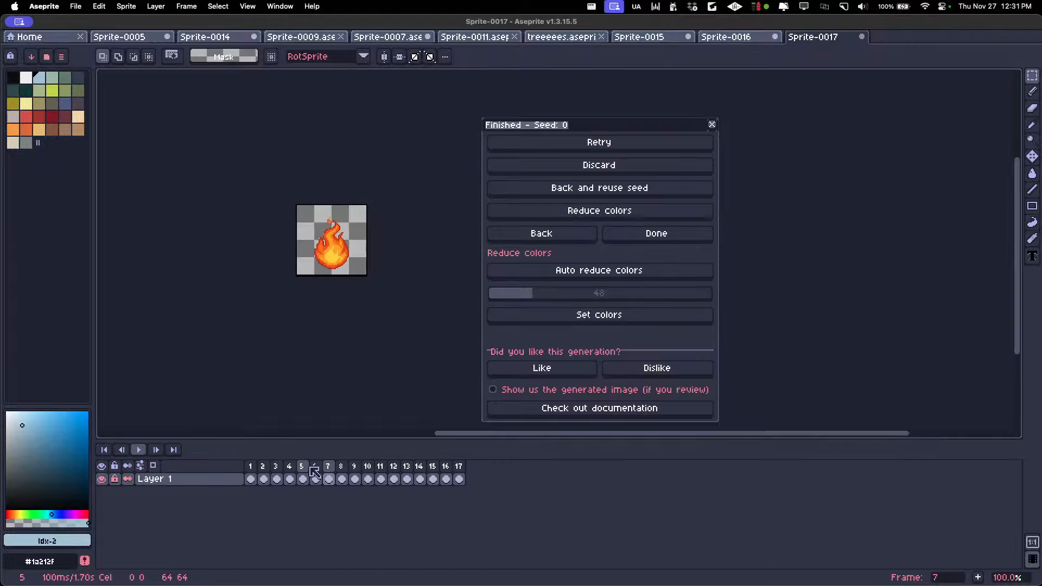
{"action": "left_click_drag", "start_coordinate": [312, 467], "coordinate": [305, 467]}
{"action": "key", "text": "Delete"}
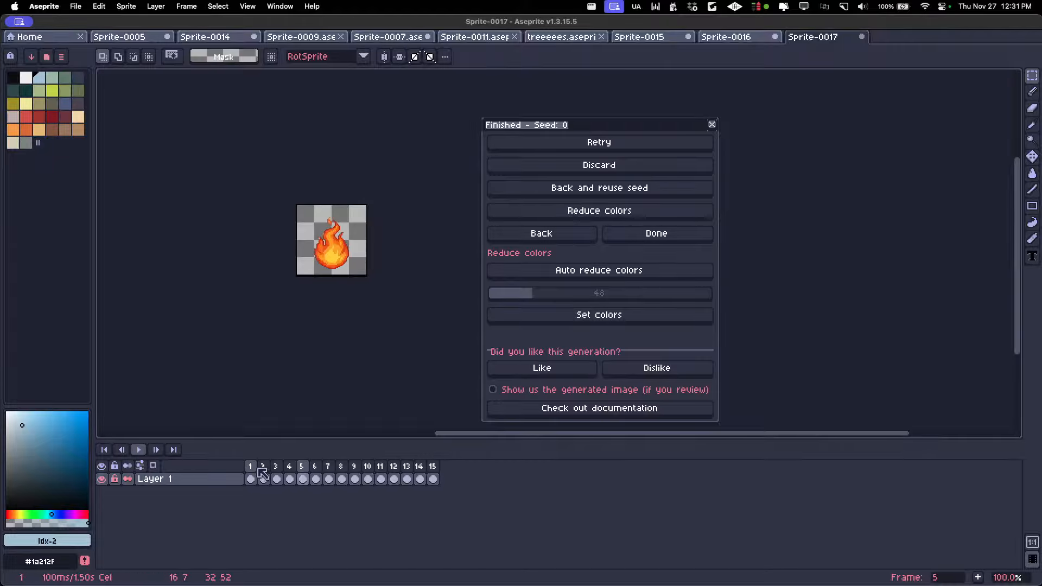
Step through the shortened flame animation from frame 1 and play it back
{"action": "left_click", "coordinate": [255, 468]}
{"action": "scroll", "coordinate": [306, 232], "scroll_direction": "up", "scroll_amount": 1}
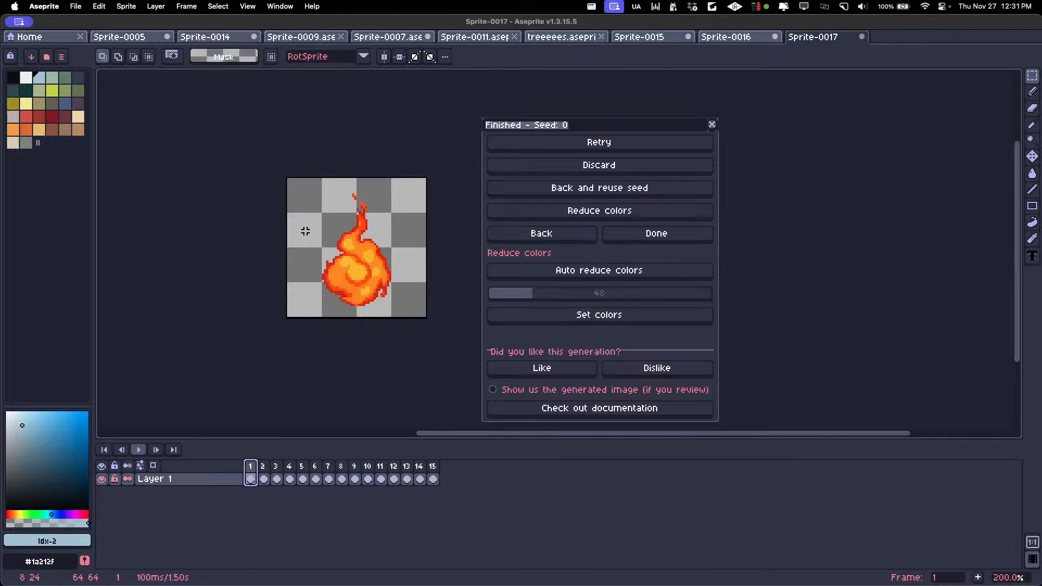
{"action": "key", "text": "Right"}
{"action": "key", "text": "Right"}
{"action": "key", "text": "Right"}
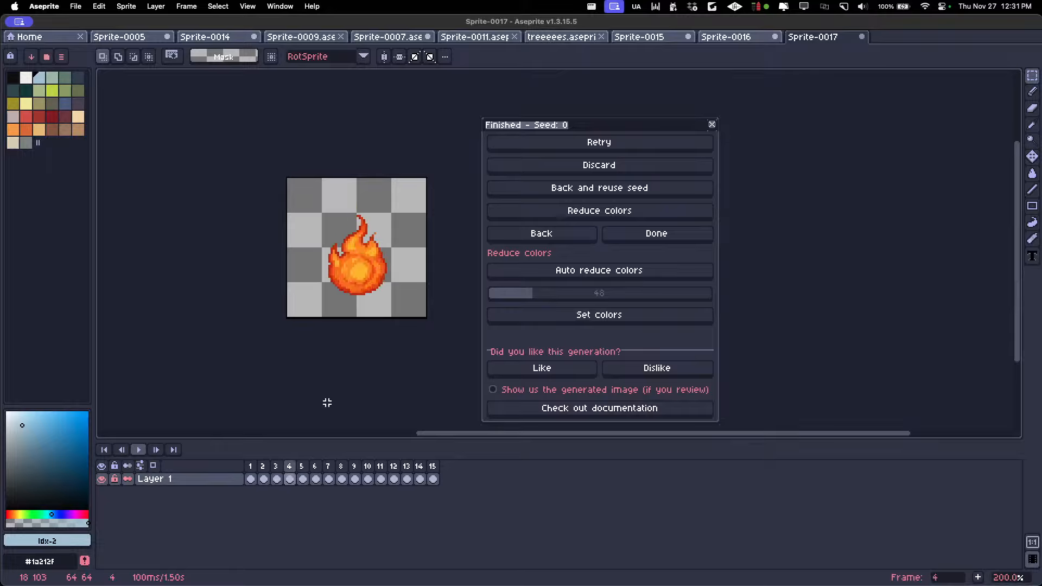
{"action": "key", "text": "Right"}
{"action": "key", "text": "Right"}
{"action": "key", "text": "Right"}
{"action": "key", "text": "Return"}
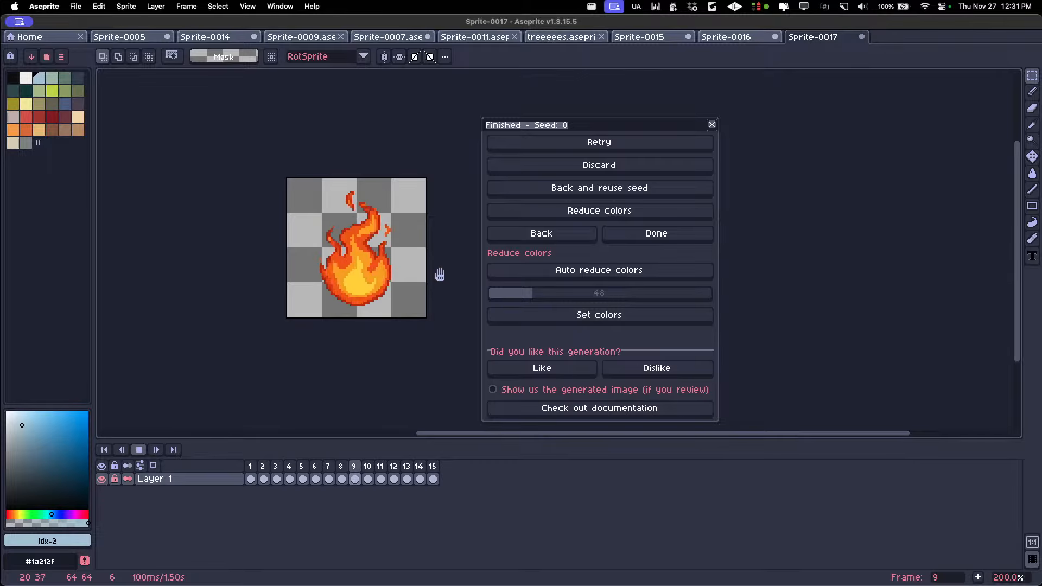
Review the lightning ball in Sprite-0015, the flame in Sprite-0017 and the props in Sprite-0007
{"action": "left_click", "coordinate": [737, 38]}
{"action": "left_click", "coordinate": [640, 37]}
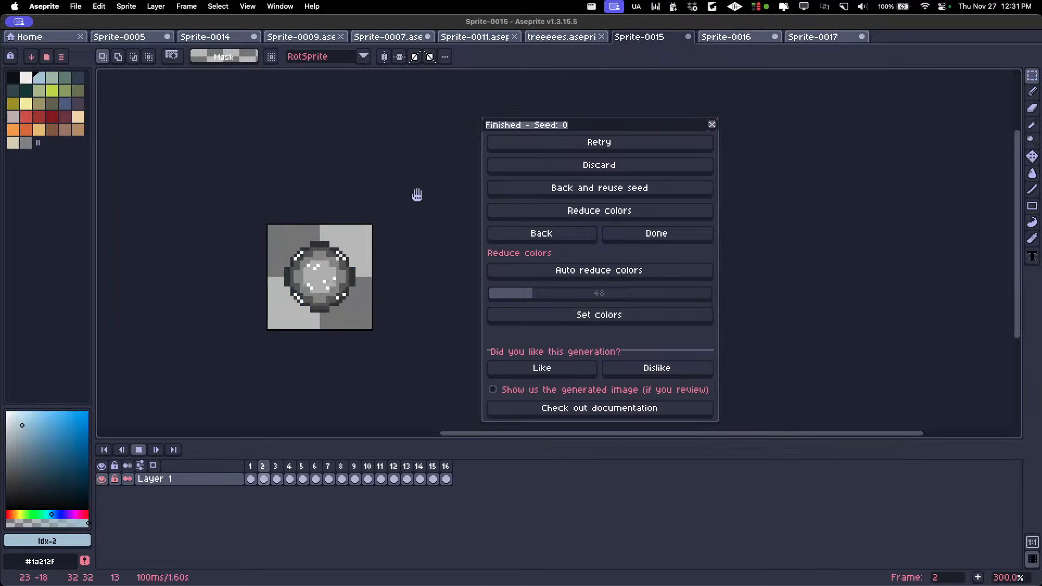
{"action": "left_click", "coordinate": [813, 37]}
{"action": "left_click", "coordinate": [629, 36]}
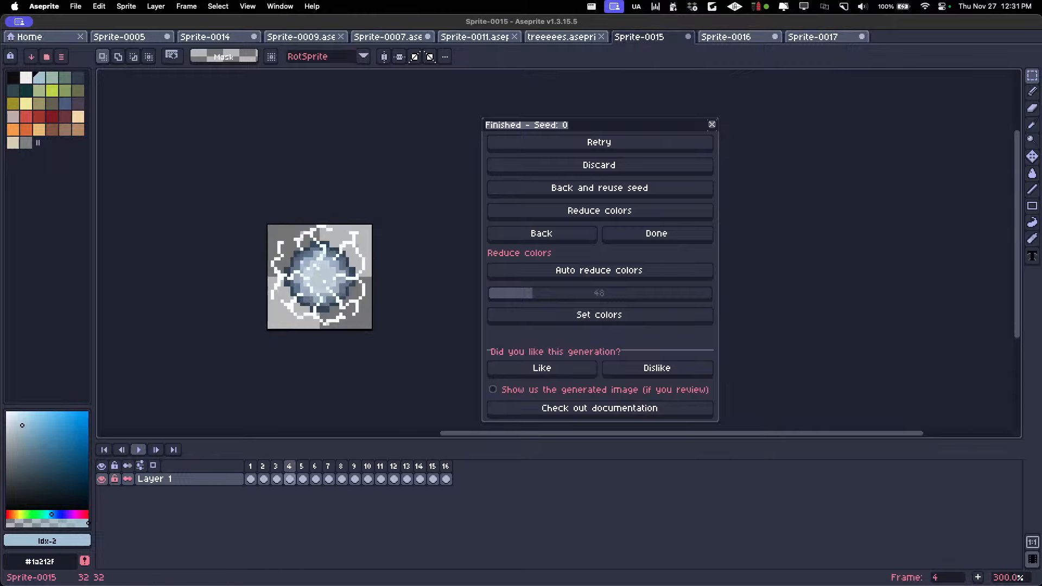
{"action": "scroll", "coordinate": [298, 293], "scroll_direction": "up", "scroll_amount": 2}
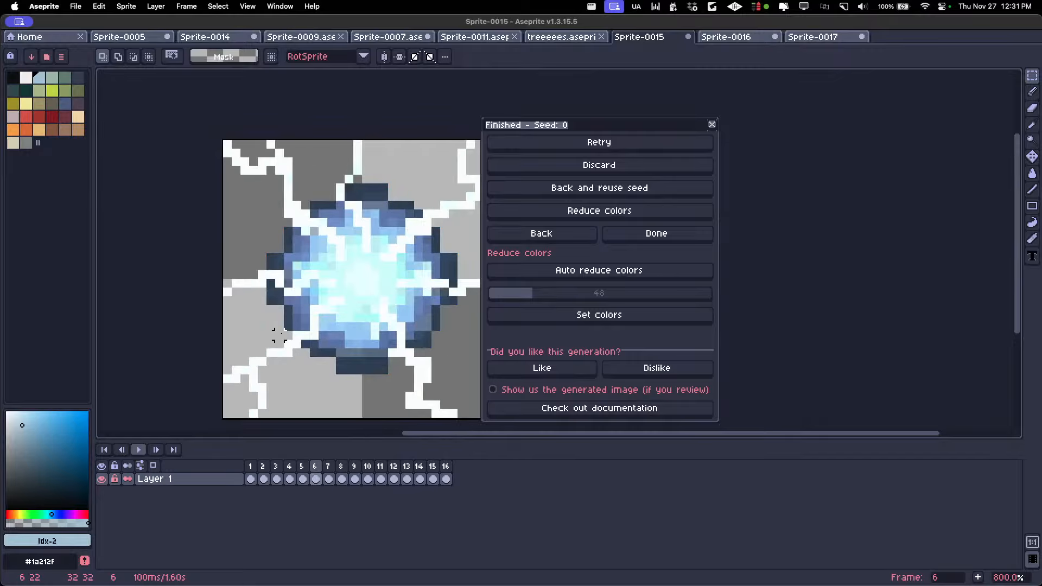
{"action": "scroll", "coordinate": [271, 337], "scroll_direction": "down", "scroll_amount": 2}
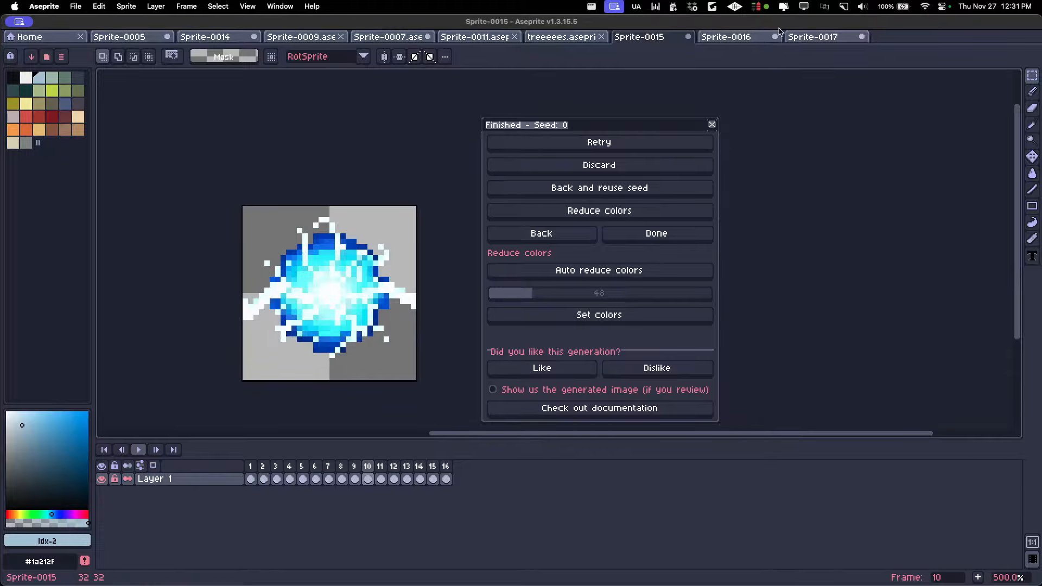
{"action": "left_click", "coordinate": [812, 37]}
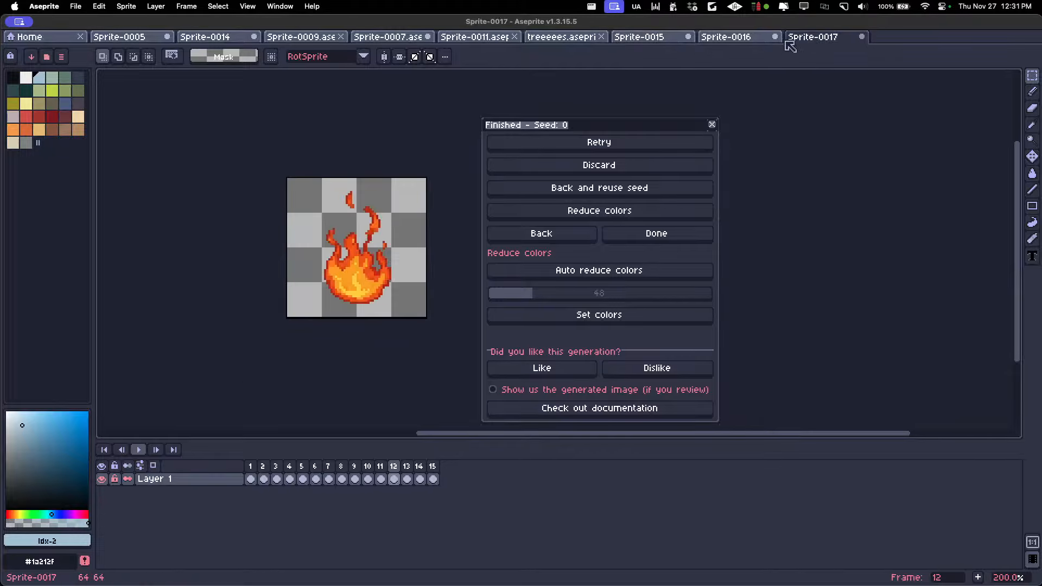
{"action": "left_click", "coordinate": [477, 37]}
{"action": "left_click", "coordinate": [405, 41]}
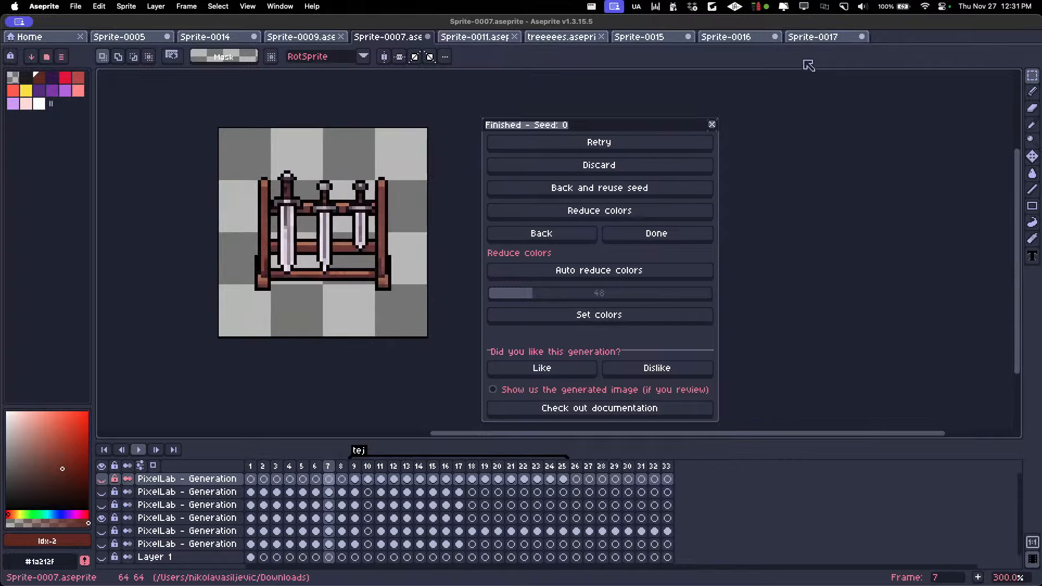
Step through the flame animation in Sprite-0017 frame by frame from frame 1
{"action": "left_click", "coordinate": [817, 40]}
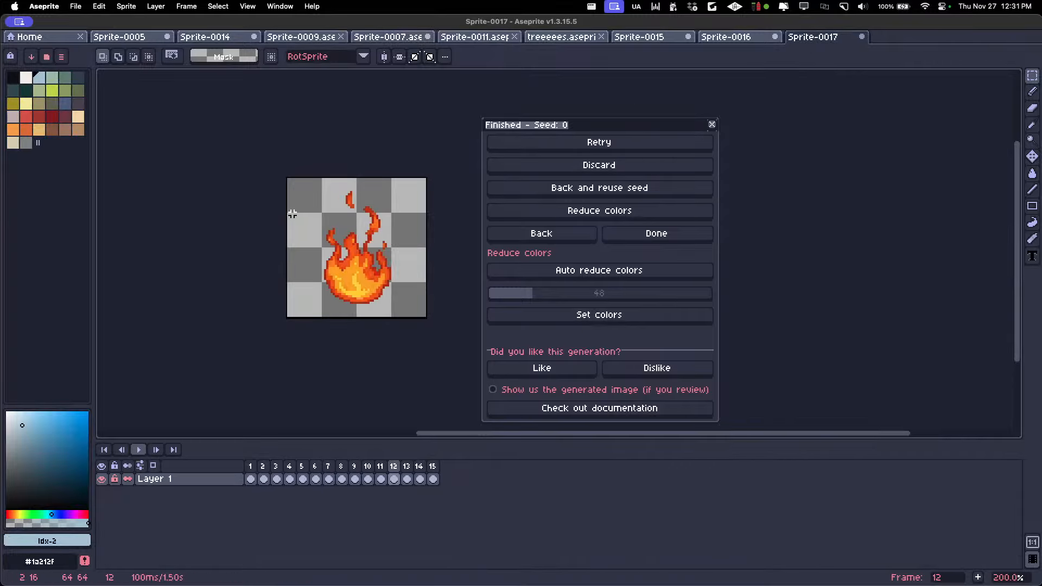
{"action": "key", "text": "Home"}
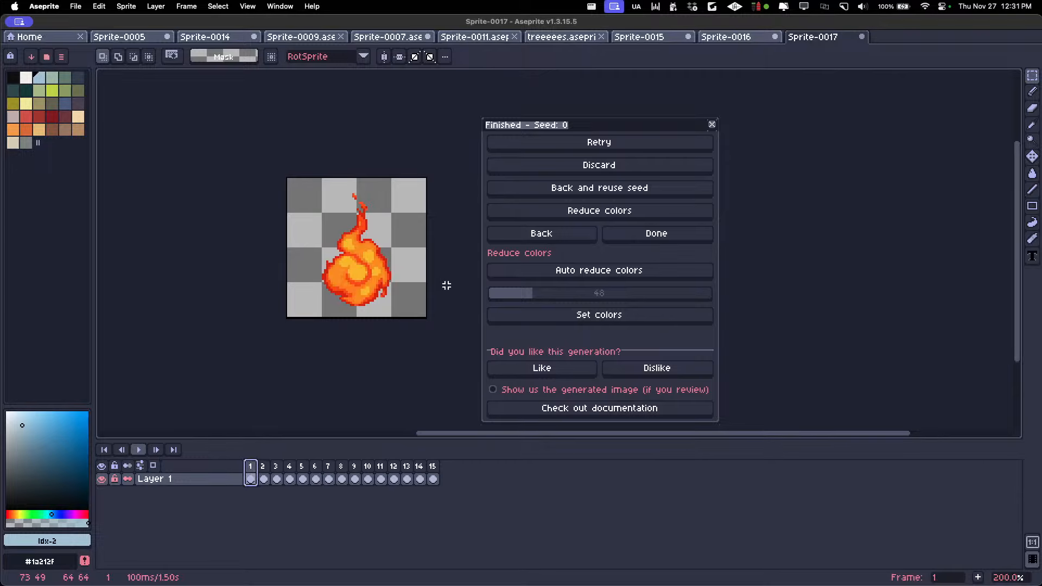
{"action": "key", "text": "Right"}
{"action": "key", "text": "Right"}
{"action": "key", "text": "Right"}
{"action": "key", "text": "Right"}
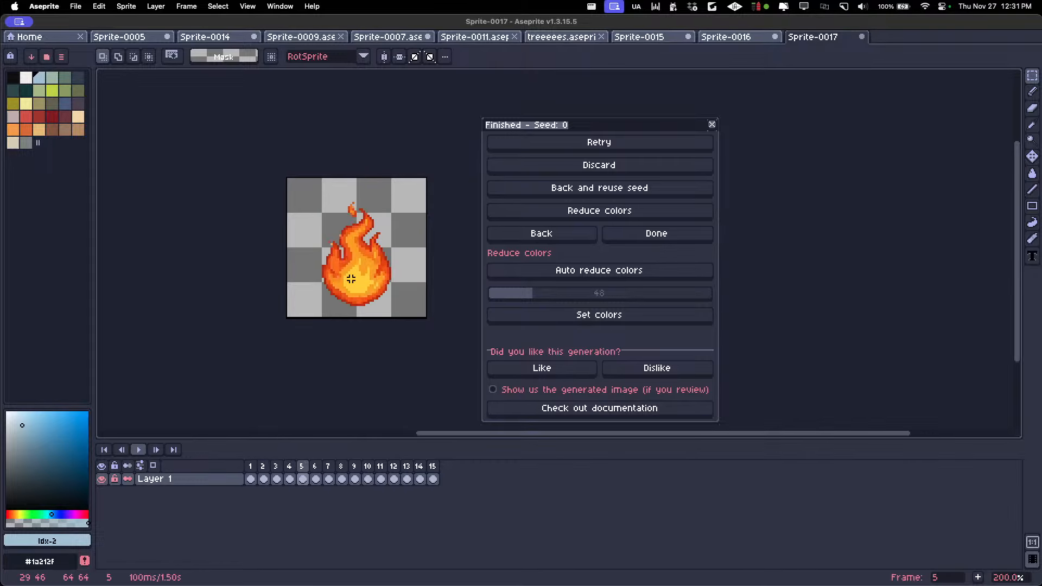
{"action": "key", "text": "Right"}
{"action": "key", "text": "Right"}
{"action": "key", "text": "Right"}
{"action": "key", "text": "Right"}
{"action": "key", "text": "Right"}
{"action": "key", "text": "Right"}
{"action": "key", "text": "Right"}
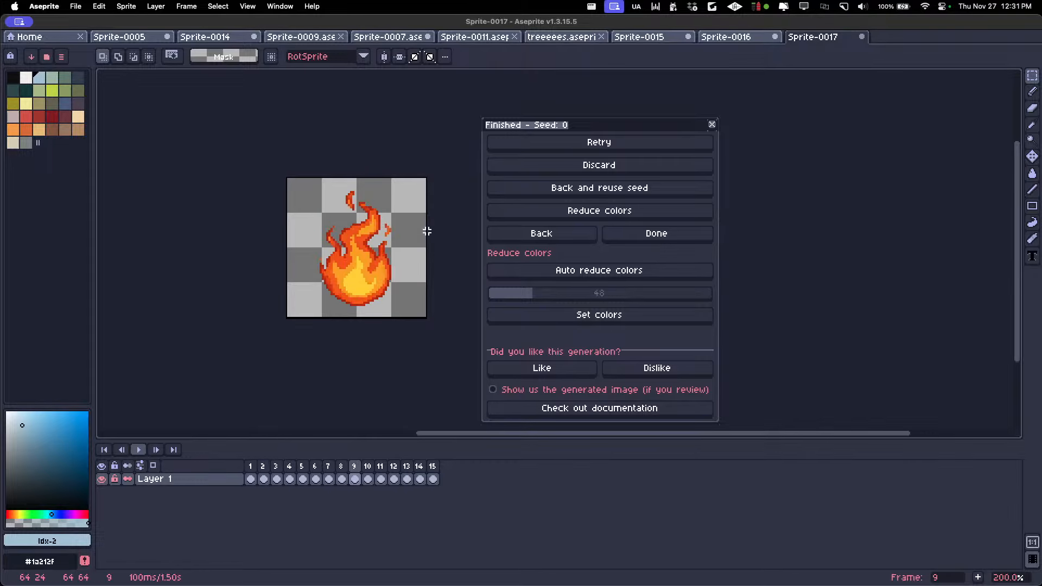
Look over Sprite-0016, Sprite-0015 and Sprite-0011, and move the finished-generation dialog away from the canvas
{"action": "left_click", "coordinate": [727, 38]}
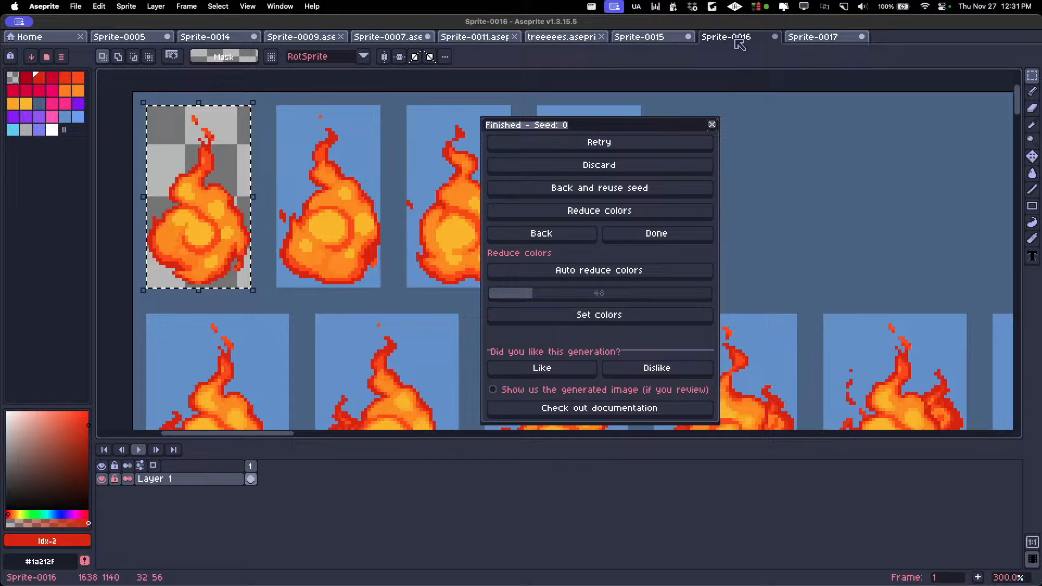
{"action": "left_click", "coordinate": [632, 39]}
{"action": "left_click", "coordinate": [543, 42]}
{"action": "left_click", "coordinate": [475, 37]}
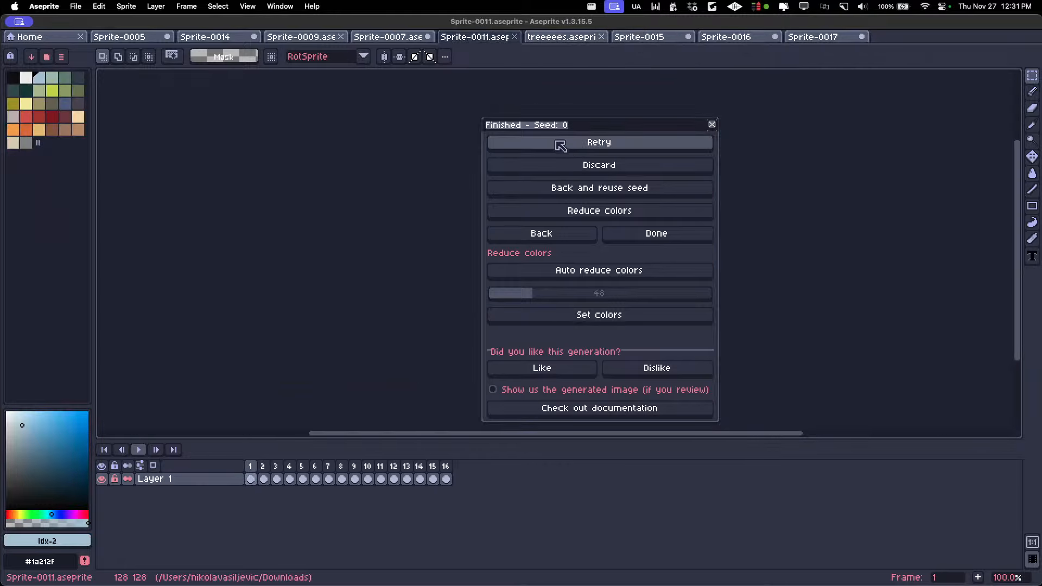
{"action": "left_click_drag", "start_coordinate": [540, 123], "coordinate": [726, 108]}
{"action": "scroll", "coordinate": [595, 200], "scroll_direction": "up", "scroll_amount": 1}
Examine the tree frames in treeeees.aseprite and the mushroom-covered skeleton creature in Sprite-0009
{"action": "left_click", "coordinate": [548, 40]}
{"action": "key", "text": "Right"}
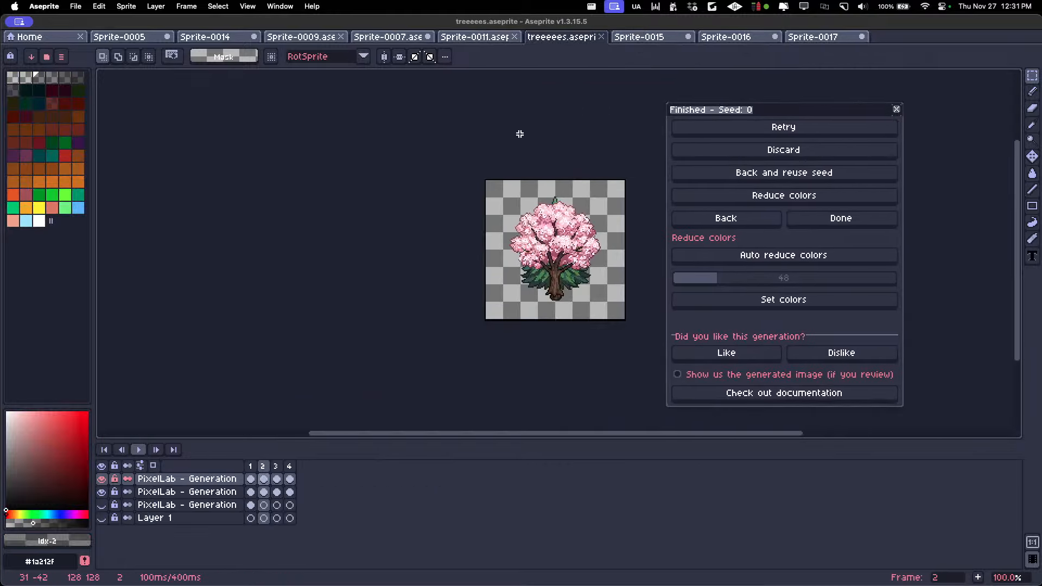
{"action": "key", "text": "Left"}
{"action": "scroll", "coordinate": [572, 237], "scroll_direction": "up", "scroll_amount": 1}
{"action": "scroll", "coordinate": [573, 237], "scroll_direction": "right", "scroll_amount": 3}
{"action": "left_click", "coordinate": [301, 37]}
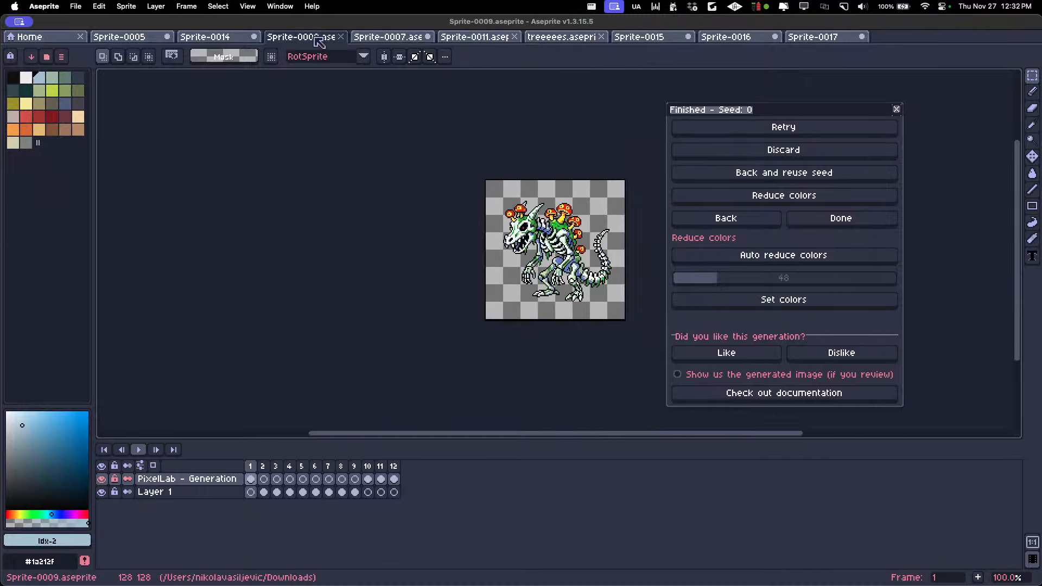
{"action": "scroll", "coordinate": [552, 211], "scroll_direction": "up", "scroll_amount": 1}
{"action": "left_click_drag", "start_coordinate": [552, 212], "coordinate": [518, 172]}
{"action": "scroll", "coordinate": [487, 179], "scroll_direction": "down", "scroll_amount": 1}
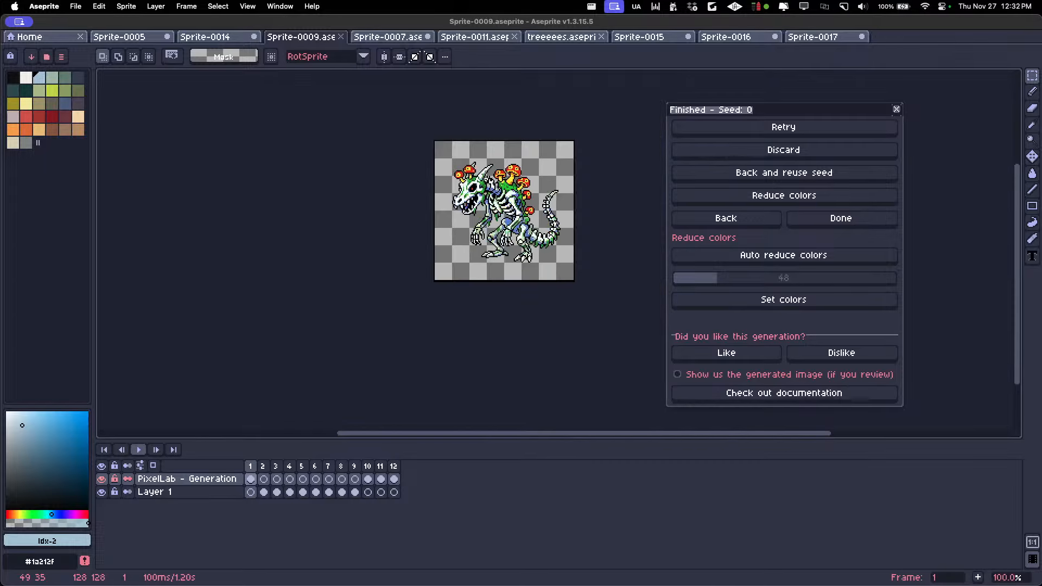
{"action": "scroll", "coordinate": [487, 179], "scroll_direction": "up", "scroll_amount": 1}
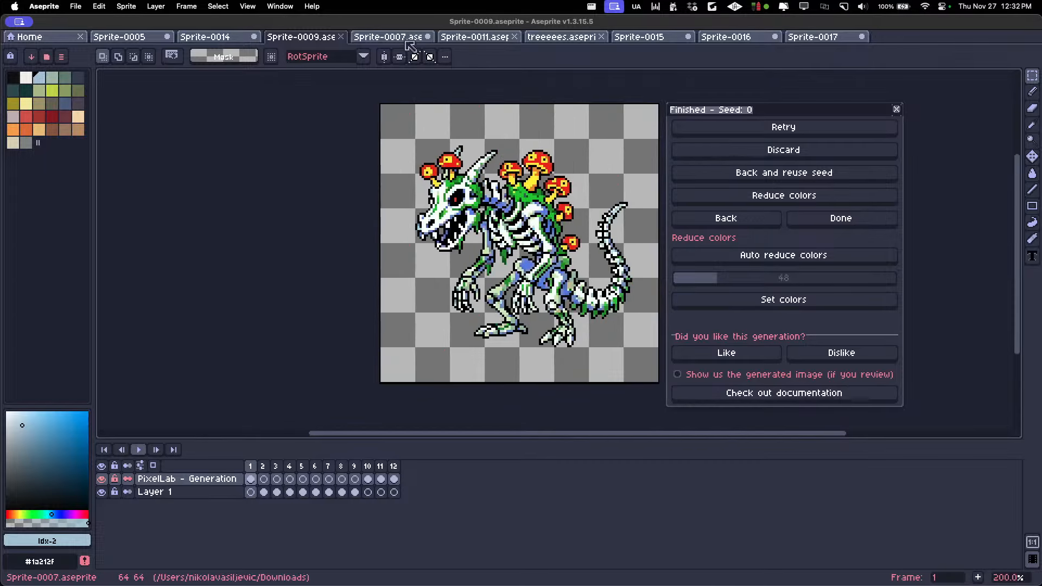
Browse the props in Sprite-0007 back to the chest in frame 1
{"action": "left_click", "coordinate": [387, 36]}
{"action": "key", "text": "Left"}
{"action": "key", "text": "Right"}
{"action": "key", "text": "Left"}
{"action": "key", "text": "Left"}
{"action": "key", "text": "Left"}
{"action": "key", "text": "Left"}
{"action": "key", "text": "Left"}
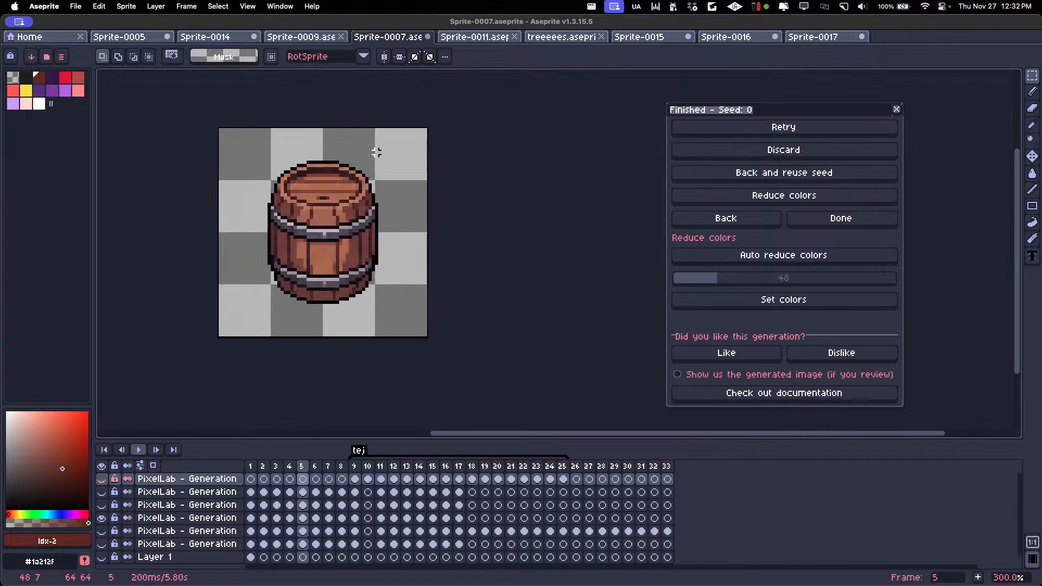
{"action": "key", "text": "Left"}
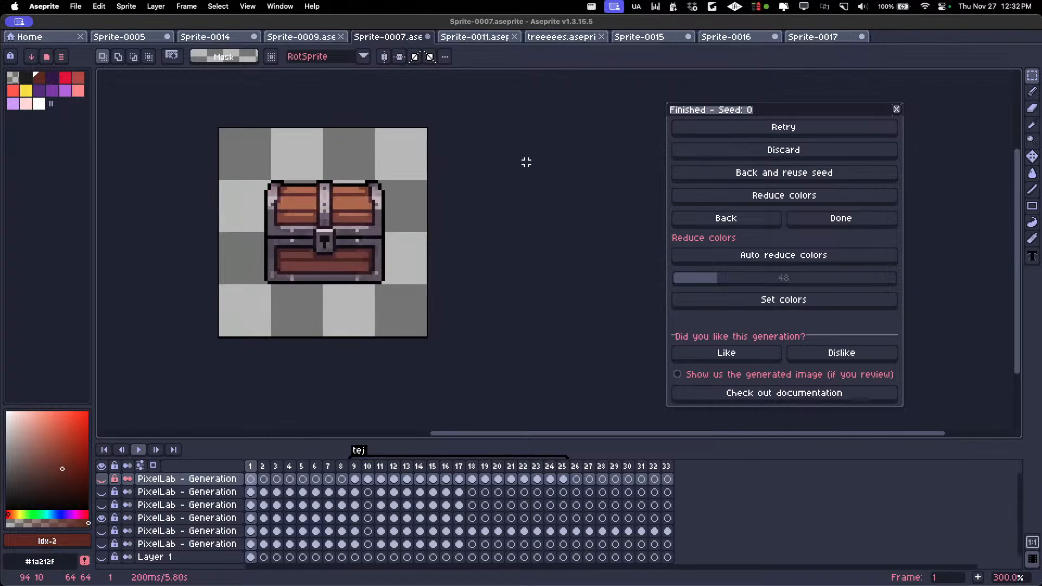
Return to the Animate with text settings and set the action description to "spin"
{"action": "left_click", "coordinate": [726, 217]}
{"action": "left_click_drag", "start_coordinate": [617, 229], "coordinate": [523, 239]}
{"action": "type", "text": "r"}
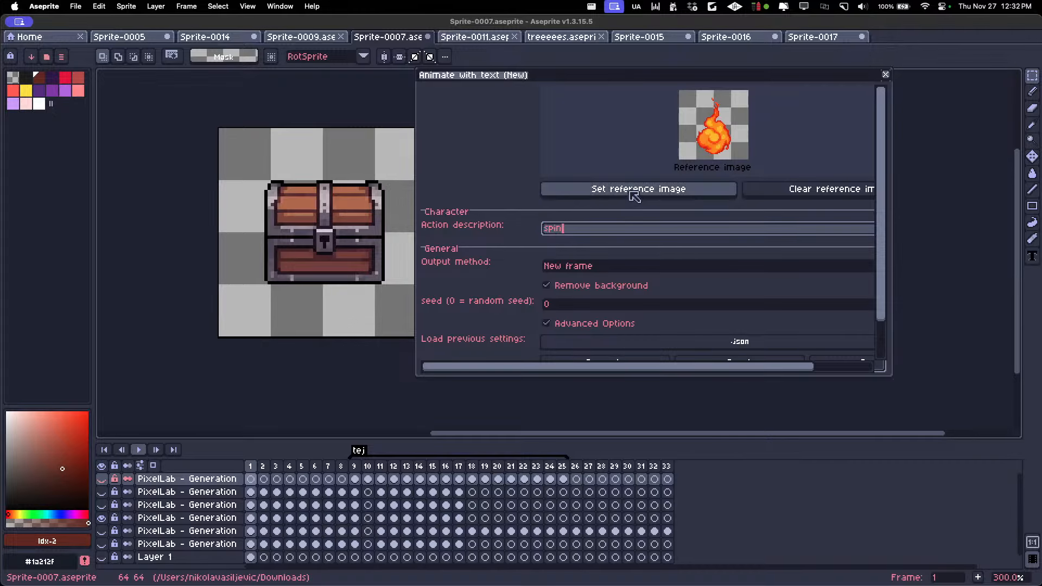
Set the red chair in frame 4 as the reference image and the action description to "spin, 360 rotation"
{"action": "left_click", "coordinate": [263, 467]}
{"action": "key", "text": "Right"}
{"action": "key", "text": "Right"}
{"action": "key", "text": "Right"}
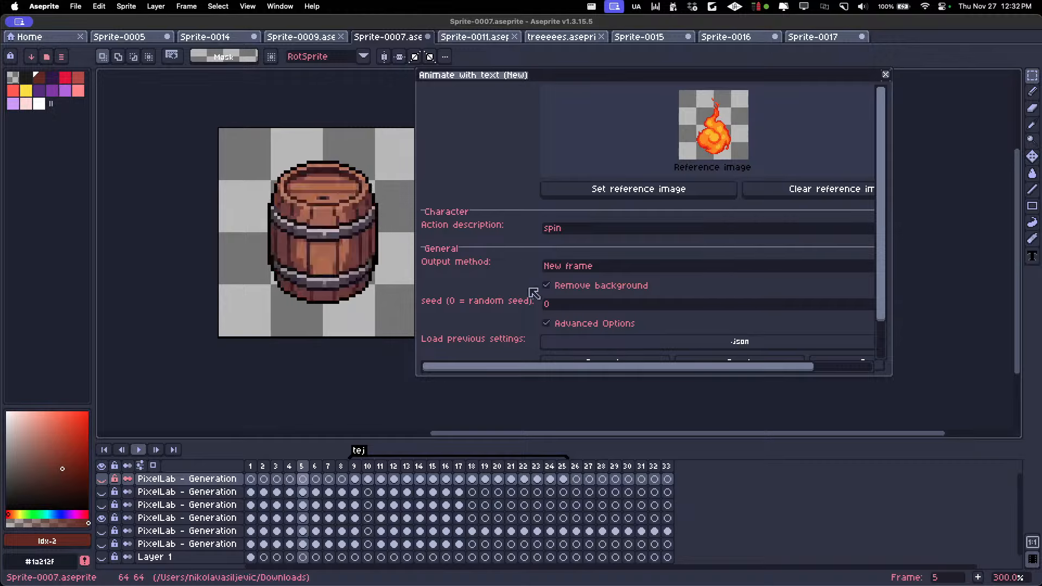
{"action": "key", "text": "Left"}
{"action": "left_click", "coordinate": [595, 192]}
{"action": "left_click_drag", "start_coordinate": [601, 230], "coordinate": [442, 215]}
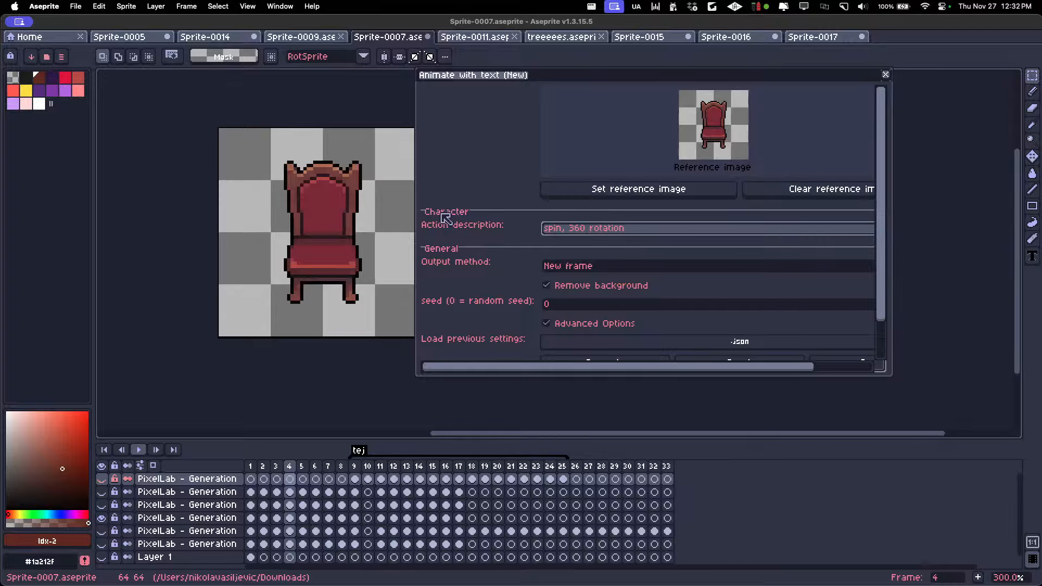
Set the output method to New layer and generate the chair animation
{"action": "scroll", "coordinate": [886, 209], "scroll_direction": "down", "scroll_amount": 2}
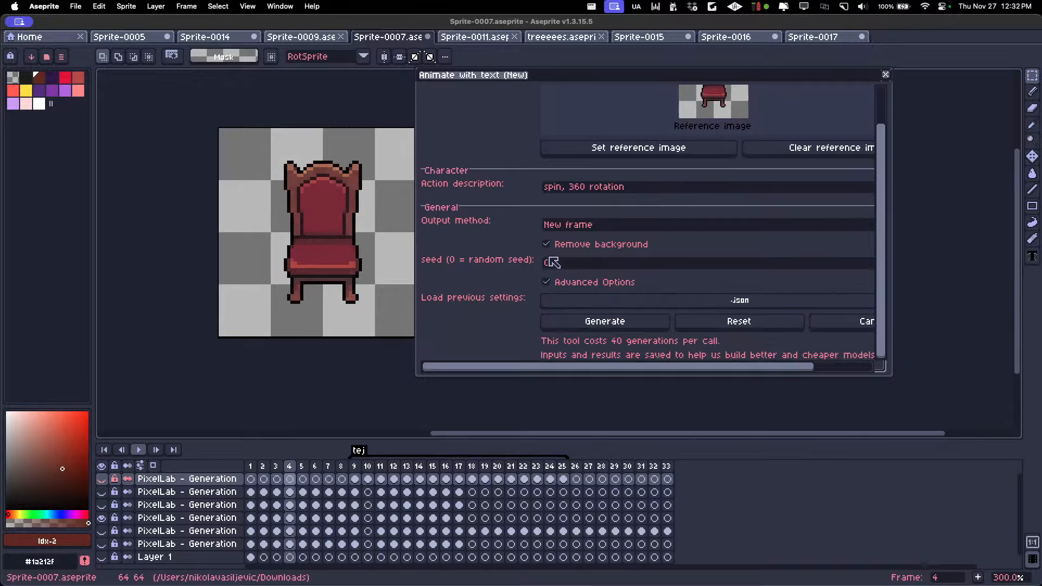
{"action": "left_click", "coordinate": [596, 325]}
{"action": "left_click", "coordinate": [604, 229]}
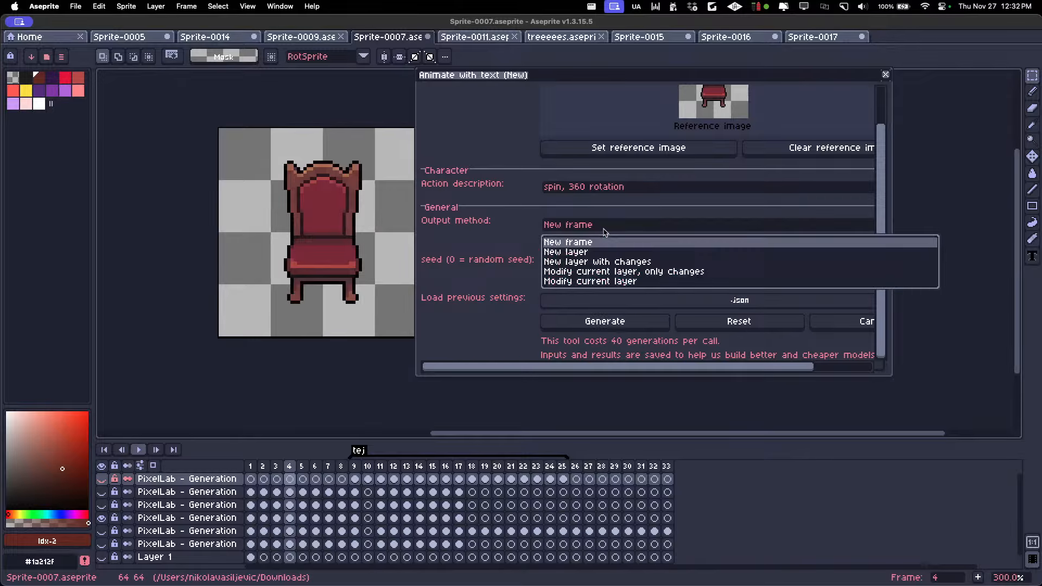
{"action": "left_click", "coordinate": [589, 252]}
{"action": "left_click", "coordinate": [591, 320]}
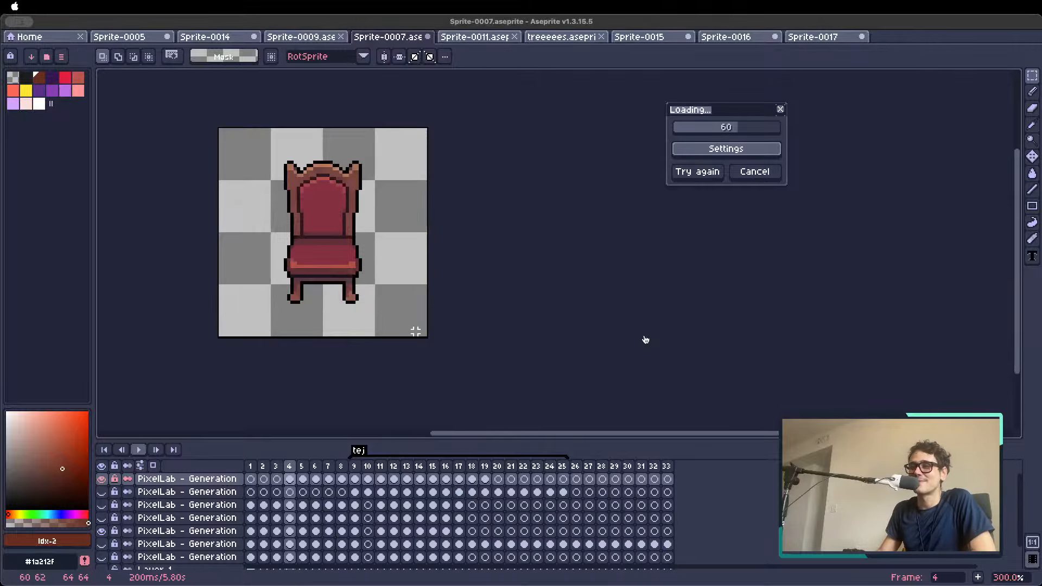
Check the first frames of the generated chair and hide the older PixelLab generation layer still showing beneath it
{"action": "scroll", "coordinate": [301, 210], "scroll_direction": "up", "scroll_amount": 1}
{"action": "left_click_drag", "start_coordinate": [288, 211], "coordinate": [330, 226]}
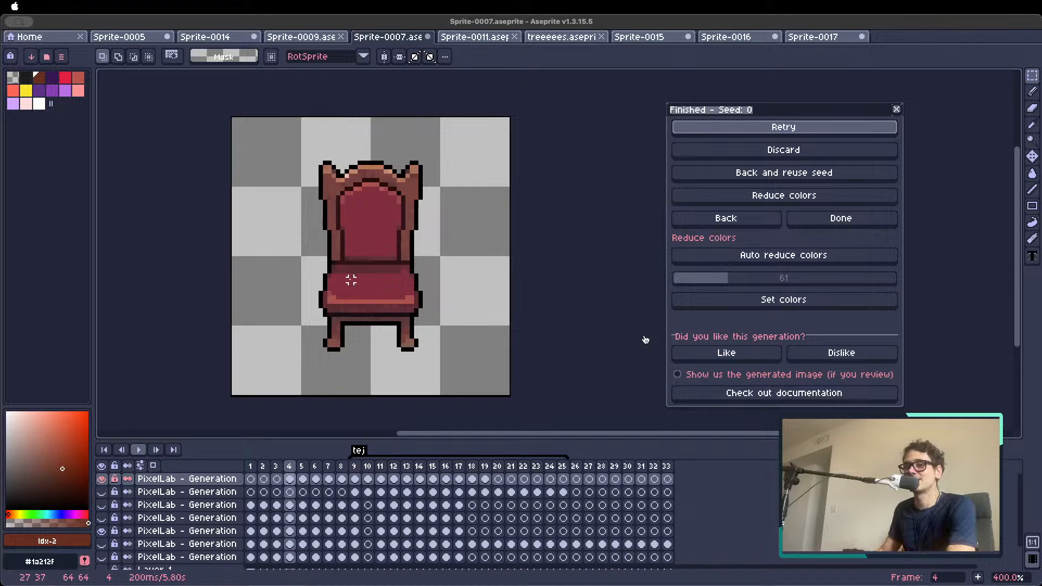
{"action": "left_click", "coordinate": [351, 279]}
{"action": "key", "text": "Right"}
{"action": "key", "text": "Right"}
{"action": "key", "text": "Left"}
{"action": "key", "text": "Left"}
{"action": "left_click", "coordinate": [102, 531]}
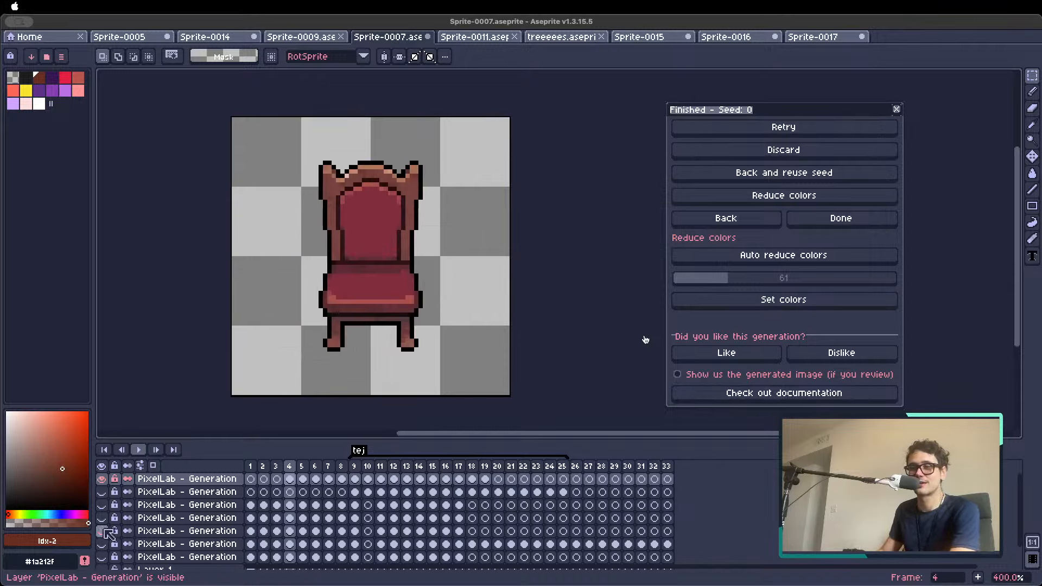
Step forward through the generated chair rotation from frame 4 to frame 17
{"action": "key", "text": "Right"}
{"action": "key", "text": "Right"}
{"action": "key", "text": "Right"}
{"action": "key", "text": "Right"}
{"action": "key", "text": "Right"}
{"action": "key", "text": "Right"}
{"action": "key", "text": "Right"}
{"action": "key", "text": "Right"}
{"action": "key", "text": "Right"}
{"action": "key", "text": "Right"}
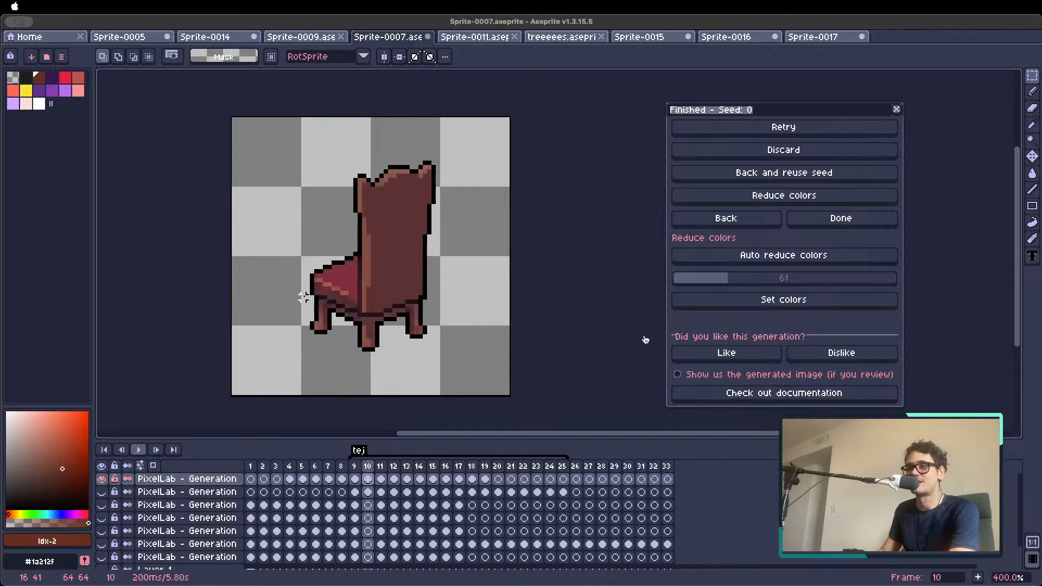
{"action": "key", "text": "Right"}
{"action": "key", "text": "Right"}
{"action": "key", "text": "Right"}
{"action": "key", "text": "Right"}
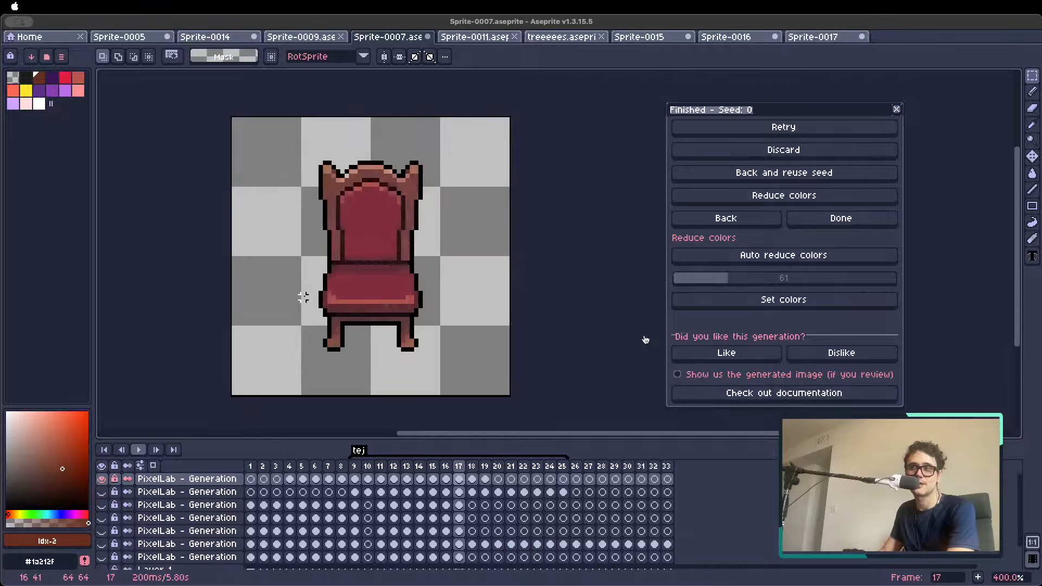
Step backward through the chair rotation from frame 17 to its opening frames
{"action": "key", "text": "Left"}
{"action": "key", "text": "Left"}
{"action": "key", "text": "Left"}
{"action": "key", "text": "Left"}
{"action": "key", "text": "Left"}
{"action": "key", "text": "Left"}
{"action": "key", "text": "Left"}
{"action": "key", "text": "Left"}
{"action": "key", "text": "Left"}
{"action": "key", "text": "Left"}
{"action": "key", "text": "Left"}
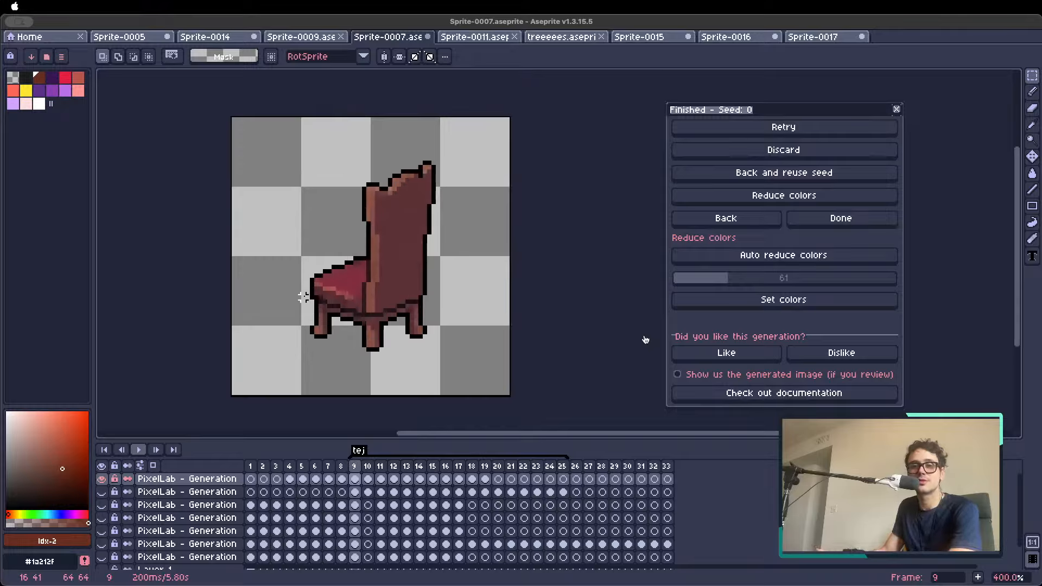
{"action": "key", "text": "Left"}
{"action": "key", "text": "Left"}
{"action": "key", "text": "Left"}
{"action": "key", "text": "Right"}
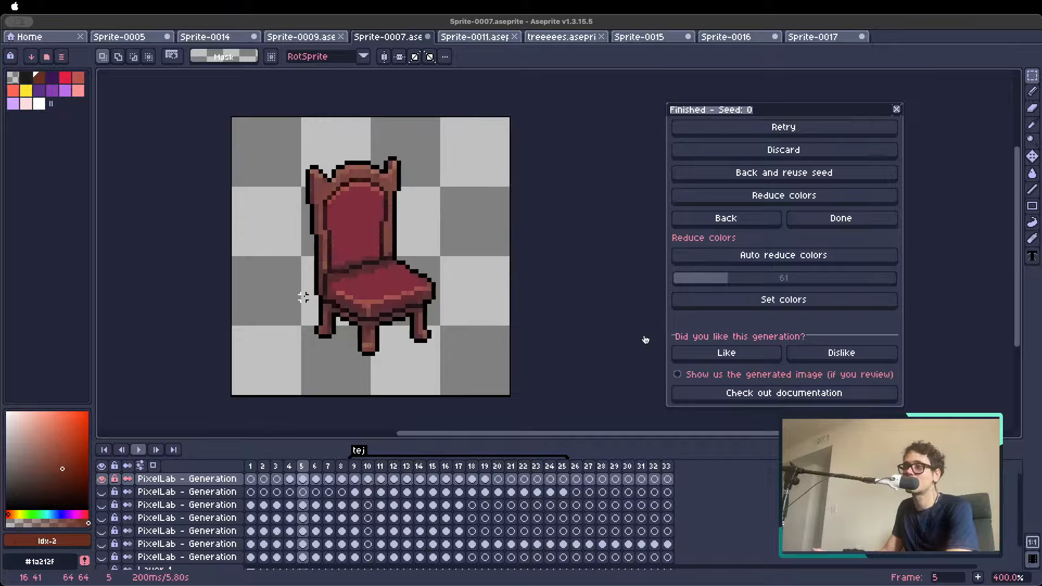
{"action": "key", "text": "Right"}
{"action": "key", "text": "Left"}
Compare individual chair views by jumping between timeline frames 5 and 18
{"action": "left_click", "coordinate": [316, 466]}
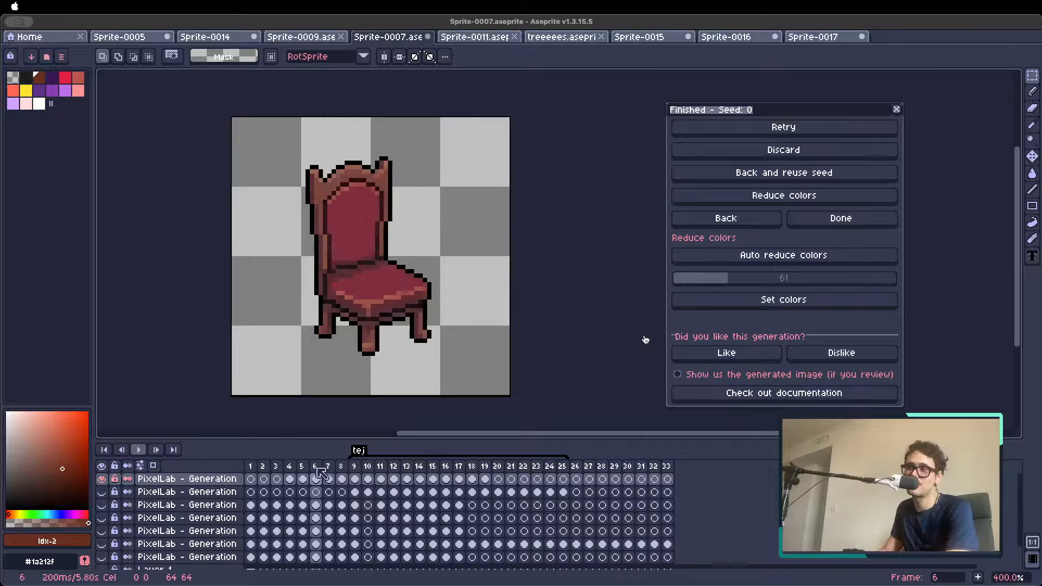
{"action": "left_click", "coordinate": [304, 467]}
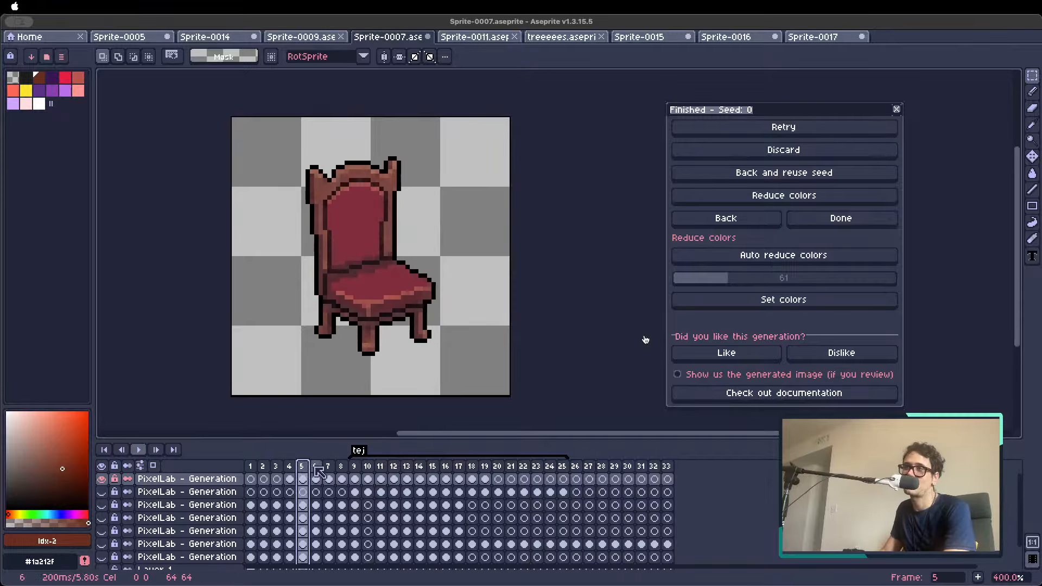
{"action": "left_click", "coordinate": [316, 467]}
{"action": "left_click", "coordinate": [328, 467]}
{"action": "left_click", "coordinate": [342, 467]}
{"action": "left_click", "coordinate": [355, 467]}
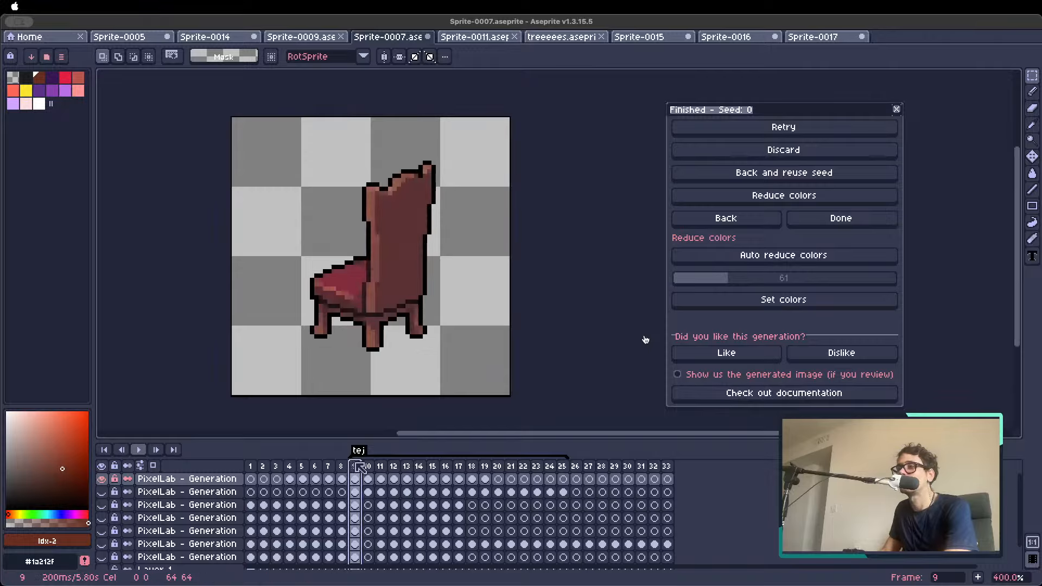
{"action": "left_click", "coordinate": [382, 467]}
{"action": "left_click", "coordinate": [407, 467]}
{"action": "left_click", "coordinate": [449, 467]}
{"action": "left_click", "coordinate": [472, 467]}
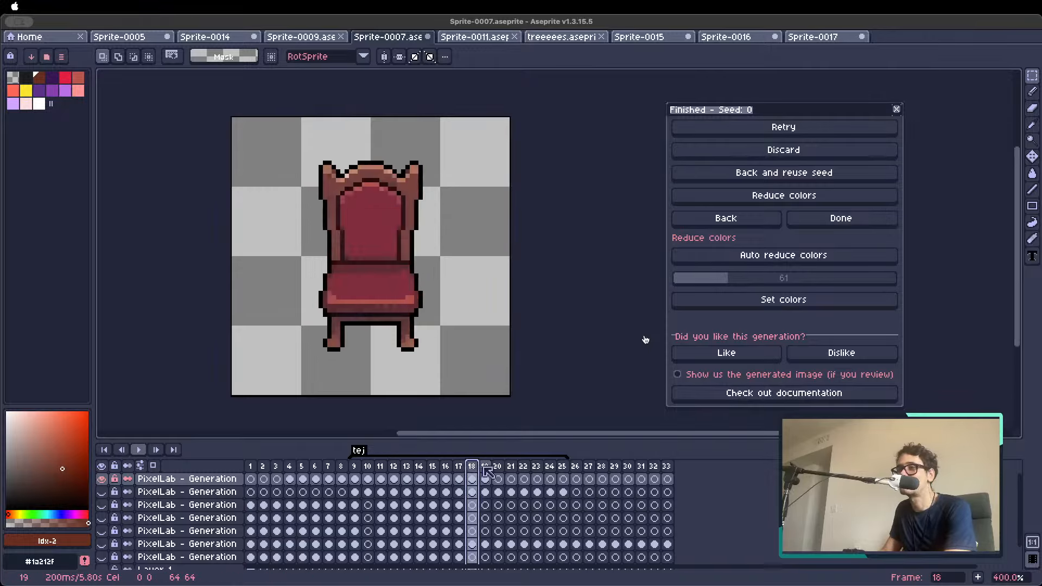
Check the end of the chair rotation and step back through all its angles to frame 3
{"action": "key", "text": "Right"}
{"action": "key", "text": "Right"}
{"action": "key", "text": "Right"}
{"action": "key", "text": "Left"}
{"action": "key", "text": "Left"}
{"action": "key", "text": "Left"}
{"action": "key", "text": "Left"}
{"action": "key", "text": "Left"}
{"action": "key", "text": "Left"}
{"action": "key", "text": "Left"}
{"action": "key", "text": "Left"}
{"action": "key", "text": "Left"}
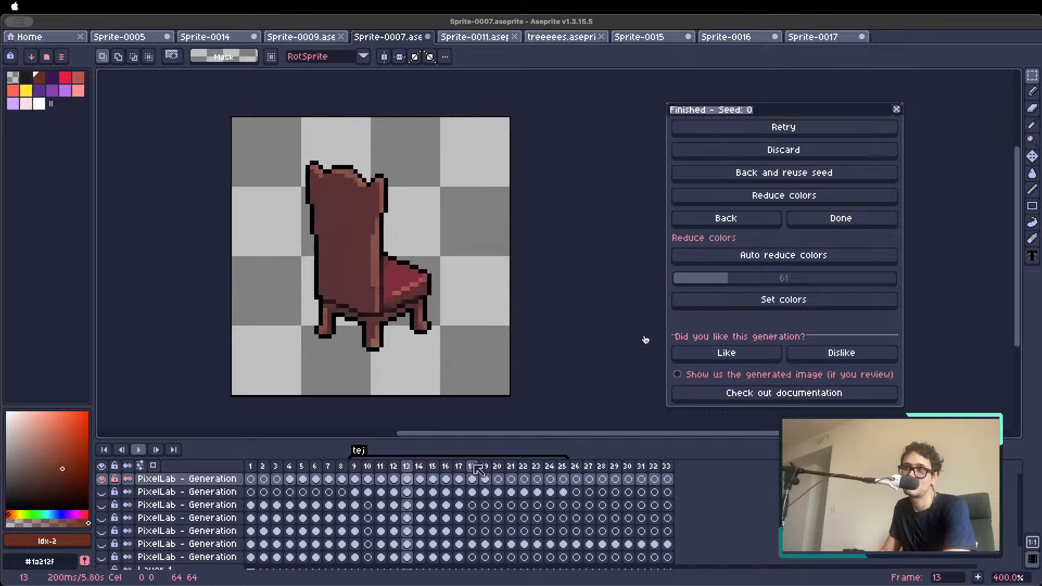
{"action": "key", "text": "Left"}
{"action": "key", "text": "Left"}
{"action": "key", "text": "Left"}
{"action": "key", "text": "Left"}
{"action": "key", "text": "Left"}
{"action": "key", "text": "Left"}
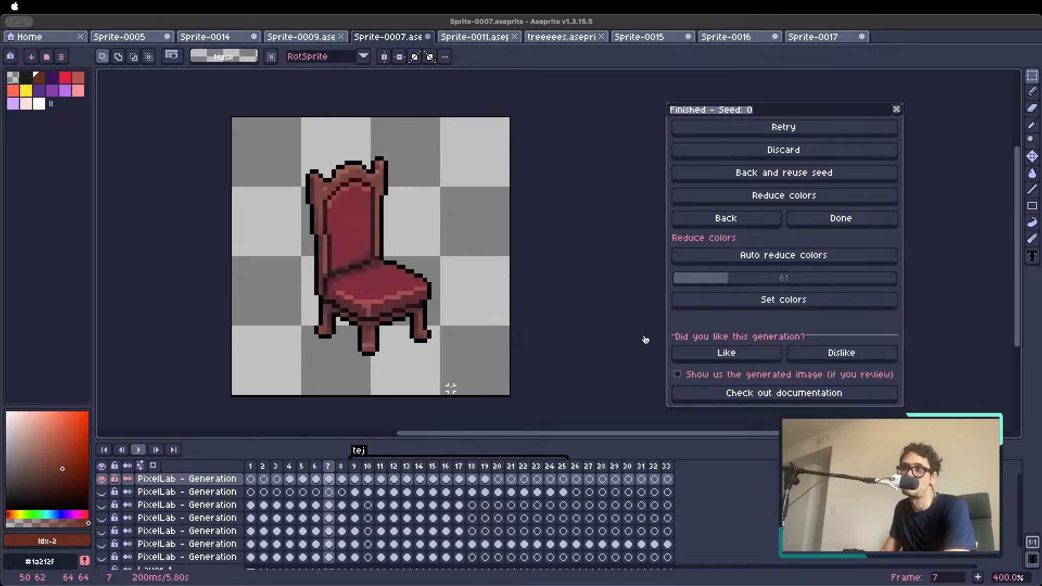
{"action": "key", "text": "Left"}
{"action": "key", "text": "Left"}
{"action": "key", "text": "Left"}
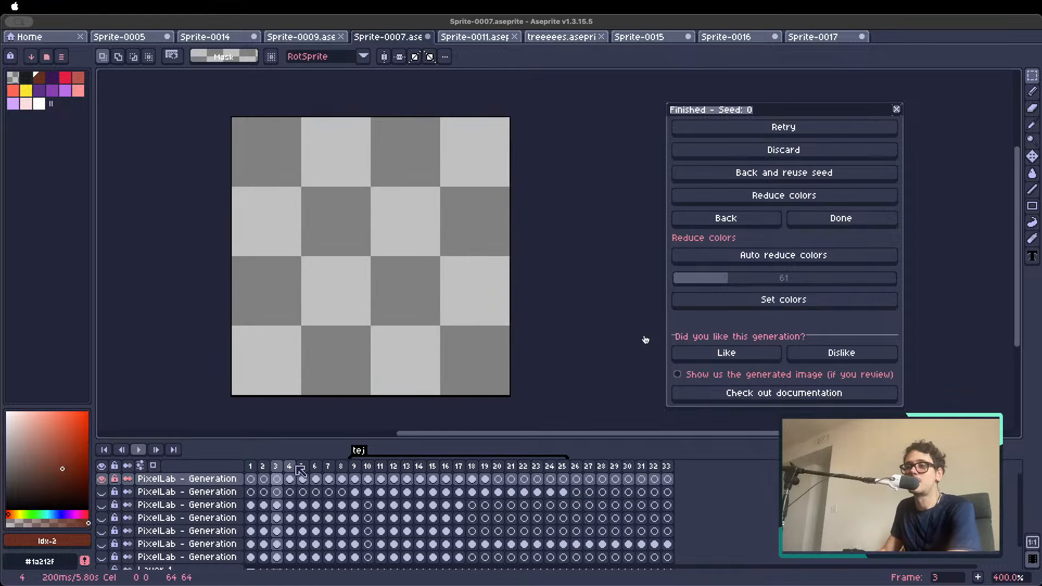
Make frame 1 the current frame and go back to the Animate with text settings
{"action": "left_click", "coordinate": [292, 466]}
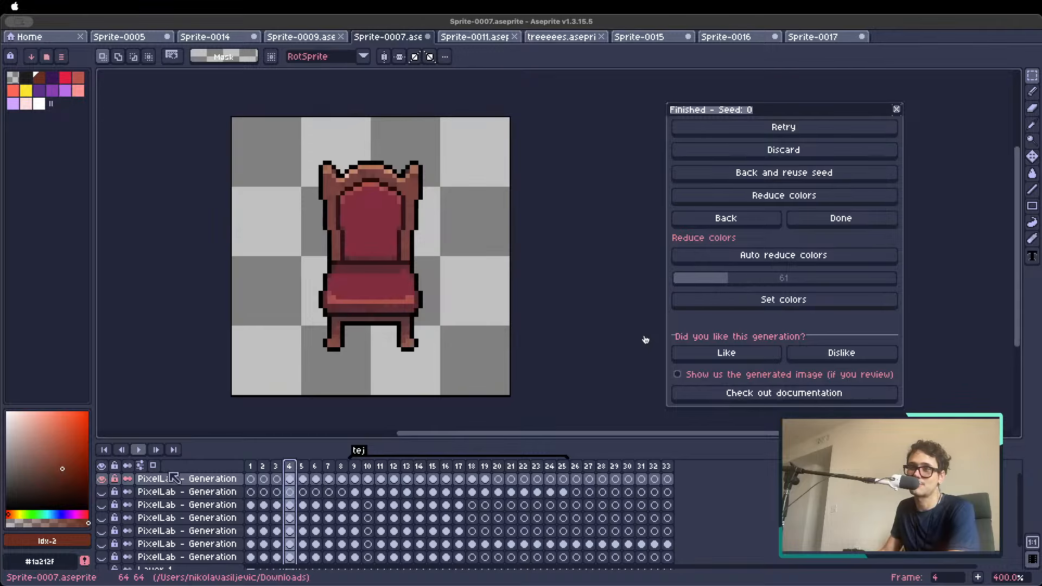
{"action": "left_click", "coordinate": [252, 466]}
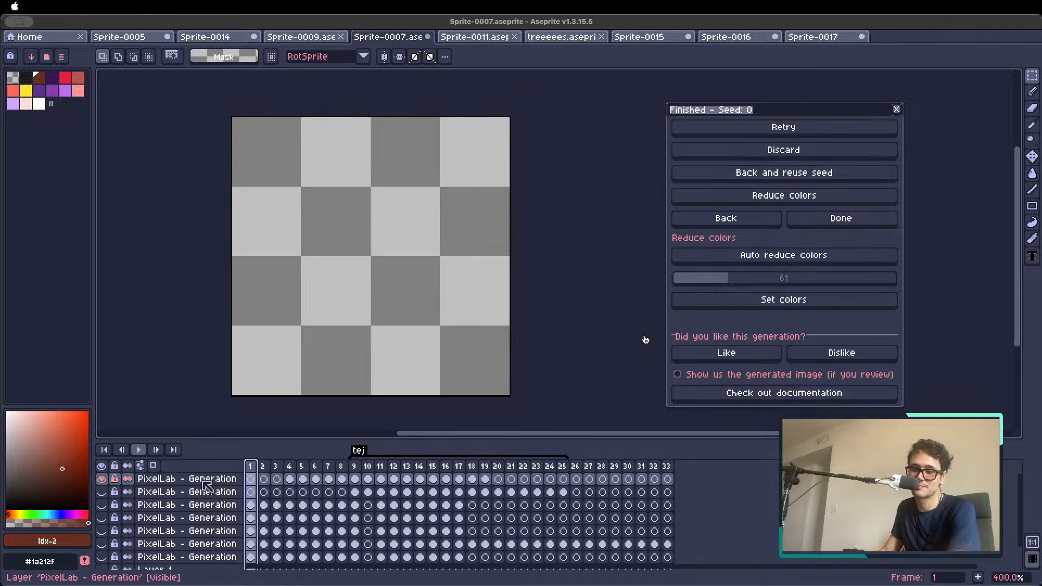
{"action": "left_click", "coordinate": [277, 467]}
{"action": "left_click", "coordinate": [289, 467]}
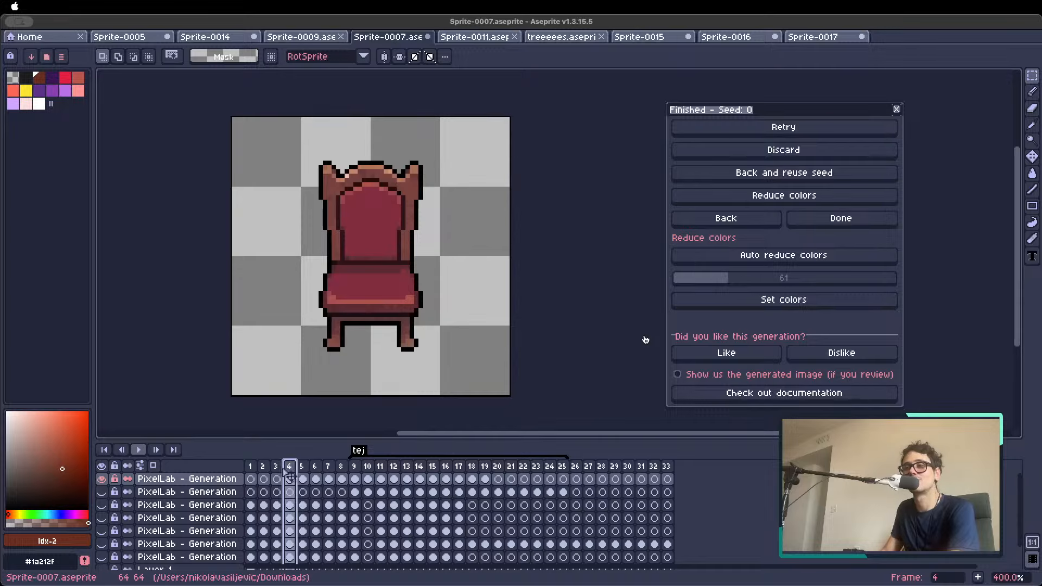
{"action": "left_click", "coordinate": [250, 467]}
{"action": "left_click", "coordinate": [741, 221]}
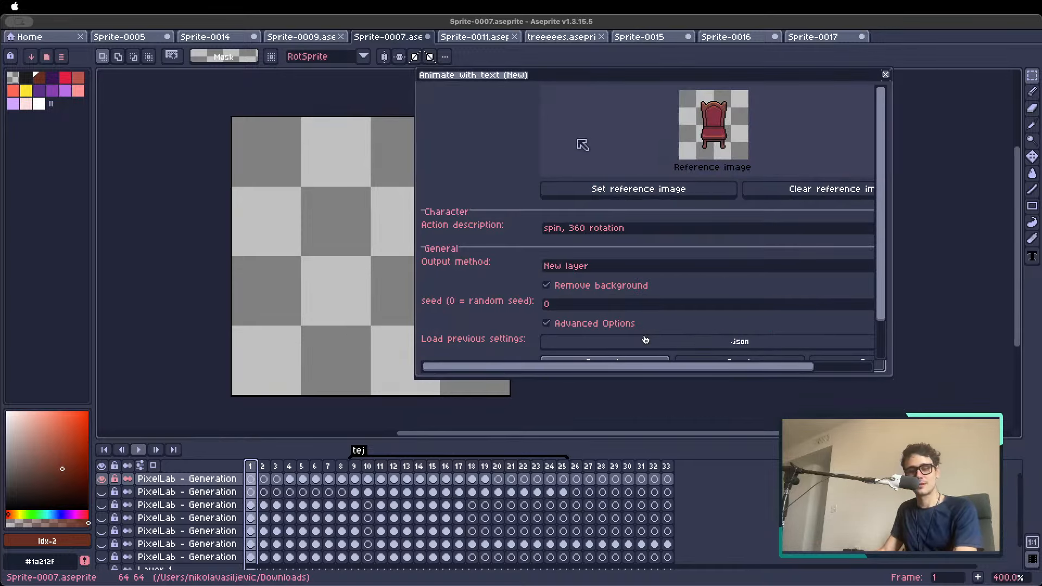
Open cutsene.aseprite from the recent files and move the Animate with text window out of the way
{"action": "key", "text": "super+Tab"}
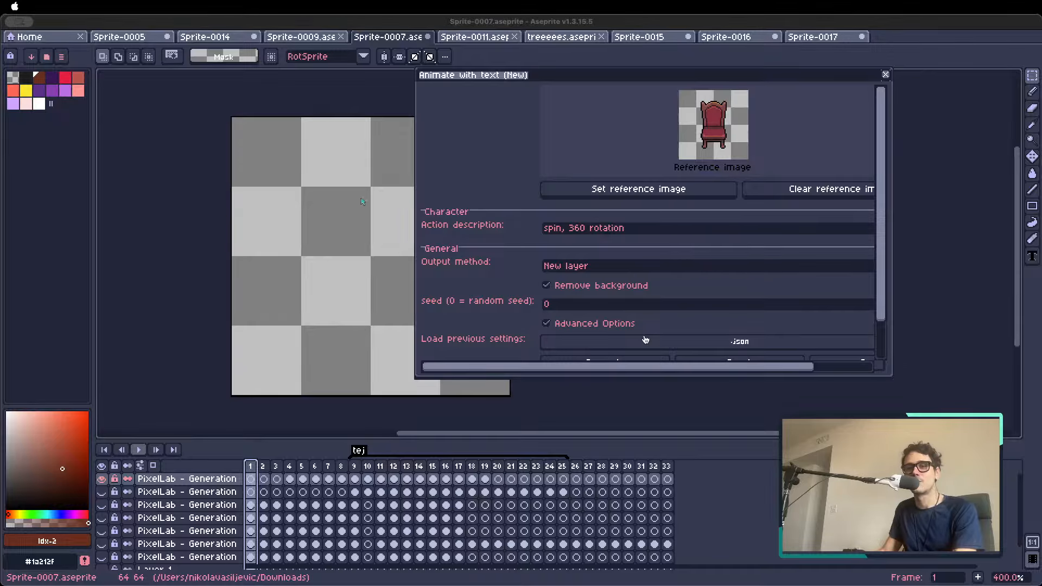
{"action": "left_click", "coordinate": [75, 140]}
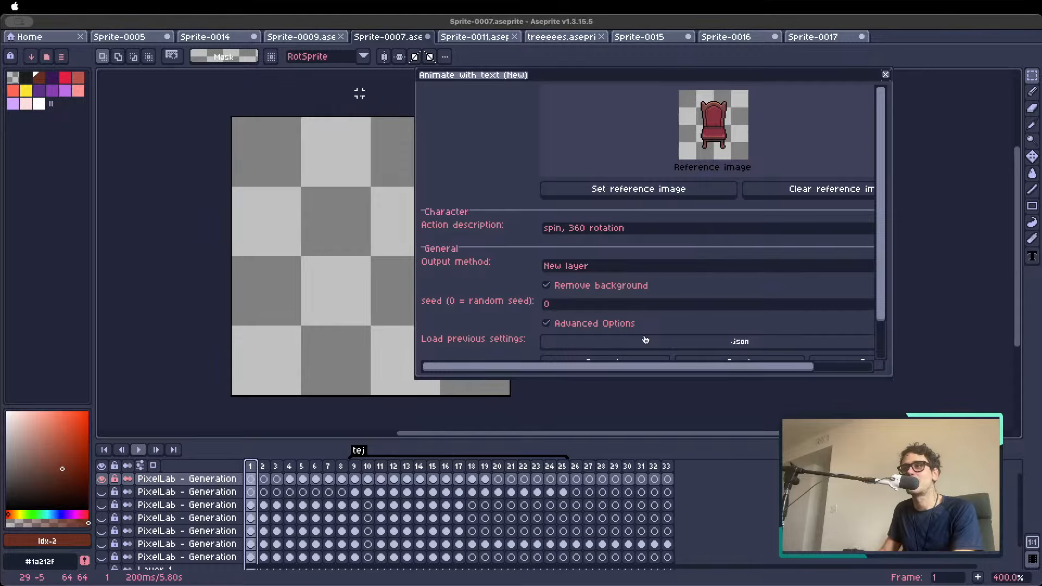
{"action": "left_click", "coordinate": [134, 42]}
{"action": "left_click", "coordinate": [39, 36]}
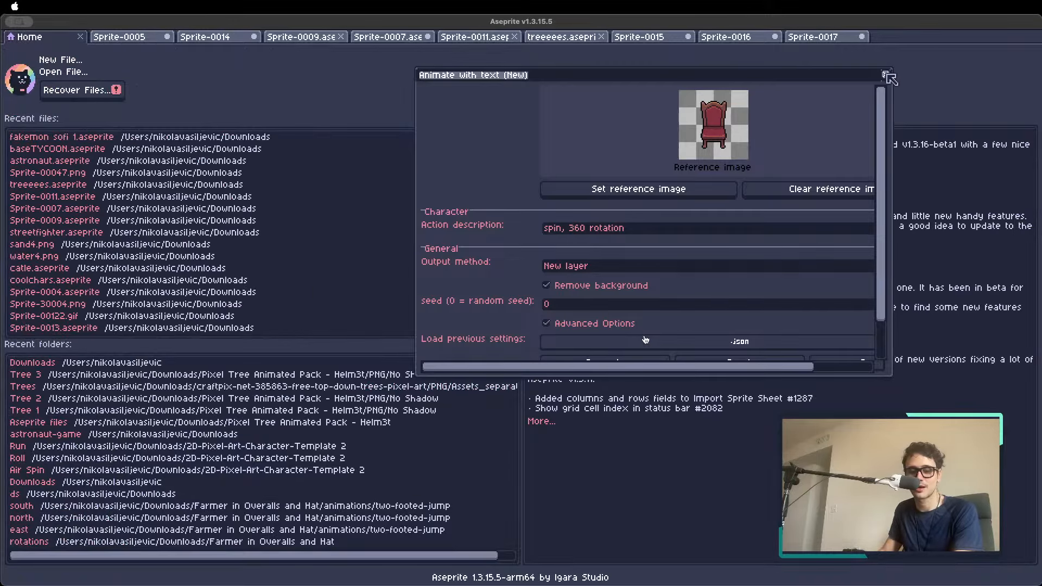
{"action": "scroll", "coordinate": [108, 235], "scroll_direction": "down", "scroll_amount": 2}
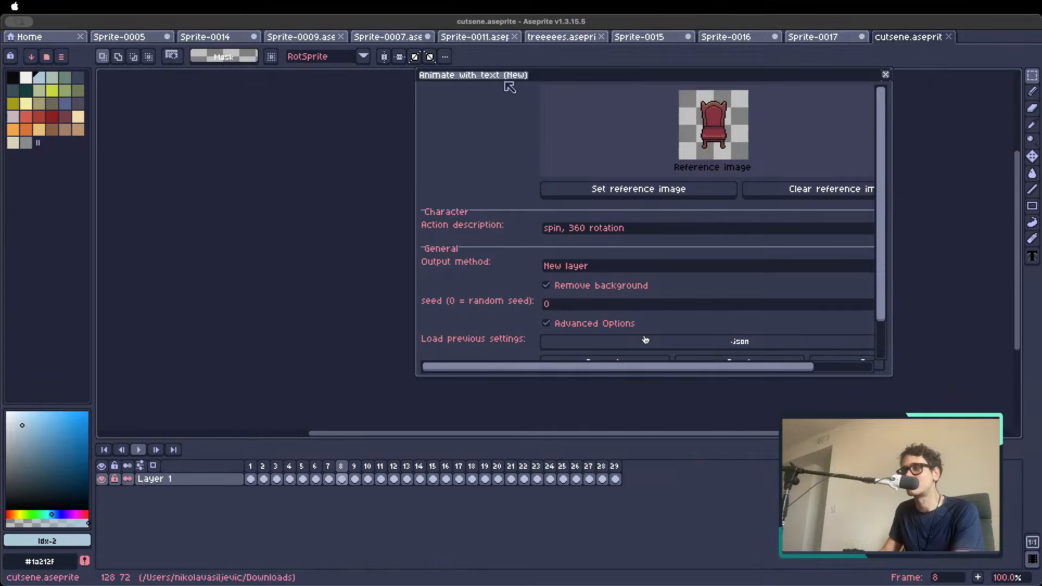
{"action": "left_click_drag", "start_coordinate": [508, 79], "coordinate": [798, 247]}
{"action": "scroll", "coordinate": [515, 210], "scroll_direction": "up", "scroll_amount": 1}
Play the cutscene animation from frame 1, stop it and return to frame 1
{"action": "left_click_drag", "start_coordinate": [579, 245], "coordinate": [366, 223]}
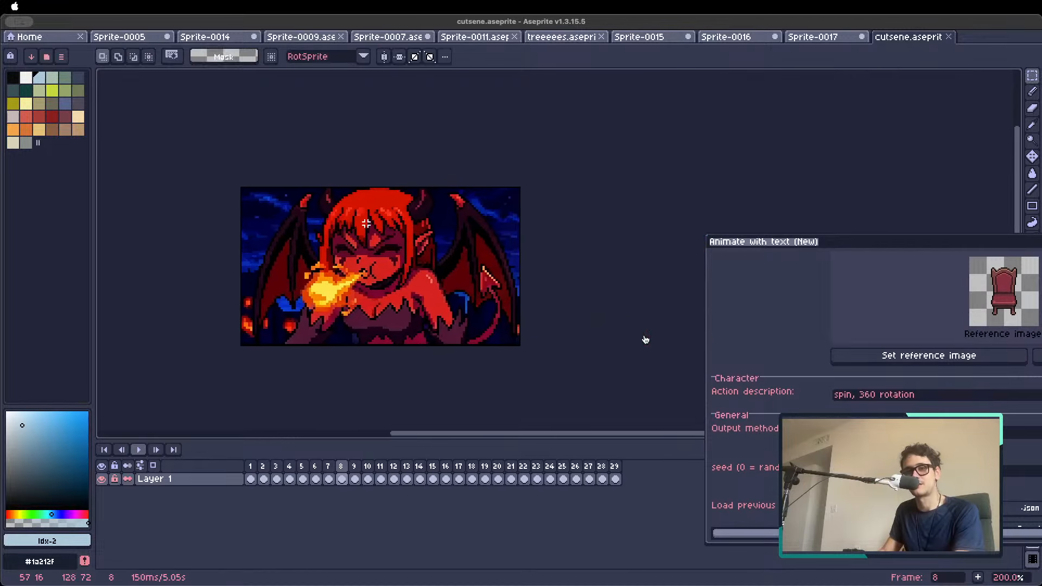
{"action": "left_click", "coordinate": [250, 465]}
{"action": "scroll", "coordinate": [297, 321], "scroll_direction": "up", "scroll_amount": 2}
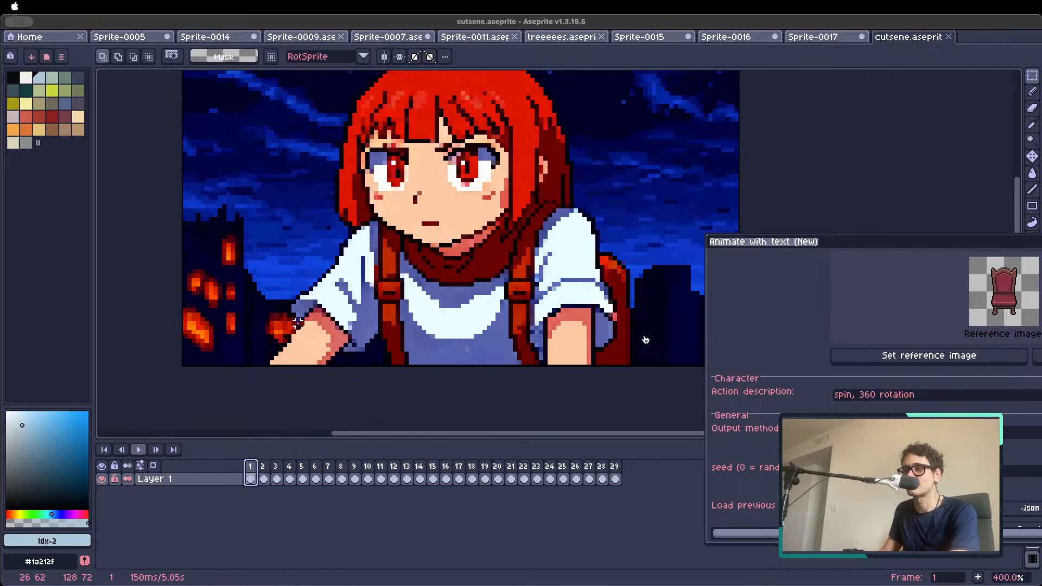
{"action": "scroll", "coordinate": [298, 321], "scroll_direction": "down", "scroll_amount": 1}
{"action": "key", "text": "Return"}
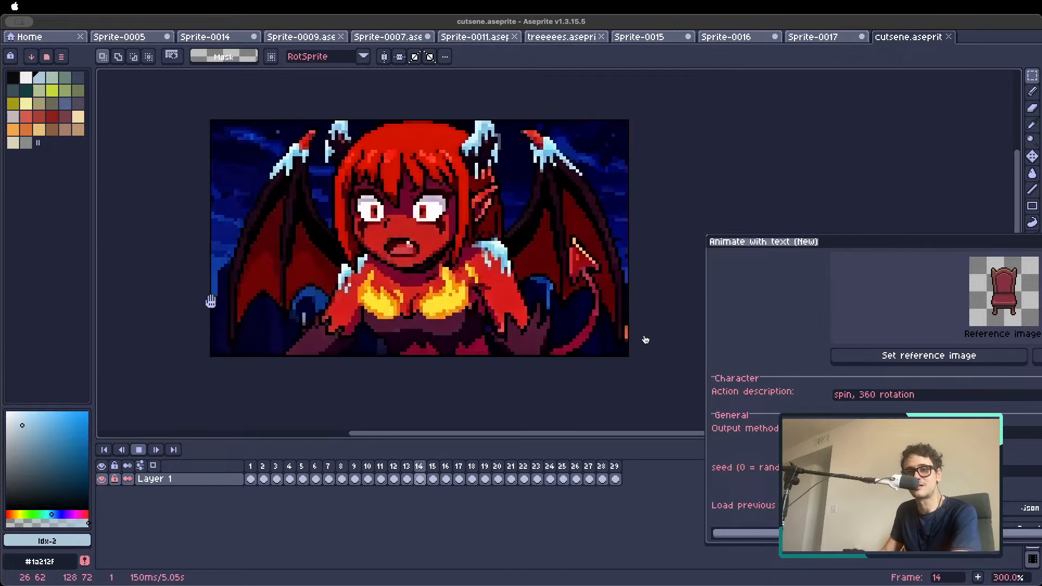
{"action": "key", "text": "Return"}
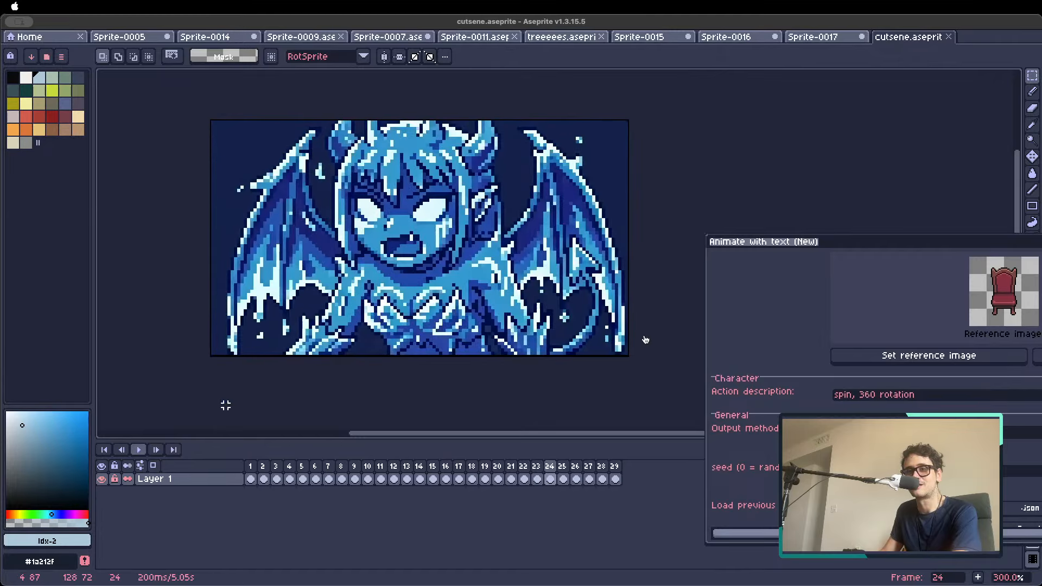
{"action": "left_click", "coordinate": [250, 466]}
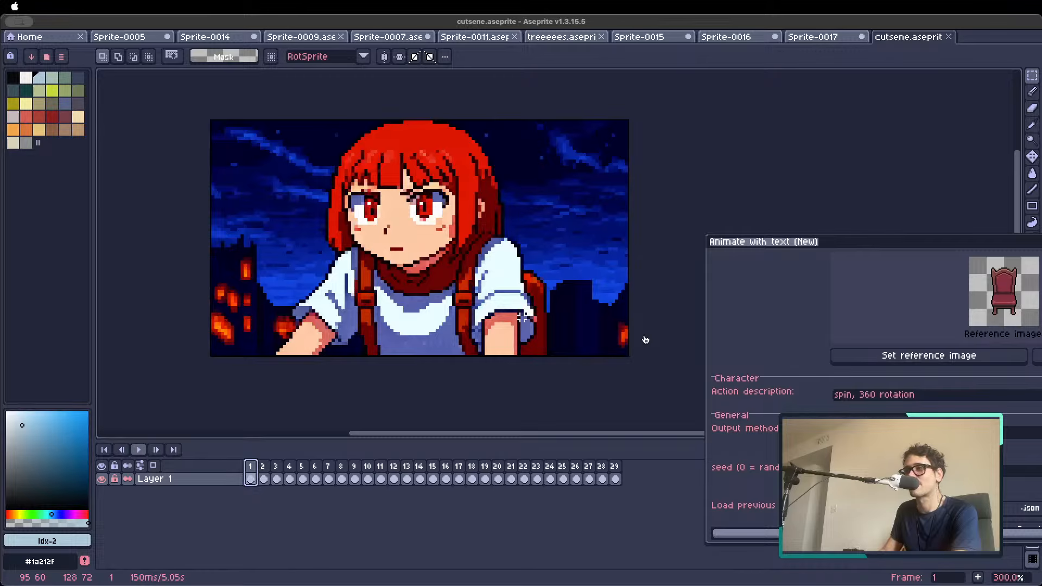
{"action": "scroll", "coordinate": [422, 256], "scroll_direction": "down", "scroll_amount": 3}
{"action": "scroll", "coordinate": [423, 255], "scroll_direction": "up", "scroll_amount": 3}
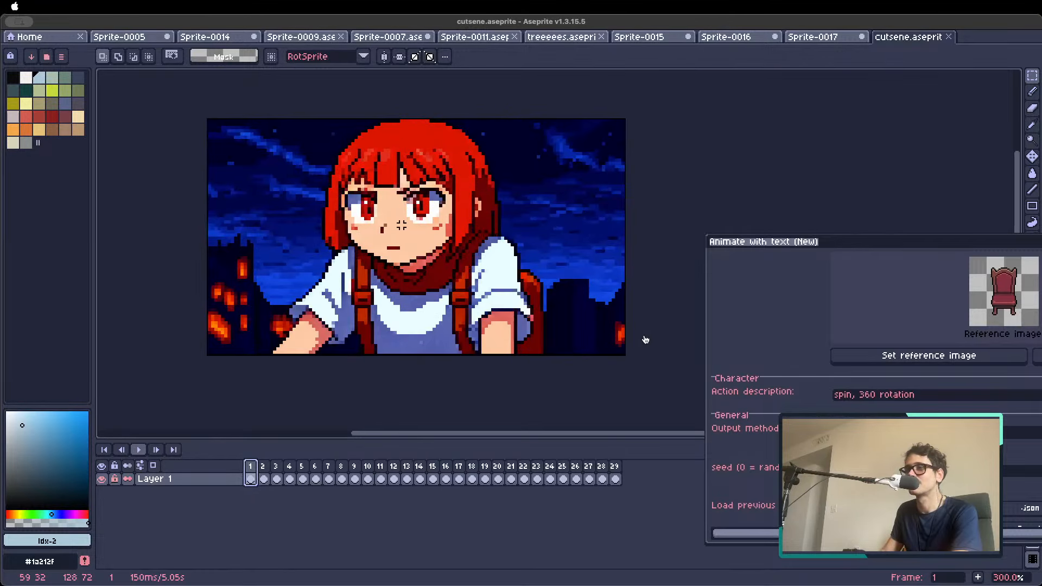
{"action": "scroll", "coordinate": [401, 225], "scroll_direction": "right", "scroll_amount": 2}
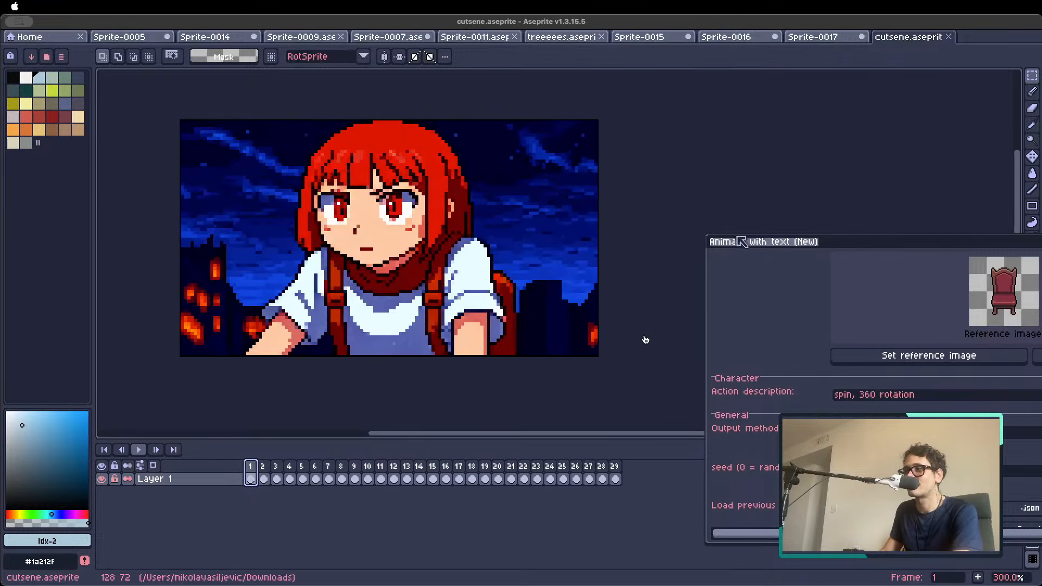
{"action": "left_click", "coordinate": [353, 575]}
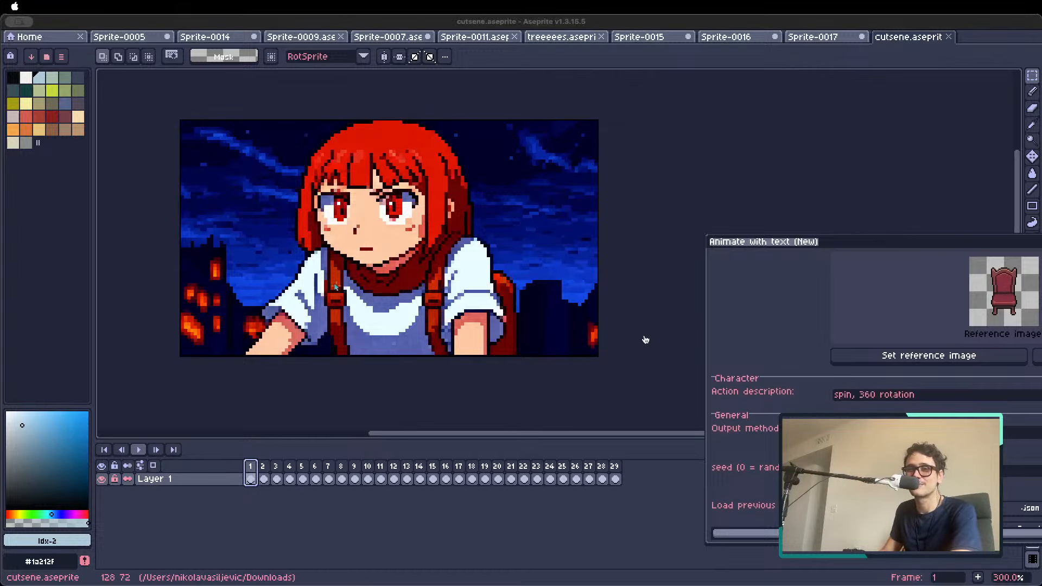
{"action": "left_click", "coordinate": [501, 268]}
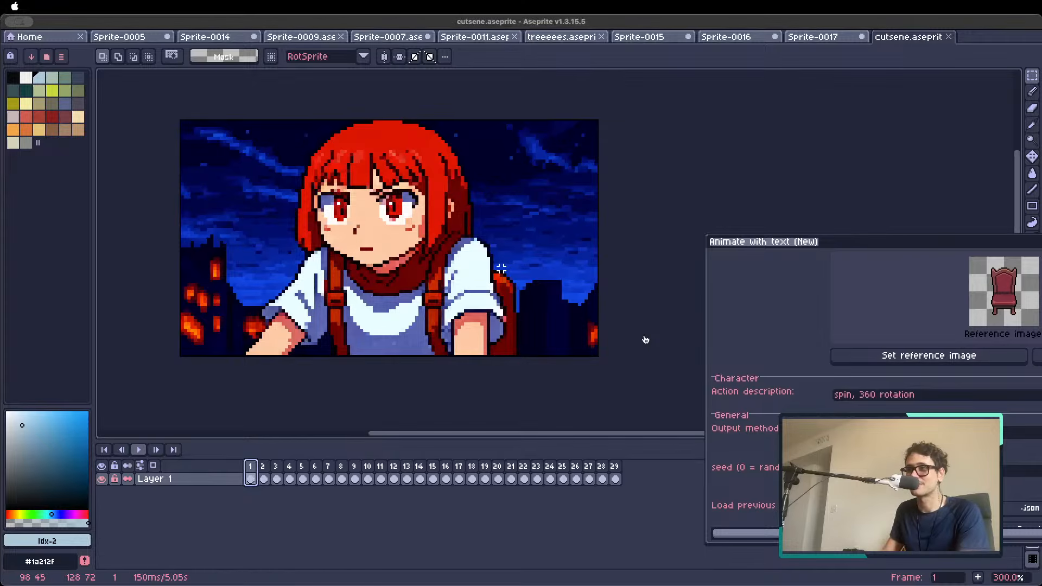
{"action": "scroll", "coordinate": [407, 313], "scroll_direction": "down", "scroll_amount": 1}
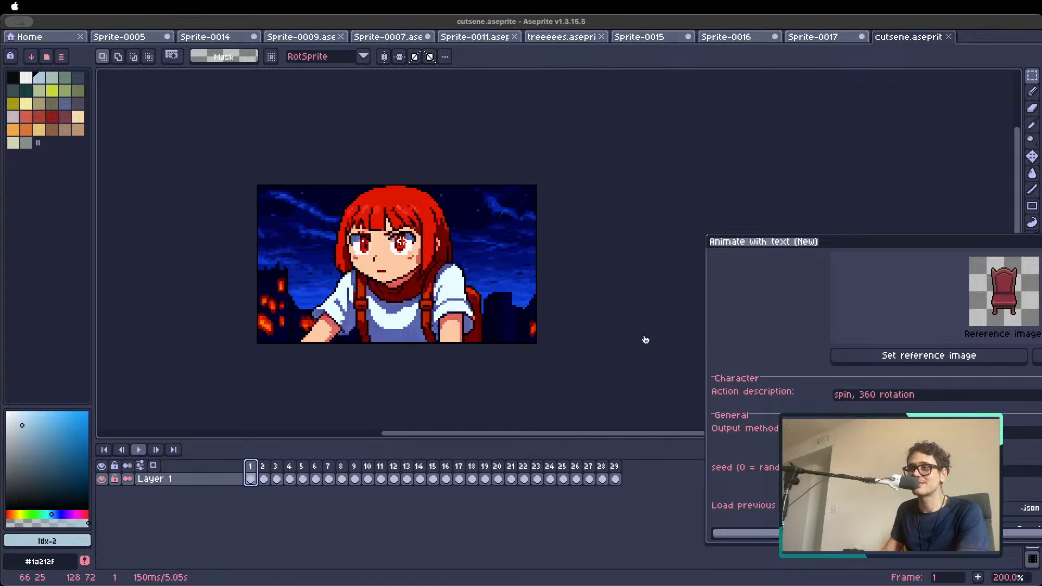
{"action": "scroll", "coordinate": [400, 239], "scroll_direction": "up", "scroll_amount": 1}
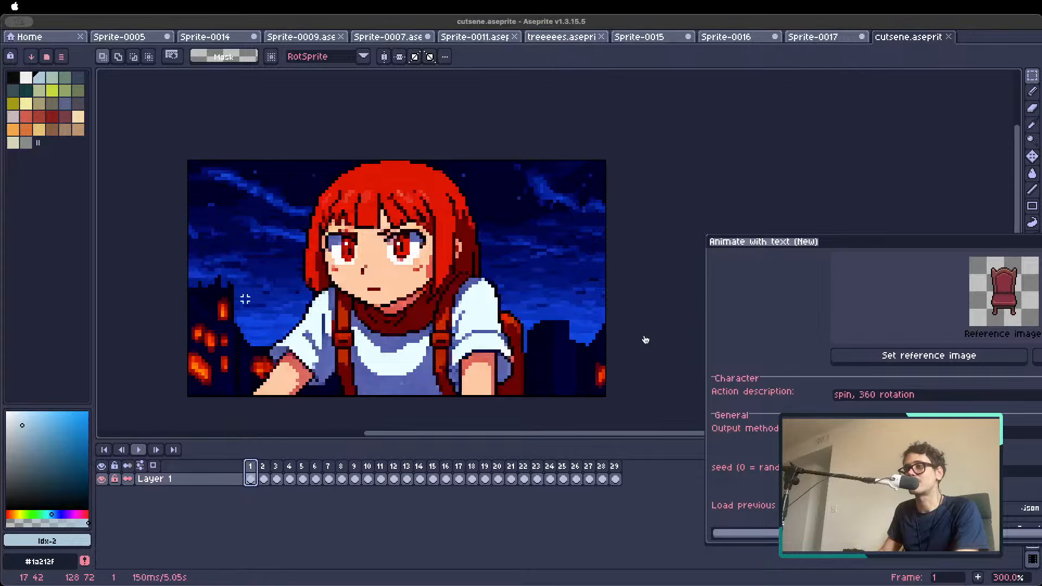
Create a new sprite from the copied picture of the horned, bearded monster on a red background
{"action": "left_click", "coordinate": [37, 39]}
{"action": "key", "text": "super+v"}
{"action": "scroll", "coordinate": [440, 288], "scroll_direction": "up", "scroll_amount": 1}
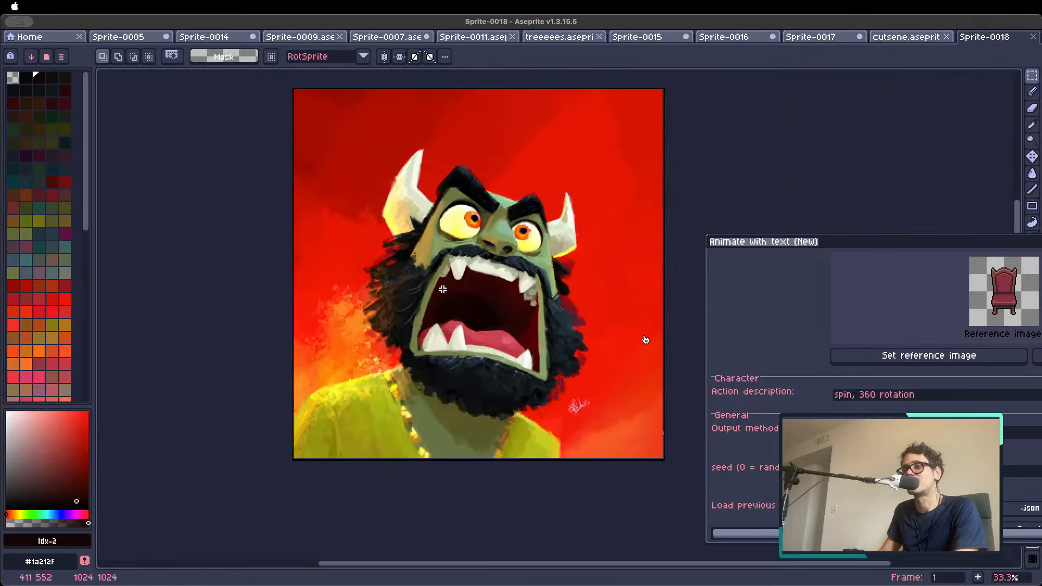
{"action": "scroll", "coordinate": [445, 288], "scroll_direction": "up", "scroll_amount": 1}
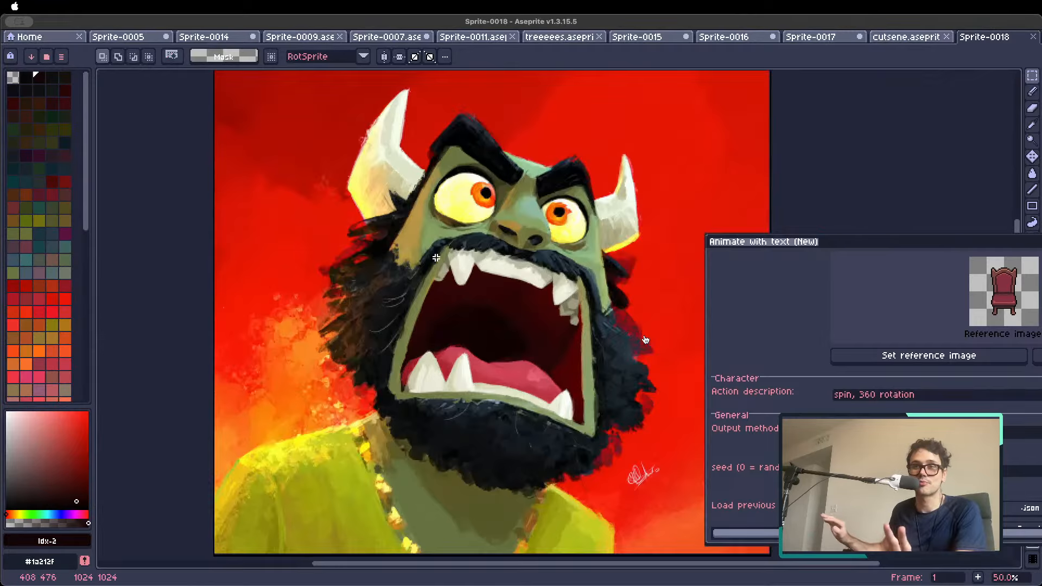
{"action": "scroll", "coordinate": [410, 241], "scroll_direction": "down", "scroll_amount": 1}
{"action": "left_click_drag", "start_coordinate": [494, 217], "coordinate": [437, 250]}
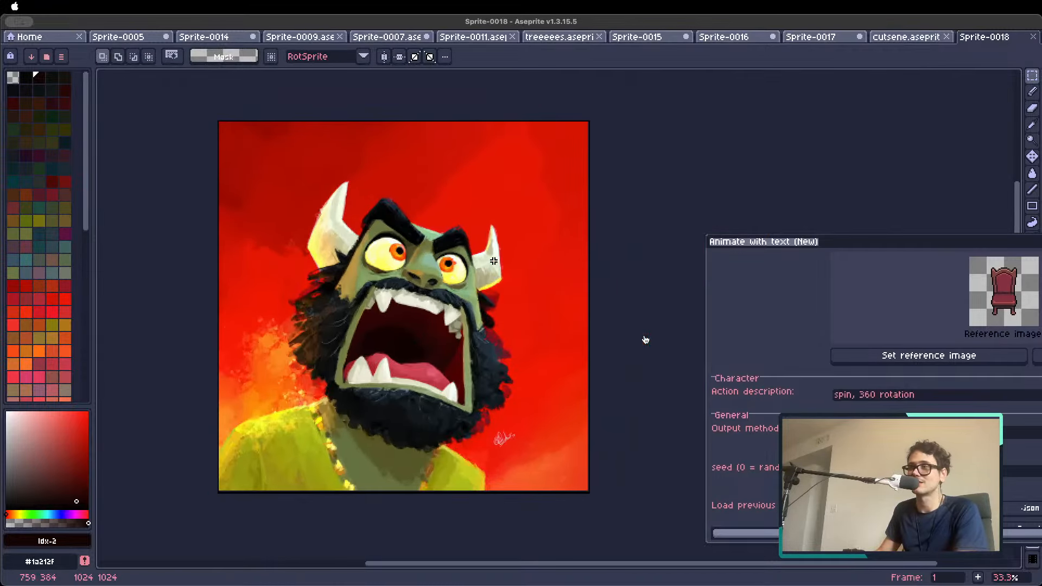
{"action": "scroll", "coordinate": [399, 239], "scroll_direction": "up", "scroll_amount": 1}
{"action": "scroll", "coordinate": [385, 228], "scroll_direction": "down", "scroll_amount": 1}
{"action": "left_click_drag", "start_coordinate": [186, 108], "coordinate": [579, 478]}
{"action": "left_click", "coordinate": [601, 224]}
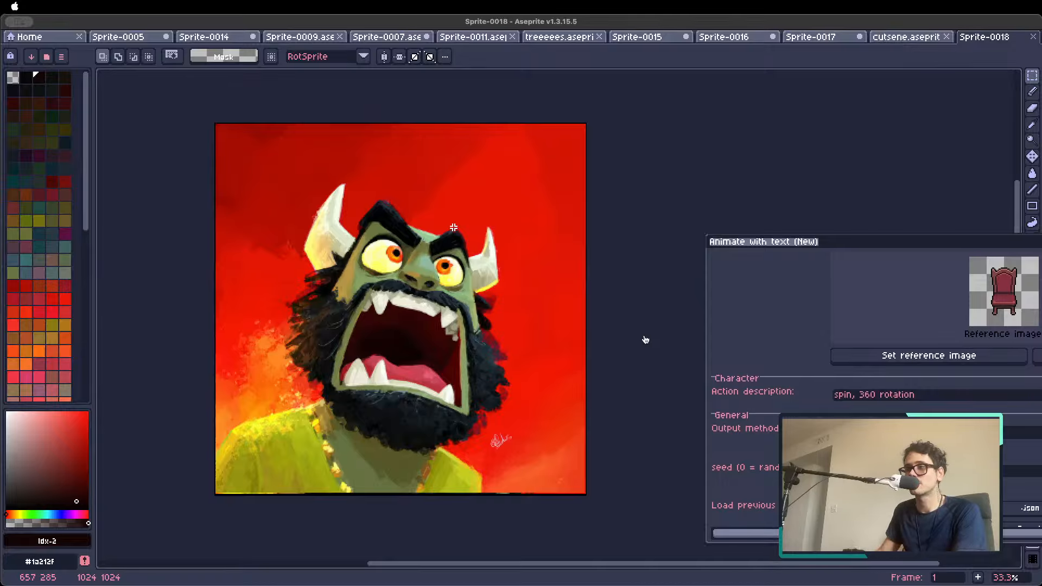
{"action": "key", "text": "super+alt+c"}
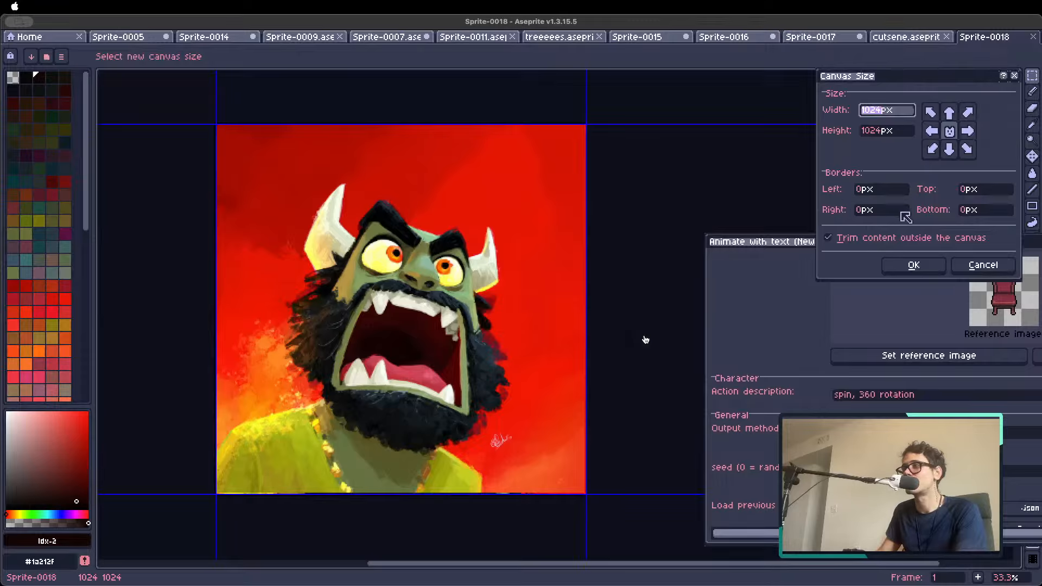
{"action": "left_click", "coordinate": [982, 266]}
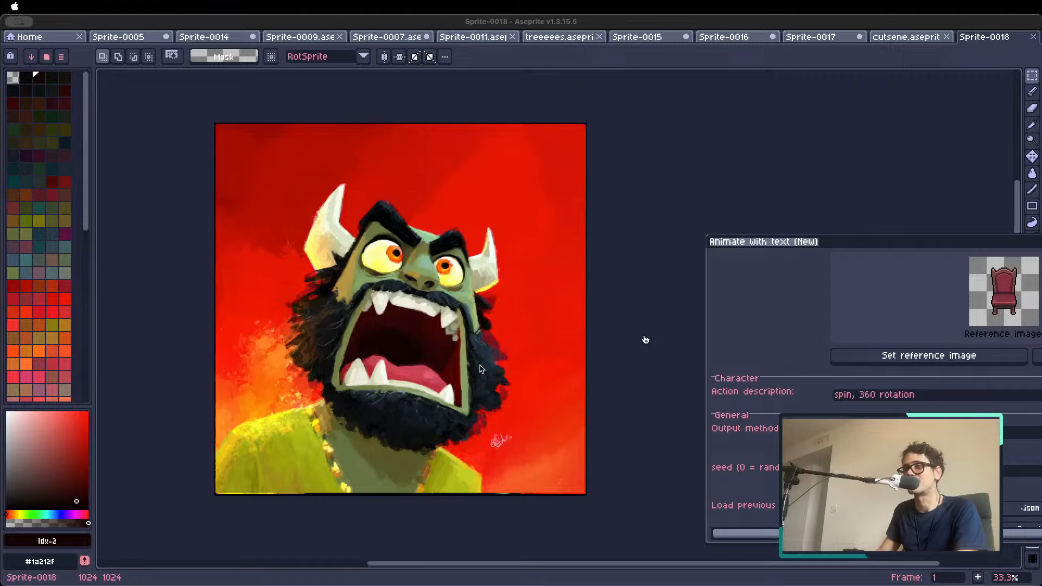
Create another new sprite from the copied picture of the laughing man holding a glass
{"action": "left_click", "coordinate": [39, 36]}
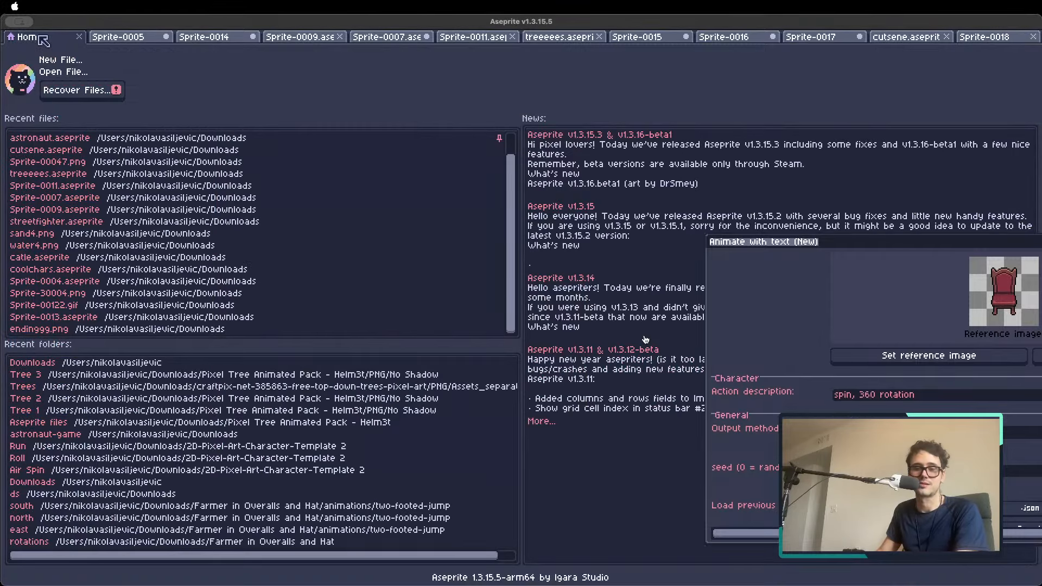
{"action": "key", "text": "super+v"}
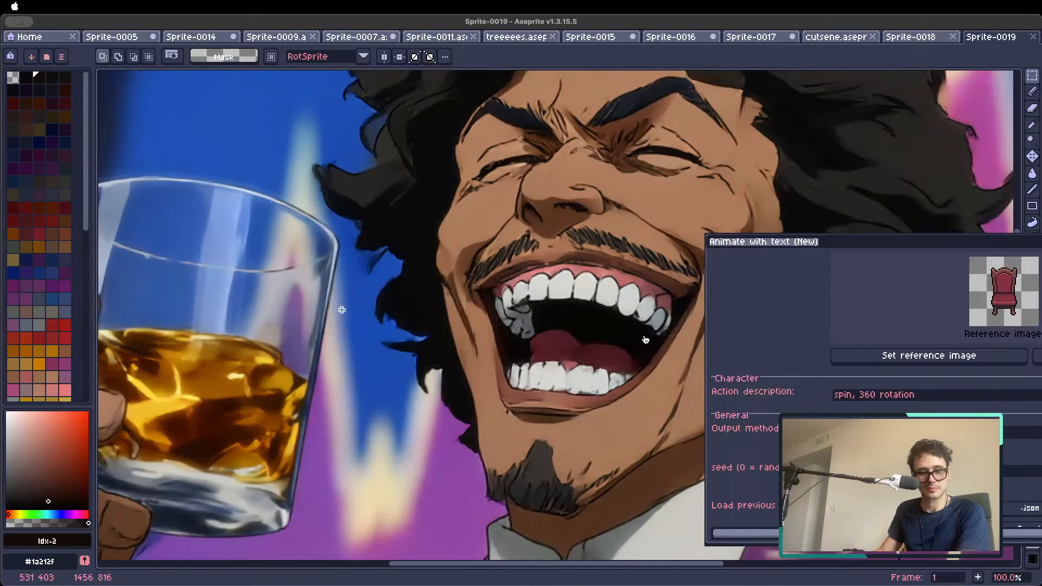
{"action": "scroll", "coordinate": [411, 336], "scroll_direction": "down", "scroll_amount": 3}
{"action": "scroll", "coordinate": [399, 326], "scroll_direction": "up", "scroll_amount": 2}
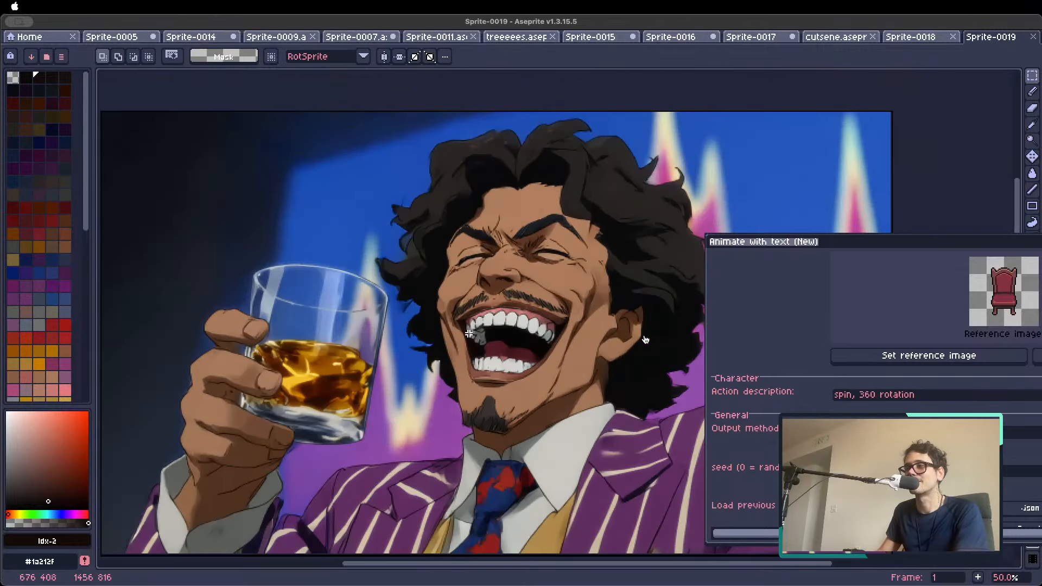
{"action": "key", "text": "space"}
{"action": "left_click_drag", "start_coordinate": [475, 357], "coordinate": [500, 335]}
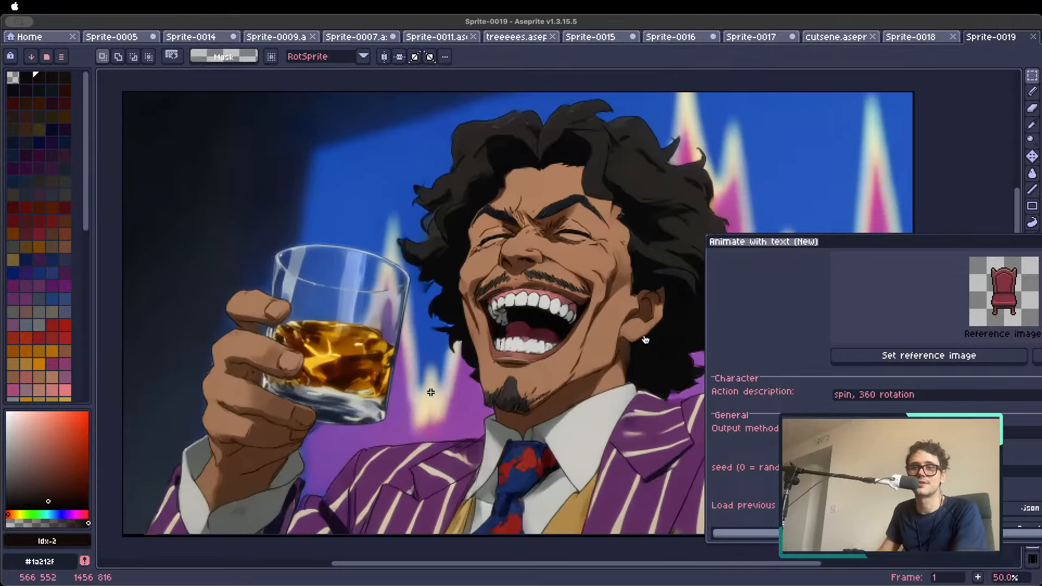
Close the Animate with text settings and open PixelLab's Image to pixel art tool for the laughing man picture
{"action": "left_click_drag", "start_coordinate": [784, 241], "coordinate": [547, 131]}
{"action": "scroll", "coordinate": [933, 244], "scroll_direction": "down", "scroll_amount": 2}
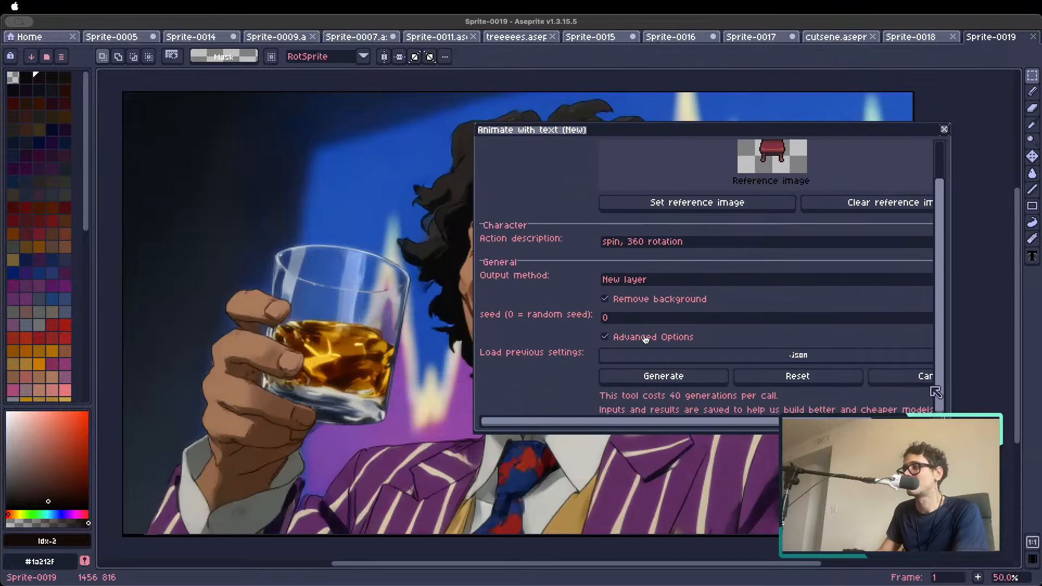
{"action": "left_click", "coordinate": [917, 374]}
{"action": "left_click", "coordinate": [698, 70]}
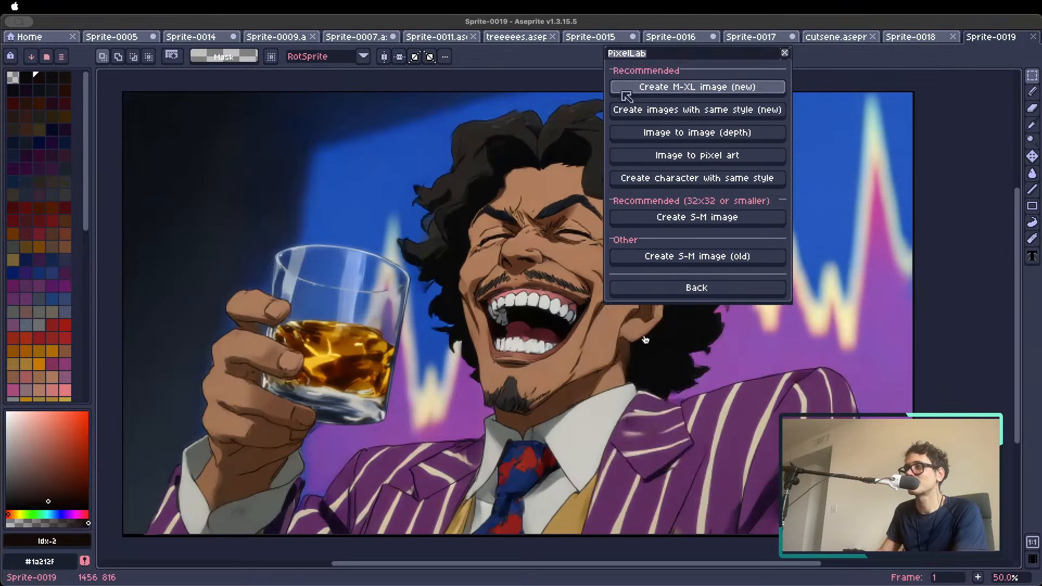
{"action": "left_click", "coordinate": [689, 287]}
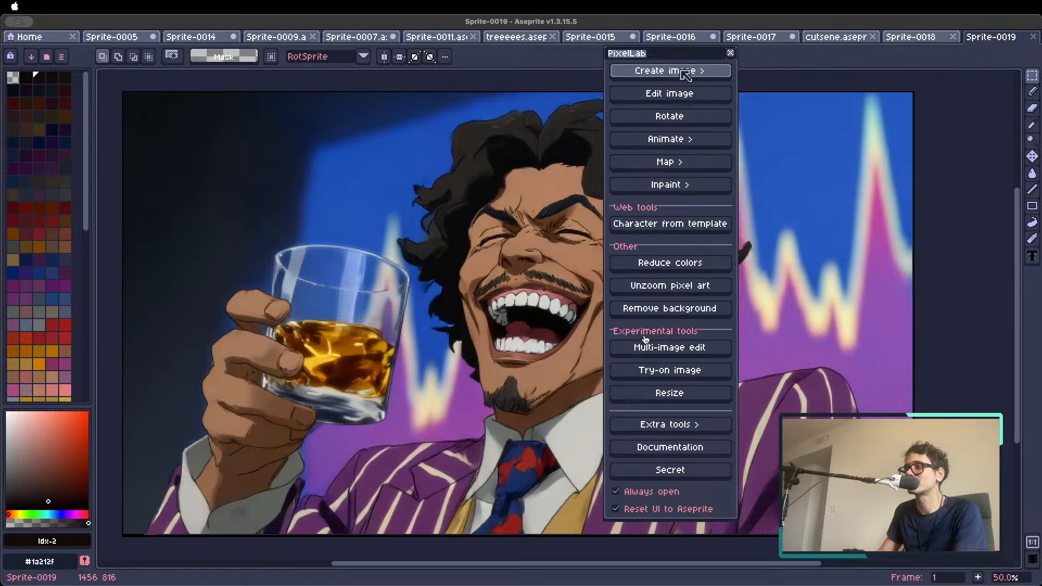
{"action": "left_click", "coordinate": [684, 70]}
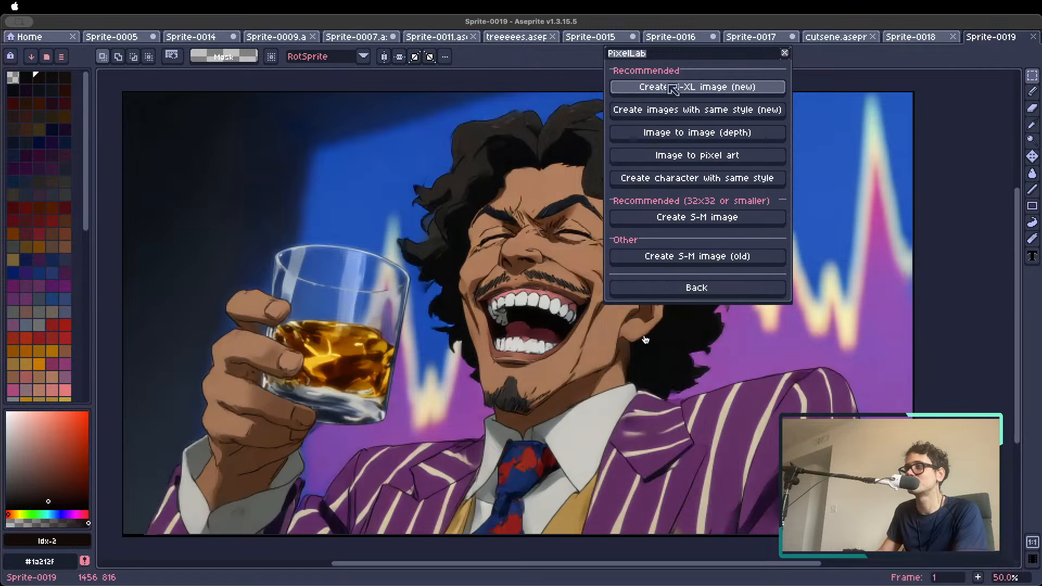
{"action": "left_click", "coordinate": [705, 156]}
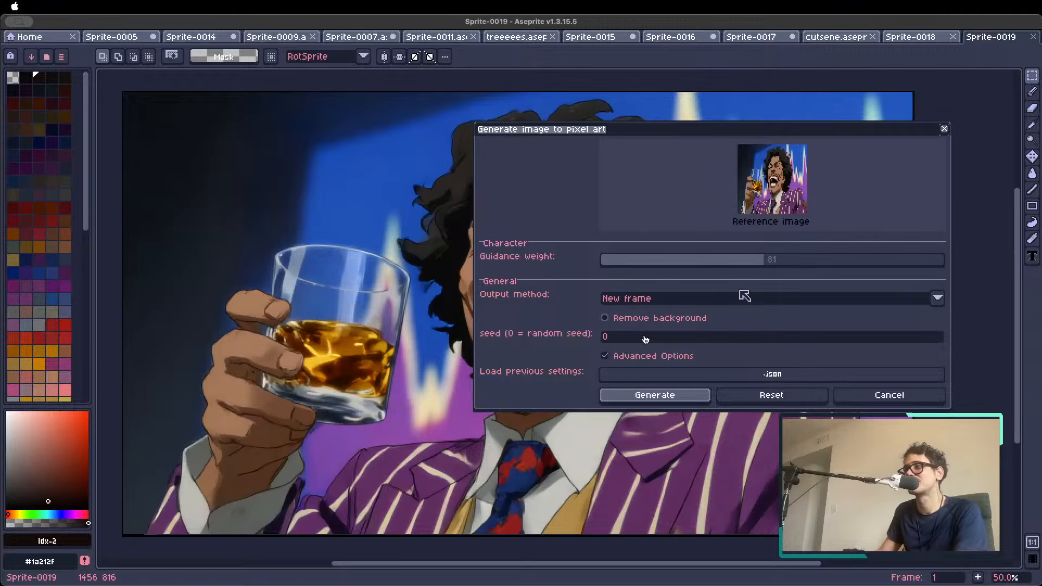
Use New frame as the output method, start the pixel art generation and choose a custom output size
{"action": "left_click", "coordinate": [627, 298]}
{"action": "left_click", "coordinate": [629, 315]}
{"action": "left_click", "coordinate": [652, 395]}
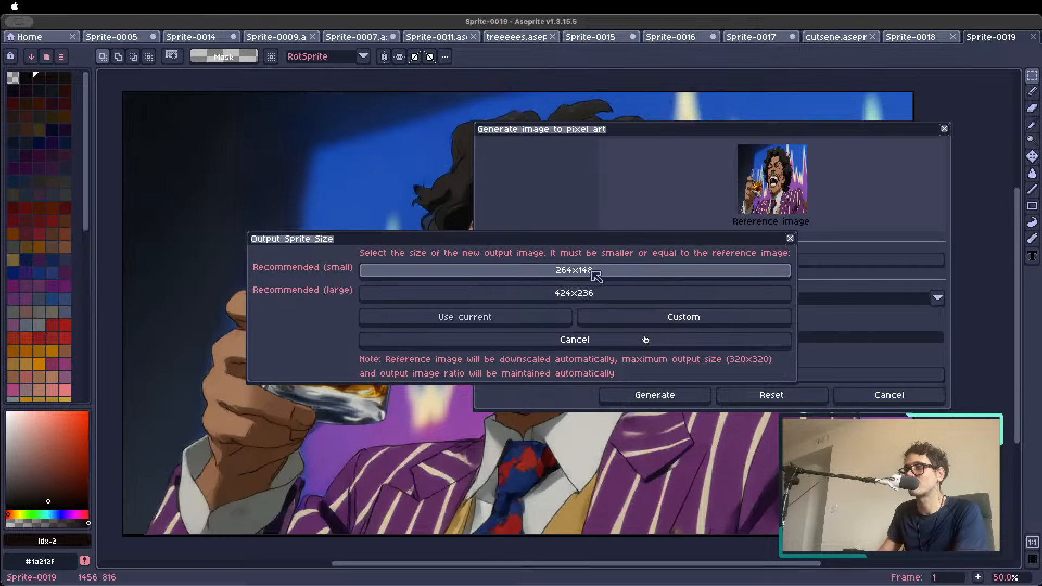
{"action": "left_click", "coordinate": [664, 321]}
Set the custom output size to 128 px wide and 128 px high and confirm it to run the generation
{"action": "key", "text": "Tab"}
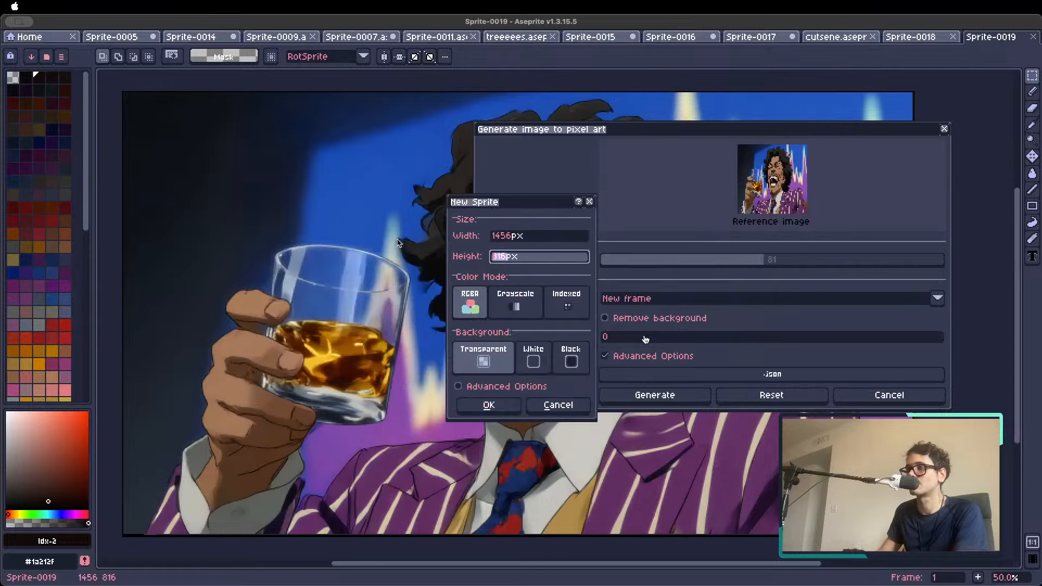
{"action": "double_click", "coordinate": [542, 237]}
{"action": "type", "text": "128"}
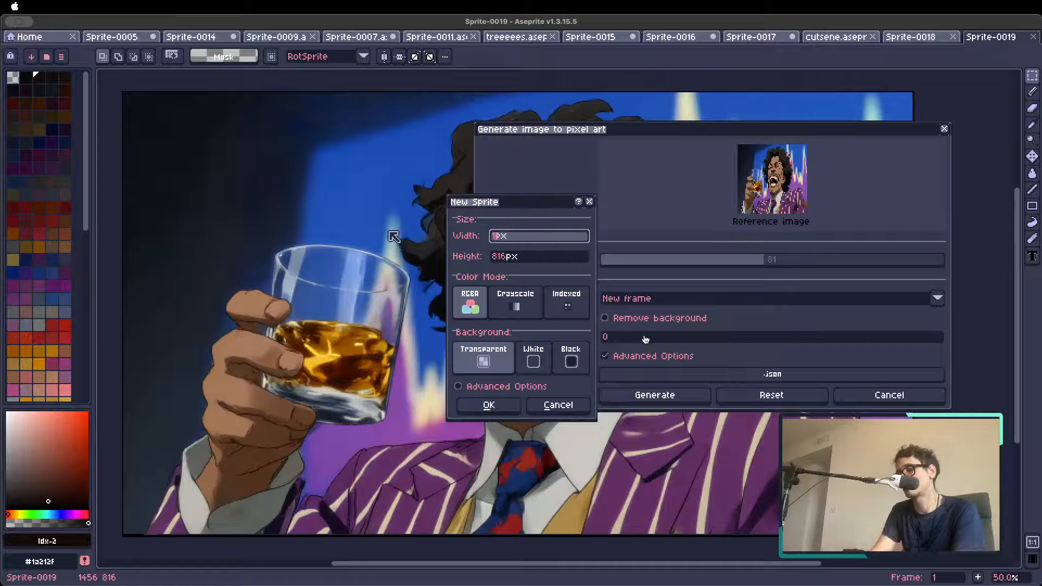
{"action": "key", "text": "Tab"}
{"action": "type", "text": "128"}
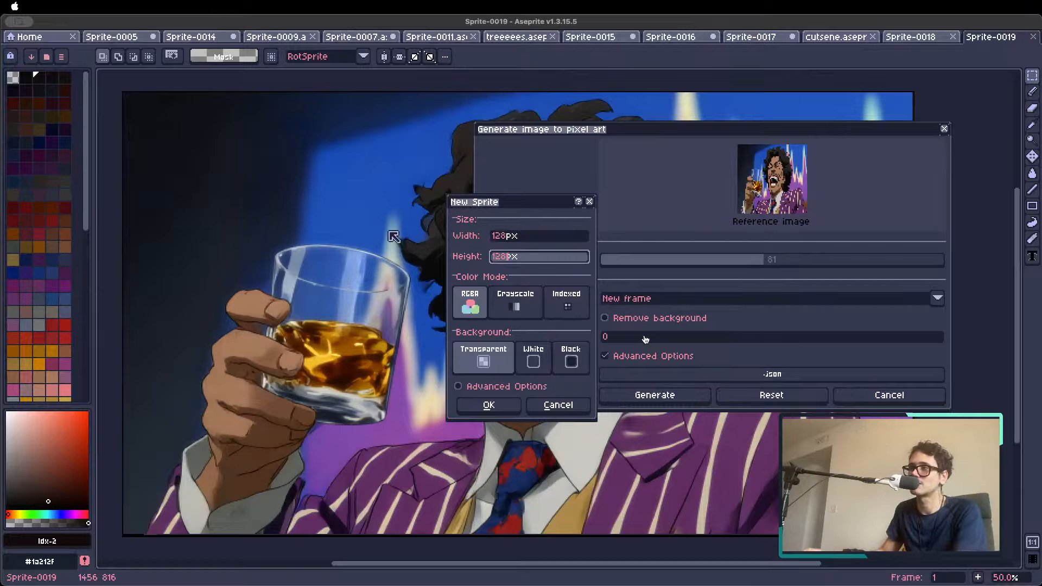
{"action": "key", "text": "shift+Tab"}
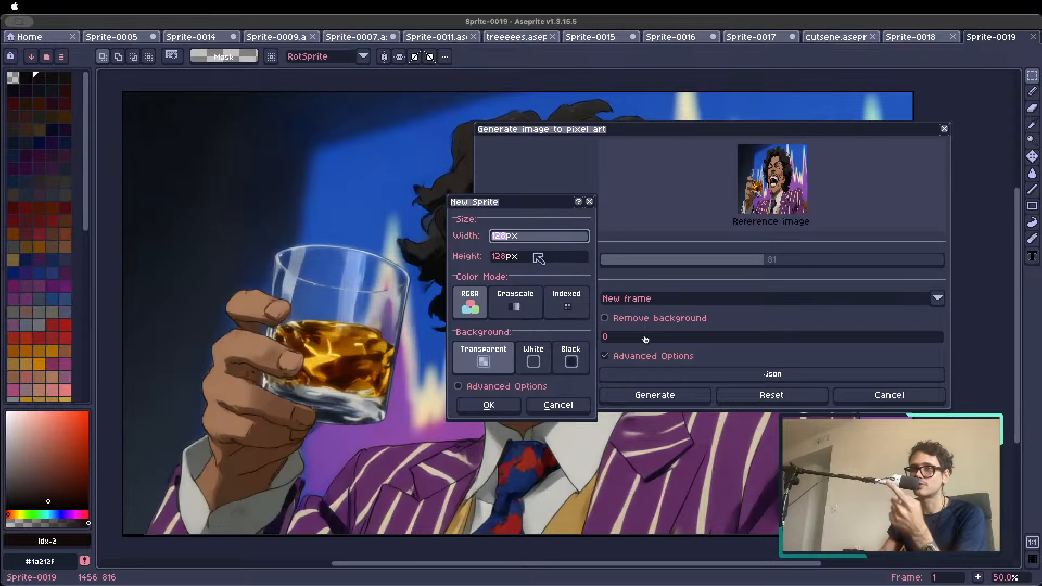
{"action": "left_click_drag", "start_coordinate": [487, 209], "coordinate": [479, 211]}
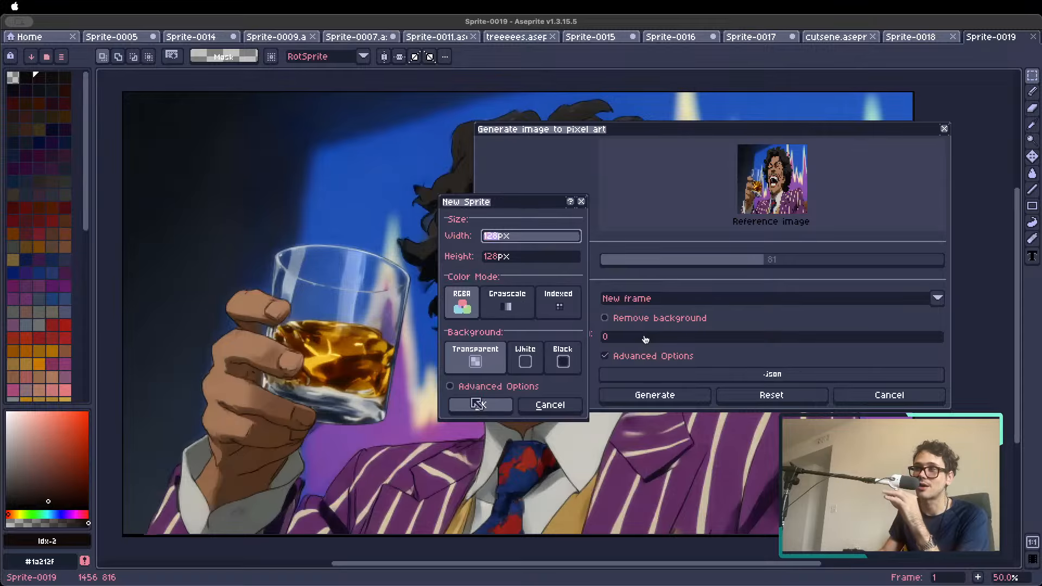
{"action": "key", "text": "Tab"}
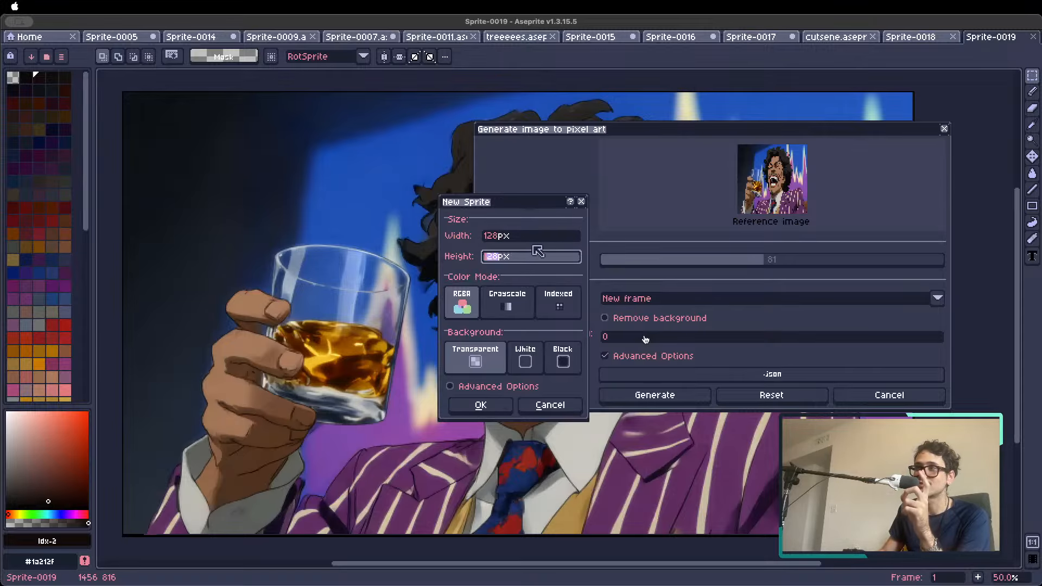
{"action": "key", "text": "shift+Tab"}
{"action": "left_click", "coordinate": [481, 405]}
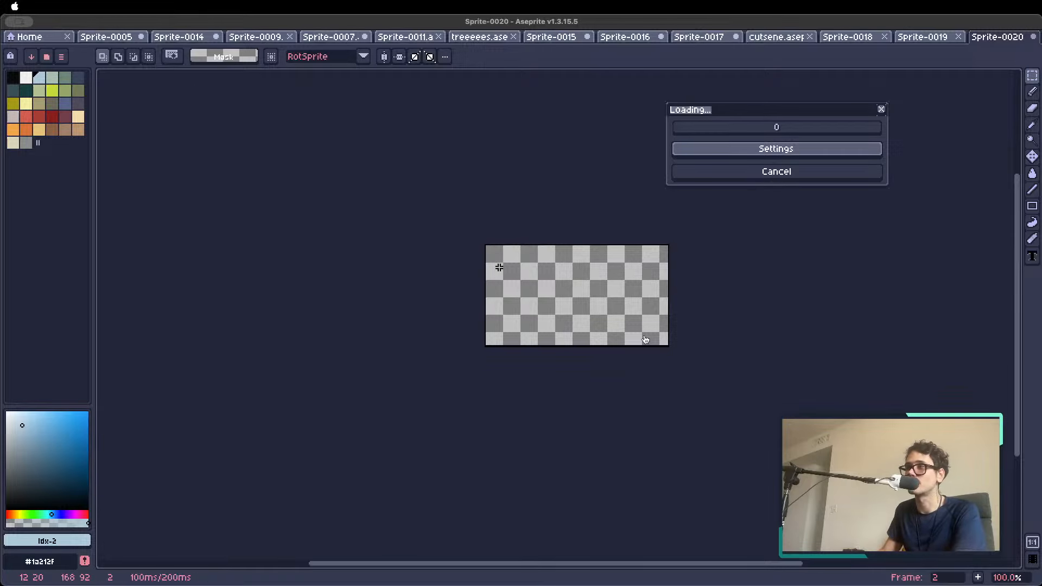
Examine the generated pixel art of the laughing man both up close and at small size, sampling its skin and background colors
{"action": "scroll", "coordinate": [510, 276], "scroll_direction": "up", "scroll_amount": 1}
{"action": "left_click_drag", "start_coordinate": [502, 280], "coordinate": [275, 264]}
{"action": "scroll", "coordinate": [275, 265], "scroll_direction": "up", "scroll_amount": 1}
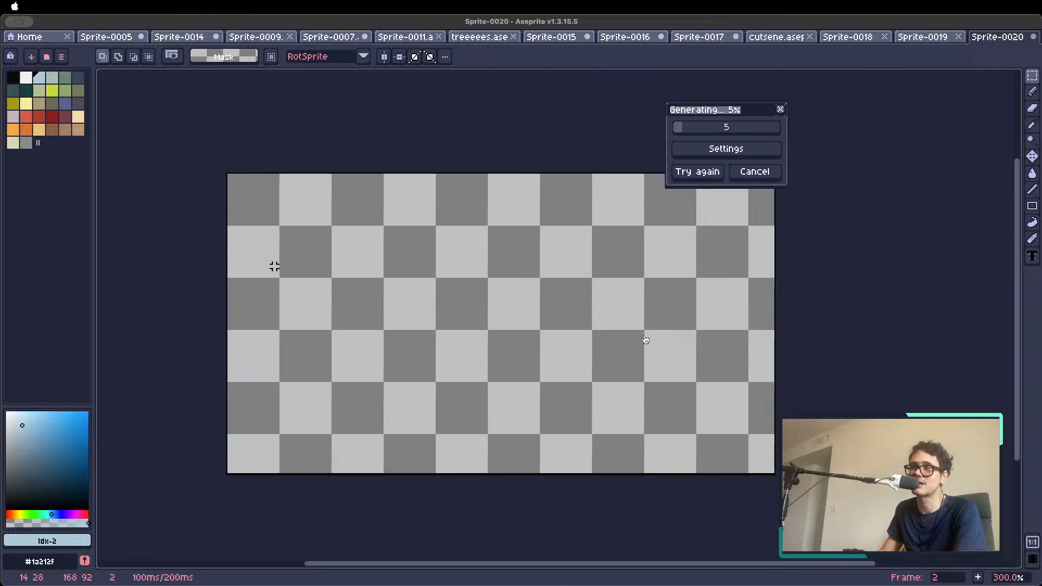
{"action": "scroll", "coordinate": [293, 263], "scroll_direction": "down", "scroll_amount": 1}
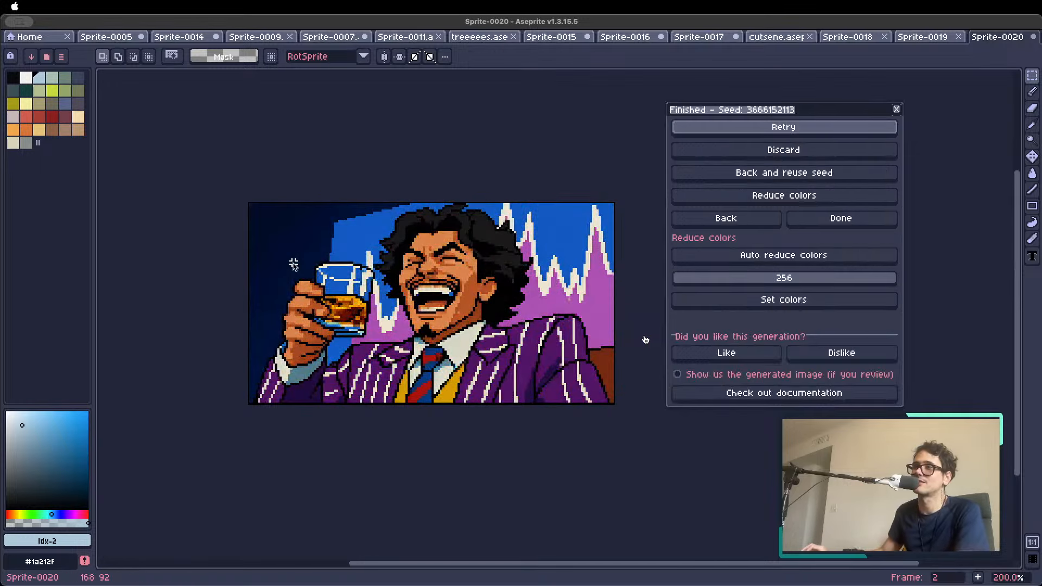
{"action": "scroll", "coordinate": [294, 265], "scroll_direction": "down", "scroll_amount": 1}
{"action": "scroll", "coordinate": [384, 211], "scroll_direction": "up", "scroll_amount": 1}
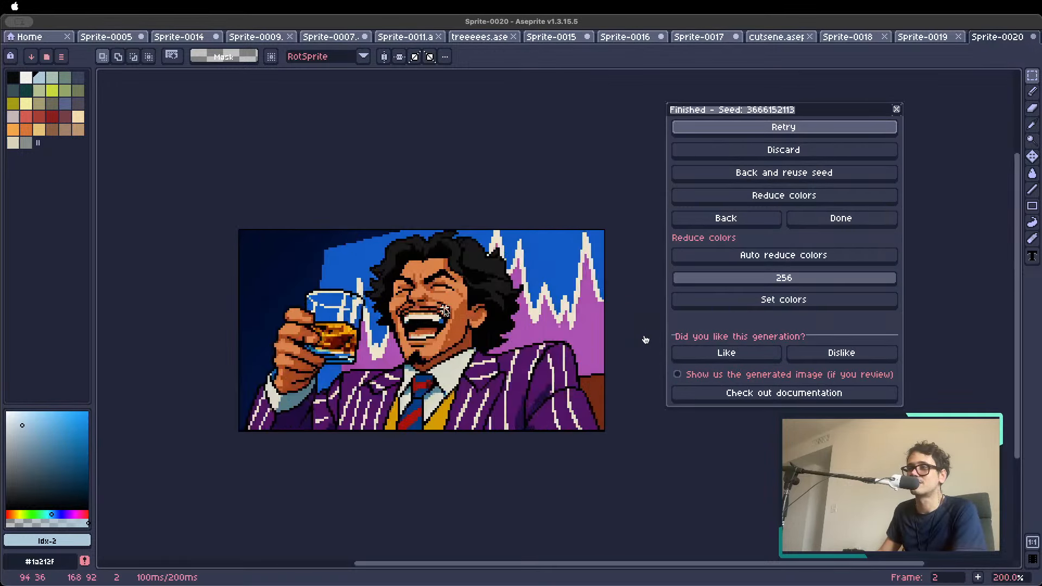
{"action": "left_click_drag", "start_coordinate": [455, 302], "coordinate": [439, 294]}
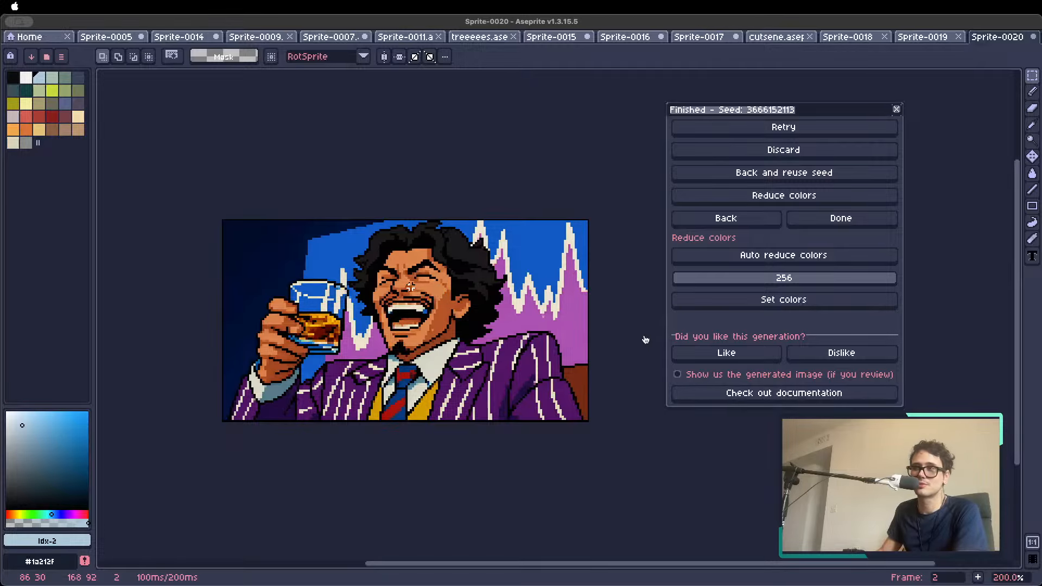
{"action": "scroll", "coordinate": [454, 298], "scroll_direction": "down", "scroll_amount": 1}
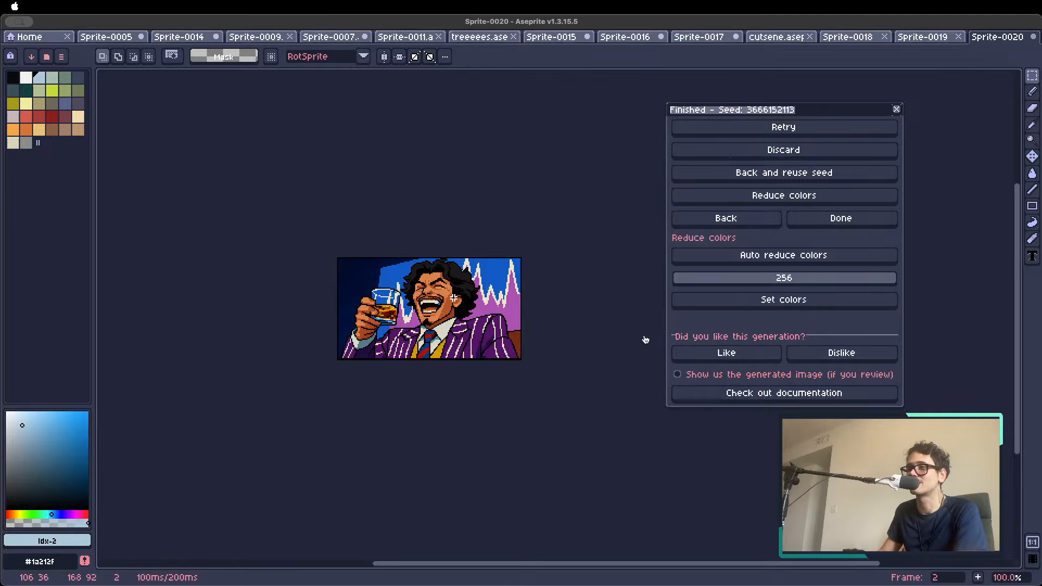
{"action": "scroll", "coordinate": [361, 343], "scroll_direction": "up", "scroll_amount": 1}
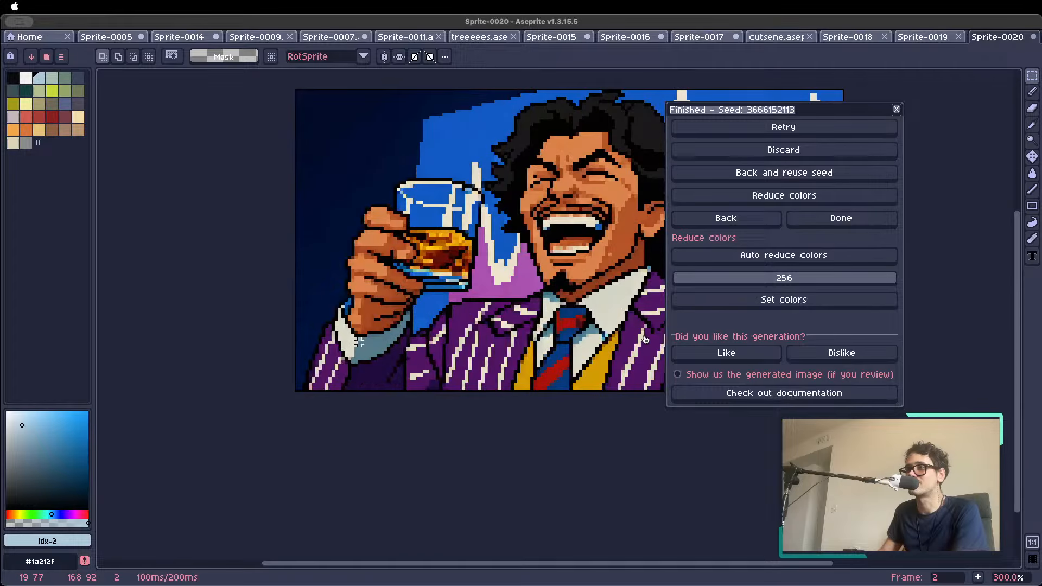
{"action": "scroll", "coordinate": [363, 344], "scroll_direction": "up", "scroll_amount": 1}
{"action": "left_click", "coordinate": [374, 308], "text": "alt"}
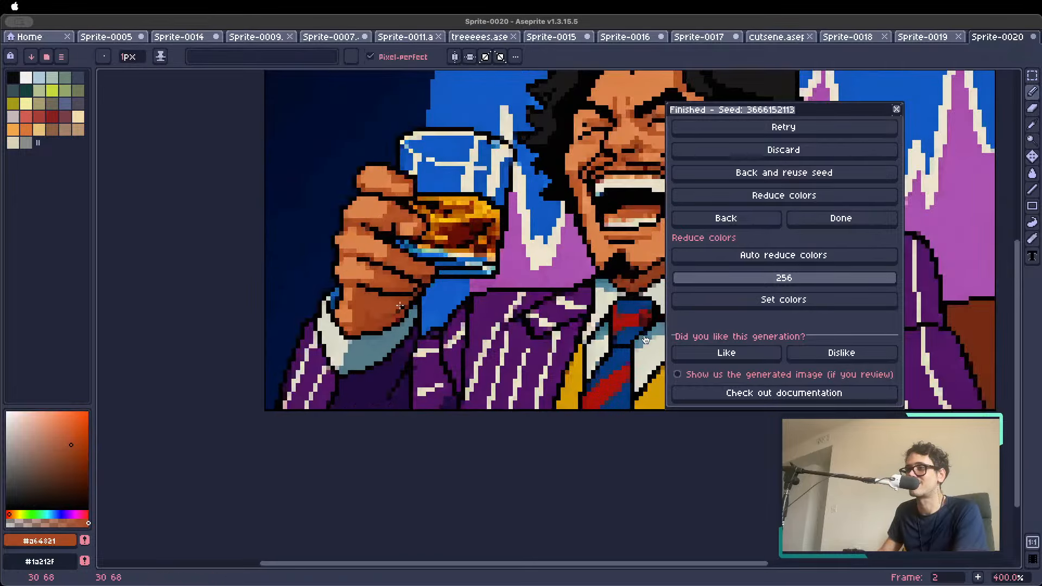
{"action": "scroll", "coordinate": [554, 328], "scroll_direction": "down", "scroll_amount": 2}
{"action": "left_click_drag", "start_coordinate": [594, 298], "coordinate": [539, 334]}
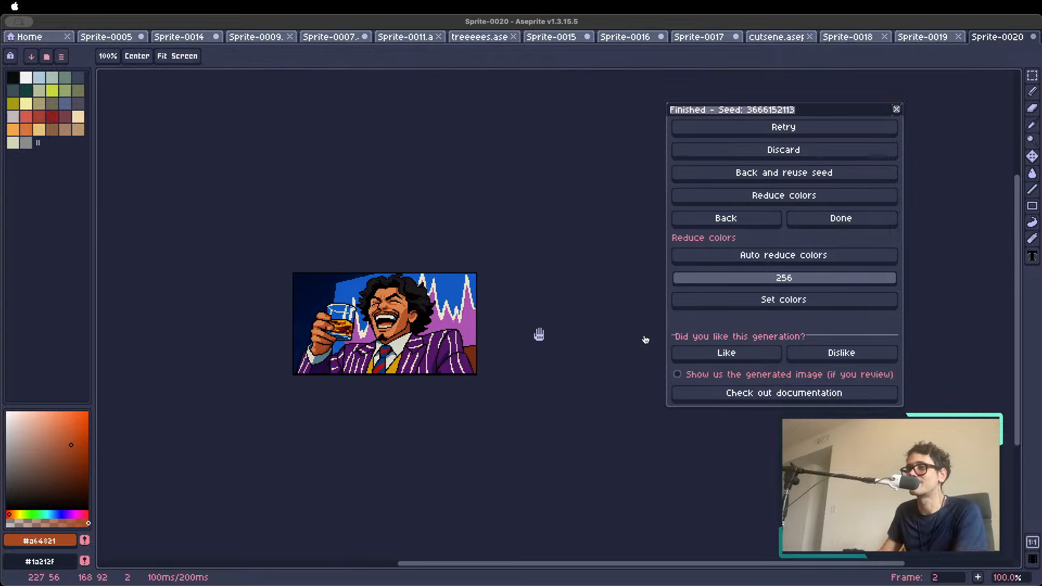
{"action": "scroll", "coordinate": [645, 340], "scroll_direction": "up", "scroll_amount": 1}
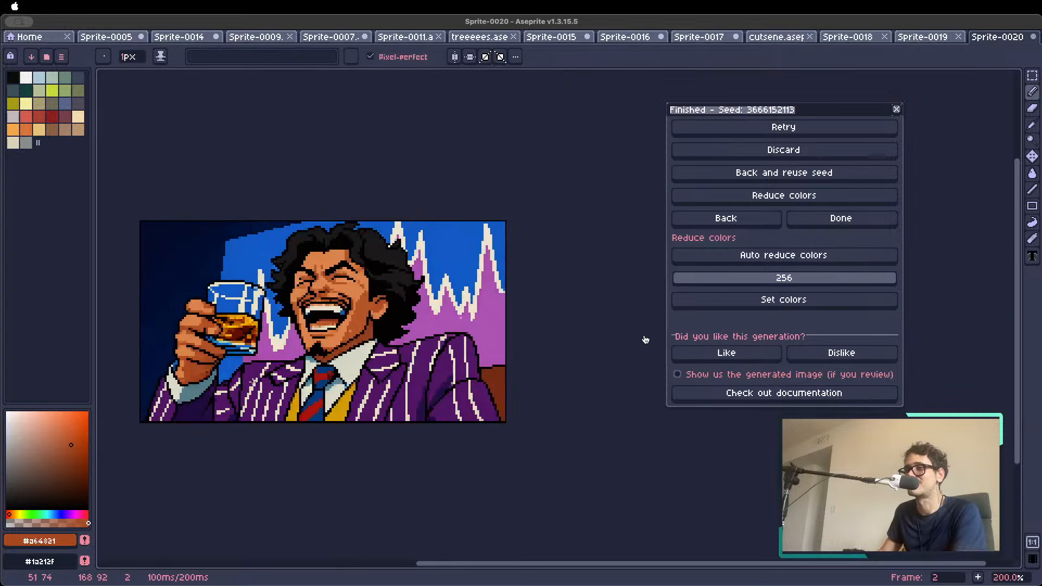
{"action": "scroll", "coordinate": [645, 340], "scroll_direction": "up", "scroll_amount": 1}
{"action": "scroll", "coordinate": [645, 340], "scroll_direction": "down", "scroll_amount": 2}
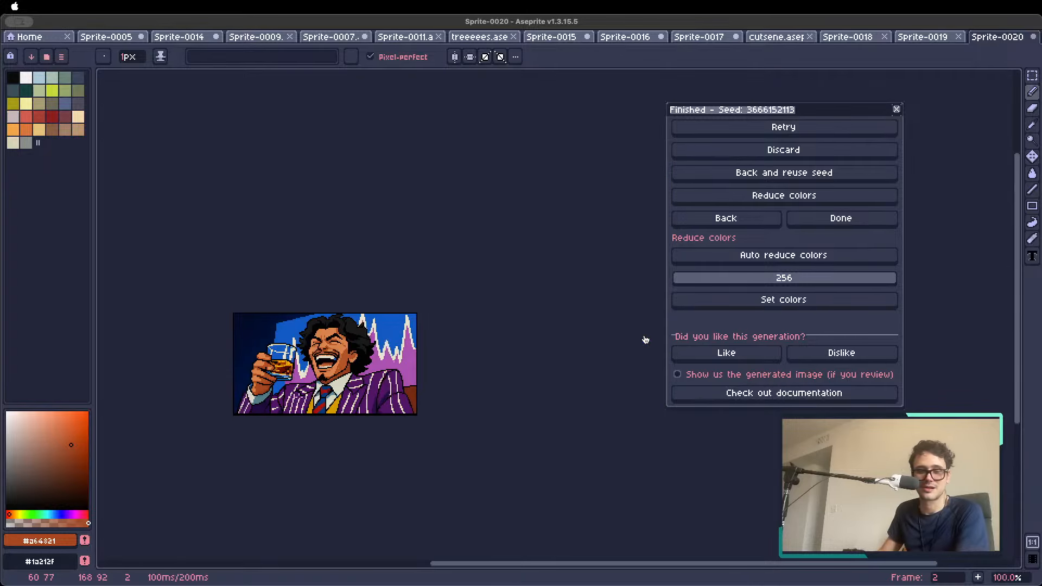
{"action": "scroll", "coordinate": [645, 339], "scroll_direction": "left", "scroll_amount": 2}
{"action": "scroll", "coordinate": [645, 340], "scroll_direction": "up", "scroll_amount": 2}
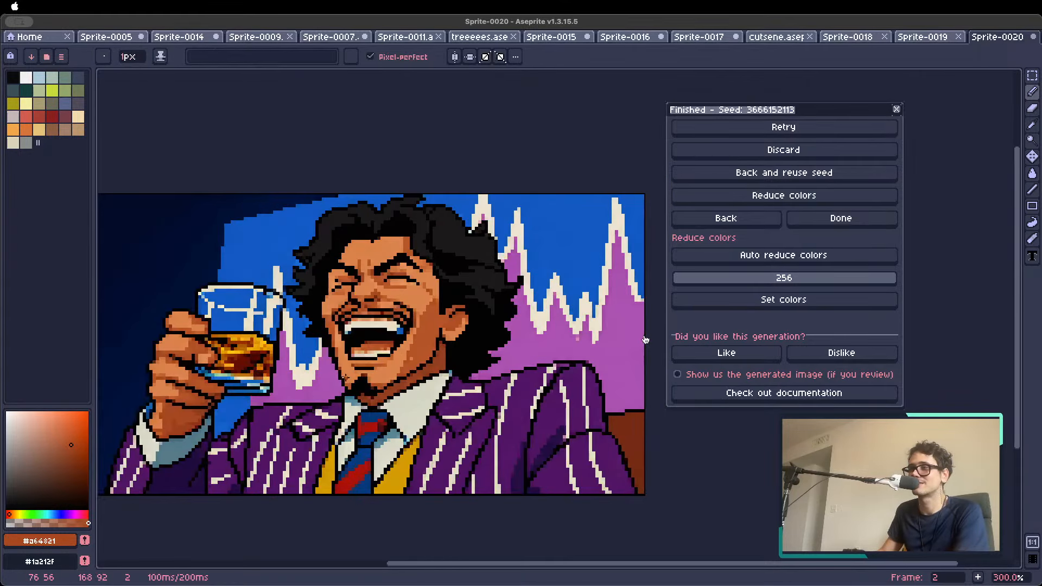
{"action": "scroll", "coordinate": [645, 339], "scroll_direction": "down", "scroll_amount": 1}
{"action": "scroll", "coordinate": [645, 339], "scroll_direction": "left", "scroll_amount": 1}
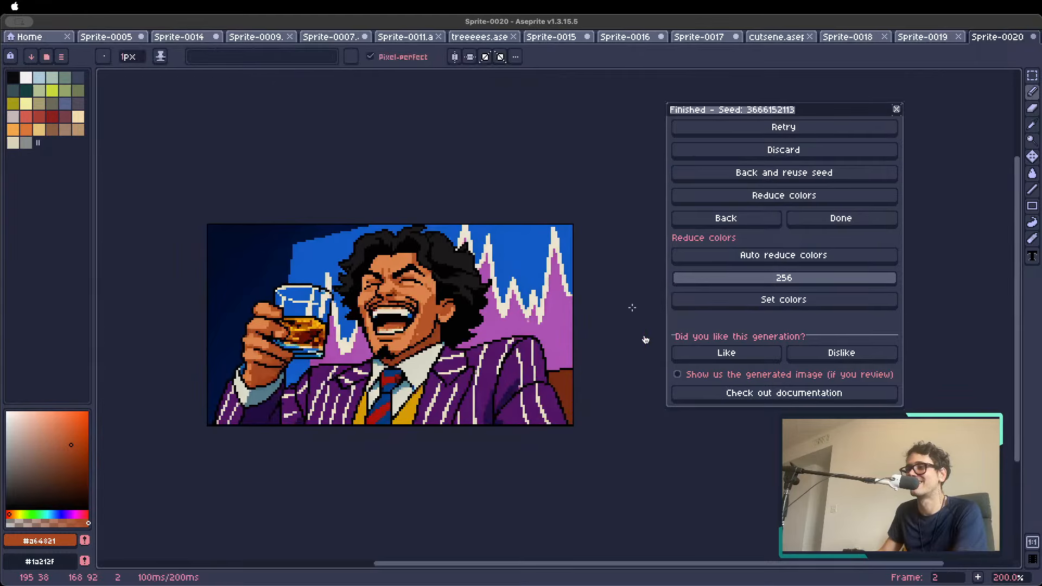
{"action": "scroll", "coordinate": [645, 340], "scroll_direction": "up", "scroll_amount": 1}
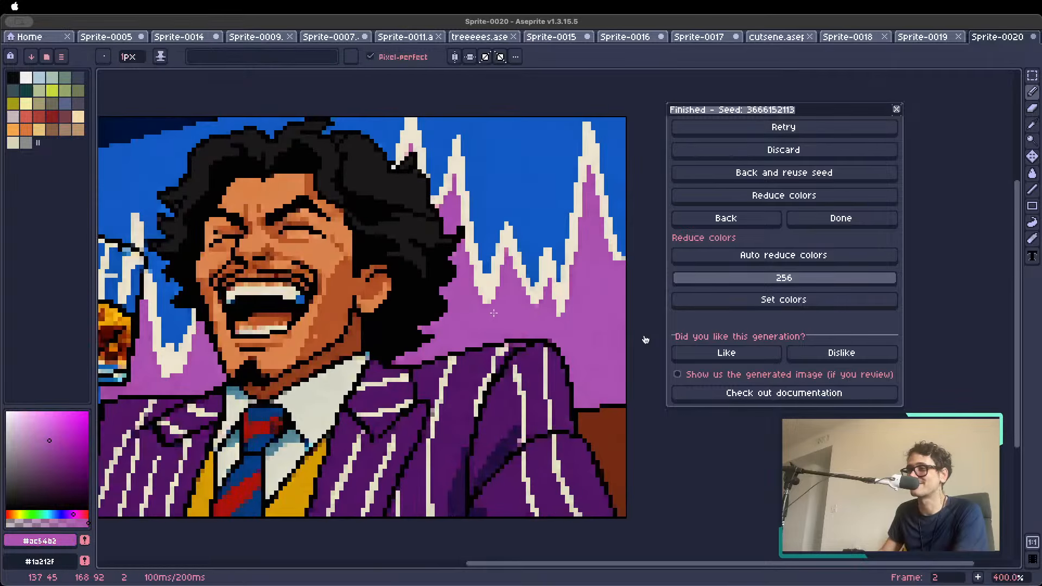
Reduce the generated image's colors with the Auto quantization method and no dithering
{"action": "scroll", "coordinate": [645, 340], "scroll_direction": "down", "scroll_amount": 1}
{"action": "left_click", "coordinate": [754, 196]}
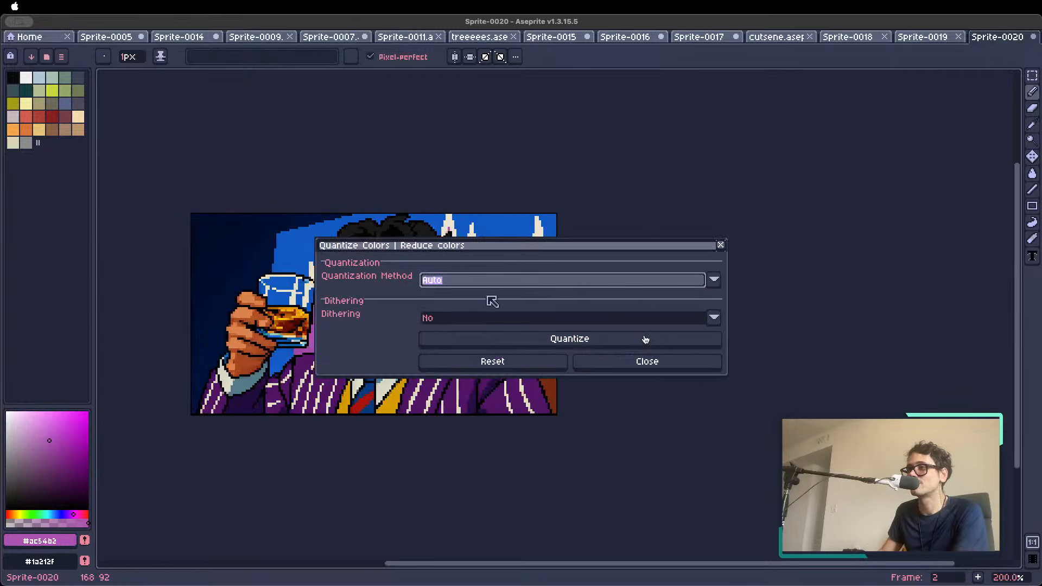
{"action": "left_click", "coordinate": [523, 340]}
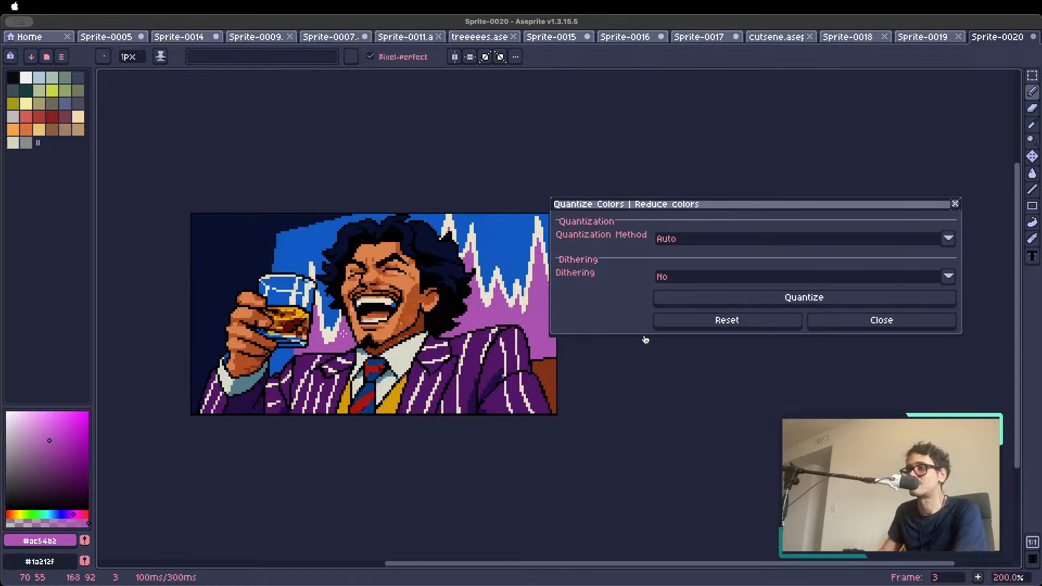
Inspect the color-reduced image at several magnifications, sampling the skin tones of the man's face, neck and hand
{"action": "scroll", "coordinate": [419, 335], "scroll_direction": "up", "scroll_amount": 3}
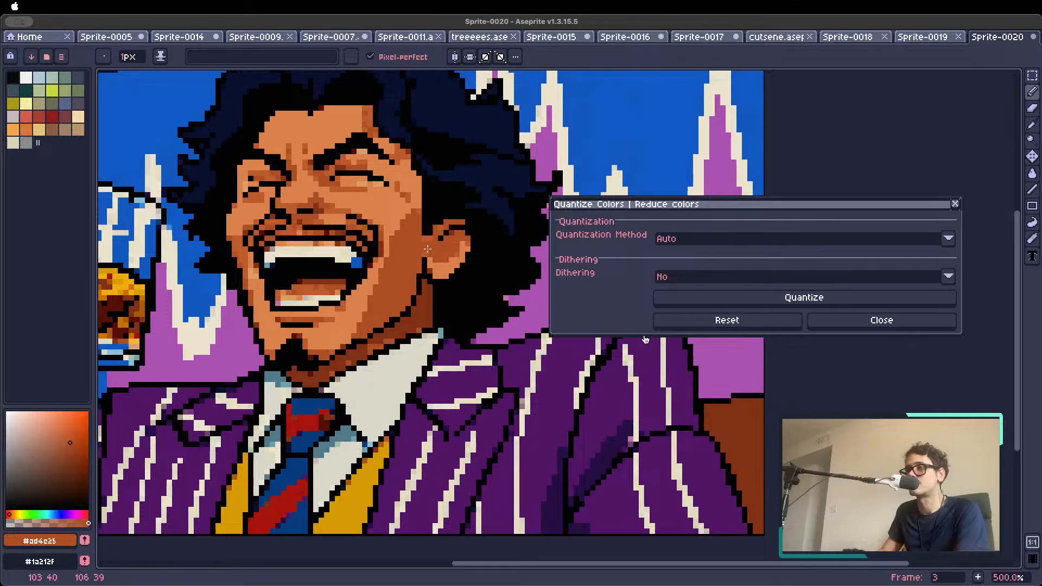
{"action": "scroll", "coordinate": [419, 254], "scroll_direction": "down", "scroll_amount": 1}
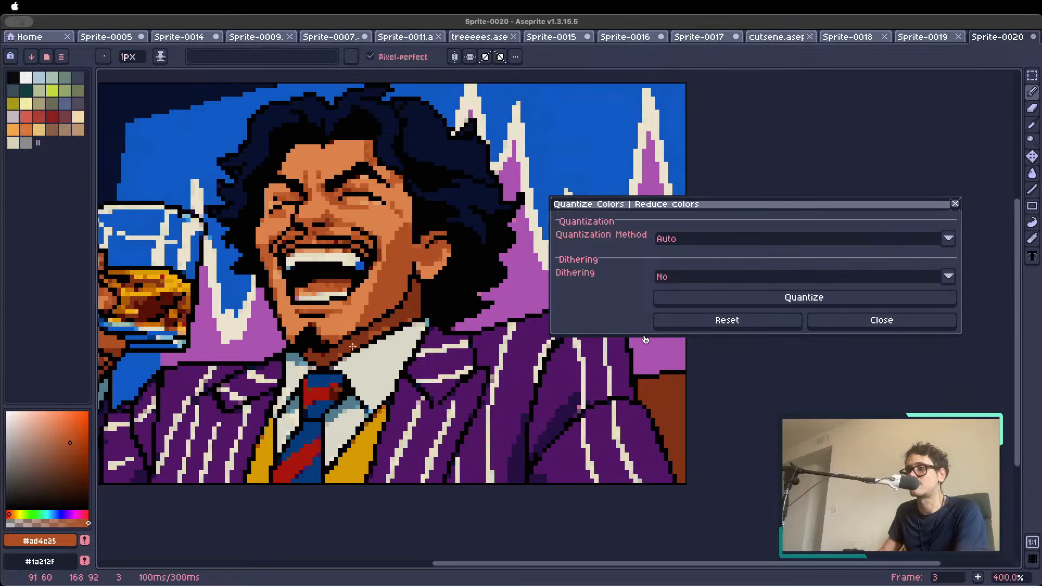
{"action": "left_click", "coordinate": [353, 344], "text": "alt"}
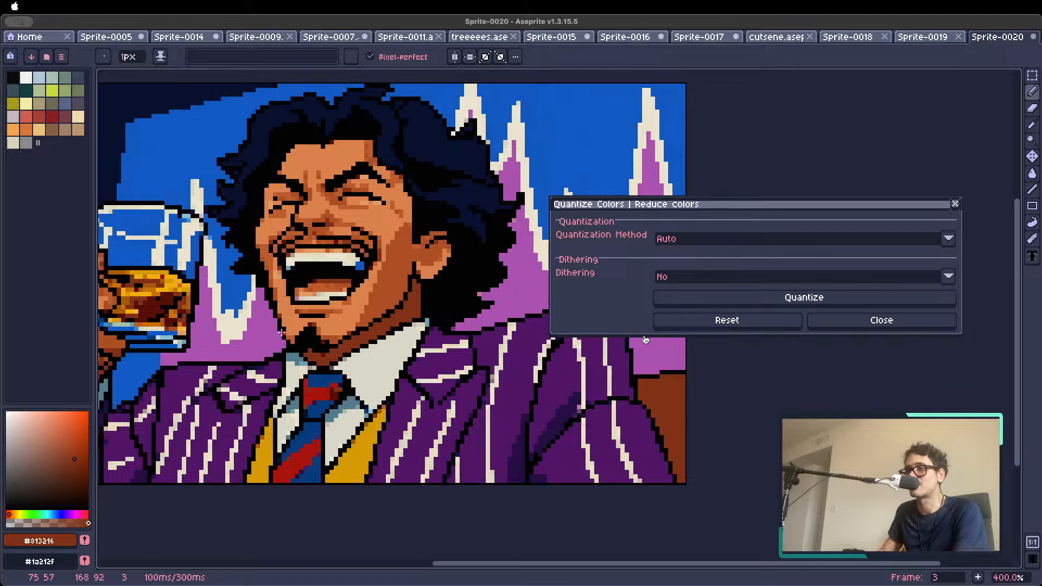
{"action": "scroll", "coordinate": [358, 323], "scroll_direction": "down", "scroll_amount": 1}
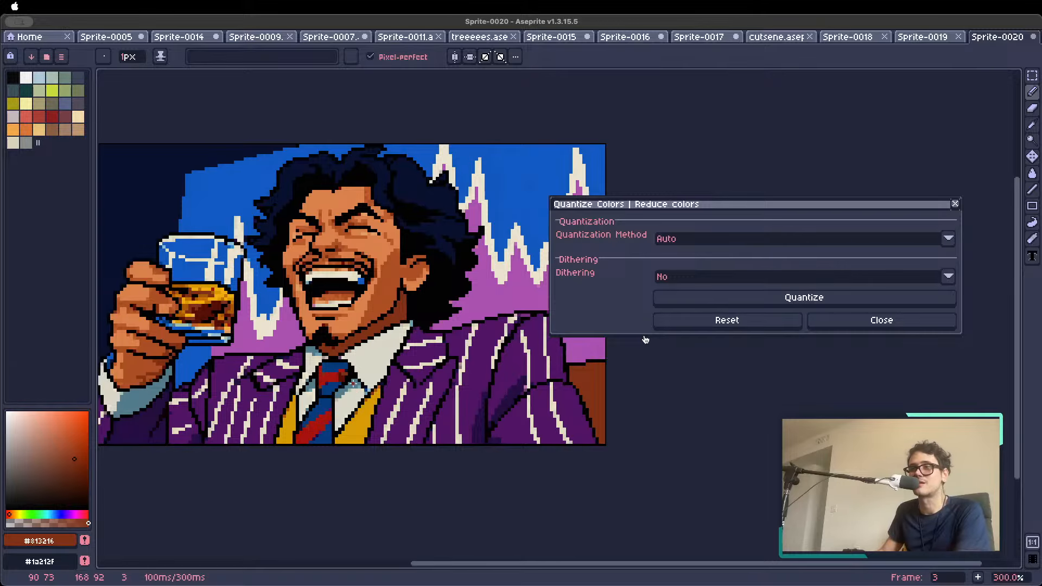
{"action": "scroll", "coordinate": [345, 359], "scroll_direction": "down", "scroll_amount": 1}
{"action": "scroll", "coordinate": [217, 312], "scroll_direction": "up", "scroll_amount": 4}
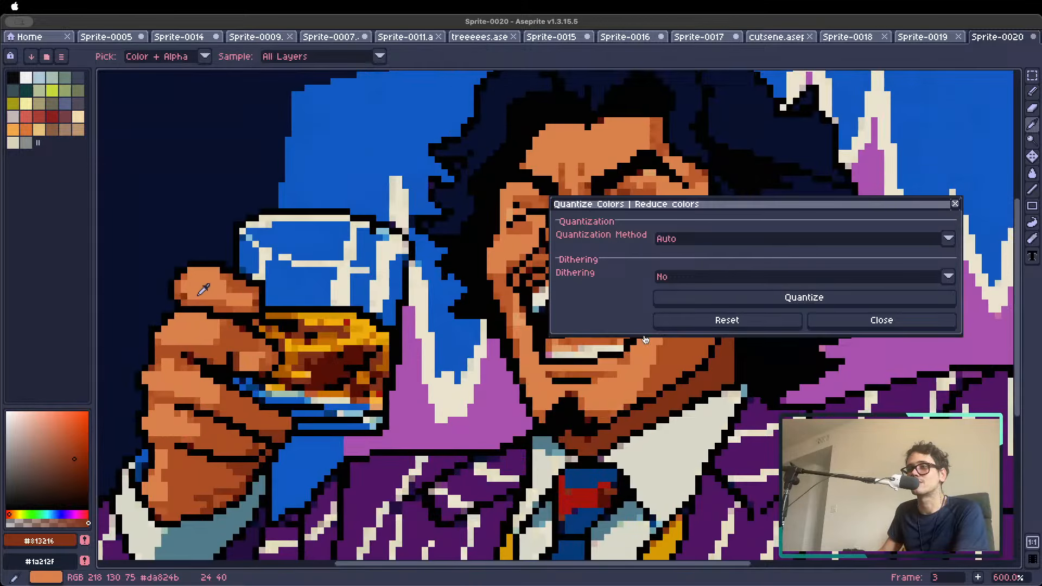
{"action": "left_click", "coordinate": [182, 356], "text": "alt"}
{"action": "left_click", "coordinate": [182, 355]}
{"action": "scroll", "coordinate": [165, 375], "scroll_direction": "down", "scroll_amount": 4}
{"action": "scroll", "coordinate": [169, 376], "scroll_direction": "down", "scroll_amount": 1}
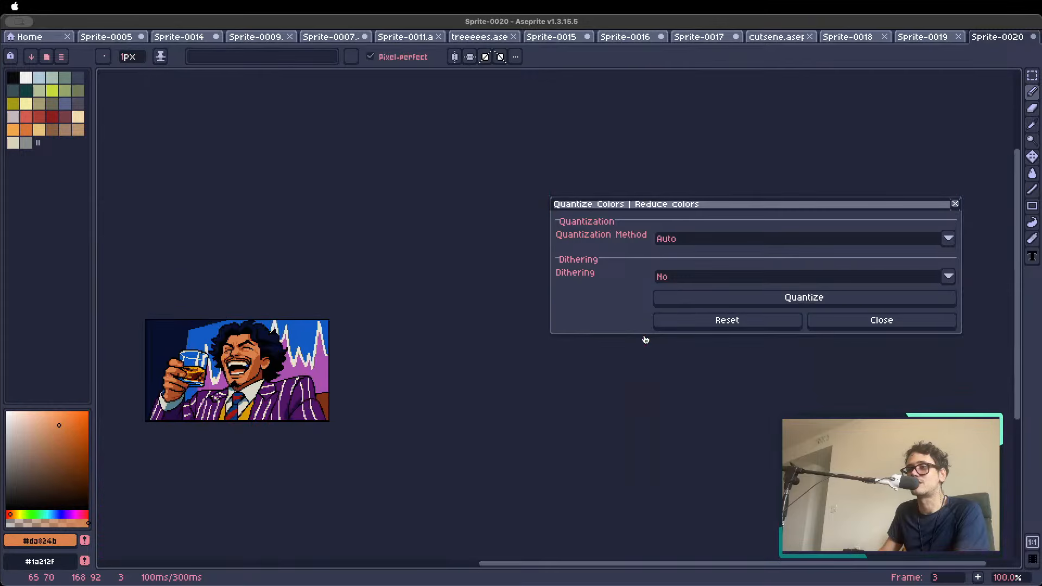
{"action": "key", "text": "space"}
{"action": "left_click_drag", "start_coordinate": [243, 373], "coordinate": [322, 369]}
{"action": "scroll", "coordinate": [322, 369], "scroll_direction": "up", "scroll_amount": 2}
{"action": "scroll", "coordinate": [322, 369], "scroll_direction": "down", "scroll_amount": 1}
{"action": "key", "text": "space"}
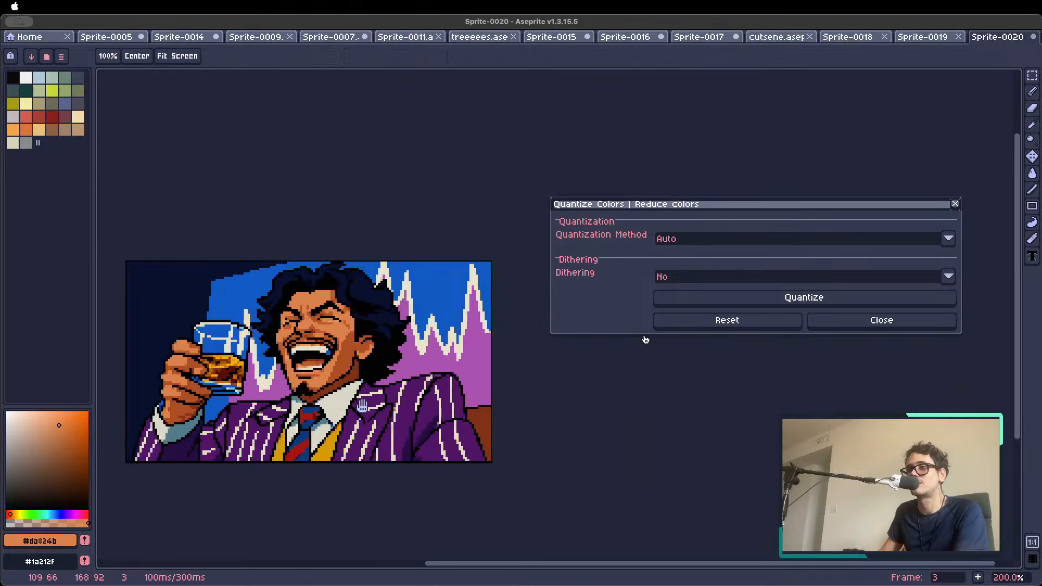
{"action": "left_click_drag", "start_coordinate": [407, 447], "coordinate": [421, 436]}
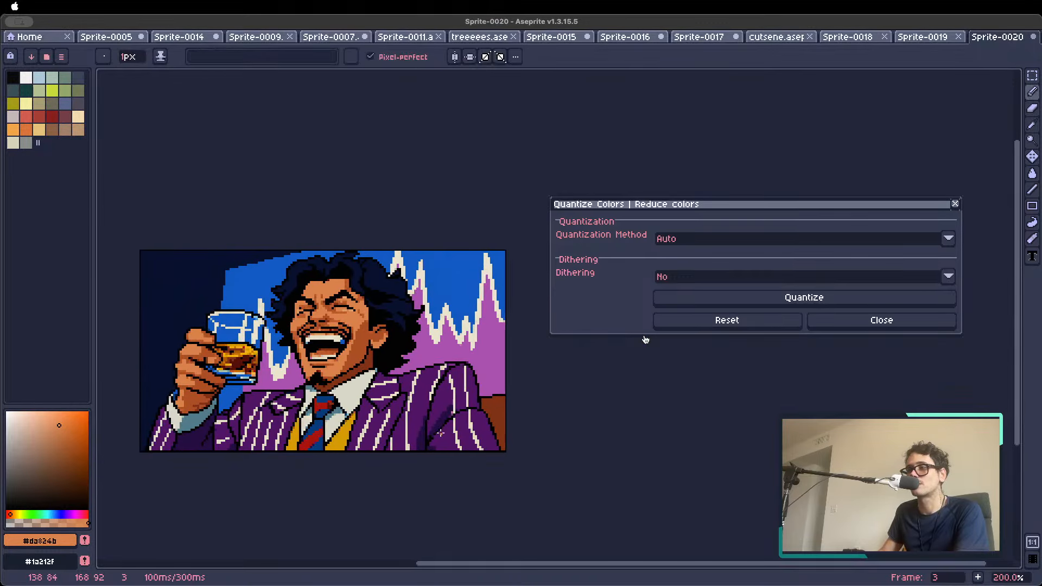
Close the color reduction and open PixelLab's Animate with text (New) tool, clearing its chair reference image
{"action": "left_click", "coordinate": [882, 321]}
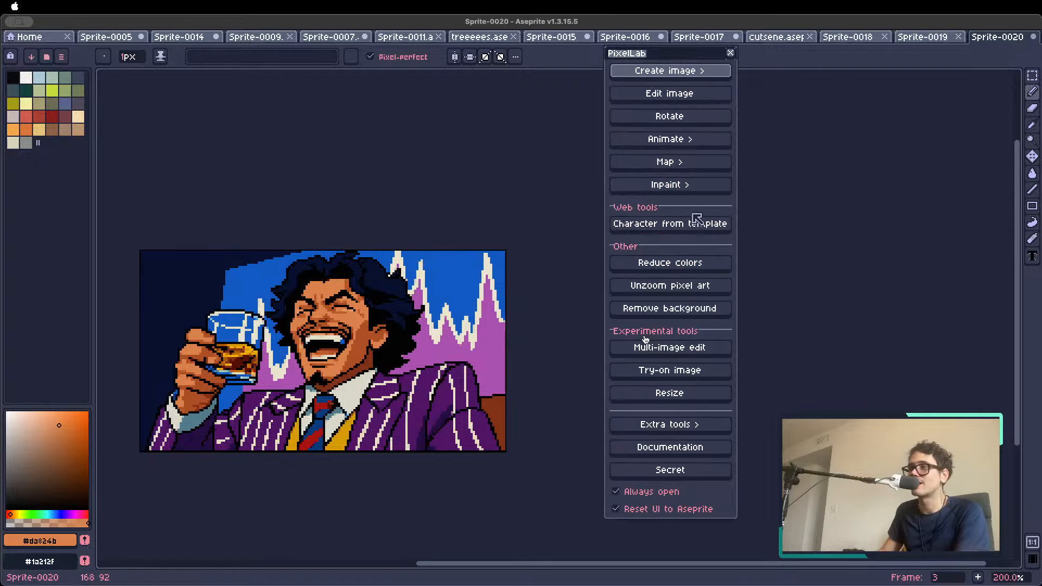
{"action": "left_click", "coordinate": [684, 141]}
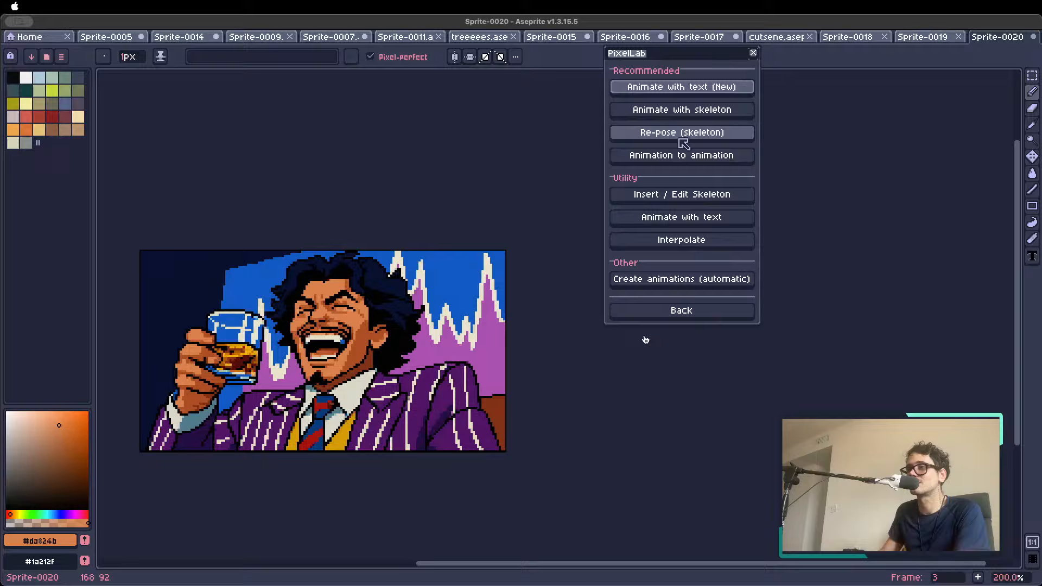
{"action": "left_click", "coordinate": [670, 87]}
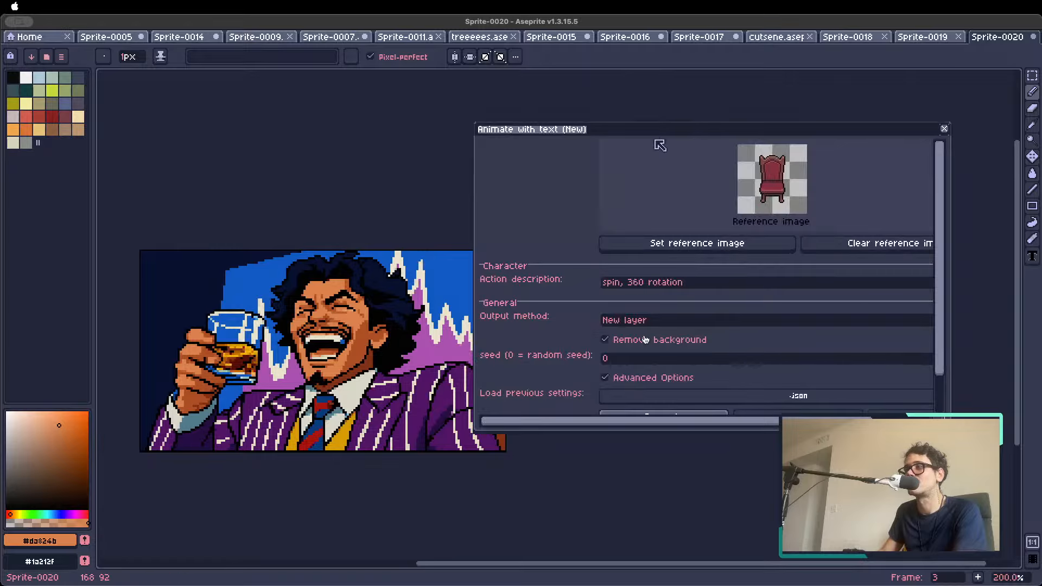
{"action": "mouse_move", "coordinate": [653, 130]}
{"action": "left_mouse_down"}
{"action": "mouse_move", "coordinate": [577, 84]}
{"action": "mouse_move", "coordinate": [636, 125]}
{"action": "left_mouse_up"}
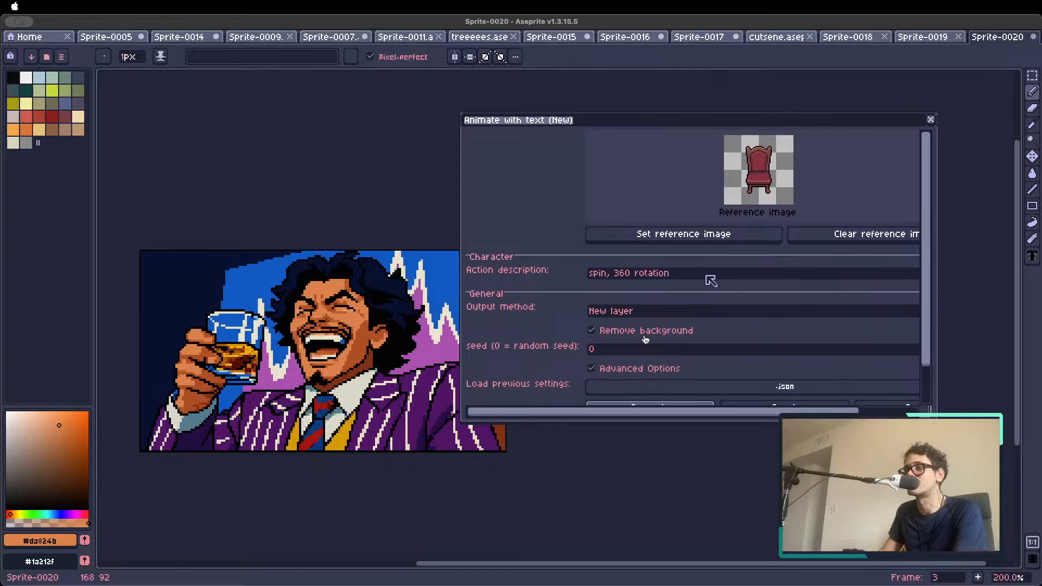
{"action": "left_click", "coordinate": [849, 241]}
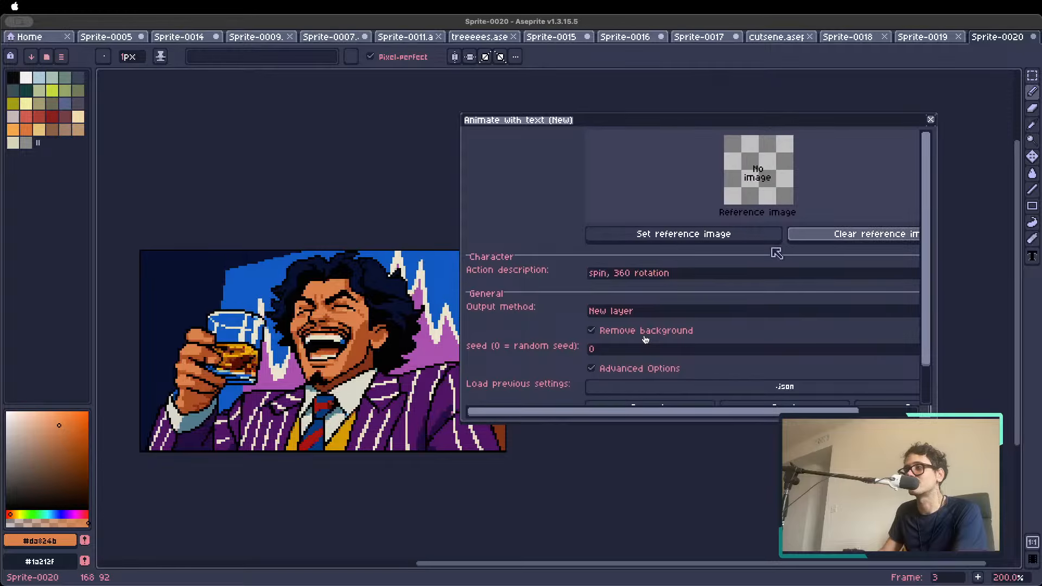
{"action": "left_click", "coordinate": [717, 237]}
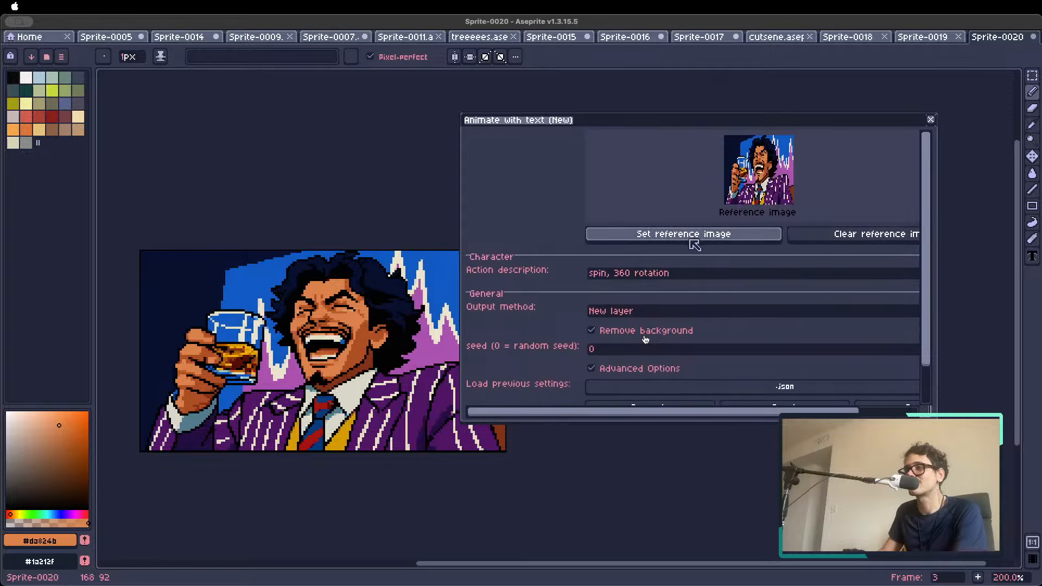
{"action": "left_click", "coordinate": [748, 277]}
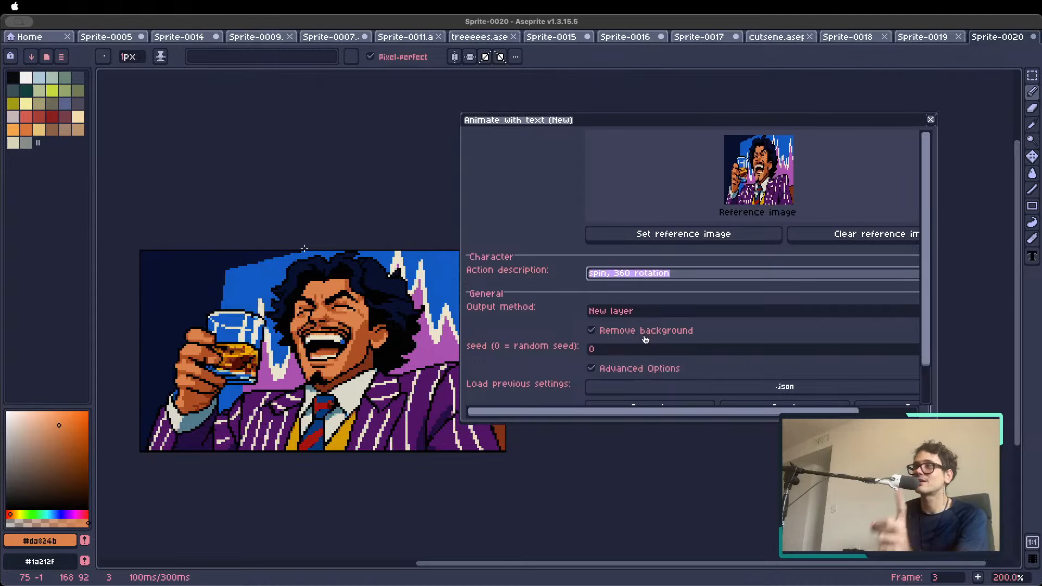
{"action": "left_click", "coordinate": [773, 38]}
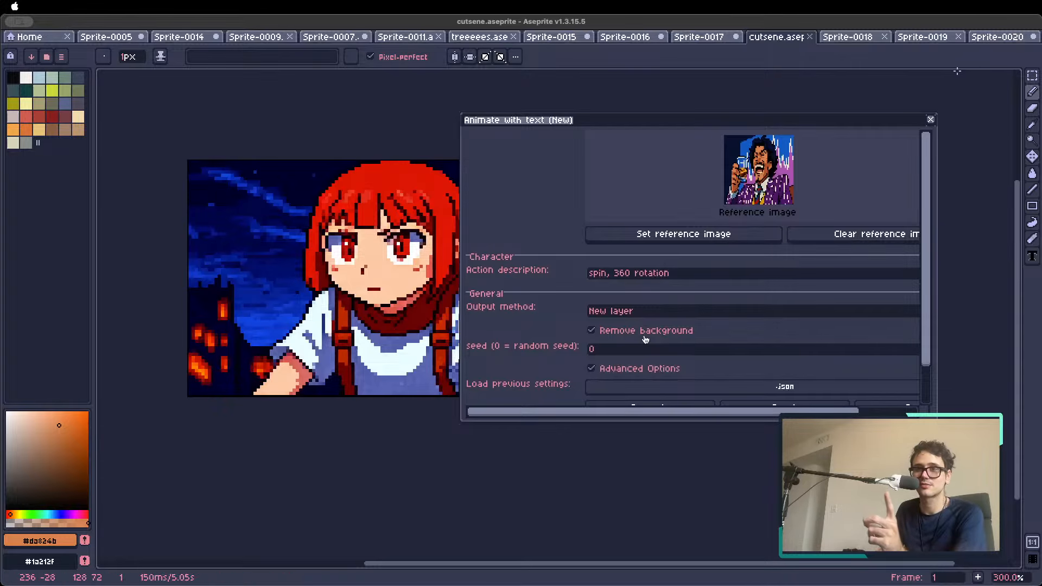
{"action": "left_click", "coordinate": [995, 38]}
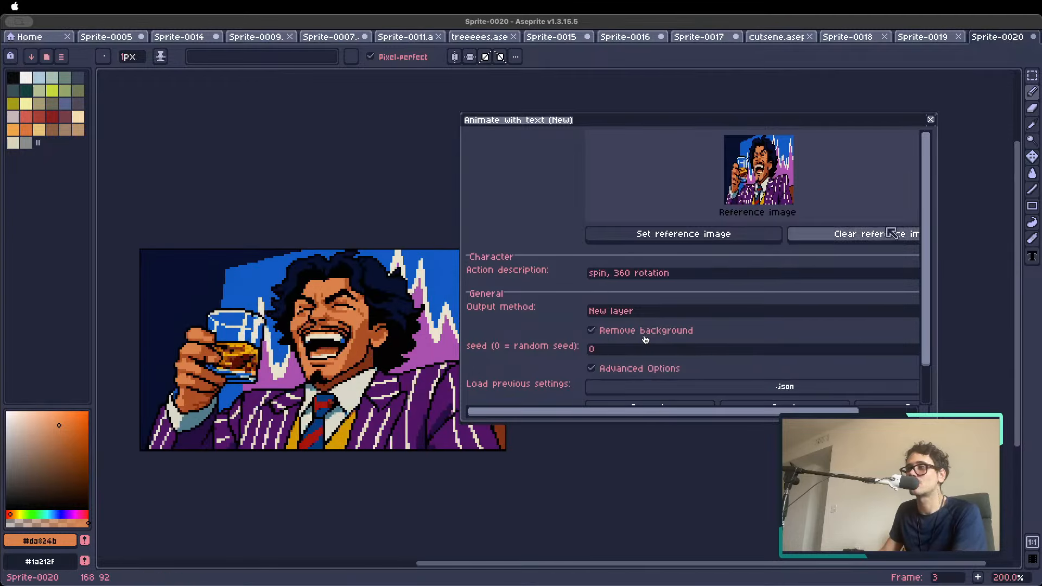
Switch to the original laughing man illustration, closing Animate with text and opening PixelLab's Generate image to pixel art tool instead
{"action": "left_click", "coordinate": [927, 39]}
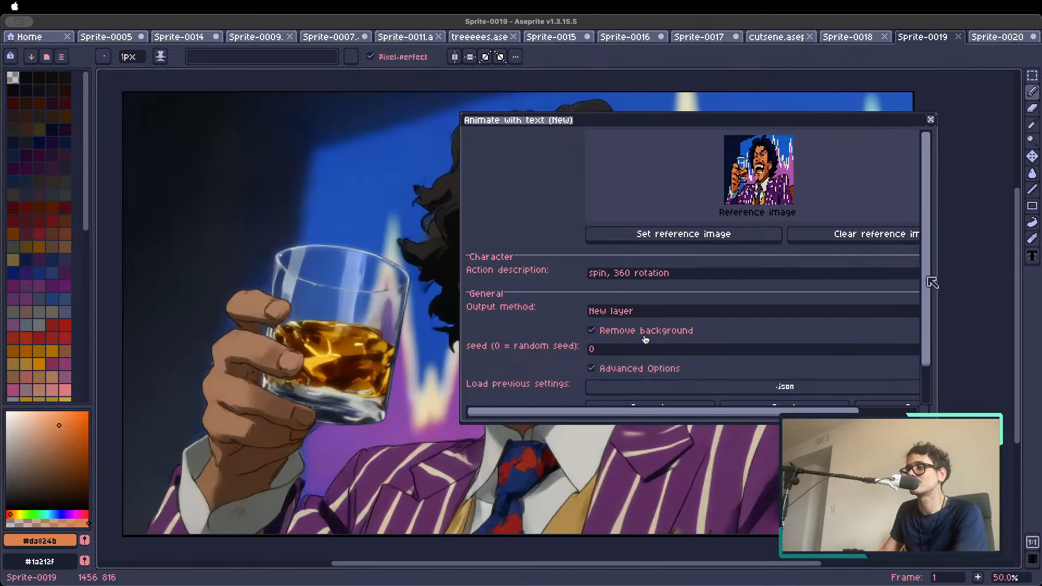
{"action": "scroll", "coordinate": [931, 282], "scroll_direction": "down", "scroll_amount": 2}
{"action": "left_click", "coordinate": [890, 366]}
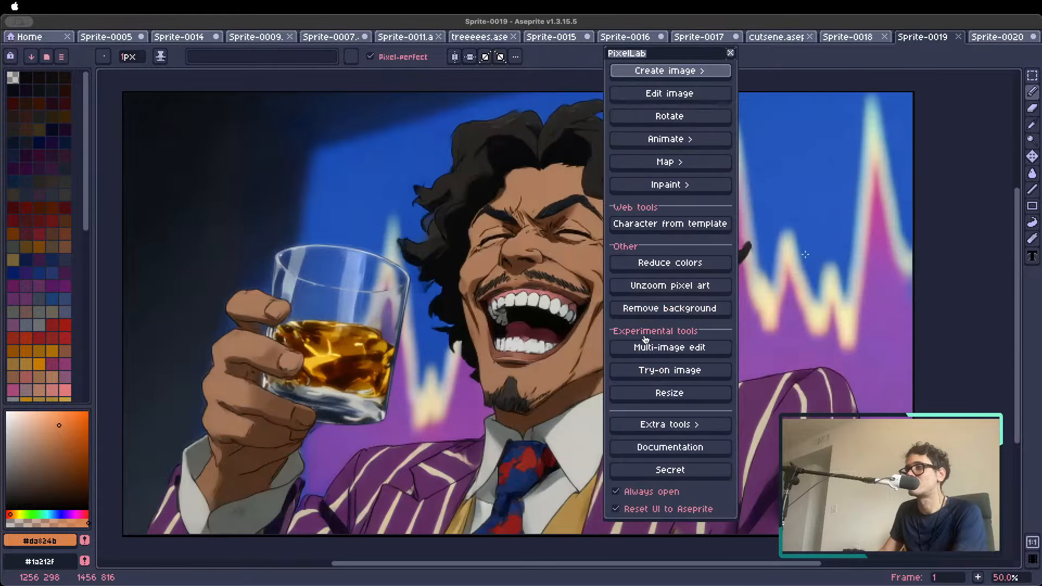
{"action": "left_click", "coordinate": [677, 72]}
{"action": "left_click", "coordinate": [702, 160]}
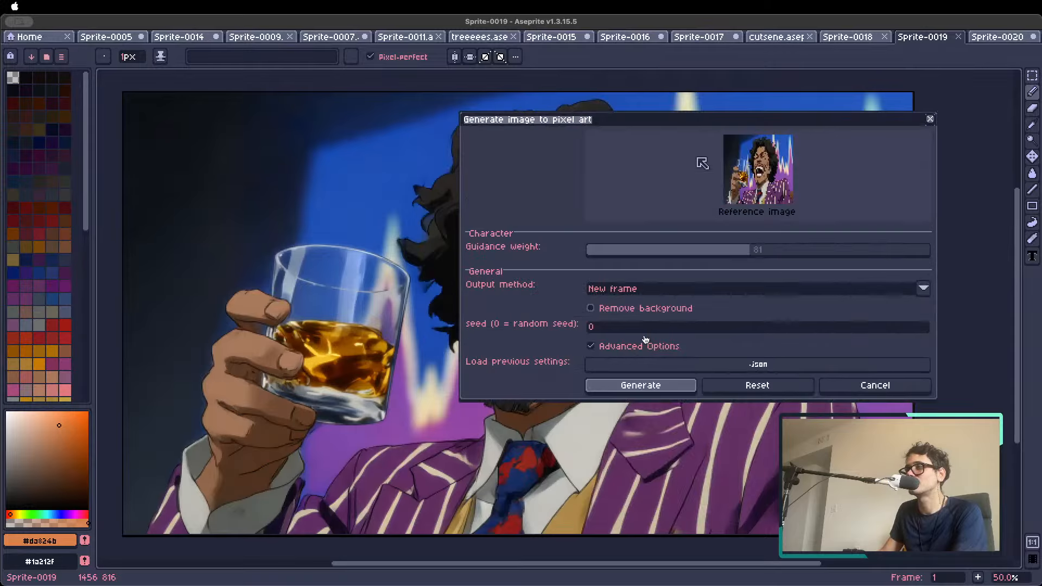
Generate pixel art from the illustration into a new sprite, entering a width of 128 px and a height of 72 px
{"action": "left_click", "coordinate": [662, 382]}
{"action": "left_click", "coordinate": [672, 321]}
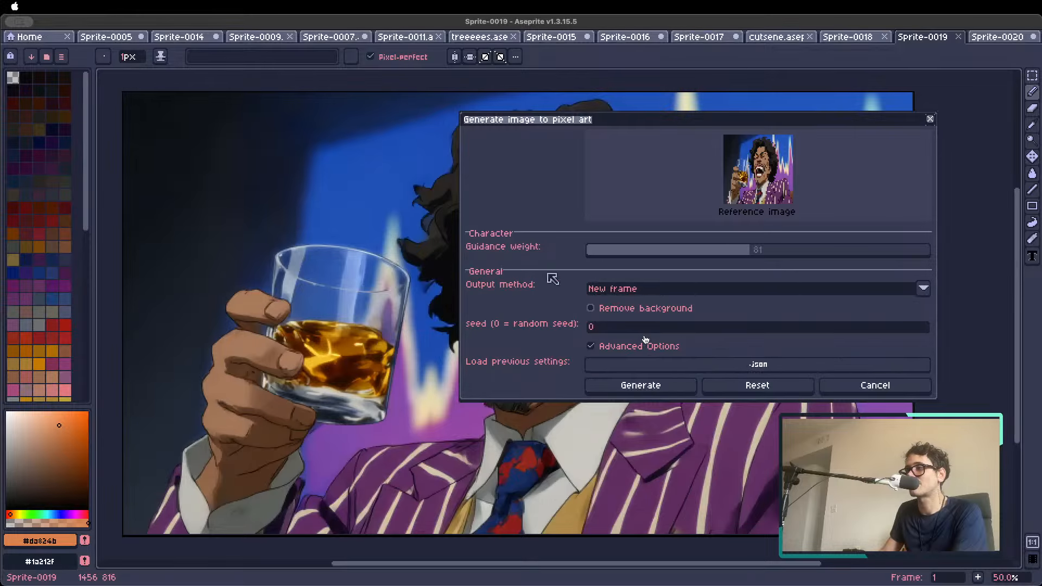
{"action": "left_click_drag", "start_coordinate": [548, 235], "coordinate": [266, 231]}
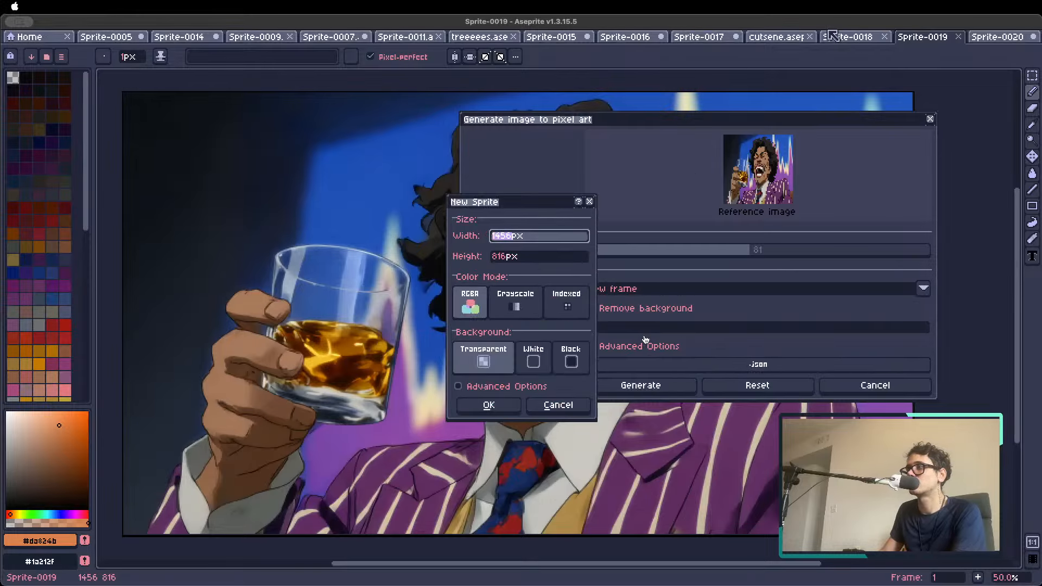
{"action": "type", "text": "128"}
{"action": "key", "text": "Tab"}
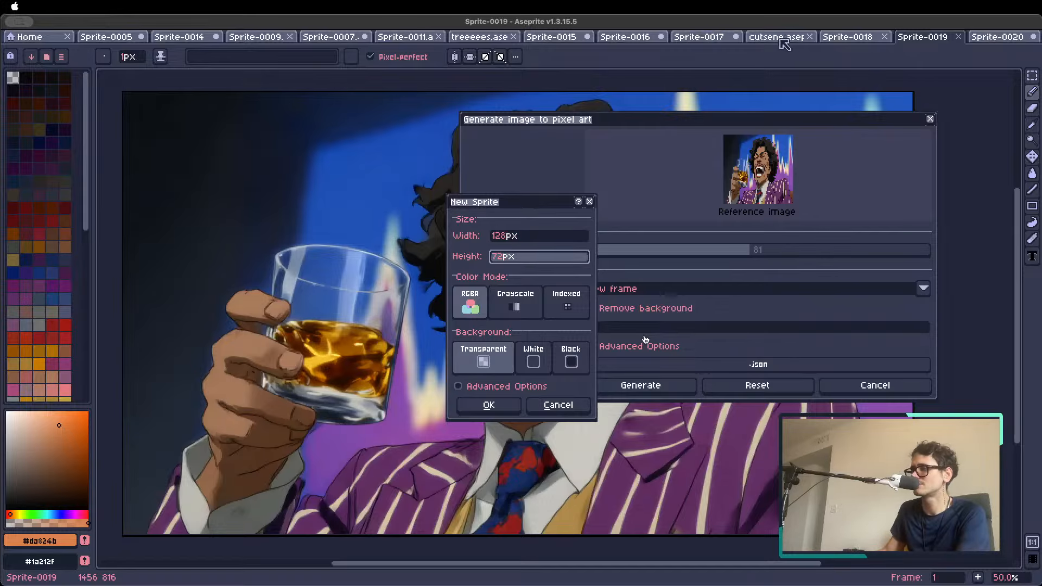
{"action": "left_click", "coordinate": [481, 406]}
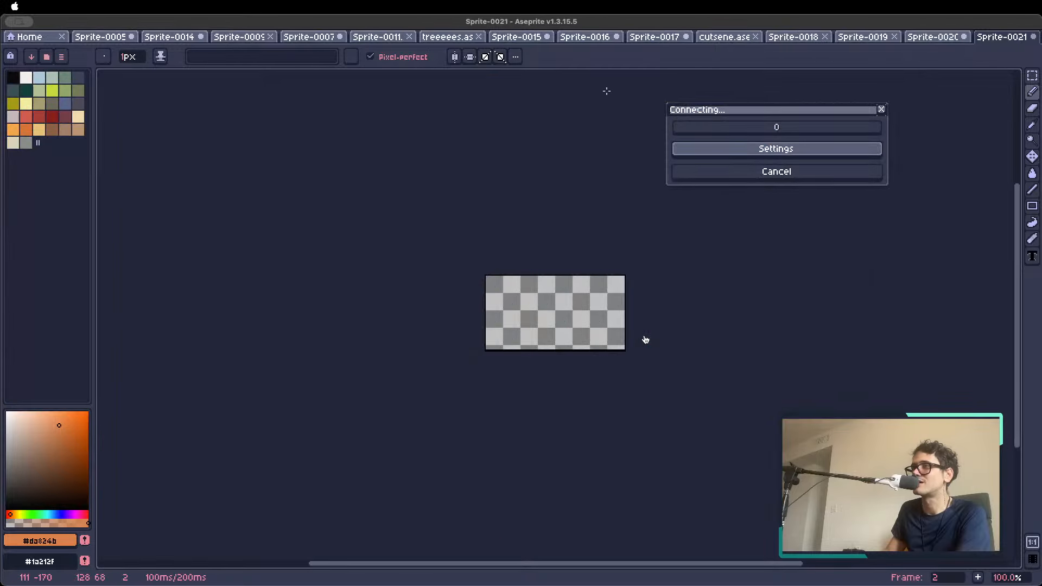
View the red-haired girl cutscene sprite for reference and return to the newly generated sprite
{"action": "left_click", "coordinate": [656, 38]}
{"action": "left_click", "coordinate": [726, 39]}
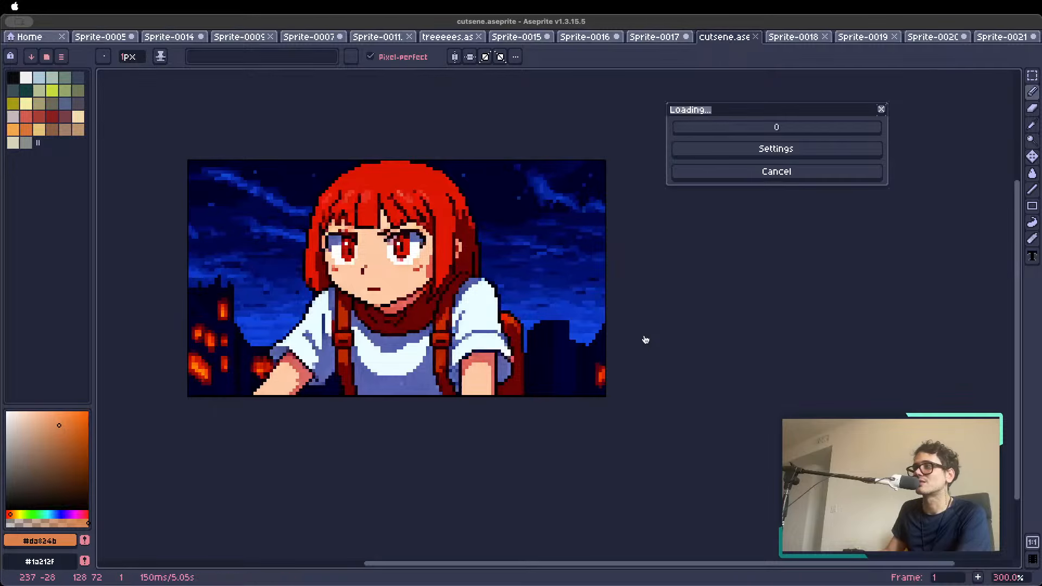
{"action": "left_click", "coordinate": [1006, 39]}
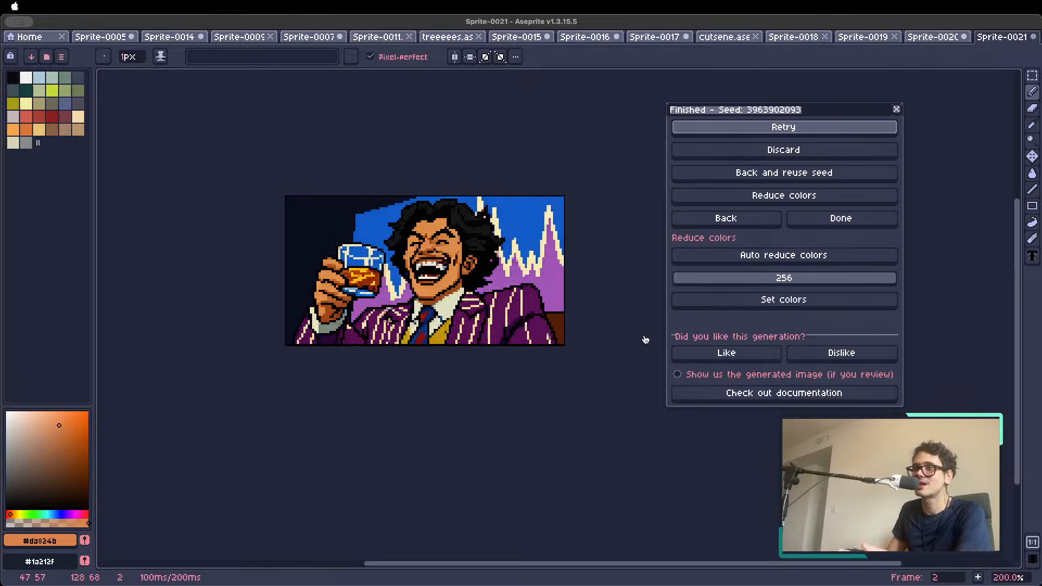
Examine the generated pixel art at several magnifications, sampling the skin tones of the hand holding the glass
{"action": "scroll", "coordinate": [388, 321], "scroll_direction": "up", "scroll_amount": 2}
{"action": "scroll", "coordinate": [383, 320], "scroll_direction": "down", "scroll_amount": 2}
{"action": "scroll", "coordinate": [321, 284], "scroll_direction": "up", "scroll_amount": 2}
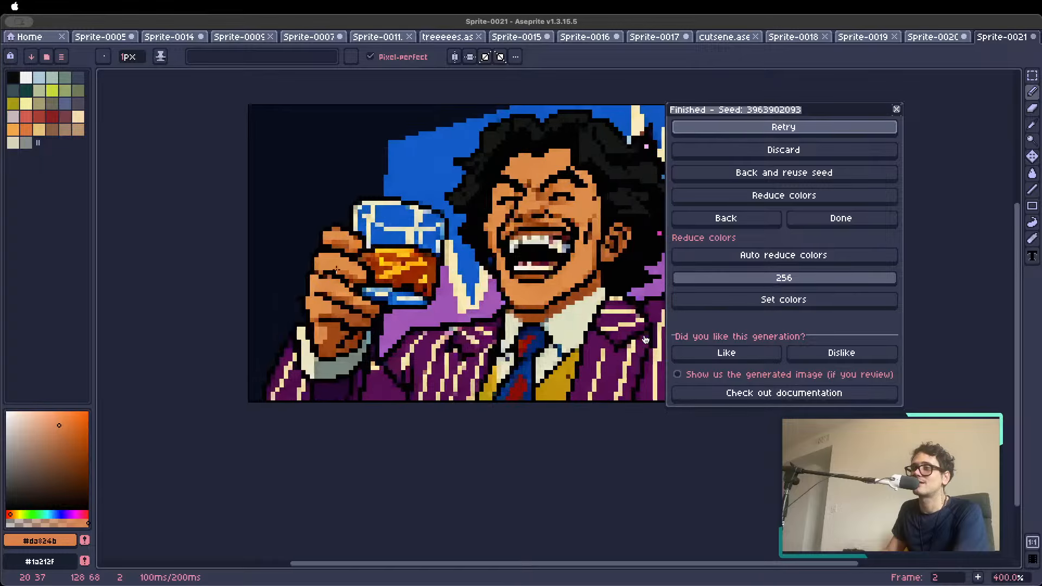
{"action": "scroll", "coordinate": [336, 271], "scroll_direction": "up", "scroll_amount": 2}
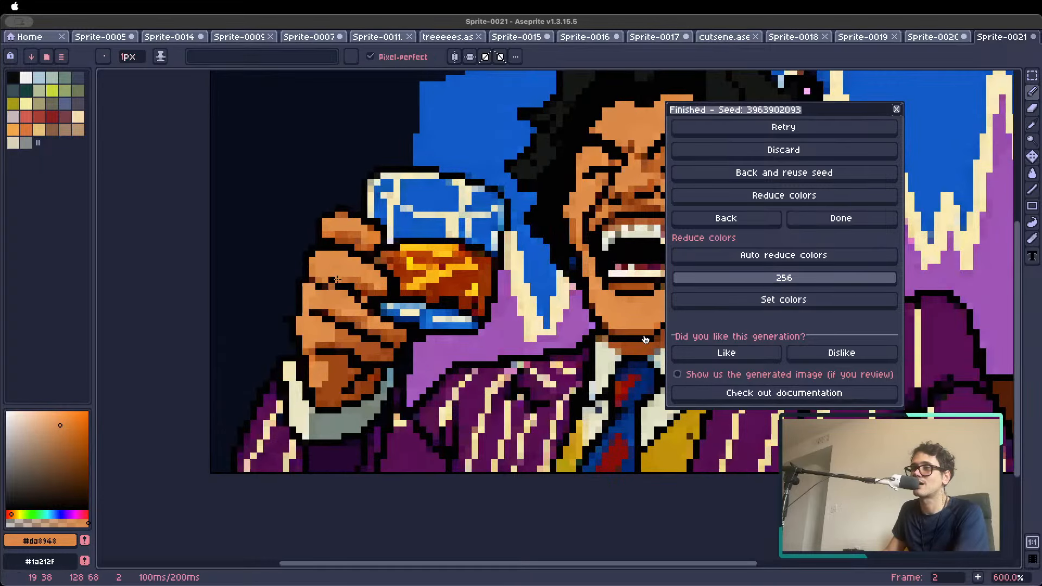
{"action": "scroll", "coordinate": [337, 279], "scroll_direction": "down", "scroll_amount": 3}
{"action": "scroll", "coordinate": [328, 280], "scroll_direction": "up", "scroll_amount": 2}
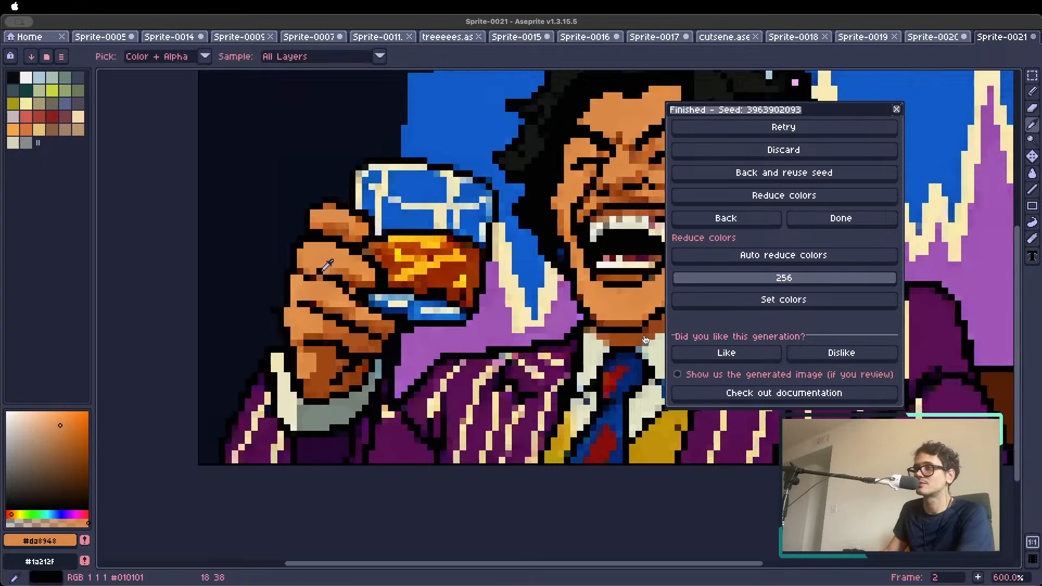
{"action": "scroll", "coordinate": [333, 274], "scroll_direction": "down", "scroll_amount": 3}
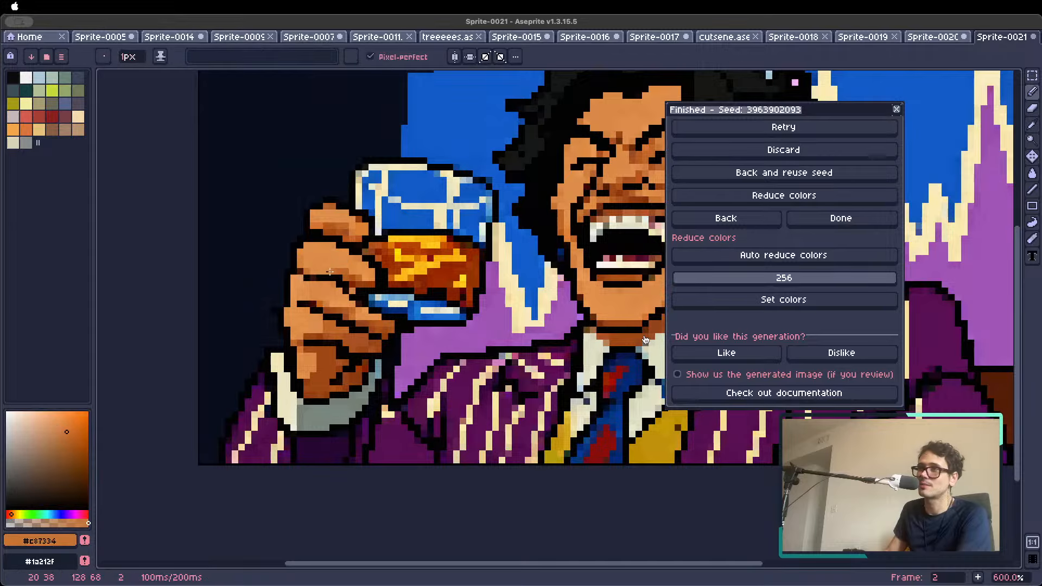
{"action": "scroll", "coordinate": [331, 276], "scroll_direction": "up", "scroll_amount": 3}
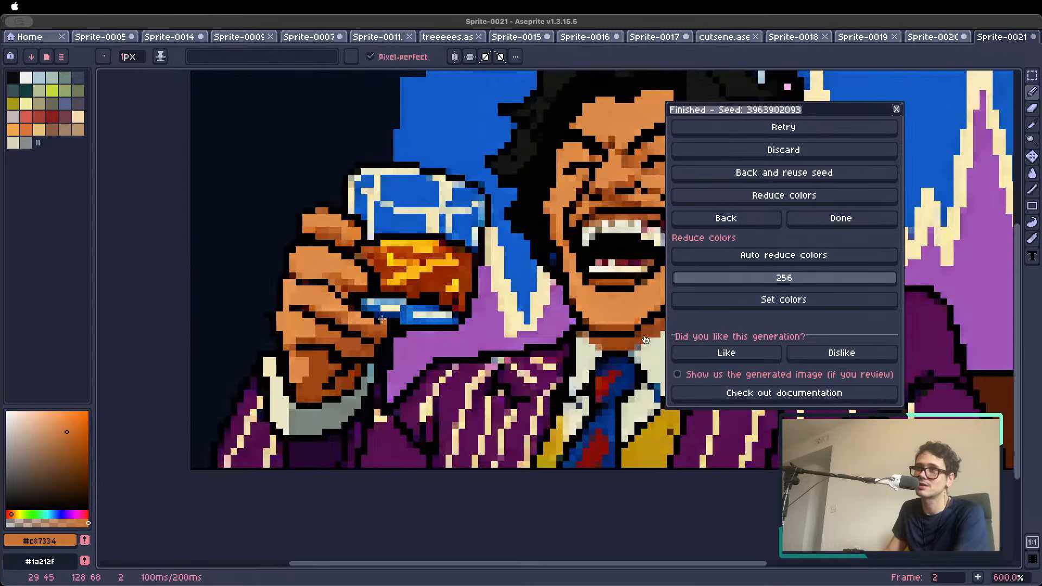
{"action": "scroll", "coordinate": [645, 339], "scroll_direction": "down", "scroll_amount": 4}
{"action": "scroll", "coordinate": [352, 296], "scroll_direction": "up", "scroll_amount": 4}
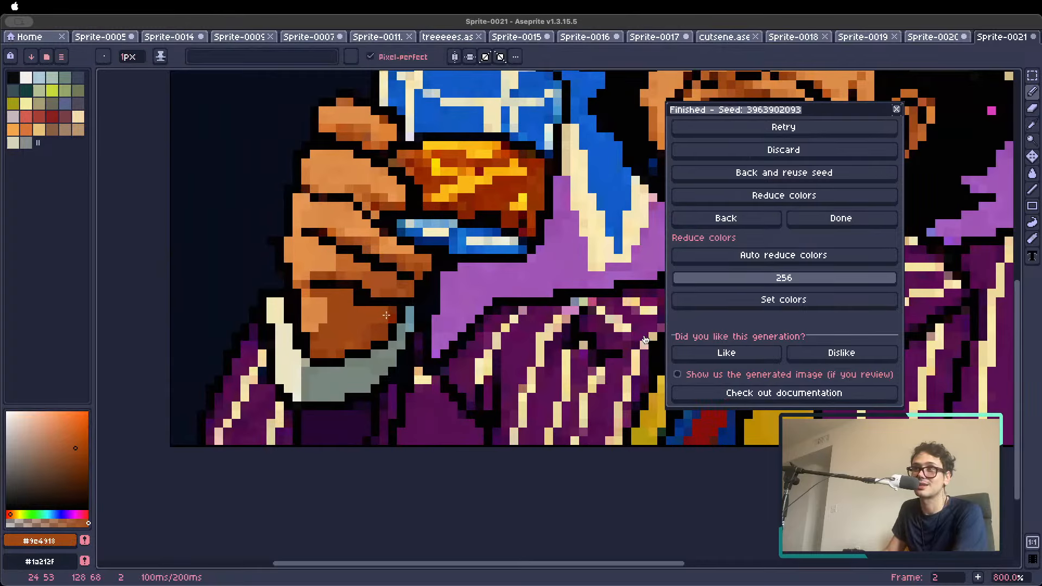
{"action": "left_click", "coordinate": [367, 317], "text": "alt"}
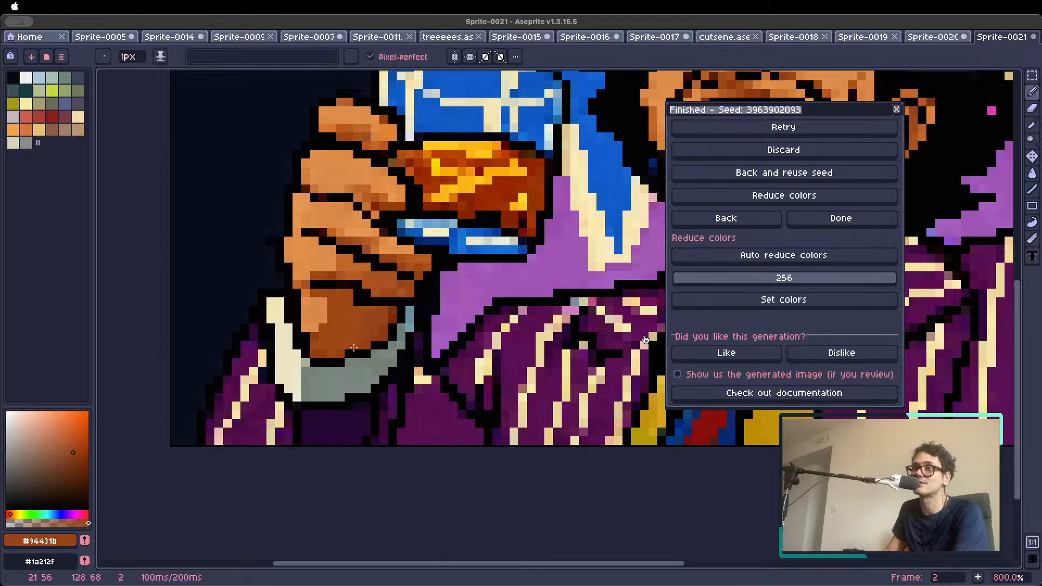
{"action": "scroll", "coordinate": [339, 344], "scroll_direction": "down", "scroll_amount": 1}
{"action": "scroll", "coordinate": [340, 344], "scroll_direction": "down", "scroll_amount": 3}
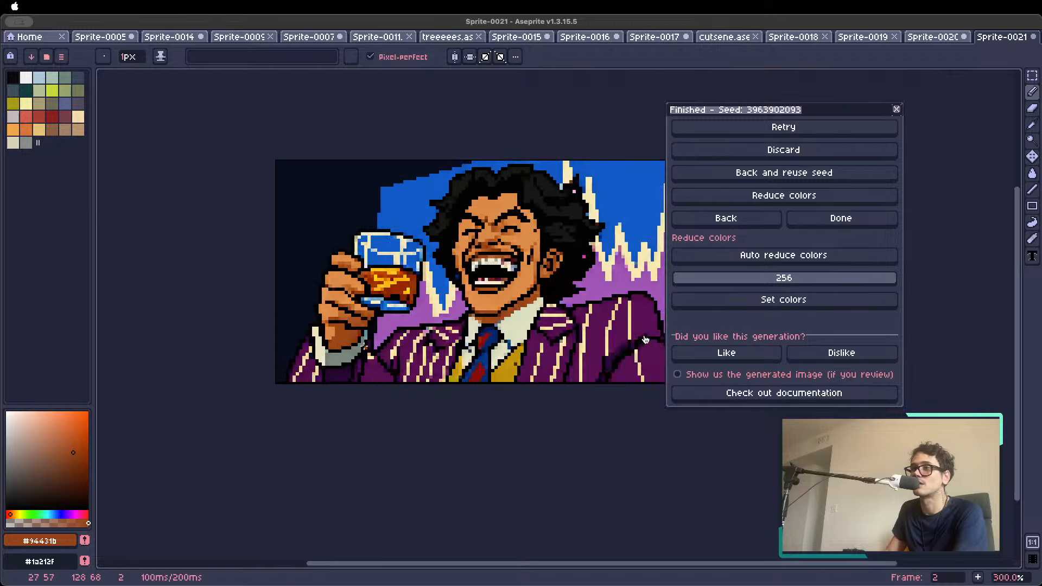
{"action": "scroll", "coordinate": [340, 336], "scroll_direction": "down", "scroll_amount": 1}
Paint over the stray magenta pixel at the hair's edge beside the ear with the sampled near-black #010101
{"action": "key", "text": "space"}
{"action": "left_click_drag", "start_coordinate": [531, 294], "coordinate": [471, 312]}
{"action": "scroll", "coordinate": [430, 299], "scroll_direction": "up", "scroll_amount": 4}
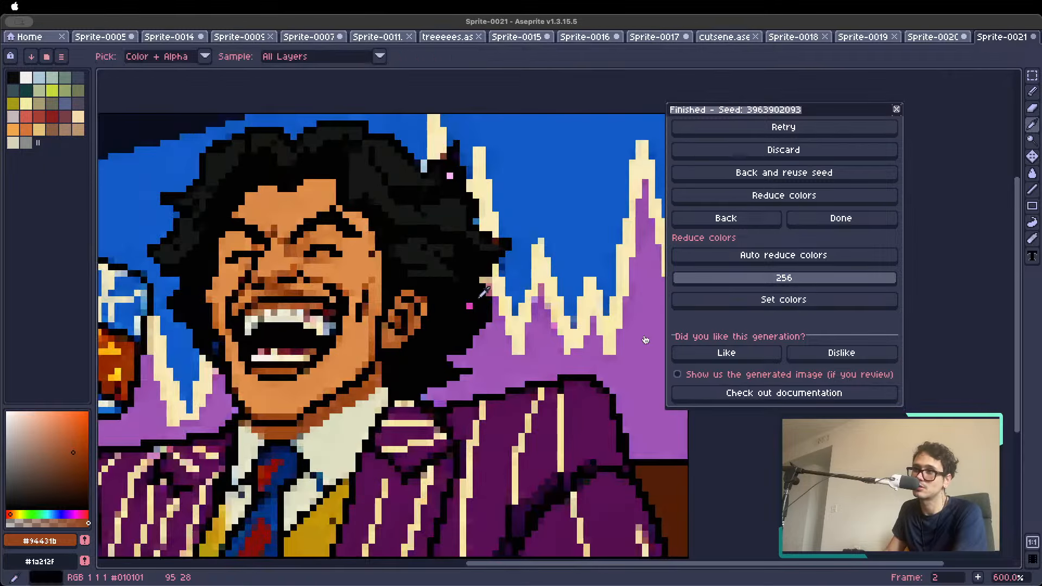
{"action": "left_click", "coordinate": [477, 298], "text": "alt"}
{"action": "left_click", "coordinate": [470, 304]}
Inspect the retouched image both up close and at small size, sampling the skin tone beside the man's eye
{"action": "scroll", "coordinate": [388, 324], "scroll_direction": "down", "scroll_amount": 4}
{"action": "scroll", "coordinate": [370, 313], "scroll_direction": "up", "scroll_amount": 1}
{"action": "scroll", "coordinate": [373, 308], "scroll_direction": "up", "scroll_amount": 2}
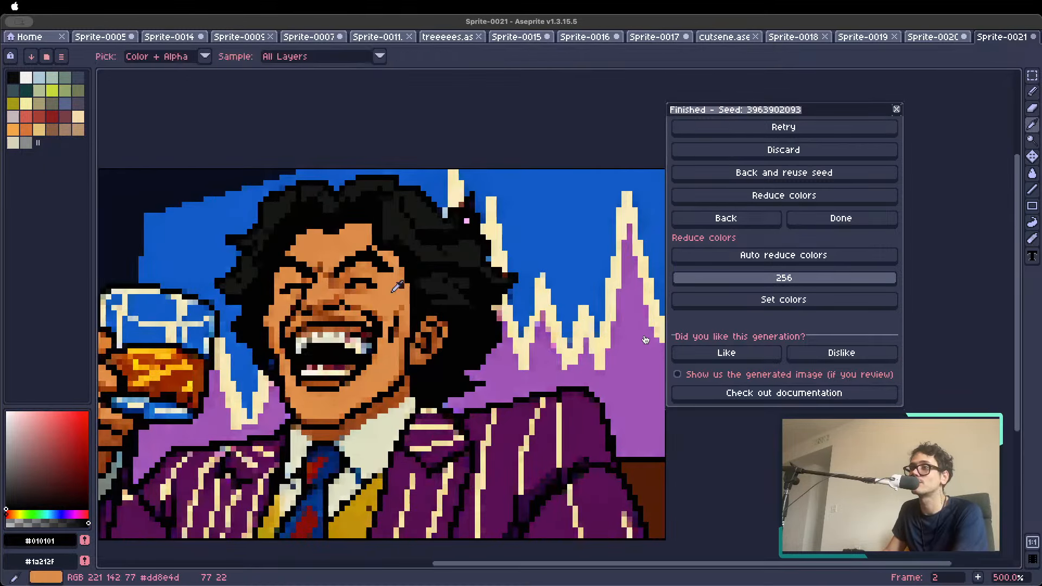
{"action": "left_click", "coordinate": [399, 285], "text": "alt"}
{"action": "scroll", "coordinate": [390, 294], "scroll_direction": "down", "scroll_amount": 4}
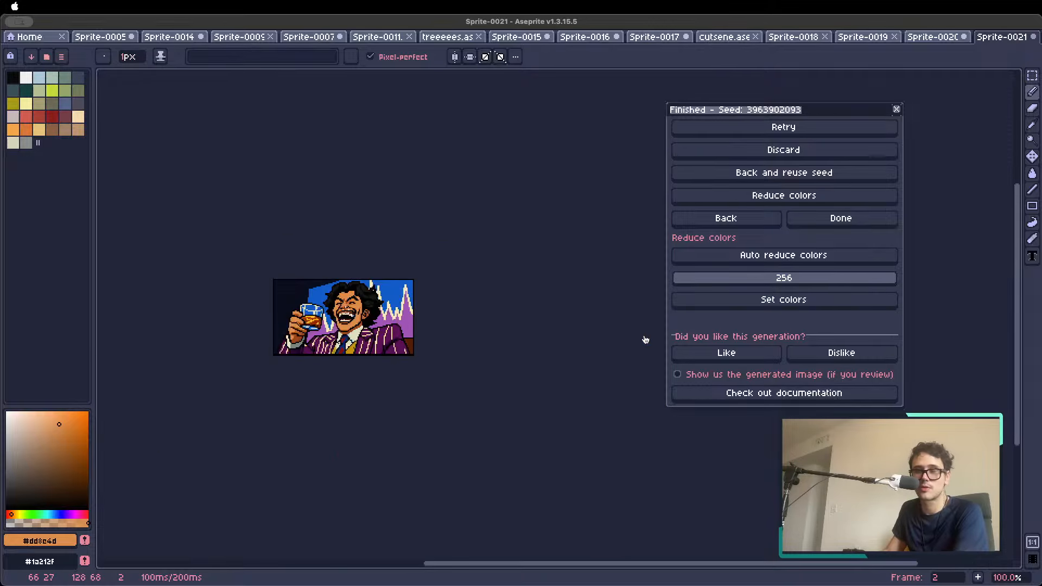
{"action": "scroll", "coordinate": [347, 325], "scroll_direction": "up", "scroll_amount": 2}
{"action": "key", "text": "space"}
{"action": "left_click_drag", "start_coordinate": [339, 342], "coordinate": [398, 357]}
{"action": "scroll", "coordinate": [374, 329], "scroll_direction": "down", "scroll_amount": 1}
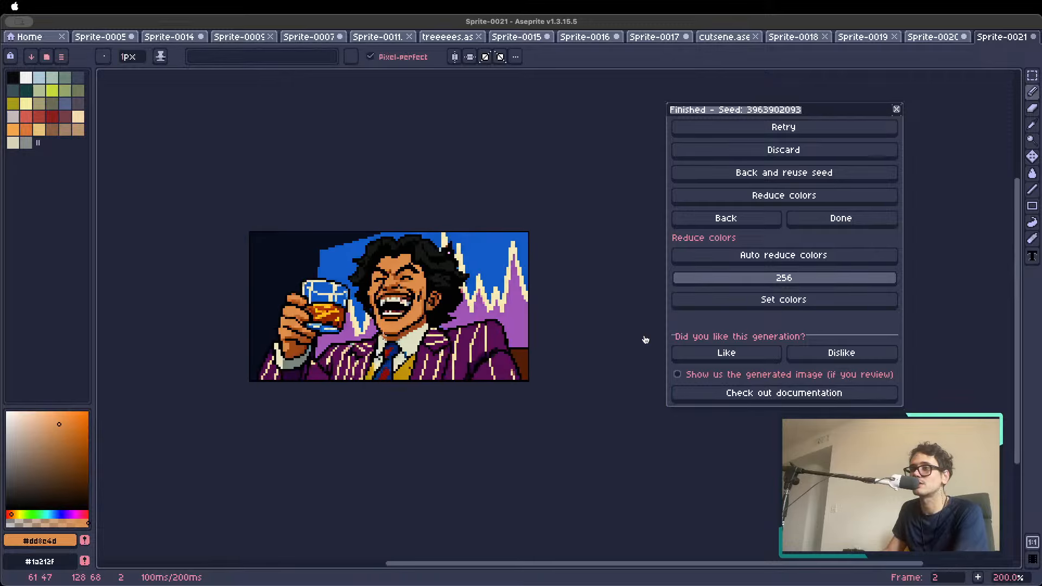
Retouch the stray light blue, brown and pink pixels along the hair's upper edge with colors sampled from their surroundings
{"action": "key", "text": "space"}
{"action": "left_click_drag", "start_coordinate": [444, 293], "coordinate": [436, 303]}
{"action": "scroll", "coordinate": [430, 259], "scroll_direction": "up", "scroll_amount": 7}
{"action": "left_click", "coordinate": [431, 264], "text": "alt"}
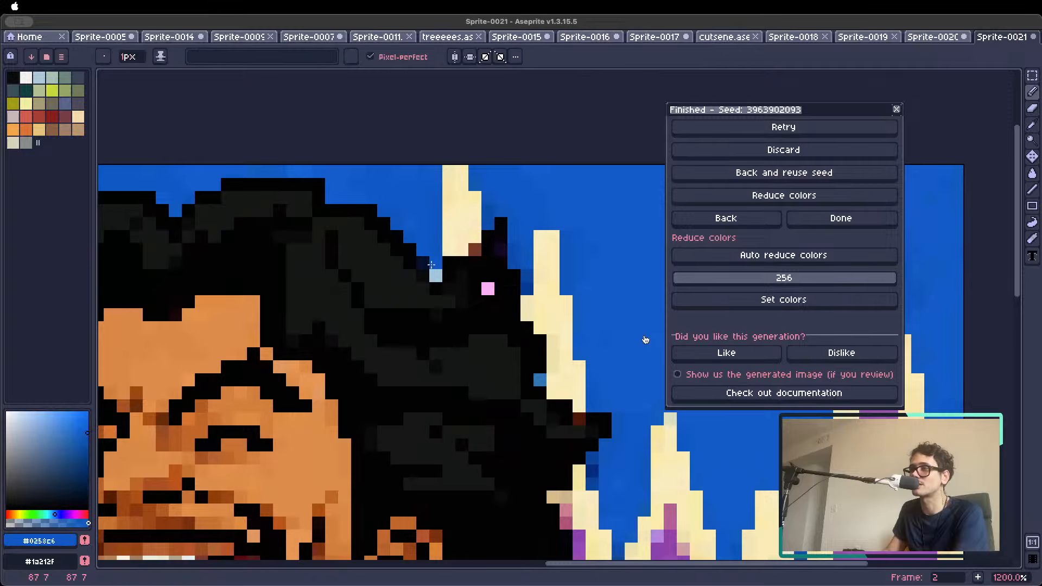
{"action": "left_click", "coordinate": [475, 248], "text": "alt"}
{"action": "left_click", "coordinate": [486, 286], "text": "alt"}
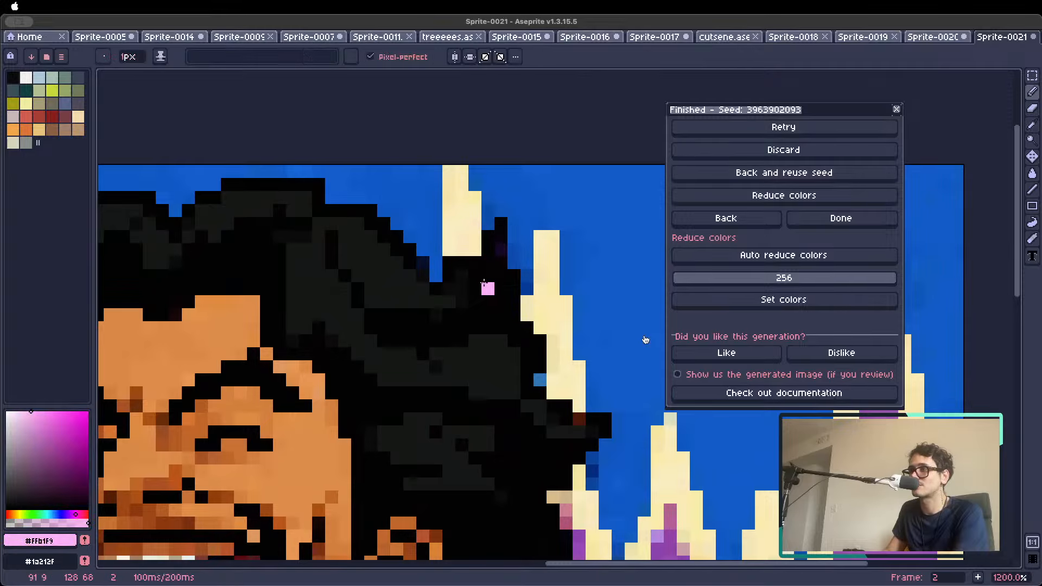
{"action": "left_click", "coordinate": [487, 293], "text": "alt"}
Reduce the retouched image's colors with the Auto quantization method and no dithering, moving the dialog clear of the artwork
{"action": "scroll", "coordinate": [471, 304], "scroll_direction": "down", "scroll_amount": 6}
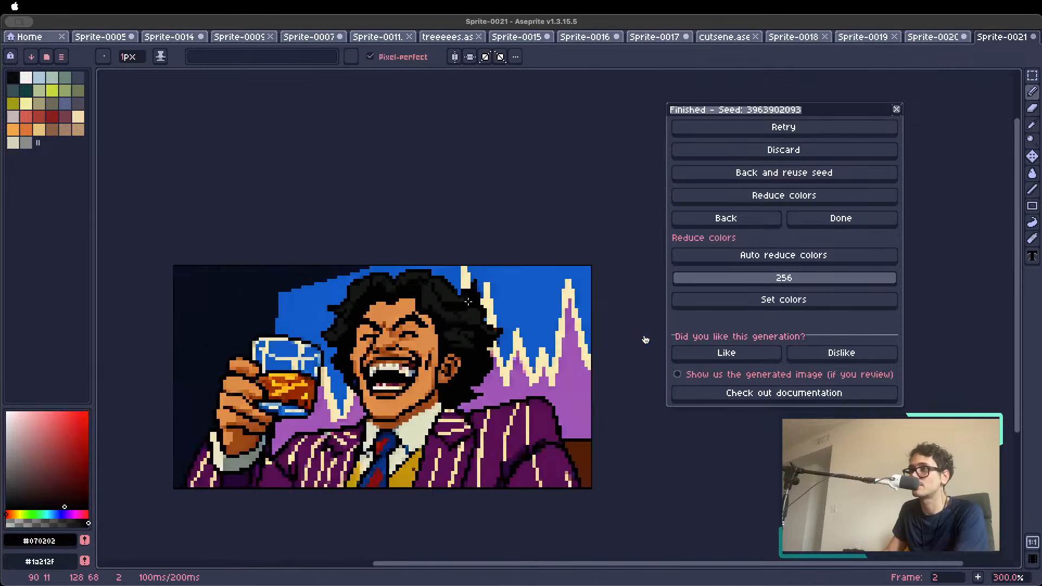
{"action": "scroll", "coordinate": [469, 306], "scroll_direction": "up", "scroll_amount": 3}
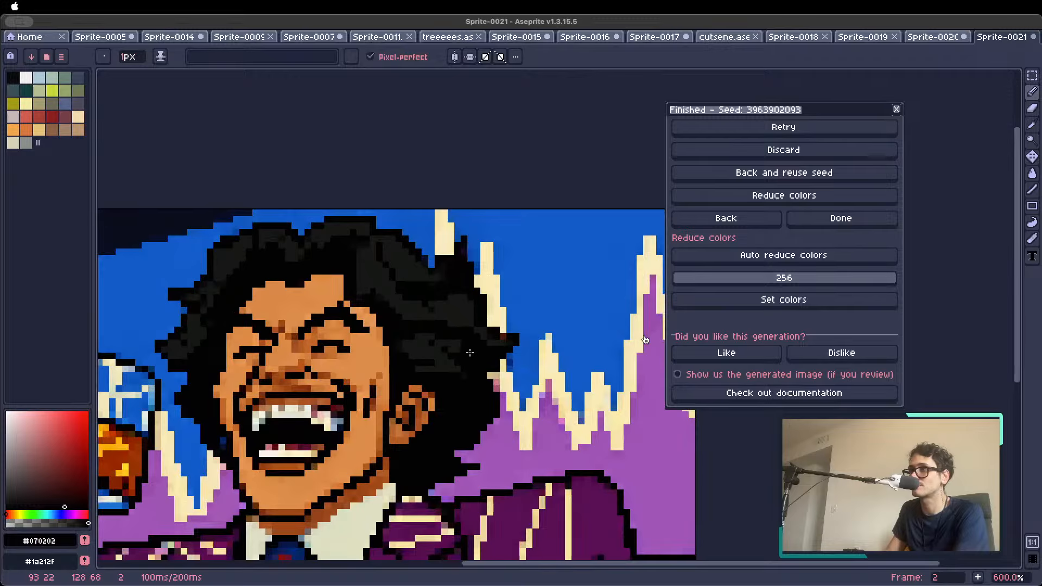
{"action": "scroll", "coordinate": [504, 335], "scroll_direction": "up", "scroll_amount": 3}
{"action": "scroll", "coordinate": [504, 335], "scroll_direction": "down", "scroll_amount": 6}
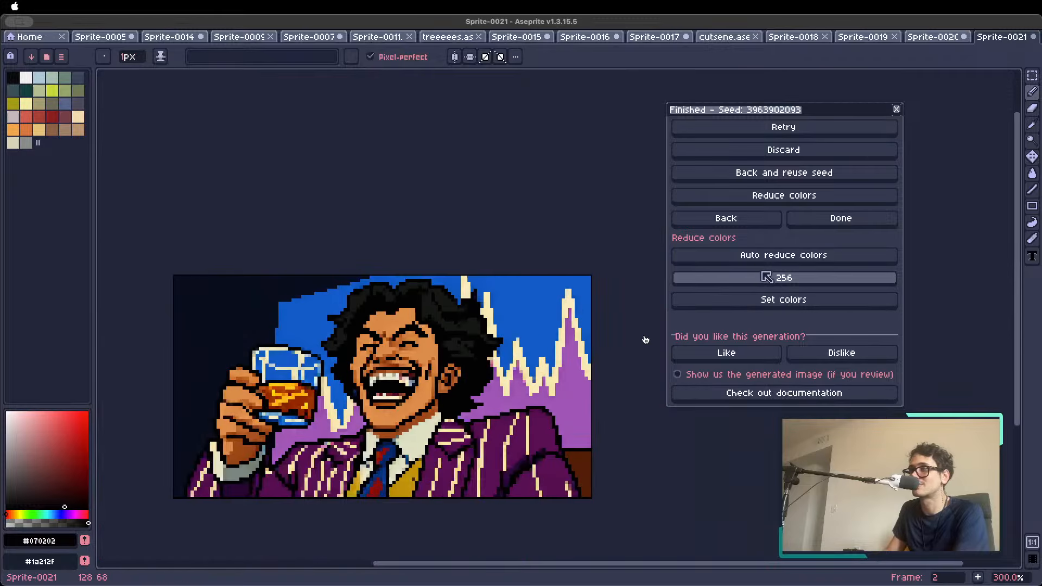
{"action": "left_click", "coordinate": [784, 195]}
{"action": "left_click", "coordinate": [510, 341]}
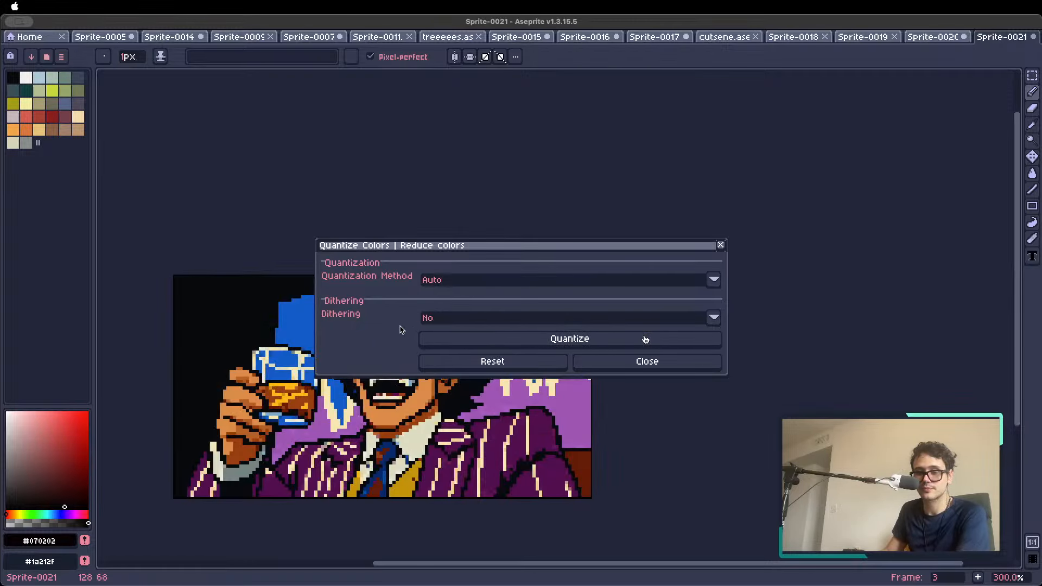
{"action": "left_click_drag", "start_coordinate": [484, 250], "coordinate": [641, 135]}
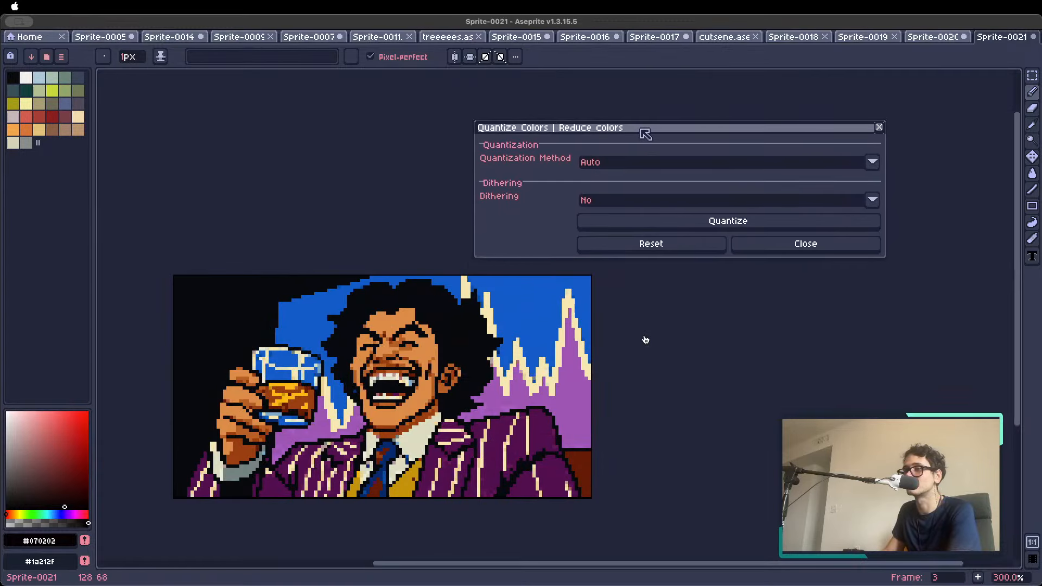
Compare the frames before and after color reduction by flipping between them, and close the color reduction dialog
{"action": "key", "text": "Left"}
{"action": "key", "text": "Right"}
{"action": "key", "text": "Left"}
{"action": "key", "text": "Right"}
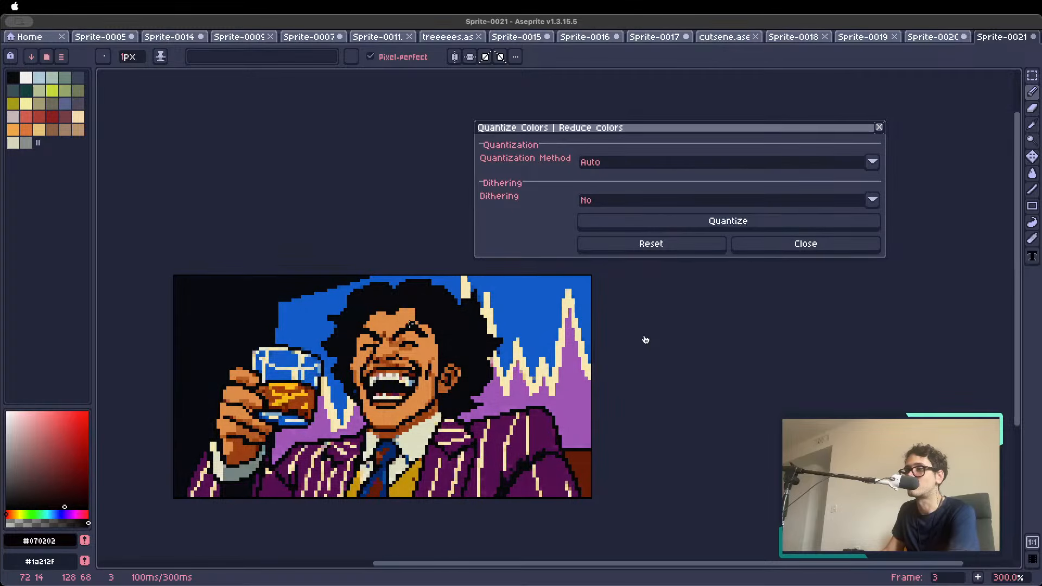
{"action": "scroll", "coordinate": [409, 325], "scroll_direction": "down", "scroll_amount": 1}
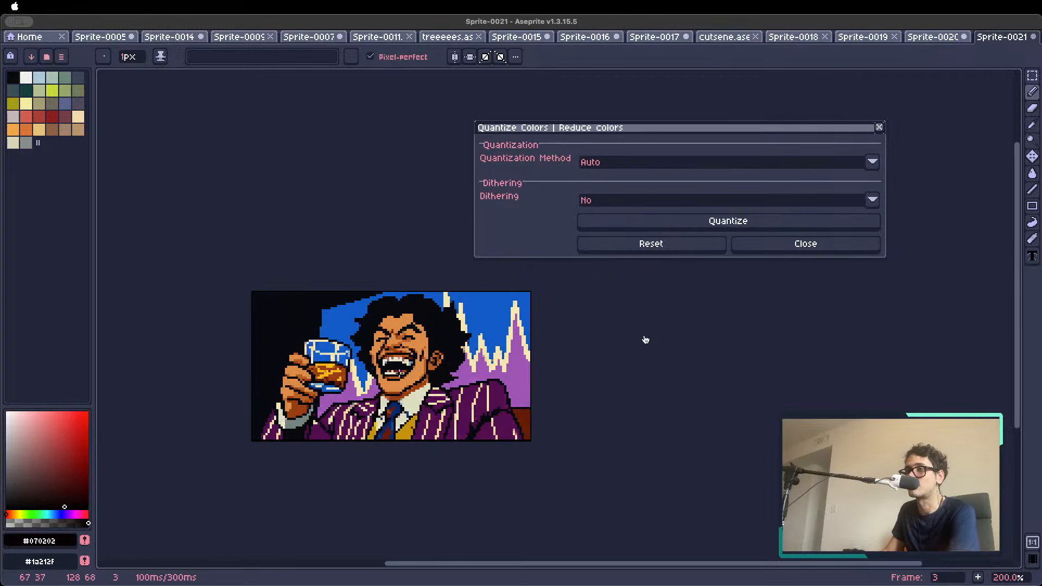
{"action": "left_click", "coordinate": [809, 244]}
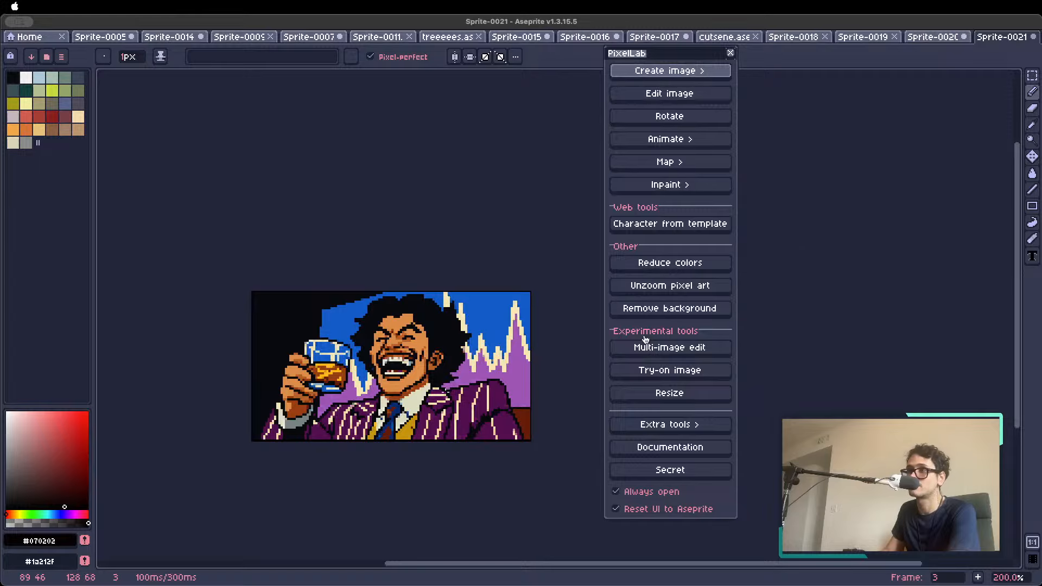
Inspect the color-reduced image up close and at small size, sampling the near-black beside the fingers holding the glass
{"action": "scroll", "coordinate": [452, 341], "scroll_direction": "up", "scroll_amount": 2}
{"action": "scroll", "coordinate": [458, 376], "scroll_direction": "down", "scroll_amount": 1}
{"action": "scroll", "coordinate": [418, 348], "scroll_direction": "up", "scroll_amount": 1}
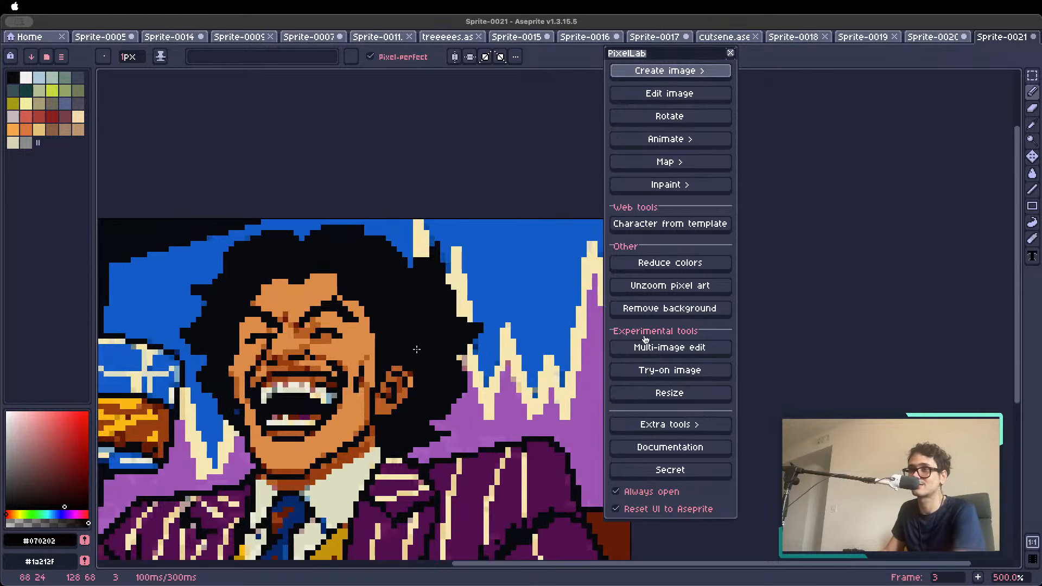
{"action": "scroll", "coordinate": [353, 350], "scroll_direction": "down", "scroll_amount": 1}
{"action": "left_click_drag", "start_coordinate": [368, 392], "coordinate": [388, 355]}
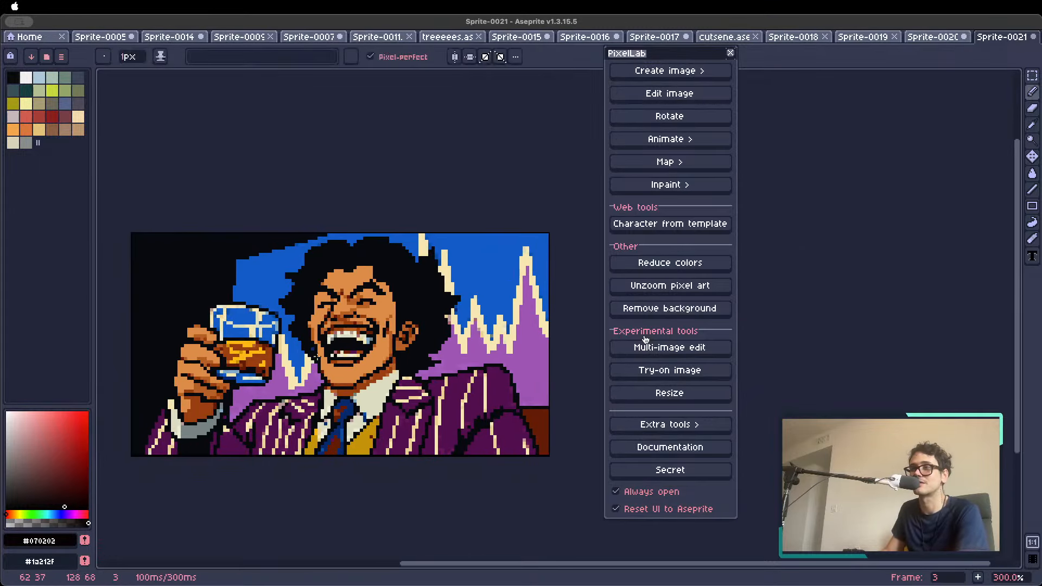
{"action": "scroll", "coordinate": [200, 329], "scroll_direction": "up", "scroll_amount": 3}
{"action": "left_click", "coordinate": [213, 321], "text": "alt"}
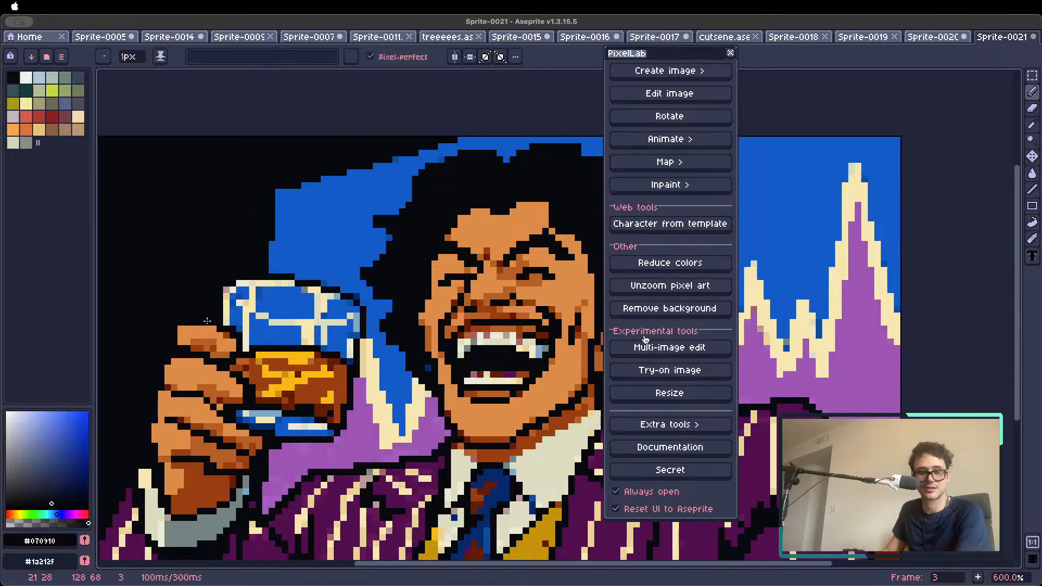
{"action": "scroll", "coordinate": [211, 322], "scroll_direction": "down", "scroll_amount": 3}
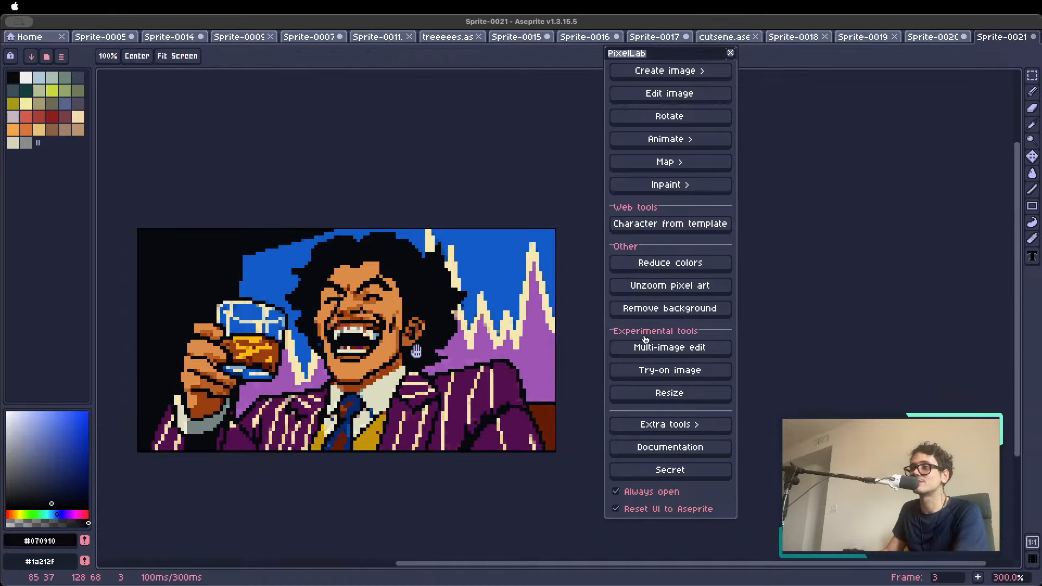
{"action": "left_click_drag", "start_coordinate": [411, 354], "coordinate": [417, 345]}
{"action": "scroll", "coordinate": [416, 345], "scroll_direction": "down", "scroll_amount": 1}
{"action": "scroll", "coordinate": [466, 386], "scroll_direction": "up", "scroll_amount": 3}
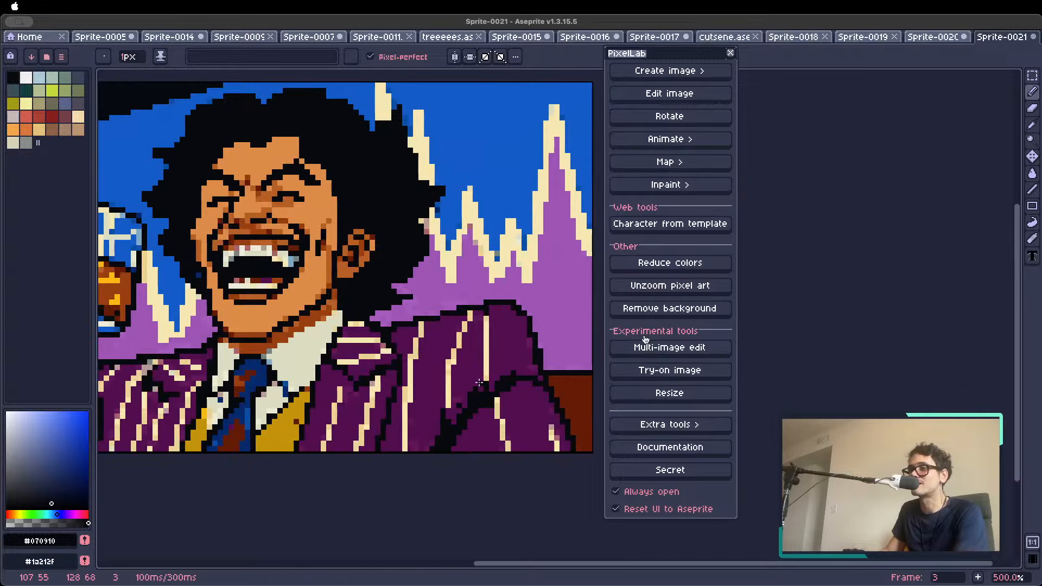
Clean up the black fold outline between the jacket's shoulder and sleeve with dark purple and near-black sampled from the jacket
{"action": "left_click", "coordinate": [474, 392], "text": "alt"}
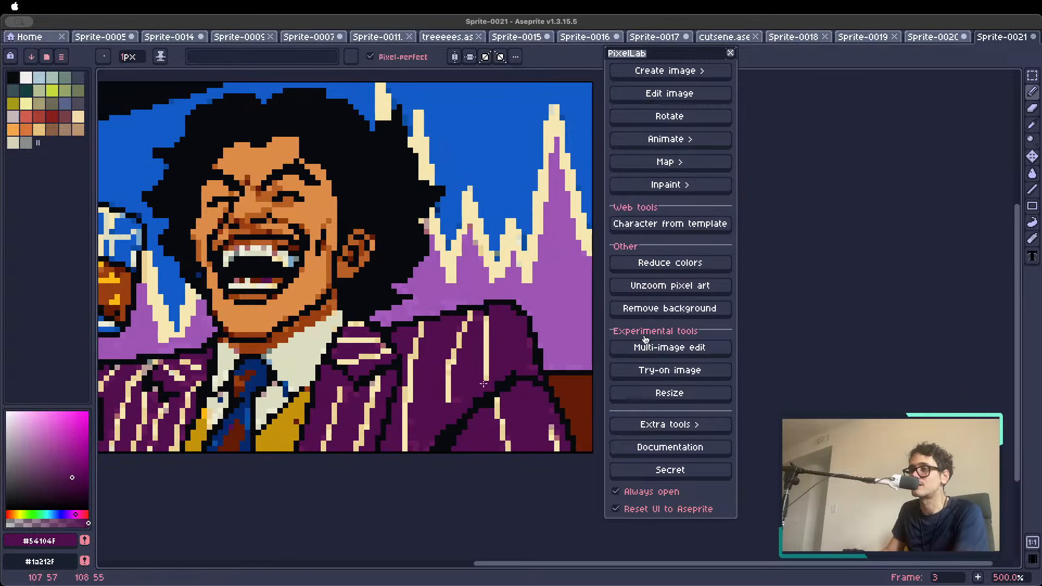
{"action": "left_click", "coordinate": [478, 401], "text": "alt"}
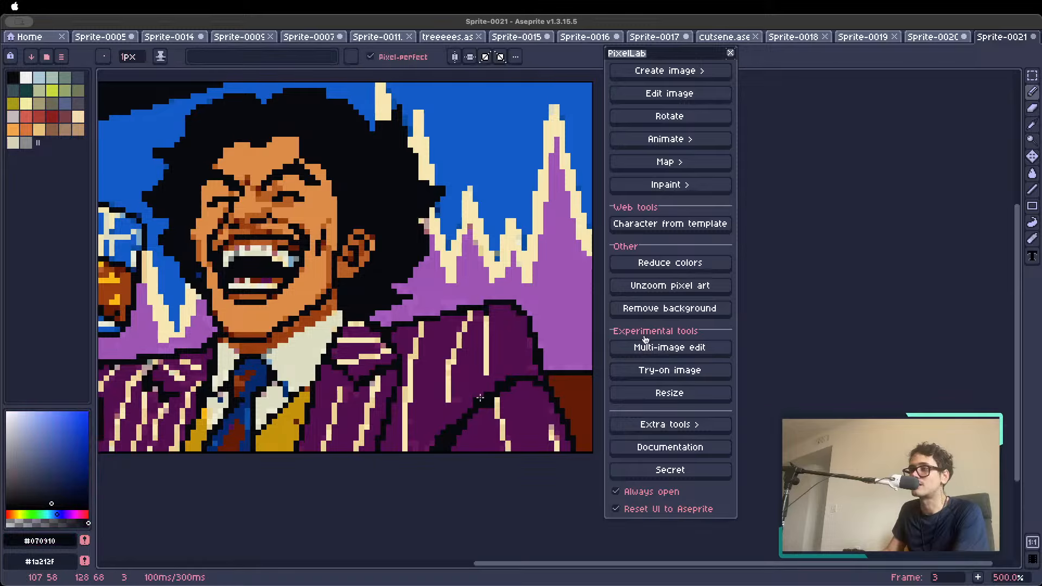
{"action": "left_click_drag", "start_coordinate": [478, 401], "coordinate": [498, 384]}
Retouch the tie with dark blue sampled from it, and the stray blue pixel in the neck shadow with the surrounding brown
{"action": "scroll", "coordinate": [460, 426], "scroll_direction": "down", "scroll_amount": 2}
{"action": "scroll", "coordinate": [426, 405], "scroll_direction": "up", "scroll_amount": 4}
{"action": "left_click", "coordinate": [377, 402], "text": "alt"}
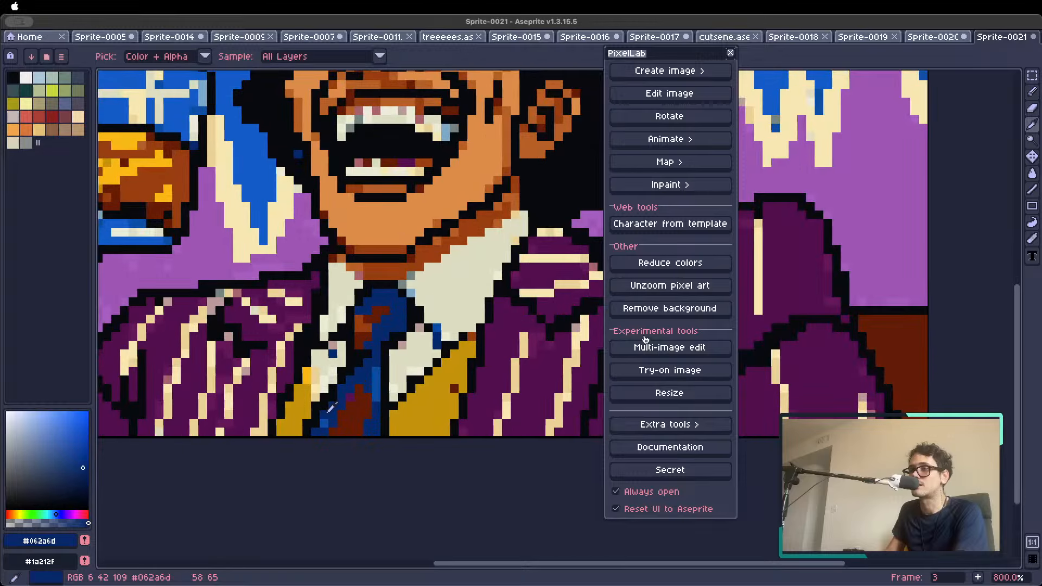
{"action": "scroll", "coordinate": [377, 403], "scroll_direction": "down", "scroll_amount": 5}
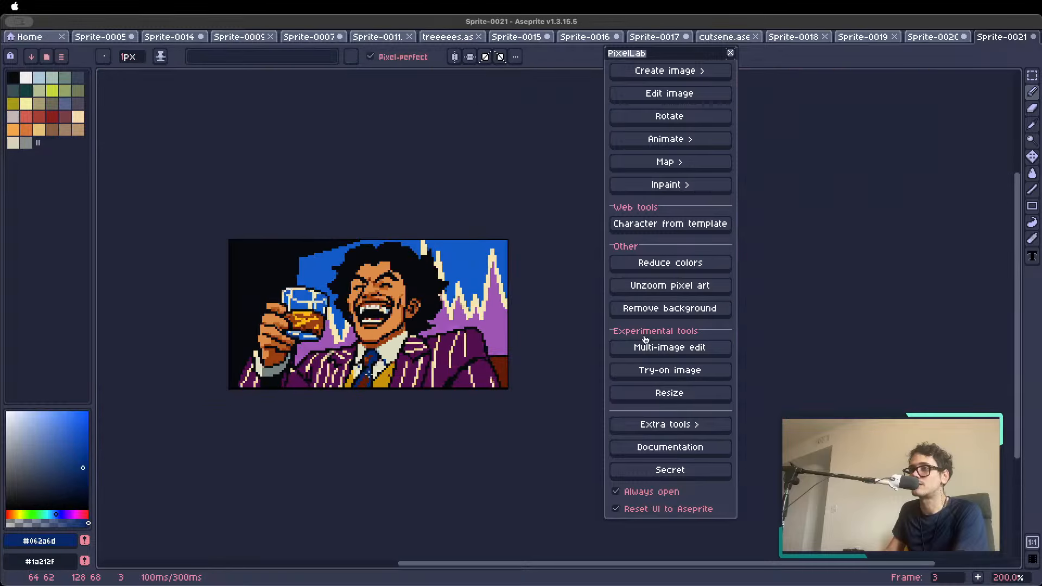
{"action": "scroll", "coordinate": [391, 390], "scroll_direction": "up", "scroll_amount": 7}
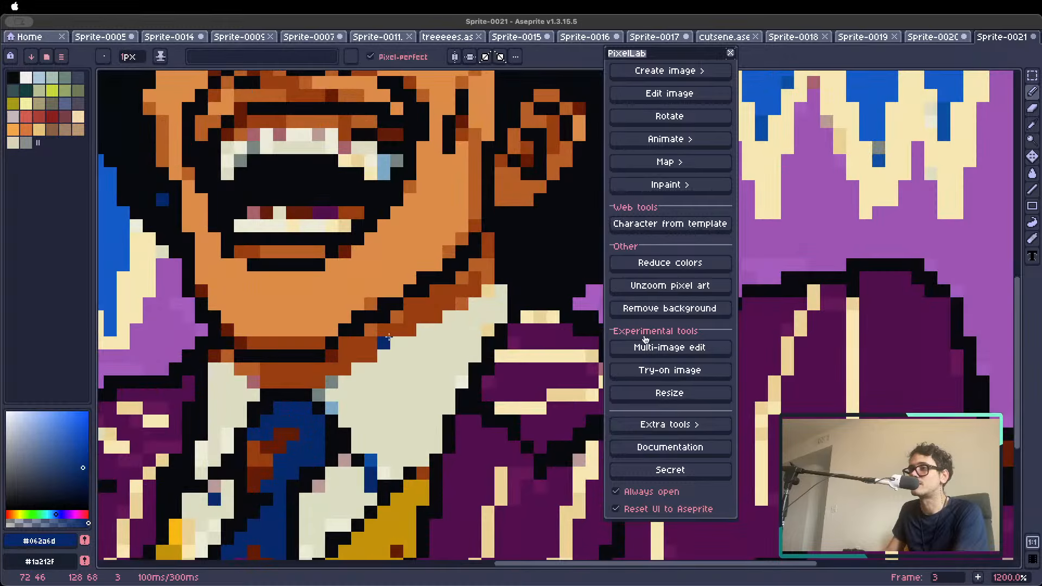
{"action": "left_click", "coordinate": [447, 292], "text": "alt"}
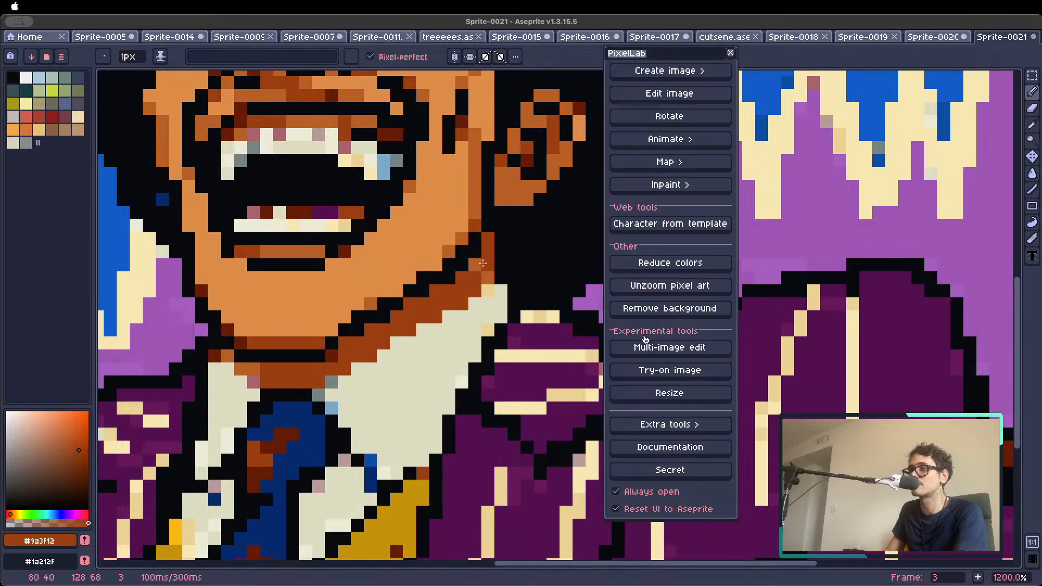
{"action": "scroll", "coordinate": [484, 277], "scroll_direction": "down", "scroll_amount": 5}
Recolor the dark red, purple and brown pixels above the lower teeth with the pink sampled from the tongue
{"action": "scroll", "coordinate": [429, 260], "scroll_direction": "up", "scroll_amount": 7}
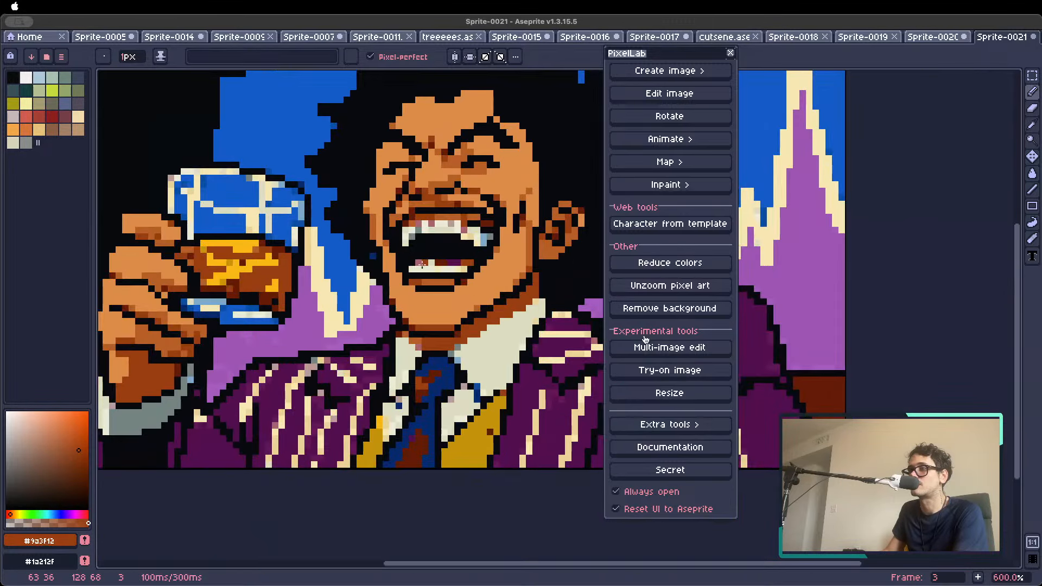
{"action": "left_click", "coordinate": [432, 255], "text": "alt"}
{"action": "left_click", "coordinate": [417, 257], "text": "alt"}
{"action": "left_click", "coordinate": [430, 255]}
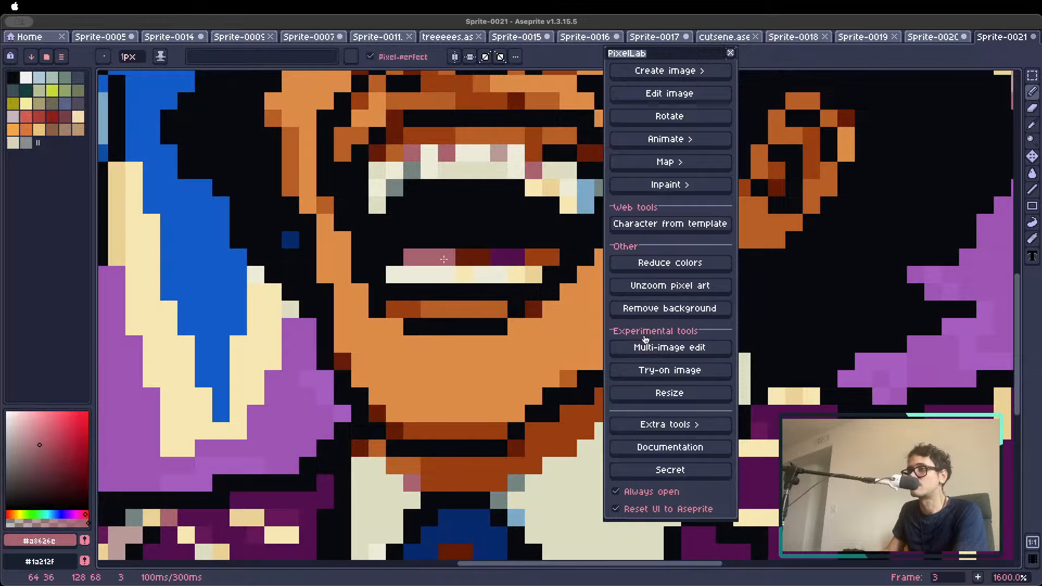
{"action": "left_click", "coordinate": [464, 257]}
{"action": "left_click", "coordinate": [482, 257]}
{"action": "scroll", "coordinate": [505, 274], "scroll_direction": "down", "scroll_amount": 5}
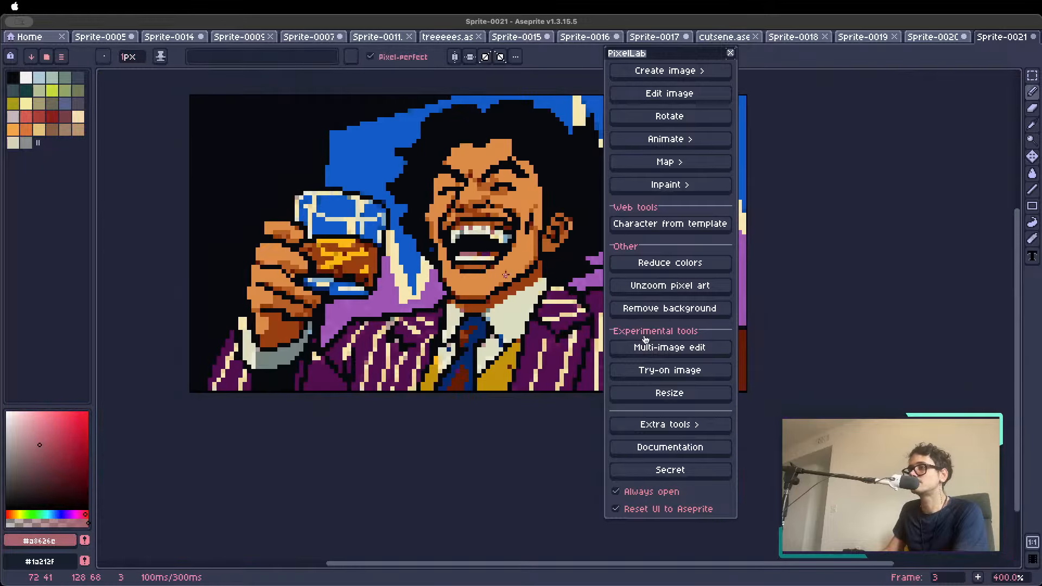
Clean up the stray pixels along the upper teeth, using the off-white sampled from them
{"action": "left_click", "coordinate": [483, 234], "text": "alt"}
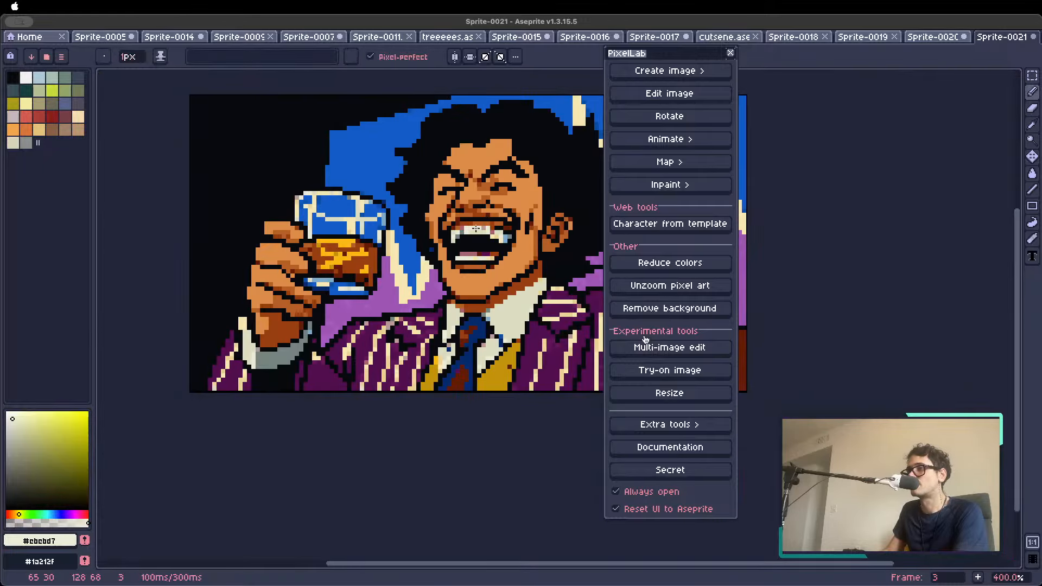
{"action": "scroll", "coordinate": [458, 258], "scroll_direction": "down", "scroll_amount": 2}
{"action": "scroll", "coordinate": [460, 252], "scroll_direction": "up", "scroll_amount": 4}
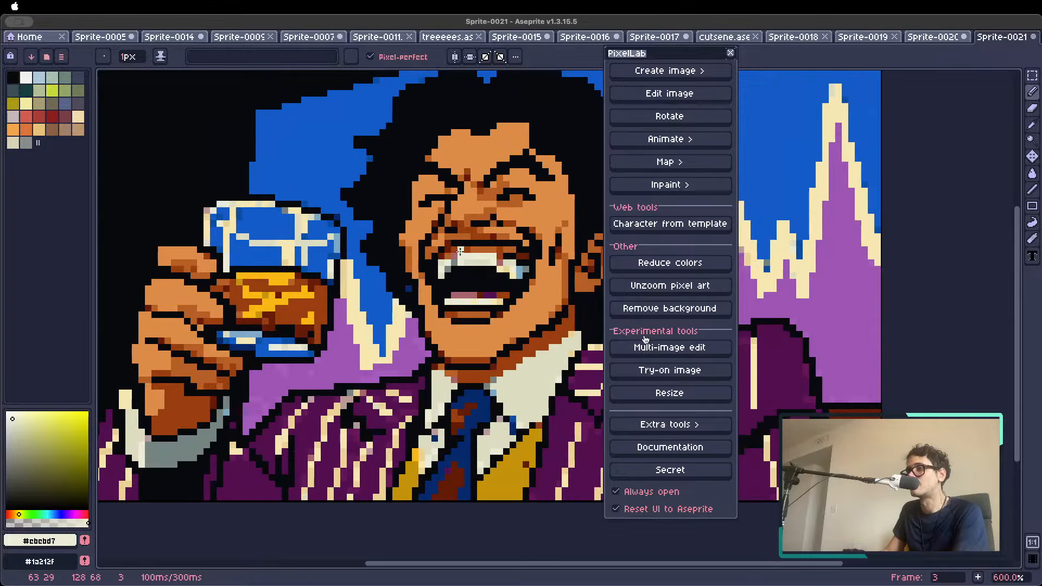
{"action": "left_click", "coordinate": [455, 259], "text": "alt"}
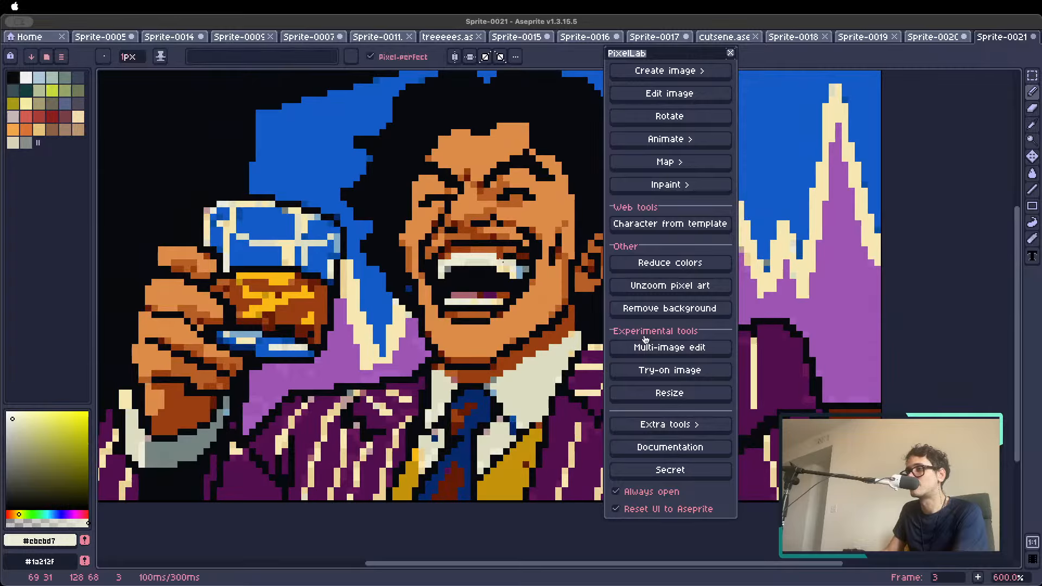
{"action": "scroll", "coordinate": [498, 269], "scroll_direction": "down", "scroll_amount": 4}
{"action": "scroll", "coordinate": [493, 275], "scroll_direction": "up", "scroll_amount": 3}
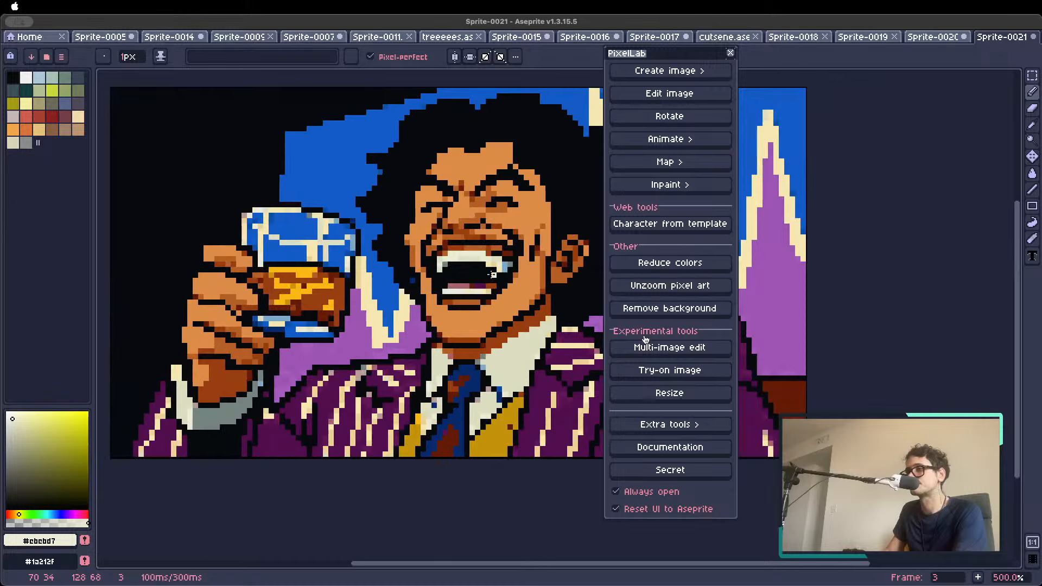
{"action": "scroll", "coordinate": [492, 290], "scroll_direction": "down", "scroll_amount": 1}
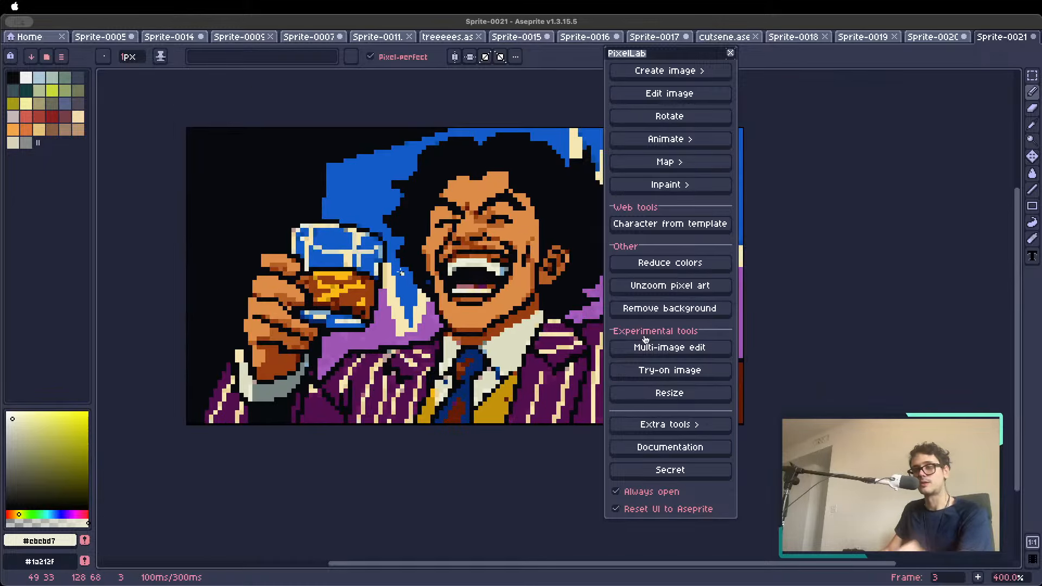
{"action": "scroll", "coordinate": [400, 273], "scroll_direction": "down", "scroll_amount": 2}
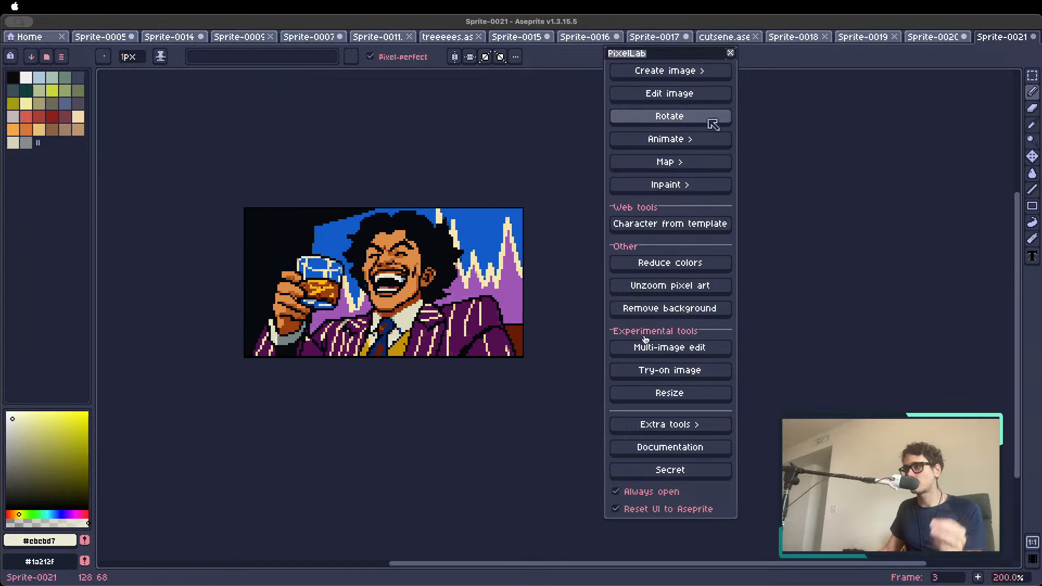
Set up Animate with text (New) with the current frame as reference image and the action description "he gets angry"
{"action": "left_click", "coordinate": [698, 140]}
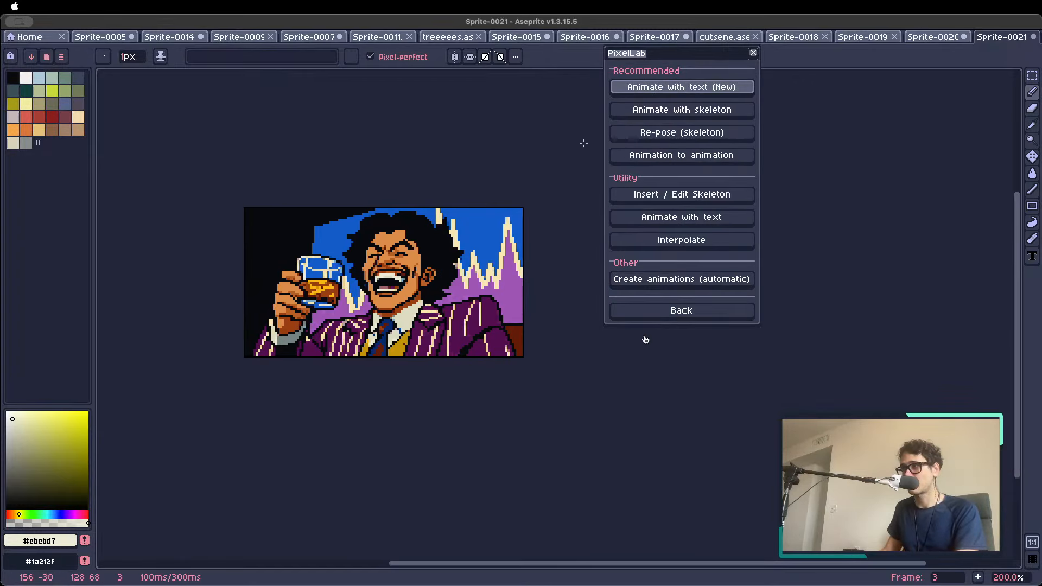
{"action": "left_click", "coordinate": [677, 89]}
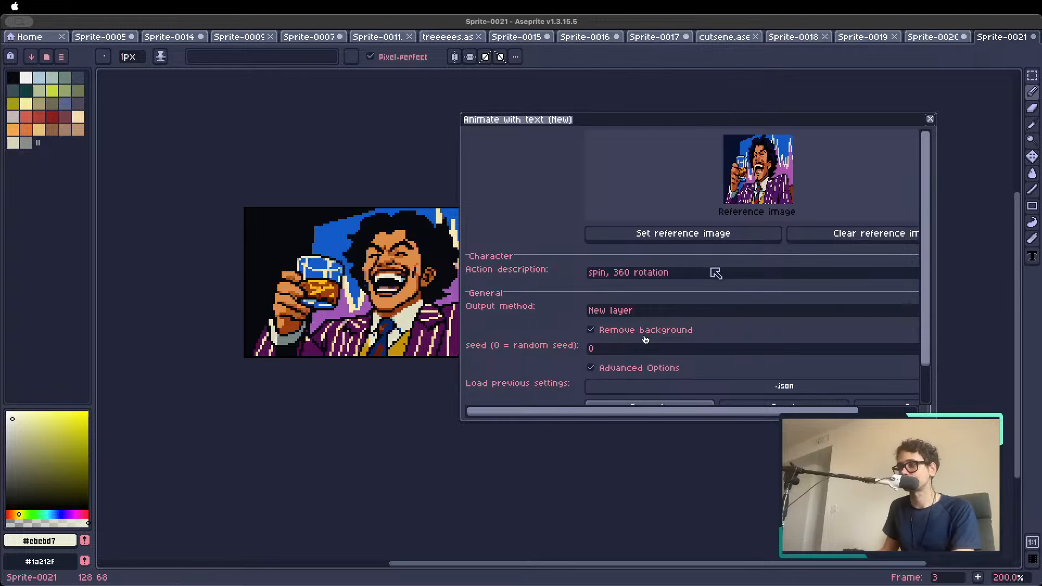
{"action": "left_click", "coordinate": [685, 239]}
{"action": "left_click_drag", "start_coordinate": [704, 272], "coordinate": [490, 263]}
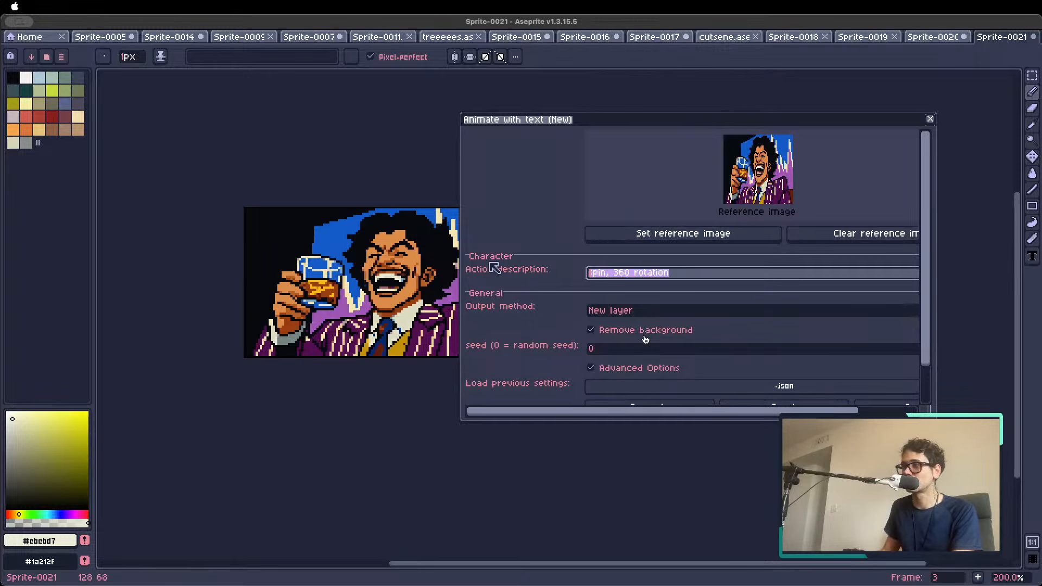
{"action": "key", "text": "BackSpace"}
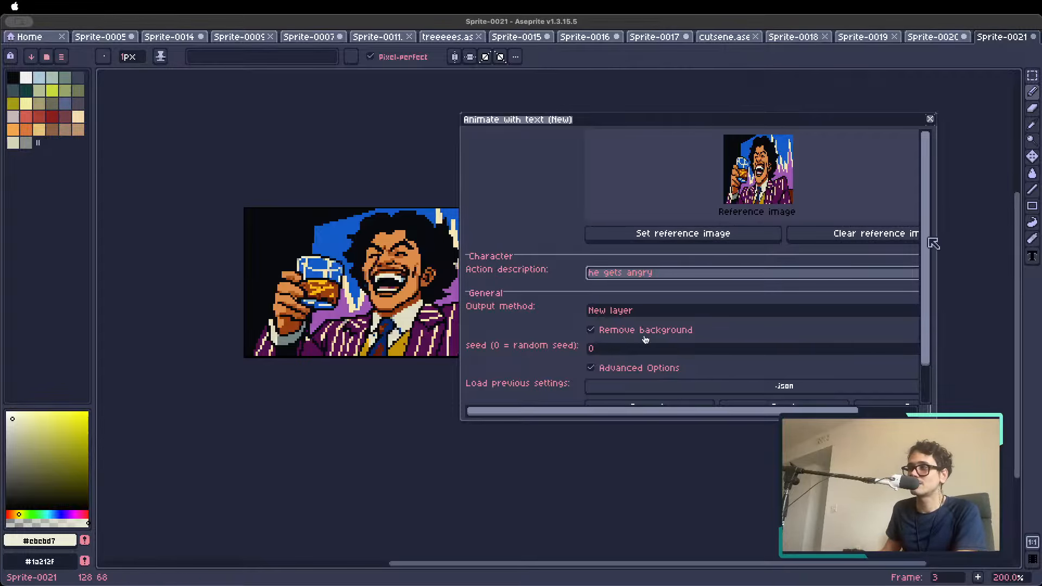
Set the animation's output method to New frame and turn off background removal
{"action": "scroll", "coordinate": [933, 244], "scroll_direction": "down", "scroll_amount": 2}
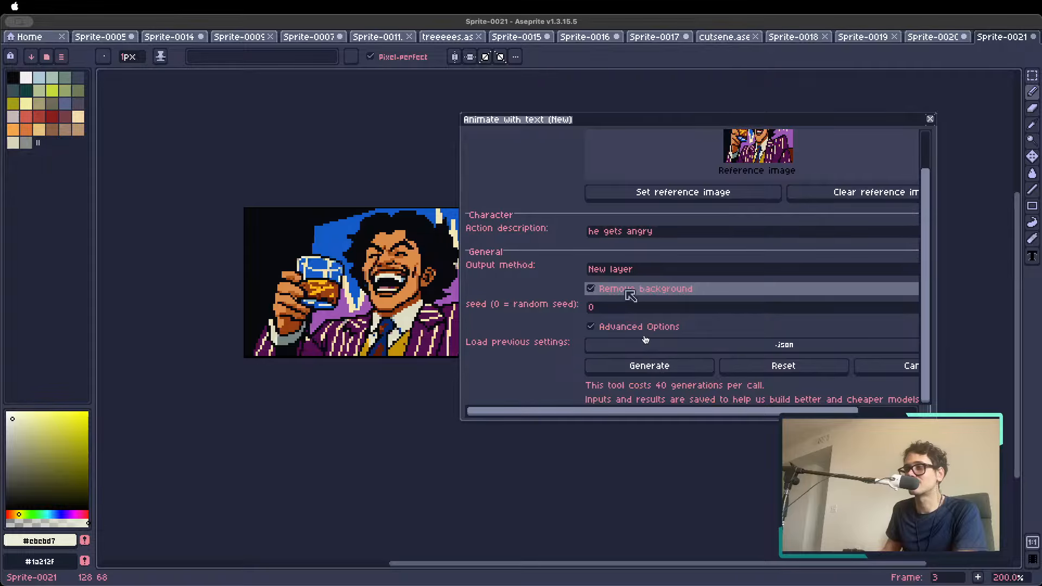
{"action": "left_click", "coordinate": [629, 269]}
{"action": "left_click", "coordinate": [629, 277]}
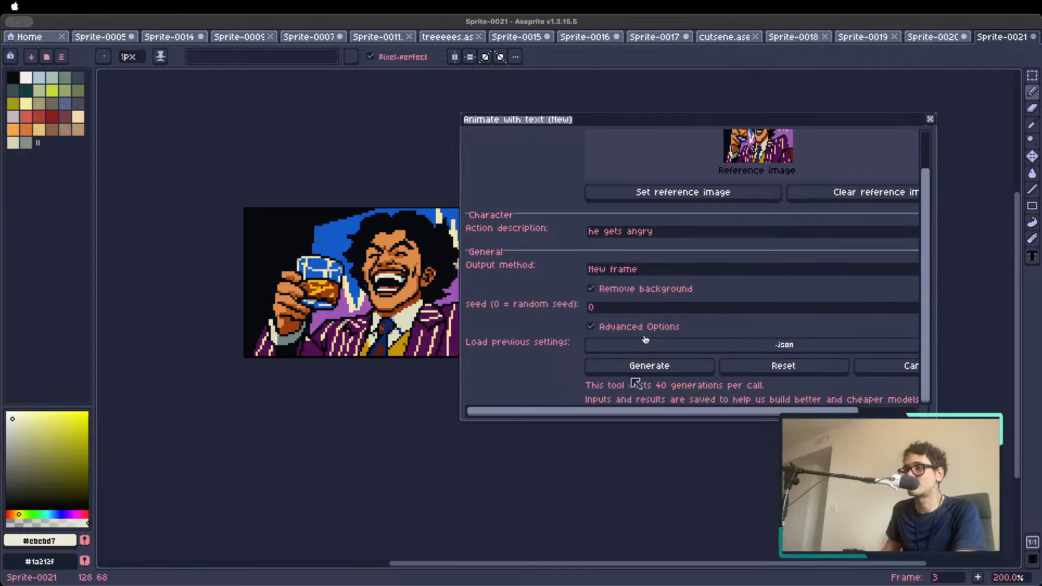
{"action": "left_click", "coordinate": [638, 367]}
{"action": "left_click", "coordinate": [610, 327]}
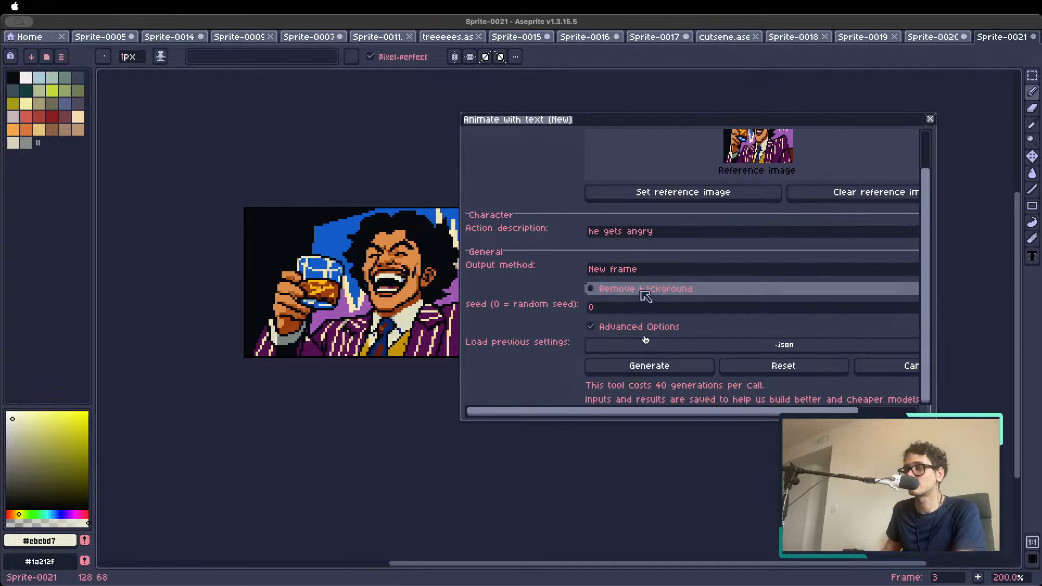
Generate the animation, accepting the padding of the canvas to 128x128
{"action": "left_click", "coordinate": [632, 369]}
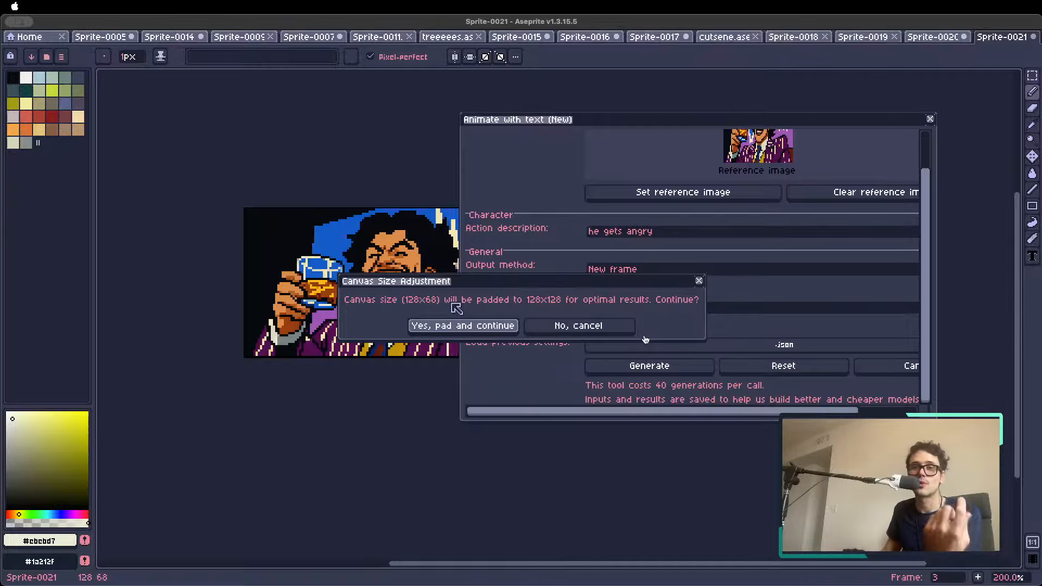
{"action": "left_click", "coordinate": [466, 329]}
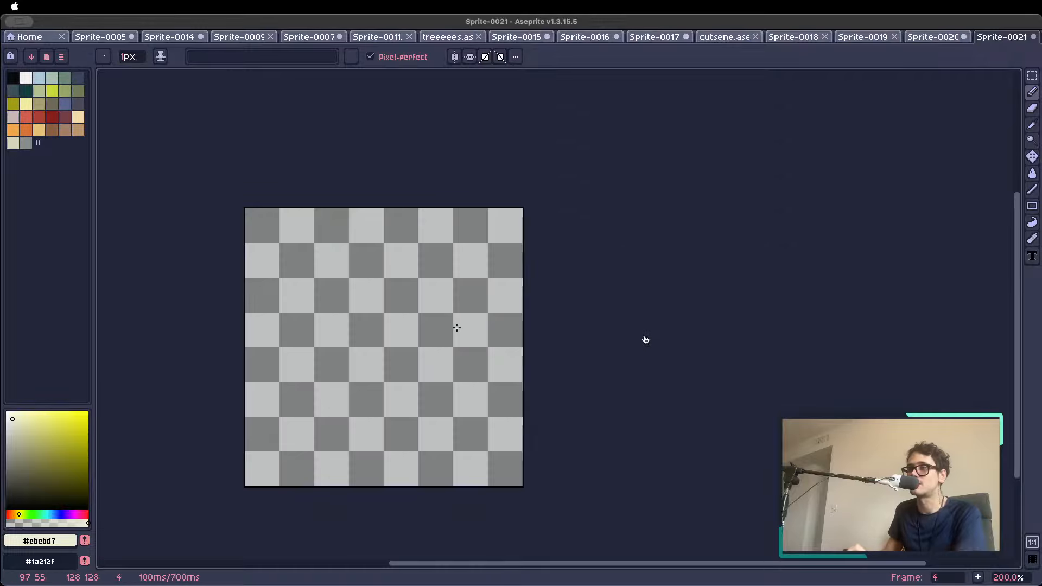
{"action": "scroll", "coordinate": [378, 375], "scroll_direction": "up", "scroll_amount": 1}
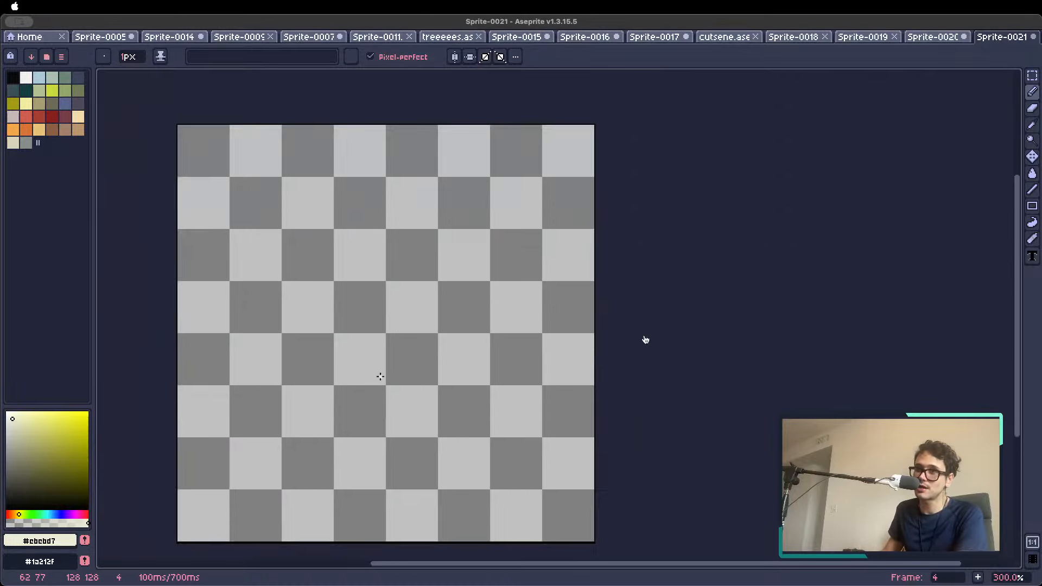
{"action": "left_click_drag", "start_coordinate": [377, 374], "coordinate": [382, 367]}
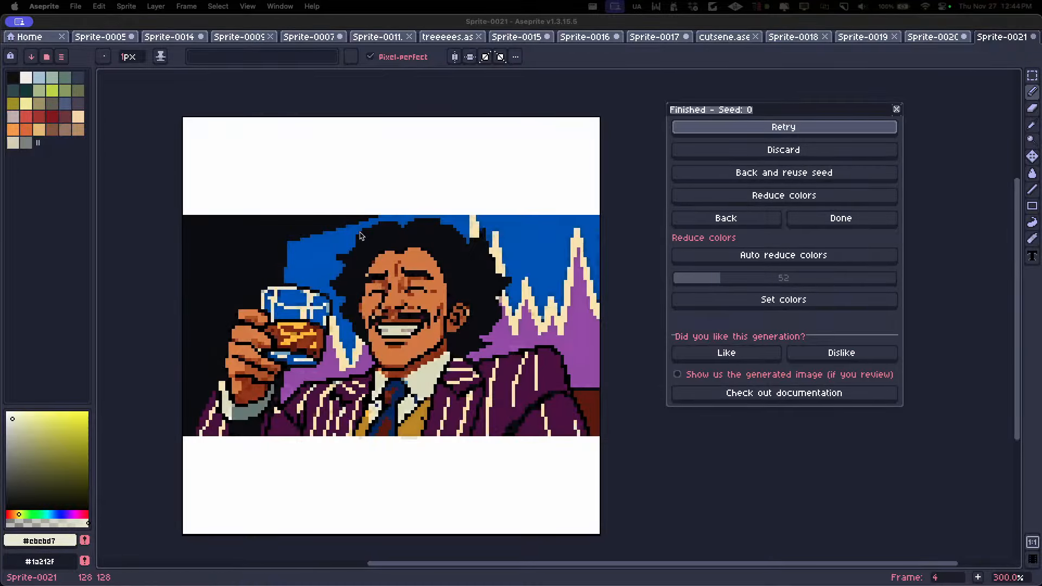
{"action": "scroll", "coordinate": [328, 210], "scroll_direction": "down", "scroll_amount": 1}
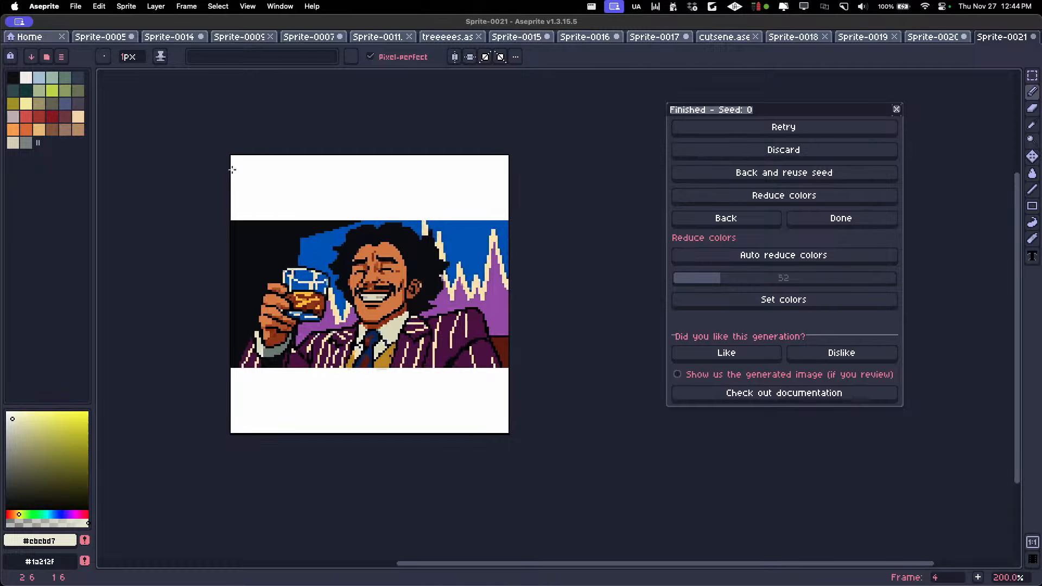
{"action": "mouse_move", "coordinate": [232, 169]}
{"action": "left_mouse_down"}
{"action": "mouse_move", "coordinate": [304, 211]}
{"action": "mouse_move", "coordinate": [565, 103]}
{"action": "mouse_move", "coordinate": [532, 110]}
{"action": "mouse_move", "coordinate": [474, 172]}
{"action": "left_mouse_up"}
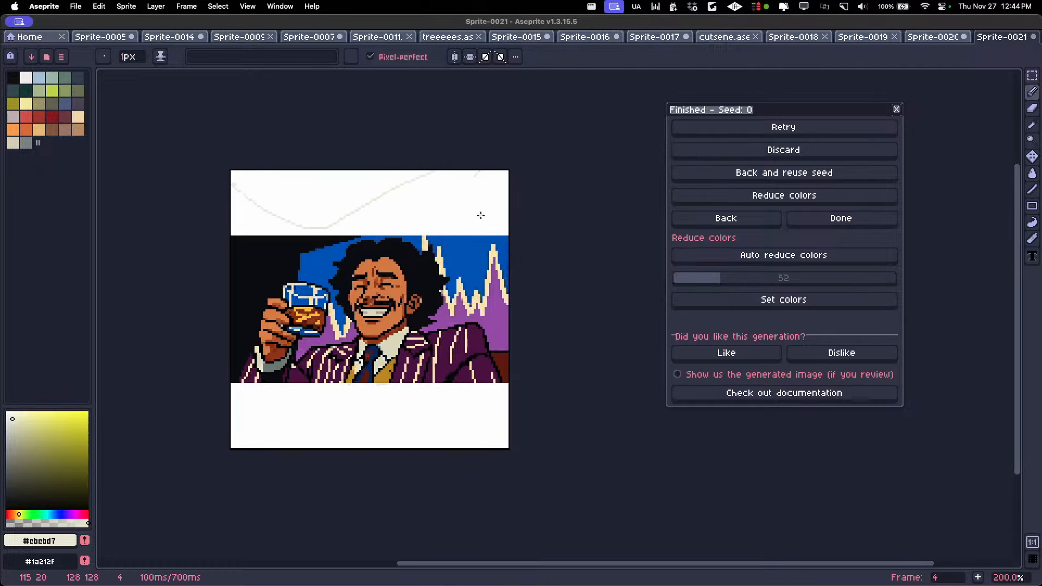
{"action": "key", "text": "super+z"}
Show the timeline and step through the generated animation from frame 4 to frame 7
{"action": "key", "text": "Tab"}
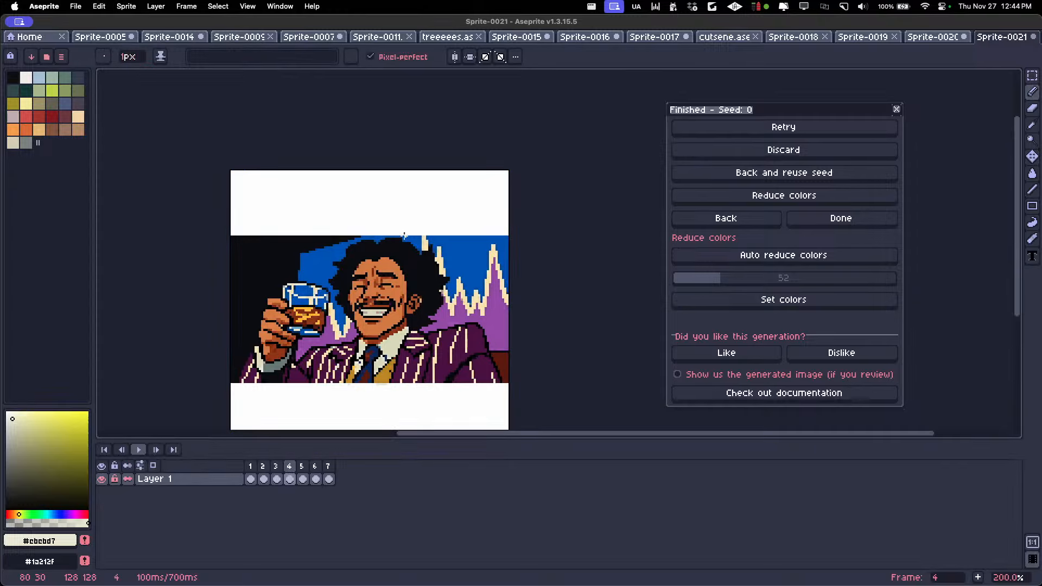
{"action": "key", "text": "Right"}
{"action": "key", "text": "Right"}
{"action": "key", "text": "Right"}
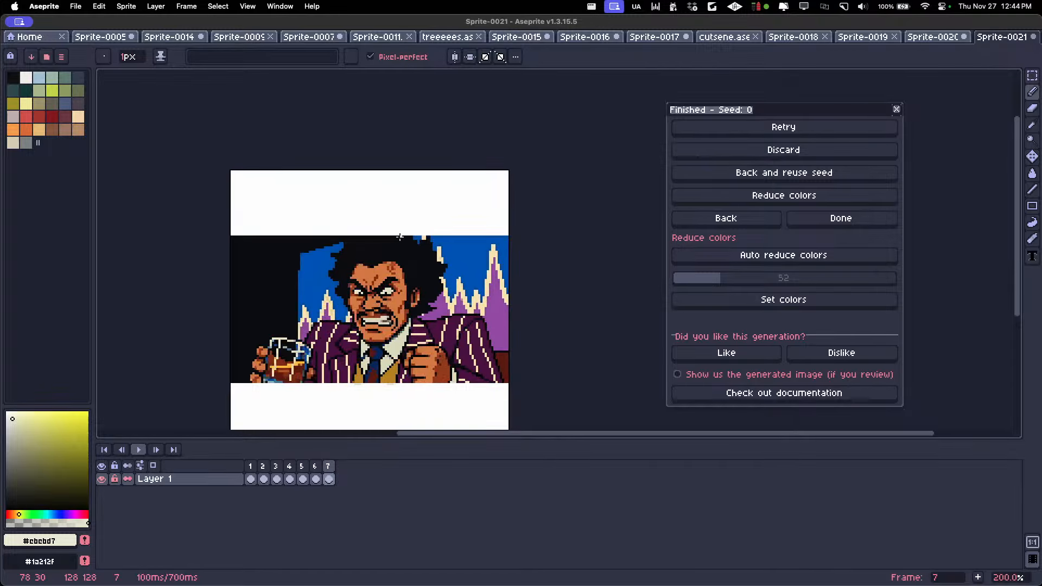
Delete the empty first frame of the generated animation
{"action": "key", "text": "Right"}
{"action": "key", "text": "Right"}
{"action": "key", "text": "Right"}
{"action": "key", "text": "Right"}
{"action": "key", "text": "Right"}
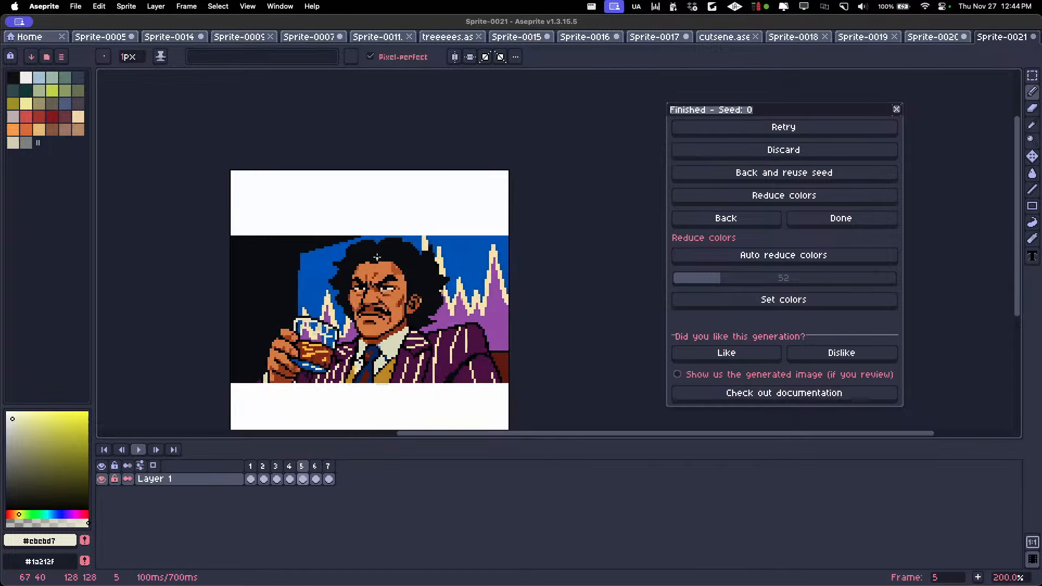
{"action": "key", "text": "Right"}
{"action": "key", "text": "Right"}
{"action": "left_click", "coordinate": [253, 477]}
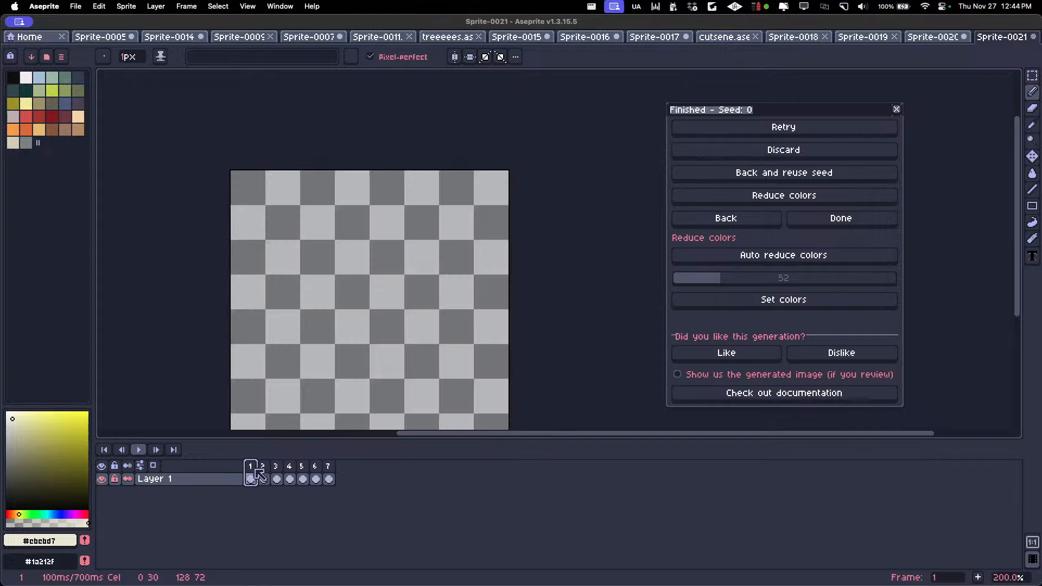
{"action": "key", "text": "Delete"}
Step through the remaining frames and examine the angry pose in frame 6 up close
{"action": "key", "text": "Right"}
{"action": "key", "text": "Right"}
{"action": "key", "text": "Right"}
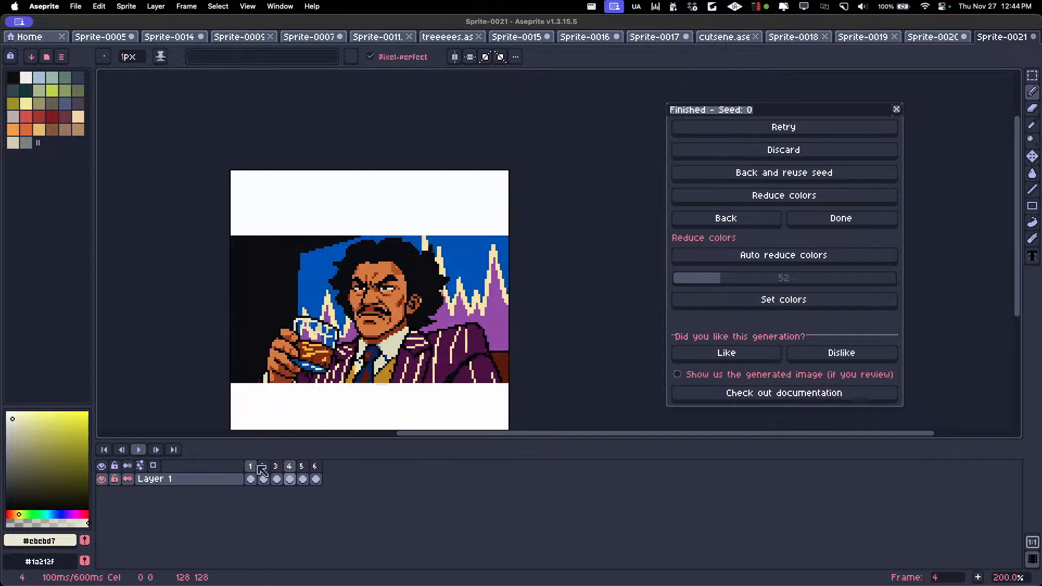
{"action": "key", "text": "Right"}
{"action": "key", "text": "Right"}
{"action": "scroll", "coordinate": [316, 324], "scroll_direction": "up", "scroll_amount": 1}
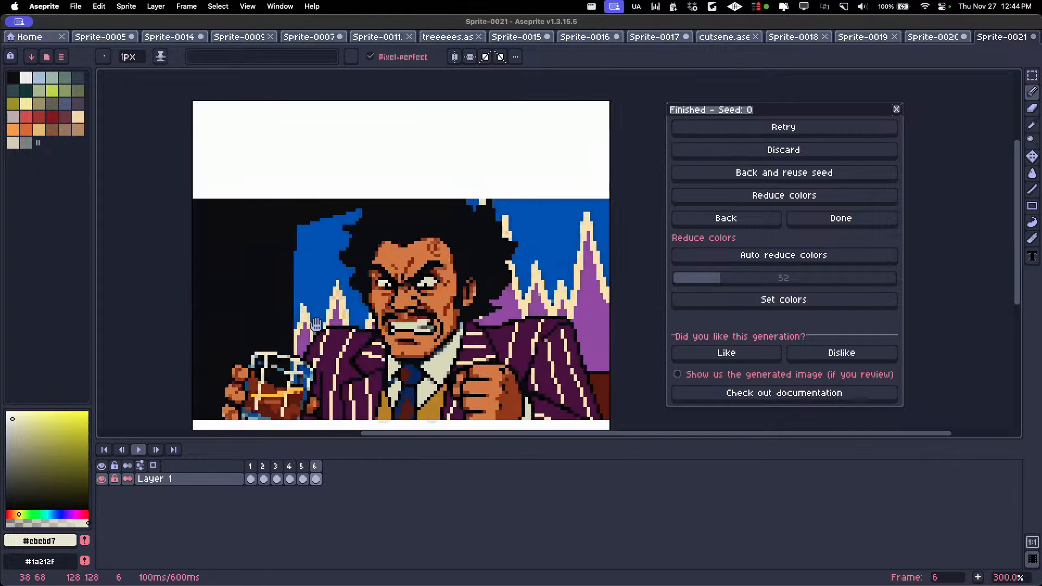
{"action": "scroll", "coordinate": [345, 253], "scroll_direction": "down", "scroll_amount": 1}
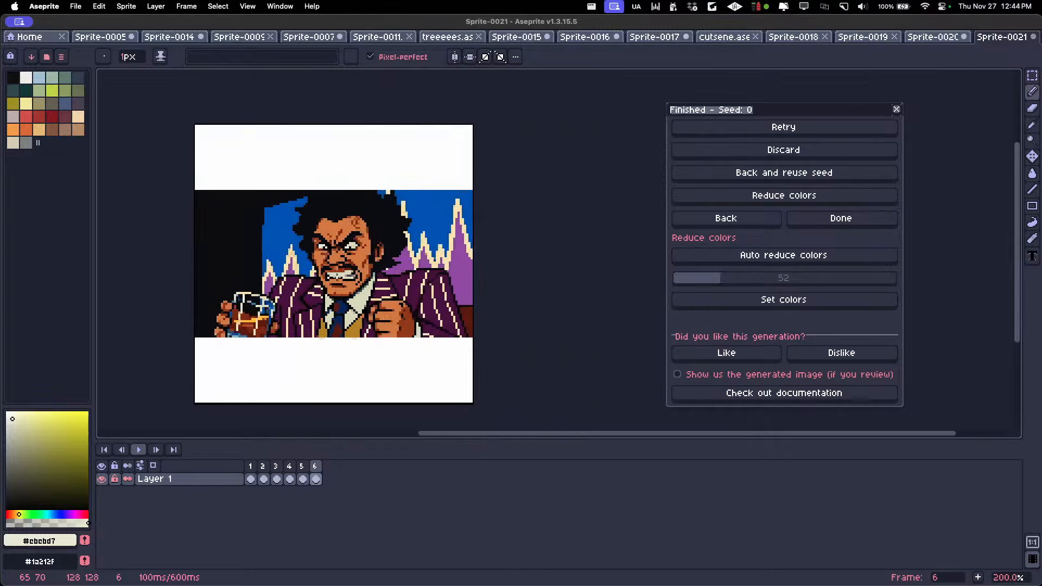
{"action": "scroll", "coordinate": [195, 187], "scroll_direction": "up", "scroll_amount": 1}
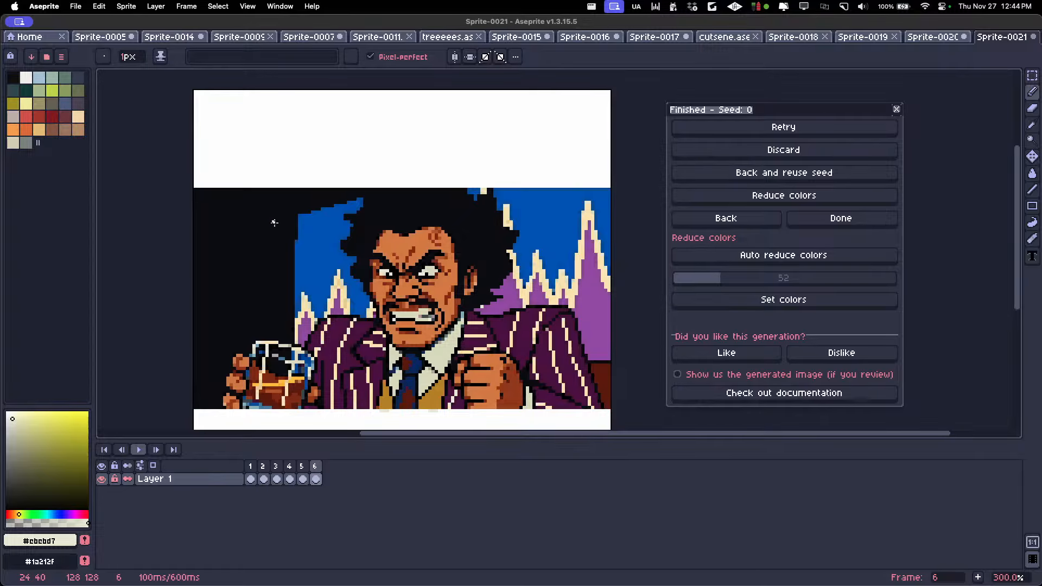
Crop the canvas to 128x68, trimming off the white bands above and below the picture
{"action": "key", "text": "alt+super+c"}
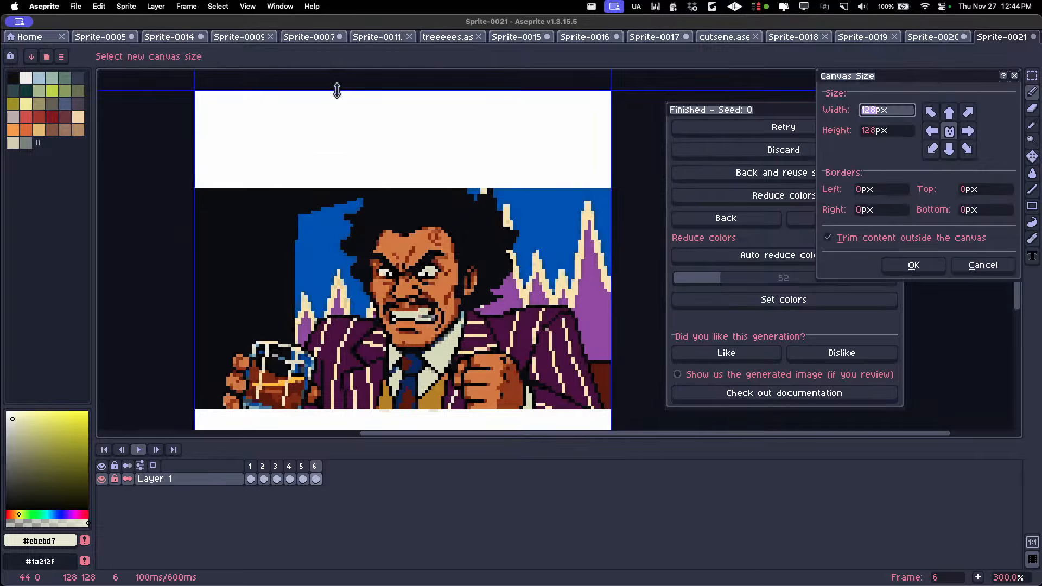
{"action": "left_click_drag", "start_coordinate": [337, 90], "coordinate": [322, 190]}
{"action": "scroll", "coordinate": [322, 213], "scroll_direction": "down", "scroll_amount": 3}
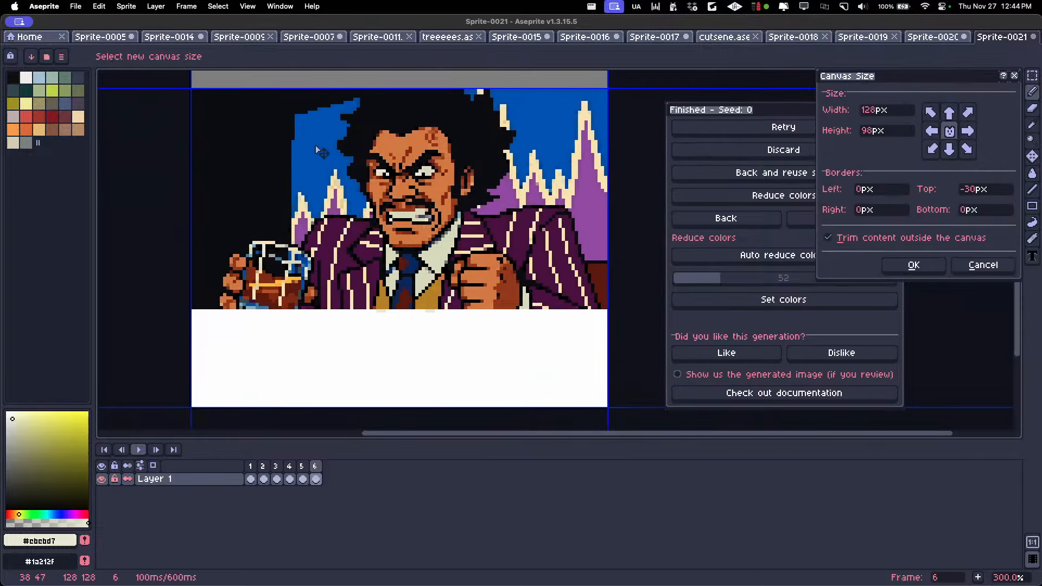
{"action": "left_click_drag", "start_coordinate": [360, 407], "coordinate": [354, 312]}
{"action": "key", "text": "Return"}
{"action": "scroll", "coordinate": [352, 240], "scroll_direction": "down", "scroll_amount": 1}
{"action": "scroll", "coordinate": [358, 242], "scroll_direction": "up", "scroll_amount": 3}
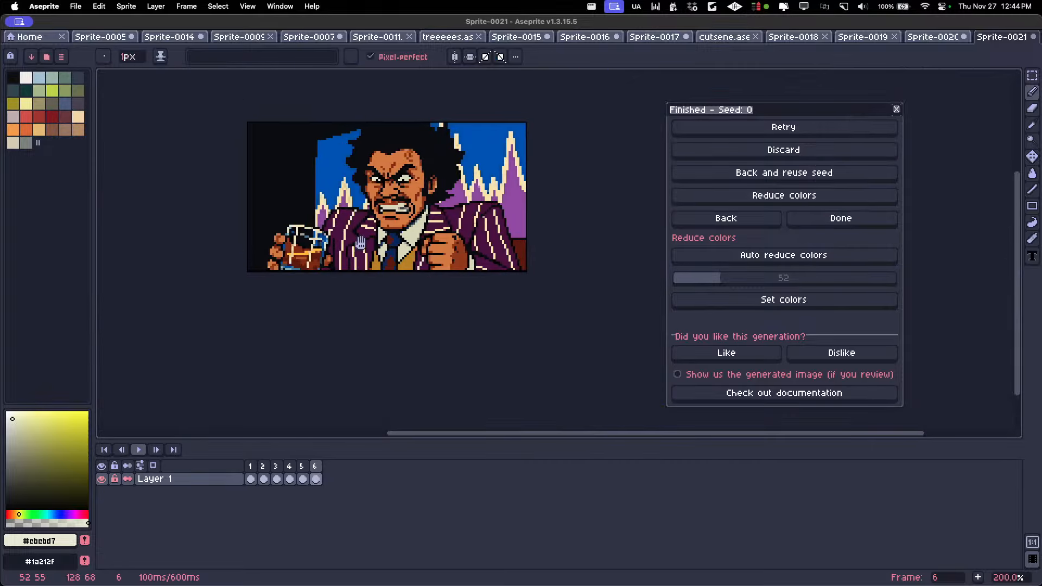
Set the duration of frames 2 to 6 to 200 ms
{"action": "left_click", "coordinate": [255, 465]}
{"action": "key", "text": "Return"}
{"action": "key", "text": "Return"}
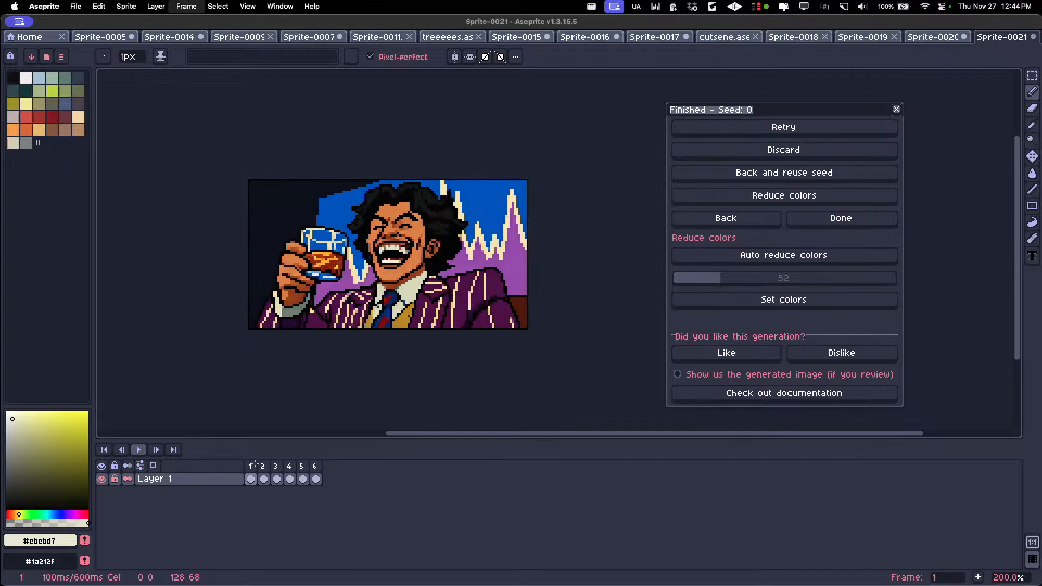
{"action": "key", "text": "Right"}
{"action": "key", "text": "Right"}
{"action": "left_click_drag", "start_coordinate": [264, 476], "coordinate": [337, 471]}
{"action": "key", "text": "p"}
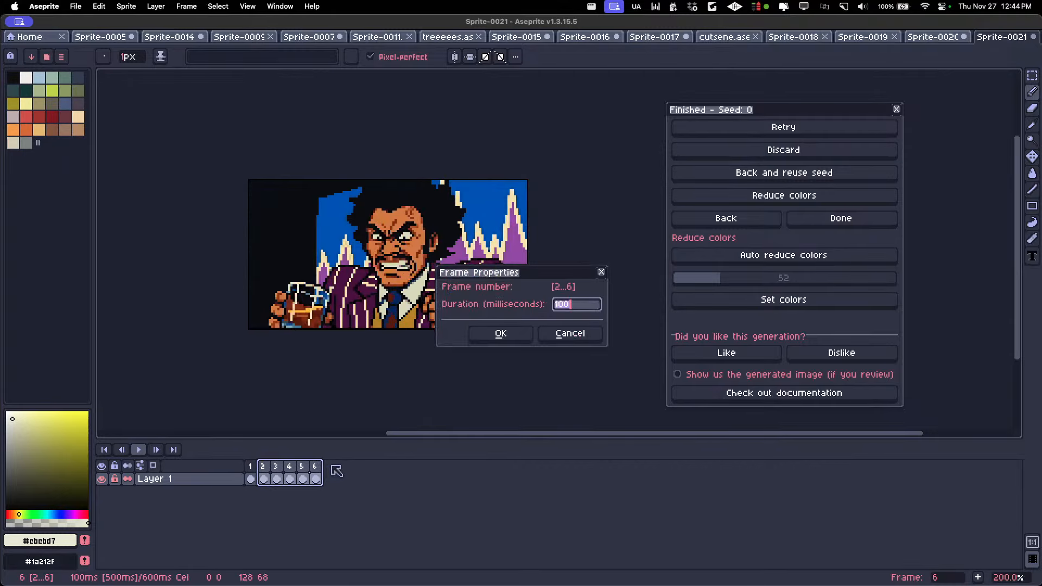
{"action": "type", "text": "200"}
{"action": "key", "text": "Return"}
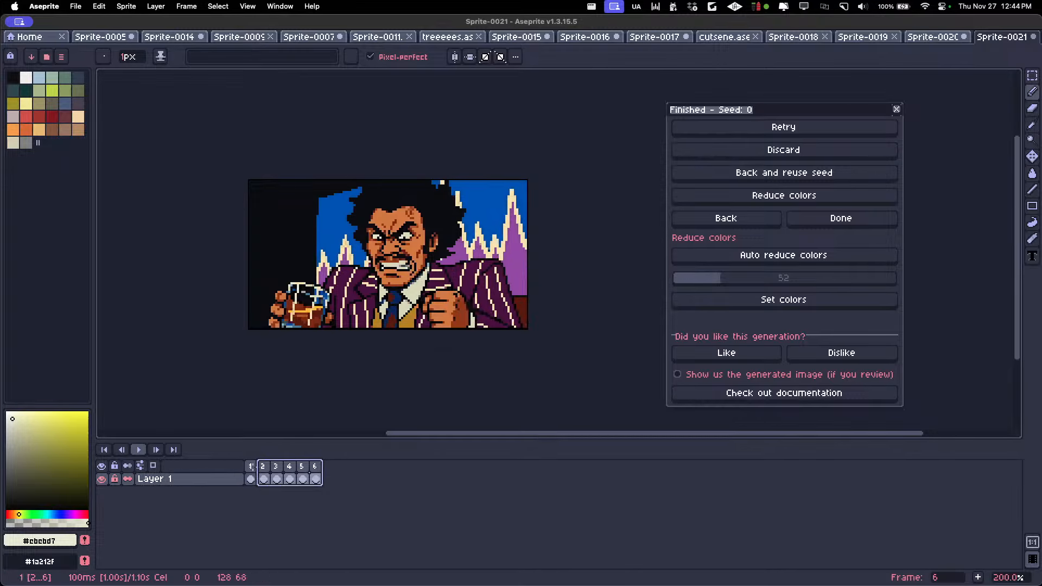
Set frame 1's duration to 200 ms and play the animation
{"action": "left_click", "coordinate": [254, 466]}
{"action": "double_click", "coordinate": [255, 466]}
{"action": "key", "text": "Return"}
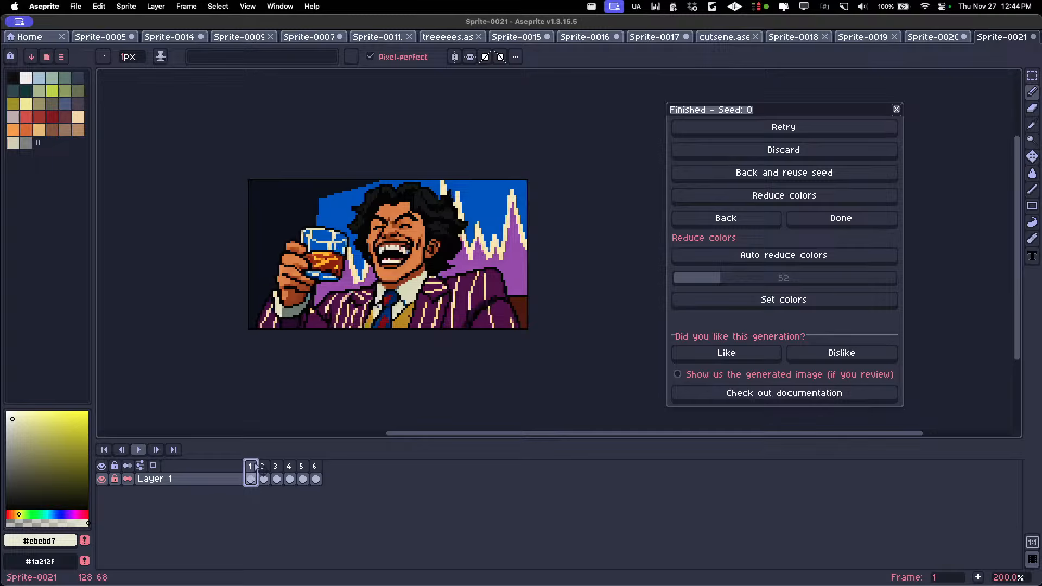
{"action": "key", "text": "Return"}
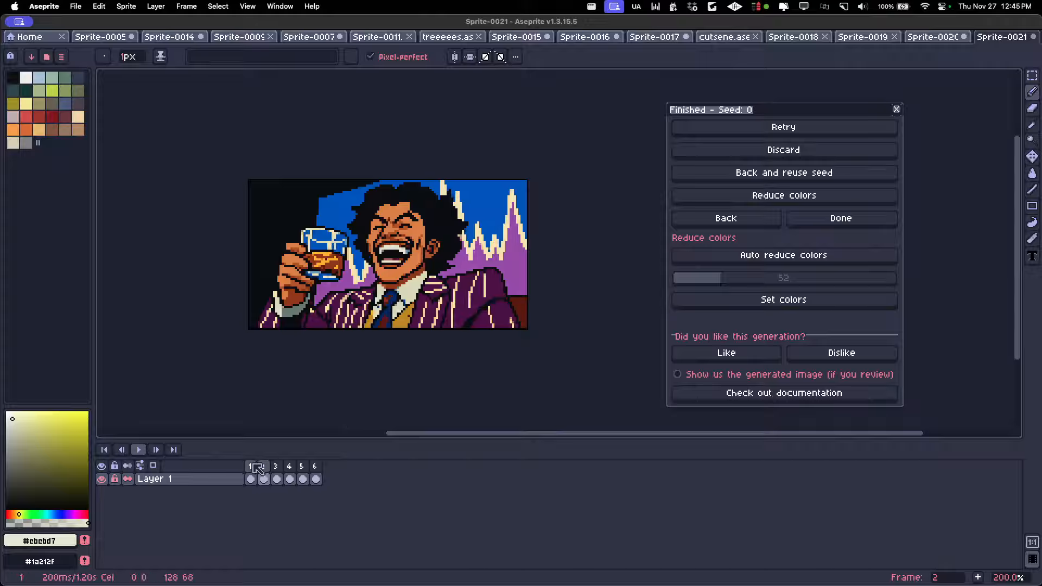
Delete the duplicate laughing frame at the start of the animation
{"action": "left_click", "coordinate": [252, 465]}
{"action": "key", "text": "alt+c"}
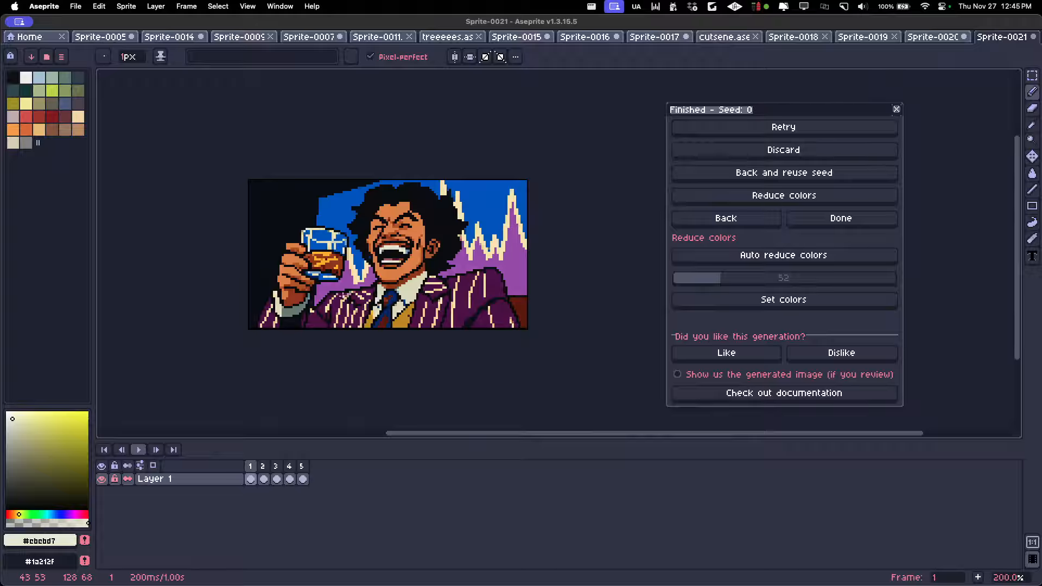
Set the duration of frames 3 and 4 to 300 ms and play the animation
{"action": "left_click", "coordinate": [277, 477]}
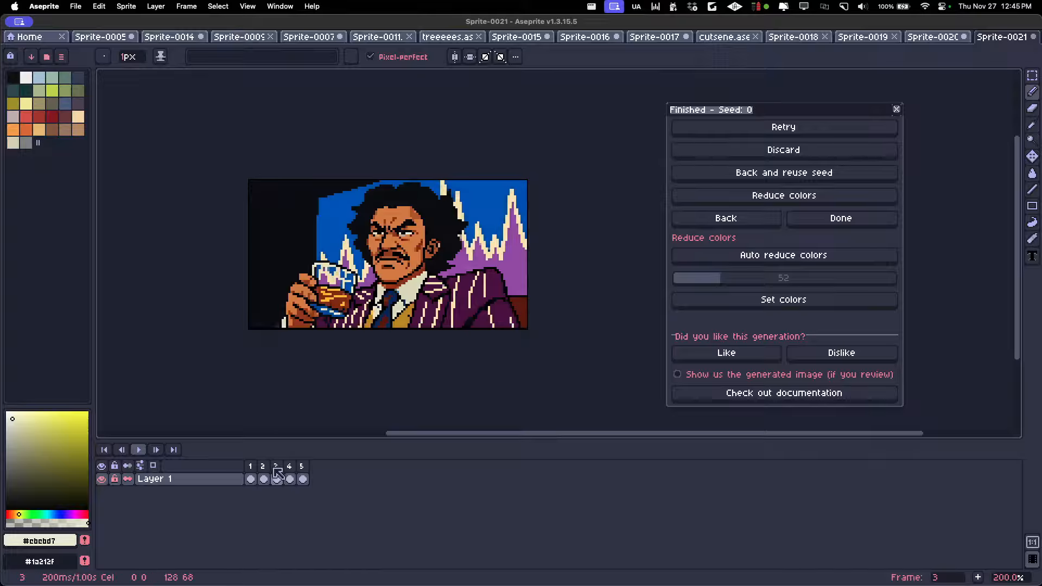
{"action": "left_click_drag", "start_coordinate": [277, 468], "coordinate": [294, 473]}
{"action": "type", "text": "p"}
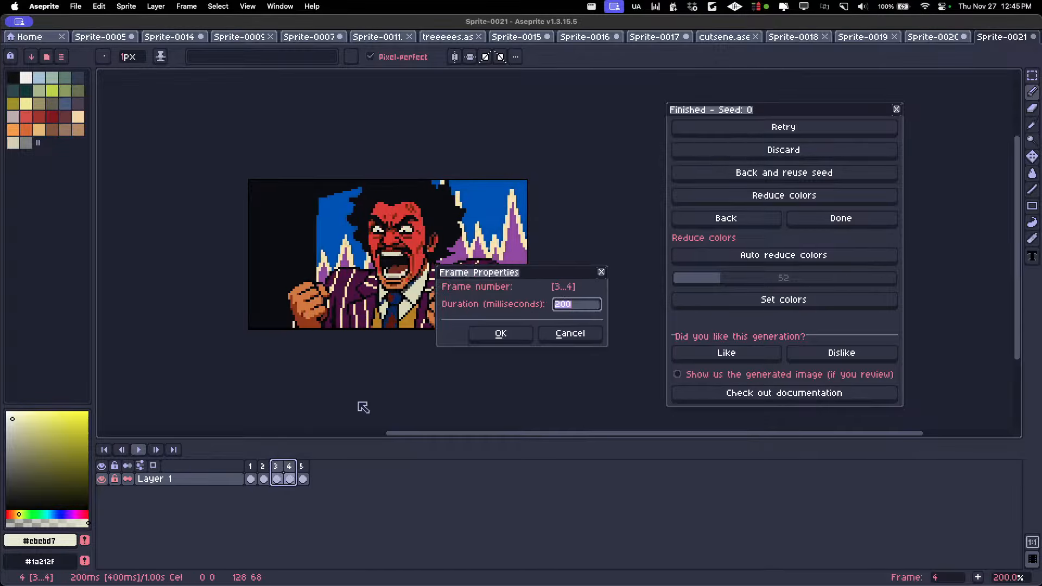
{"action": "type", "text": "300"}
{"action": "key", "text": "Return"}
{"action": "key", "text": "Return"}
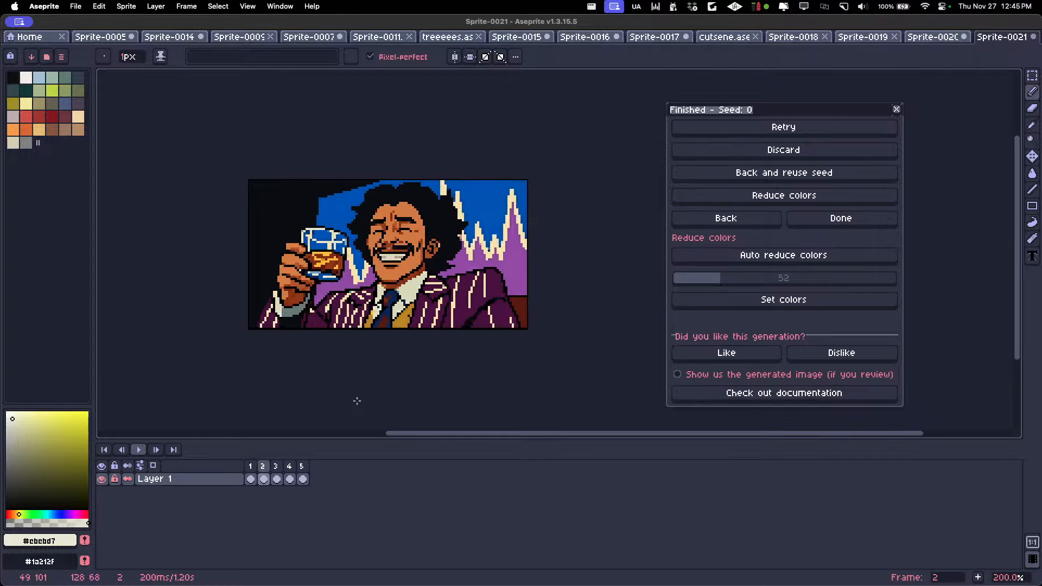
{"action": "key", "text": "Return"}
Move frame 5 with the gritted-teeth pose directly after frame 3 and play the animation
{"action": "key", "text": "Right"}
{"action": "key", "text": "Right"}
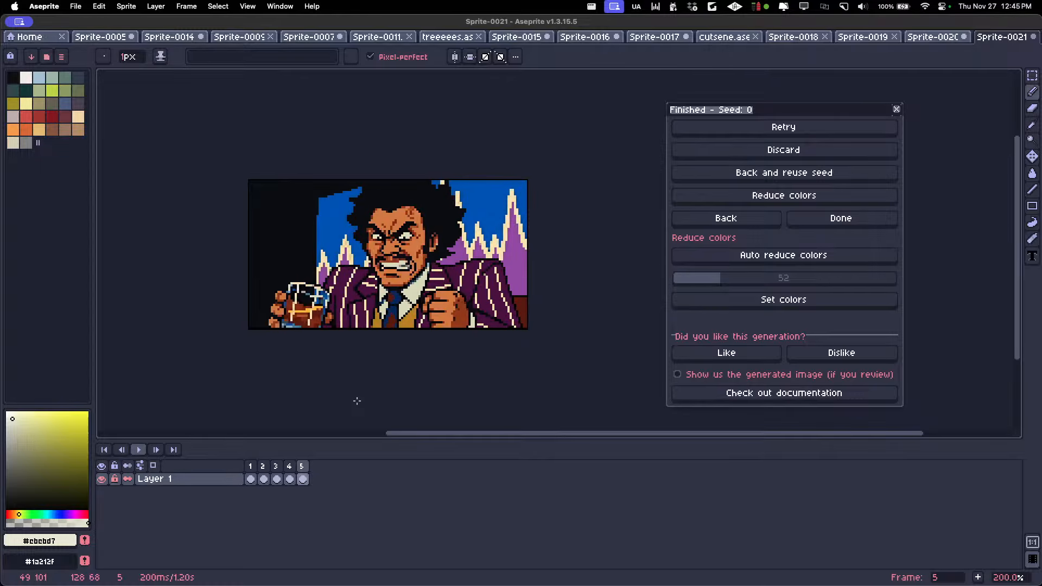
{"action": "left_click", "coordinate": [276, 478]}
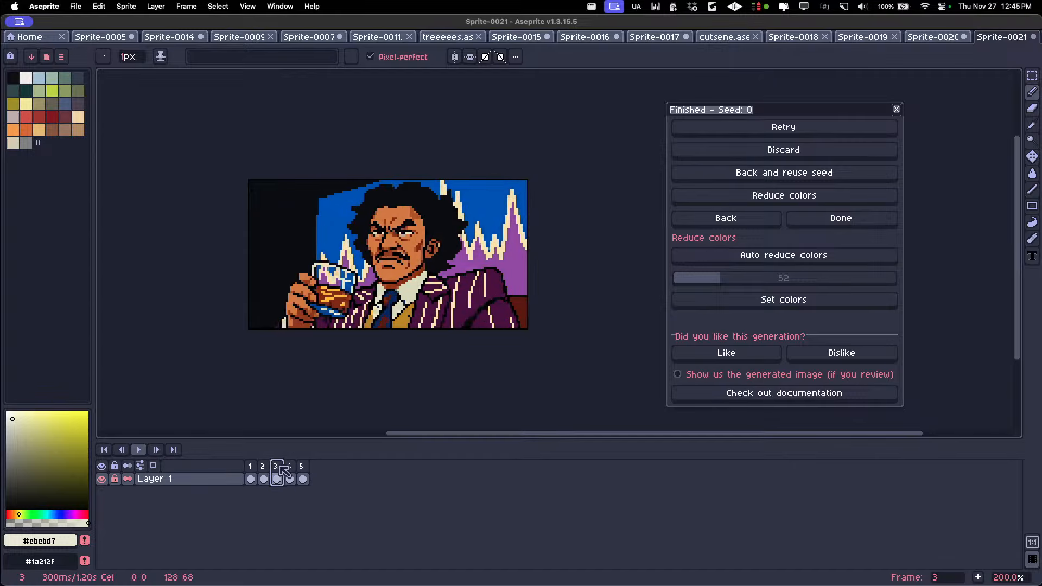
{"action": "left_click", "coordinate": [305, 471]}
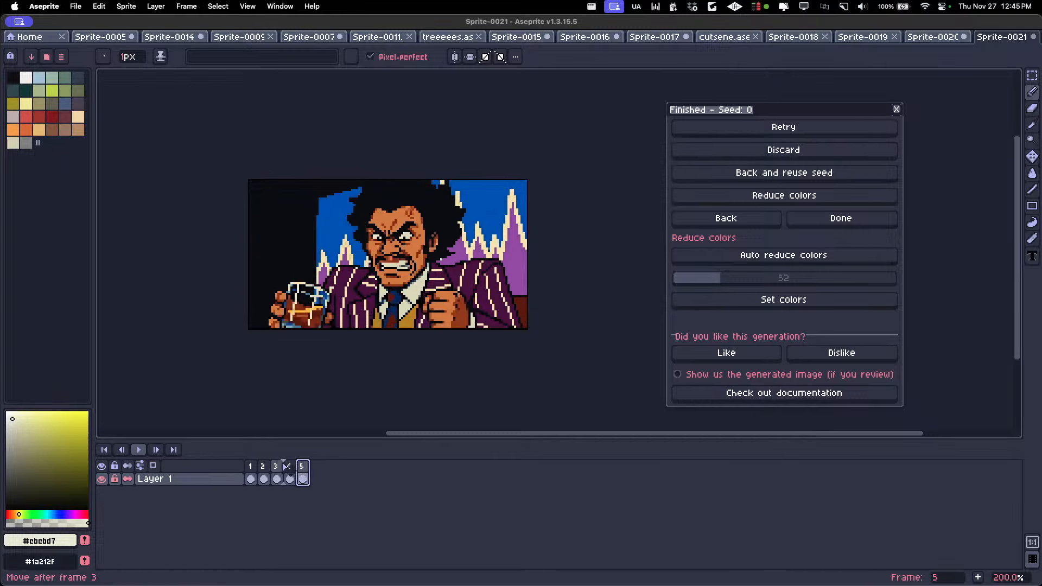
{"action": "left_click", "coordinate": [282, 466]}
{"action": "key", "text": "Left"}
{"action": "key", "text": "Left"}
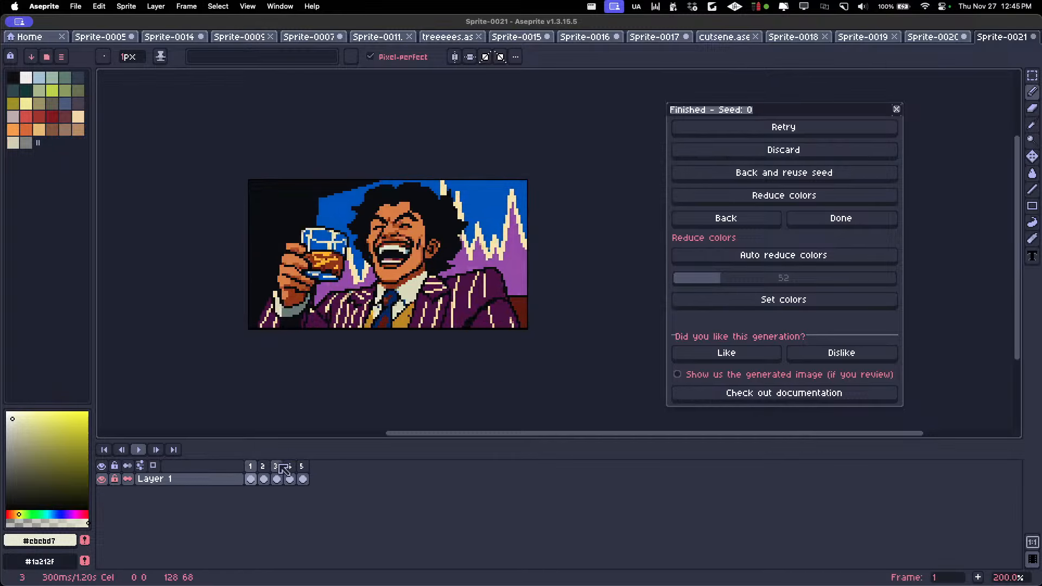
{"action": "key", "text": "Return"}
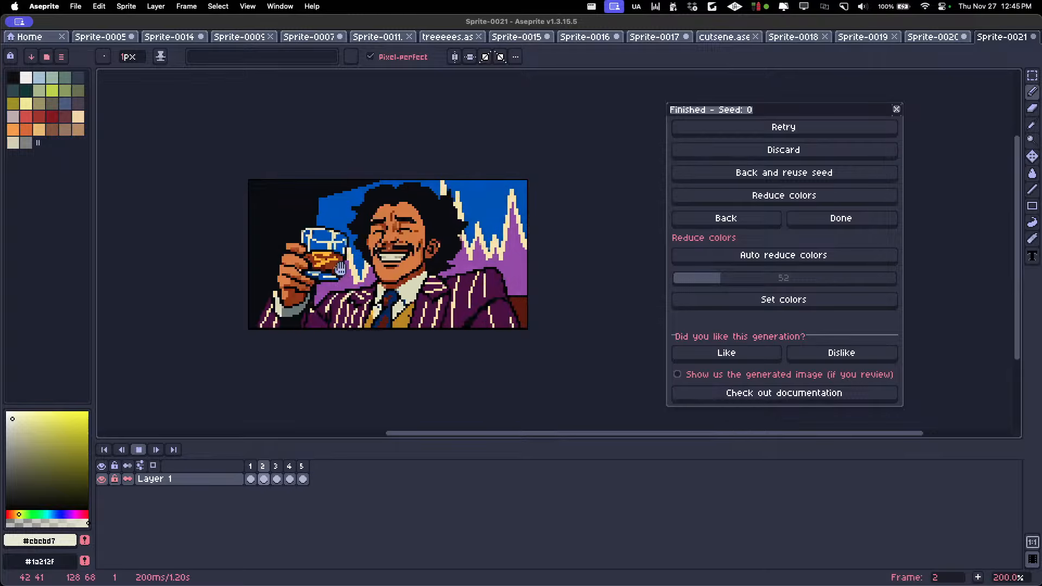
Return to the Animate with text (New) settings and change the action description to "he throws the liquid glass angrily"
{"action": "left_click", "coordinate": [705, 220]}
{"action": "left_click_drag", "start_coordinate": [688, 284], "coordinate": [580, 278]}
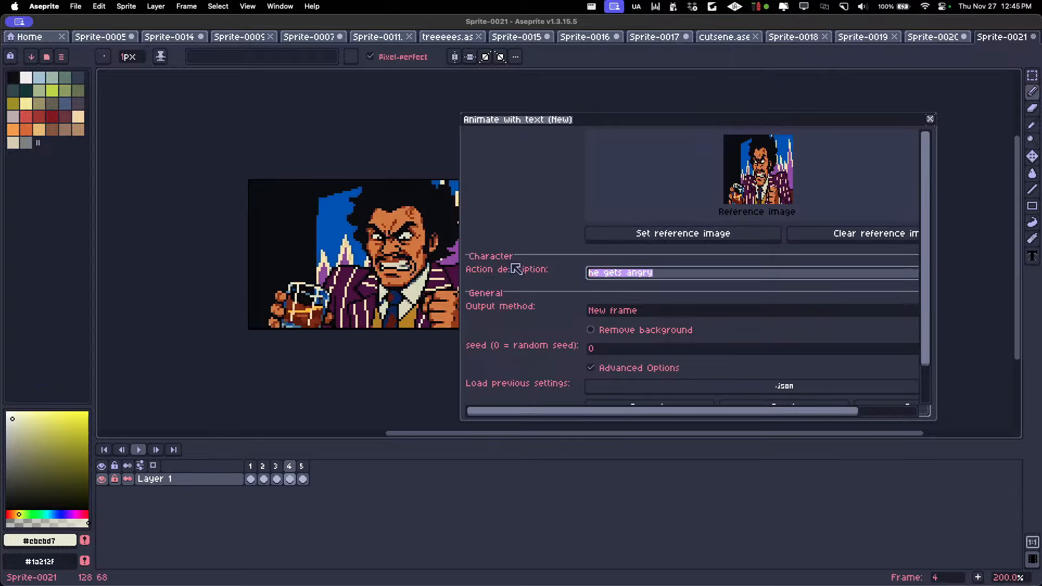
{"action": "type", "text": "he throws the liquid glass "}
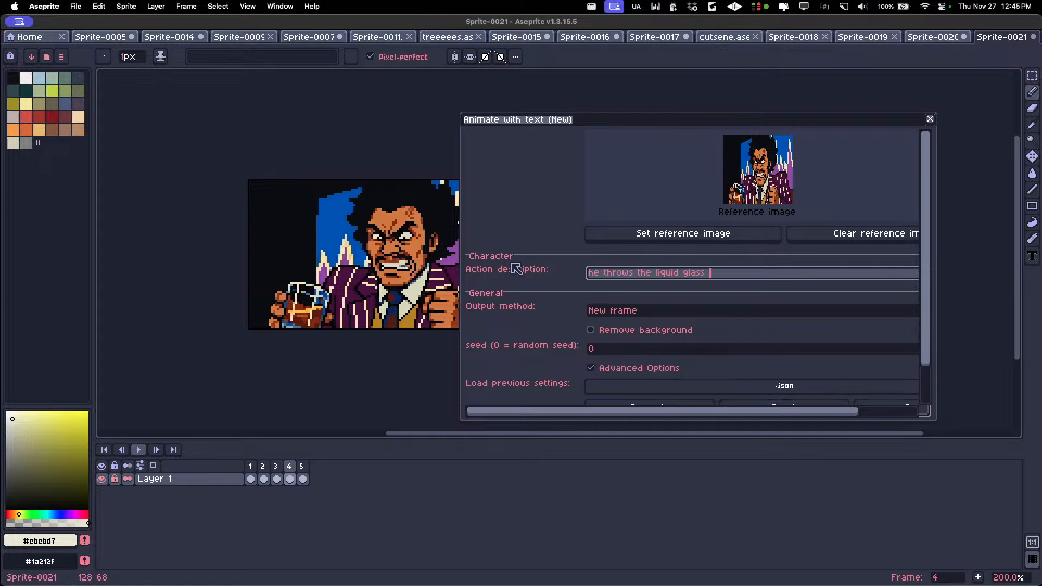
{"action": "type", "text": "angrily"}
{"action": "scroll", "coordinate": [380, 226], "scroll_direction": "up", "scroll_amount": 2}
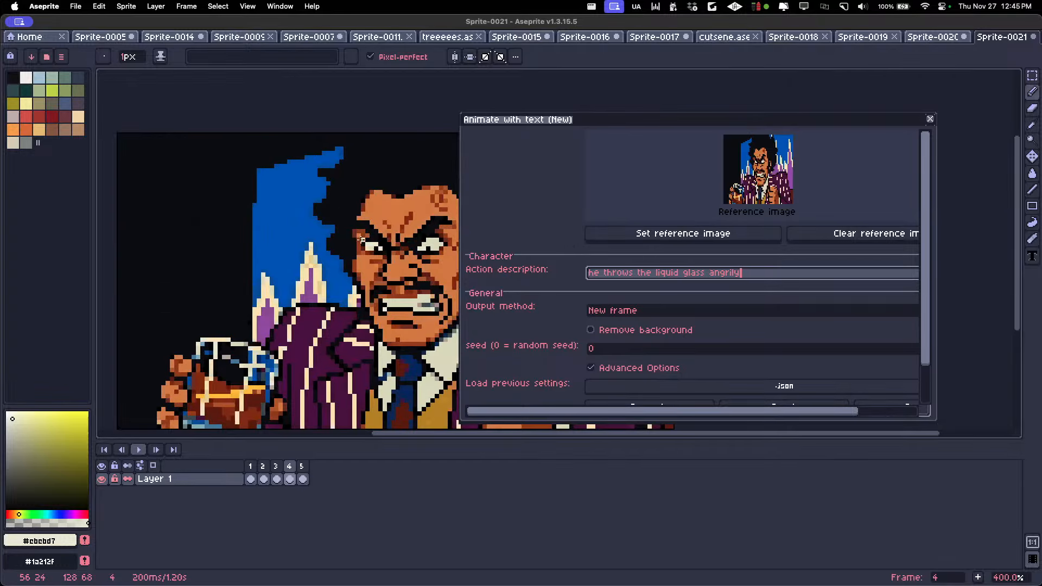
Sample the brown #9a461b from the edge of the man's face in frame 4
{"action": "left_click", "coordinate": [378, 112]}
{"action": "left_click", "coordinate": [360, 226], "text": "alt"}
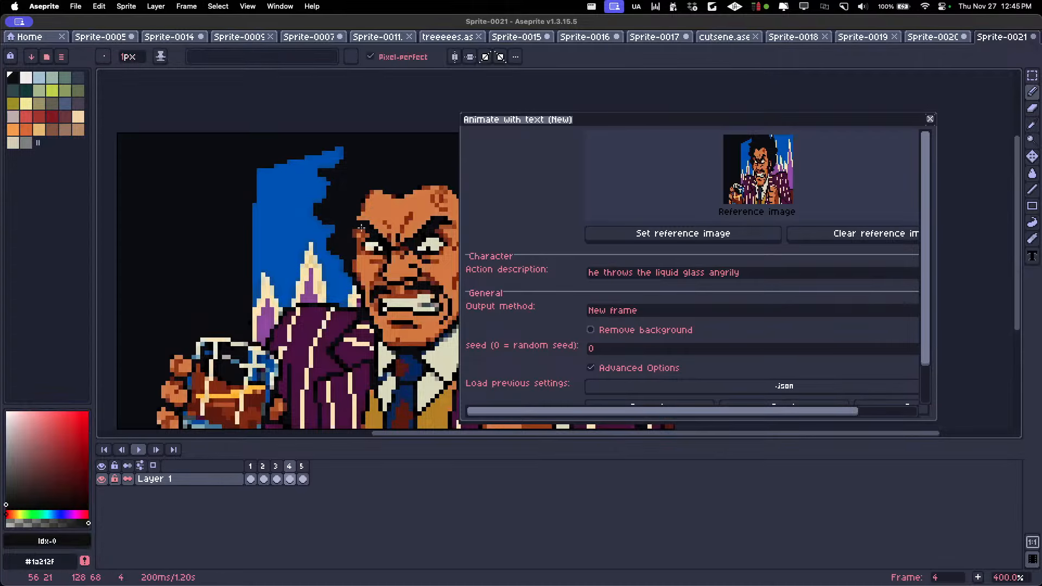
{"action": "scroll", "coordinate": [360, 232], "scroll_direction": "up", "scroll_amount": 3}
{"action": "left_click", "coordinate": [357, 237], "text": "alt"}
{"action": "scroll", "coordinate": [357, 236], "scroll_direction": "down", "scroll_amount": 4}
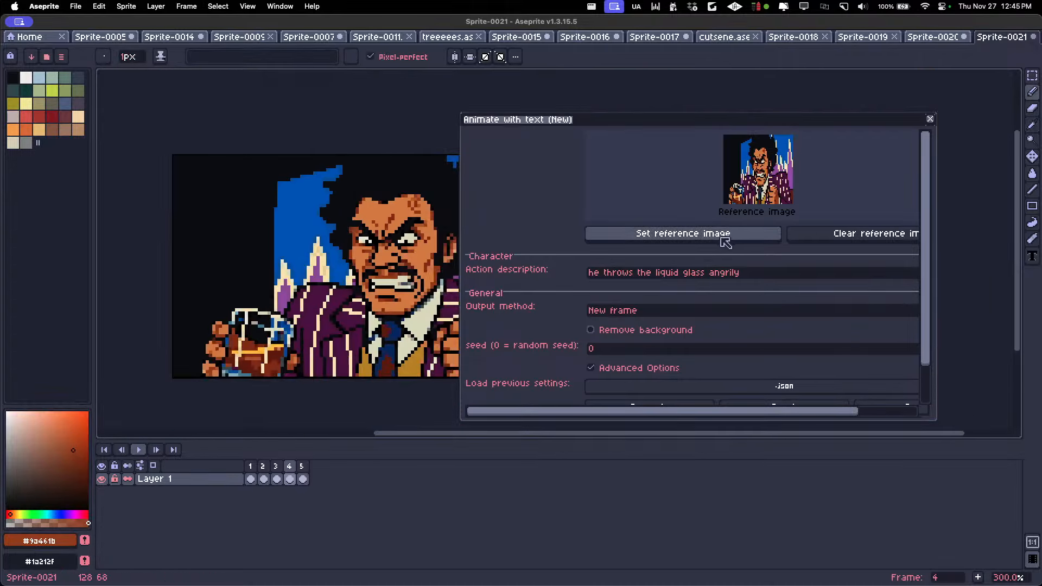
Generate the glass-throwing animation, accepting the padding of the canvas to 128x128
{"action": "left_click_drag", "start_coordinate": [925, 310], "coordinate": [925, 350]}
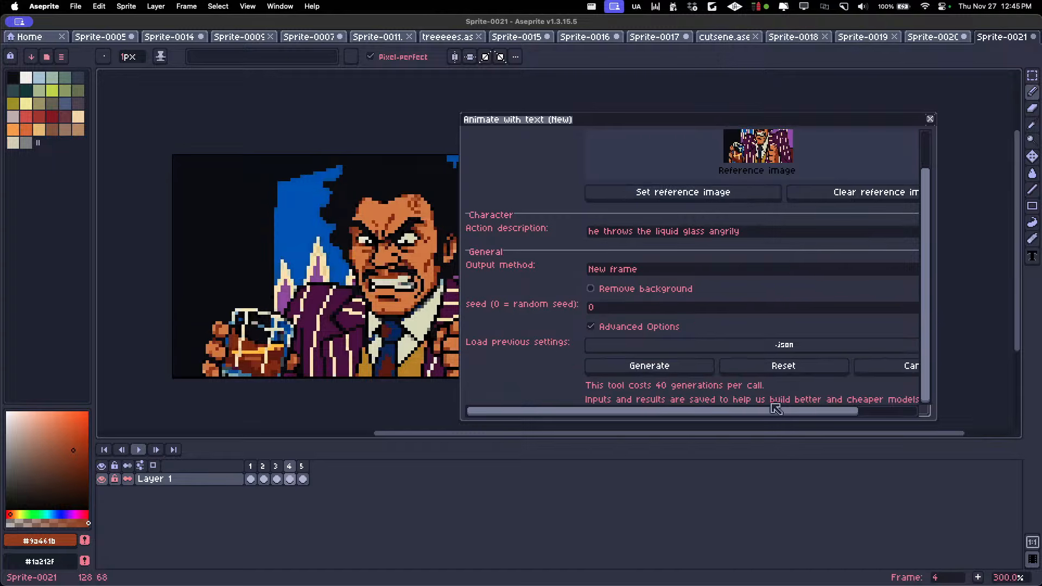
{"action": "left_click", "coordinate": [665, 369]}
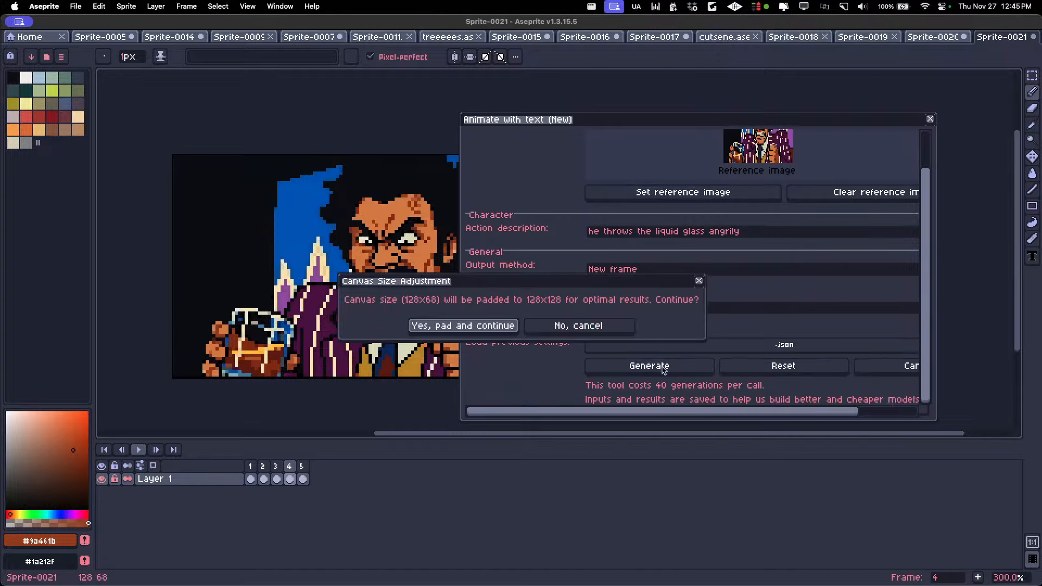
{"action": "left_click", "coordinate": [463, 325]}
{"action": "scroll", "coordinate": [338, 351], "scroll_direction": "down", "scroll_amount": 2}
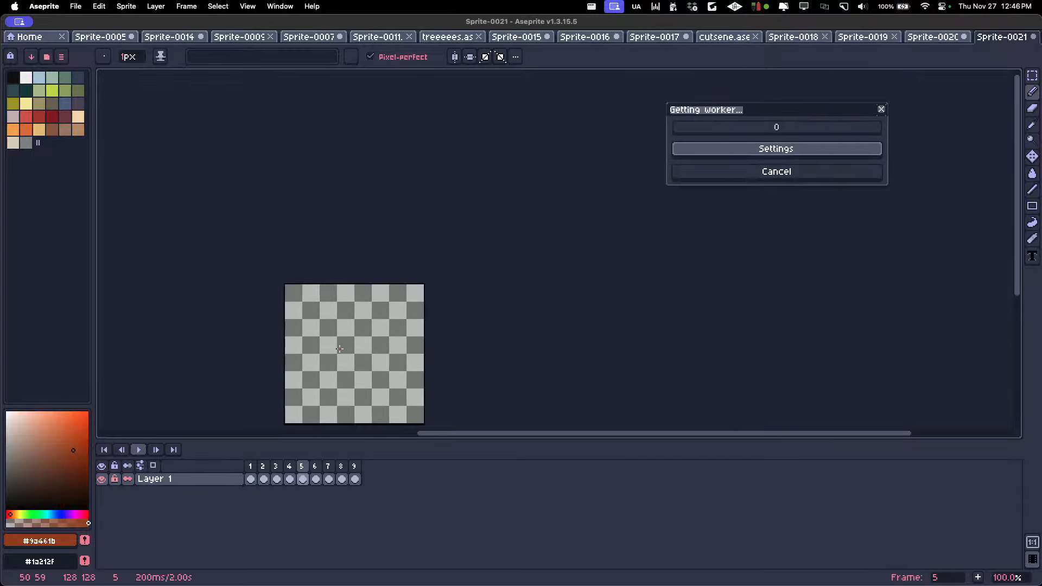
{"action": "scroll", "coordinate": [337, 351], "scroll_direction": "up", "scroll_amount": 1}
{"action": "left_click_drag", "start_coordinate": [338, 348], "coordinate": [349, 270]}
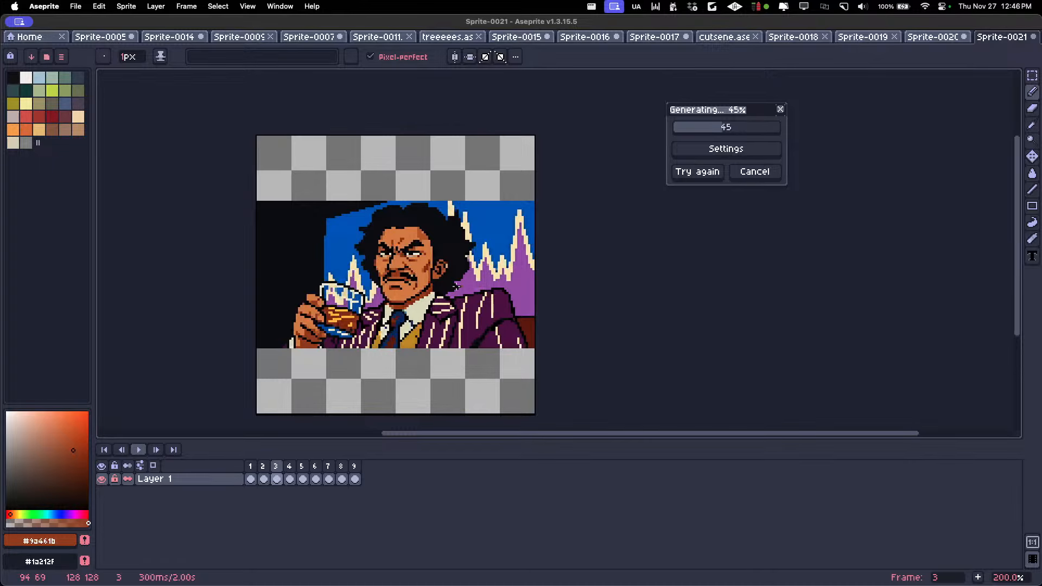
{"action": "scroll", "coordinate": [367, 323], "scroll_direction": "up", "scroll_amount": 1}
{"action": "scroll", "coordinate": [367, 323], "scroll_direction": "down", "scroll_amount": 1}
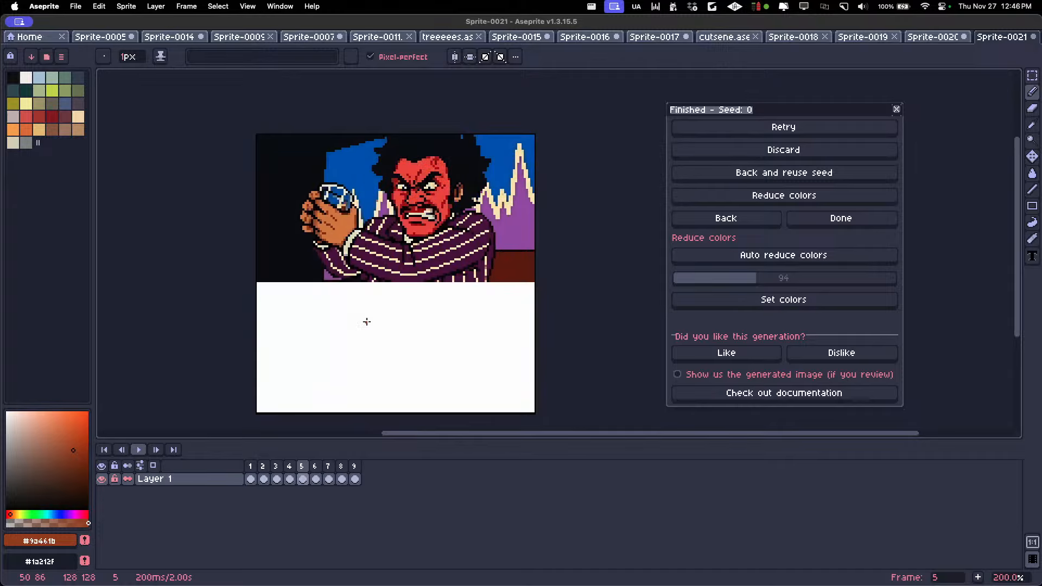
Move the picture in frame 5 down about 31 px to line it up with frame 4
{"action": "key", "text": "v"}
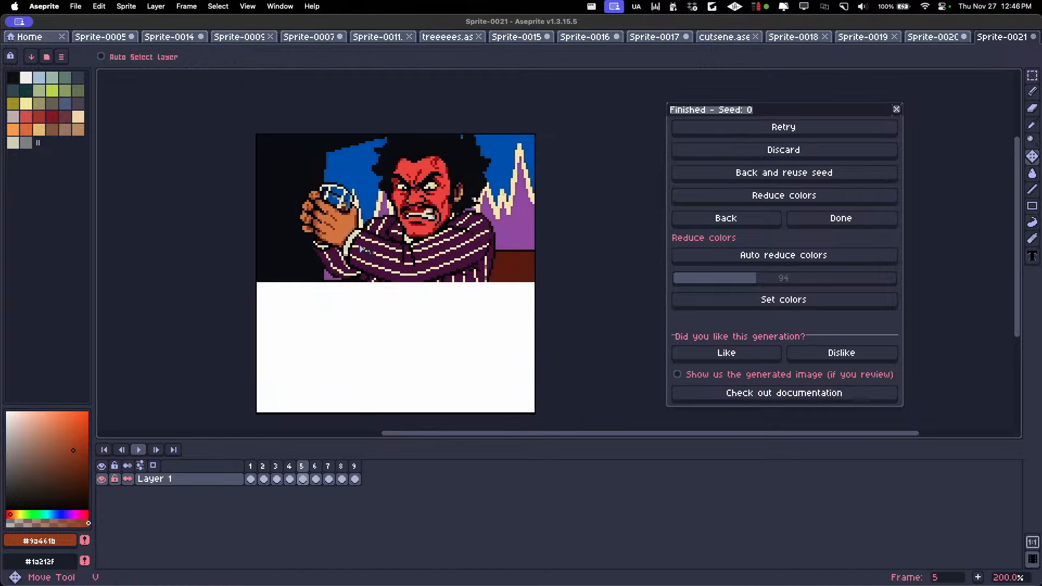
{"action": "left_click_drag", "start_coordinate": [358, 245], "coordinate": [408, 294]}
{"action": "key", "text": "Left"}
{"action": "key", "text": "Right"}
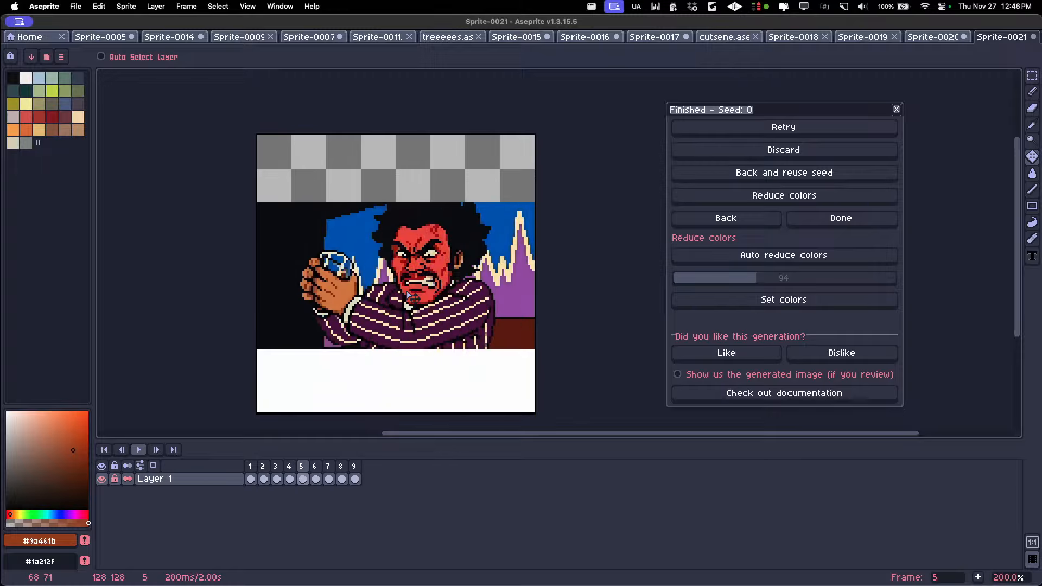
Flip back and forth through frames 4 to 9 to compare the alignment of the glass-throwing pictures
{"action": "scroll", "coordinate": [438, 230], "scroll_direction": "up", "scroll_amount": 1}
{"action": "left_click_drag", "start_coordinate": [438, 231], "coordinate": [427, 255]}
{"action": "key", "text": "Left"}
{"action": "key", "text": "Right"}
{"action": "key", "text": "Right"}
{"action": "scroll", "coordinate": [434, 223], "scroll_direction": "up", "scroll_amount": 1}
{"action": "scroll", "coordinate": [421, 207], "scroll_direction": "down", "scroll_amount": 2}
{"action": "key", "text": "Left"}
{"action": "key", "text": "Right"}
{"action": "key", "text": "Left"}
{"action": "key", "text": "Right"}
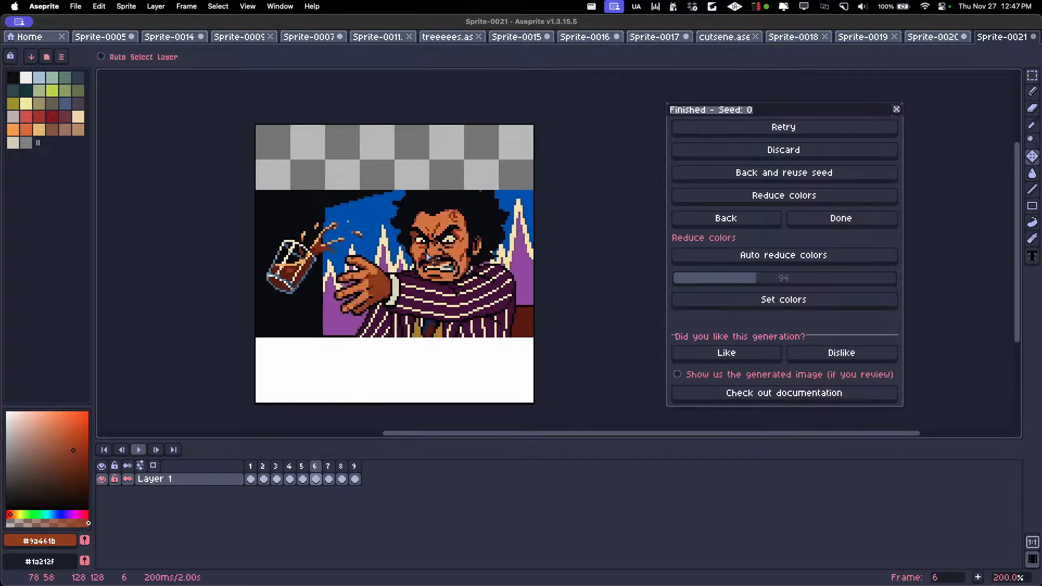
{"action": "key", "text": "Right"}
{"action": "key", "text": "Right"}
{"action": "key", "text": "Right"}
{"action": "key", "text": "Left"}
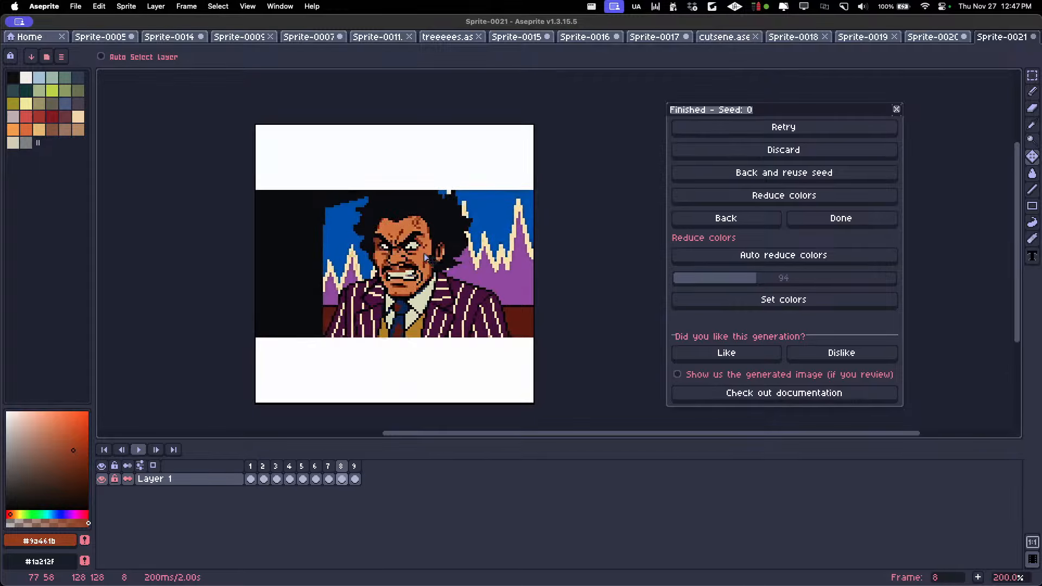
Crop the canvas to 128x68 px by trimming 30 px off both its top and bottom
{"action": "scroll", "coordinate": [424, 259], "scroll_direction": "up", "scroll_amount": 1}
{"action": "key", "text": "super+alt+c"}
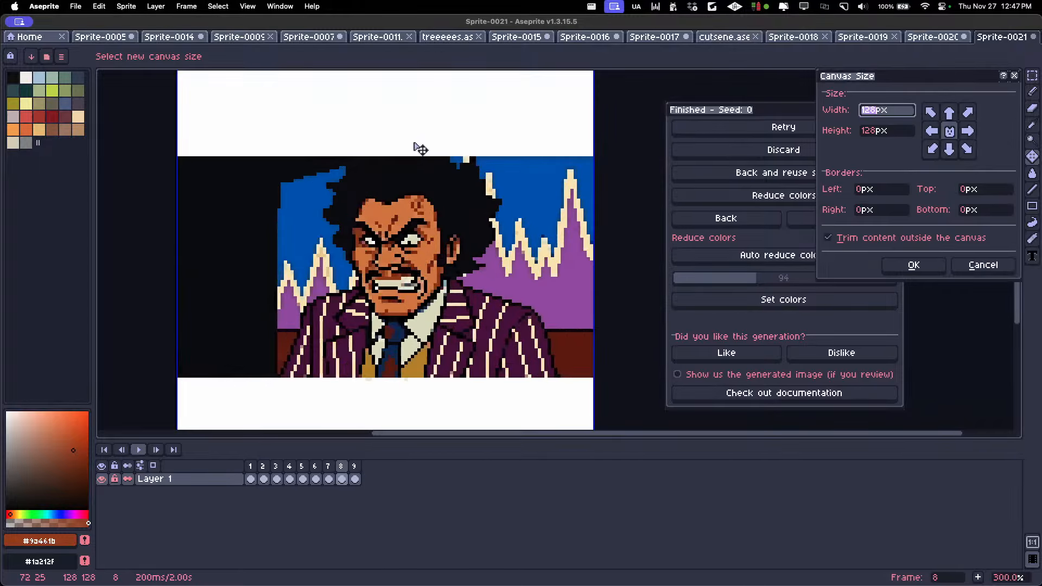
{"action": "scroll", "coordinate": [415, 117], "scroll_direction": "down", "scroll_amount": 1}
{"action": "left_click_drag", "start_coordinate": [407, 85], "coordinate": [407, 150]}
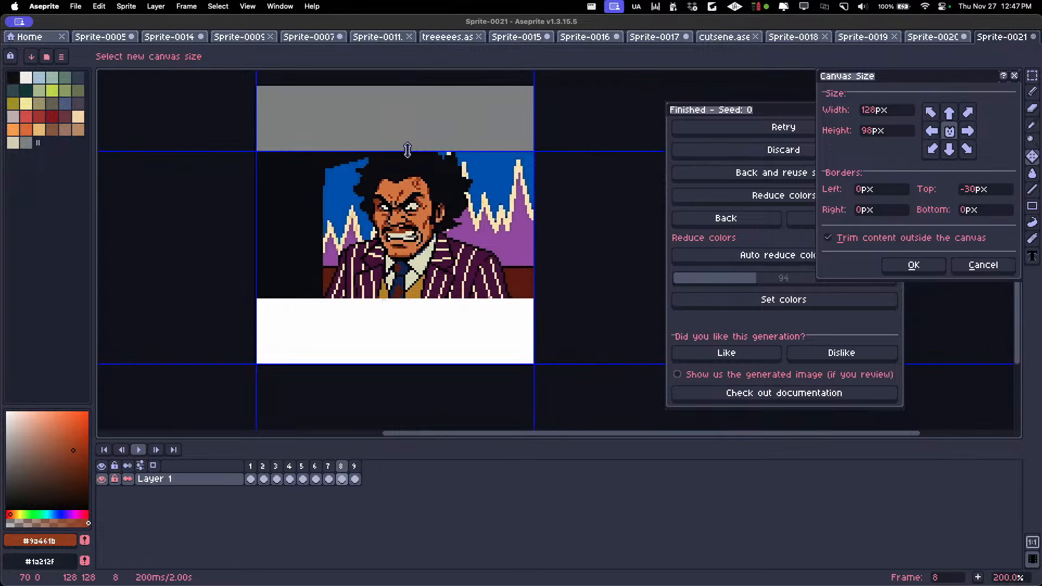
{"action": "scroll", "coordinate": [361, 353], "scroll_direction": "up", "scroll_amount": 1}
{"action": "left_click_drag", "start_coordinate": [363, 373], "coordinate": [360, 278]}
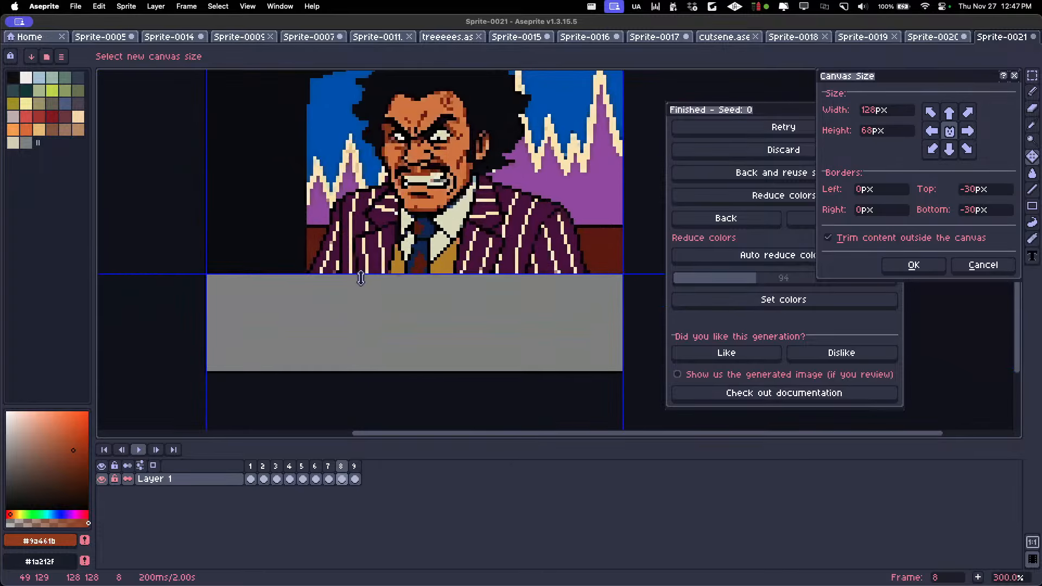
{"action": "left_click", "coordinate": [895, 270]}
{"action": "scroll", "coordinate": [400, 249], "scroll_direction": "down", "scroll_amount": 1}
{"action": "left_click_drag", "start_coordinate": [418, 199], "coordinate": [404, 268]}
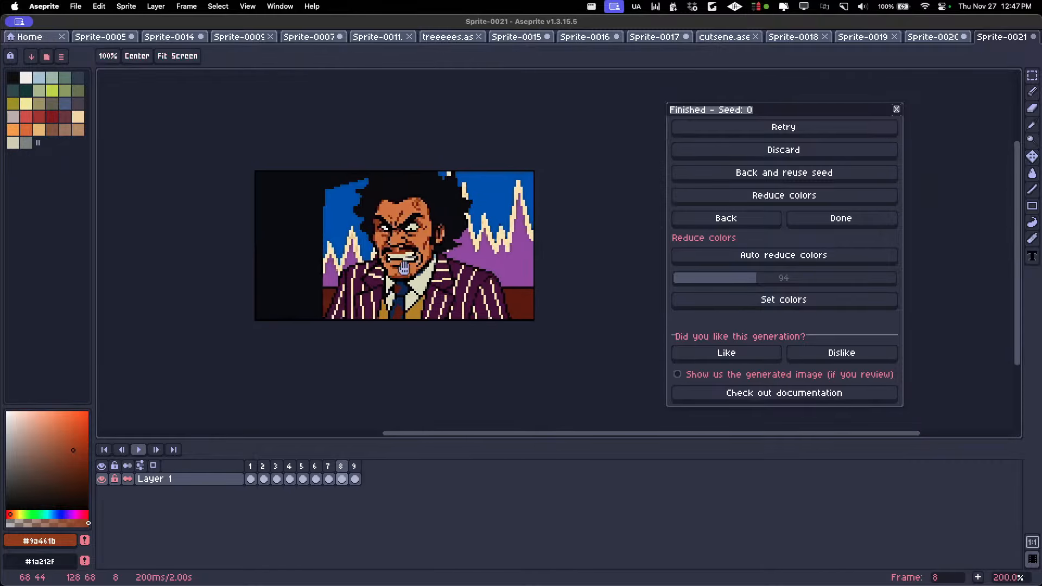
Play back the cropped animation and check its closing frames, ending on frame 9
{"action": "key", "text": "Return"}
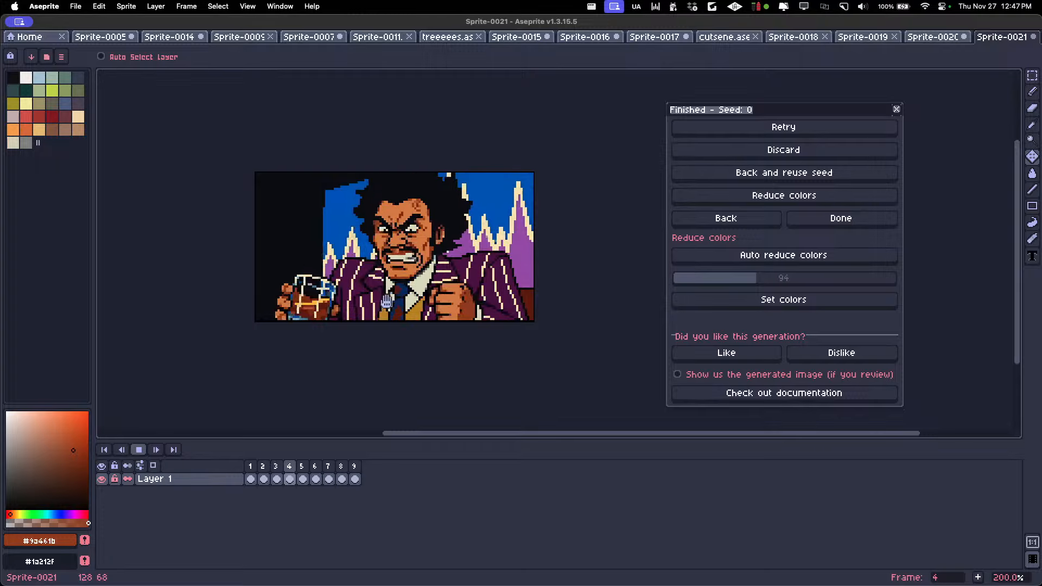
{"action": "key", "text": "Return"}
{"action": "key", "text": "Right"}
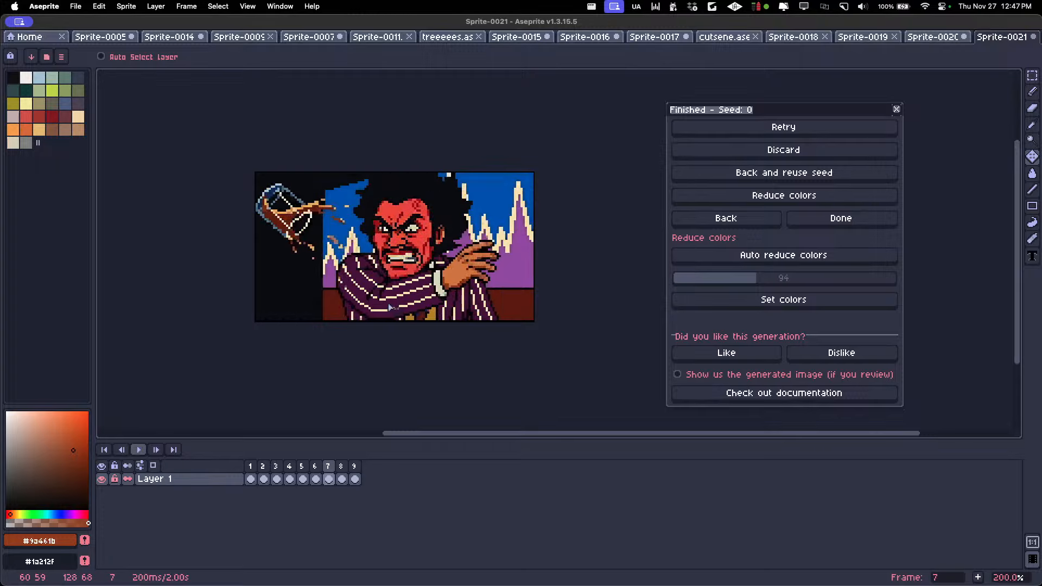
{"action": "key", "text": "Right"}
{"action": "key", "text": "Right"}
{"action": "key", "text": "Right"}
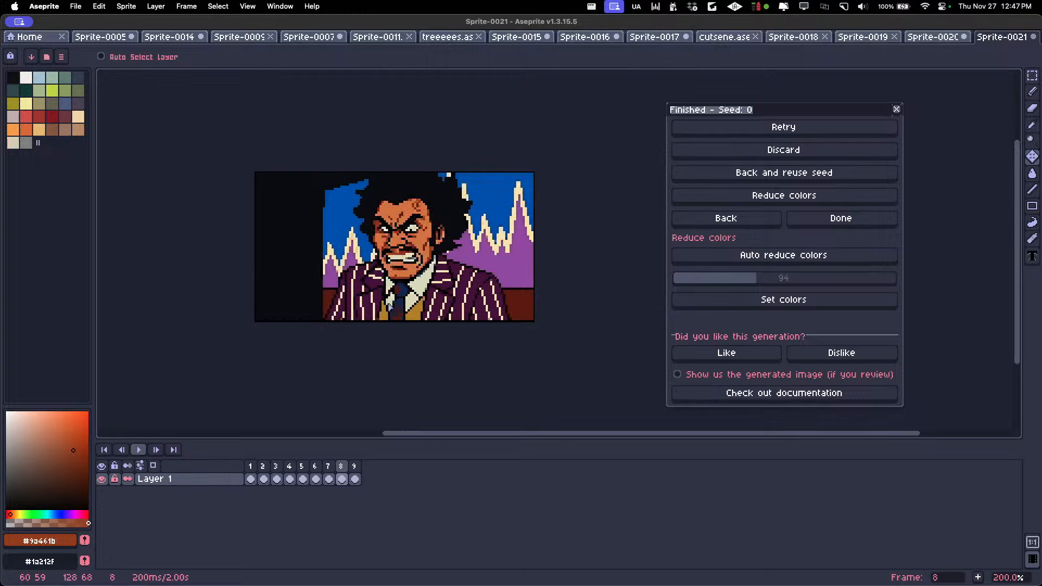
{"action": "key", "text": "Left"}
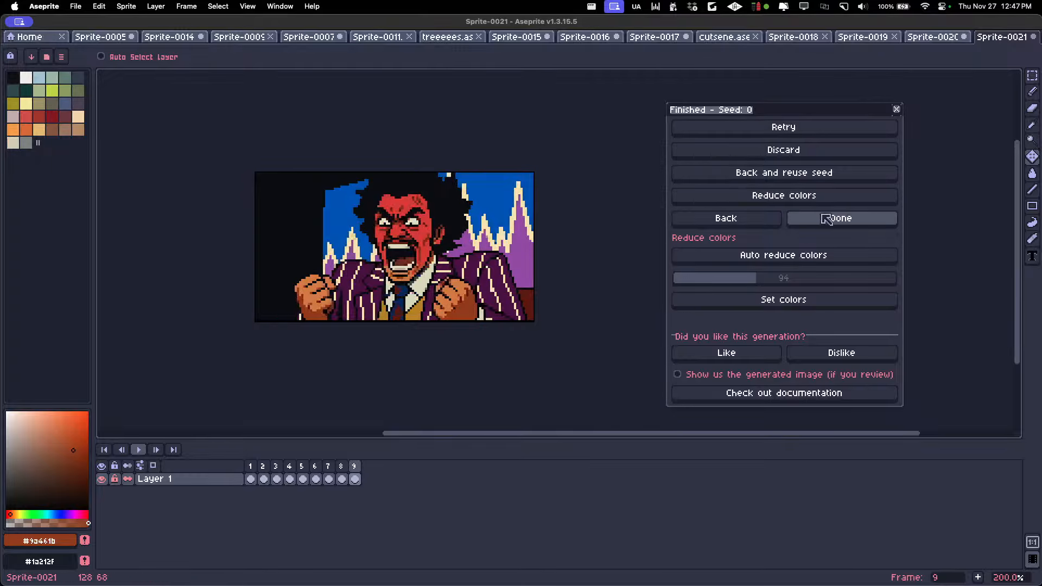
Return to the Animate with text (New) settings, set frame 9 as reference image and change the action description to "he becomes supersaiyan"
{"action": "left_click", "coordinate": [689, 219]}
{"action": "left_click", "coordinate": [662, 234]}
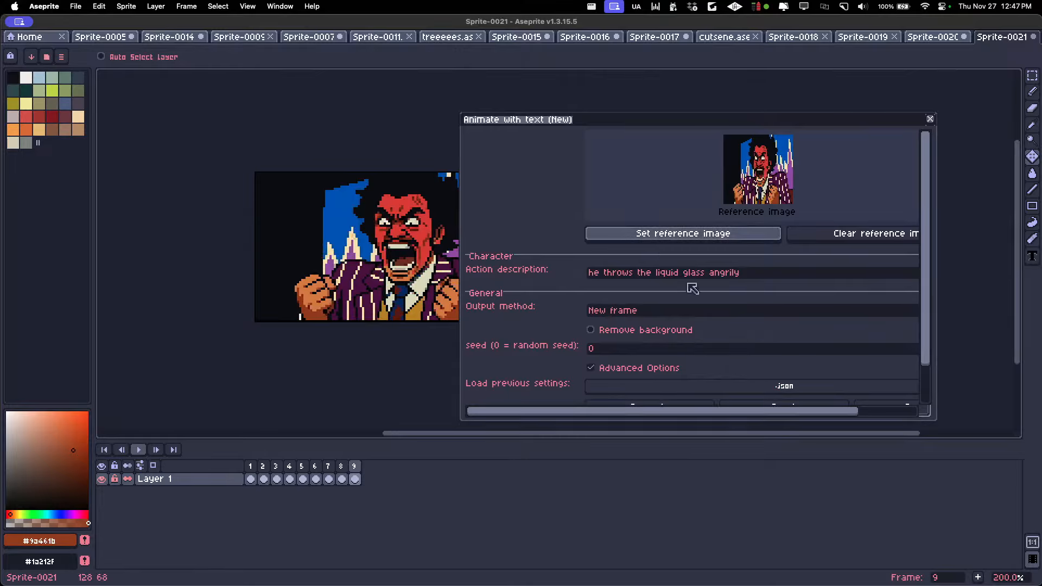
{"action": "left_click_drag", "start_coordinate": [741, 273], "coordinate": [550, 260]}
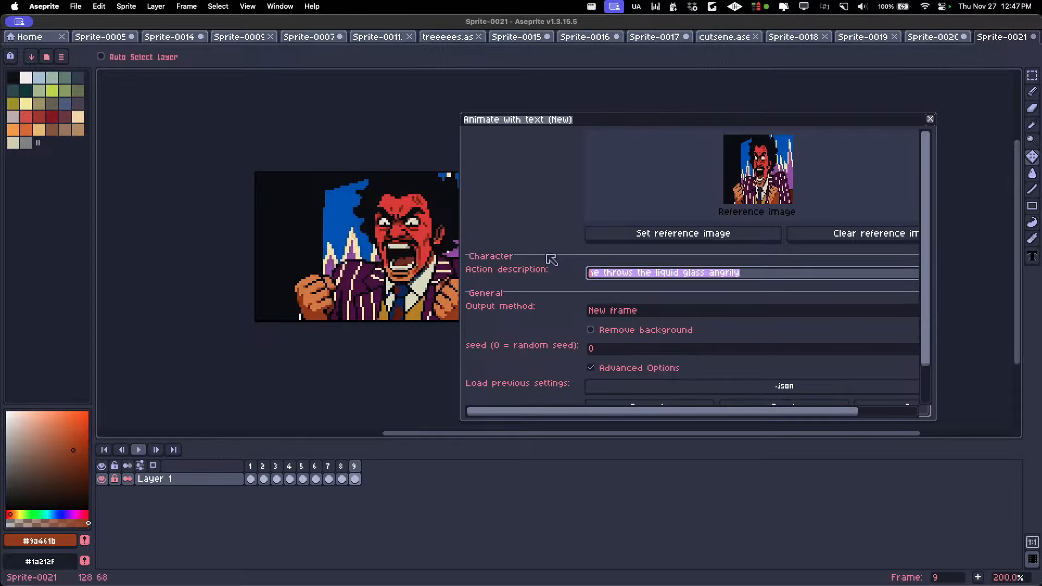
{"action": "type", "text": "he becomes"}
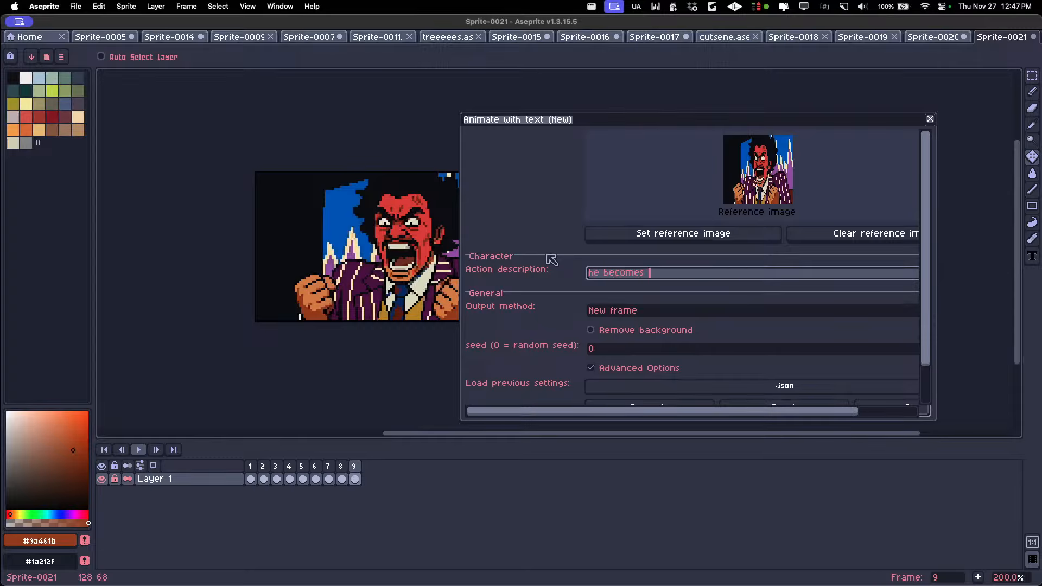
{"action": "type", "text": " supersaiyan"}
Generate the supersaiyan animation, accepting the padding of the canvas to 128x128
{"action": "scroll", "coordinate": [760, 325], "scroll_direction": "down", "scroll_amount": 2}
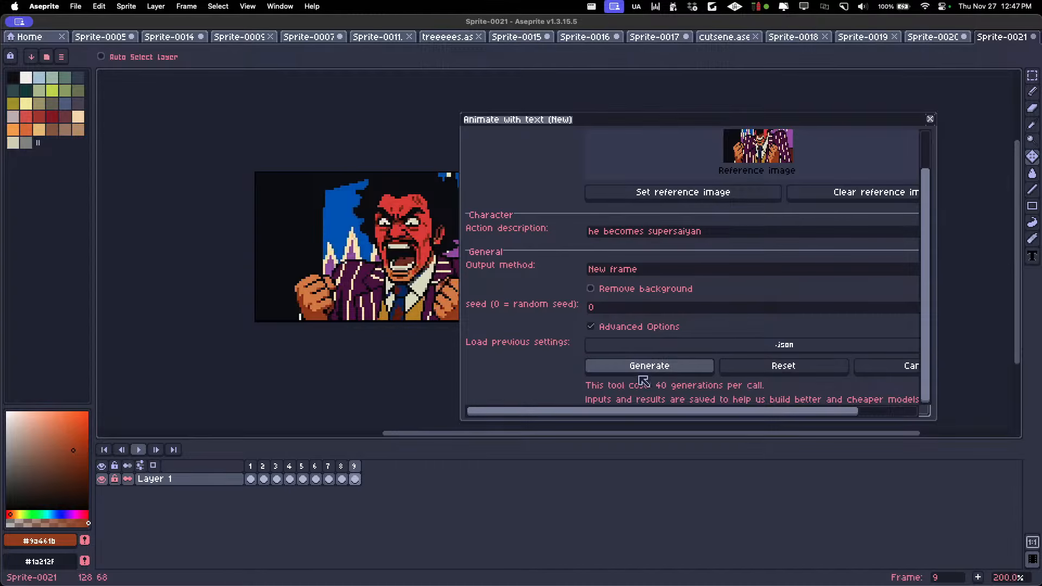
{"action": "left_click", "coordinate": [635, 370]}
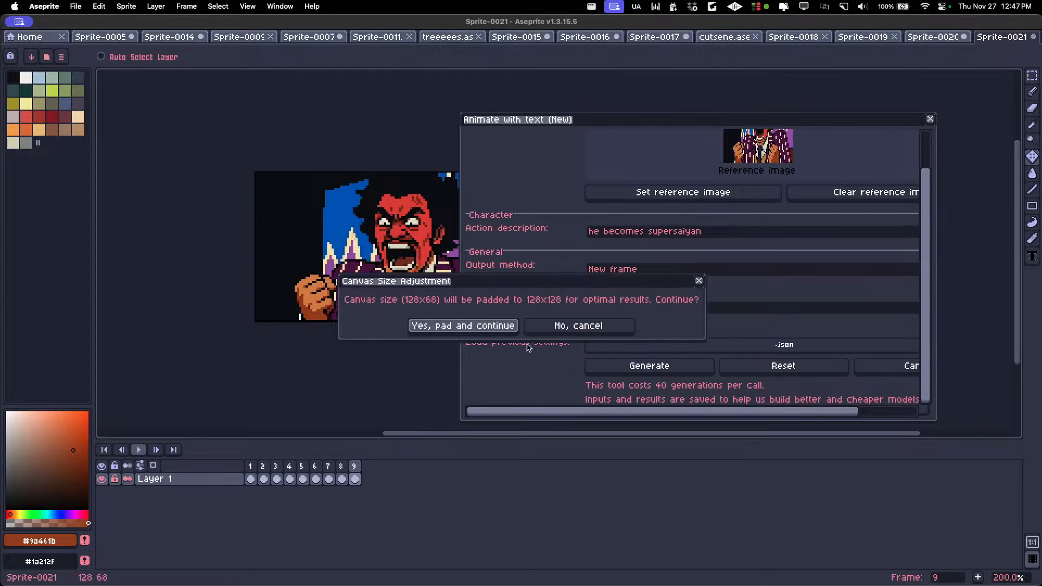
{"action": "left_click", "coordinate": [497, 330]}
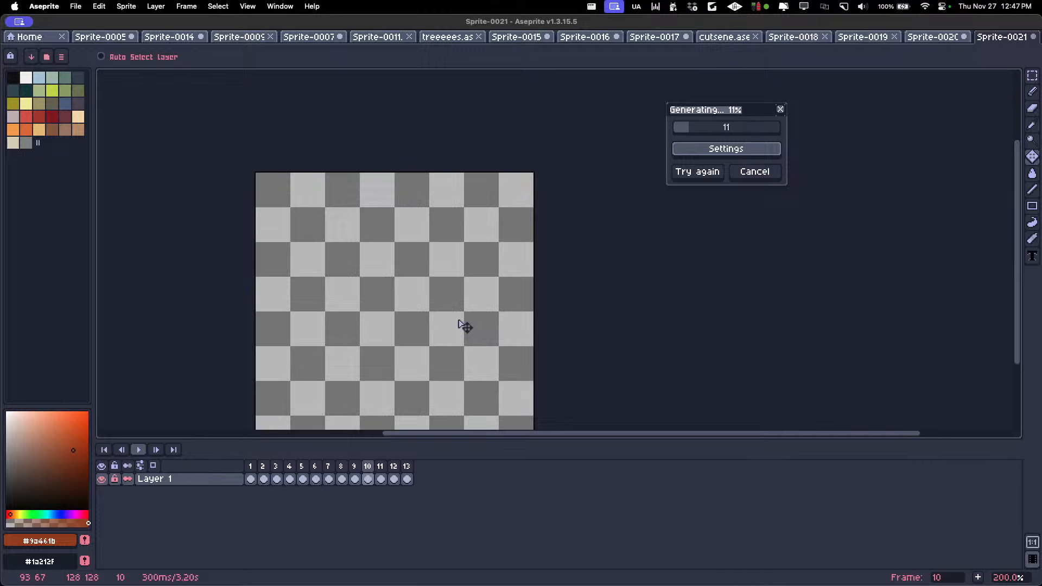
Play the existing animation from frame 1 to review the whole glass-throwing sequence
{"action": "left_click", "coordinate": [253, 465]}
{"action": "scroll", "coordinate": [298, 311], "scroll_direction": "down", "scroll_amount": 1}
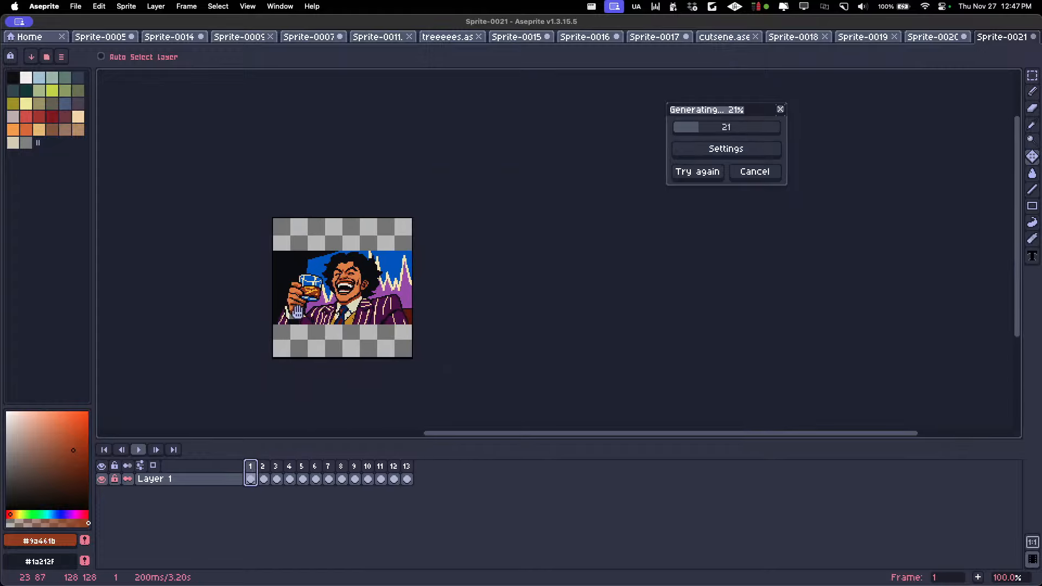
{"action": "scroll", "coordinate": [298, 312], "scroll_direction": "up", "scroll_amount": 1}
{"action": "key", "text": "Return"}
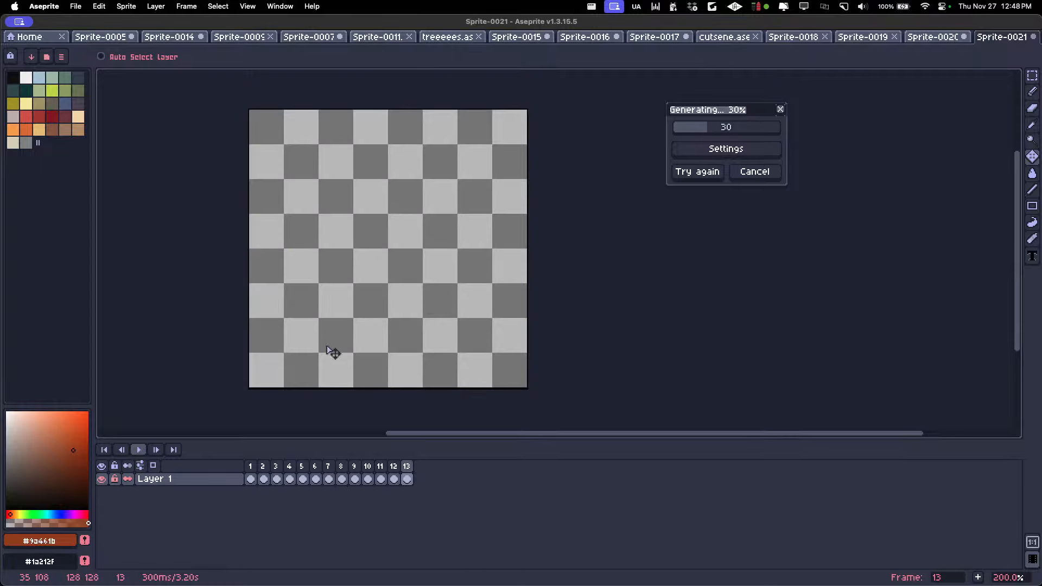
{"action": "key", "text": "Home"}
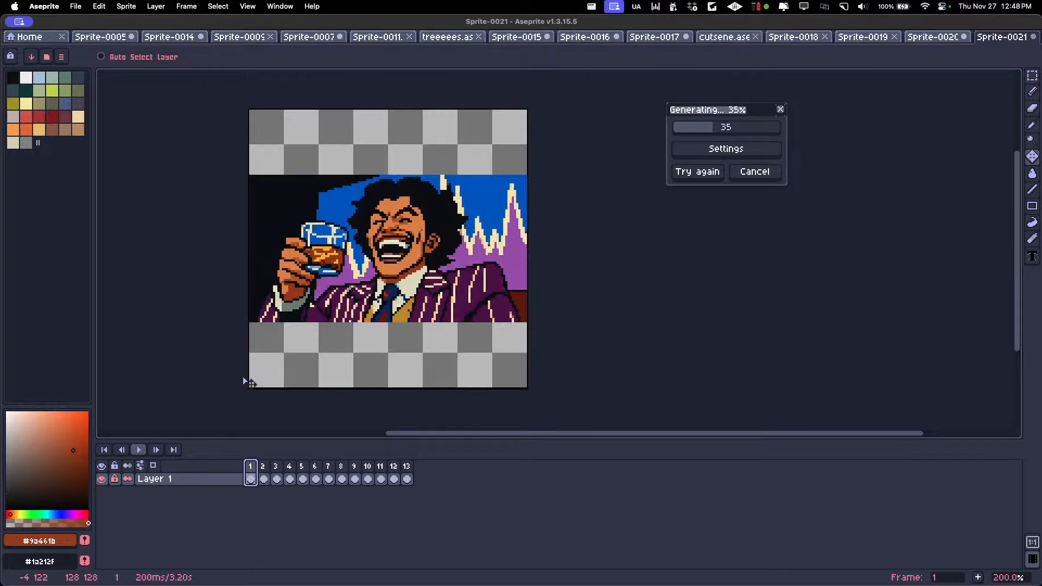
{"action": "key", "text": "Return"}
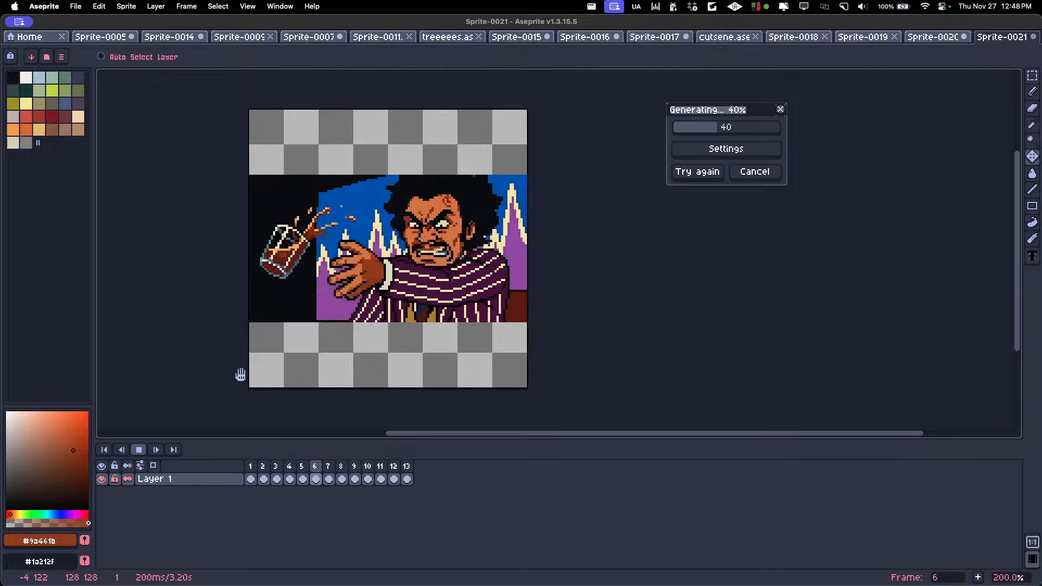
{"action": "key", "text": "Return"}
{"action": "key", "text": "Return"}
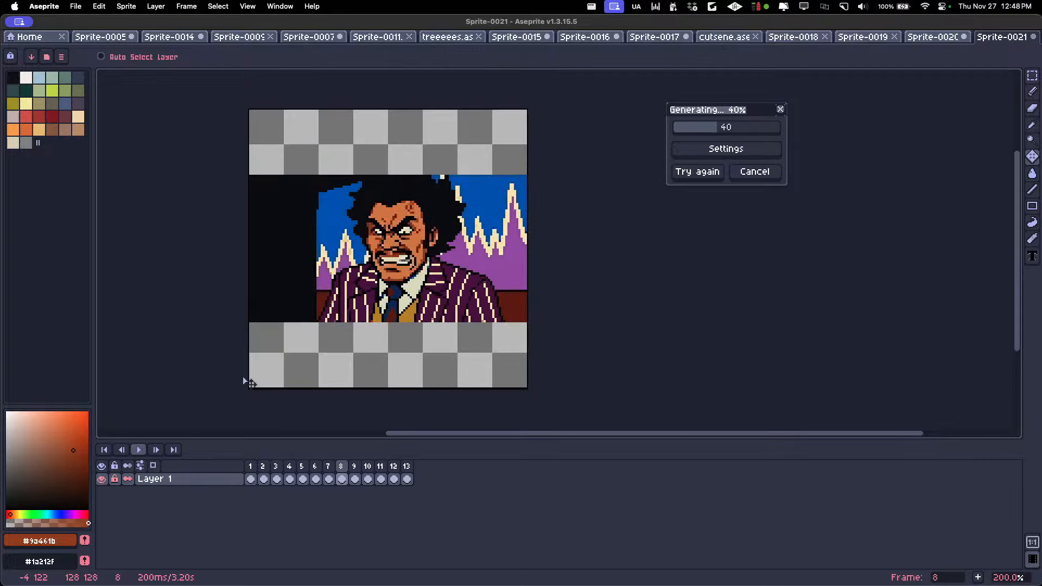
{"action": "key", "text": "Return"}
{"action": "key", "text": "Left"}
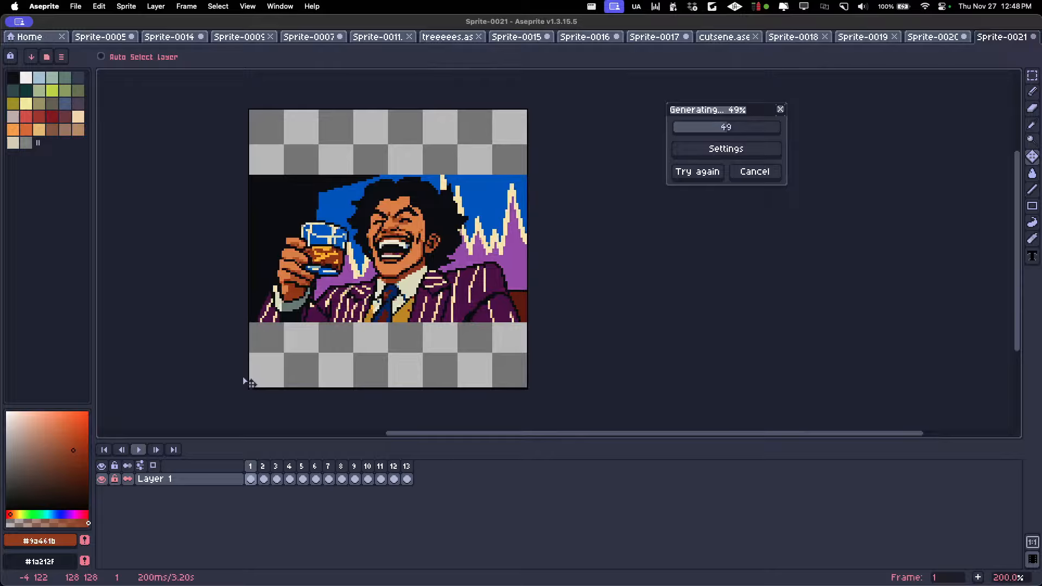
Step forward and back through frames 1 to 8 to examine the man's change from laughing to angry
{"action": "key", "text": "Right"}
{"action": "key", "text": "Left"}
{"action": "key", "text": "Right"}
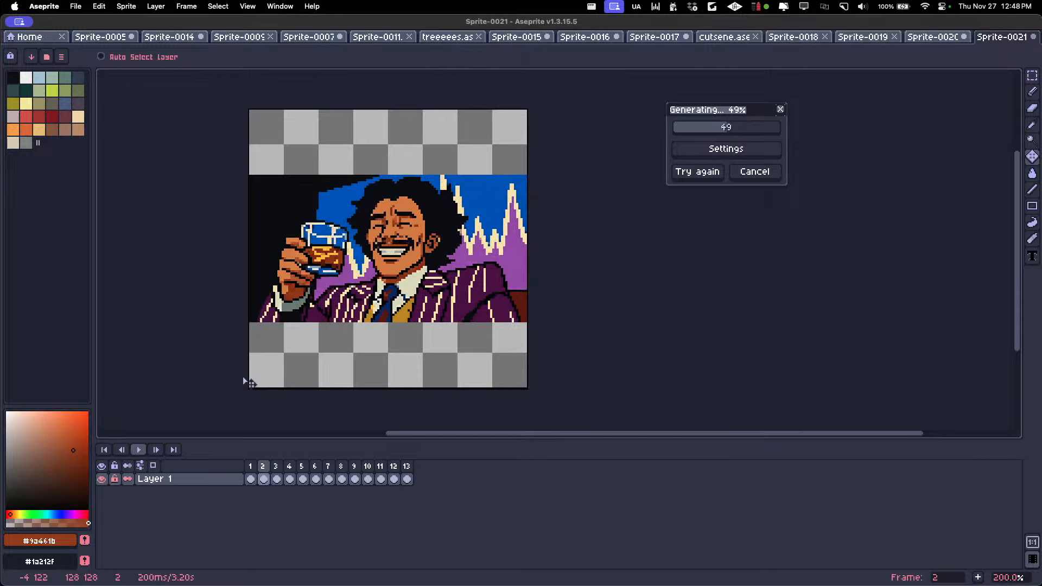
{"action": "key", "text": "Right"}
{"action": "key", "text": "Right"}
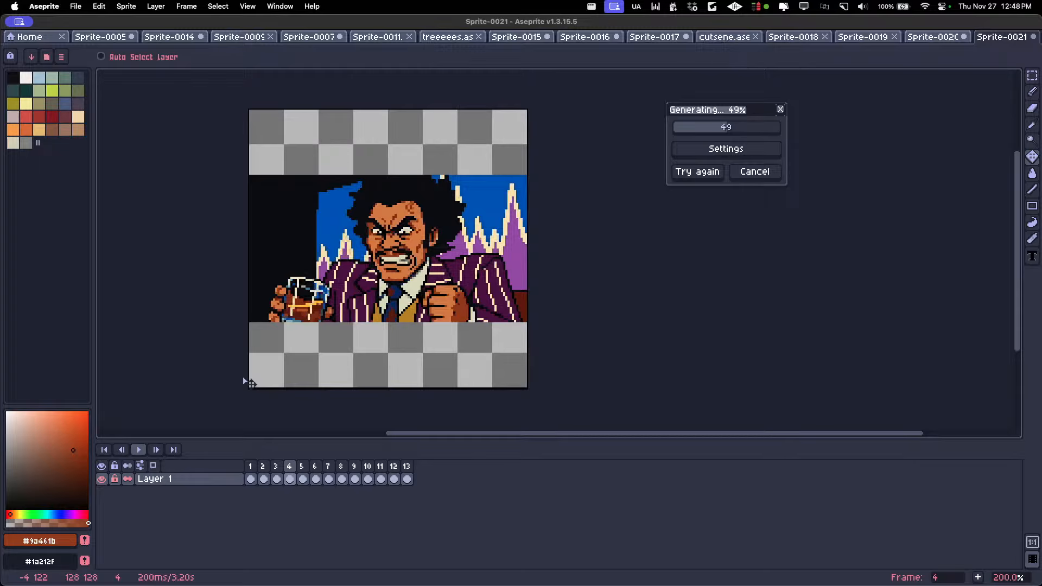
{"action": "key", "text": "Return"}
{"action": "key", "text": "Return"}
{"action": "key", "text": "Left"}
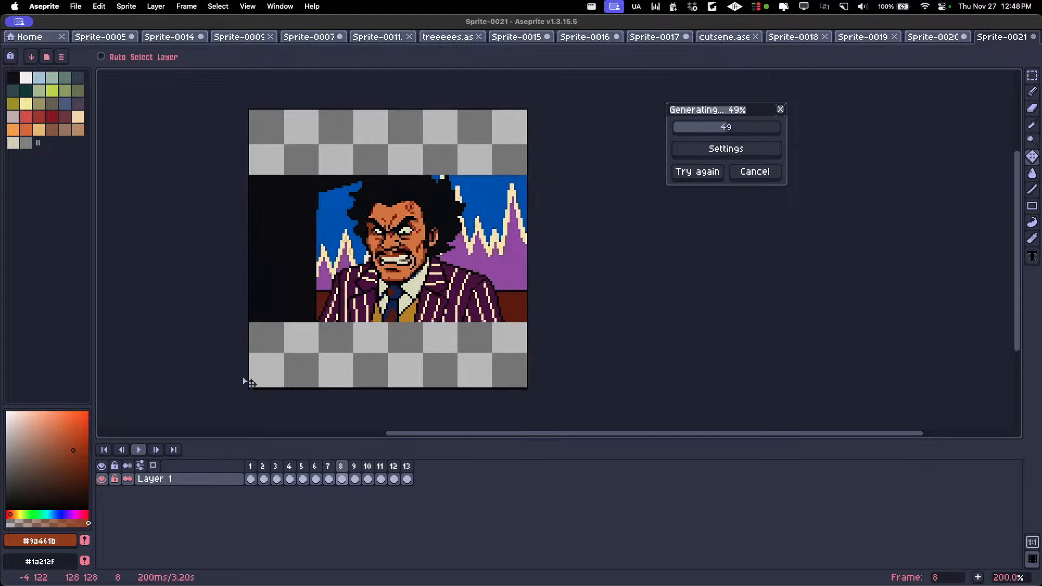
{"action": "key", "text": "Left"}
{"action": "key", "text": "Left"}
{"action": "key", "text": "Left"}
{"action": "key", "text": "Left"}
{"action": "key", "text": "Left"}
{"action": "key", "text": "Right"}
{"action": "key", "text": "Right"}
{"action": "key", "text": "Left"}
{"action": "key", "text": "Left"}
{"action": "key", "text": "Left"}
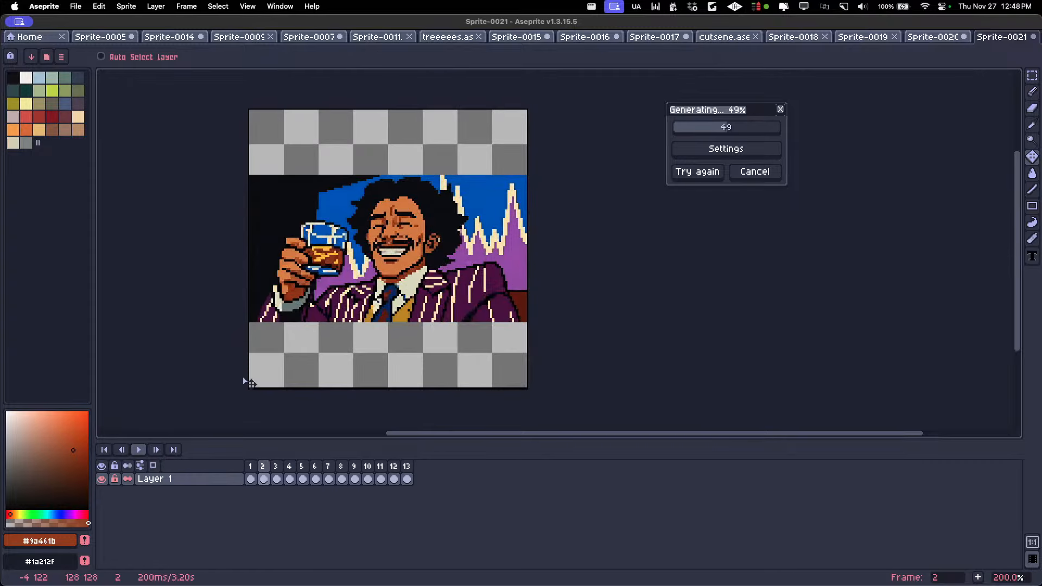
{"action": "key", "text": "Left"}
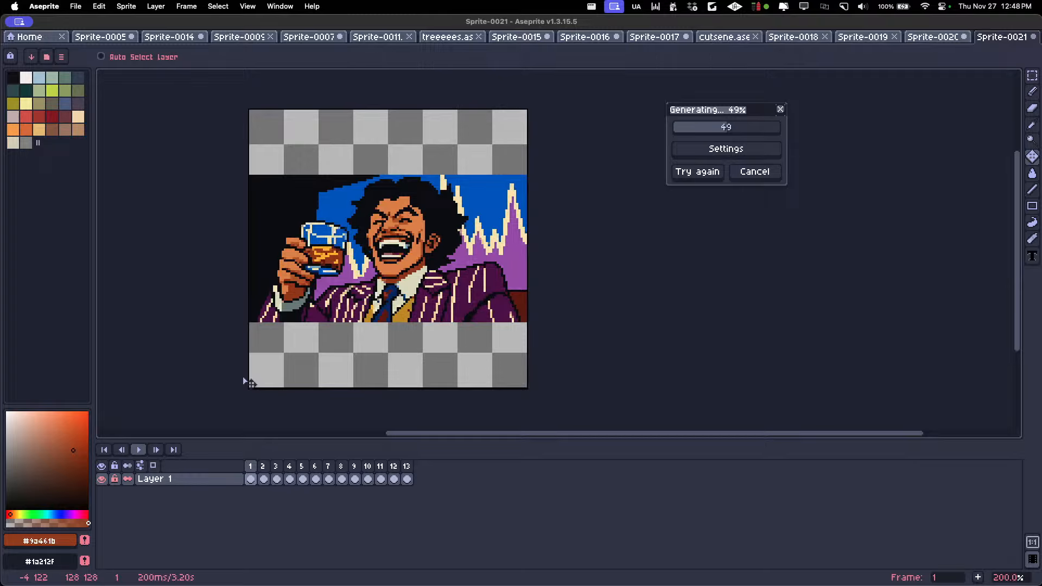
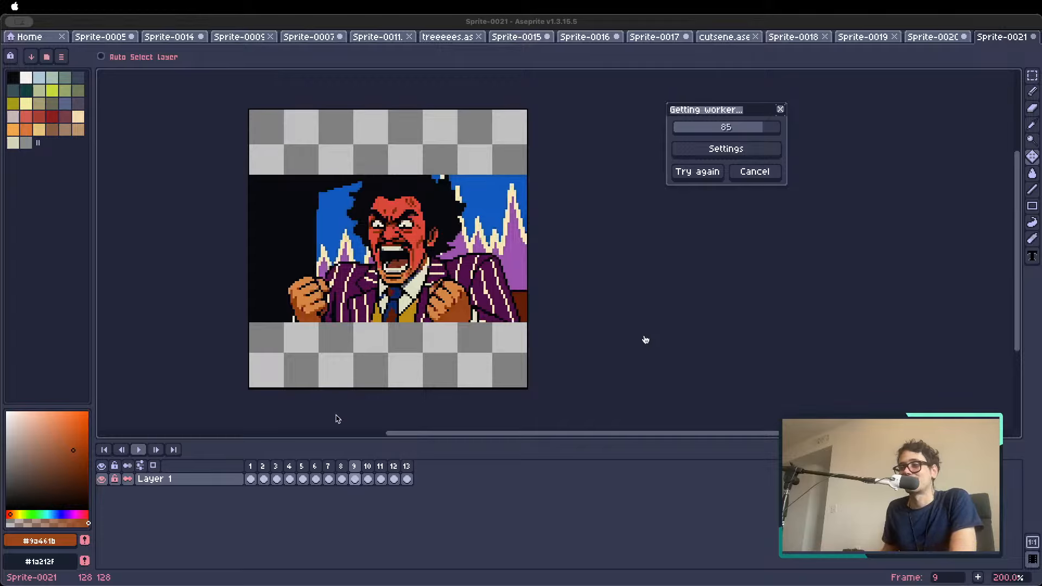
Step back from frame 10 to frame 1 and play the animation to review the sequence
{"action": "left_click", "coordinate": [365, 473]}
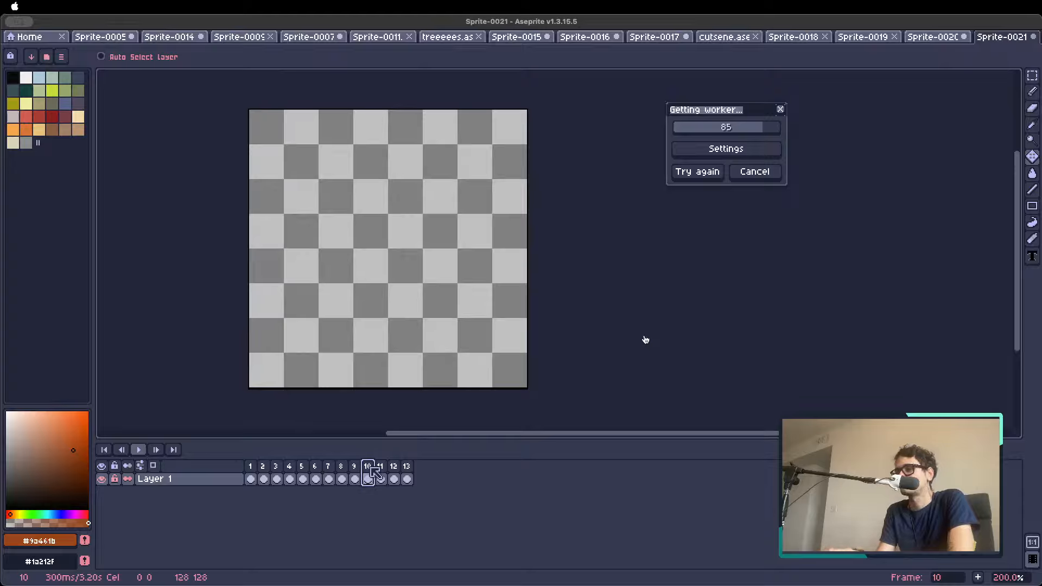
{"action": "key", "text": "Left"}
{"action": "key", "text": "Left"}
{"action": "key", "text": "Left"}
{"action": "key", "text": "Left"}
{"action": "key", "text": "Left"}
{"action": "key", "text": "Left"}
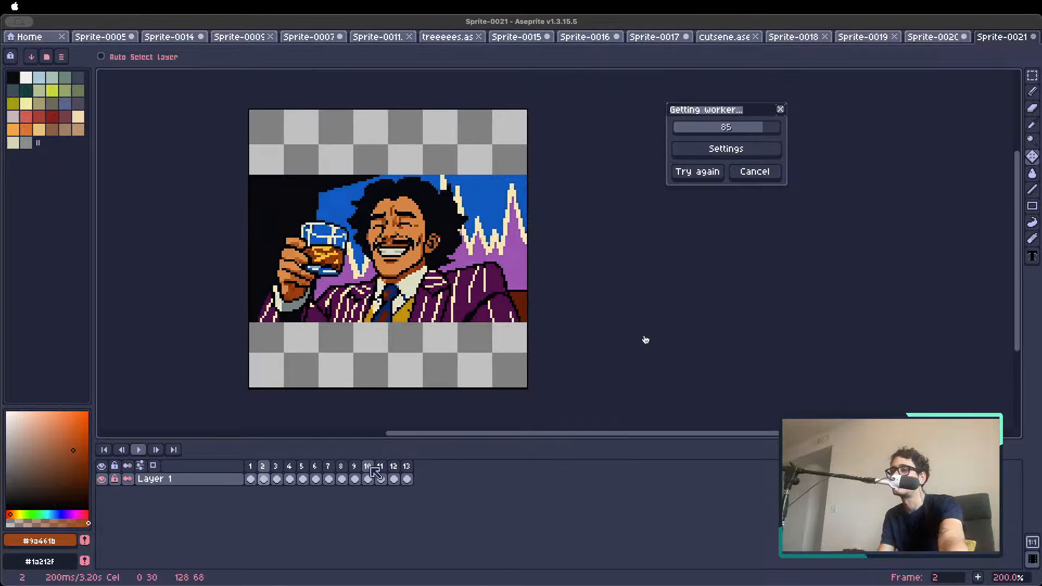
{"action": "key", "text": "Left"}
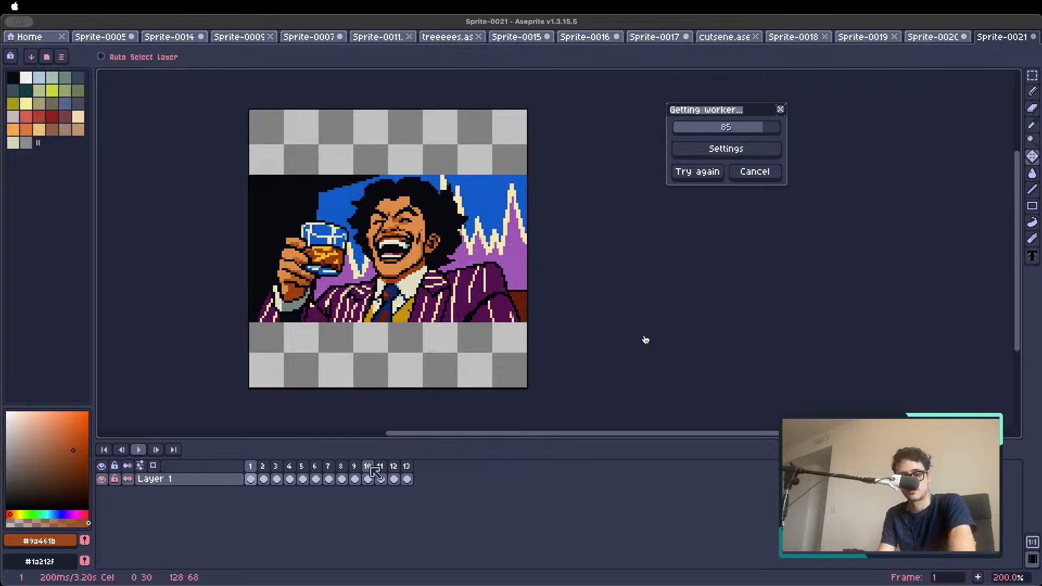
{"action": "key", "text": "Return"}
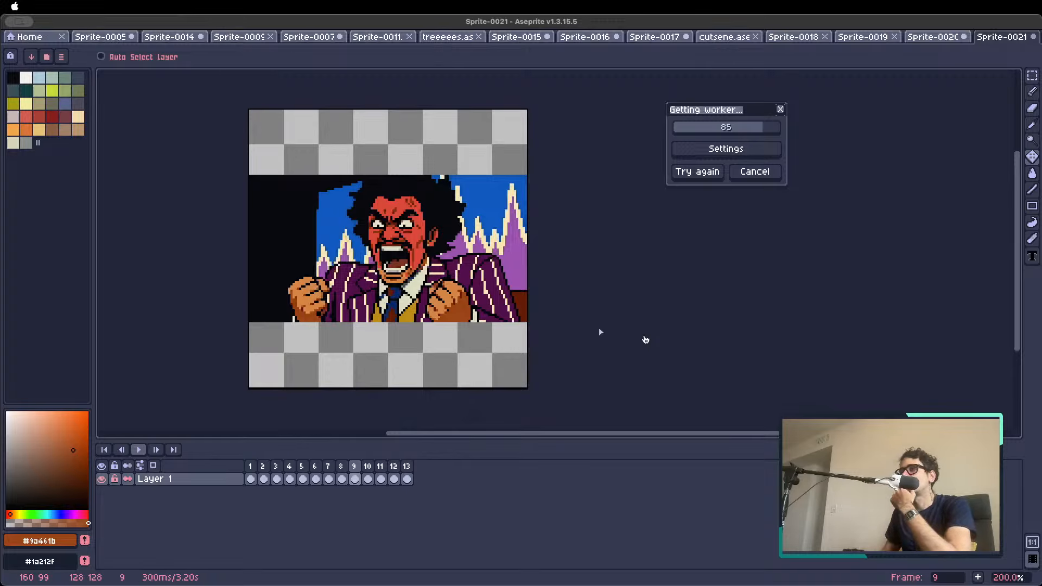
Retry the stalled supersaiyan generation with frame 9 selected, moving the progress dialog closer to the canvas
{"action": "left_click_drag", "start_coordinate": [734, 111], "coordinate": [591, 121]}
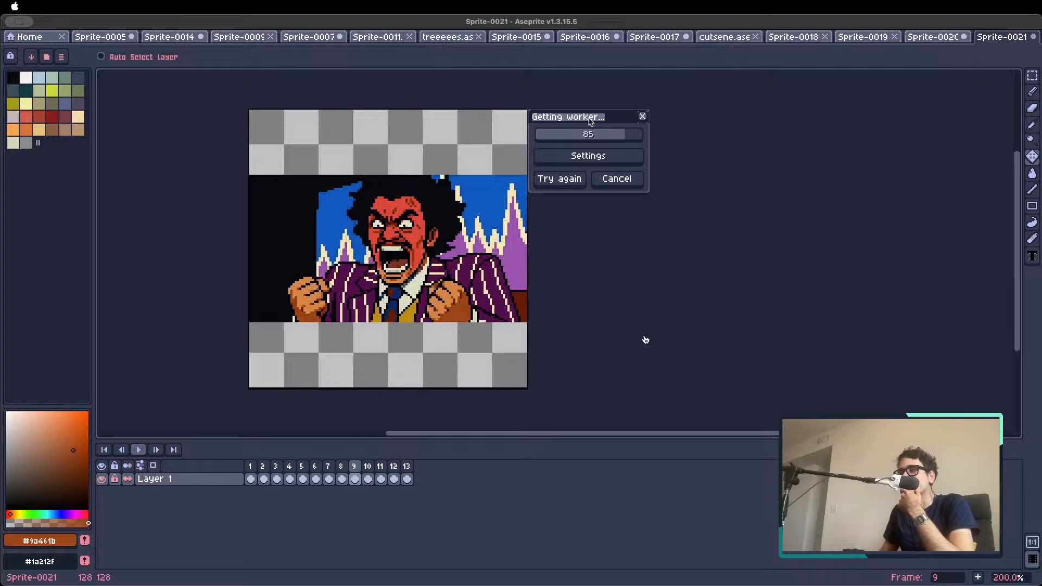
{"action": "left_click", "coordinate": [368, 479]}
{"action": "left_click", "coordinate": [354, 479]}
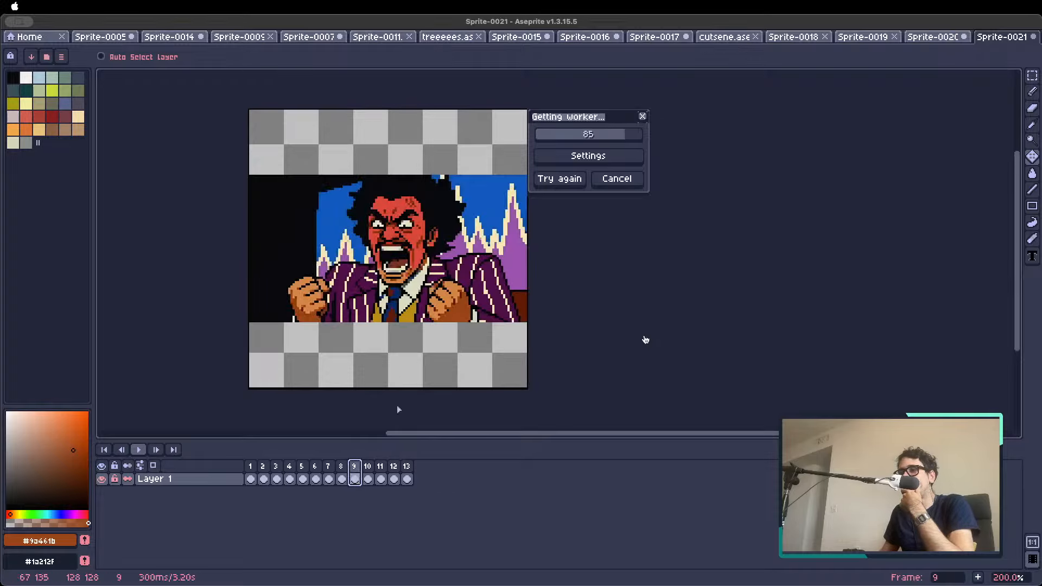
{"action": "left_click", "coordinate": [562, 181]}
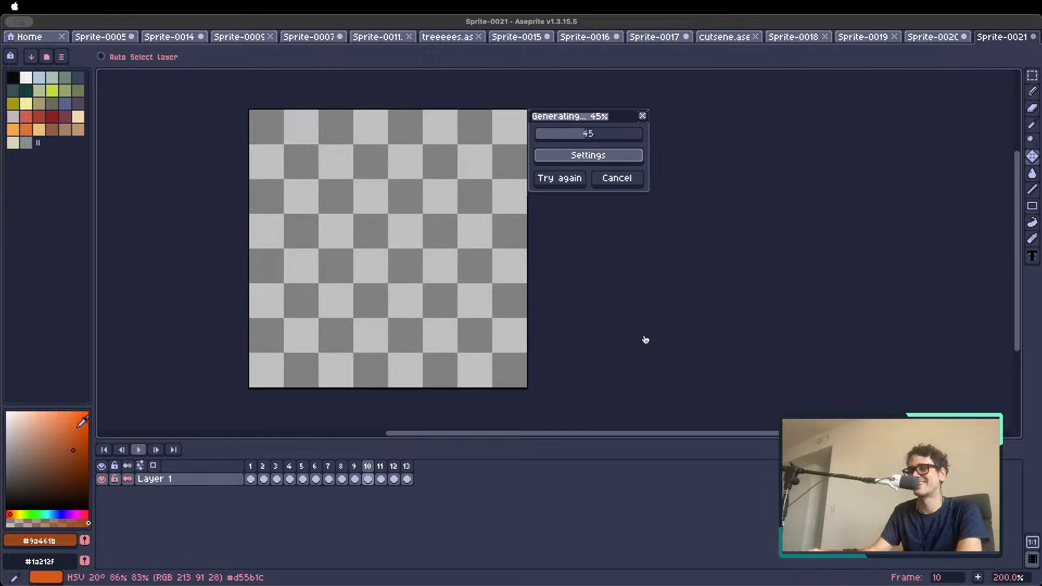
Step through frames 2 to 9 and back to frame 1, and play the animation with the generated supersaiyan frames
{"action": "left_click", "coordinate": [263, 466]}
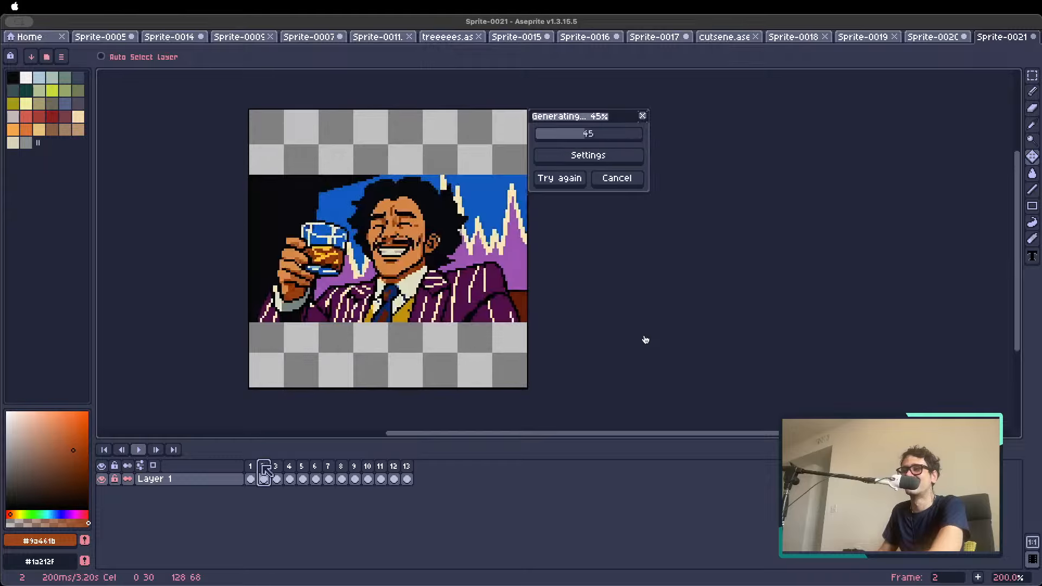
{"action": "key", "text": "Right"}
{"action": "key", "text": "Right"}
{"action": "key", "text": "Right"}
{"action": "key", "text": "Right"}
{"action": "key", "text": "Right"}
{"action": "key", "text": "Right"}
{"action": "key", "text": "Right"}
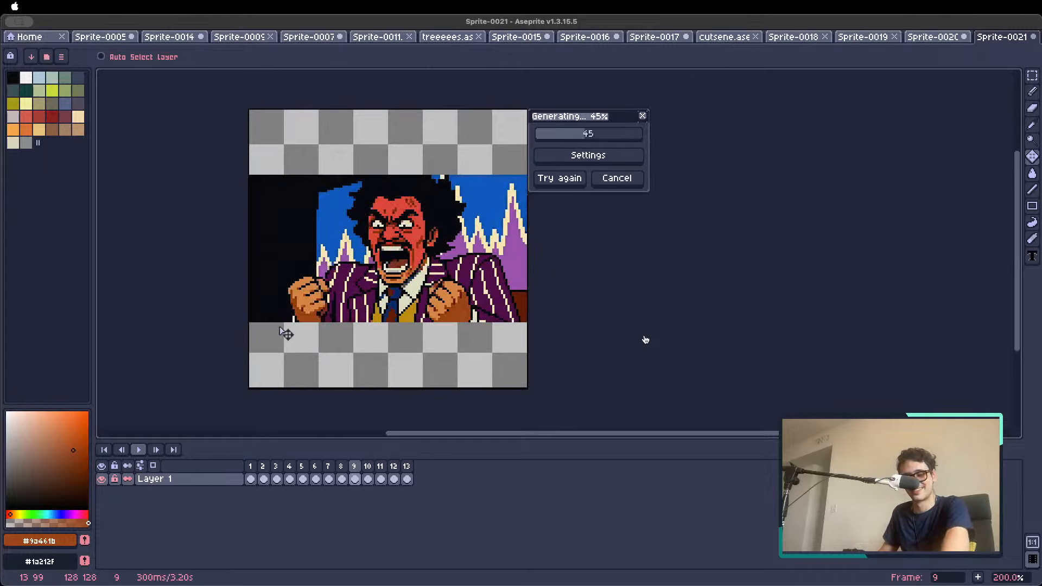
{"action": "key", "text": "Left"}
{"action": "key", "text": "Left"}
{"action": "key", "text": "Left"}
{"action": "key", "text": "Left"}
{"action": "key", "text": "Left"}
{"action": "key", "text": "Left"}
{"action": "key", "text": "Left"}
{"action": "key", "text": "Left"}
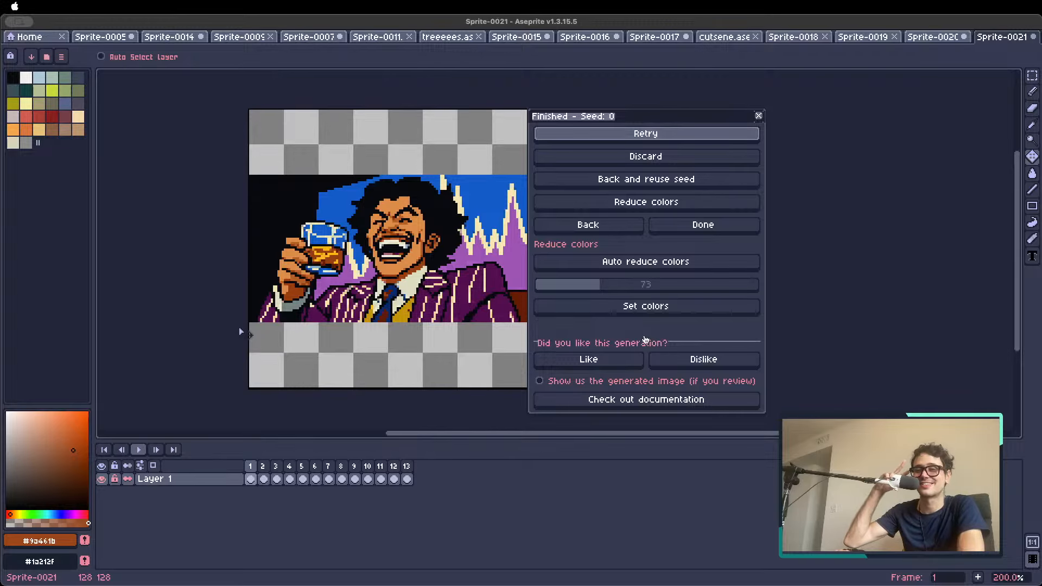
{"action": "key", "text": "Return"}
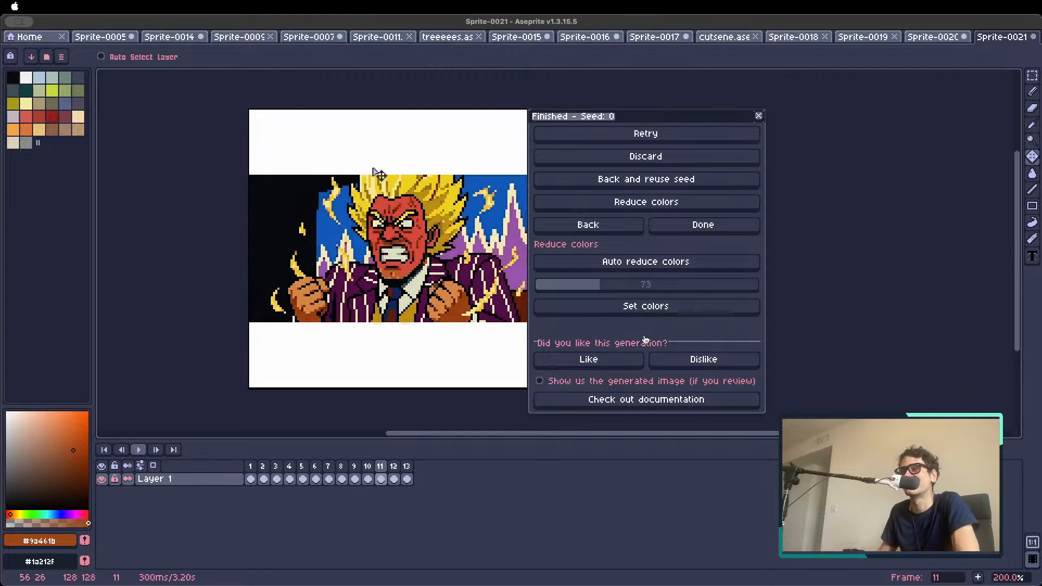
Crop the canvas to 128x68 px by trimming 30 px of padding from both the top and bottom edges
{"action": "key", "text": "super+alt+c"}
{"action": "left_click_drag", "start_coordinate": [365, 108], "coordinate": [361, 168]}
{"action": "scroll", "coordinate": [368, 227], "scroll_direction": "up", "scroll_amount": 2}
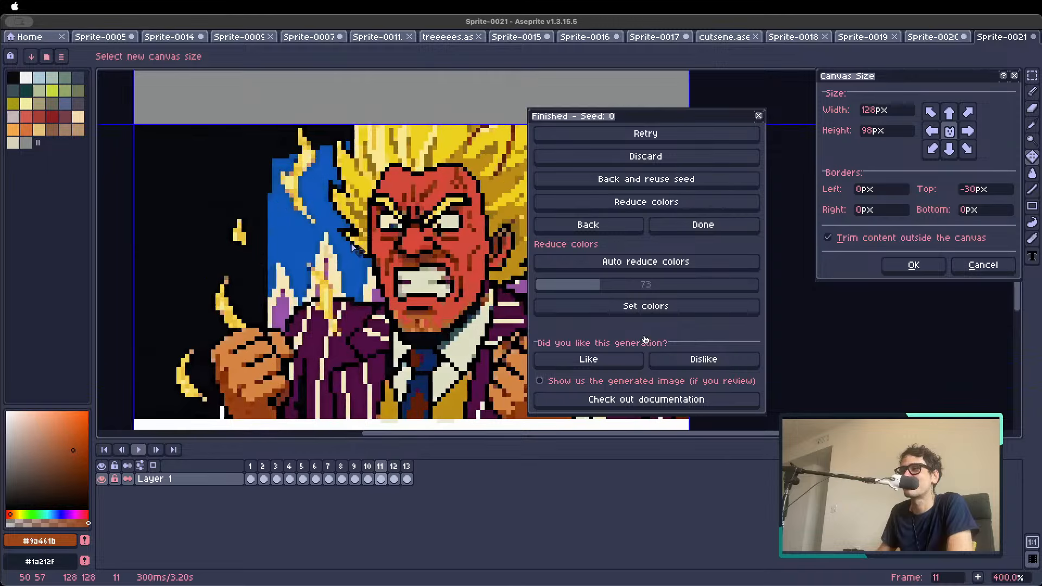
{"action": "scroll", "coordinate": [353, 243], "scroll_direction": "down", "scroll_amount": 2}
{"action": "left_click_drag", "start_coordinate": [365, 395], "coordinate": [362, 330]}
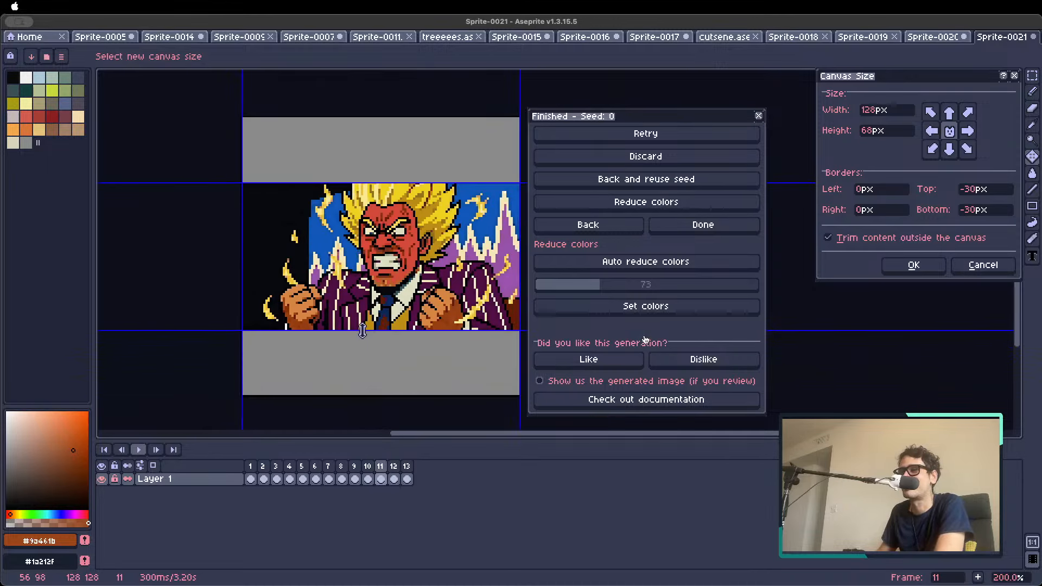
{"action": "key", "text": "Return"}
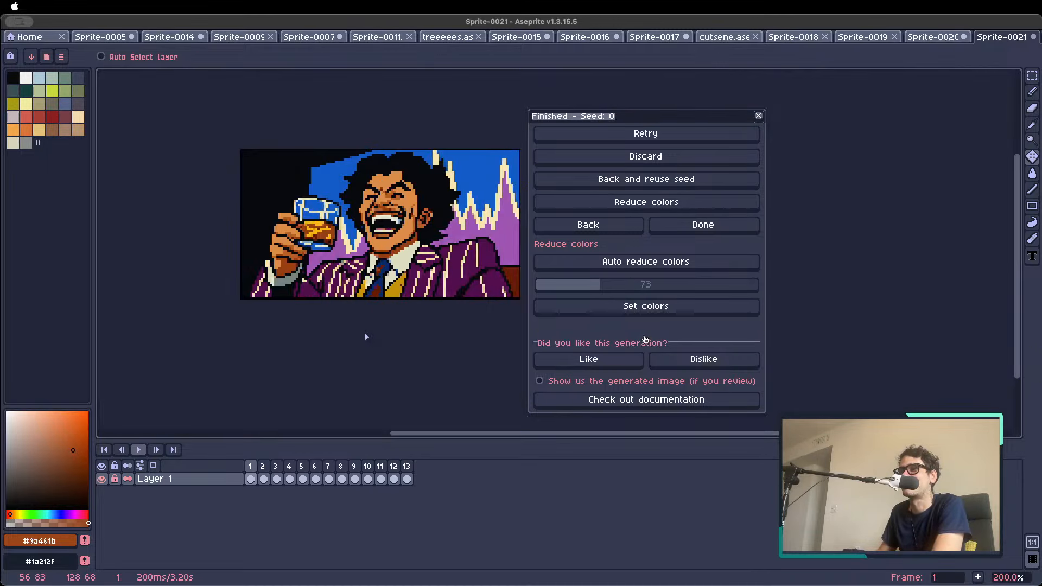
Play the cropped animation from frame 1 to frame 13, pausing along the way to review the transformation
{"action": "key", "text": "Return"}
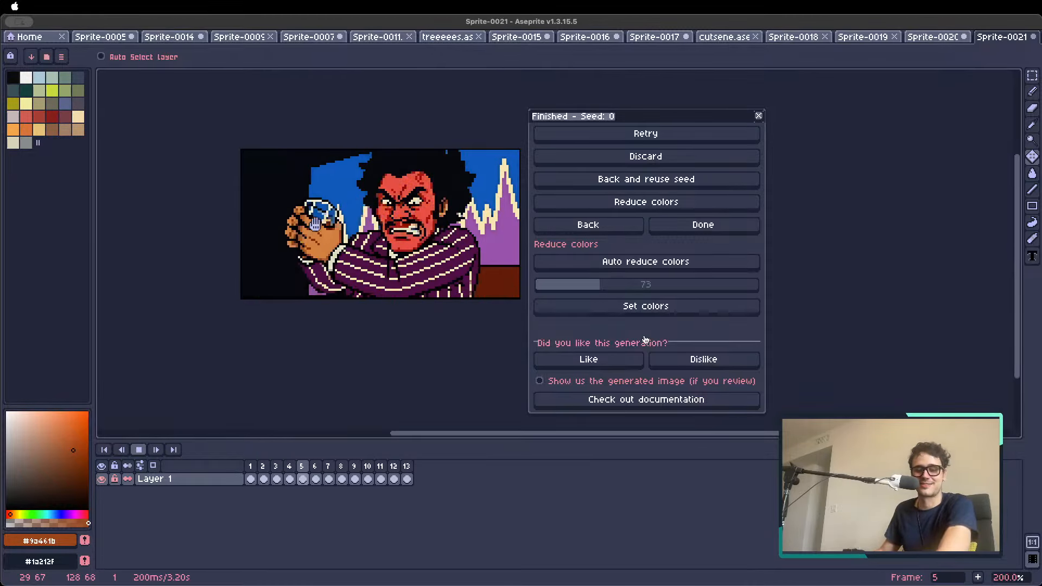
{"action": "key", "text": "Return"}
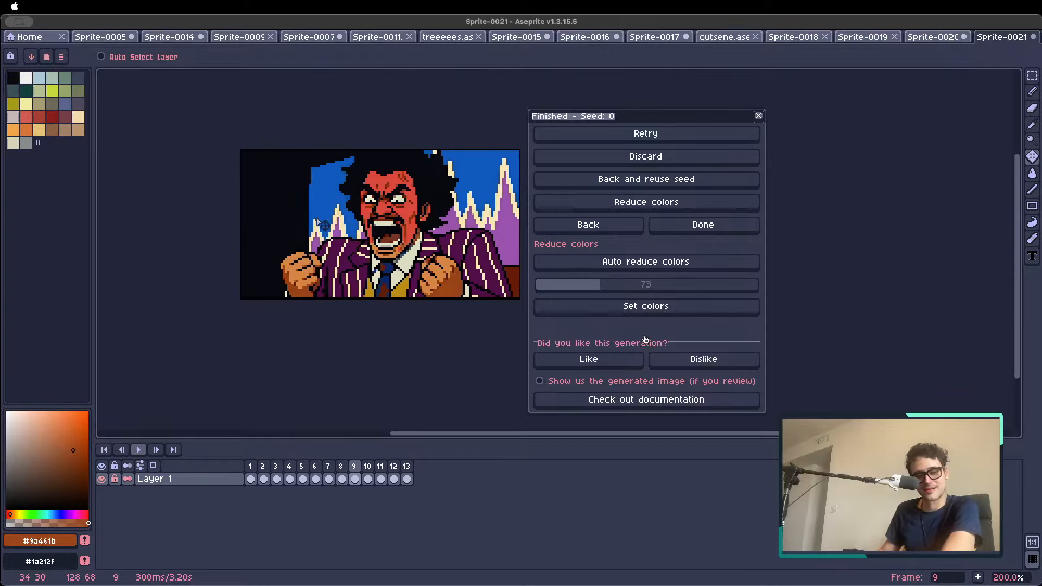
{"action": "key", "text": "Return"}
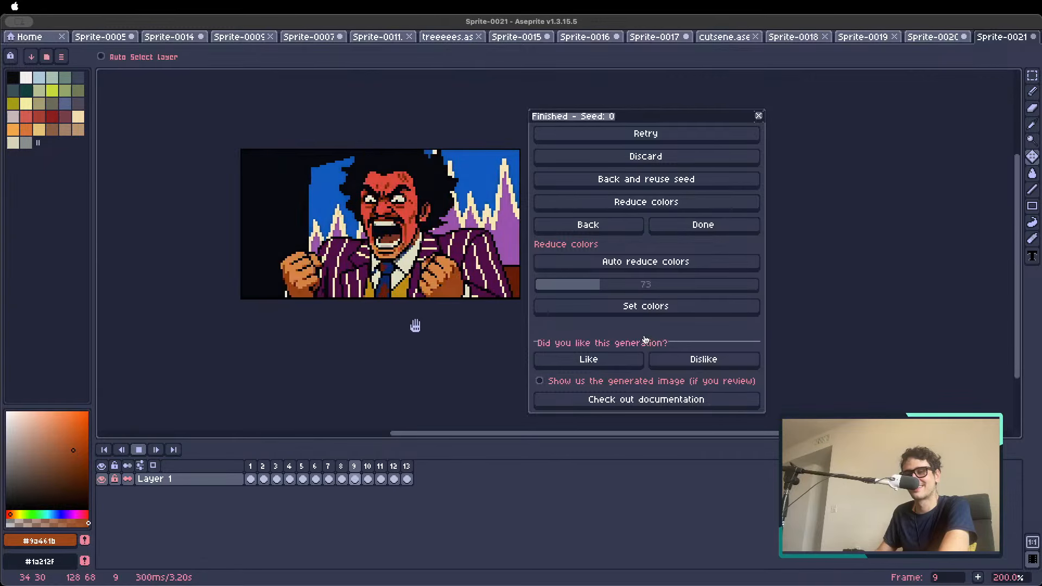
{"action": "key", "text": "Return"}
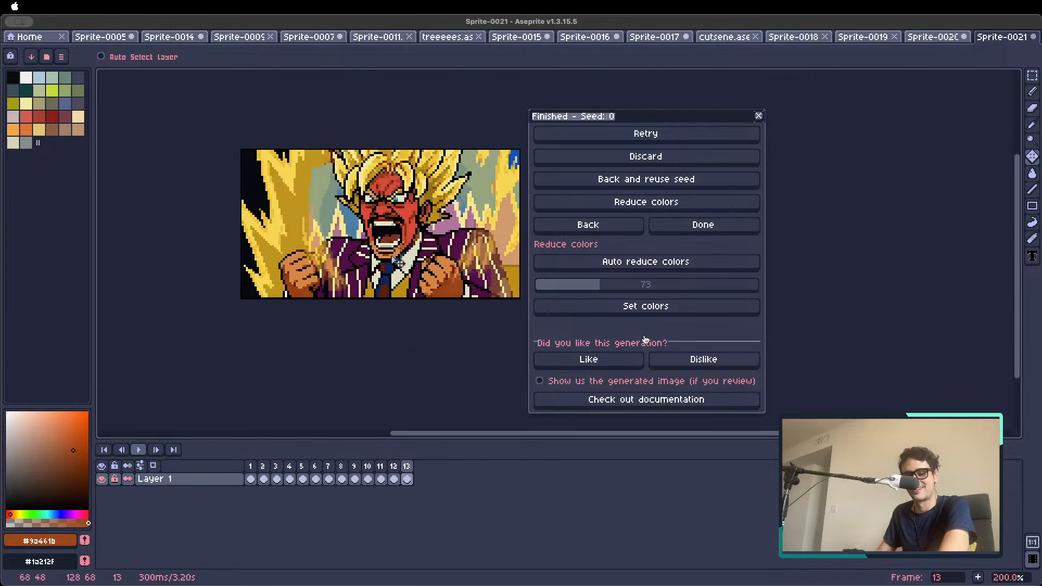
Step back and forth between frames 11 and 13 to examine the supersaiyan transformation, ending on frame 13
{"action": "key", "text": "Left"}
{"action": "key", "text": "Left"}
{"action": "key", "text": "Right"}
{"action": "key", "text": "Right"}
{"action": "key", "text": "Left"}
{"action": "key", "text": "Left"}
{"action": "key", "text": "Left"}
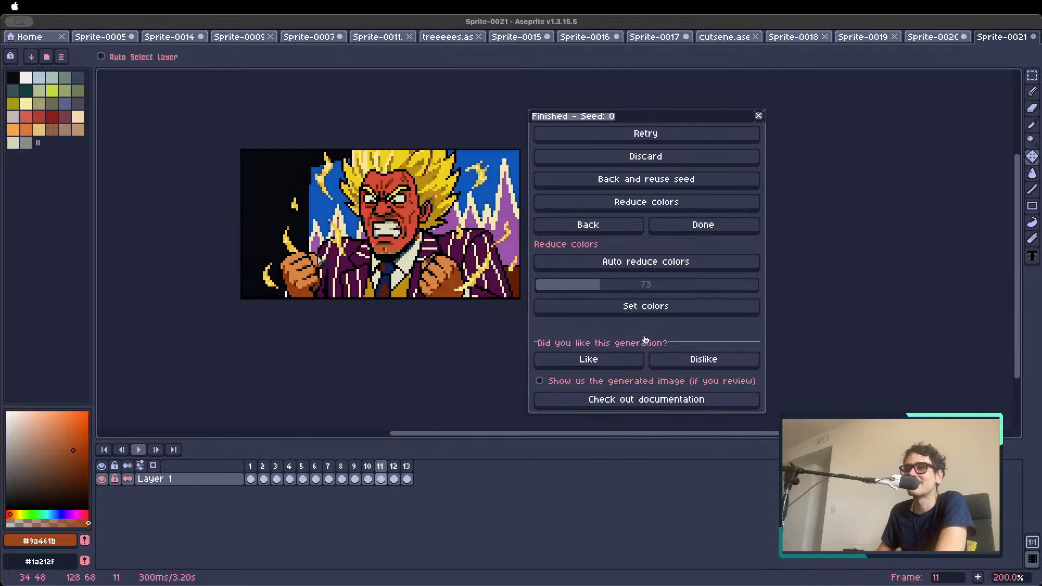
{"action": "key", "text": "Right"}
{"action": "key", "text": "Right"}
{"action": "key", "text": "Right"}
{"action": "key", "text": "Right"}
{"action": "key", "text": "Left"}
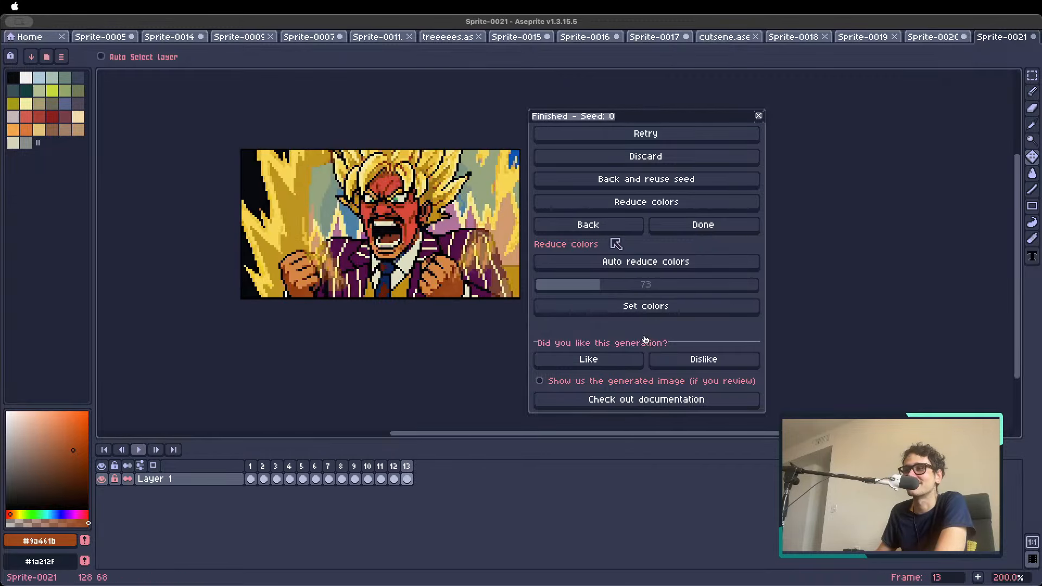
Return to the Animate with text (New) settings, set frame 13 as reference image and change the action description to "he does a kamehamehaa"
{"action": "left_click", "coordinate": [594, 227]}
{"action": "left_click", "coordinate": [704, 239]}
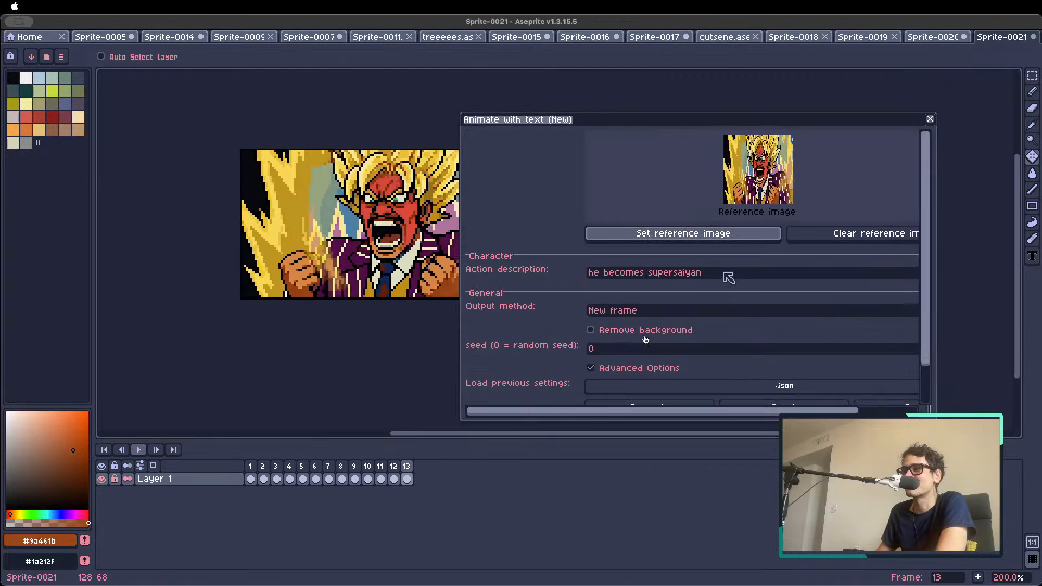
{"action": "left_click_drag", "start_coordinate": [725, 274], "coordinate": [463, 256]}
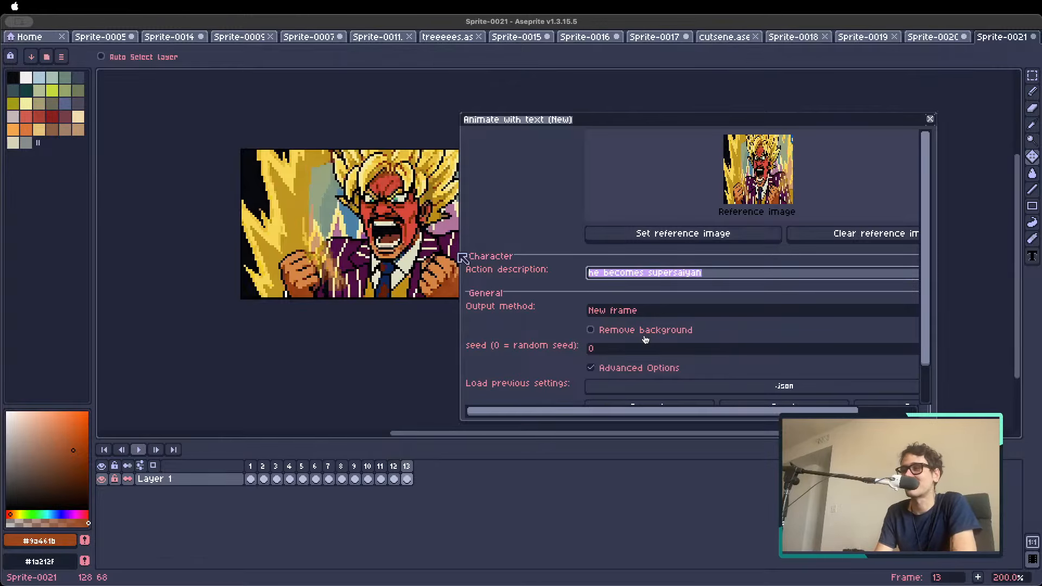
{"action": "type", "text": "he does a"}
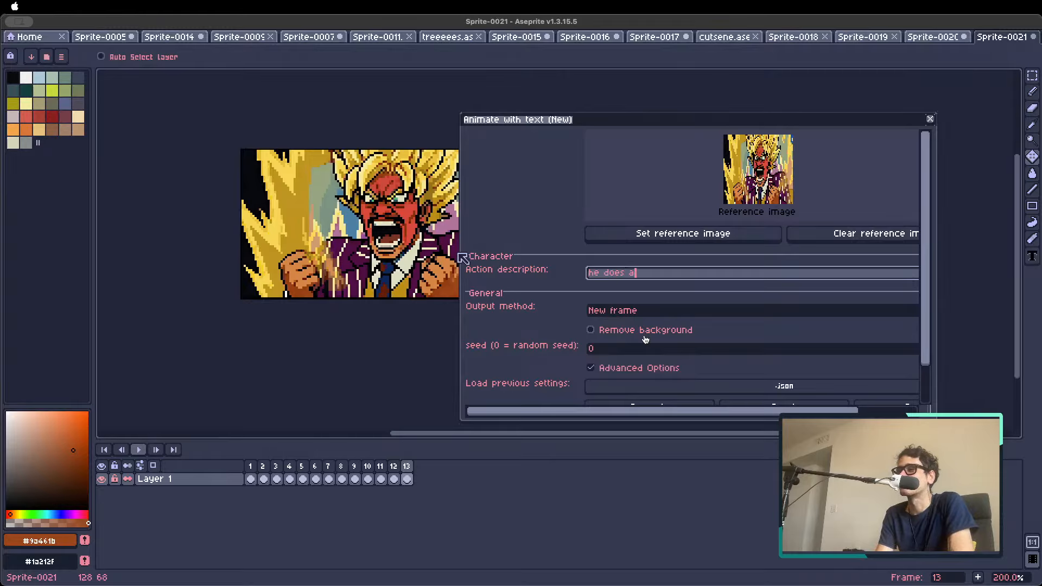
{"action": "type", "text": " kamehamehaa"}
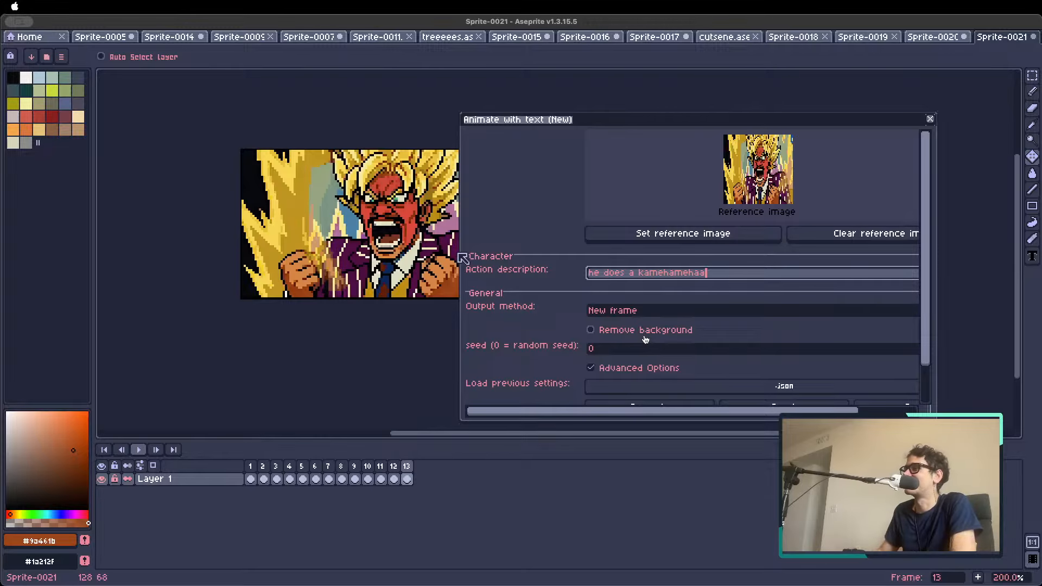
Generate the kamehamehaa animation, accepting the padding of the canvas to 128x128
{"action": "scroll", "coordinate": [927, 279], "scroll_direction": "down", "scroll_amount": 3}
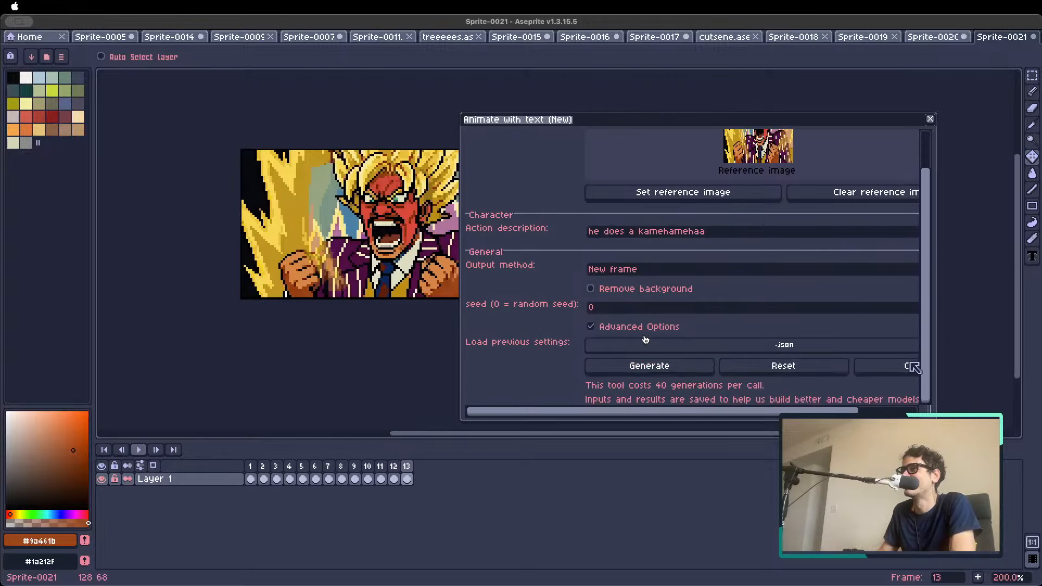
{"action": "left_click", "coordinate": [655, 368]}
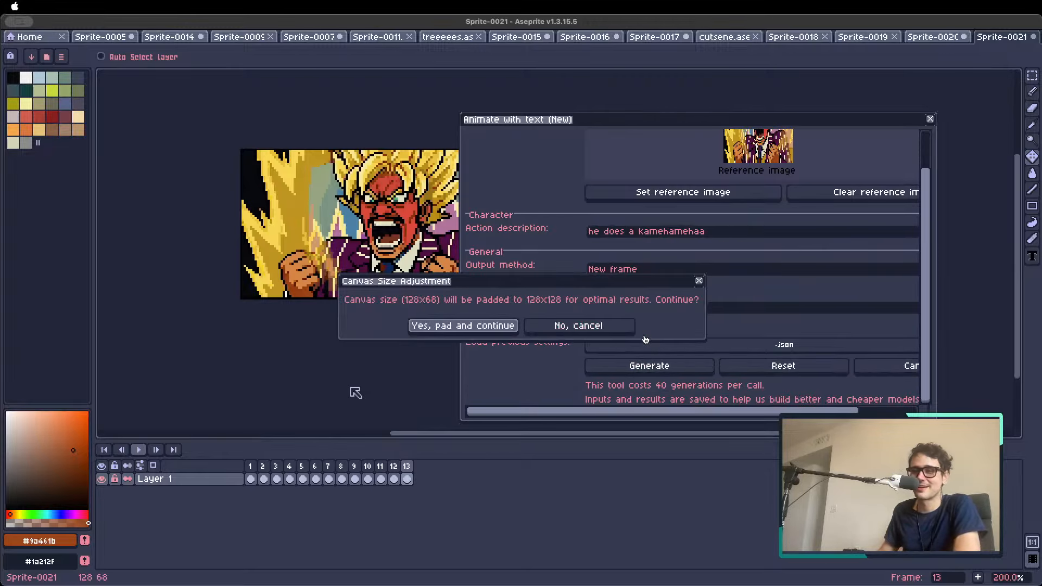
{"action": "left_click", "coordinate": [481, 326]}
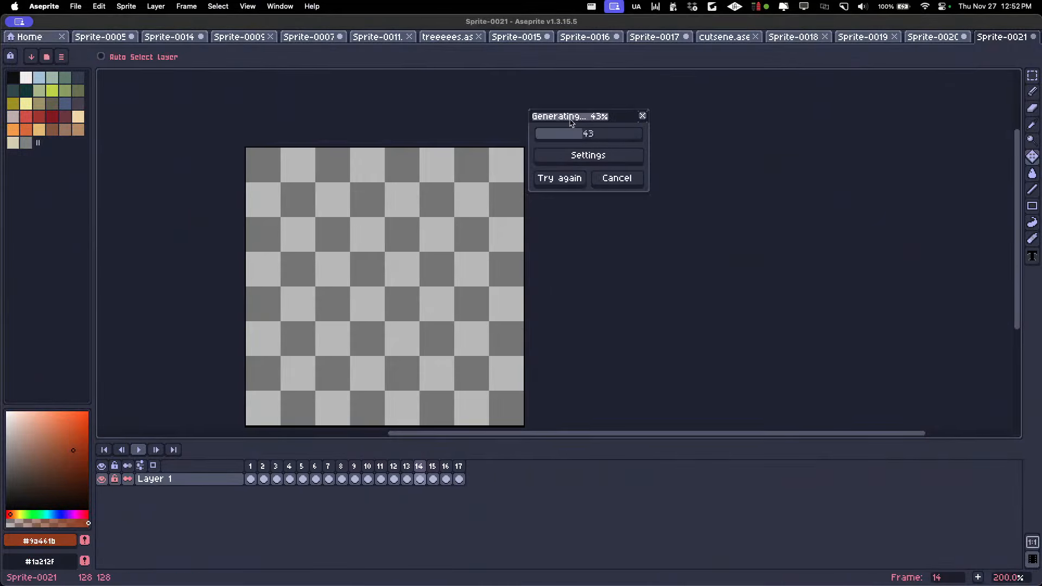
{"action": "left_click_drag", "start_coordinate": [571, 123], "coordinate": [569, 142]}
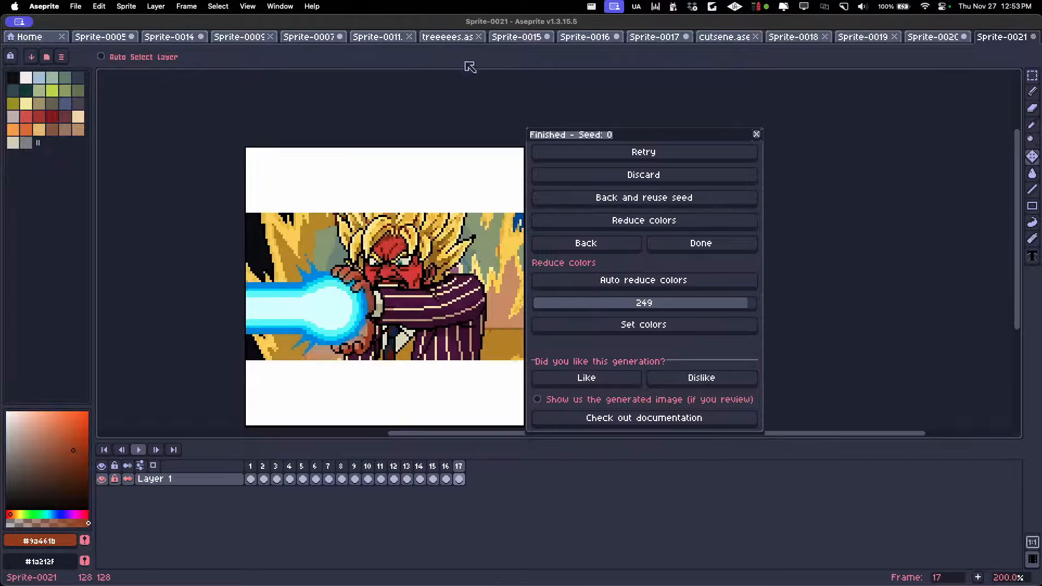
Crop the canvas with the new kamehamehaa frames to 128x68 px, removing 30 px of padding above and below the artwork
{"action": "key", "text": "super+alt+c"}
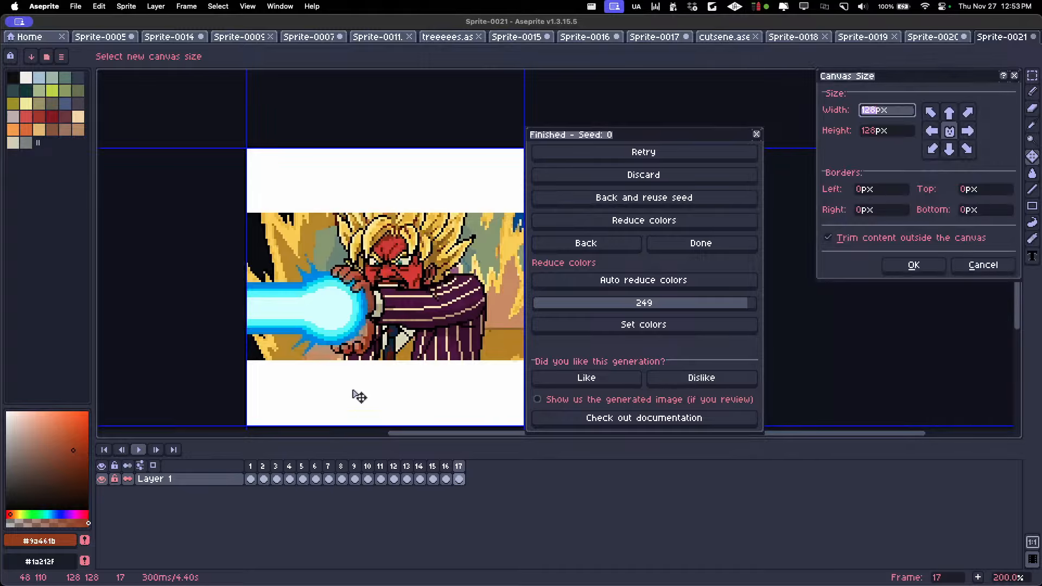
{"action": "left_click_drag", "start_coordinate": [350, 141], "coordinate": [338, 206]}
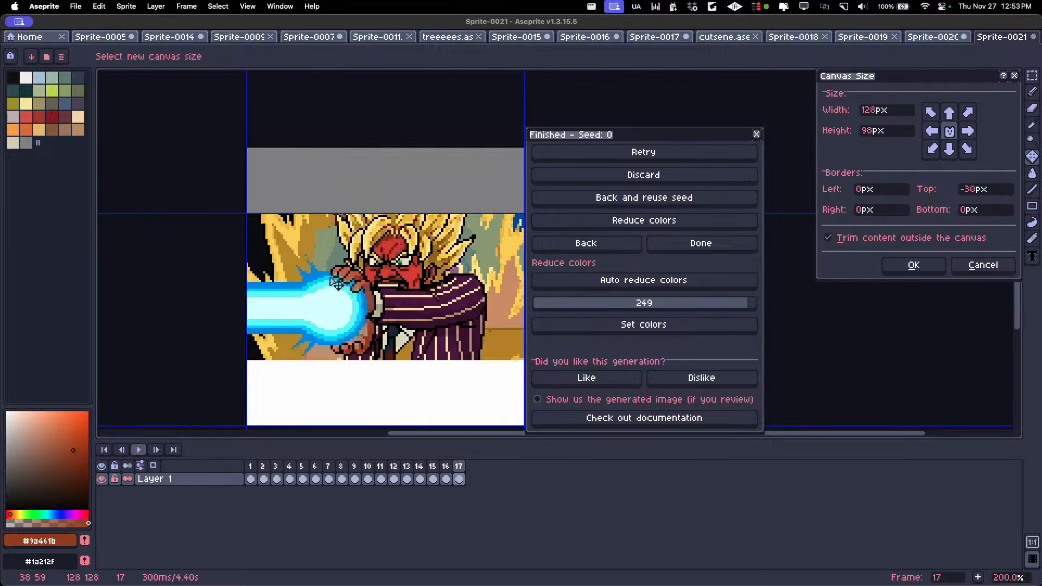
{"action": "scroll", "coordinate": [336, 281], "scroll_direction": "down", "scroll_amount": 5}
{"action": "scroll", "coordinate": [315, 290], "scroll_direction": "right", "scroll_amount": 2}
{"action": "left_click_drag", "start_coordinate": [293, 328], "coordinate": [293, 262]}
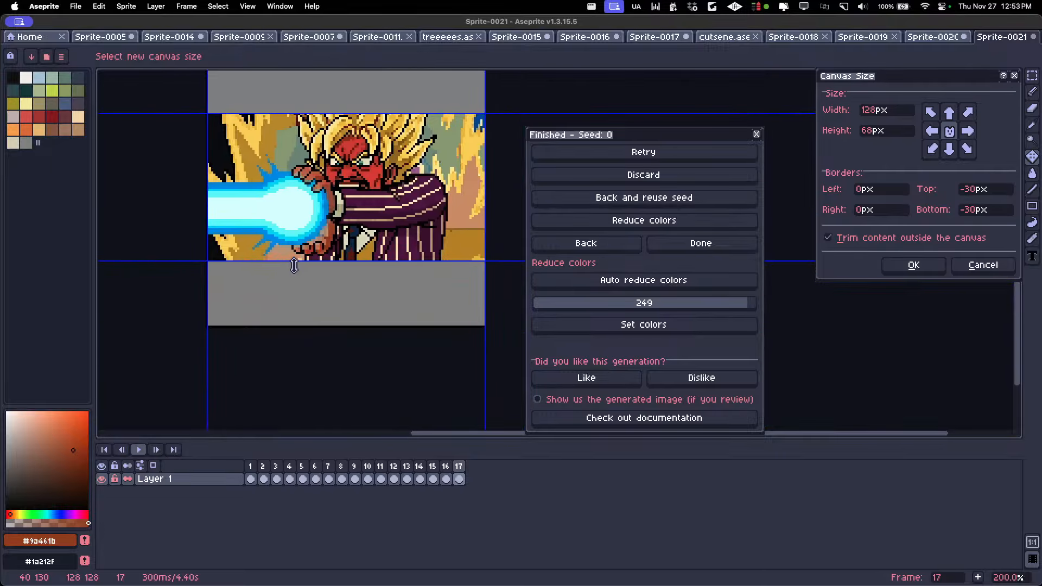
{"action": "key", "text": "Return"}
{"action": "key", "text": "Return"}
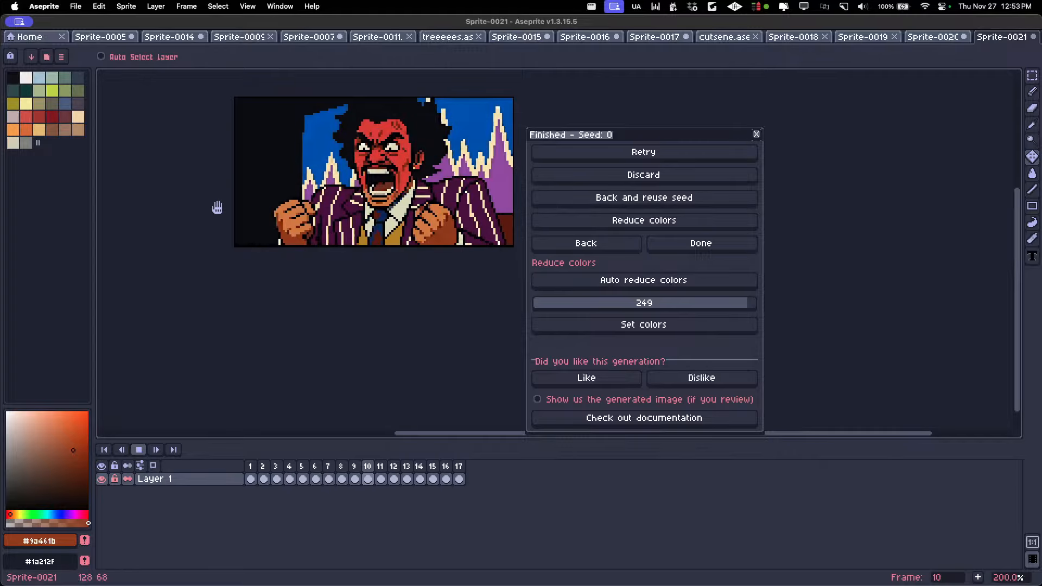
Play the animation through the kamehamehaa frames and step forward to frame 17
{"action": "key", "text": "Return"}
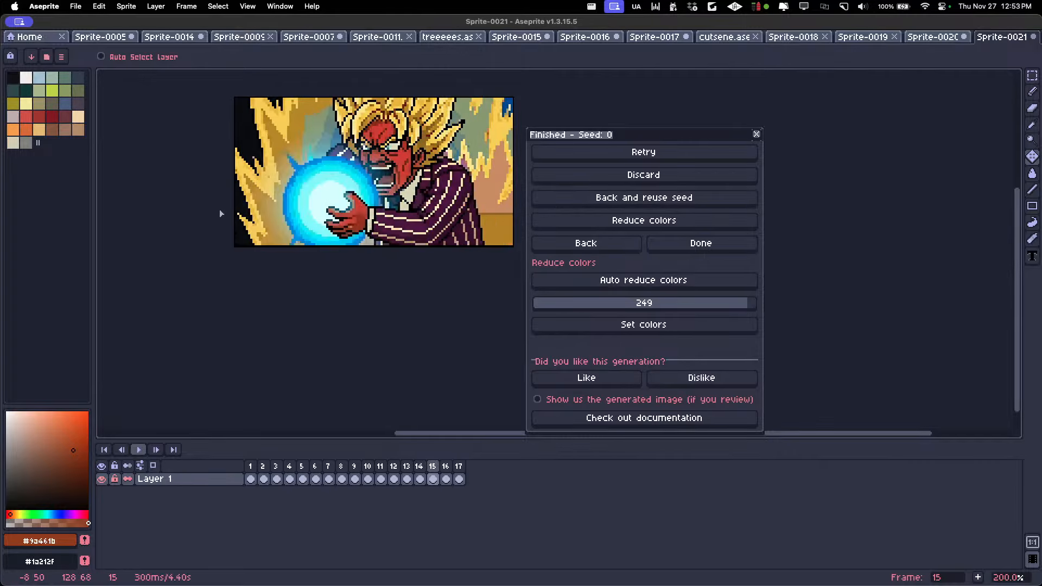
{"action": "key", "text": "Right"}
{"action": "key", "text": "Right"}
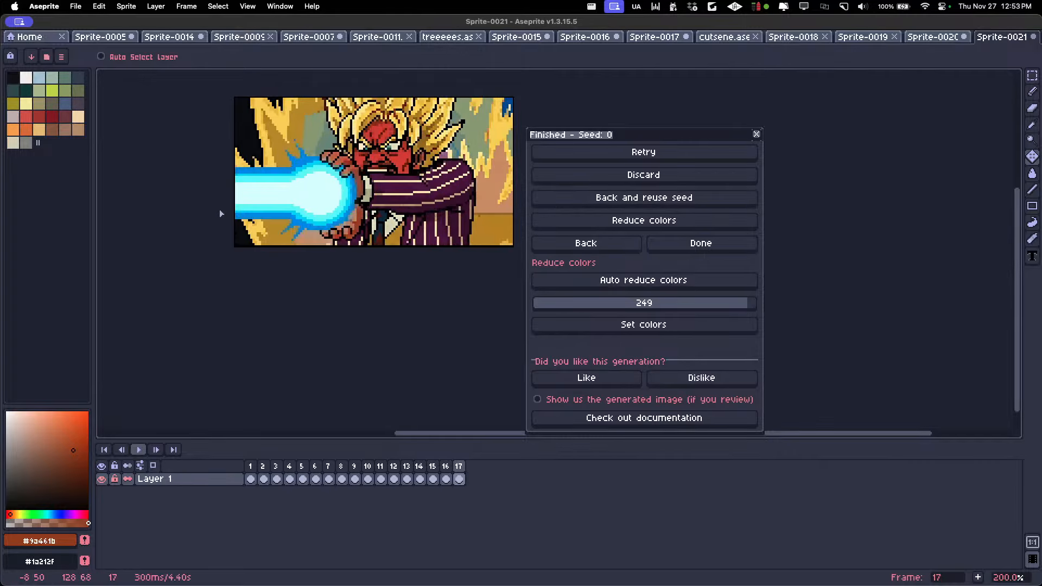
Generate new frames with frame 17 as reference image and the action description "the kamehameha gets stronger and turns red", accepting the canvas padding
{"action": "left_click", "coordinate": [608, 247]}
{"action": "left_click", "coordinate": [657, 234]}
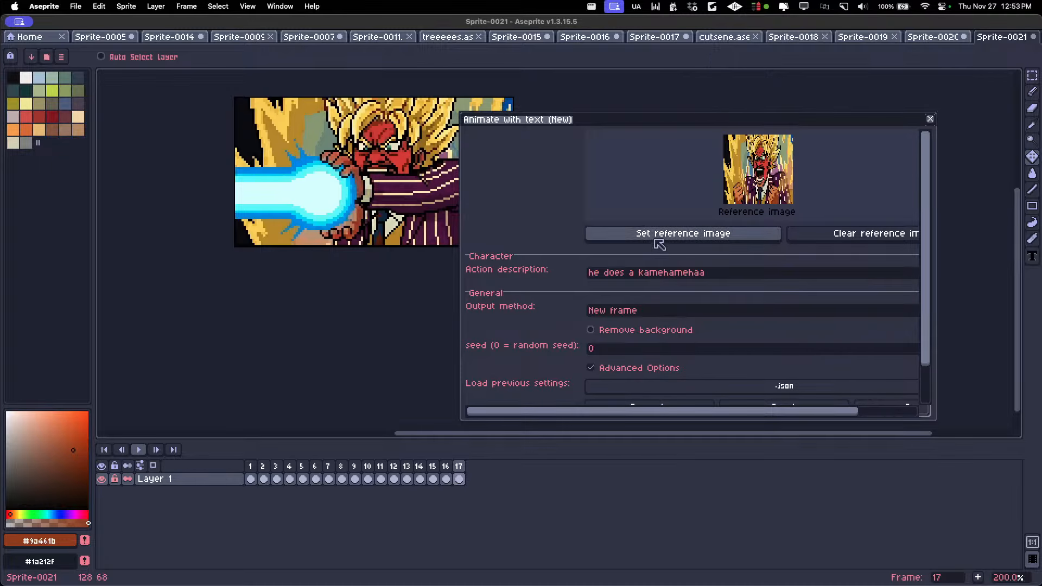
{"action": "type", "text": "th"}
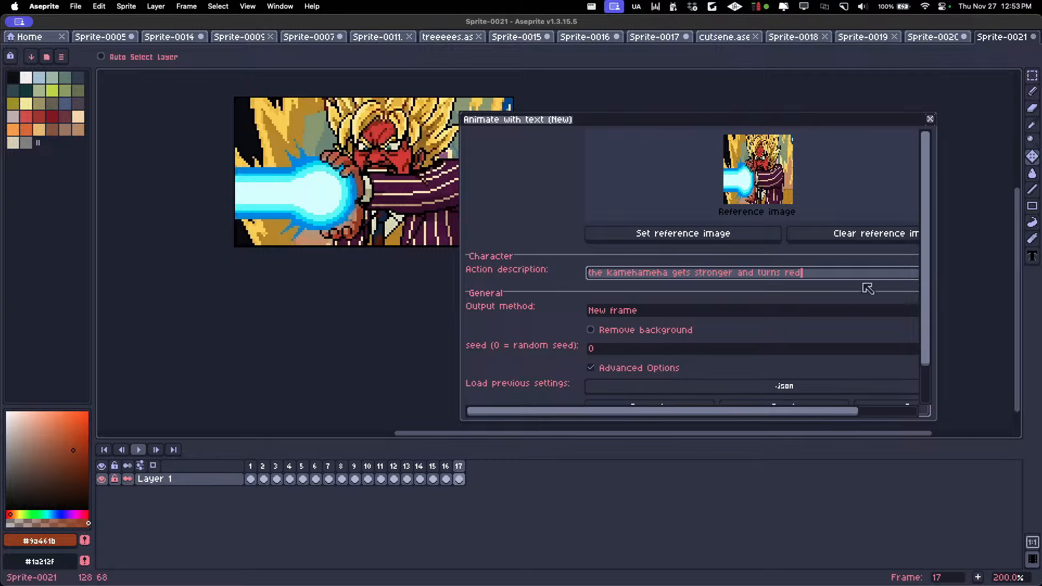
{"action": "left_click_drag", "start_coordinate": [925, 234], "coordinate": [924, 343]}
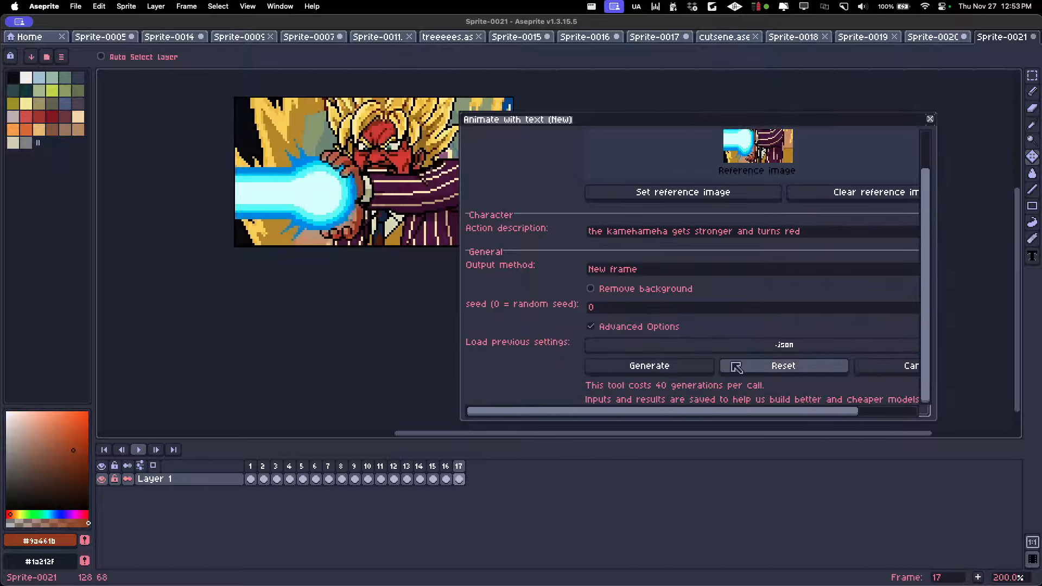
{"action": "left_click", "coordinate": [690, 375]}
{"action": "left_click", "coordinate": [478, 327]}
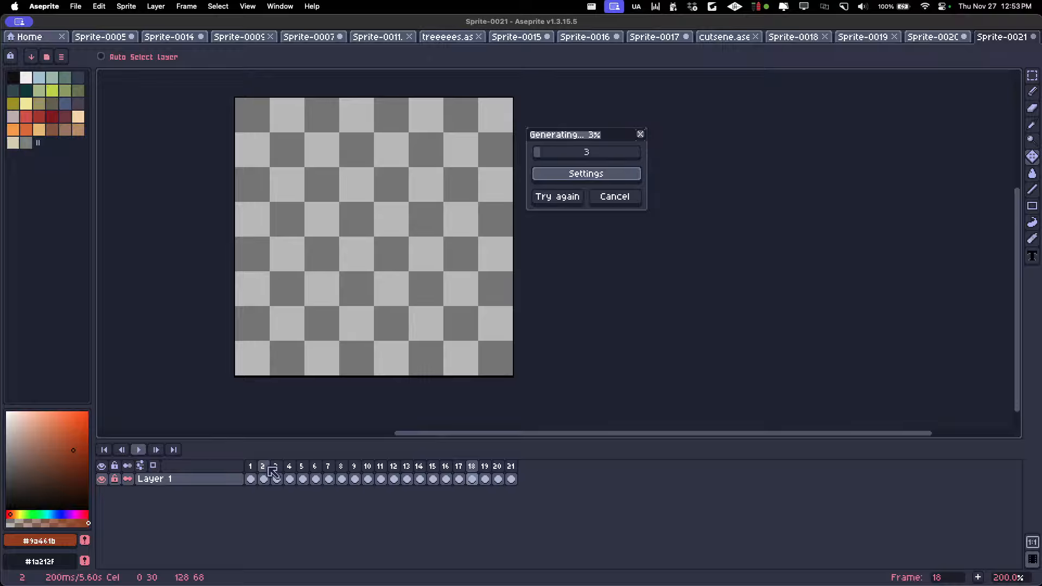
Play the animation from frame 1 and step back through the newly generated frames to frame 17
{"action": "left_click", "coordinate": [252, 467]}
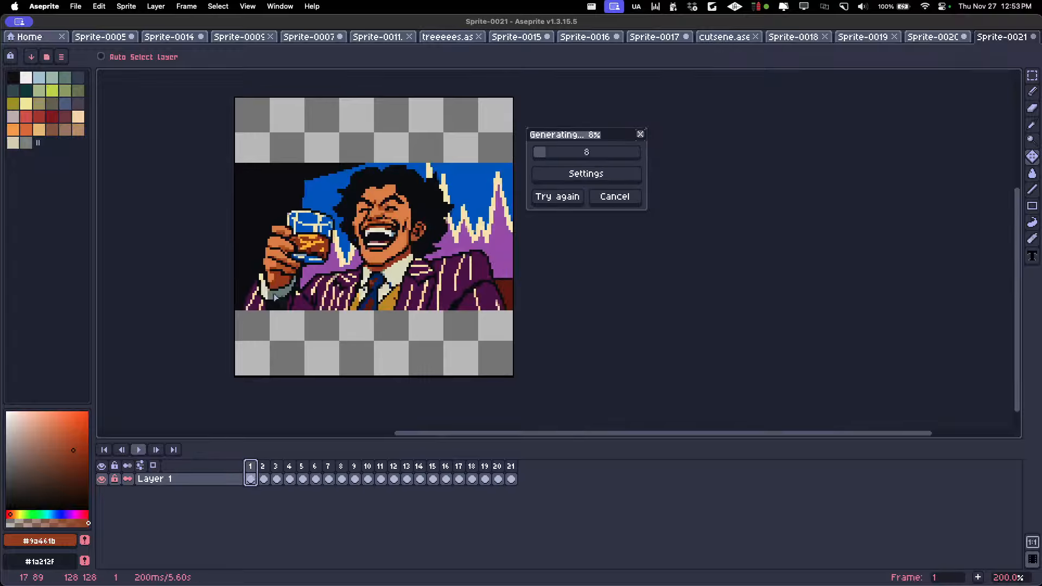
{"action": "key", "text": "Return"}
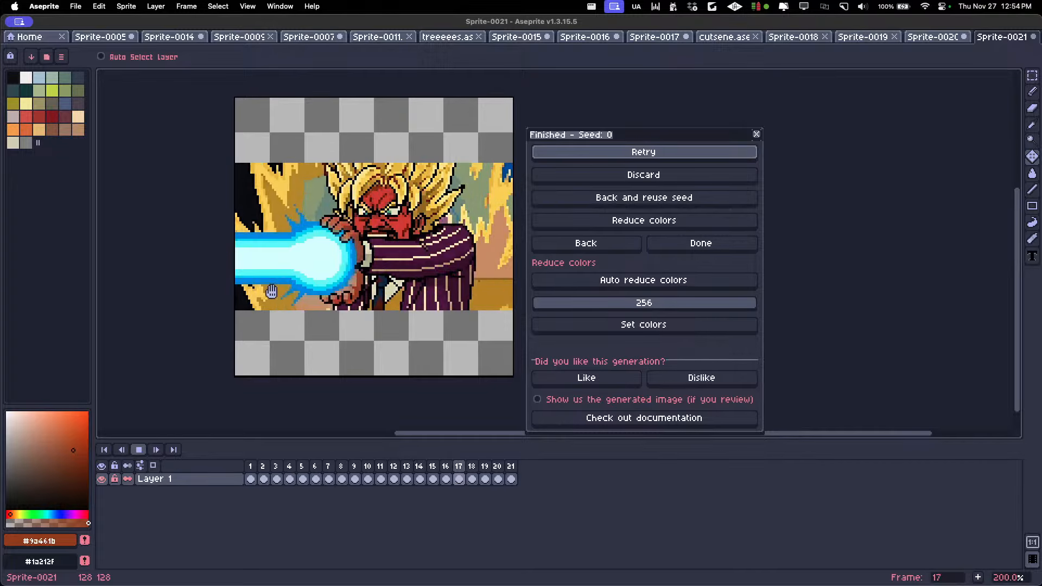
{"action": "right_click", "coordinate": [272, 292]}
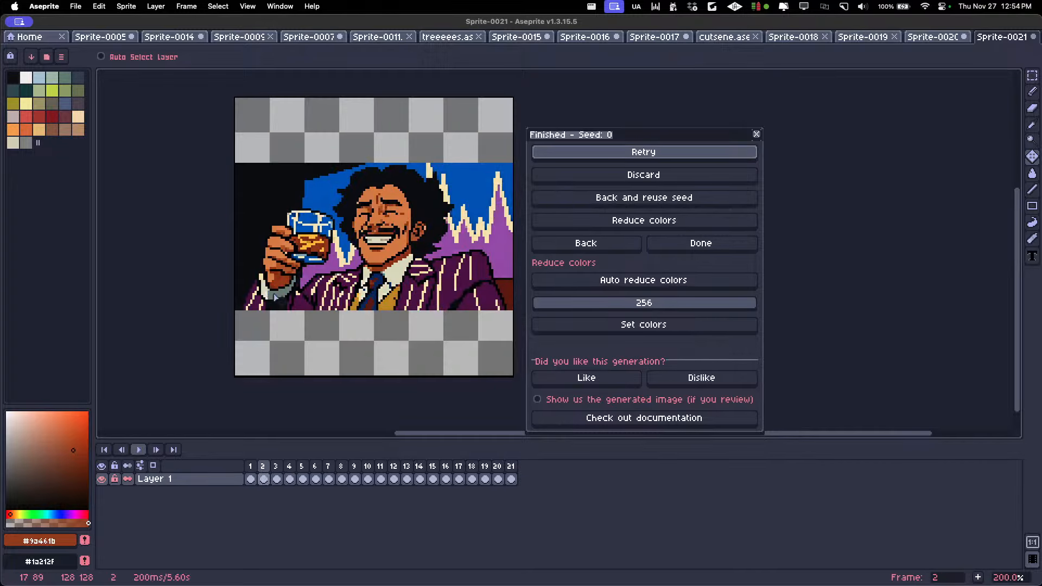
{"action": "left_click", "coordinate": [274, 297]}
{"action": "key", "text": "Right"}
{"action": "key", "text": "Left"}
{"action": "key", "text": "Left"}
{"action": "key", "text": "Left"}
{"action": "key", "text": "Left"}
{"action": "key", "text": "Left"}
{"action": "key", "text": "Left"}
{"action": "key", "text": "Left"}
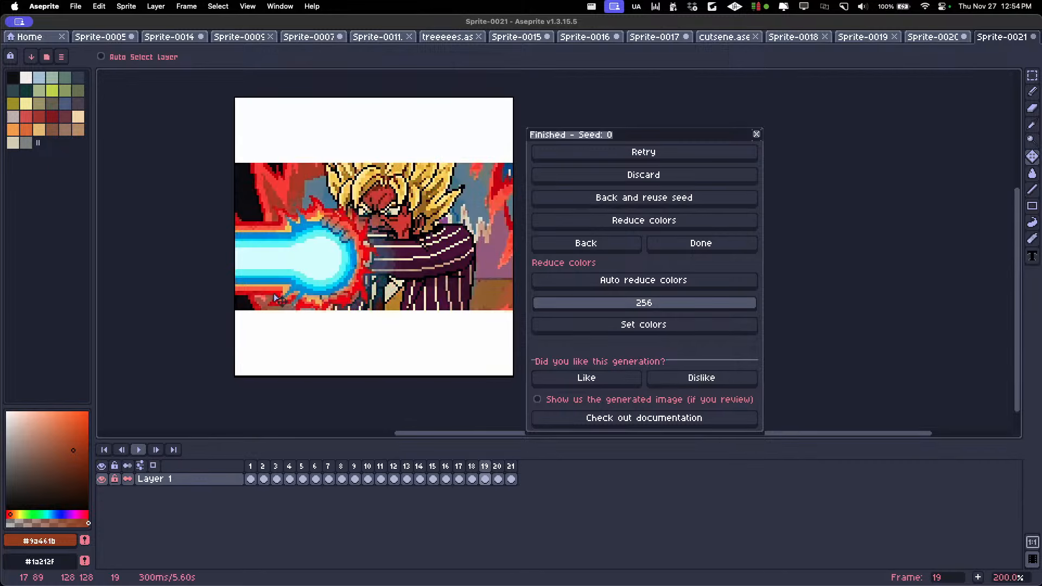
Crop the canvas to 128x68 px, removing 30 px of padding above and below the kamehameha artwork
{"action": "key", "text": "super+alt+c"}
{"action": "scroll", "coordinate": [337, 130], "scroll_direction": "up", "scroll_amount": 1}
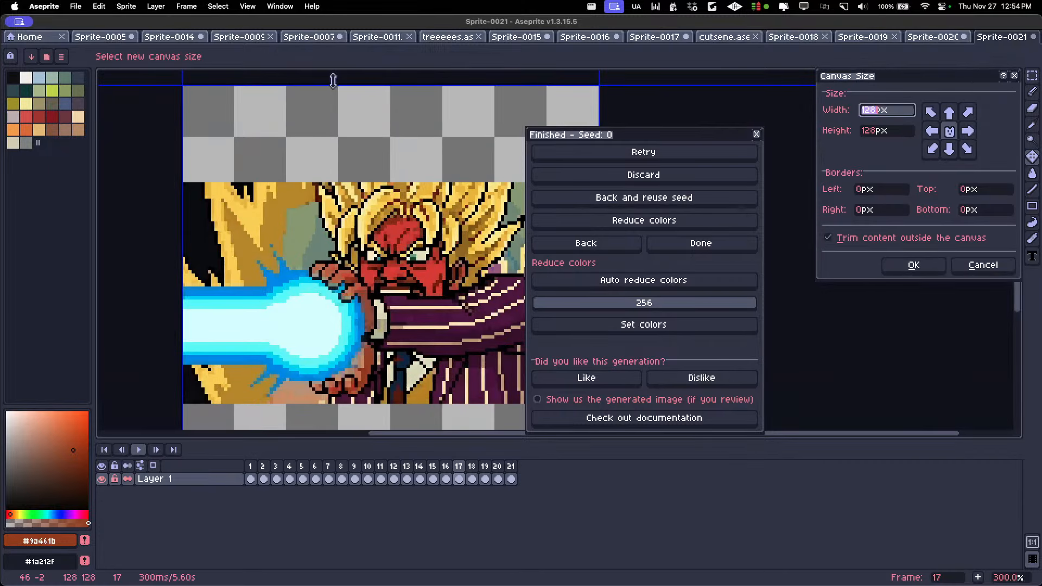
{"action": "left_click_drag", "start_coordinate": [333, 80], "coordinate": [328, 177]}
{"action": "scroll", "coordinate": [307, 244], "scroll_direction": "down", "scroll_amount": 5}
{"action": "scroll", "coordinate": [307, 244], "scroll_direction": "right", "scroll_amount": 3}
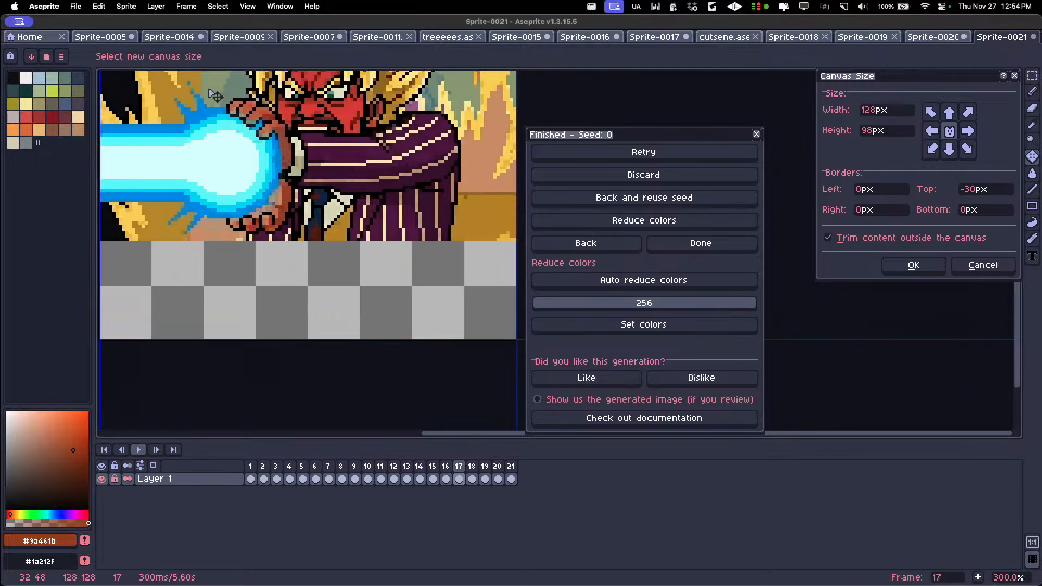
{"action": "left_click_drag", "start_coordinate": [296, 336], "coordinate": [298, 240]}
{"action": "key", "text": "Return"}
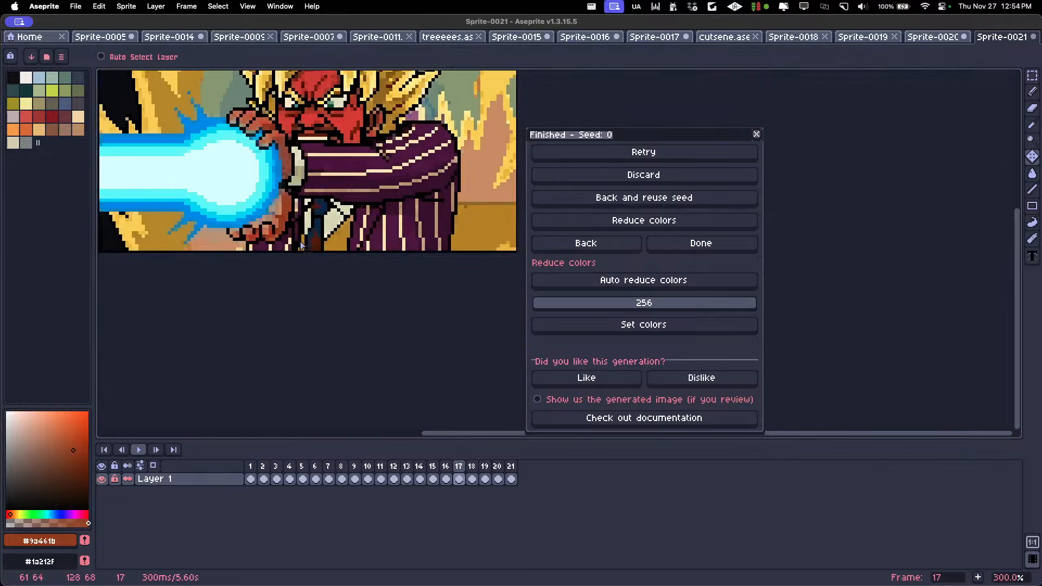
Play the animation from frame 16 through the red kamehameha frames up to frame 21
{"action": "scroll", "coordinate": [330, 208], "scroll_direction": "down", "scroll_amount": 2}
{"action": "scroll", "coordinate": [332, 209], "scroll_direction": "up", "scroll_amount": 1}
{"action": "scroll", "coordinate": [312, 189], "scroll_direction": "up", "scroll_amount": 3}
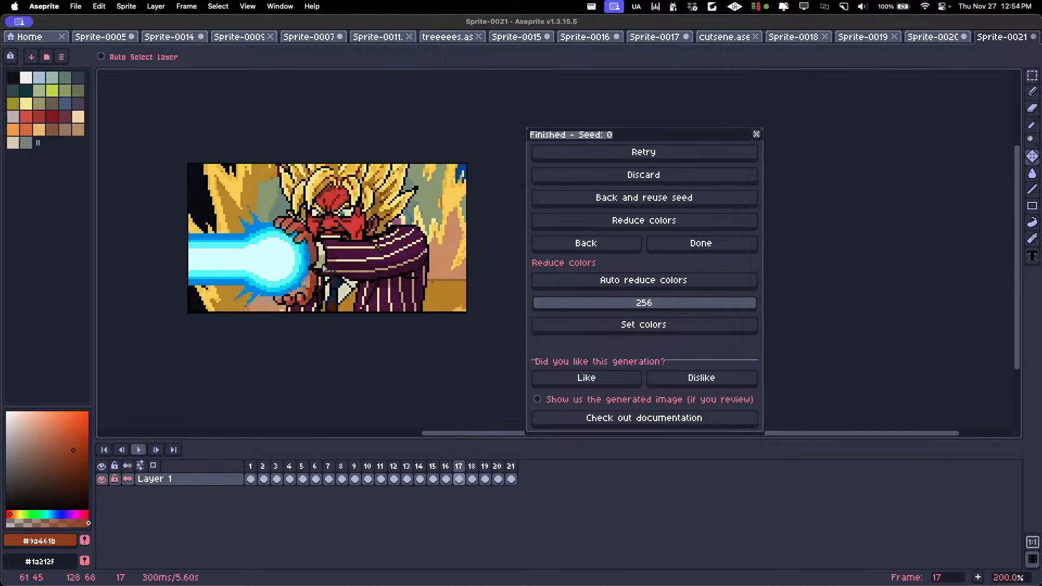
{"action": "left_click", "coordinate": [445, 479]}
{"action": "key", "text": "Return"}
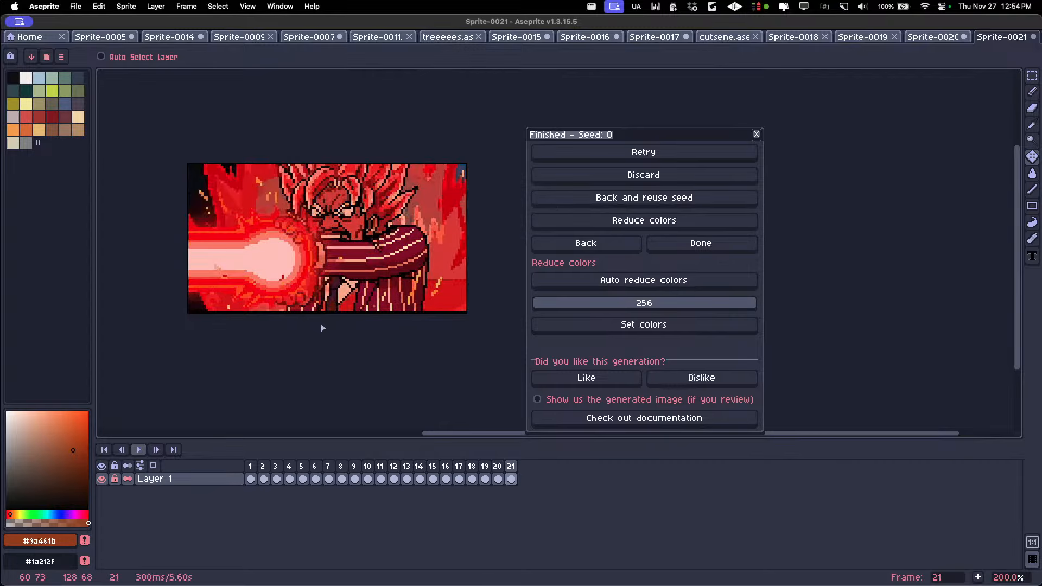
Generate further frames with frame 21 as reference image and the action description "the kamehameha keeps going and gets stronger", accepting the canvas padding
{"action": "left_click", "coordinate": [586, 243]}
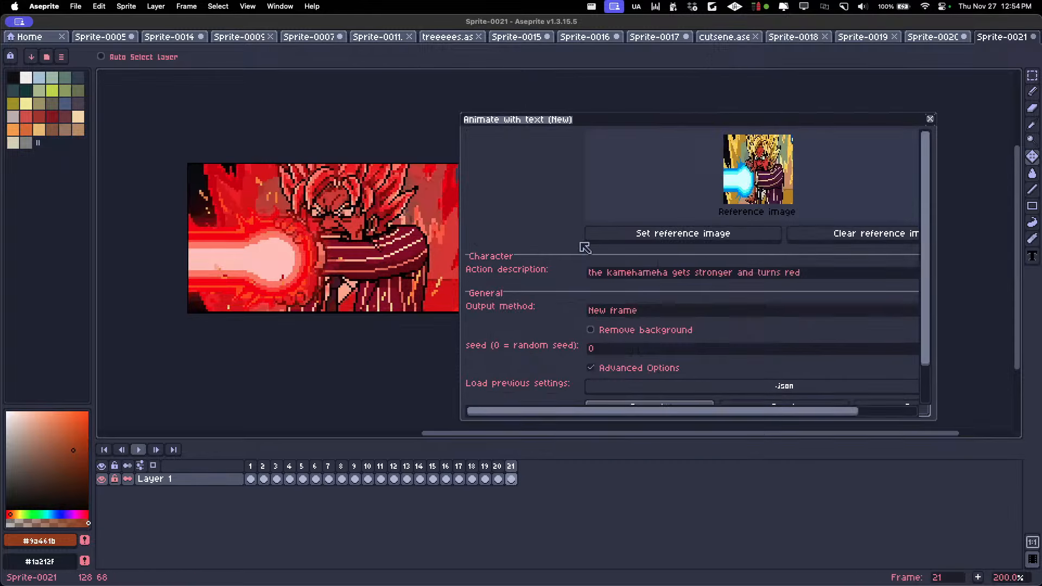
{"action": "left_click", "coordinate": [670, 234]}
{"action": "left_click_drag", "start_coordinate": [827, 278], "coordinate": [538, 272]}
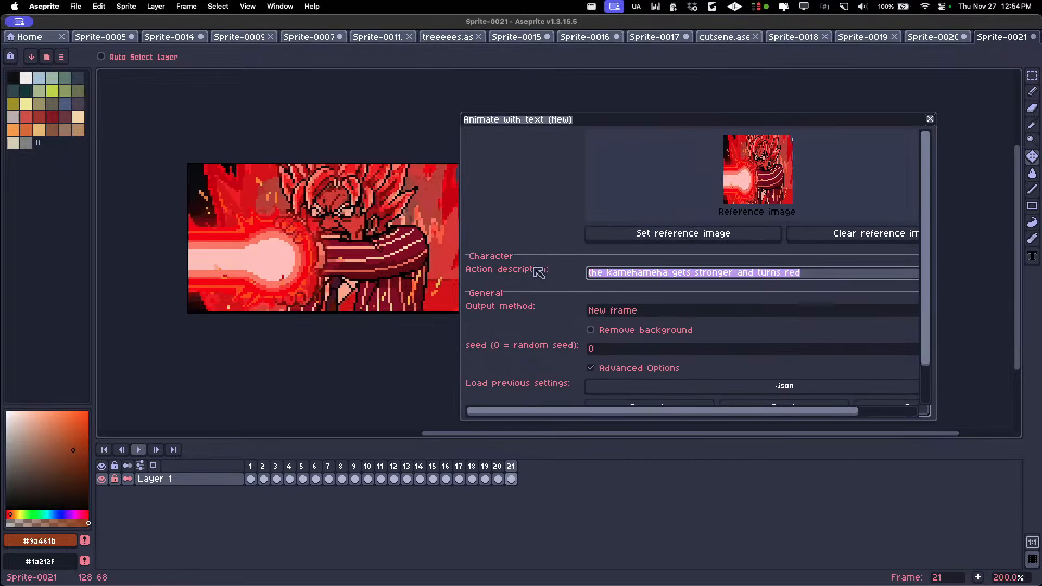
{"action": "key", "text": "BackSpace"}
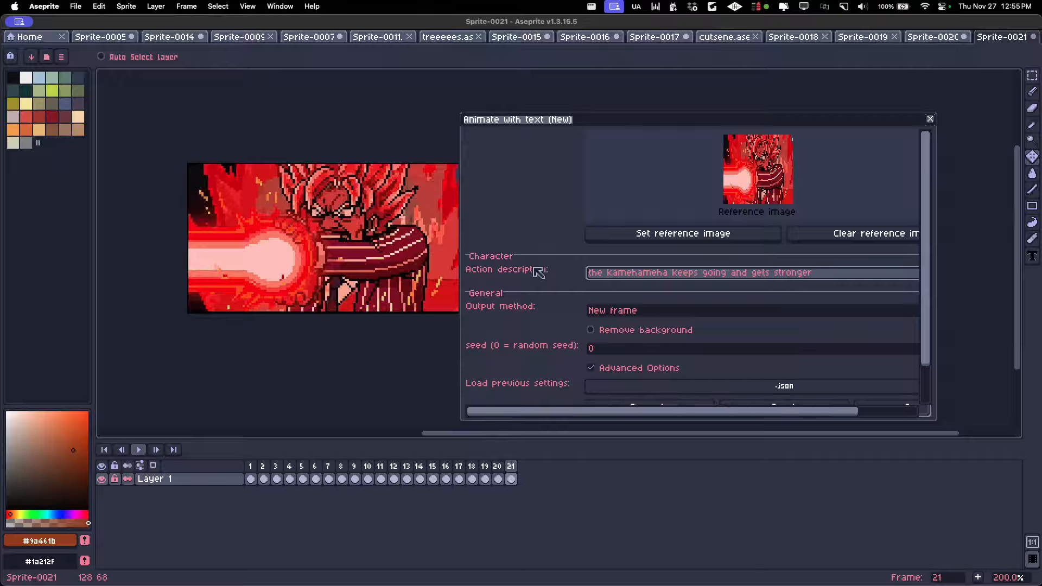
{"action": "scroll", "coordinate": [911, 325], "scroll_direction": "down", "scroll_amount": 2}
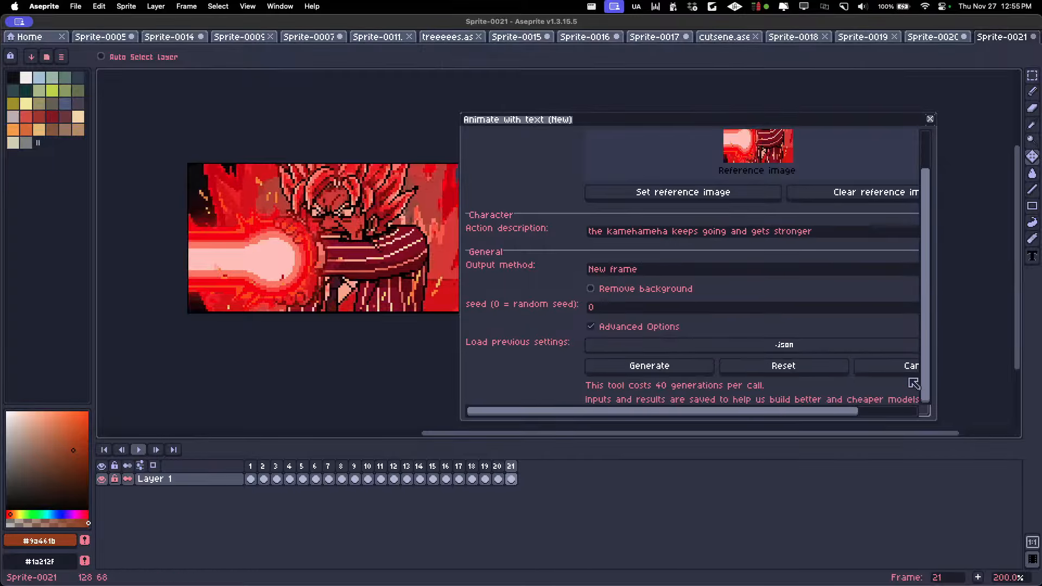
{"action": "left_click", "coordinate": [651, 366]}
{"action": "left_click", "coordinate": [478, 326]}
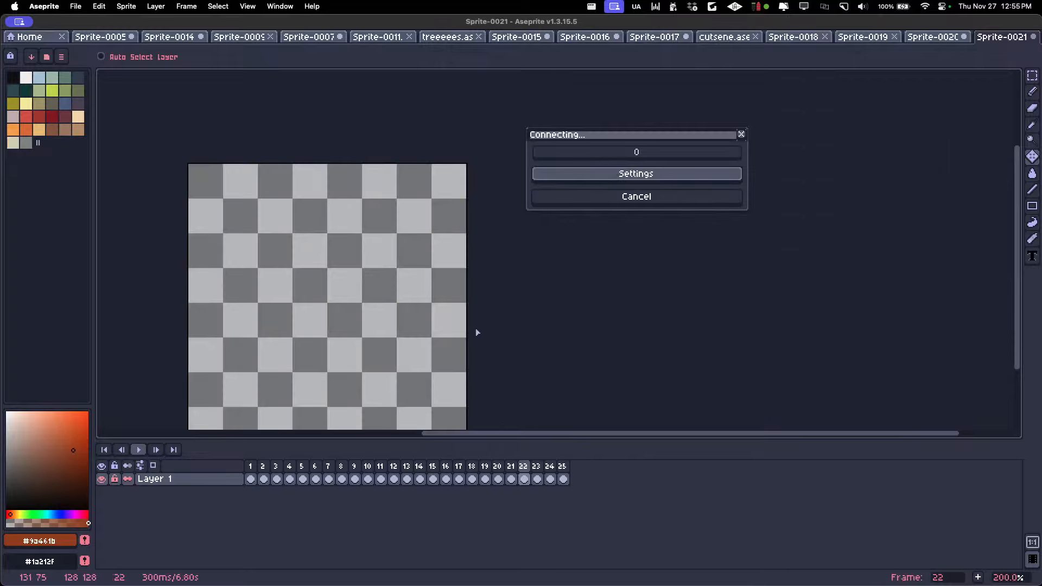
Play the full animation from frame 1 to review the newly generated kamehameha frames
{"action": "left_click", "coordinate": [253, 467]}
{"action": "key", "text": "Return"}
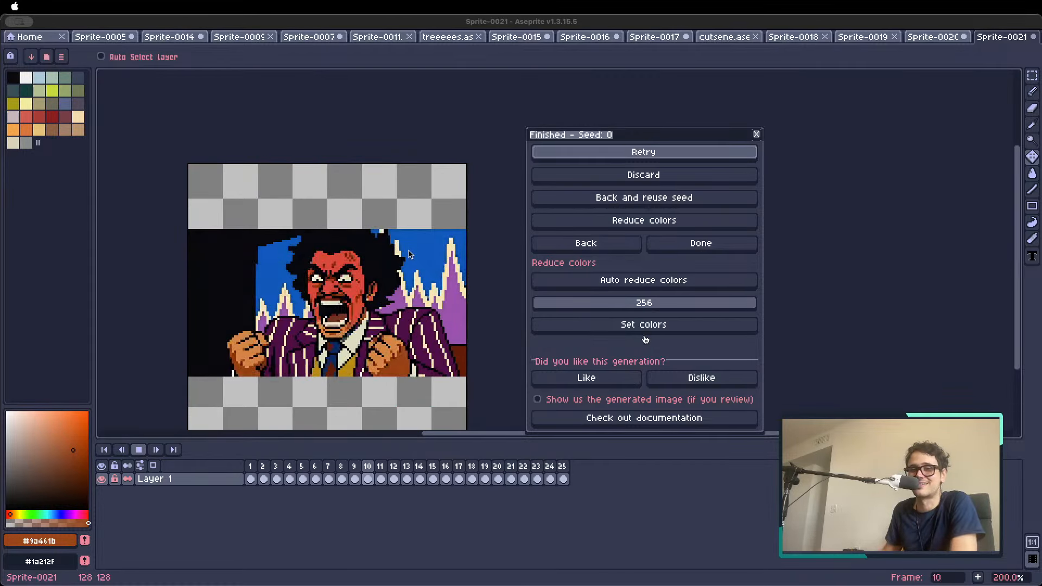
{"action": "left_click_drag", "start_coordinate": [373, 570], "coordinate": [399, 455]}
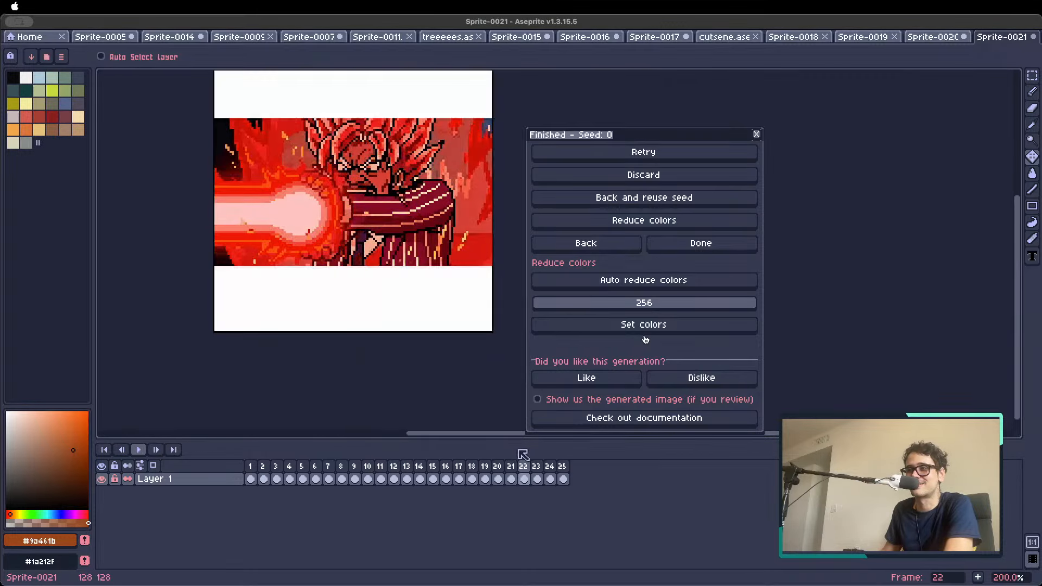
Crop the extended 25-frame animation's canvas to 128x68 px, trimming 30 px from both its upper and lower edges
{"action": "scroll", "coordinate": [405, 170], "scroll_direction": "up", "scroll_amount": 3}
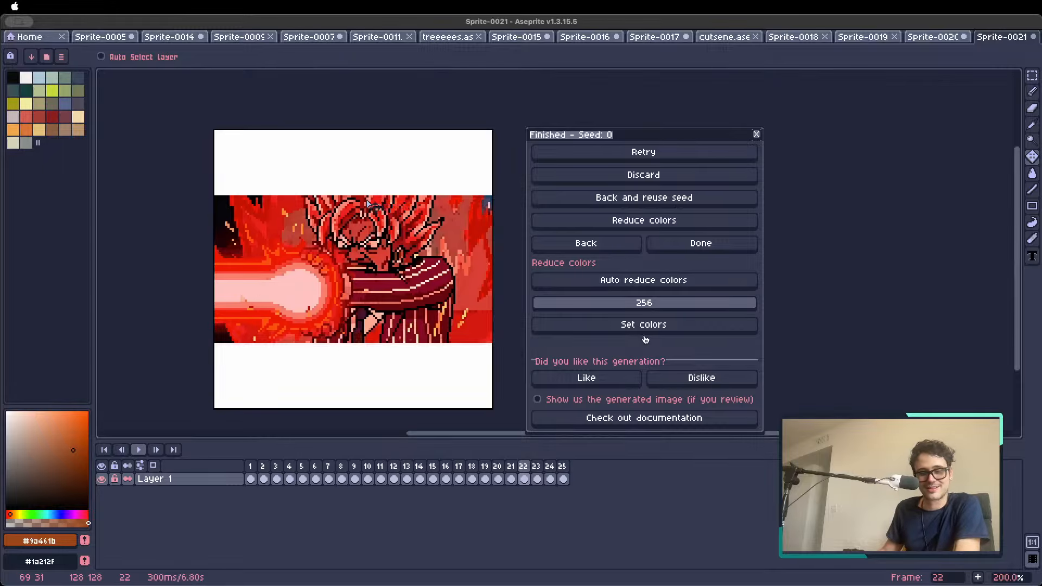
{"action": "key", "text": "super+alt+c"}
{"action": "left_click_drag", "start_coordinate": [325, 131], "coordinate": [323, 205]}
{"action": "scroll", "coordinate": [320, 314], "scroll_direction": "down", "scroll_amount": 3}
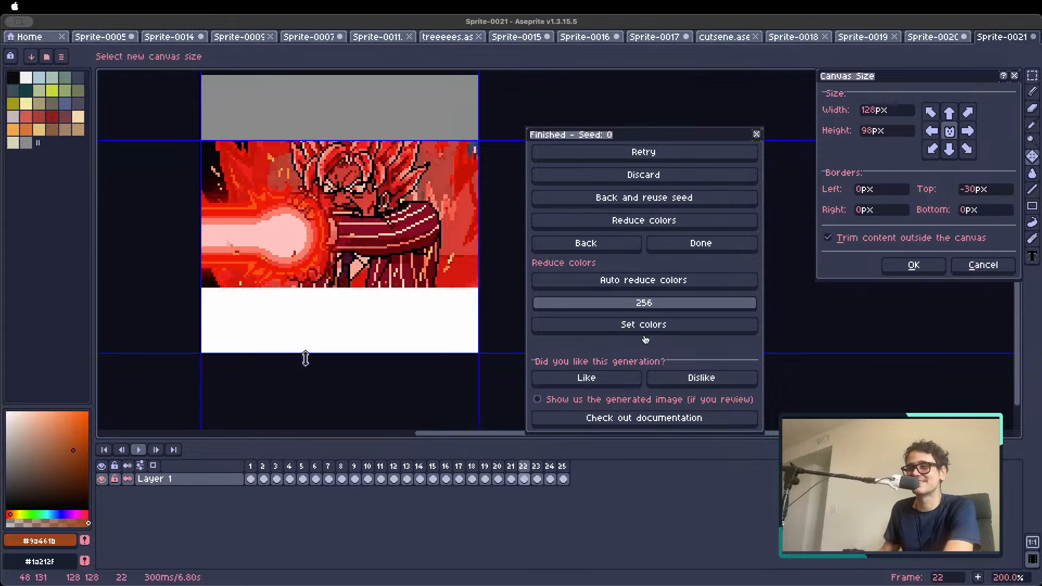
{"action": "left_click_drag", "start_coordinate": [302, 353], "coordinate": [301, 290]}
{"action": "key", "text": "Return"}
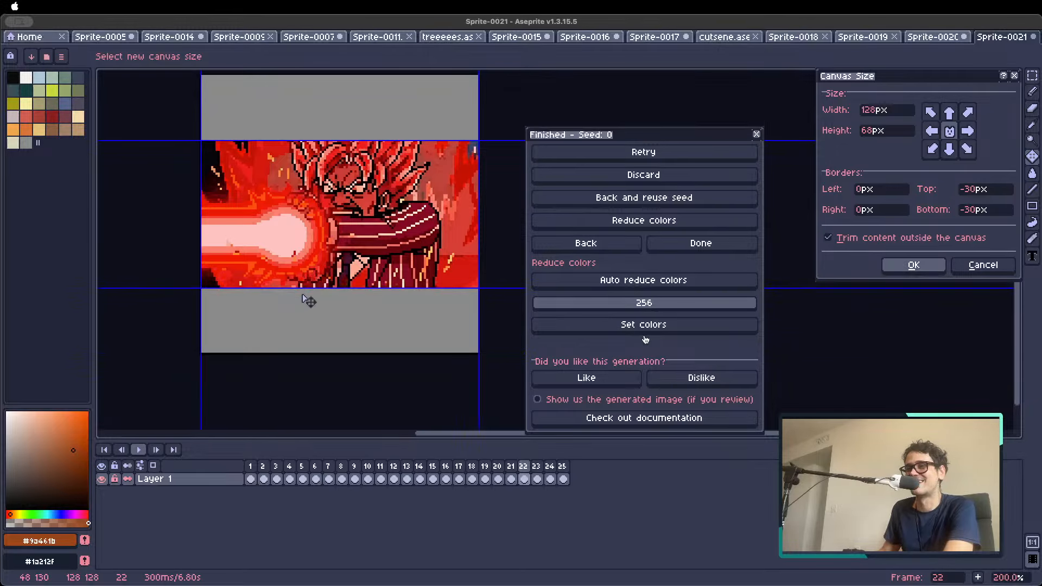
Preview the animation and set the duration of frames 11 to 14 and 15 to 25 to 150 ms
{"action": "key", "text": "Return"}
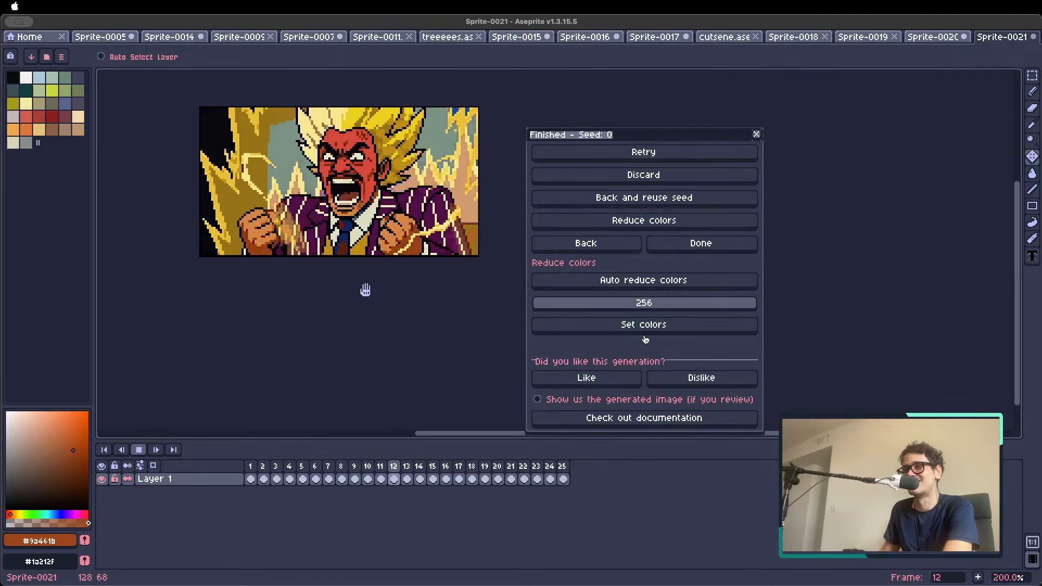
{"action": "key", "text": "Return"}
{"action": "left_click_drag", "start_coordinate": [388, 469], "coordinate": [421, 475]}
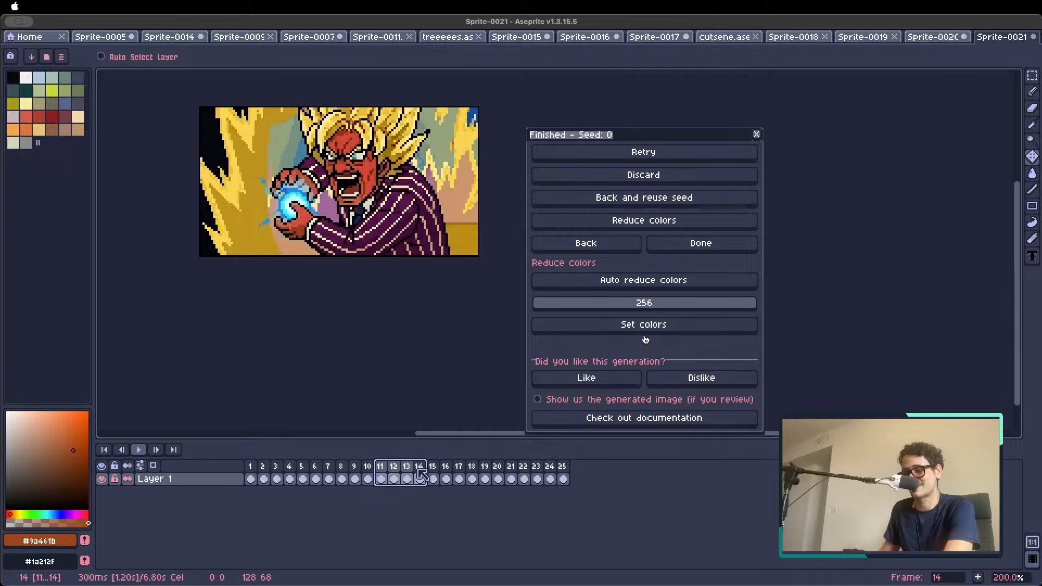
{"action": "double_click", "coordinate": [420, 469]}
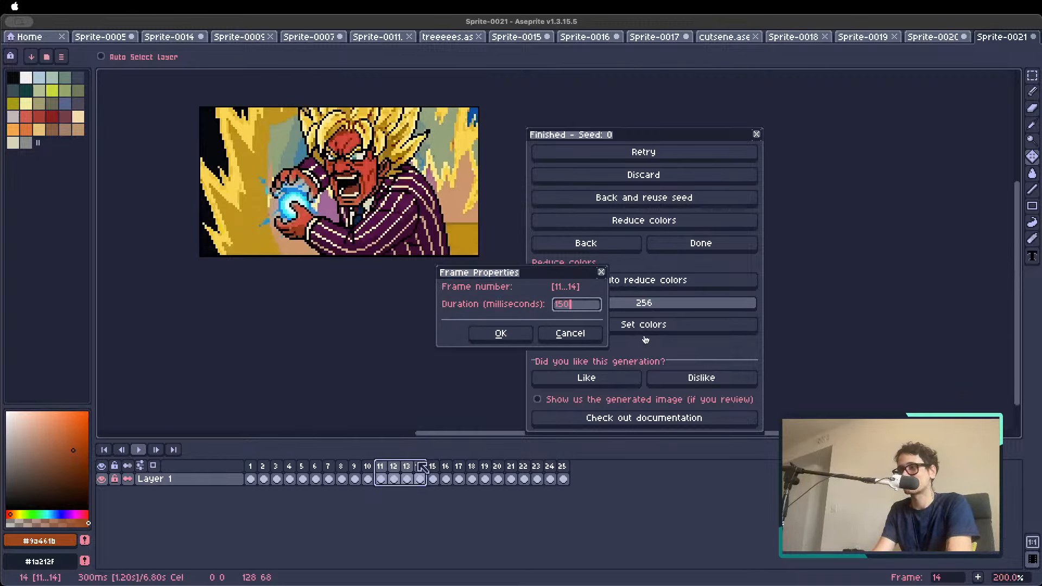
{"action": "key", "text": "Return"}
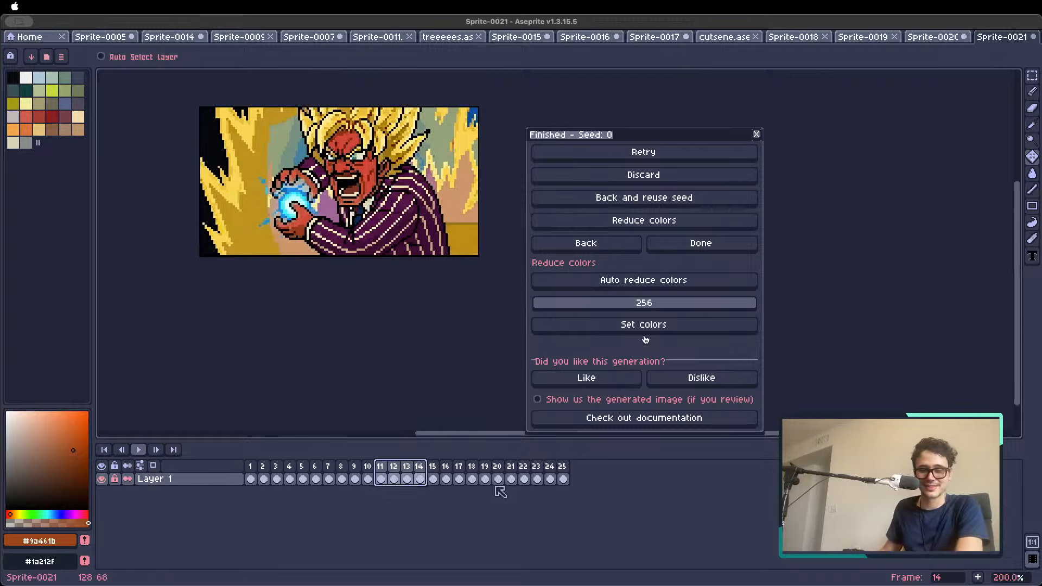
{"action": "left_click_drag", "start_coordinate": [432, 478], "coordinate": [578, 473]}
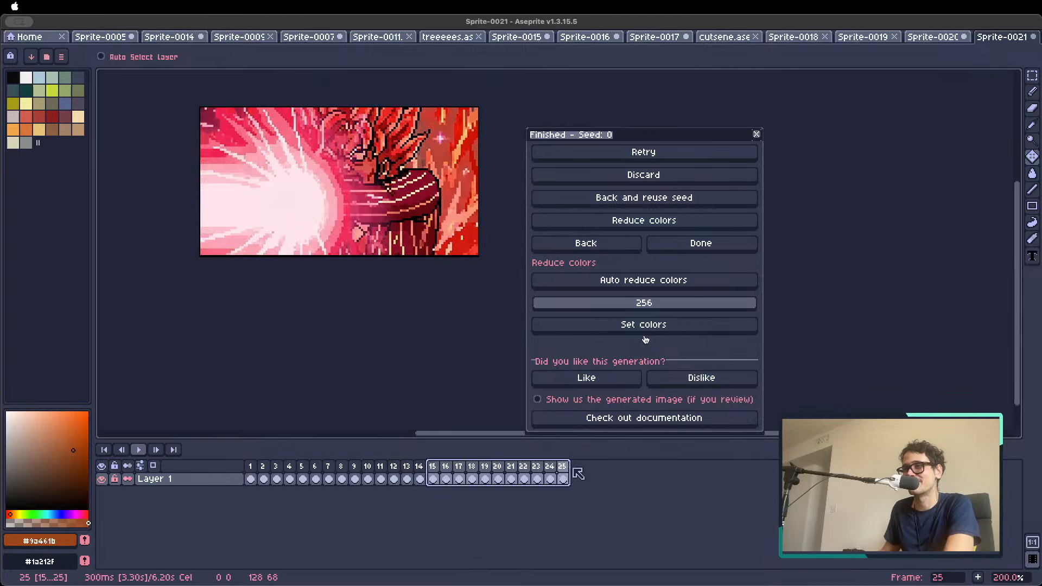
{"action": "key", "text": "p"}
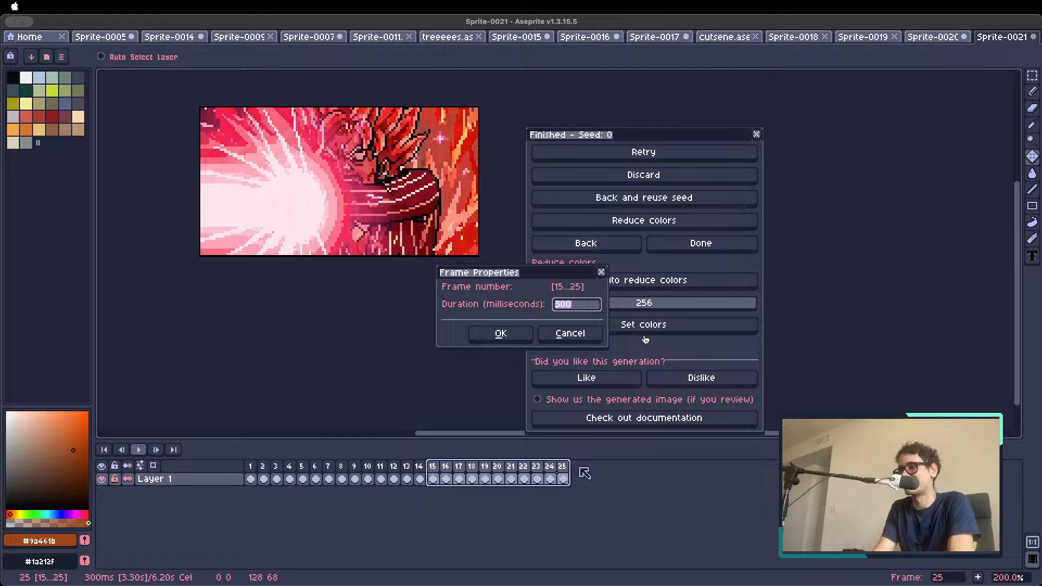
{"action": "key", "text": "Return"}
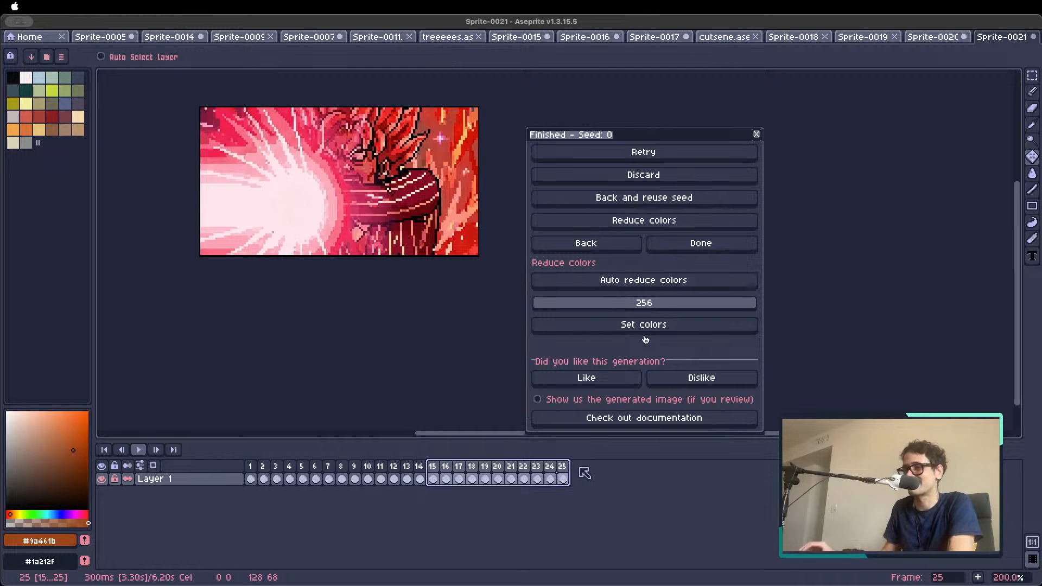
Set the duration of frames 12 to 14 to 200 ms
{"action": "left_click_drag", "start_coordinate": [394, 479], "coordinate": [421, 475]}
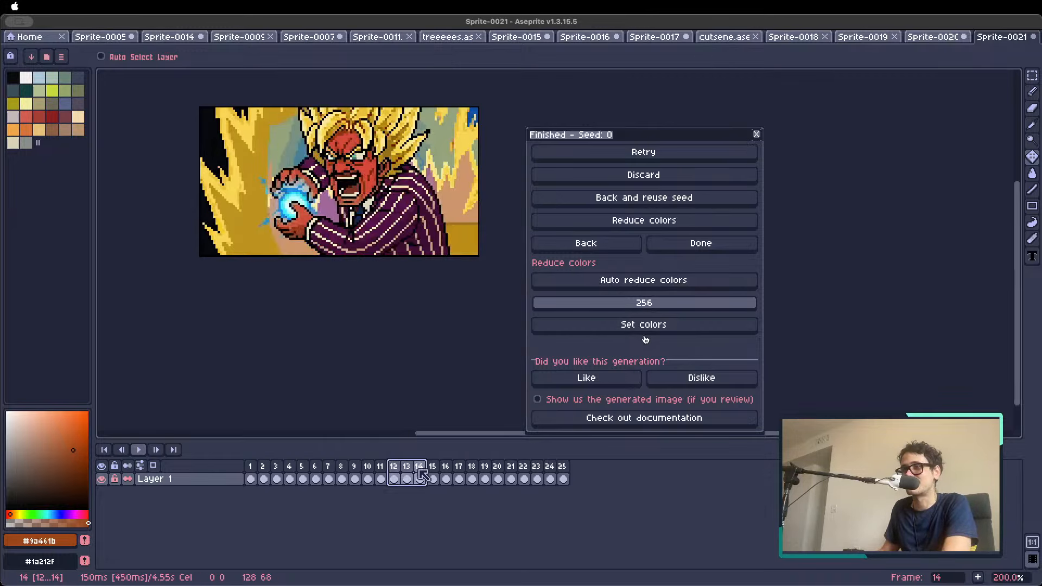
{"action": "type", "text": "p"}
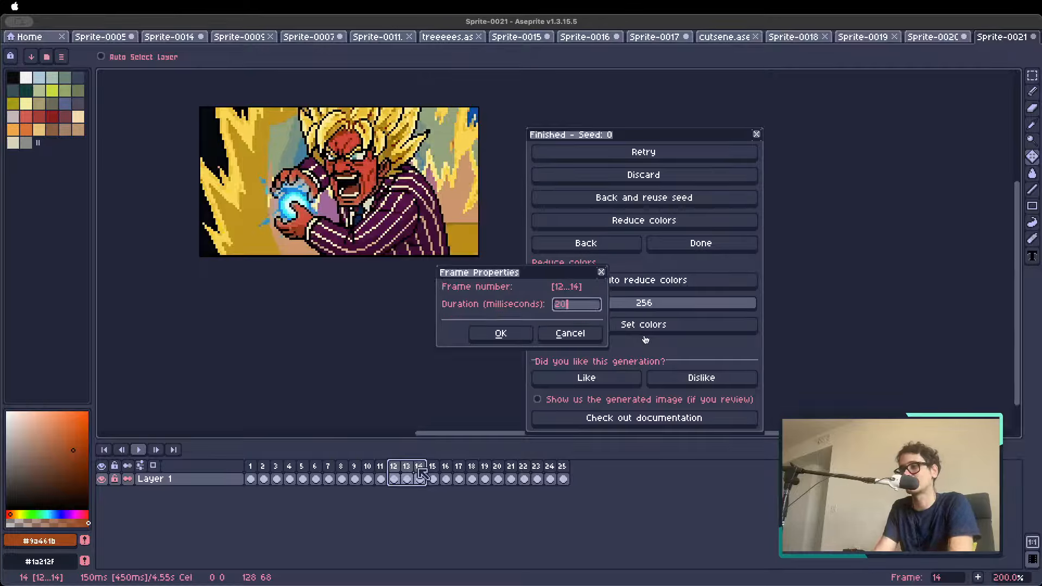
{"action": "type", "text": "20"}
{"action": "key", "text": "Return"}
{"action": "key", "text": "Return"}
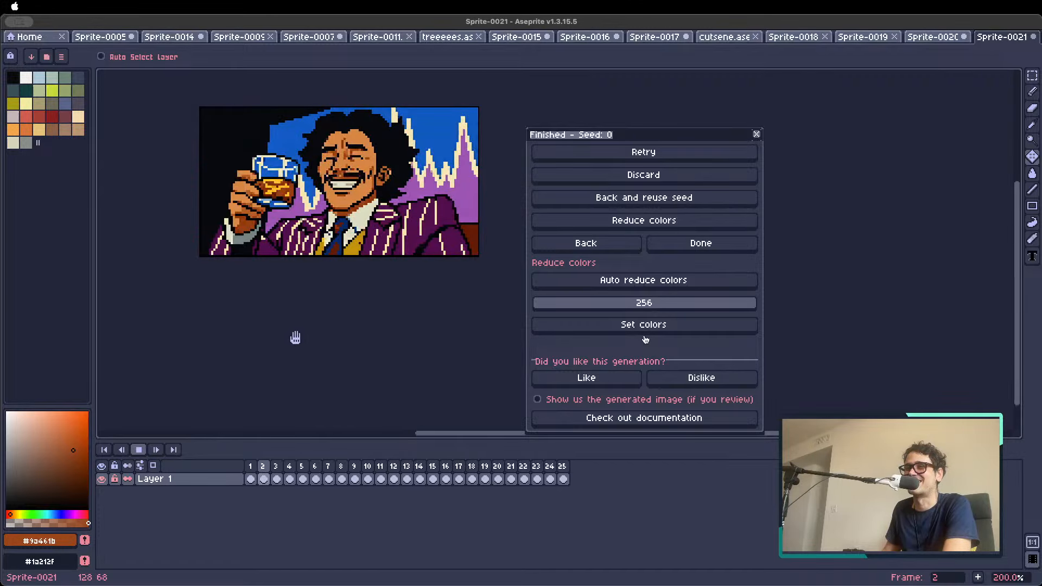
Play the retimed animation enlarged to 300% to check its pacing, and stop the playback
{"action": "scroll", "coordinate": [295, 338], "scroll_direction": "up", "scroll_amount": 1}
{"action": "left_click_drag", "start_coordinate": [293, 337], "coordinate": [270, 389]}
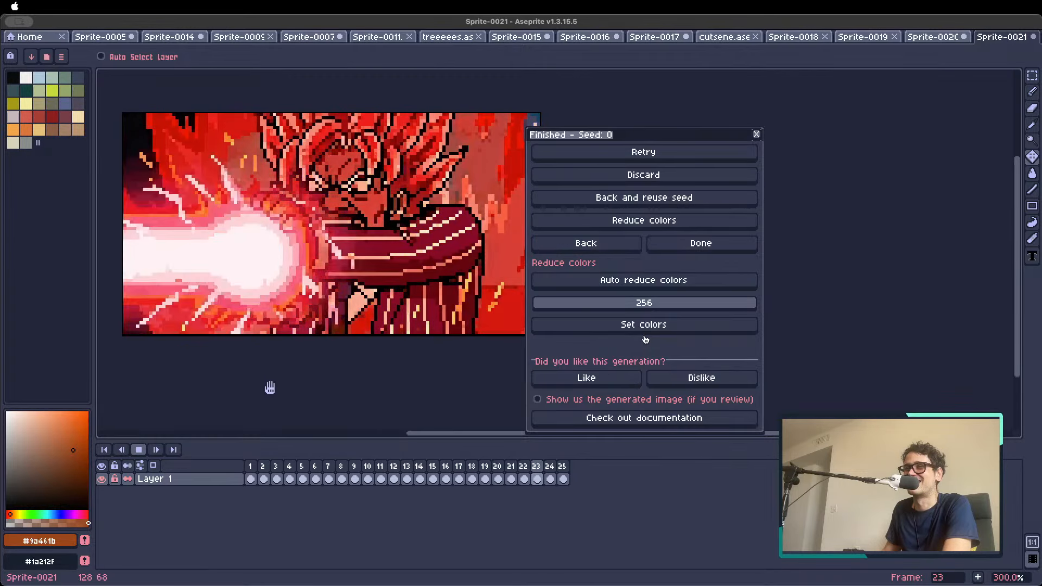
{"action": "key", "text": "Return"}
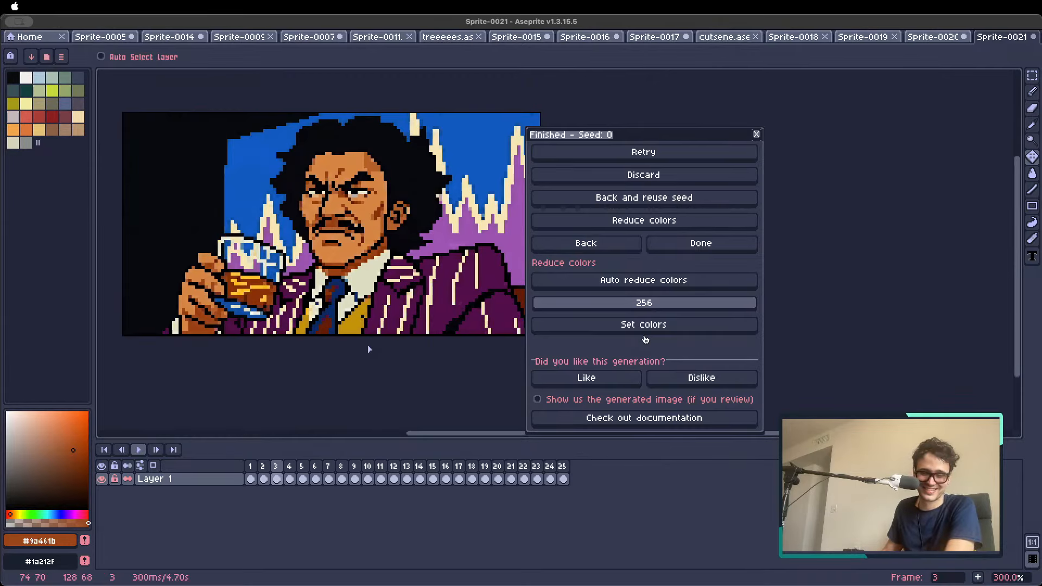
Save the finished 25-frame cutscene in the Downloads folder under the file name supersiyanguy
{"action": "key", "text": "super+s"}
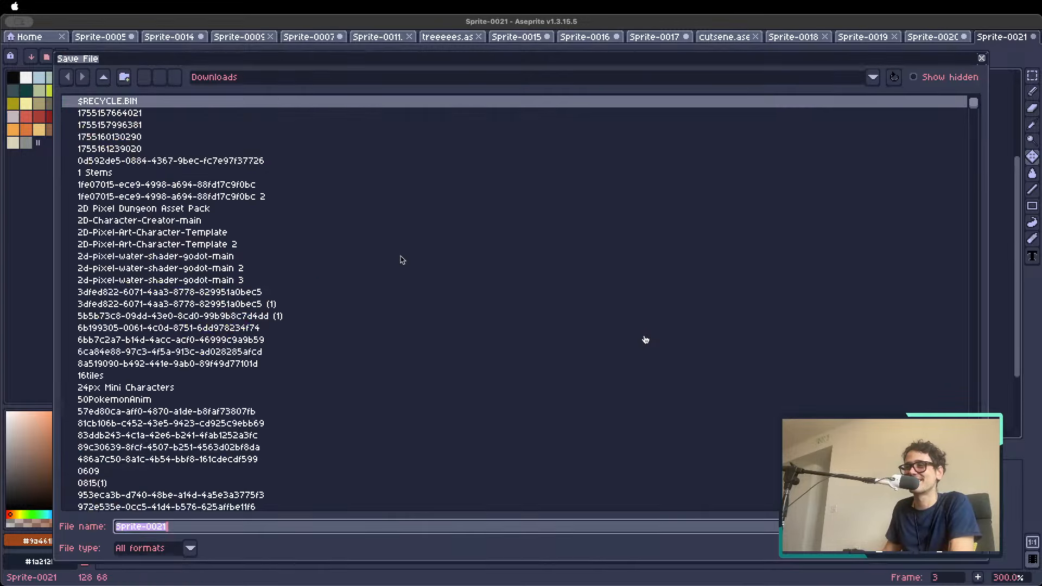
{"action": "type", "text": "supersl"}
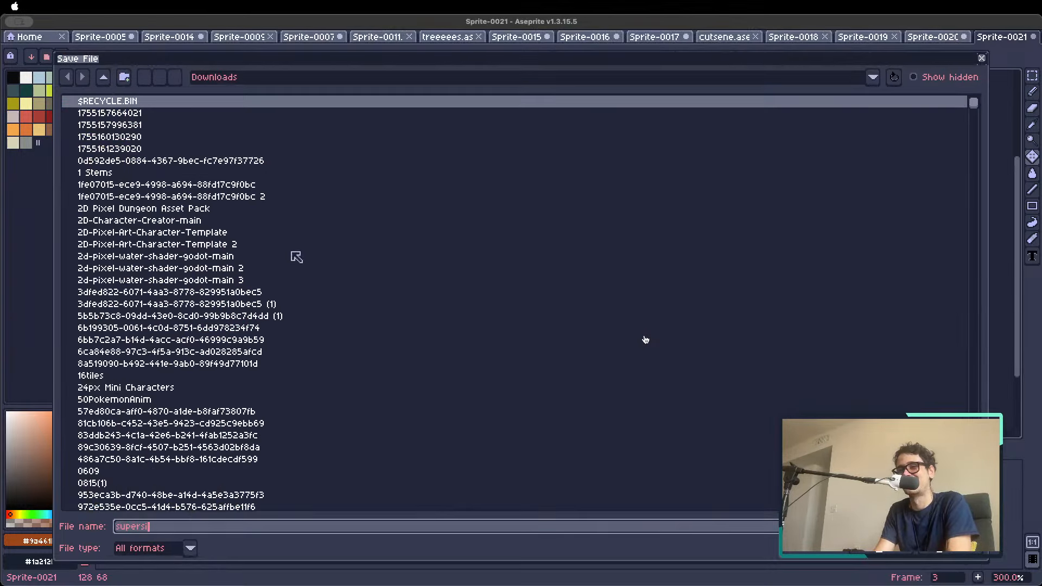
{"action": "type", "text": "yanguy"}
{"action": "key", "text": "Return"}
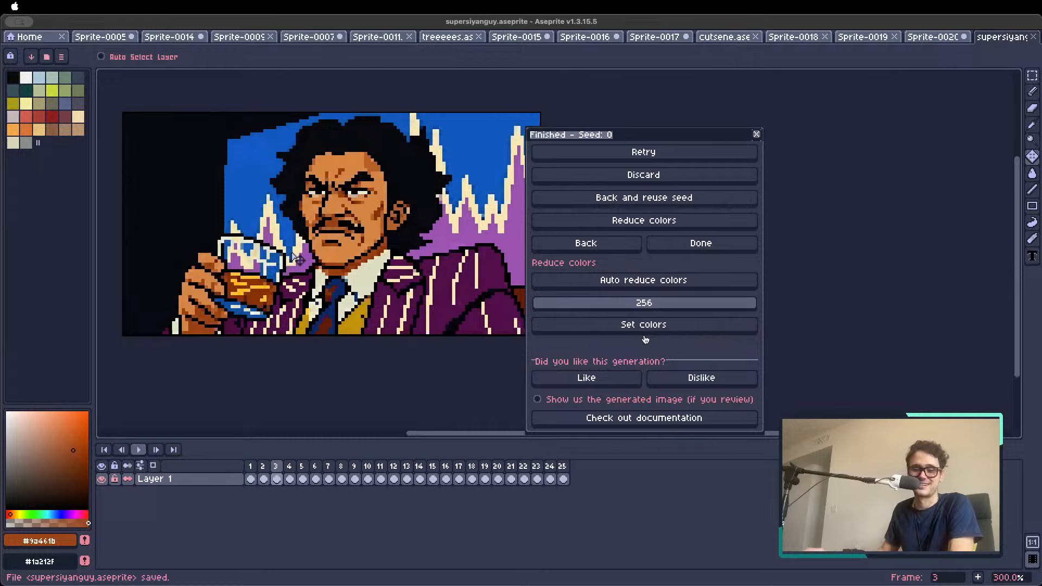
Play the saved cutscene and compare its first frame with frame 25
{"action": "scroll", "coordinate": [349, 232], "scroll_direction": "down", "scroll_amount": 2}
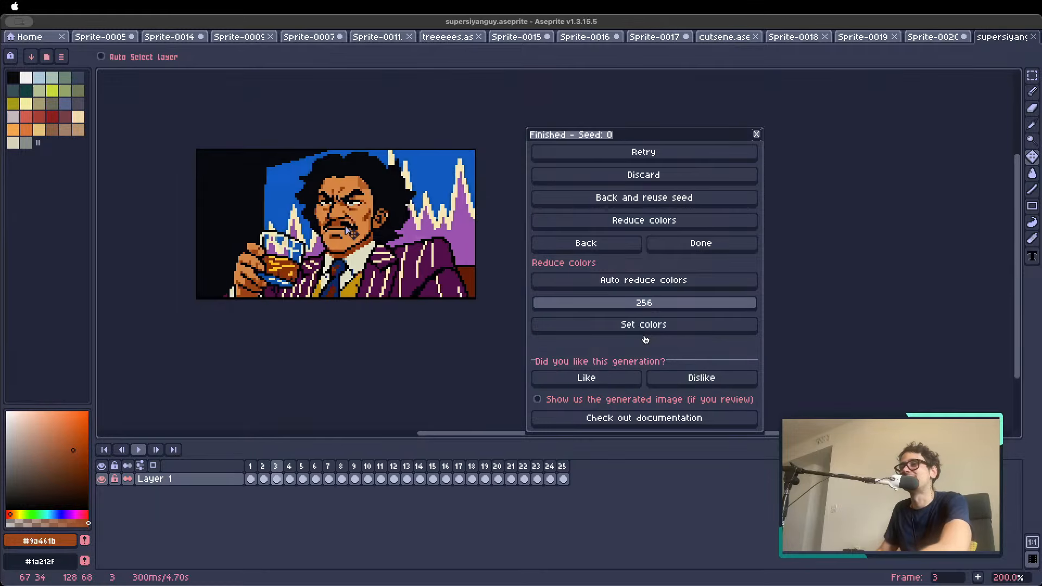
{"action": "scroll", "coordinate": [332, 200], "scroll_direction": "up", "scroll_amount": 1}
{"action": "left_click_drag", "start_coordinate": [321, 218], "coordinate": [297, 287]}
{"action": "key", "text": "Right"}
{"action": "key", "text": "Right"}
{"action": "key", "text": "Right"}
{"action": "key", "text": "Right"}
{"action": "key", "text": "Right"}
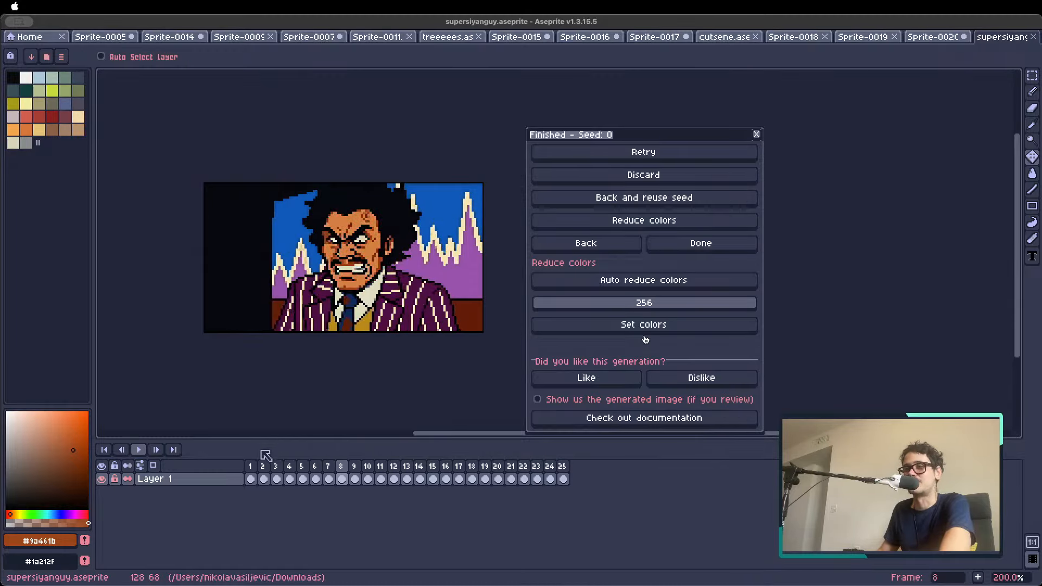
{"action": "key", "text": "Return"}
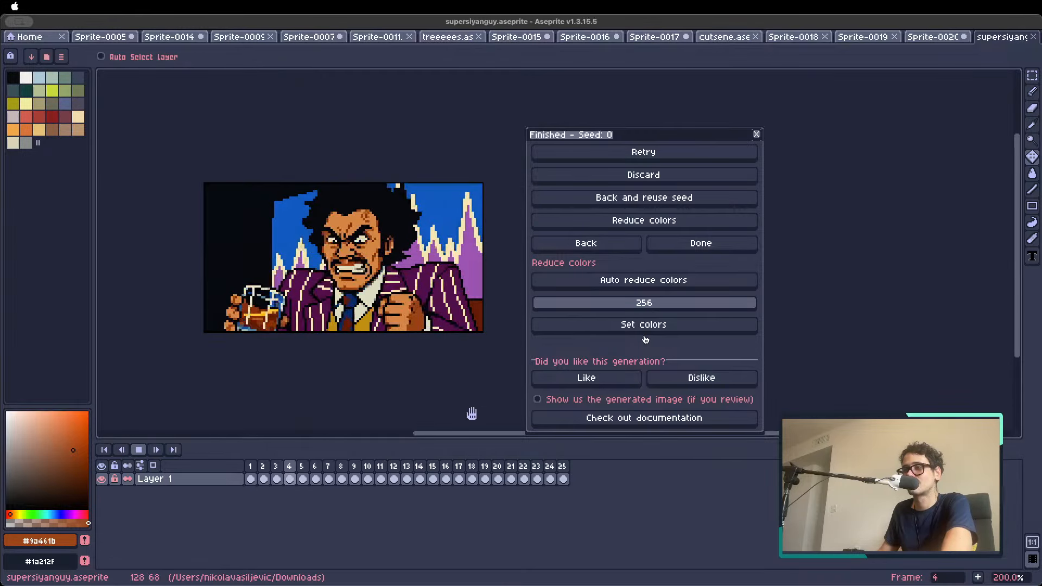
{"action": "left_click", "coordinate": [566, 467]}
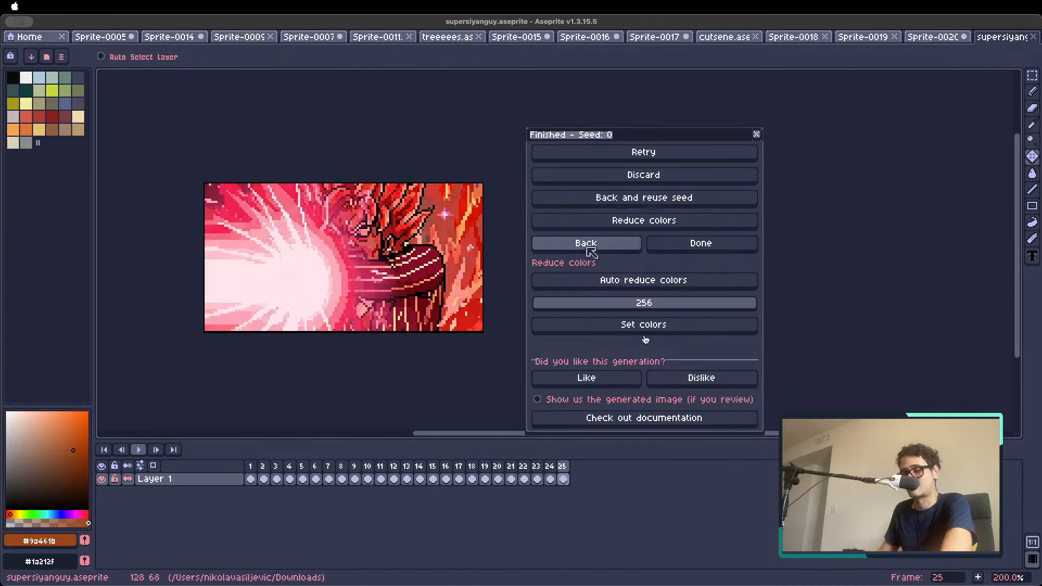
{"action": "left_click", "coordinate": [255, 476]}
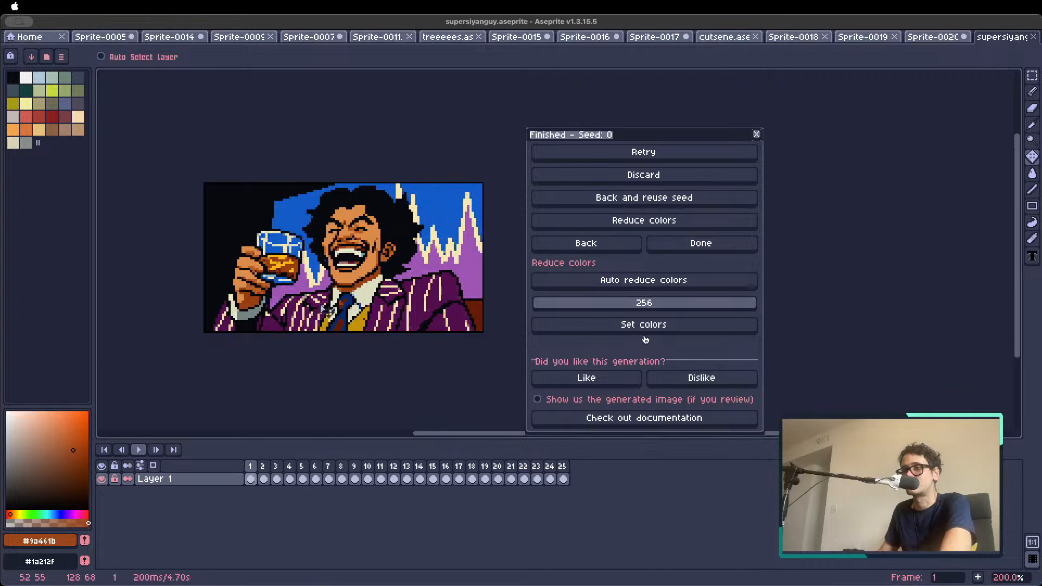
{"action": "left_click", "coordinate": [564, 479]}
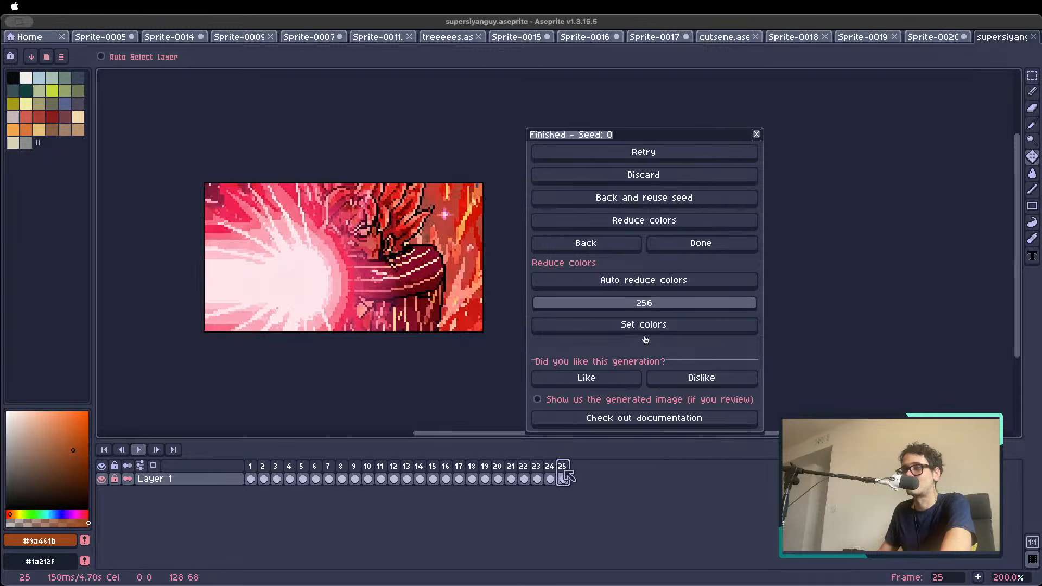
{"action": "left_click", "coordinate": [250, 478]}
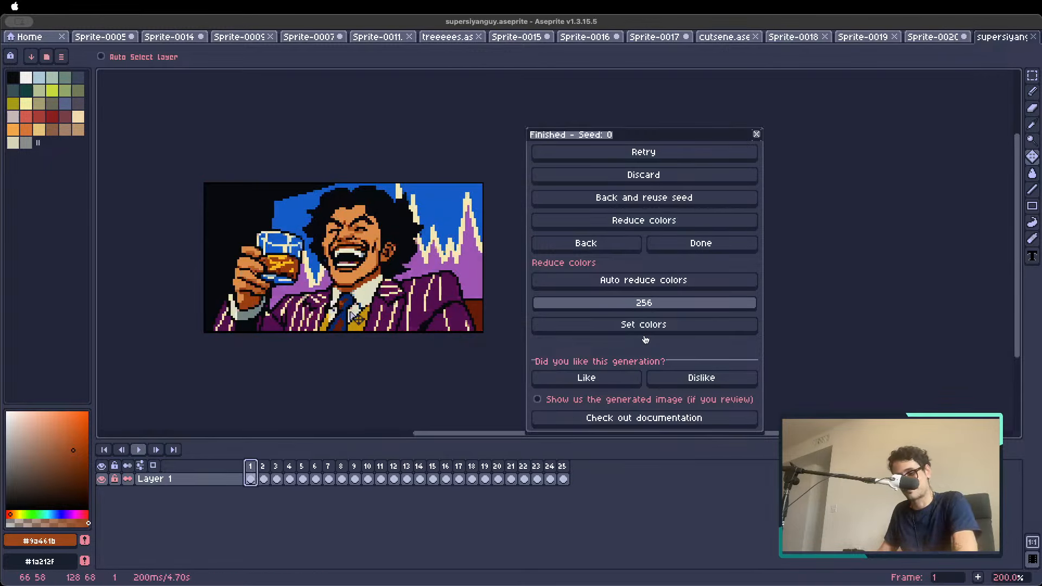
Save and close the supersiyanguy cutscene, and close Sprite-0020 without saving it
{"action": "key", "text": "super+s"}
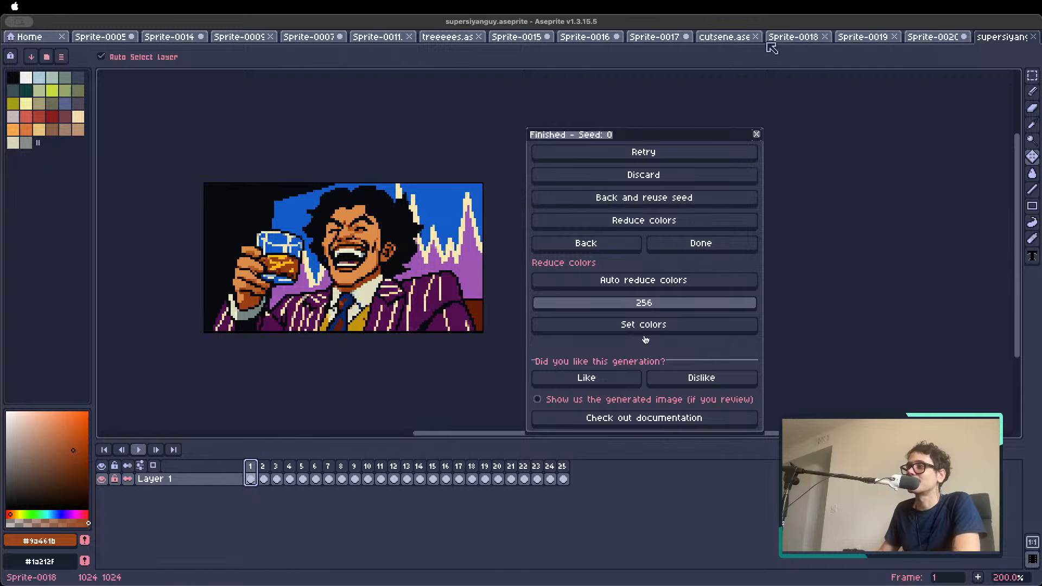
{"action": "left_click", "coordinate": [1033, 37]}
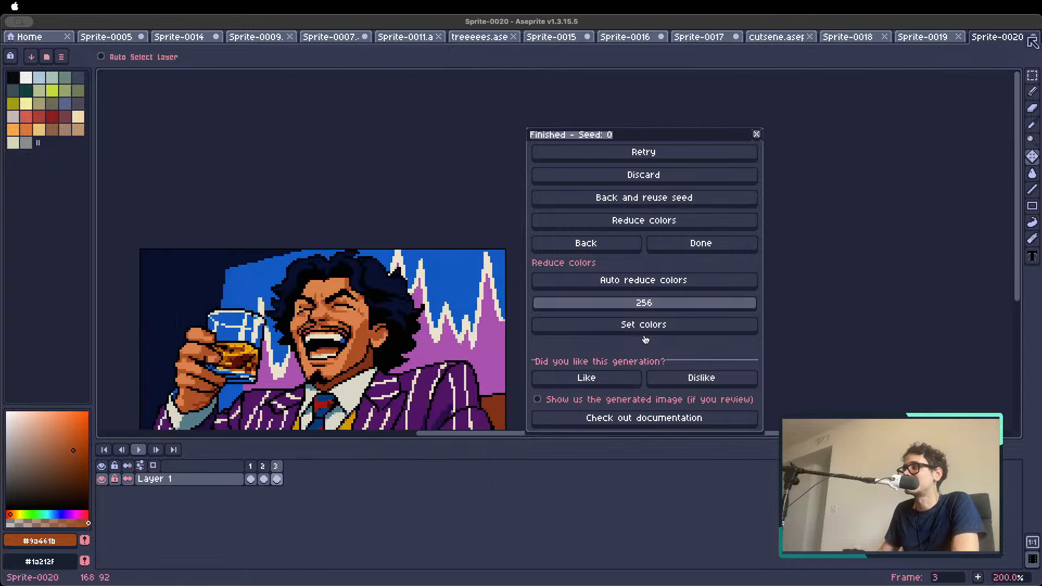
{"action": "left_click", "coordinate": [1032, 38]}
{"action": "left_click", "coordinate": [521, 332]}
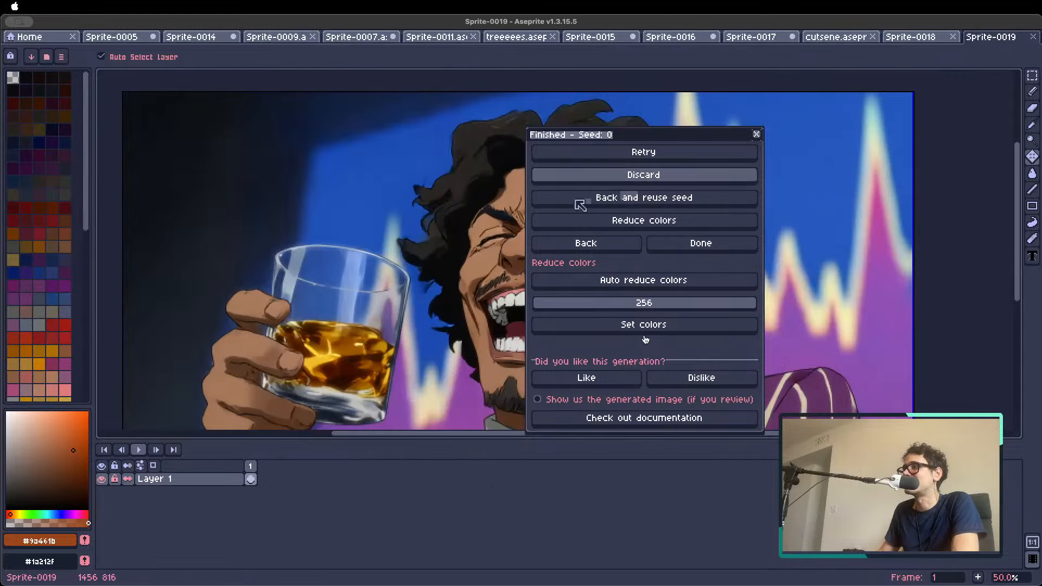
Dismiss the PixelLab generation dialog, hide the timeline and examine the anime picture of the laughing man in Sprite-0019
{"action": "scroll", "coordinate": [365, 239], "scroll_direction": "down", "scroll_amount": 2}
{"action": "left_click", "coordinate": [755, 134]}
{"action": "scroll", "coordinate": [464, 302], "scroll_direction": "up", "scroll_amount": 1}
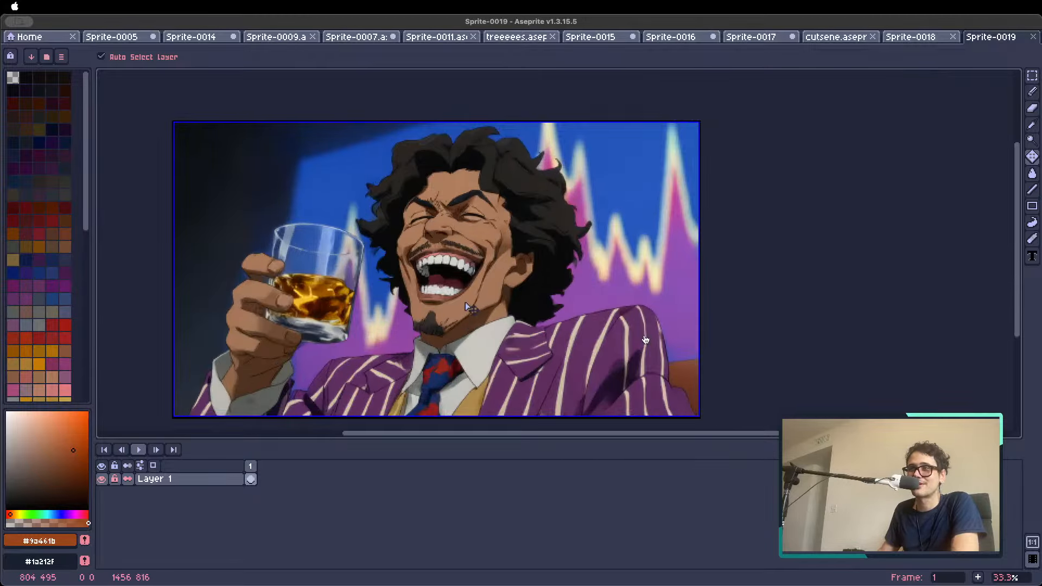
{"action": "scroll", "coordinate": [457, 310], "scroll_direction": "up", "scroll_amount": 1}
{"action": "scroll", "coordinate": [446, 310], "scroll_direction": "down", "scroll_amount": 1}
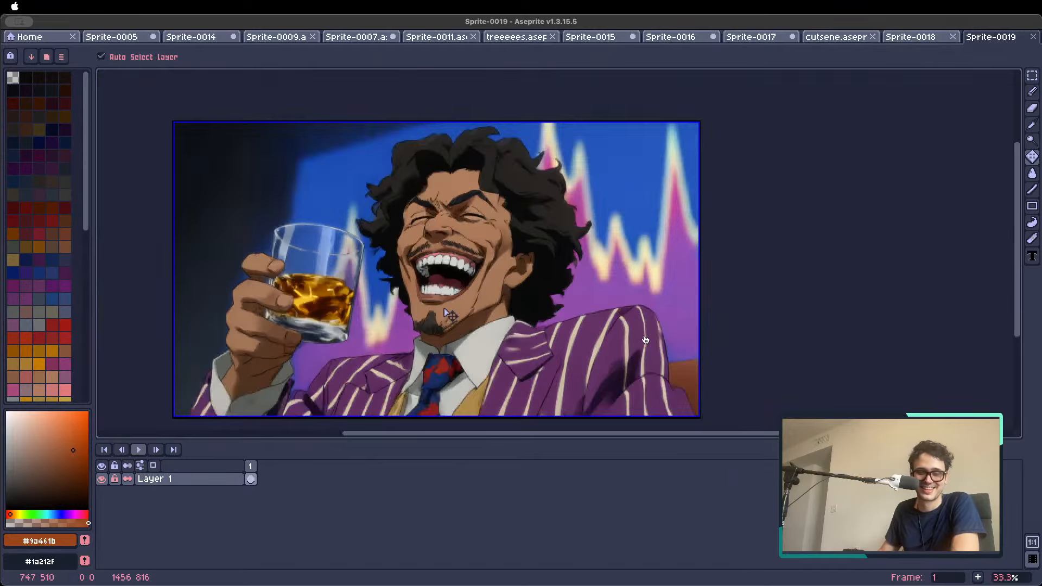
{"action": "left_click_drag", "start_coordinate": [434, 316], "coordinate": [446, 302]}
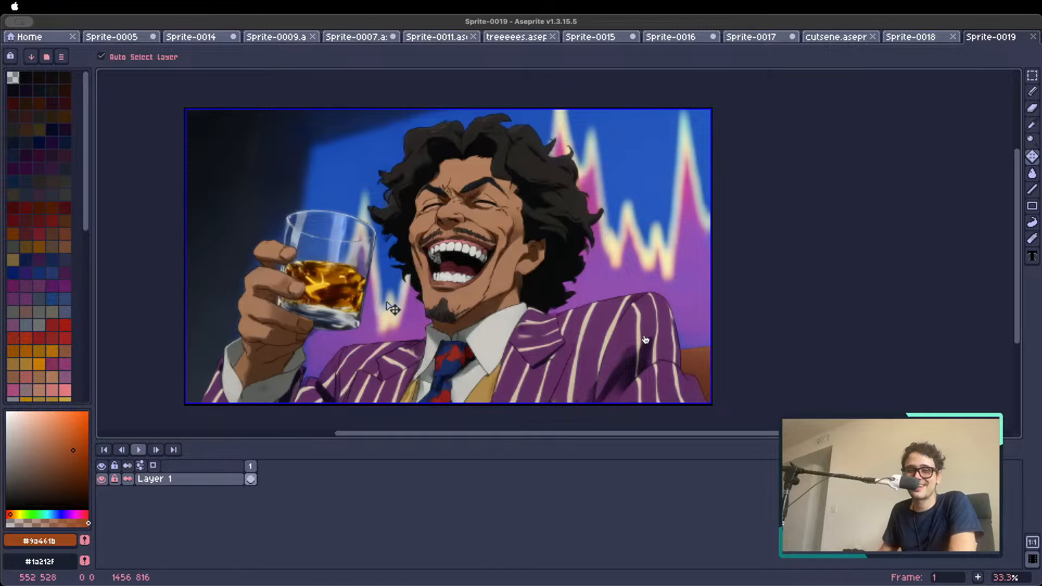
{"action": "scroll", "coordinate": [417, 247], "scroll_direction": "up", "scroll_amount": 1}
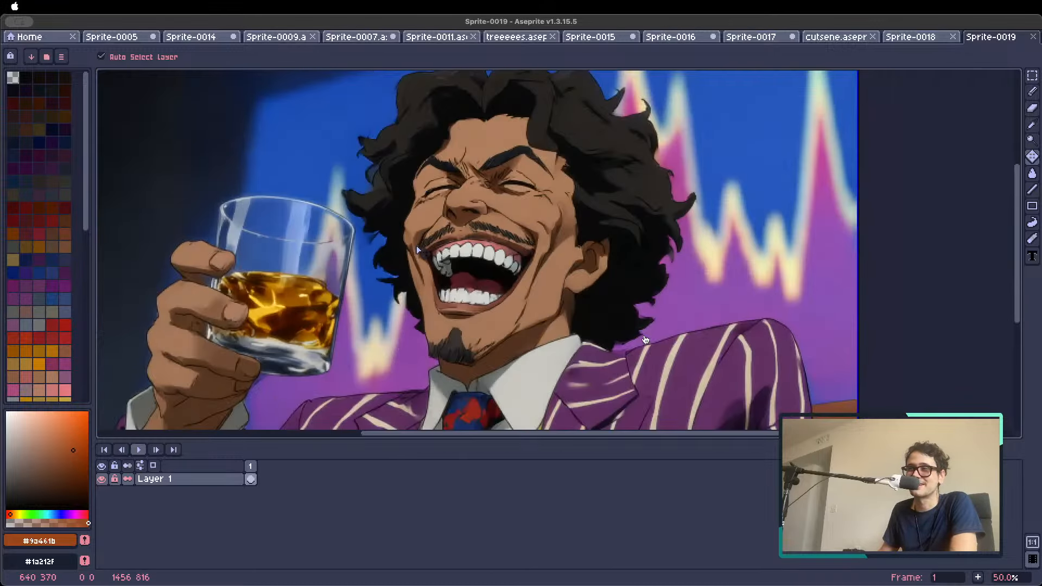
{"action": "key", "text": "Tab"}
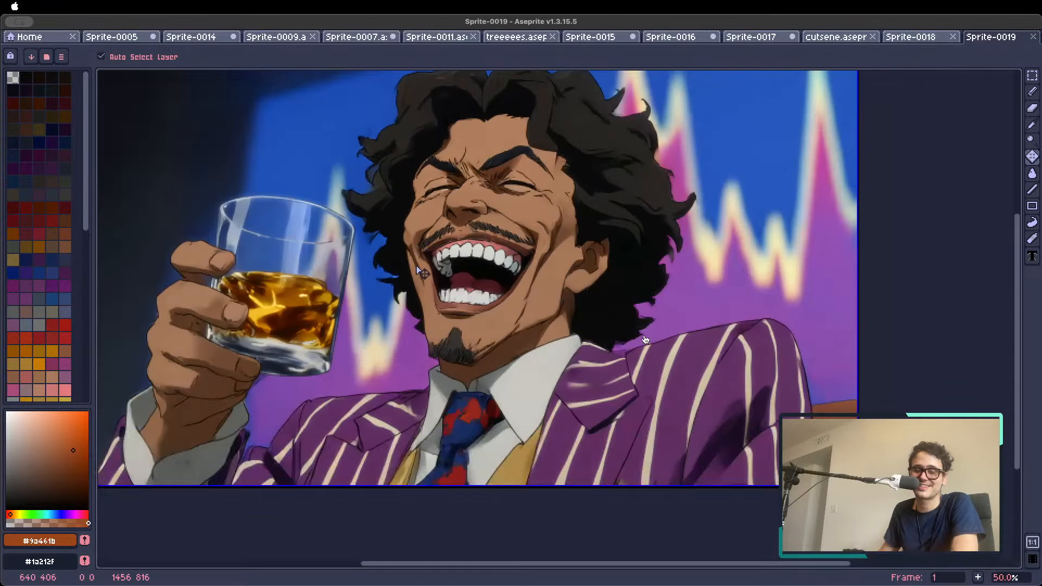
{"action": "left_click_drag", "start_coordinate": [416, 246], "coordinate": [483, 299]}
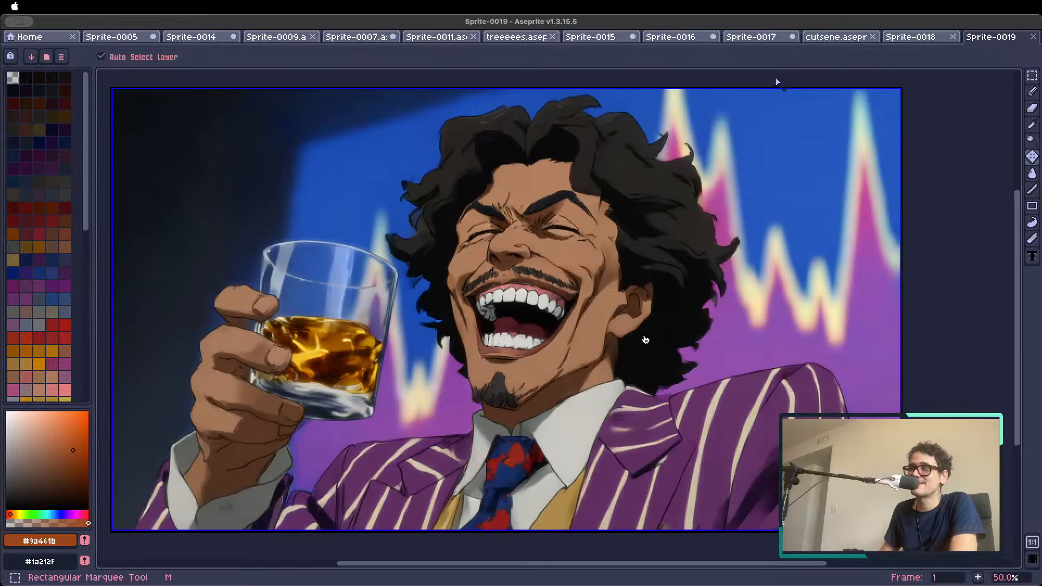
Reopen the recent file supersiyanguy.aseprite and view the cutscene enlarged to 300%
{"action": "left_click", "coordinate": [32, 36]}
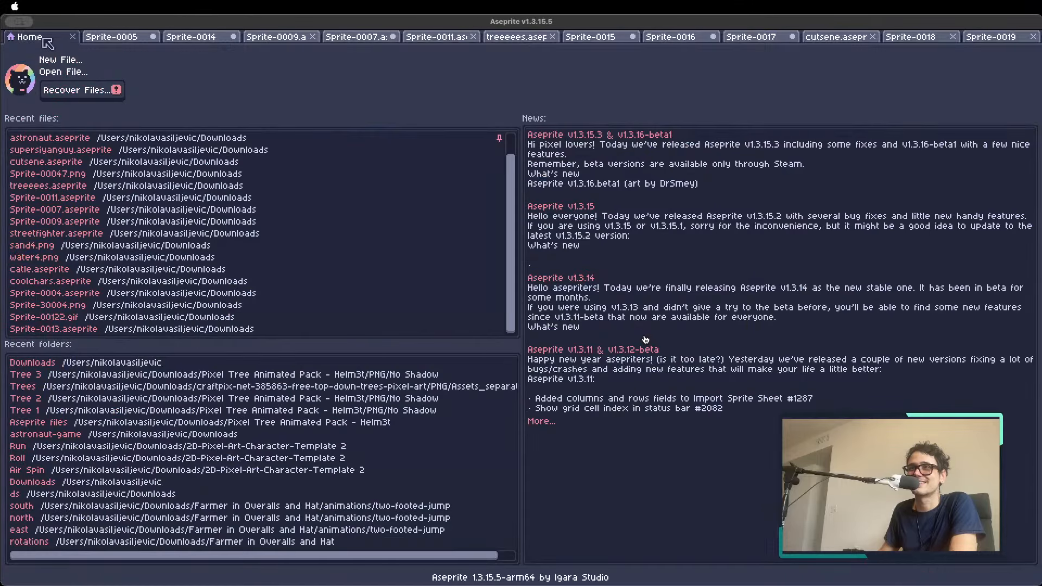
{"action": "left_click", "coordinate": [66, 151]}
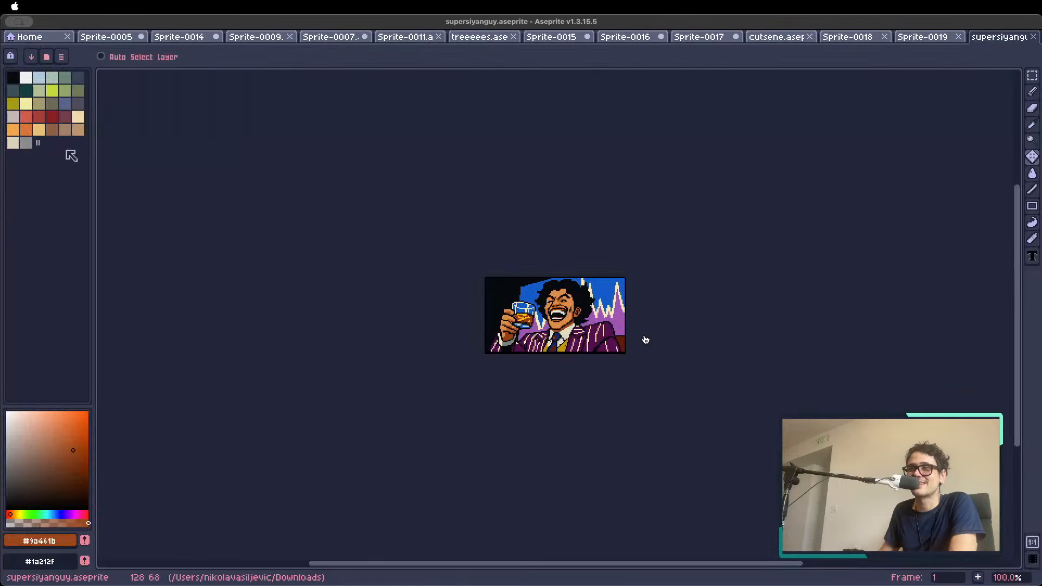
{"action": "scroll", "coordinate": [550, 342], "scroll_direction": "up", "scroll_amount": 2}
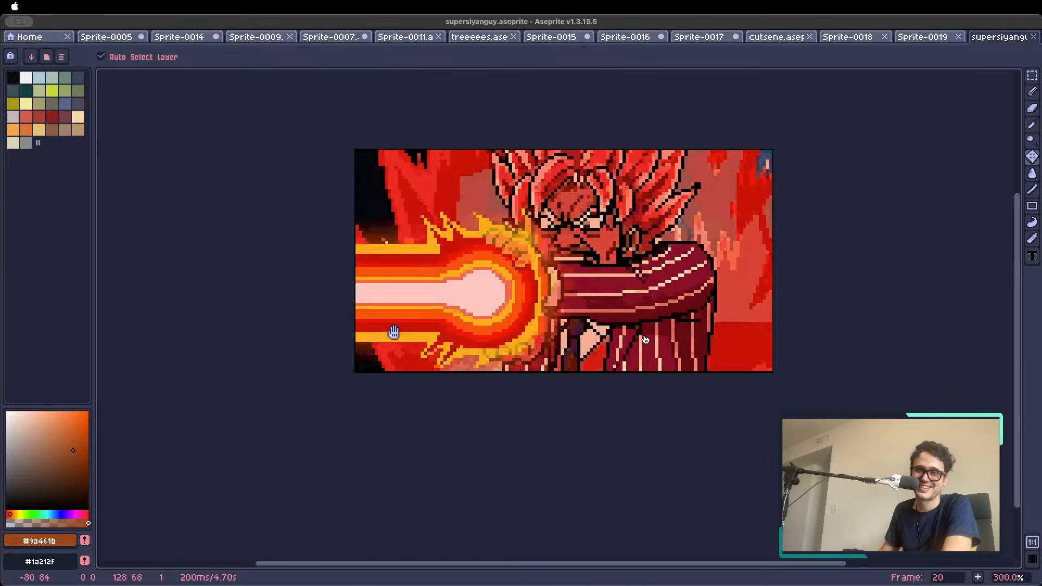
Close Sprite-0005 without saving it, and close the slime monster sprite Sprite-0009.aseprite
{"action": "left_click", "coordinate": [128, 38]}
{"action": "left_click", "coordinate": [140, 37]}
{"action": "left_click", "coordinate": [513, 332]}
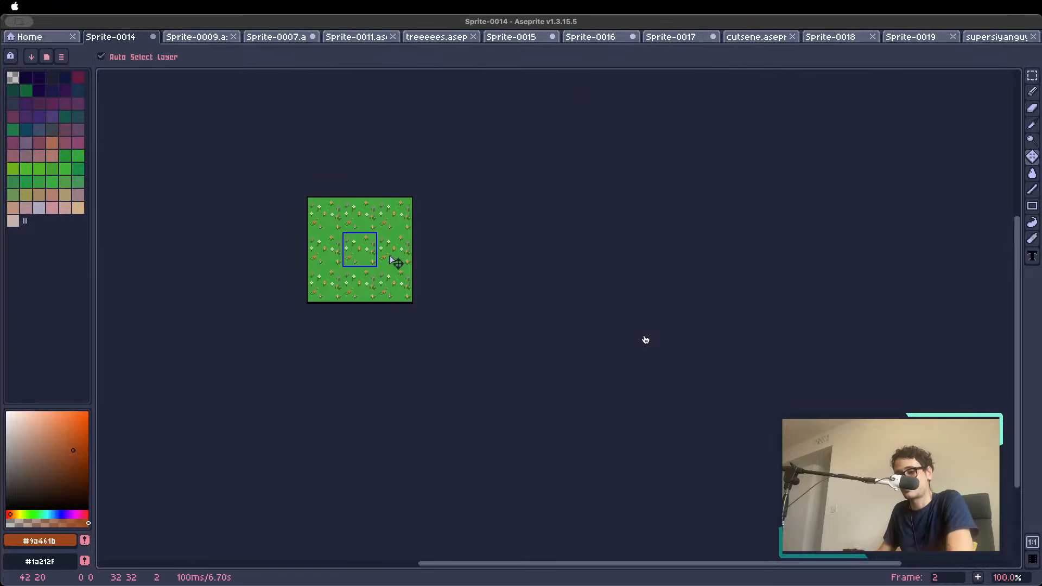
{"action": "left_click", "coordinate": [195, 38]}
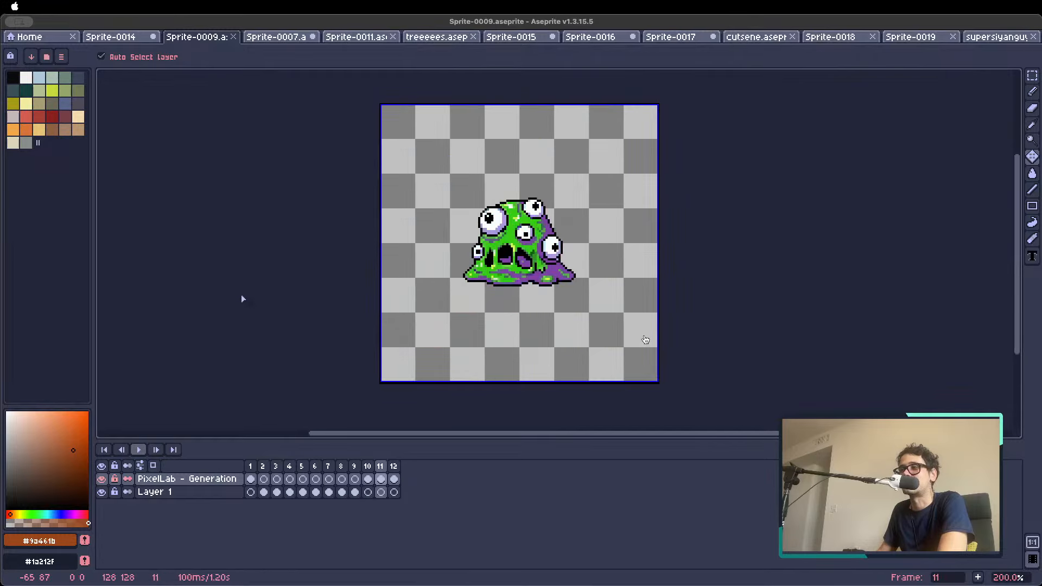
{"action": "left_click", "coordinate": [234, 36]}
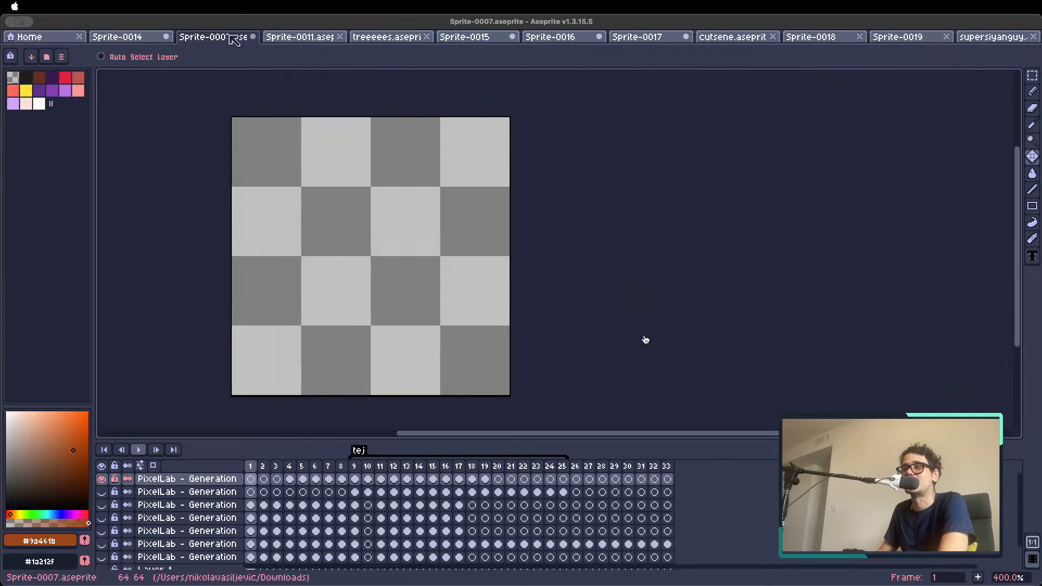
Reveal hidden generation layers in Sprite-0007.aseprite to check its first frames, and close the sprite
{"action": "left_click", "coordinate": [103, 518]}
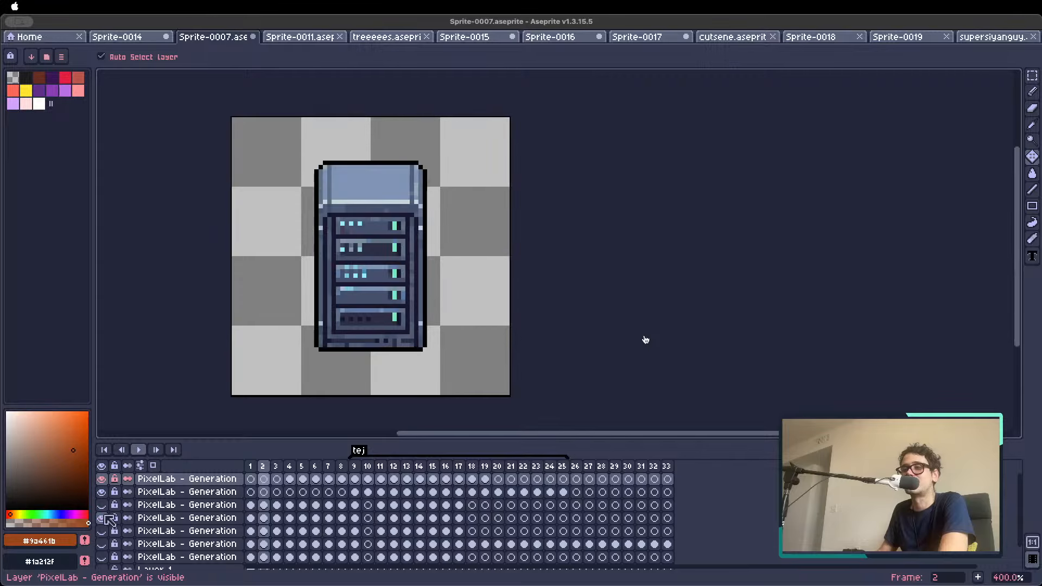
{"action": "key", "text": "Right"}
{"action": "key", "text": "Right"}
{"action": "key", "text": "Right"}
{"action": "key", "text": "Right"}
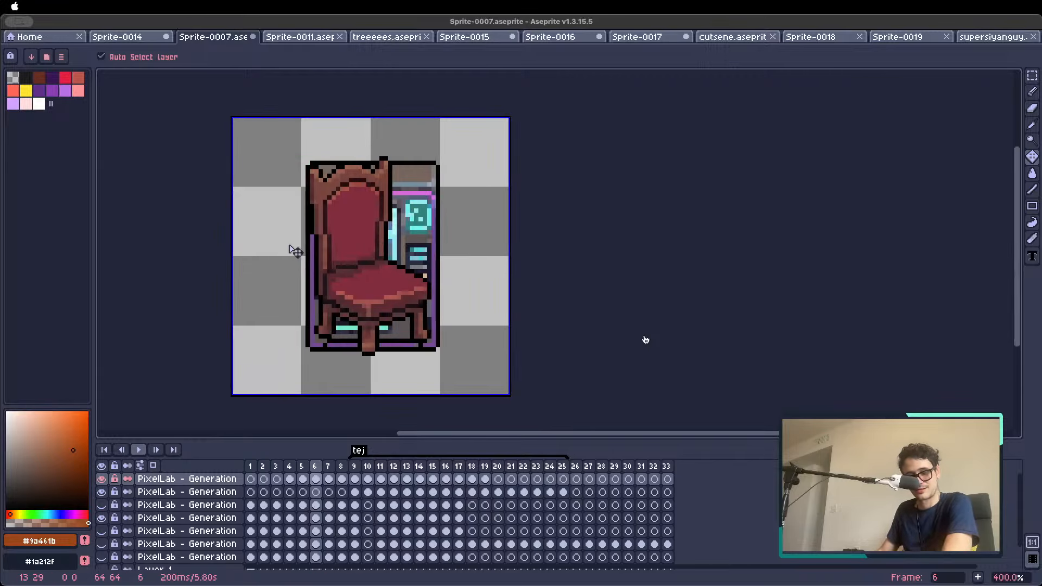
{"action": "left_click", "coordinate": [254, 36]}
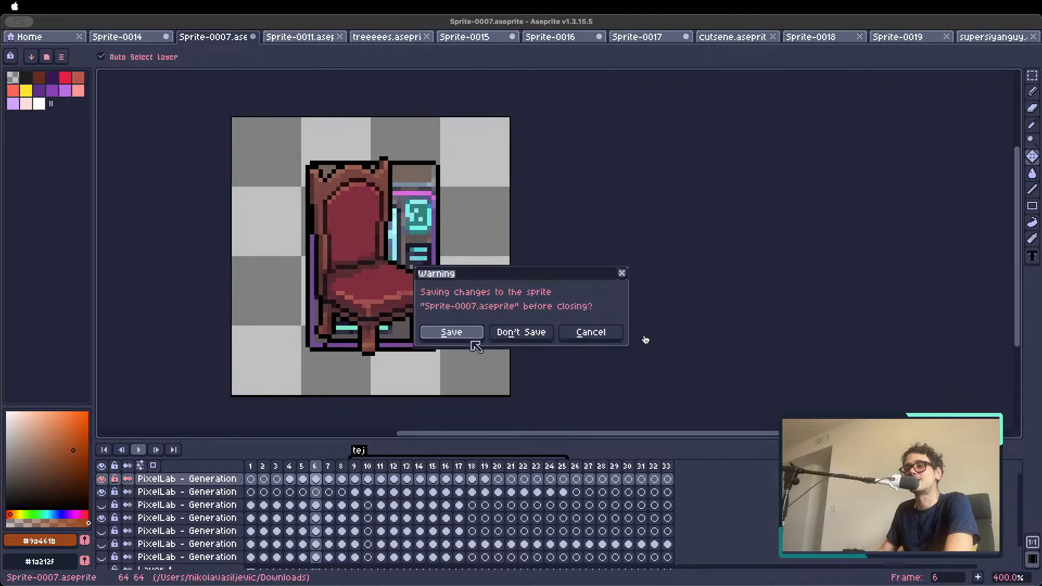
{"action": "key", "text": "Return"}
Step through the opening frames of the stormtrooper animation in Sprite-0011 and stay on frame 2
{"action": "key", "text": "Right"}
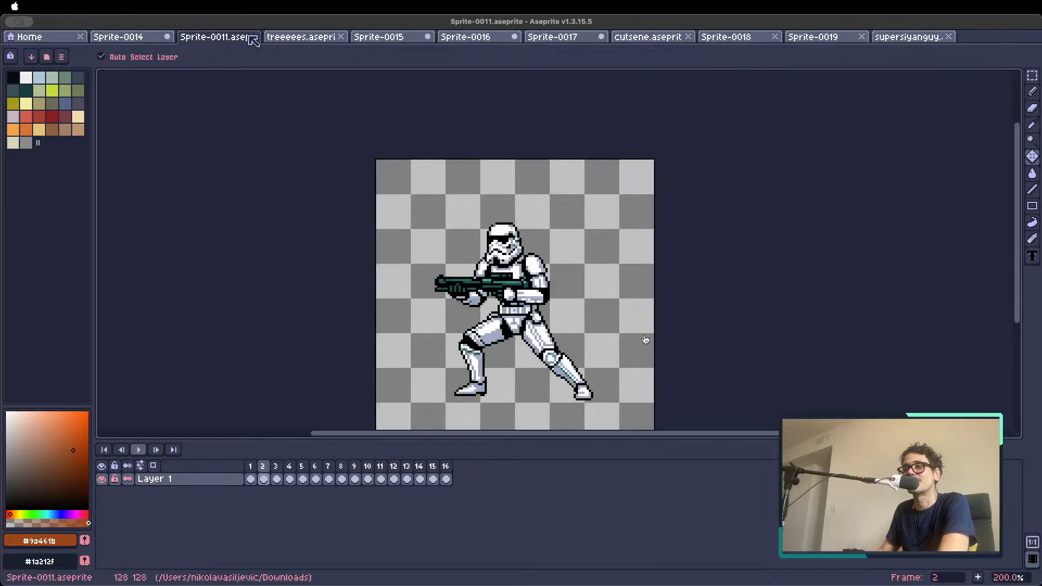
{"action": "key", "text": "Left"}
{"action": "key", "text": "Right"}
{"action": "key", "text": "Right"}
{"action": "key", "text": "Left"}
{"action": "left_click_drag", "start_coordinate": [495, 360], "coordinate": [473, 319]}
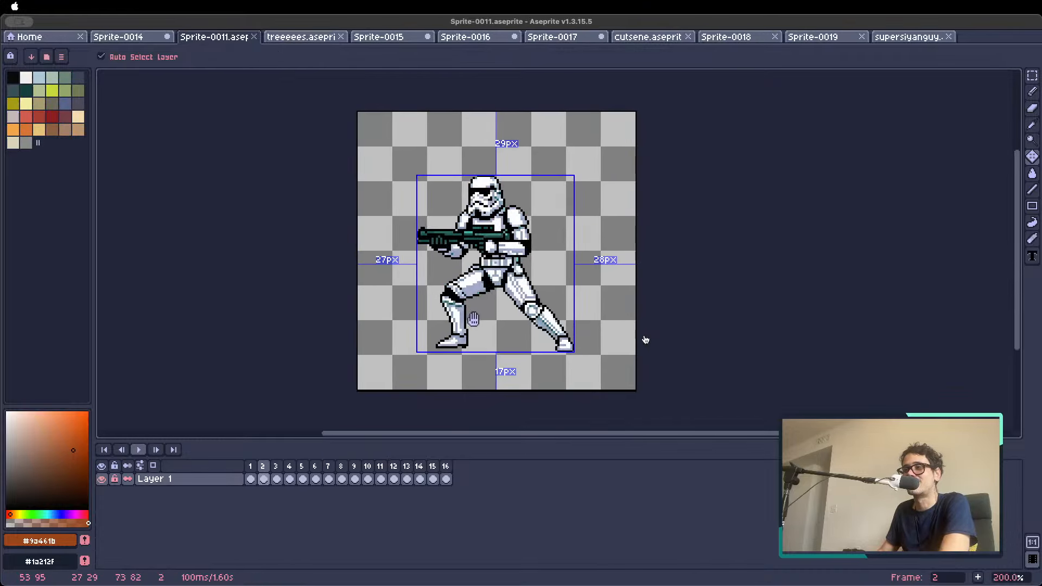
Set up PixelLab's Animate with text (New) with the stormtrooper frame as reference image and the action description "throws lasers with his gun"
{"action": "key", "text": "ctrl+space+p"}
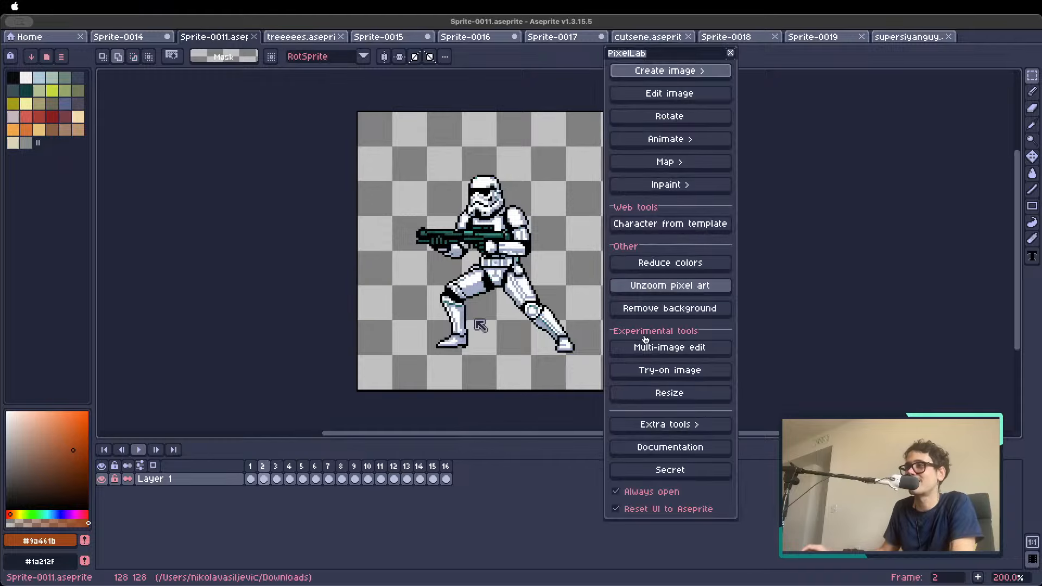
{"action": "left_click", "coordinate": [673, 73]}
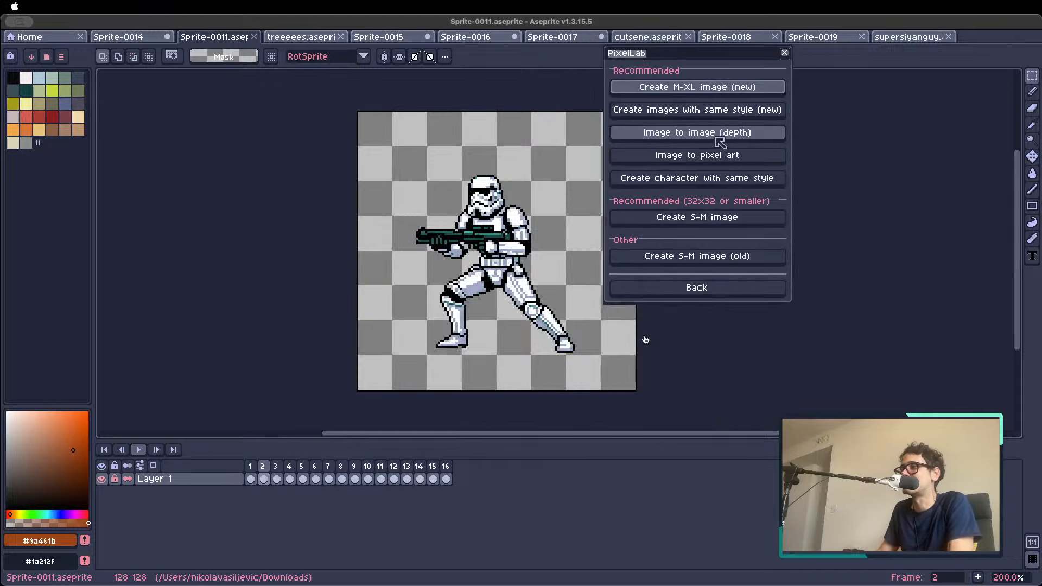
{"action": "left_click", "coordinate": [714, 286]}
{"action": "left_click", "coordinate": [687, 139]}
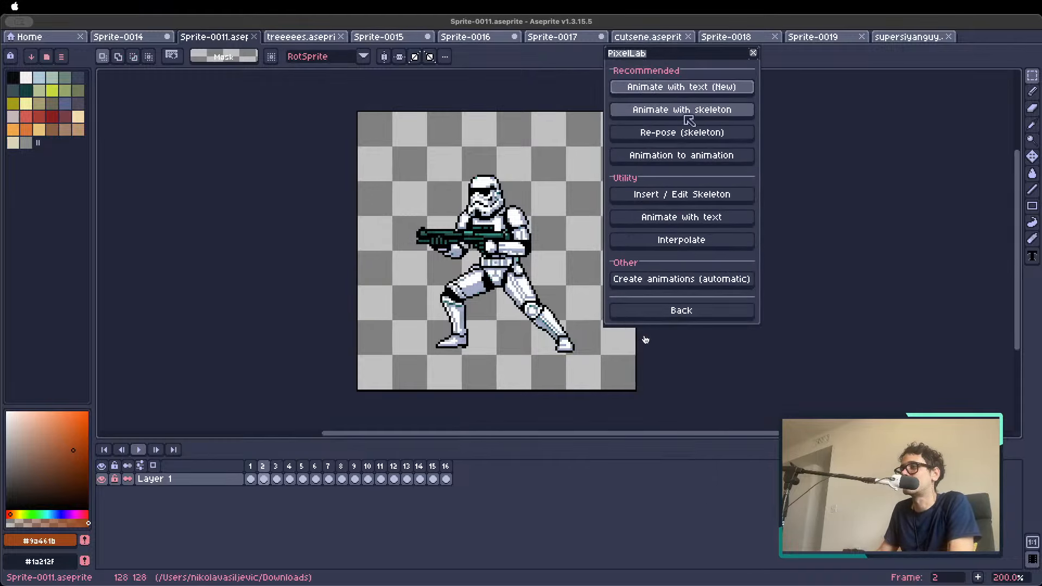
{"action": "left_click", "coordinate": [688, 88]}
{"action": "left_click", "coordinate": [693, 242]}
{"action": "left_click_drag", "start_coordinate": [843, 274], "coordinate": [550, 251]}
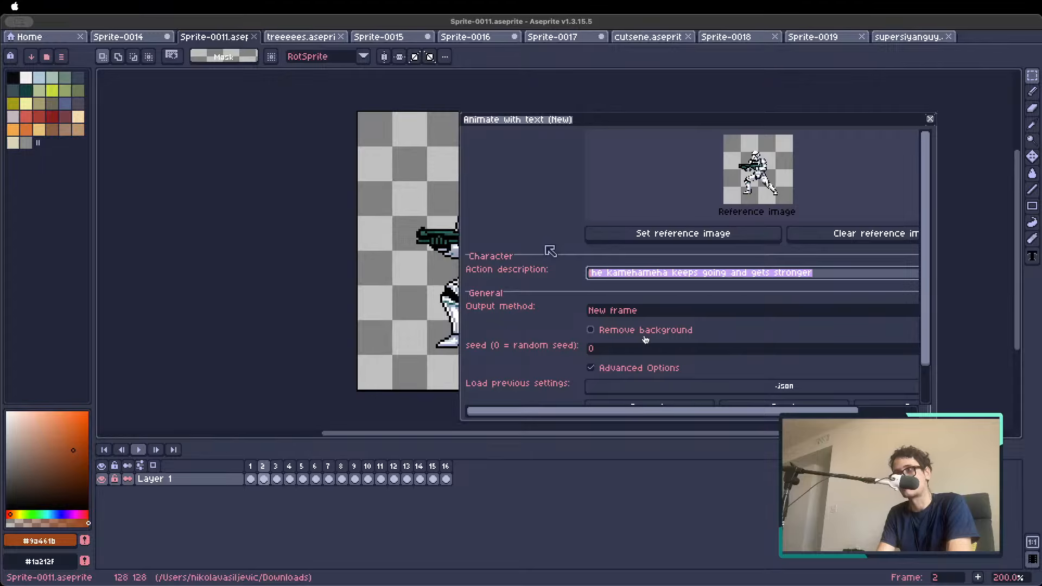
{"action": "type", "text": "thor"}
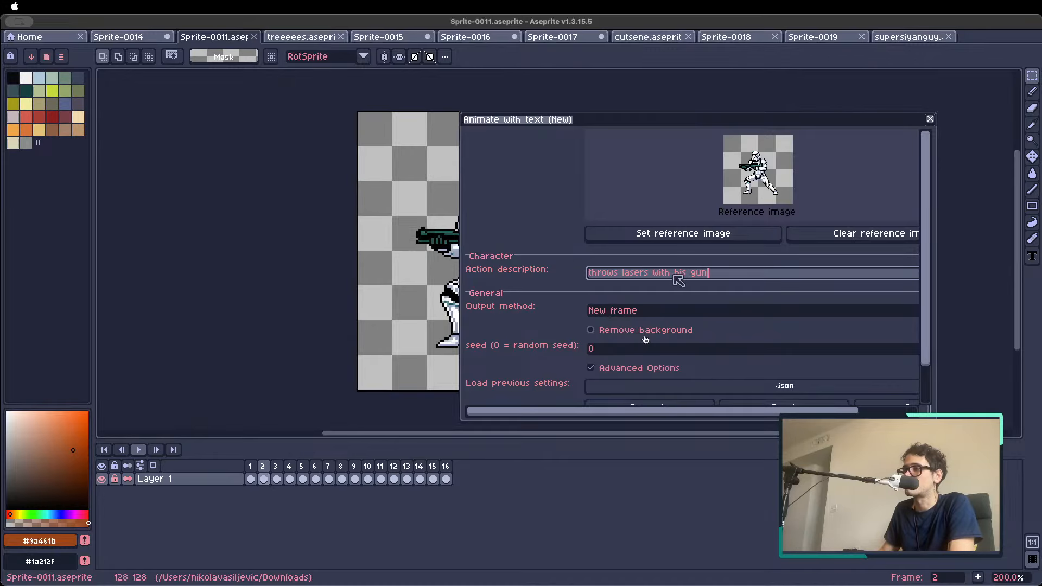
Generate the laser-firing stormtrooper animation with background removal enabled, and dismiss the finished generation dialog
{"action": "scroll", "coordinate": [921, 301], "scroll_direction": "down", "scroll_amount": 2}
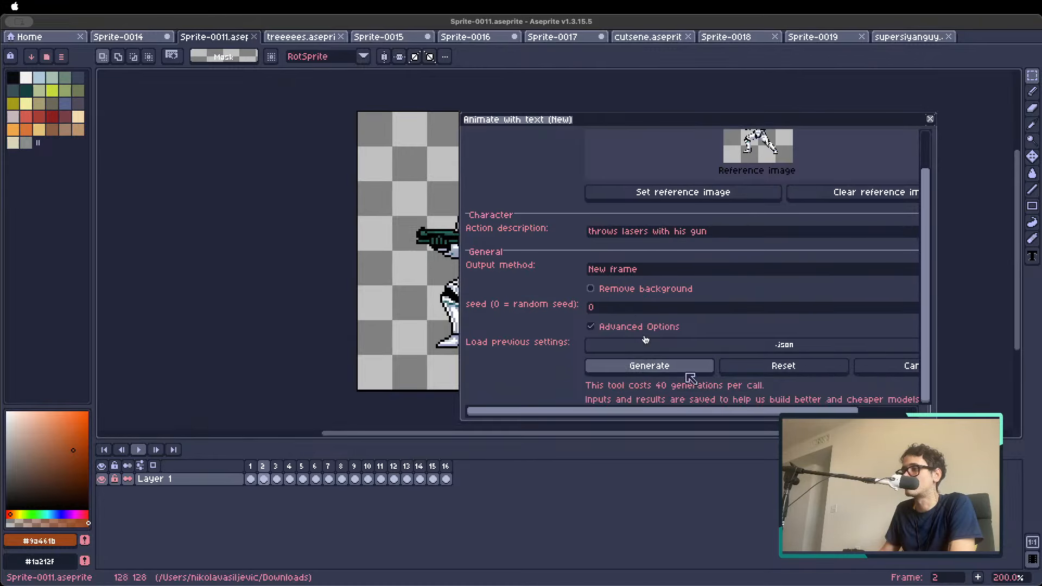
{"action": "left_click", "coordinate": [643, 369]}
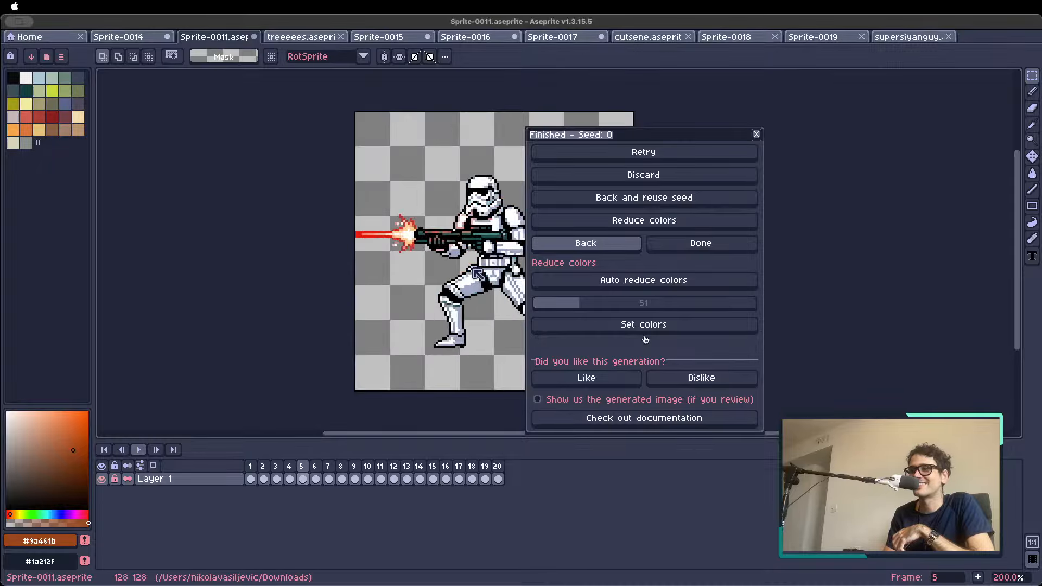
{"action": "left_click", "coordinate": [757, 134]}
Step through the generated stormtrooper frames from frame 3 to frame 6
{"action": "left_click", "coordinate": [277, 467]}
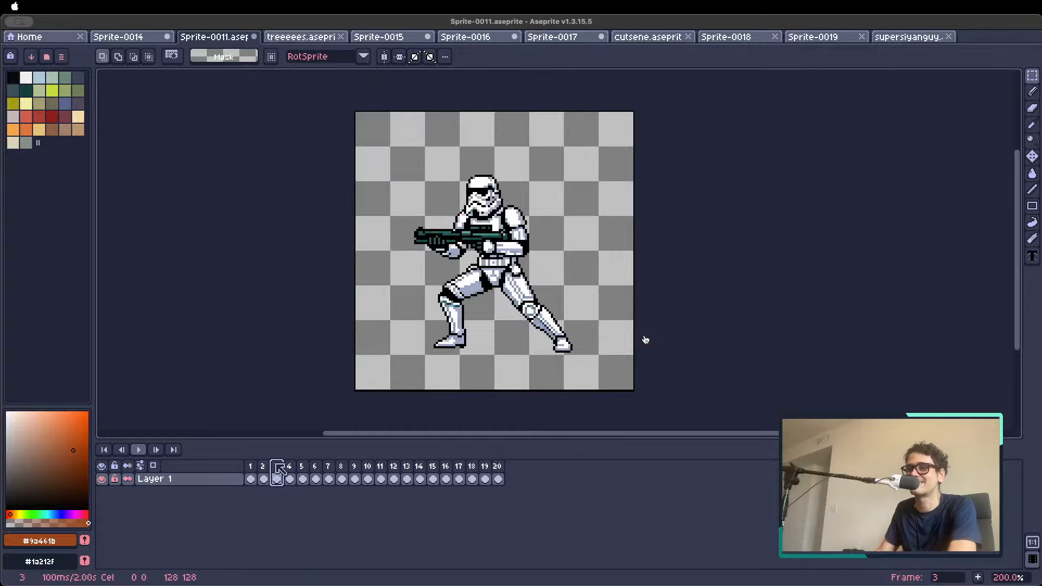
{"action": "key", "text": "Right"}
{"action": "key", "text": "Right"}
{"action": "key", "text": "Right"}
Tag frames 3 to 6 of the stormtrooper sprite and play the animation to check the laser shot
{"action": "left_click_drag", "start_coordinate": [278, 470], "coordinate": [319, 474]}
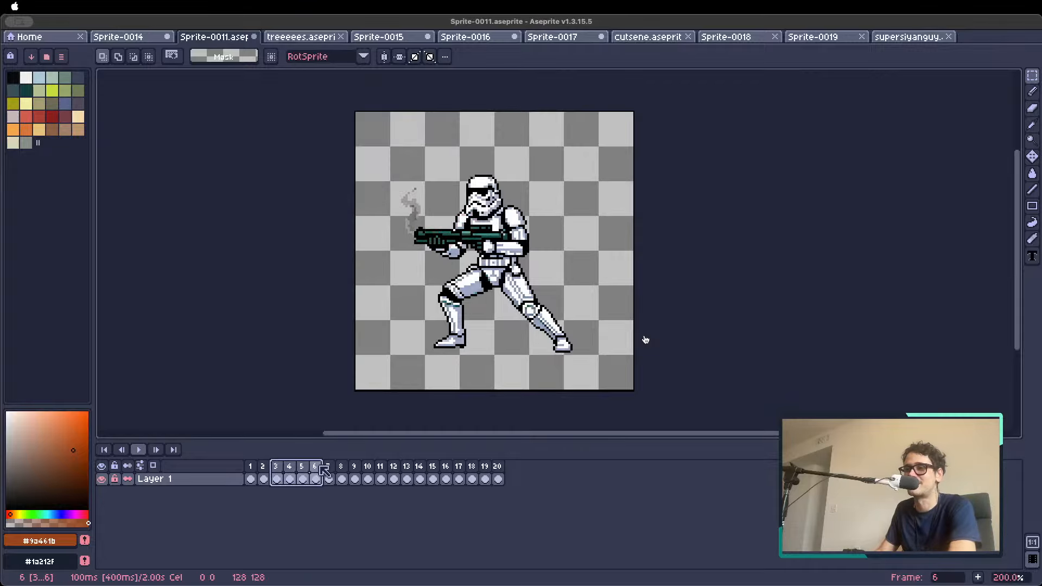
{"action": "right_click", "coordinate": [319, 473]}
{"action": "left_click", "coordinate": [325, 512]}
{"action": "key", "text": "Return"}
{"action": "key", "text": "Return"}
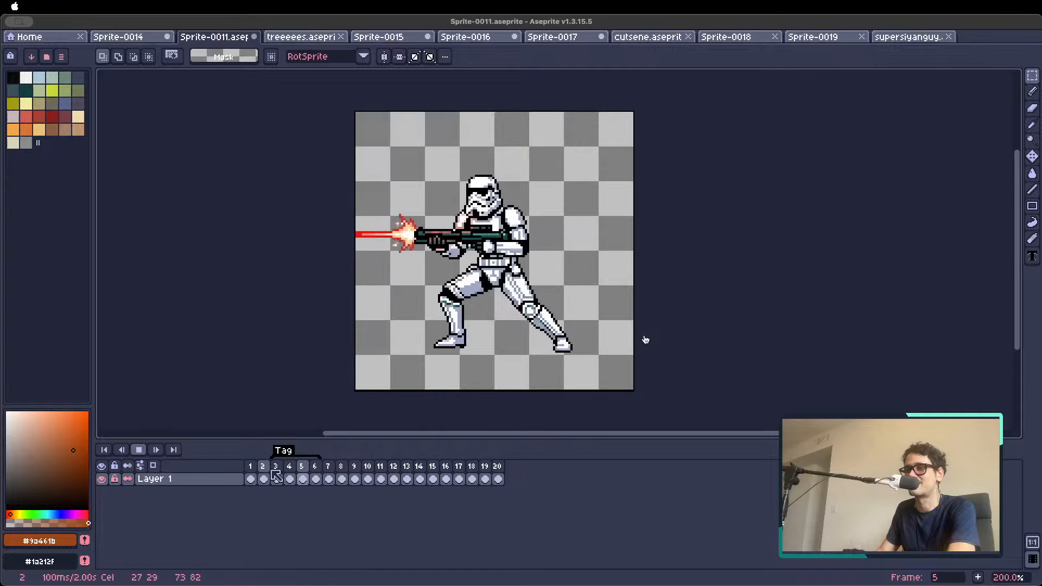
{"action": "key", "text": "1"}
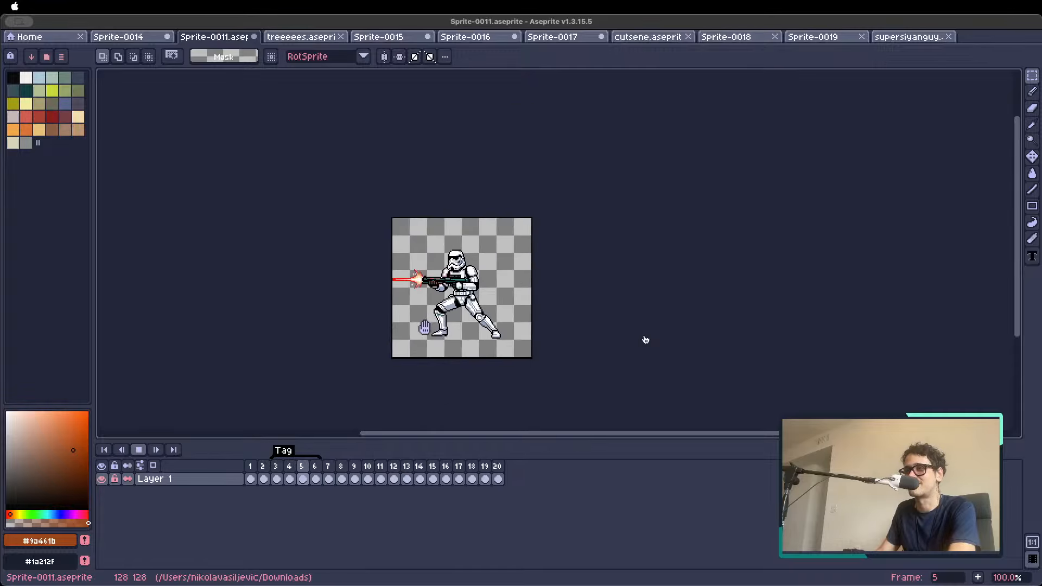
{"action": "scroll", "coordinate": [645, 340], "scroll_direction": "up", "scroll_amount": 2}
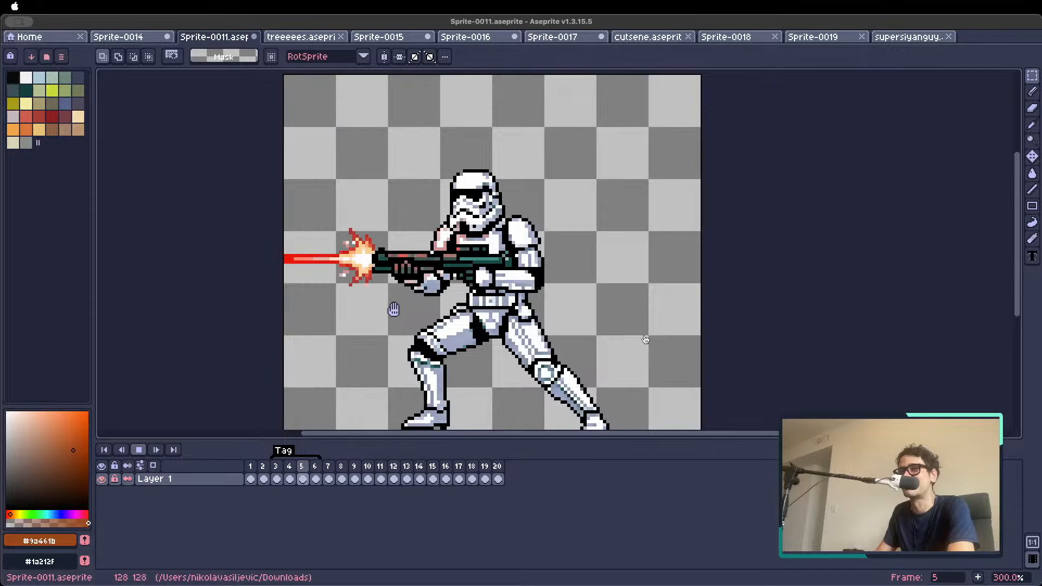
{"action": "scroll", "coordinate": [645, 339], "scroll_direction": "down", "scroll_amount": 1}
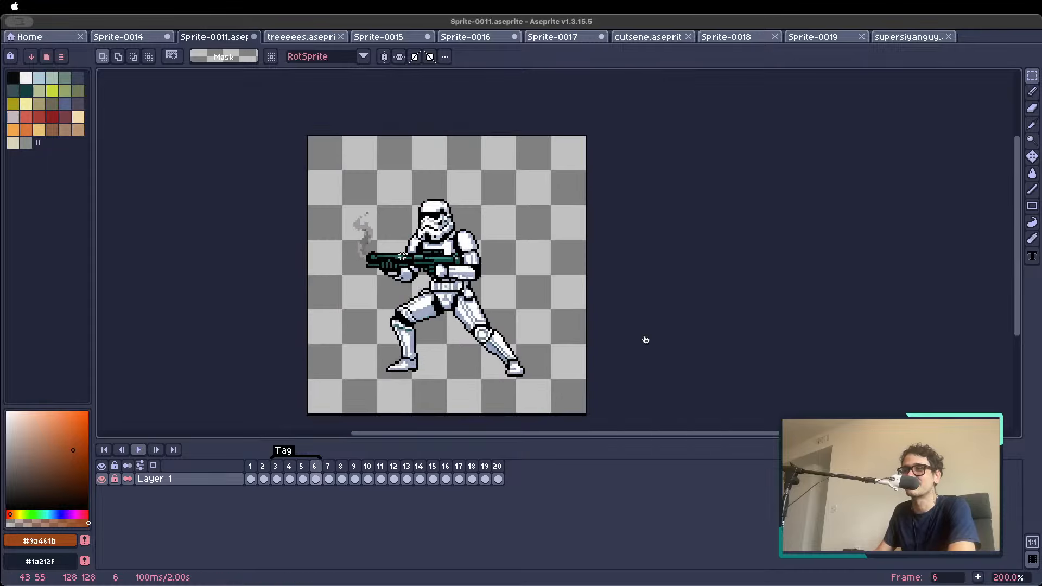
Create a new blank sprite 64 px wide by 64 px high with a transparent background
{"action": "left_click", "coordinate": [117, 39]}
{"action": "left_click", "coordinate": [45, 38]}
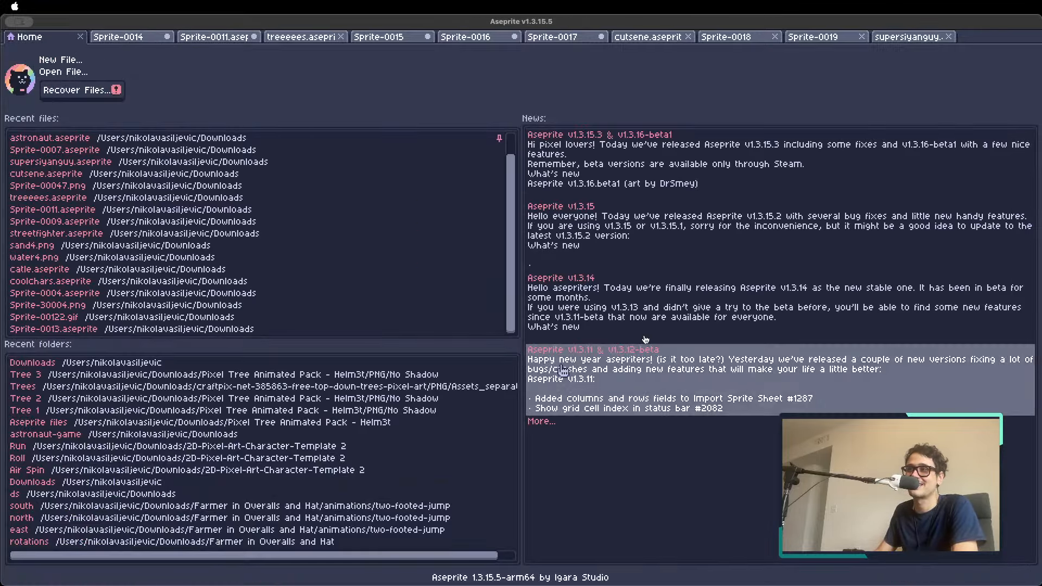
{"action": "left_click", "coordinate": [61, 60]}
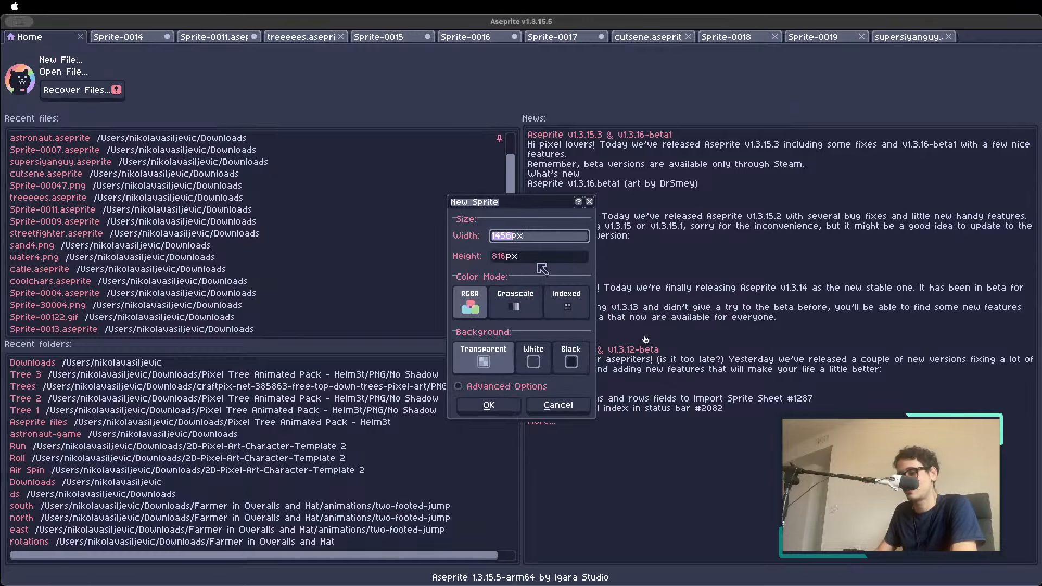
{"action": "type", "text": "64"}
{"action": "key", "text": "Tab"}
{"action": "type", "text": "64"}
{"action": "left_click", "coordinate": [488, 405]}
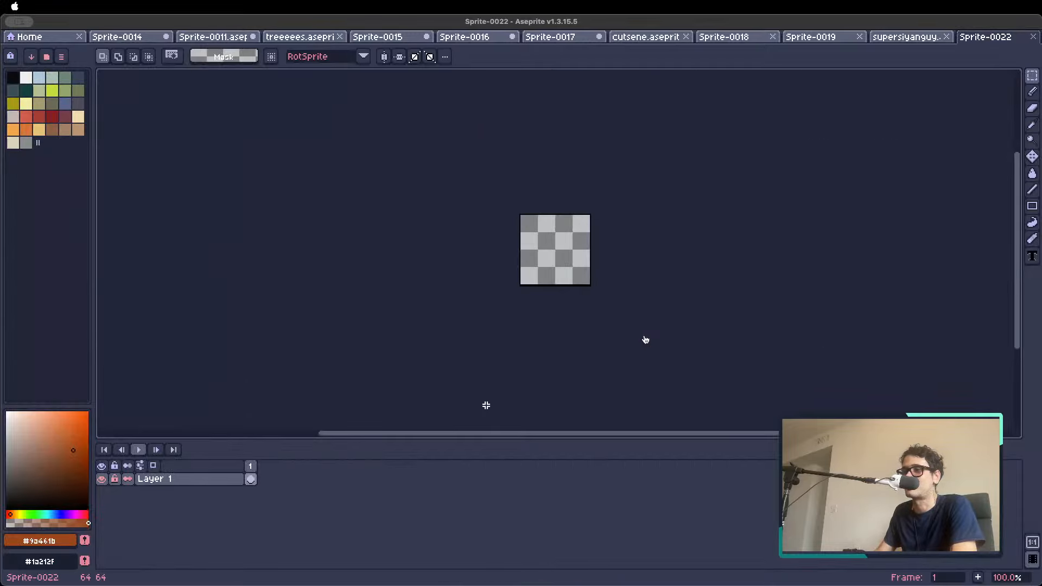
{"action": "scroll", "coordinate": [529, 330], "scroll_direction": "up", "scroll_amount": 2}
{"action": "scroll", "coordinate": [536, 319], "scroll_direction": "down", "scroll_amount": 2}
{"action": "scroll", "coordinate": [538, 317], "scroll_direction": "up", "scroll_amount": 2}
{"action": "left_click_drag", "start_coordinate": [676, 232], "coordinate": [554, 287]}
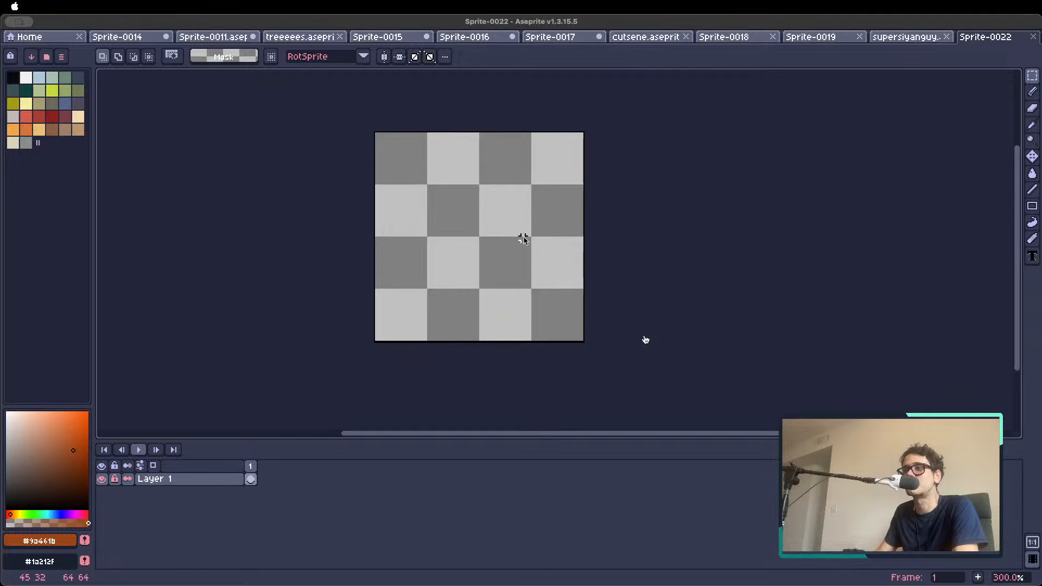
Try bringing in the copied hex tile sheet as a new sprite, inspect its tiles up close, and close that sprite
{"action": "left_click", "coordinate": [55, 42]}
{"action": "key", "text": "super+v"}
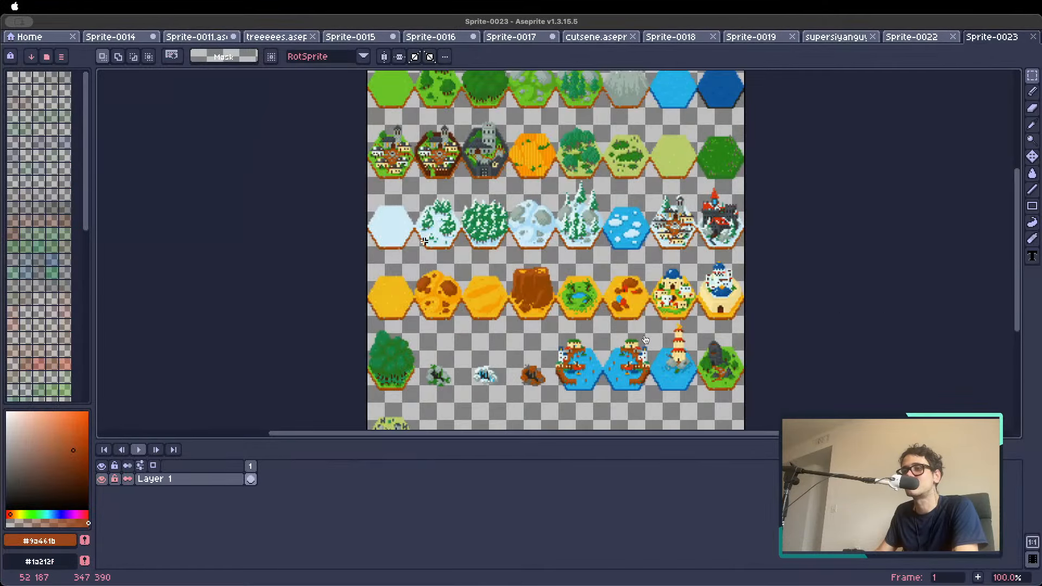
{"action": "scroll", "coordinate": [404, 206], "scroll_direction": "up", "scroll_amount": 3}
{"action": "scroll", "coordinate": [396, 232], "scroll_direction": "down", "scroll_amount": 3}
{"action": "scroll", "coordinate": [393, 266], "scroll_direction": "up", "scroll_amount": 2}
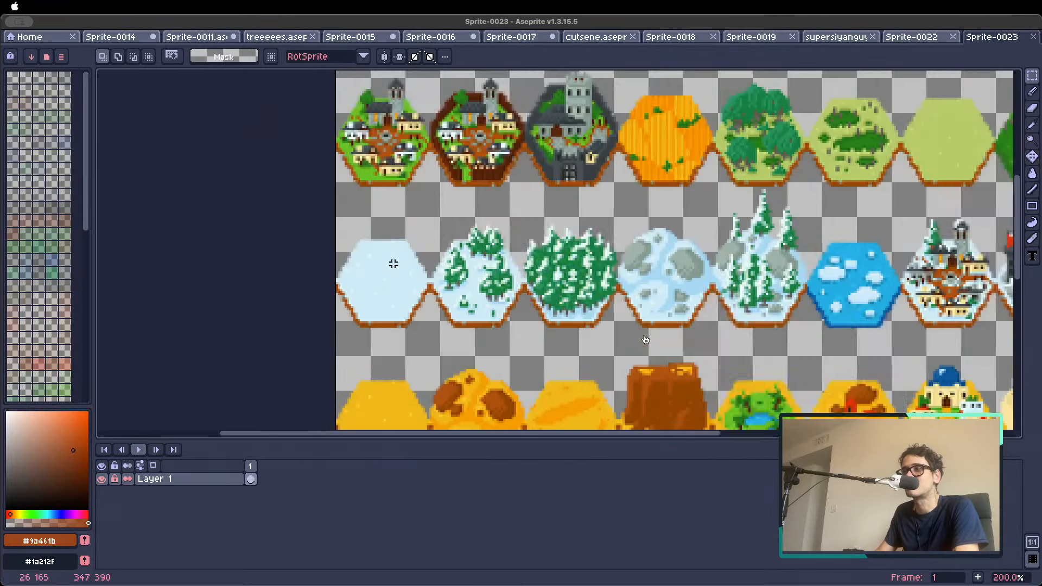
{"action": "scroll", "coordinate": [390, 263], "scroll_direction": "down", "scroll_amount": 2}
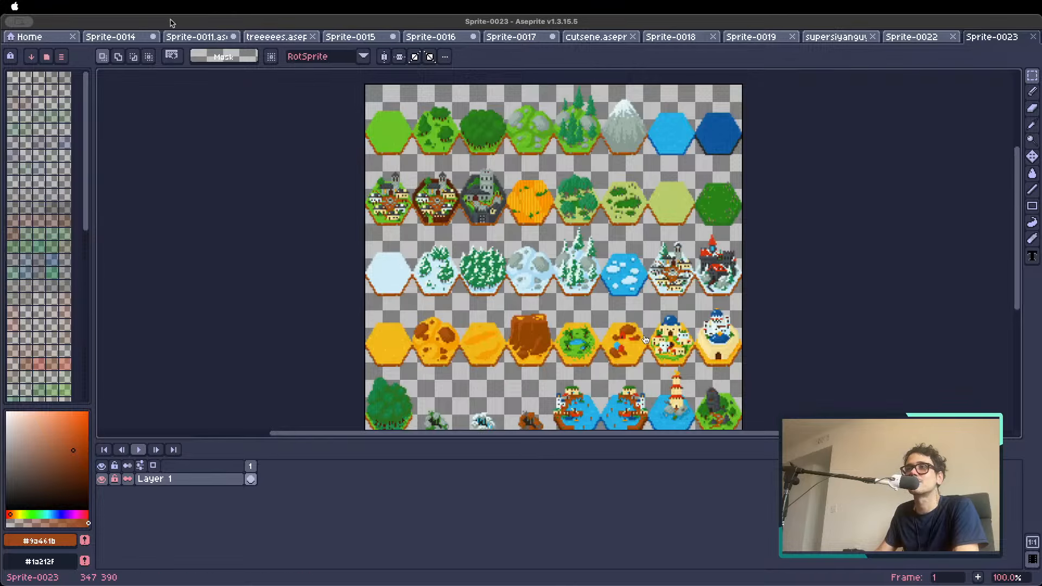
{"action": "left_click", "coordinate": [1032, 36]}
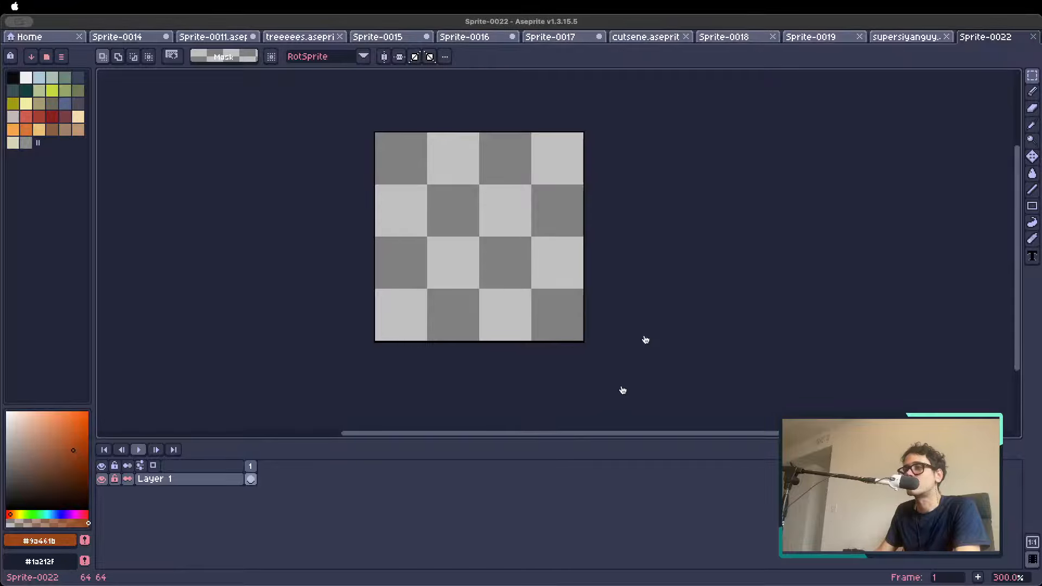
Open fantasyhextiles_v3.png and look over its rows of hex tiles up close
{"action": "left_click_drag", "start_coordinate": [781, 574], "coordinate": [629, 442]}
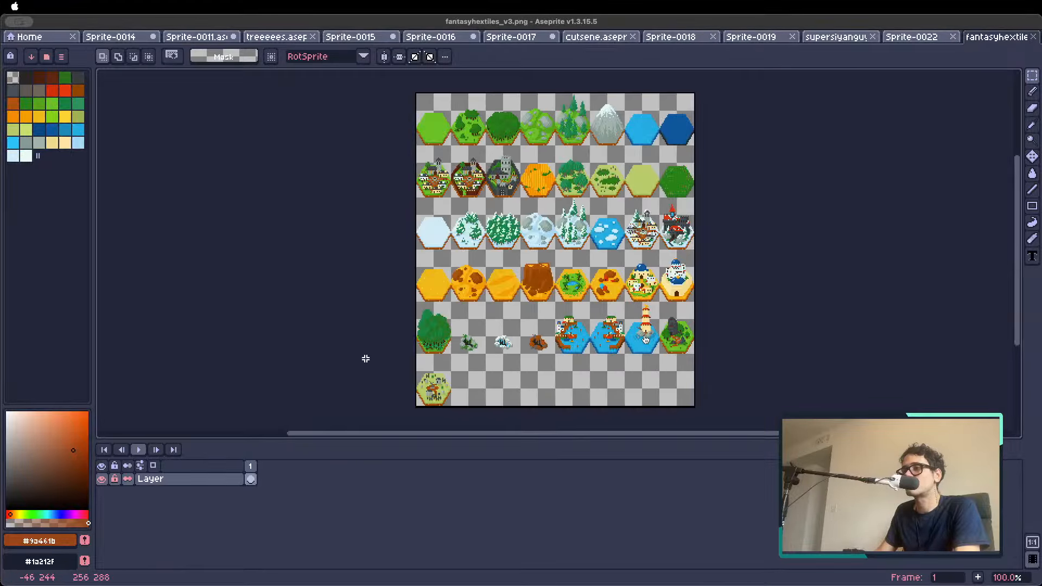
{"action": "scroll", "coordinate": [435, 242], "scroll_direction": "up", "scroll_amount": 1}
{"action": "scroll", "coordinate": [434, 242], "scroll_direction": "down", "scroll_amount": 1}
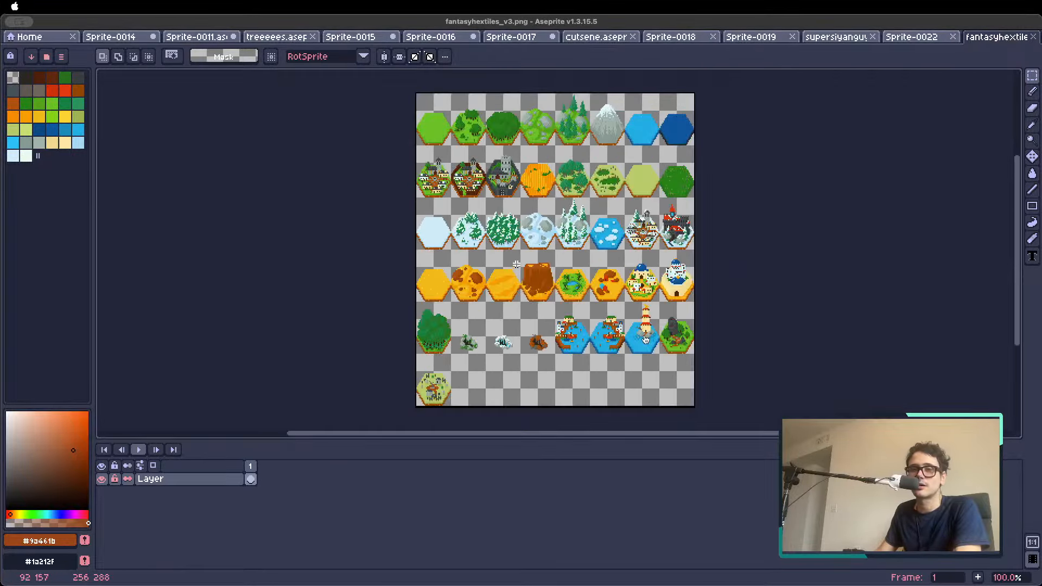
{"action": "left_click_drag", "start_coordinate": [583, 293], "coordinate": [501, 305]}
{"action": "scroll", "coordinate": [464, 241], "scroll_direction": "up", "scroll_amount": 1}
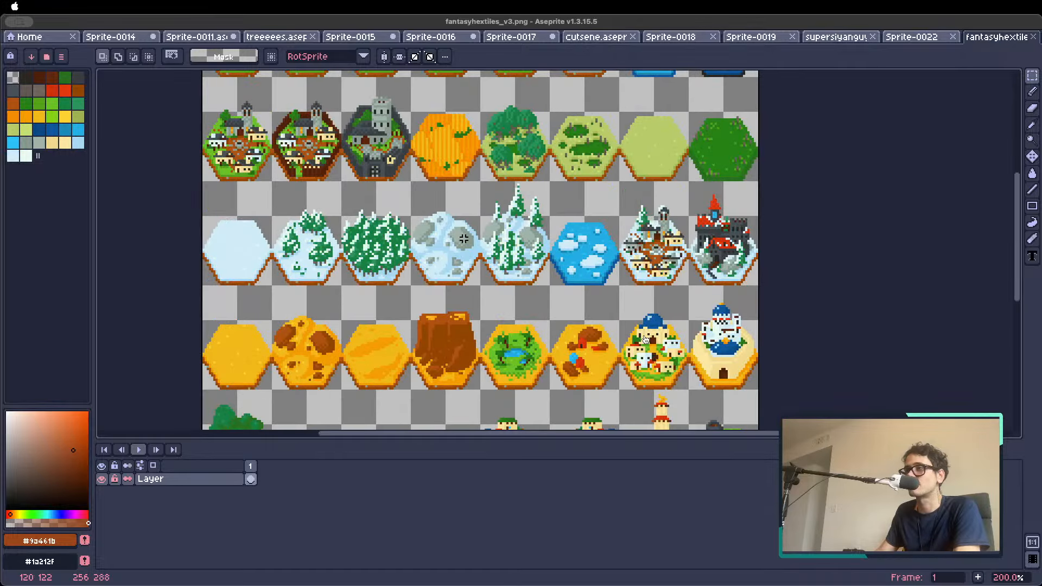
{"action": "scroll", "coordinate": [464, 240], "scroll_direction": "down", "scroll_amount": 1}
{"action": "left_click_drag", "start_coordinate": [374, 161], "coordinate": [403, 156]}
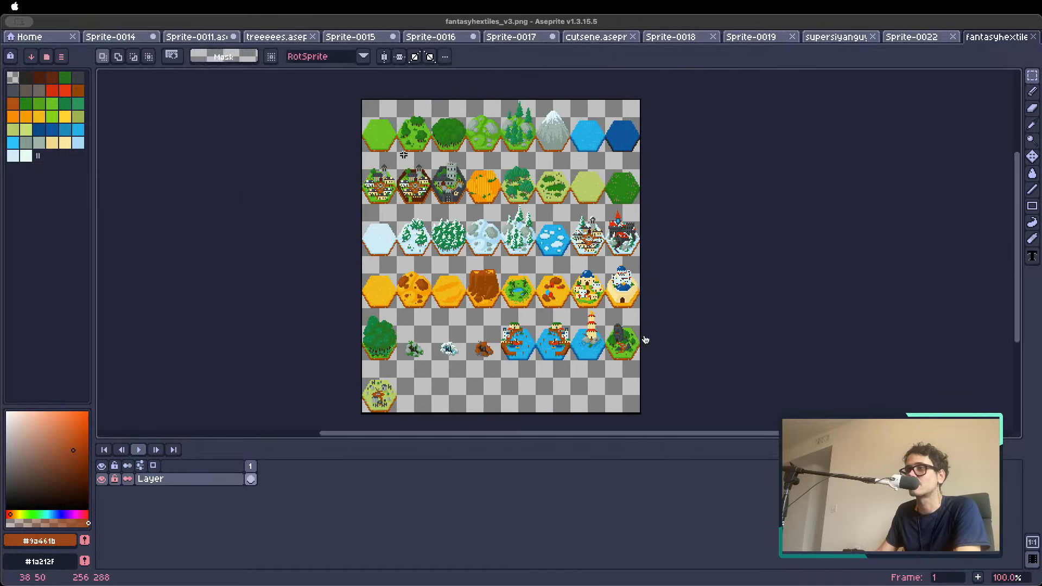
{"action": "scroll", "coordinate": [454, 181], "scroll_direction": "up", "scroll_amount": 1}
{"action": "scroll", "coordinate": [454, 181], "scroll_direction": "down", "scroll_amount": 1}
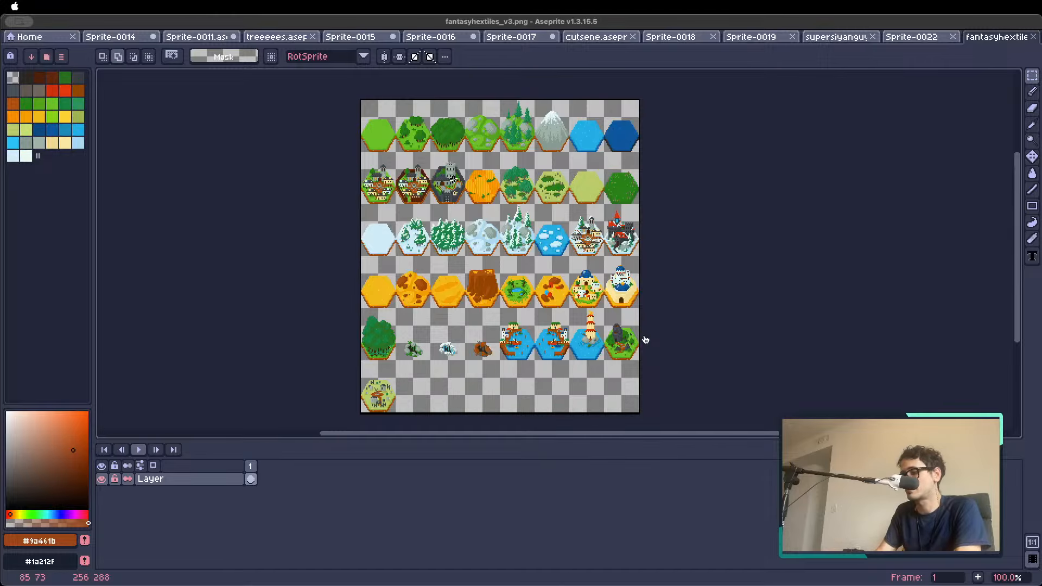
Start a sprite sheet import from the hex tile image with the type By Rows
{"action": "key", "text": "shift+p"}
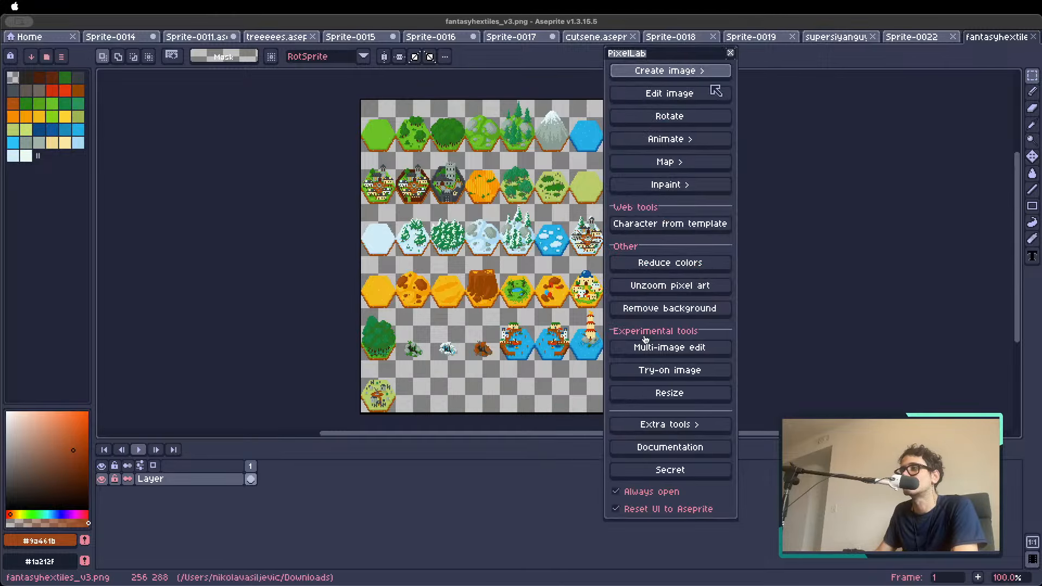
{"action": "left_click", "coordinate": [730, 52]}
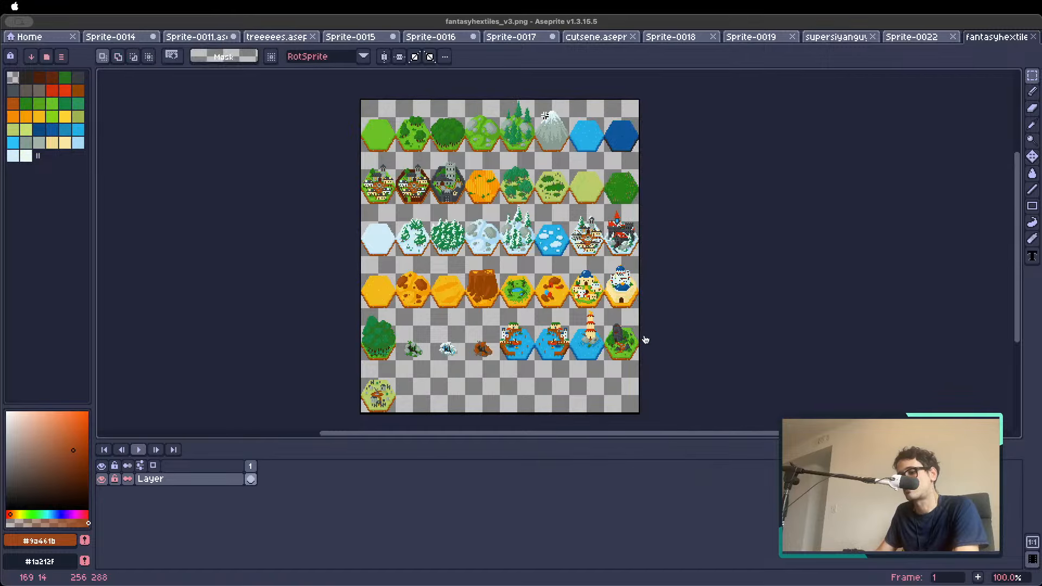
{"action": "key", "text": "alt+f"}
{"action": "mouse_move", "coordinate": [102, 143]}
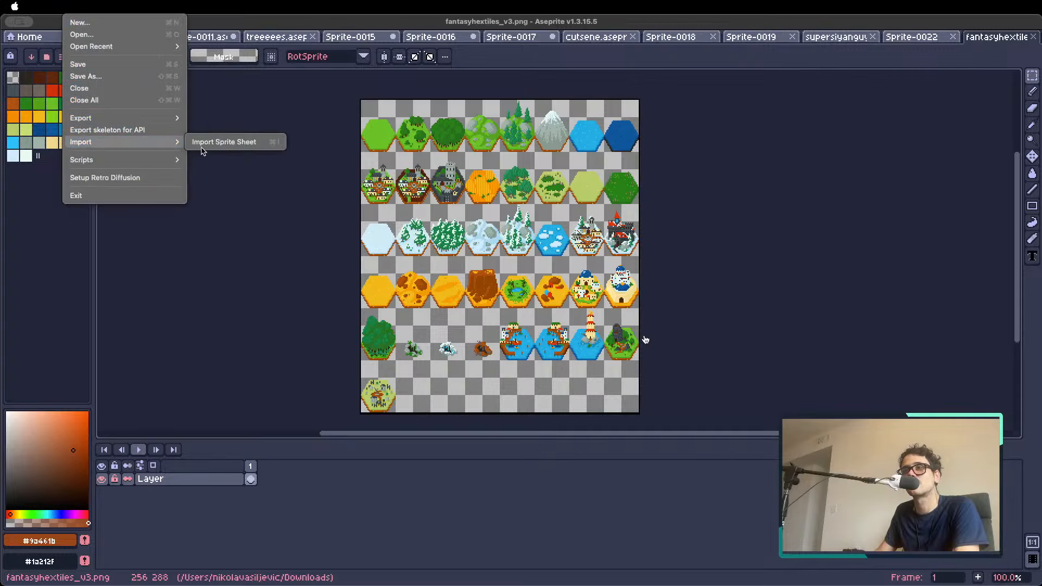
{"action": "left_click", "coordinate": [211, 143]}
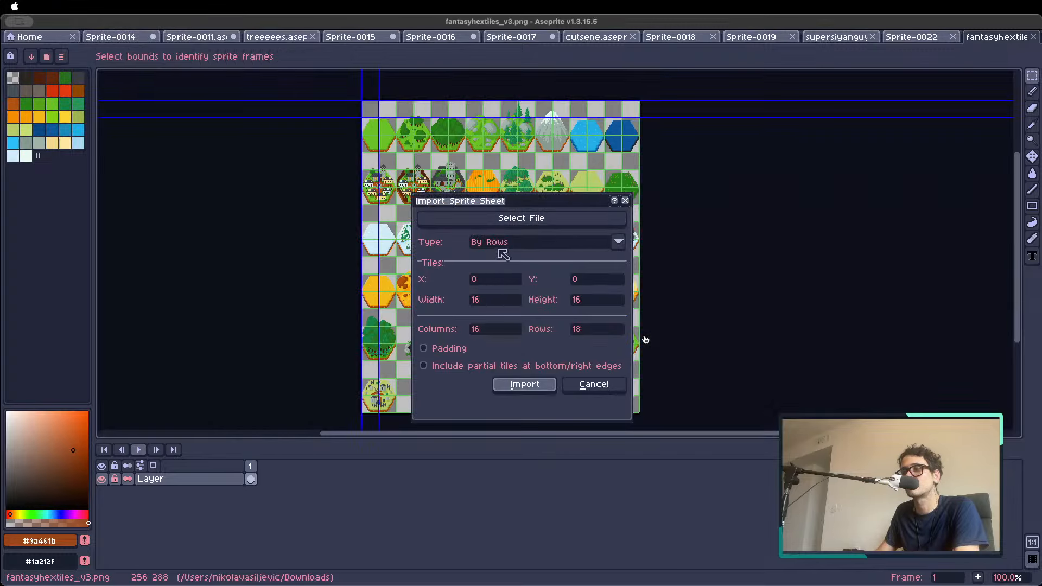
{"action": "left_click", "coordinate": [500, 251]}
{"action": "left_click", "coordinate": [500, 261]}
{"action": "left_click", "coordinate": [497, 242]}
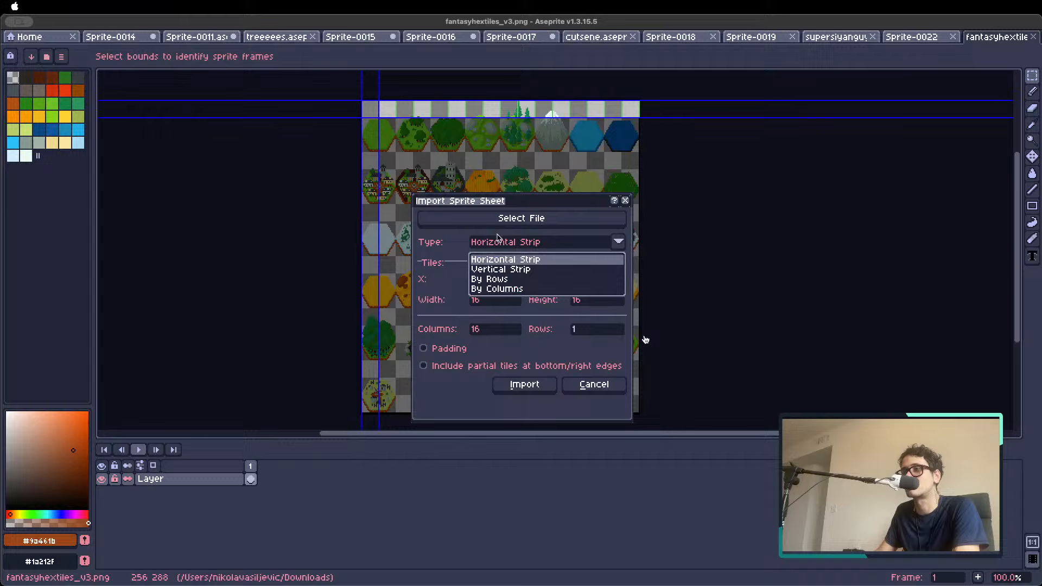
{"action": "left_click", "coordinate": [498, 280]}
Set the tile size to 32 px wide and 48 px high, and import the sheet as frames
{"action": "left_click", "coordinate": [496, 299]}
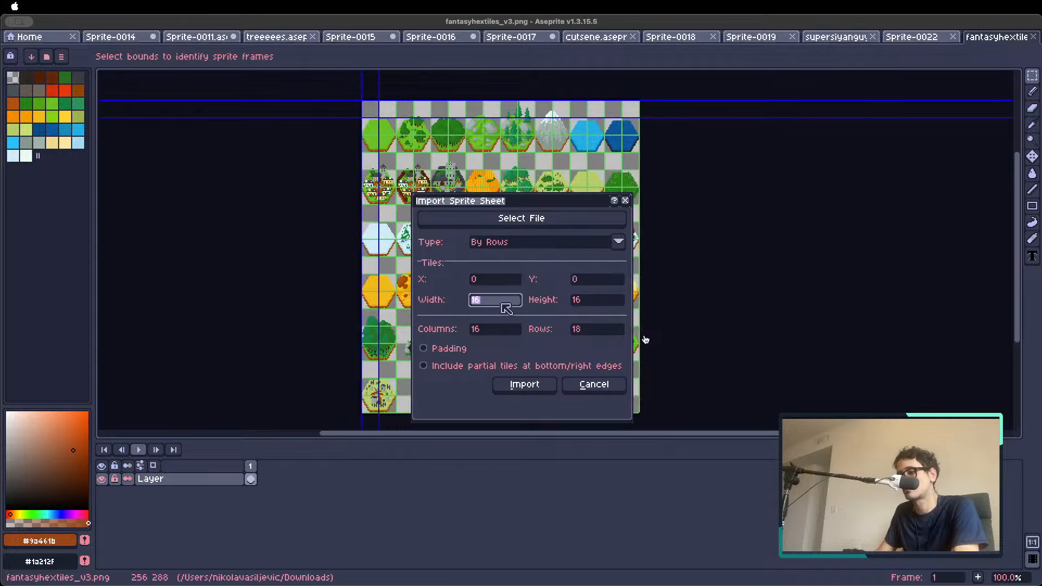
{"action": "type", "text": "64"}
{"action": "left_click", "coordinate": [605, 302]}
{"action": "type", "text": "64"}
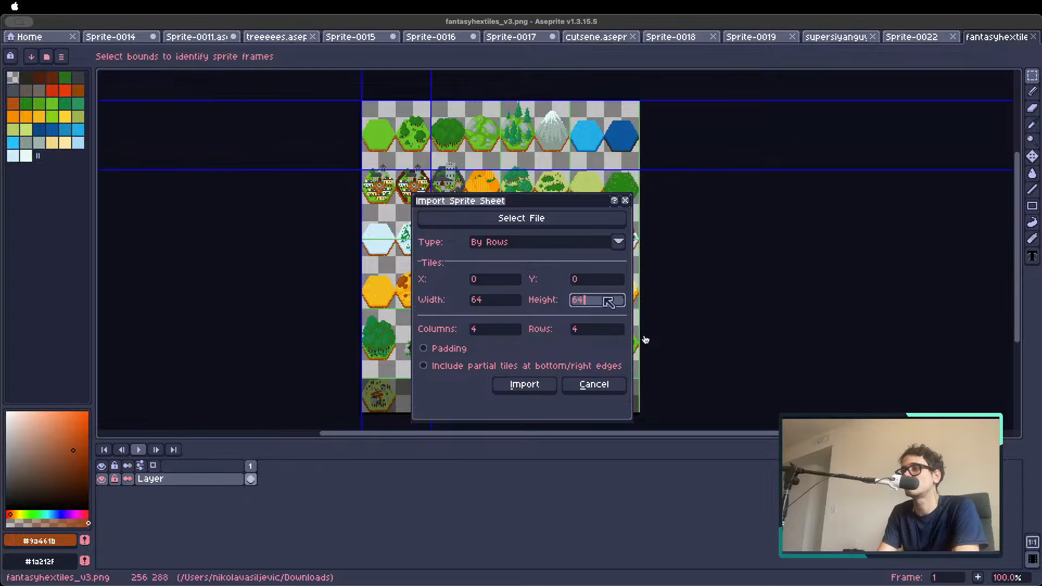
{"action": "type", "text": "32"}
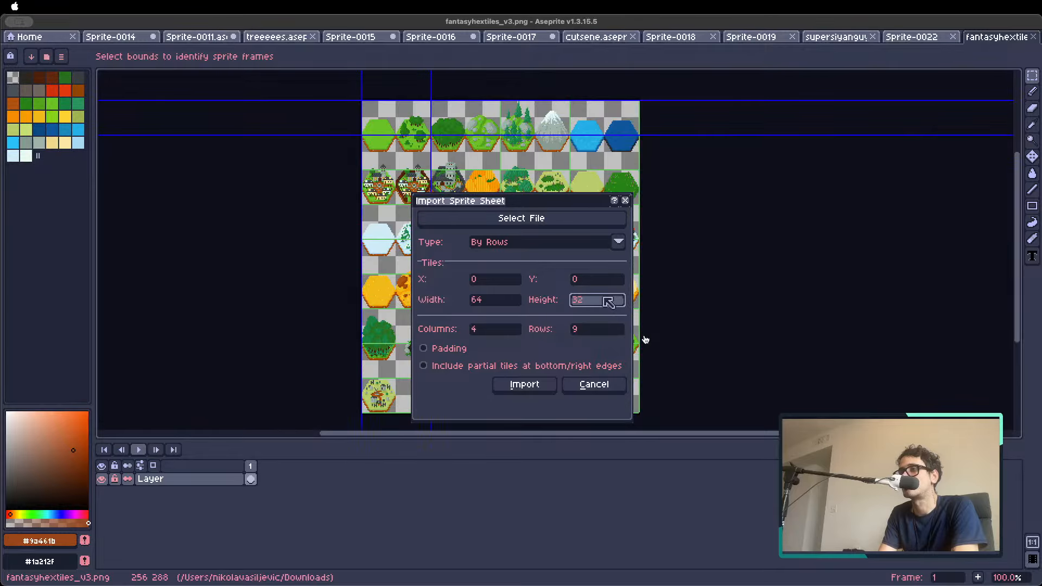
{"action": "type", "text": "48"}
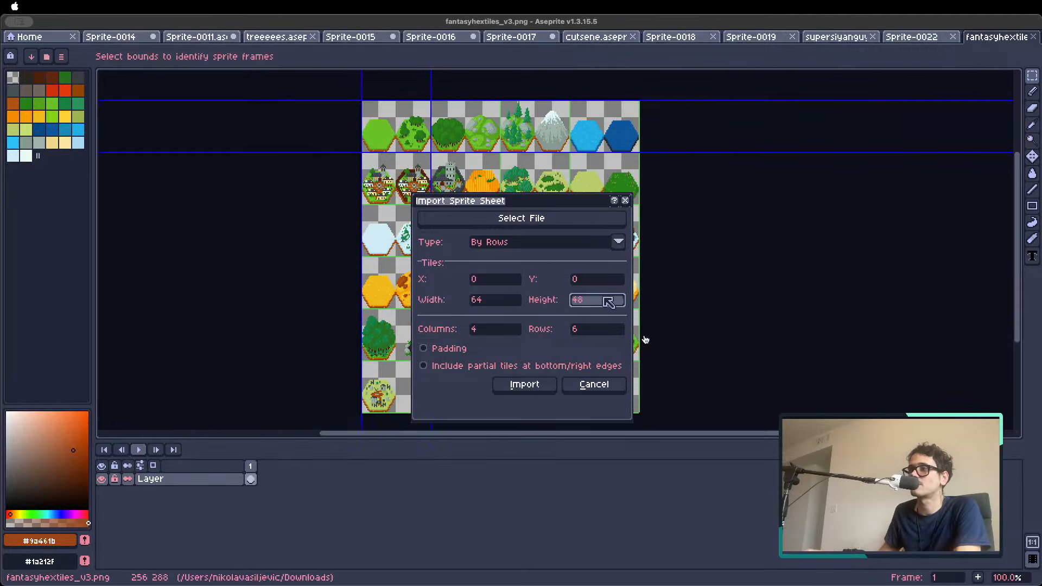
{"action": "left_click", "coordinate": [507, 300]}
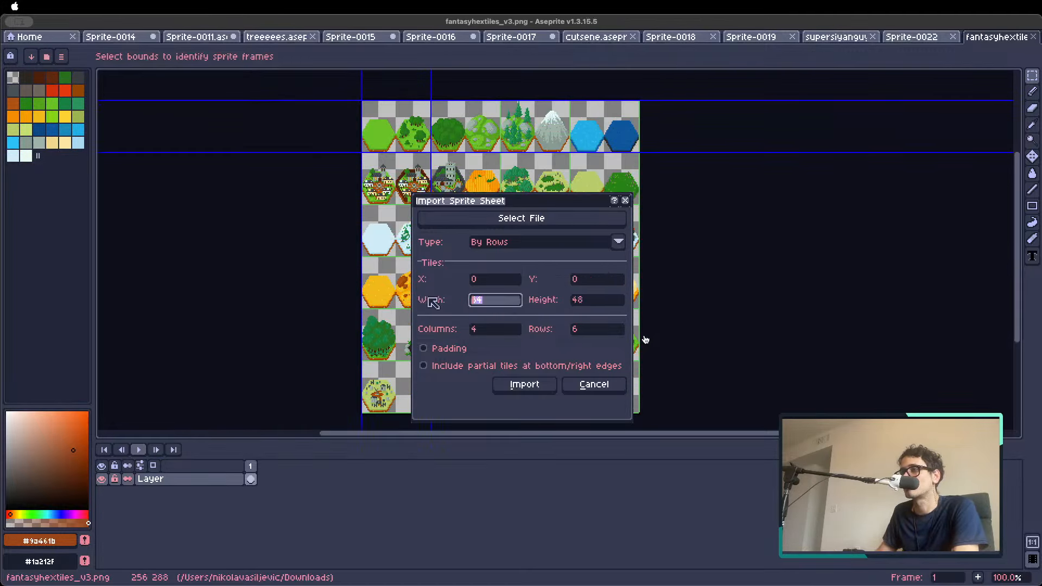
{"action": "type", "text": "32"}
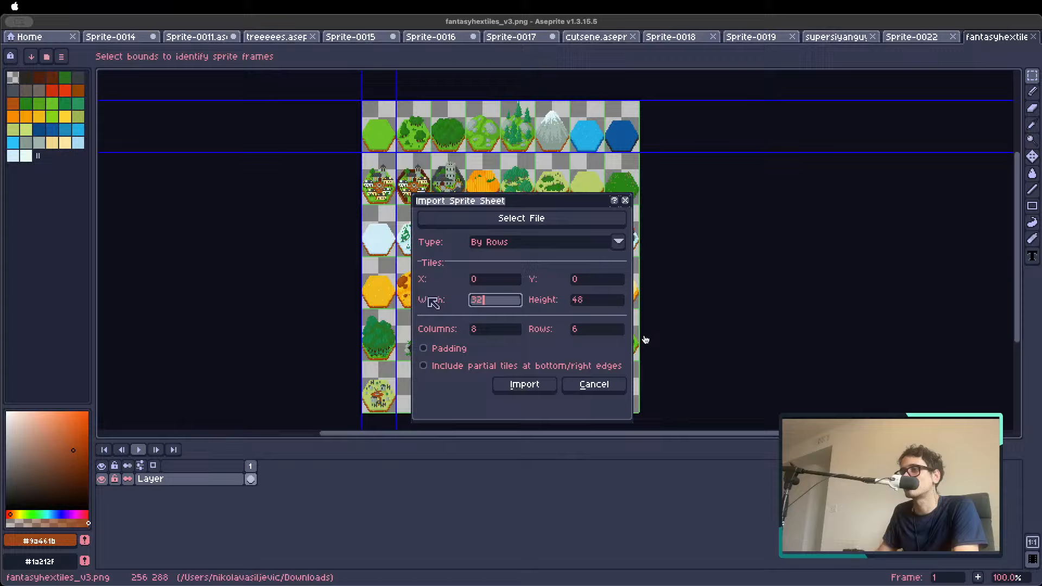
{"action": "left_click", "coordinate": [534, 385]}
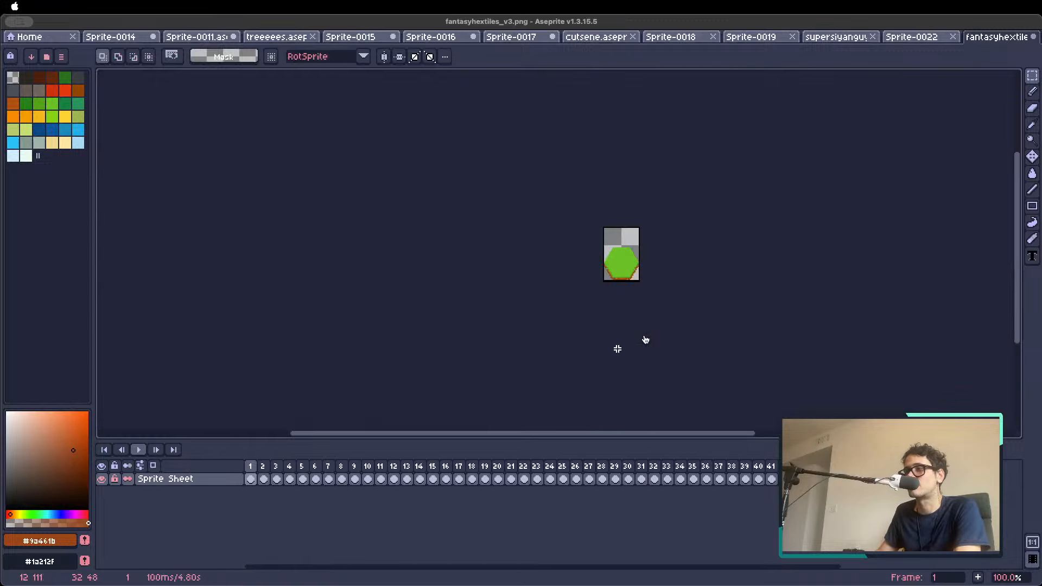
Step through the imported hex tile frames up to frame 18 to check that each tile is split correctly
{"action": "scroll", "coordinate": [659, 268], "scroll_direction": "up", "scroll_amount": 1}
{"action": "key", "text": "Right"}
{"action": "key", "text": "Right"}
{"action": "key", "text": "Right"}
{"action": "key", "text": "Right"}
{"action": "key", "text": "Right"}
{"action": "key", "text": "Right"}
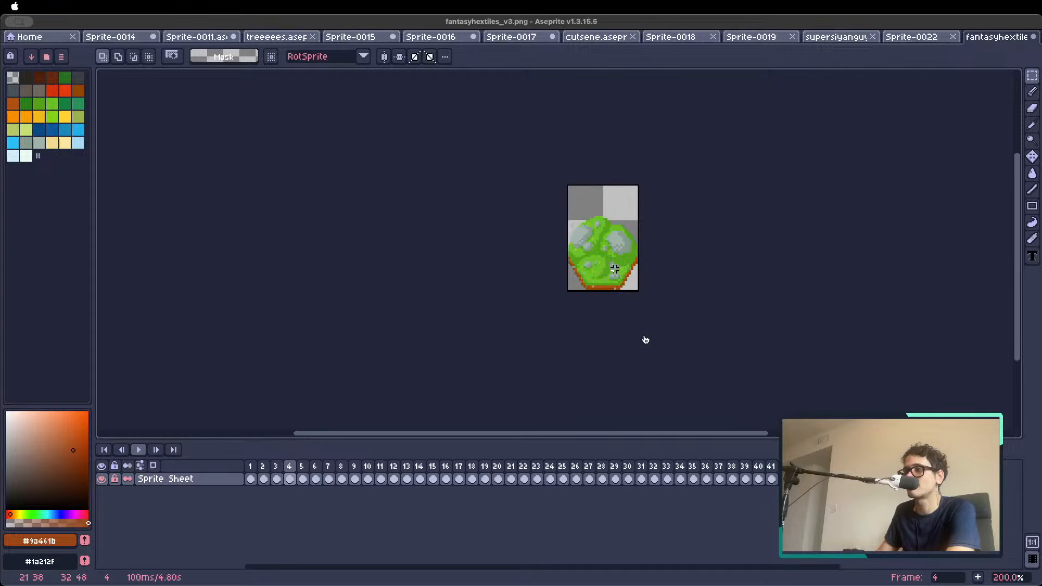
{"action": "left_click_drag", "start_coordinate": [699, 293], "coordinate": [553, 318]}
{"action": "key", "text": "Right"}
{"action": "key", "text": "Right"}
{"action": "key", "text": "Right"}
{"action": "key", "text": "Right"}
{"action": "key", "text": "Right"}
{"action": "key", "text": "Right"}
{"action": "key", "text": "Right"}
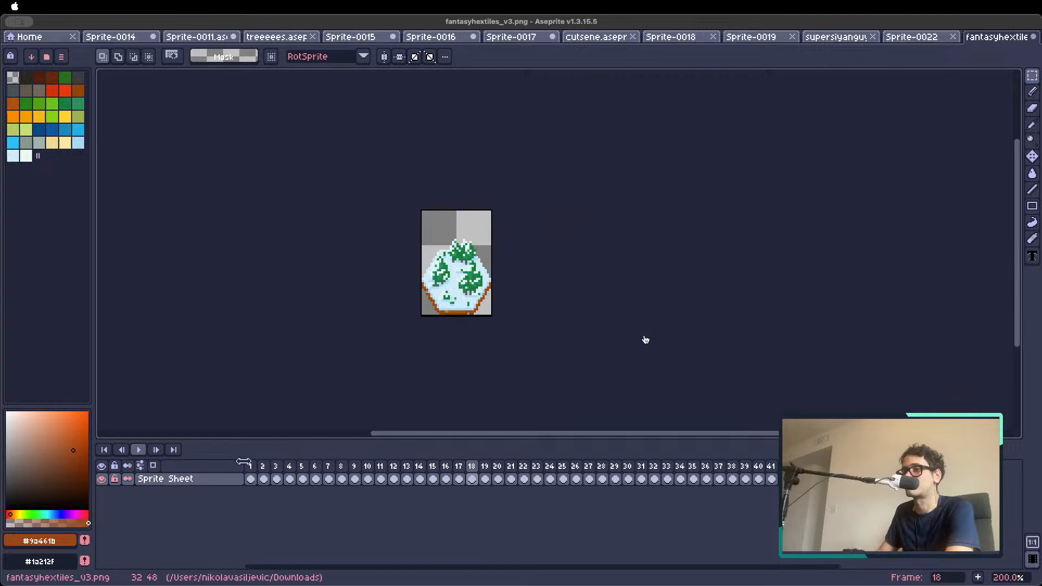
Resize the canvas of the hex tile frames to 64 by 64 px, centred, and play through the frames
{"action": "left_click", "coordinate": [251, 467]}
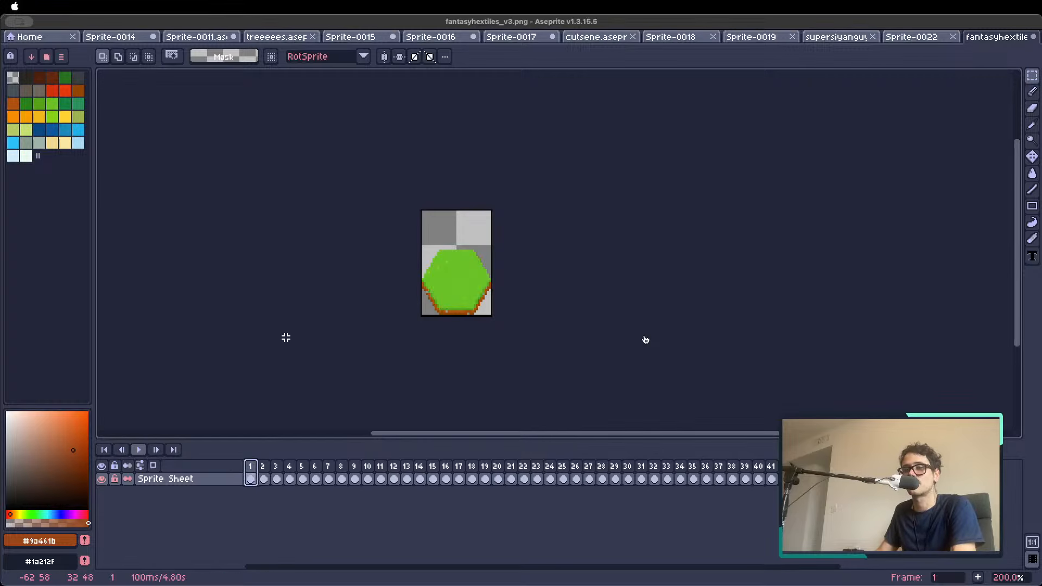
{"action": "key", "text": "super+alt+c"}
{"action": "type", "text": "64"}
{"action": "key", "text": "Tab"}
{"action": "type", "text": "64"}
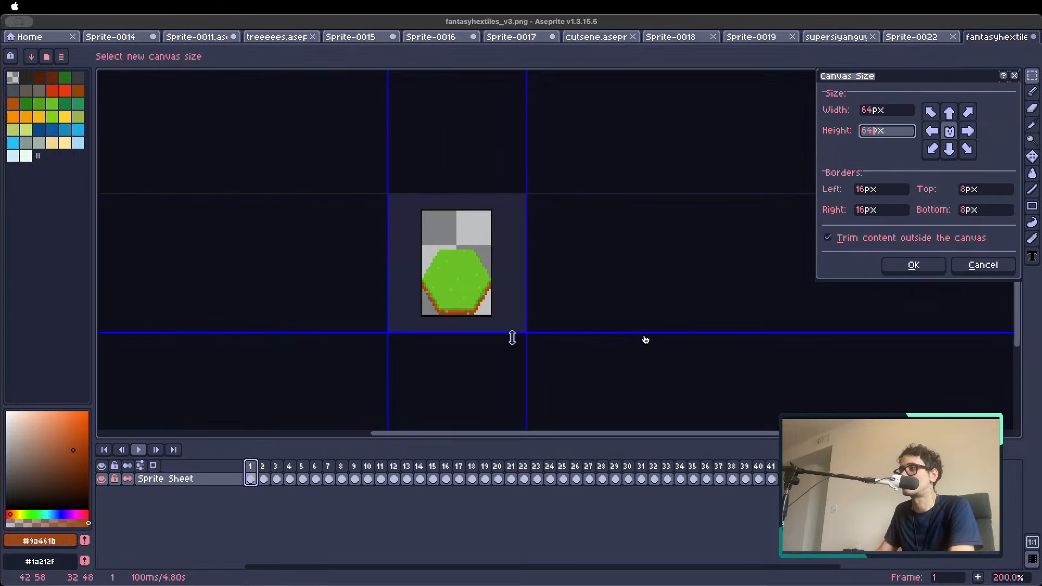
{"action": "left_click", "coordinate": [913, 265]}
{"action": "key", "text": "Return"}
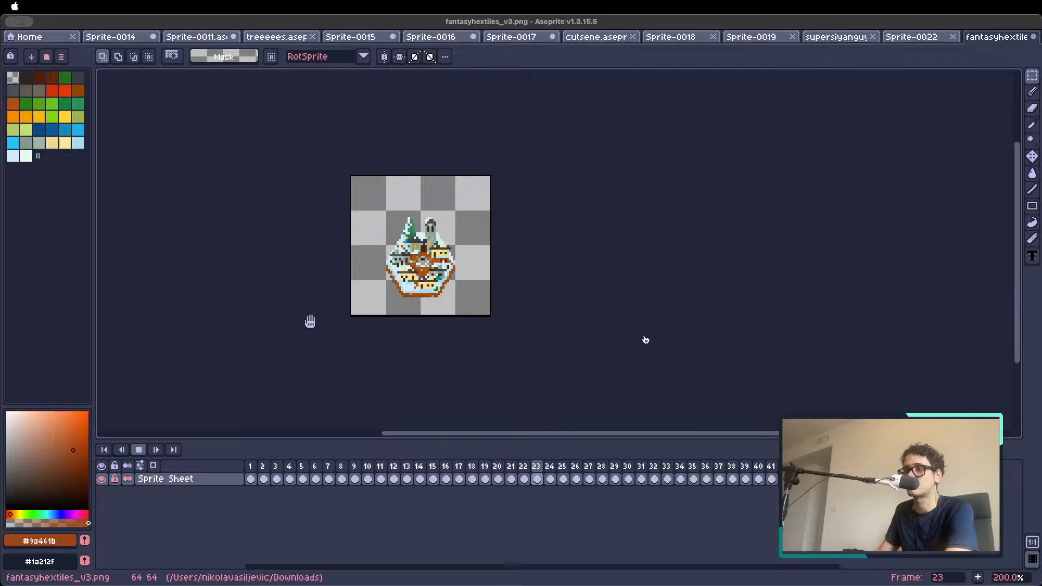
{"action": "key", "text": "Return"}
{"action": "key", "text": "Home"}
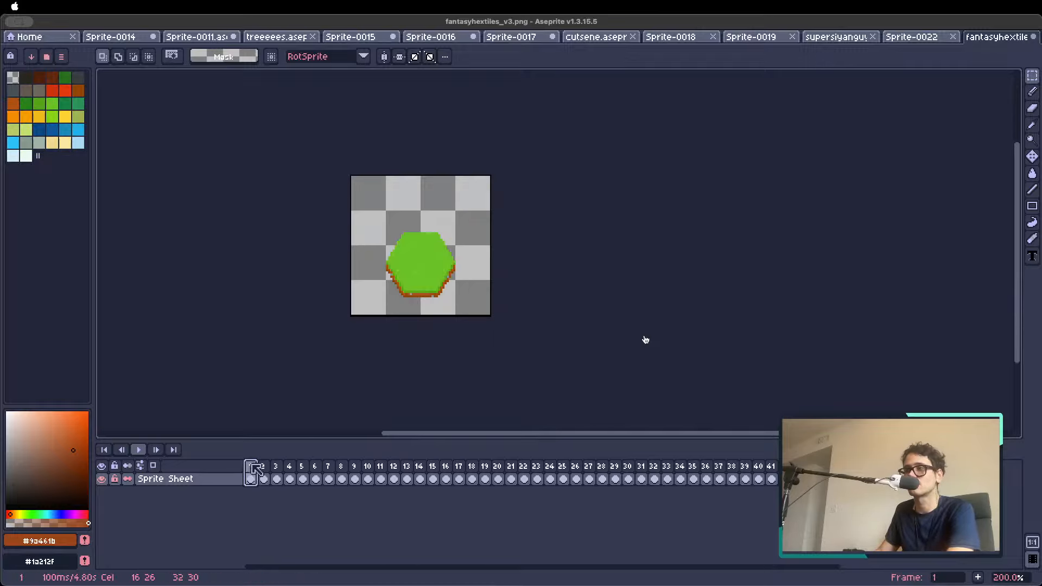
Open PixelLab's tool for creating images with the same style
{"action": "key", "text": "shift+p"}
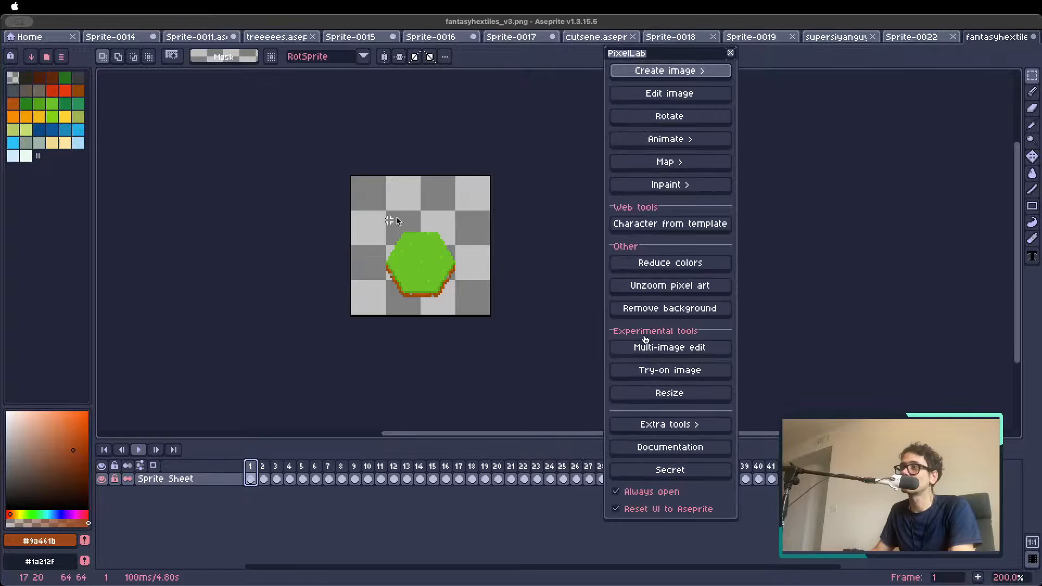
{"action": "left_click", "coordinate": [673, 74]}
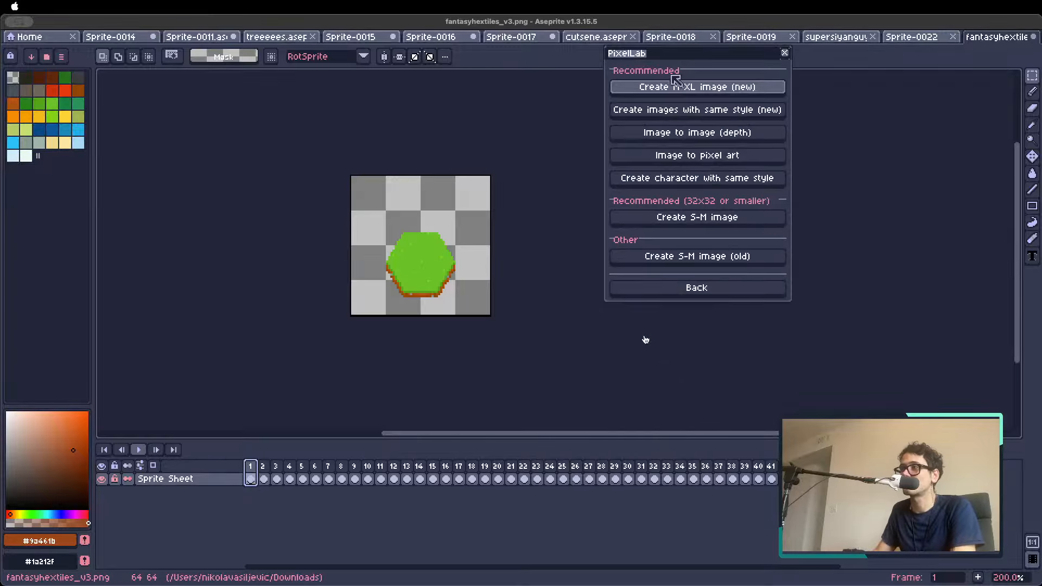
{"action": "left_click", "coordinate": [696, 112]}
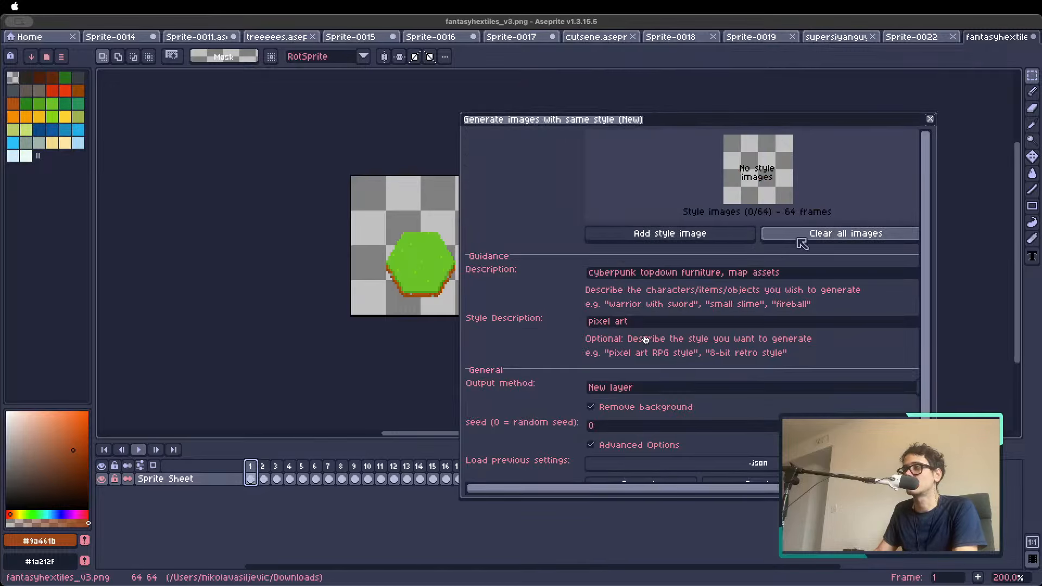
Add the plain grass, forest, rocky hill and water tile frames as style images
{"action": "left_click", "coordinate": [643, 241]}
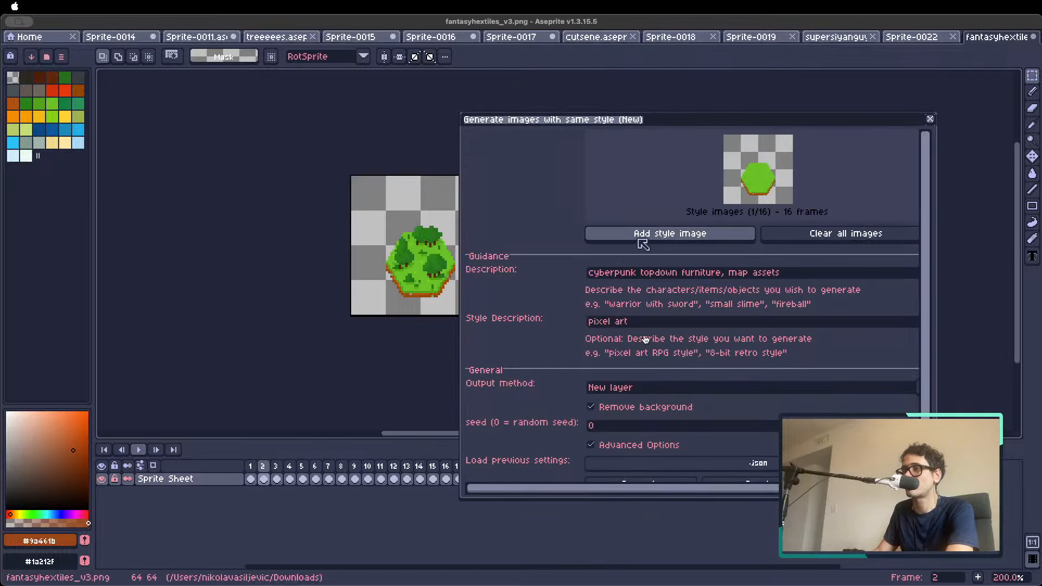
{"action": "left_click", "coordinate": [640, 239]}
{"action": "key", "text": "Right"}
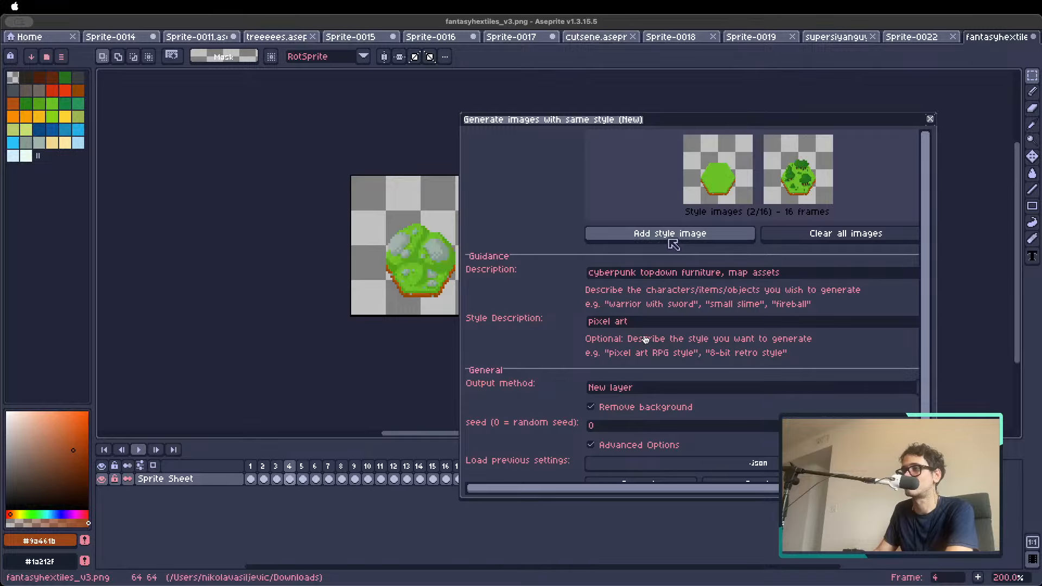
{"action": "left_click", "coordinate": [660, 238]}
{"action": "key", "text": "Right"}
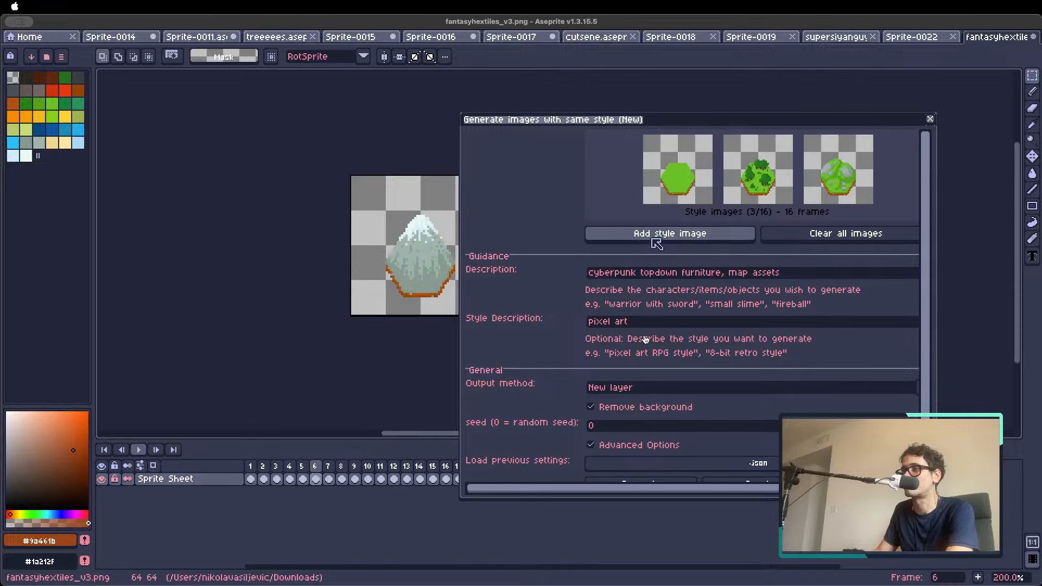
{"action": "key", "text": "Right"}
{"action": "left_click", "coordinate": [651, 239]}
{"action": "key", "text": "Right"}
{"action": "key", "text": "Right"}
{"action": "key", "text": "Right"}
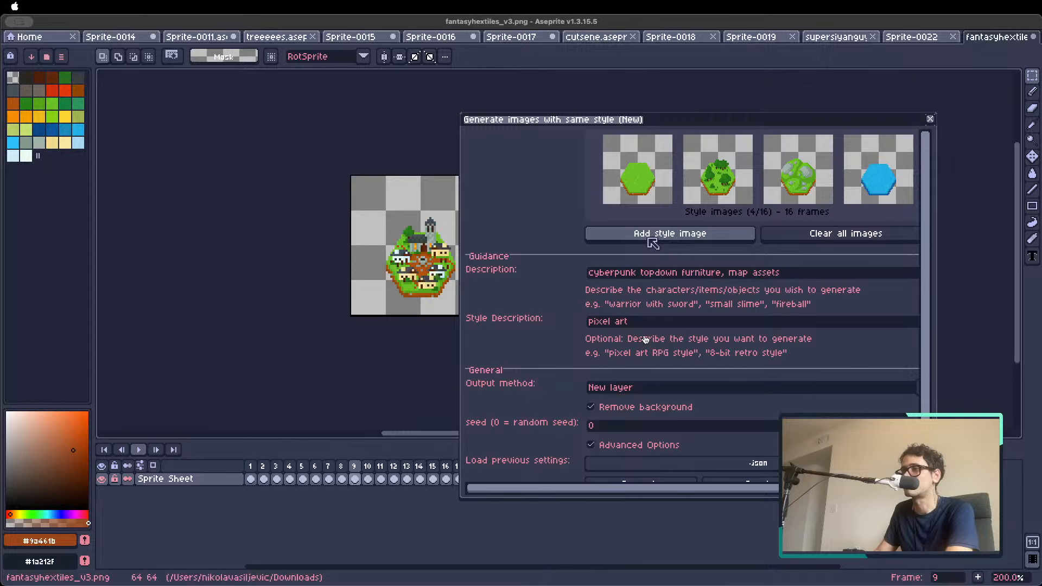
{"action": "key", "text": "Right"}
{"action": "key", "text": "Right"}
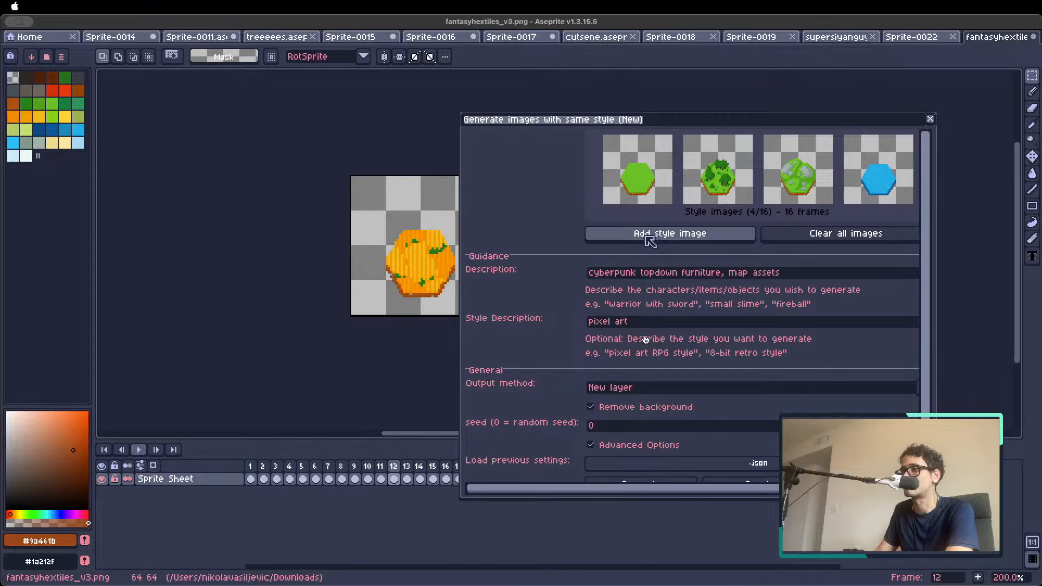
Add three more tile frames as style images, including the orange field and snow tiles, and return to frame 1
{"action": "left_click", "coordinate": [646, 237]}
{"action": "key", "text": "Right"}
{"action": "key", "text": "Right"}
{"action": "key", "text": "Right"}
{"action": "key", "text": "Left"}
{"action": "left_click", "coordinate": [629, 236]}
{"action": "key", "text": "Right"}
{"action": "key", "text": "Right"}
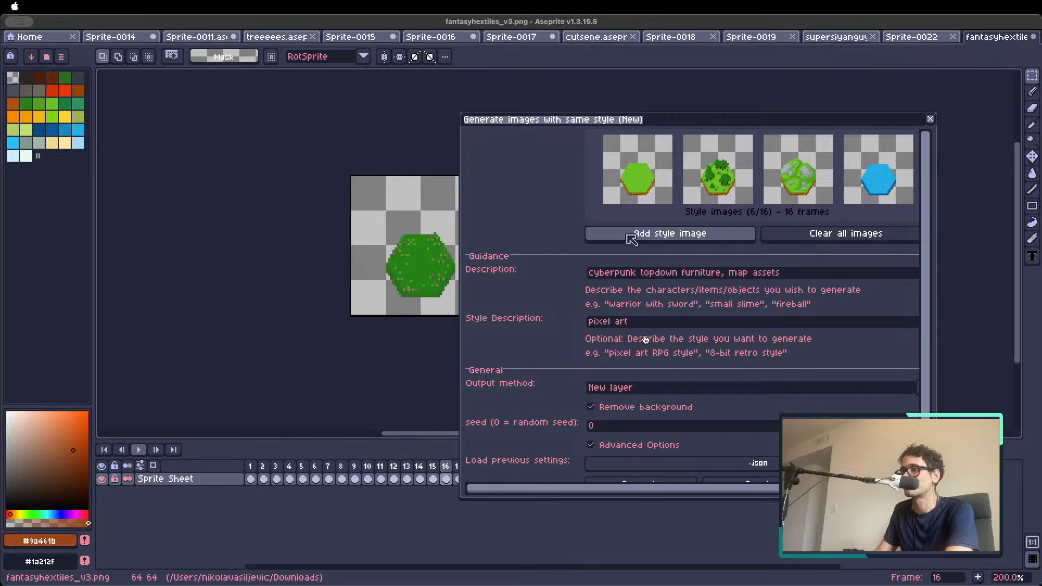
{"action": "key", "text": "Right"}
{"action": "key", "text": "Right"}
{"action": "key", "text": "Left"}
{"action": "left_click", "coordinate": [627, 236]}
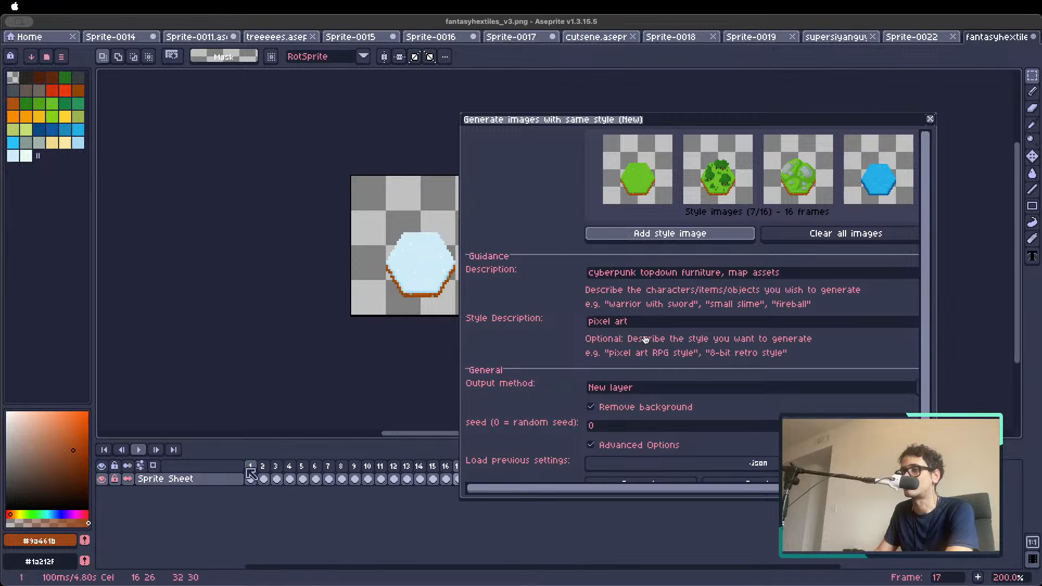
{"action": "left_click", "coordinate": [250, 469]}
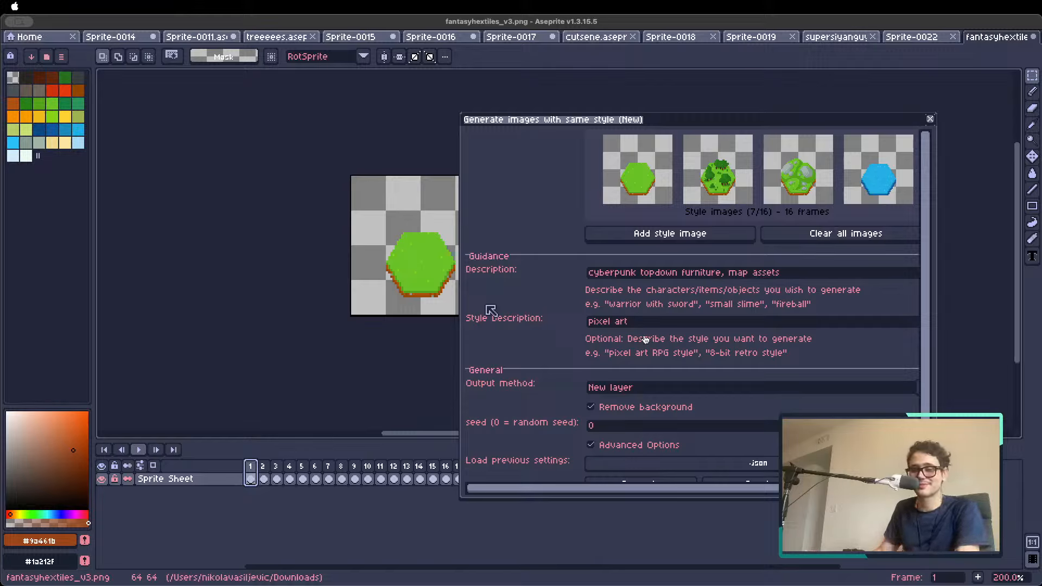
{"action": "key", "text": "super+Tab"}
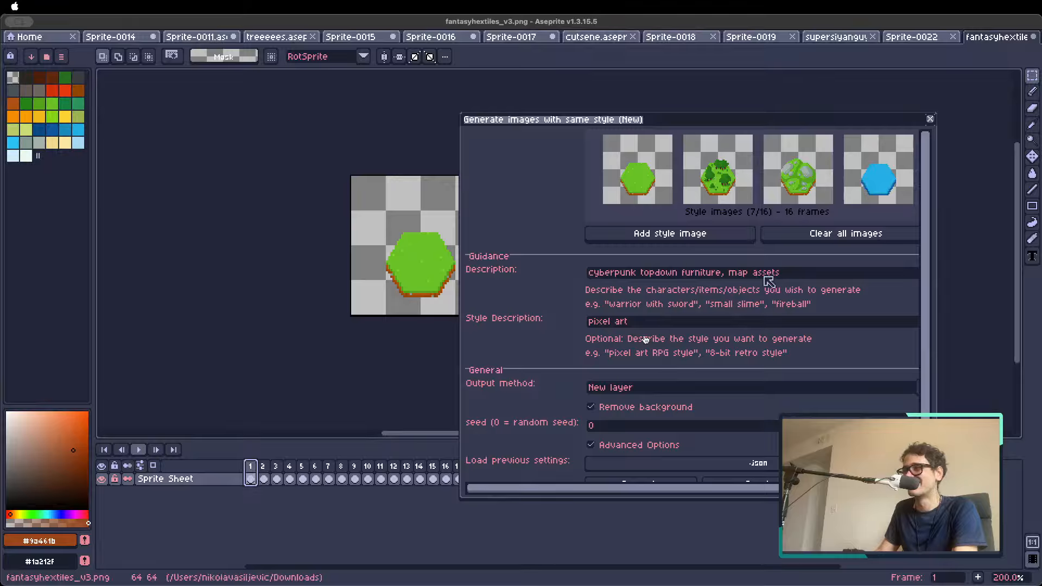
{"action": "left_click_drag", "start_coordinate": [781, 273], "coordinate": [508, 249]}
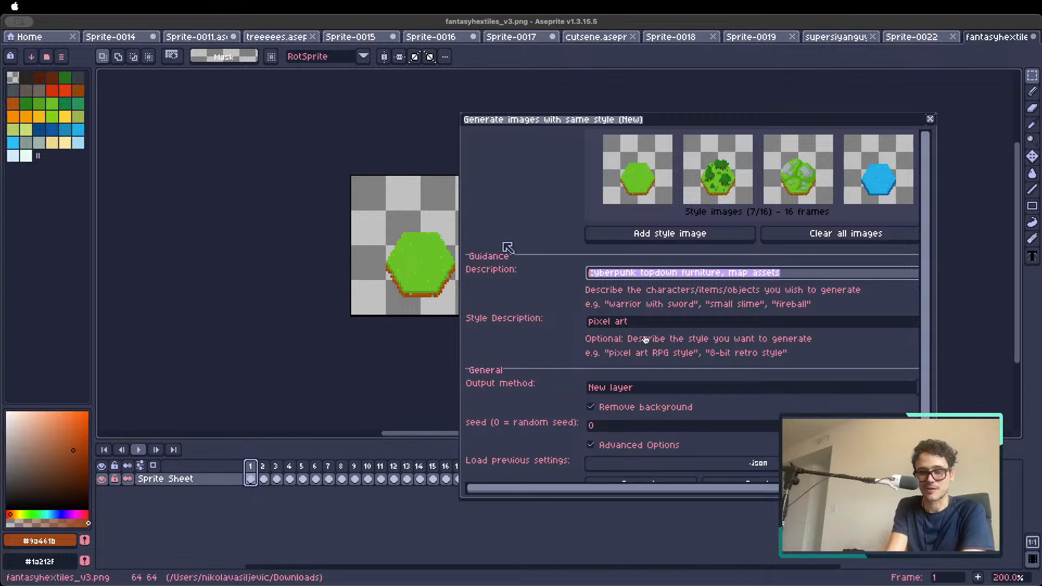
Recentre the tiles vertically in the 64 by 64 px canvas with a -9 px top and 9 px bottom border, and check several frames
{"action": "left_click_drag", "start_coordinate": [559, 122], "coordinate": [693, 131]}
{"action": "left_click", "coordinate": [263, 467]}
{"action": "left_click", "coordinate": [250, 468]}
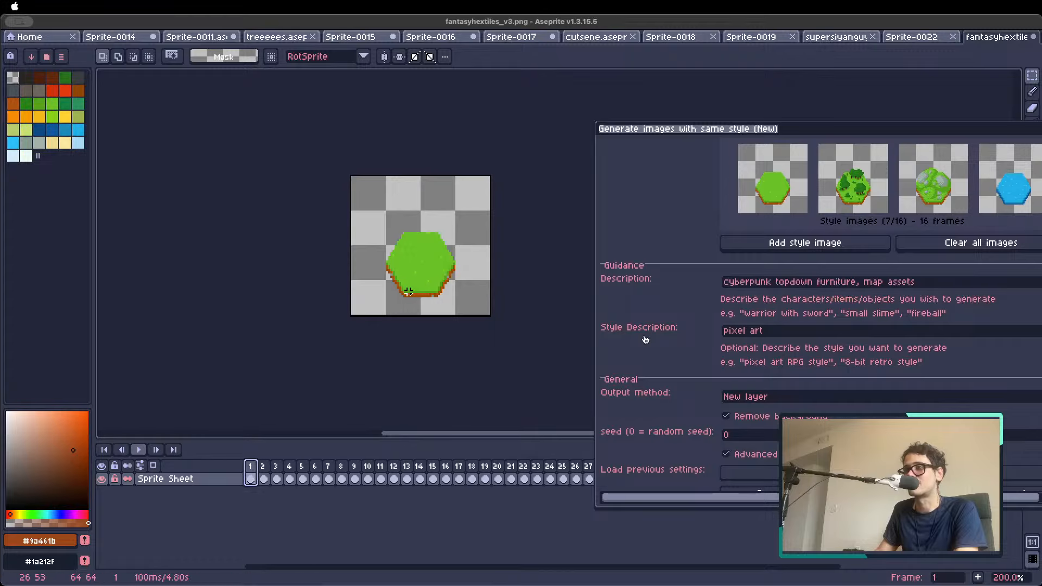
{"action": "key", "text": "super+alt+c"}
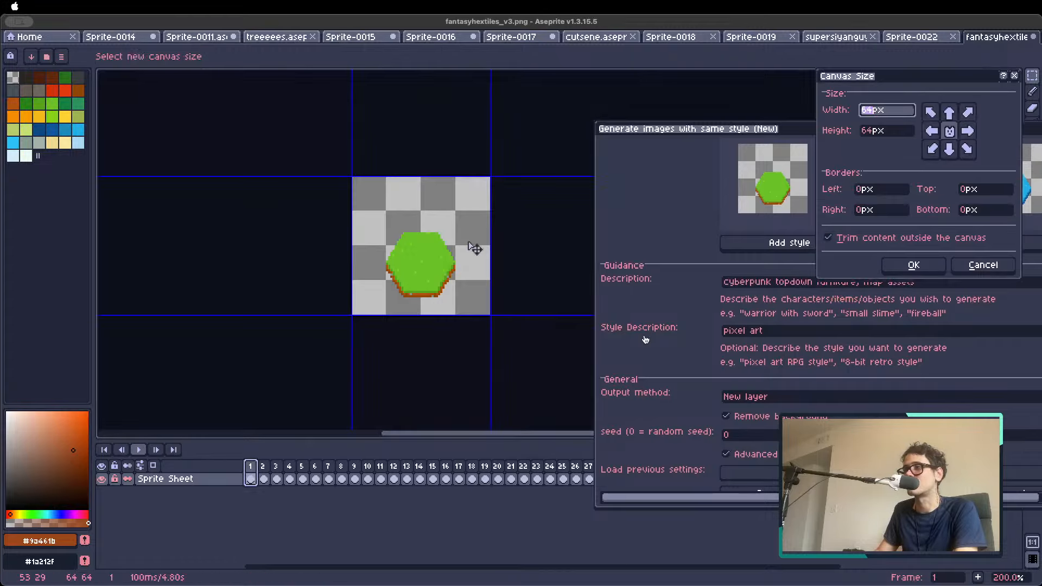
{"action": "left_click_drag", "start_coordinate": [473, 247], "coordinate": [436, 265]}
{"action": "left_click", "coordinate": [984, 267]}
{"action": "key", "text": "c"}
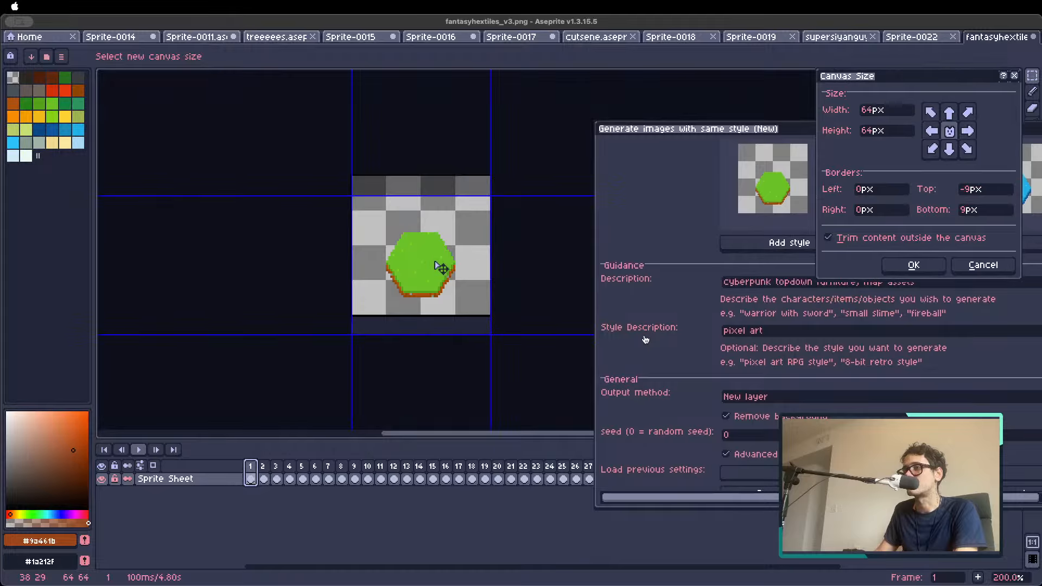
{"action": "key", "text": "Return"}
{"action": "key", "text": "Right"}
{"action": "key", "text": "Right"}
{"action": "key", "text": "Right"}
{"action": "key", "text": "Right"}
{"action": "key", "text": "Right"}
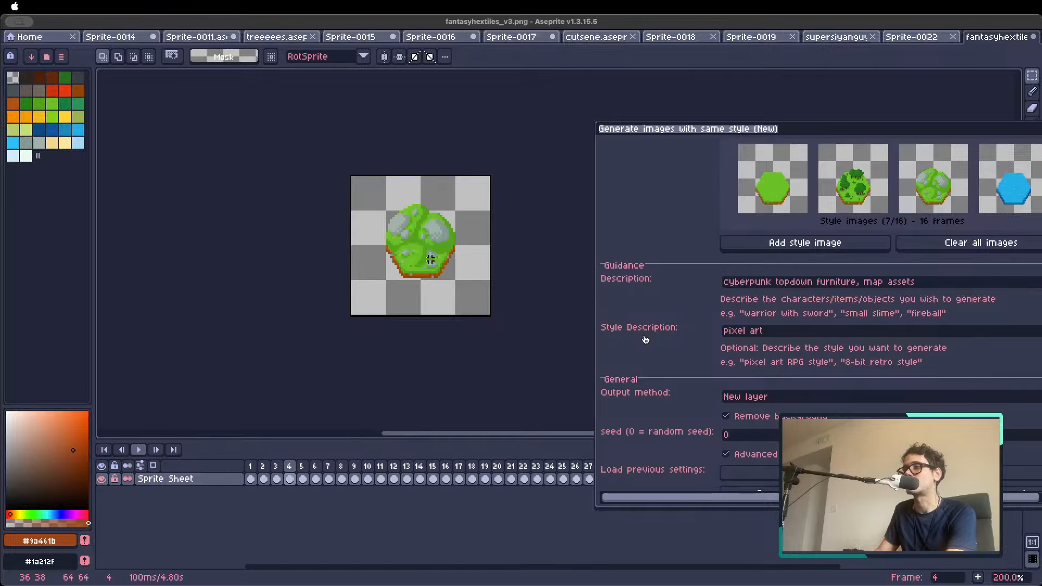
{"action": "key", "text": "Left"}
{"action": "key", "text": "Left"}
{"action": "key", "text": "Left"}
{"action": "key", "text": "Left"}
{"action": "key", "text": "Left"}
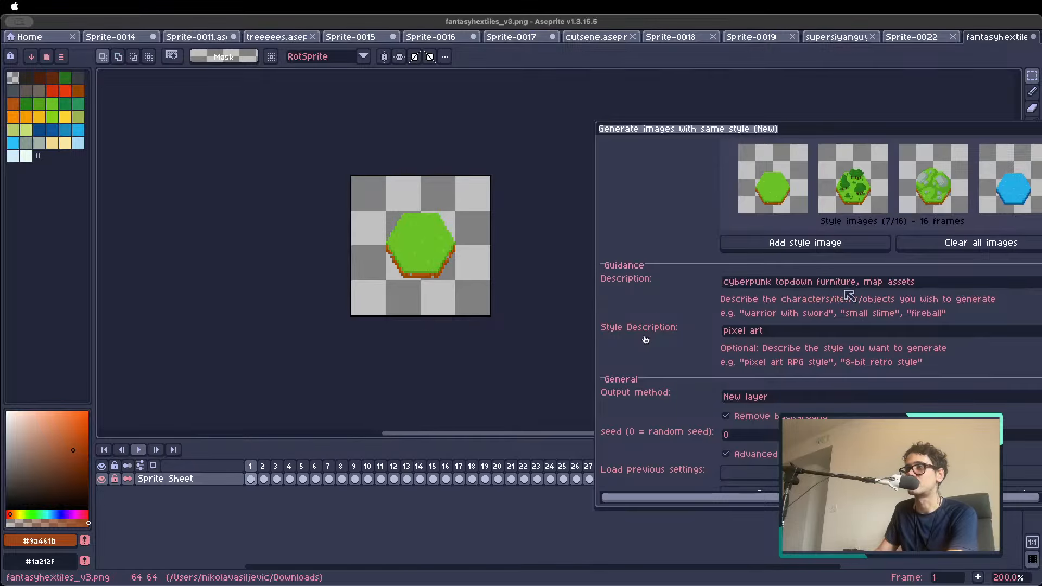
Clear all style images and add the recentred grass, forest, rocky hill and water tiles instead
{"action": "left_click", "coordinate": [999, 245]}
{"action": "left_click", "coordinate": [830, 245]}
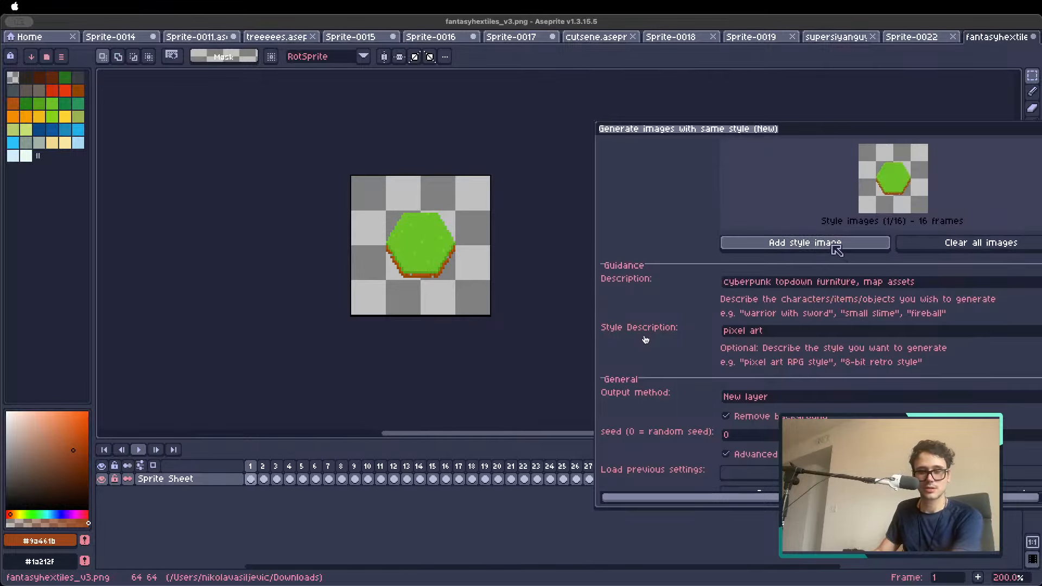
{"action": "key", "text": "Right"}
{"action": "left_click", "coordinate": [833, 248]}
{"action": "key", "text": "Right"}
{"action": "key", "text": "Right"}
{"action": "key", "text": "Right"}
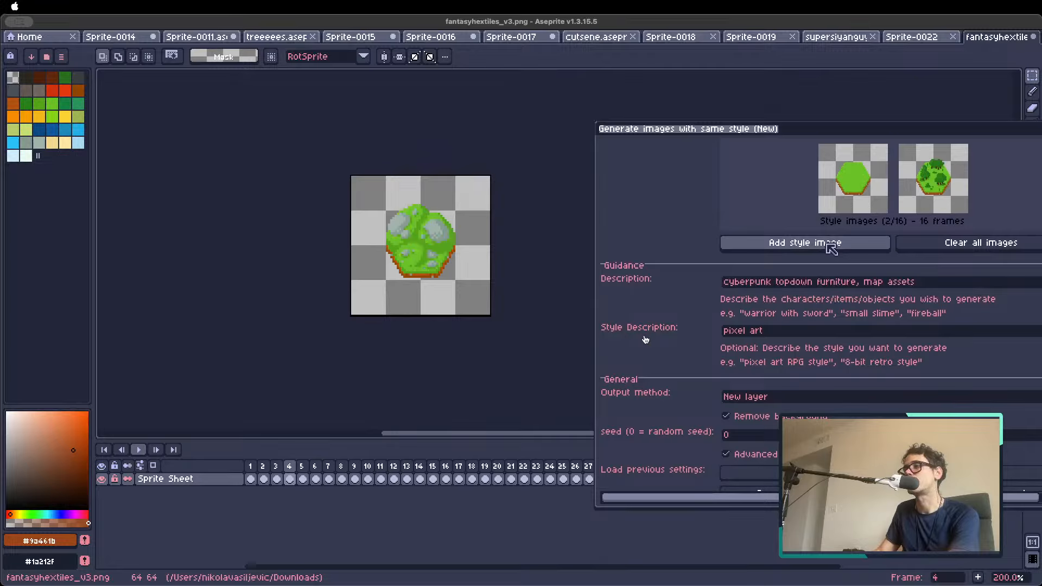
{"action": "key", "text": "Left"}
{"action": "left_click", "coordinate": [829, 245]}
{"action": "key", "text": "Right"}
{"action": "key", "text": "Right"}
{"action": "key", "text": "Right"}
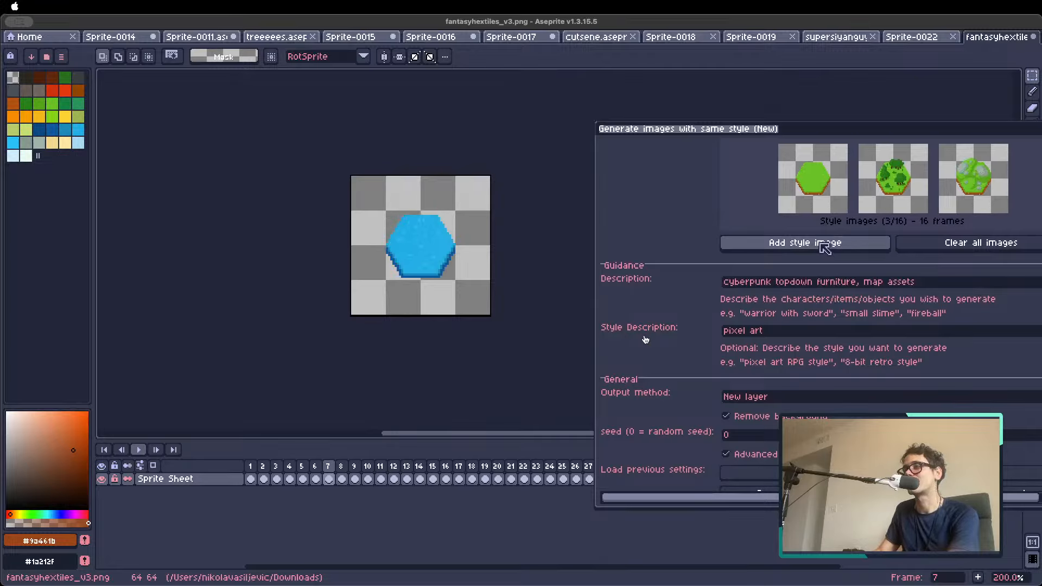
{"action": "left_click", "coordinate": [824, 245]}
Add the village, pale green and snow tiles as further style images, and return to frame 1
{"action": "key", "text": "Right"}
{"action": "key", "text": "Right"}
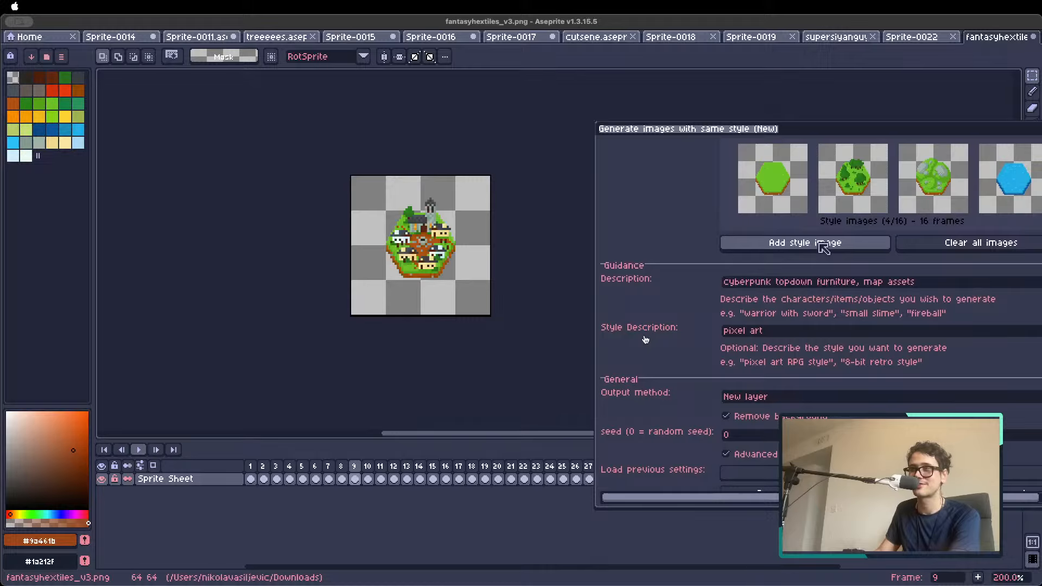
{"action": "key", "text": "Right"}
{"action": "key", "text": "Left"}
{"action": "left_click", "coordinate": [823, 246]}
{"action": "key", "text": "Right"}
{"action": "key", "text": "Right"}
{"action": "key", "text": "Right"}
{"action": "key", "text": "Right"}
{"action": "key", "text": "Right"}
{"action": "key", "text": "Right"}
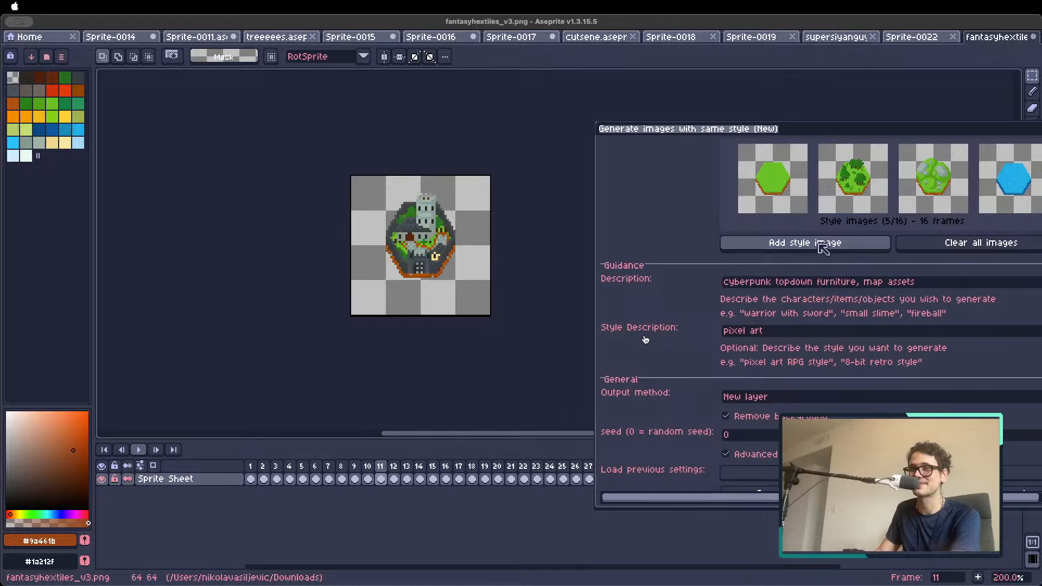
{"action": "key", "text": "Right"}
{"action": "key", "text": "Left"}
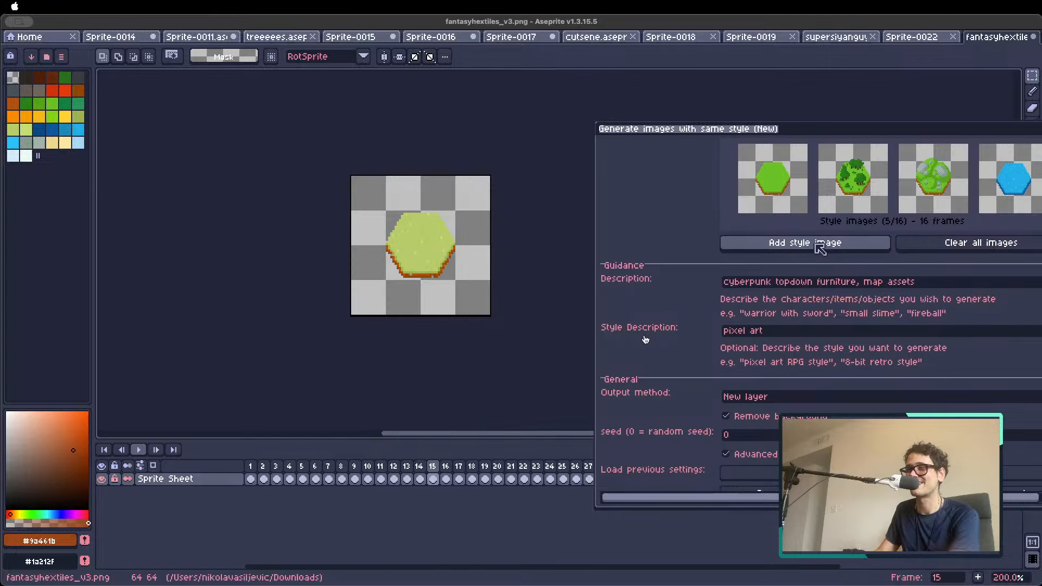
{"action": "left_click", "coordinate": [818, 245]}
{"action": "key", "text": "Right"}
{"action": "key", "text": "Right"}
{"action": "key", "text": "Right"}
{"action": "key", "text": "Left"}
{"action": "left_click", "coordinate": [818, 246]}
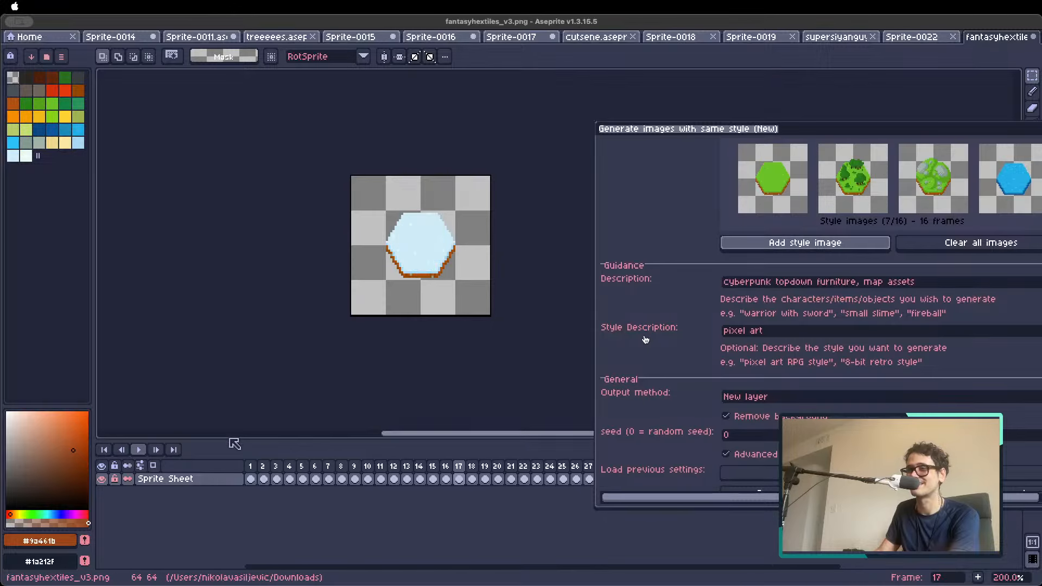
{"action": "key", "text": "Home"}
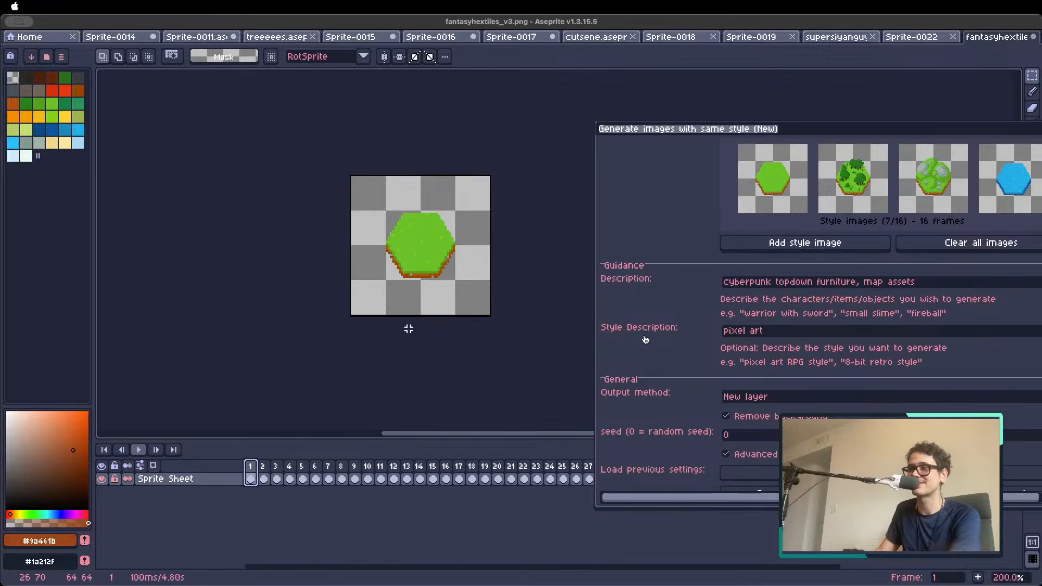
Replace the generation description with "cyberpunk hexagonal tiles"
{"action": "left_click_drag", "start_coordinate": [778, 130], "coordinate": [554, 70]}
{"action": "left_click_drag", "start_coordinate": [699, 222], "coordinate": [555, 227]}
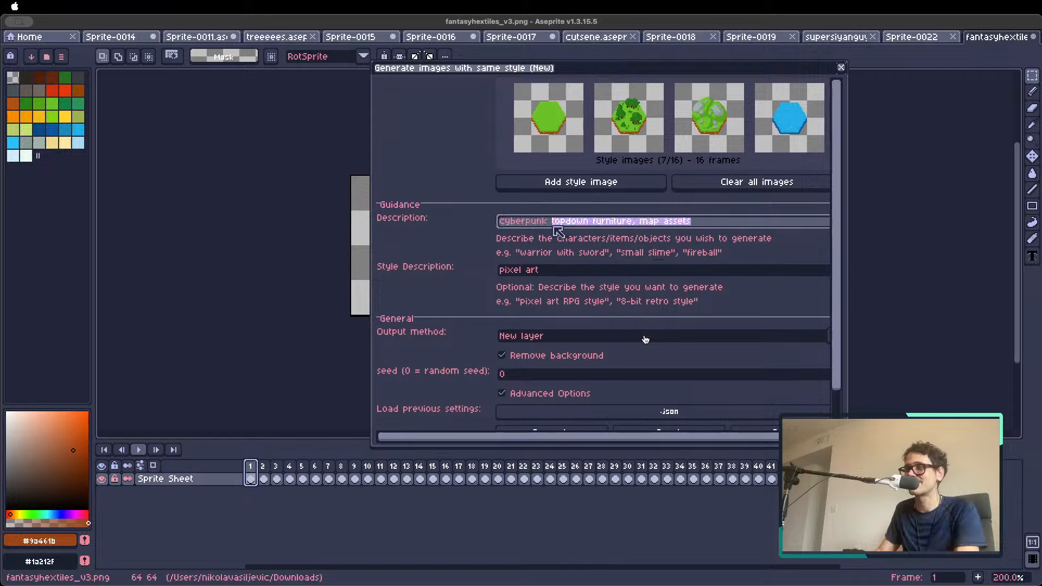
{"action": "key", "text": "ctrl+a"}
{"action": "key", "text": "BackSpace"}
{"action": "type", "text": "c"}
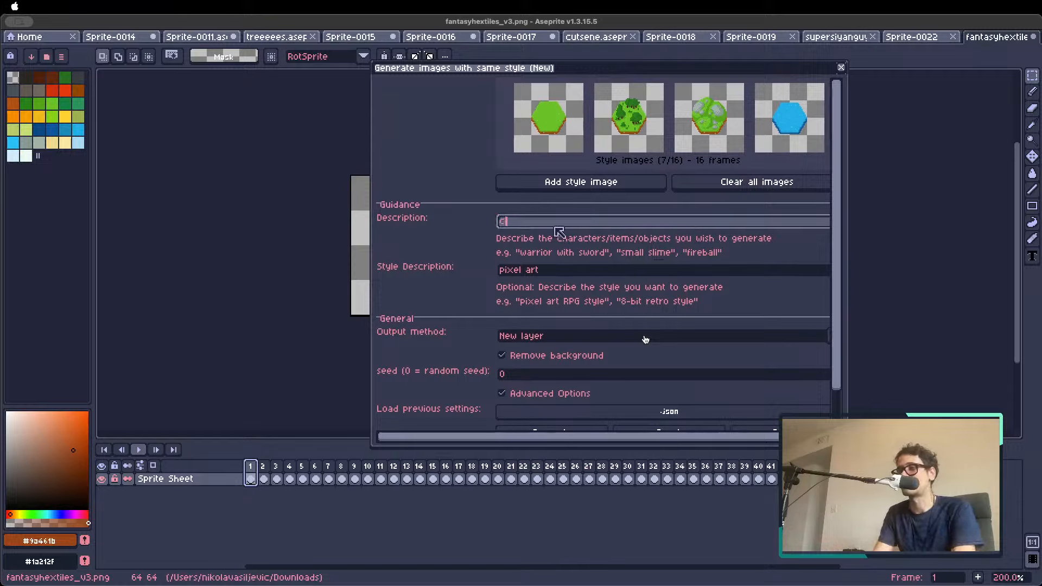
{"action": "type", "text": "yberpu"}
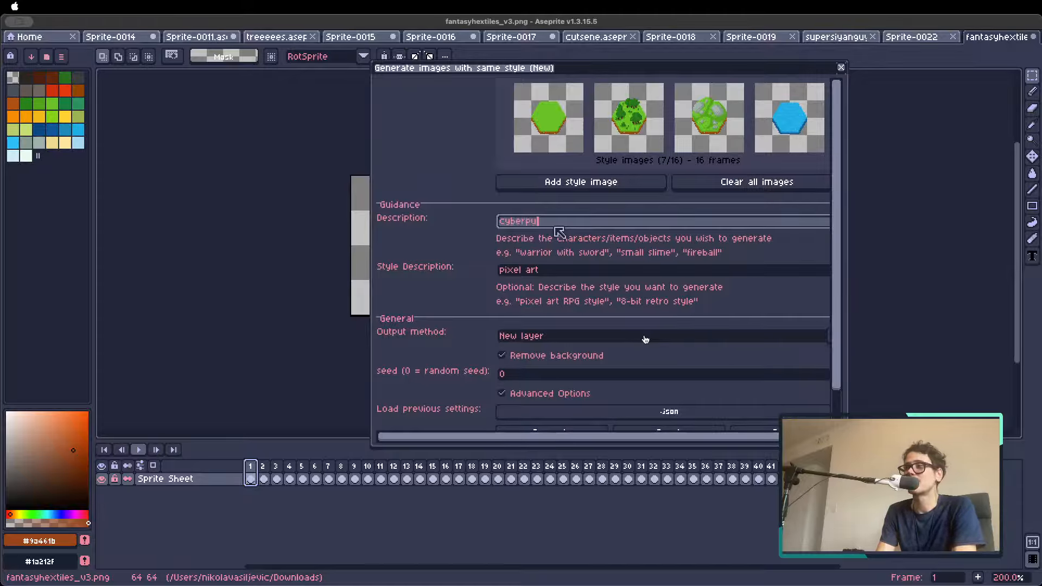
{"action": "type", "text": "nk hexagonal tiles"}
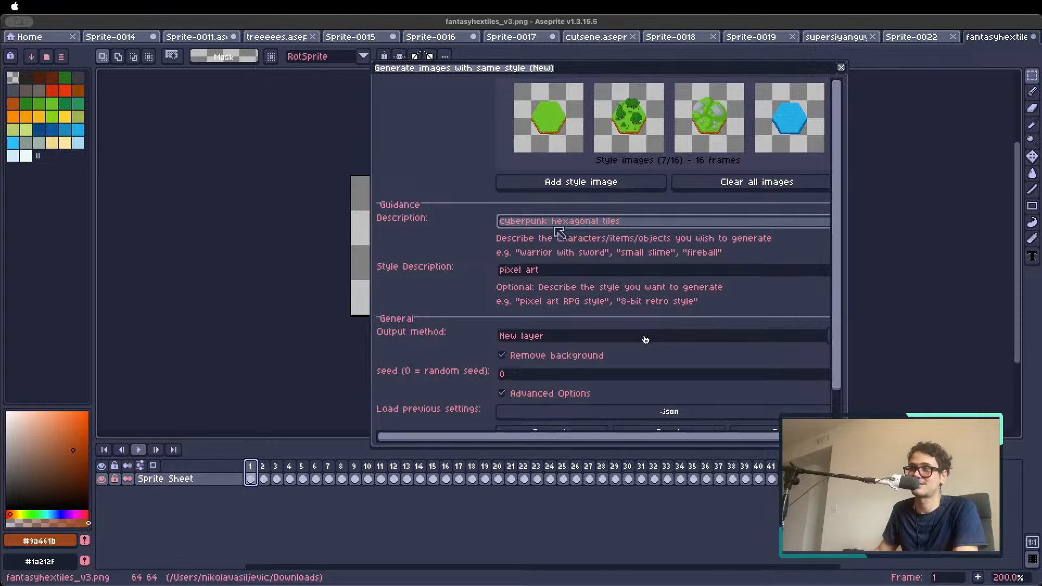
{"action": "key", "text": "Tab"}
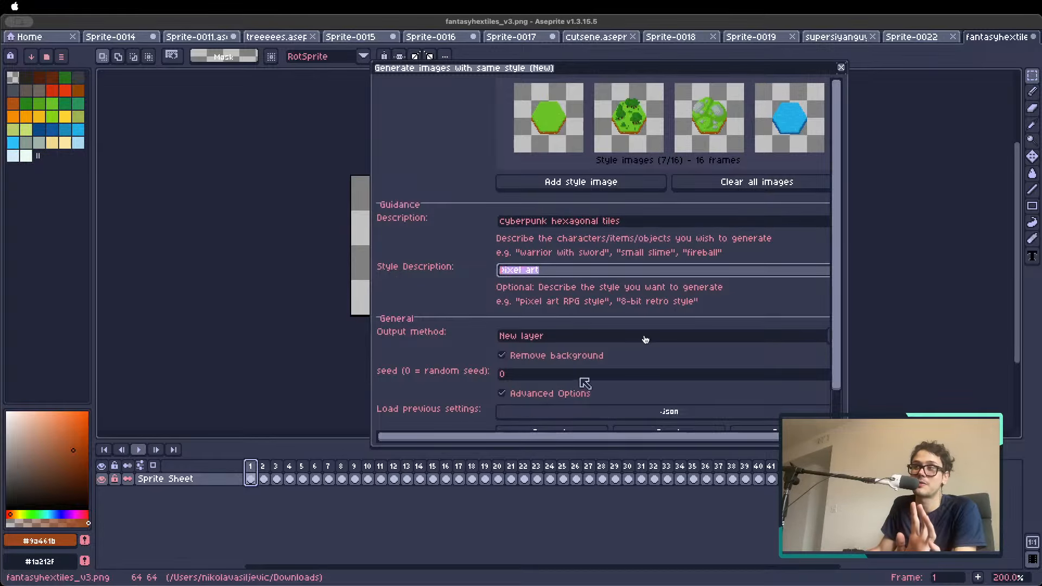
Generate the "cyberpunk hexagonal tiles" on a new layer with background removal and the pixel art style description
{"action": "scroll", "coordinate": [645, 339], "scroll_direction": "down", "scroll_amount": 3}
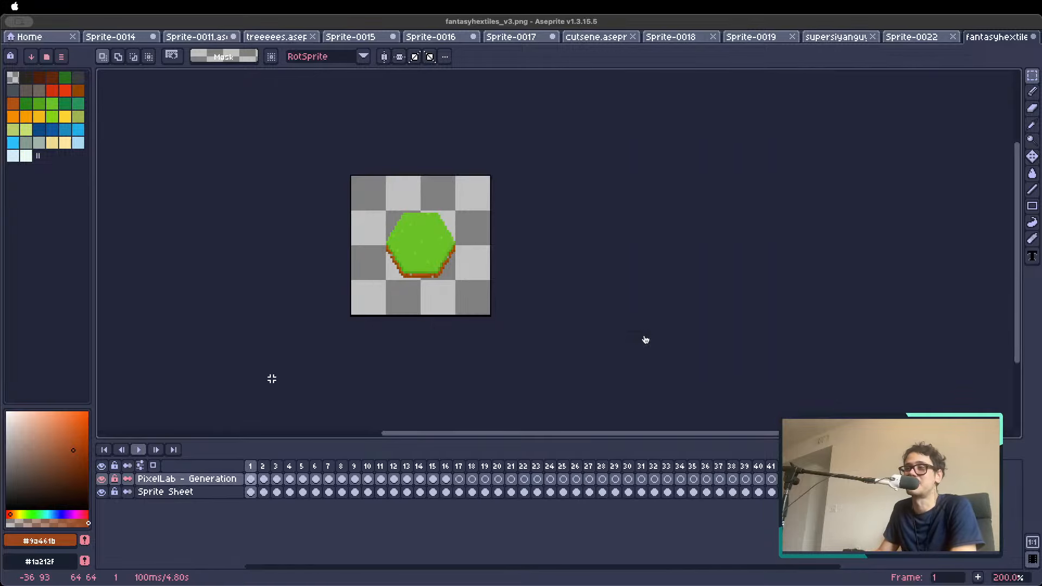
{"action": "key", "text": "v"}
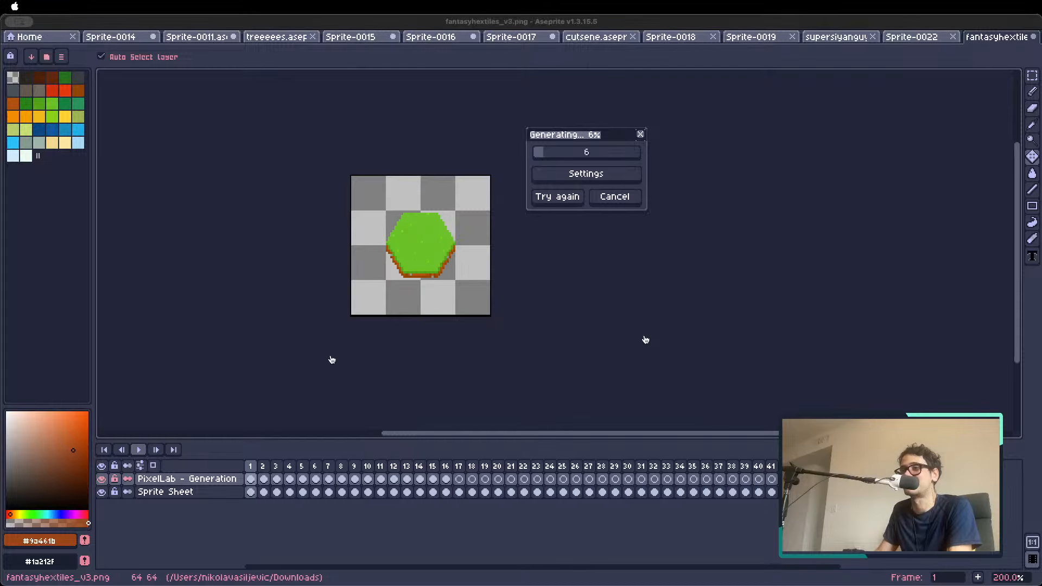
{"action": "key", "text": "m"}
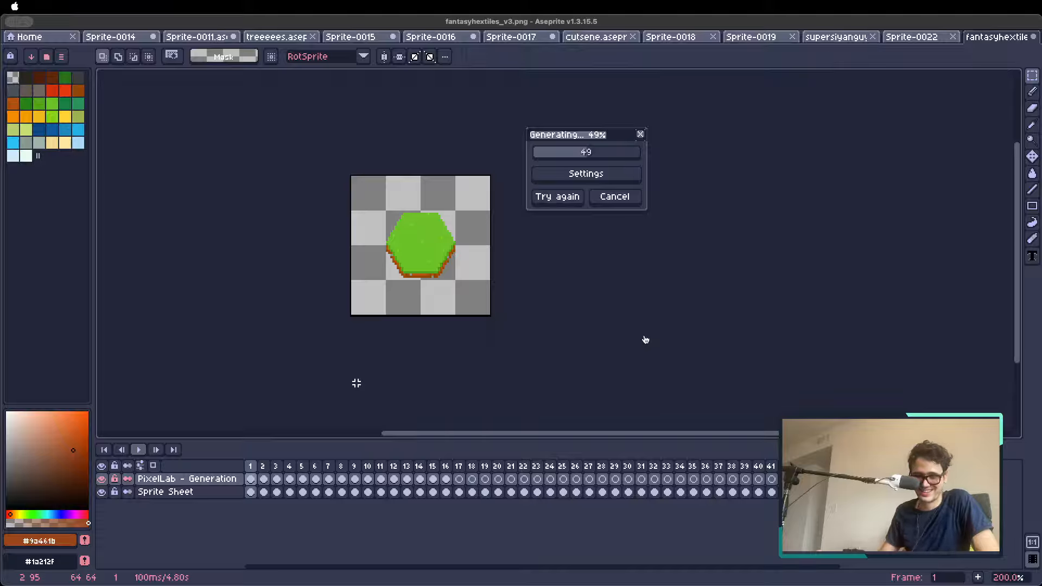
Look through the original hex tiles in the first four frames while the generation runs, ending on frame 1
{"action": "key", "text": "Right"}
{"action": "key", "text": "Right"}
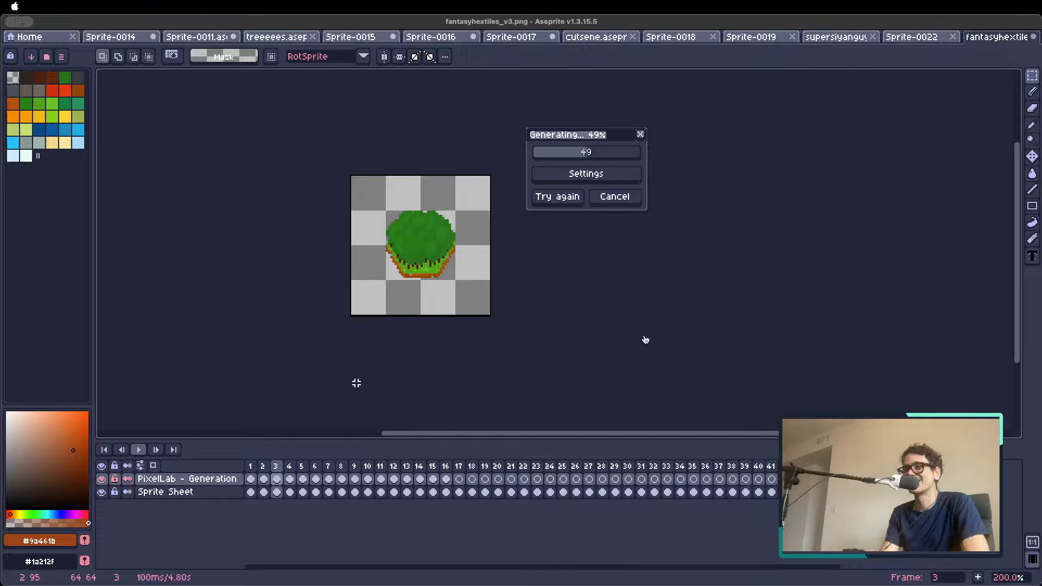
{"action": "key", "text": "Left"}
{"action": "key", "text": "Left"}
{"action": "key", "text": "Right"}
{"action": "key", "text": "Right"}
{"action": "key", "text": "Right"}
{"action": "key", "text": "Right"}
{"action": "key", "text": "Right"}
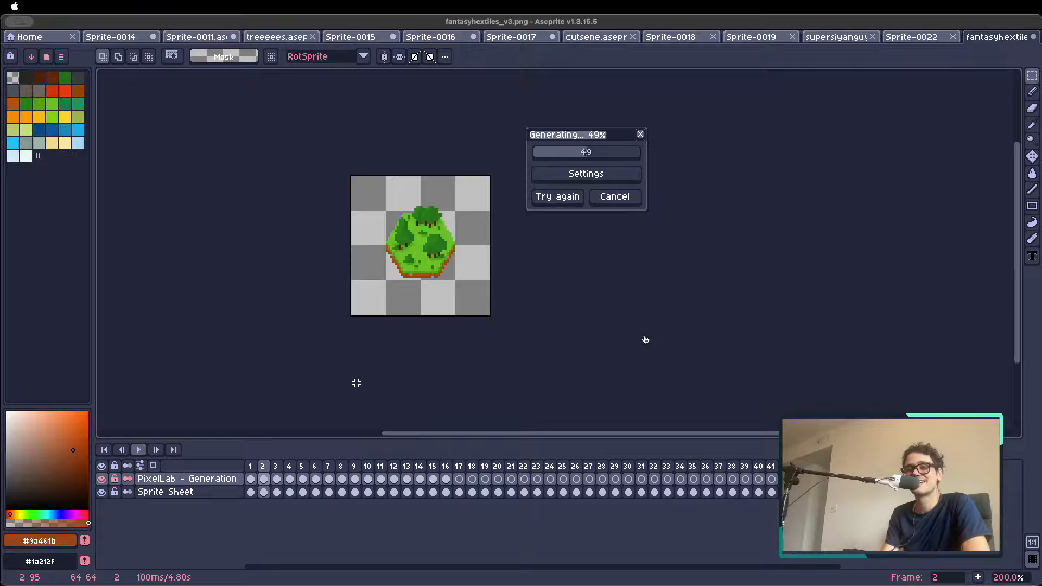
{"action": "key", "text": "Left"}
{"action": "key", "text": "Left"}
{"action": "key", "text": "Left"}
{"action": "key", "text": "Left"}
{"action": "key", "text": "Left"}
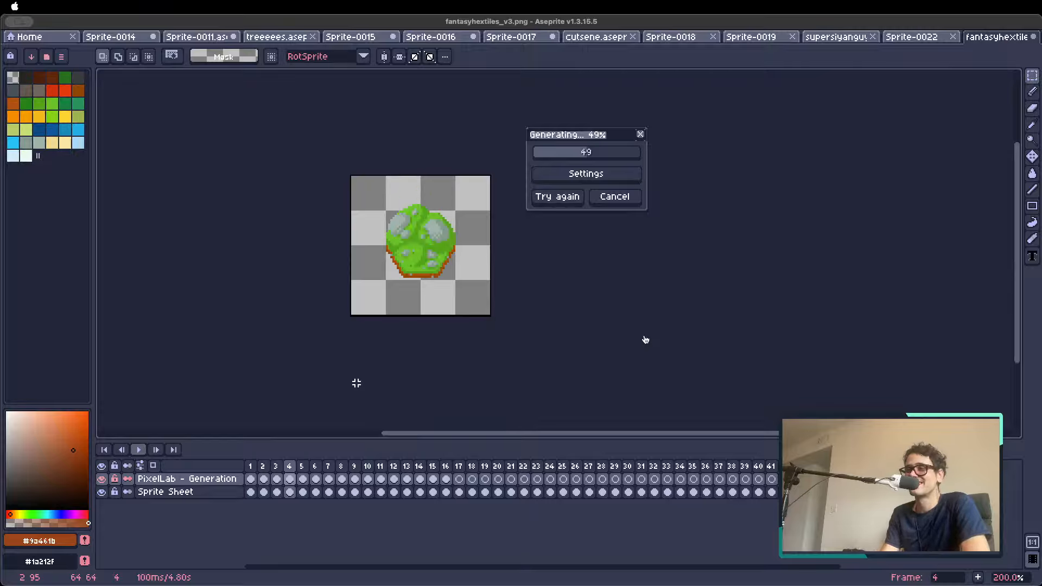
{"action": "key", "text": "Right"}
{"action": "key", "text": "Right"}
{"action": "key", "text": "Right"}
{"action": "key", "text": "Right"}
{"action": "key", "text": "Right"}
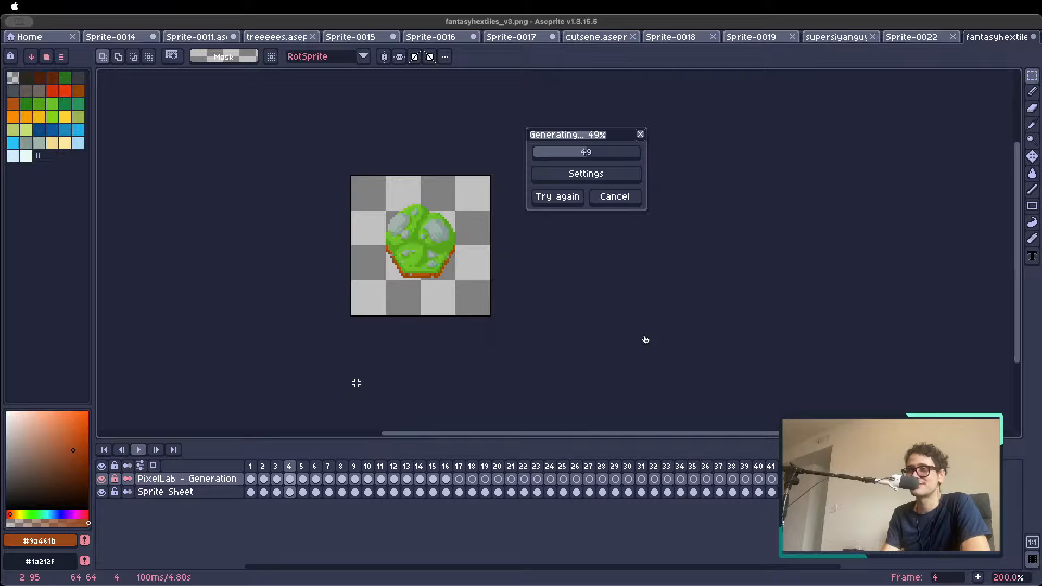
{"action": "key", "text": "Left"}
{"action": "key", "text": "Left"}
{"action": "key", "text": "Left"}
{"action": "key", "text": "Left"}
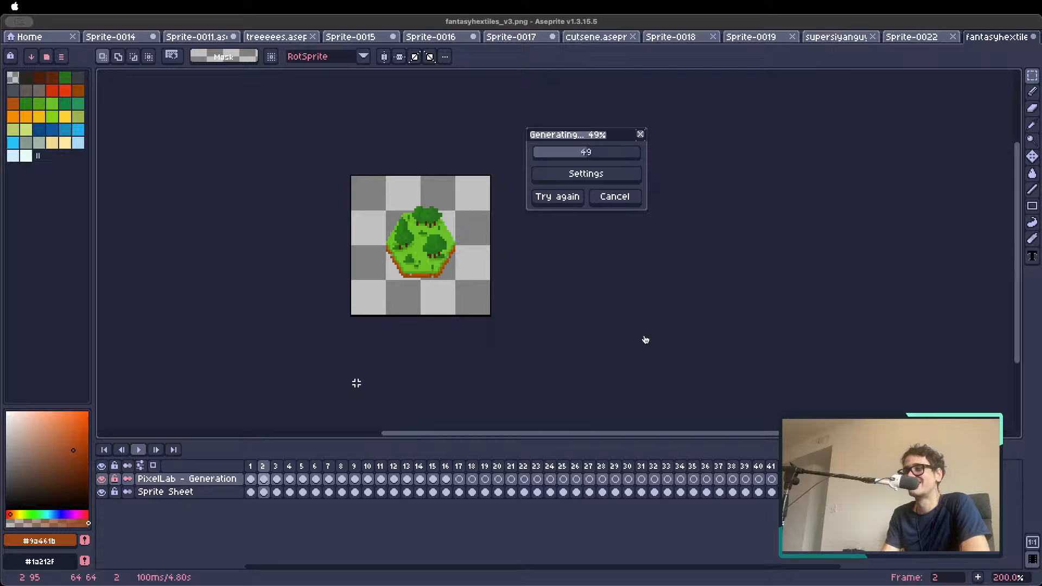
{"action": "key", "text": "Left"}
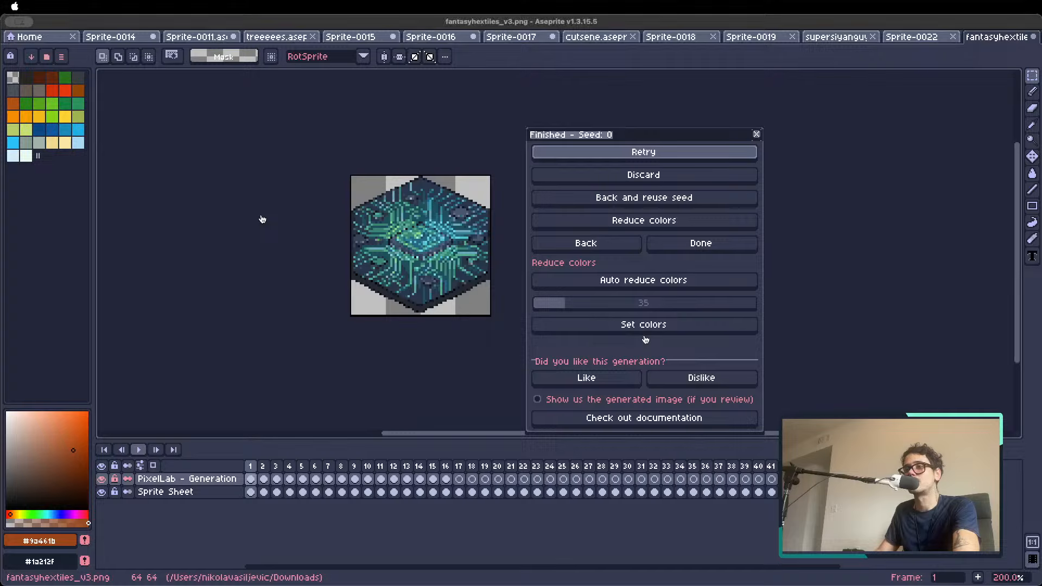
Review the generated cyberpunk tiles across the frames, return to frame 1 and inspect the circuit-board tile up close
{"action": "left_click", "coordinate": [264, 467]}
{"action": "key", "text": "Right"}
{"action": "key", "text": "Right"}
{"action": "key", "text": "Right"}
{"action": "key", "text": "Right"}
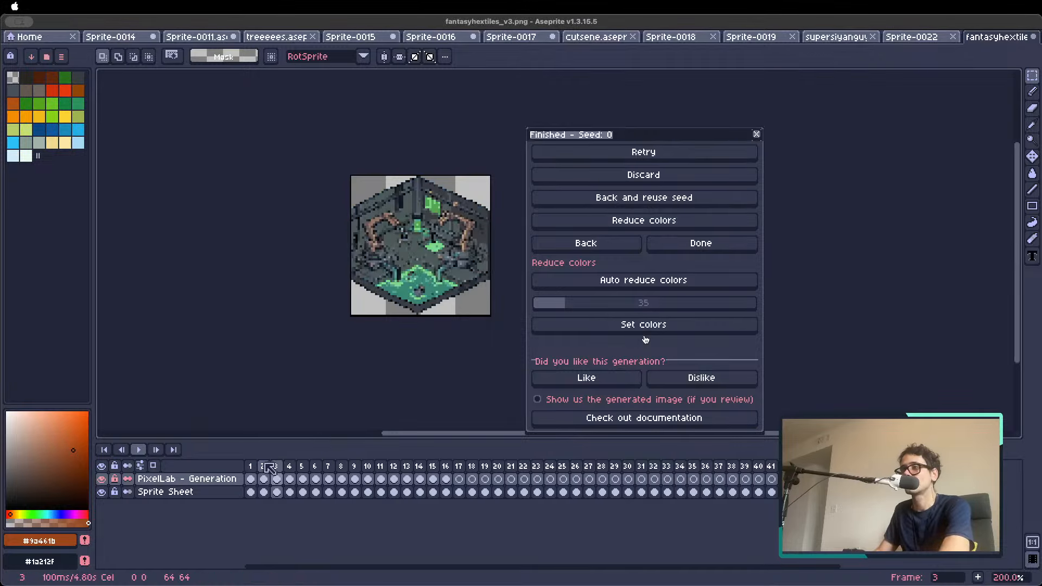
{"action": "scroll", "coordinate": [308, 363], "scroll_direction": "down", "scroll_amount": 1}
{"action": "key", "text": "Right"}
{"action": "key", "text": "Right"}
{"action": "key", "text": "Right"}
{"action": "key", "text": "Right"}
{"action": "key", "text": "Right"}
{"action": "key", "text": "Right"}
{"action": "key", "text": "Right"}
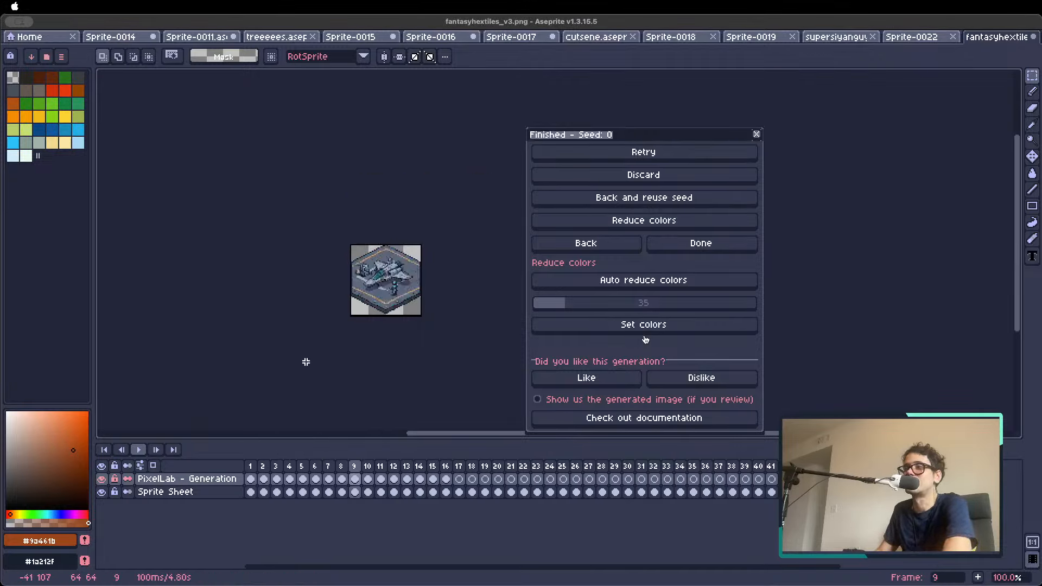
{"action": "key", "text": "Right"}
{"action": "key", "text": "Right"}
{"action": "key", "text": "Right"}
{"action": "key", "text": "Right"}
{"action": "key", "text": "Right"}
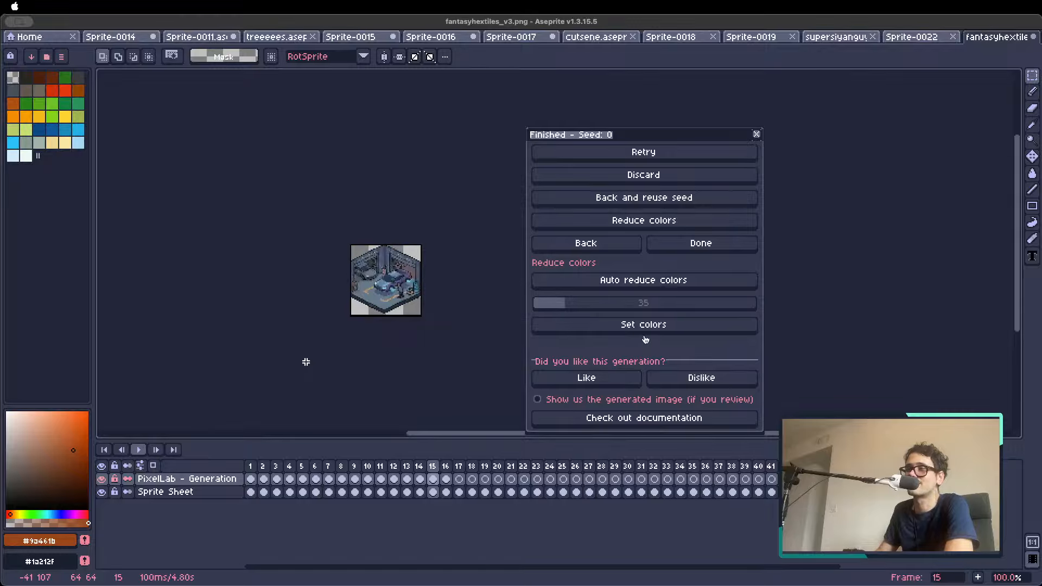
{"action": "key", "text": "Left"}
{"action": "key", "text": "Left"}
{"action": "key", "text": "Left"}
{"action": "key", "text": "Left"}
{"action": "key", "text": "Left"}
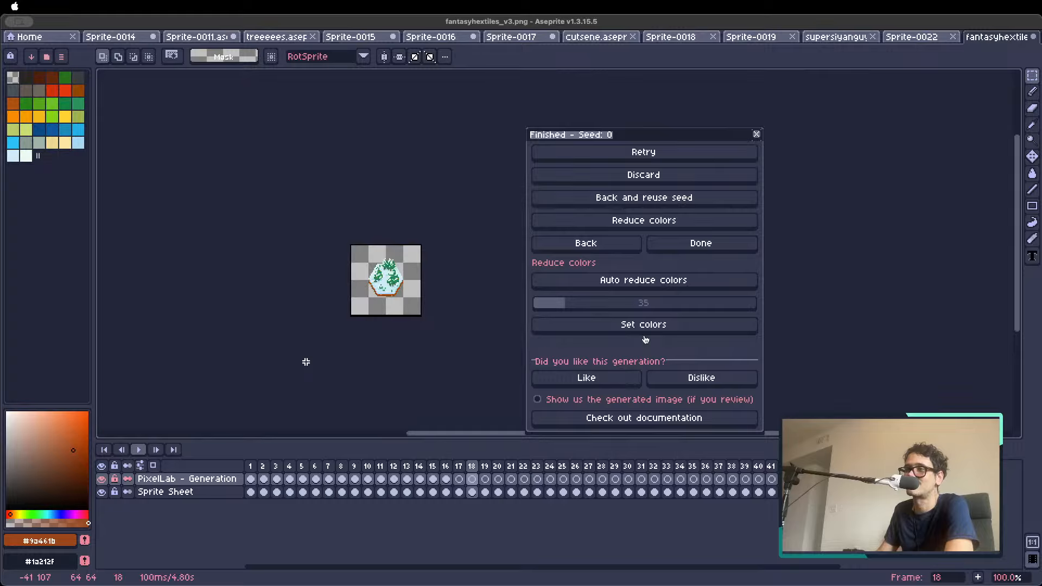
{"action": "key", "text": "Left"}
{"action": "key", "text": "Left"}
{"action": "key", "text": "Left"}
{"action": "key", "text": "Left"}
{"action": "key", "text": "Left"}
{"action": "key", "text": "Left"}
{"action": "key", "text": "Left"}
{"action": "key", "text": "Left"}
{"action": "key", "text": "Left"}
{"action": "key", "text": "Left"}
{"action": "key", "text": "Left"}
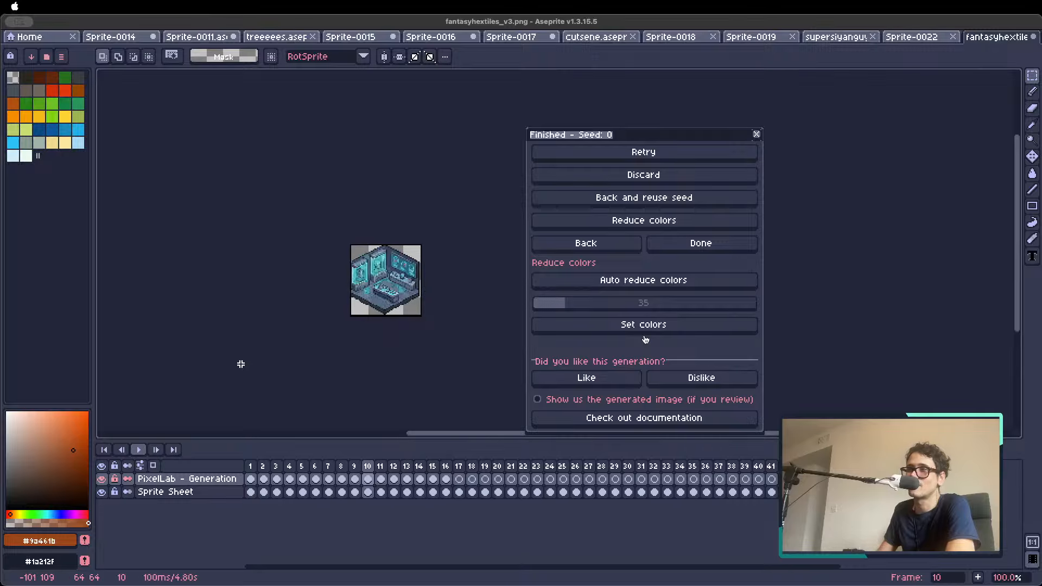
{"action": "key", "text": "Left"}
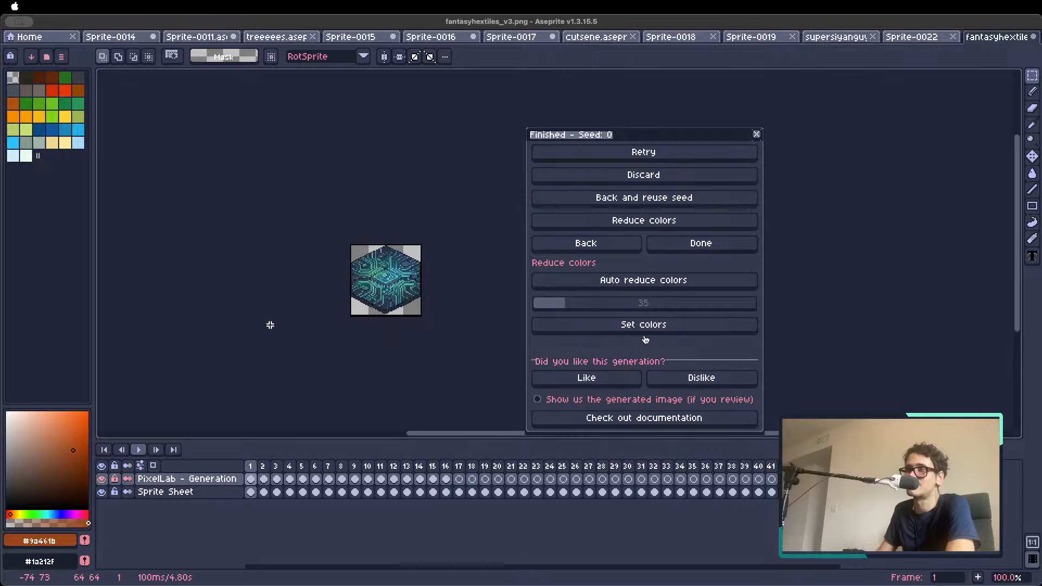
{"action": "scroll", "coordinate": [351, 315], "scroll_direction": "up", "scroll_amount": 1}
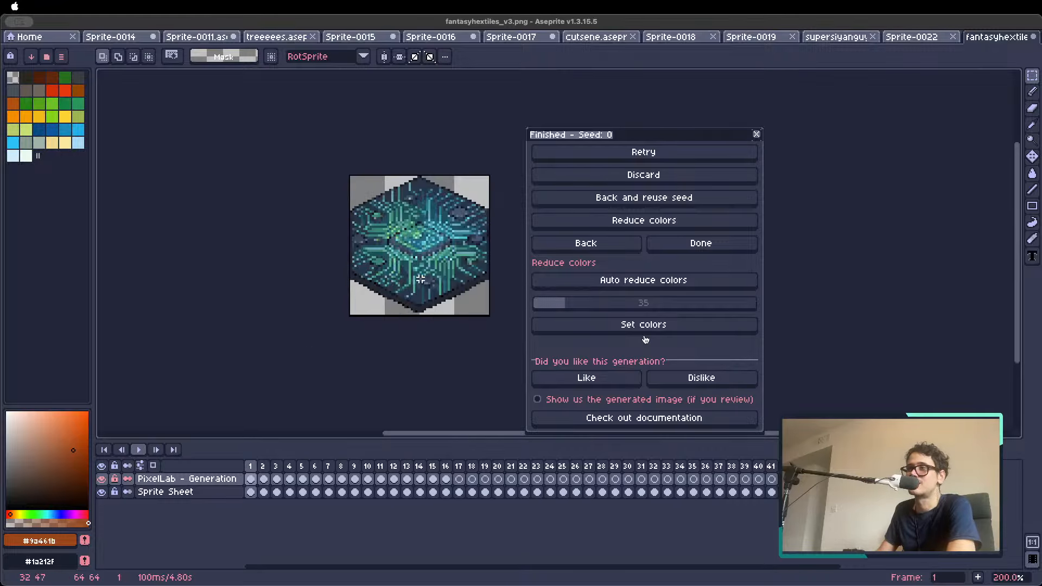
{"action": "left_click_drag", "start_coordinate": [423, 277], "coordinate": [383, 323]}
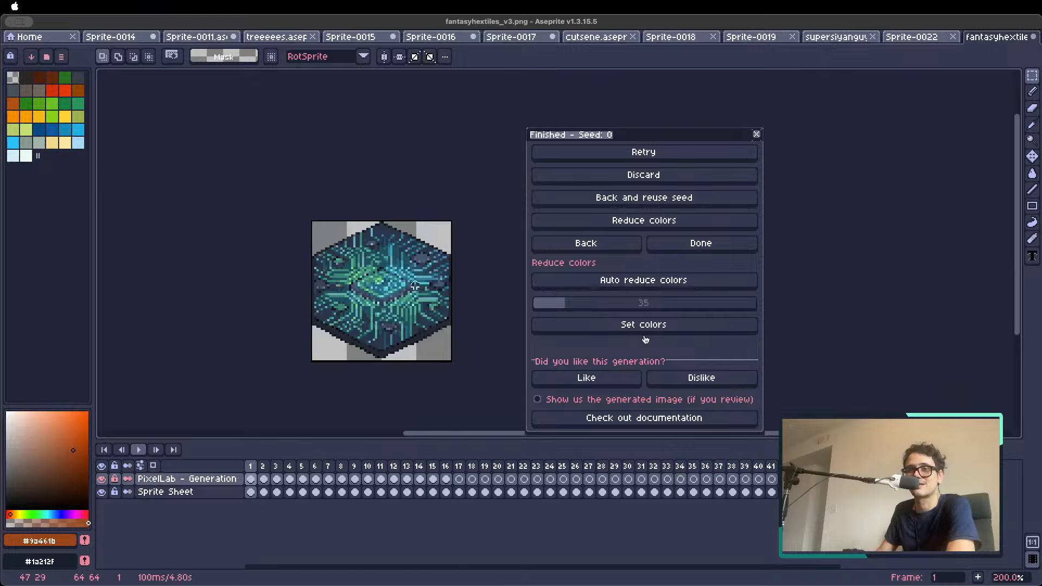
Compare the generated tile with the original grass tile in frame 1 by toggling the PixelLab - Generation layer's visibility
{"action": "left_click", "coordinate": [102, 478]}
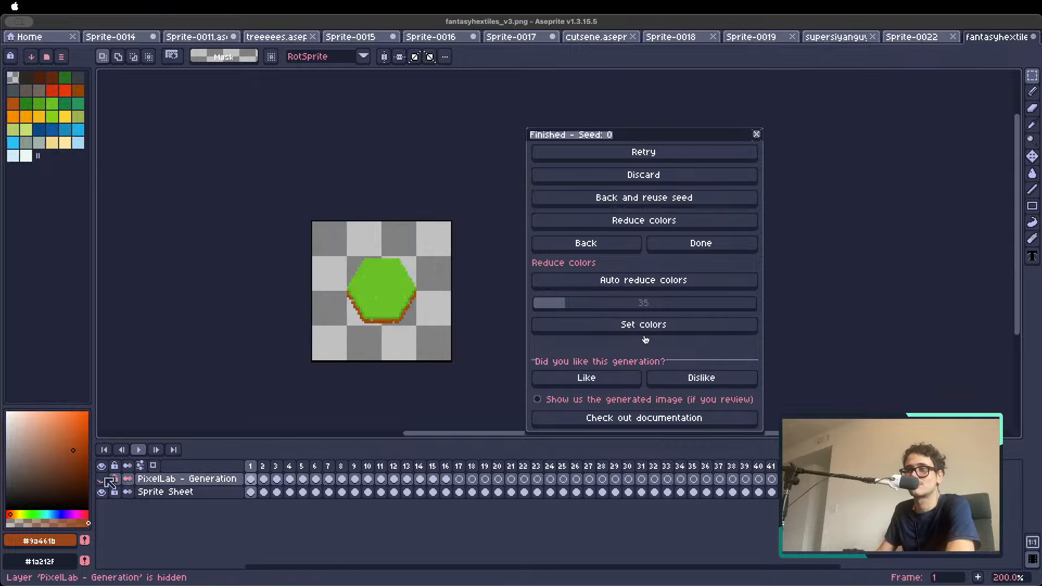
{"action": "left_click", "coordinate": [102, 478]}
{"action": "left_click", "coordinate": [102, 478]}
{"action": "left_click", "coordinate": [102, 479]}
{"action": "left_click", "coordinate": [102, 478]}
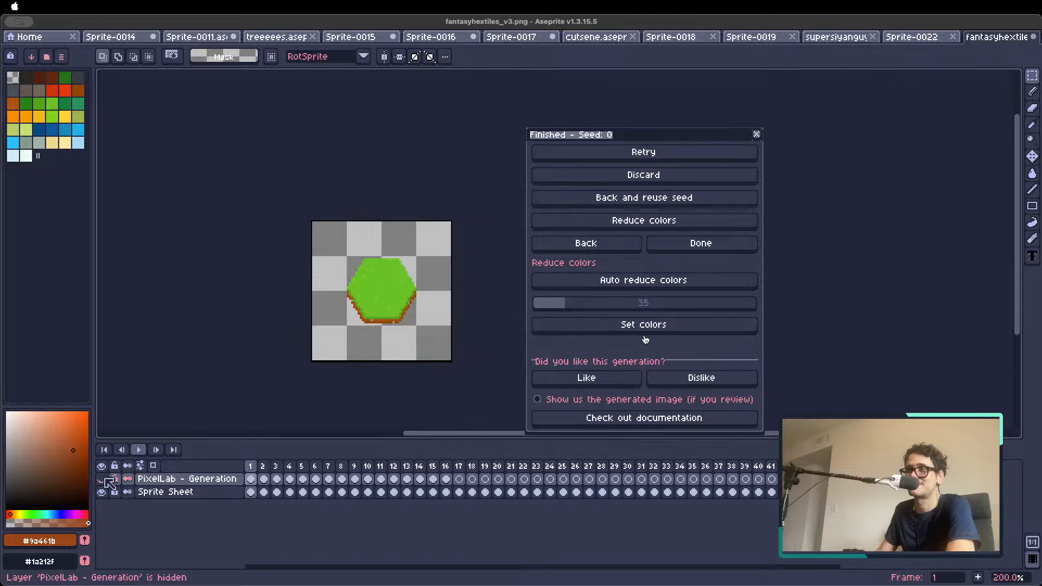
{"action": "left_click", "coordinate": [102, 478]}
{"action": "left_click", "coordinate": [102, 478]}
{"action": "left_click", "coordinate": [102, 479]}
{"action": "left_click", "coordinate": [102, 479]}
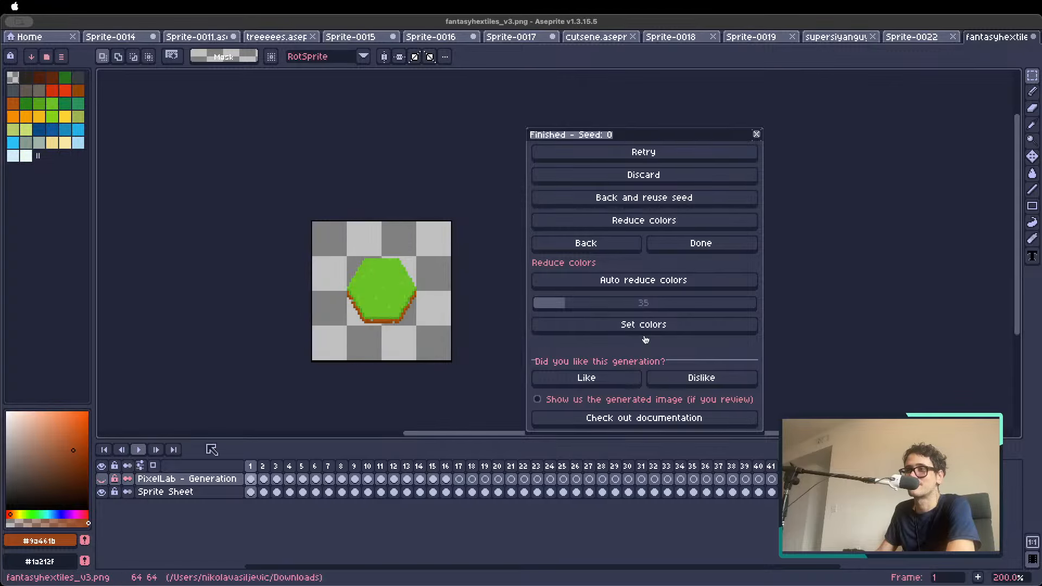
Delete the PixelLab - Generation layer and go back to the generation settings
{"action": "left_click", "coordinate": [226, 477]}
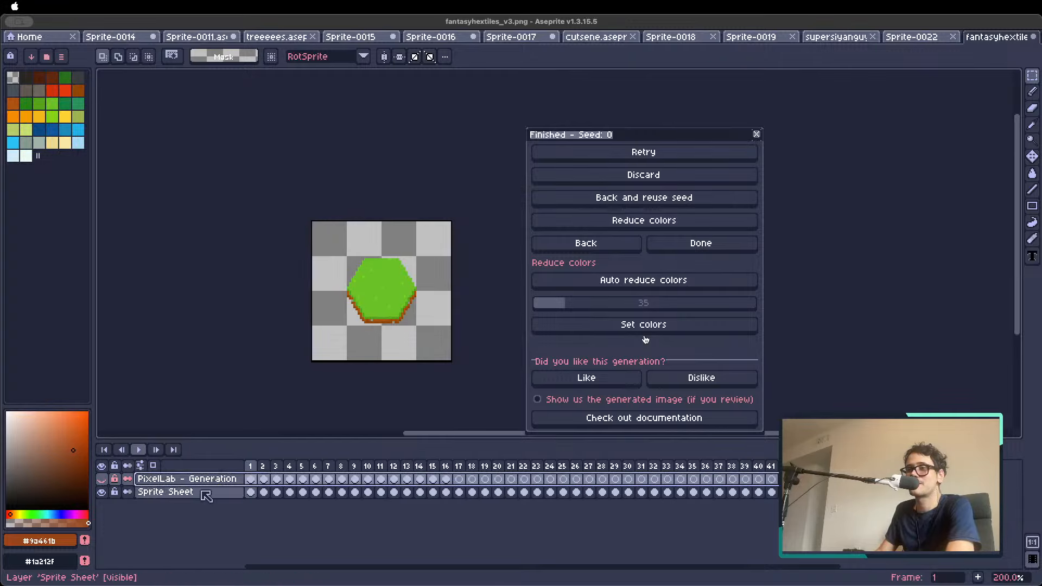
{"action": "key", "text": "Delete"}
{"action": "left_click", "coordinate": [581, 244]}
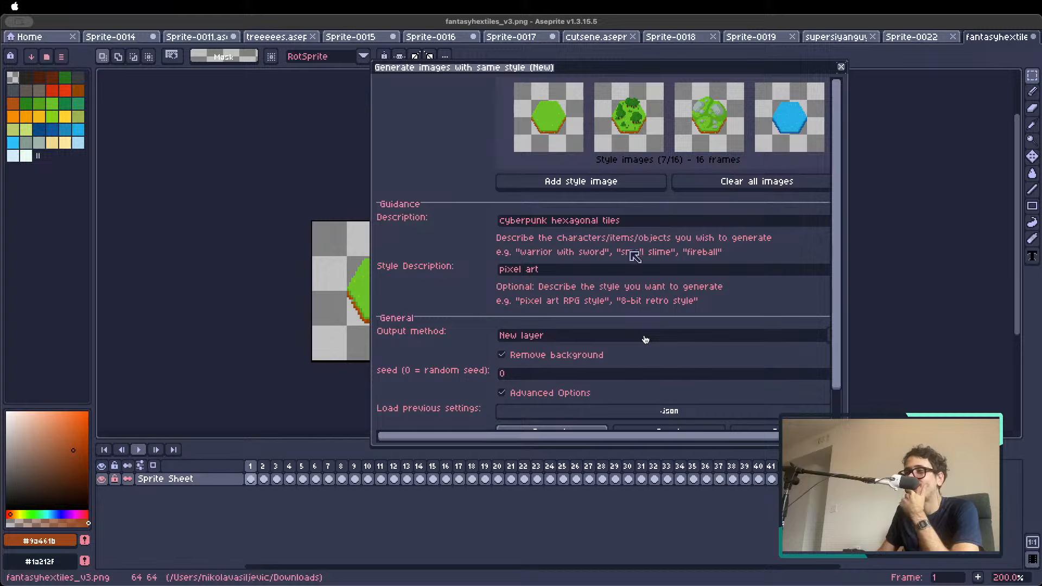
Replace the style description with "hexagonal shape tiles"
{"action": "left_click_drag", "start_coordinate": [613, 274], "coordinate": [433, 276]}
{"action": "type", "text": "hexacon"}
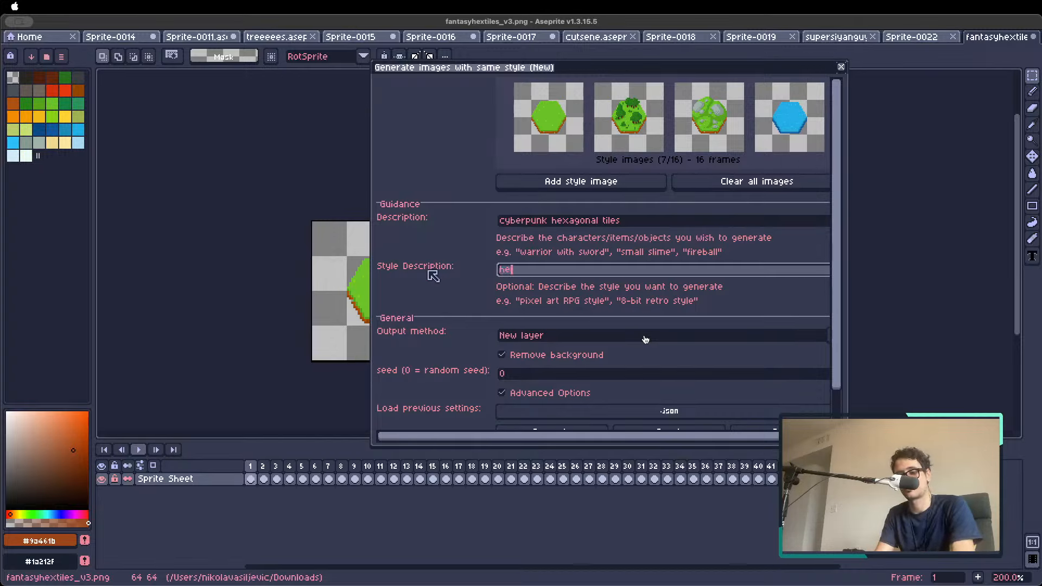
{"action": "key", "text": "BackSpace"}
{"action": "type", "text": "gonal"}
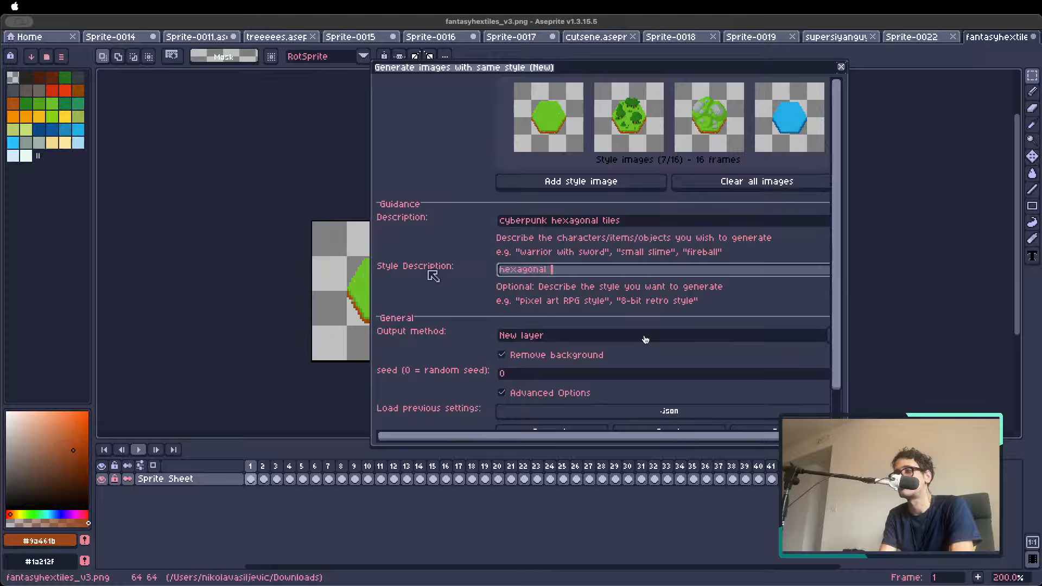
{"action": "type", "text": " shape tiles"}
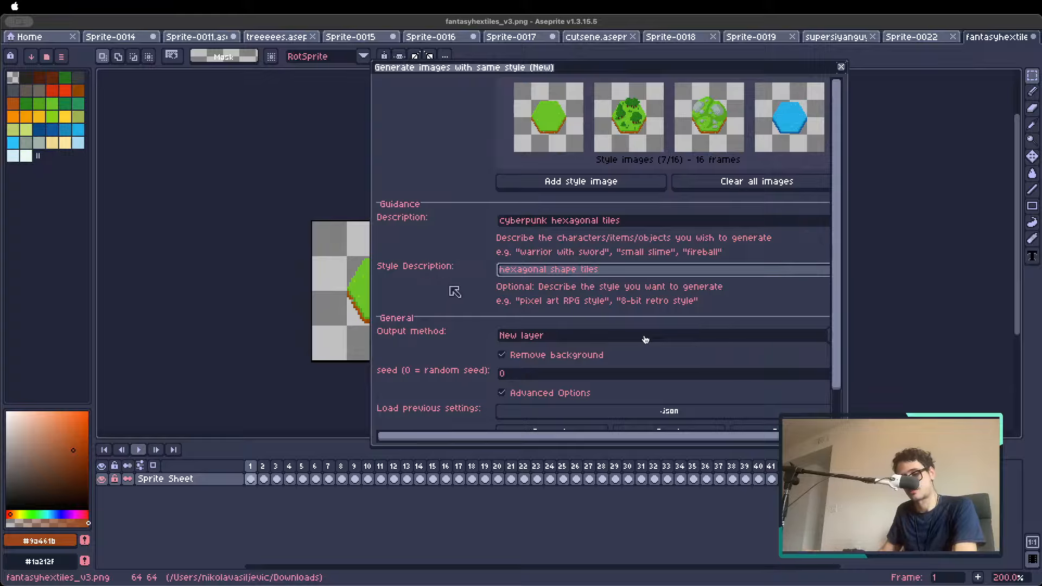
Replace the description with "hexagonal floor tiles, grass, cobblestone, water, etc" and generate the tiles
{"action": "left_click", "coordinate": [644, 225]}
{"action": "left_click_drag", "start_coordinate": [651, 225], "coordinate": [439, 221]}
{"action": "key", "text": "BackSpace"}
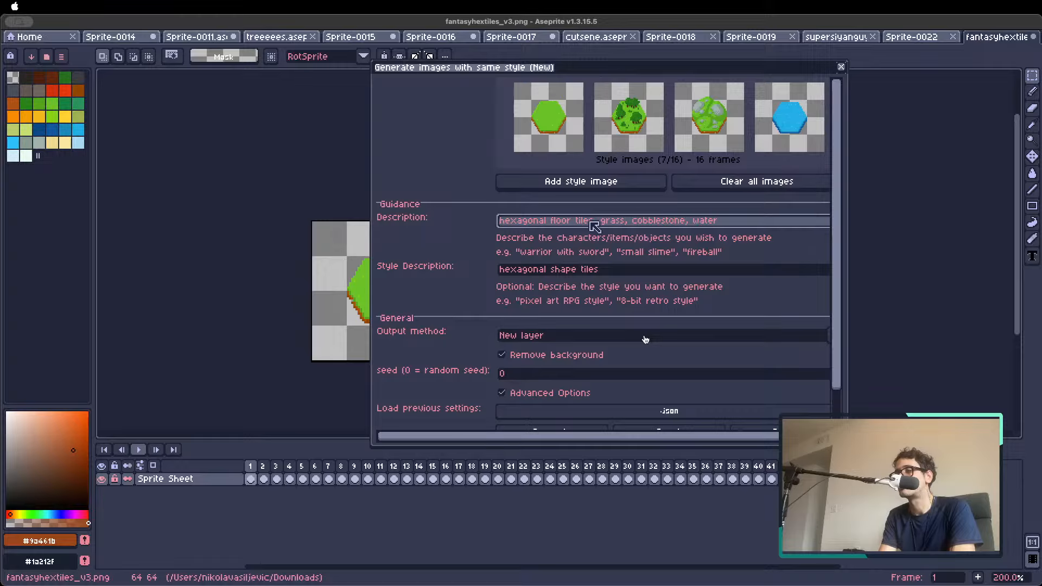
{"action": "type", "text": "c"}
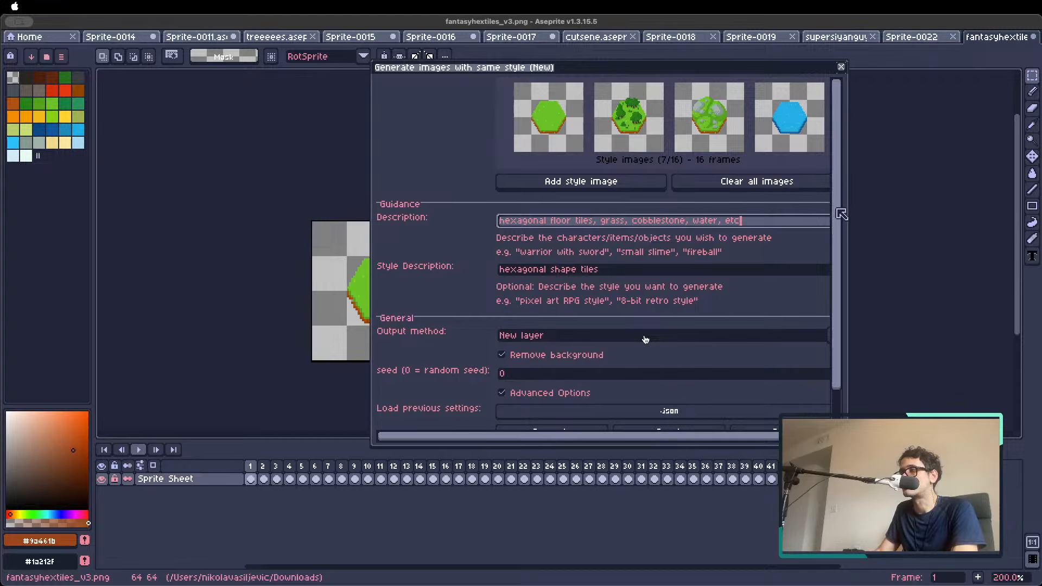
{"action": "scroll", "coordinate": [840, 217], "scroll_direction": "down", "scroll_amount": 2}
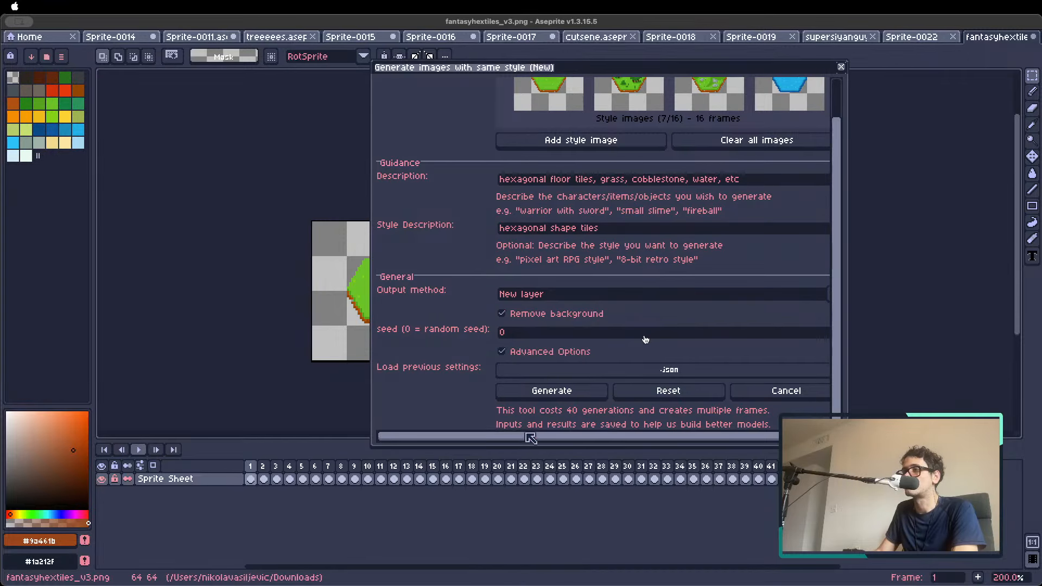
{"action": "left_click", "coordinate": [575, 391]}
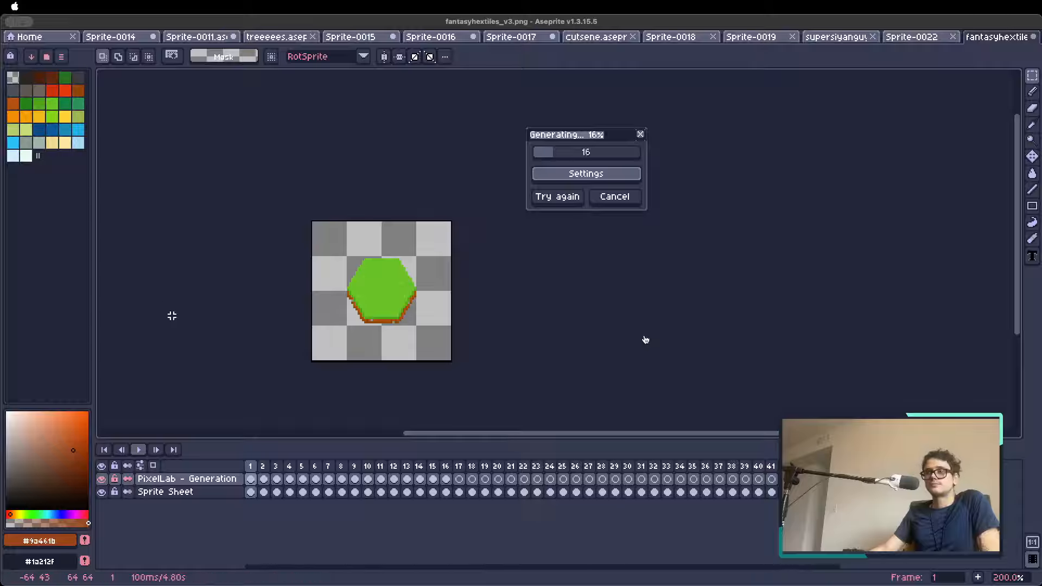
Look through the original tiles in frames 2 to 8 while the generation runs, and return to frame 1
{"action": "left_click", "coordinate": [263, 466]}
{"action": "left_click", "coordinate": [278, 466]}
{"action": "left_click", "coordinate": [291, 466]}
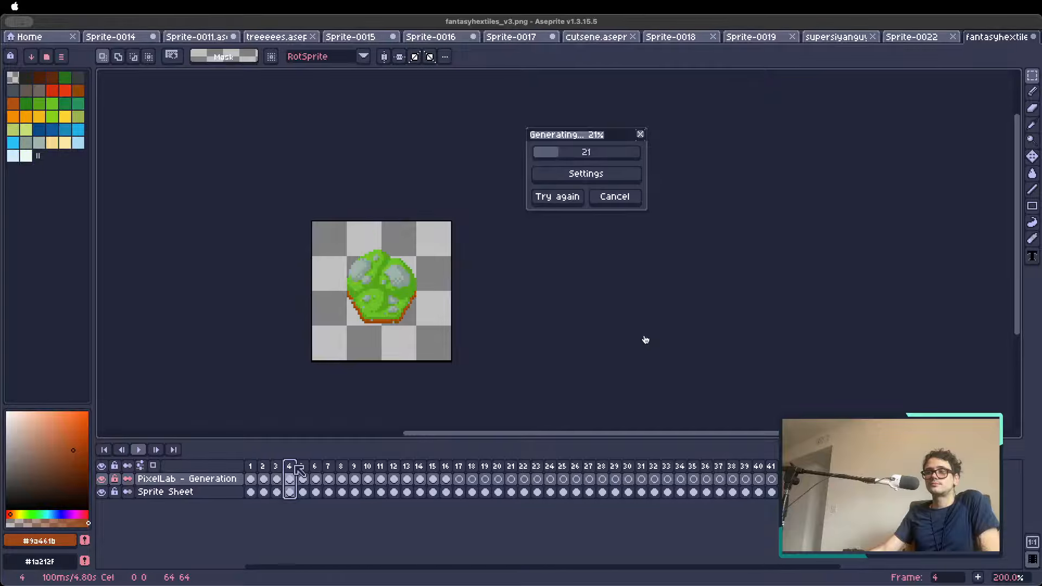
{"action": "left_click", "coordinate": [305, 467]}
{"action": "left_click", "coordinate": [327, 466]}
{"action": "key", "text": "Right"}
{"action": "key", "text": "Right"}
{"action": "key", "text": "Right"}
{"action": "key", "text": "Right"}
{"action": "key", "text": "Right"}
{"action": "key", "text": "Right"}
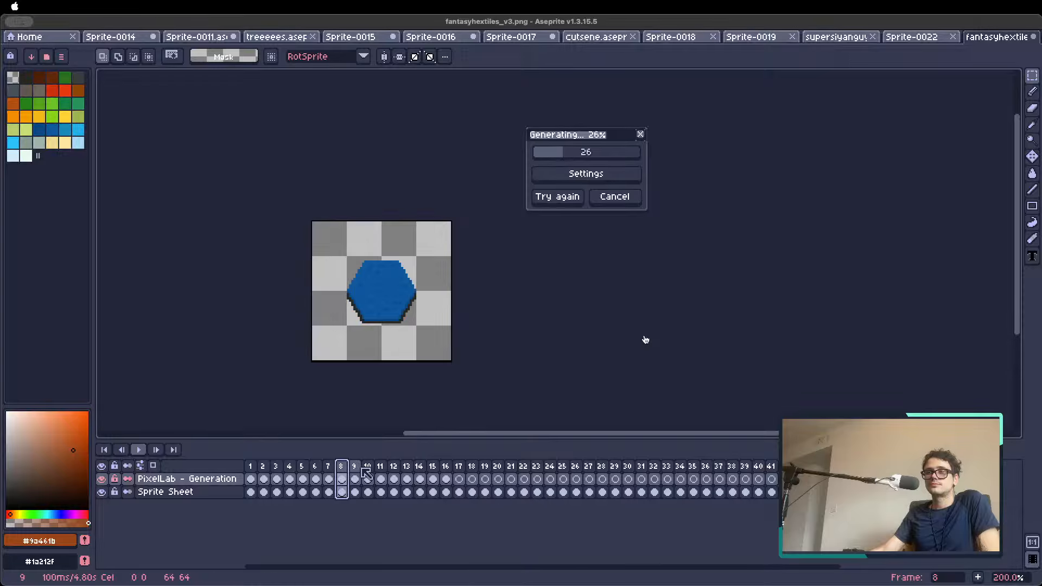
{"action": "key", "text": "Home"}
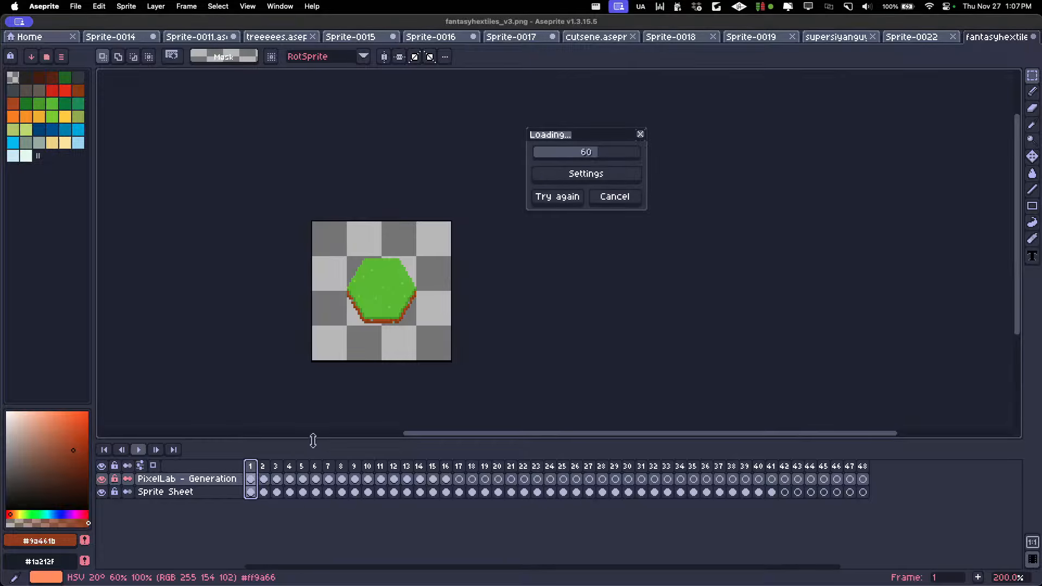
{"action": "left_click", "coordinate": [264, 466]}
{"action": "left_click", "coordinate": [250, 466]}
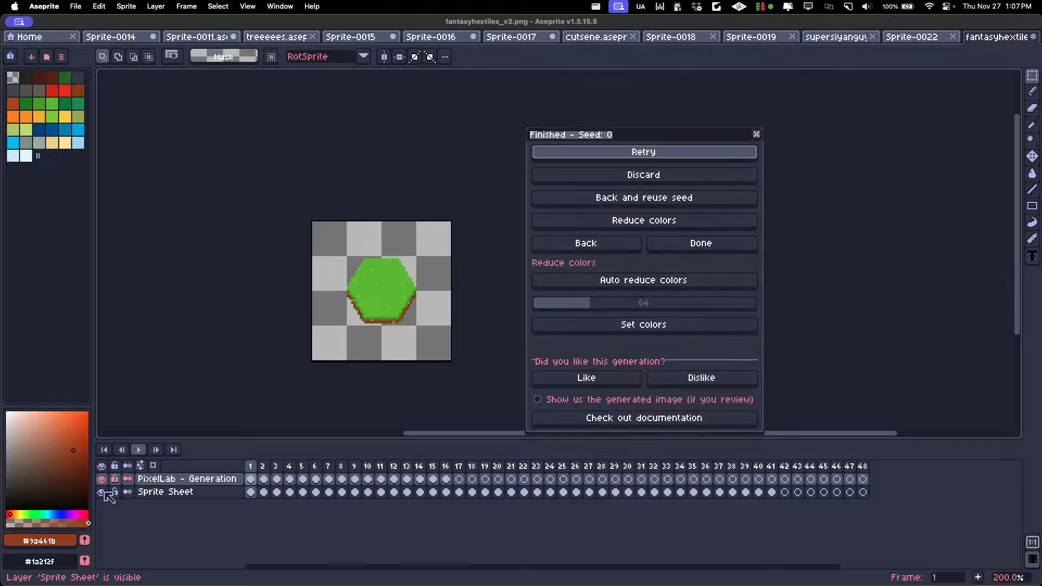
Hide the Sprite Sheet layer and look through the generated tiles up to frame 12
{"action": "left_click", "coordinate": [104, 492]}
{"action": "key", "text": "Right"}
{"action": "key", "text": "Right"}
{"action": "key", "text": "Right"}
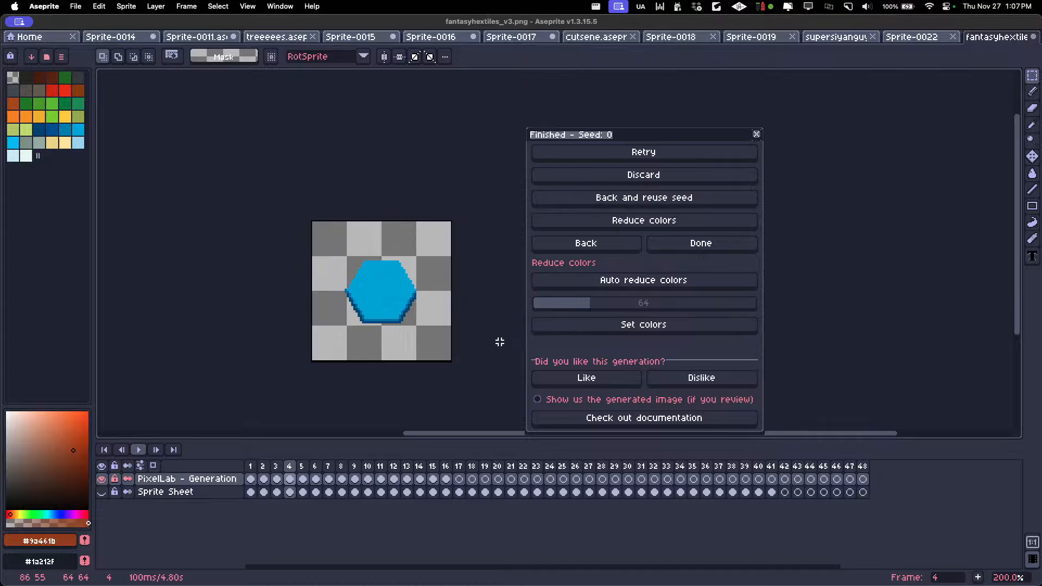
{"action": "key", "text": "Right"}
{"action": "key", "text": "Right"}
{"action": "key", "text": "Right"}
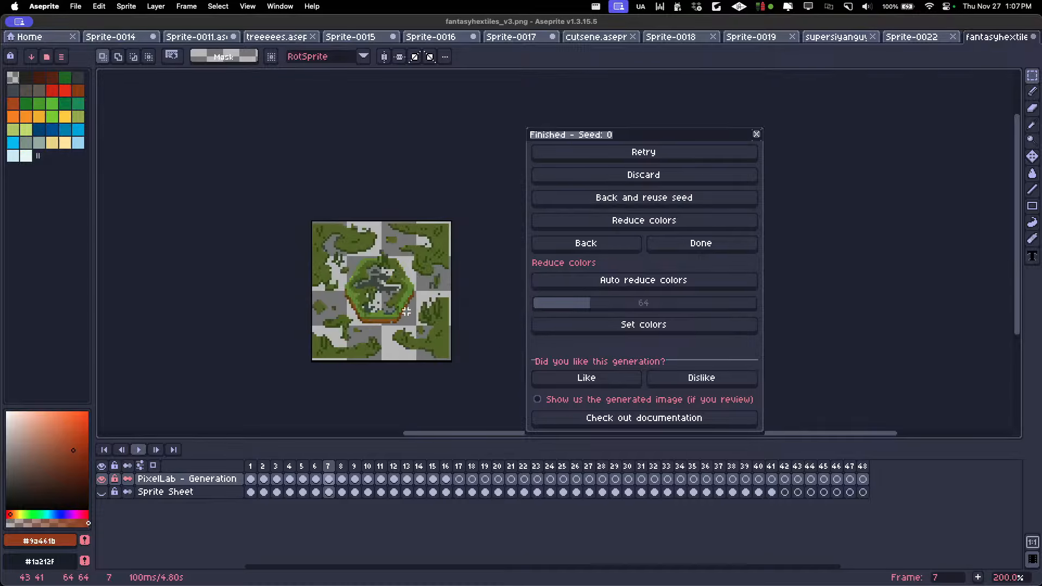
{"action": "key", "text": "Right"}
{"action": "key", "text": "Right"}
{"action": "key", "text": "Right"}
{"action": "key", "text": "Right"}
{"action": "key", "text": "Right"}
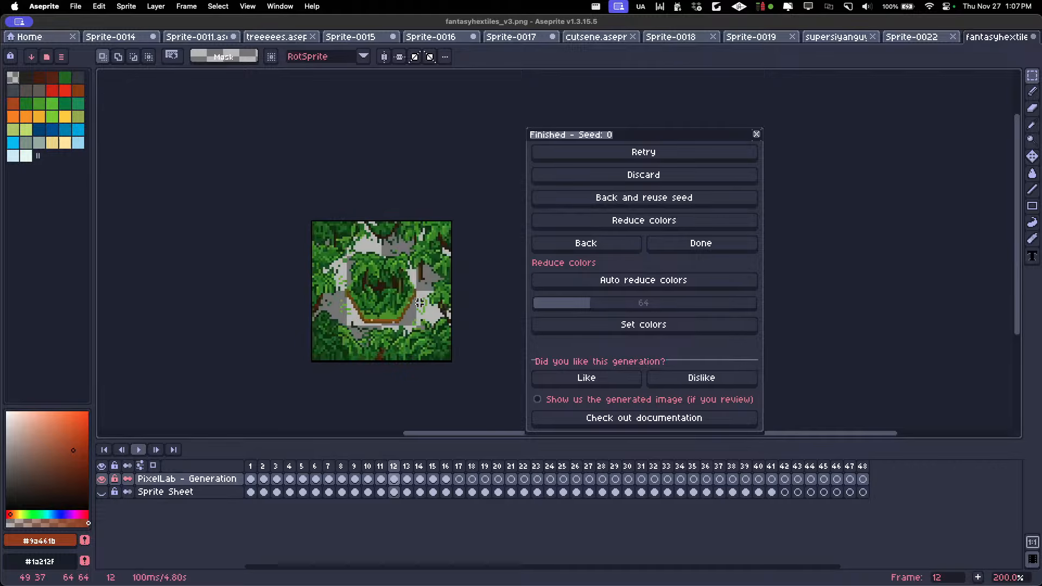
Examine the generated tiles in frames 1 to 6, comparing the sand tile with the snow tile
{"action": "key", "text": "Left"}
{"action": "key", "text": "Left"}
{"action": "key", "text": "Left"}
{"action": "key", "text": "Left"}
{"action": "key", "text": "Left"}
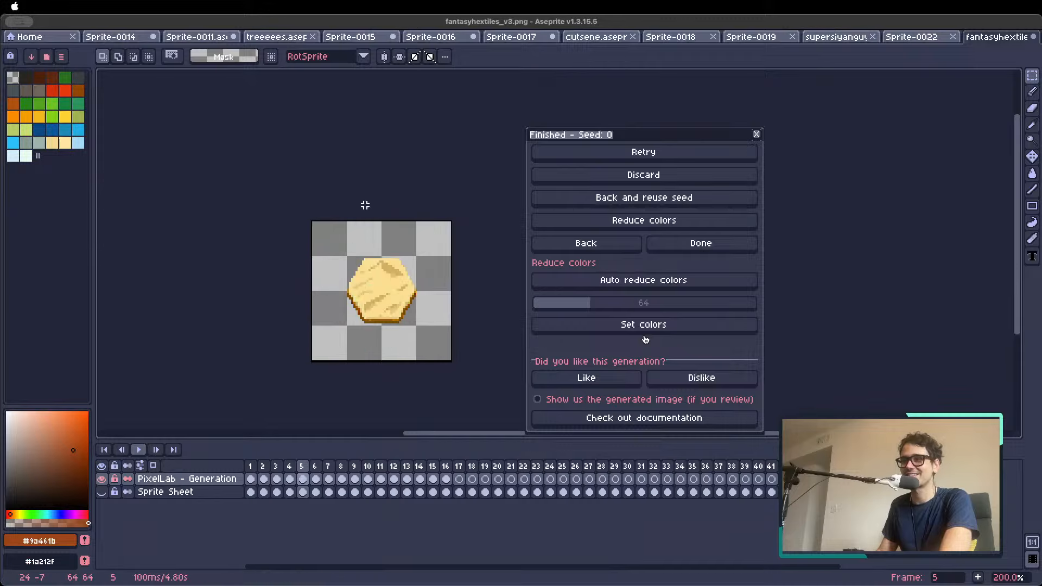
{"action": "key", "text": "Left"}
{"action": "key", "text": "Left"}
{"action": "scroll", "coordinate": [356, 284], "scroll_direction": "up", "scroll_amount": 1}
{"action": "key", "text": "Left"}
{"action": "key", "text": "Left"}
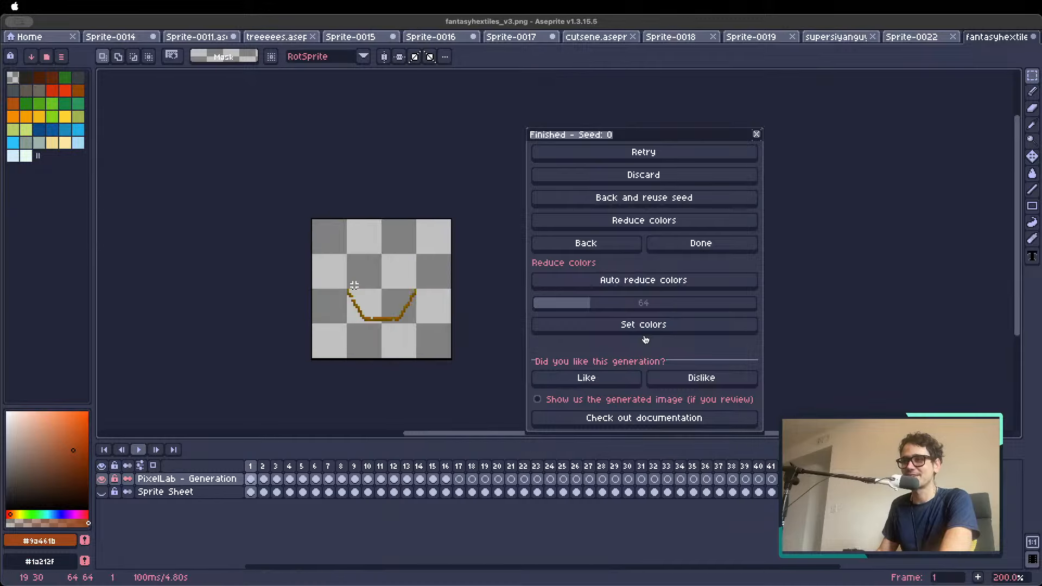
{"action": "key", "text": "Right"}
{"action": "key", "text": "Right"}
{"action": "key", "text": "Right"}
{"action": "key", "text": "Right"}
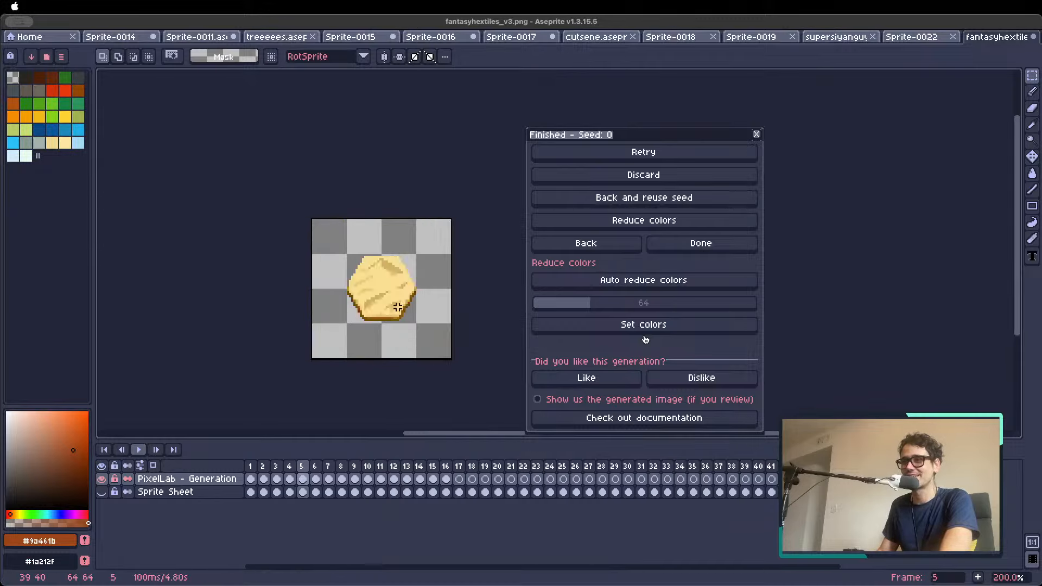
{"action": "key", "text": "Right"}
{"action": "key", "text": "Left"}
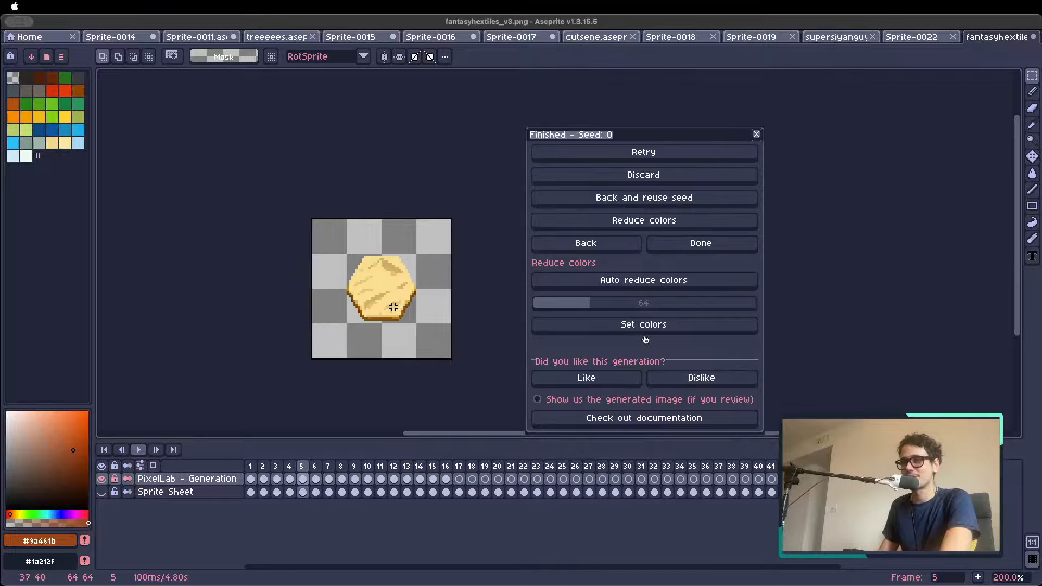
{"action": "key", "text": "Right"}
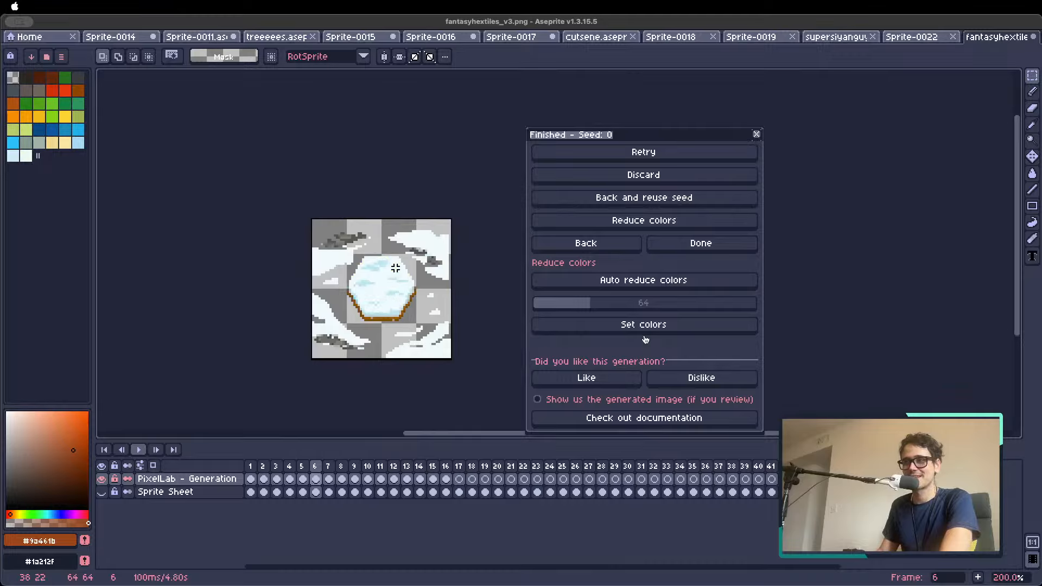
{"action": "key", "text": "Left"}
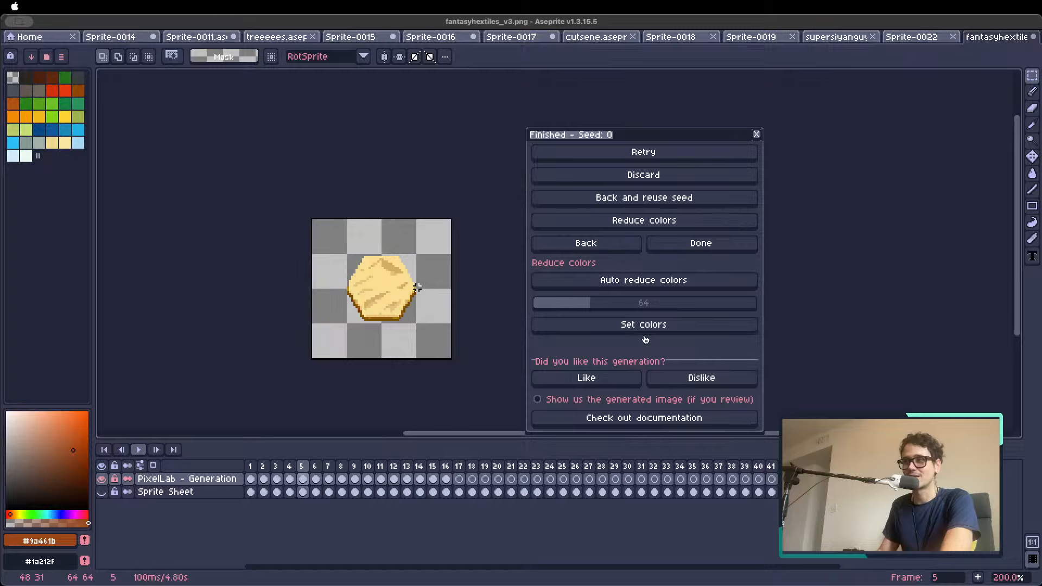
Look through the remaining generated tiles up to the ice tile in frame 16
{"action": "key", "text": "Right"}
{"action": "key", "text": "Right"}
{"action": "key", "text": "Right"}
{"action": "key", "text": "Right"}
{"action": "key", "text": "Right"}
{"action": "key", "text": "Right"}
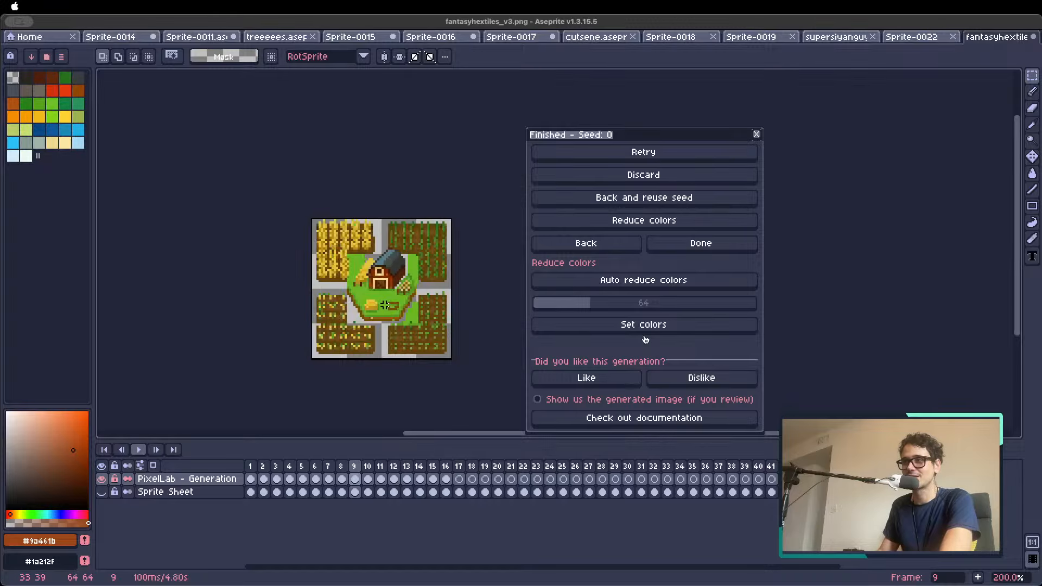
{"action": "key", "text": "Right"}
{"action": "key", "text": "Right"}
{"action": "key", "text": "Right"}
{"action": "key", "text": "Right"}
{"action": "key", "text": "Right"}
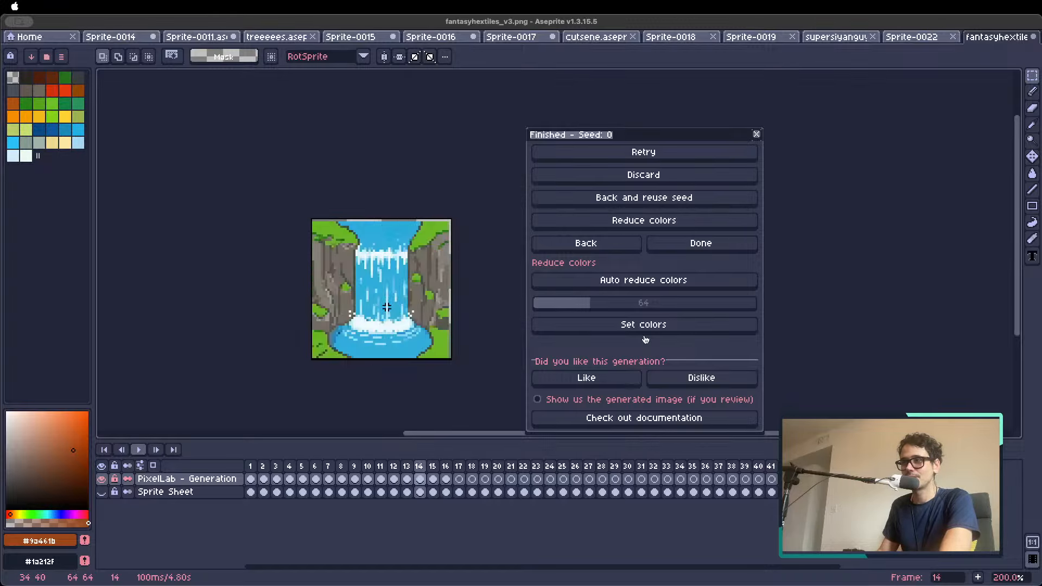
{"action": "key", "text": "Right"}
{"action": "key", "text": "Left"}
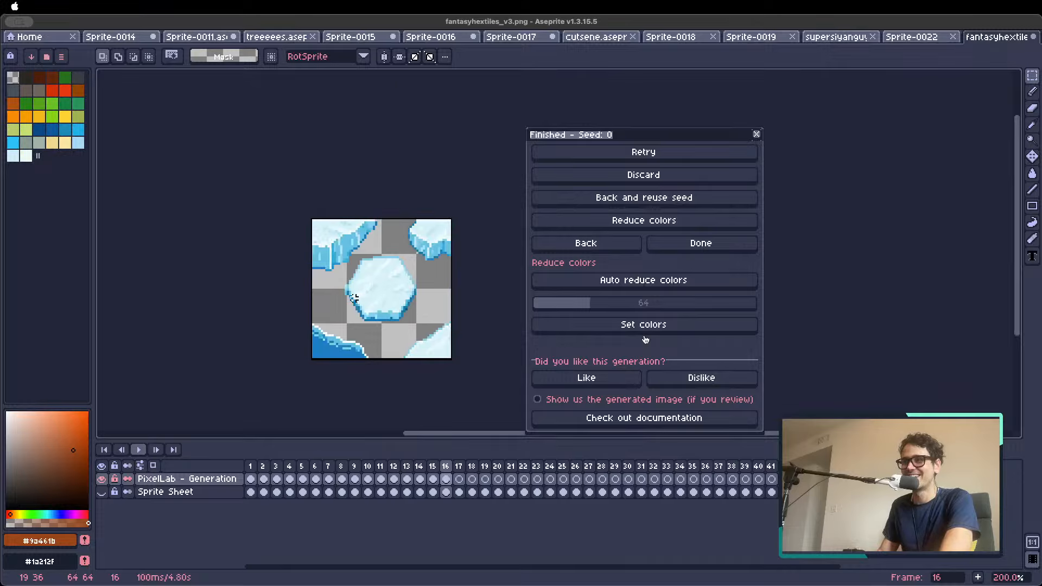
Lasso and delete the stray ice chunks in the upper two corners of frame 16
{"action": "scroll", "coordinate": [345, 289], "scroll_direction": "up", "scroll_amount": 1}
{"action": "scroll", "coordinate": [349, 315], "scroll_direction": "up", "scroll_amount": 1}
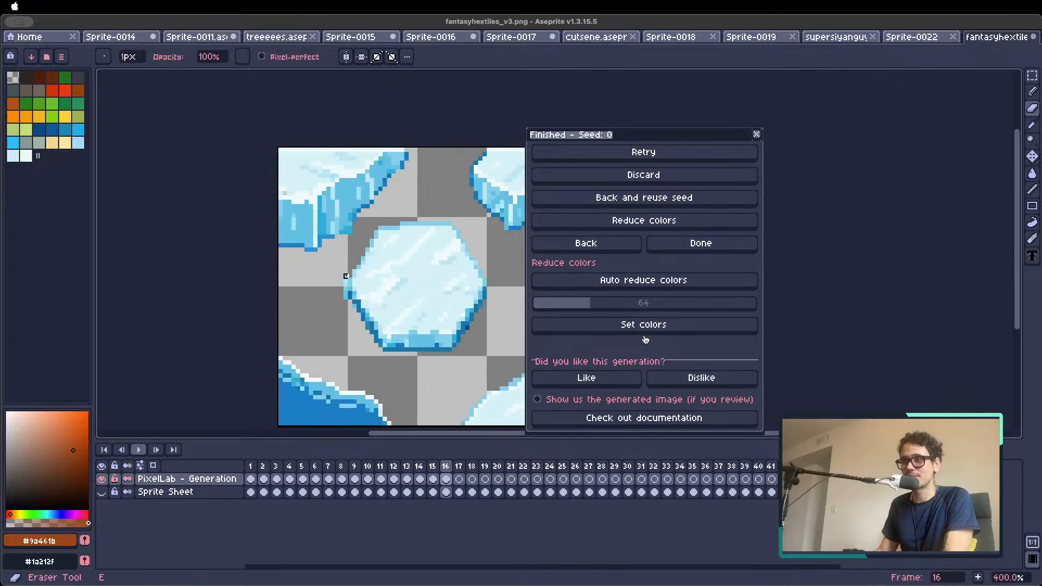
{"action": "key", "text": "e"}
{"action": "scroll", "coordinate": [320, 258], "scroll_direction": "down", "scroll_amount": 1}
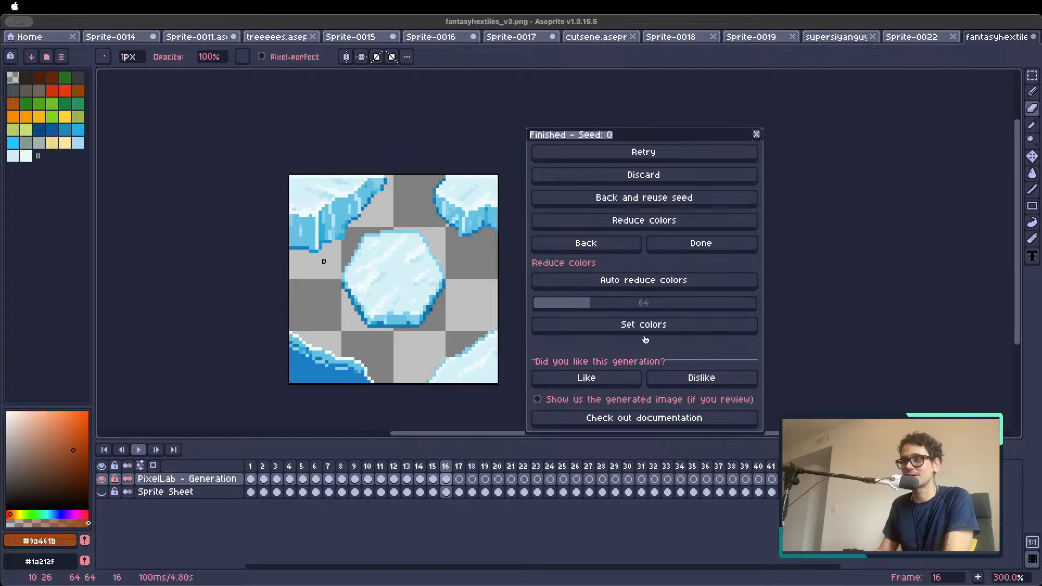
{"action": "key", "text": "q"}
{"action": "mouse_move", "coordinate": [395, 175]}
{"action": "left_mouse_down"}
{"action": "mouse_move", "coordinate": [358, 225]}
{"action": "mouse_move", "coordinate": [304, 258]}
{"action": "mouse_move", "coordinate": [265, 260]}
{"action": "mouse_move", "coordinate": [279, 256]}
{"action": "left_mouse_up"}
{"action": "key", "text": "Delete"}
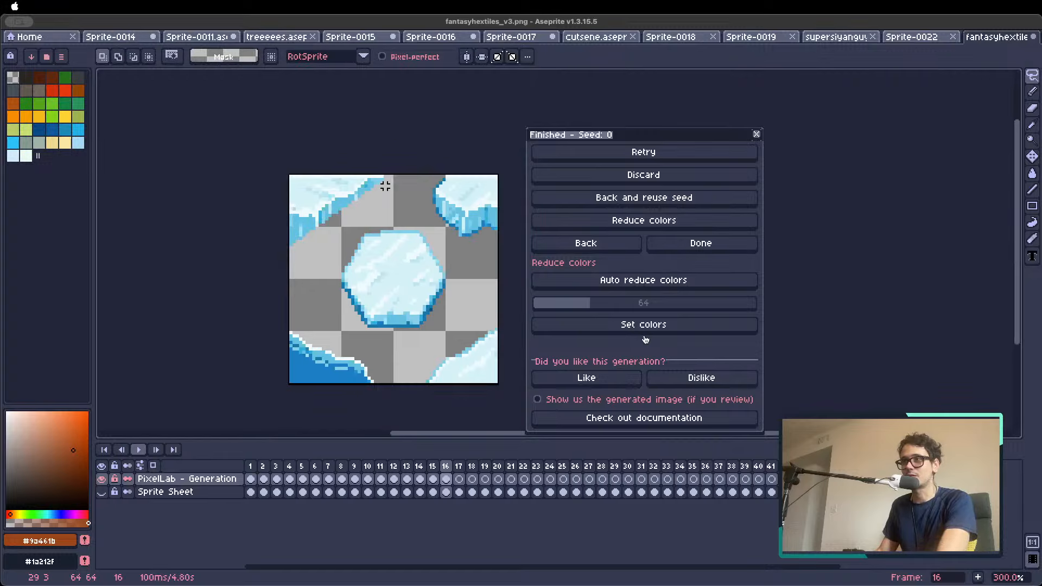
{"action": "mouse_move", "coordinate": [393, 174]}
{"action": "left_mouse_down"}
{"action": "mouse_move", "coordinate": [359, 215]}
{"action": "mouse_move", "coordinate": [246, 233]}
{"action": "mouse_move", "coordinate": [428, 167]}
{"action": "mouse_move", "coordinate": [415, 205]}
{"action": "mouse_move", "coordinate": [505, 259]}
{"action": "mouse_move", "coordinate": [447, 163]}
{"action": "left_mouse_up"}
{"action": "key", "text": "Delete"}
Lasso and delete the ice fragments in the lower two corners of frame 16, leaving only the hexagon
{"action": "key", "text": "Delete"}
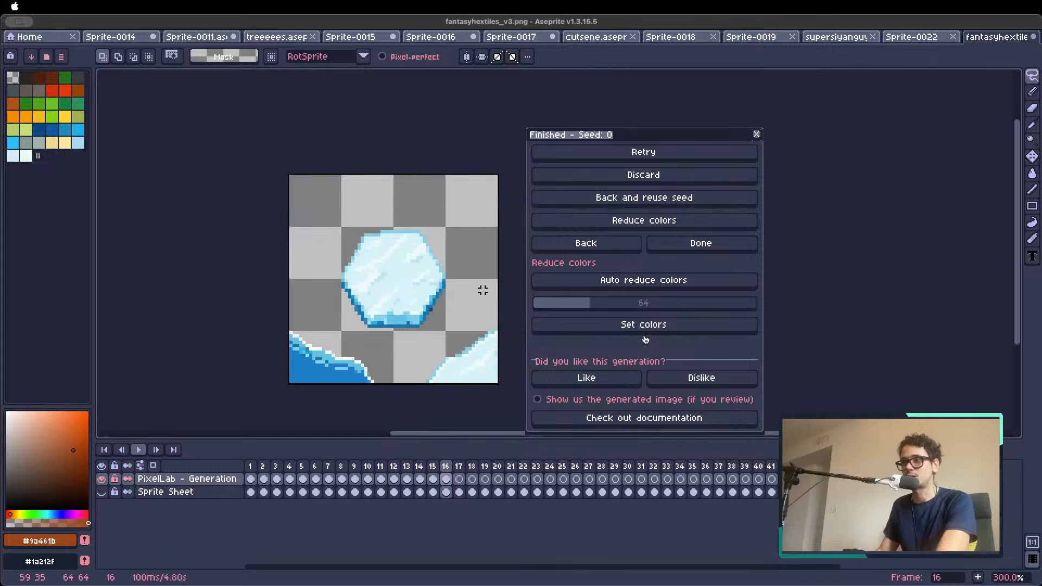
{"action": "left_click_drag", "start_coordinate": [485, 293], "coordinate": [410, 390]}
{"action": "left_click_drag", "start_coordinate": [509, 316], "coordinate": [504, 315]}
{"action": "key", "text": "Delete"}
{"action": "mouse_move", "coordinate": [401, 357]}
{"action": "left_mouse_down"}
{"action": "mouse_move", "coordinate": [254, 310]}
{"action": "mouse_move", "coordinate": [313, 411]}
{"action": "mouse_move", "coordinate": [414, 388]}
{"action": "left_mouse_up"}
{"action": "key", "text": "Delete"}
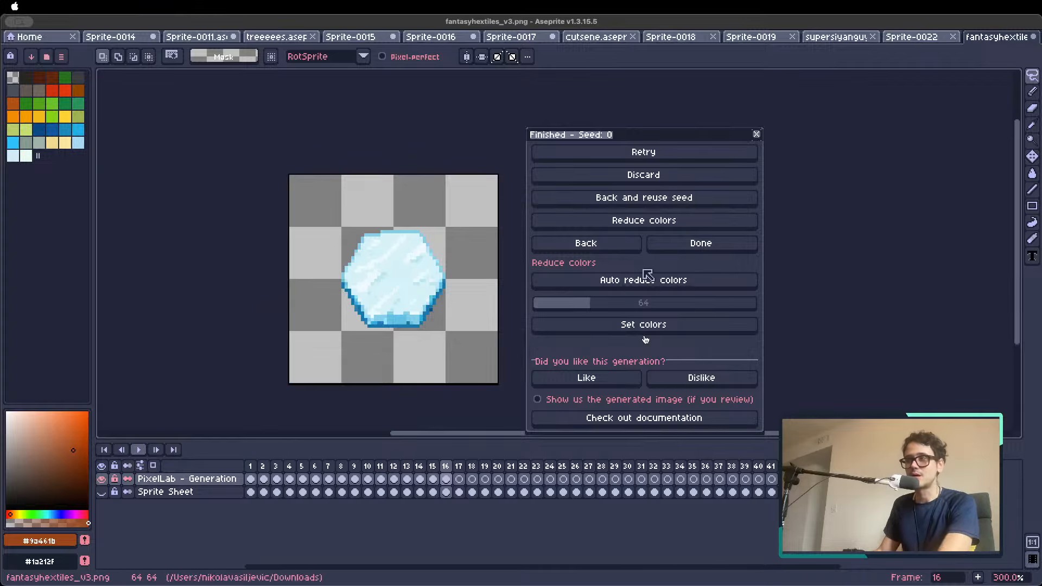
Go back to the generation settings, add the cleaned ice tile as a style image, and move the dialog clear of the canvas
{"action": "left_click", "coordinate": [585, 243]}
{"action": "left_click", "coordinate": [610, 183]}
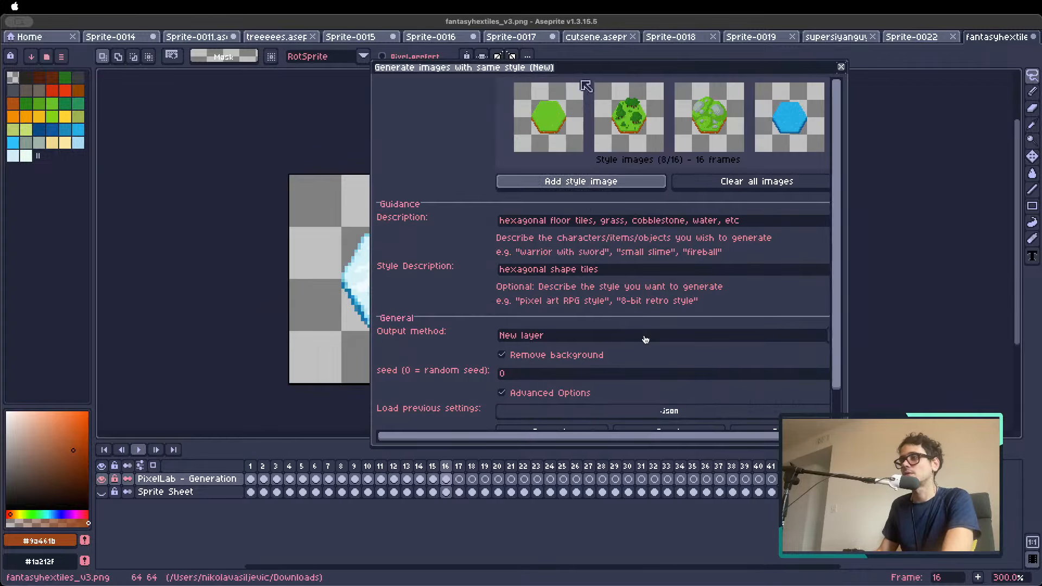
{"action": "left_click_drag", "start_coordinate": [659, 68], "coordinate": [836, 62]}
Go to the snow tile in frame 6 and lasso and delete the stray snow along its right side
{"action": "key", "text": "Left"}
{"action": "key", "text": "Left"}
{"action": "key", "text": "Left"}
{"action": "key", "text": "Left"}
{"action": "key", "text": "Left"}
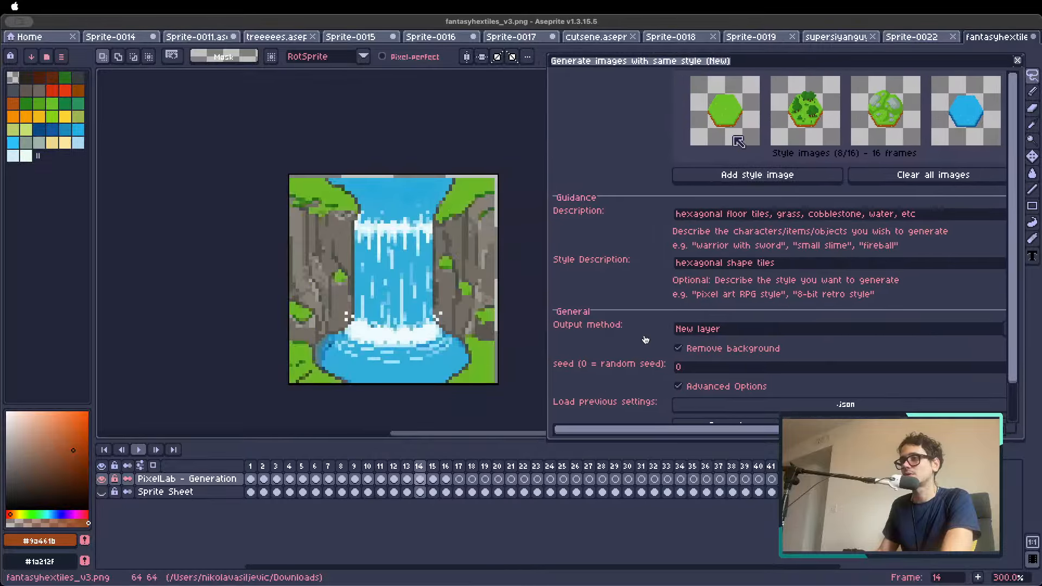
{"action": "key", "text": "Left"}
{"action": "key", "text": "Left"}
{"action": "key", "text": "Left"}
{"action": "key", "text": "Left"}
{"action": "key", "text": "Left"}
{"action": "key", "text": "Left"}
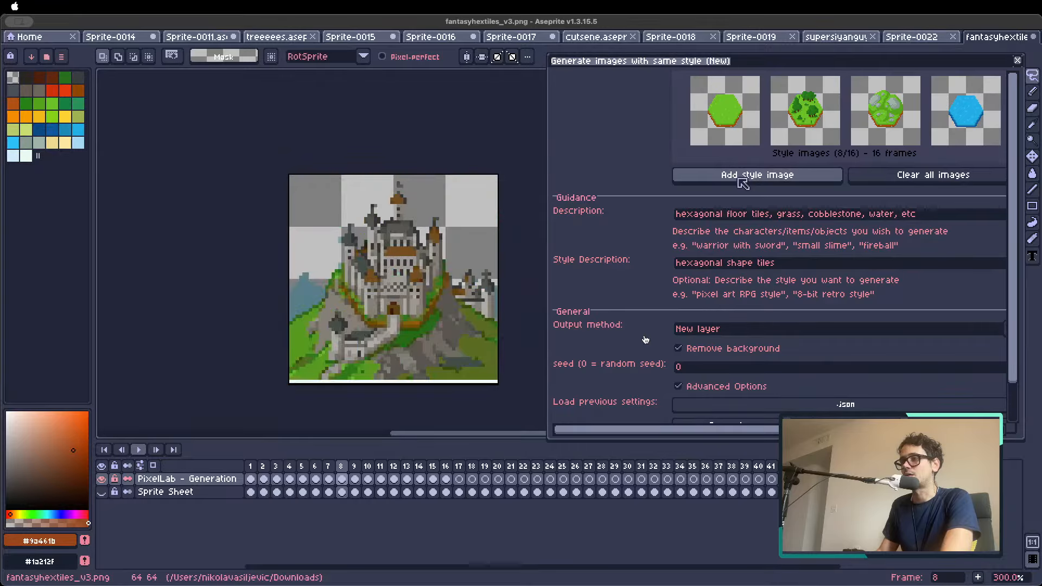
{"action": "key", "text": "Right"}
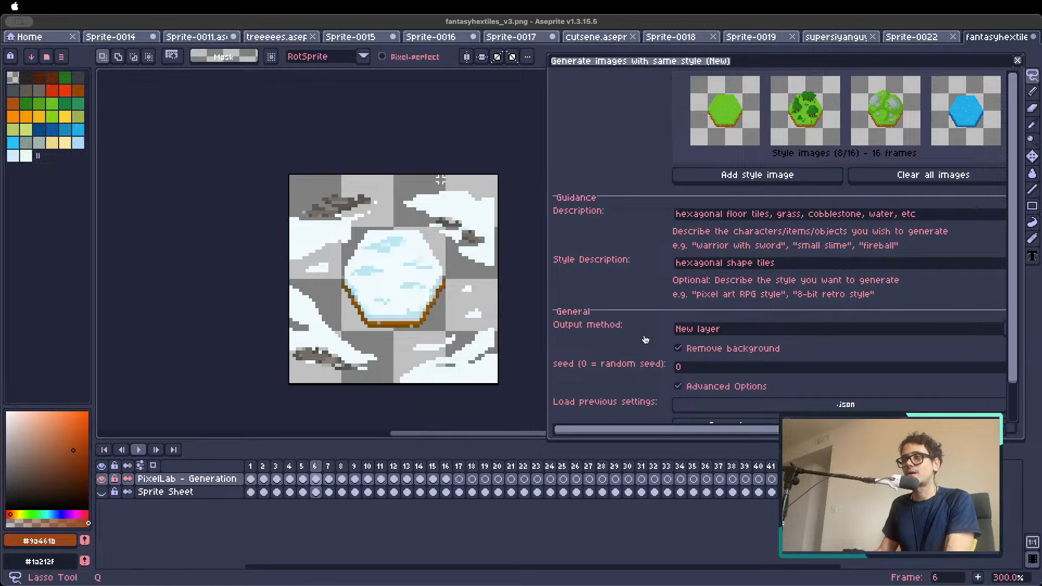
{"action": "mouse_move", "coordinate": [444, 179]}
{"action": "left_mouse_down"}
{"action": "mouse_move", "coordinate": [398, 203]}
{"action": "mouse_move", "coordinate": [449, 258]}
{"action": "mouse_move", "coordinate": [495, 274]}
{"action": "mouse_move", "coordinate": [499, 192]}
{"action": "mouse_move", "coordinate": [476, 166]}
{"action": "mouse_move", "coordinate": [456, 290]}
{"action": "mouse_move", "coordinate": [378, 385]}
{"action": "mouse_move", "coordinate": [424, 406]}
{"action": "mouse_move", "coordinate": [496, 341]}
{"action": "mouse_move", "coordinate": [515, 281]}
{"action": "mouse_move", "coordinate": [479, 252]}
{"action": "mouse_move", "coordinate": [461, 263]}
{"action": "left_mouse_up"}
{"action": "key", "text": "ctrl+z"}
{"action": "key", "text": "Delete"}
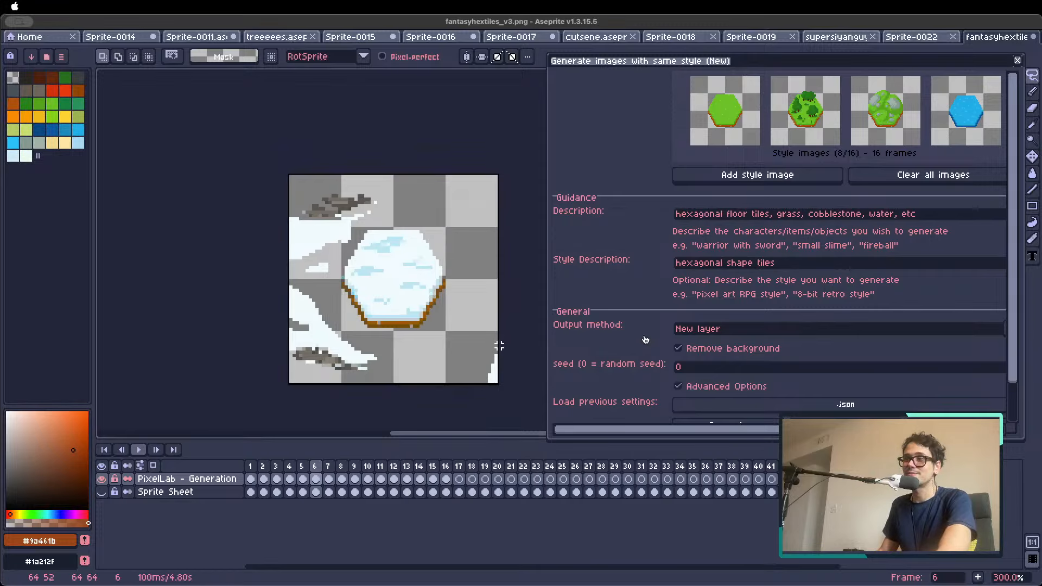
Delete the remaining snow patches in the lower corners and upper-left corner around the hexagon in frame 6
{"action": "mouse_move", "coordinate": [415, 365]}
{"action": "left_mouse_down"}
{"action": "mouse_move", "coordinate": [366, 338]}
{"action": "mouse_move", "coordinate": [326, 289]}
{"action": "mouse_move", "coordinate": [281, 281]}
{"action": "mouse_move", "coordinate": [399, 386]}
{"action": "left_mouse_up"}
{"action": "key", "text": "Delete"}
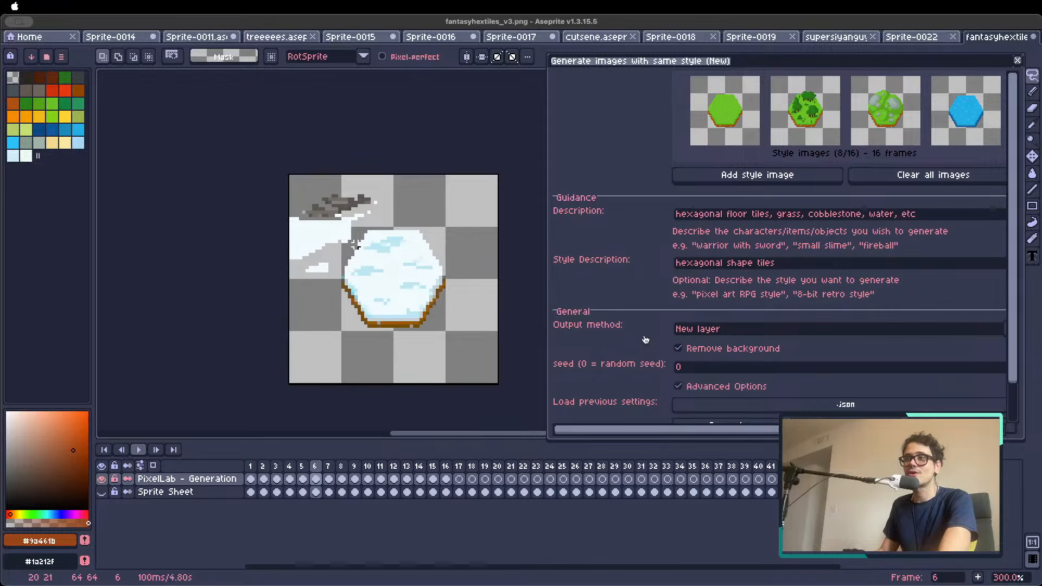
{"action": "mouse_move", "coordinate": [349, 248]}
{"action": "left_mouse_down"}
{"action": "mouse_move", "coordinate": [380, 218]}
{"action": "mouse_move", "coordinate": [382, 192]}
{"action": "mouse_move", "coordinate": [294, 195]}
{"action": "mouse_move", "coordinate": [278, 238]}
{"action": "mouse_move", "coordinate": [307, 303]}
{"action": "mouse_move", "coordinate": [344, 243]}
{"action": "left_mouse_up"}
{"action": "key", "text": "Delete"}
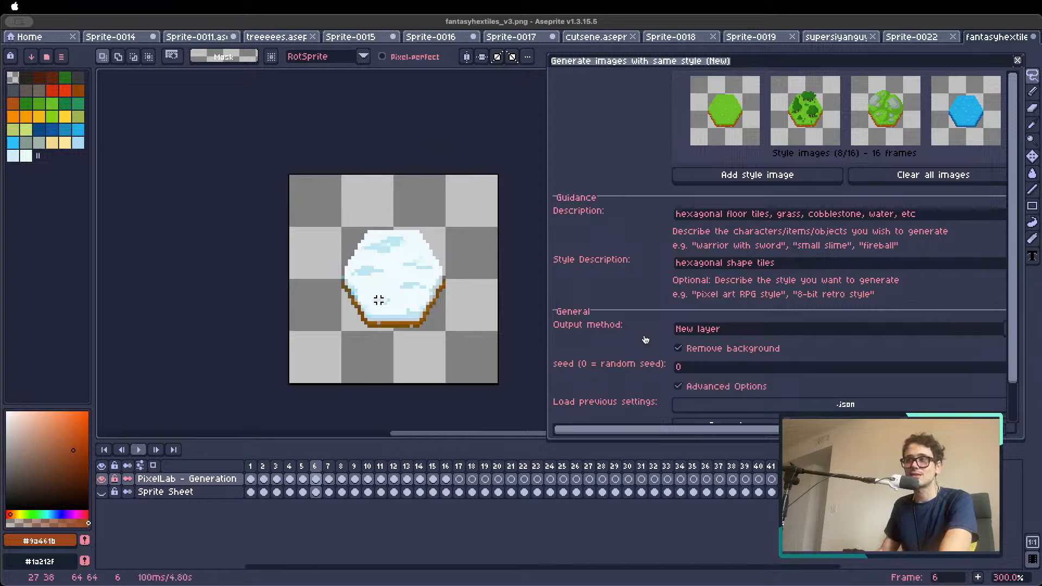
Sample the brown edge colours of the snow tile and paint over the stray light pixels along its lower edge
{"action": "scroll", "coordinate": [380, 321], "scroll_direction": "up", "scroll_amount": 2}
{"action": "key", "text": "i"}
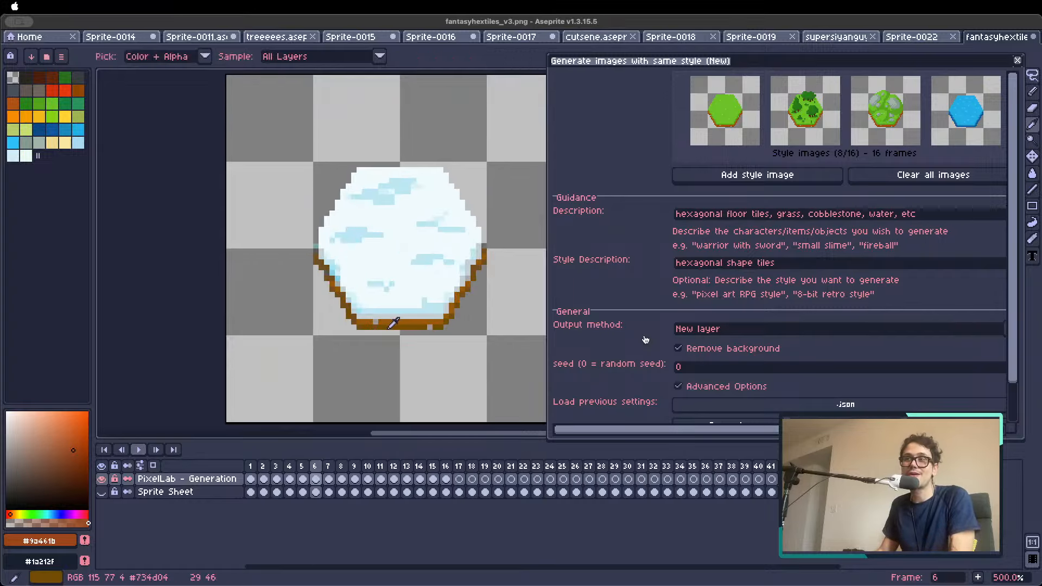
{"action": "left_click", "coordinate": [390, 325]}
{"action": "key", "text": "b"}
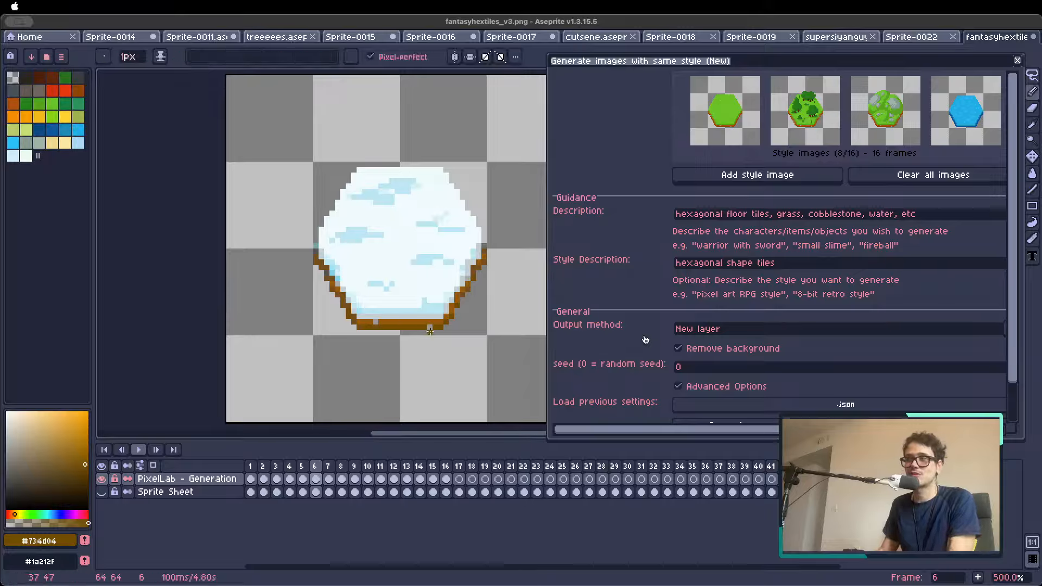
{"action": "left_click", "coordinate": [378, 322], "text": "alt"}
{"action": "scroll", "coordinate": [379, 322], "scroll_direction": "down", "scroll_amount": 2}
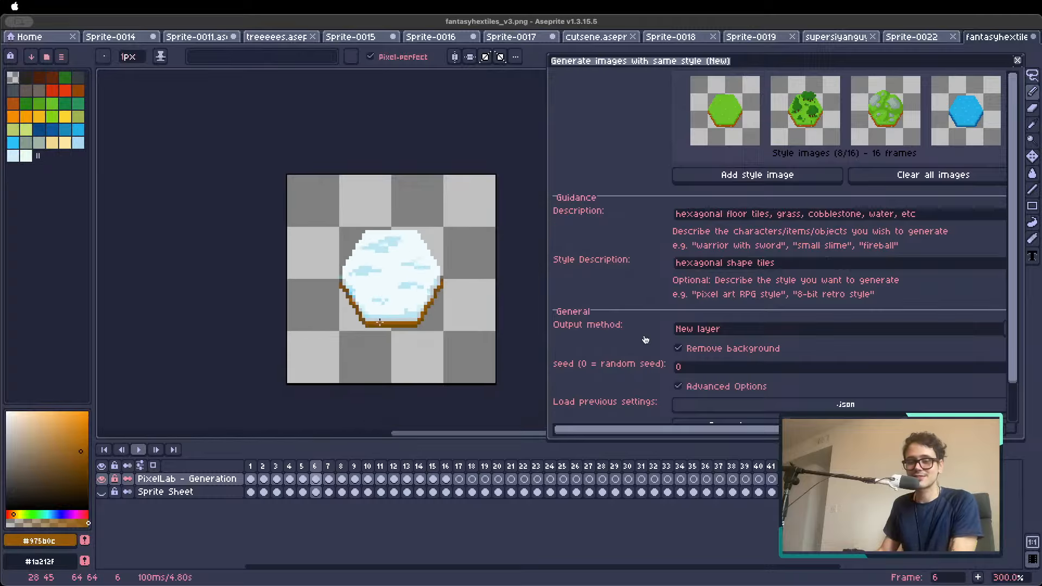
{"action": "scroll", "coordinate": [381, 322], "scroll_direction": "down", "scroll_amount": 1}
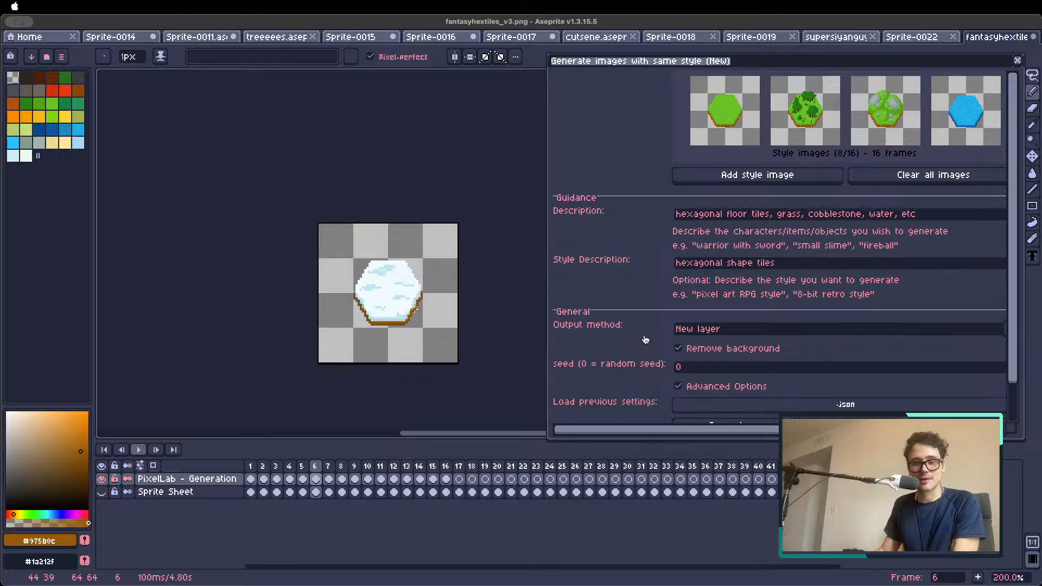
Add the snow, sand and water tiles from frames 6, 5 and 4 as style images
{"action": "scroll", "coordinate": [414, 308], "scroll_direction": "up", "scroll_amount": 1}
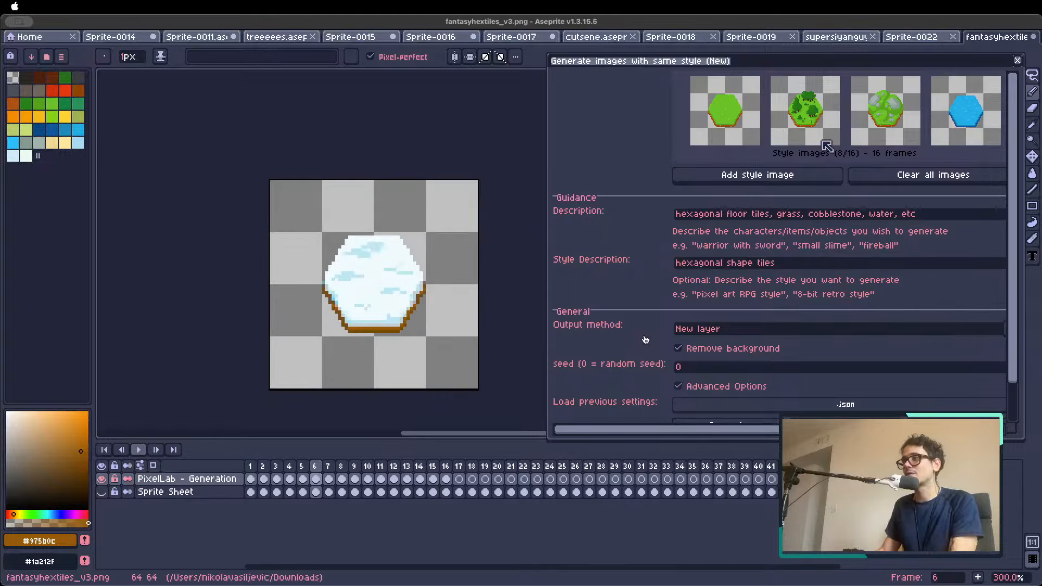
{"action": "left_click", "coordinate": [781, 177]}
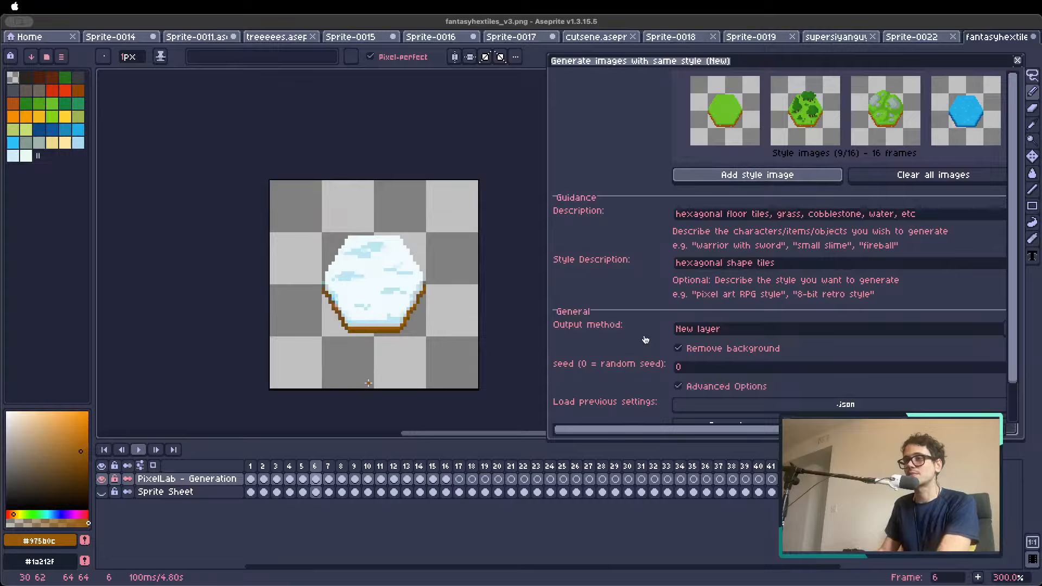
{"action": "key", "text": "Left"}
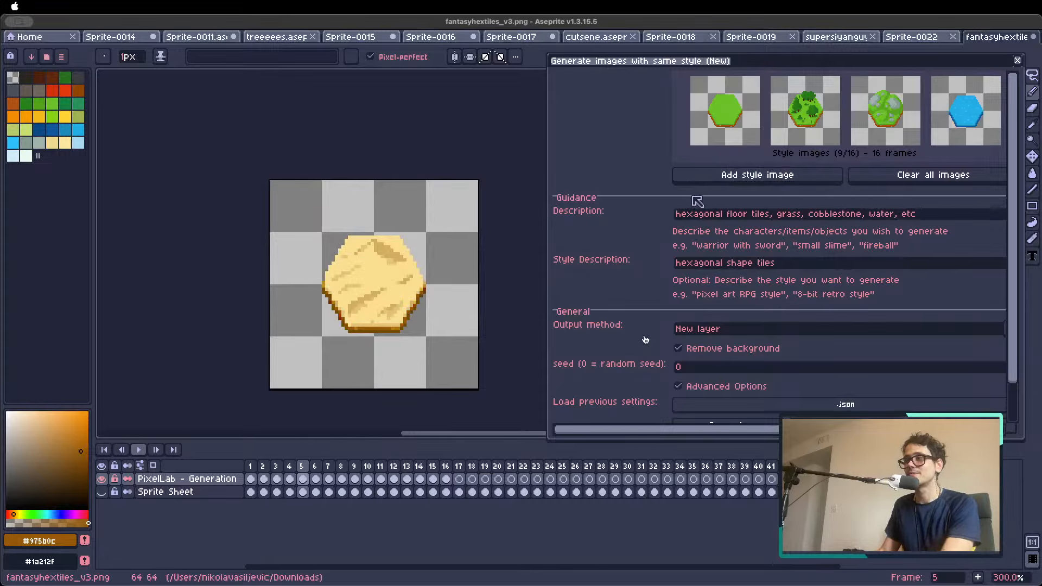
{"action": "left_click", "coordinate": [709, 173]}
{"action": "key", "text": "Left"}
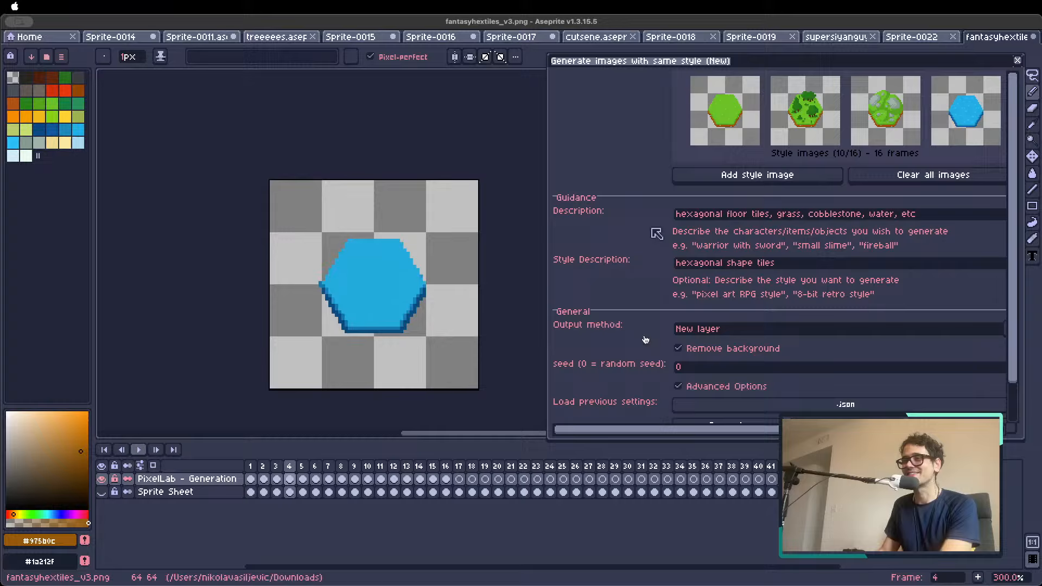
{"action": "left_click", "coordinate": [705, 175]}
Go to the snow tile in frame 6 and crop the canvas to 32 × 32 px, keeping it centred on the hexagon
{"action": "key", "text": "Left"}
{"action": "key", "text": "Left"}
{"action": "key", "text": "Left"}
{"action": "key", "text": "Left"}
{"action": "key", "text": "Right"}
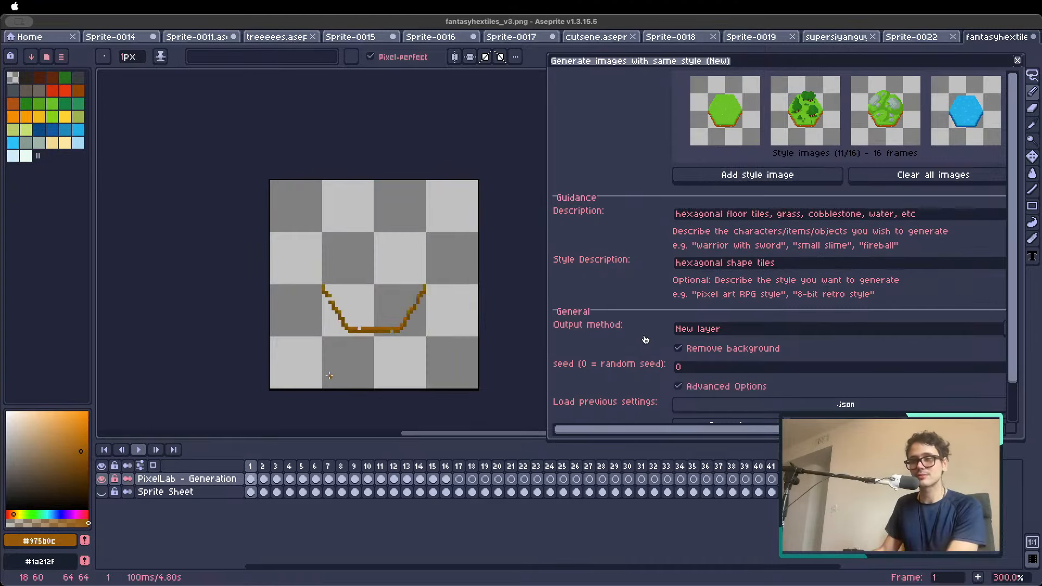
{"action": "left_click", "coordinate": [267, 466]}
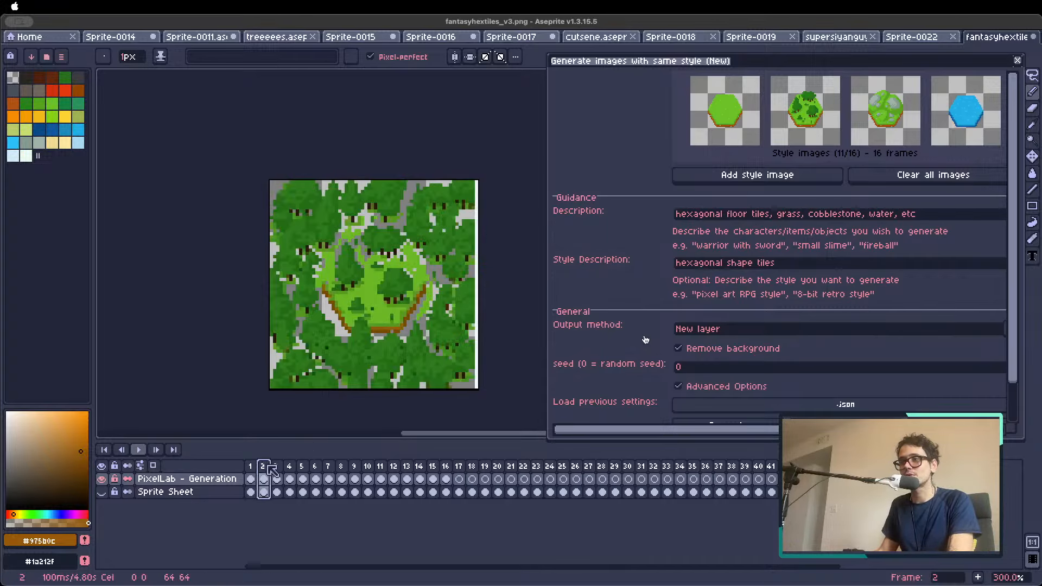
{"action": "left_click", "coordinate": [281, 466]}
{"action": "left_click", "coordinate": [315, 466]}
{"action": "type", "text": "c32"}
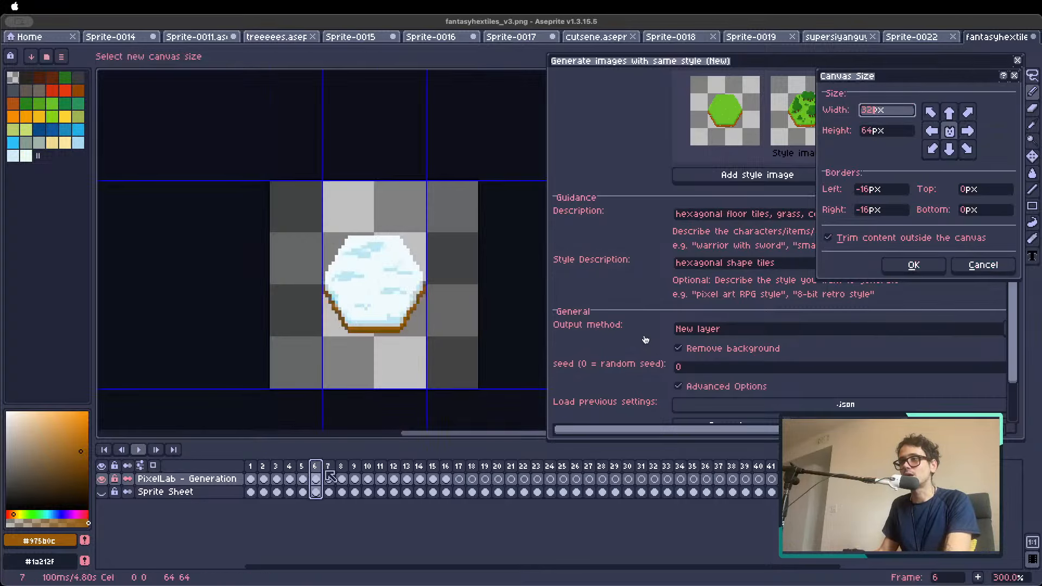
{"action": "key", "text": "Tab"}
{"action": "type", "text": "32"}
{"action": "left_click", "coordinate": [913, 266]}
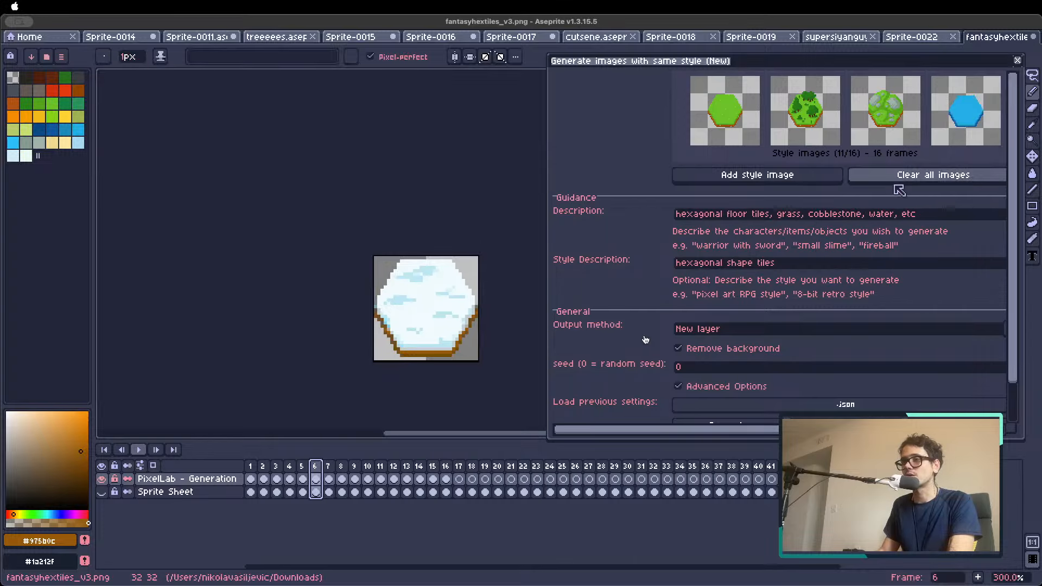
Show the Sprite Sheet layer, hide the PixelLab - Generation layer, and clear all existing style images
{"action": "left_click", "coordinate": [262, 466]}
{"action": "left_click", "coordinate": [102, 491]}
{"action": "left_click", "coordinate": [101, 478]}
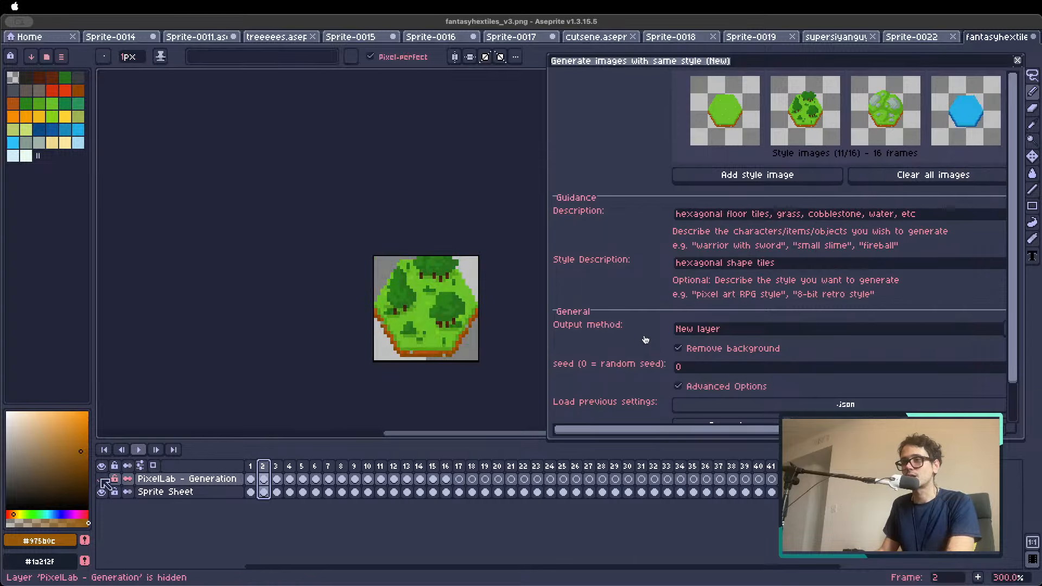
{"action": "key", "text": "comma"}
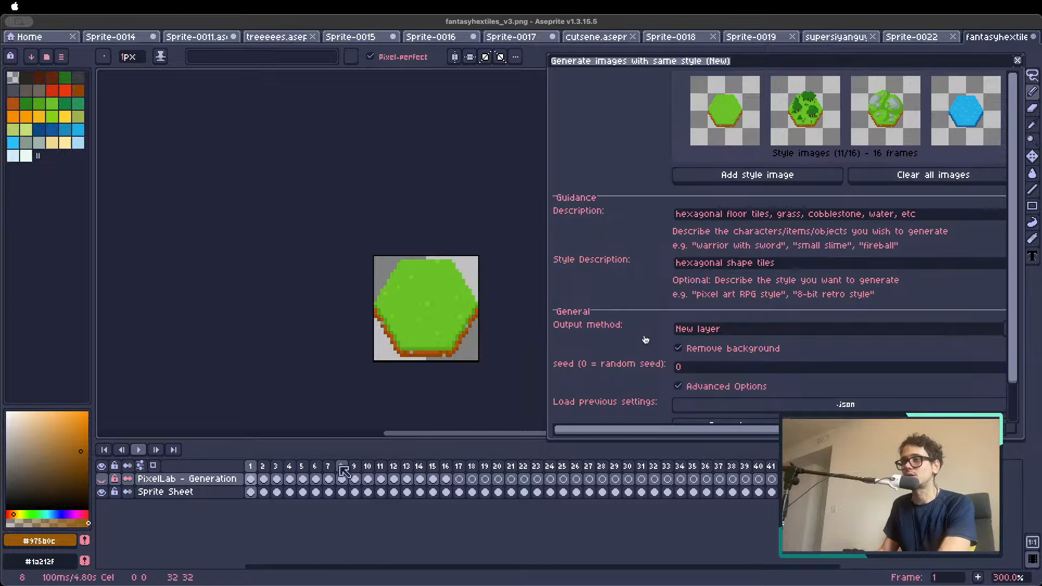
{"action": "left_click", "coordinate": [970, 177]}
Add six Sprite Sheet tiles as style images, including the grass in frame 1, the water in frame 7 and the plain sand in frame 15
{"action": "left_click", "coordinate": [809, 177]}
{"action": "key", "text": "period"}
{"action": "key", "text": "period"}
{"action": "key", "text": "period"}
{"action": "key", "text": "period"}
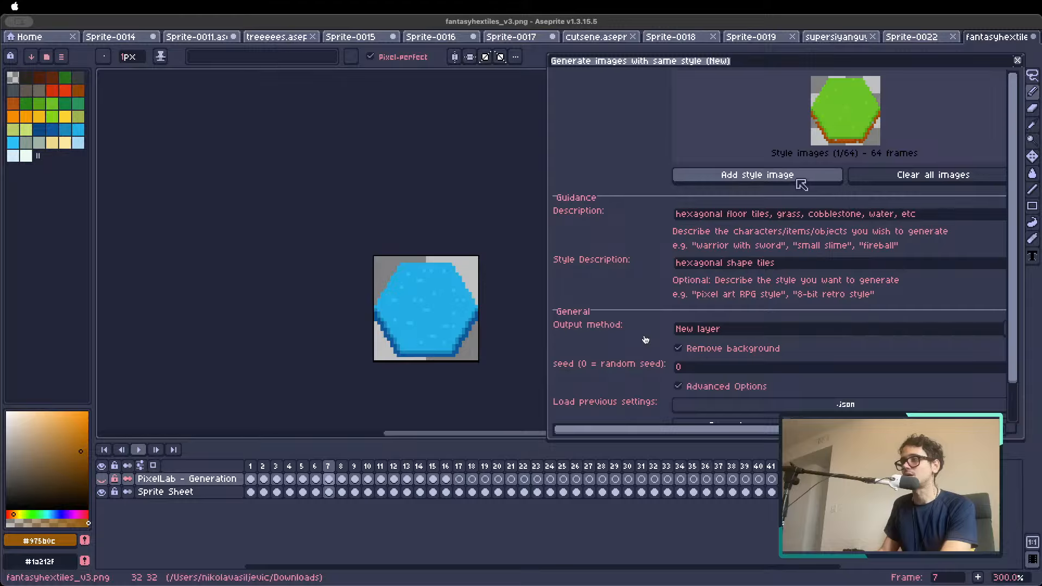
{"action": "left_click", "coordinate": [802, 184]}
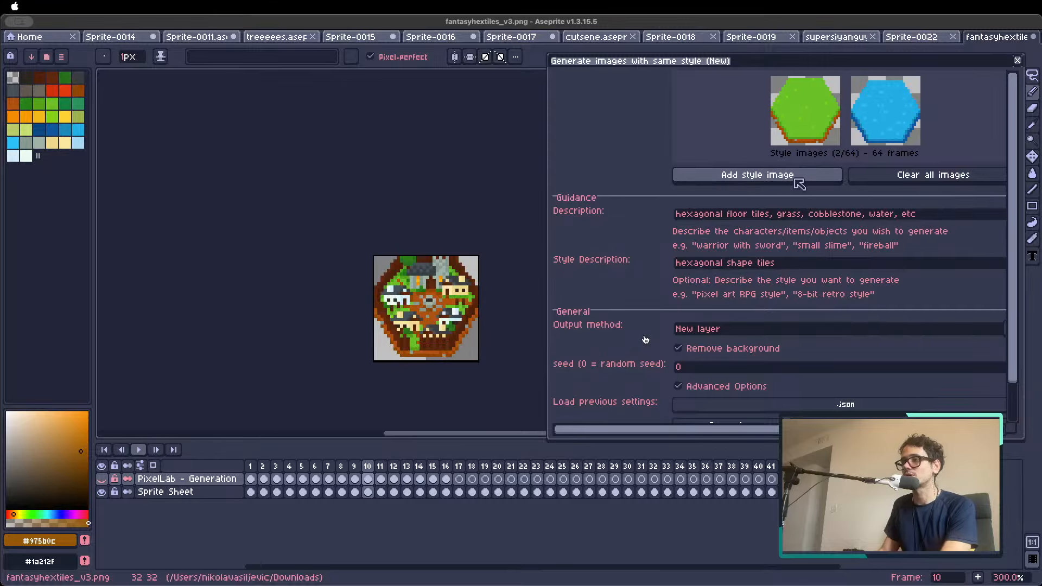
{"action": "left_click", "coordinate": [799, 184]}
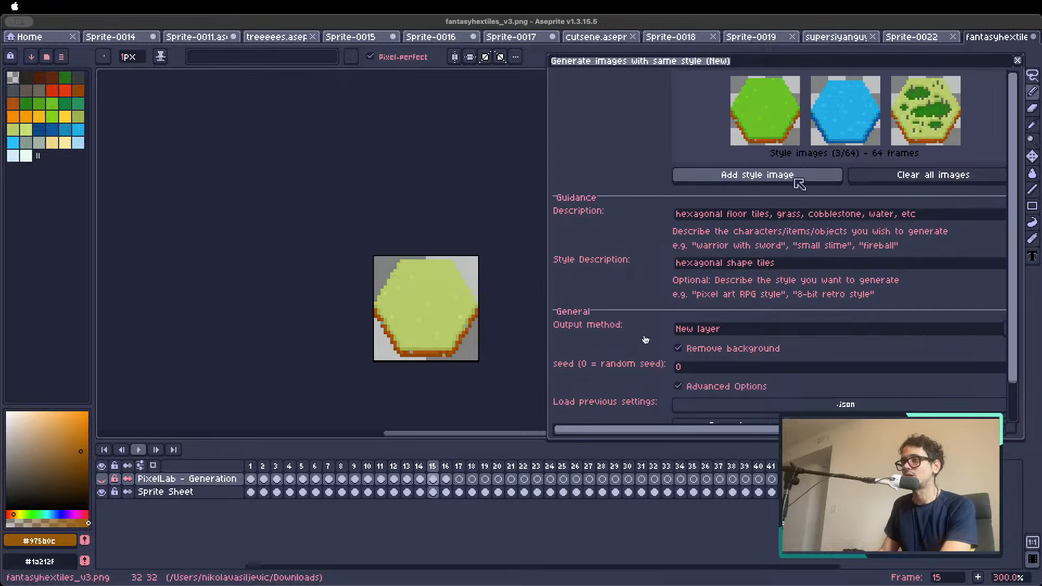
{"action": "left_click", "coordinate": [799, 185]}
{"action": "left_click", "coordinate": [799, 185]}
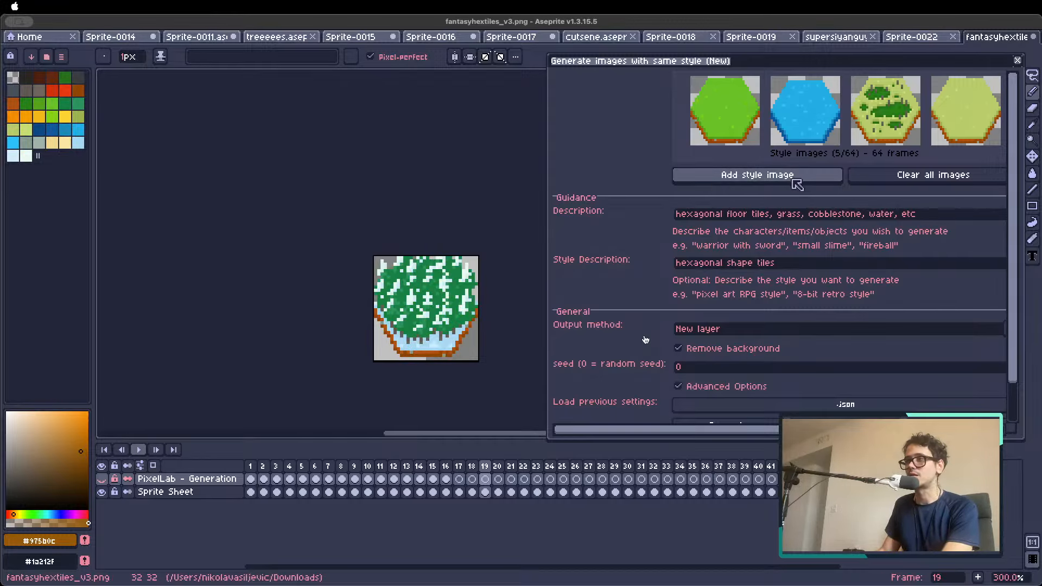
{"action": "left_click", "coordinate": [739, 178]}
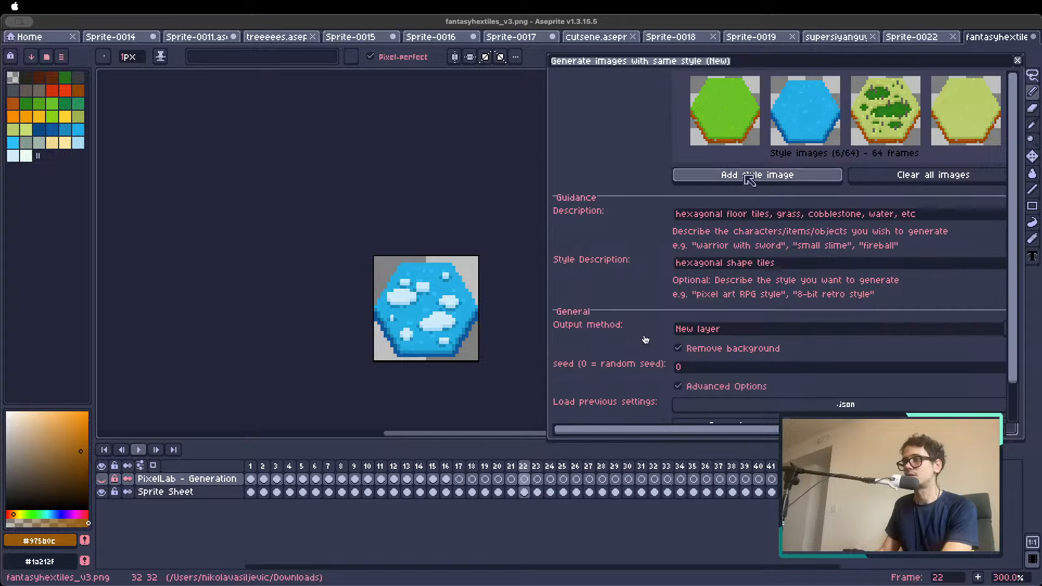
Add four tiles from the PixelLab - Generation layer, including the plain water in frame 4, as style images and generate new tiles
{"action": "left_click", "coordinate": [102, 491]}
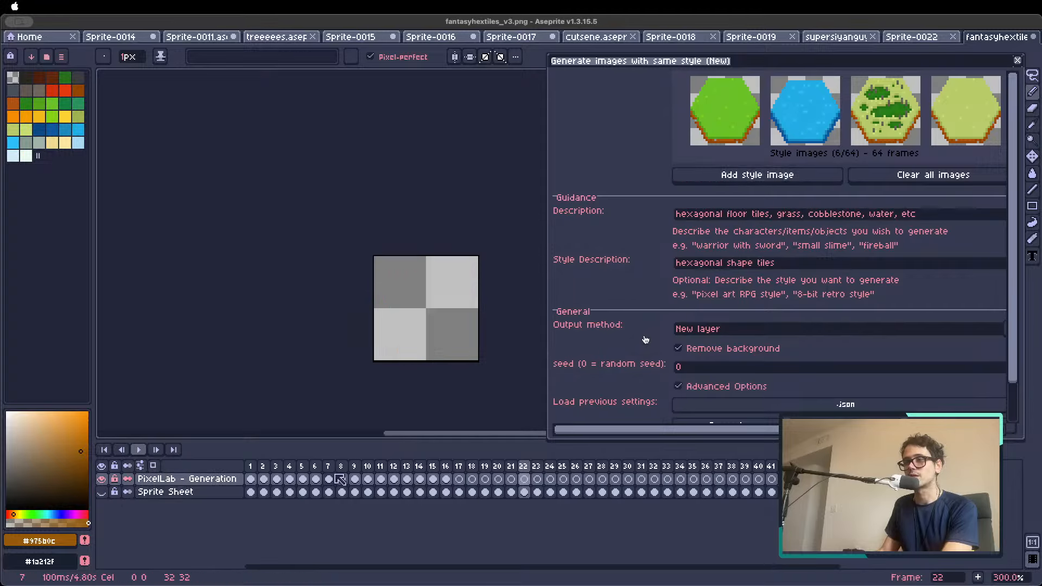
{"action": "left_click", "coordinate": [757, 175]}
{"action": "left_click", "coordinate": [751, 177]}
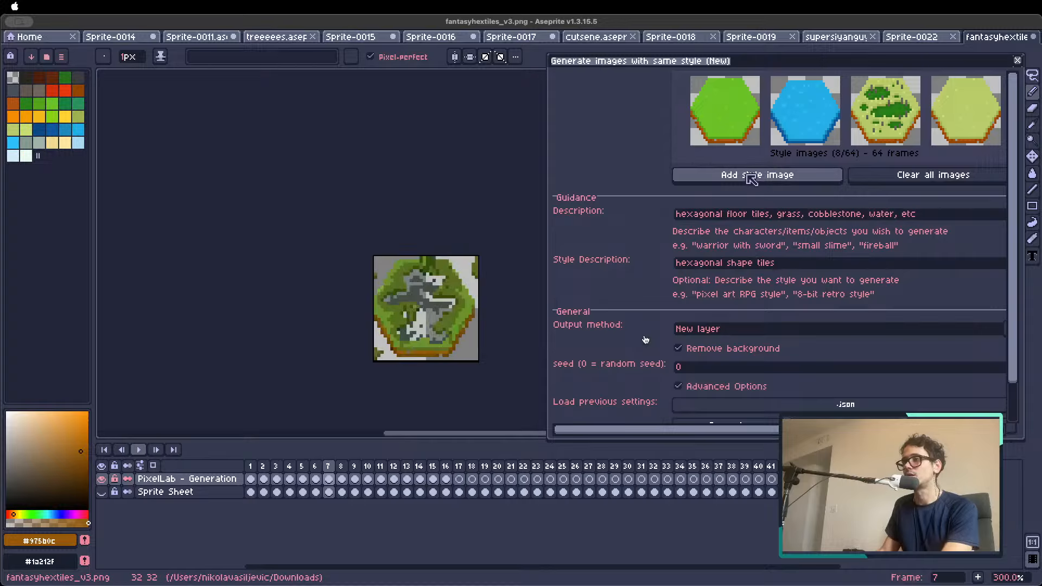
{"action": "left_click", "coordinate": [751, 176]}
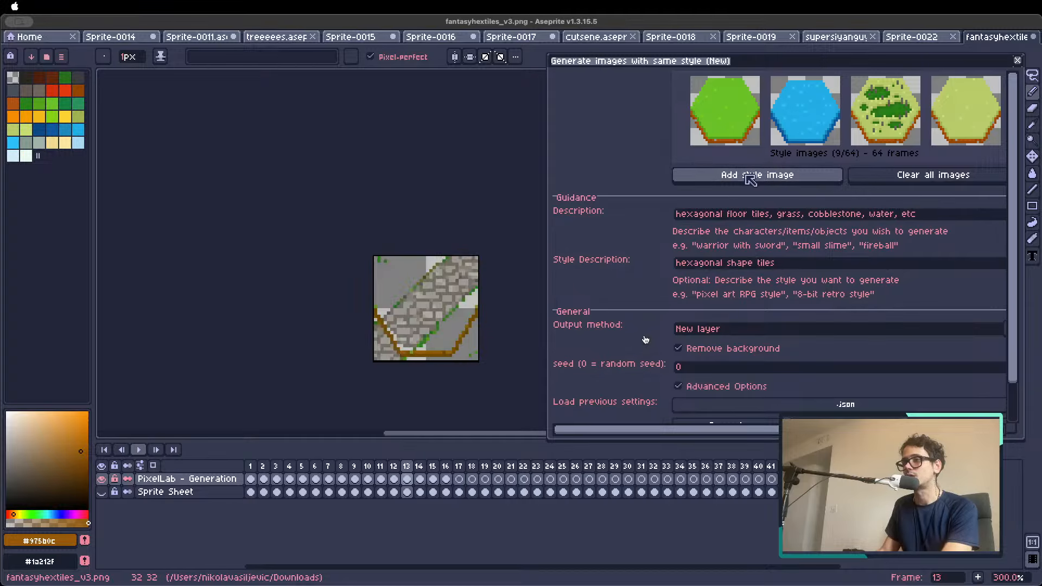
{"action": "left_click", "coordinate": [752, 177]}
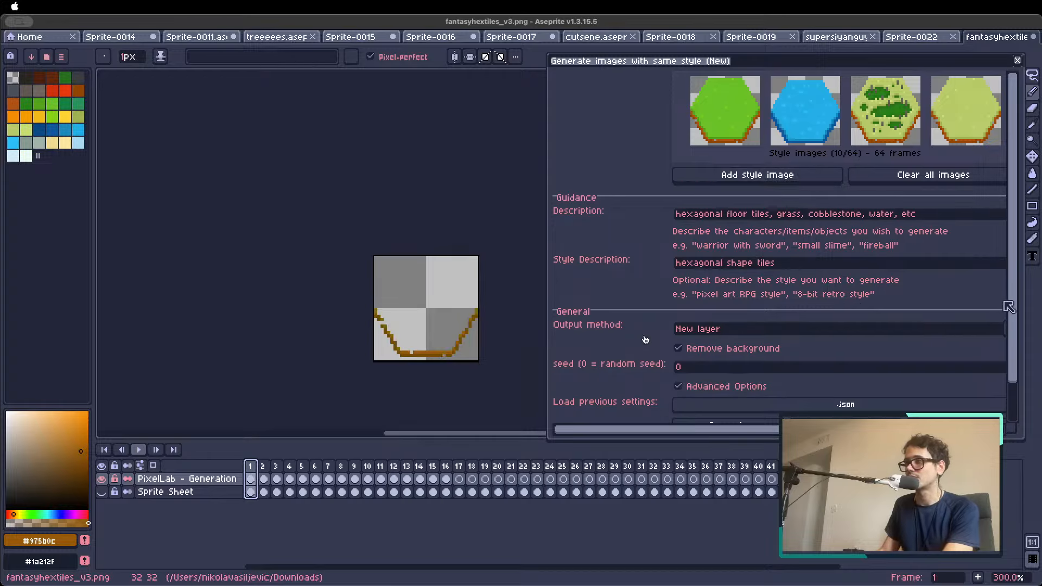
{"action": "left_click_drag", "start_coordinate": [1014, 302], "coordinate": [1012, 352]}
{"action": "left_click", "coordinate": [743, 386]}
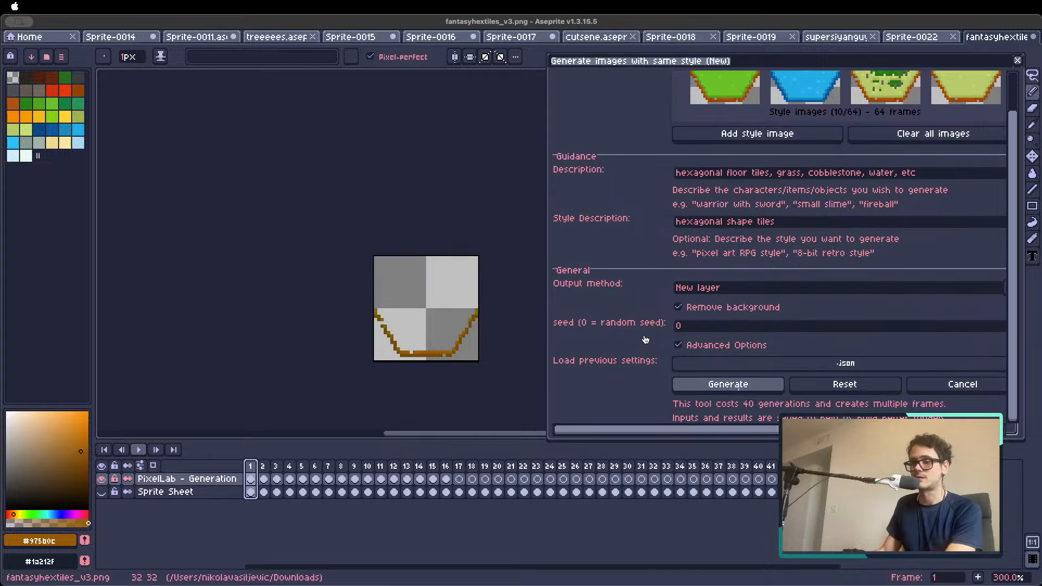
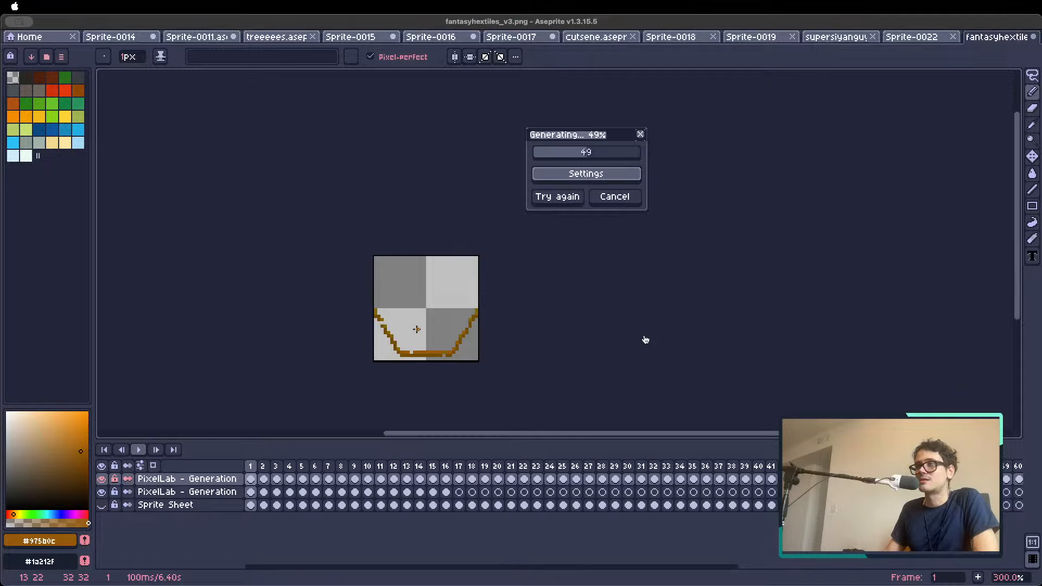
Hide the lower PixelLab - Generation layer so only the new generation's layer shows
{"action": "scroll", "coordinate": [415, 329], "scroll_direction": "up", "scroll_amount": 1}
{"action": "left_click", "coordinate": [102, 492]}
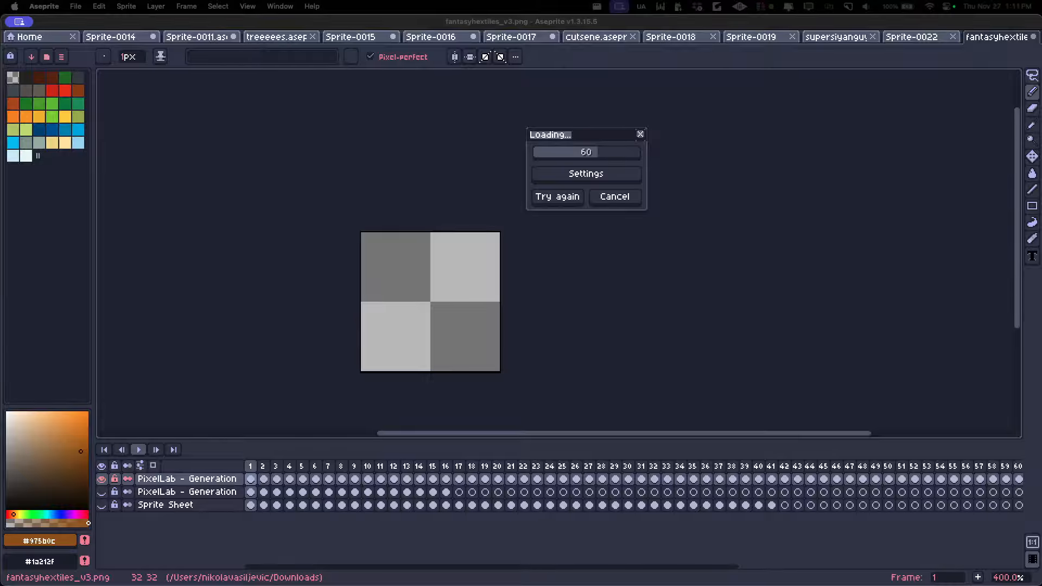
Switch to the browser and check the GitHub Tiles folder's options for a way to download it
{"action": "key", "text": "super+Tab"}
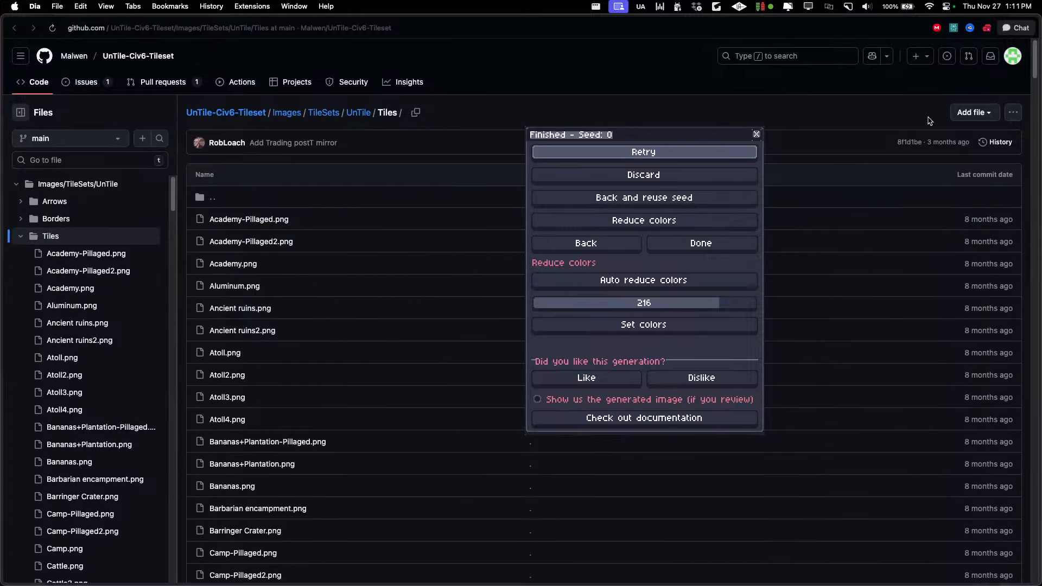
{"action": "left_click", "coordinate": [989, 114]}
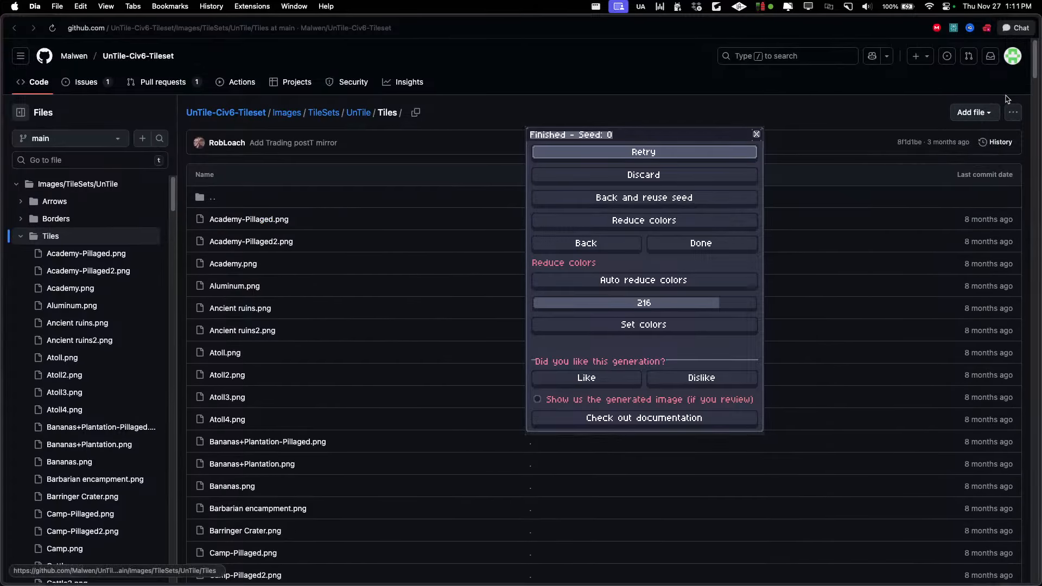
{"action": "left_click", "coordinate": [1012, 114]}
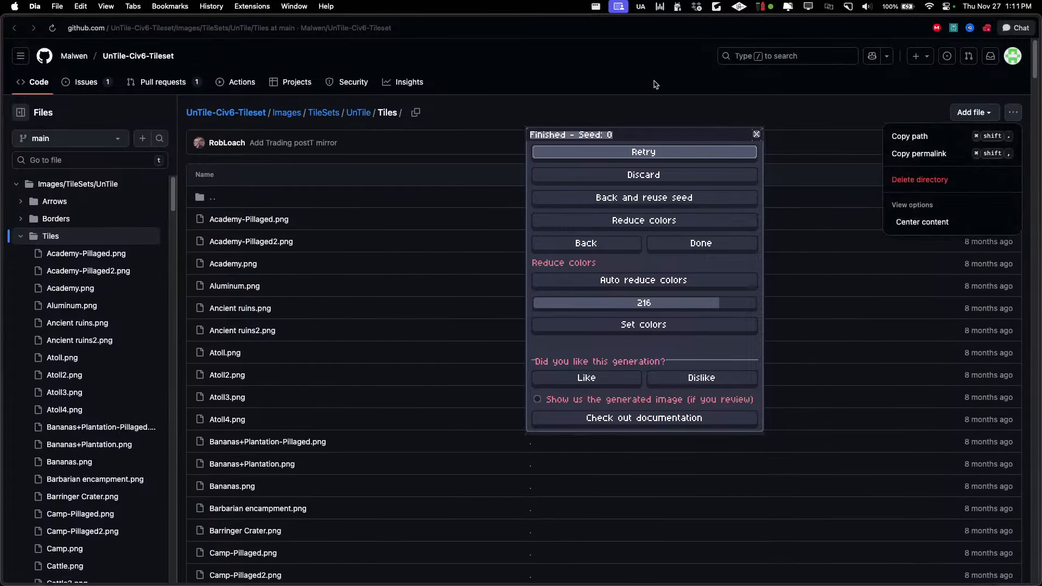
{"action": "left_click", "coordinate": [480, 116]}
Return to Aseprite, review the newly generated tiles up to frame 8, and hide the top PixelLab - Generation layer
{"action": "left_click", "coordinate": [631, 142]}
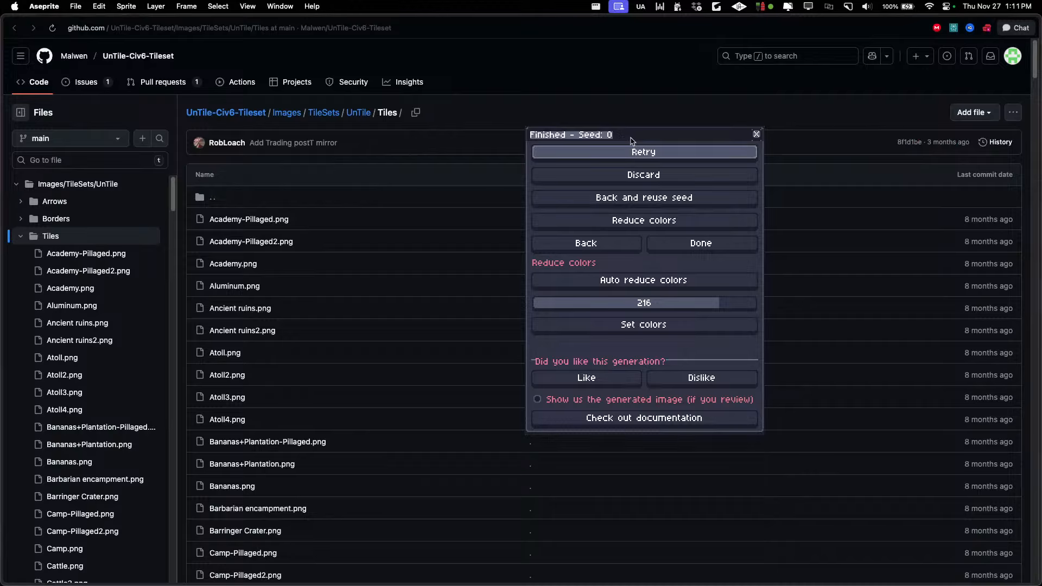
{"action": "left_click", "coordinate": [575, 137]}
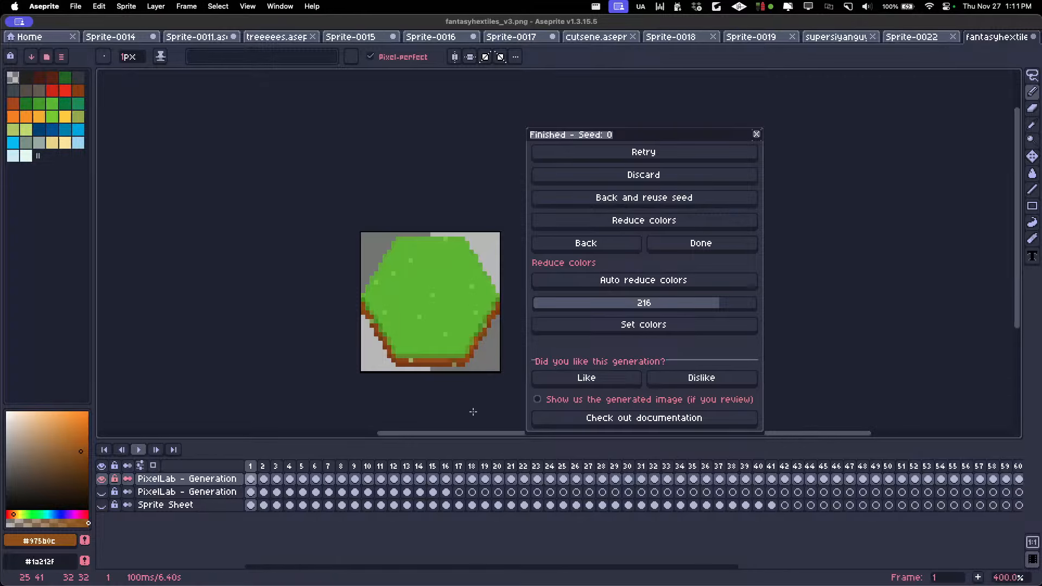
{"action": "key", "text": "Return"}
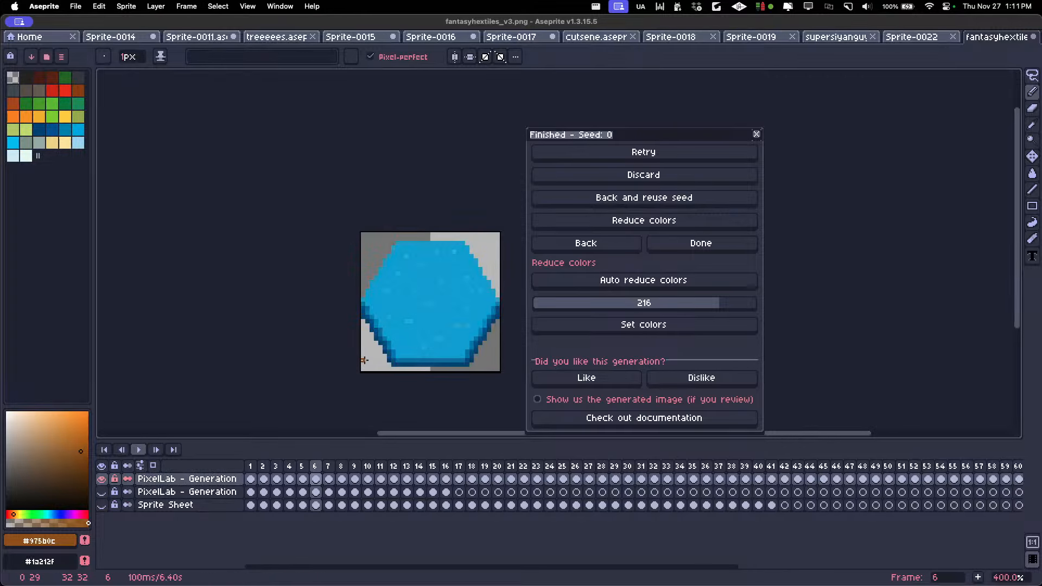
{"action": "scroll", "coordinate": [363, 360], "scroll_direction": "down", "scroll_amount": 1}
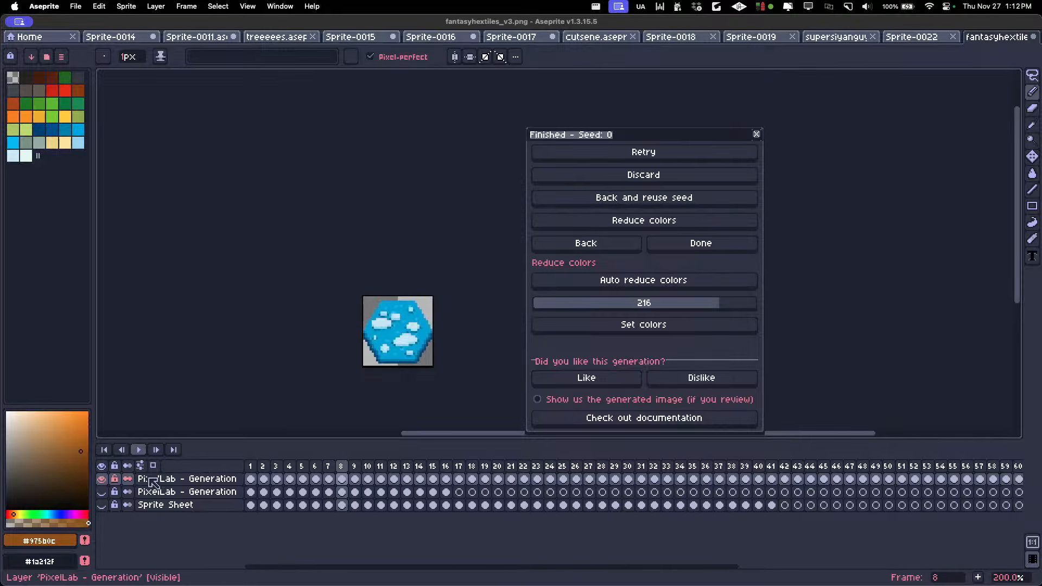
{"action": "left_click", "coordinate": [101, 480]}
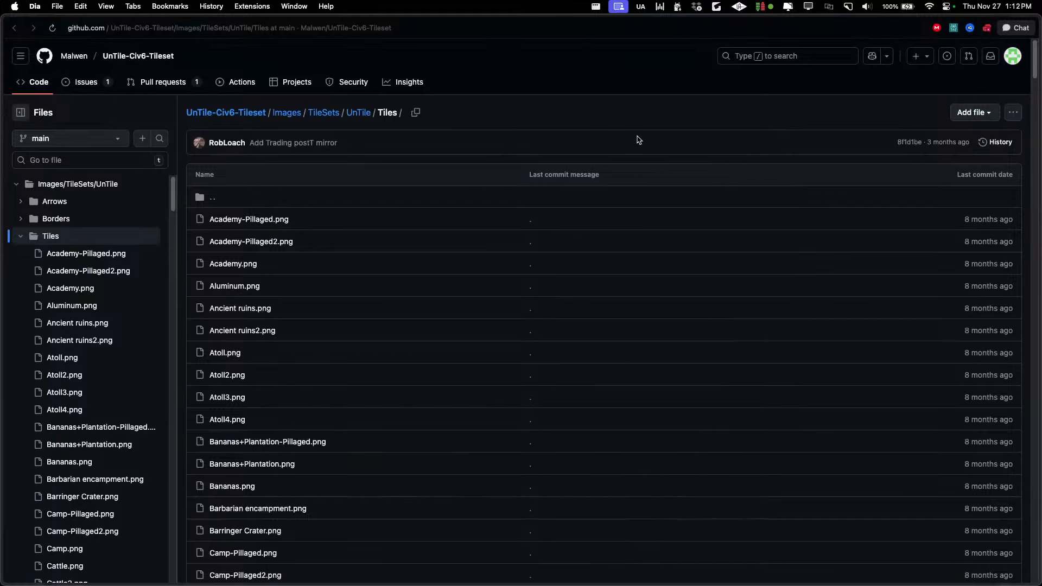
Open Academy-Pillaged.png from the Tiles folder of the GitHub repository in the browser
{"action": "triple_click", "coordinate": [224, 218]}
{"action": "right_click", "coordinate": [223, 218]}
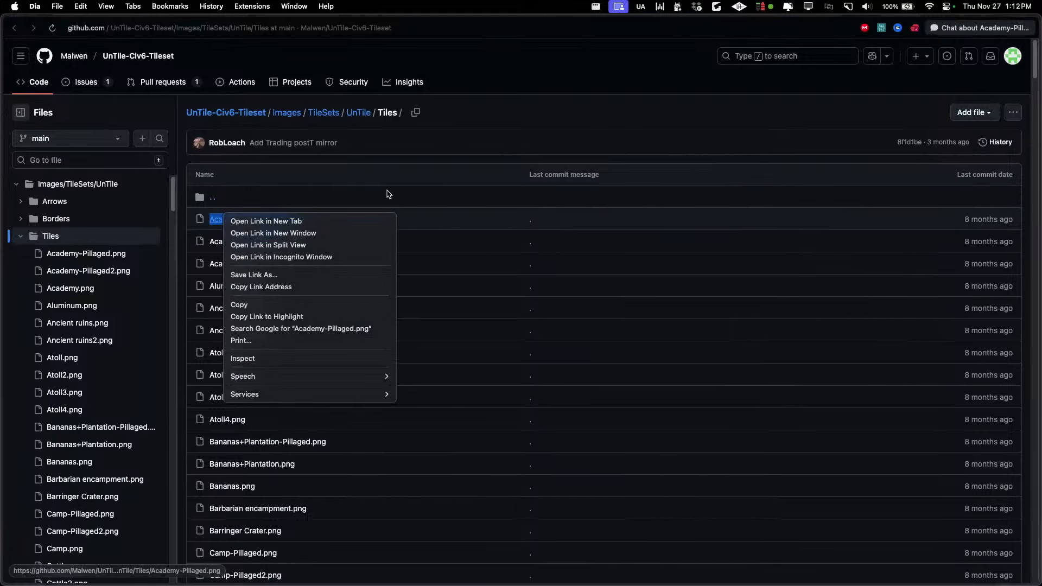
{"action": "left_click", "coordinate": [655, 185]}
{"action": "left_click", "coordinate": [929, 215]}
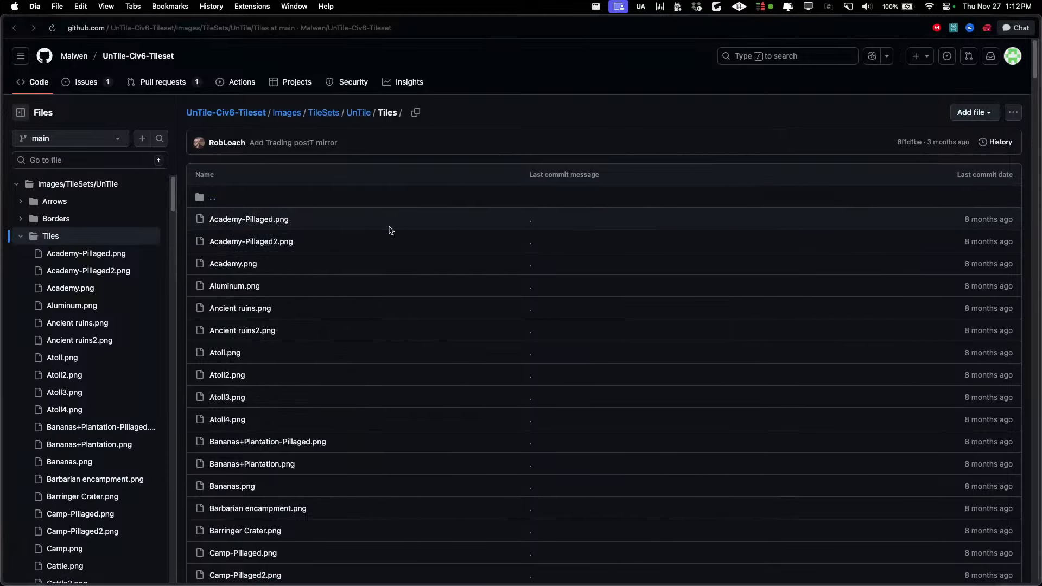
{"action": "left_click", "coordinate": [251, 220]}
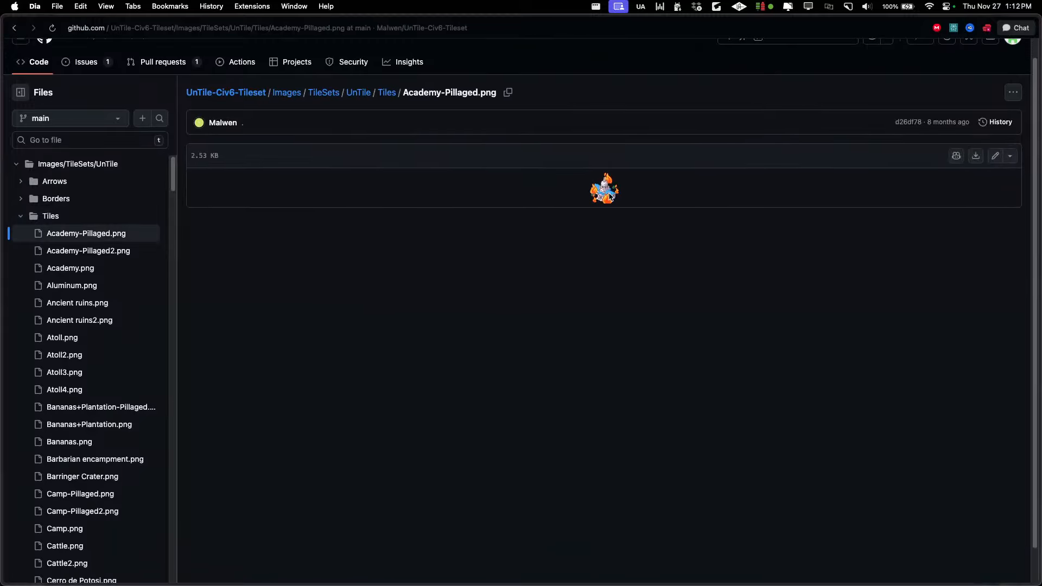
Go up to the UnTile folder and check its file options for a download
{"action": "left_click", "coordinate": [63, 218]}
{"action": "left_click", "coordinate": [78, 127]}
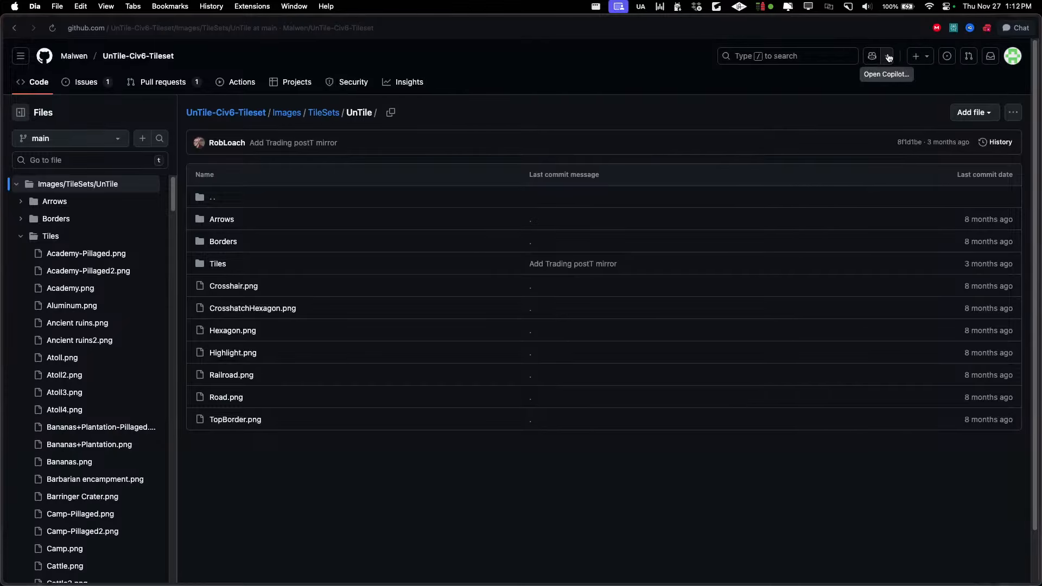
{"action": "left_click", "coordinate": [999, 114]}
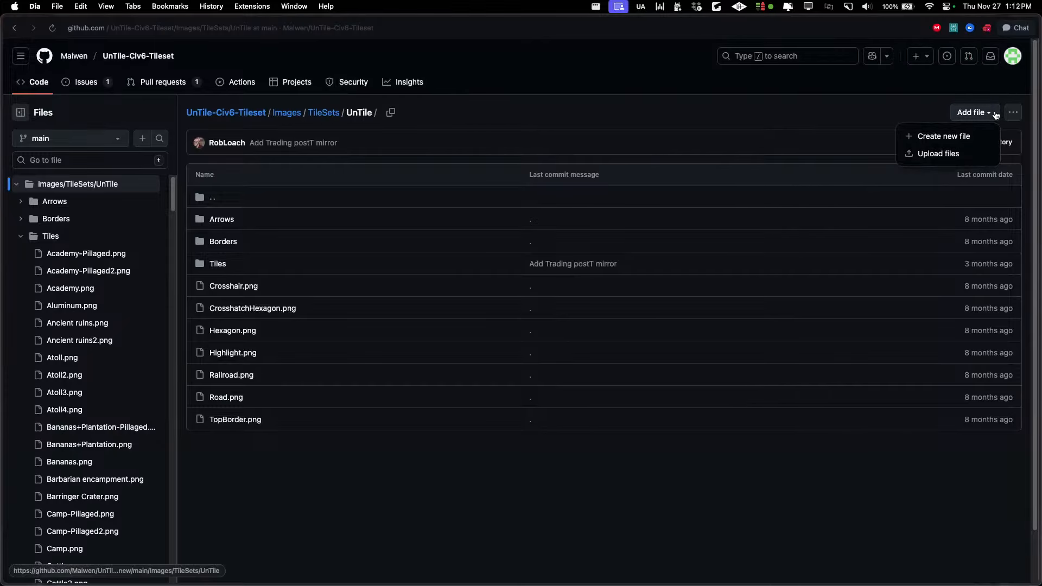
{"action": "left_click", "coordinate": [878, 100]}
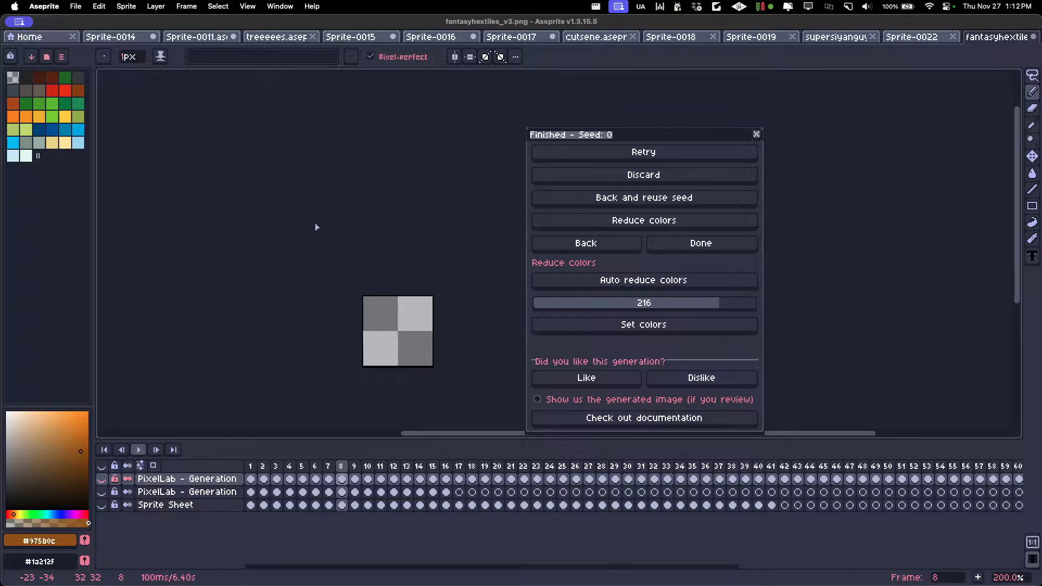
Reopen the Tiles folder in the browser and look through its branch, file and folder options for a whole-folder download
{"action": "key", "text": "super+Tab"}
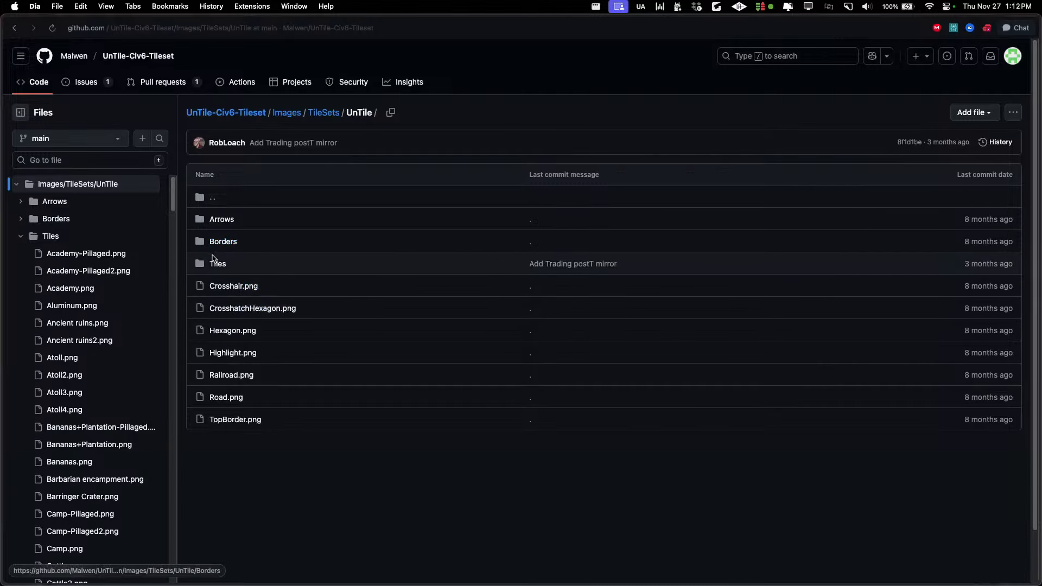
{"action": "left_click", "coordinate": [217, 264]}
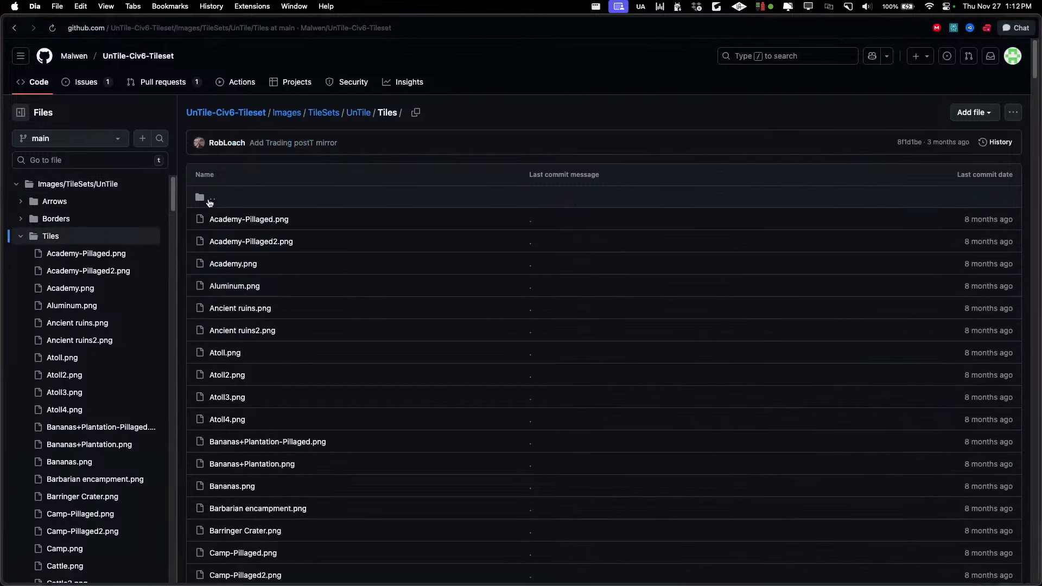
{"action": "right_click", "coordinate": [202, 199]}
{"action": "left_click", "coordinate": [253, 162]}
{"action": "left_click", "coordinate": [122, 140]}
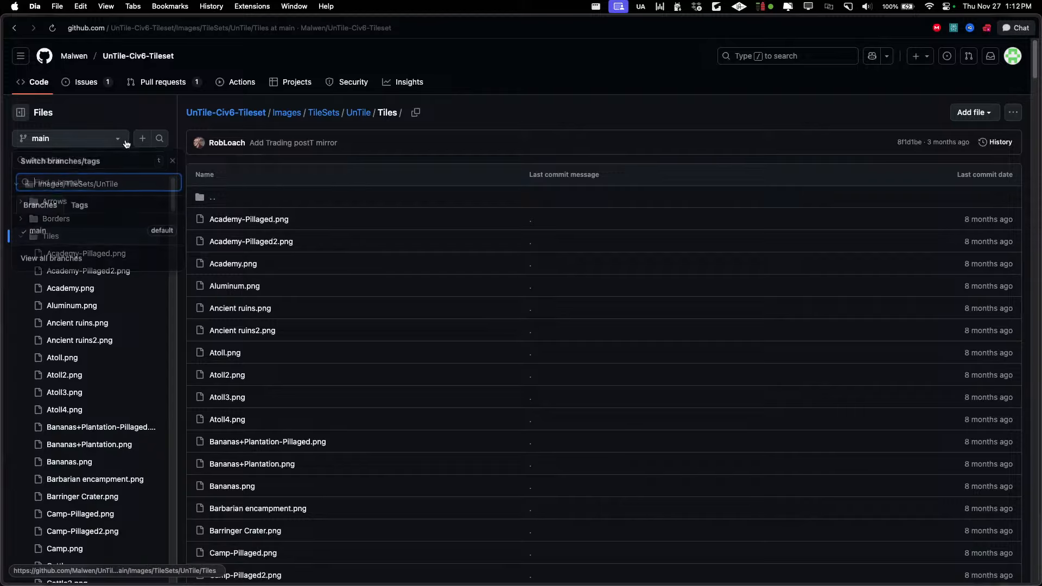
{"action": "left_click", "coordinate": [112, 123]}
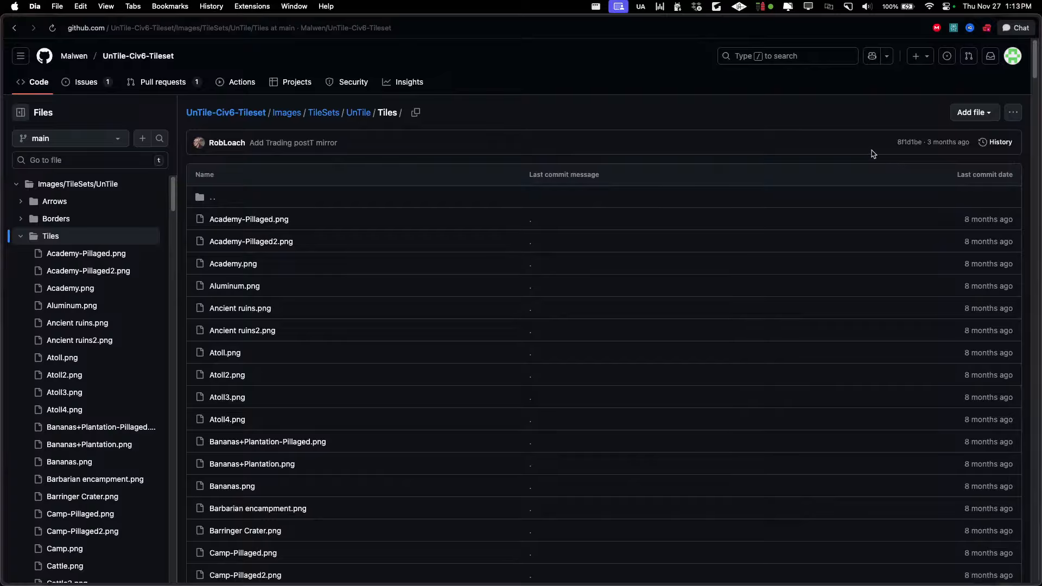
{"action": "left_click", "coordinate": [929, 58]}
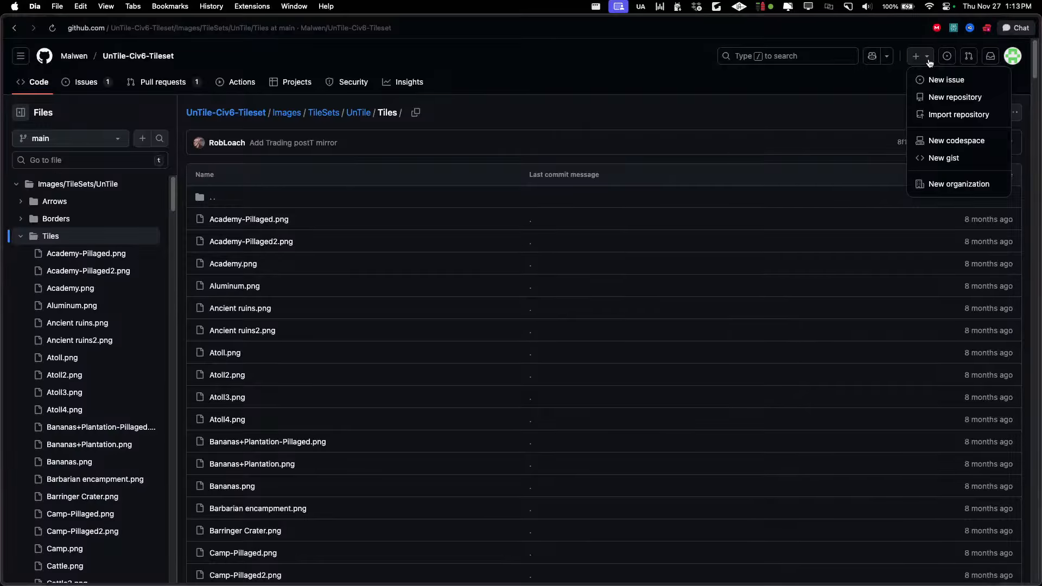
{"action": "left_click", "coordinate": [929, 62]}
{"action": "left_click", "coordinate": [971, 115]}
{"action": "left_click", "coordinate": [949, 110]}
{"action": "left_click", "coordinate": [1012, 113]}
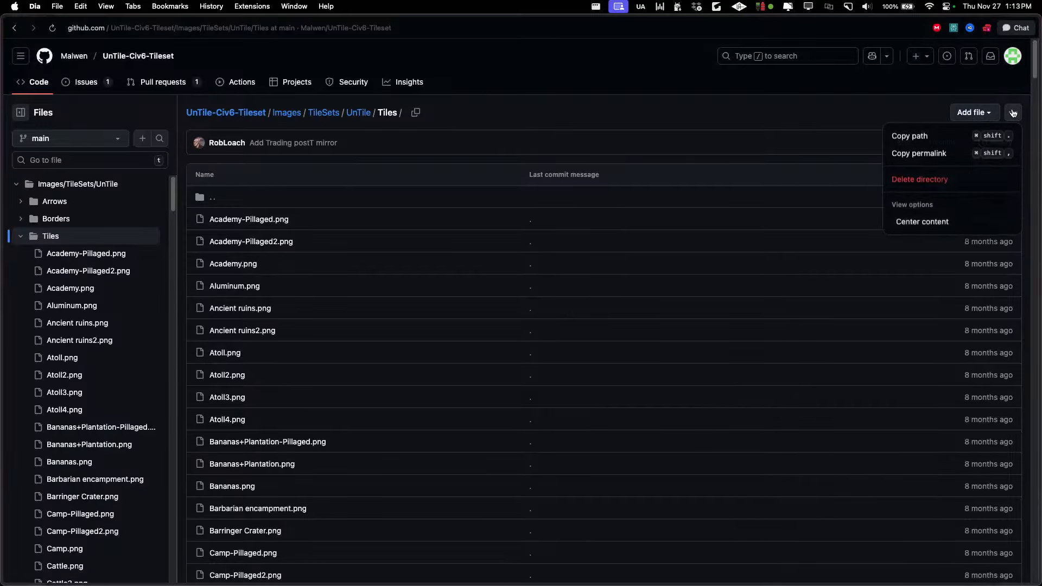
{"action": "left_click", "coordinate": [381, 220]}
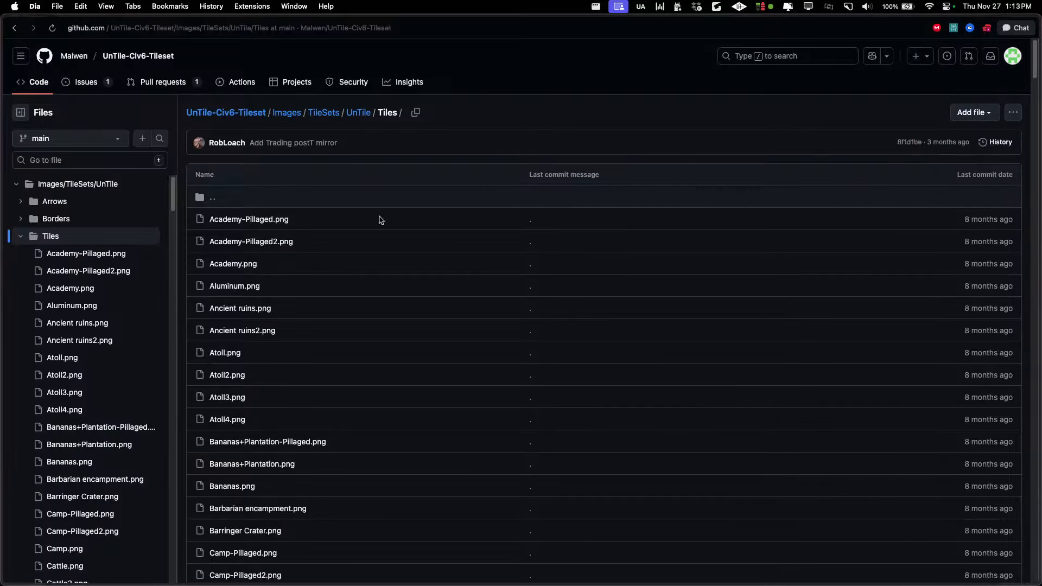
View the Academy-Pillaged.png image again and go back to the Tiles folder
{"action": "left_click", "coordinate": [253, 220]}
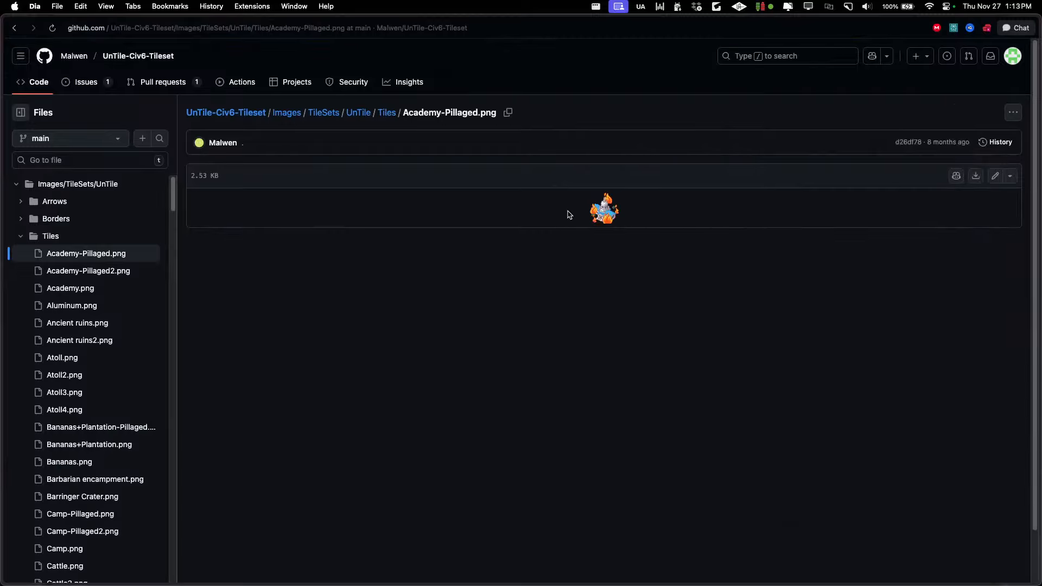
{"action": "scroll", "coordinate": [480, 199], "scroll_direction": "up", "scroll_amount": 1}
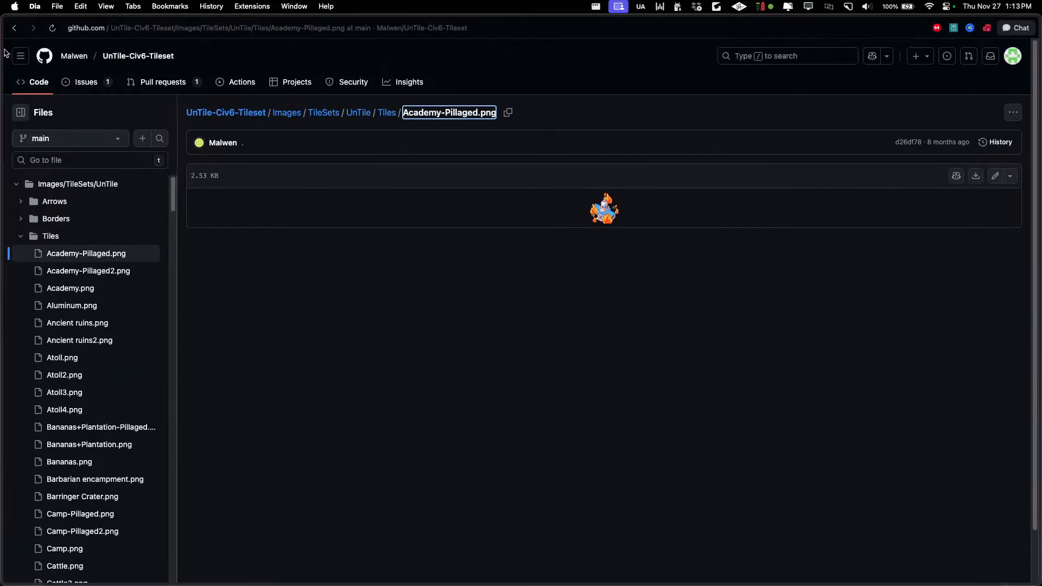
{"action": "left_click", "coordinate": [15, 28]}
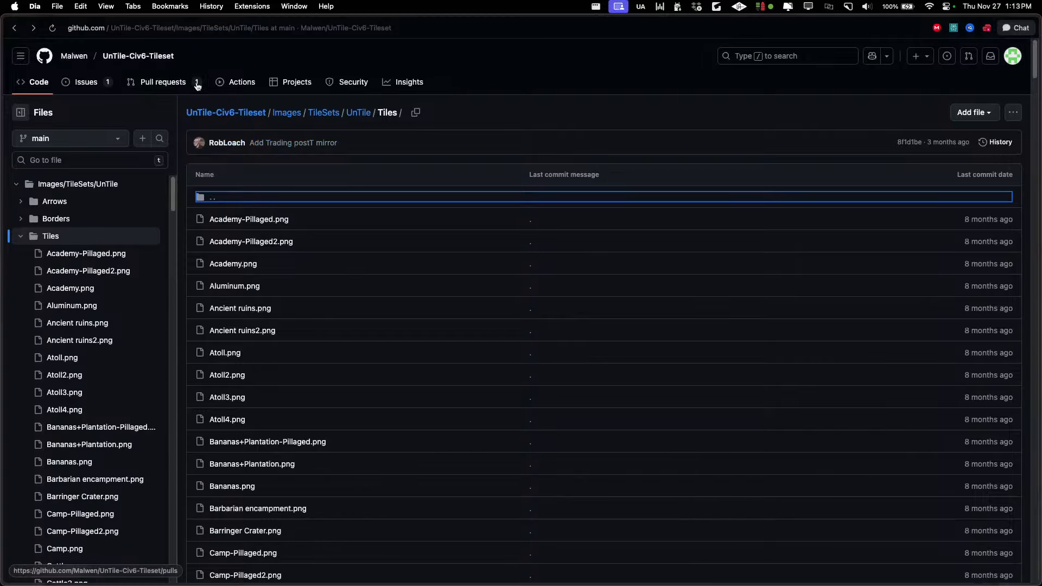
{"action": "key", "text": "super+Tab"}
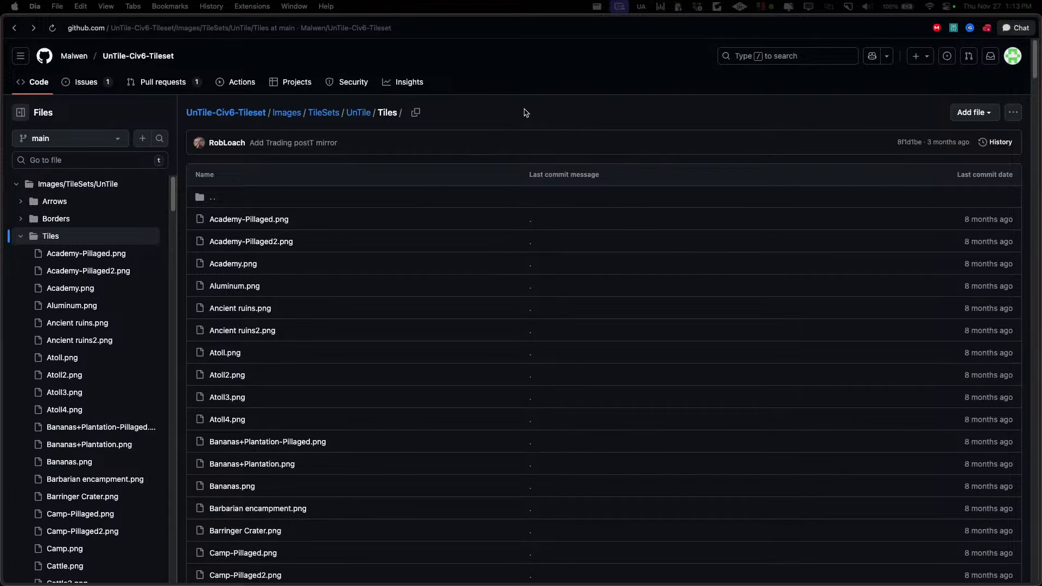
{"action": "key", "text": "super+Tab"}
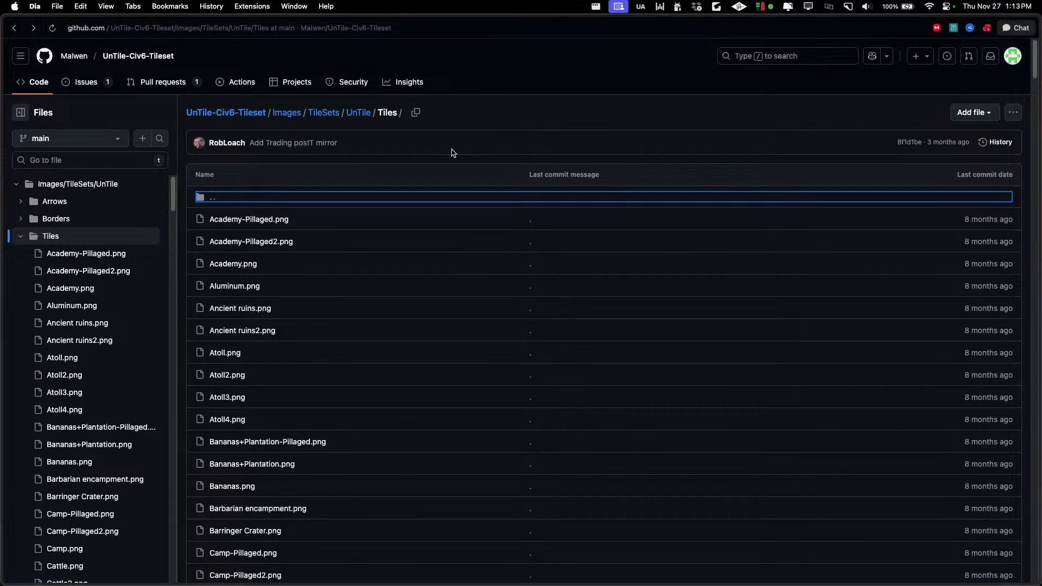
{"action": "right_click", "coordinate": [60, 243]}
{"action": "left_click", "coordinate": [51, 239]}
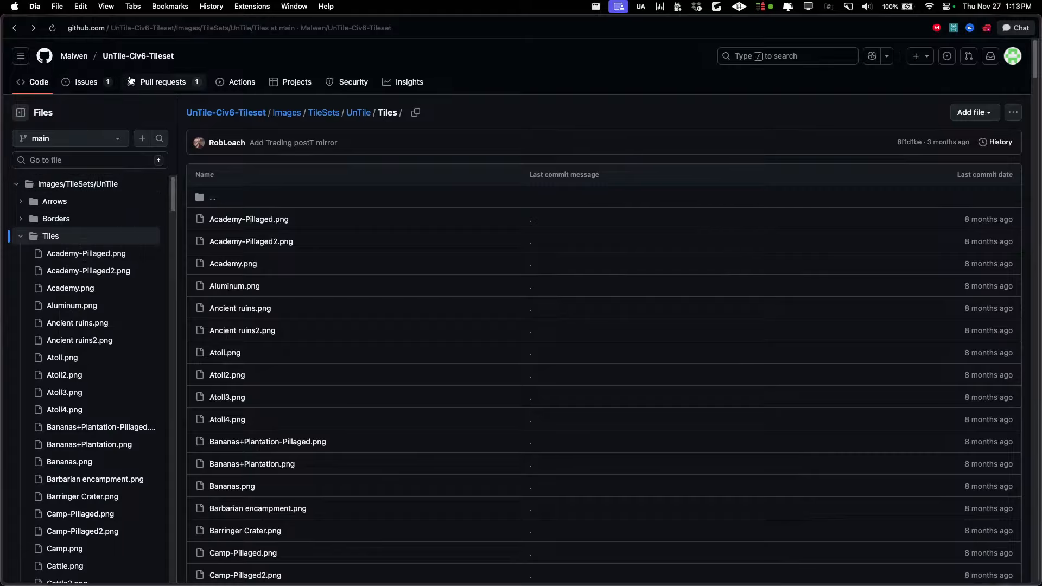
Go to the main page of the UnTile-Civ6-Tileset repository and download it as a ZIP archive
{"action": "left_click", "coordinate": [138, 56]}
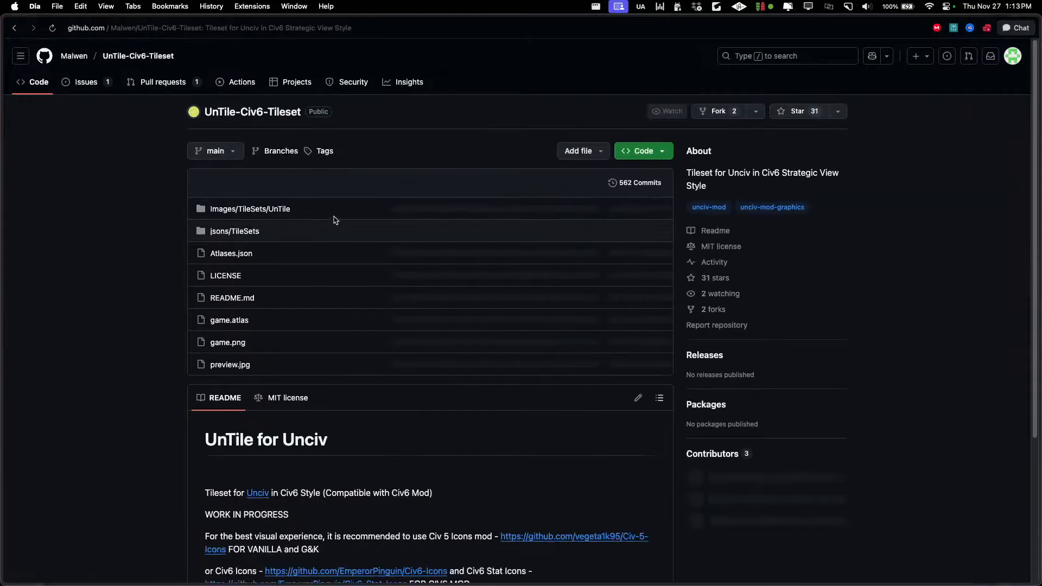
{"action": "left_click", "coordinate": [645, 151]}
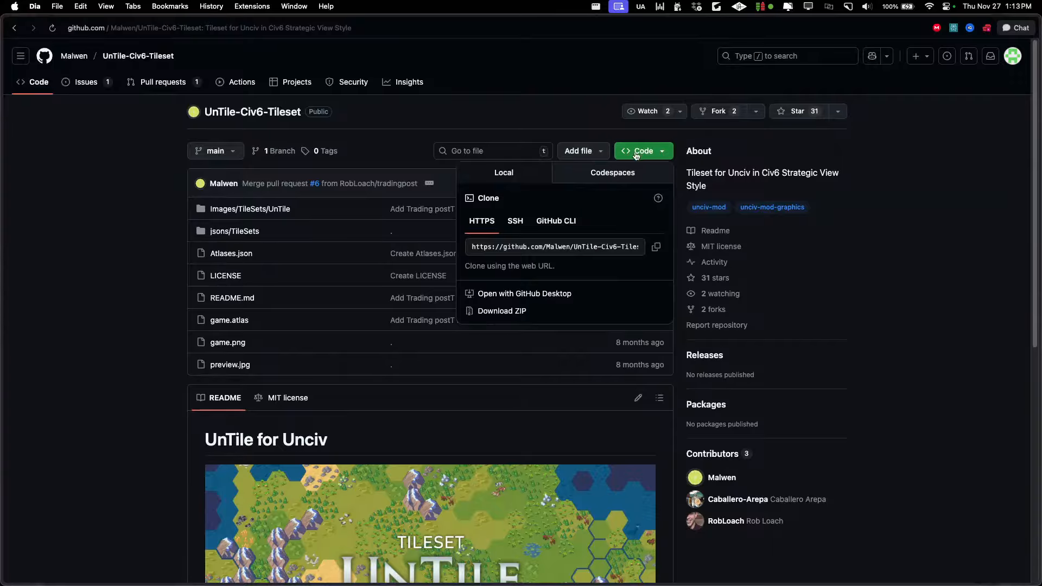
{"action": "left_click", "coordinate": [507, 313]}
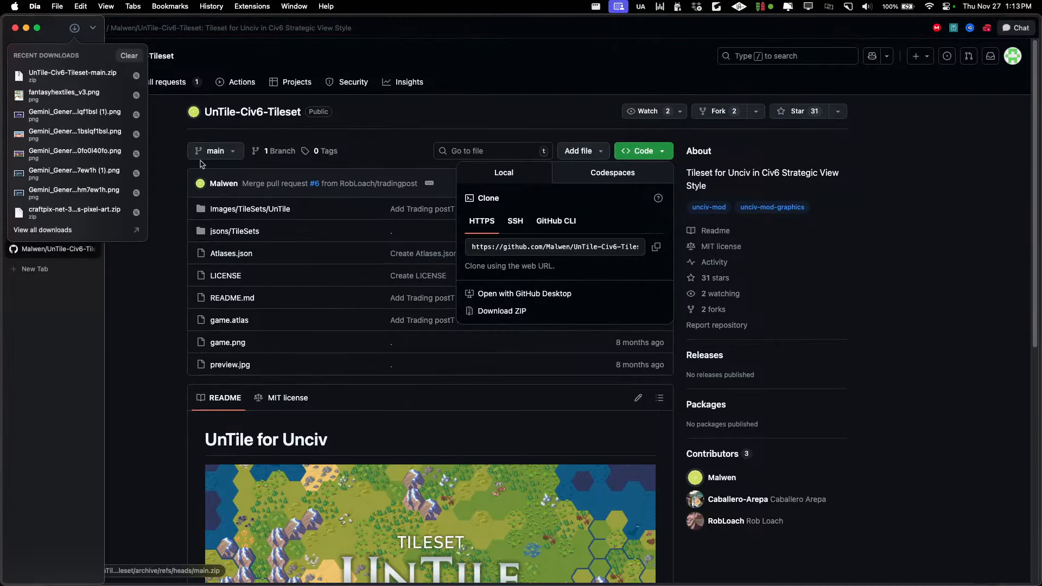
{"action": "left_click", "coordinate": [144, 313]}
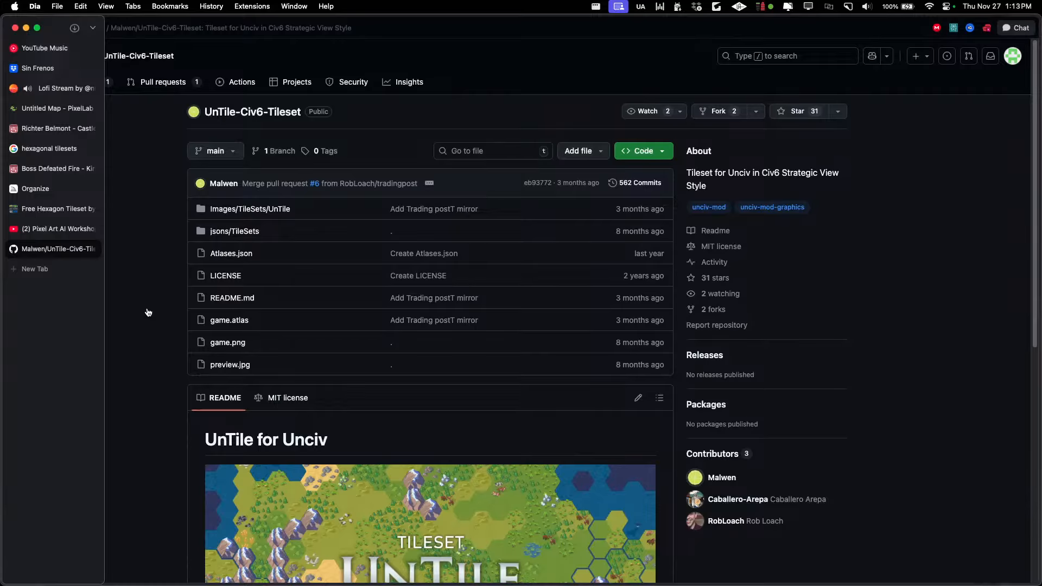
Switch to Finder and unpack UnTile-Civ6-Tileset-main.zip in the Downloads folder
{"action": "key", "text": "super+Tab"}
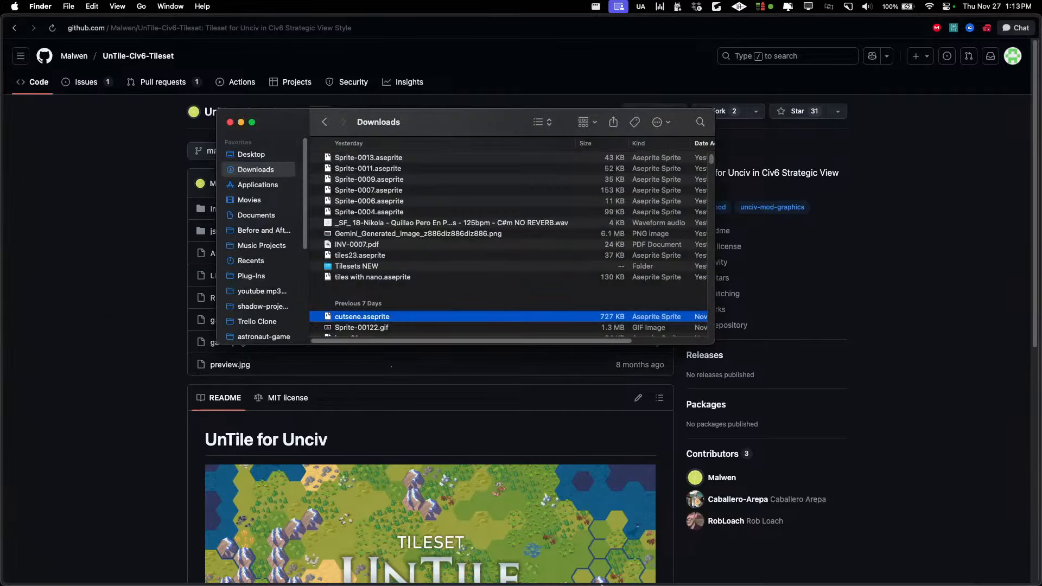
{"action": "left_click", "coordinate": [253, 157]}
{"action": "left_click", "coordinate": [256, 168]}
{"action": "scroll", "coordinate": [434, 199], "scroll_direction": "up", "scroll_amount": 10}
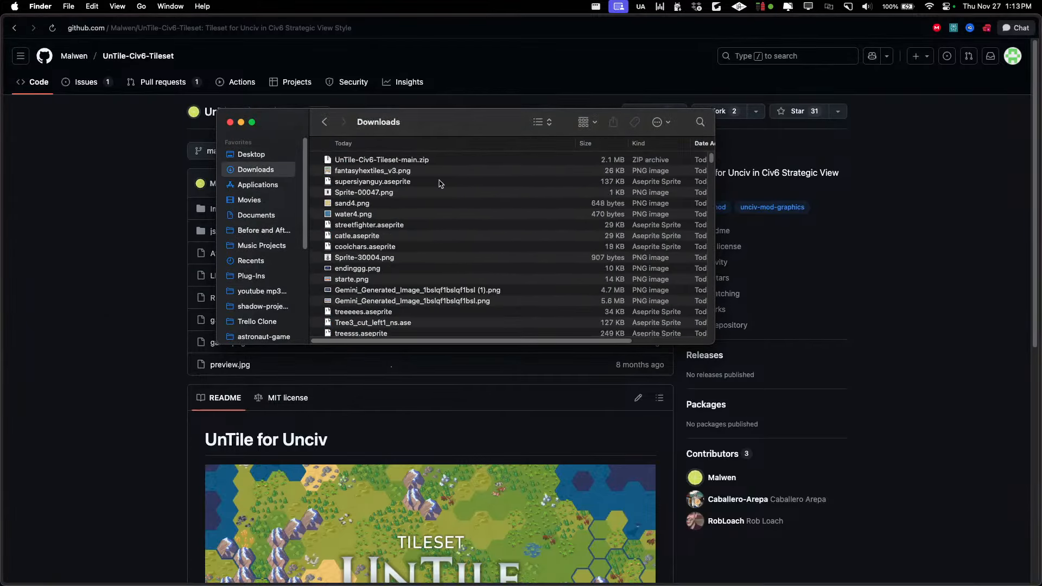
{"action": "double_click", "coordinate": [426, 160]}
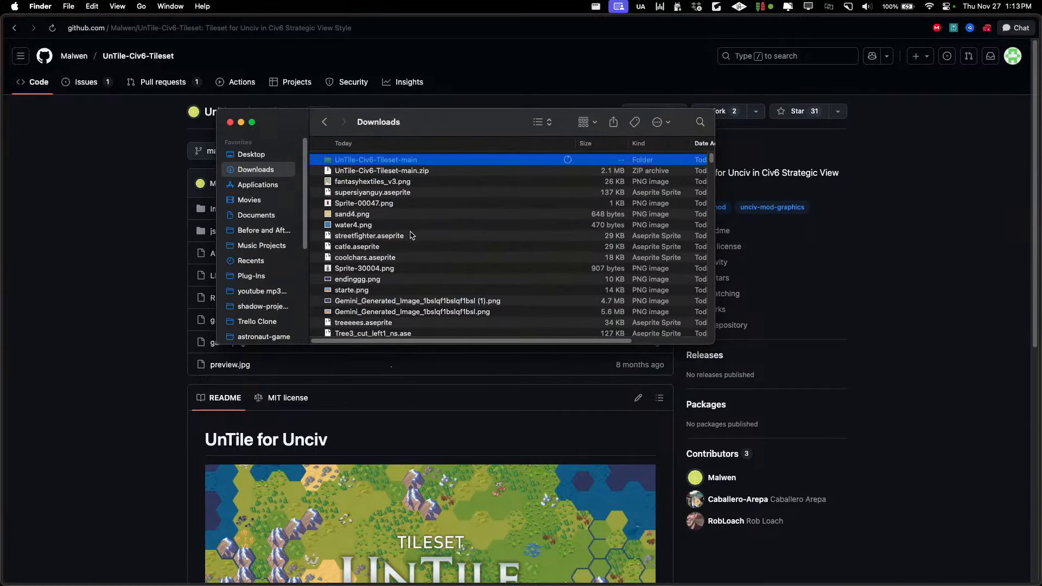
Open the UnTile-Civ6-Tileset-main folder and expand Images, TileSets, UnTile and Tiles inside it
{"action": "double_click", "coordinate": [370, 161]}
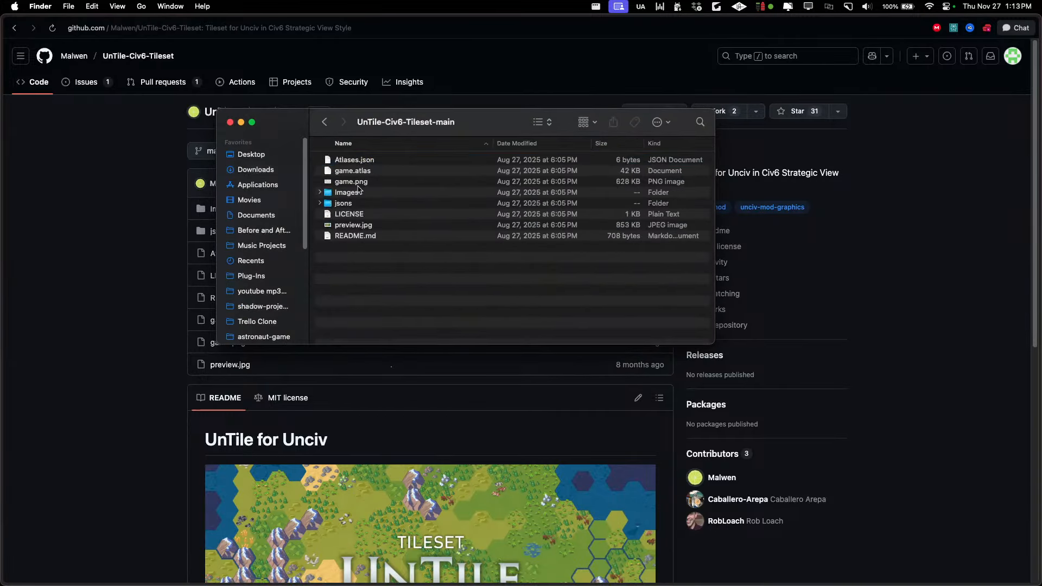
{"action": "left_click", "coordinate": [319, 192]}
{"action": "left_click", "coordinate": [327, 203]}
{"action": "left_click", "coordinate": [336, 214]}
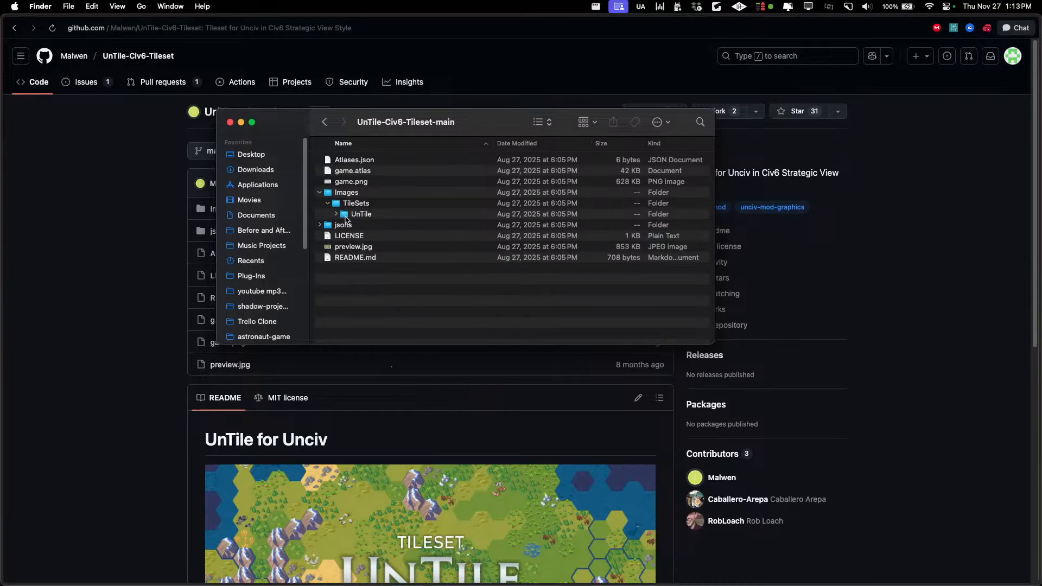
{"action": "left_click", "coordinate": [343, 313]}
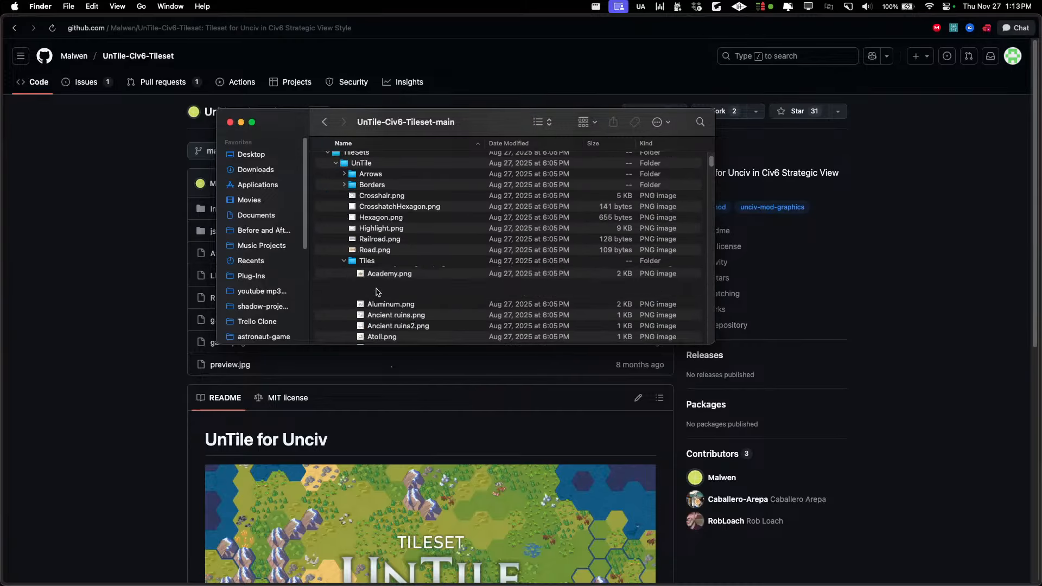
Skim the Tiles folder's file list and preview its first images from Academy-Pillaged.png on to the Barbarian encampment
{"action": "left_click", "coordinate": [385, 281]}
{"action": "scroll", "coordinate": [384, 278], "scroll_direction": "down", "scroll_amount": 5}
{"action": "scroll", "coordinate": [384, 278], "scroll_direction": "down", "scroll_amount": 15}
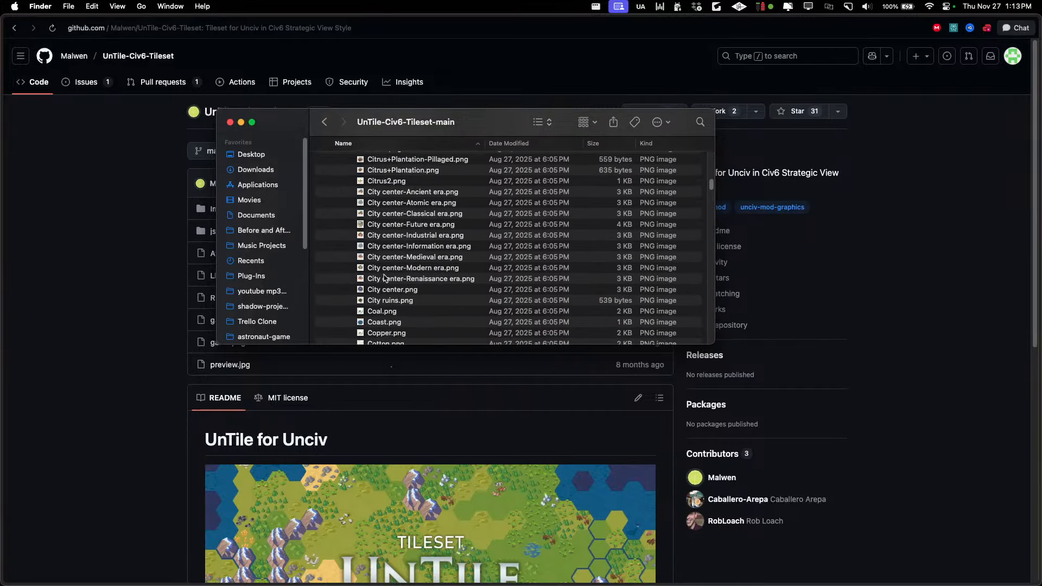
{"action": "scroll", "coordinate": [386, 273], "scroll_direction": "down", "scroll_amount": 10}
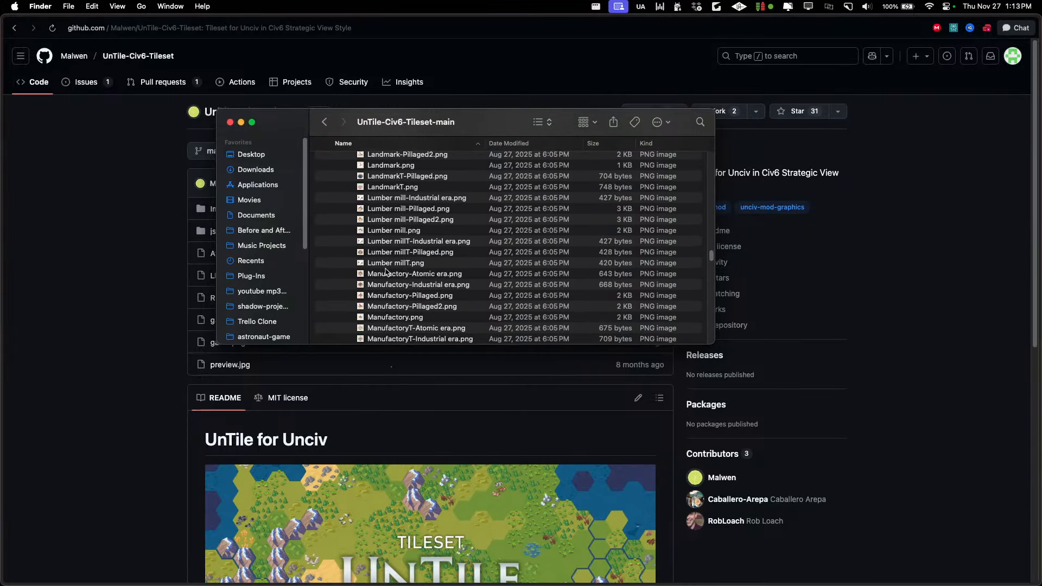
{"action": "left_click", "coordinate": [387, 260]}
{"action": "key", "text": "space"}
{"action": "key", "text": "Down"}
{"action": "key", "text": "Down"}
{"action": "key", "text": "Down"}
{"action": "key", "text": "Down"}
{"action": "key", "text": "Down"}
{"action": "key", "text": "Down"}
{"action": "key", "text": "Down"}
{"action": "key", "text": "Down"}
{"action": "key", "text": "Down"}
{"action": "key", "text": "Down"}
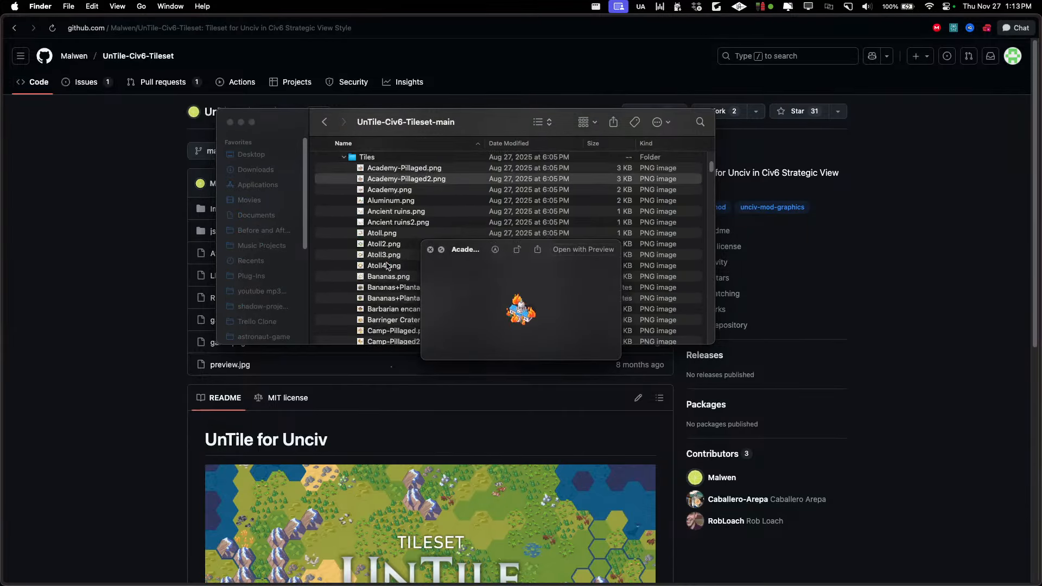
{"action": "key", "text": "Down"}
{"action": "key", "text": "Down"}
{"action": "key", "text": "Down"}
{"action": "key", "text": "Down"}
{"action": "key", "text": "Down"}
{"action": "key", "text": "Down"}
{"action": "key", "text": "Down"}
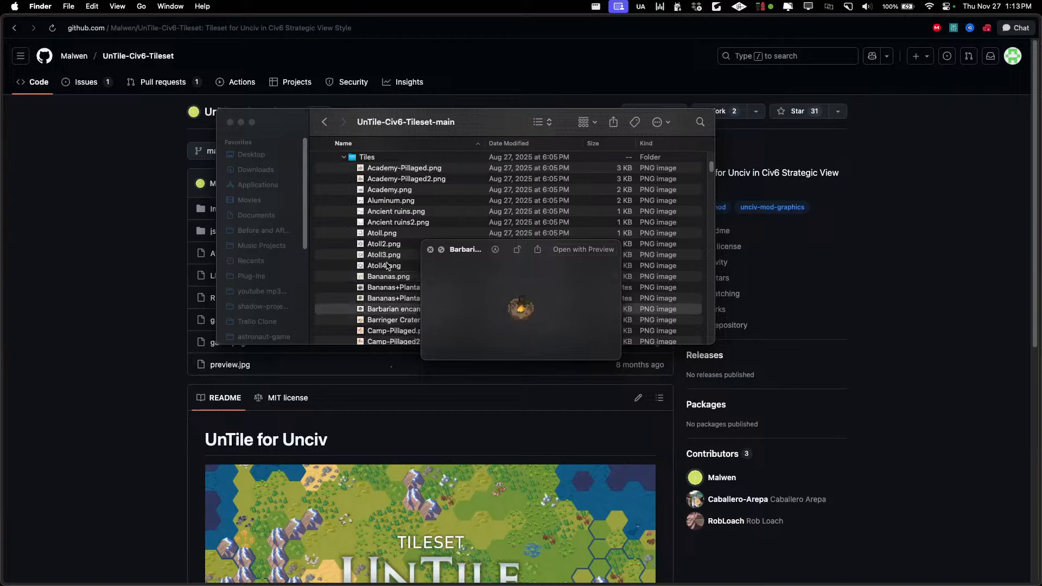
{"action": "key", "text": "space"}
Preview a desert hill fallout tile image further down the Tiles folder
{"action": "scroll", "coordinate": [402, 266], "scroll_direction": "down", "scroll_amount": 10}
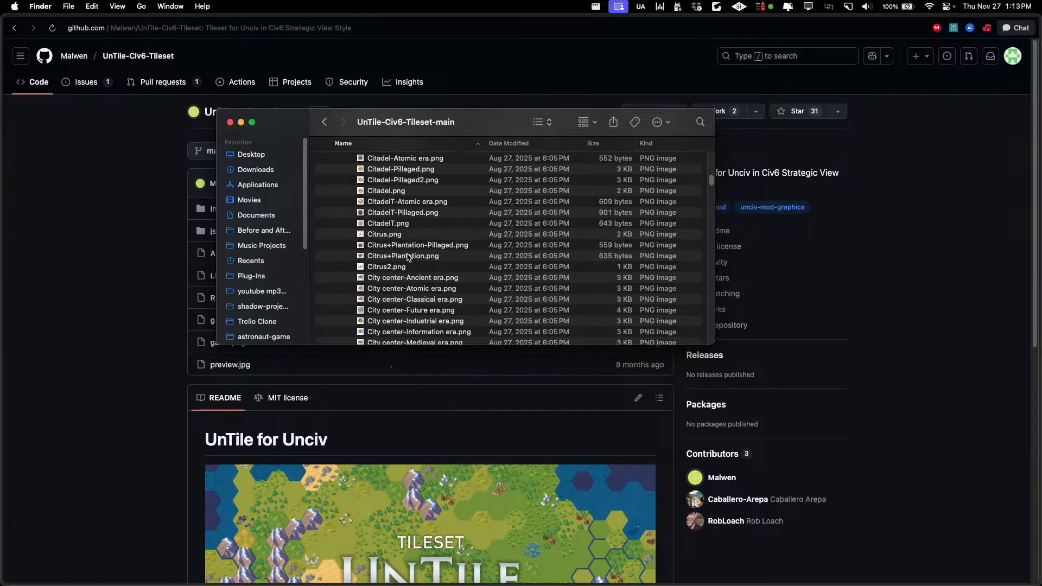
{"action": "left_click", "coordinate": [407, 283]}
{"action": "key", "text": "space"}
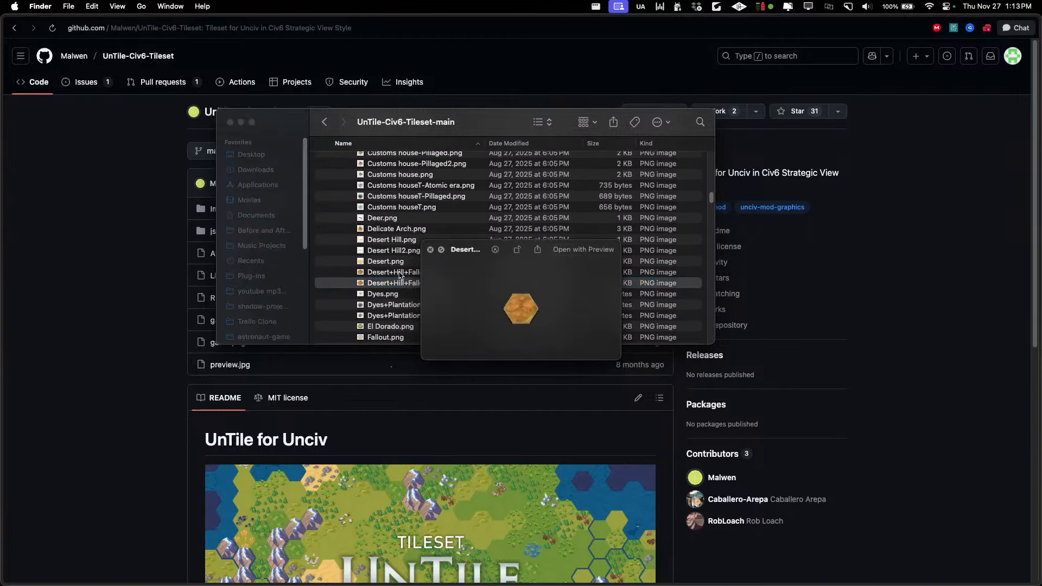
{"action": "key", "text": "space"}
Select the range of tile images from the previewed desert hill tile through Lumber mill-Pillaged.png
{"action": "scroll", "coordinate": [397, 239], "scroll_direction": "down", "scroll_amount": 15}
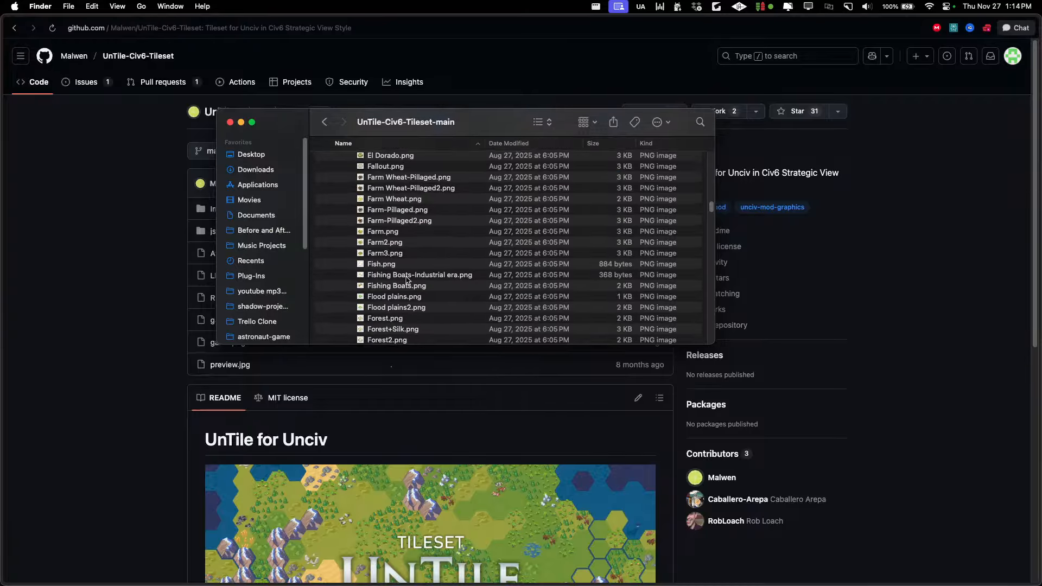
{"action": "scroll", "coordinate": [411, 280], "scroll_direction": "down", "scroll_amount": 4}
{"action": "left_click", "coordinate": [425, 298], "text": "shift"}
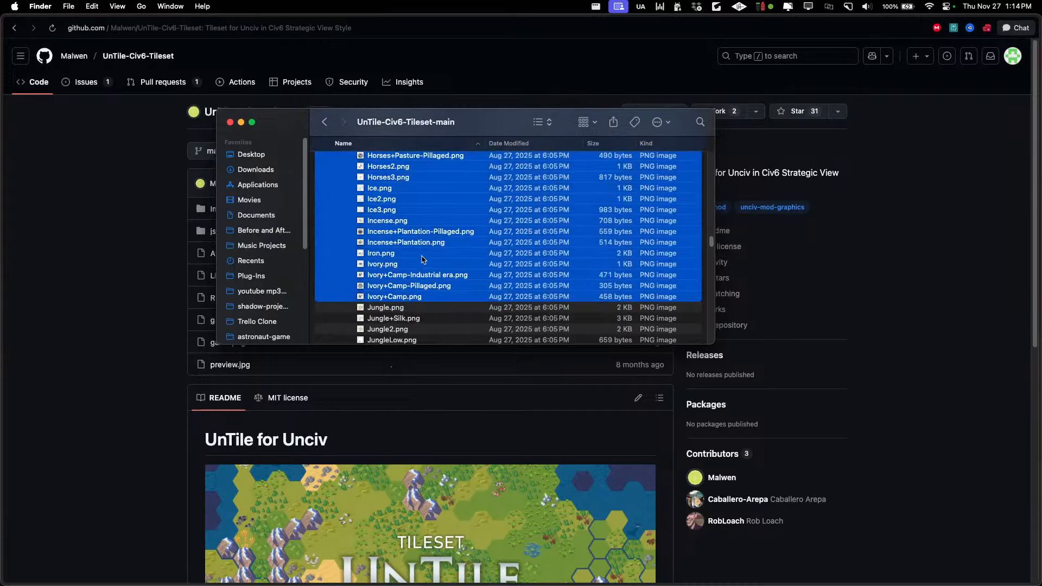
{"action": "scroll", "coordinate": [415, 308], "scroll_direction": "down", "scroll_amount": 7}
{"action": "left_click", "coordinate": [427, 312], "text": "shift"}
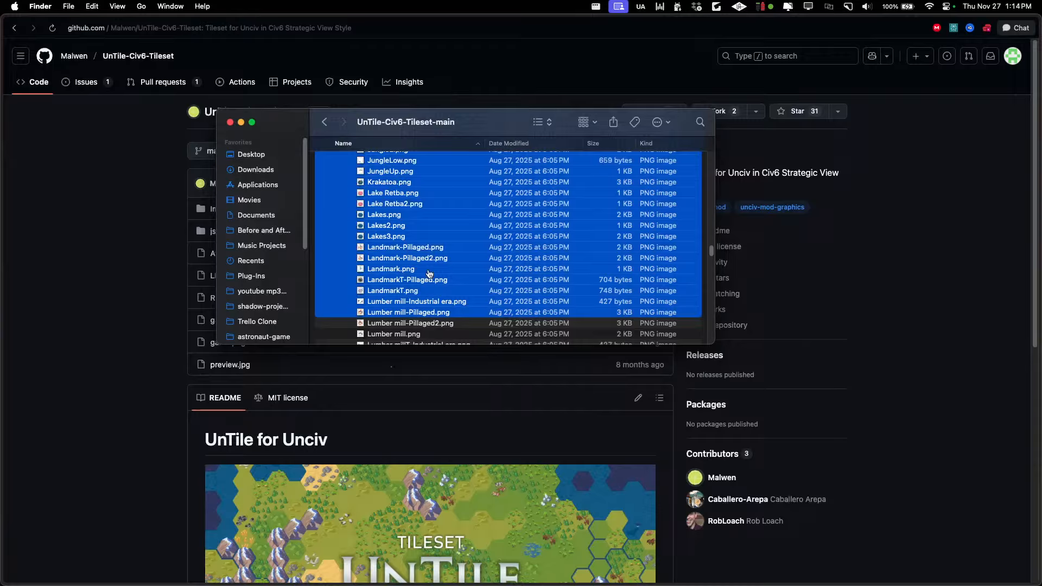
Switch to Aseprite's Home page and open all the selected tile images from Finder in it
{"action": "key", "text": "super+Tab"}
{"action": "key", "text": "super+Tab"}
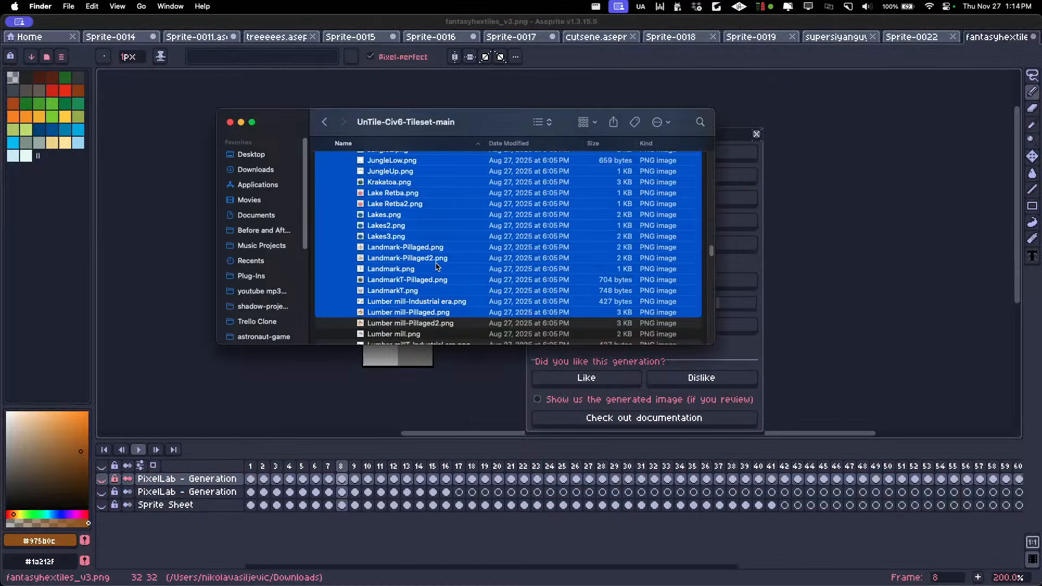
{"action": "left_click", "coordinate": [36, 35]}
{"action": "key", "text": "super+Tab"}
{"action": "left_click_drag", "start_coordinate": [386, 206], "coordinate": [236, 90]}
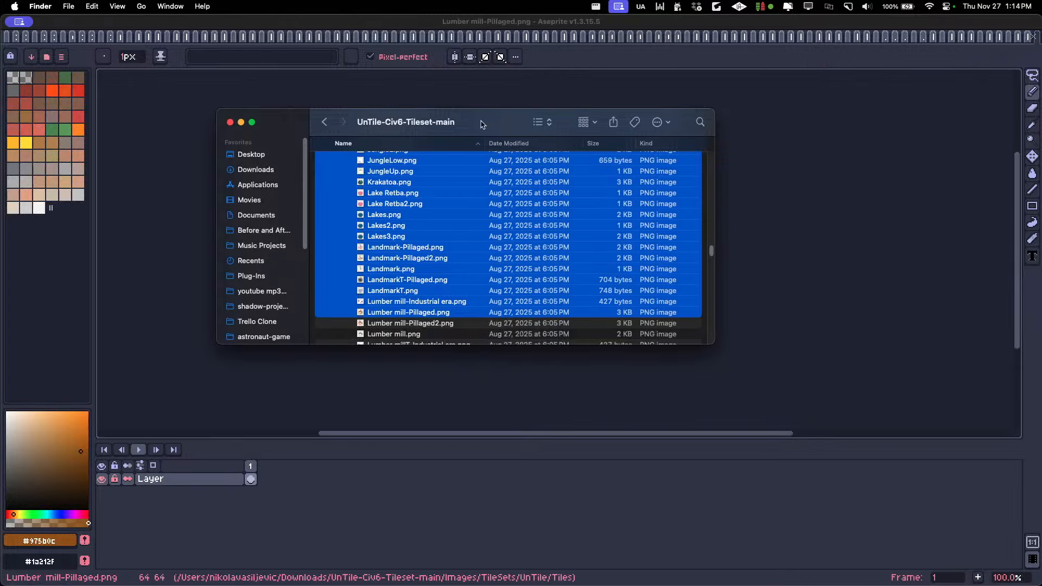
Move the Finder window and the PixelLab generation dialog away from the middle of the Aseprite canvas
{"action": "left_click_drag", "start_coordinate": [481, 125], "coordinate": [807, 391]}
{"action": "left_click", "coordinate": [1001, 33]}
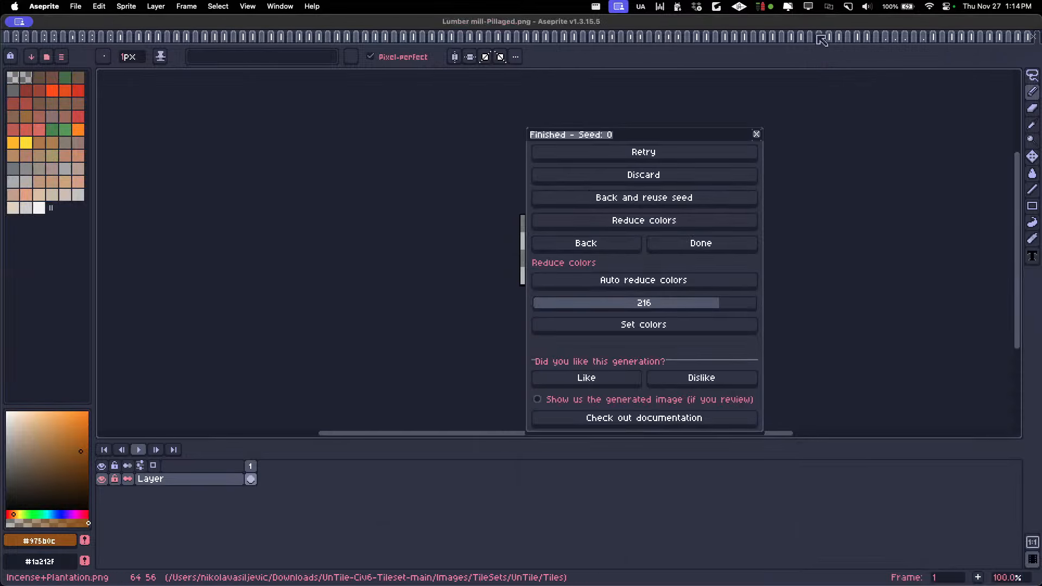
{"action": "left_click", "coordinate": [761, 39]}
{"action": "left_click_drag", "start_coordinate": [597, 142], "coordinate": [836, 326]}
Look through the opened tile images from Fallout.png past the fishing boats and forests to the FortT variants
{"action": "left_click", "coordinate": [214, 37]}
{"action": "left_click", "coordinate": [223, 37]}
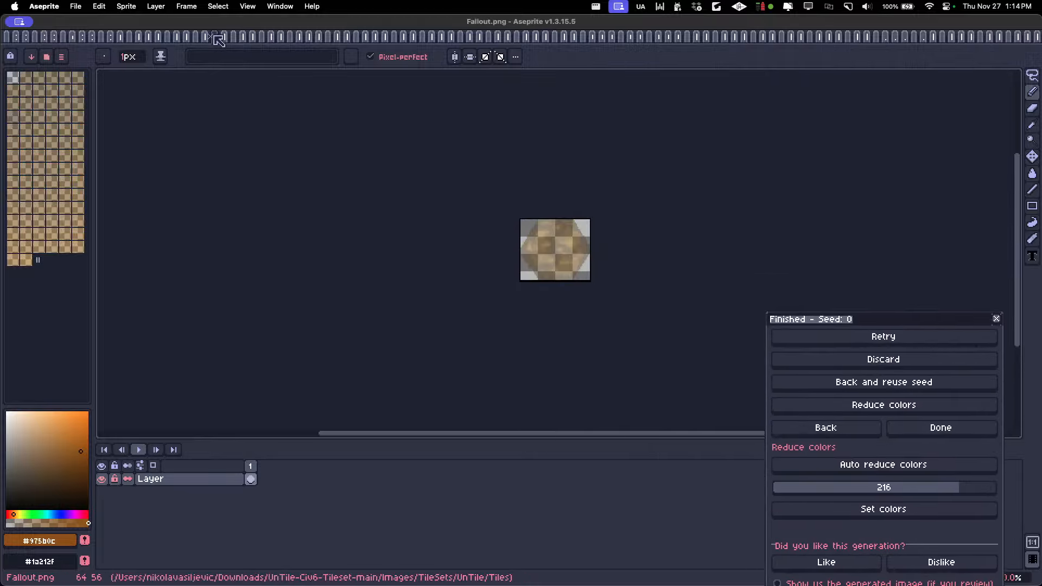
{"action": "left_click", "coordinate": [233, 37]}
{"action": "left_click", "coordinate": [288, 37]}
{"action": "left_click", "coordinate": [309, 37]}
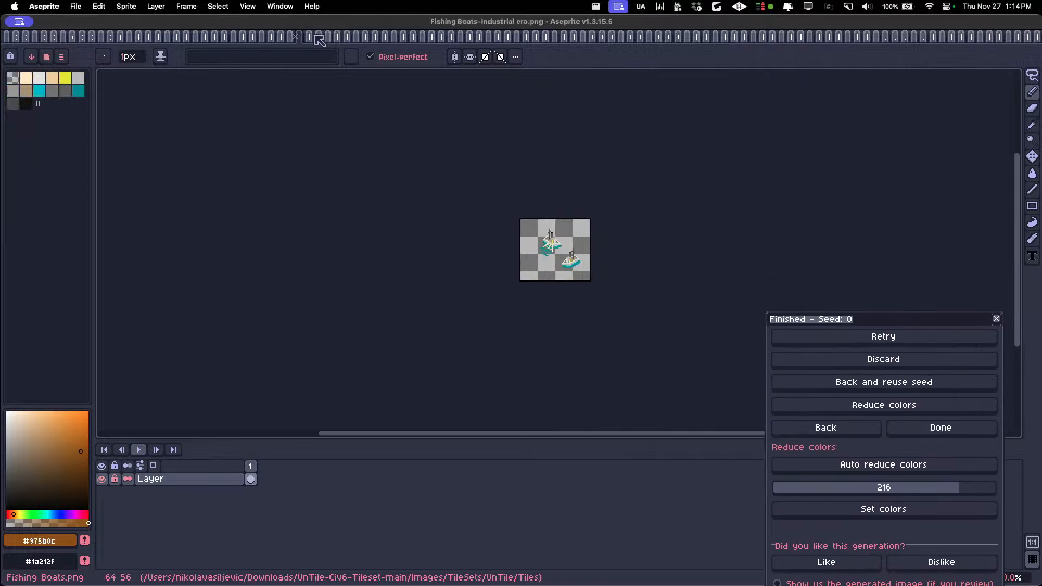
{"action": "left_click", "coordinate": [326, 37]}
{"action": "left_click", "coordinate": [352, 37]}
{"action": "left_click", "coordinate": [370, 37]}
{"action": "left_click", "coordinate": [403, 36]}
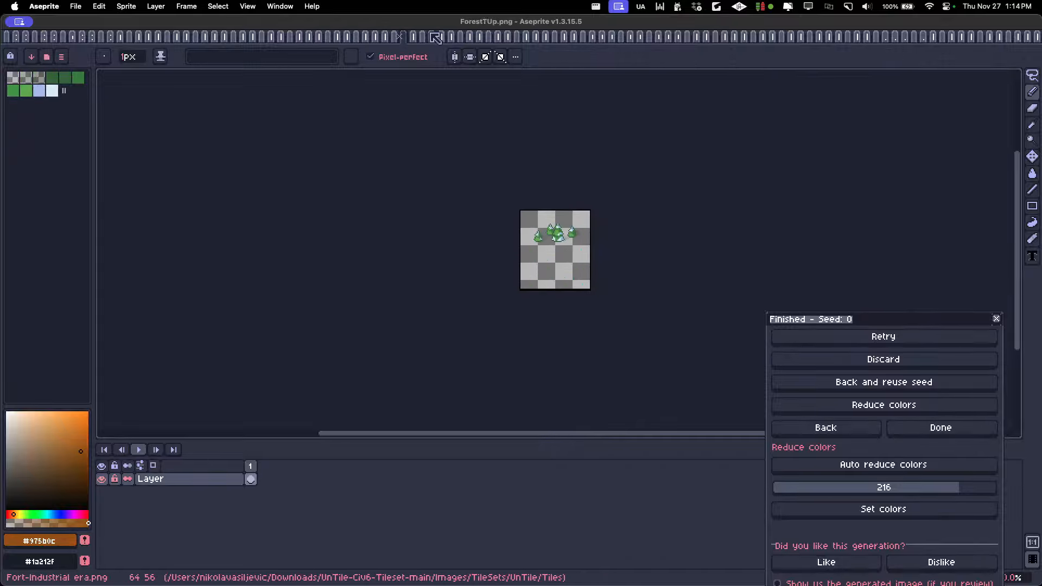
{"action": "left_click", "coordinate": [436, 36]}
{"action": "left_click", "coordinate": [460, 37]}
{"action": "left_click", "coordinate": [478, 36]}
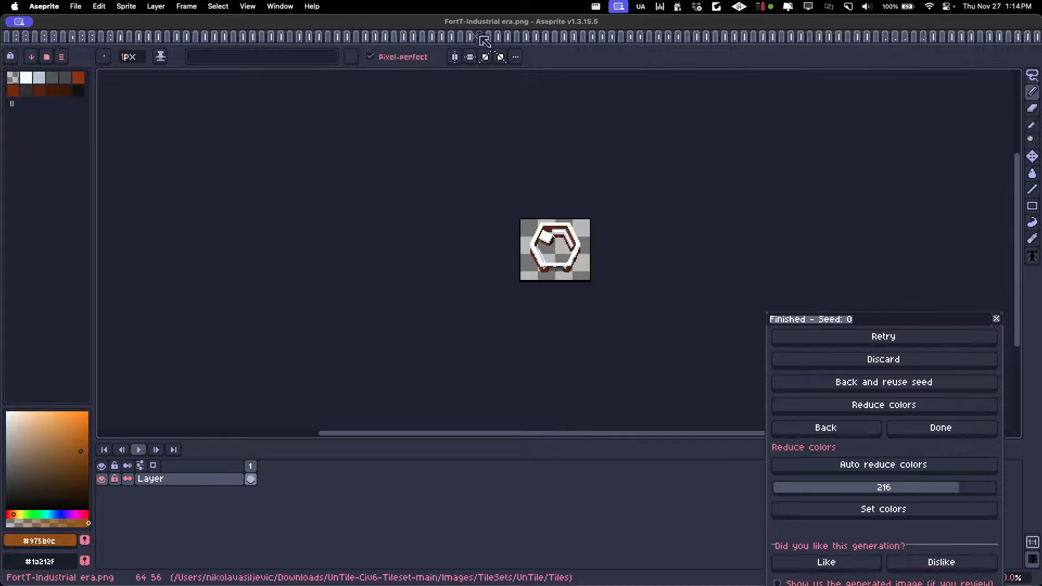
{"action": "left_click", "coordinate": [481, 37]}
{"action": "left_click", "coordinate": [479, 37]}
{"action": "left_click", "coordinate": [482, 37]}
{"action": "left_click", "coordinate": [483, 37]}
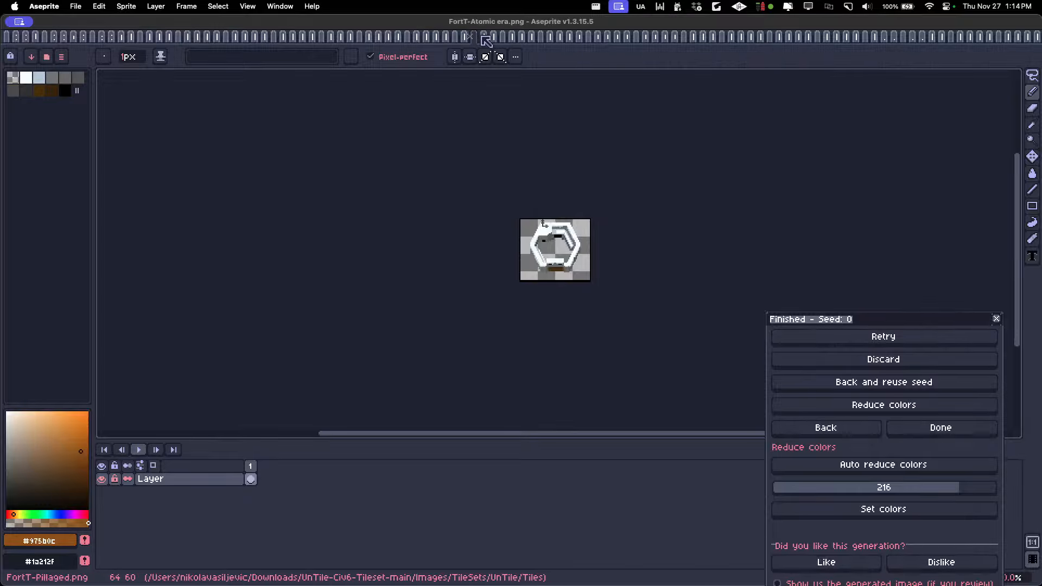
Look through the remaining opened tile images, including Ha Long Bay.png, Holy site-Pillaged.png, Ivory.png and Ivory+Camp-Industrial era.png
{"action": "left_click", "coordinate": [487, 37]}
{"action": "left_click", "coordinate": [580, 37]}
{"action": "left_click", "coordinate": [624, 37]}
{"action": "left_click", "coordinate": [659, 37]}
{"action": "left_click", "coordinate": [702, 37]}
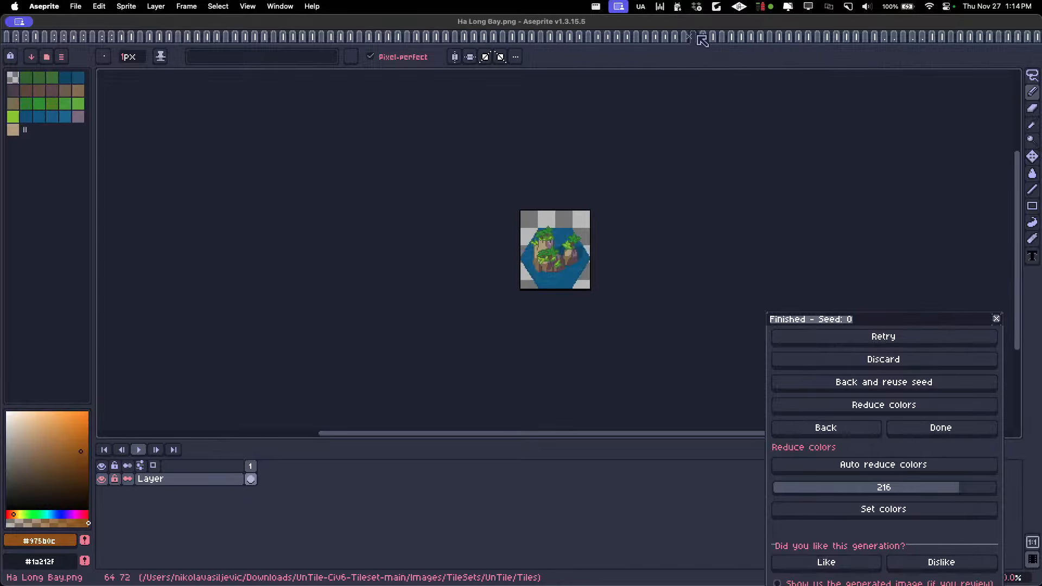
{"action": "left_click", "coordinate": [673, 37]}
{"action": "left_click", "coordinate": [690, 37]}
{"action": "left_click", "coordinate": [713, 37]}
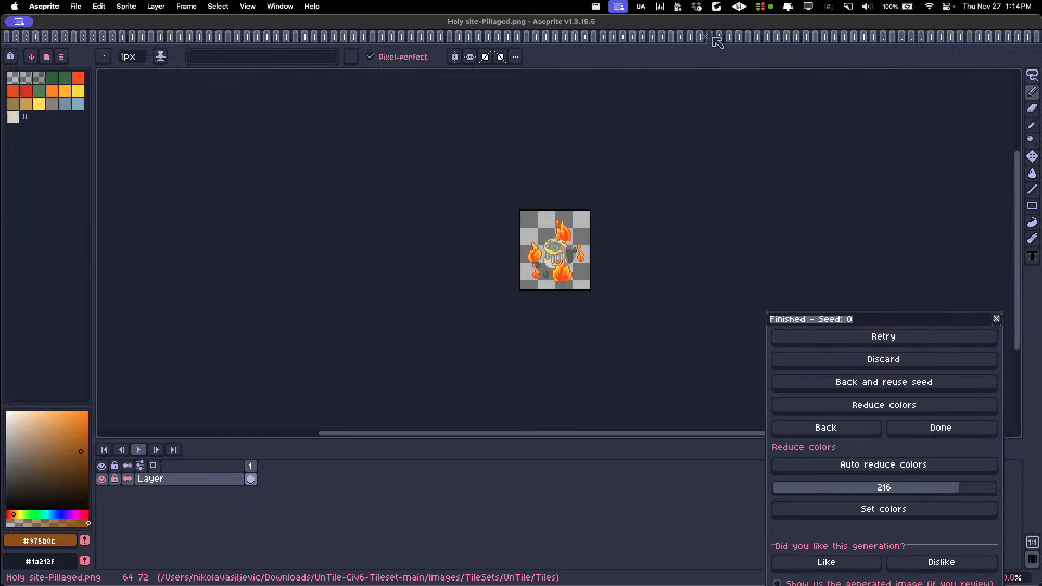
{"action": "left_click", "coordinate": [760, 37]}
{"action": "left_click", "coordinate": [776, 37]}
{"action": "left_click", "coordinate": [818, 37]}
{"action": "left_click", "coordinate": [845, 37]}
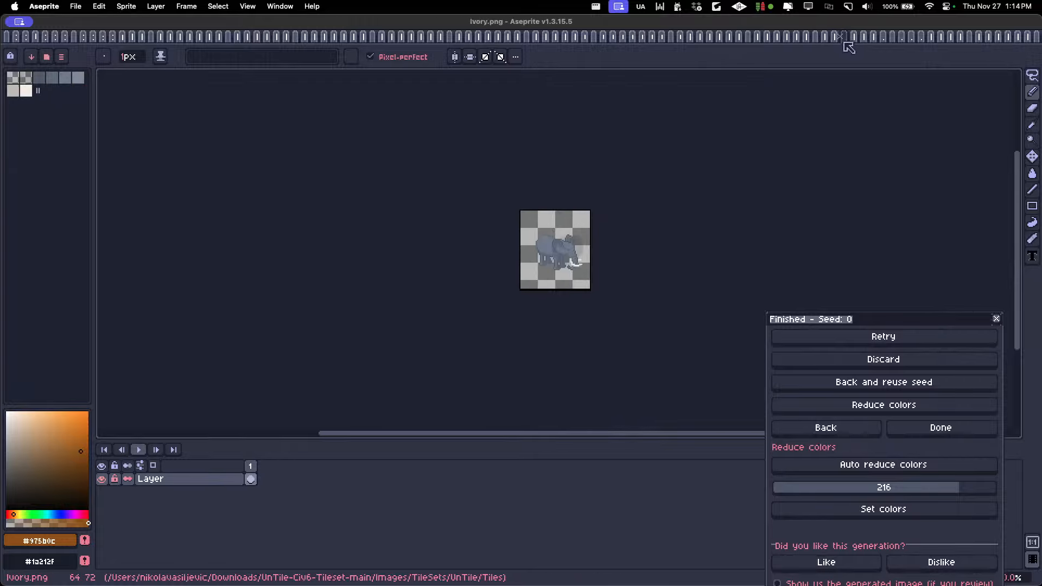
{"action": "left_click", "coordinate": [860, 37]}
{"action": "left_click", "coordinate": [850, 37]}
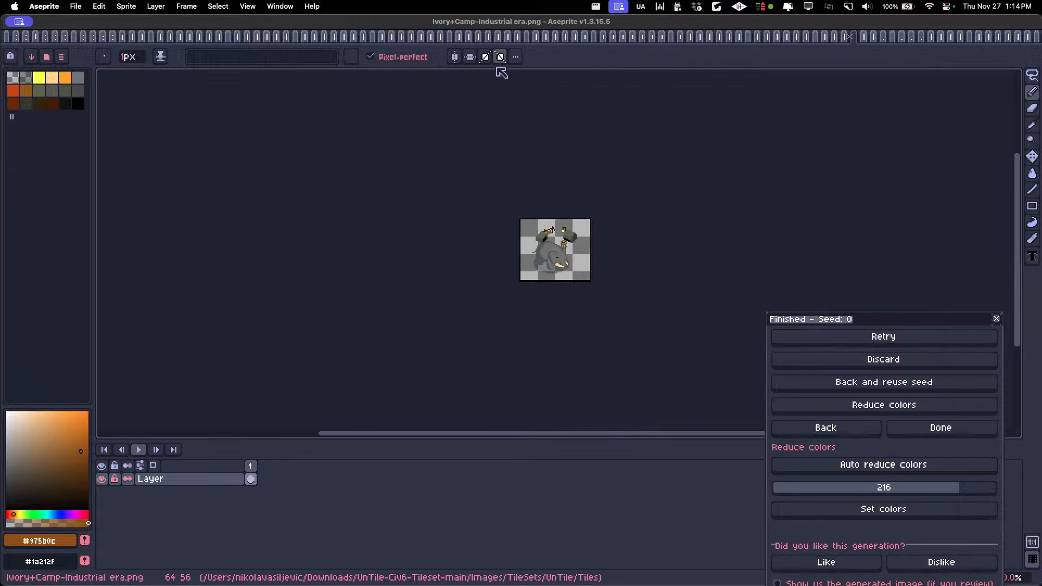
Close all the opened UnTile tile images one after another, but keep fantasyhextiles_v3.png open
{"action": "left_click", "coordinate": [75, 6]}
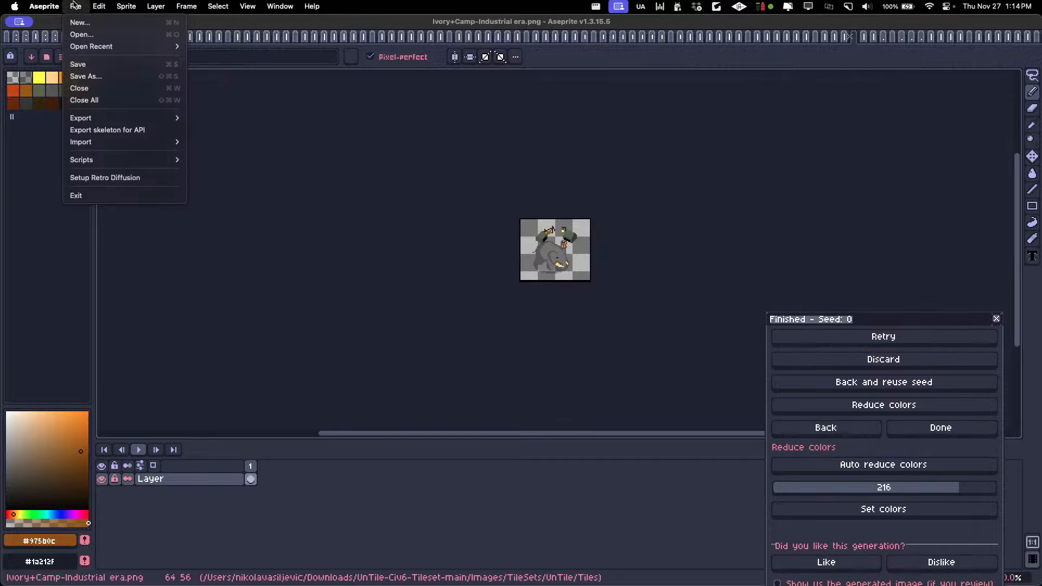
{"action": "left_click", "coordinate": [404, 153]}
{"action": "key", "text": "super+w"}
{"action": "key", "text": "super+w"}
{"action": "key", "text": "super+w"}
{"action": "key", "text": "super+w"}
{"action": "key", "text": "super+w"}
{"action": "key", "text": "super+w"}
{"action": "key", "text": "super+w"}
{"action": "key", "text": "super+w"}
{"action": "key", "text": "super+w"}
{"action": "key", "text": "super+w"}
{"action": "key", "text": "super+w"}
{"action": "key", "text": "super+w"}
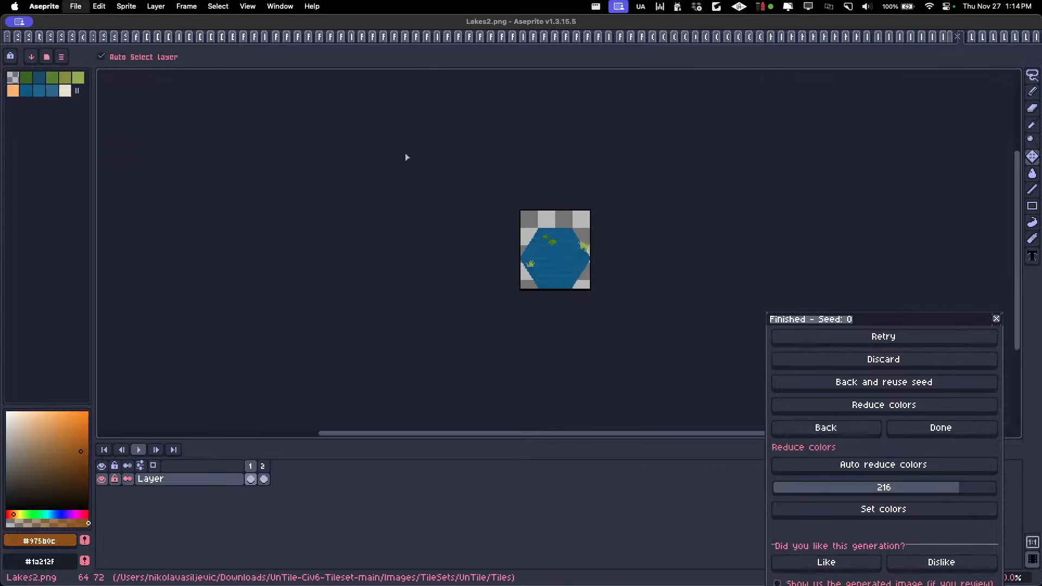
{"action": "key", "text": "super+w"}
{"action": "key", "text": "super+w"}
{"action": "key", "text": "super+w"}
{"action": "key", "text": "super+w"}
{"action": "key", "text": "super+w"}
{"action": "key", "text": "super+w"}
{"action": "key", "text": "super+w"}
{"action": "key", "text": "super+w"}
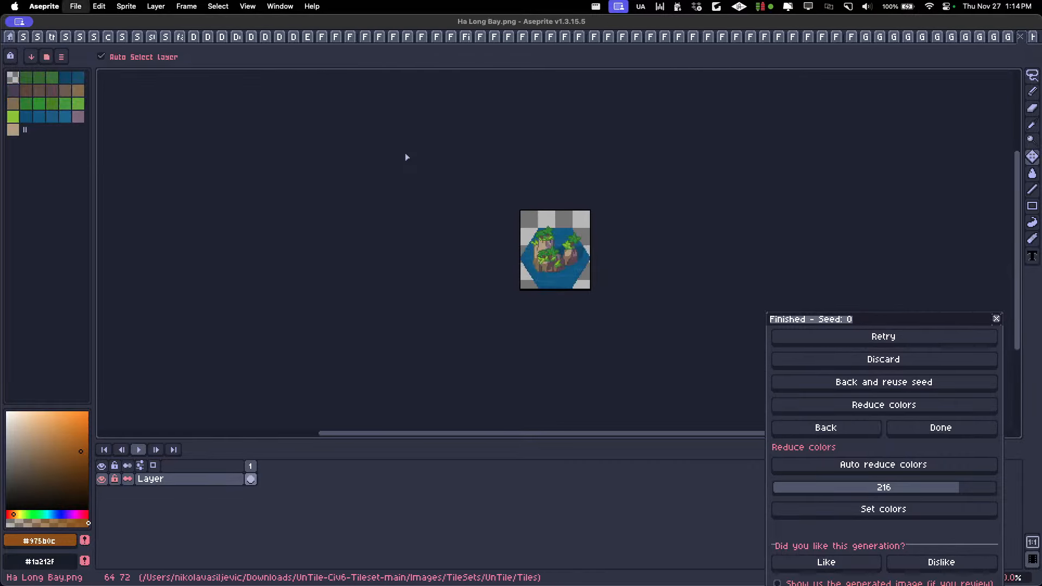
{"action": "key", "text": "super+w"}
{"action": "key", "text": "super+w"}
{"action": "key", "text": "super+w"}
{"action": "key", "text": "super+w"}
{"action": "key", "text": "super+w"}
{"action": "key", "text": "super+w"}
{"action": "key", "text": "super+w"}
{"action": "key", "text": "super+w"}
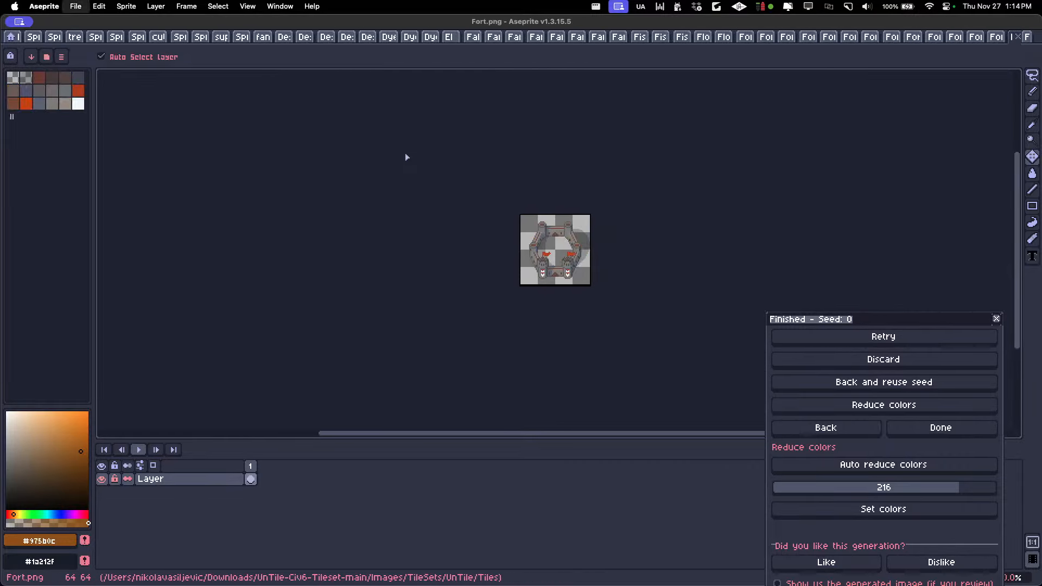
{"action": "key", "text": "super+w"}
{"action": "key", "text": "super+w"}
{"action": "key", "text": "super+w"}
{"action": "key", "text": "super+w"}
{"action": "key", "text": "super+w"}
{"action": "key", "text": "super+w"}
{"action": "key", "text": "super+w"}
{"action": "key", "text": "super+w"}
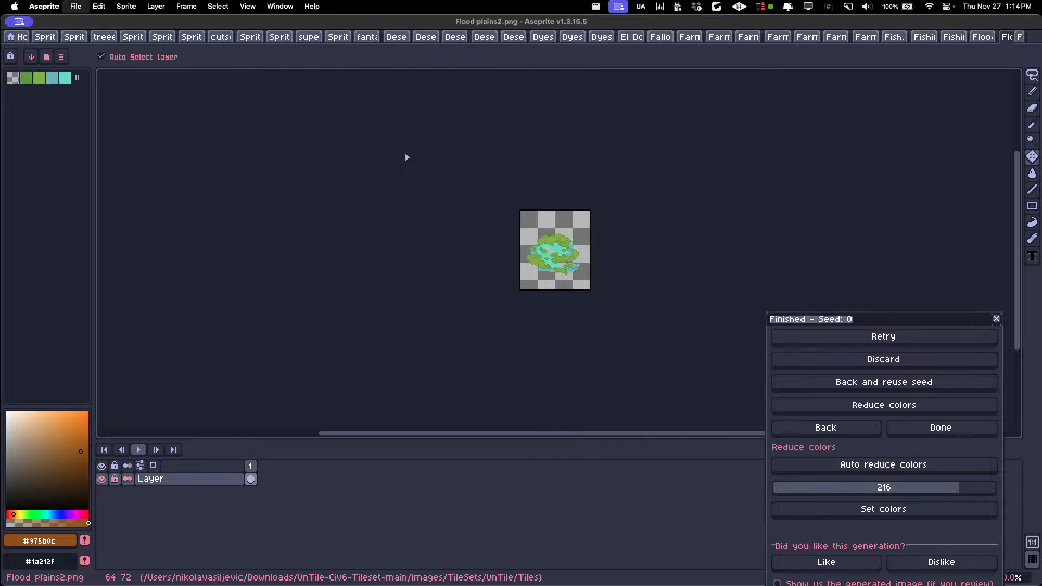
{"action": "key", "text": "super+w"}
{"action": "key", "text": "super+w"}
{"action": "key", "text": "super+w"}
{"action": "key", "text": "super+w"}
{"action": "key", "text": "super+w"}
{"action": "key", "text": "super+w"}
{"action": "key", "text": "super+w"}
{"action": "key", "text": "super+w"}
{"action": "key", "text": "super+w"}
{"action": "key", "text": "super+w"}
{"action": "key", "text": "super+w"}
{"action": "key", "text": "super+w"}
{"action": "key", "text": "super+w"}
{"action": "key", "text": "super+w"}
{"action": "key", "text": "super+w"}
{"action": "key", "text": "super+w"}
{"action": "key", "text": "super+w"}
{"action": "key", "text": "super+w"}
{"action": "key", "text": "super+w"}
{"action": "key", "text": "super+w"}
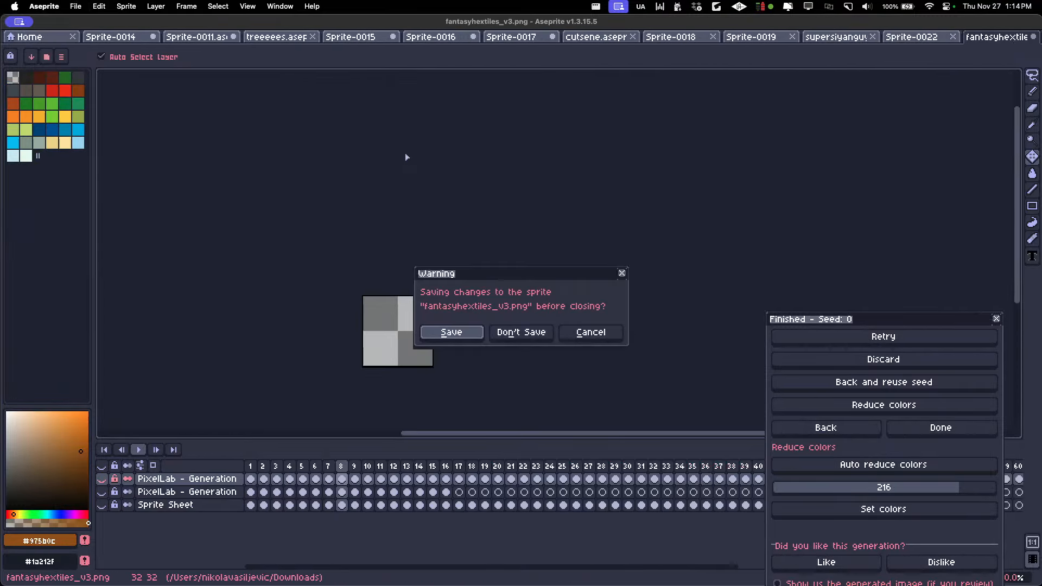
{"action": "left_click", "coordinate": [598, 334]}
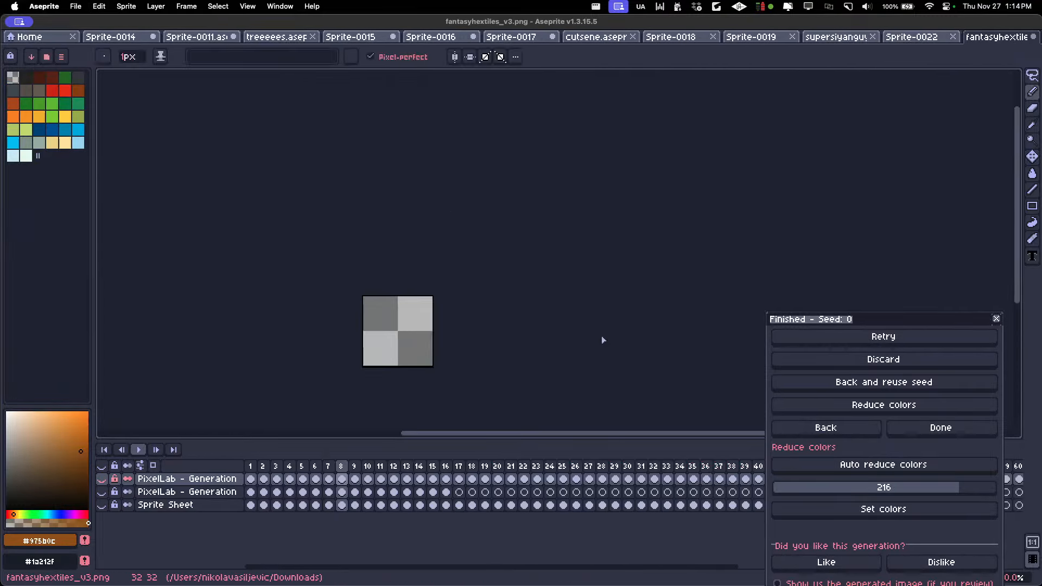
Show Aseprite's Home page and bring the Finder window with the selected tile images over it
{"action": "left_click", "coordinate": [925, 38]}
{"action": "left_click", "coordinate": [997, 40]}
{"action": "key", "text": "super+Tab"}
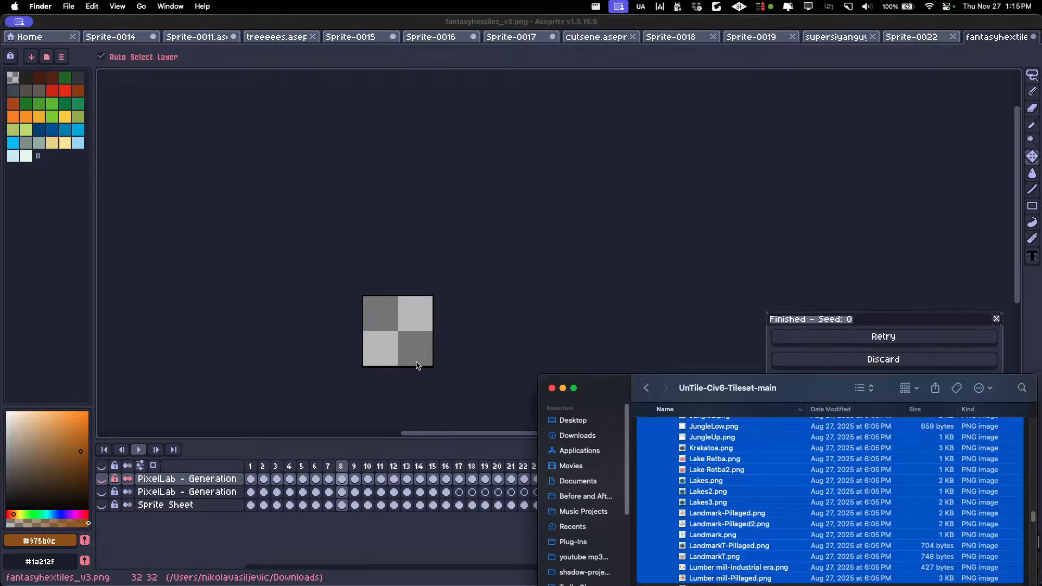
{"action": "key", "text": "super+Tab"}
{"action": "key", "text": "super+Tab"}
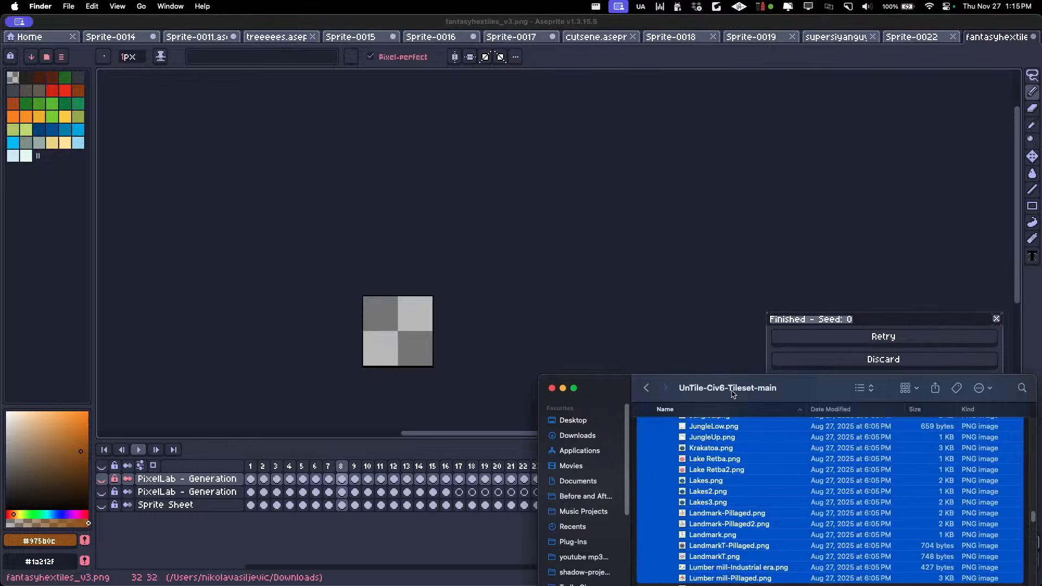
{"action": "left_click_drag", "start_coordinate": [733, 404], "coordinate": [498, 223]}
{"action": "left_click", "coordinate": [138, 25]}
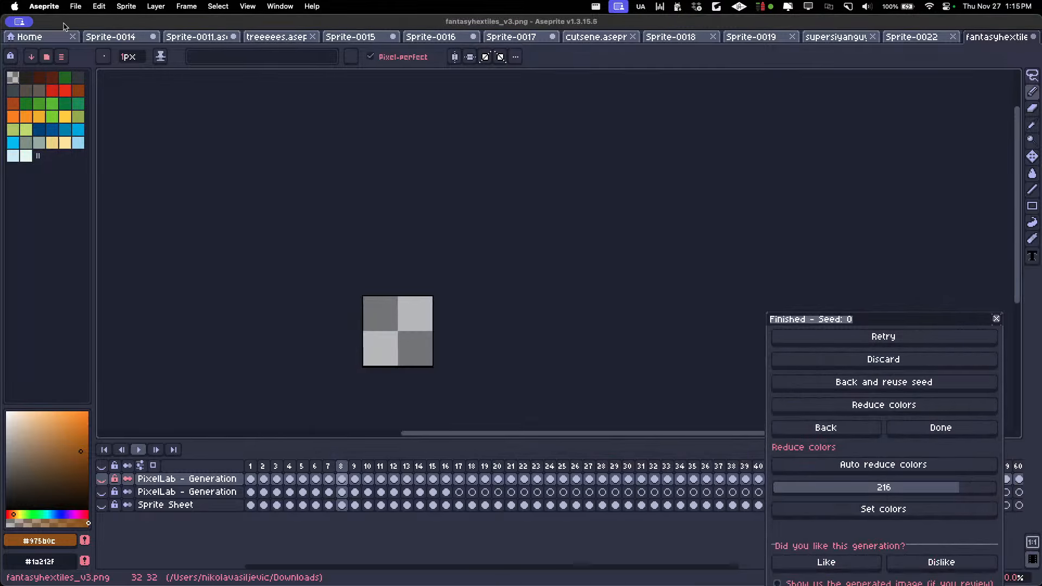
{"action": "left_click", "coordinate": [39, 37]}
{"action": "key", "text": "super+Tab"}
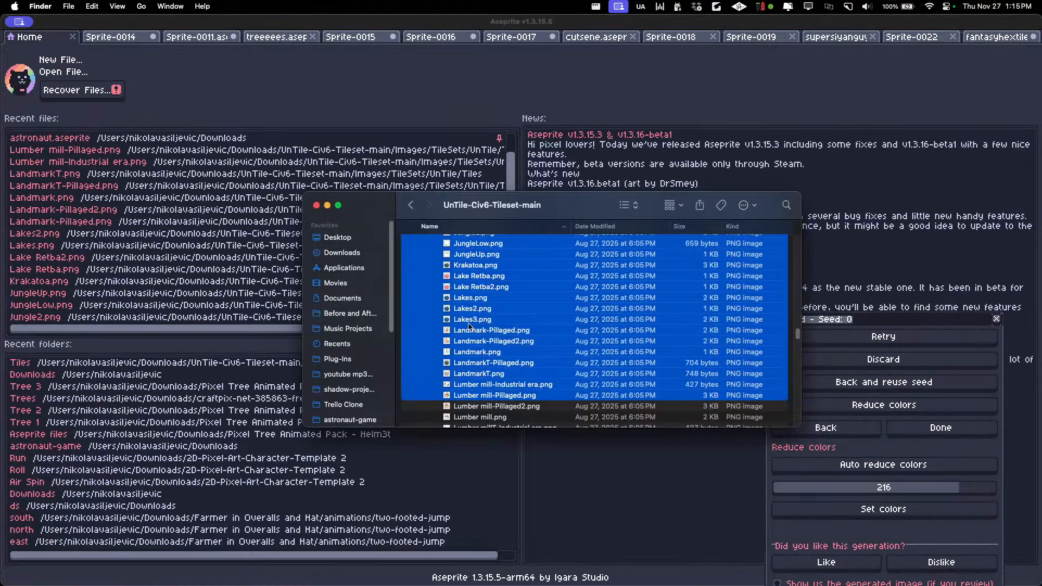
{"action": "scroll", "coordinate": [470, 326], "scroll_direction": "up", "scroll_amount": 15}
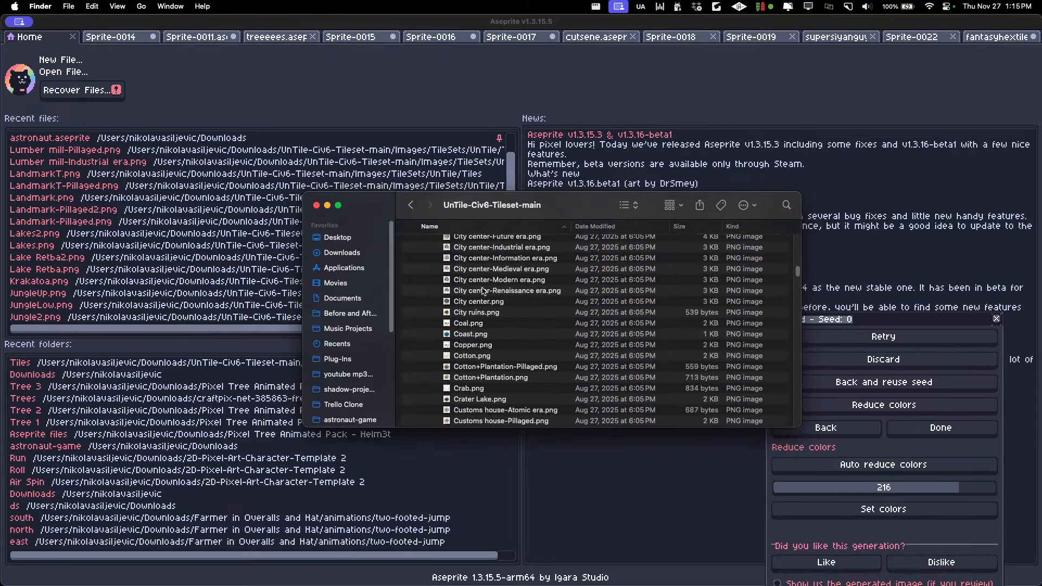
{"action": "scroll", "coordinate": [482, 293], "scroll_direction": "down", "scroll_amount": 5}
{"action": "left_click", "coordinate": [234, 111]}
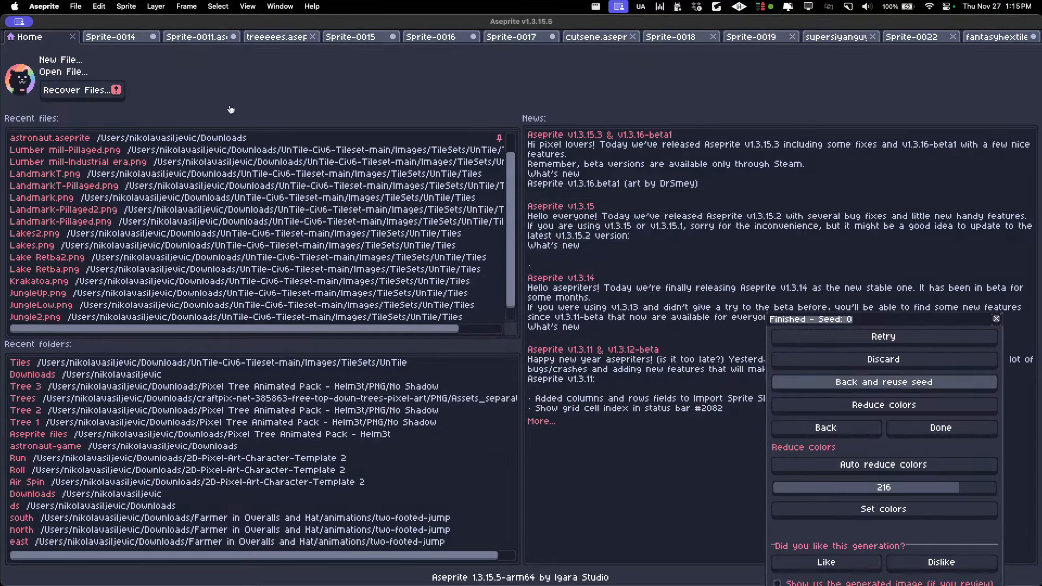
Switch to the Dia browser, open PixelLab's Pixelorama editor in a new tab, and dismiss its splash screen and the autosave recovery offer
{"action": "key", "text": "super+Tab"}
{"action": "key", "text": "super+t"}
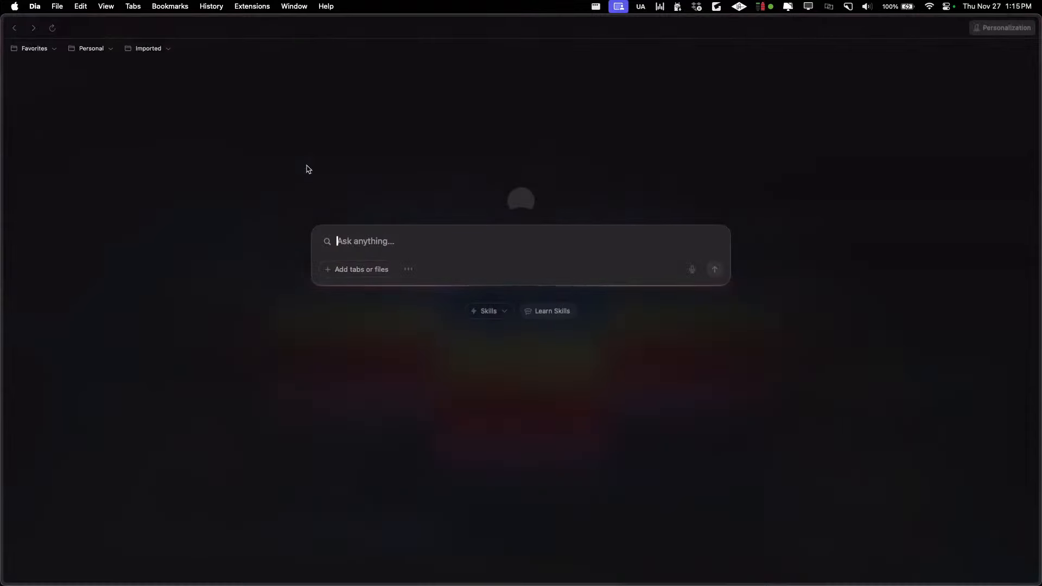
{"action": "type", "text": "pixelo"}
{"action": "key", "text": "Return"}
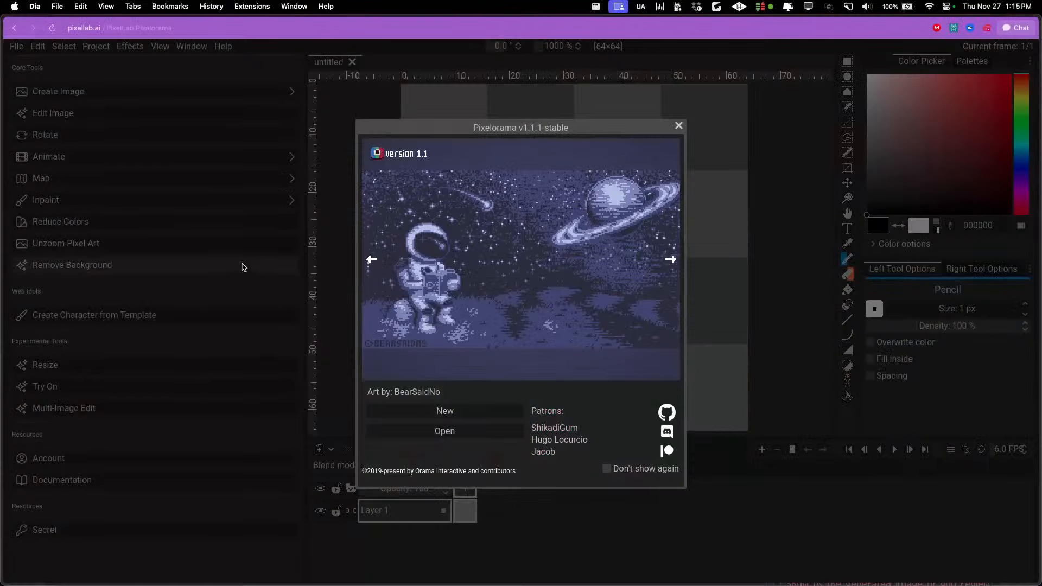
{"action": "left_click", "coordinate": [678, 125]}
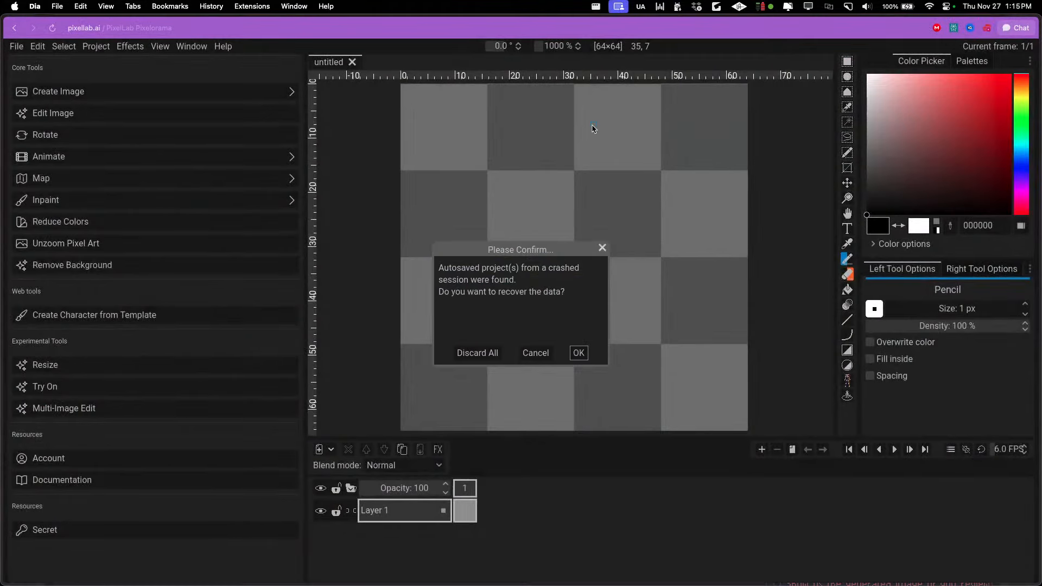
{"action": "left_click", "coordinate": [526, 350]}
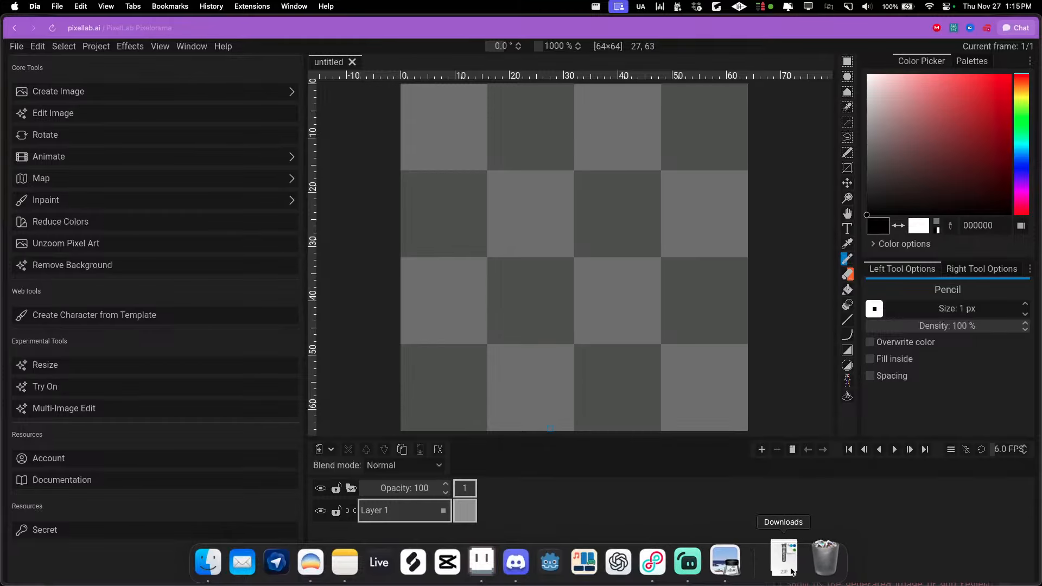
Bring the selected tile images from Finder into Pixelorama, importing all of them as new frames
{"action": "key", "text": "super+Tab"}
{"action": "key", "text": "super+Tab"}
{"action": "key", "text": "super+Tab"}
{"action": "key", "text": "super+Tab"}
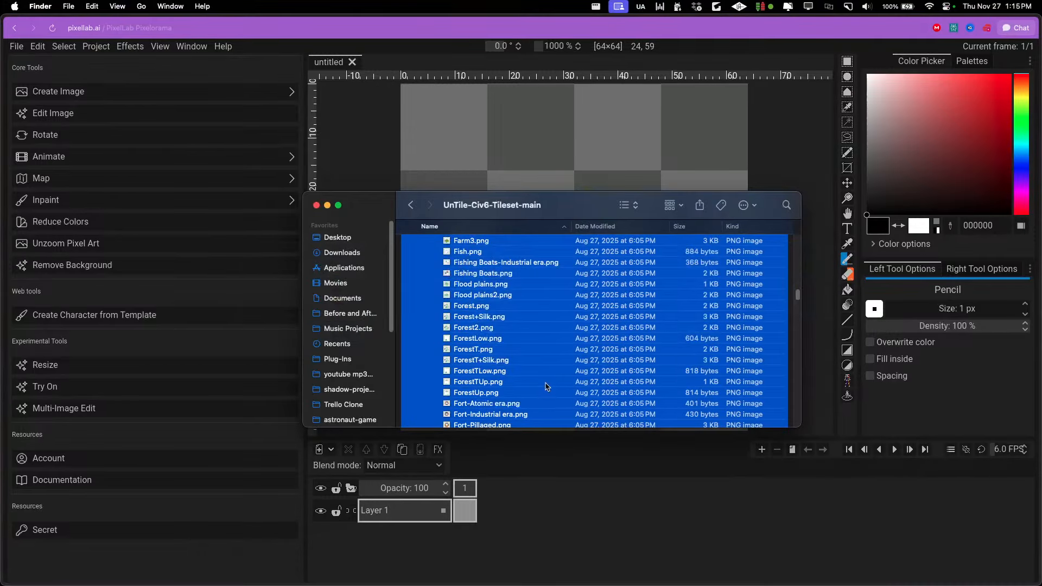
{"action": "left_click_drag", "start_coordinate": [478, 270], "coordinate": [414, 161]}
{"action": "left_click", "coordinate": [378, 173]}
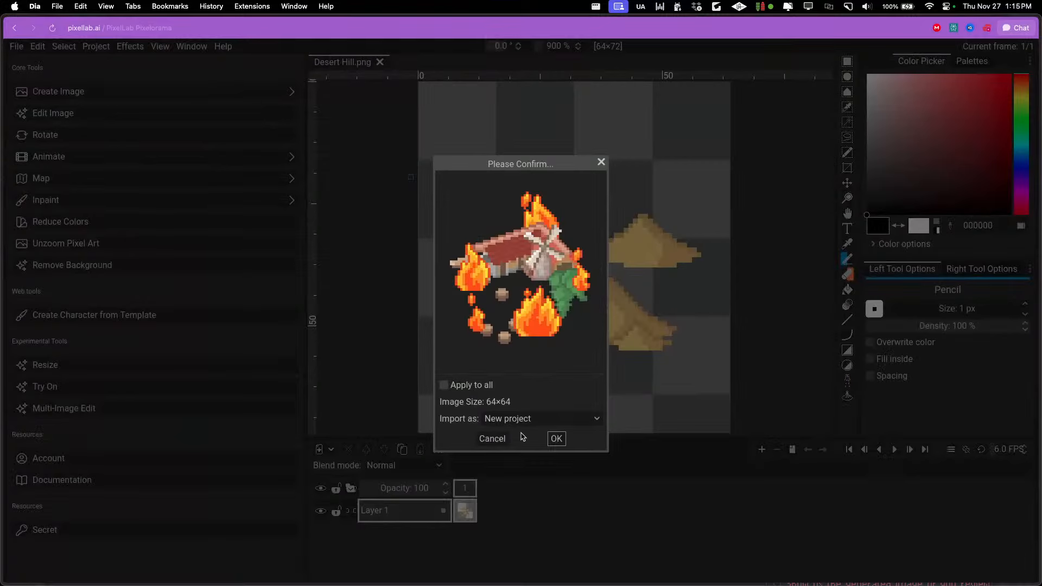
{"action": "left_click", "coordinate": [520, 418]}
{"action": "left_click", "coordinate": [512, 471]}
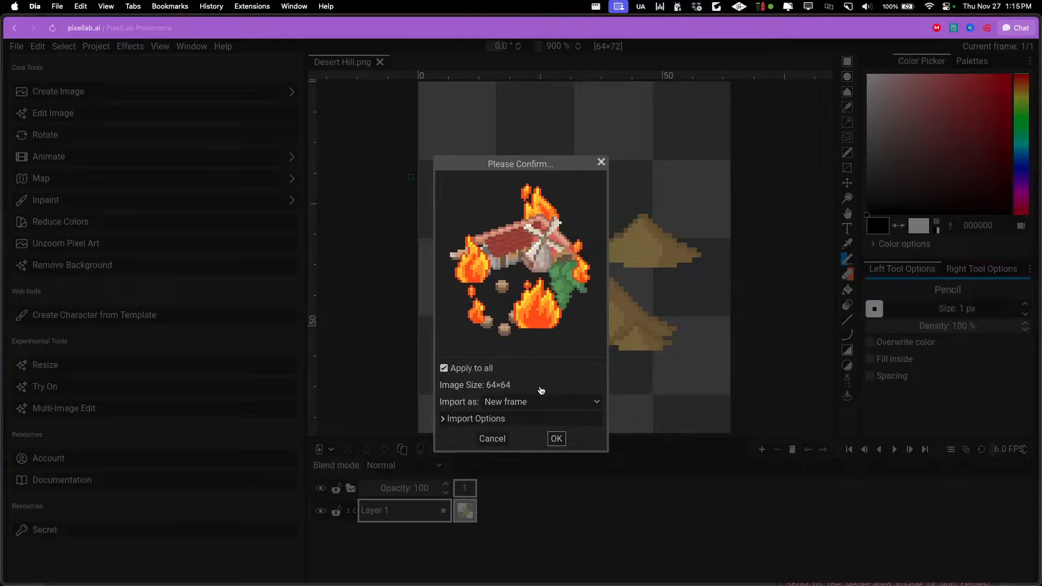
{"action": "left_click", "coordinate": [556, 438]}
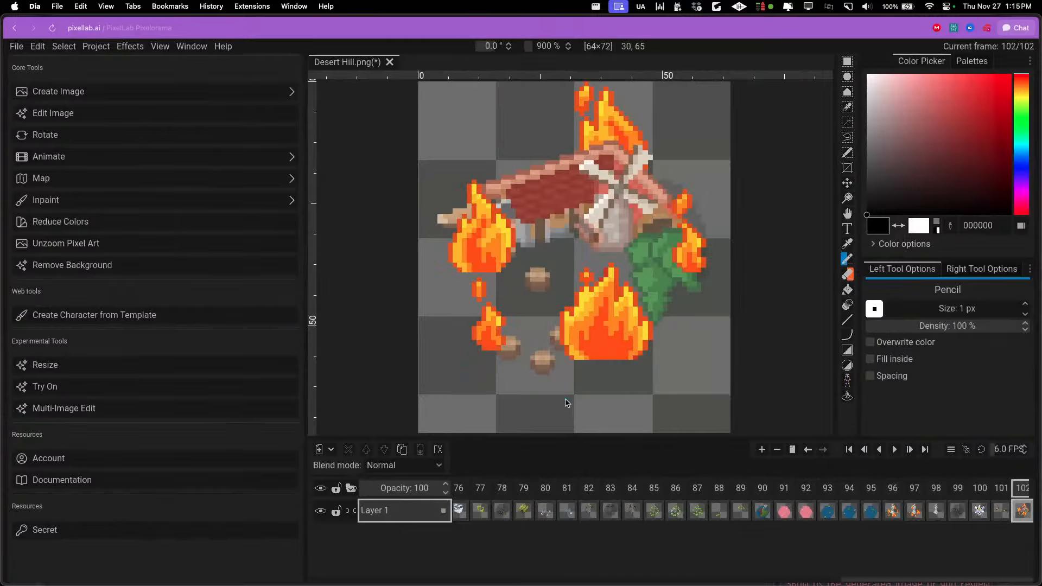
Browse the imported frames to the volcano island tile in frame 90 and choose the Move tool
{"action": "left_click", "coordinate": [522, 491]}
{"action": "left_click", "coordinate": [580, 491]}
{"action": "left_click", "coordinate": [618, 492]}
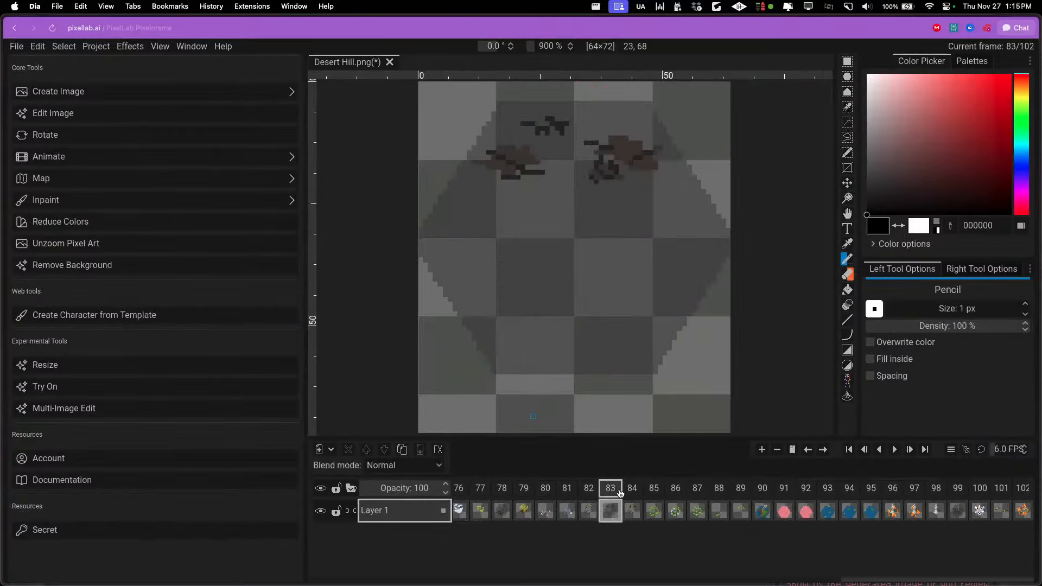
{"action": "scroll", "coordinate": [579, 373], "scroll_direction": "down", "scroll_amount": 4}
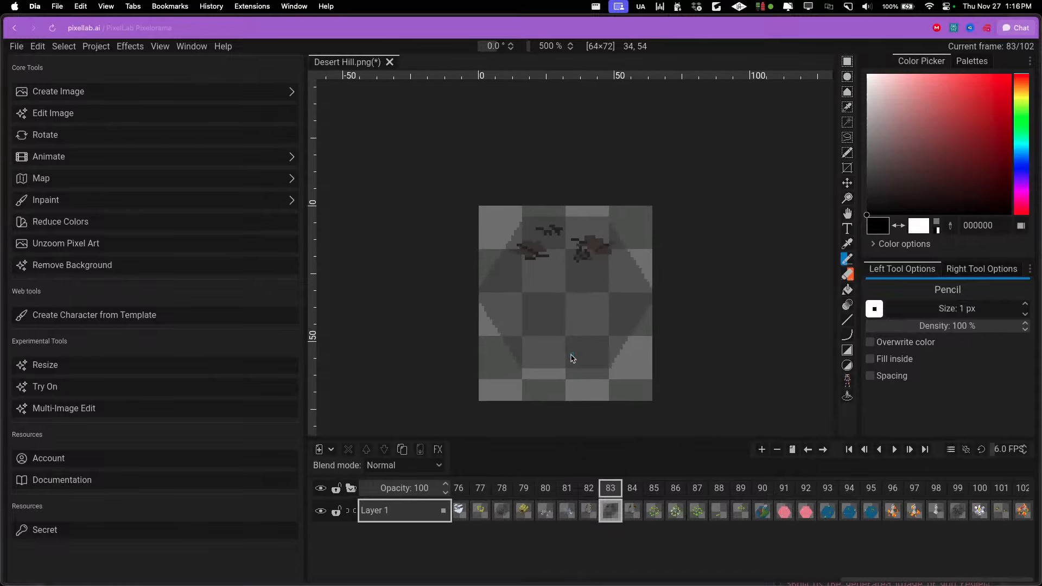
{"action": "key", "text": "F11"}
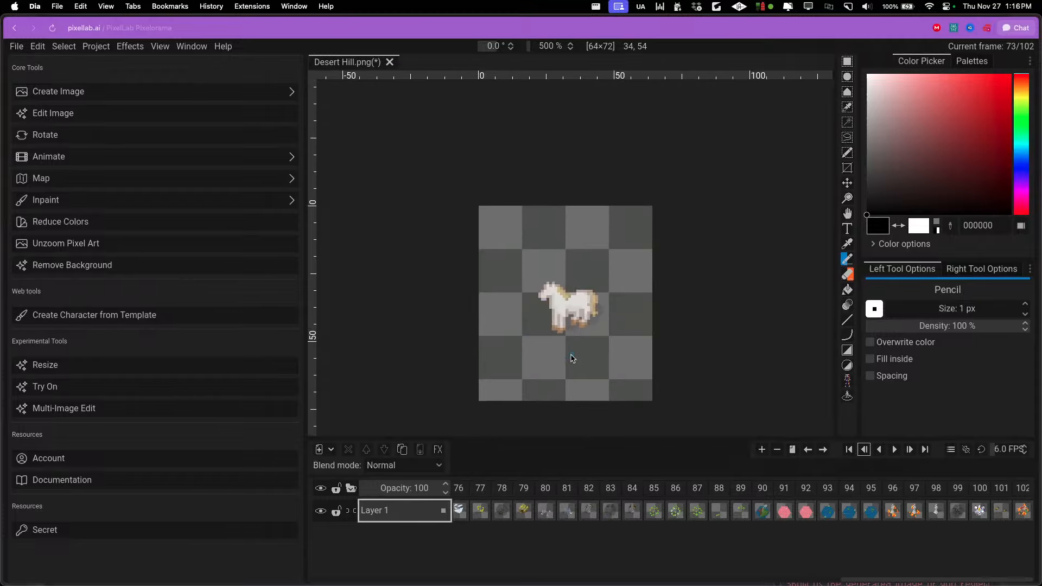
{"action": "key", "text": "super+Left"}
{"action": "key", "text": "super+Left"}
{"action": "key", "text": "Left"}
{"action": "key", "text": "Left"}
{"action": "key", "text": "Left"}
{"action": "key", "text": "Left"}
{"action": "key", "text": "Left"}
{"action": "key", "text": "Left"}
{"action": "key", "text": "Left"}
{"action": "key", "text": "Left"}
{"action": "key", "text": "Left"}
{"action": "key", "text": "Left"}
{"action": "key", "text": "super+Right"}
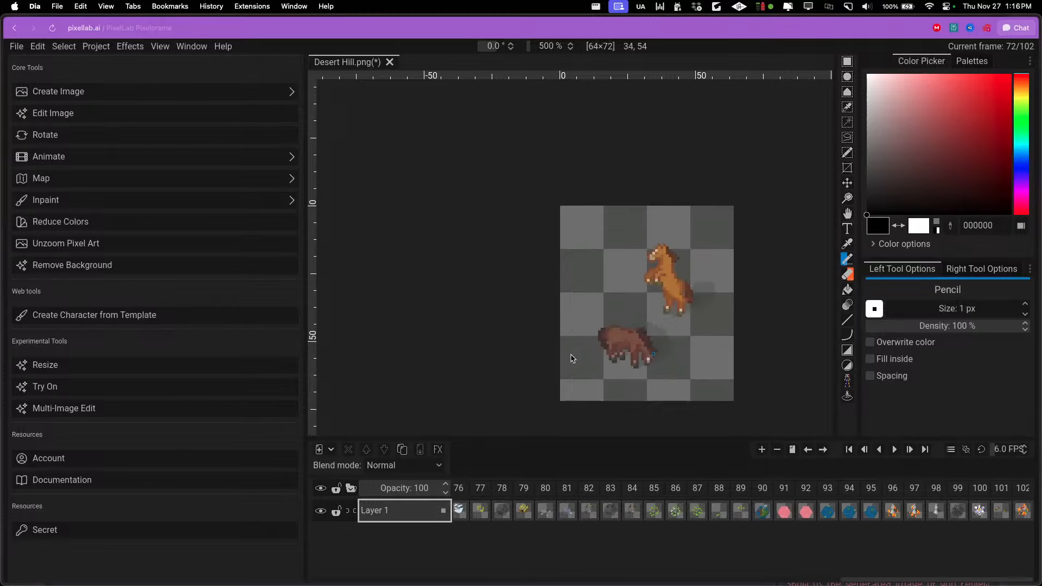
{"action": "key", "text": "F12"}
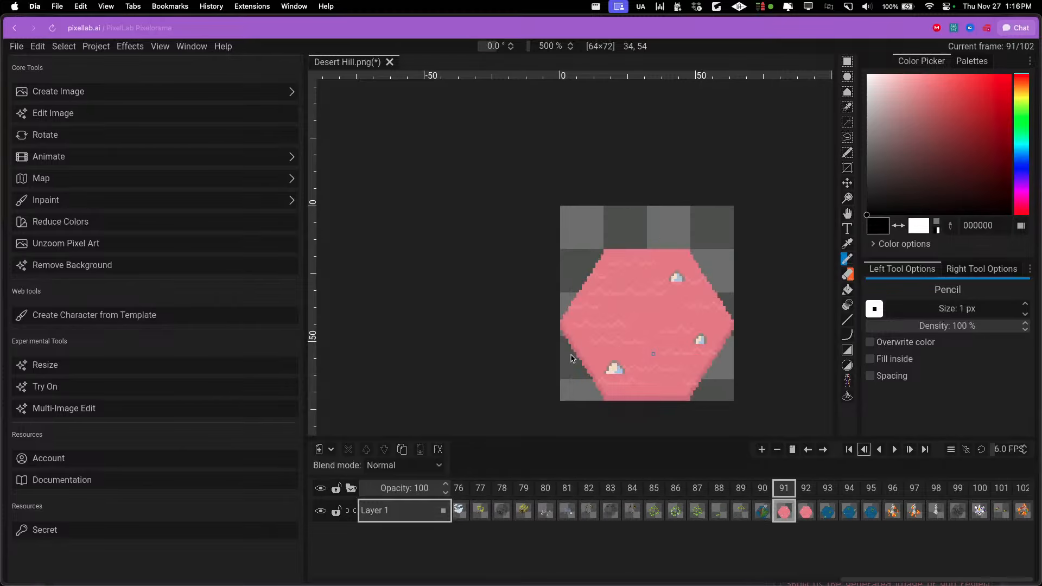
{"action": "scroll", "coordinate": [553, 348], "scroll_direction": "down", "scroll_amount": 2}
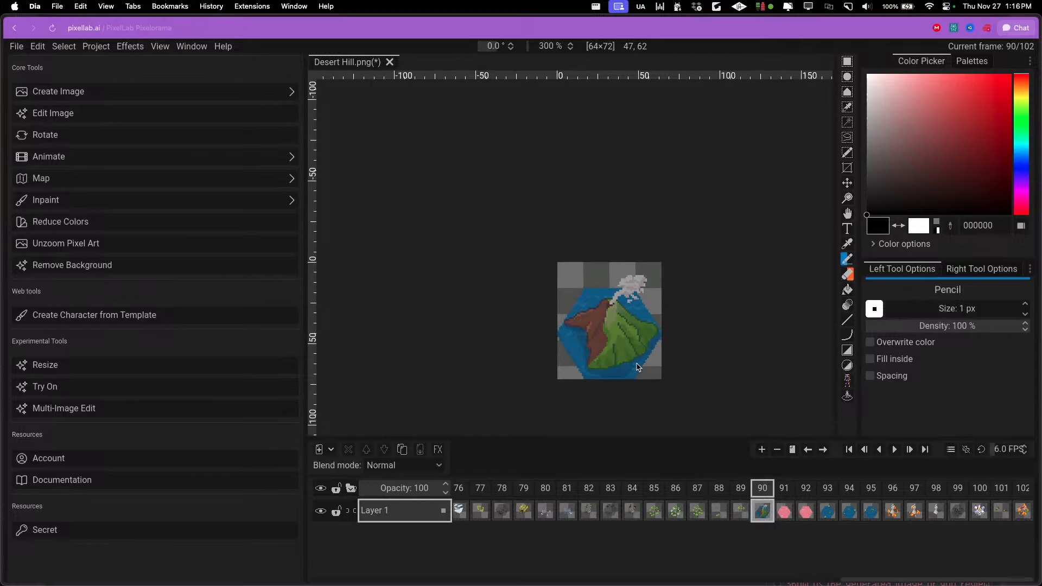
{"action": "scroll", "coordinate": [636, 361], "scroll_direction": "up", "scroll_amount": 2}
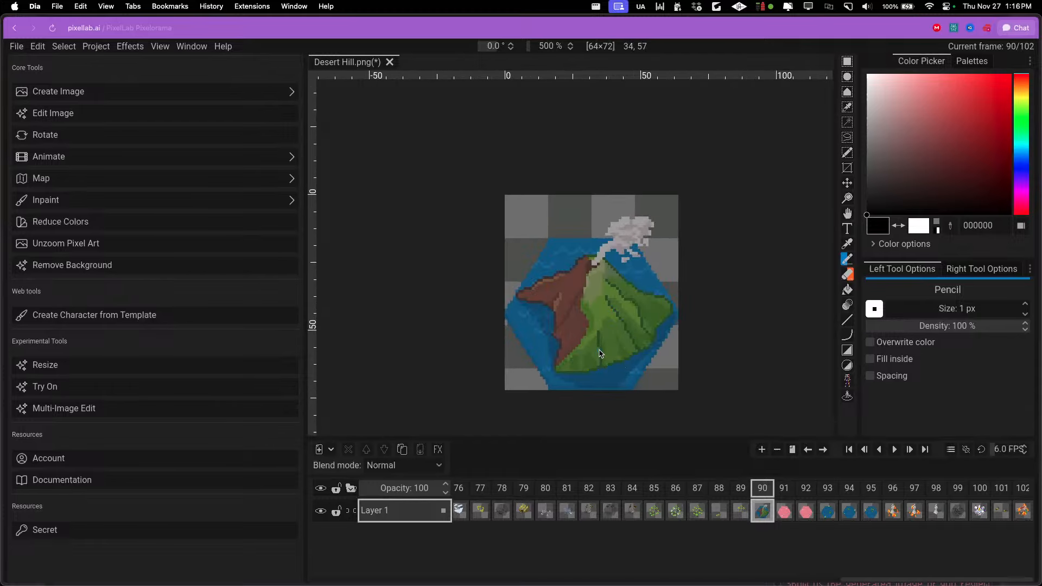
{"action": "key", "text": "m"}
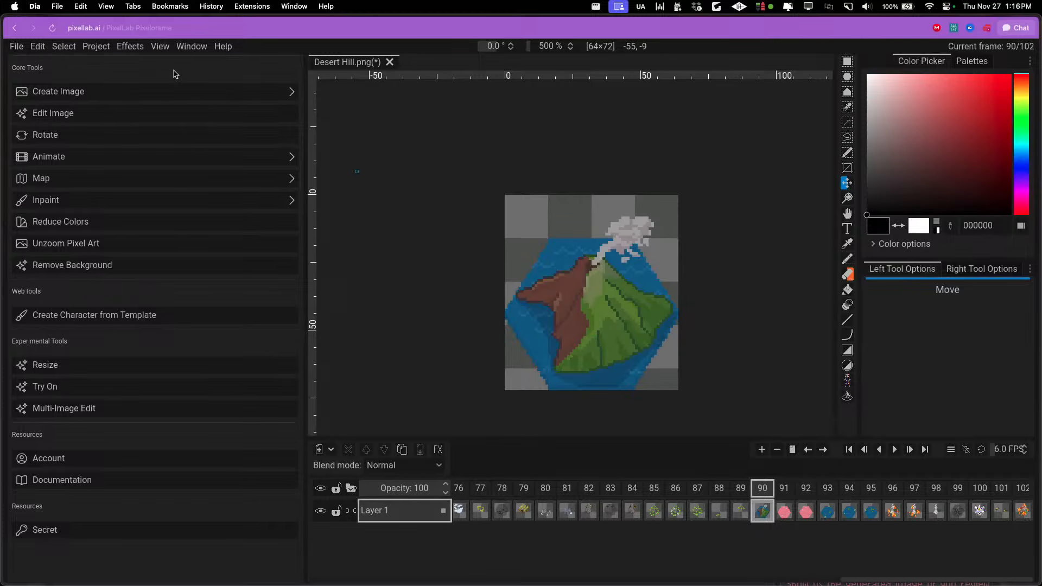
{"action": "left_click", "coordinate": [88, 49]}
{"action": "left_click", "coordinate": [105, 91]}
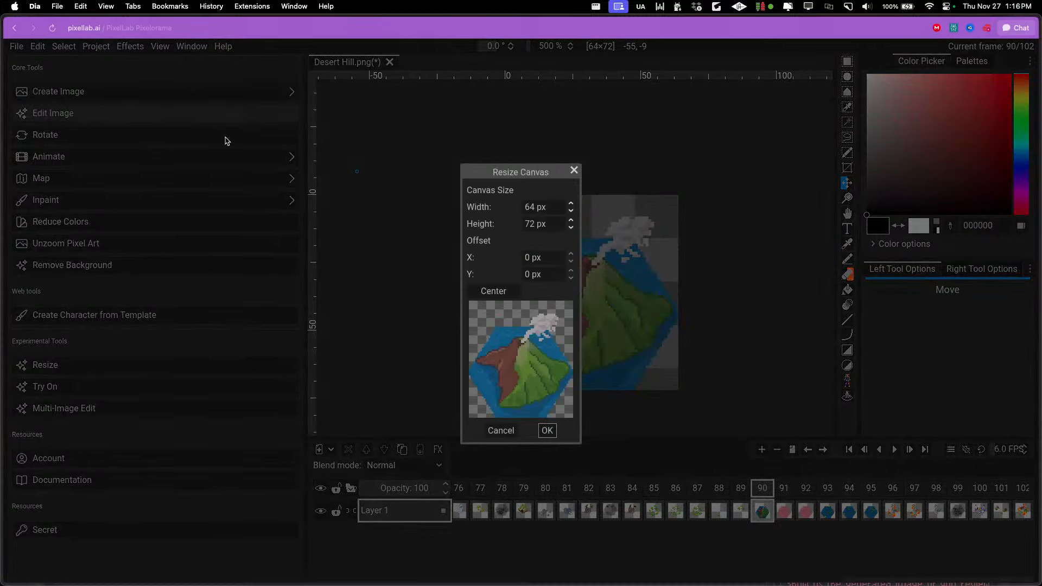
{"action": "left_click", "coordinate": [494, 297]}
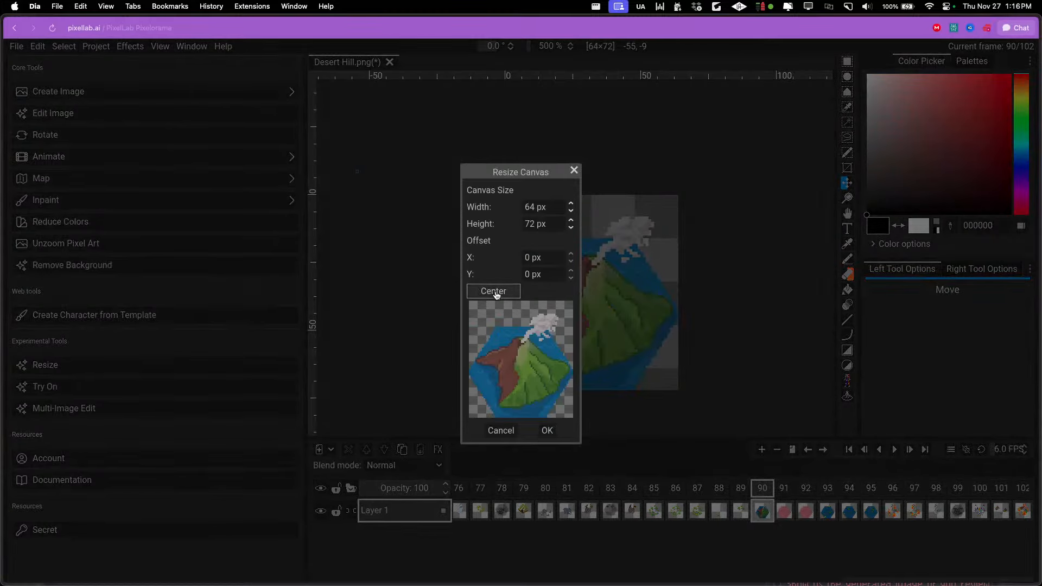
{"action": "left_click", "coordinate": [572, 265]}
{"action": "left_click", "coordinate": [570, 280]}
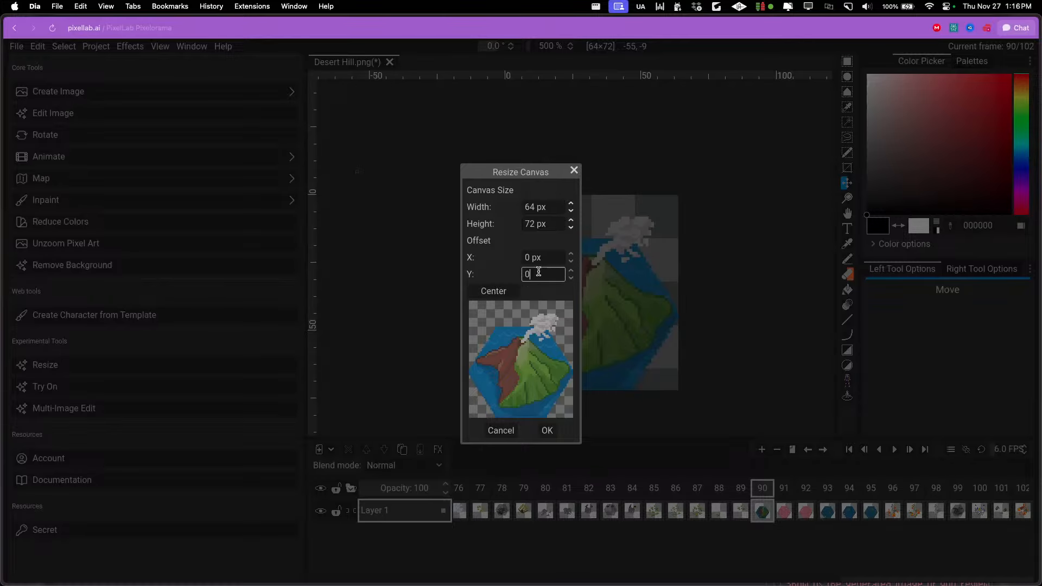
{"action": "left_click_drag", "start_coordinate": [538, 272], "coordinate": [465, 276]}
{"action": "type", "text": "1"}
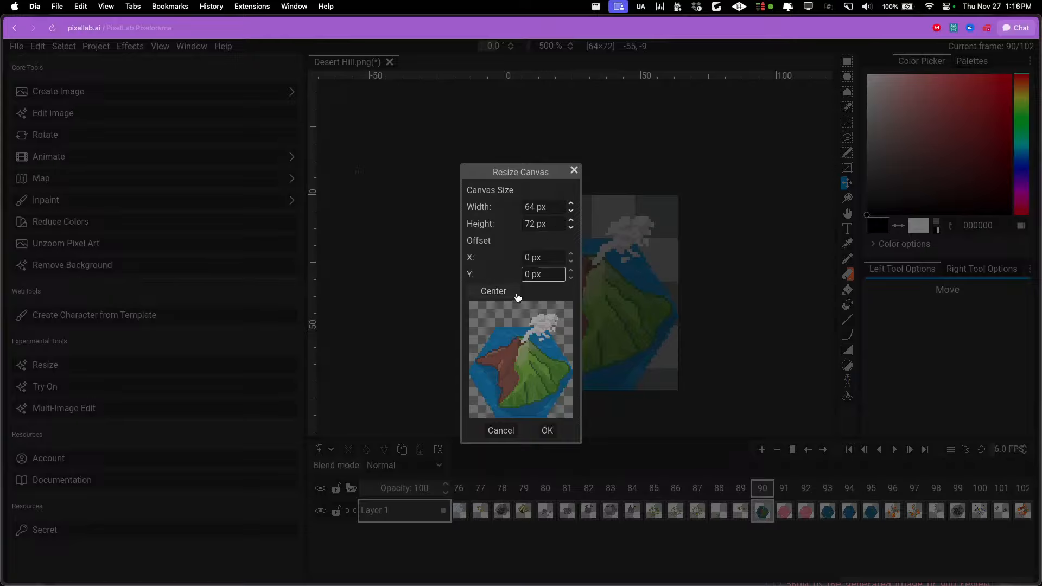
{"action": "left_click", "coordinate": [501, 431]}
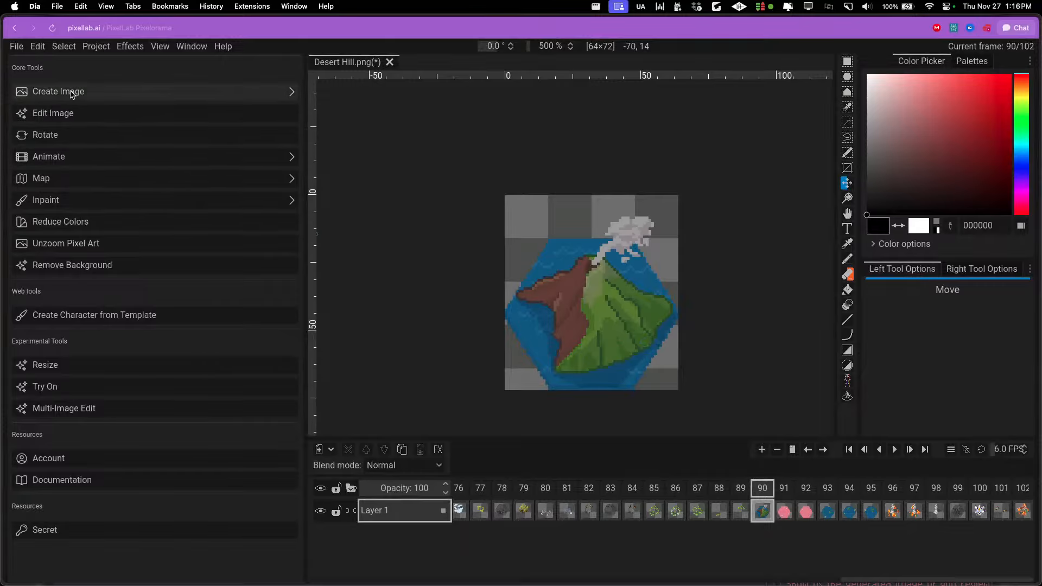
Move the volcano island tile in frame 90 up about 6 px so it sits nearer the canvas's vertical centre
{"action": "left_click_drag", "start_coordinate": [591, 348], "coordinate": [591, 332]}
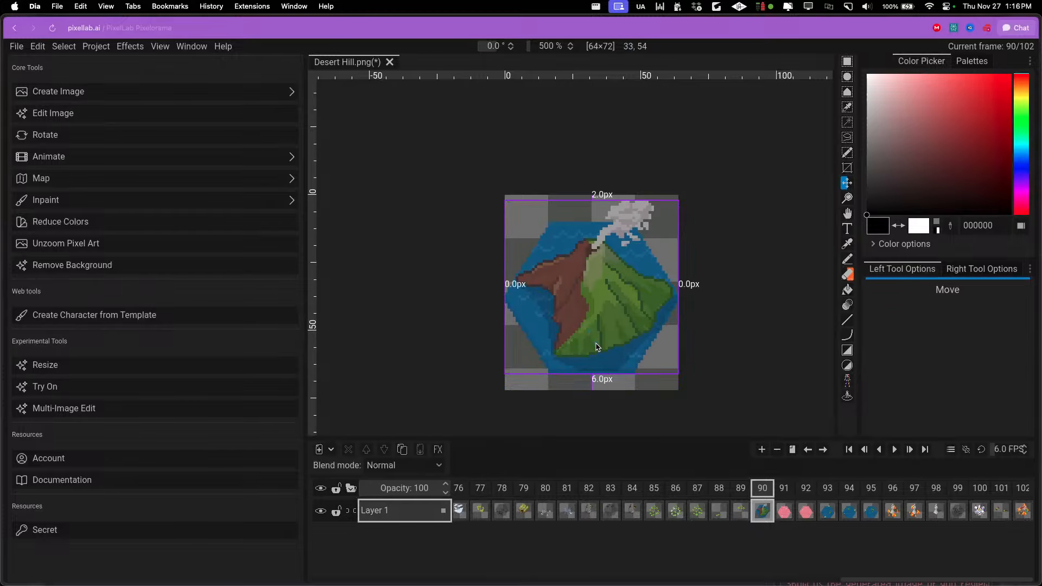
{"action": "key", "text": "Left"}
{"action": "key", "text": "Left"}
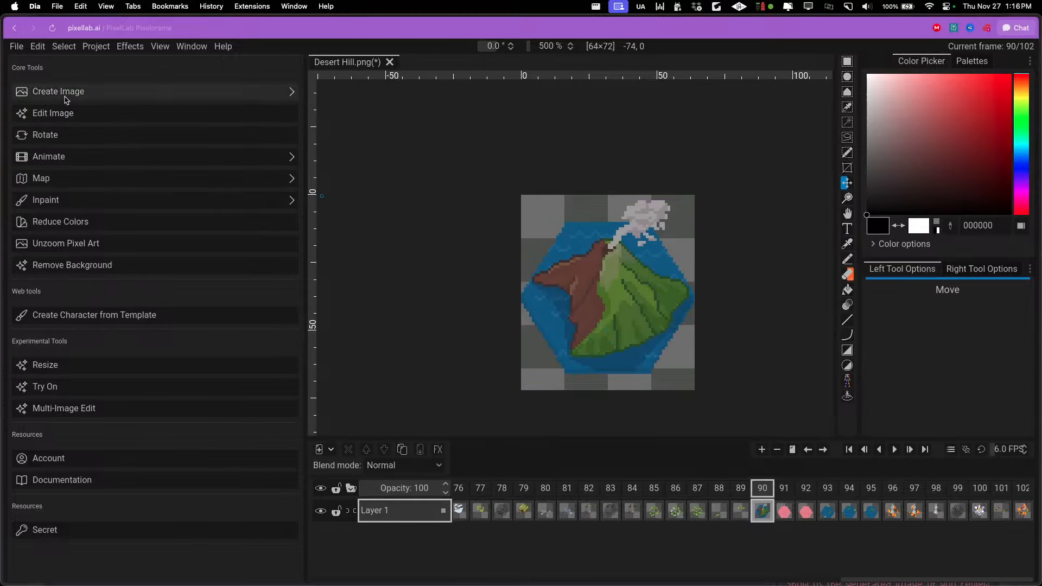
Open the Generate images with same style (New) tool and add the volcano island tile as its first style image
{"action": "left_click", "coordinate": [65, 98]}
{"action": "left_click", "coordinate": [120, 160]}
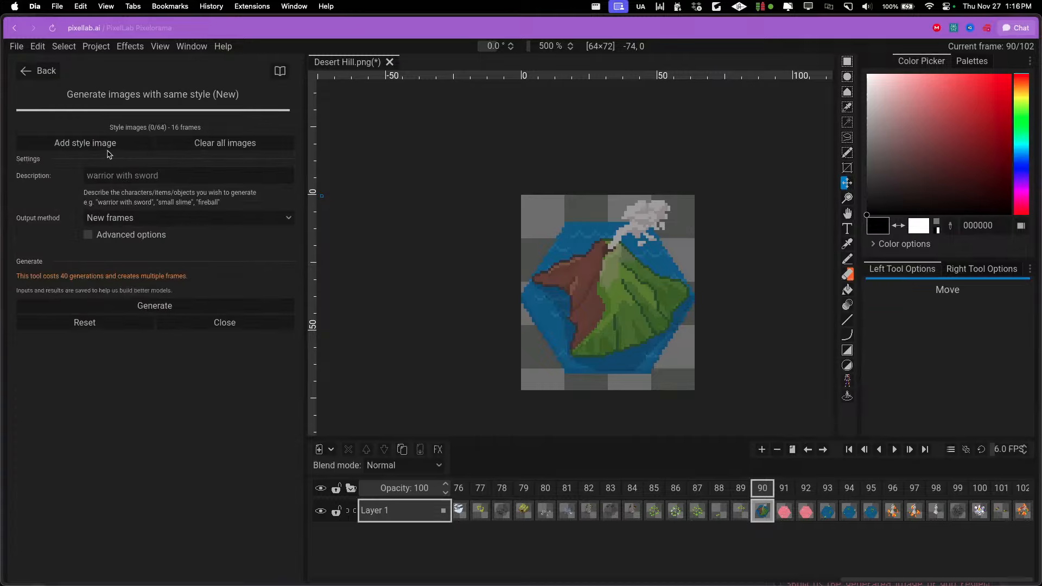
{"action": "left_click", "coordinate": [109, 145]}
Move the pink lake tile in frame 91 up about 6 px and add it as the second style image
{"action": "left_click", "coordinate": [793, 489]}
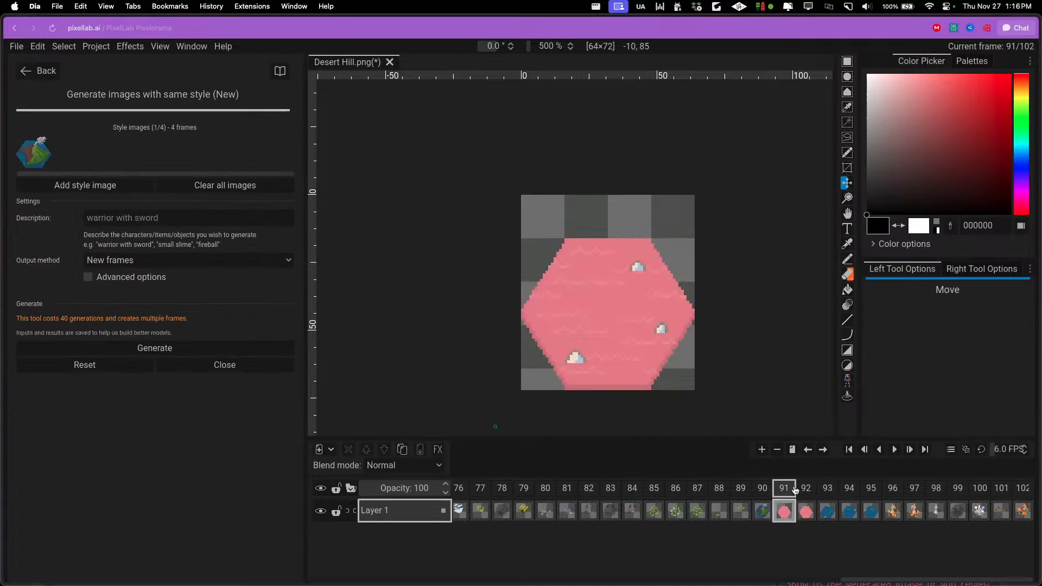
{"action": "left_click_drag", "start_coordinate": [610, 311], "coordinate": [607, 296]}
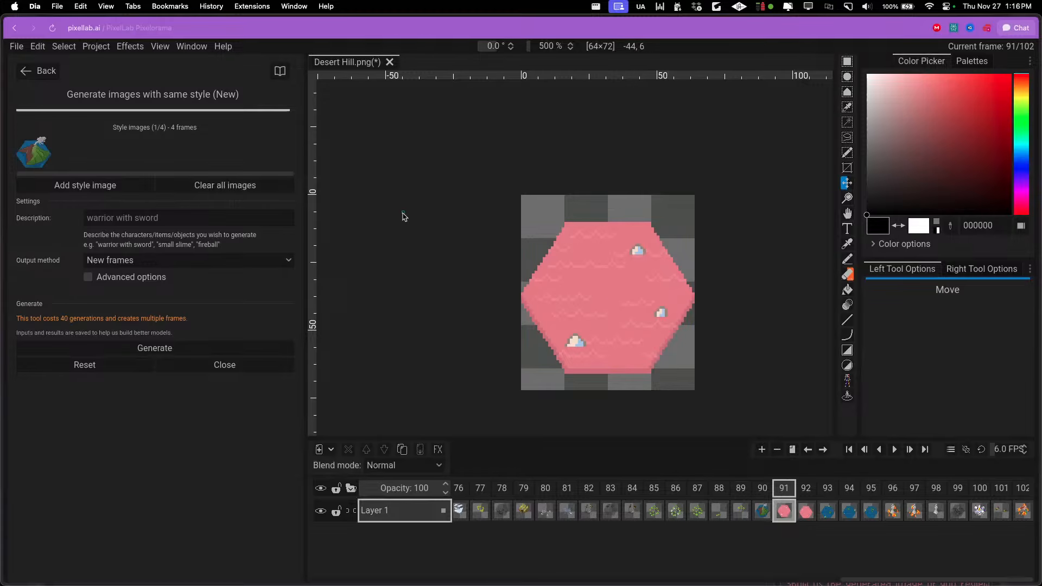
{"action": "left_click", "coordinate": [107, 185]}
Move the blue lake tile with lily pads in frame 93 up about 6 px and add it as the third style image
{"action": "key", "text": "ctrl+Right"}
{"action": "key", "text": "ctrl+Right"}
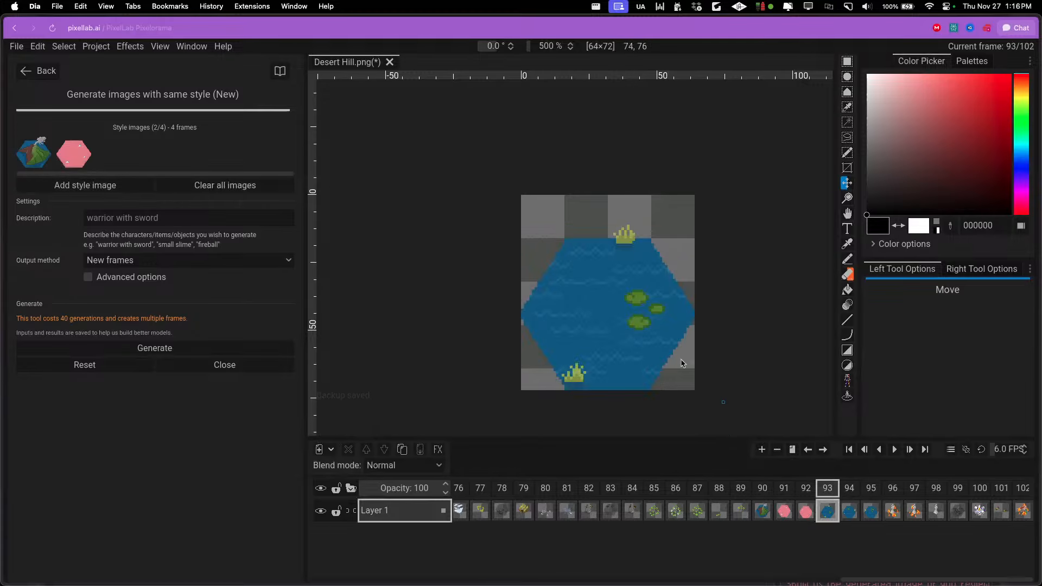
{"action": "left_click_drag", "start_coordinate": [682, 363], "coordinate": [681, 347]}
{"action": "left_click", "coordinate": [110, 185]}
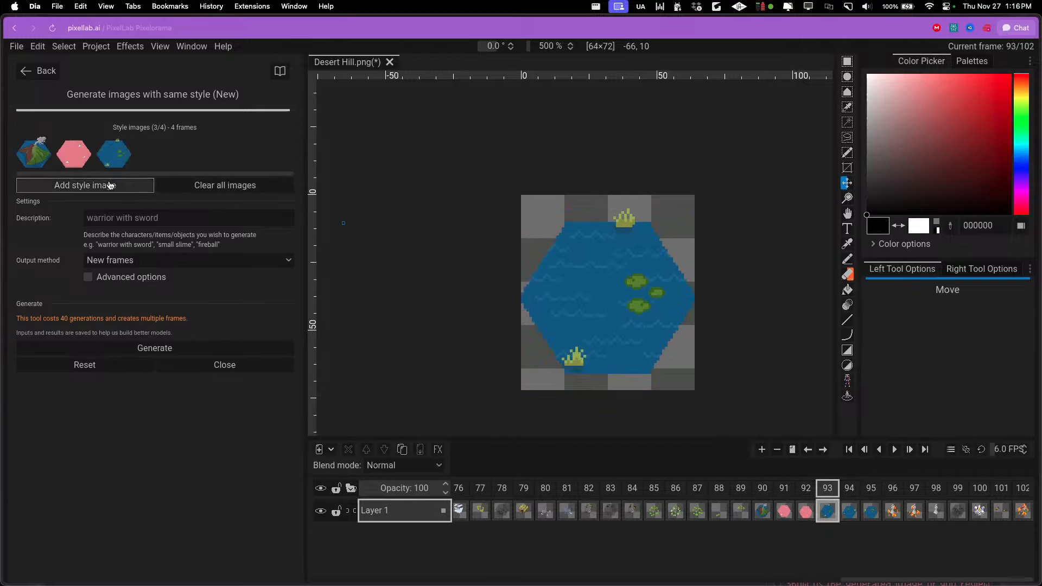
Find the red mesa tile in frame 55 among the earlier frames and move it up about 7 px in the canvas
{"action": "left_click", "coordinate": [892, 488]}
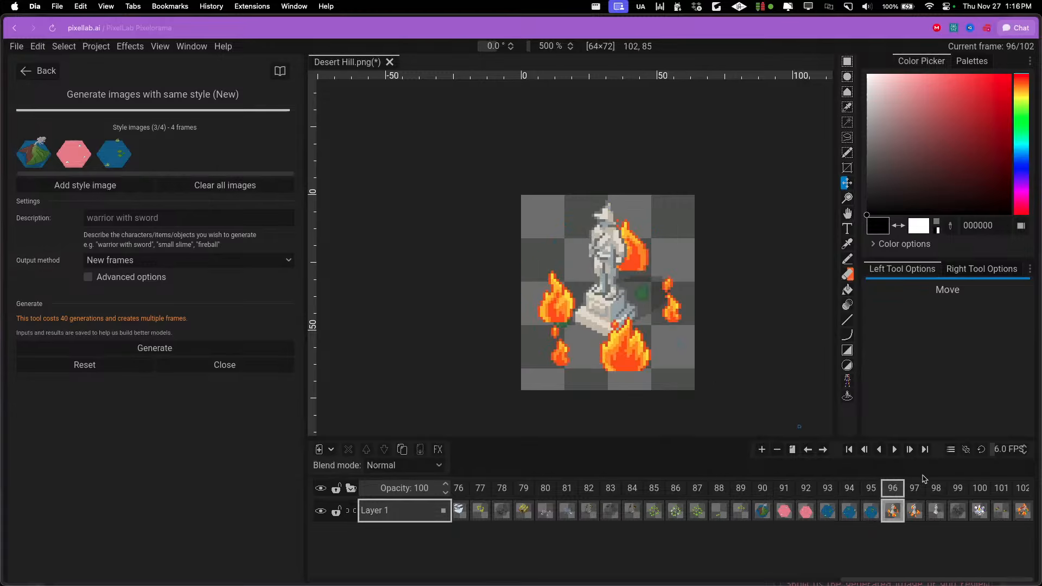
{"action": "left_click", "coordinate": [979, 488]}
{"action": "scroll", "coordinate": [758, 512], "scroll_direction": "left", "scroll_amount": 2}
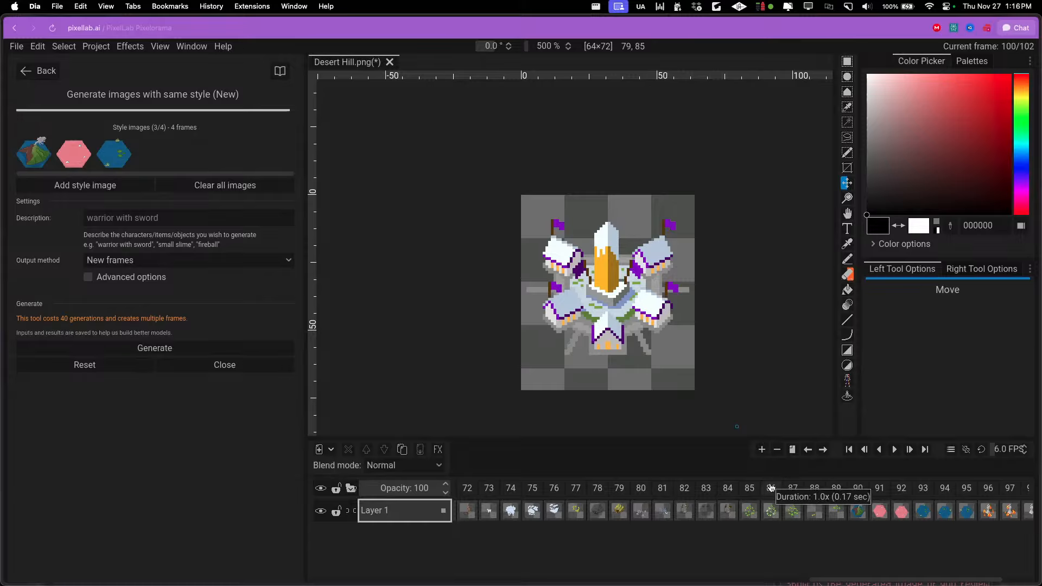
{"action": "scroll", "coordinate": [868, 502], "scroll_direction": "left", "scroll_amount": 10}
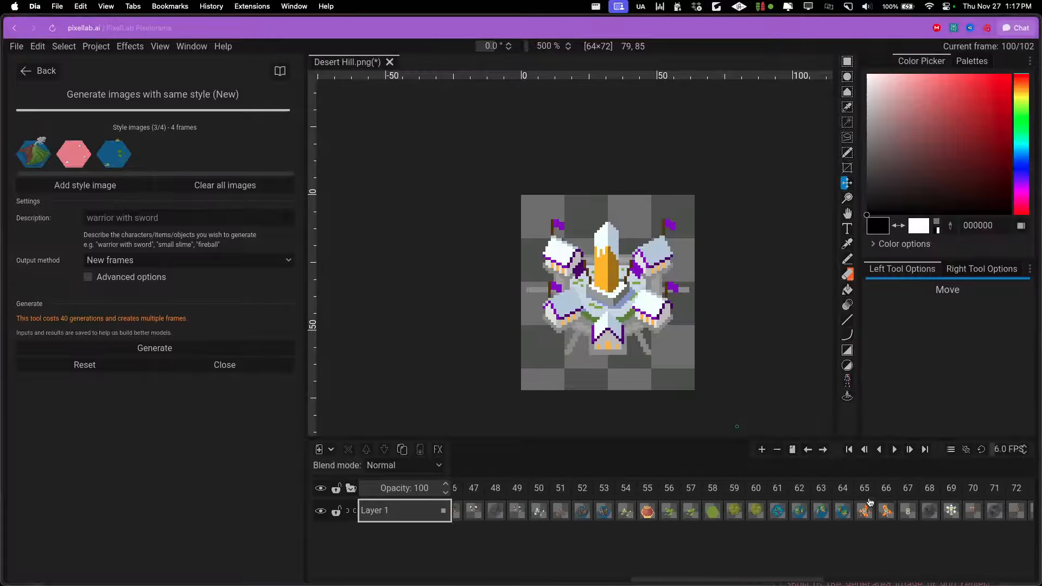
{"action": "left_click", "coordinate": [647, 488]}
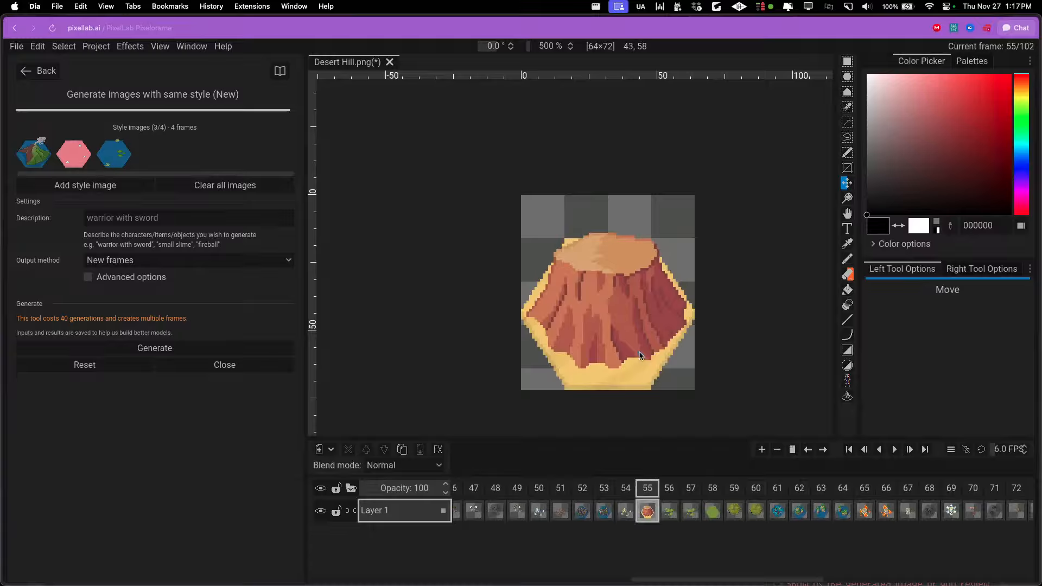
{"action": "left_click_drag", "start_coordinate": [618, 343], "coordinate": [621, 320]}
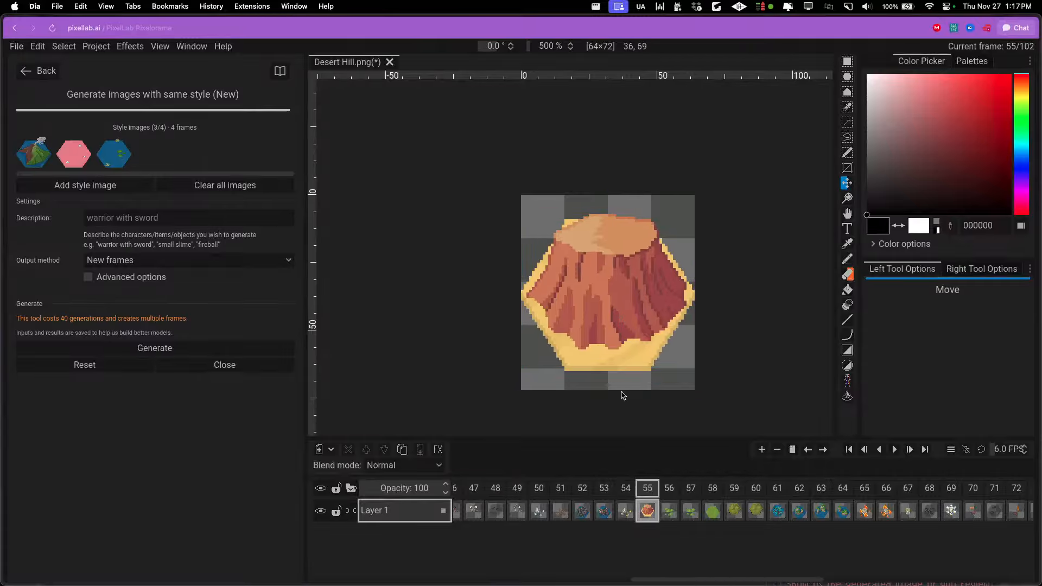
Add the red mesa tile as the fourth style image
{"action": "left_click", "coordinate": [100, 181]}
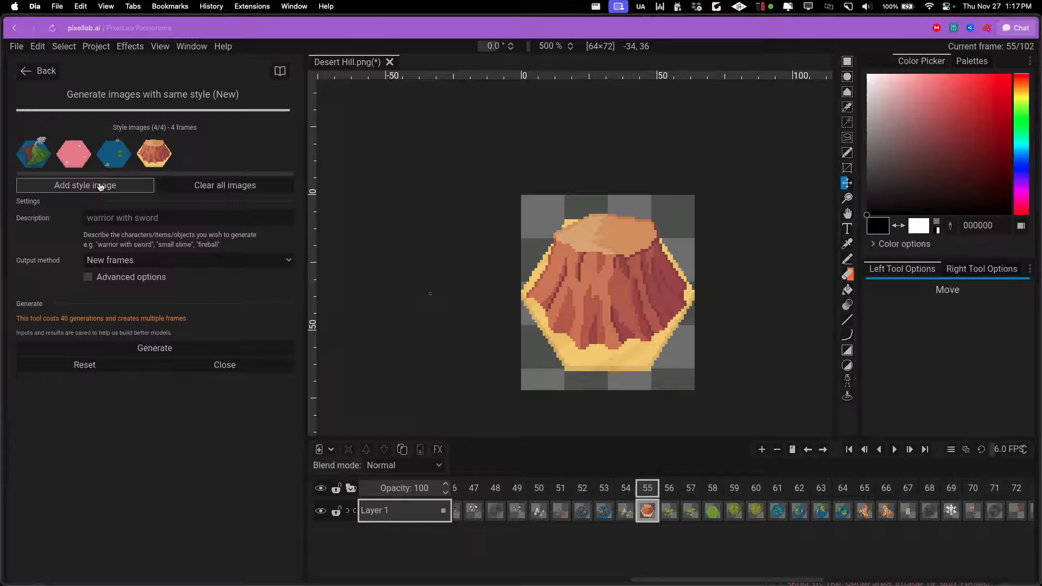
Move the green grass tile in frame 58 up about 7 px and try to add it as a fifth style image
{"action": "left_click", "coordinate": [708, 488]}
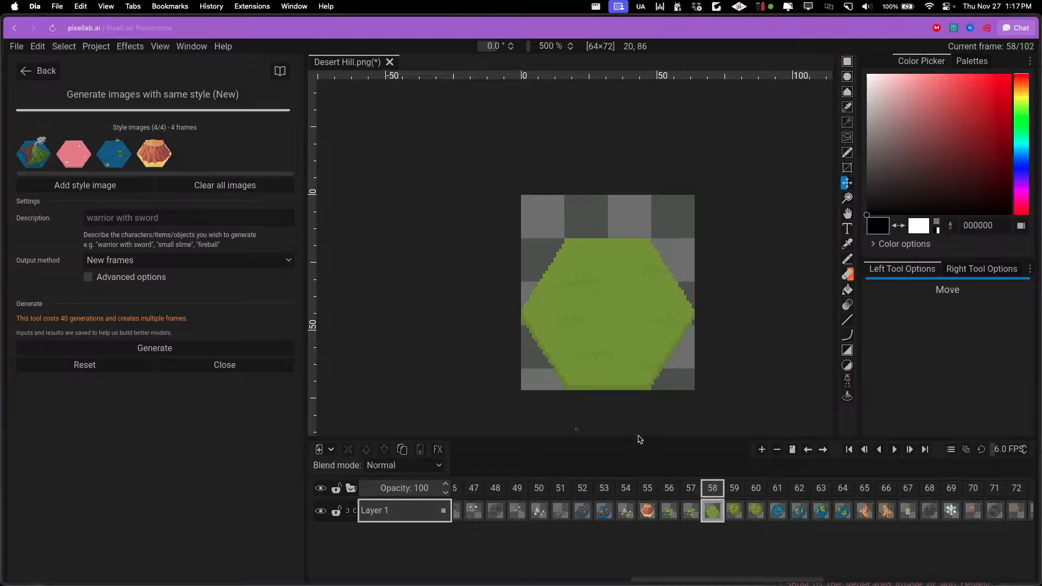
{"action": "left_click_drag", "start_coordinate": [601, 344], "coordinate": [604, 324]}
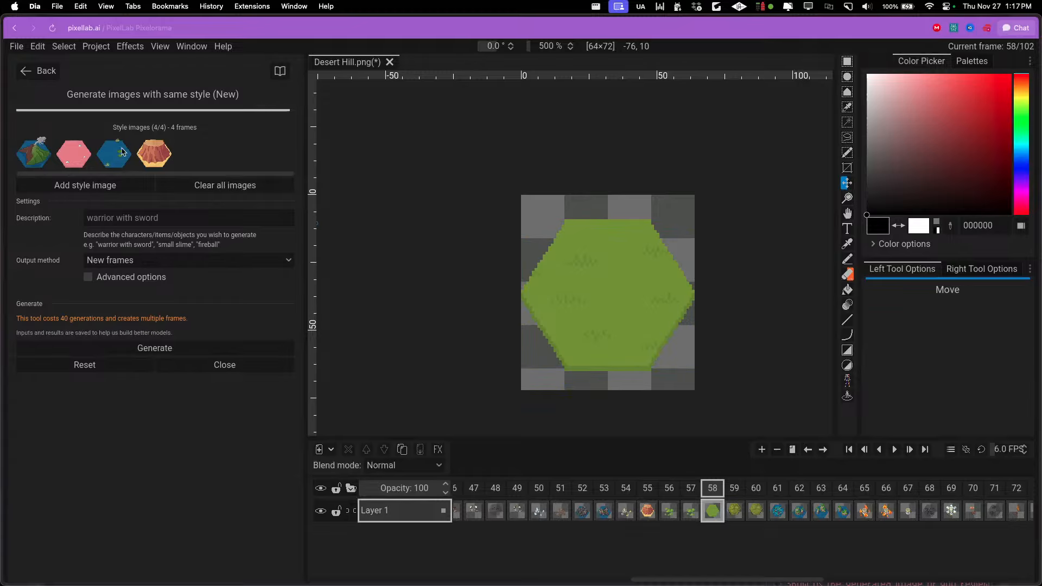
{"action": "left_click", "coordinate": [111, 192]}
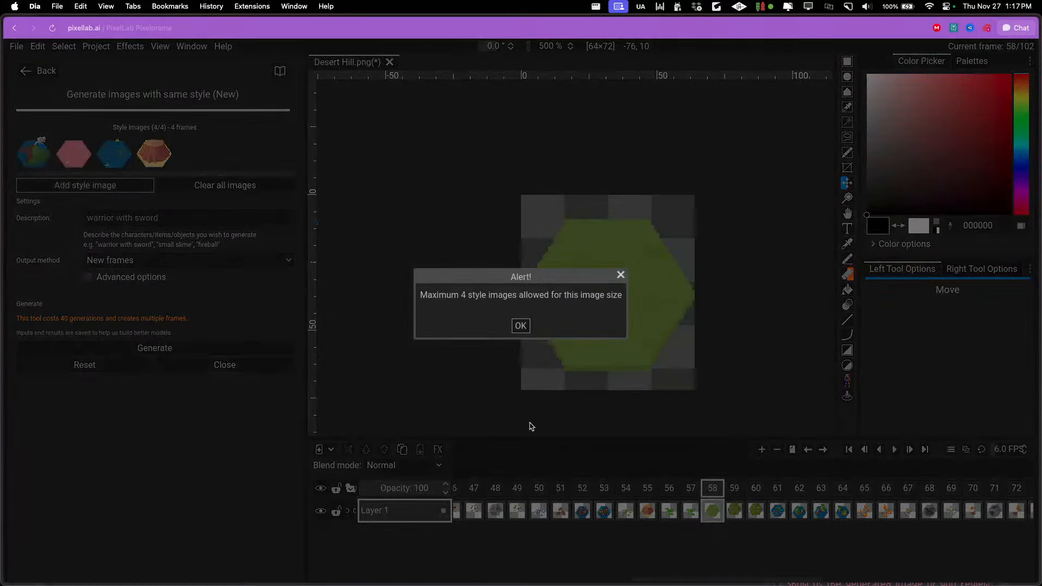
{"action": "left_click", "coordinate": [520, 326]}
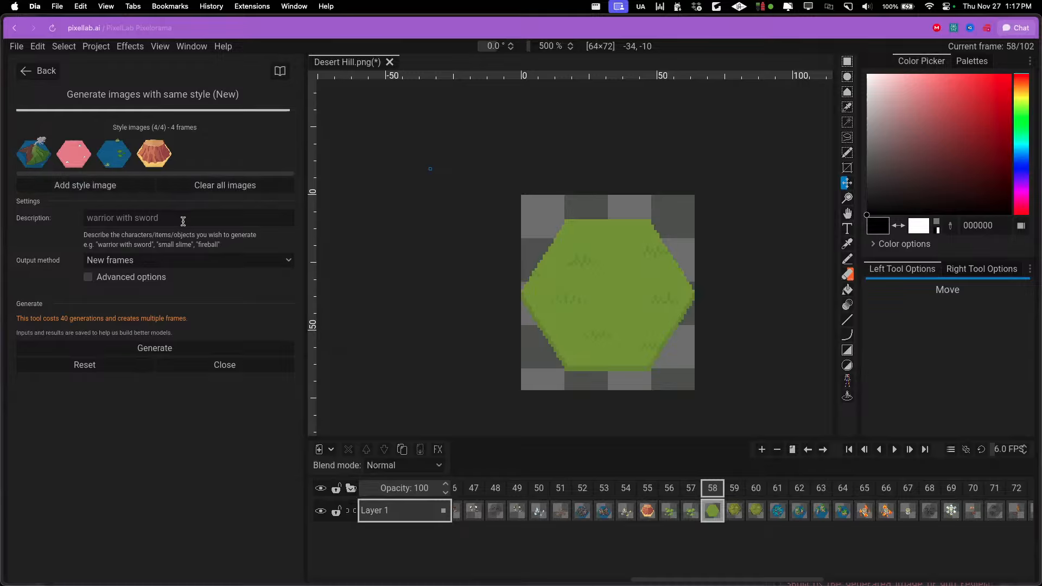
Resize the canvas to a height of 64 px with the existing artwork centred
{"action": "left_click", "coordinate": [96, 46]}
{"action": "left_click", "coordinate": [108, 90]}
{"action": "left_click", "coordinate": [552, 224]}
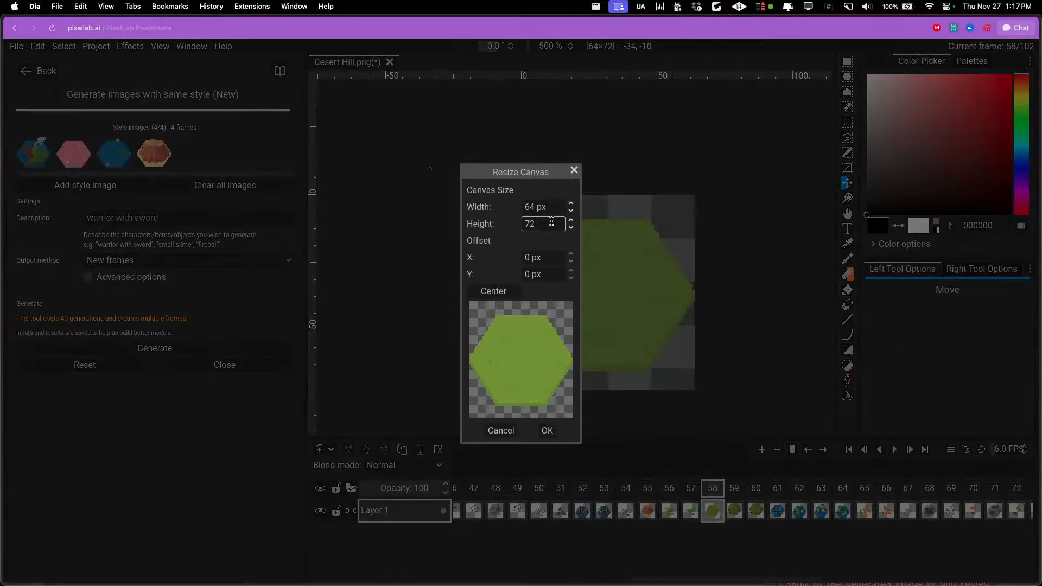
{"action": "type", "text": "75"}
{"action": "key", "text": "BackSpace"}
{"action": "key", "text": "BackSpace"}
{"action": "type", "text": "64"}
{"action": "left_click", "coordinate": [480, 294]}
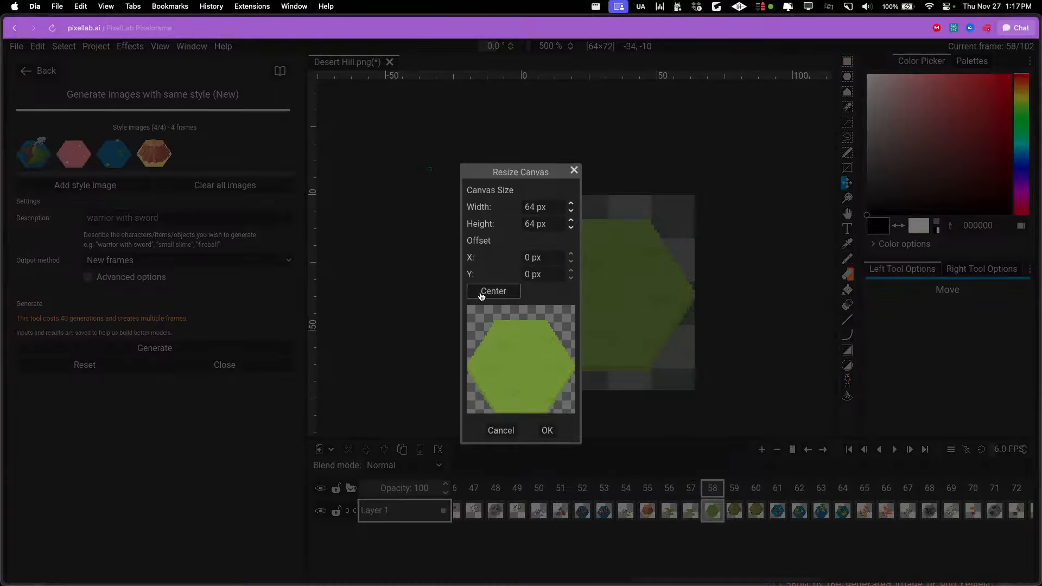
{"action": "left_click", "coordinate": [548, 430]}
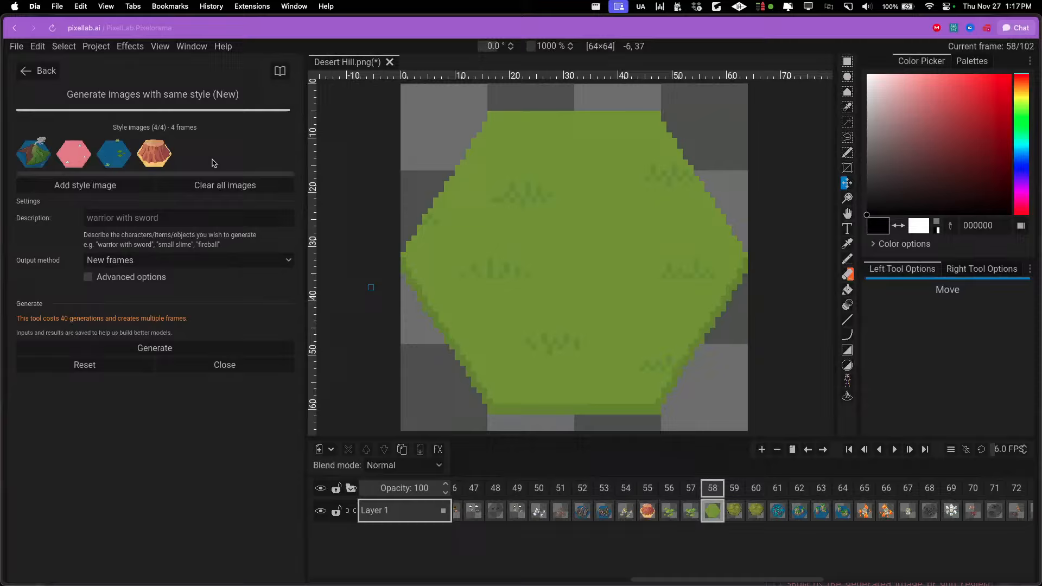
Clear all style images, and add the grass tile in frame 58 and the red mesa tile in frame 55 as the new ones
{"action": "left_click", "coordinate": [216, 189]}
{"action": "left_click", "coordinate": [143, 147]}
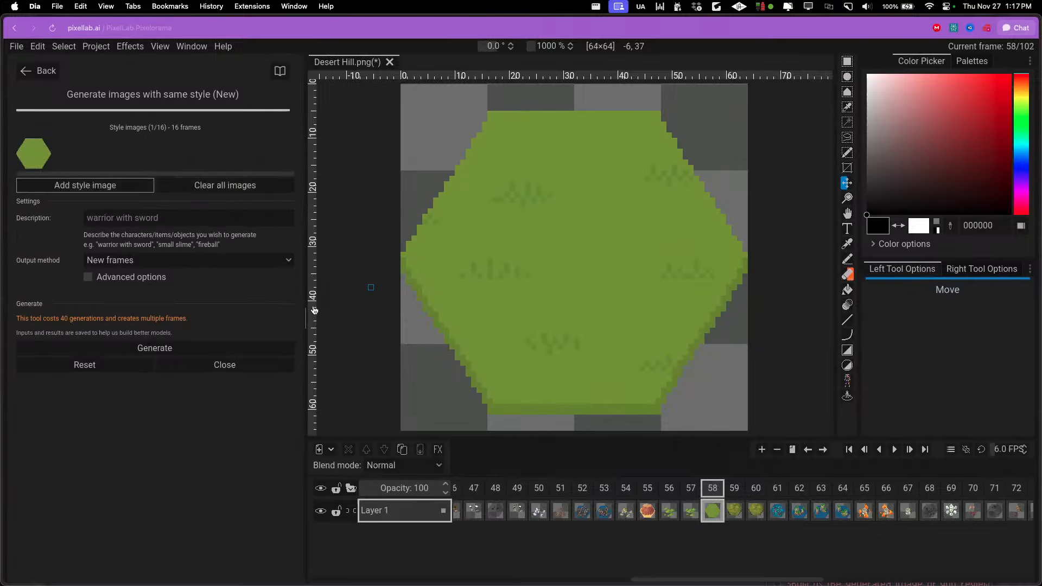
{"action": "left_click", "coordinate": [647, 511]}
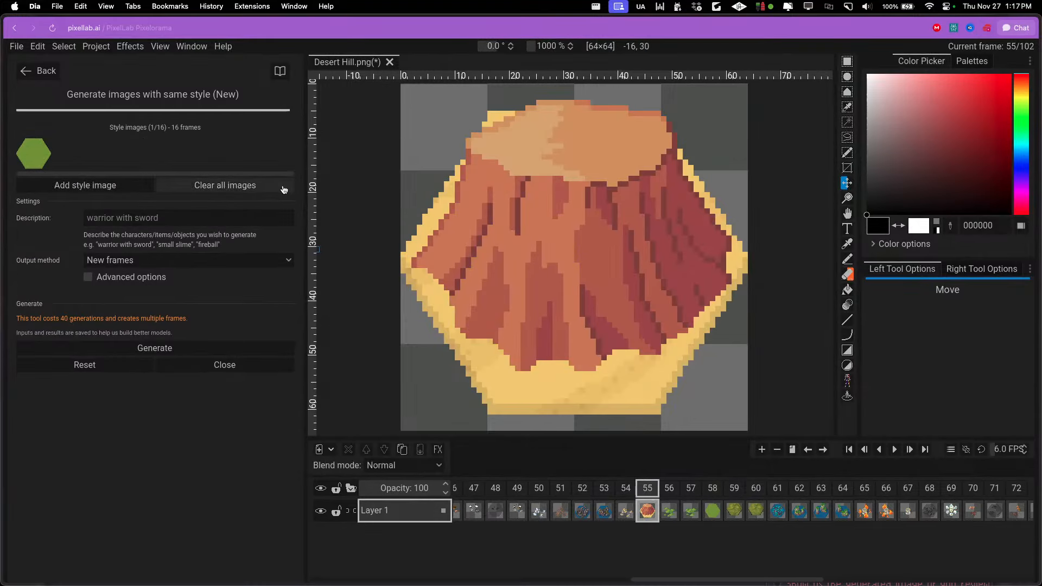
{"action": "left_click", "coordinate": [108, 185]}
Move the rock column tile on water in frame 52 up about 3 px and add it as the third style image
{"action": "left_click", "coordinate": [582, 490]}
{"action": "left_click", "coordinate": [560, 490]}
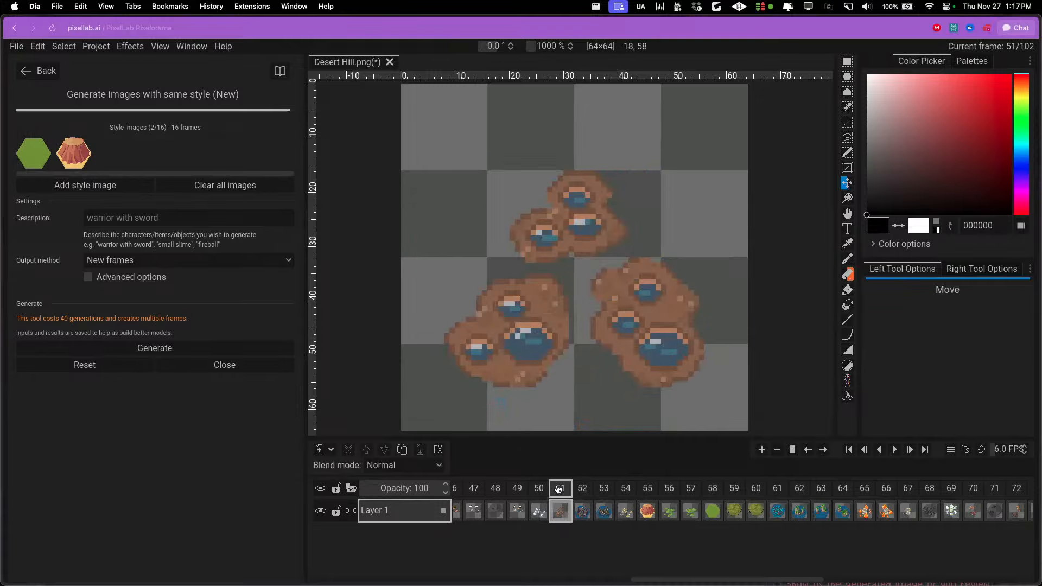
{"action": "left_click", "coordinate": [581, 489]}
{"action": "left_click_drag", "start_coordinate": [540, 347], "coordinate": [540, 331]}
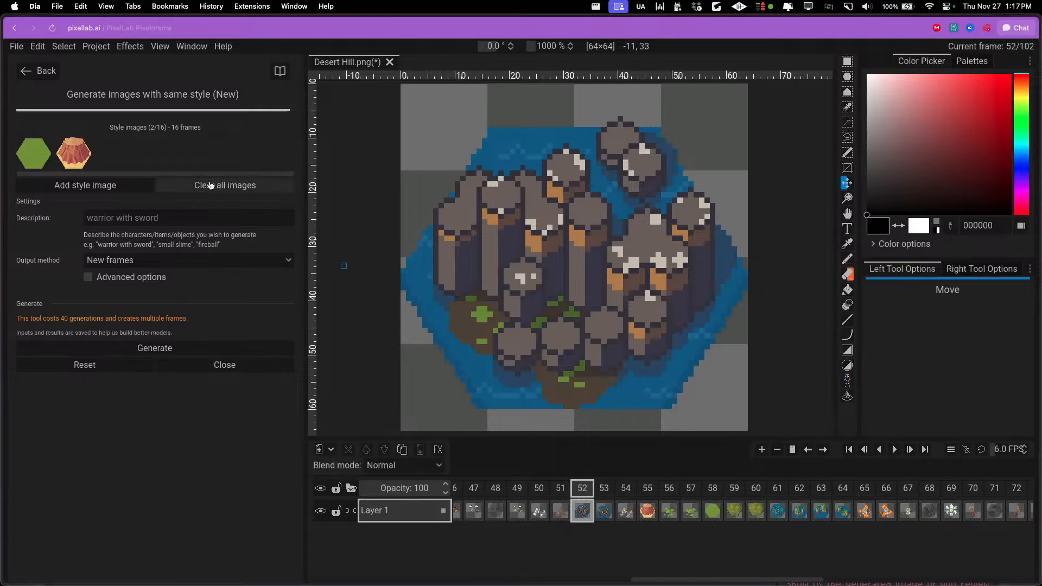
{"action": "left_click", "coordinate": [116, 183]}
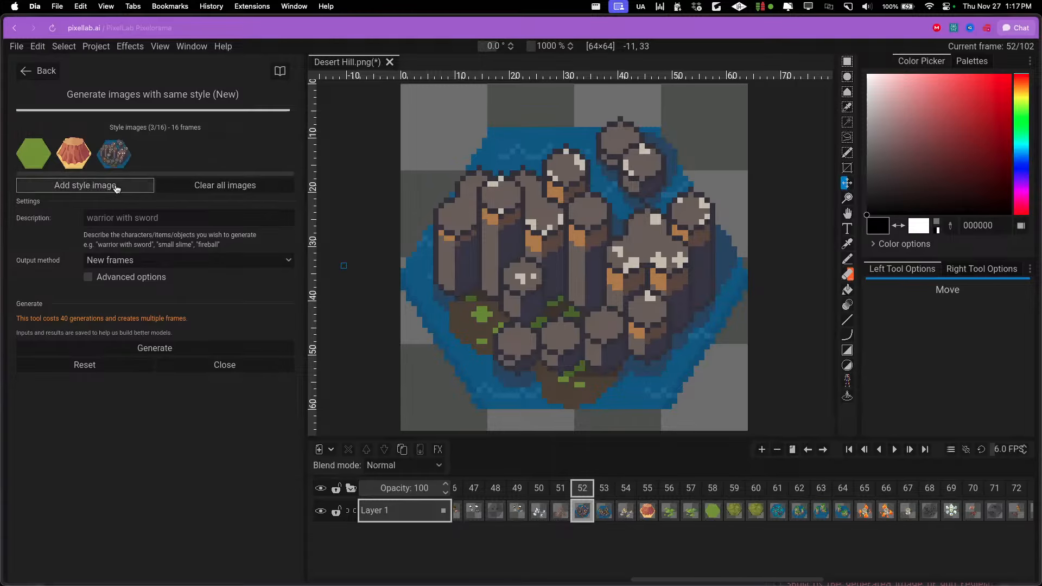
Look back through the frames from 51 to 11 for another full hexagonal tile to use as a style image
{"action": "left_click", "coordinate": [556, 493]}
{"action": "scroll", "coordinate": [548, 410], "scroll_direction": "down", "scroll_amount": 5}
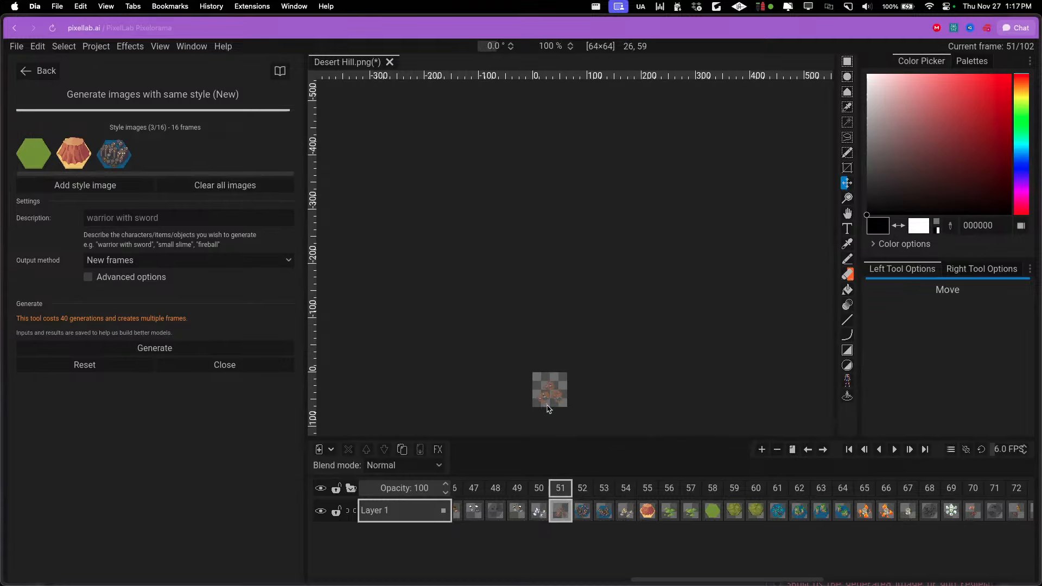
{"action": "left_click", "coordinate": [487, 492]}
{"action": "scroll", "coordinate": [487, 494], "scroll_direction": "left", "scroll_amount": 3}
{"action": "left_click", "coordinate": [486, 492]}
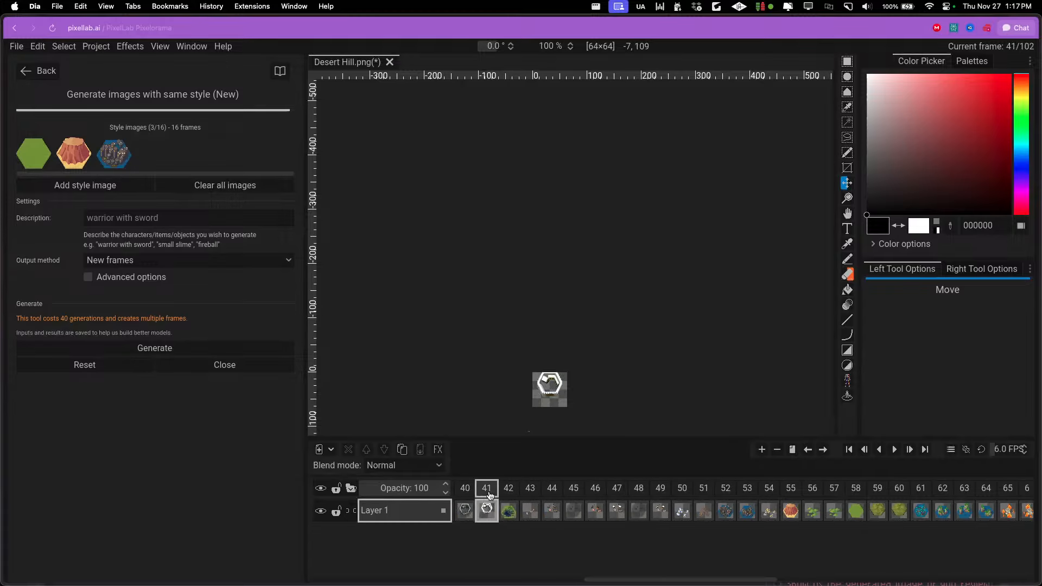
{"action": "left_click", "coordinate": [469, 494]}
{"action": "scroll", "coordinate": [515, 507], "scroll_direction": "left", "scroll_amount": 4}
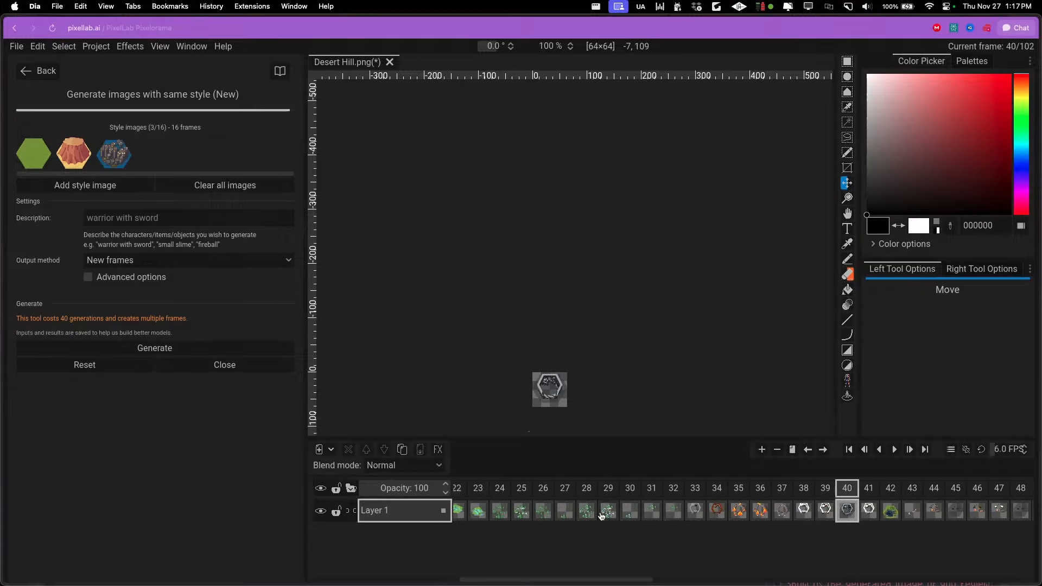
{"action": "left_click", "coordinate": [744, 502]}
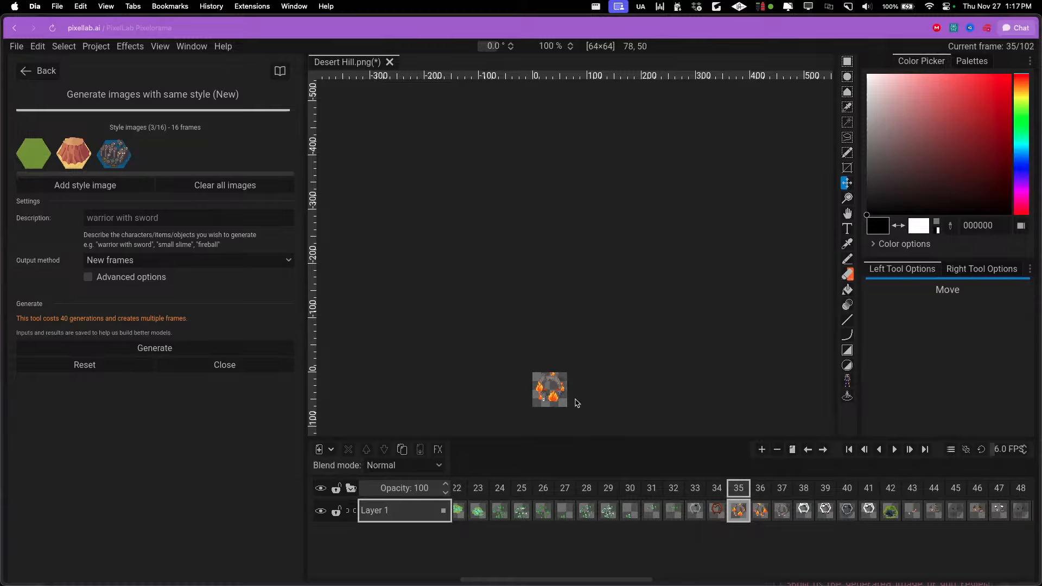
{"action": "scroll", "coordinate": [576, 401], "scroll_direction": "up", "scroll_amount": 3}
{"action": "scroll", "coordinate": [539, 493], "scroll_direction": "left", "scroll_amount": 4}
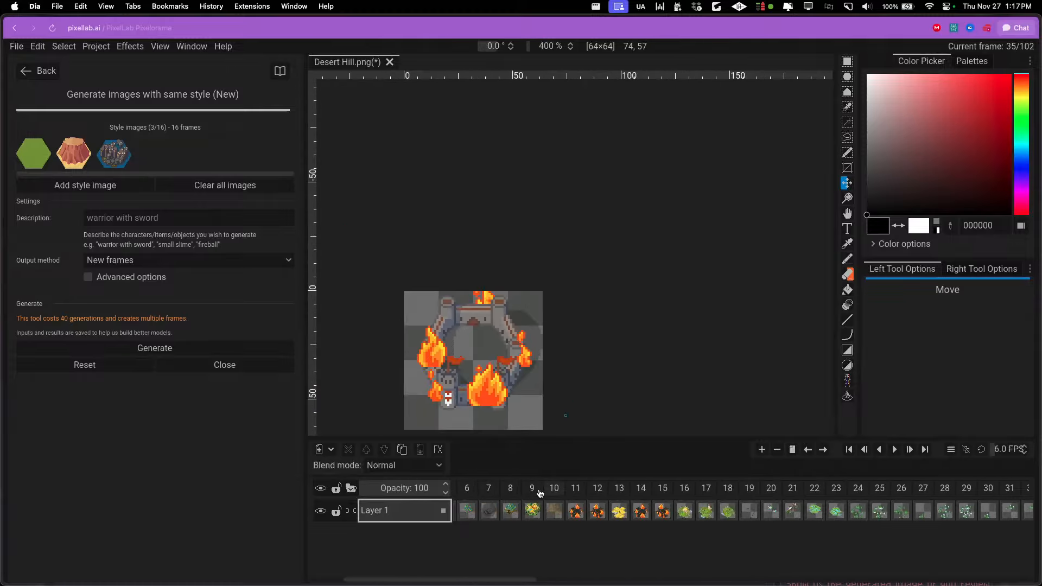
{"action": "left_click", "coordinate": [576, 491]}
{"action": "left_click", "coordinate": [619, 491]}
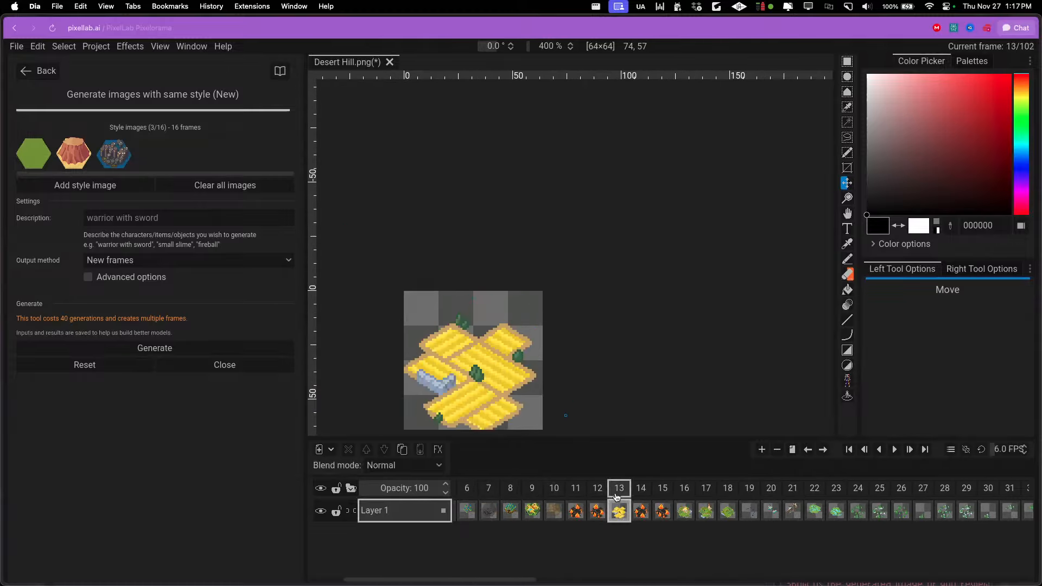
{"action": "left_click", "coordinate": [642, 493]}
{"action": "left_click", "coordinate": [662, 491]}
Examine the sand tile in frame 3 and its neighbouring frames, and compare them with the wheat field in frame 13
{"action": "scroll", "coordinate": [529, 491], "scroll_direction": "left", "scroll_amount": 2}
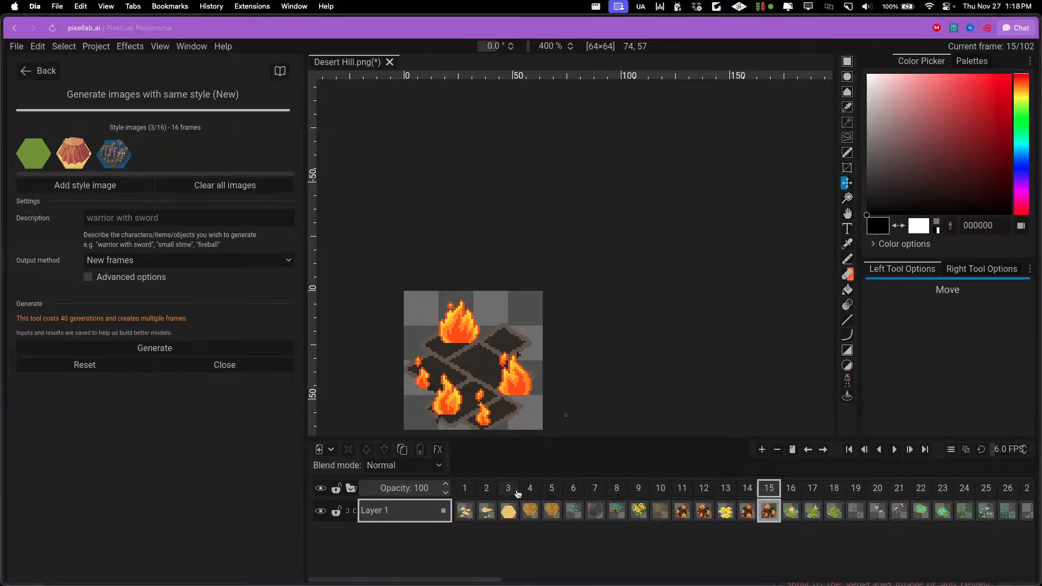
{"action": "left_click", "coordinate": [536, 493]}
{"action": "left_click", "coordinate": [508, 491]}
{"action": "scroll", "coordinate": [489, 389], "scroll_direction": "down", "scroll_amount": 2}
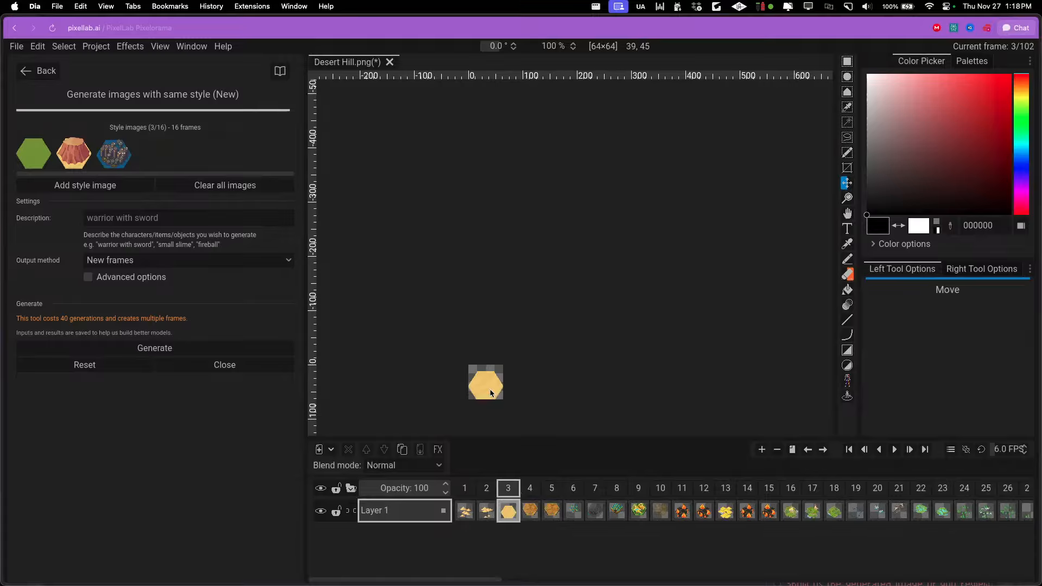
{"action": "scroll", "coordinate": [489, 389], "scroll_direction": "up", "scroll_amount": 3}
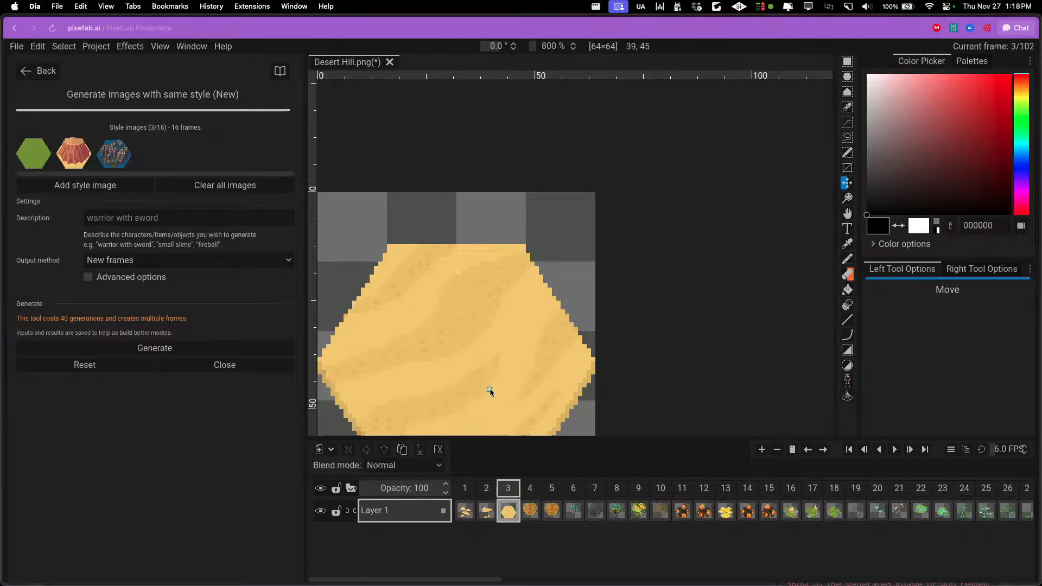
{"action": "left_click", "coordinate": [485, 490]}
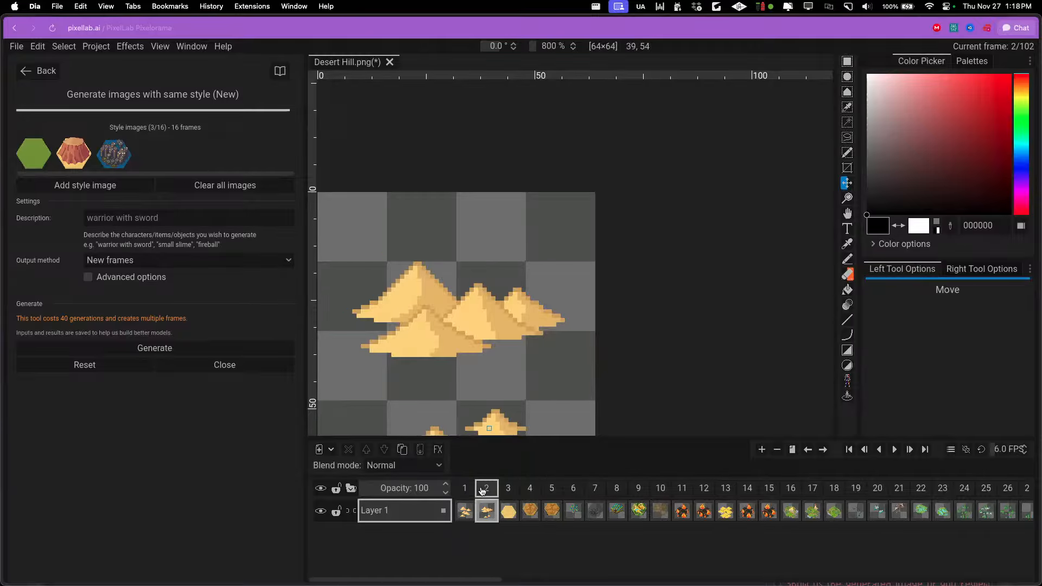
{"action": "scroll", "coordinate": [483, 491], "scroll_direction": "right", "scroll_amount": 3}
{"action": "scroll", "coordinate": [488, 491], "scroll_direction": "right", "scroll_amount": 1}
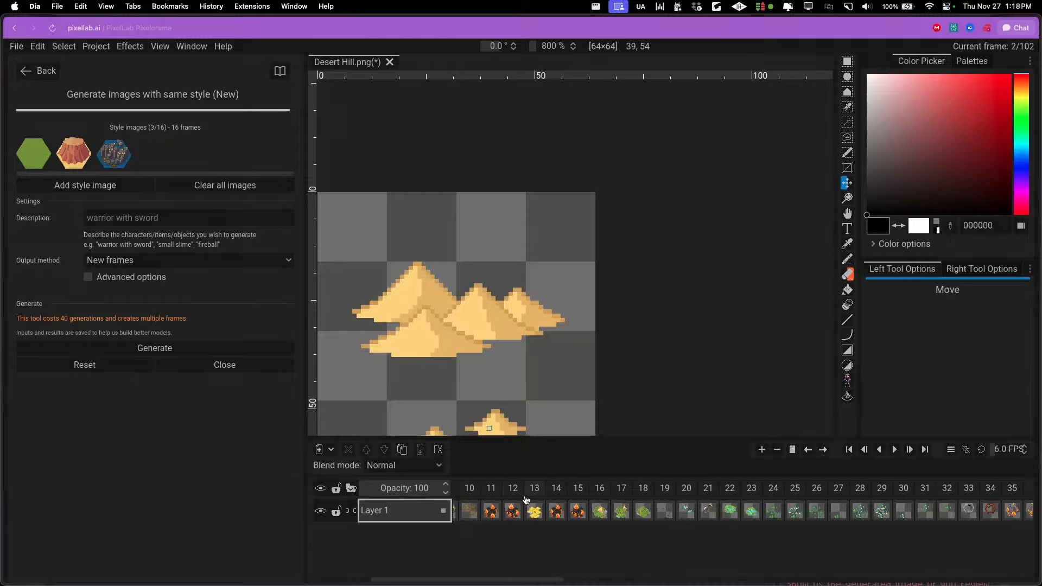
{"action": "left_click", "coordinate": [529, 499]}
{"action": "scroll", "coordinate": [529, 498], "scroll_direction": "left", "scroll_amount": 3}
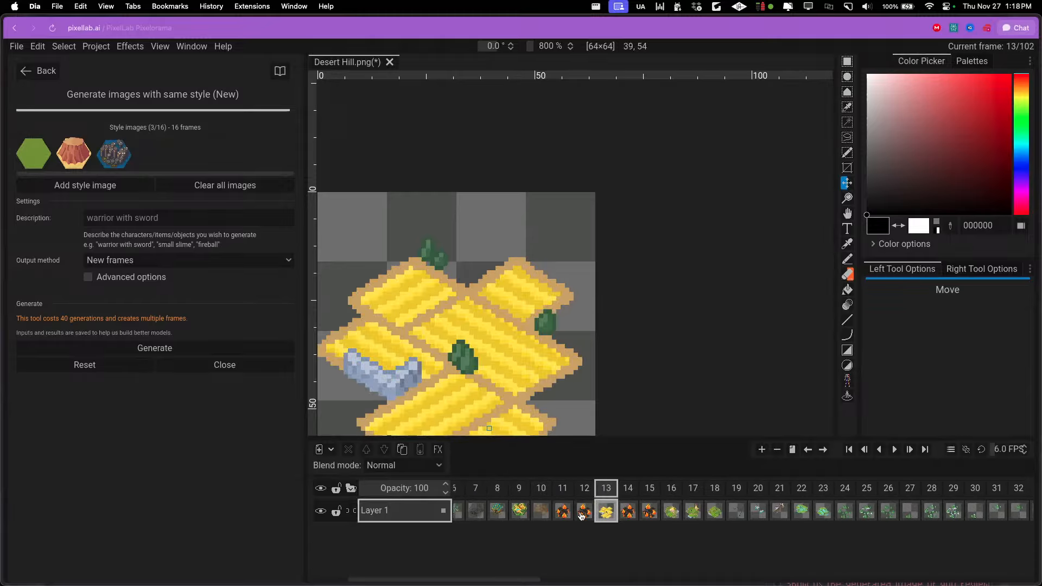
{"action": "scroll", "coordinate": [580, 515], "scroll_direction": "right", "scroll_amount": 20}
{"action": "scroll", "coordinate": [581, 514], "scroll_direction": "right", "scroll_amount": 6}
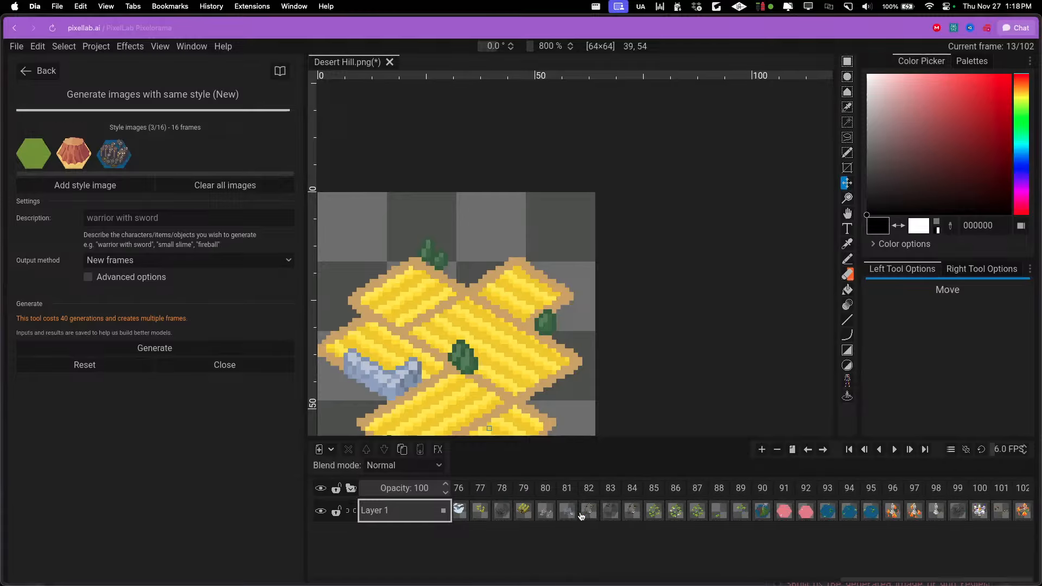
Add the pink lake tile in frame 91 and the blue lake tile in frame 93 as the fourth and fifth style images
{"action": "left_click", "coordinate": [784, 510]}
{"action": "scroll", "coordinate": [523, 363], "scroll_direction": "down", "scroll_amount": 3}
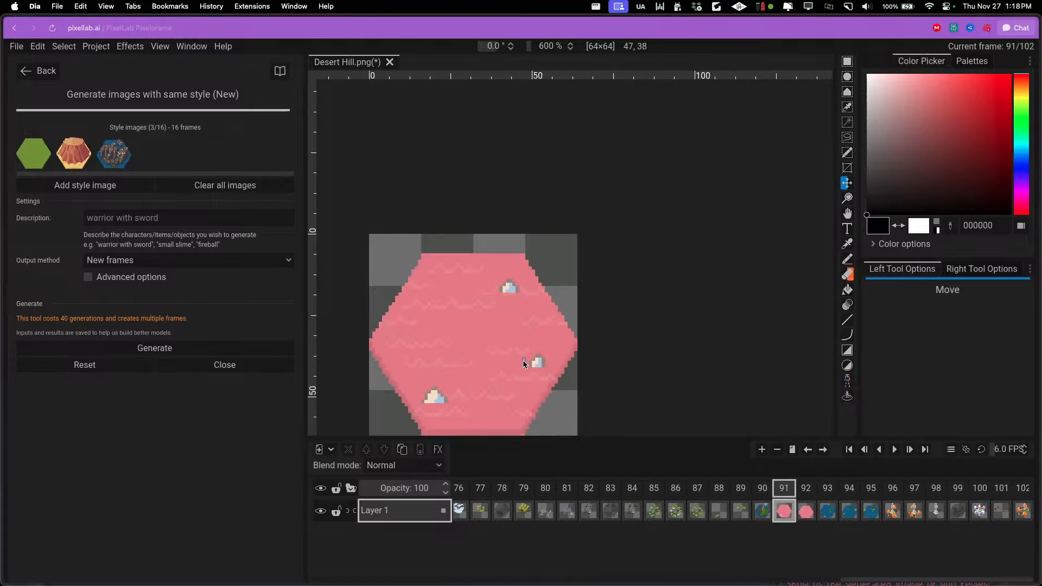
{"action": "left_click", "coordinate": [130, 187]}
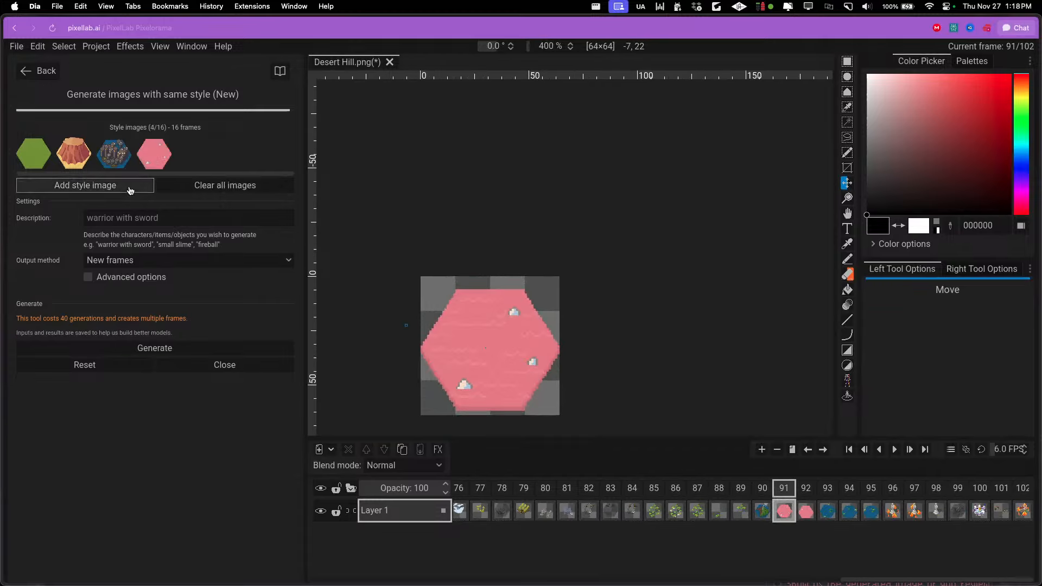
{"action": "left_click", "coordinate": [824, 507]}
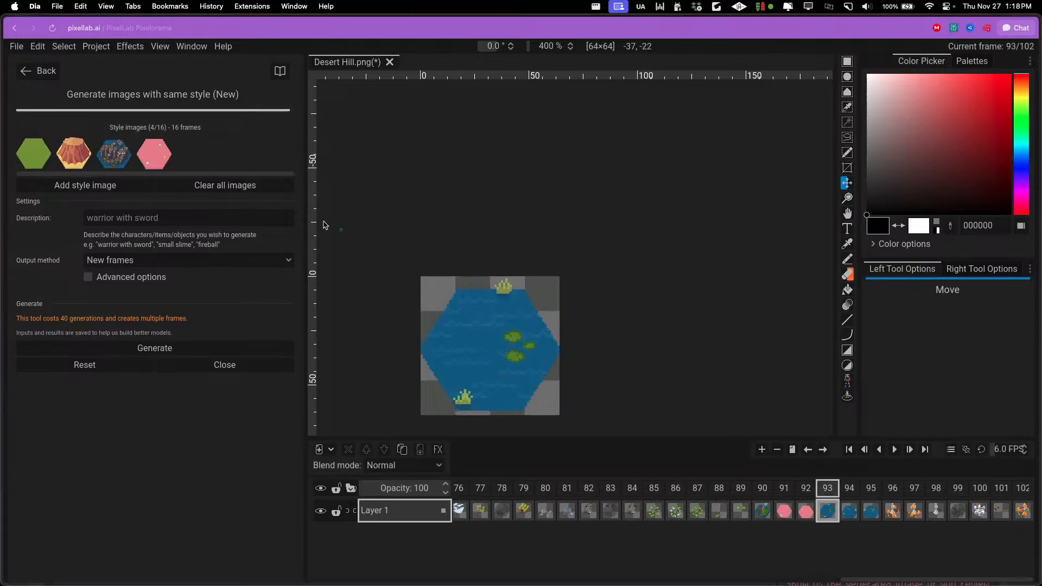
{"action": "left_click", "coordinate": [139, 186]}
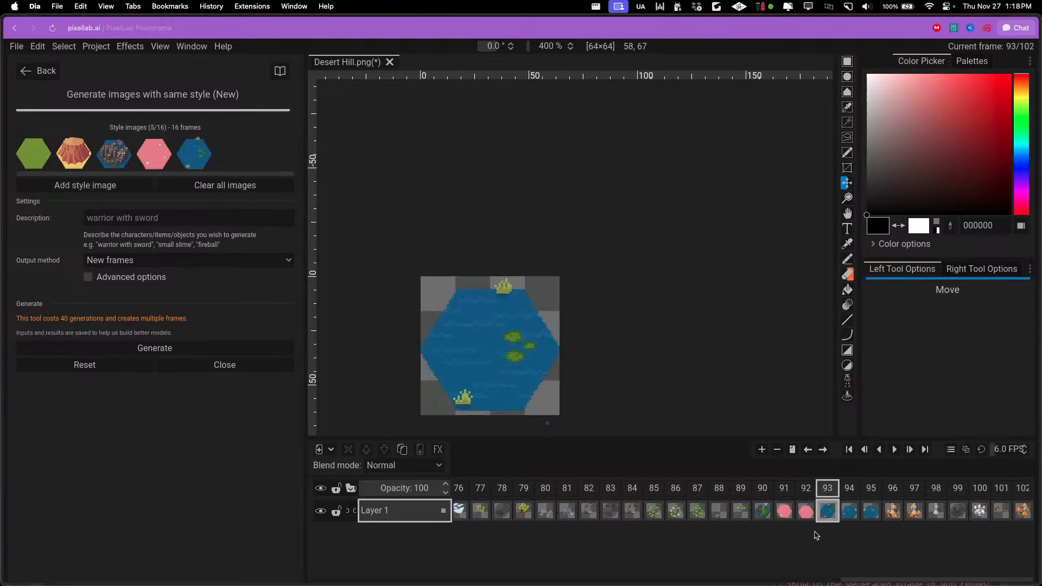
Check the grassy pond tile in frame 42 and select the rock column tile in frame 52
{"action": "scroll", "coordinate": [825, 515], "scroll_direction": "left", "scroll_amount": 10}
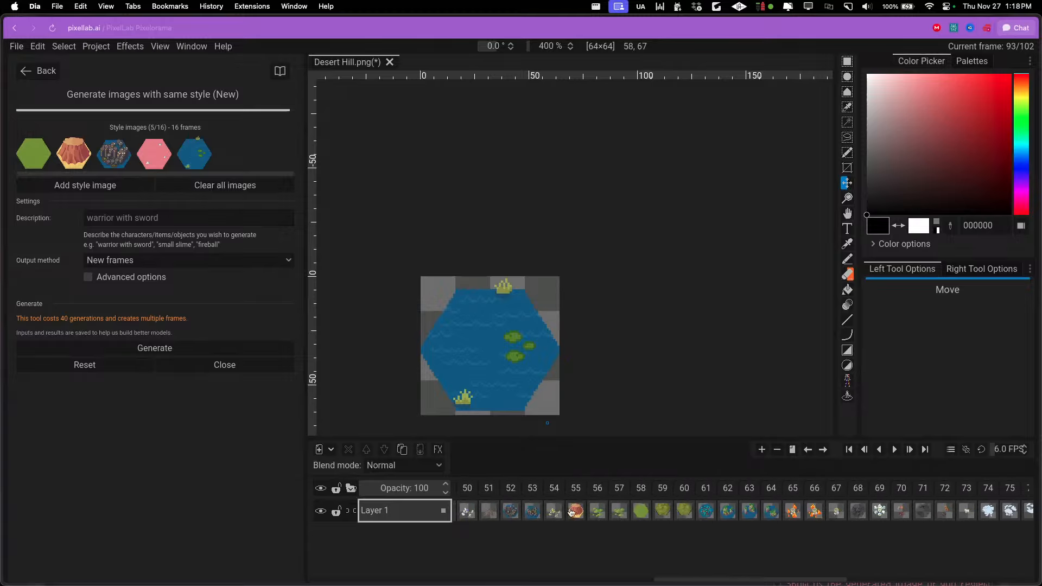
{"action": "scroll", "coordinate": [570, 512], "scroll_direction": "left", "scroll_amount": 5}
{"action": "left_click", "coordinate": [559, 511]}
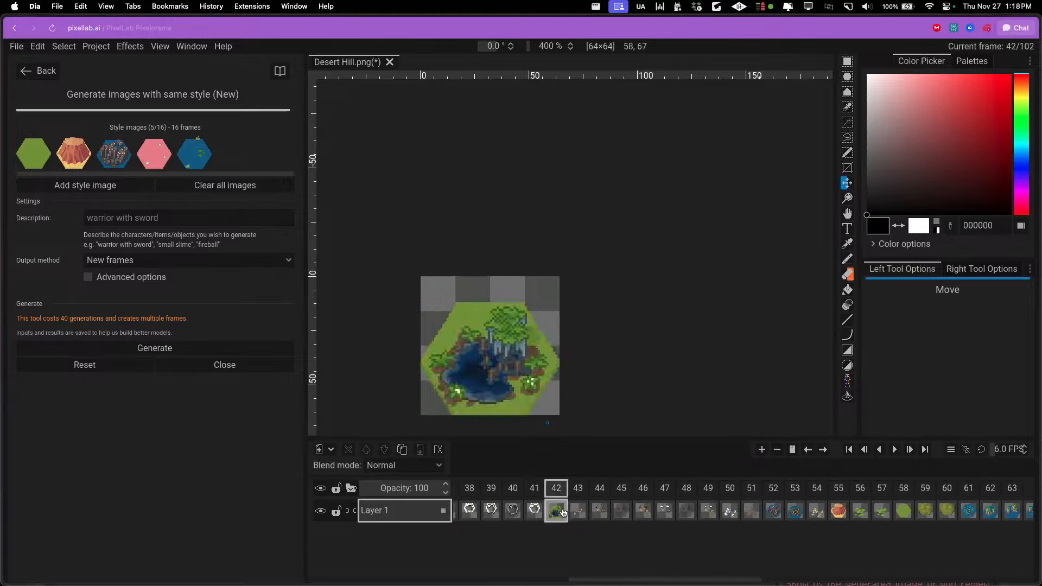
{"action": "left_click", "coordinate": [771, 511]}
Generate same-style images described as "hexagonal tiles, floor tiles with different terrains" with the output method set to New layer
{"action": "left_click", "coordinate": [146, 219]}
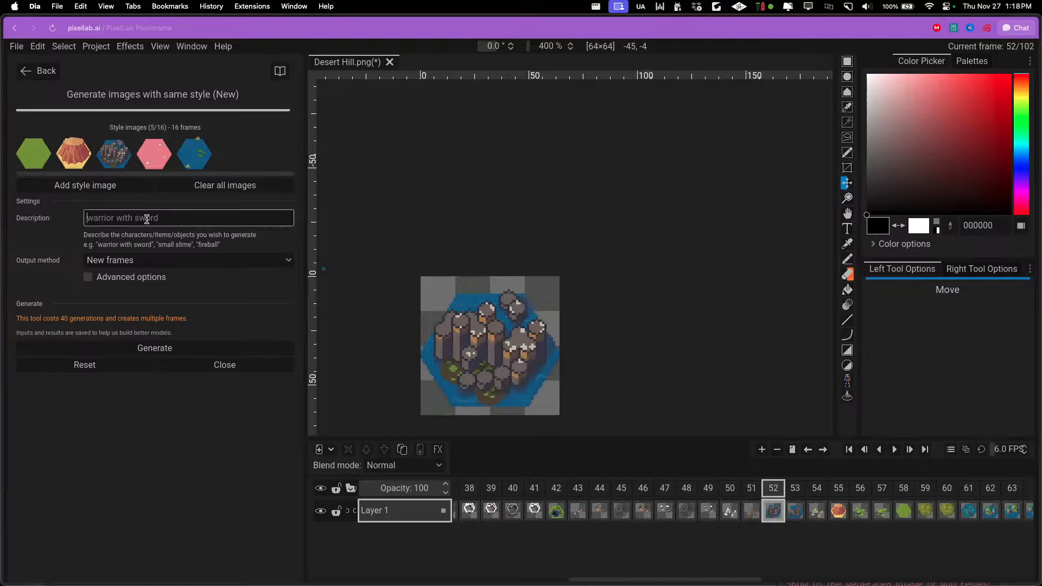
{"action": "type", "text": "he"}
{"action": "type", "text": "ent terrains"}
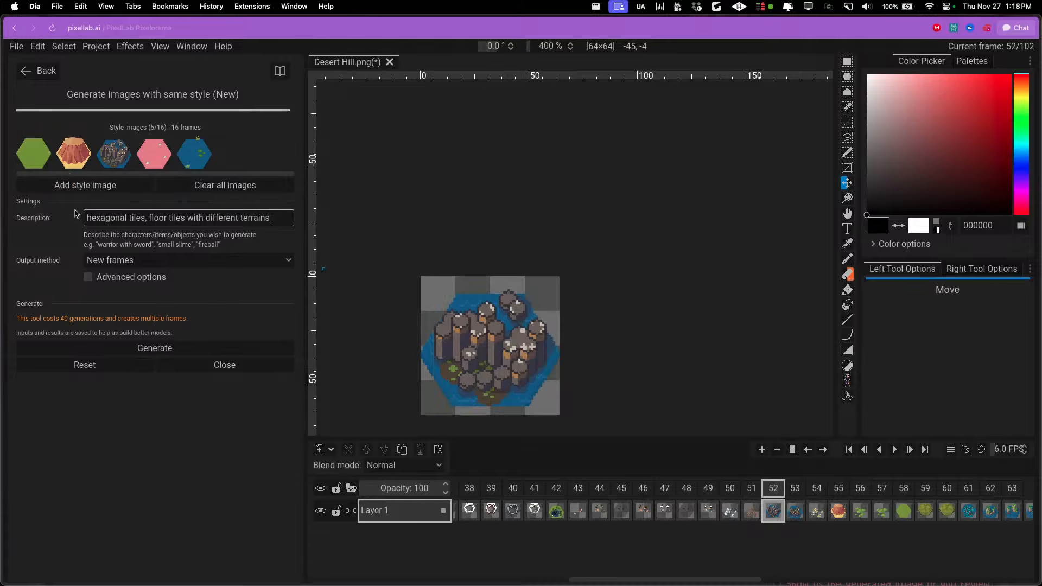
{"action": "left_click", "coordinate": [93, 260]}
{"action": "left_click", "coordinate": [92, 269]}
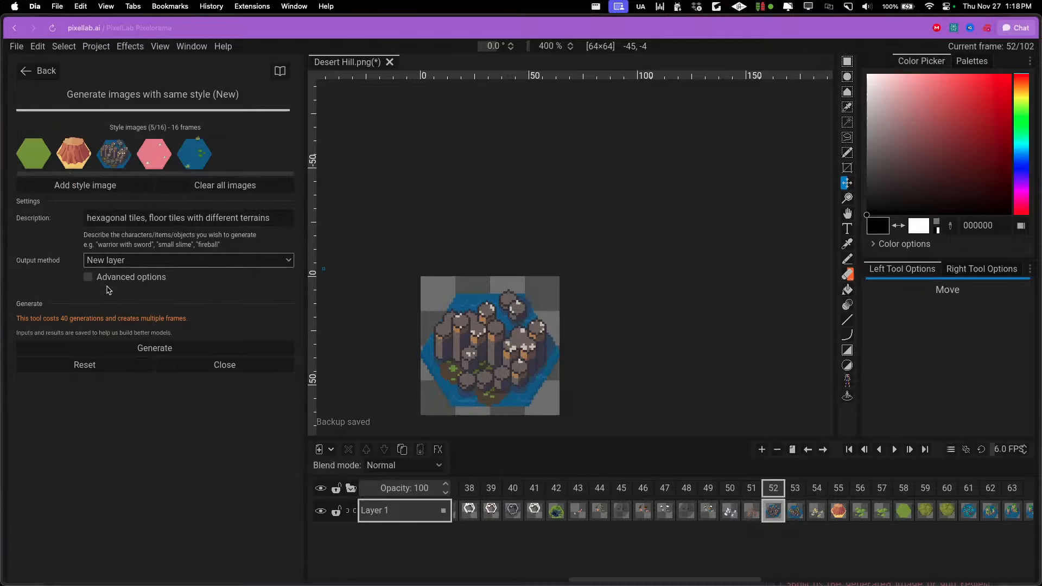
{"action": "left_click", "coordinate": [120, 349]}
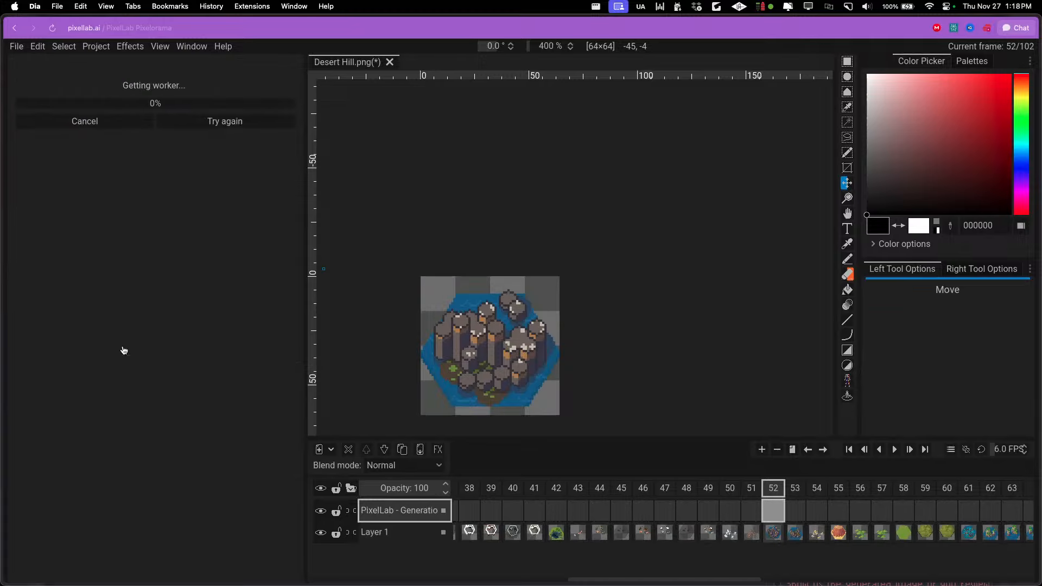